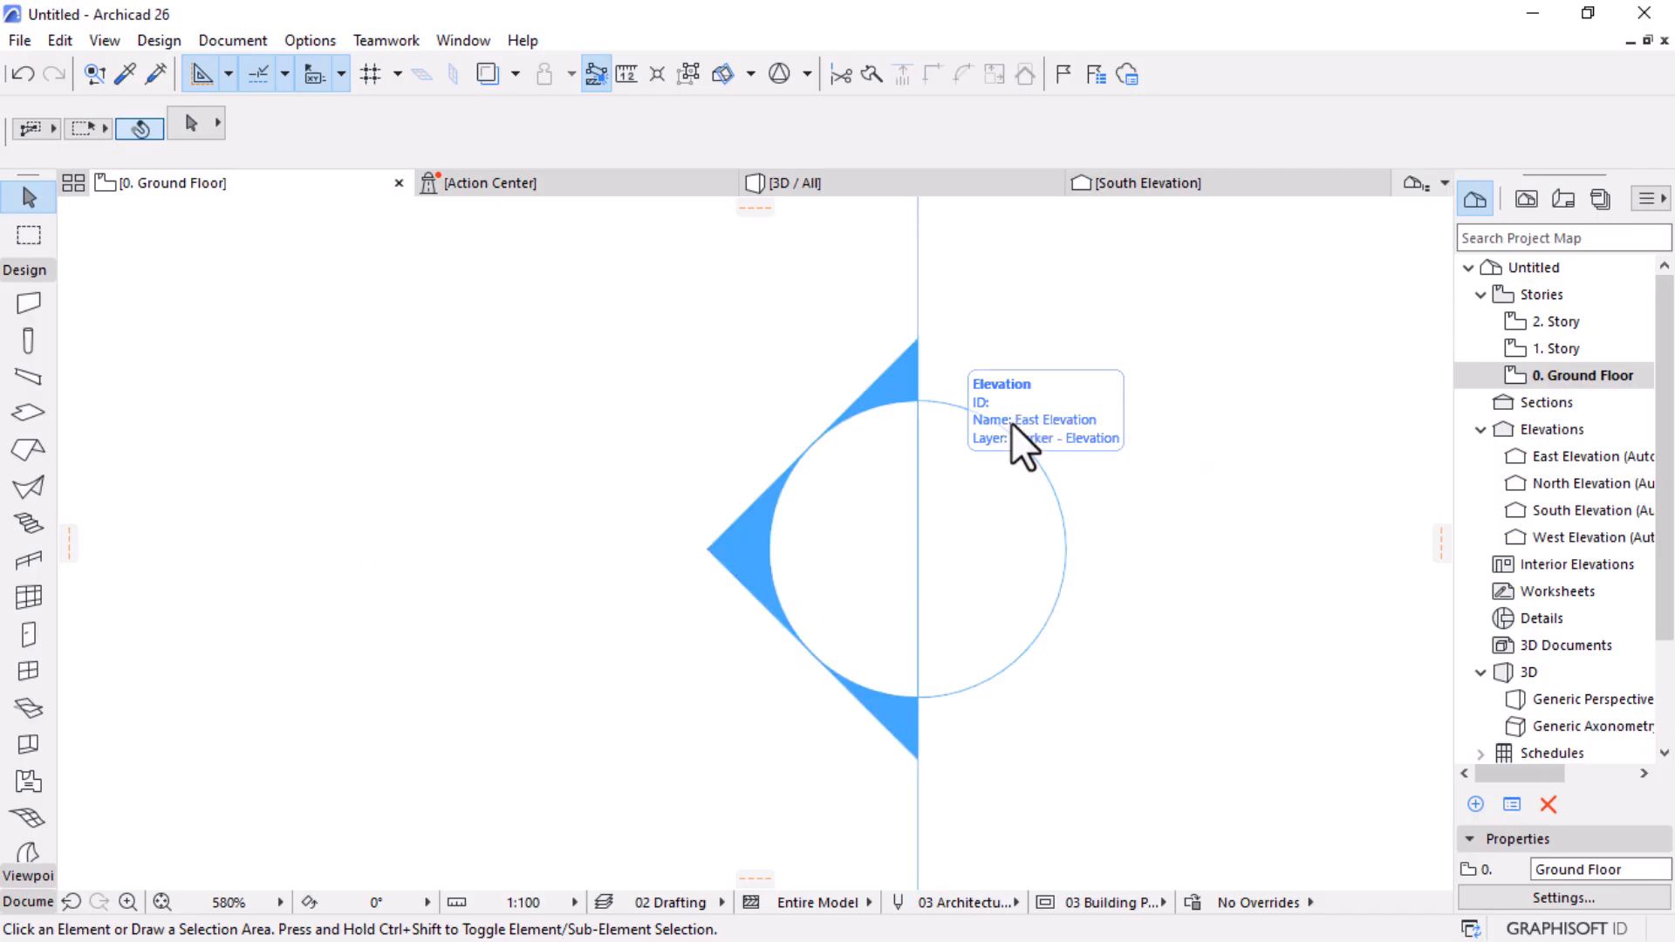
scroll(1012, 422, "down", 5)
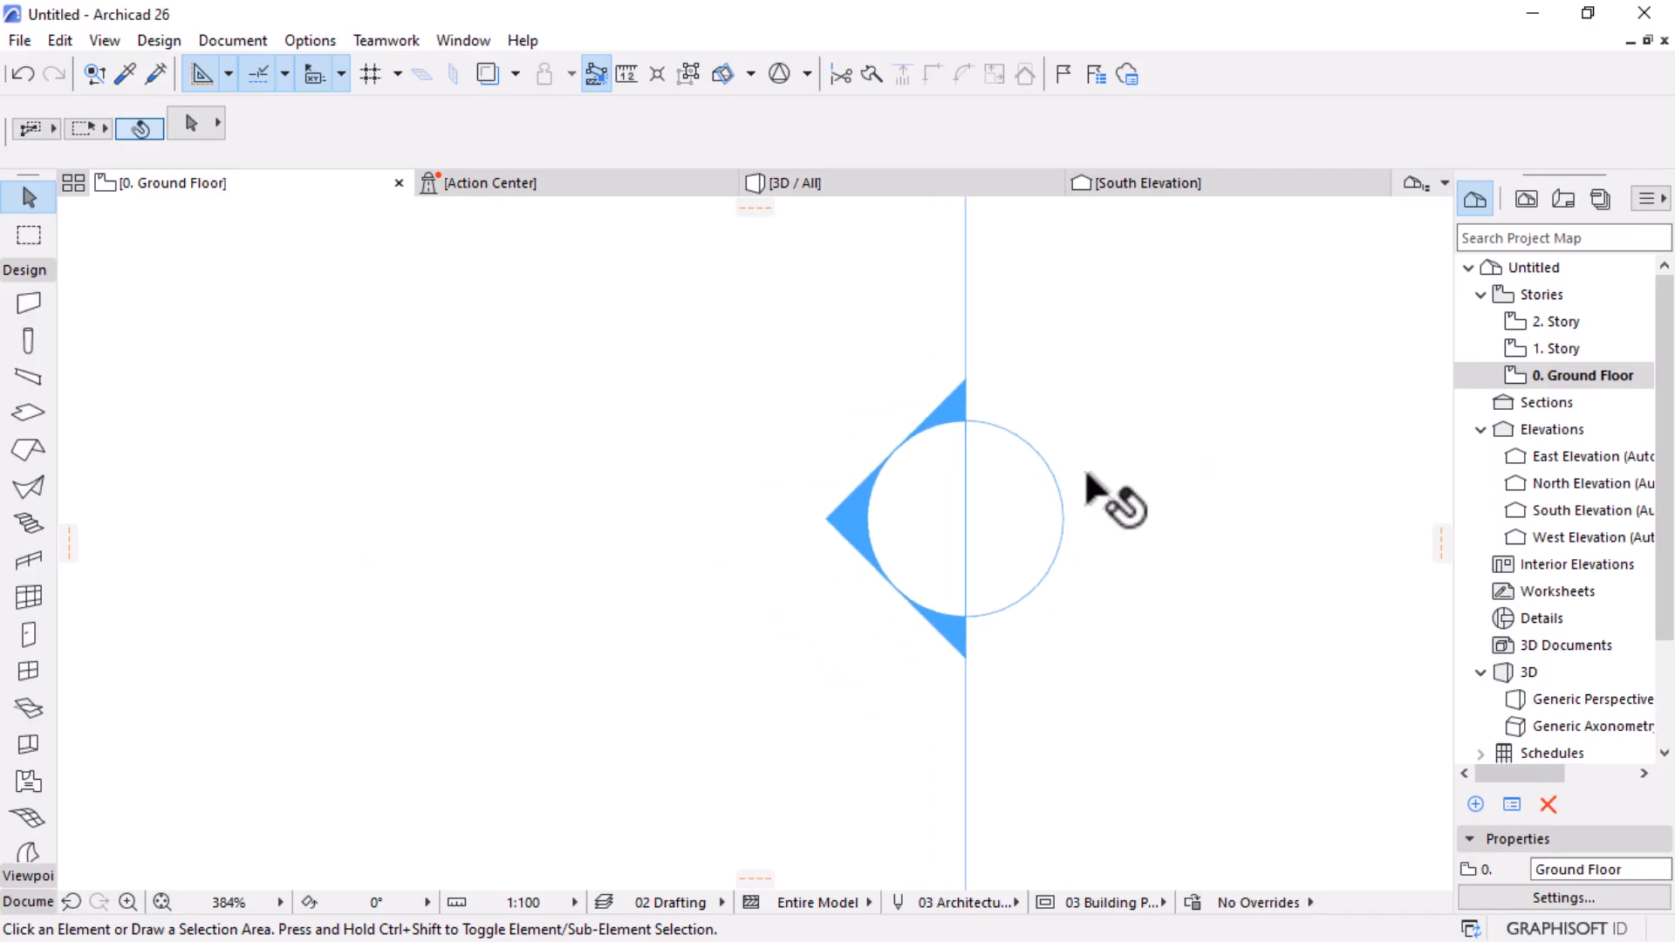
scroll(1100, 515, "down", 5)
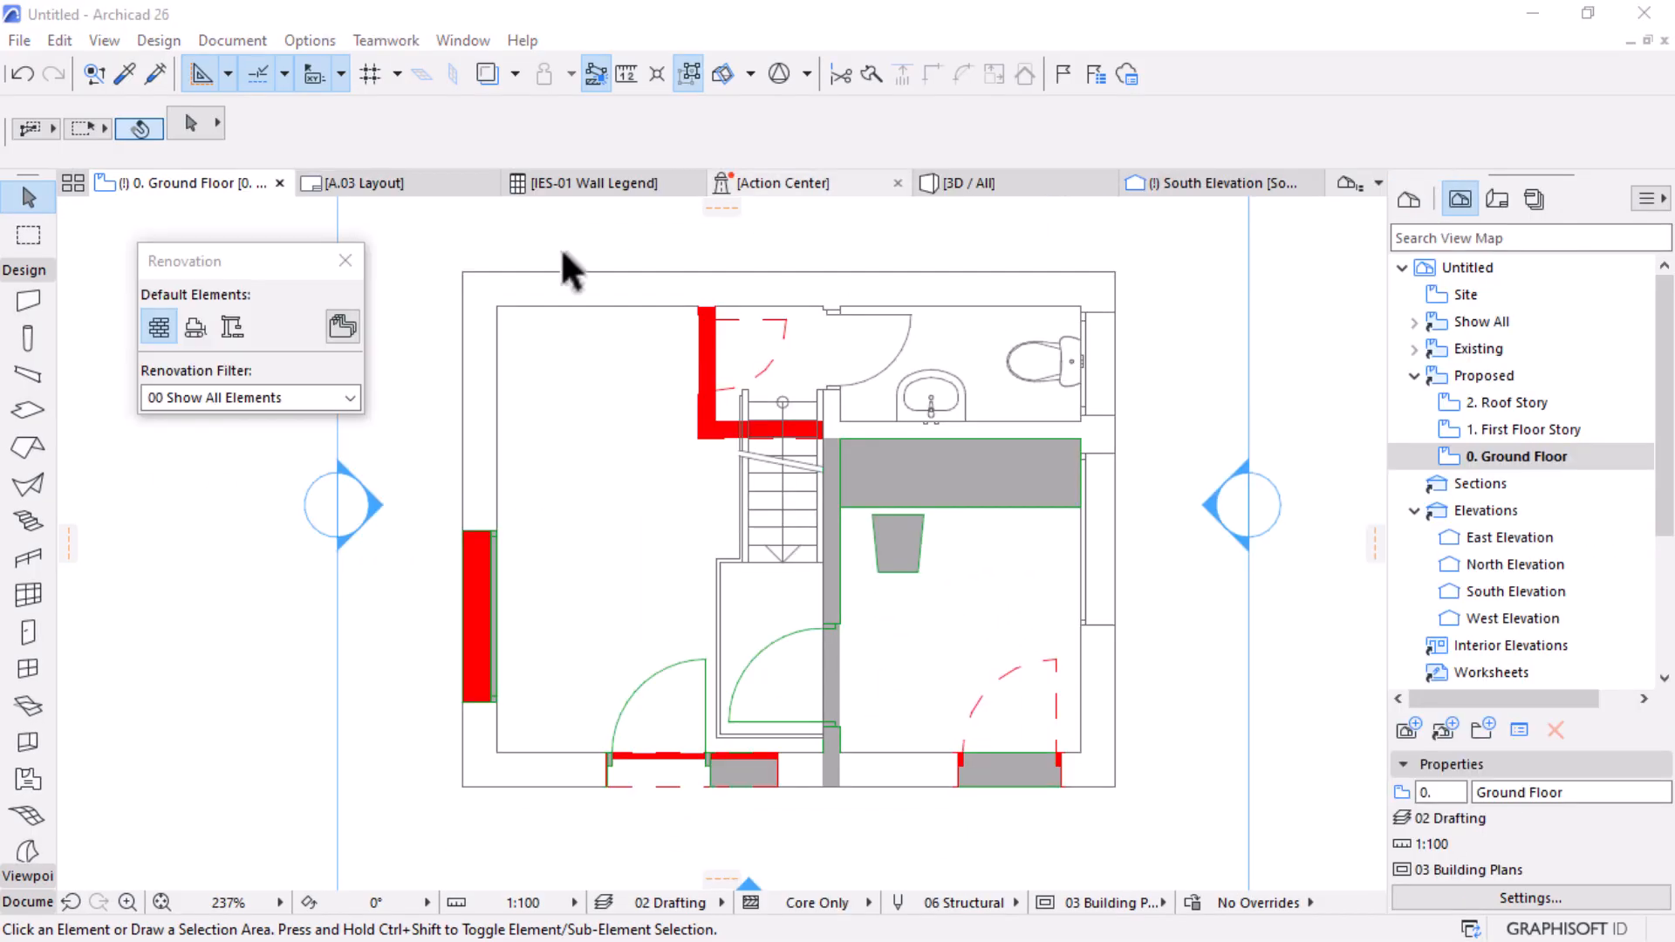
Step: View the ground floor plan under each renovation filter, from 01 Existing Plan through 06 Planned Status
left_click(342, 398)
left_click(239, 444)
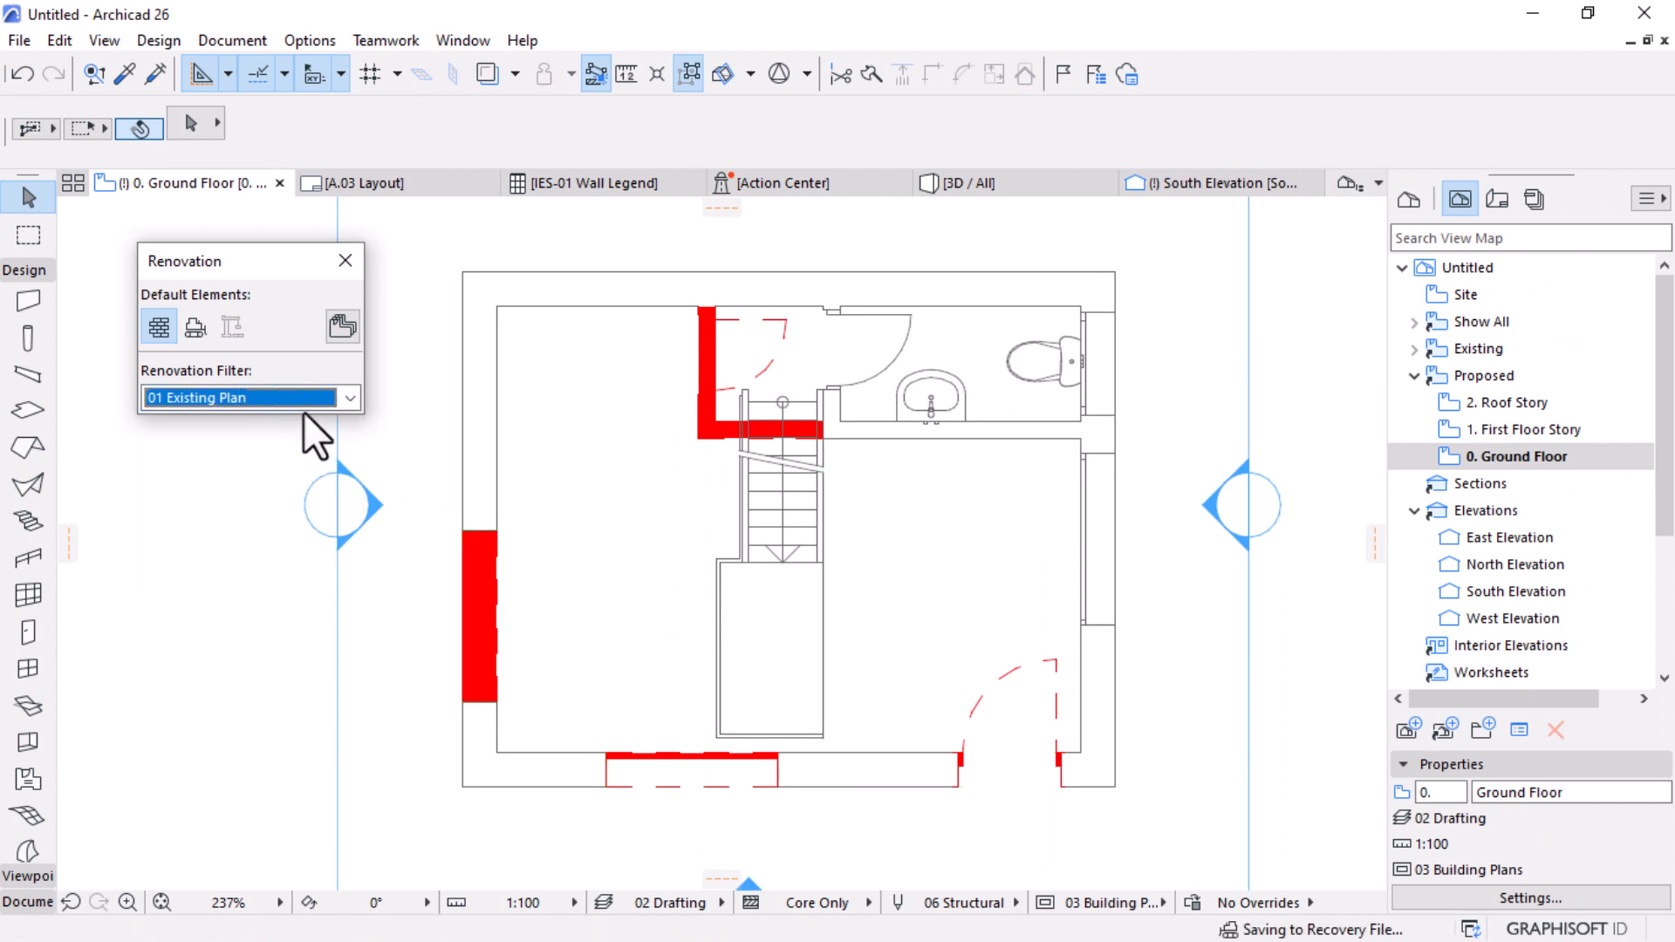
left_click(319, 401)
left_click(244, 460)
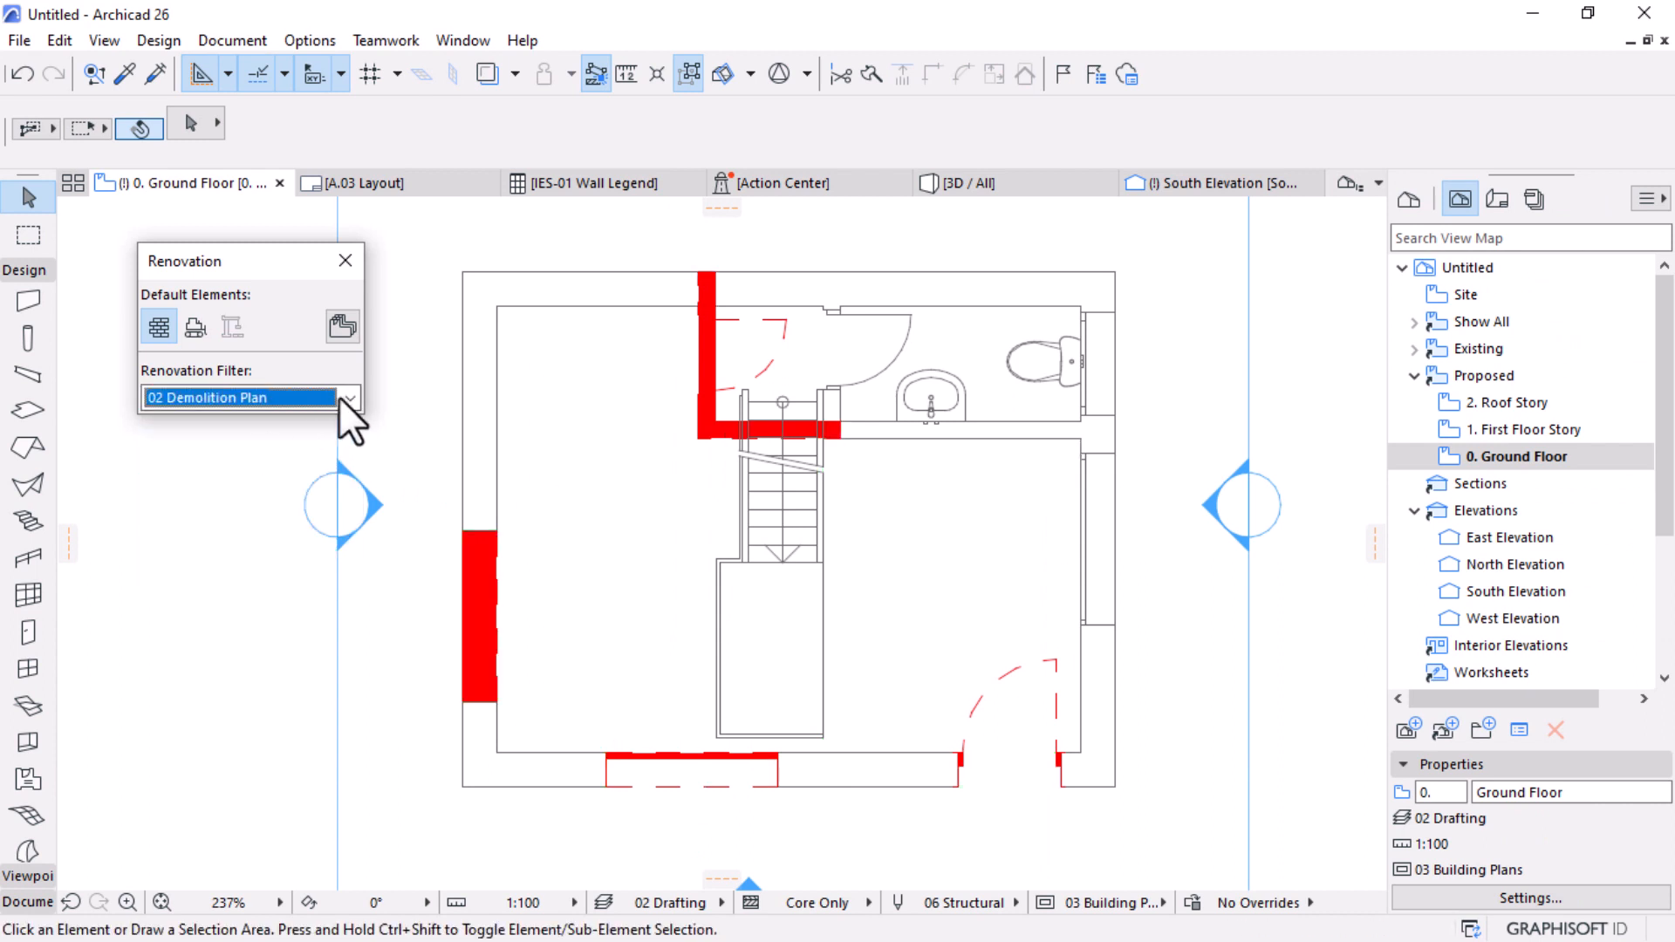
left_click(340, 397)
left_click(240, 481)
left_click(348, 397)
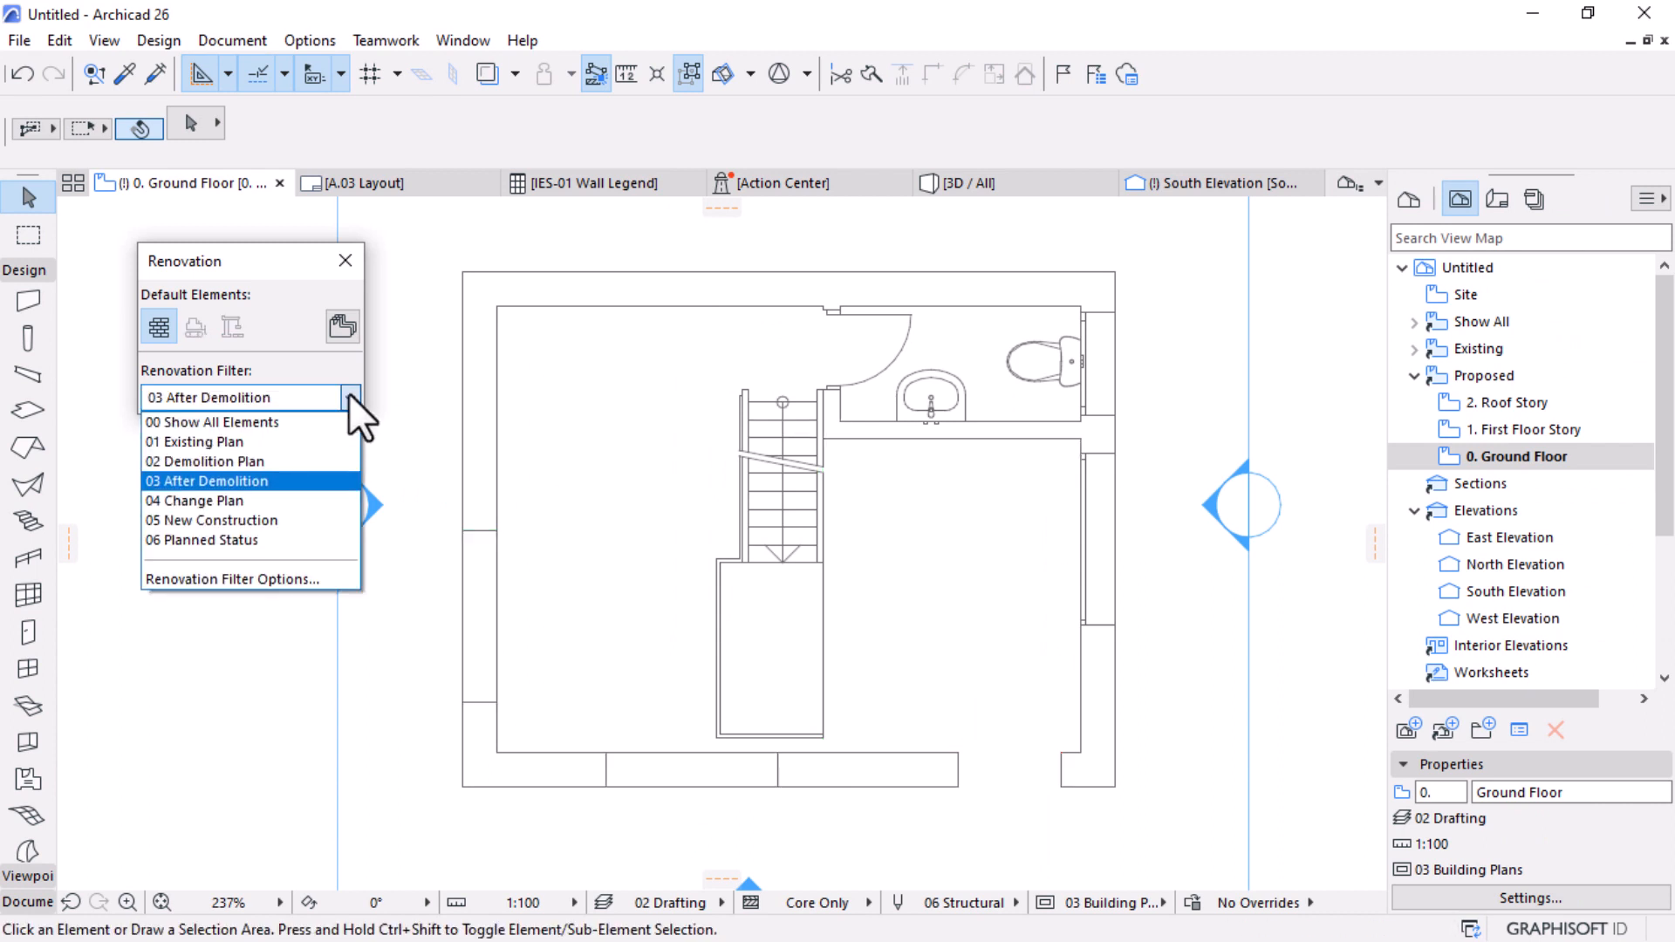
left_click(225, 502)
left_click(349, 399)
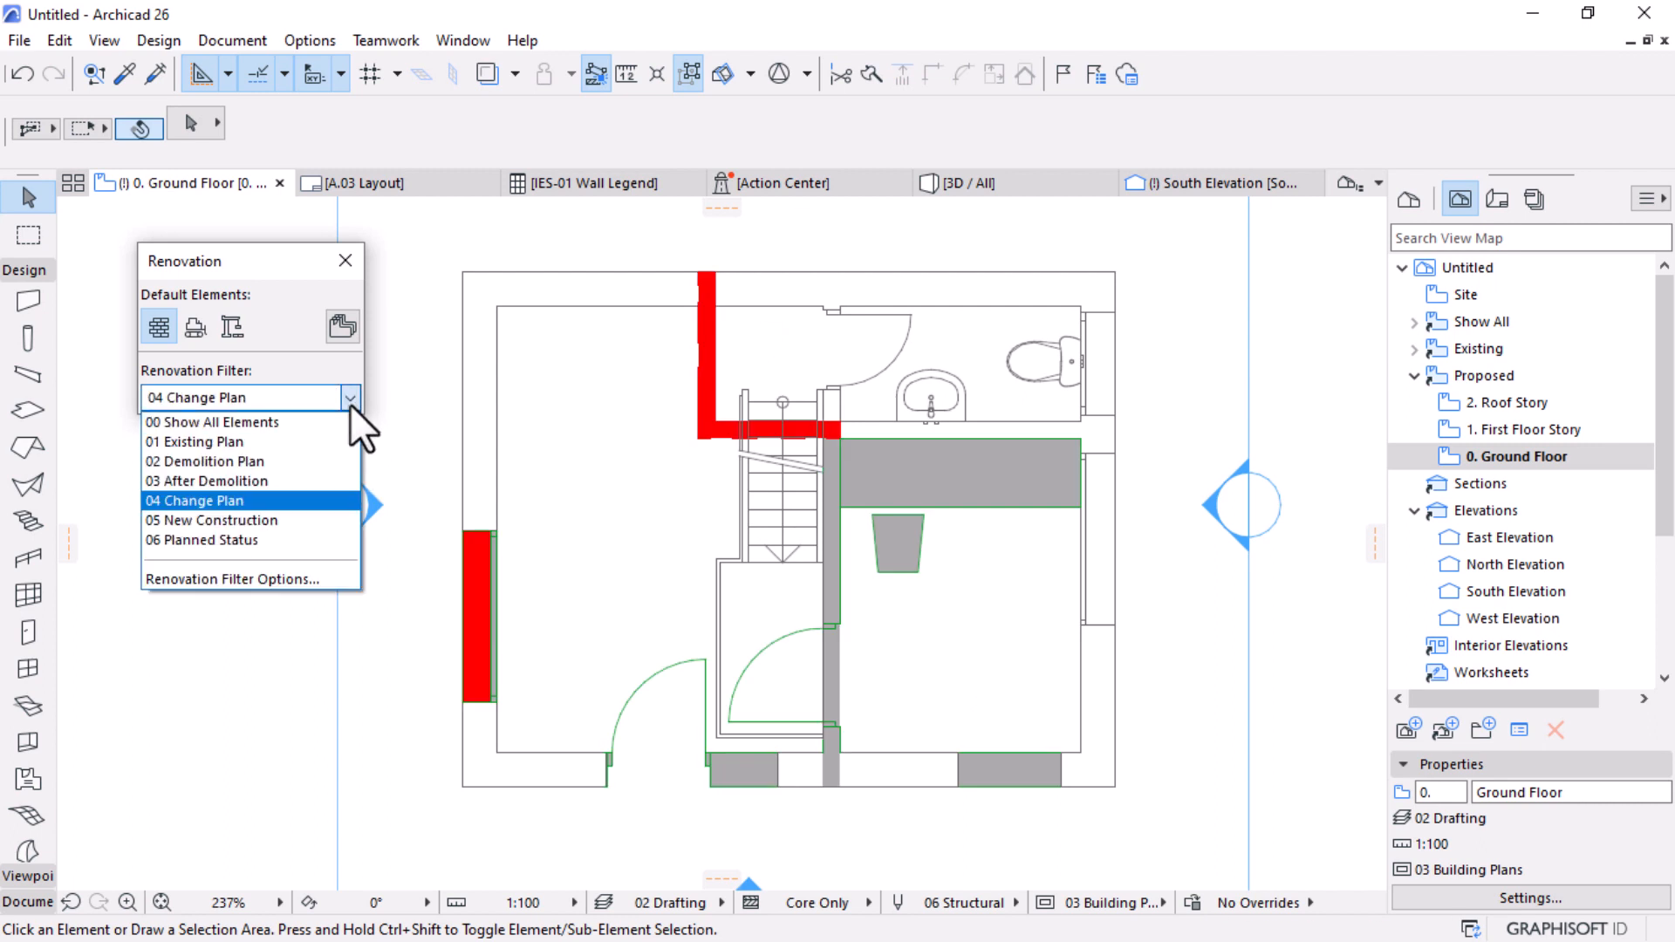
left_click(235, 521)
left_click(348, 398)
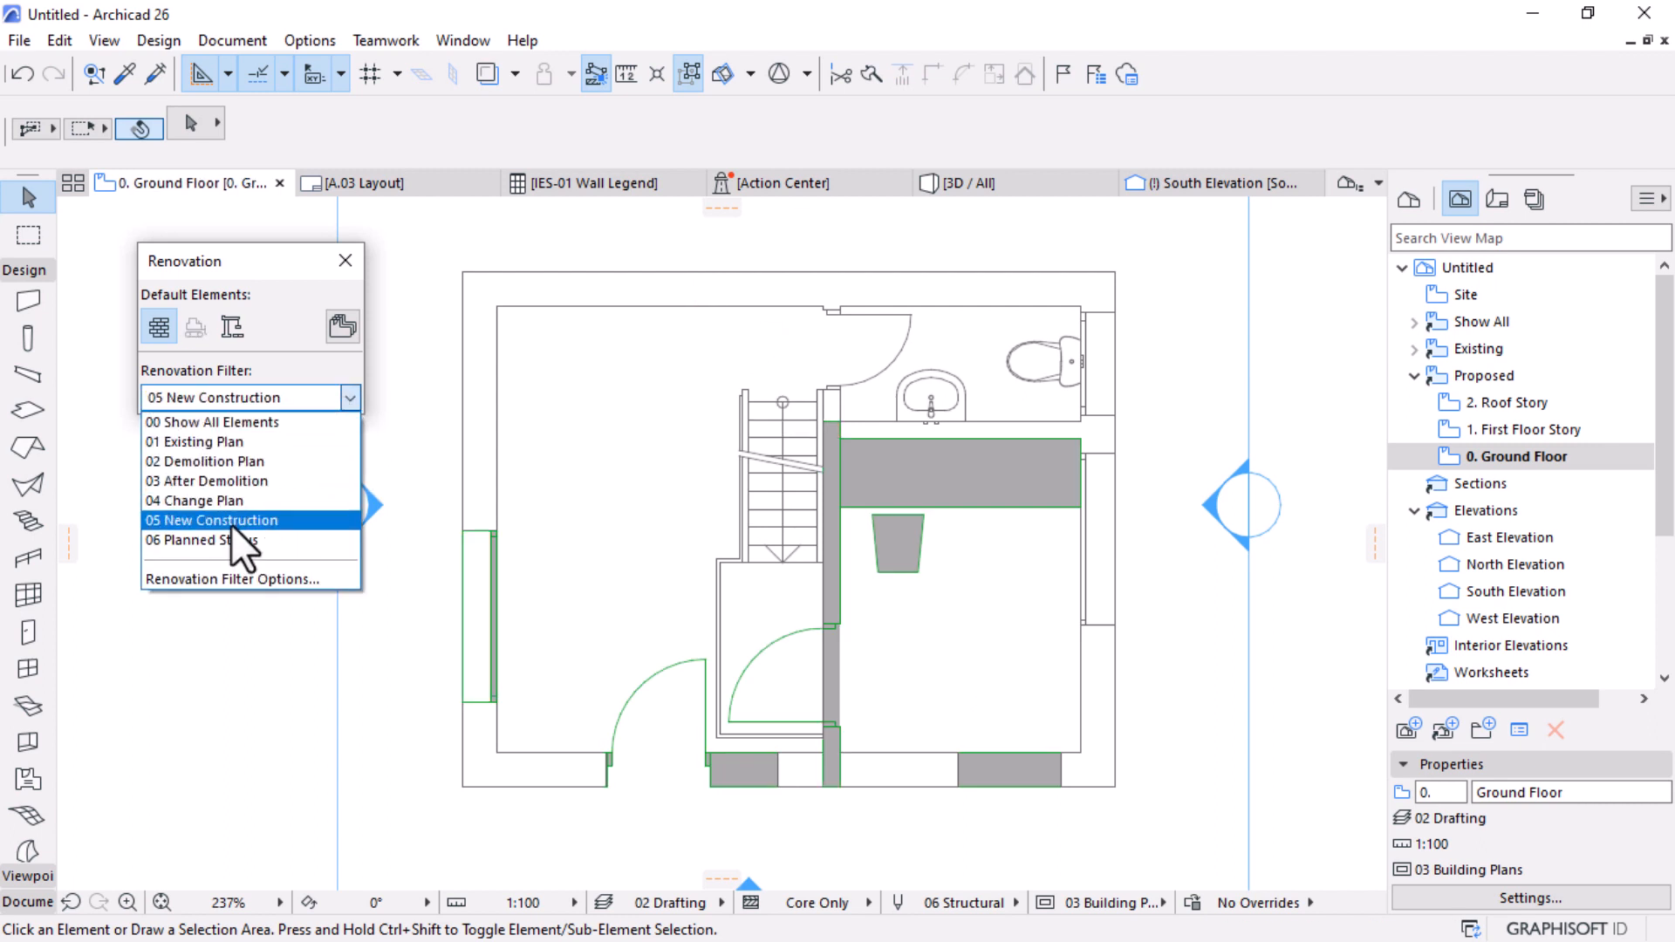
left_click(211, 540)
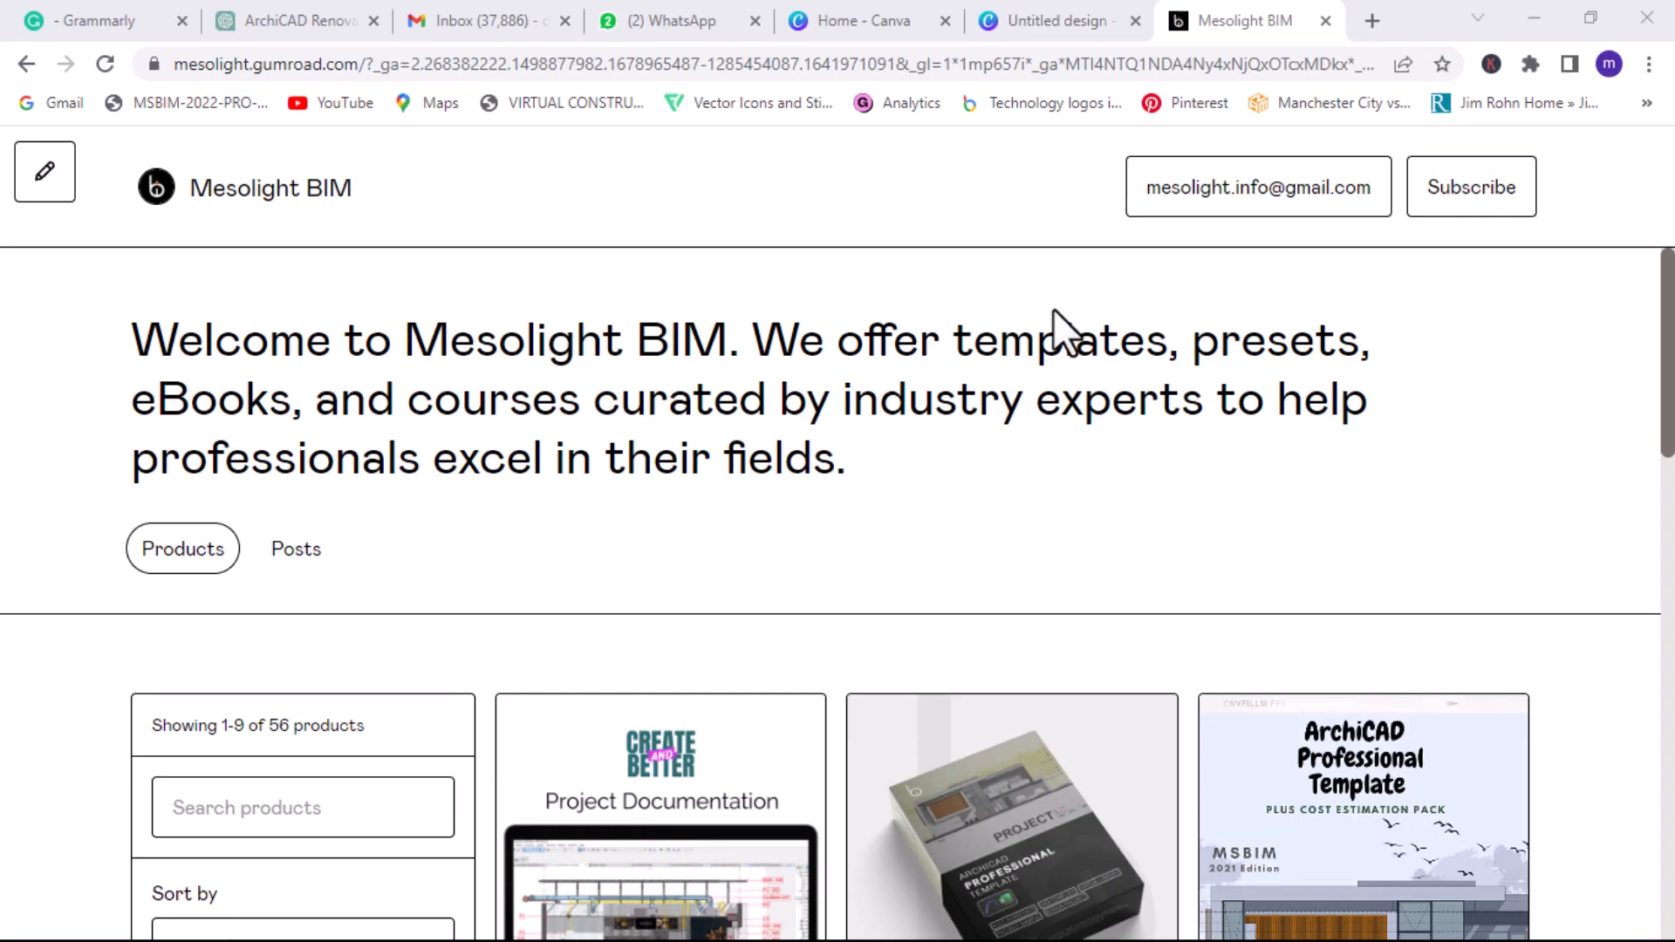
Step: Switch to the browser and look through the products in the Mesolight BIM Gumroad store
scroll(1054, 309, "down", 8)
scroll(1056, 312, "down", 10)
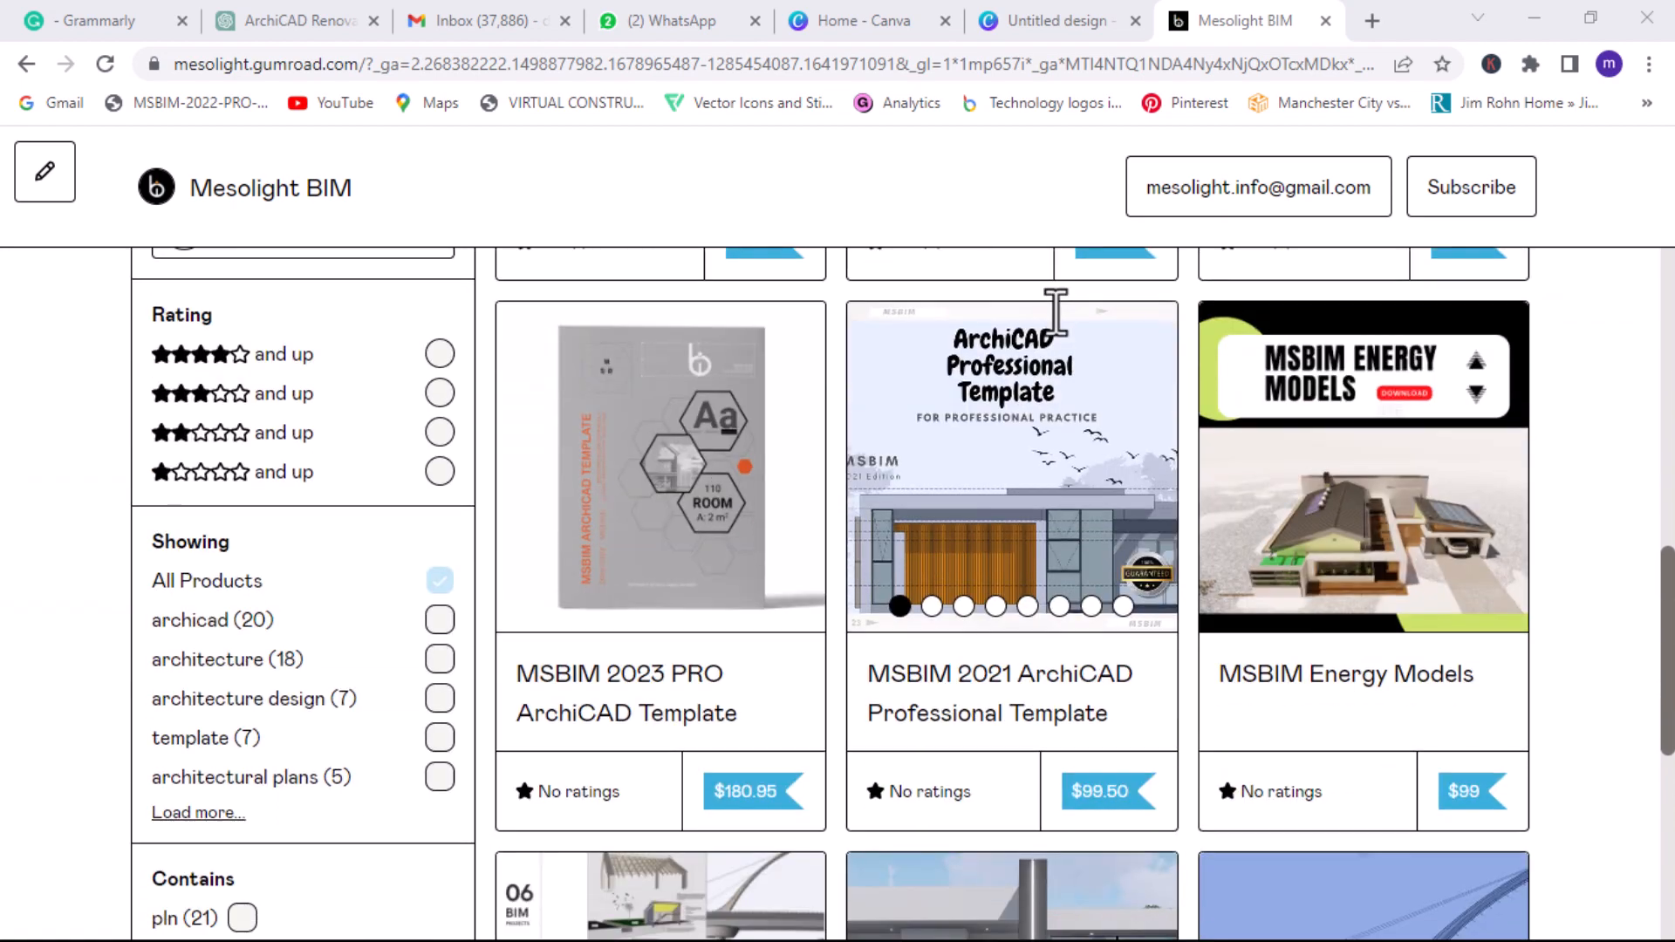
scroll(1056, 311, "down", 10)
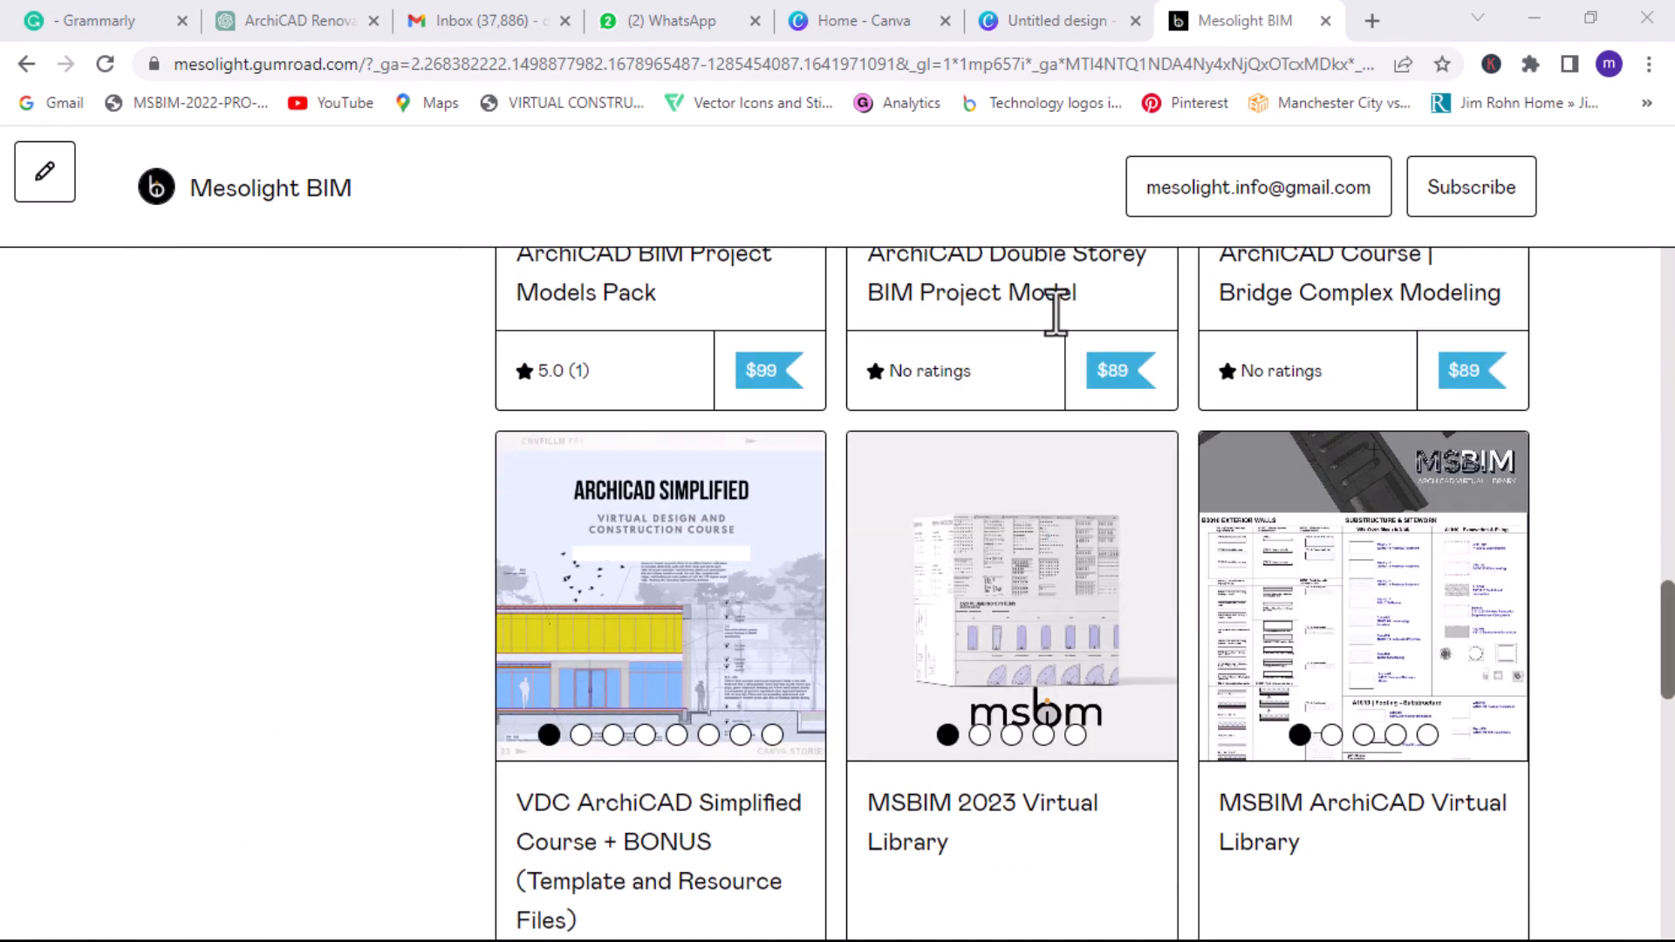
scroll(1055, 312, "down", 6)
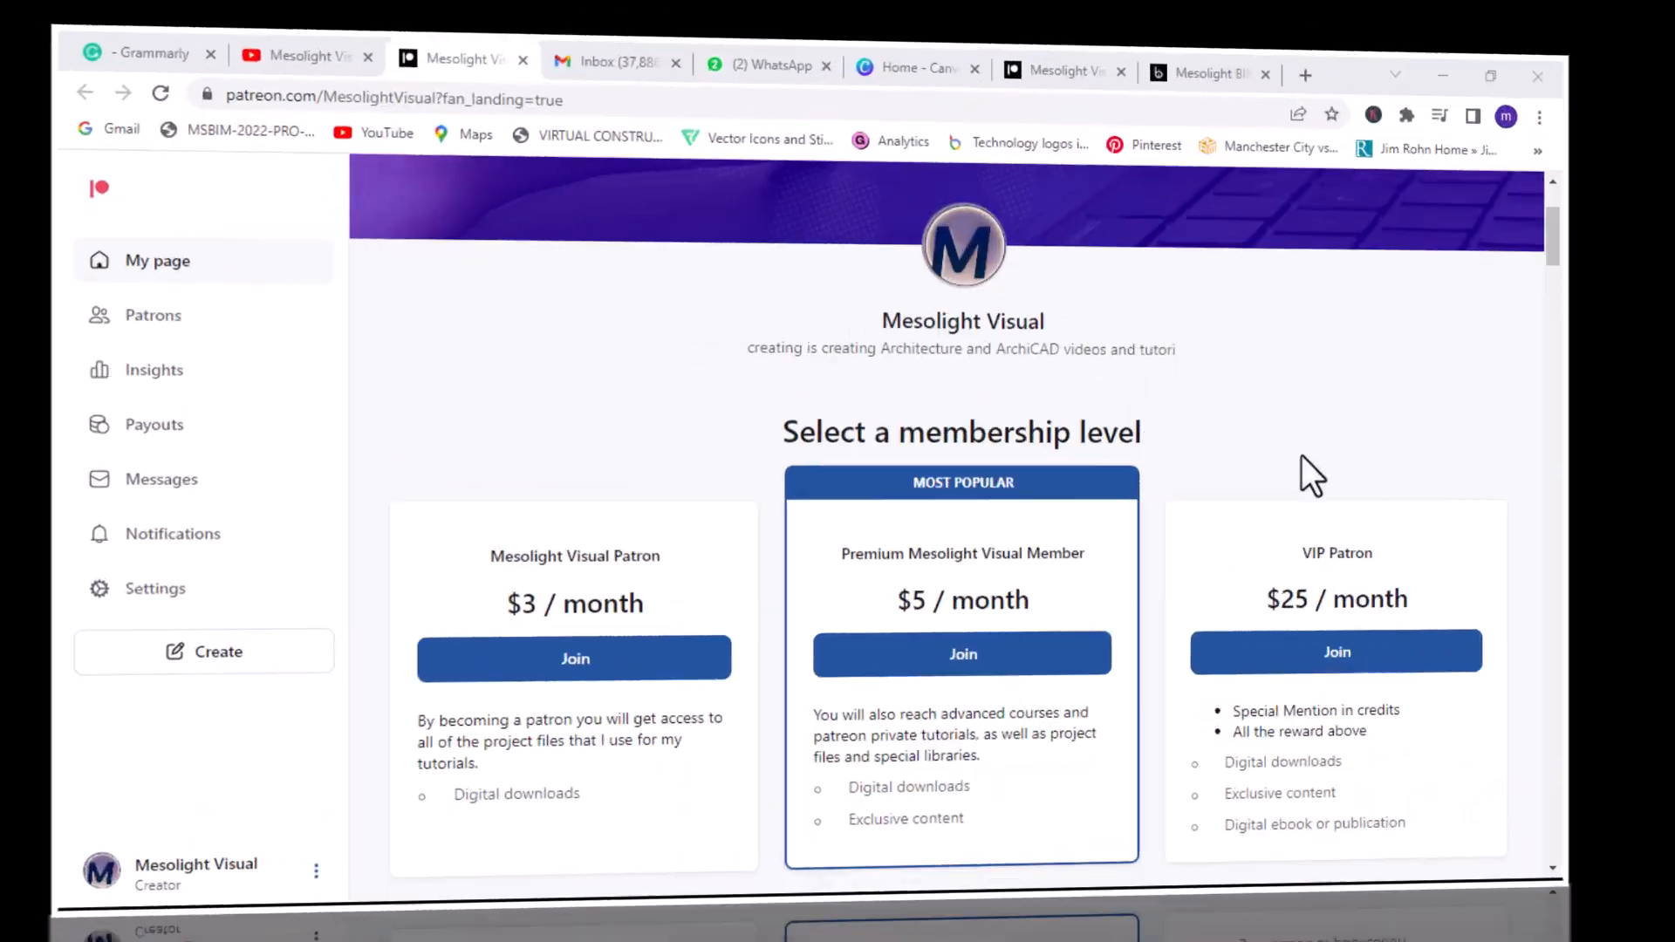
Step: Look through the membership levels and project file posts on the Mesolight Visual Patreon page
scroll(1302, 456, "down", 15)
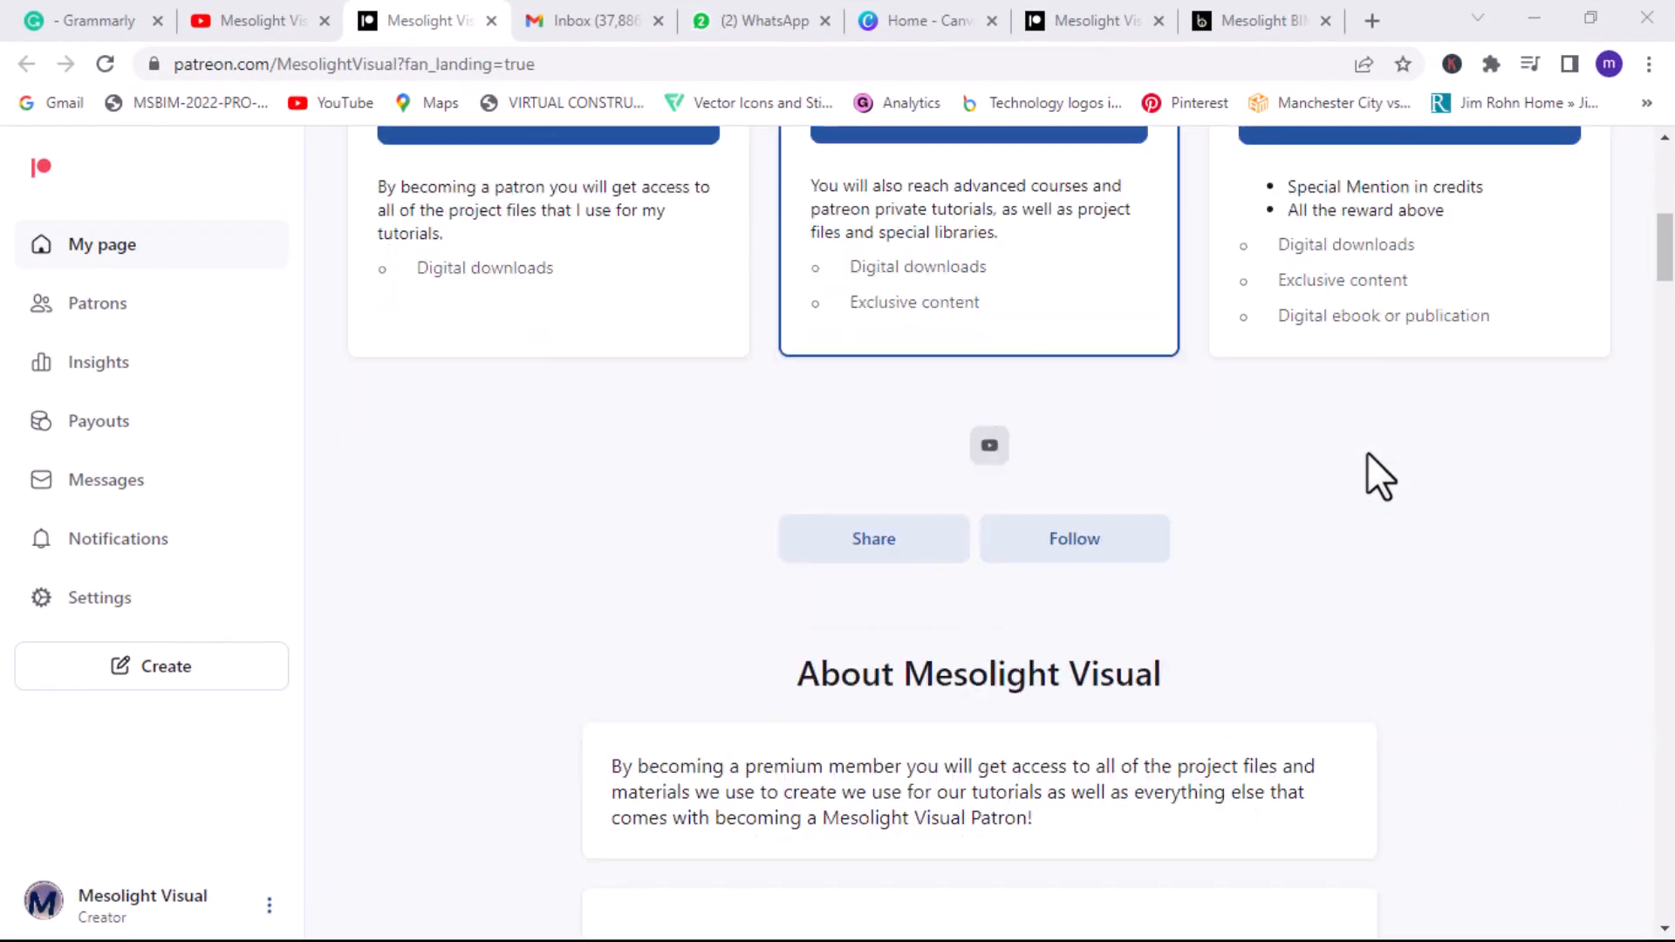
scroll(1368, 453, "down", 20)
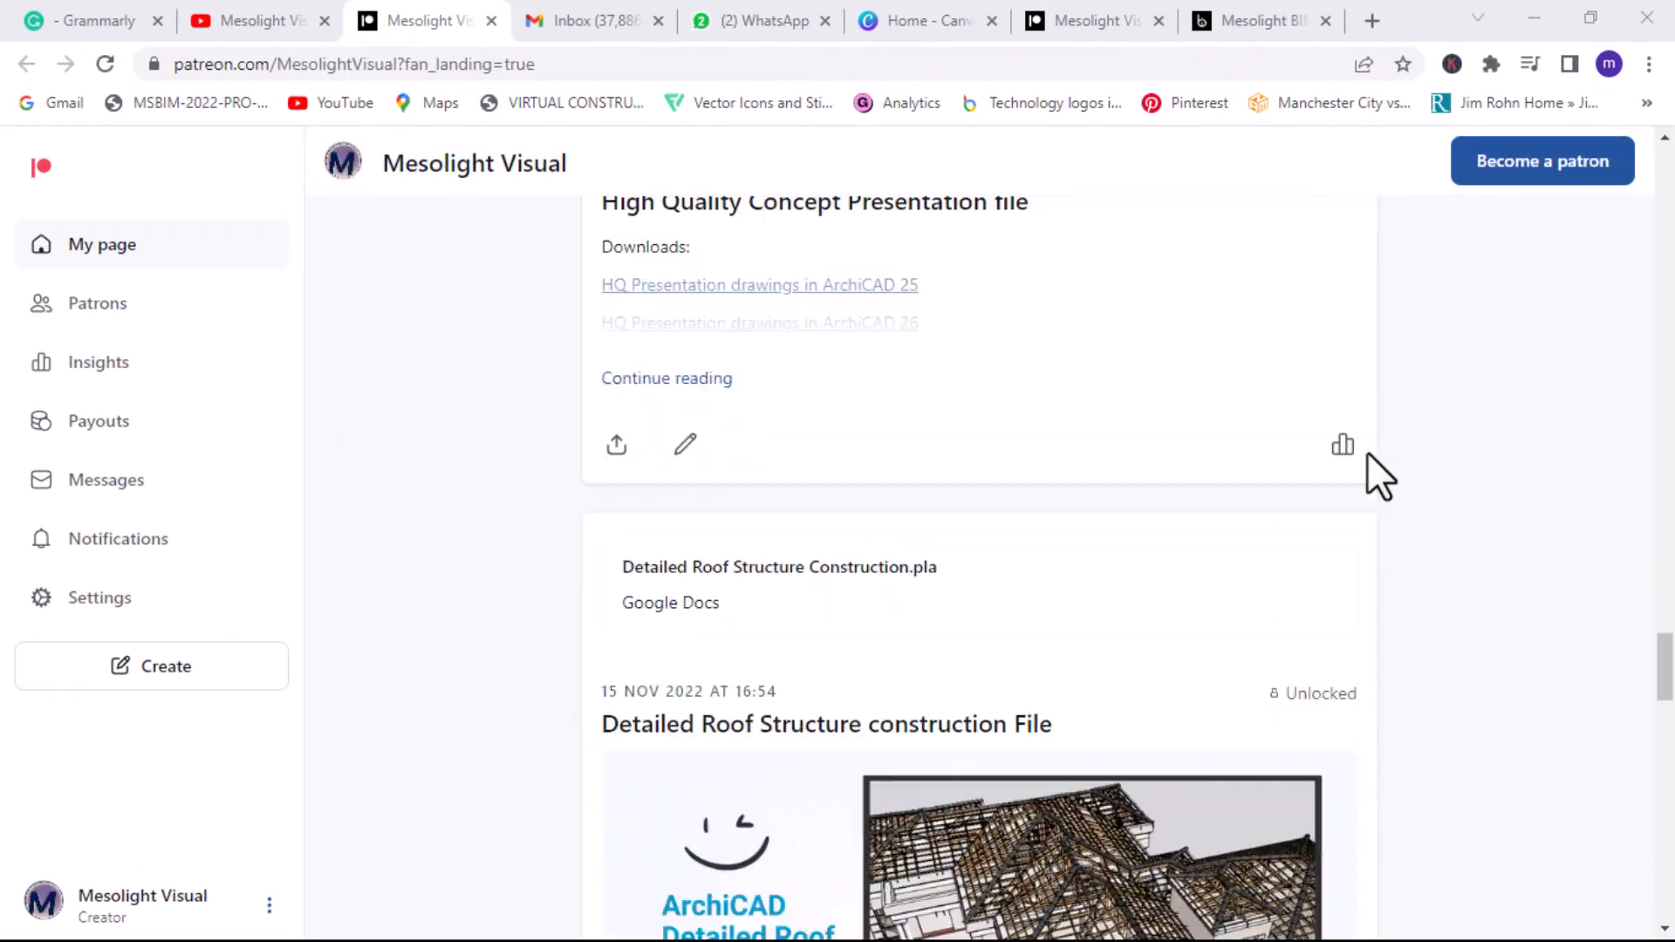
scroll(1369, 452, "down", 6)
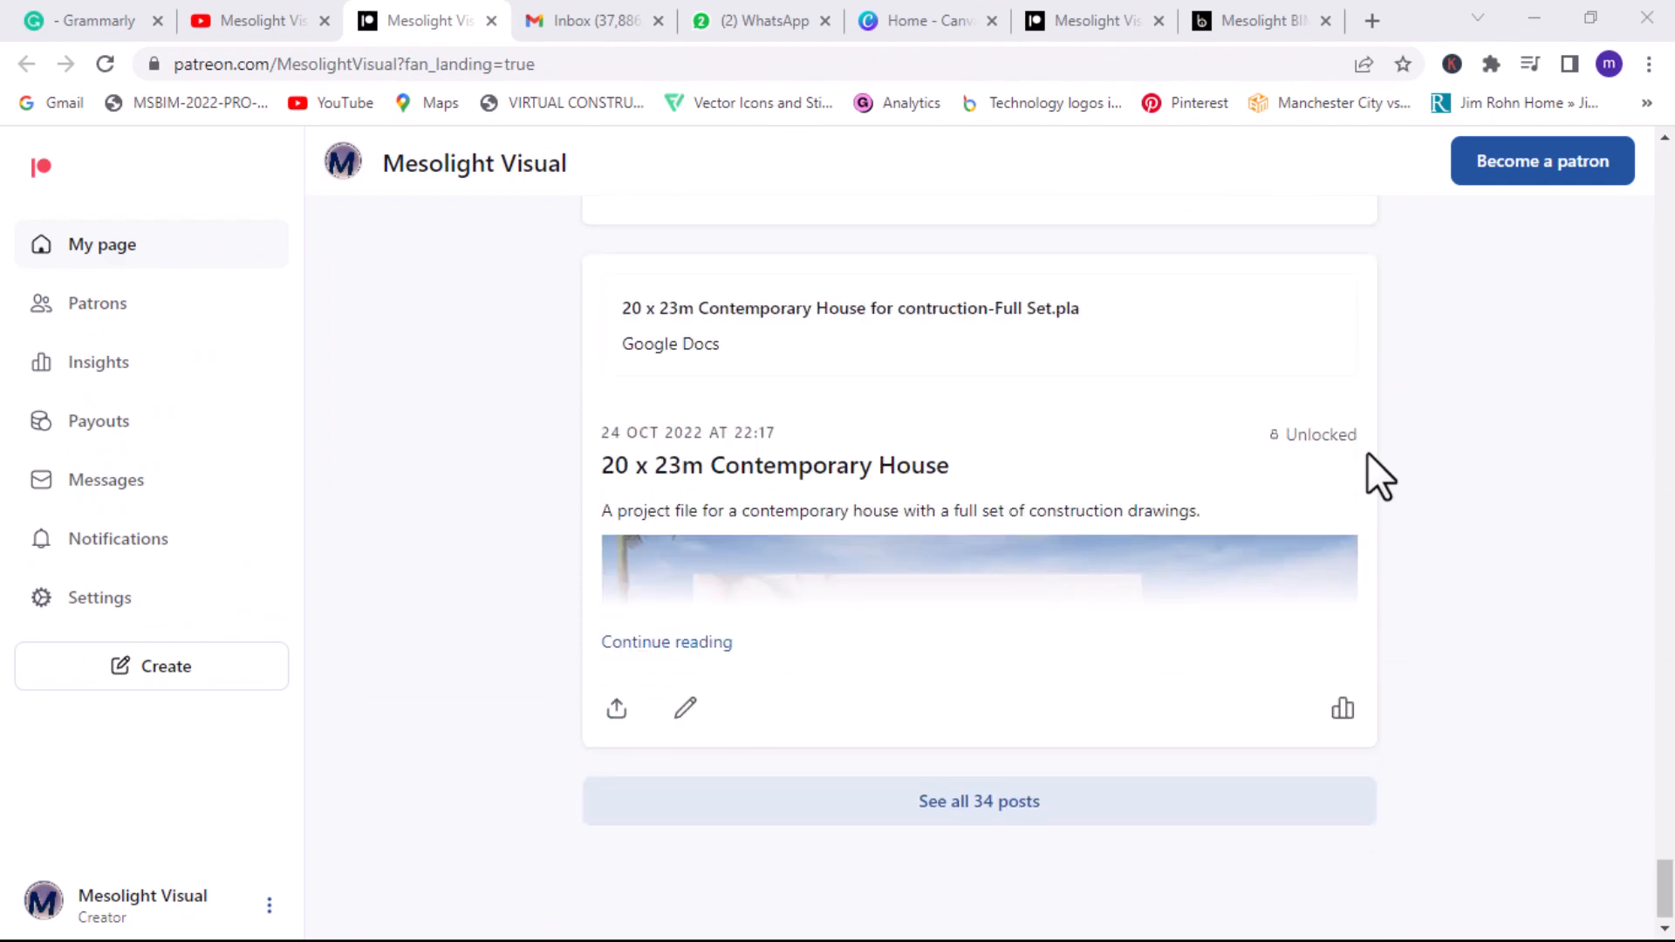
left_click(656, 624)
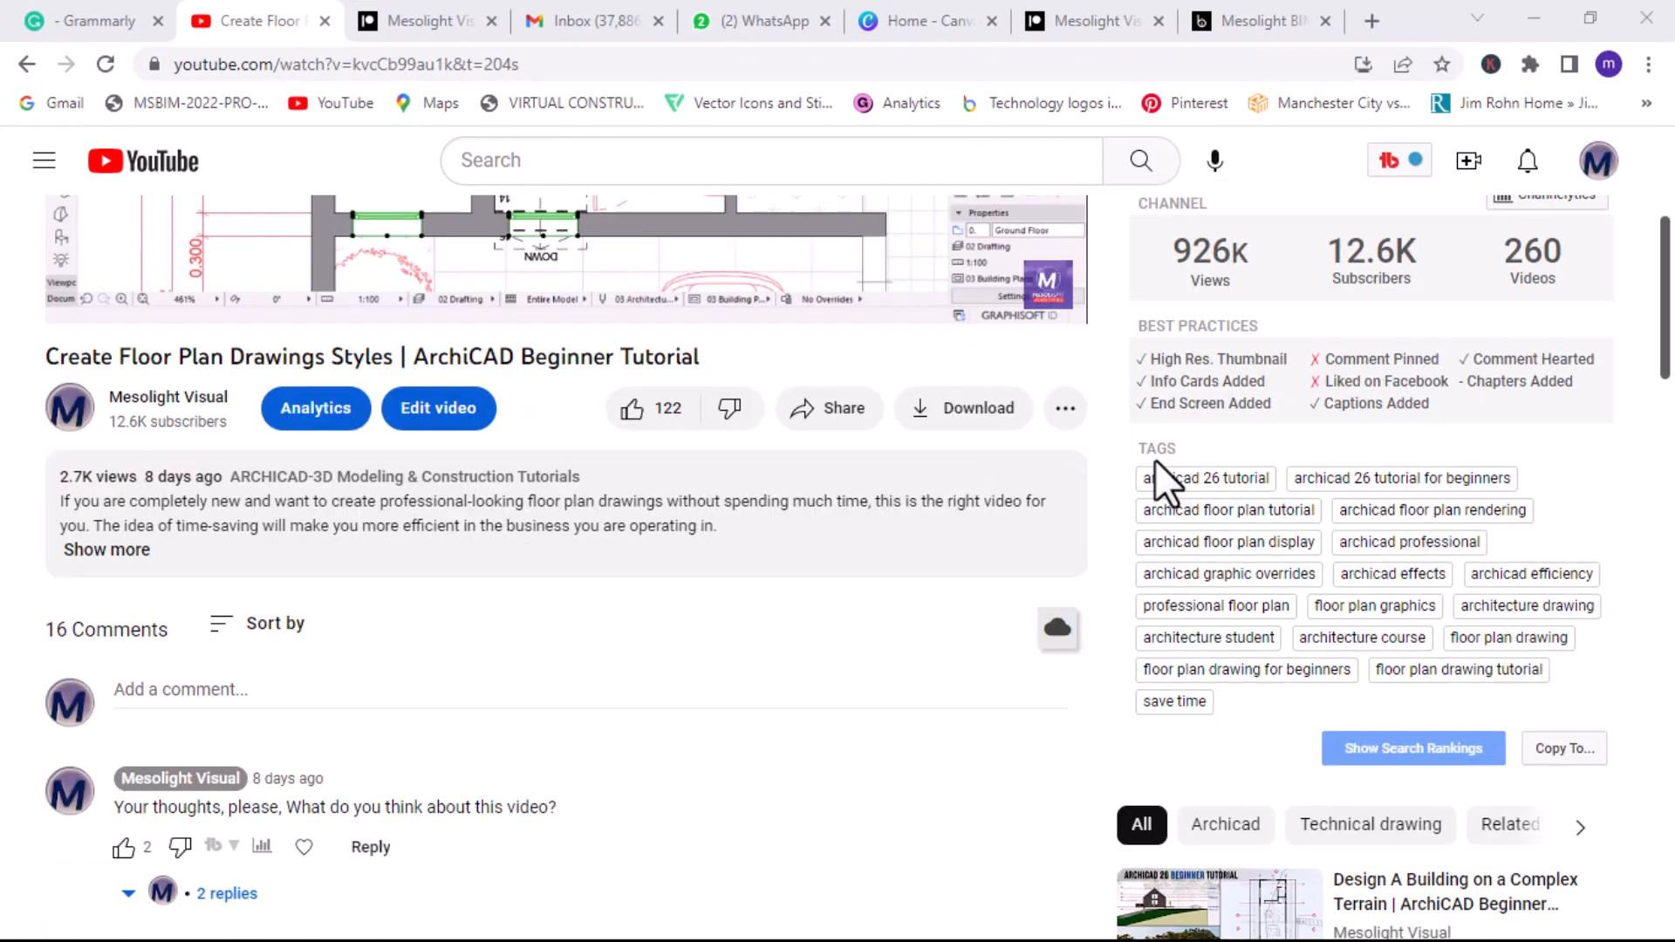
Step: Expand the description of the floor plan drawing styles video on YouTube and read through its resource links
scroll(1155, 459, "down", 1)
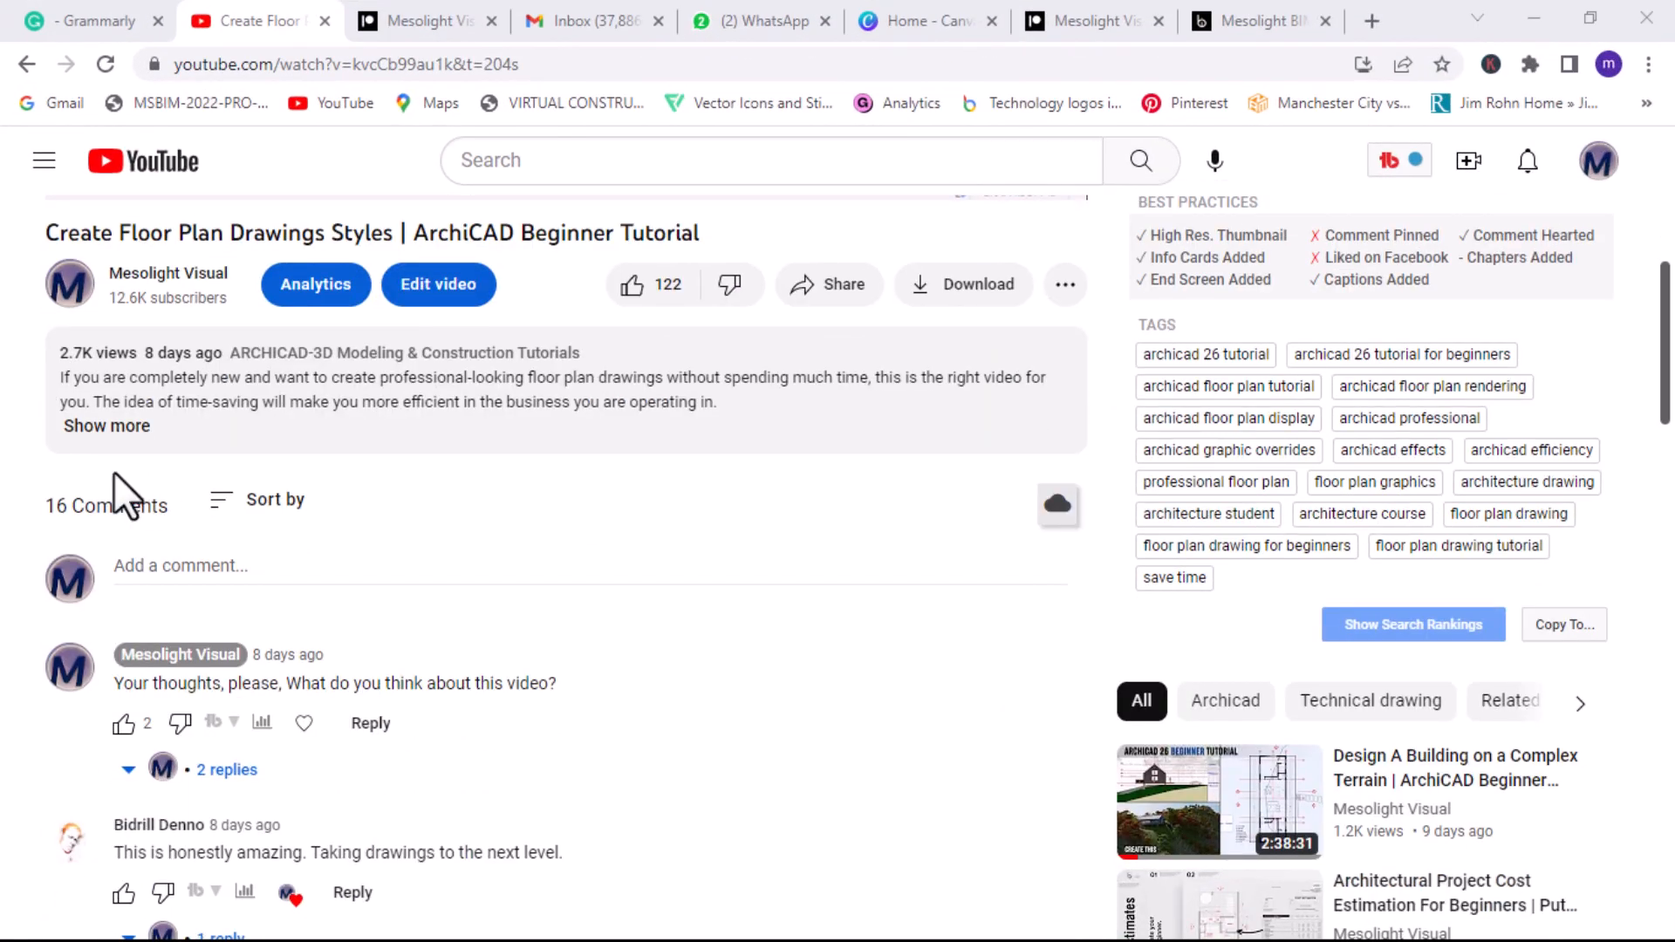
left_click(105, 431)
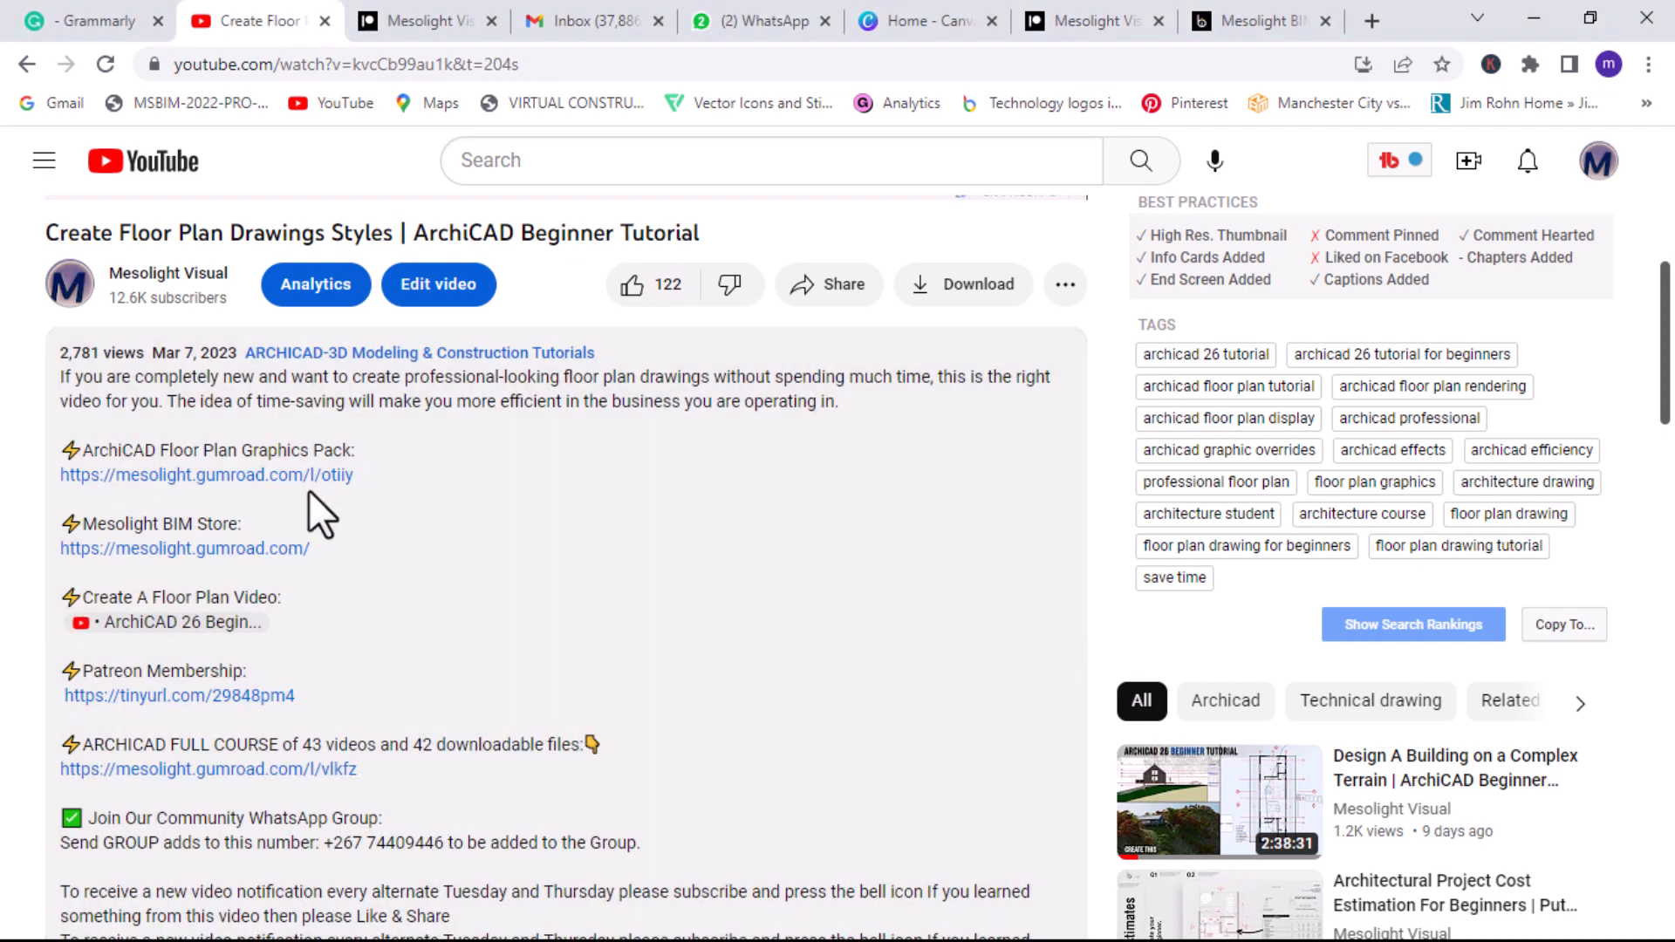
scroll(165, 515, "down", 1)
scroll(174, 524, "down", 1)
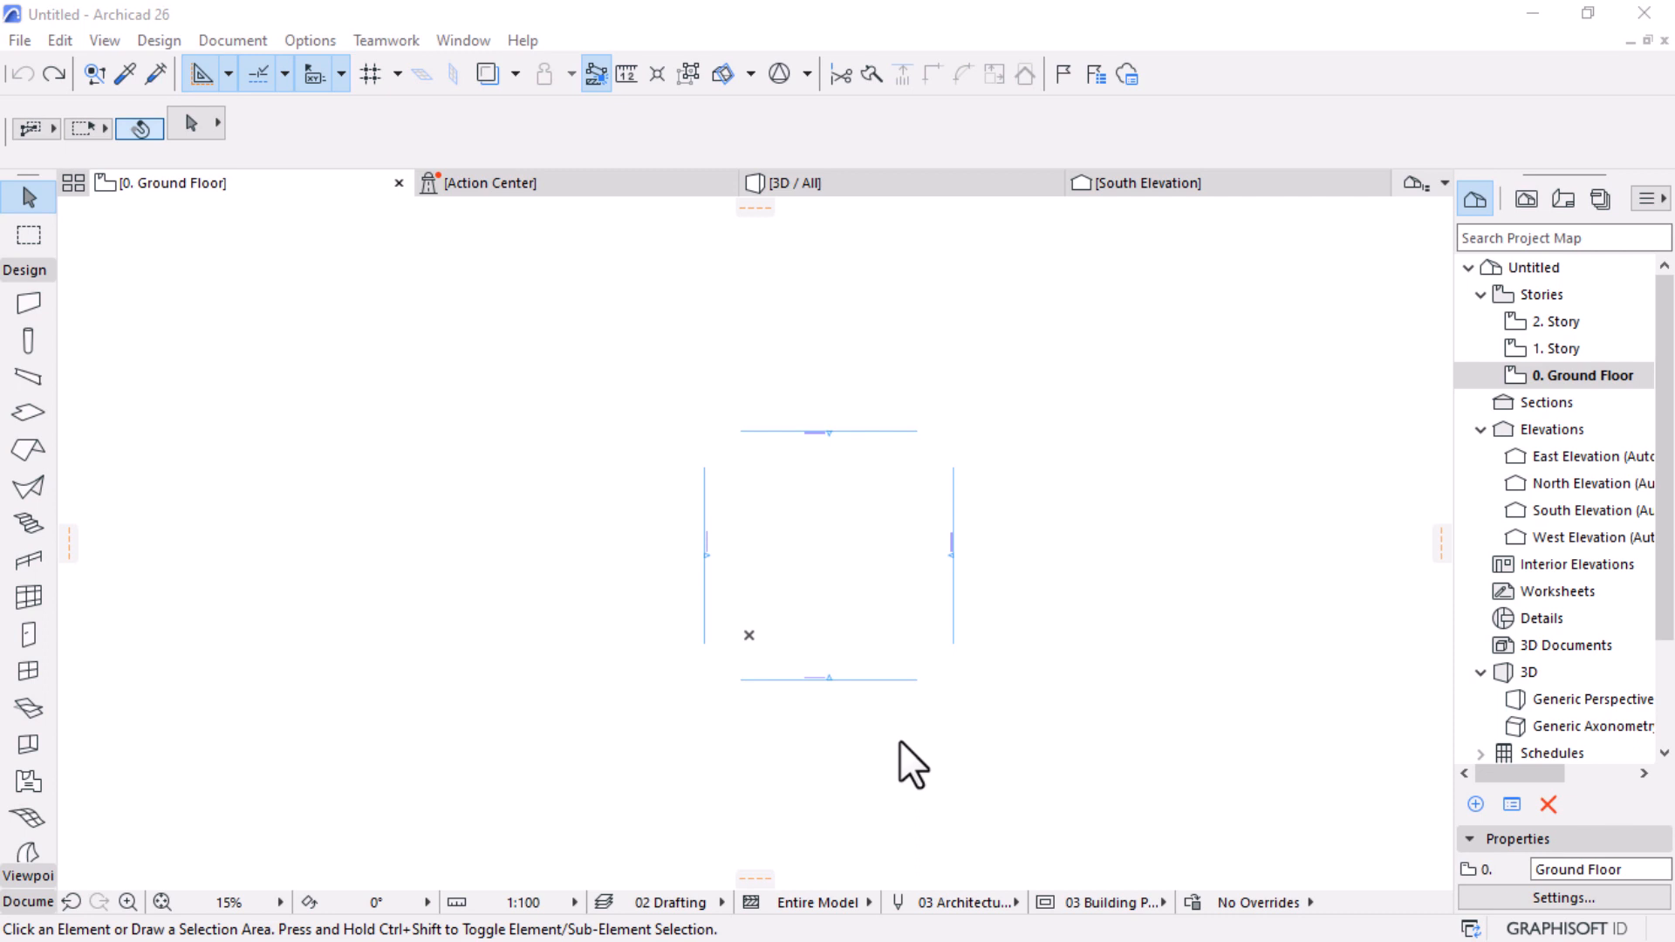
Step: In Archicad, select all four elevation markers on the ground floor plan and set their marker size to 15 mm
scroll(786, 715, "up", 3)
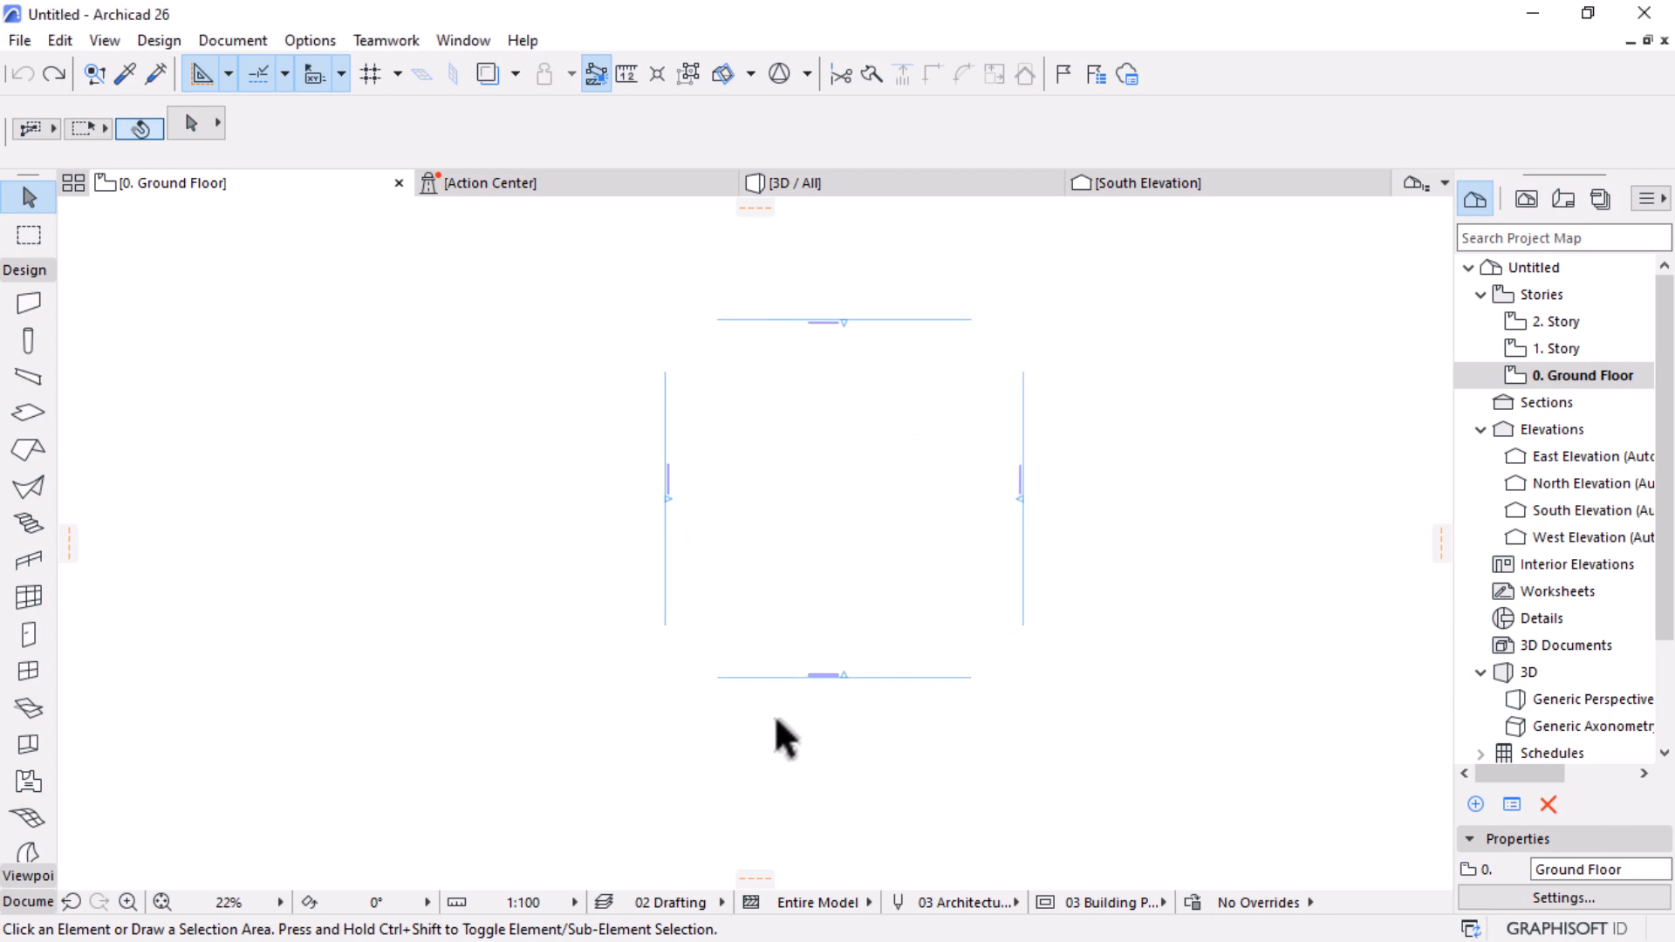
scroll(772, 616, "down", 1)
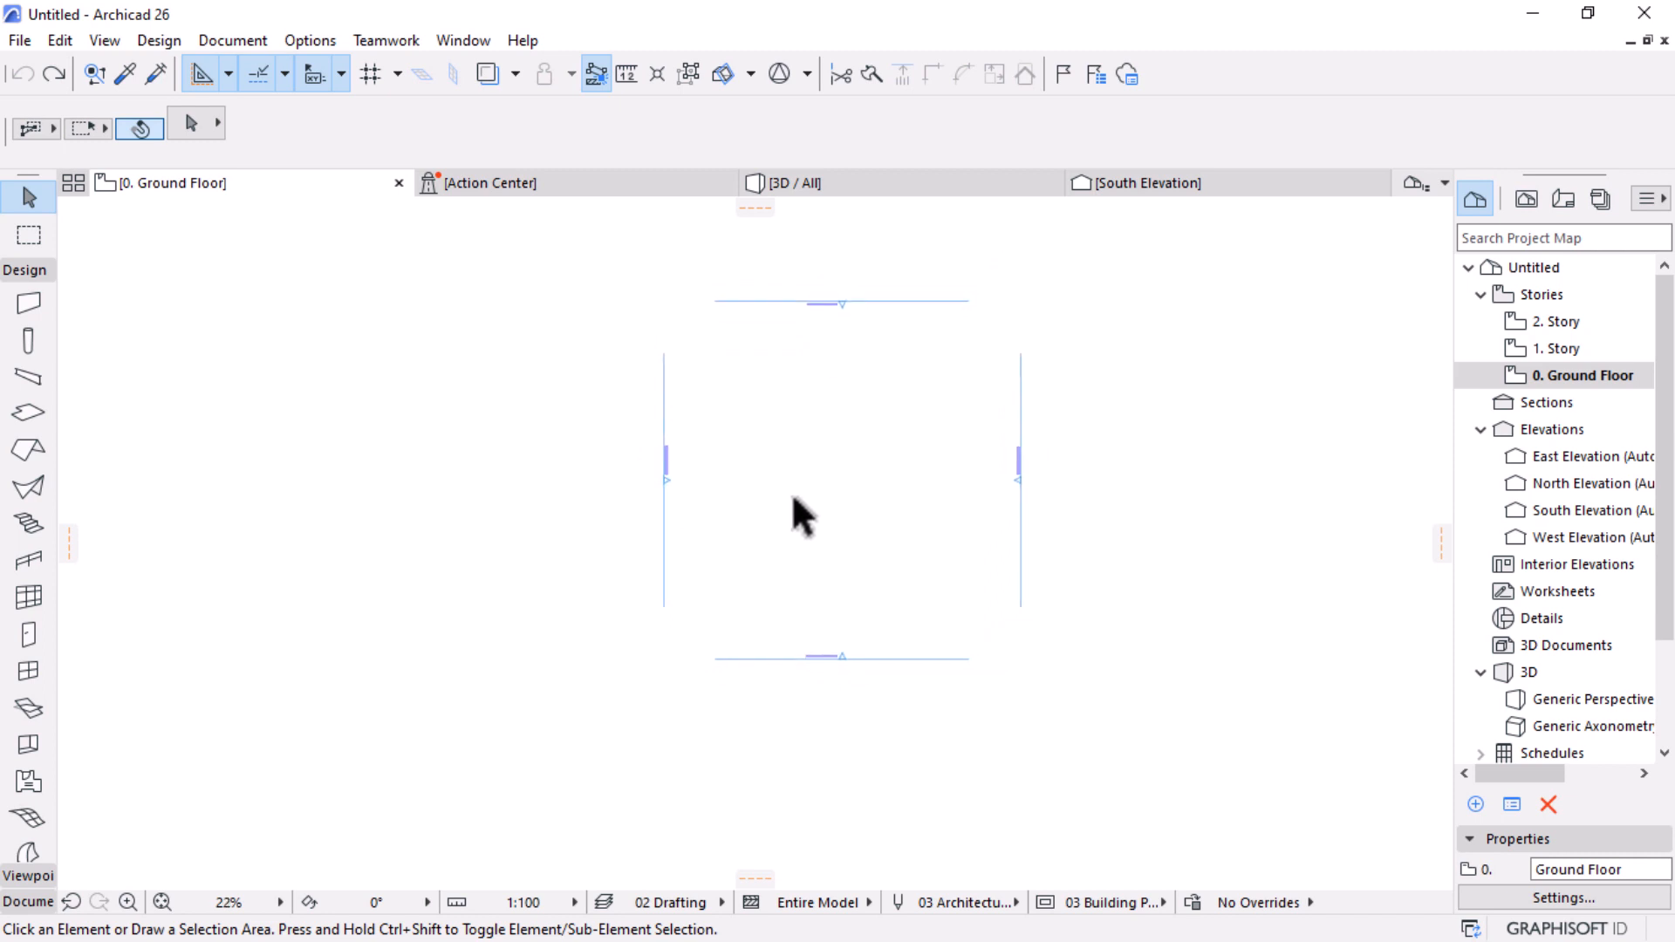
left_click(555, 246)
left_click(1175, 783)
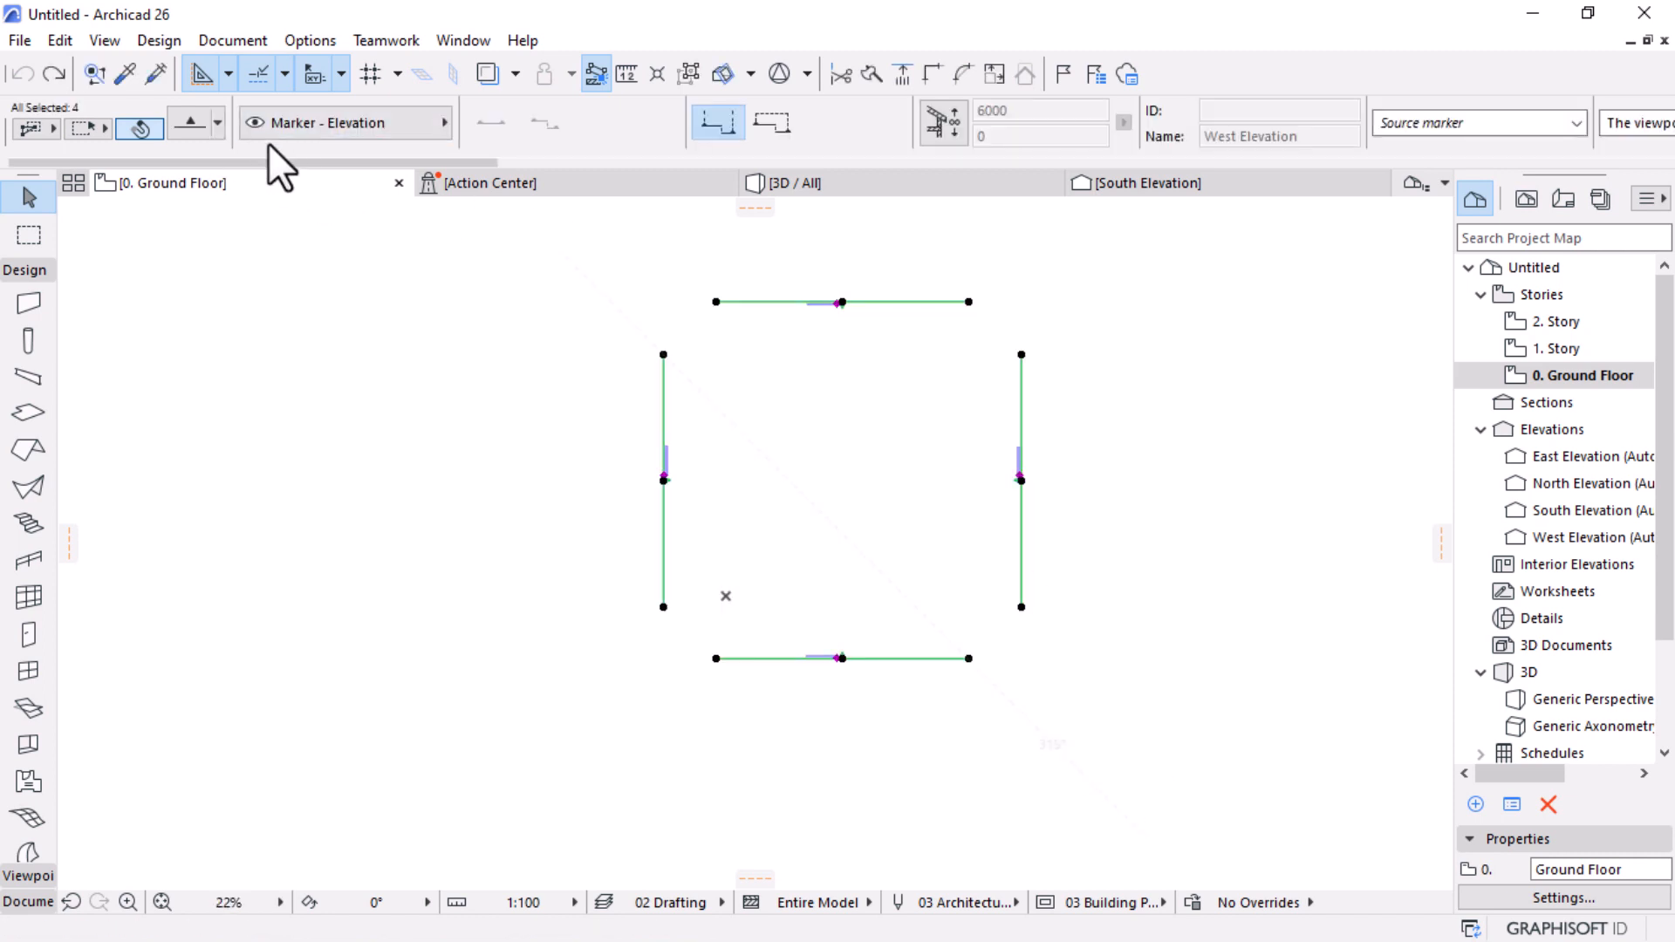
left_click(178, 123)
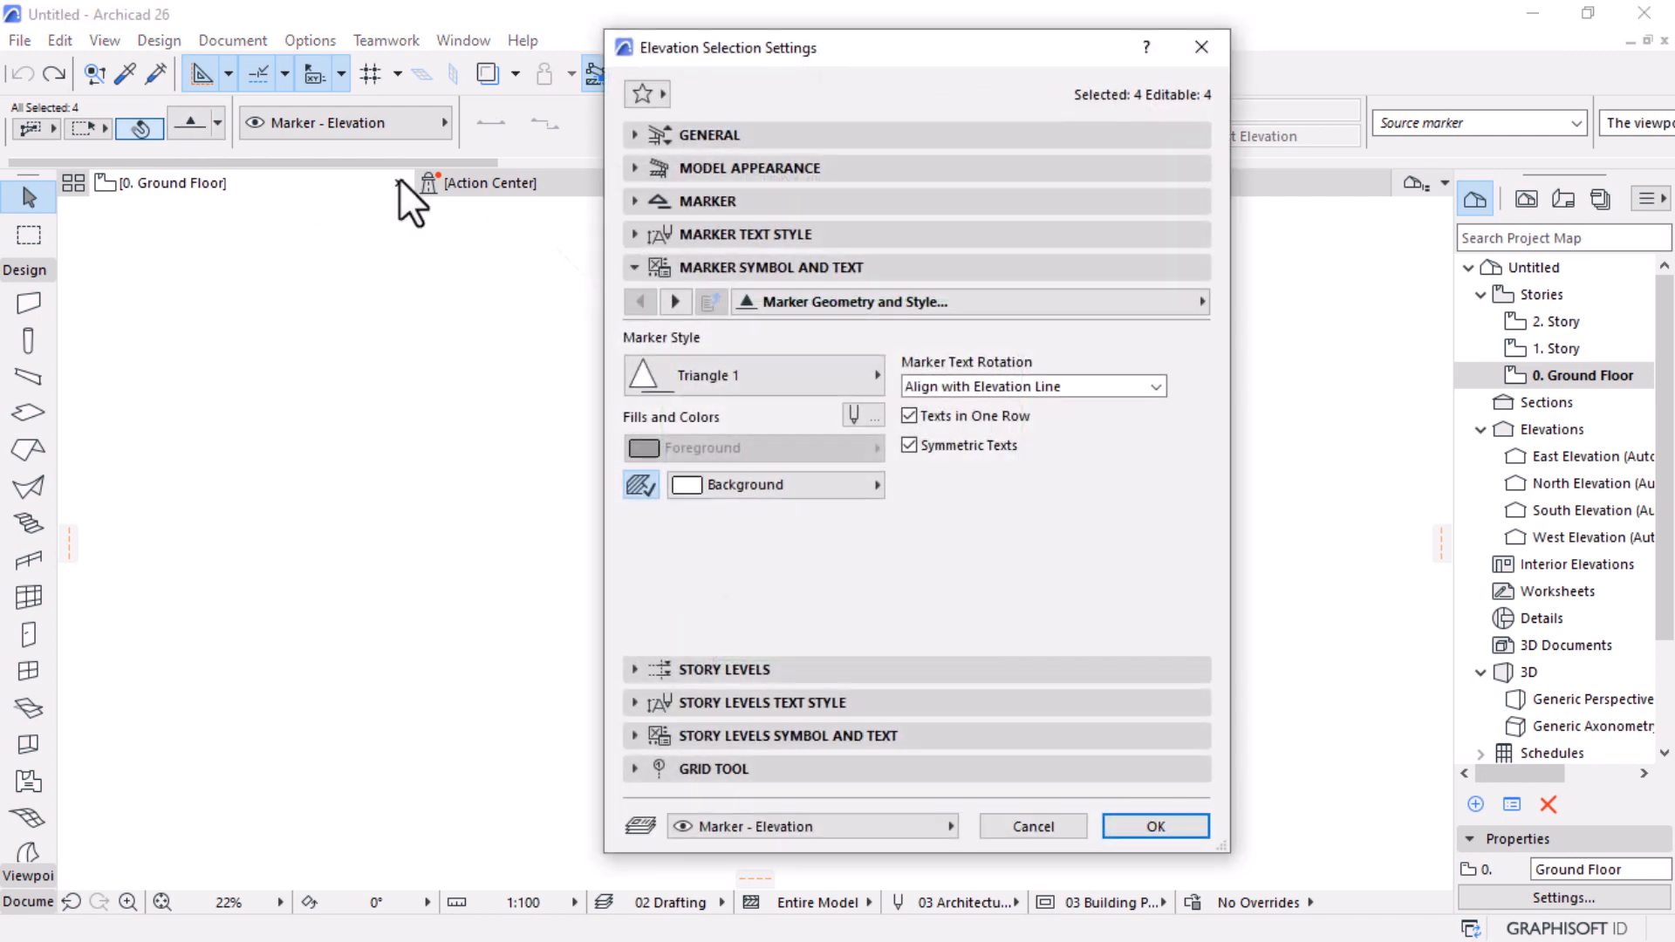
left_click(641, 201)
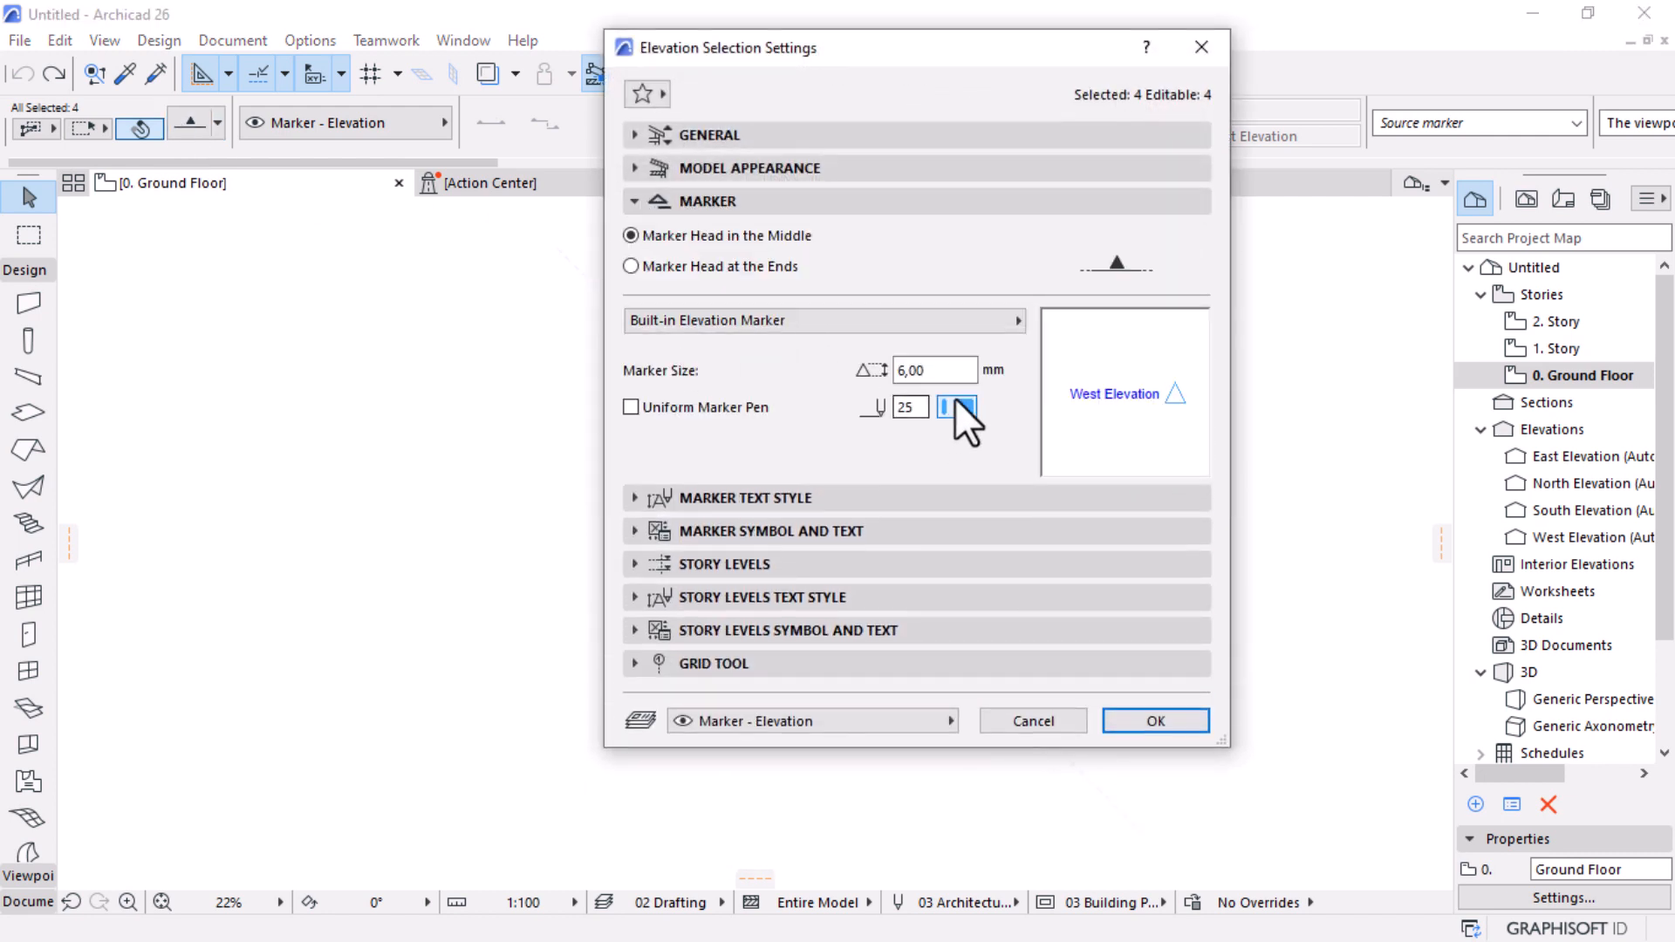
left_click(955, 370)
type("15,00")
Step: Change the marker style of the selected elevations to Circle 3
left_click(637, 533)
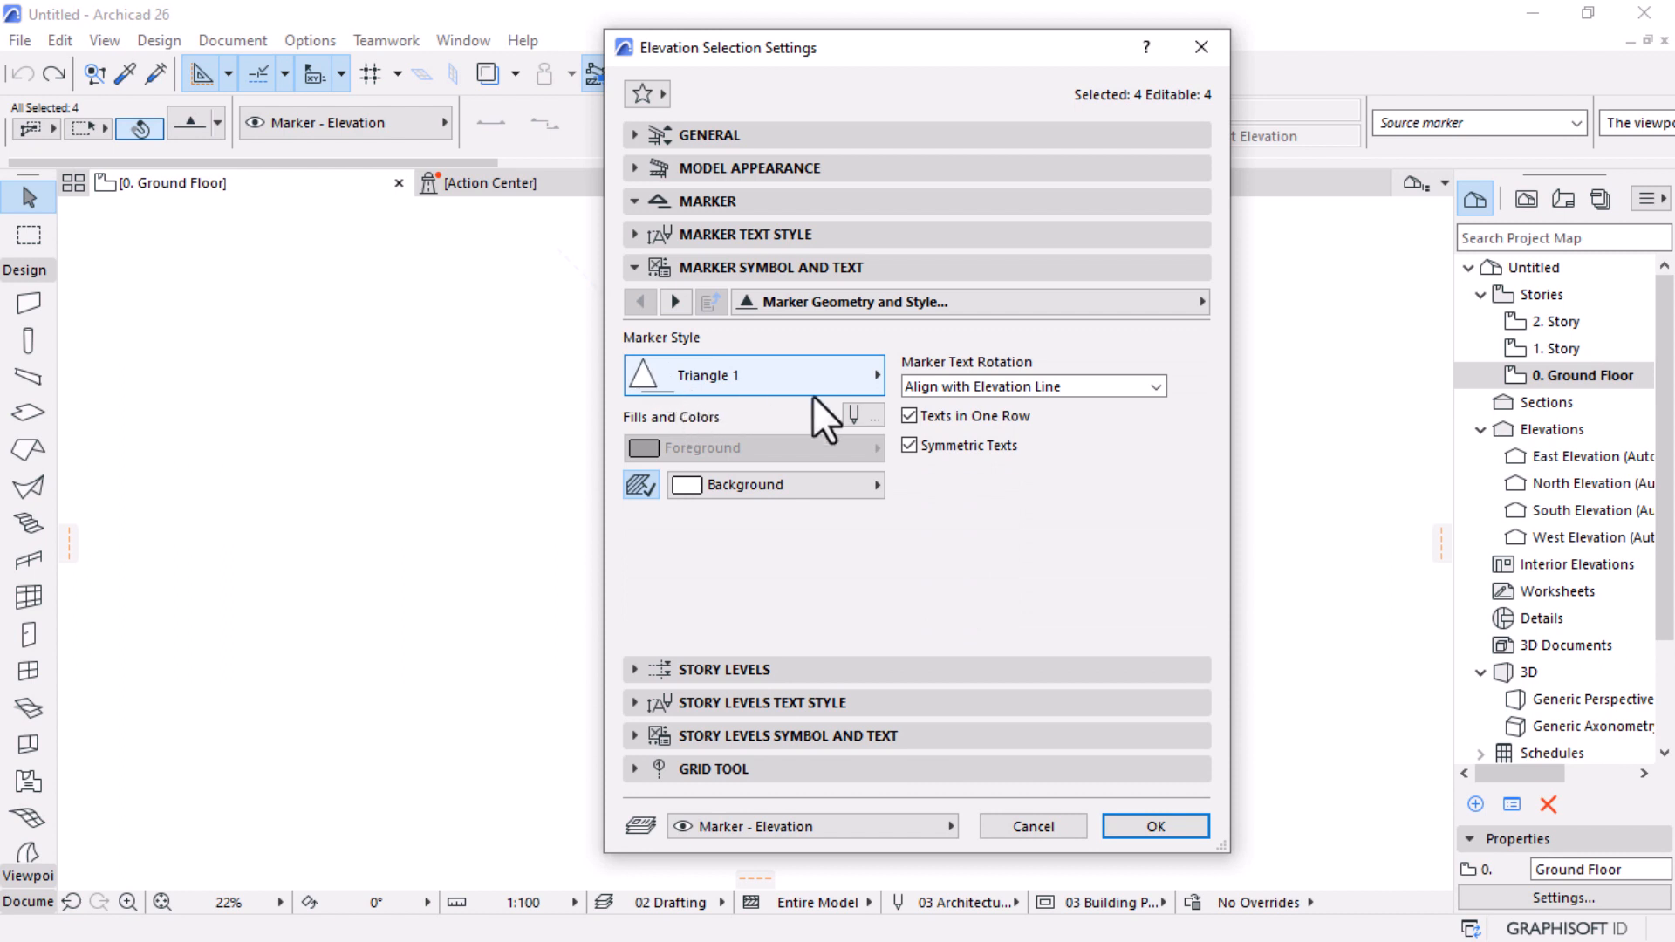
left_click(806, 382)
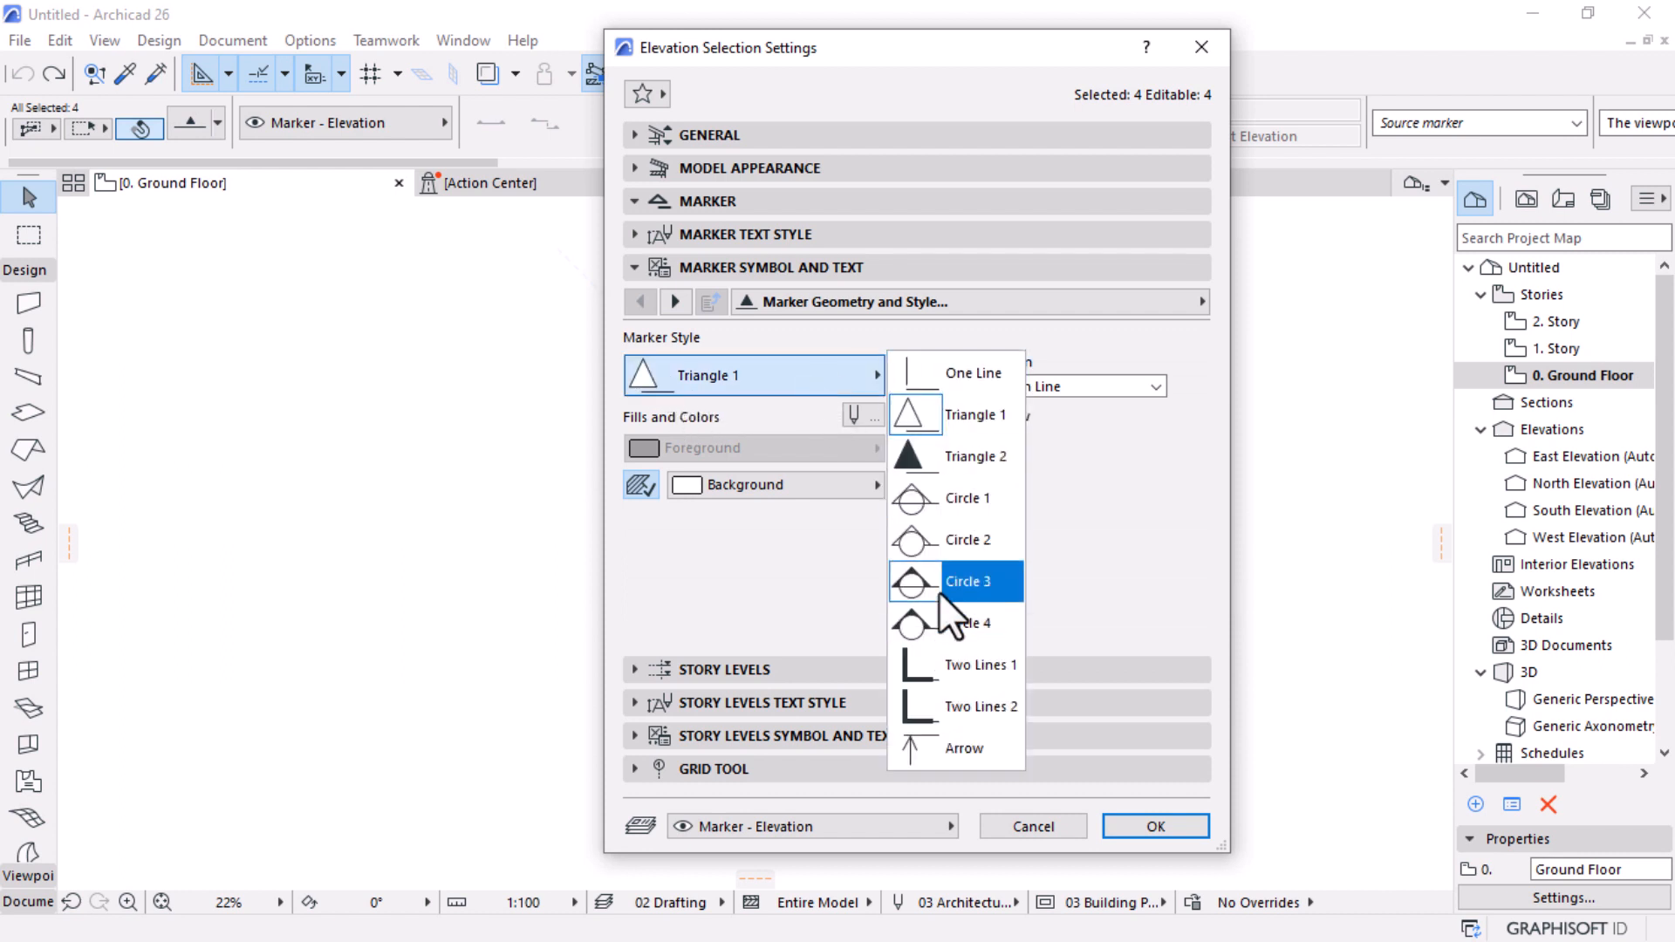
left_click(942, 582)
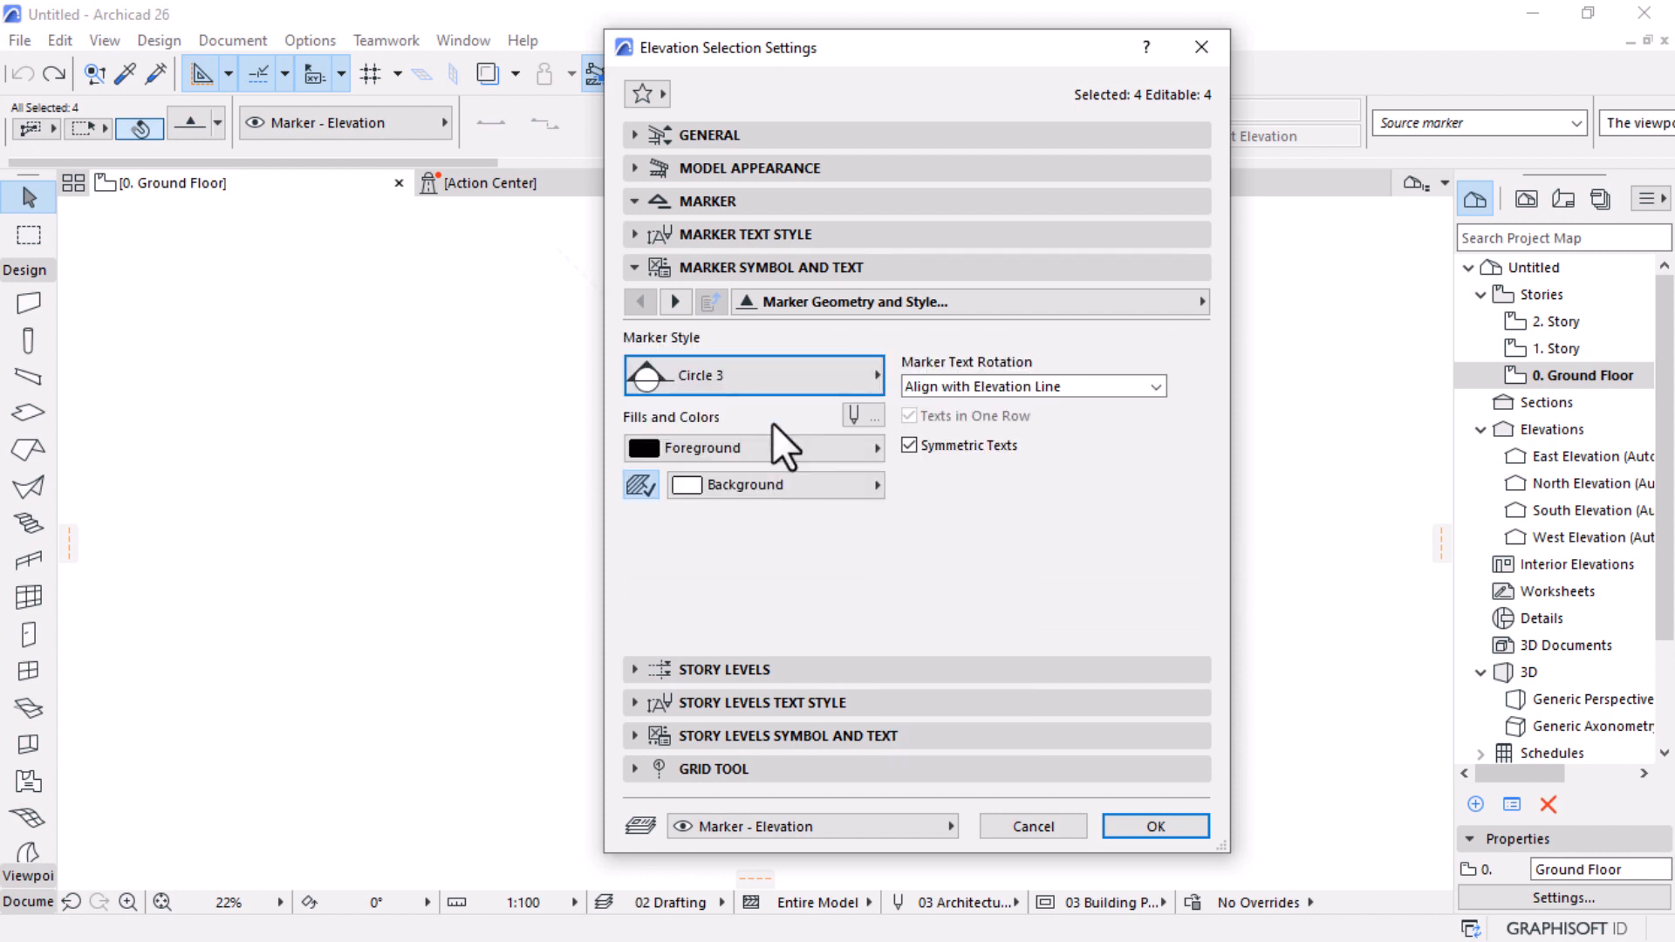
Step: Show the reference ID in the markers' first text row, hide the name in the second row, and apply the settings
left_click(670, 304)
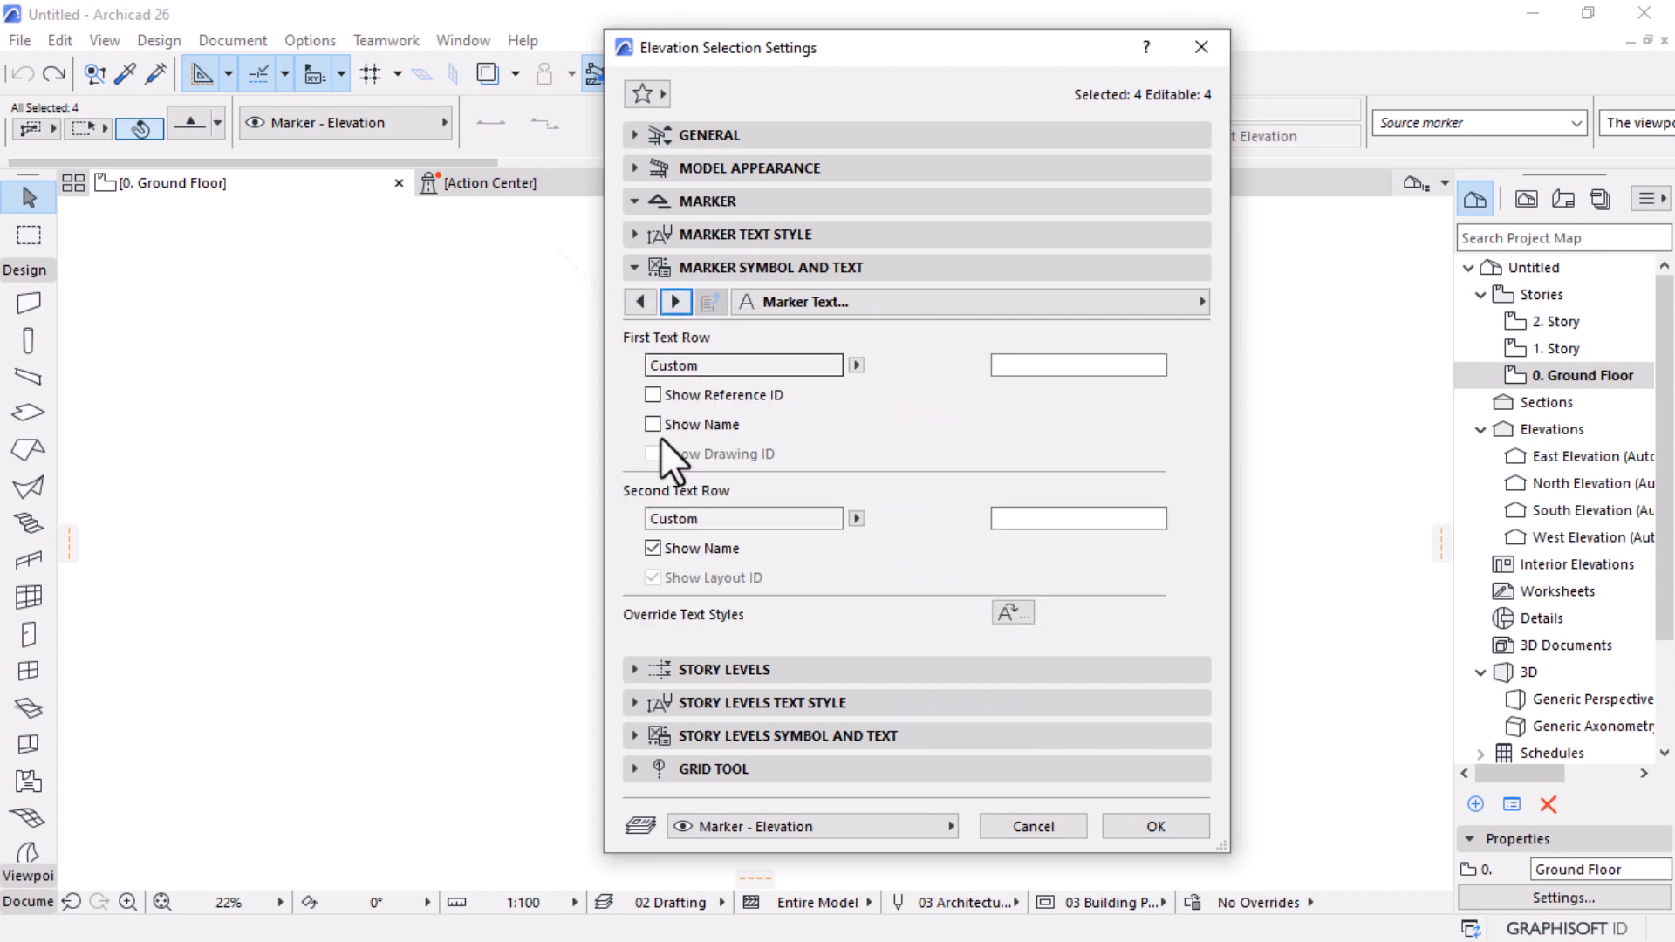
left_click(652, 395)
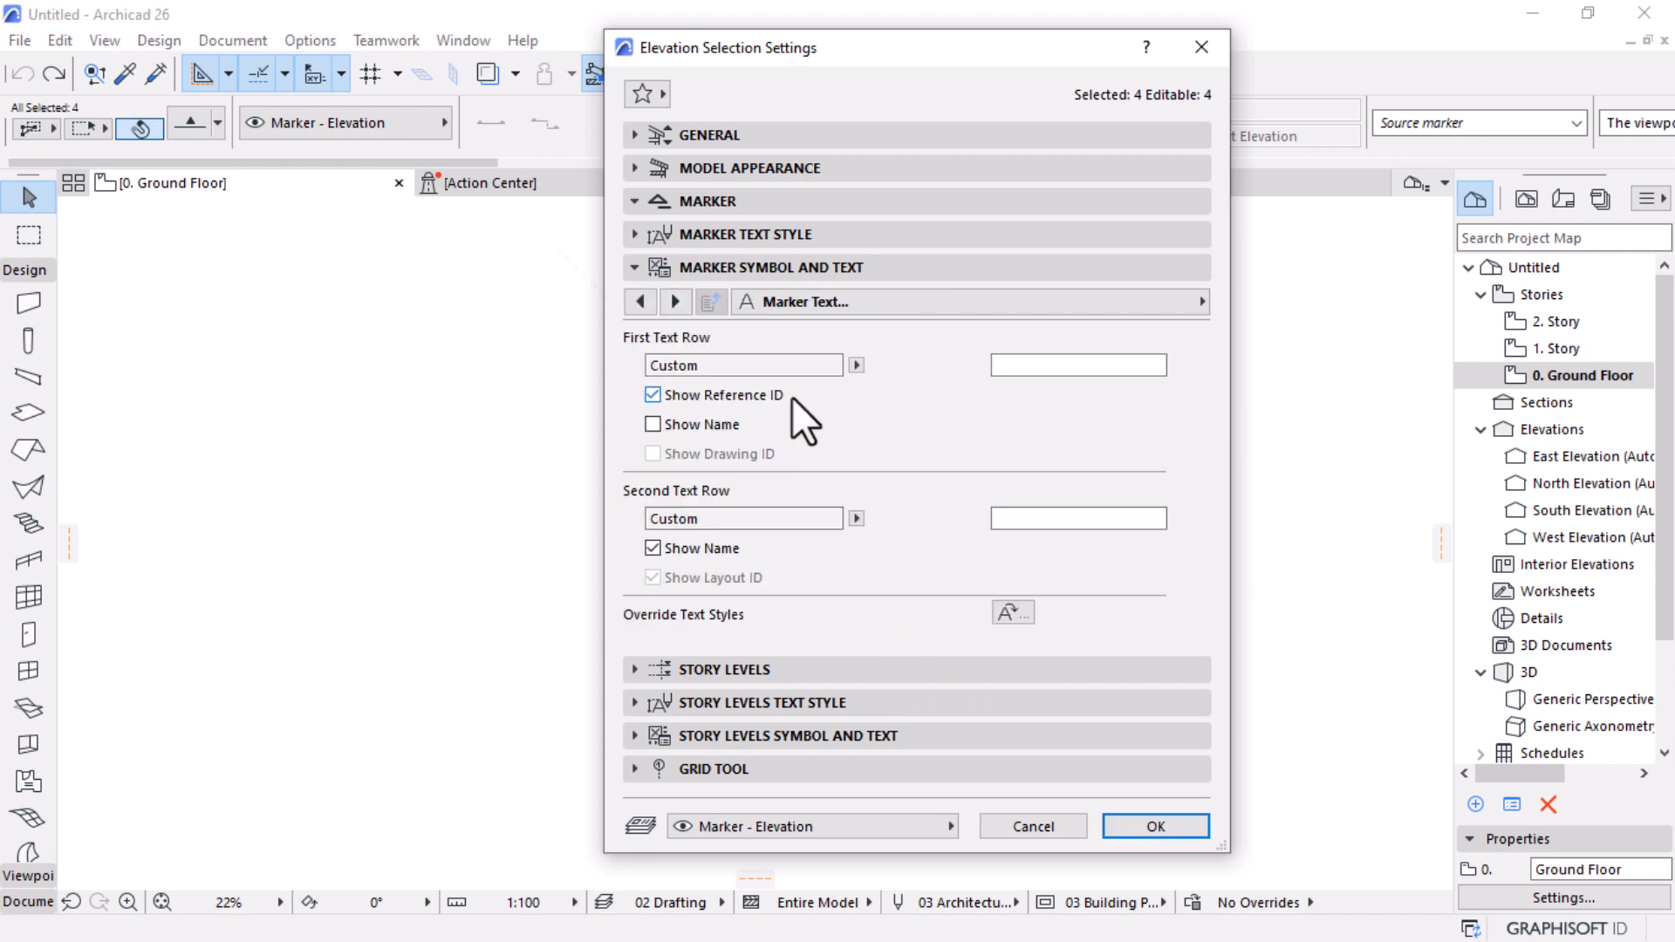
left_click(653, 548)
left_click(1122, 829)
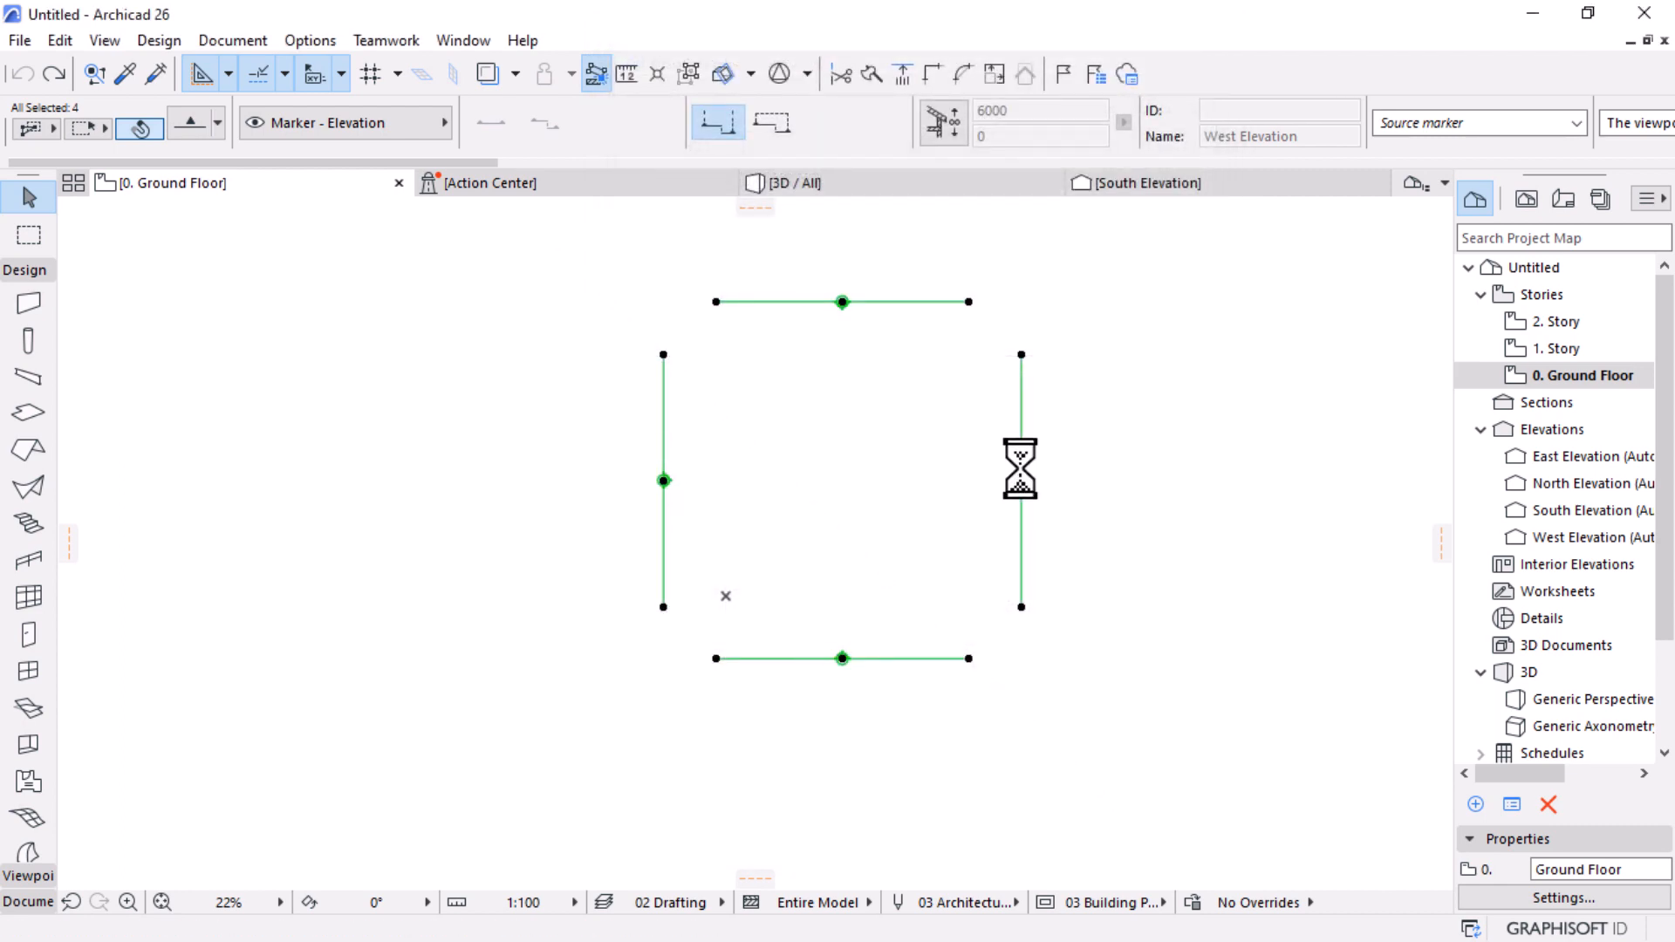
Step: Deselect the elevation markers and examine the east marker's symbol up close
scroll(1025, 480, "up", 12)
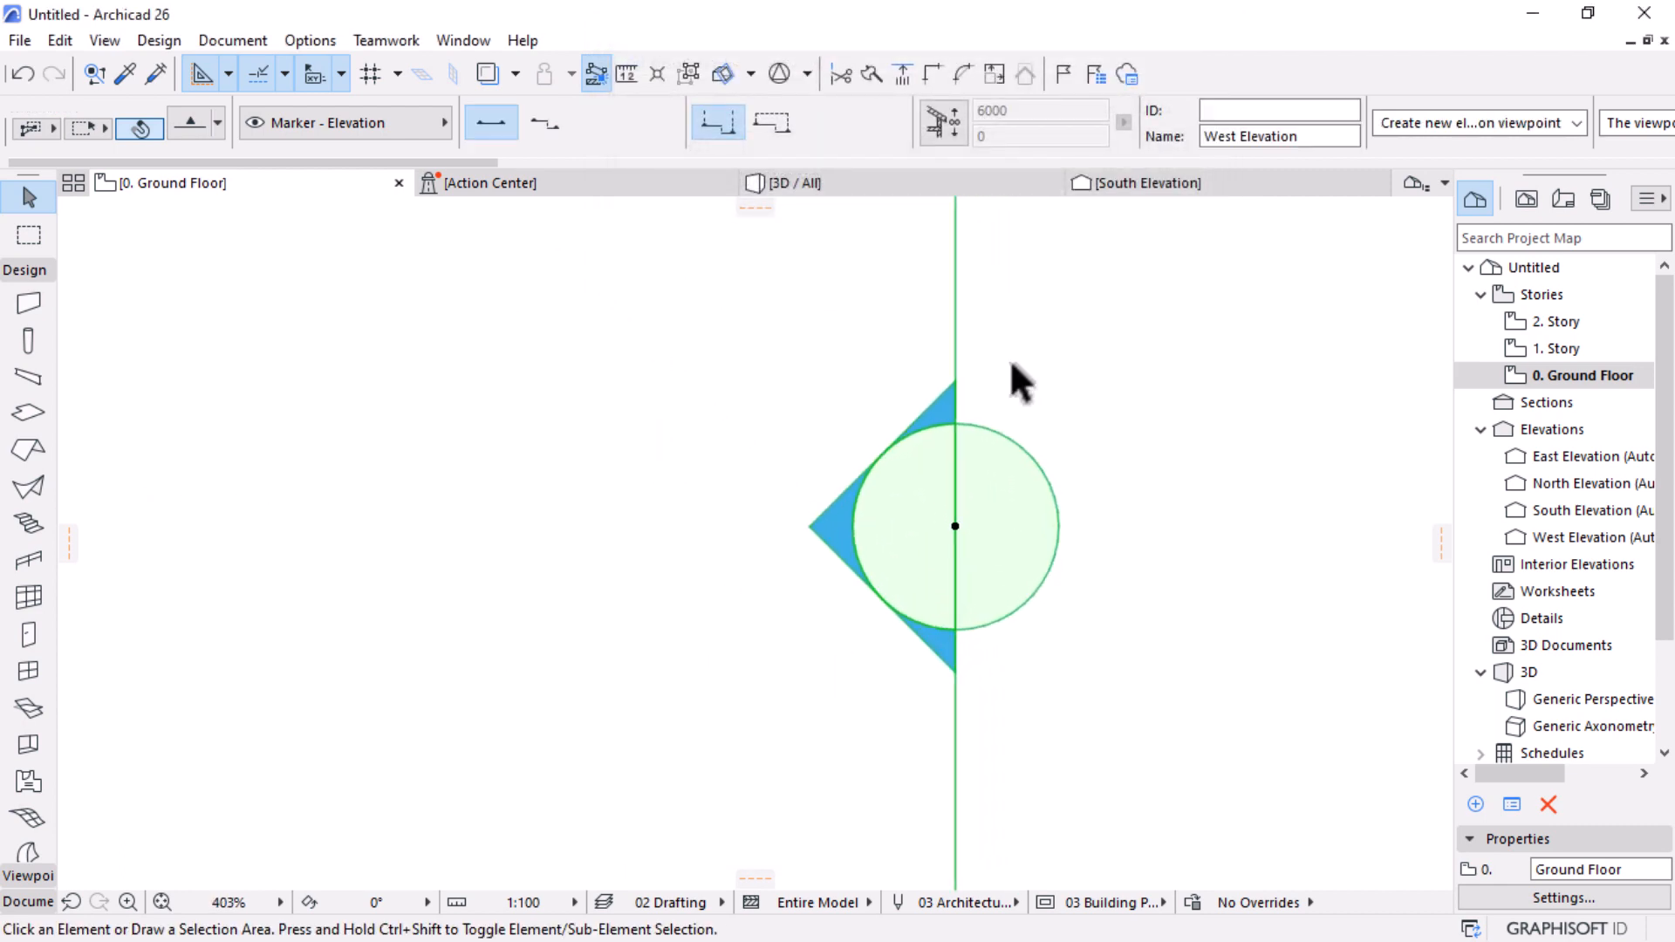
left_click(1077, 561)
scroll(1010, 617, "up", 2)
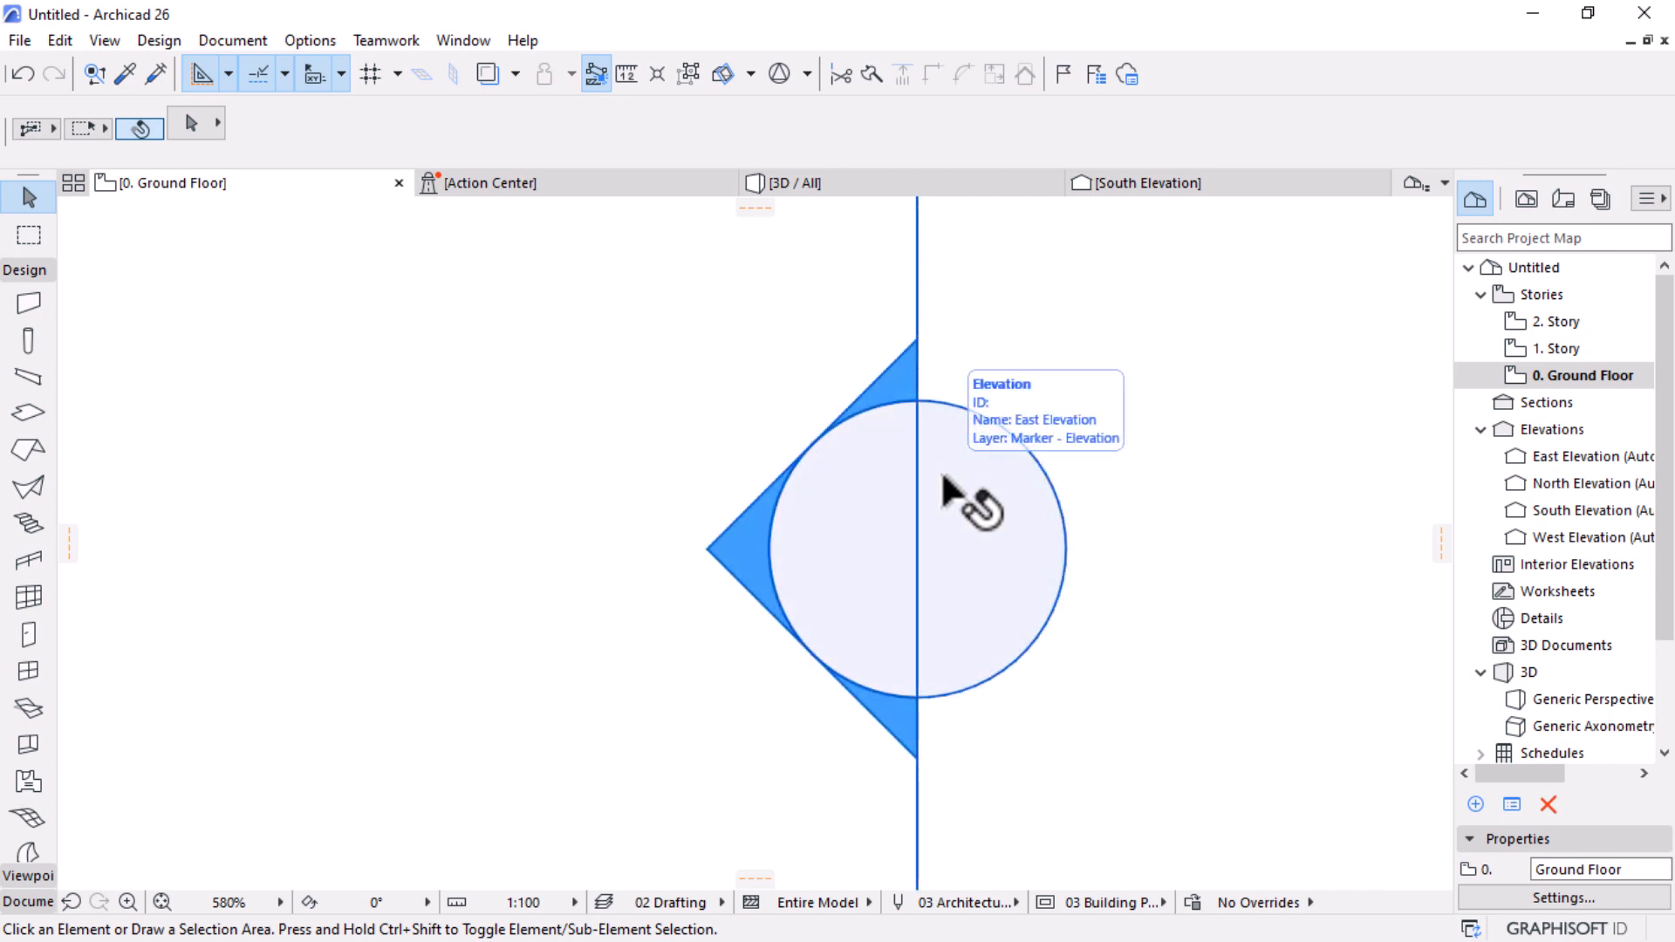
scroll(943, 476, "down", 10)
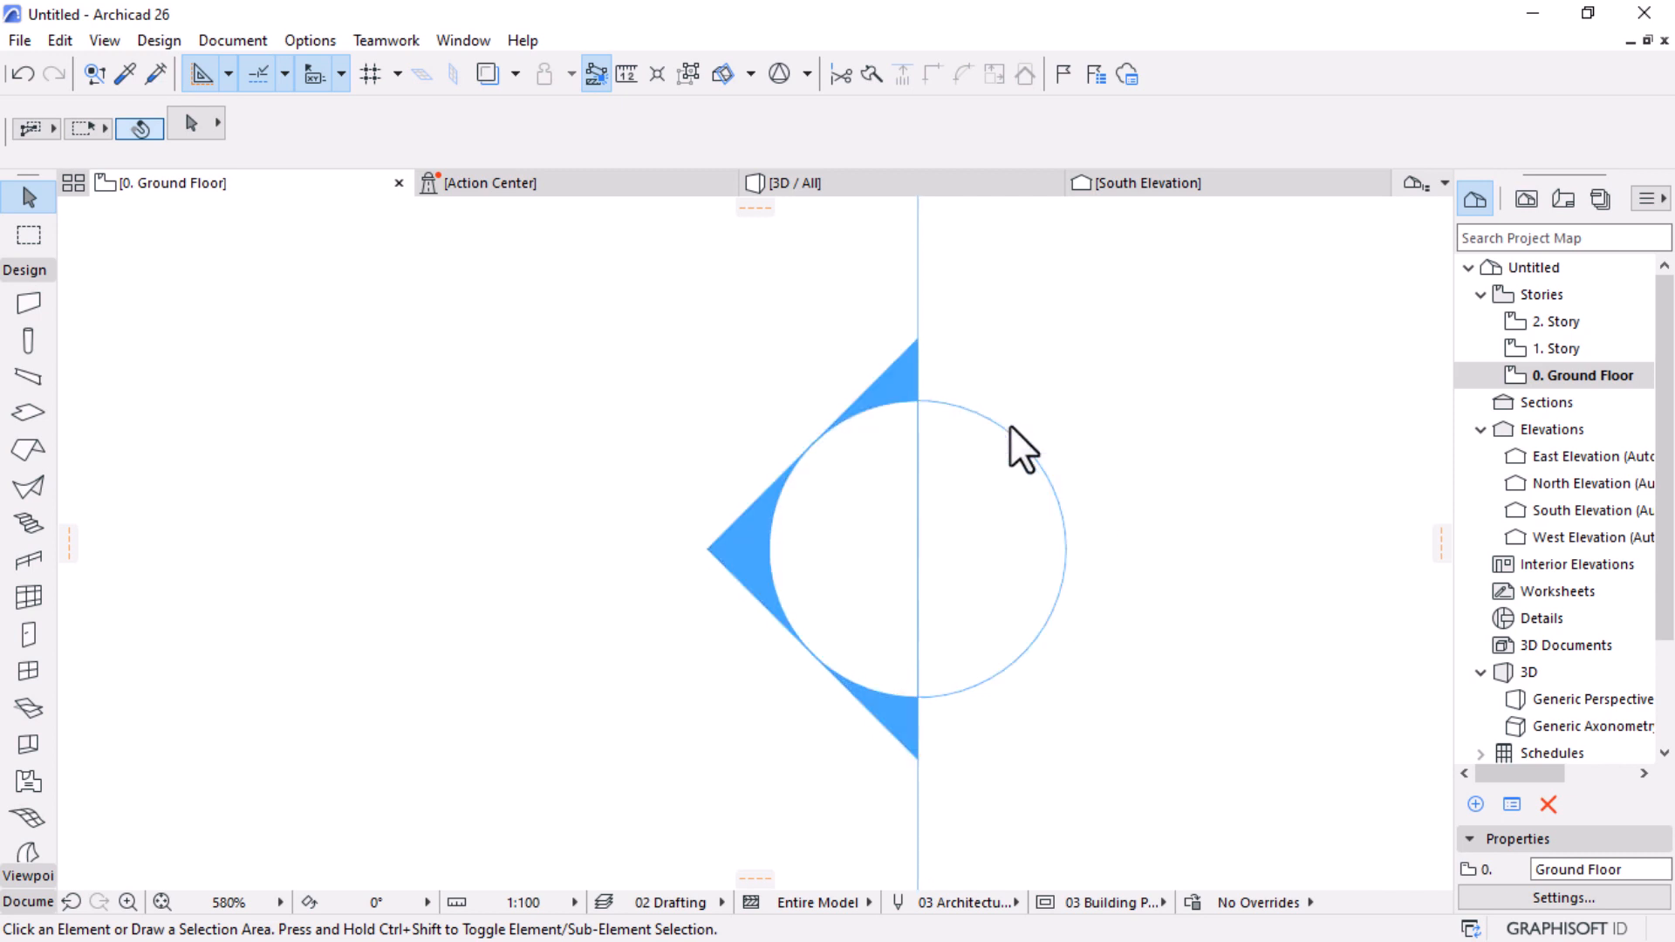
scroll(1078, 506, "down", 2)
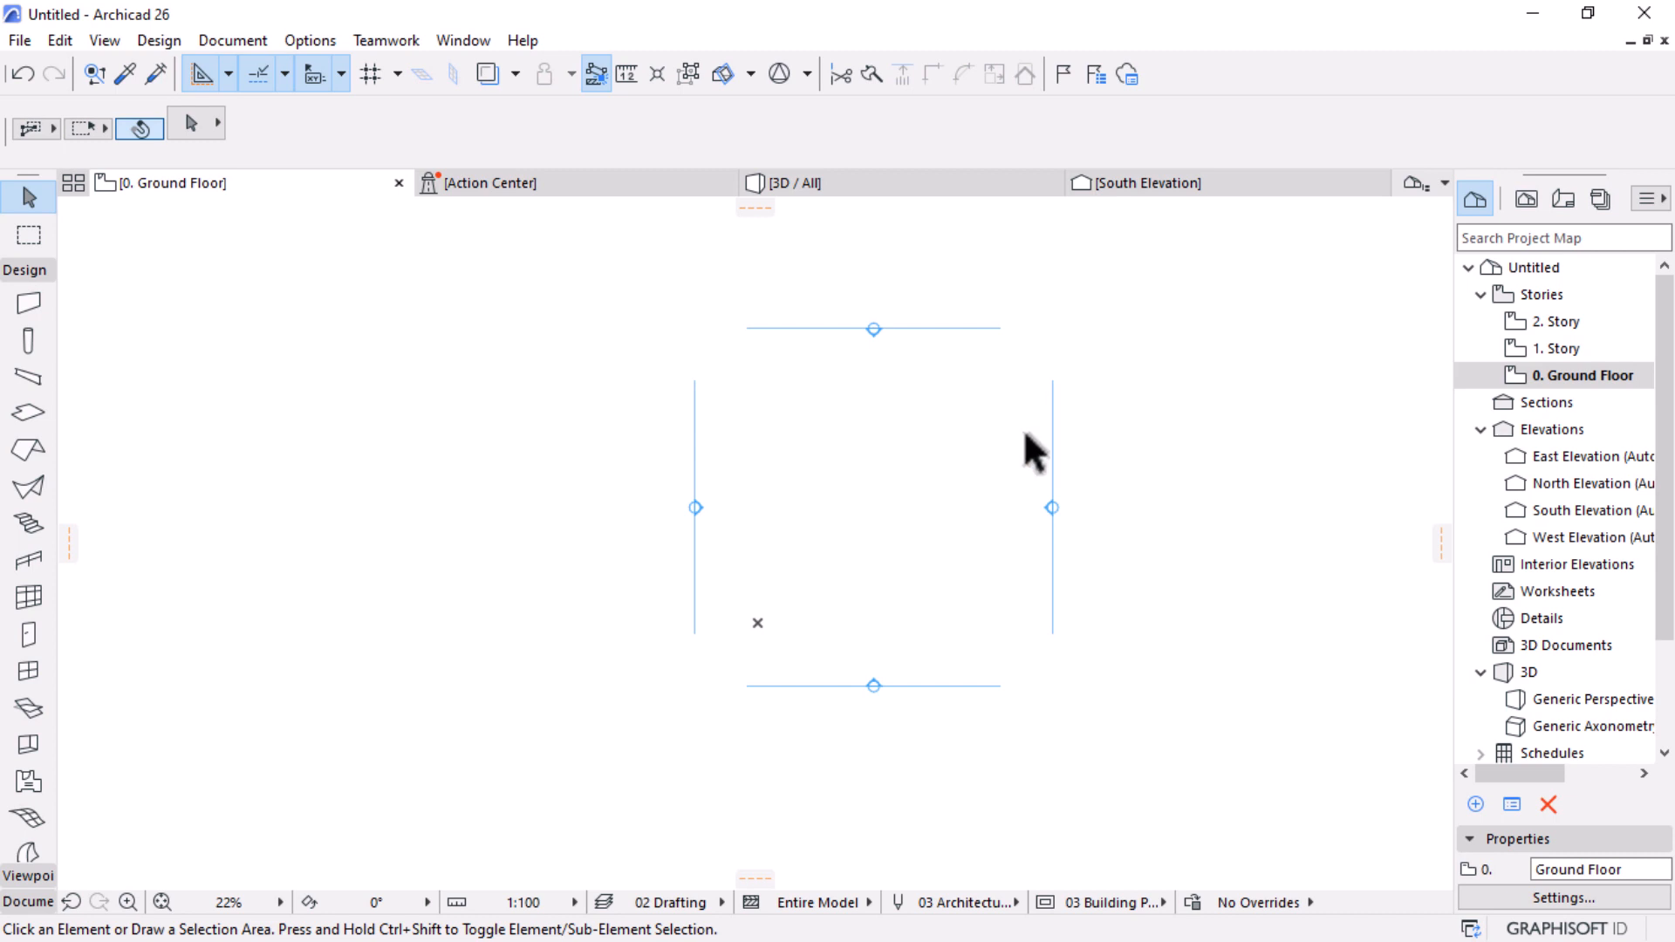
Step: Show the Renovation palette over the ground floor plan
scroll(1023, 432, "up", 2)
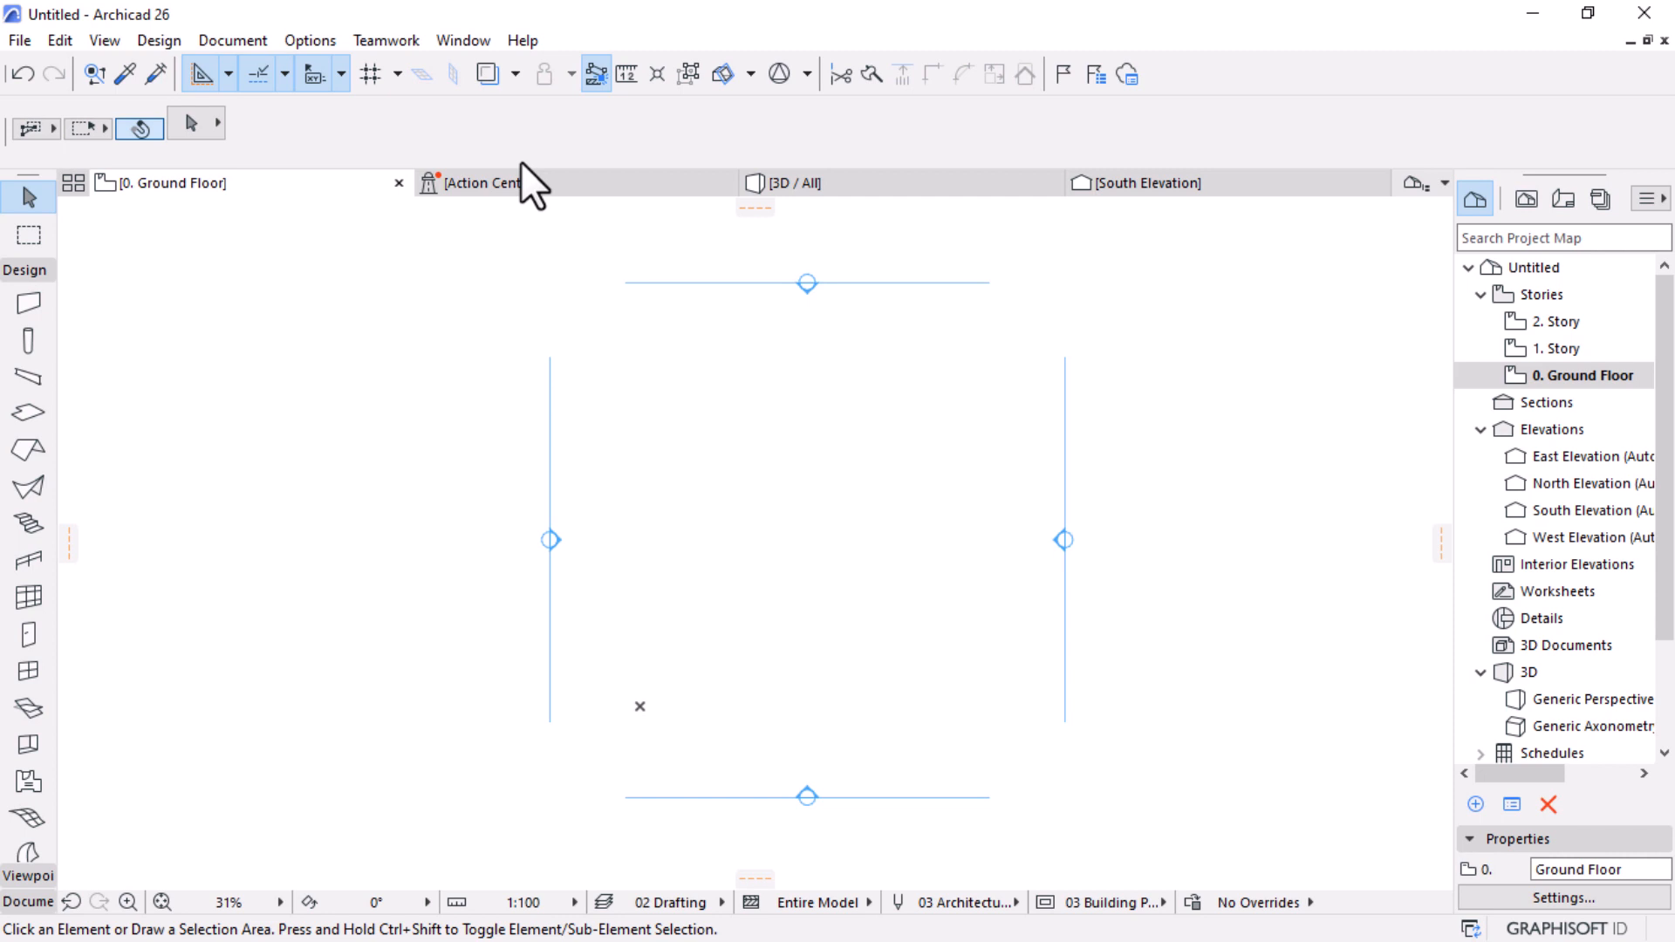
left_click(444, 41)
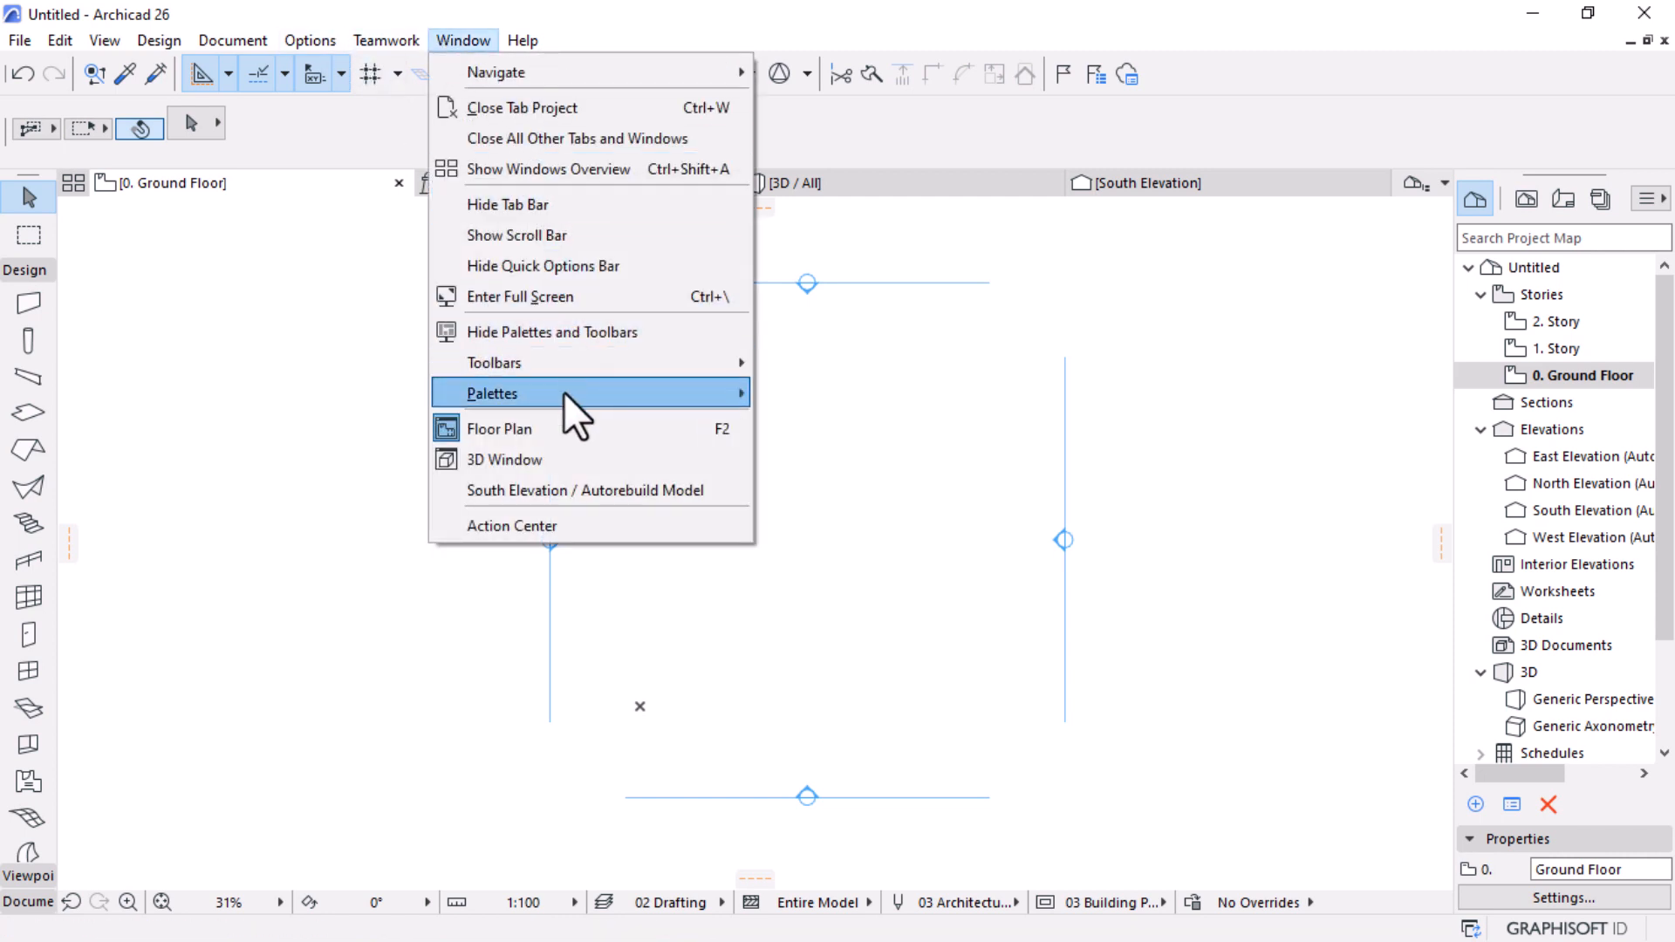
mouse_move(700, 391)
left_click(818, 588)
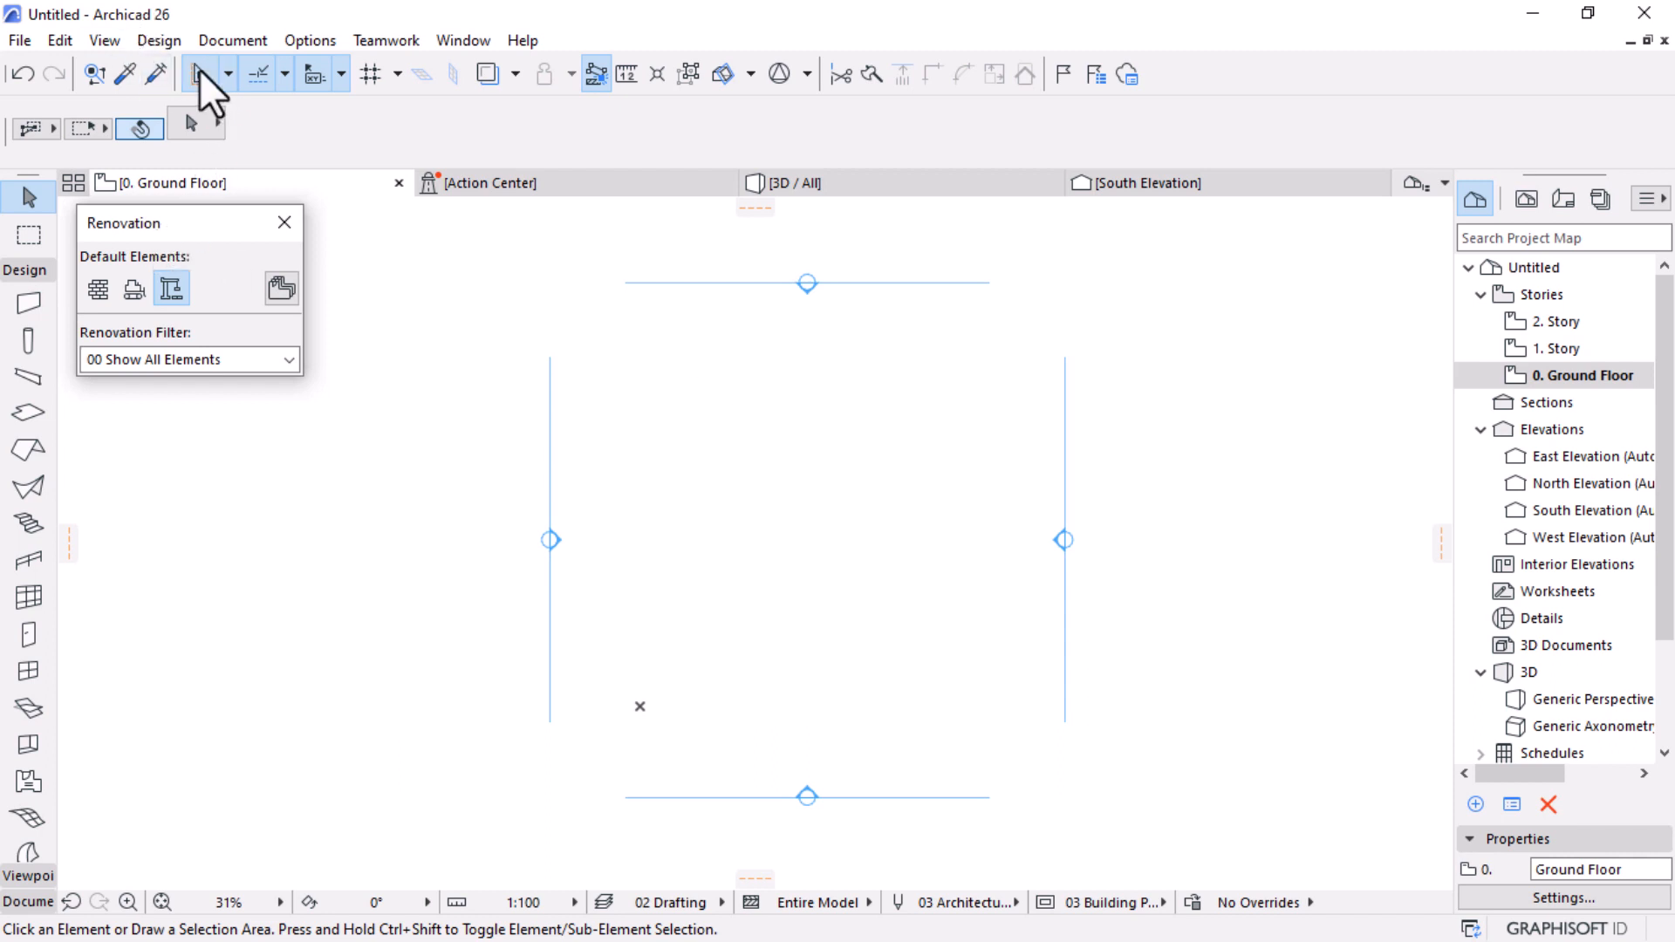
left_click(210, 44)
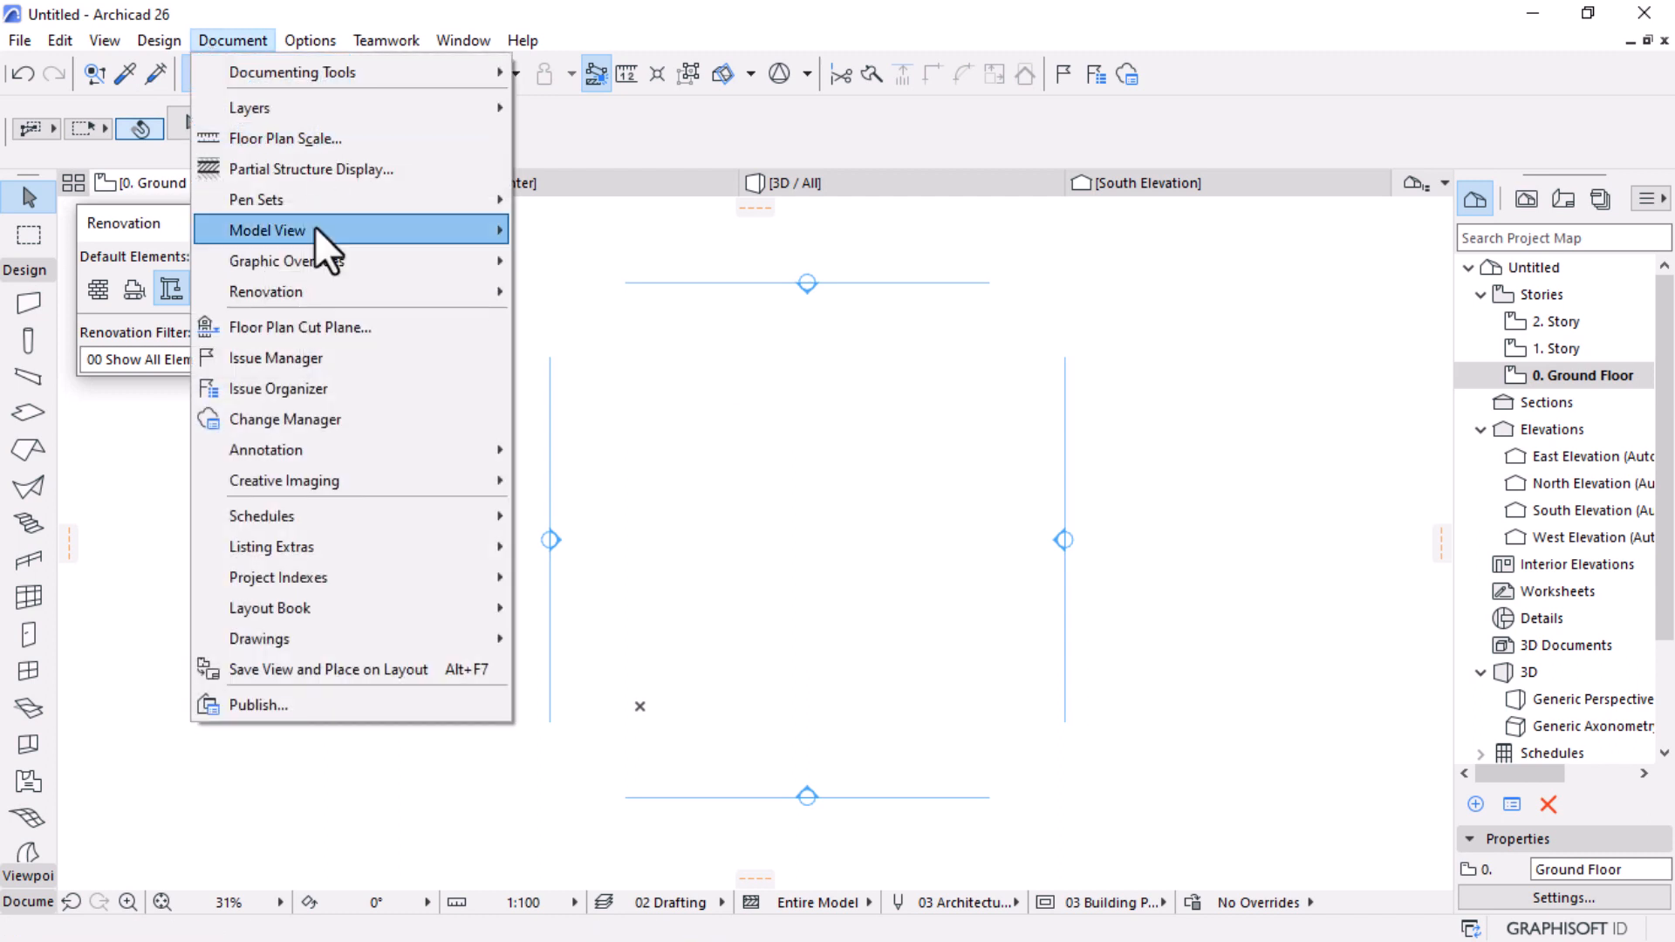
mouse_move(363, 290)
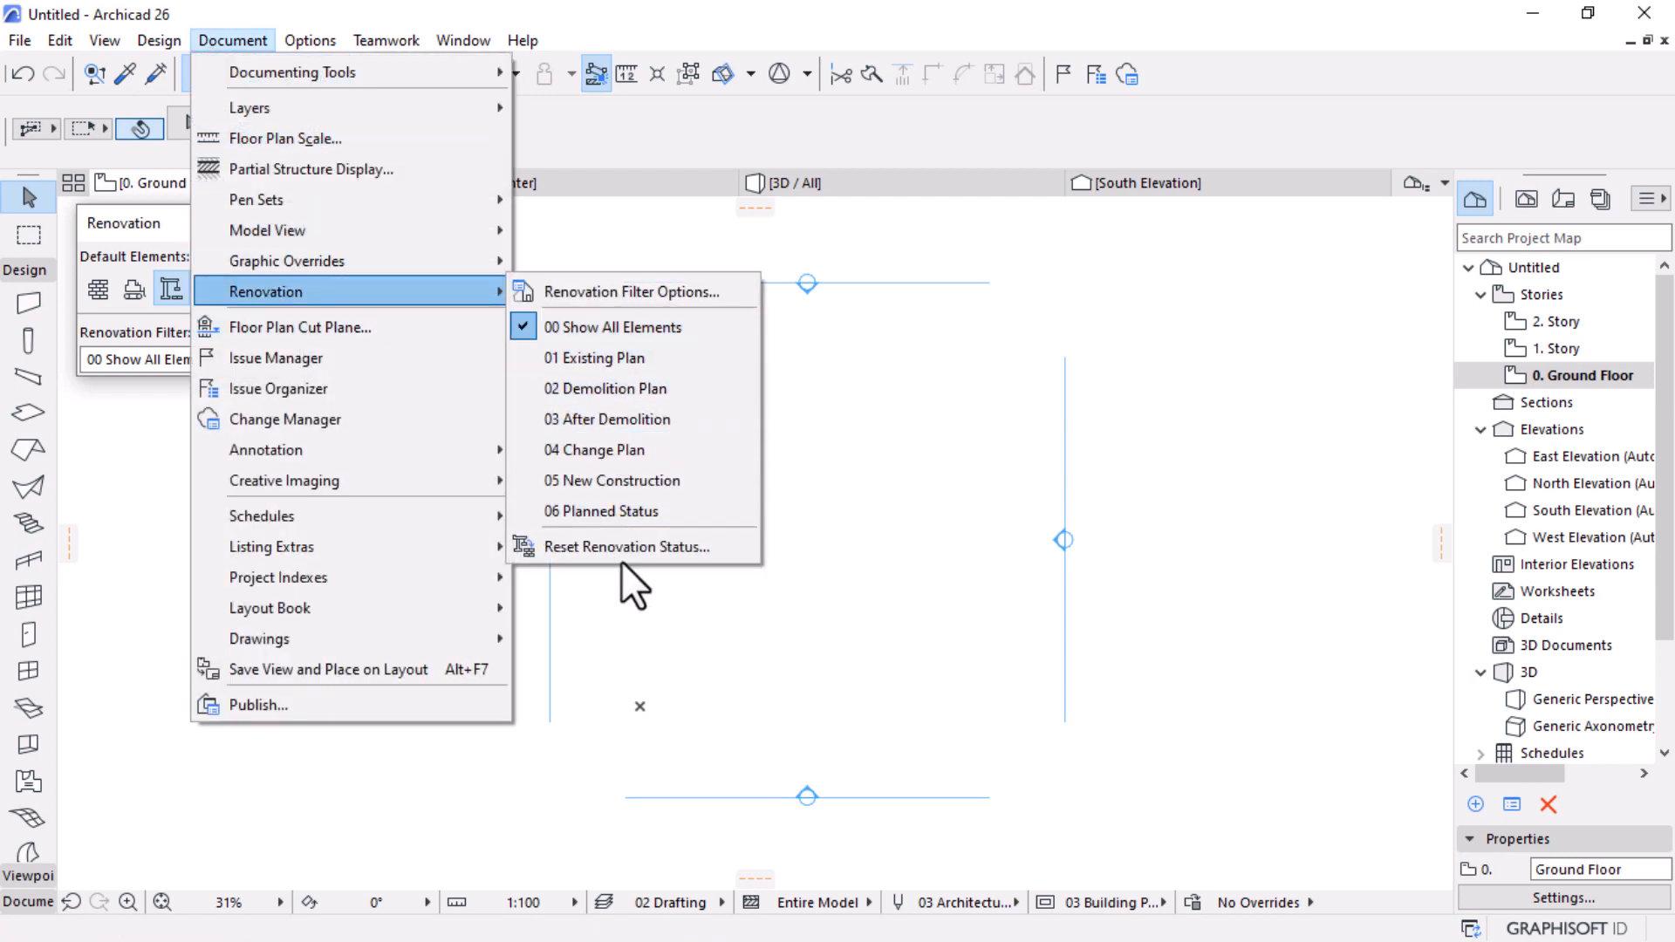
left_click(904, 586)
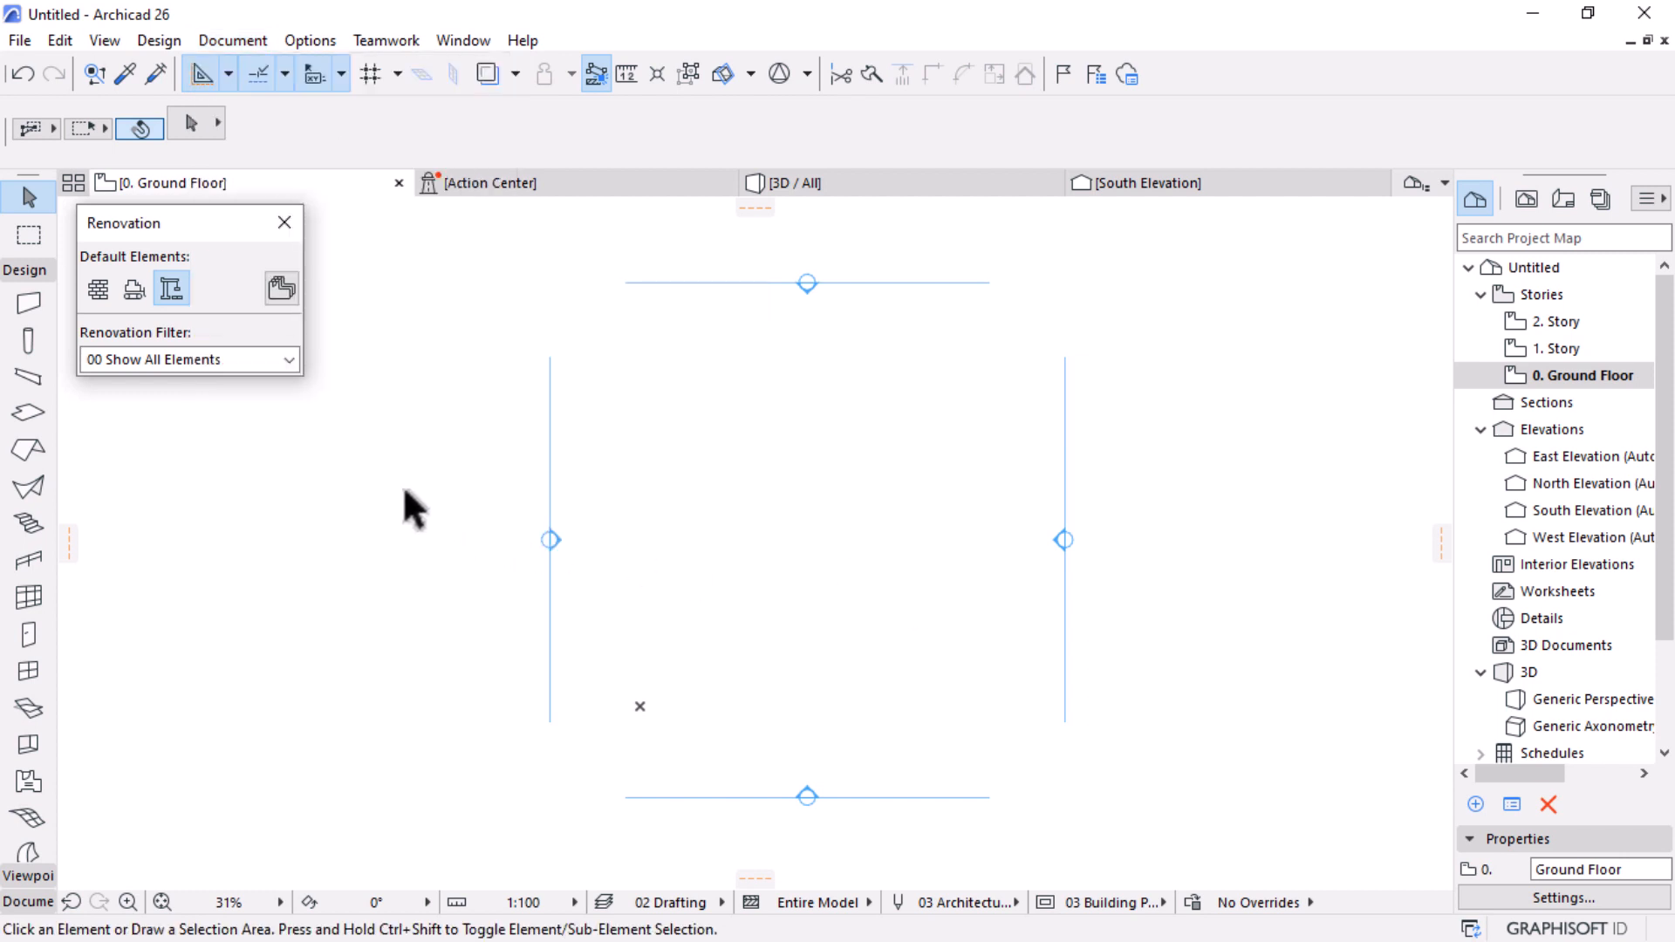
Step: Open the Renovation Filter Options and compare the 01 Existing Plan filter with 00 Show All Elements
left_click(289, 360)
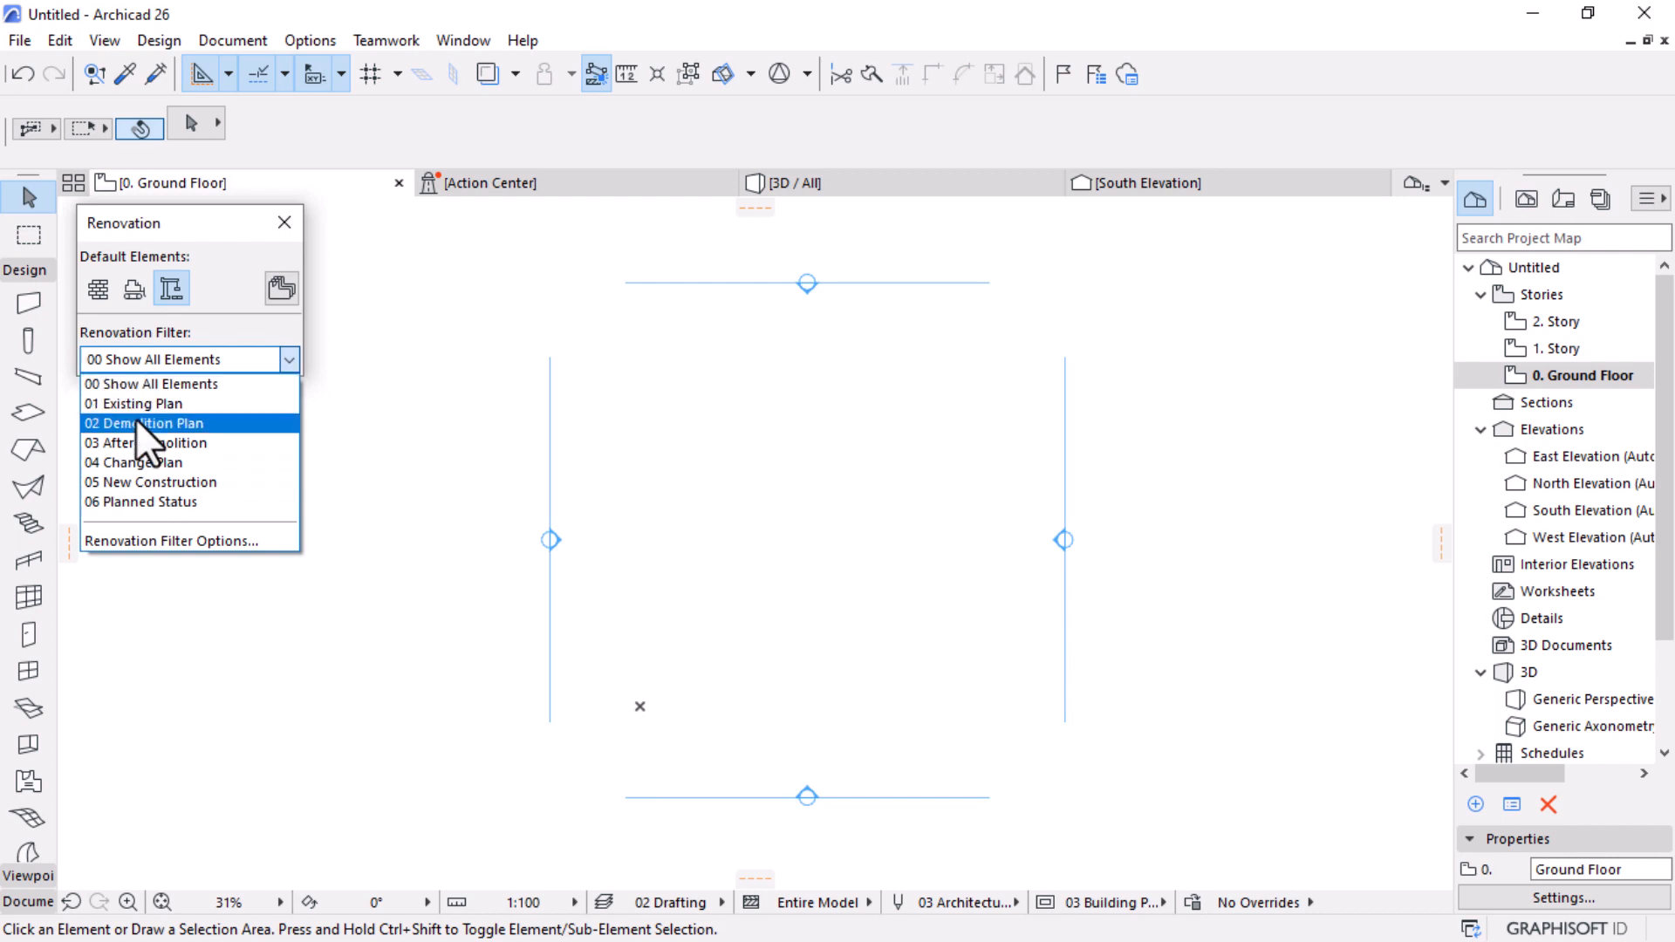
left_click(140, 542)
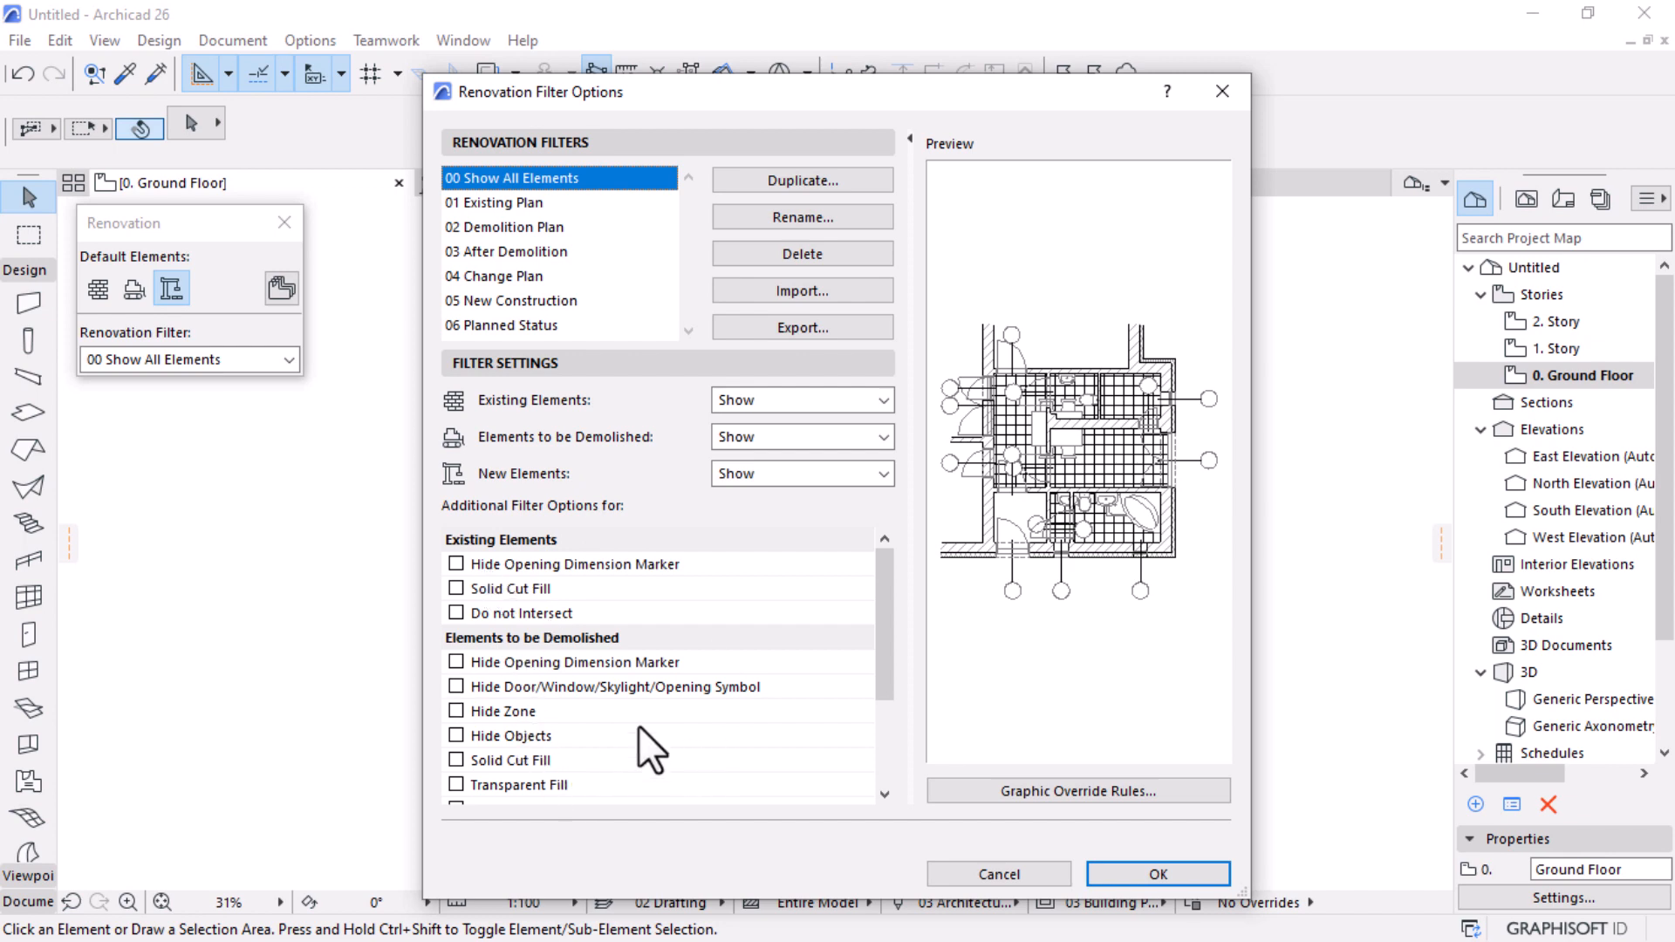
left_click(477, 201)
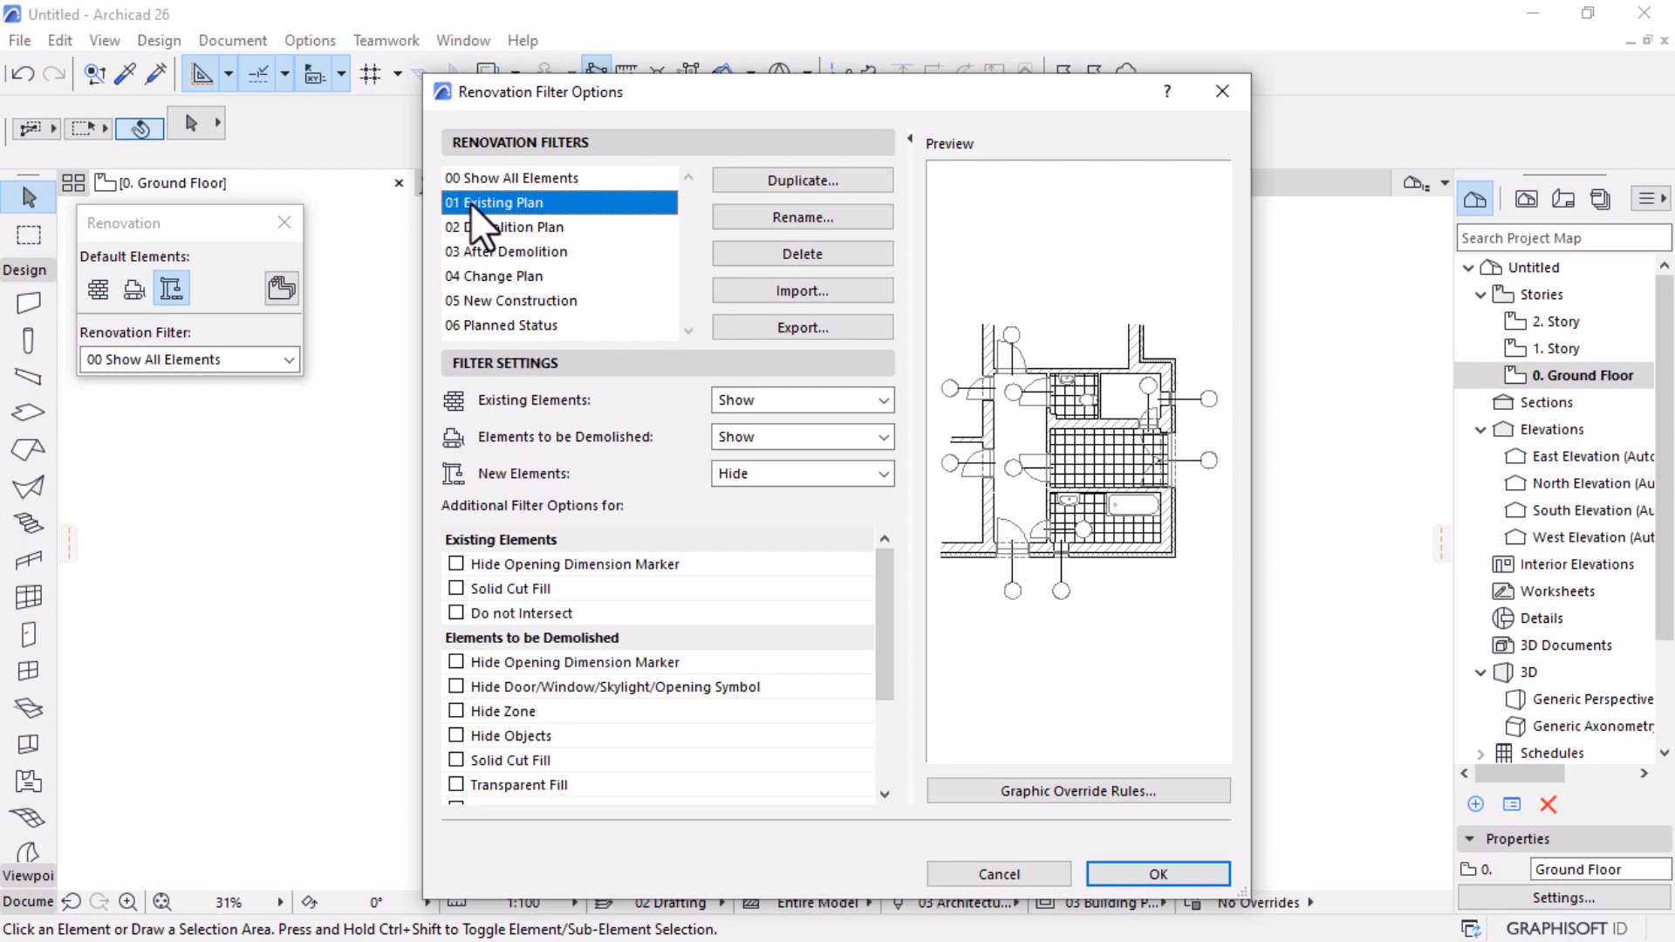
left_click(494, 178)
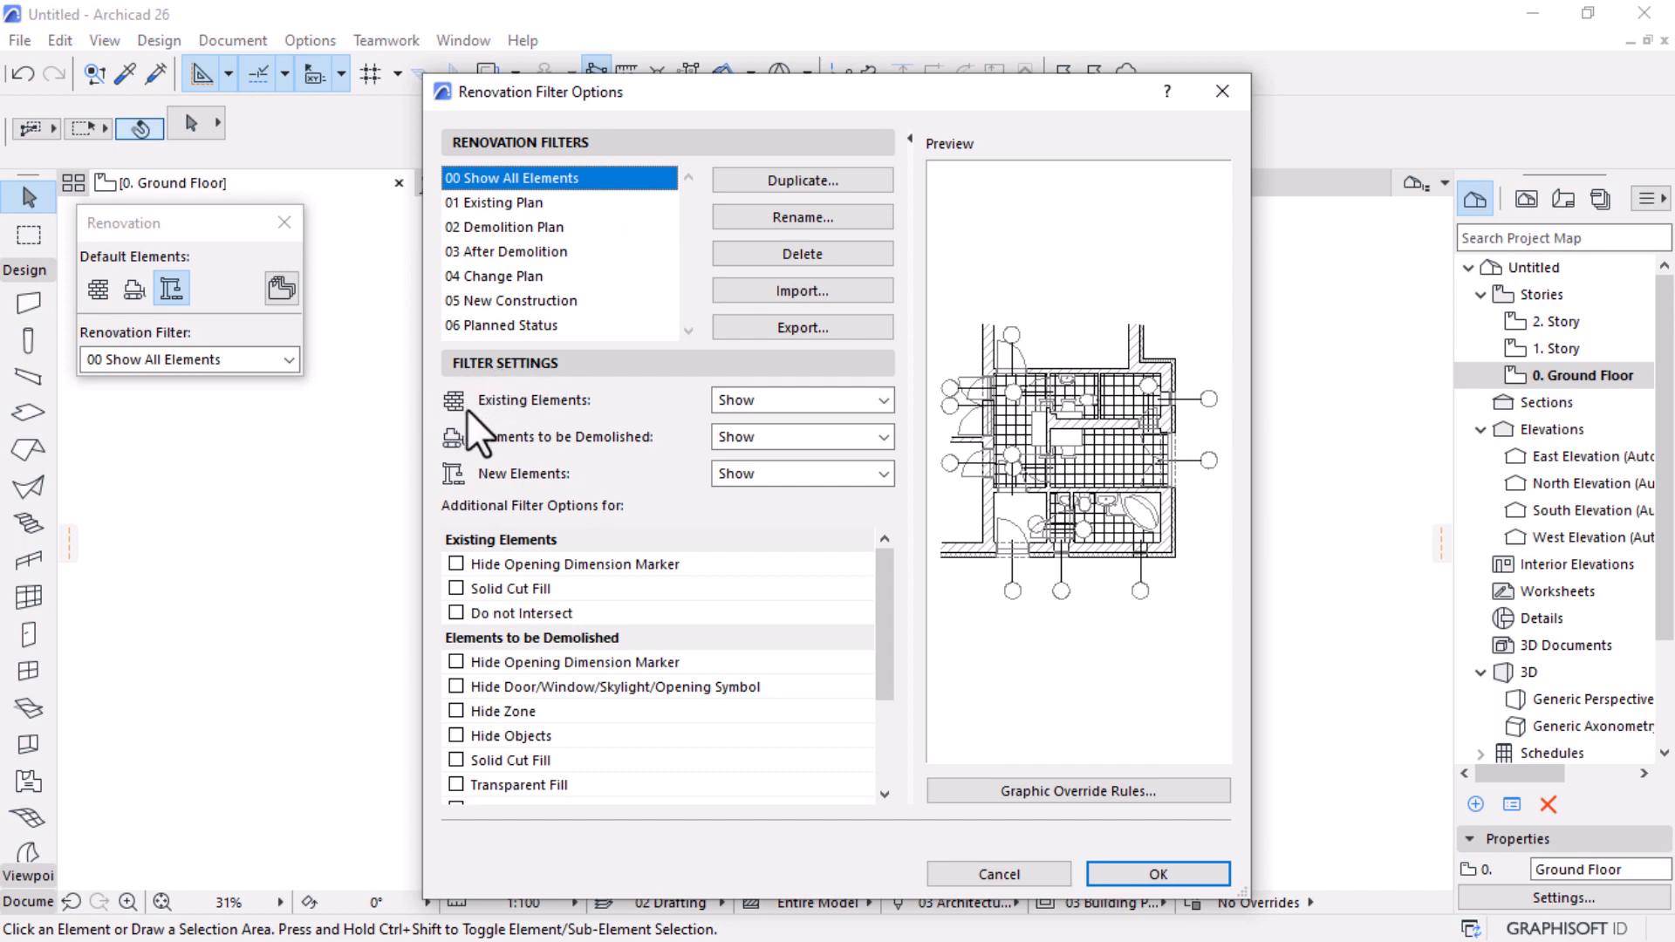
Step: Review the display choices for existing elements and the additional filter options of the 00 Show All Elements filter
left_click(782, 403)
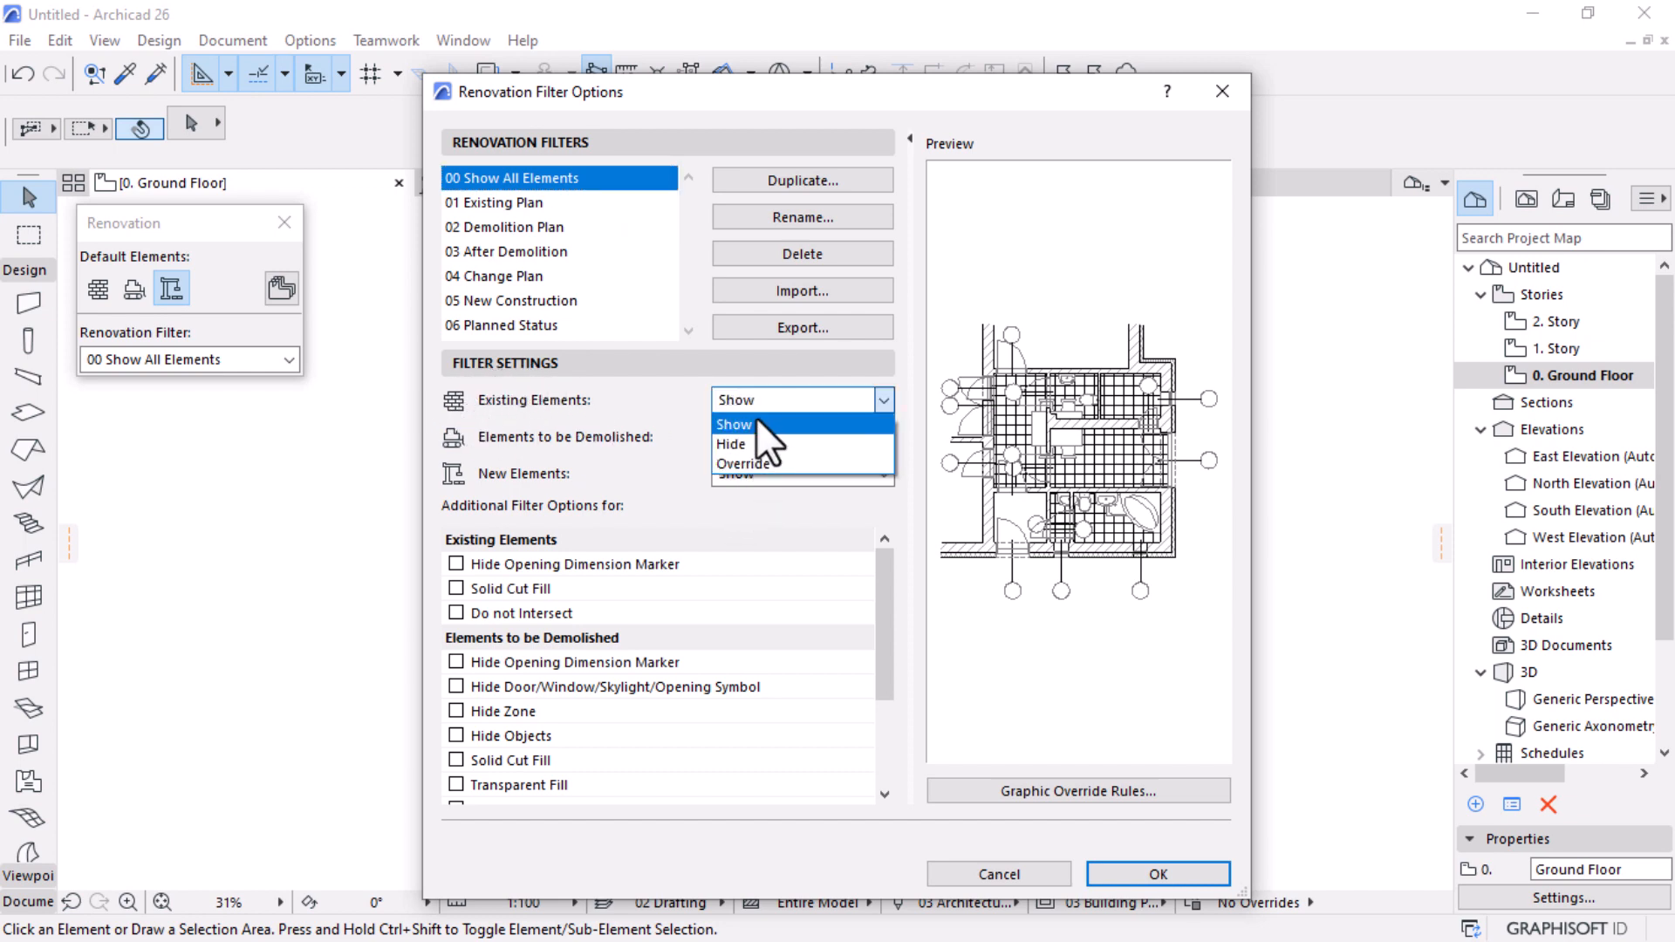
left_click(672, 454)
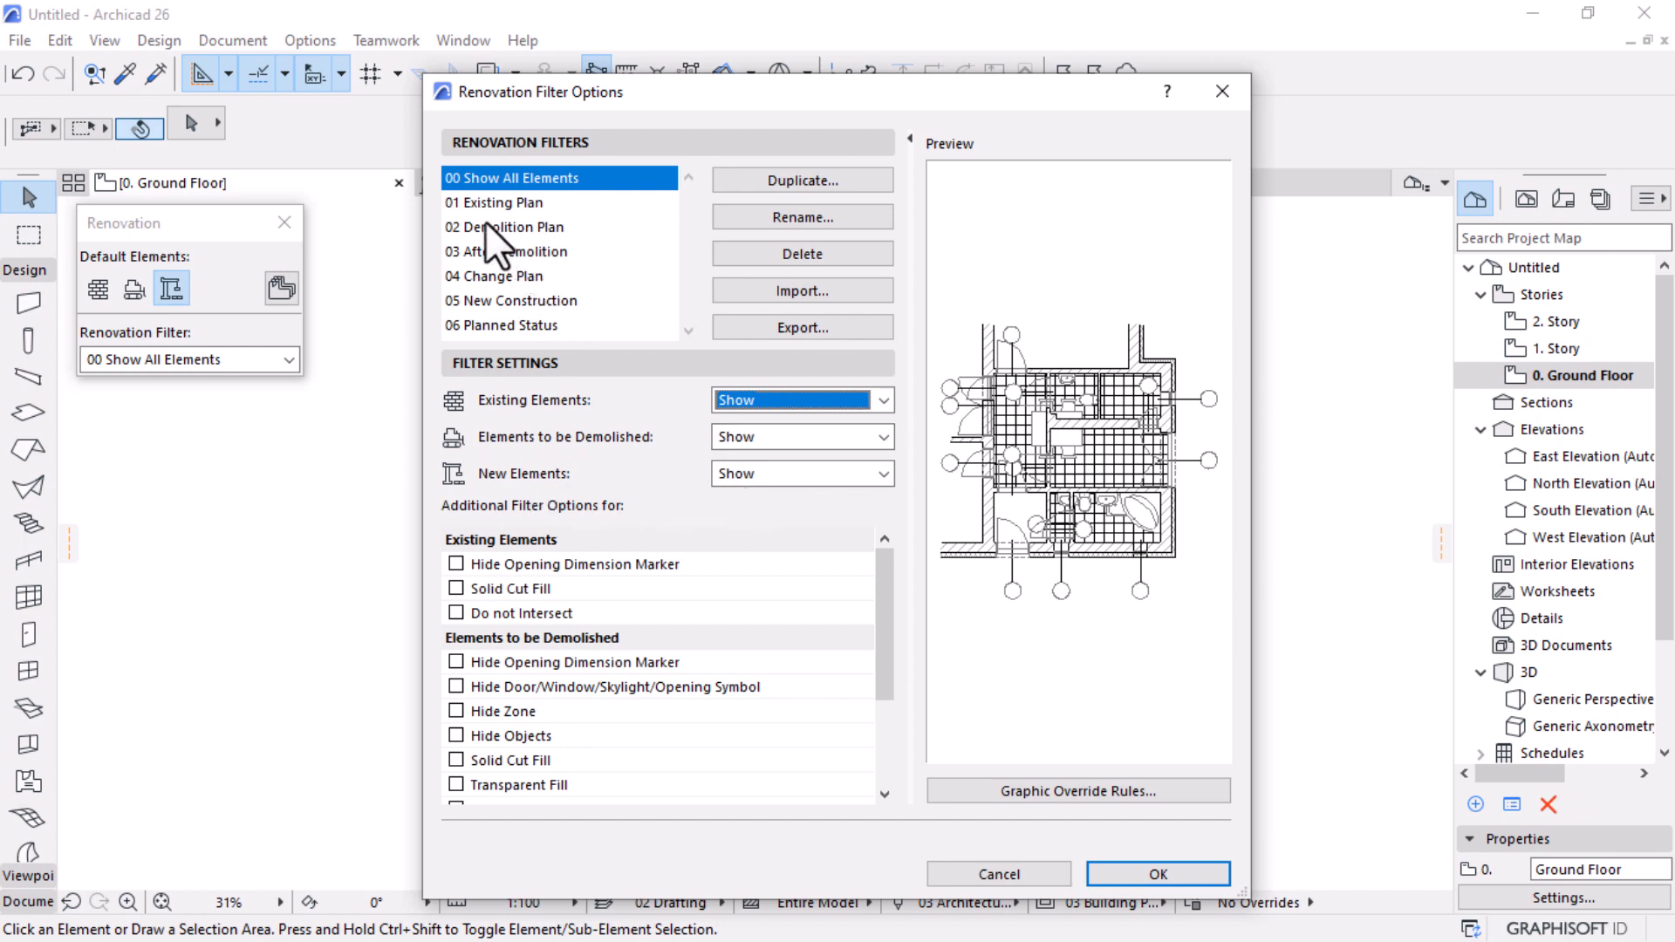
scroll(681, 585, "down", 1)
scroll(679, 630, "up", 1)
scroll(564, 565, "down", 2)
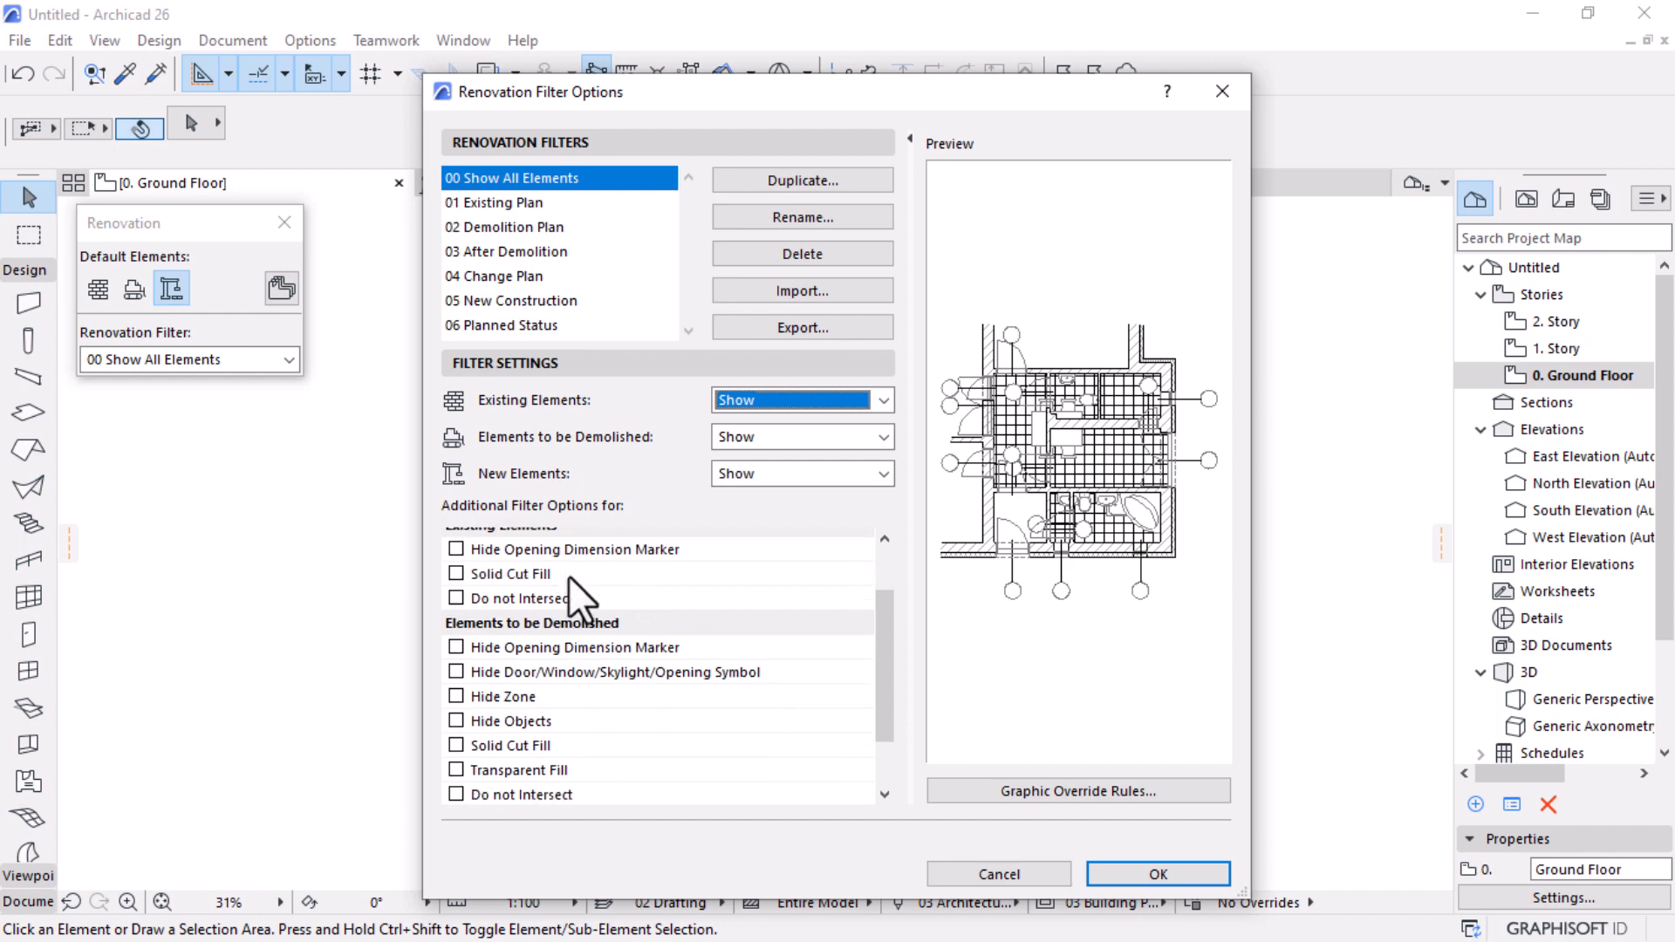
scroll(511, 725, "up", 2)
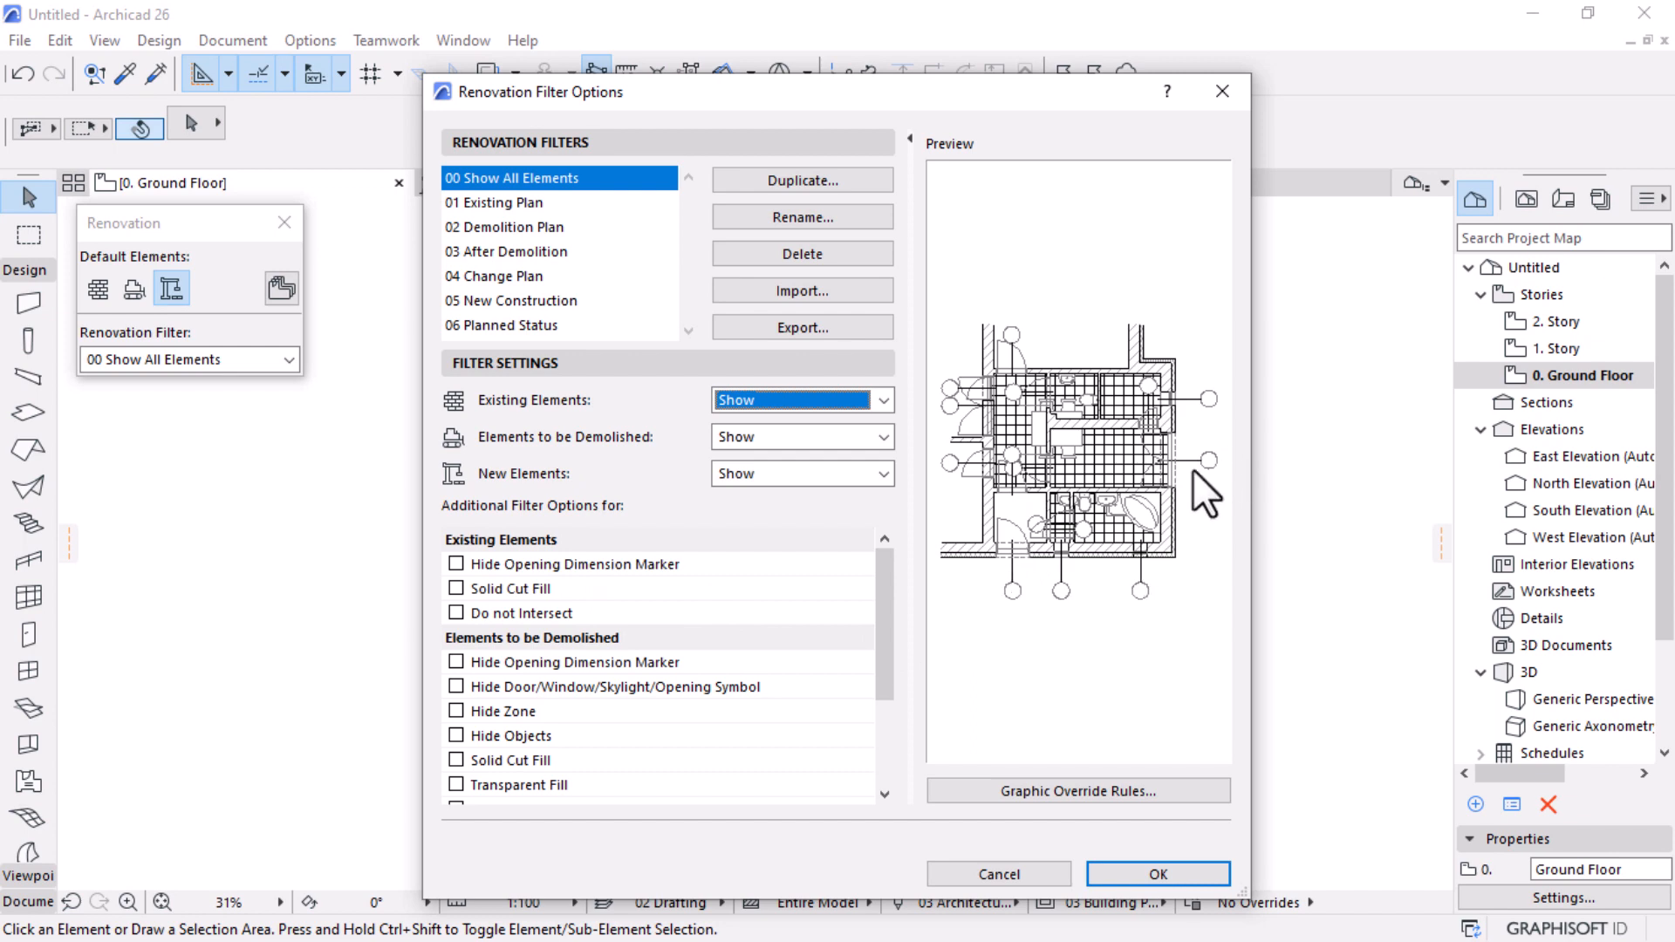
Step: Try Hide Opening Dimension Marker and Solid Cut Fill on existing elements in the 00 Show All Elements filter and clear both options again
left_click(456, 565)
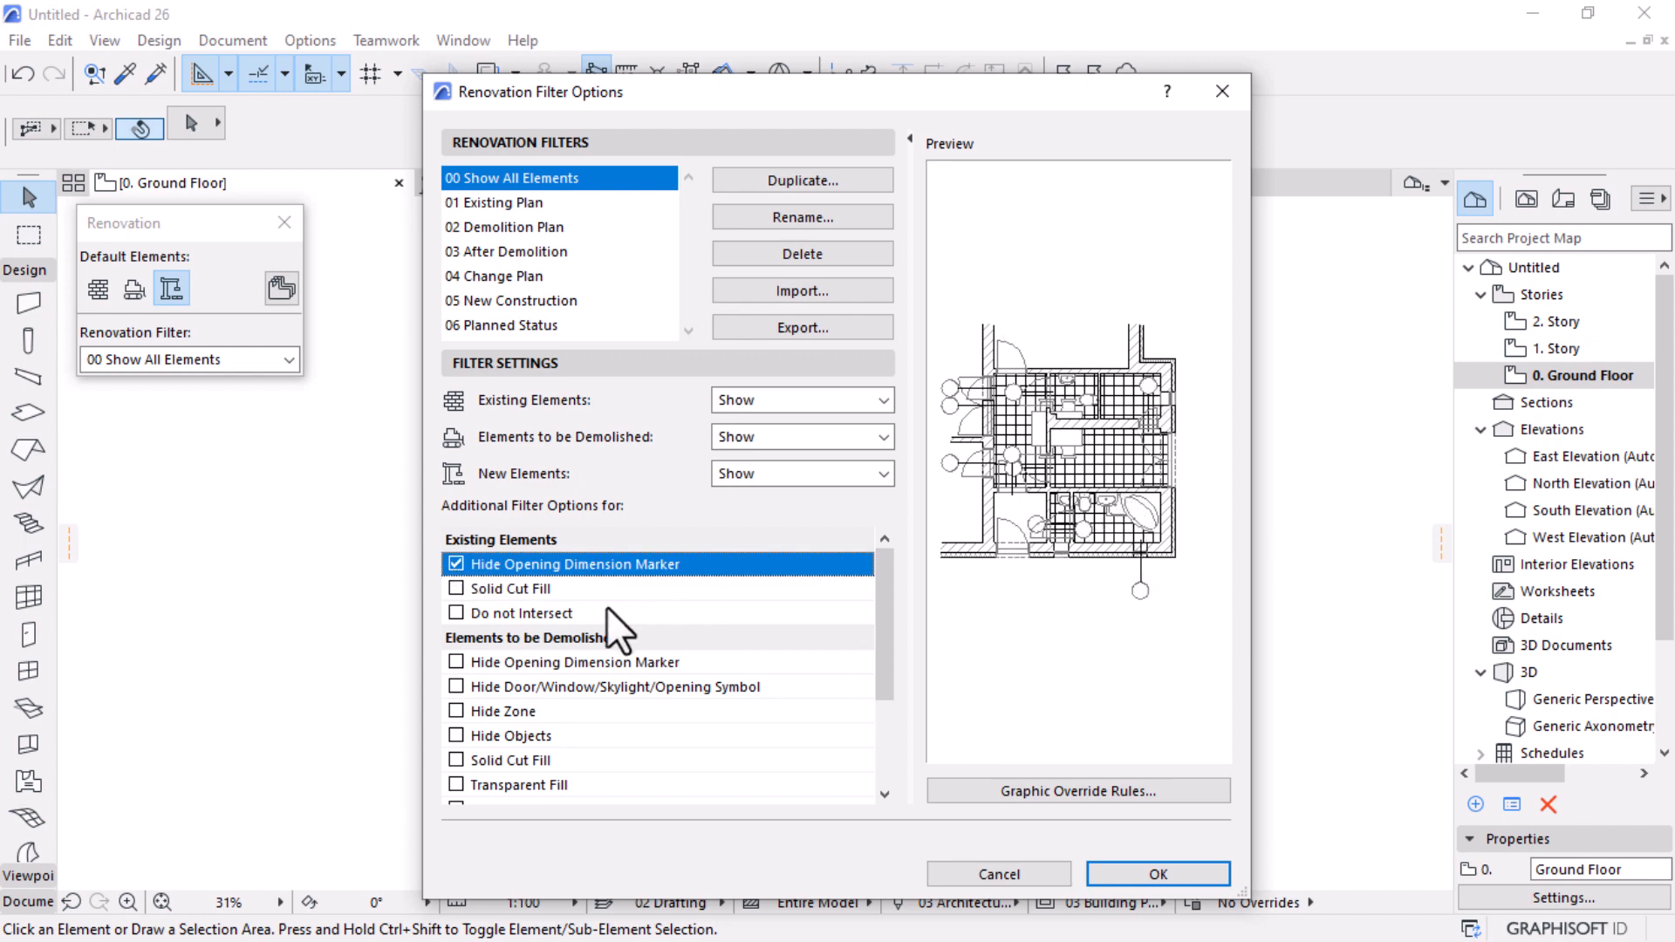
left_click(457, 590)
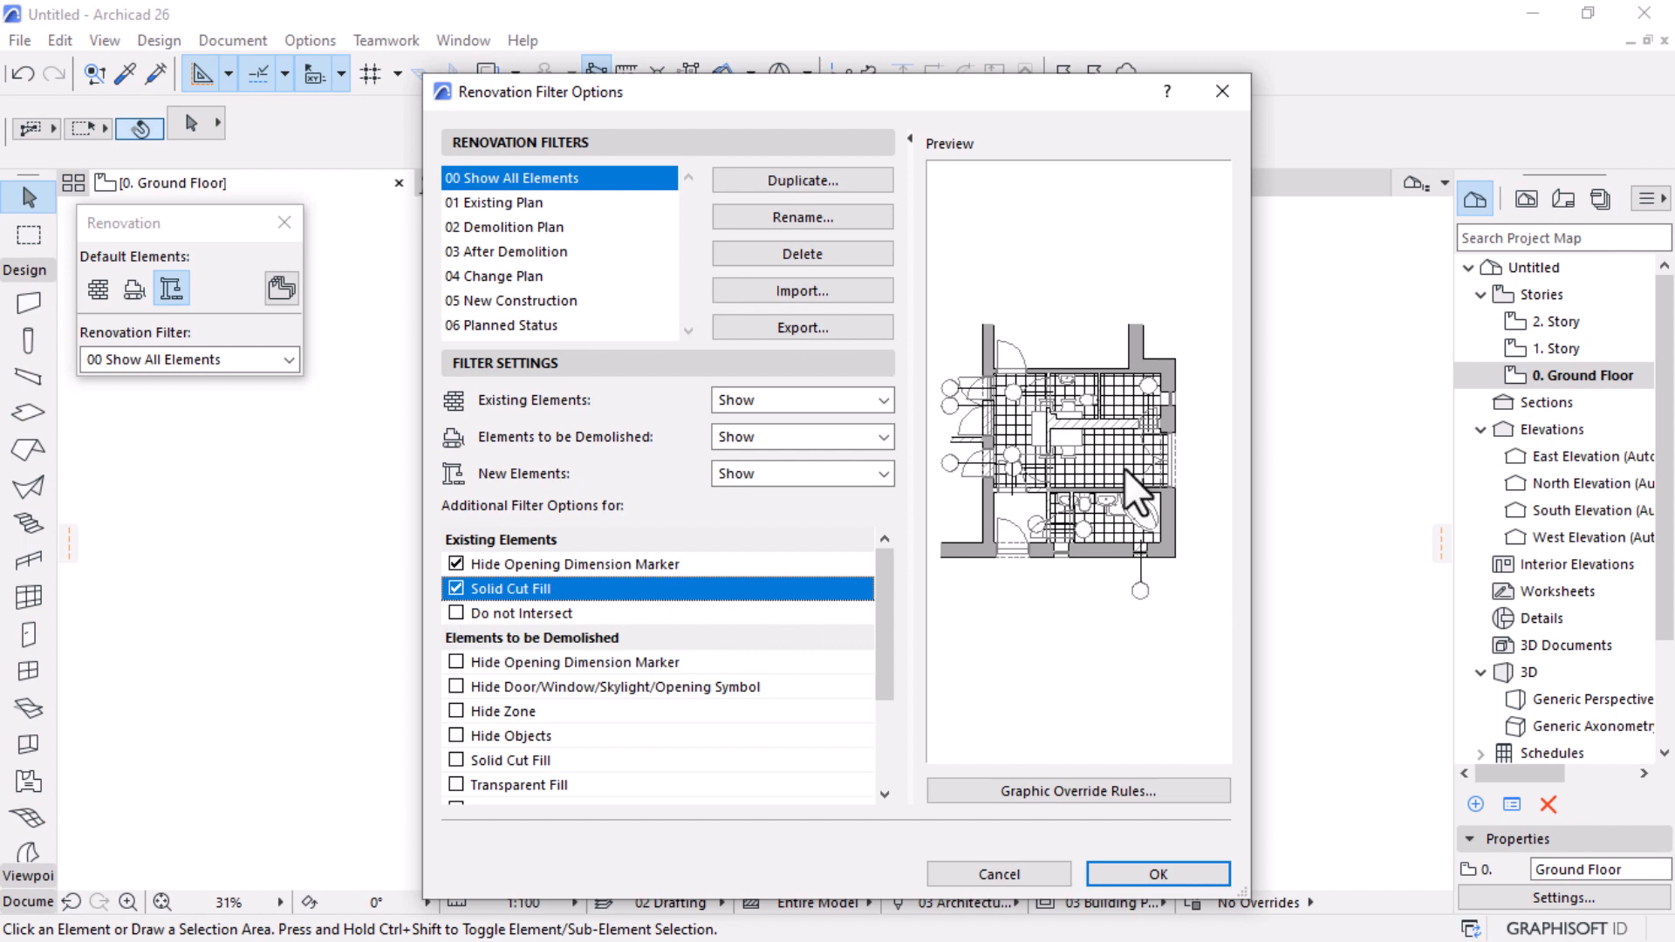
left_click(455, 589)
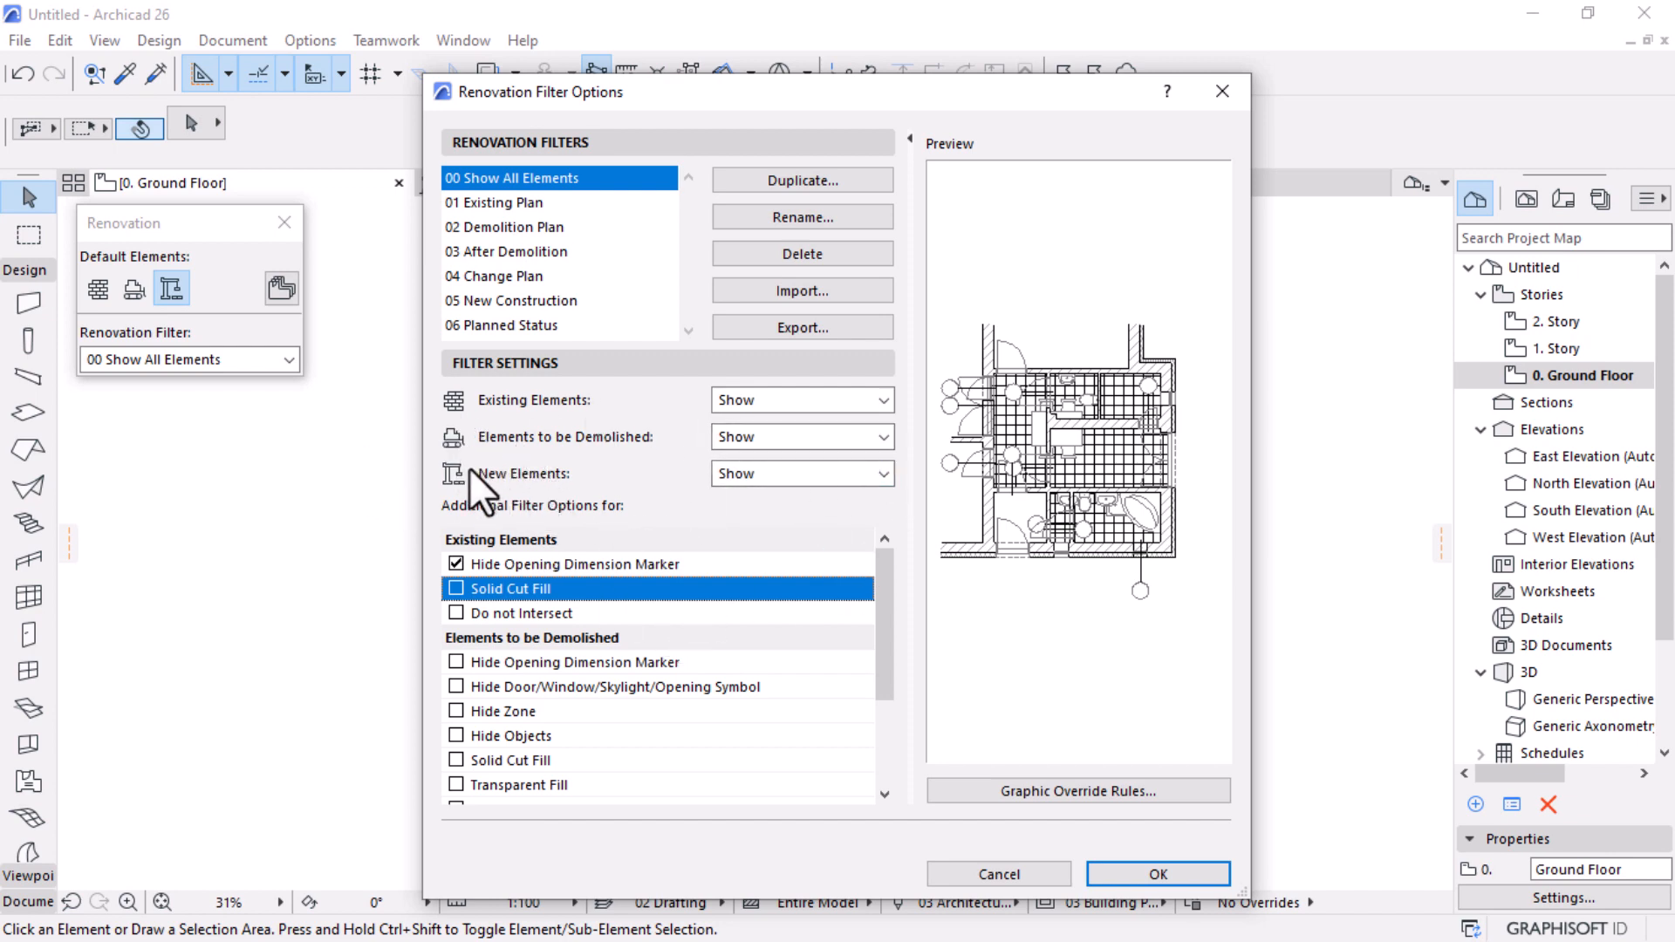
left_click(829, 403)
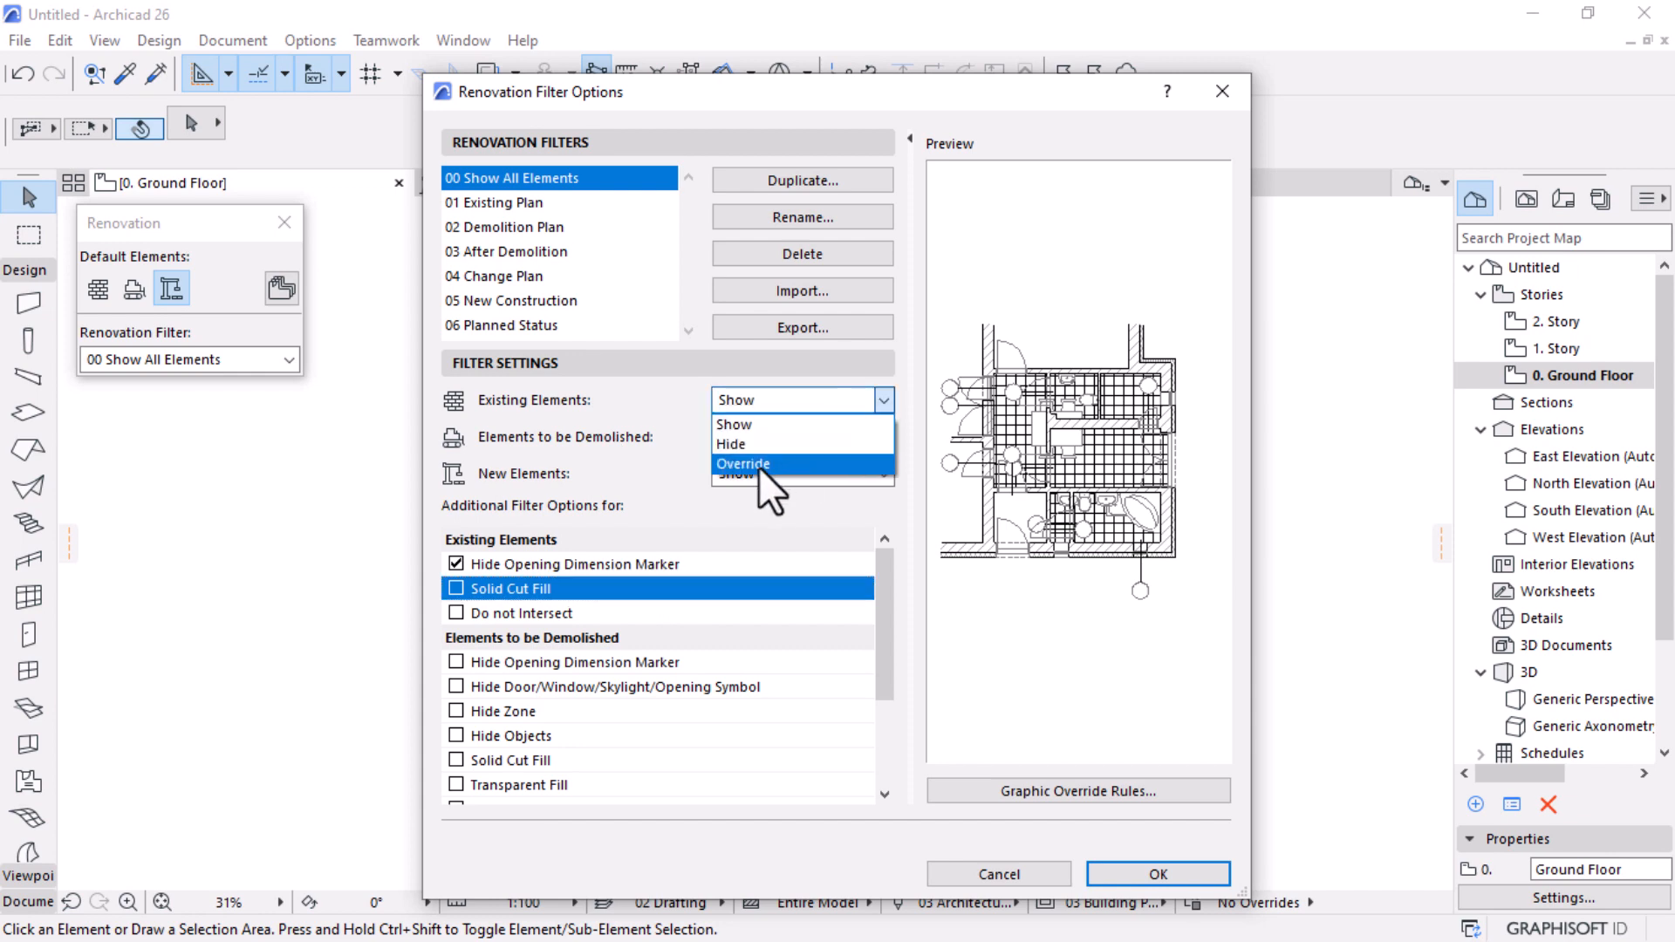
left_click(741, 522)
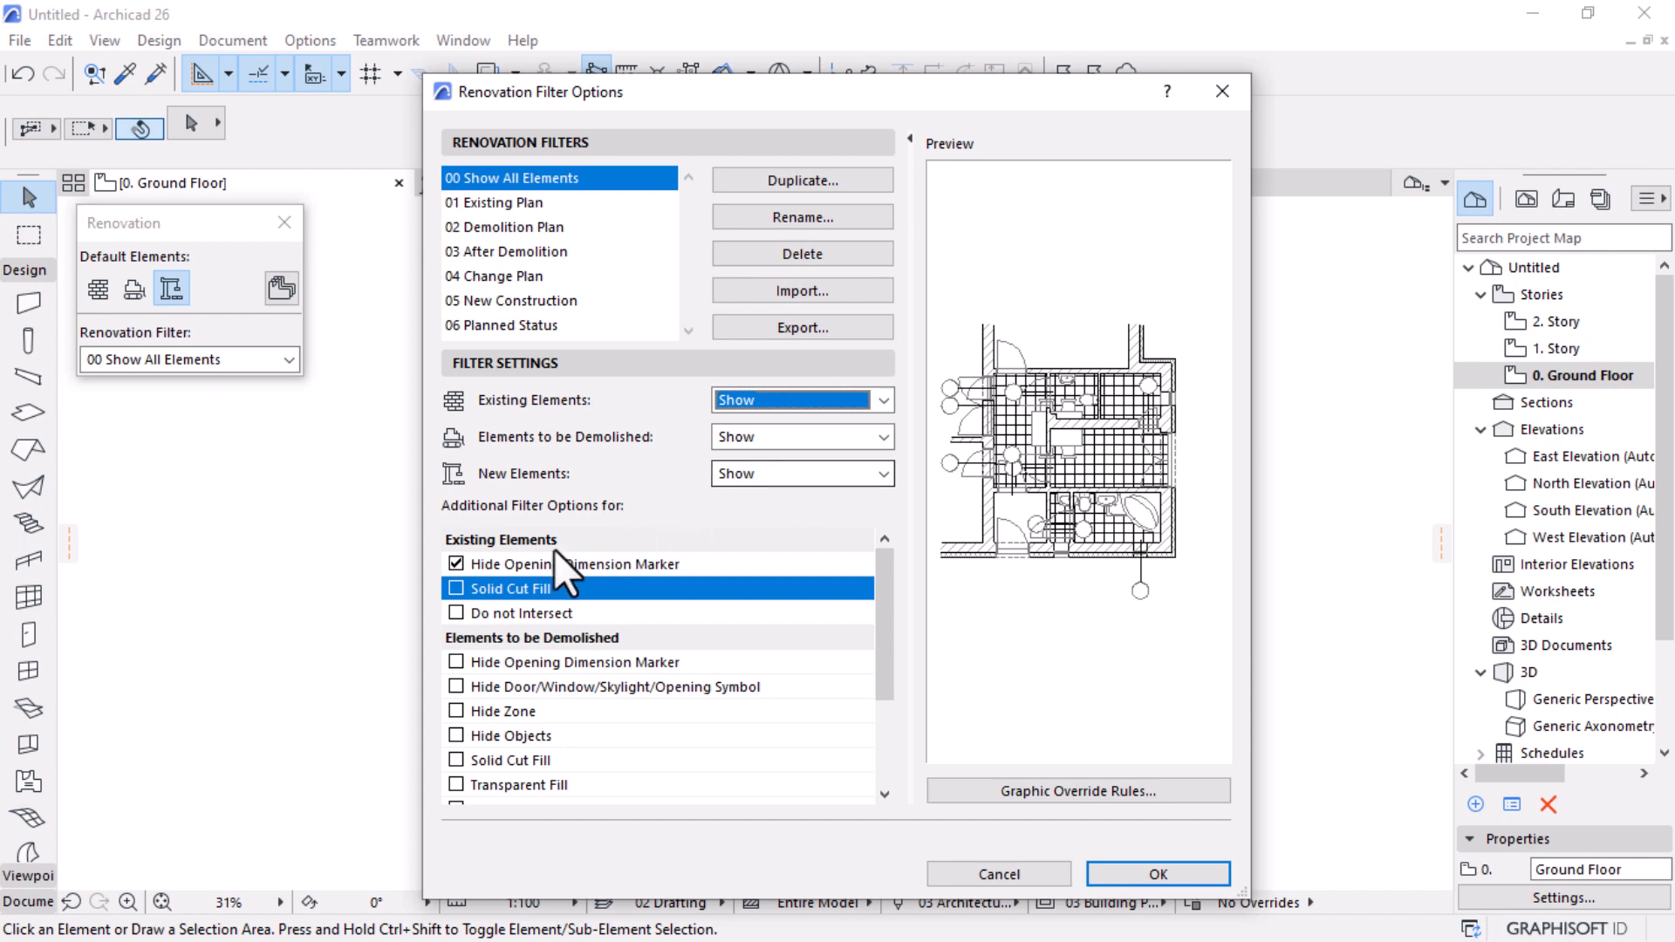
left_click(454, 563)
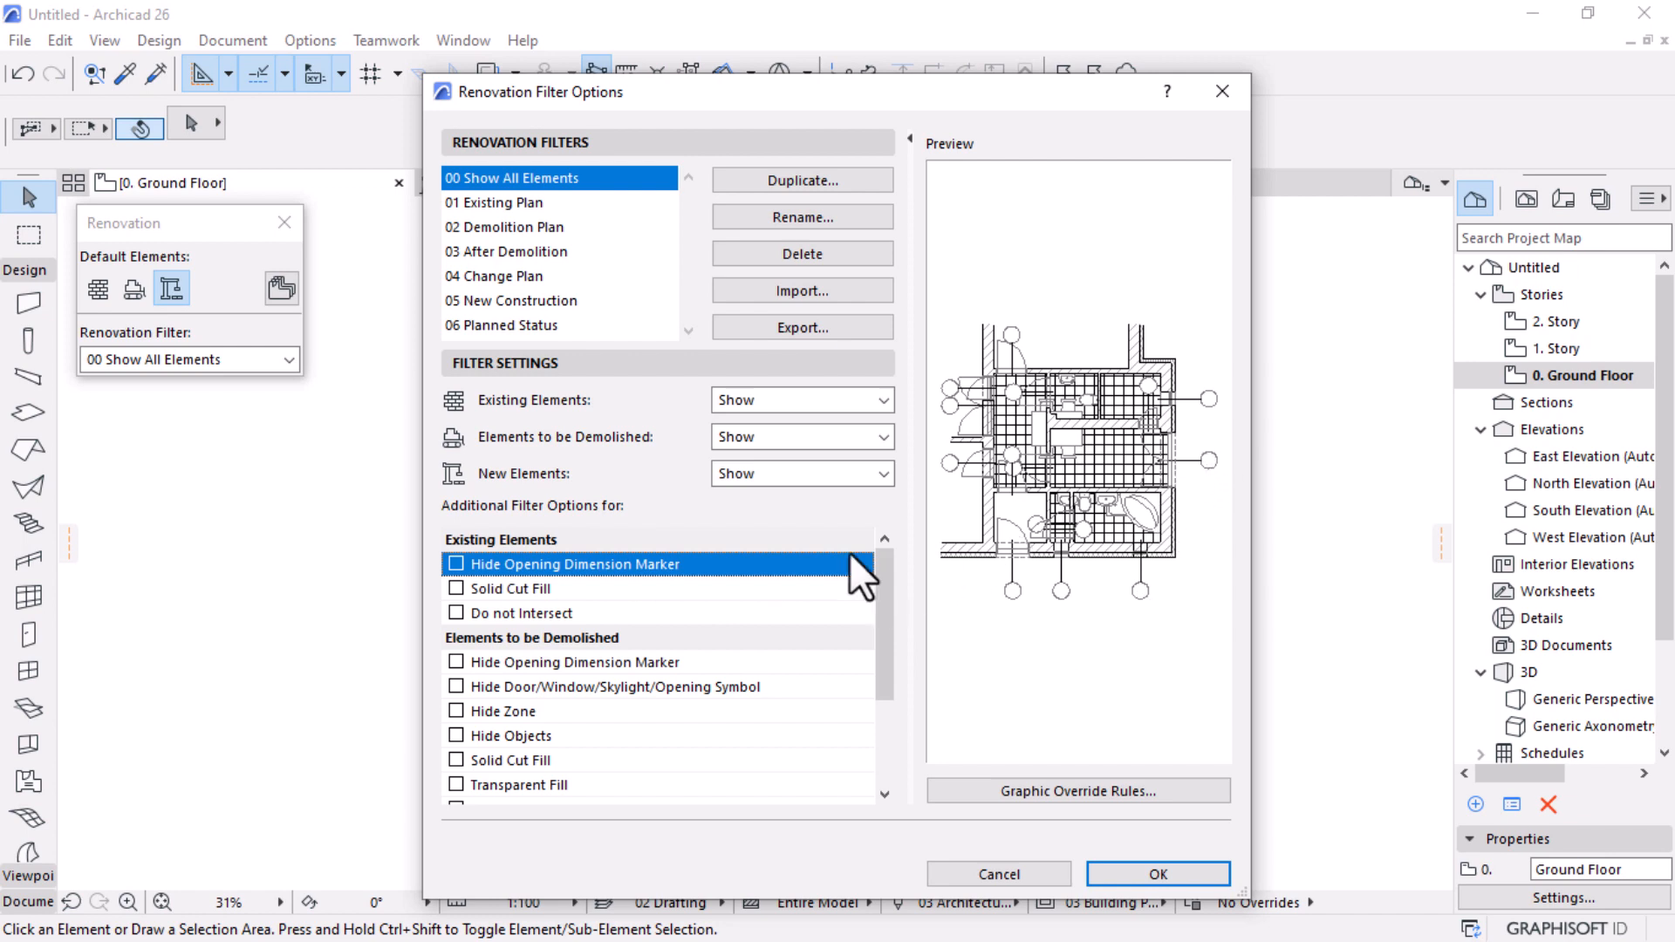
Step: Check the 01 Existing Plan filter, and preview 02 Demolition Plan with elements to be demolished set to Show and Hide before restoring Override
left_click(510, 207)
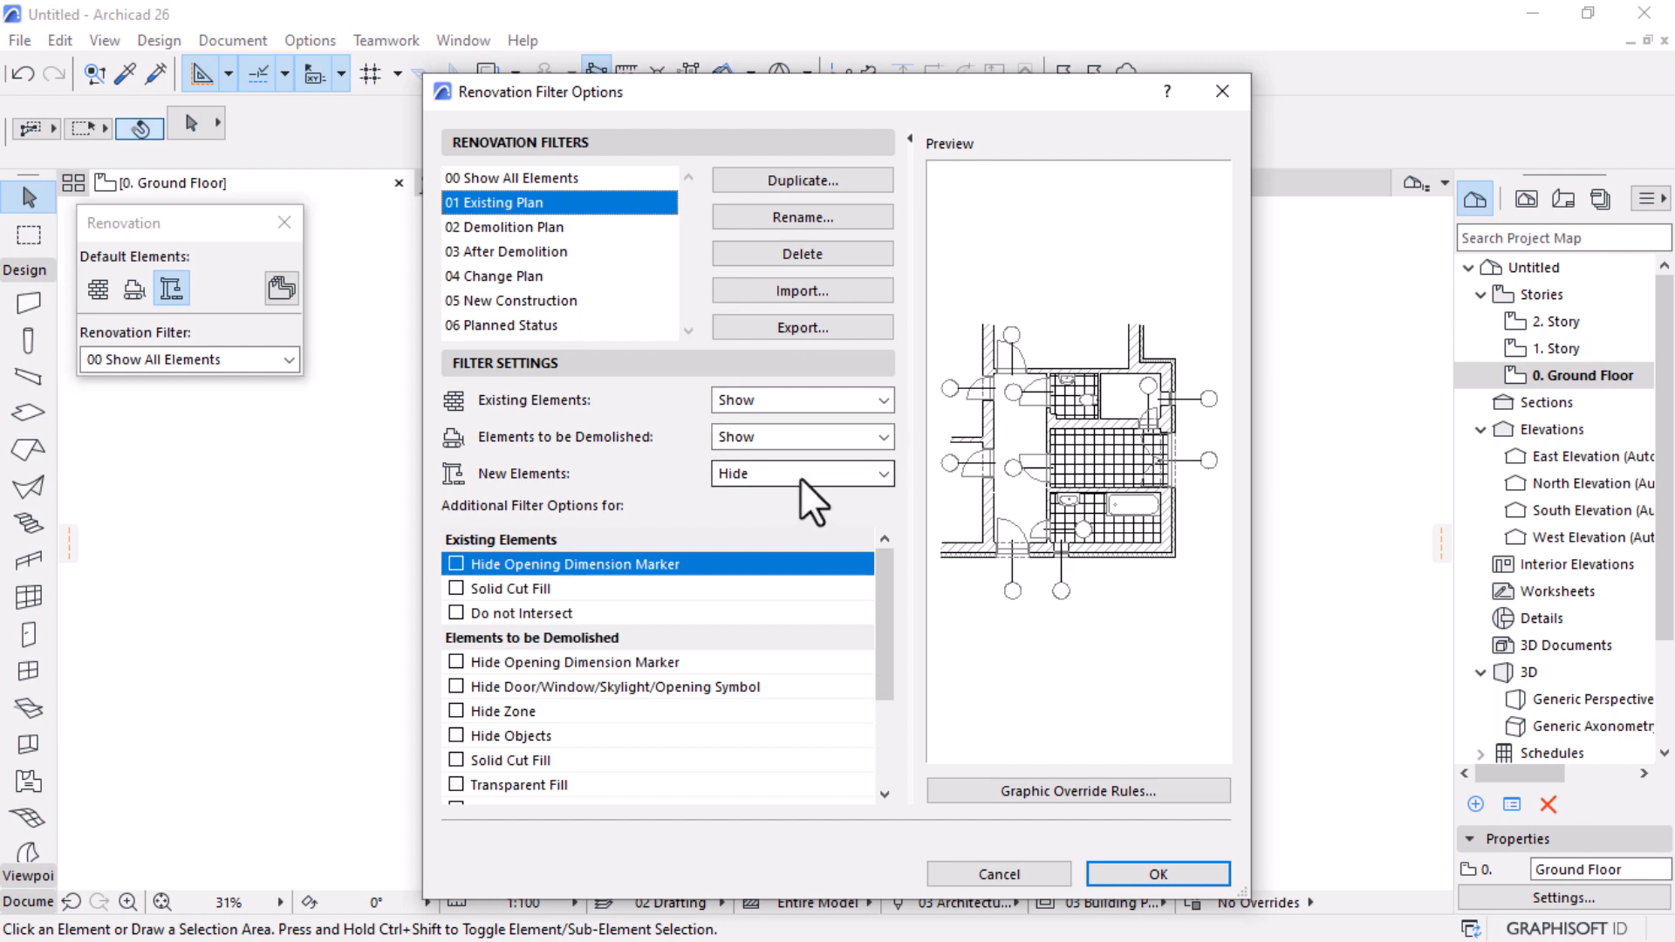
left_click(479, 225)
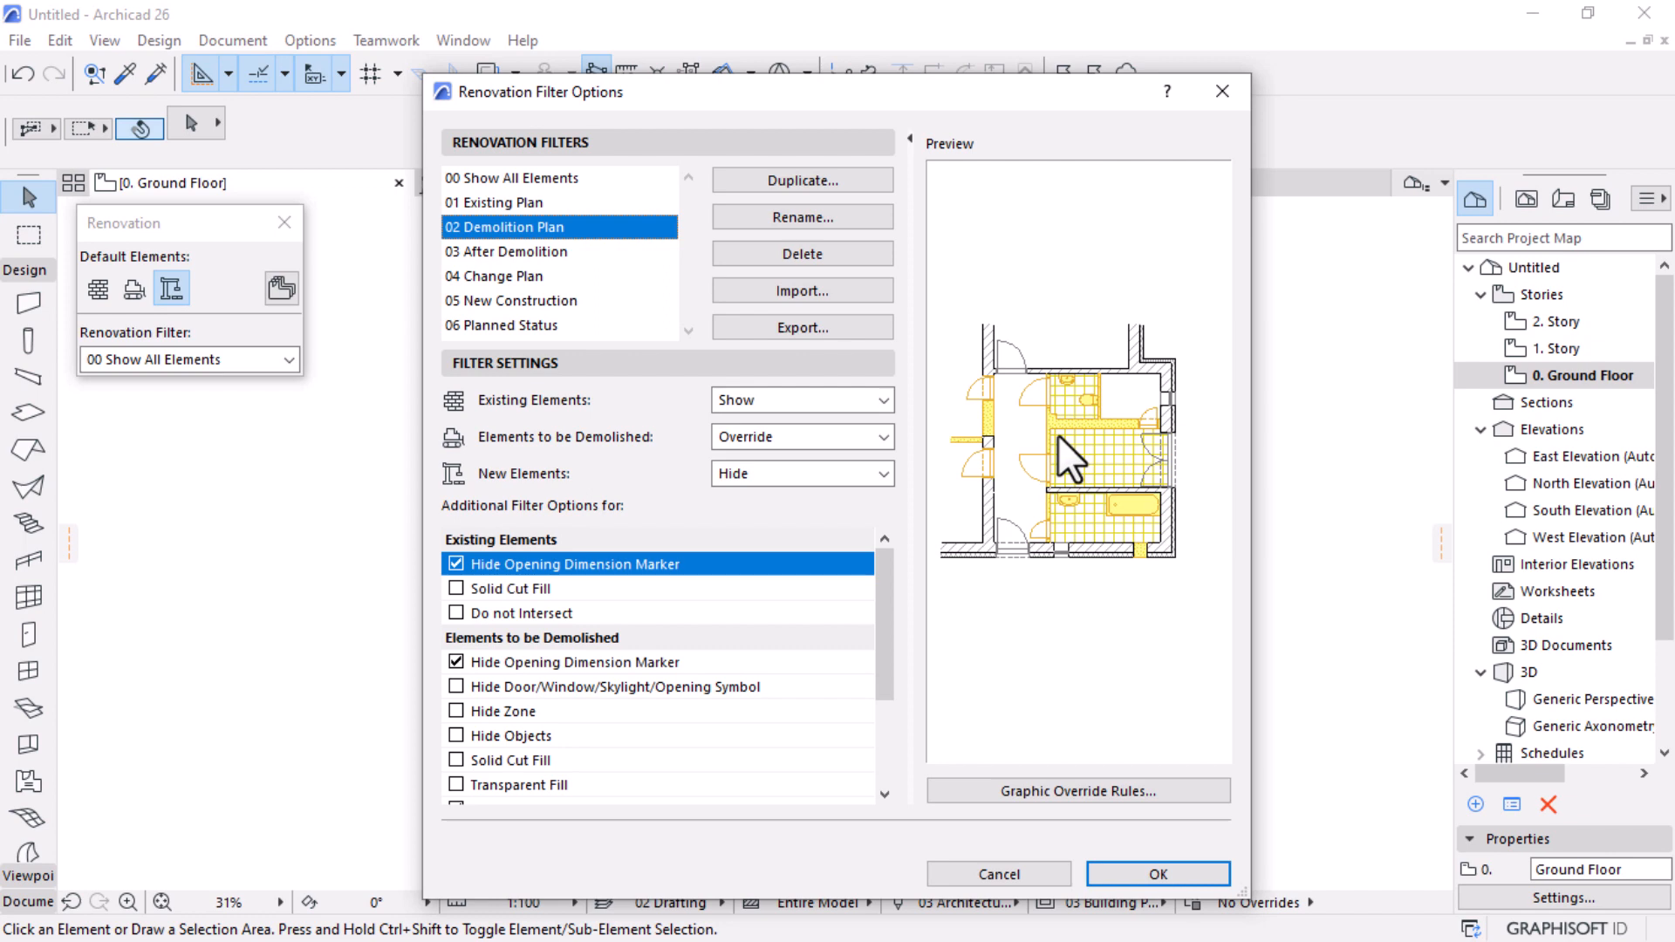
left_click(883, 436)
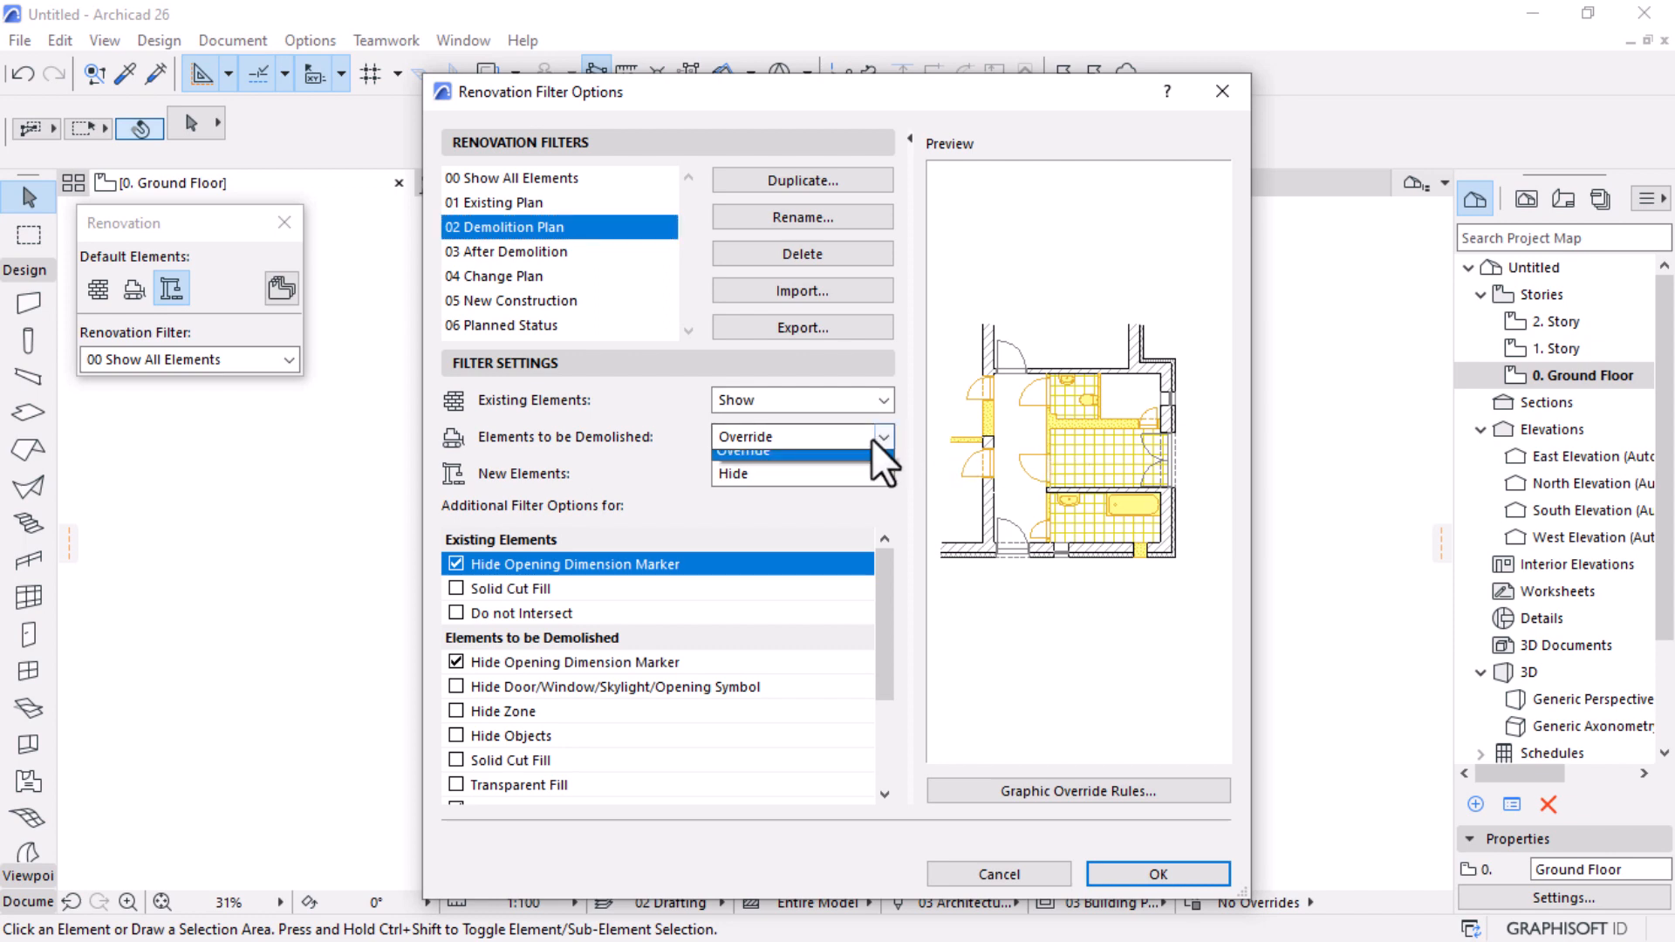
left_click(741, 463)
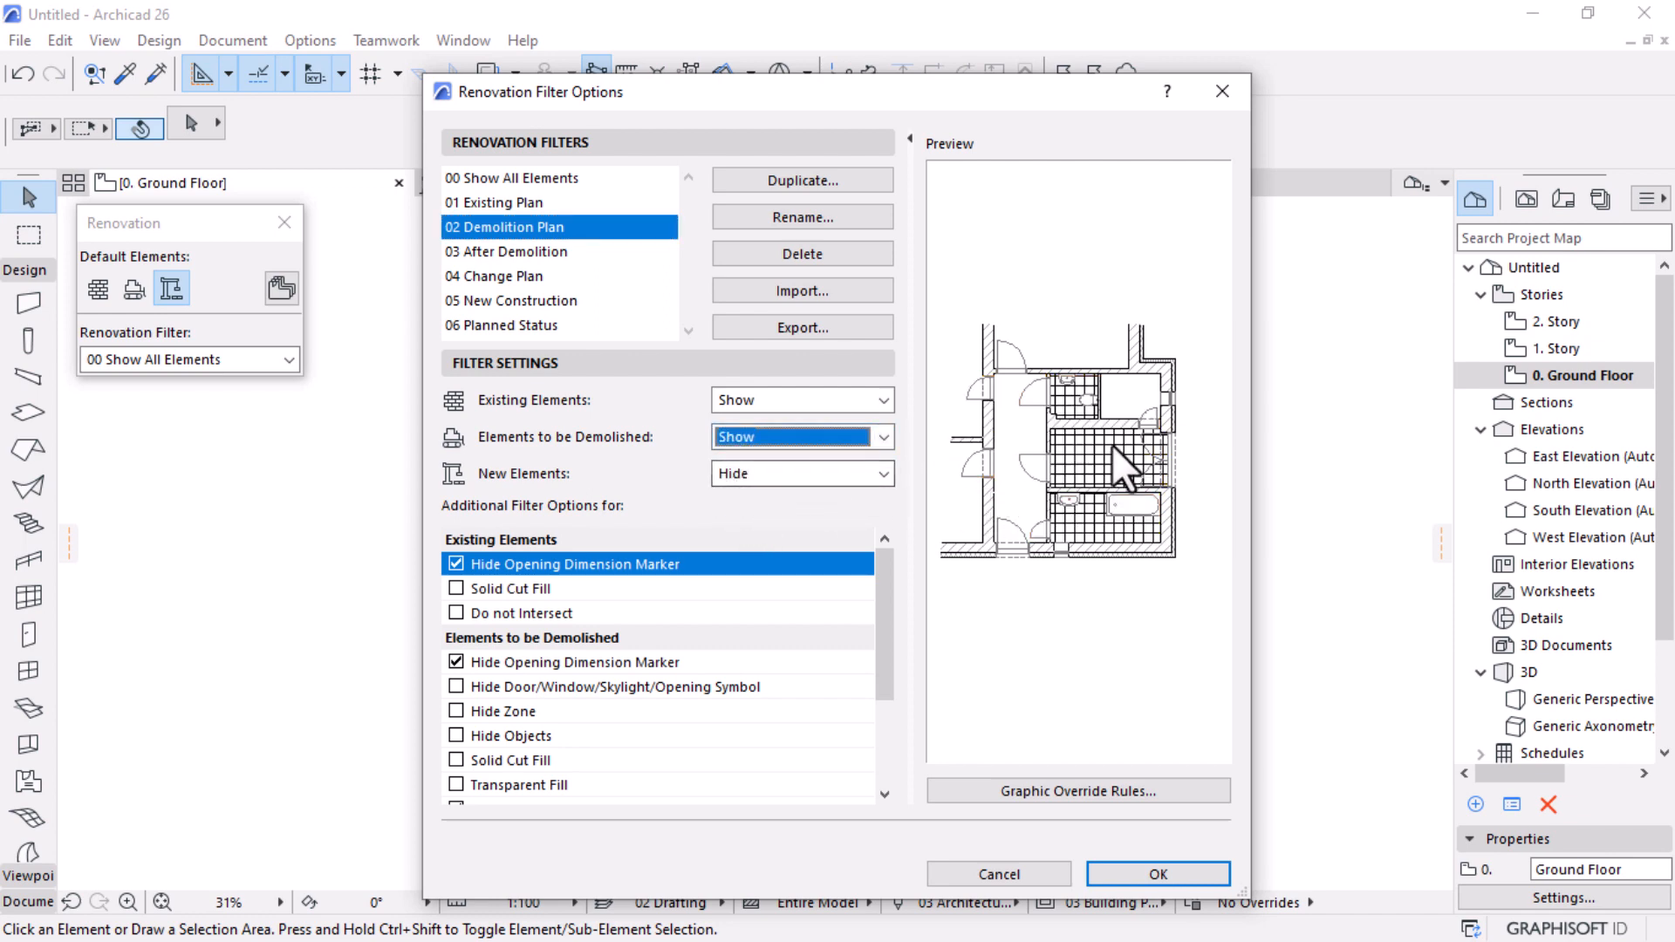
left_click(885, 439)
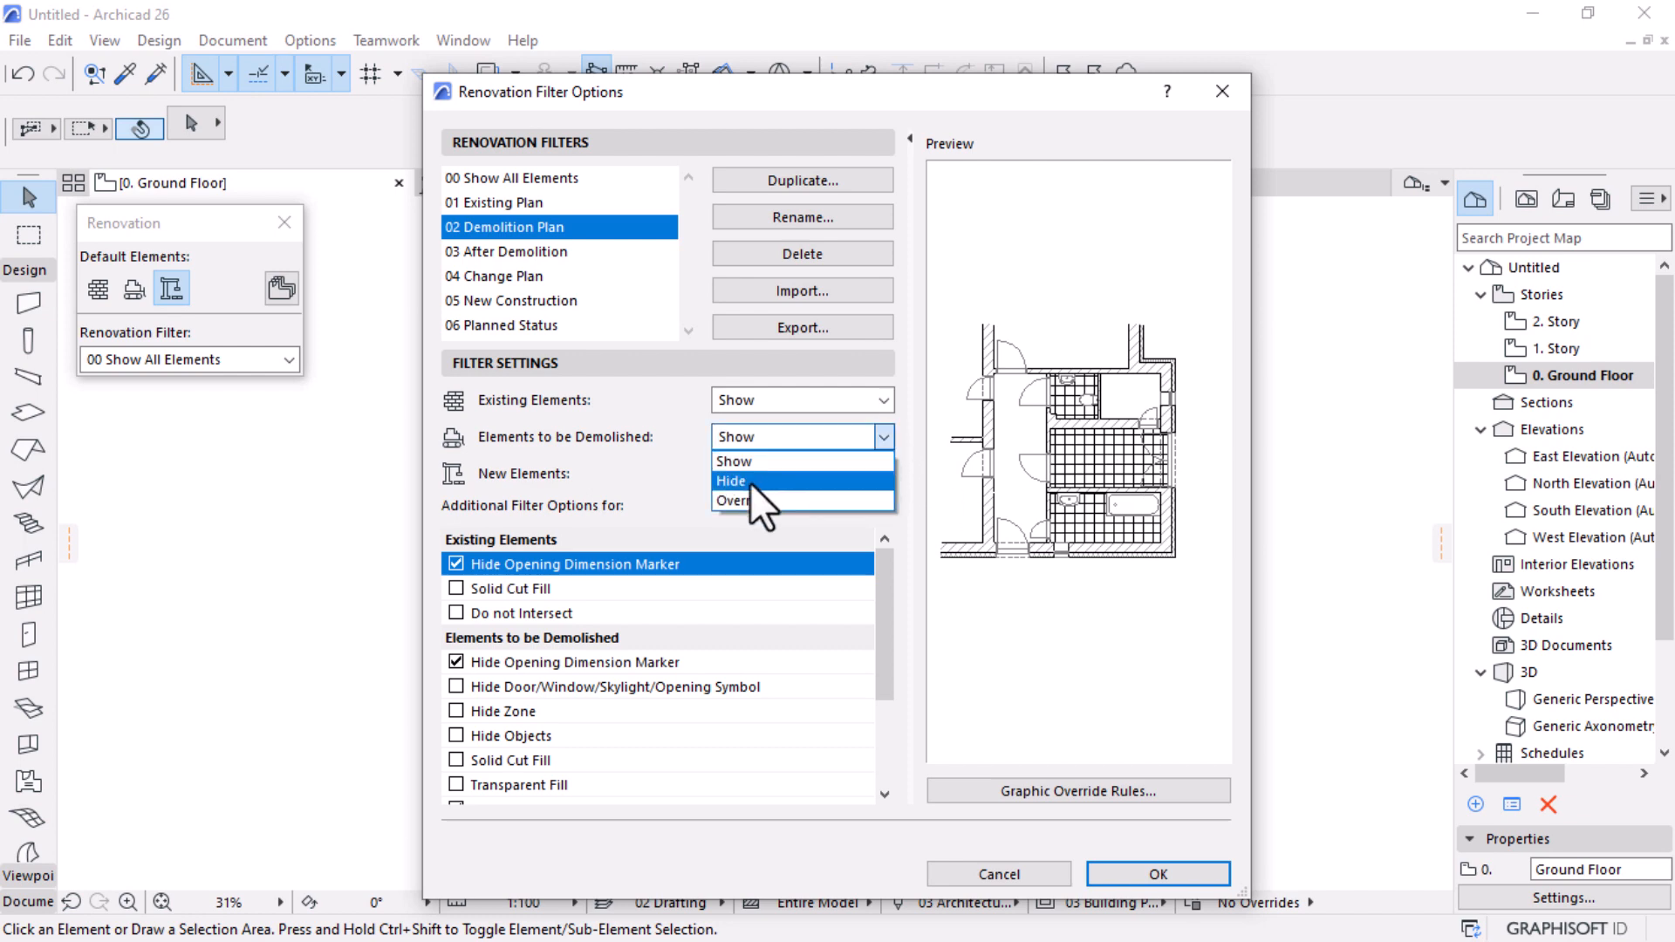
left_click(750, 481)
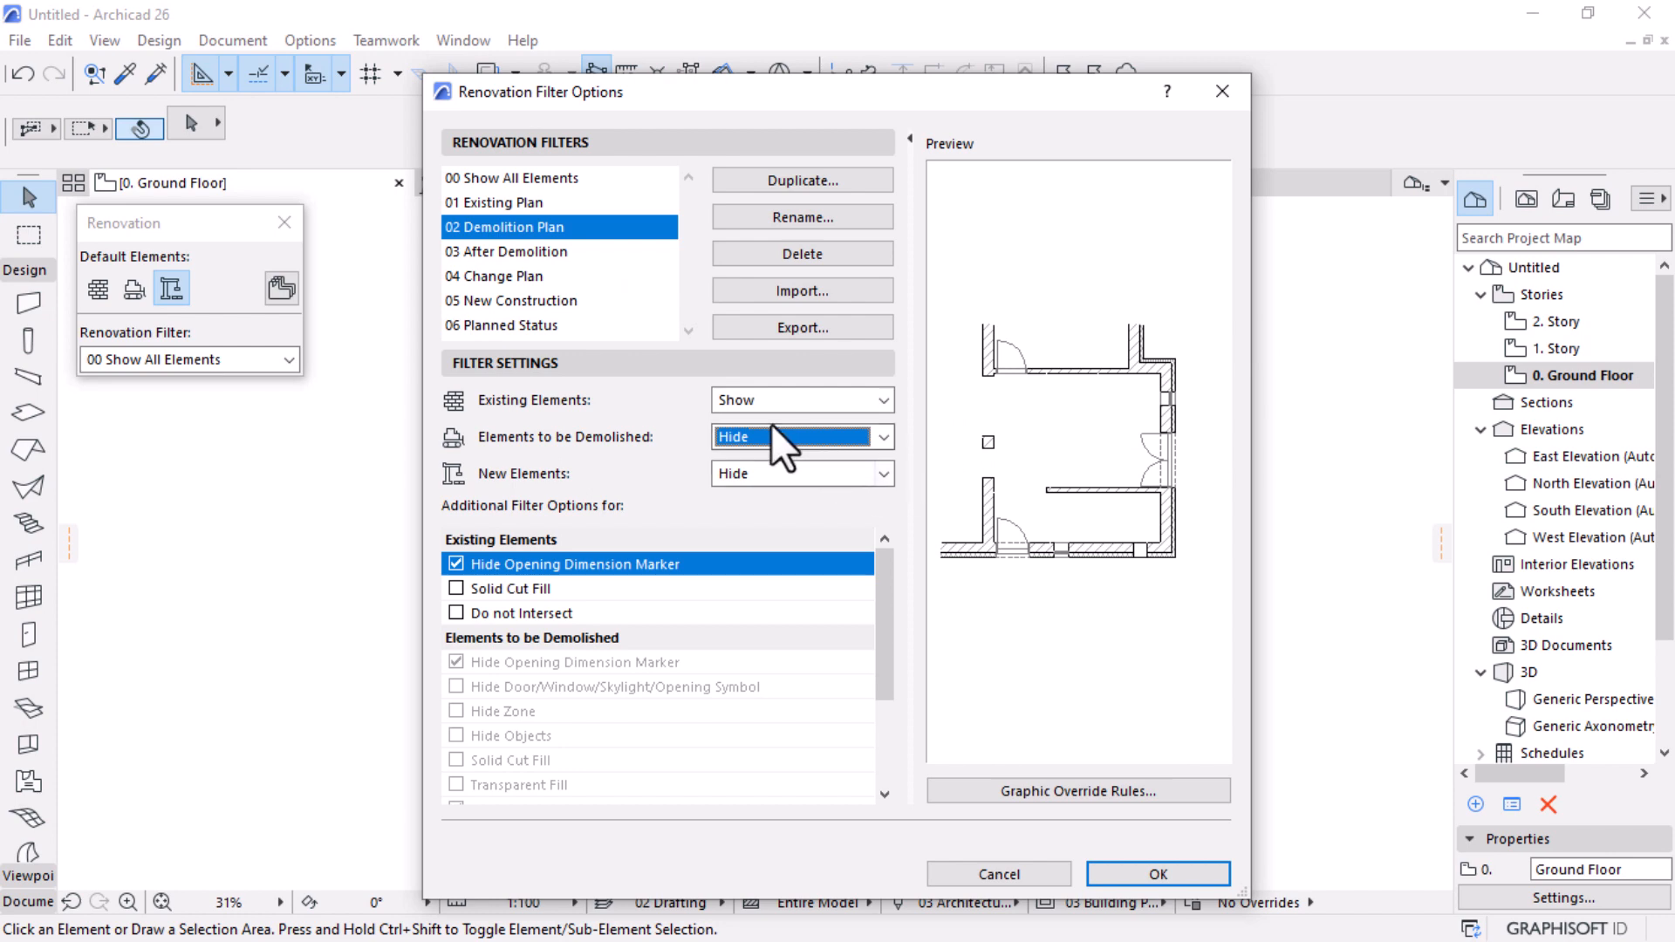
left_click(883, 437)
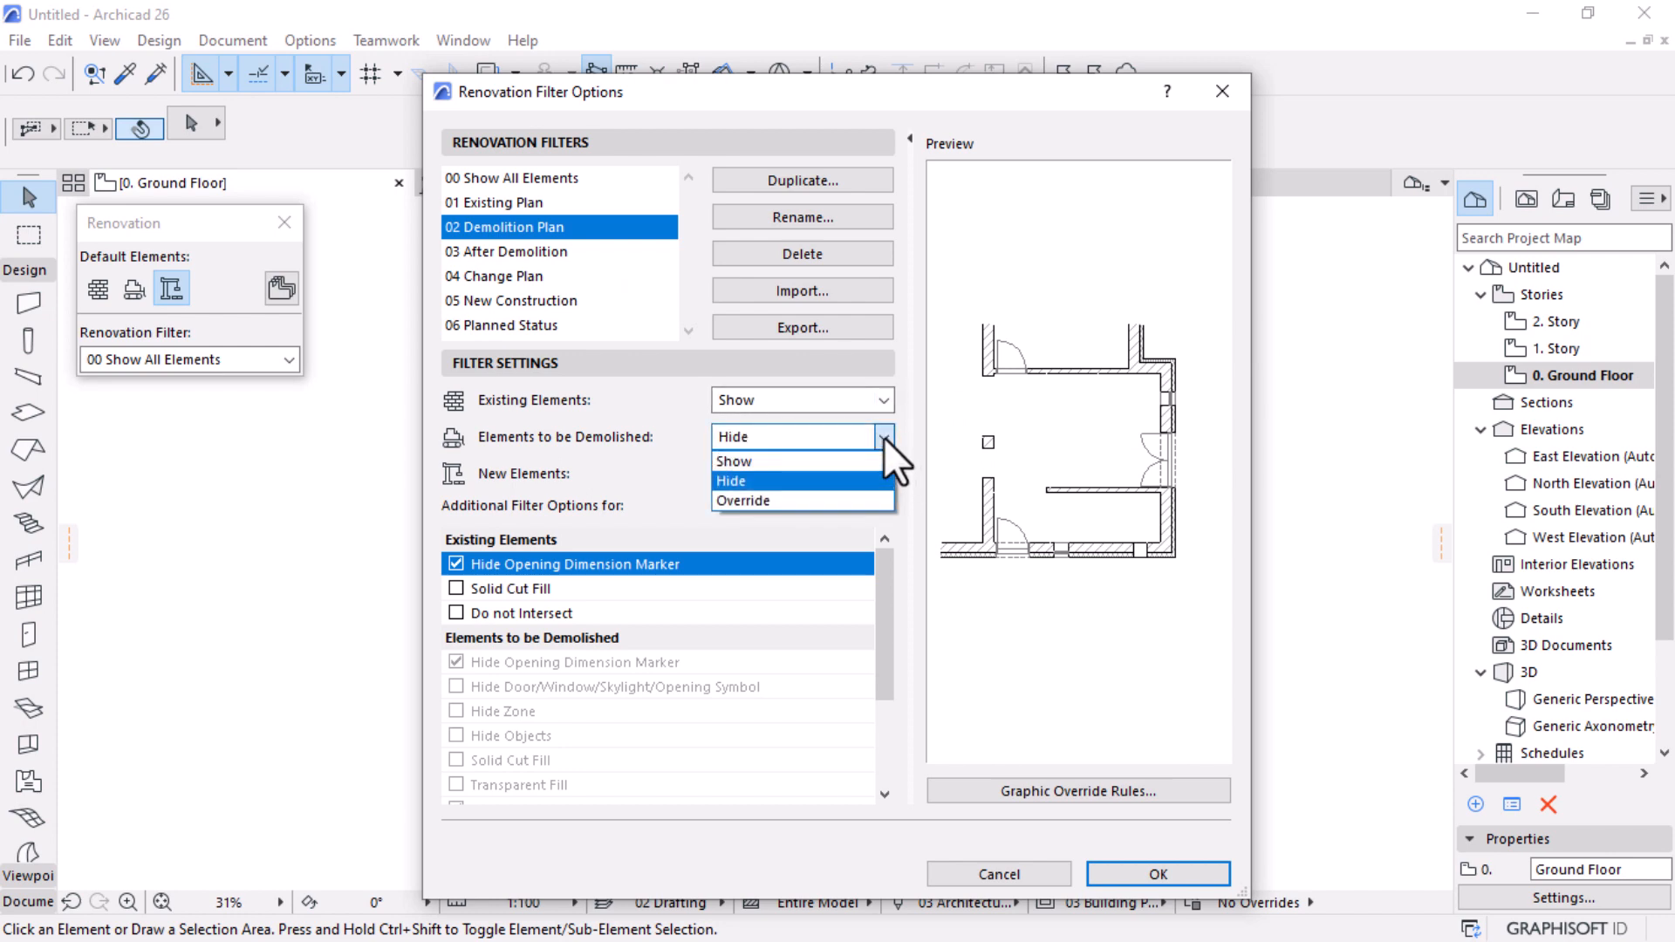
left_click(714, 496)
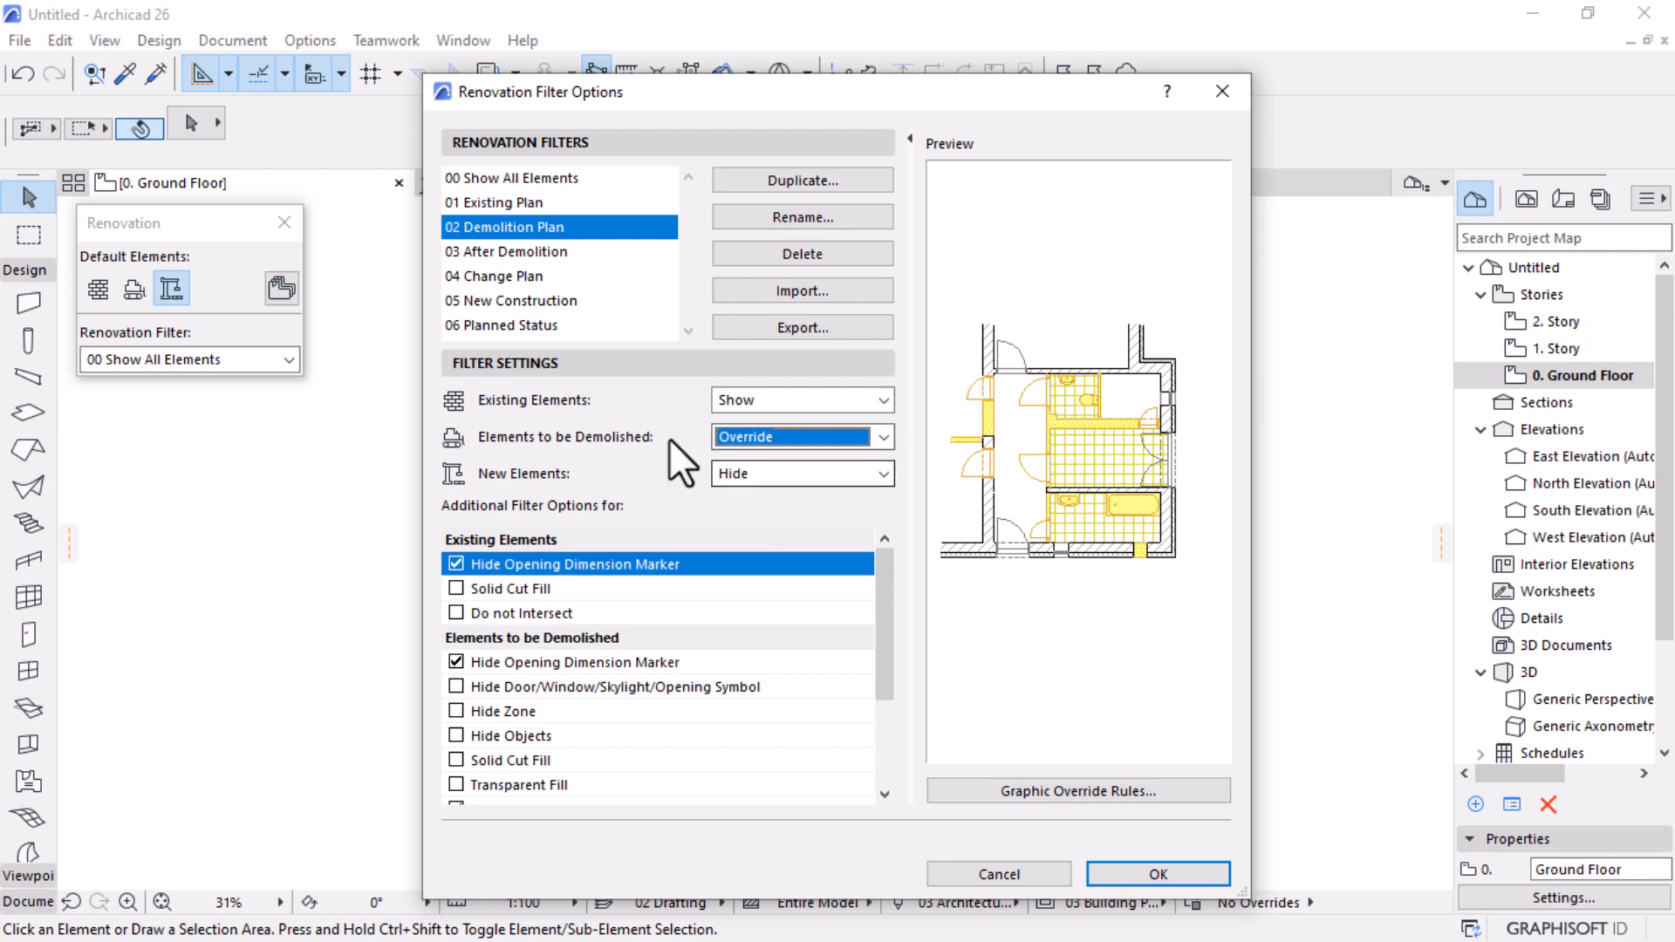
Step: In the 04 Change Plan filter, turn off Hide Opening Dimension Marker for existing elements and review the options for elements to be demolished
left_click(488, 277)
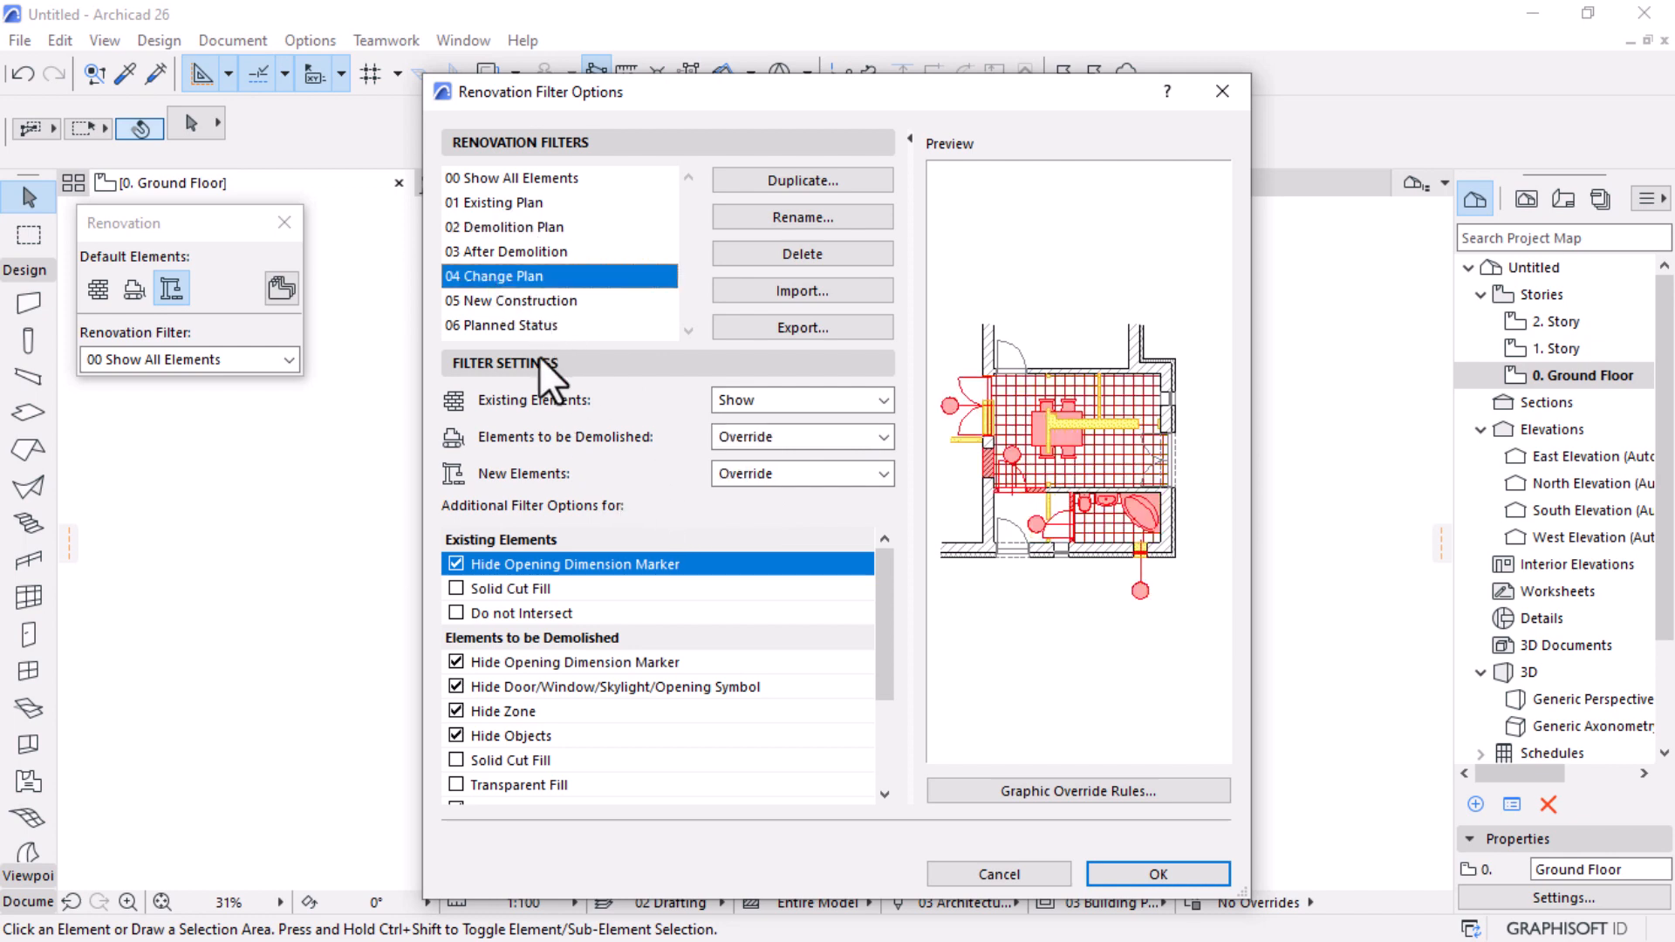
left_click_drag(794, 101, 822, 24)
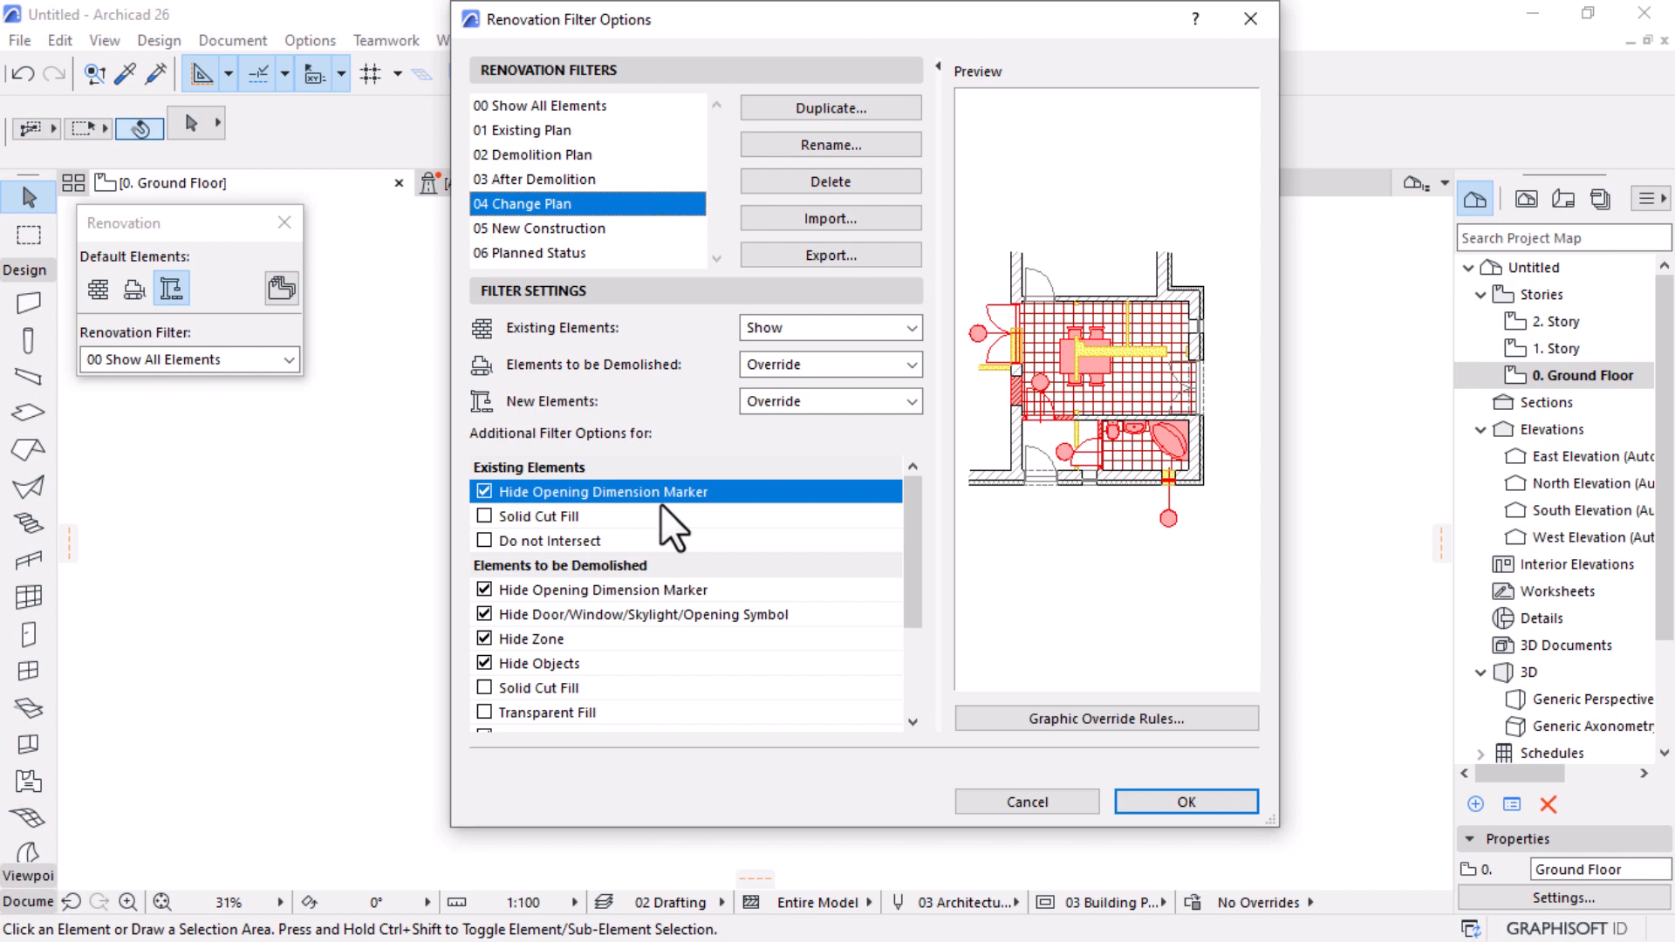
left_click(484, 491)
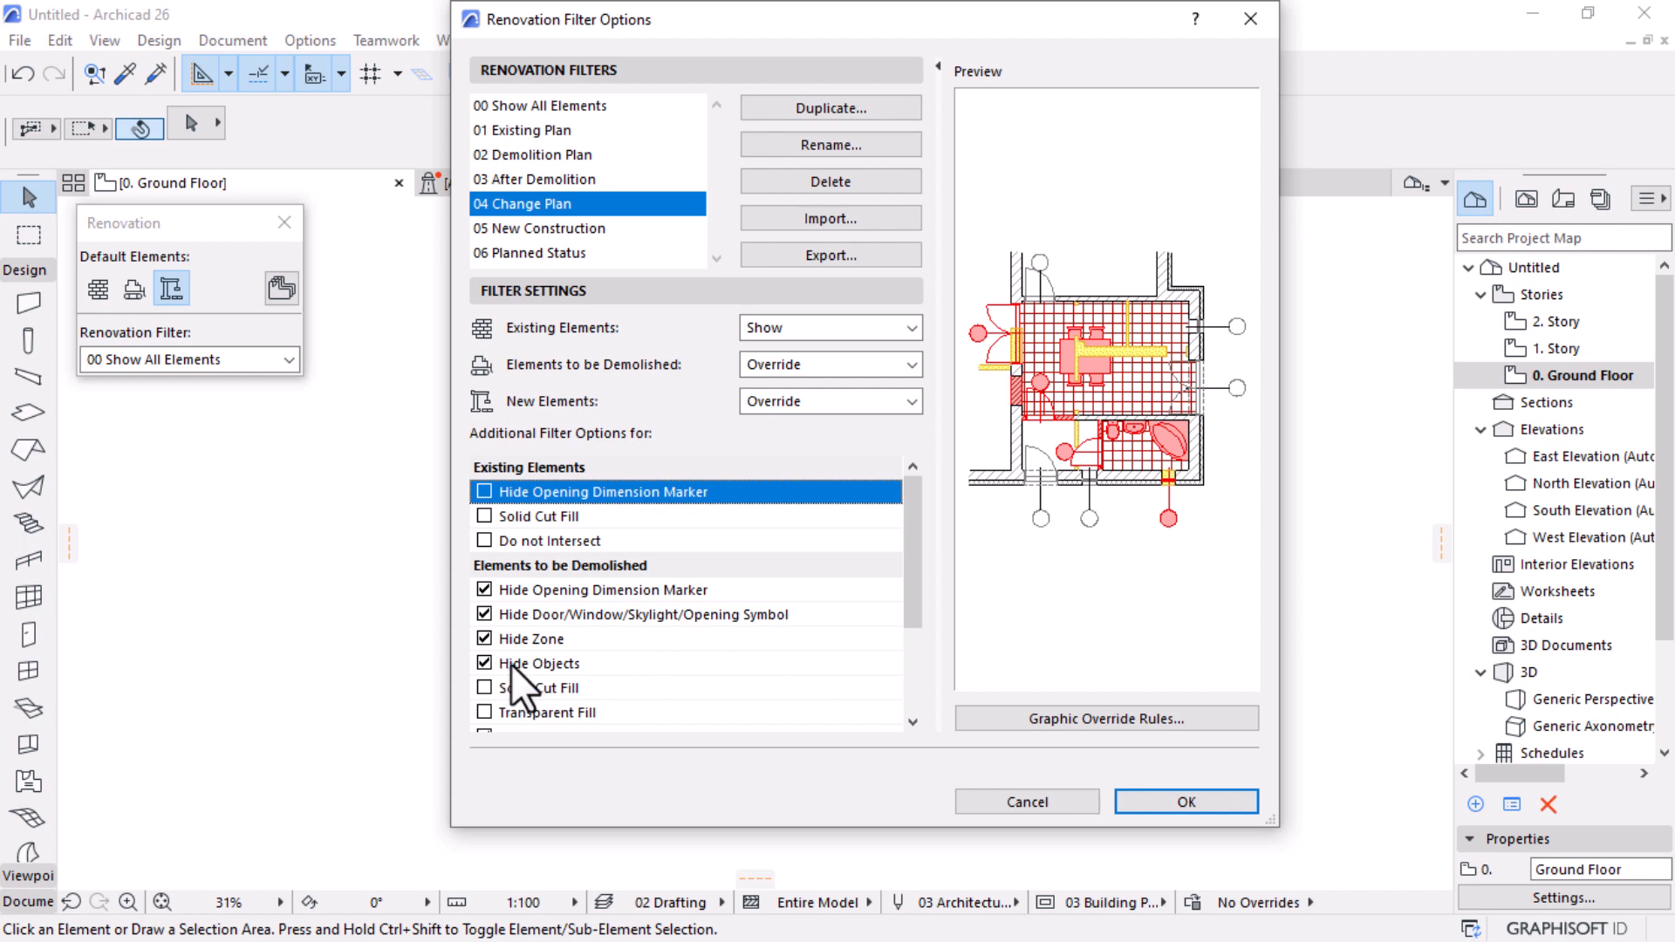
scroll(524, 668, "down", 1)
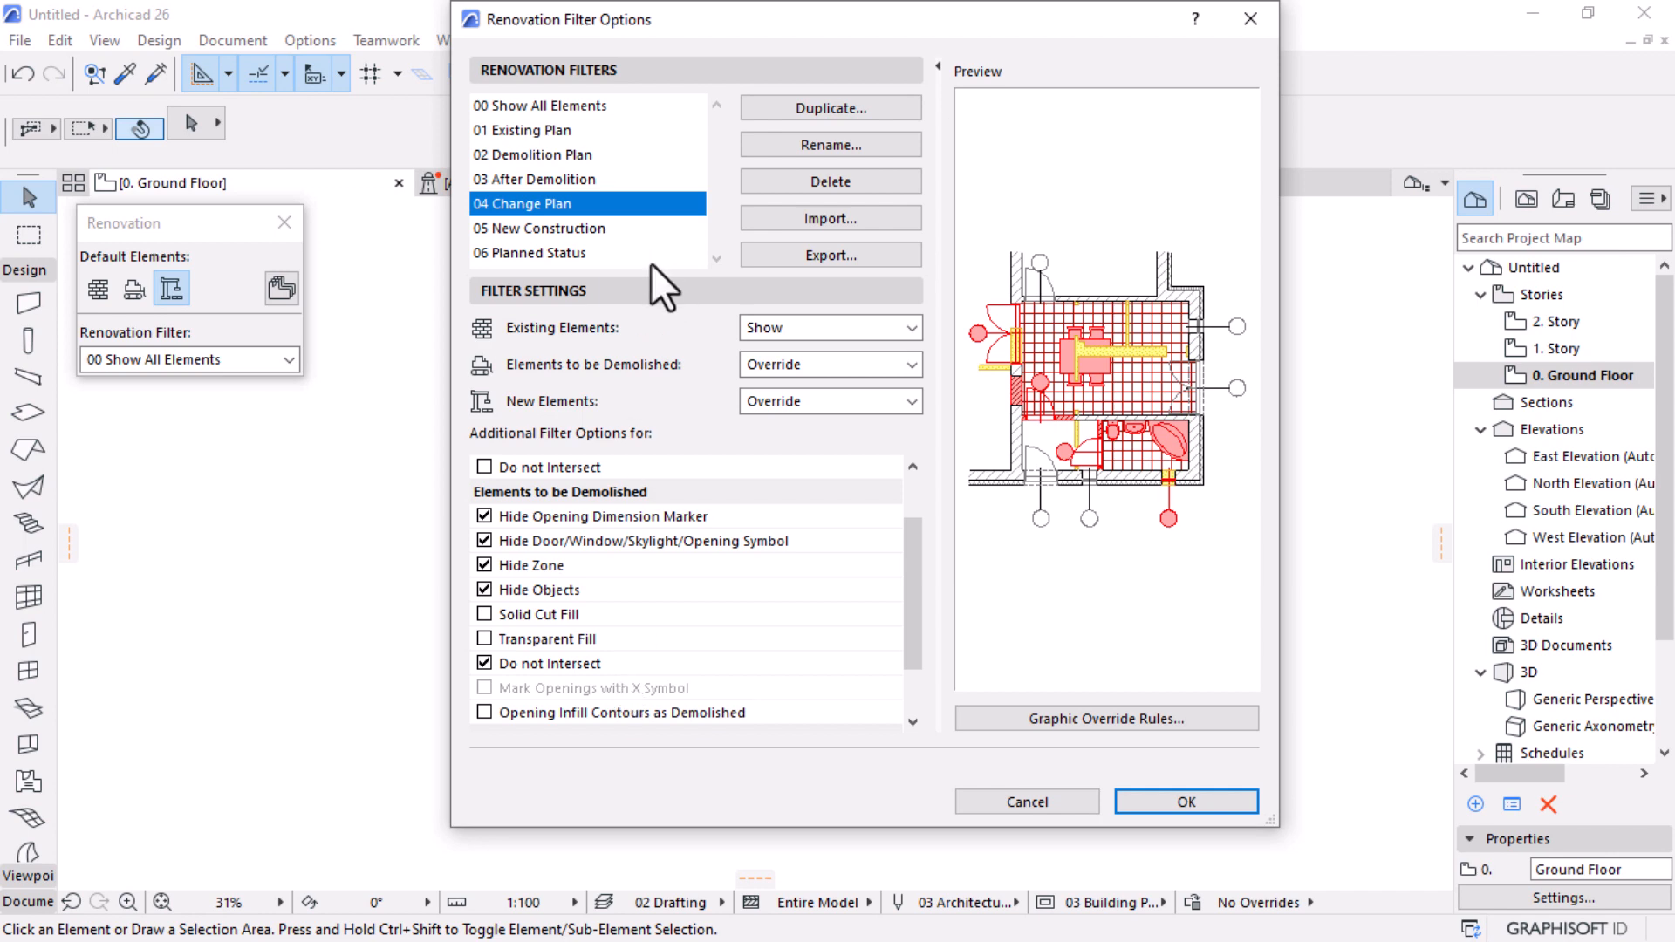
Step: Open the Graphic Override Rules from the 04 Change Plan filter and examine the Existing Elements rule's override style
left_click(1076, 721)
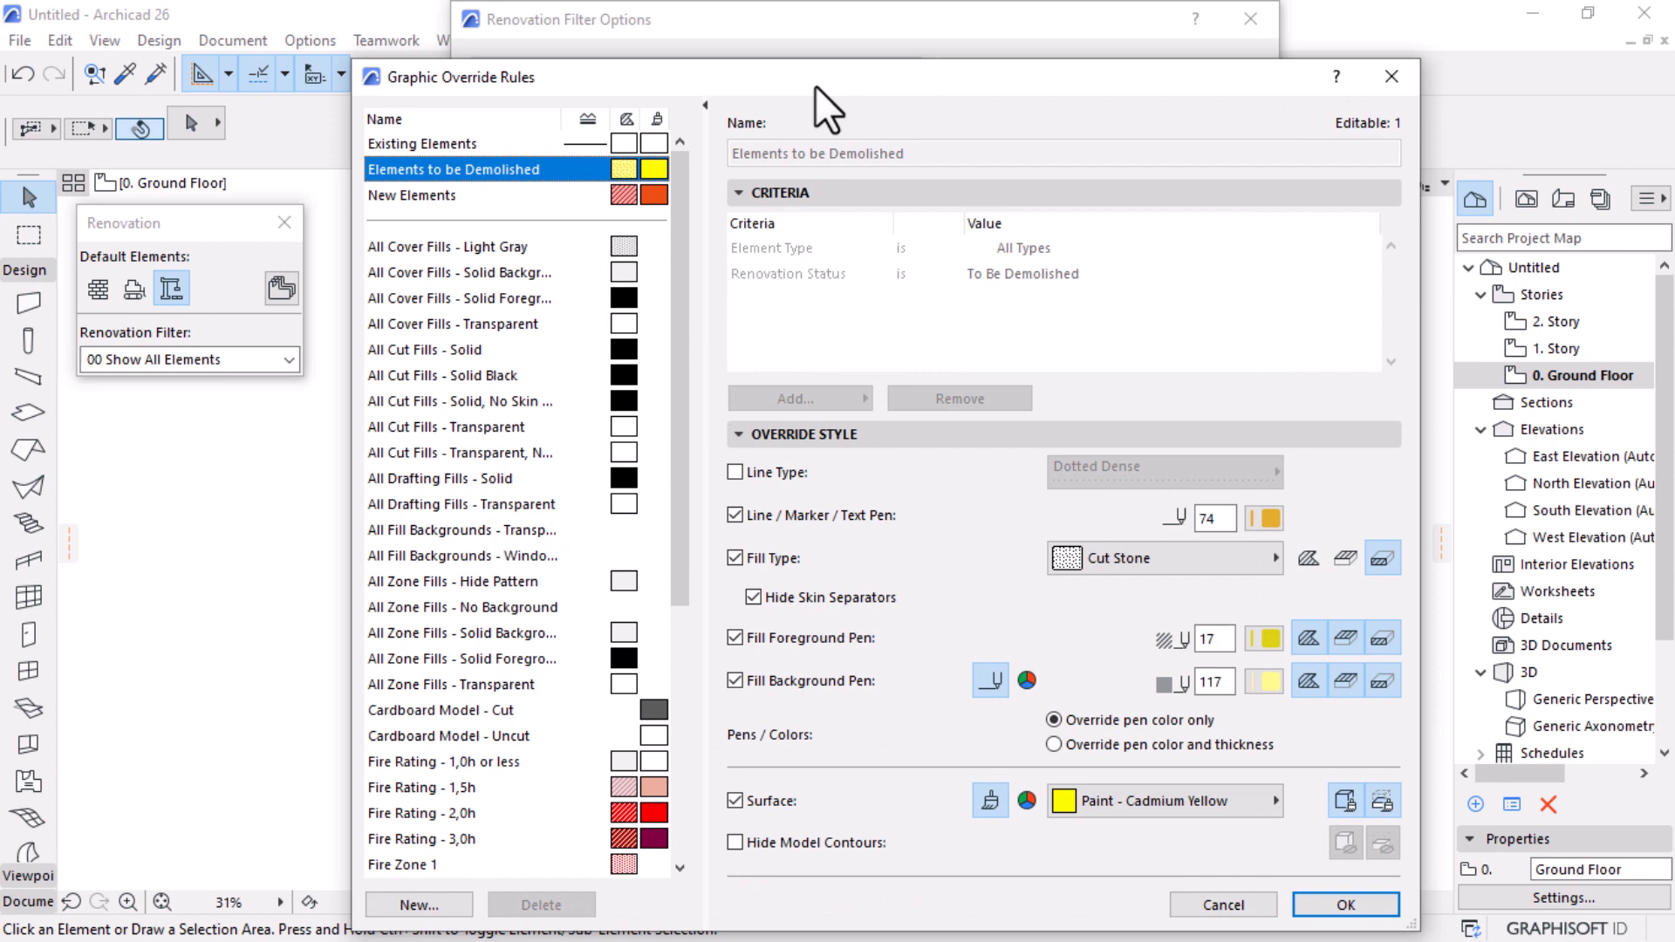
left_click_drag(815, 85, 814, 68)
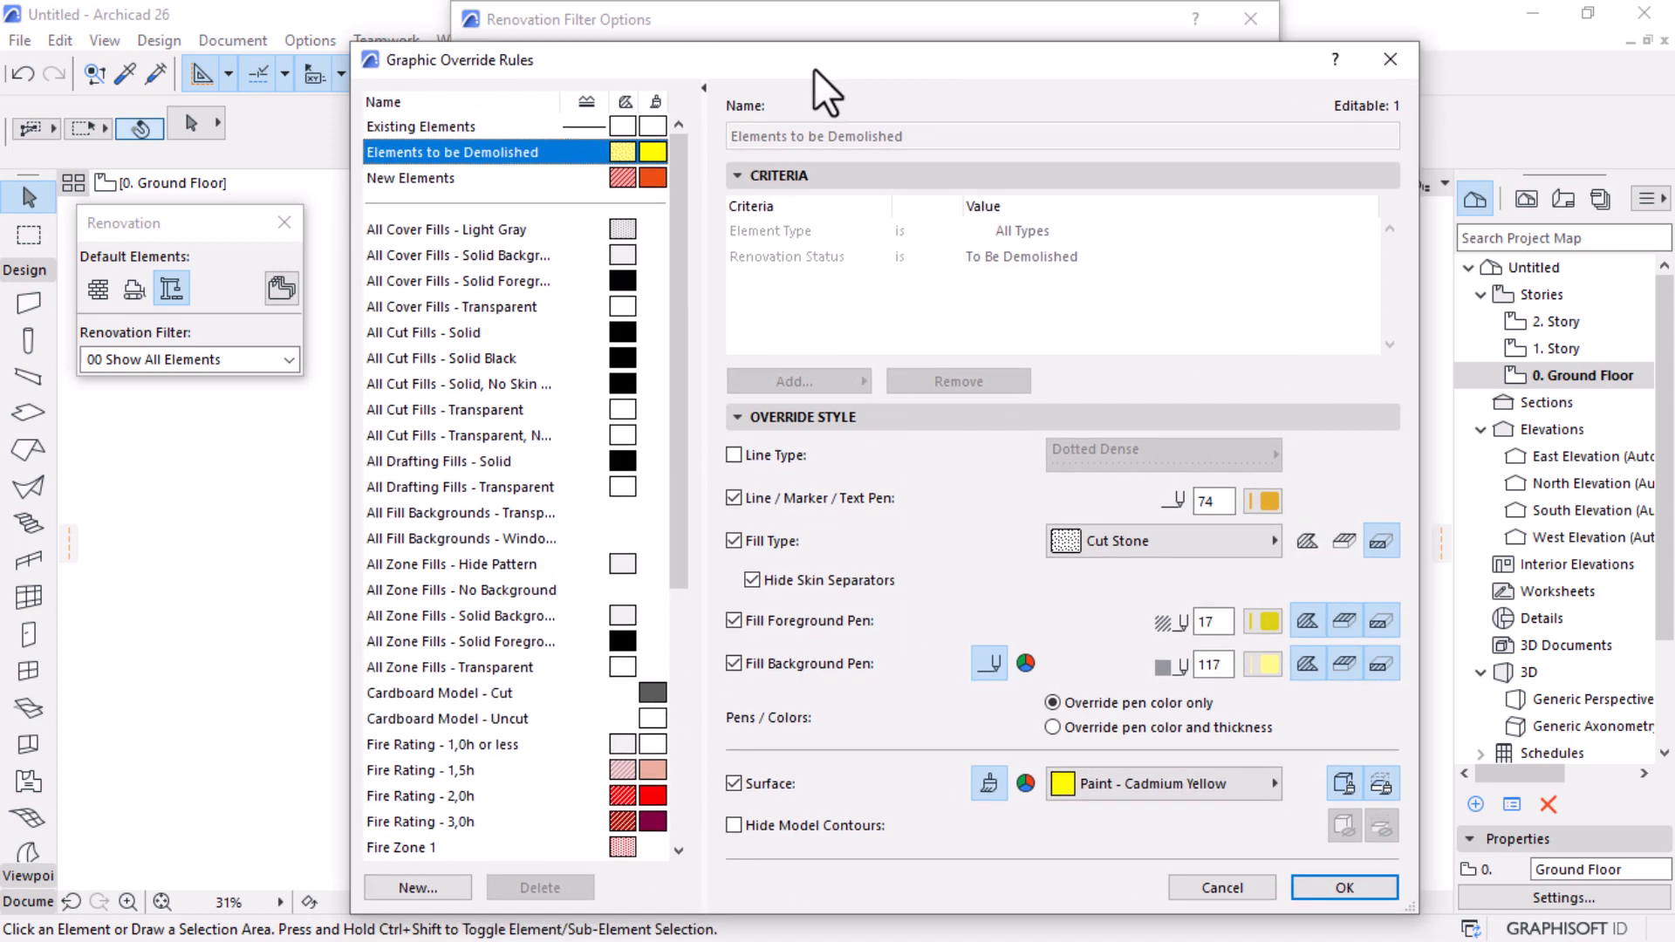
left_click(381, 129)
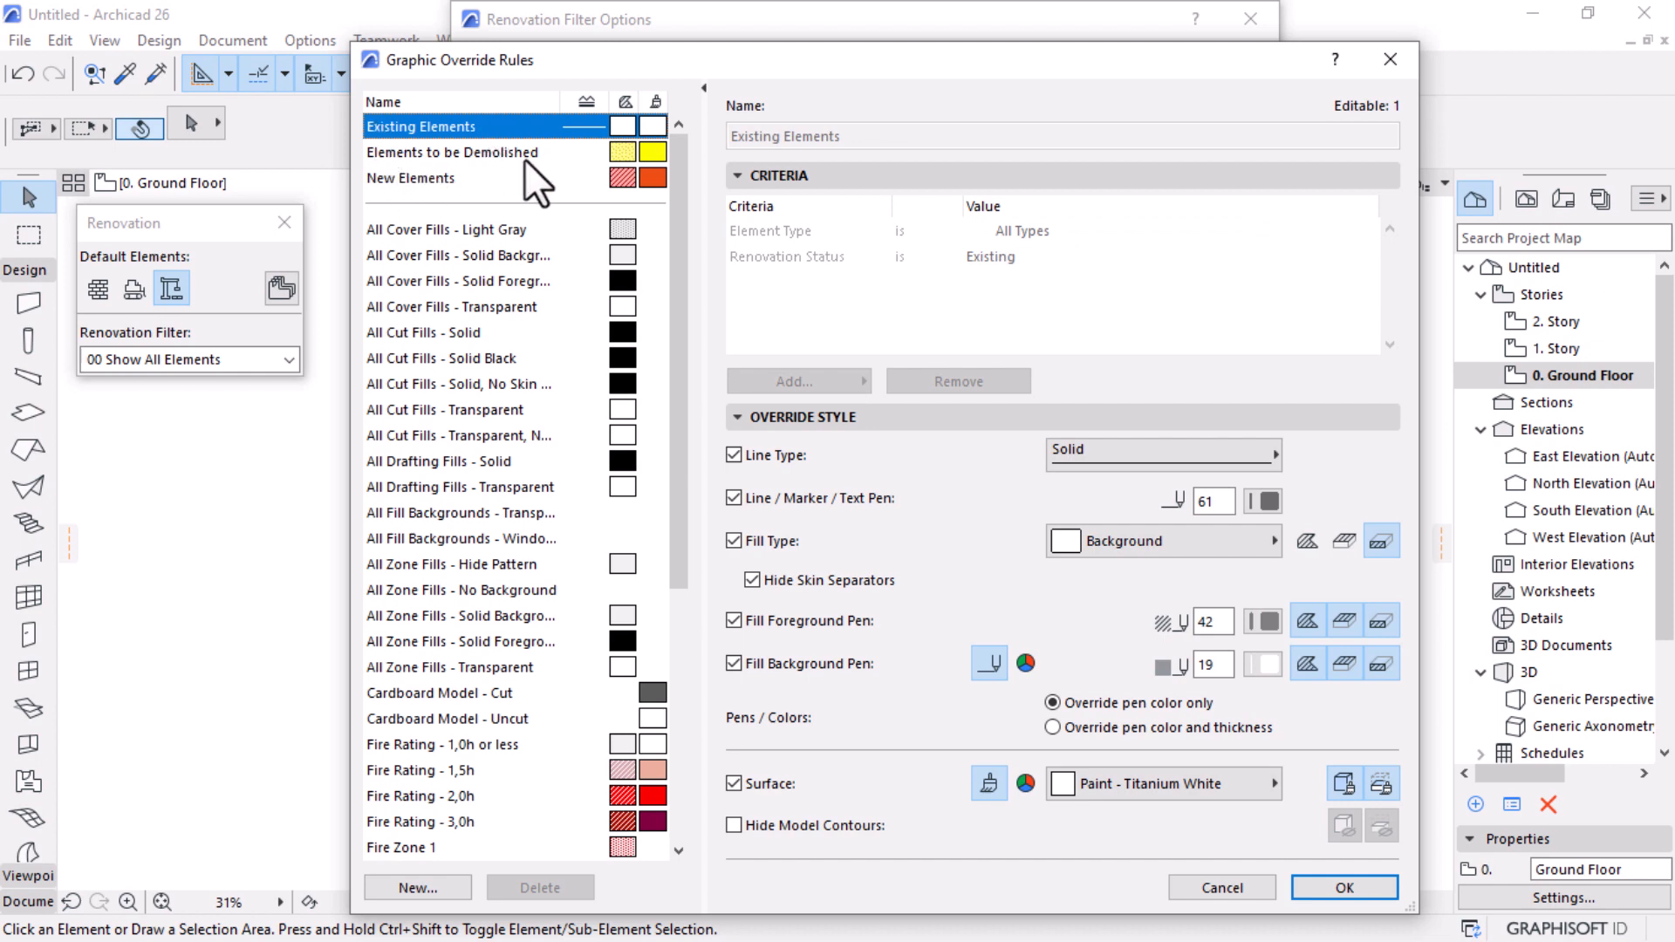
Step: Set the Existing Elements rule's fill type to Air Space and apply that override to cover fills as well
left_click(419, 180)
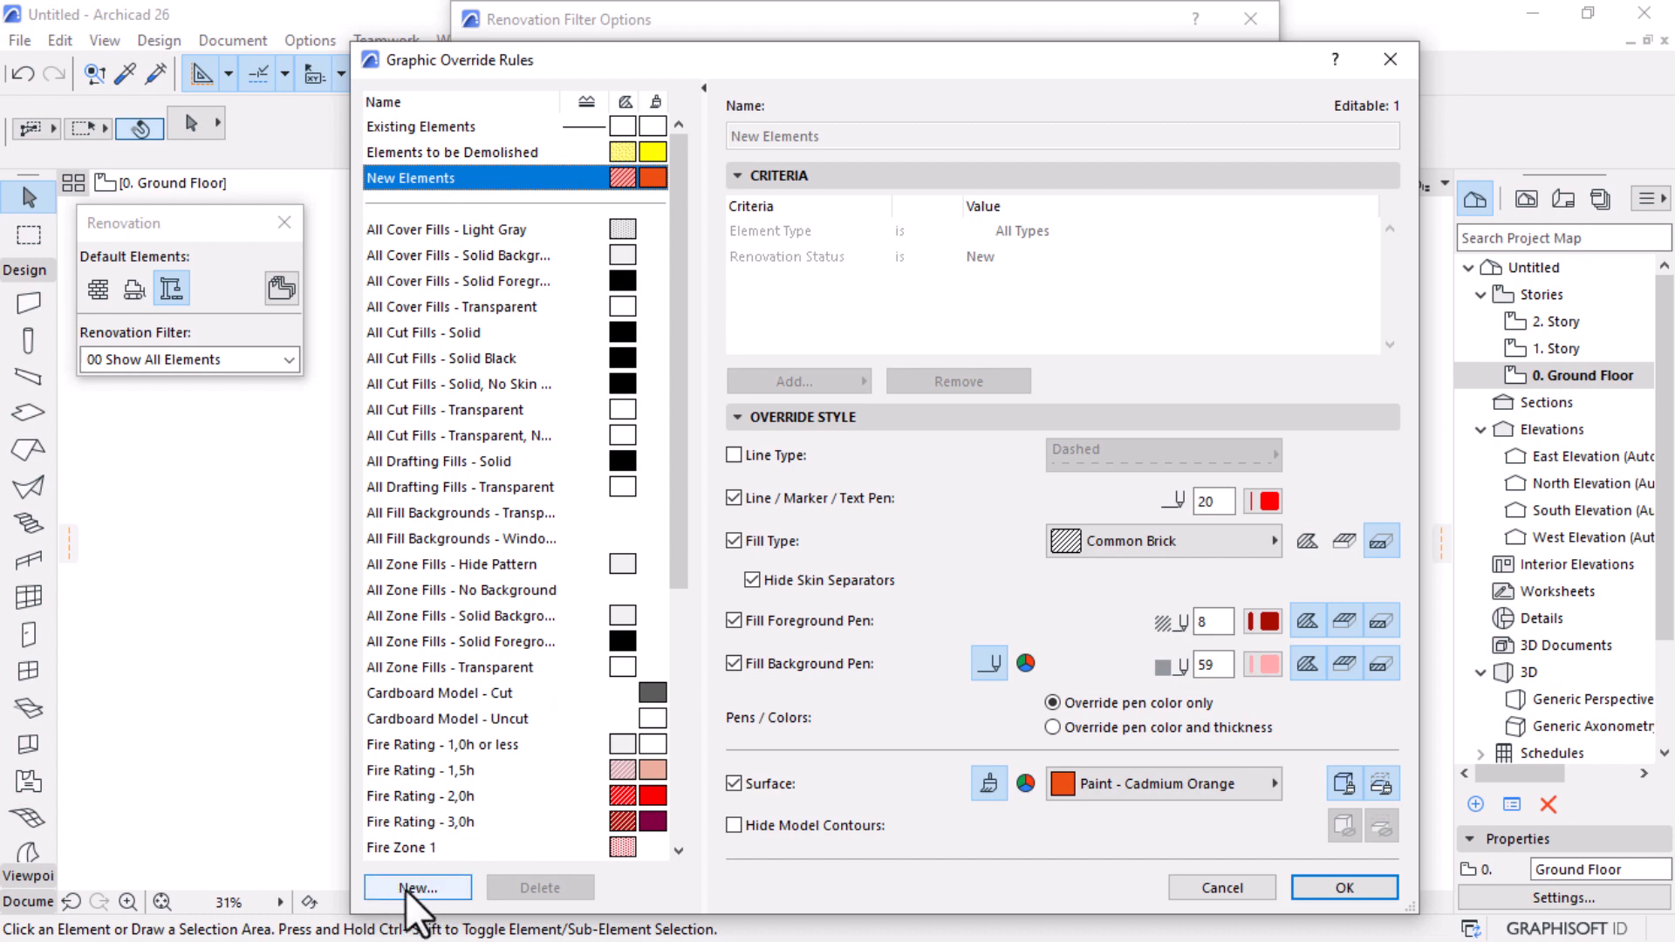
left_click(395, 129)
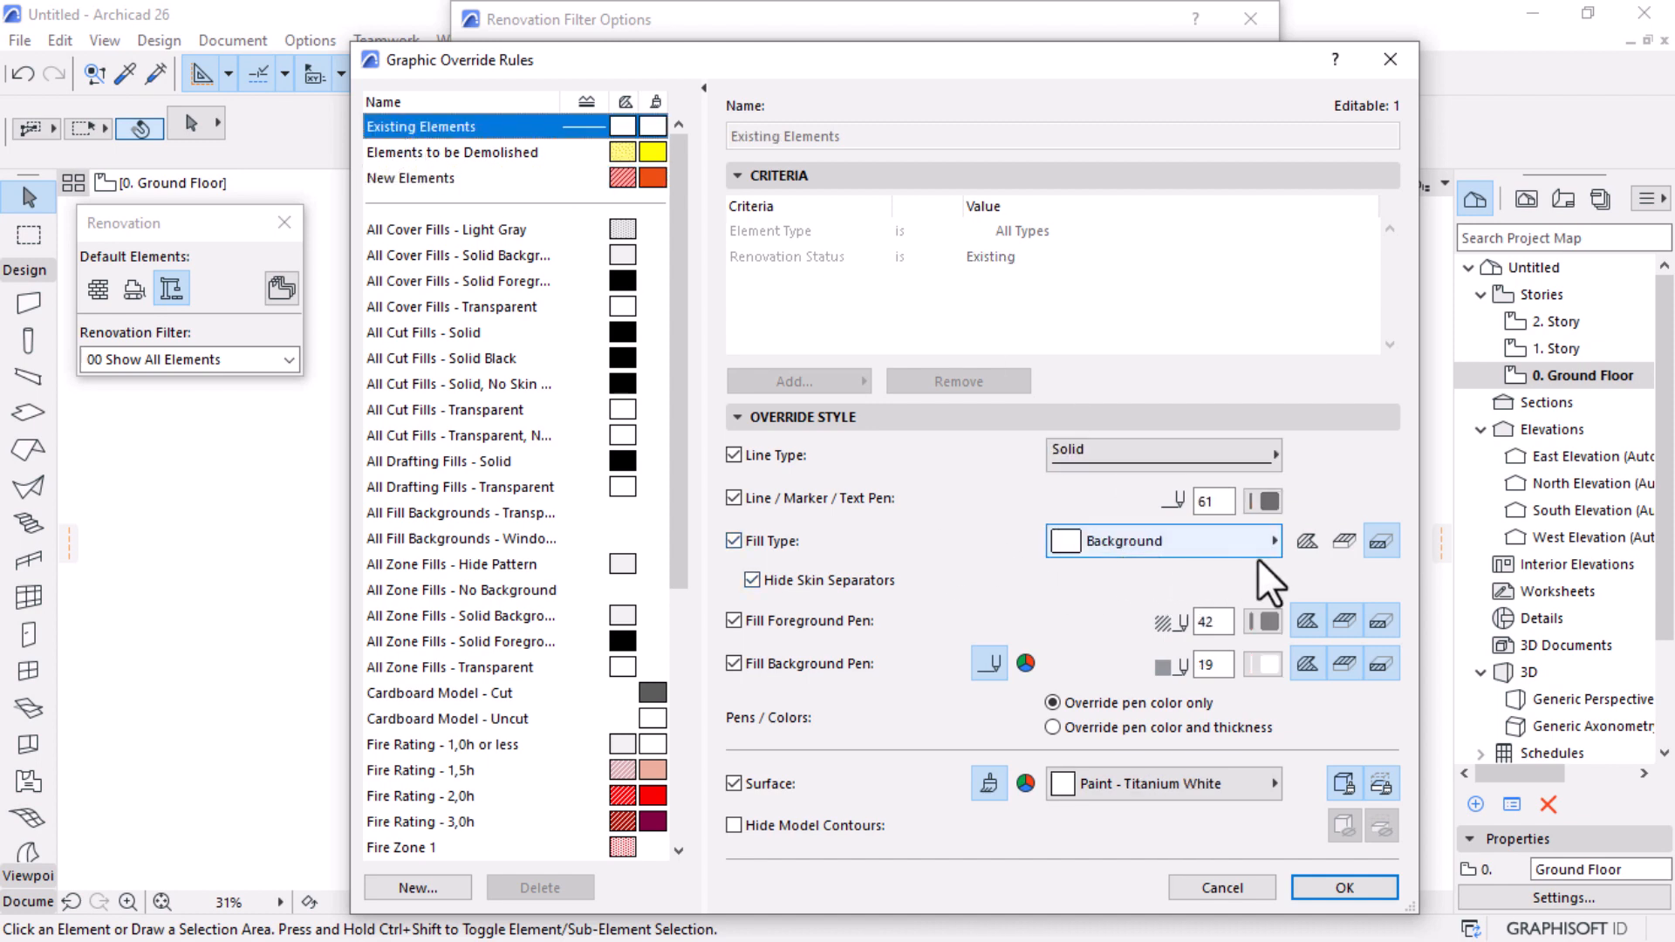
left_click(1150, 550)
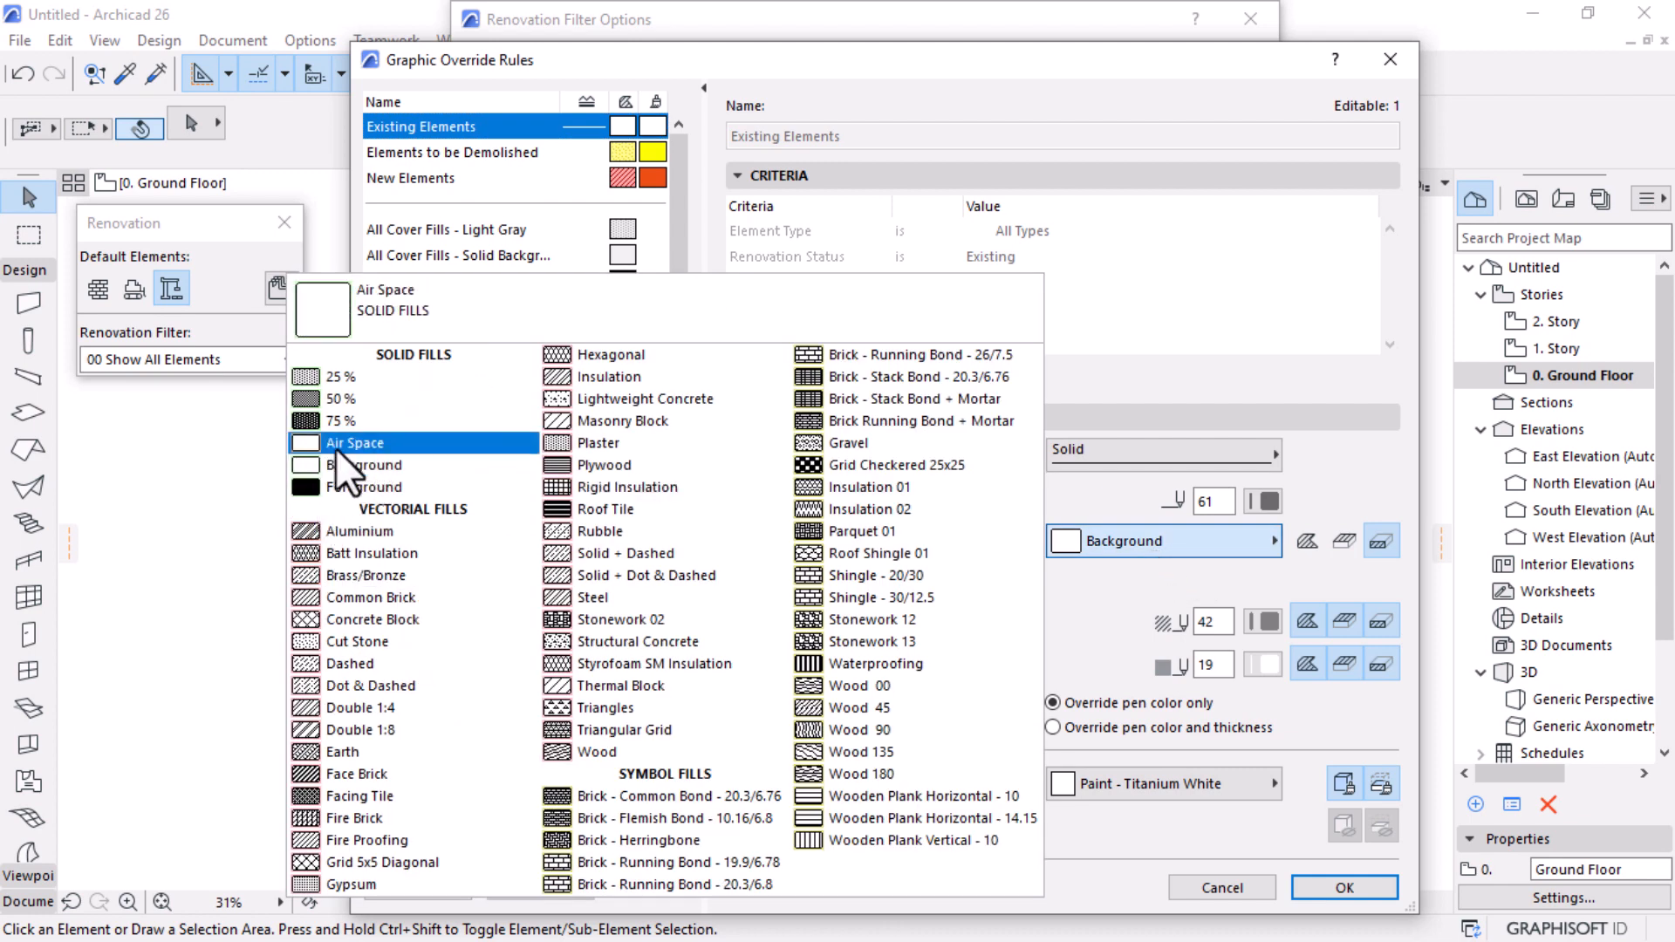
left_click(340, 443)
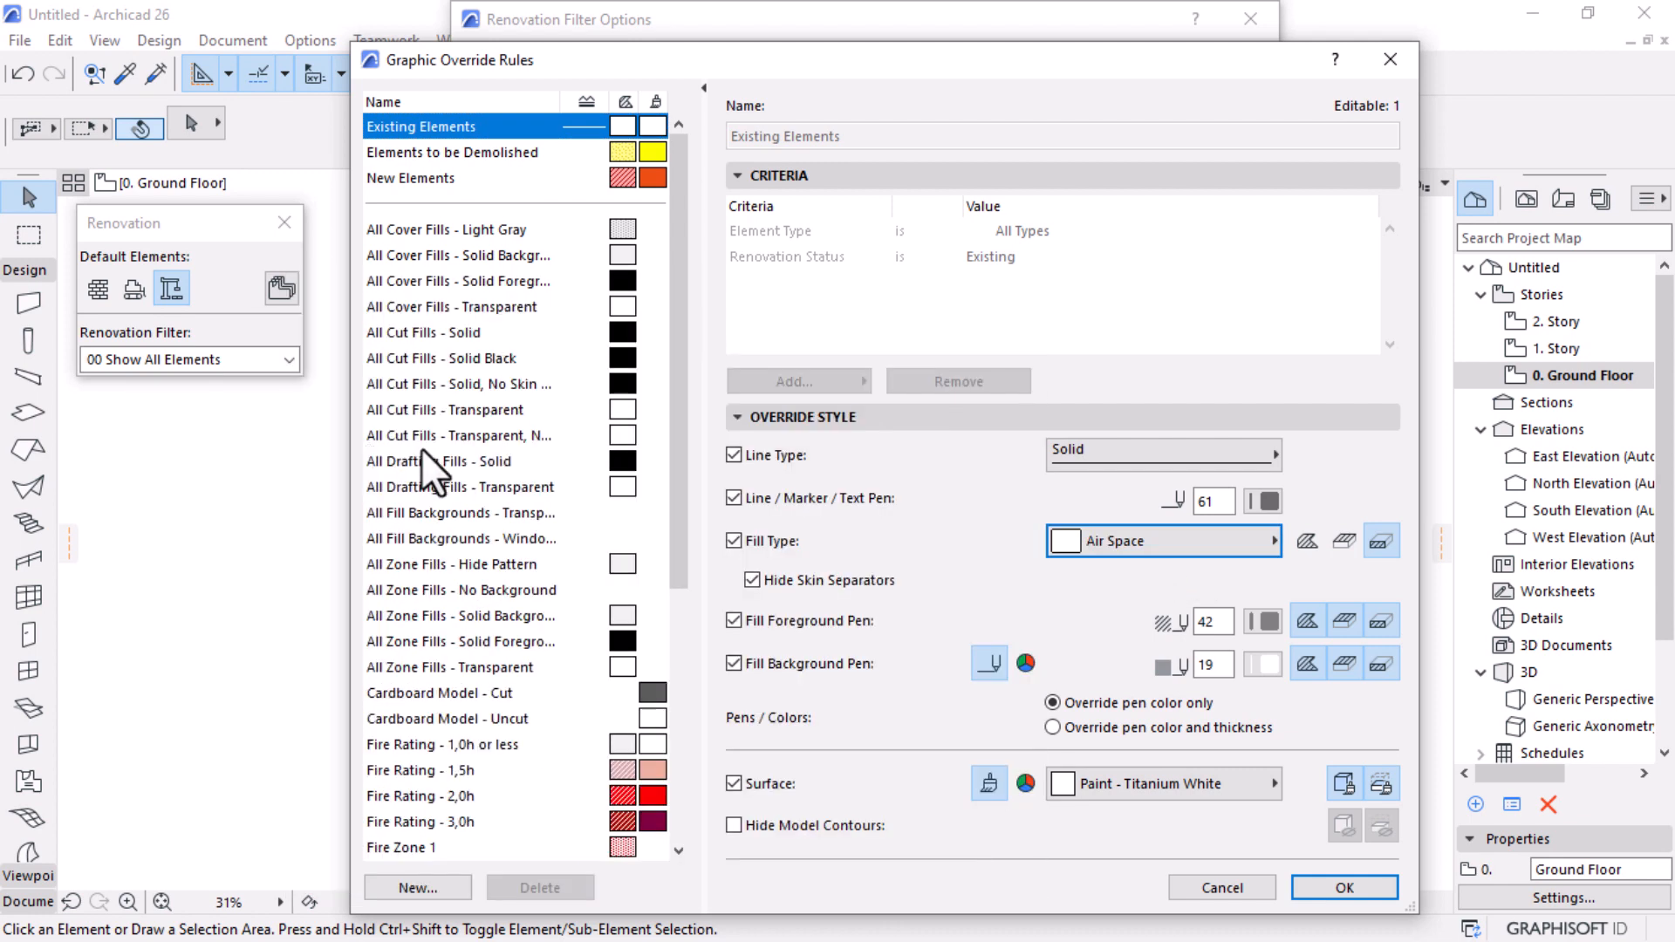
left_click(1344, 542)
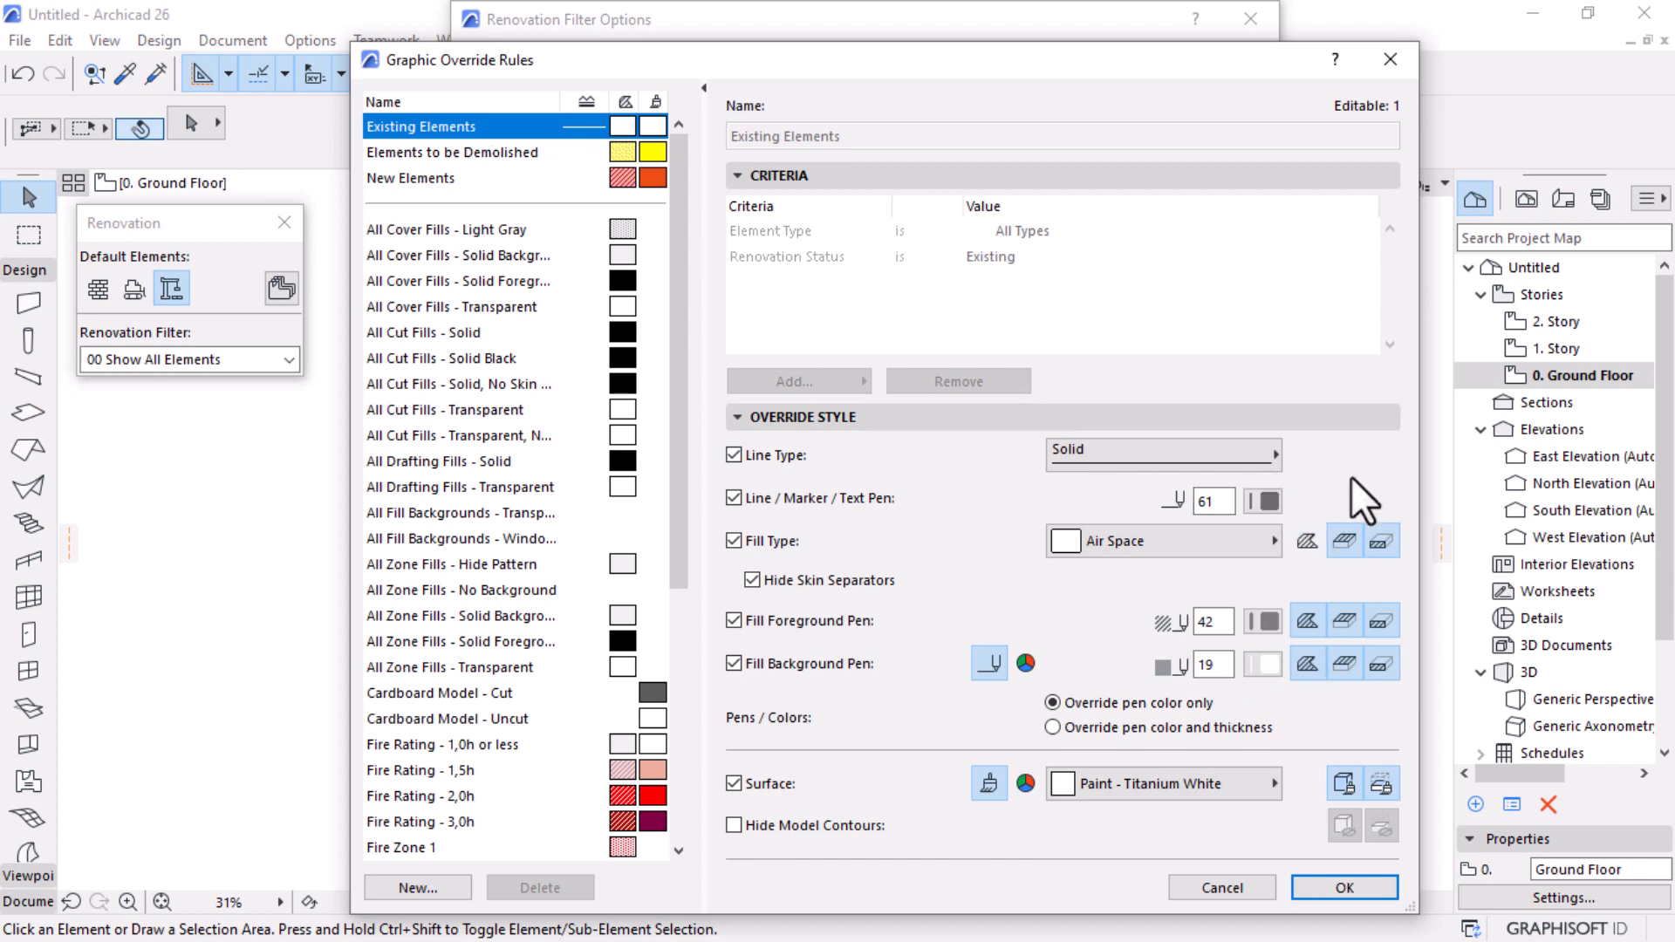
Step: Set the line, fill foreground and fill background pens of the Elements to be Demolished rule to red pen 20
left_click(452, 153)
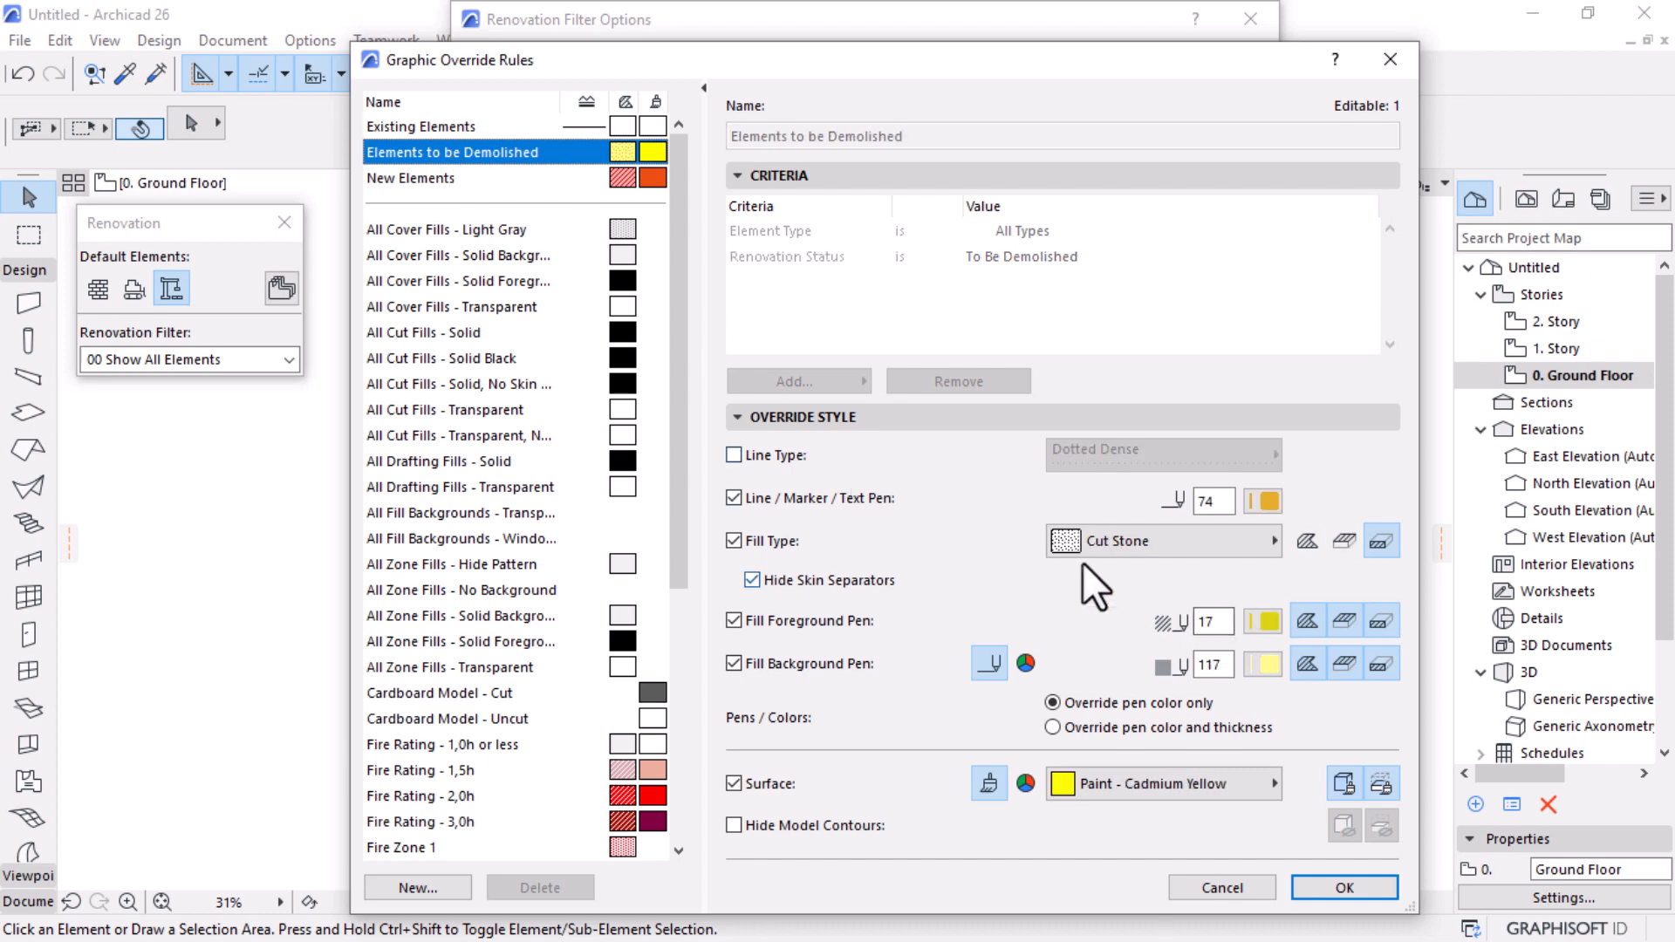
left_click(1269, 496)
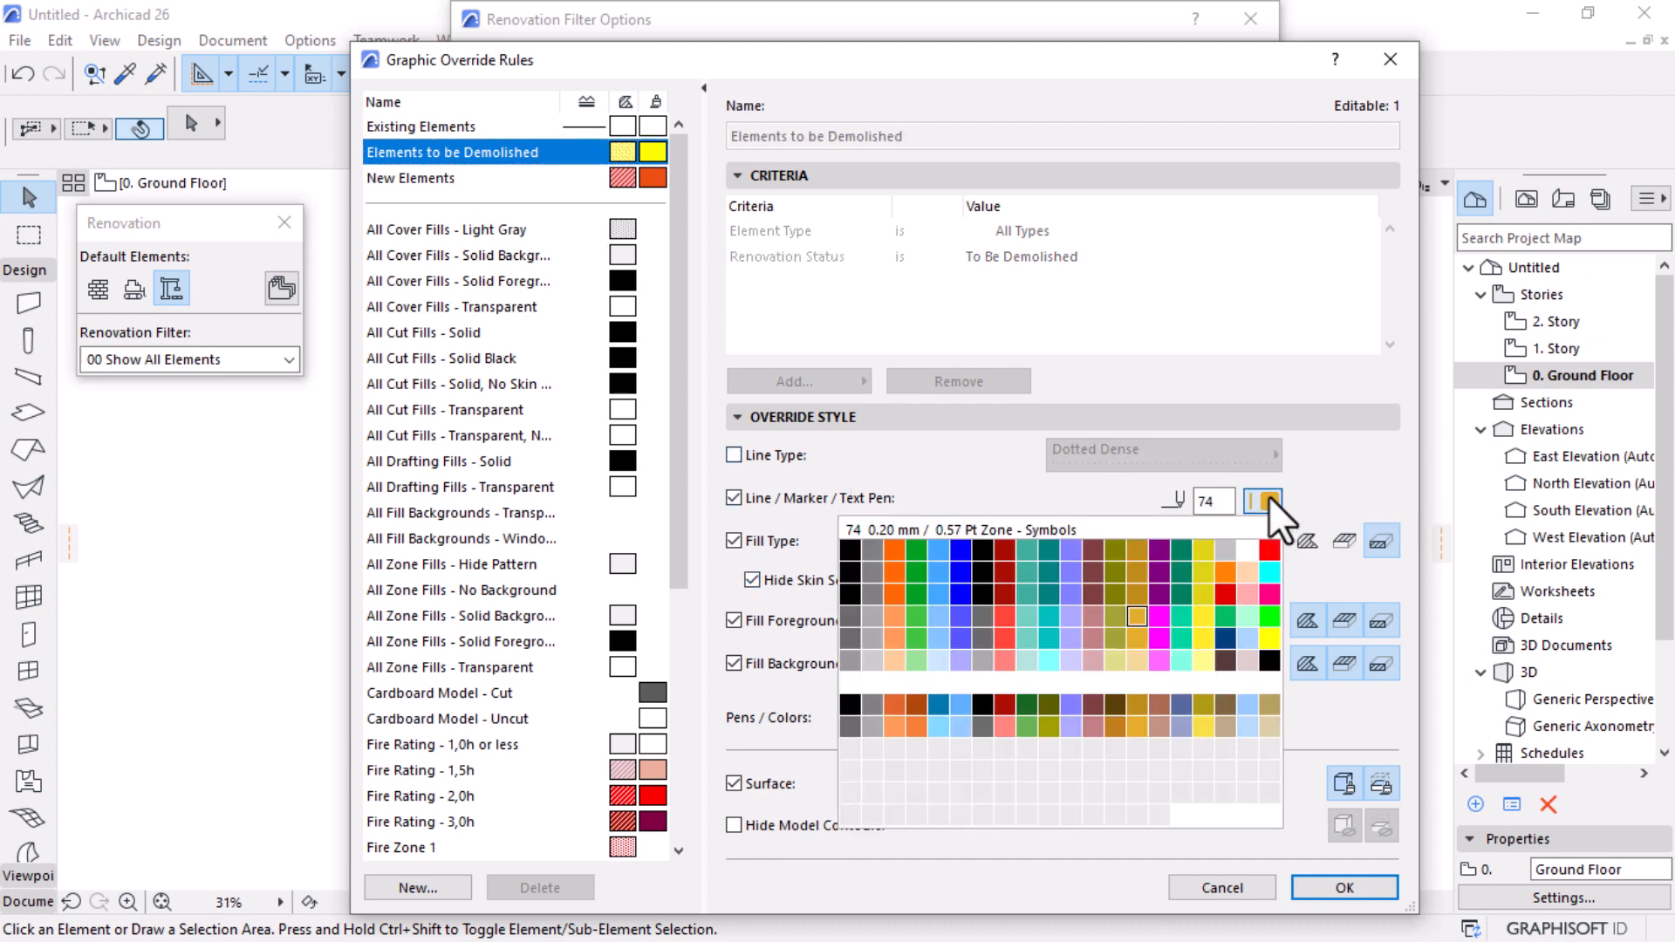
left_click(1275, 542)
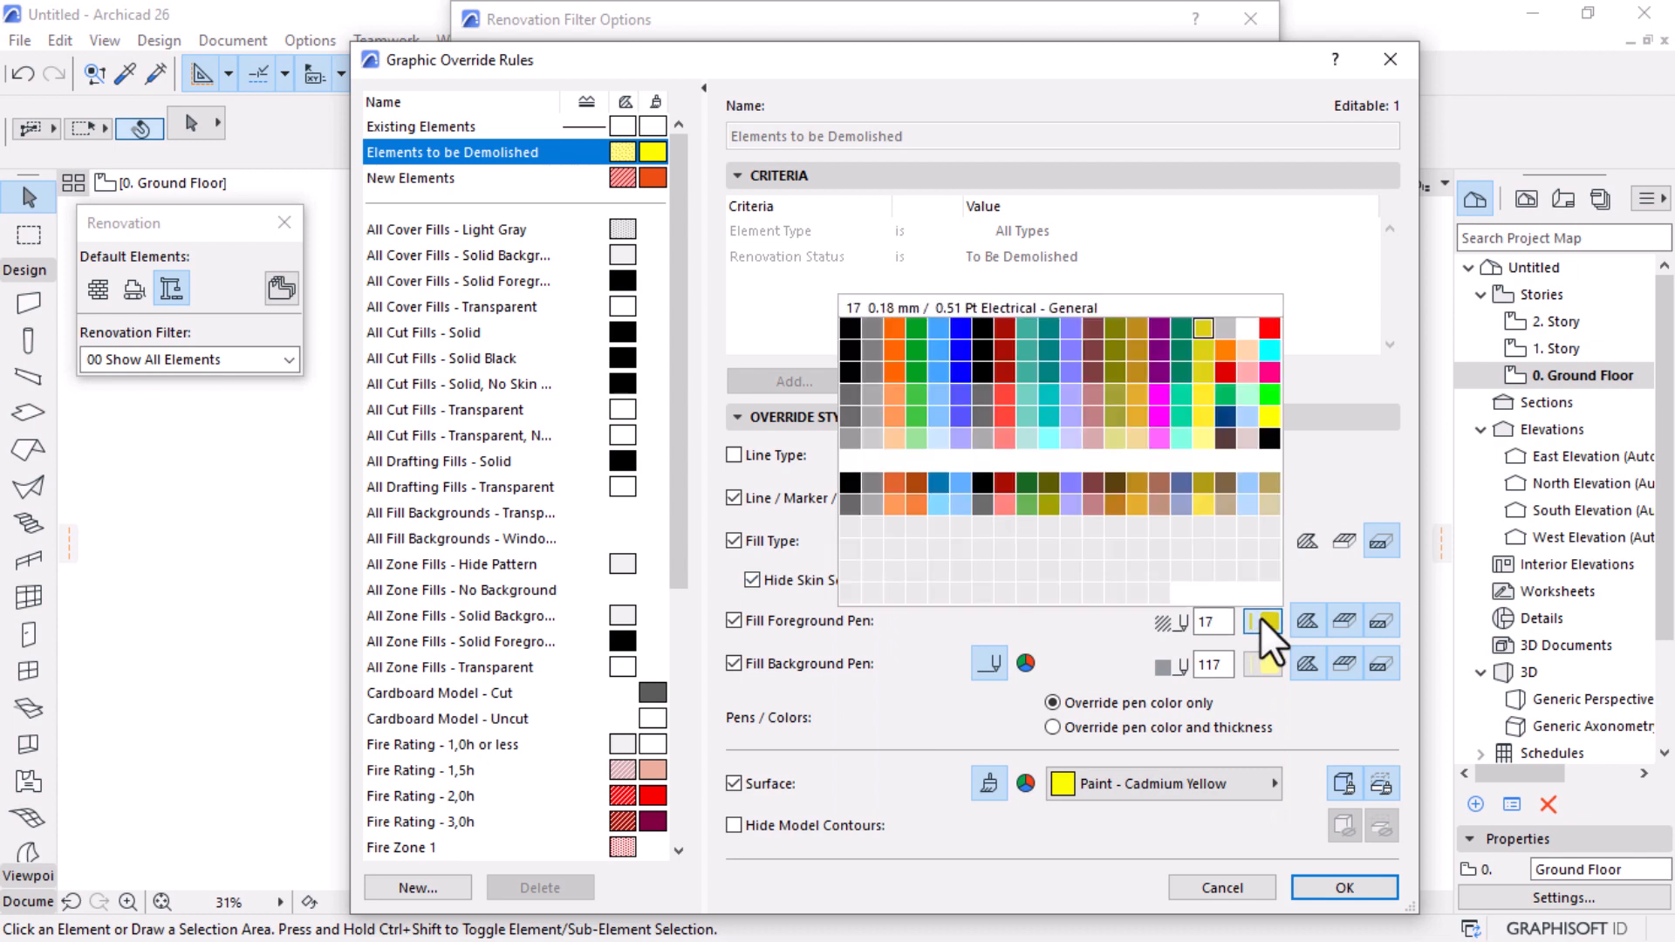
left_click(1262, 619)
left_click(1269, 330)
left_click(1269, 661)
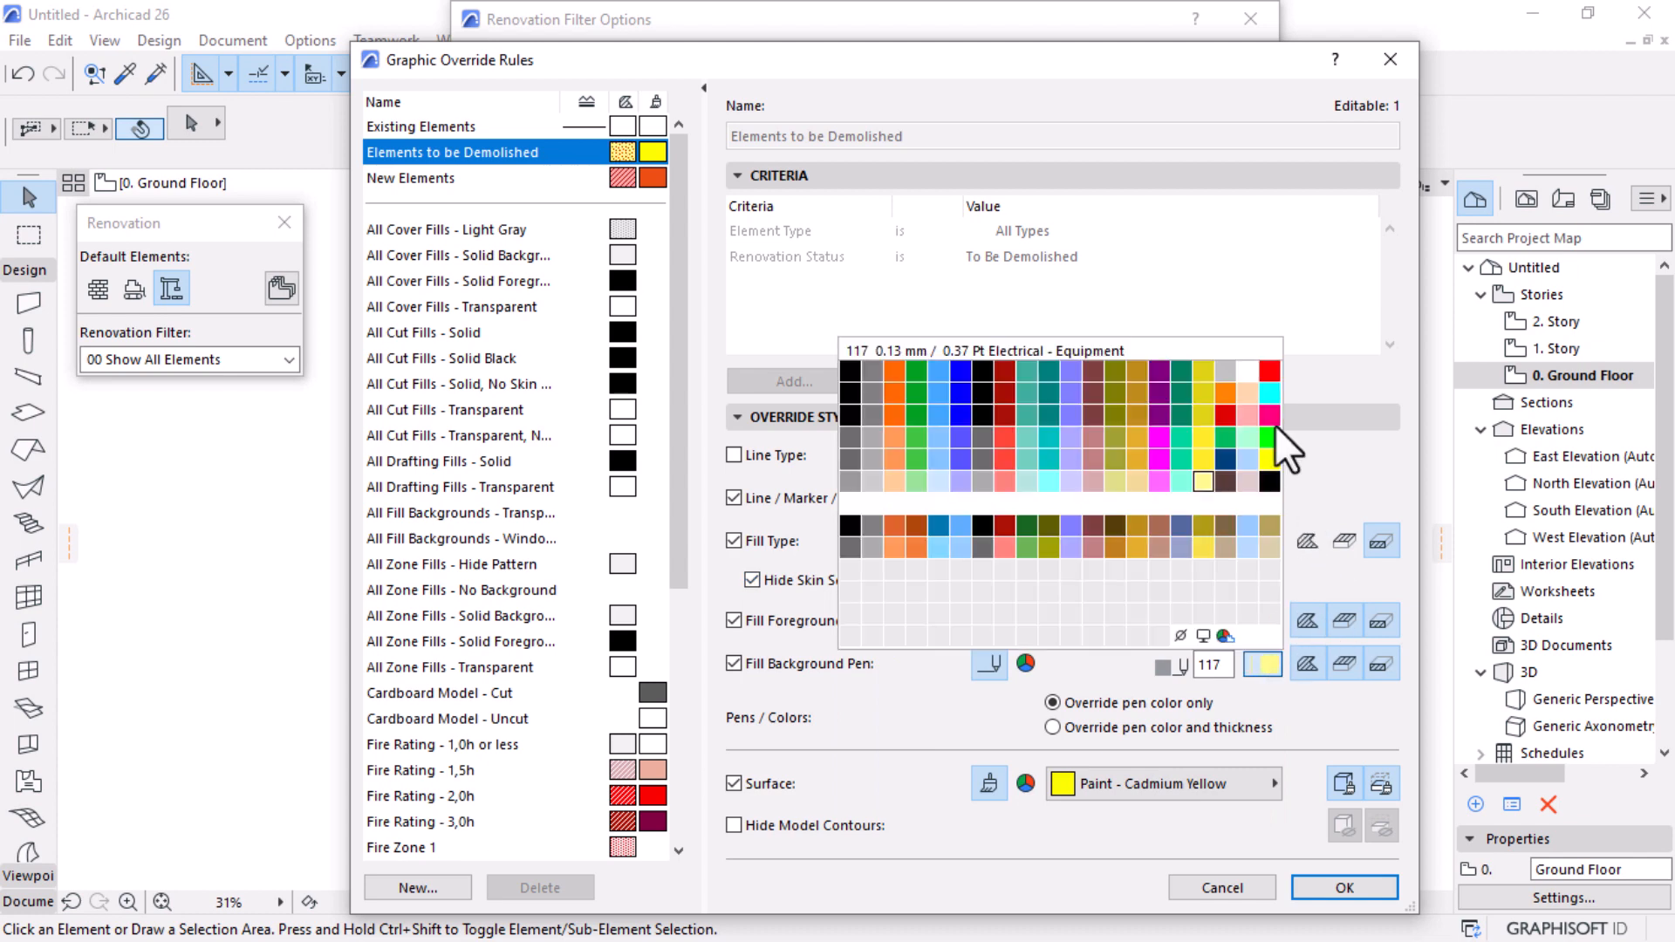
left_click(1270, 371)
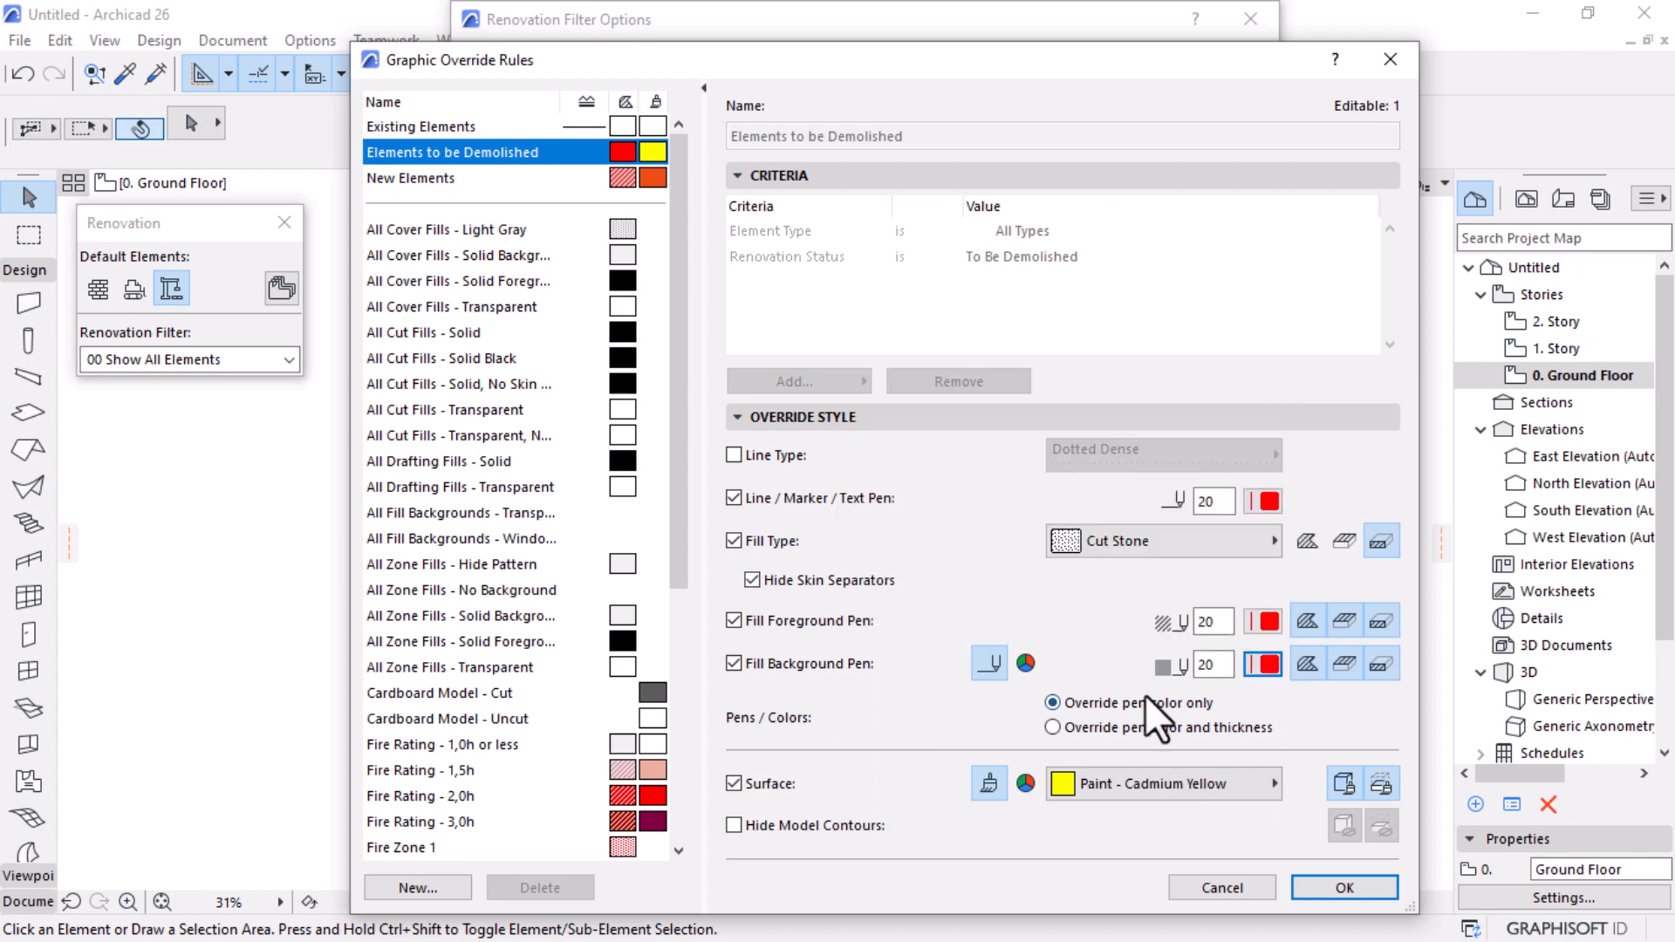
Step: Change the surface override of the Elements to be Demolished rule to Paint - Vermilion
left_click(1150, 784)
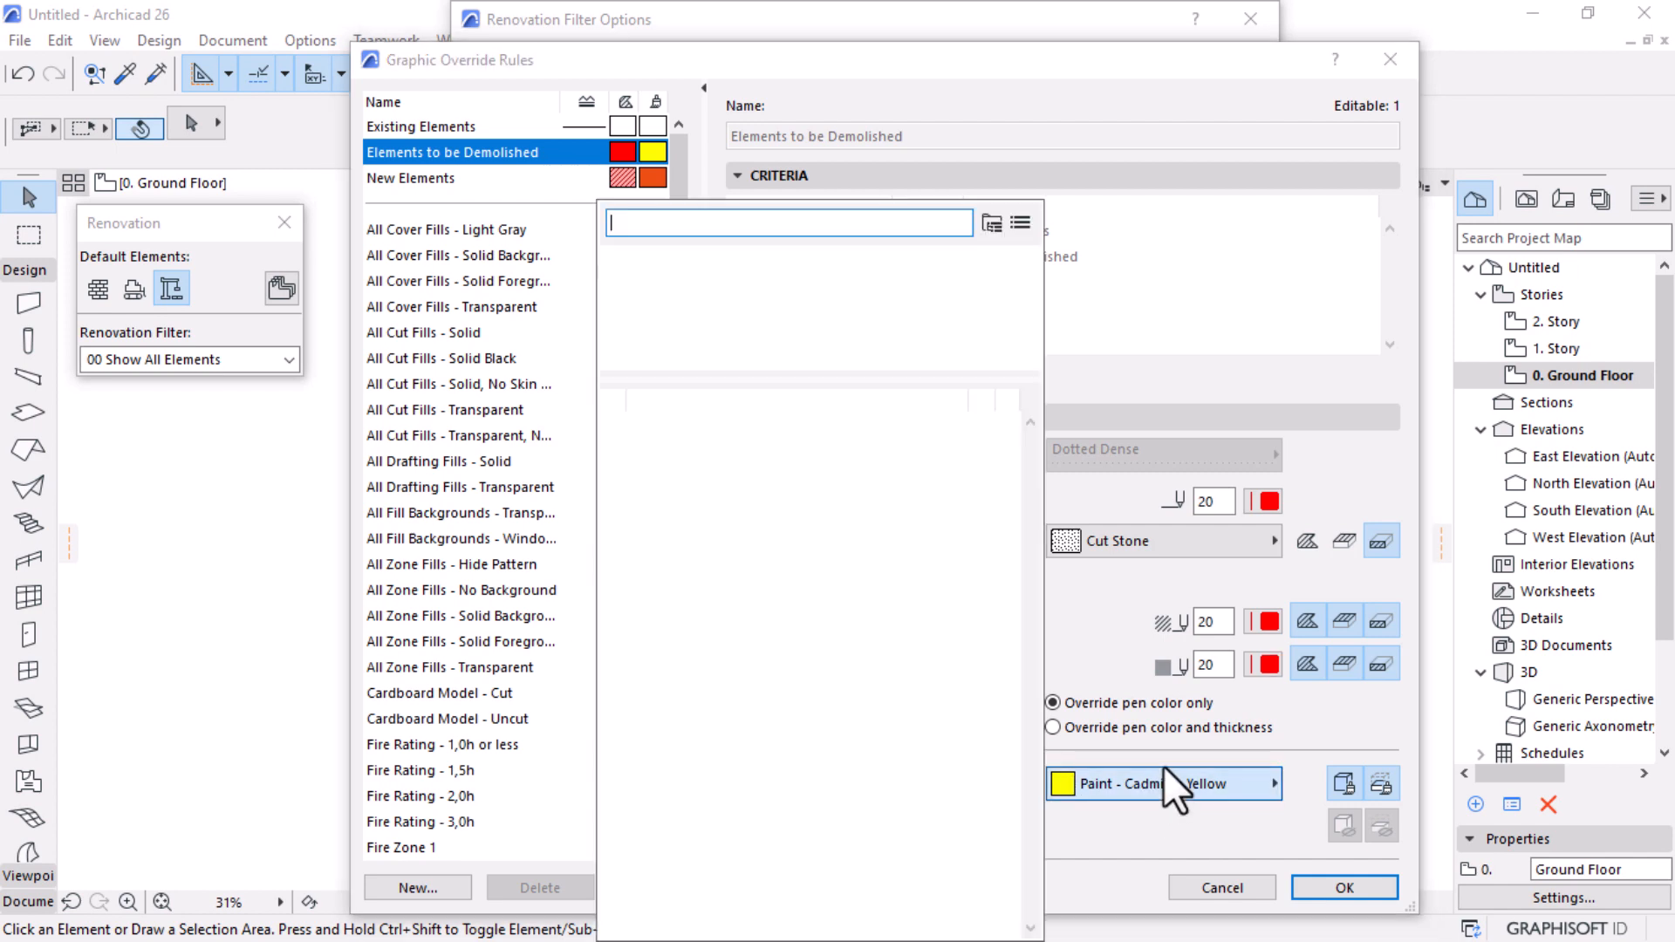
scroll(772, 554, "down", 3)
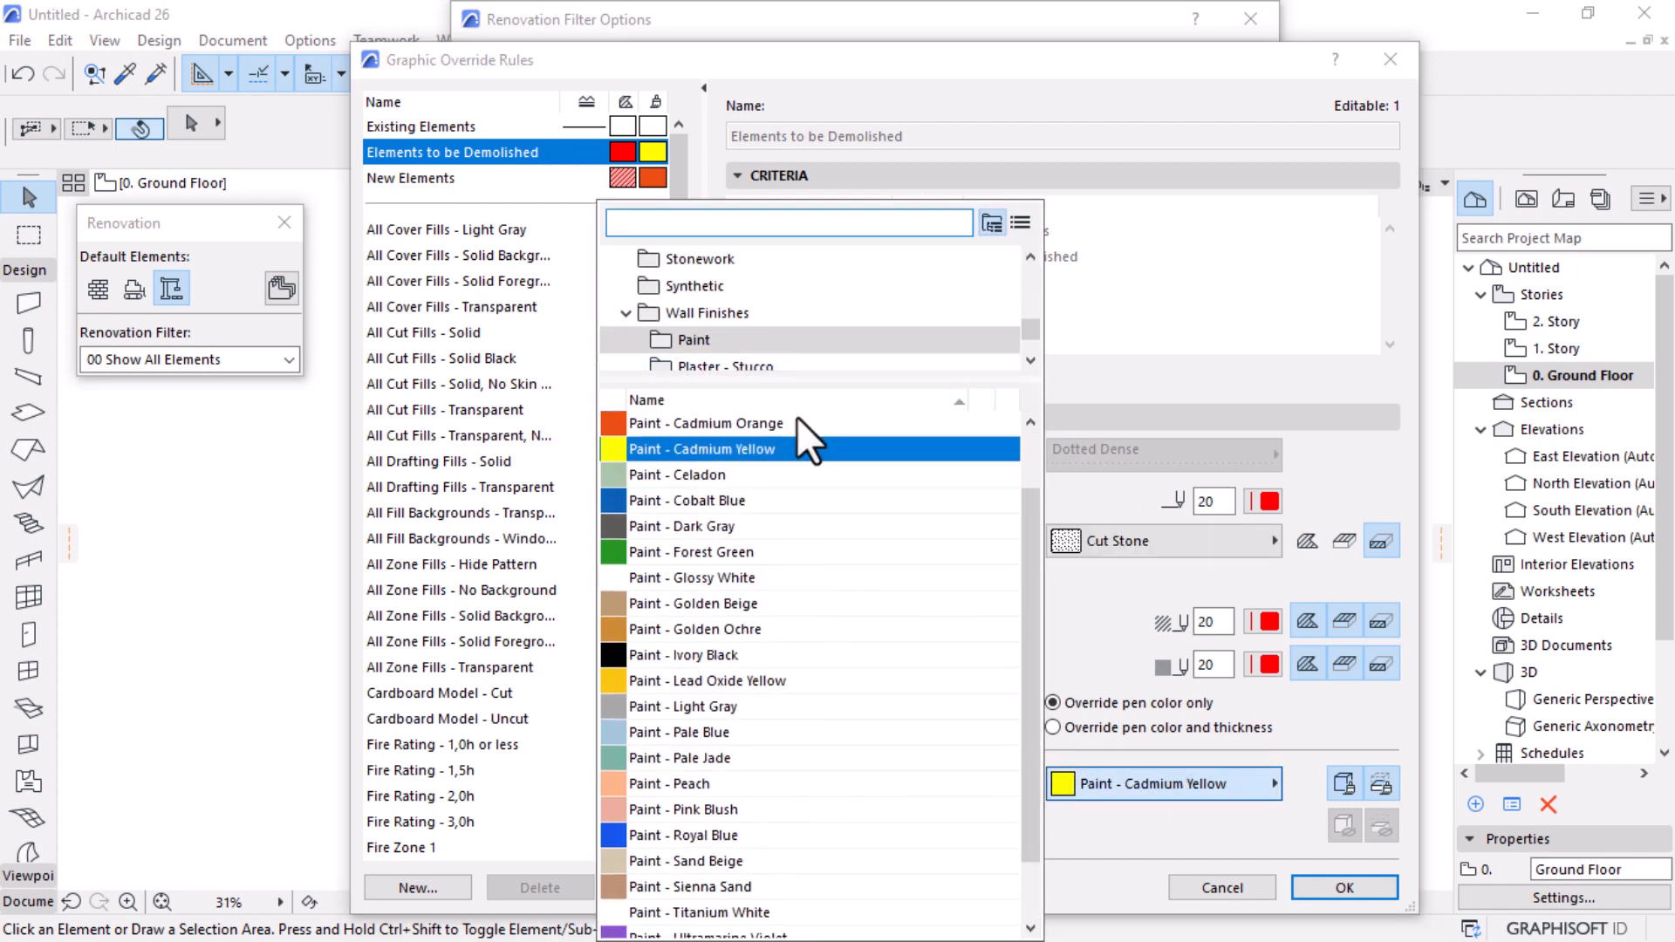
scroll(754, 354, "up", 2)
scroll(797, 576, "down", 3)
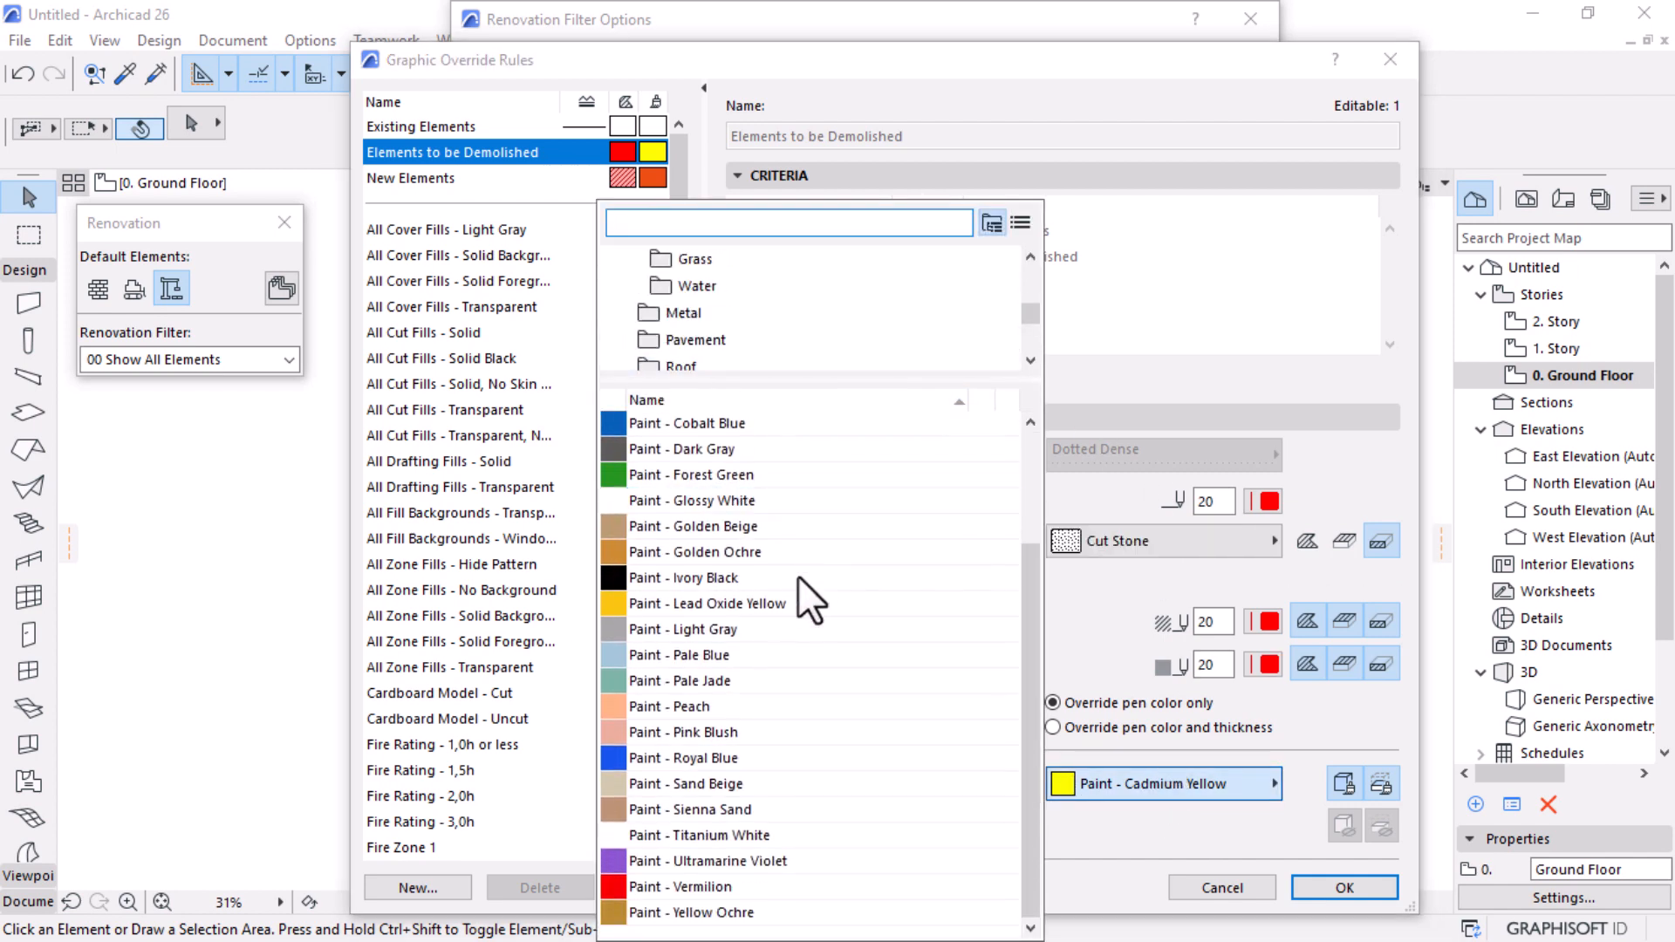
left_click(714, 886)
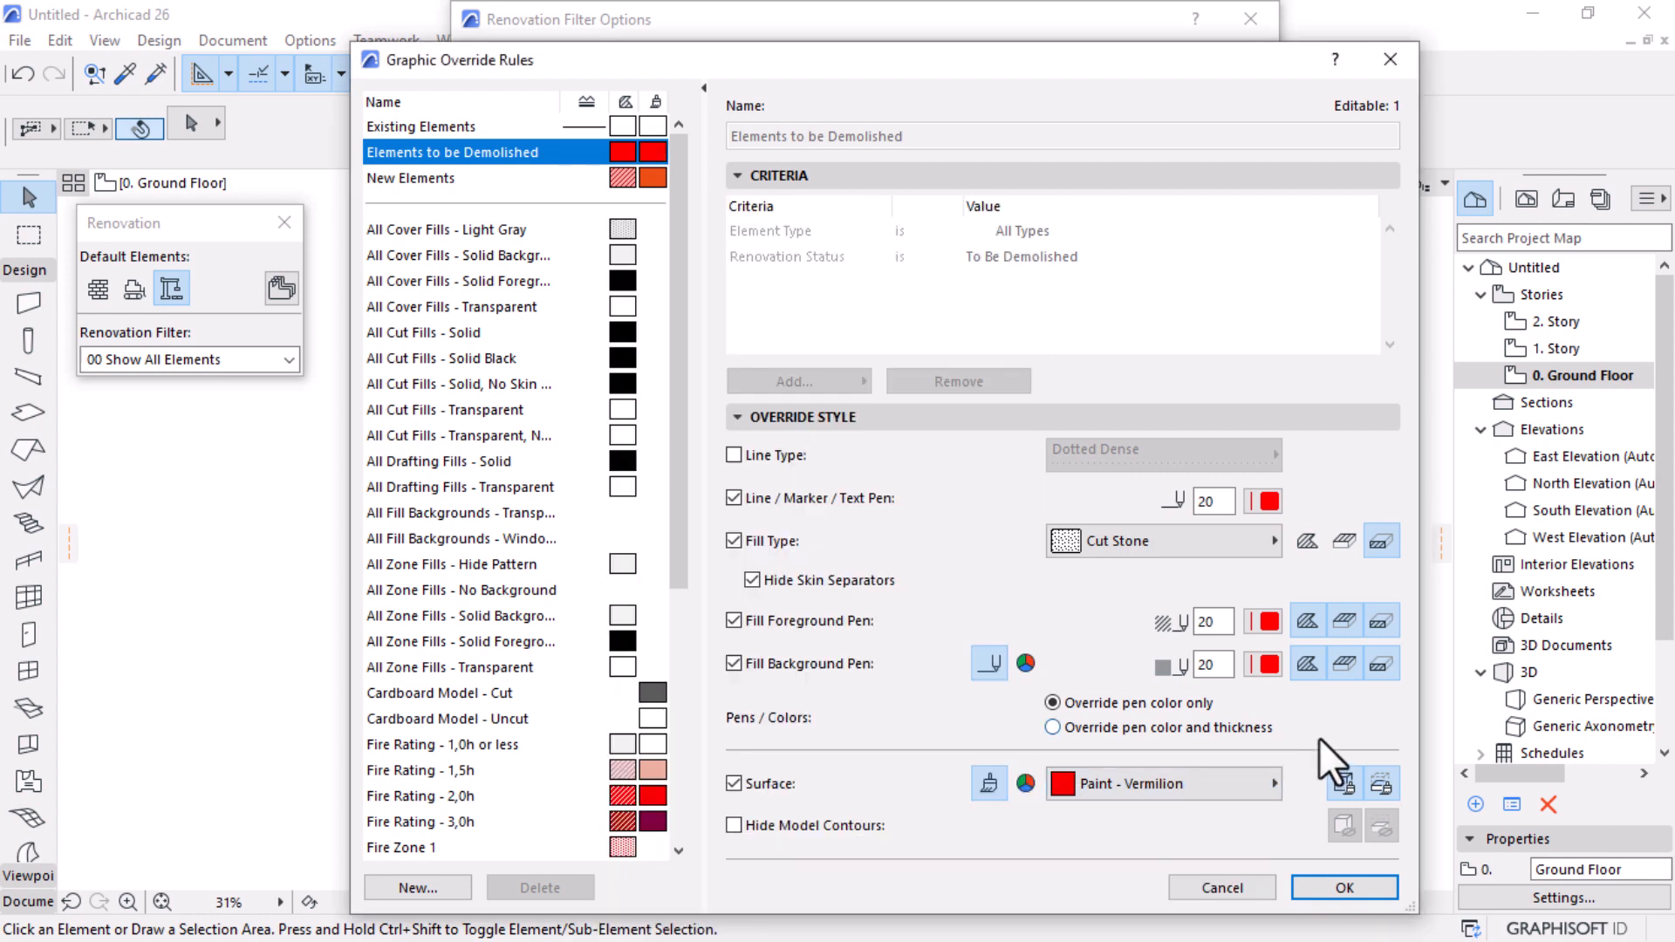
Step: Recolor the New Elements rule green with line pen 4, fill foreground pen 64, fill background pen 84 and surface Paint - Forest Green
left_click(402, 177)
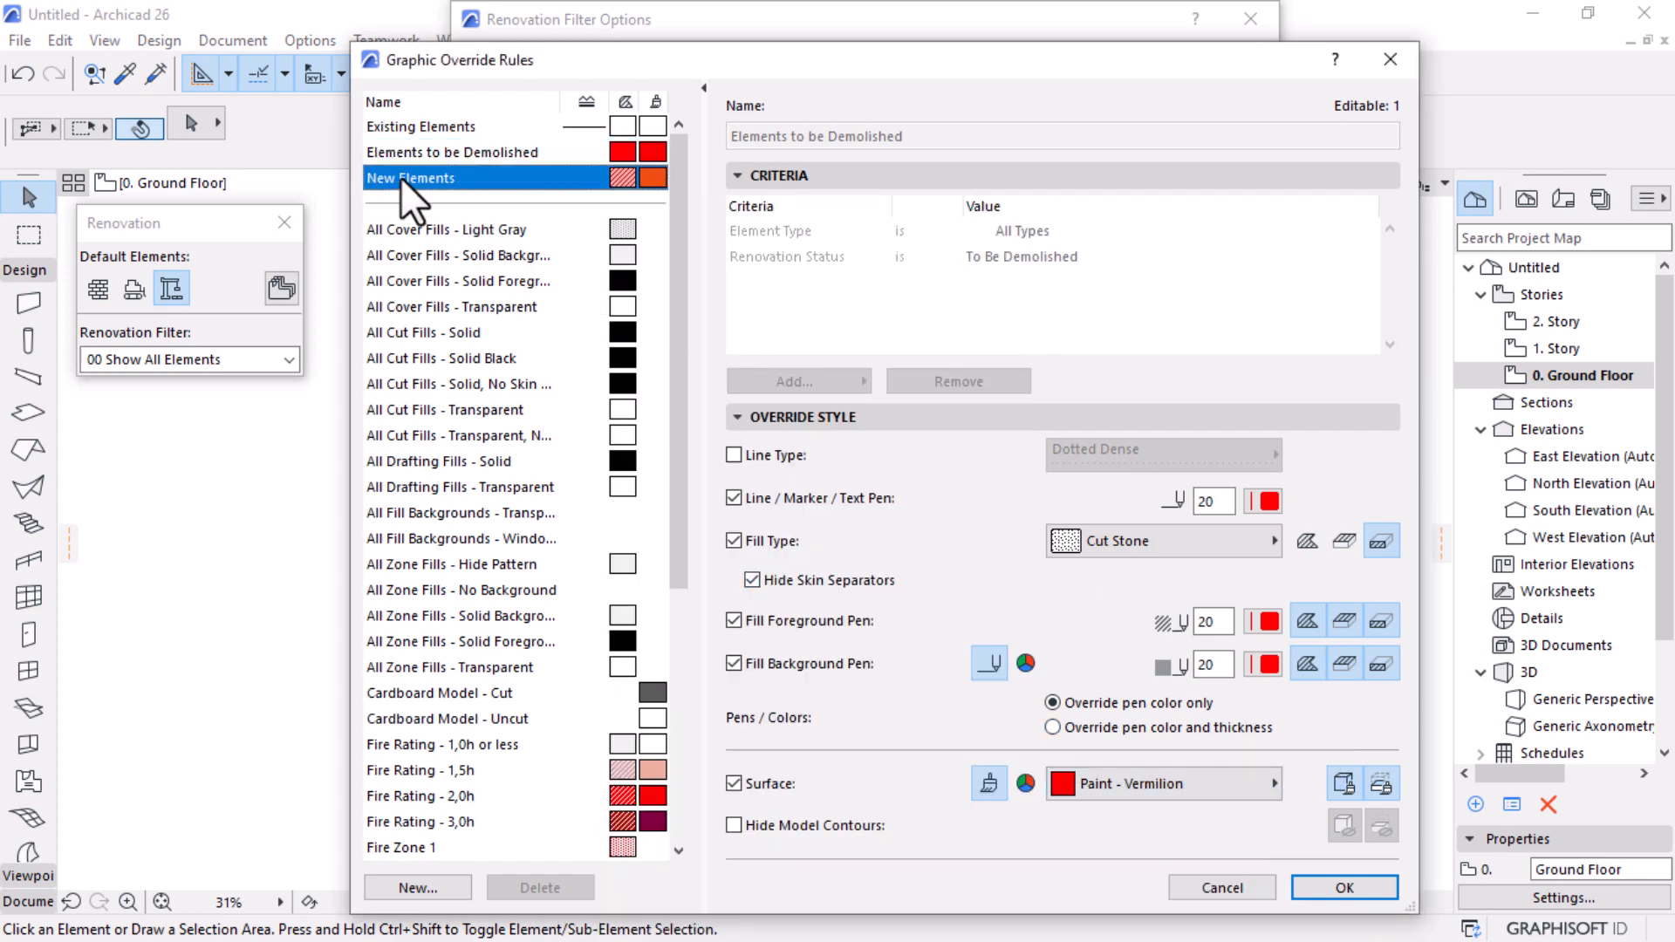
left_click(1263, 503)
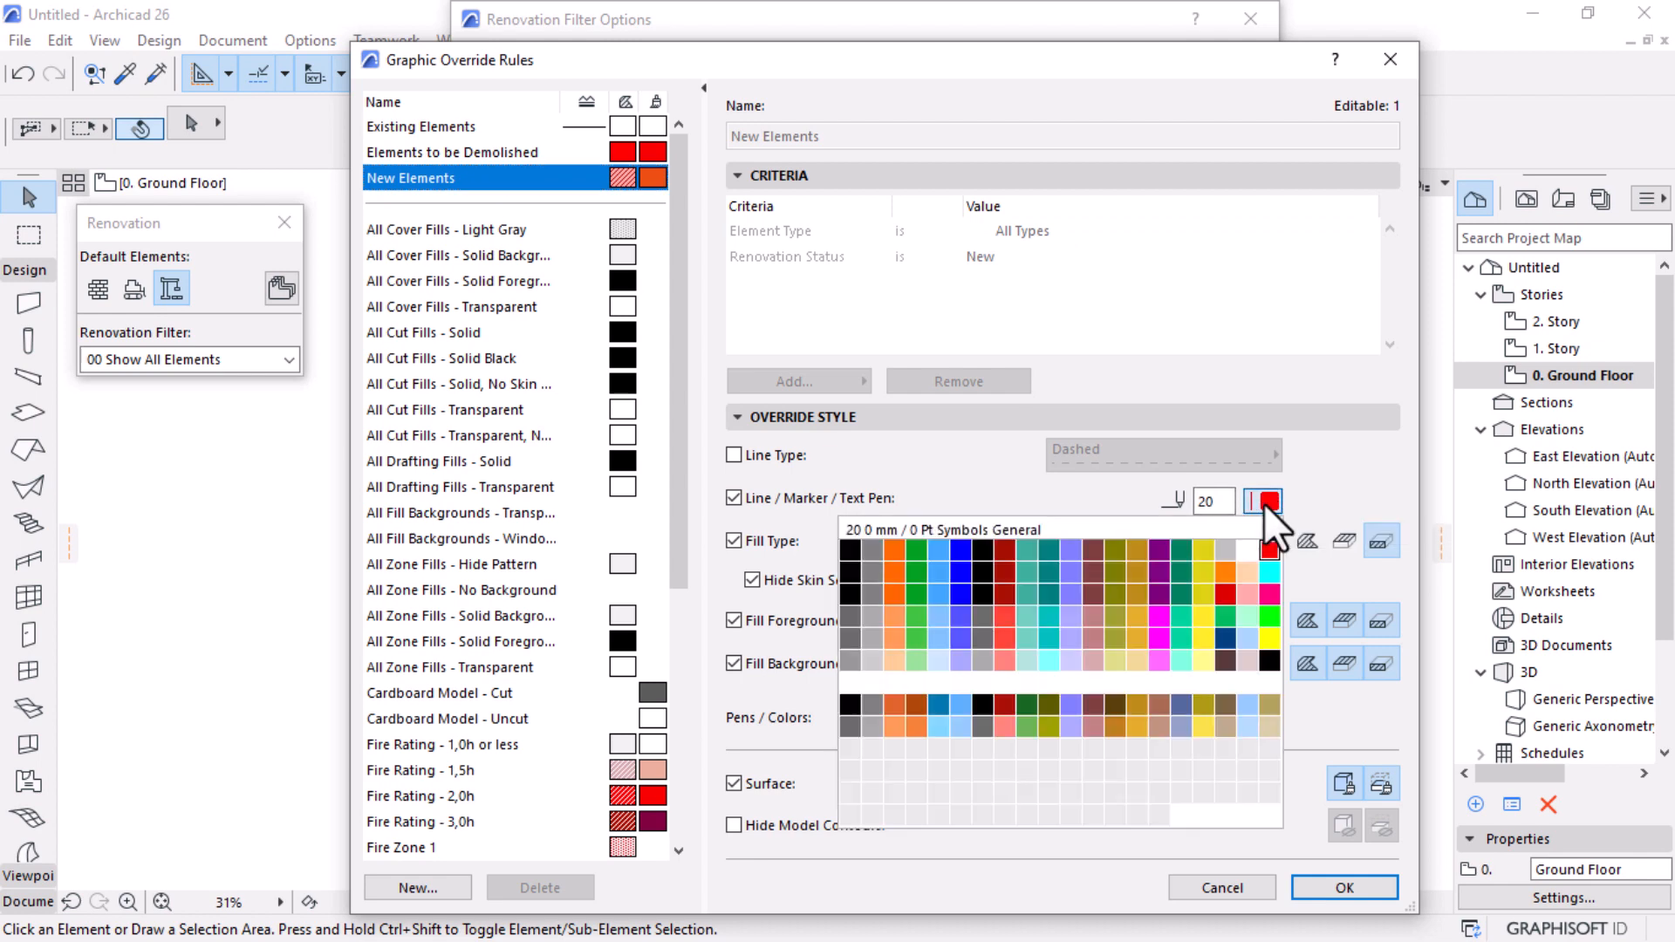
left_click(918, 555)
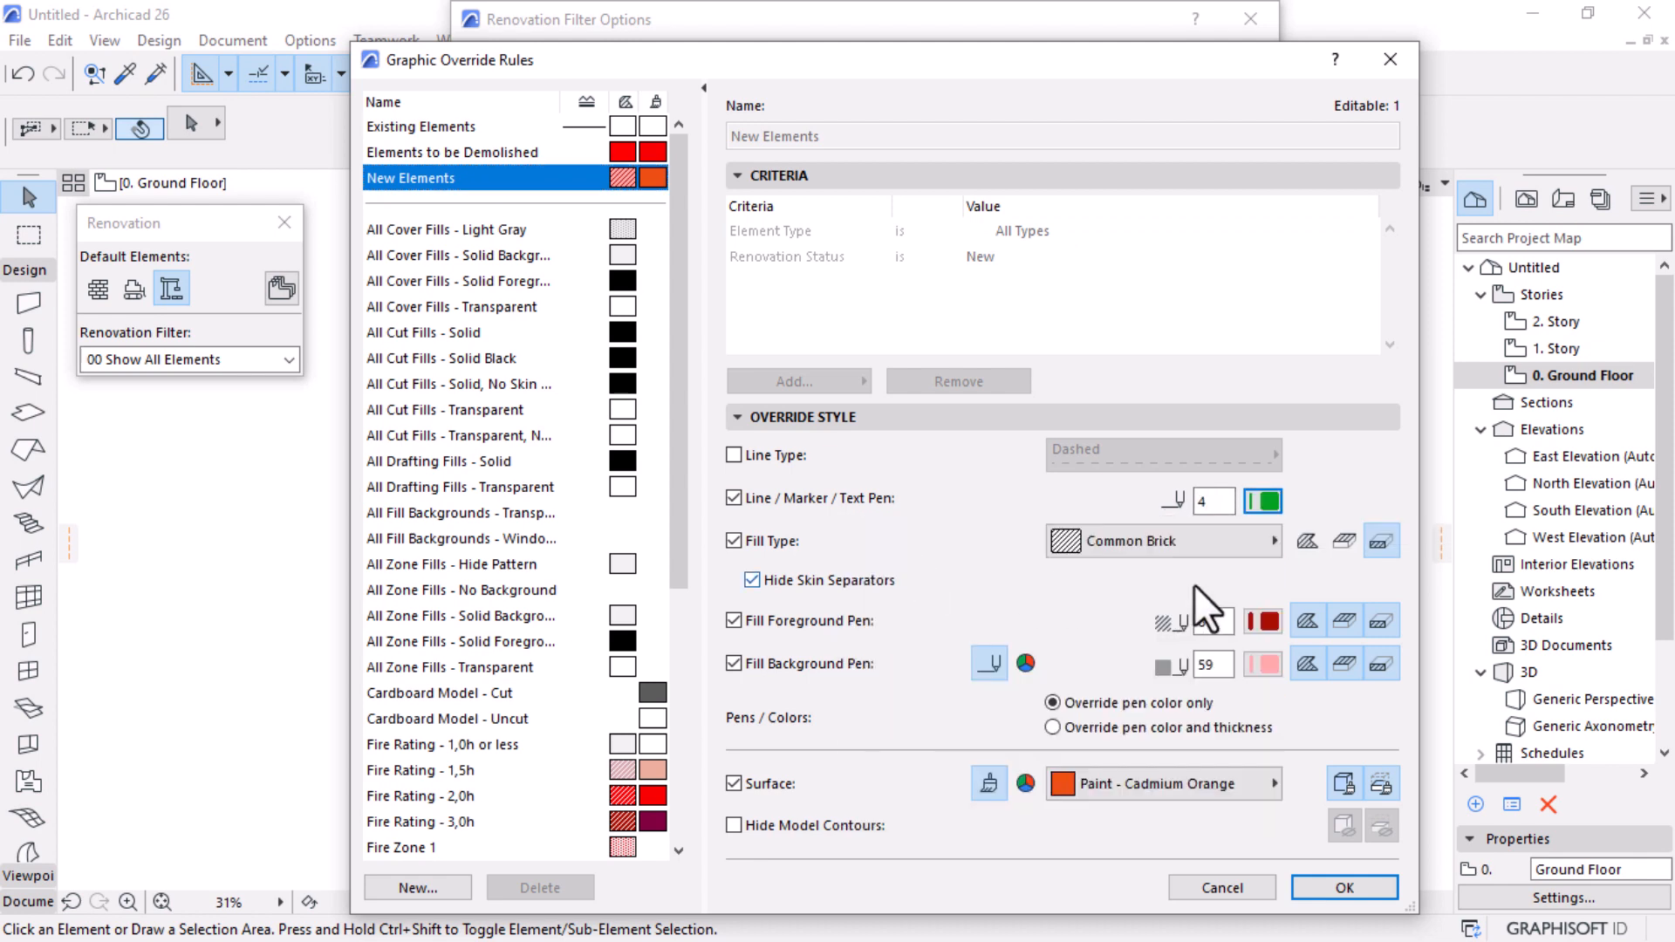
left_click(1266, 623)
left_click(915, 383)
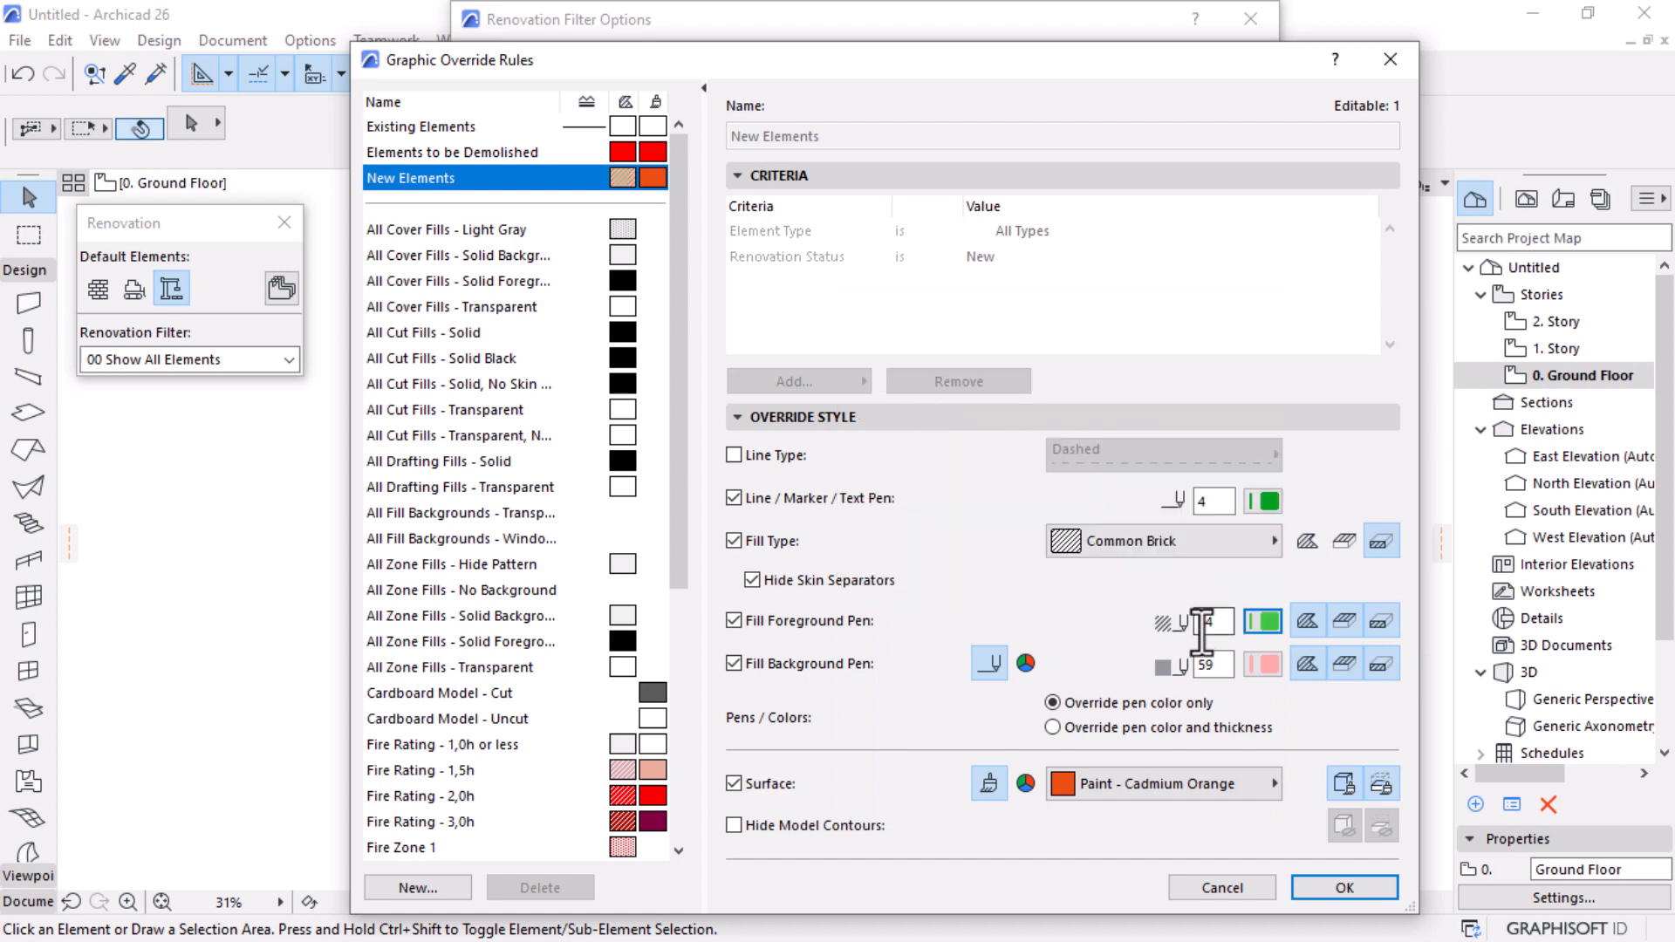
left_click(1264, 665)
left_click(918, 467)
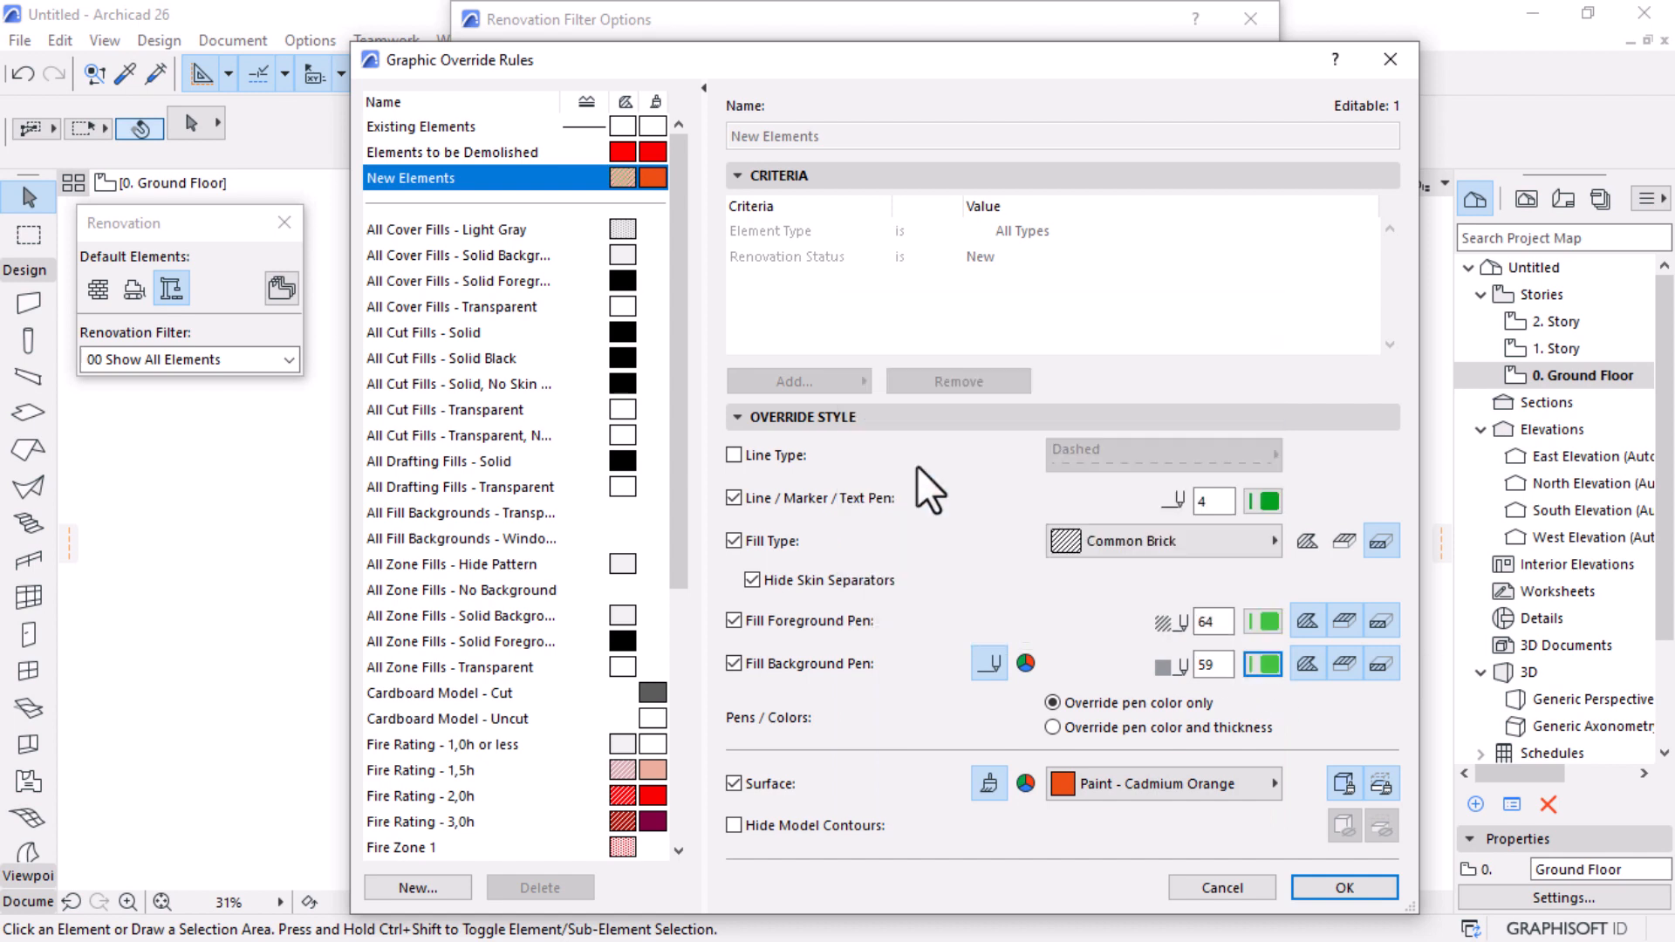
left_click(1162, 784)
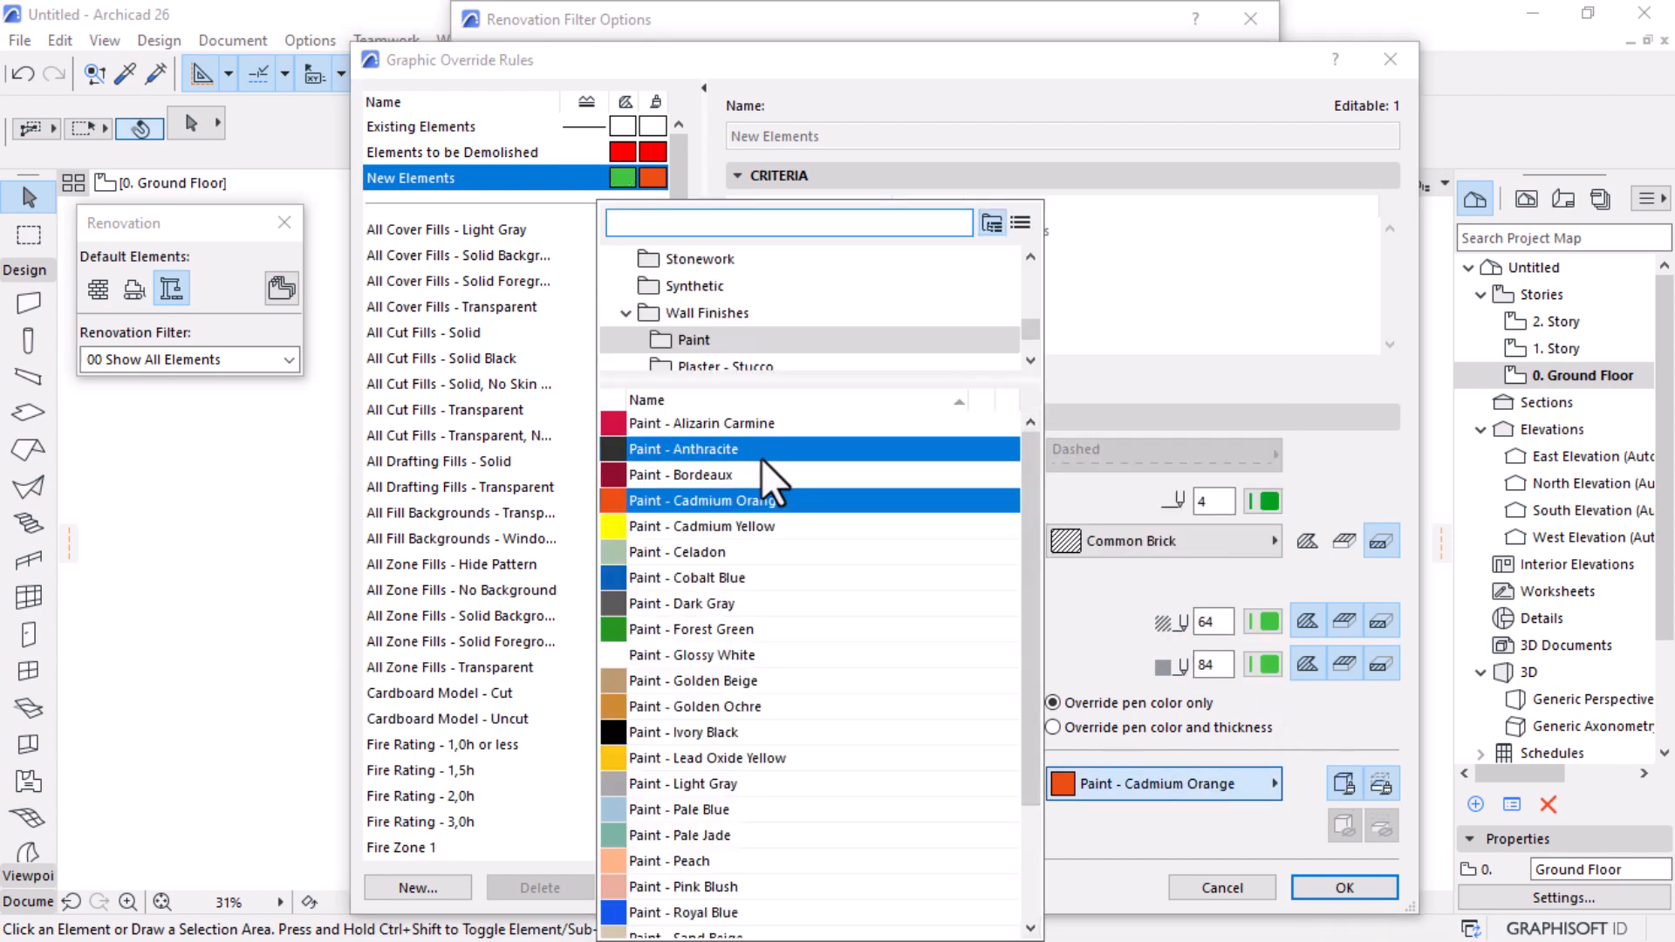
left_click(721, 628)
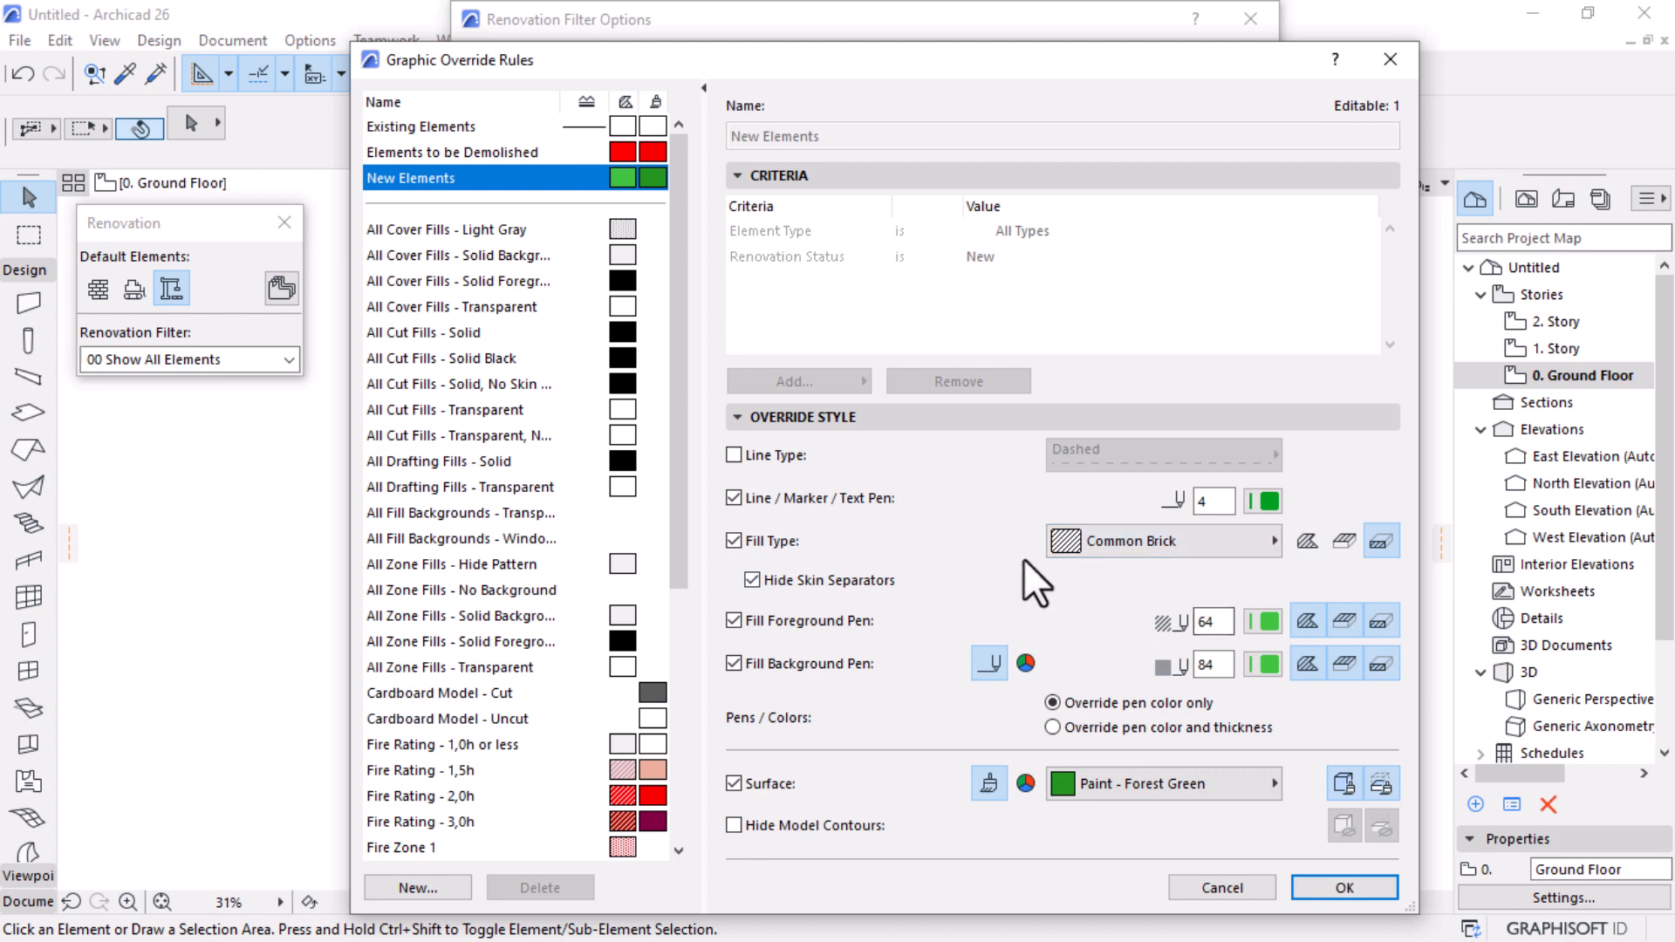
Step: Extend the fill type override to cover fills in the New Elements and Elements to be Demolished rules, and accept the rule changes
left_click(1338, 548)
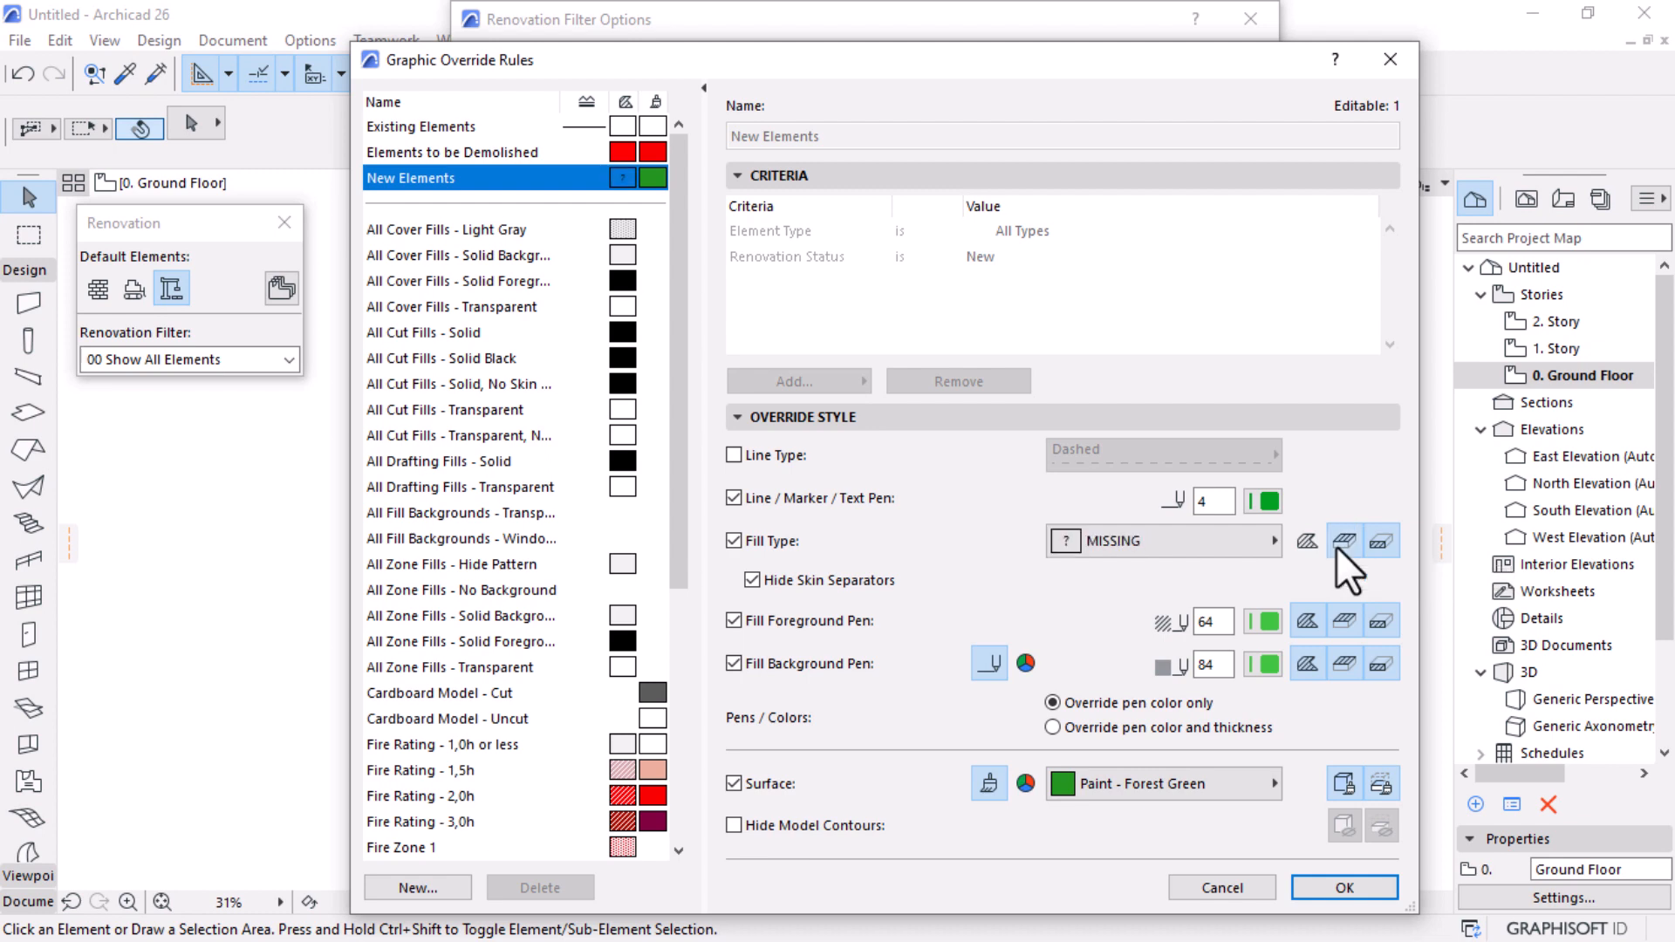
left_click(394, 157)
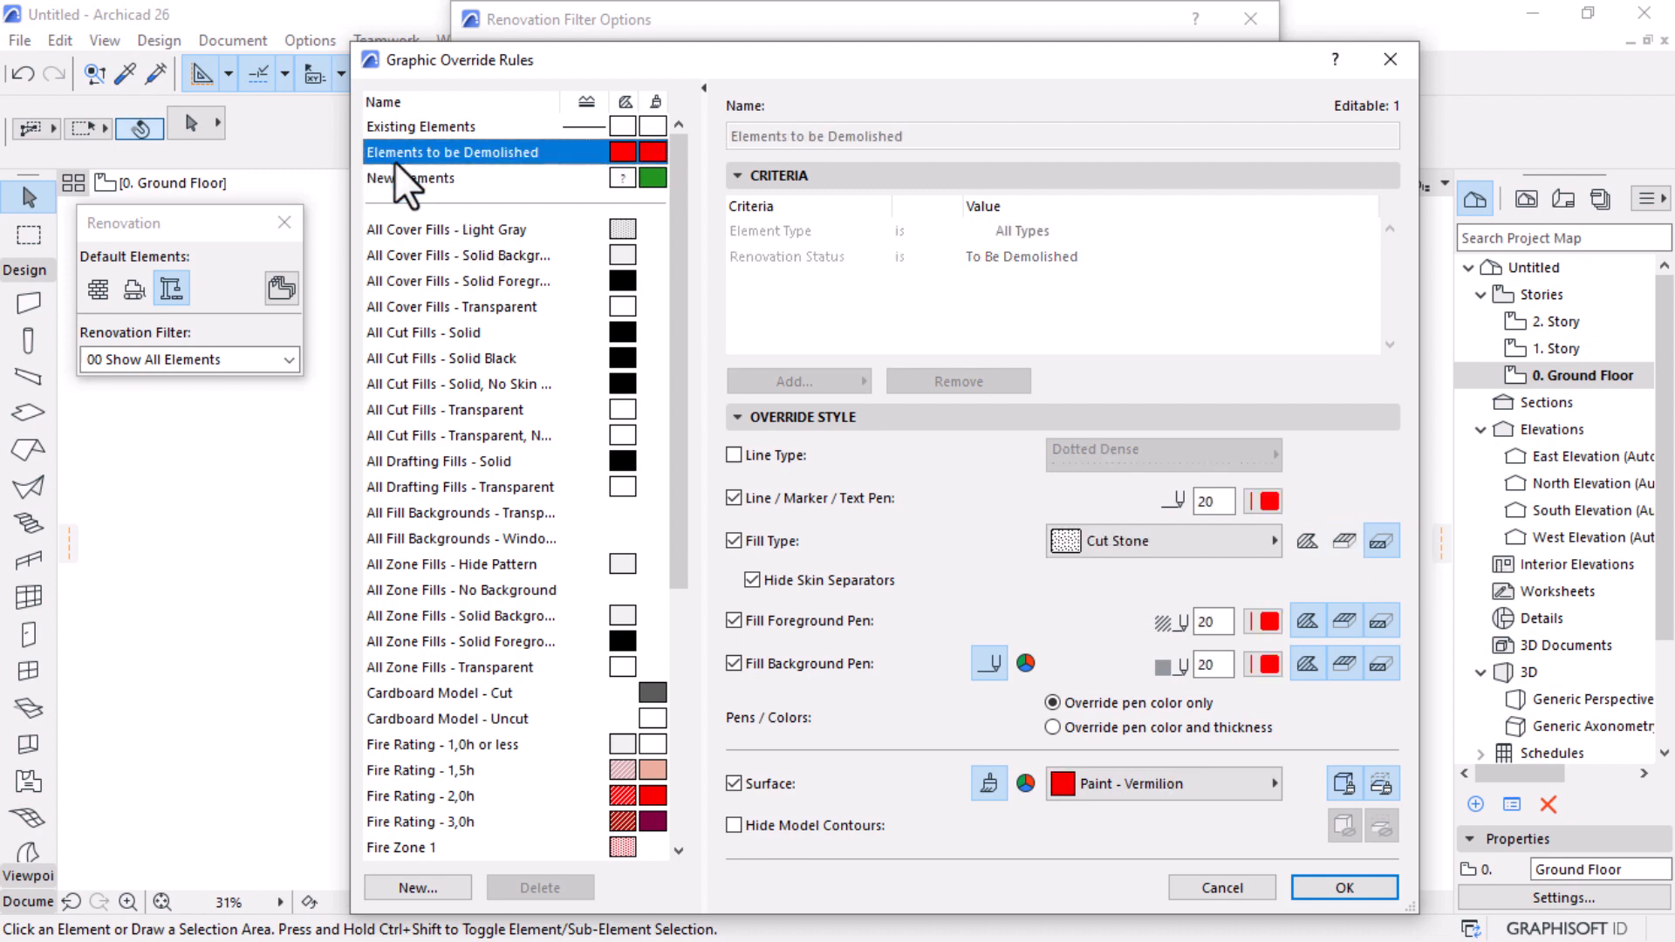
left_click(1341, 542)
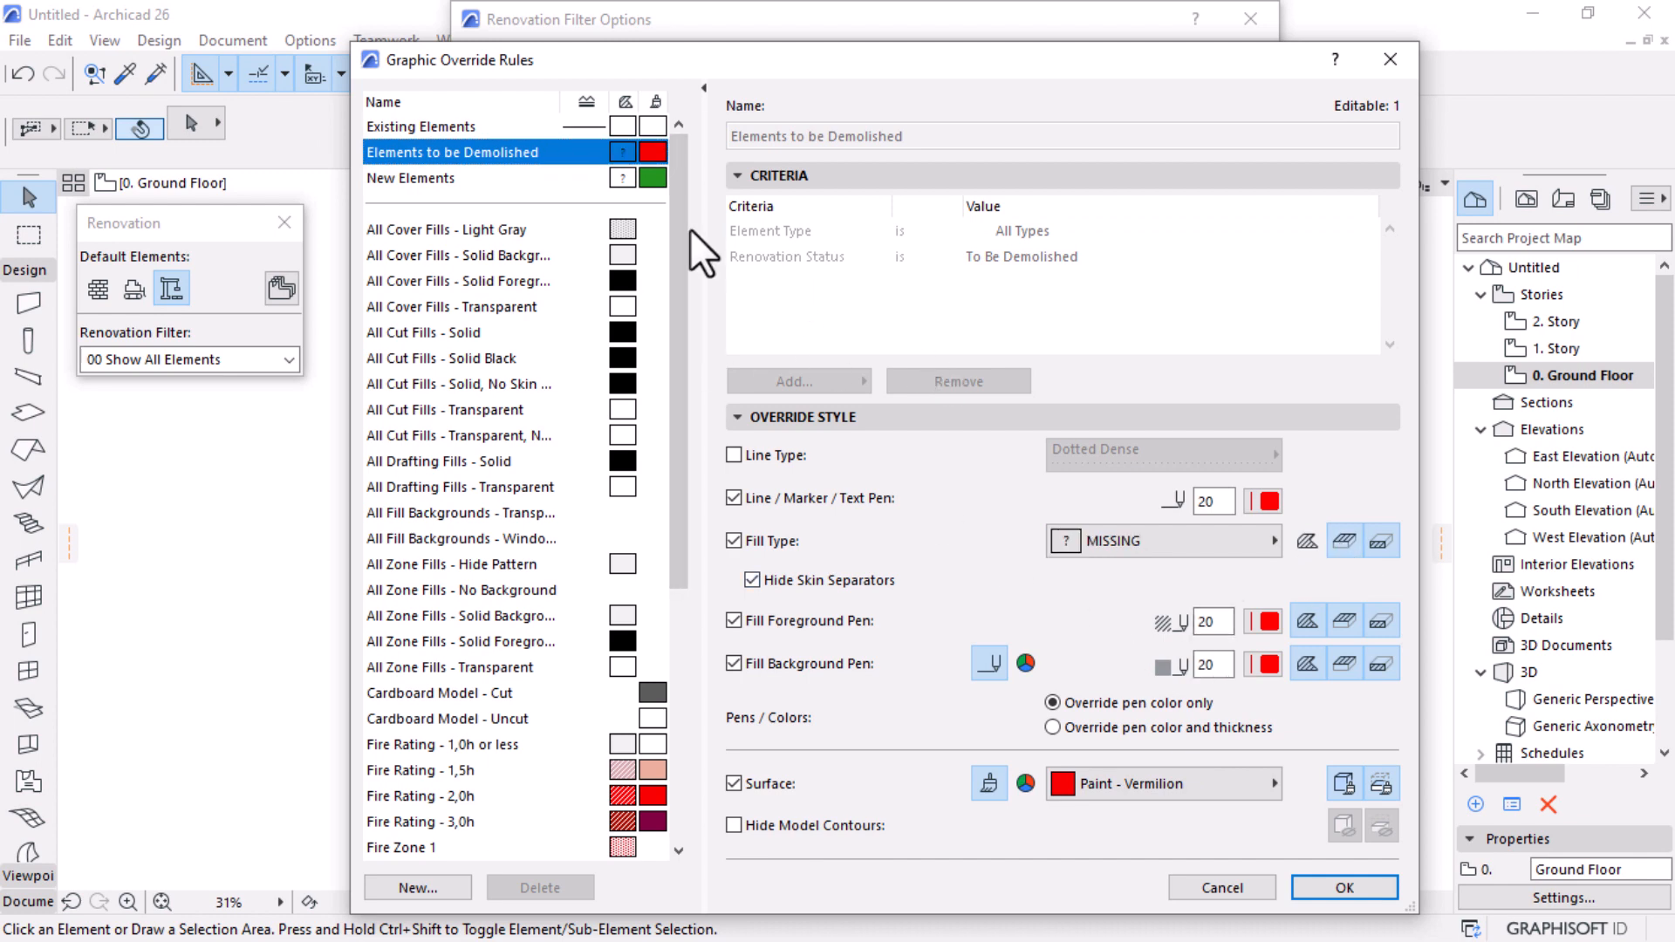
left_click(1327, 887)
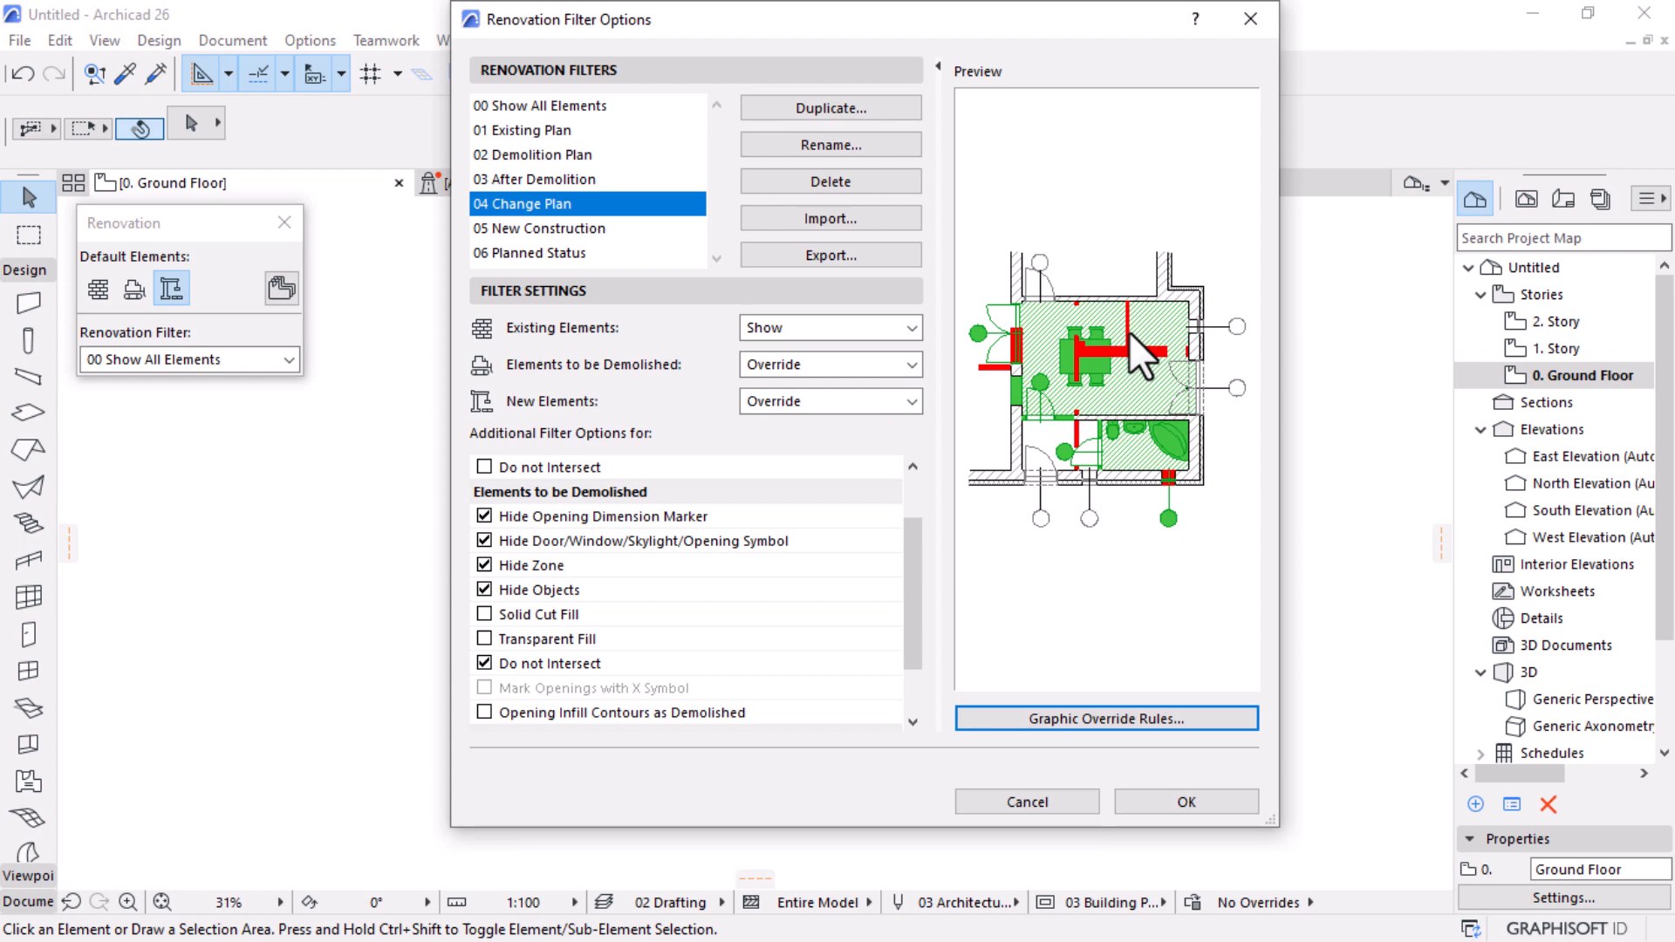
Step: In the 00 Show All Elements filter, set existing elements, elements to be demolished and new elements to Override
left_click(531, 106)
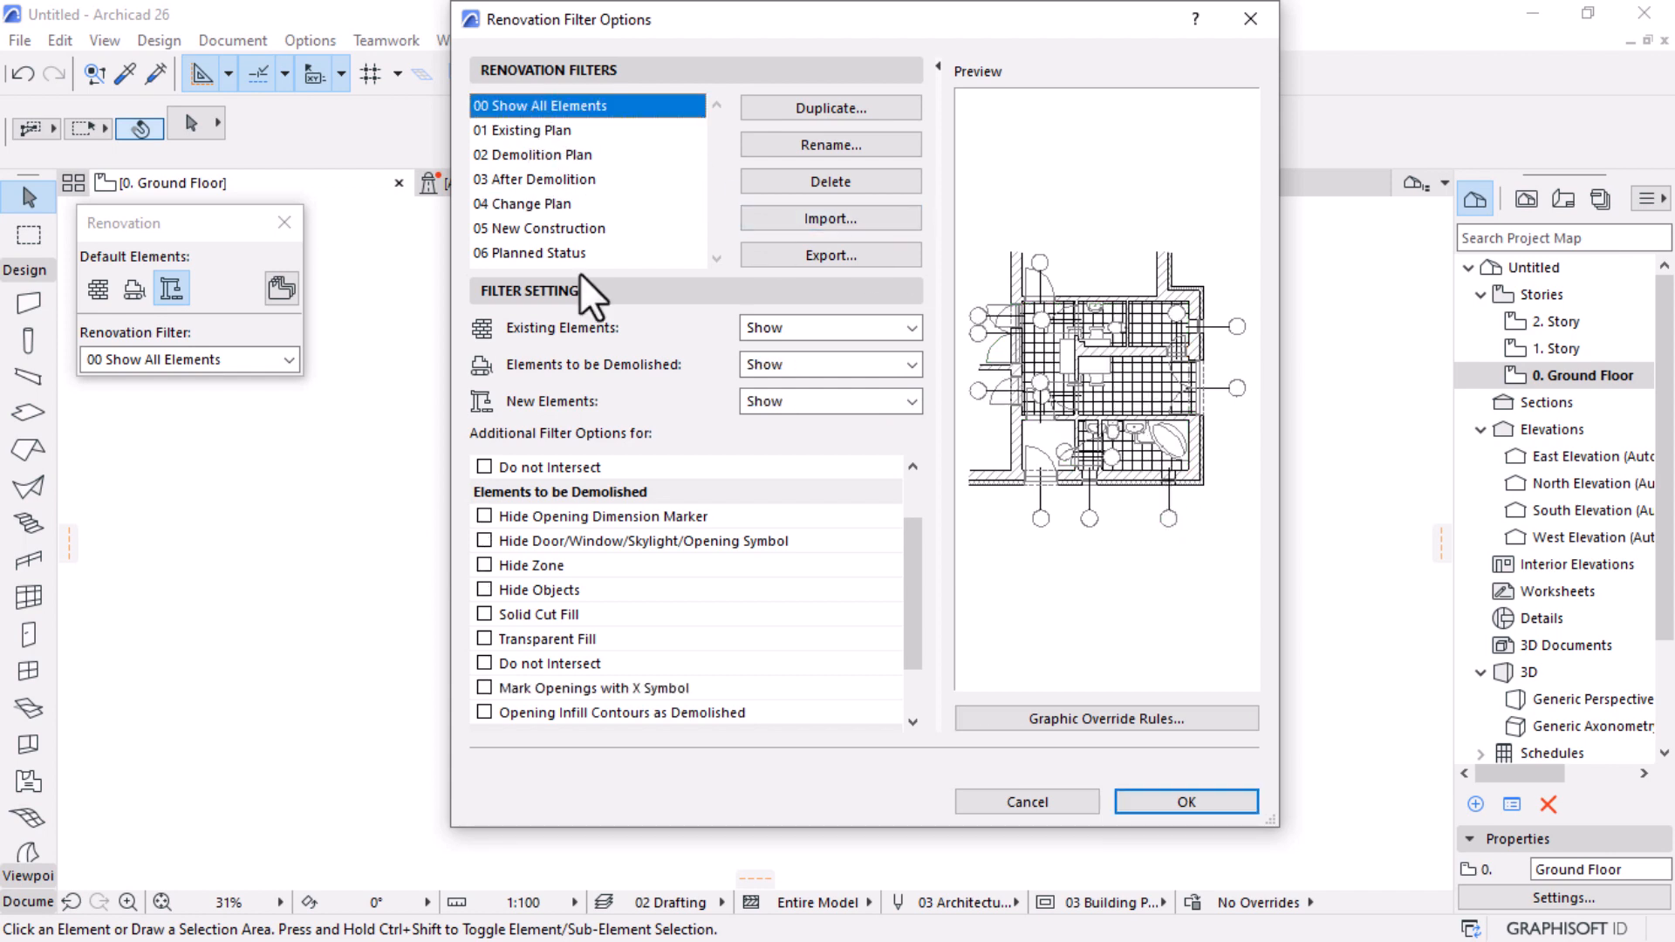
left_click(826, 326)
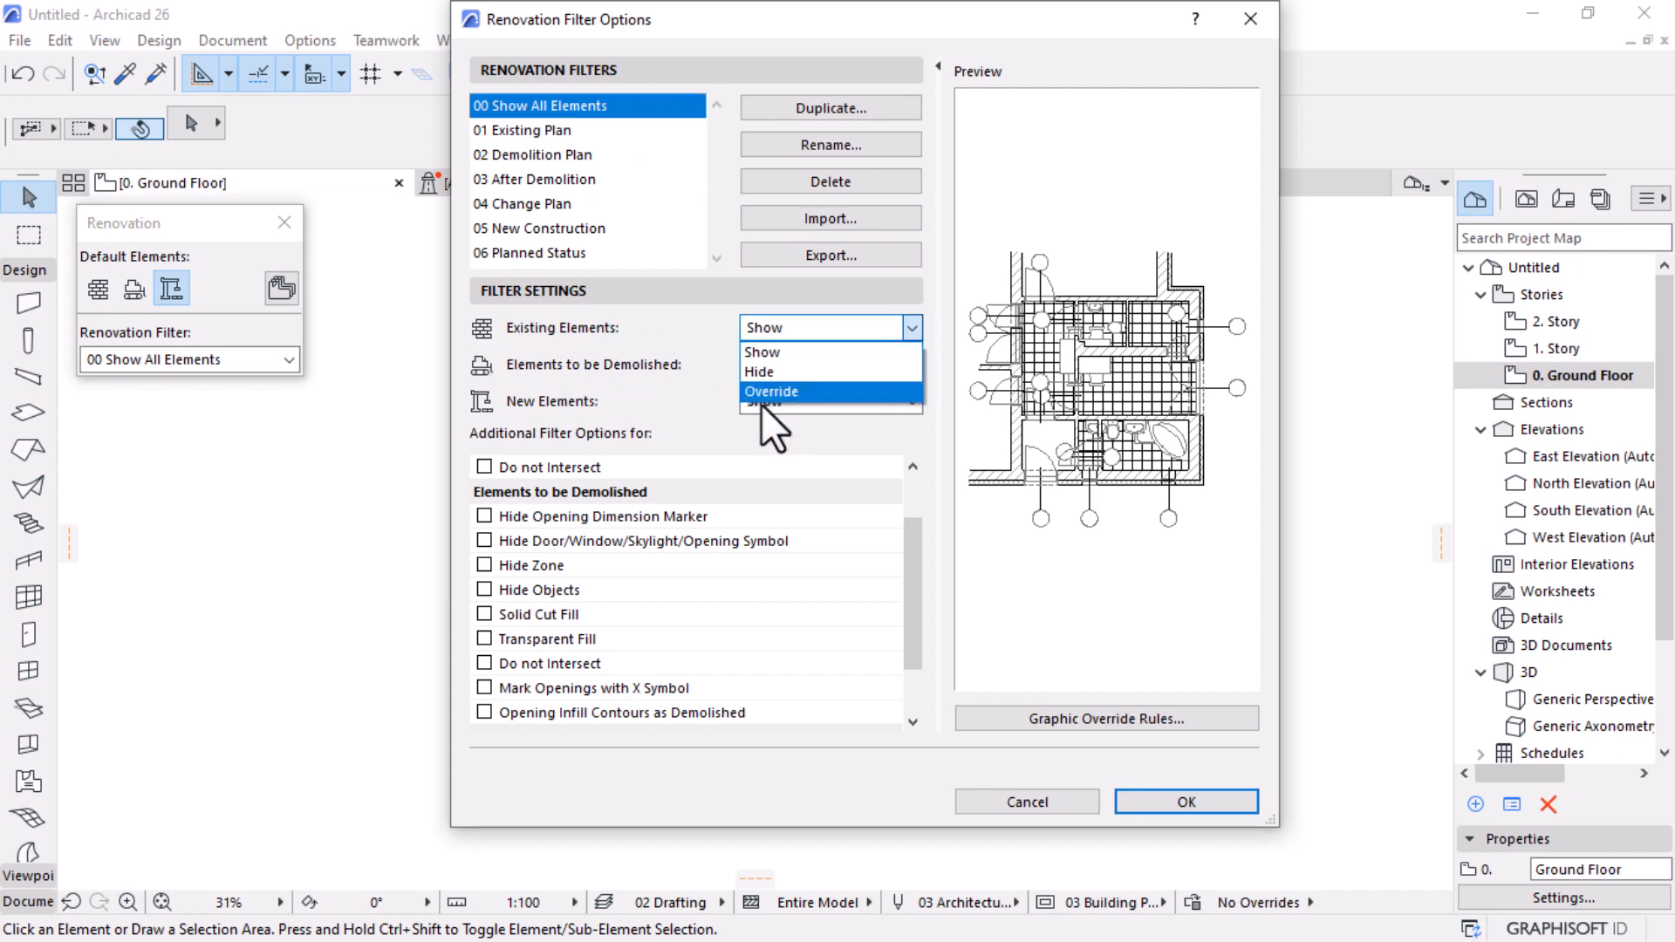
left_click(768, 389)
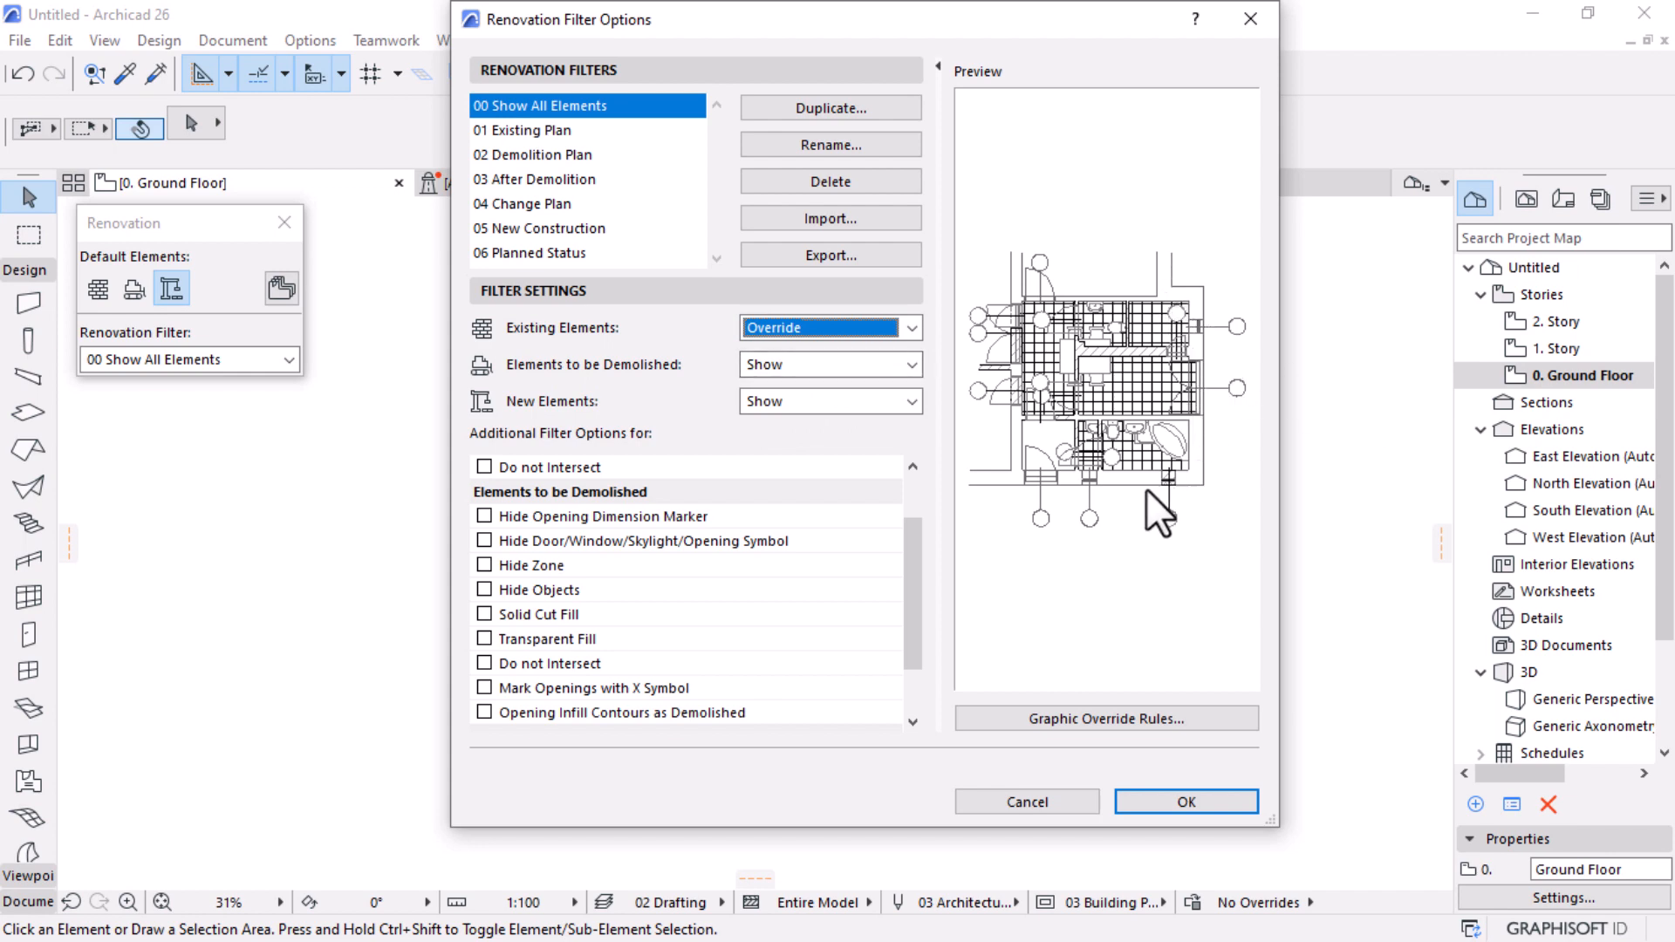
left_click(868, 365)
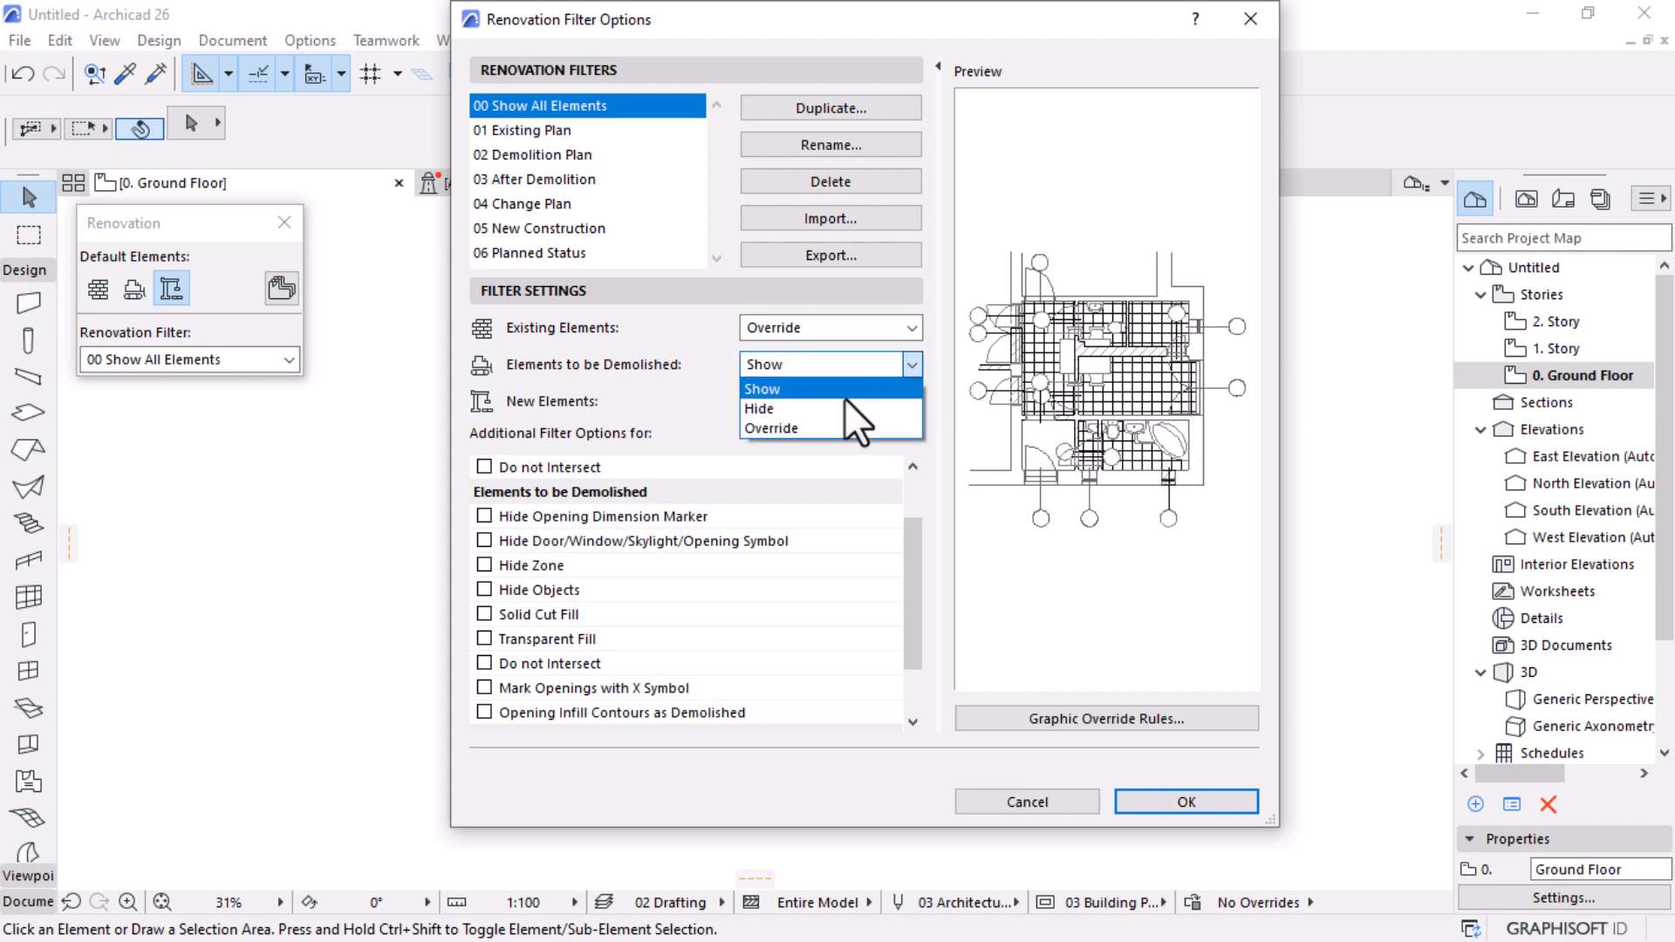
left_click(782, 423)
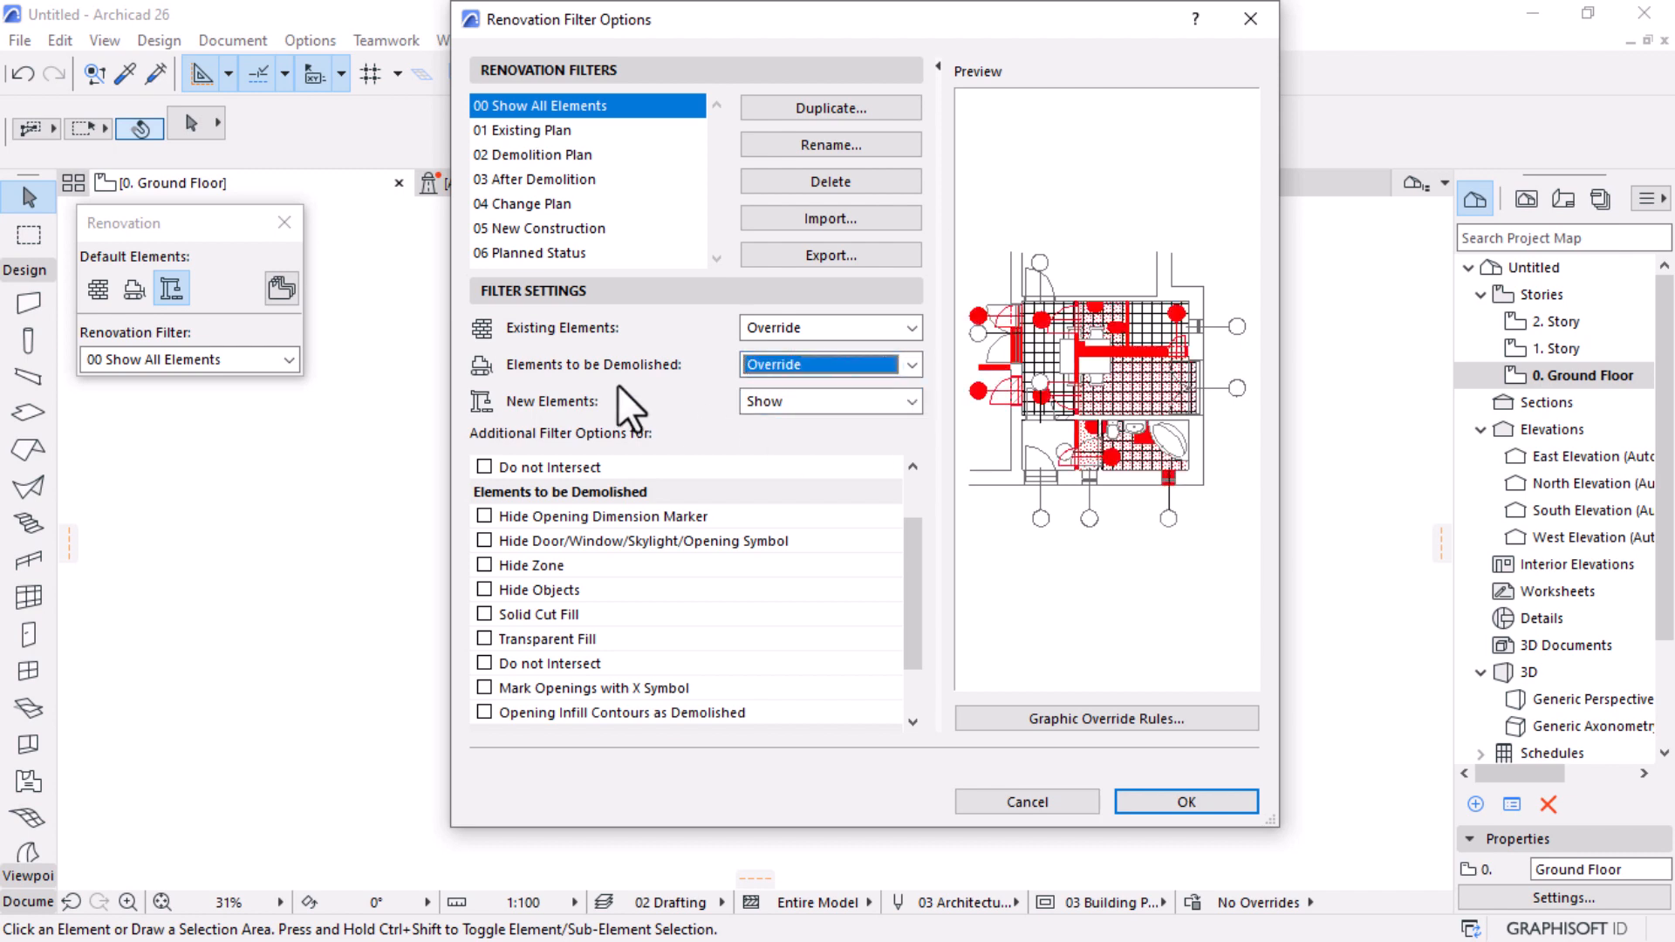
left_click(898, 397)
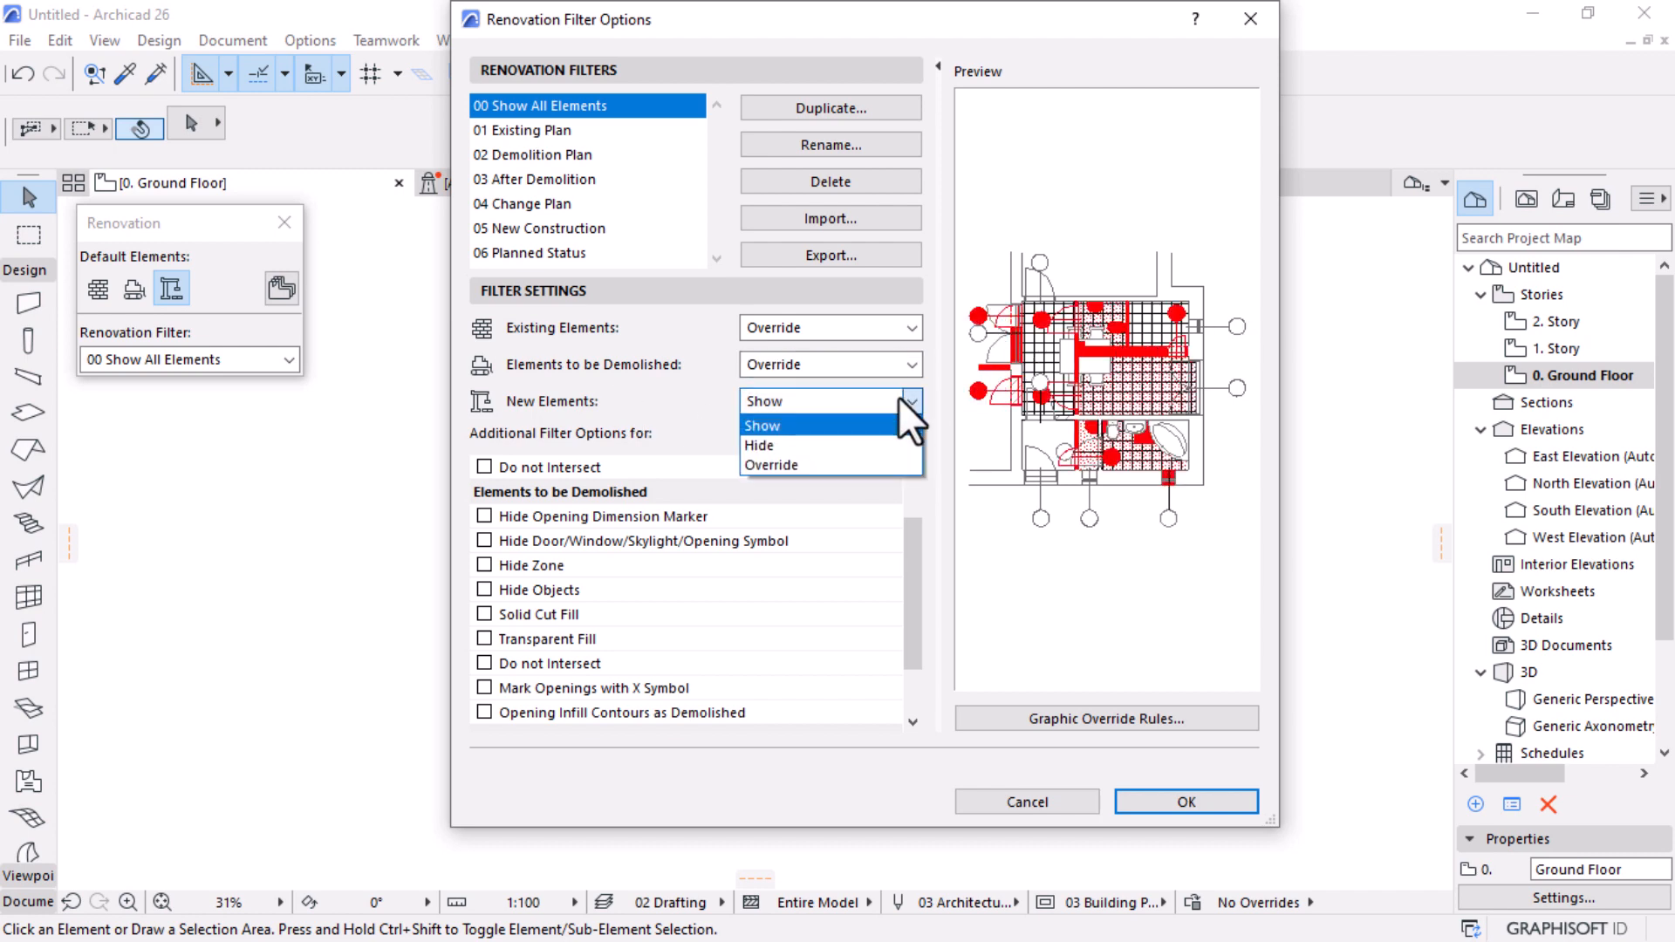
left_click(791, 465)
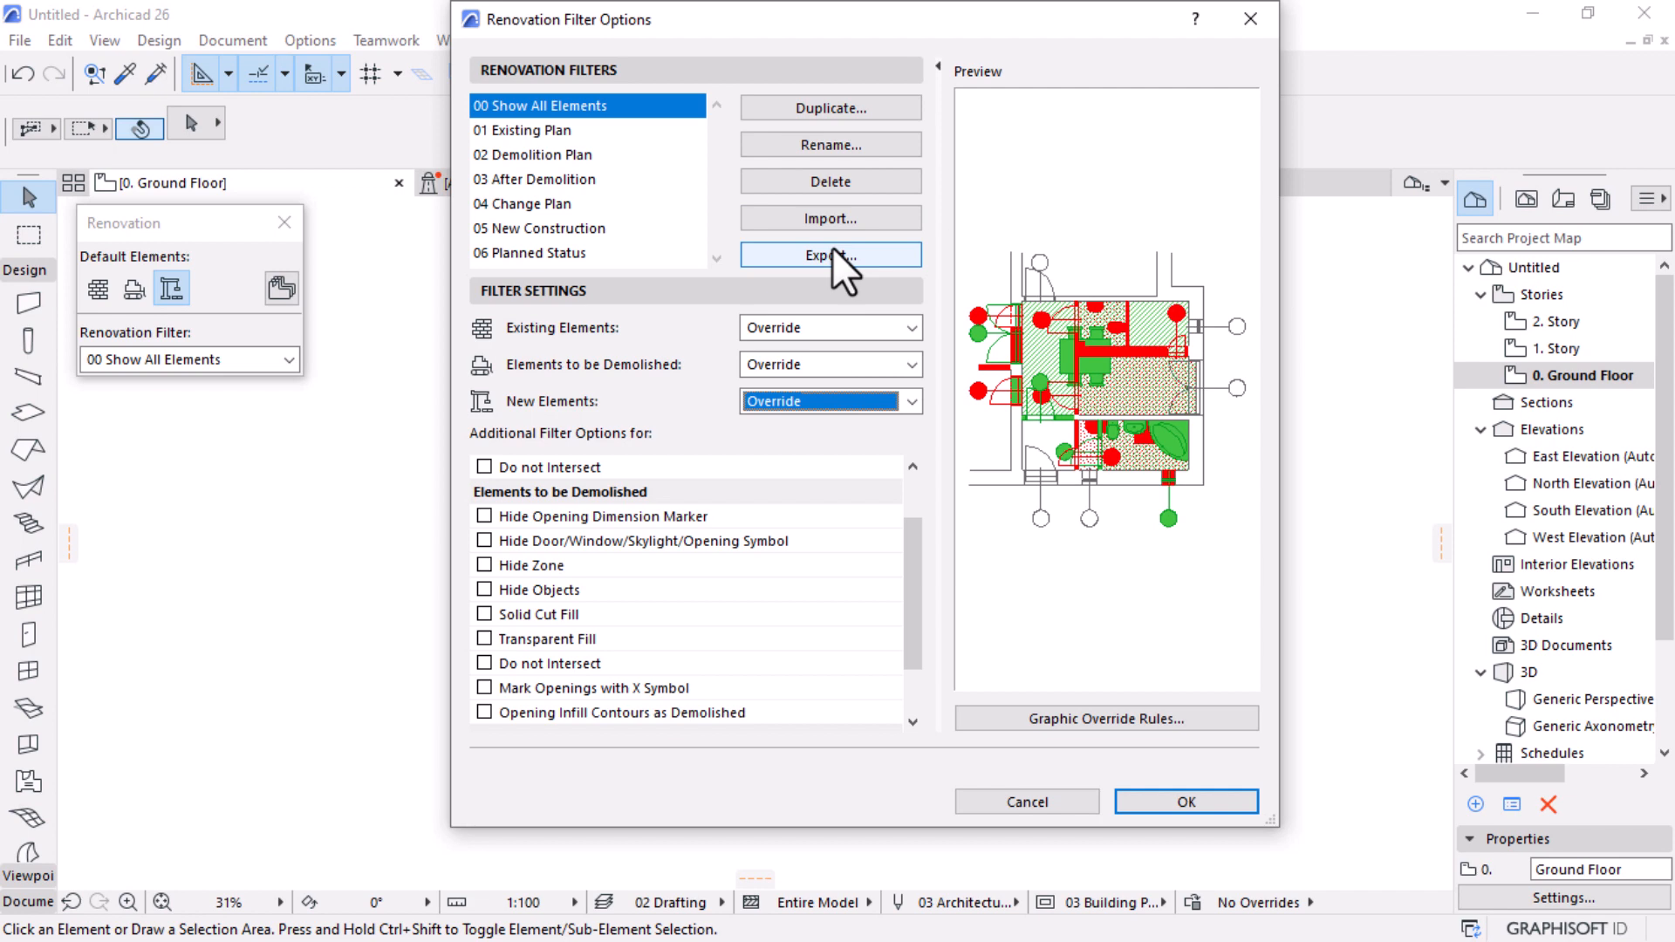
Step: In the 01 Existing Plan filter, set existing elements and elements to be demolished to Override
left_click(531, 138)
left_click(789, 331)
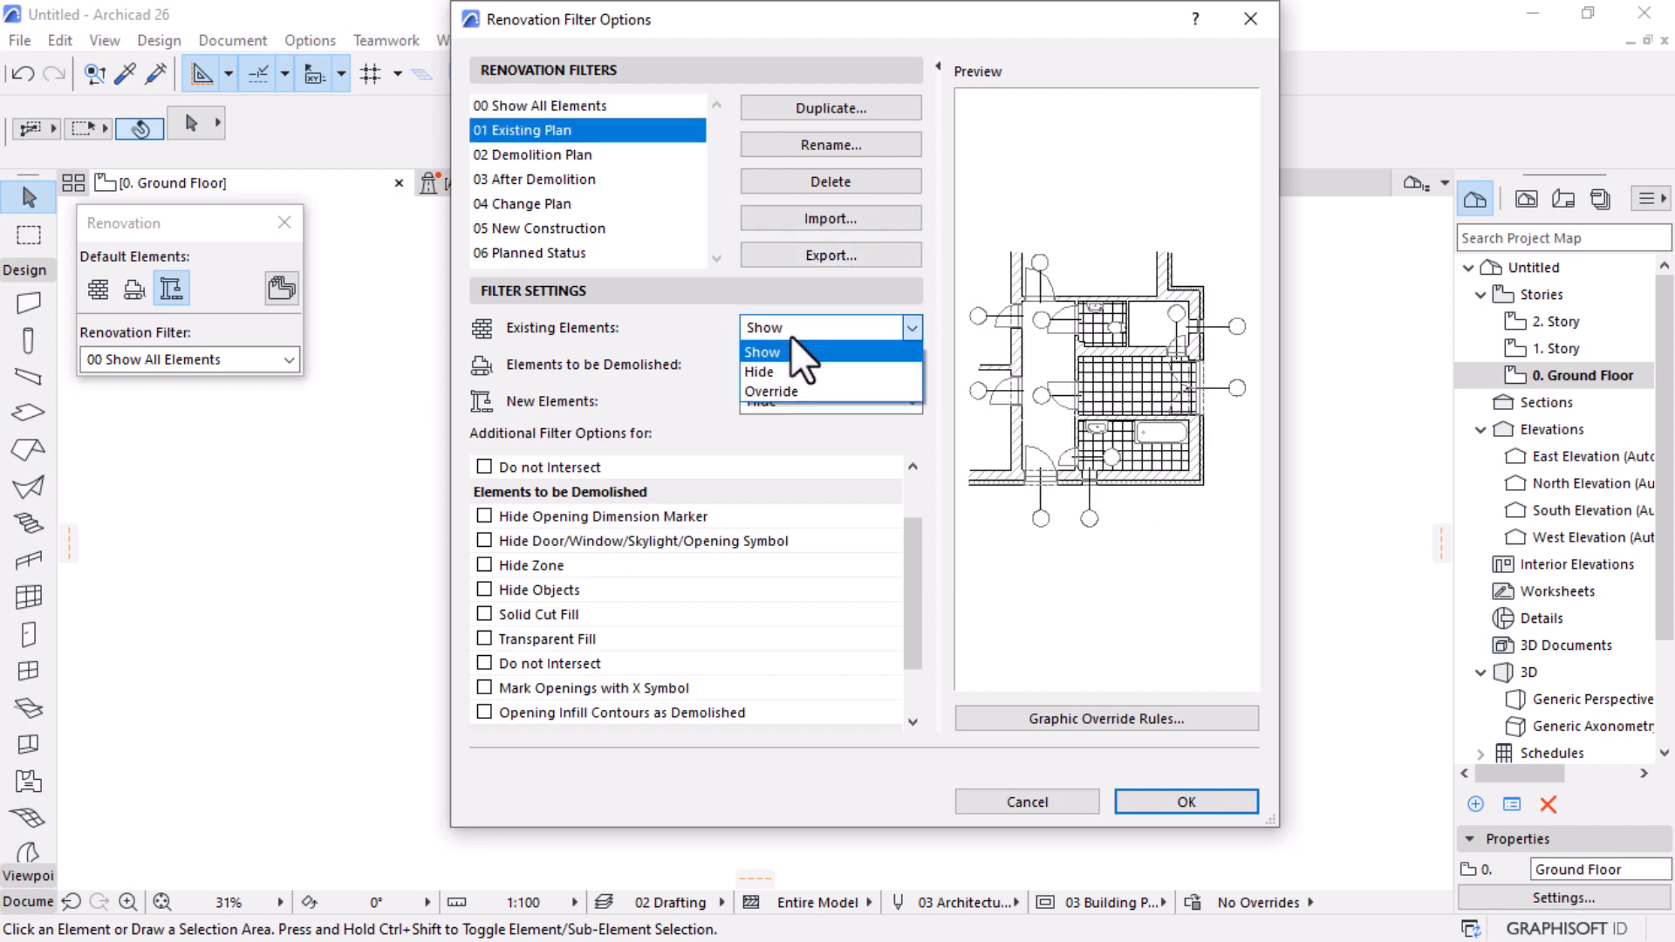
left_click(789, 393)
left_click(847, 364)
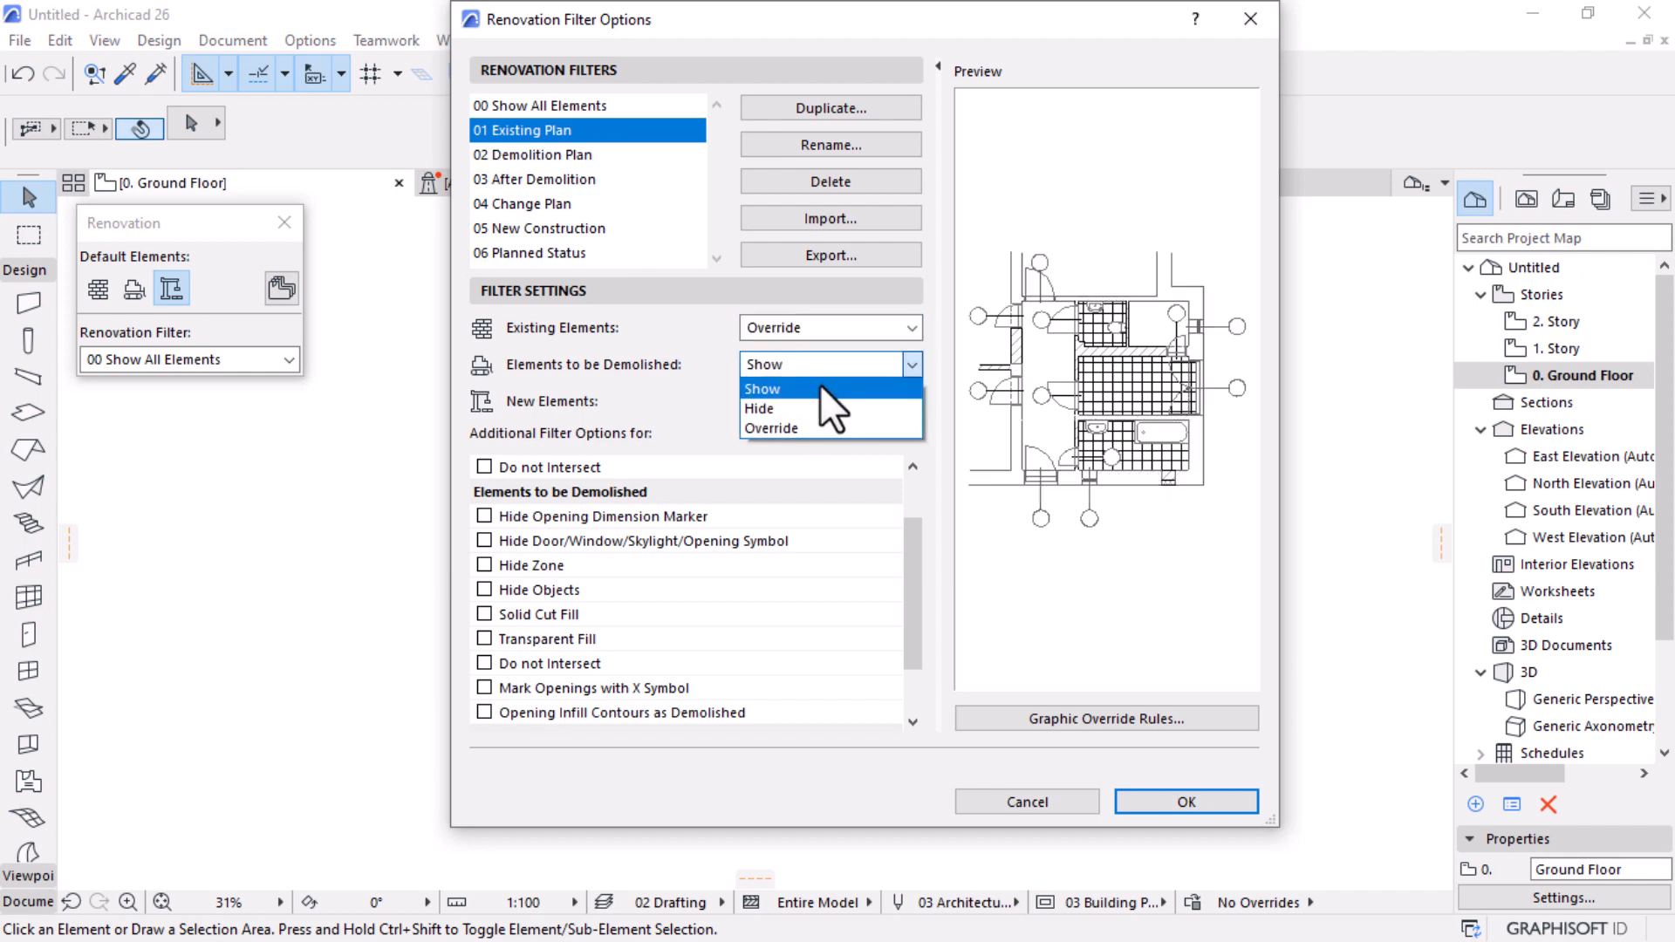
left_click(784, 426)
left_click(860, 407)
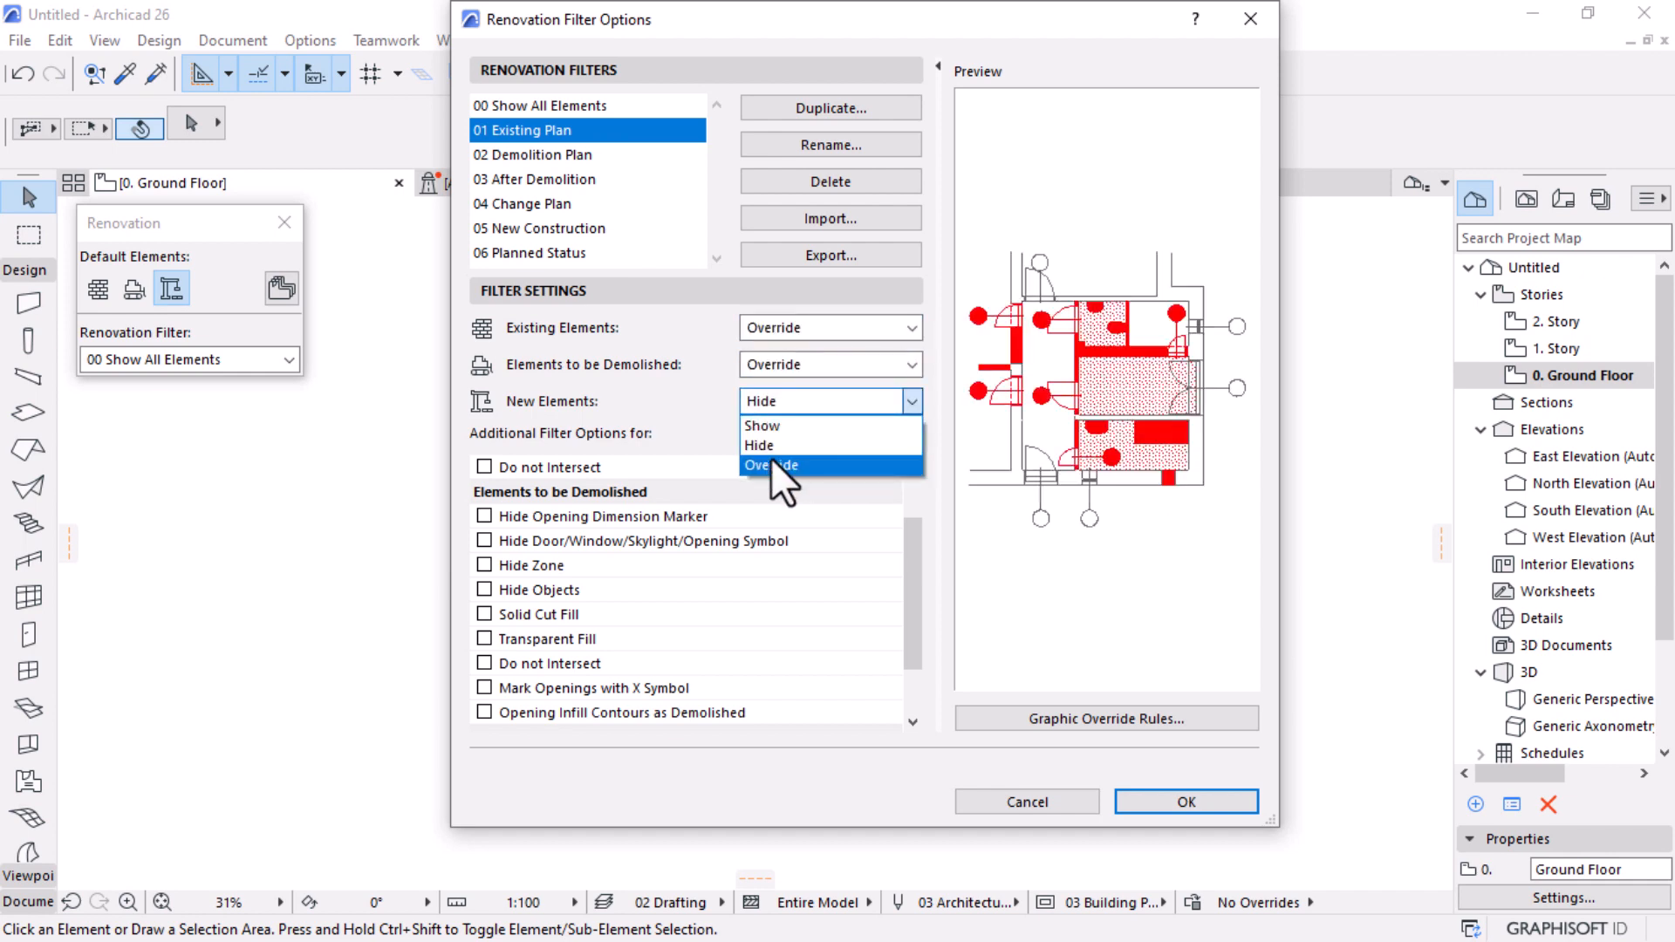
left_click(647, 417)
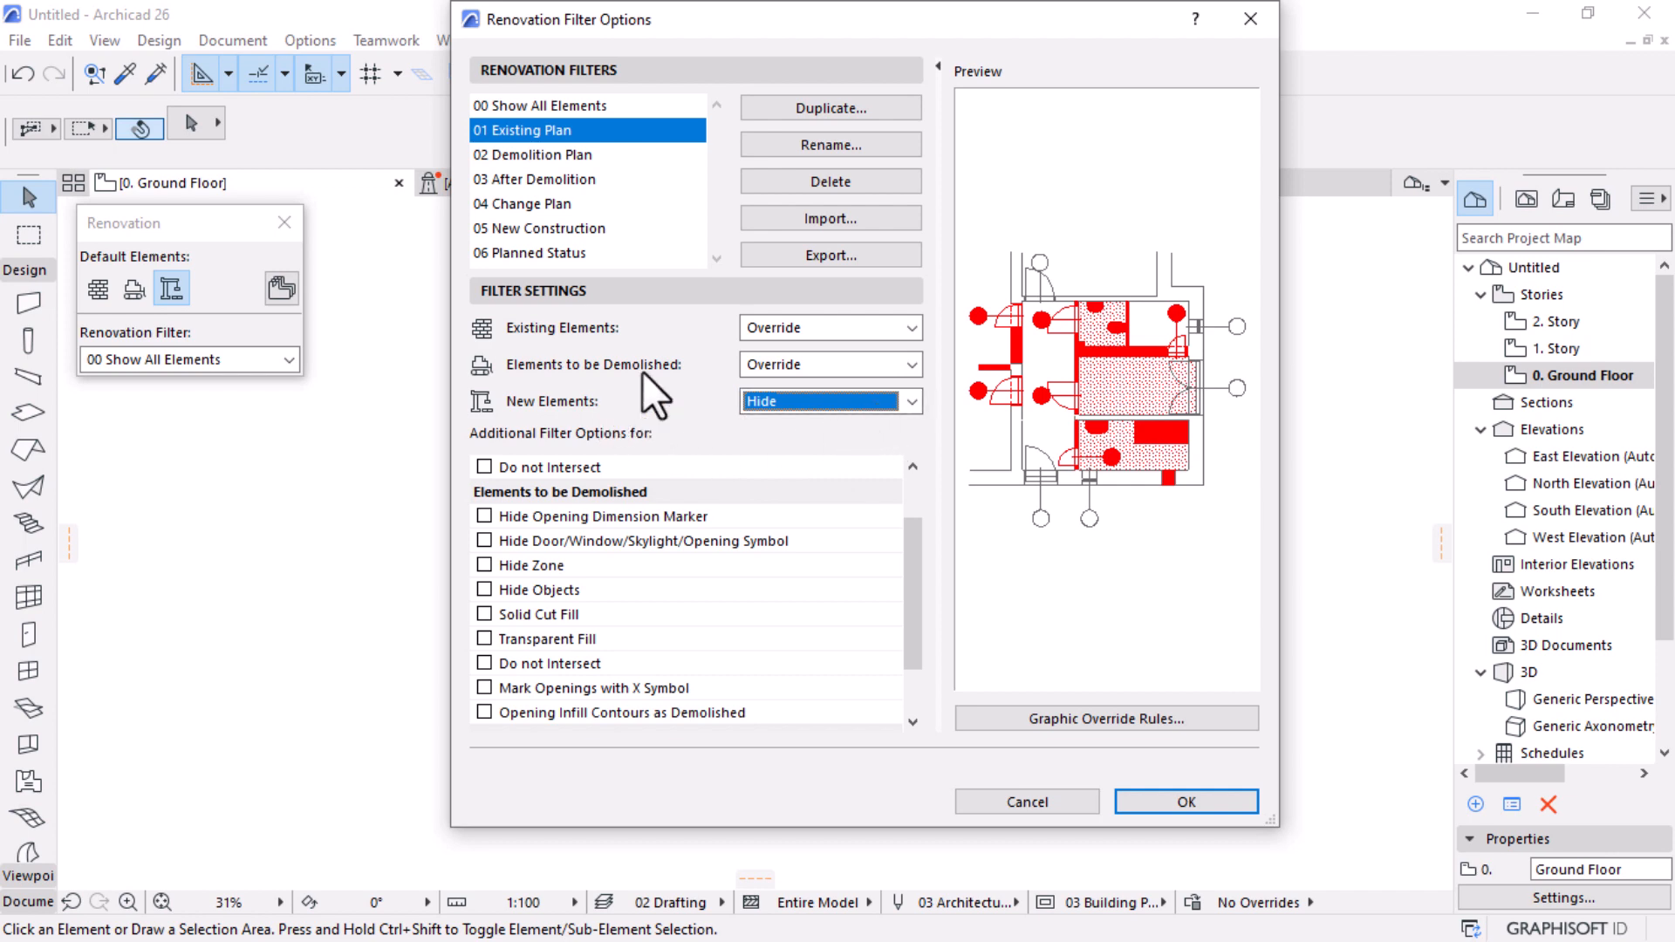
Step: In the 02 Demolition Plan filter, set existing elements to Override
left_click(539, 156)
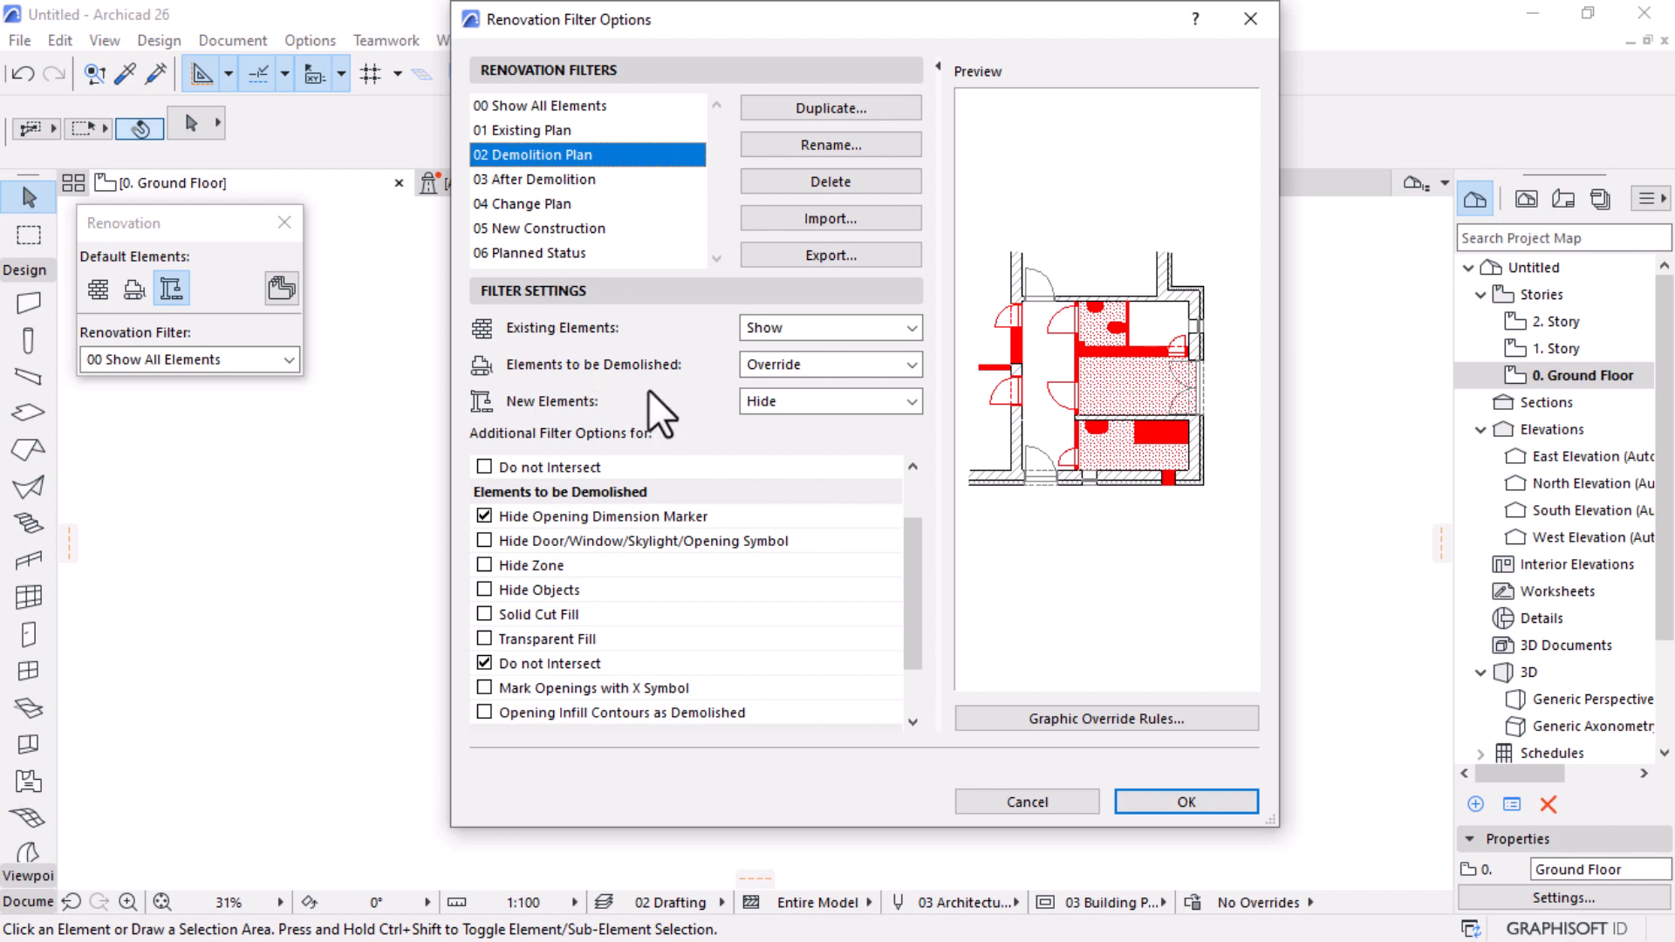
left_click(829, 329)
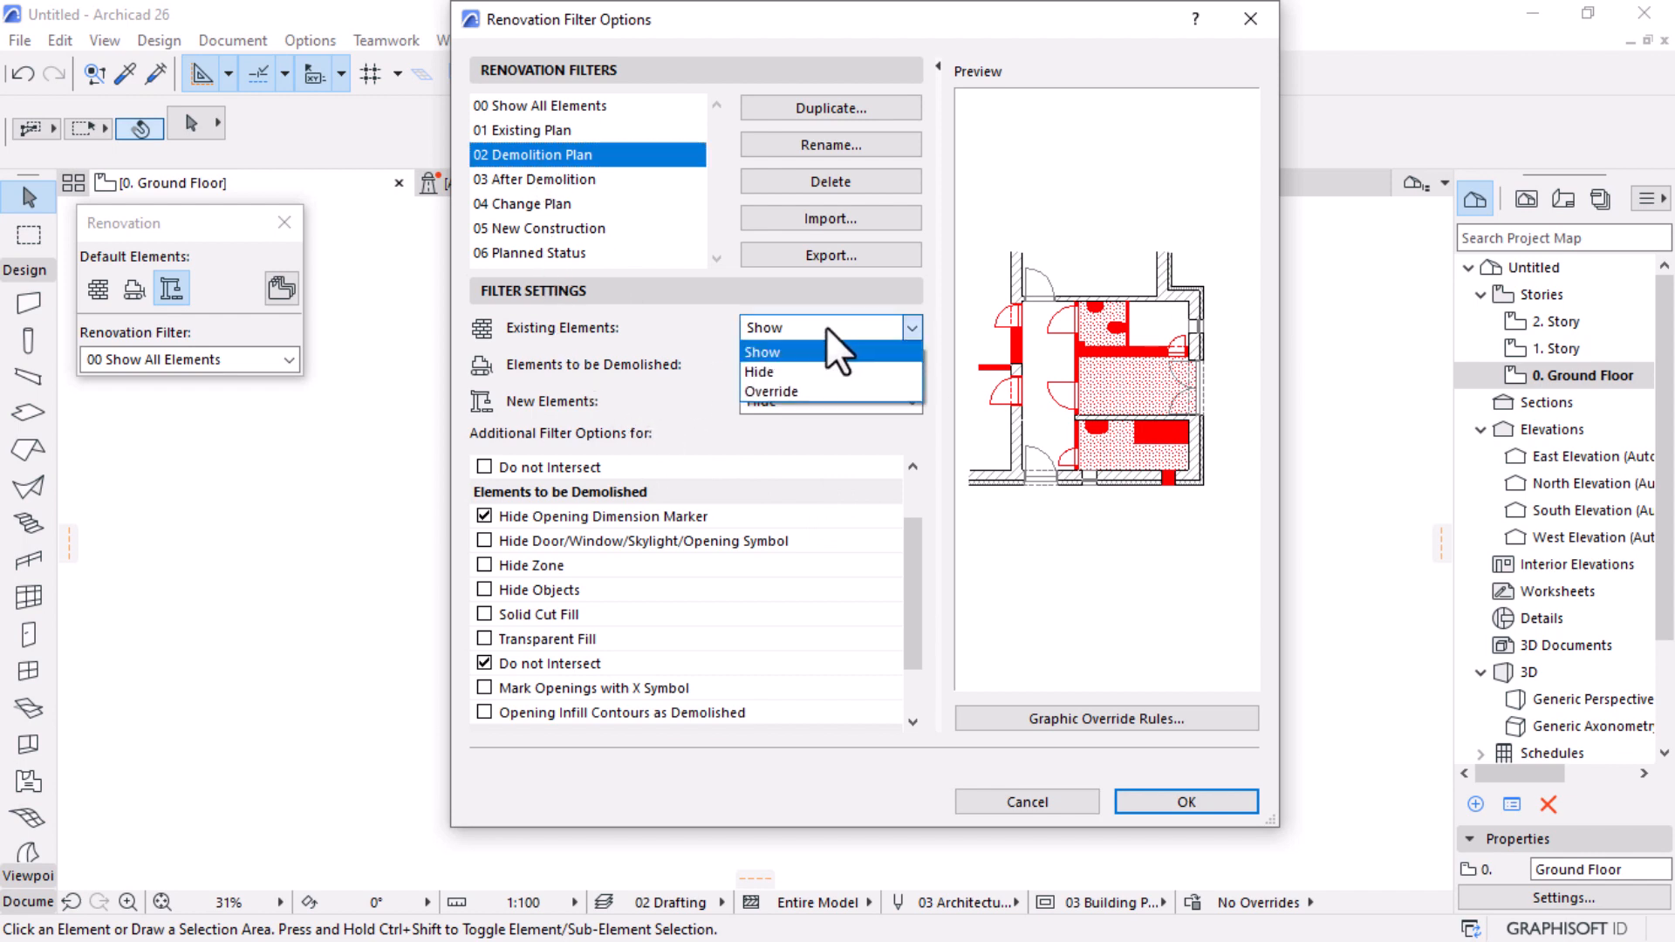
left_click(796, 389)
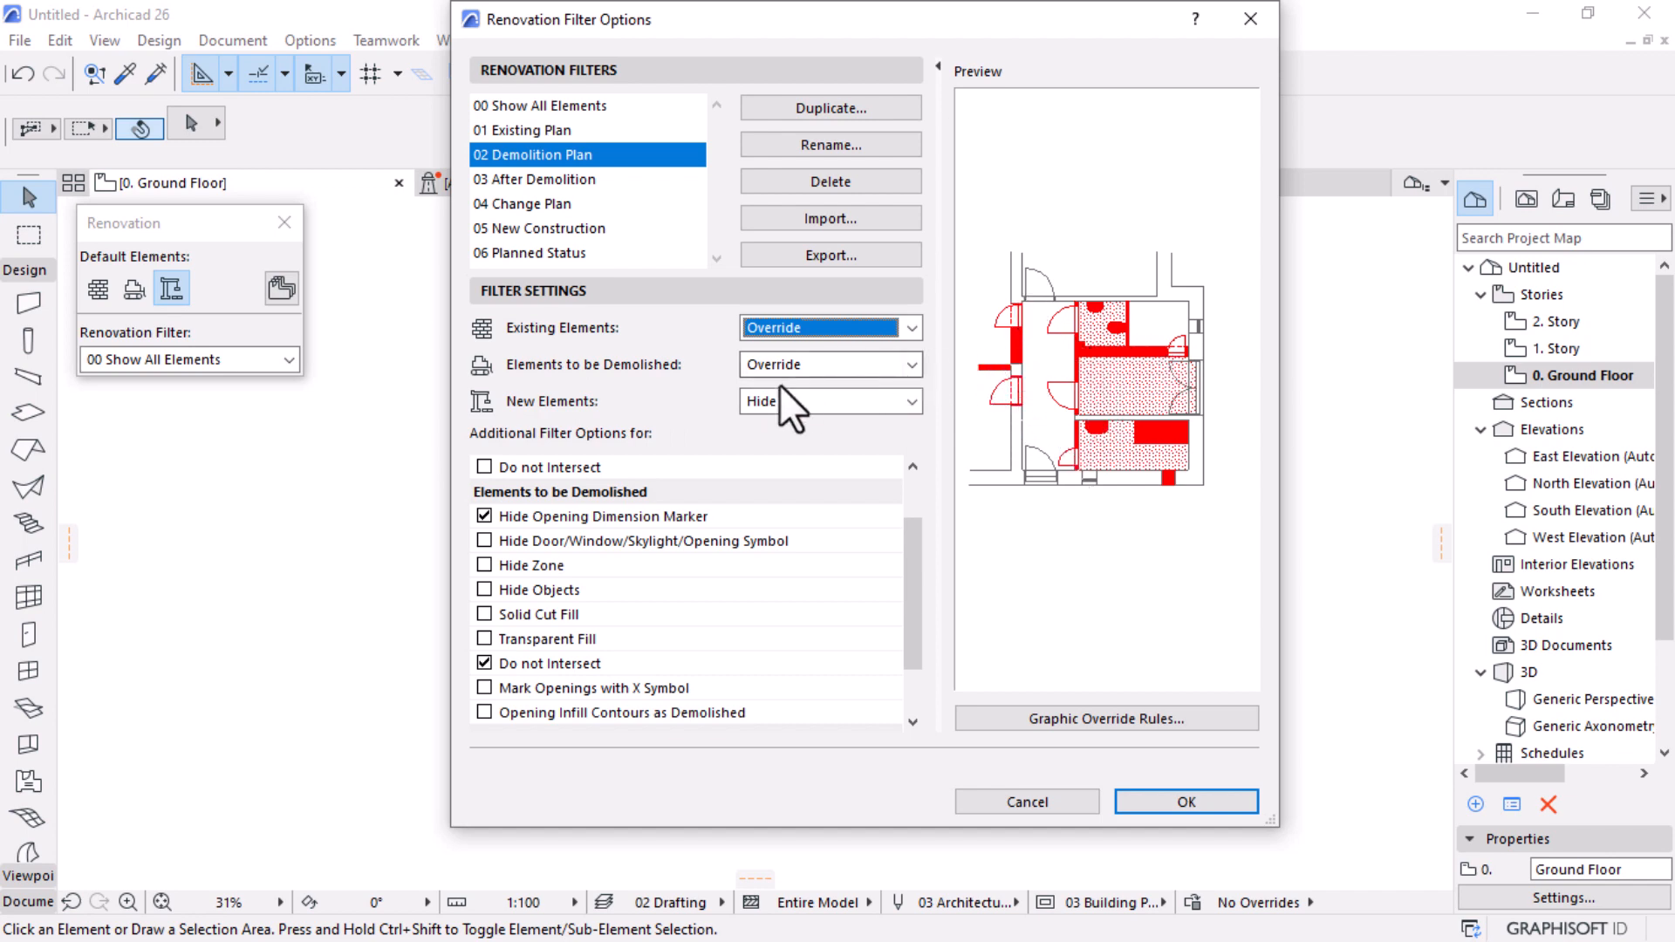
Step: In the Elements to be Demolished override rule, set the fill type to 75 % and override the line type with Dashed, then accept the rules
left_click(1044, 721)
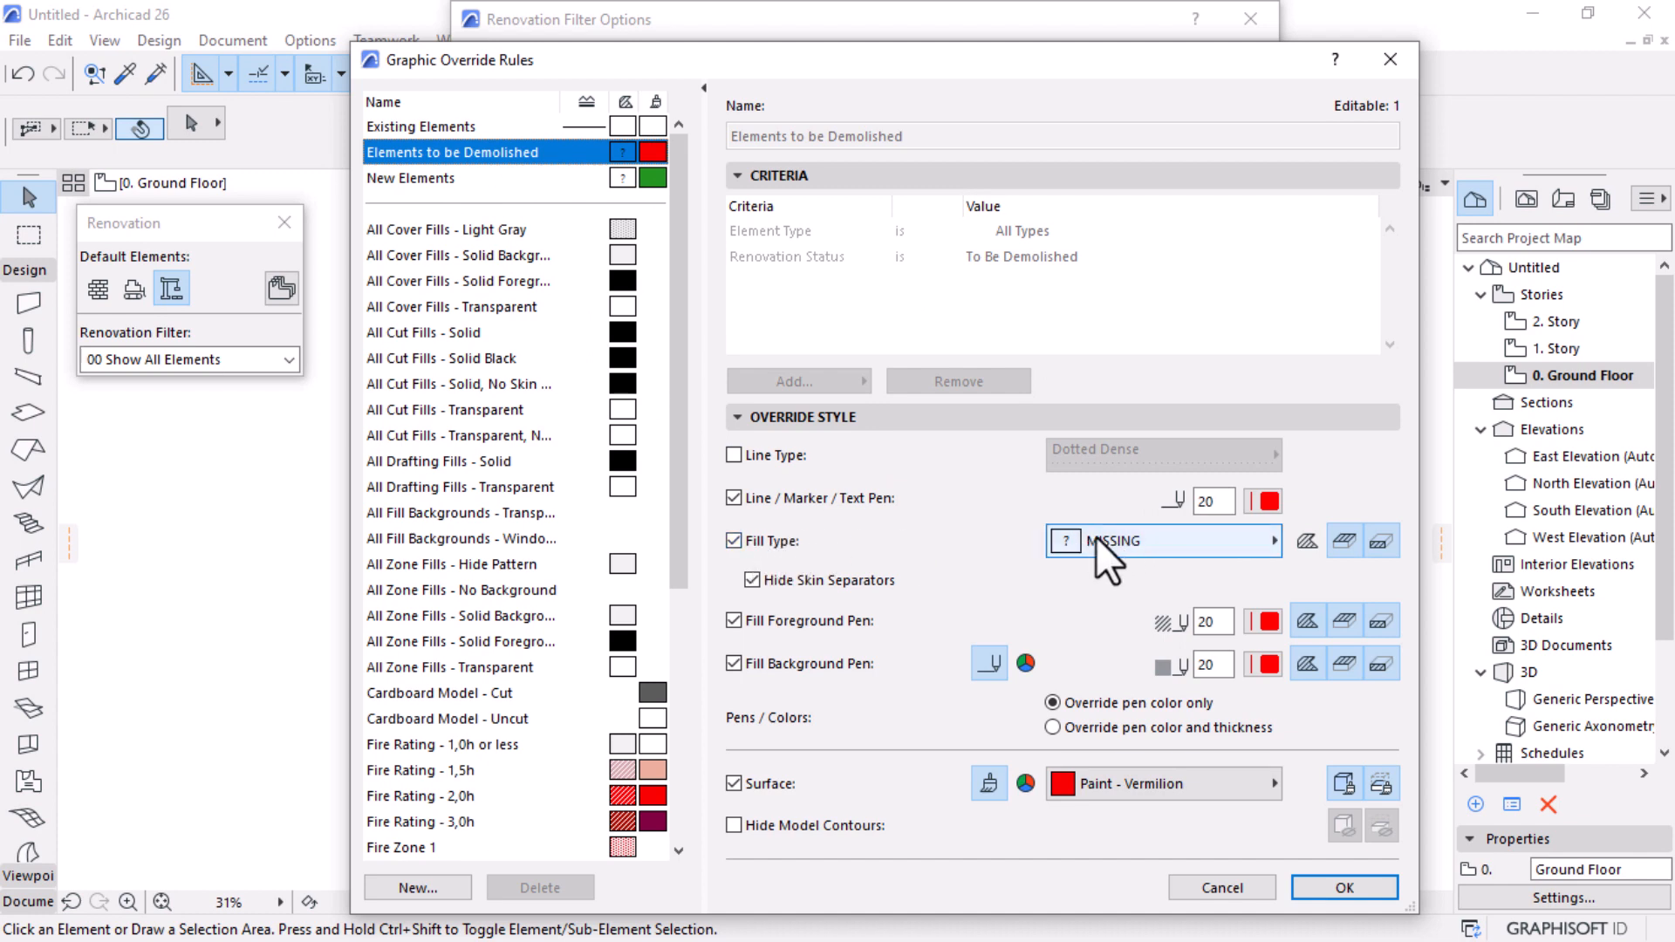
left_click(1160, 546)
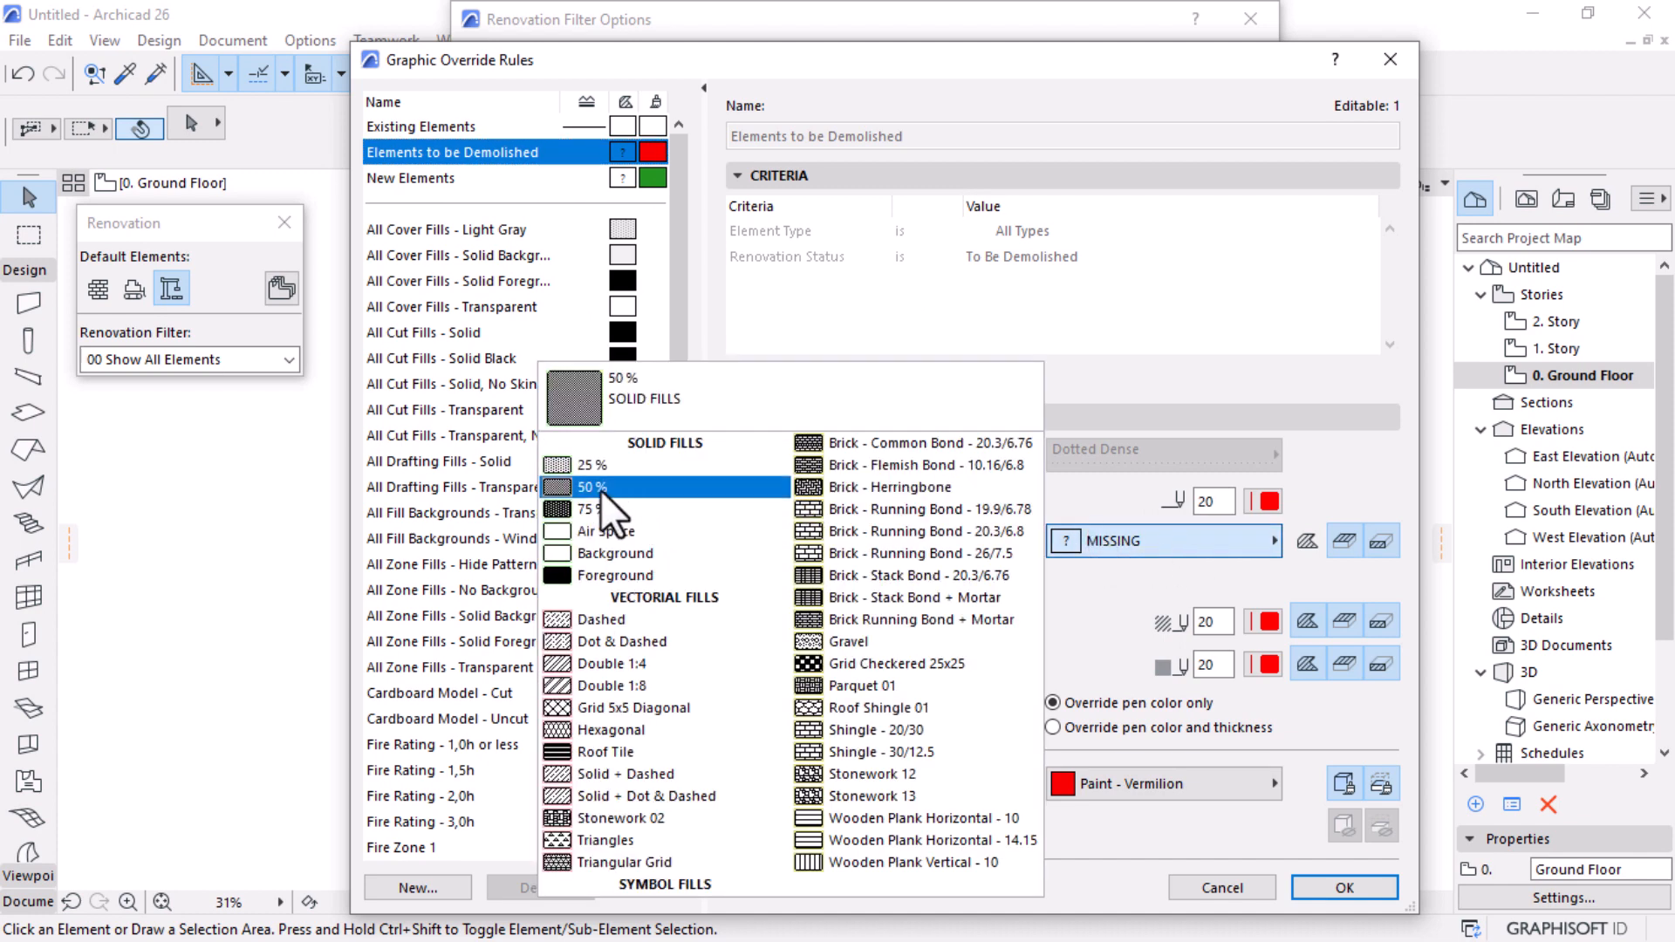
left_click(601, 490)
left_click(1276, 541)
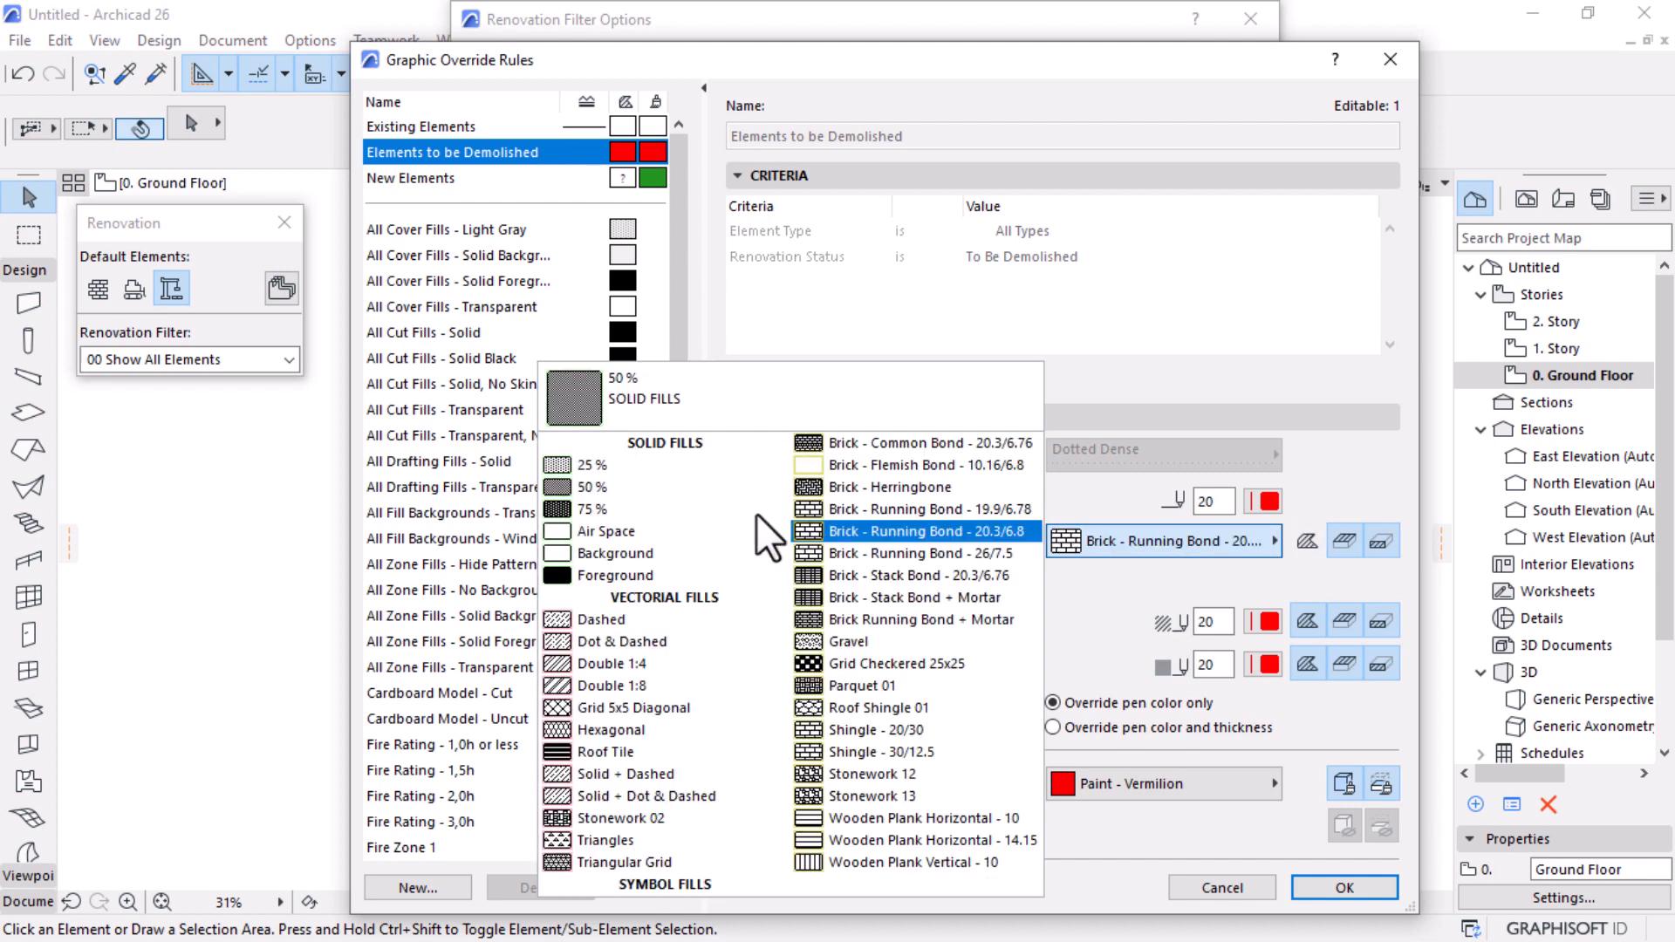
left_click(620, 499)
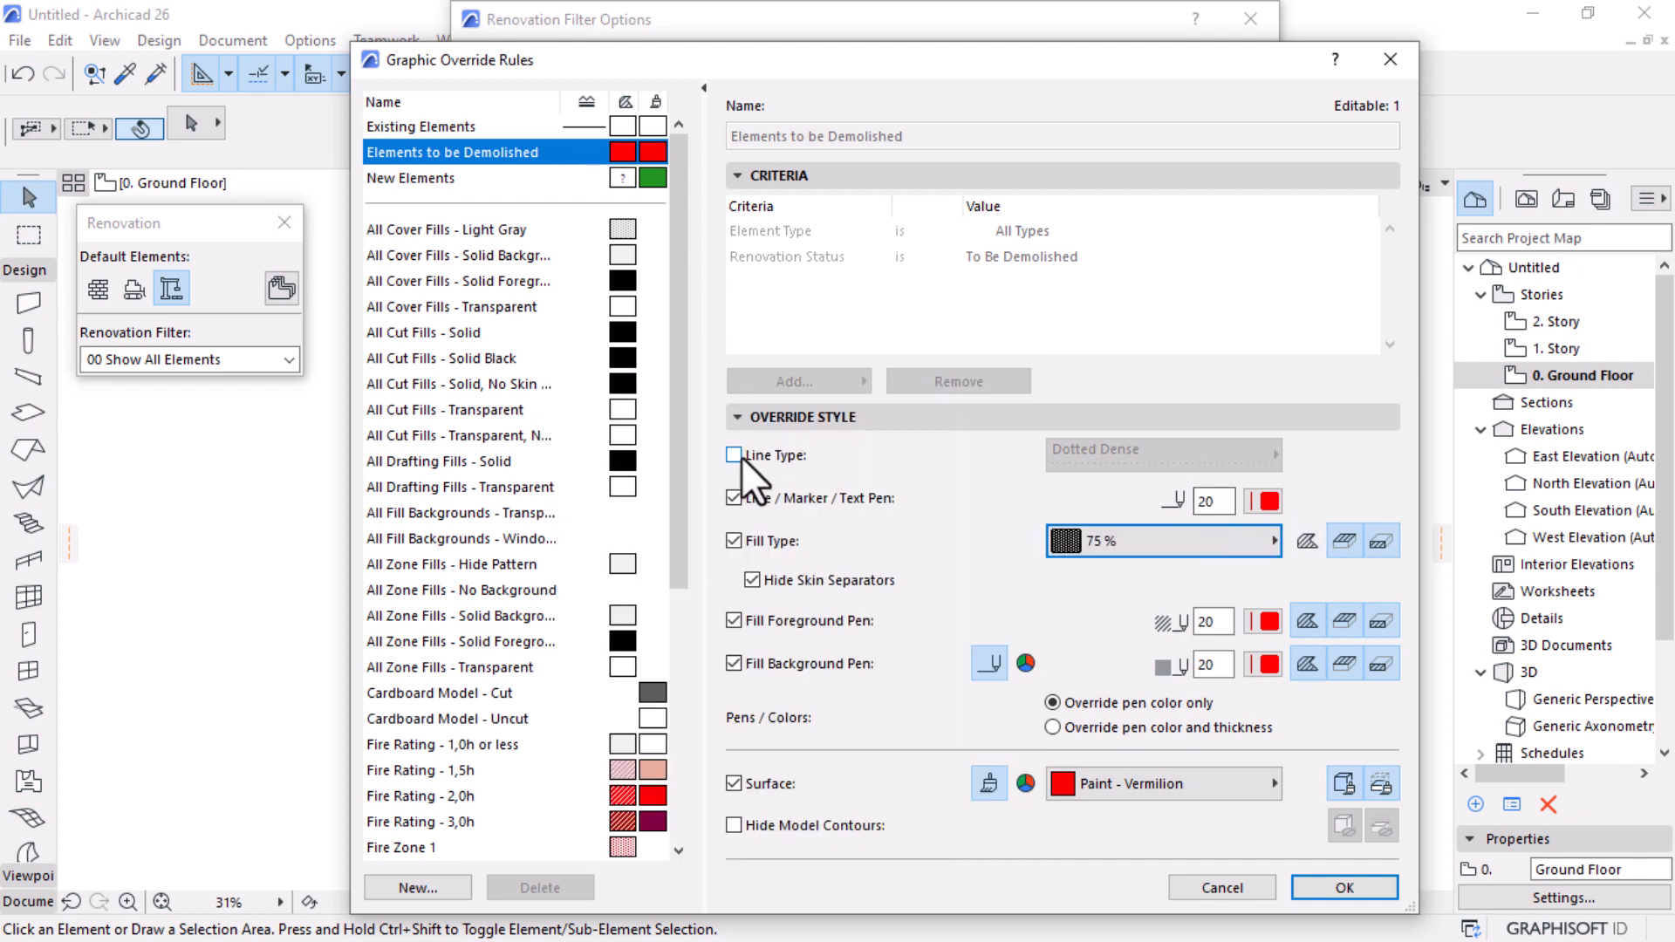
left_click(780, 458)
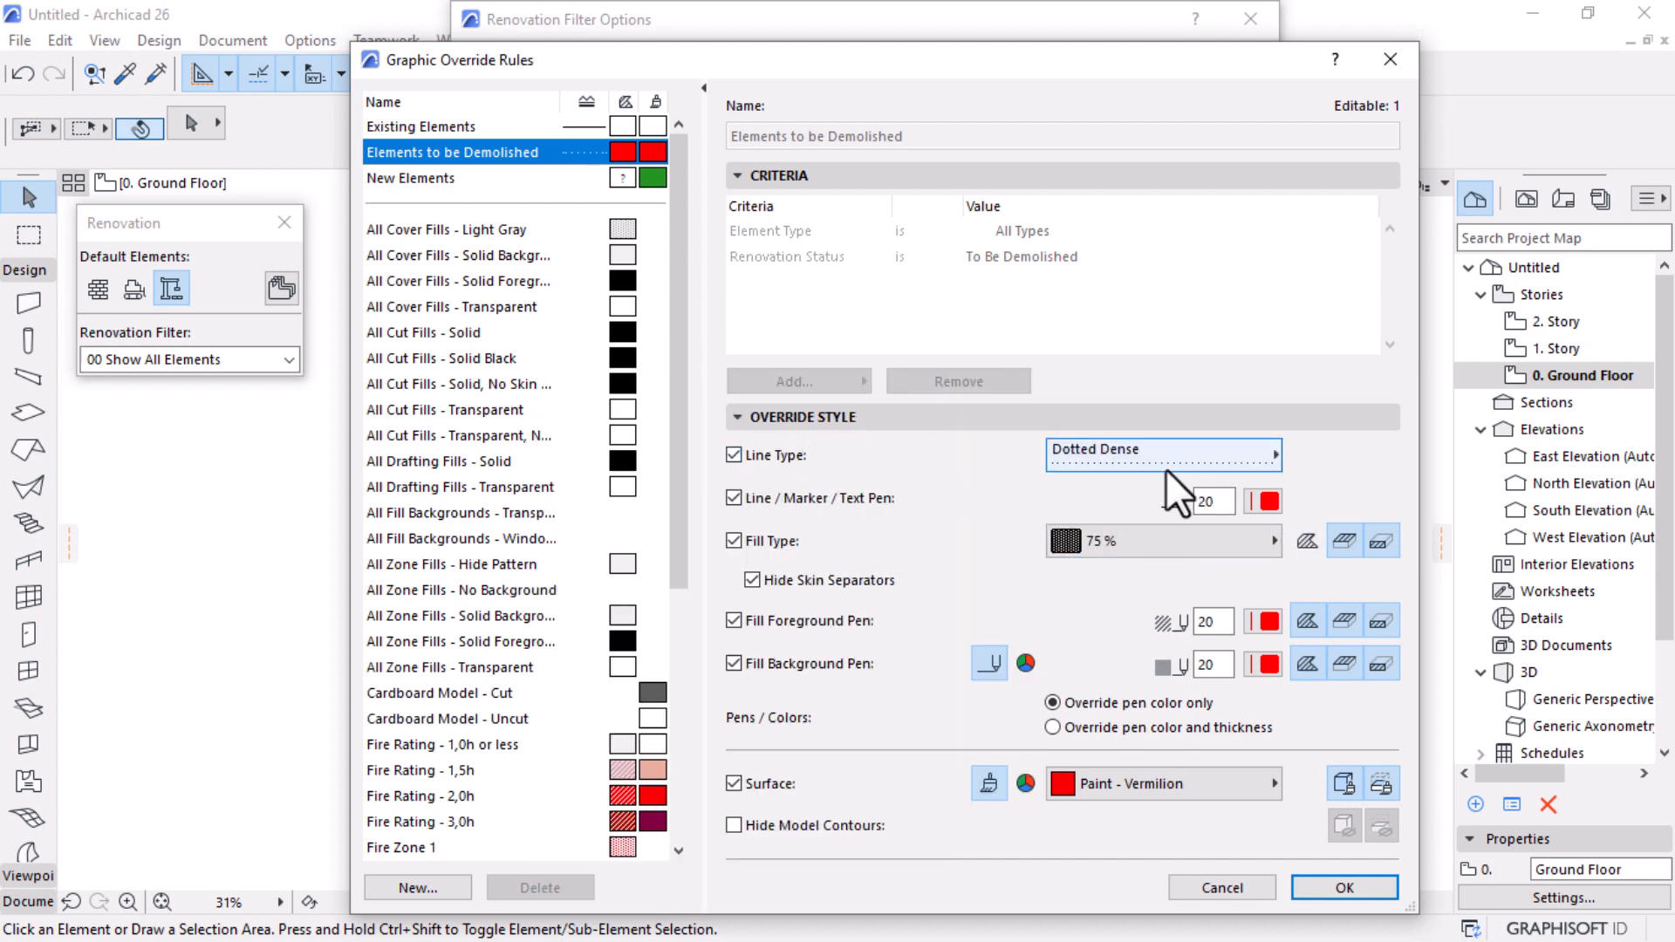
left_click(1144, 461)
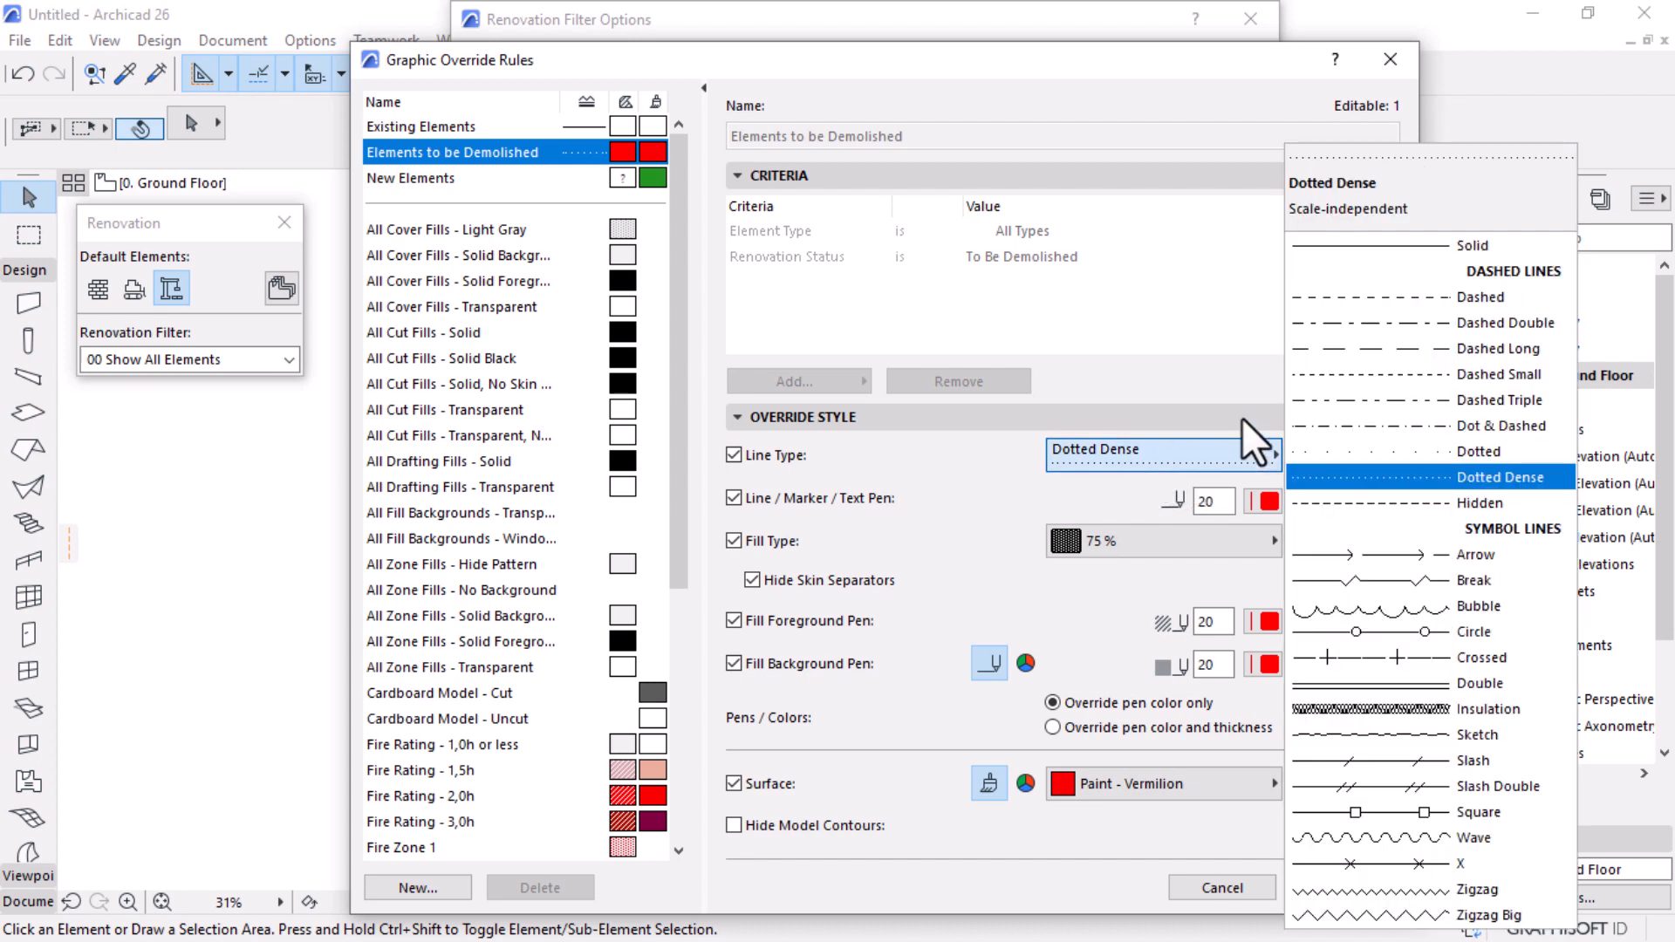
left_click(1349, 302)
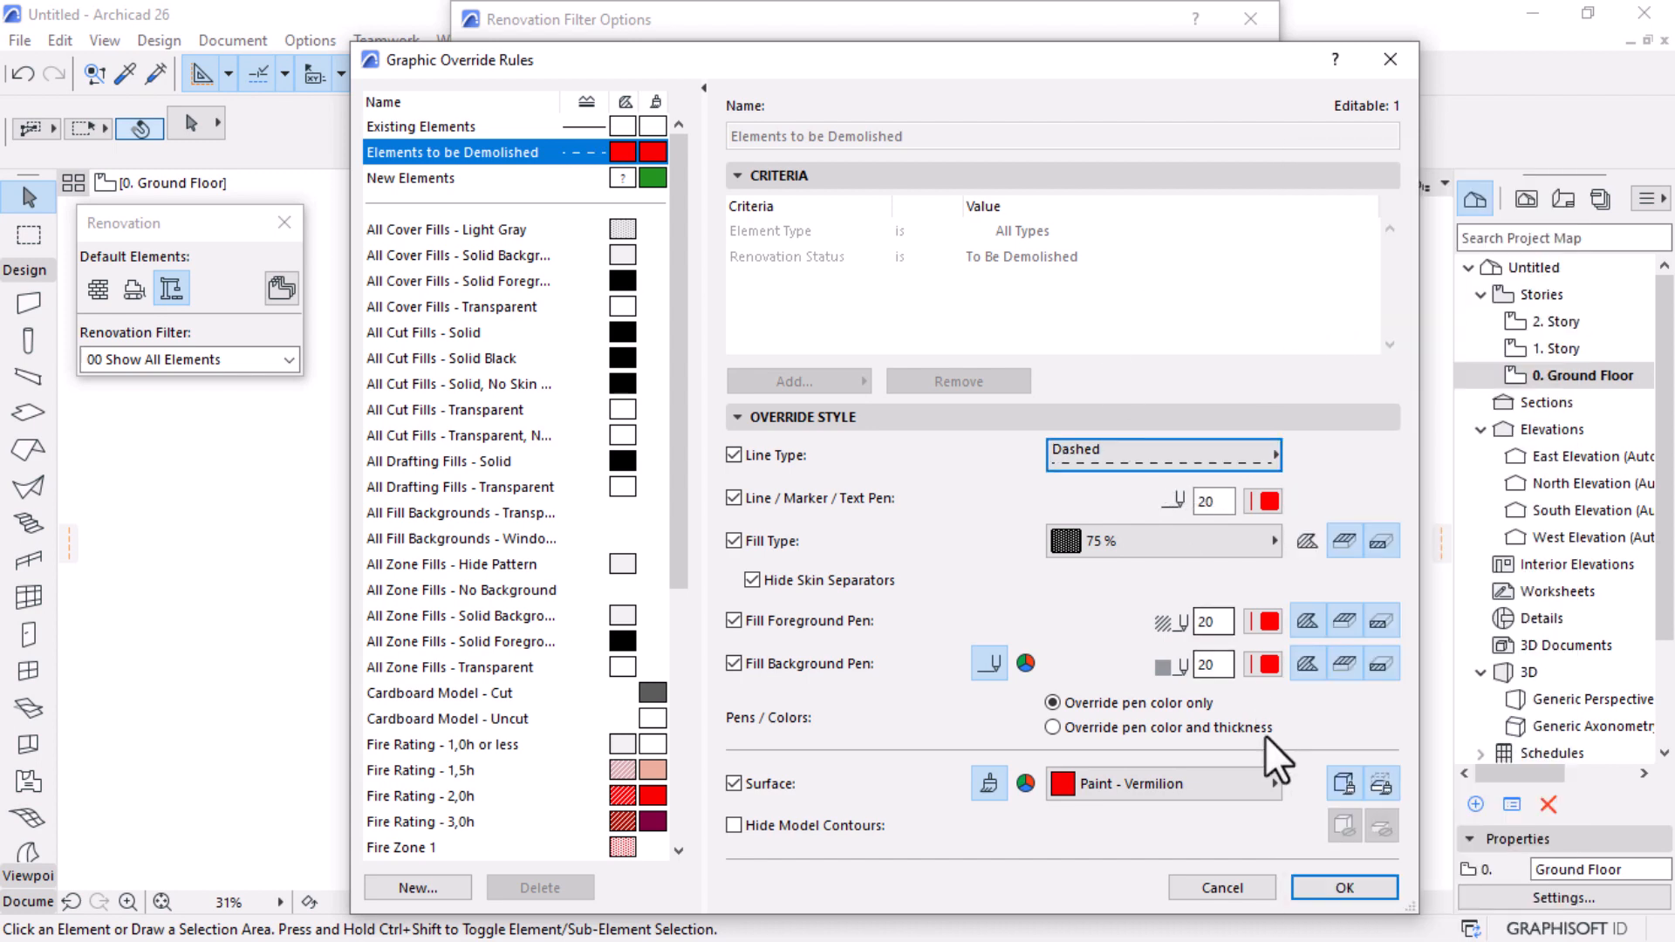
left_click(1344, 887)
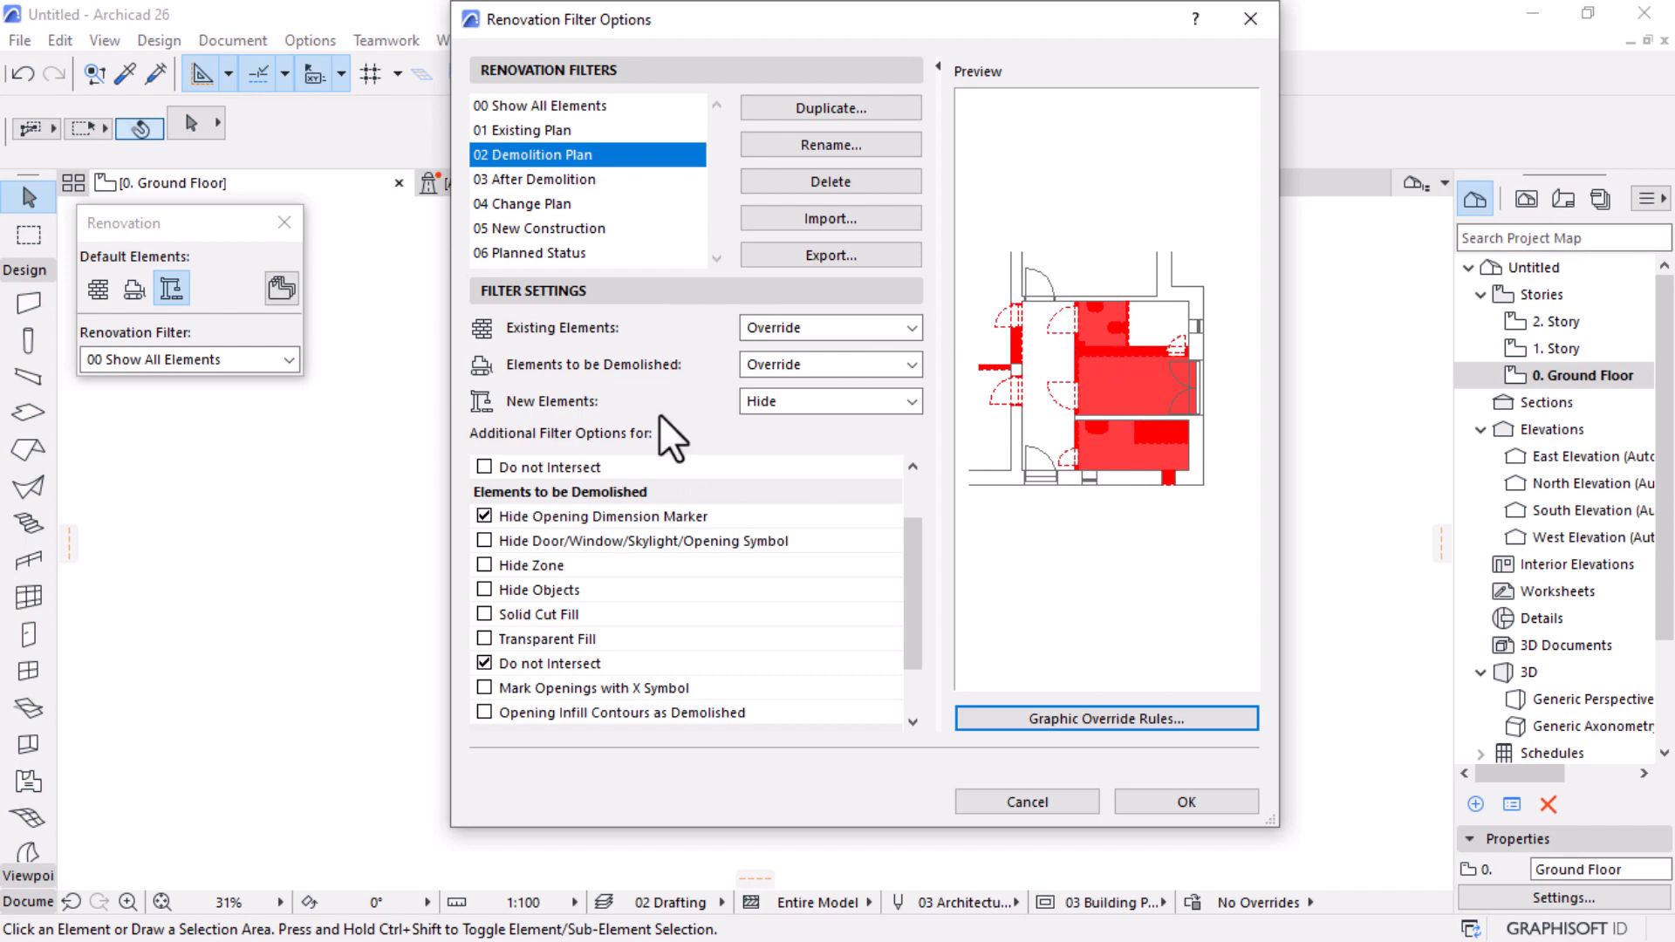
Step: In the 03 After Demolition filter, set existing elements to Override and look through the additional filter options
mouse_move(912, 579)
left_mouse_down()
mouse_move(912, 545)
mouse_move(913, 611)
left_mouse_up()
left_click(560, 178)
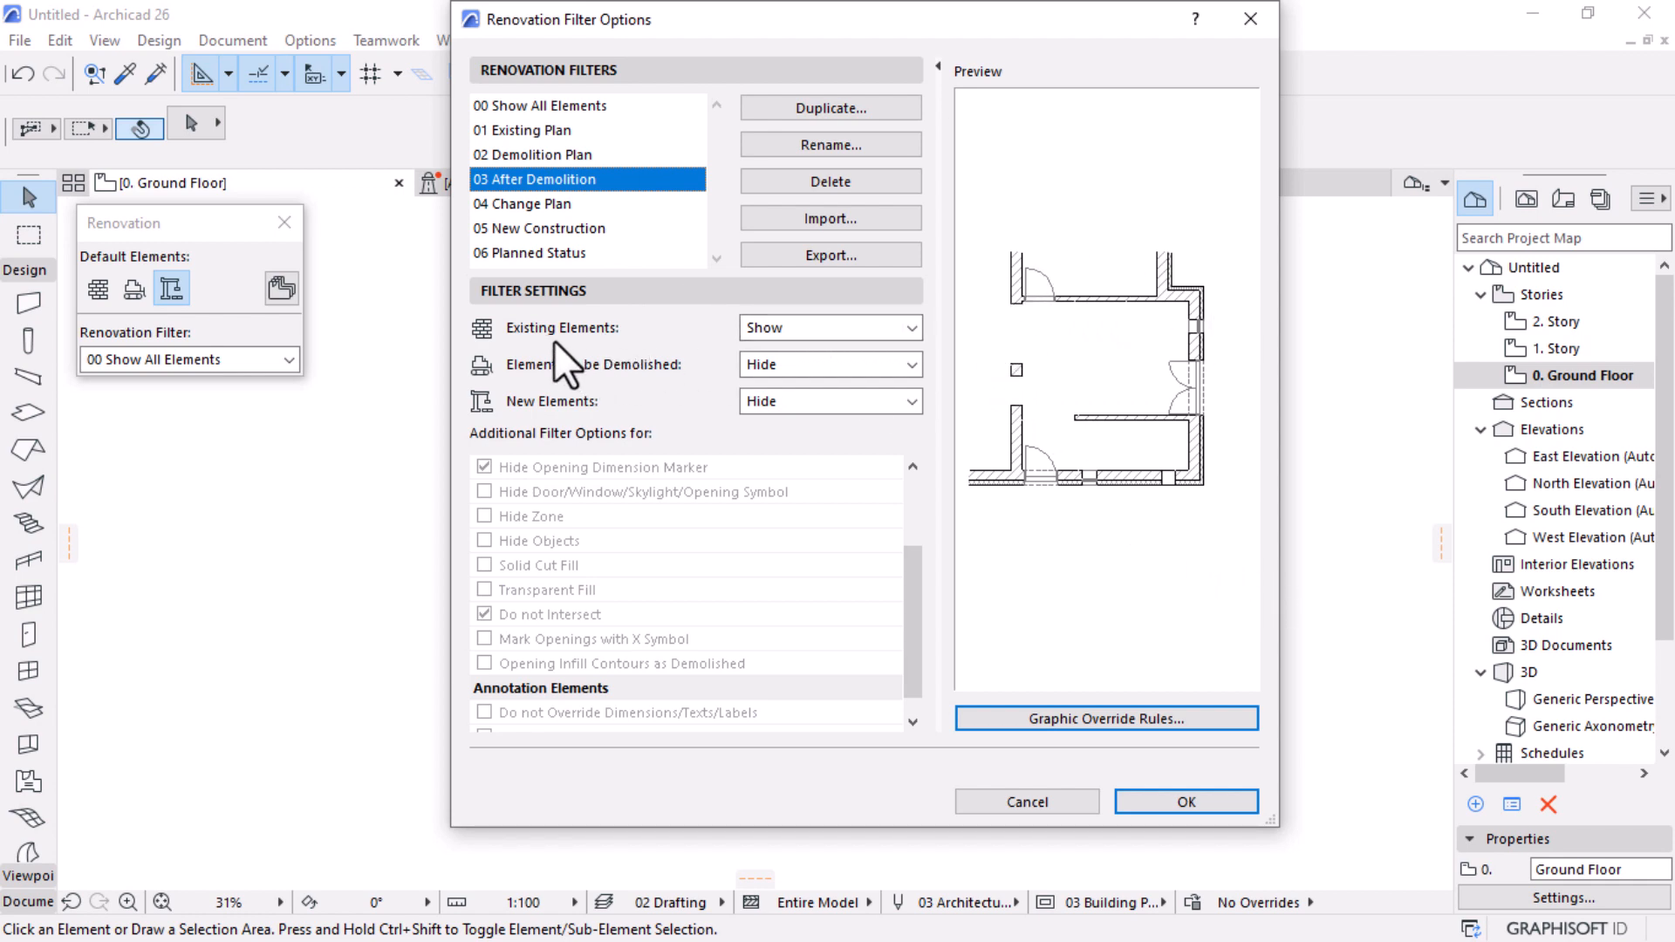
left_click(883, 330)
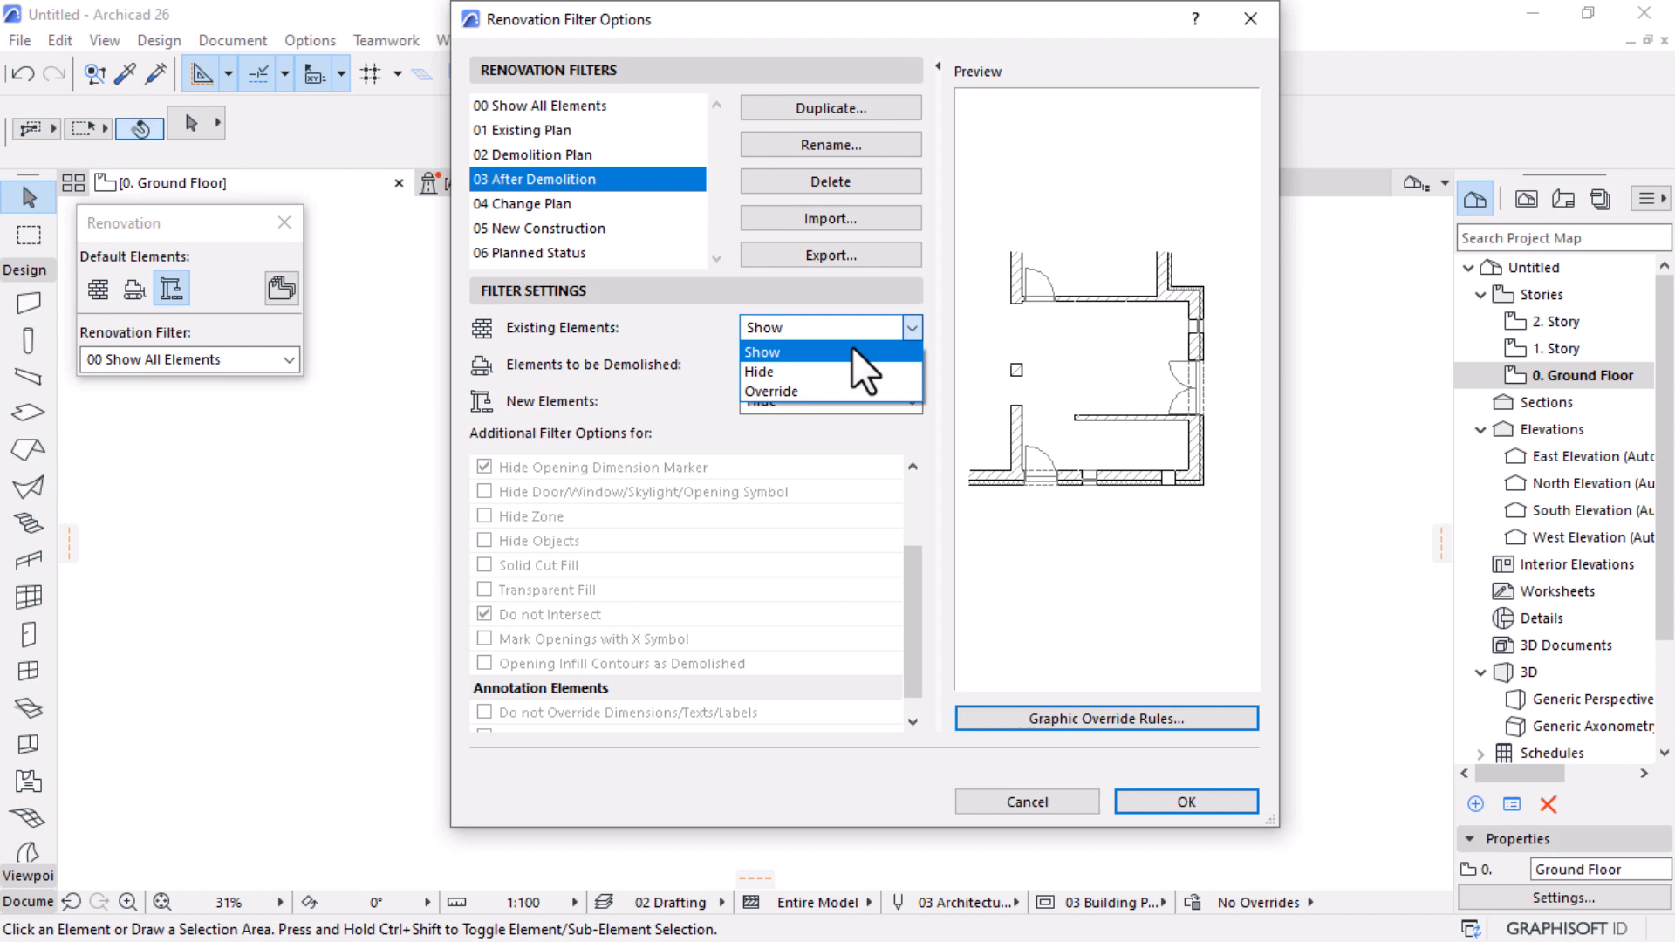
left_click(771, 391)
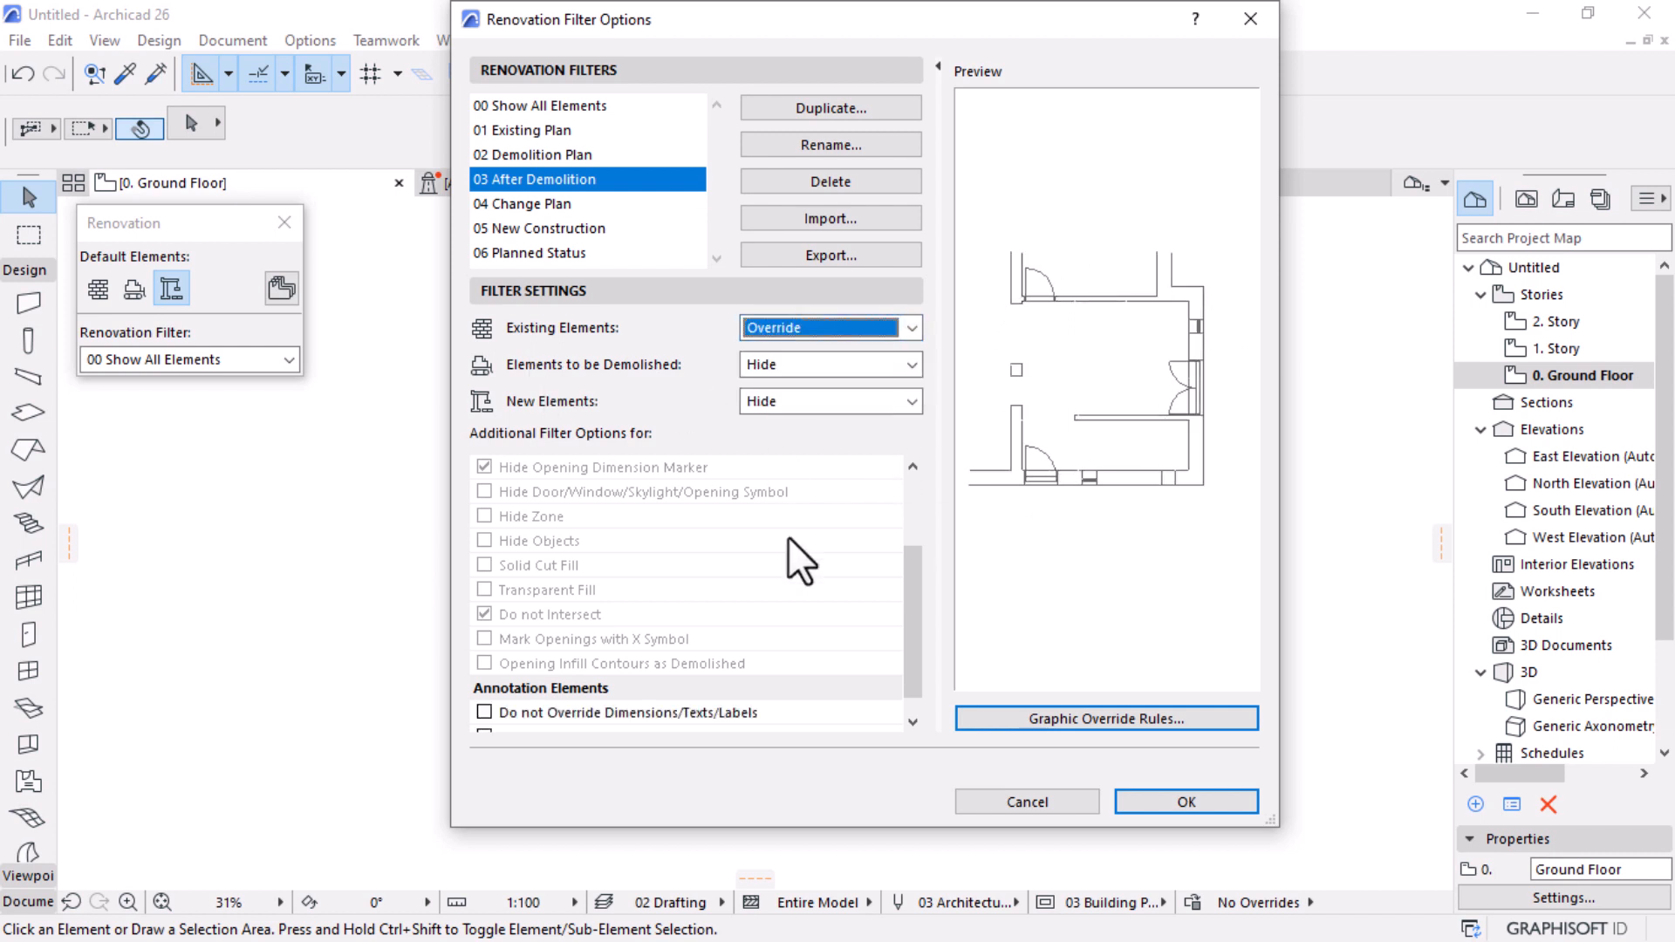
left_click(808, 467)
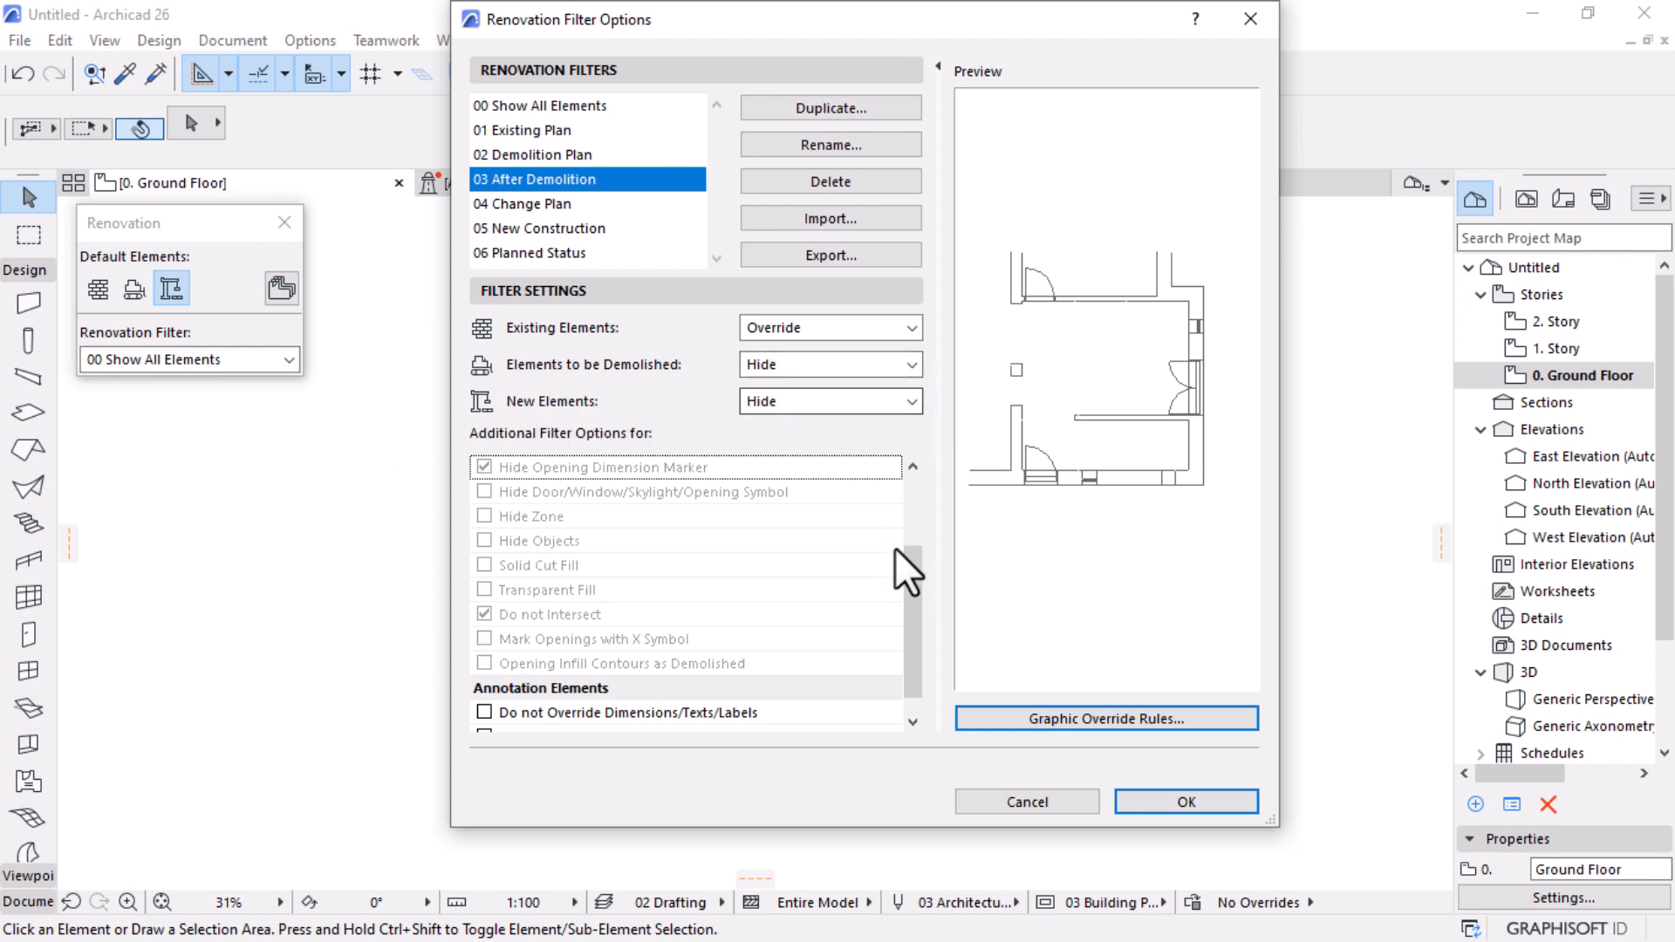
scroll(908, 628, "down", 1)
scroll(908, 628, "up", 3)
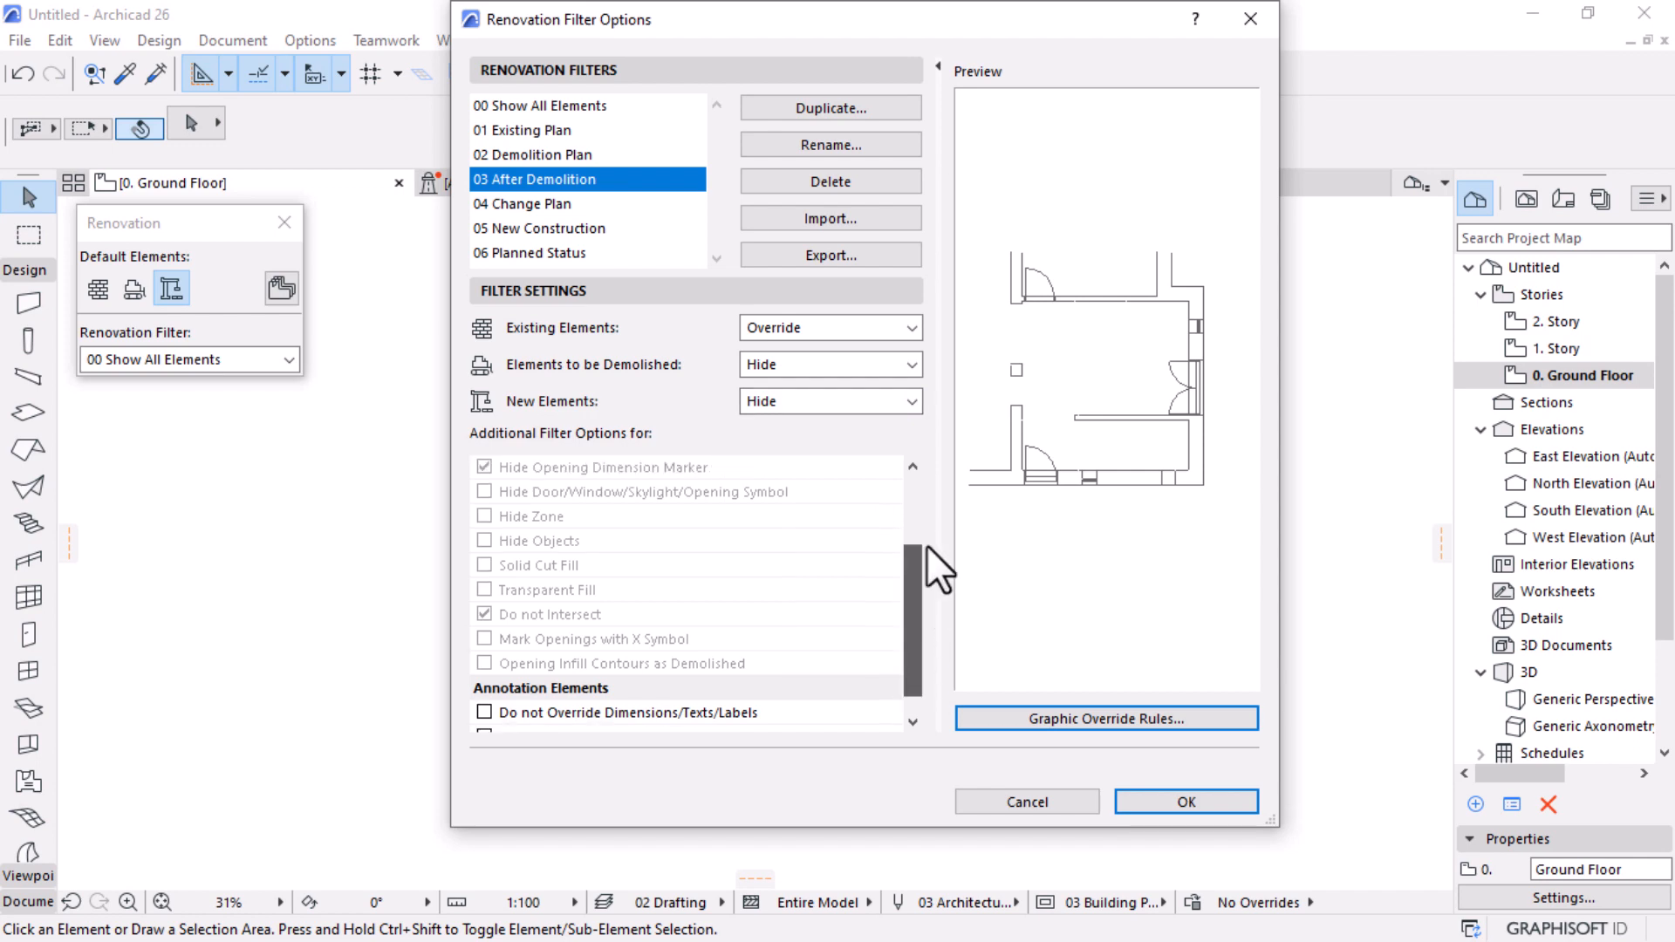
Step: Set existing elements to Override in both the 04 Change Plan and 05 New Construction filters
left_click(548, 204)
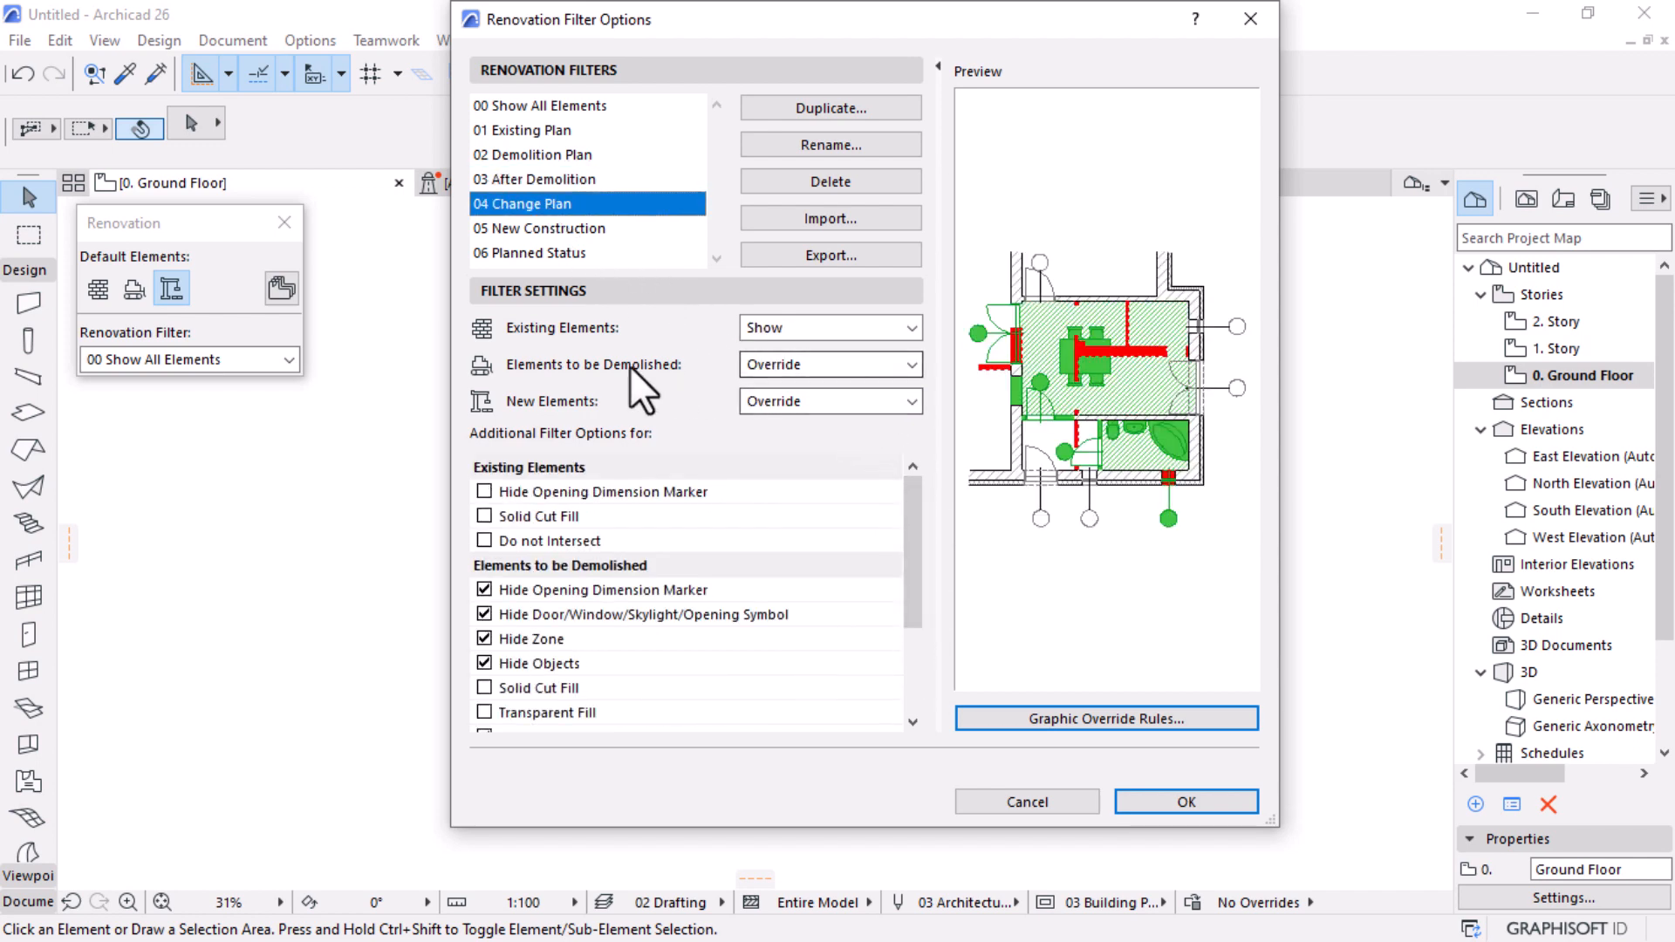
left_click(832, 333)
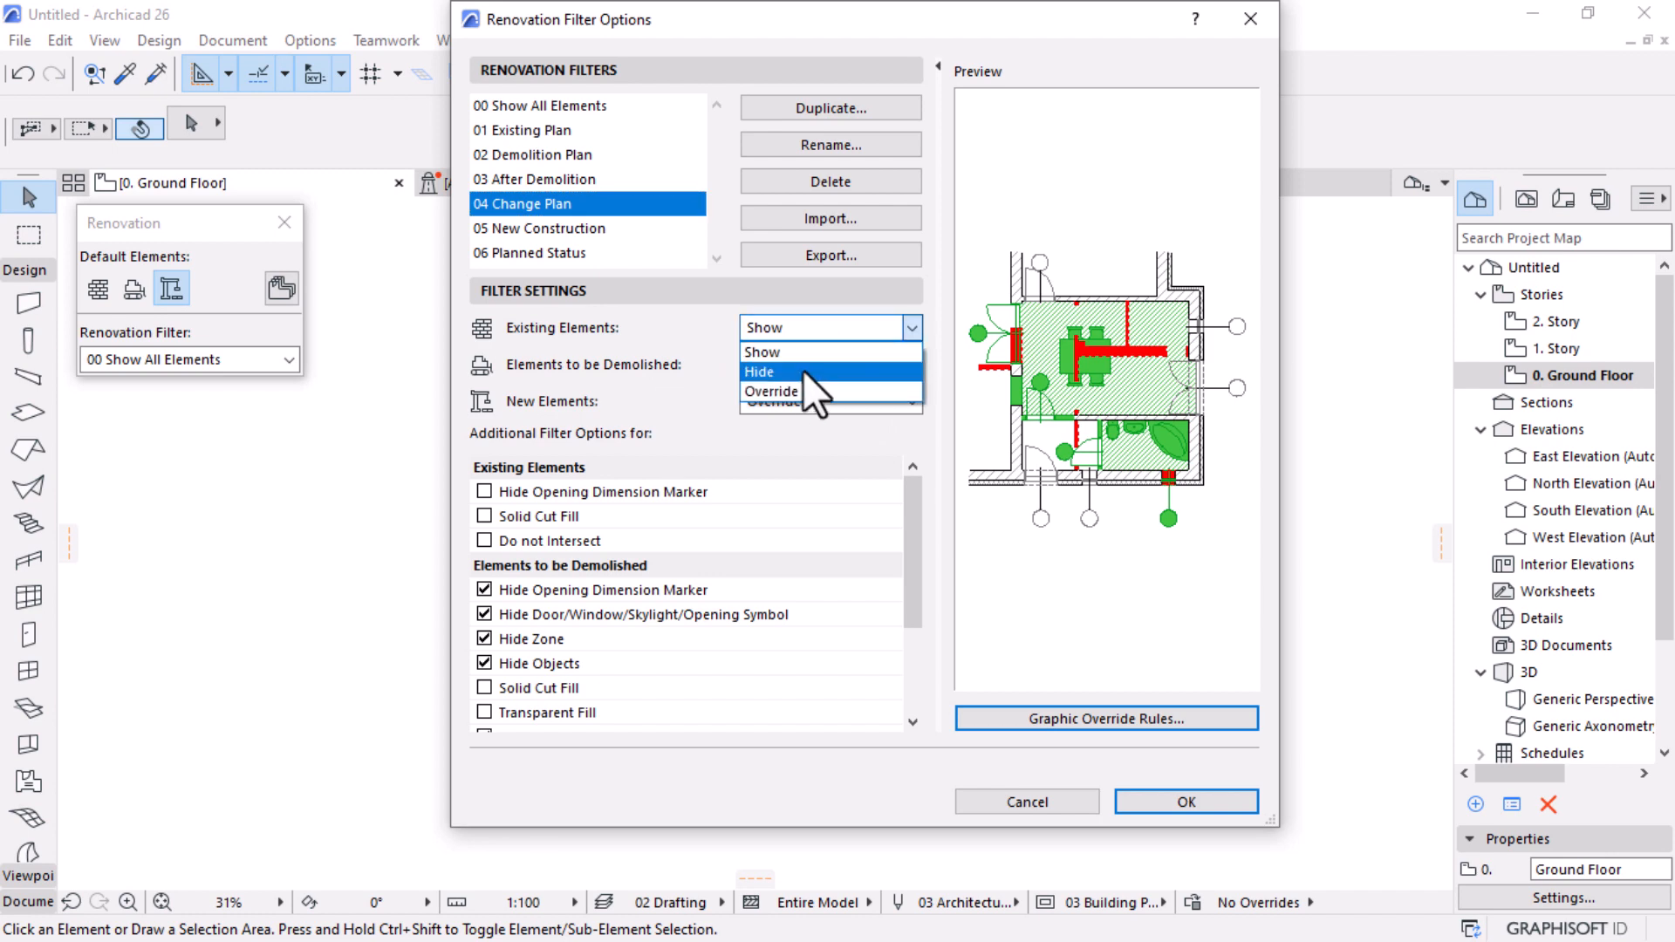
left_click(768, 388)
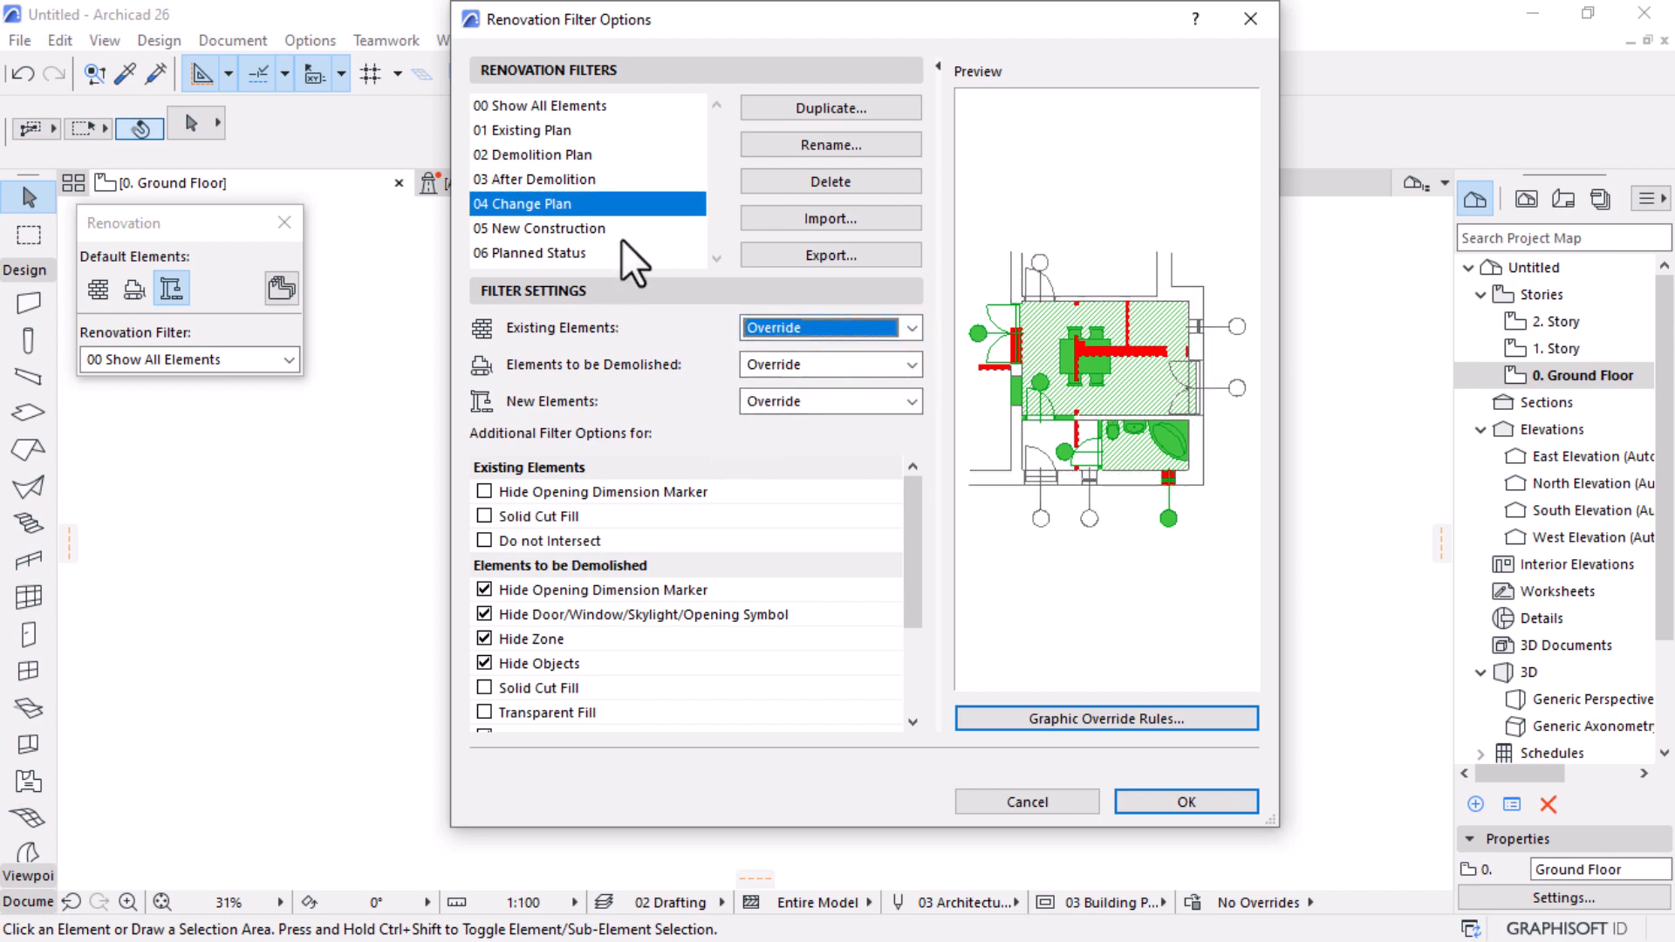
left_click(553, 227)
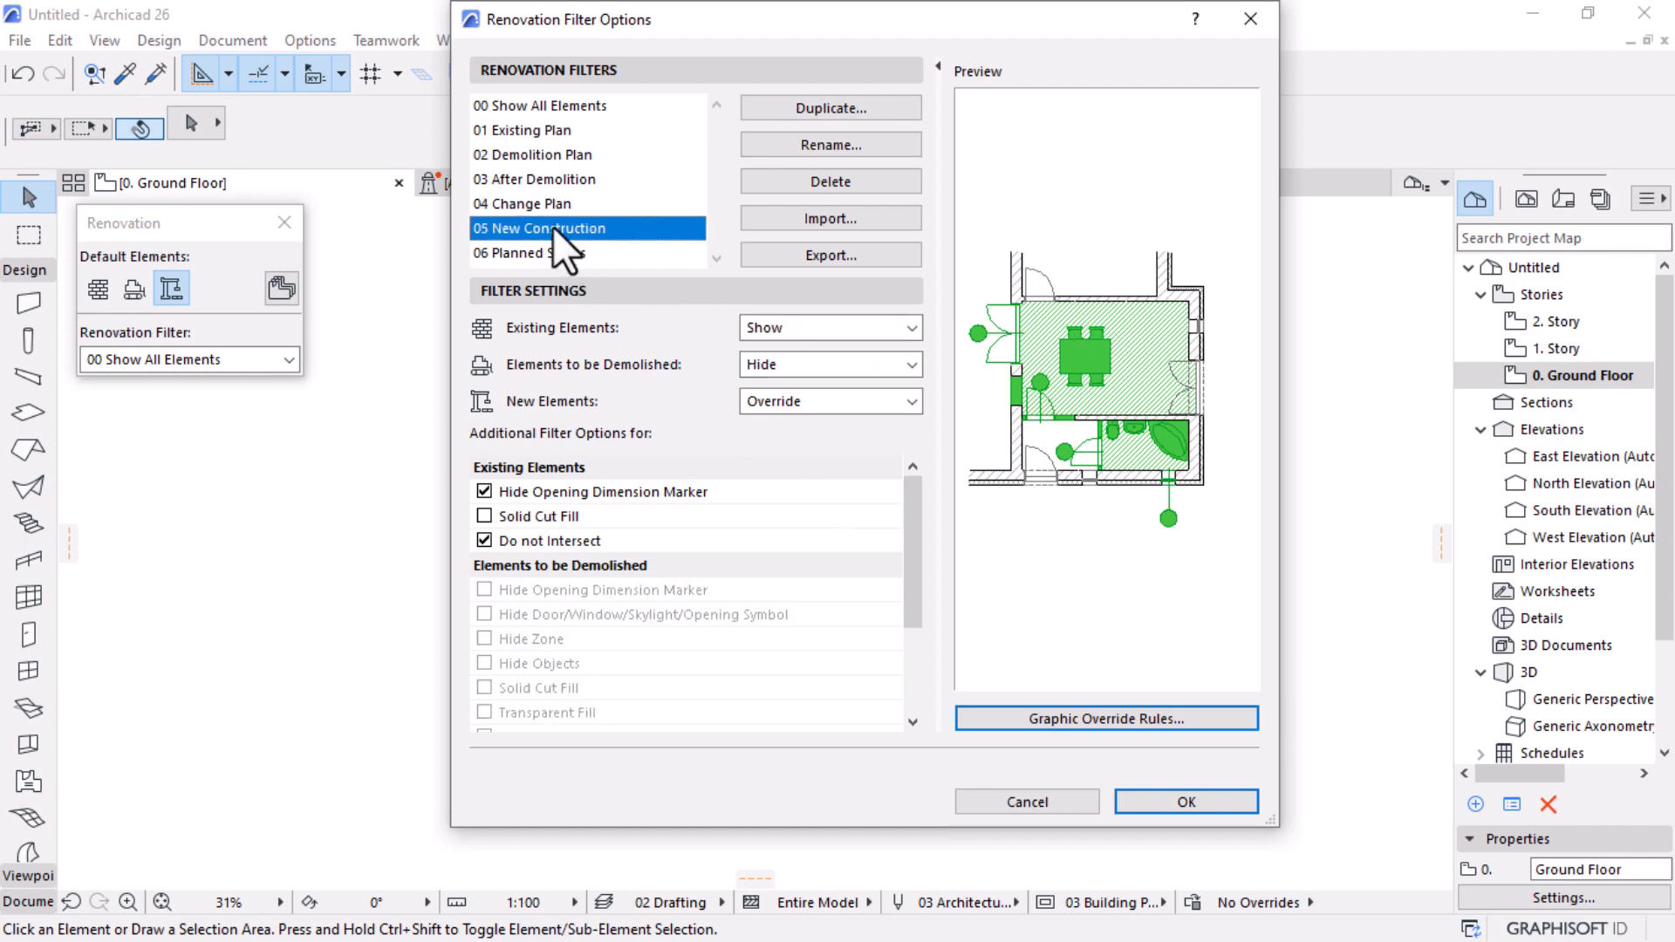
left_click(864, 328)
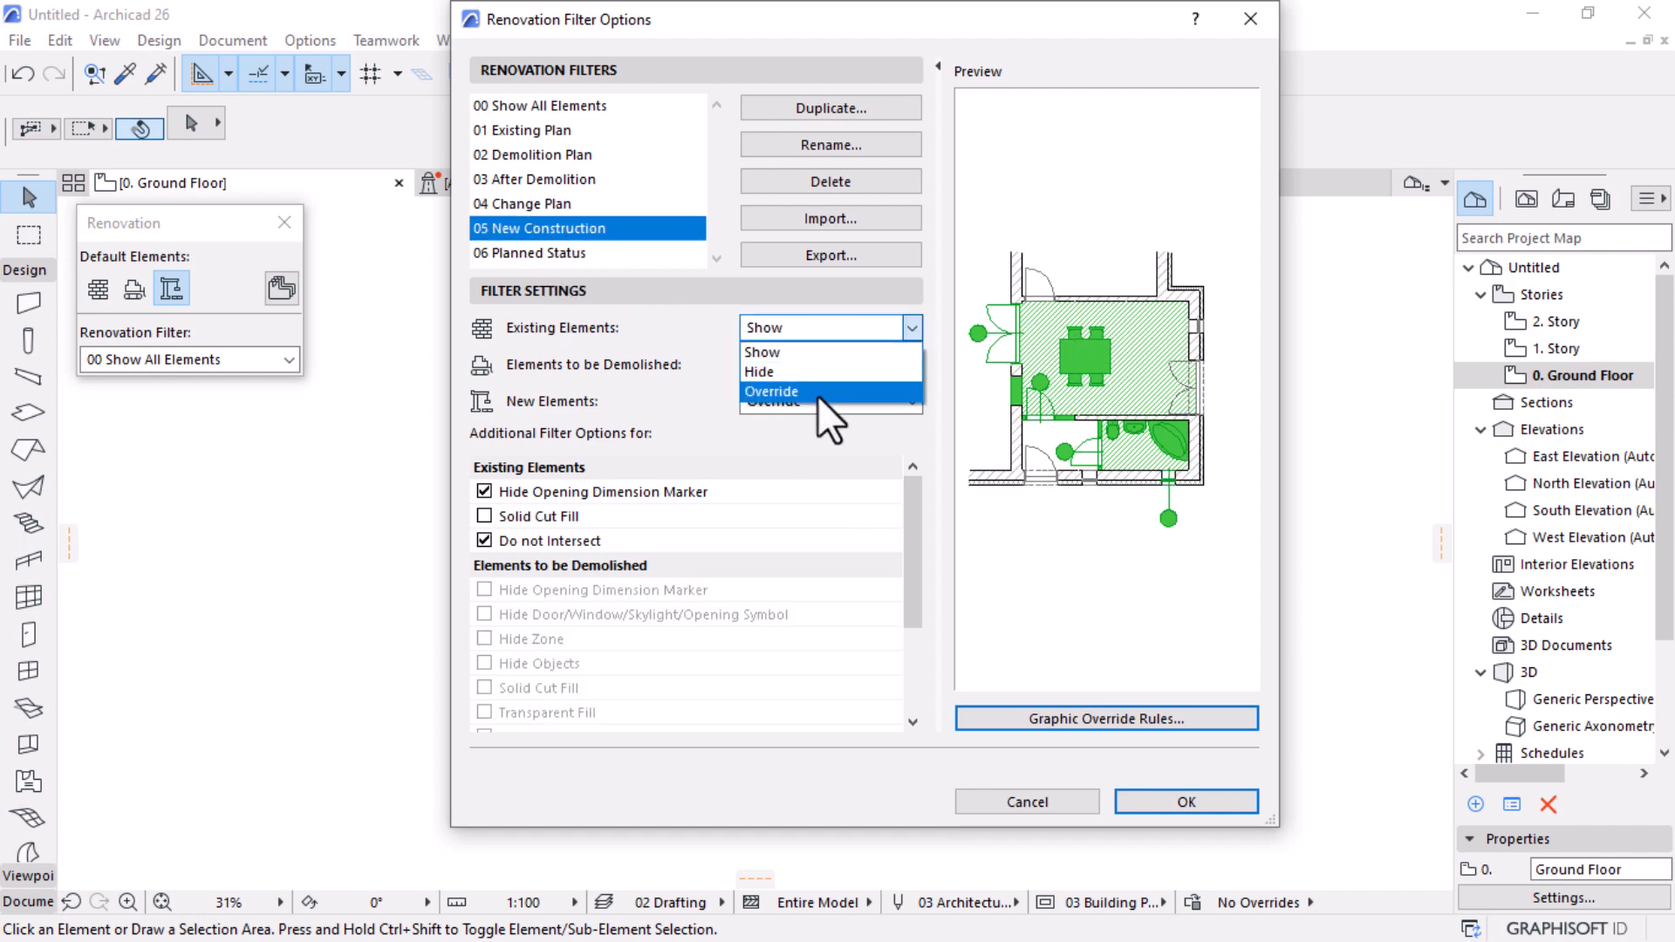
left_click(790, 391)
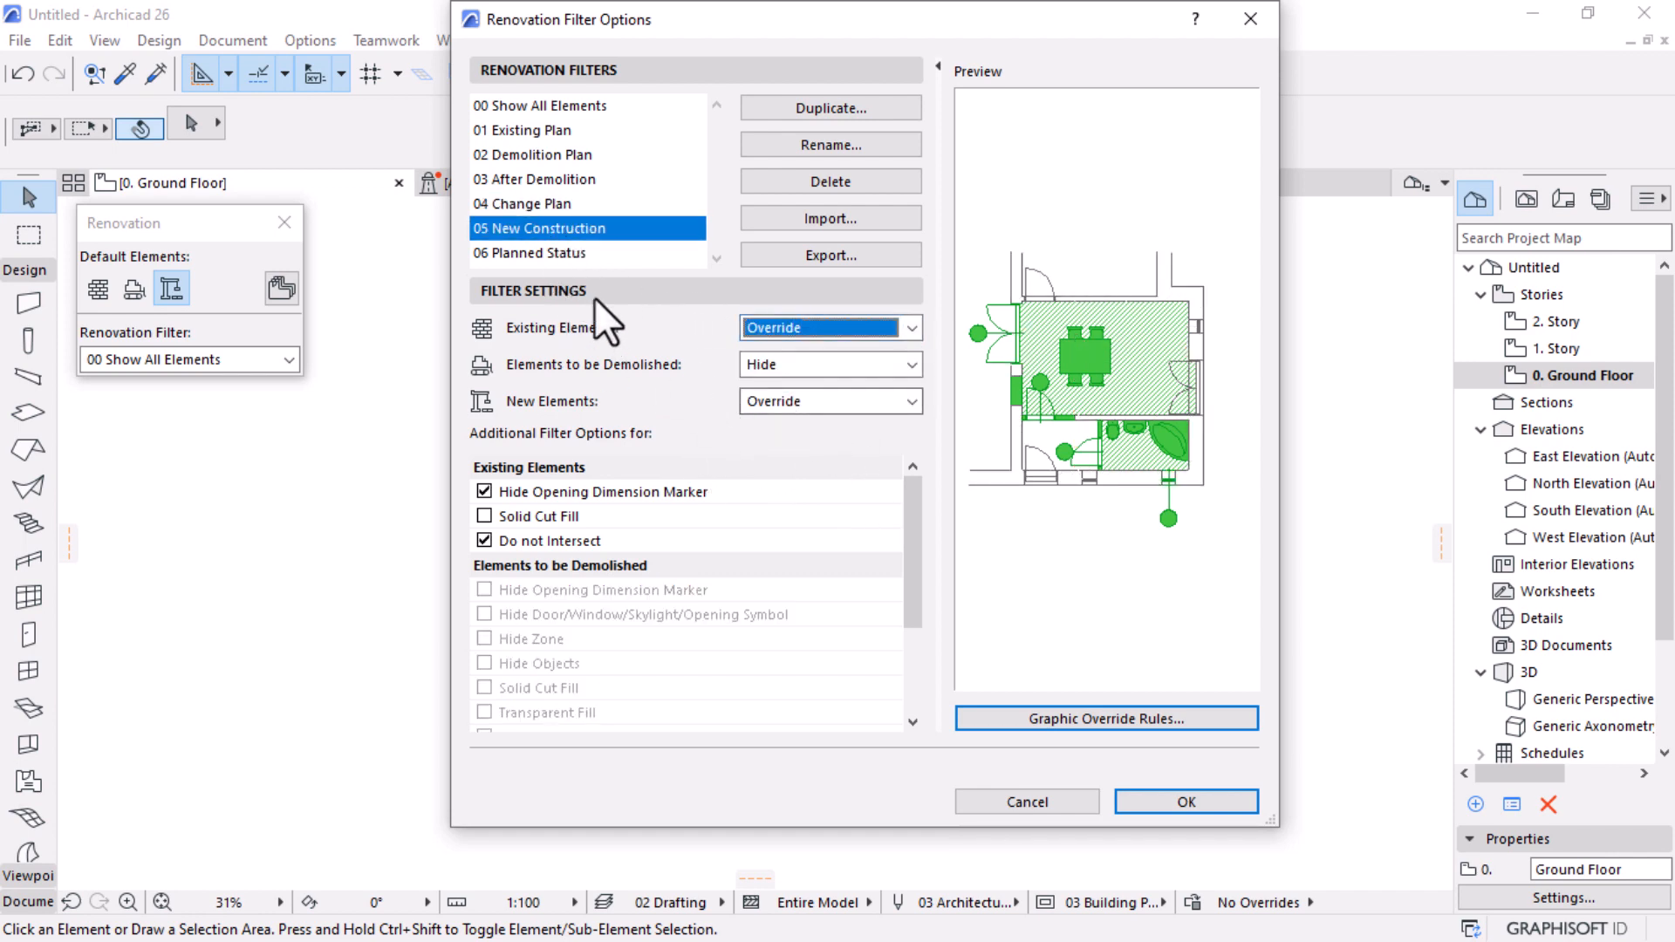
Step: In the 06 Planned Status filter, set existing elements and new elements to Override, and accept the renovation filter options
left_click(555, 253)
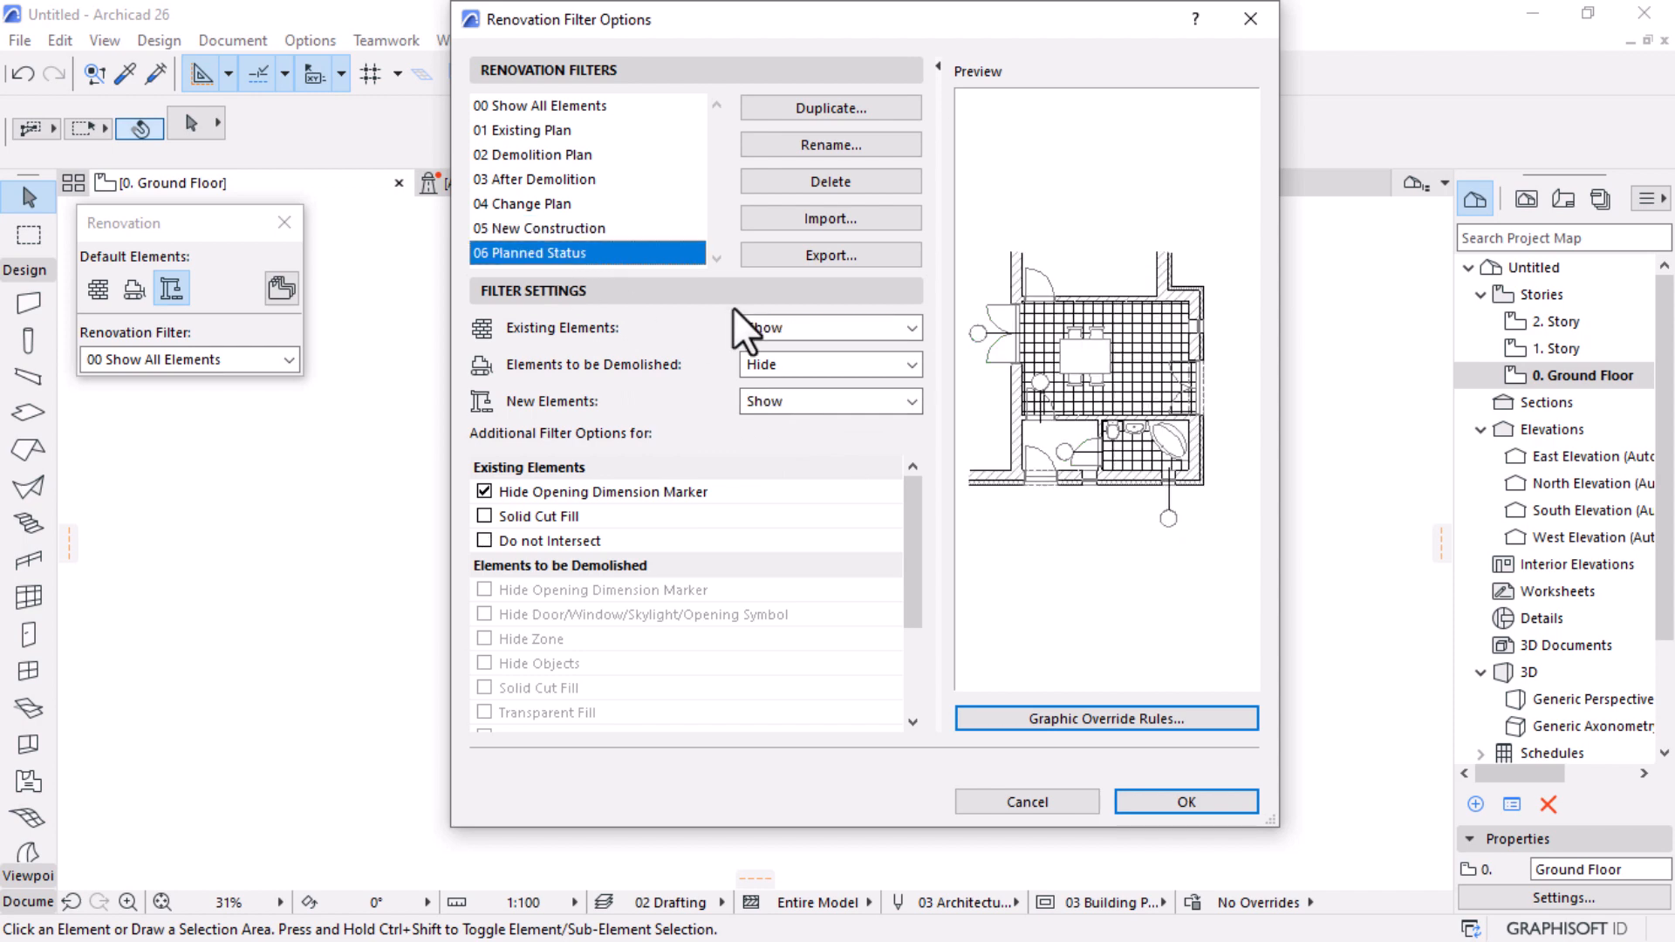
left_click(827, 331)
left_click(761, 390)
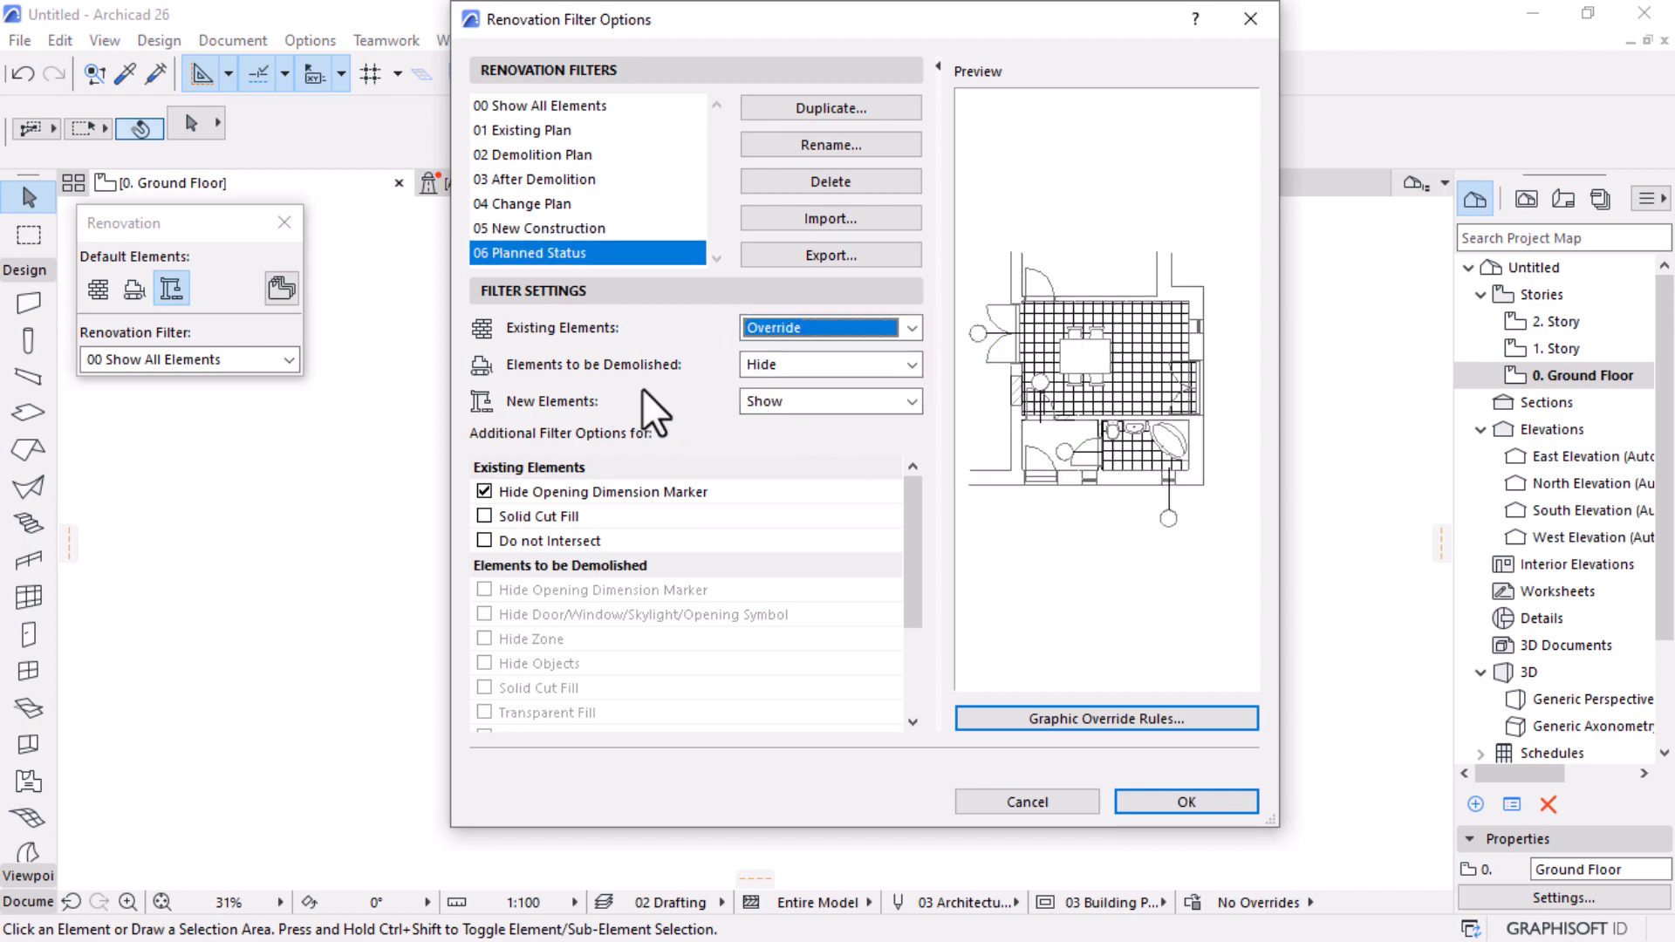
left_click(841, 398)
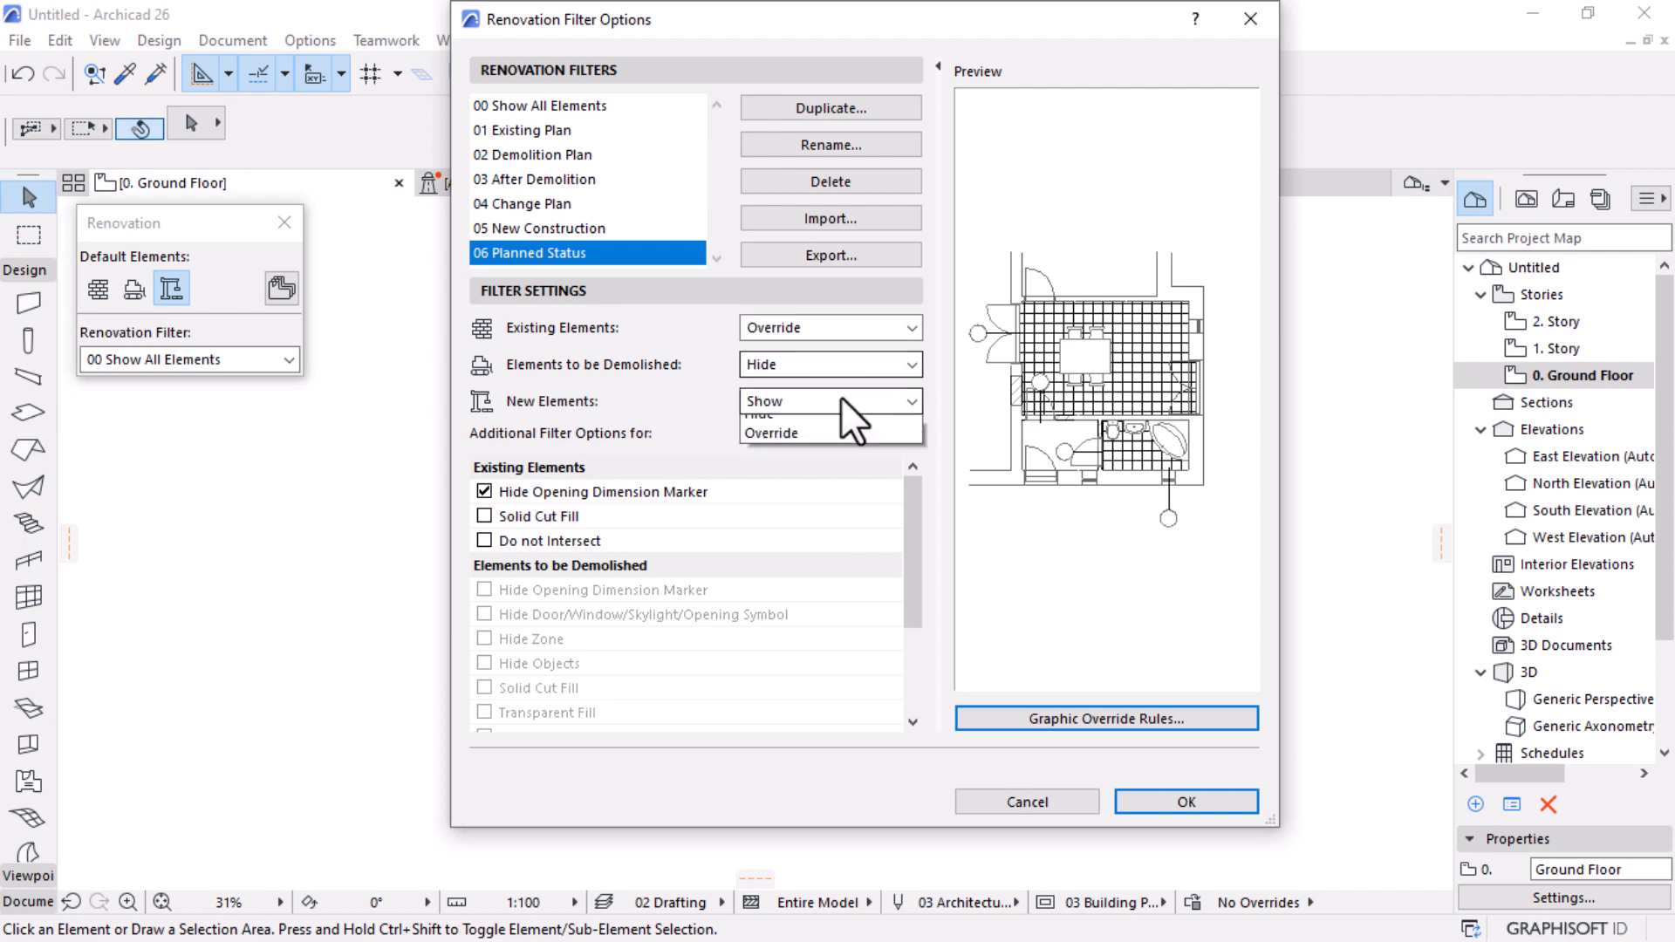
left_click(767, 459)
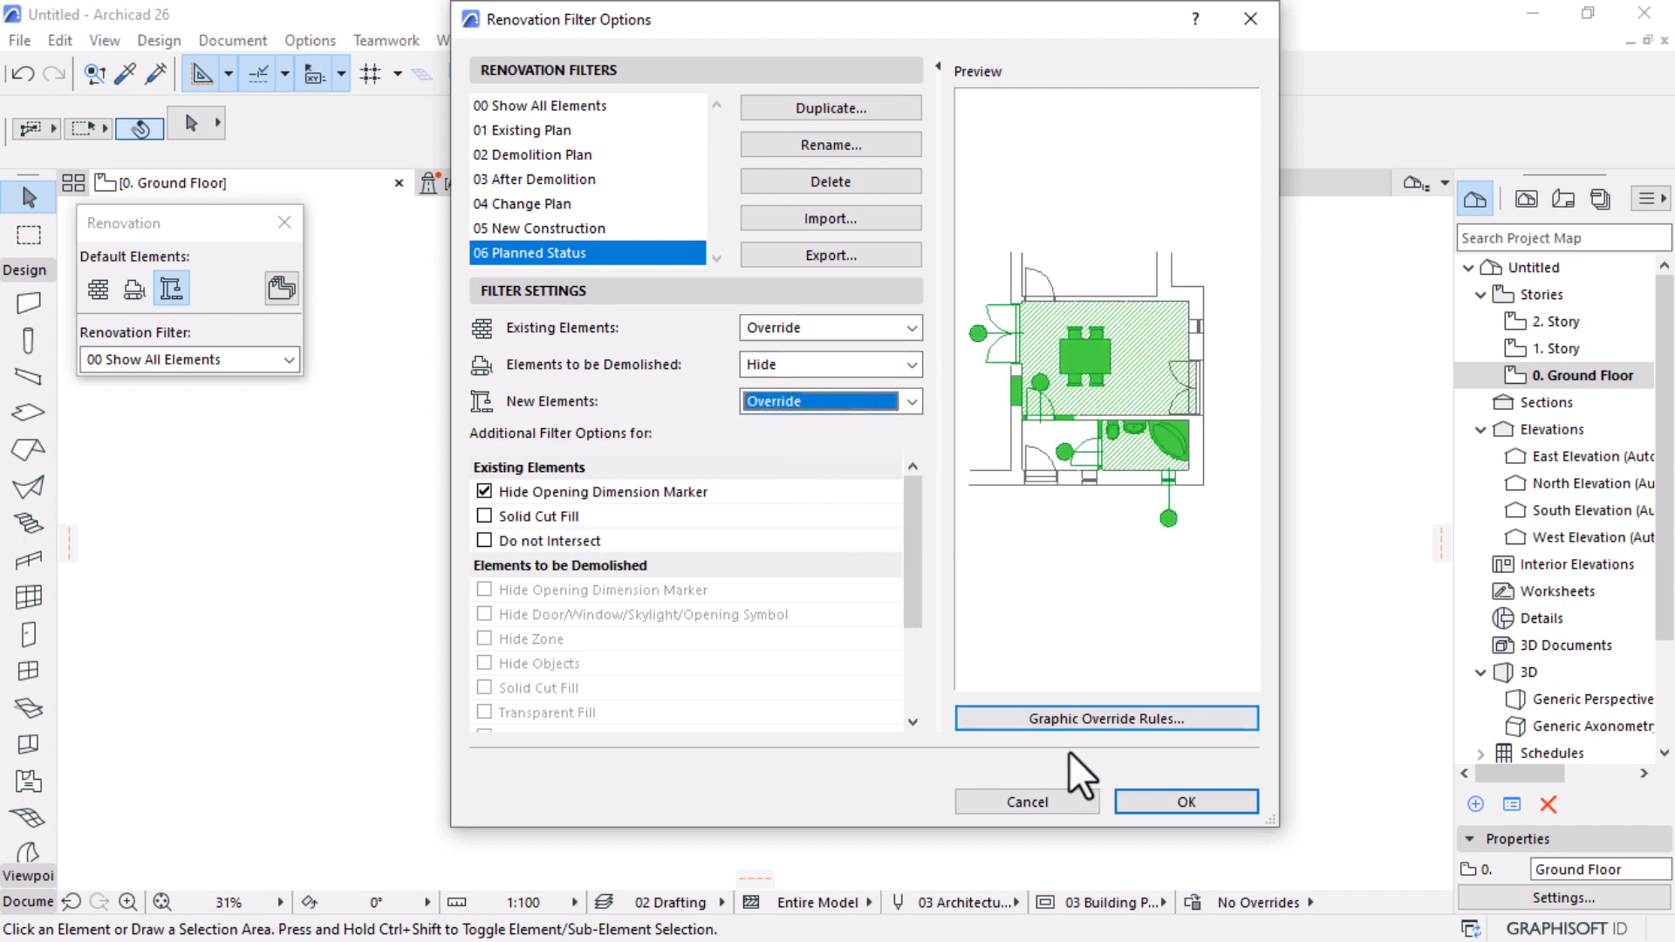
left_click(1138, 799)
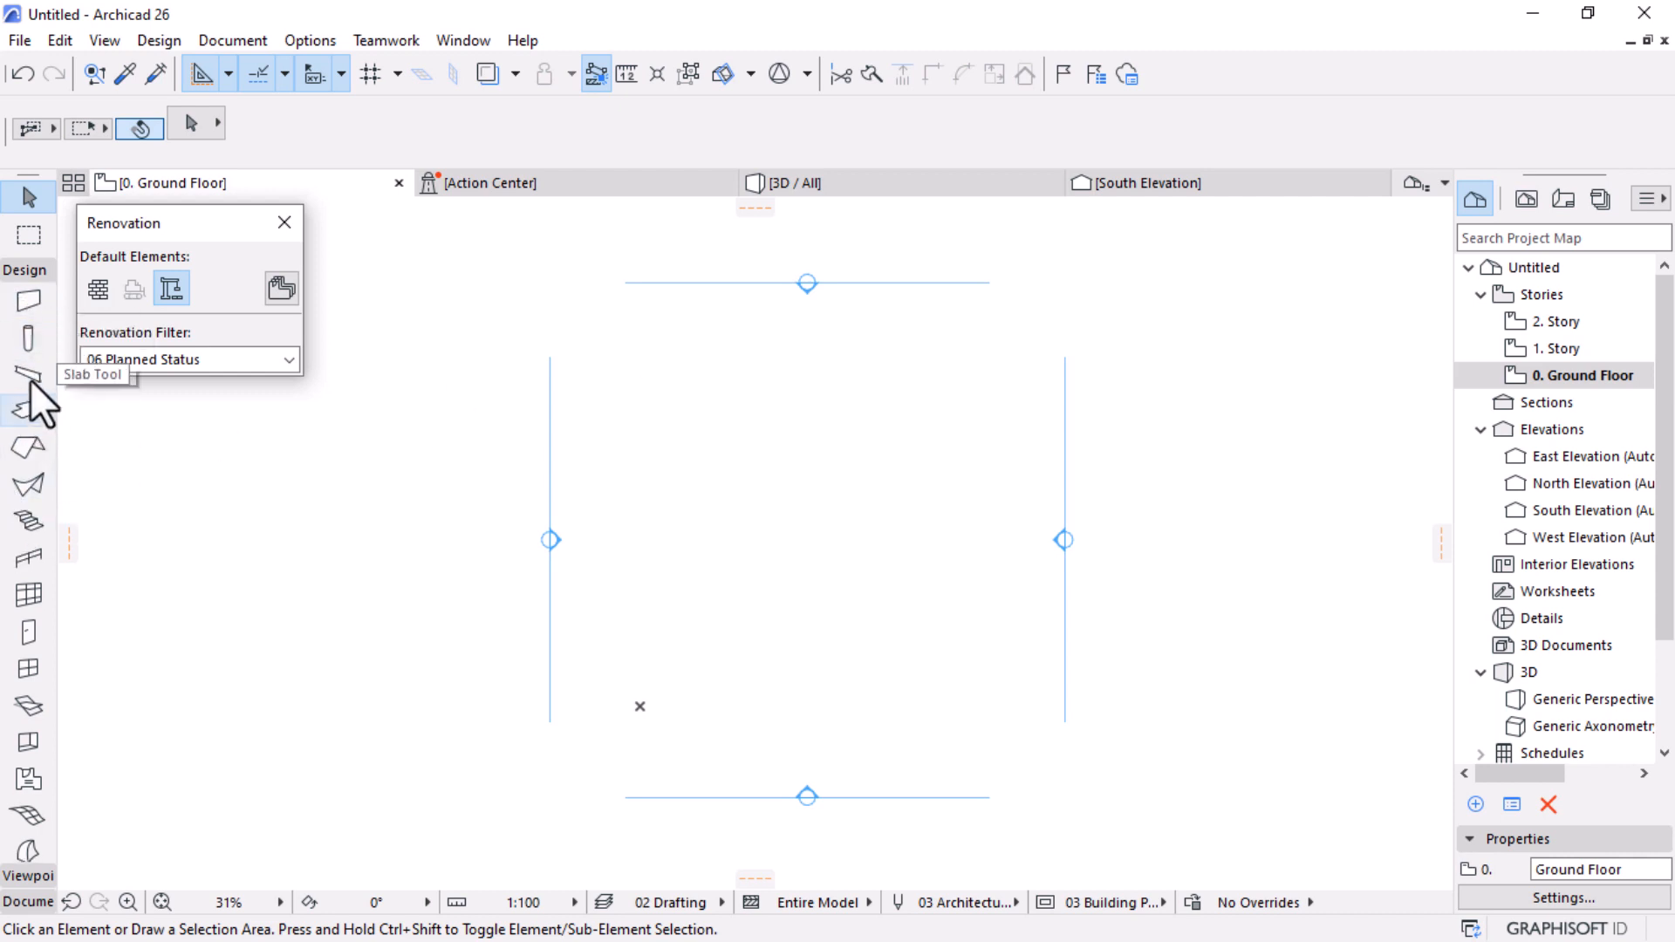
Step: Draw a short horizontal wall with new-element status on the ground floor plan, between the elevation markers, using the default wall settings
left_click(29, 301)
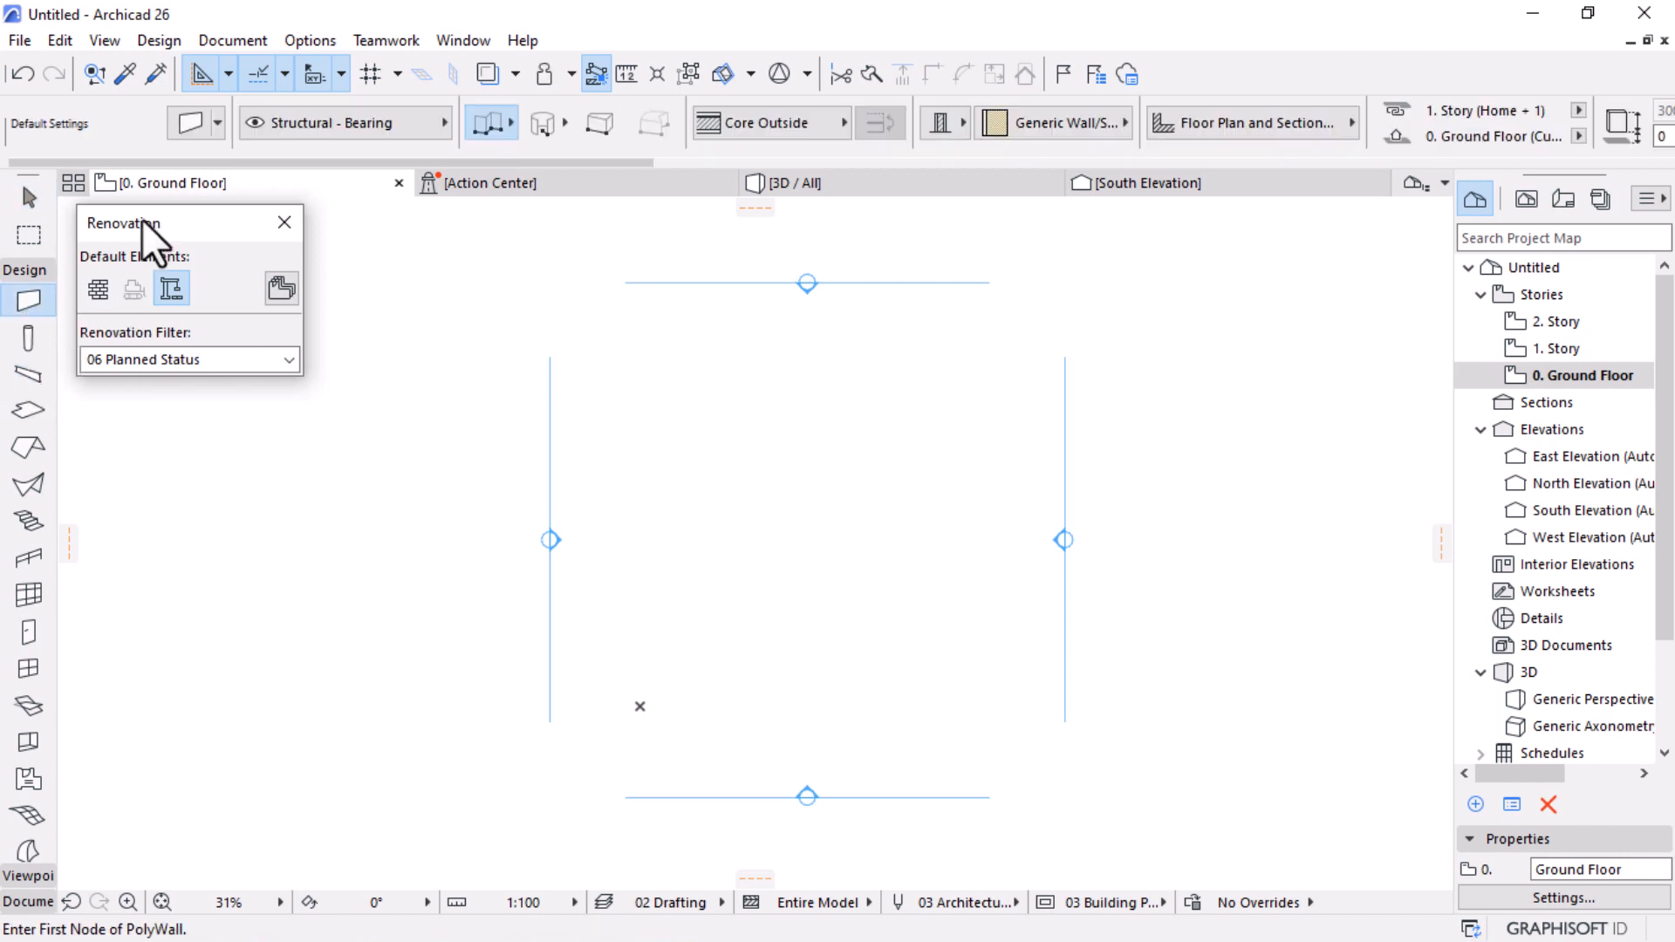
scroll(748, 479, "up", 2)
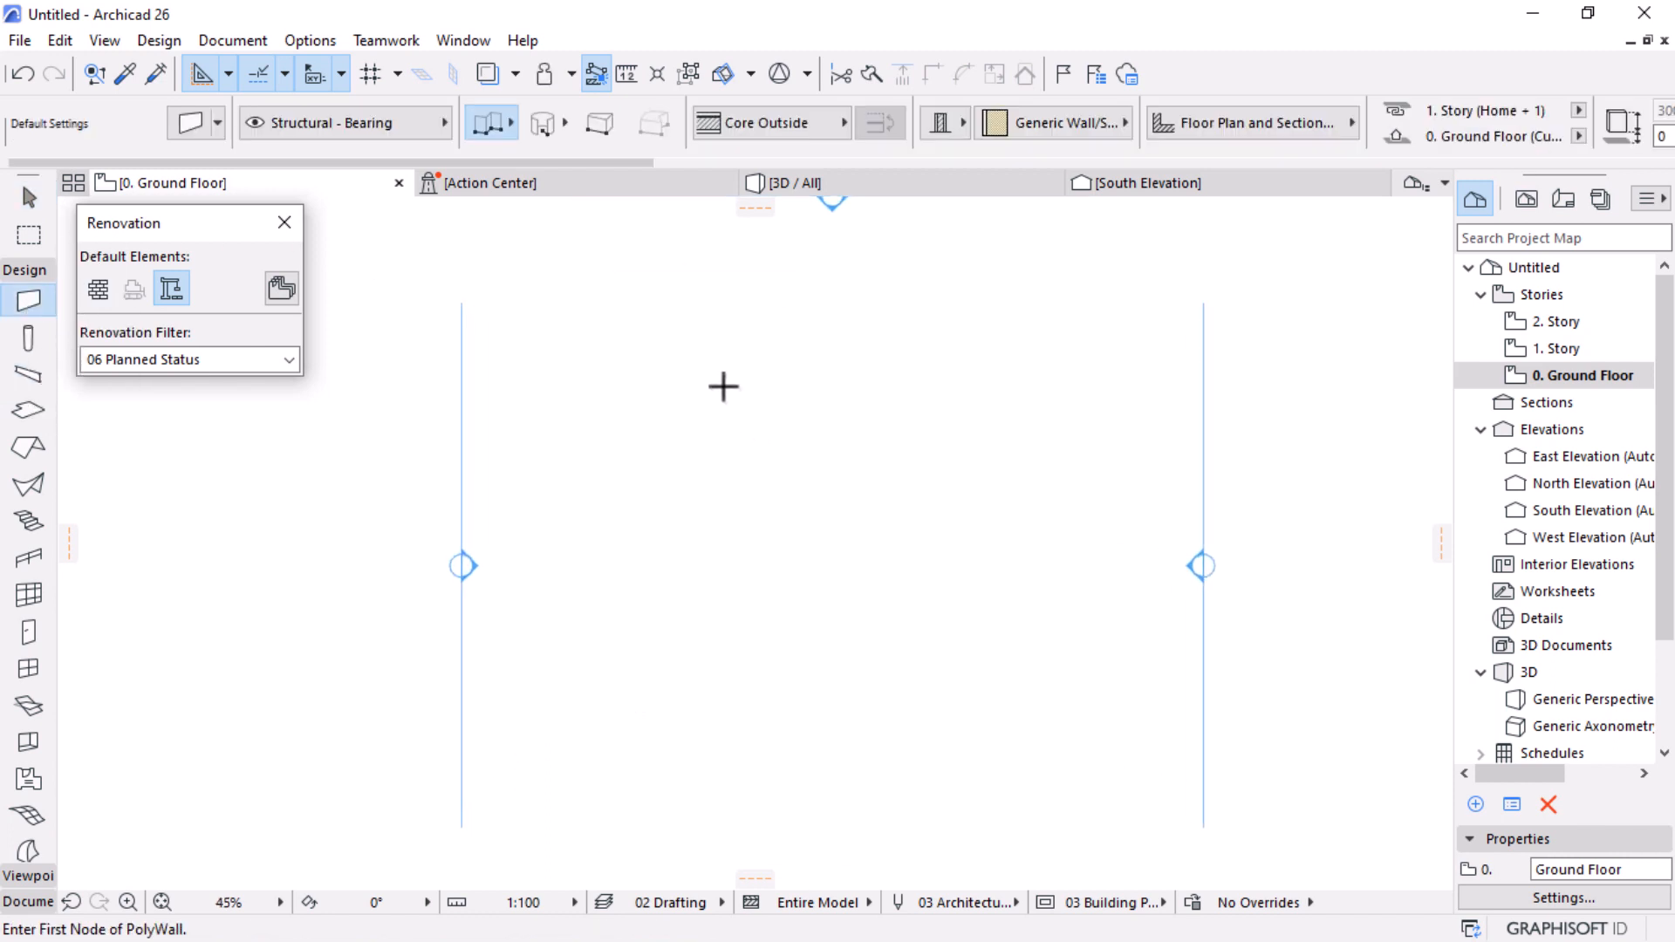
left_click(724, 387)
scroll(750, 351, "up", 1)
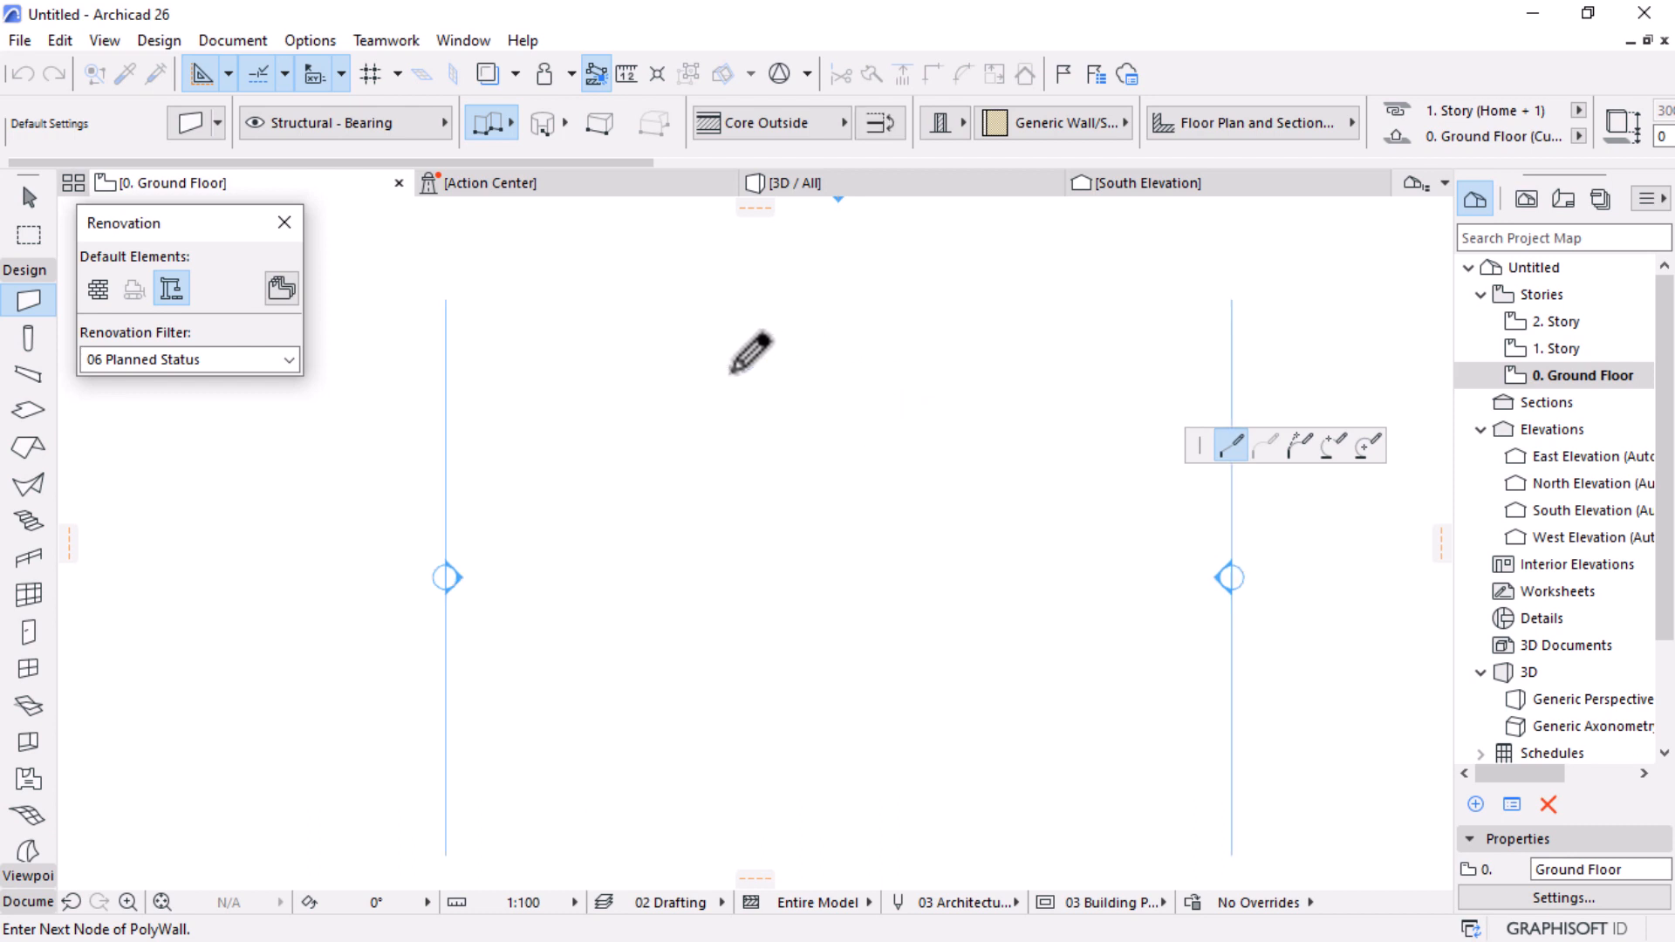
double_click(822, 350)
scroll(650, 295, "up", 5)
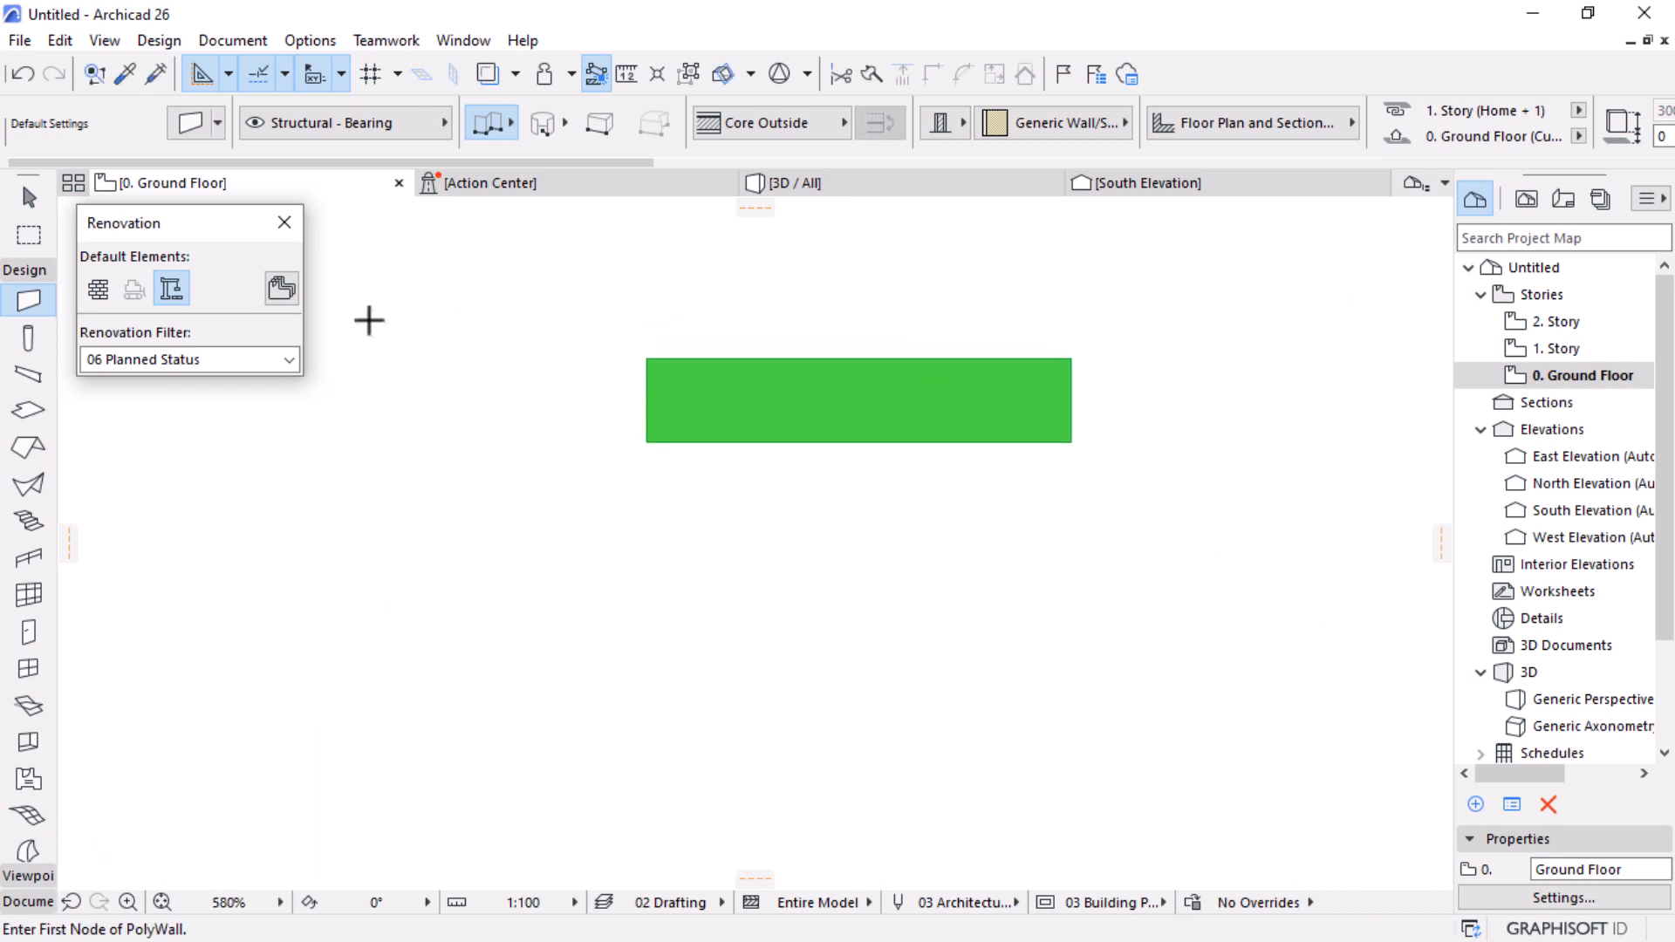
Step: Change the renovation status of the drawn wall to existing and deselect it
left_click(32, 197)
left_click(743, 390)
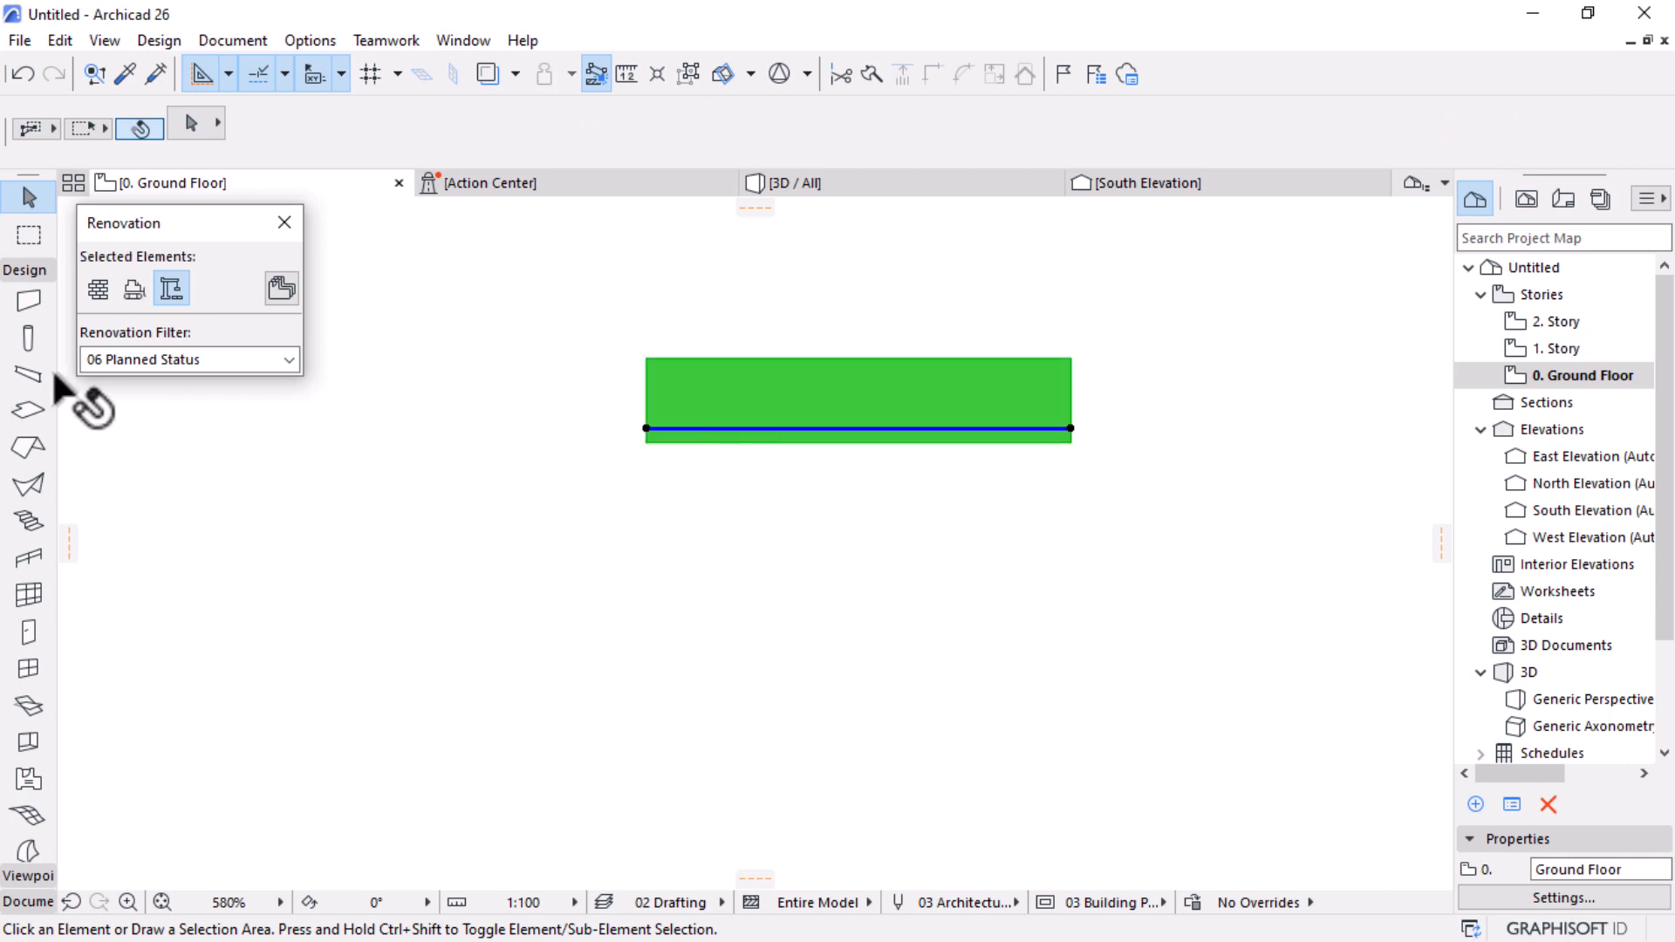
left_click(97, 288)
left_click(904, 454)
scroll(888, 478, "down", 2)
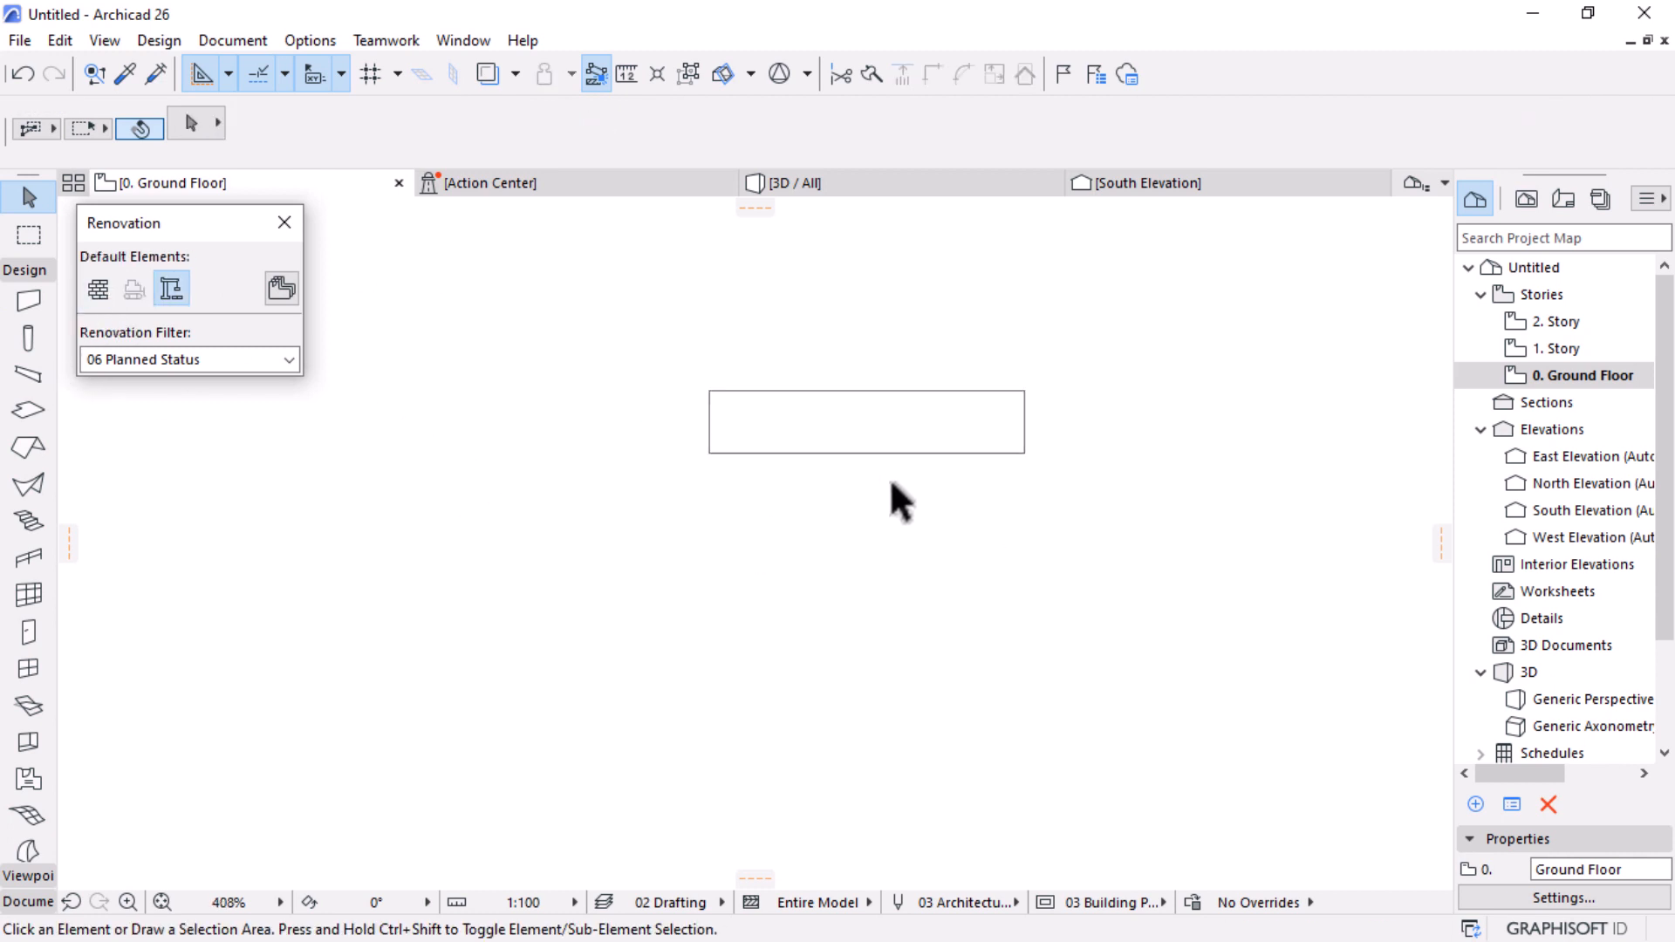
scroll(890, 480, "down", 4)
scroll(912, 401, "up", 4)
Step: Switch the existing wall's structure from composite to basic and review its remaining geometry settings
left_click(852, 511)
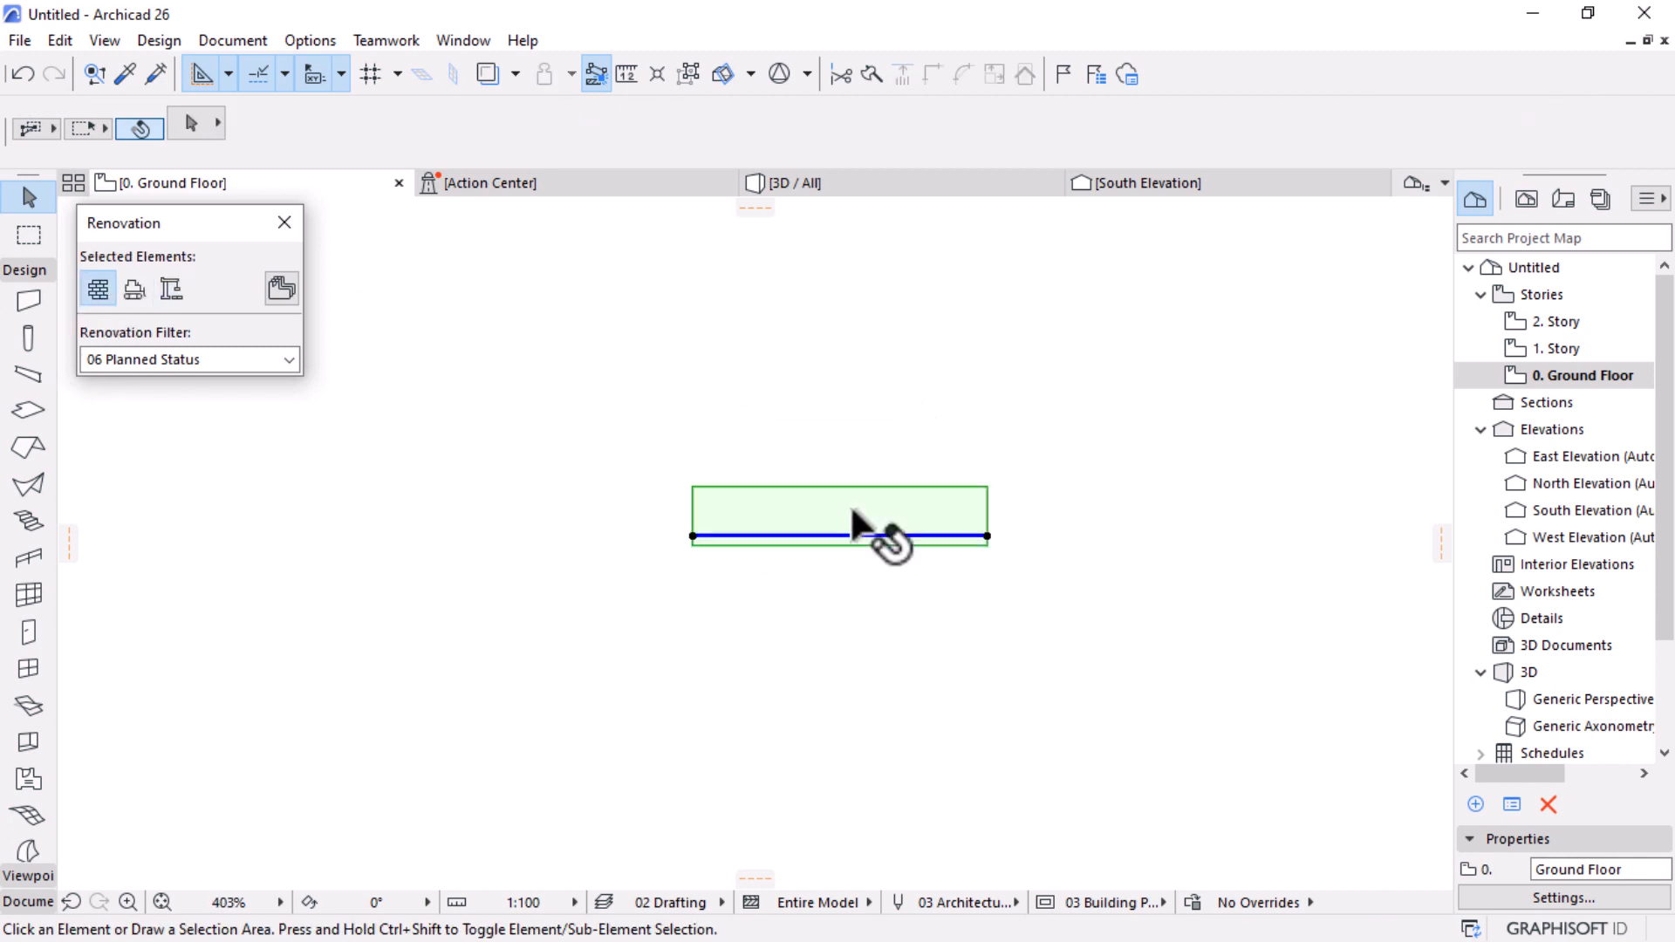
scroll(965, 129, "down", 10)
scroll(1012, 131, "up", 3)
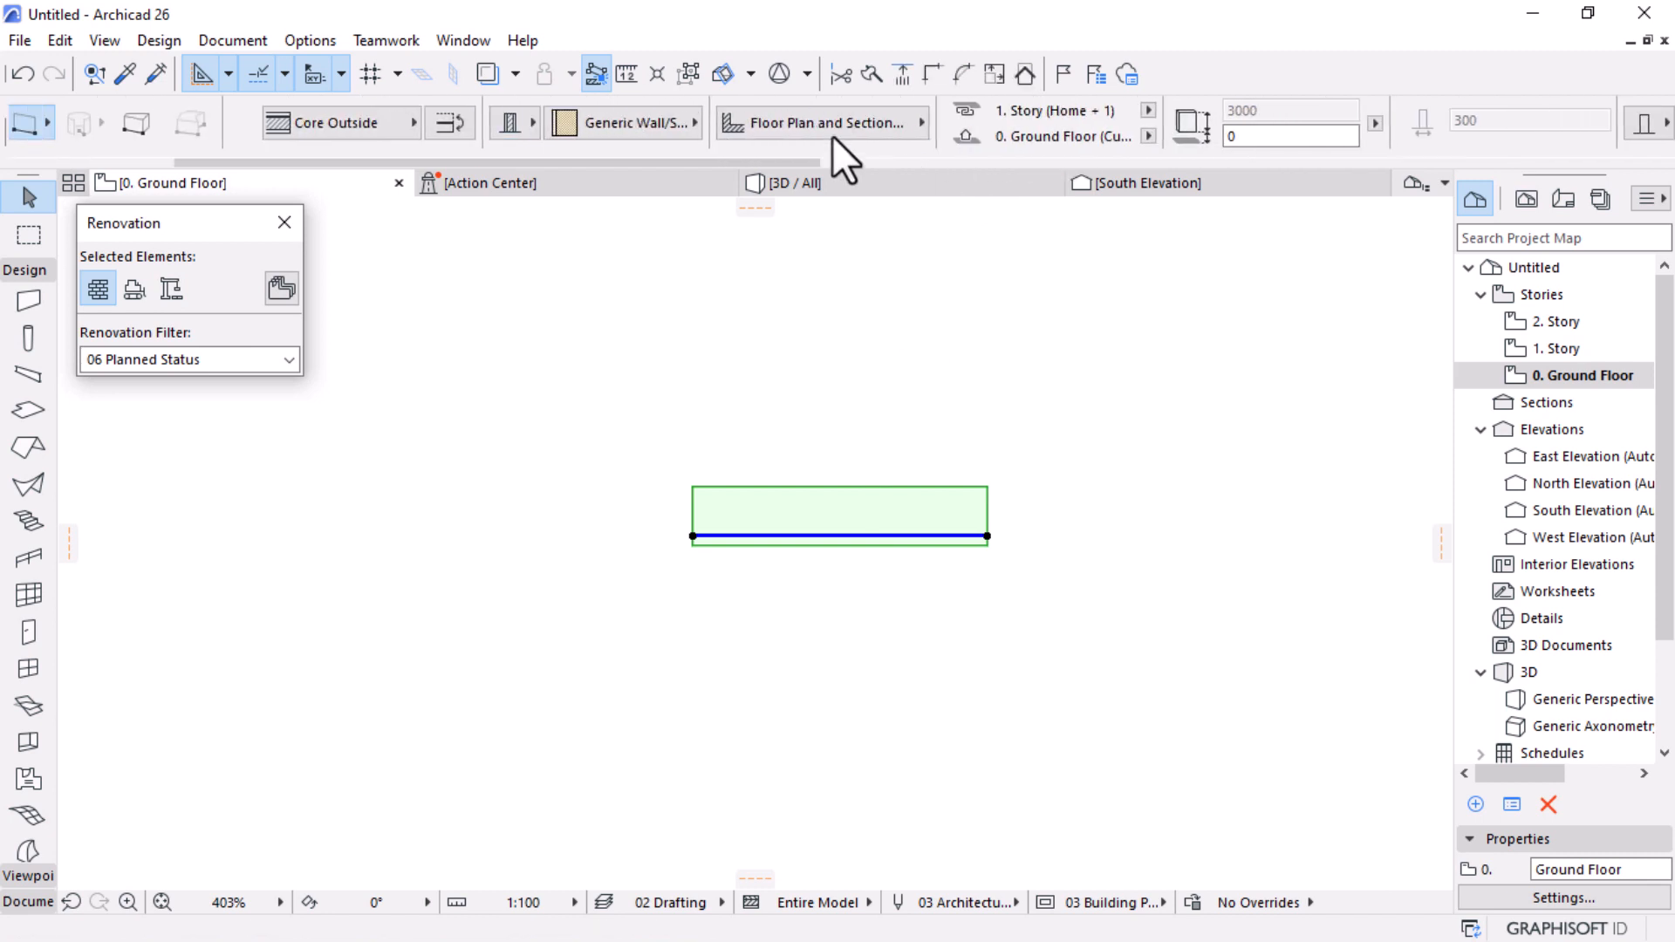
scroll(833, 136, "up", 4)
left_click(682, 133)
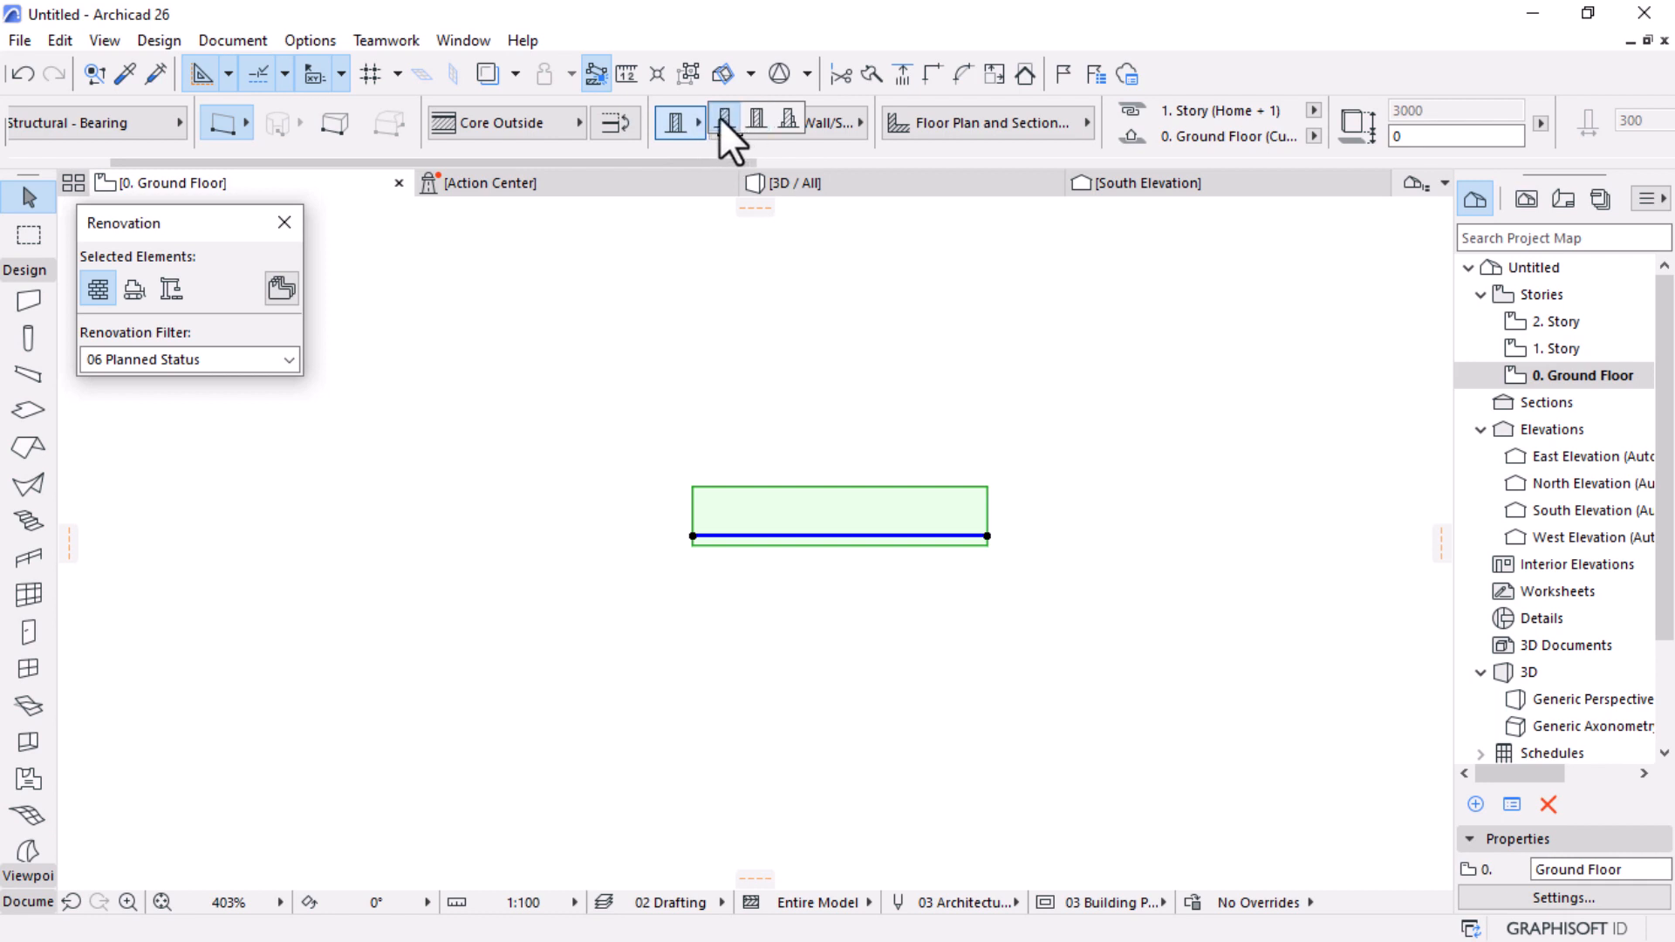
left_click(682, 123)
left_click(721, 117)
scroll(1150, 138, "down", 4)
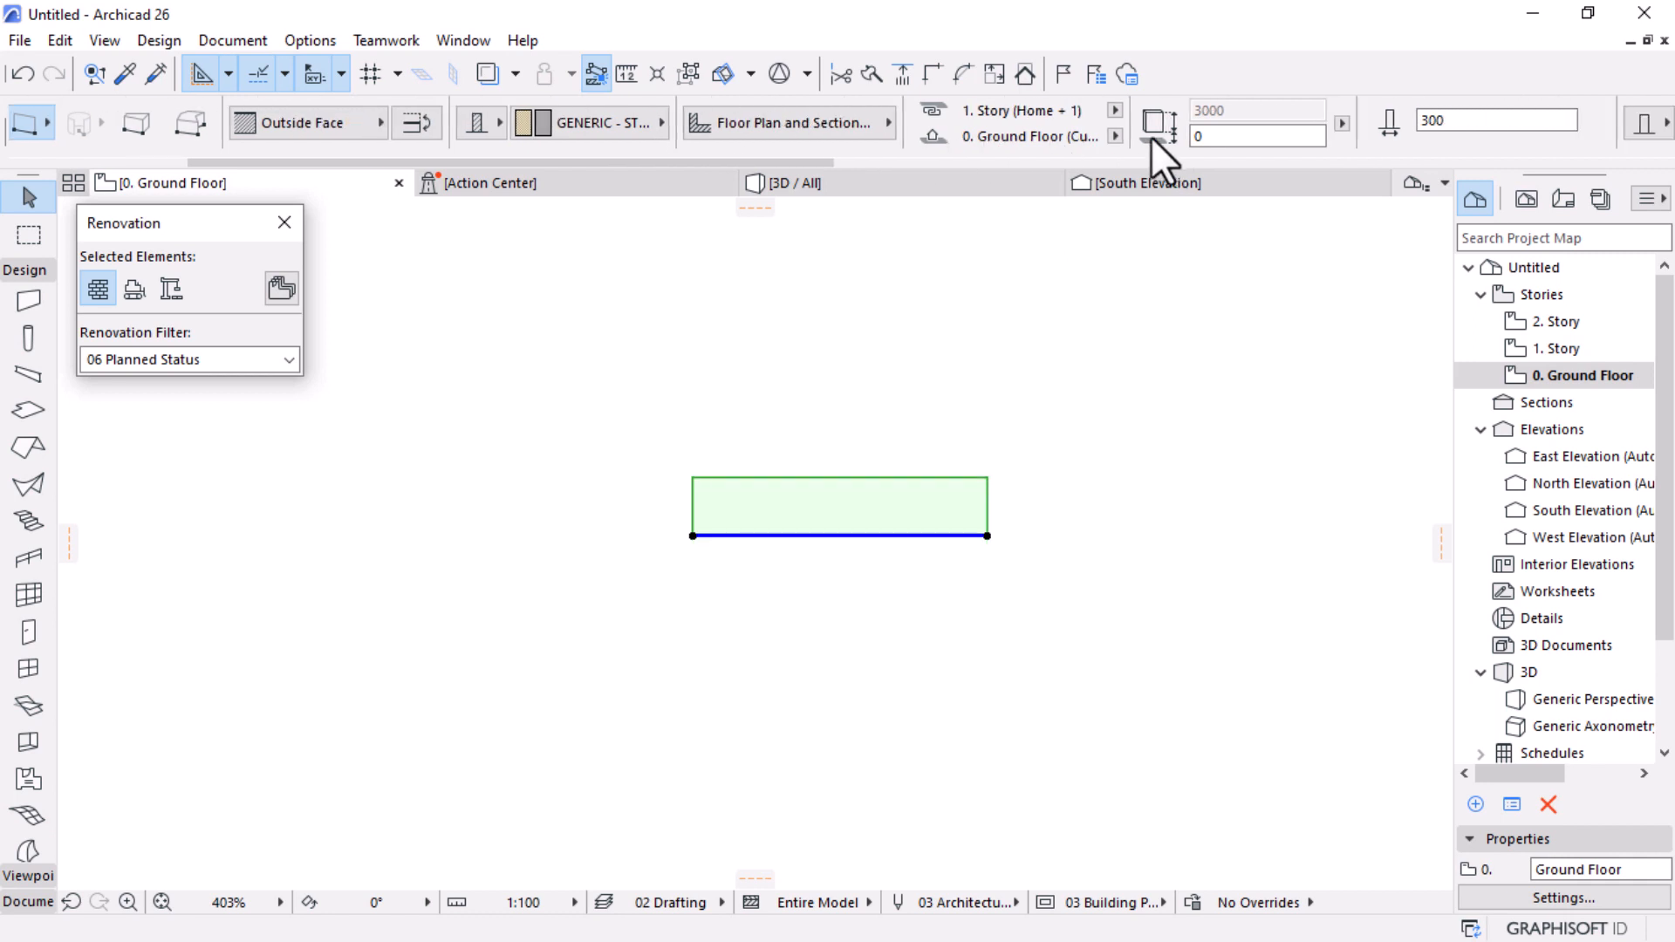
scroll(1150, 138, "down", 2)
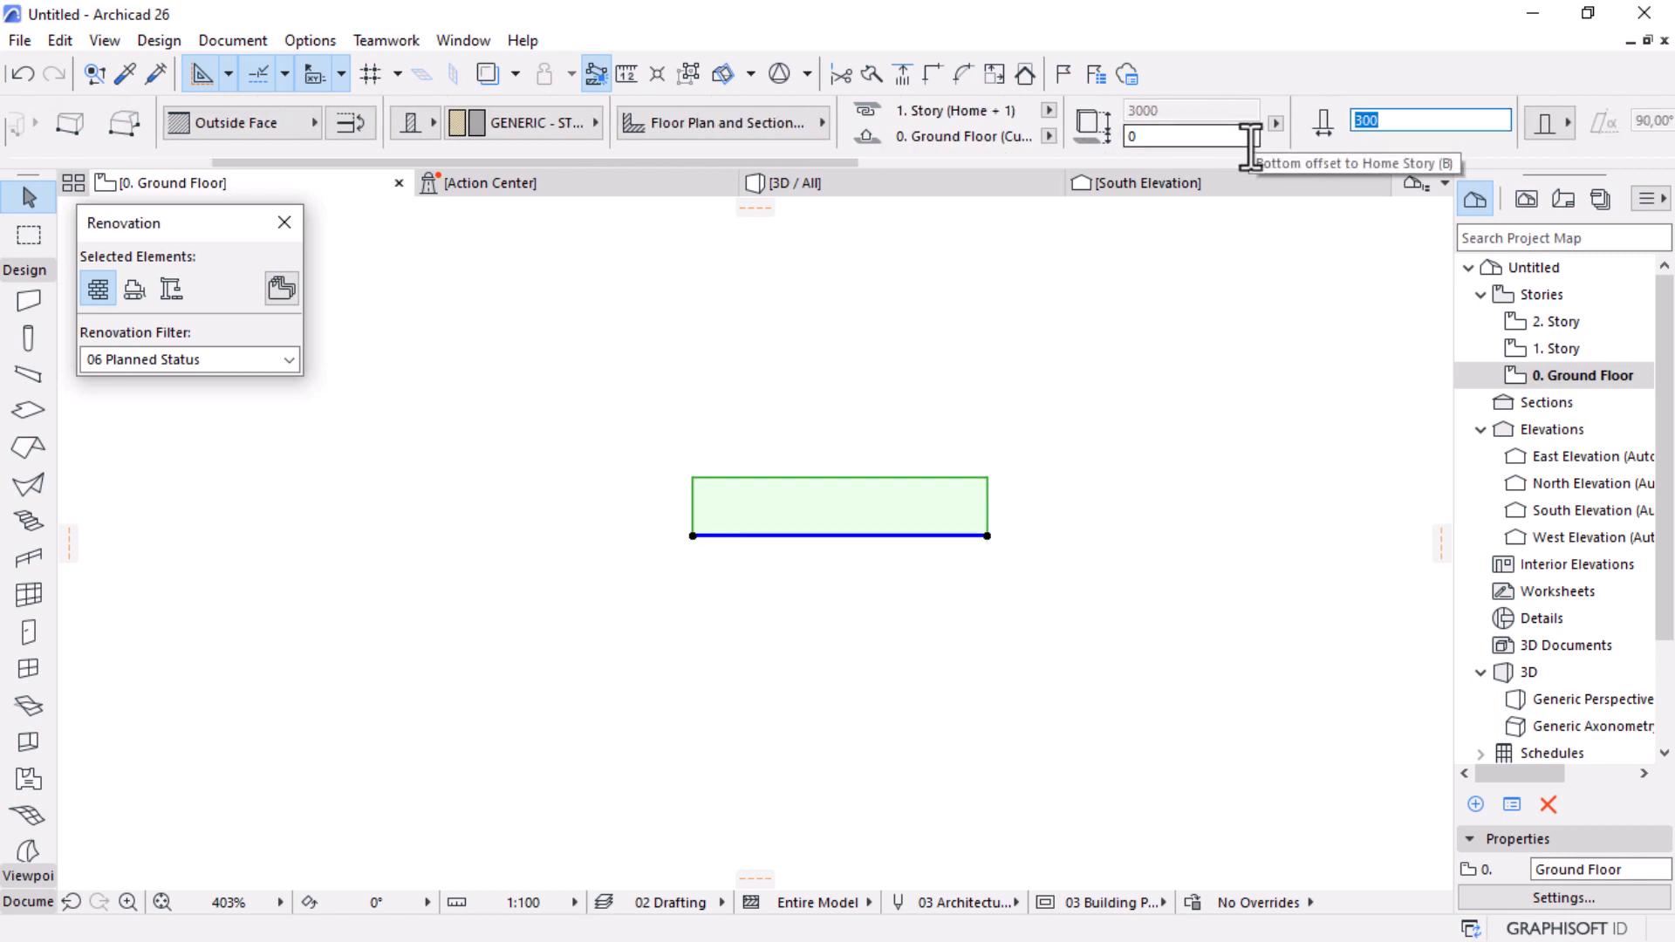
scroll(1060, 134, "down", 8)
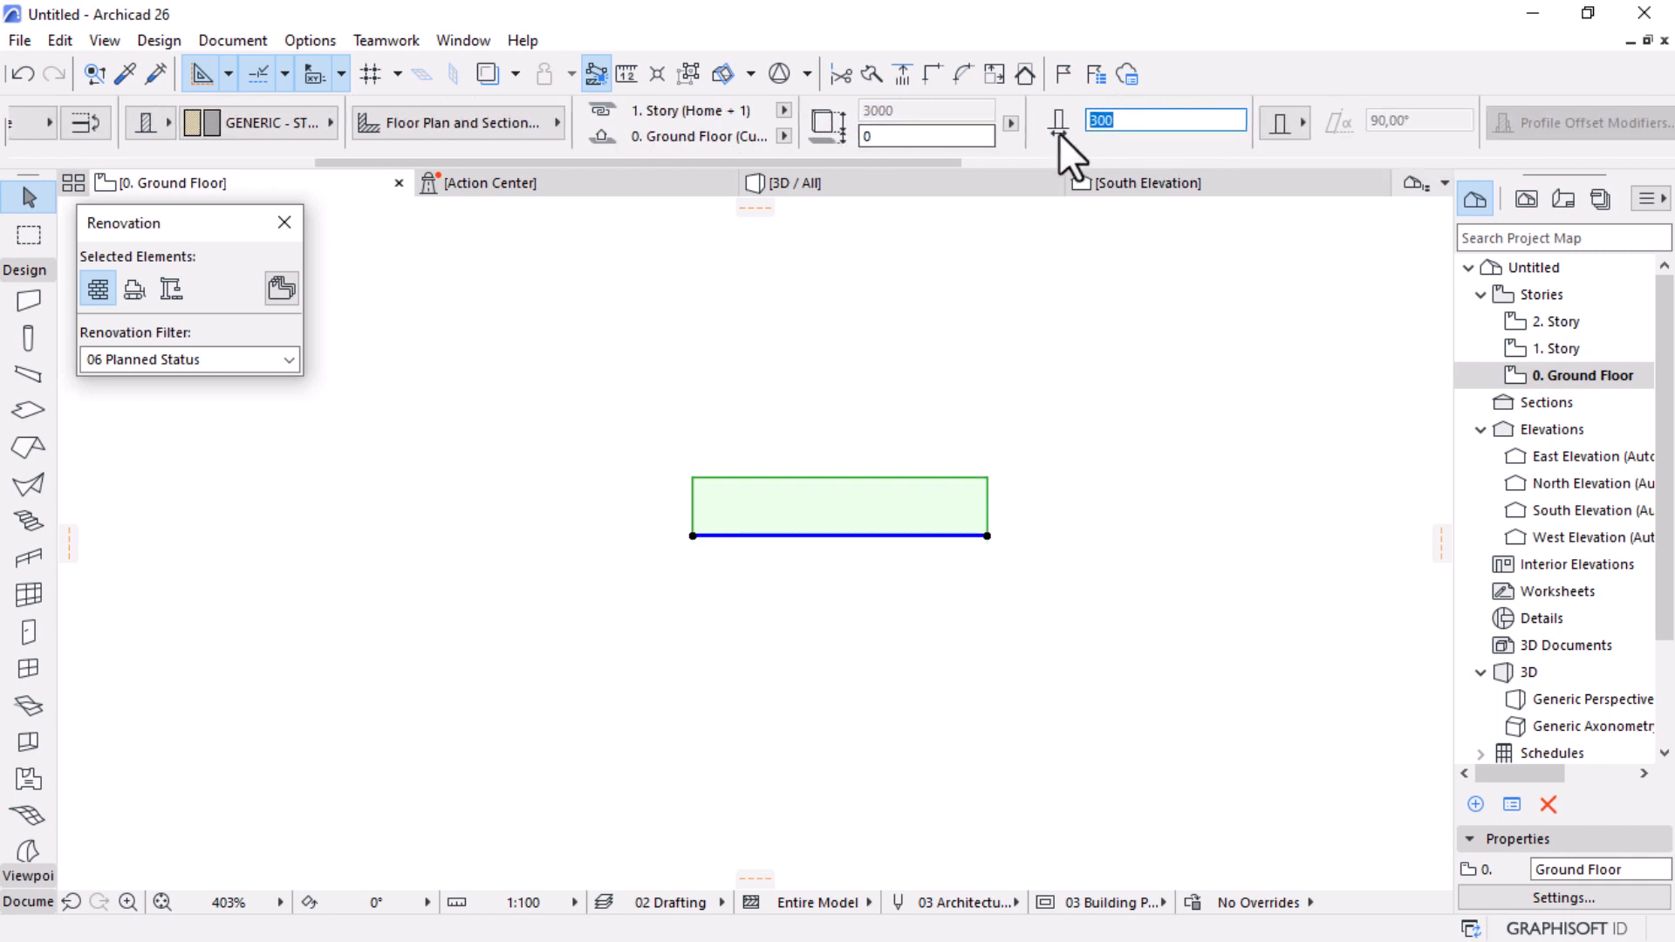
scroll(1051, 133, "down", 6)
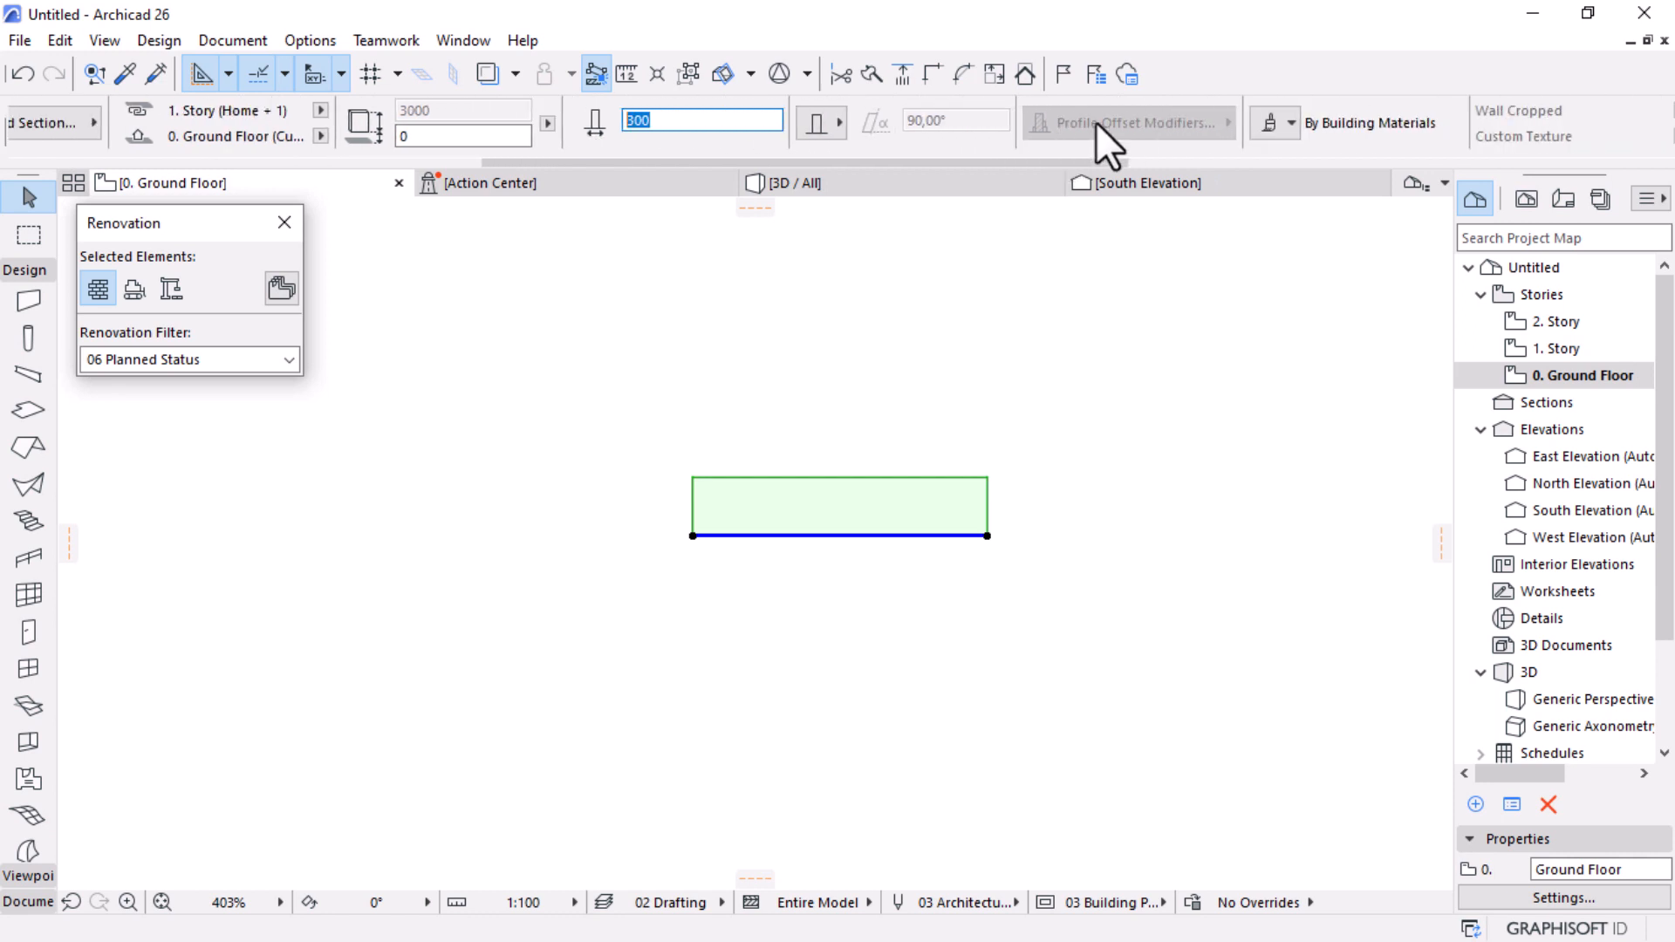
Step: Place a copy of the existing wall directly above the original, parallel and aligned with it
scroll(833, 560, "up", 1)
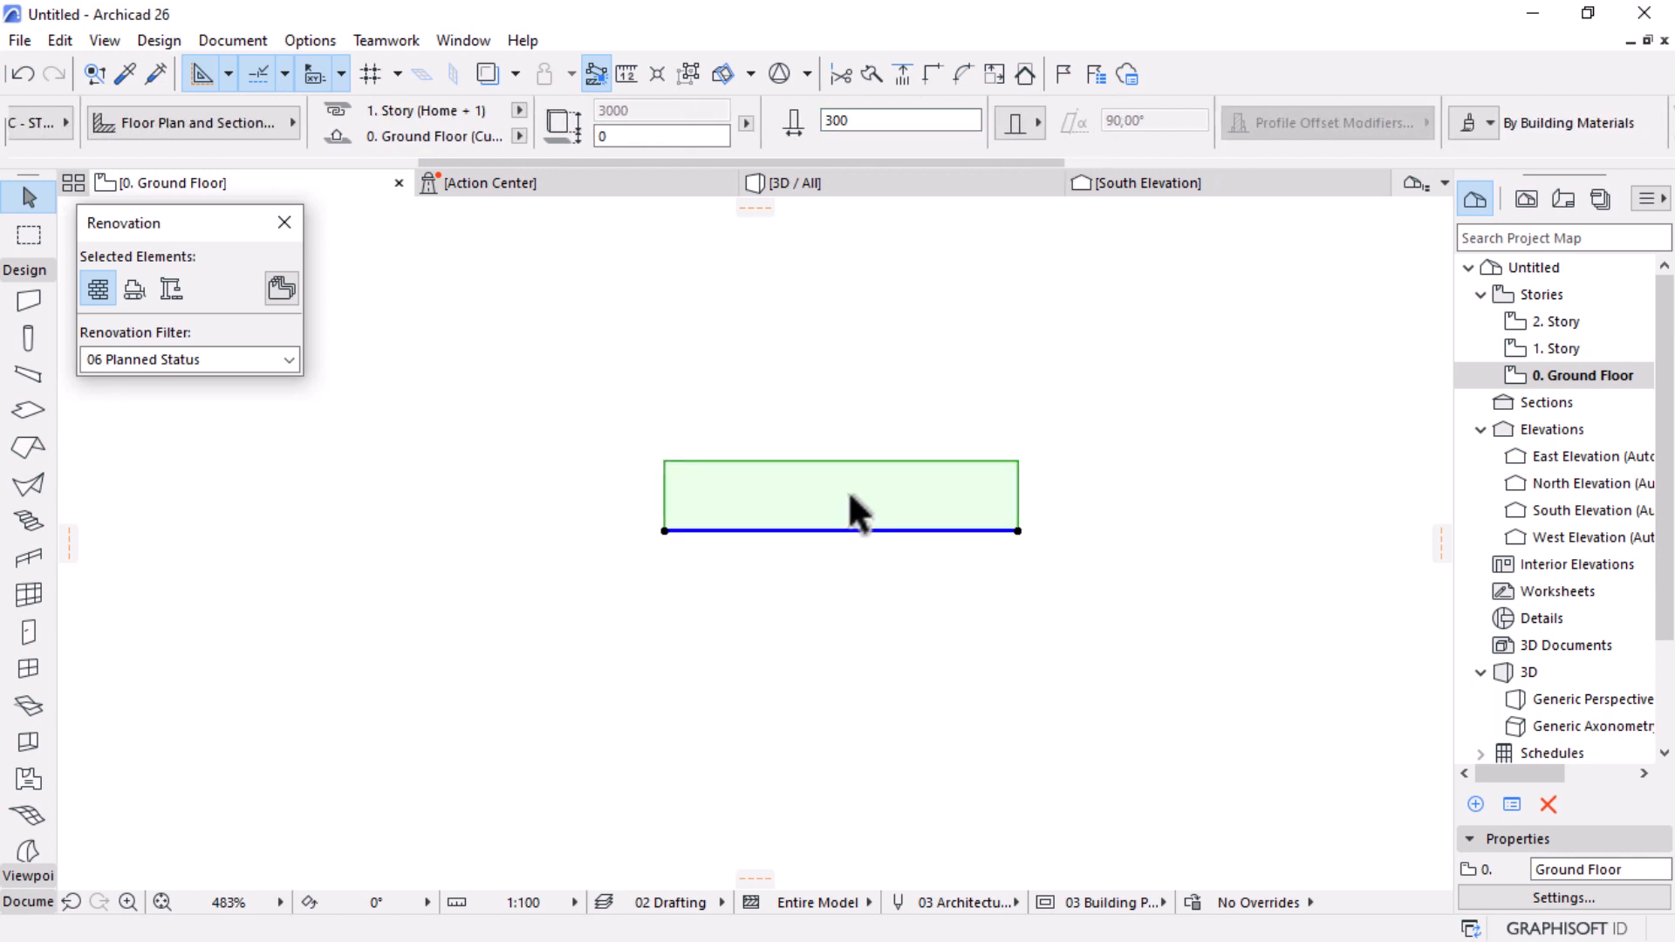
left_click(858, 514)
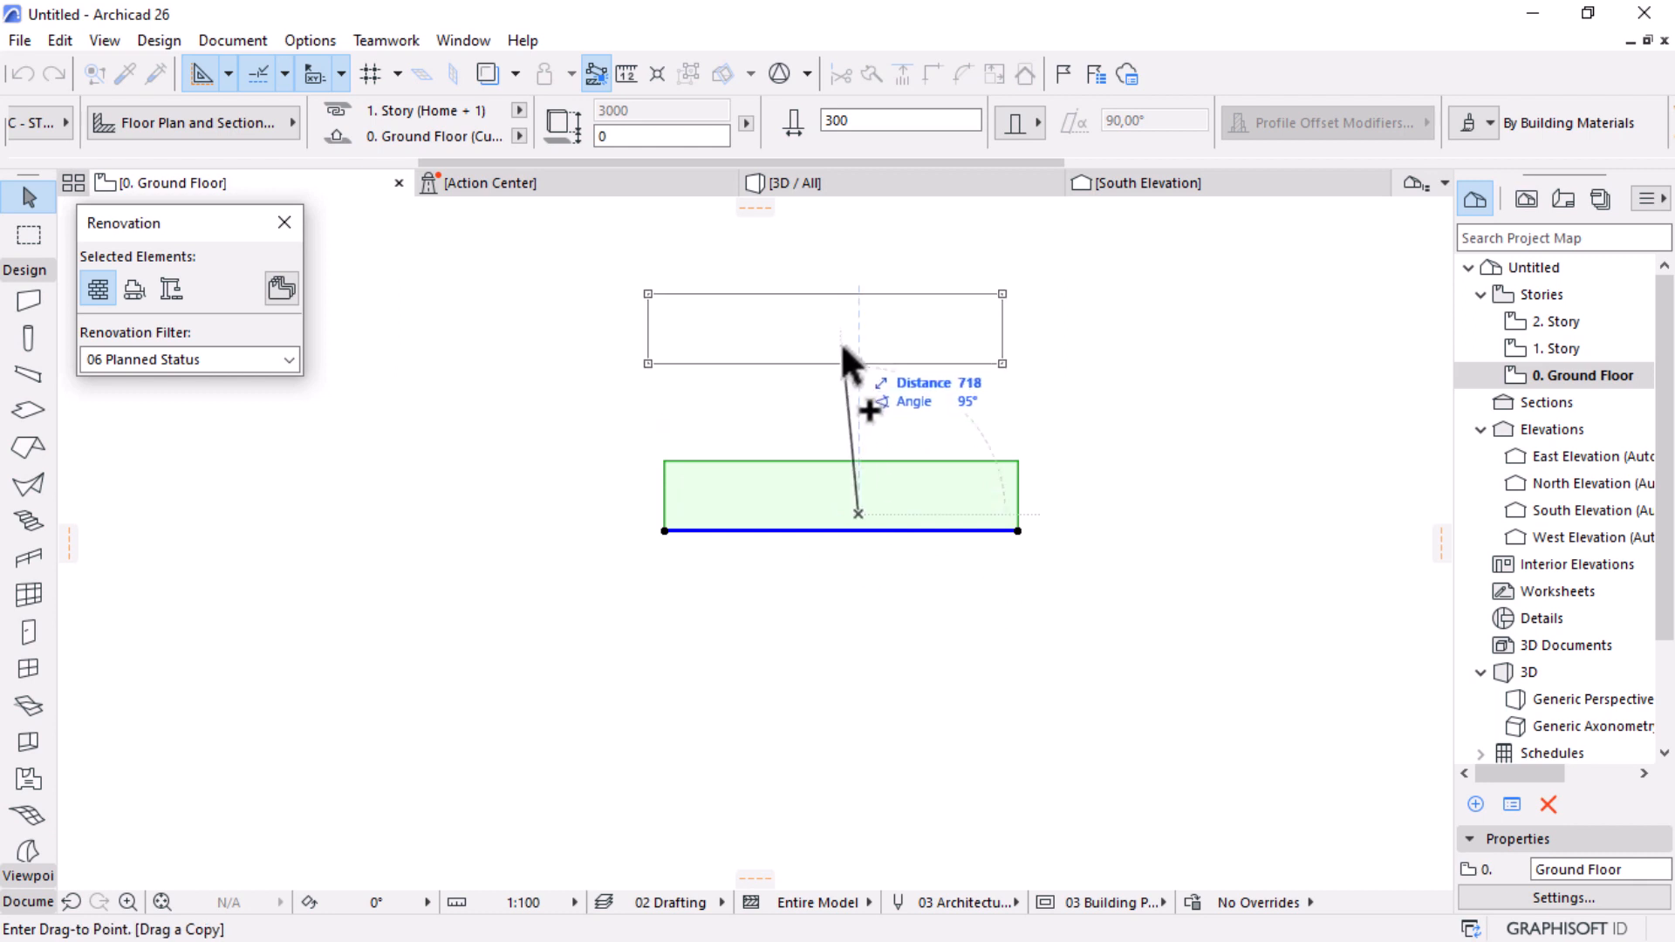
left_click(861, 410)
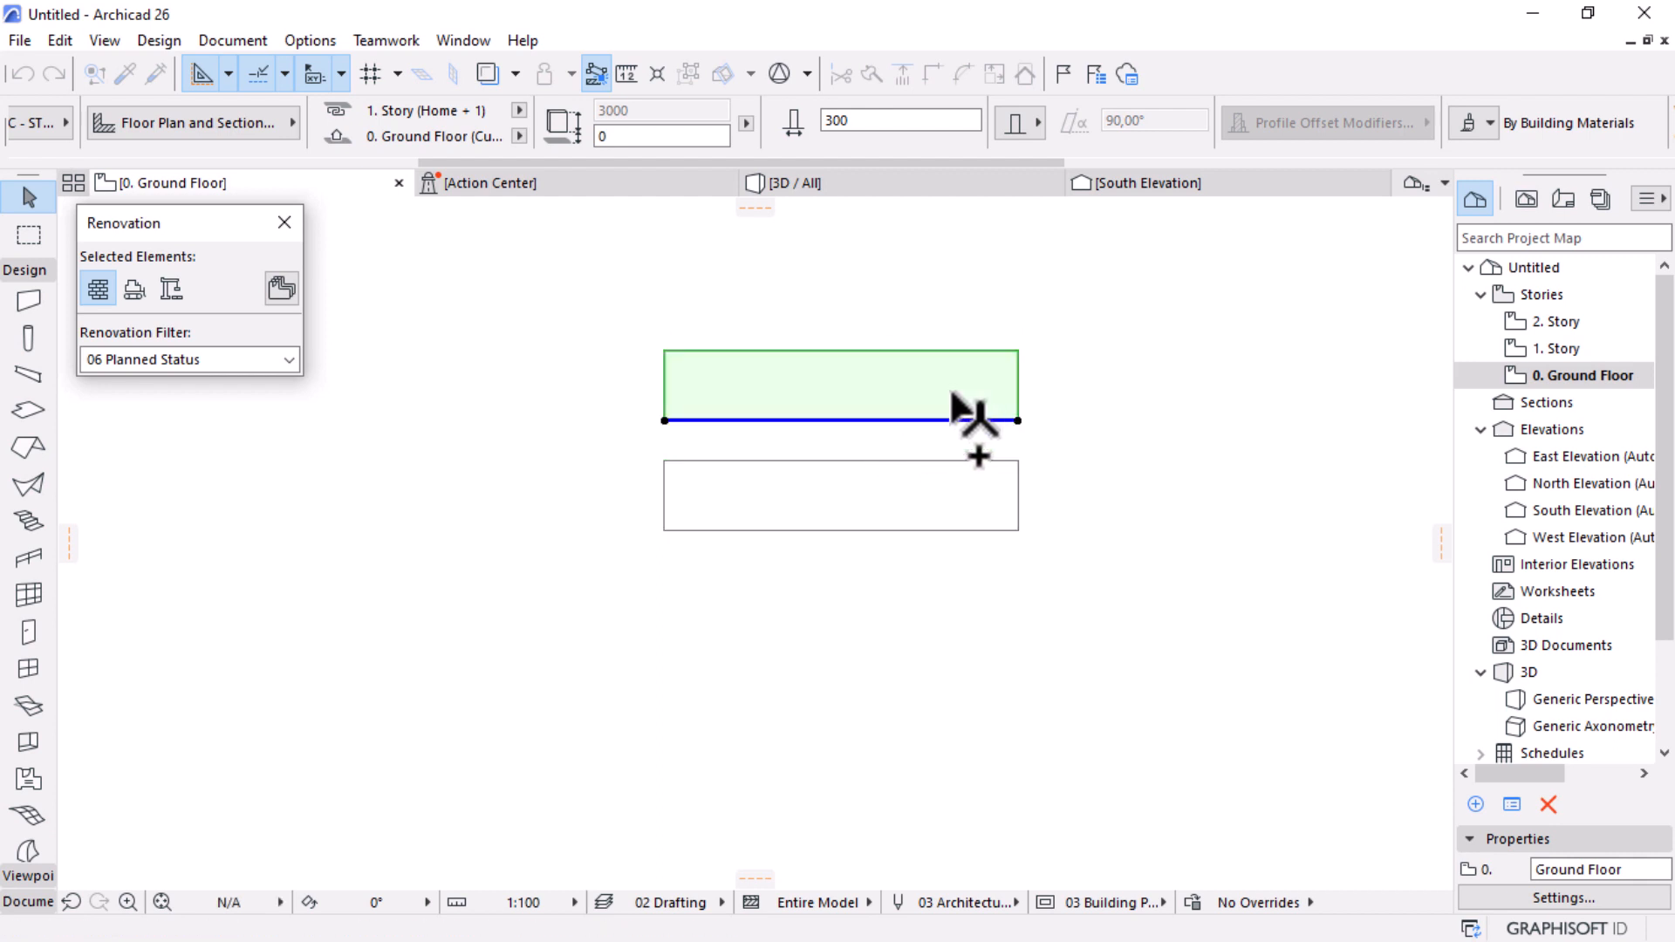
Step: Set the thickness of the copied upper wall to 150 mm
scroll(889, 338, "up", 3)
scroll(888, 339, "up", 1)
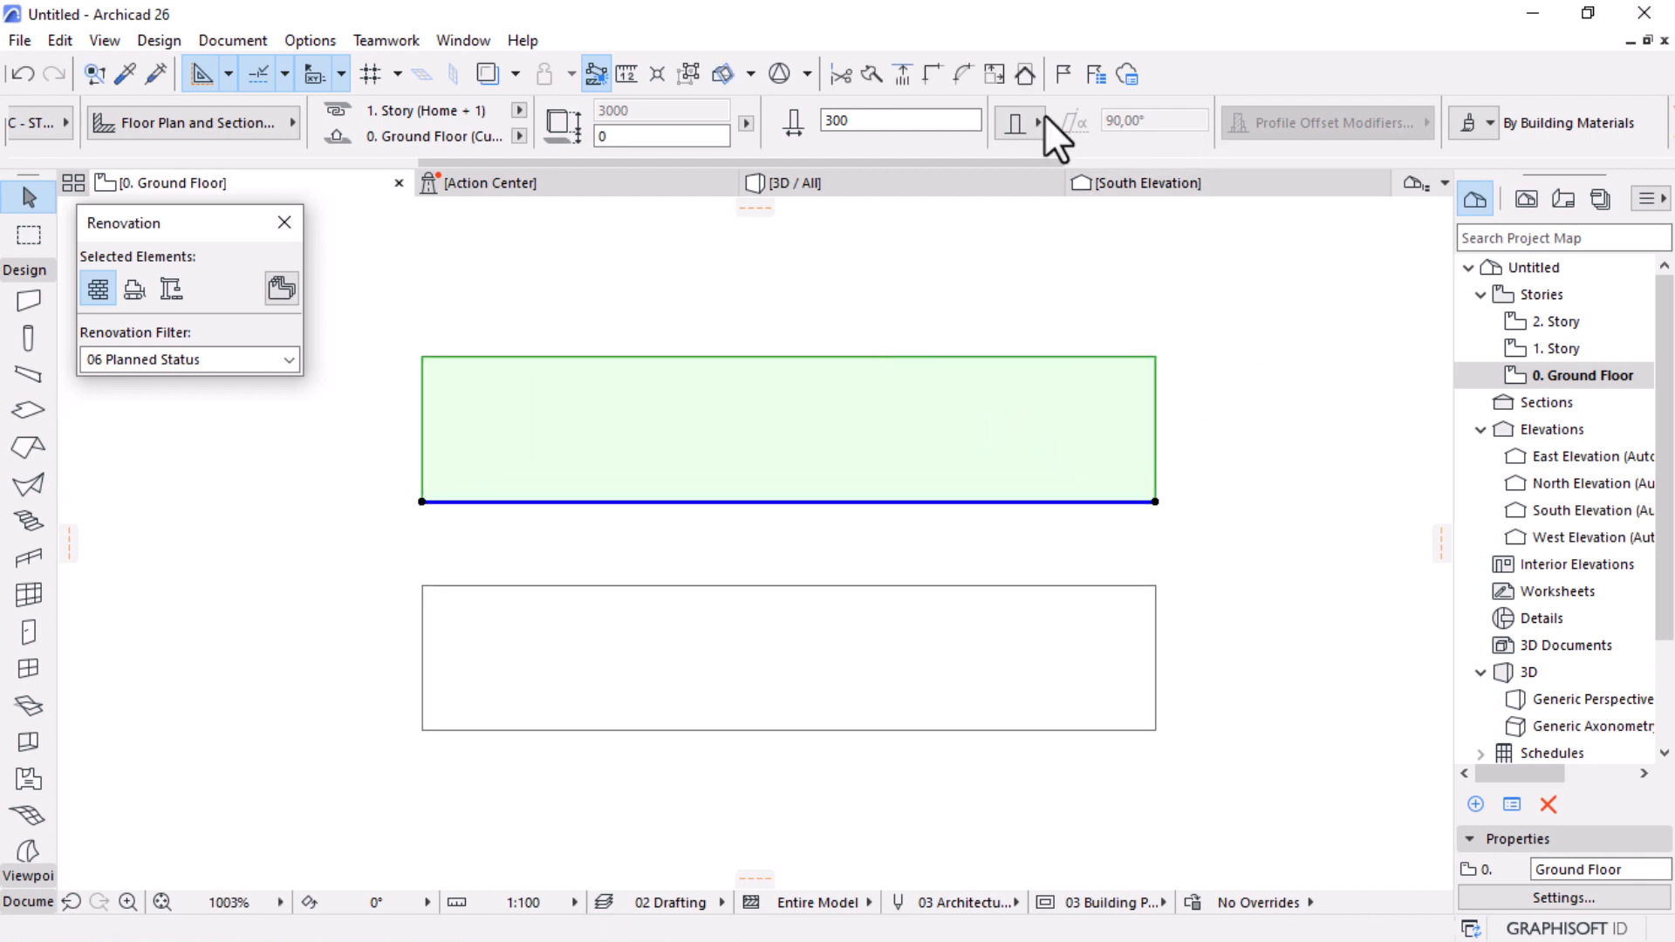
left_click(892, 120)
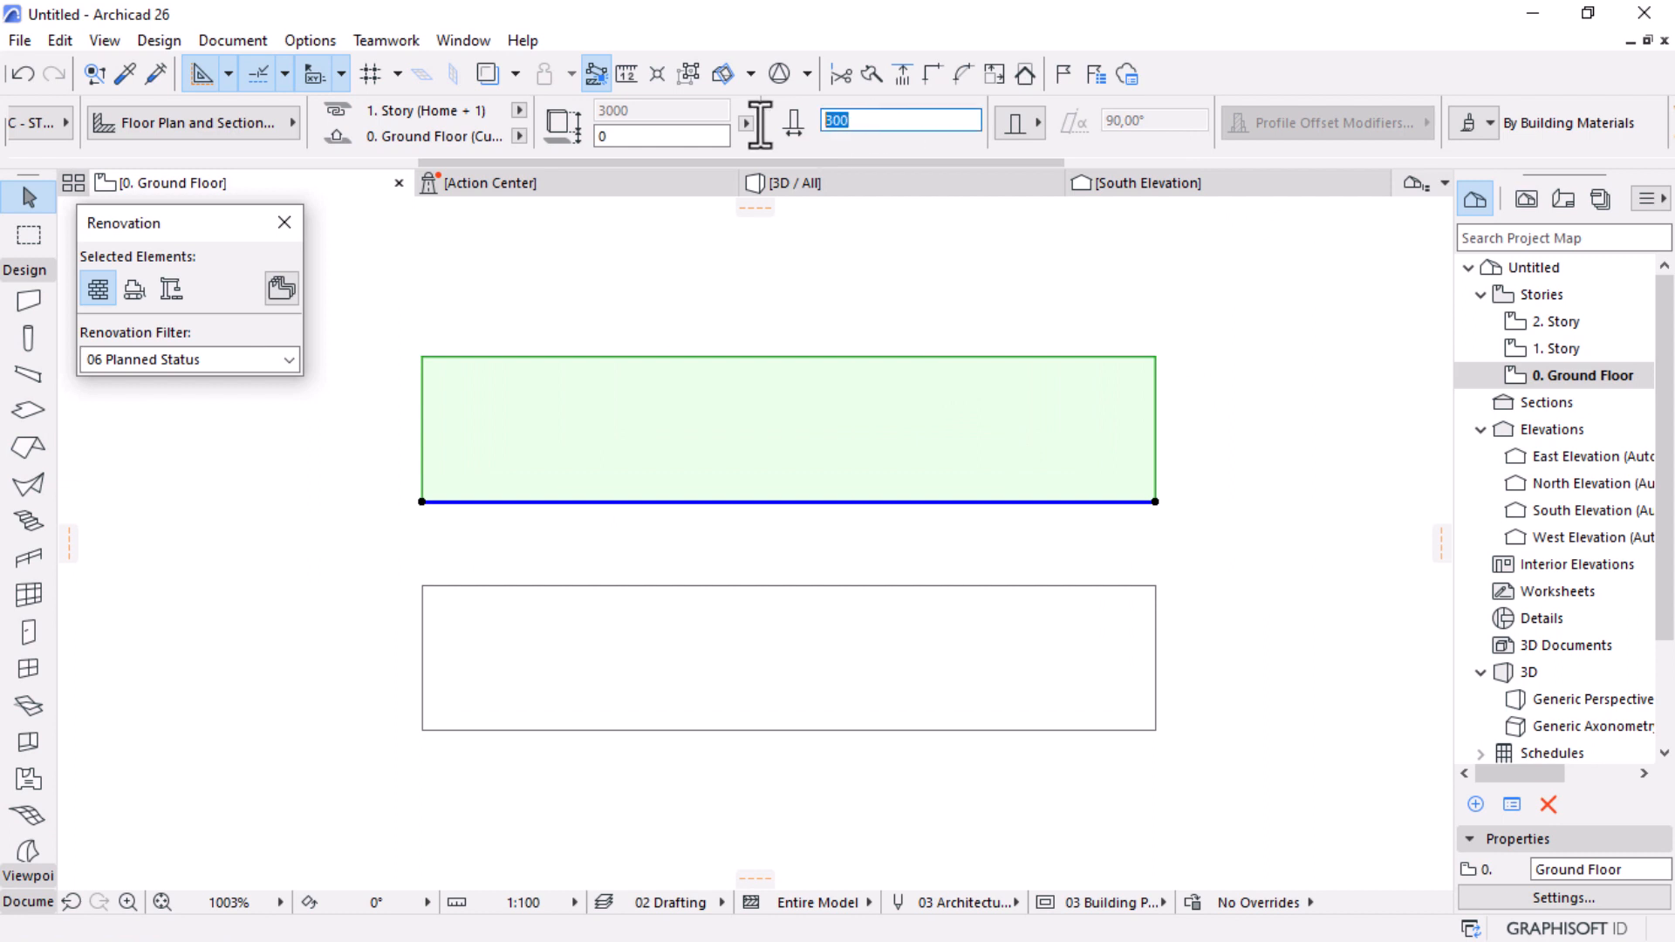
type("150")
key("Return")
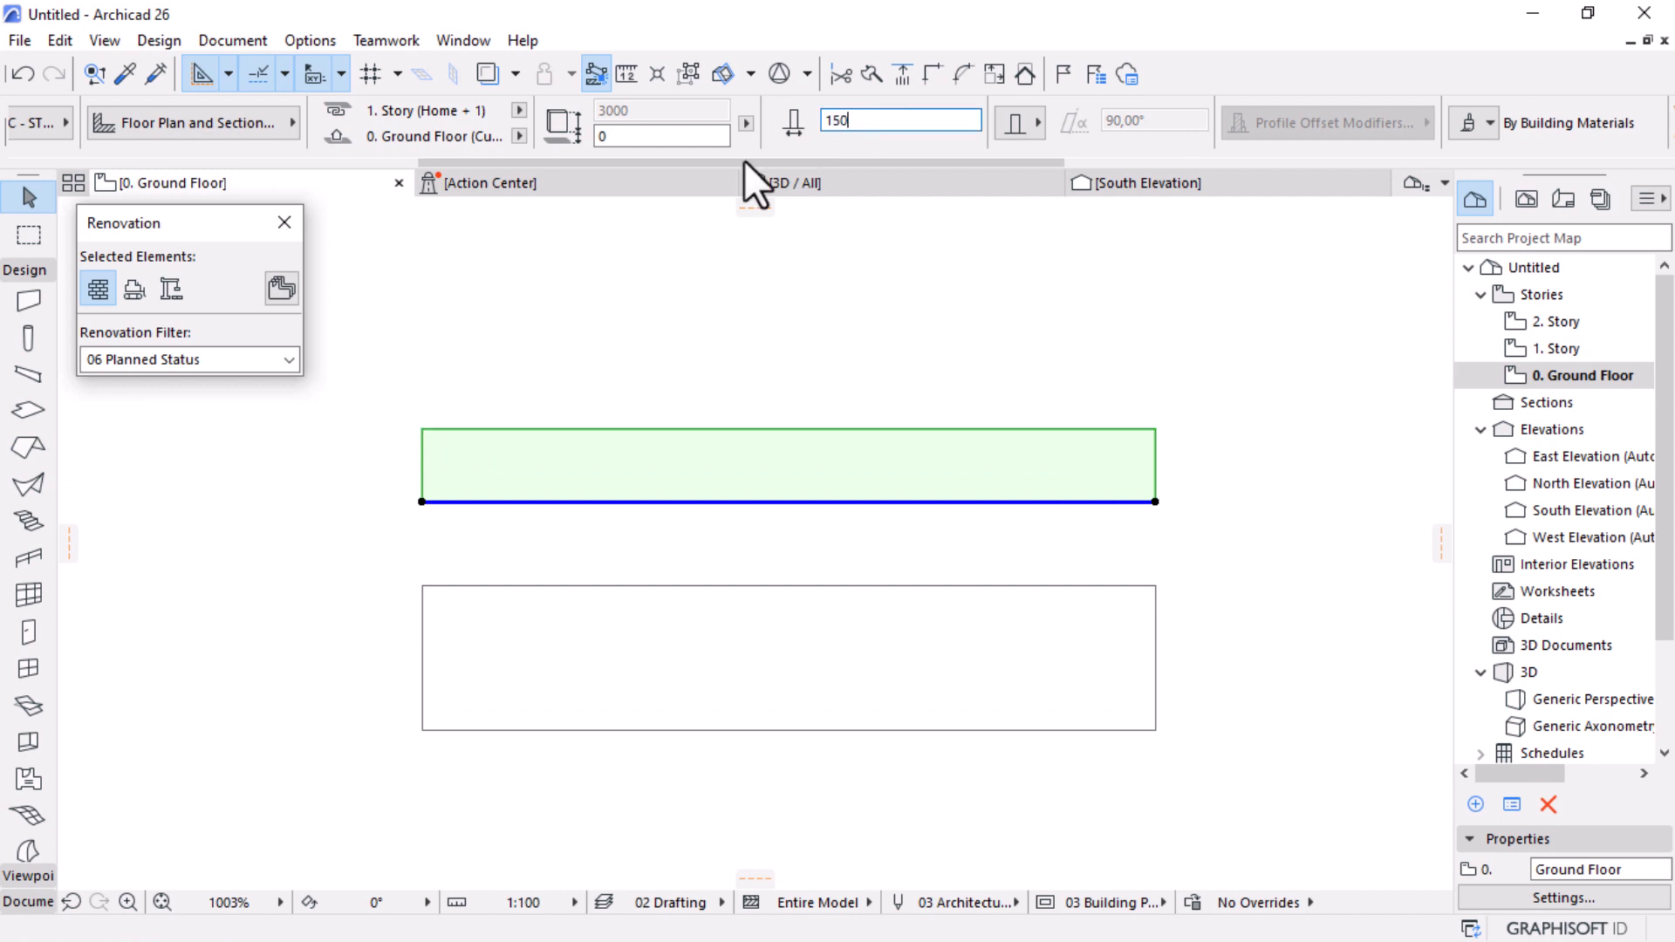
Step: Move both sample walls together toward the upper-left corner of the area enclosed by the elevation markers
scroll(864, 489, "down", 6)
scroll(854, 455, "down", 20)
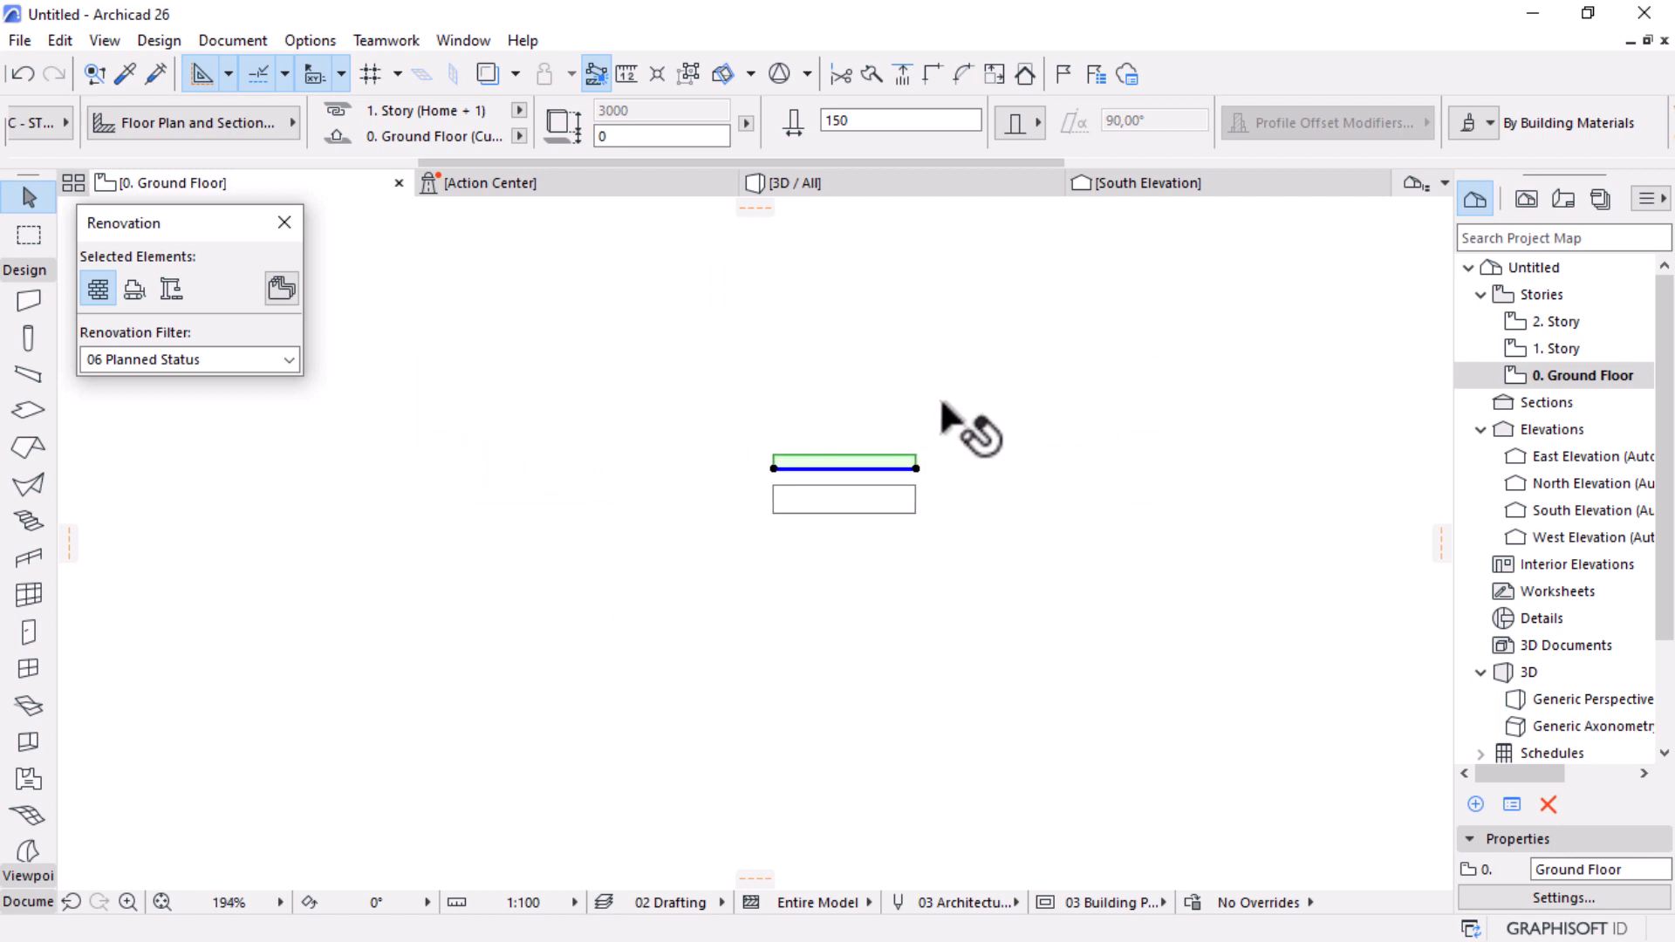
left_click(915, 425)
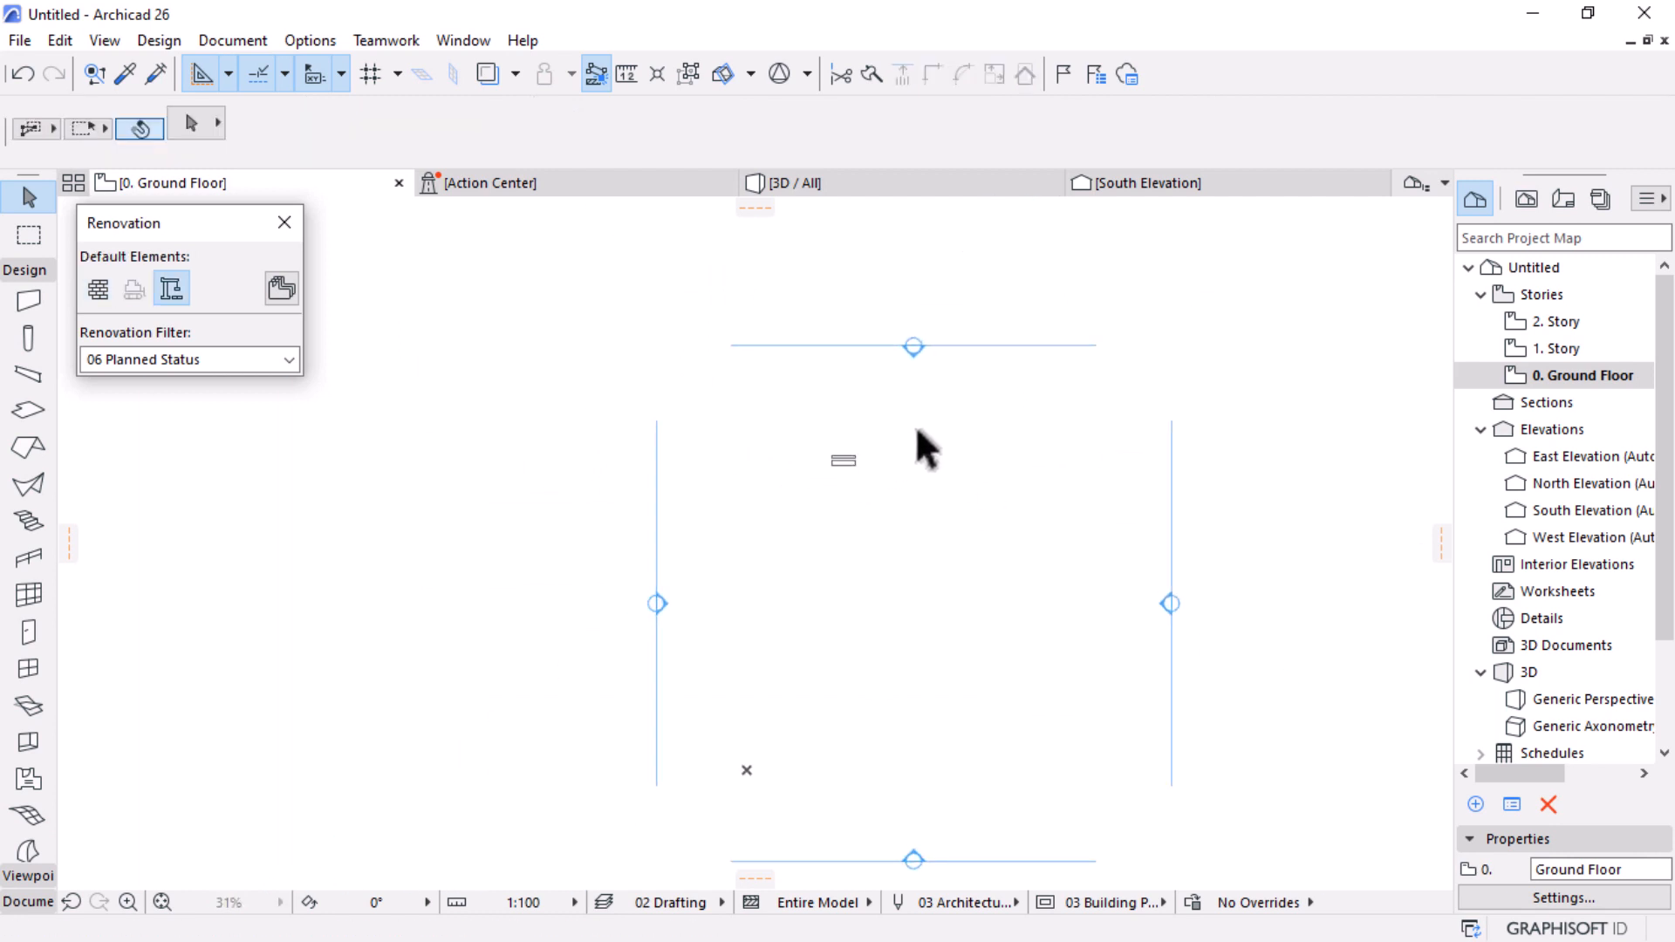
left_click_drag(917, 427, 809, 505)
key("ctrl+d")
left_click(841, 454)
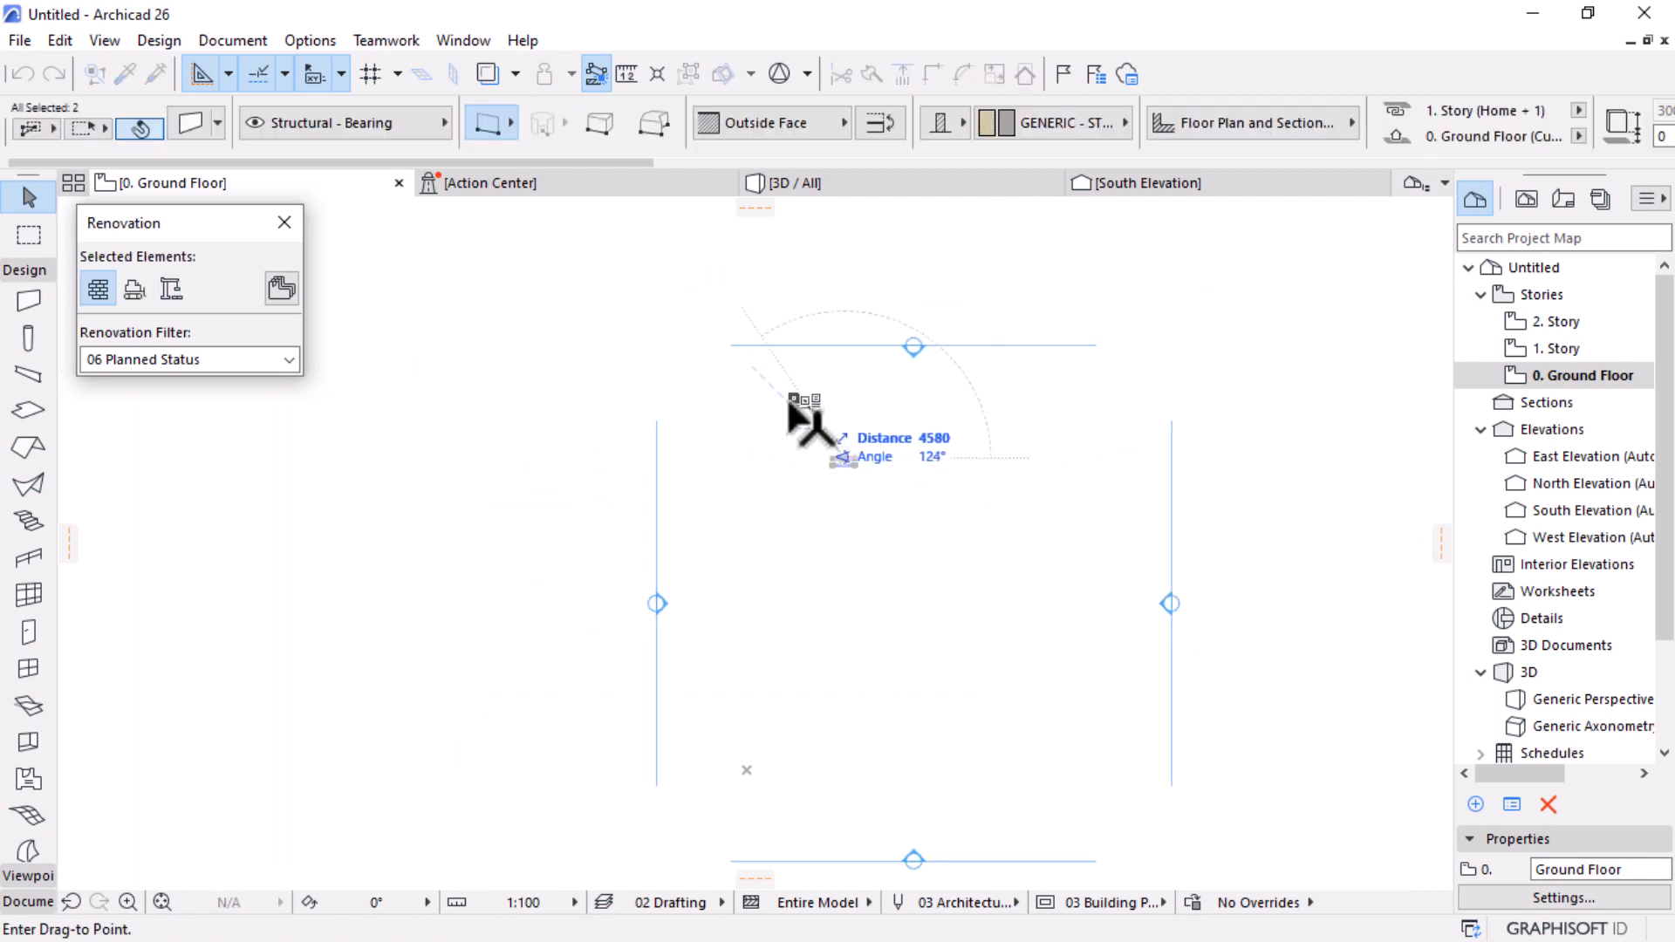
left_click(758, 402)
left_click(840, 549)
scroll(698, 314, "up", 10)
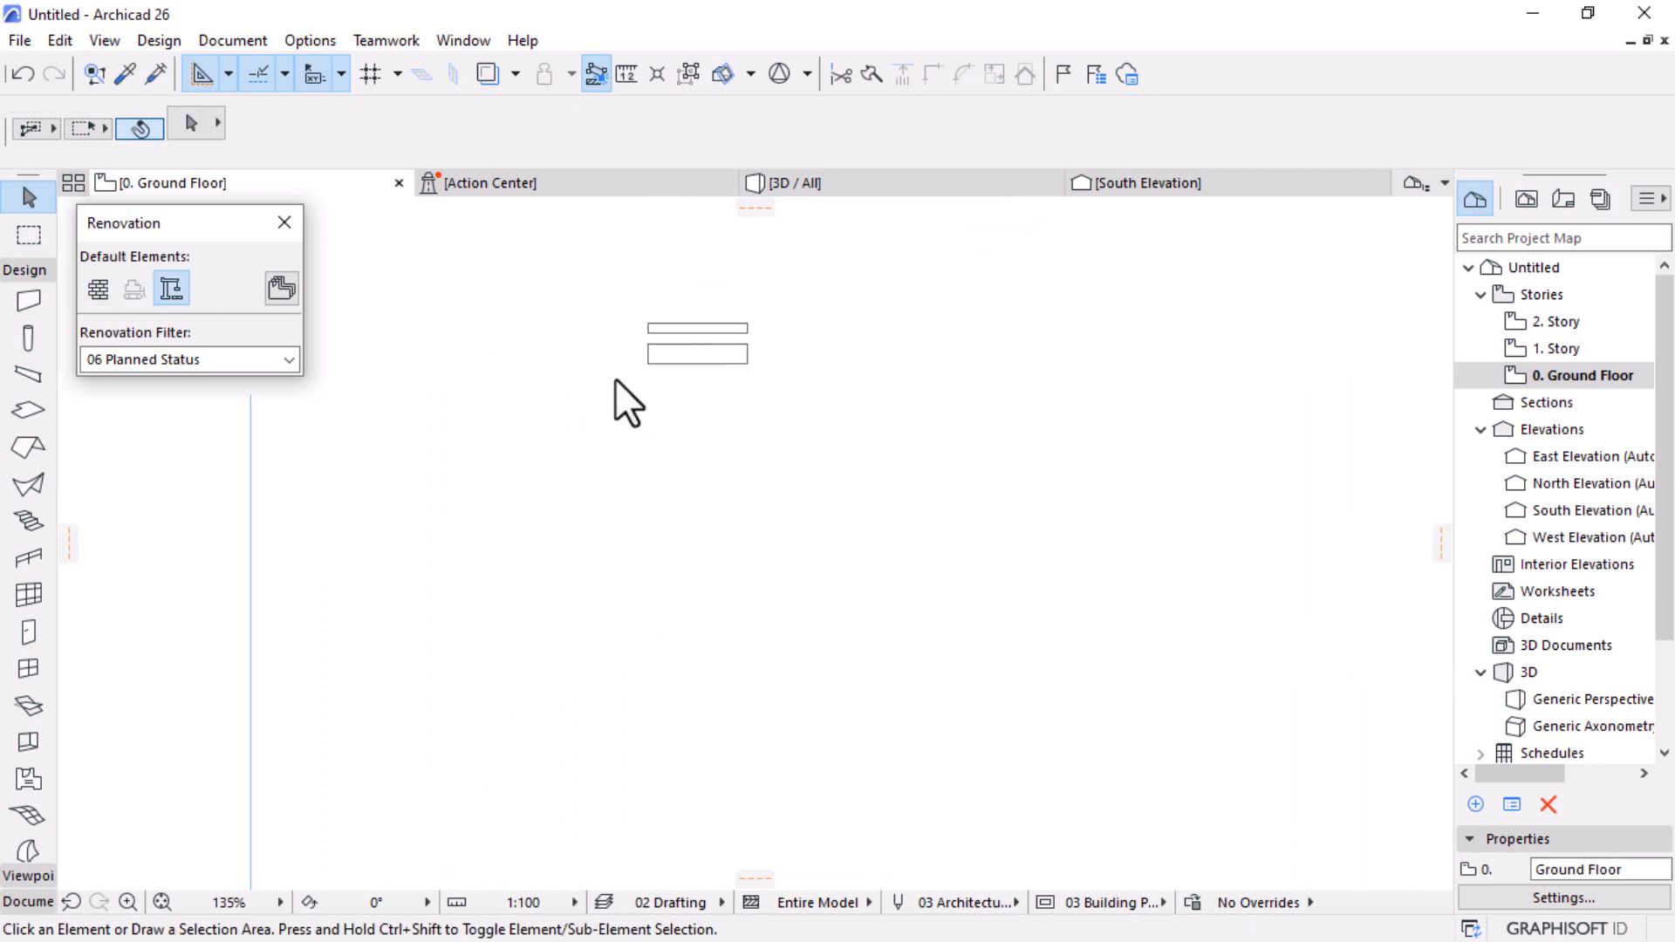
Step: Draw a 5700 by 4500 mm rectangle of walls below the samples, using the thicker sample wall's settings and the rectangular geometry method
left_click(126, 76)
left_click(709, 359)
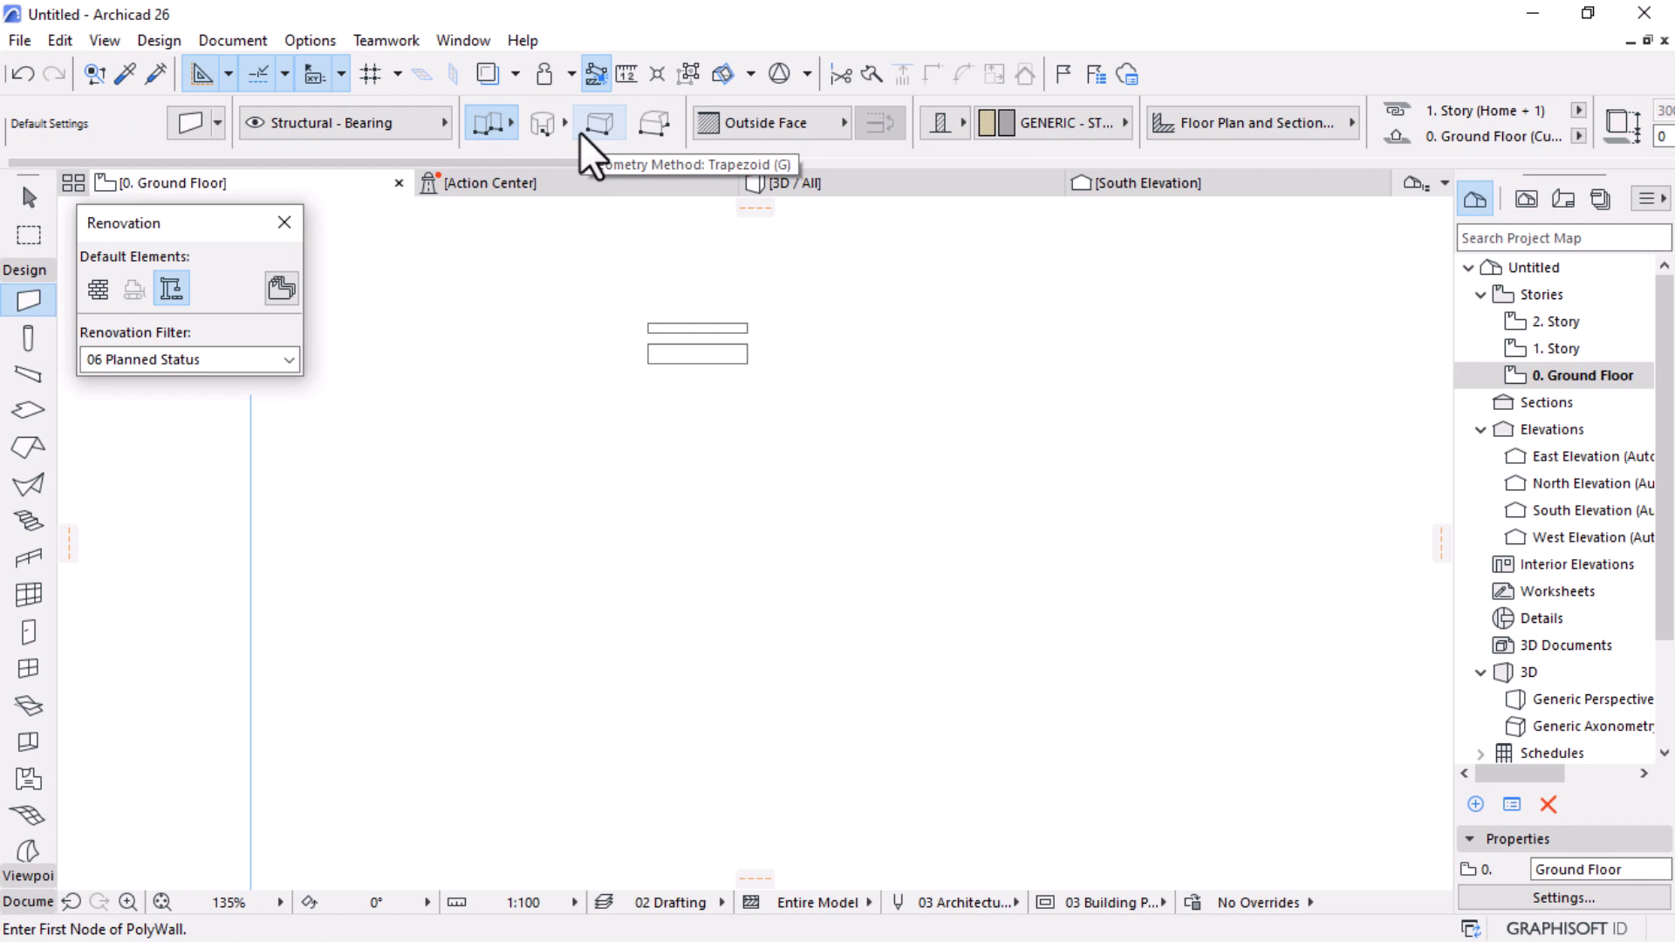
left_click(511, 123)
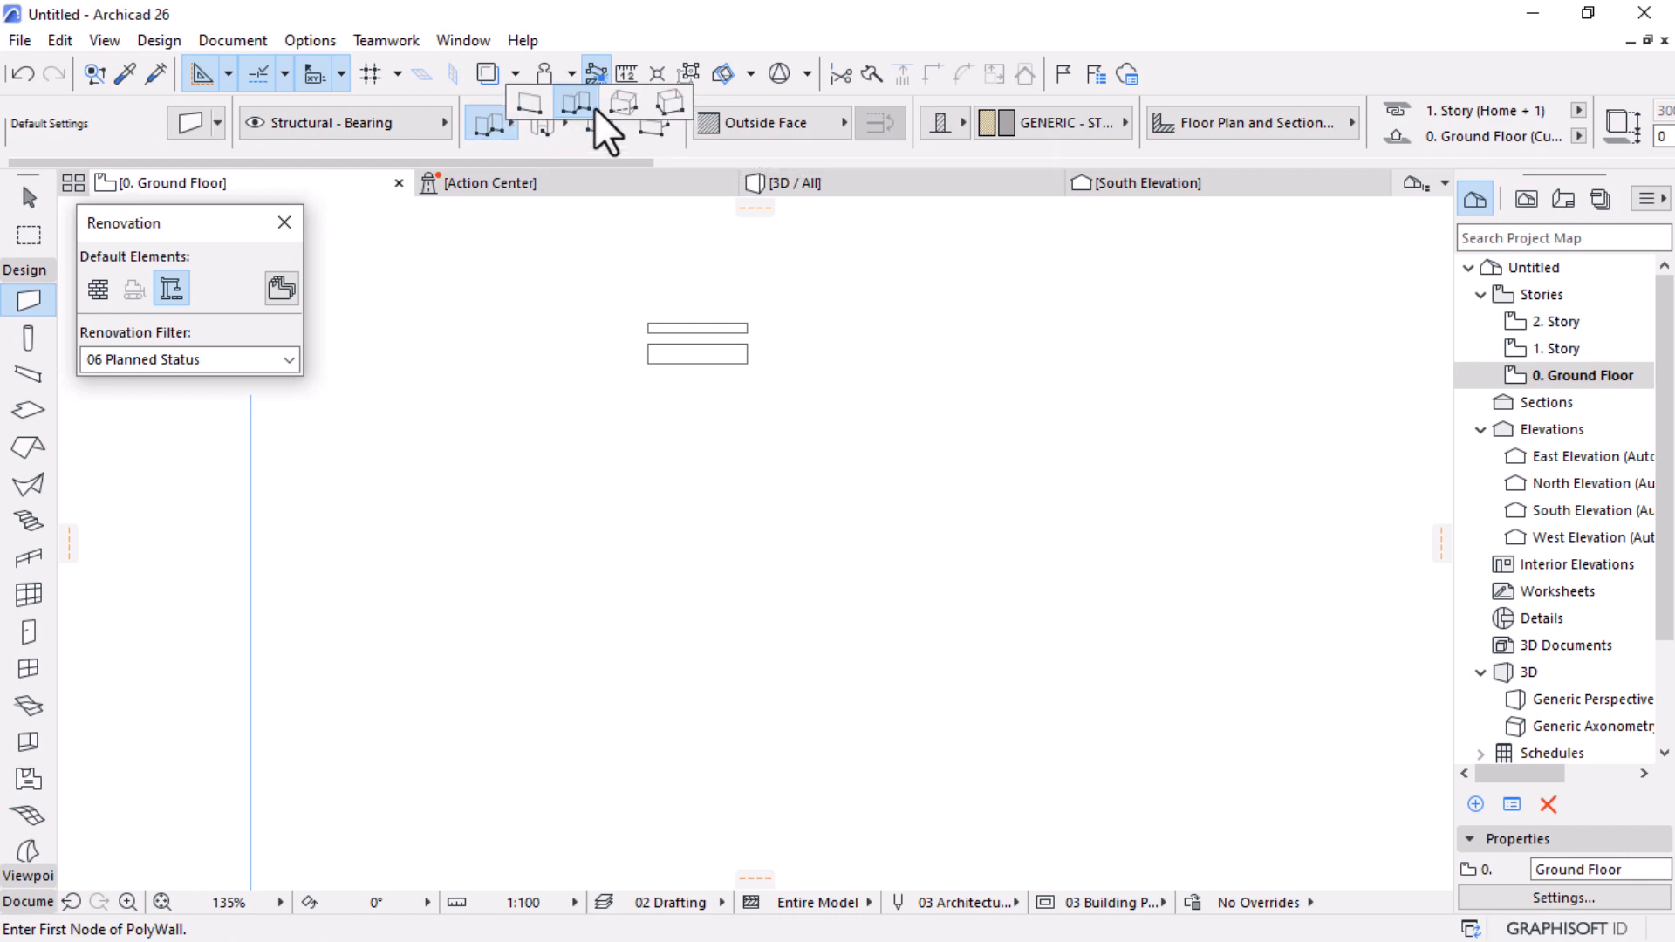
left_click(623, 106)
scroll(796, 281, "down", 5)
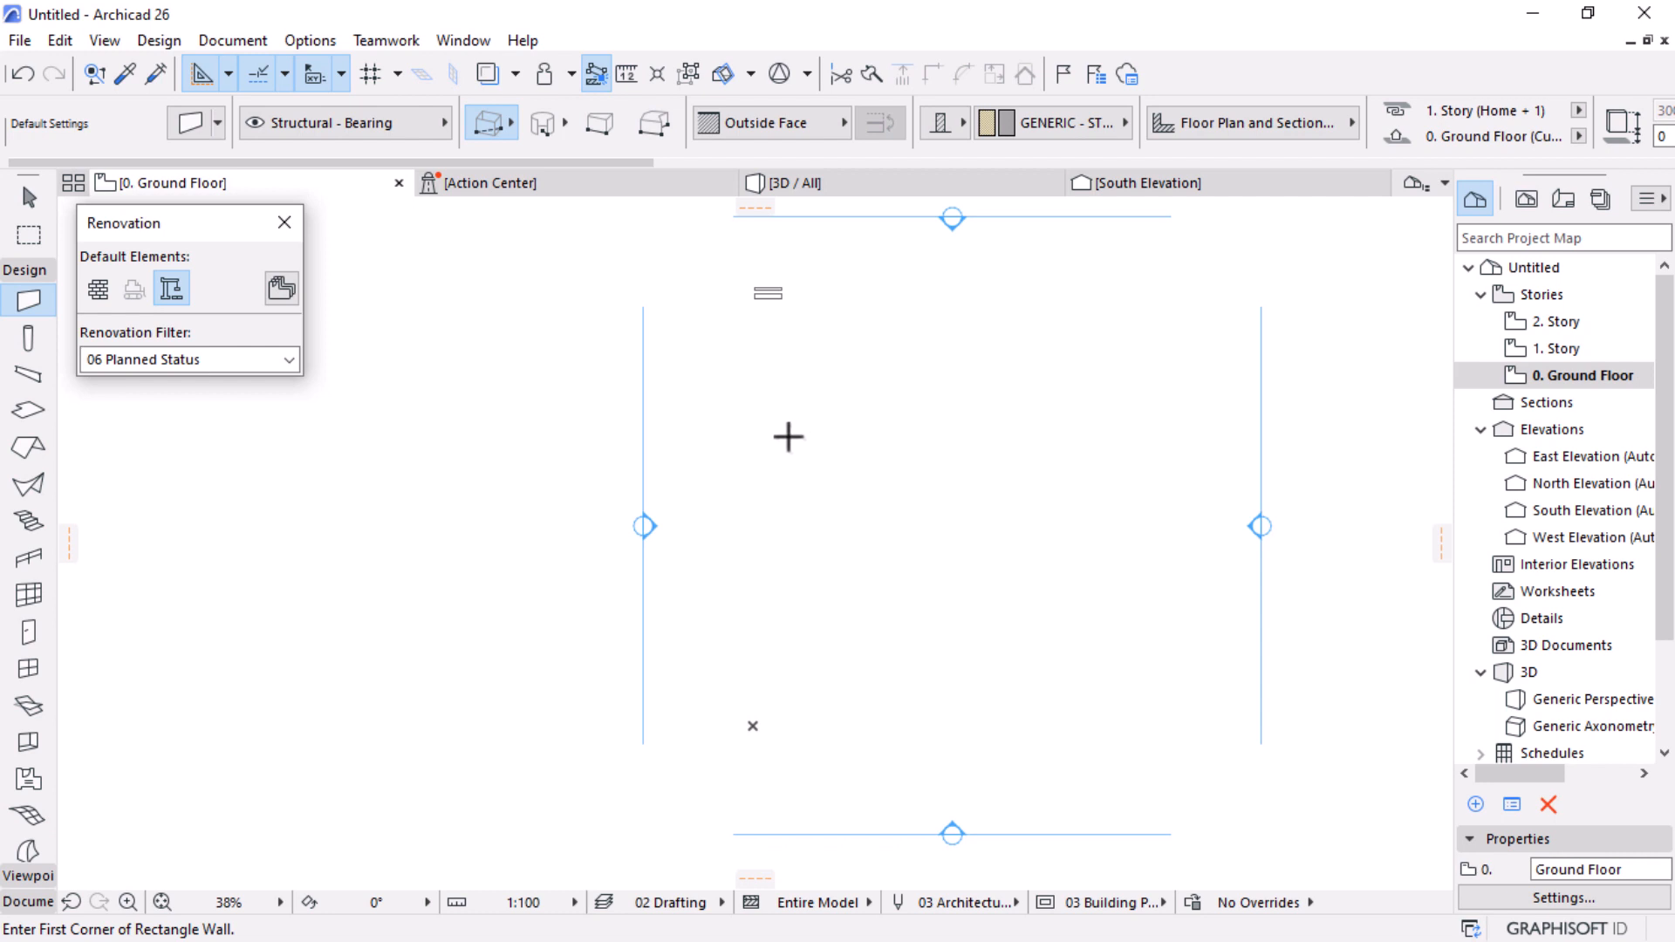
left_click(788, 436)
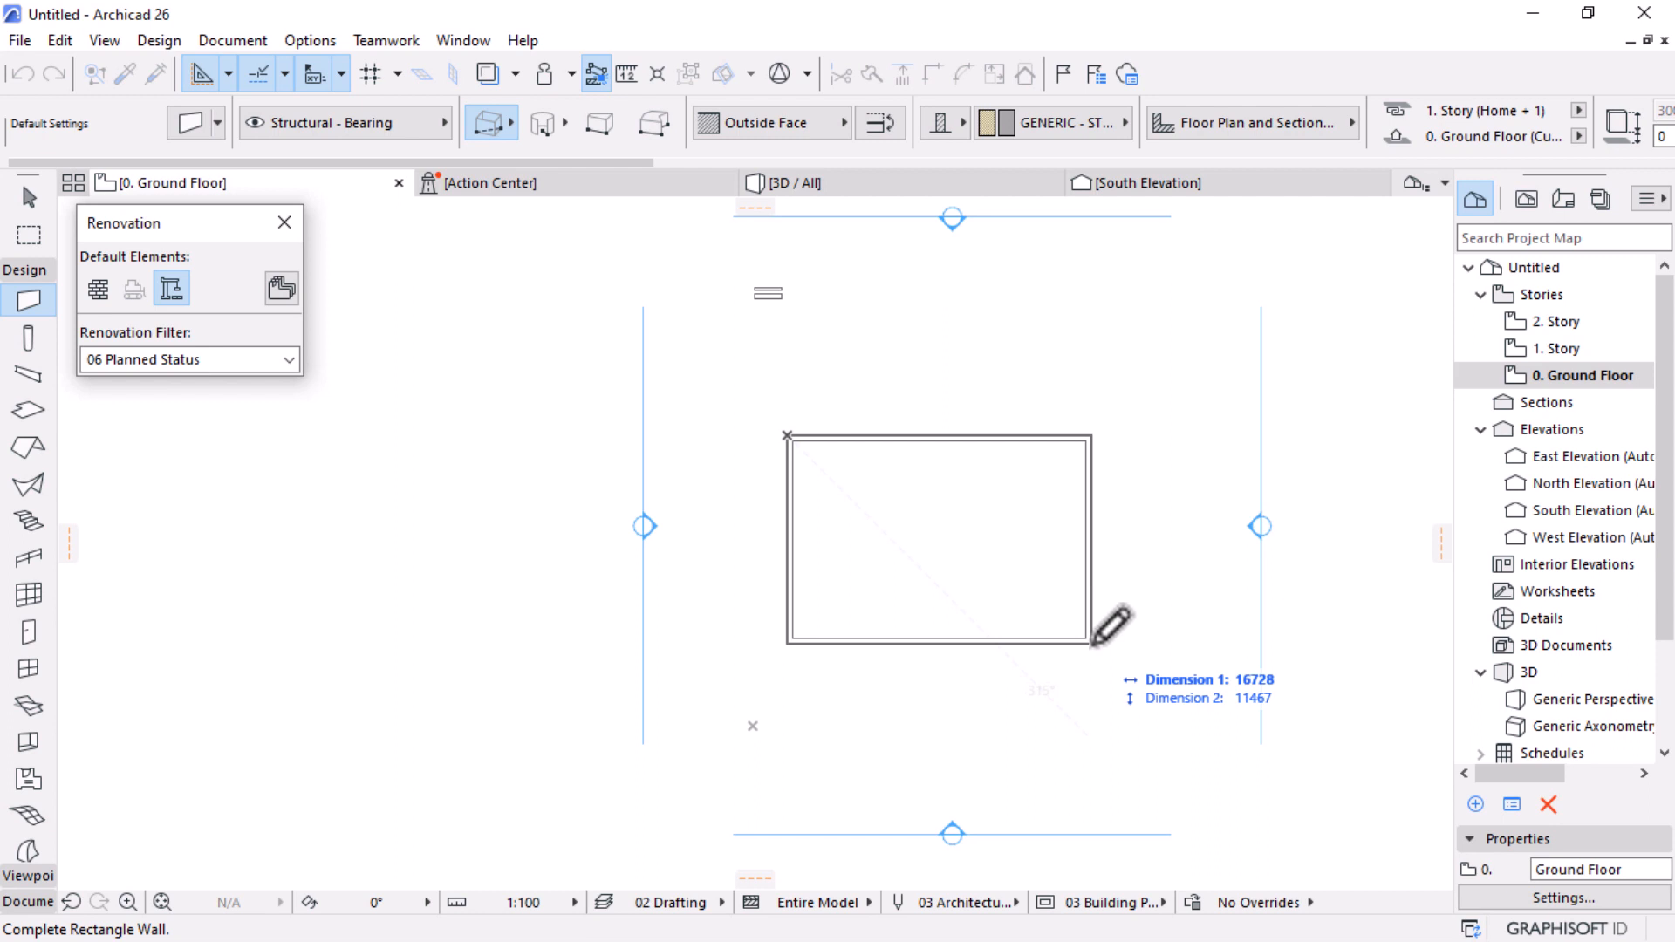
type("5700")
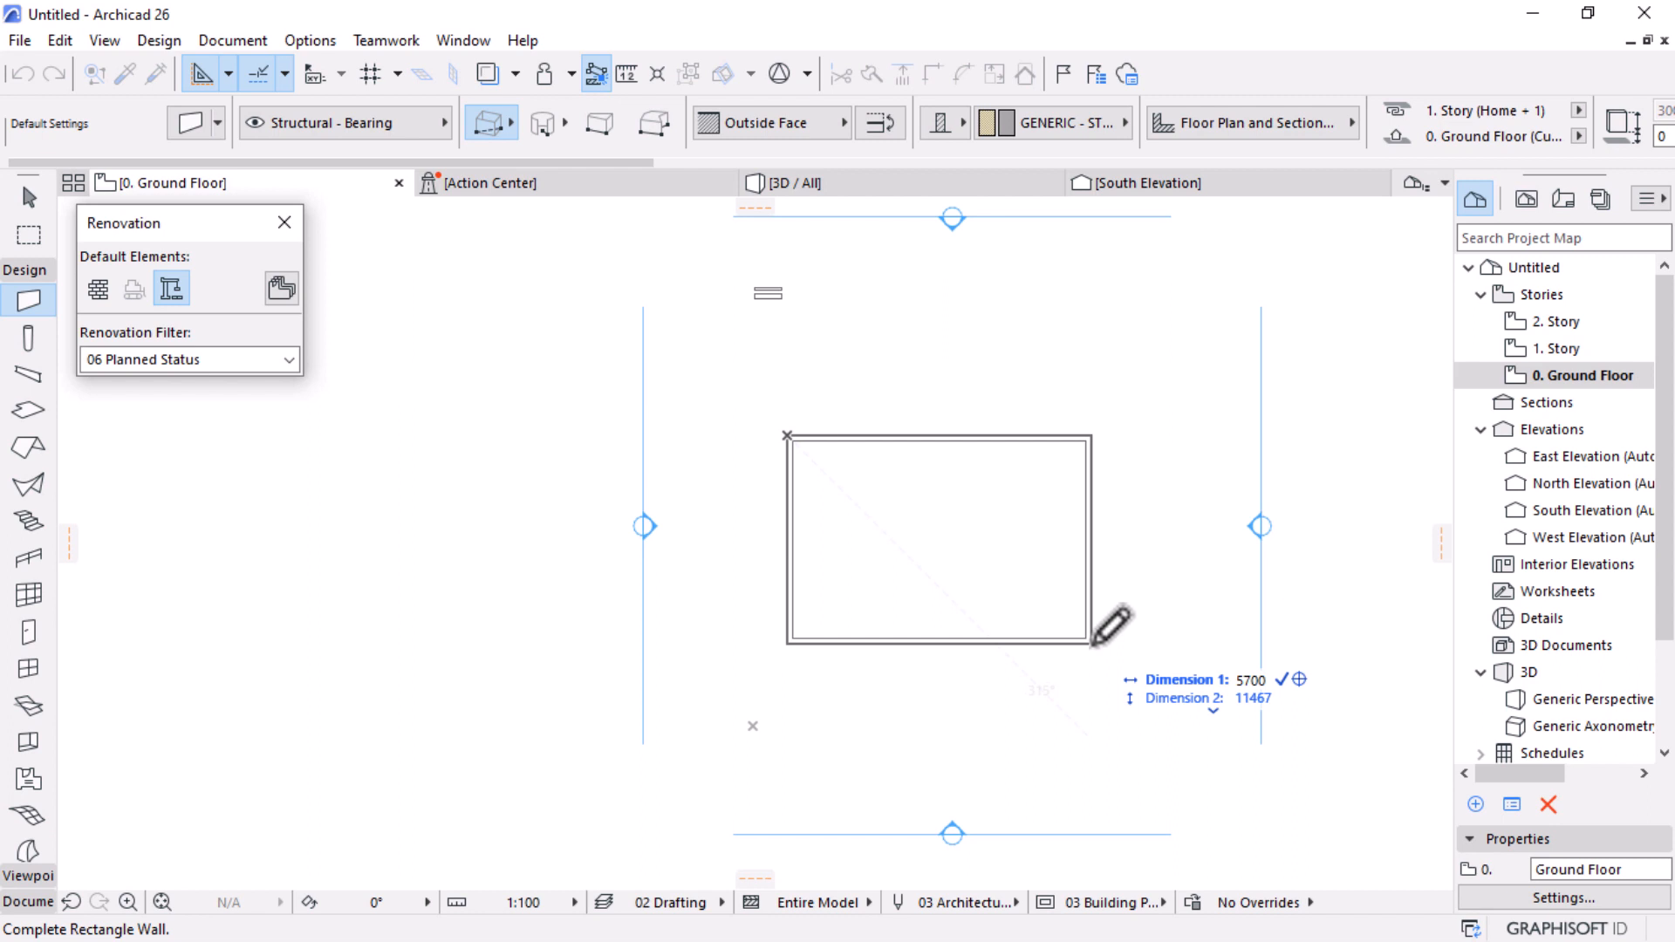
key("Tab")
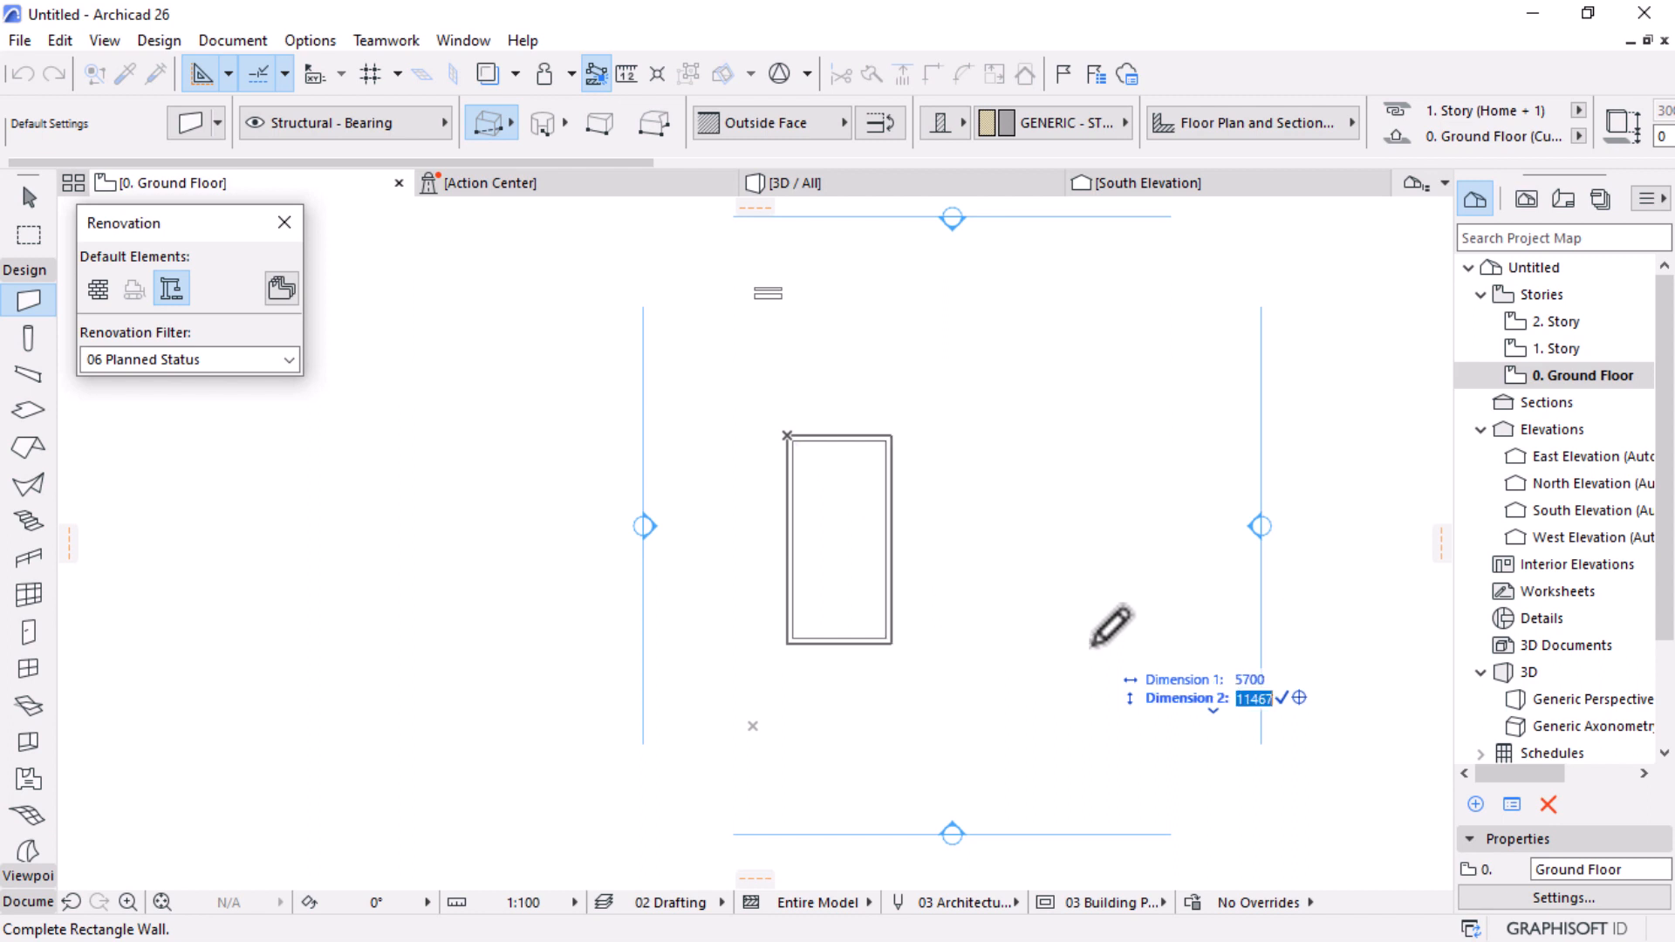
type("4500")
key("Return")
scroll(797, 411, "up", 5)
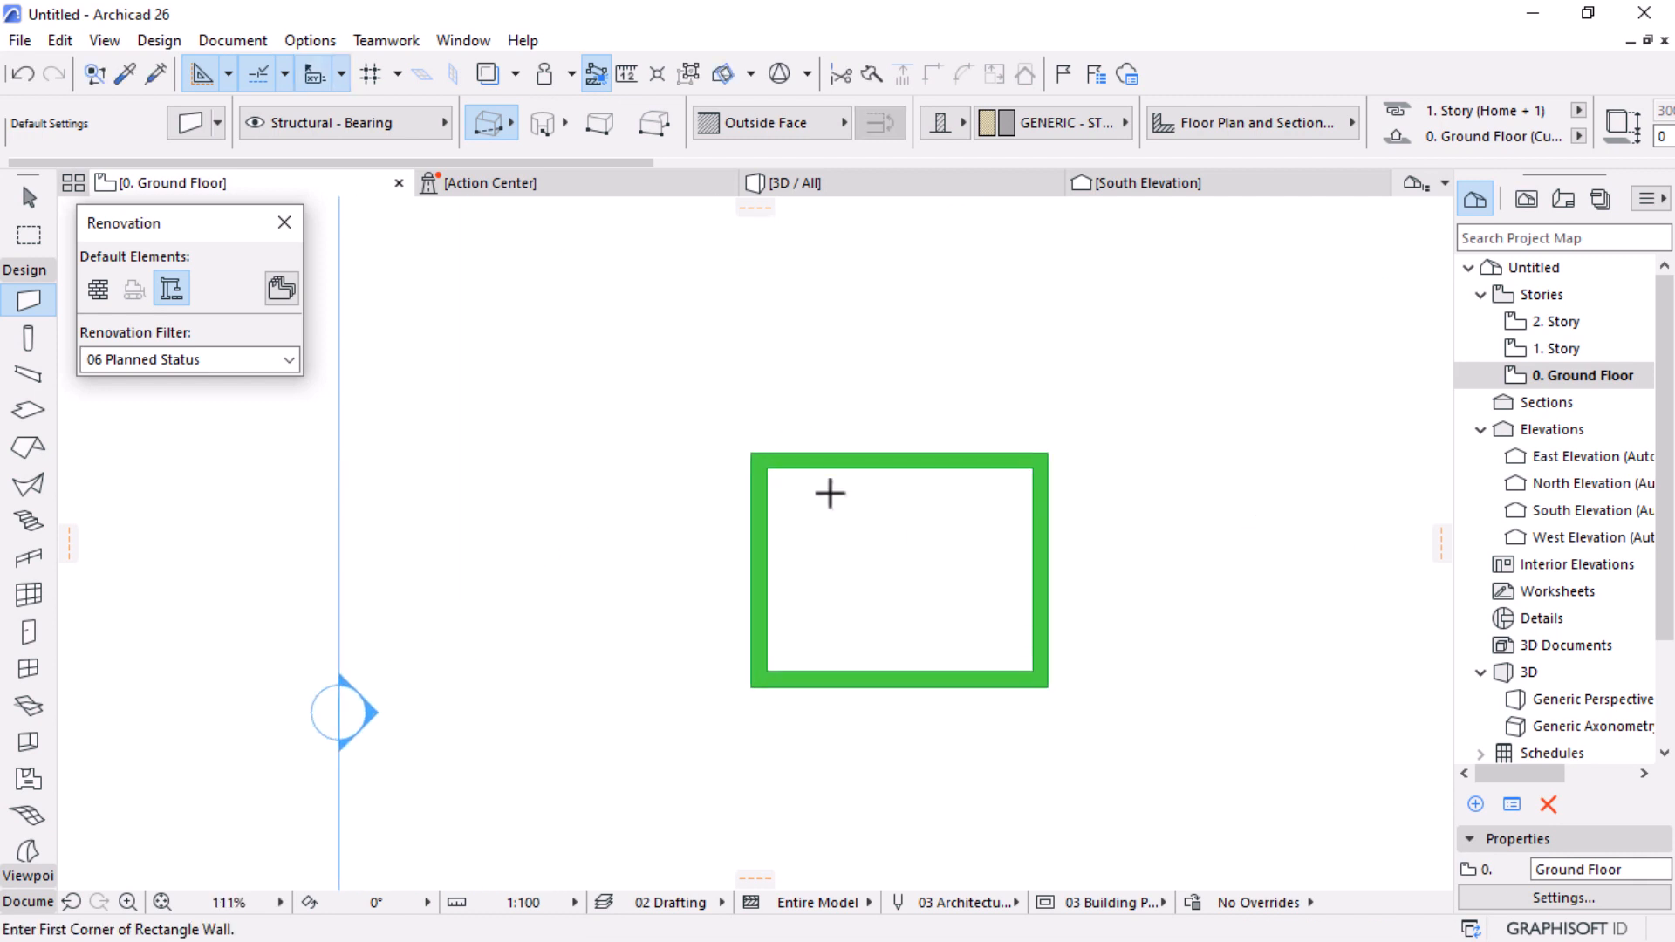
scroll(899, 659, "up", 4)
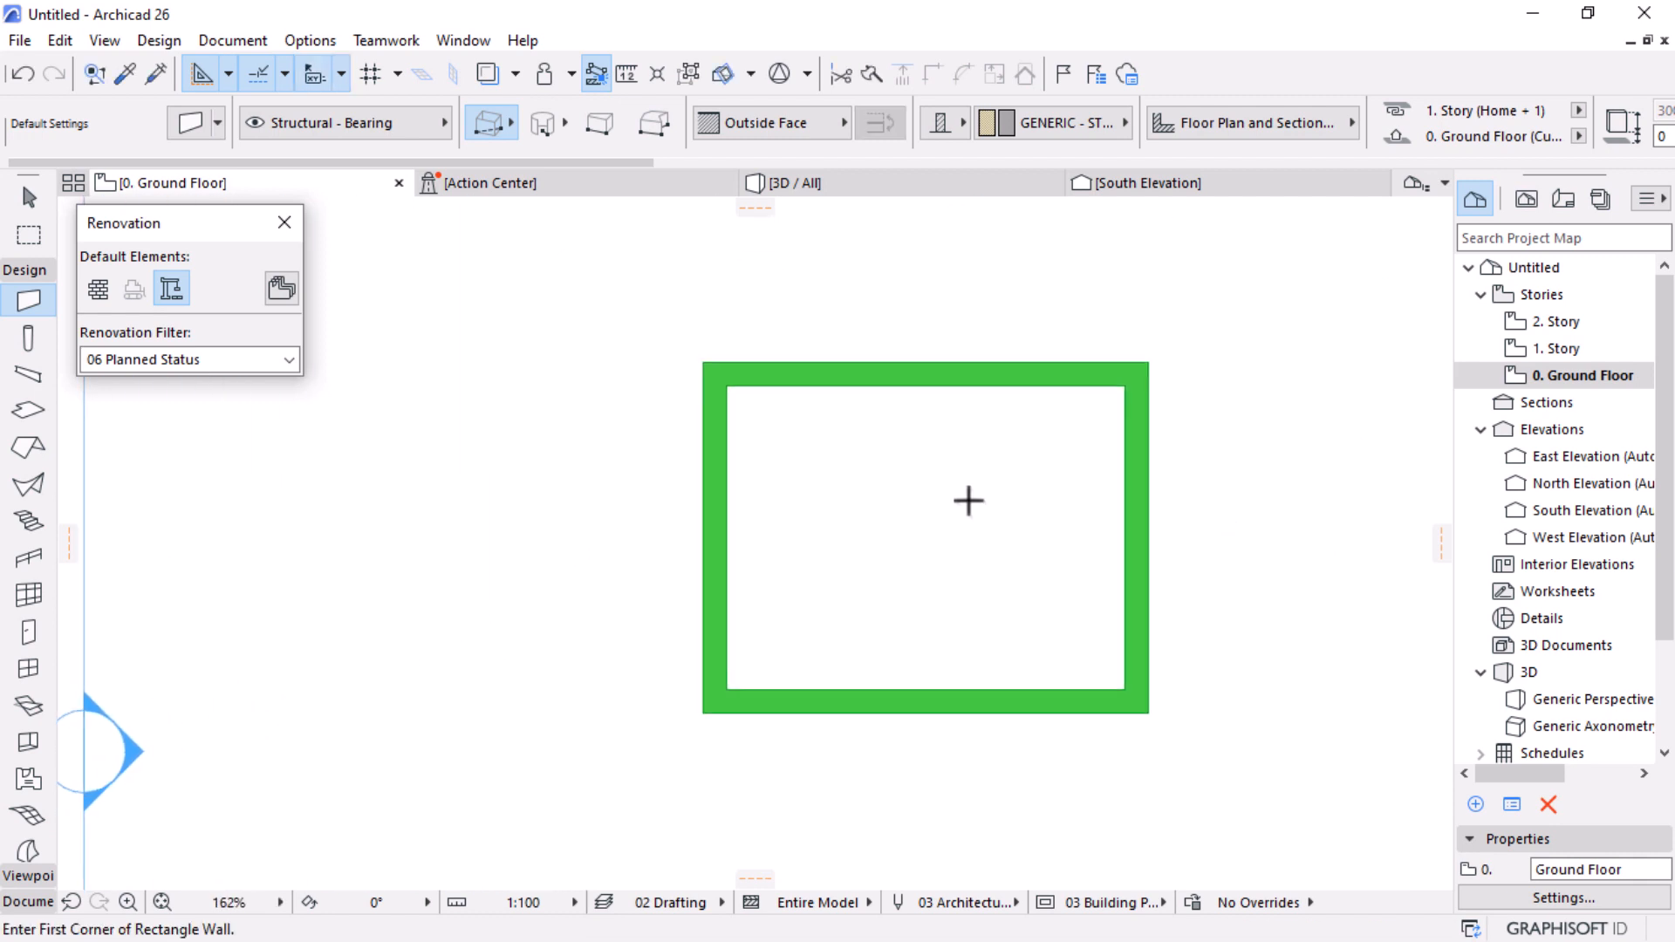
Step: Pick up the settings of the 150 mm sample wall for the Wall tool
left_click(28, 198)
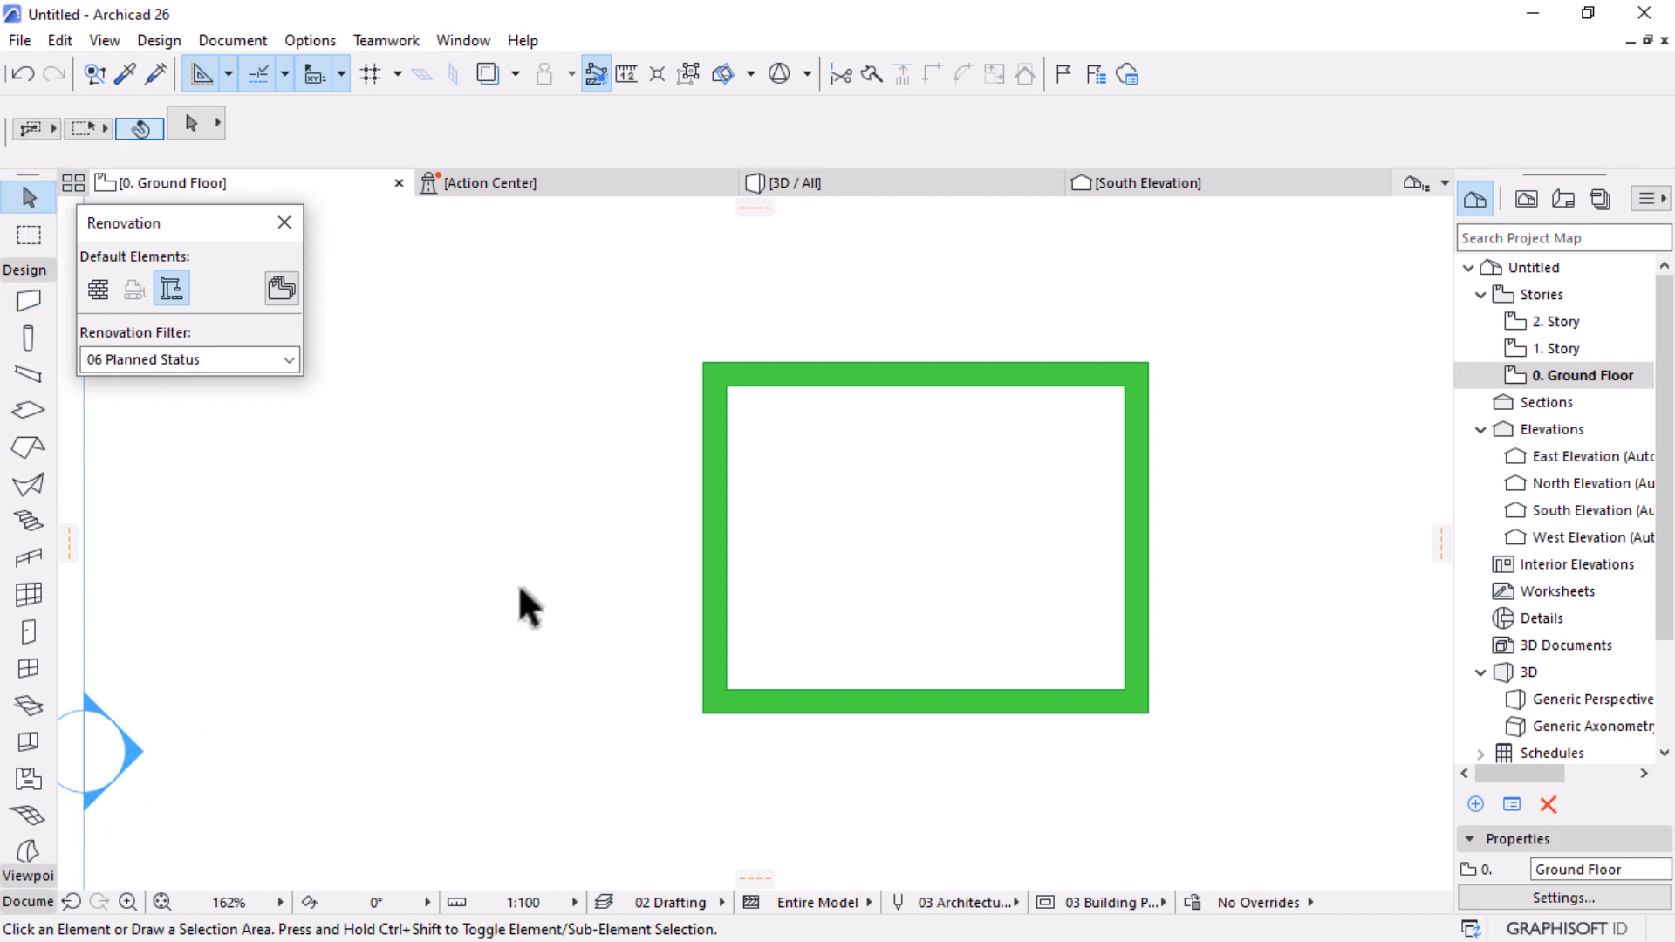
scroll(849, 588, "down", 5)
scroll(849, 411, "up", 2)
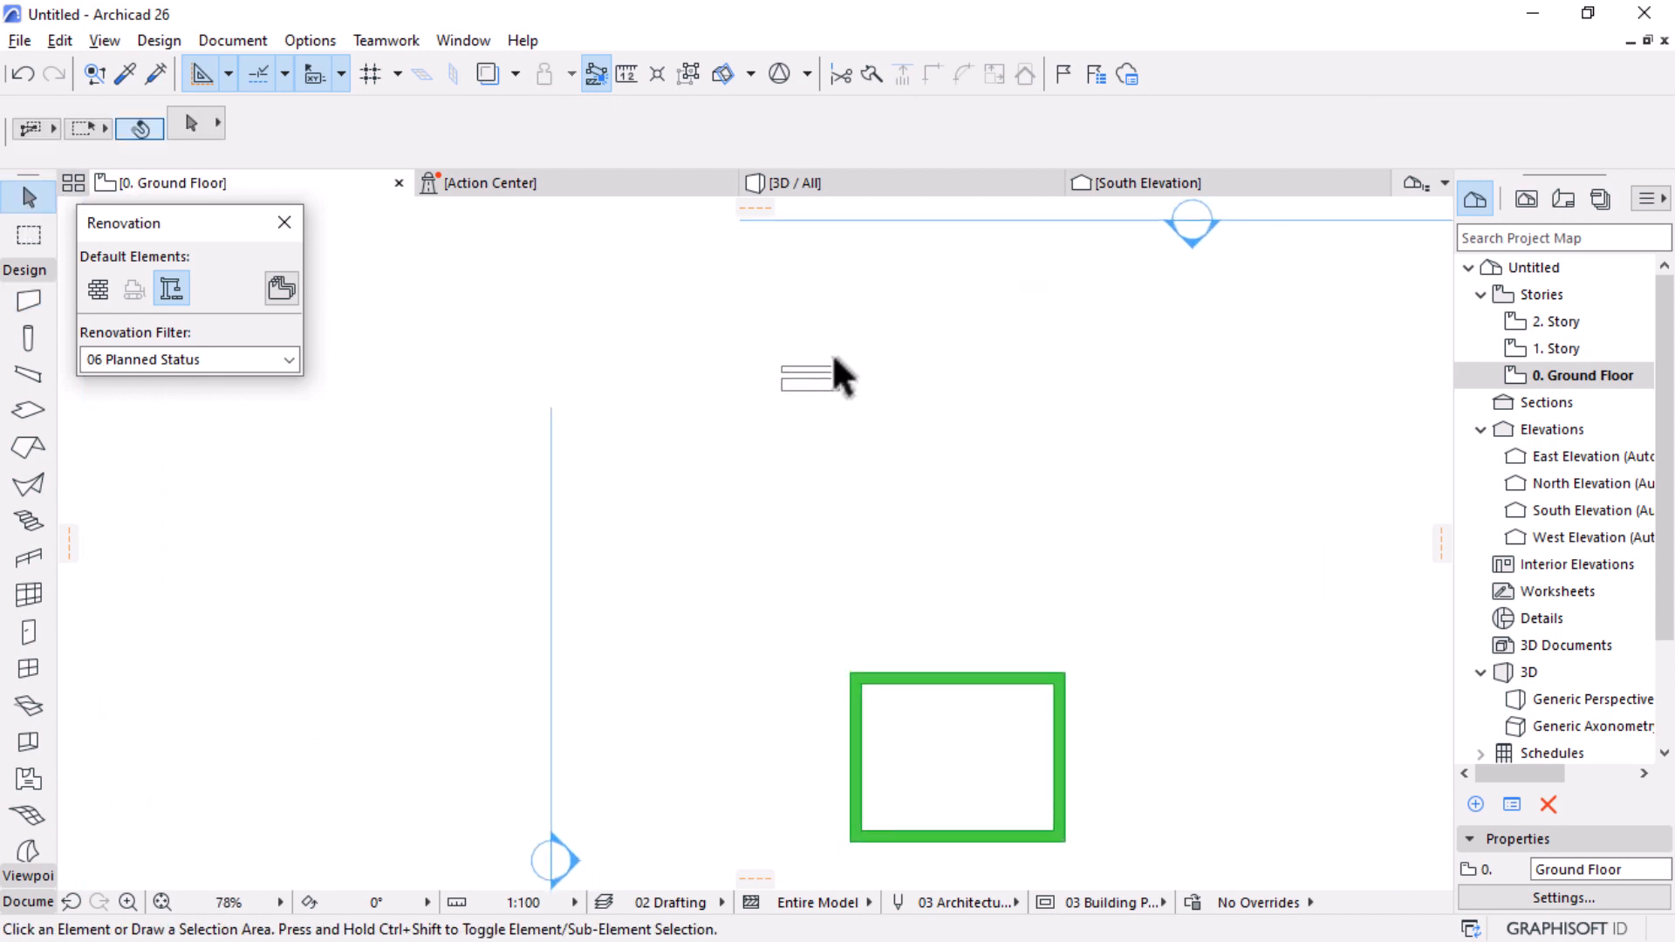
left_click(790, 371, "alt")
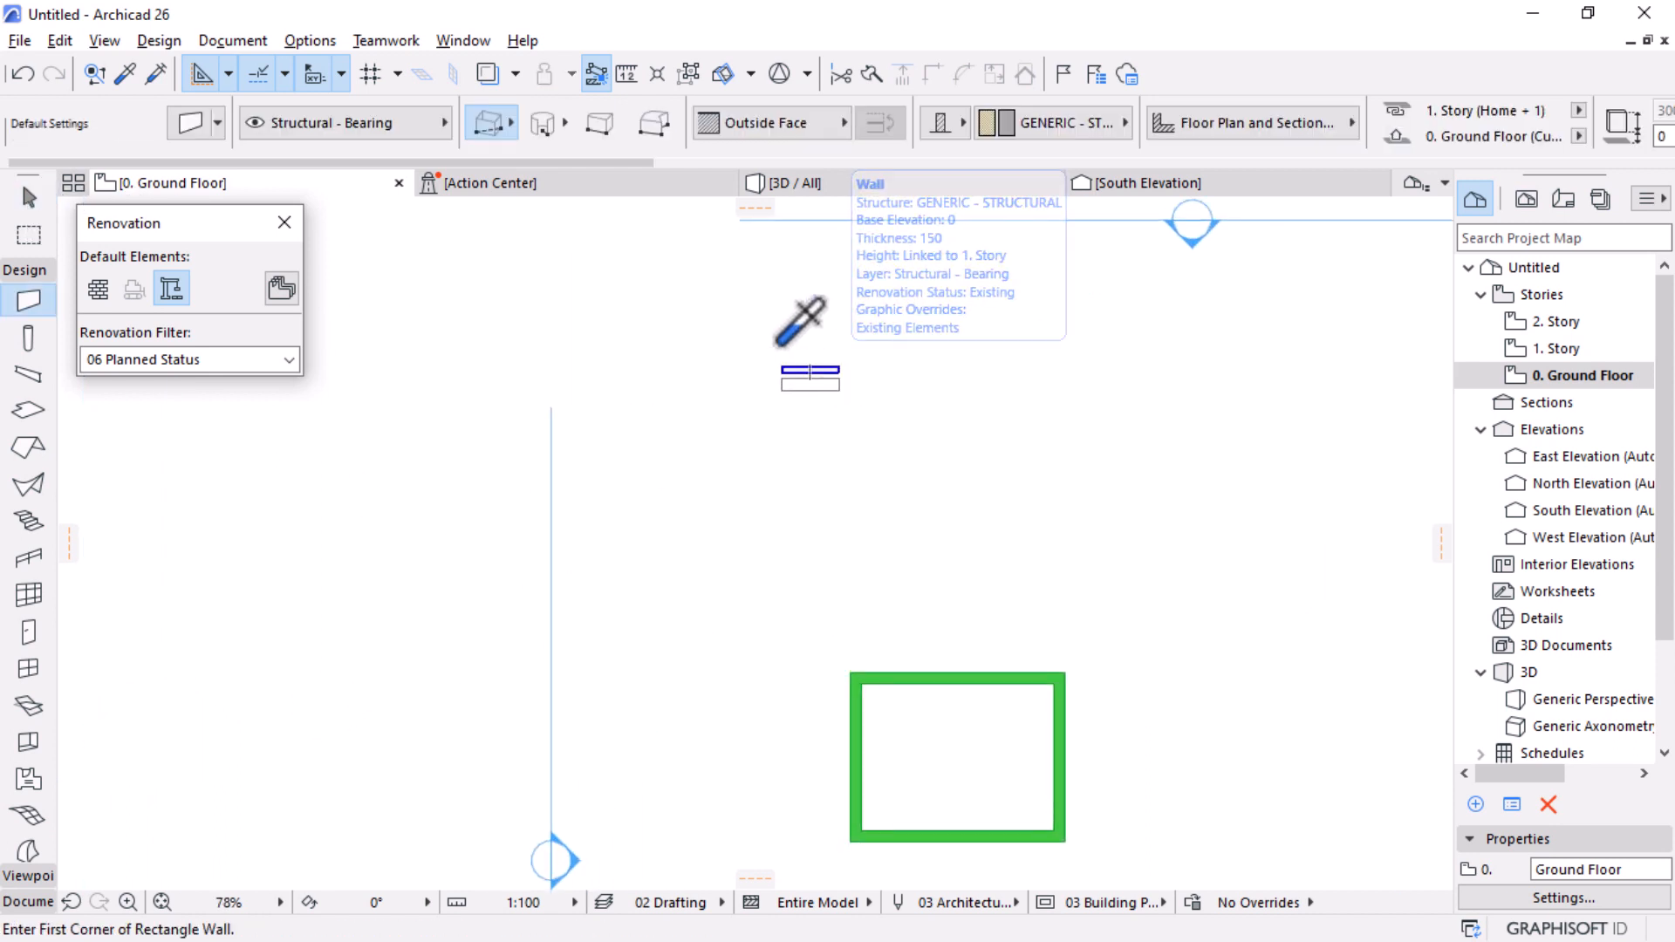
scroll(792, 367, "down", 2)
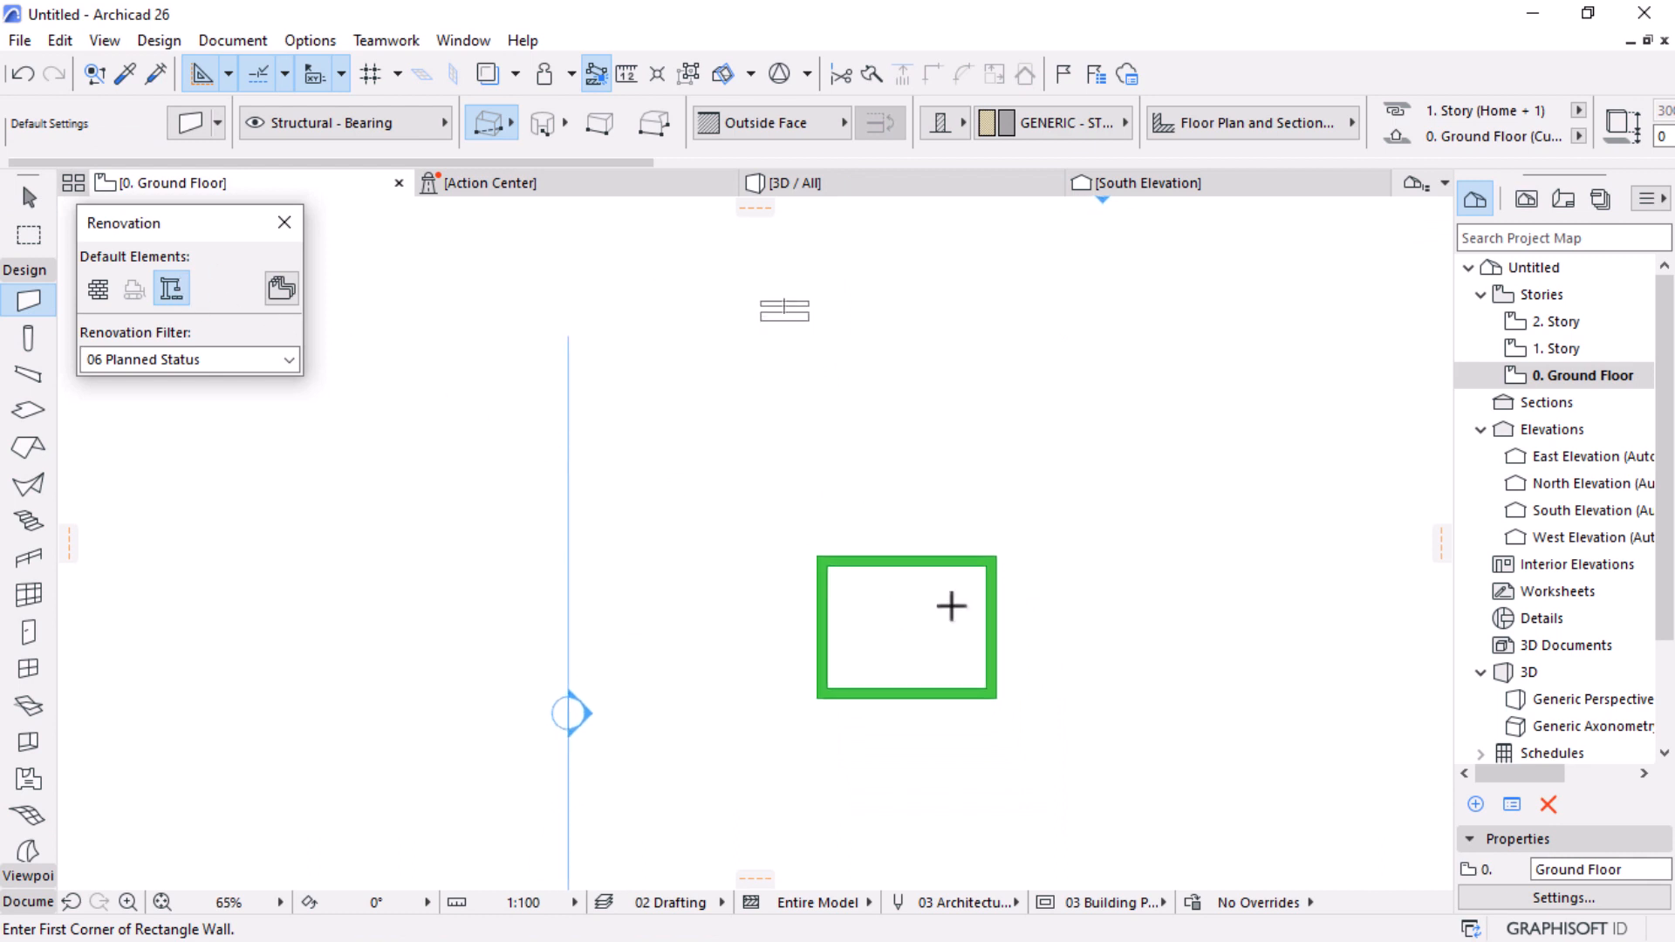
scroll(963, 650, "up", 2)
Step: Select all four walls of the rectangular room and change their renovation status to existing
left_click(29, 198)
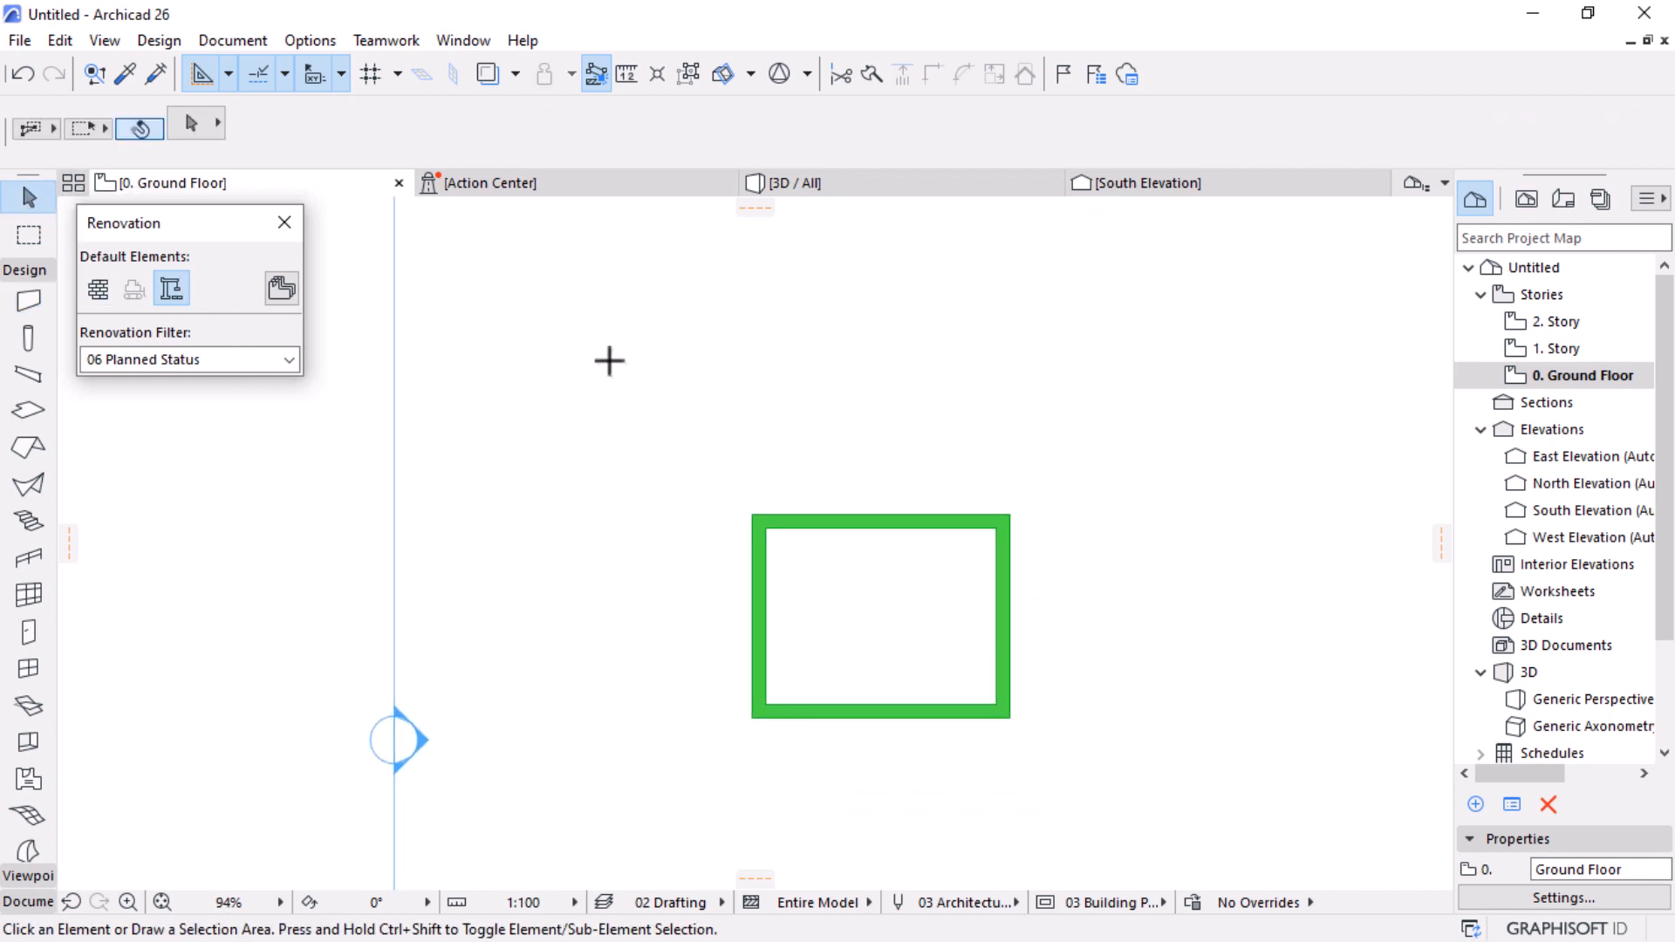
scroll(876, 747, "up", 2)
left_click(669, 373)
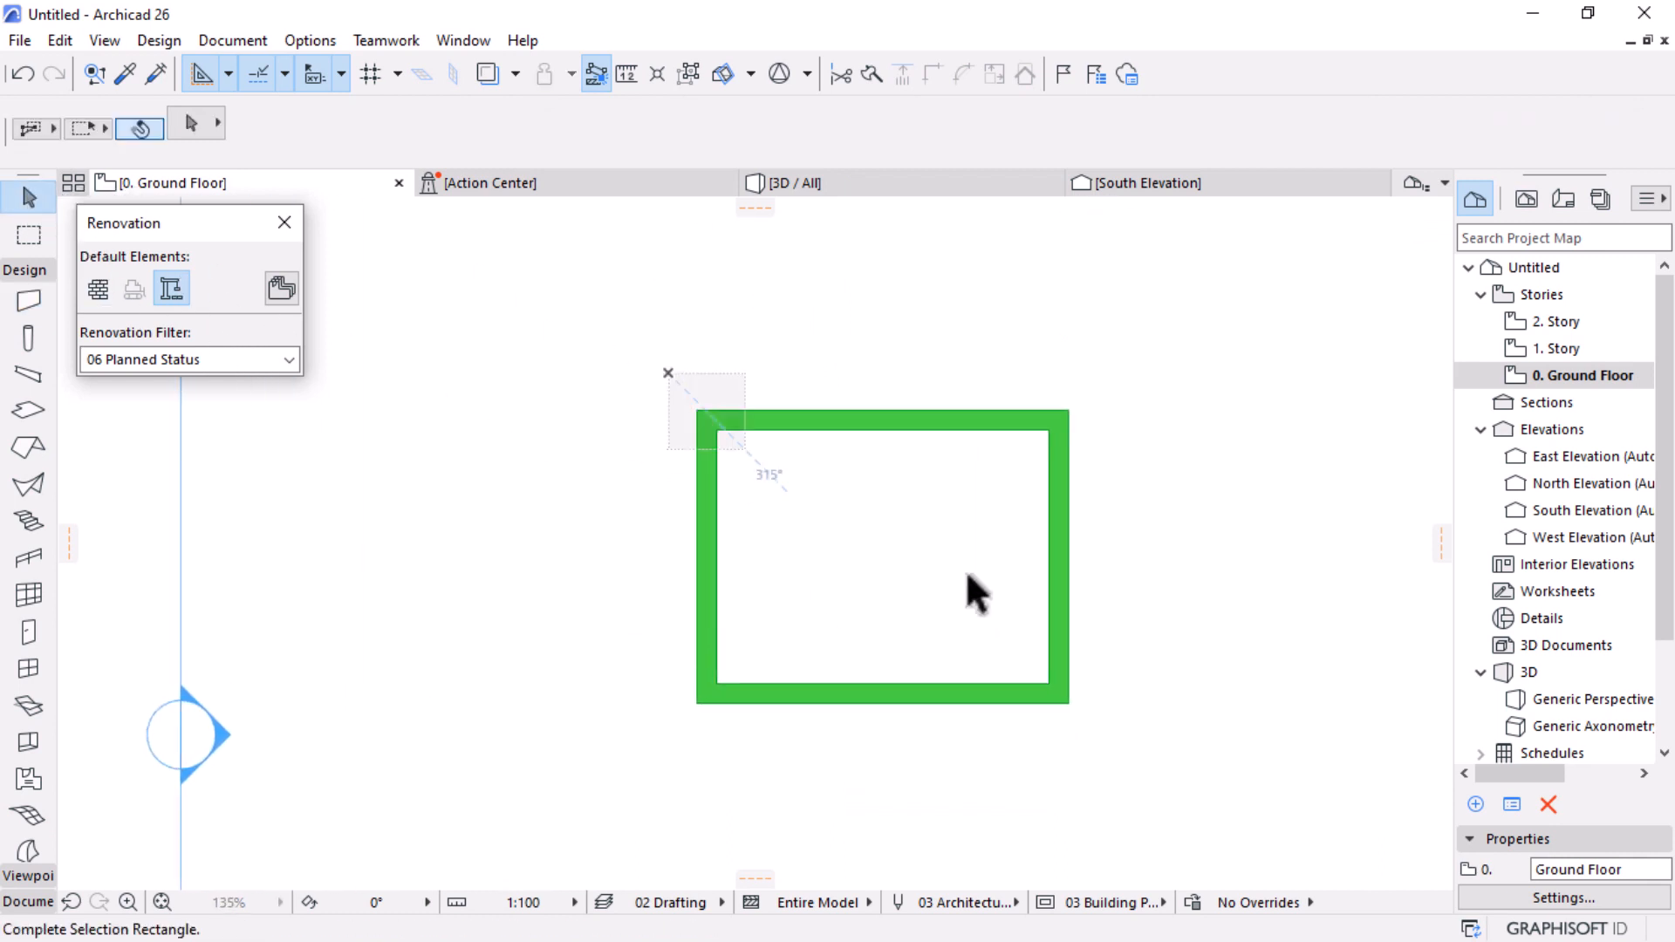
left_click(1155, 751)
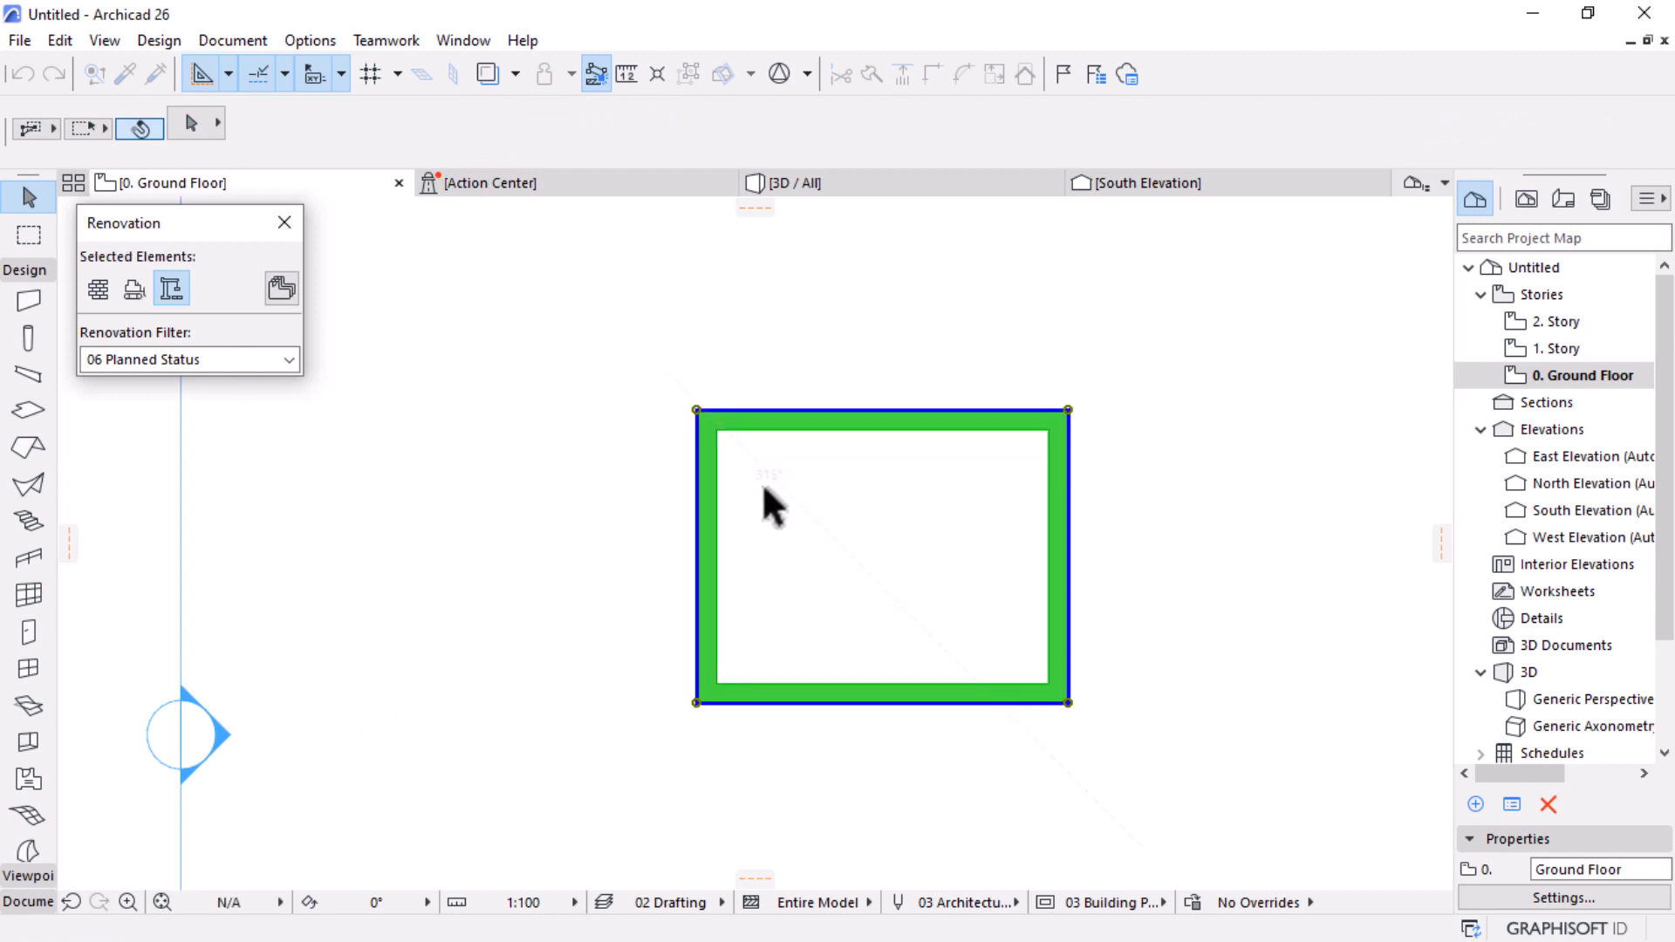
left_click(93, 290)
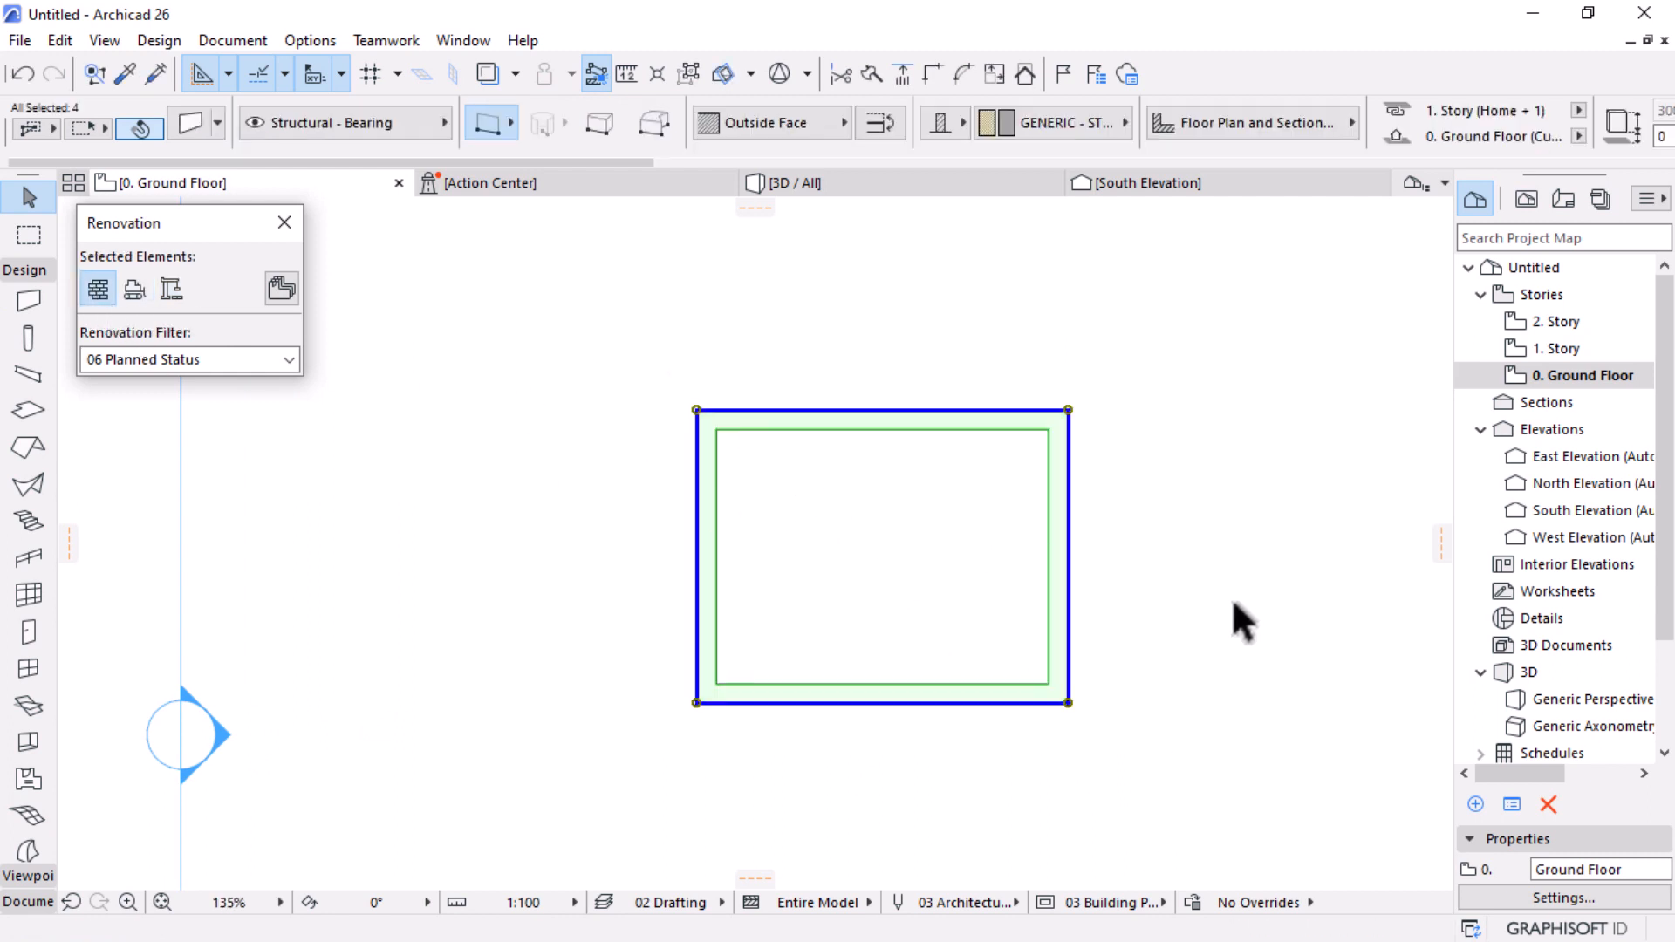
Step: Deselect the room walls and pick up the settings of the 150 mm sample wall for the Wall tool
left_click(909, 468)
scroll(863, 458, "down", 4)
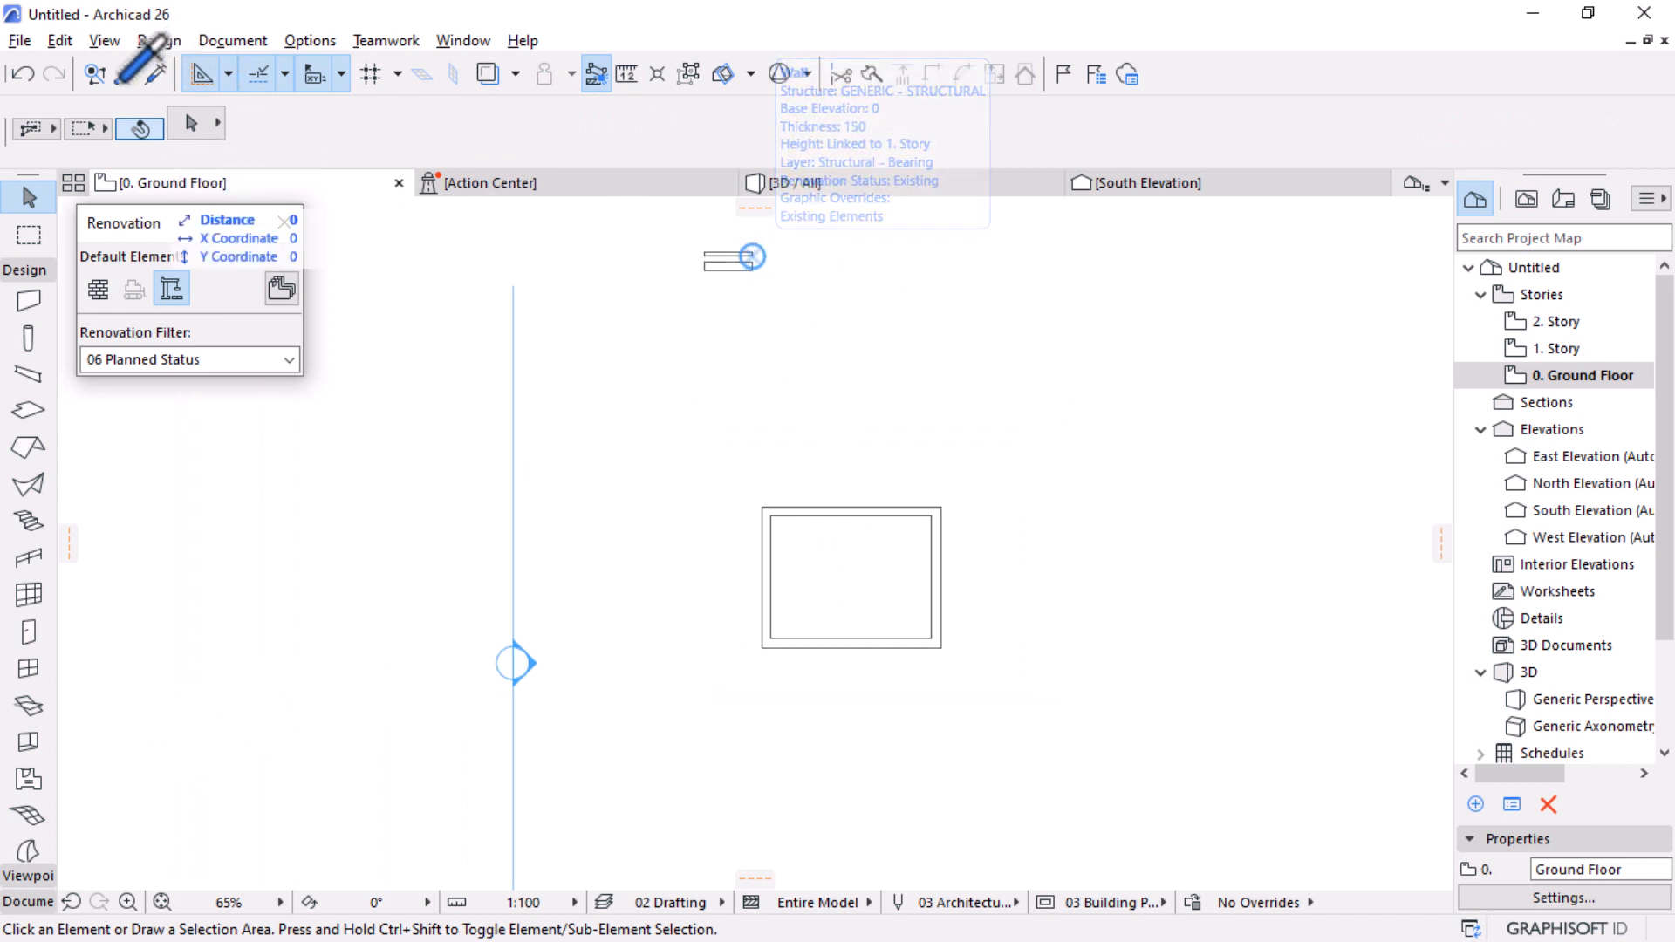
key("alt")
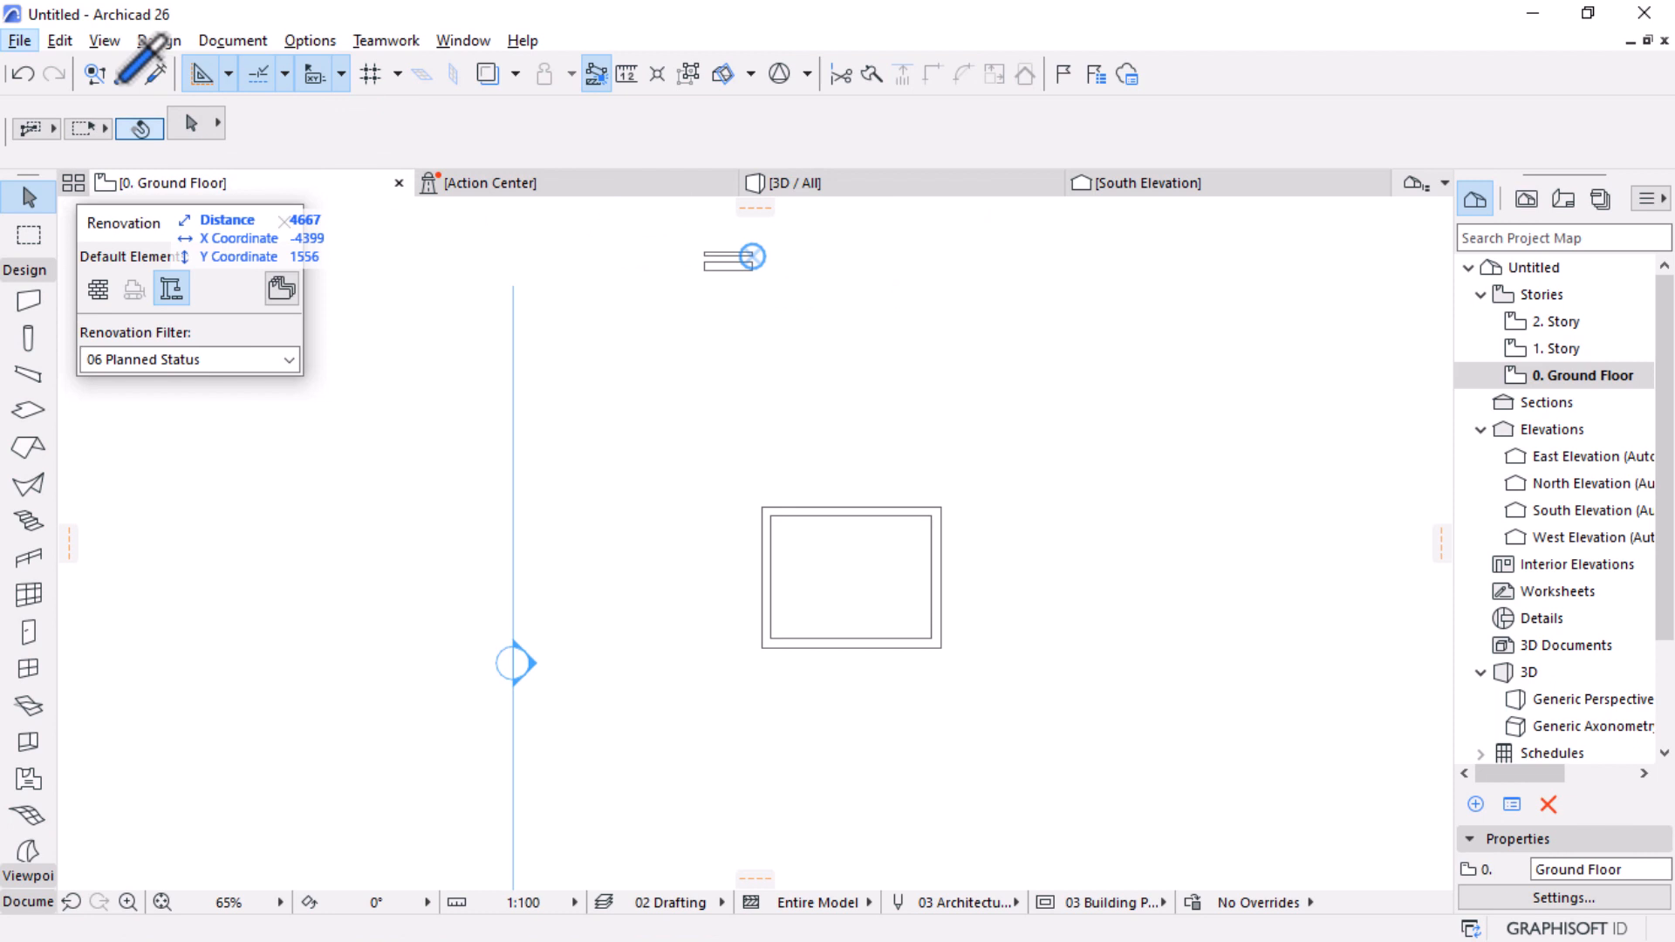
key("alt")
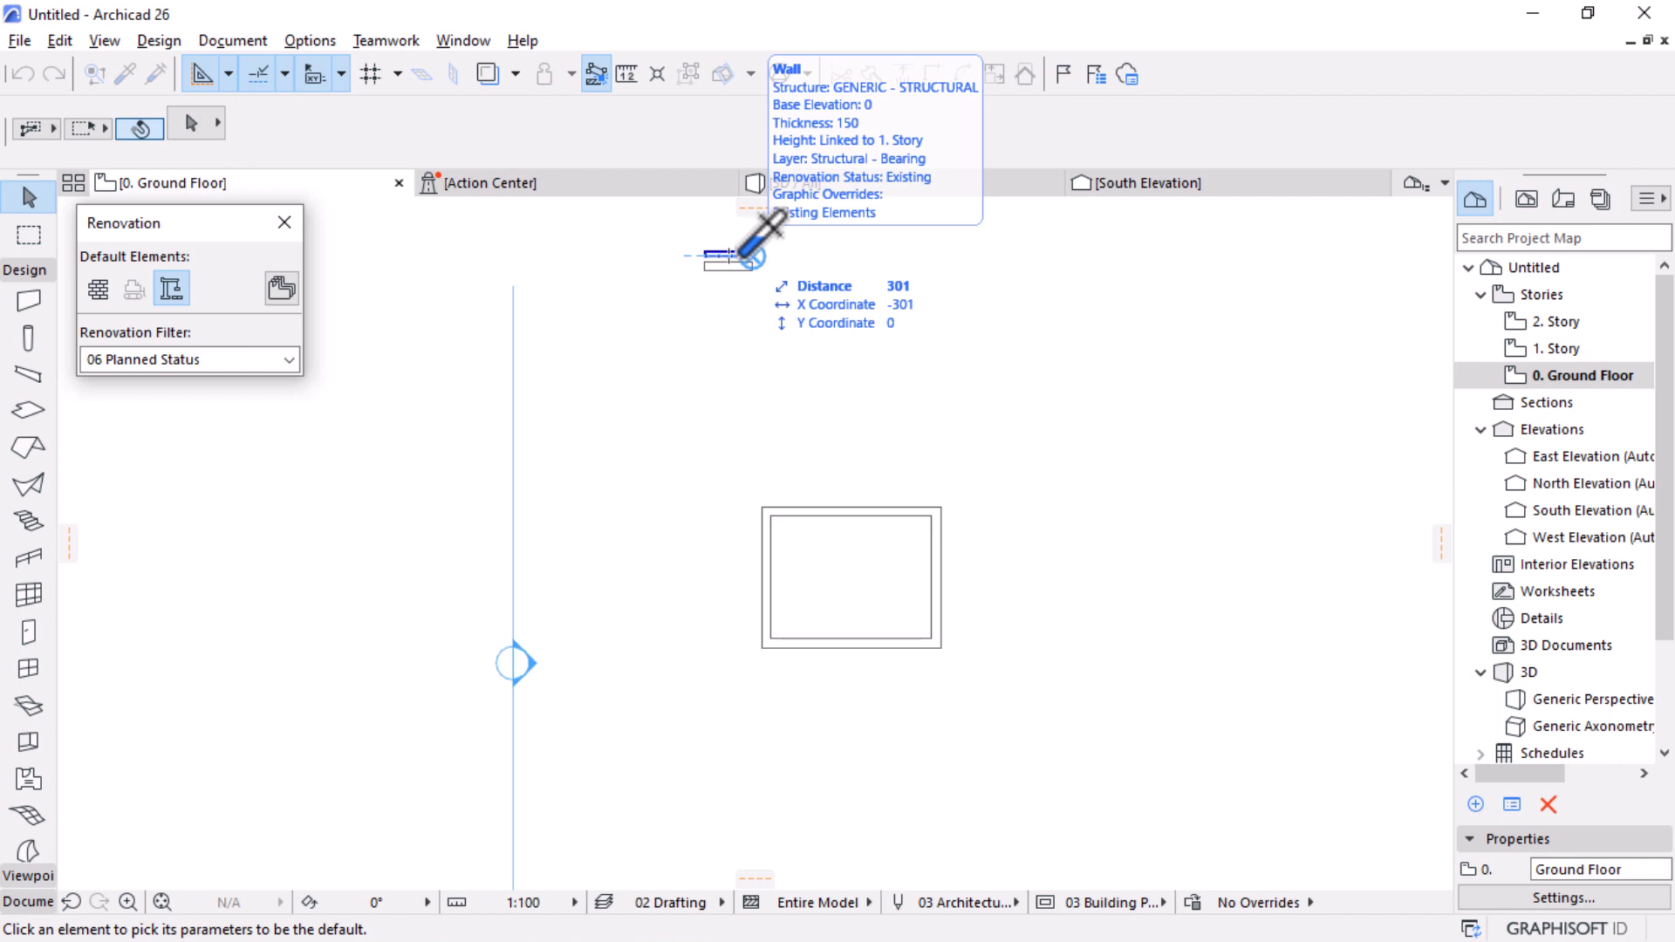
left_click(748, 256, "alt")
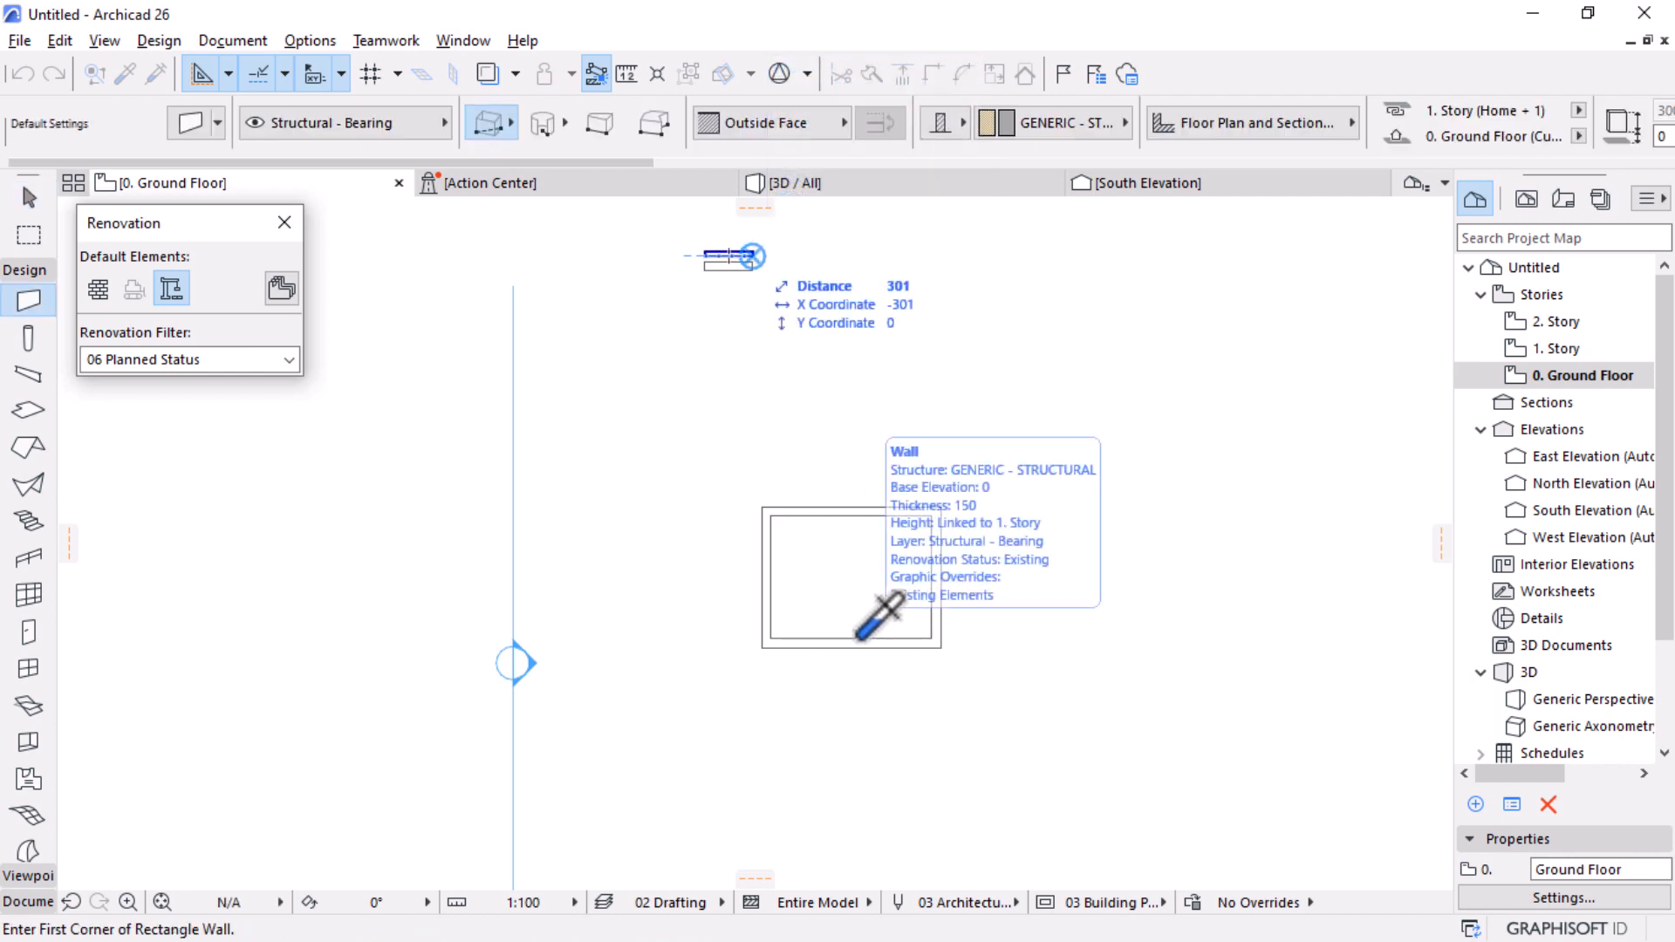
Step: Start a rectangular wall 1000 mm below the room's inner upper-right corner, then switch the Wall tool to the chained geometry method
scroll(741, 299, "up", 3)
scroll(786, 393, "down", 3)
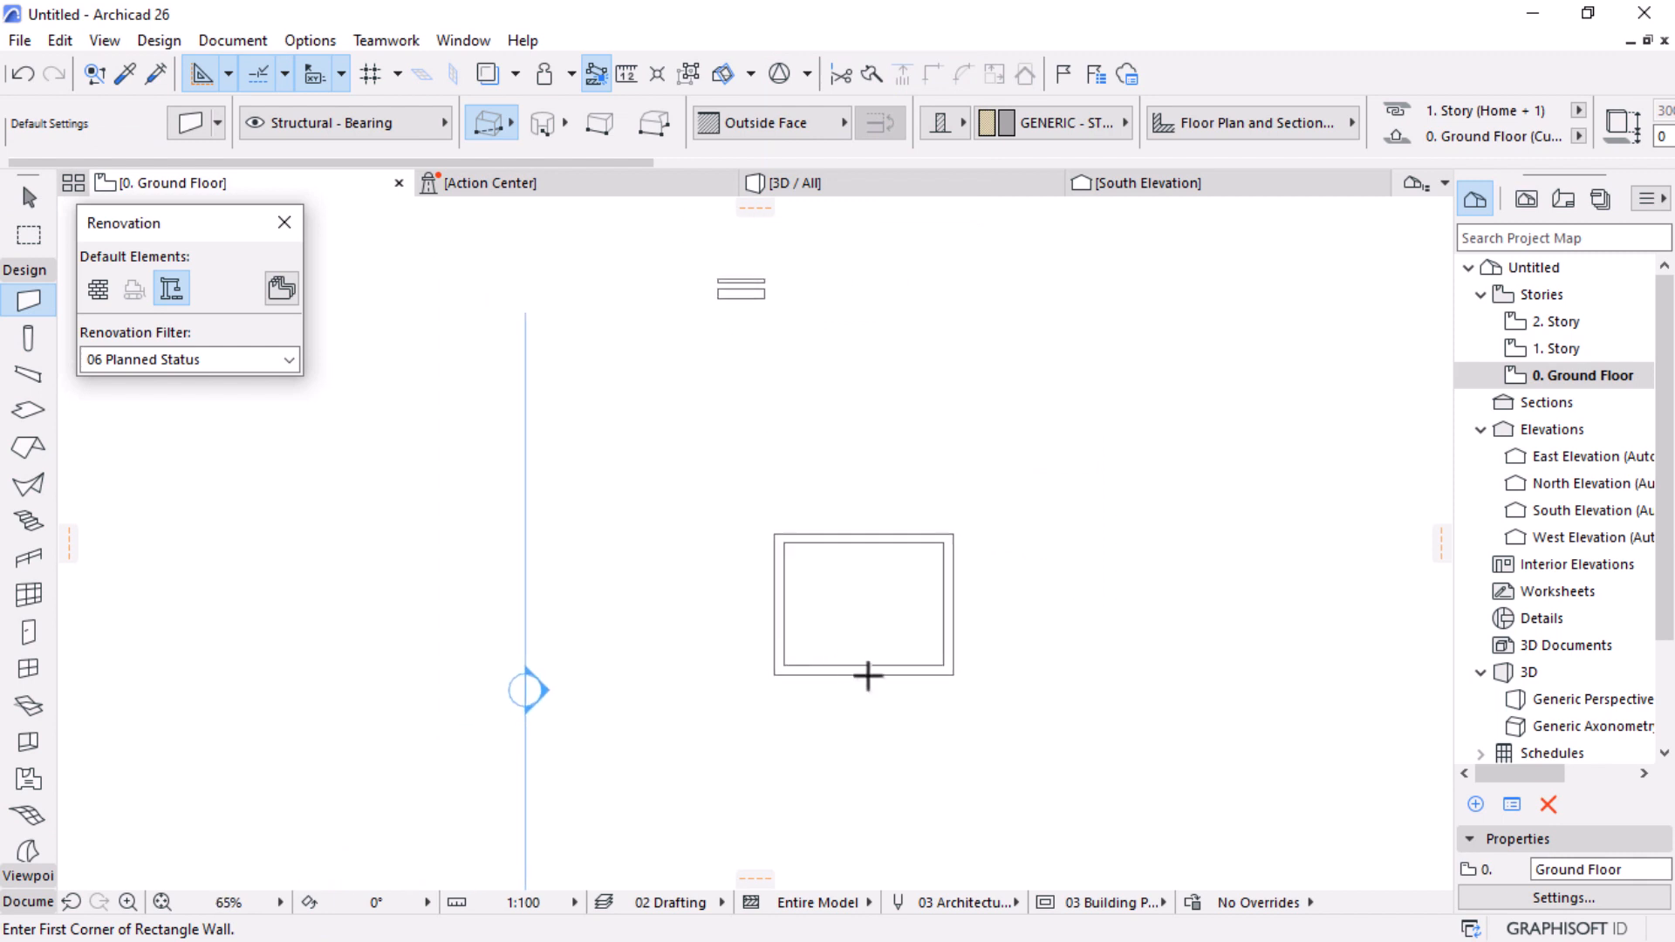
scroll(869, 675, "up", 4)
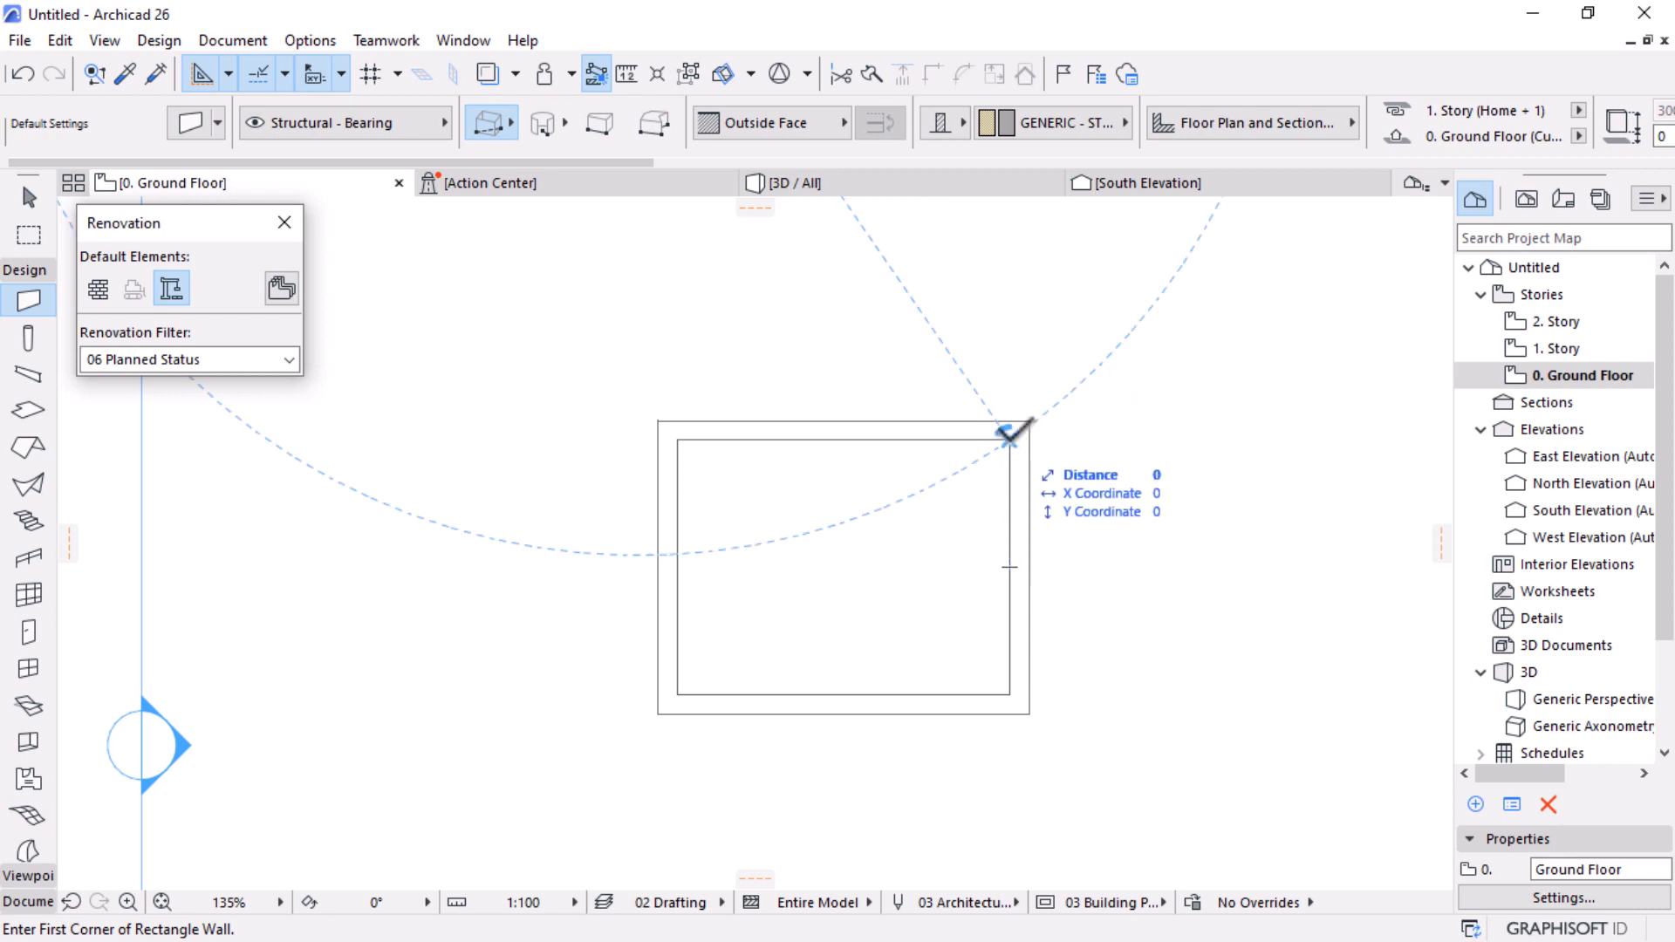
scroll(1013, 431, "up", 3)
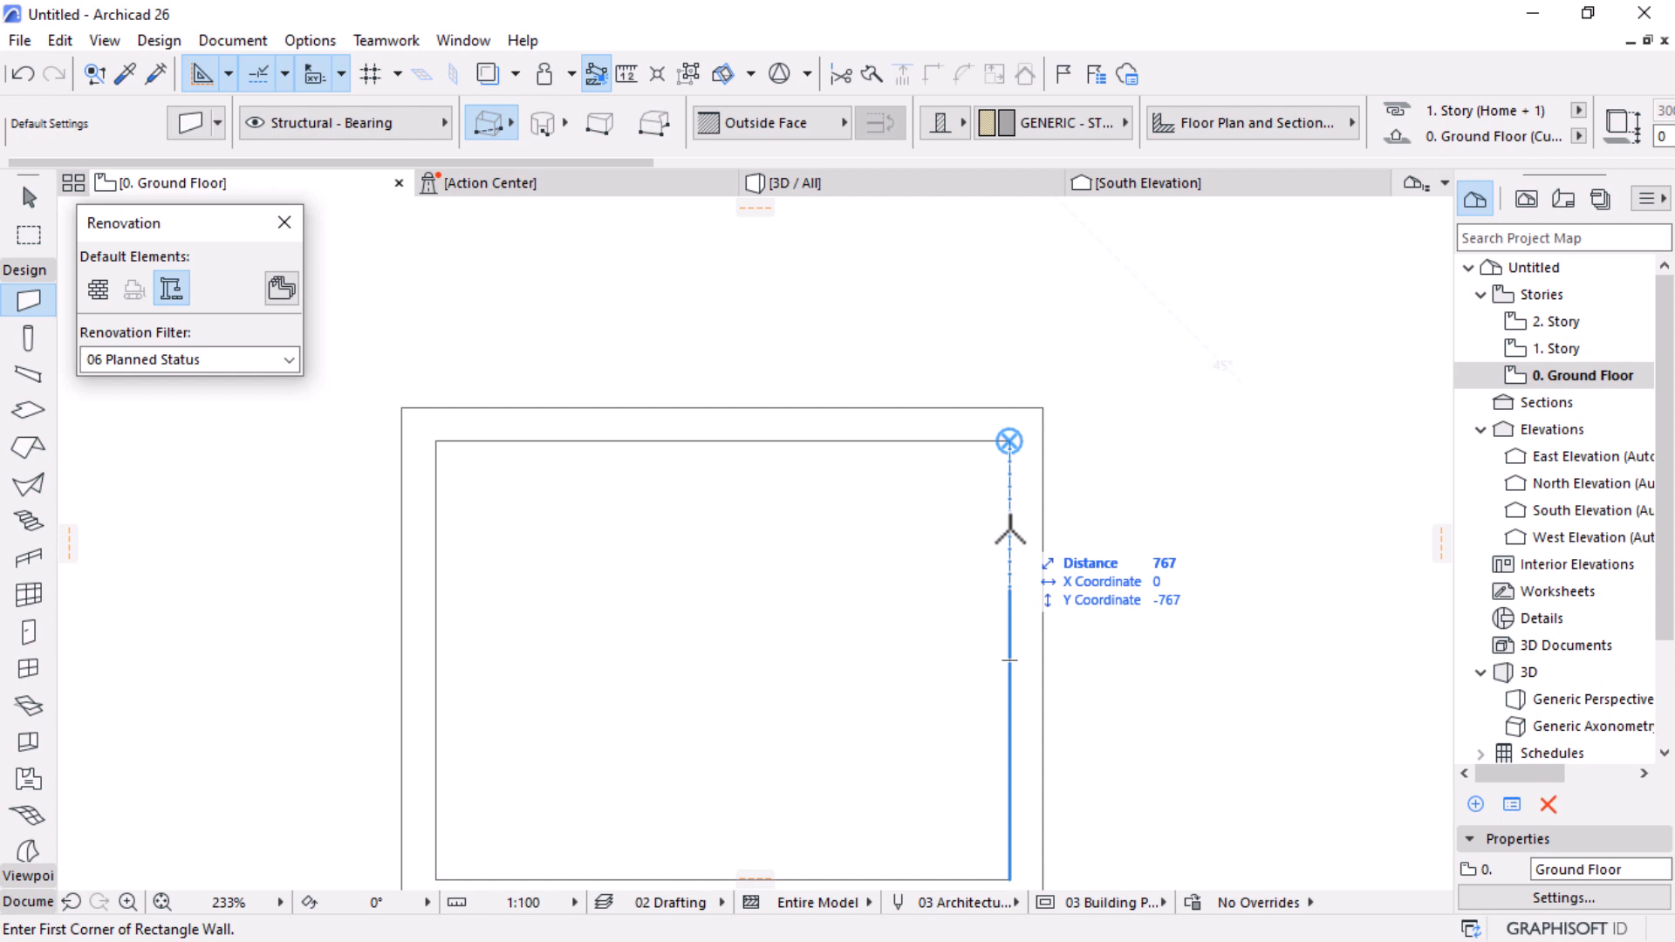
type("1000")
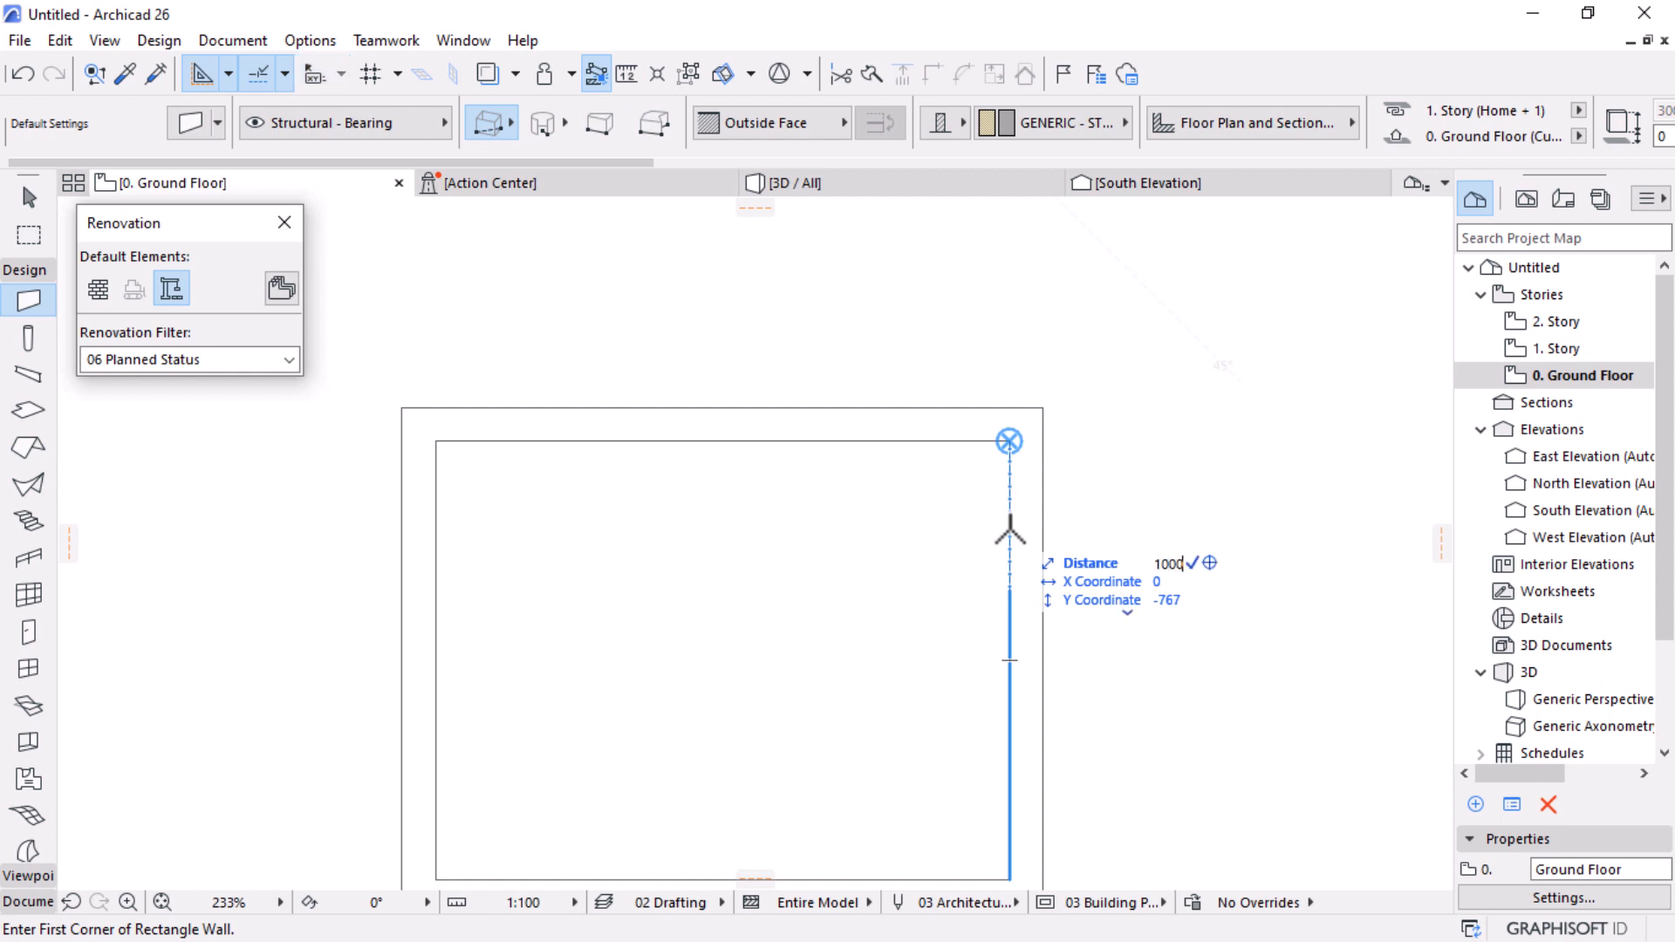
key("Return")
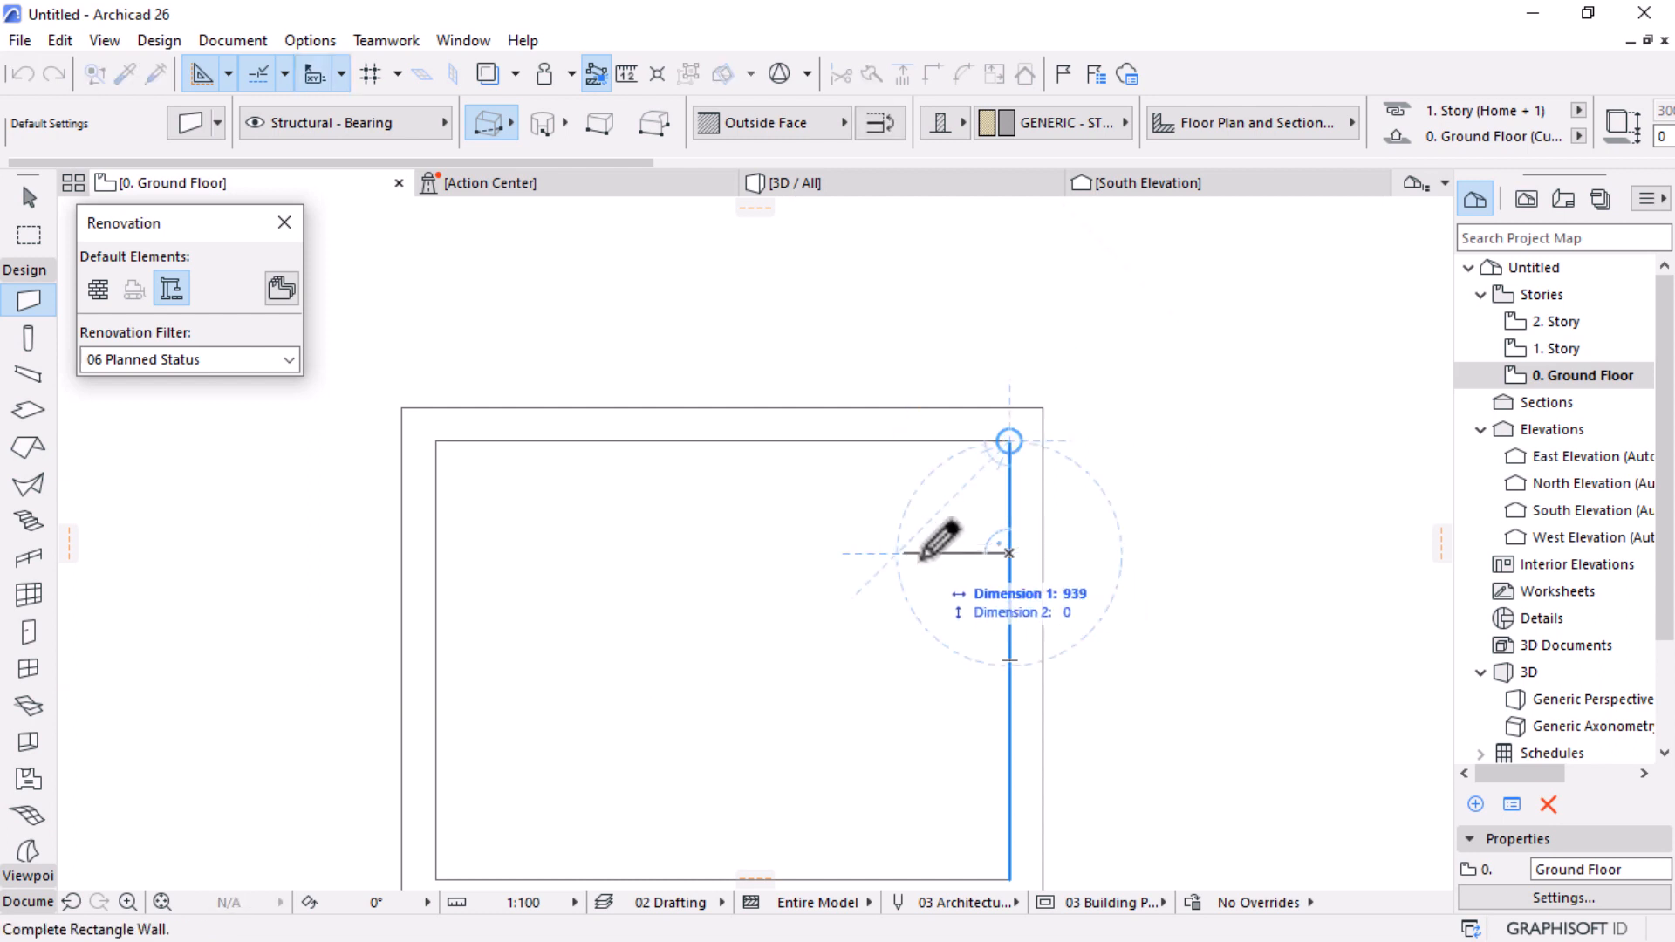
scroll(896, 539, "up", 2)
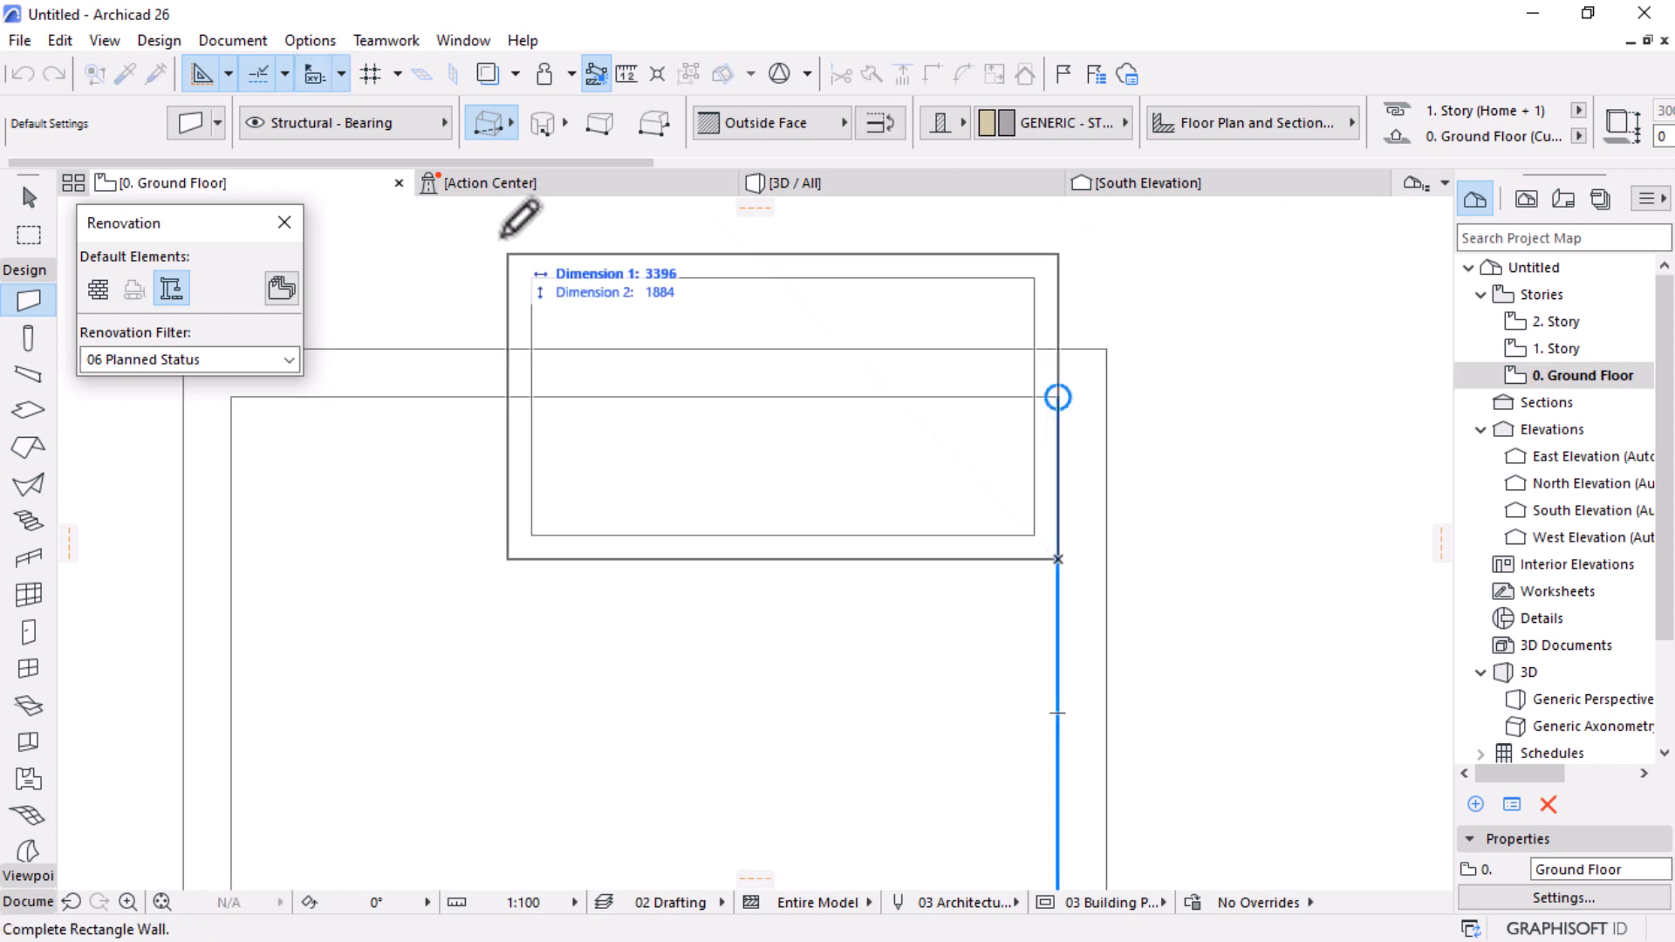
left_click(493, 127)
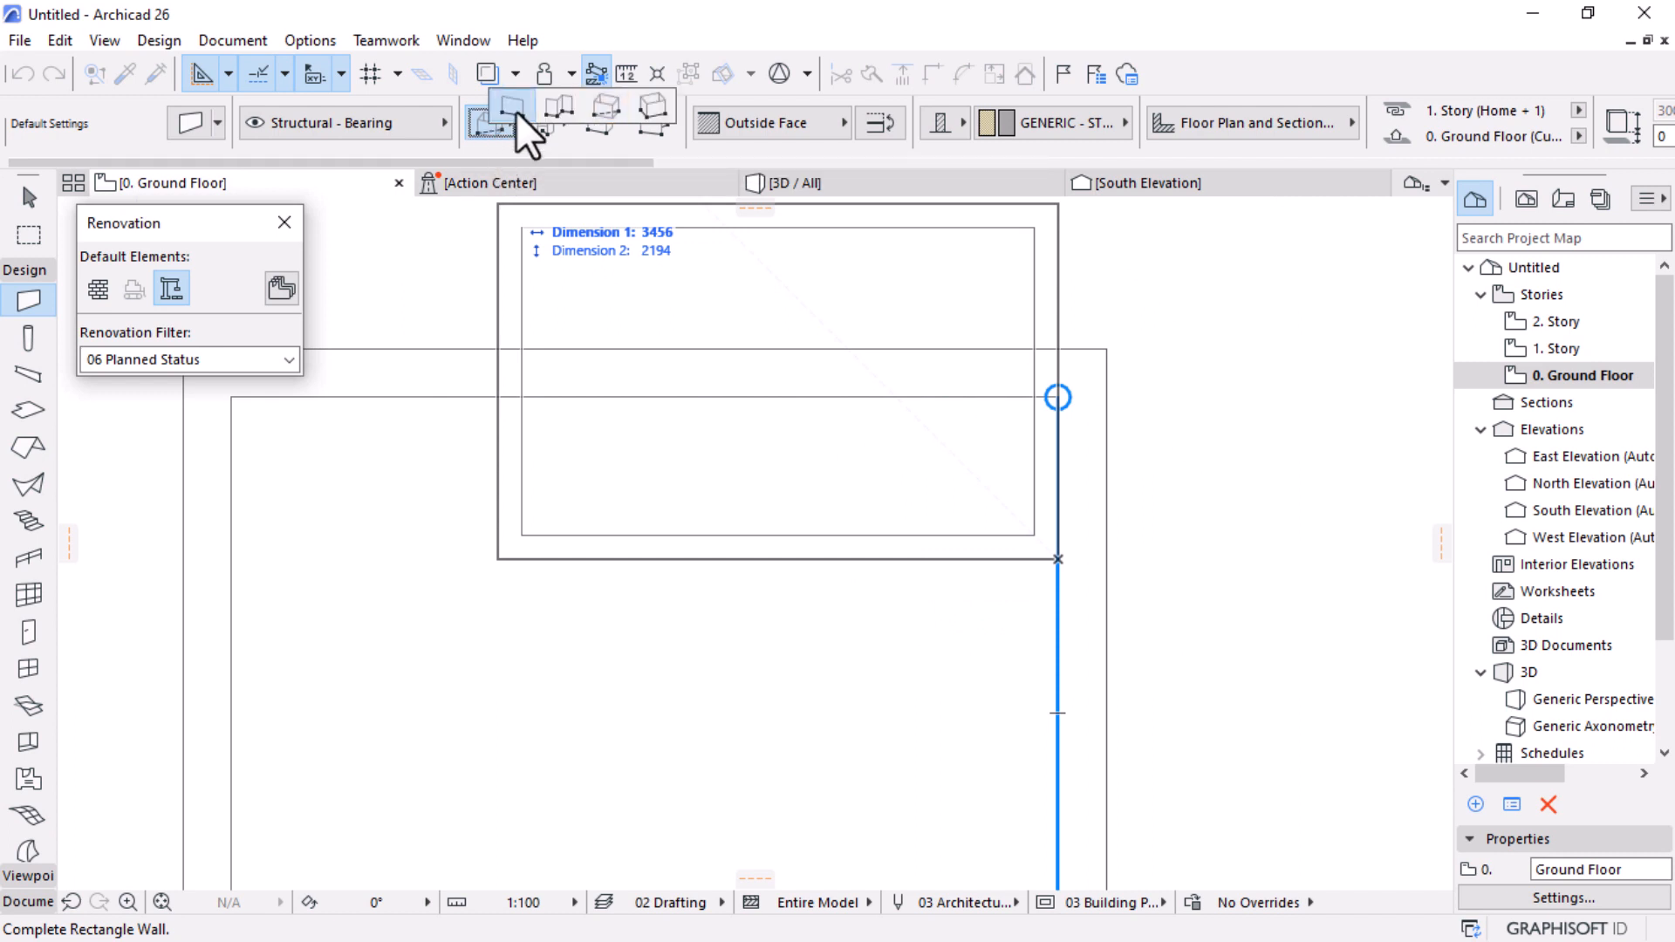
left_click(556, 109)
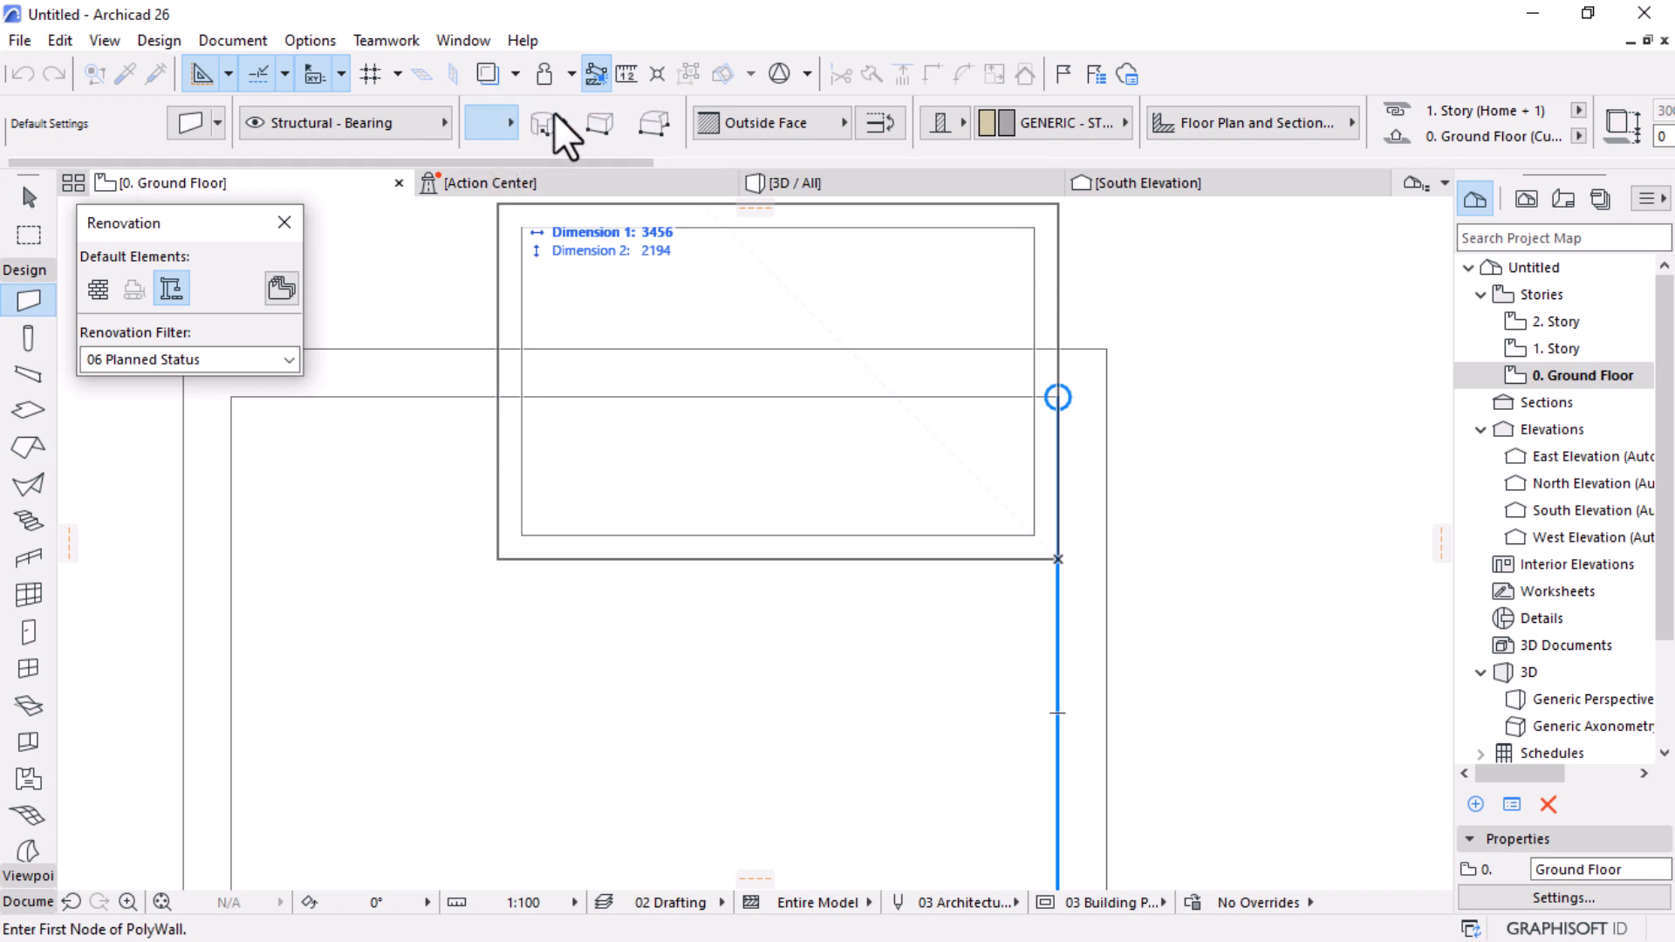
Step: Draw chained partition walls from that point, 2100 mm leftward and 1000 mm up to the inner face of the room's upper wall
left_click(1058, 558)
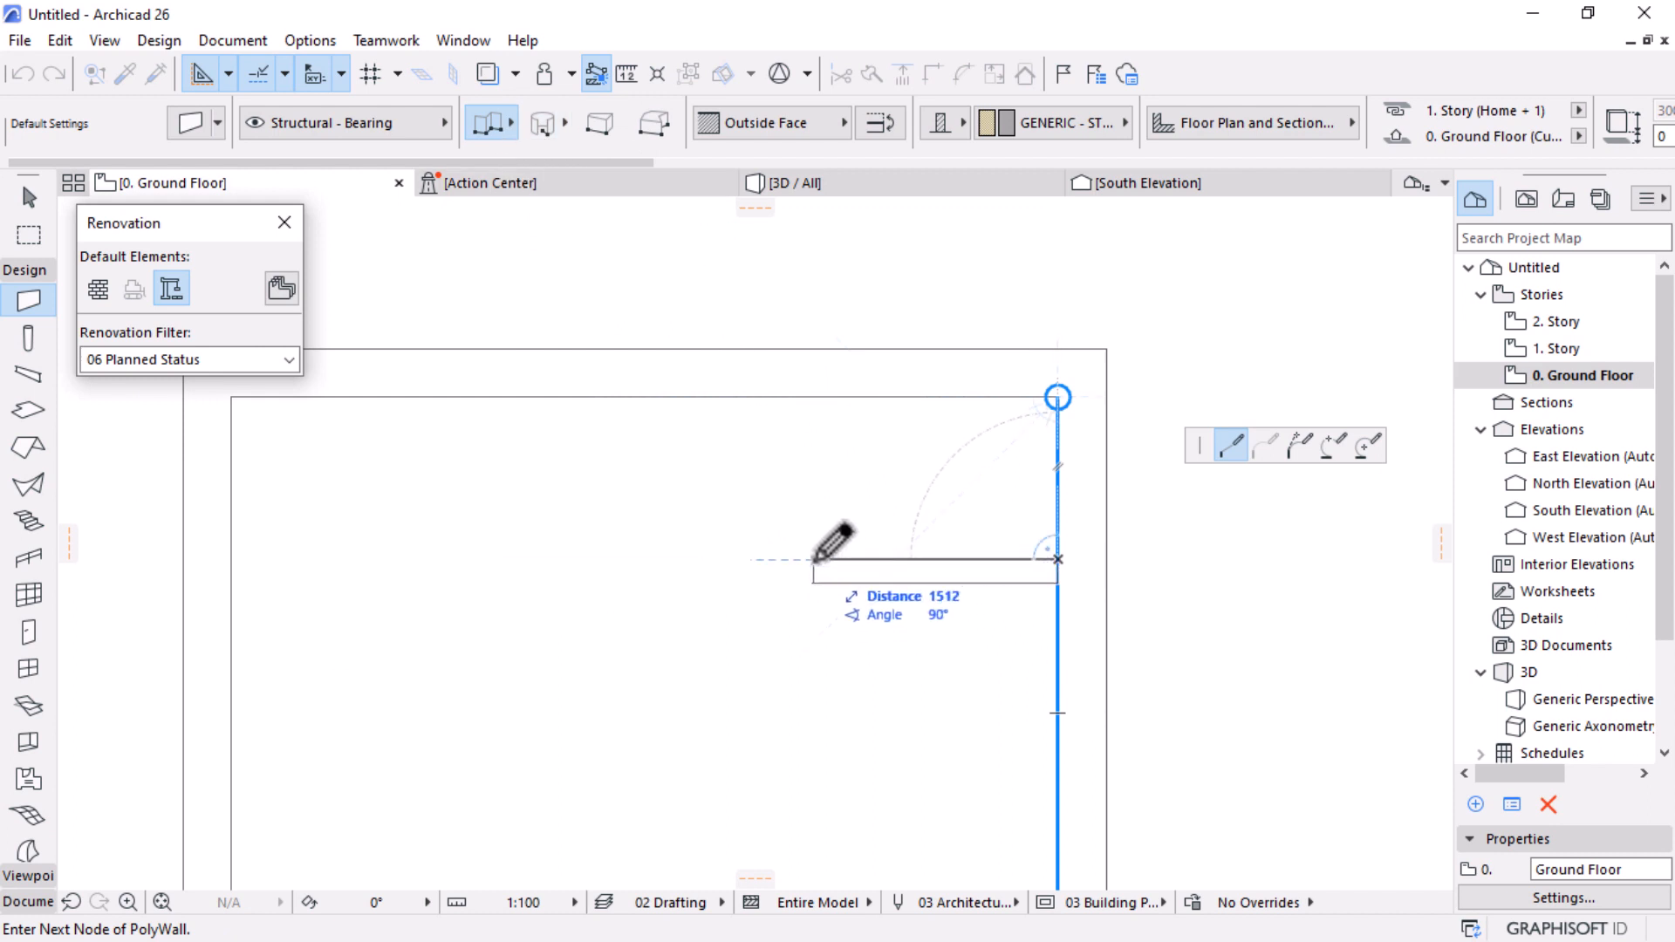
type("2100")
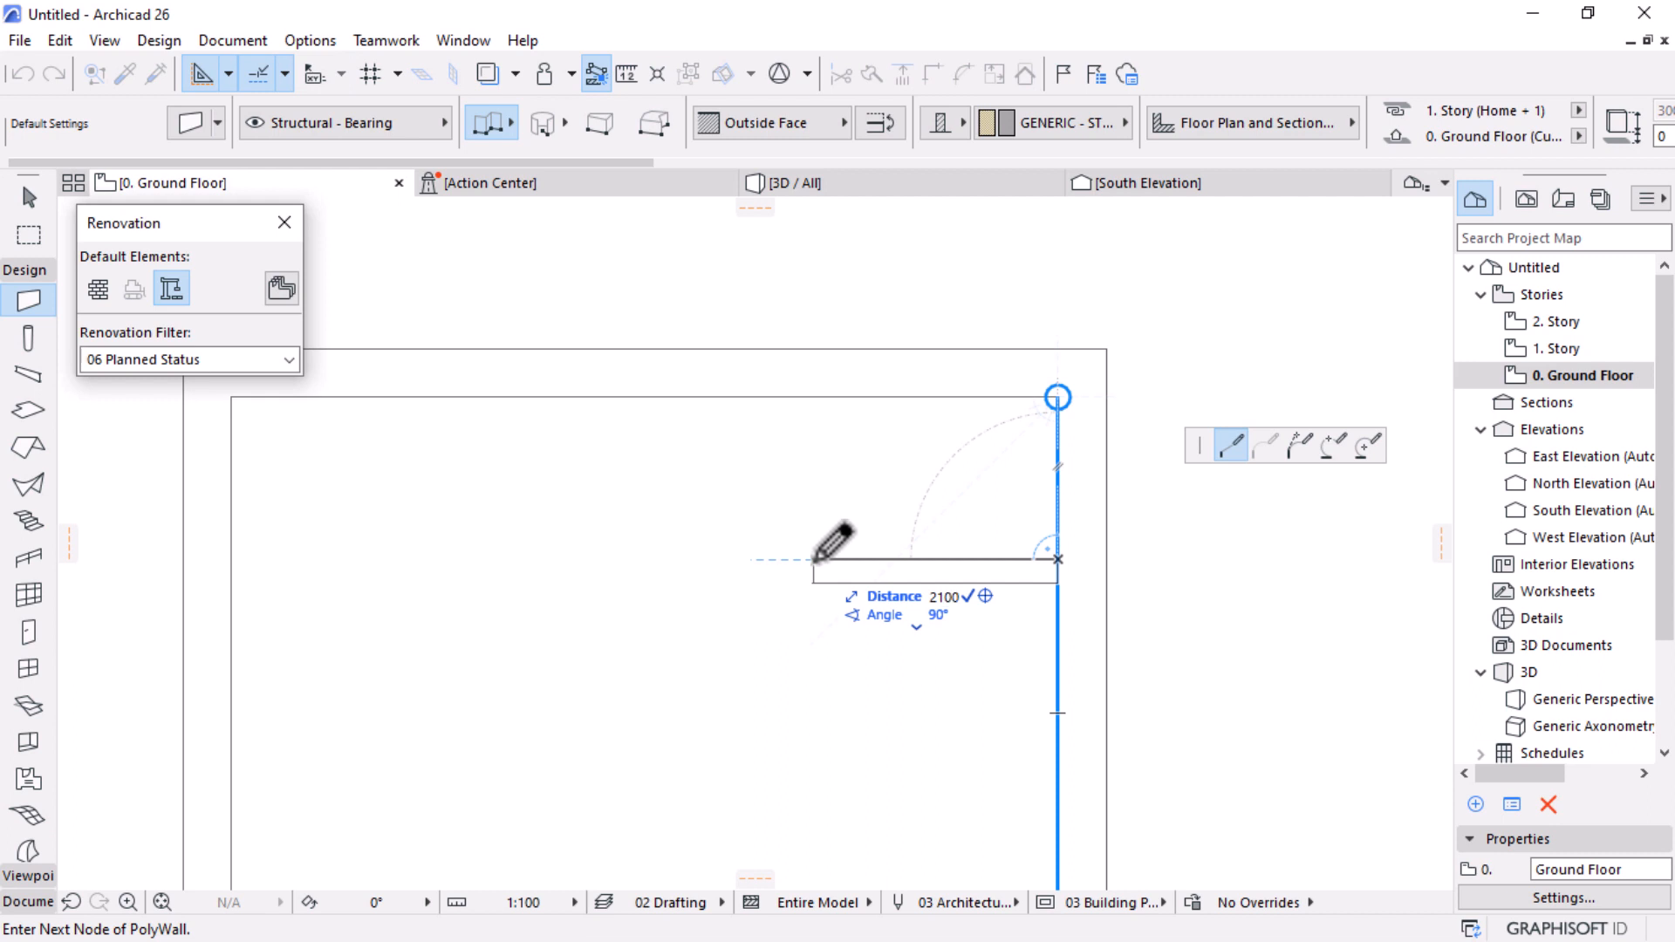
key("Return")
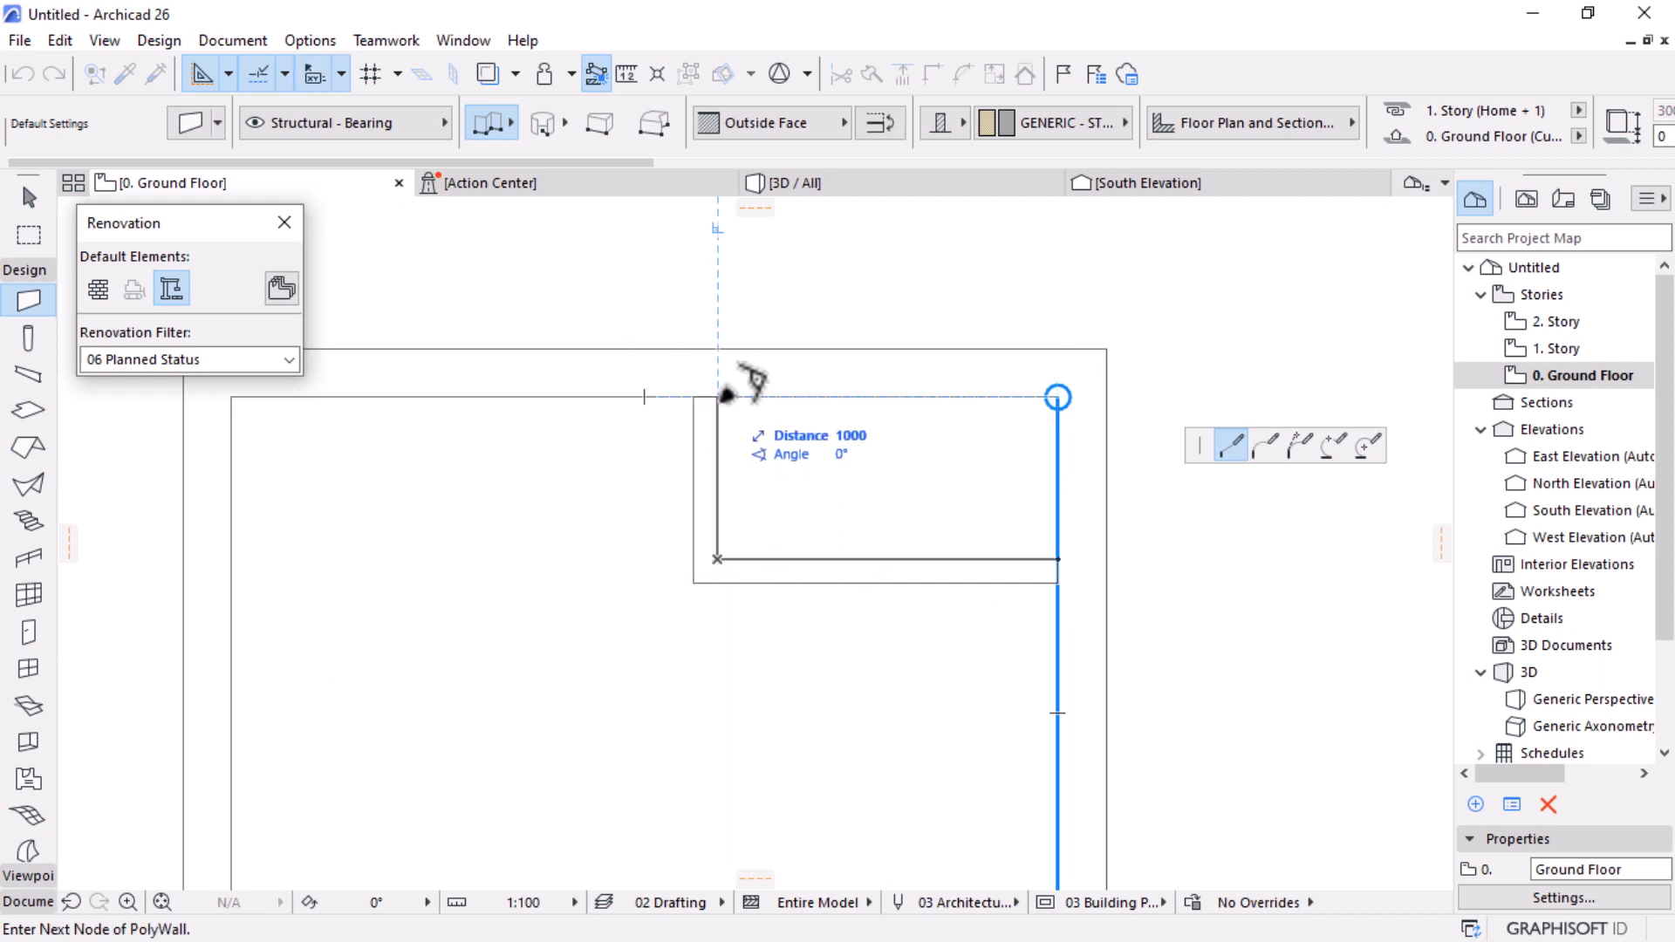
double_click(726, 395)
scroll(960, 480, "down", 2)
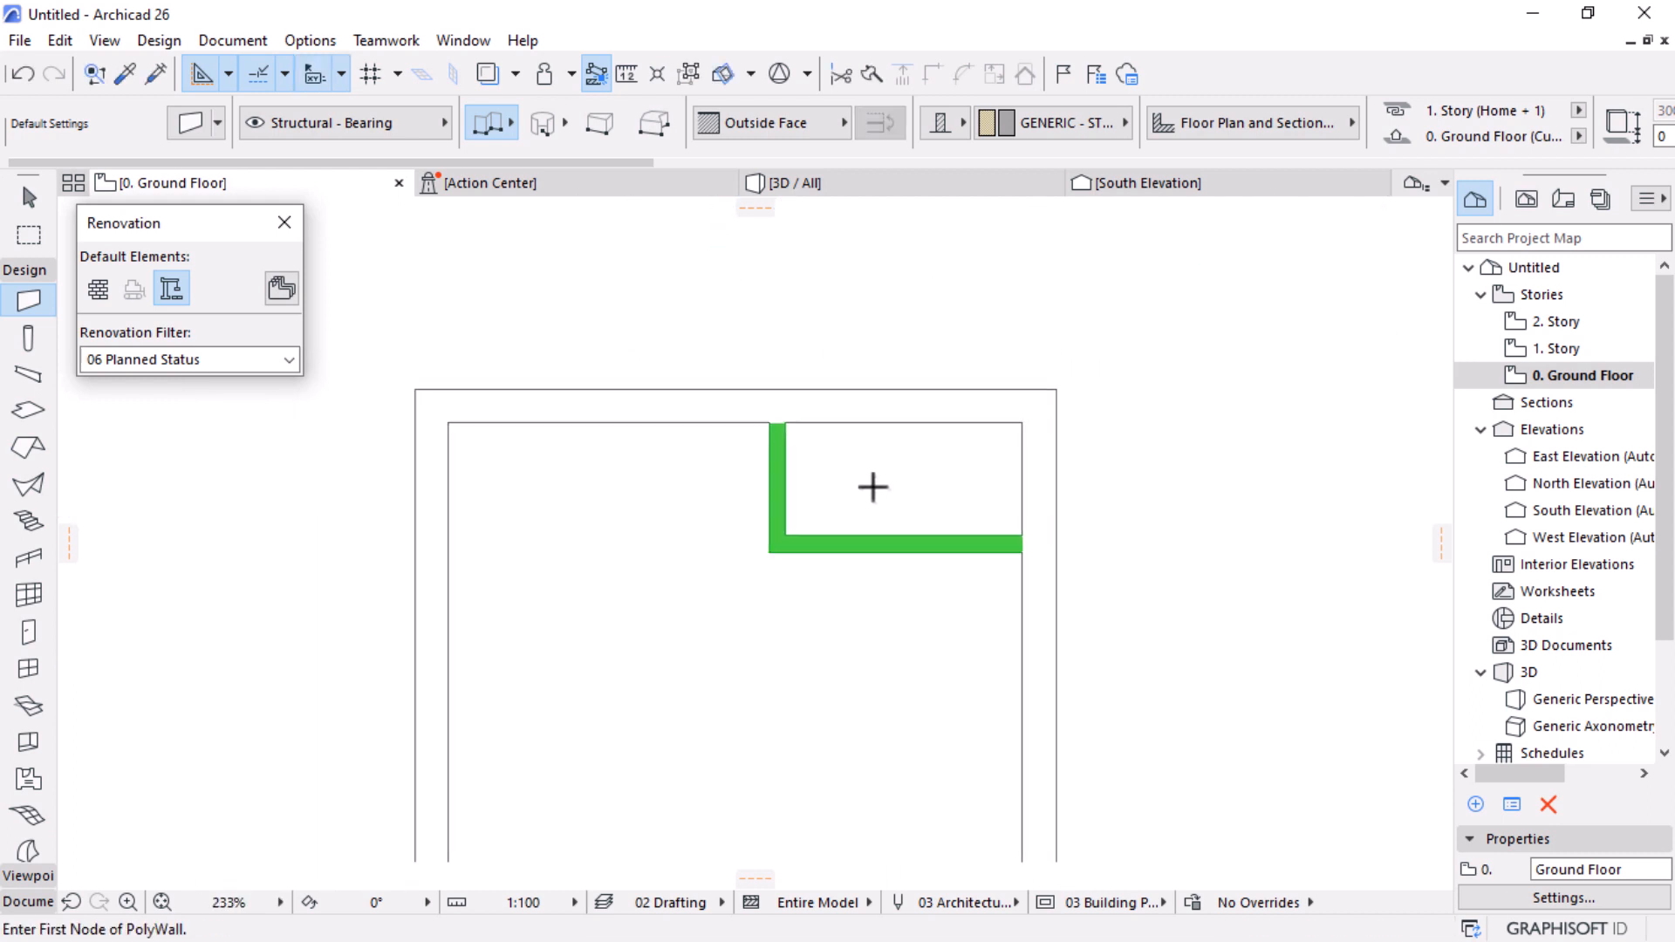
Step: Delete the L-shaped pair of partition walls in the room's upper-right corner
left_click(28, 197)
scroll(867, 567, "up", 1)
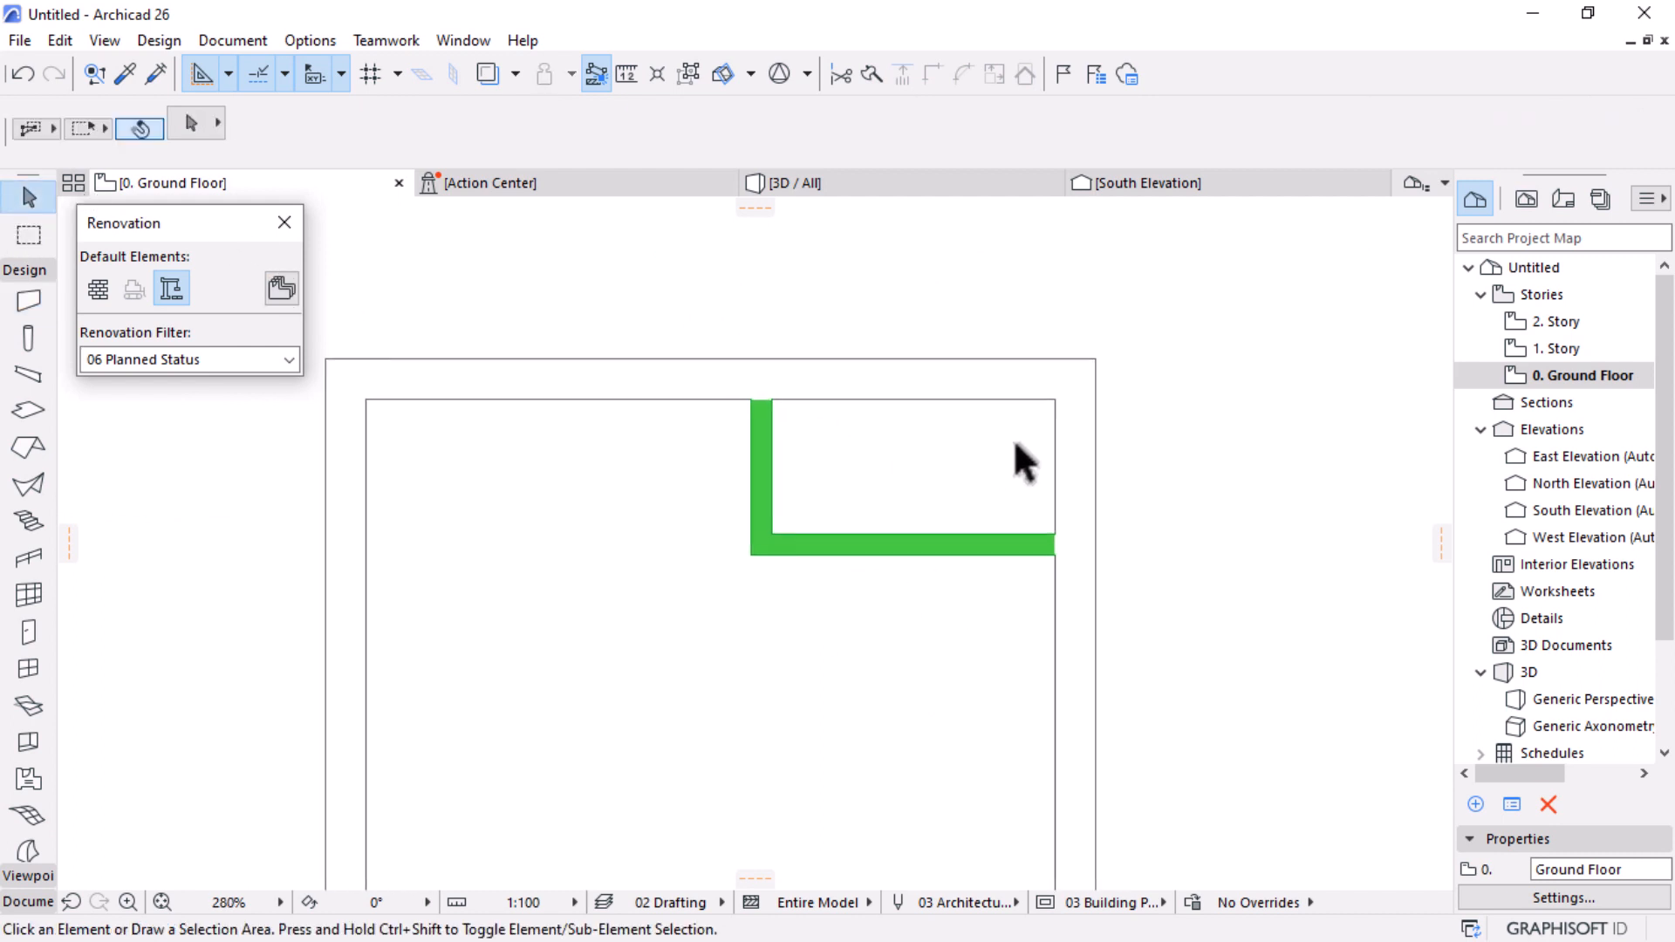
scroll(950, 485, "up", 1)
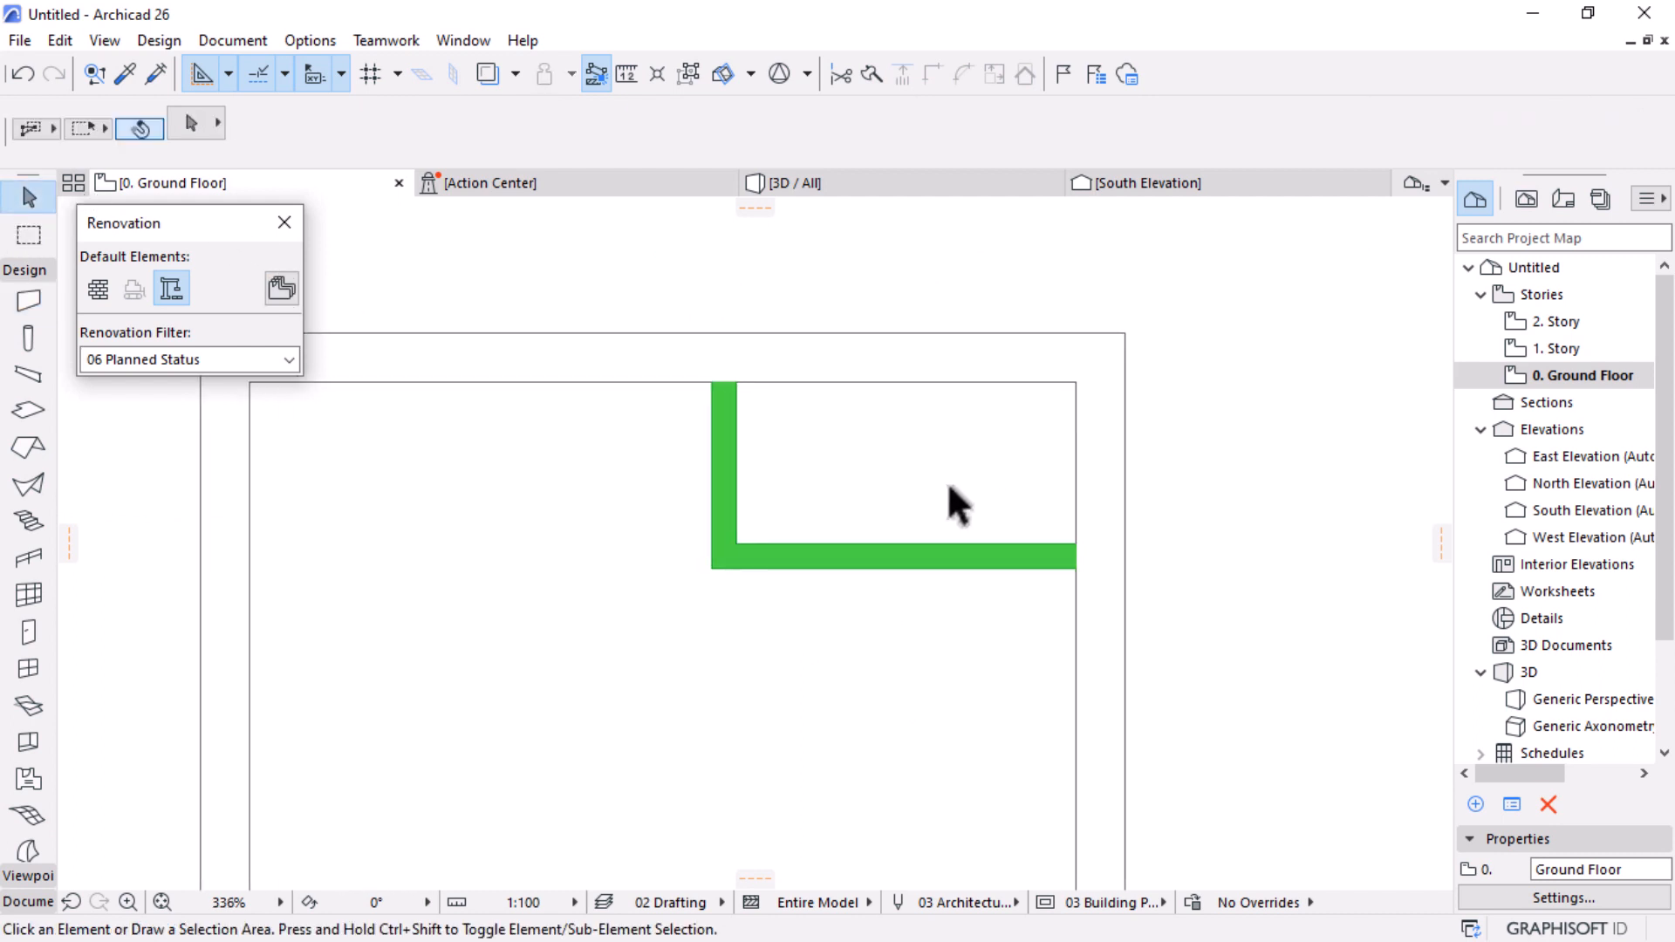
scroll(951, 485, "up", 1)
scroll(1056, 397, "up", 1)
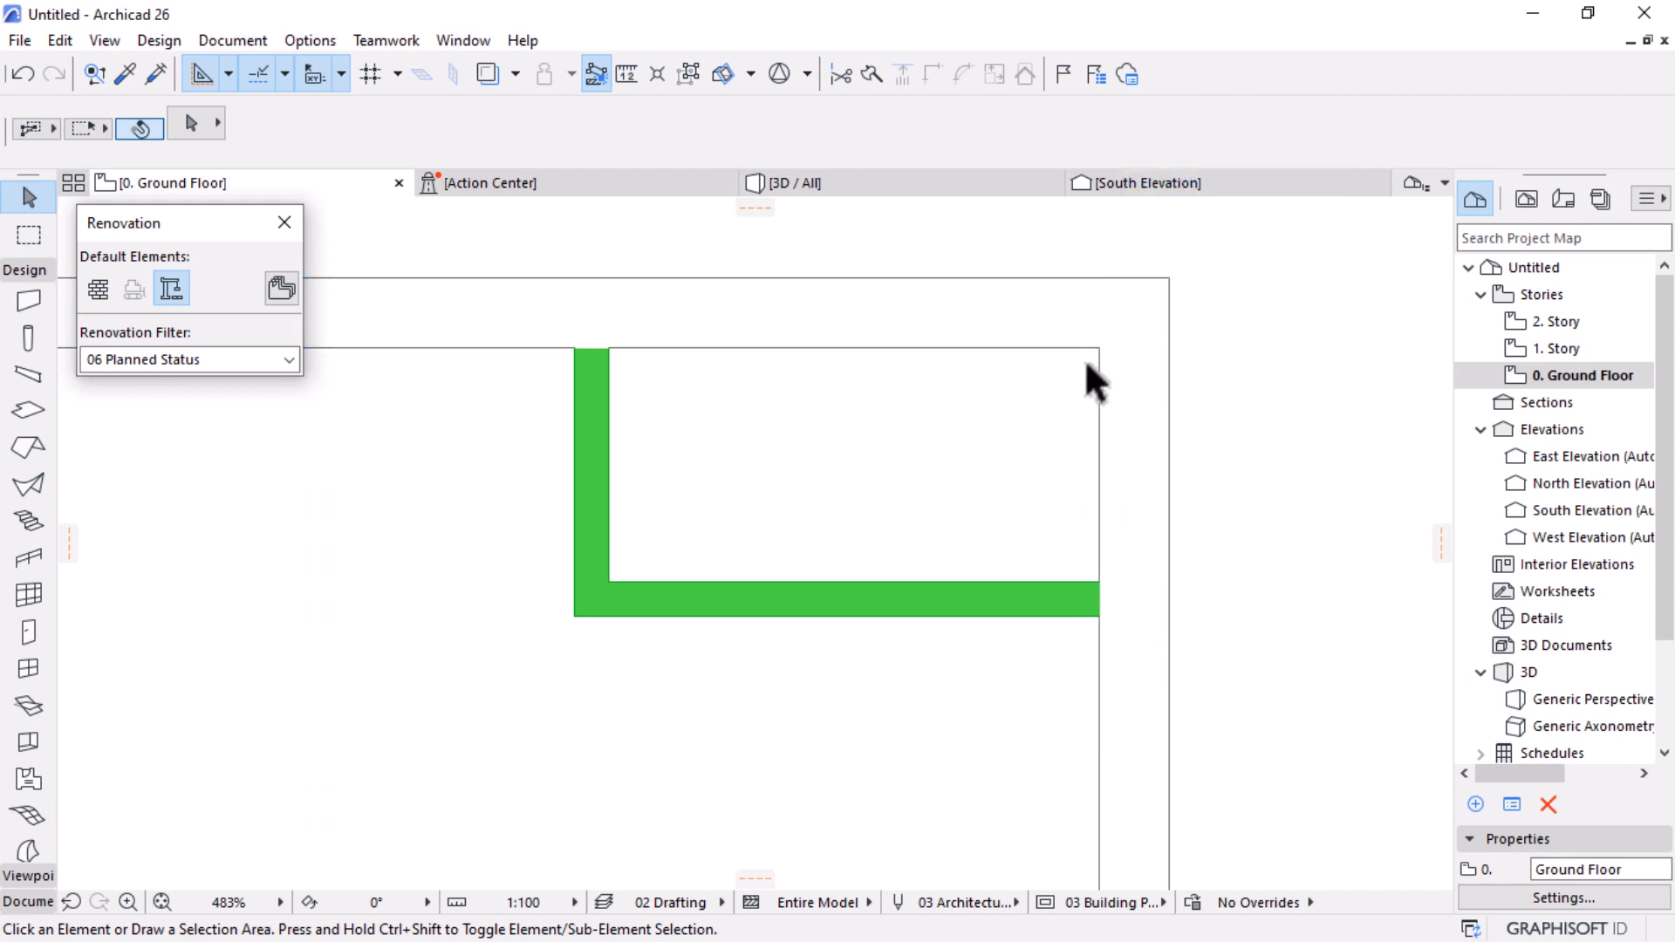
scroll(1086, 359, "down", 4)
left_click(855, 432)
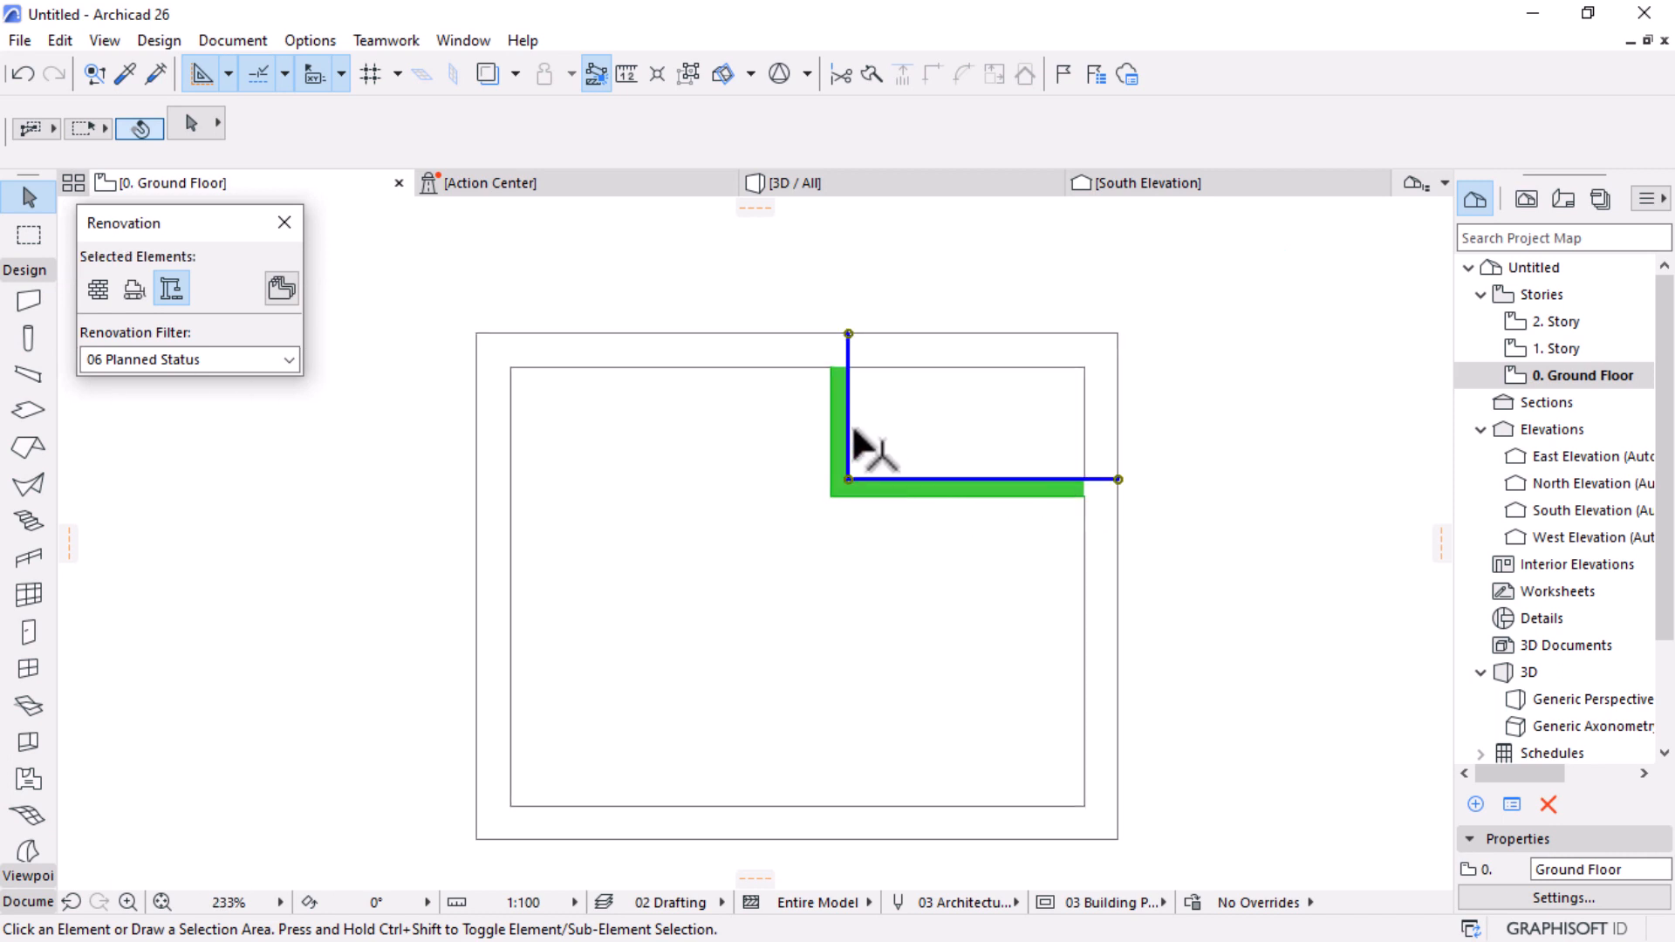
key("Delete")
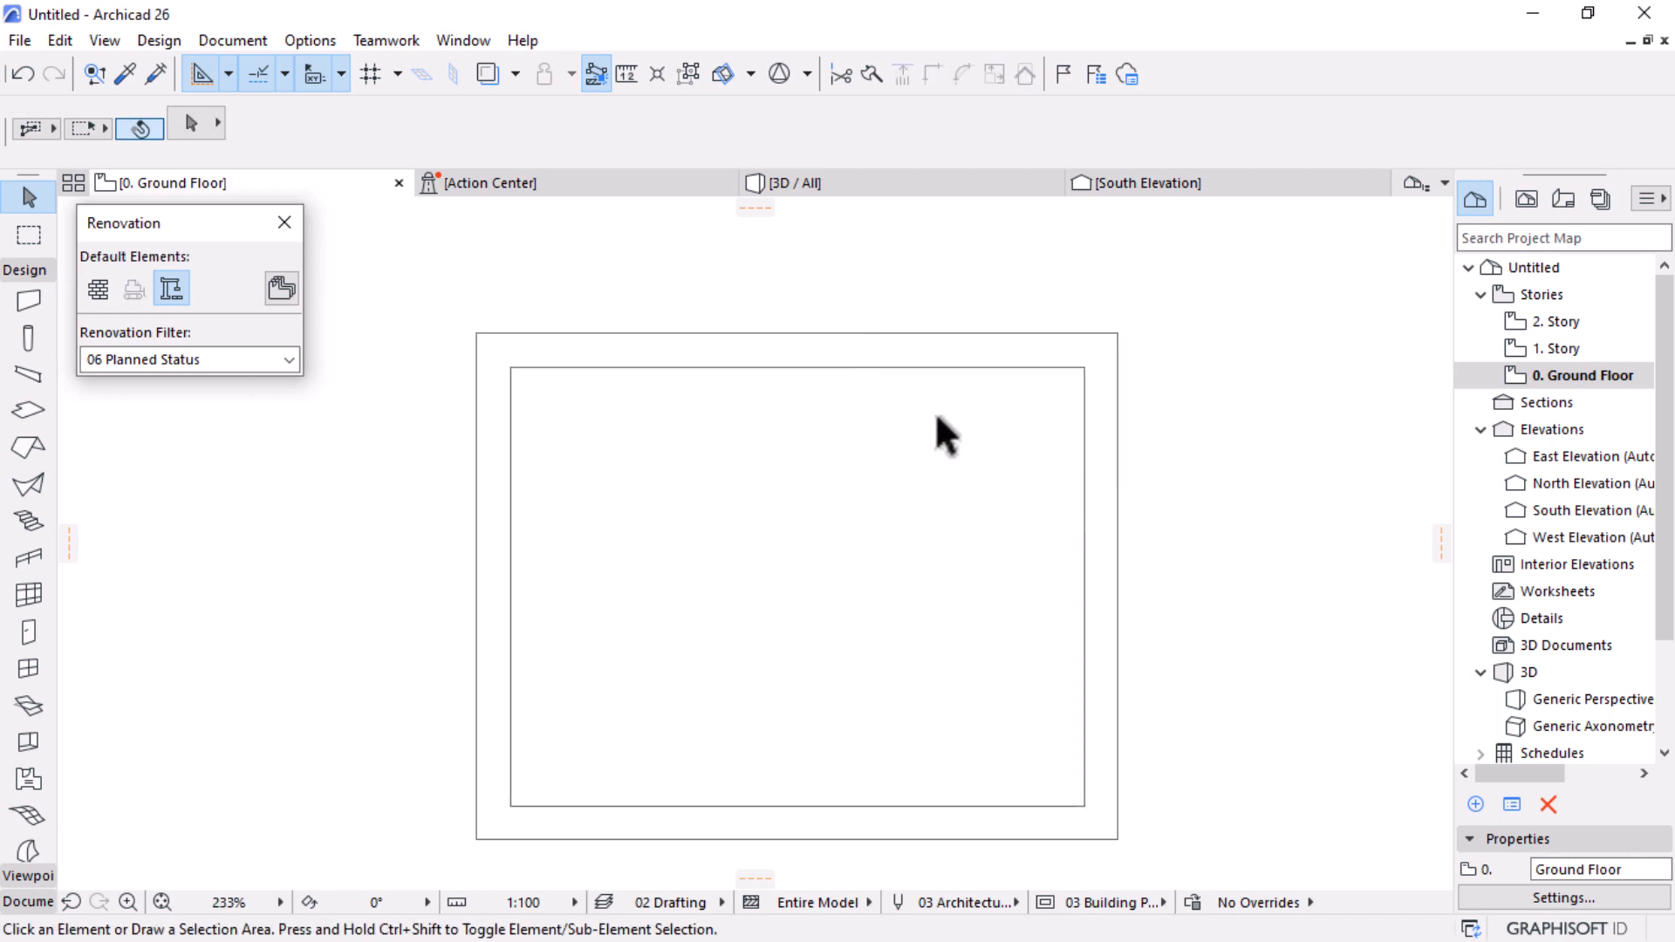
Step: Pick up the 150 mm sample wall's settings again for the Wall tool
scroll(1036, 344, "up", 3)
scroll(1031, 569, "down", 5)
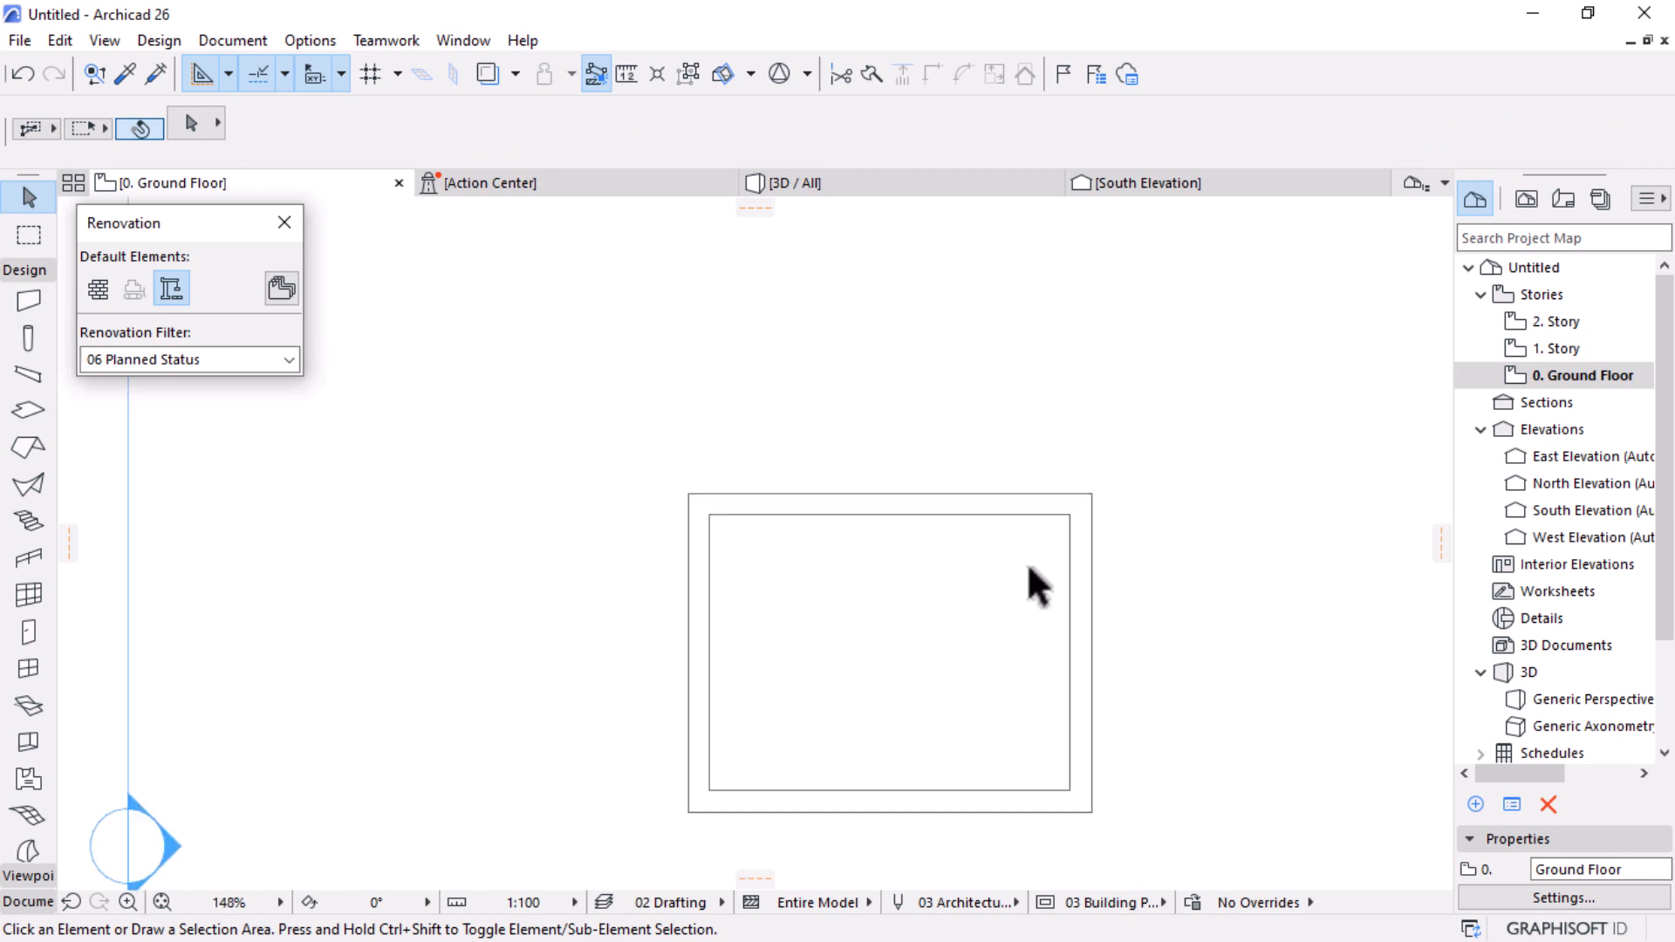
scroll(1036, 587, "down", 5)
scroll(925, 376, "up", 4)
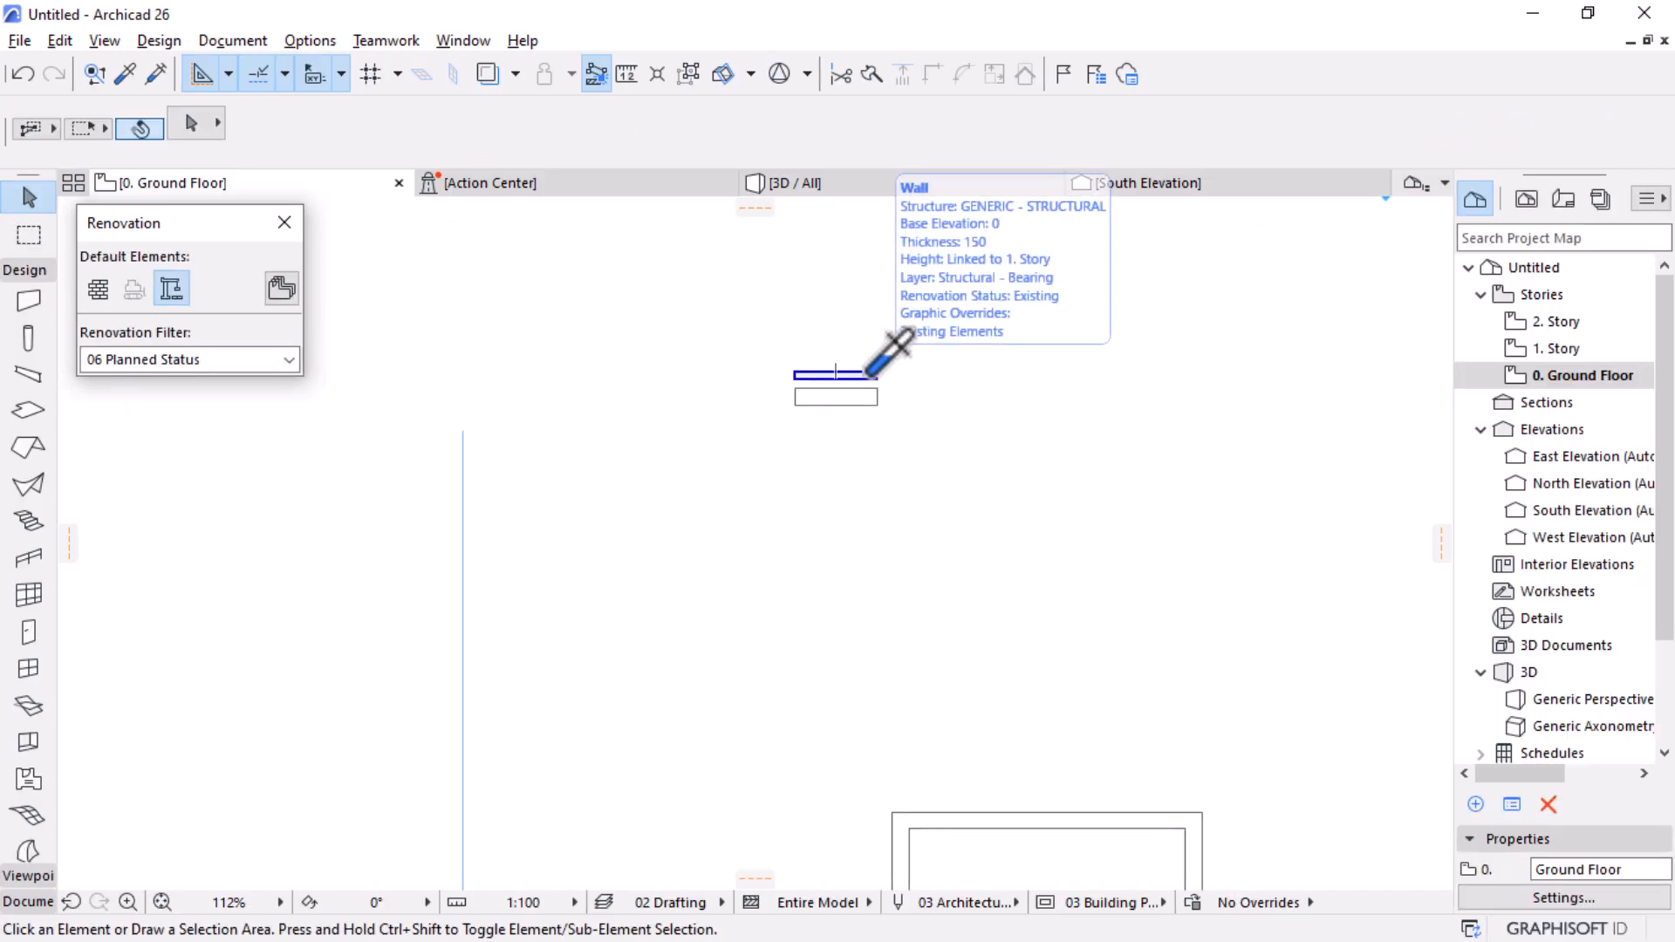
left_click(870, 374, "alt")
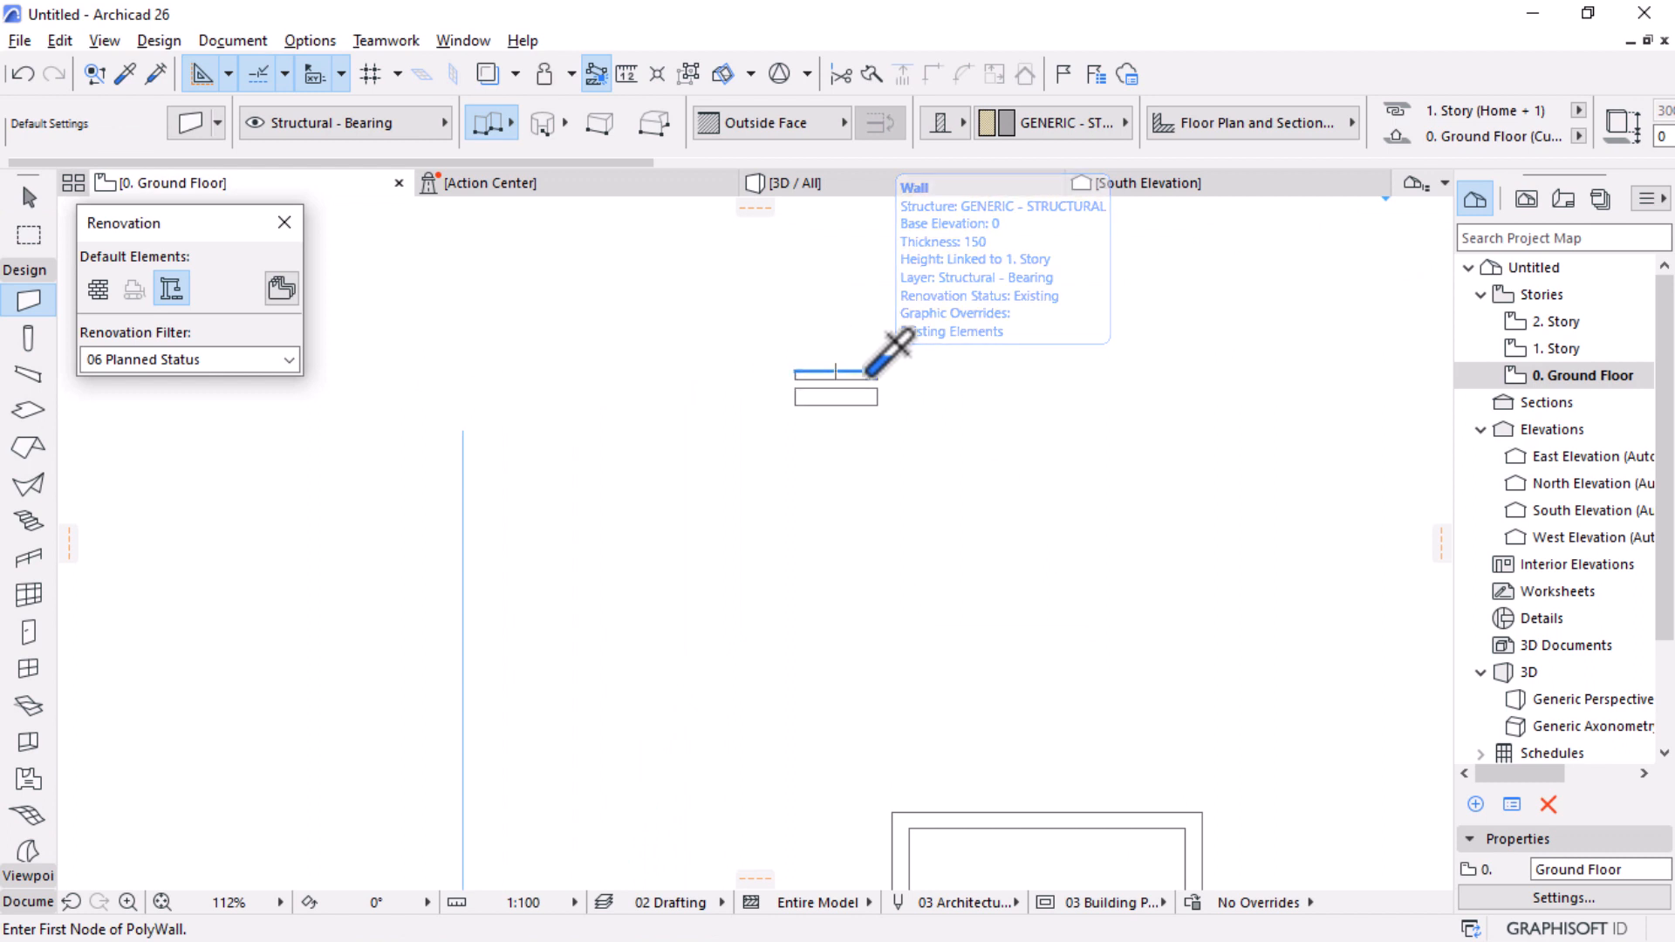
Step: Draw chained partition walls starting 1000 mm below the room's inner upper-right corner, running 2100 mm leftward and 1000 mm up to the upper wall
scroll(803, 330, "down", 4)
scroll(860, 401, "up", 7)
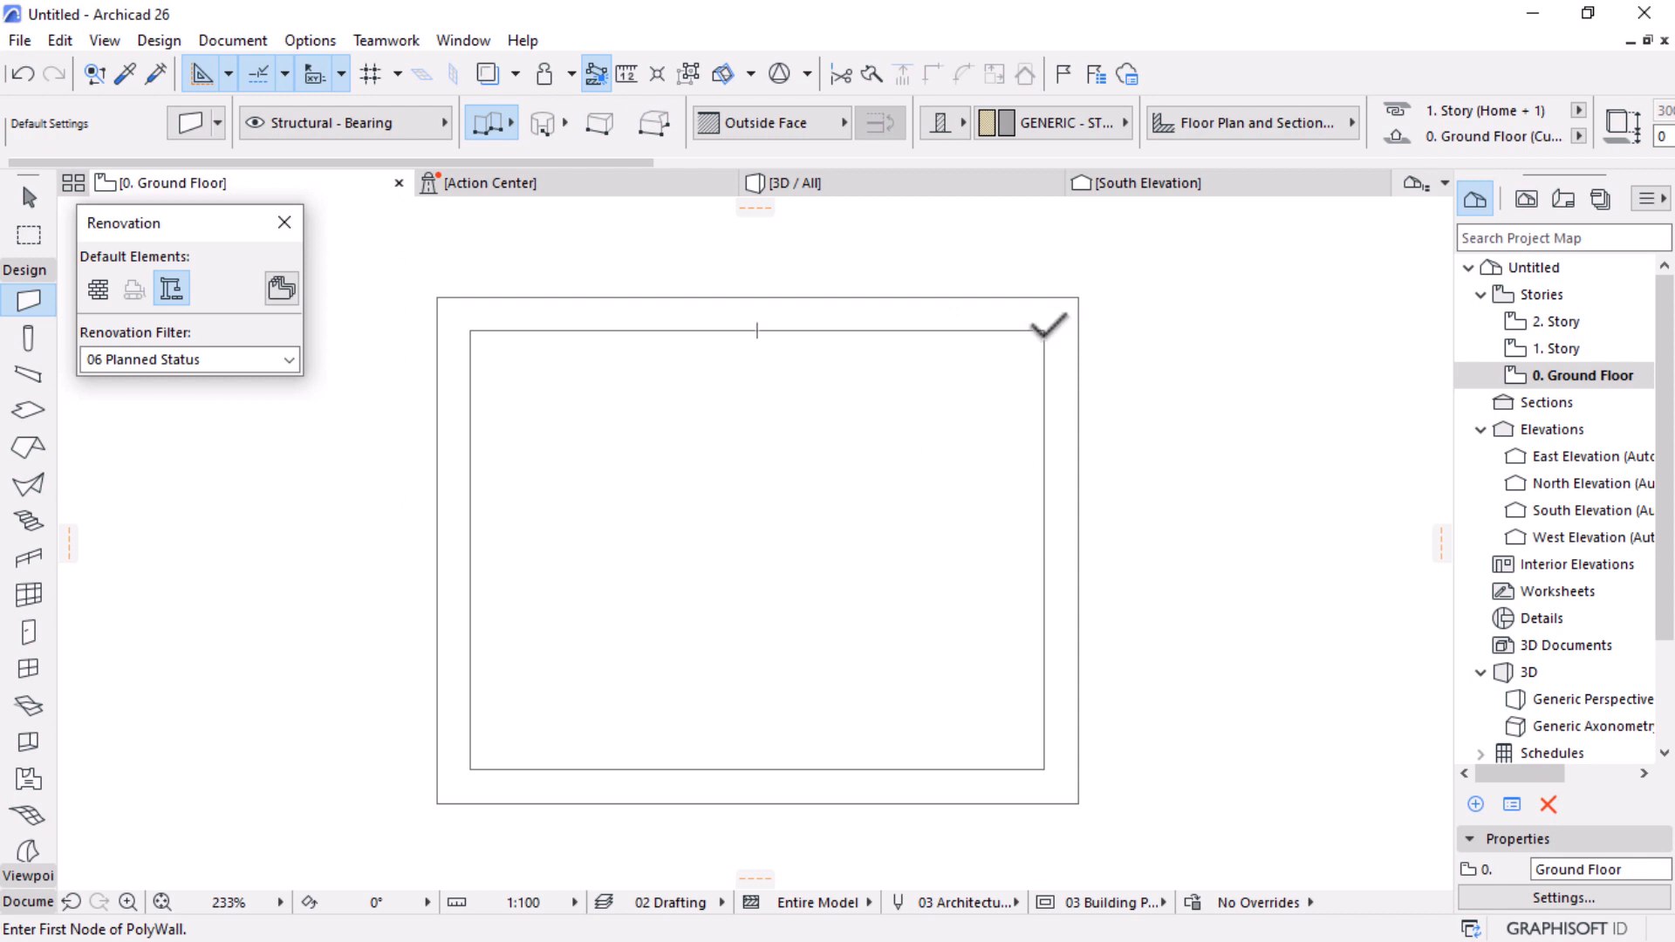
scroll(1008, 342, "up", 2)
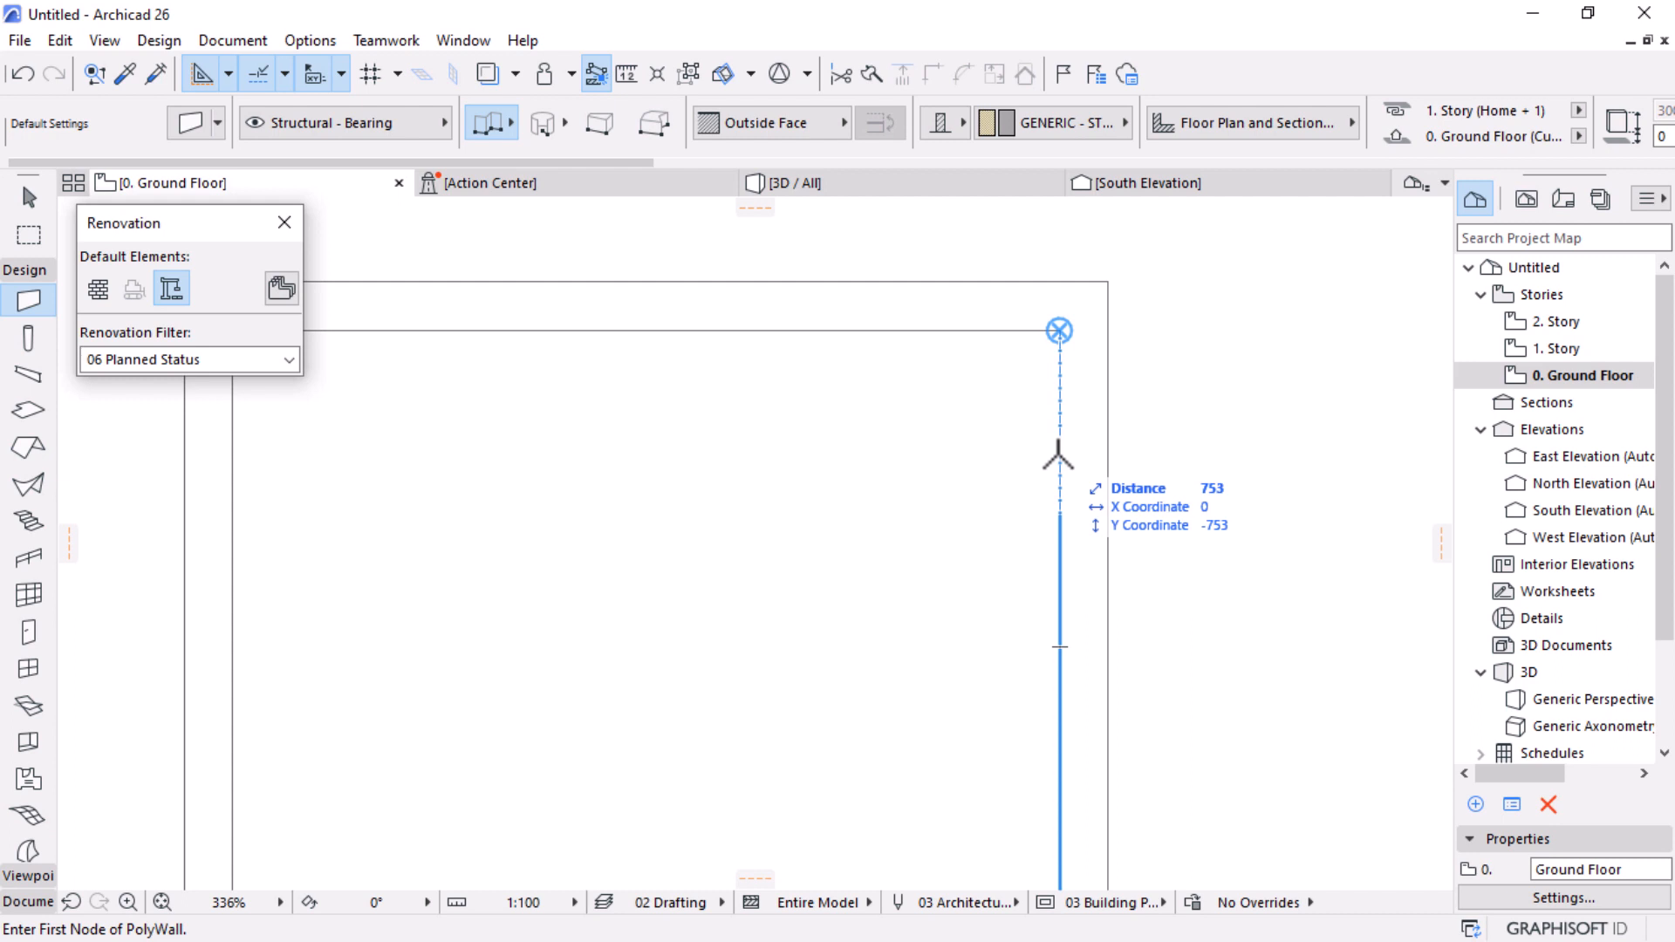
type("1000")
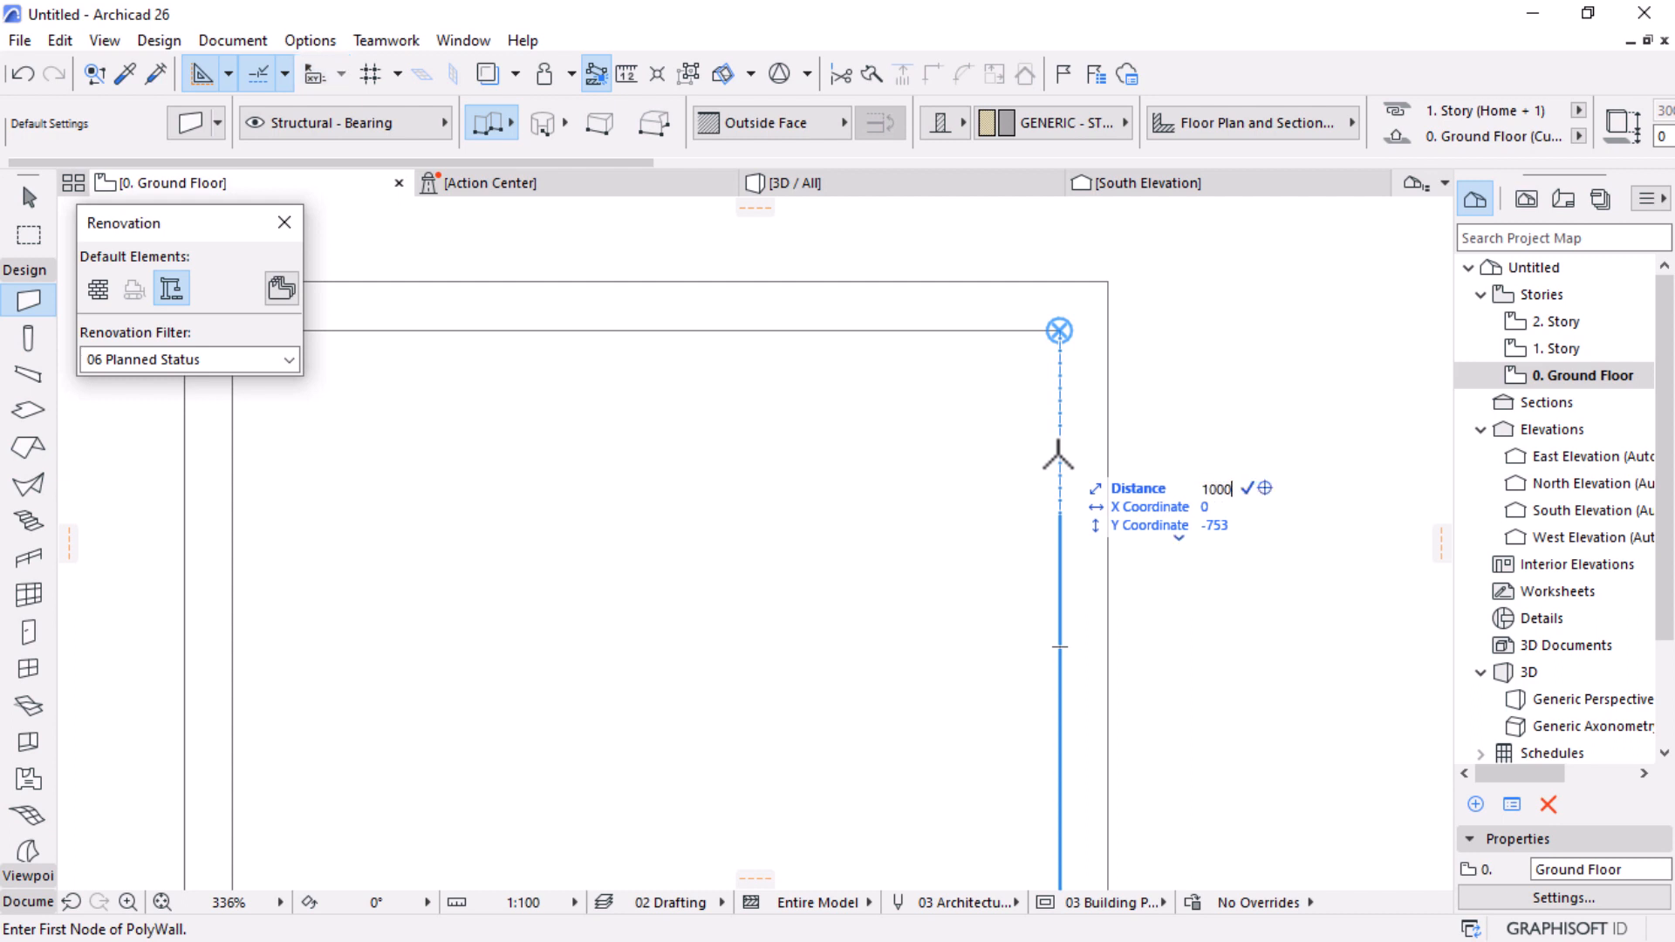
key("Return")
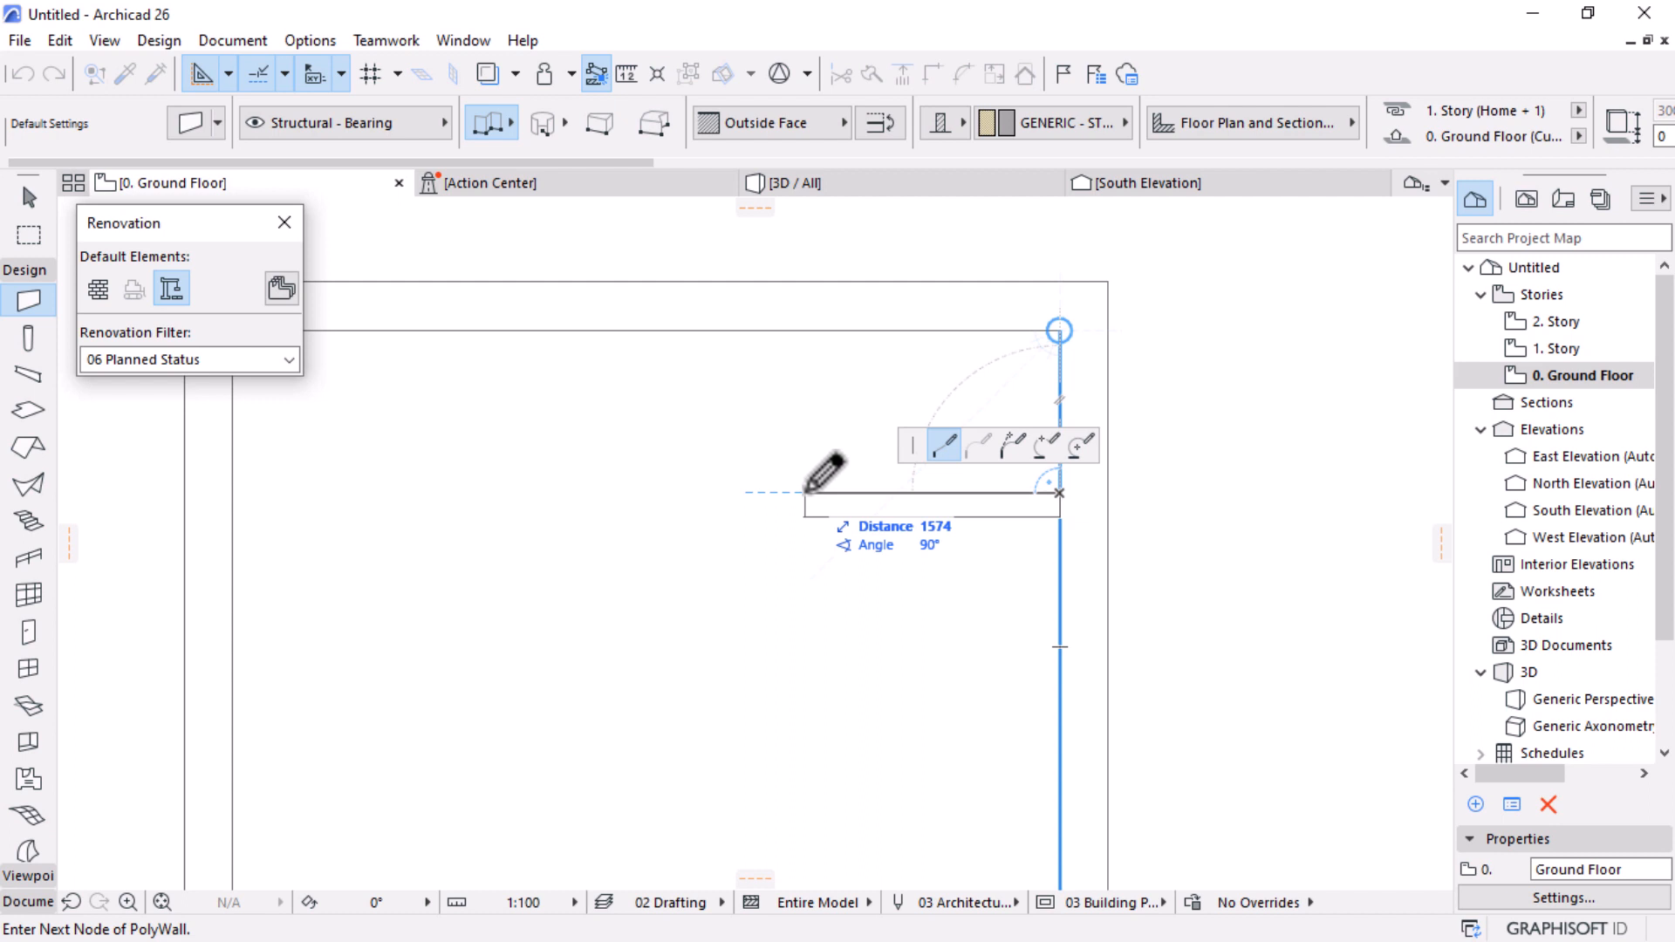
type("2100")
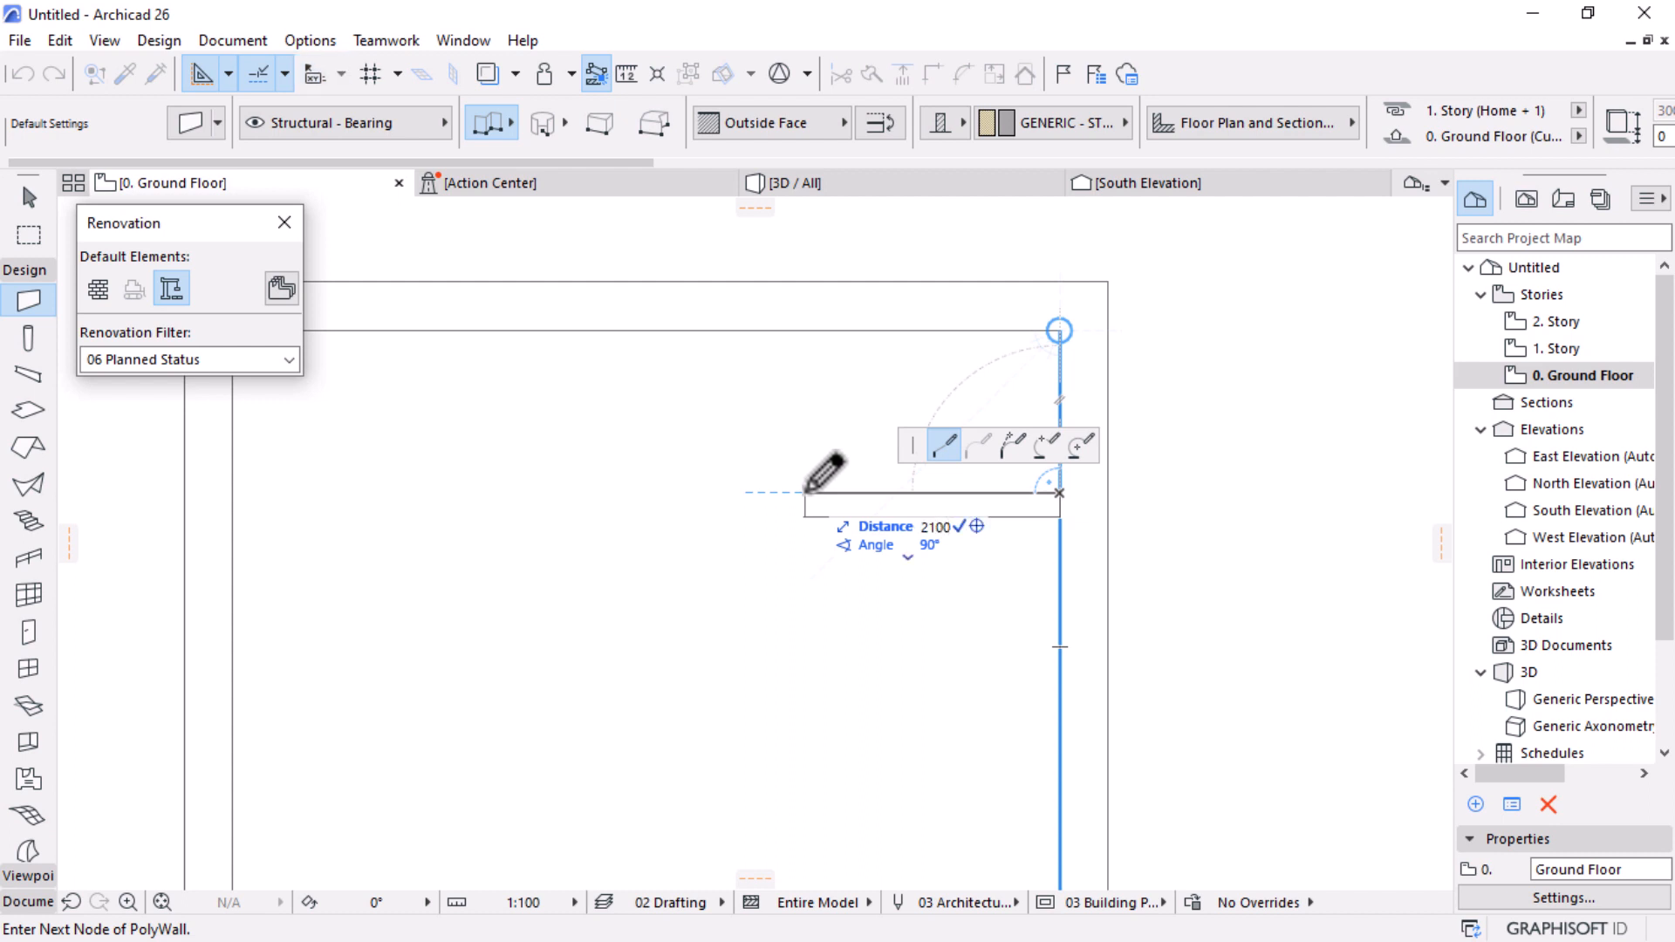
key("Return")
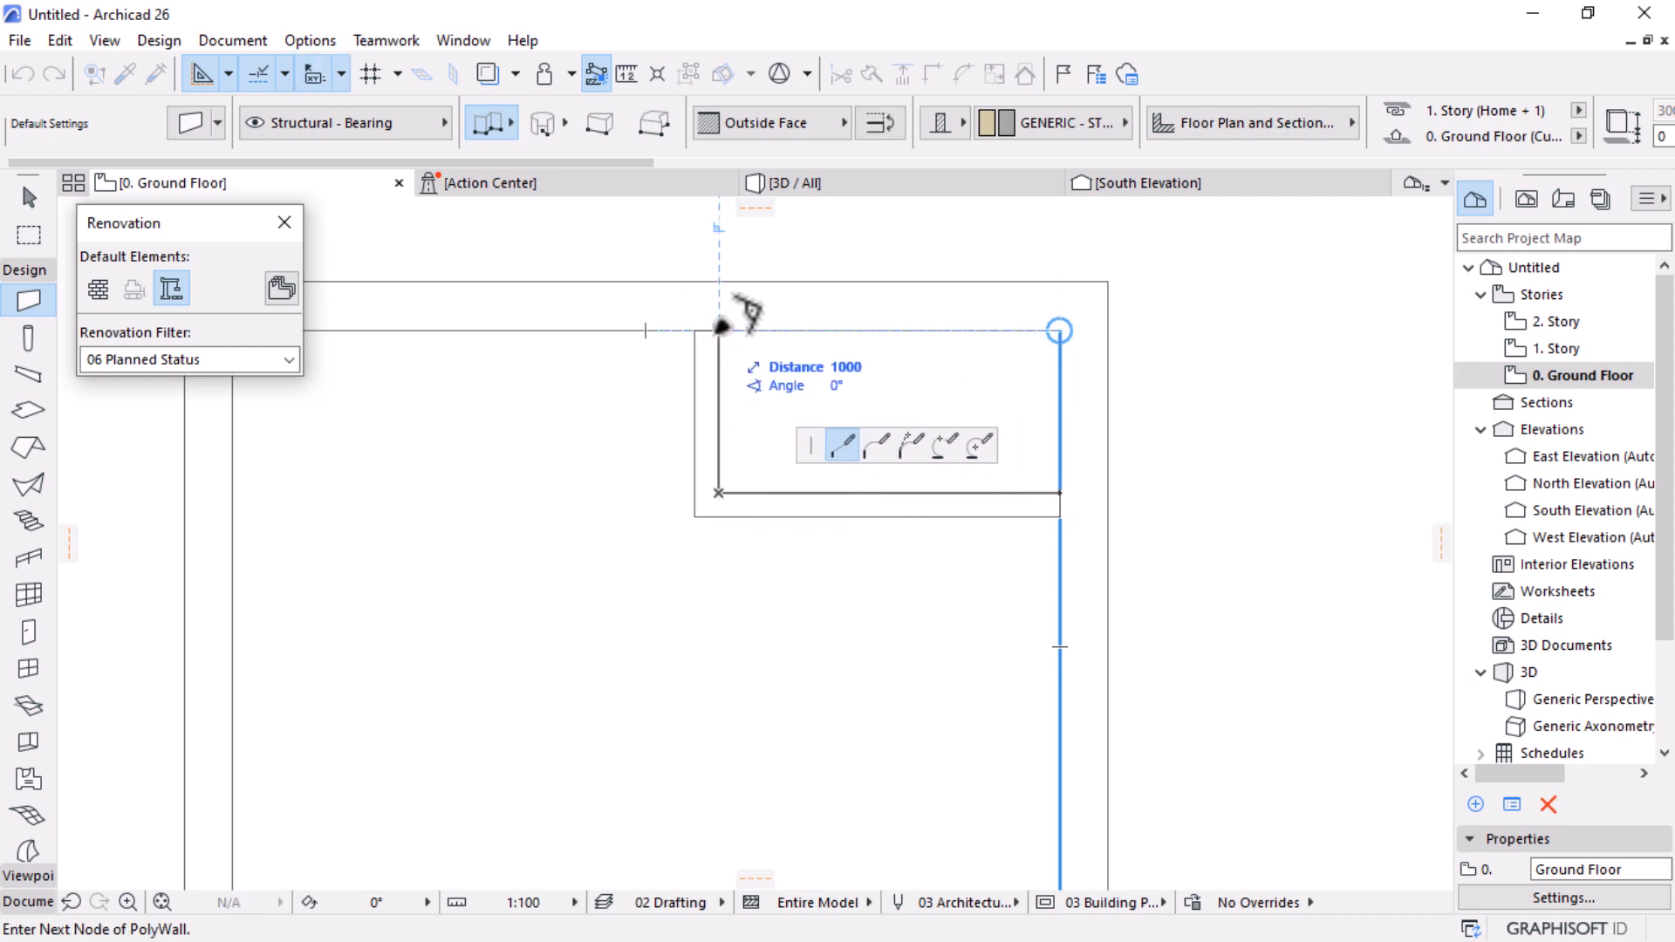
double_click(719, 330)
scroll(888, 466, "down", 3)
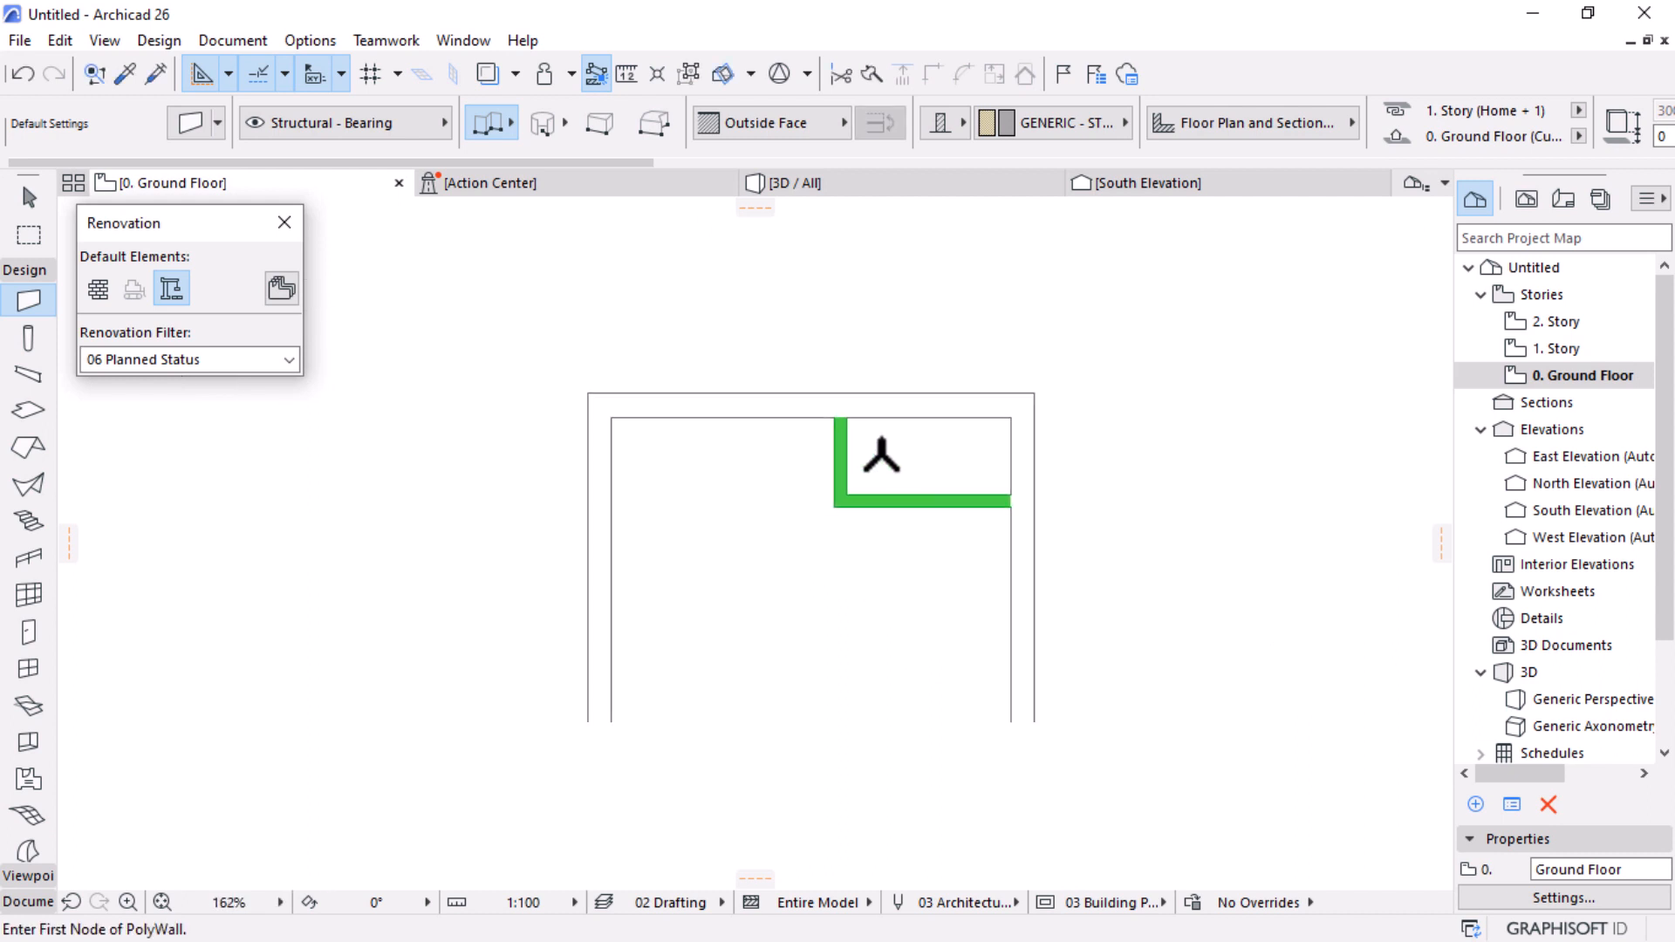
Step: Select both partition walls in the room's upper-right corner and change their renovation status to existing
key("Escape")
left_click_drag(898, 454, 817, 534)
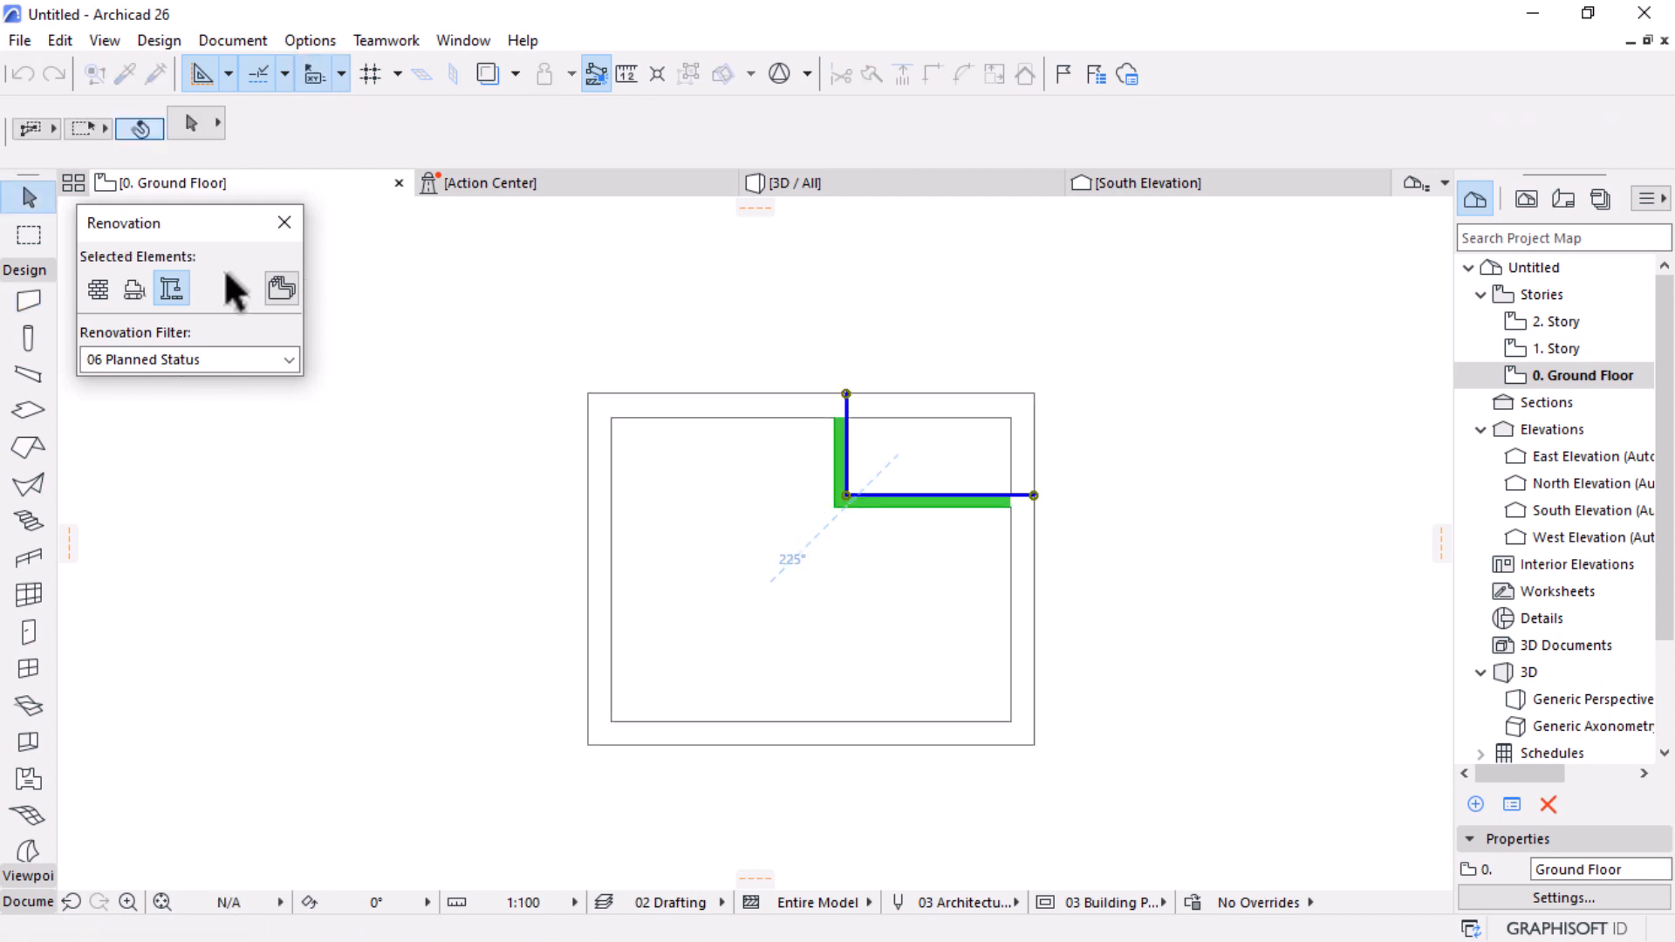
left_click(99, 289)
left_click(1164, 550)
scroll(807, 420, "up", 3)
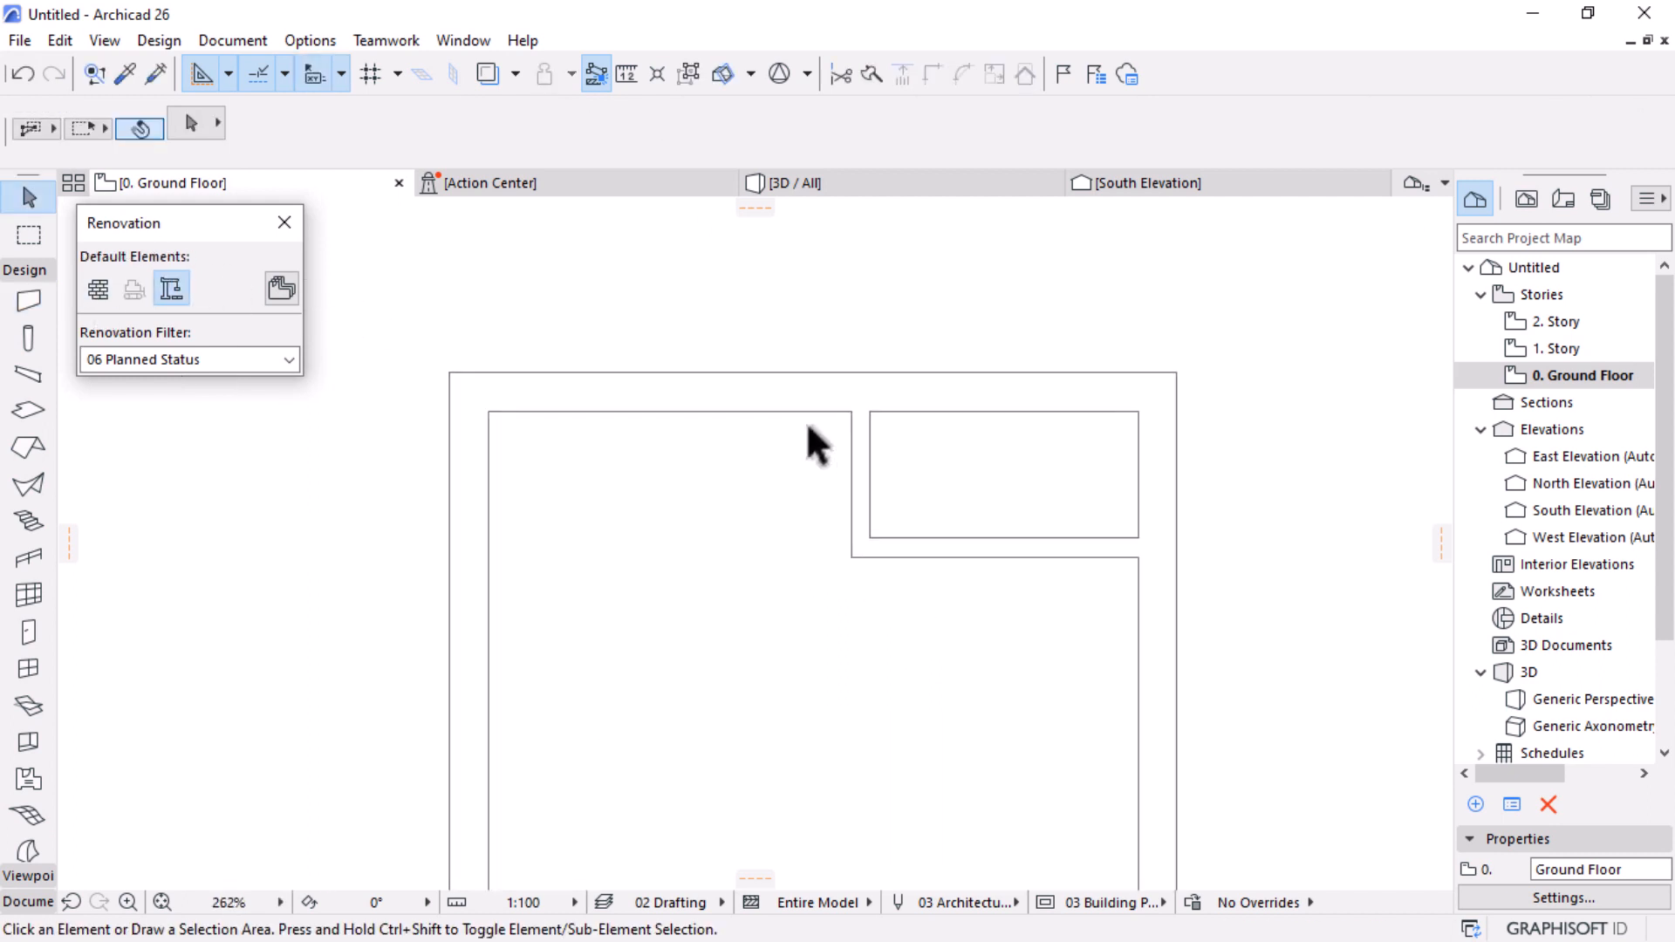
scroll(911, 389, "down", 3)
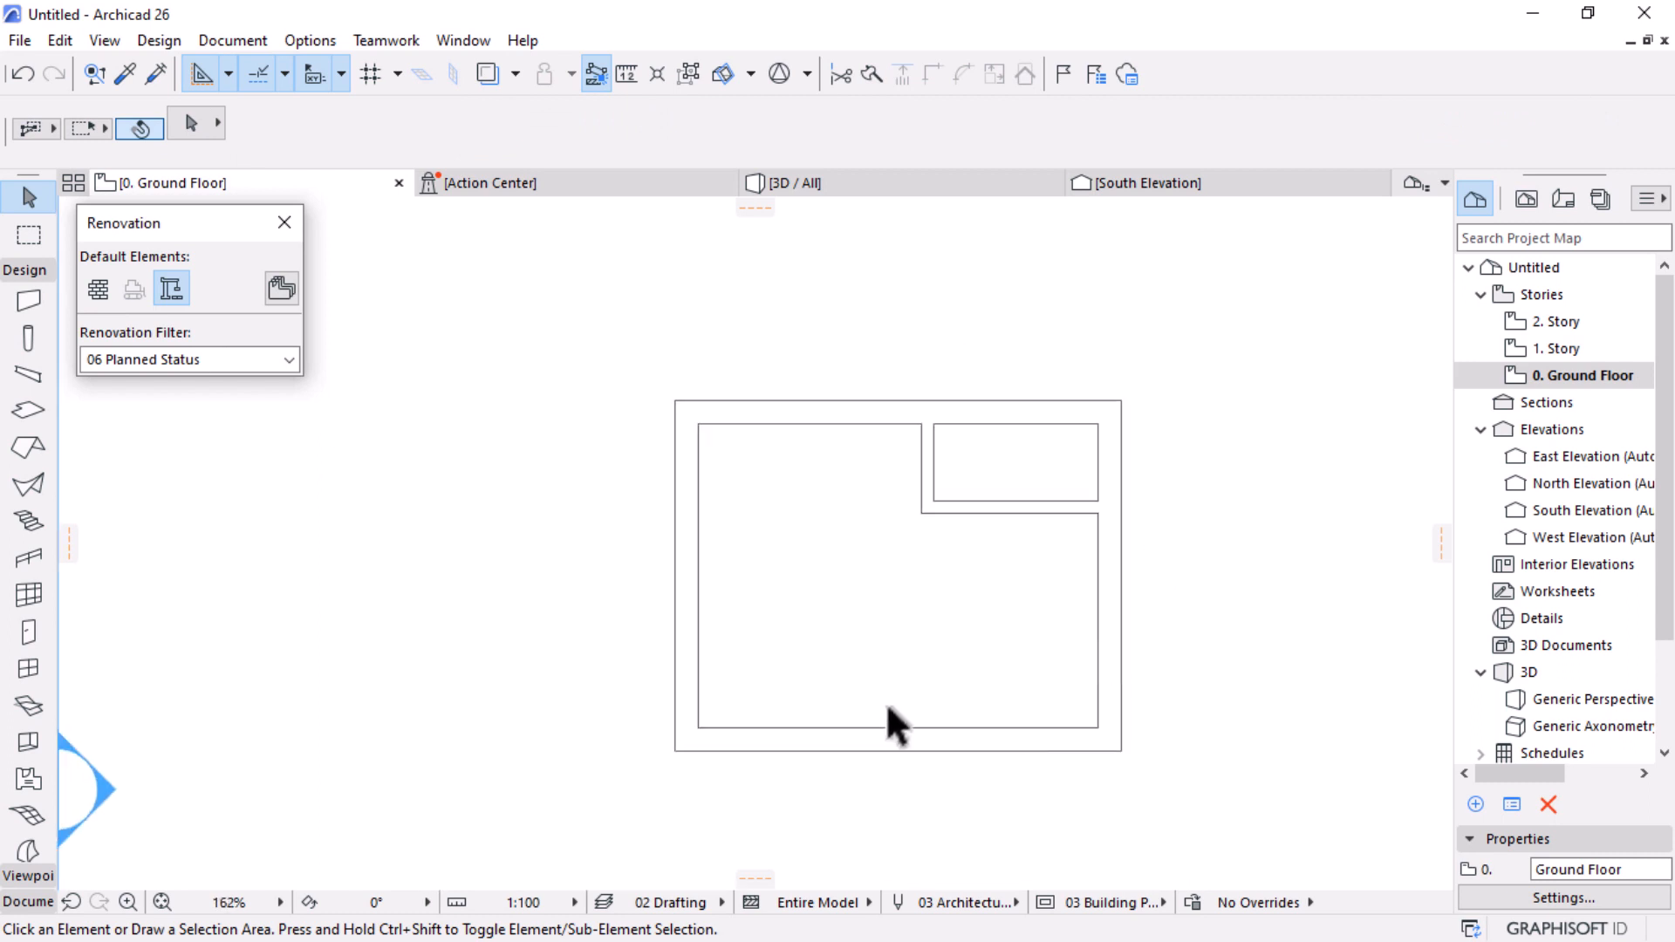
scroll(890, 724, "up", 2)
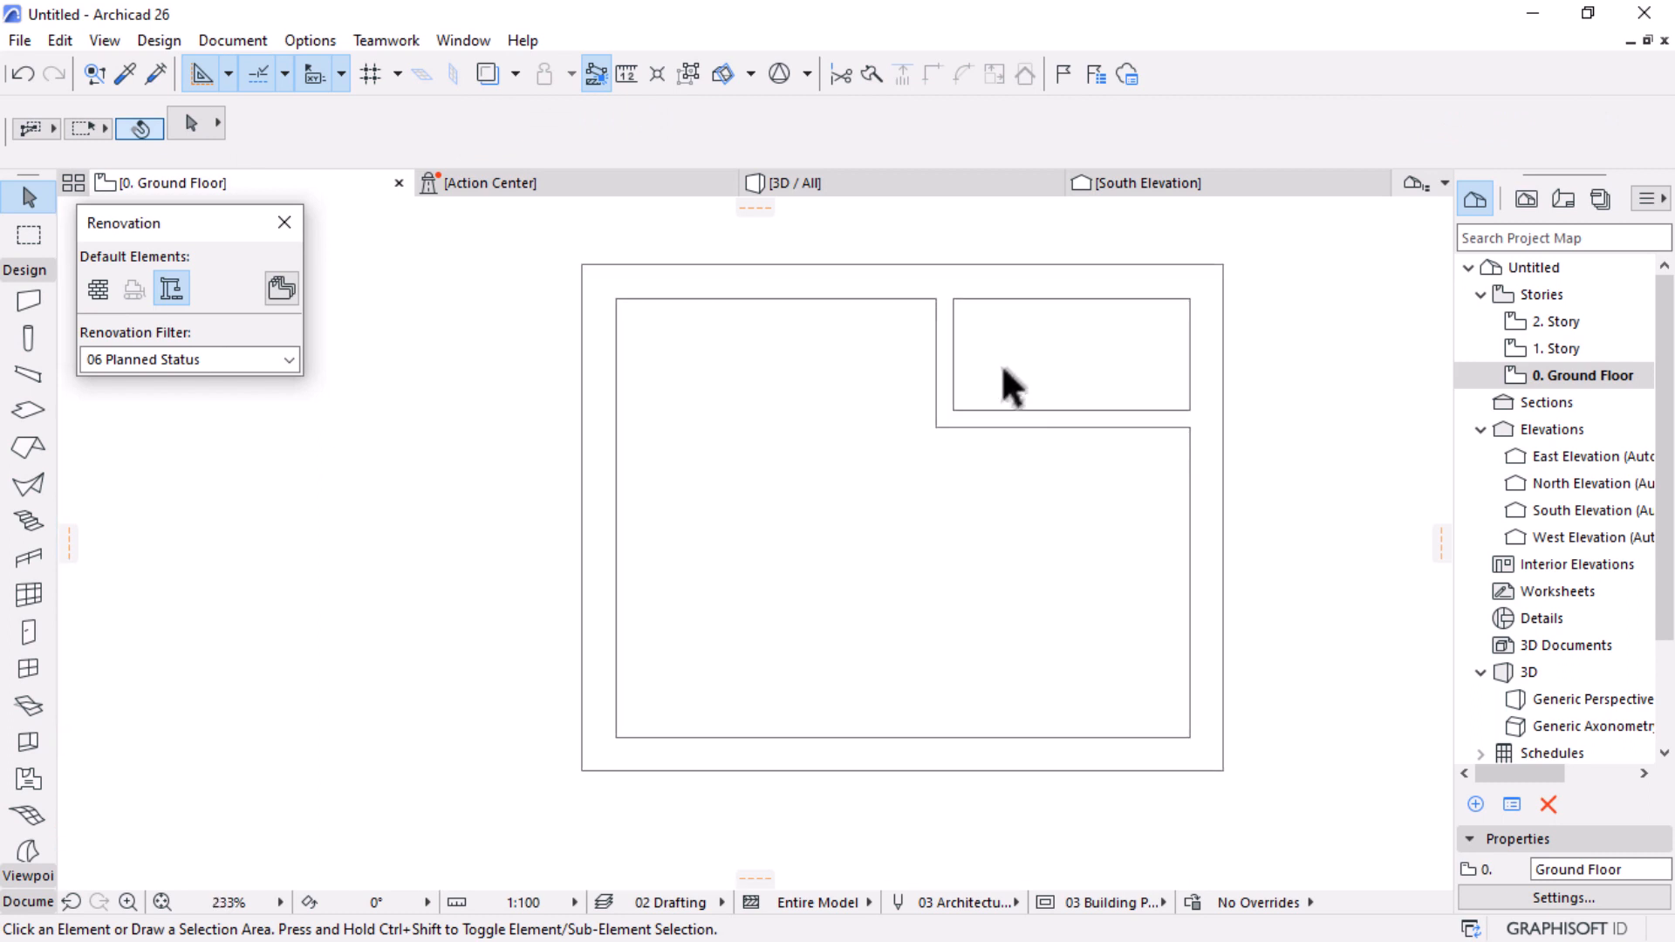
Step: Set the Door tool's default frame and leaf surfaces uniformly to Metal - Aluminium for Door 26
scroll(1003, 375, "down", 1)
scroll(1016, 287, "up", 3)
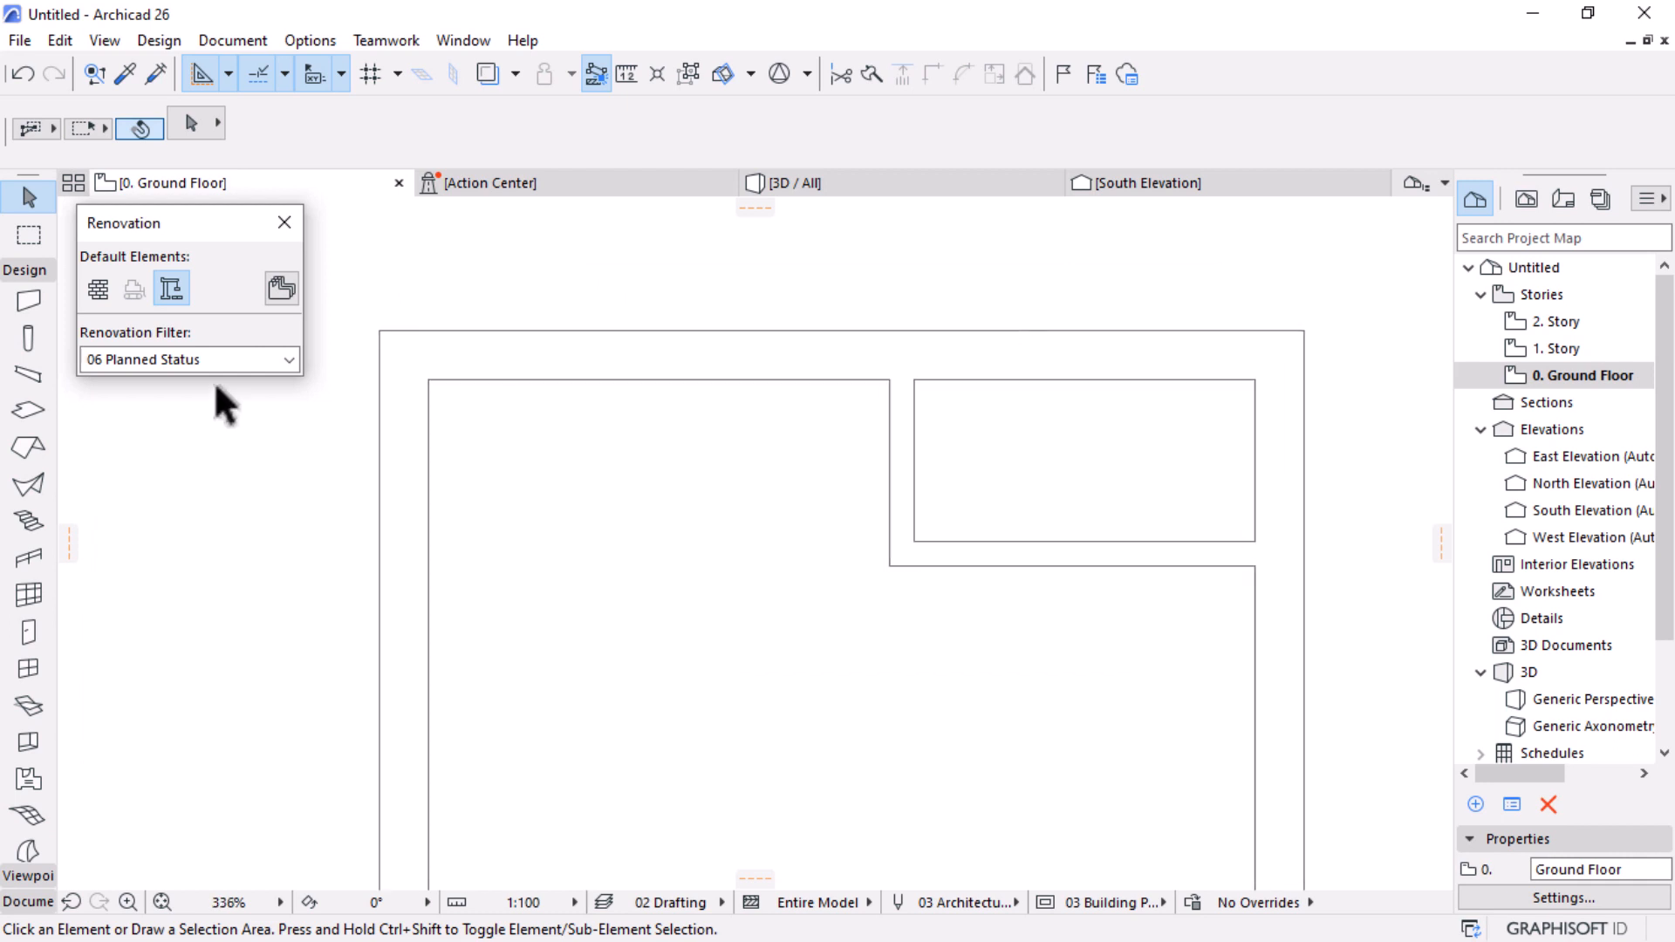
left_click(28, 632)
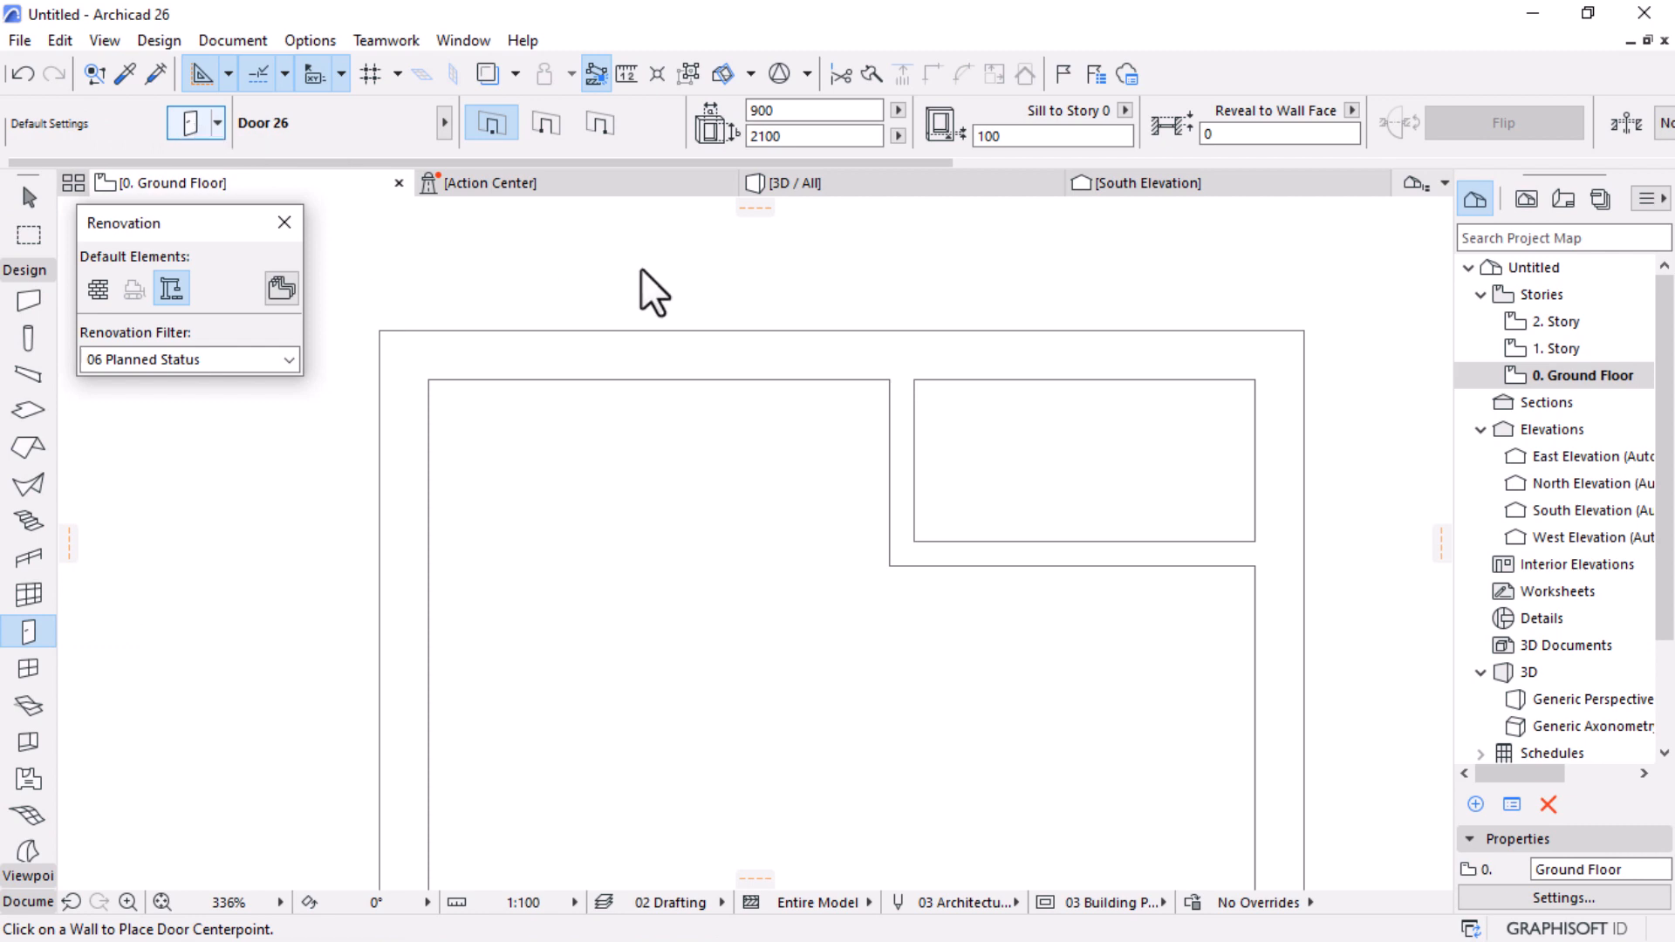
key("ctrl+t")
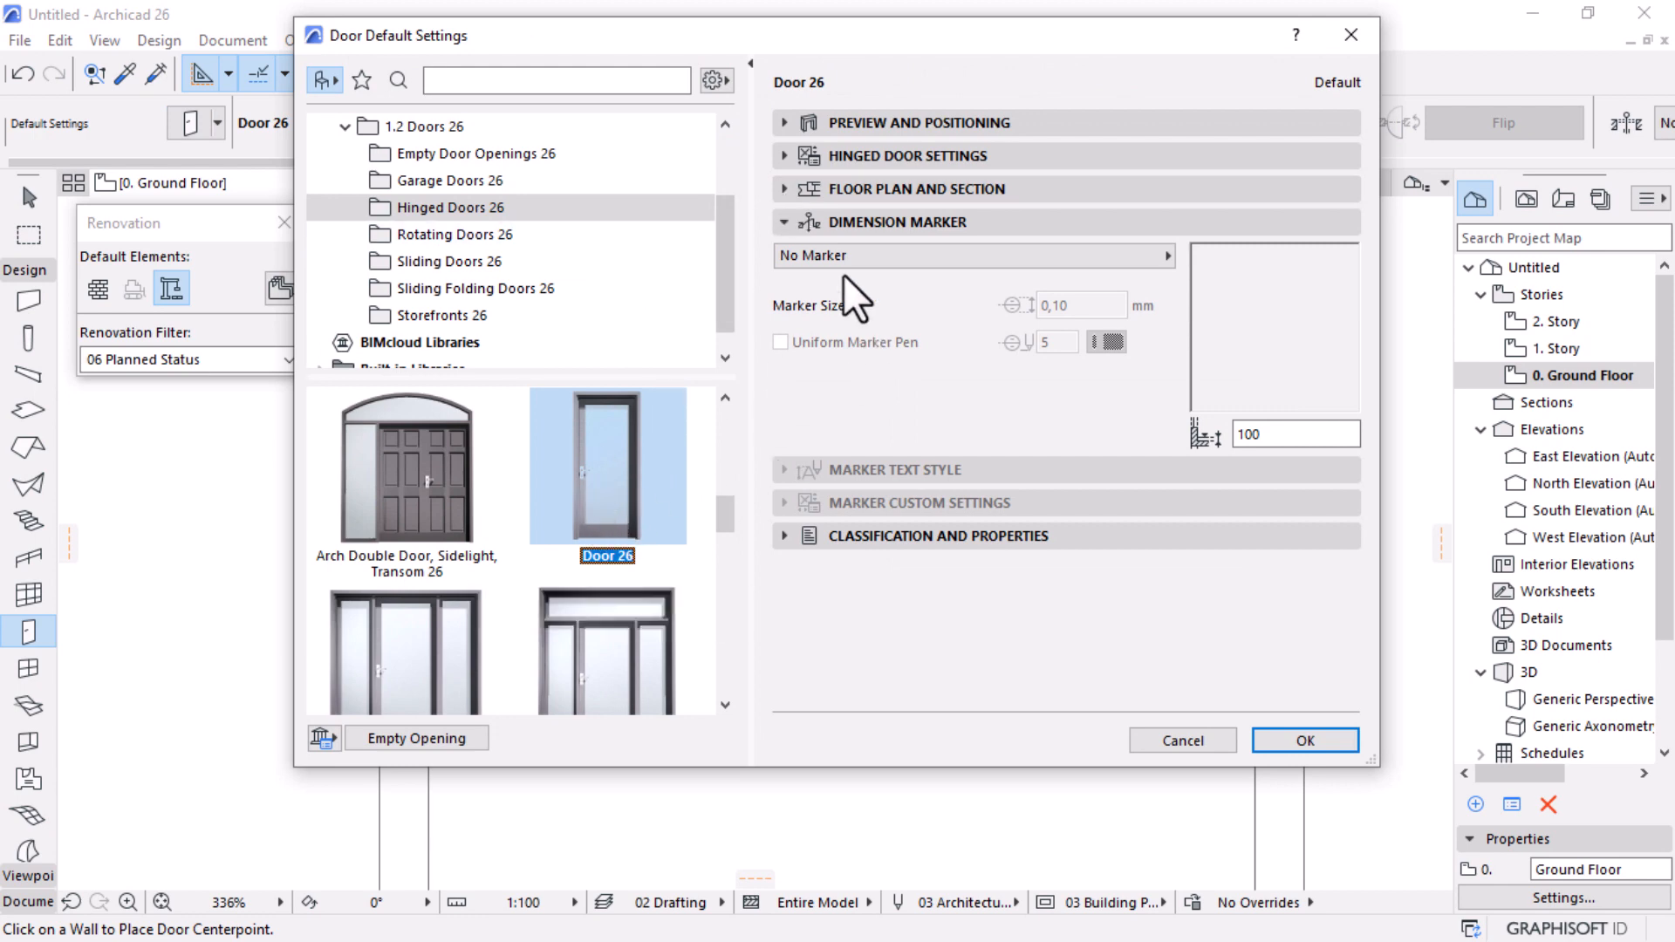
left_click(791, 156)
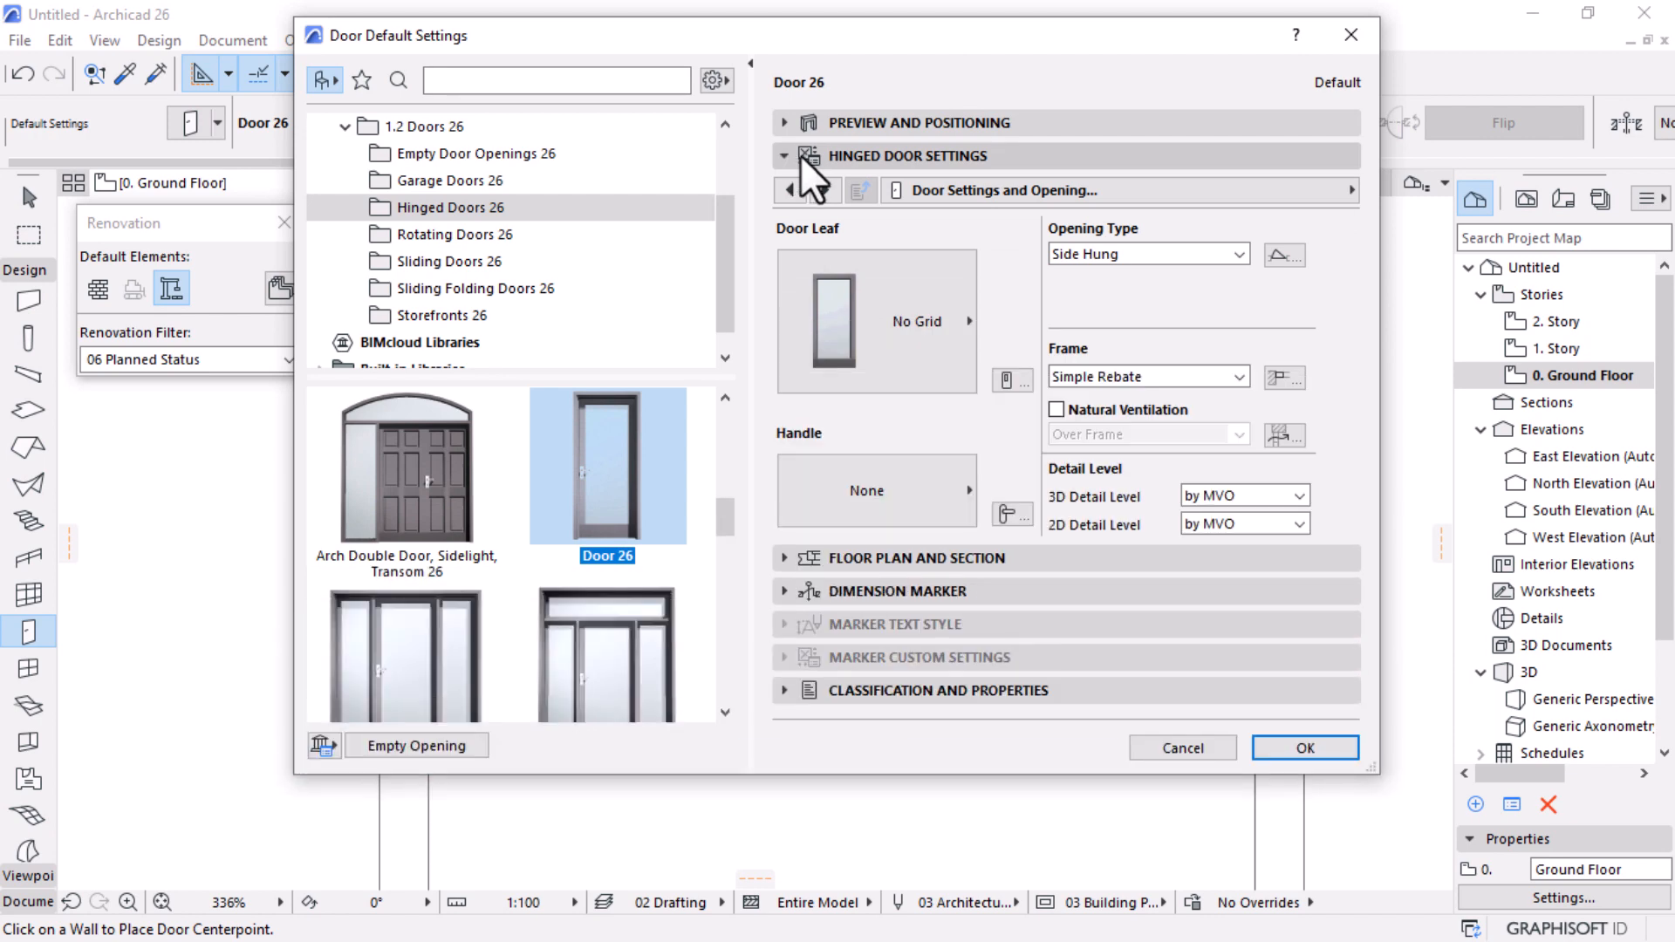
left_click(1295, 189)
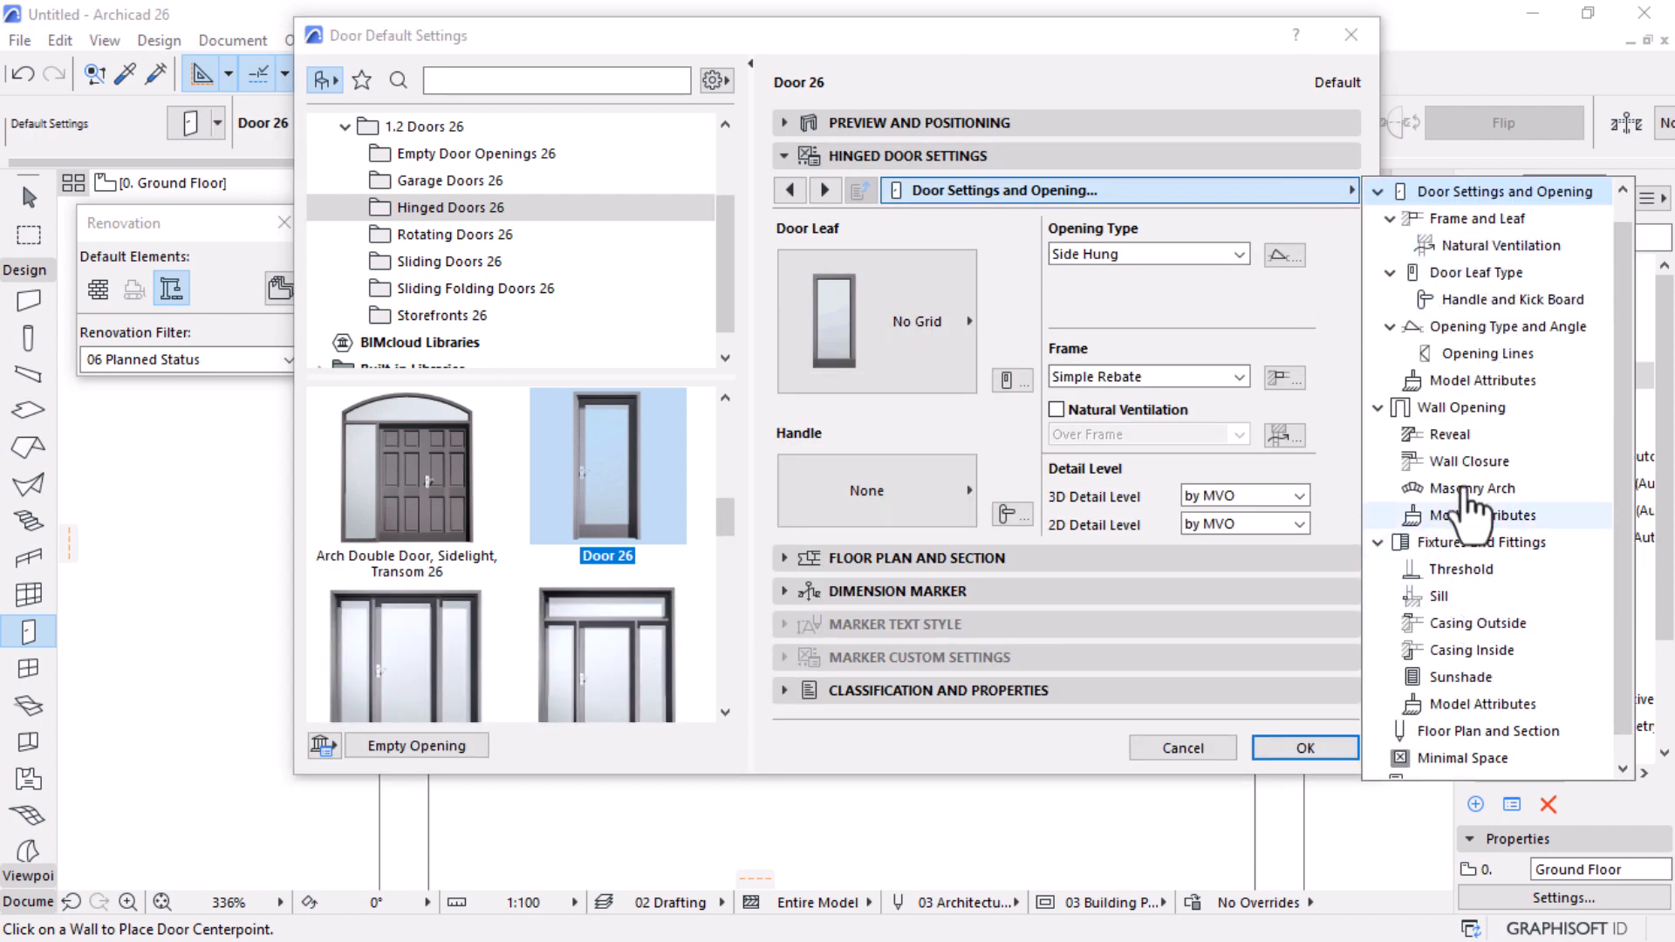
left_click(1473, 381)
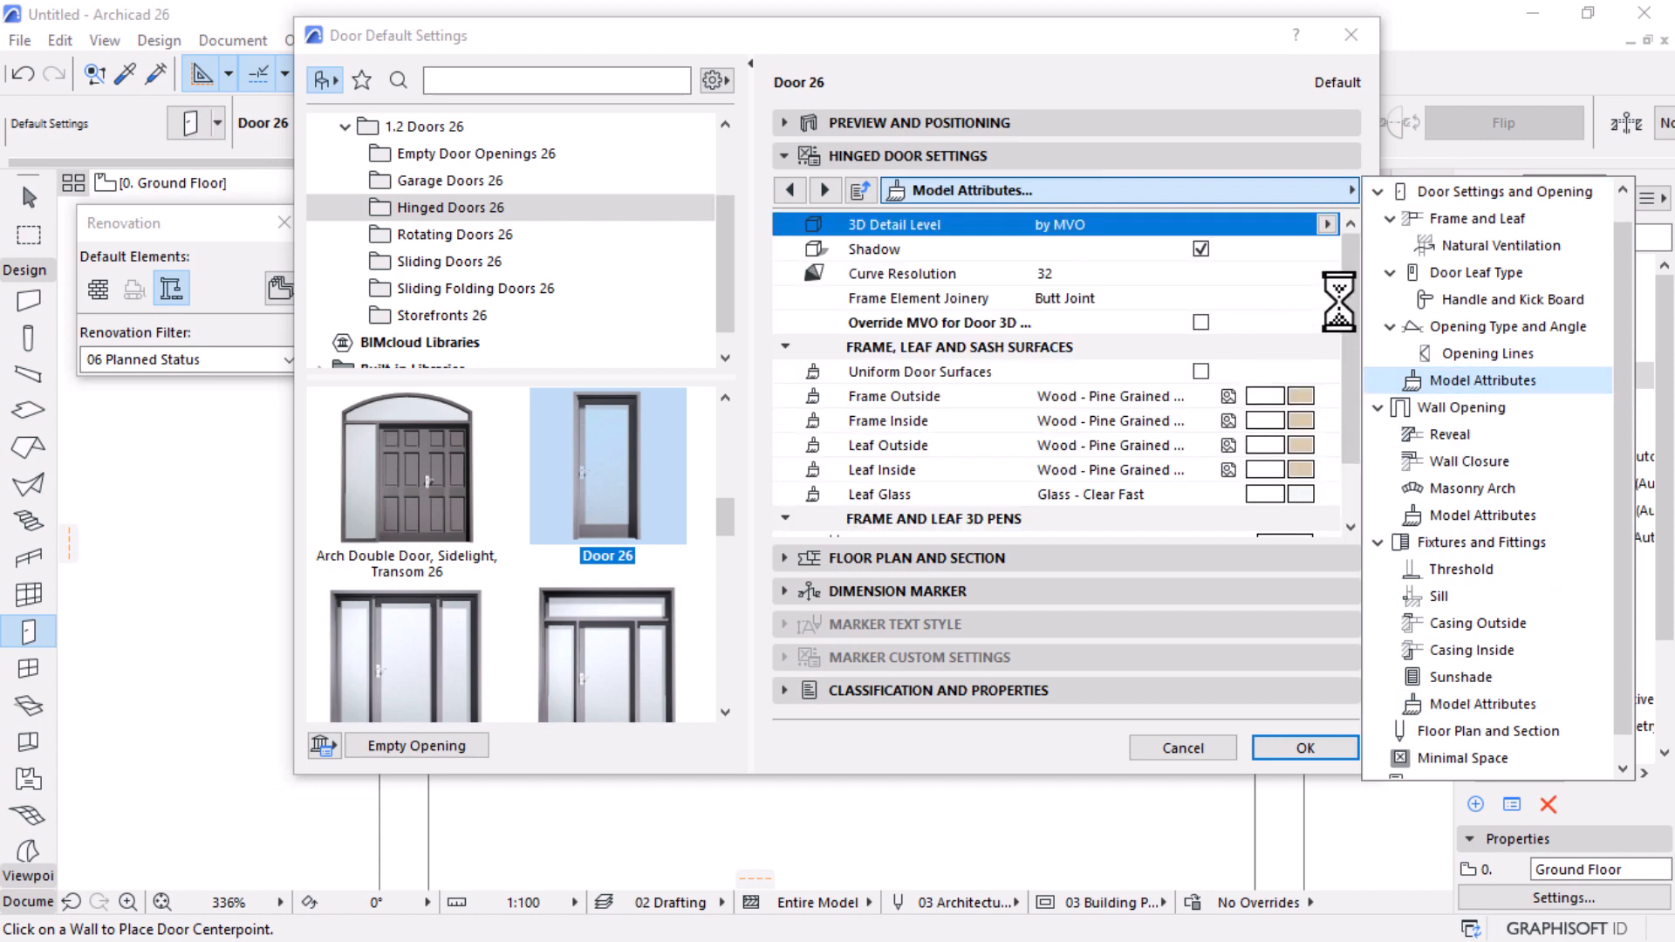
left_click(1292, 394)
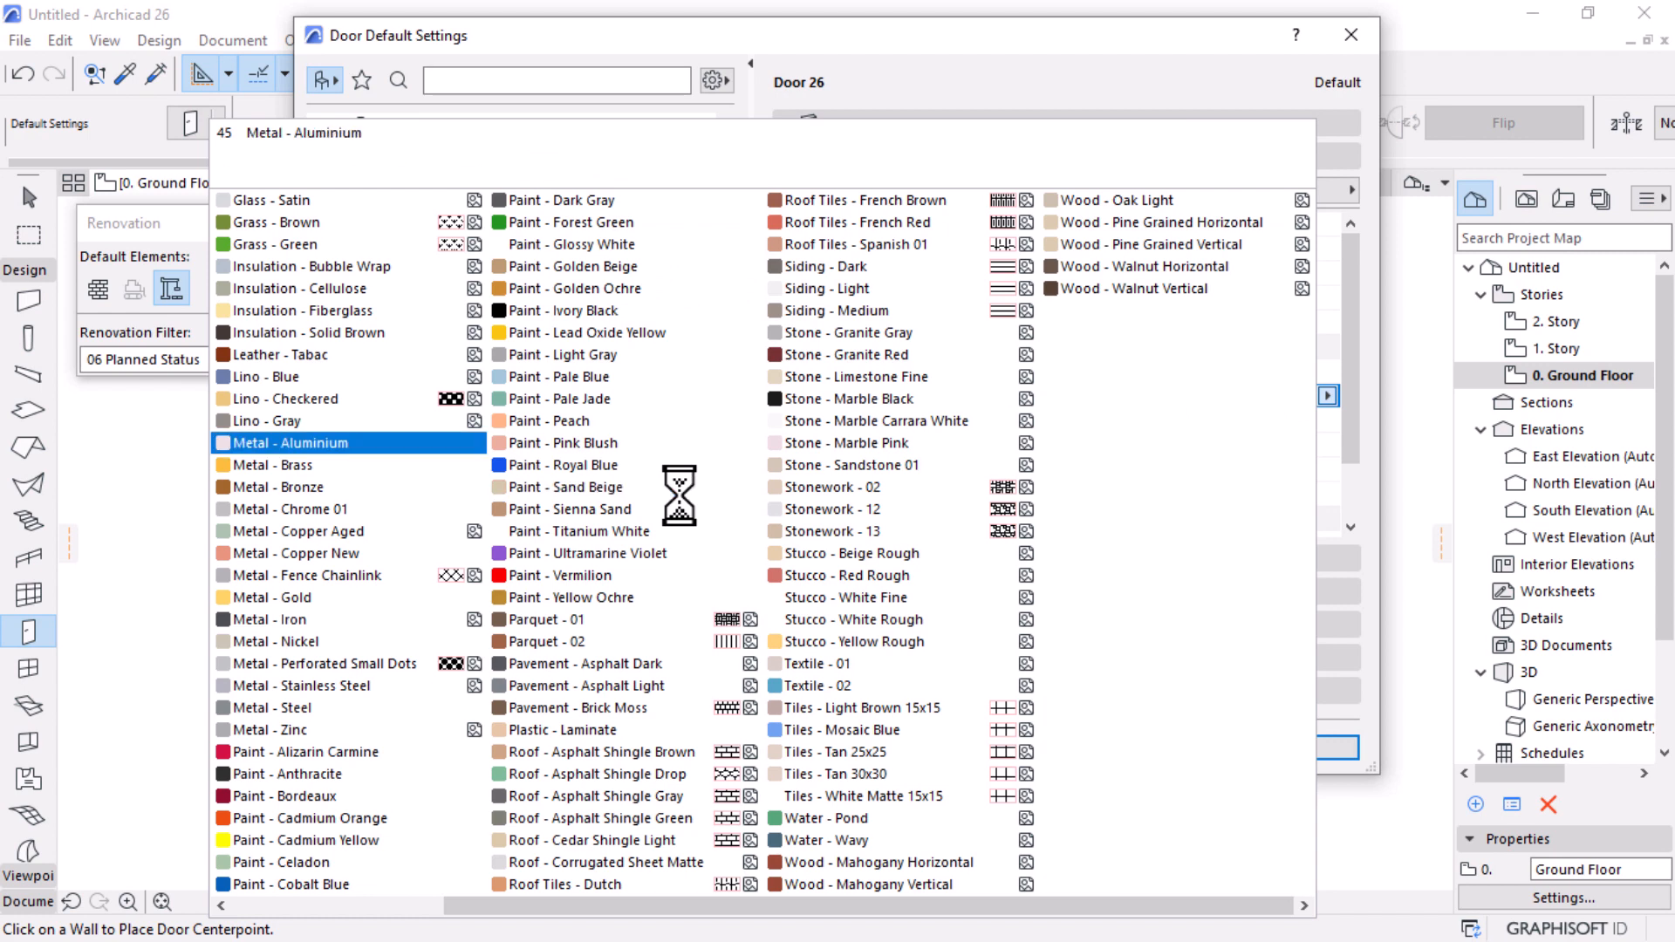
left_click(359, 443)
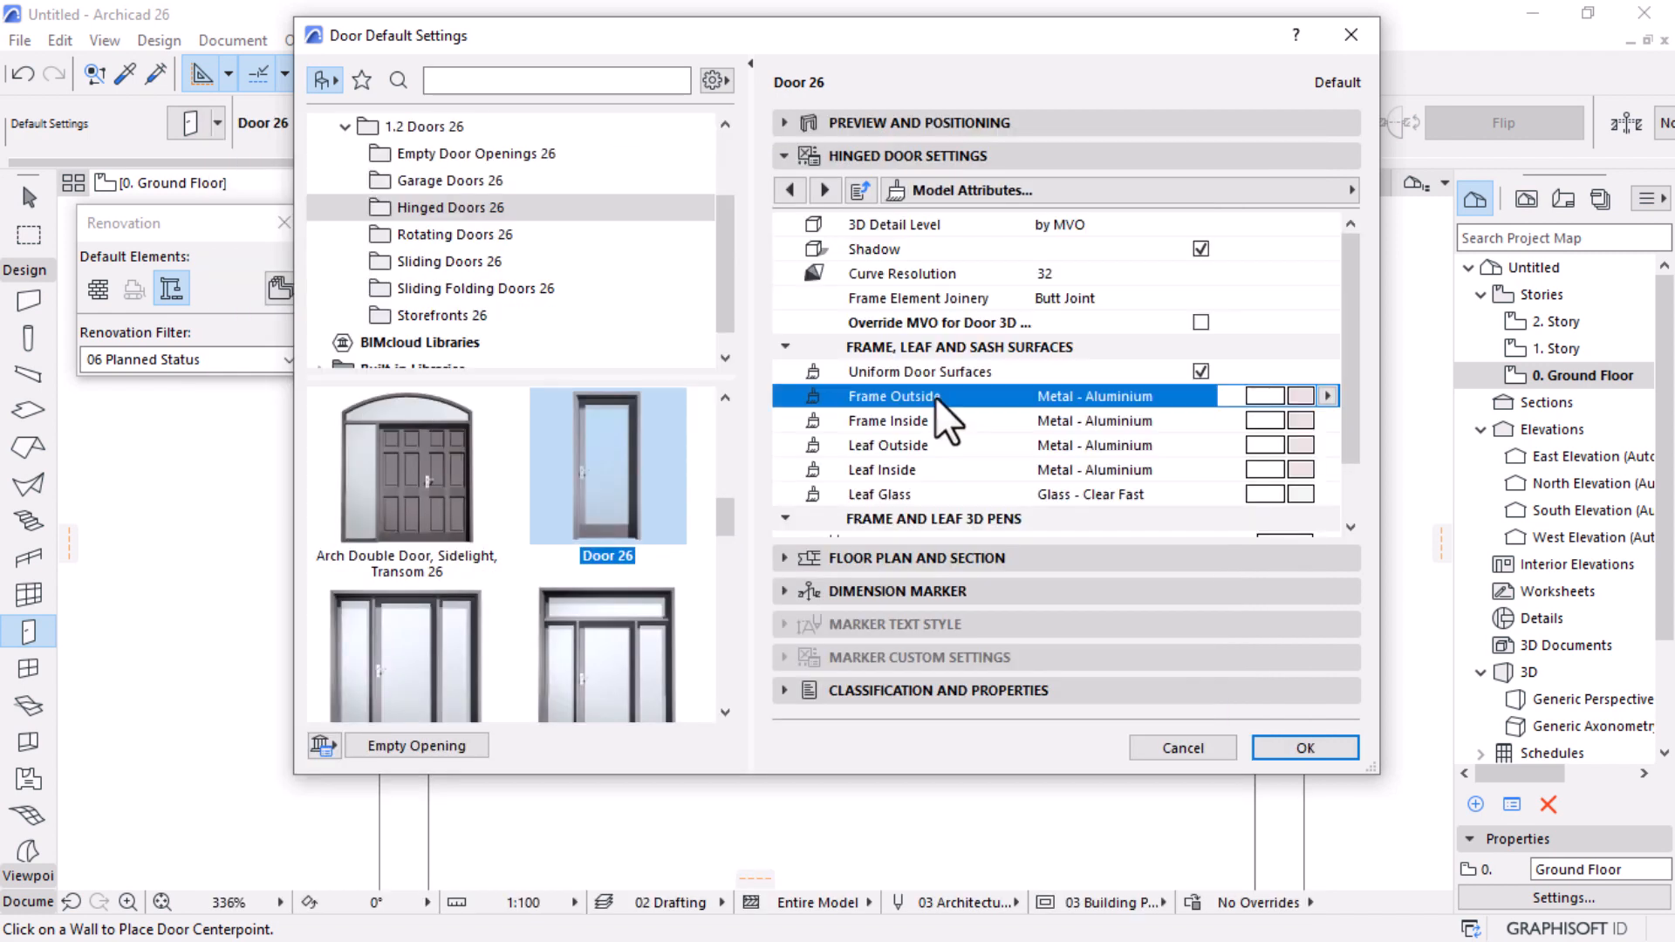
Step: Set the default door's frame, leaf and leaf glass 3D pens to pen 1 and apply the settings
left_click_drag(1350, 322, 1351, 426)
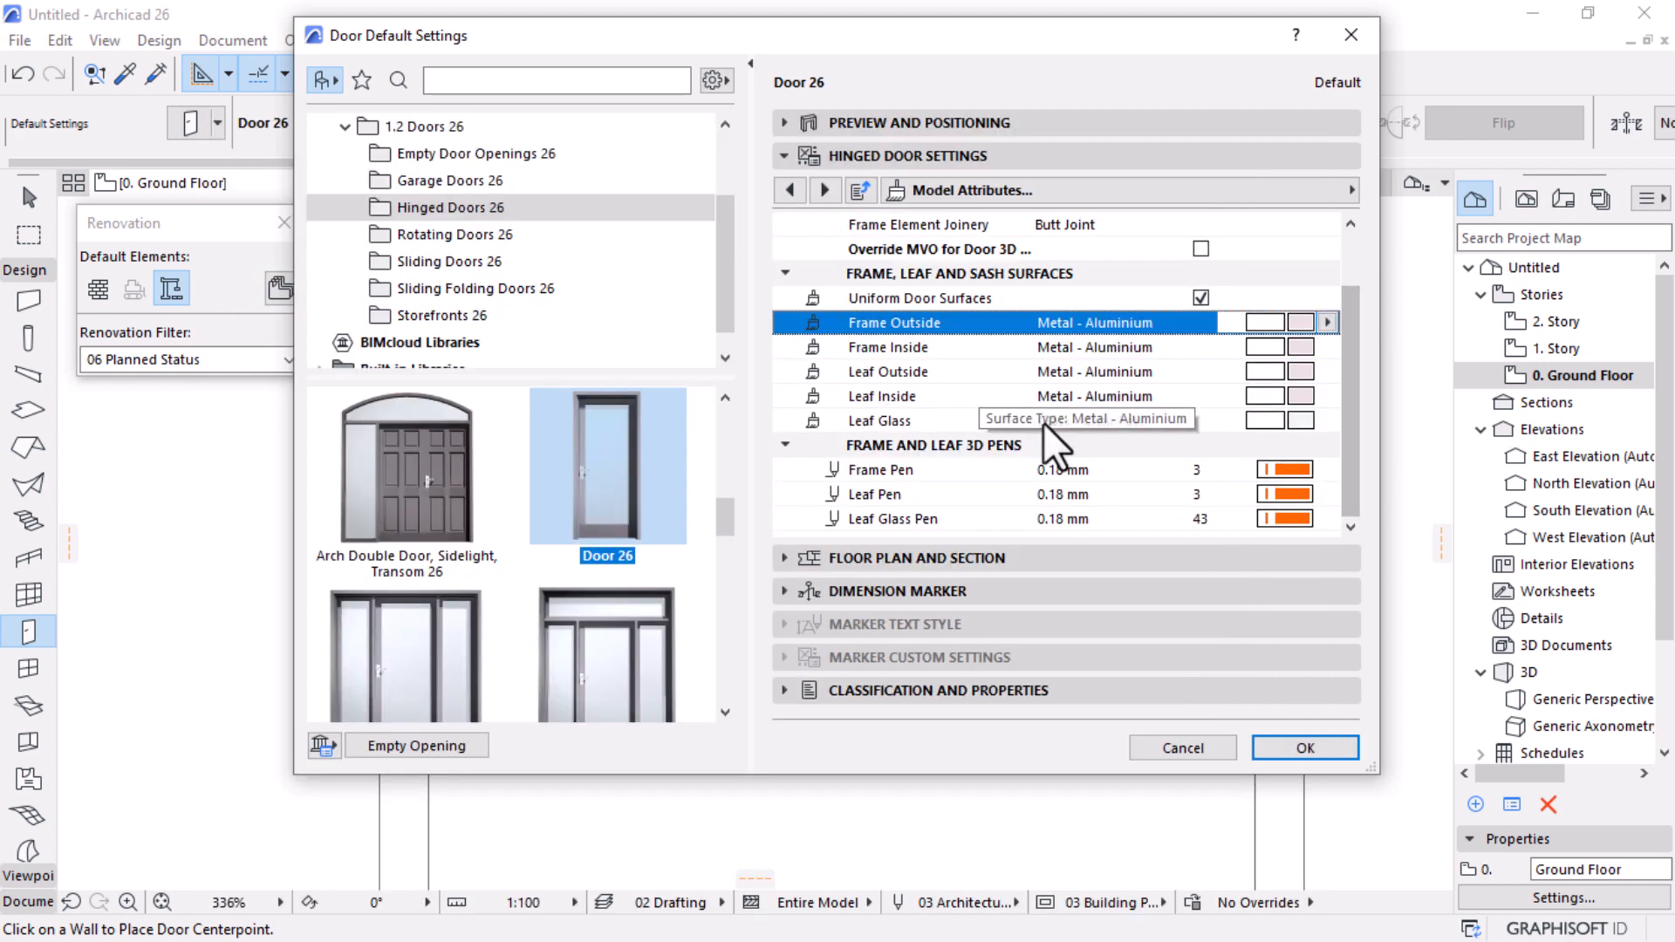
left_click(1281, 468)
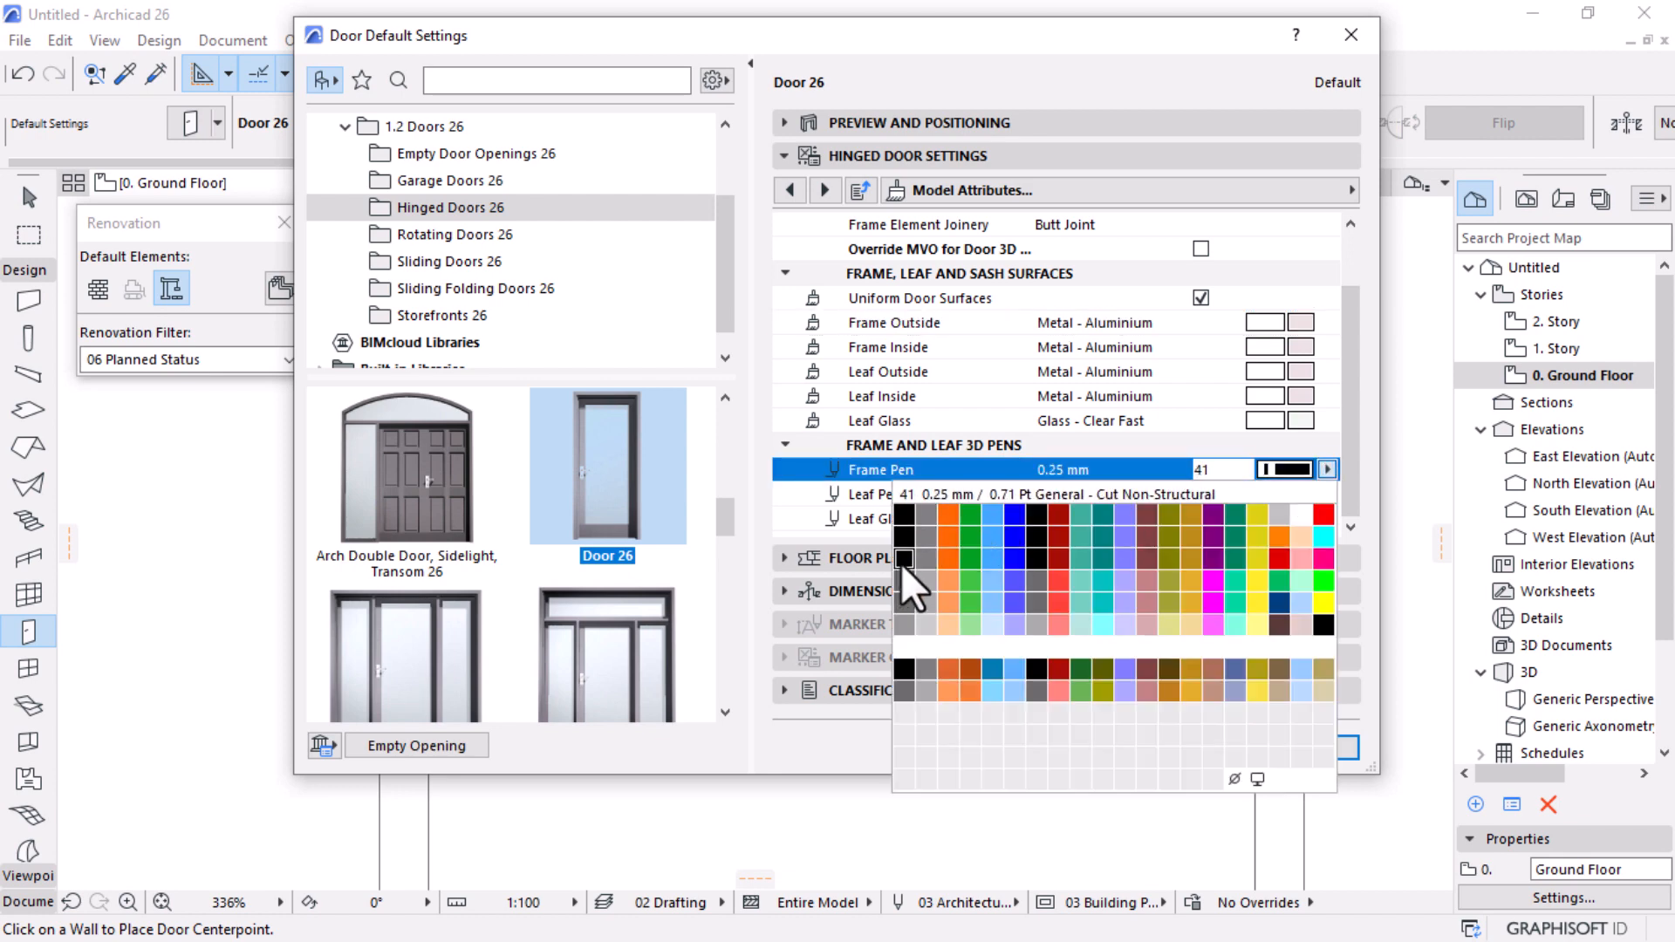
left_click(903, 515)
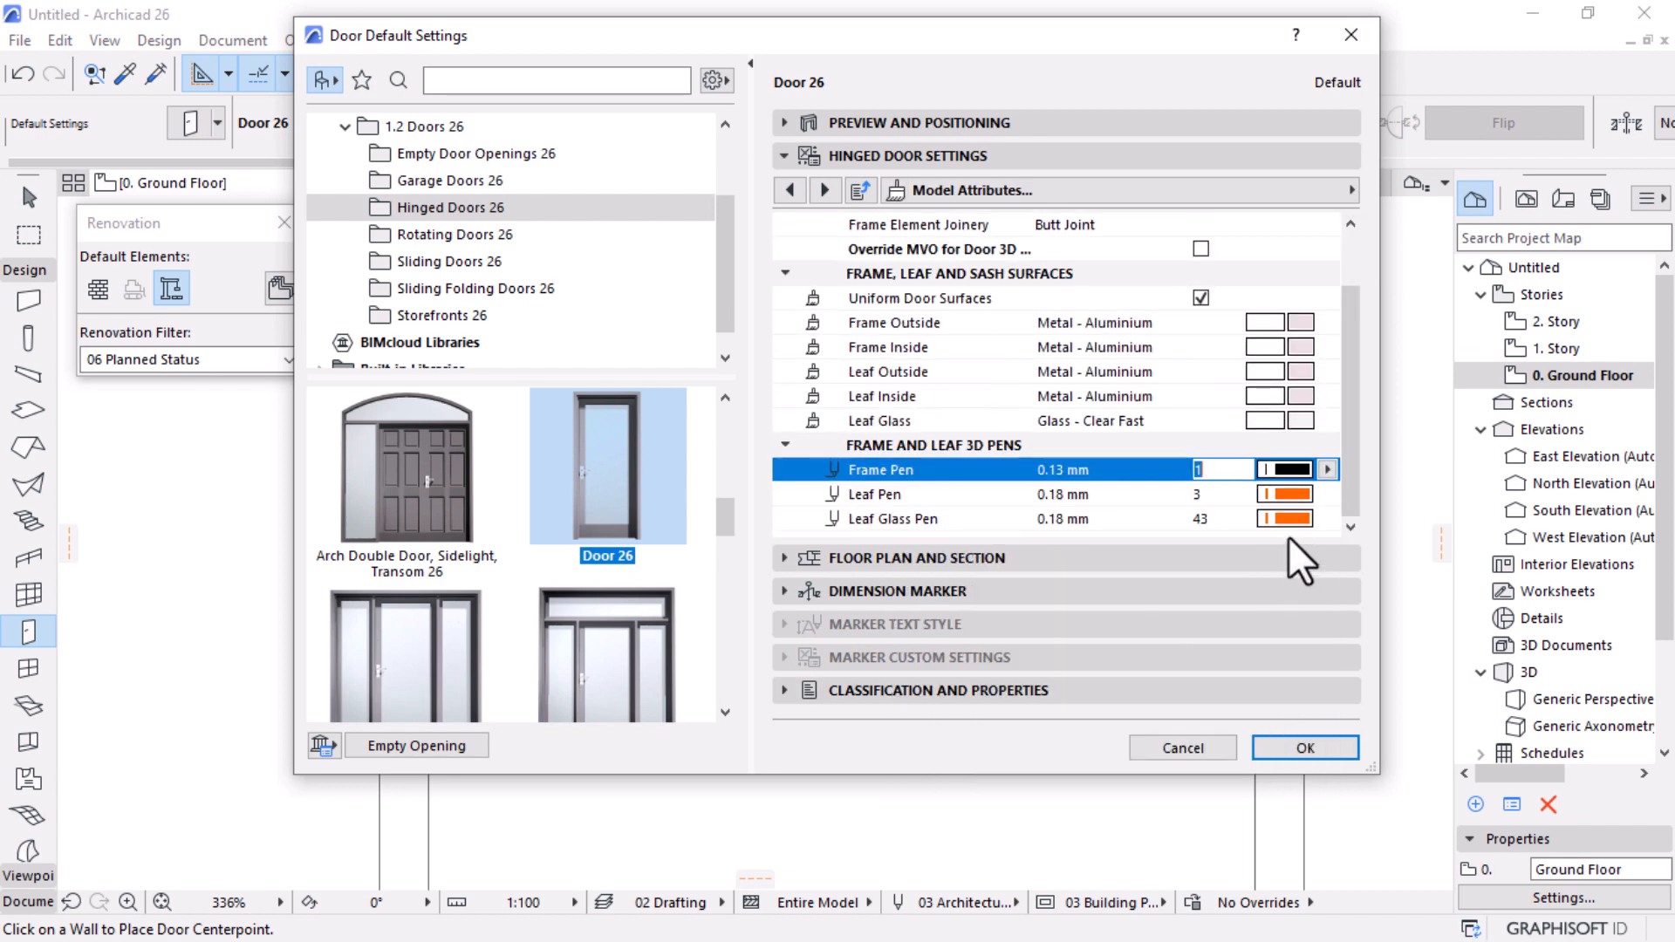
left_click(1234, 496)
type("1")
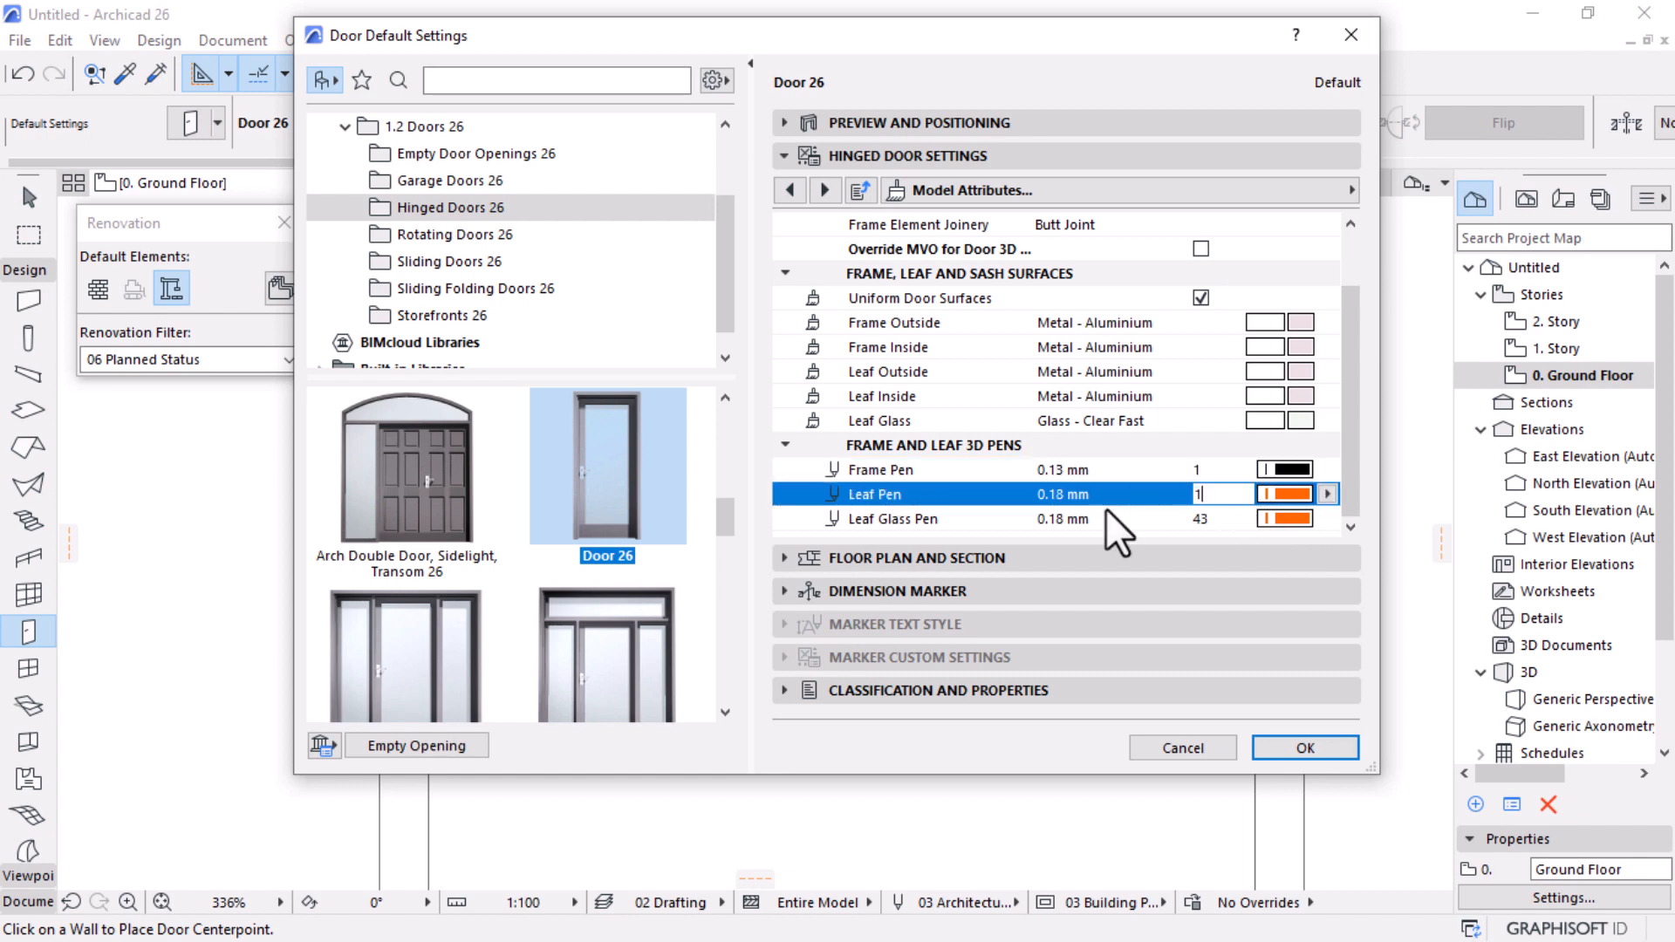
left_click(1208, 519)
left_click_drag(1223, 517, 1157, 536)
key("Return")
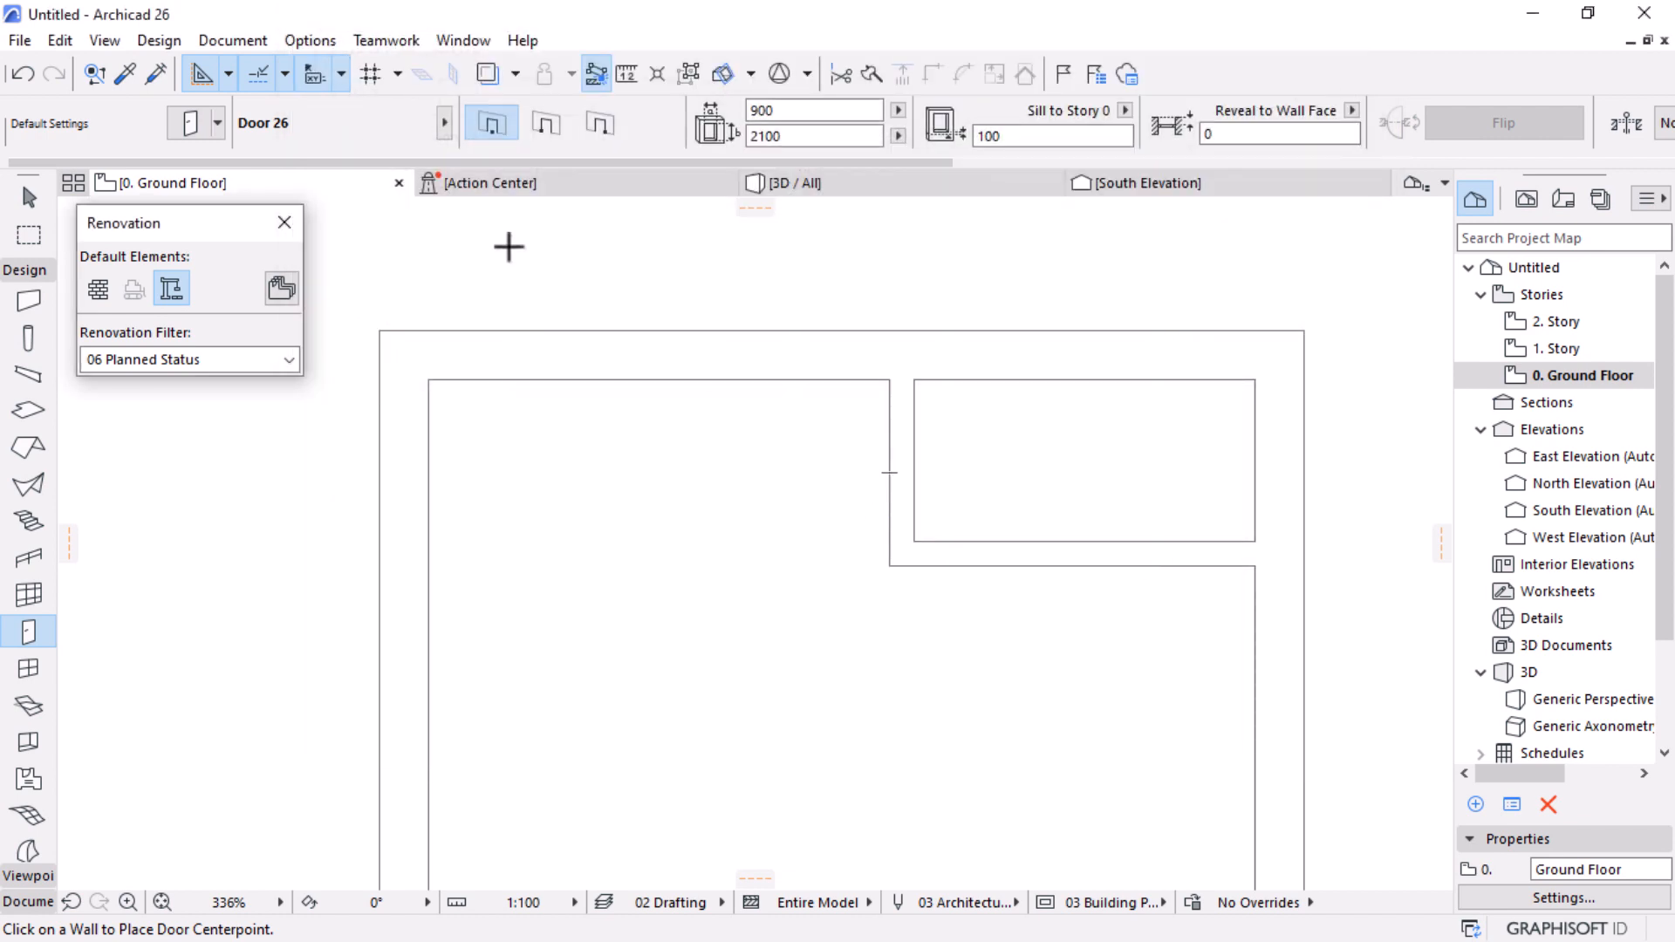
Step: Set the default door's 3D detail level to Full
key("ctrl+t")
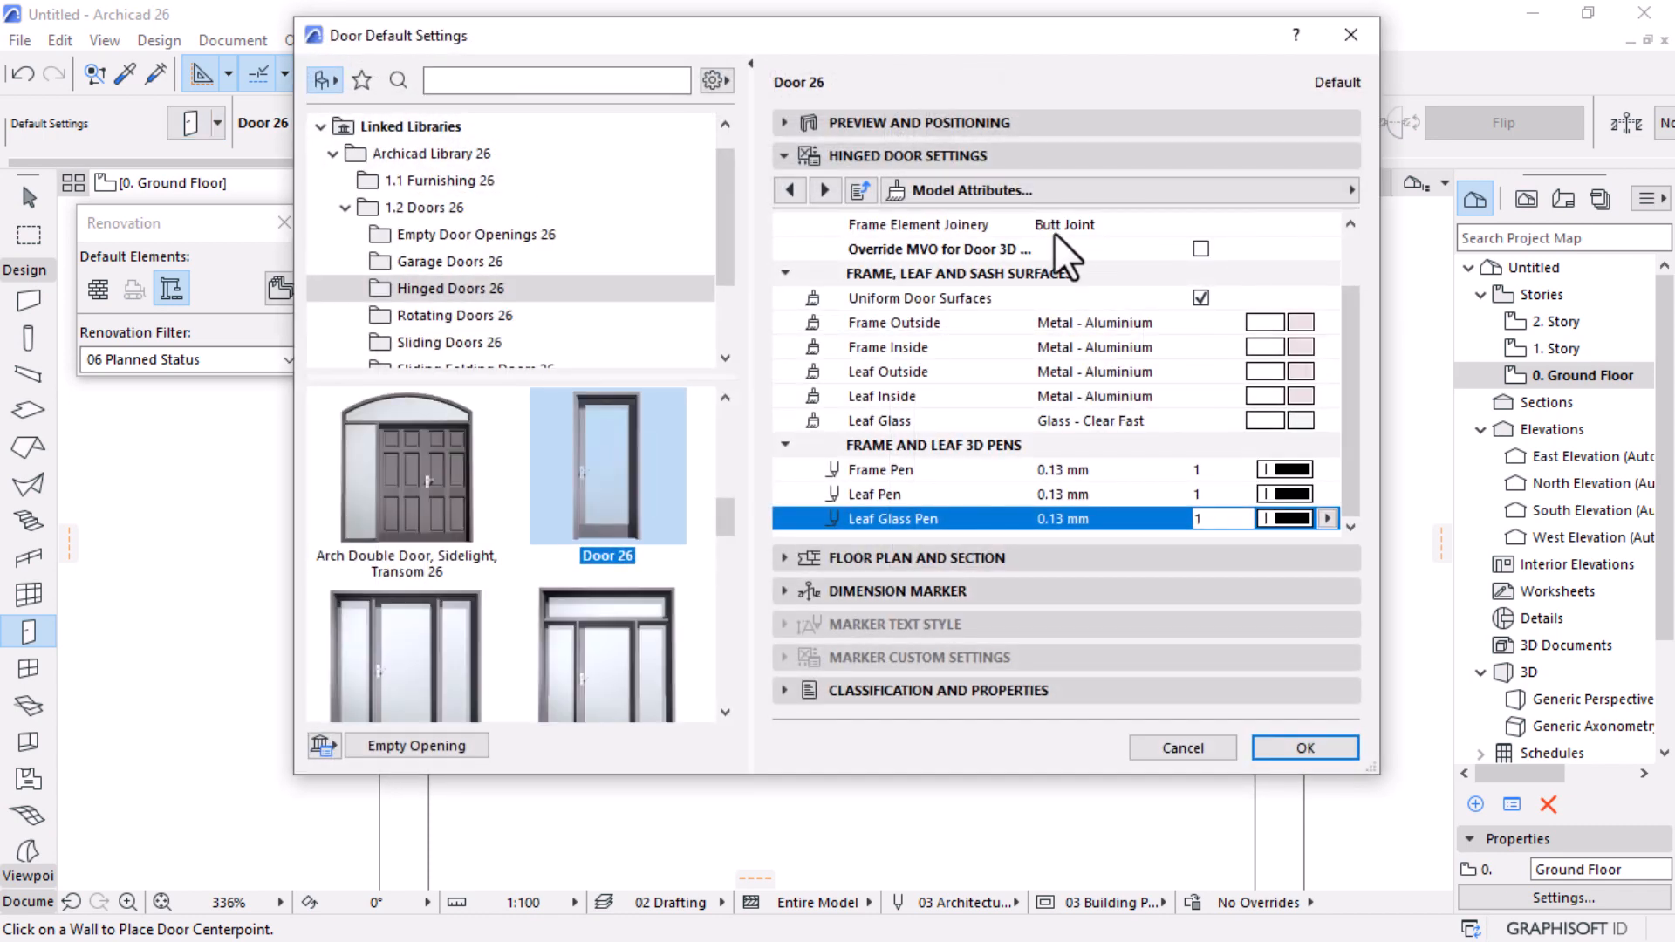
scroll(1150, 241, "up", 3)
left_click(1279, 225)
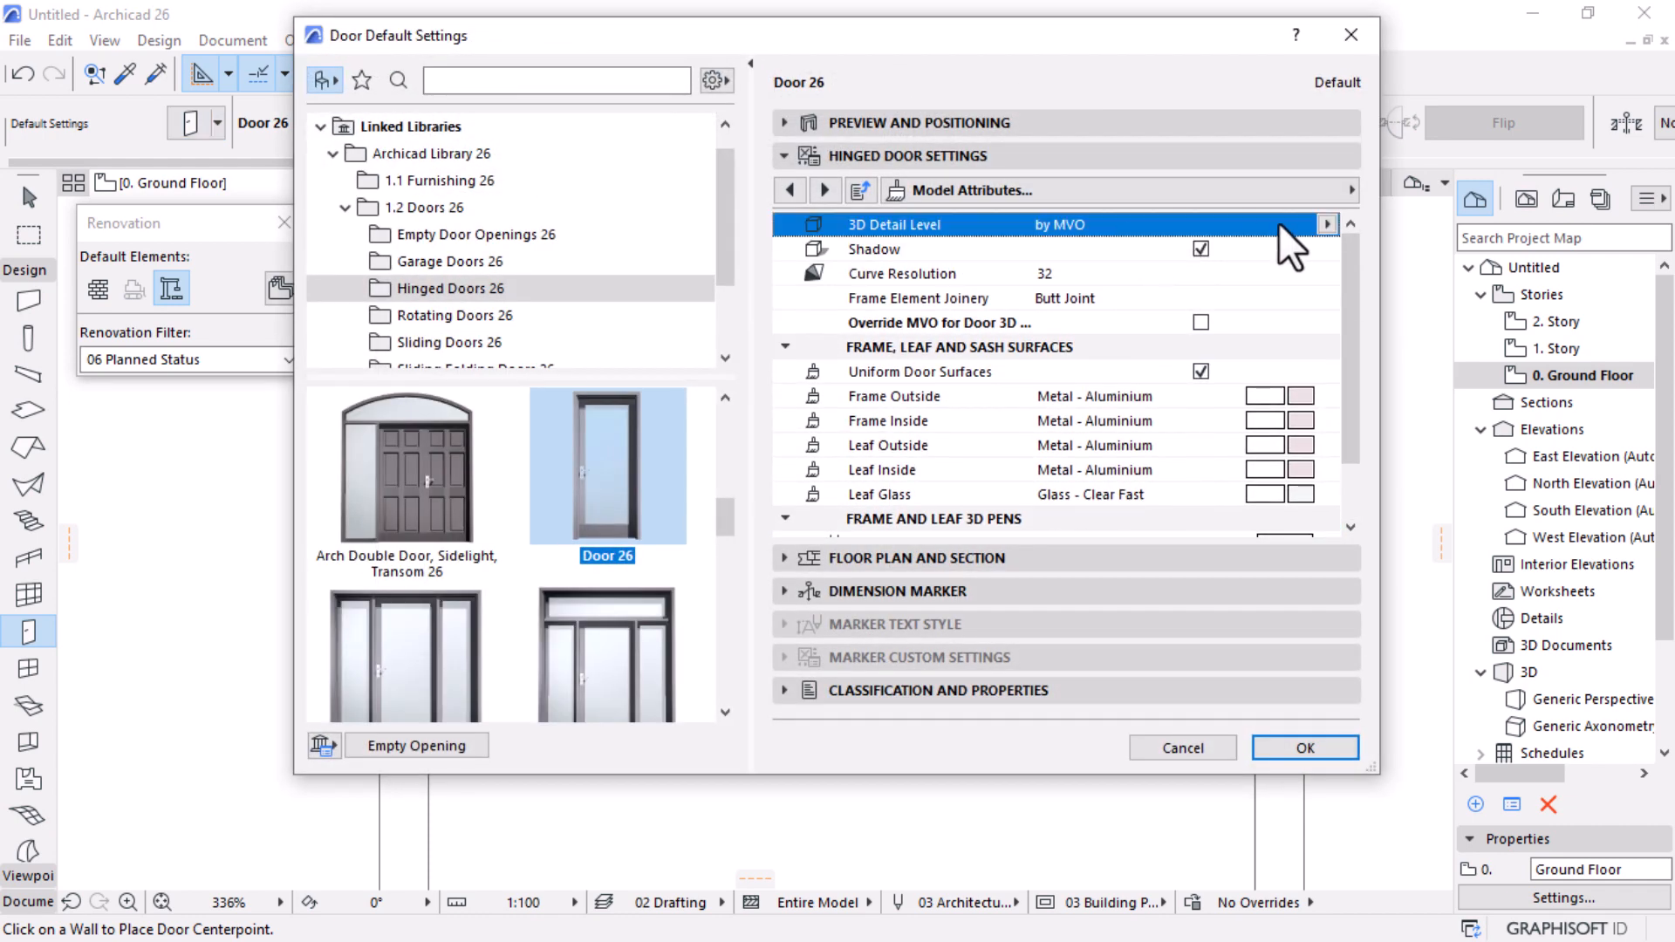
left_click(1324, 226)
left_click(1387, 260)
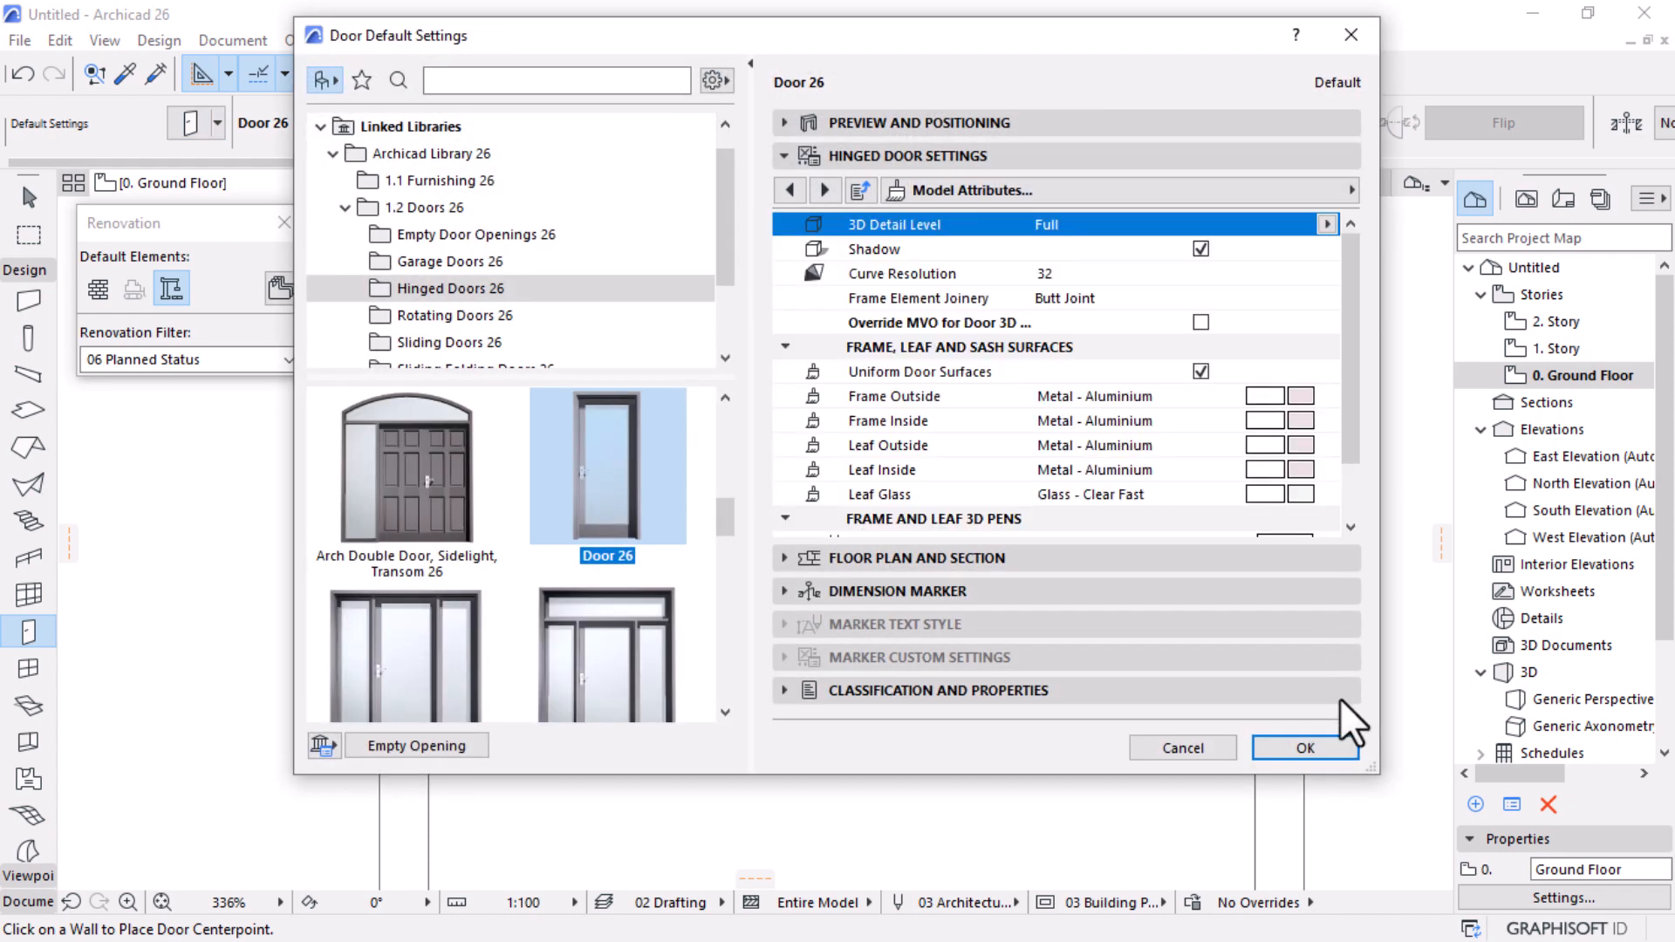
left_click(1305, 748)
Step: Place a 900 × 2100 mm door in the short vertical partition wall, hinged at its upper end and opening into the small room
scroll(922, 463, "down", 2)
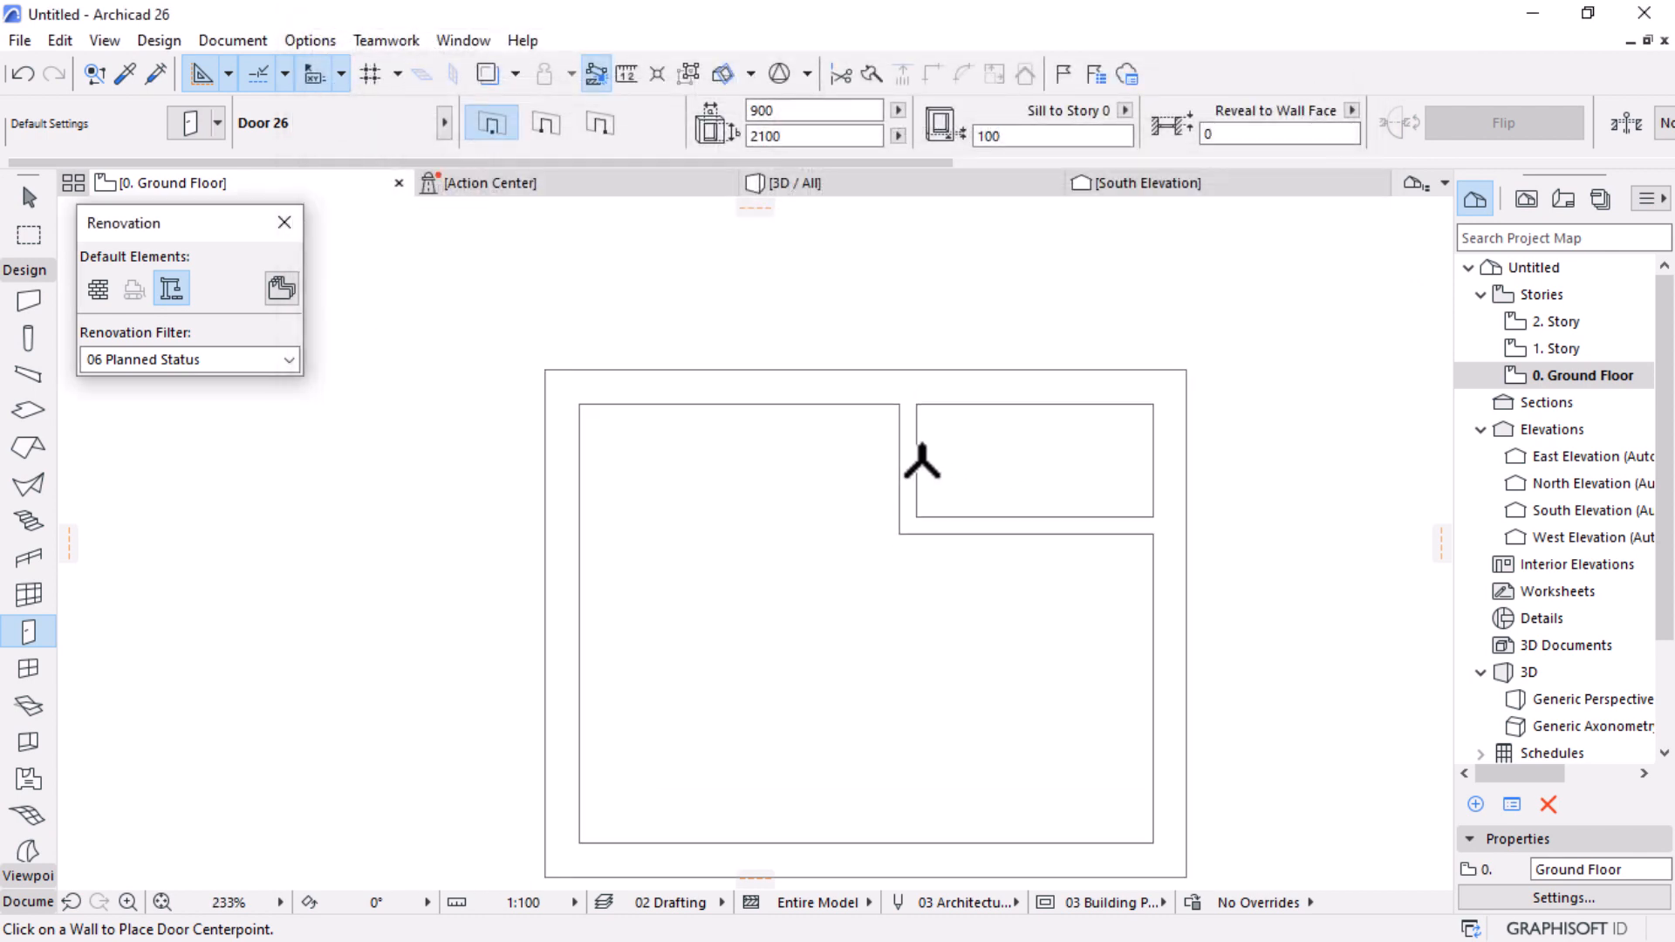
left_click(916, 458)
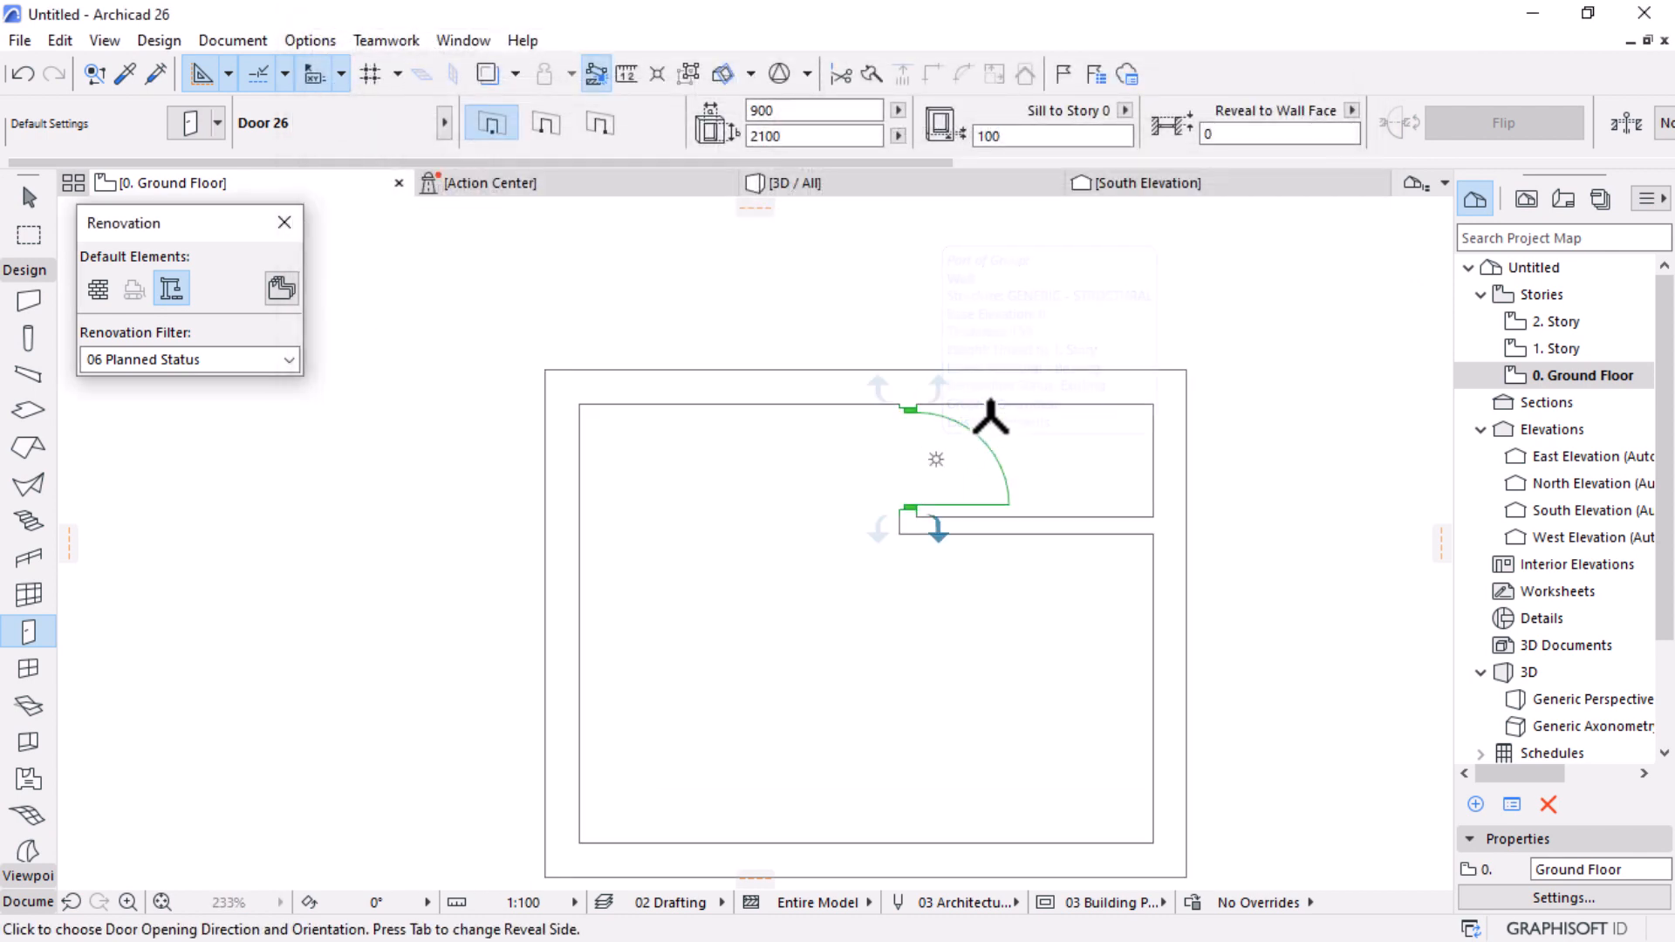
left_click(991, 406)
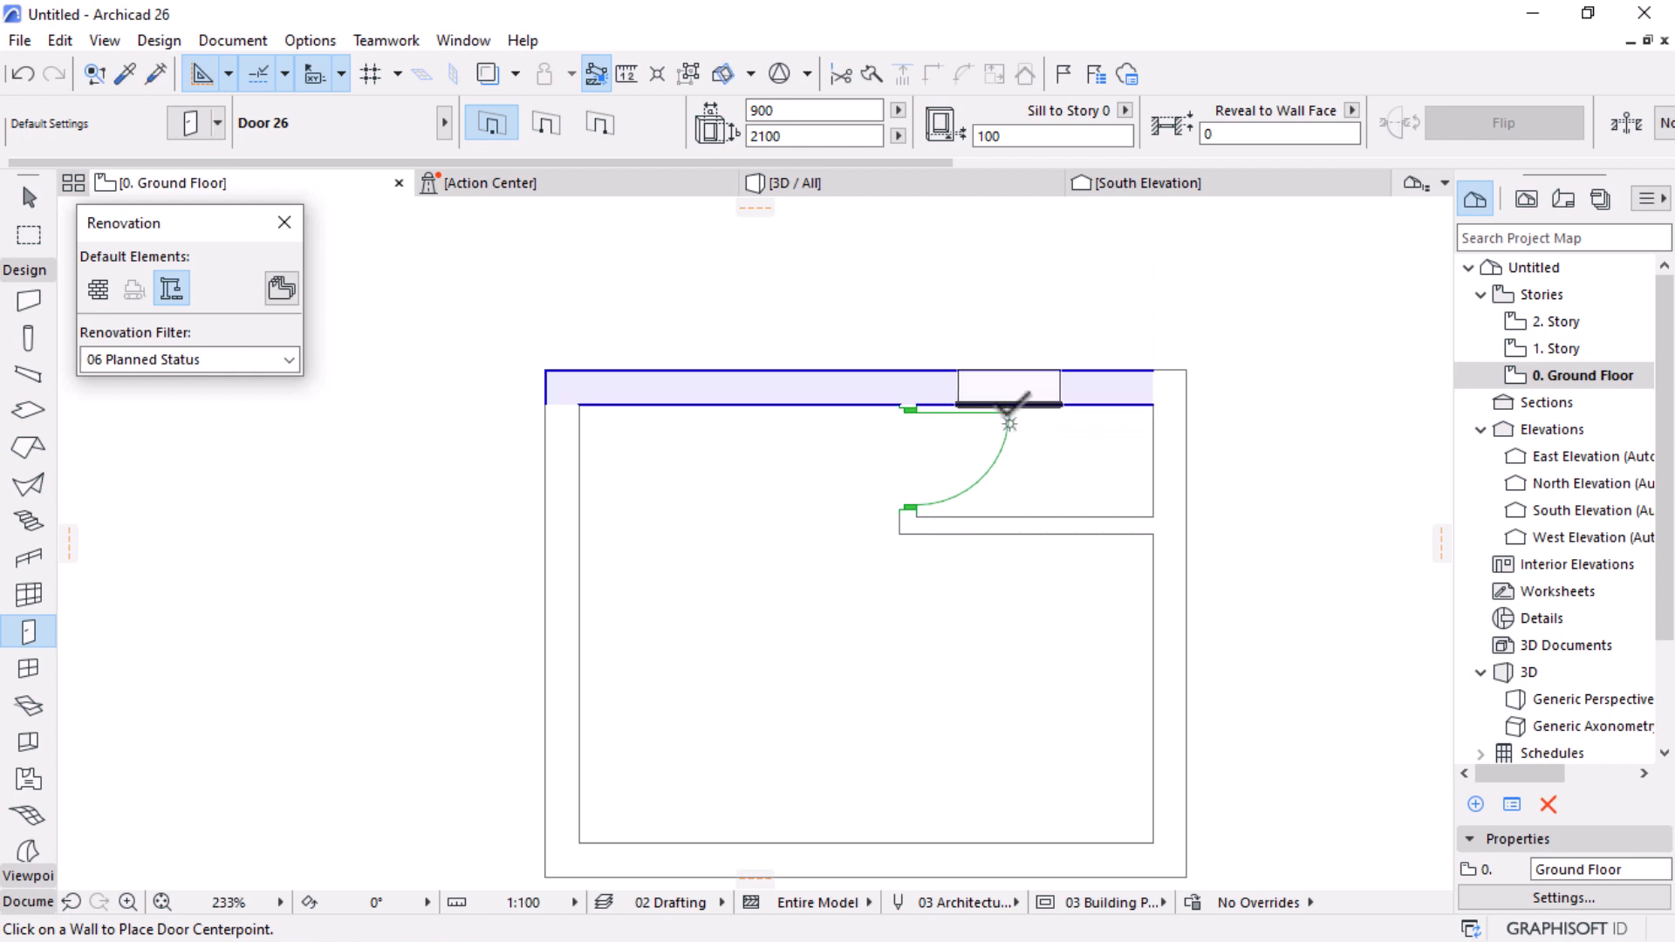
Step: Place a 900 × 2100 mm door near the right end of the lower outer wall, hinged on its right side and opening inward
scroll(972, 389, "down", 2)
scroll(1007, 561, "up", 1)
scroll(1150, 673, "down", 1)
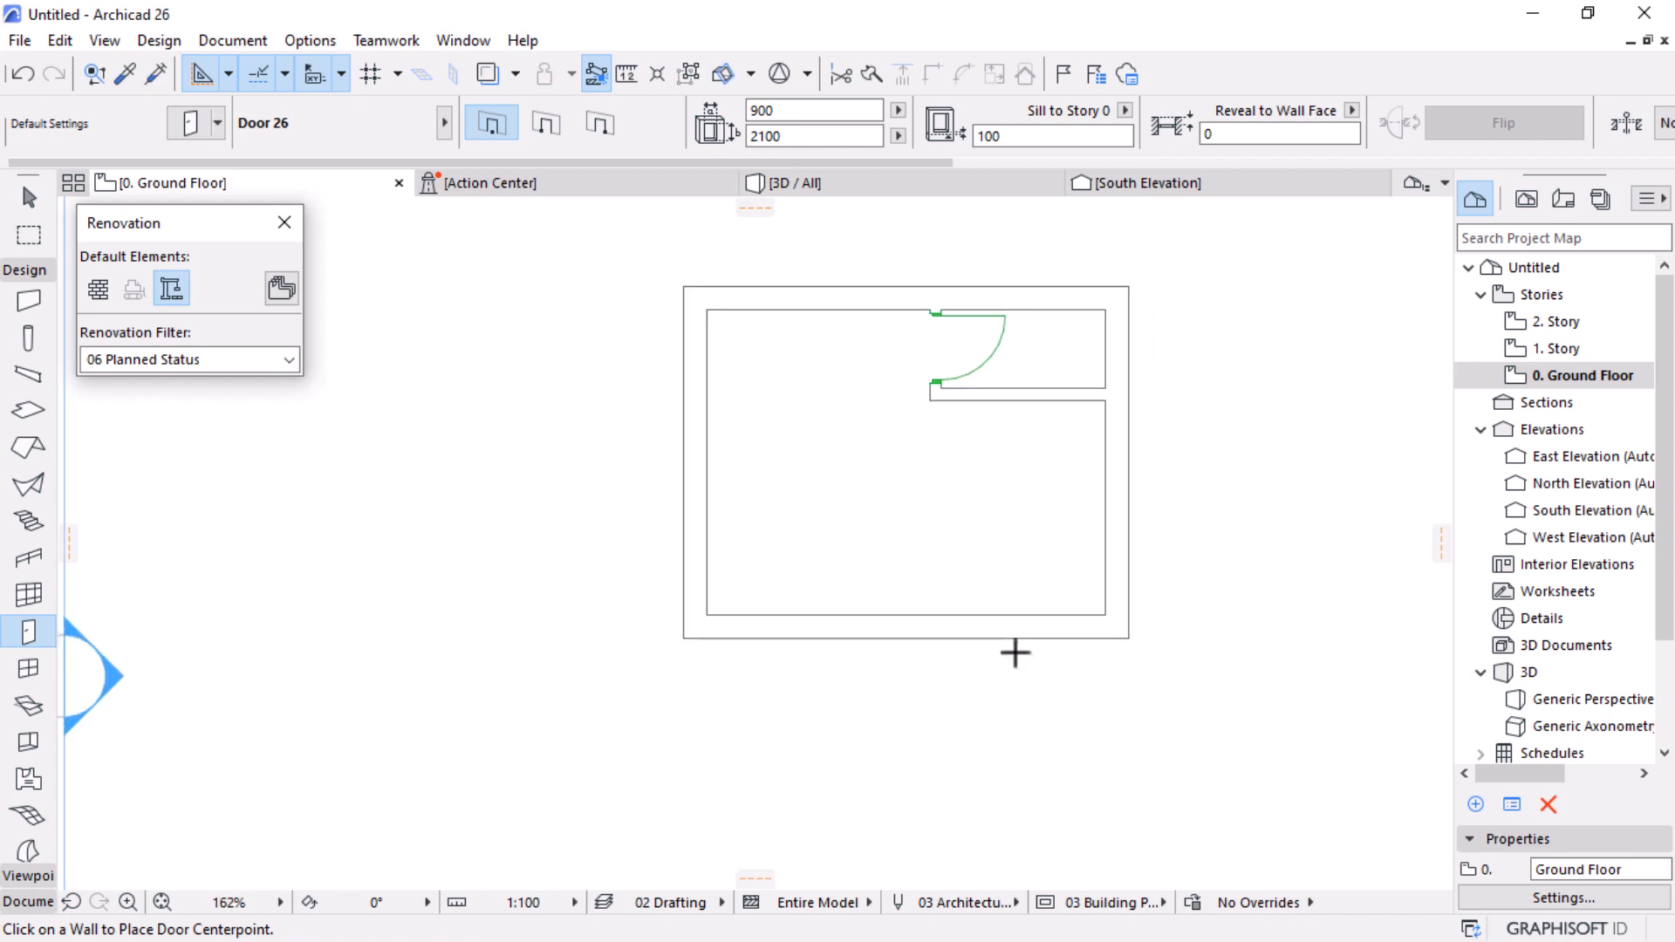
left_click(1058, 615)
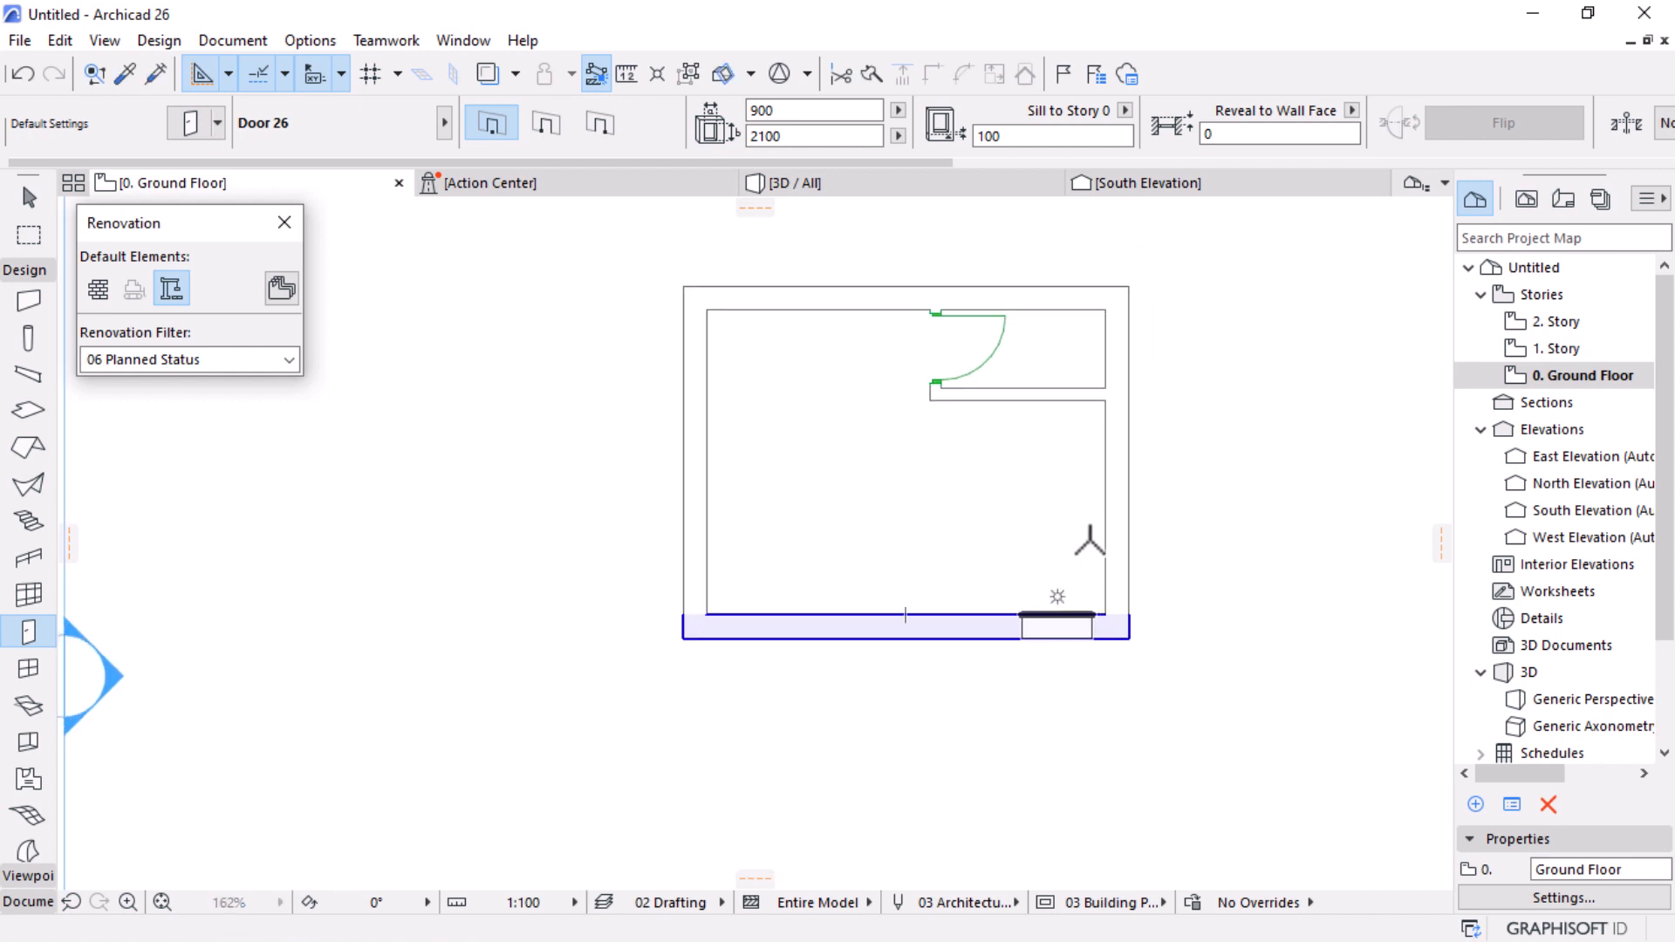
left_click(1090, 541)
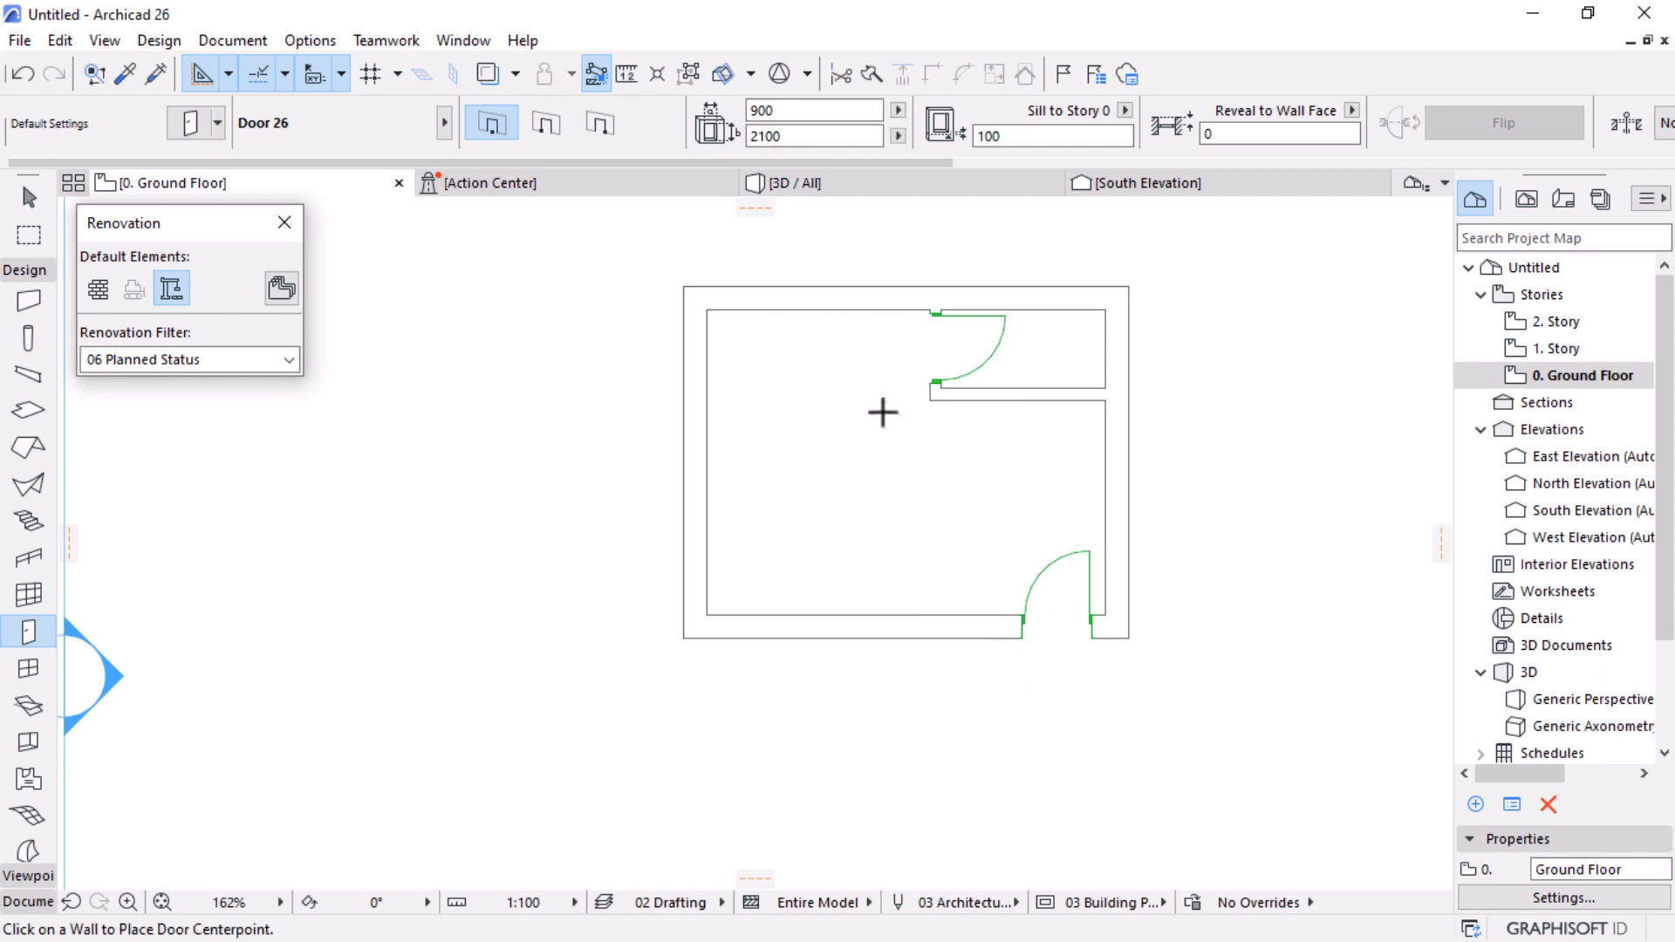
scroll(882, 411, "up", 1)
scroll(905, 437, "down", 1)
scroll(859, 401, "up", 1)
key("Escape")
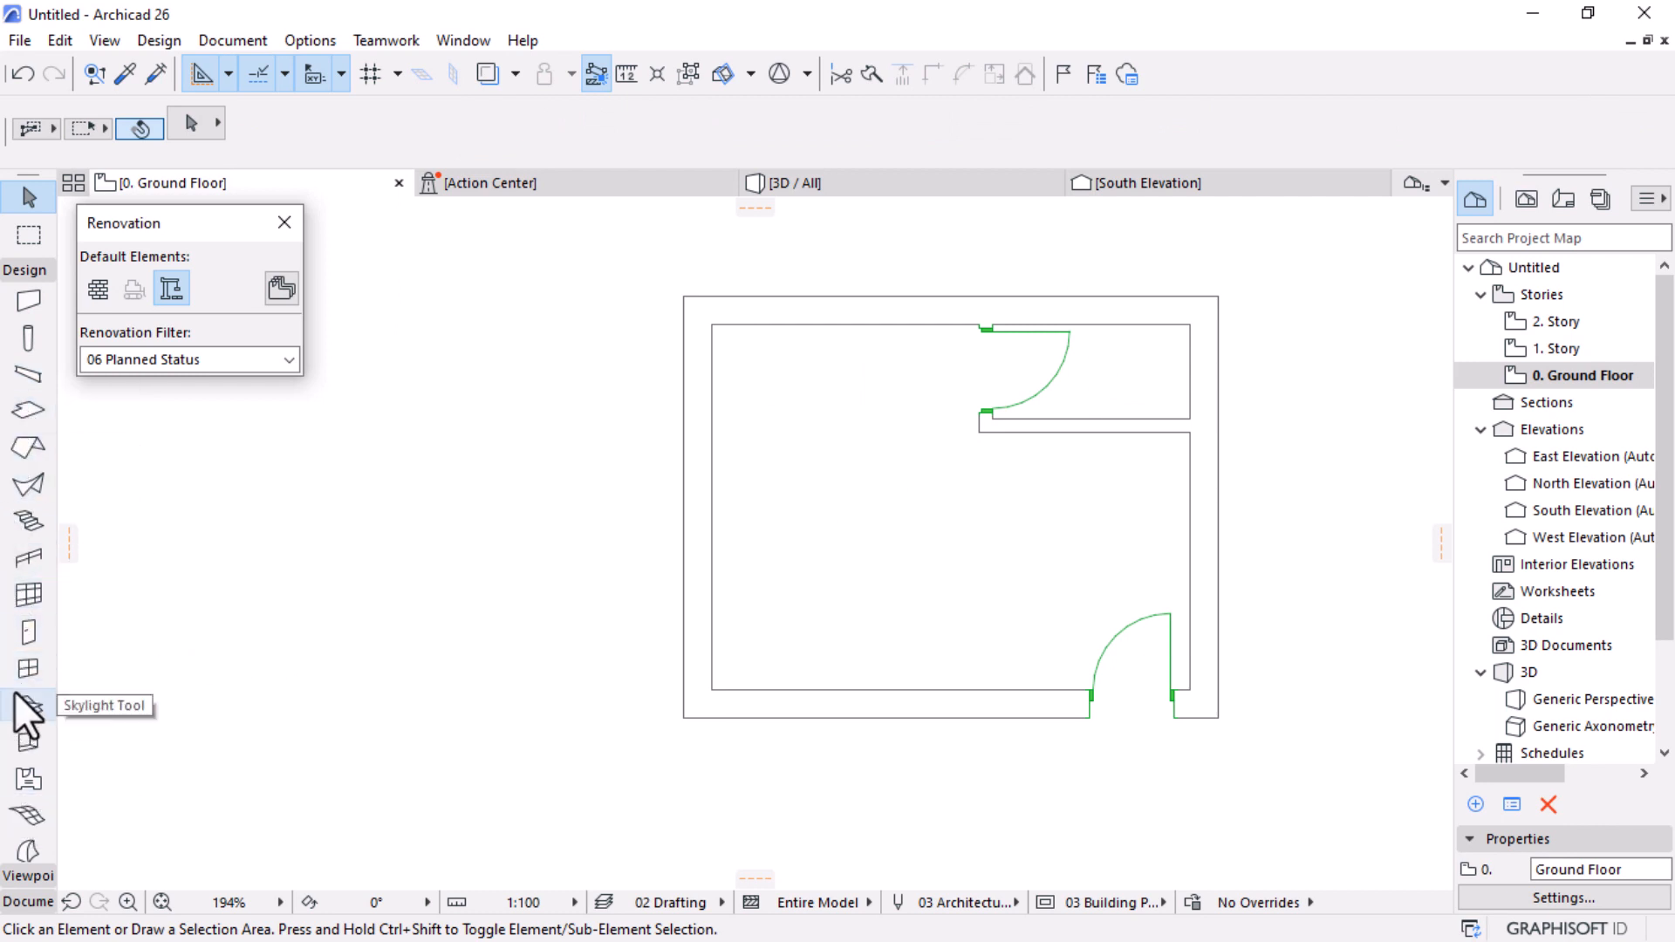
Step: Set the Window tool defaults to Vertical Multi-Sash Window 26 with Full 3D detail and Scale Sensitive 2D detail
scroll(16, 690, "down", 3)
scroll(20, 375, "up", 3)
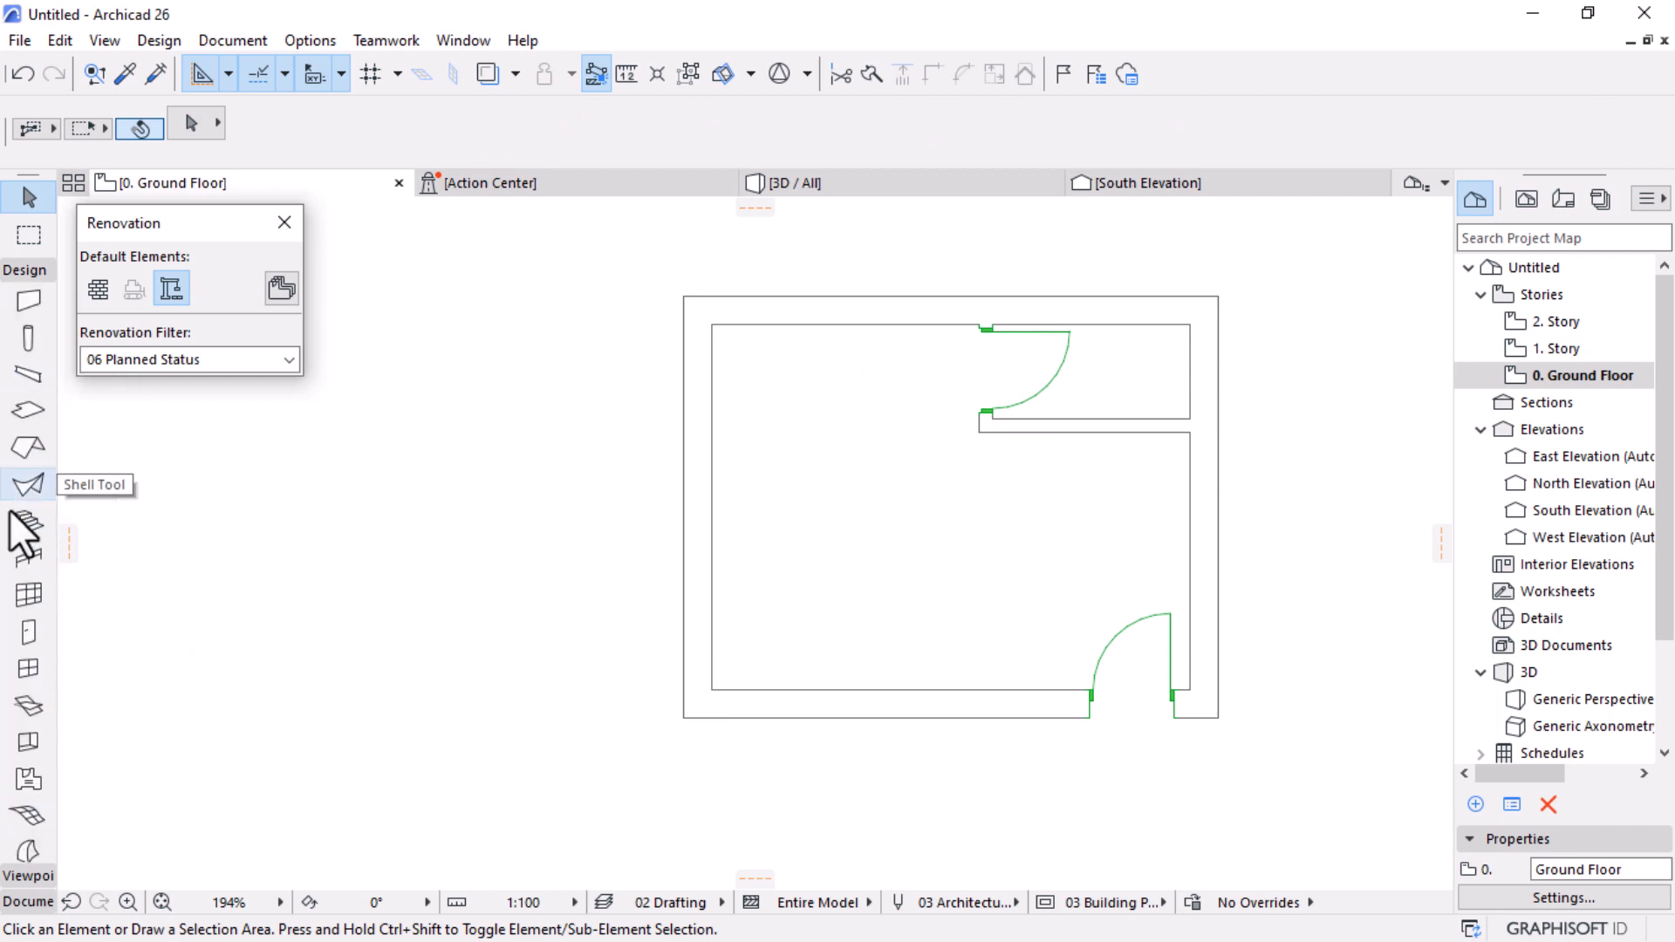
scroll(30, 571, "down", 3)
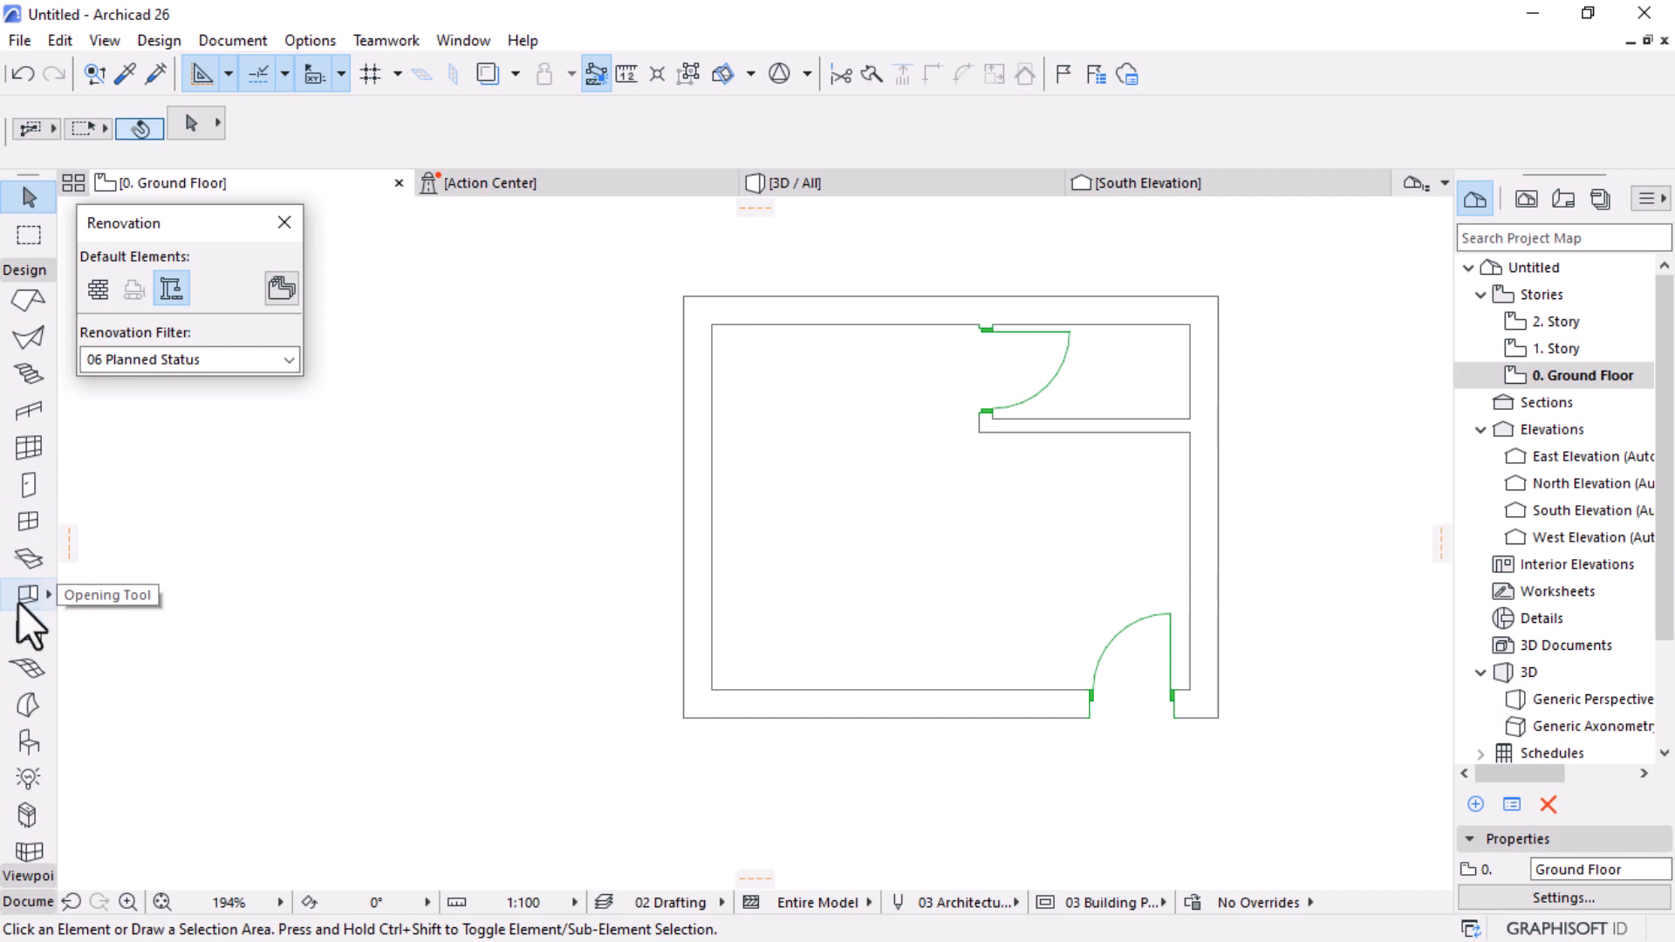
left_click(24, 521)
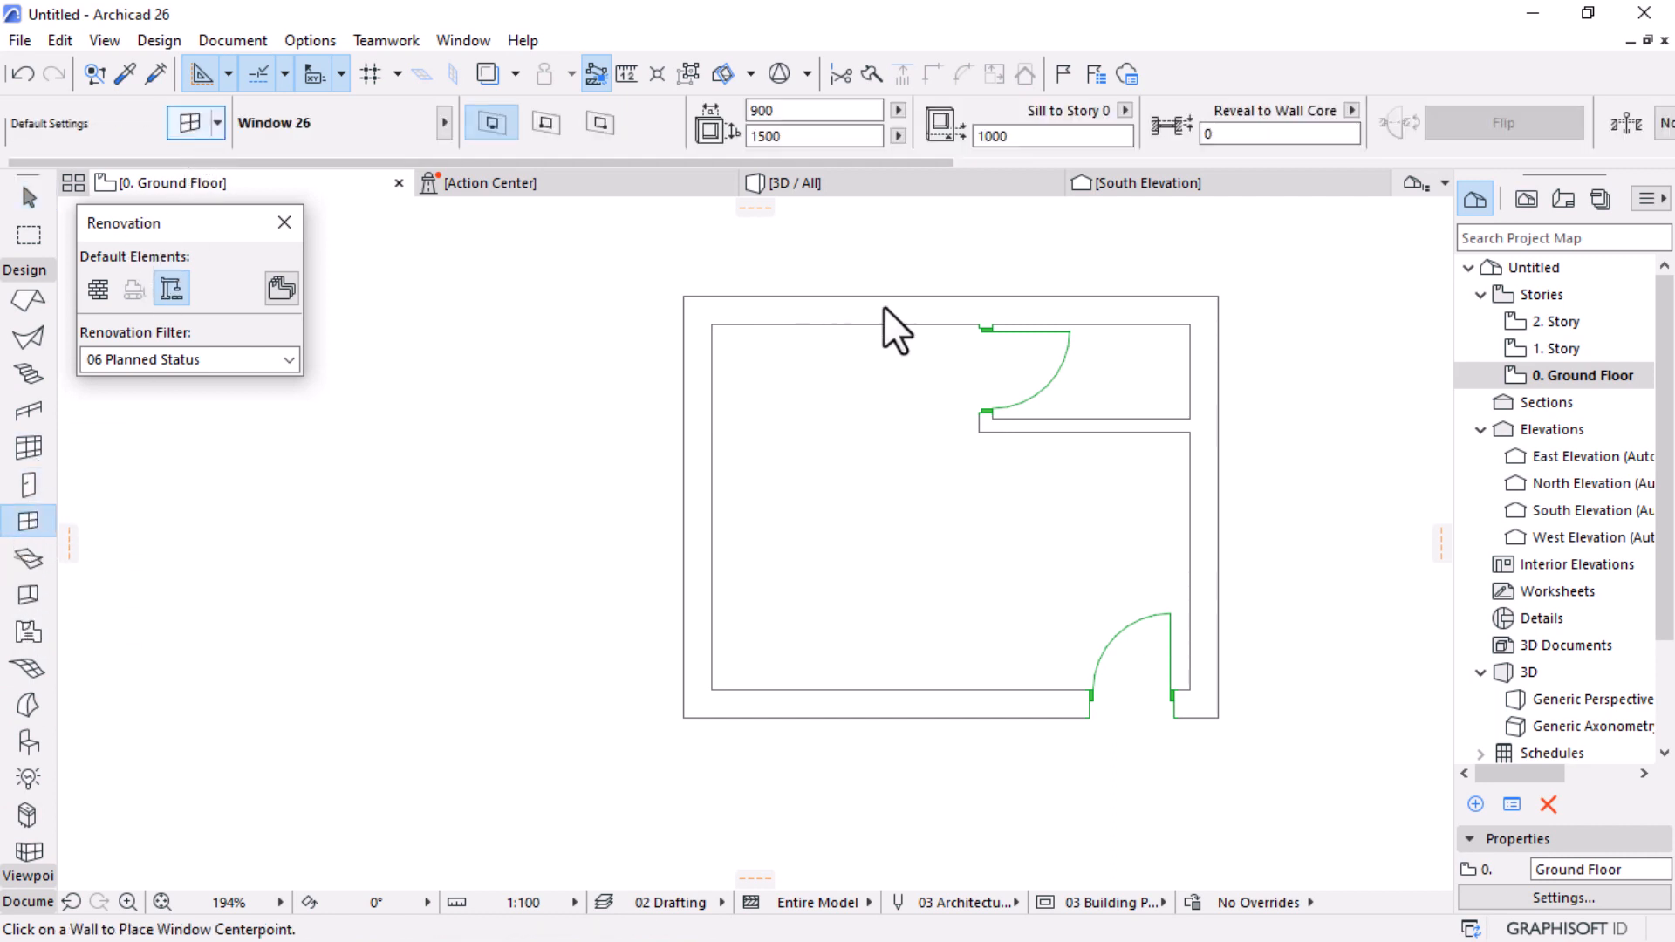
key("ctrl+t")
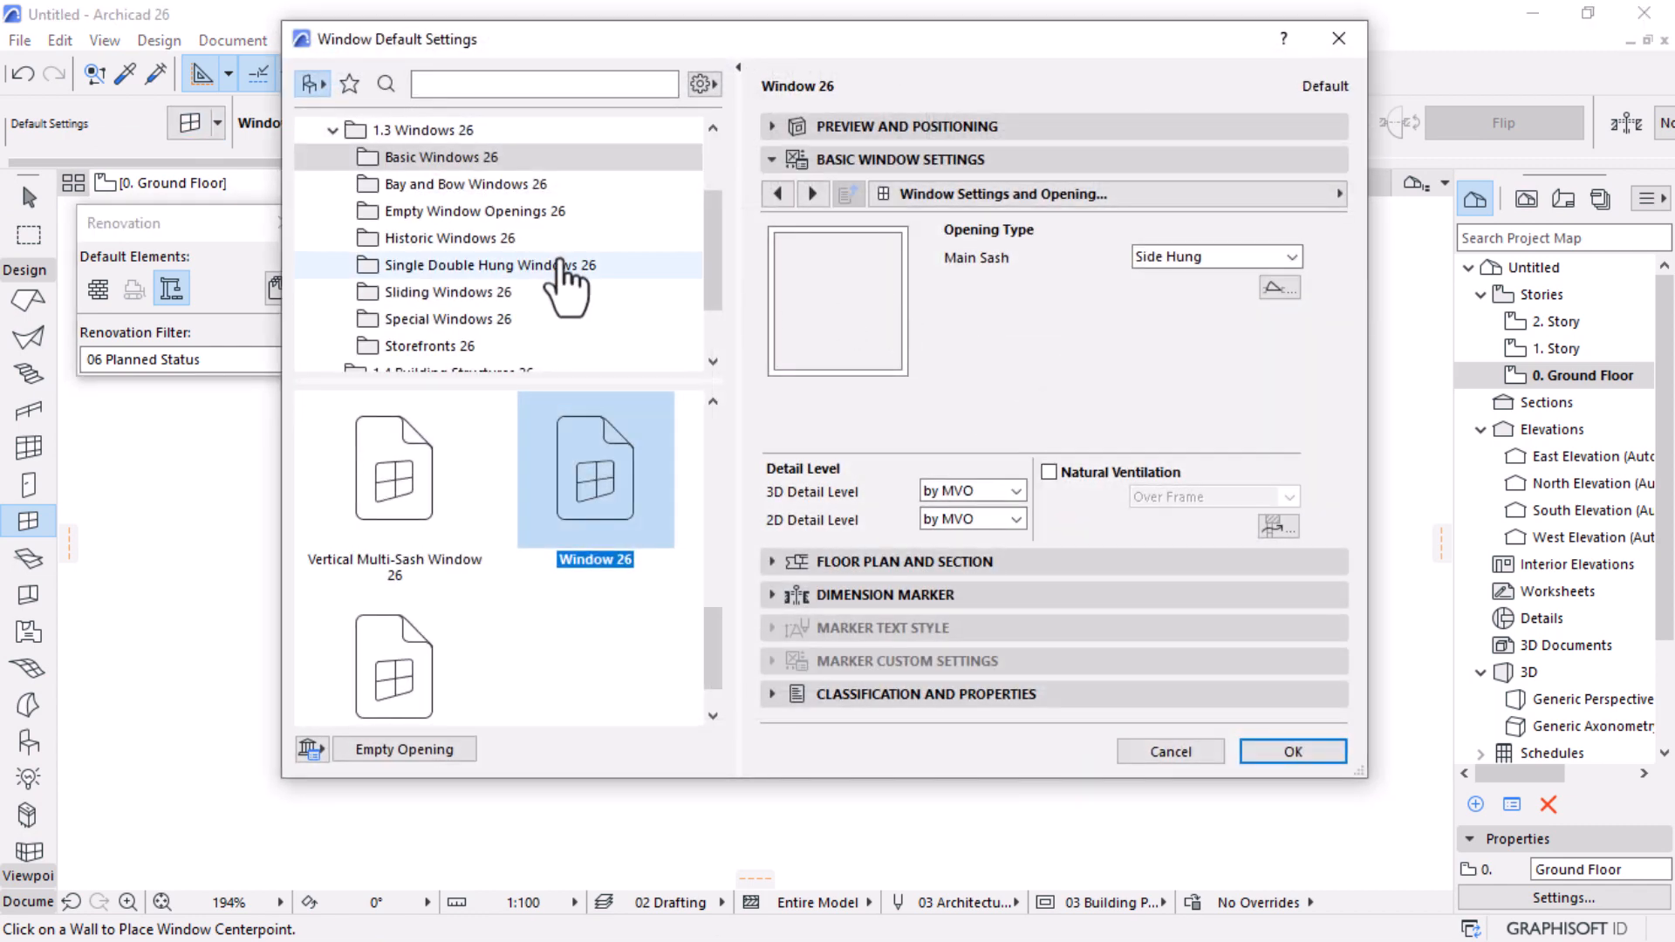
left_click(391, 461)
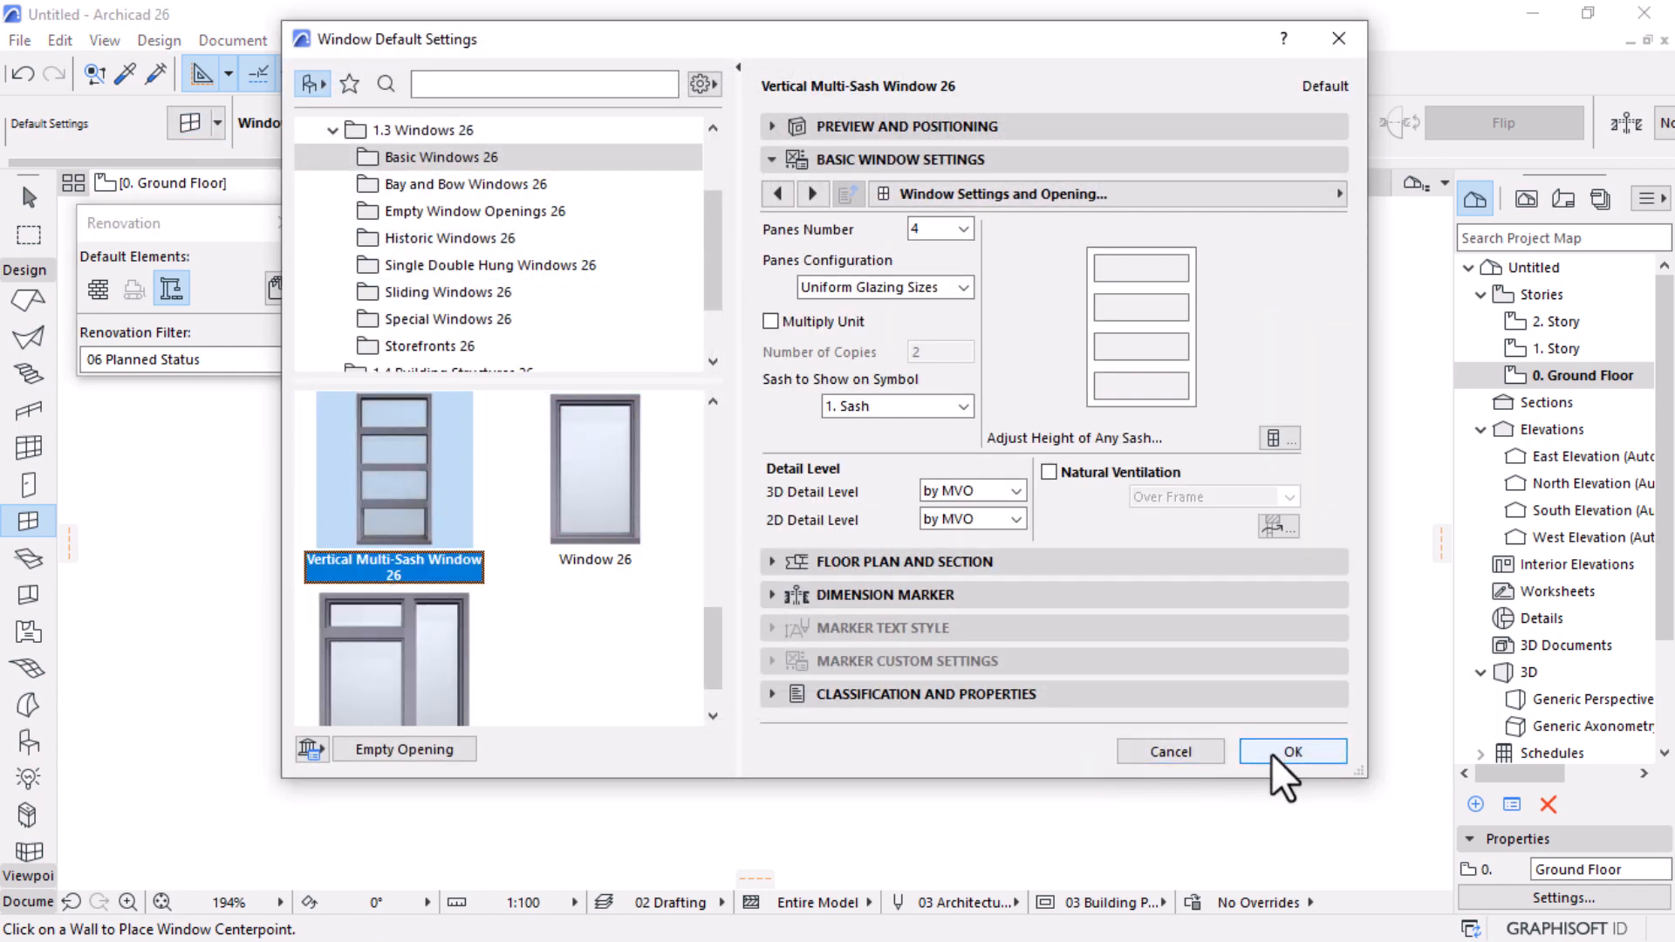
left_click(1020, 493)
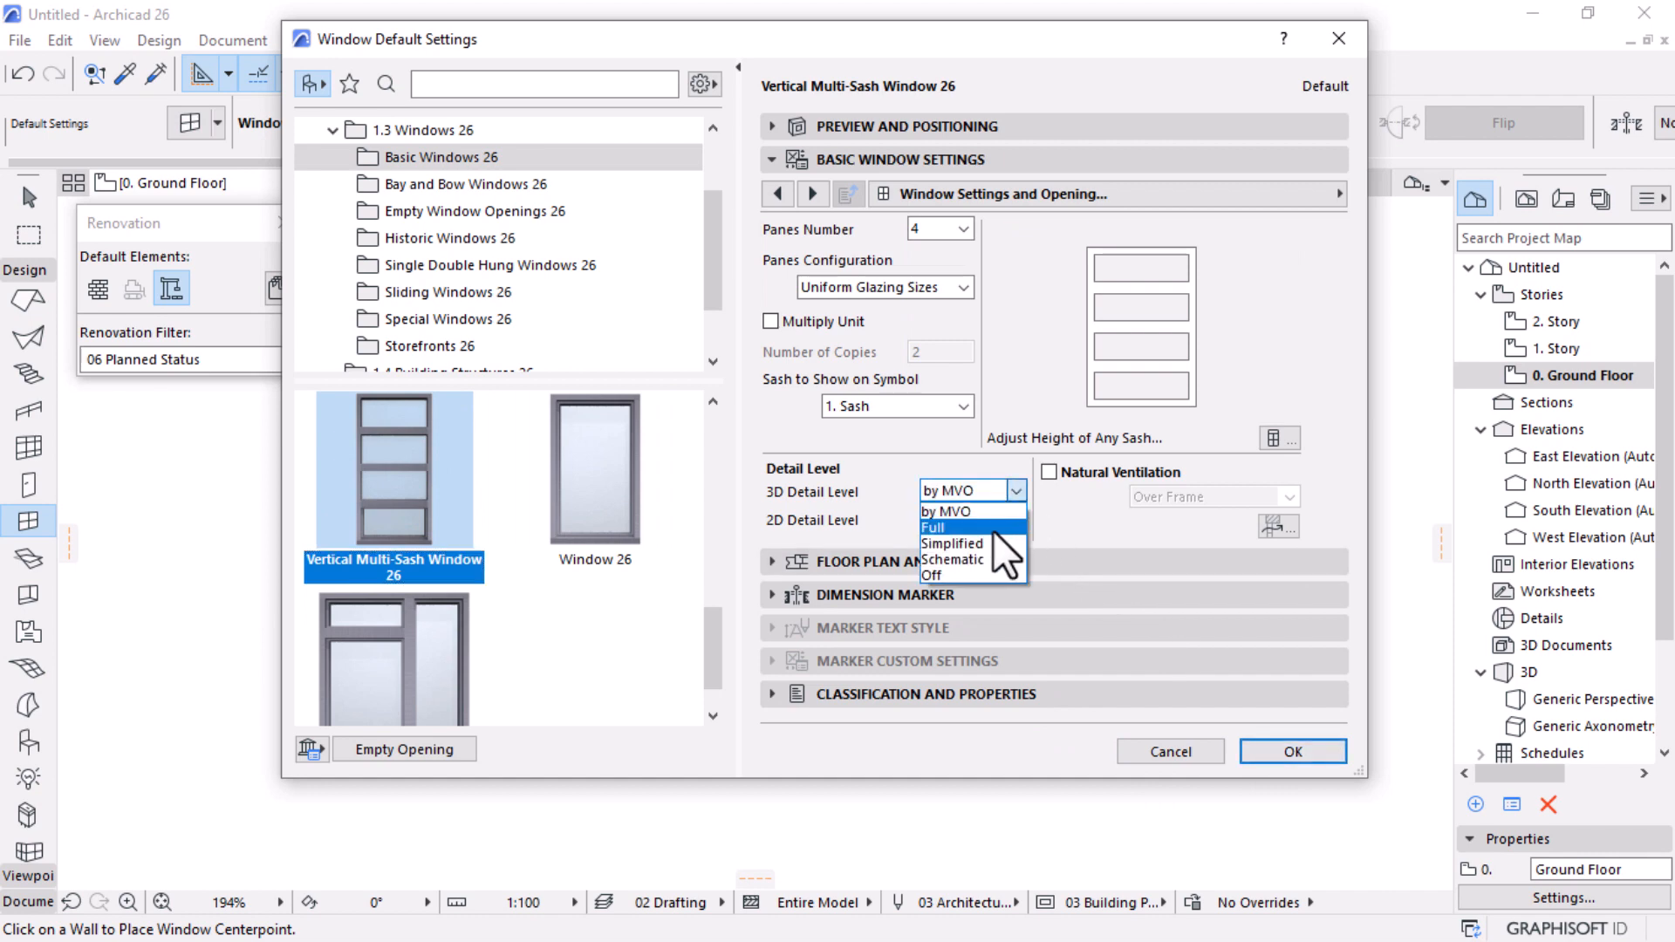
left_click(993, 529)
left_click(1012, 517)
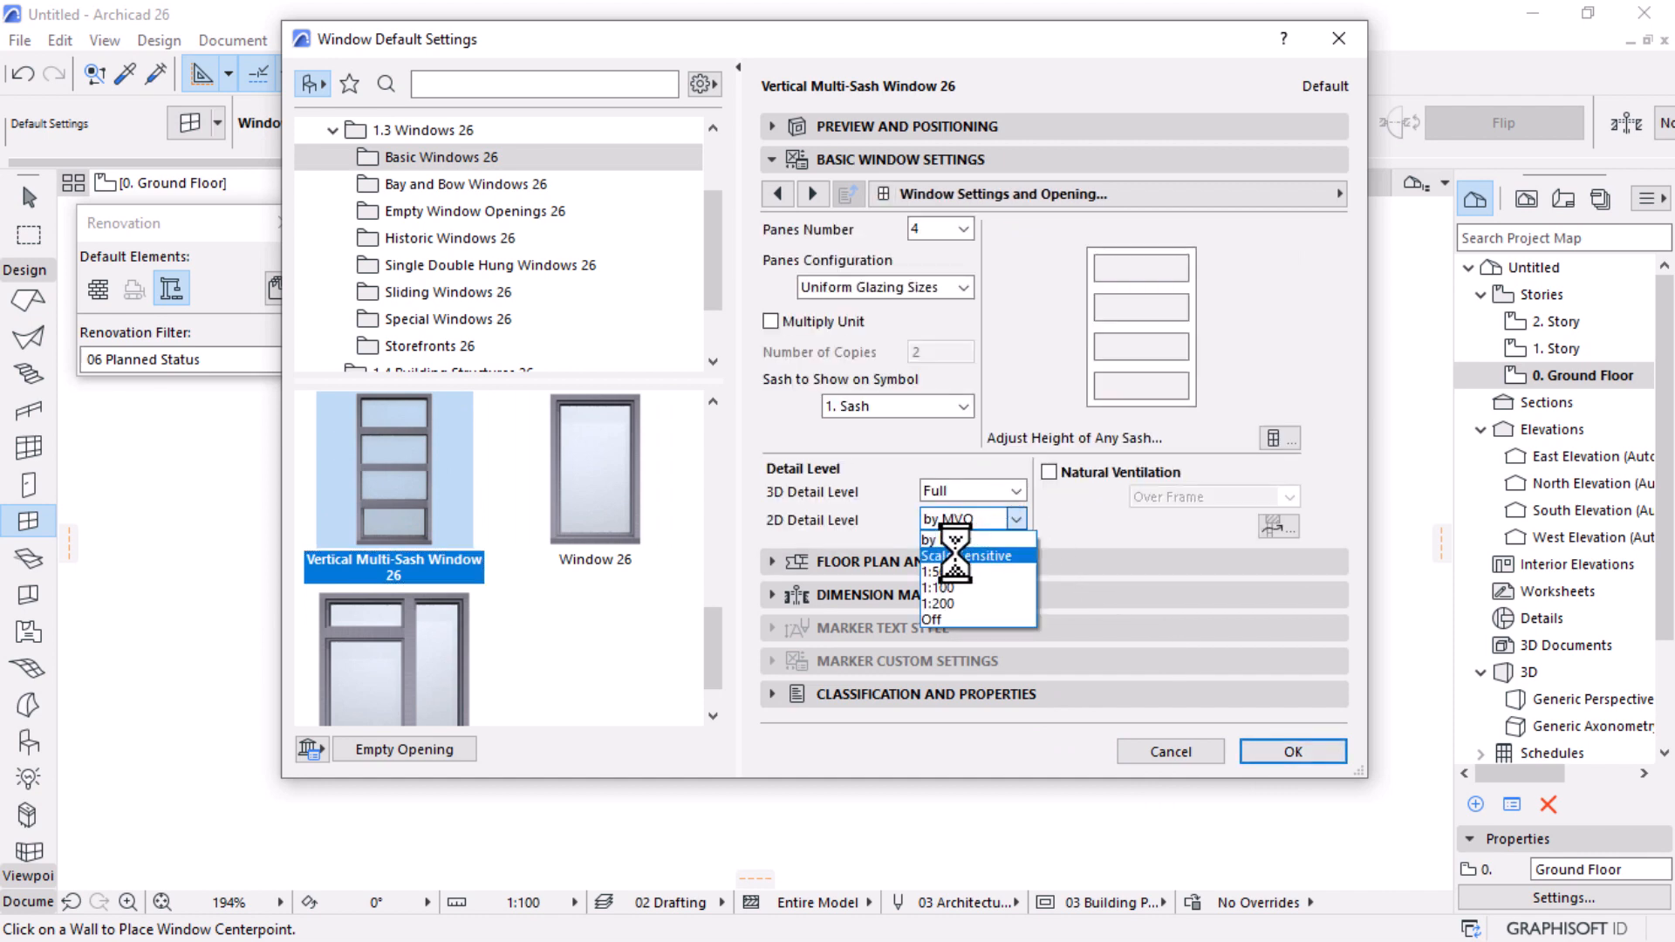
left_click(959, 557)
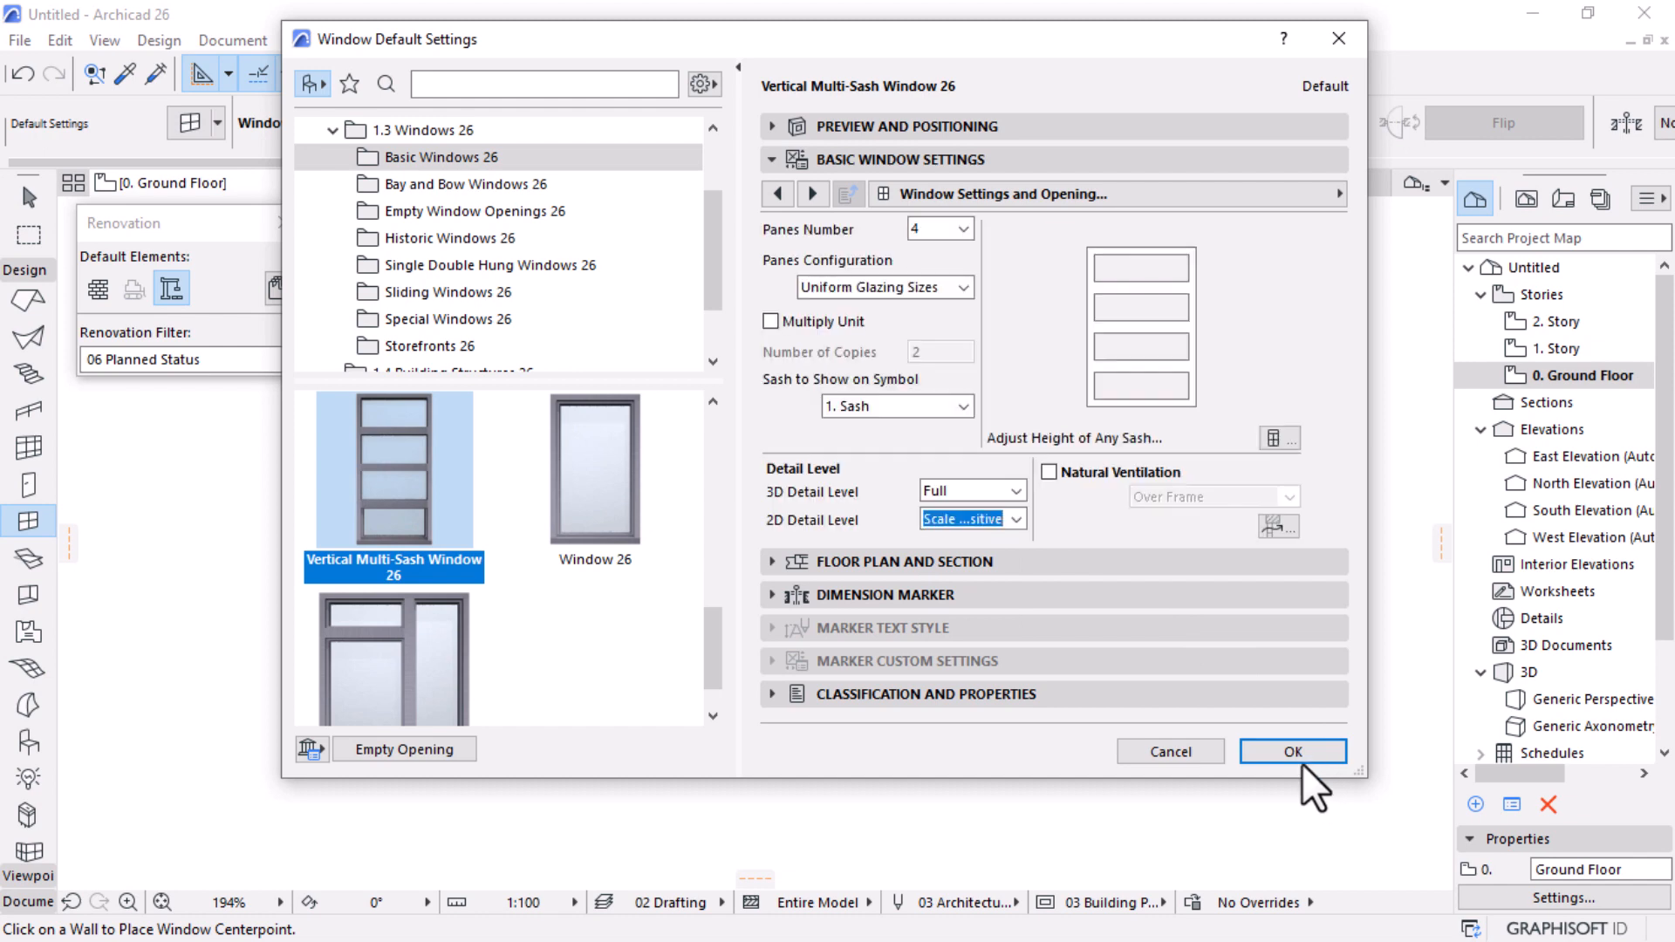
left_click(1292, 753)
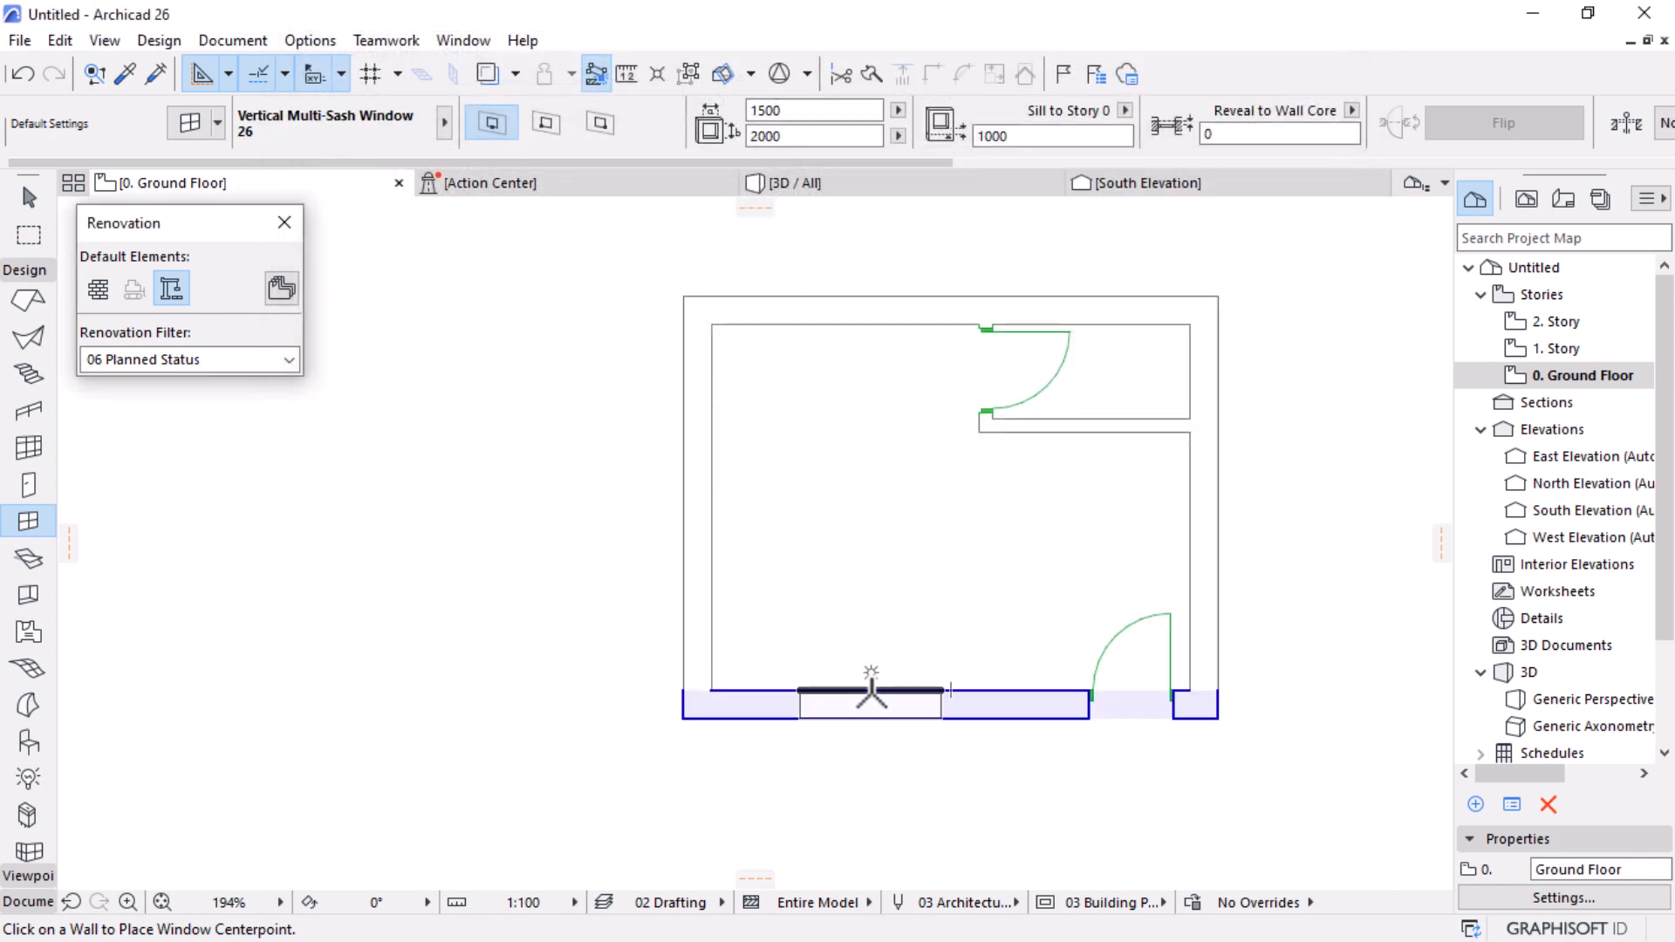
Step: Place a 1500 × 2000 mm Vertical Multi-Sash Window in the lower outer wall between its left corner and the door, facing outward
scroll(856, 739, "up", 3)
scroll(860, 731, "up", 2)
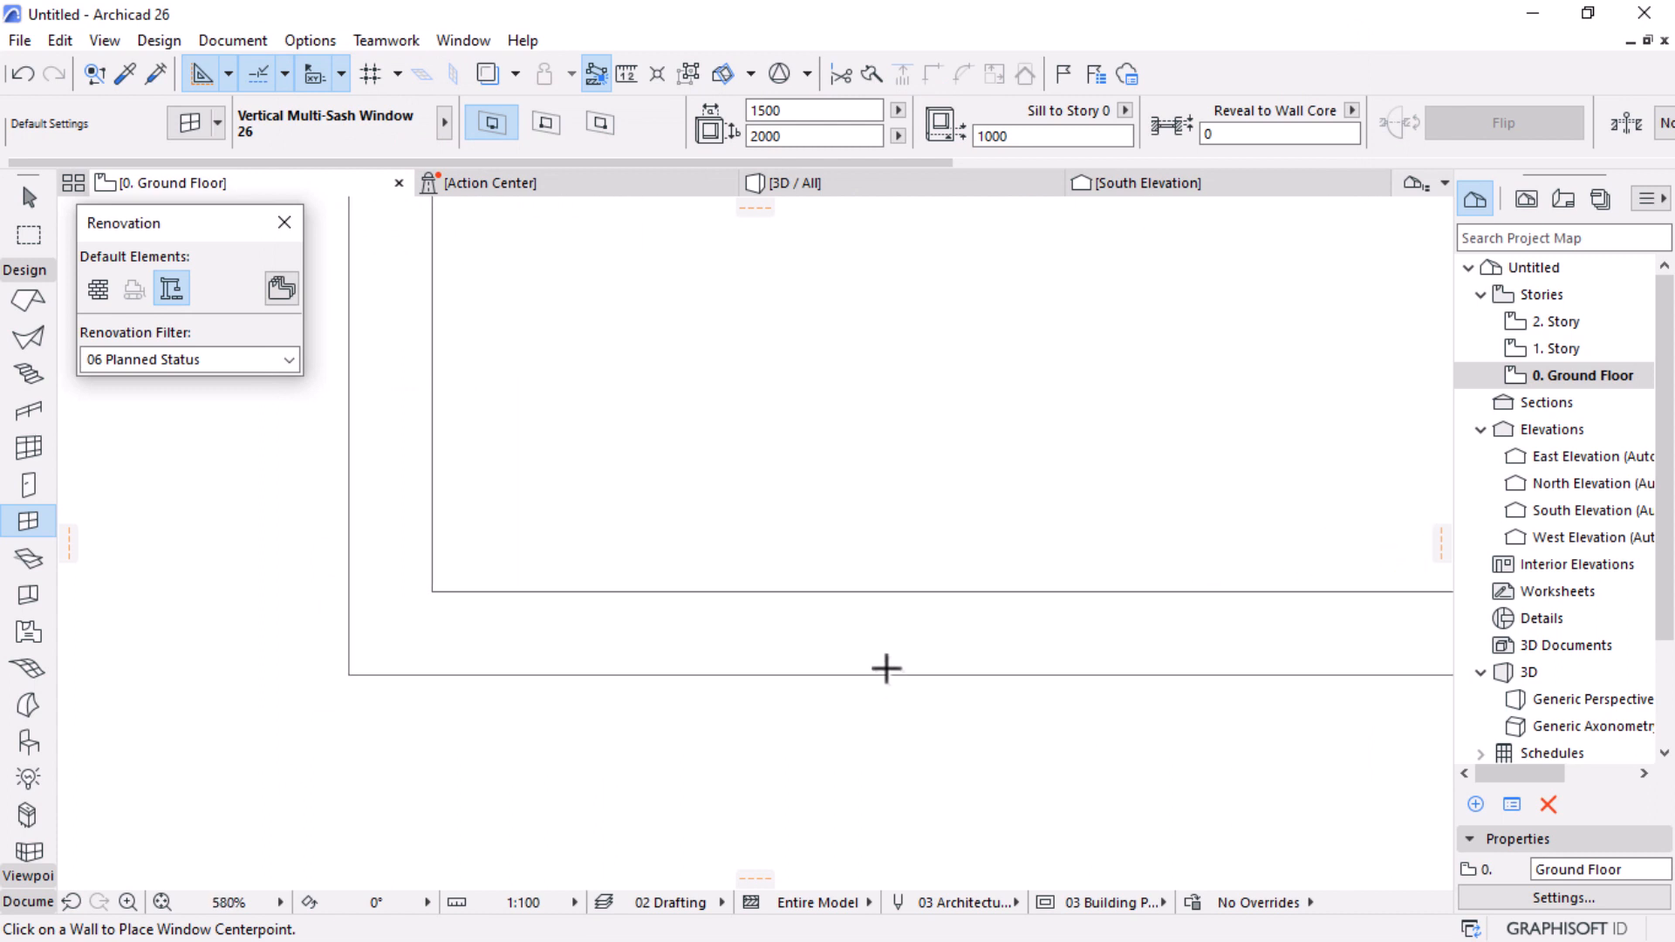
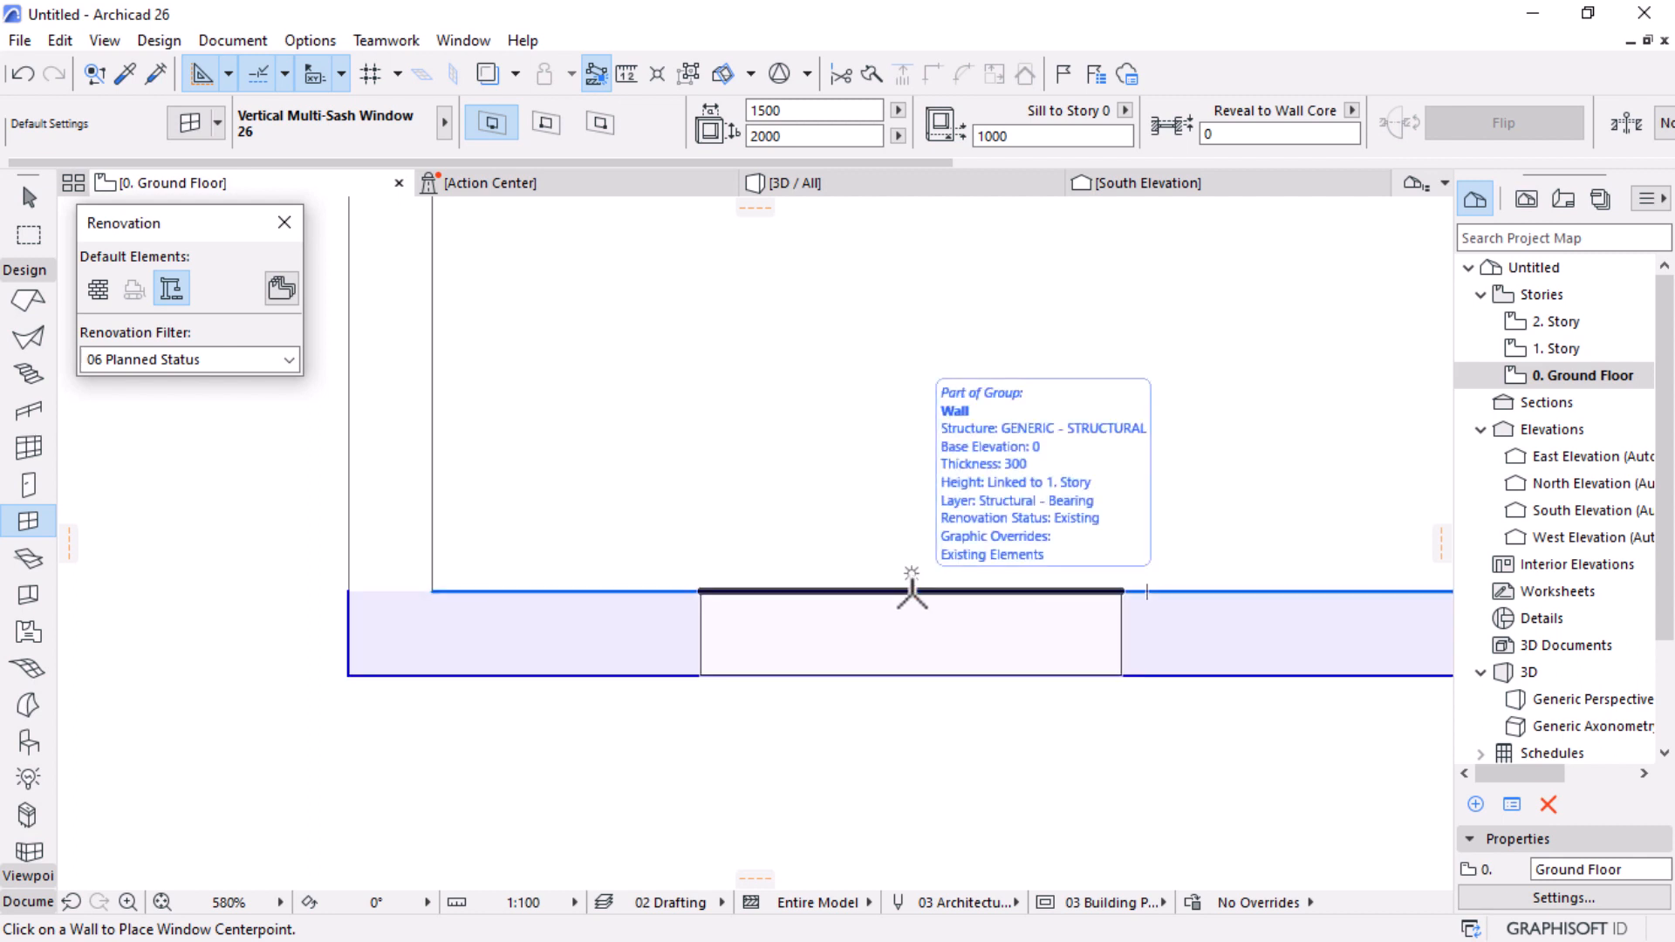
left_click(912, 594)
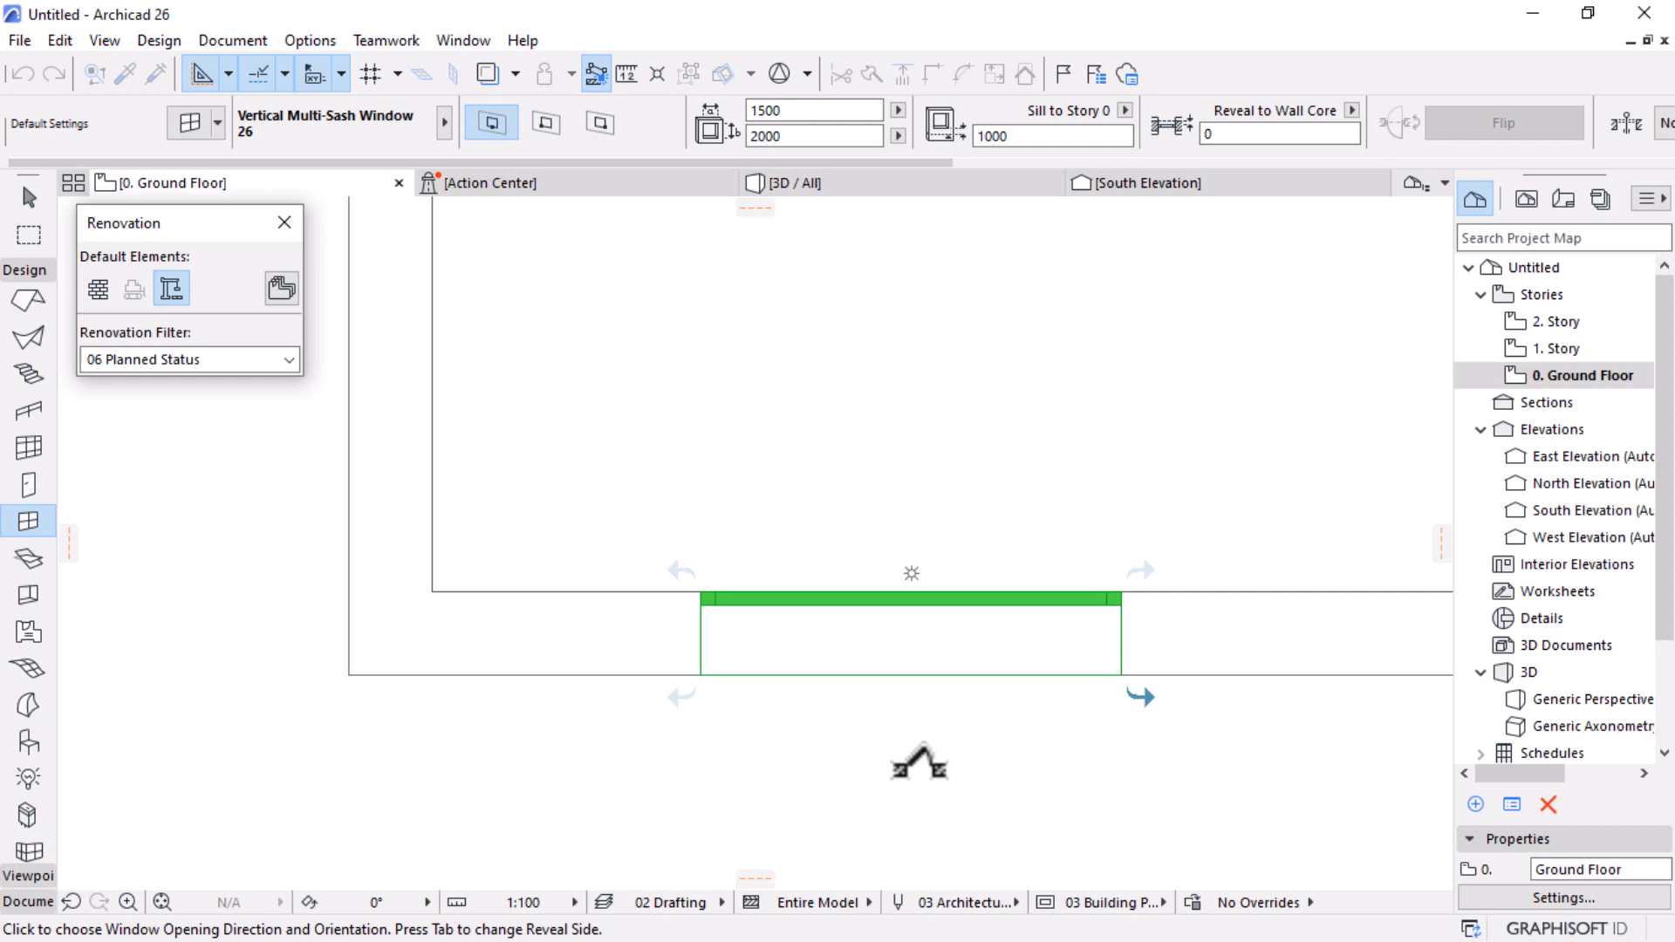
left_click(918, 777)
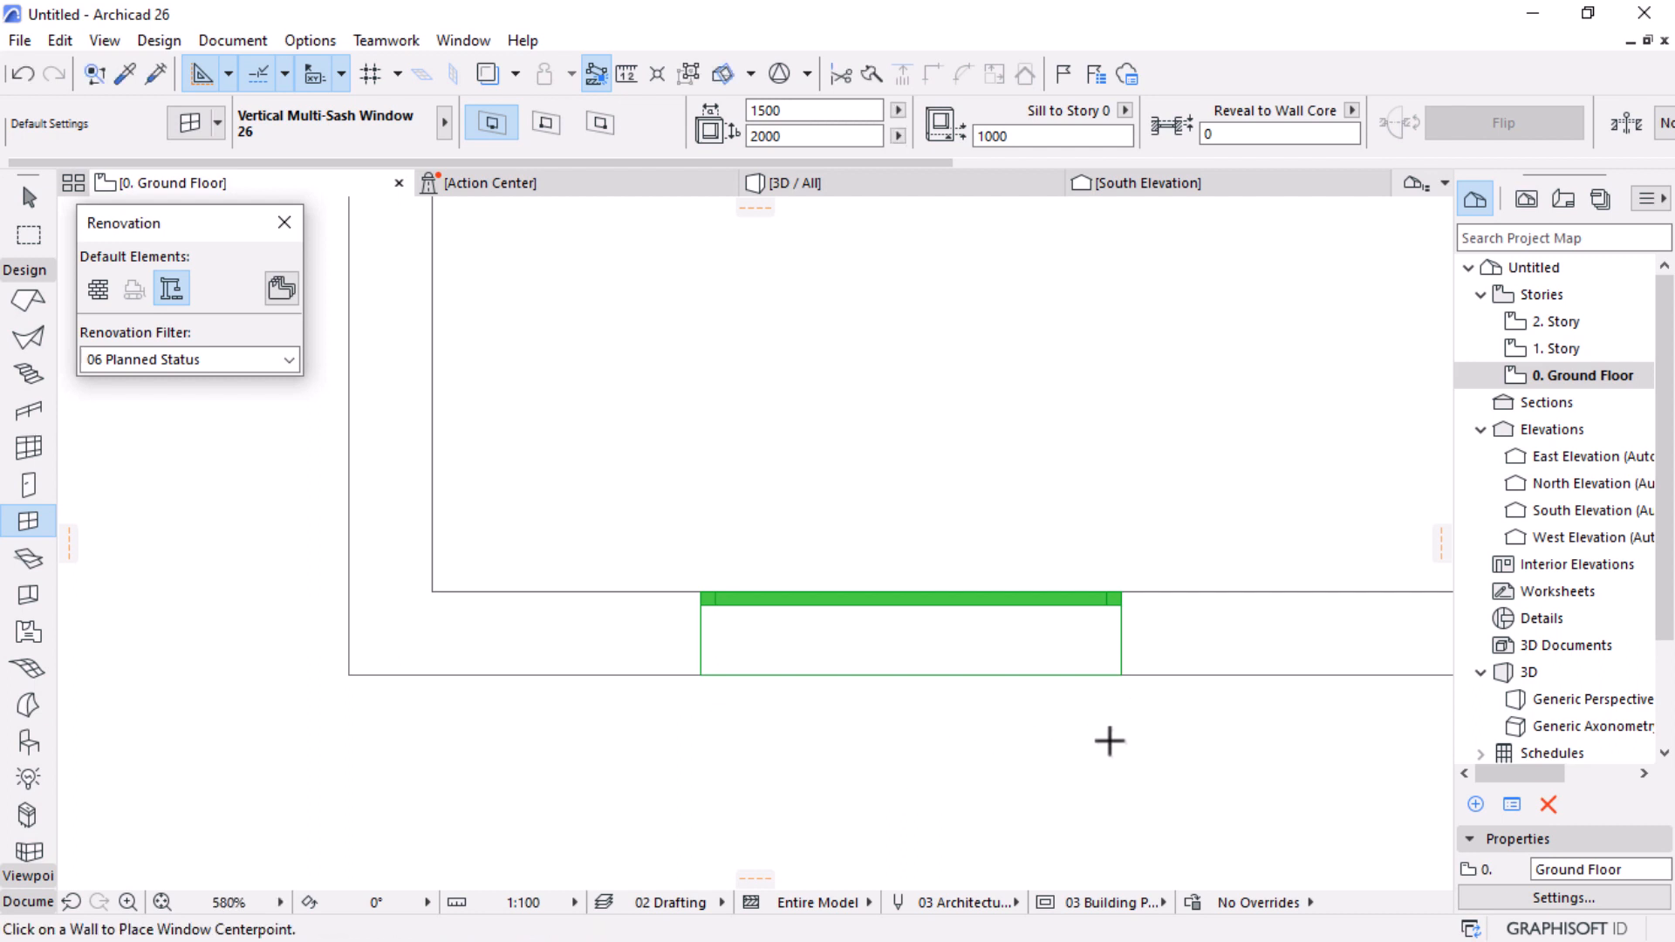
Step: Place a 1500 × 2000 mm Vertical Multi-Sash Window in the right outer wall just below the horizontal partition wall
scroll(1110, 741, "up", 5)
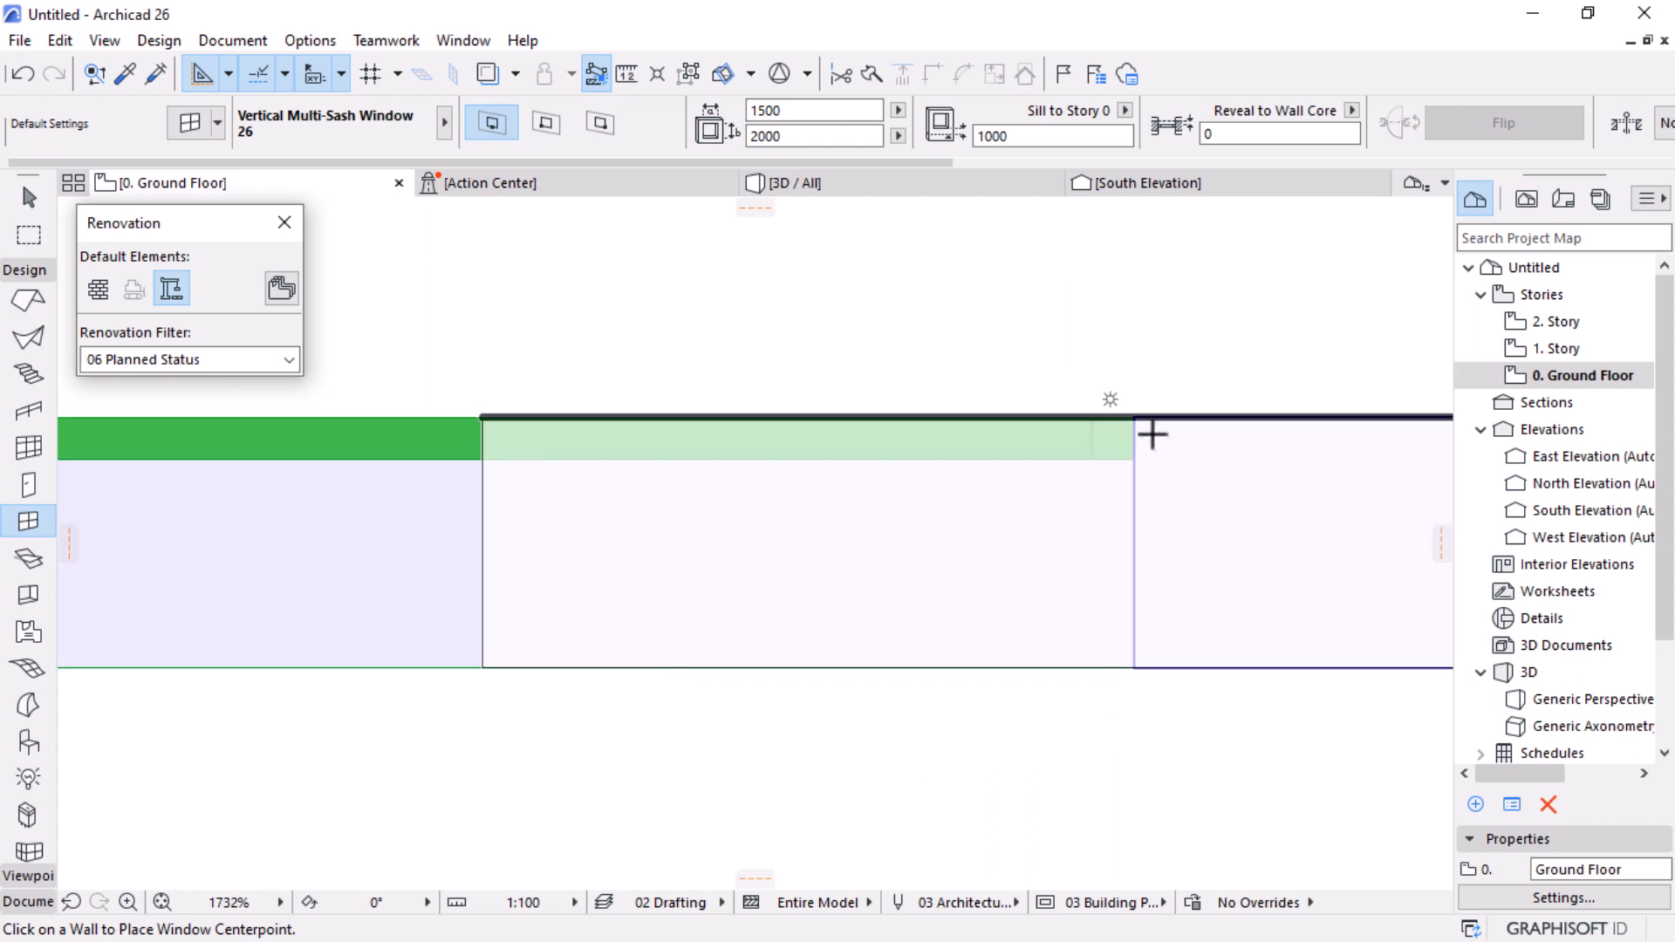
scroll(812, 554, "down", 5)
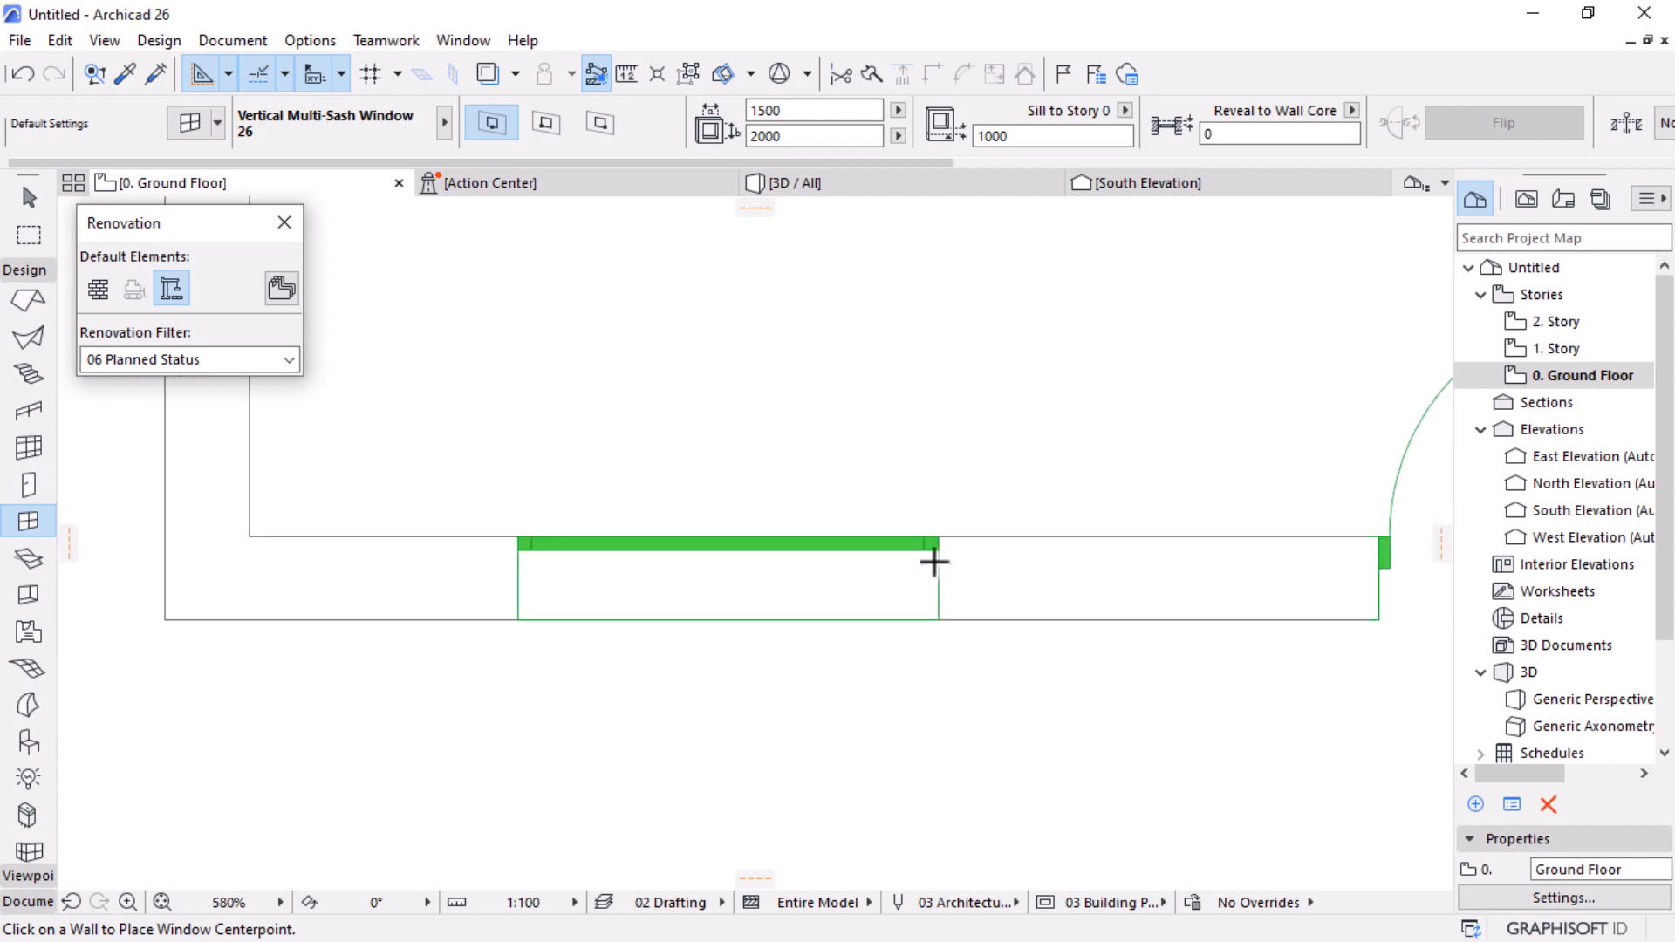
scroll(765, 574, "down", 2)
scroll(1017, 608, "up", 2)
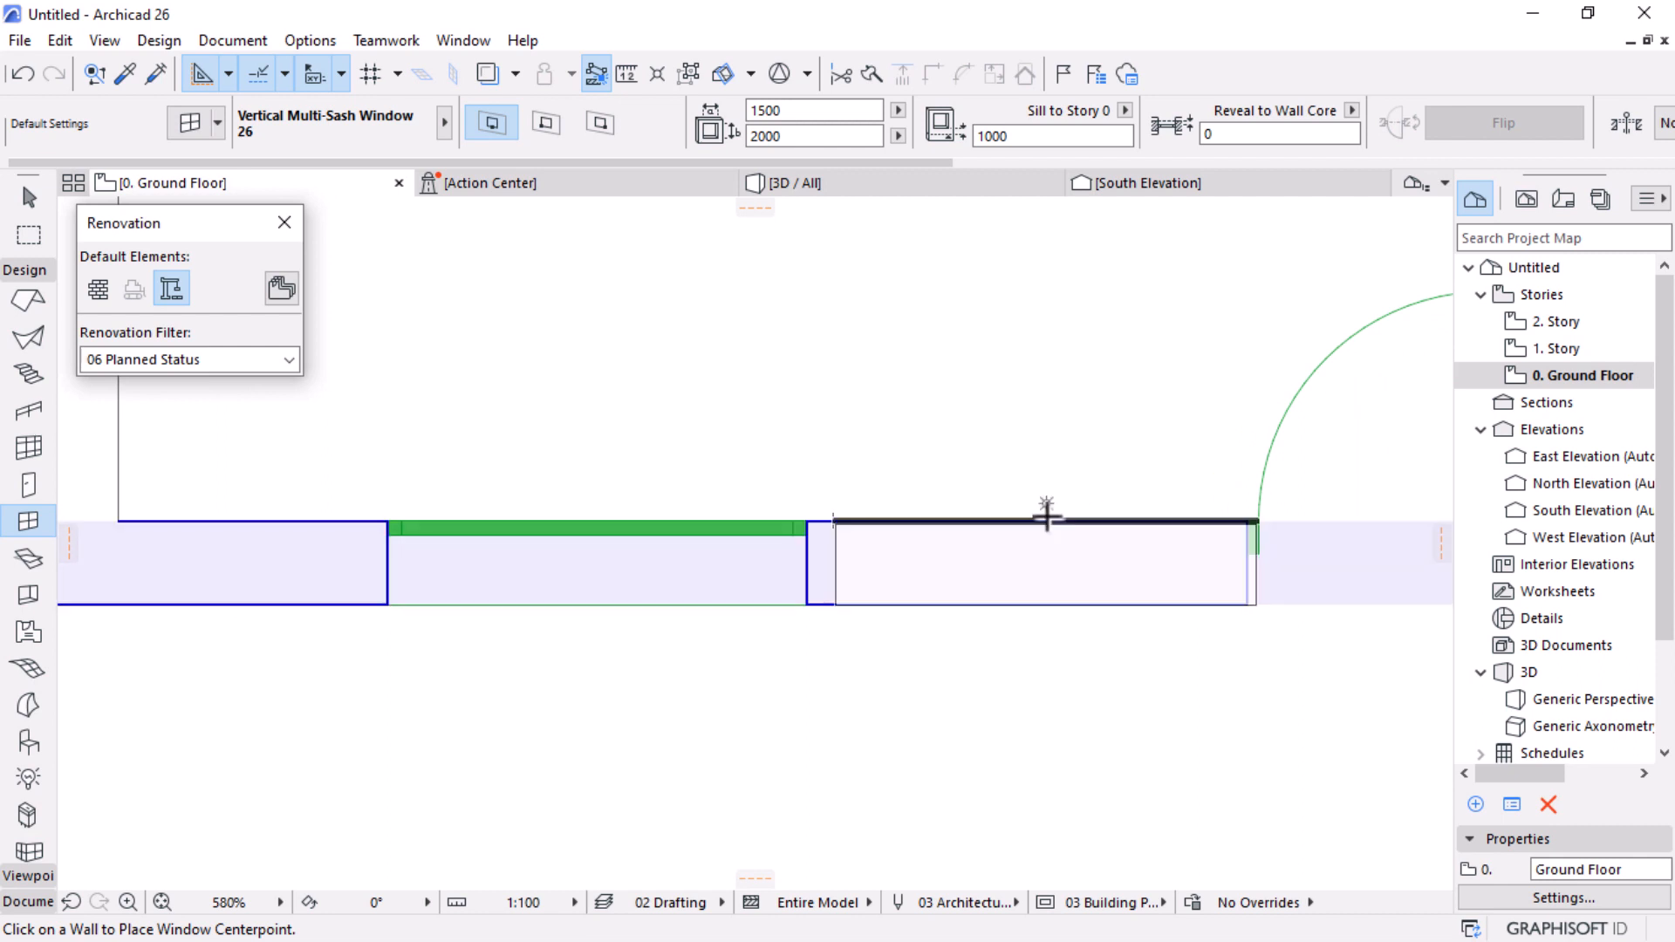
scroll(916, 558, "down", 4)
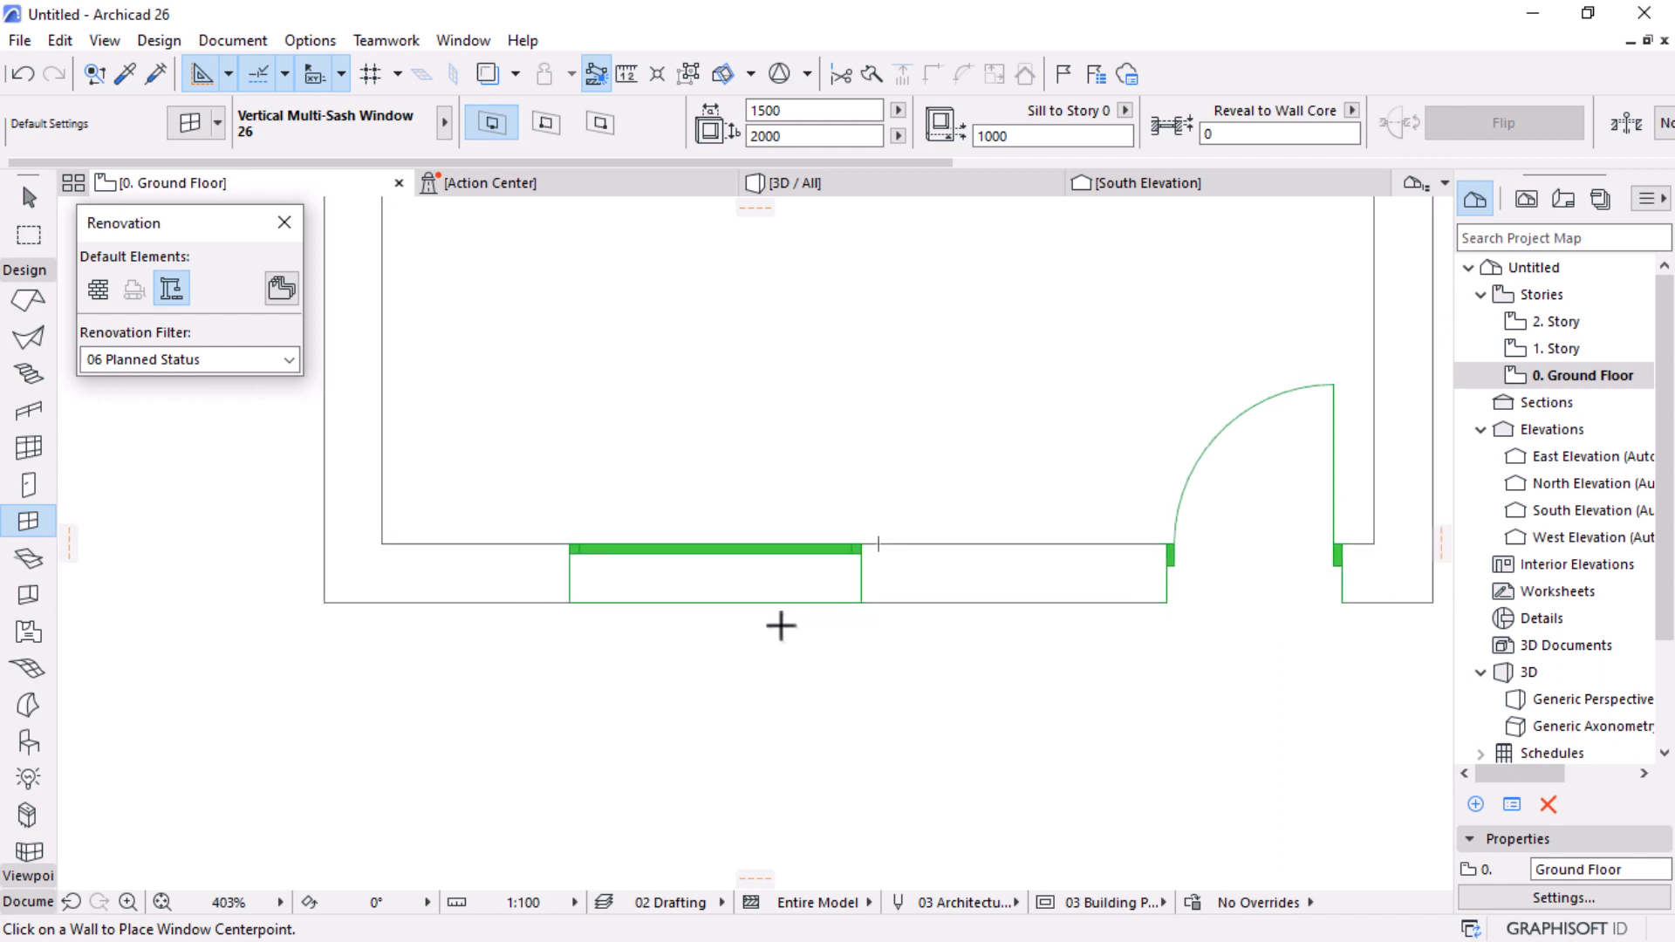
scroll(785, 611, "up", 2)
scroll(793, 602, "down", 4)
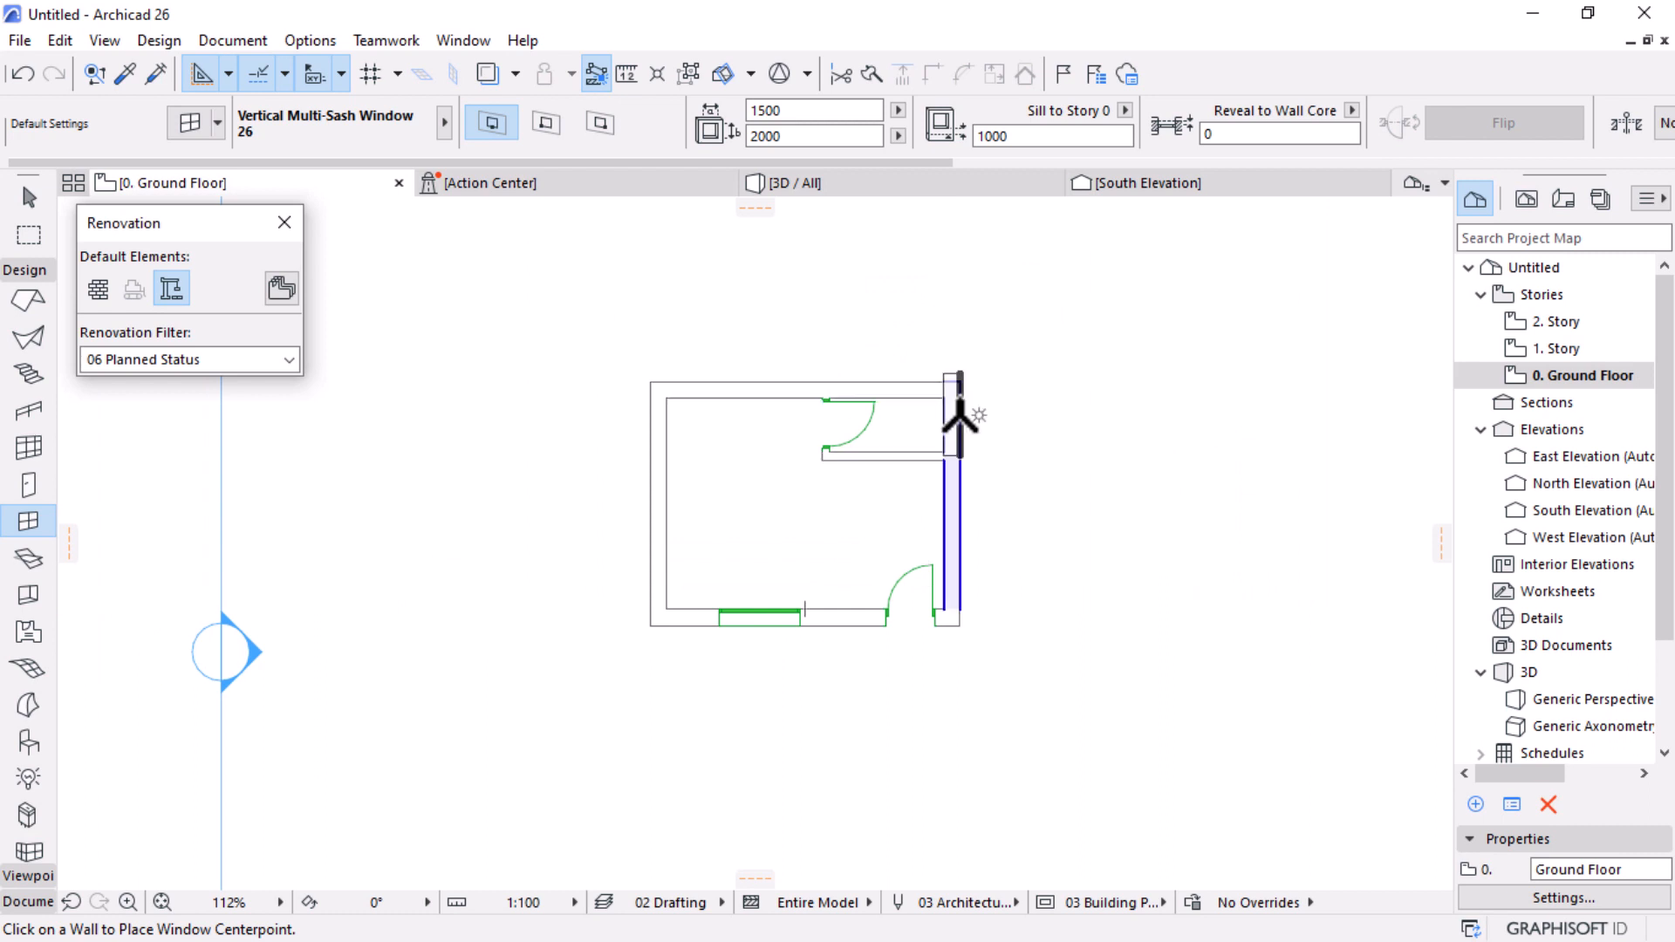
scroll(959, 529, "up", 2)
scroll(959, 528, "up", 2)
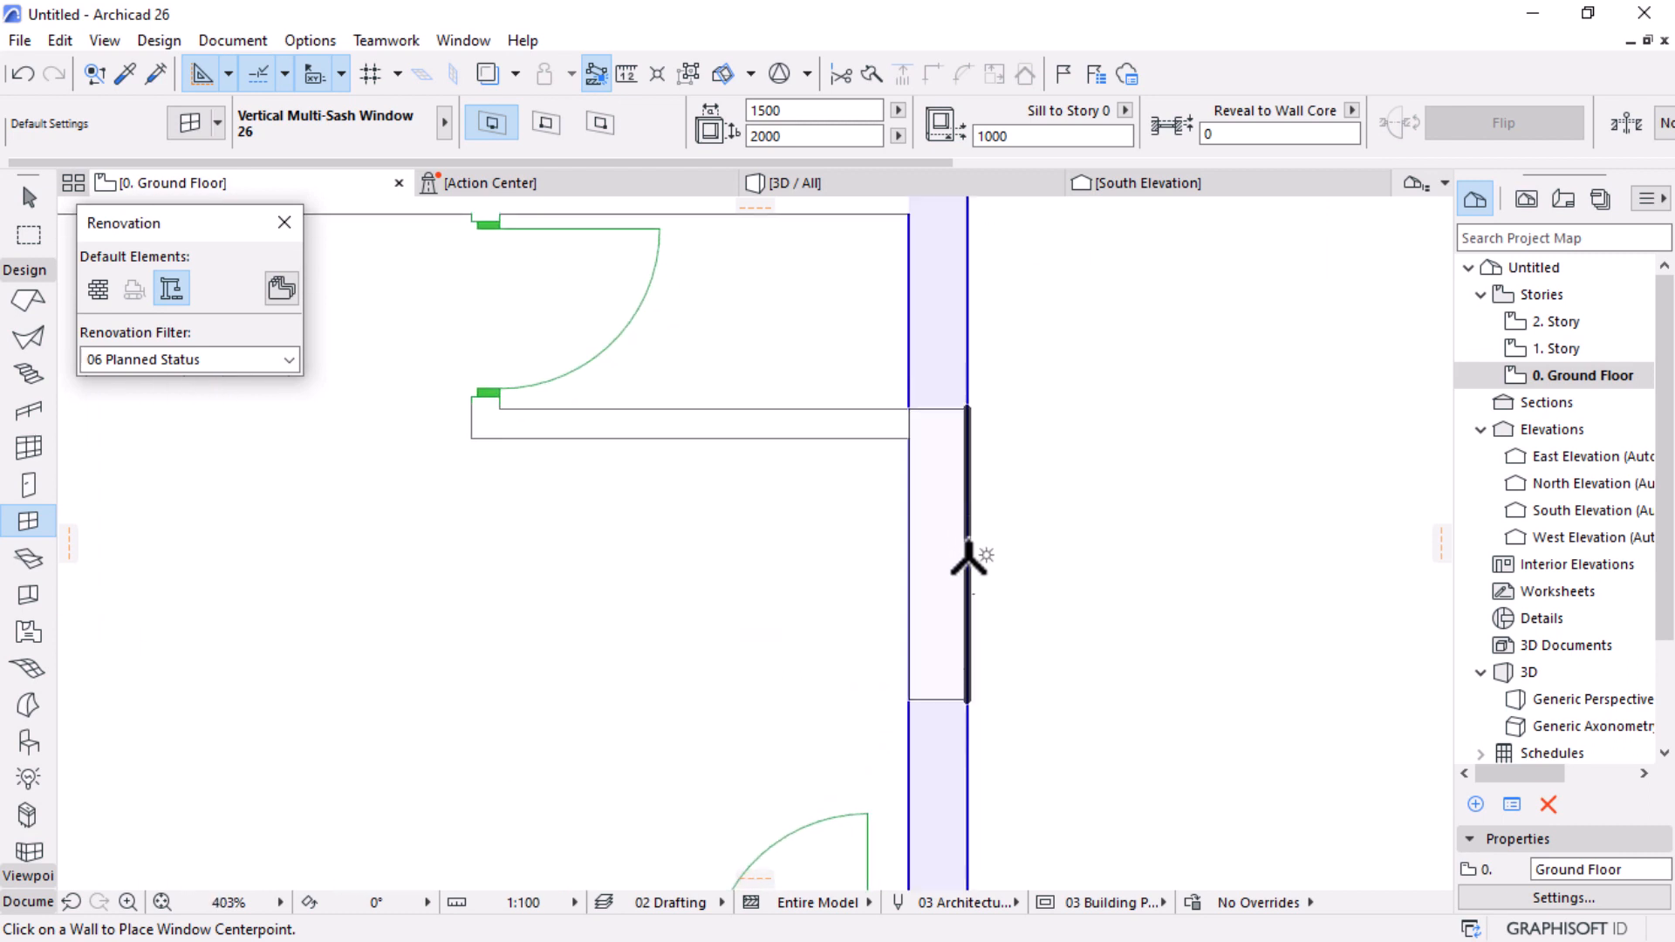
left_click(975, 600)
left_click(1075, 642)
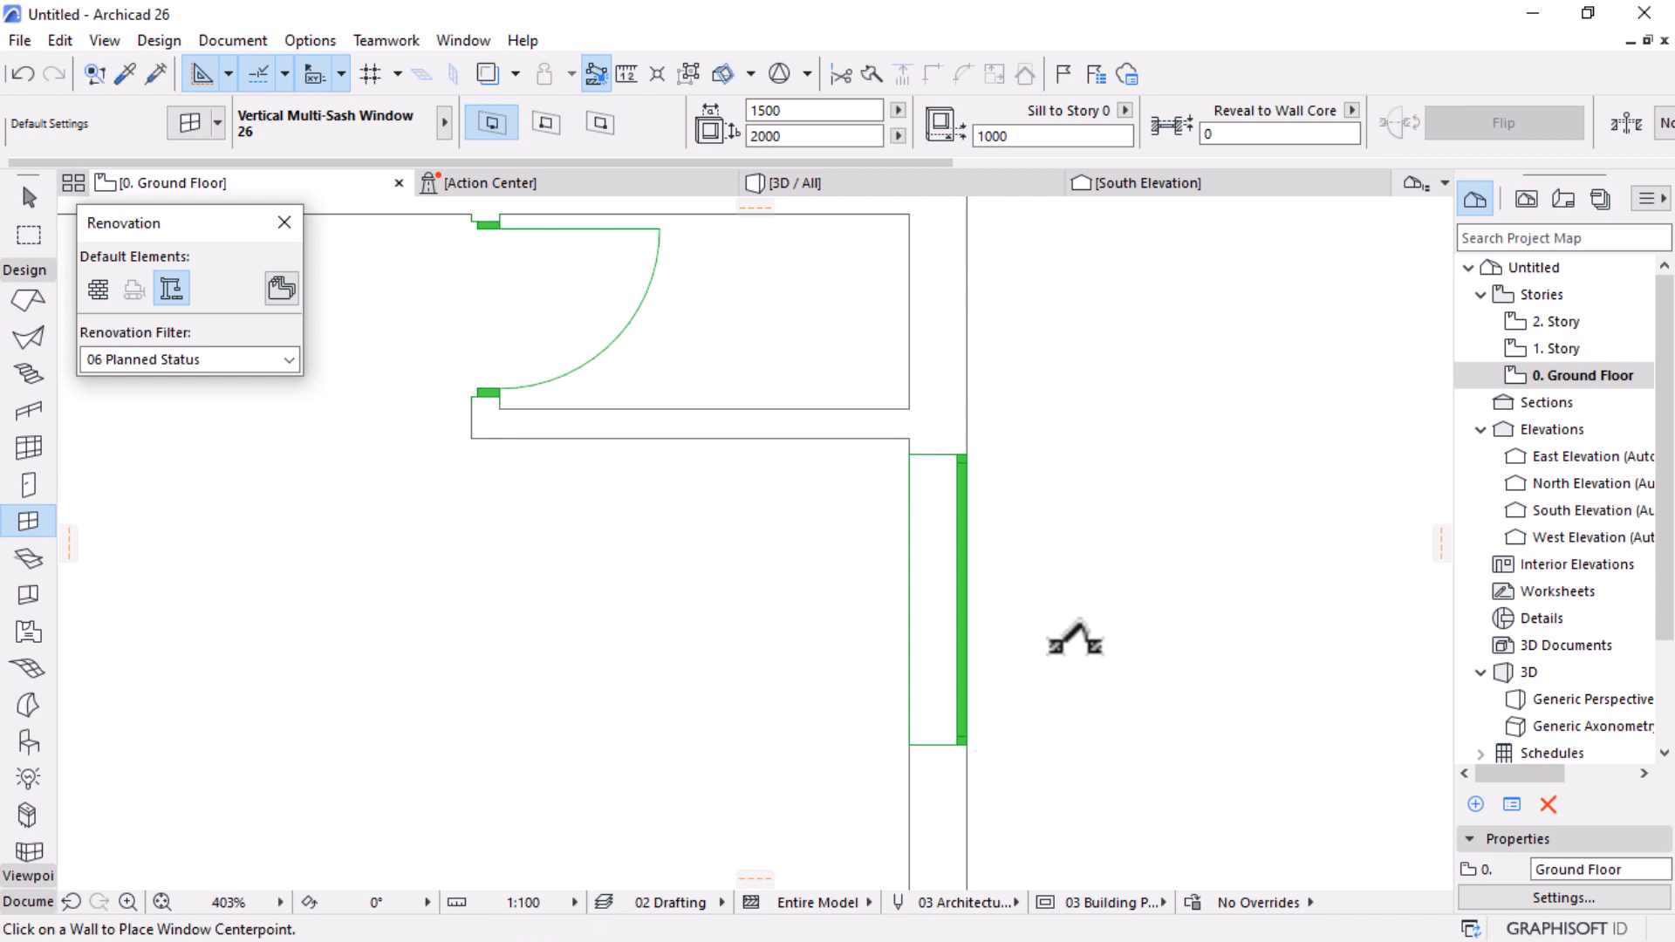
Step: Delete the multi-sash window from the right outer wall
scroll(983, 453, "up", 2)
scroll(1050, 466, "down", 3)
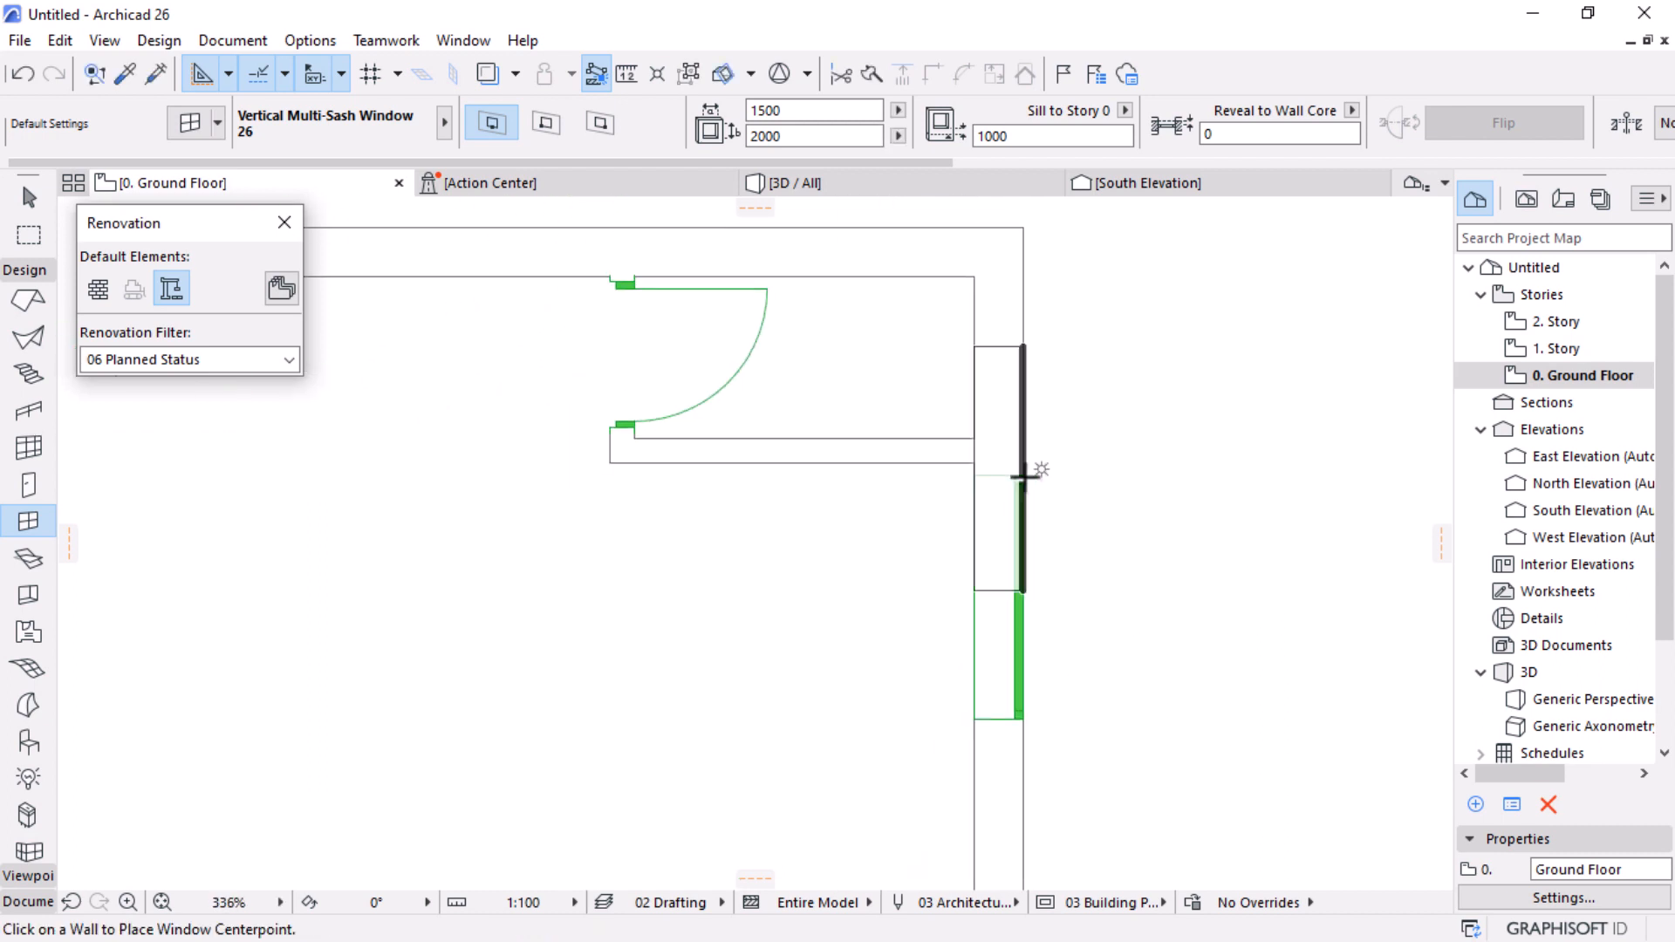
key("Escape")
left_click(1023, 477)
key("Delete")
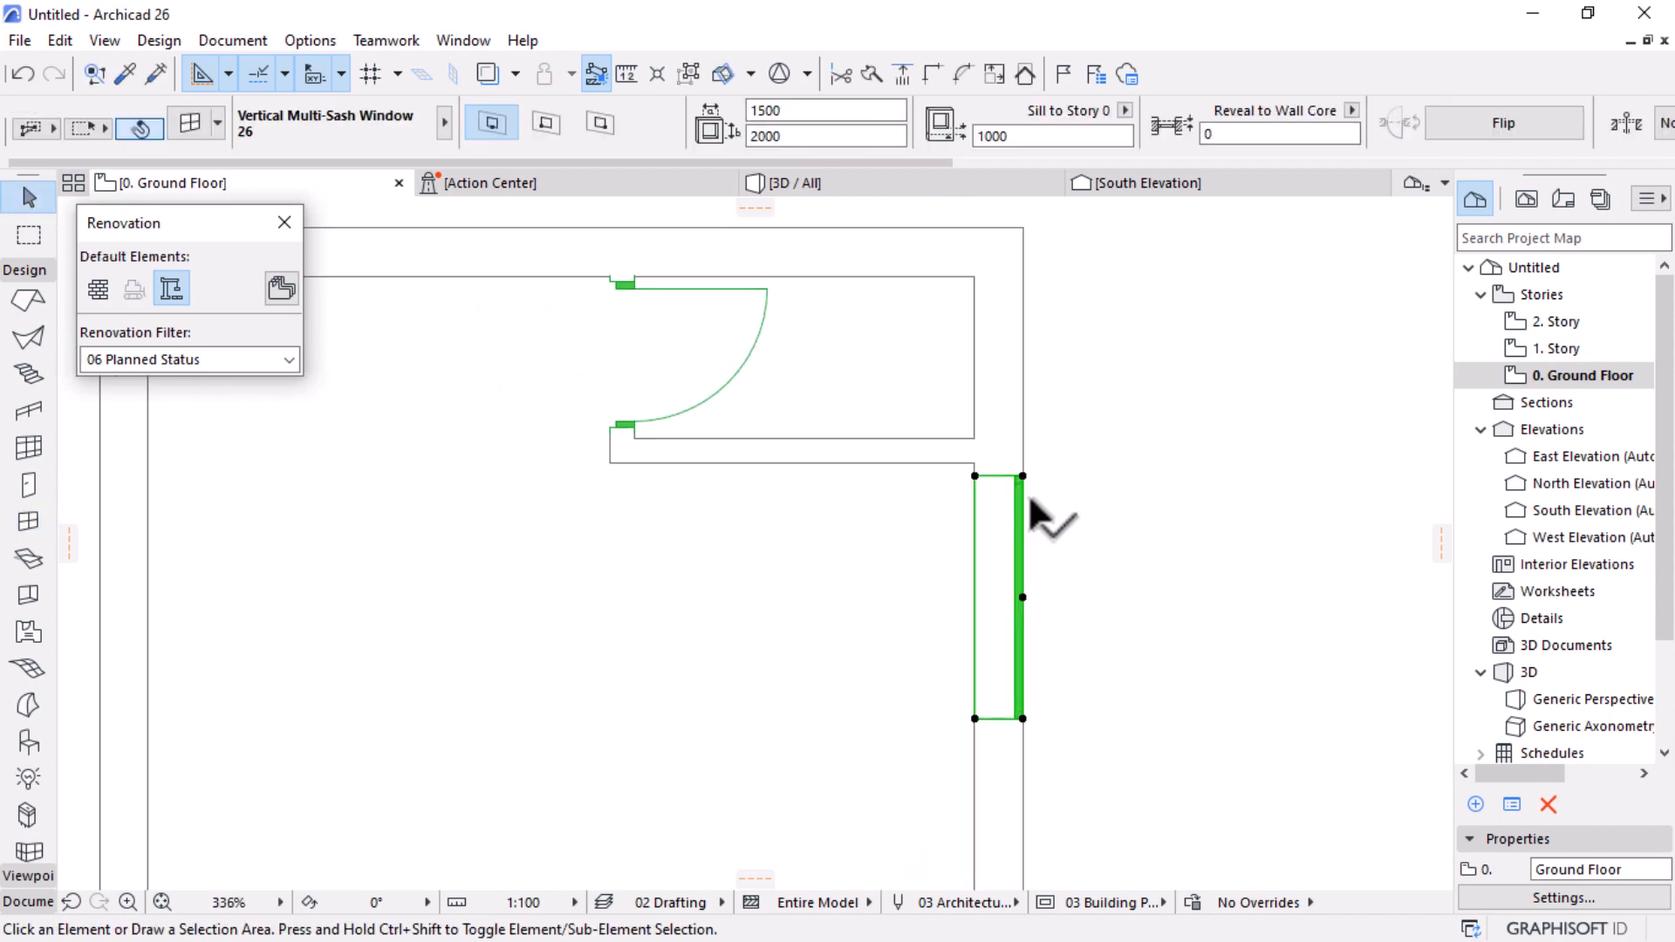
Step: Set the Window tool defaults to Window 26 with a Top Hung main sash and a height of 900 mm
scroll(1043, 521, "down", 5)
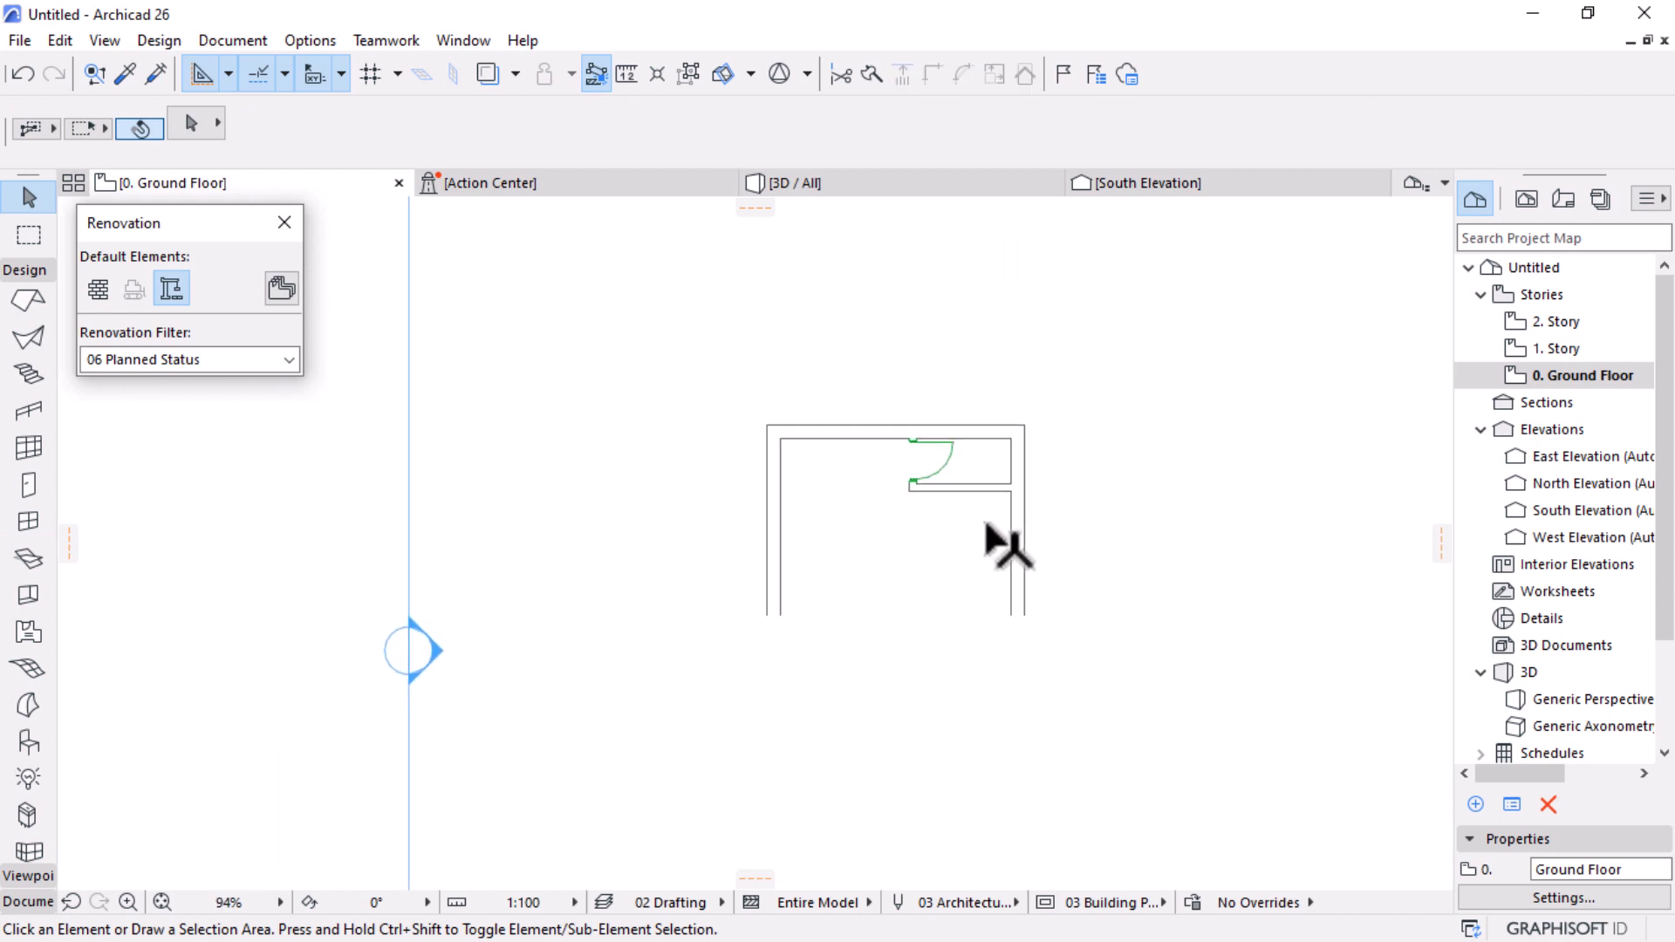
scroll(838, 524, "up", 3)
scroll(840, 523, "up", 1)
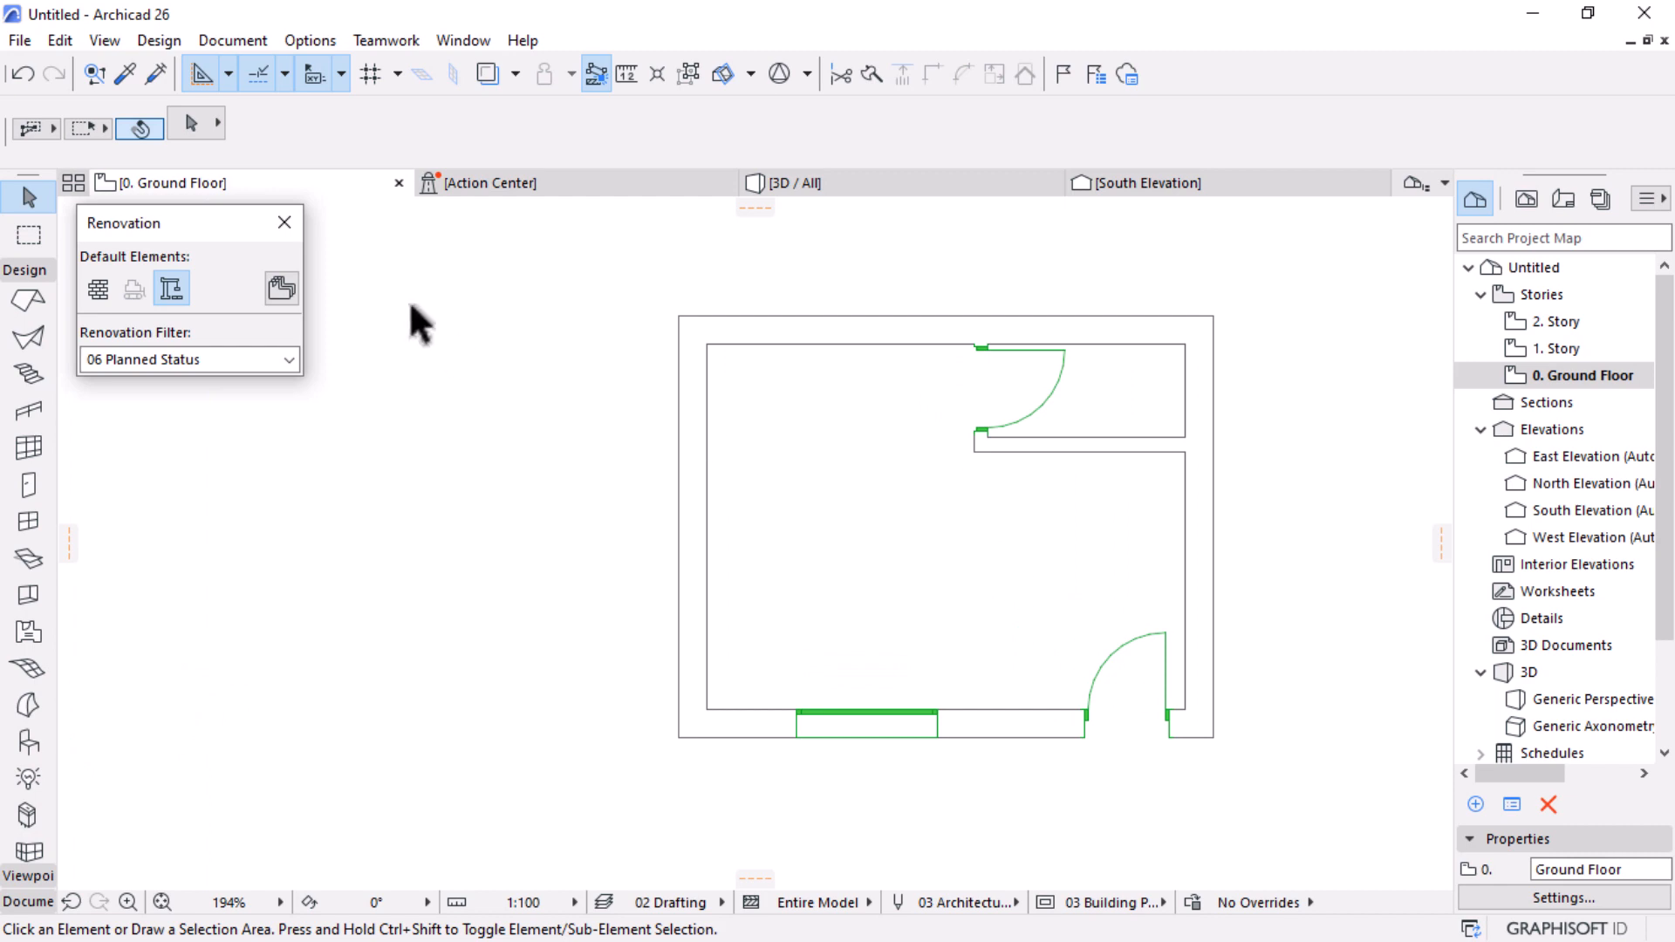
key("w")
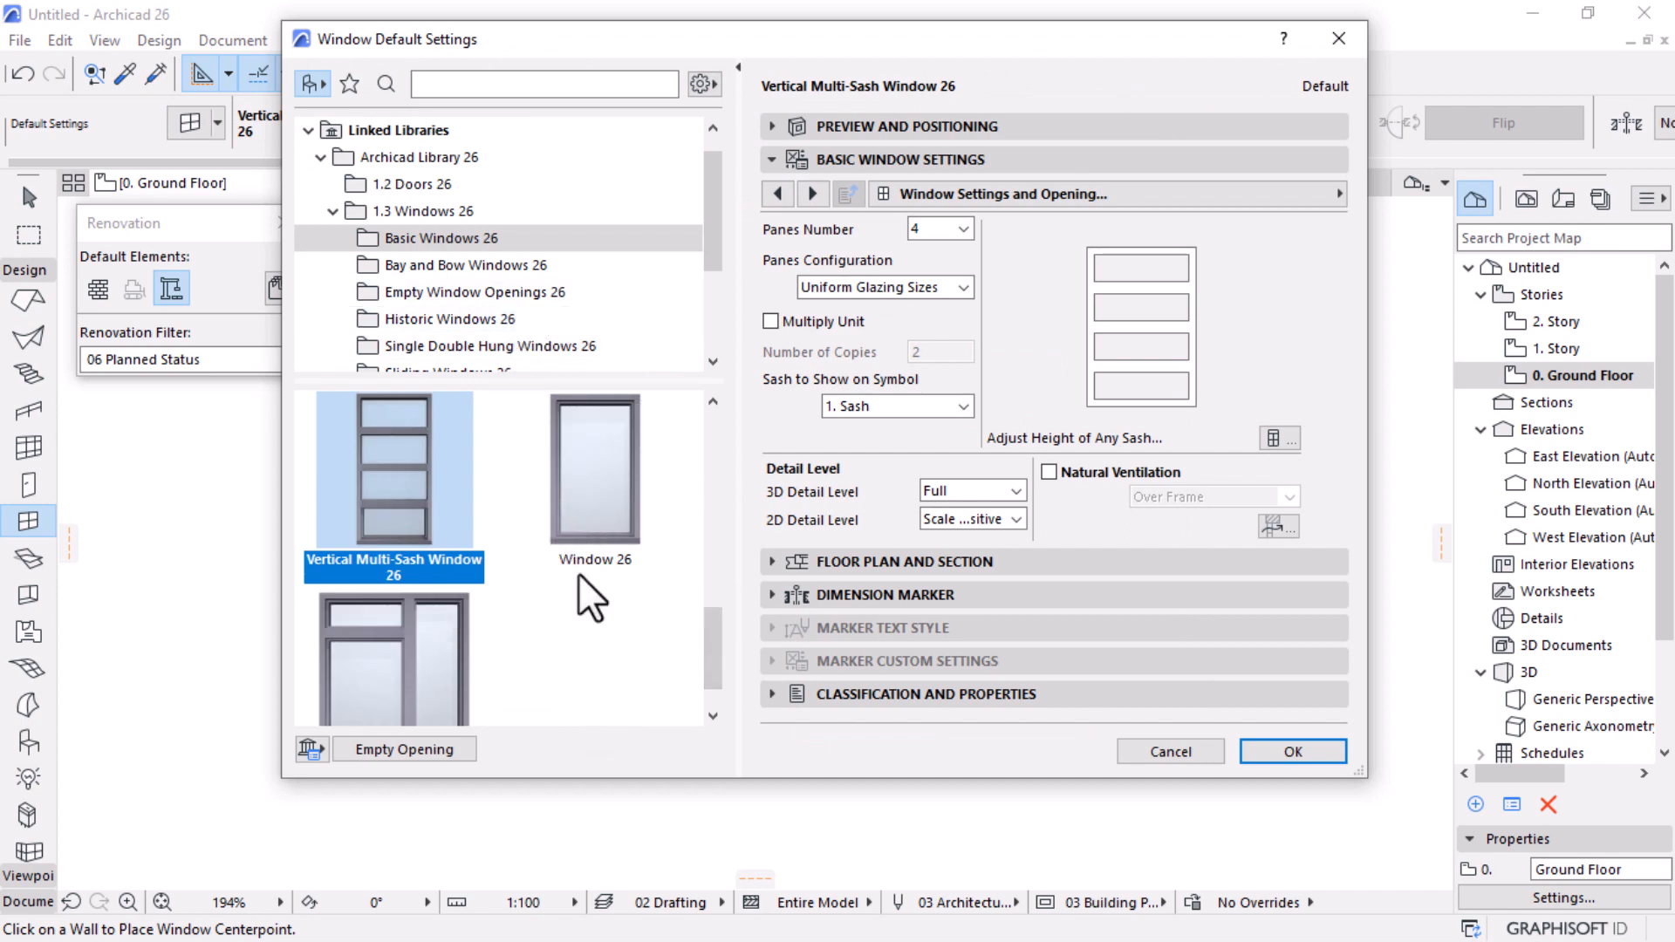
left_click(600, 502)
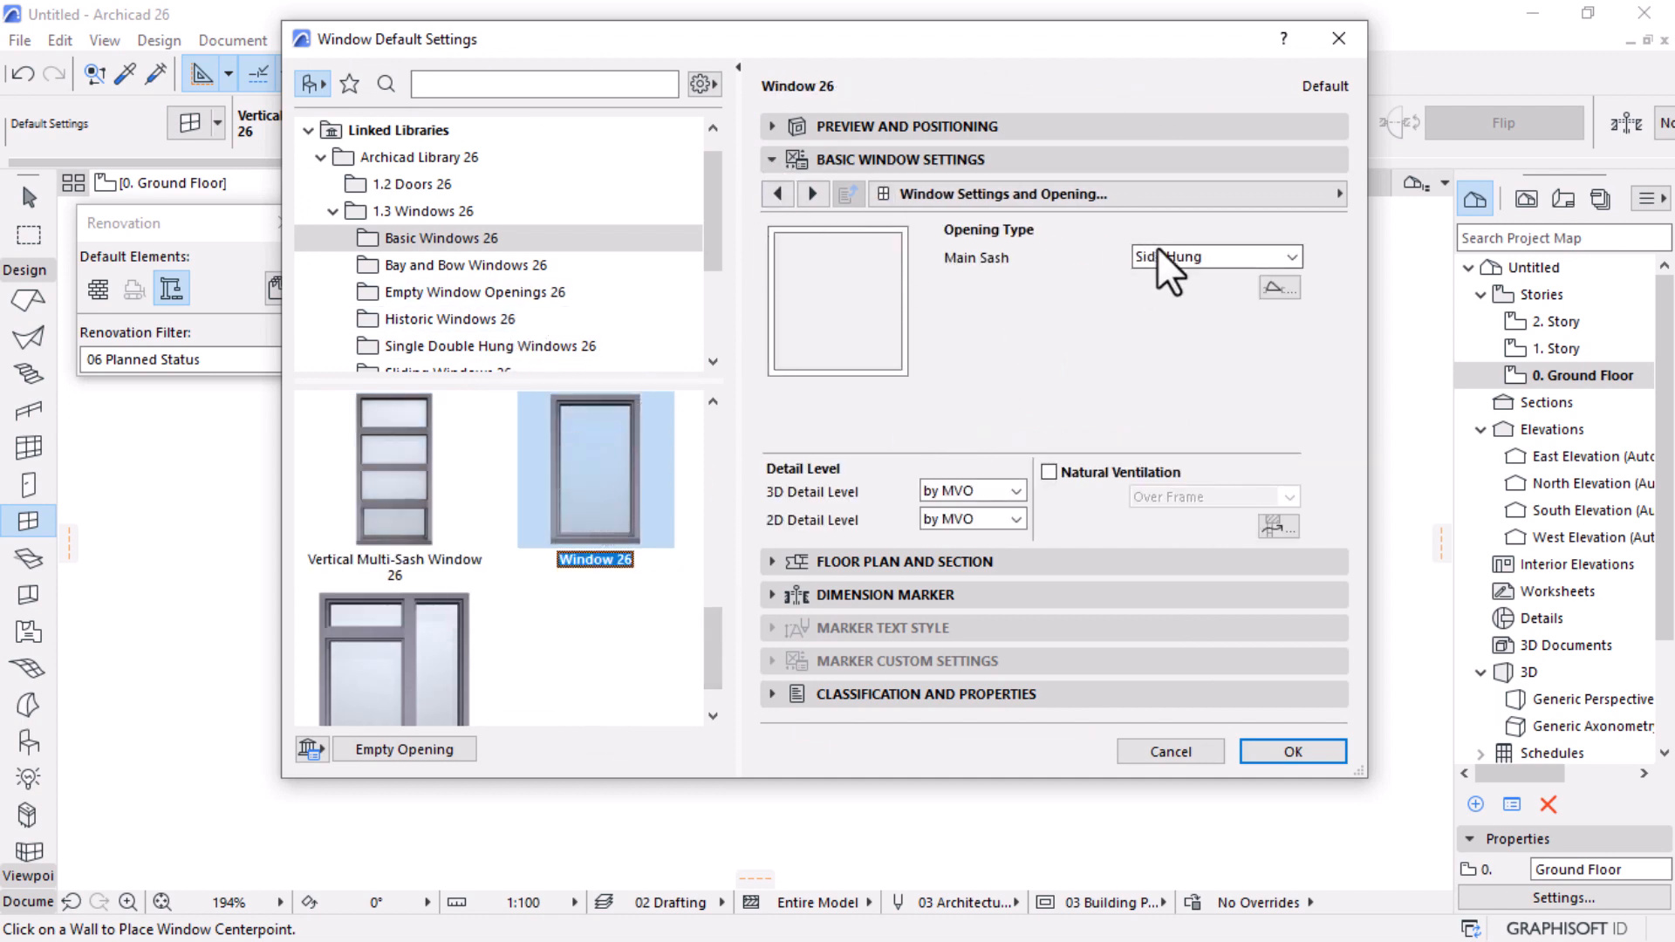
left_click(1222, 264)
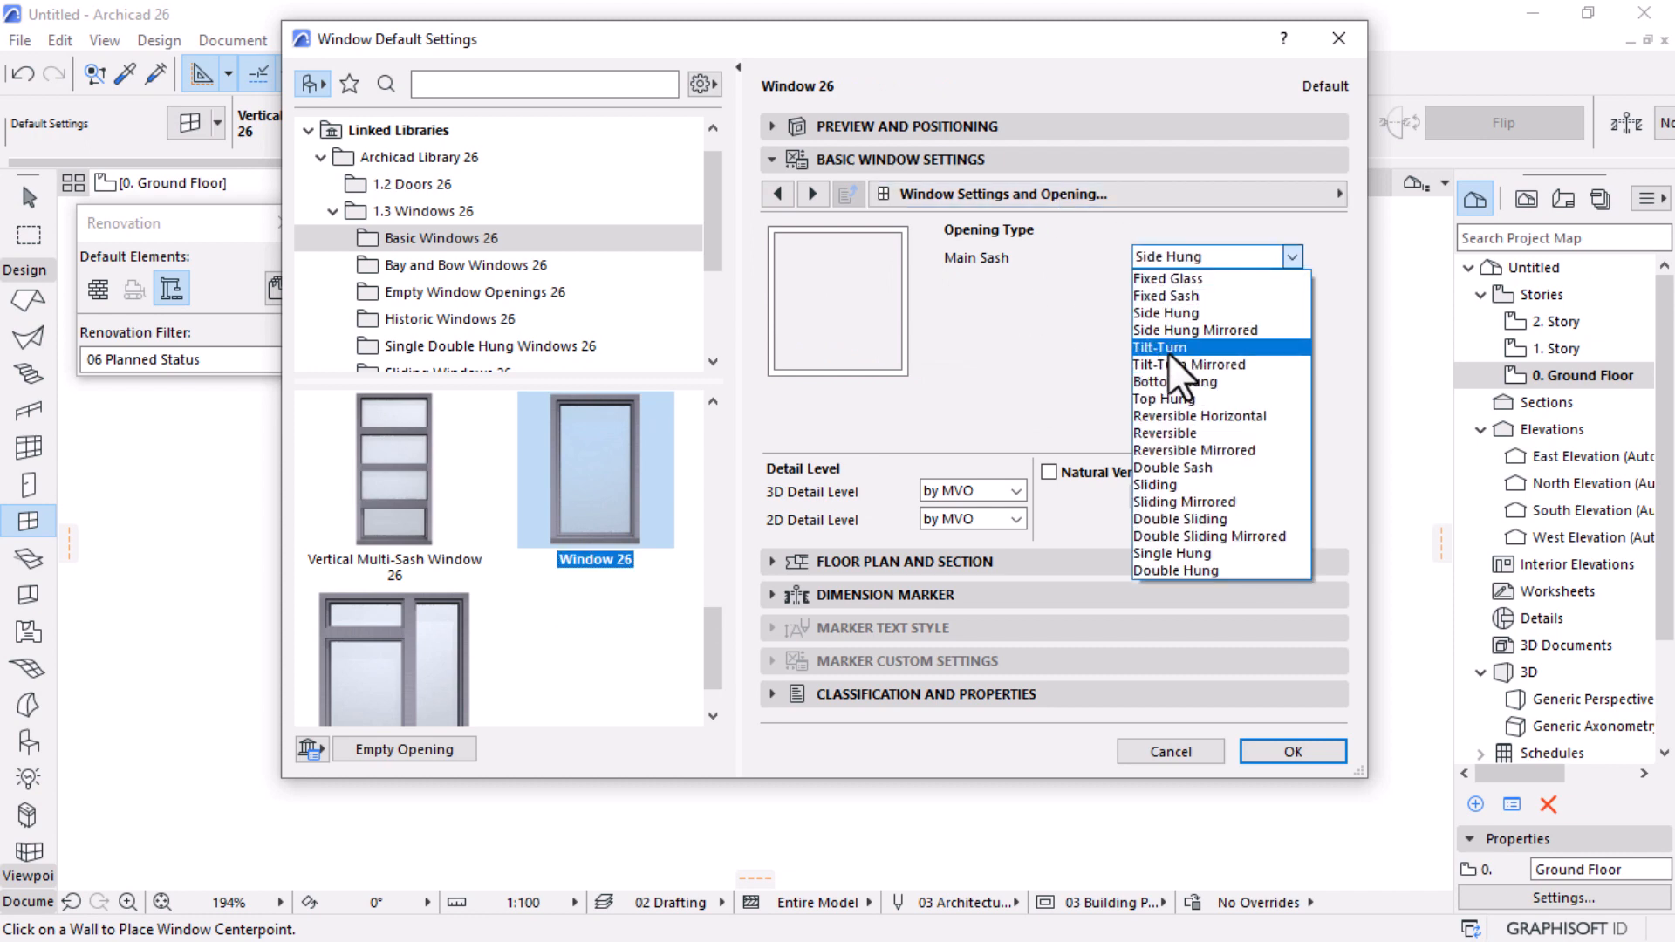
left_click(1165, 416)
left_click(853, 127)
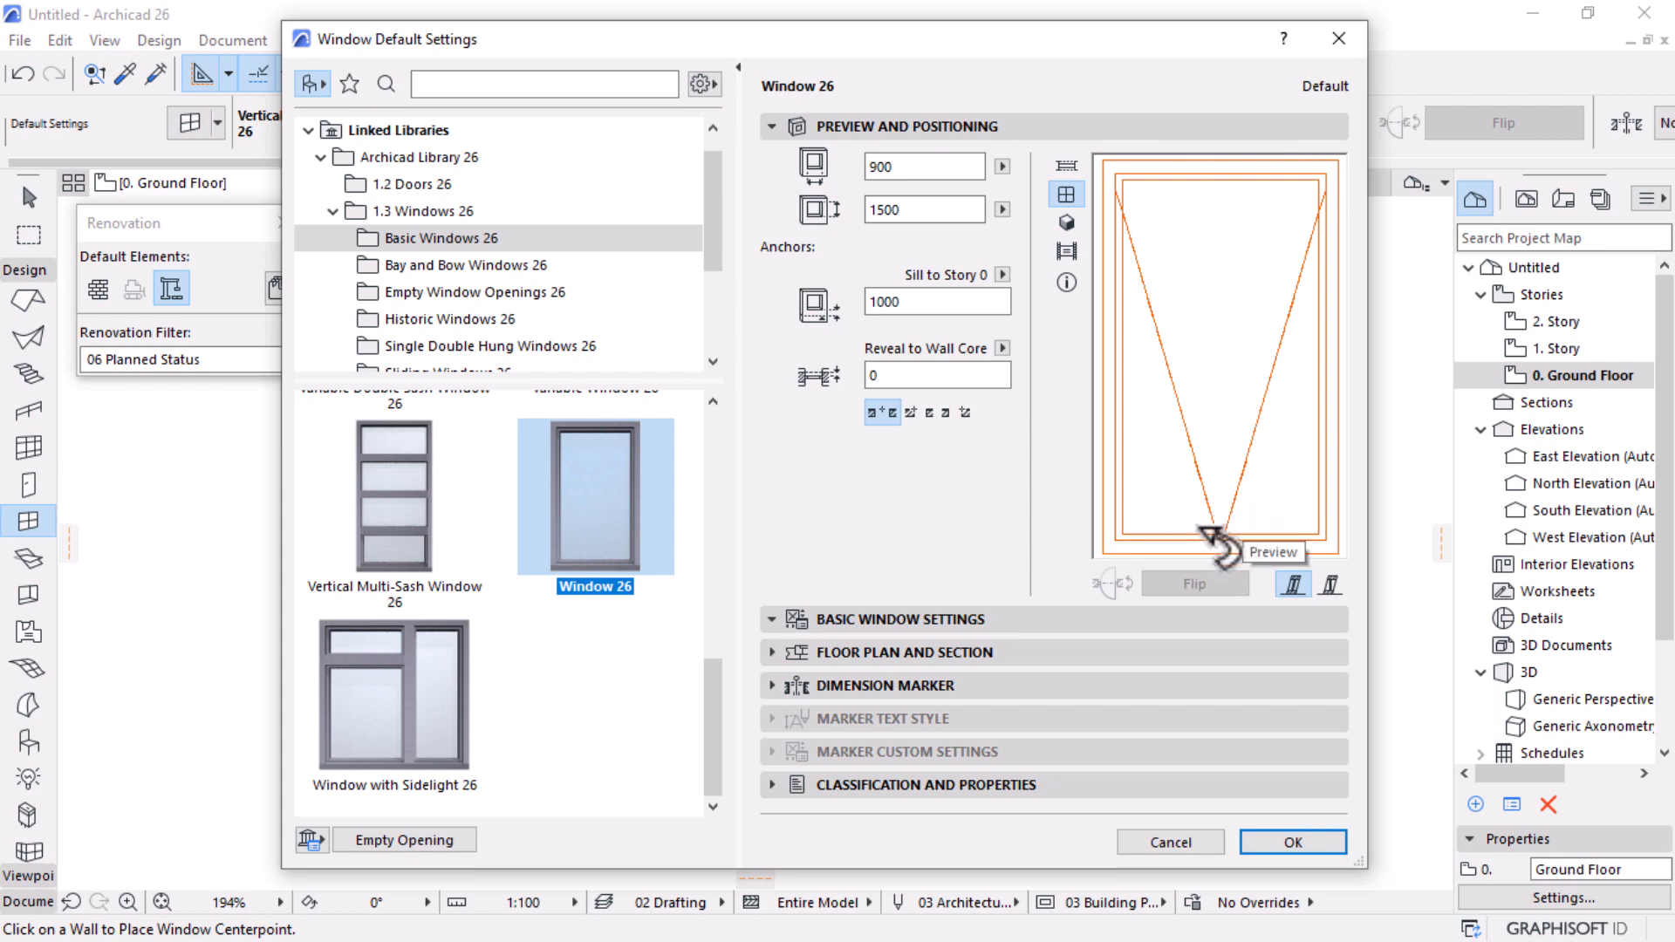
left_click(941, 217)
type("900")
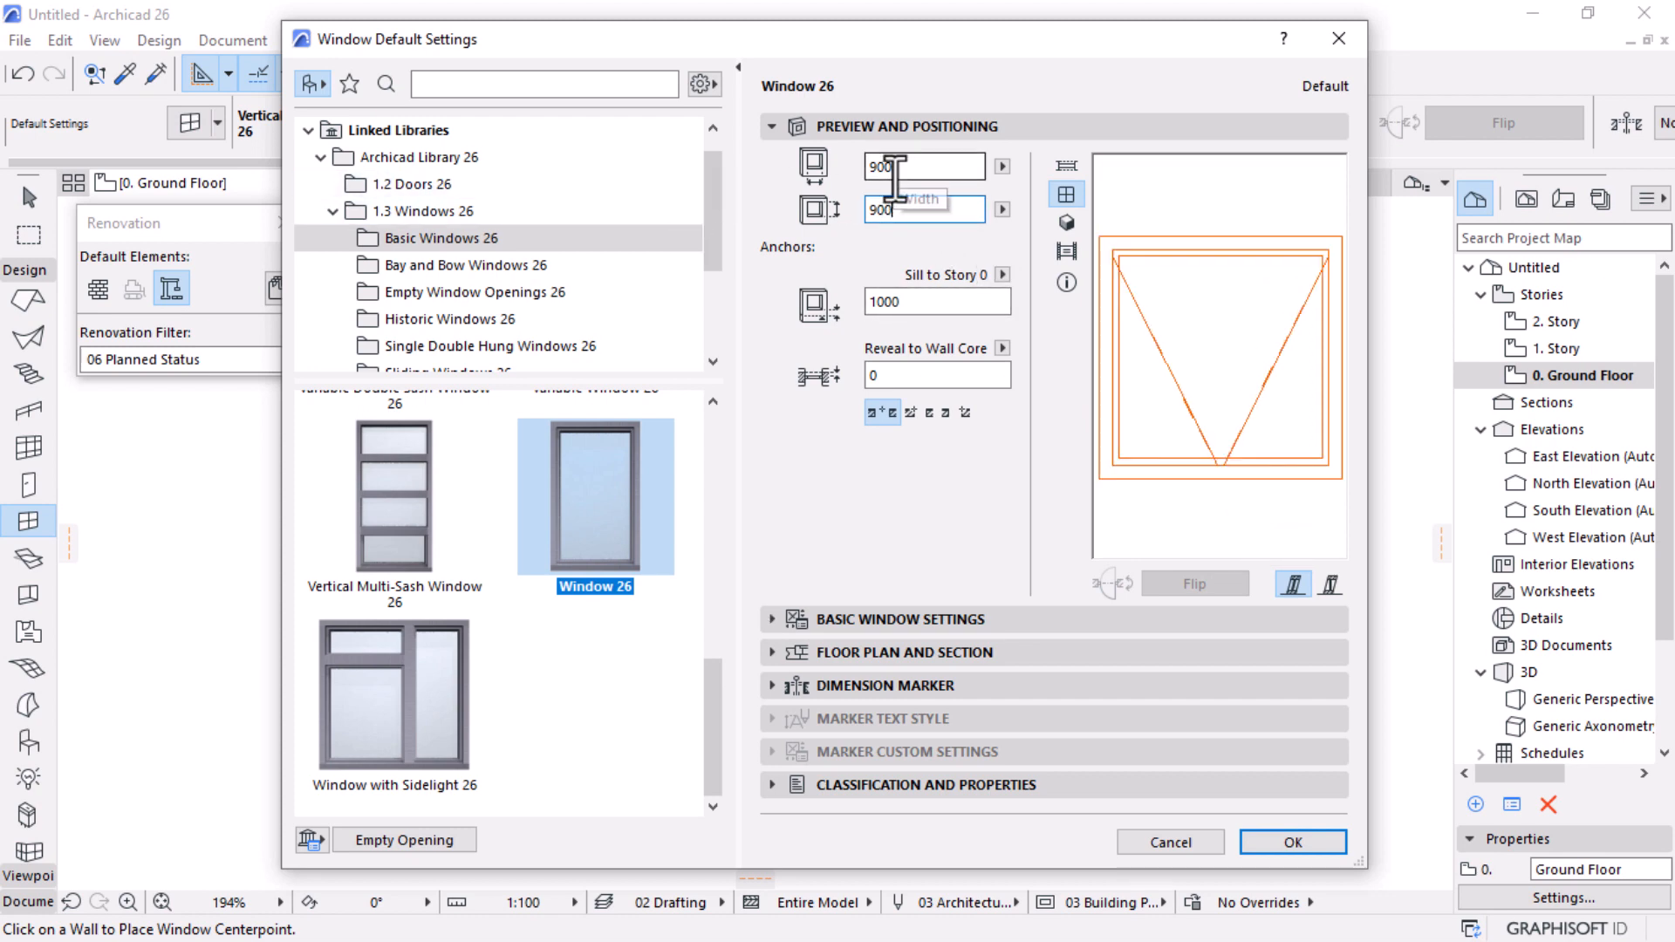
Step: Enable uniform window surfaces in the default window's model attributes and set the frame and sash surfaces to Metal - Aluminium
left_click(855, 618)
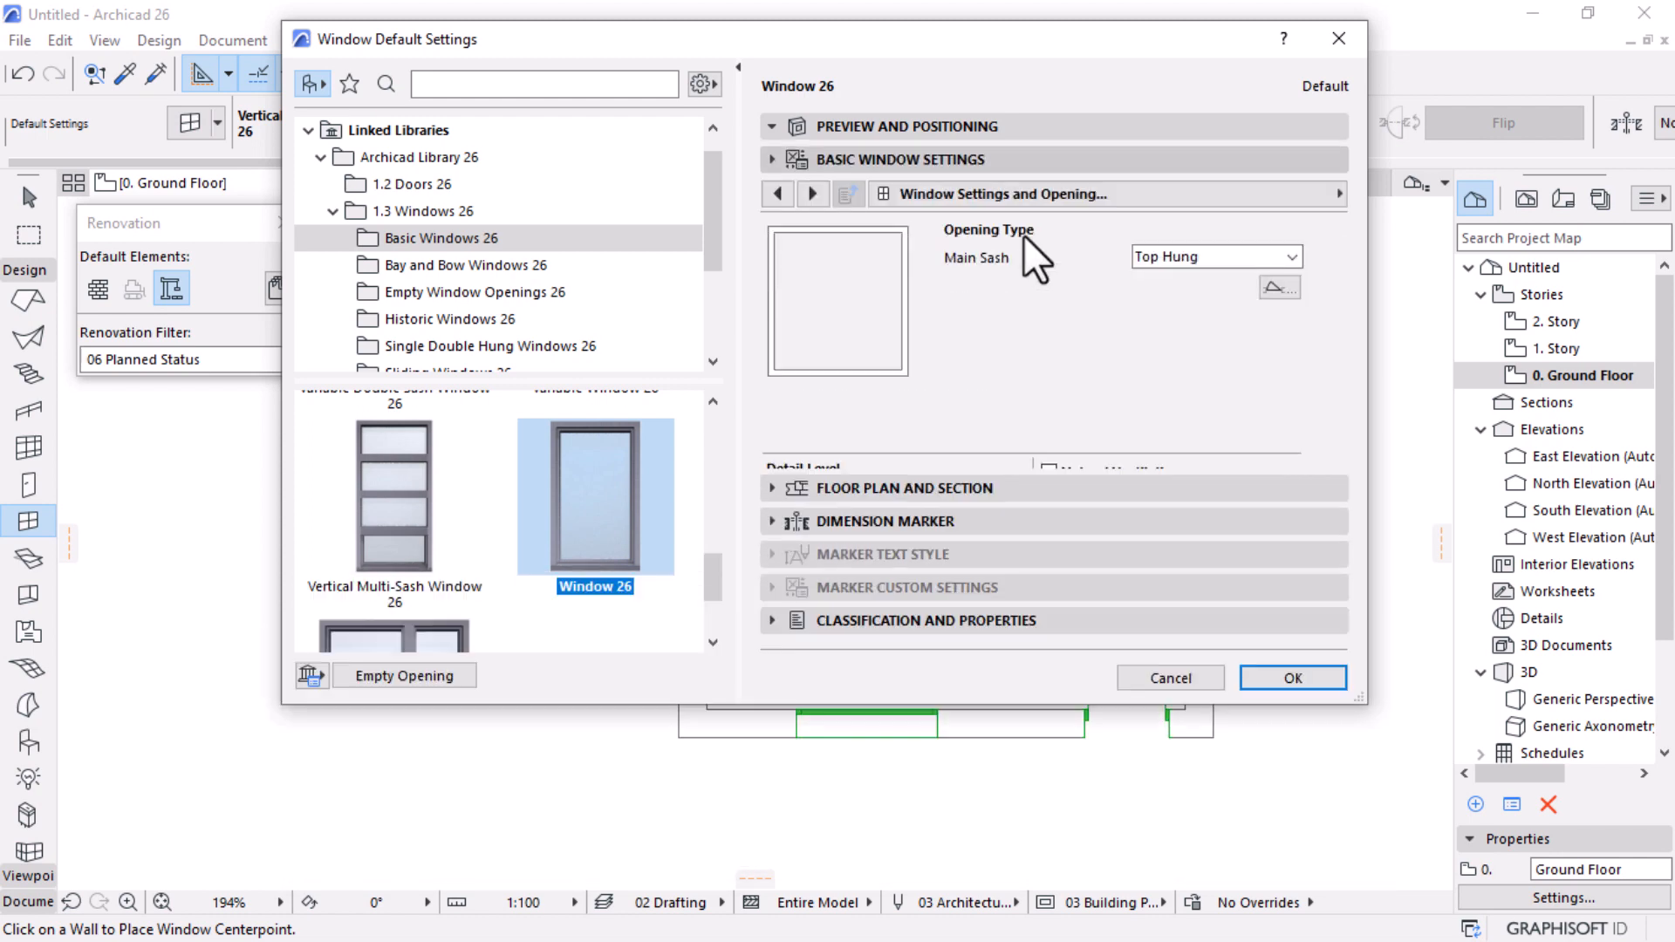
left_click(1253, 185)
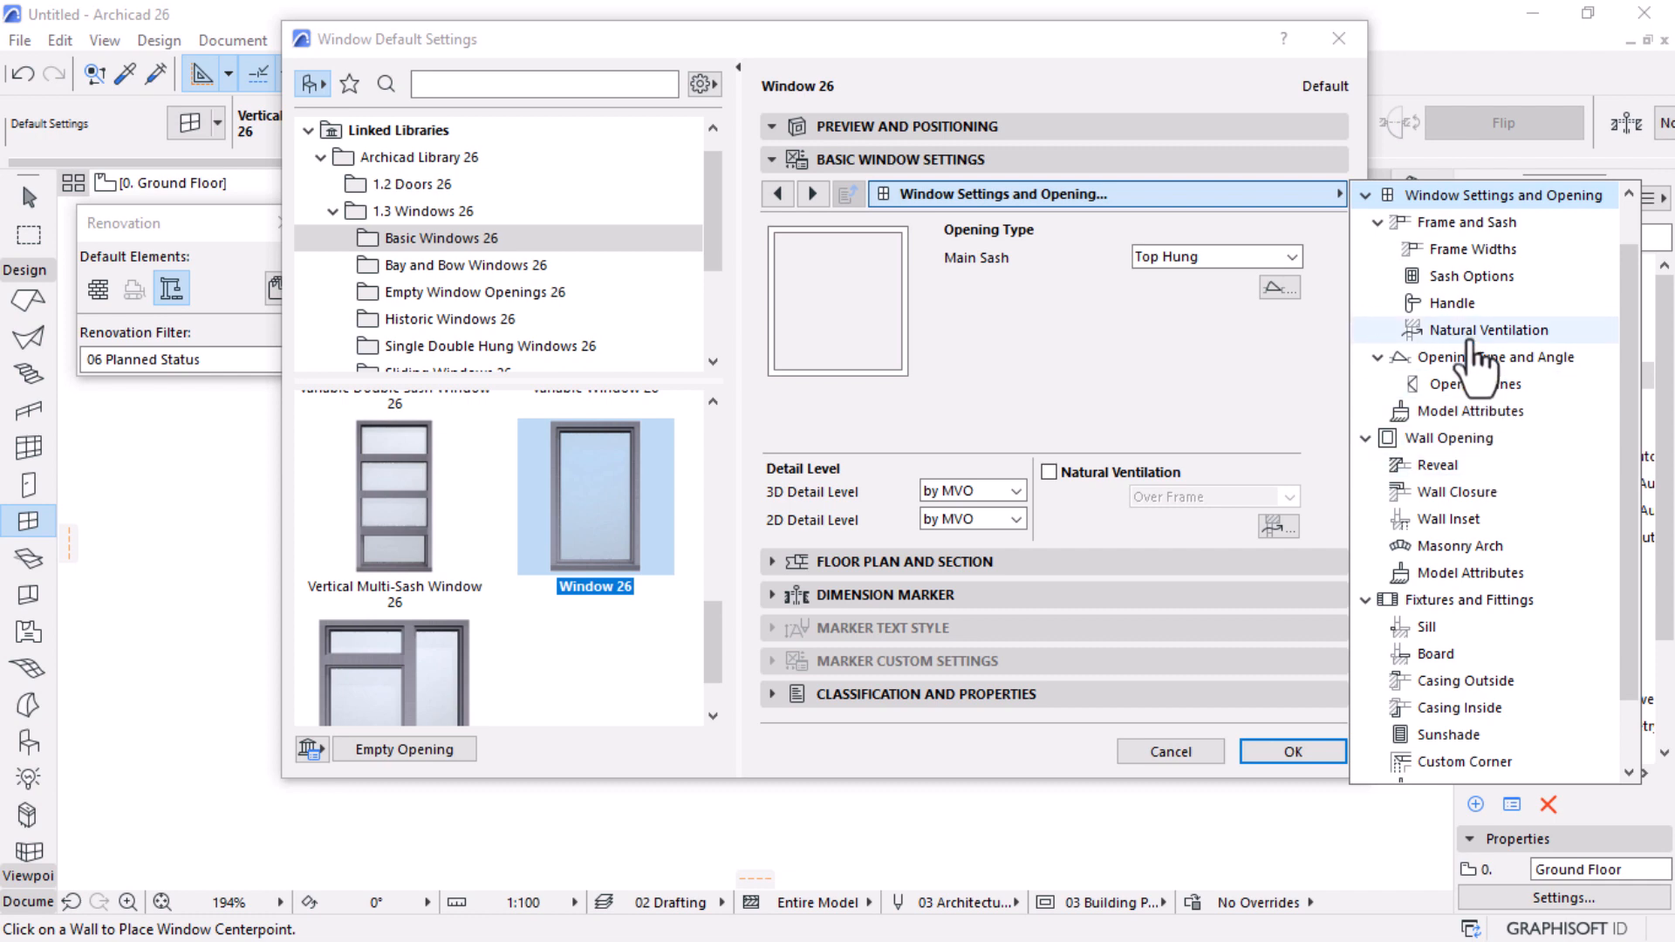
scroll(1482, 417, "up", 1)
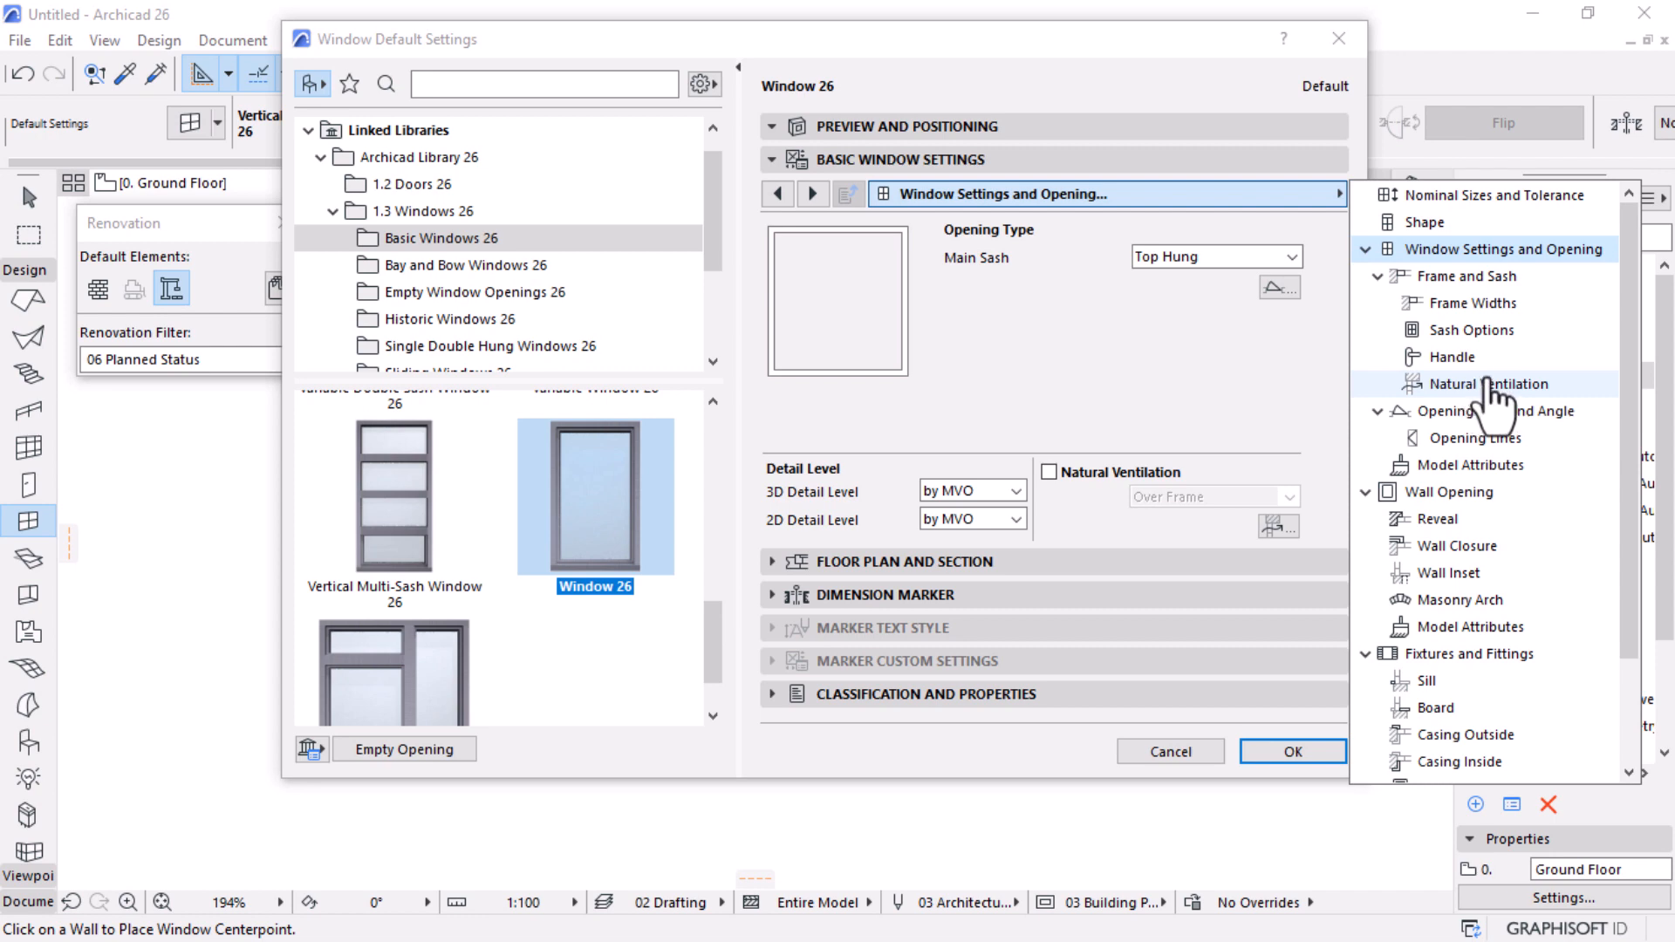
scroll(1490, 390, "down", 2)
scroll(1432, 436, "up", 2)
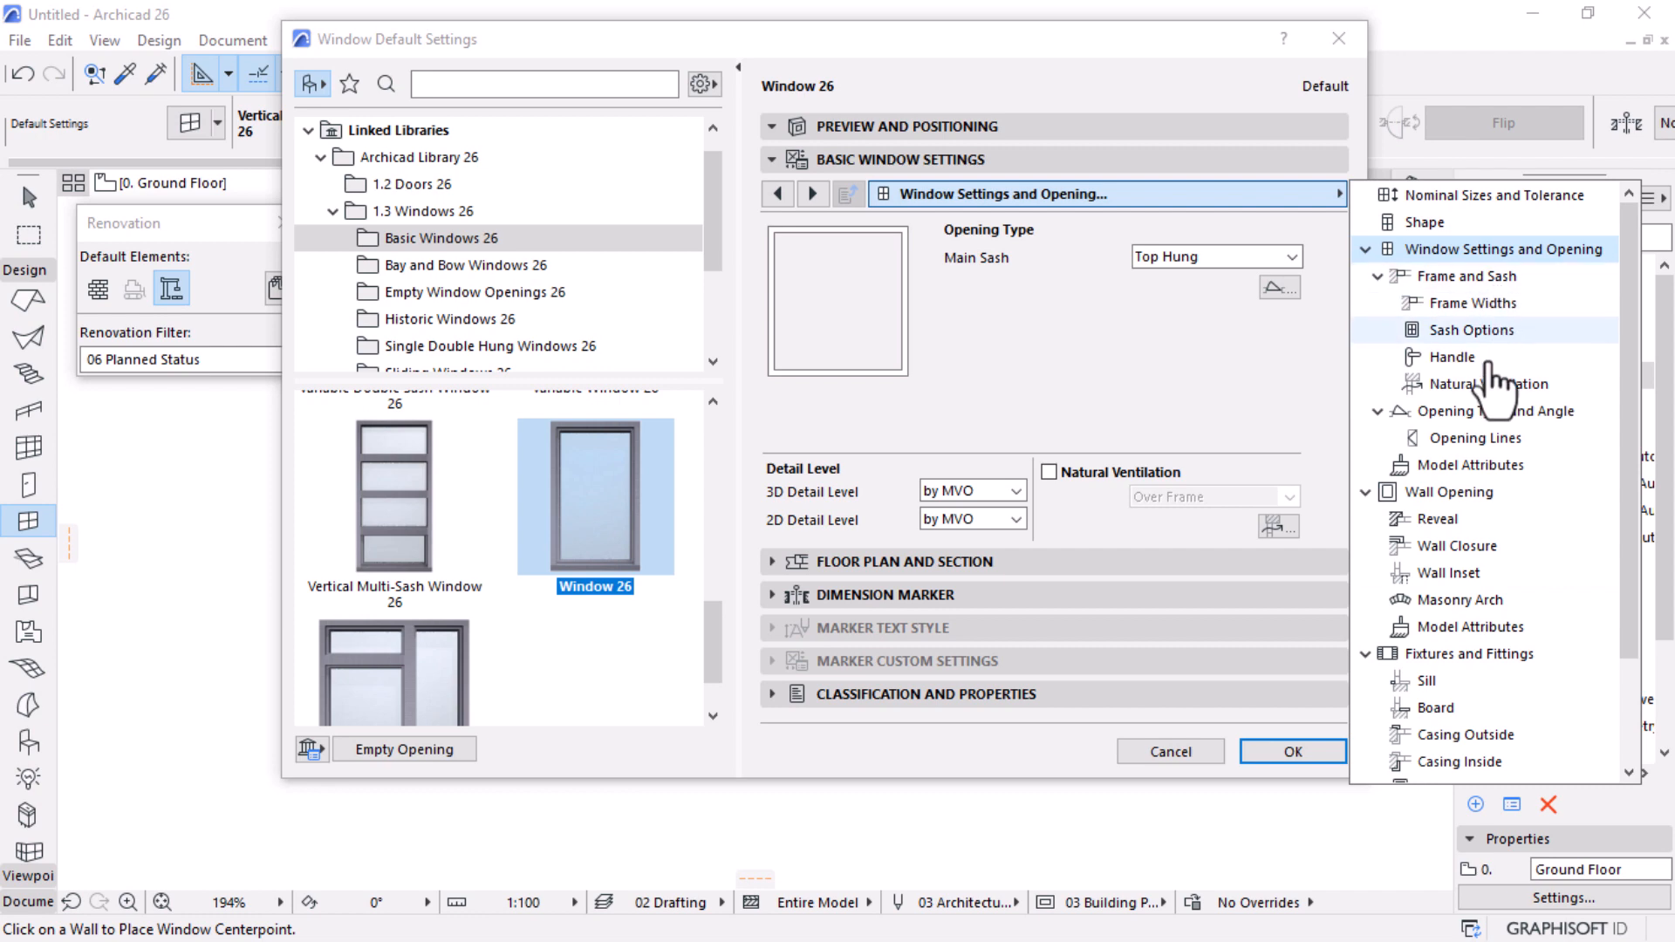
left_click(1489, 465)
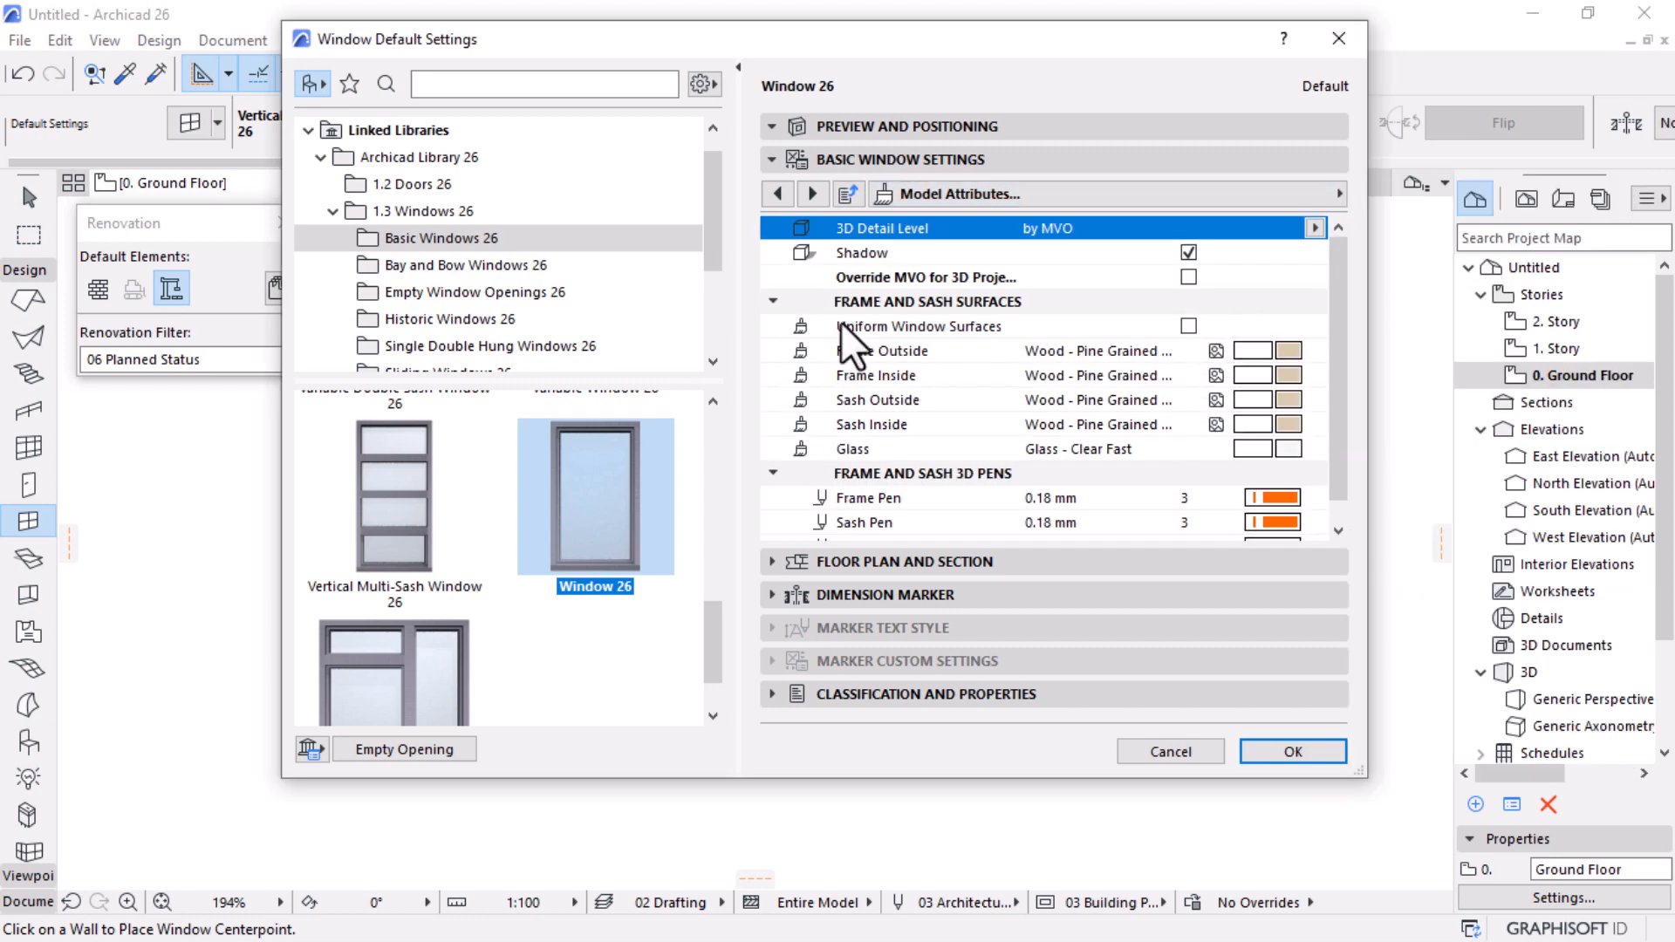
left_click(1188, 326)
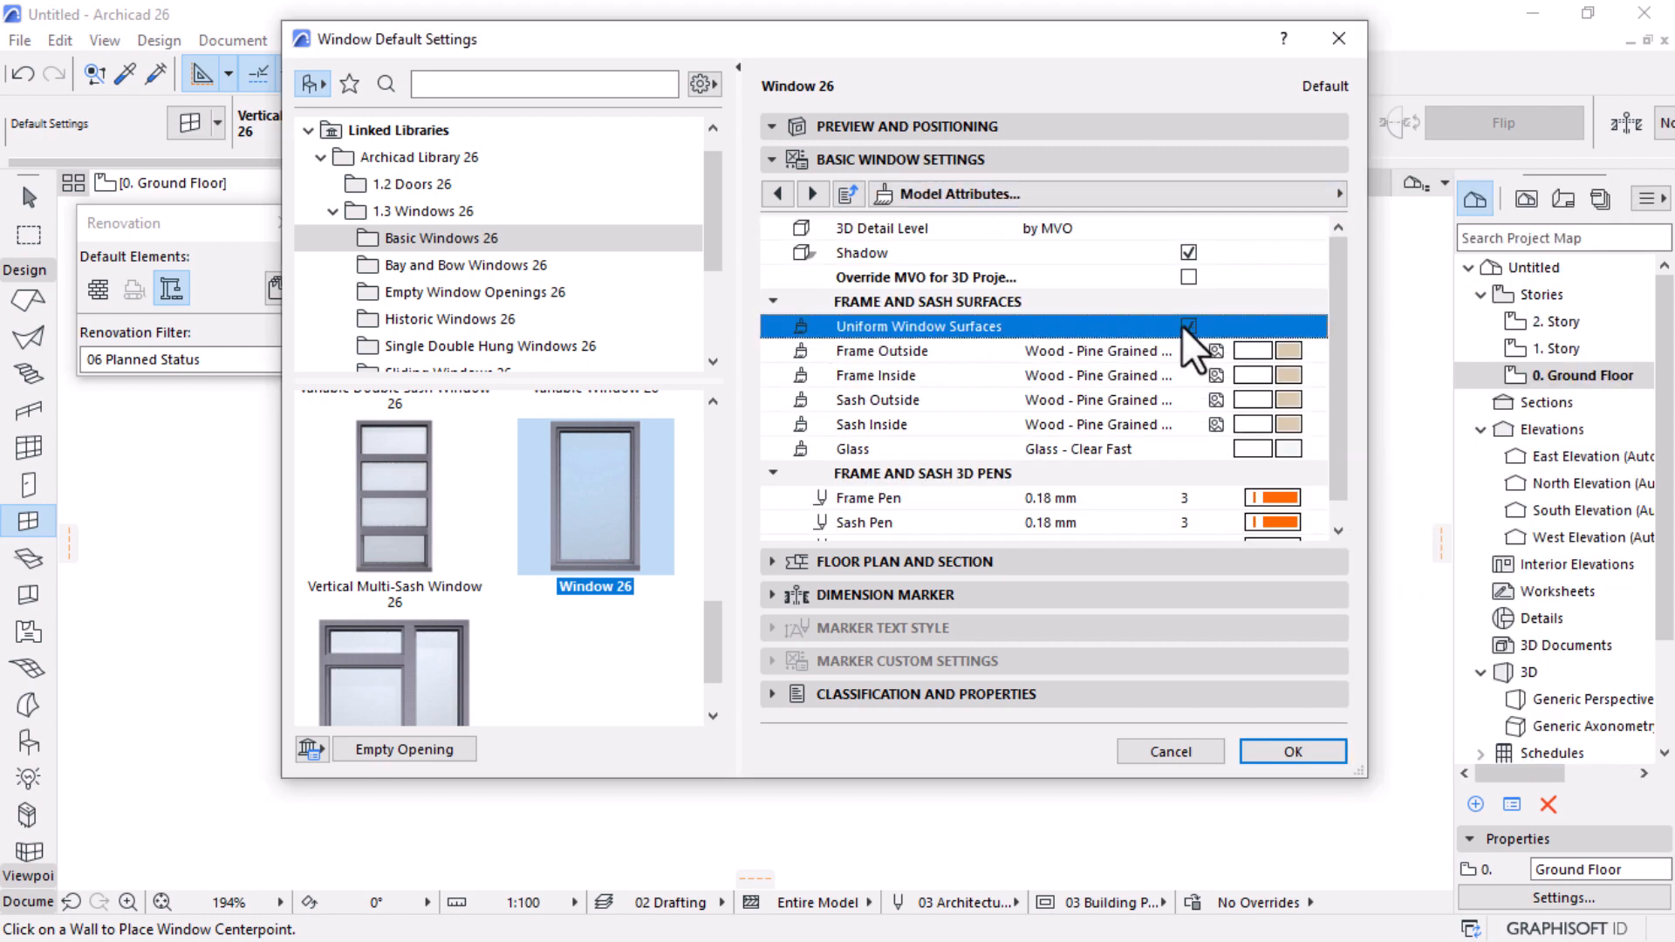
left_click(1288, 351)
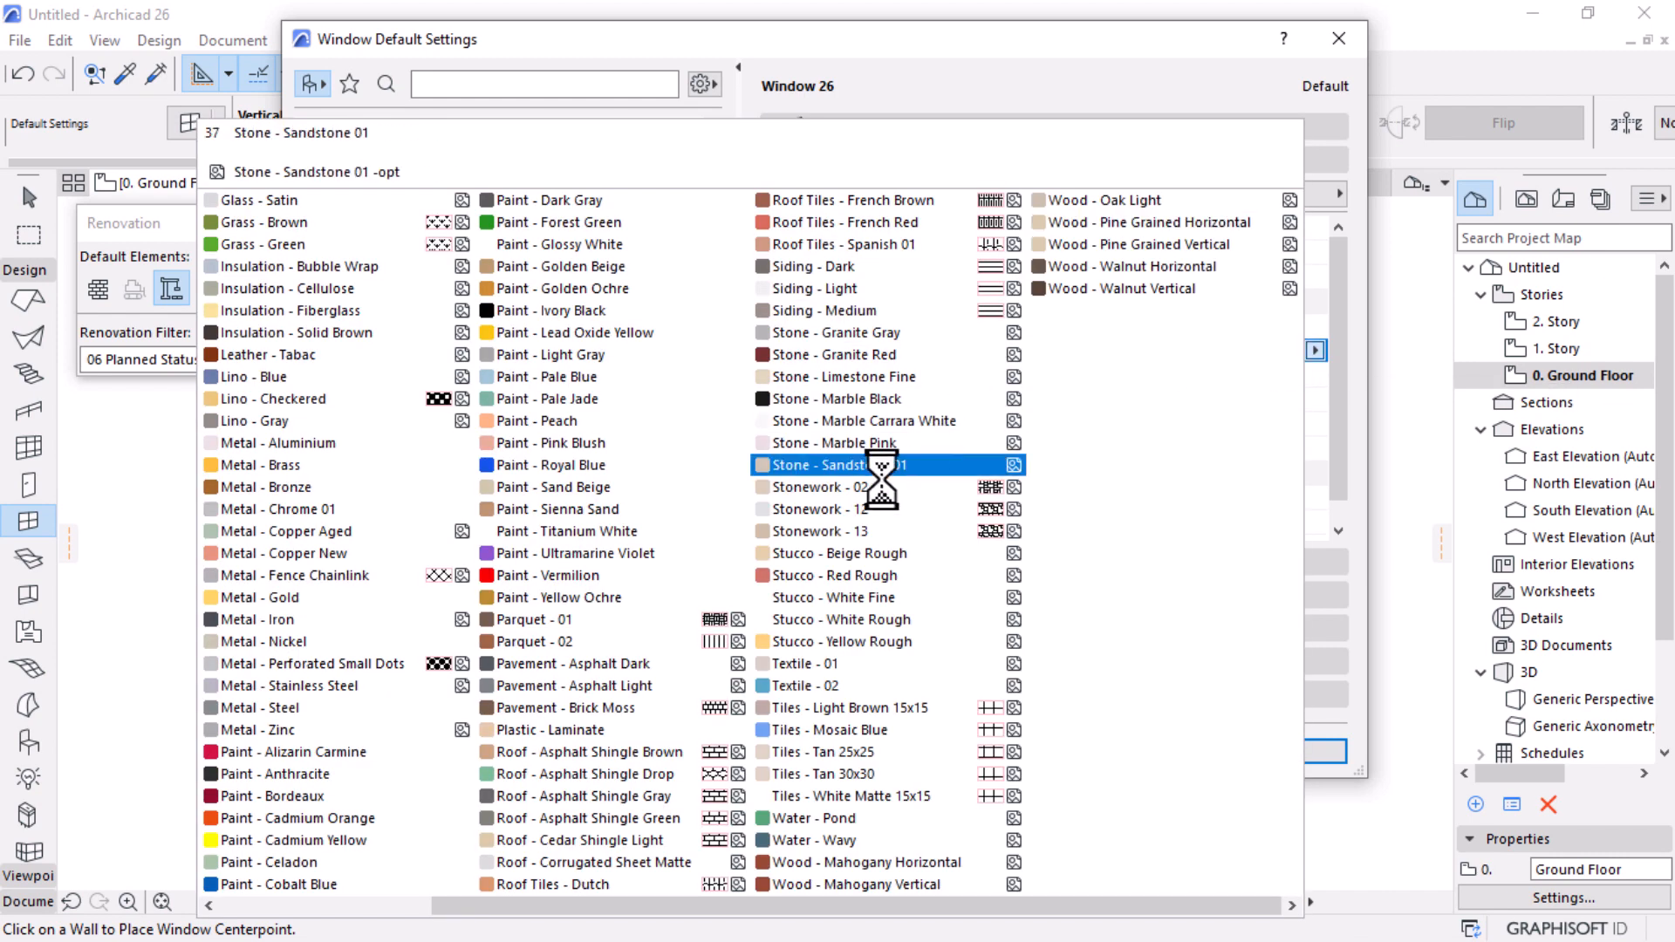
left_click(315, 443)
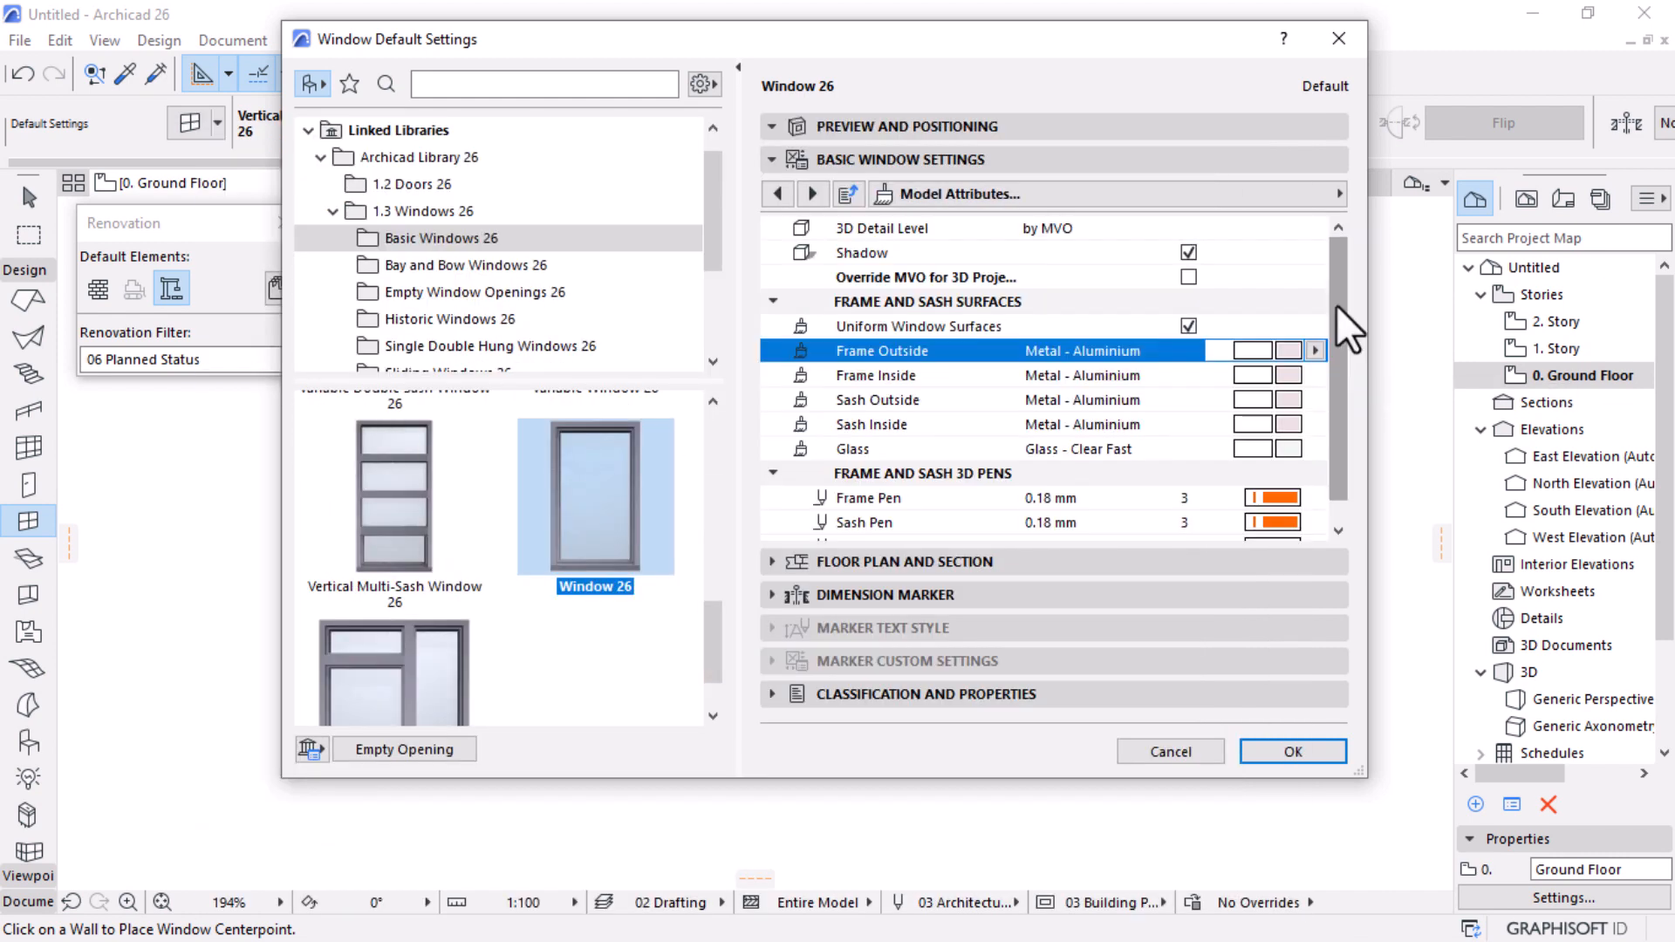
Step: Set the default window's frame, sash and glass 3D pens to 1 and accept the settings
left_click_drag(1338, 307, 1344, 426)
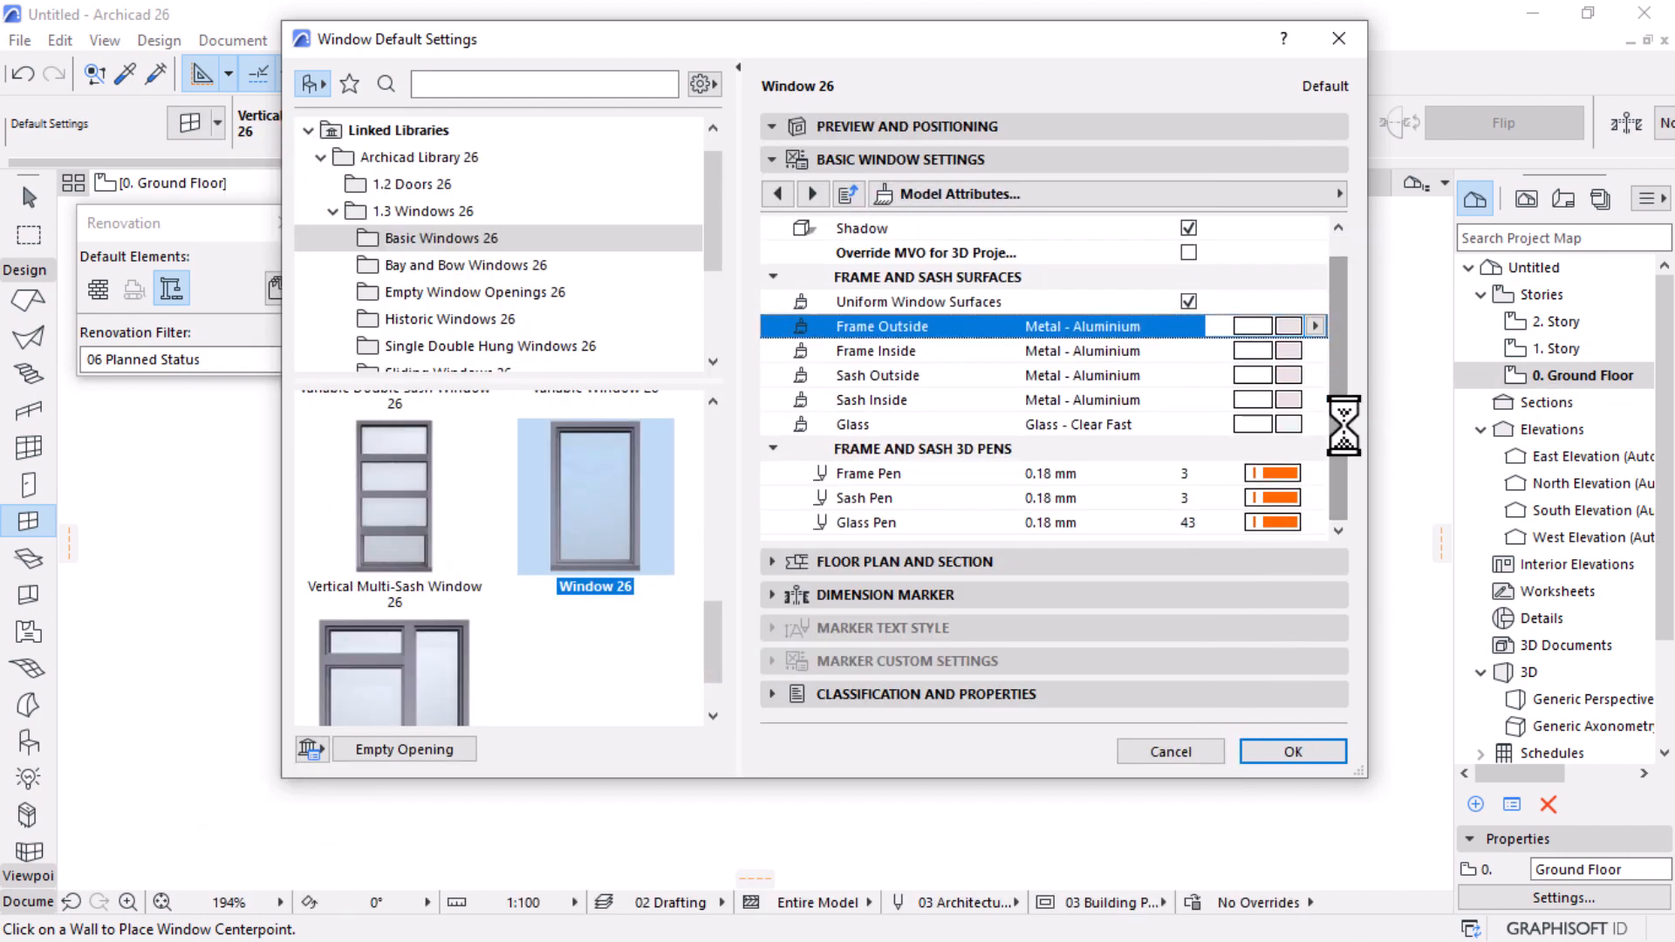
left_click(1203, 475)
type("1")
key("Return")
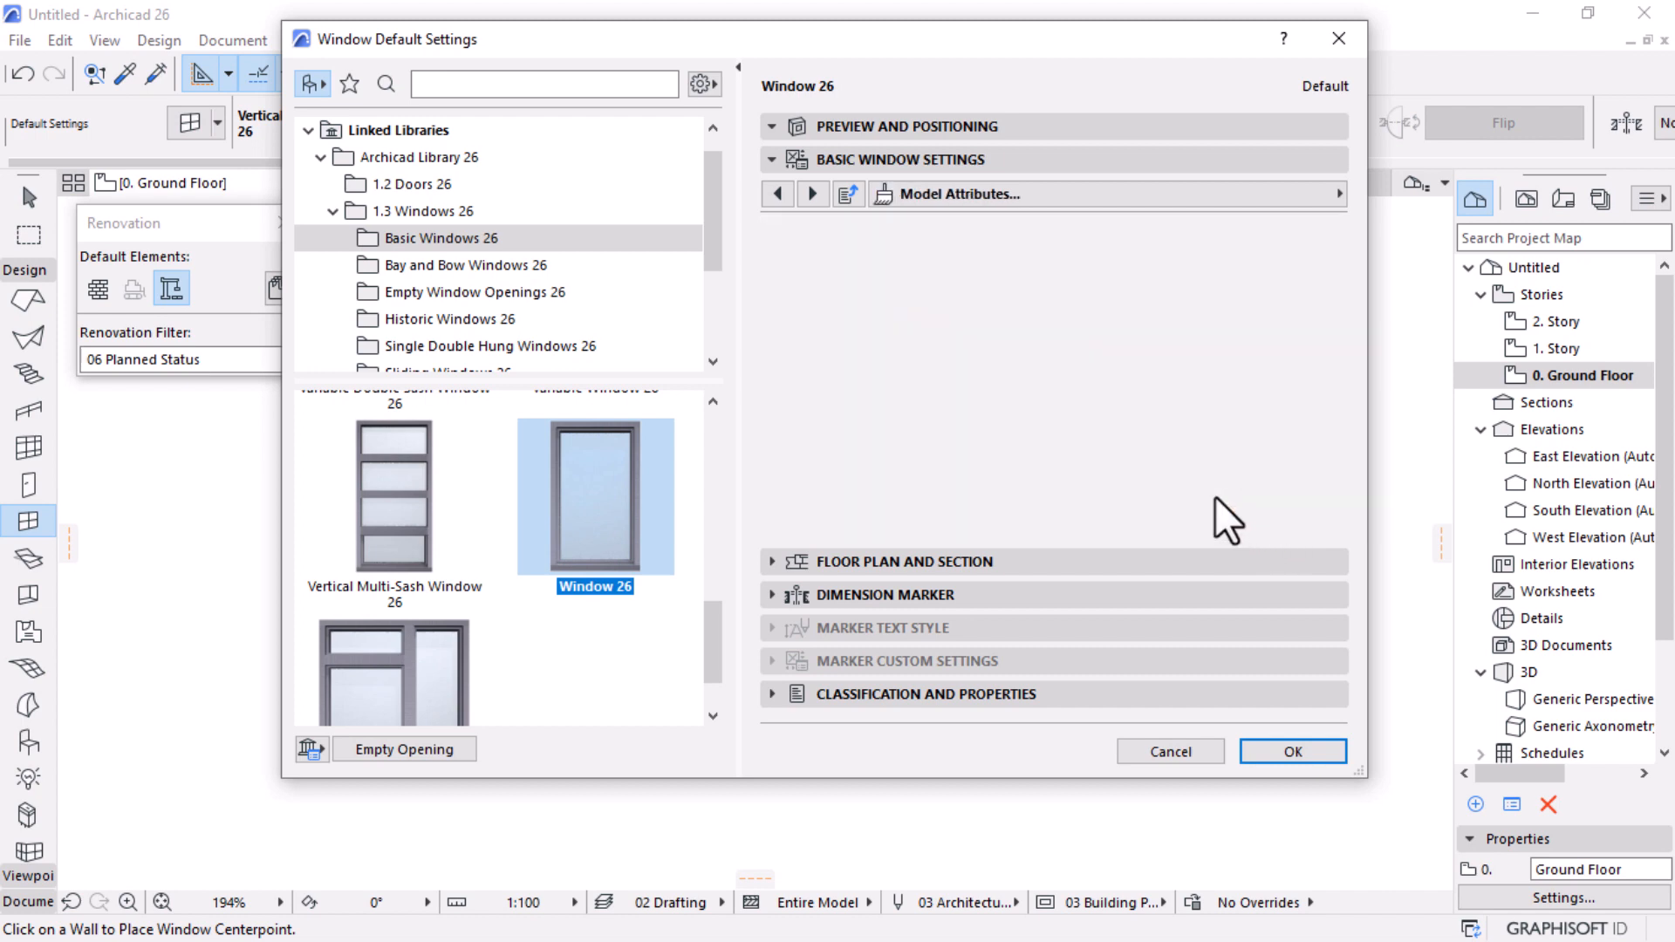
left_click(1202, 497)
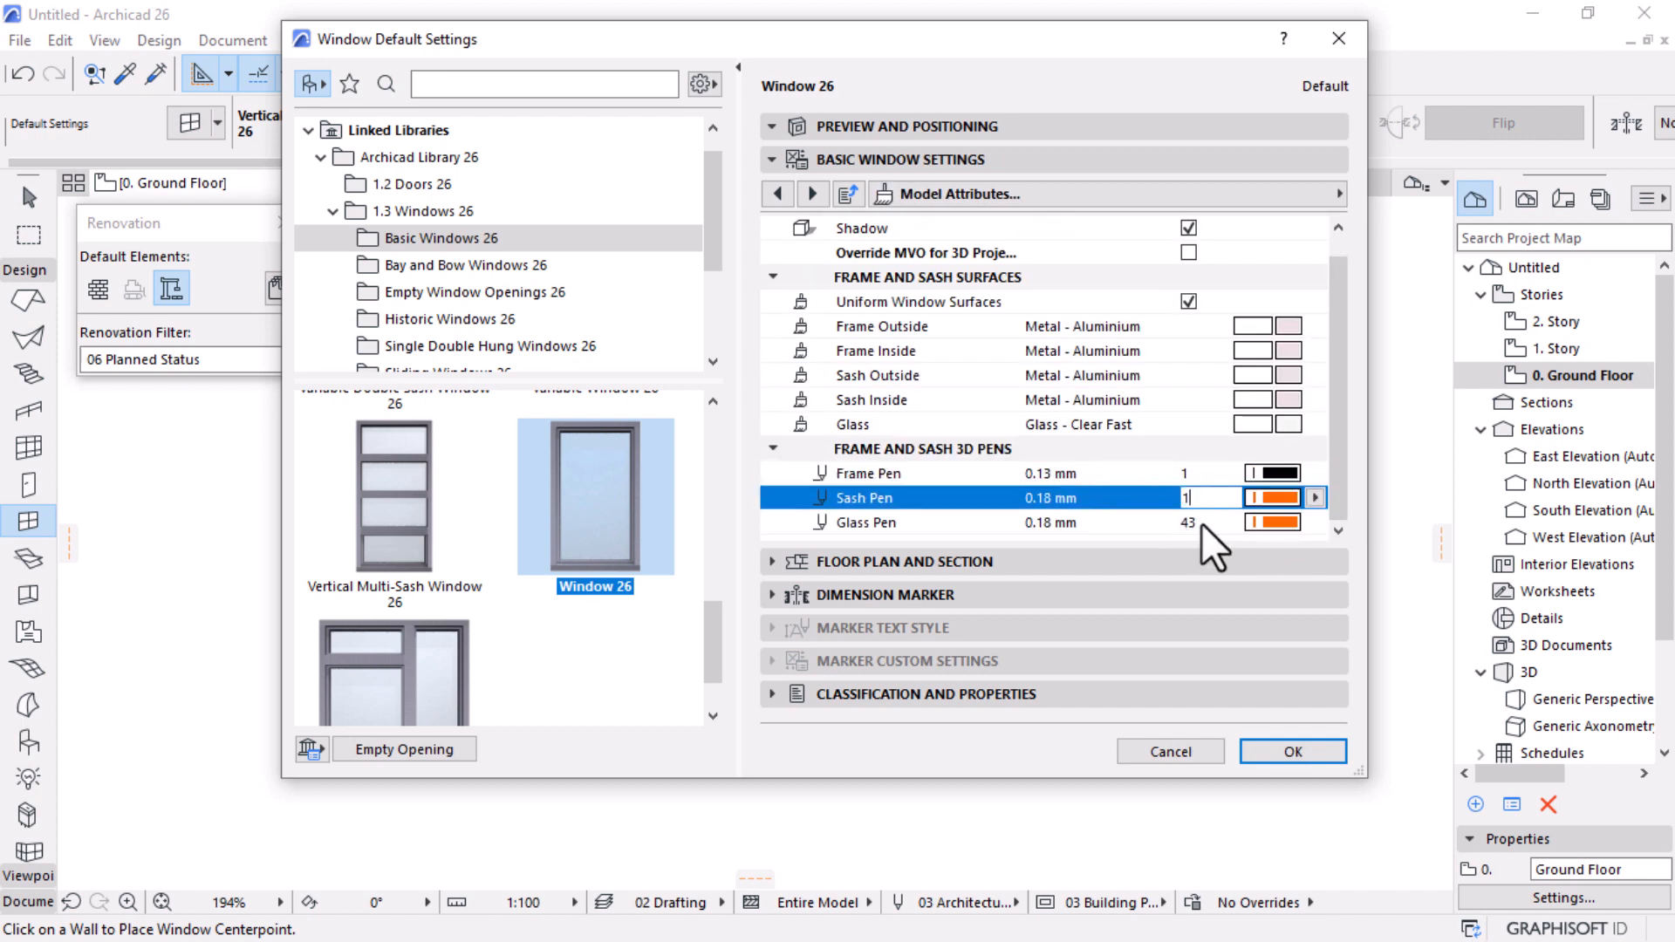
type("1")
key("Return")
left_click(1205, 522)
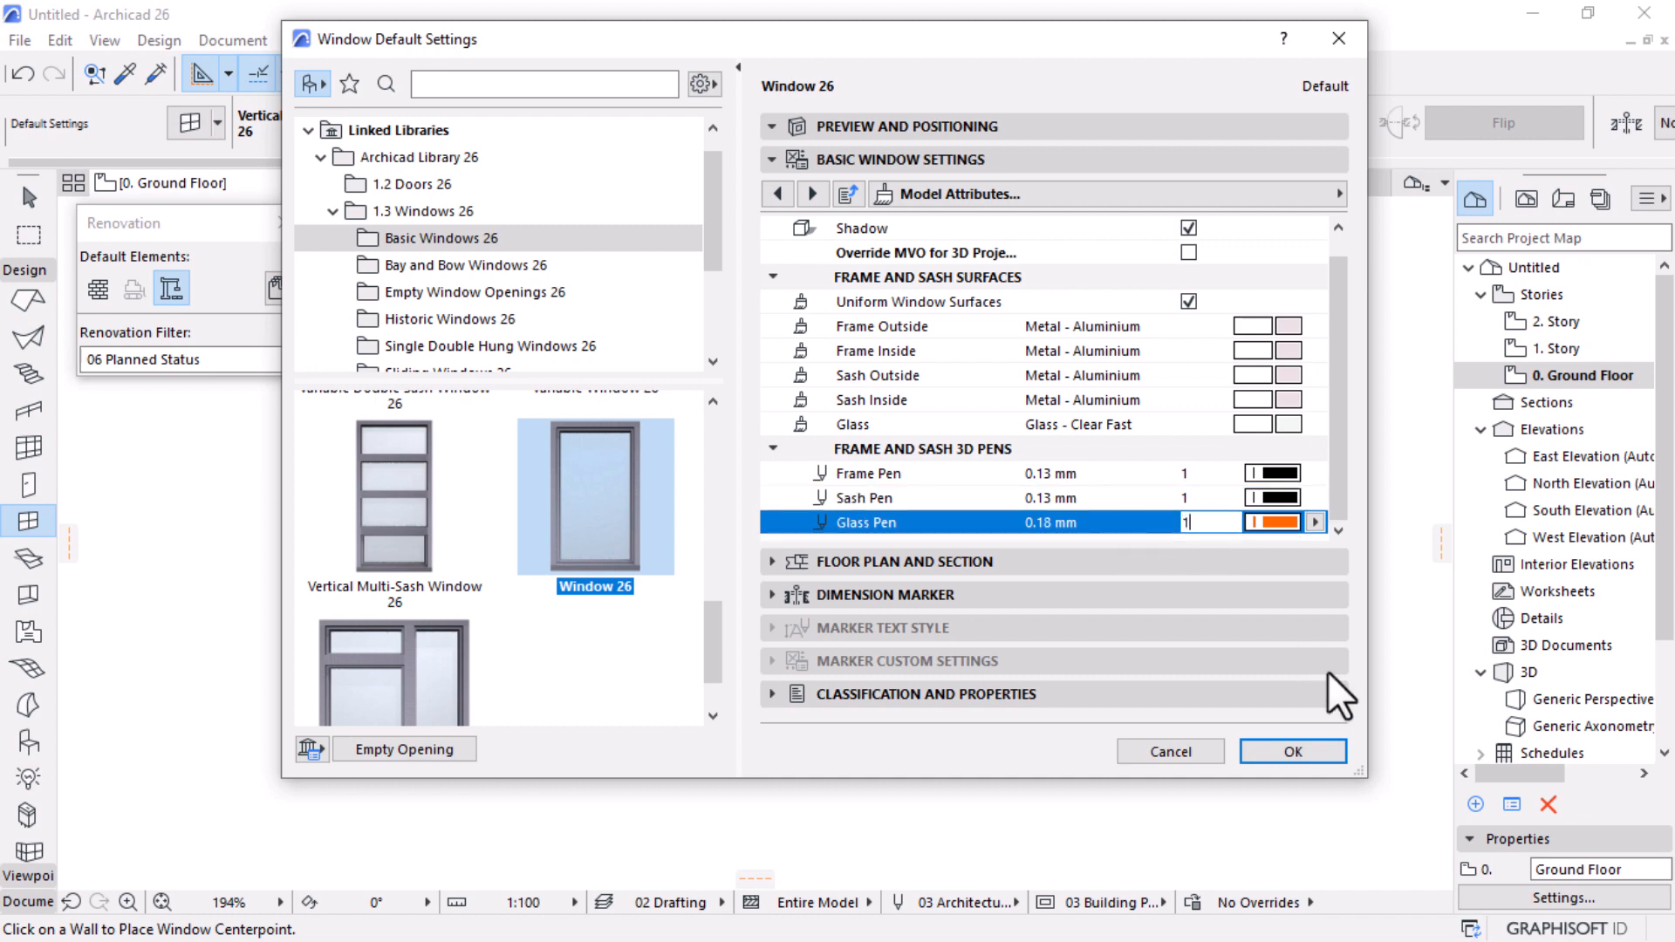
type("1")
key("Return")
left_click(1290, 752)
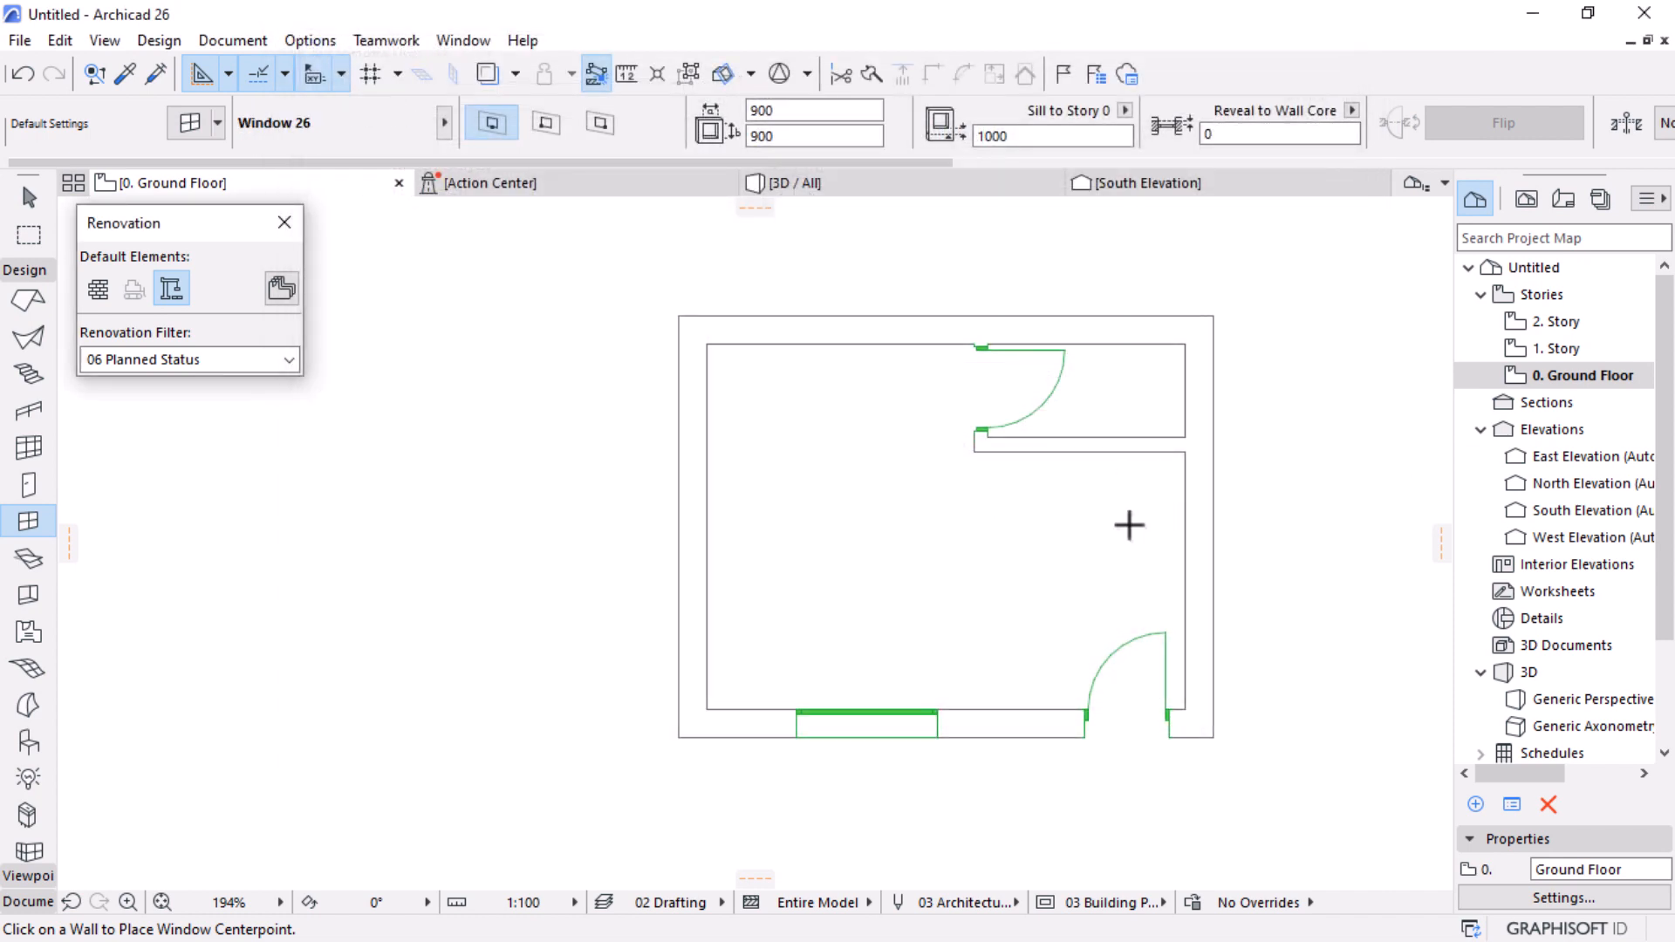
Step: Place a 900 x 900 mm Window 26 in the outer wall at the end of the small partitioned room, opening outward
scroll(1196, 387, "up", 1)
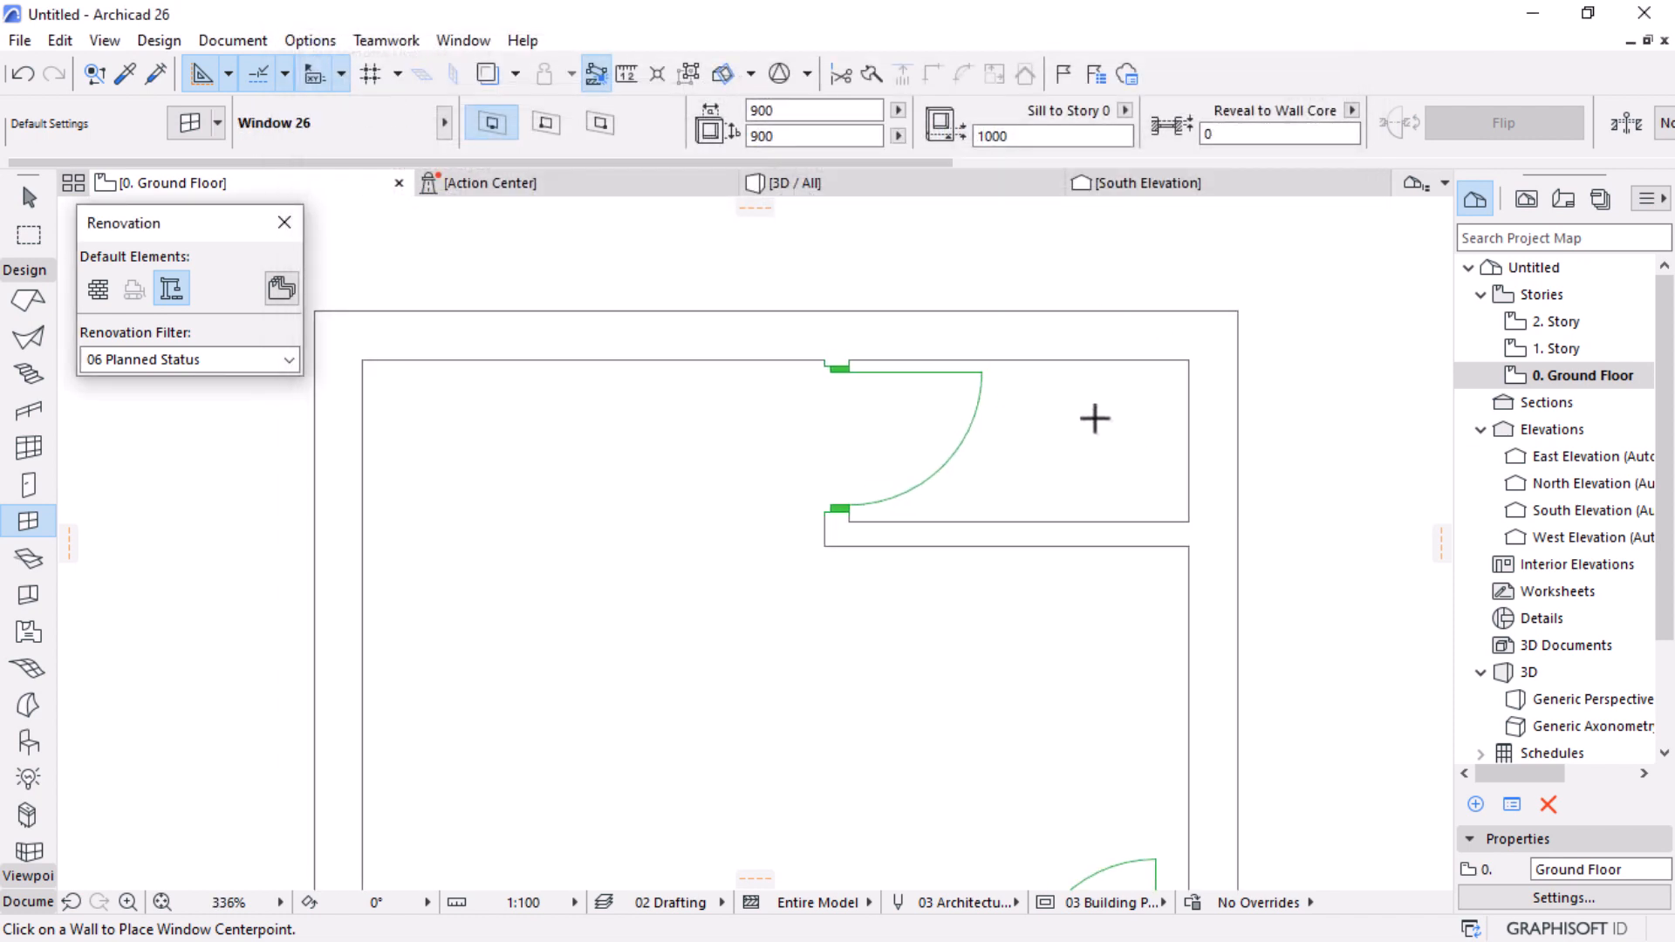
scroll(1202, 391, "up", 1)
scroll(1201, 391, "up", 1)
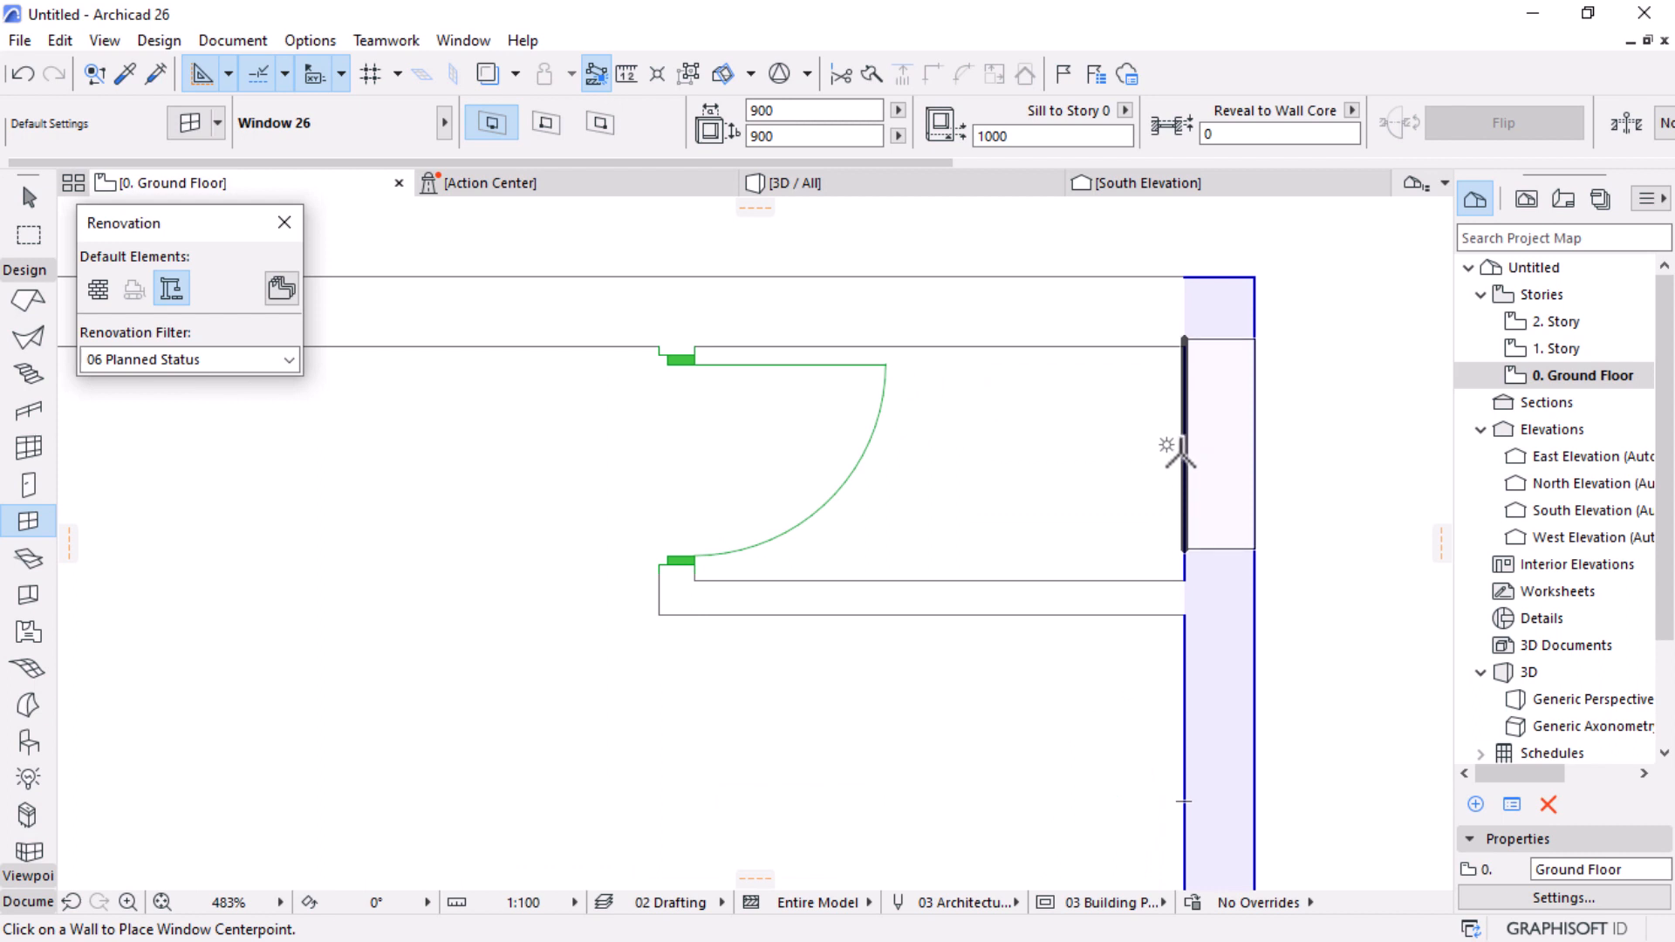
left_click(1174, 453)
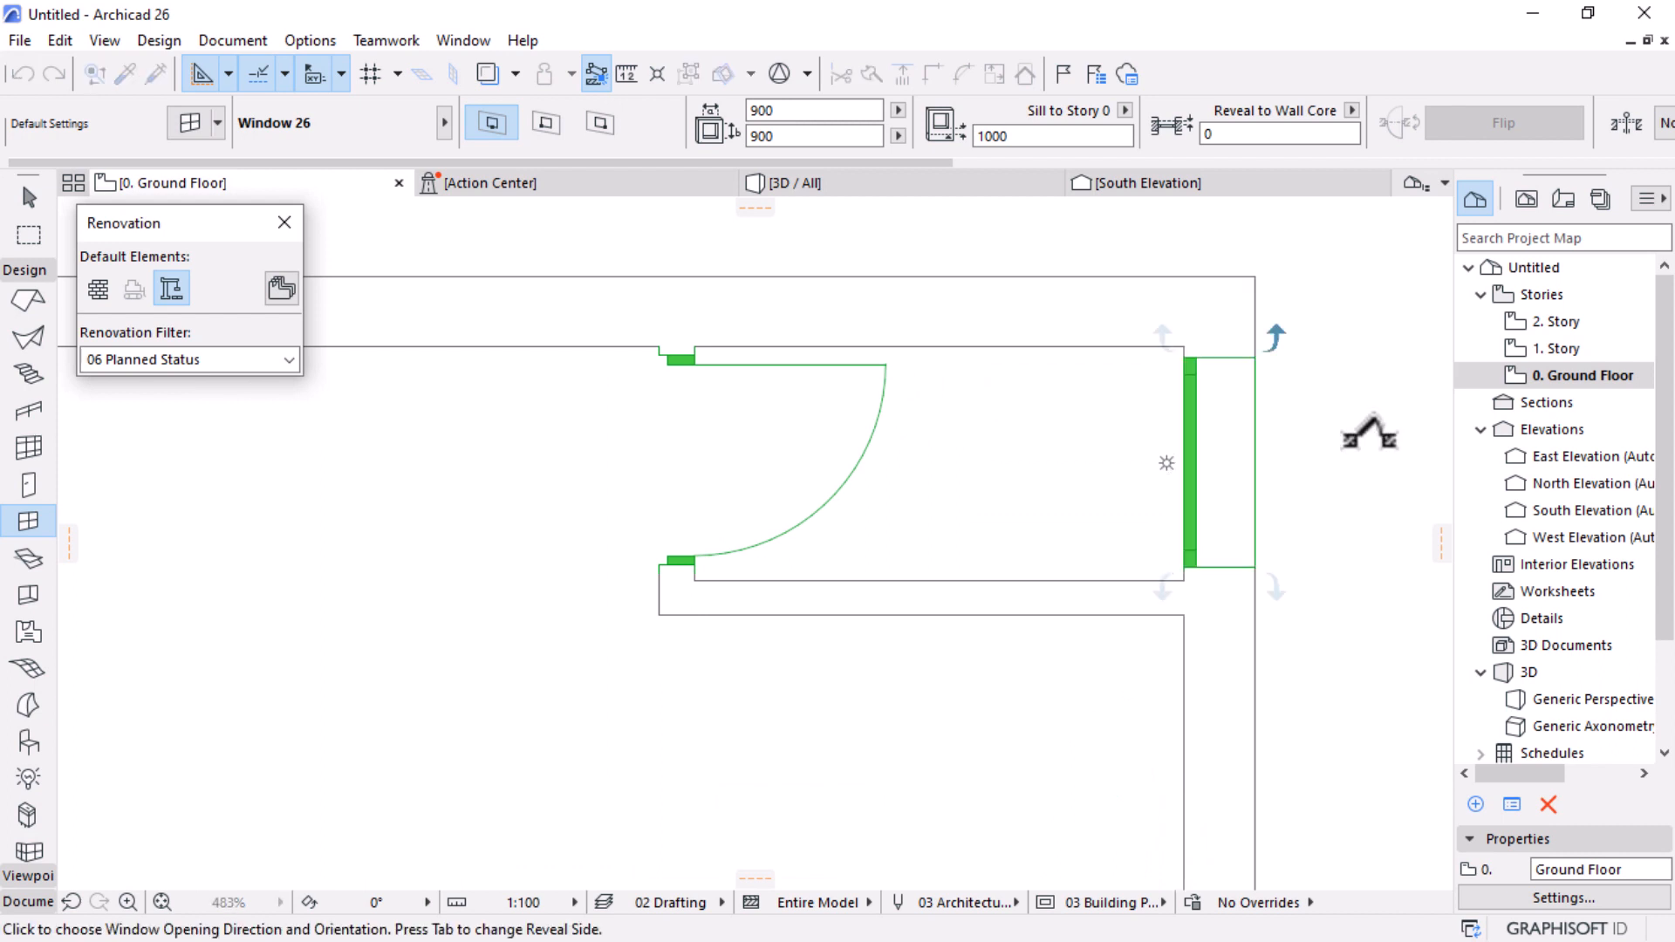
left_click(1394, 433)
scroll(1170, 378, "down", 5)
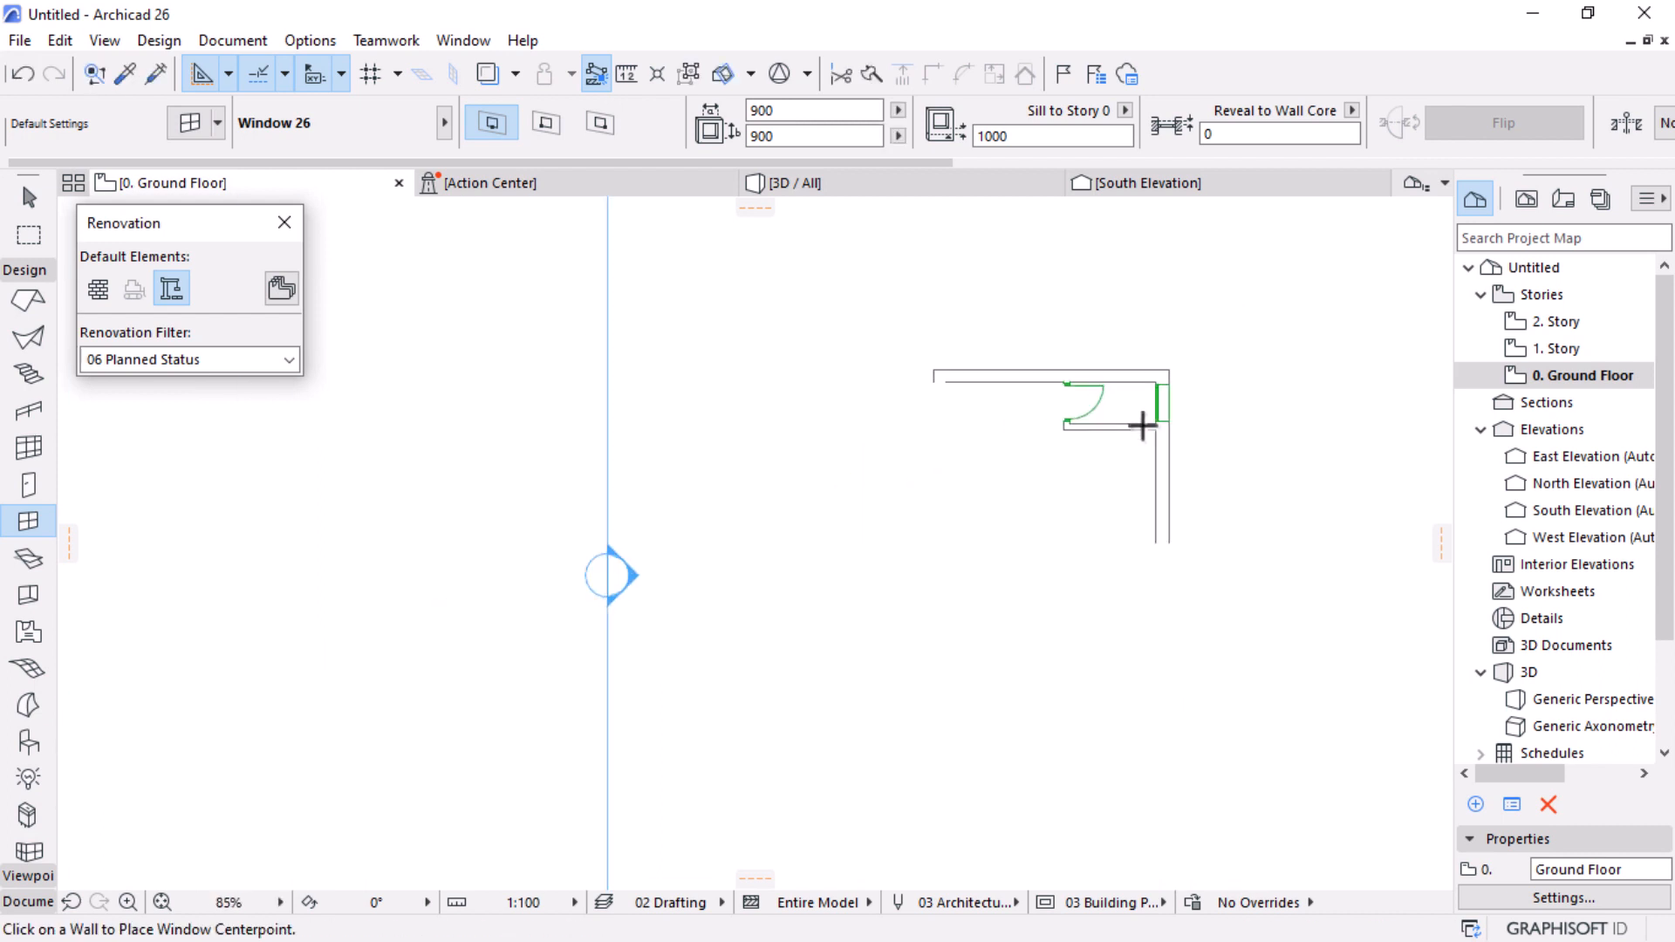
Step: In the 3D view, set the renovation status of the entrance door, multi-sash window and small top-hung window to Existing
left_click(862, 185)
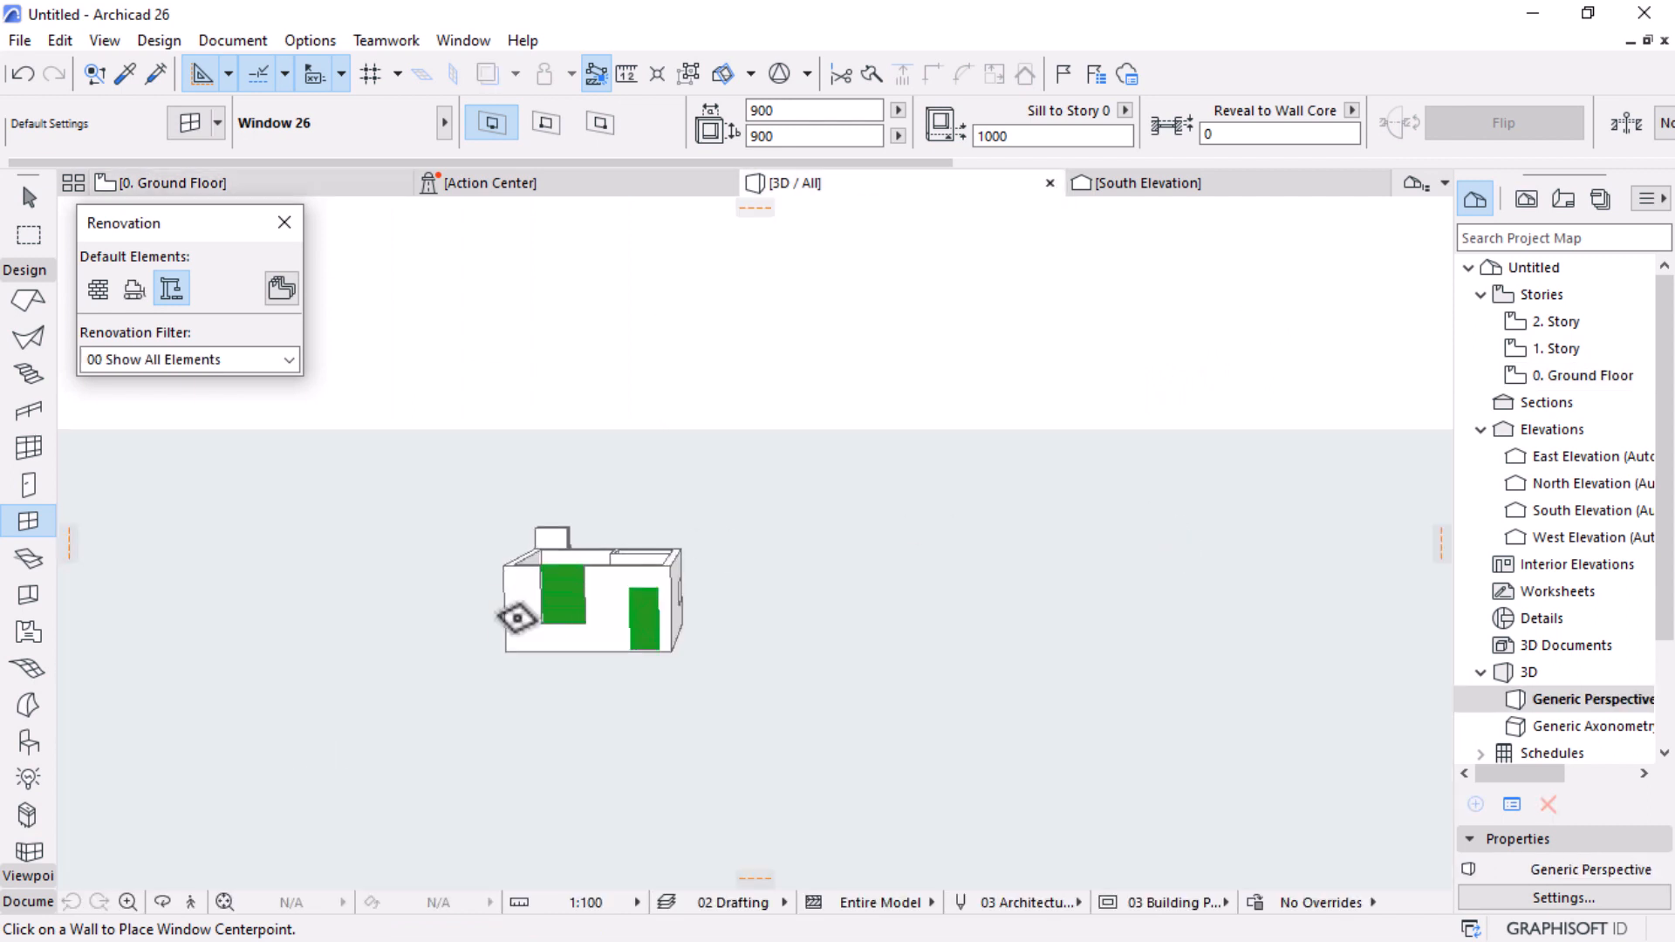
scroll(541, 637, "up", 6)
middle_click_drag(746, 667, 857, 555, "shift")
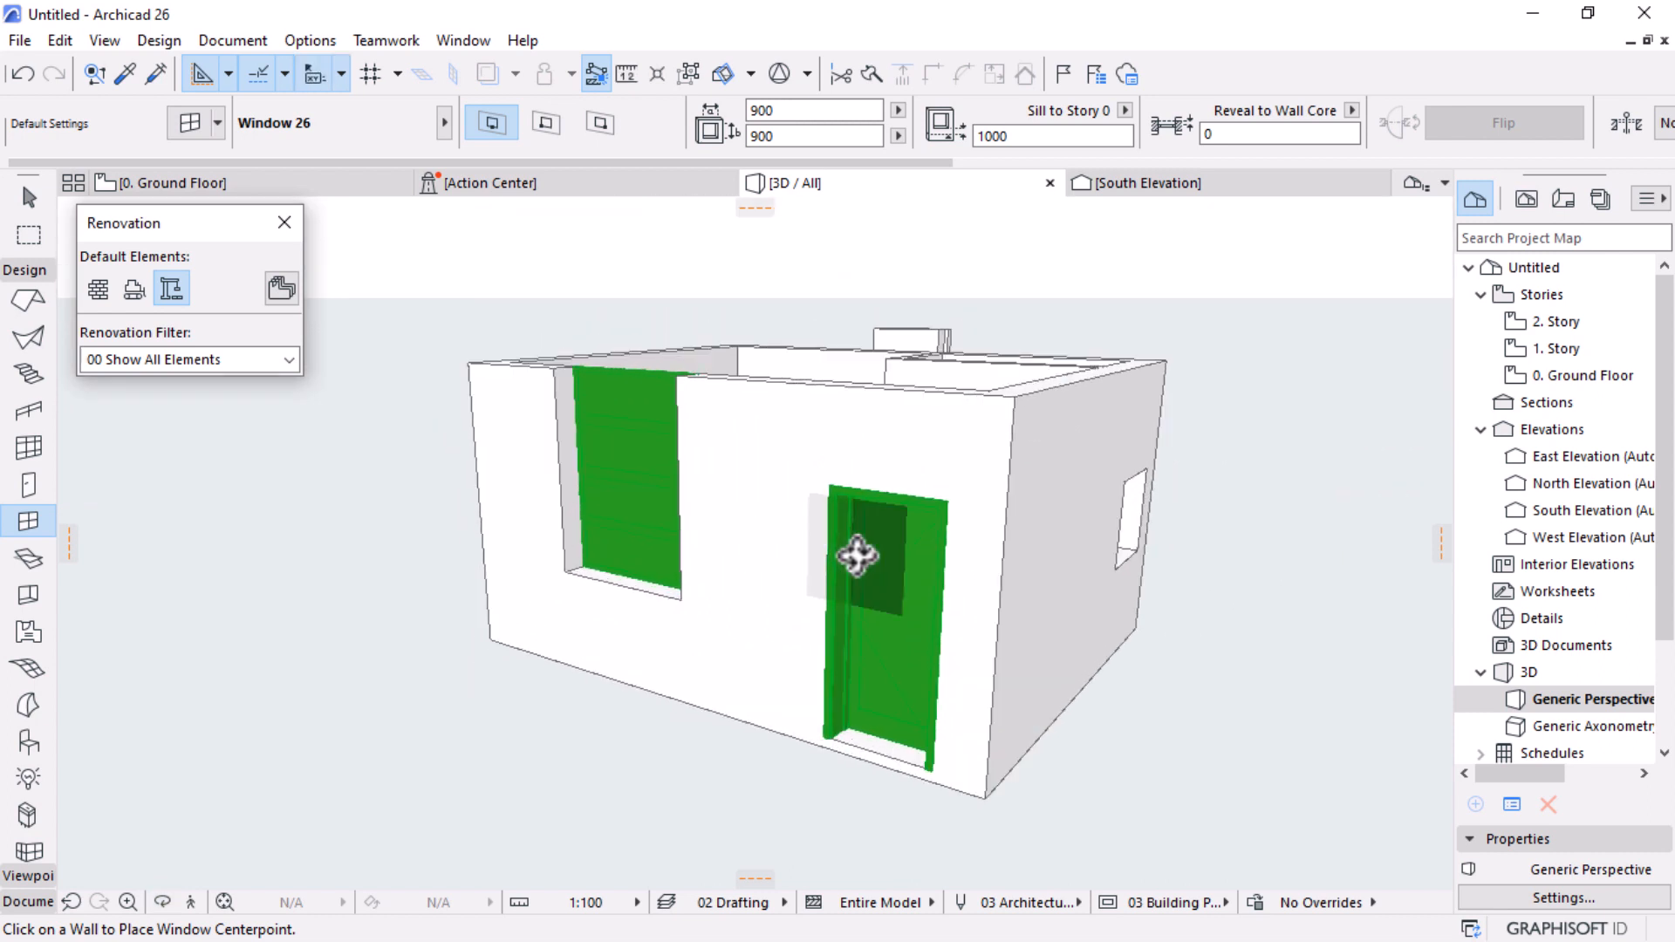
key("Escape")
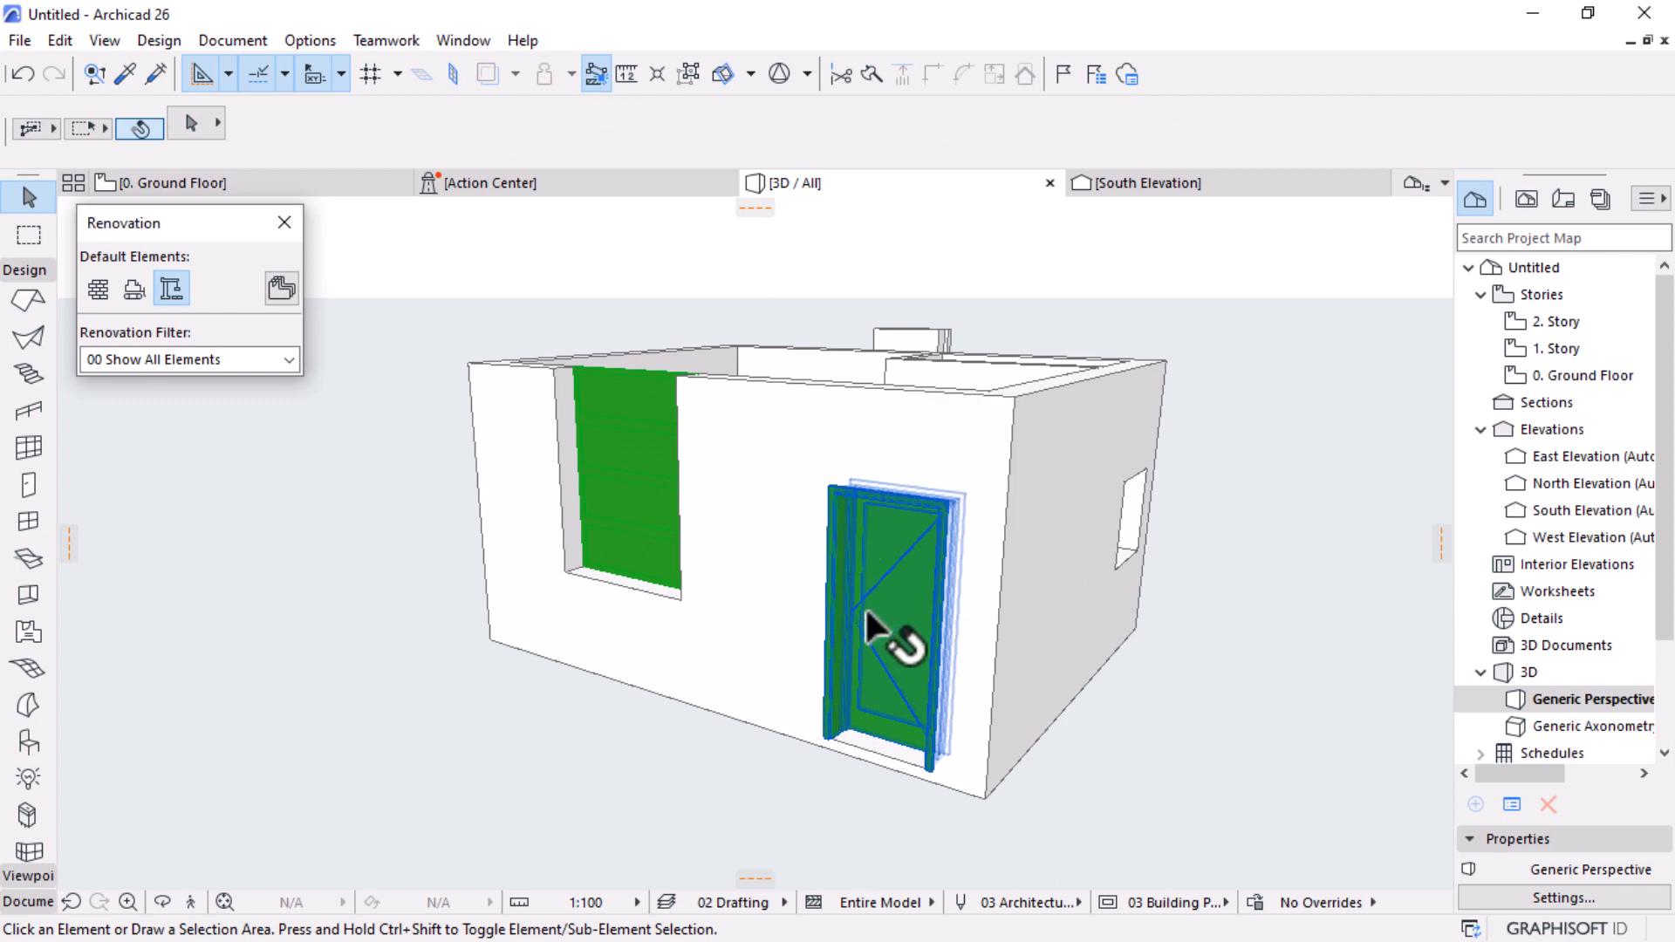
left_click(871, 589)
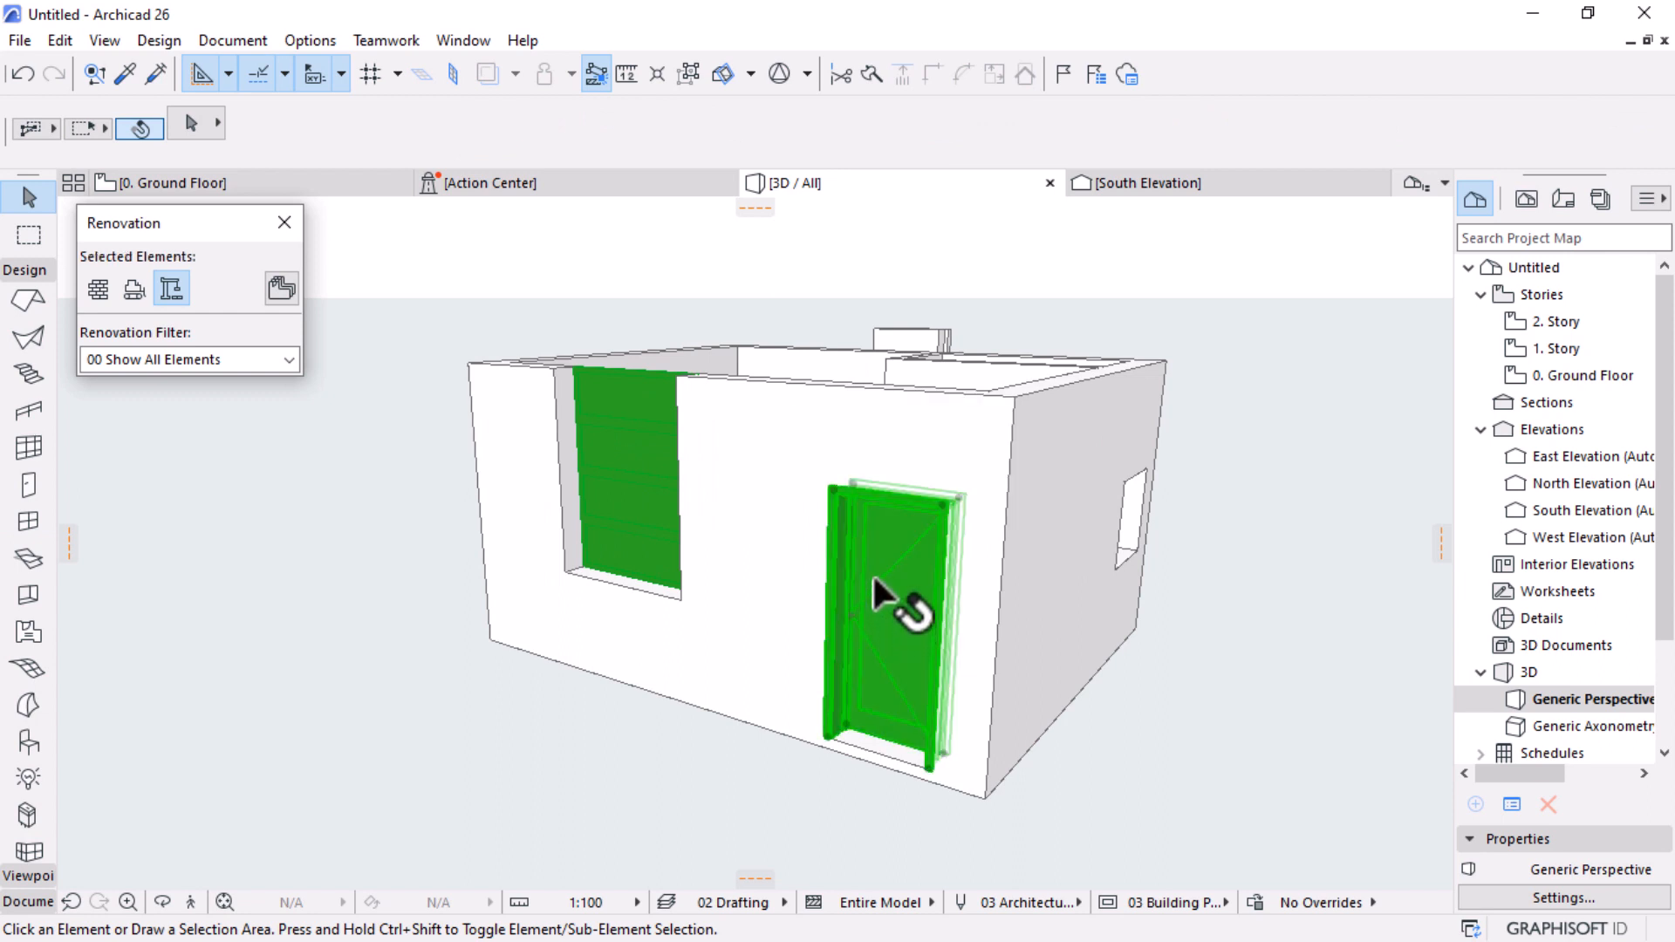
left_click(633, 462, "shift")
middle_click_drag(1084, 580, 1073, 618, "shift")
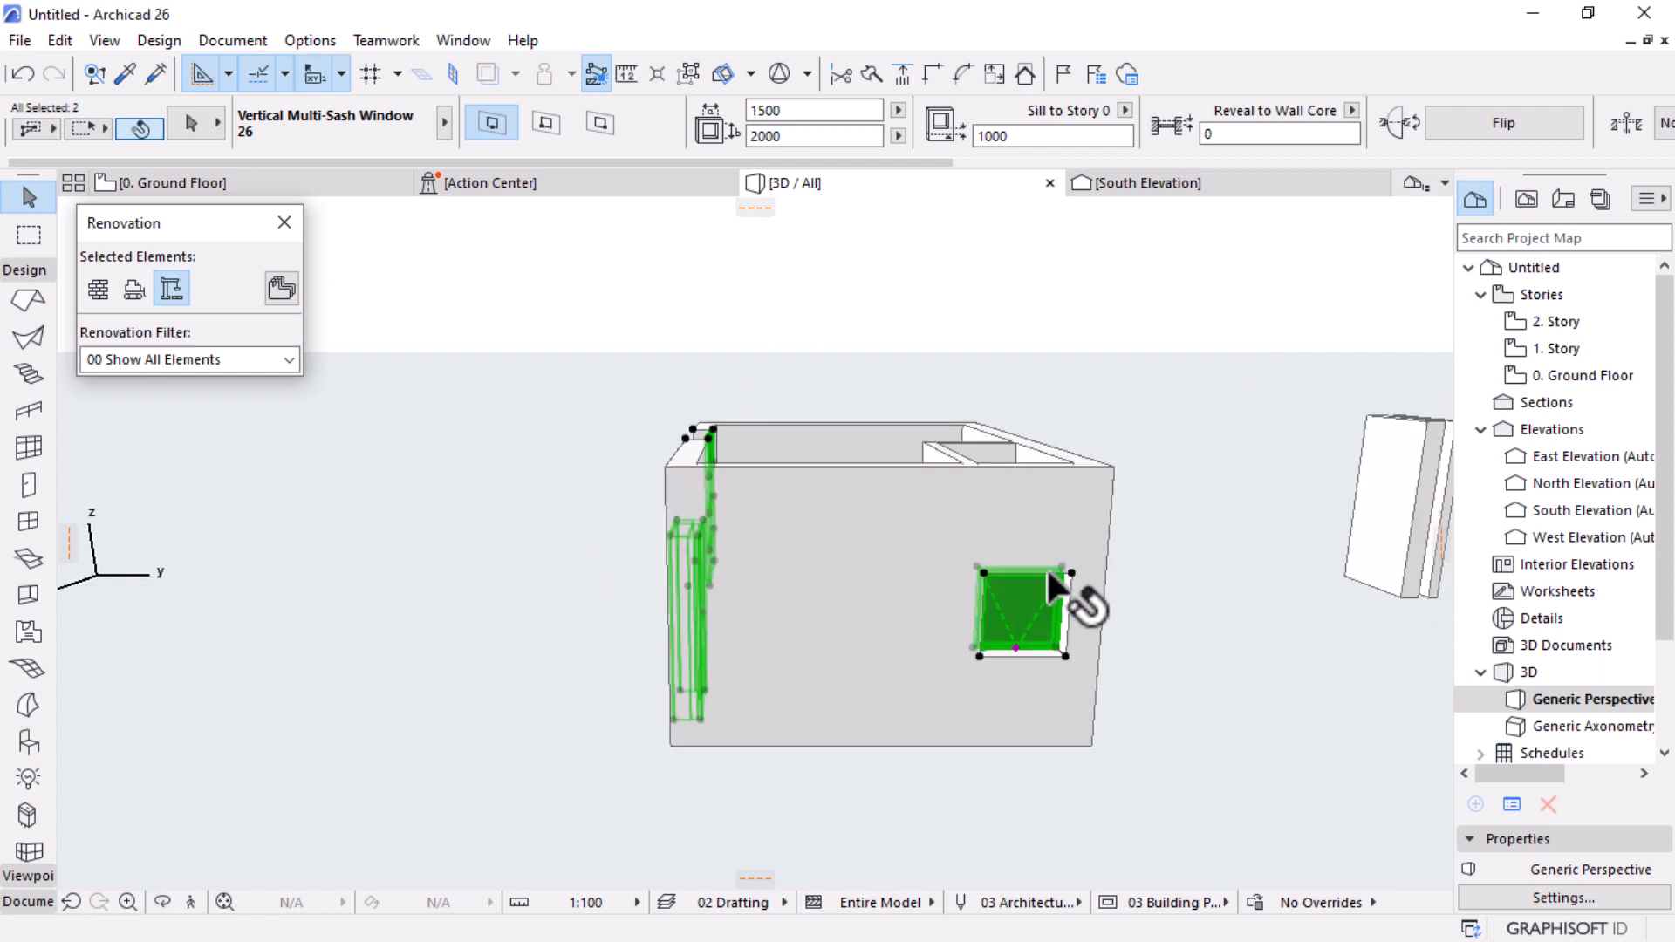
left_click(1051, 579, "shift")
left_click(102, 294)
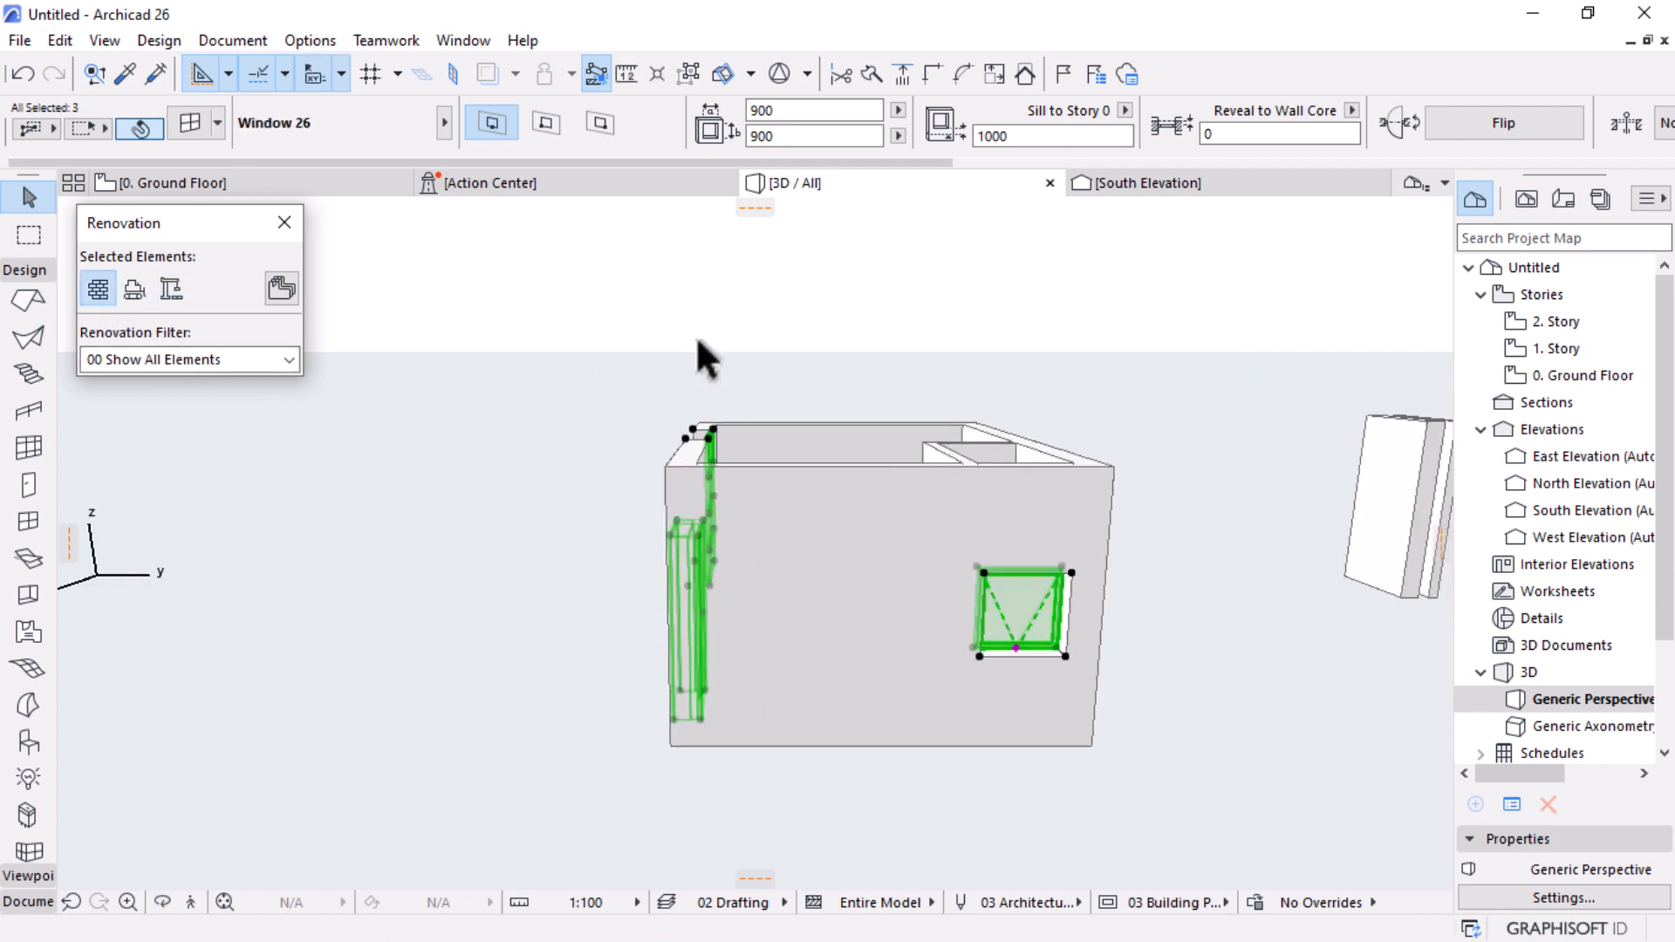
left_click(576, 553)
Step: Select the entrance door, the small top-hung window and the multi-sash window together in the 3D view
middle_click_drag(876, 646, 1230, 715, "shift")
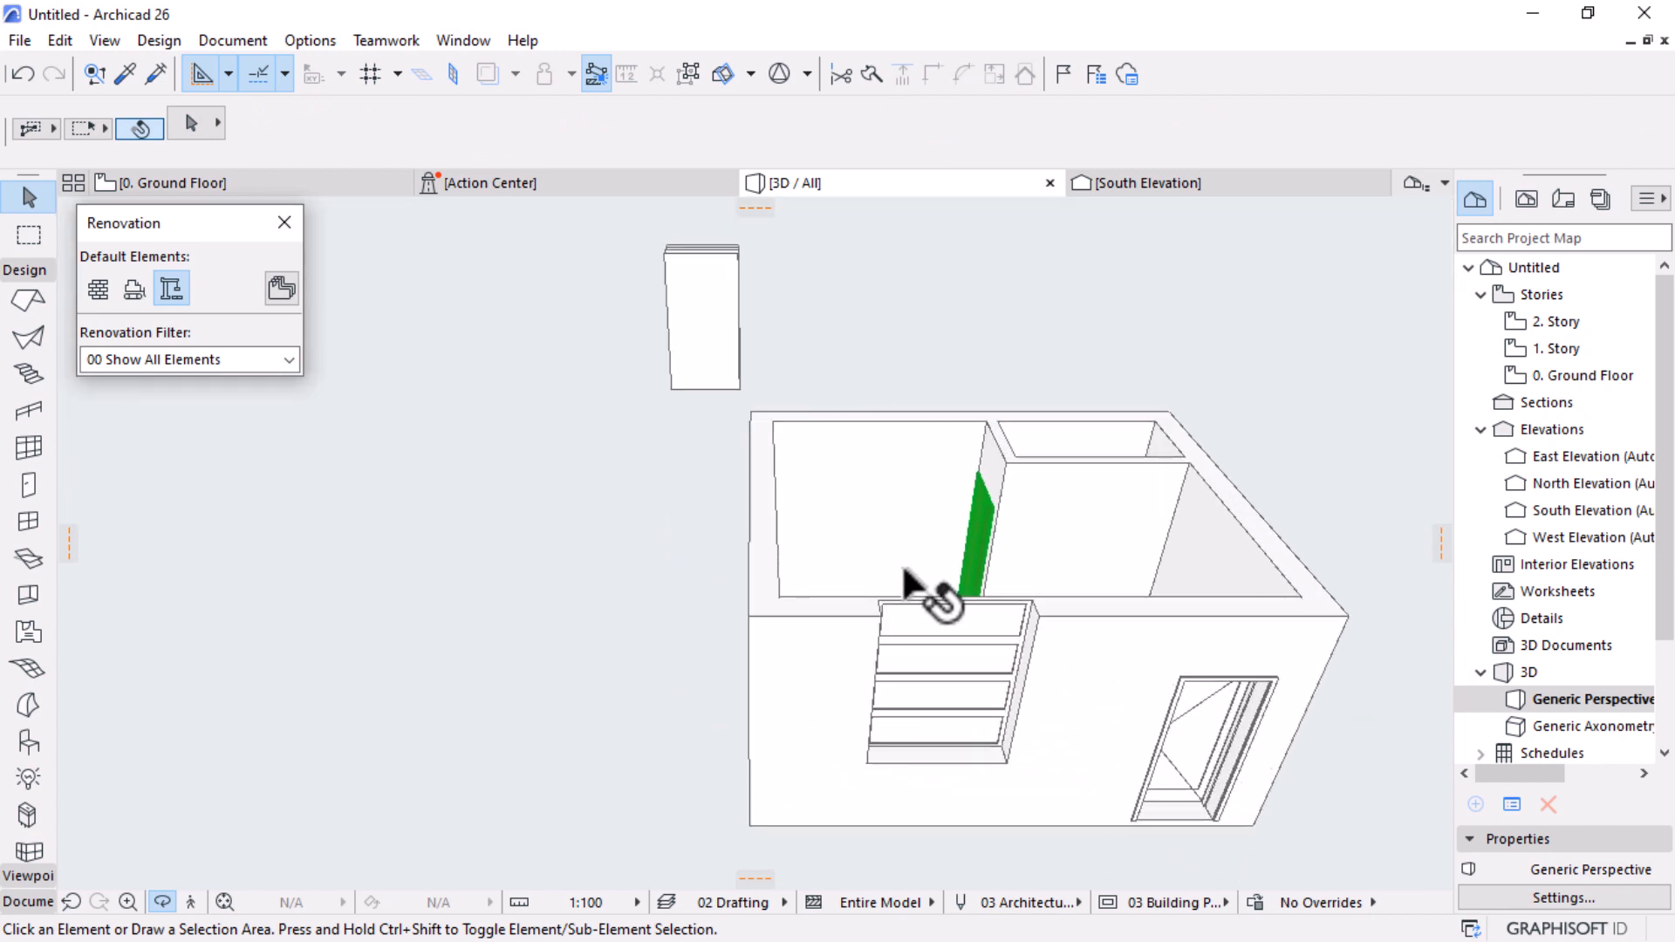
middle_click_drag(935, 587, 947, 663, "shift")
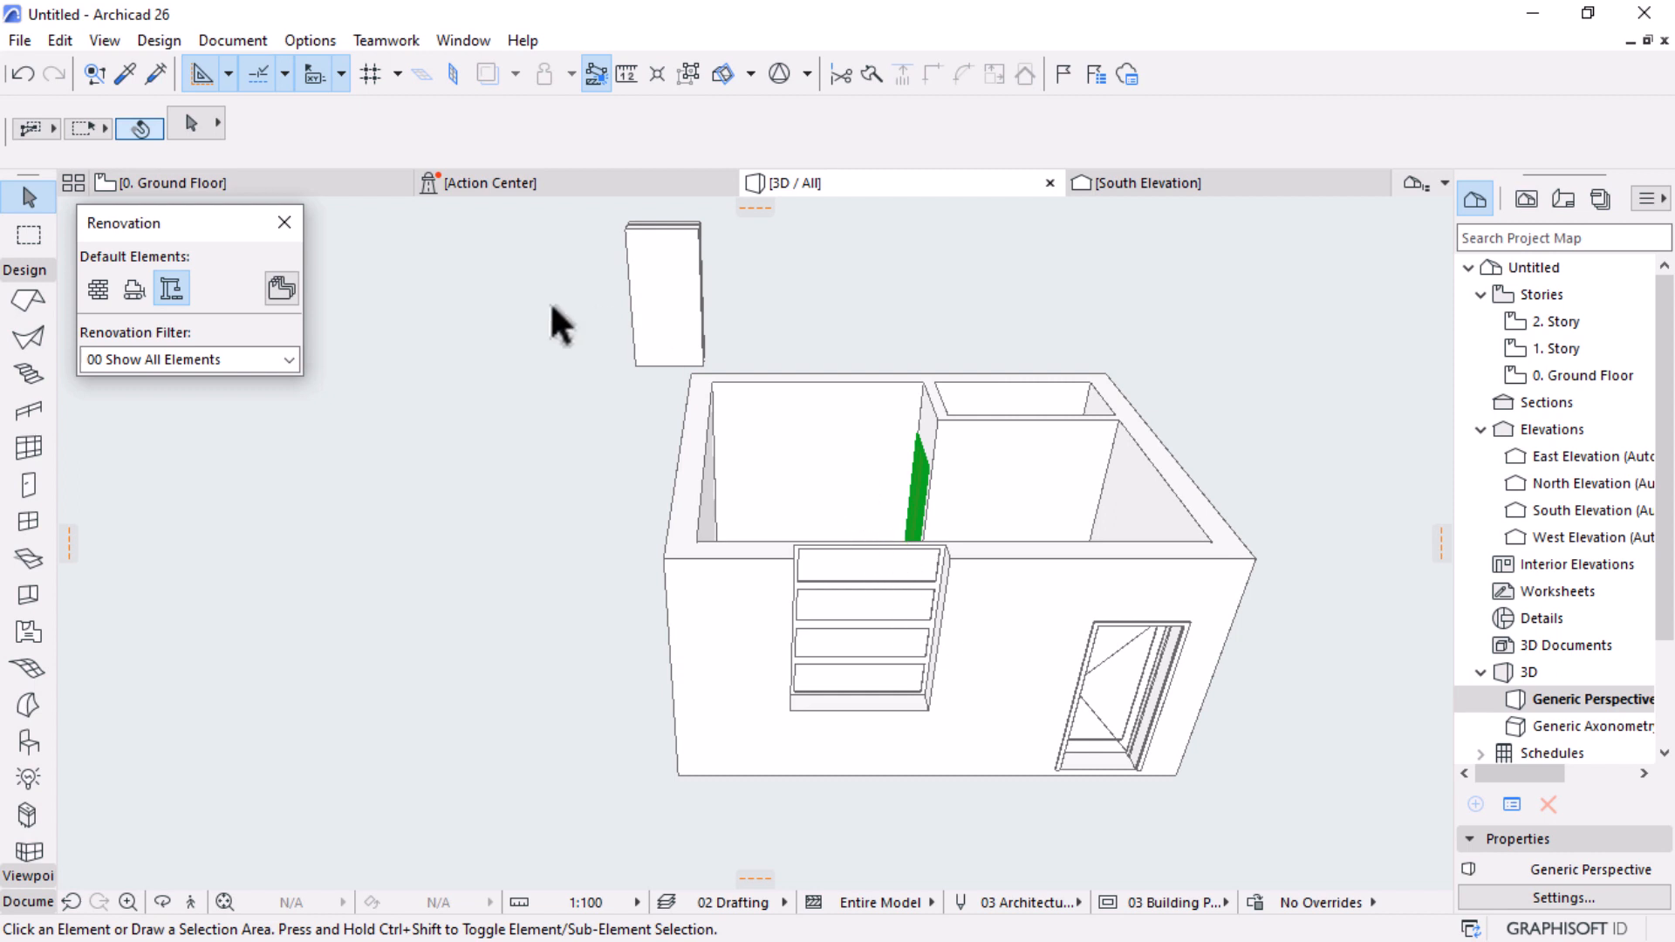
middle_click_drag(974, 542, 575, 614, "shift")
scroll(576, 614, "up", 4)
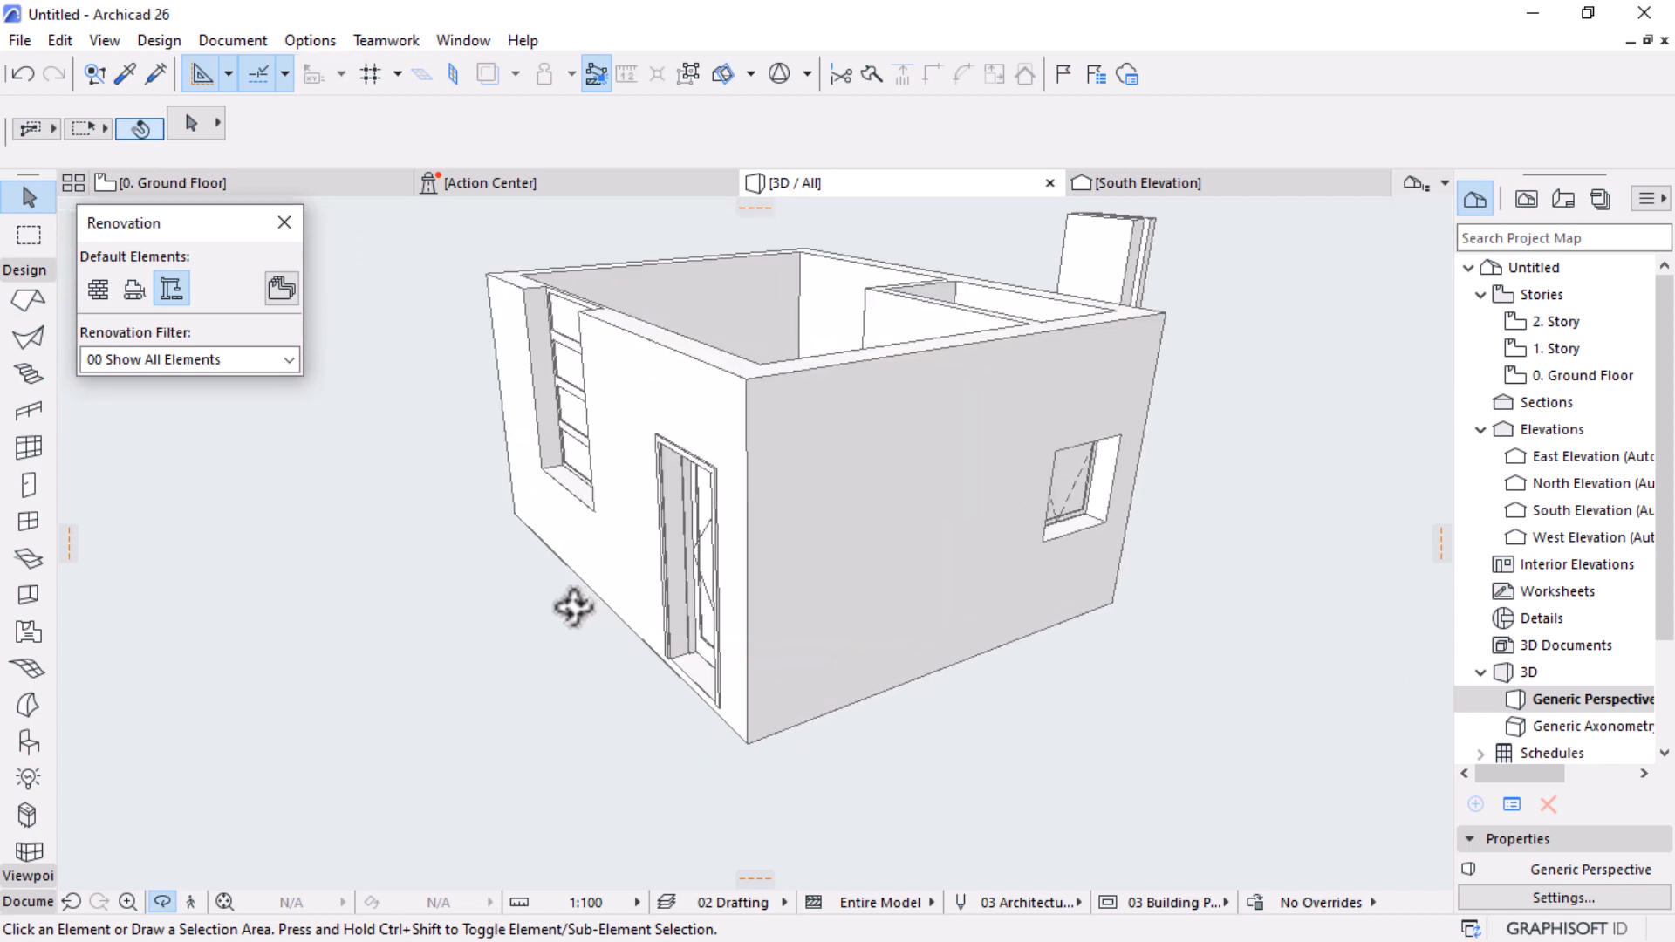
left_click(704, 525)
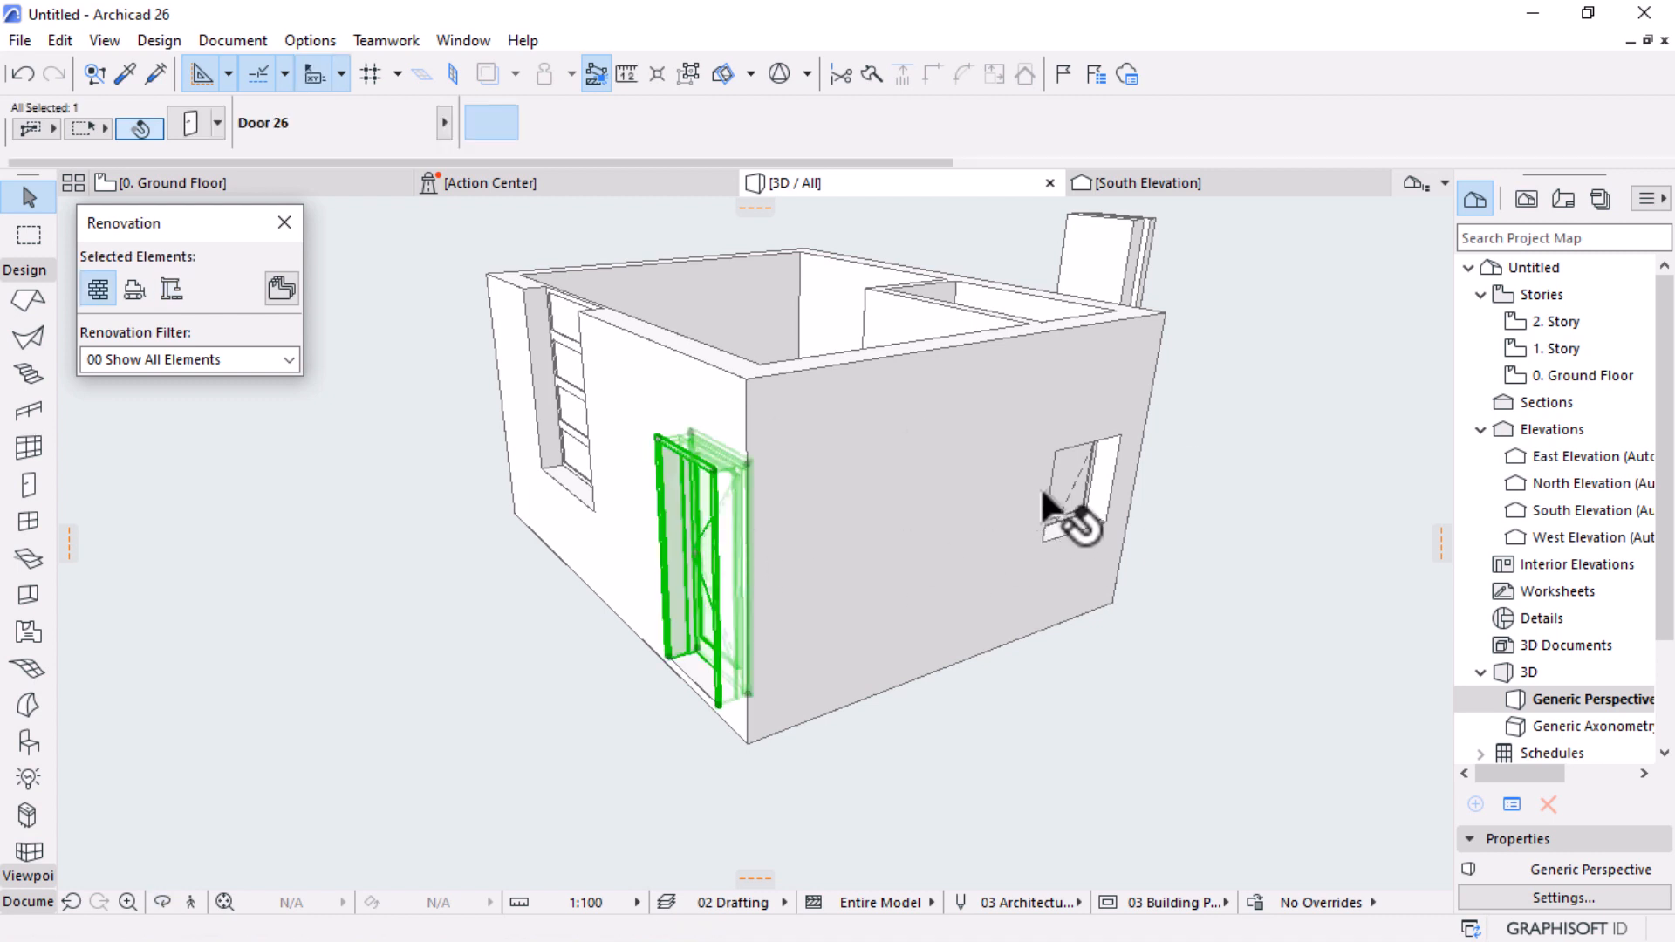
left_click(1060, 472, "shift")
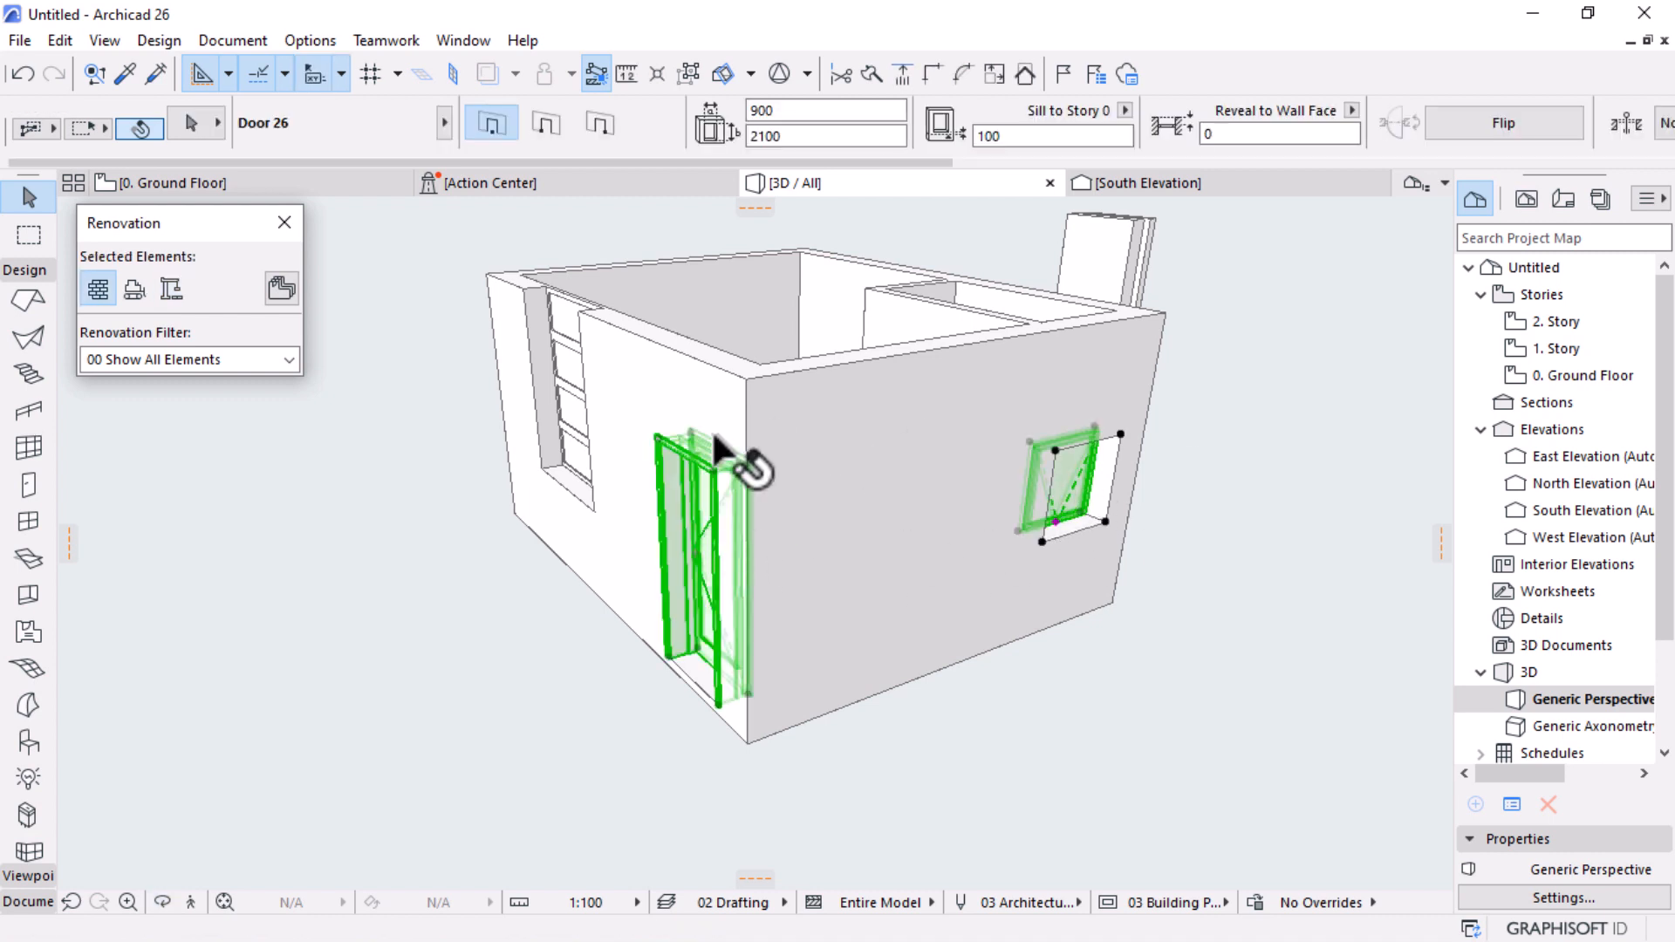
left_click(580, 394, "shift")
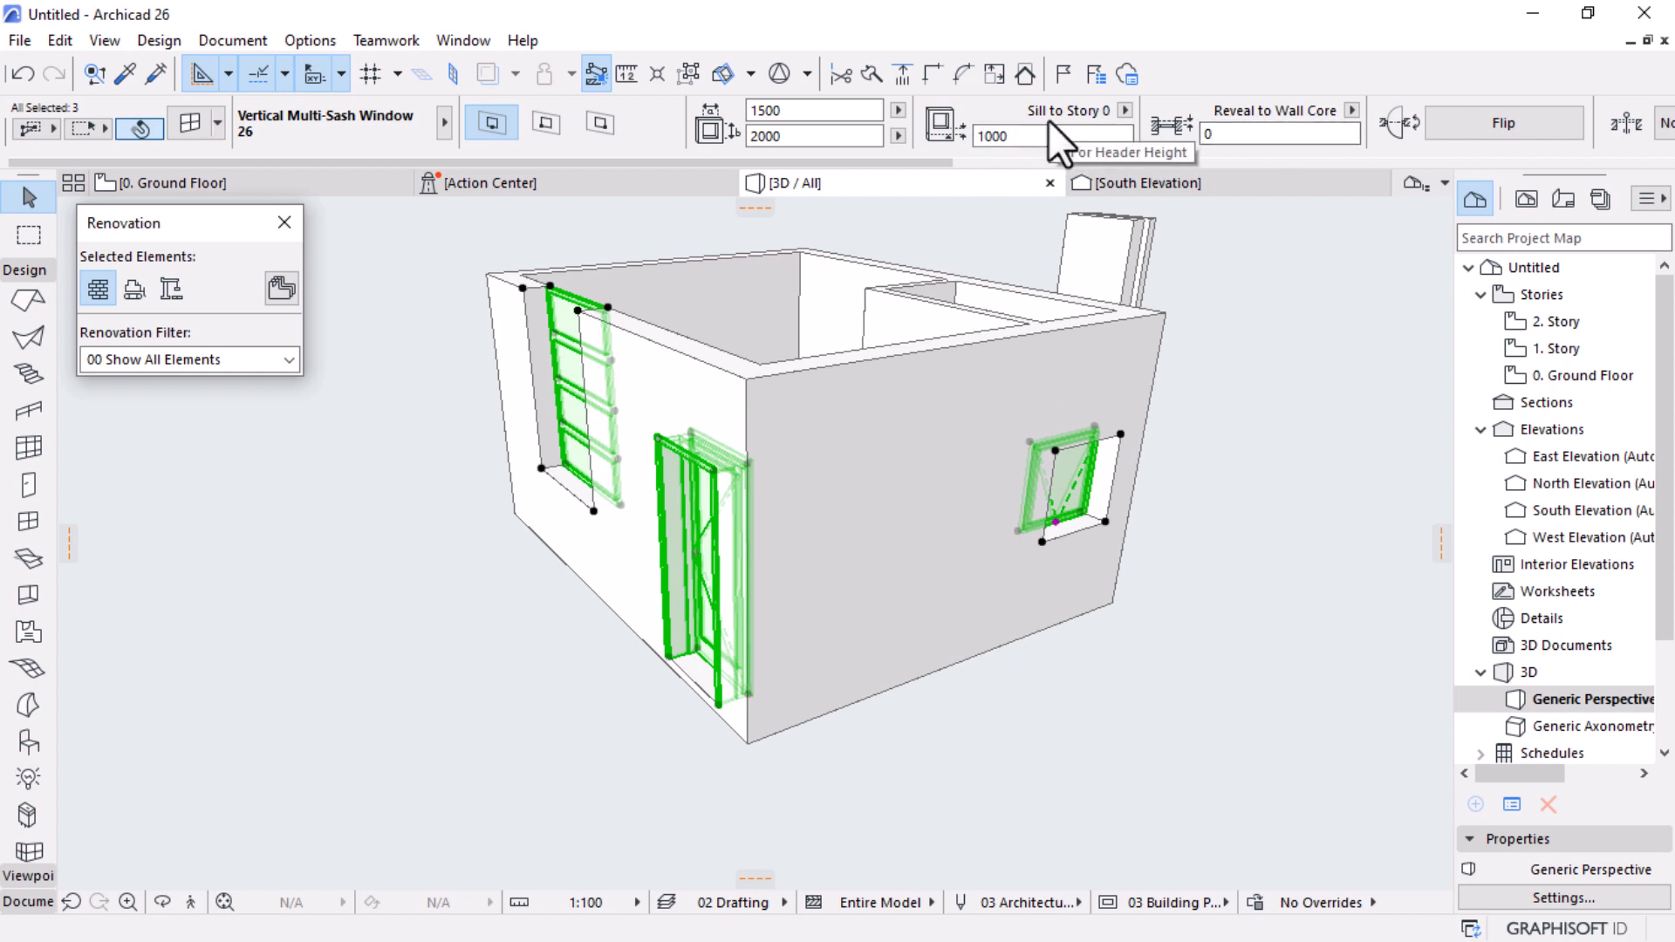
Step: Try to anchor the selected windows by Header to Wall top with a value of 2100
left_click(1125, 110)
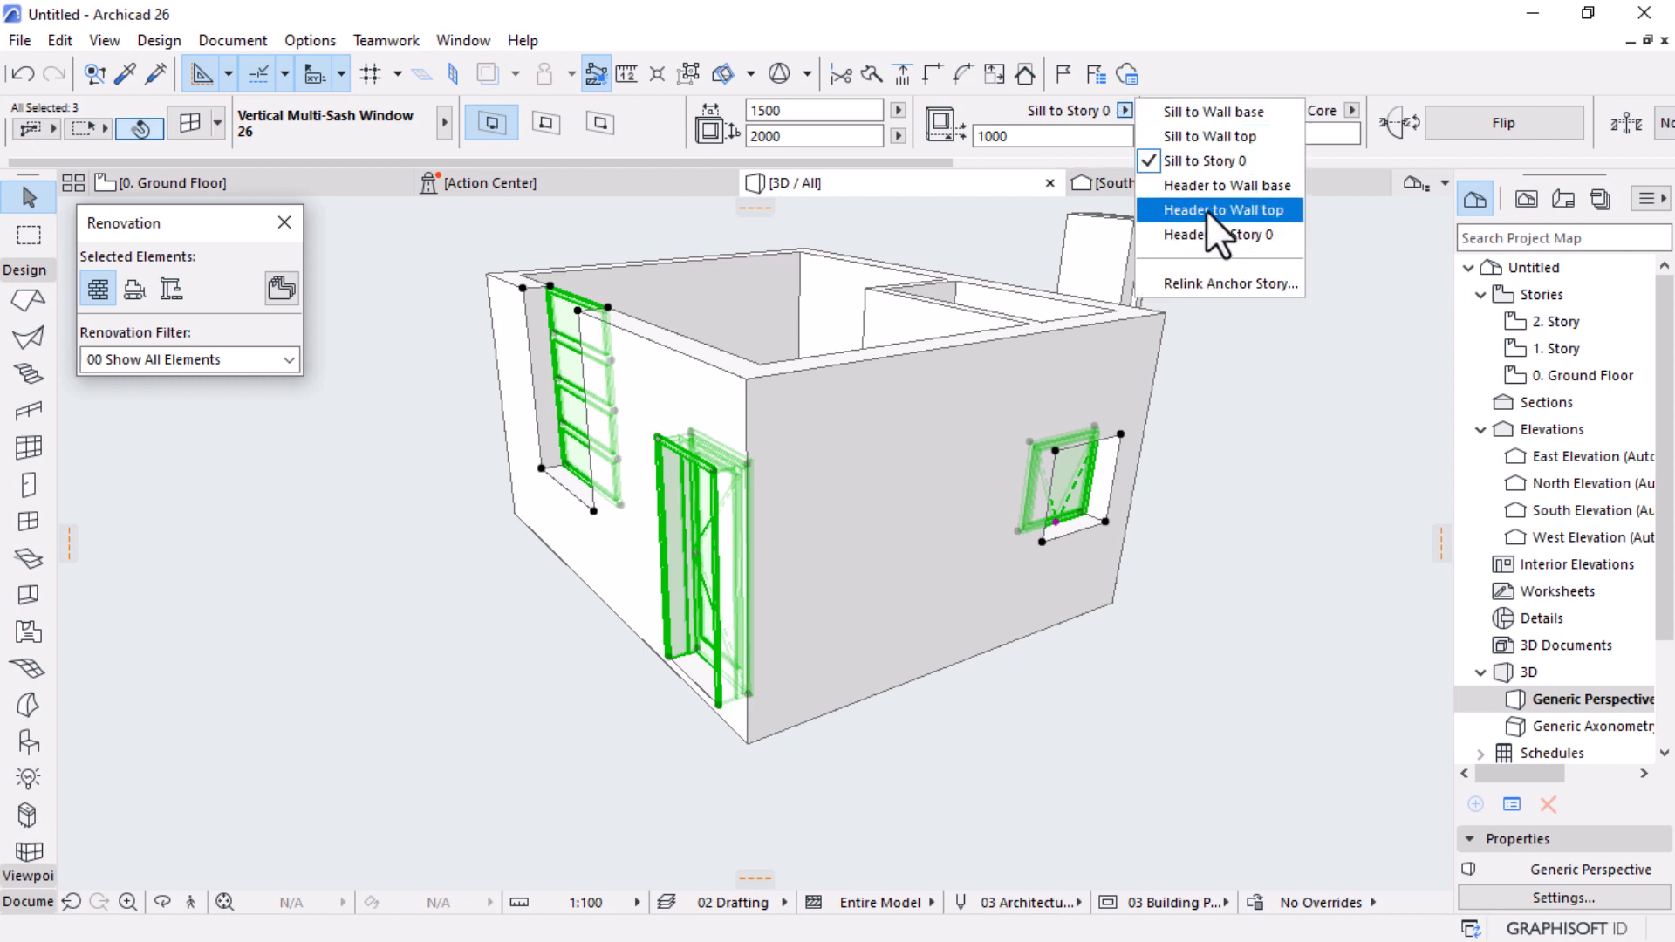
left_click(1237, 207)
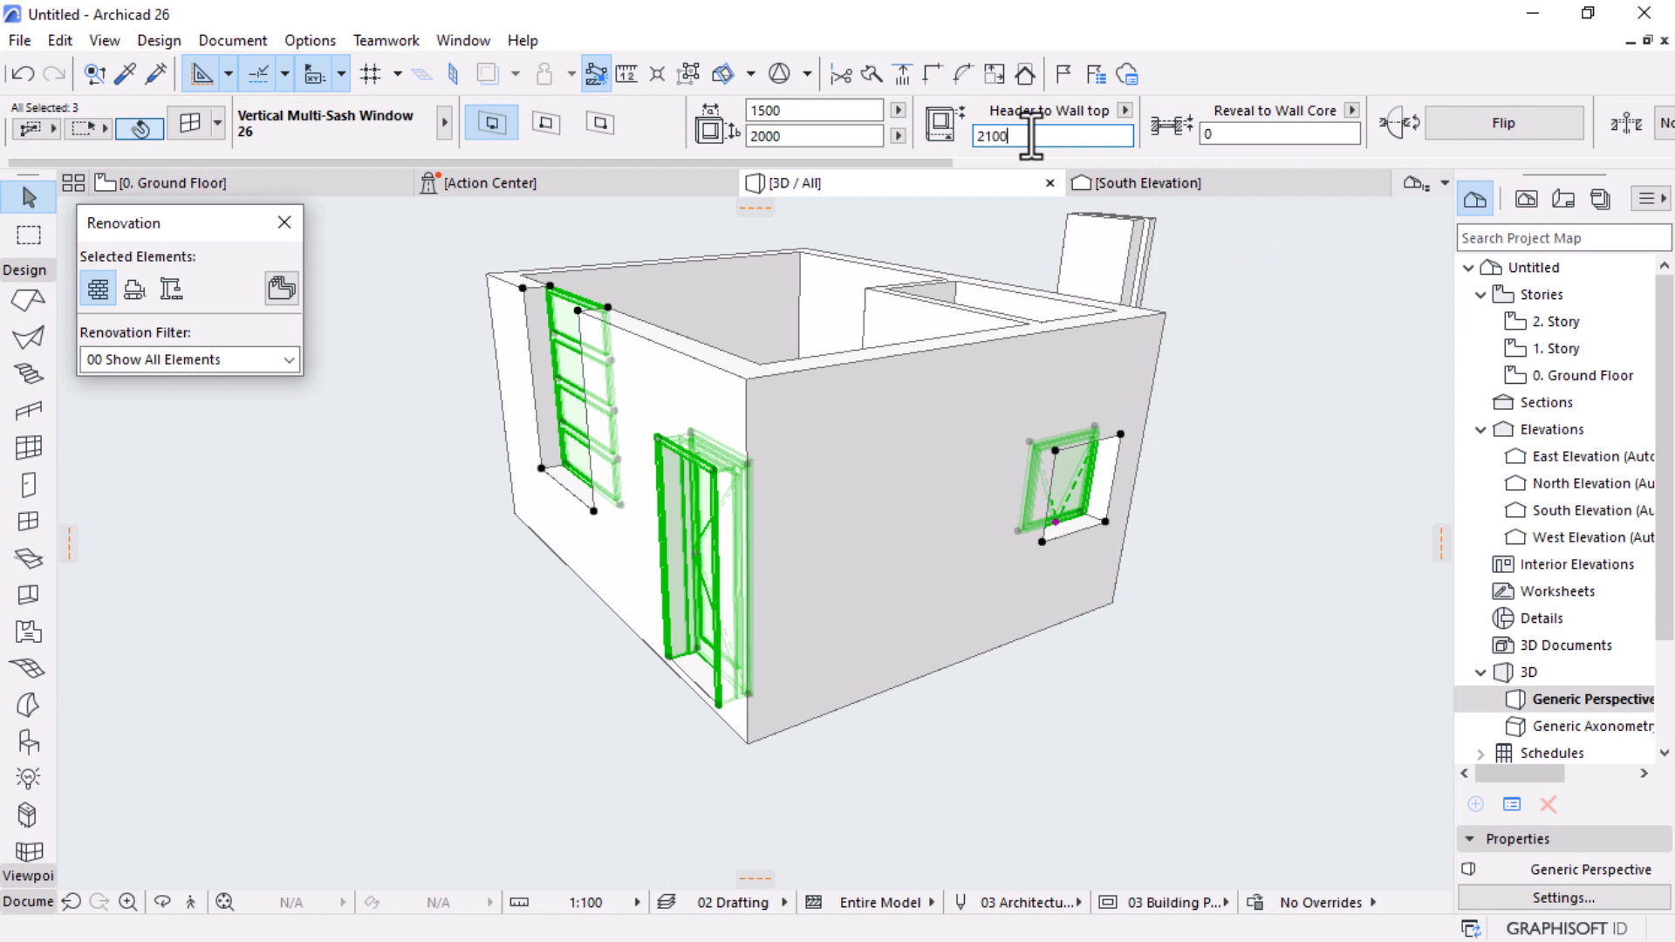
key("Return")
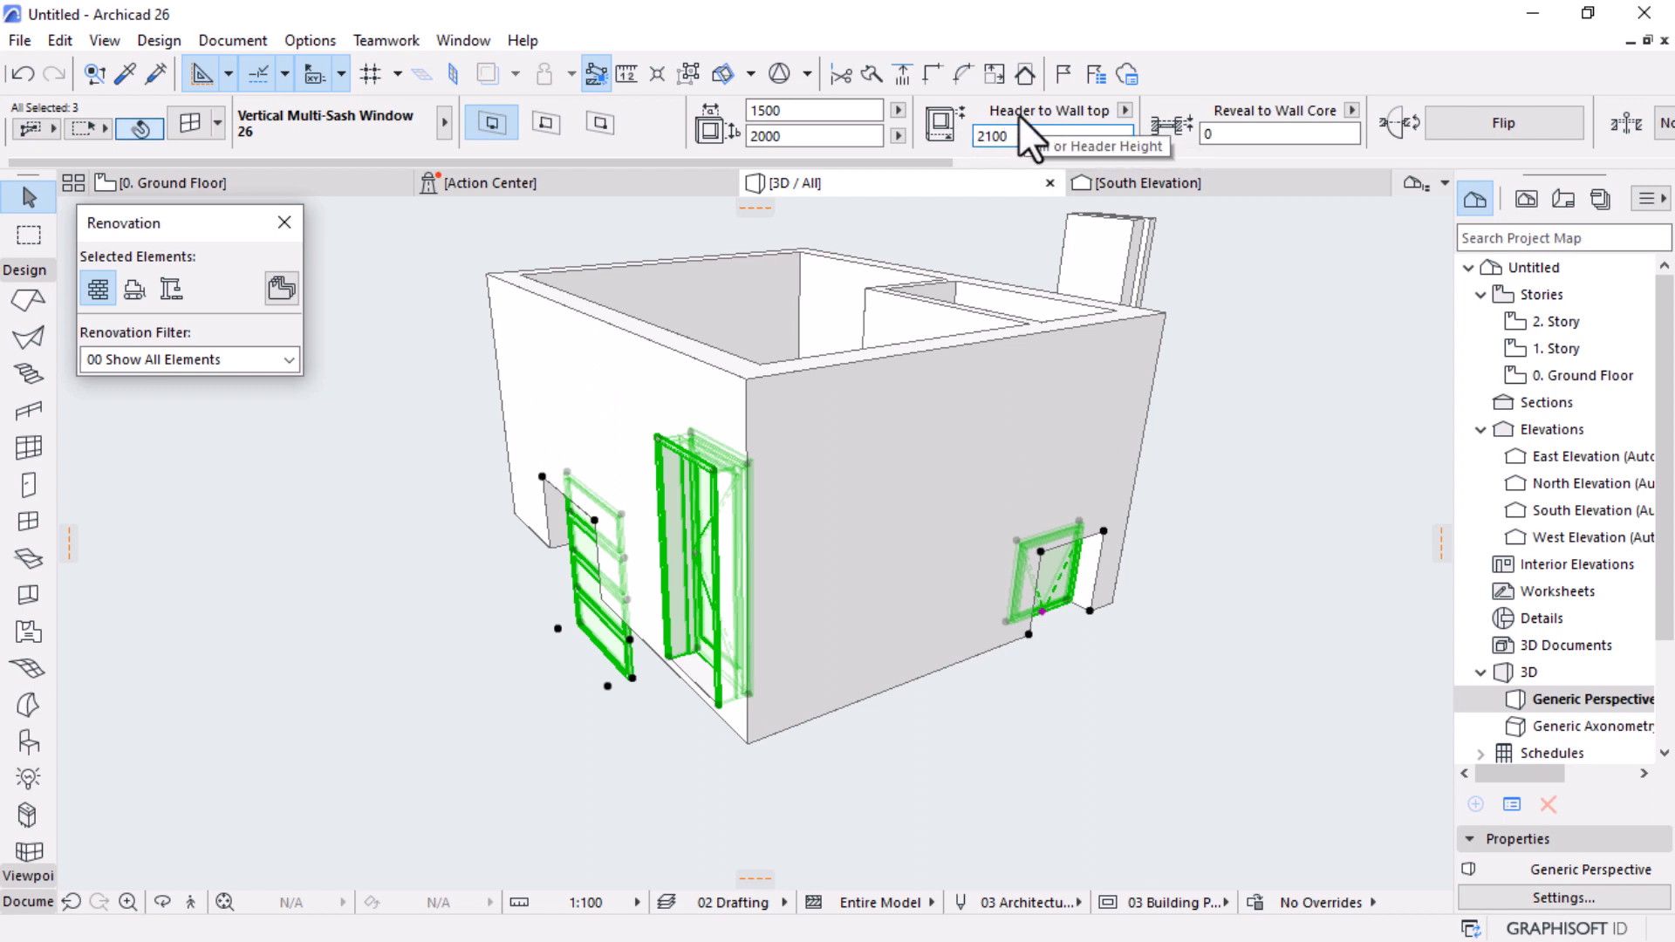
Step: Anchor the selected windows by Header to Wall base at a height of 2100 and clear the selection
left_click(1125, 110)
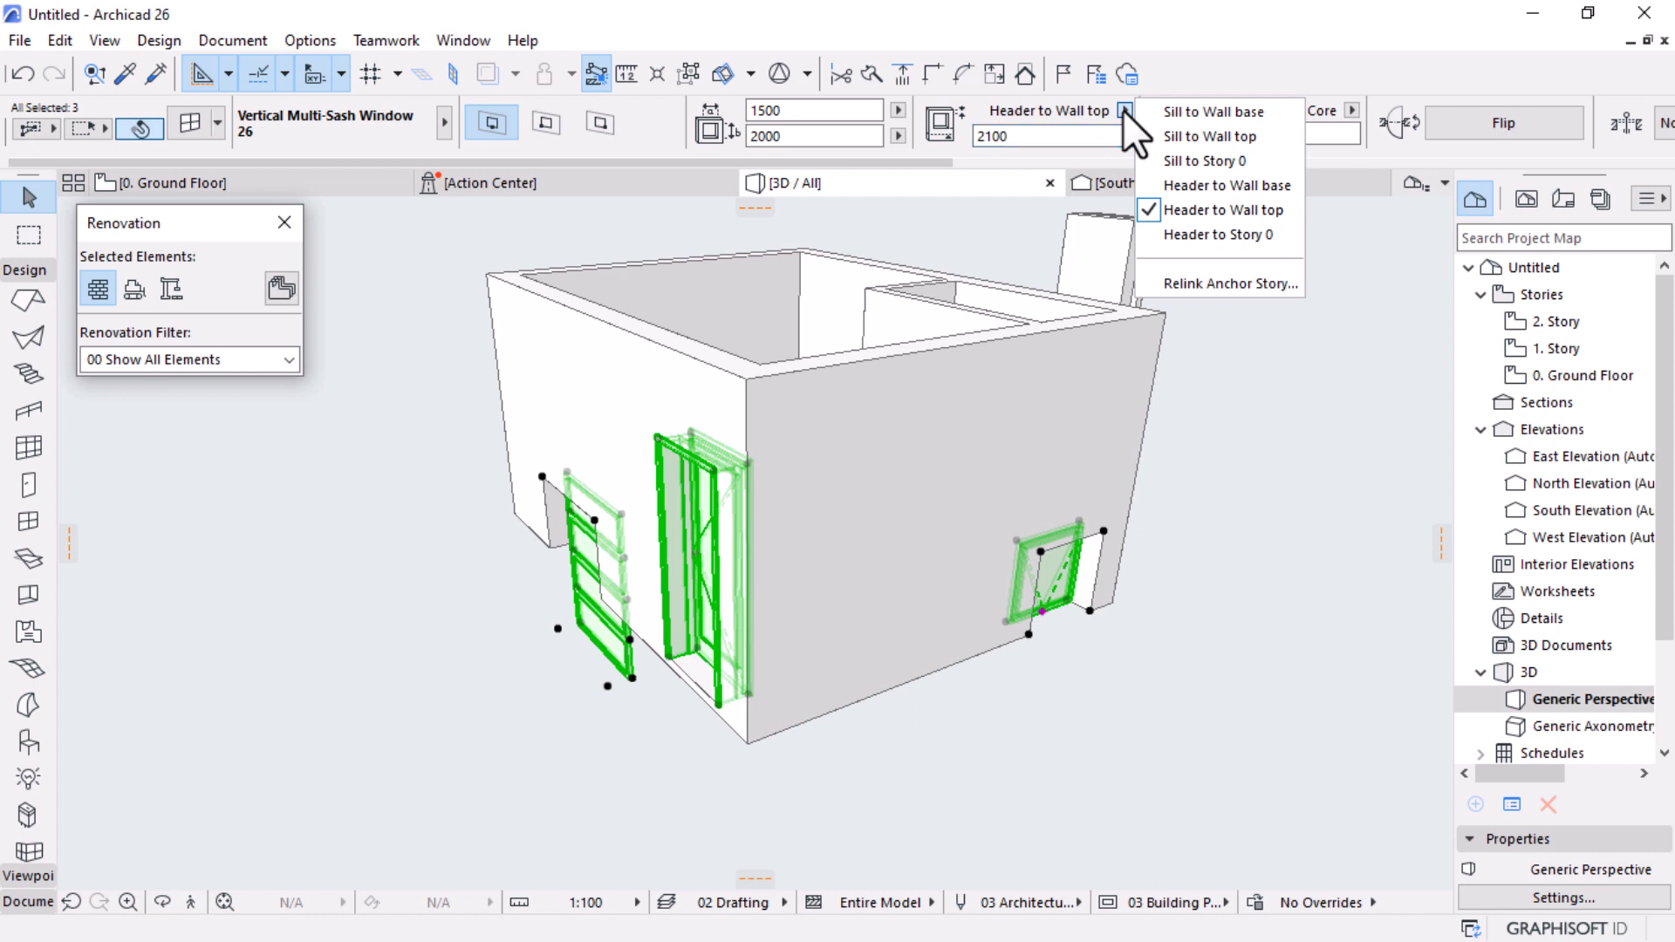
left_click(1242, 187)
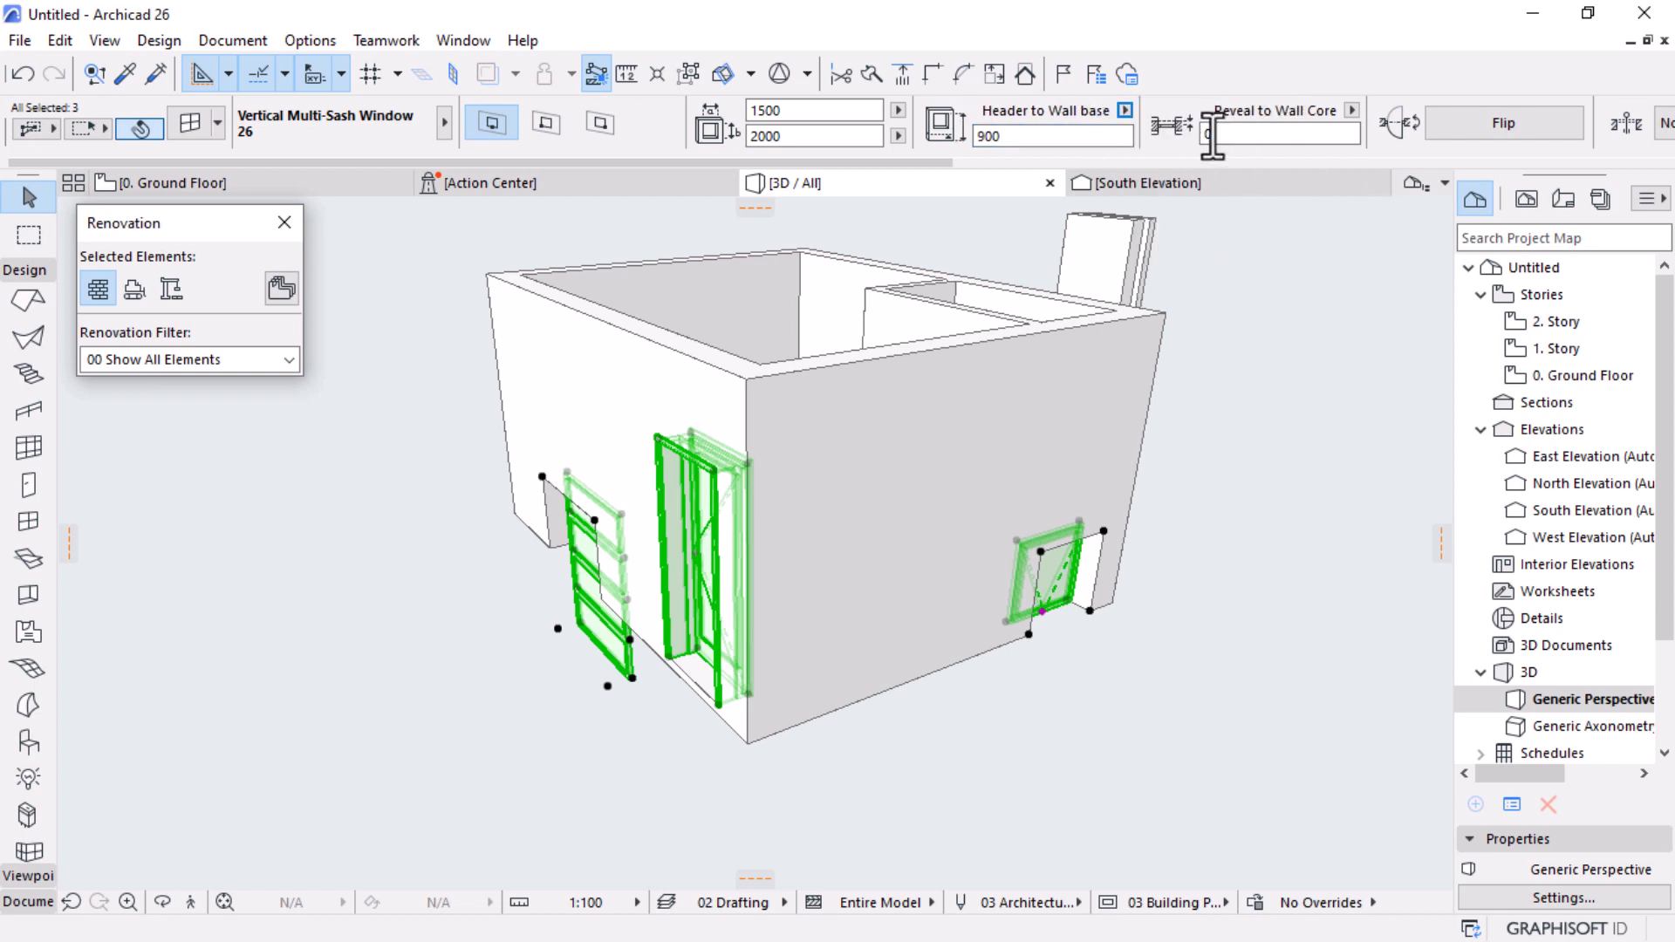
left_click(1101, 136)
type("210")
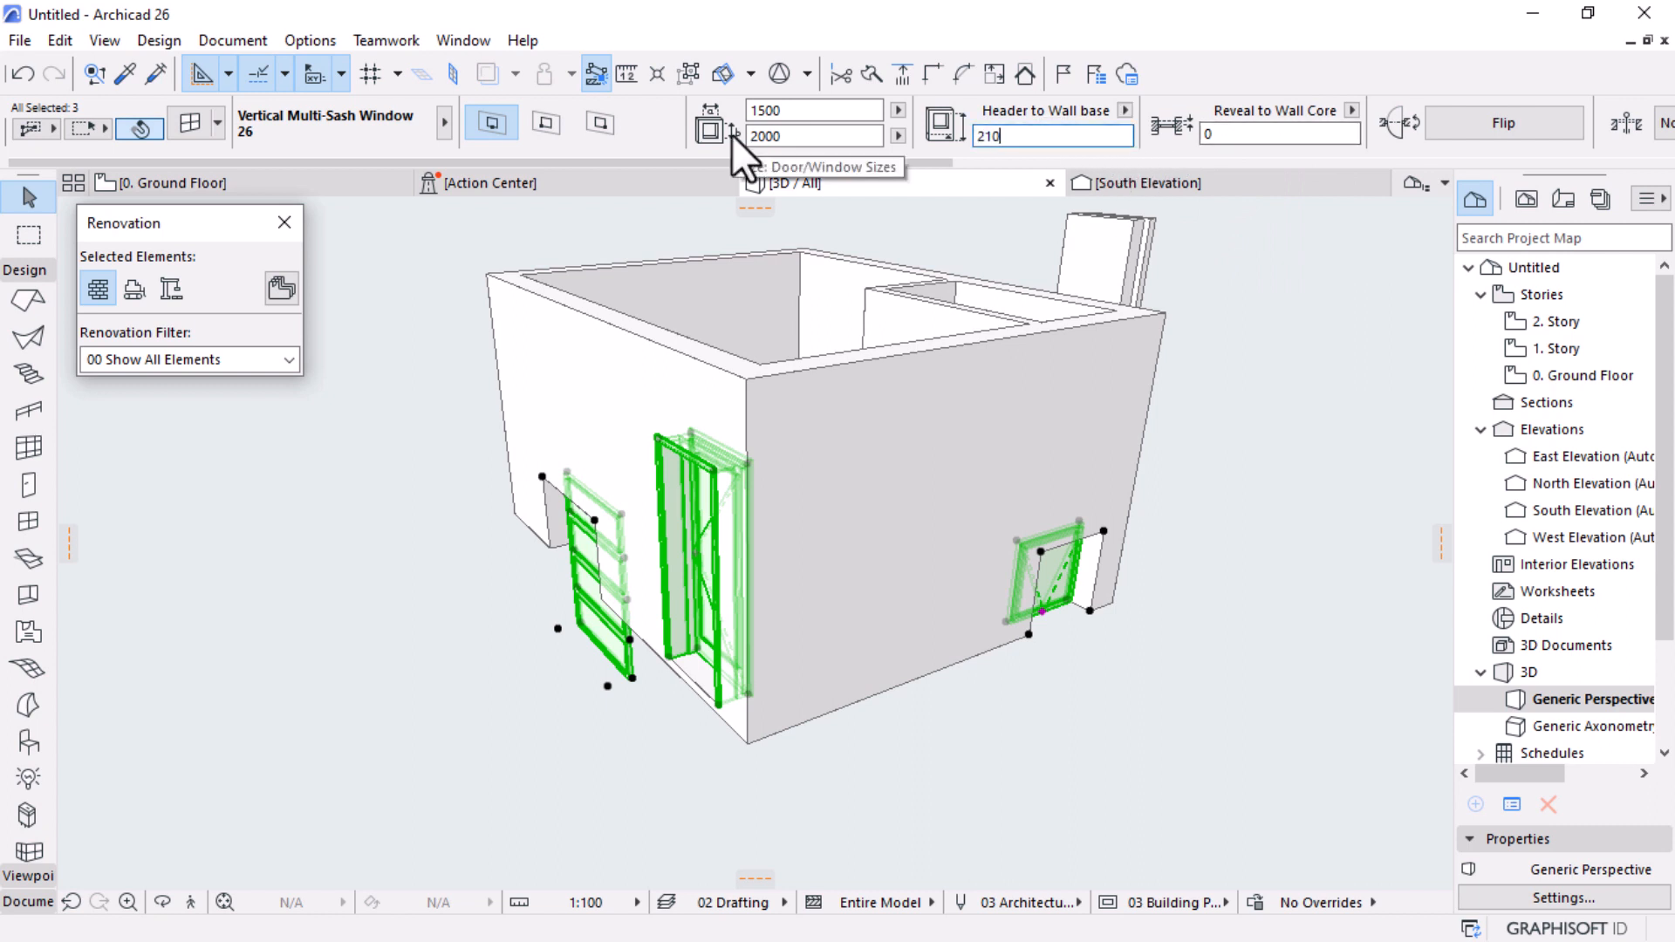
key("Return")
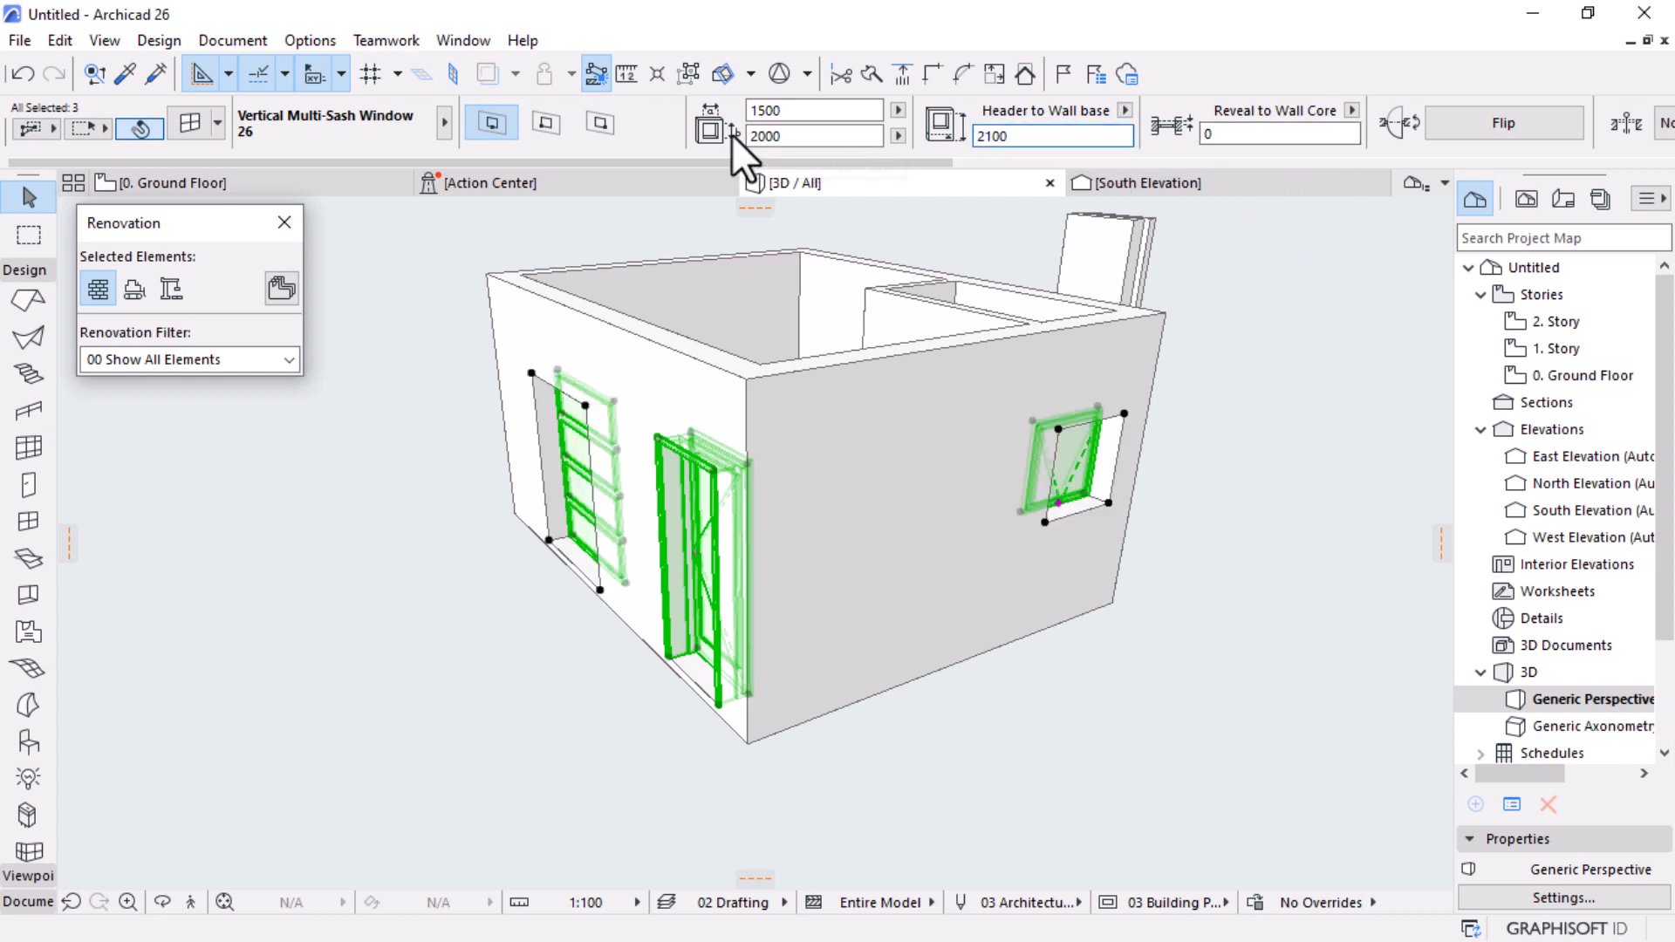
left_click(997, 652)
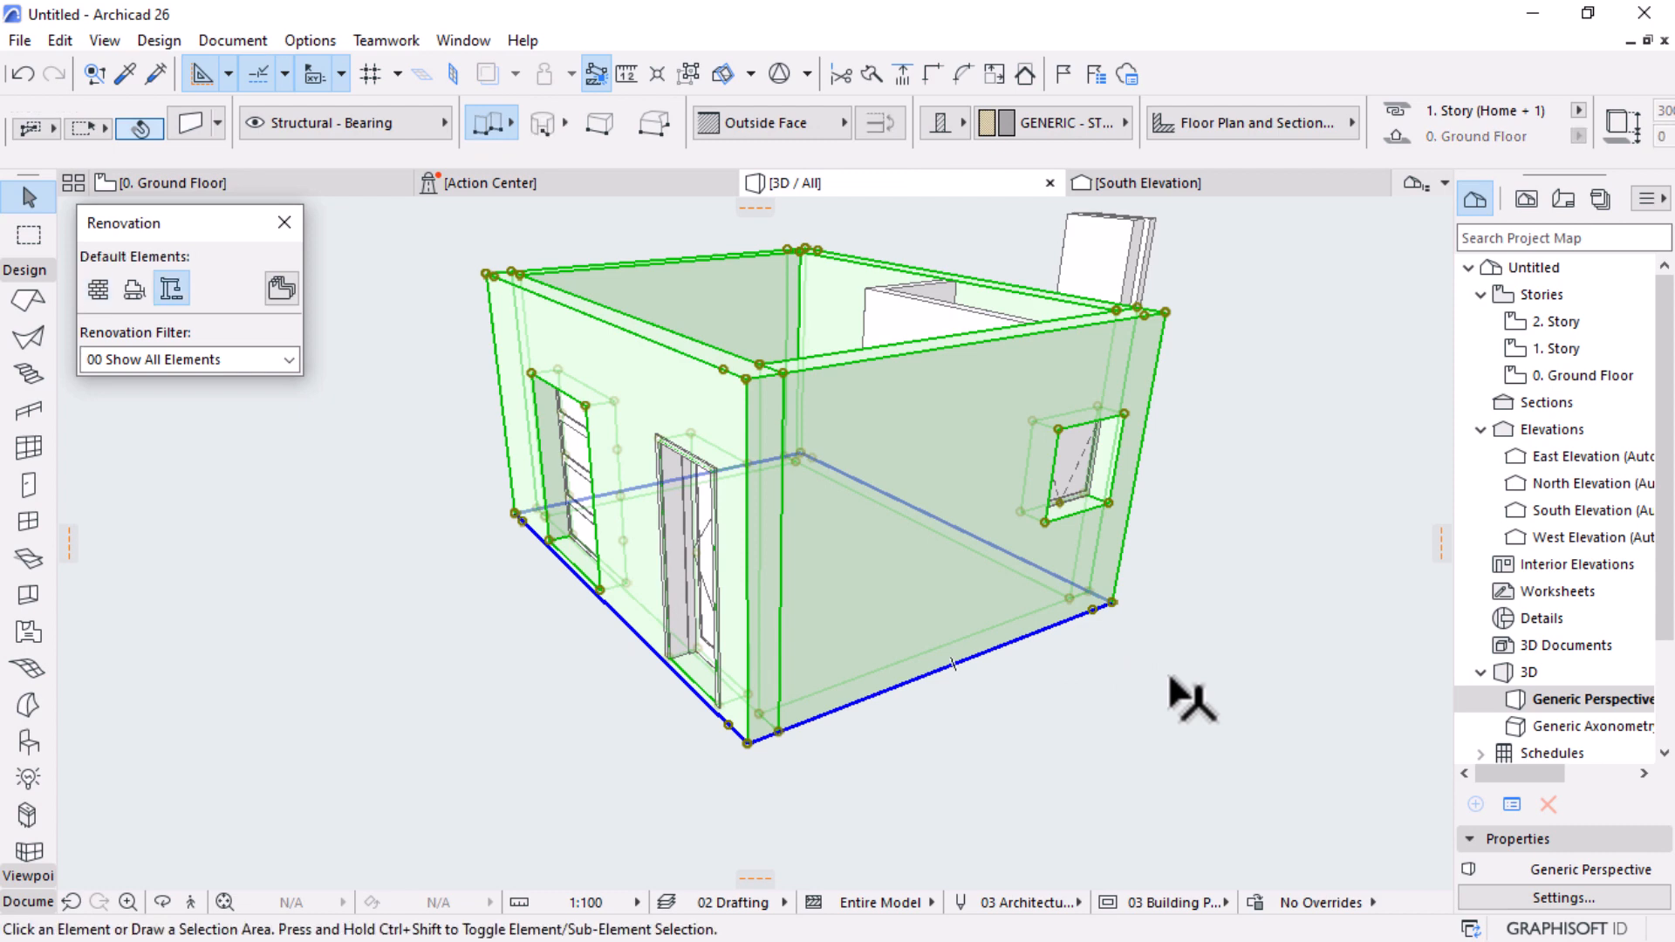
key("Escape")
middle_click_drag(1018, 736, 703, 542, "shift")
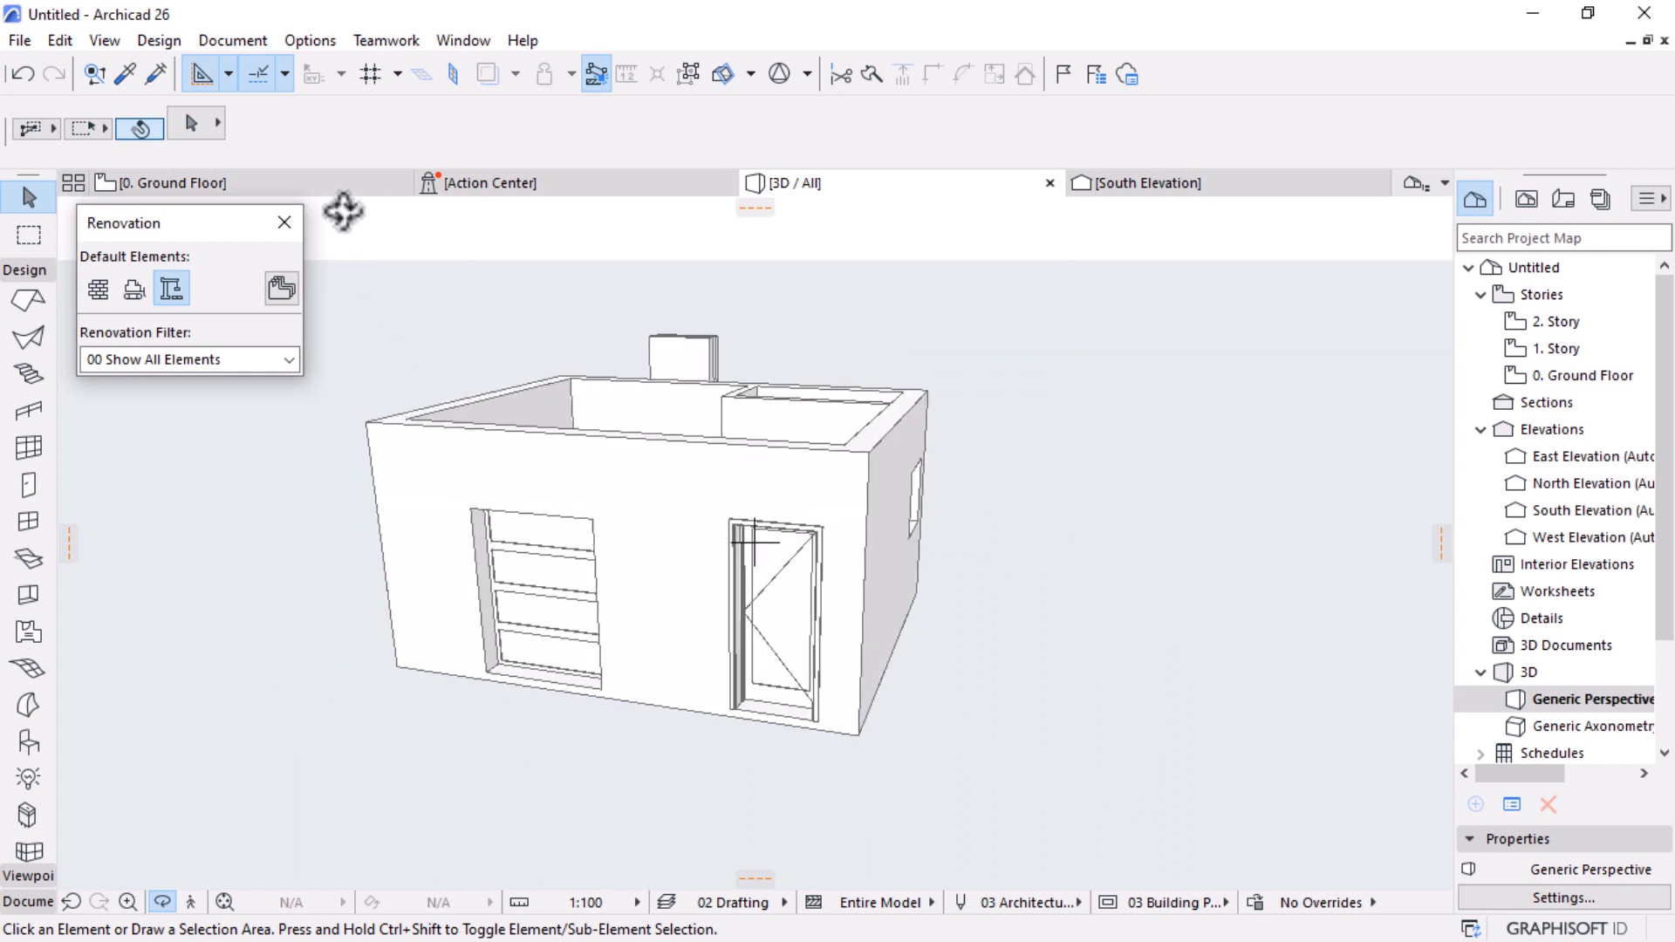
Step: On the Ground Floor plan, copy the existing multi-sash window's settings and place a new one in the outer wall between the partition and entrance door
left_click(367, 186)
scroll(1047, 375, "down", 10)
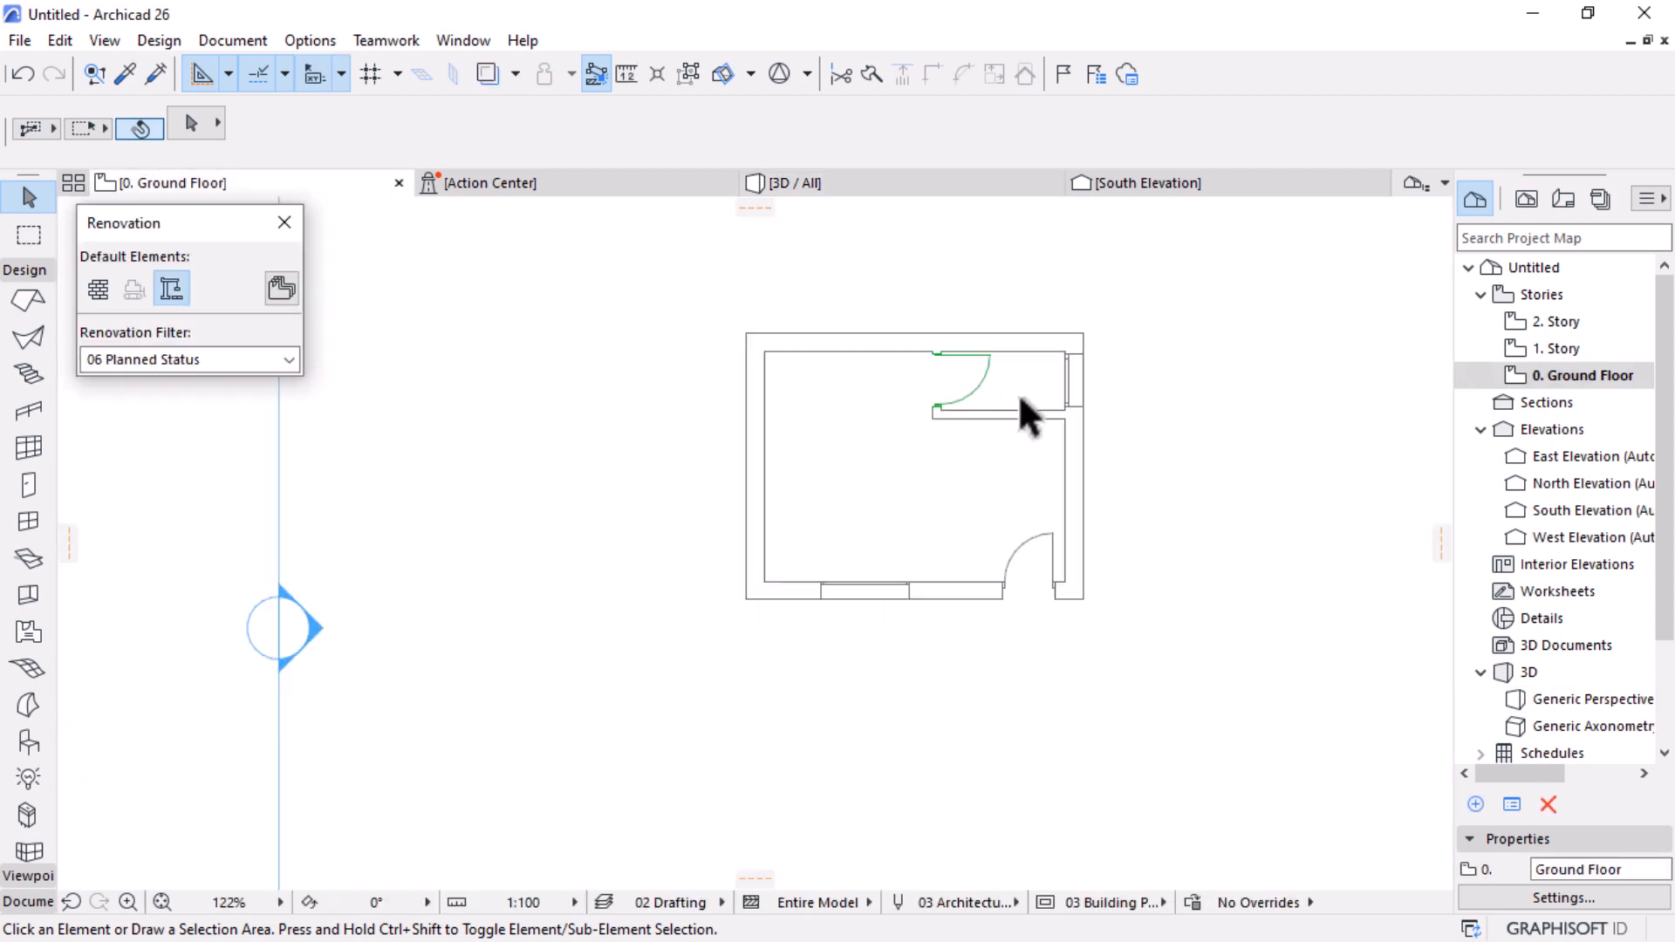
scroll(928, 355, "up", 5)
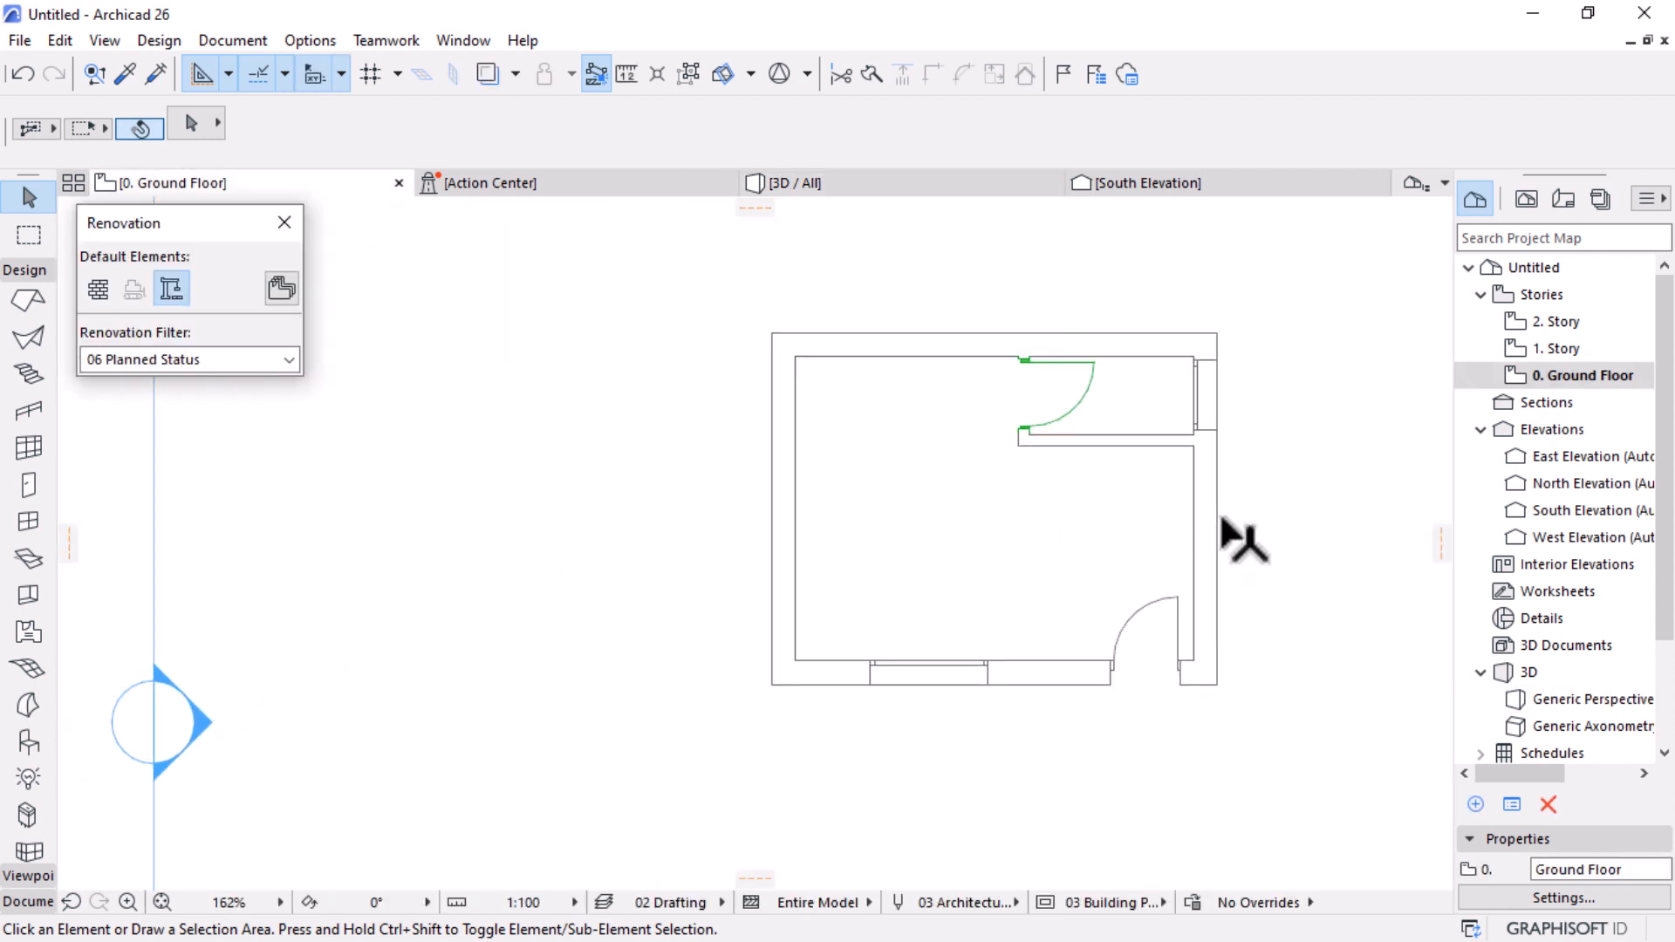
left_click(1006, 650, "alt")
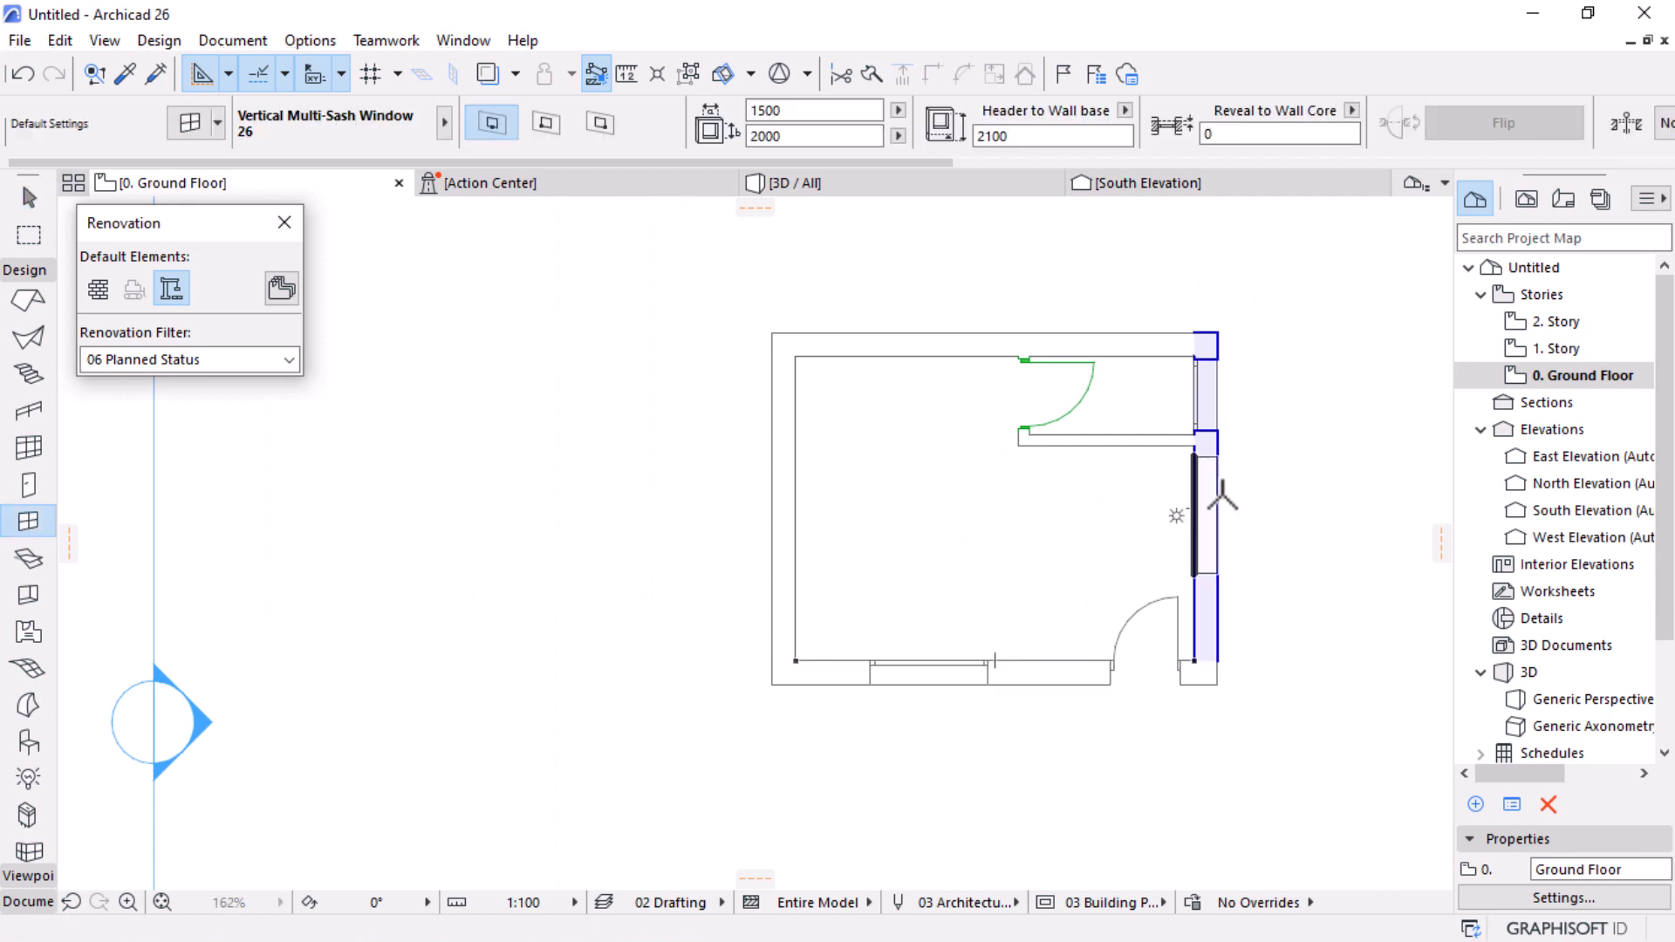
left_click(1192, 516)
left_click(1300, 482)
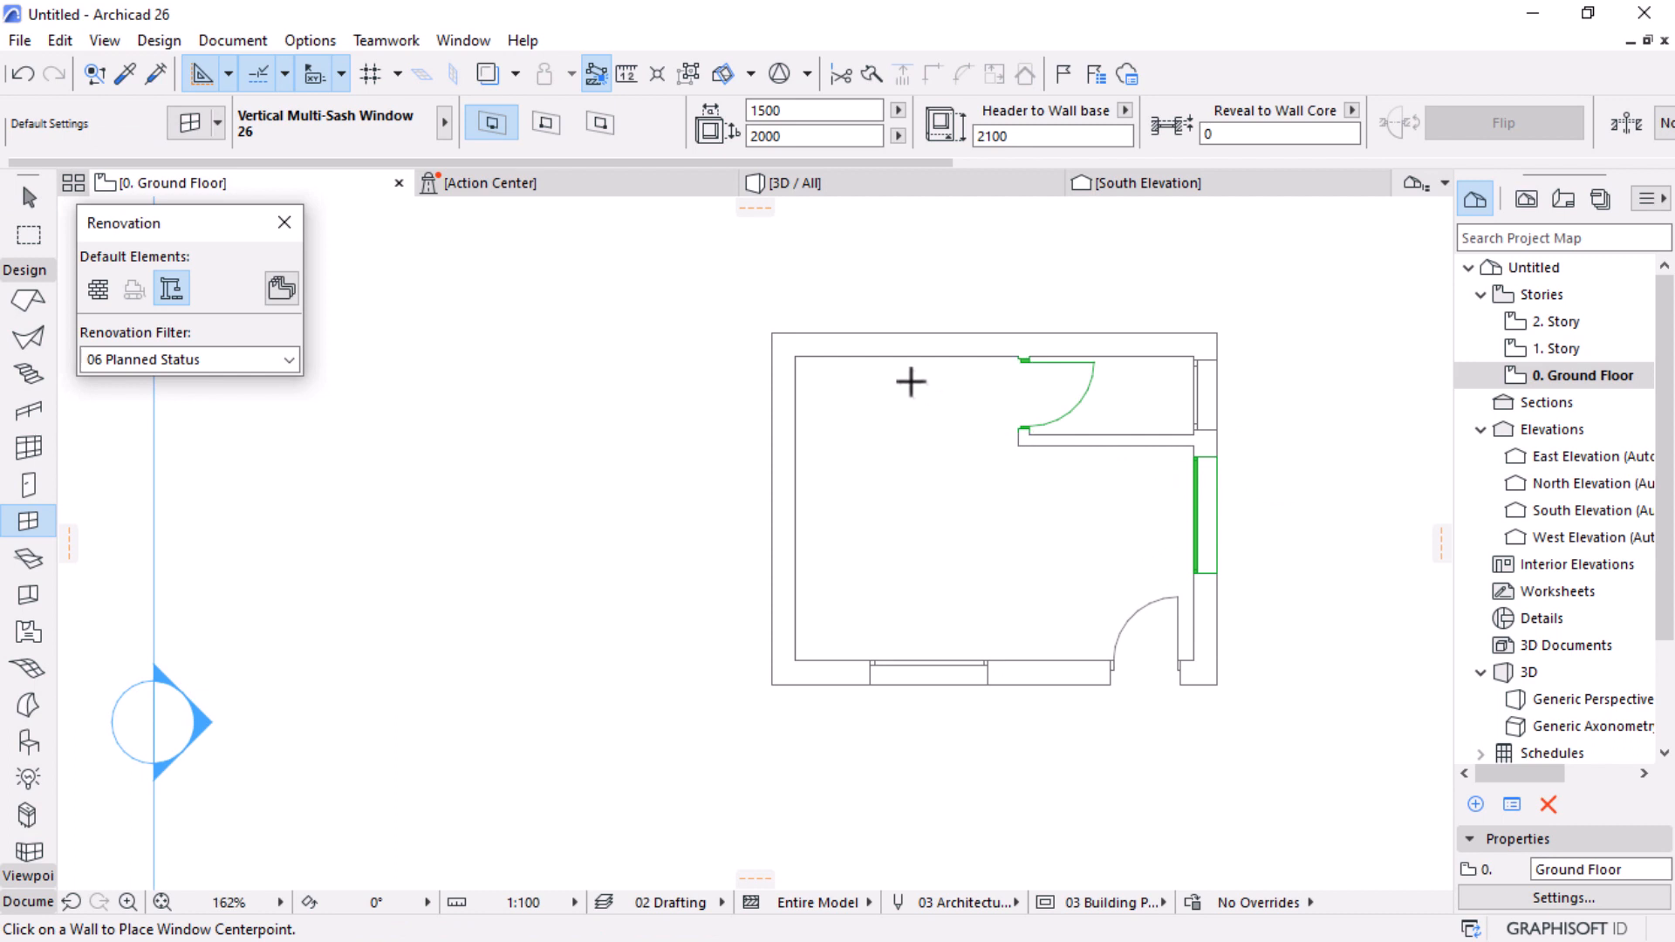
key("Escape")
scroll(913, 382, "down", 3)
scroll(998, 394, "up", 3)
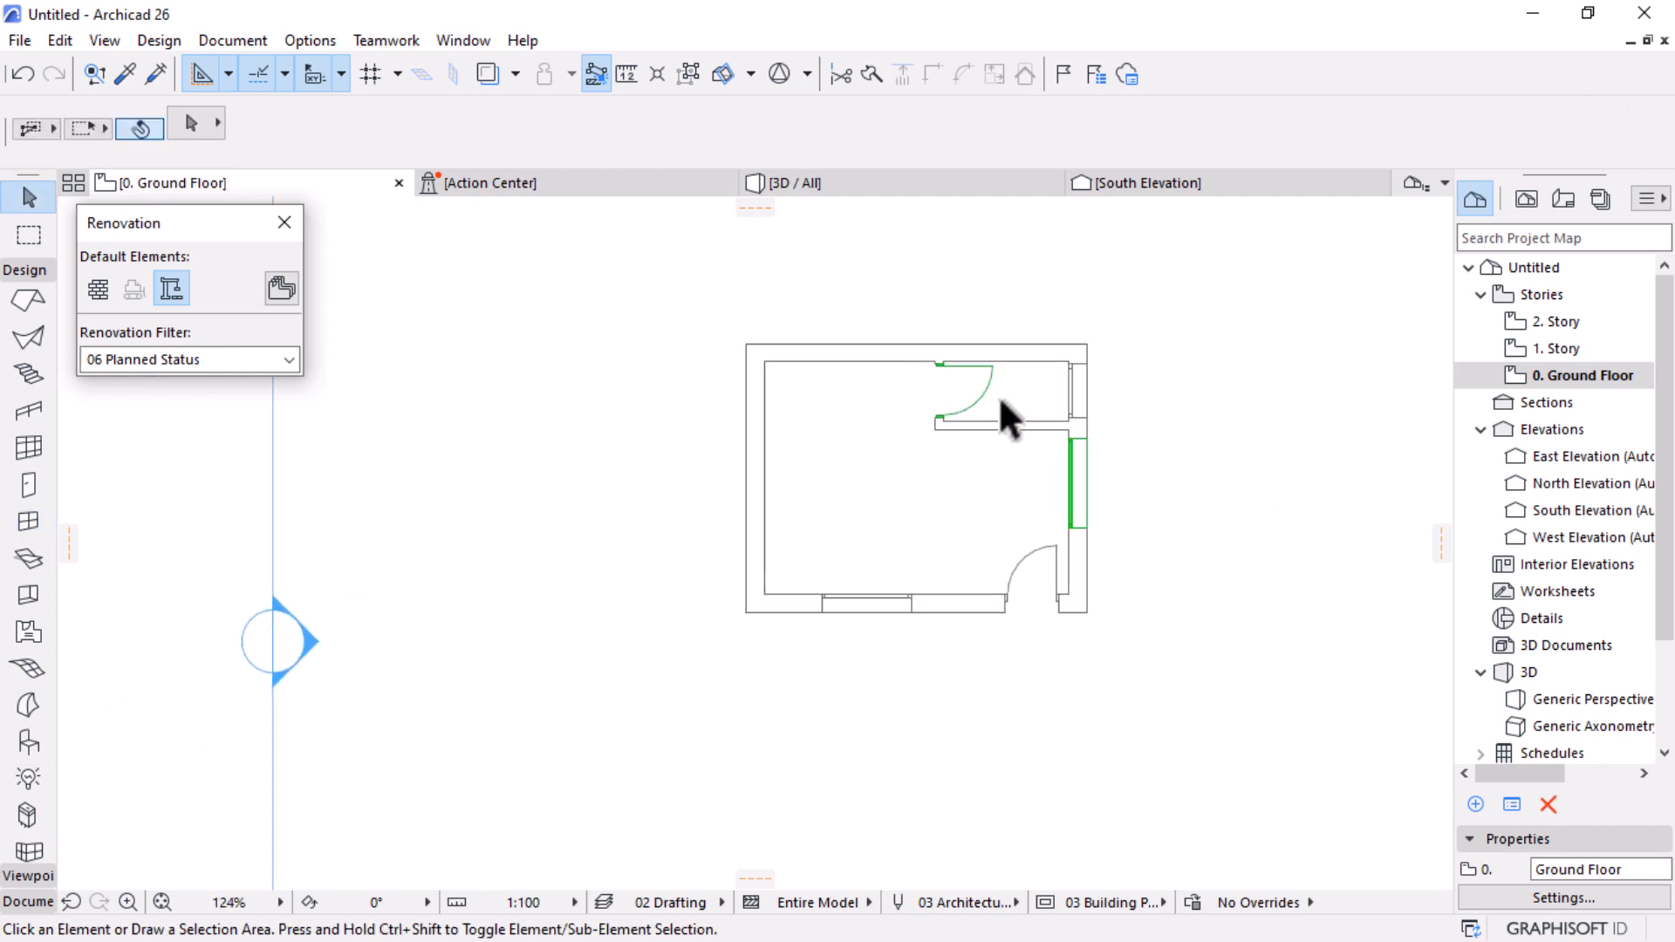
Step: Draw a rectangular slab with basic Concrete - Structural material over the outer wall outline on the Ground Floor plan
scroll(974, 393, "up", 1)
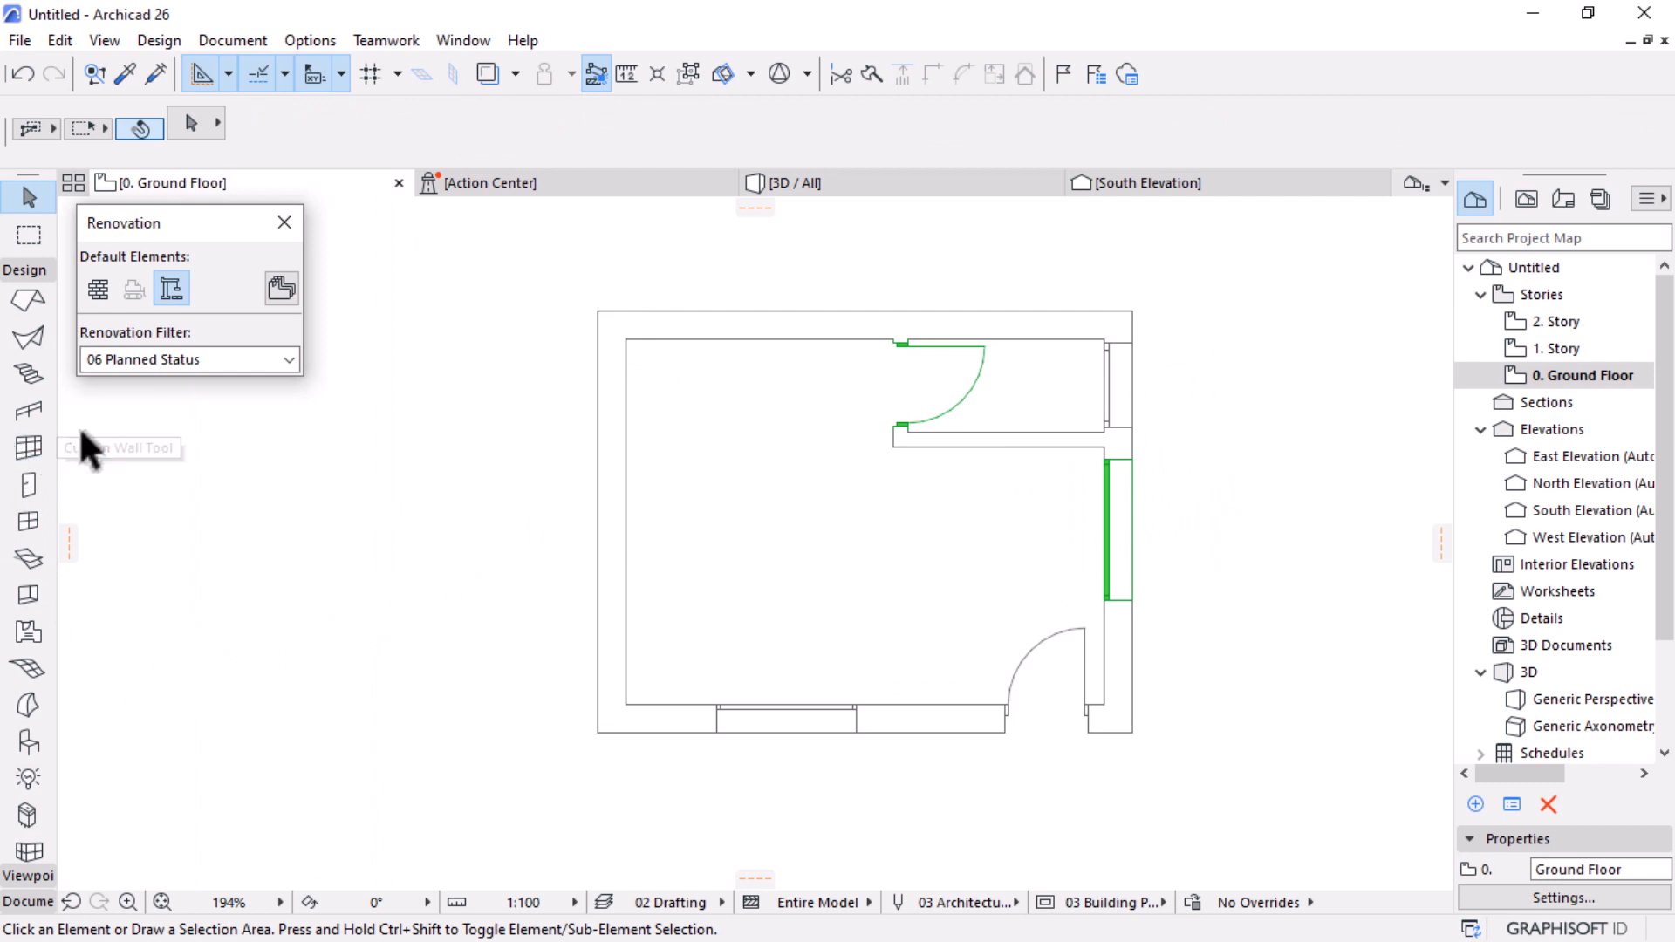
scroll(22, 558, "down", 1)
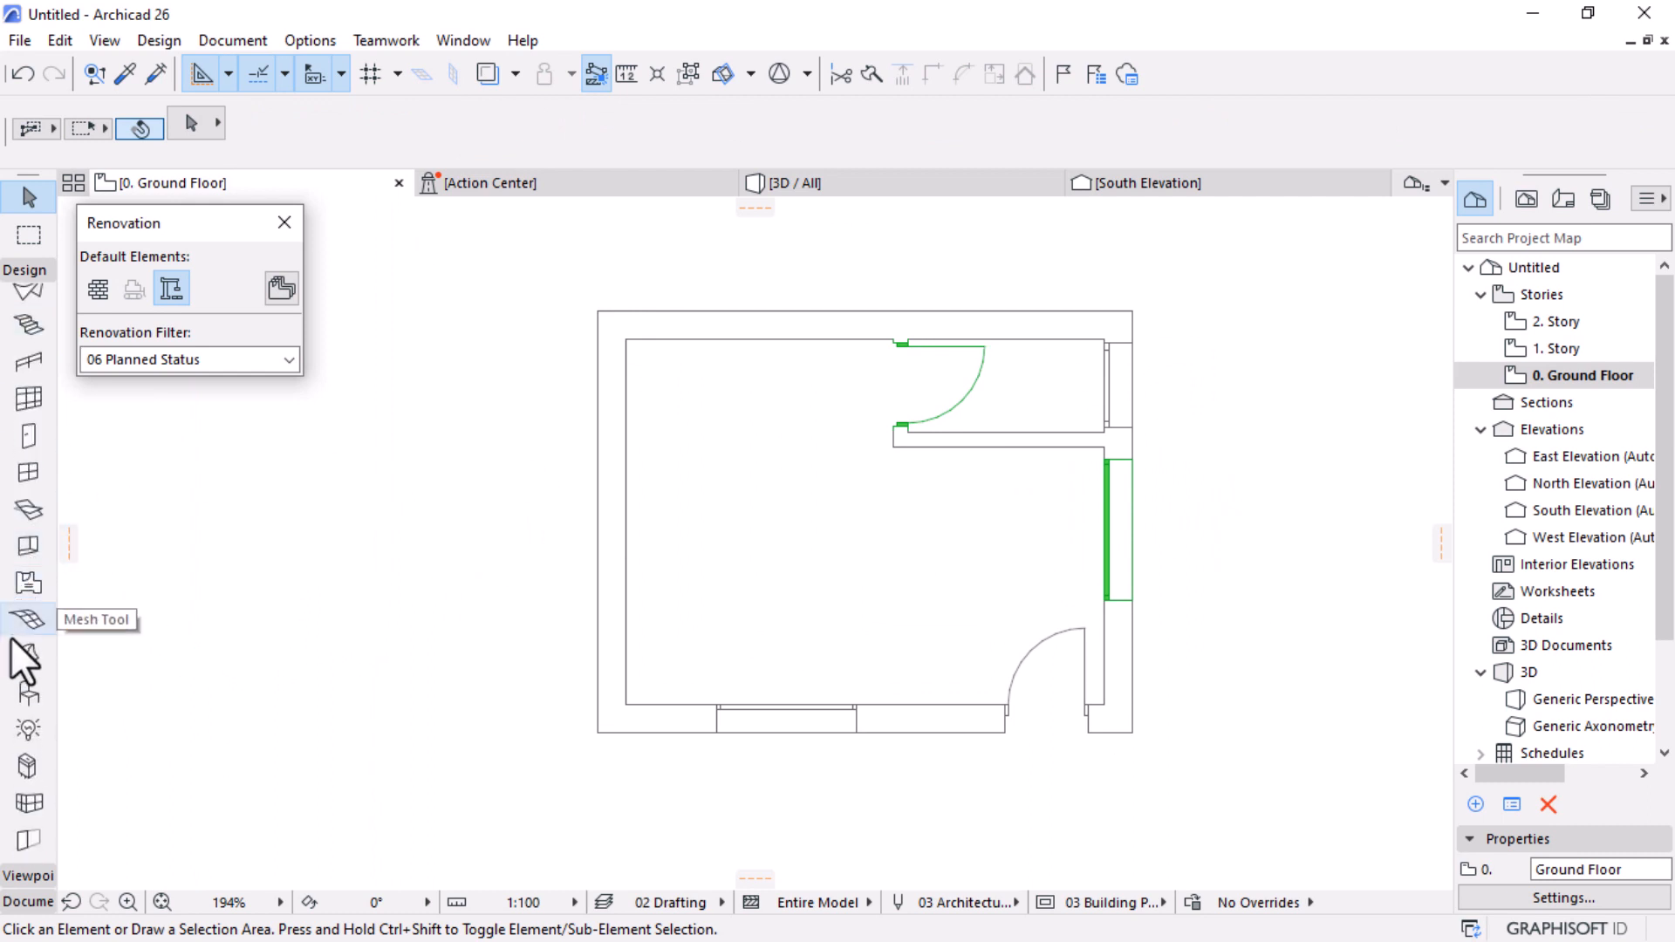
scroll(23, 718, "up", 3)
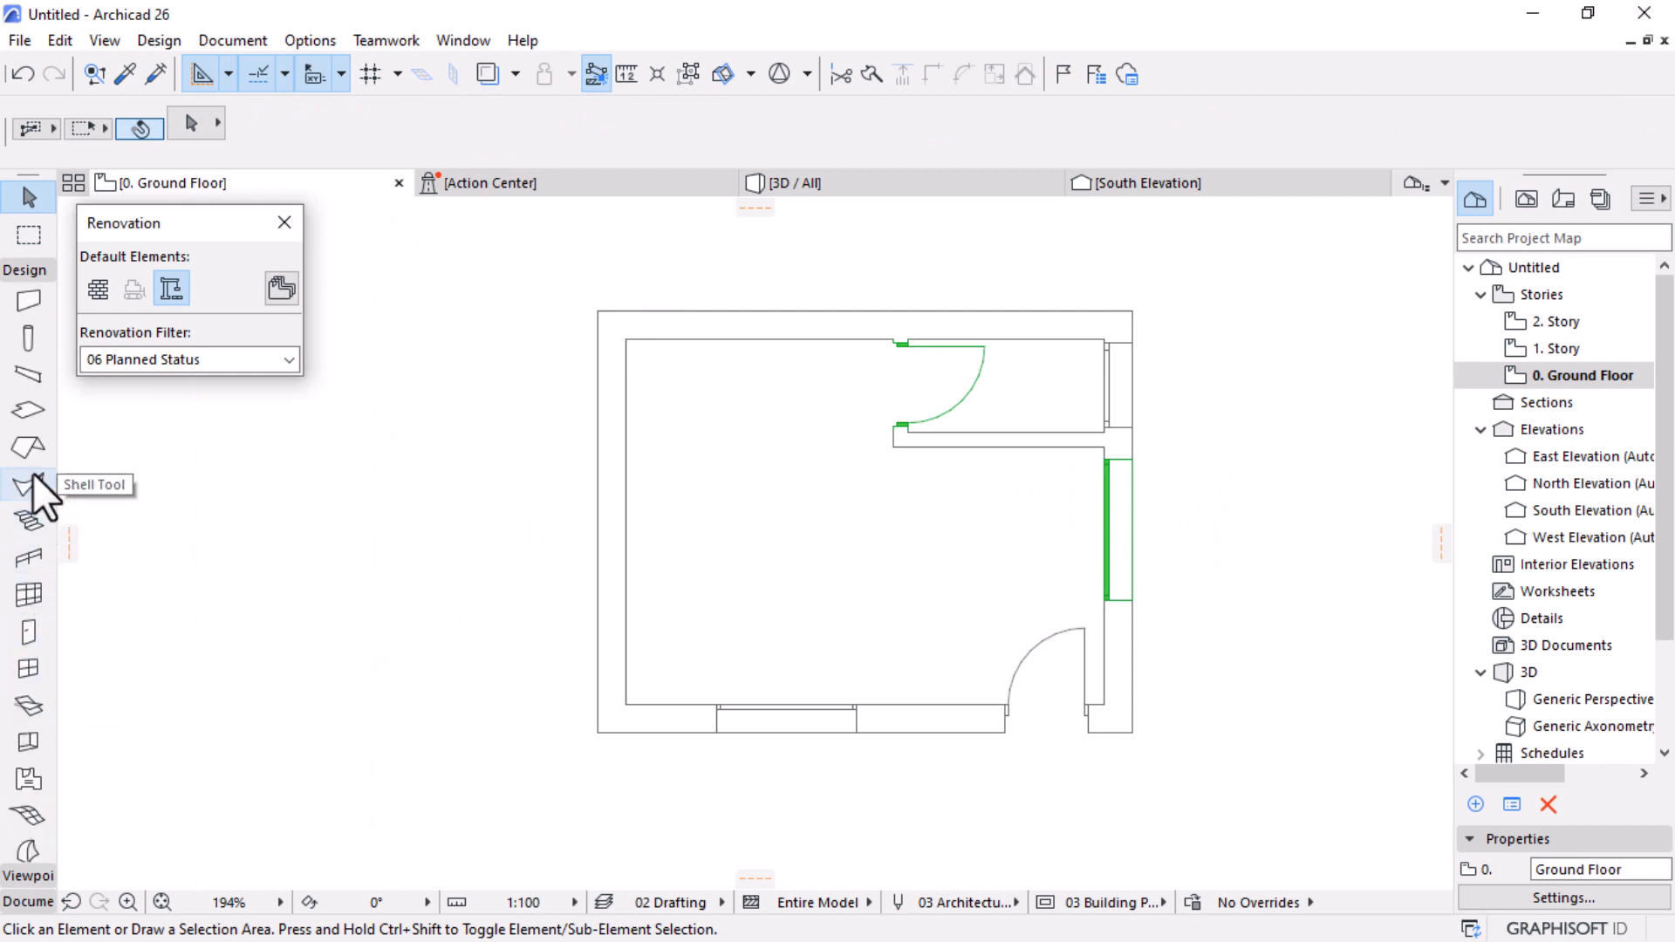
left_click(26, 410)
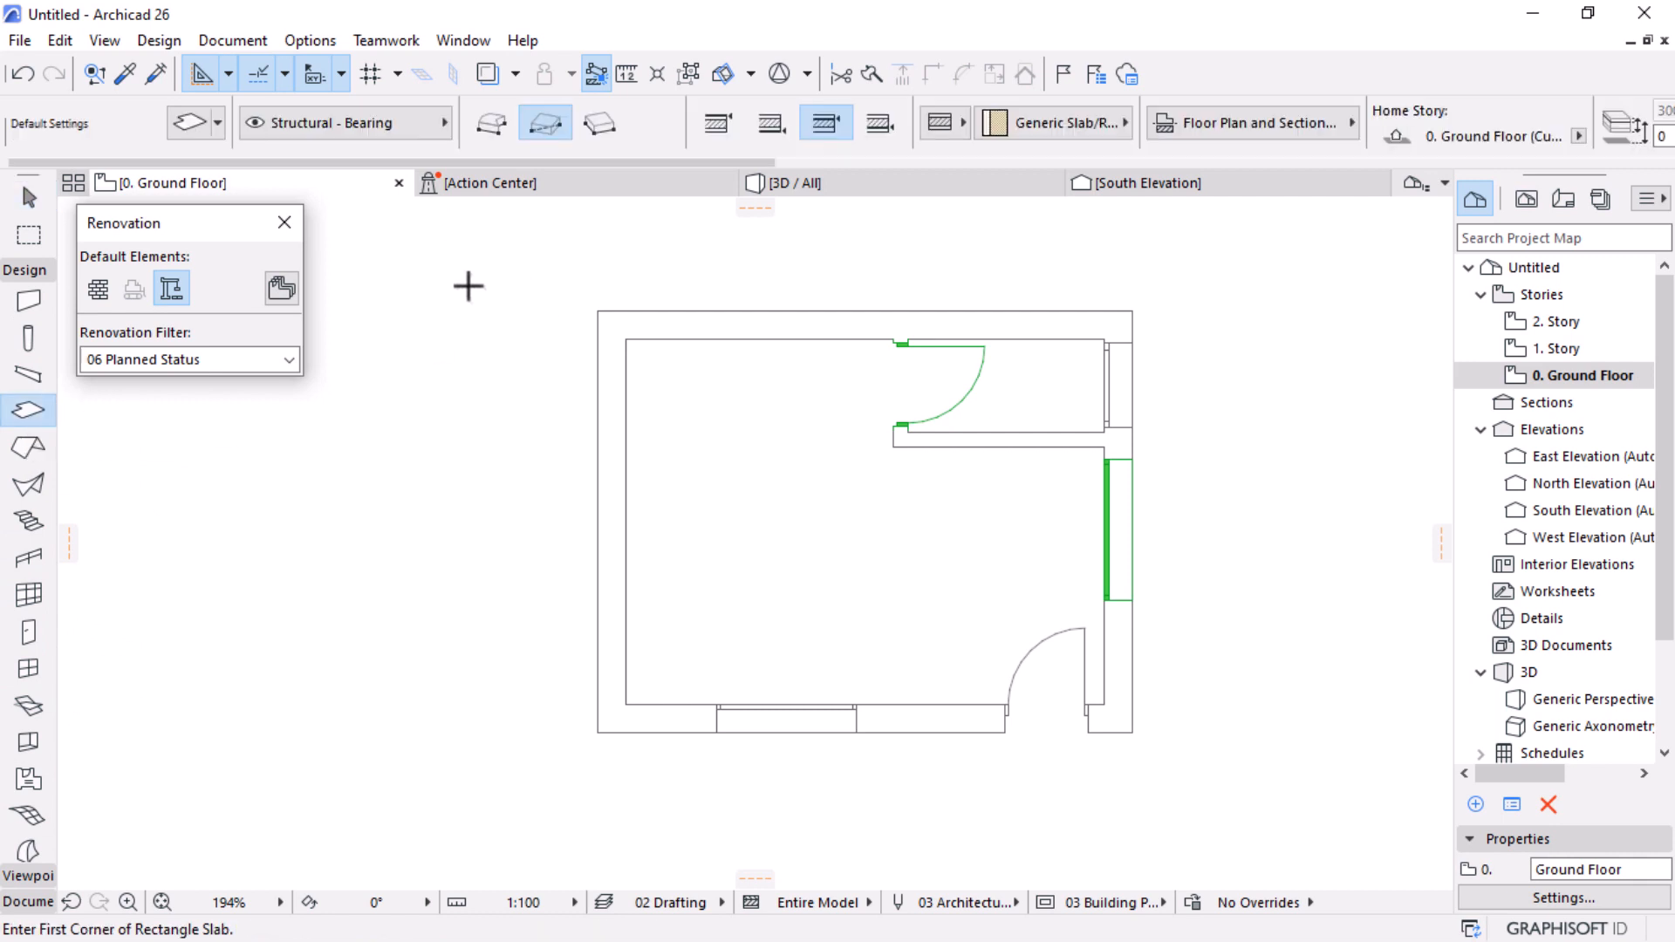
left_click(939, 129)
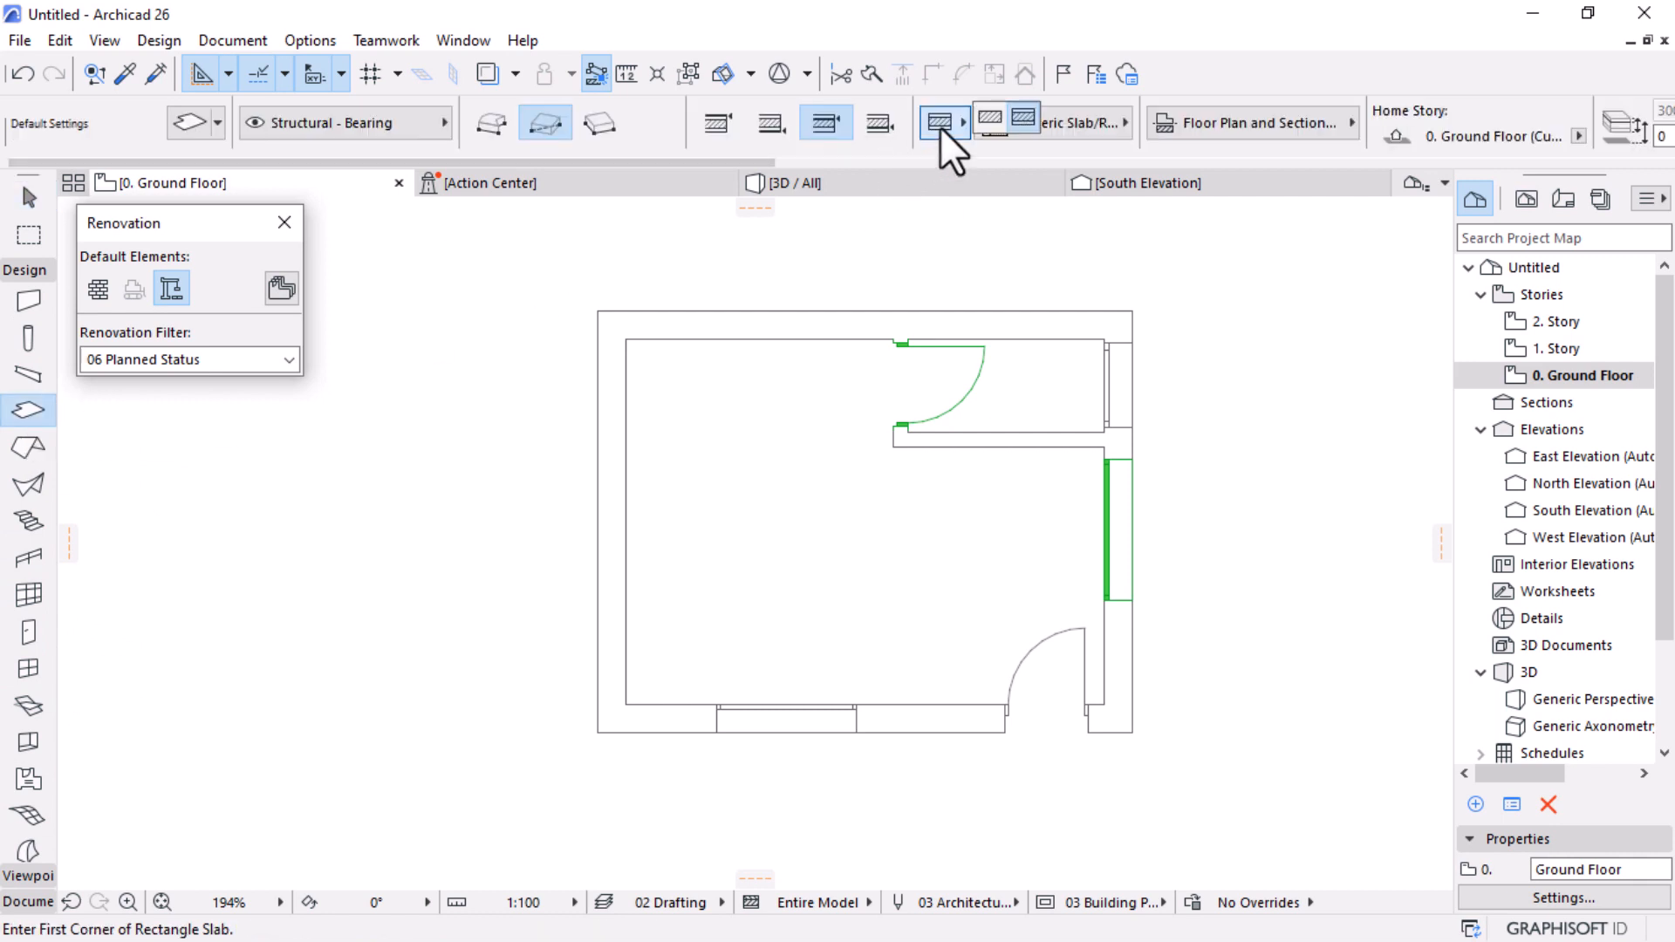
left_click(991, 112)
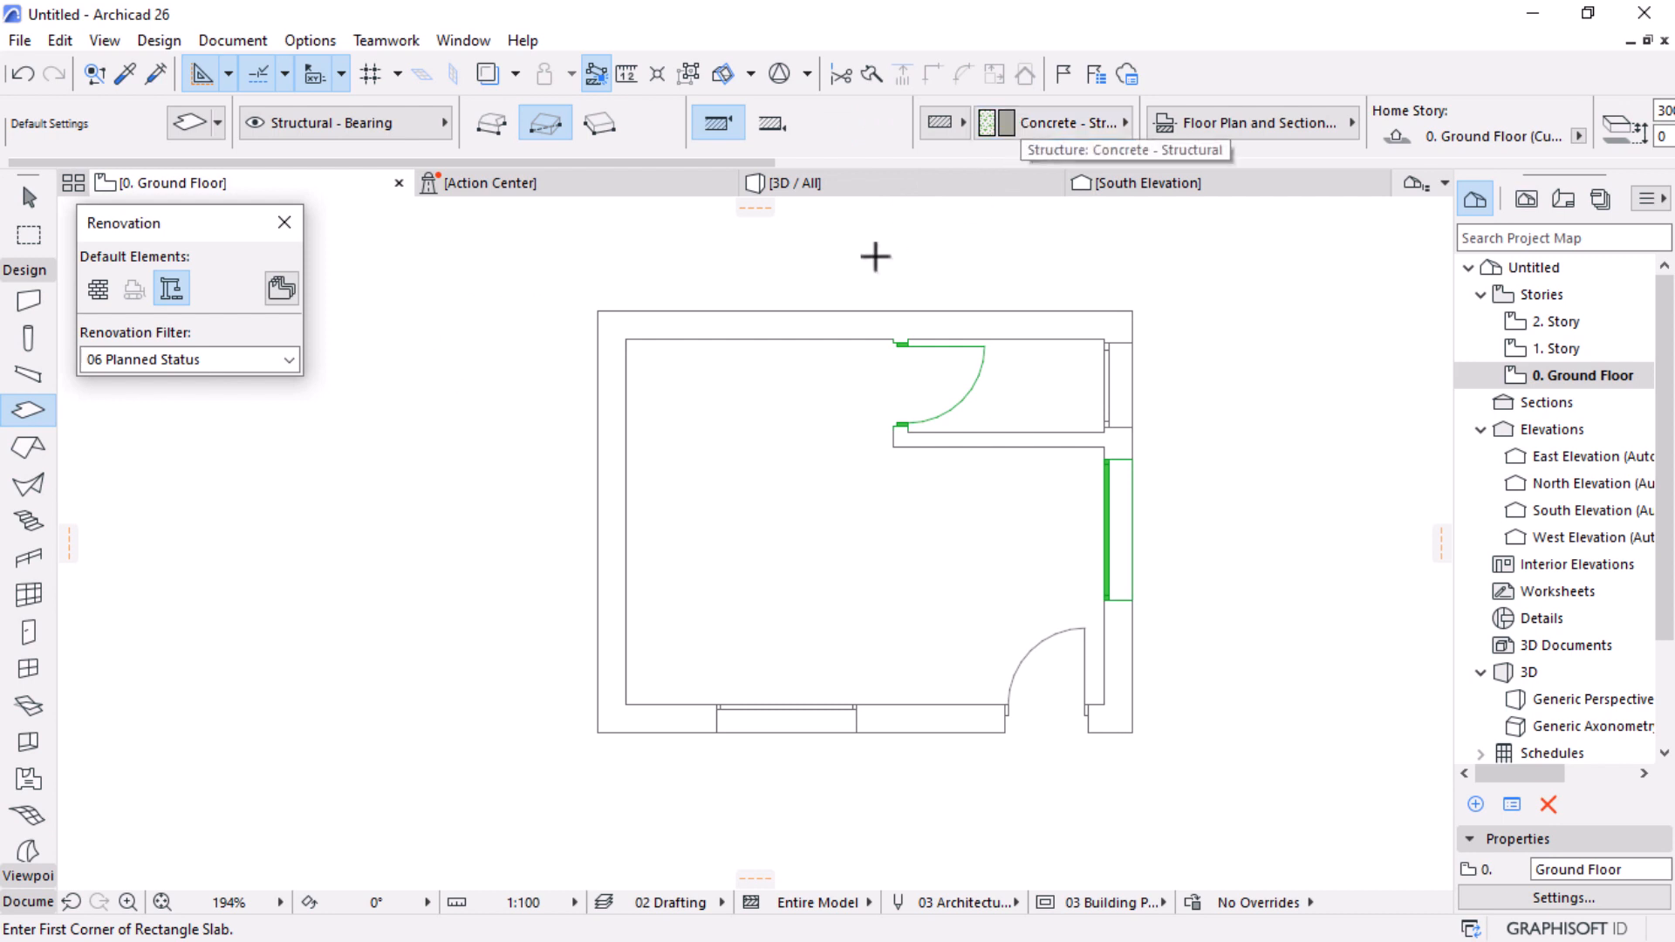
left_click(598, 311)
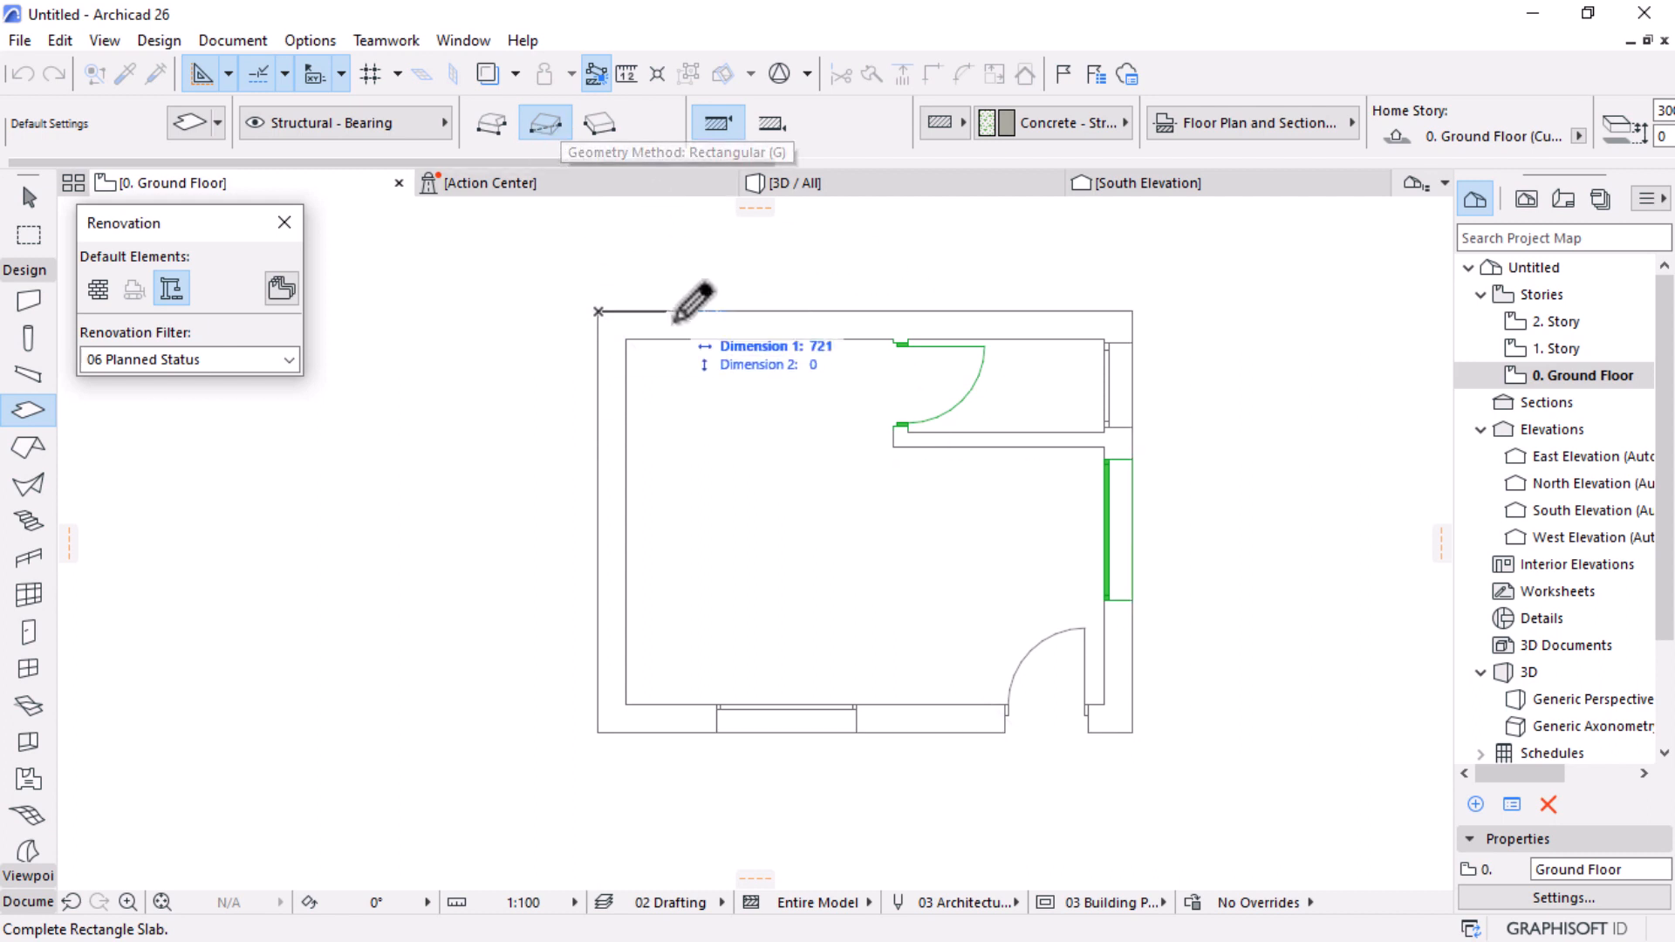
left_click(1134, 734)
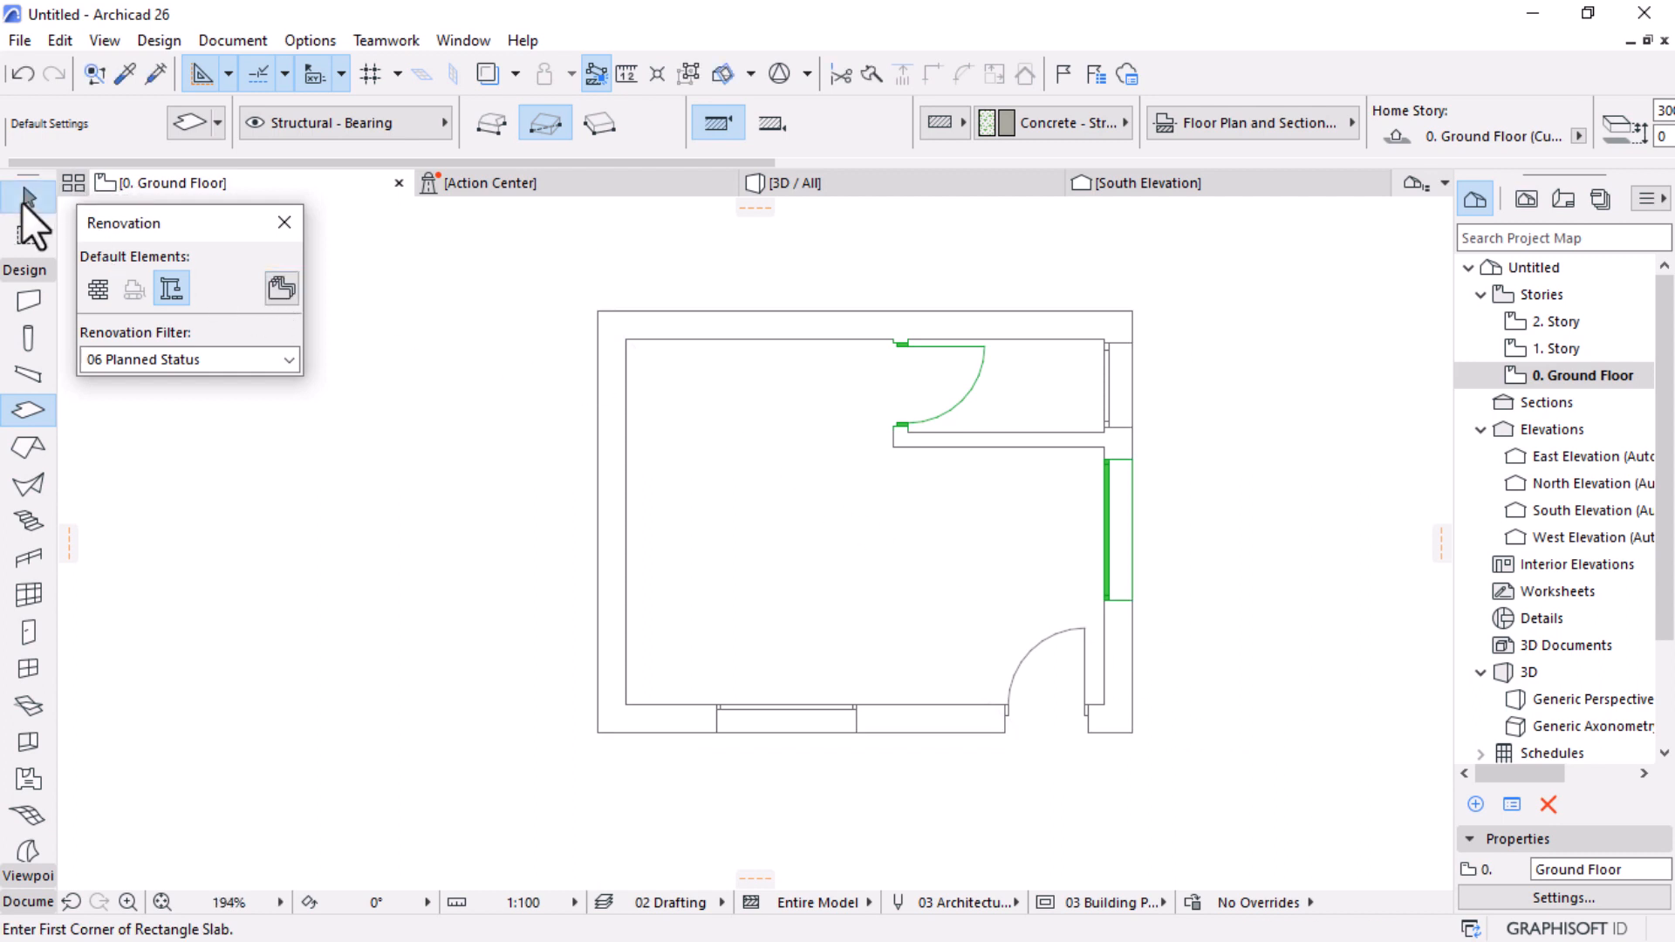
left_click(22, 202)
Step: In the 3D view, set the floor slab's renovation status to Existing and clear the selection
left_click(905, 187)
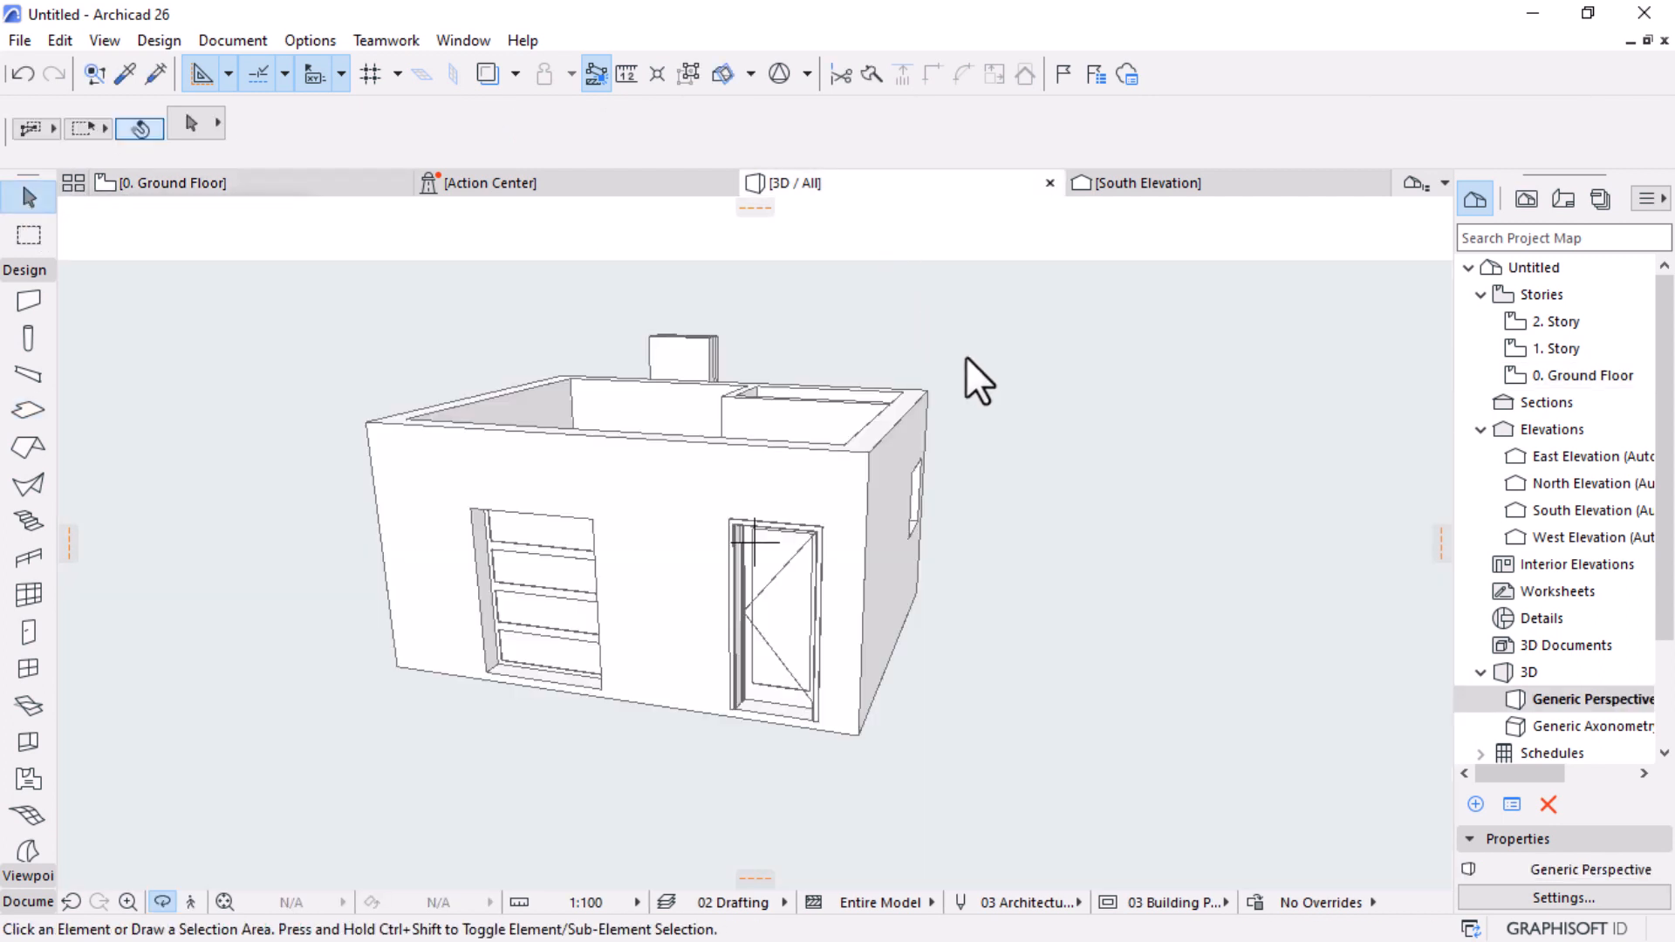
middle_click_drag(1019, 332, 629, 354, "shift")
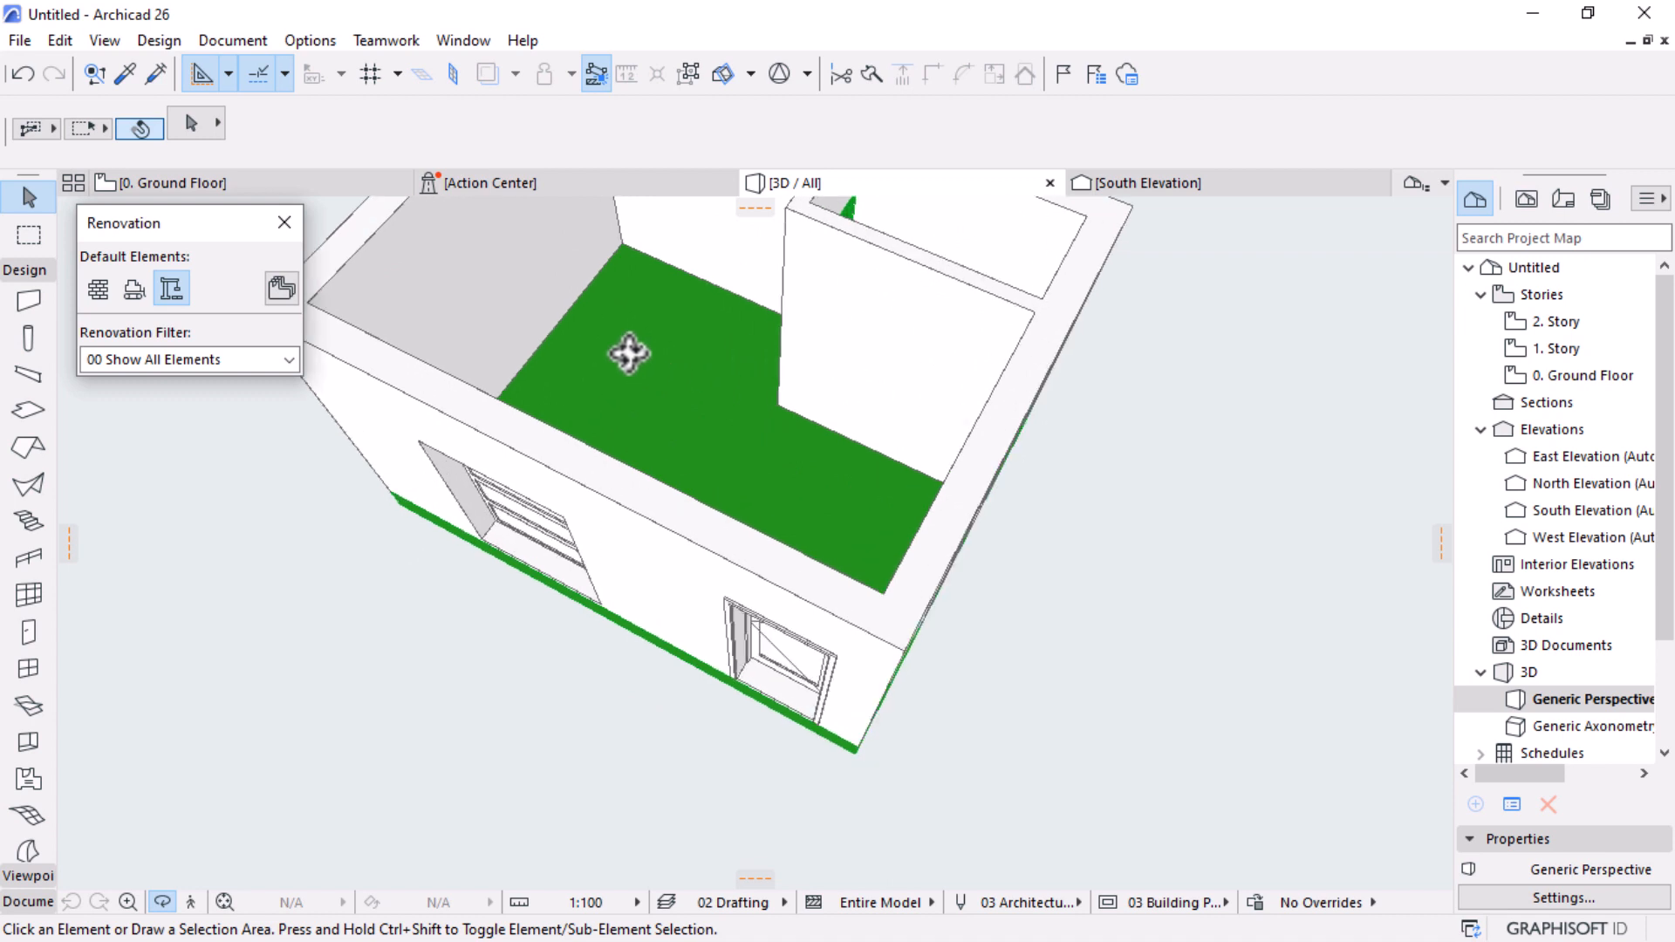
left_click(636, 365)
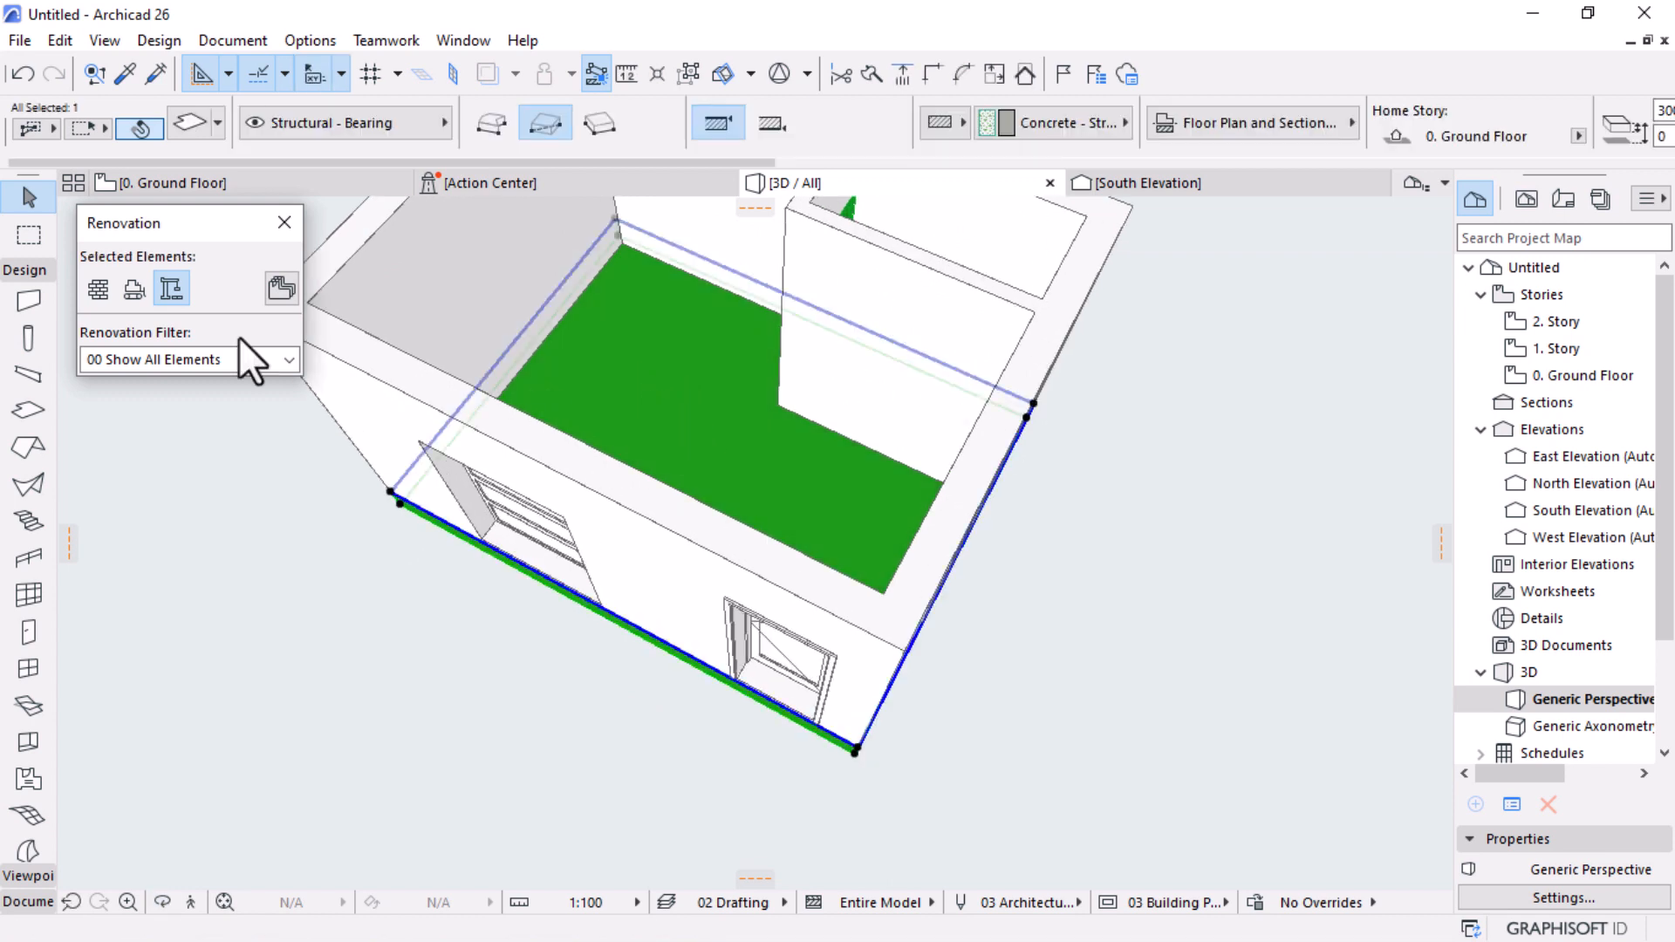
left_click(98, 289)
left_click(1160, 657)
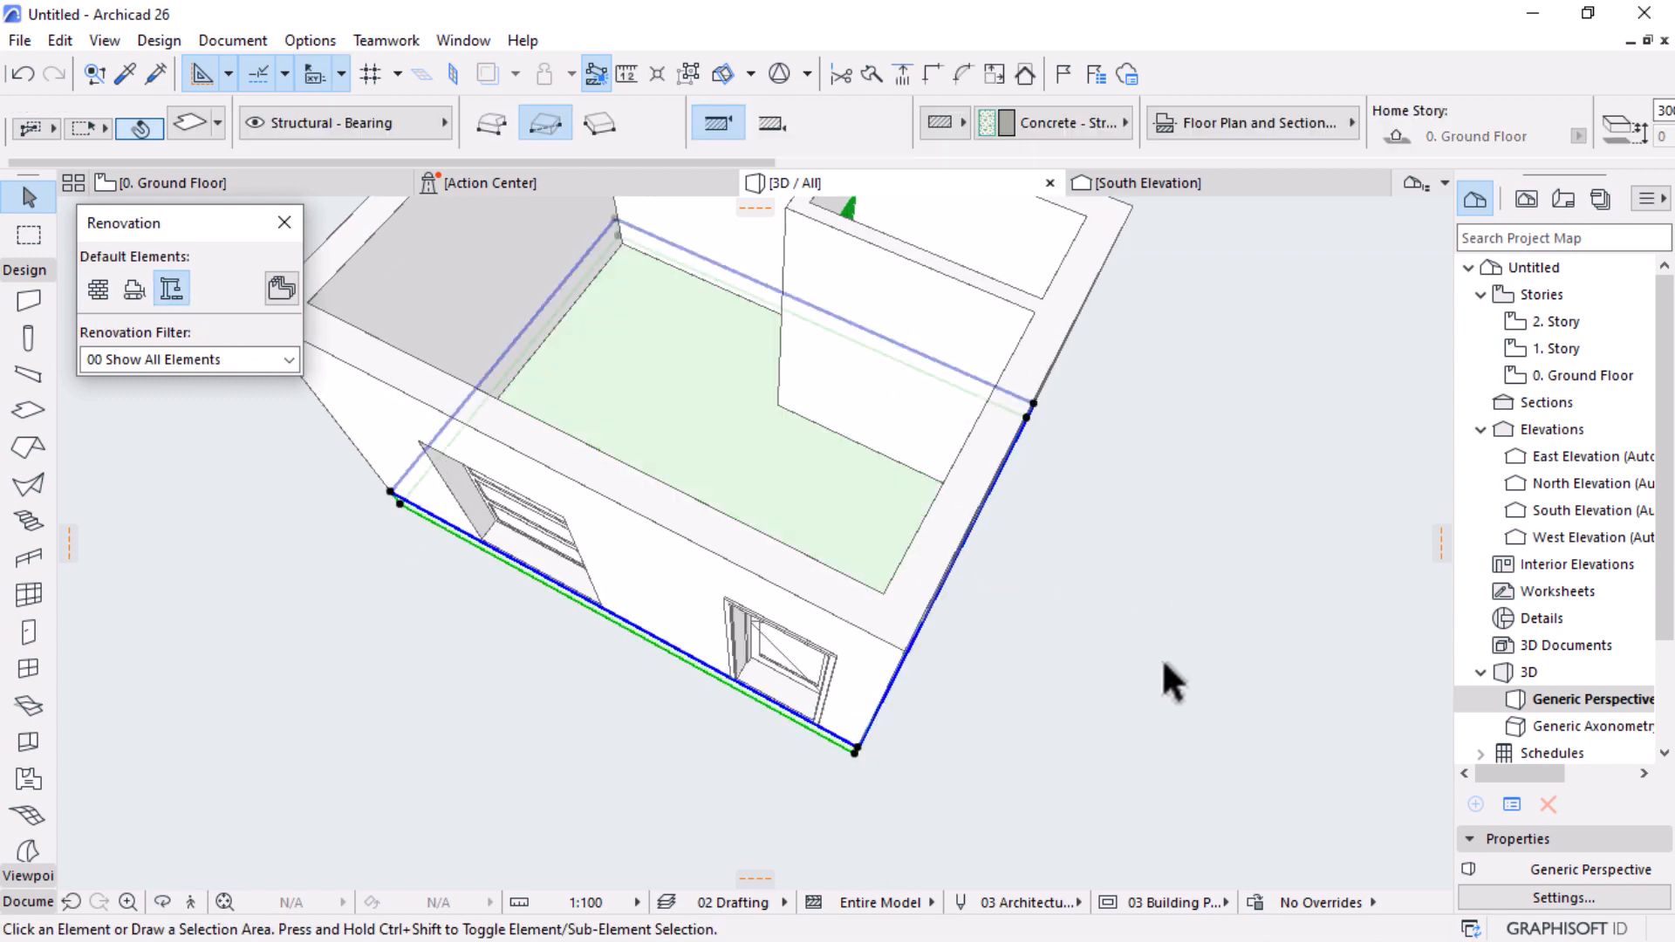
Step: Set the renovation status of the multi-sash window beside the small window to Existing and clear the selection
middle_click_drag(1160, 657, 1029, 657, "shift")
left_click(963, 611)
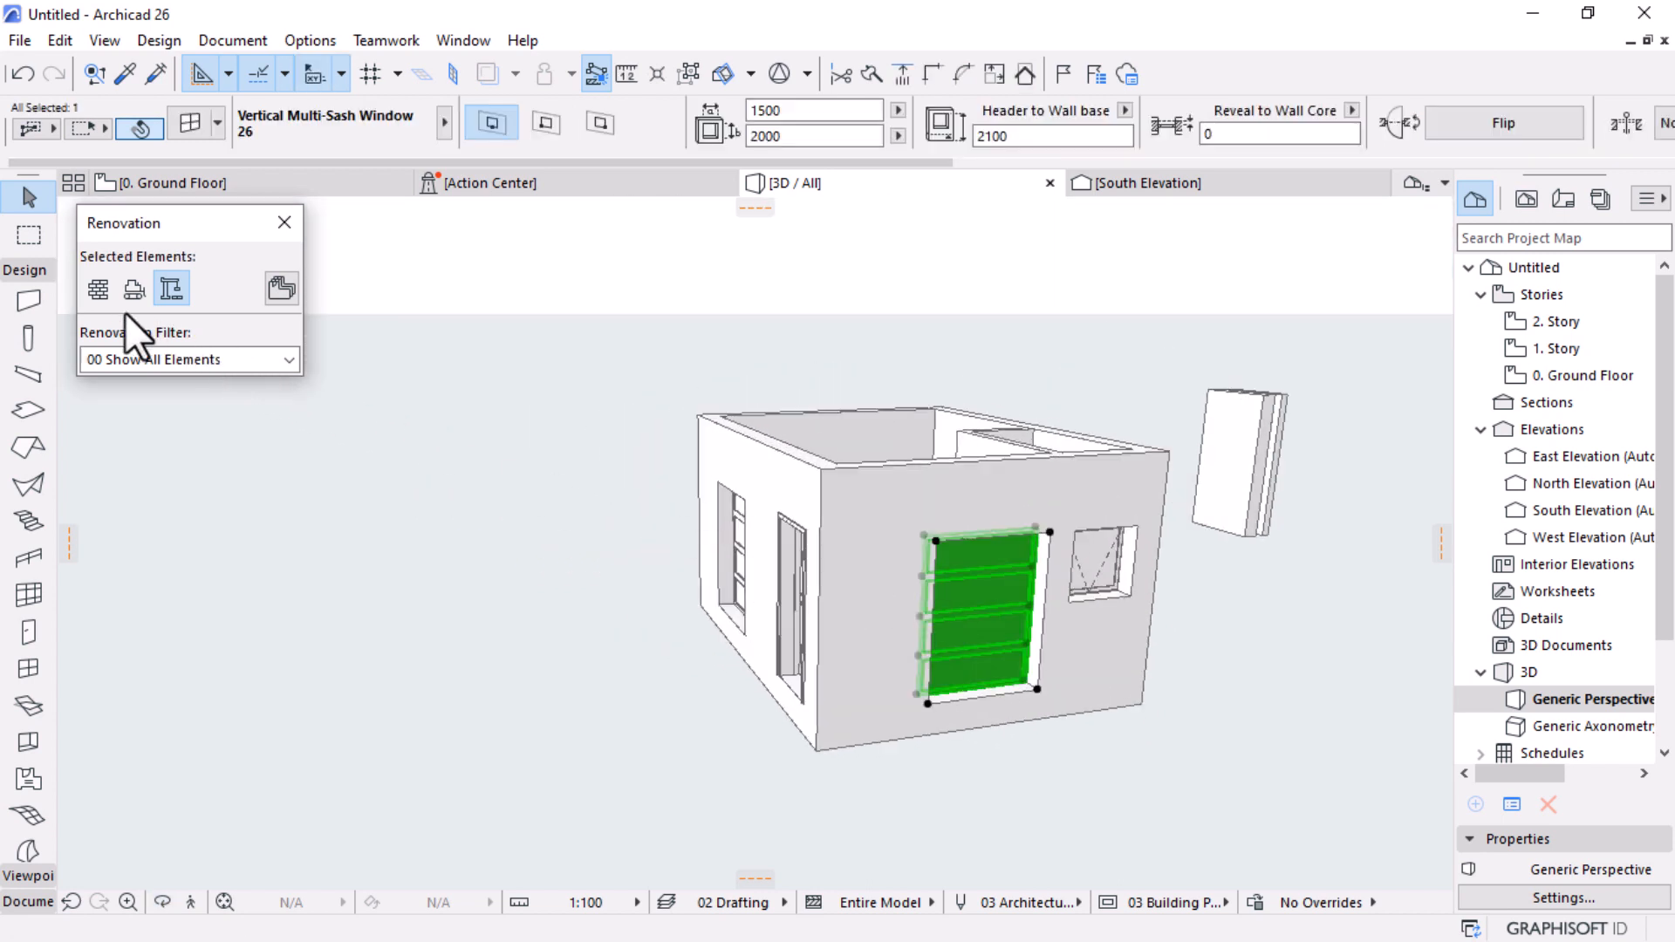
left_click(98, 288)
key("Escape")
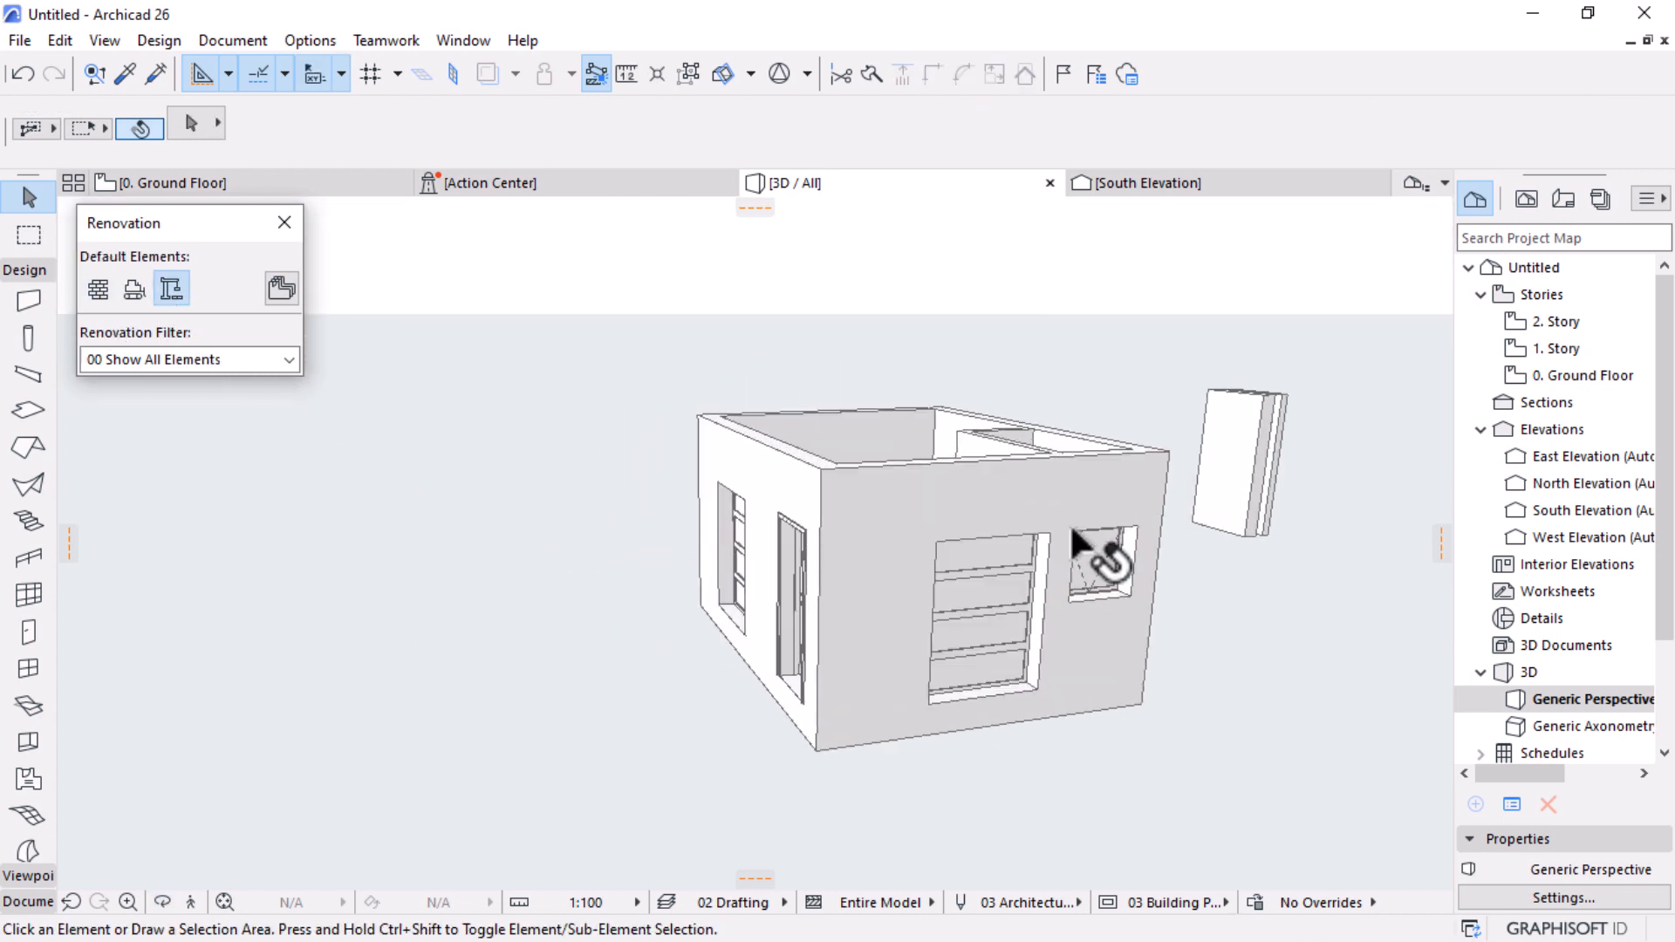
middle_click_drag(1070, 522, 788, 360, "shift")
Step: Copy the slab from the Ground Floor plan and paste it in its original location on 1. Story
left_click(356, 185)
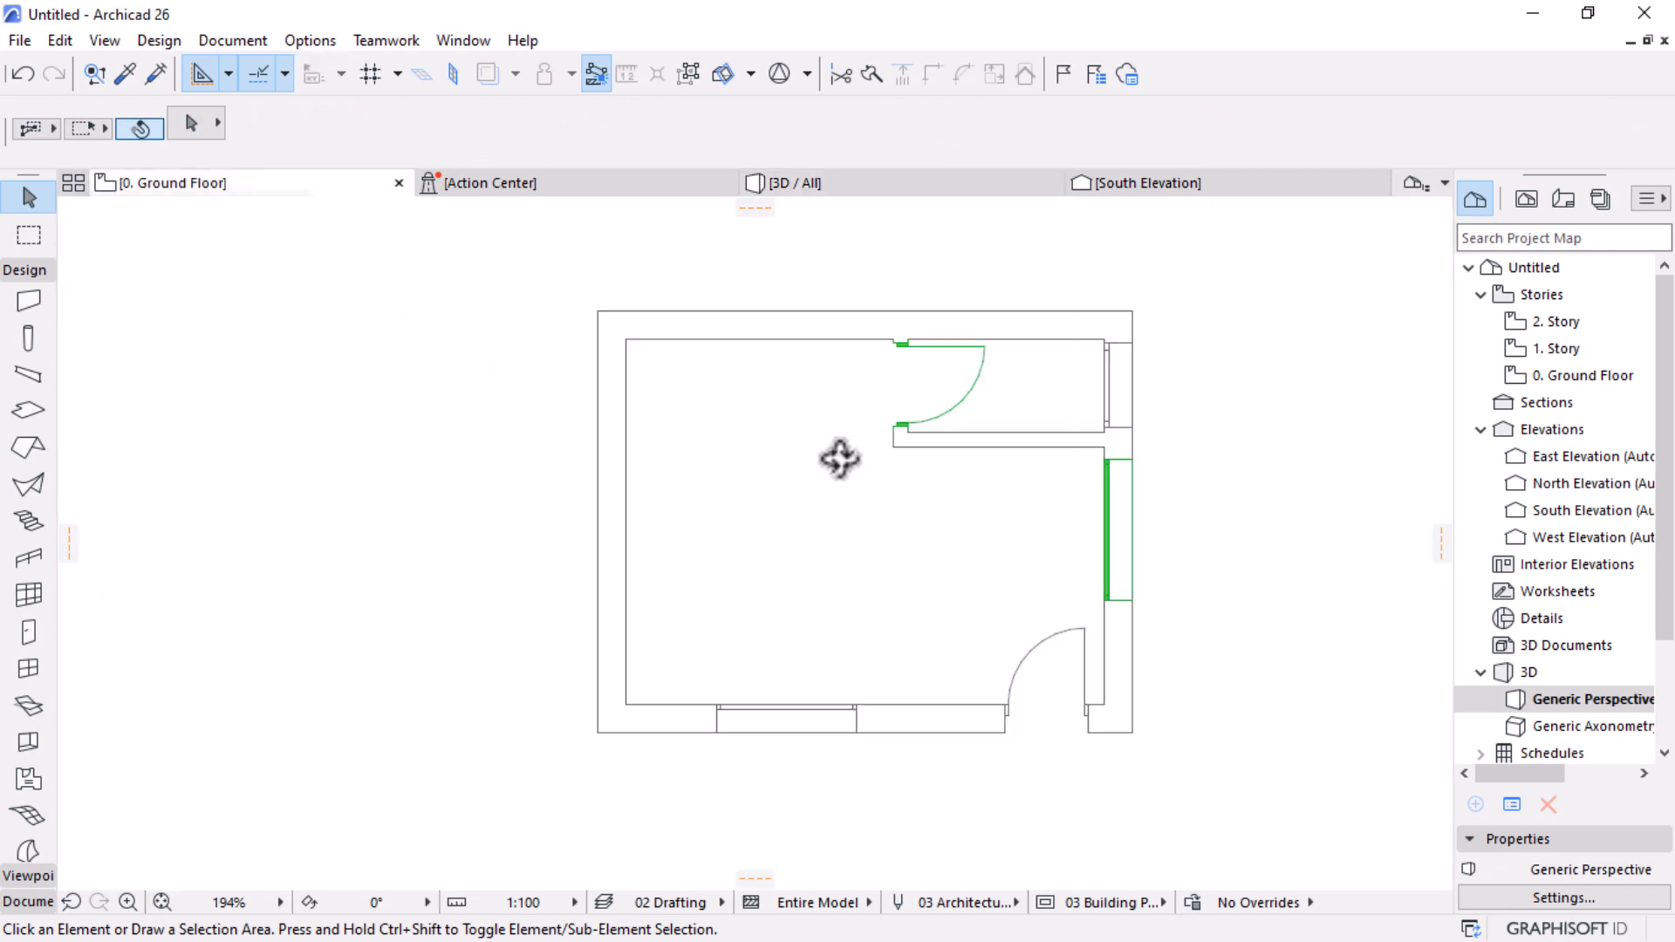
scroll(932, 511, "down", 2)
left_click(943, 525)
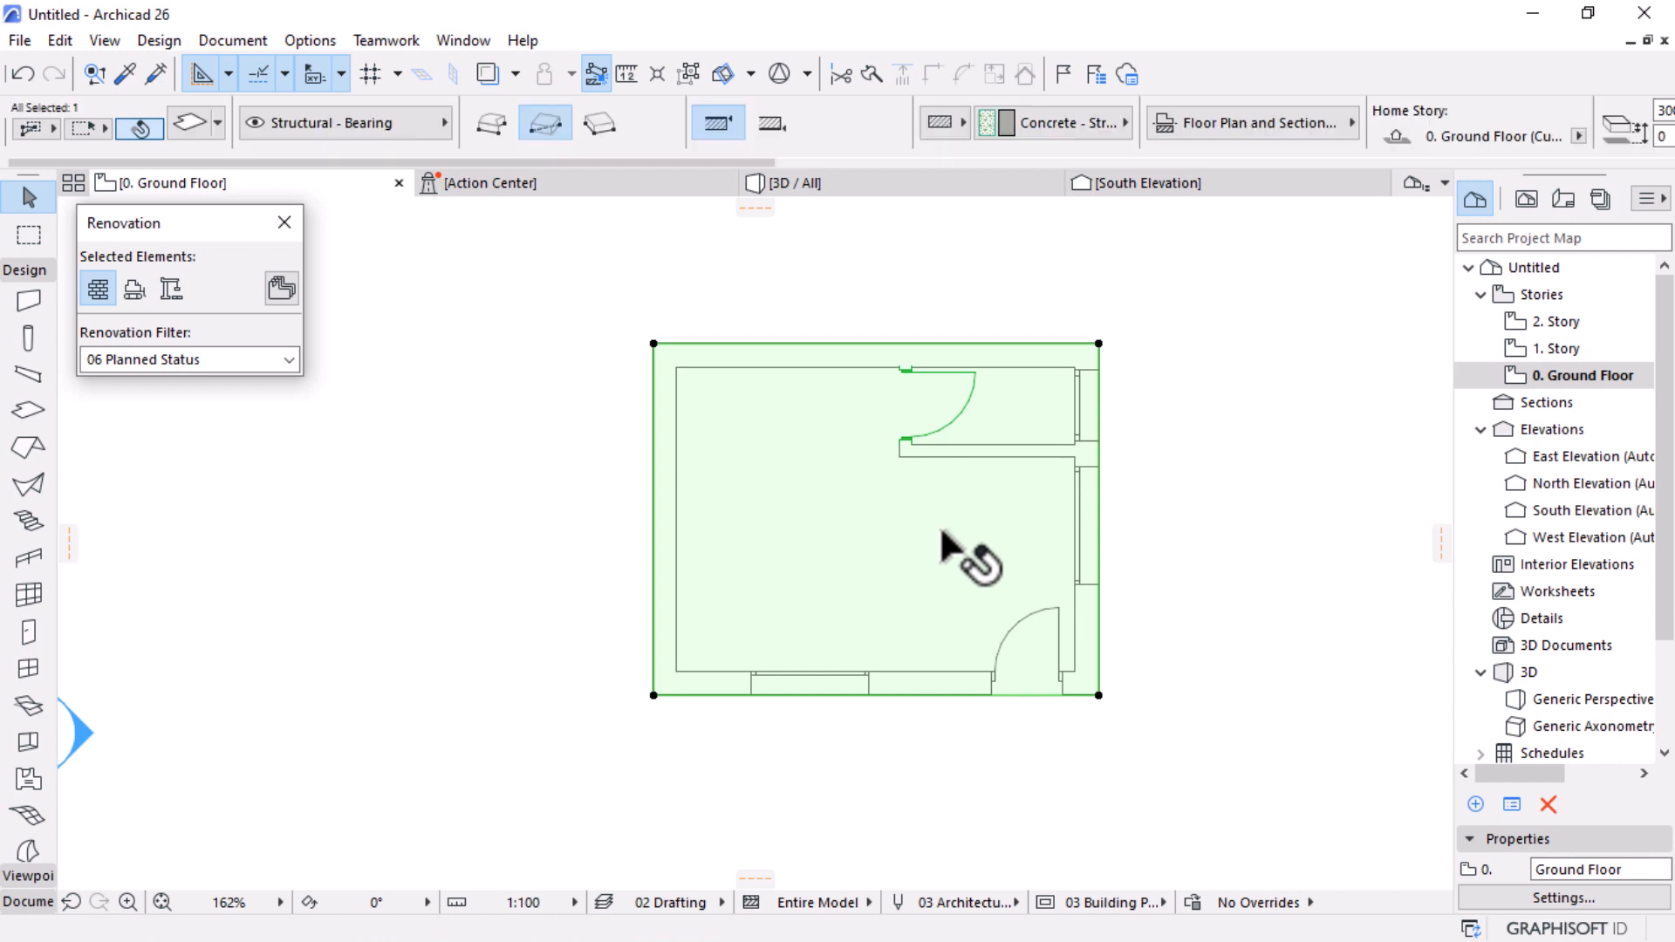
key("Escape")
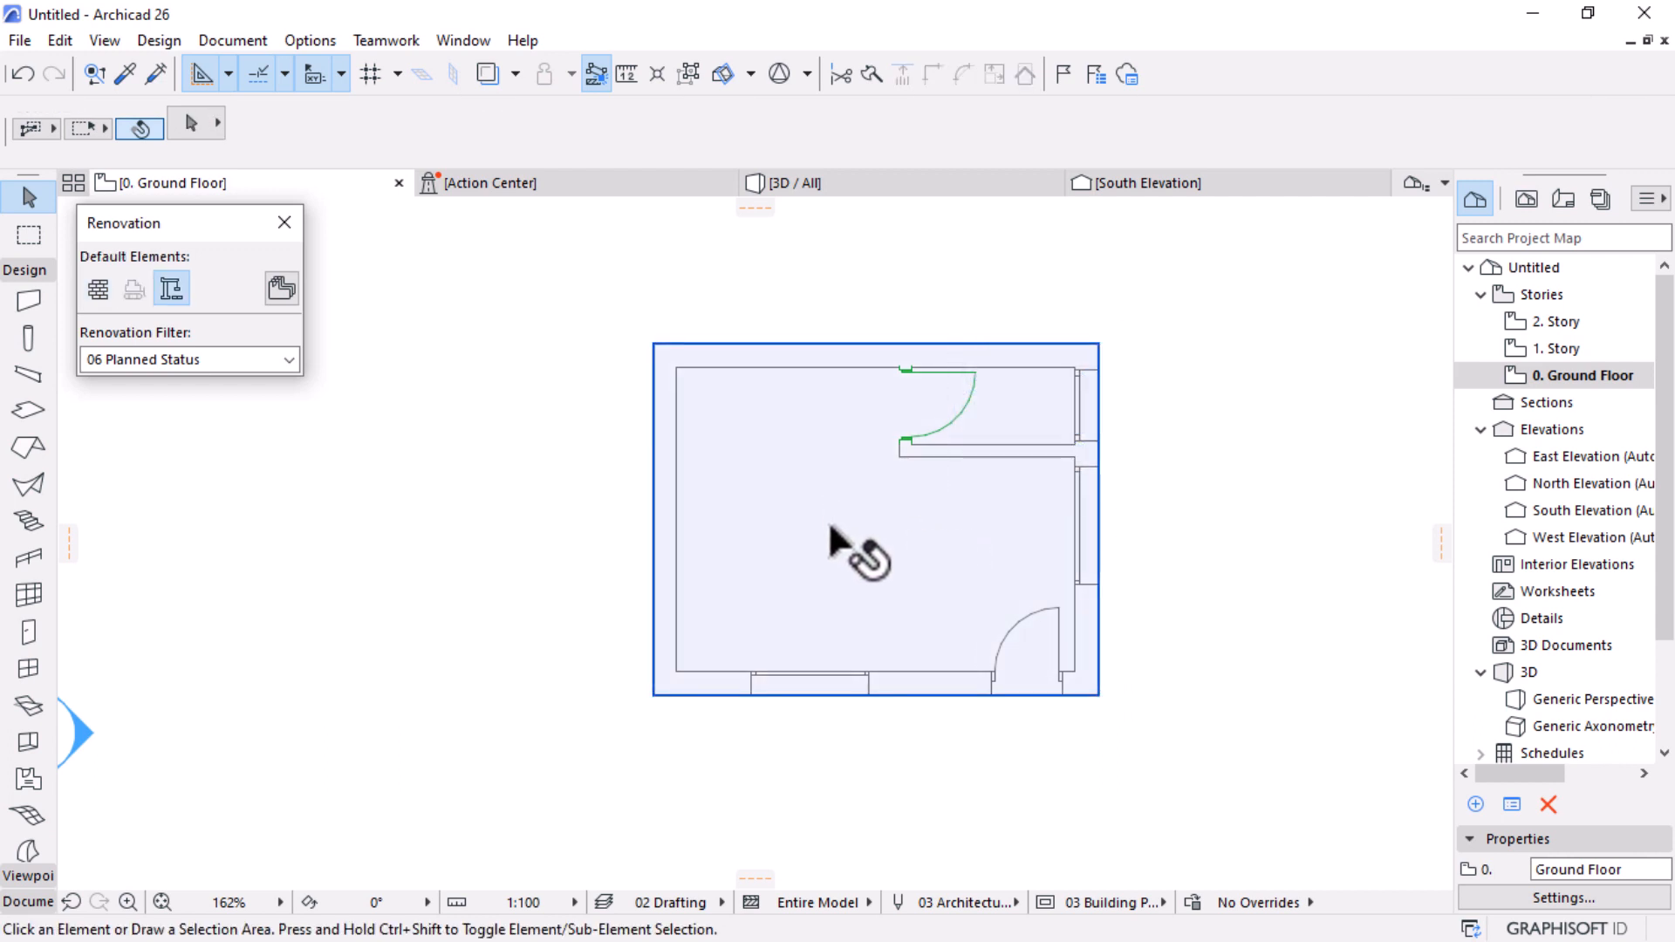
left_click(859, 528)
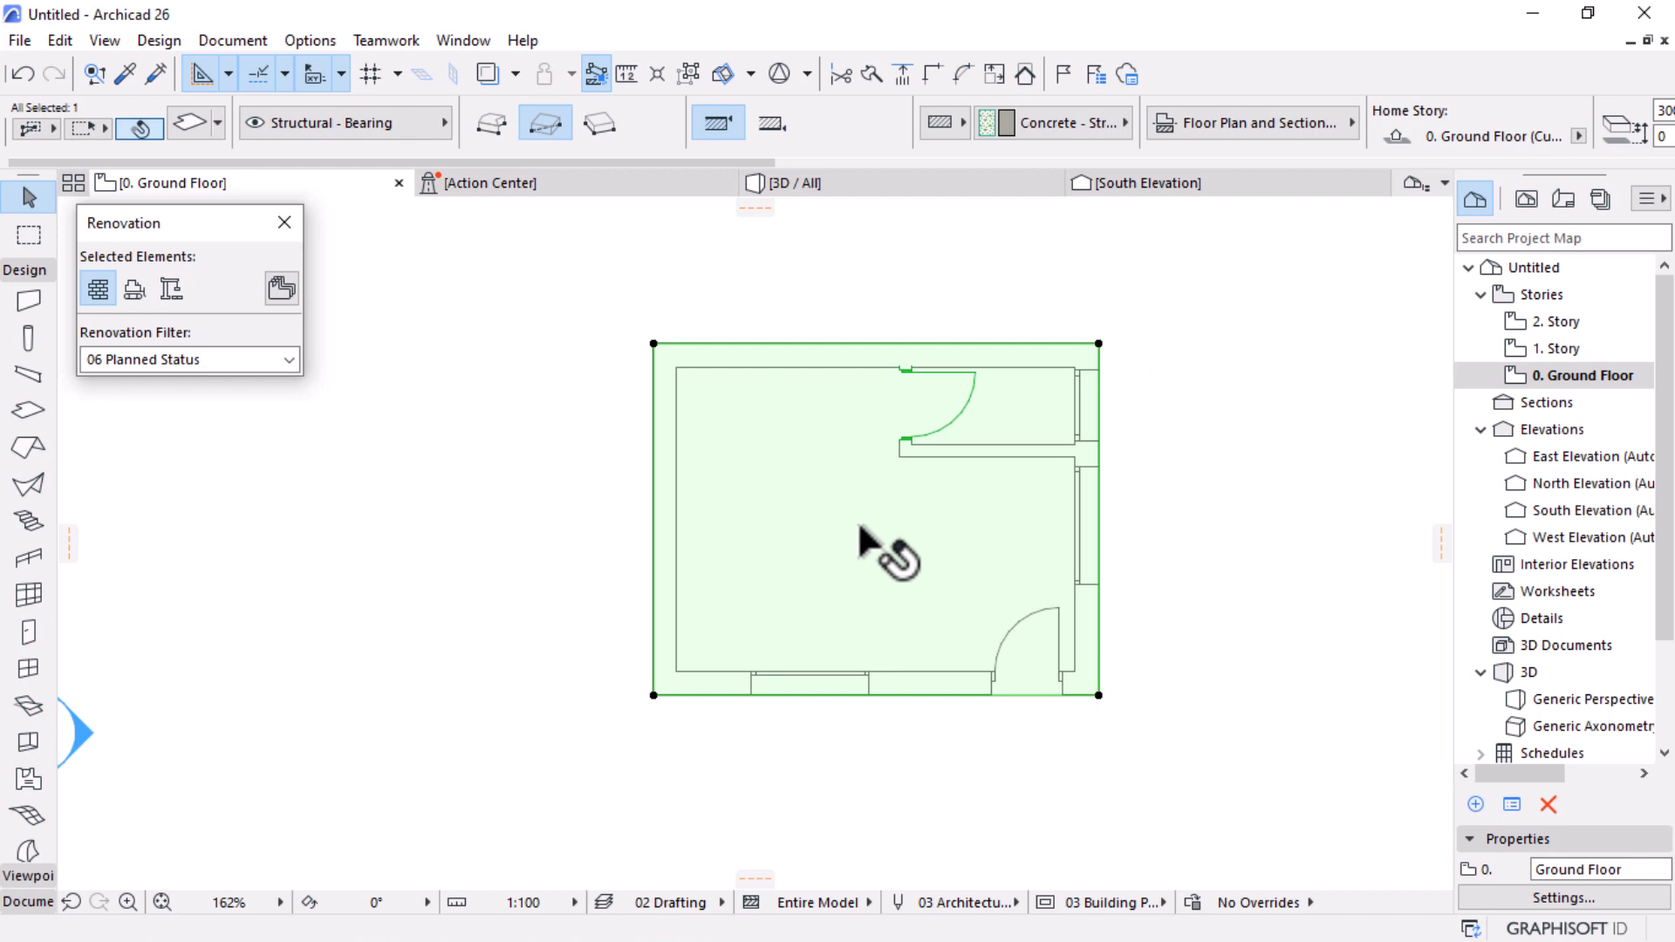
double_click(1541, 351)
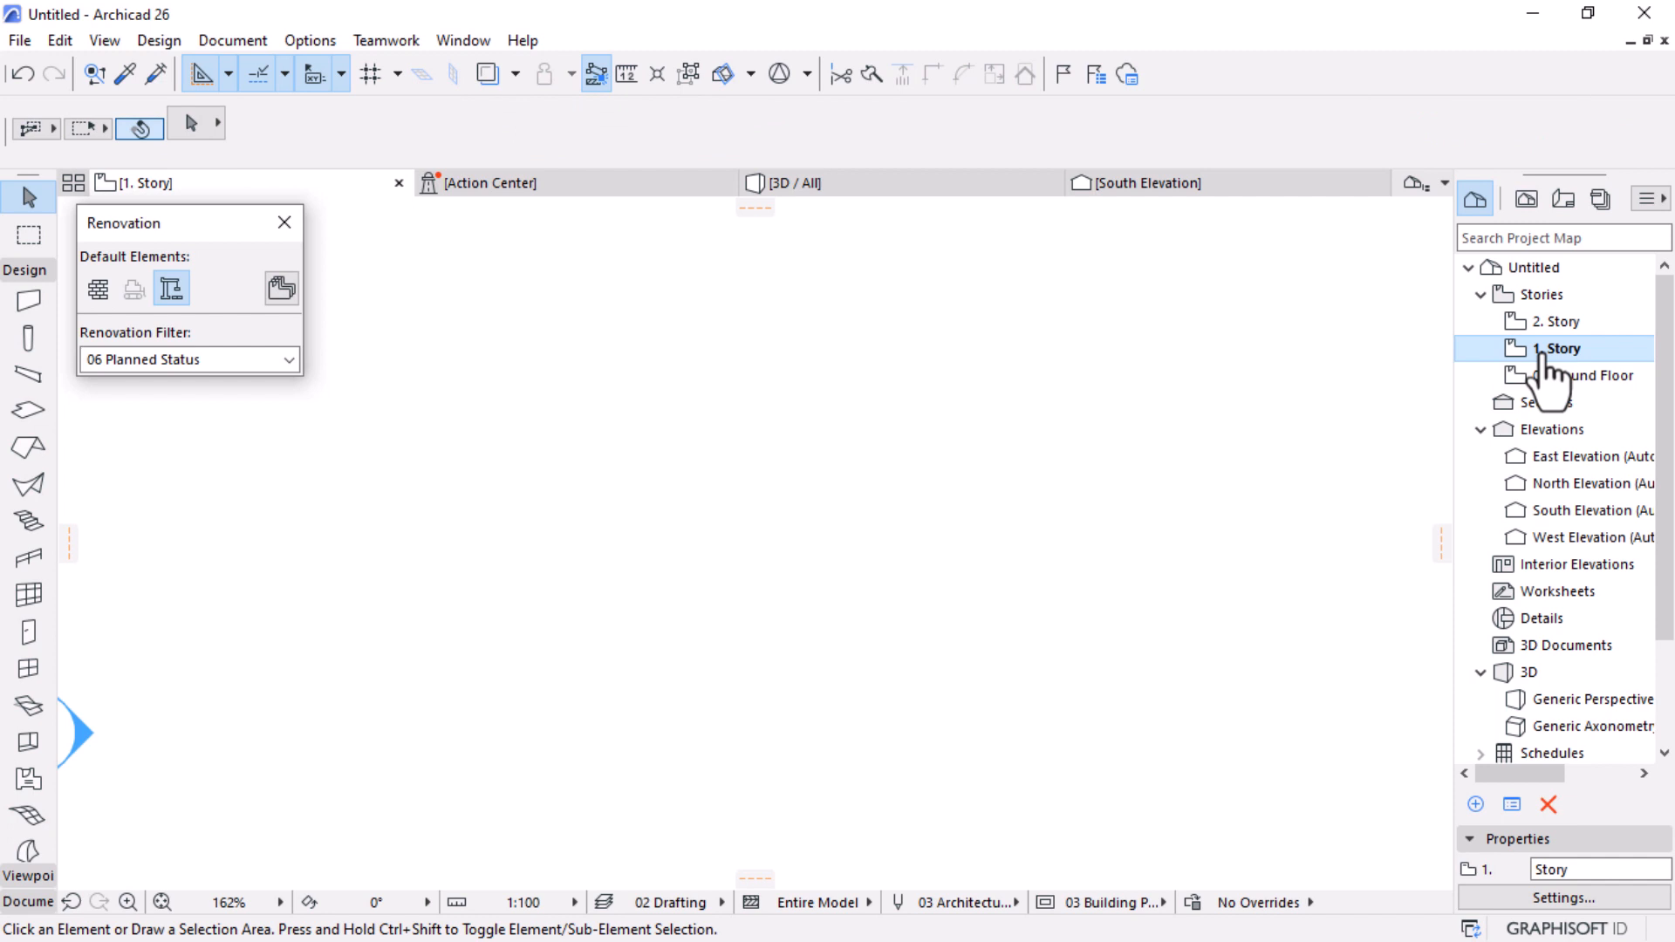
scroll(1058, 454, "down", 2)
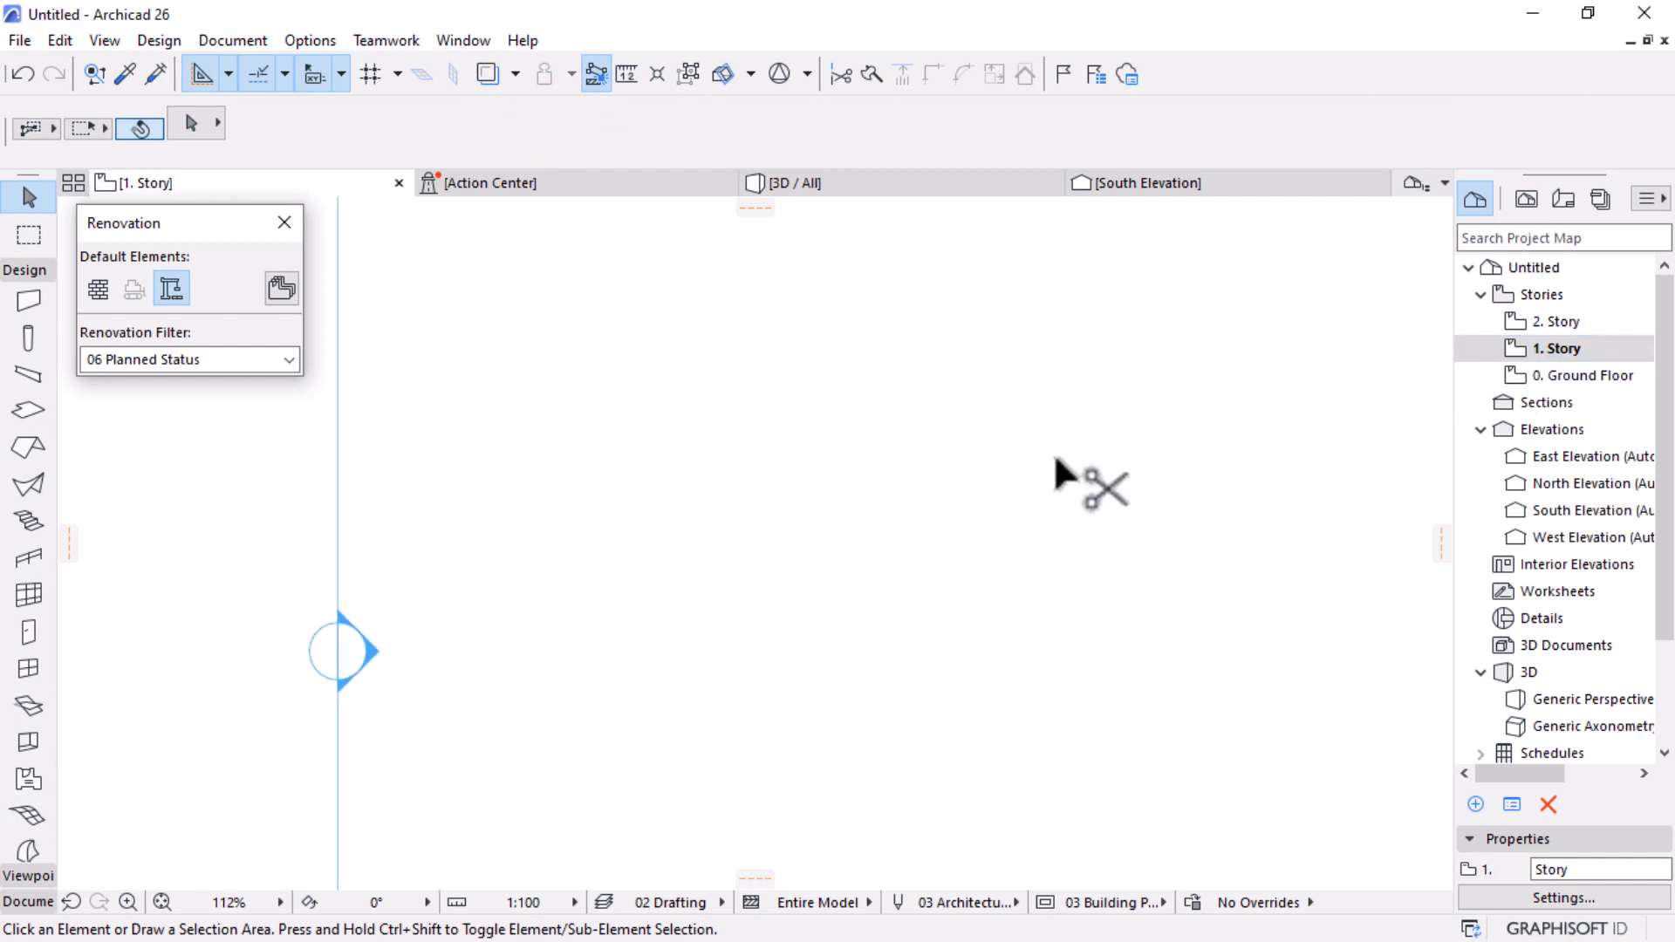
key("ctrl+v")
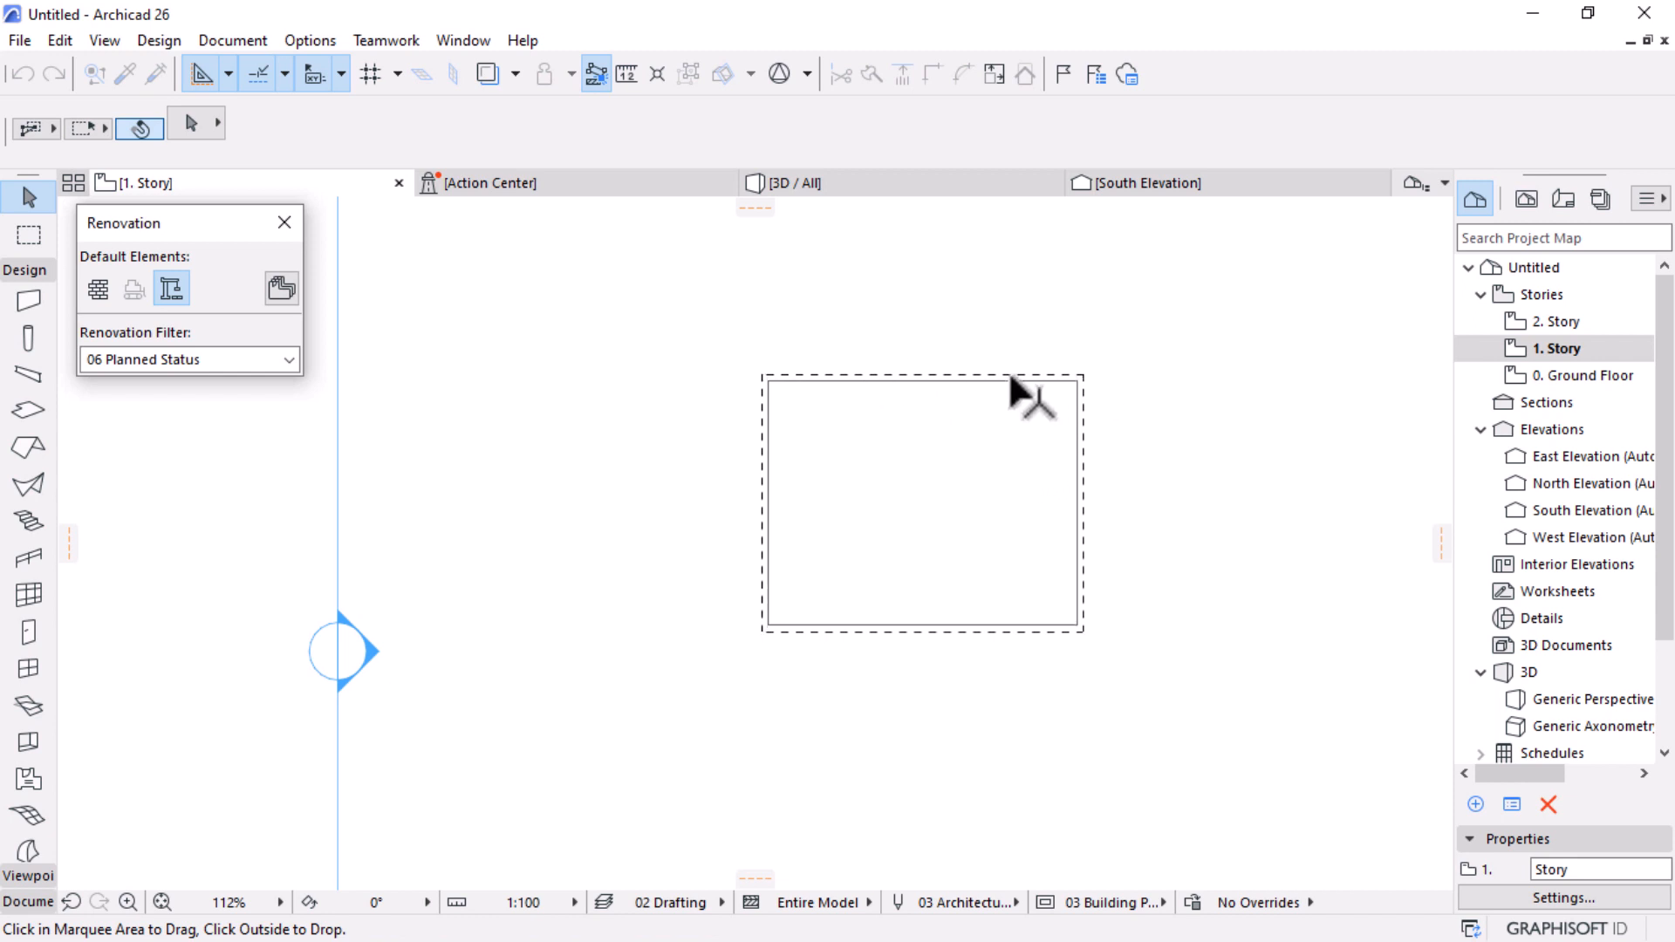
left_click(1231, 435)
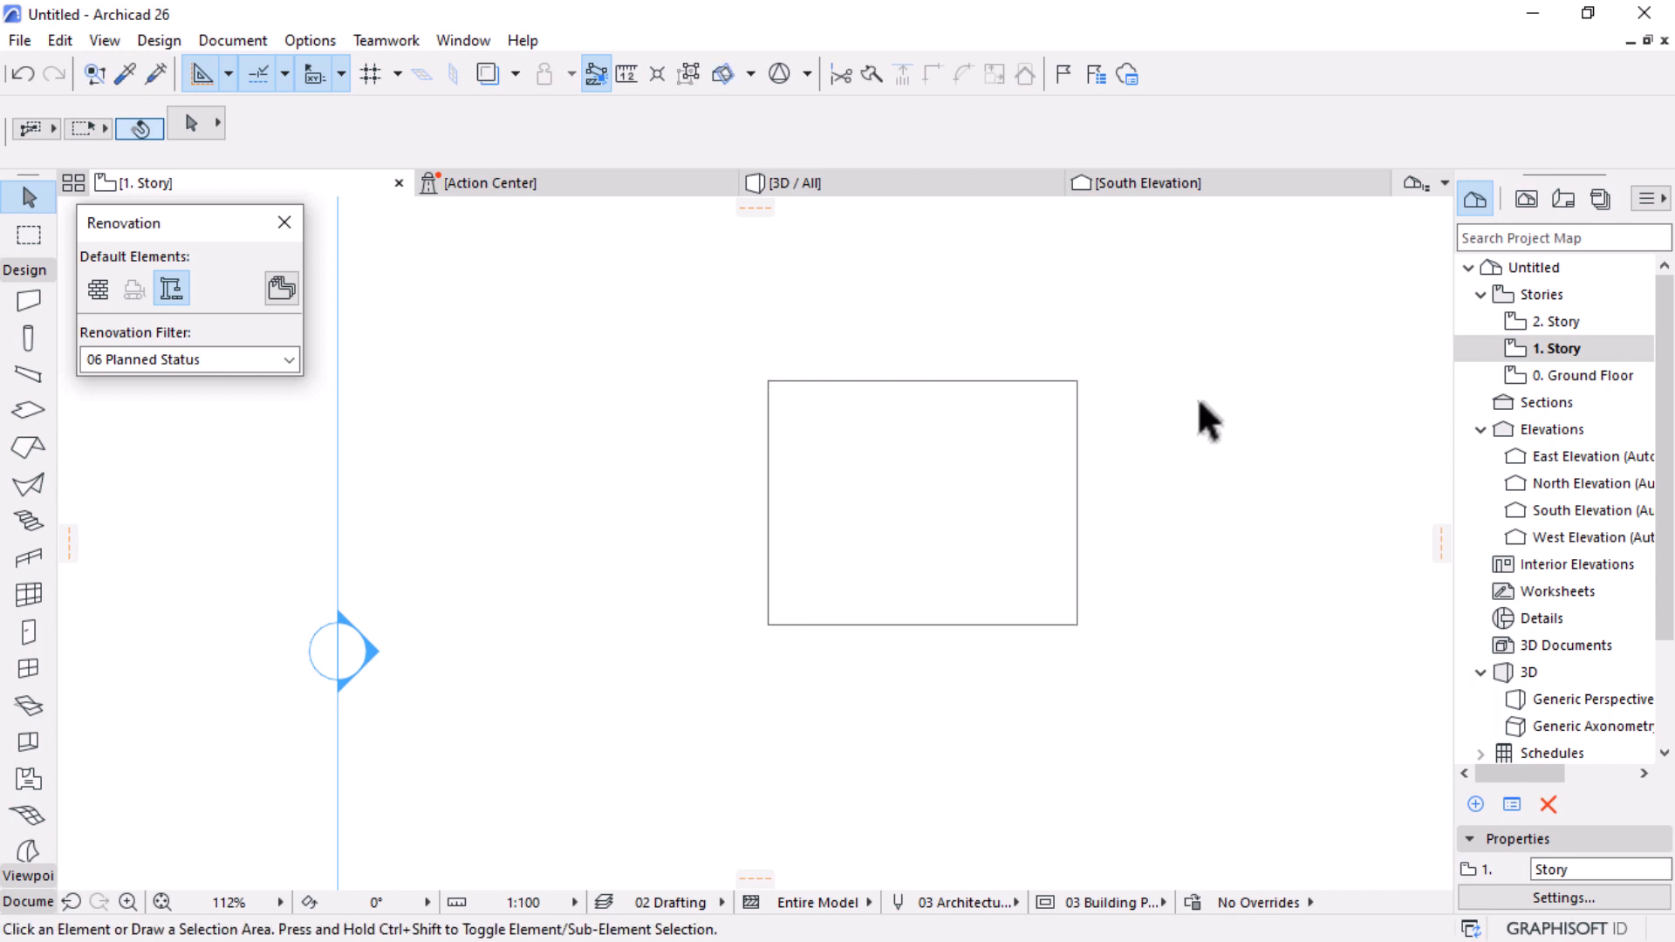
Step: Examine the pasted slab above the room in the 3D view and select the outer walls to check their renovation status
left_click(868, 183)
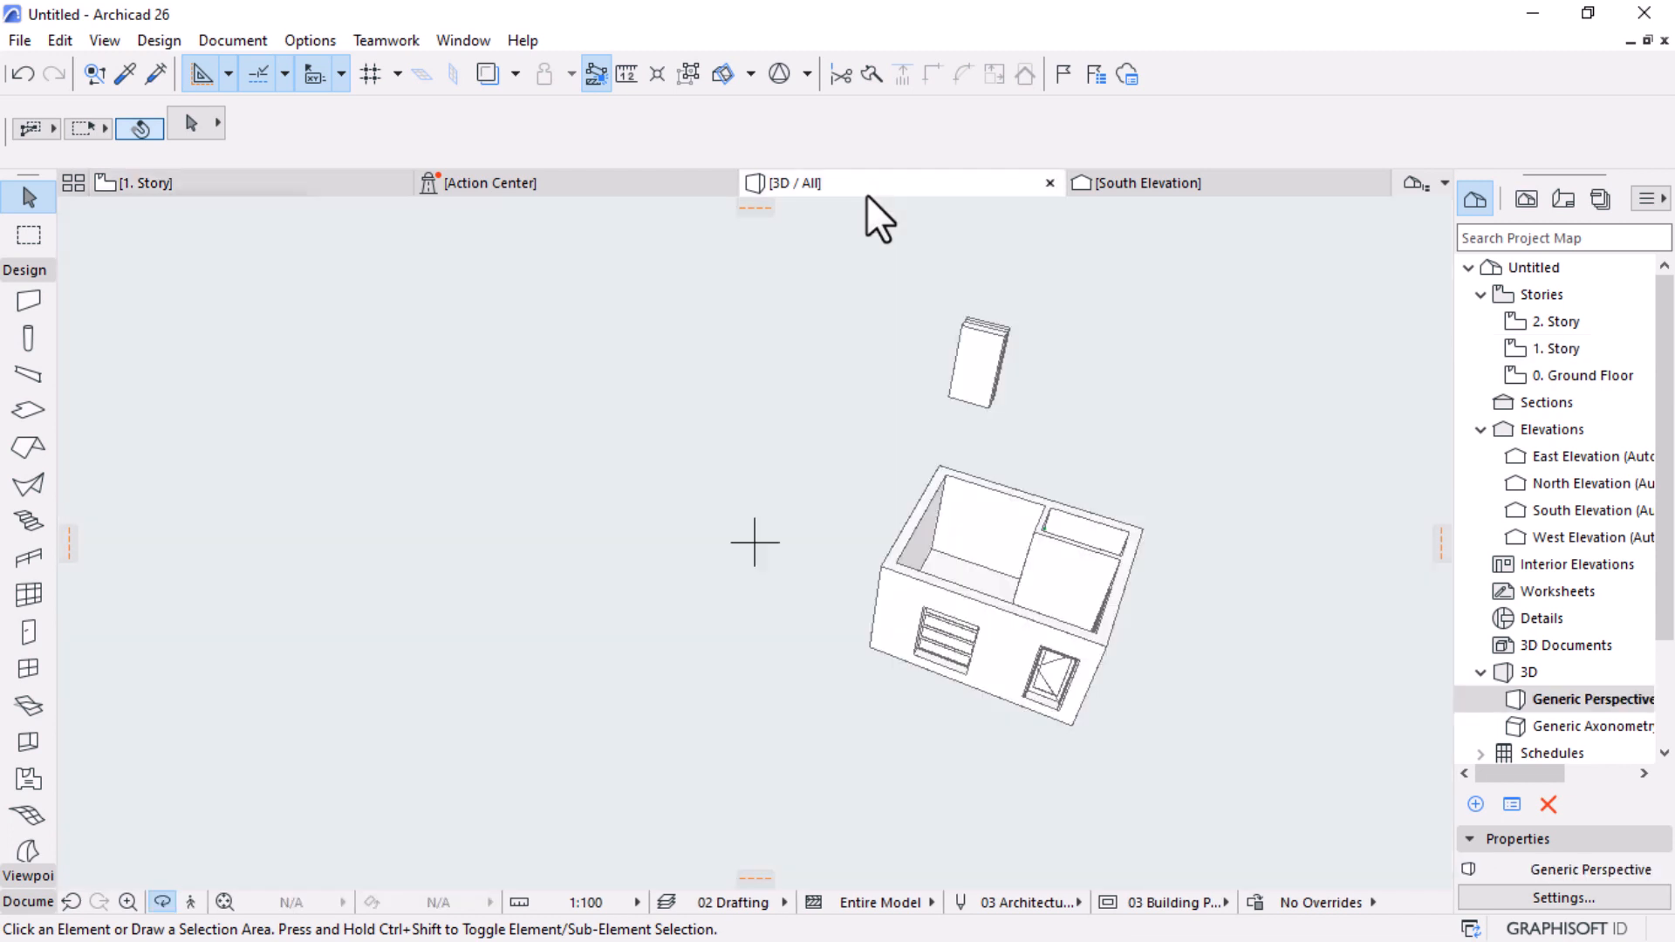
scroll(1238, 628, "up", 2)
scroll(1147, 657, "up", 3)
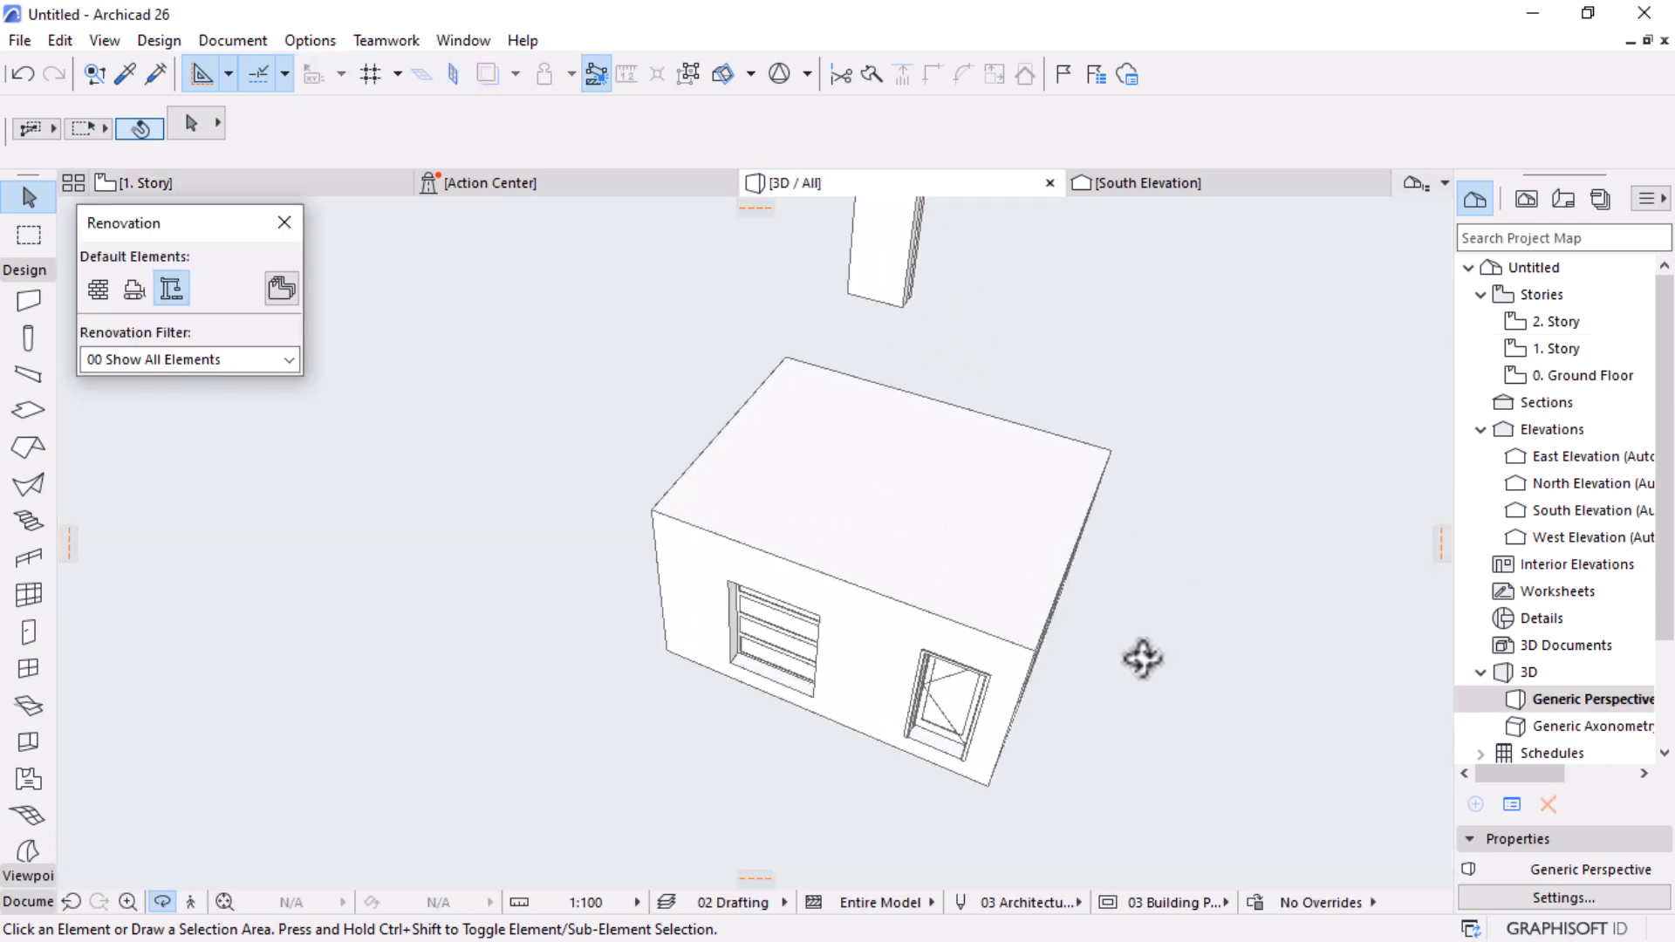
left_click_drag(1129, 666, 1032, 673)
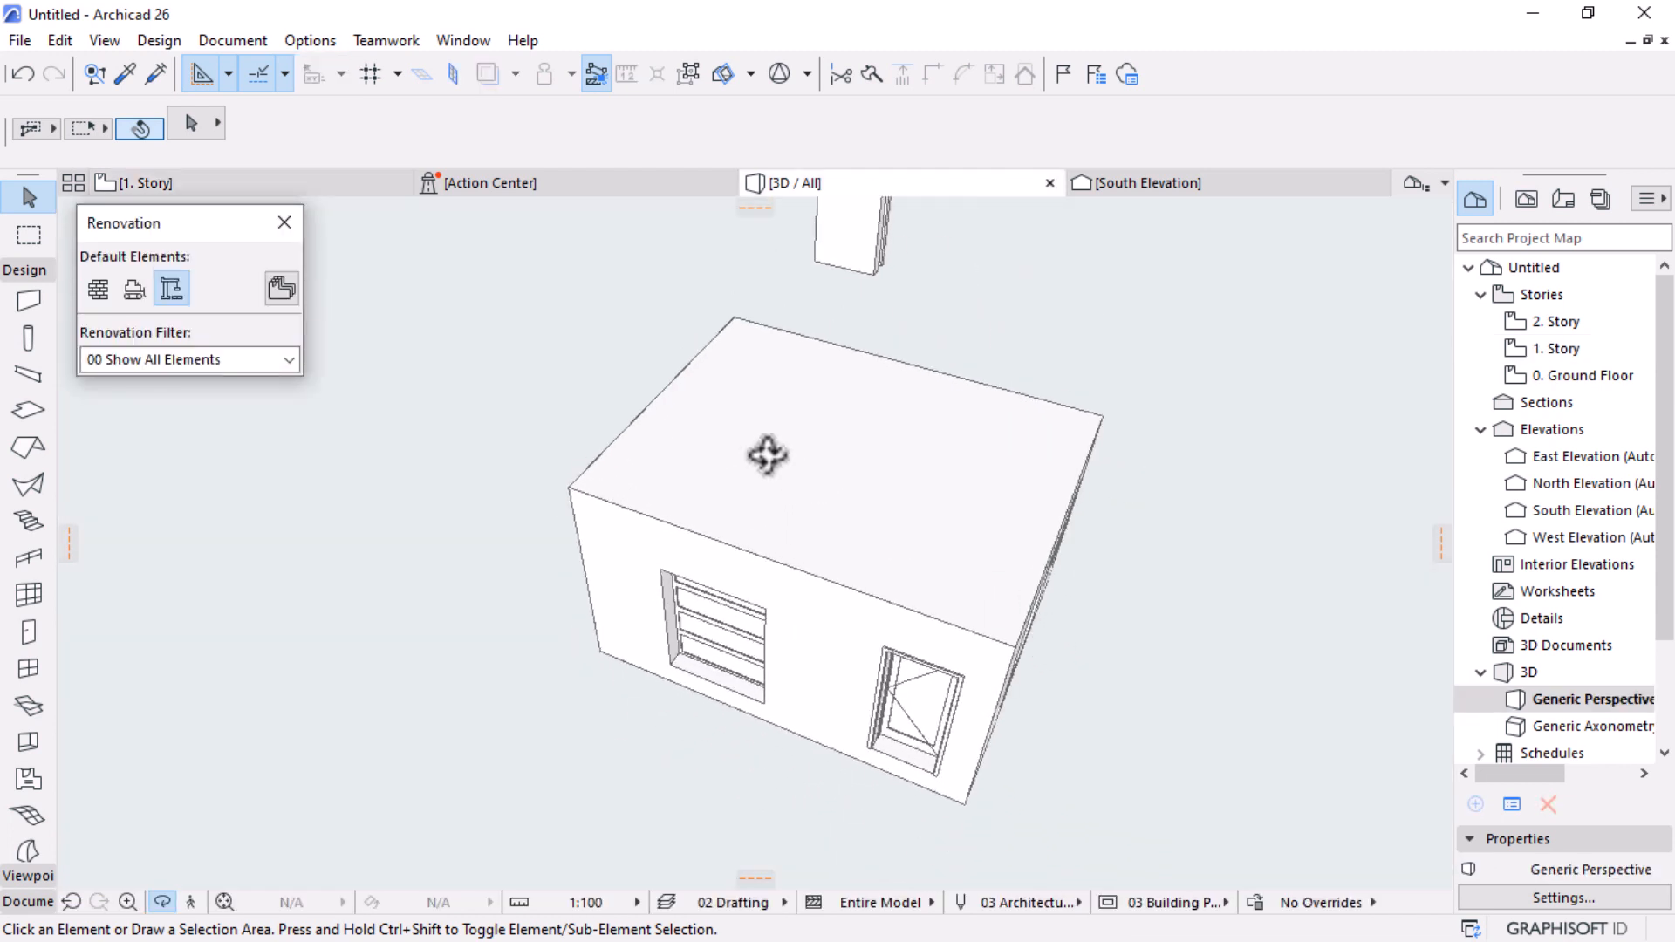
left_click_drag(767, 456, 935, 626)
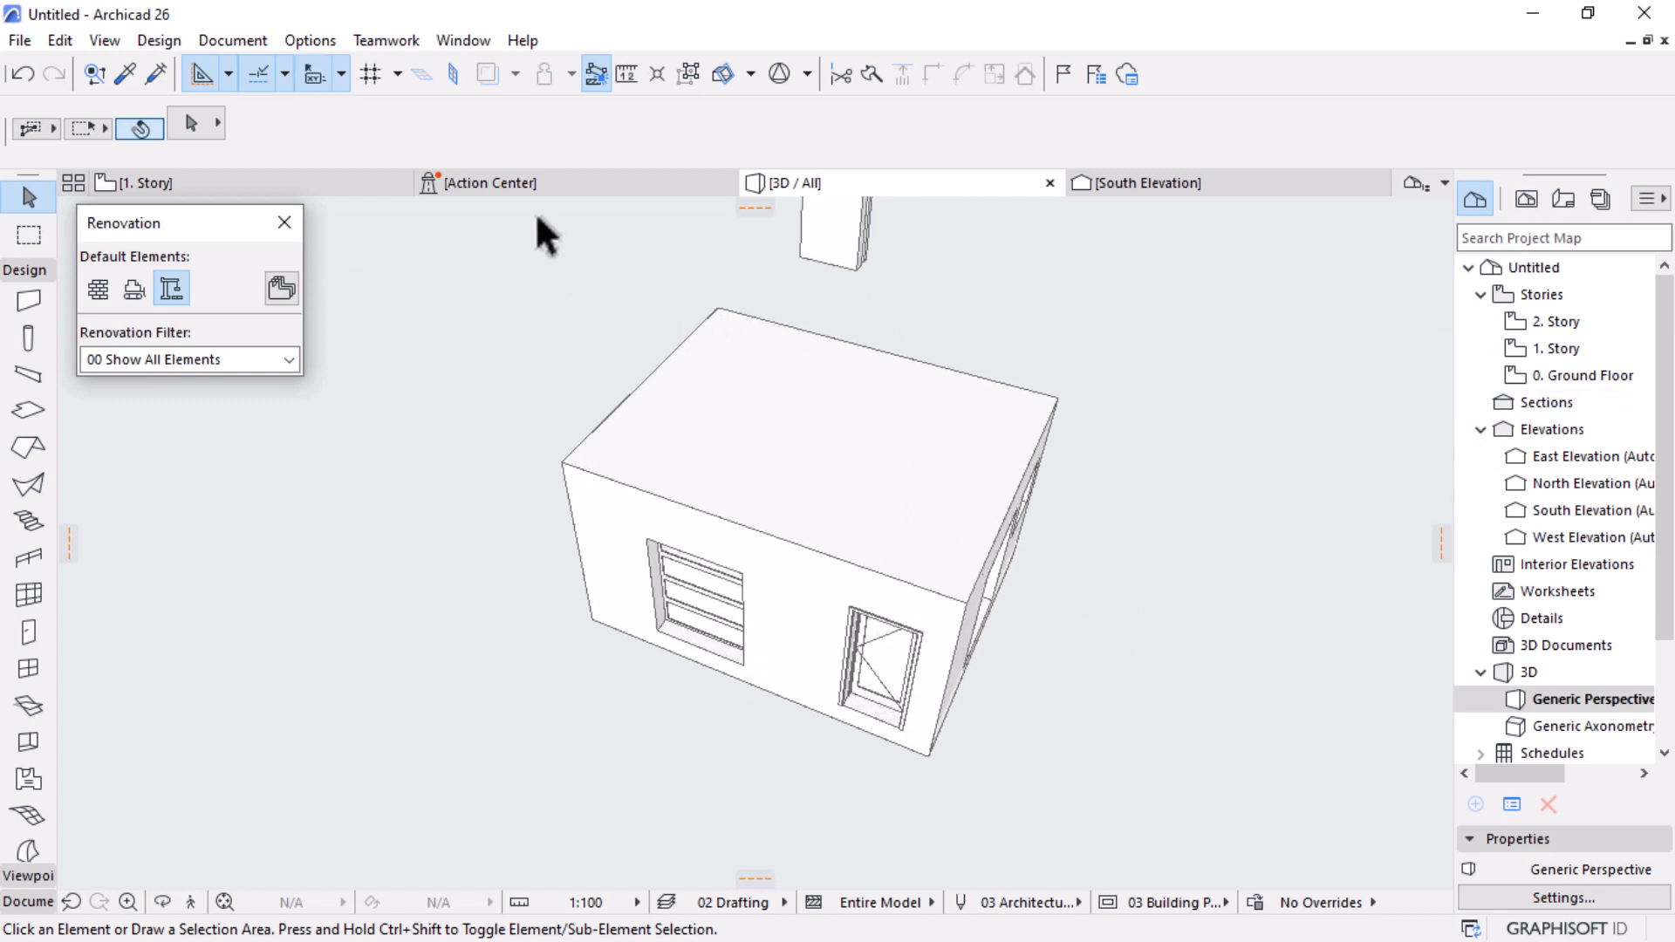
key("ctrl+a")
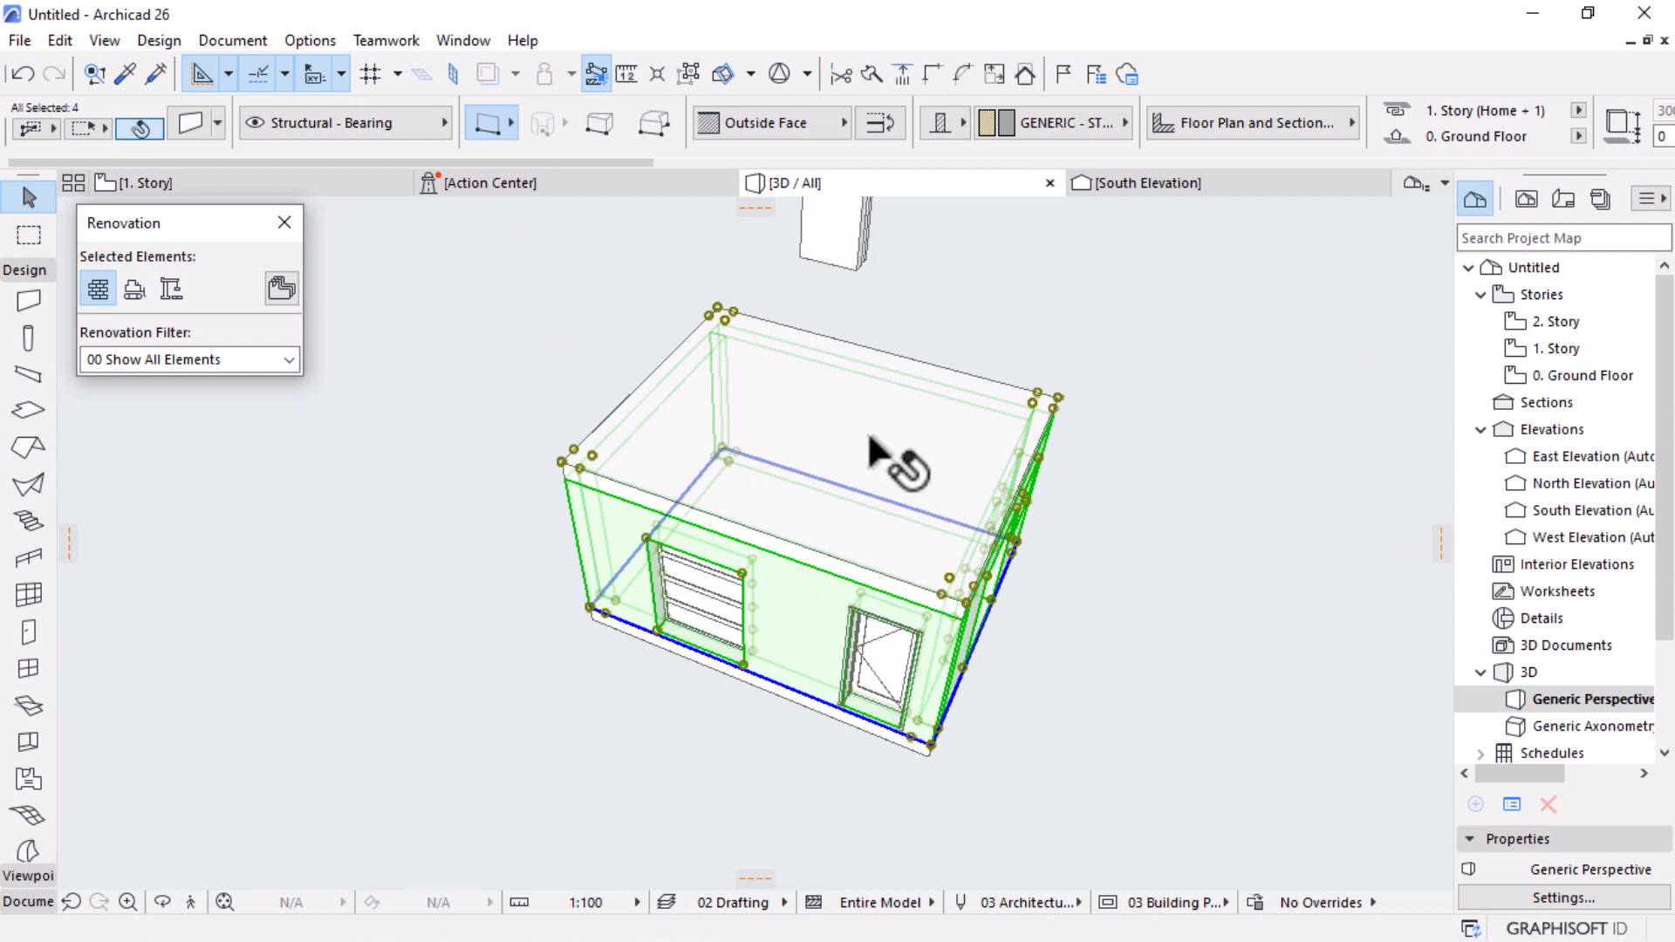
scroll(990, 757, "up", 2)
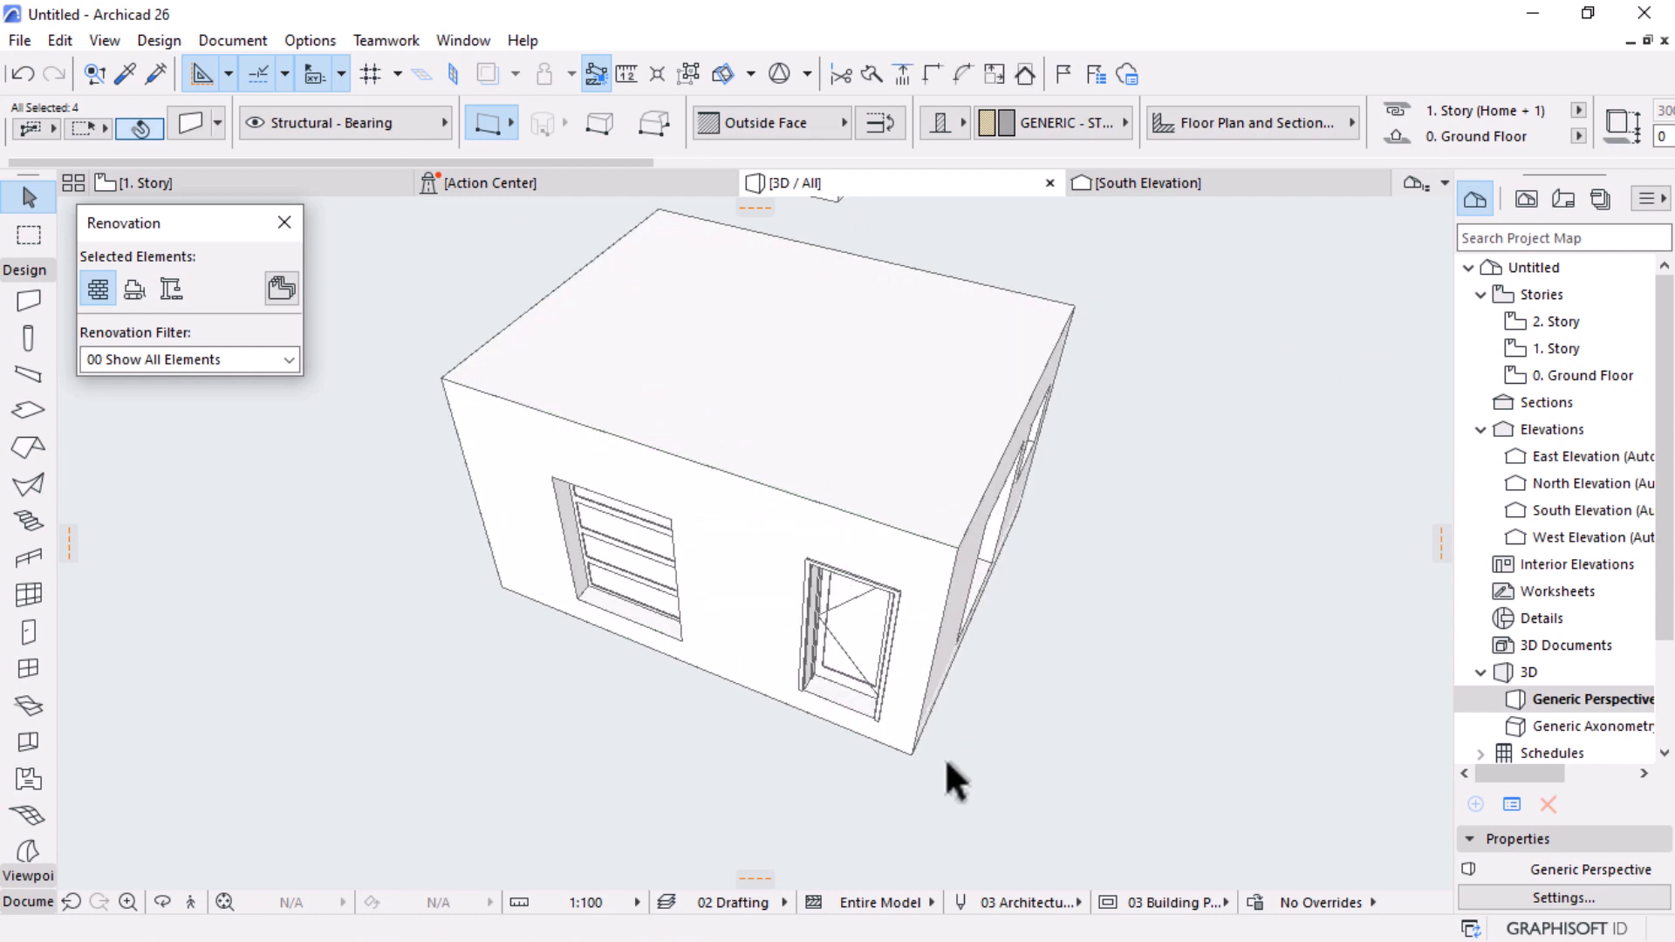
Step: On 1. Story, draw walls with the rectangular geometry method along the slab's outline, between its opposite corners
double_click(1560, 349)
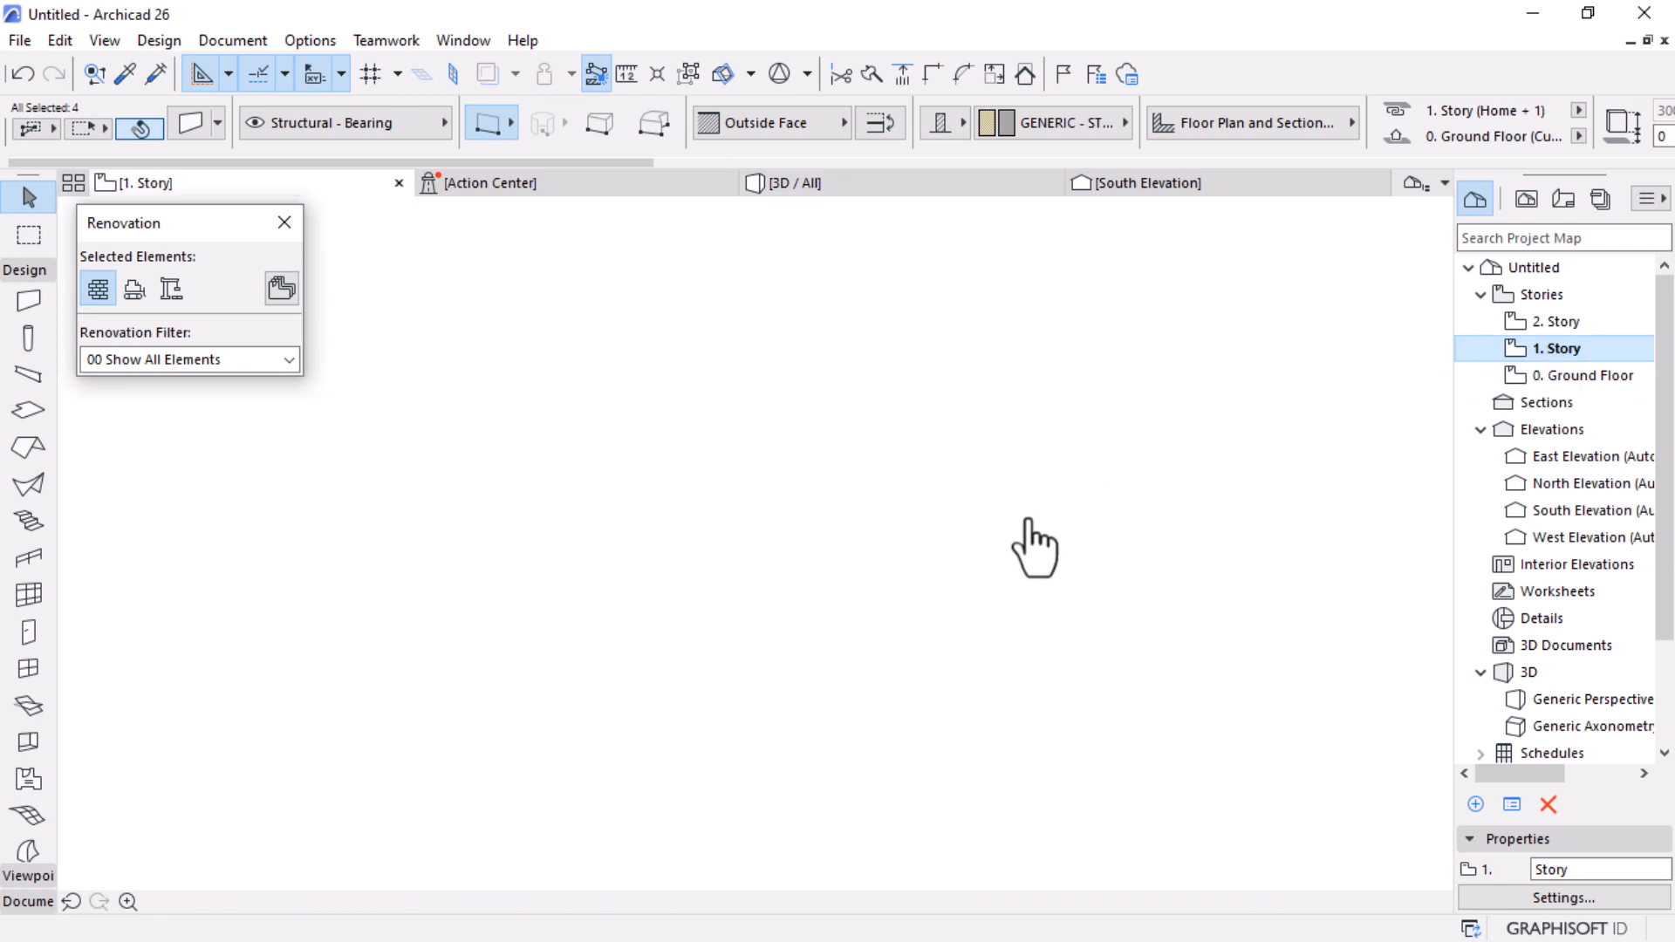
scroll(951, 462, "up", 2)
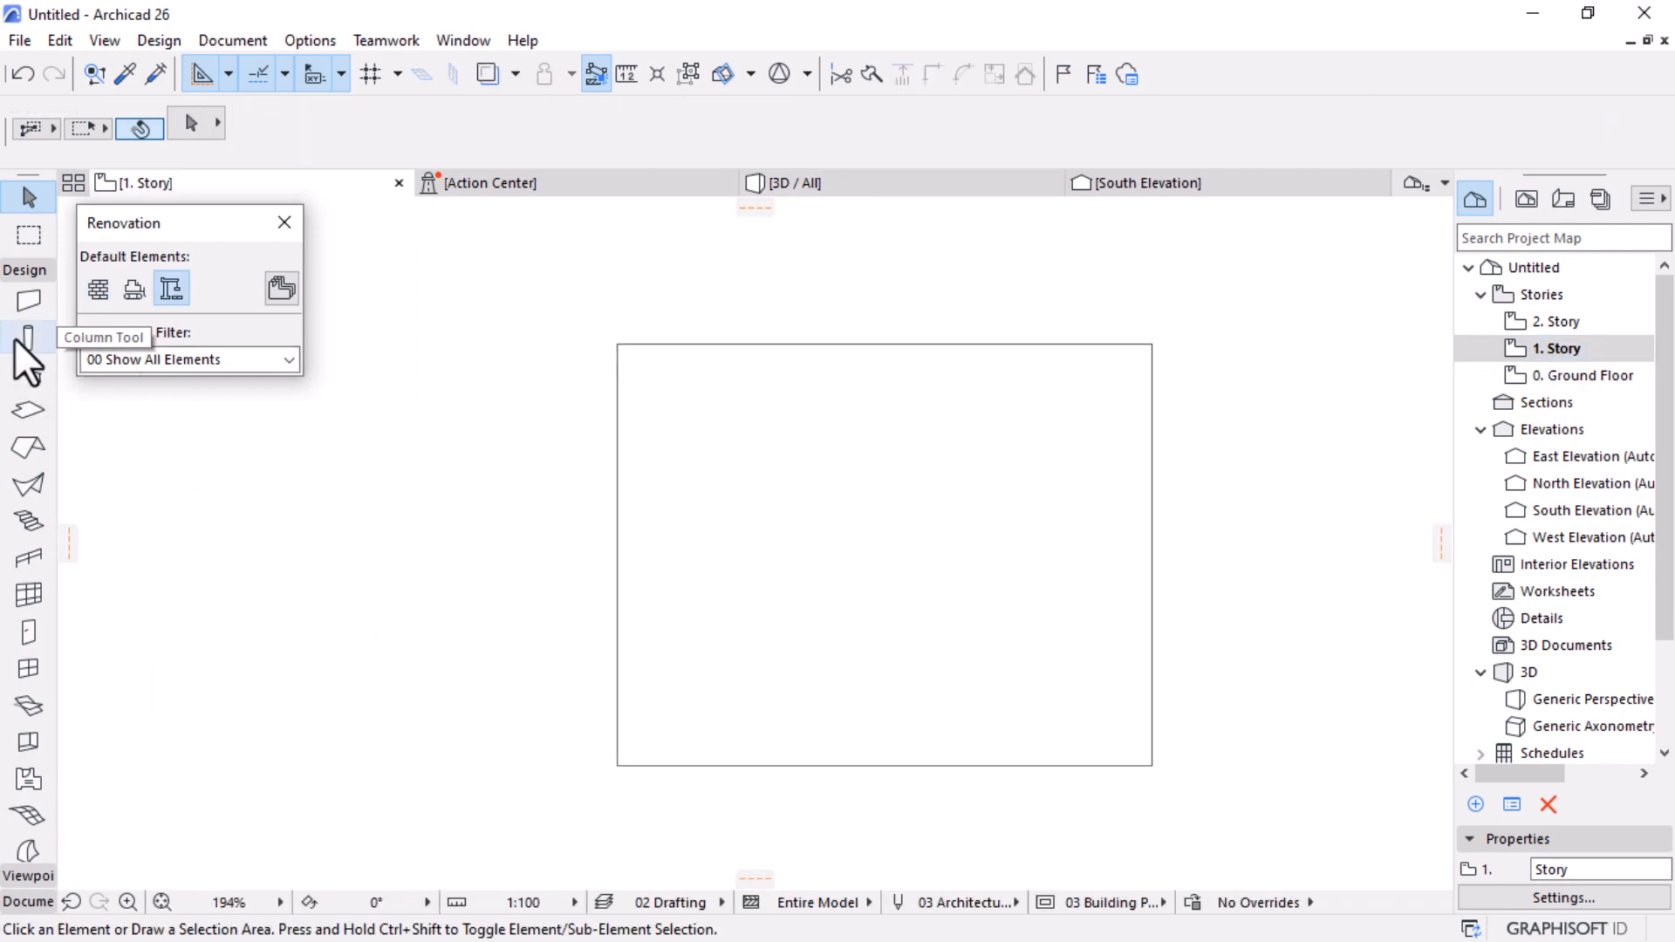
left_click(25, 301)
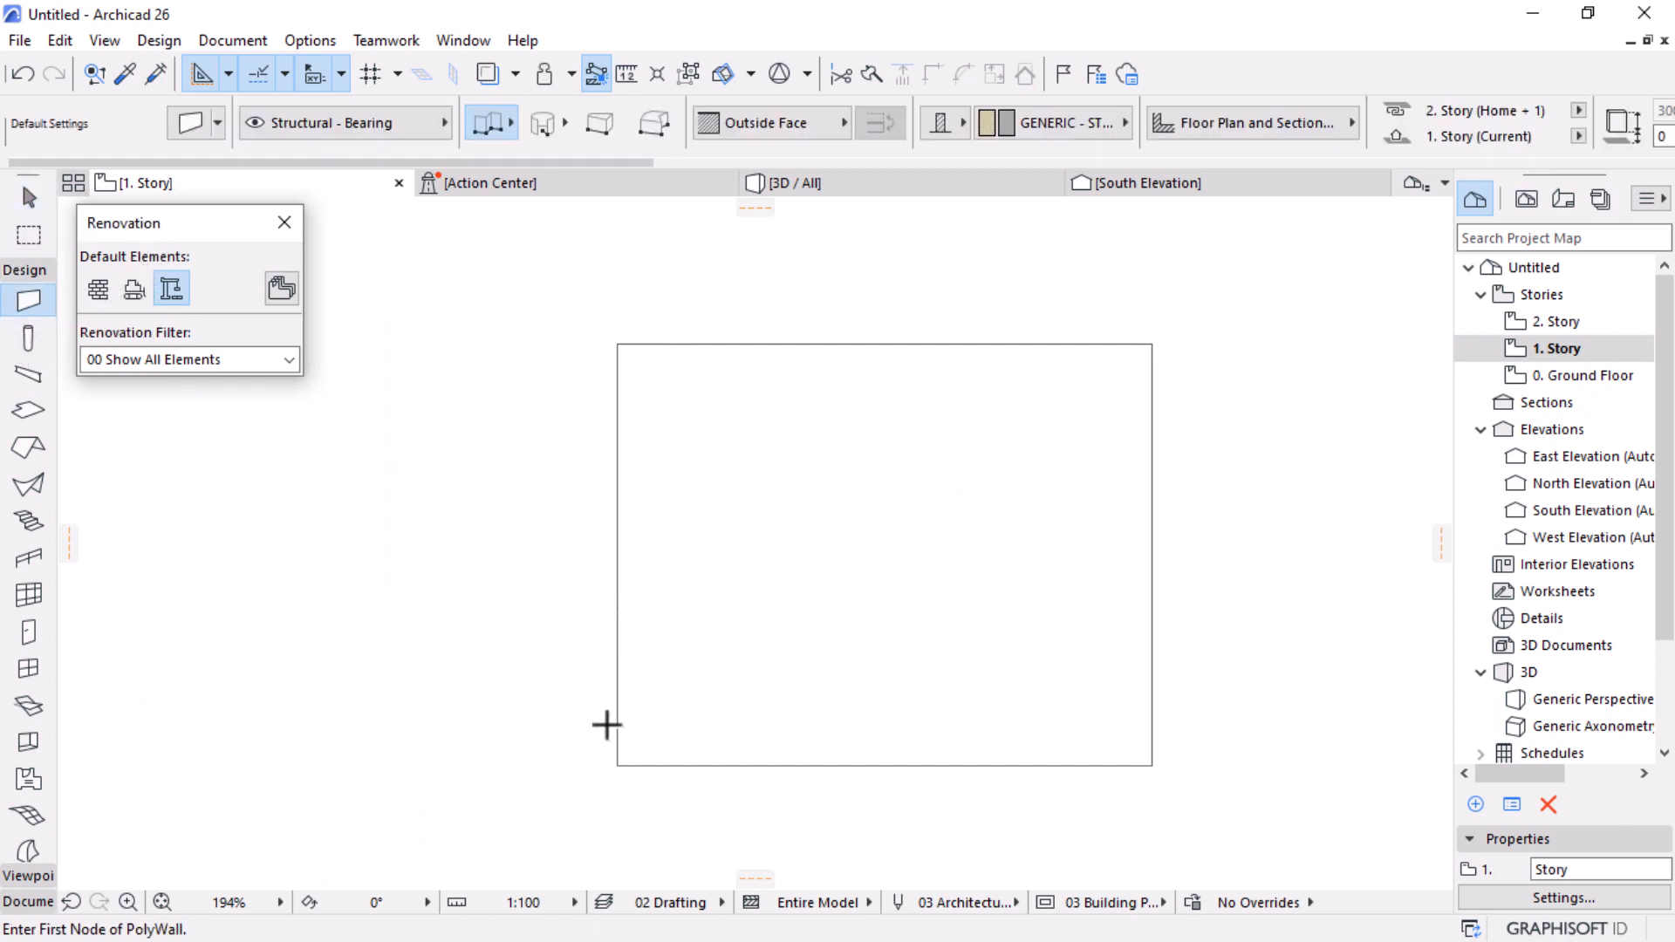
left_click(507, 122)
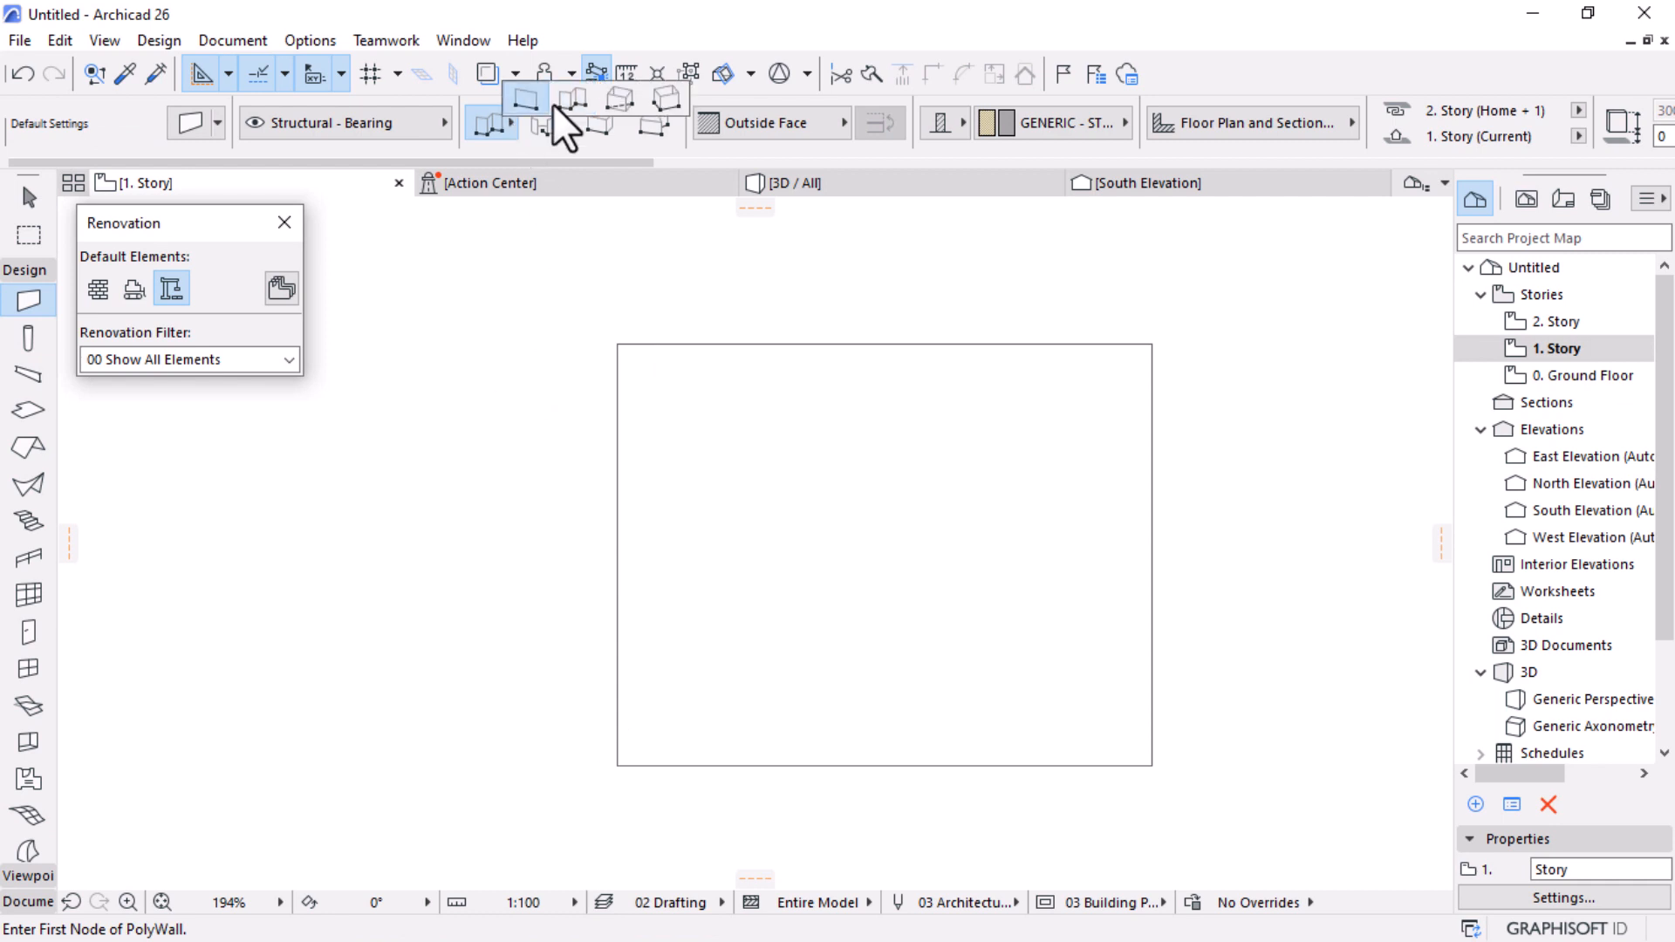
left_click(620, 99)
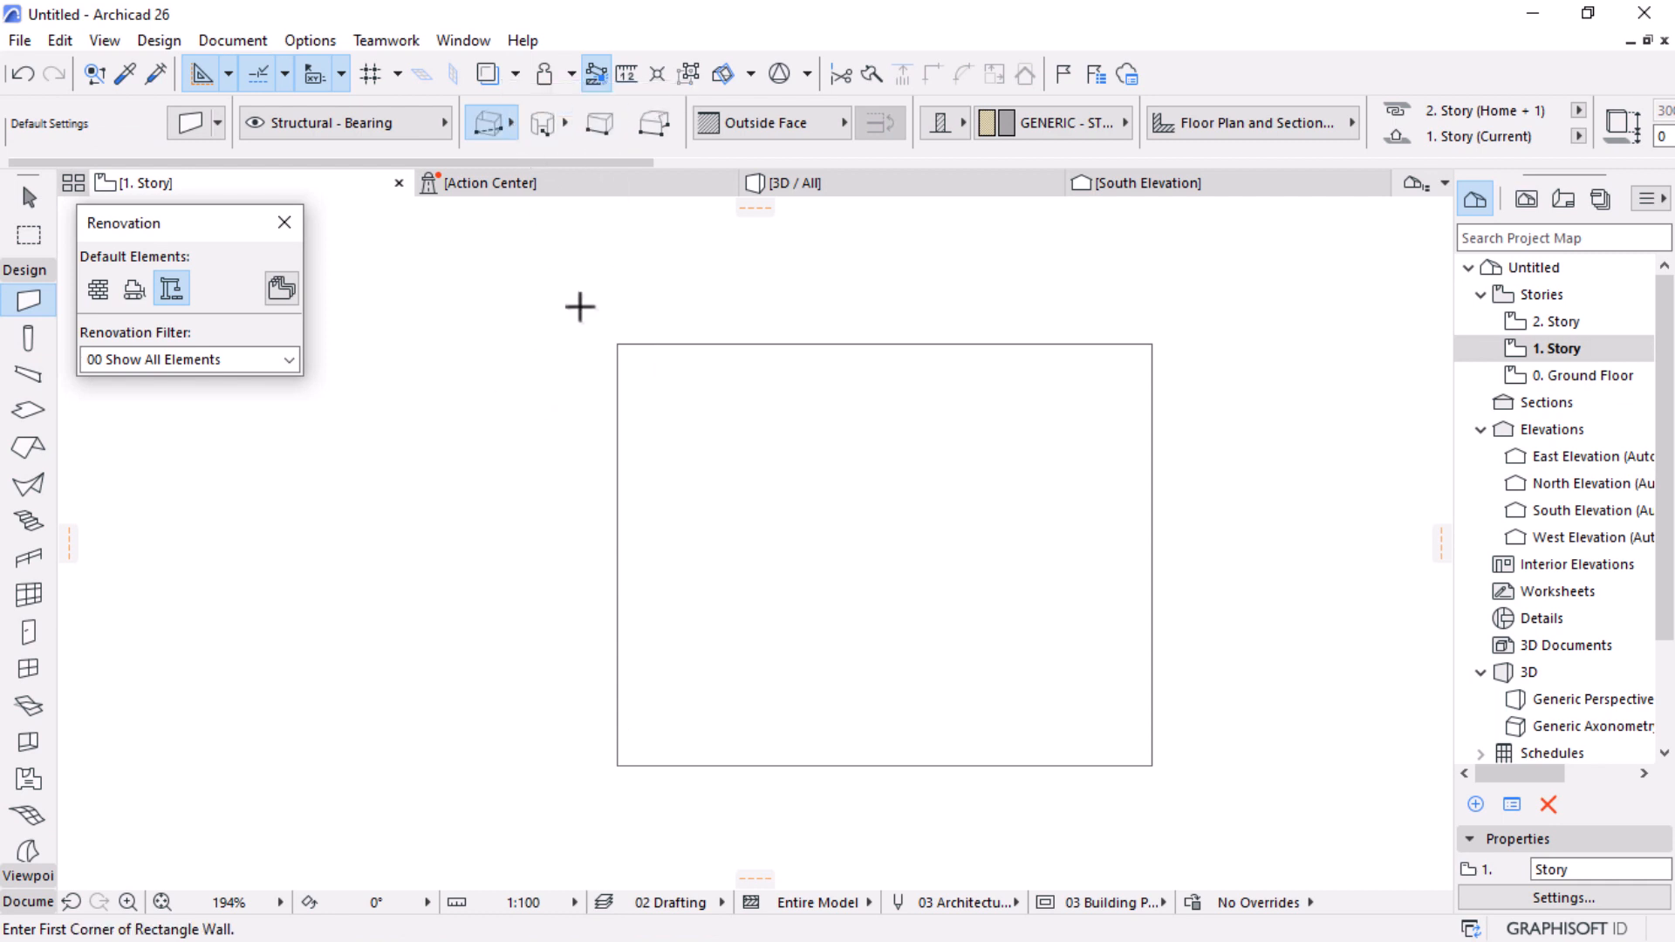
left_click(618, 343)
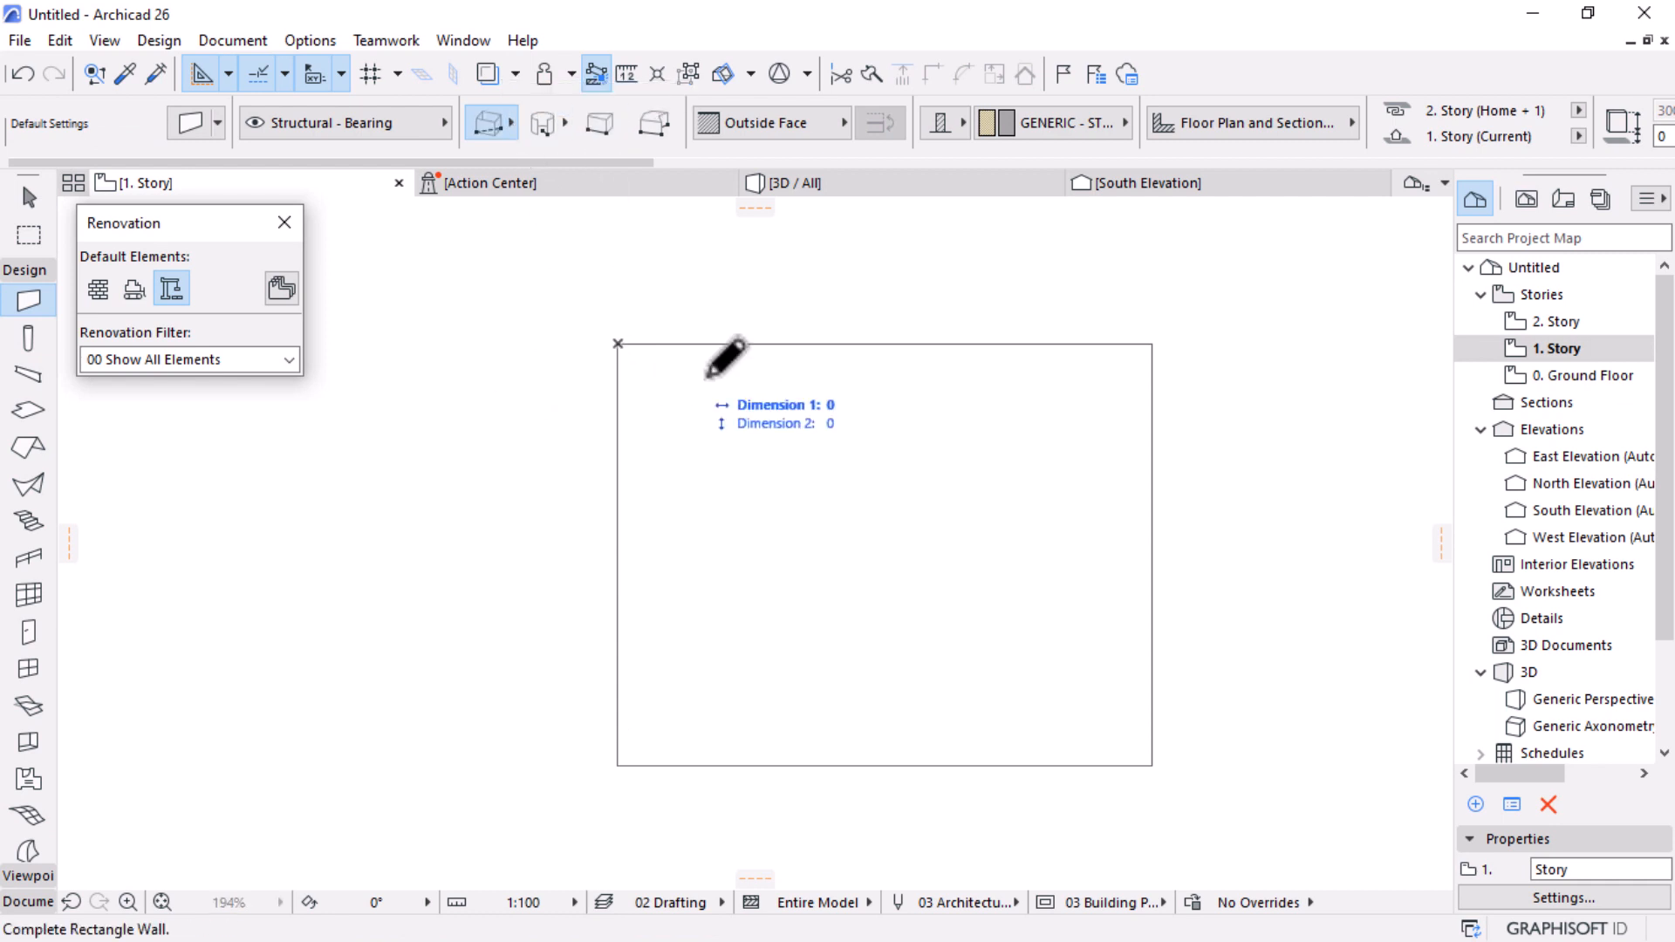
left_click(1152, 765)
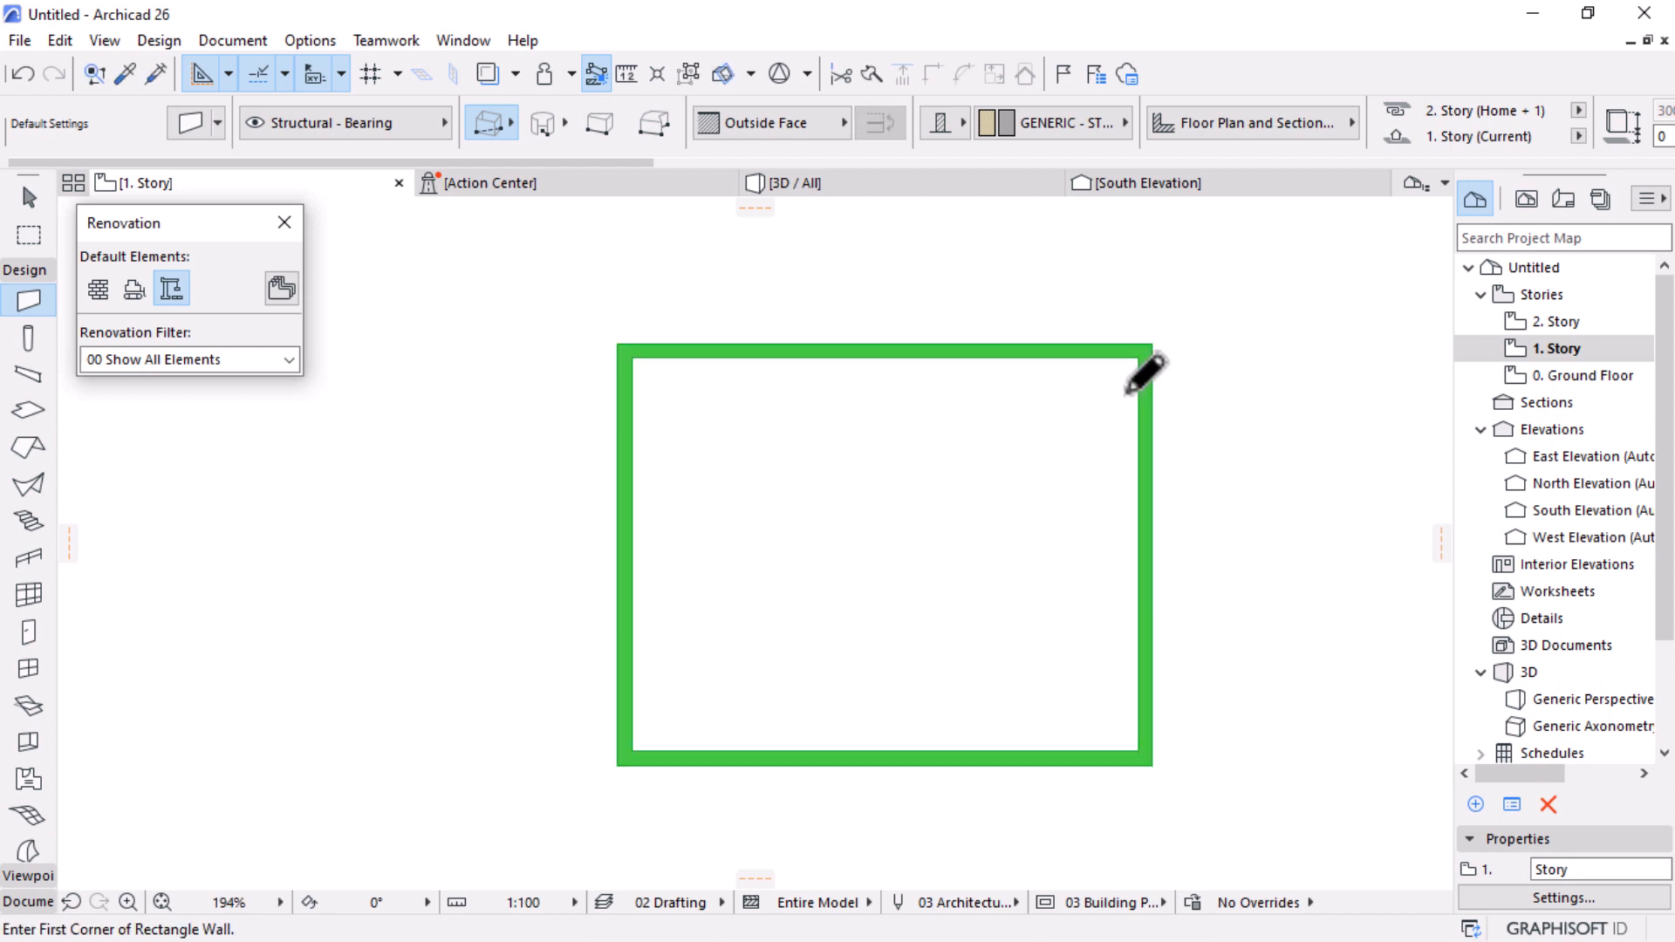
Step: Set the thickness of the rectangular wall group on 1. Story to 300 mm and clear the selection
scroll(973, 394, "down", 2)
scroll(1025, 417, "up", 2)
key("Escape")
left_click(984, 338)
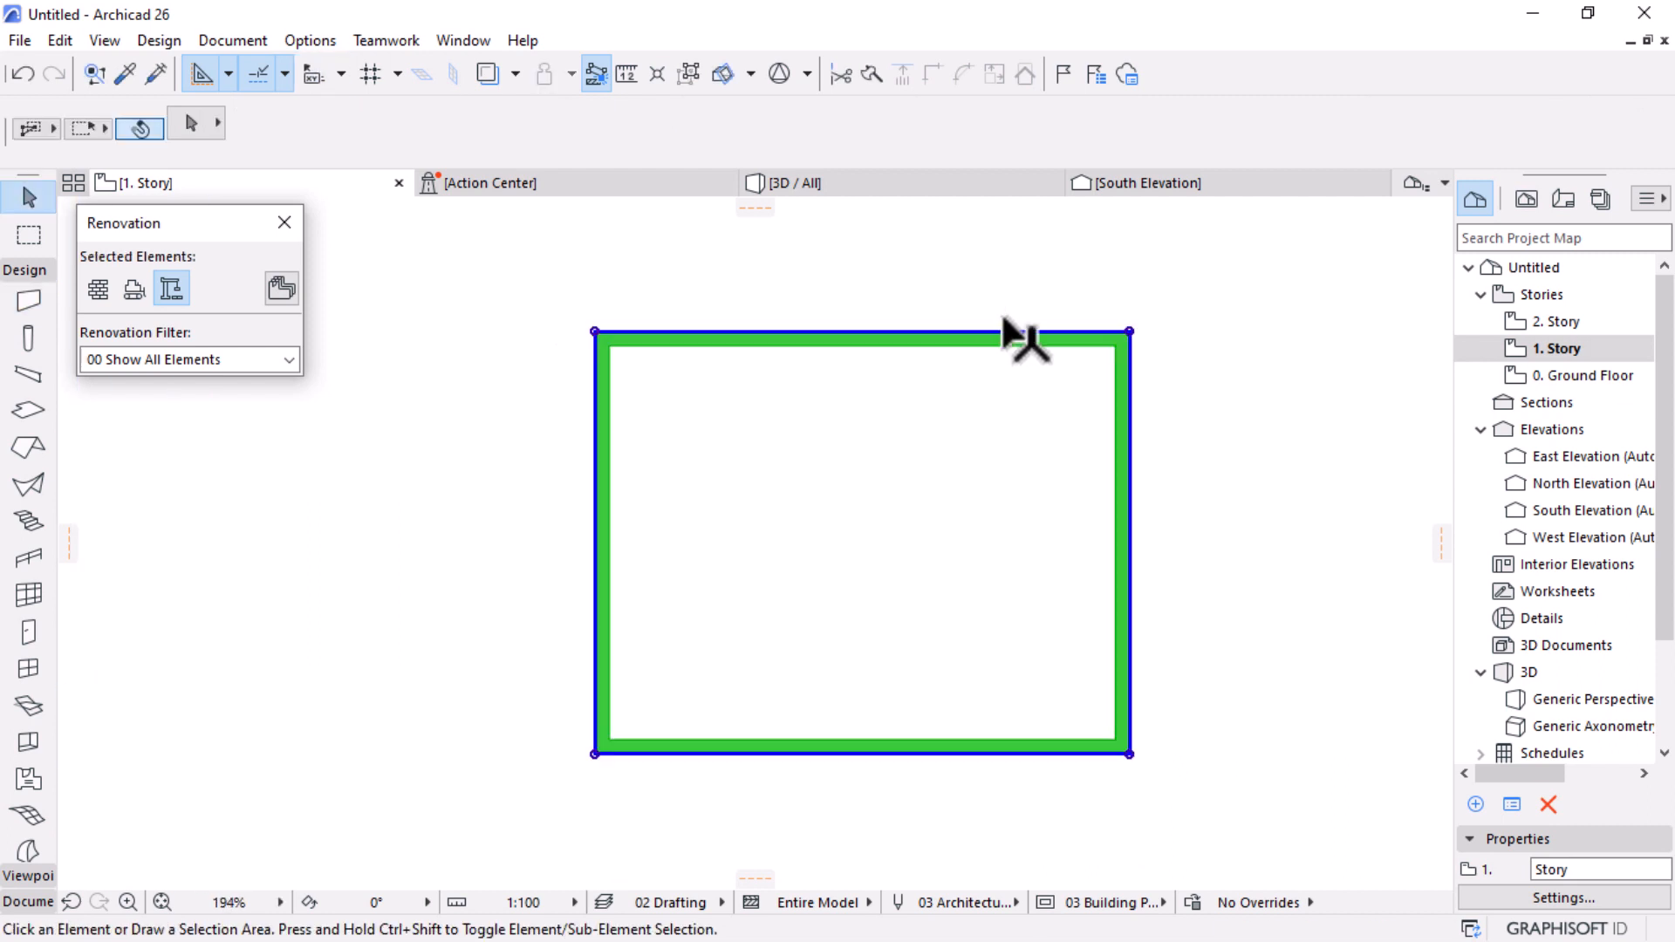
left_click(1452, 119)
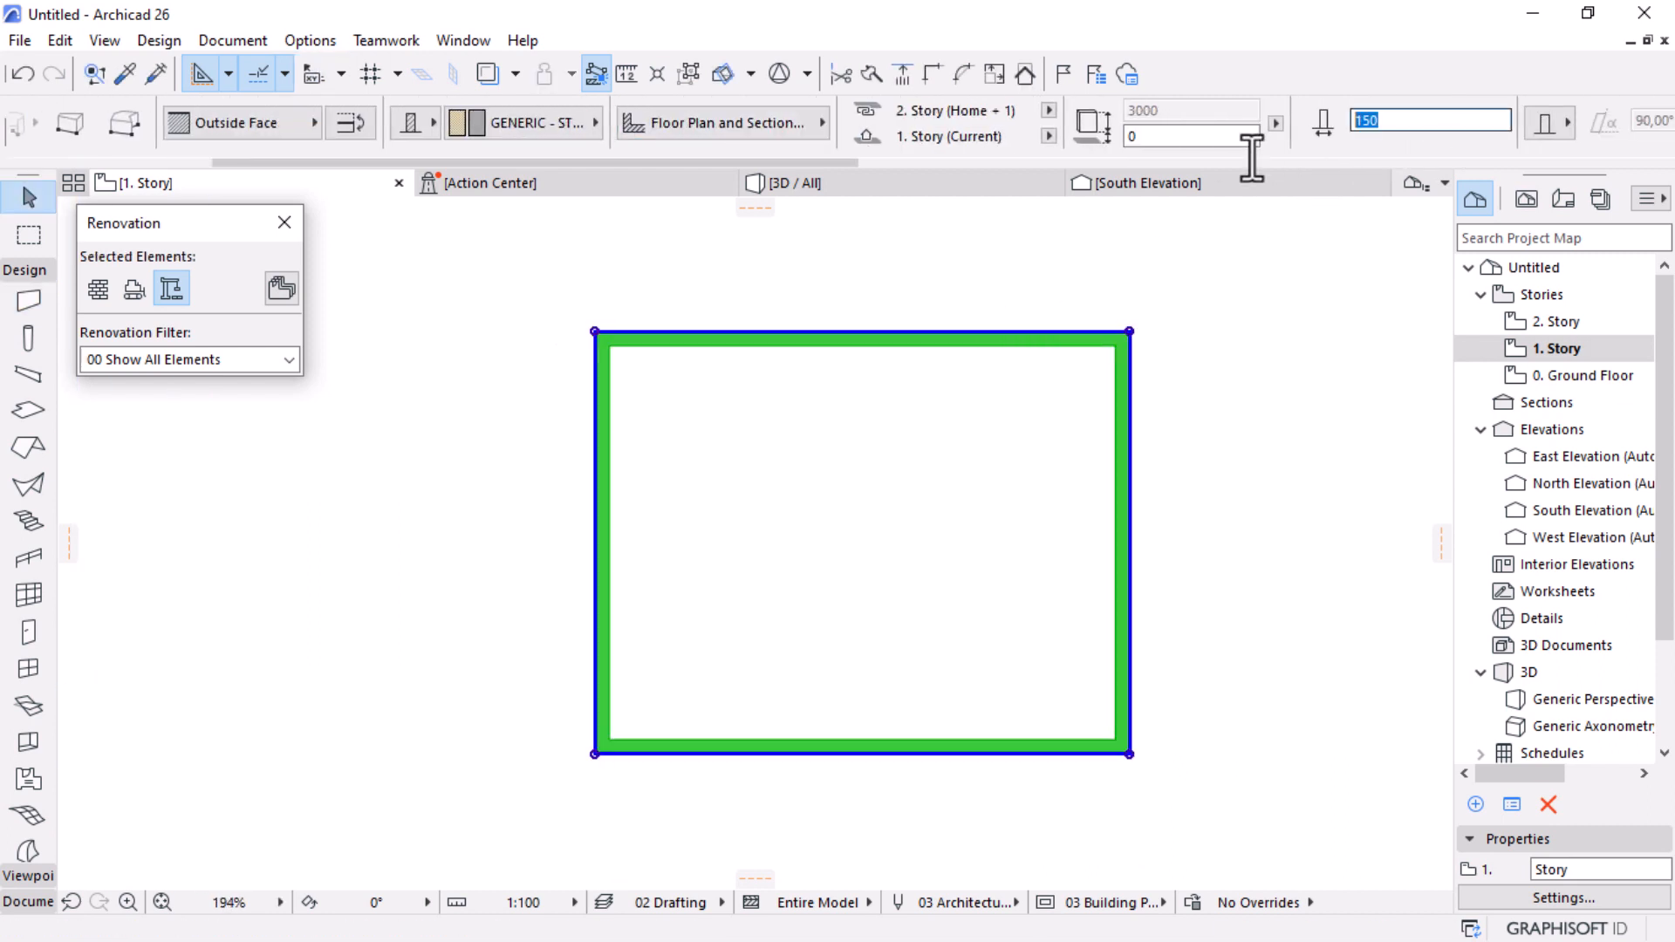
type("300")
key("Return")
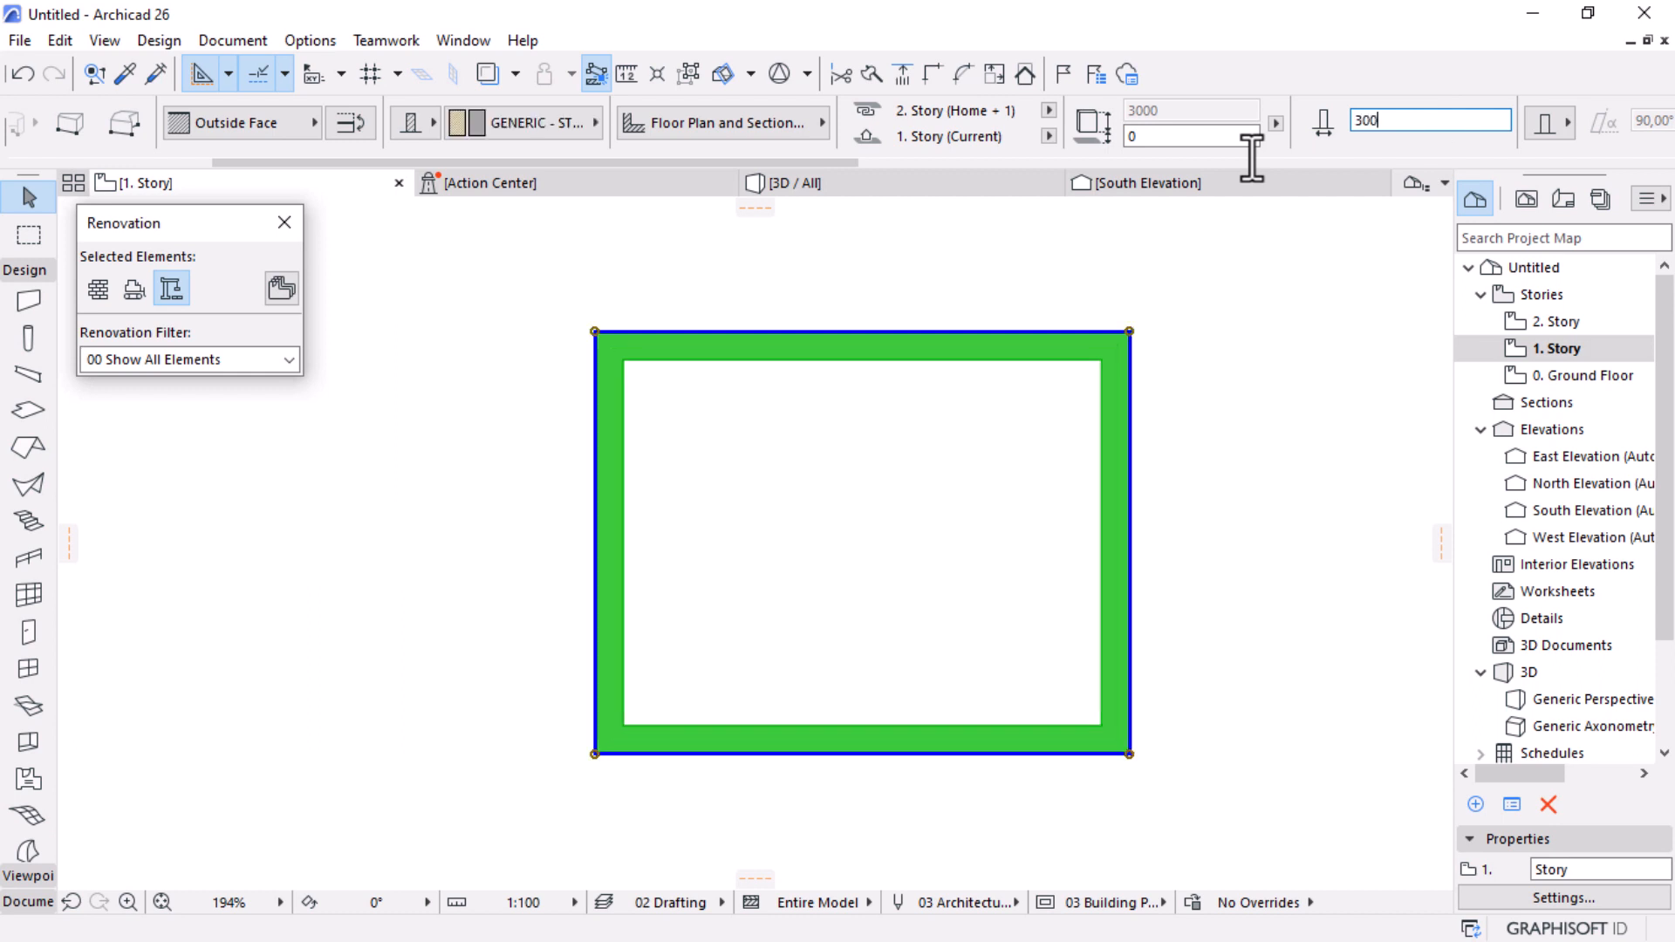
left_click(1143, 427)
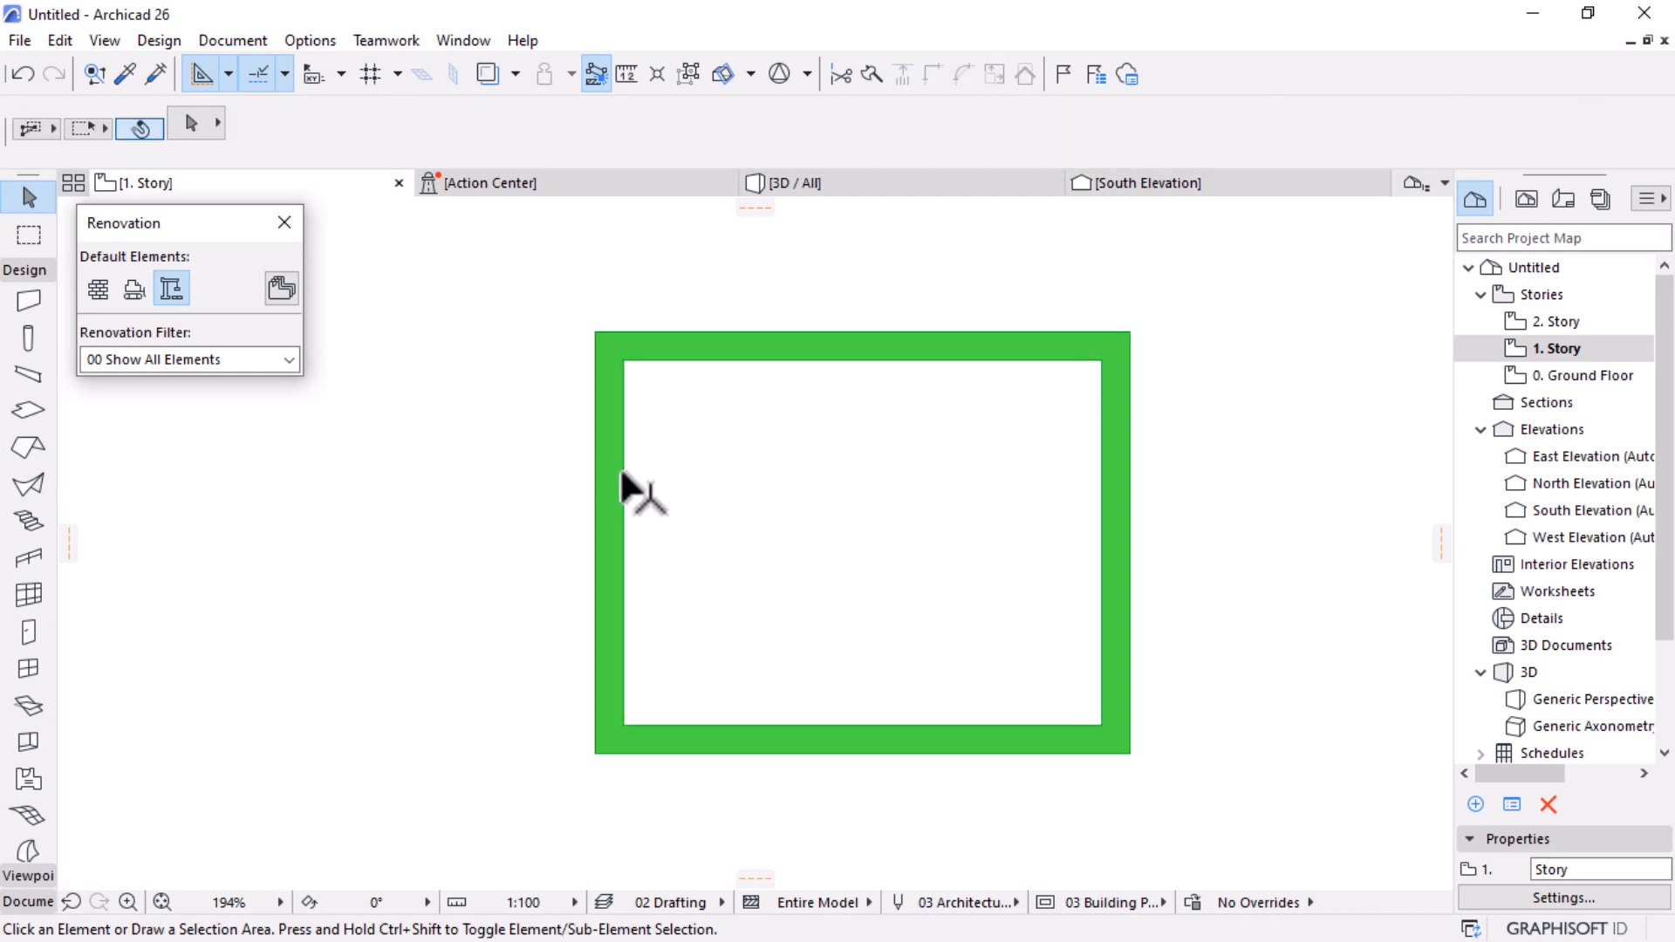
Step: Suspend groups and move only the left wall 2850 mm horizontally inward to the midpoint of the plan outline
key("ctrl+a")
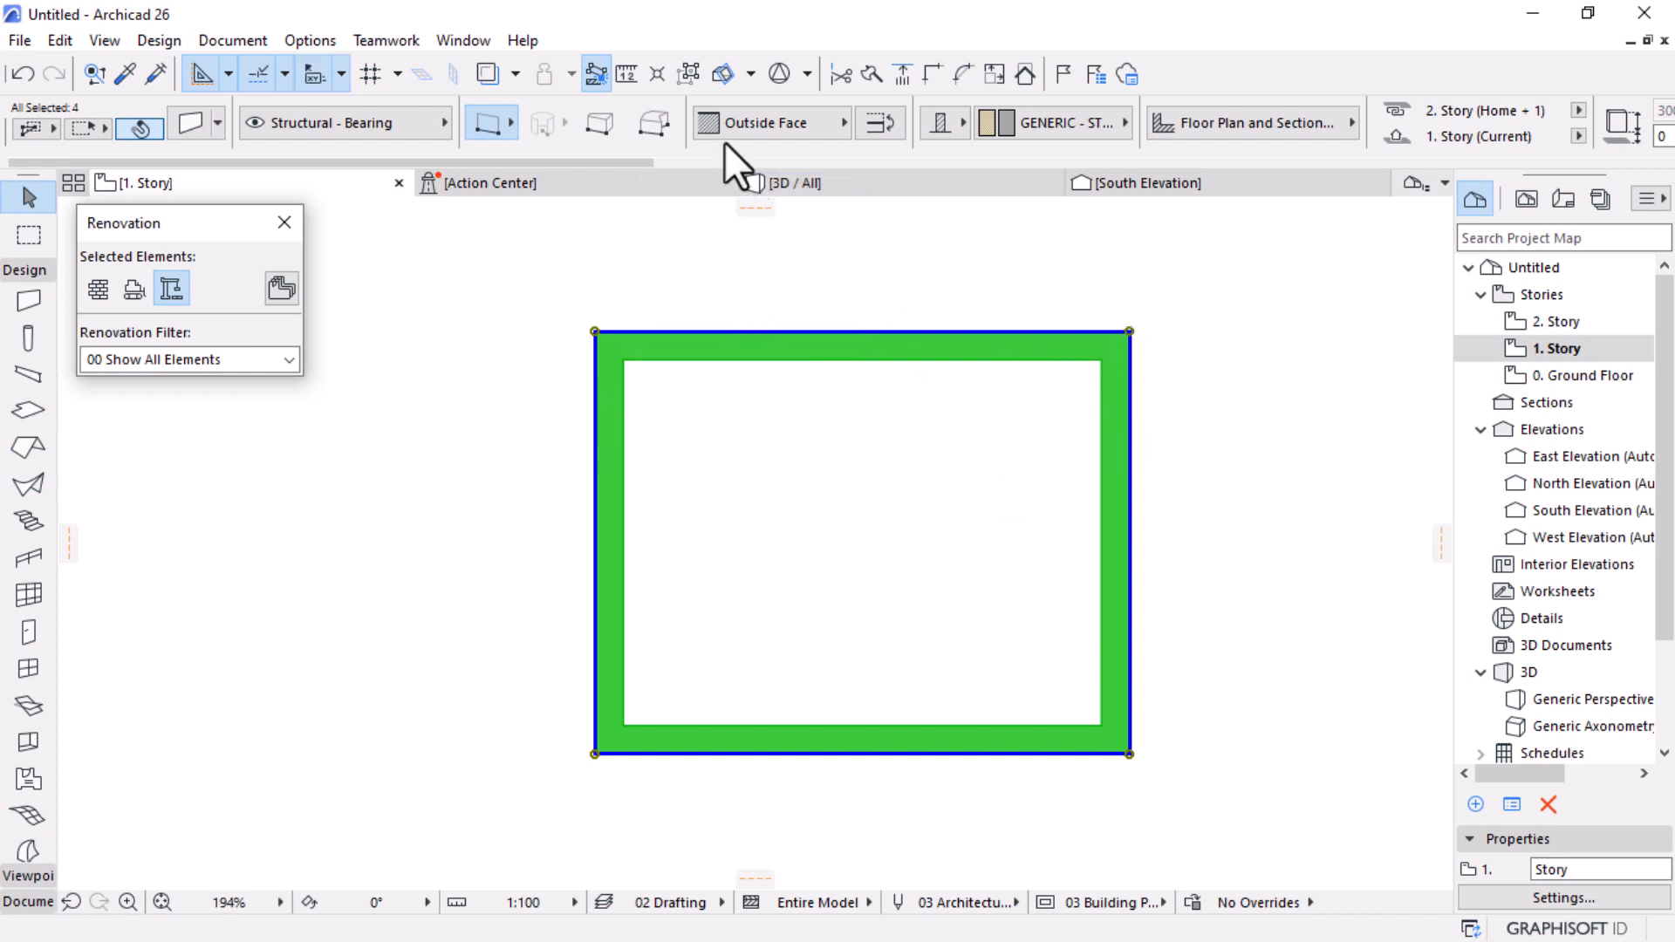
left_click(691, 73)
left_click(647, 452)
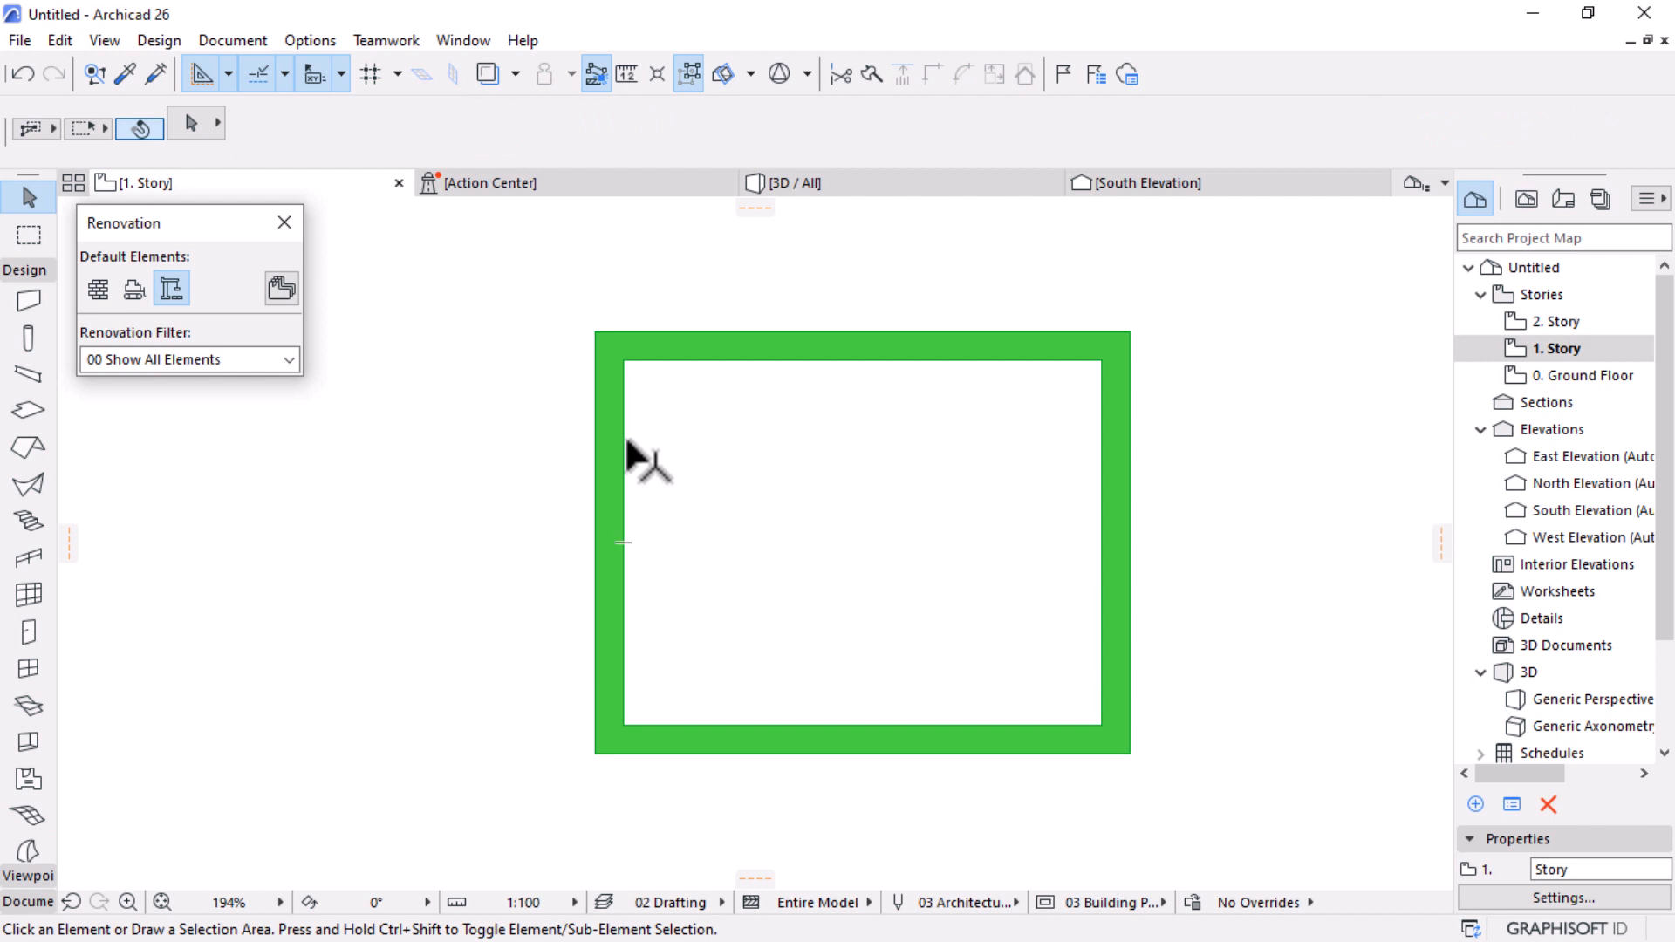
left_click(620, 439)
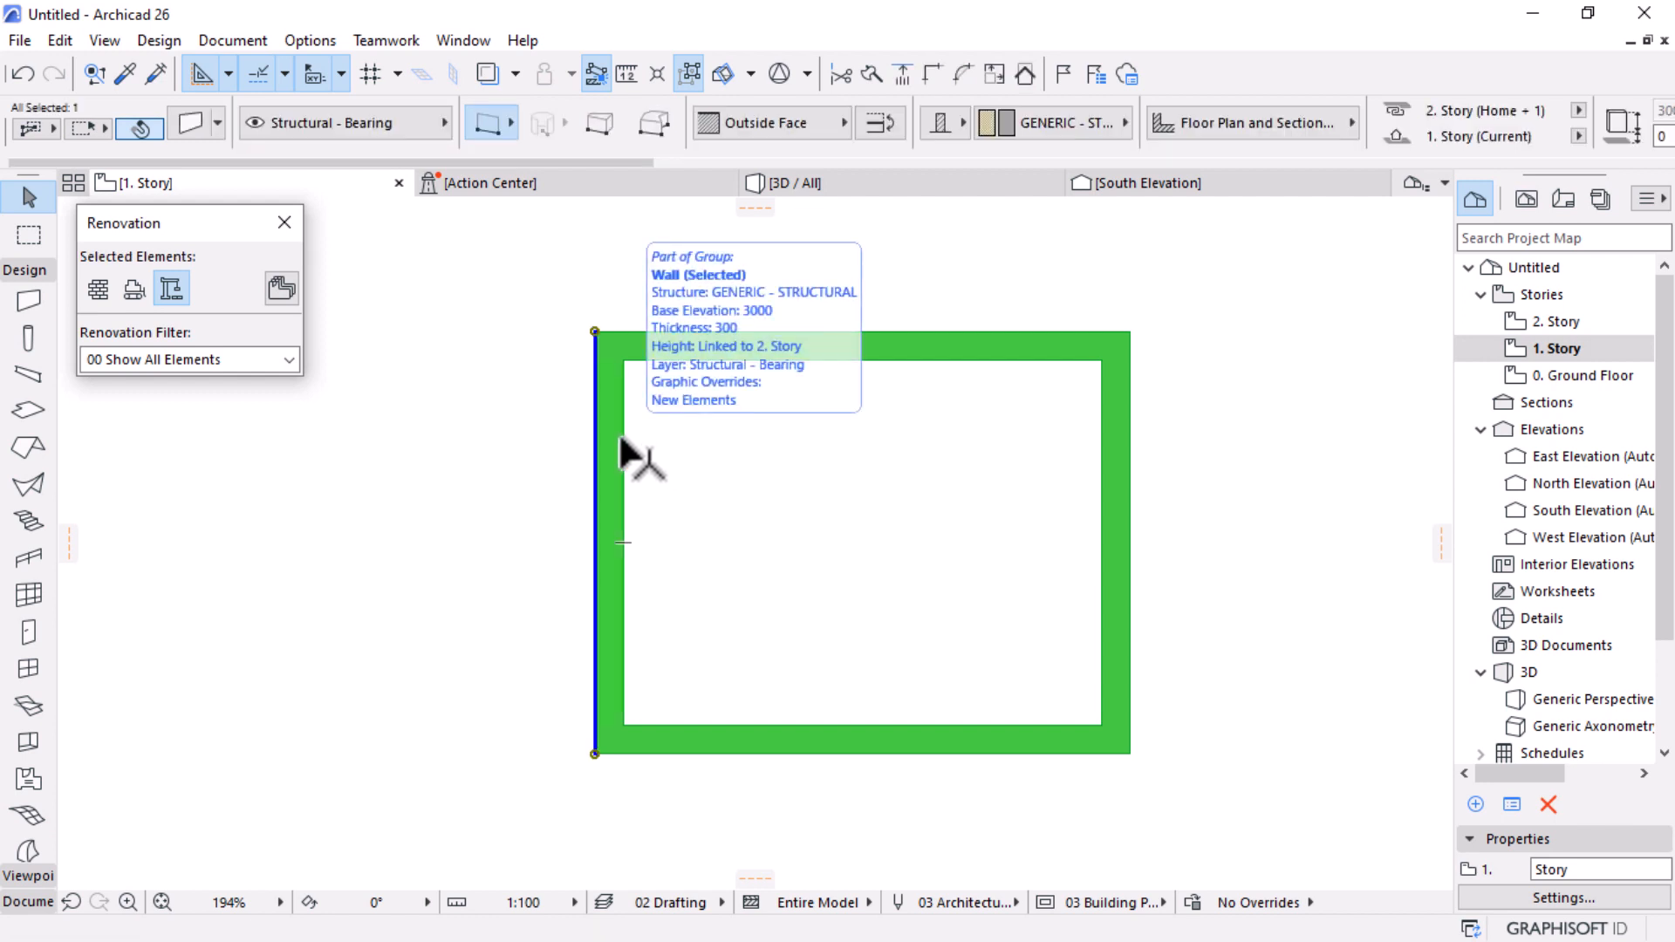
key("ctrl+d")
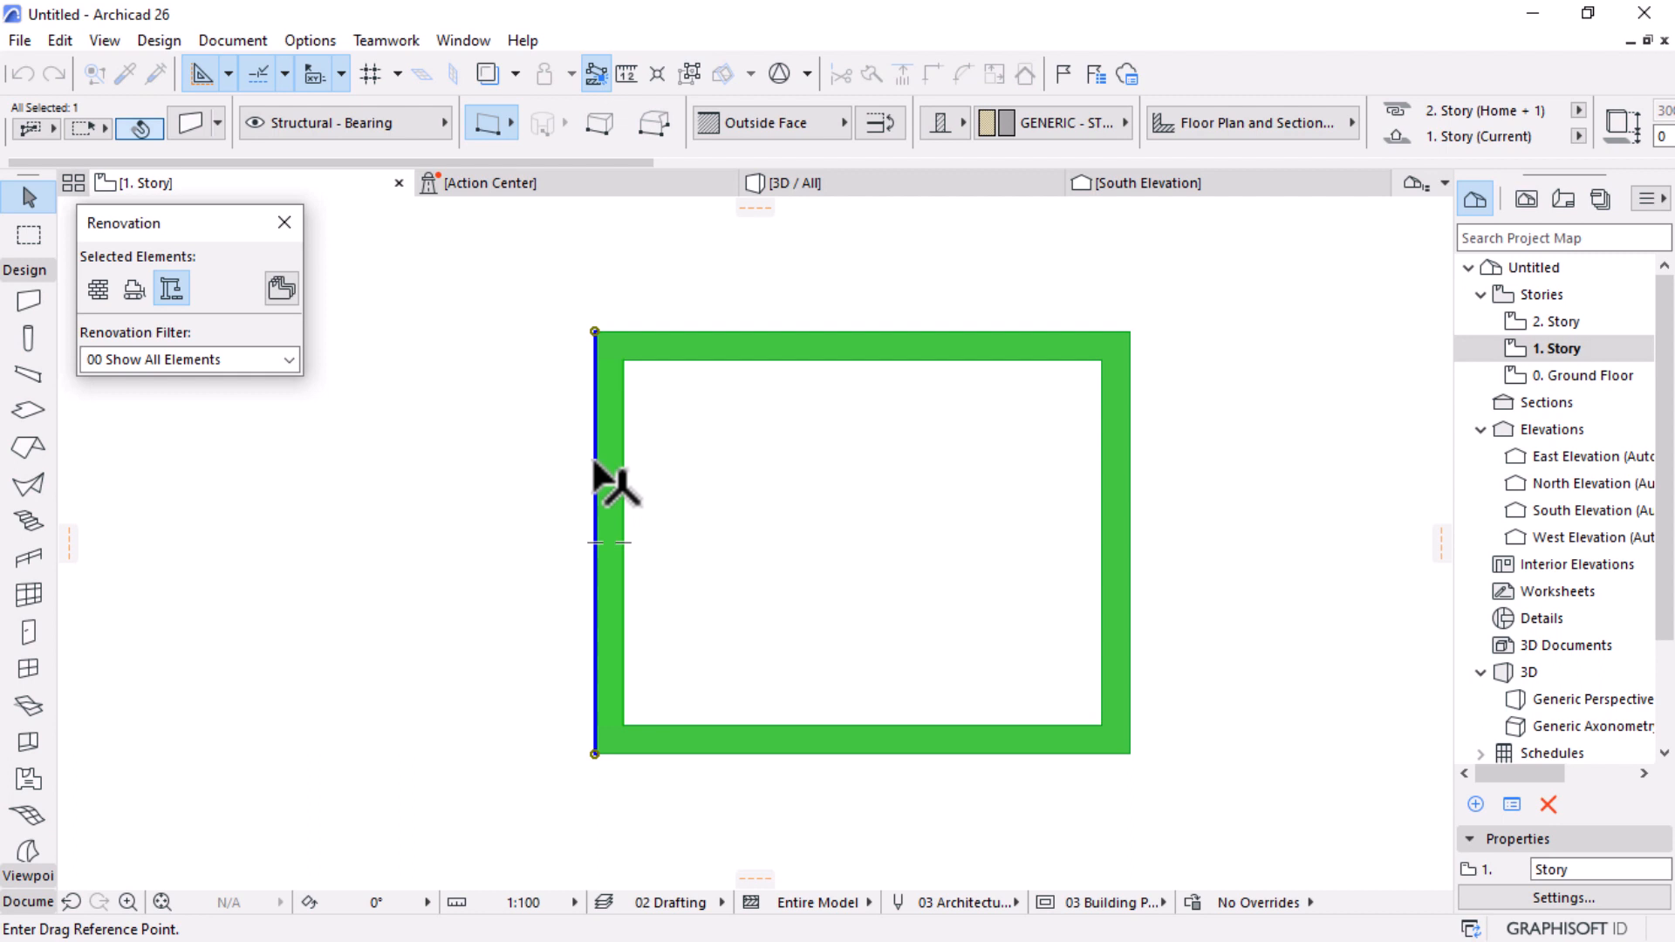
left_click(595, 460)
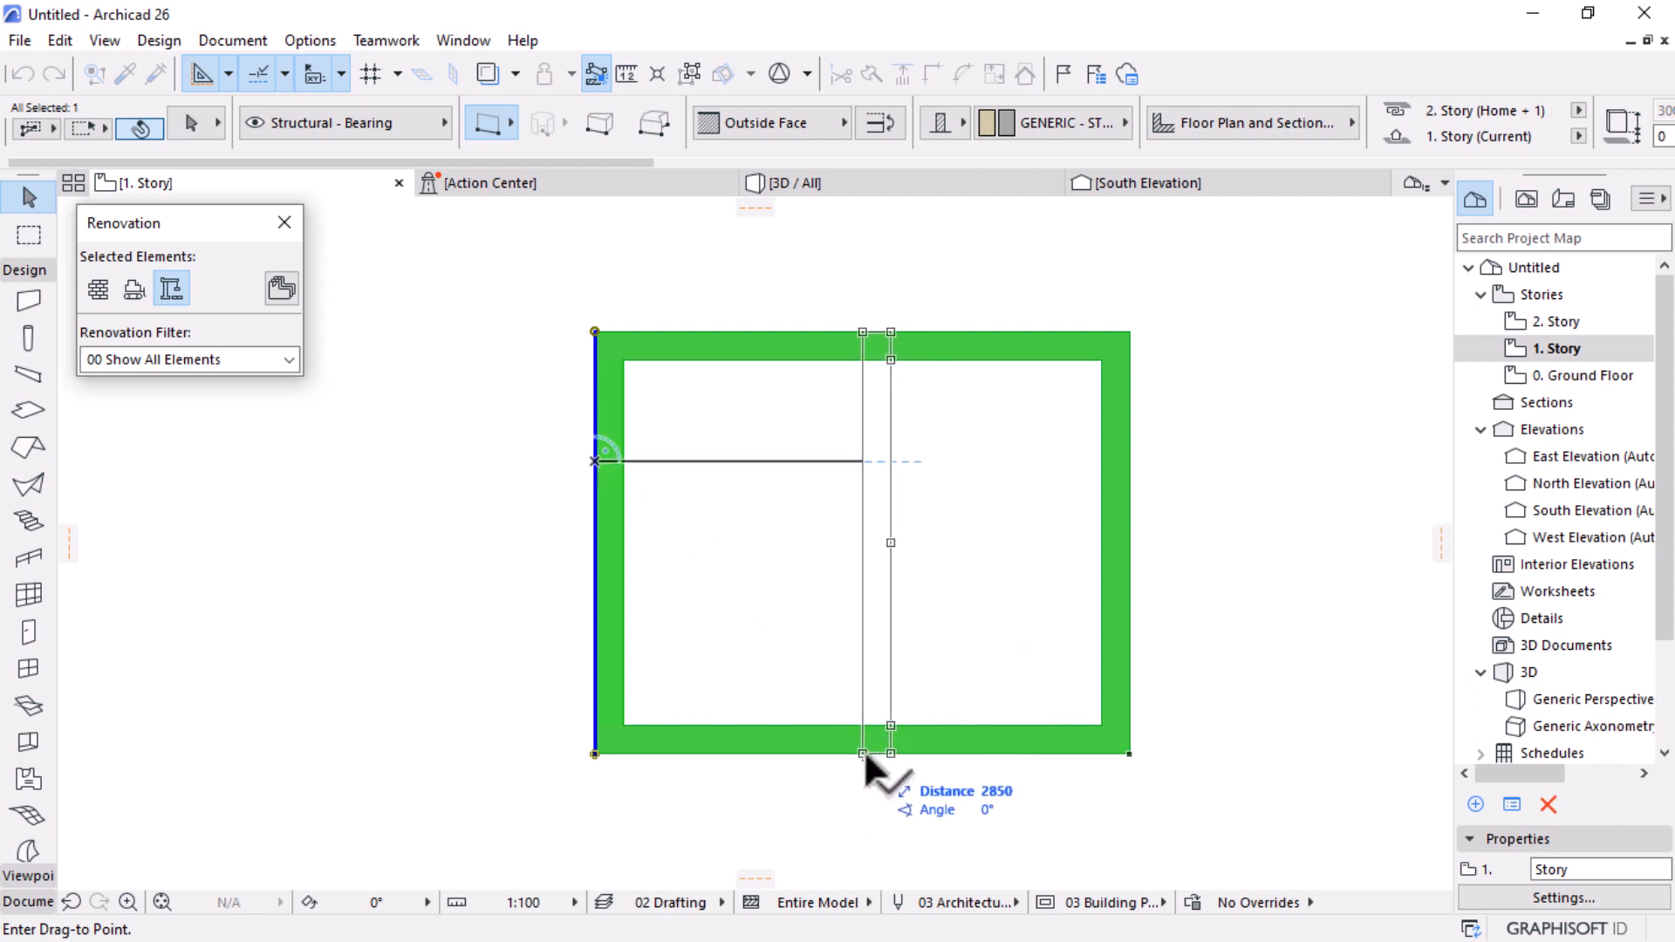
left_click(864, 753)
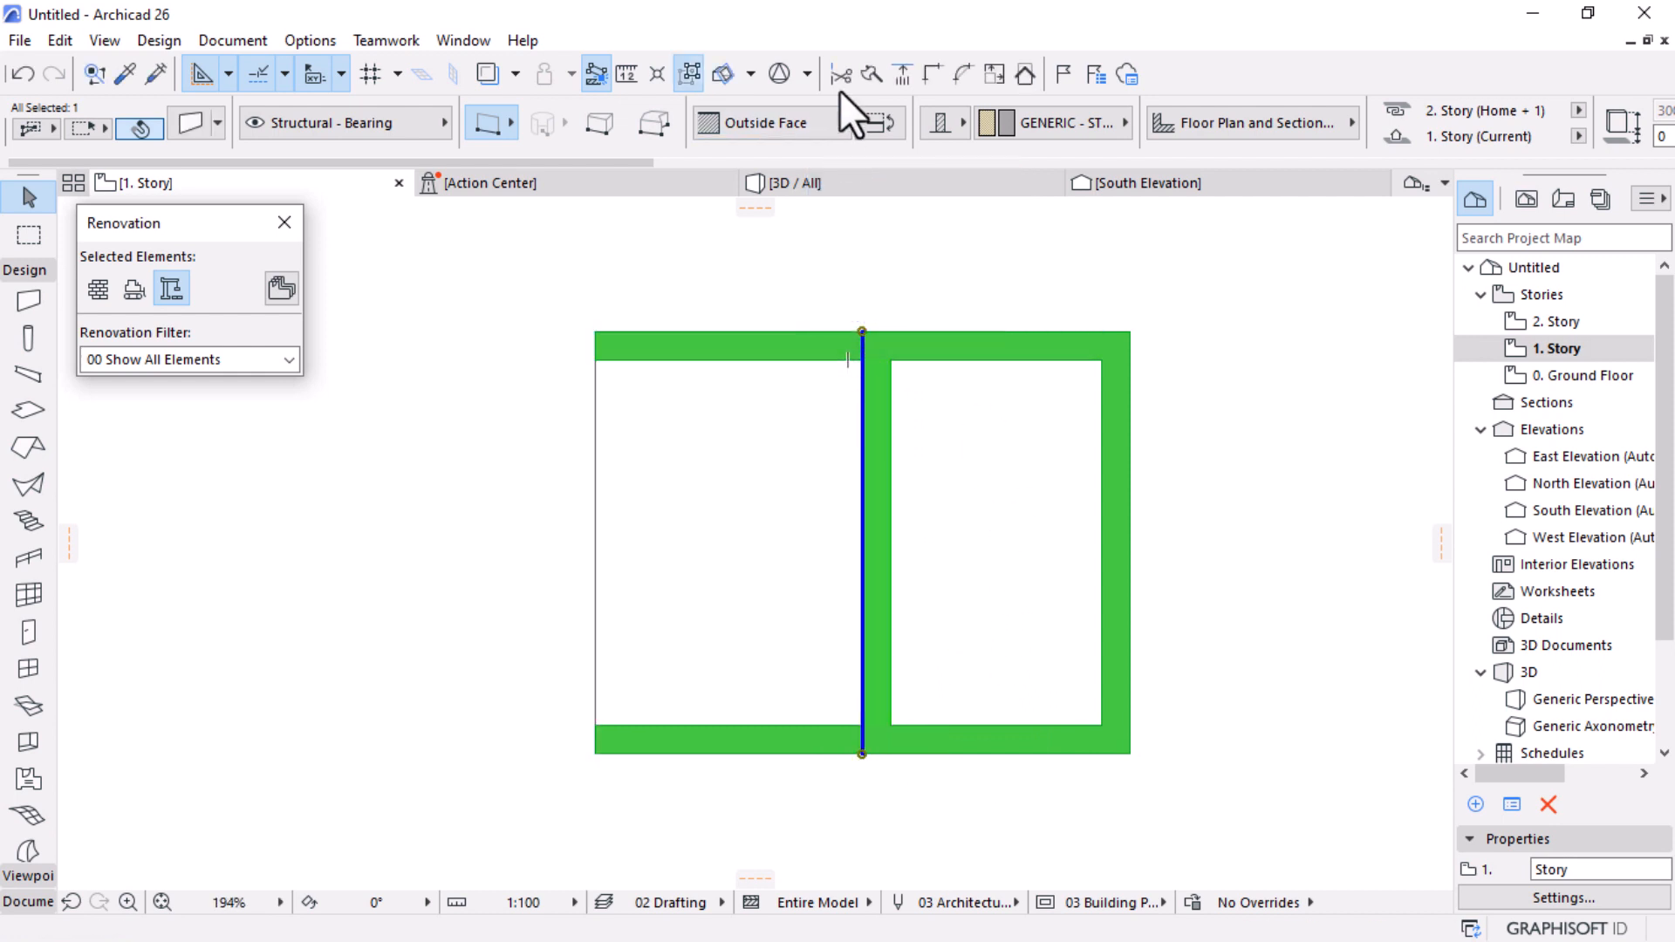
Step: Trim off the parts of the upper and lower walls that extend beyond the relocated wall, then clear the selection
left_click(778, 349)
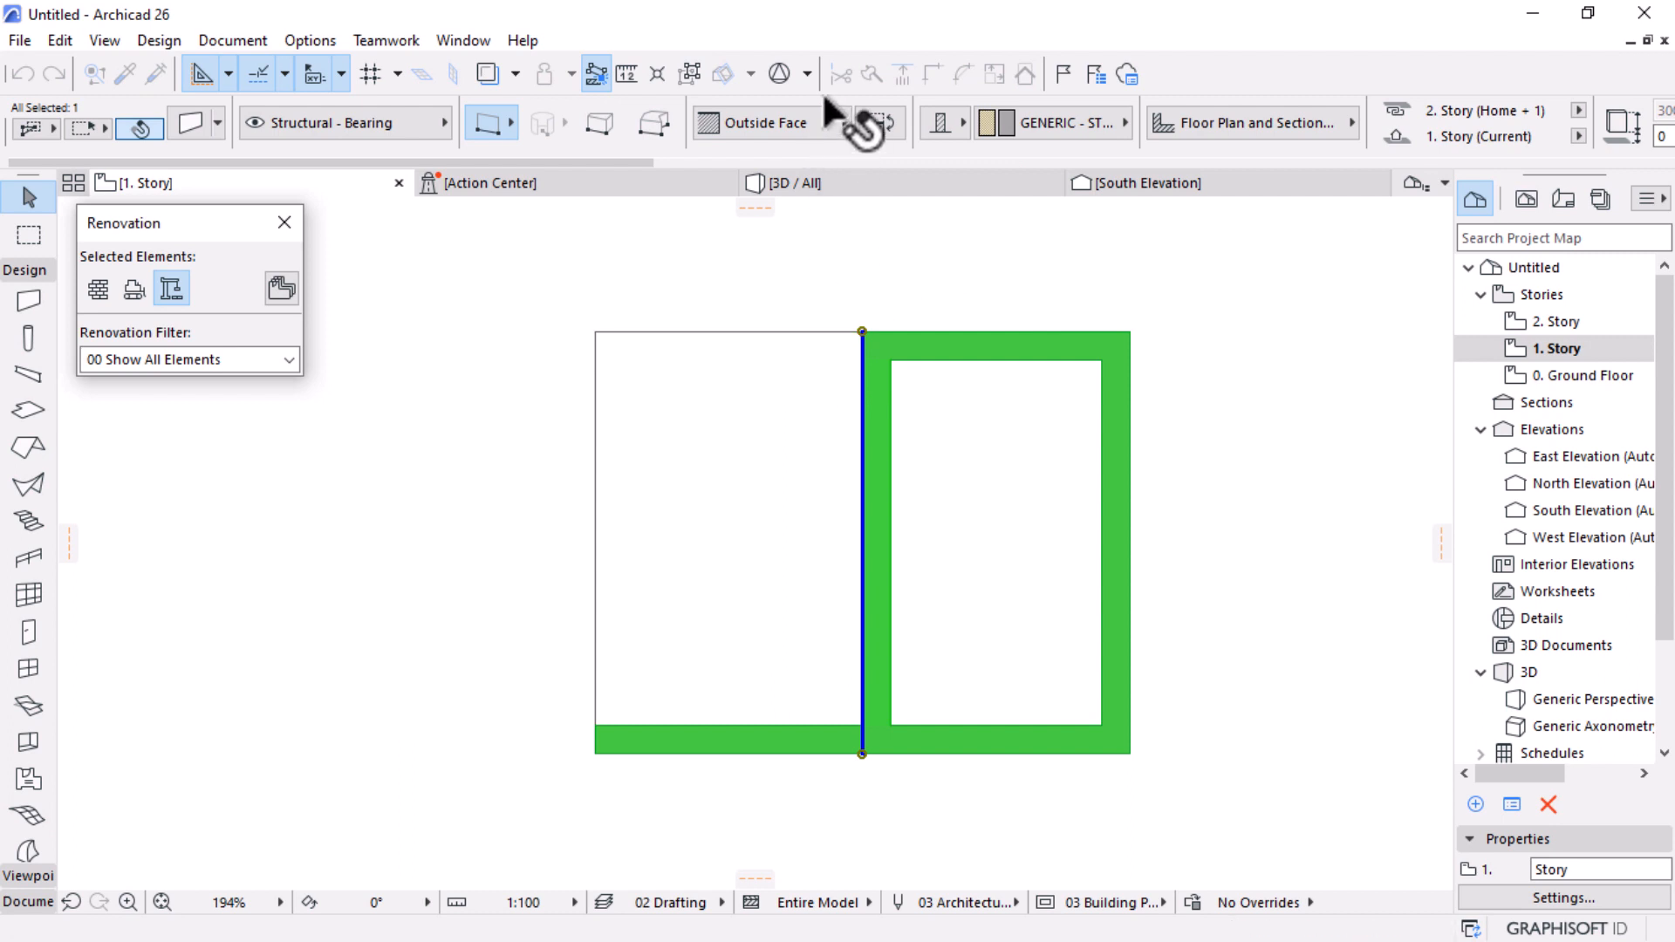
left_click(838, 75)
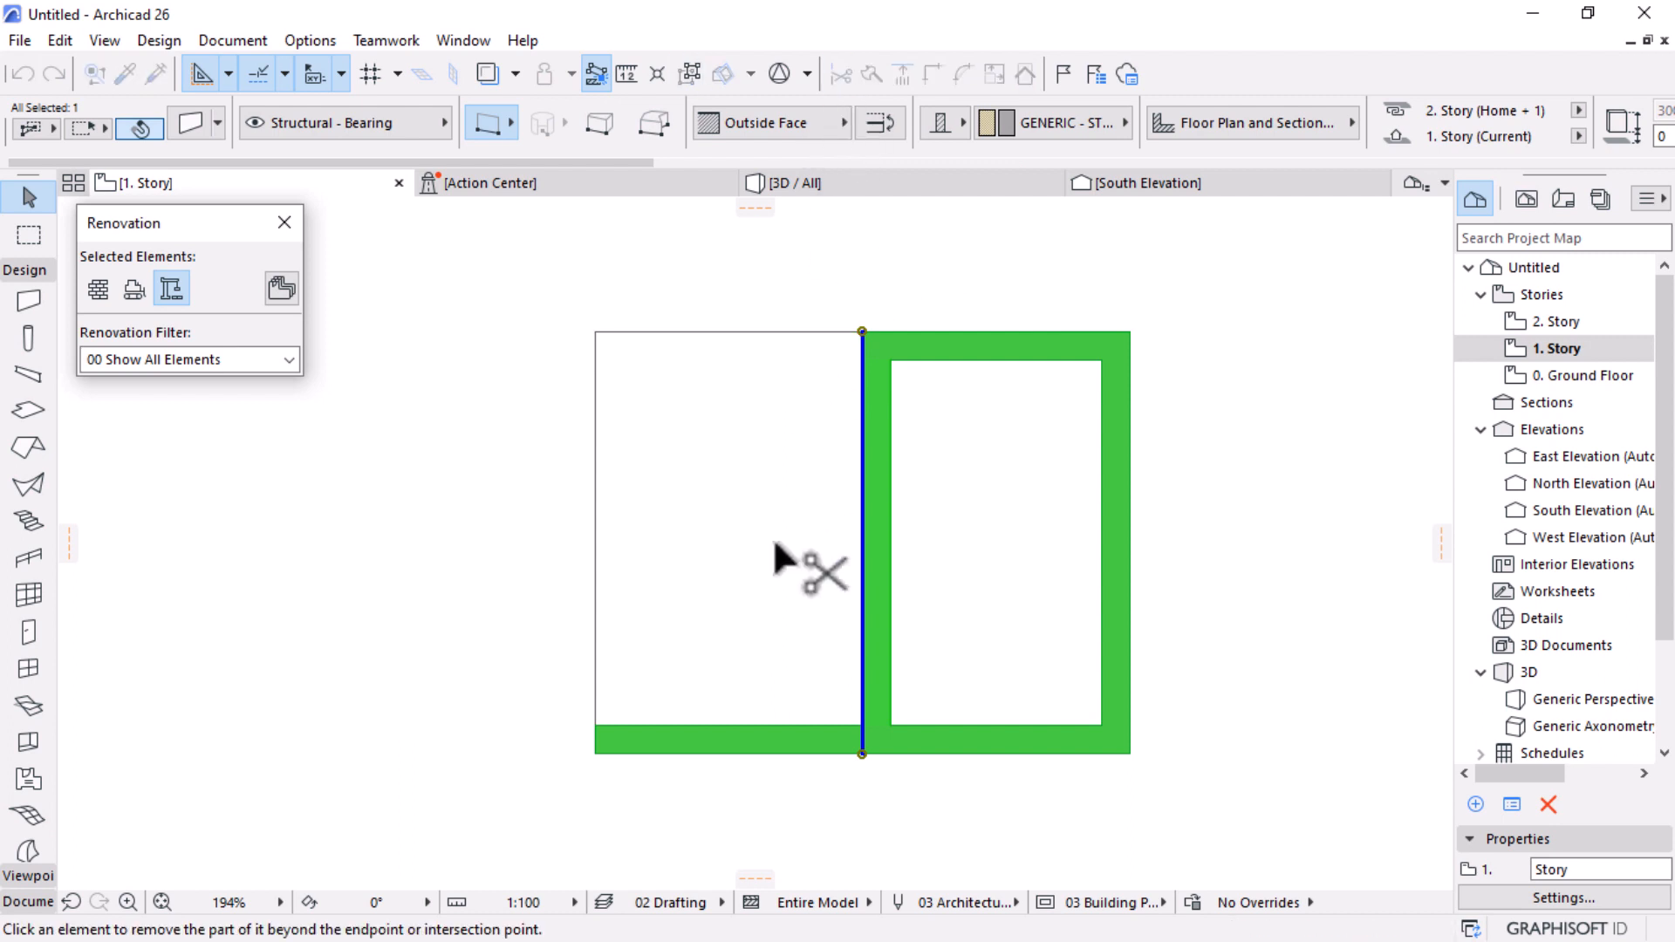
left_click(749, 740)
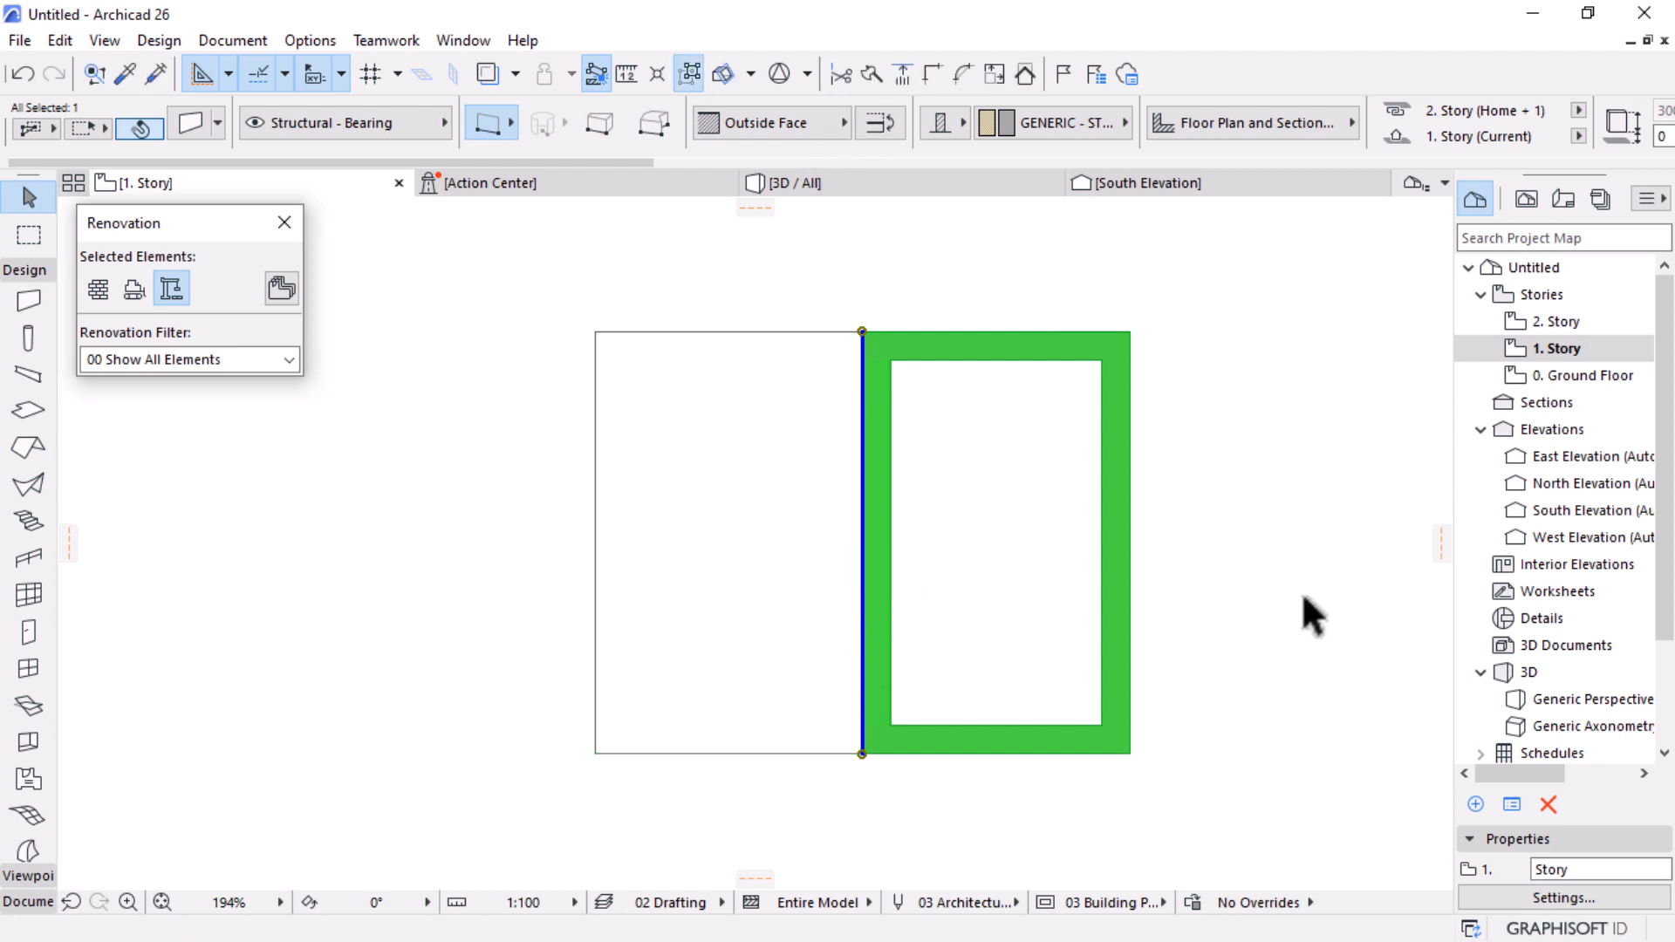
left_click(1295, 498)
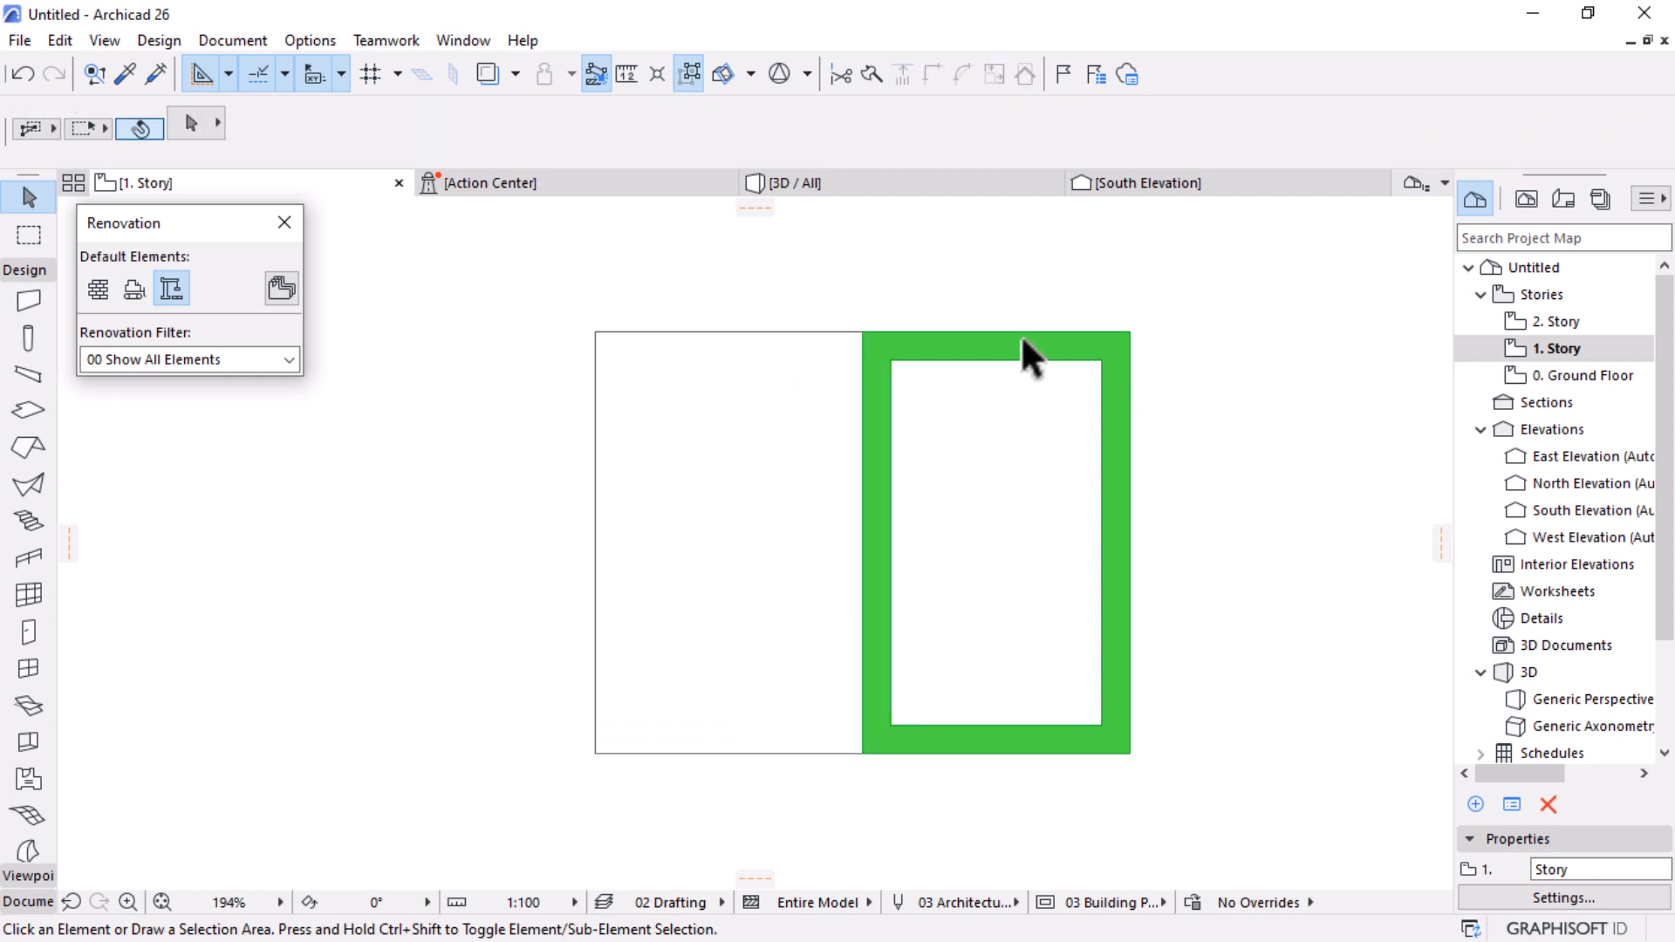
Step: Set the thickness of the relocated wall in the middle of the plan to 150 mm and deselect it
left_click(875, 461)
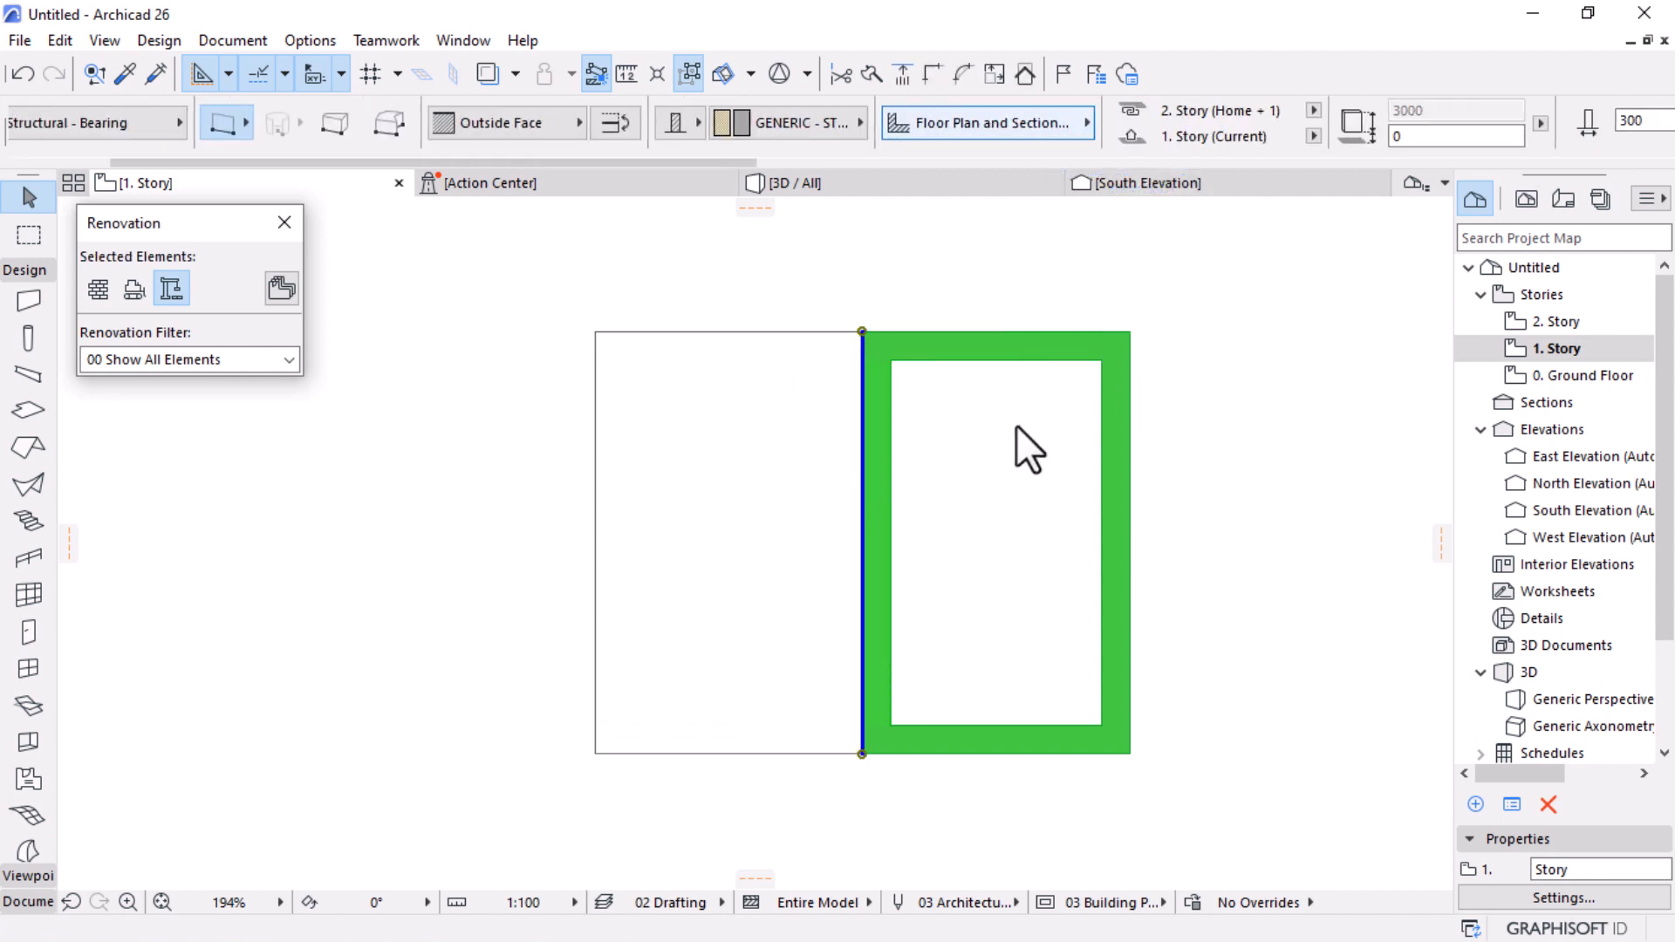
left_click(1372, 123)
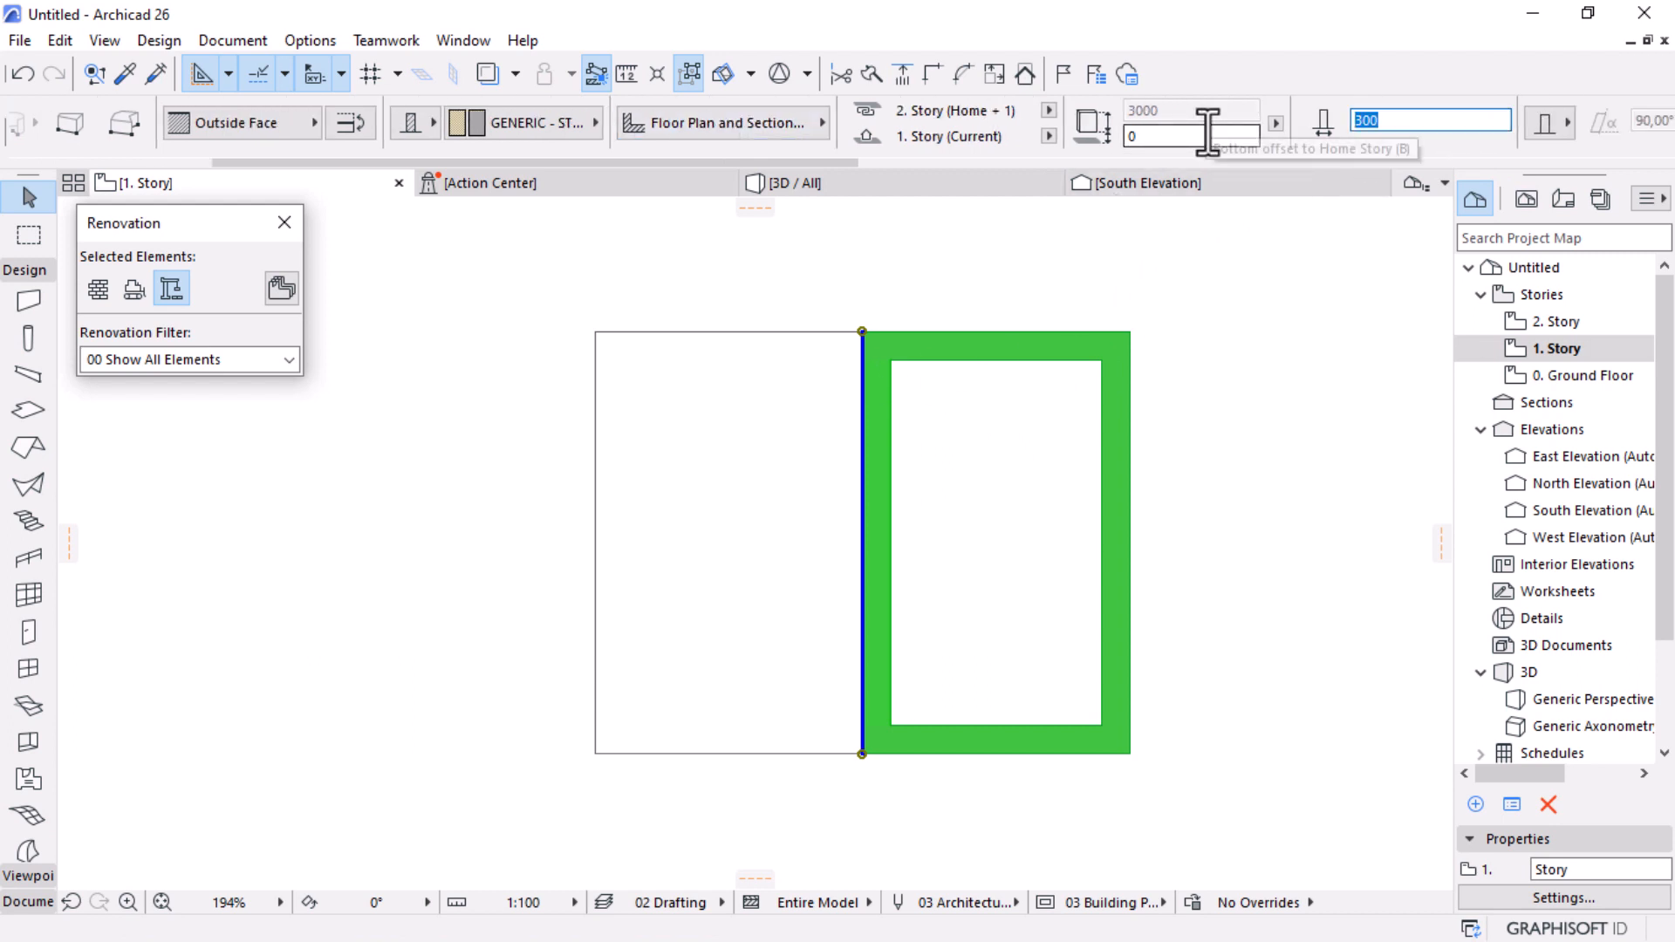
type("150")
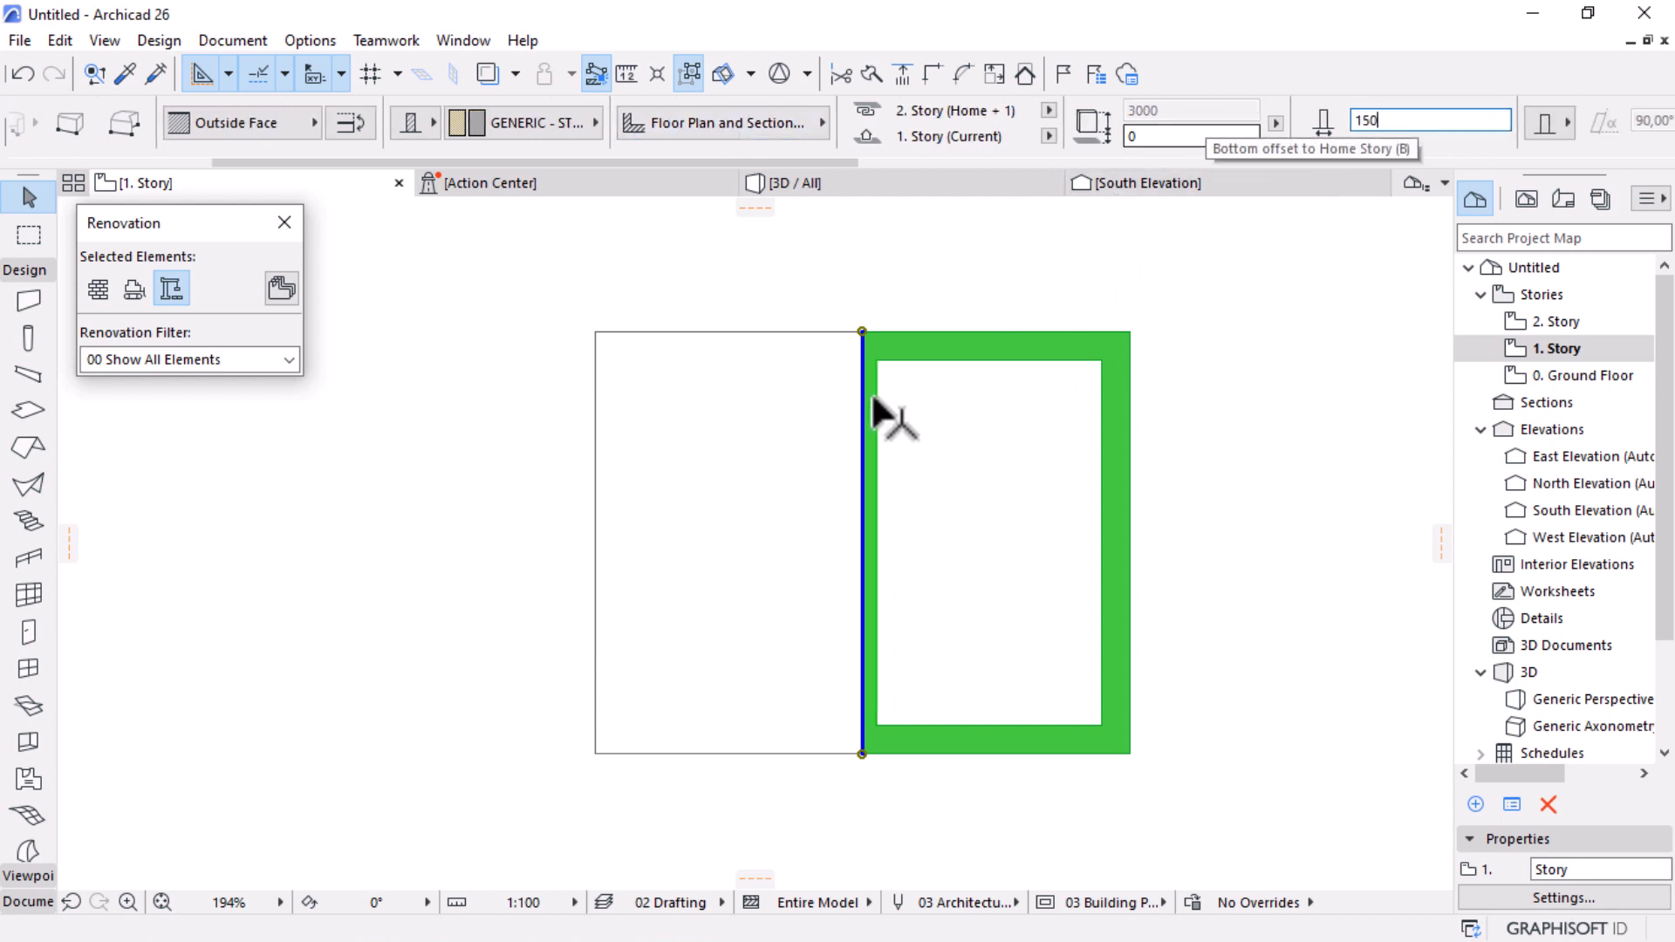
key("Escape")
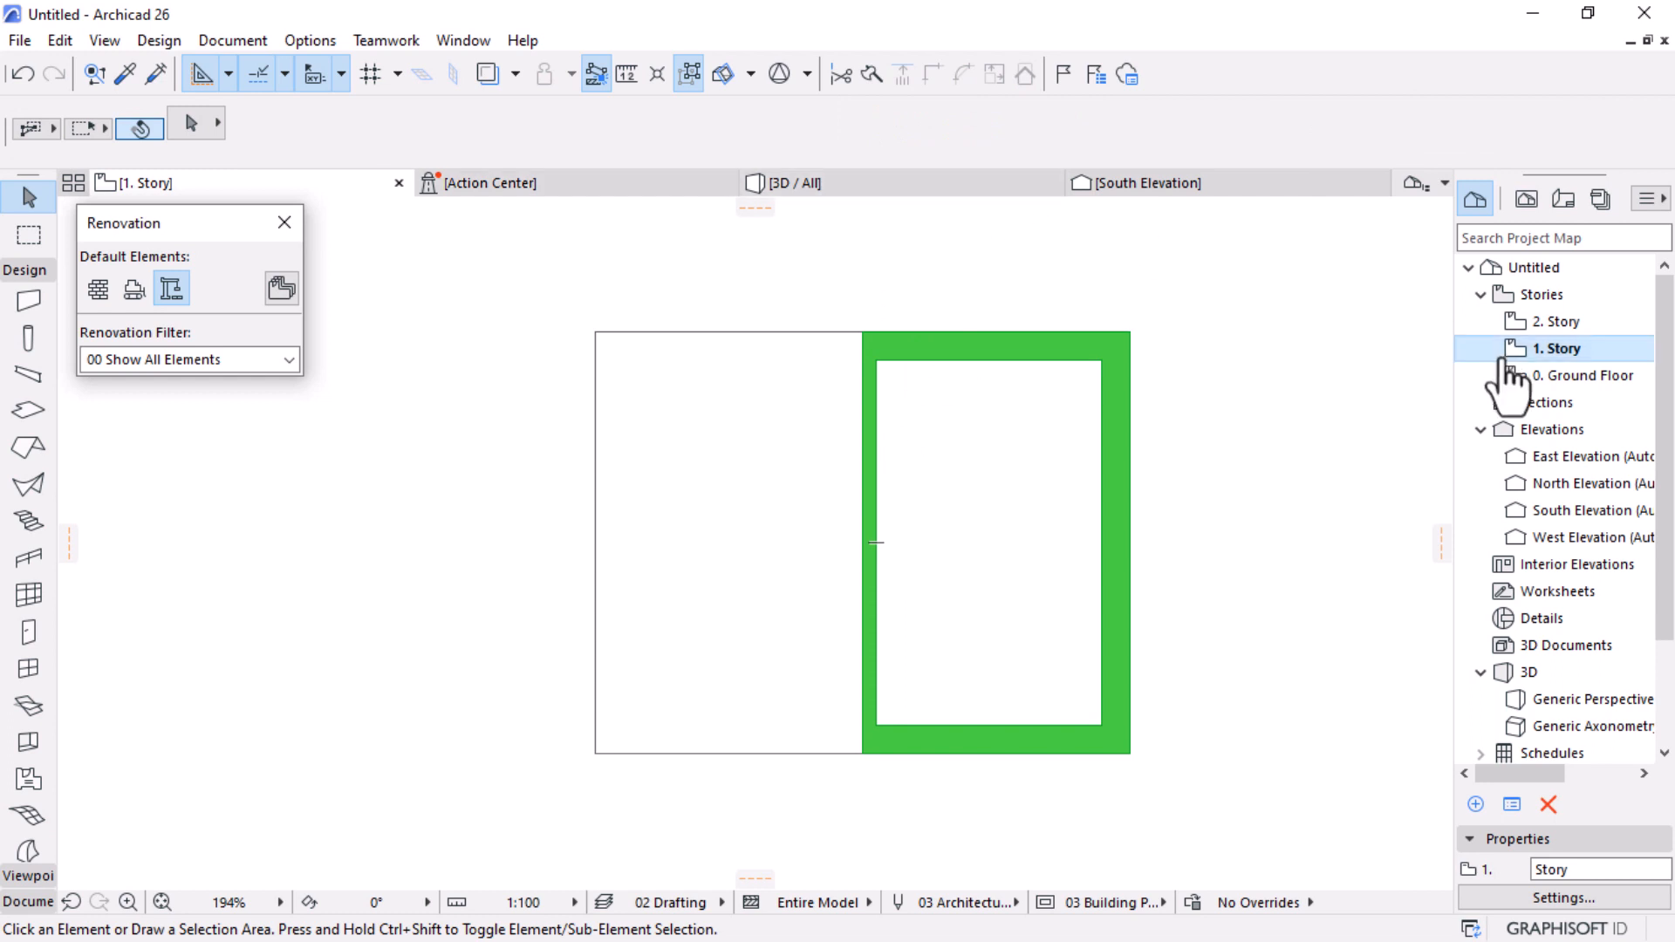
Step: On the Ground Floor plan, search the object library for "ladder" and choose Platform with Ladder 26 as the object to place
double_click(1571, 376)
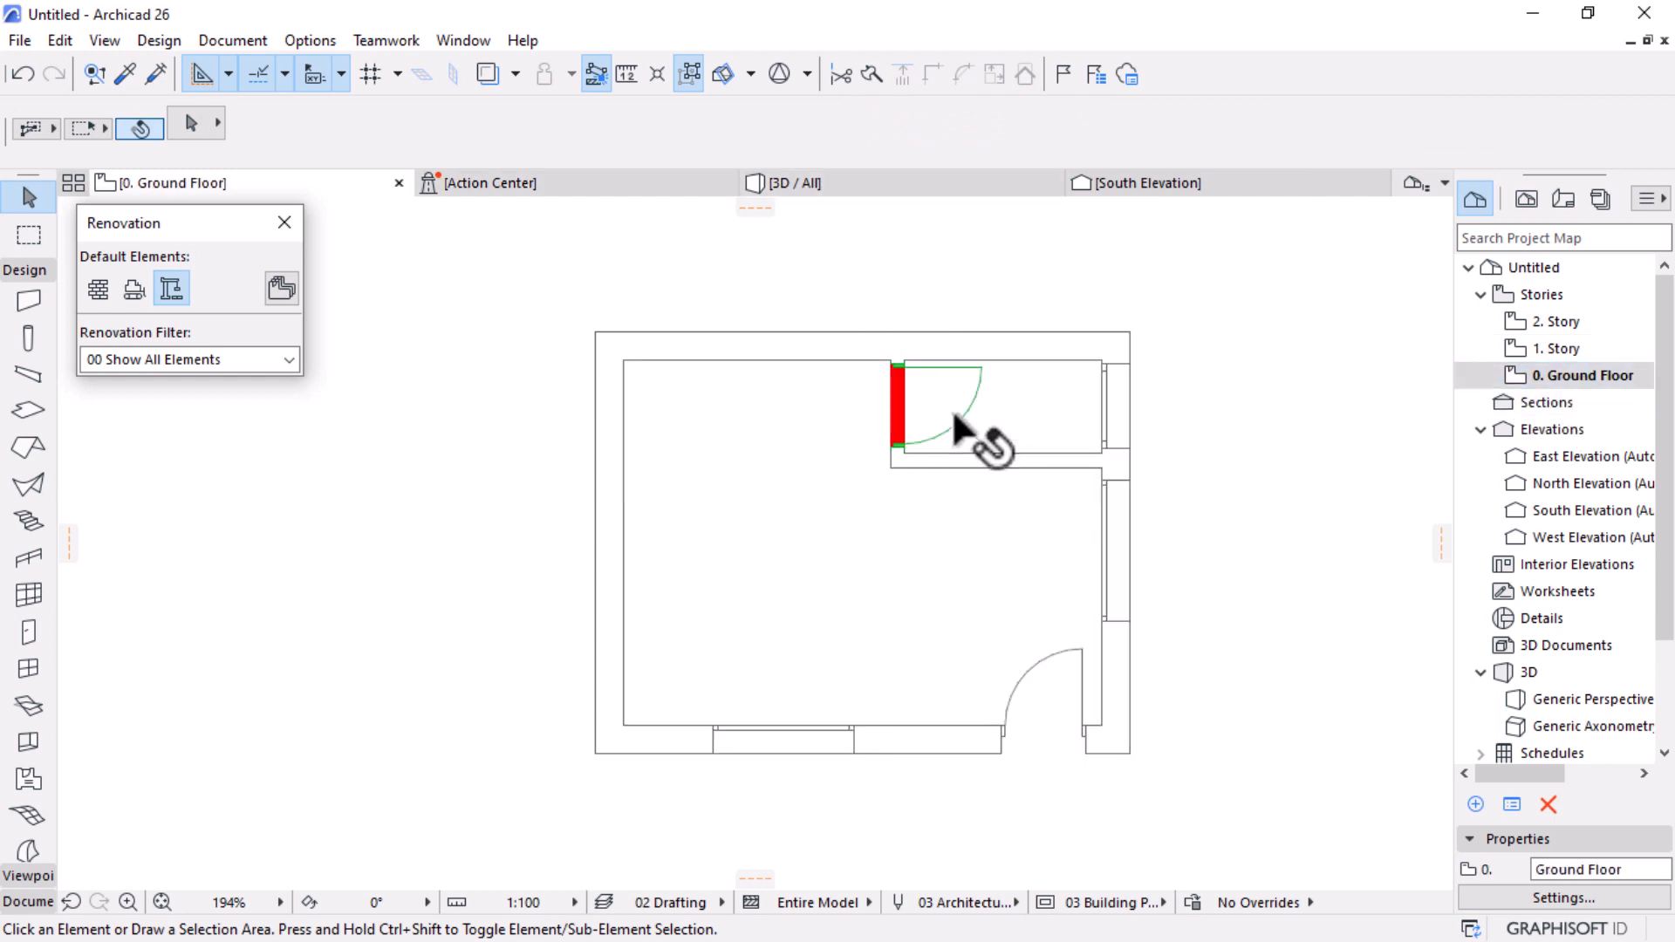
scroll(952, 412, "up", 1)
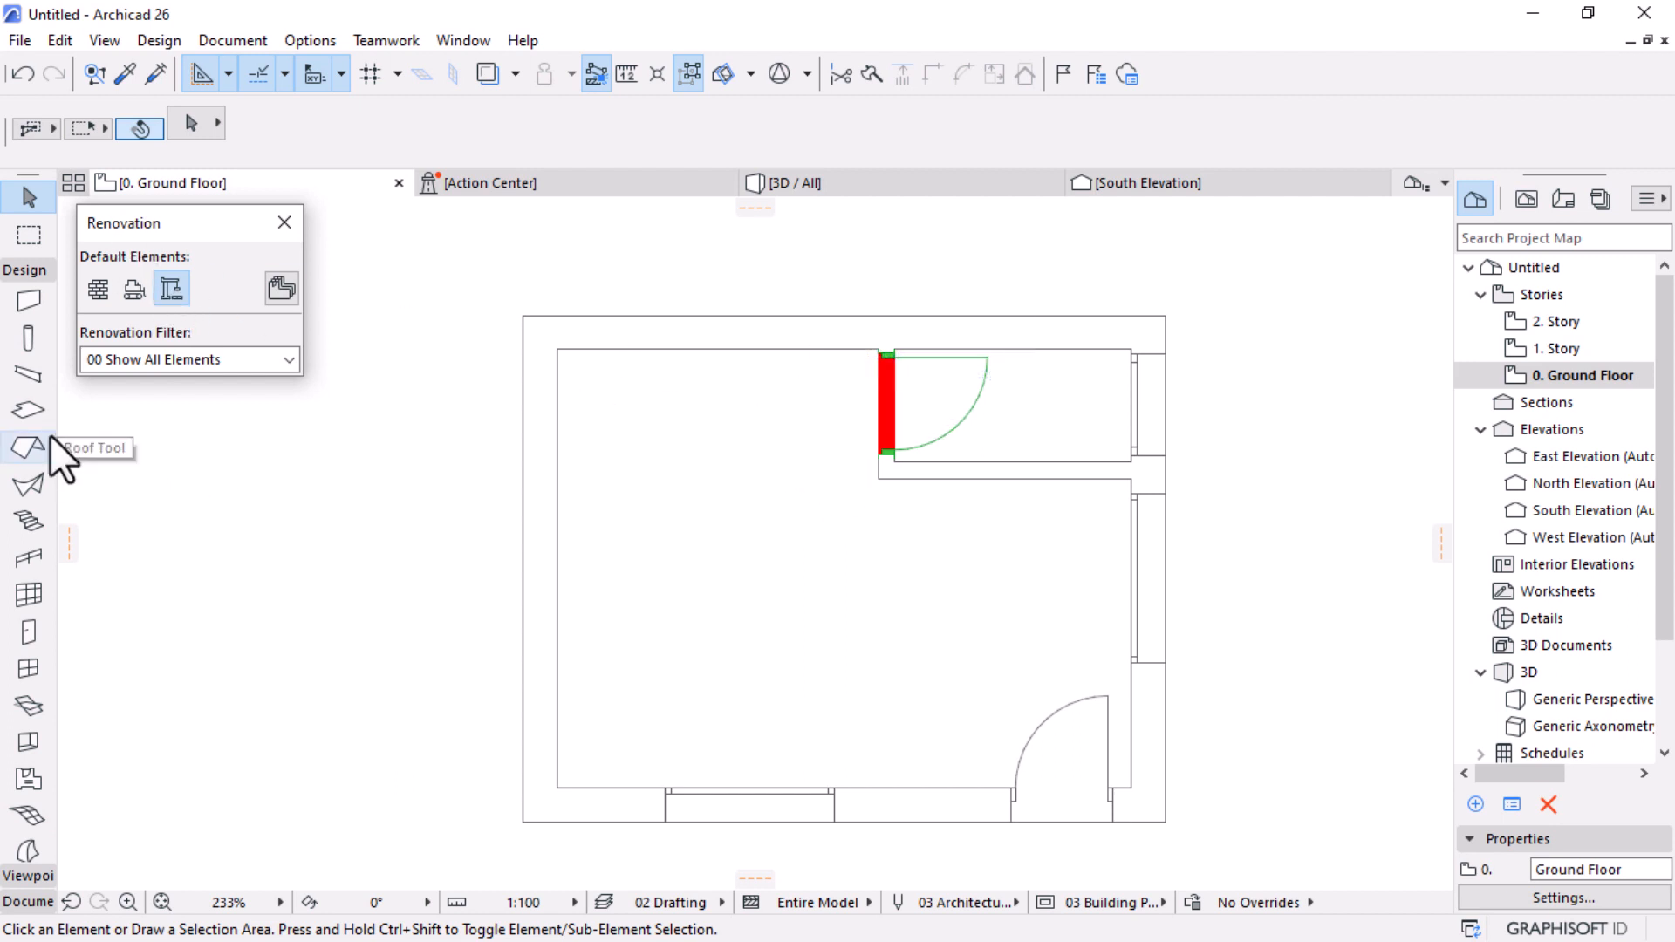
scroll(29, 785, "down", 3)
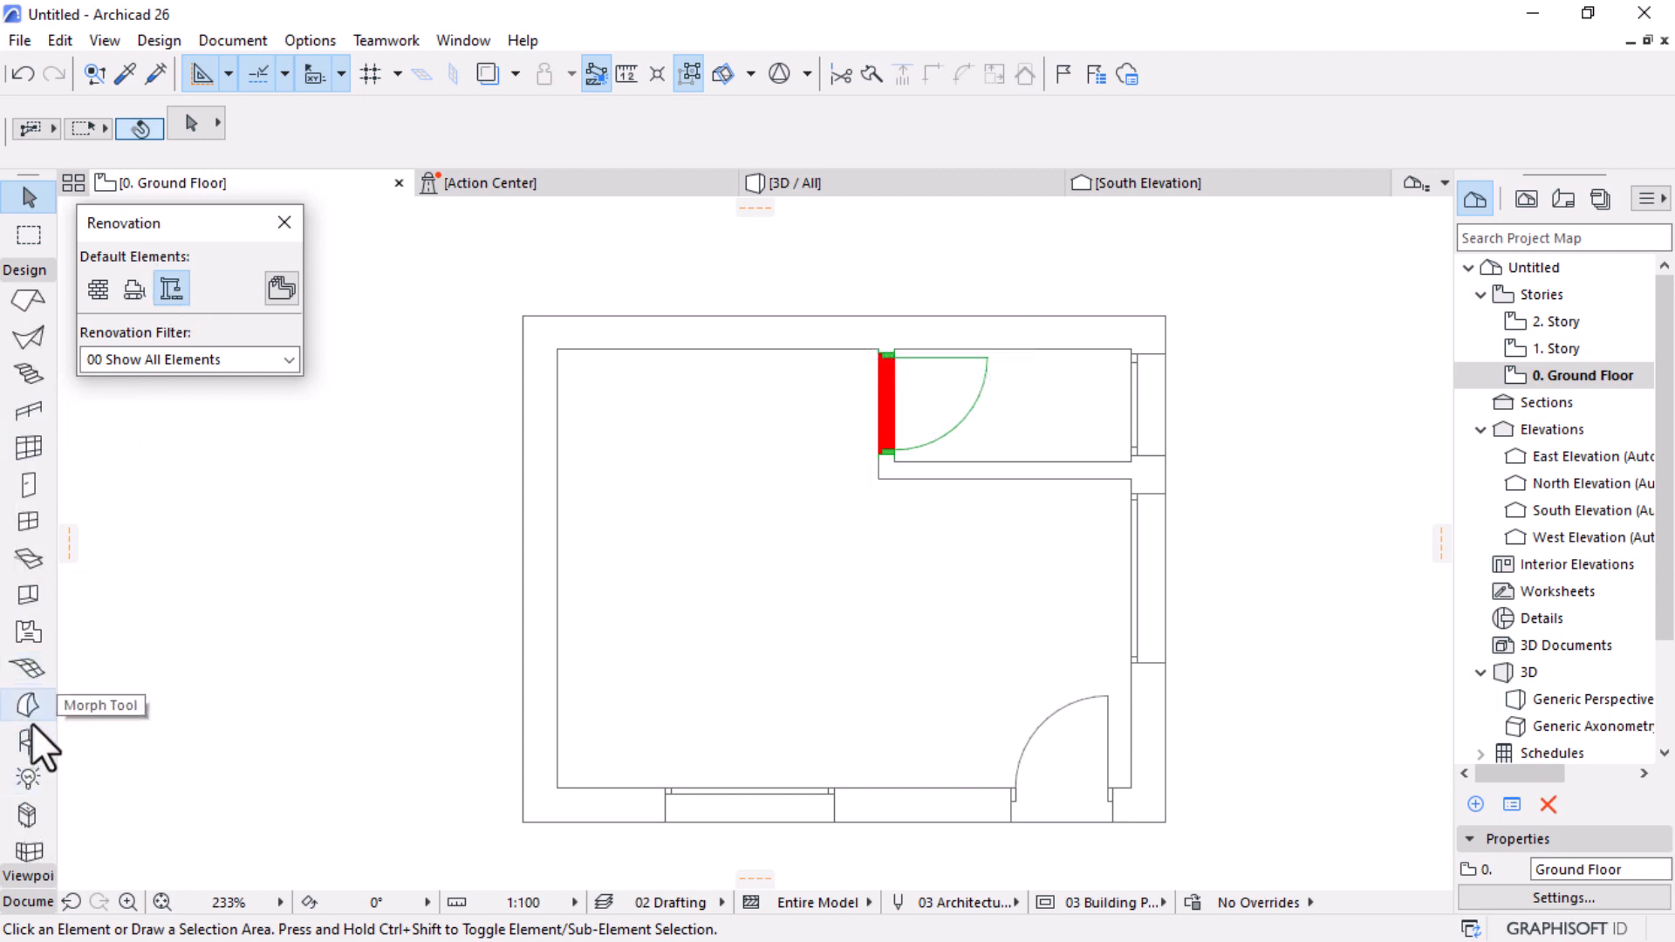
left_click(28, 744)
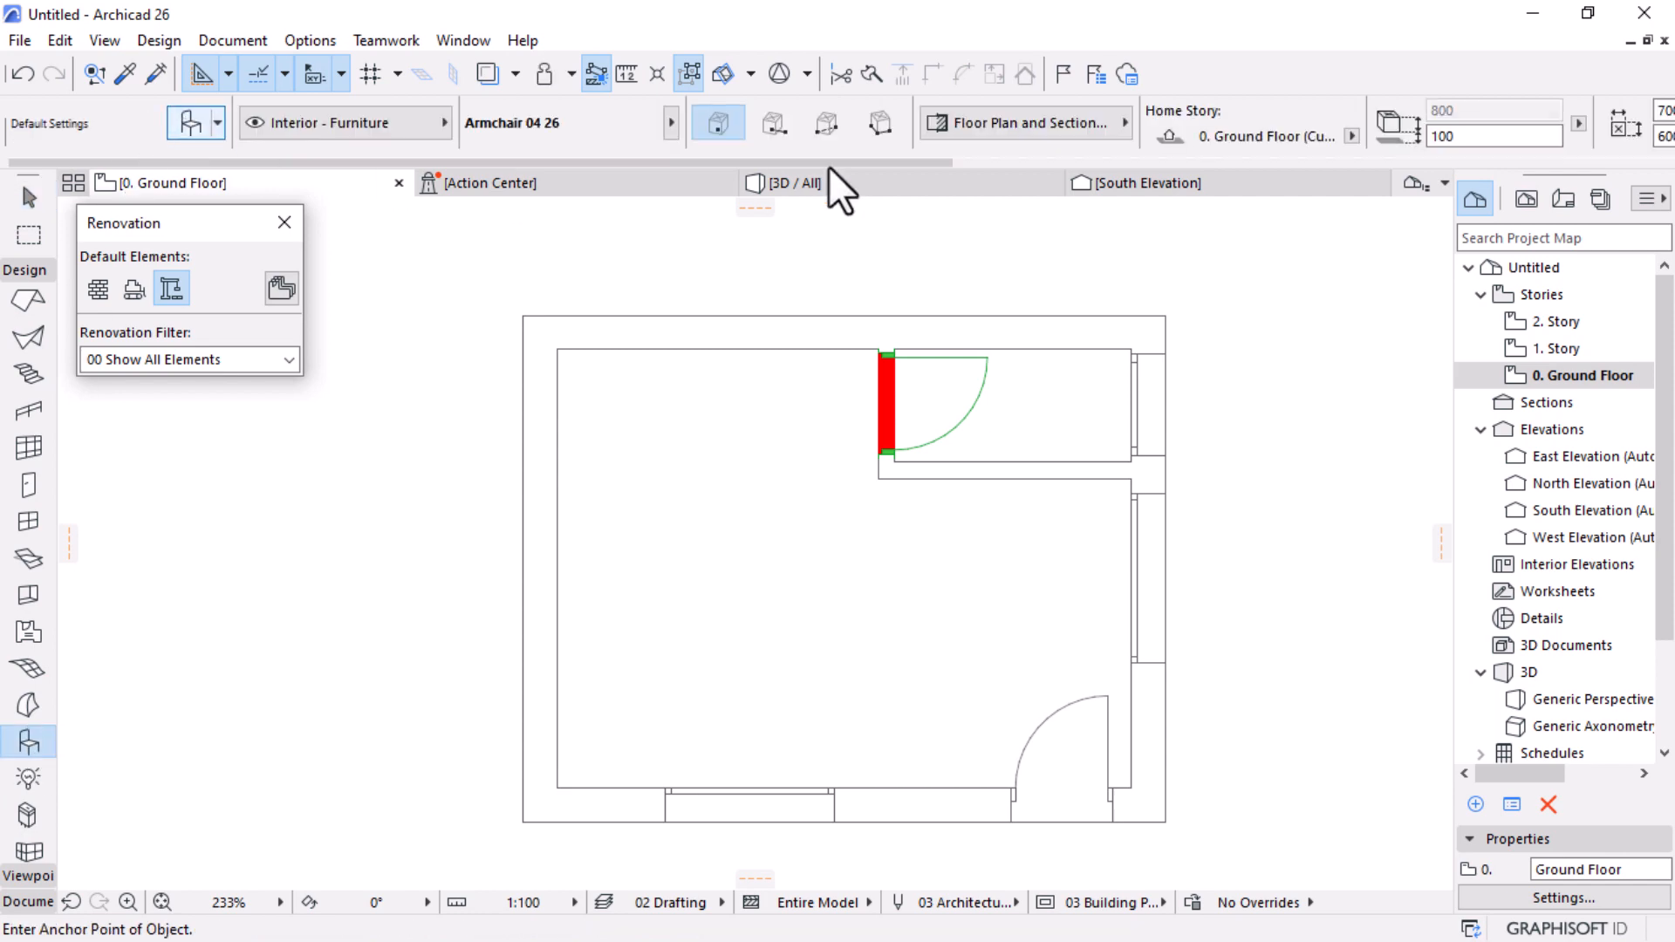
key("ctrl+t")
double_click(517, 64)
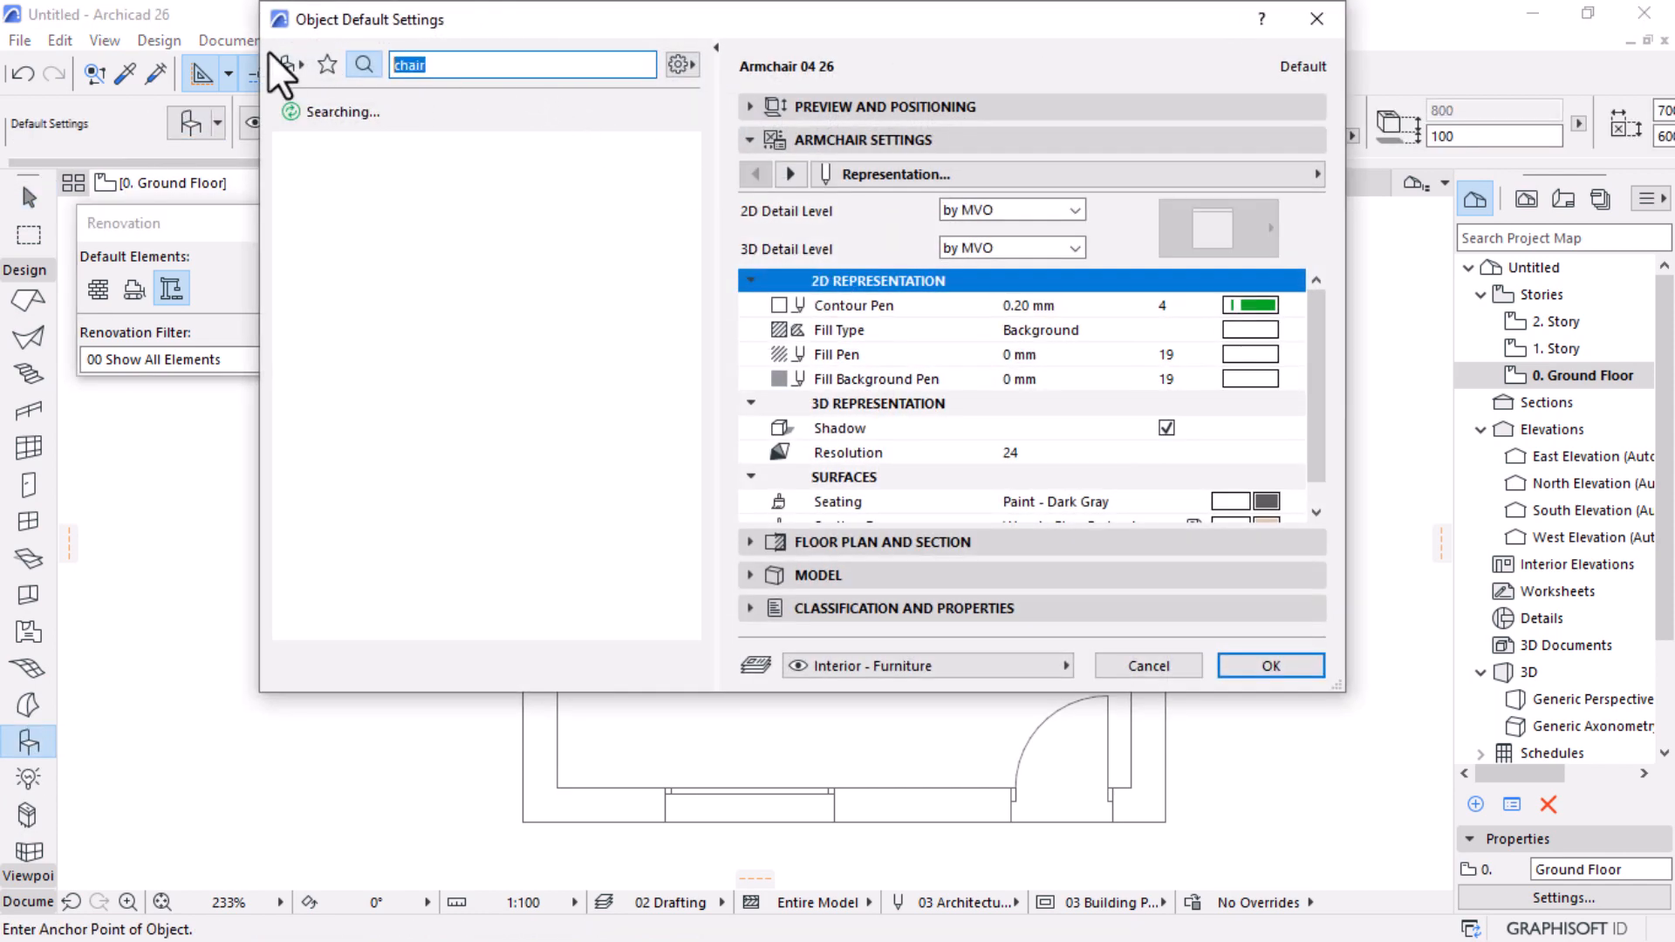
type("ladder")
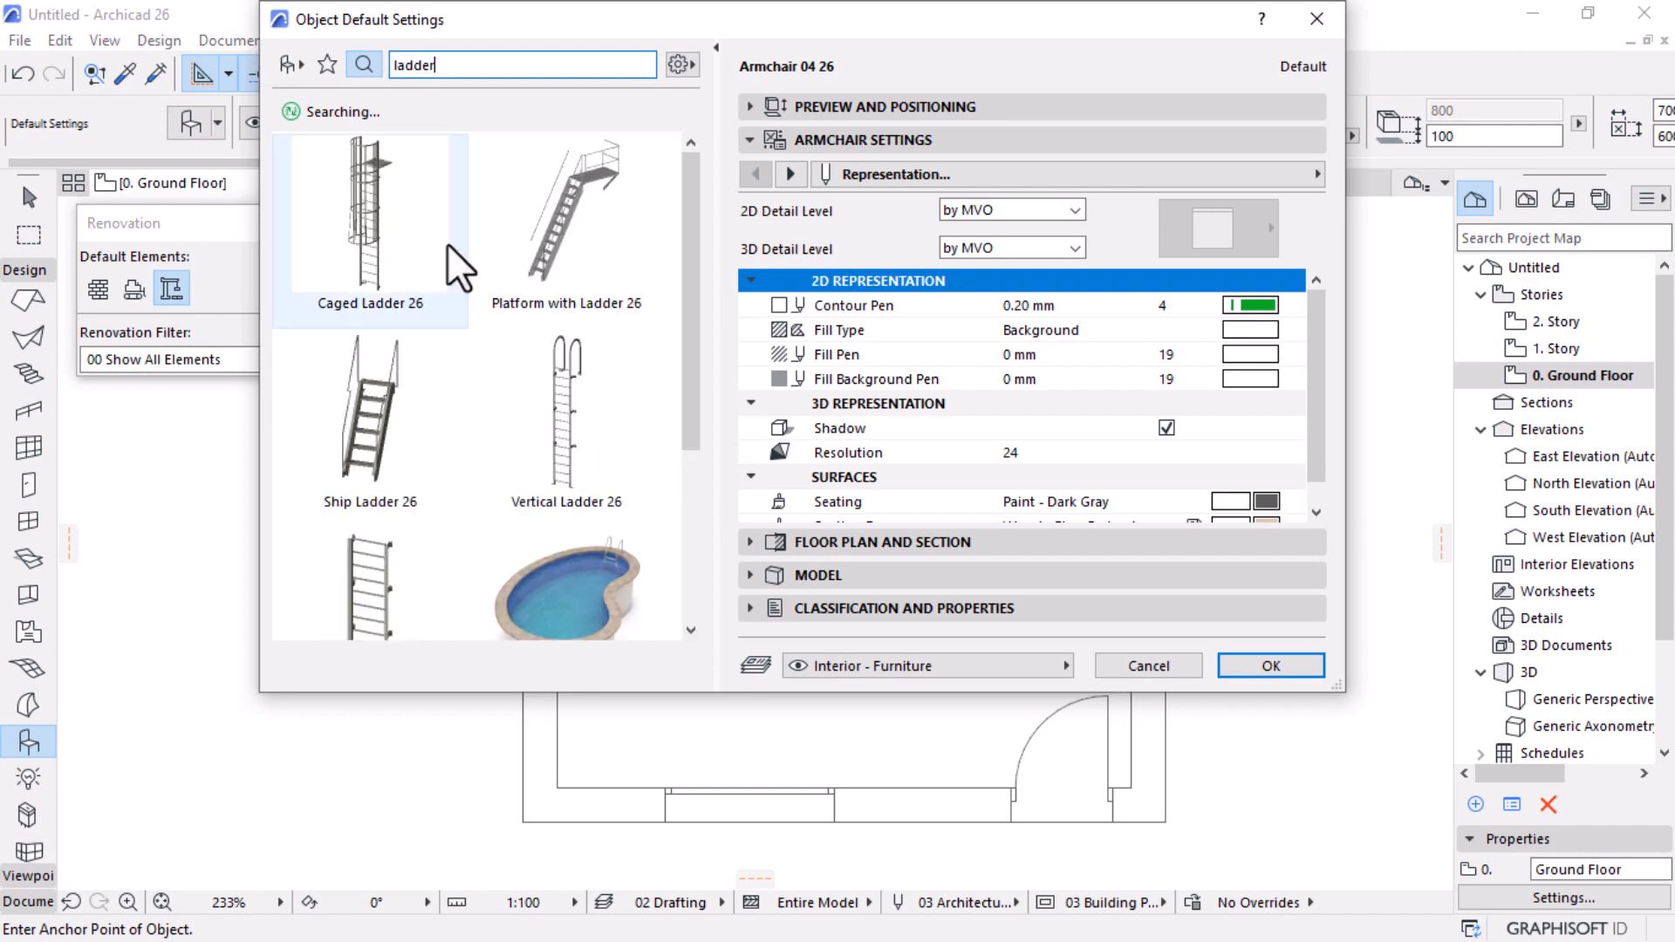
left_click(520, 255)
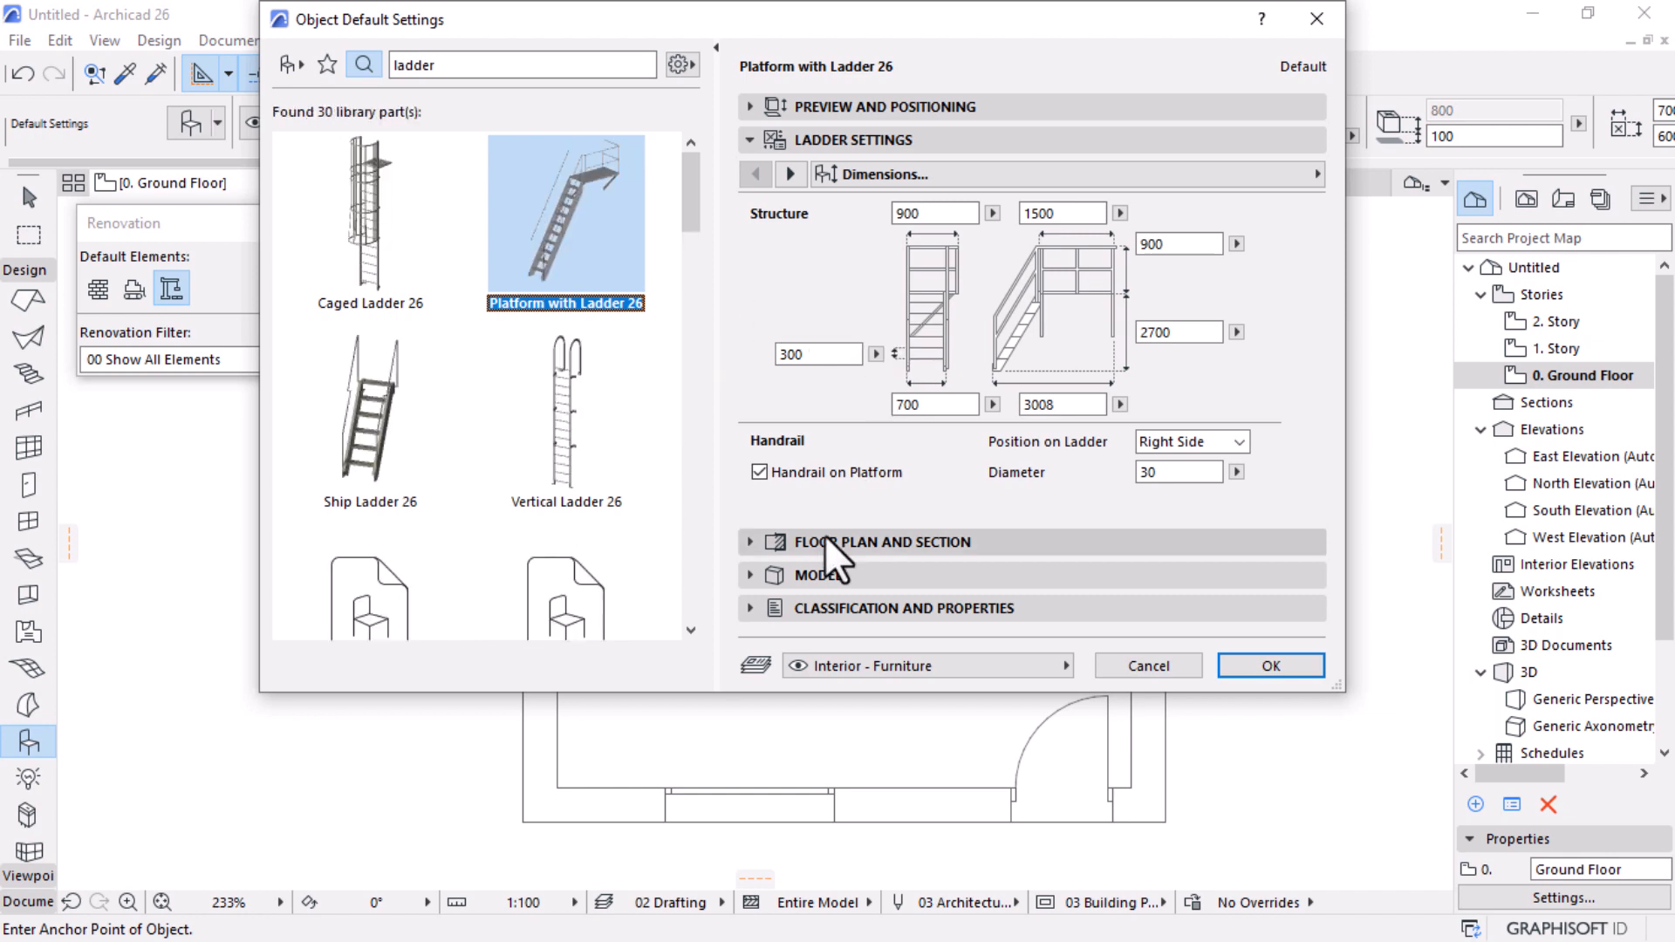
left_click(1226, 659)
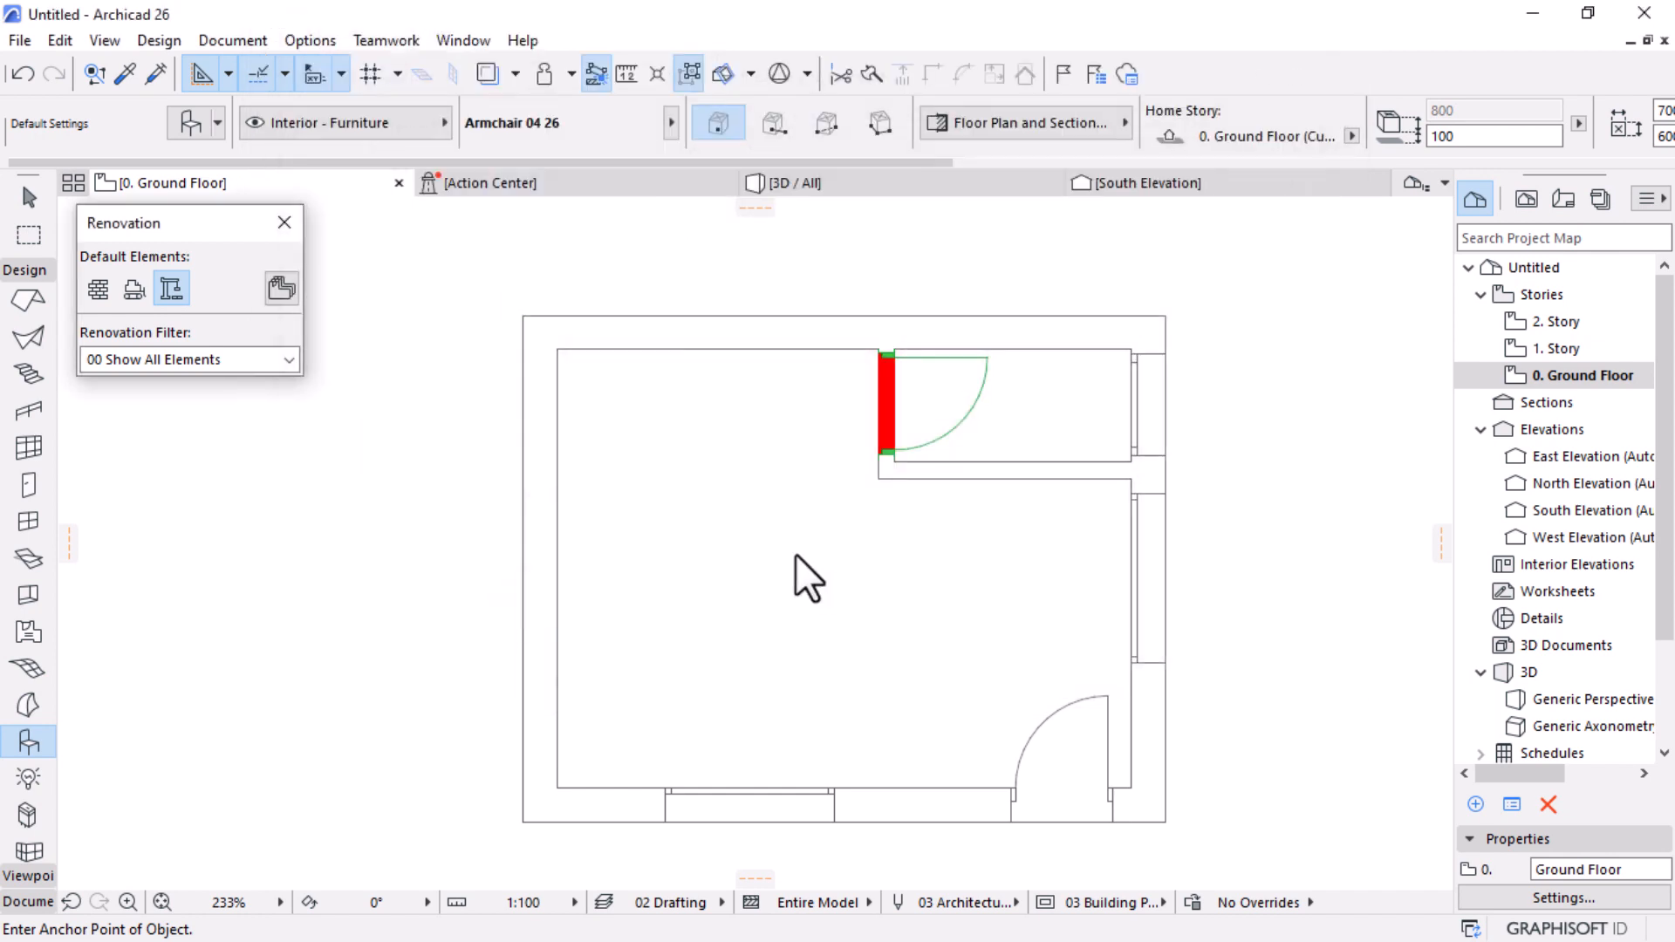
Step: Place the platform ladder in the middle of the large room and set its renovation status to Existing
left_click(779, 555)
scroll(707, 666, "up", 3)
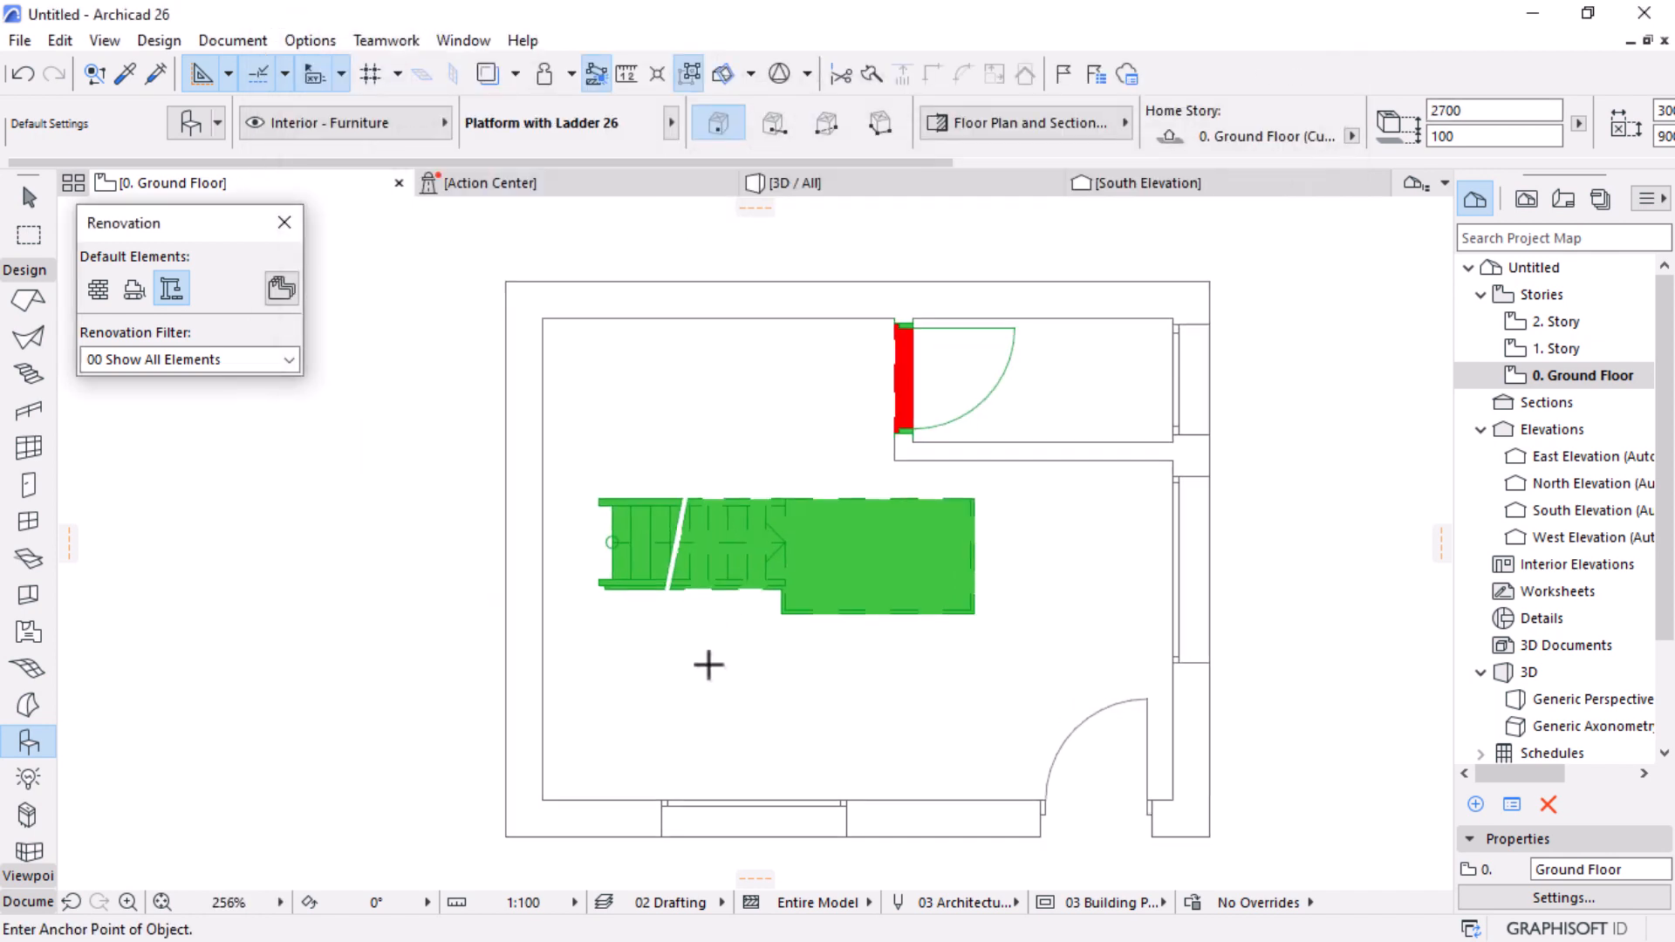
key("Escape")
left_click(829, 493)
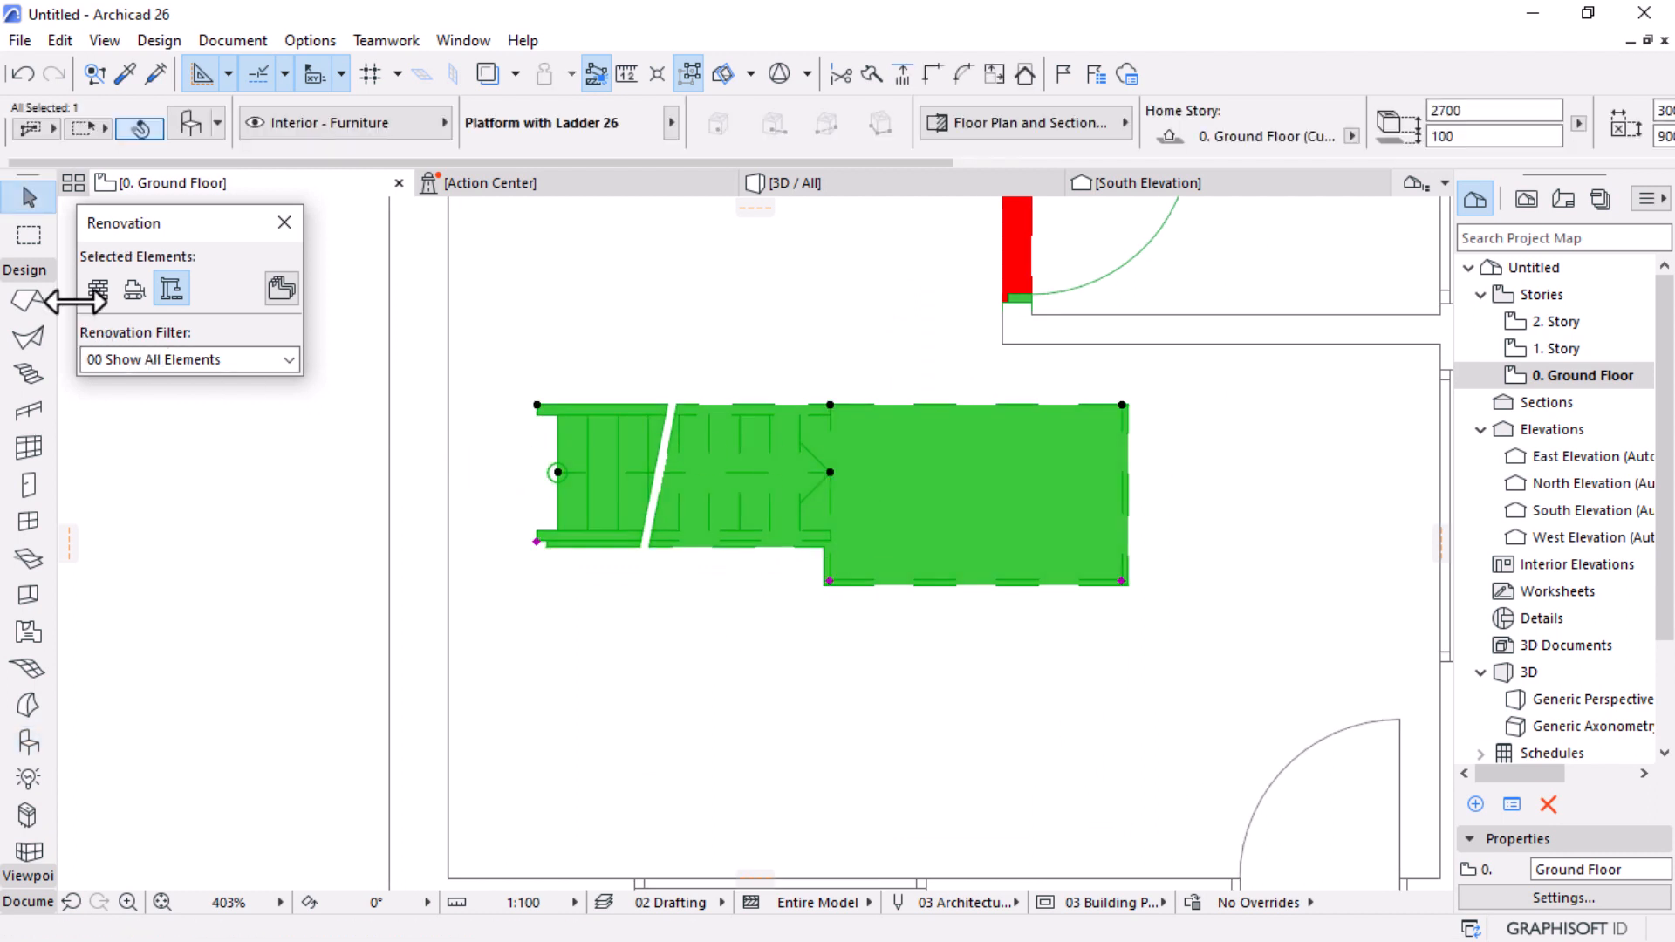
left_click(96, 292)
scroll(908, 524, "down", 3)
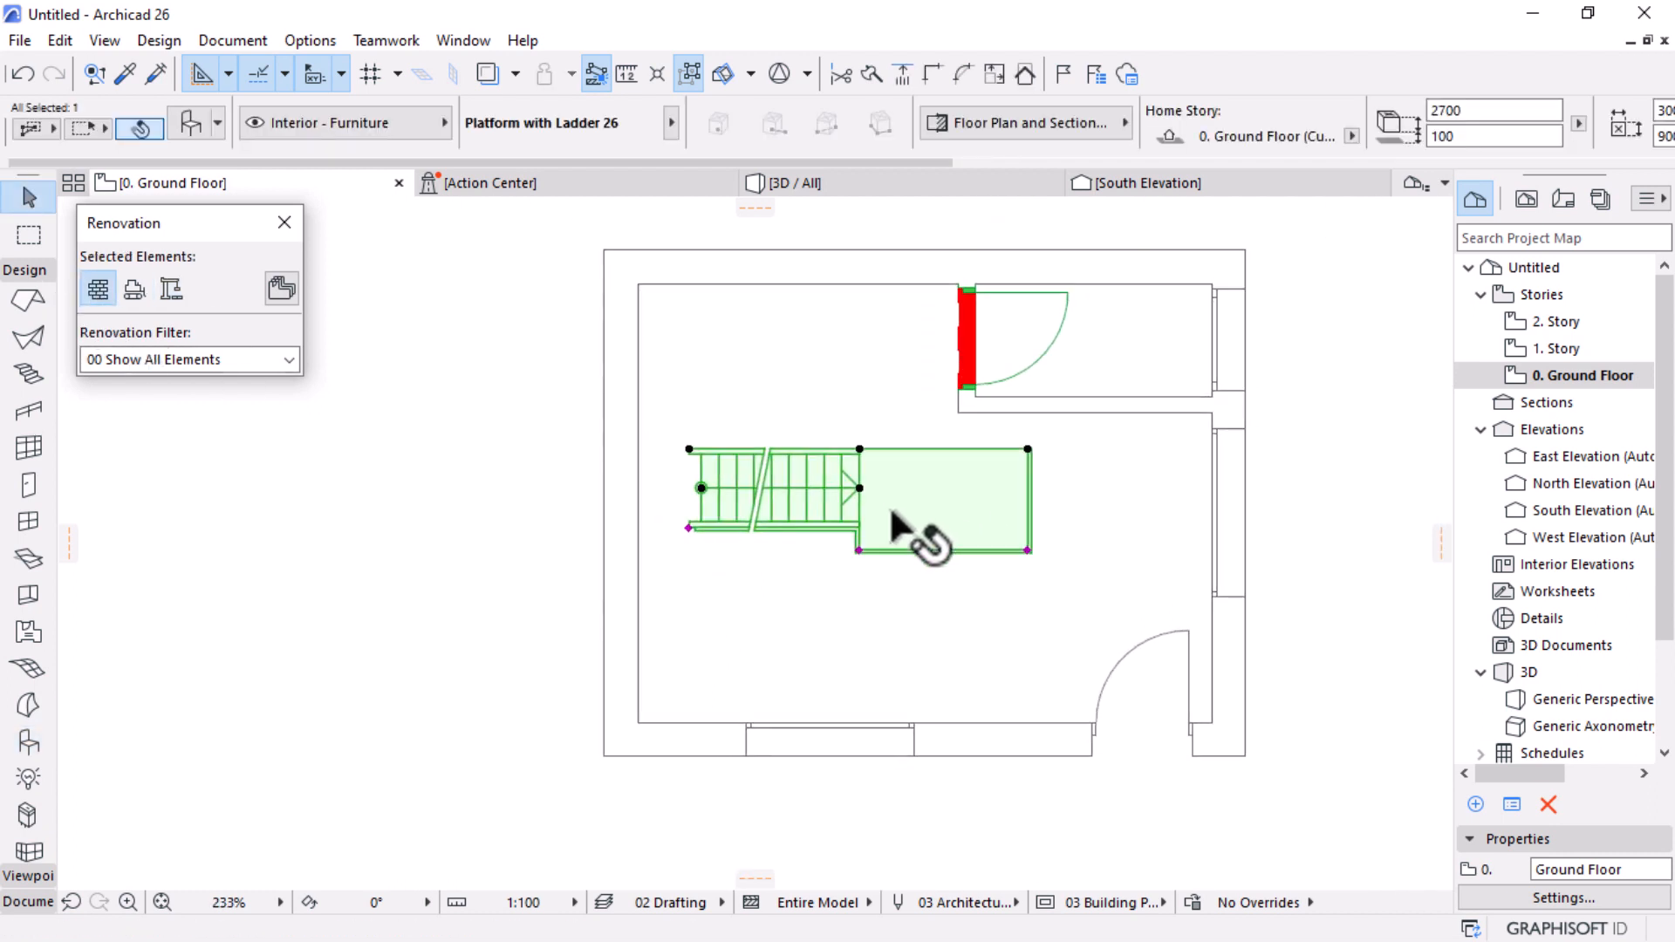
Step: Rotate the platform ladder by -90° around the center node where the ladder meets its platform
left_click(859, 488)
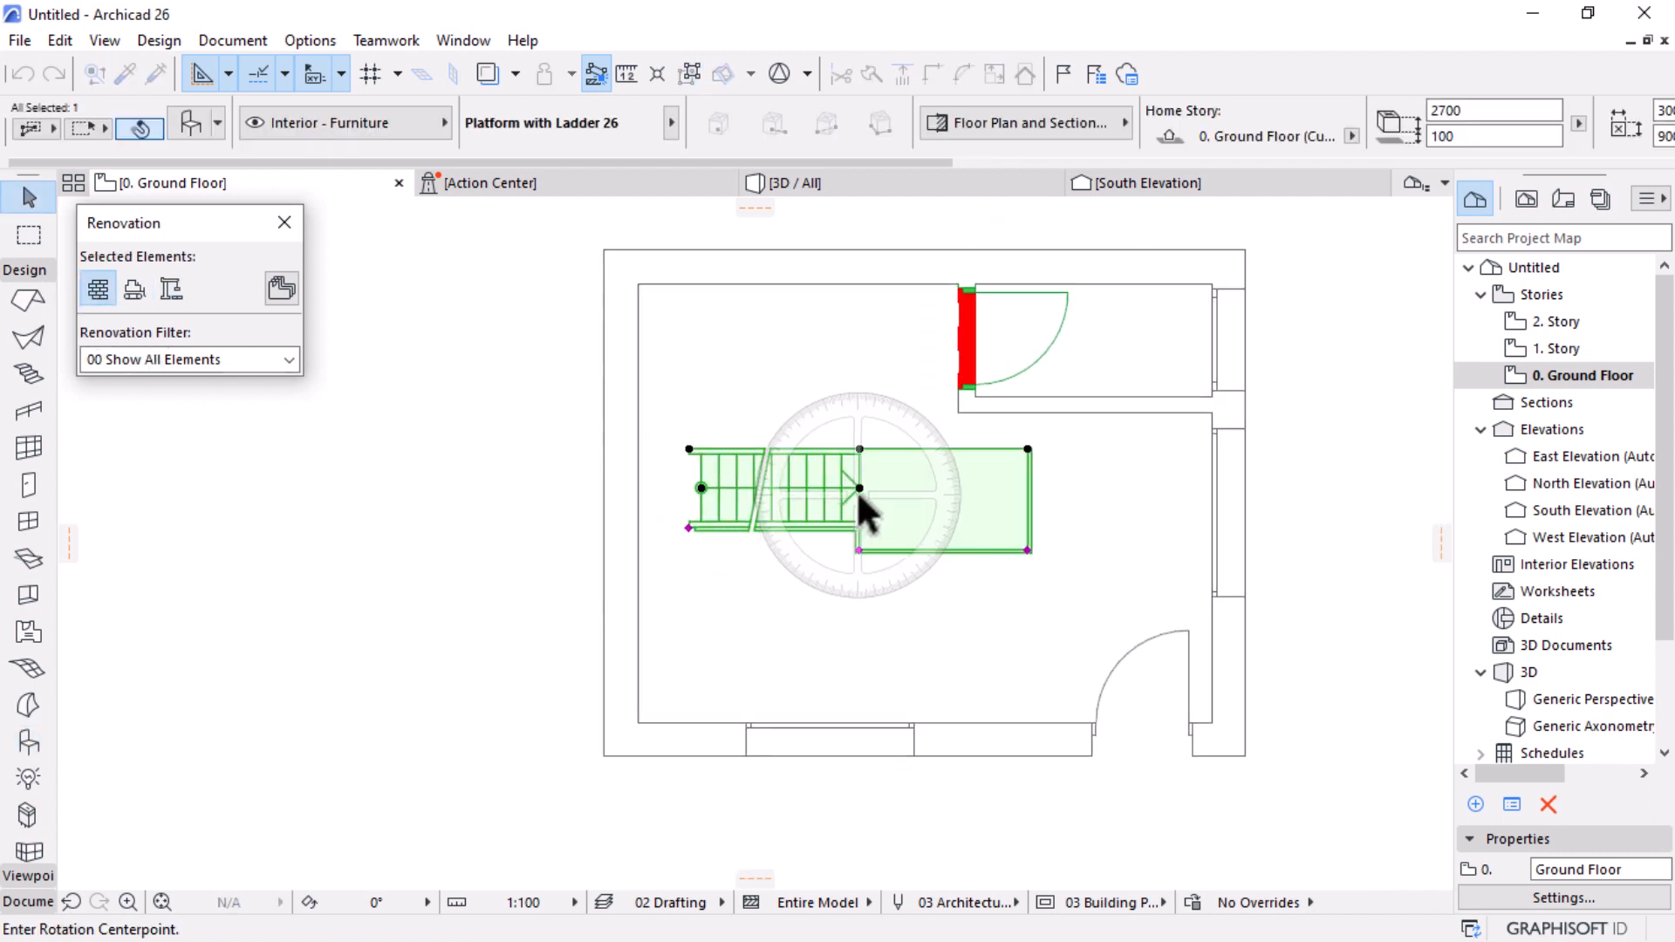
left_click(1072, 489)
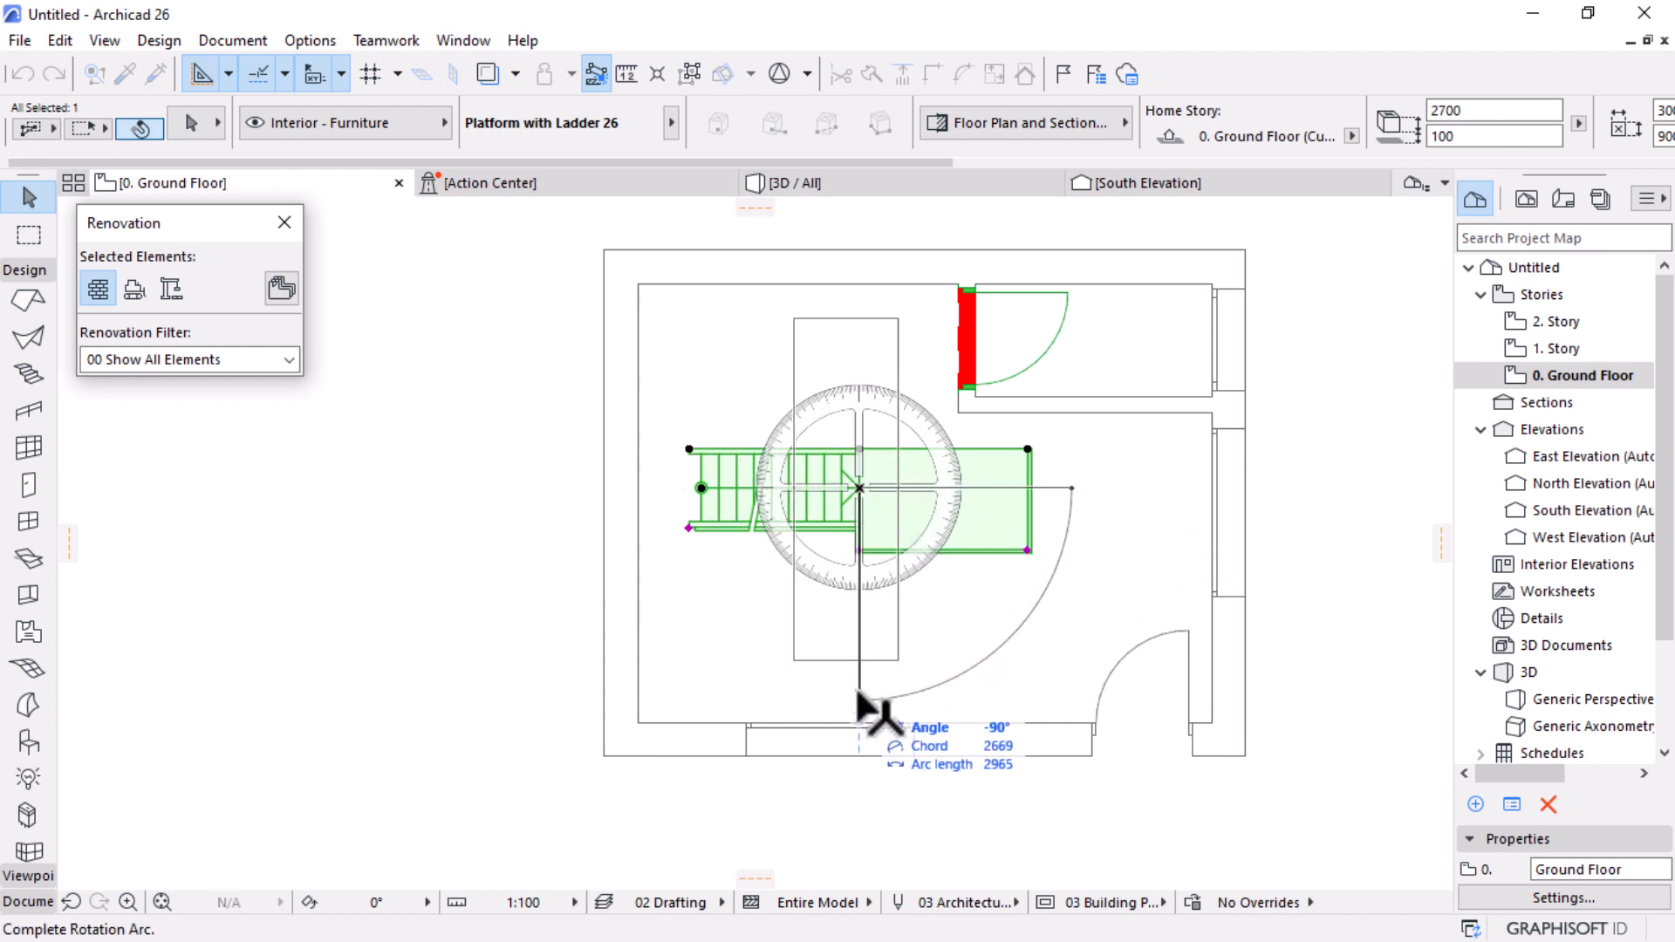
left_click(864, 708)
scroll(868, 371, "up", 2)
Step: Move the platform ladder by its upper right corner so its side aligns with the left face of the small room's door wall
key("ctrl+d")
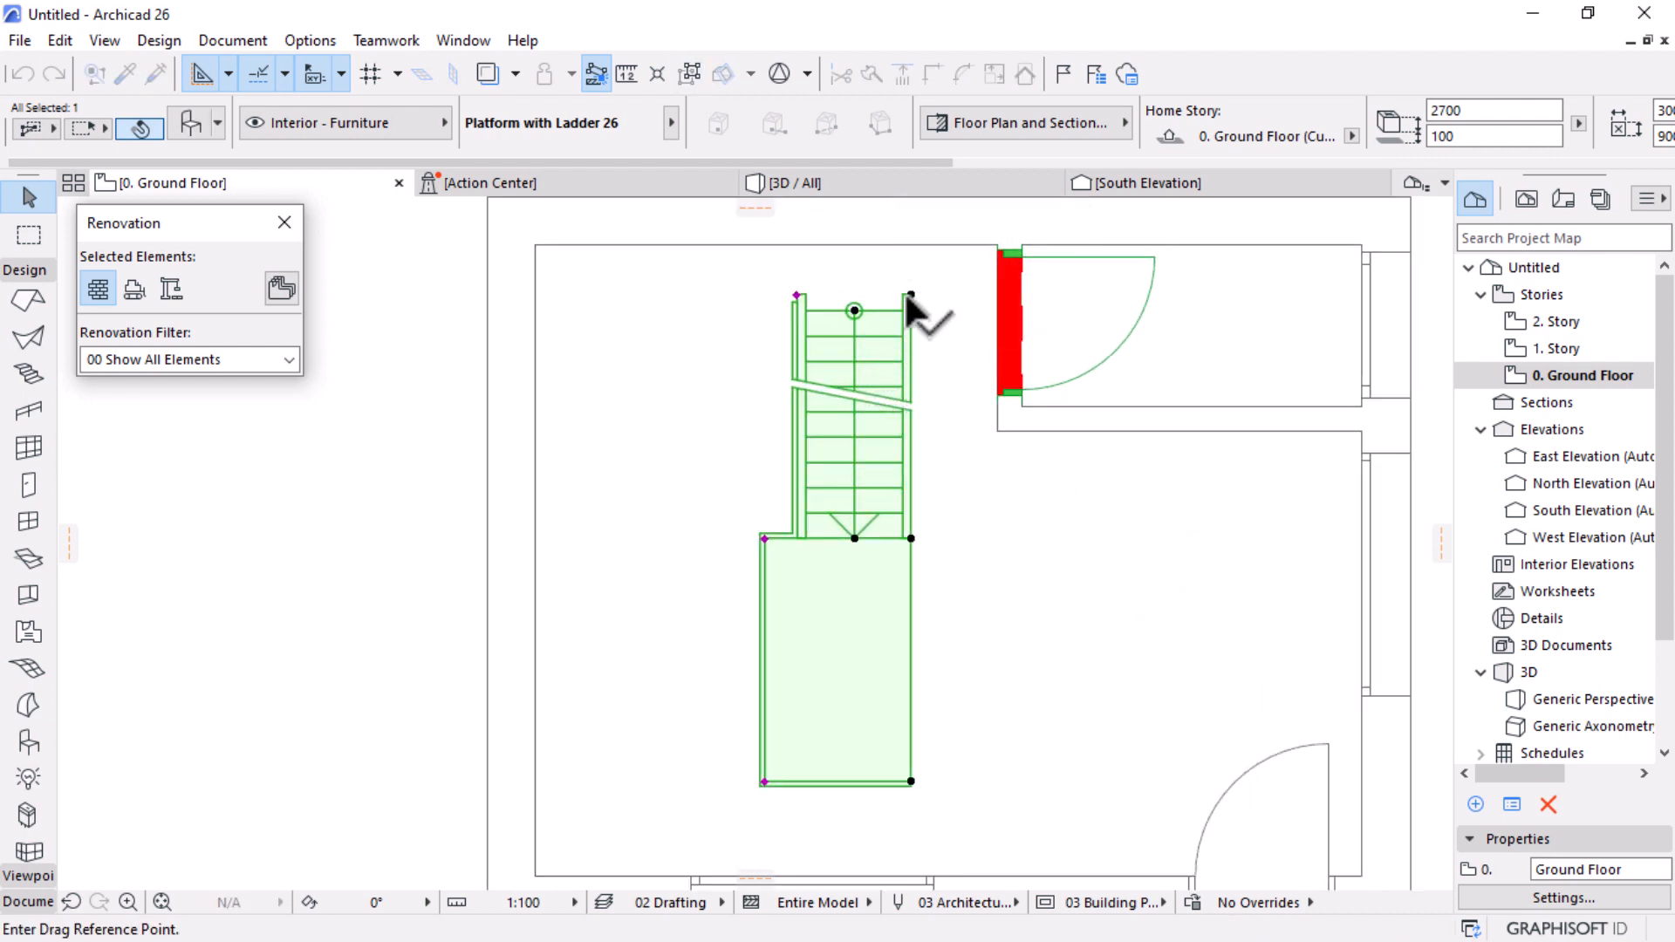
left_click(911, 294)
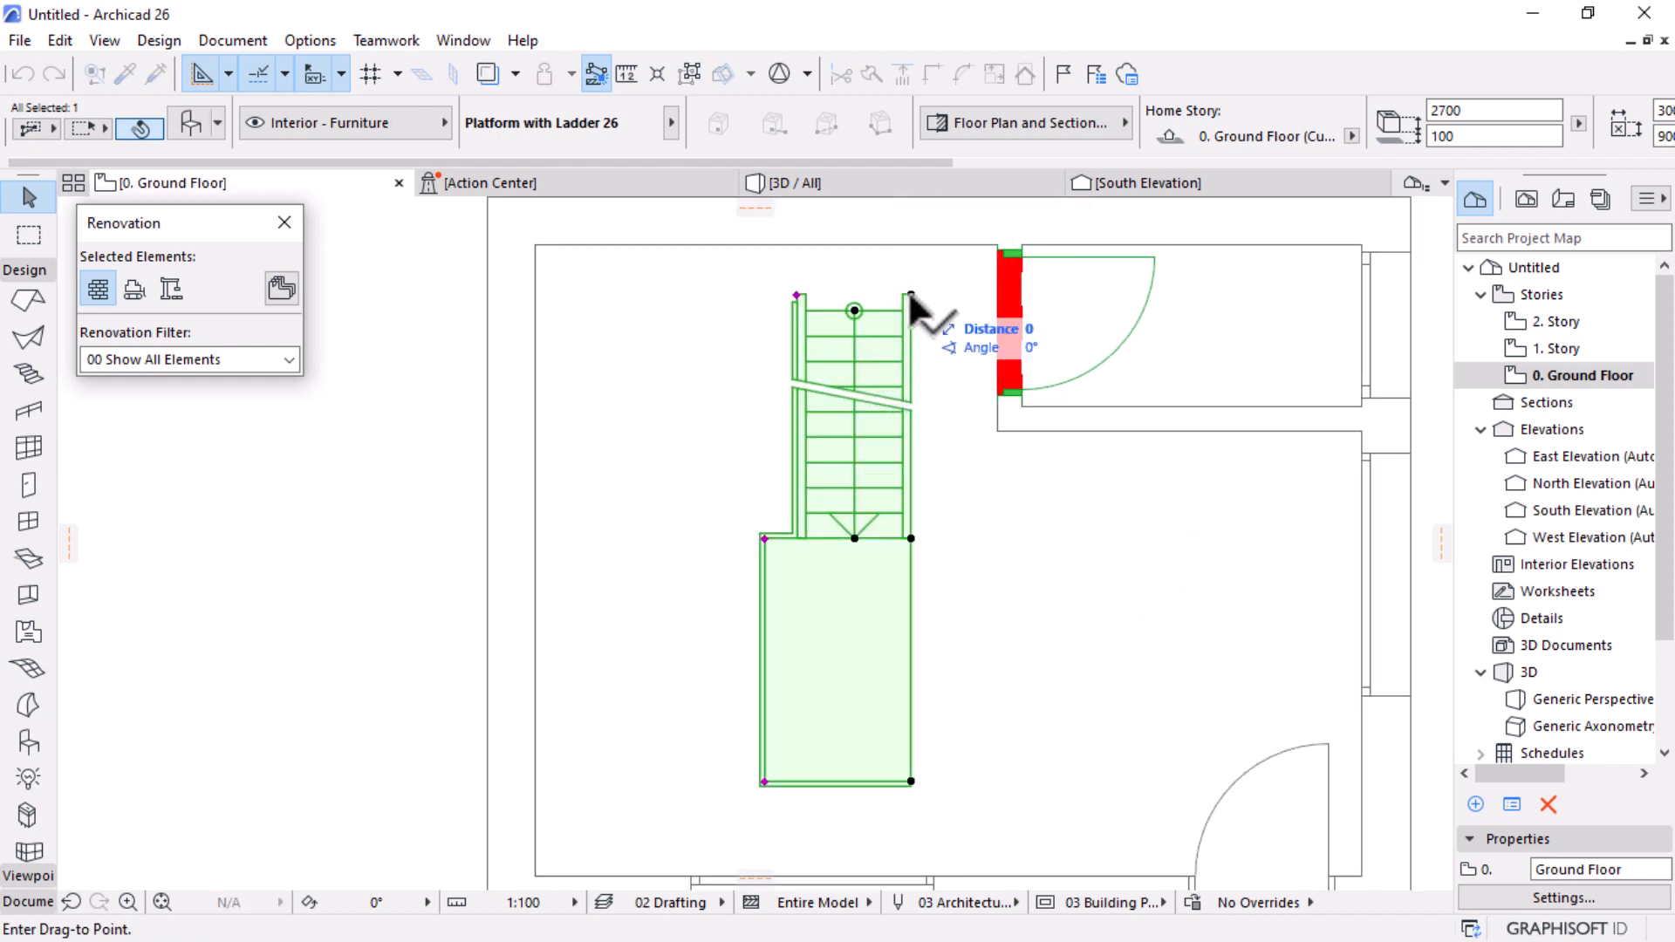
left_click(996, 383)
scroll(917, 329, "down", 2)
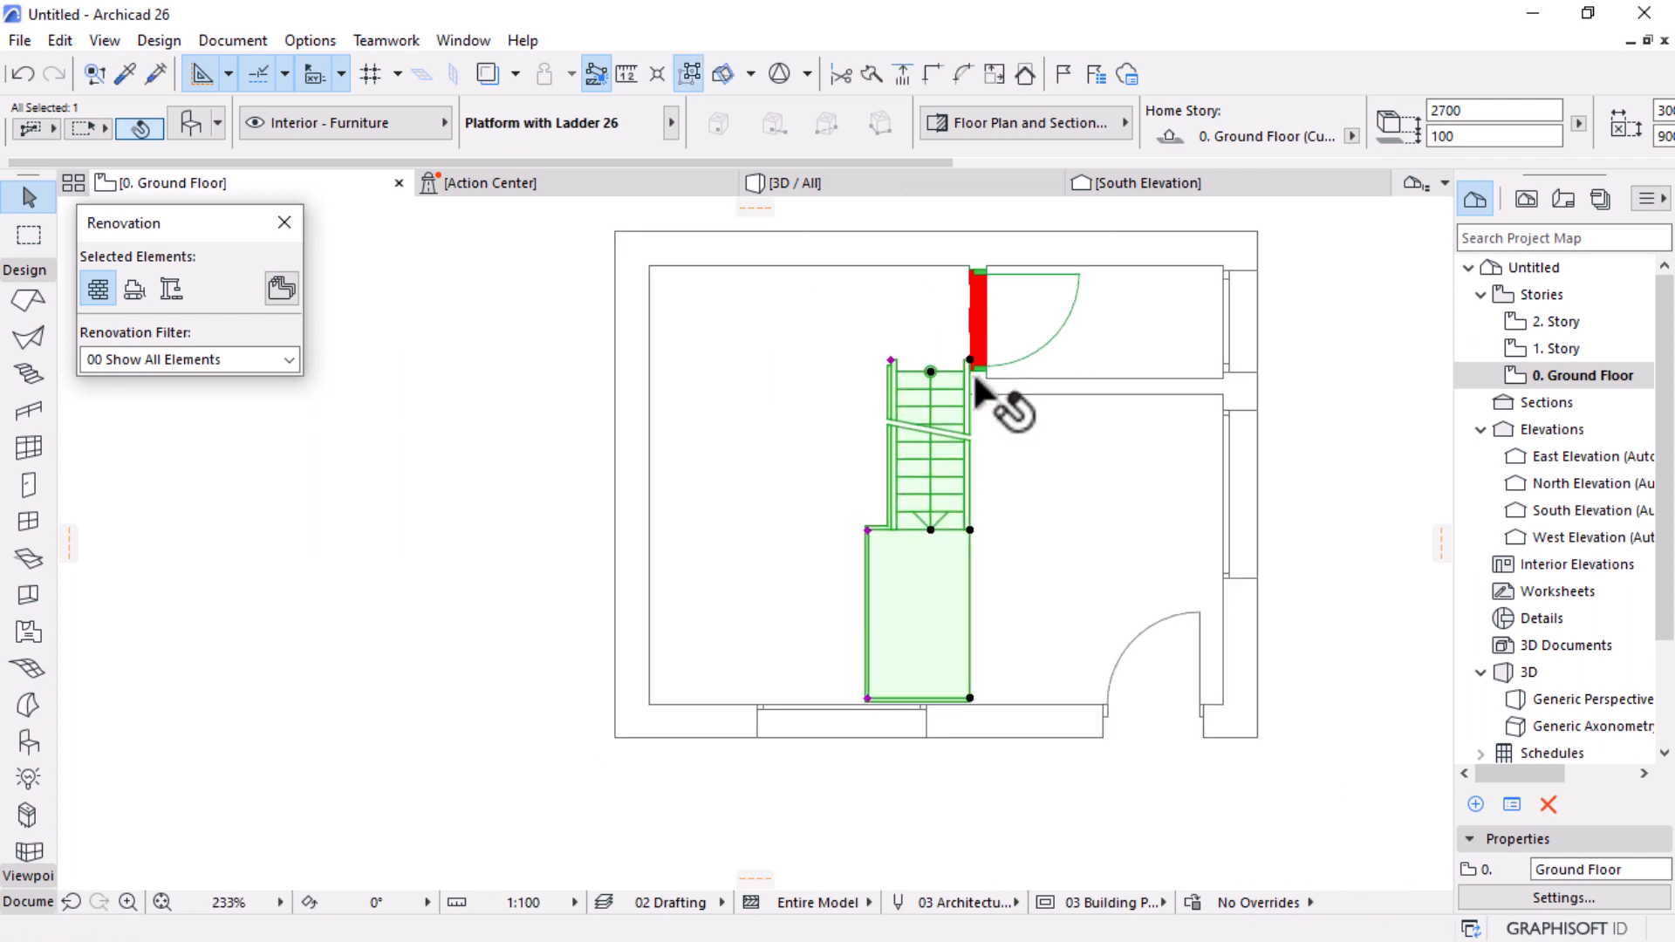
Step: Set the width of the small room's door to 700 mm
left_click(1087, 296)
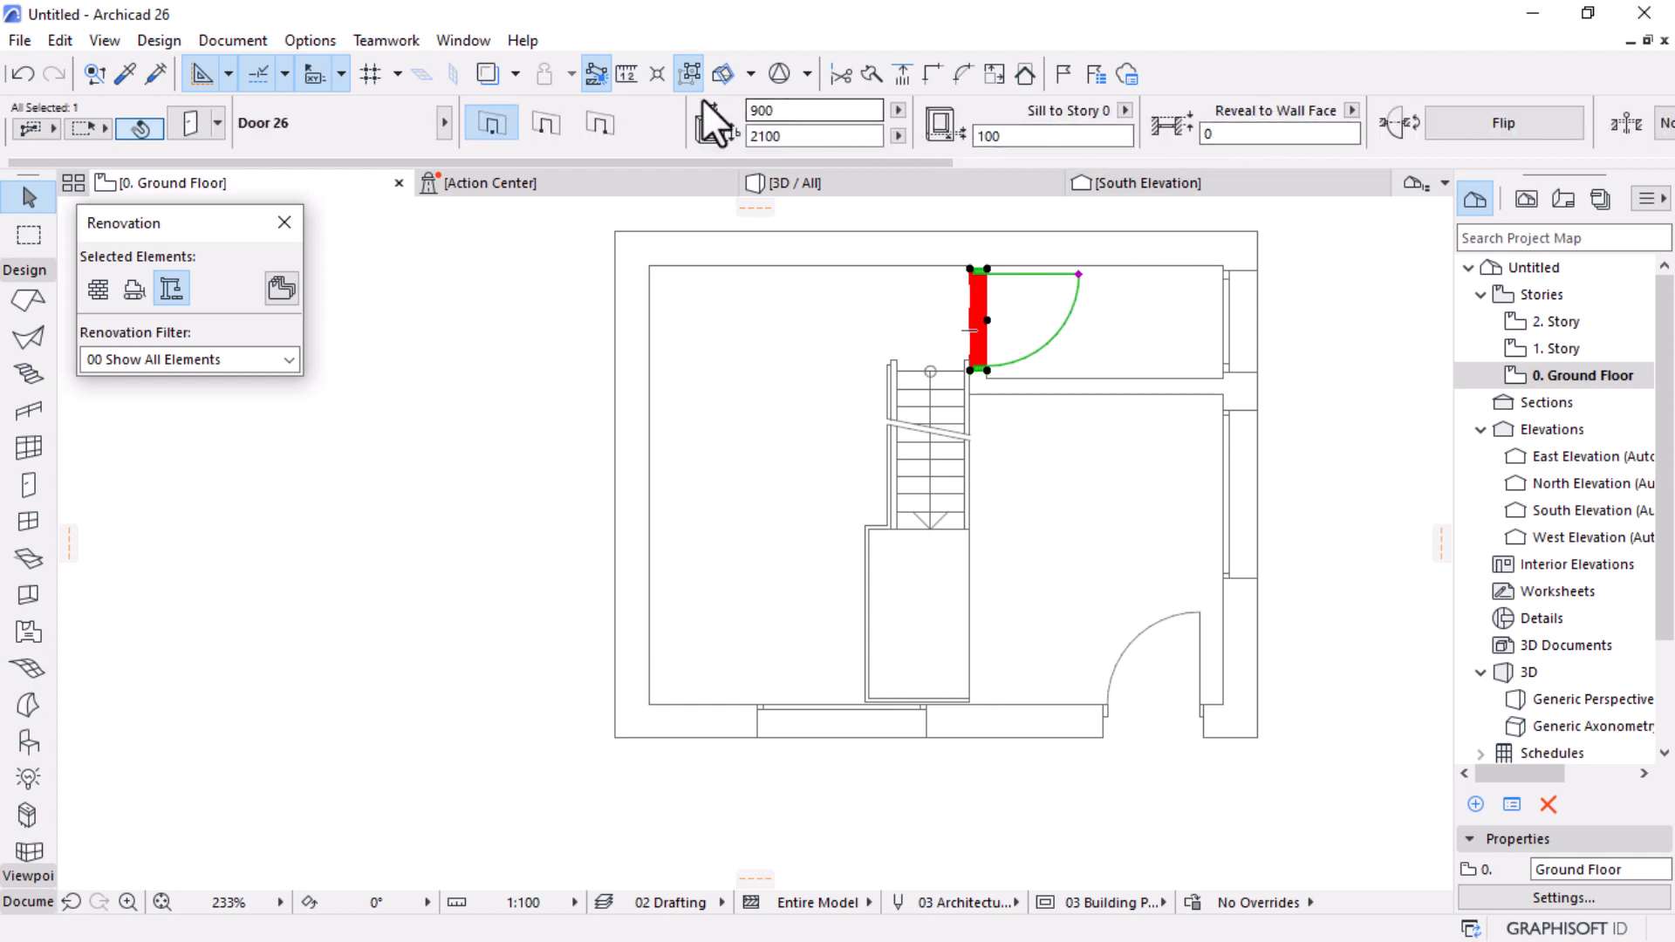
left_click(794, 108)
type("7")
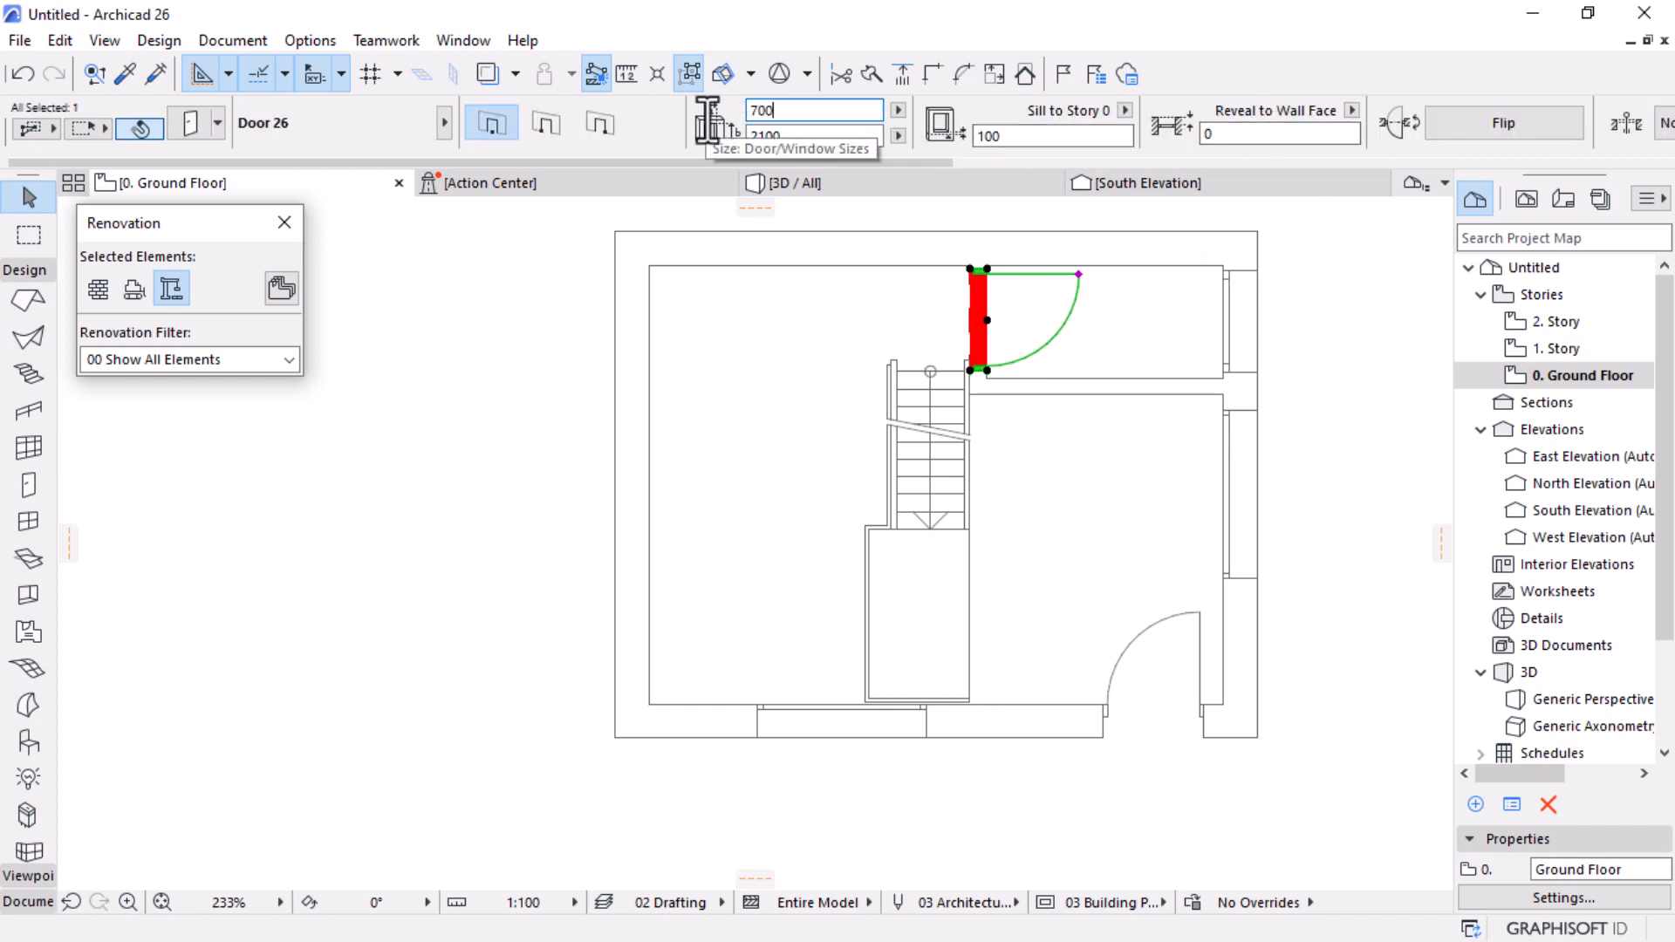
key("Tab")
Step: Try to move the small room's door by its upper right corner onto the room's upper inside corner
scroll(1014, 223, "up", 3)
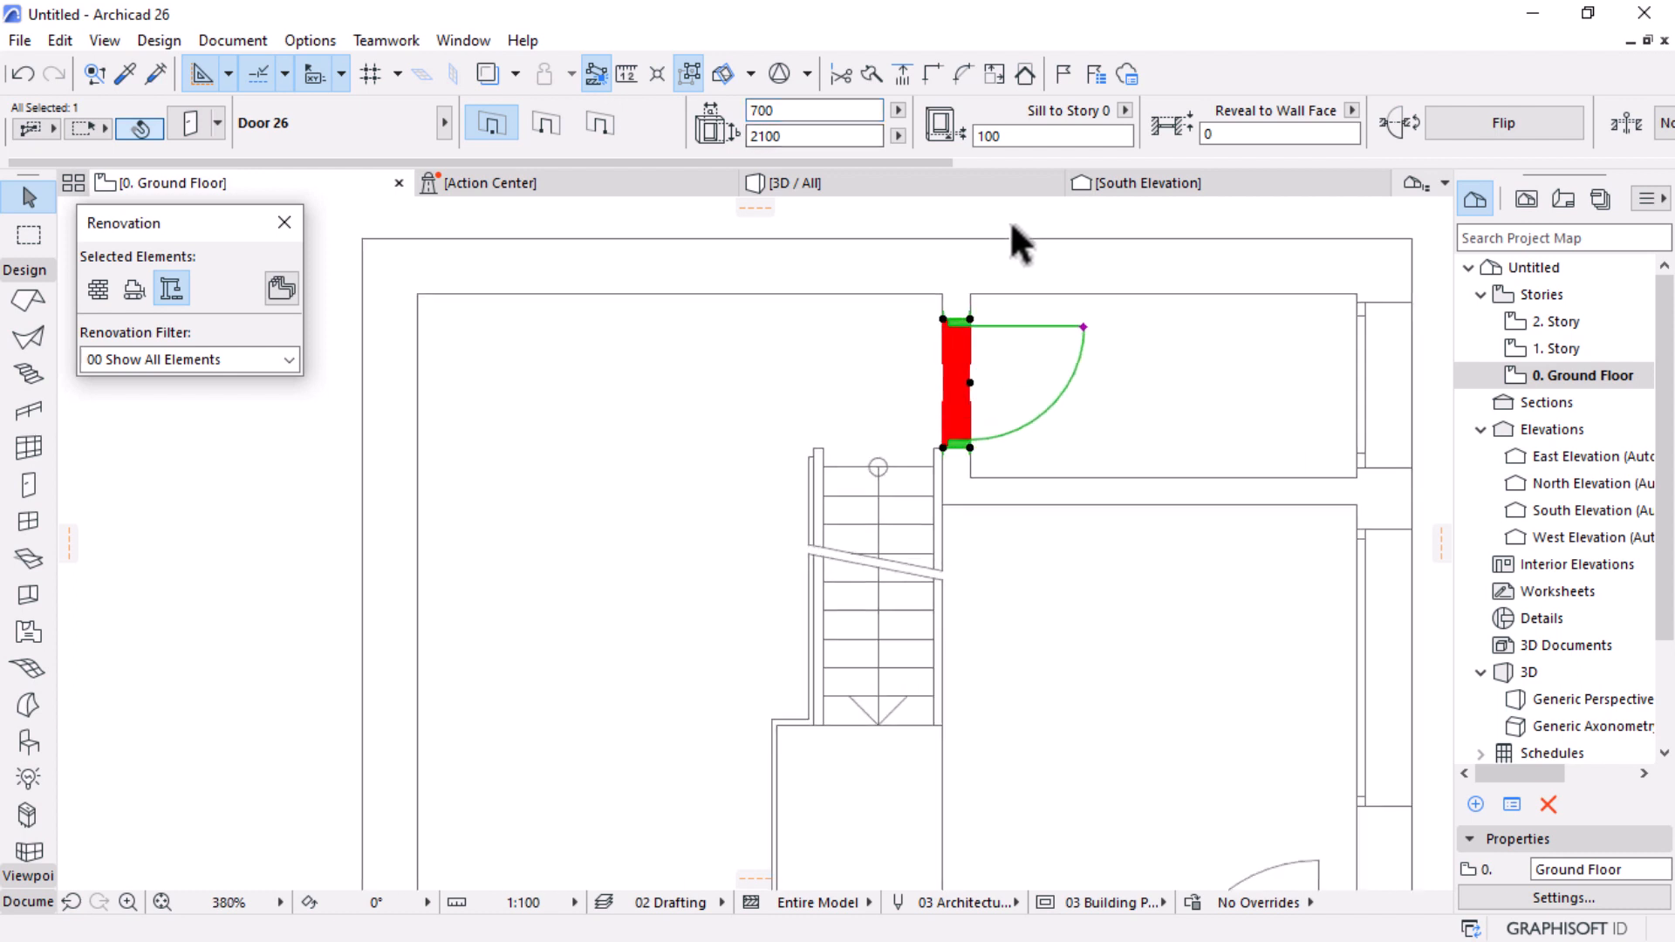
key("ctrl+d")
left_click(968, 324)
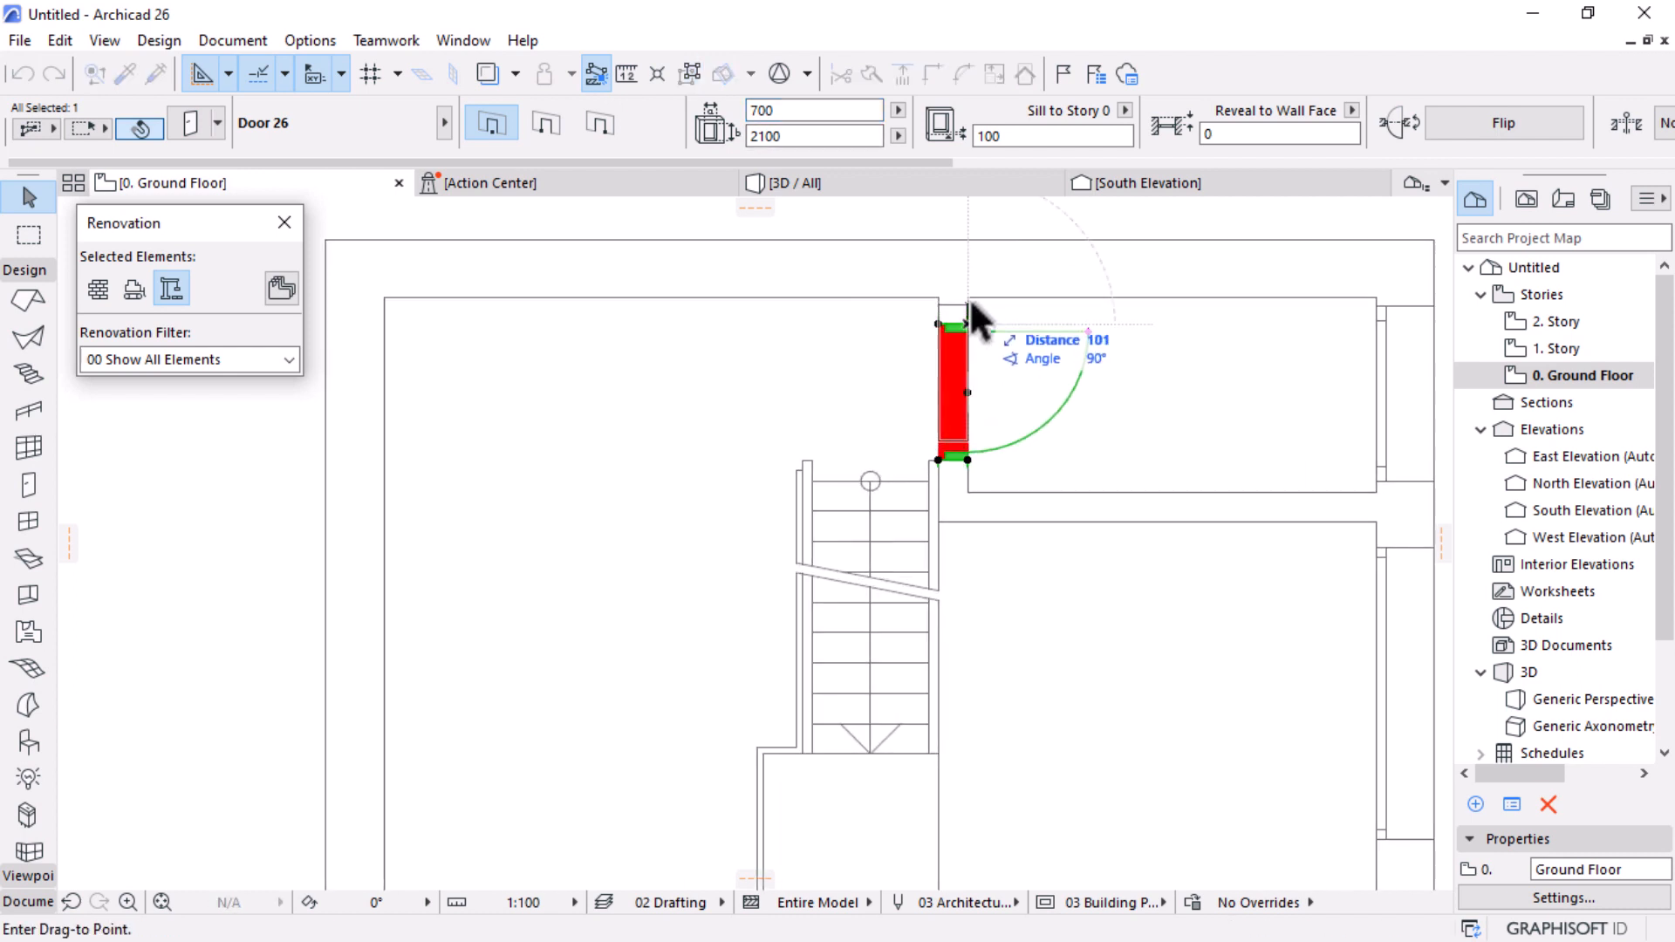
left_click(969, 298)
left_click(884, 434)
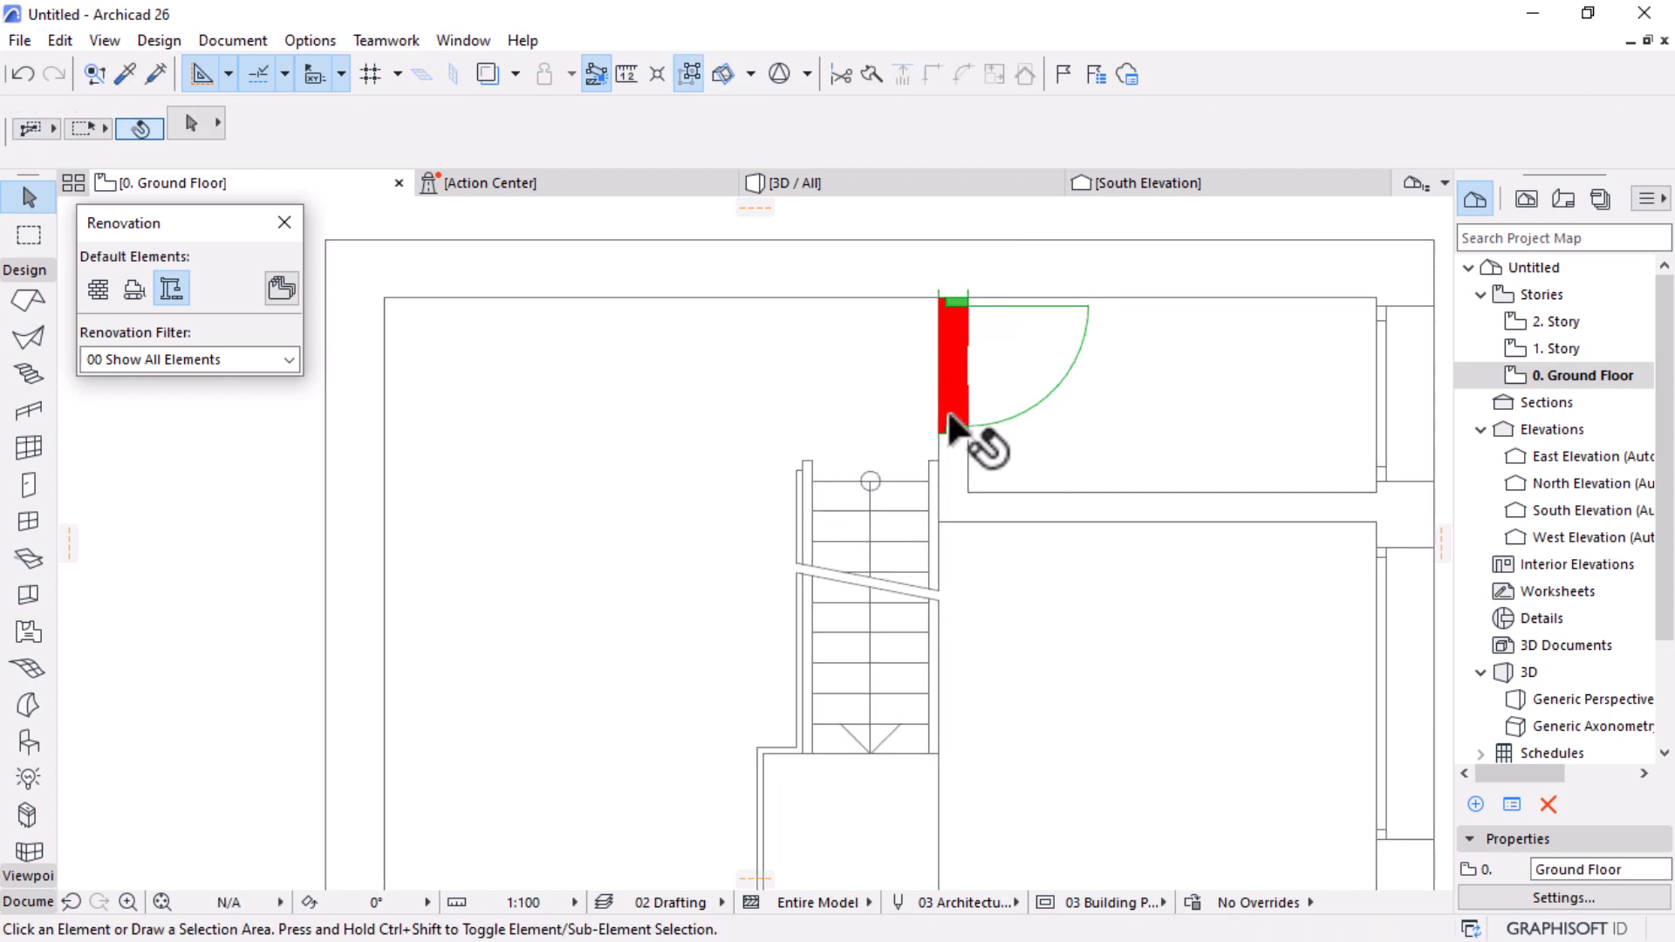
left_click(810, 489)
left_click(1066, 437)
key("ctrl+z")
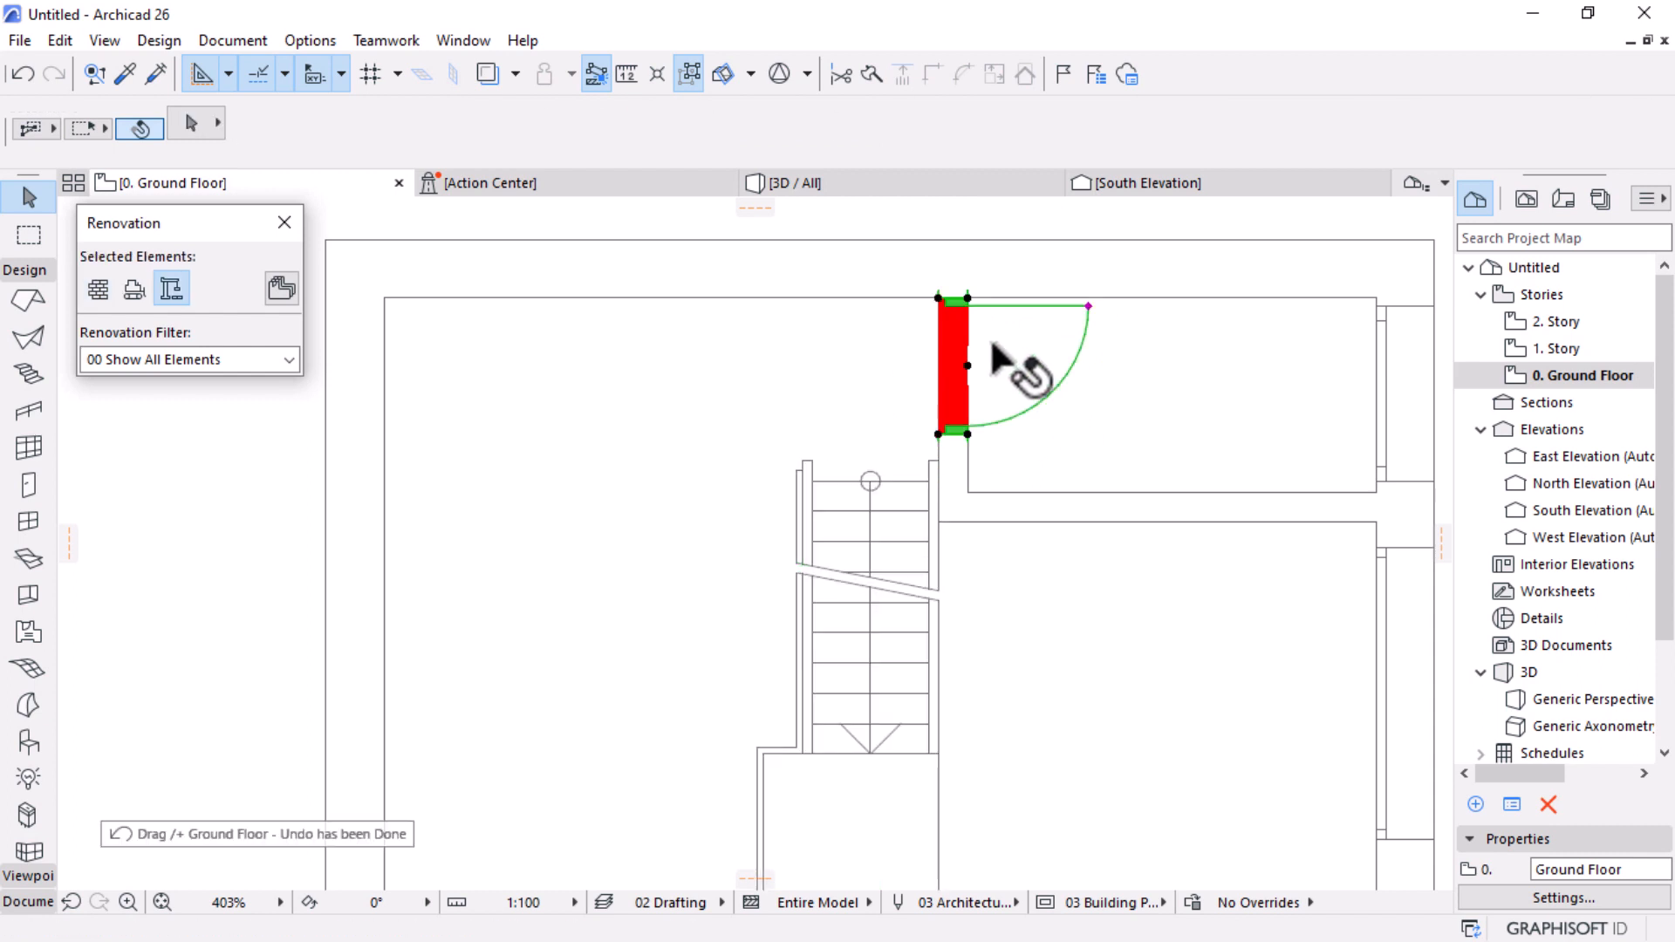
Step: Move the small room's door by its upper right corner straight up along its wall, toward the room's upper wall
scroll(964, 307, "up", 2)
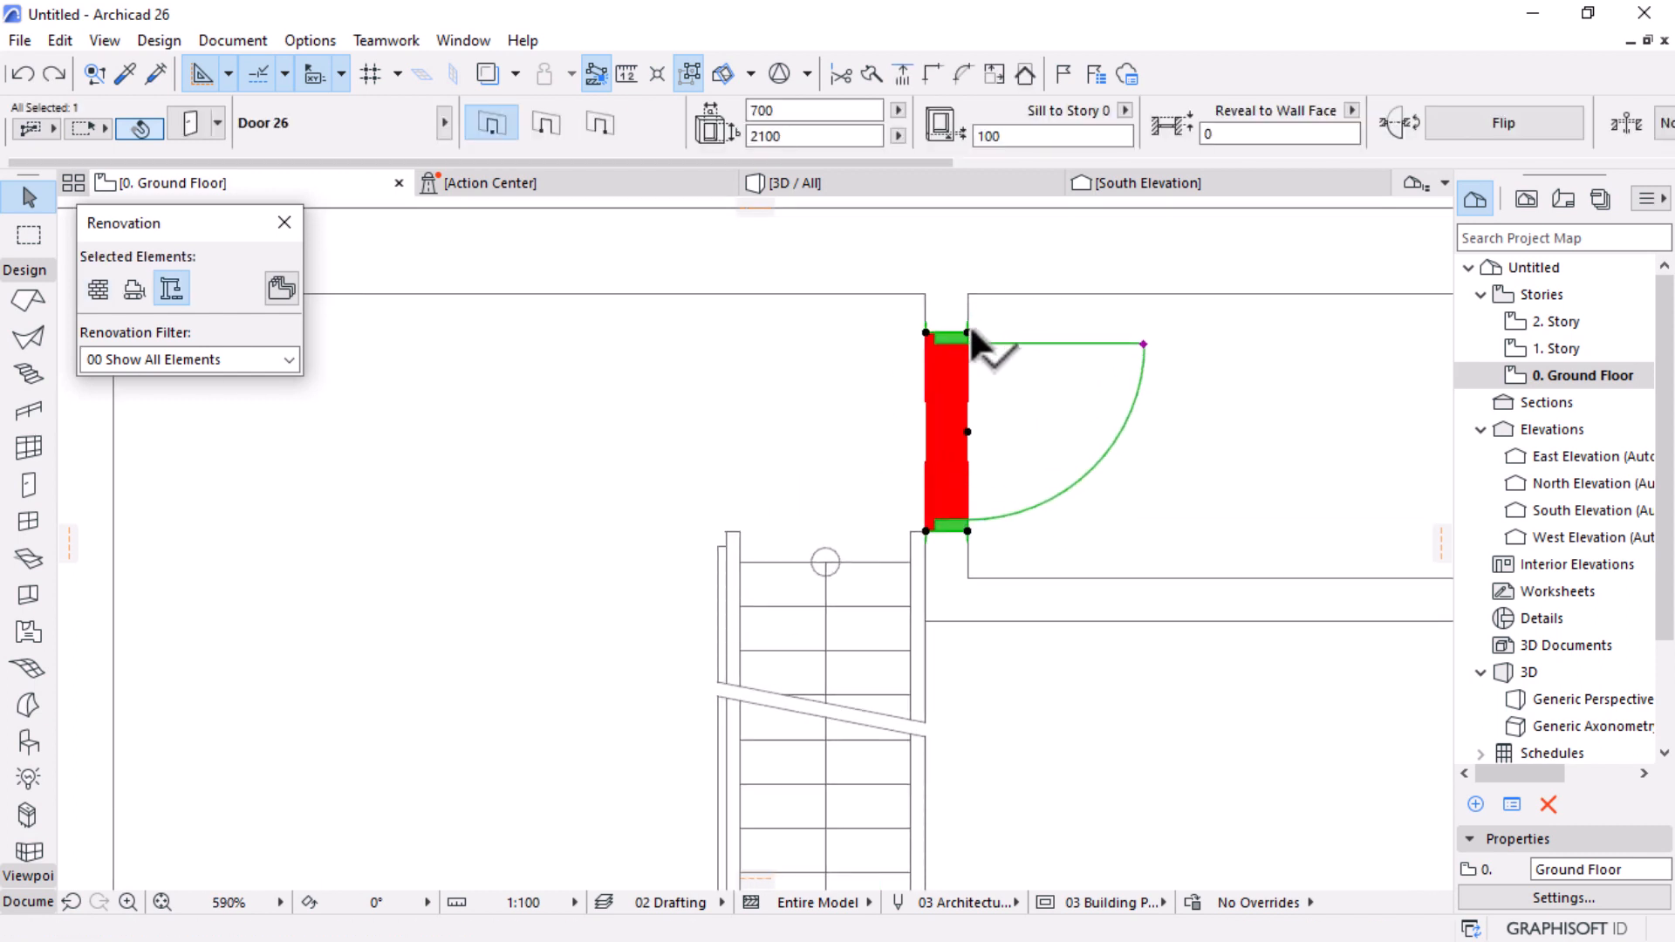
left_click(969, 331)
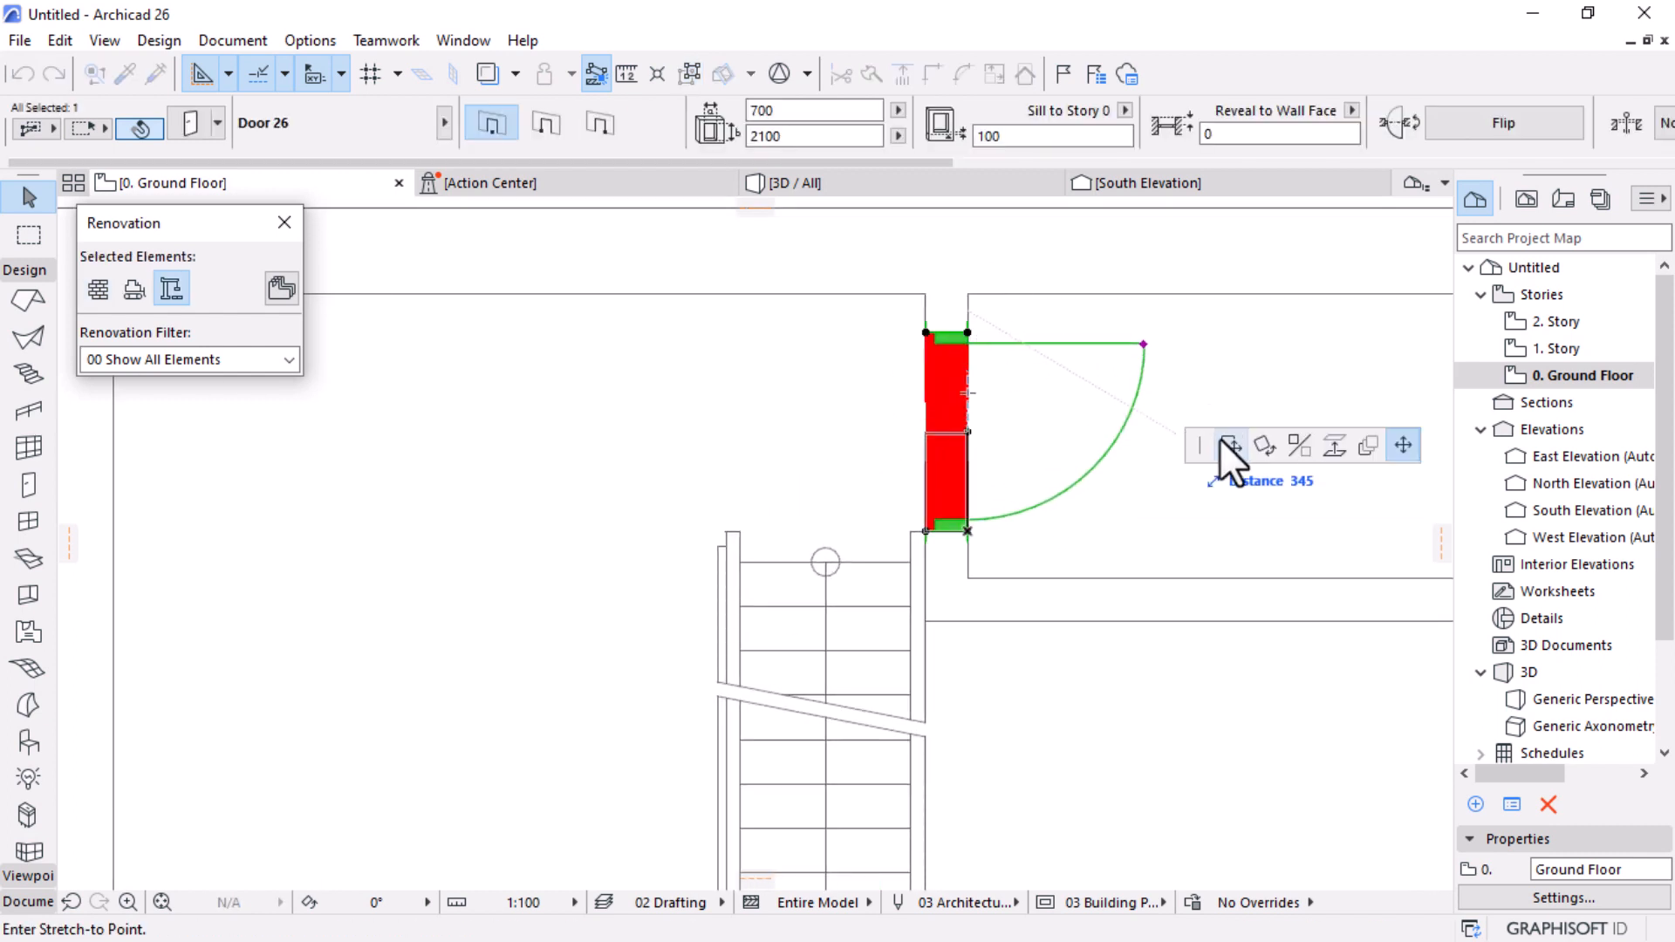
left_click(1230, 446)
left_click(977, 317)
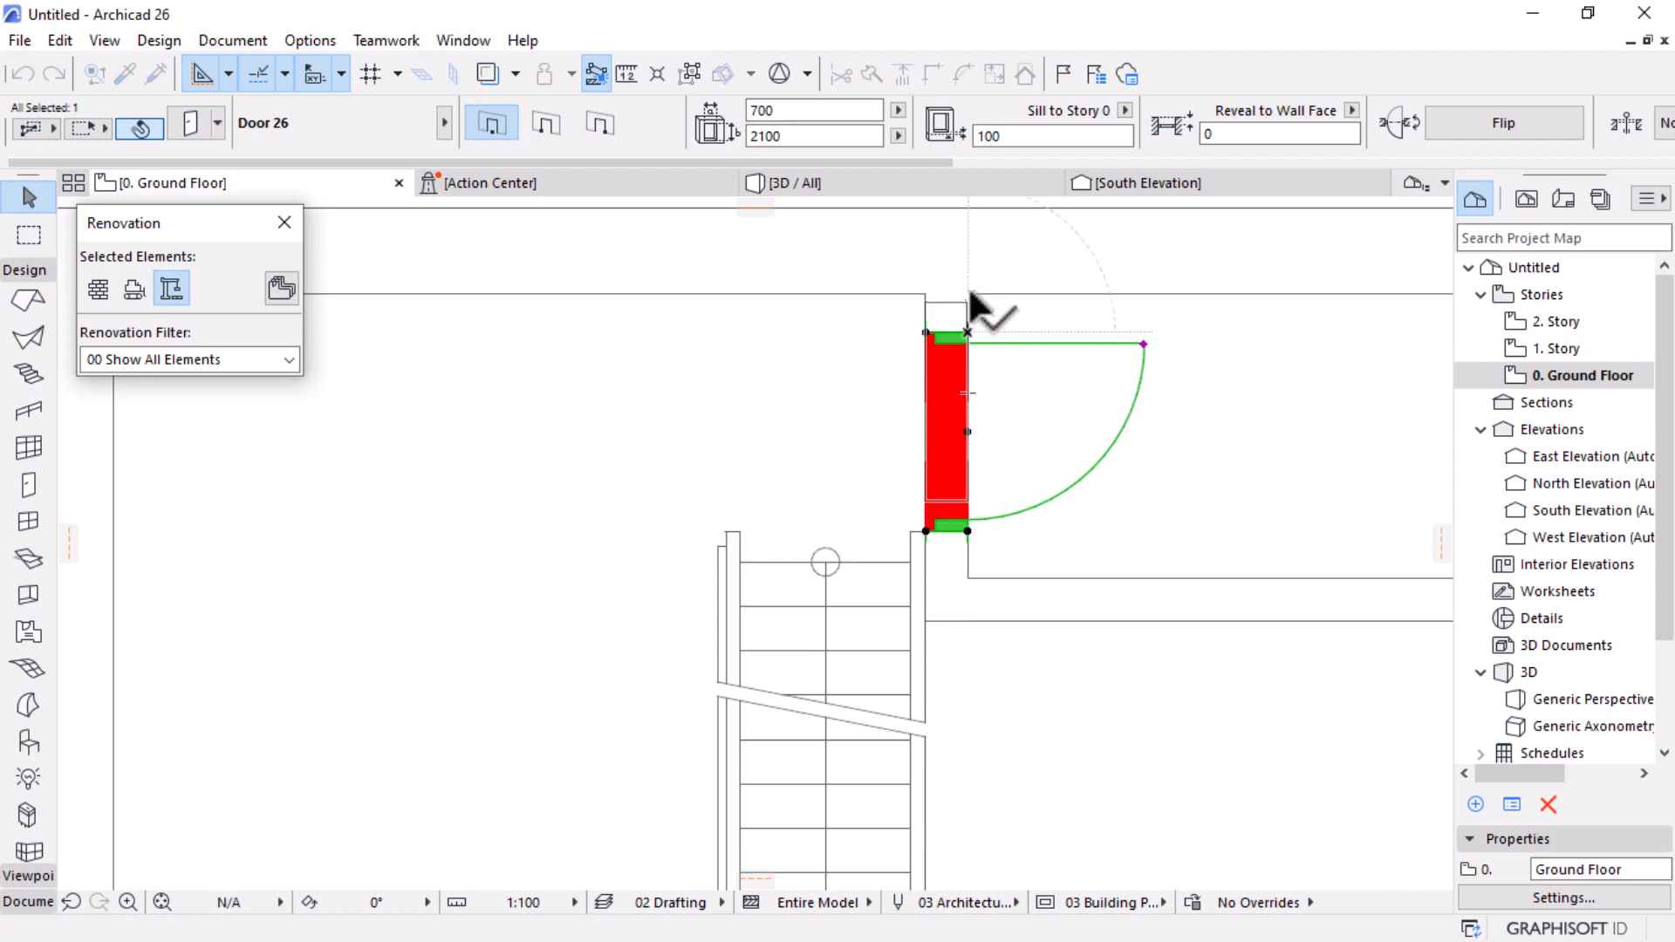
Step: Set the renovation status of the 700 mm wide interior door on the ground floor to Existing
scroll(938, 354, "down", 2)
scroll(938, 353, "down", 3)
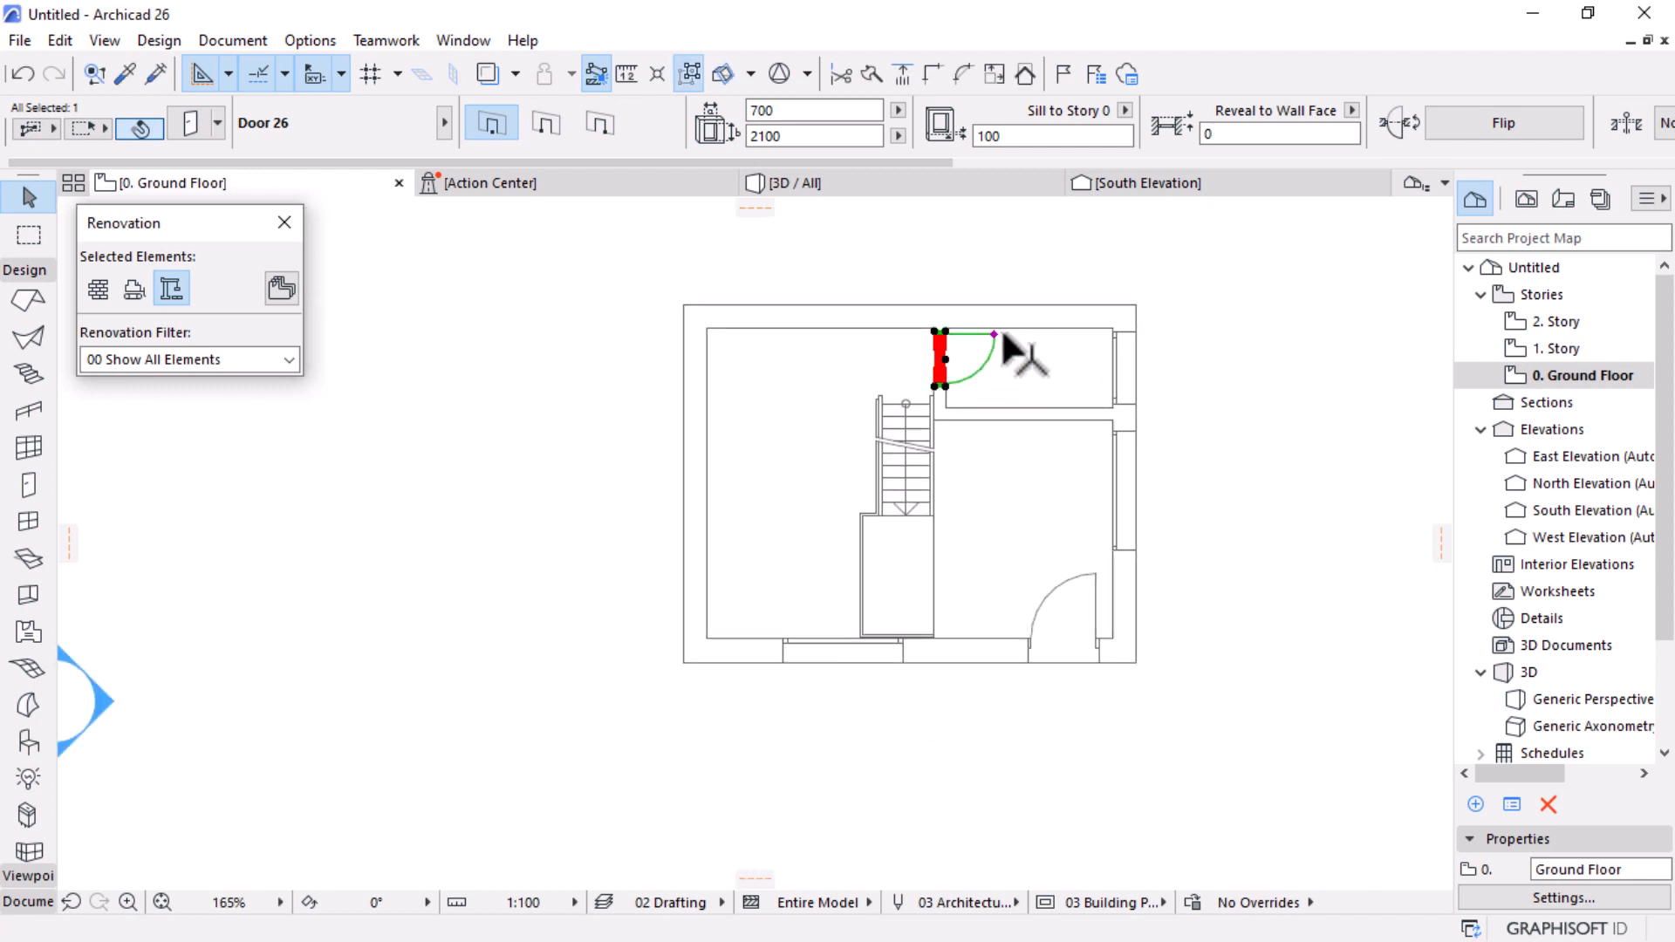
left_click(94, 295)
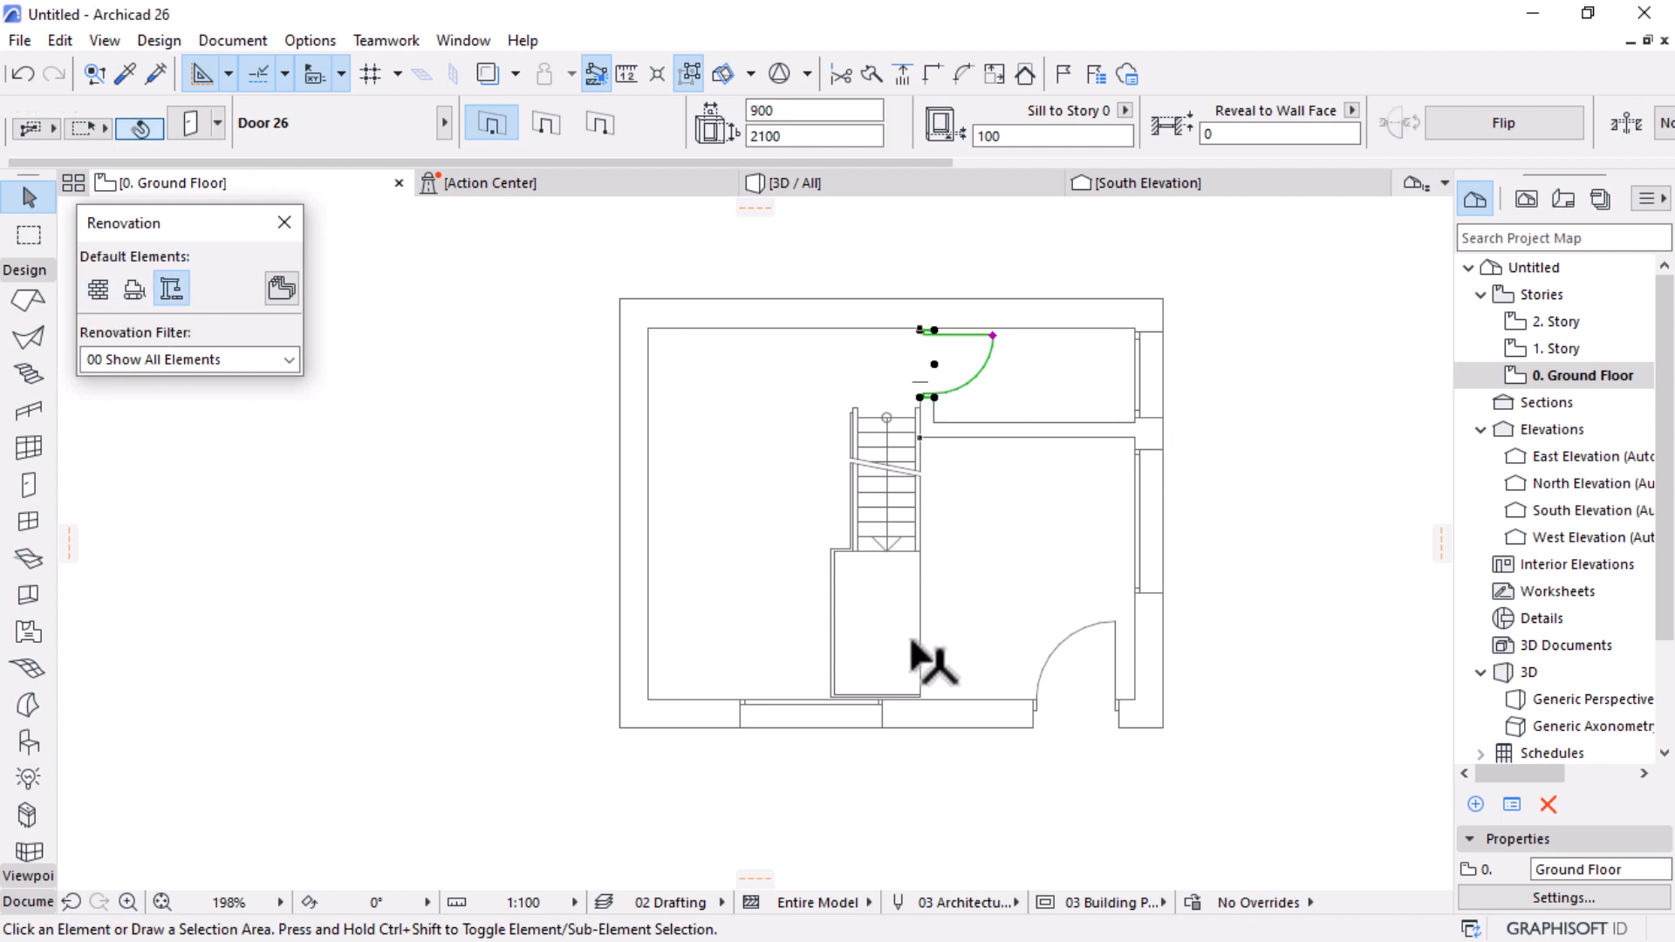
key("Escape")
Step: Move the stair with platform up so its upper right corner meets the end of the partition wall by the interior door
scroll(885, 594, "up", 2)
left_click(867, 510)
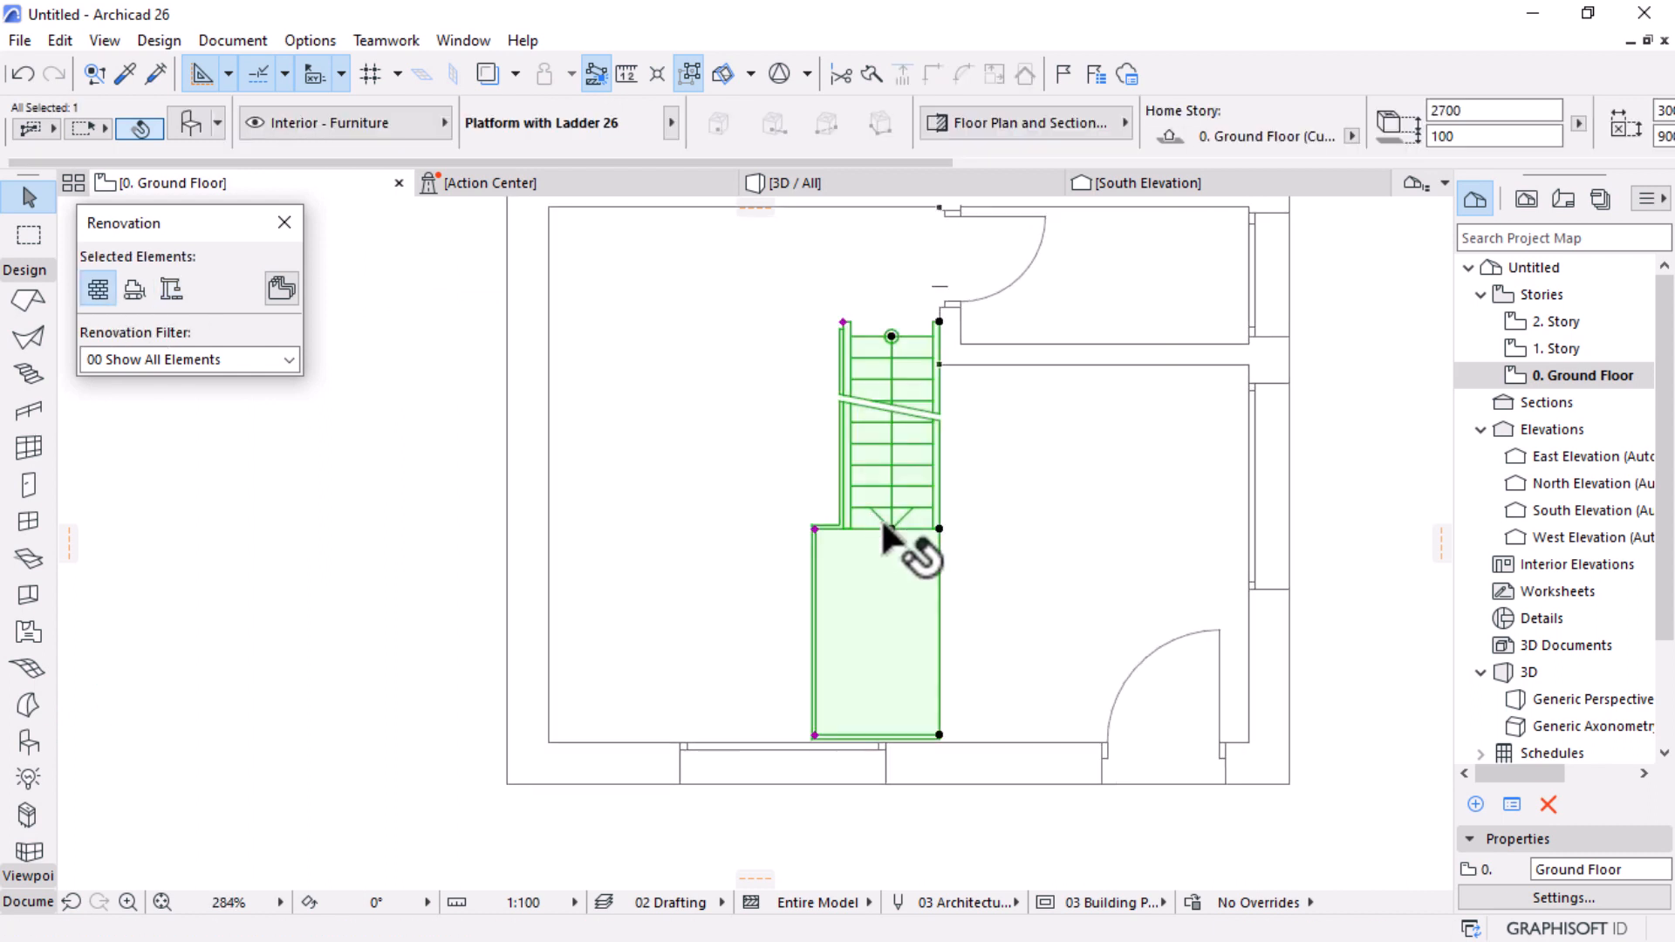
scroll(942, 379, "up", 4)
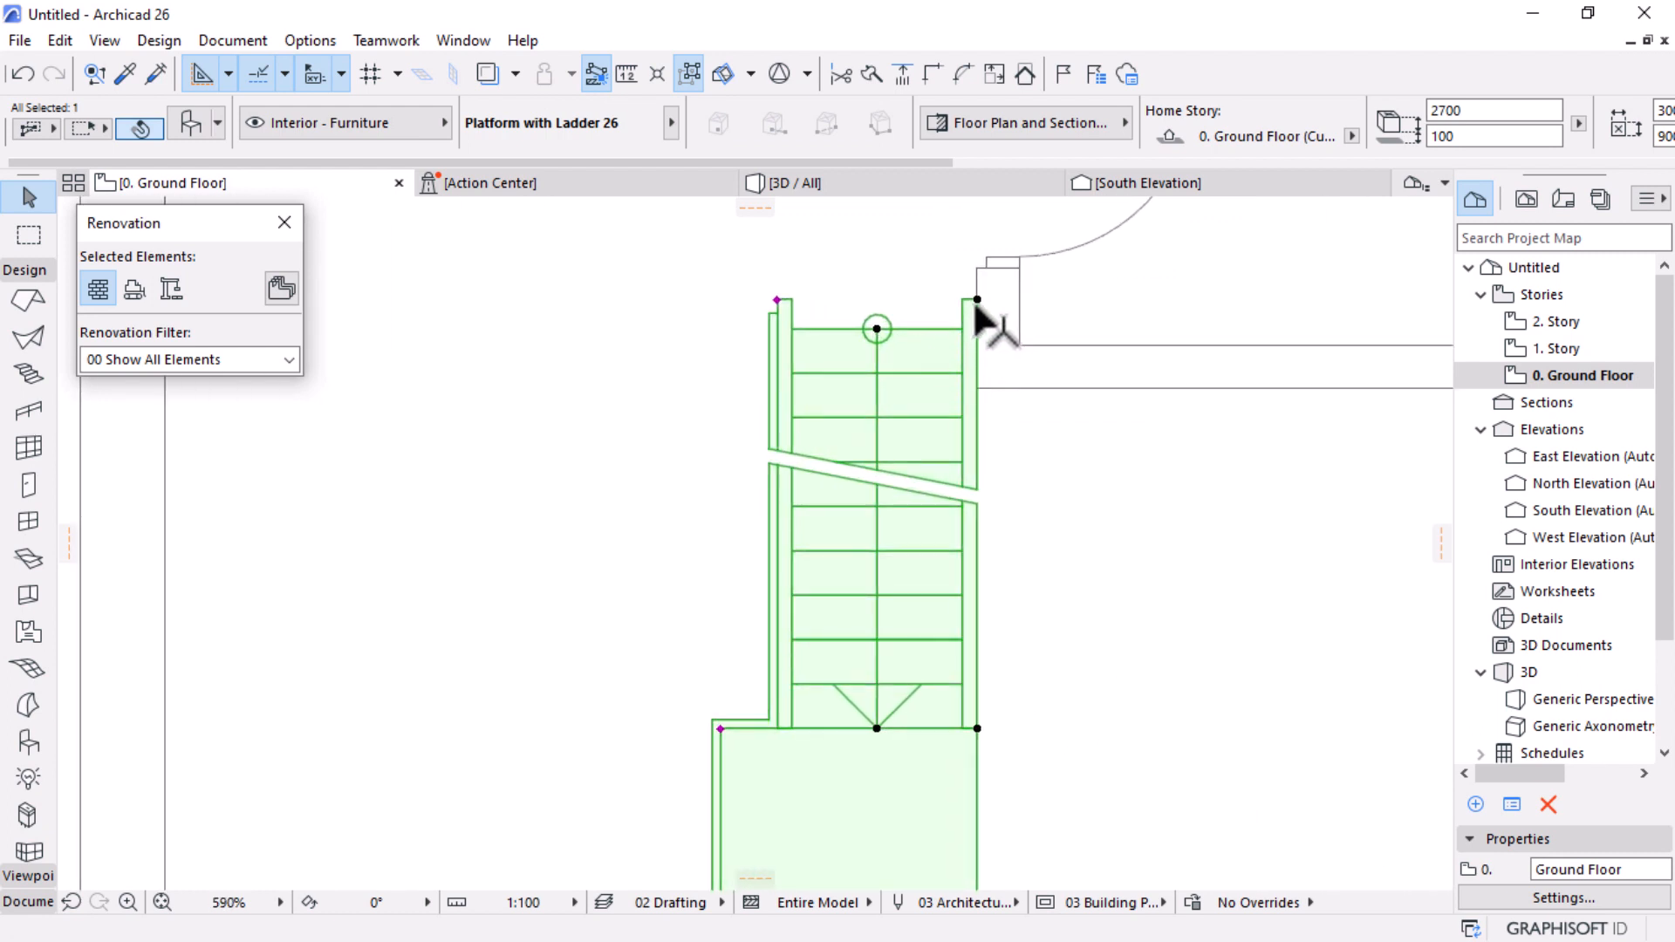
left_click_drag(977, 299, 977, 268)
scroll(969, 258, "down", 5)
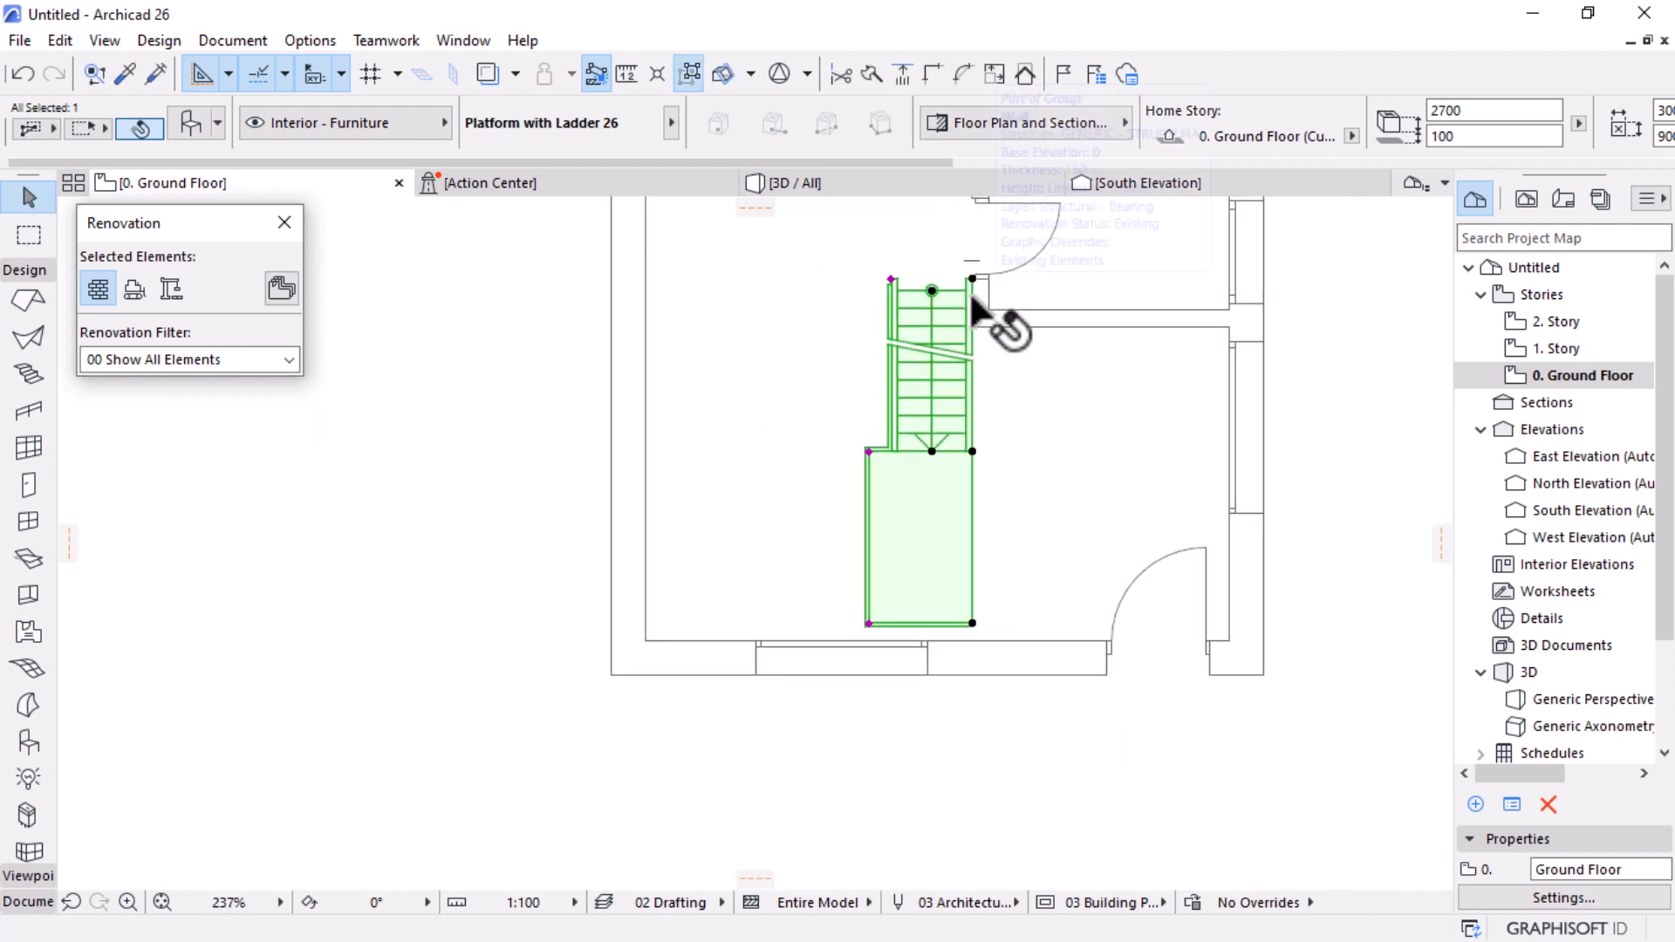
left_click(956, 685)
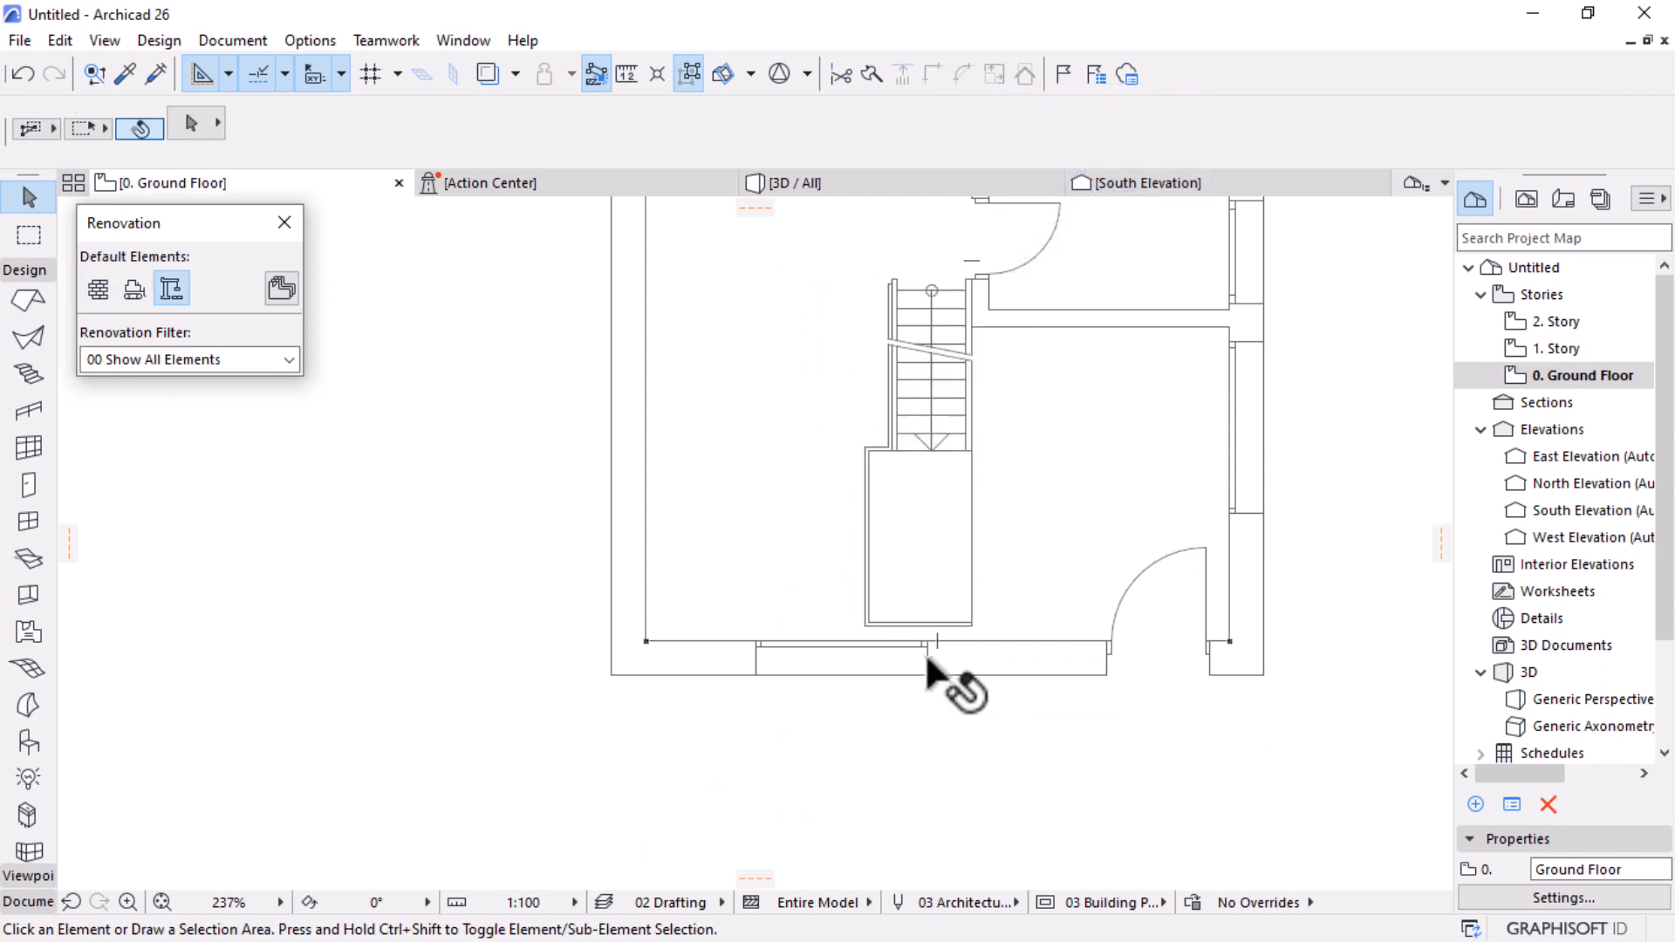
Step: Check whether the stair is displayed on the 1. Story plan, and return to the Ground Floor plan
scroll(1004, 651, "down", 1)
scroll(1005, 636, "up", 1)
left_click(901, 489)
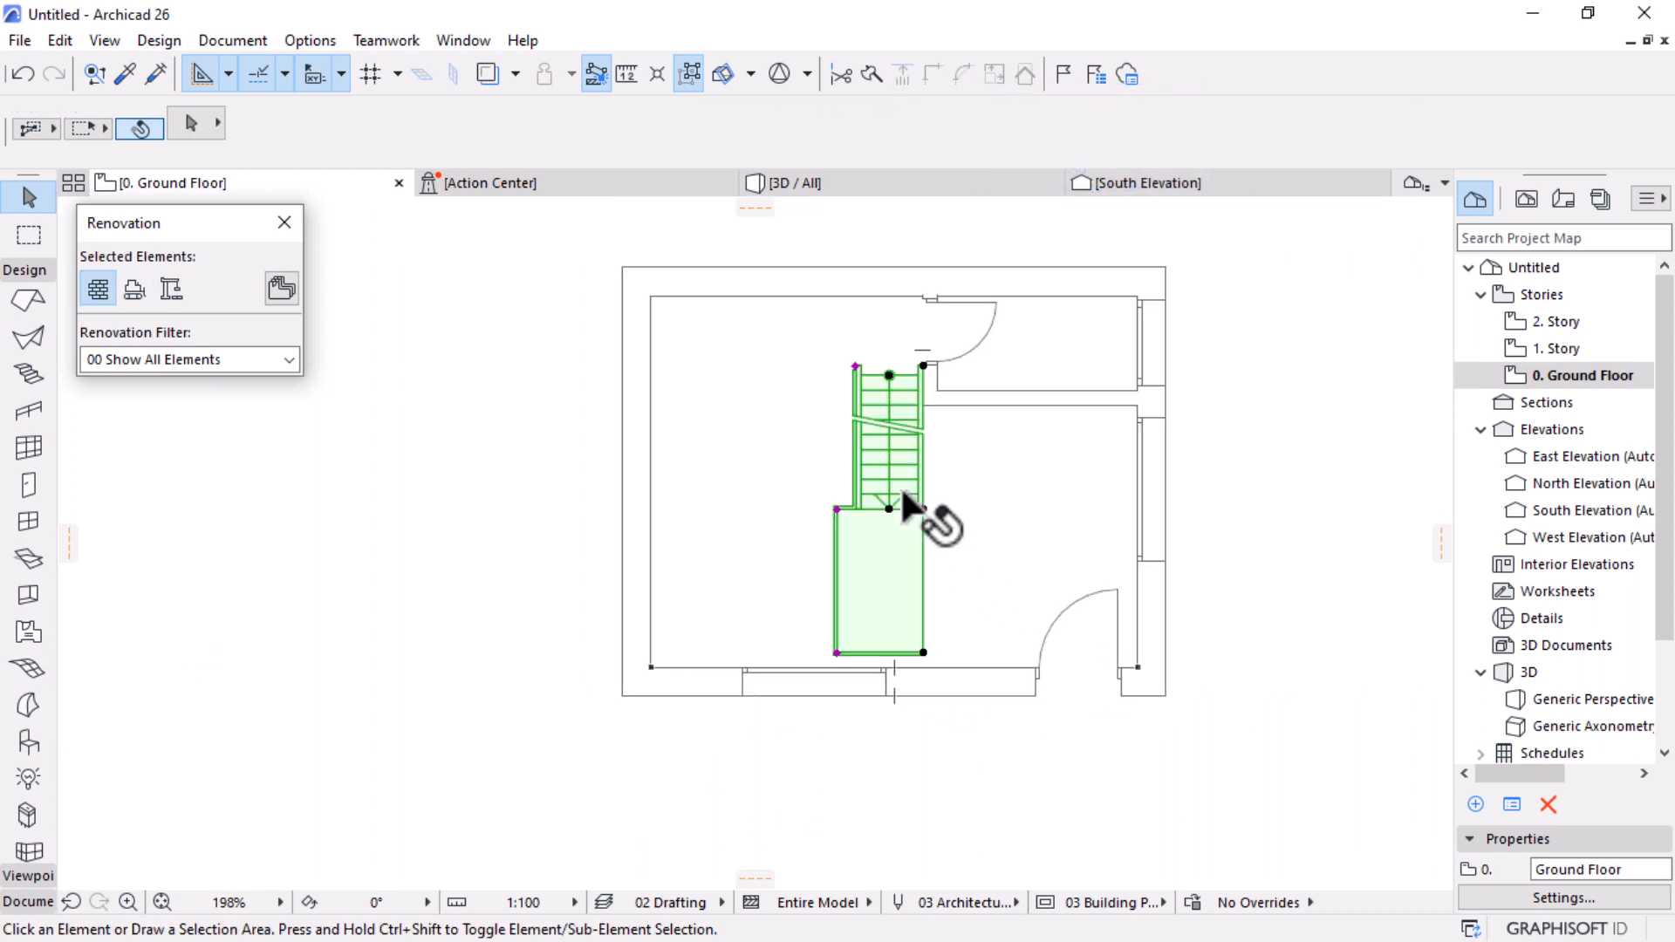
left_click(1420, 417)
double_click(1537, 349)
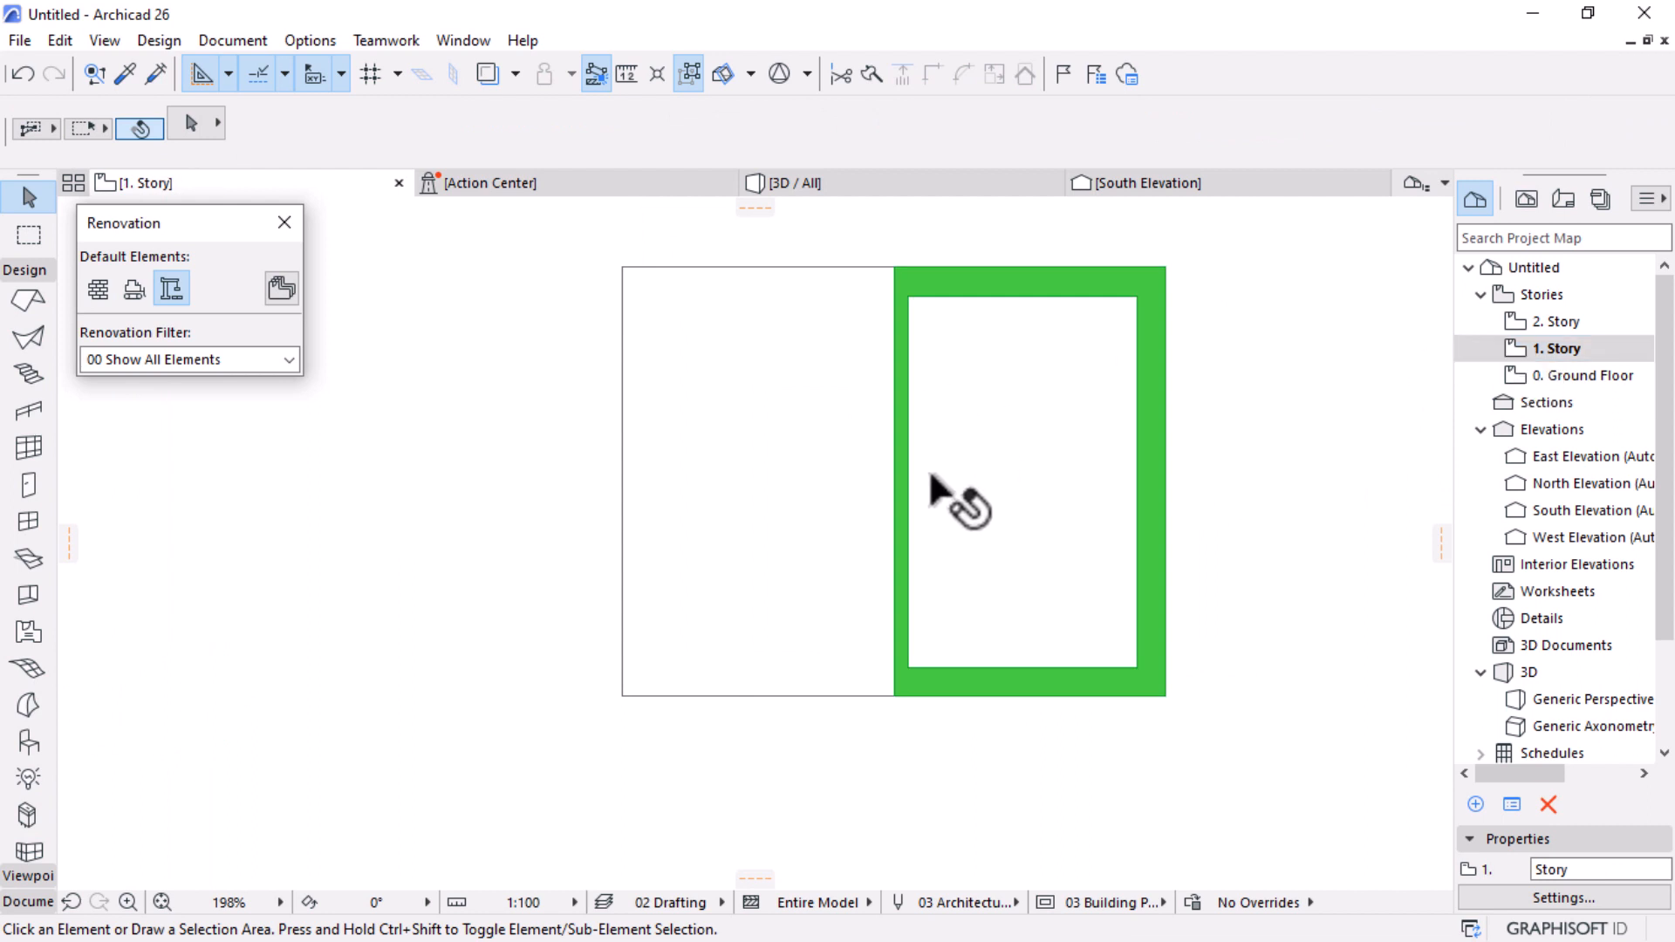
left_click(1553, 377)
double_click(1553, 377)
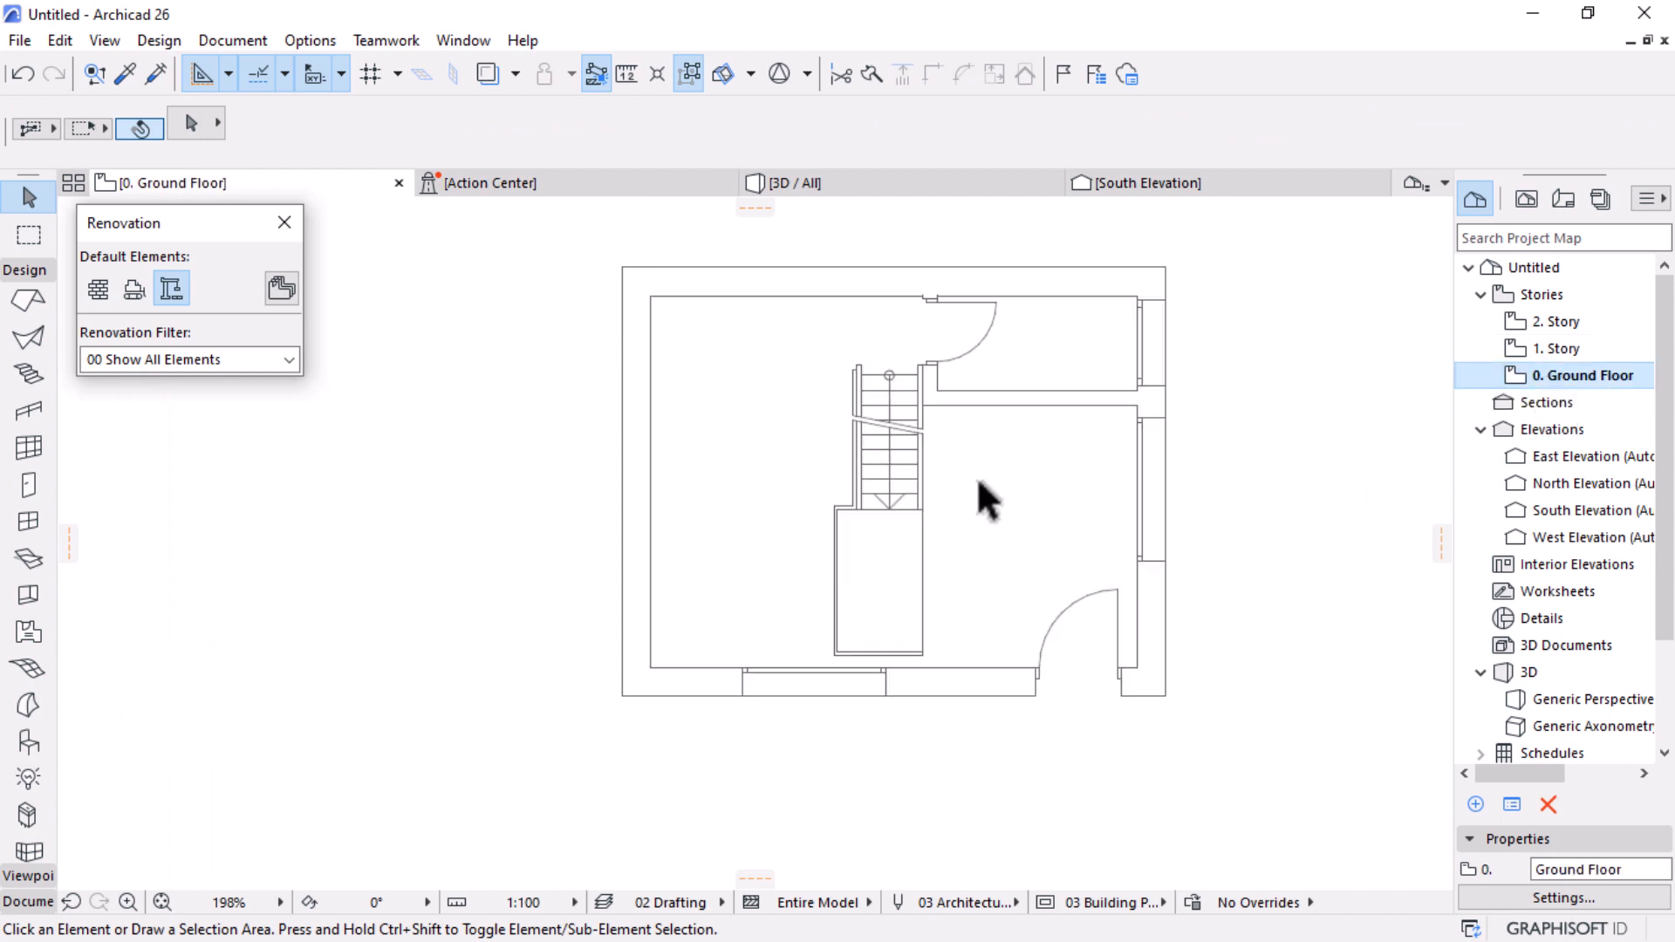
Step: Set the stair's floor plan display to show on Home & One Story Up
left_click(904, 473)
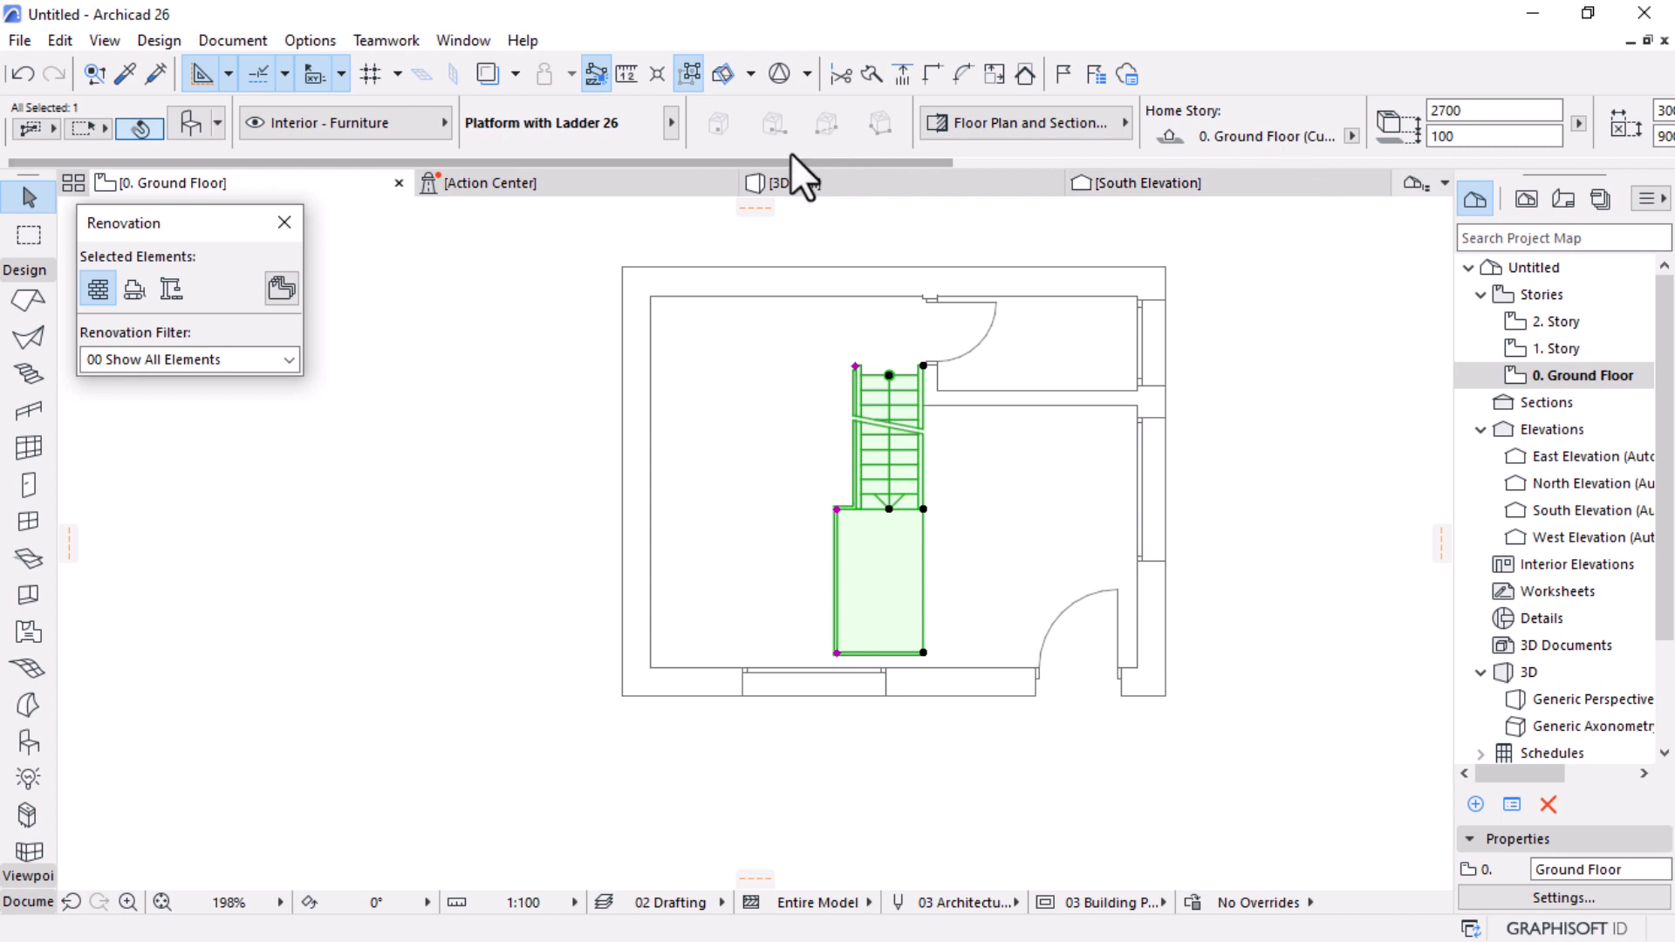
left_click(1045, 123)
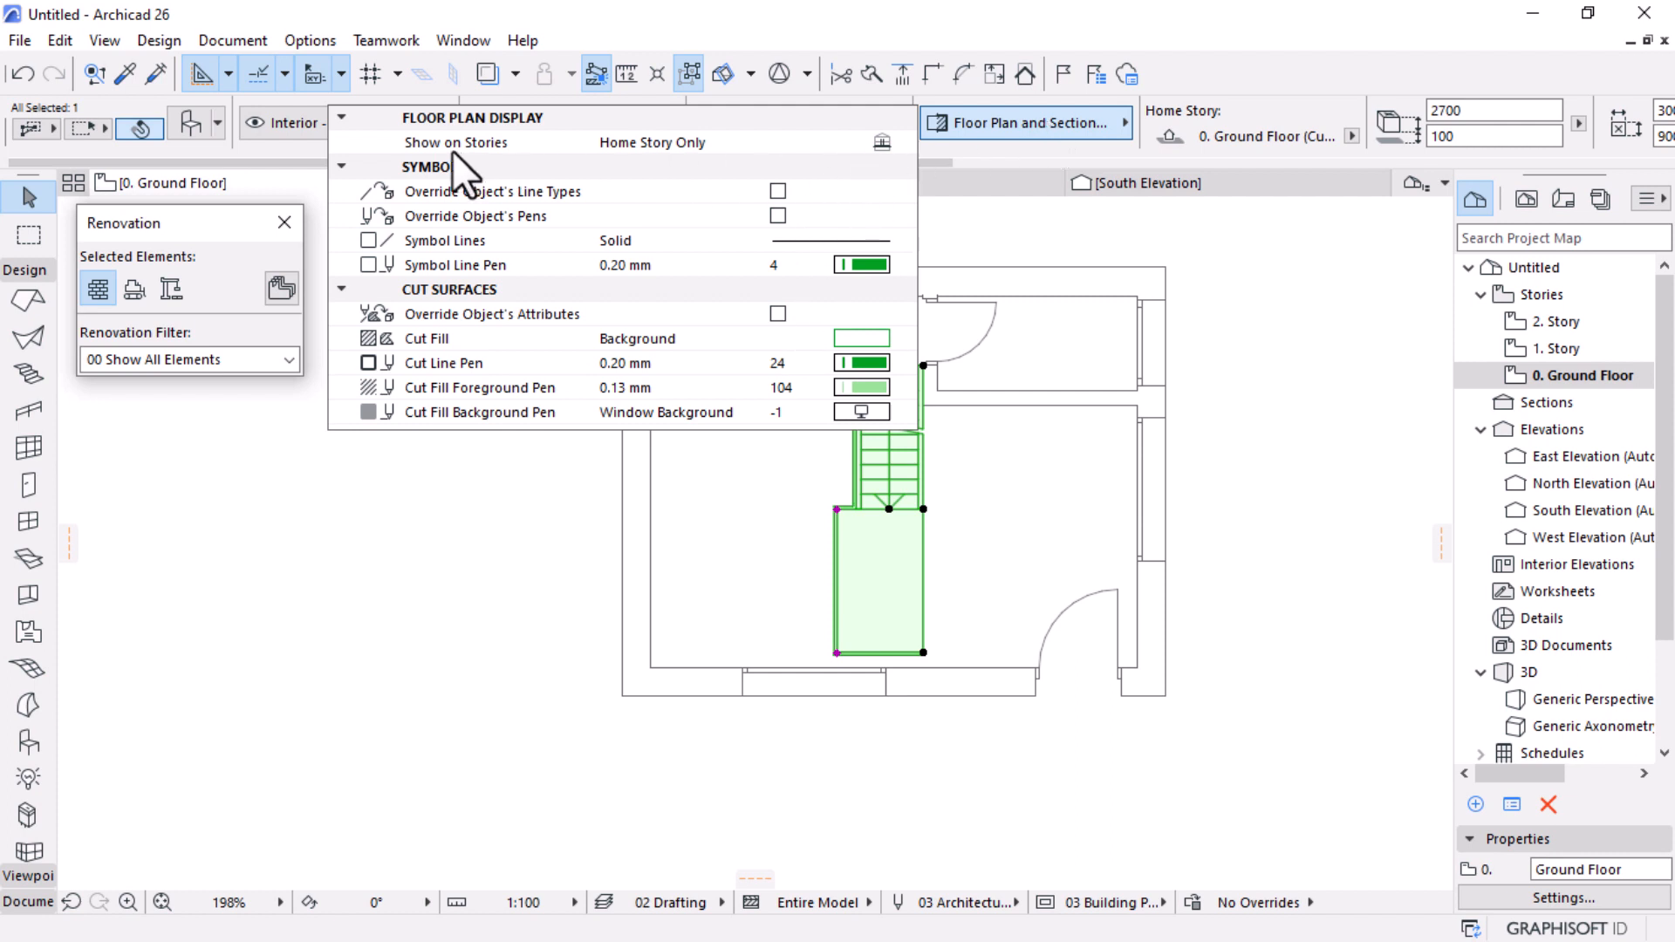
left_click(875, 142)
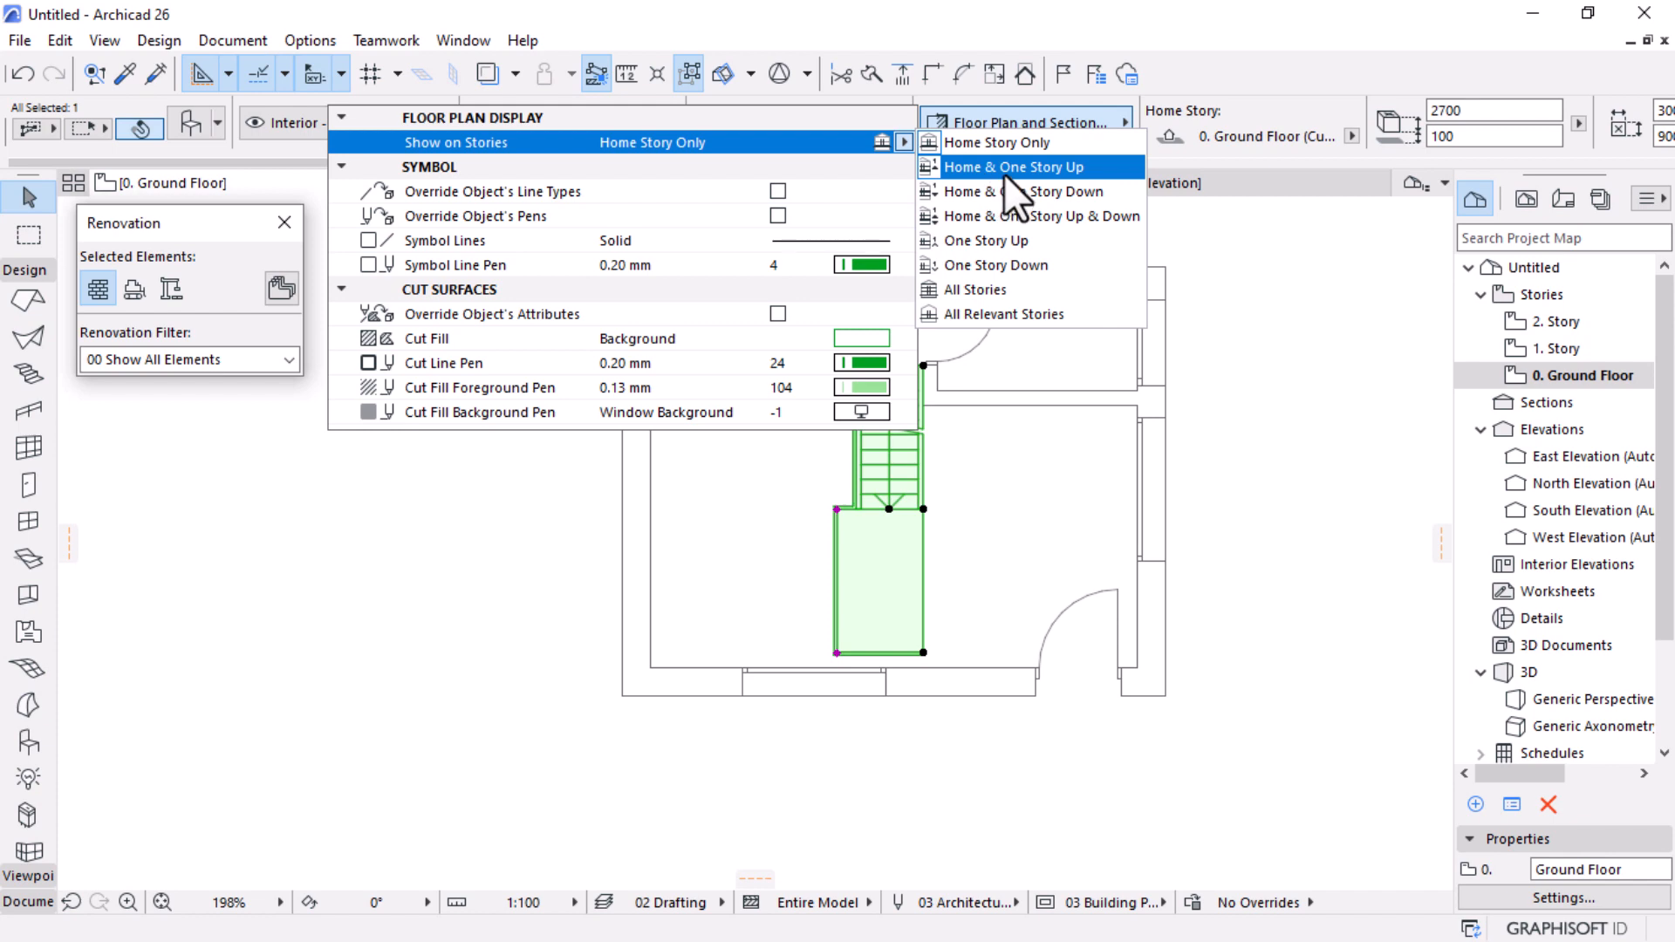
left_click(1004, 168)
Step: On the 1. Story plan, move the 150 mm thick wall crossing the stair so it lines up with the stair's right edge
left_click(1543, 349)
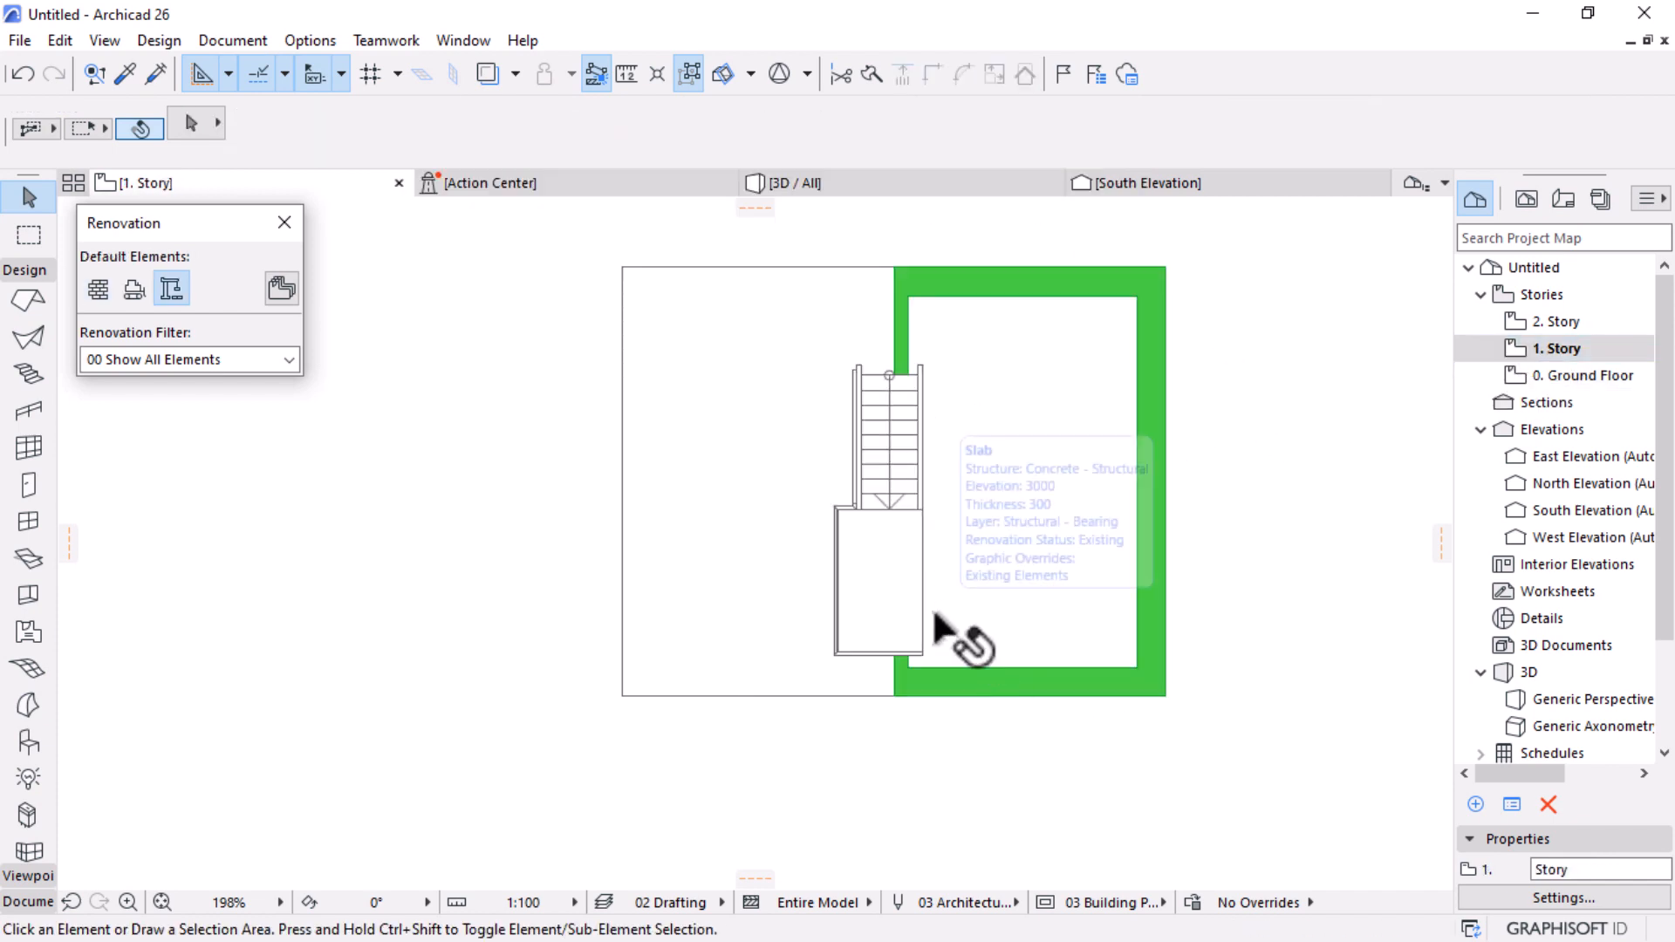
left_click(896, 336)
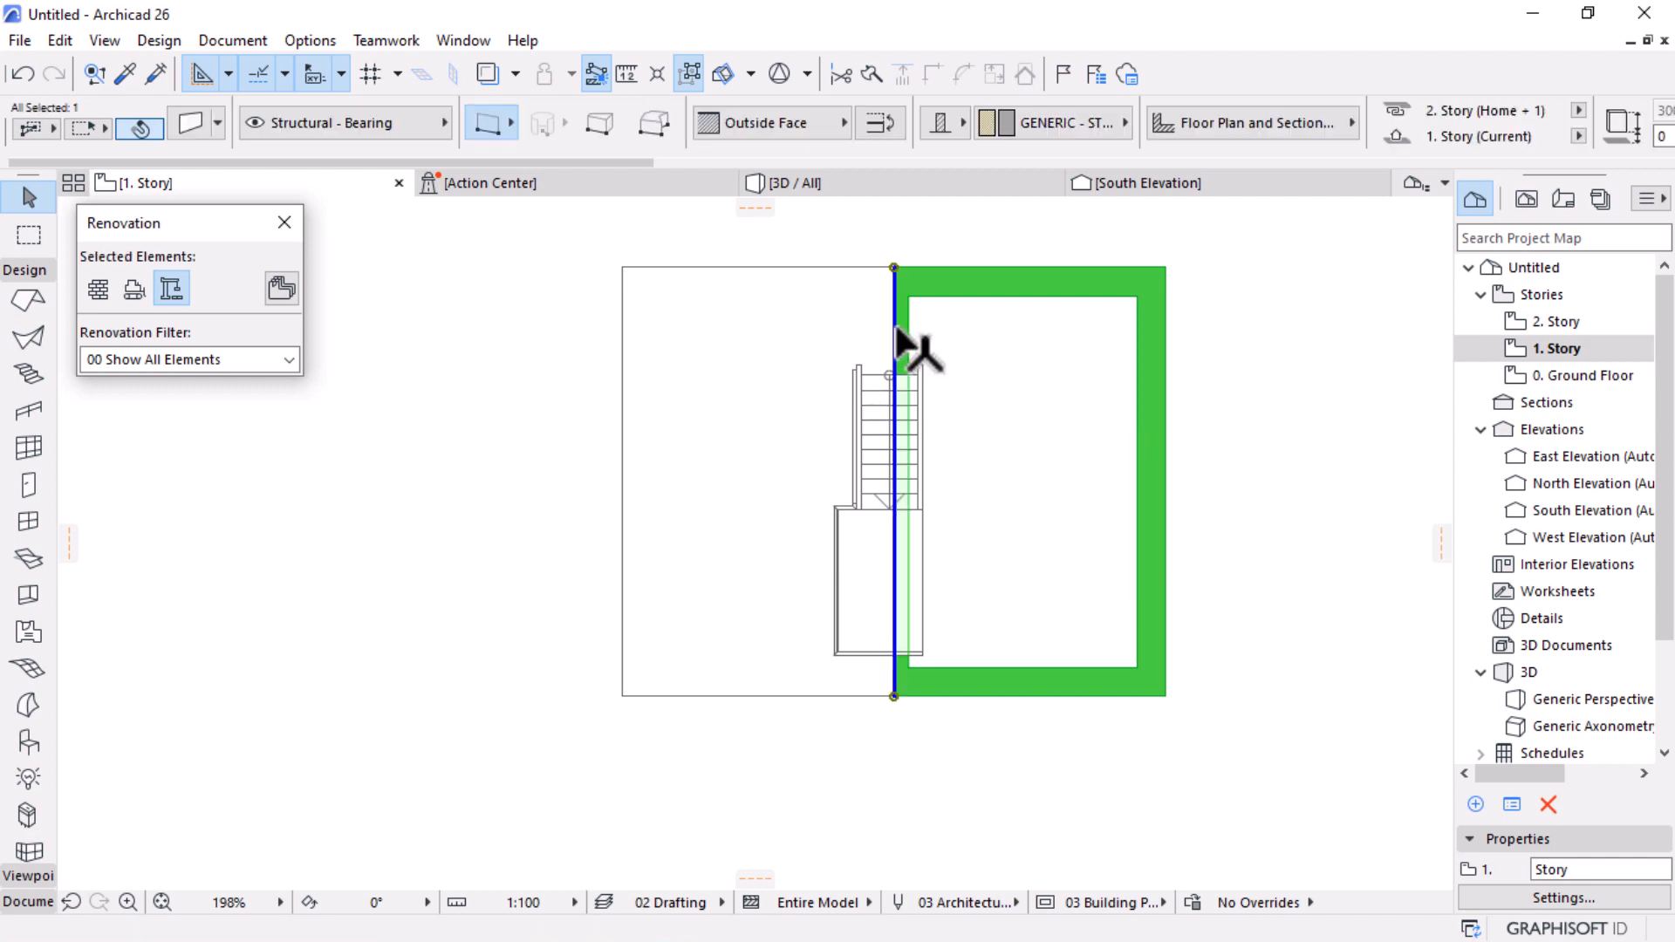
scroll(898, 328, "up", 3)
key("ctrl+d")
left_click(893, 347)
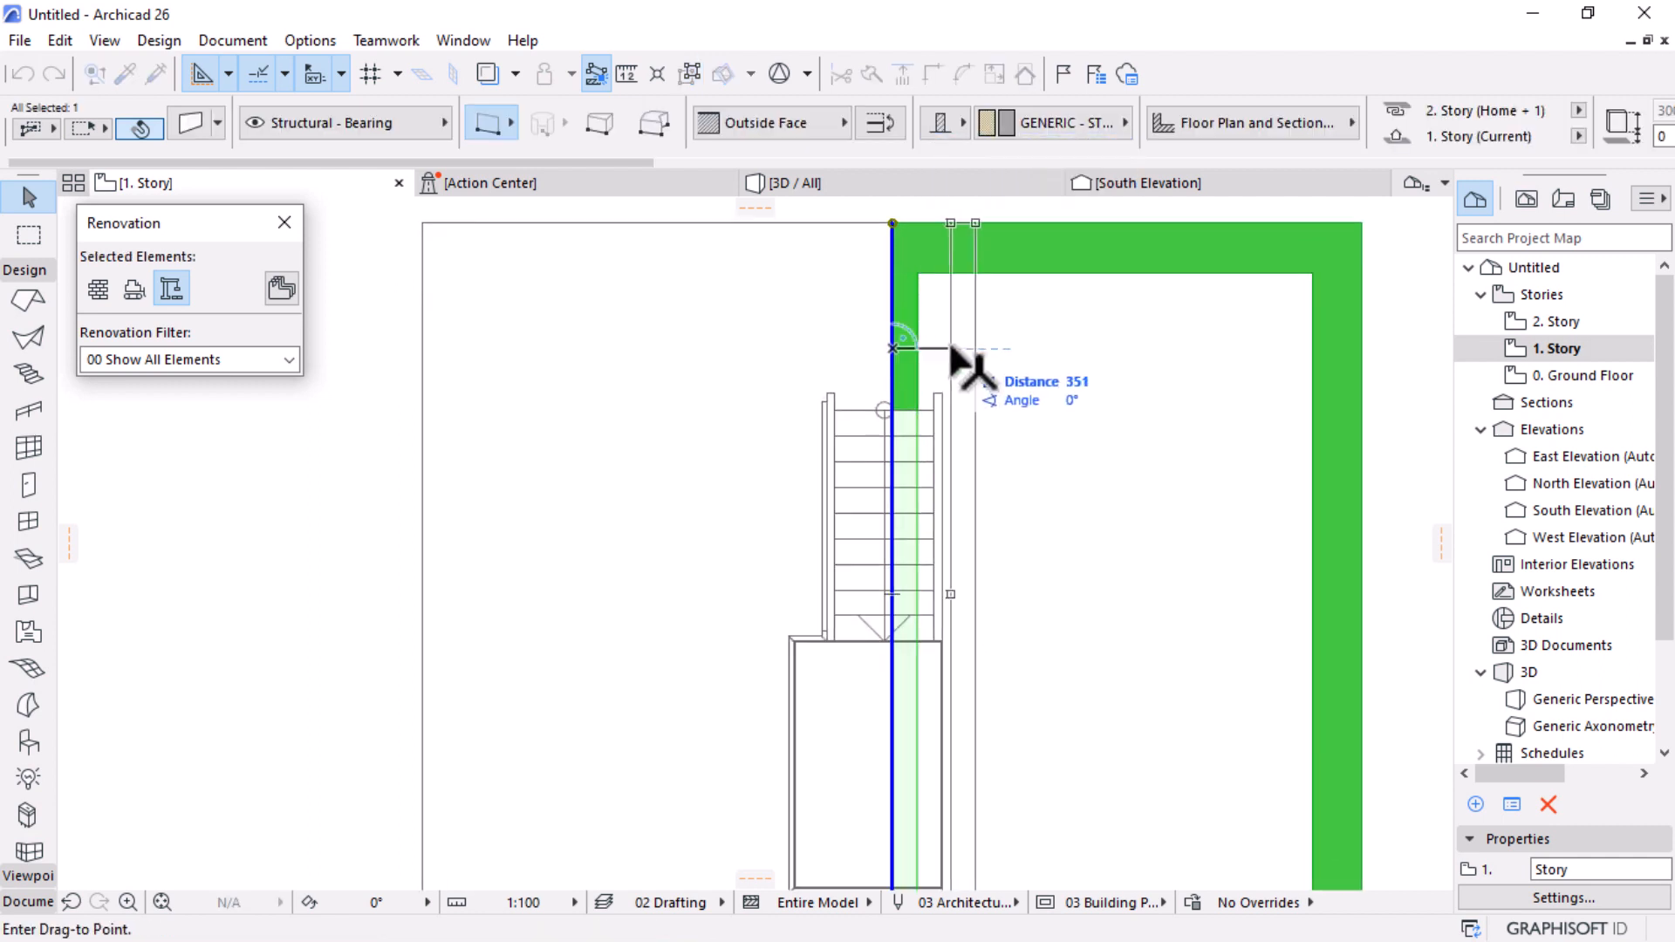
left_click(940, 397)
scroll(948, 301, "down", 2)
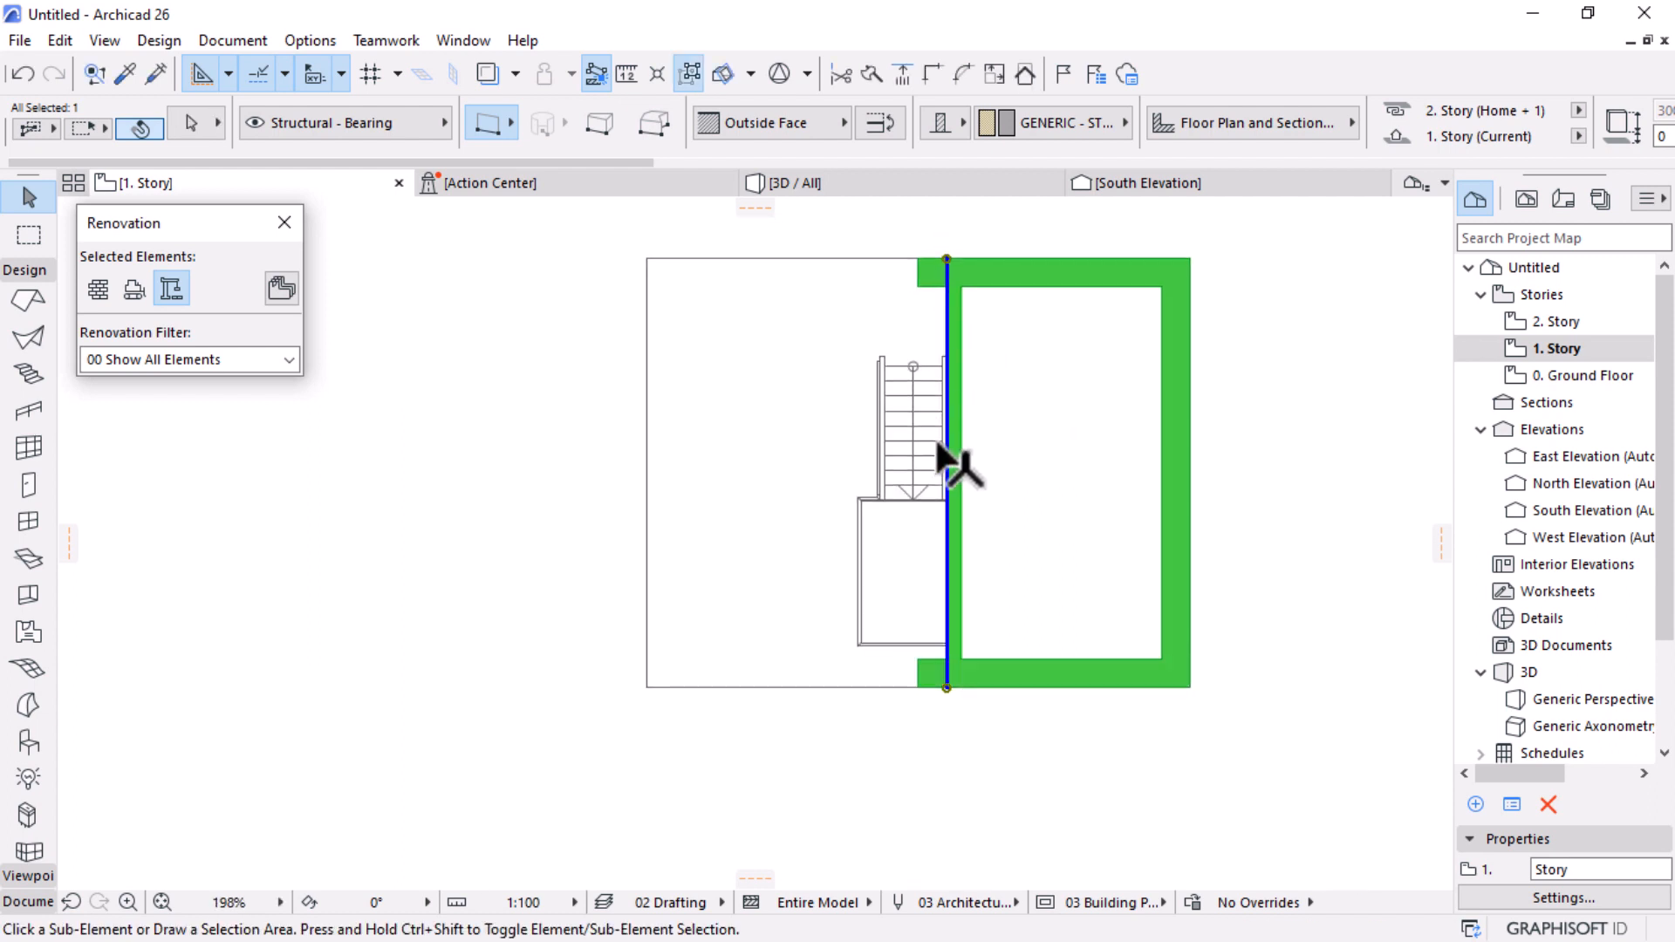
Step: Copy the 150 mm wall to the left edge of the stair platform and flip it to the outer side of its reference line
key("ctrl+d")
left_click(947, 543)
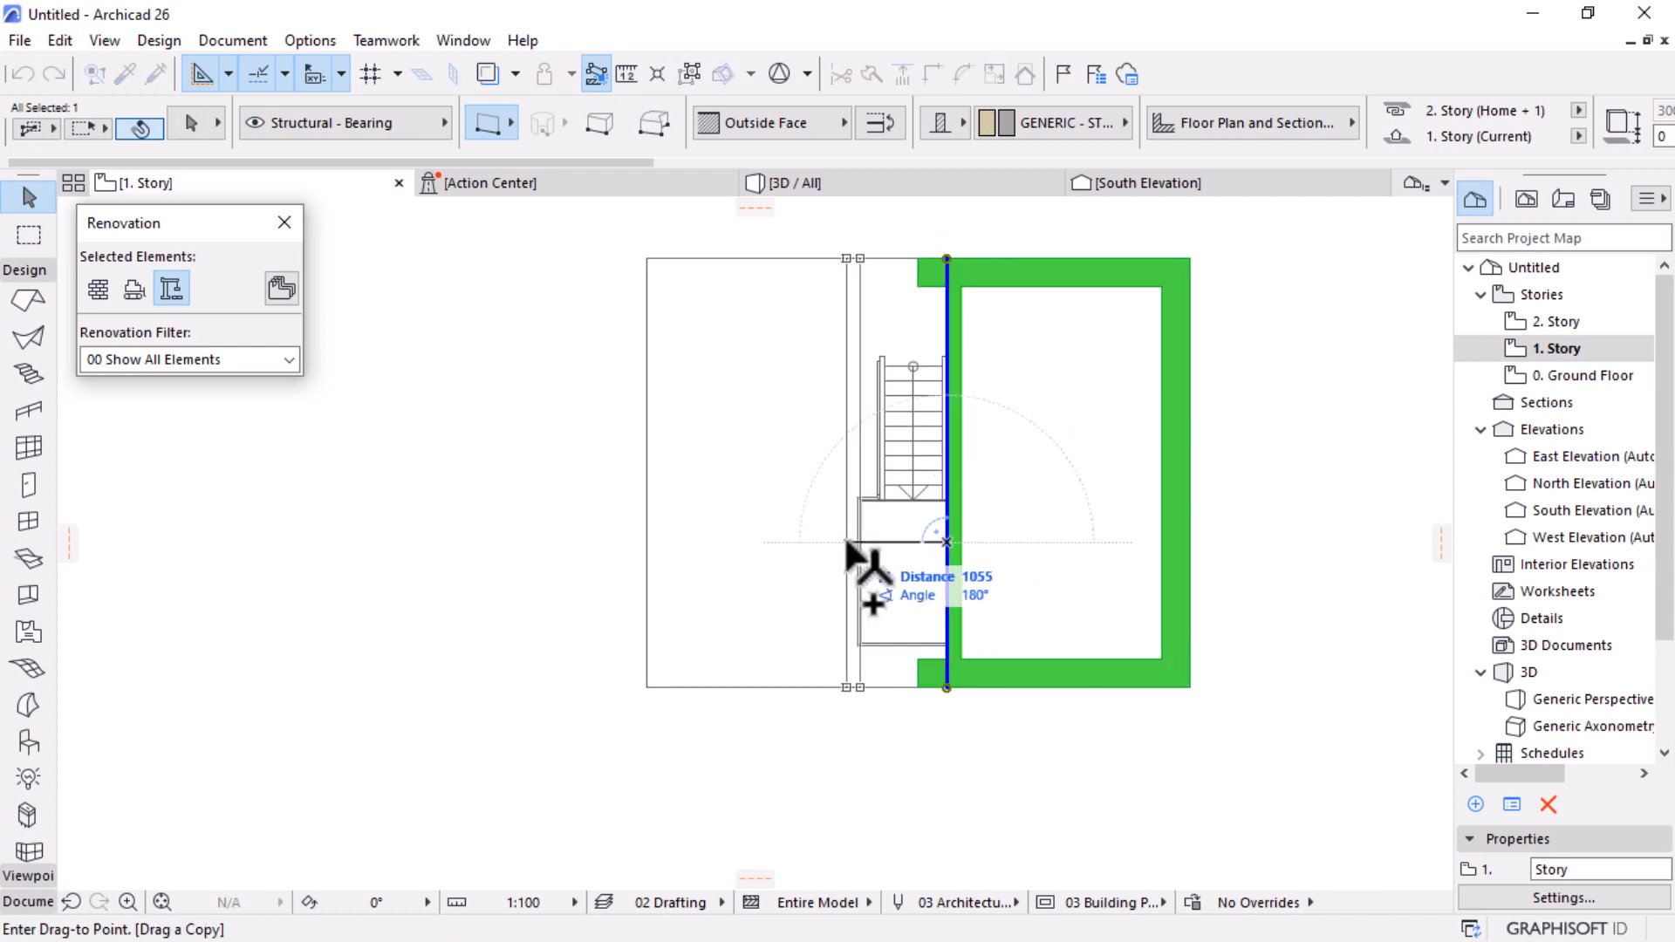
left_click(858, 507)
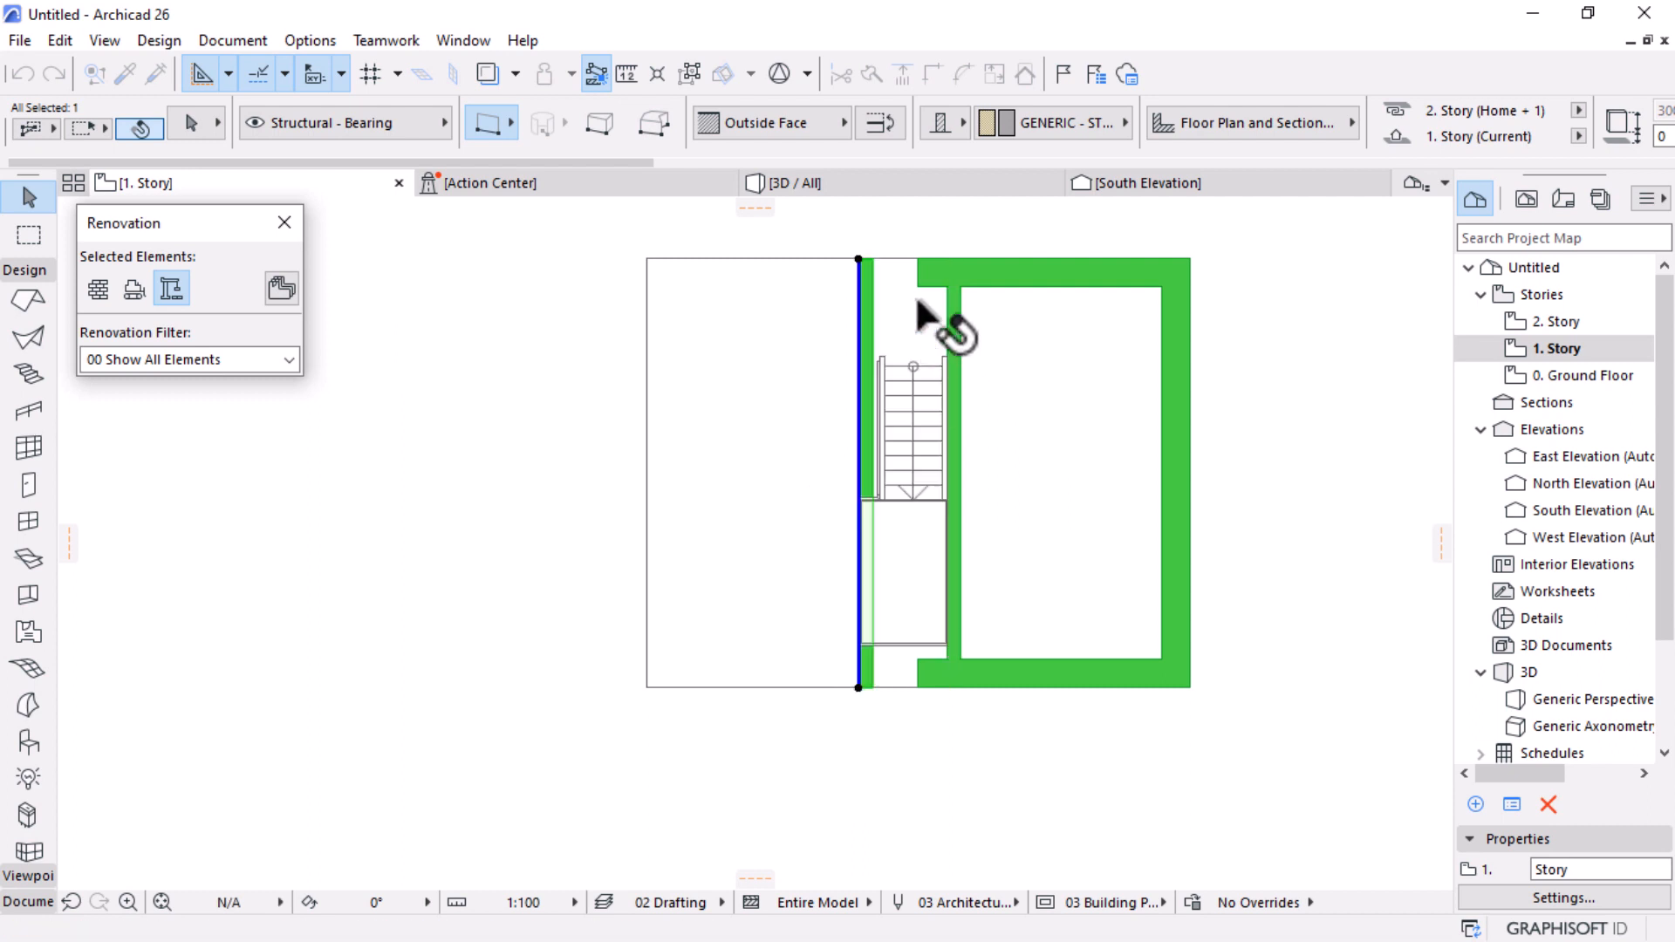
scroll(838, 279, "up", 3)
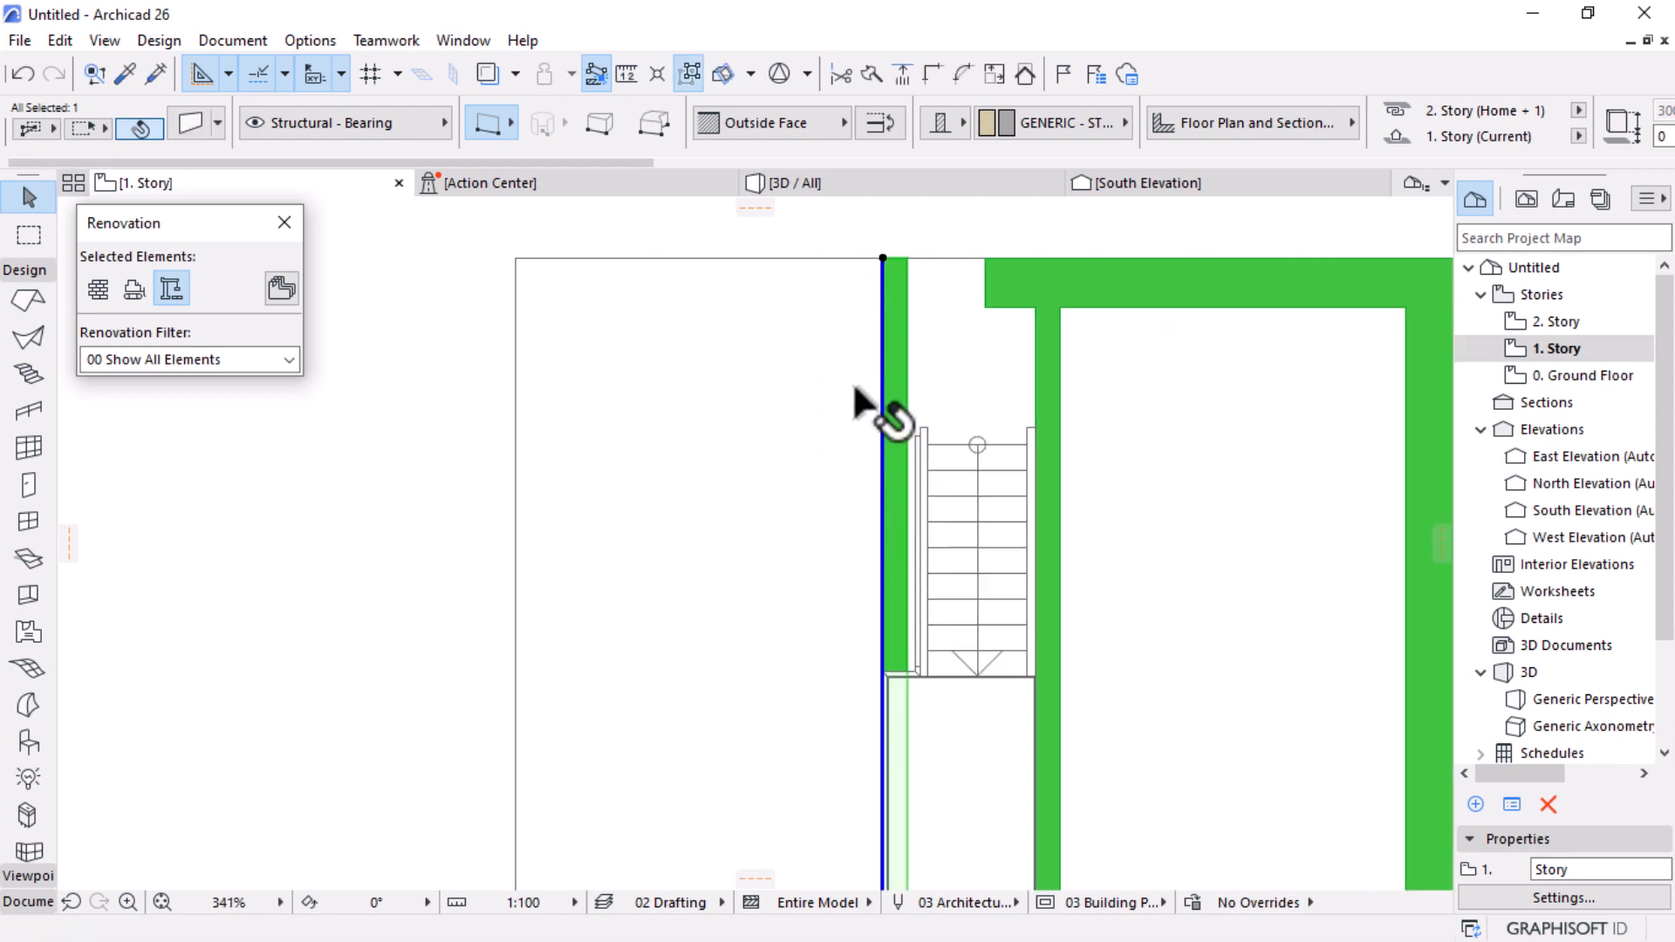
left_click(876, 123)
scroll(886, 329, "down", 4)
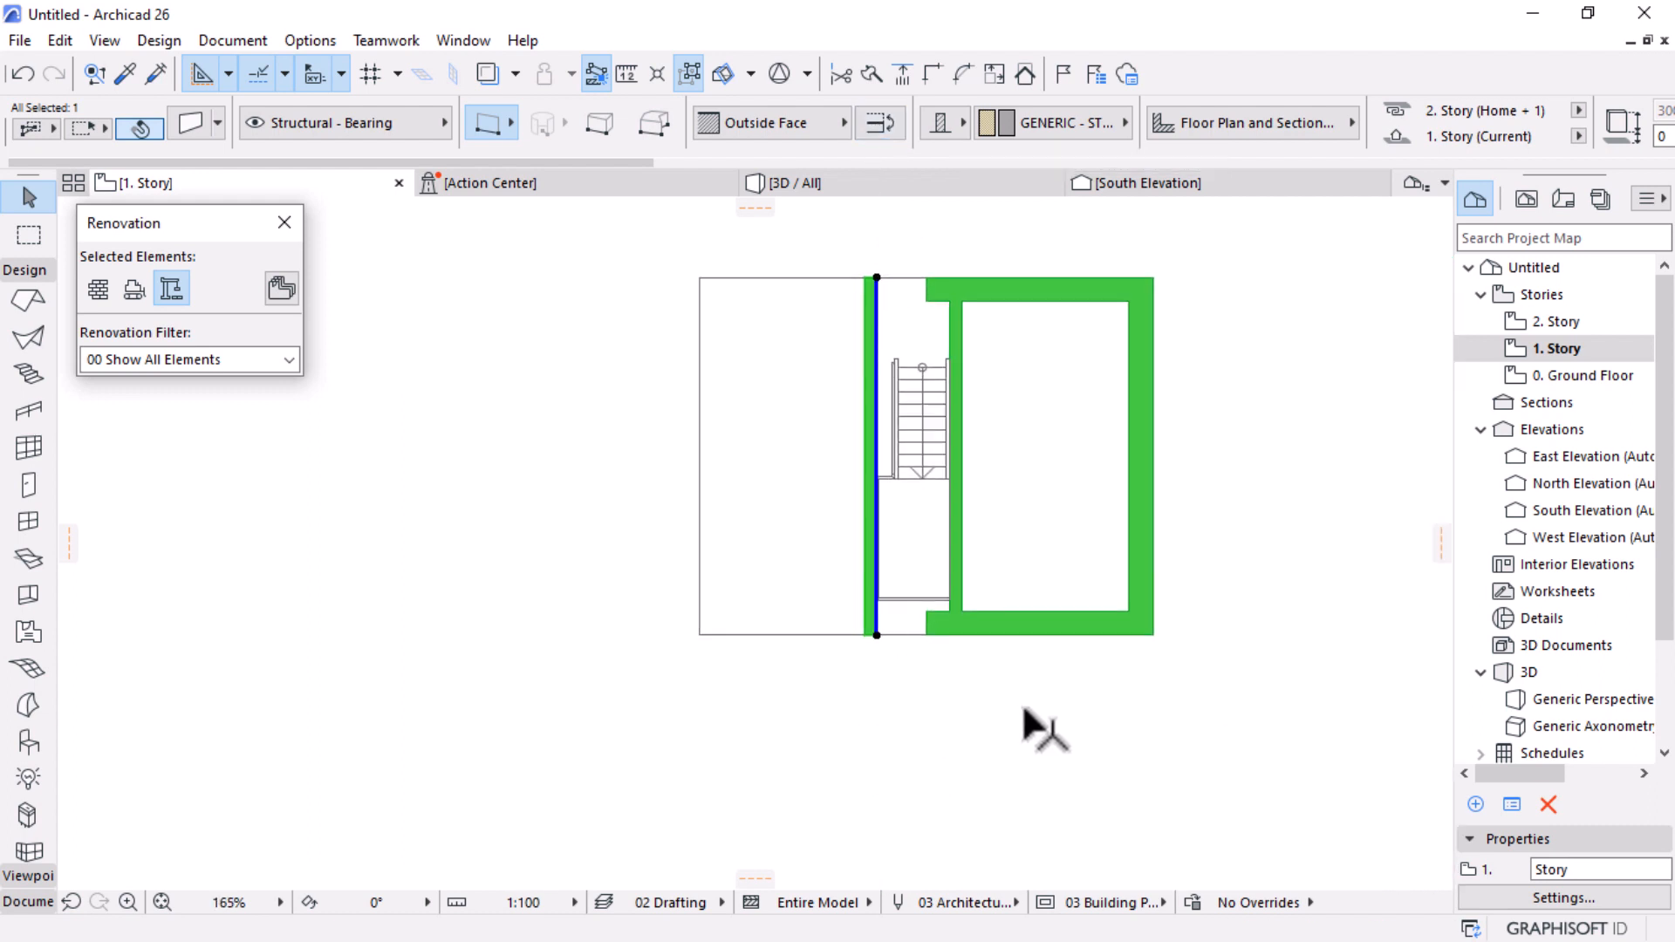
left_click(965, 737)
Step: Transfer the settings of the upper 300 mm exterior wall to the copied wall left of the stair
scroll(924, 337, "up", 3)
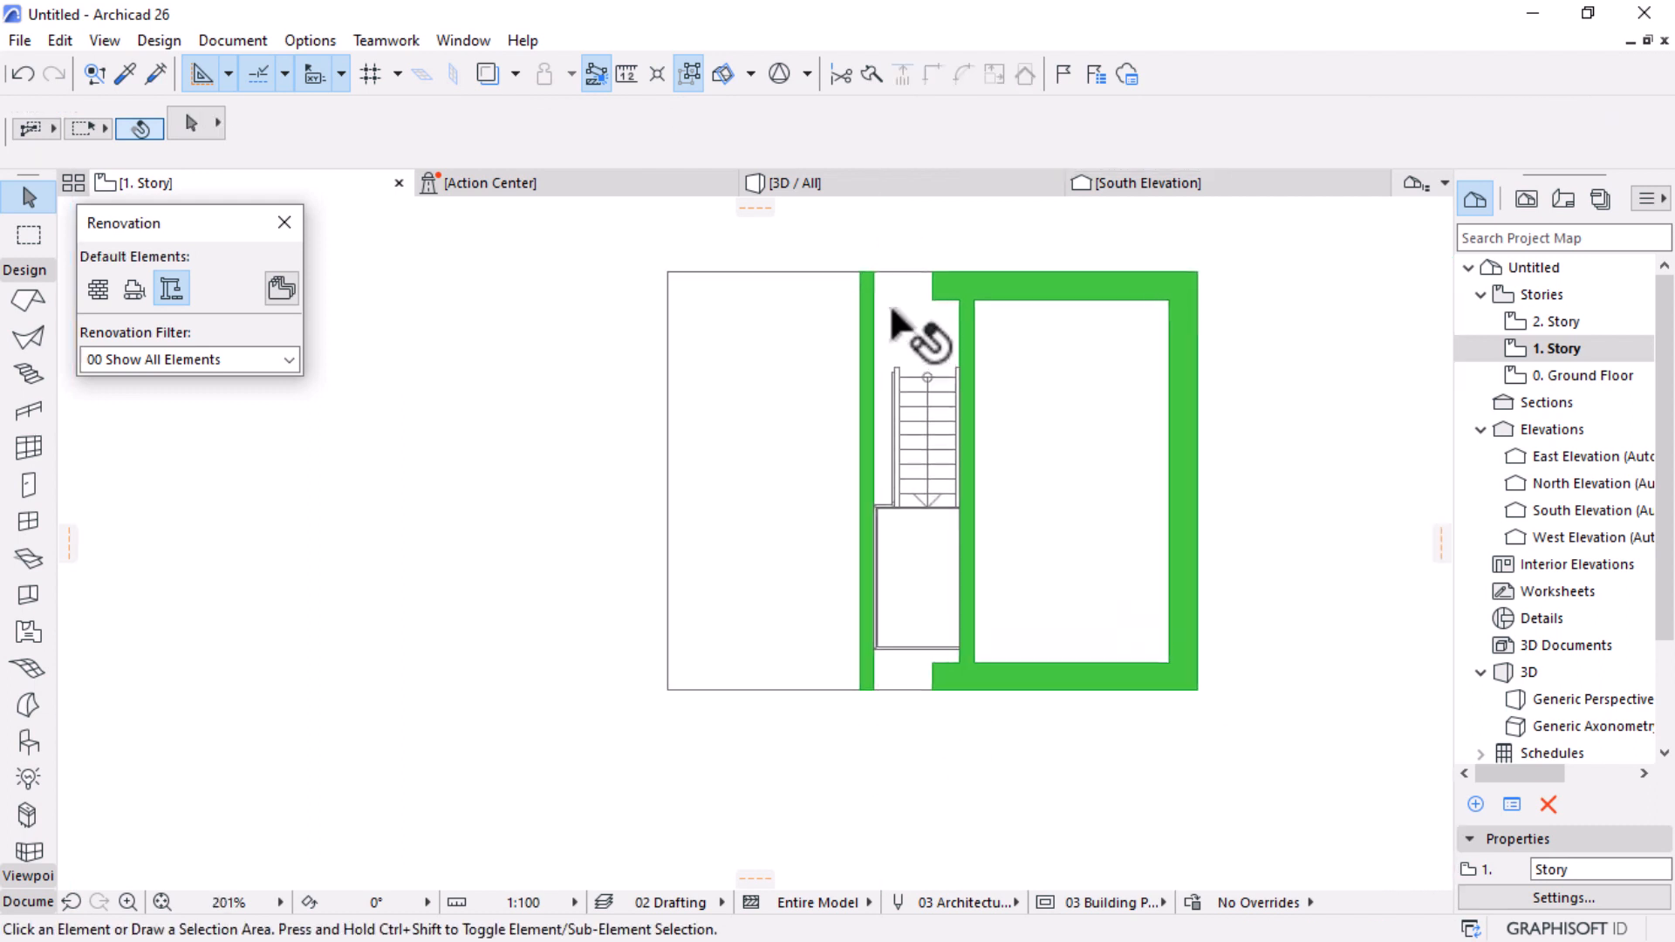
left_click(1125, 278, "alt")
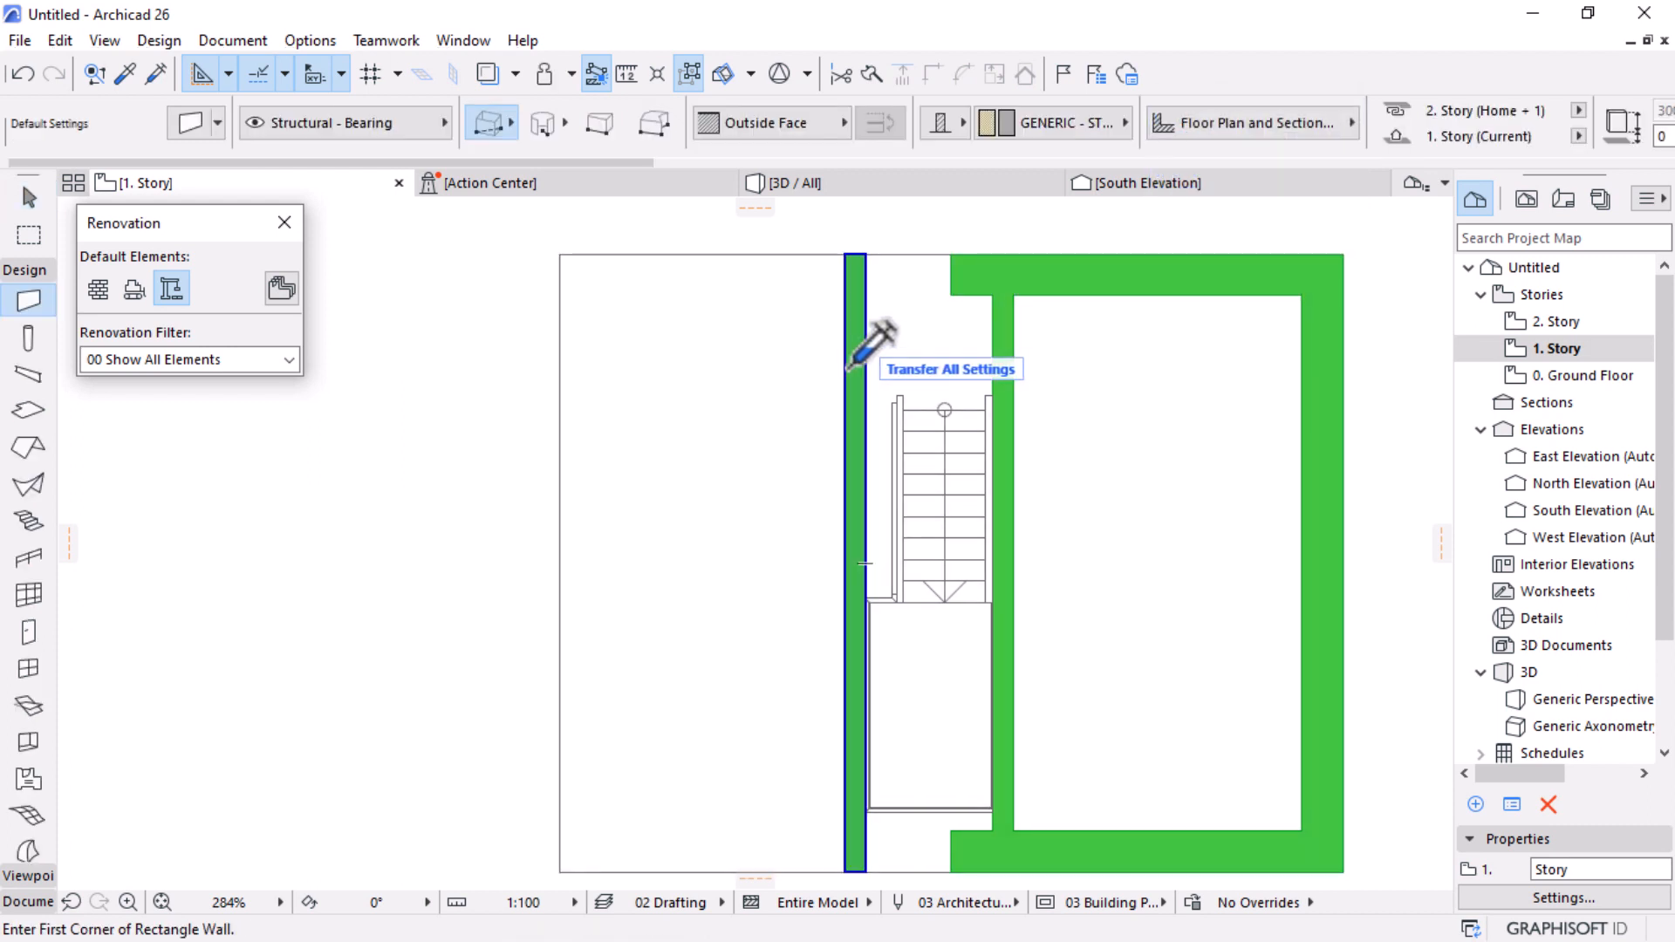
left_click(850, 367, "ctrl+alt")
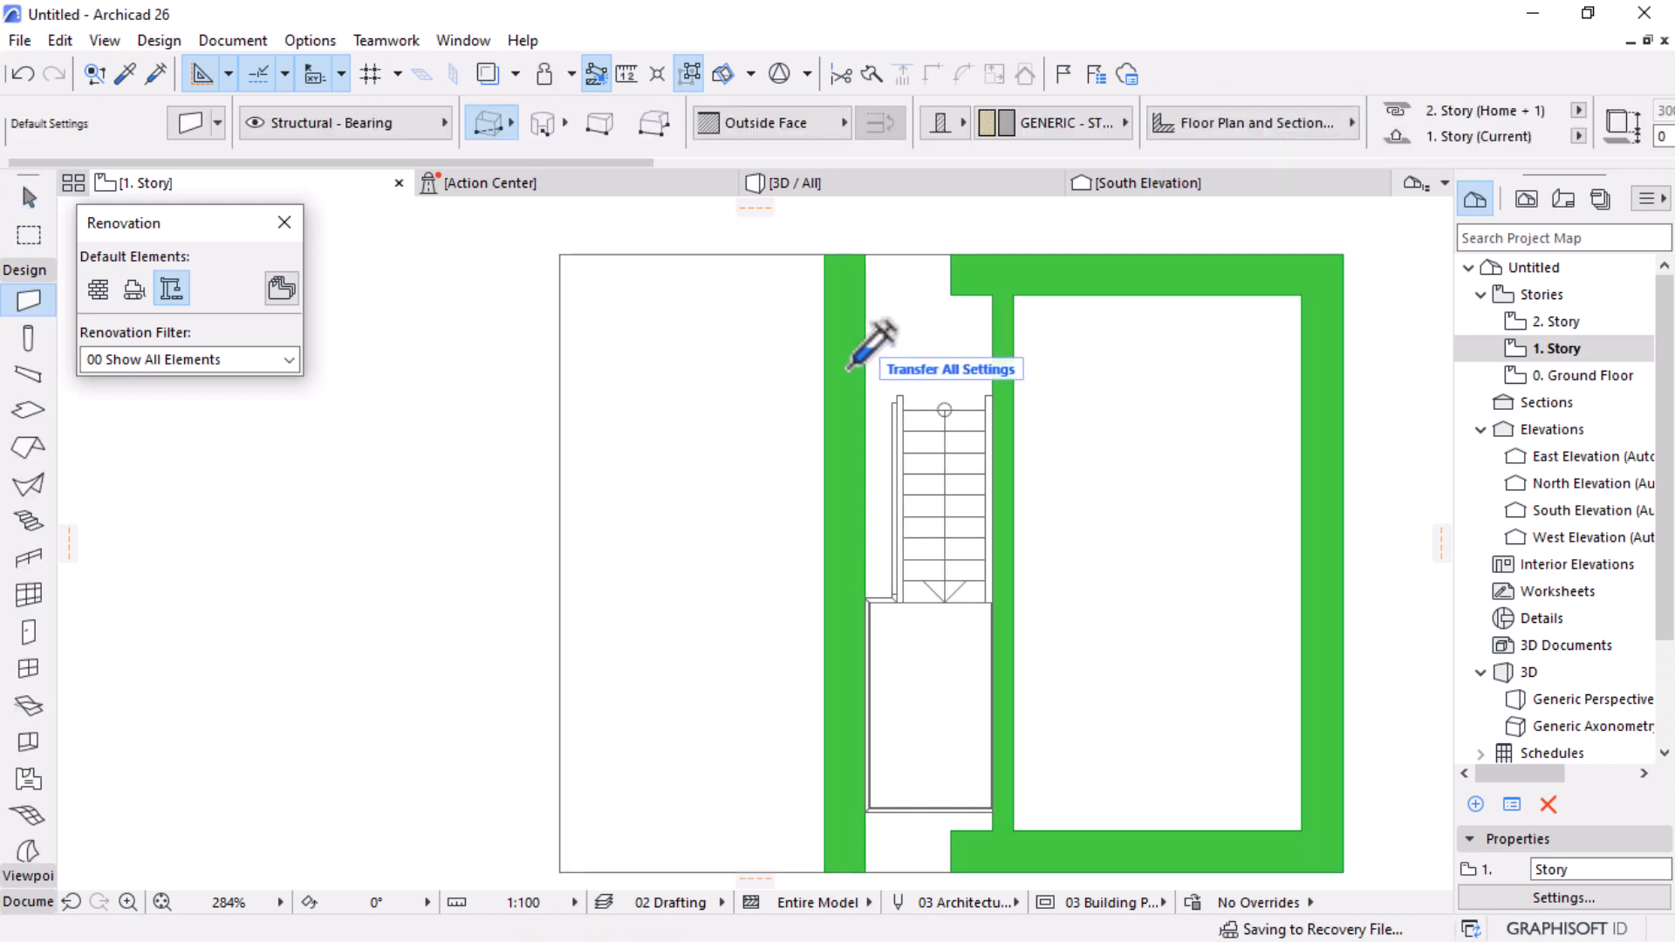
Step: Intersect the upper exterior wall with the wall left of the stair to close the upper corner
left_click(1059, 284, "shift")
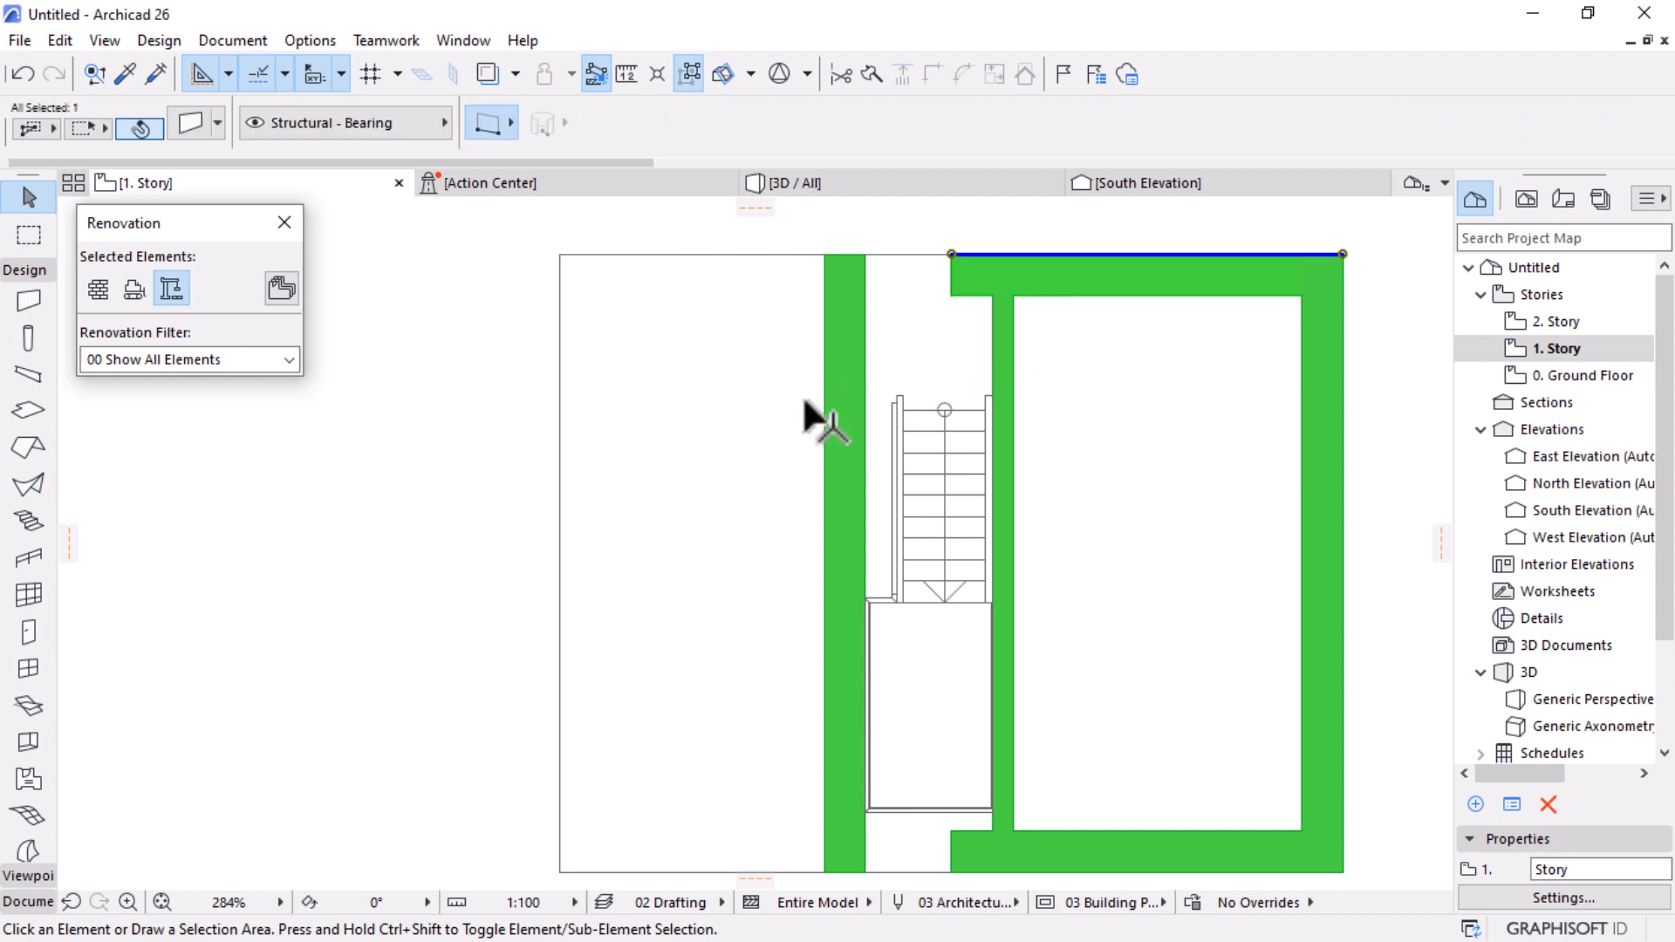
left_click(835, 365, "shift")
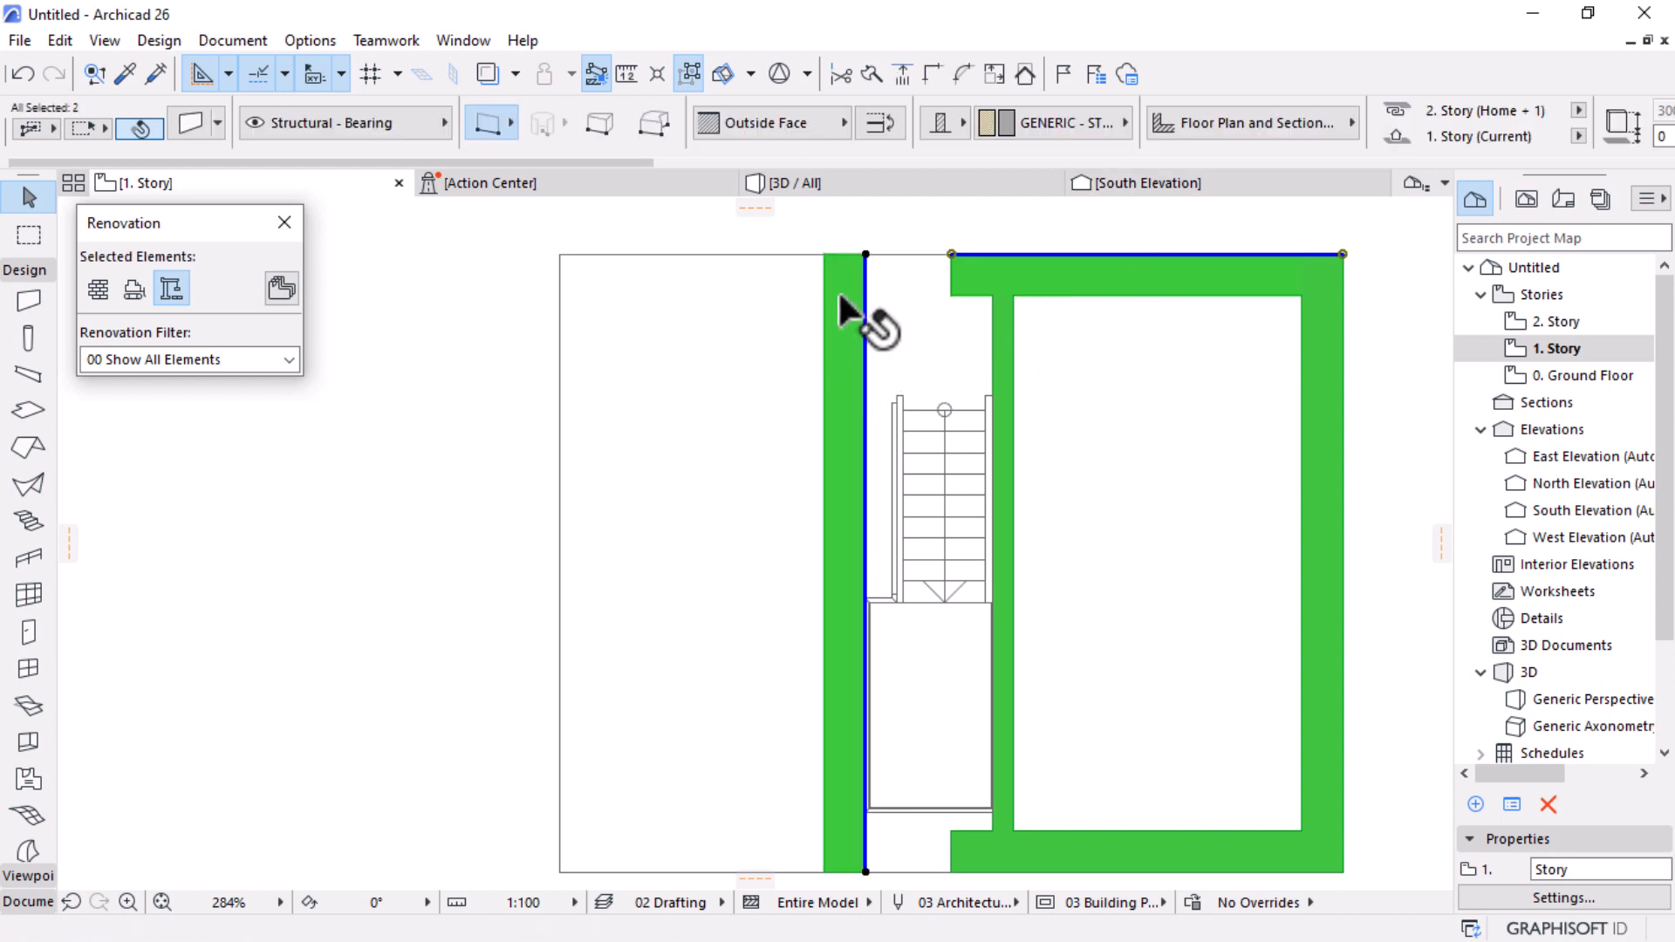
left_click(931, 76)
key("Escape")
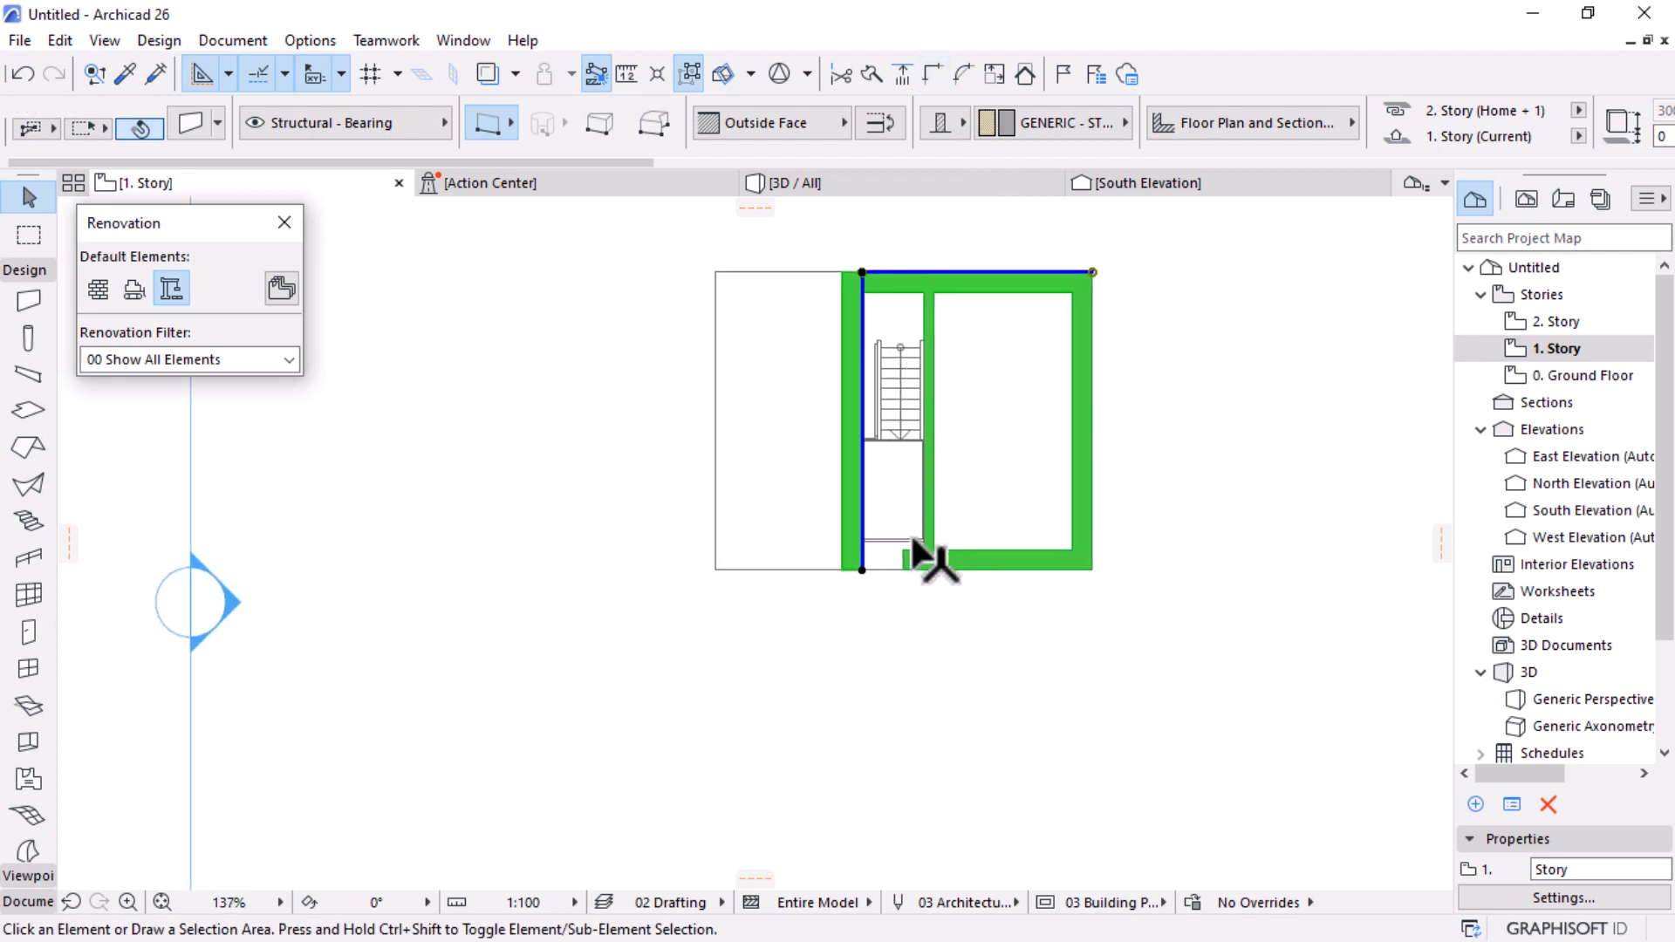
Step: Intersect the lower exterior wall with the wall left of the stair to close the lower corner
scroll(895, 548, "up", 3)
left_click(1005, 569)
left_click(816, 550, "shift")
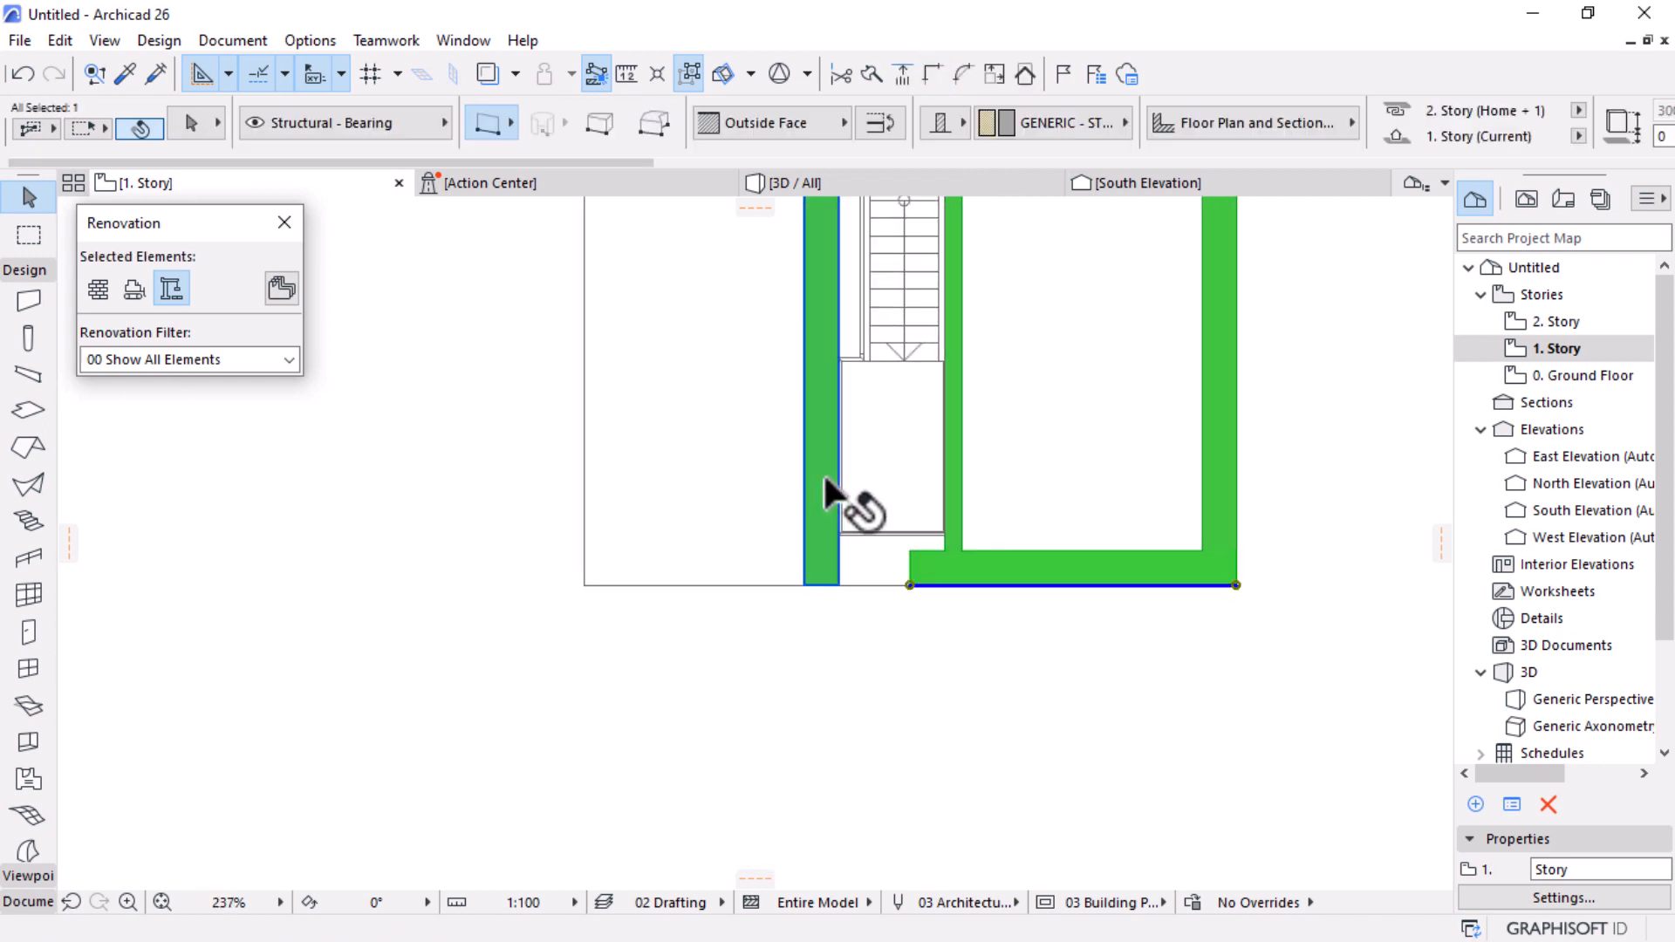
left_click(922, 702)
scroll(1030, 783, "down", 3)
scroll(1013, 529, "up", 2)
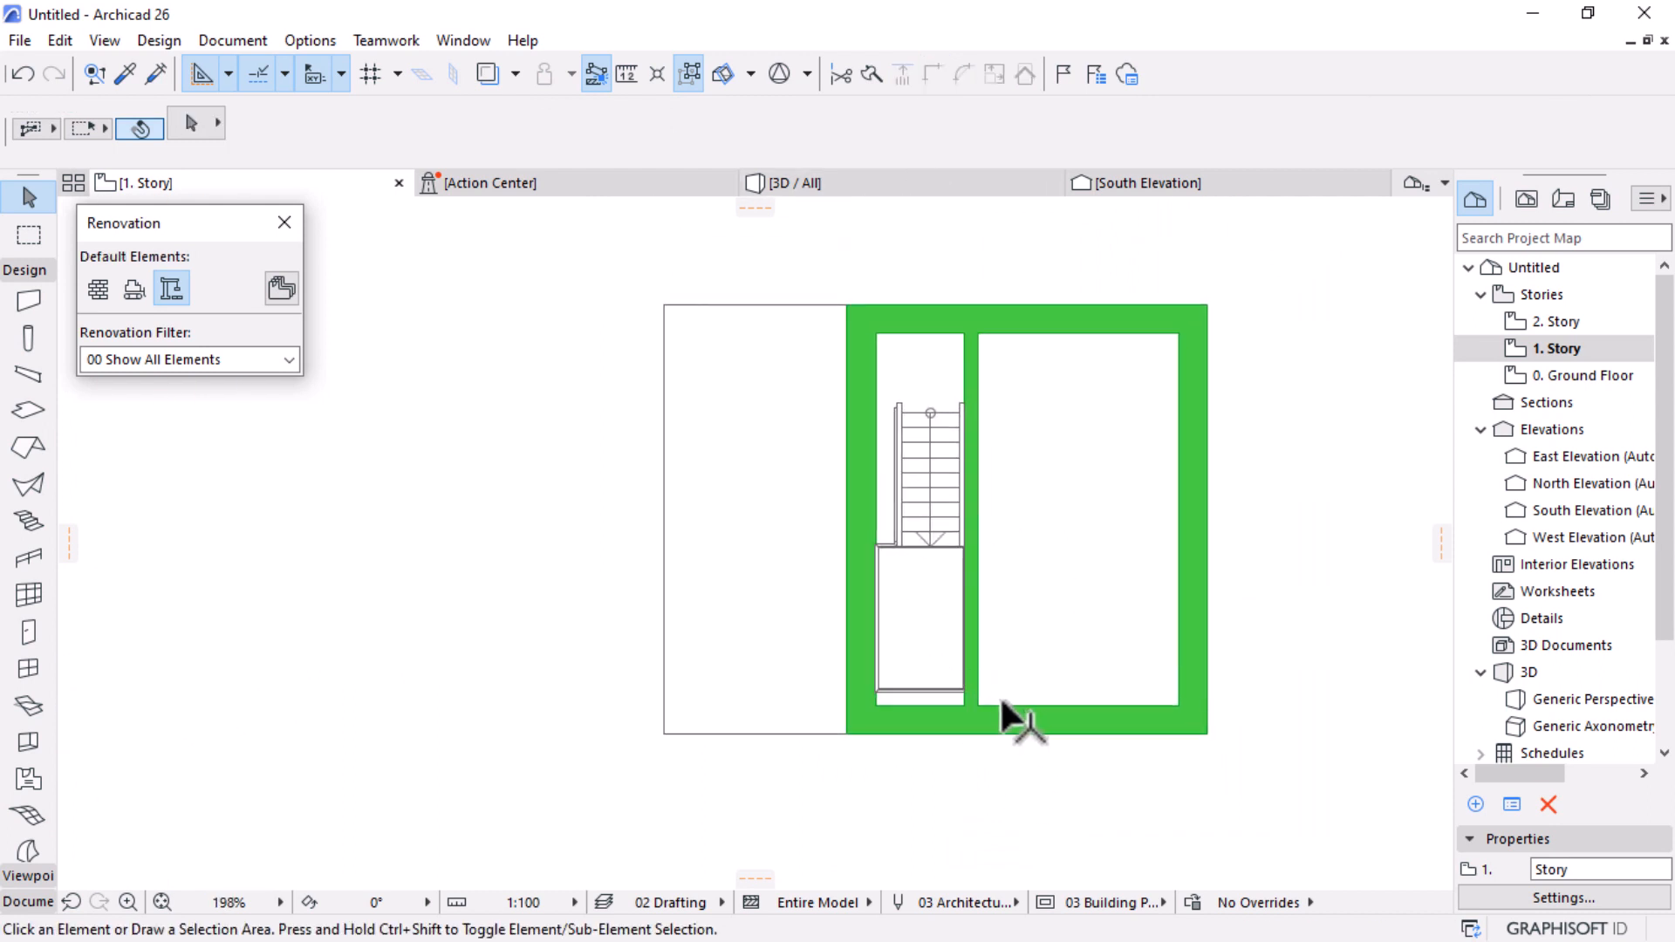
Step: Place a 900 × 2100 door near the lower end of the 150 mm interior wall, opening into the large room
left_click(10, 637)
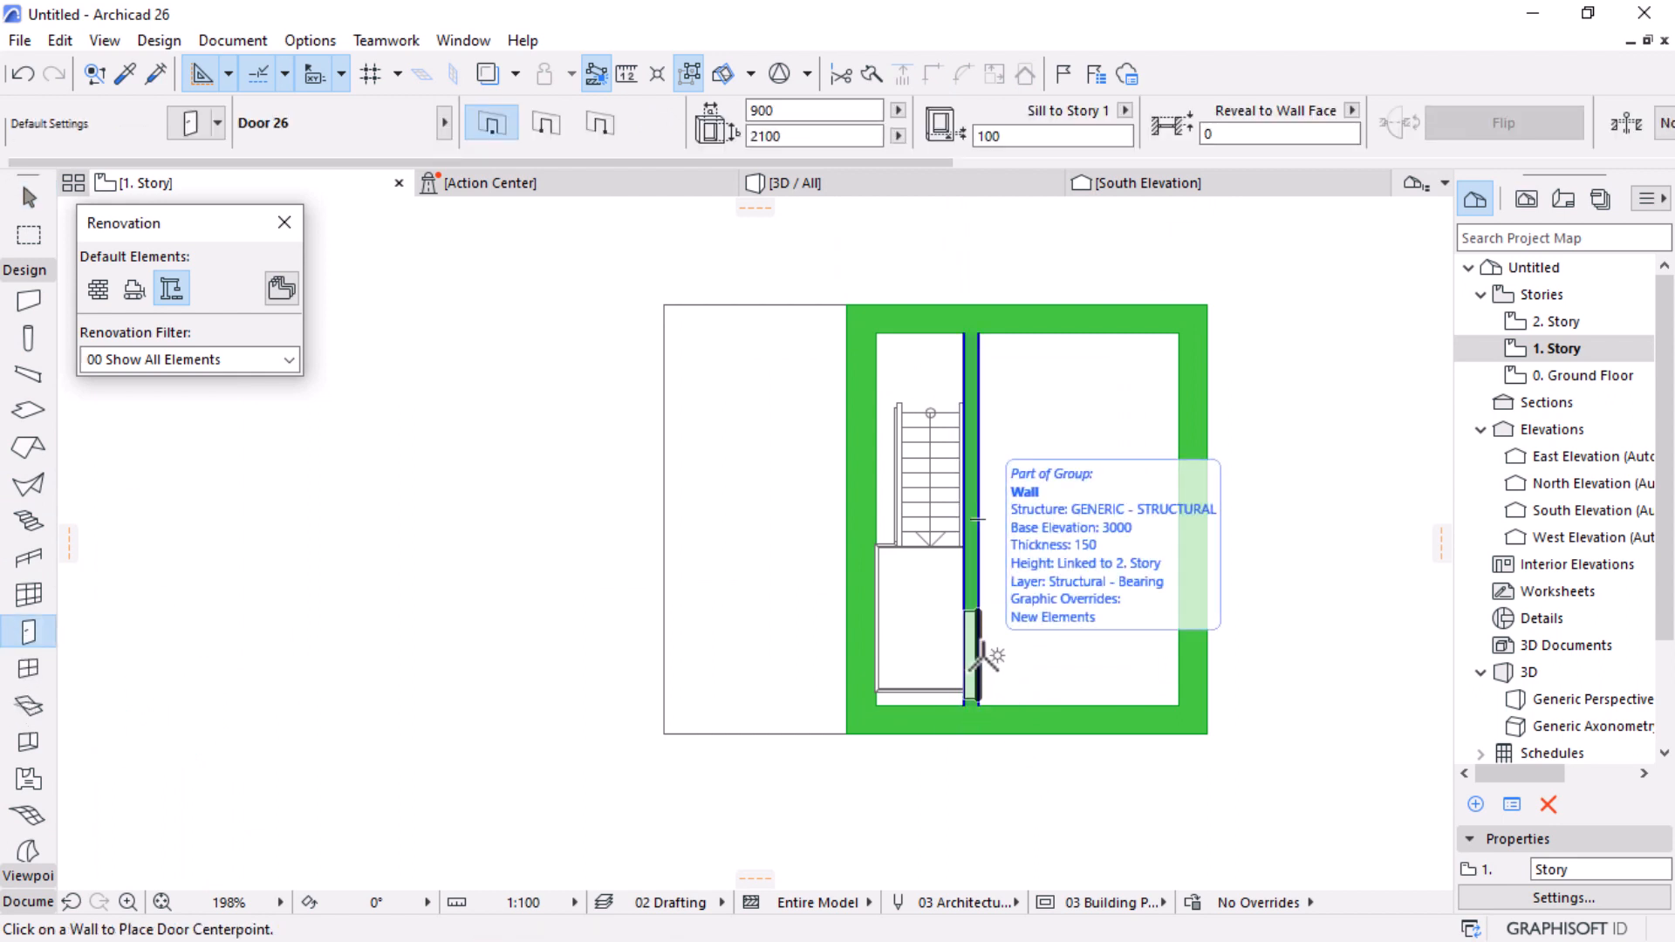
left_click(973, 650)
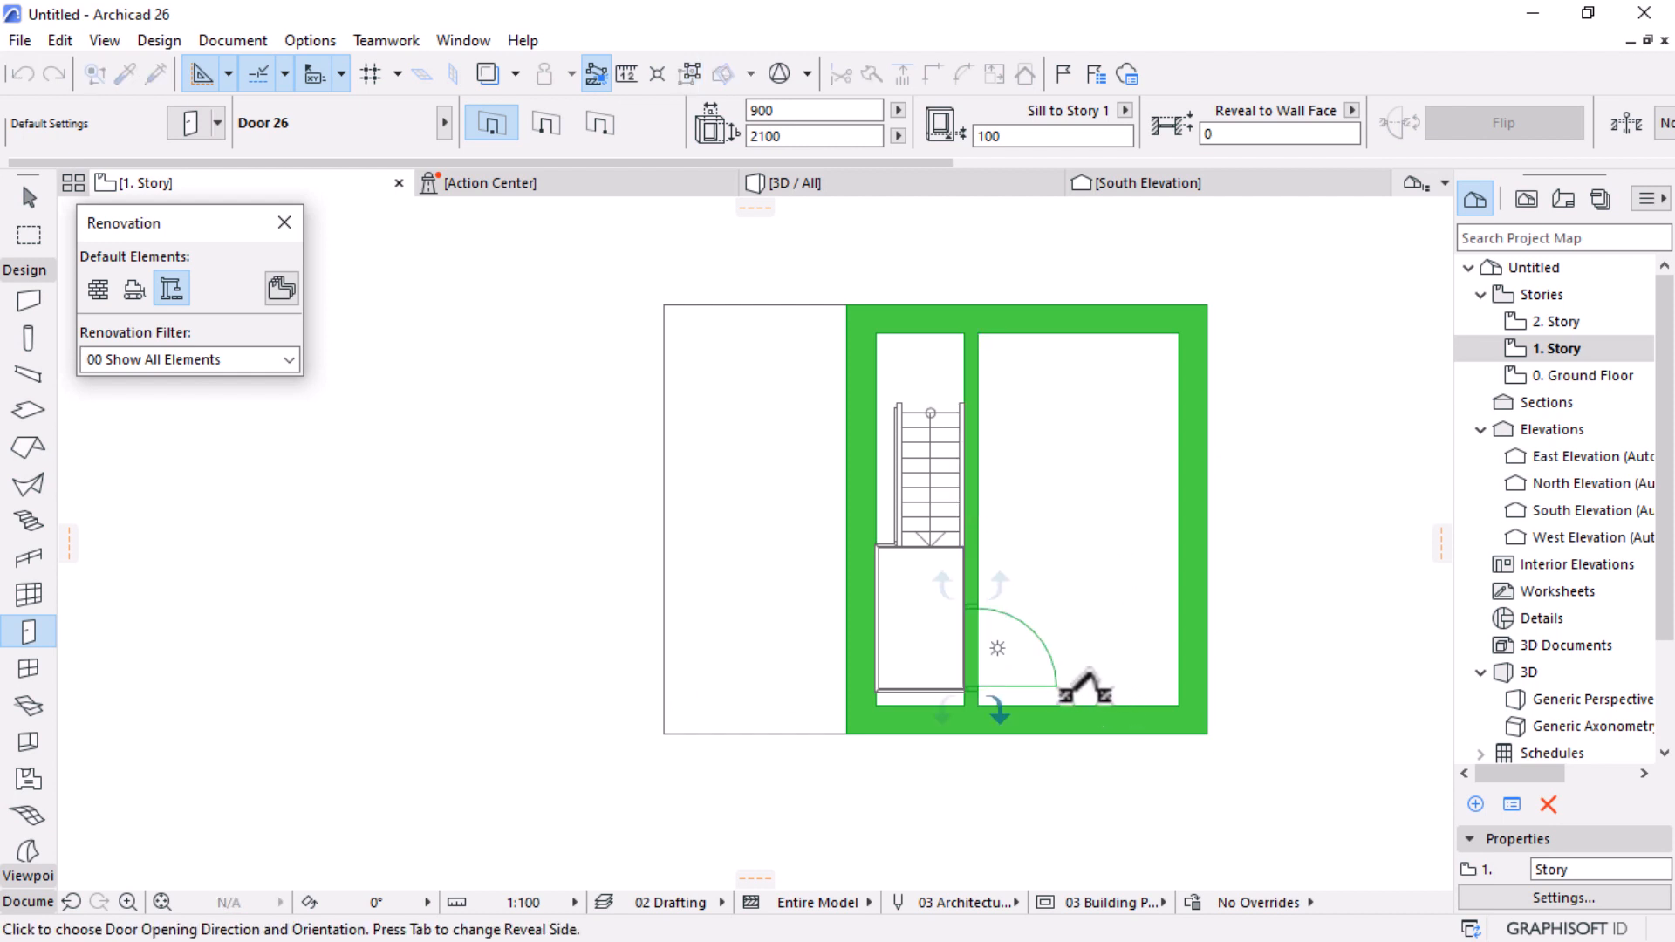
left_click(1045, 688)
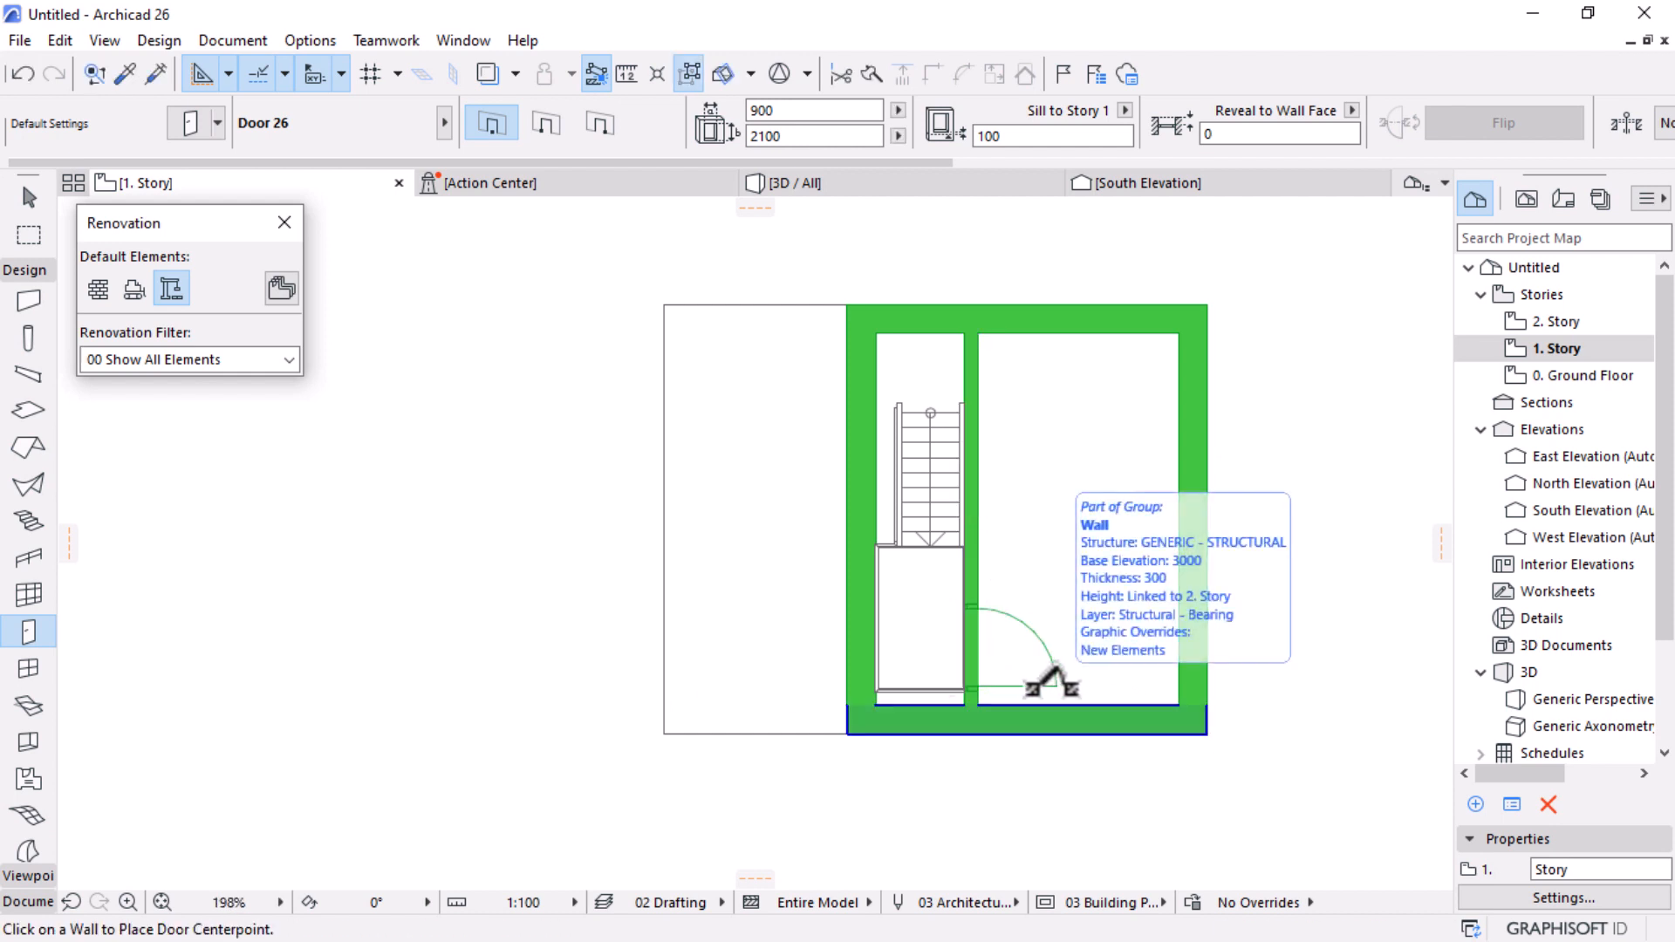
key("Escape")
left_click(1193, 371)
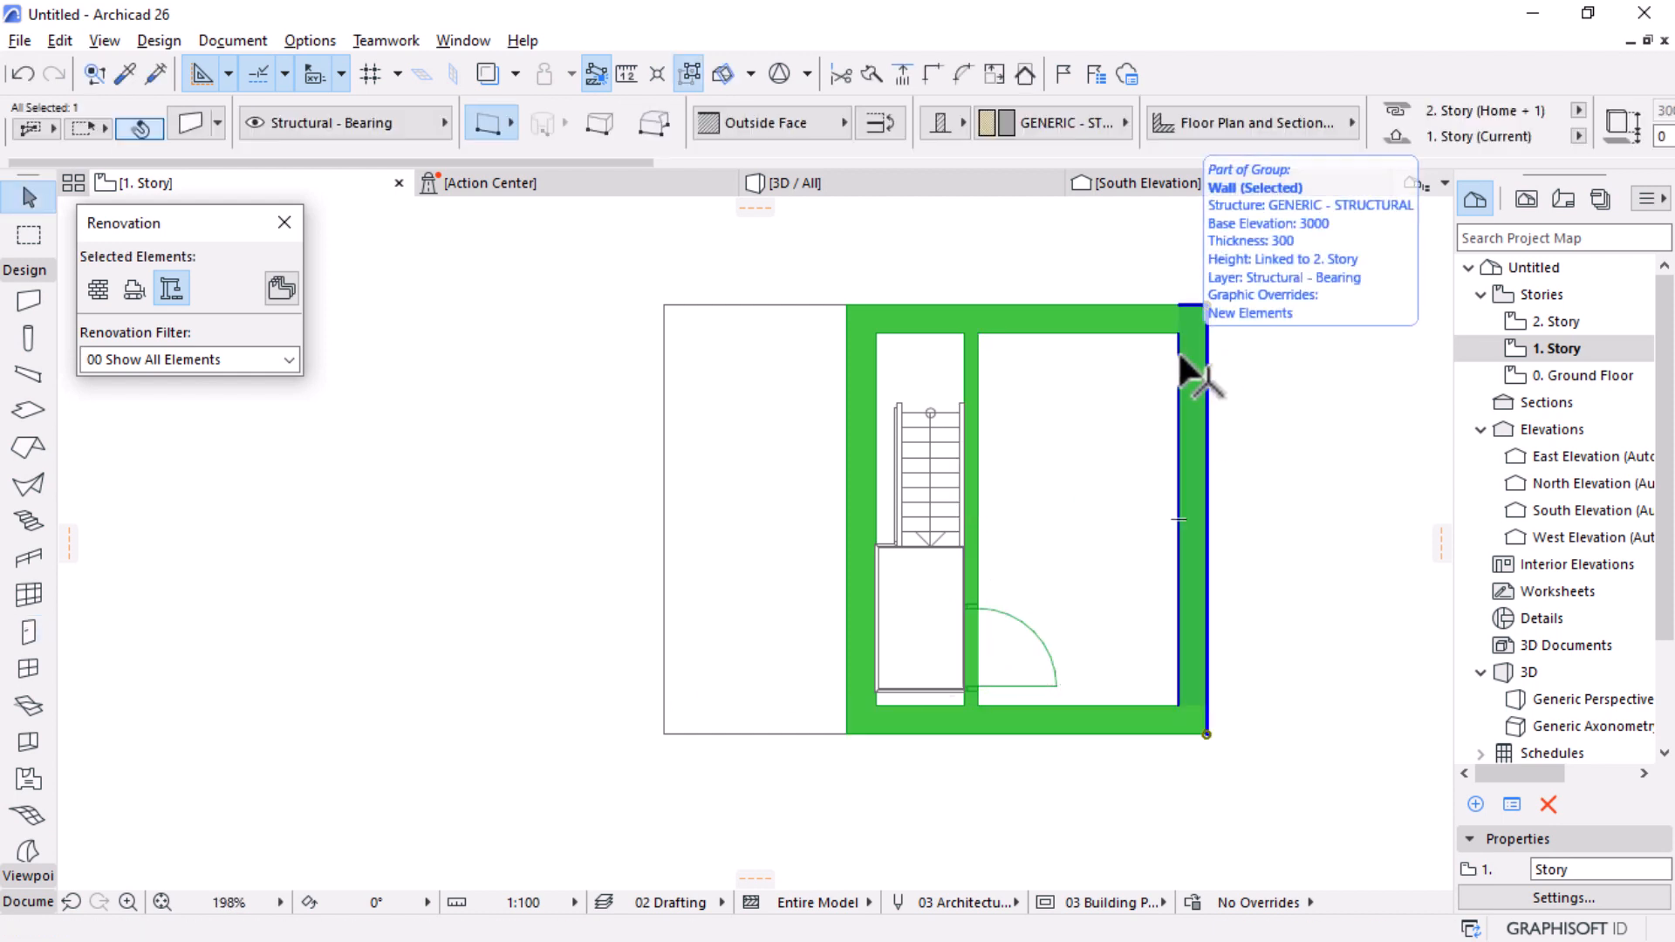
key("ctrl+a")
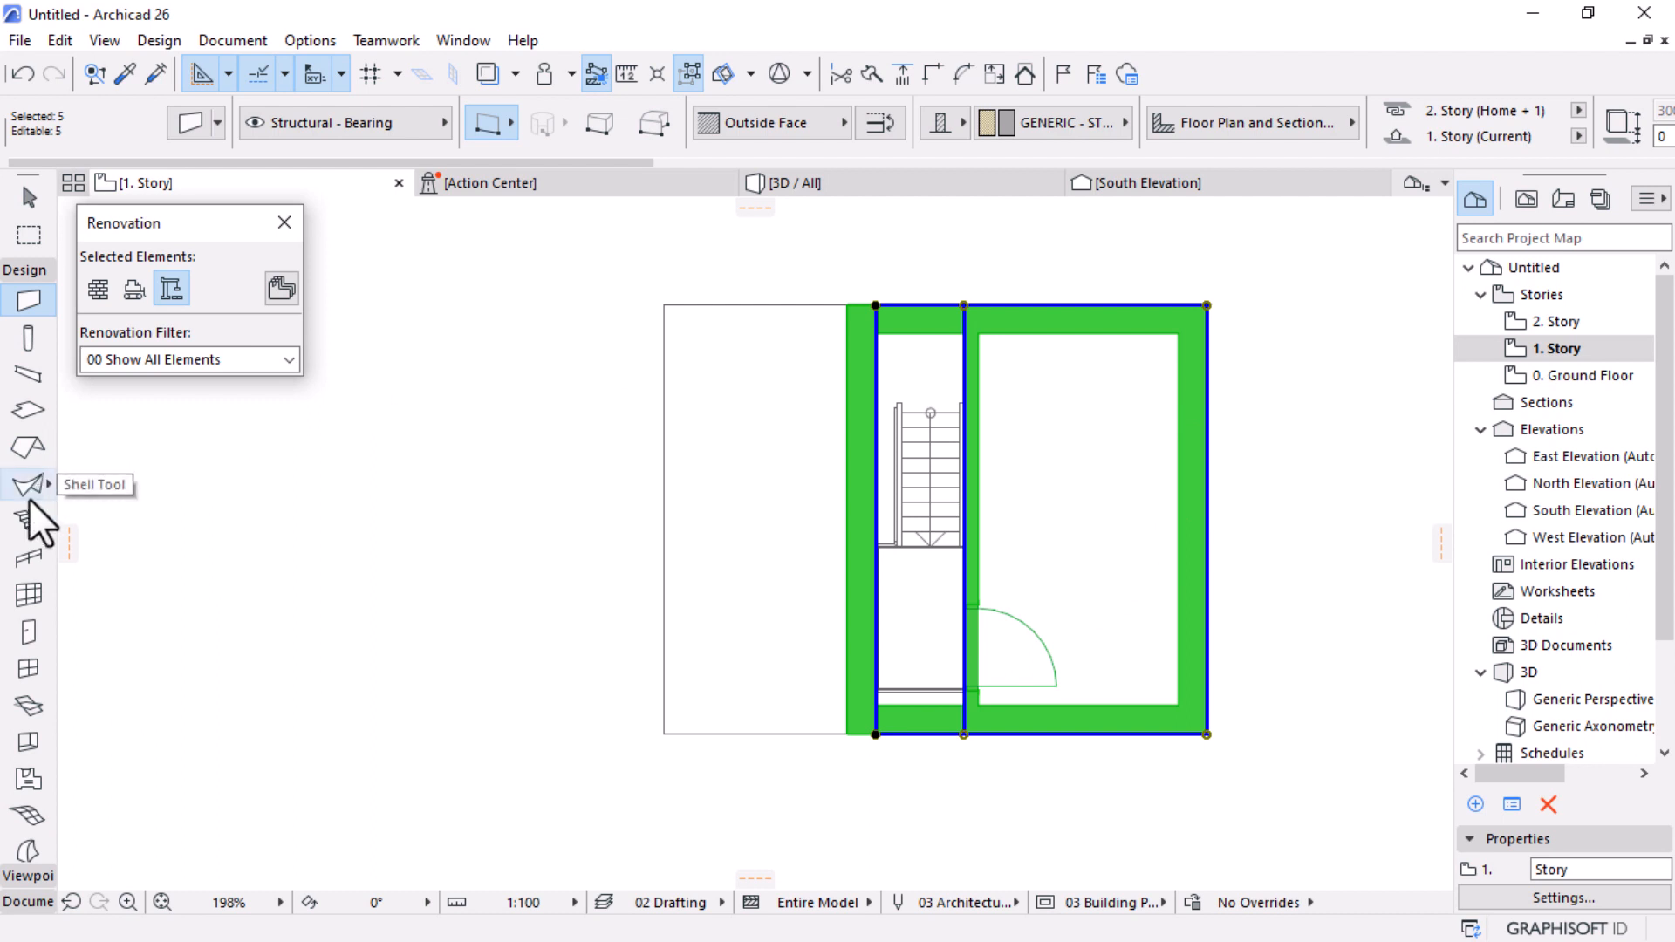
scroll(30, 563, "down", 3)
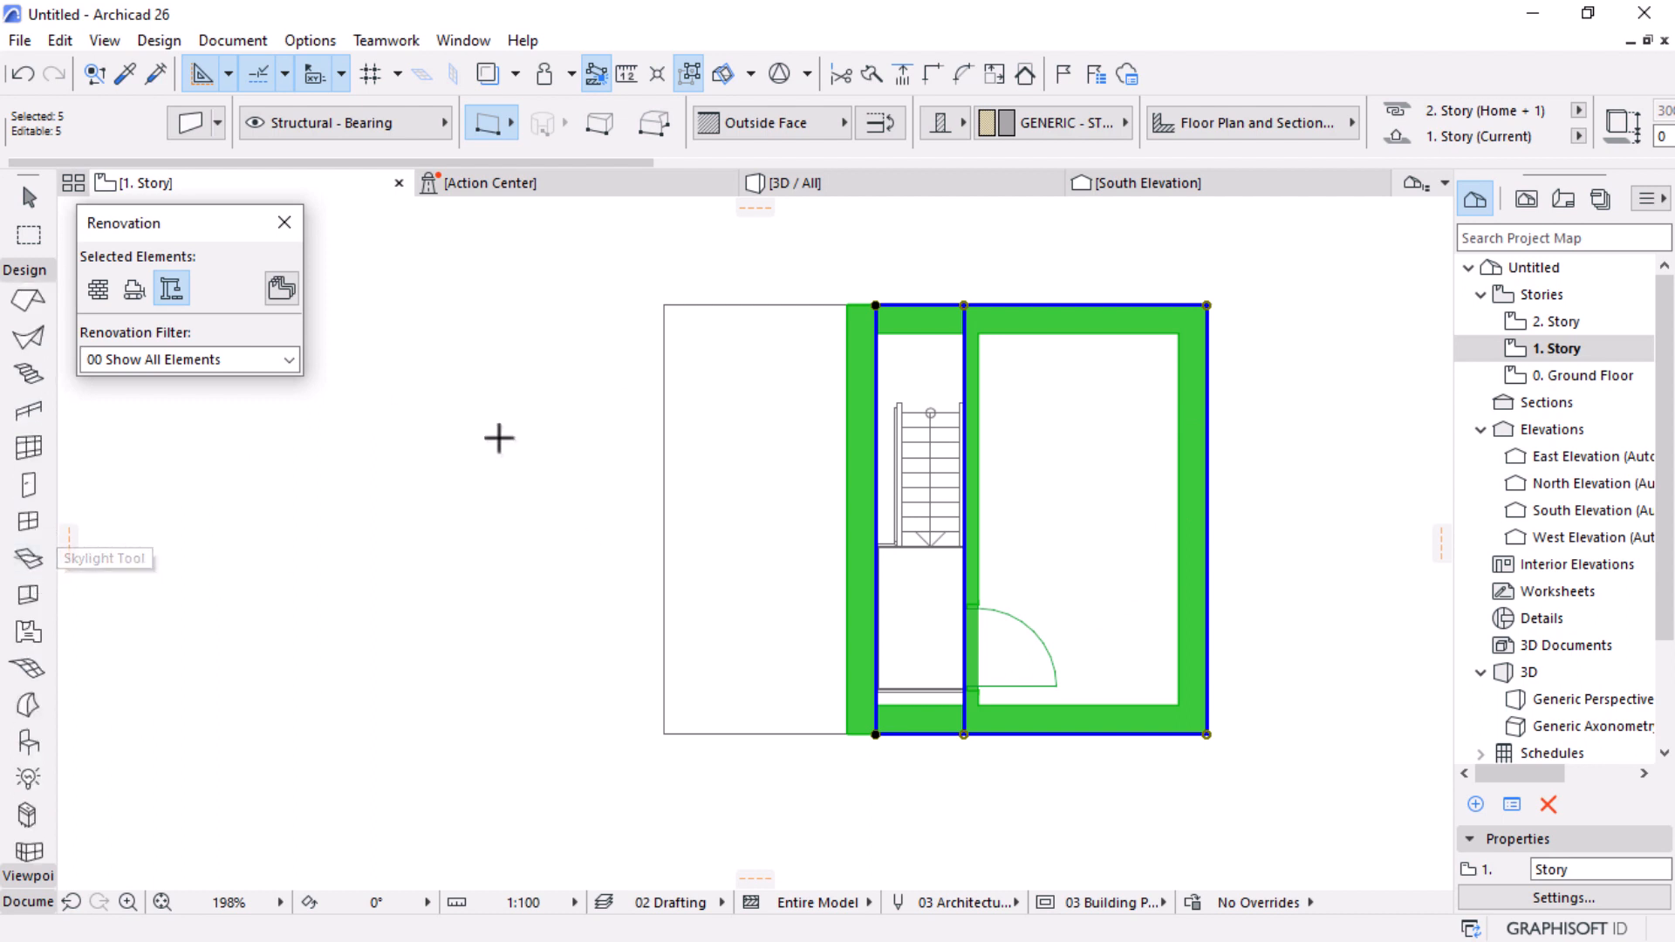
left_click(29, 198)
left_click(1298, 511)
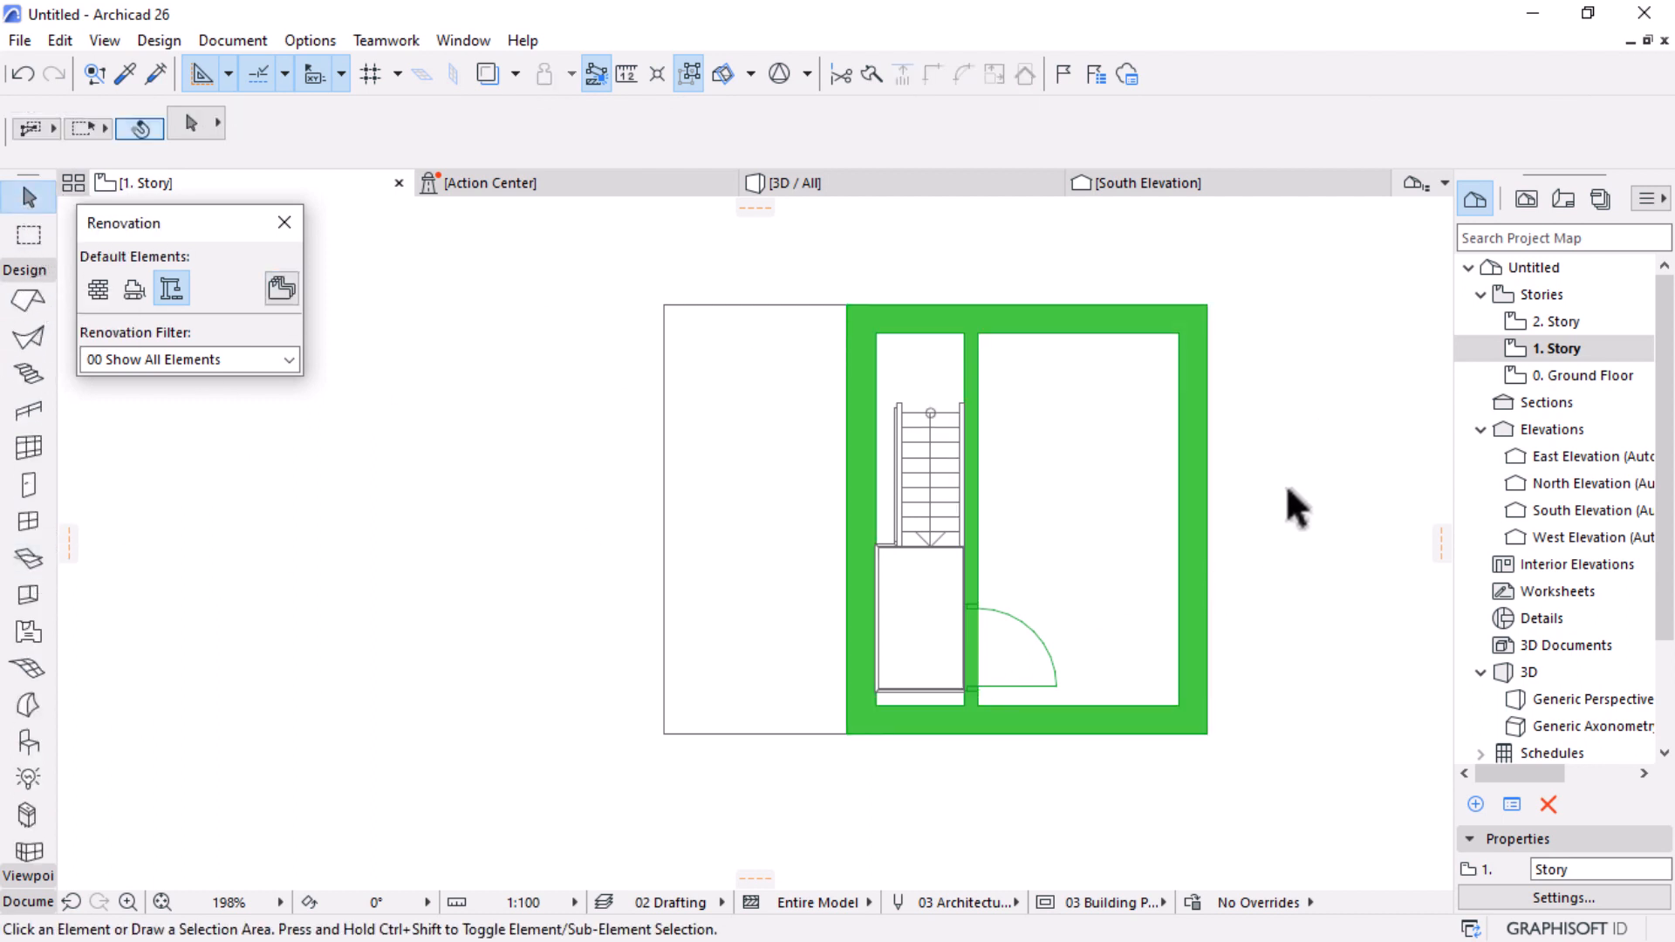
Step: Set the renovation status of all elements on the 1. Story plan to Existing
key("ctrl+a")
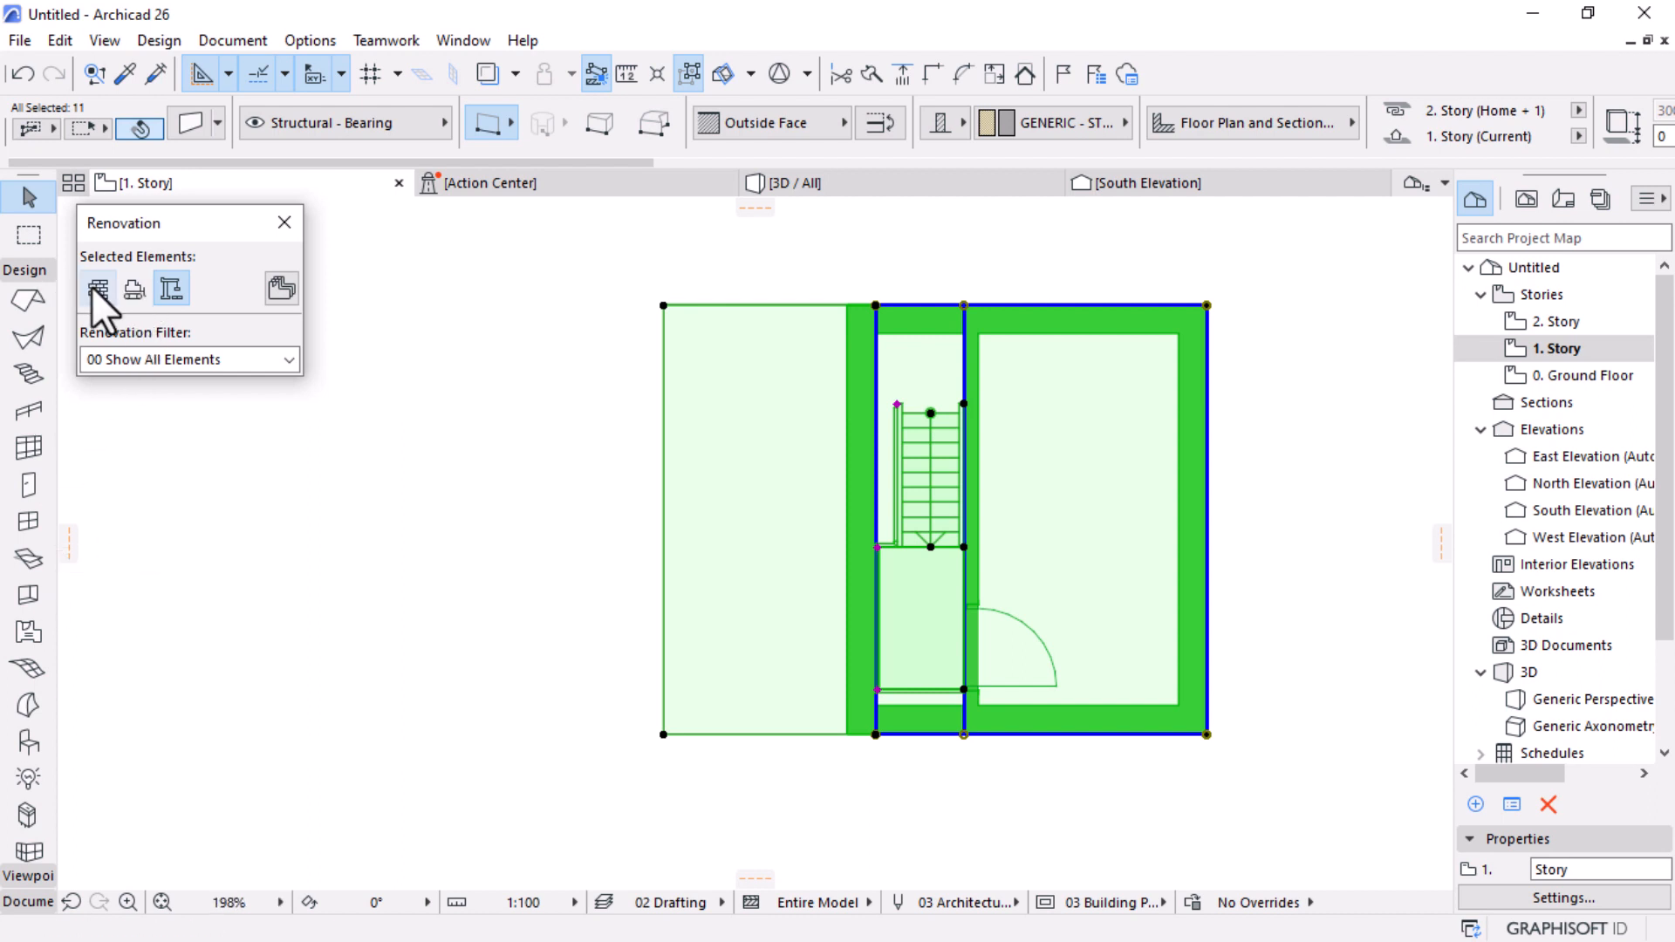
left_click(92, 288)
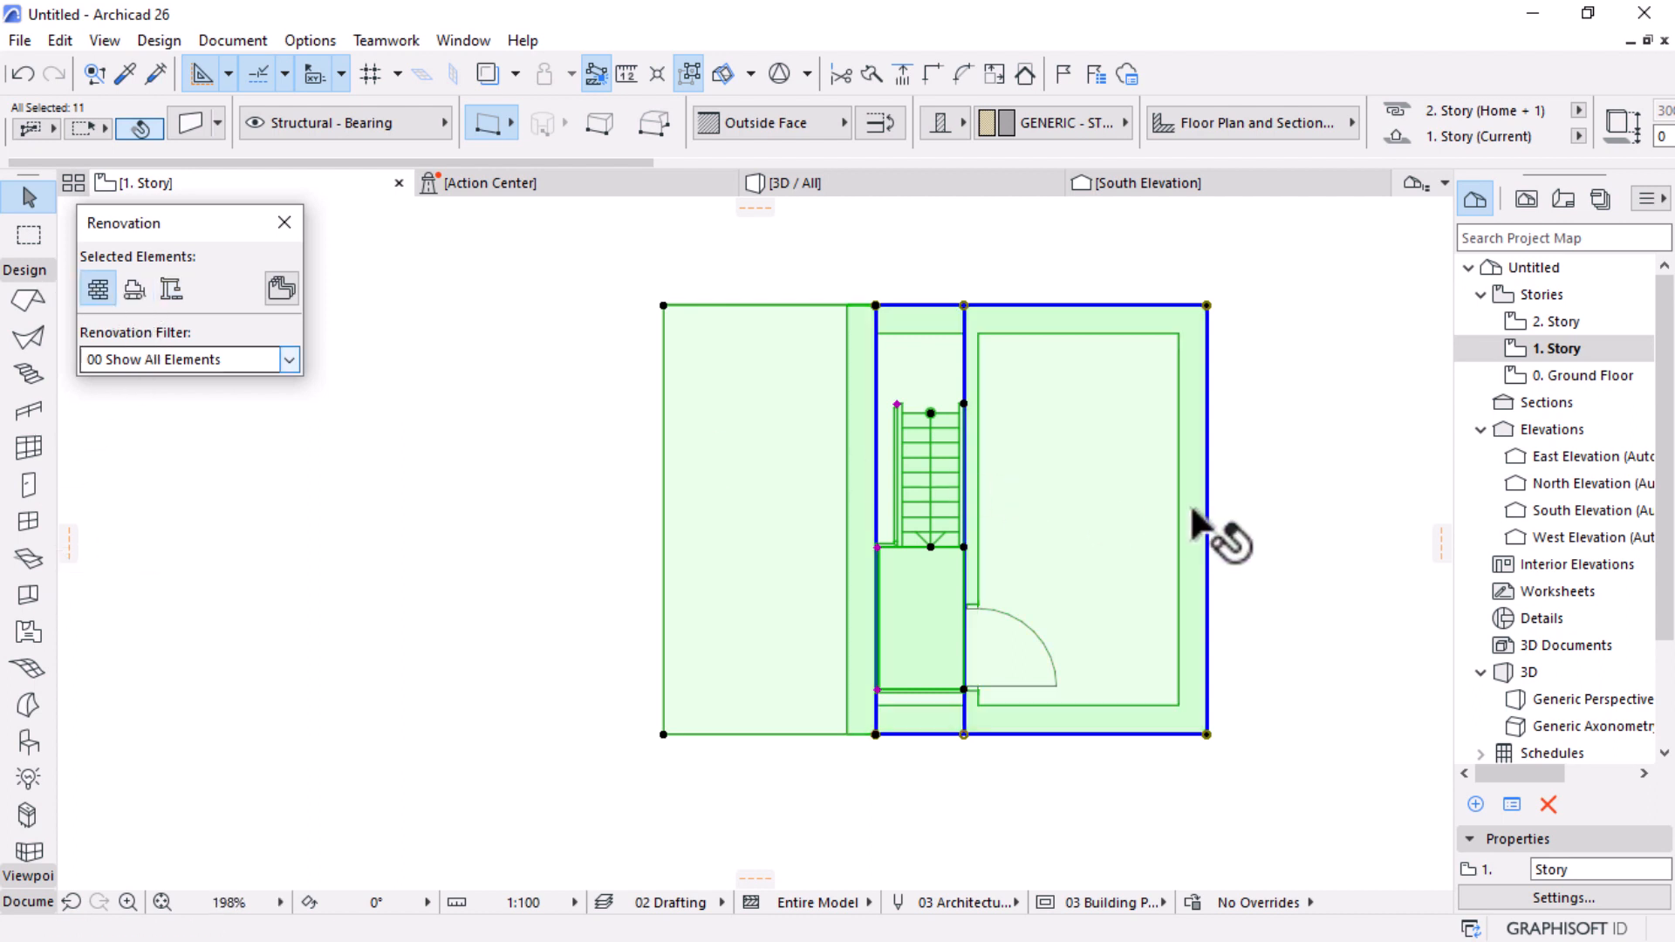
left_click(1274, 528)
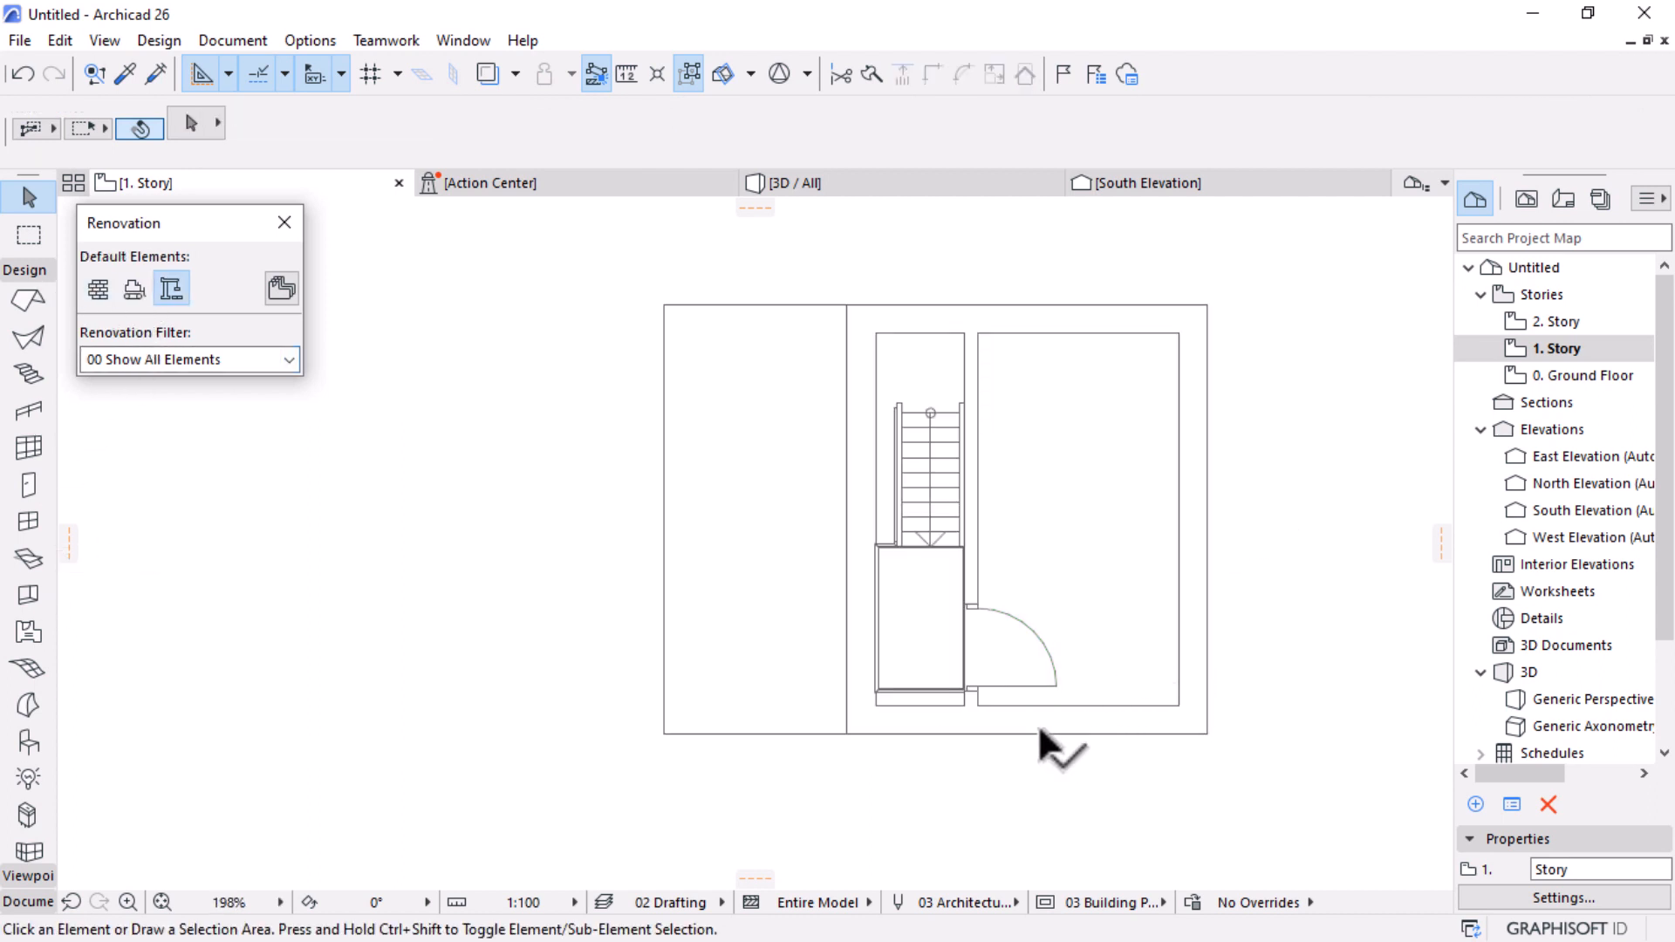
scroll(1038, 724, "up", 1)
scroll(950, 678, "down", 2)
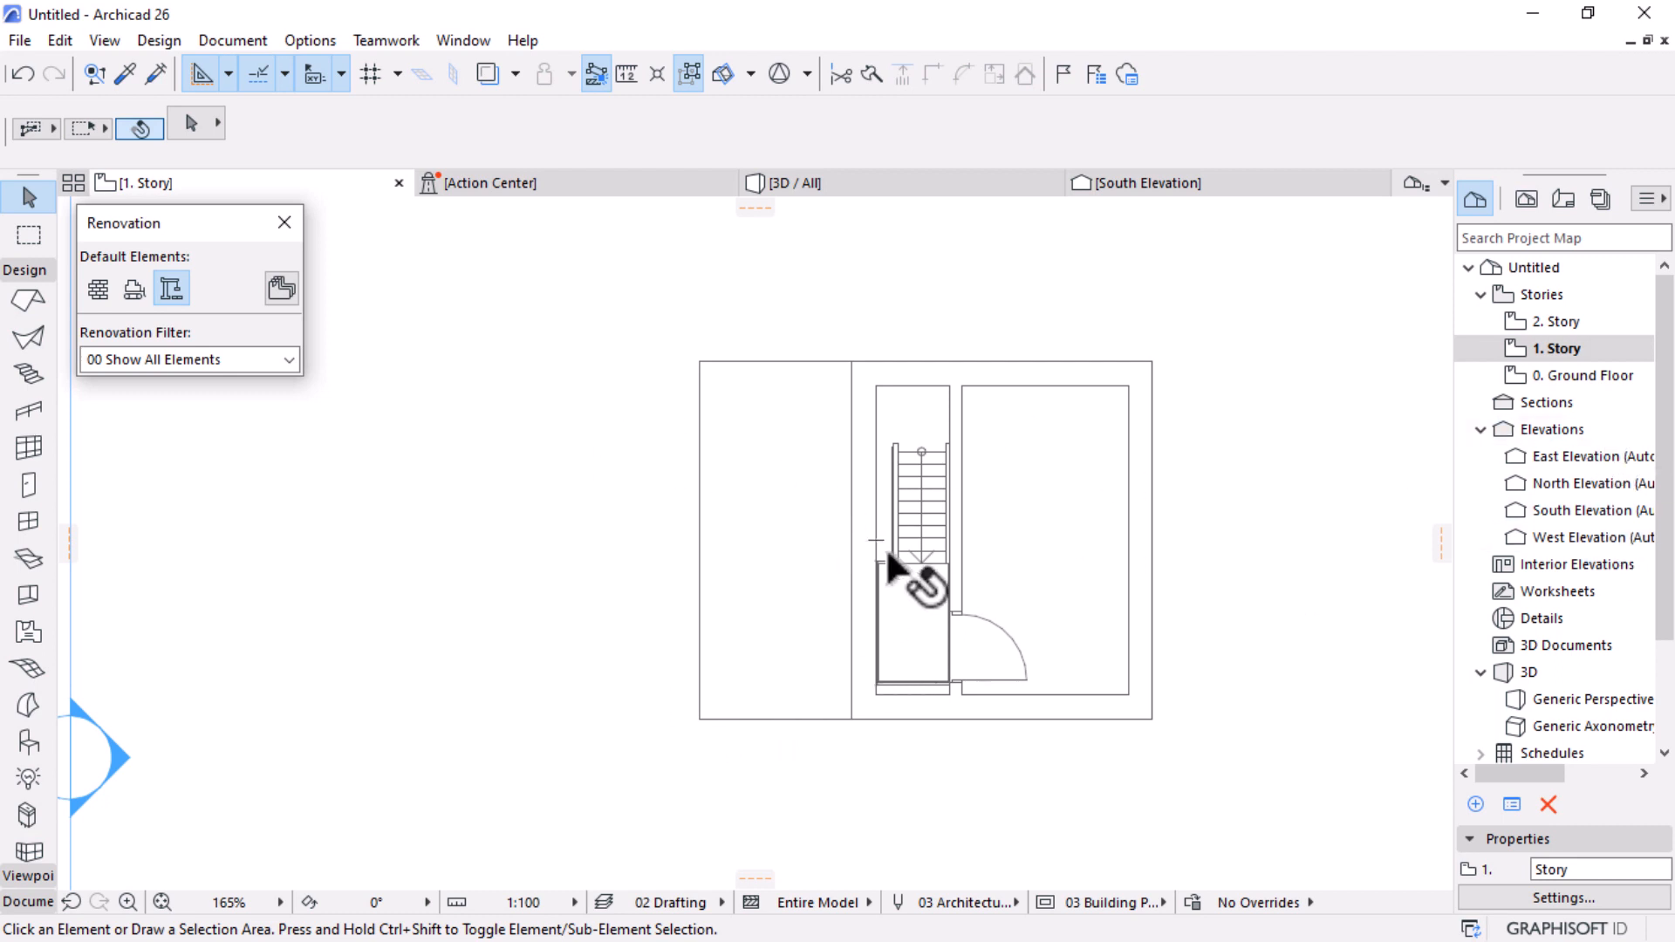
mouse_move(908, 581)
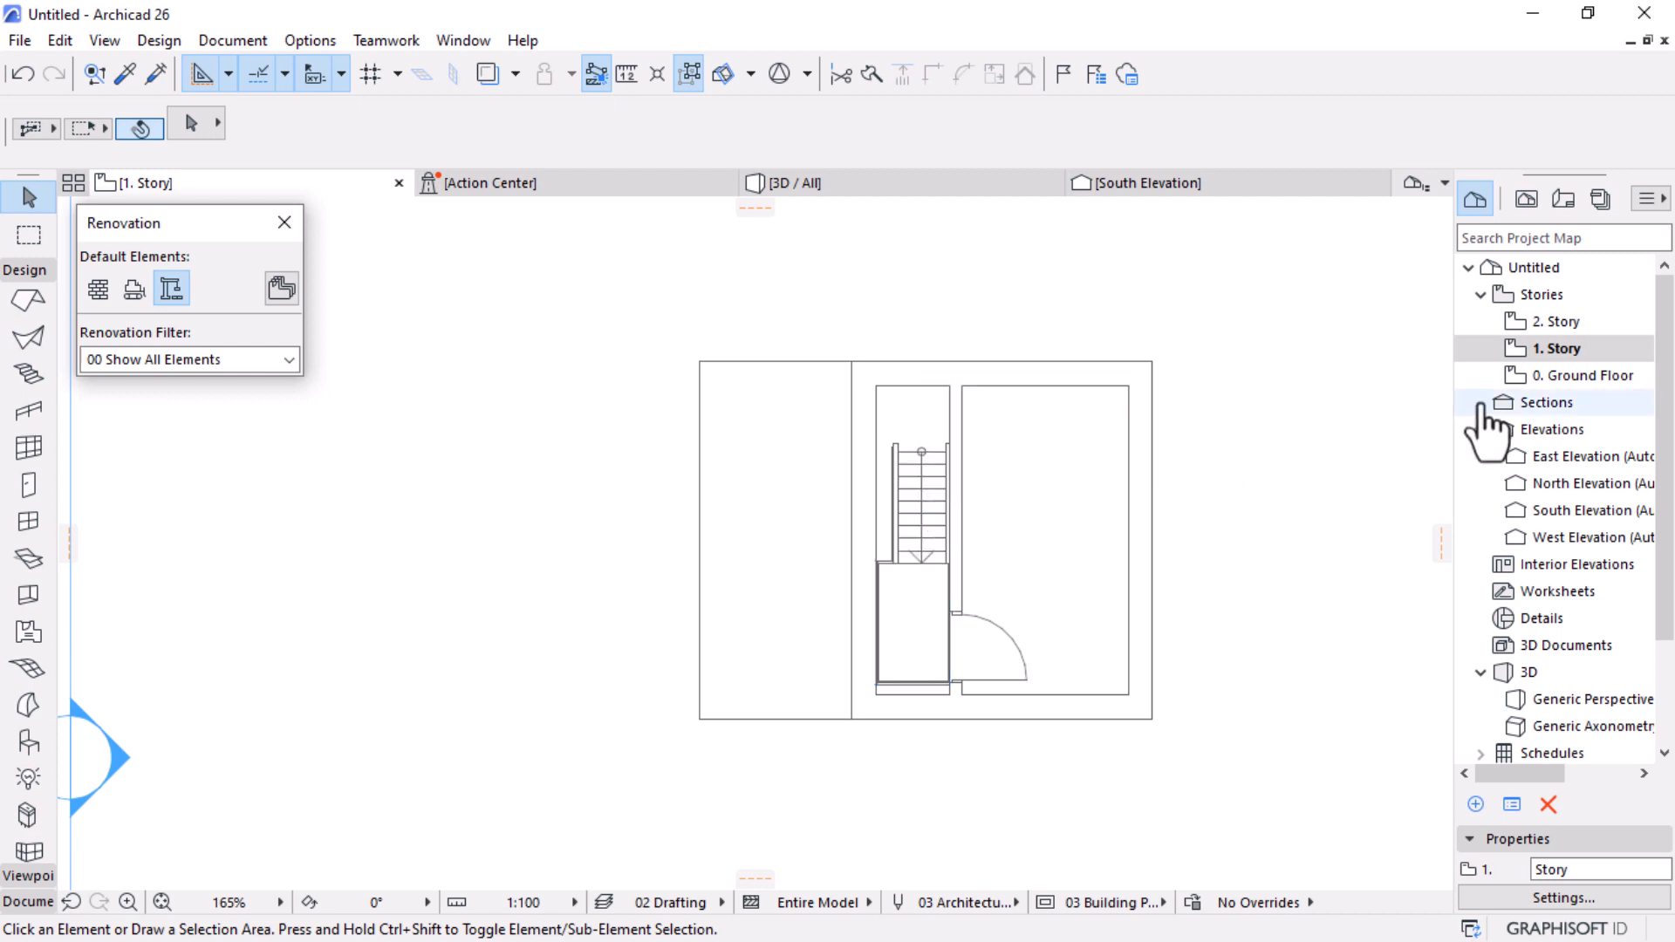
Step: Switch to the ground floor and its 3D view and delete the stray elements standing apart from the house
double_click(1559, 384)
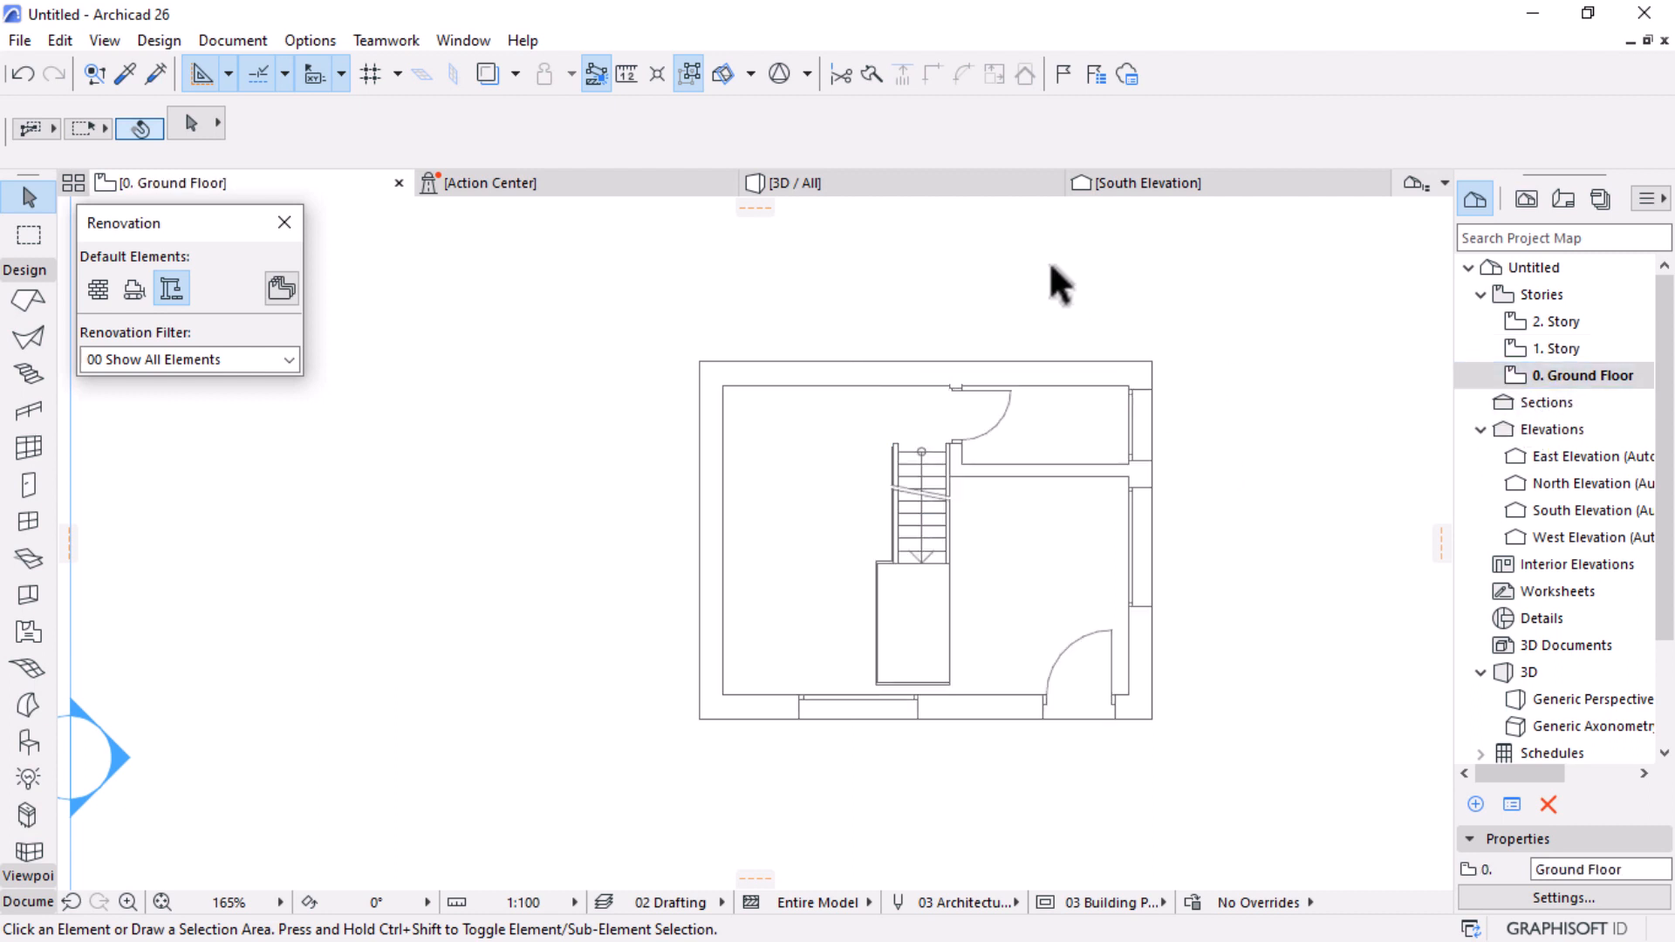
left_click(812, 183)
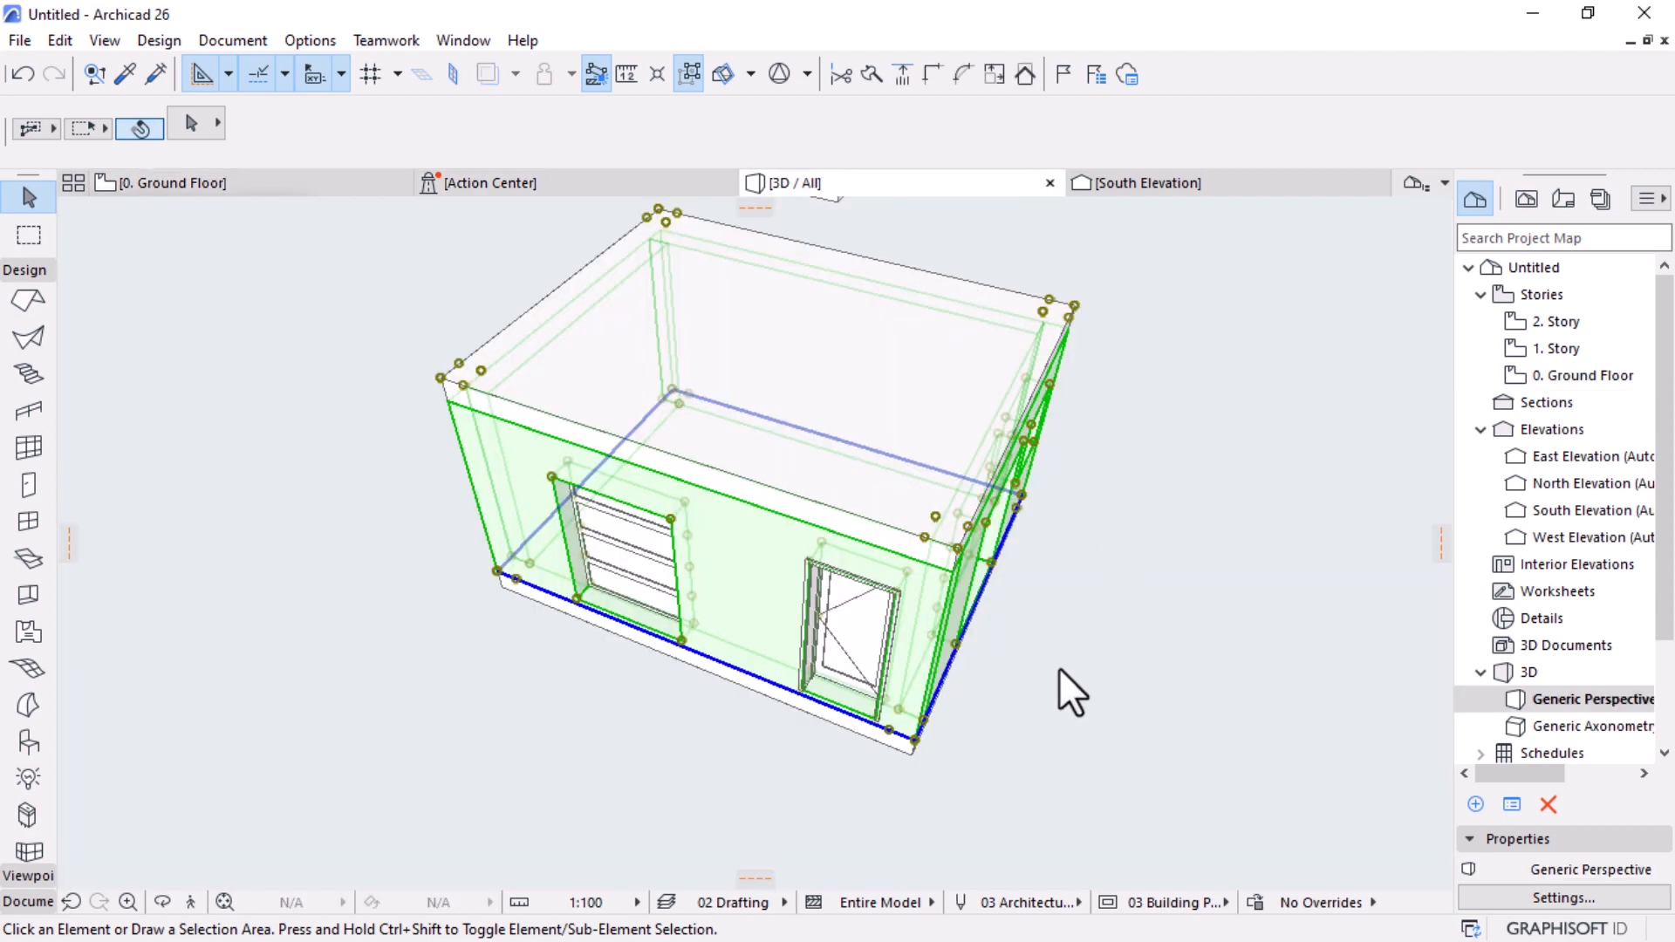
scroll(1028, 699, "down", 3)
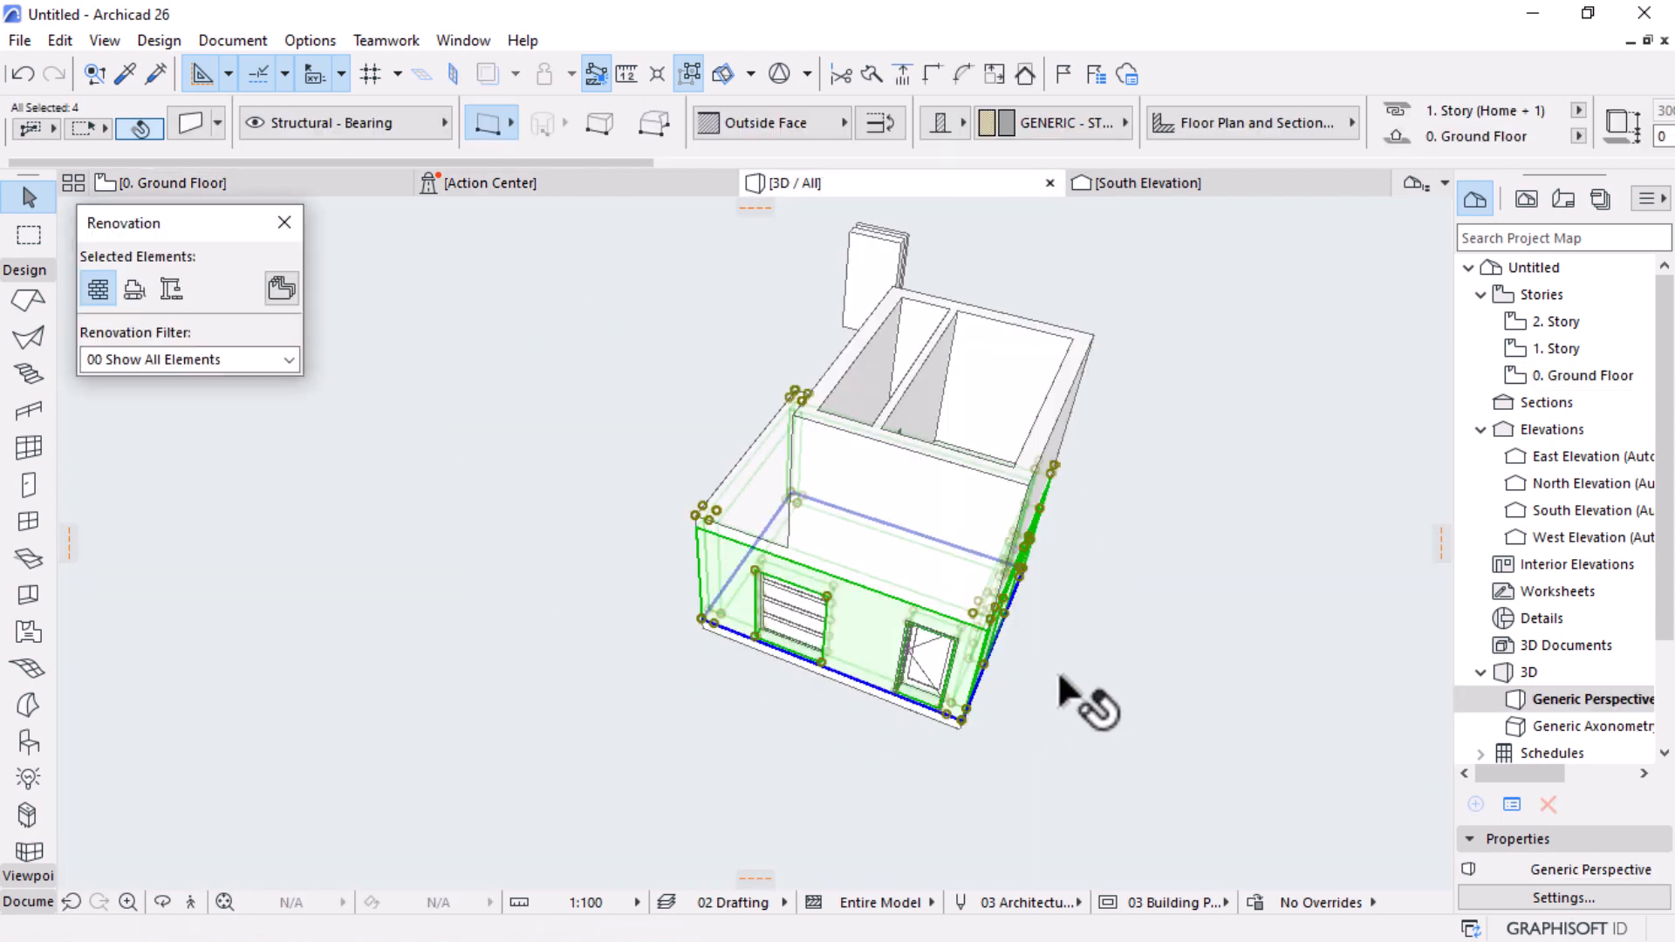
middle_click_drag(1060, 681, 877, 443, "shift")
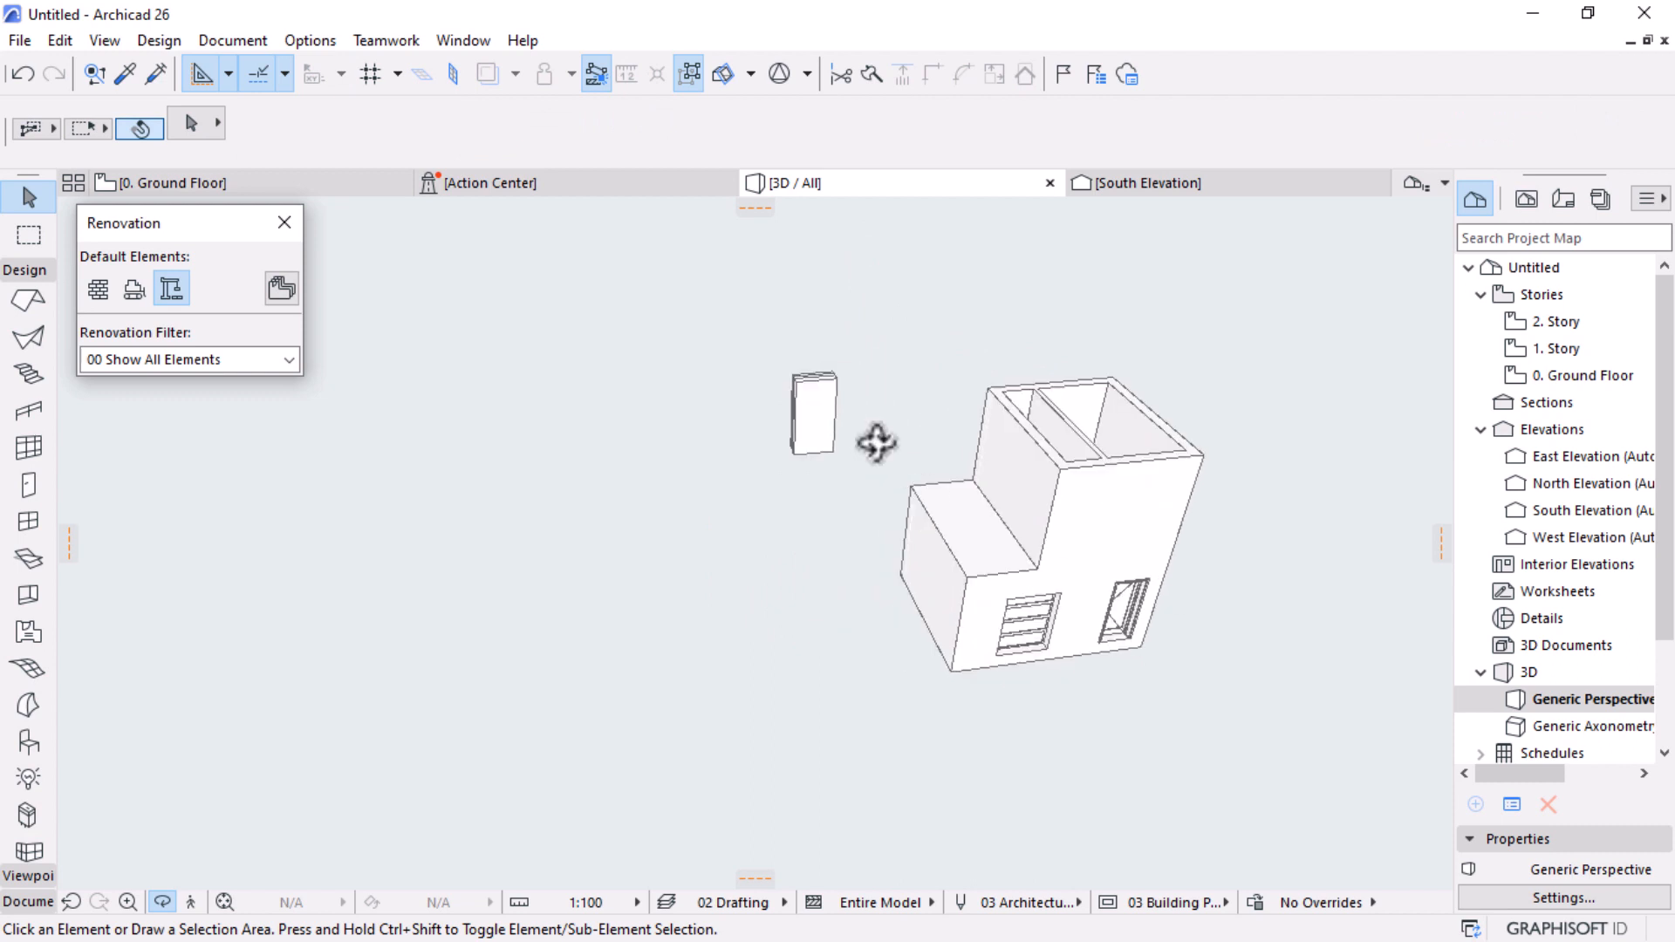
left_click_drag(850, 346, 718, 499)
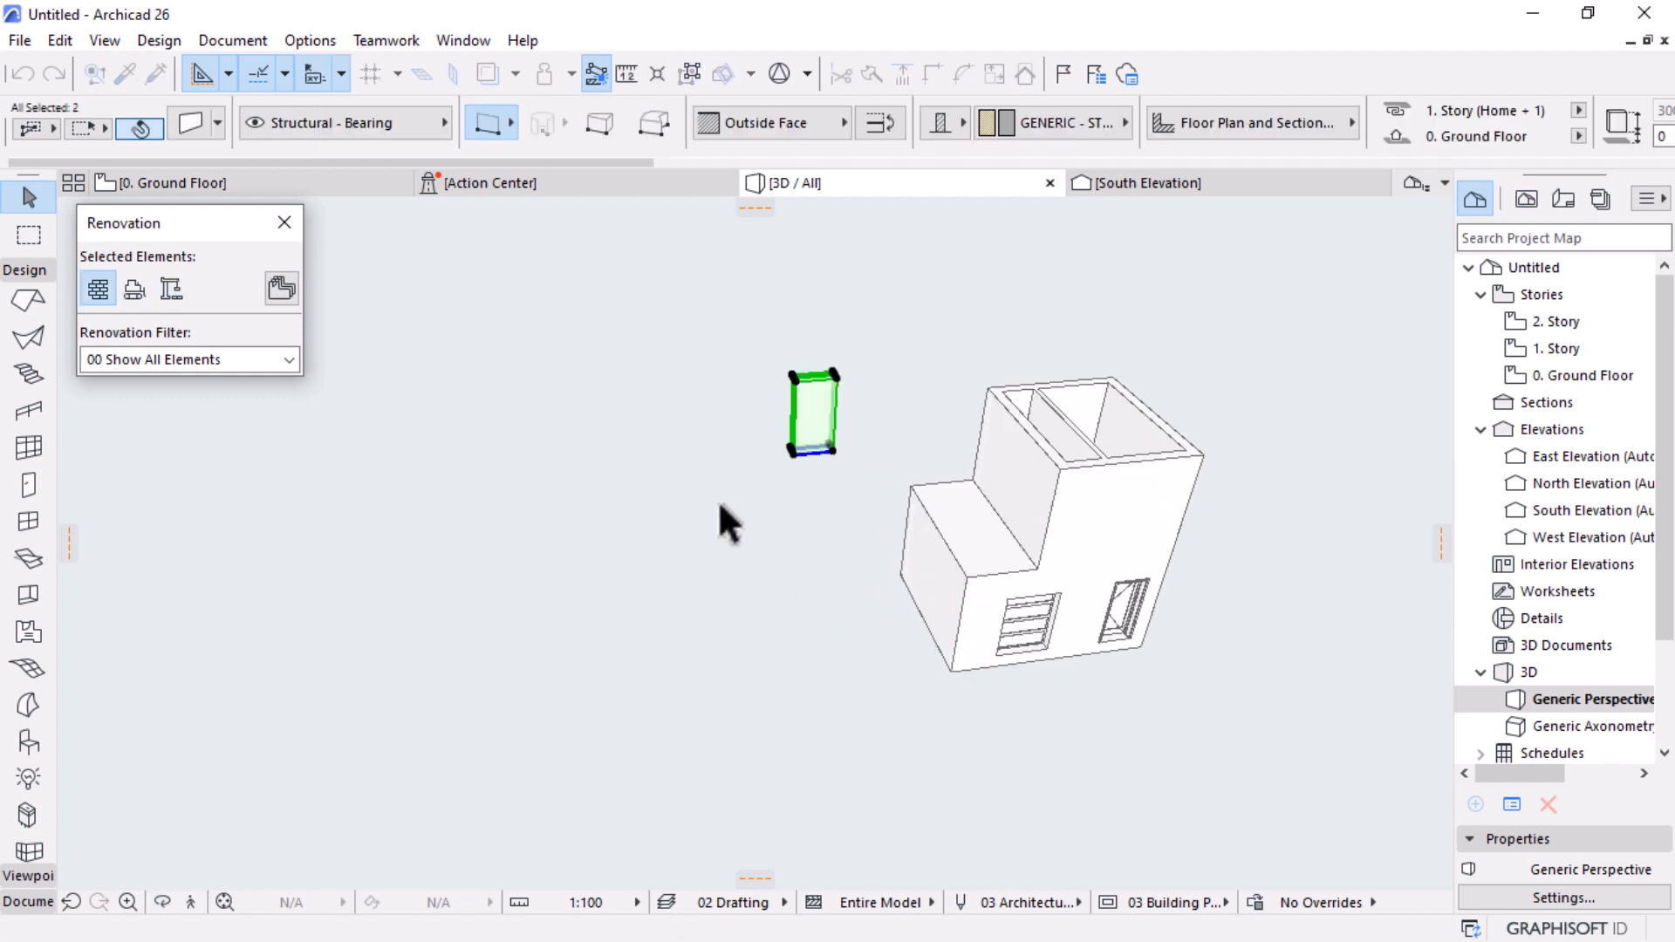
key("Delete")
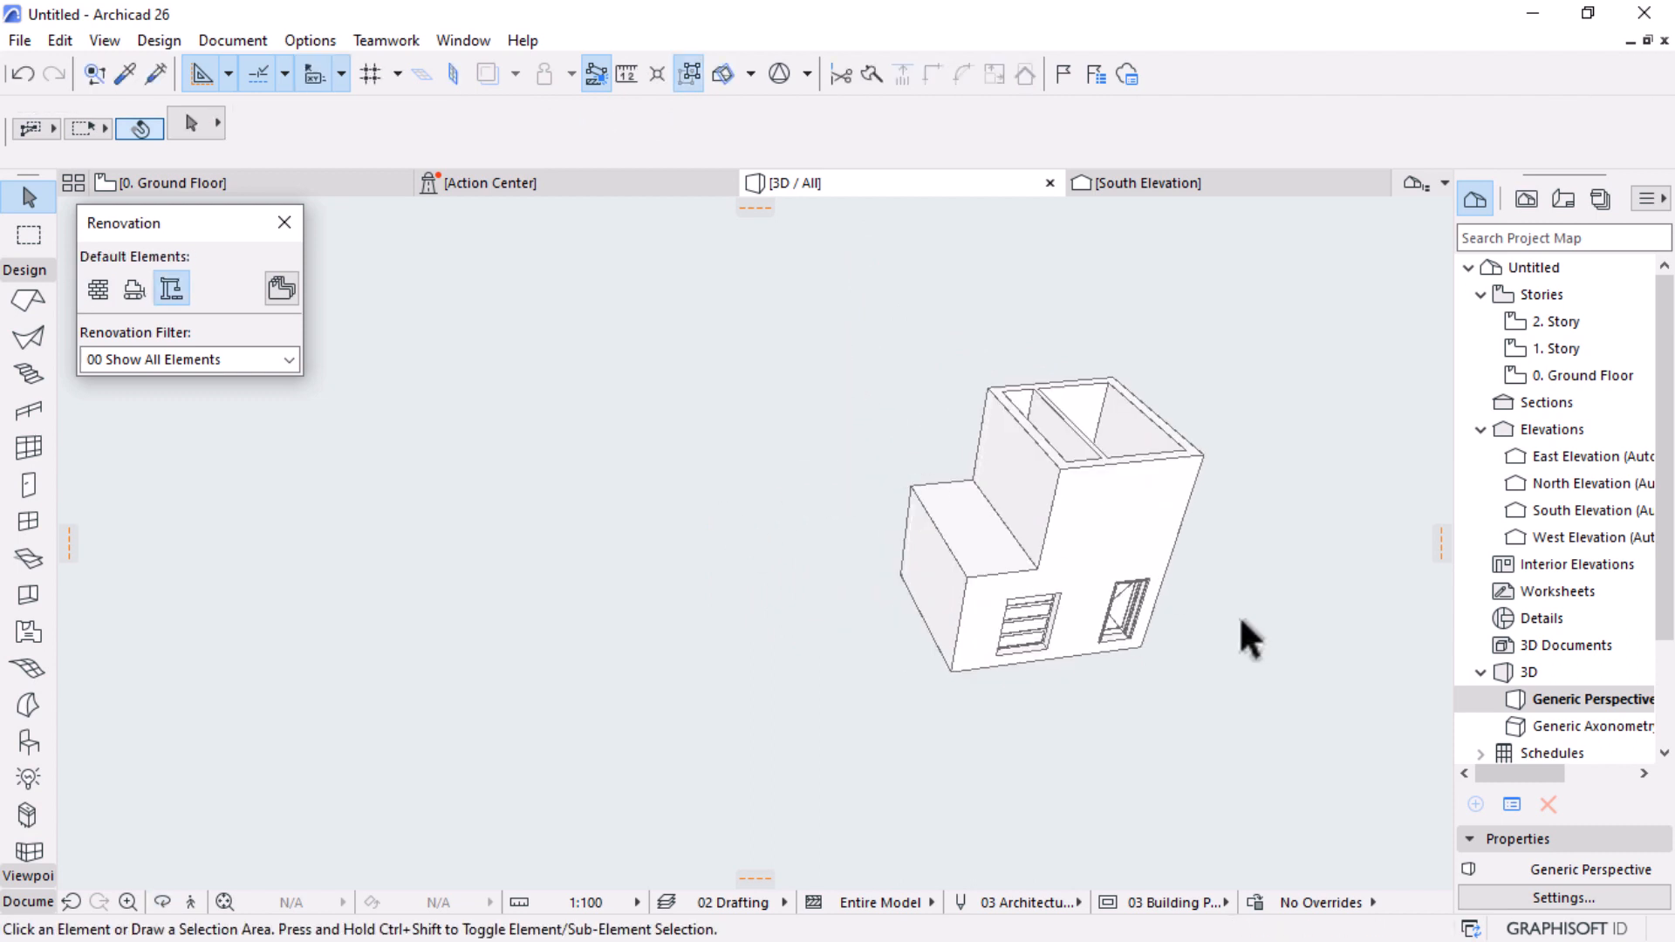
Step: Copy the three ground-floor exterior walls around the low part of the house vertically upward by 3000 mm
scroll(1241, 621, "up", 2)
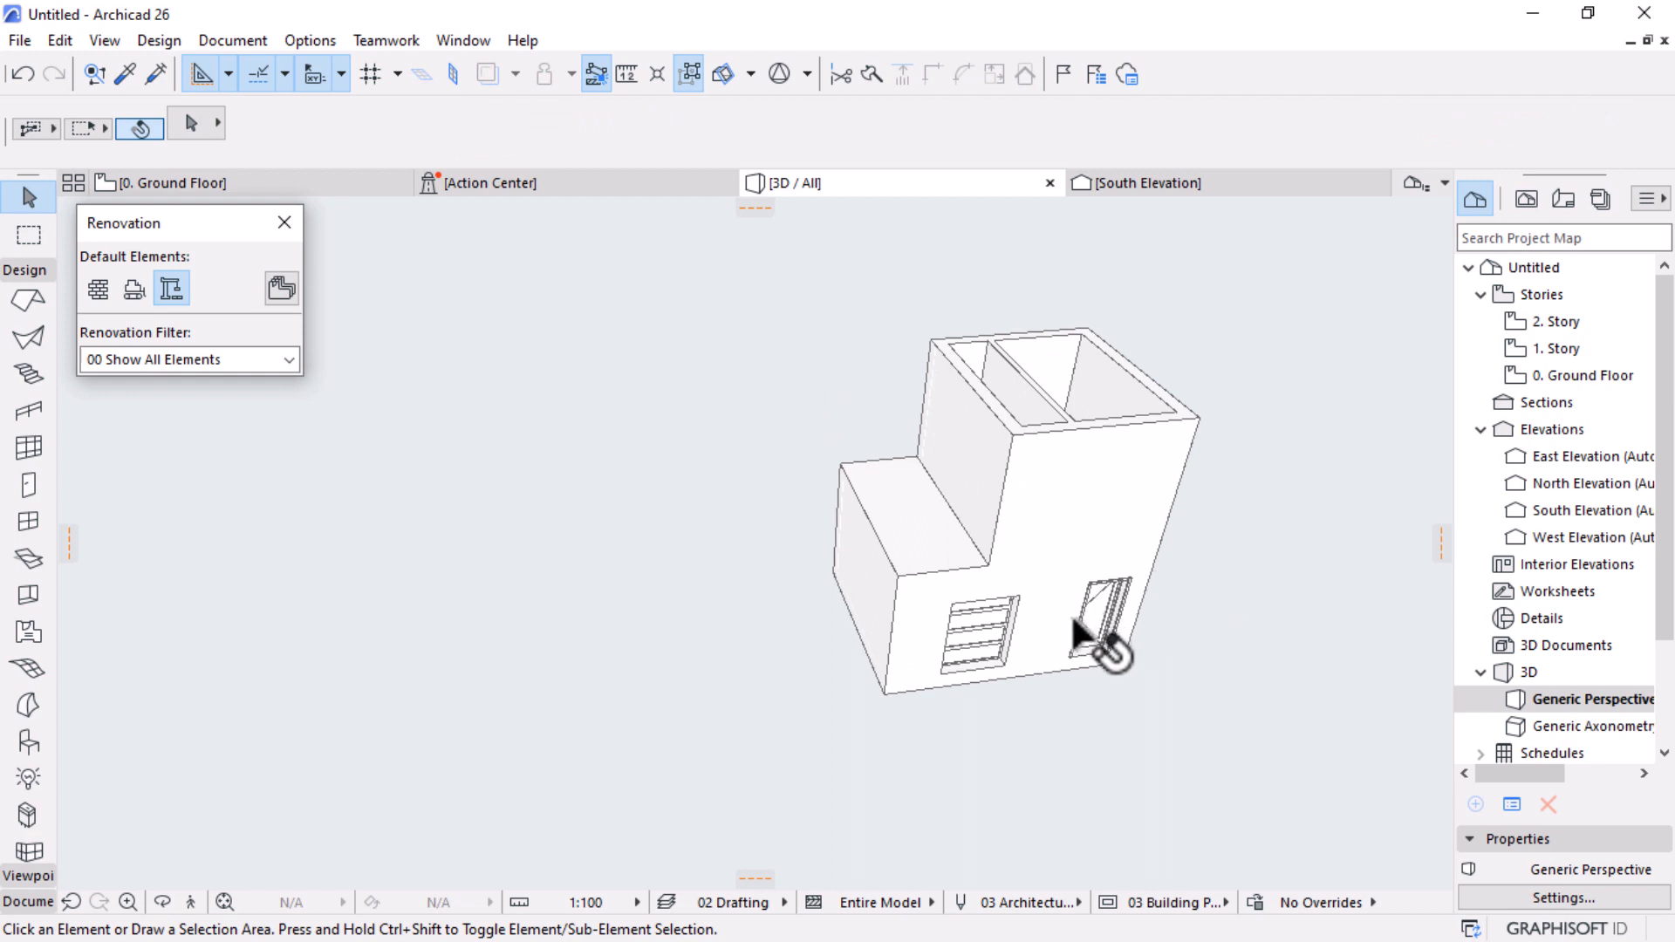
middle_click_drag(1070, 613, 1155, 591, "shift")
scroll(1156, 591, "up", 3)
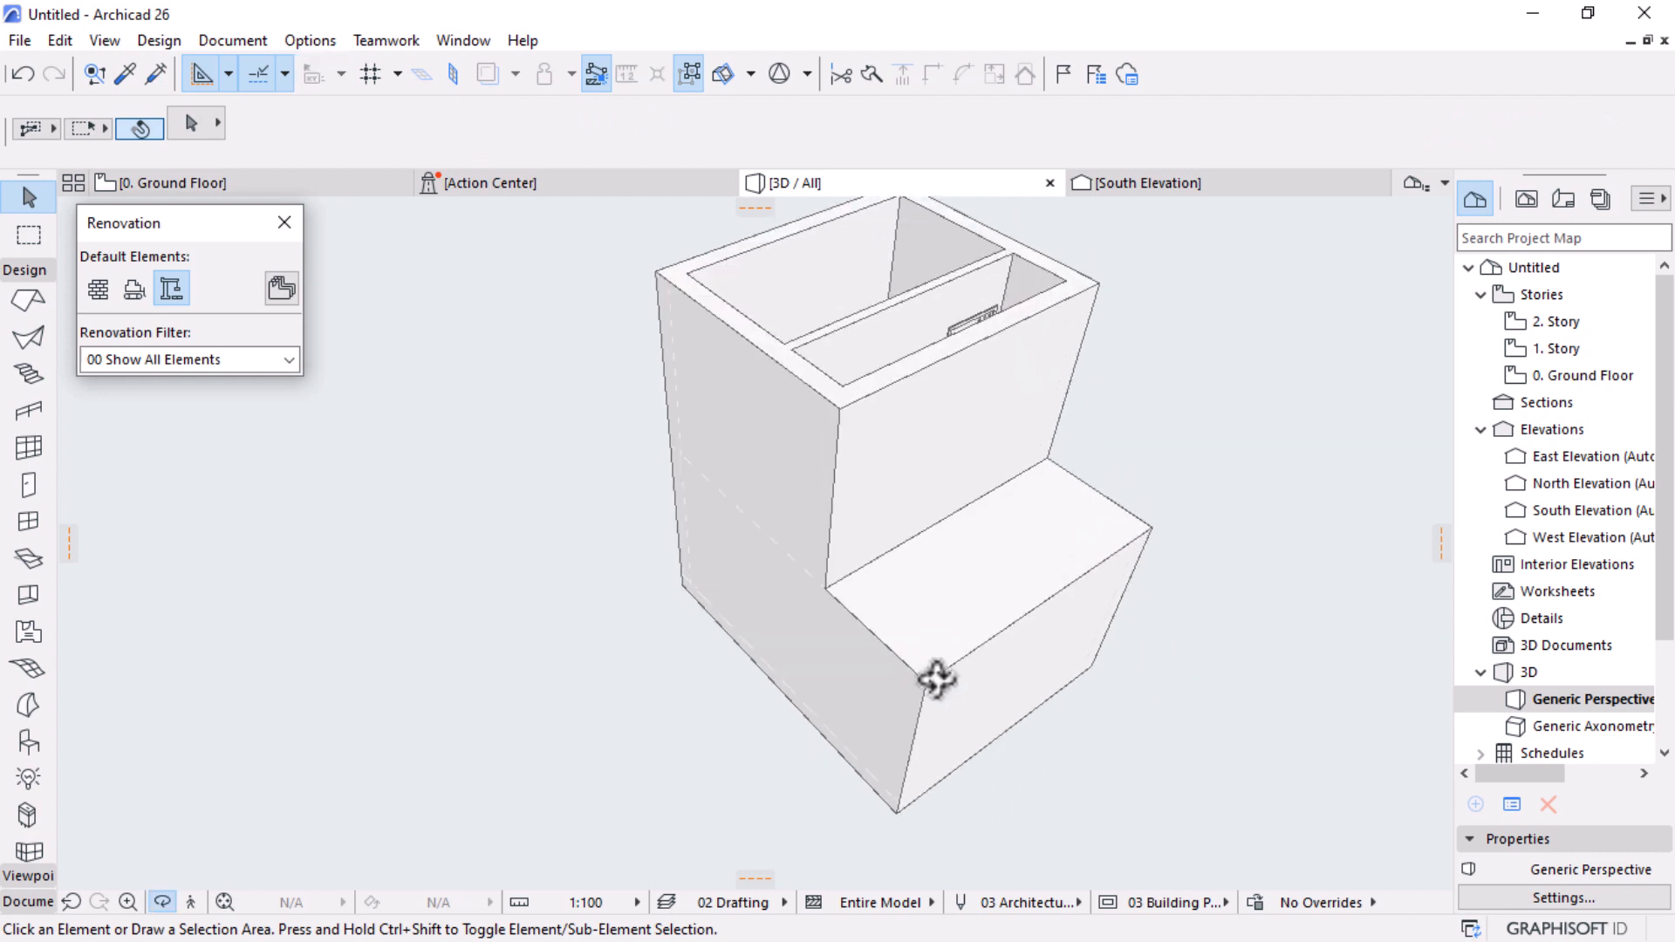
scroll(936, 679, "up", 2)
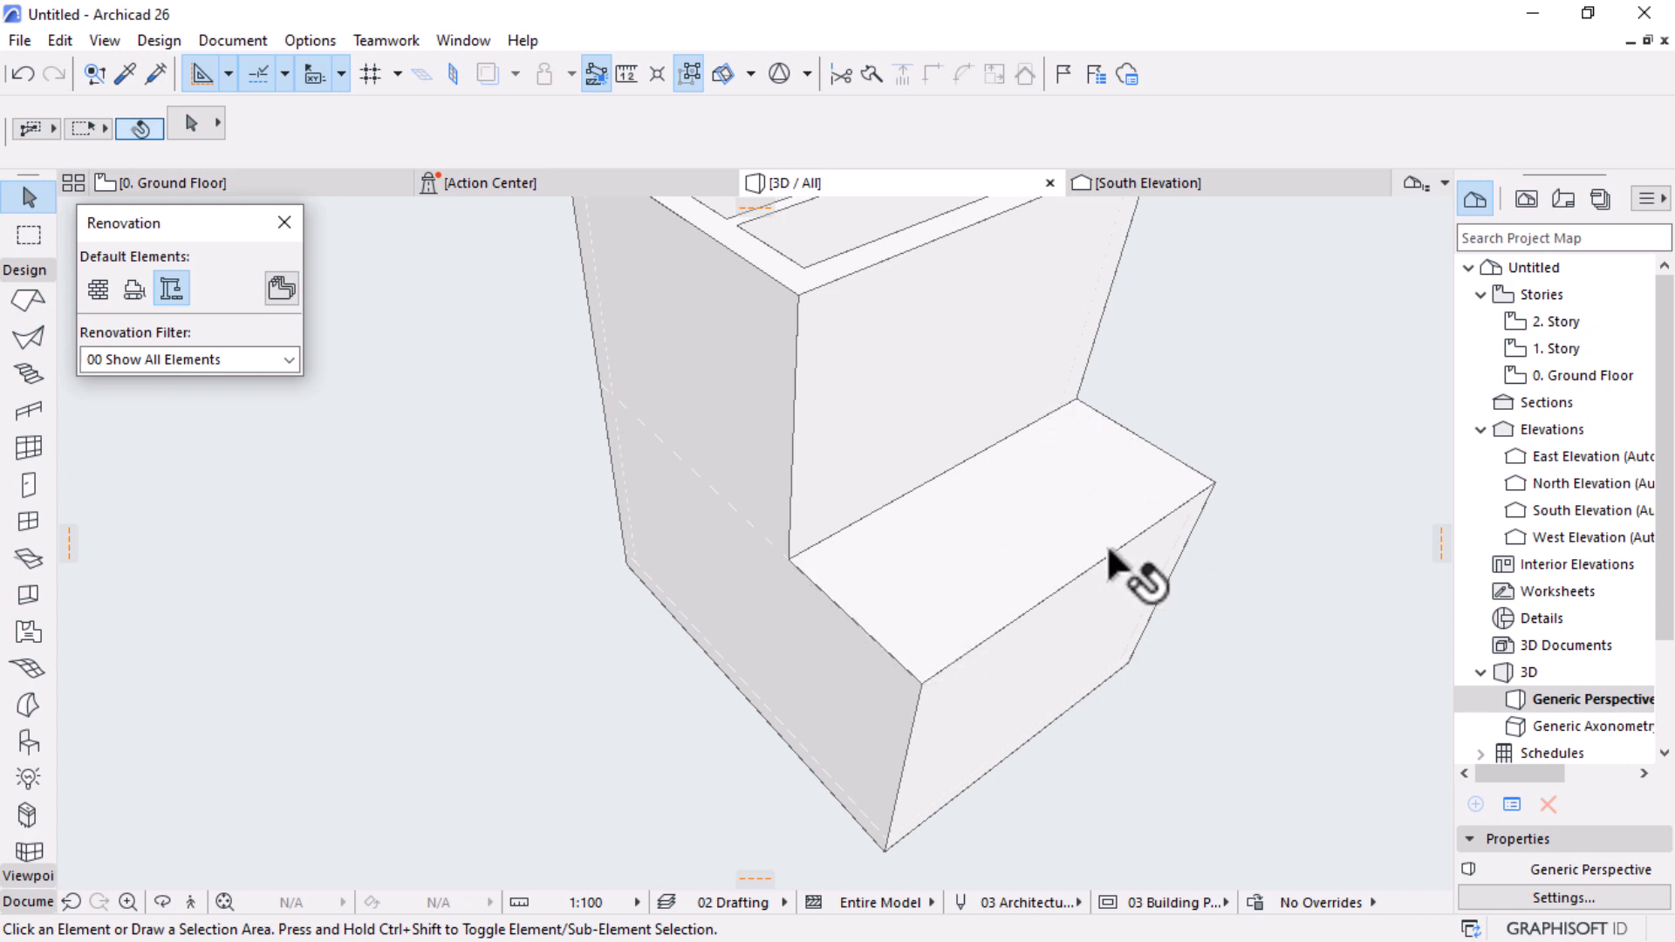
left_click(991, 699)
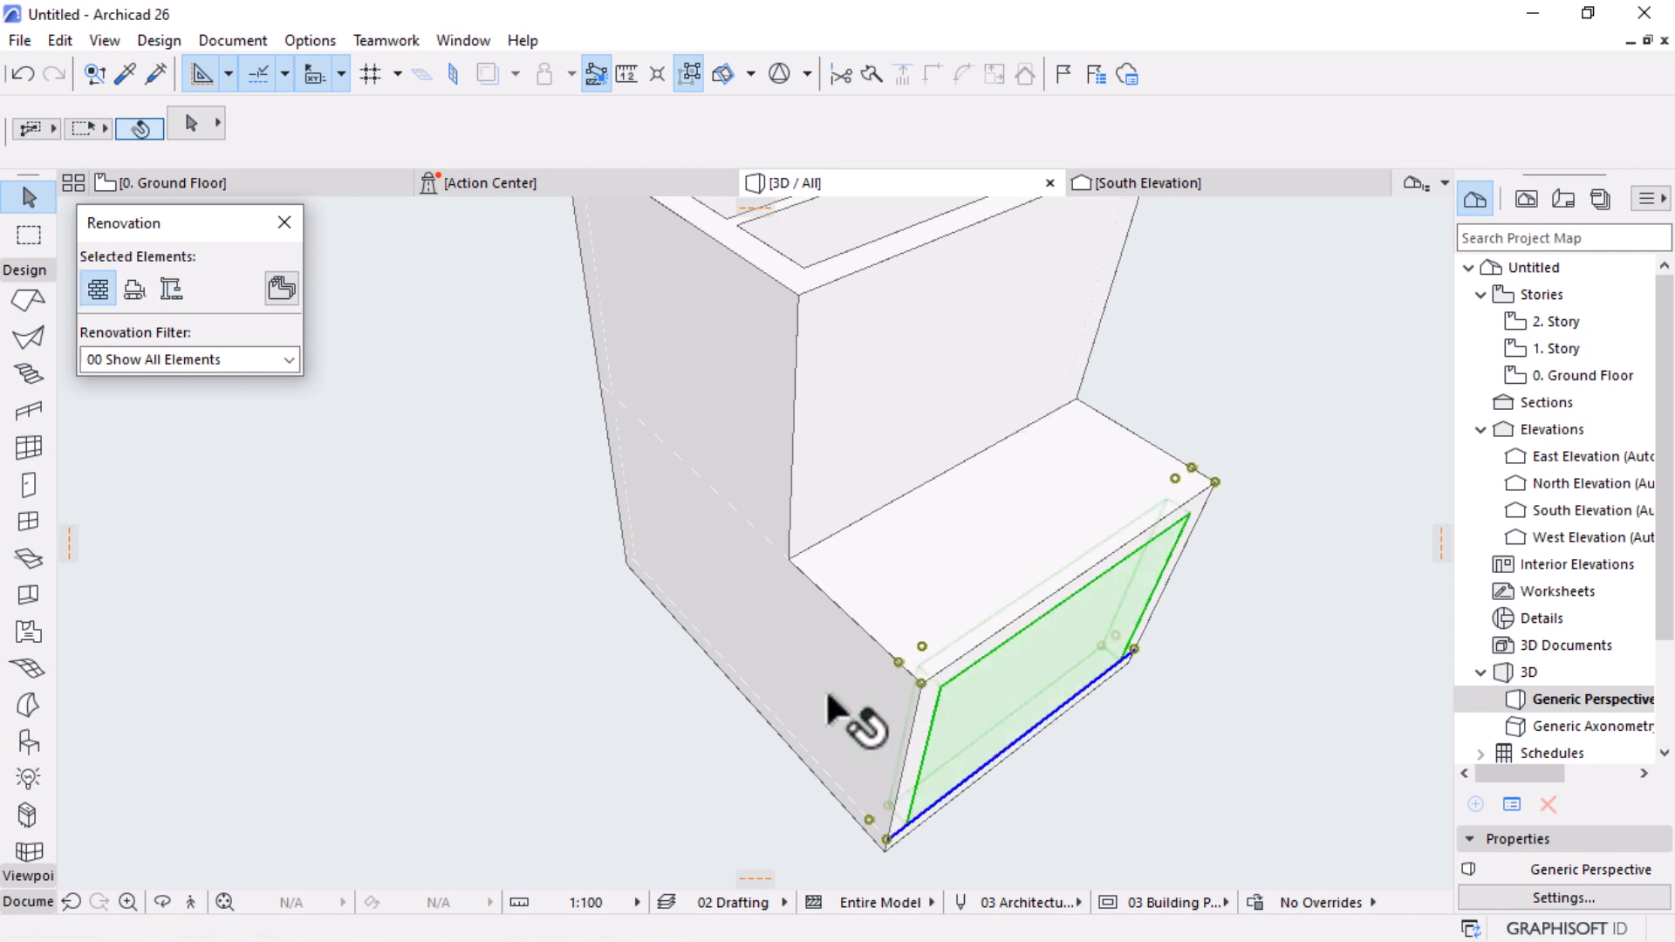
left_click(823, 710, "shift")
middle_click_drag(1178, 638, 750, 611, "shift")
middle_click_drag(1163, 674, 1010, 663, "shift")
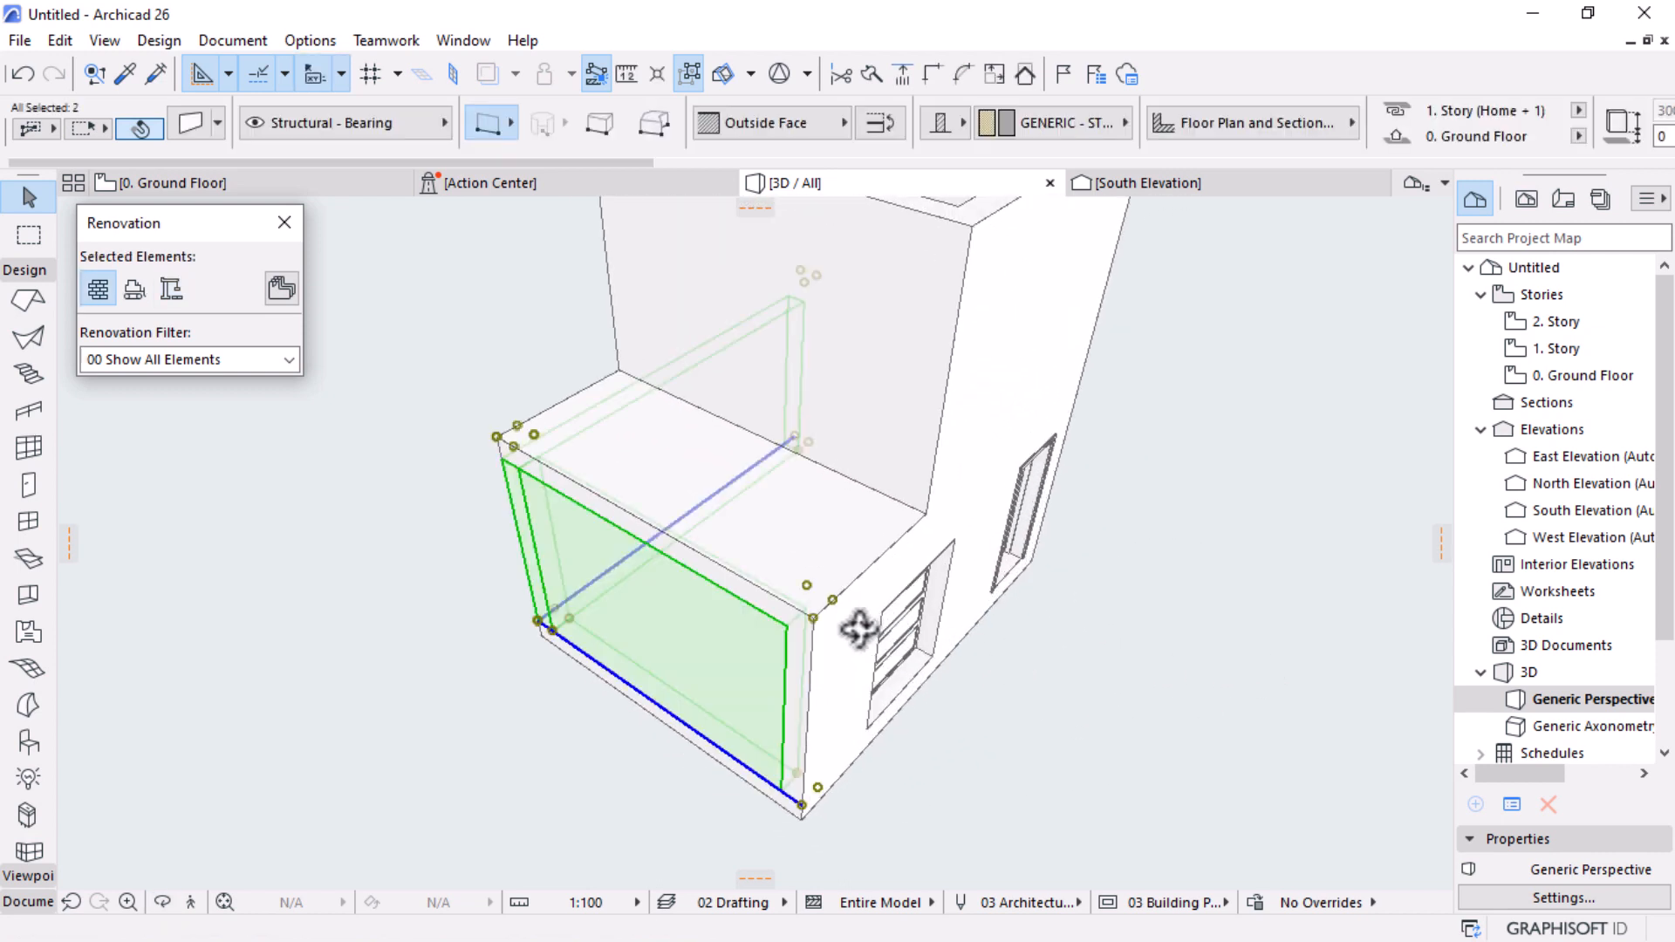
left_click(851, 665, "shift")
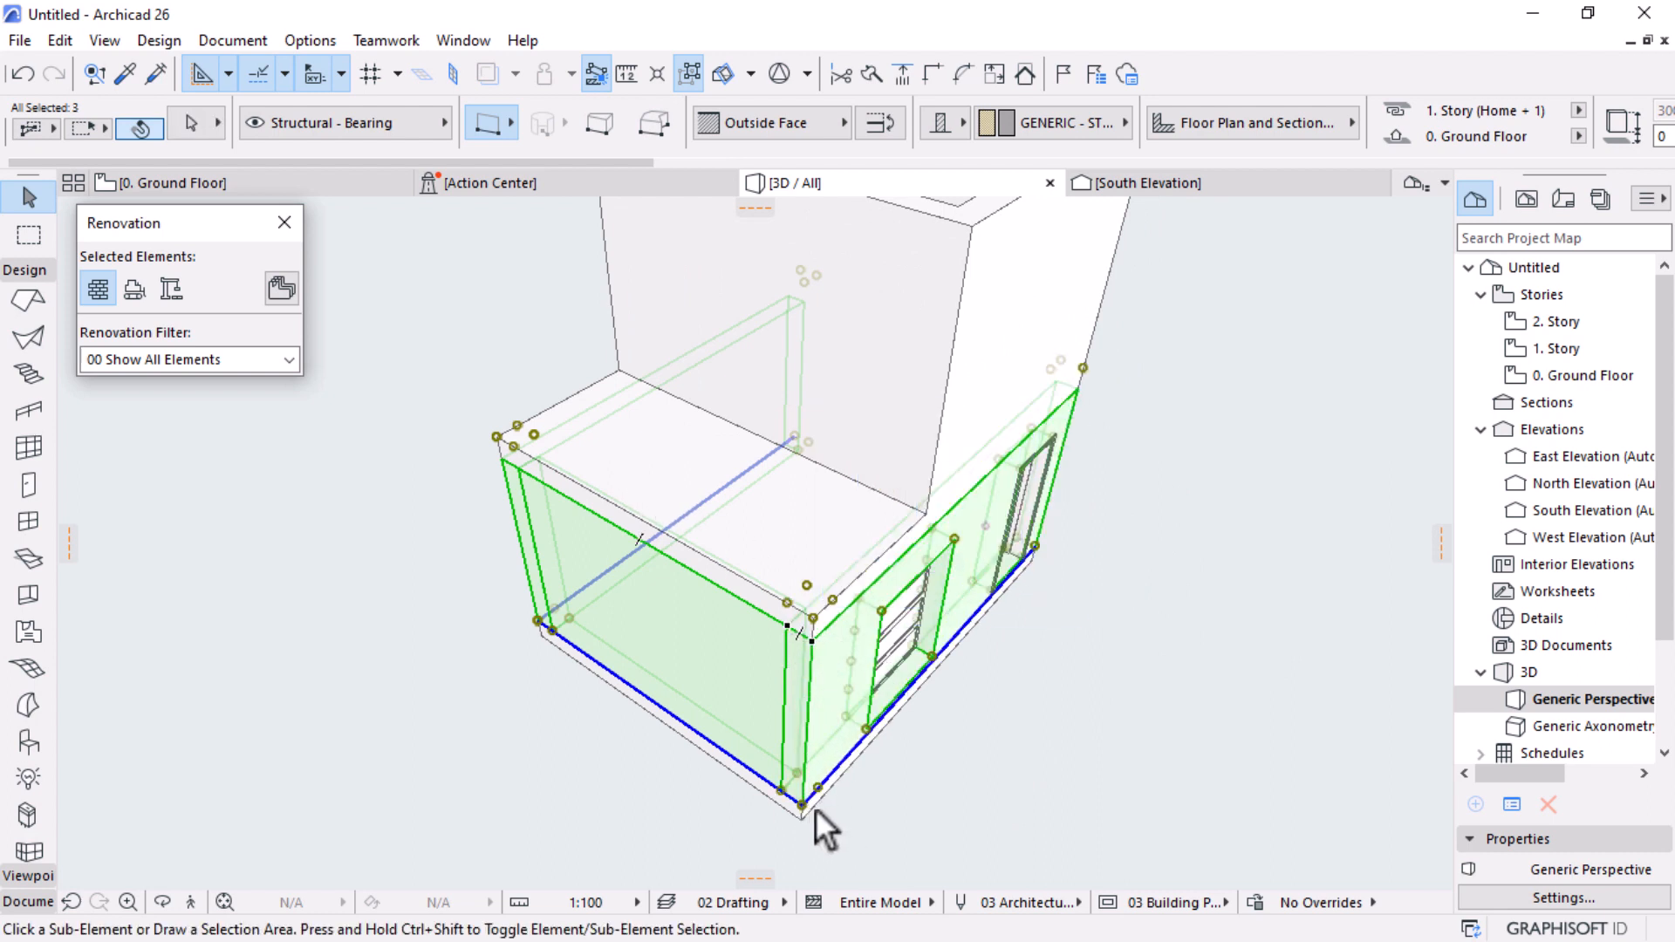
key("ctrl+shift+d")
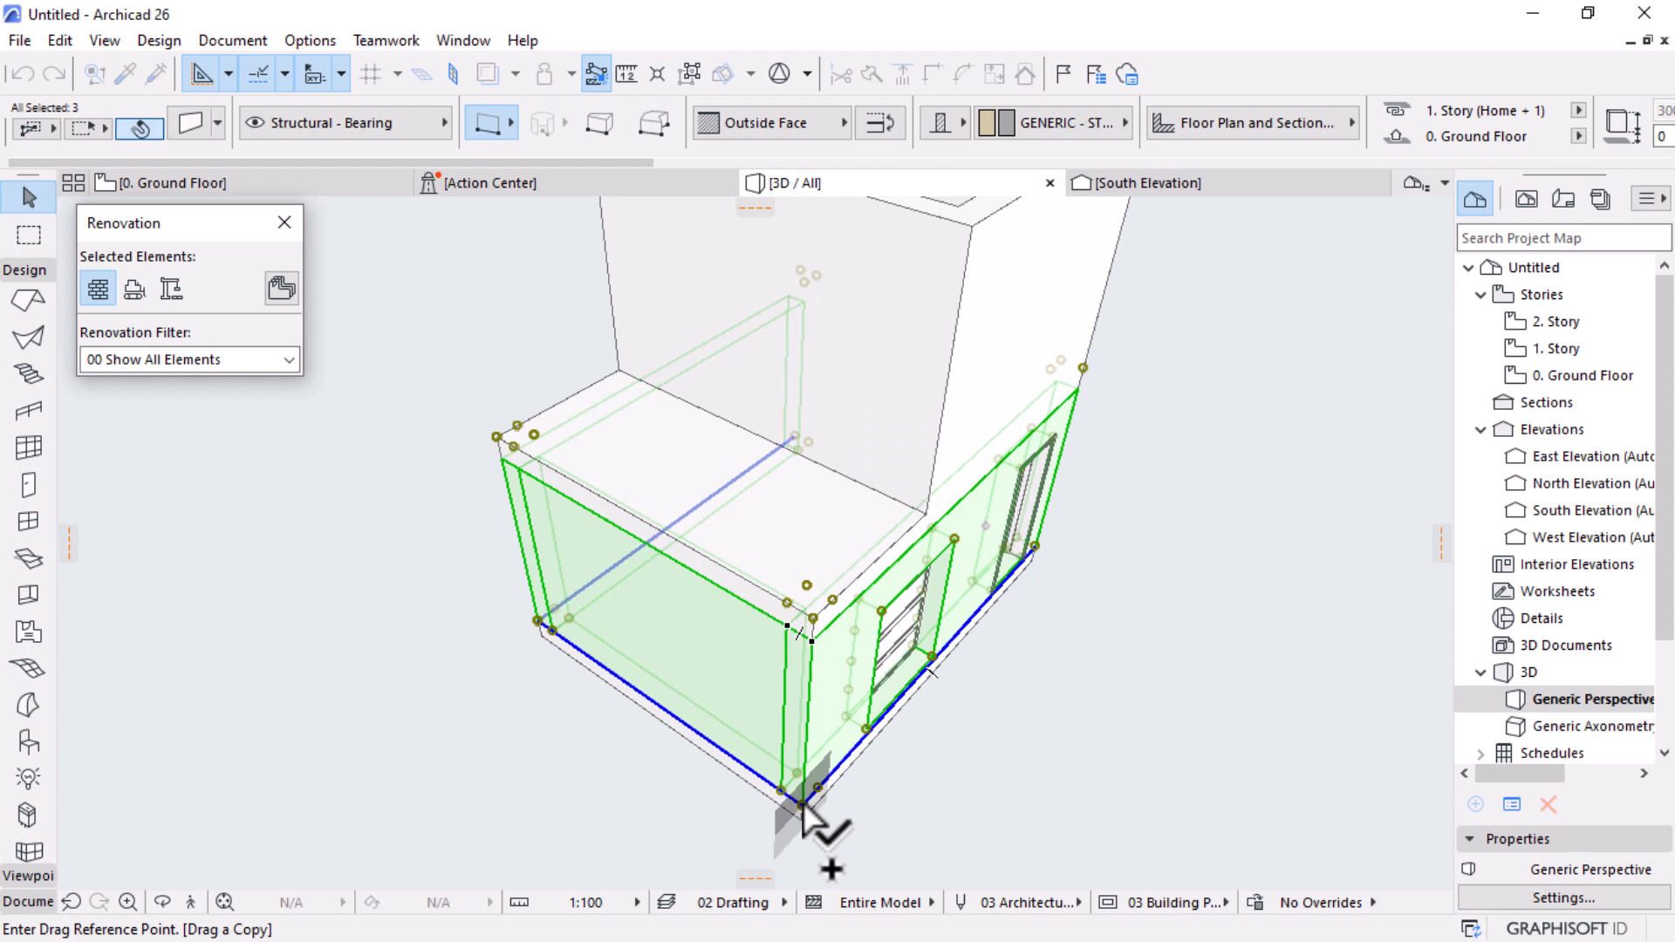
left_click(801, 804)
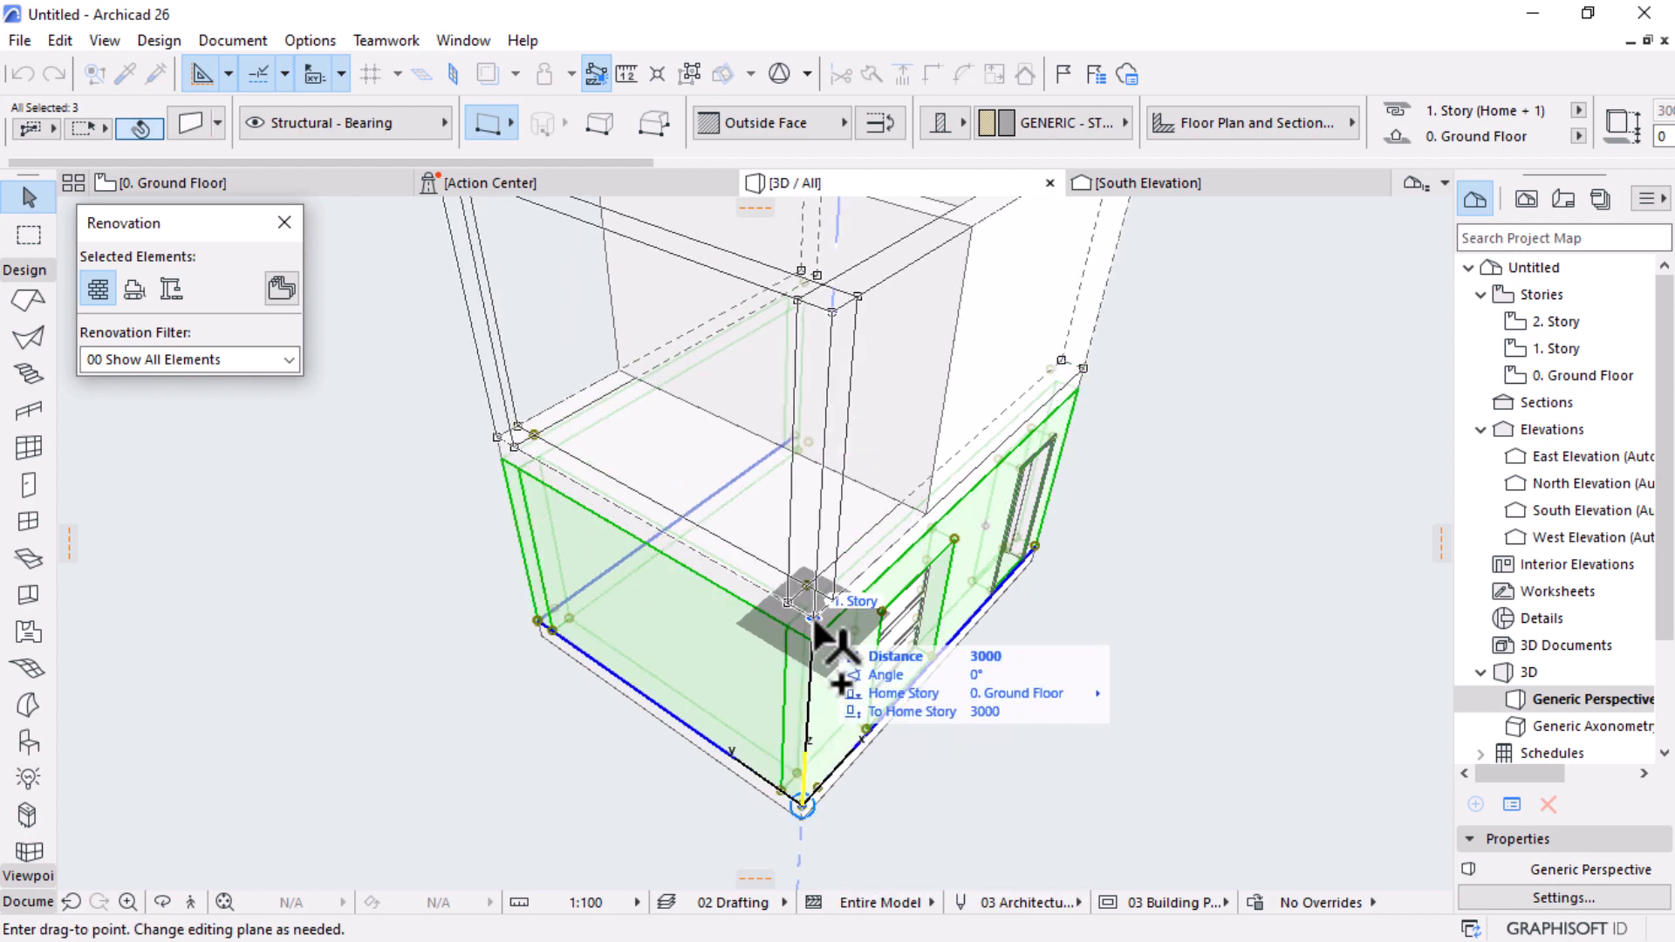
left_click(814, 616)
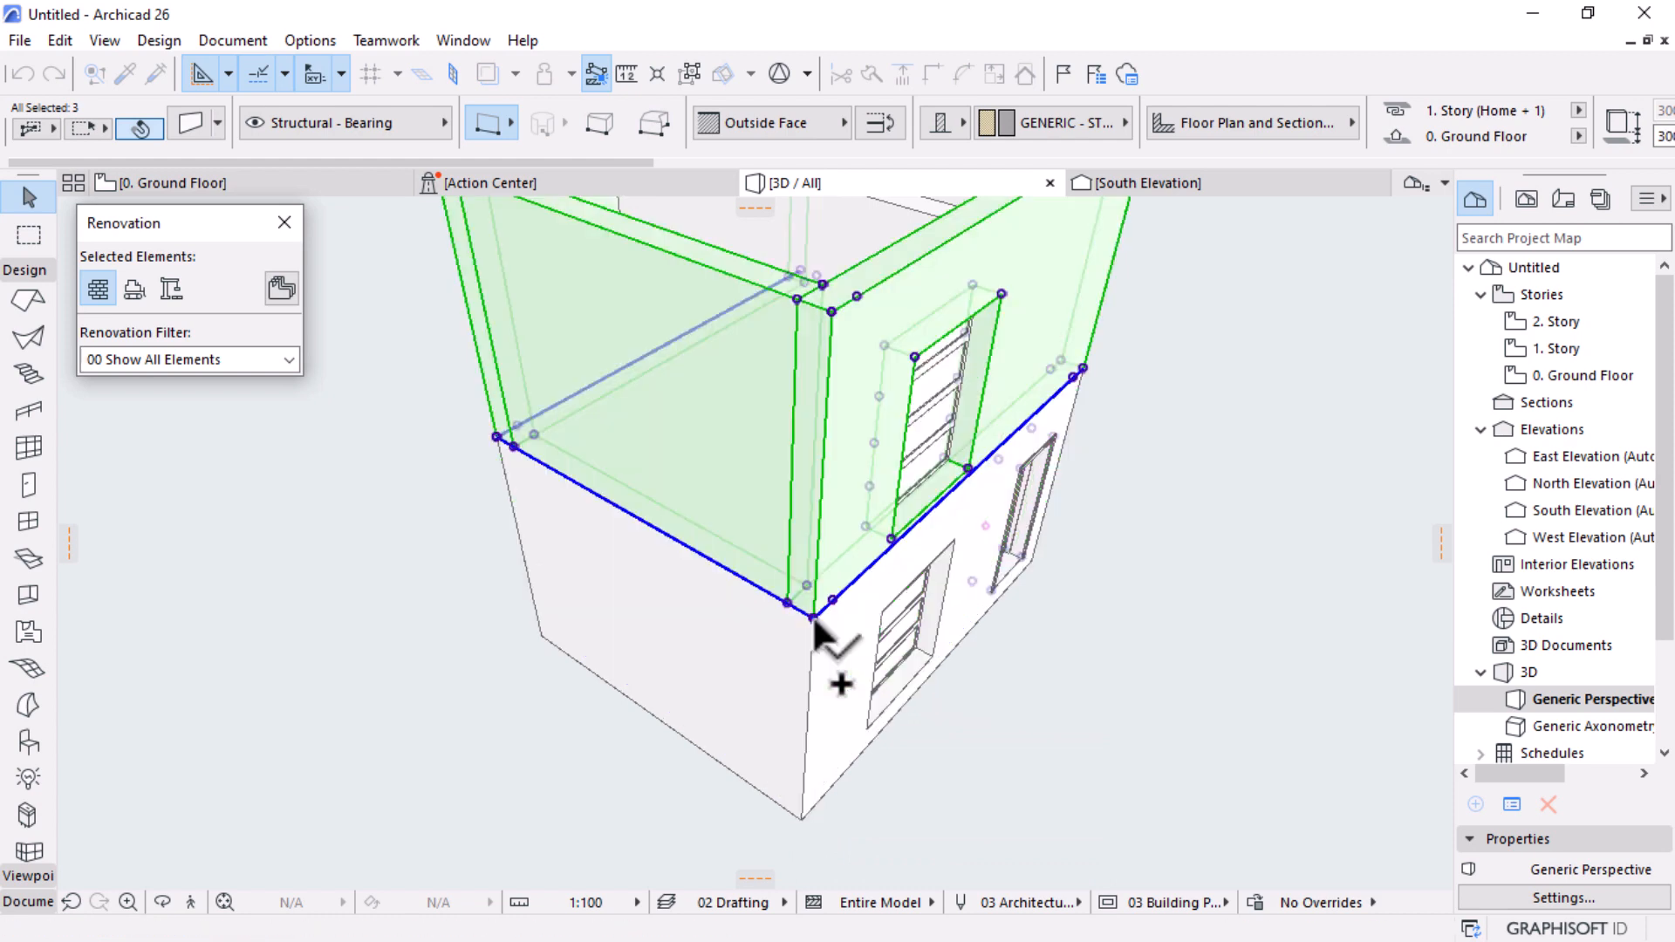
Step: Set the home story of the three copied walls to 1. Story with a base offset of 0
scroll(1432, 134, "right", 2)
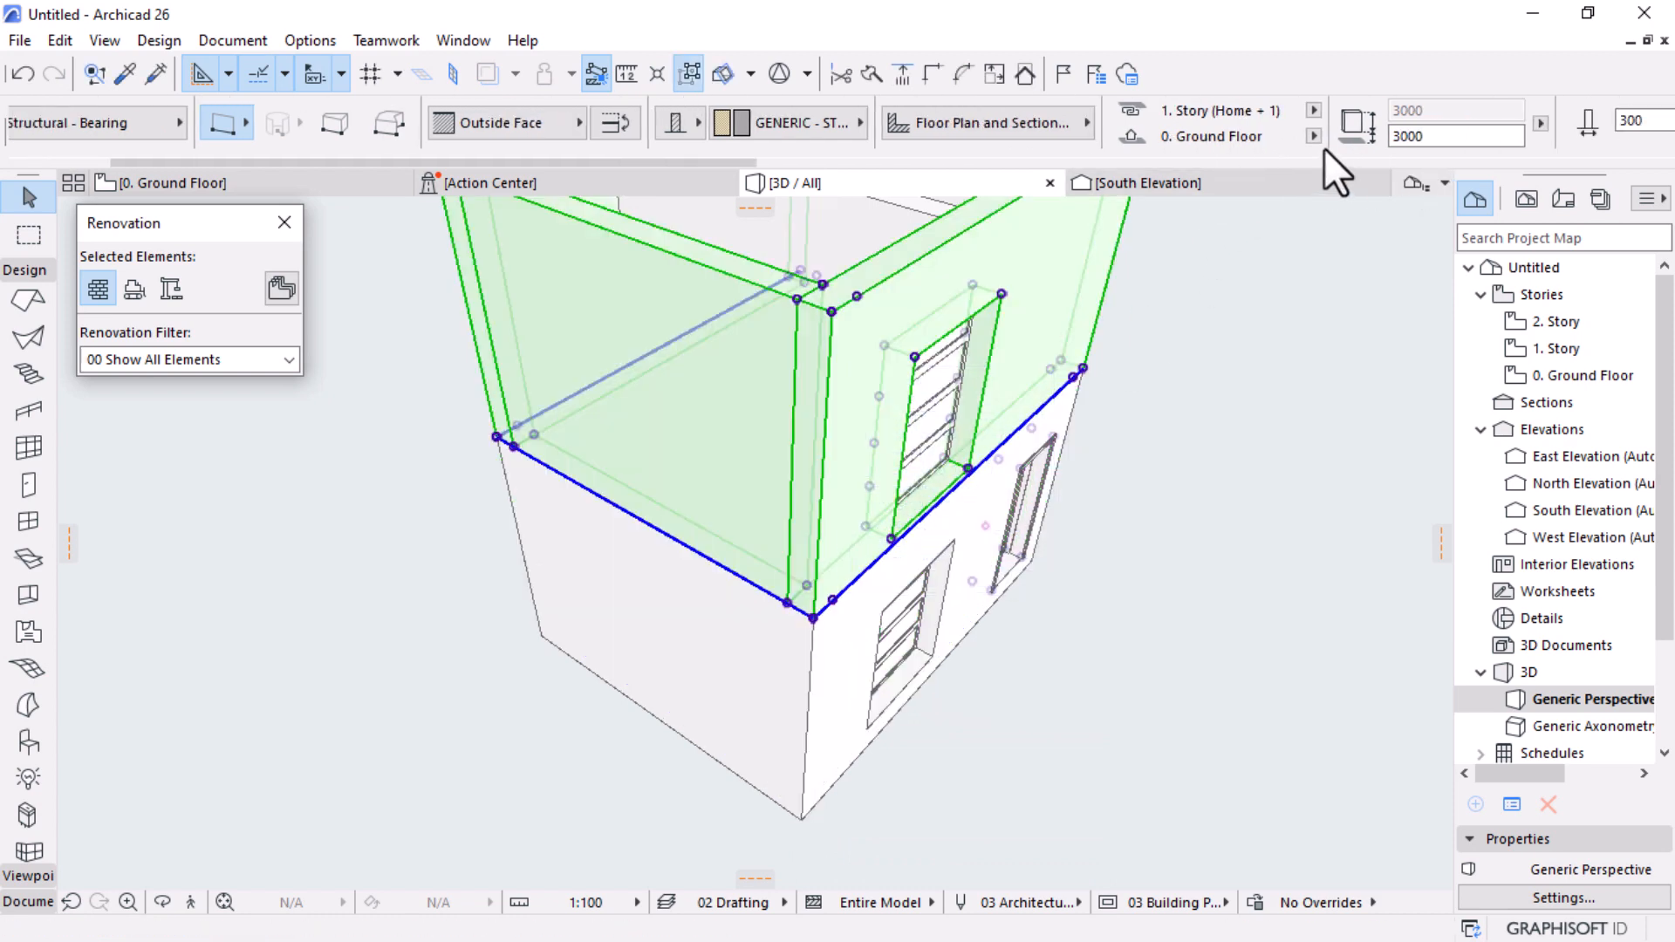
left_click(1315, 136)
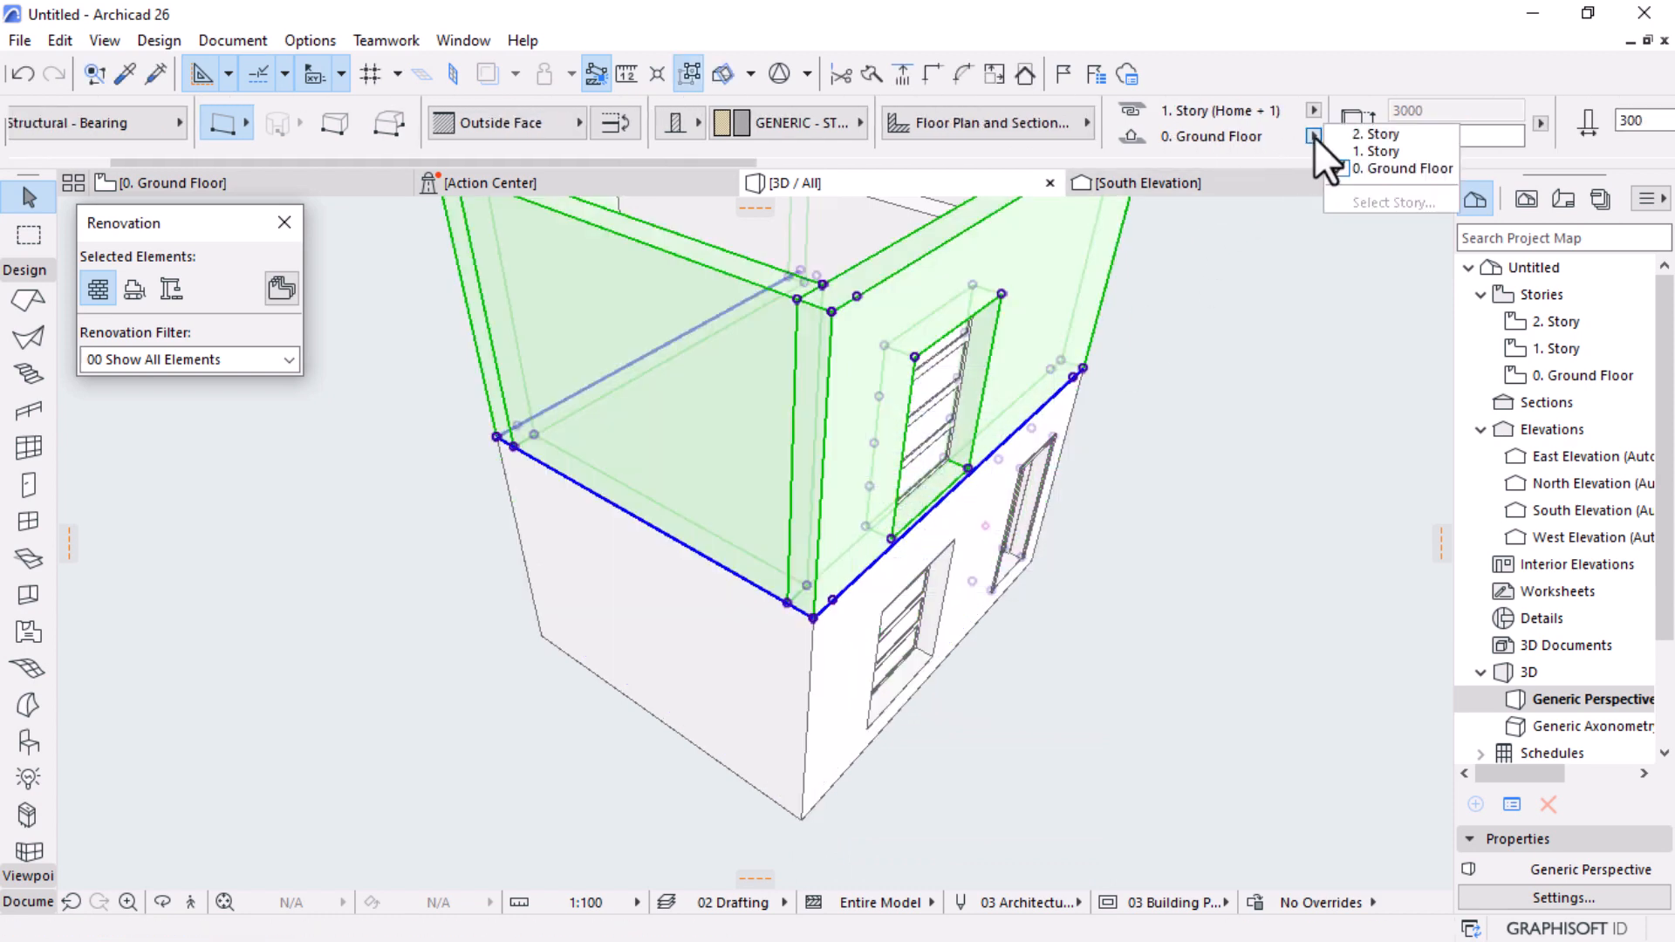
left_click(1385, 155)
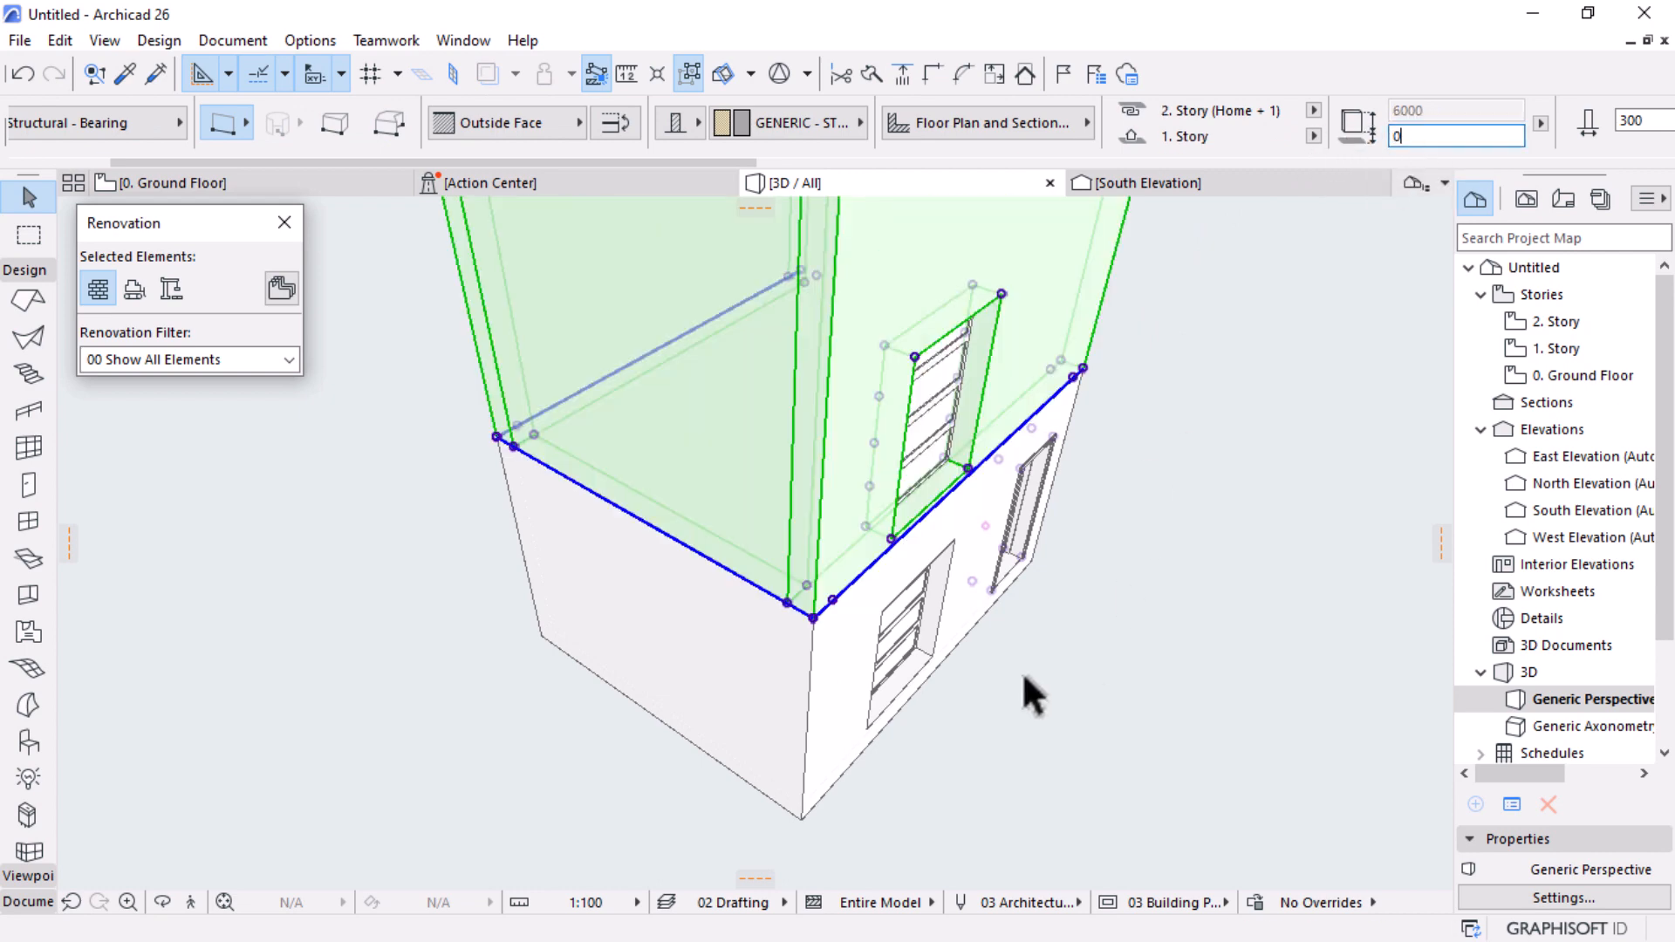
Step: Unlink the top of the three copied walls from the story above and set their height to 500 mm
middle_click_drag(1030, 694, 1003, 419, "shift")
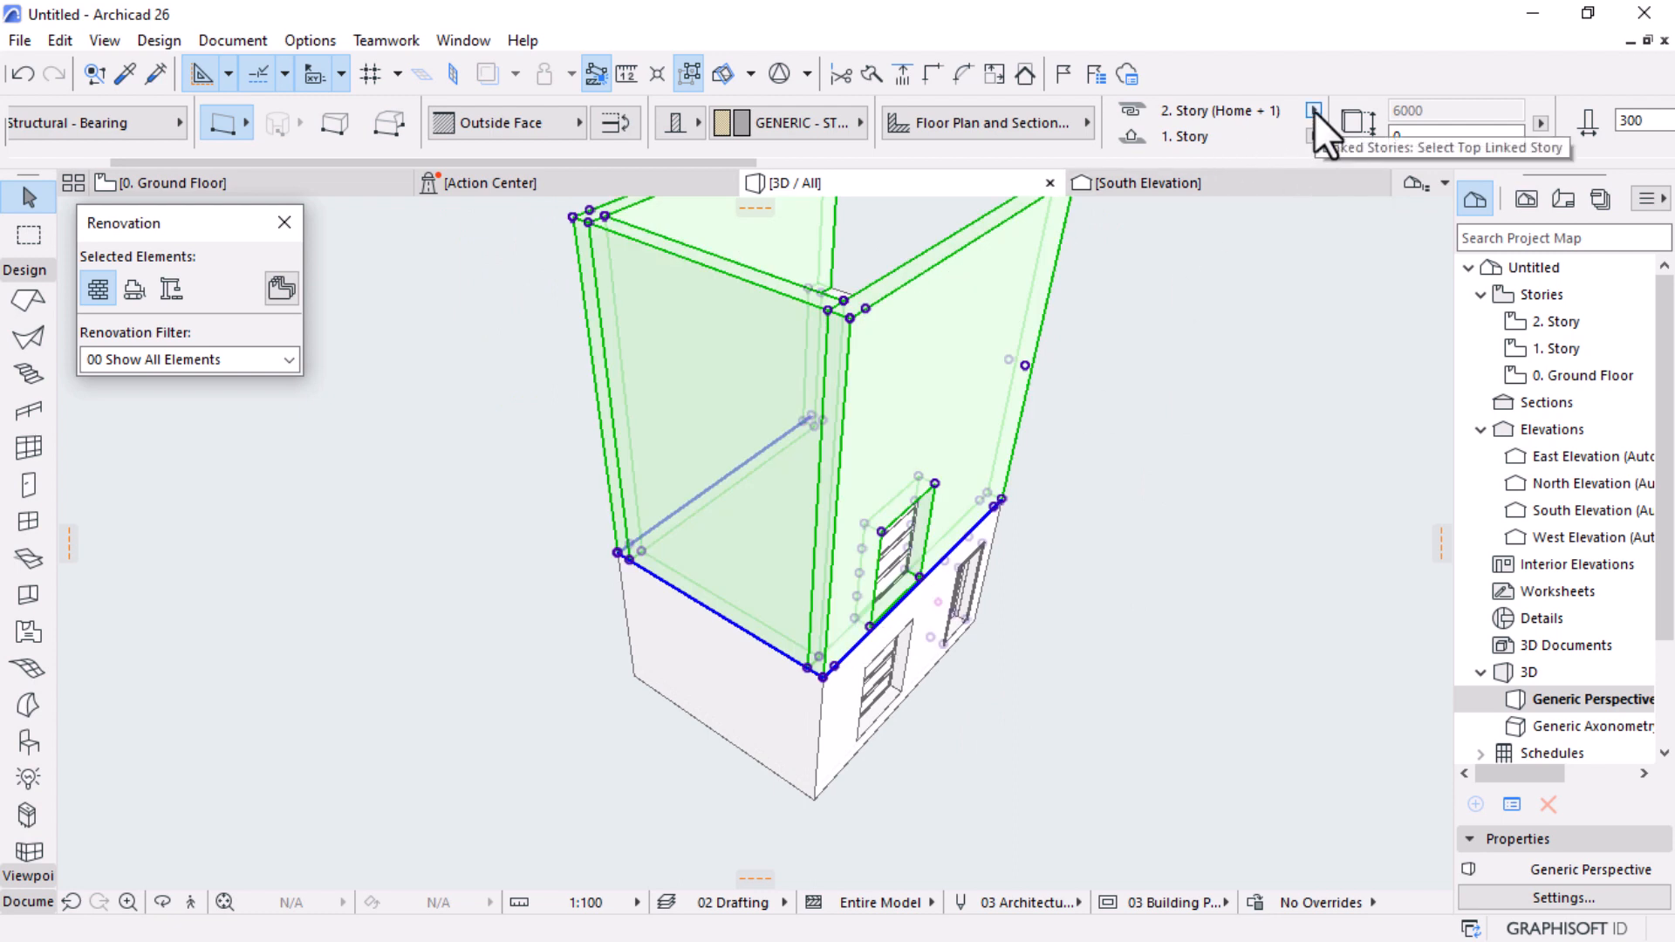
left_click(1314, 112)
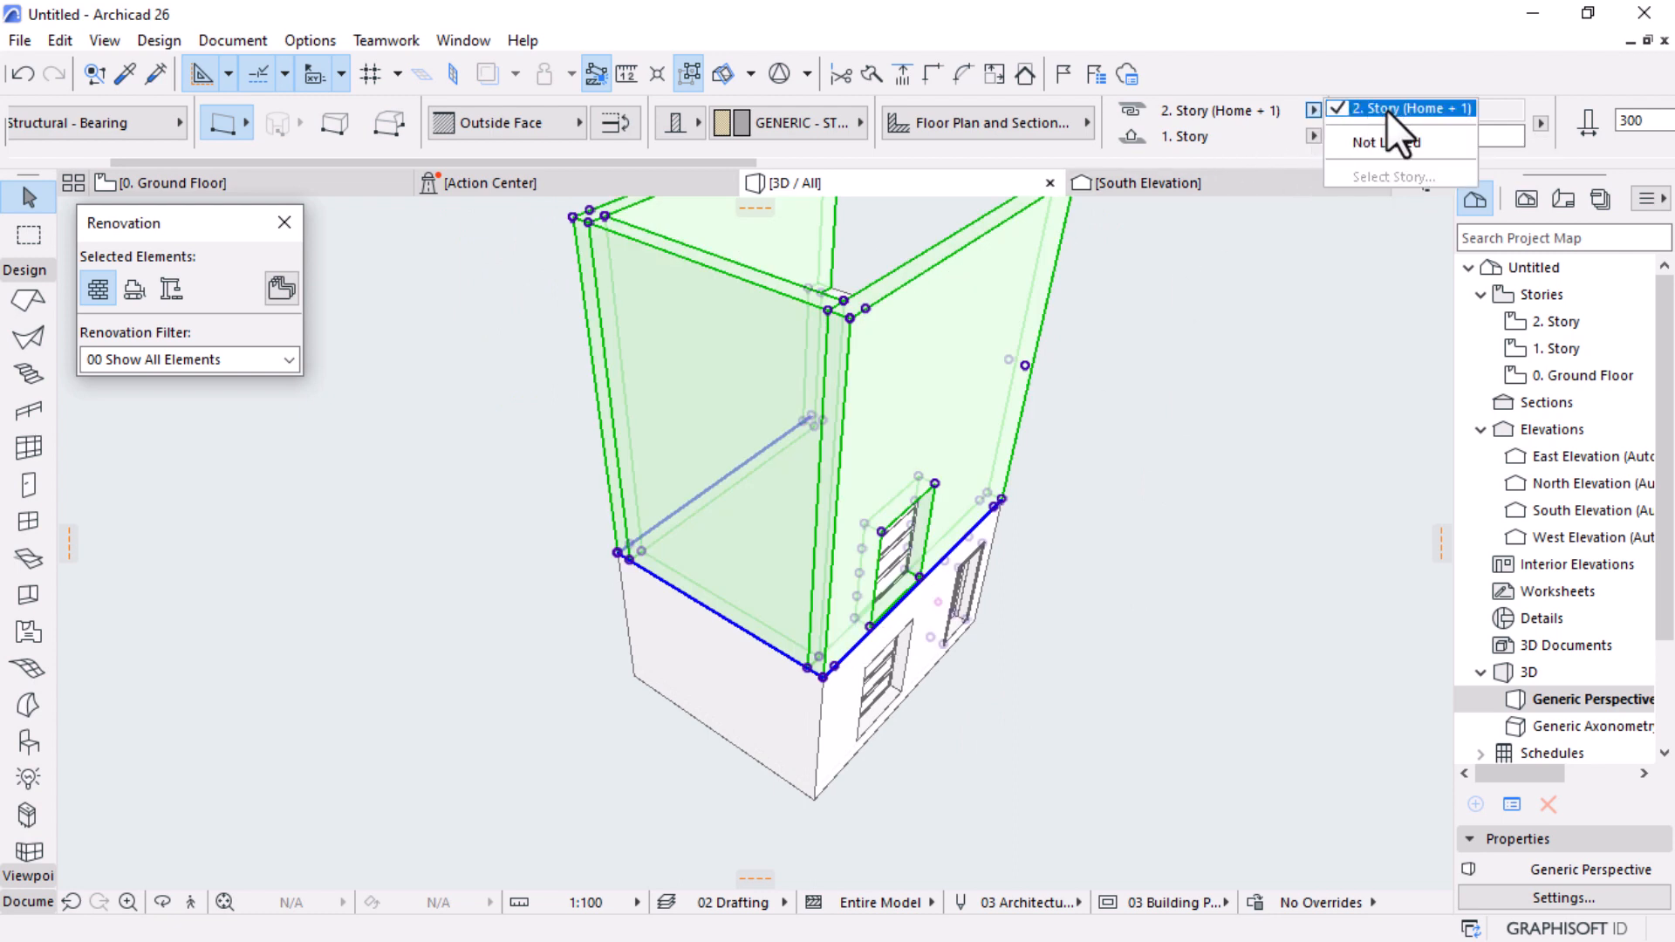
left_click(1372, 143)
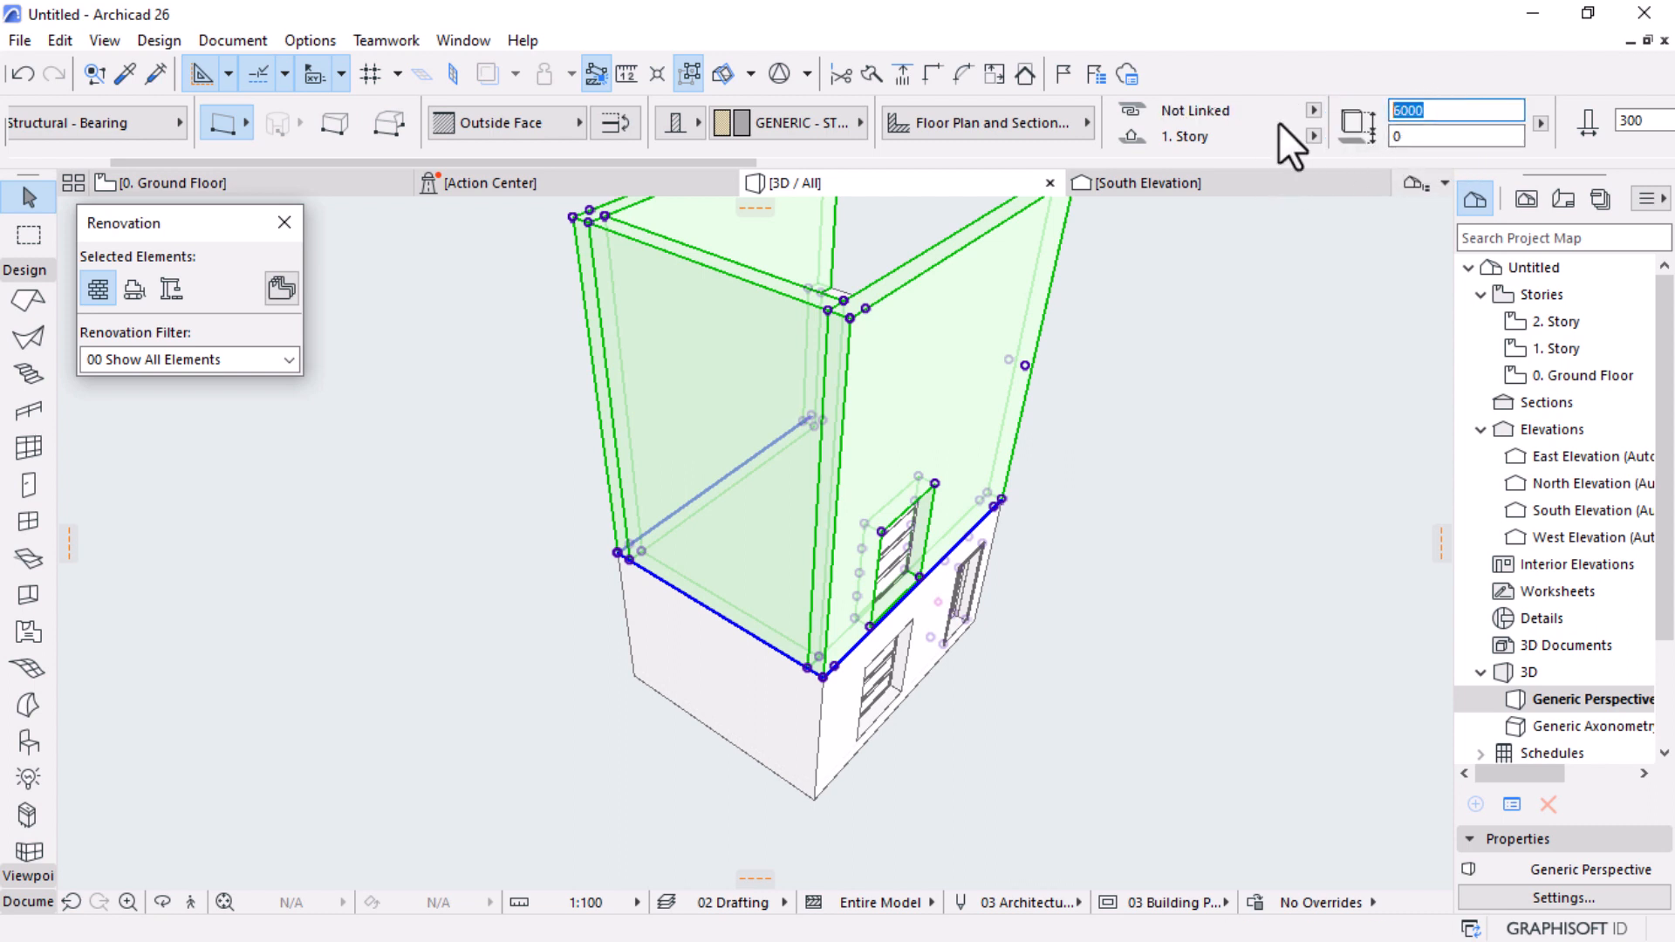
type("500")
key("Return")
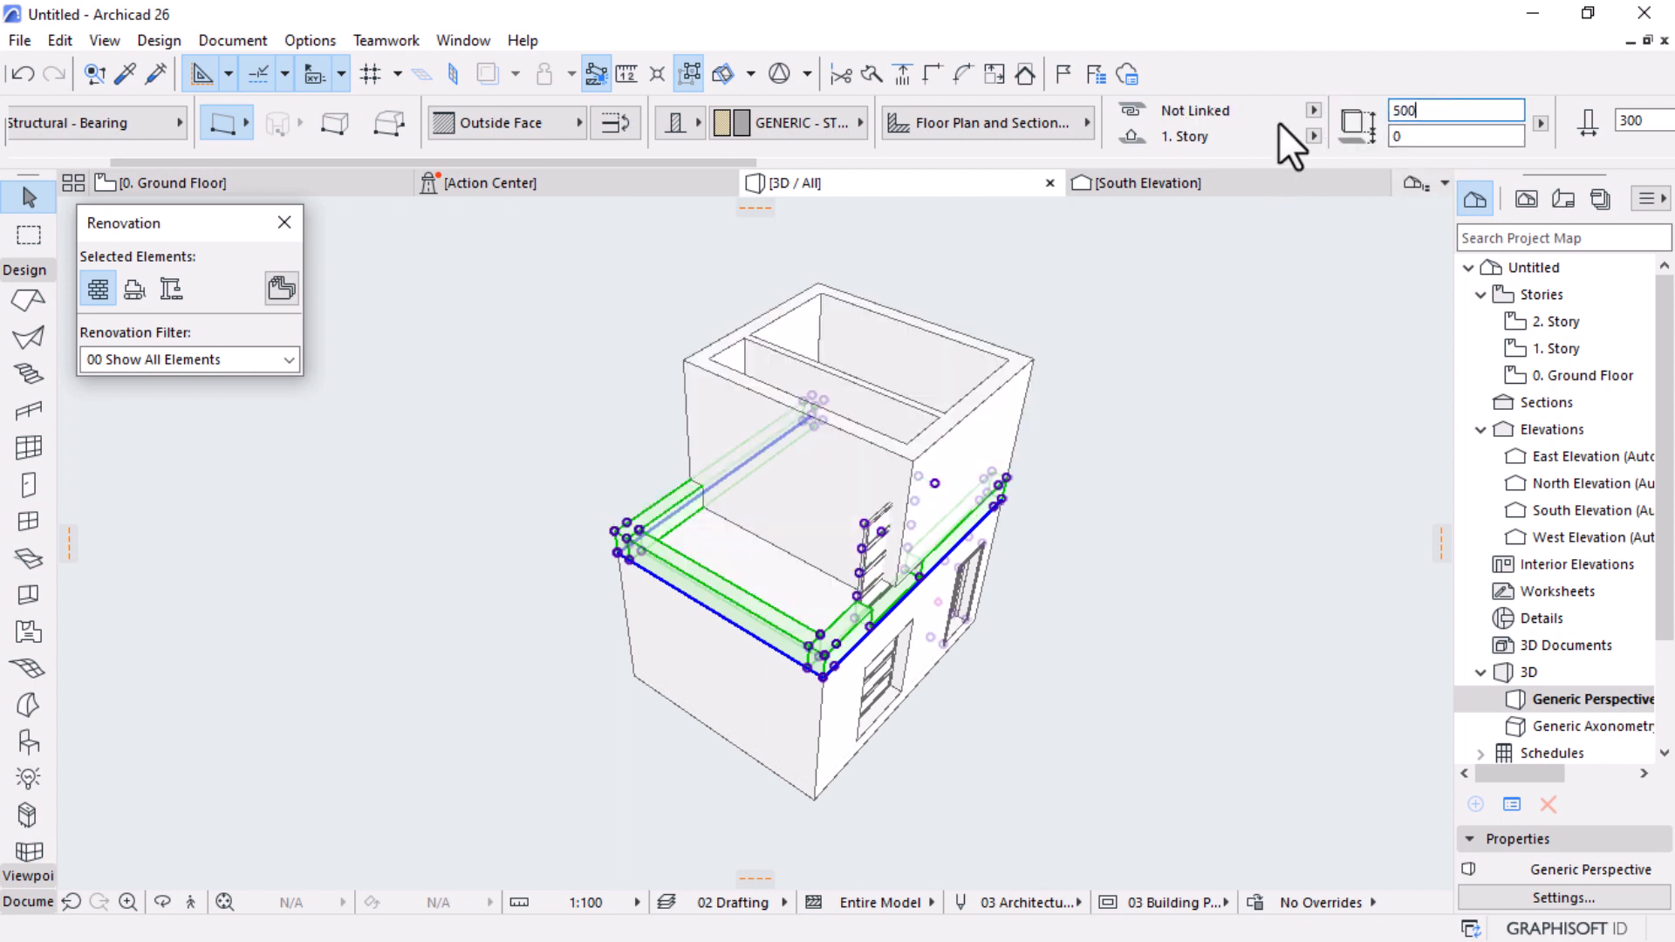
Step: Shorten the low parapet wall on the window façade so it ends at the corner of the upper volume
scroll(887, 672, "up", 5)
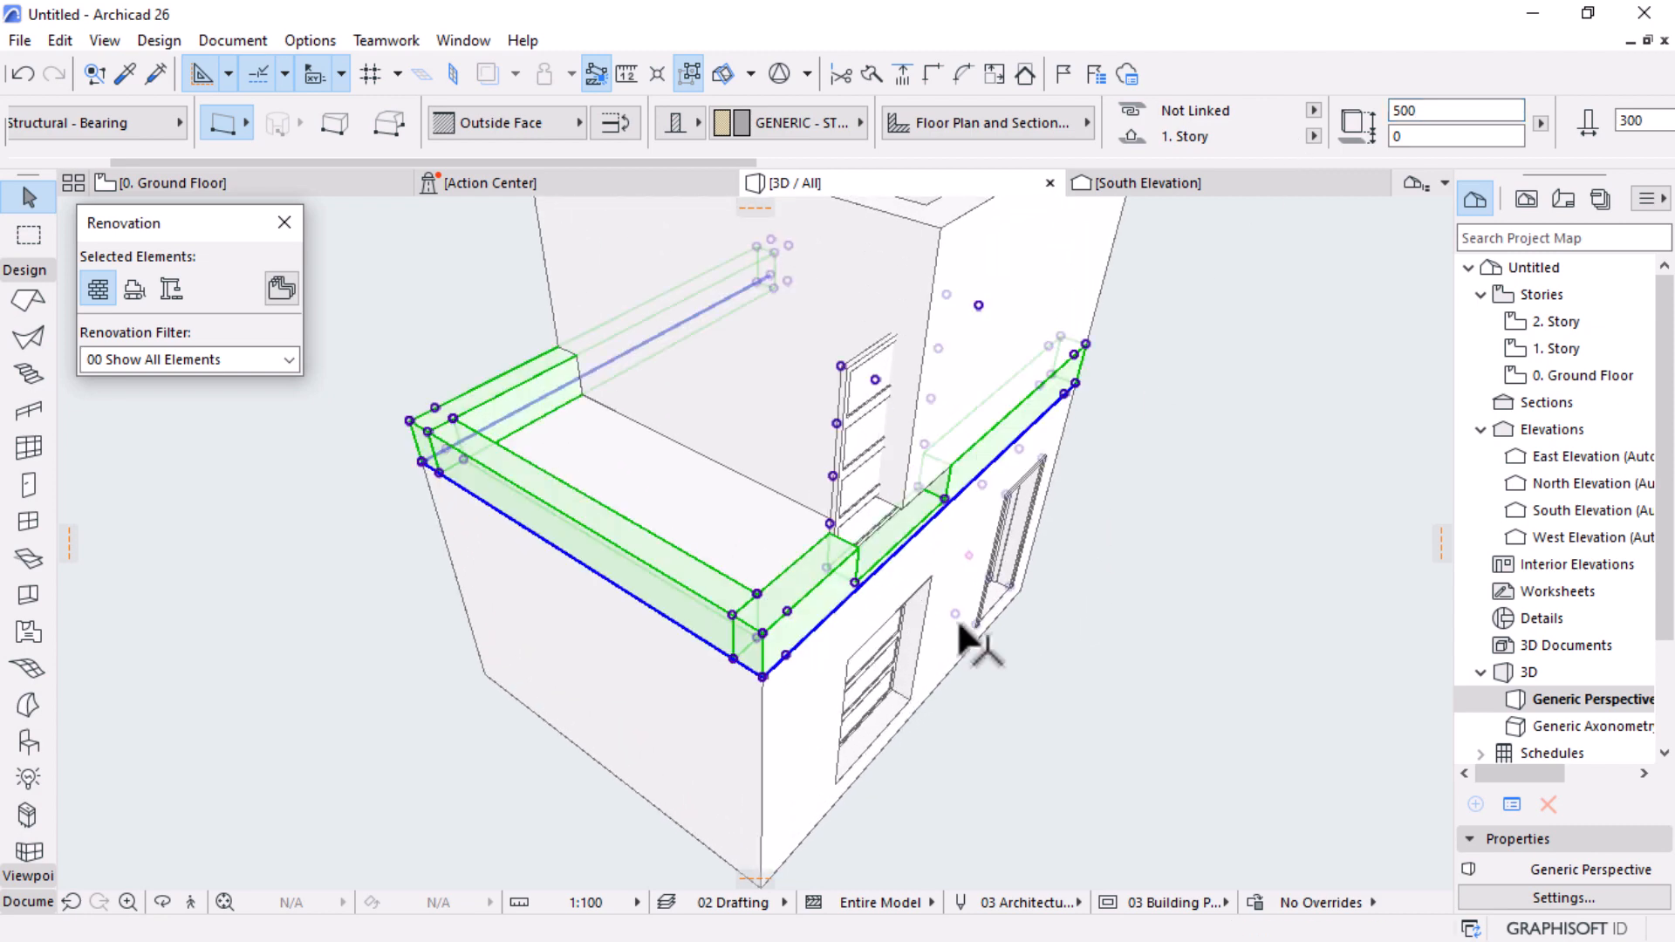
middle_click_drag(1139, 517, 1053, 494, "shift")
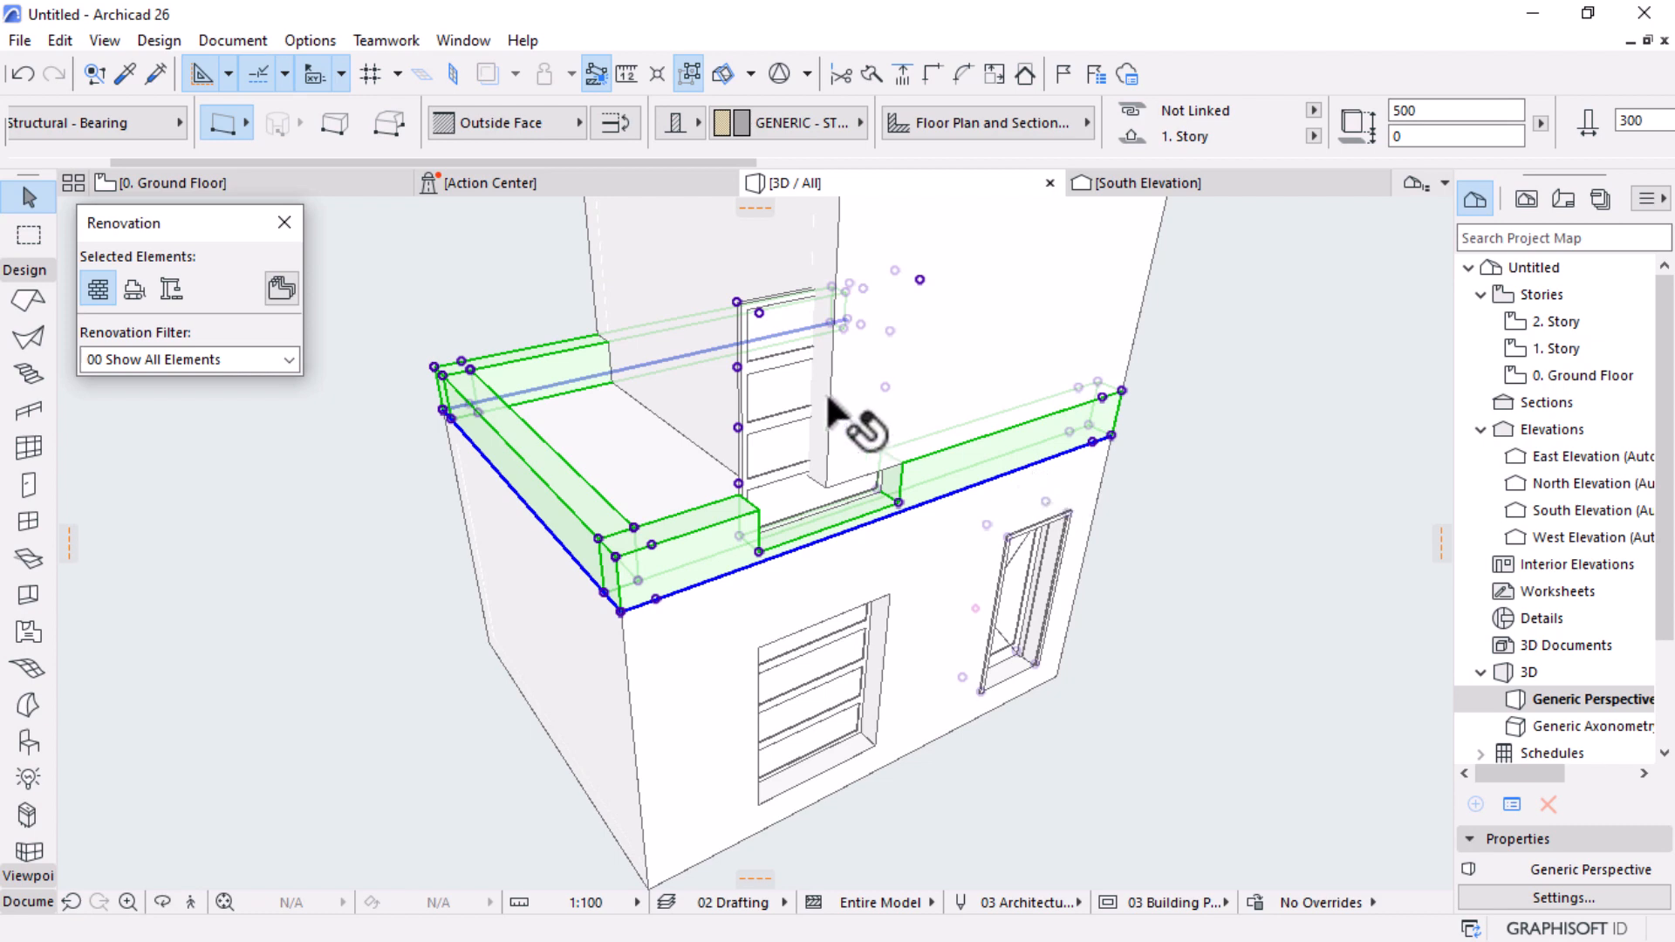
left_click(1110, 436)
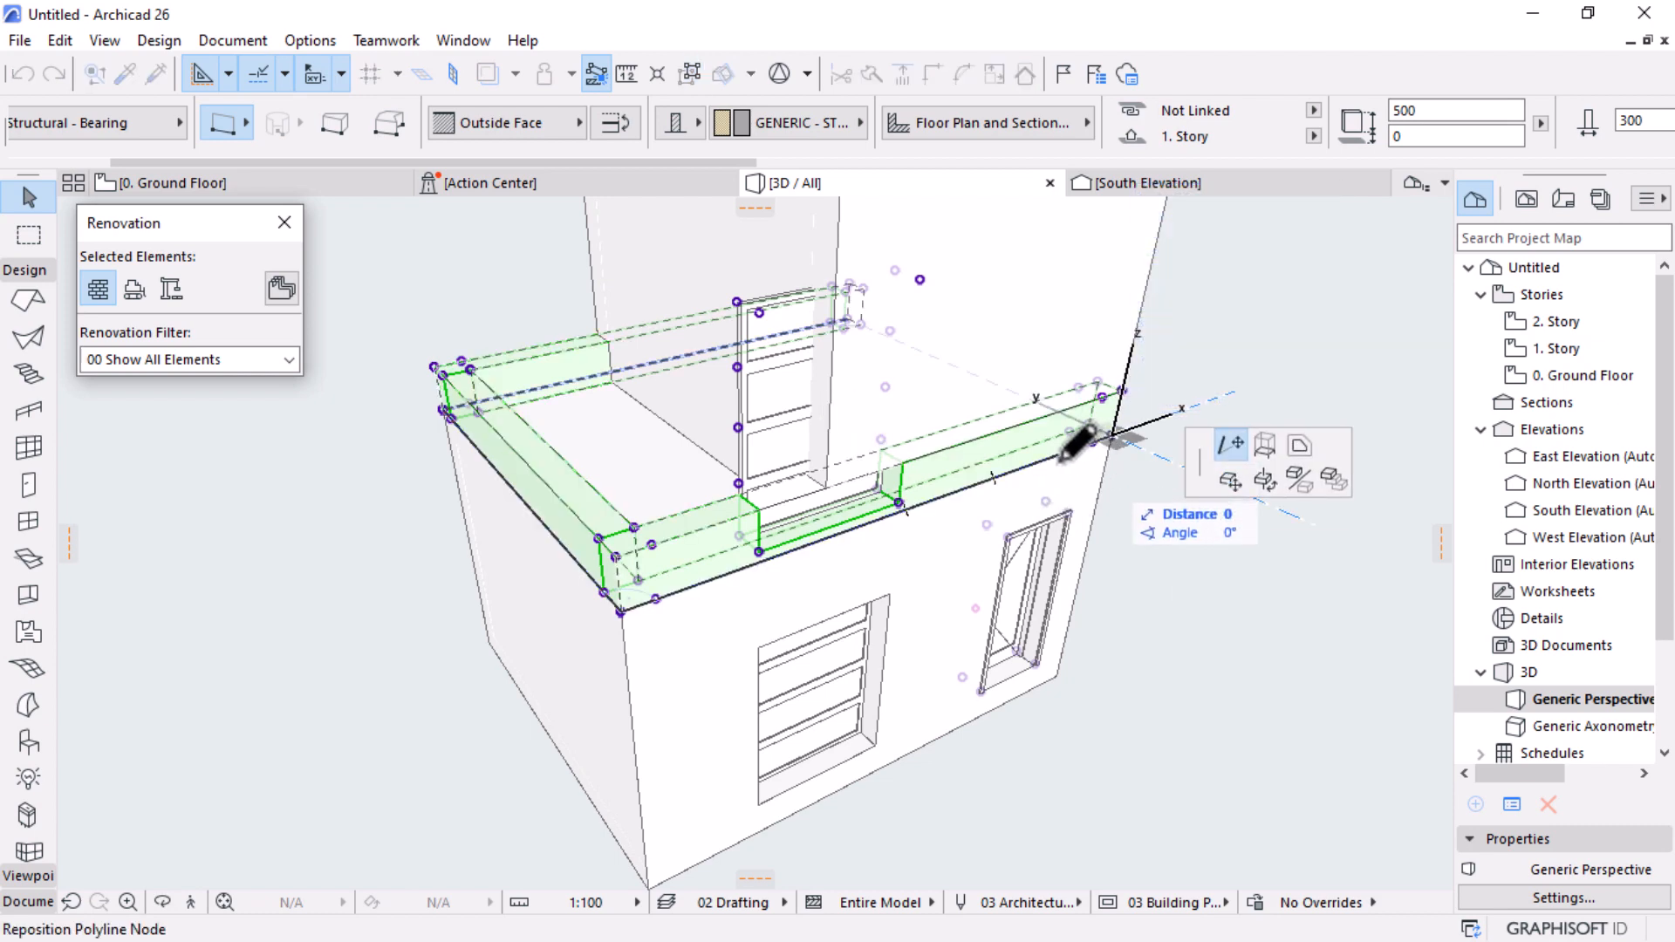
left_click(828, 487)
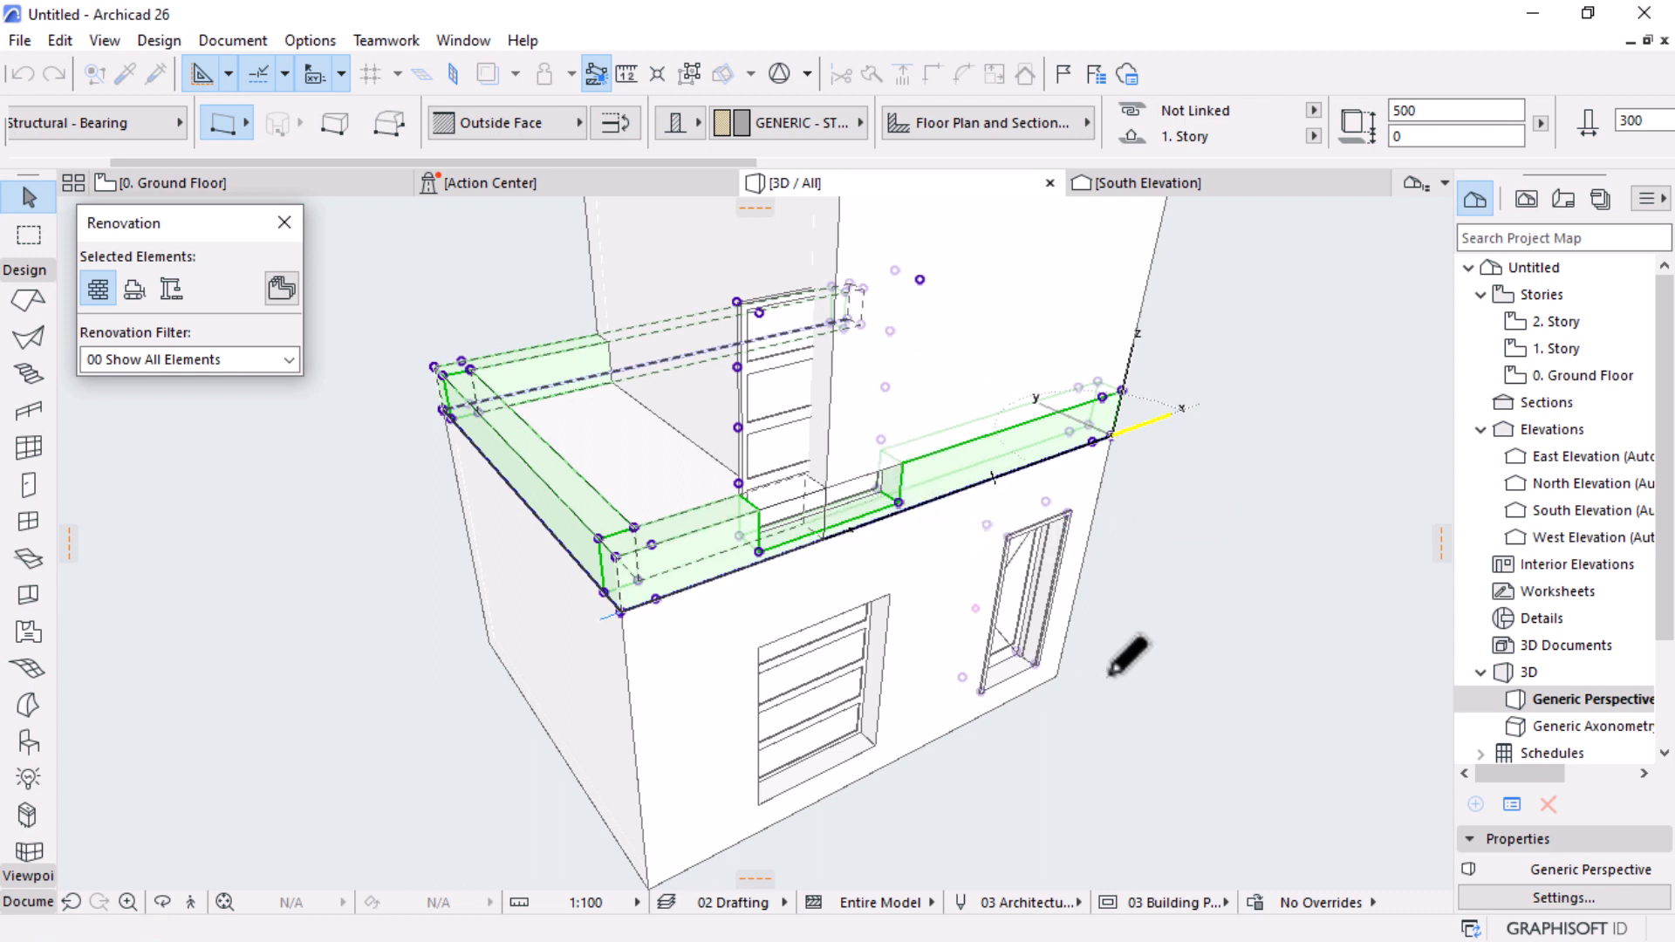
Step: Stretch the end of the opposite parapet wall back to the corner of the upper volume and clear the selection
left_click(828, 318)
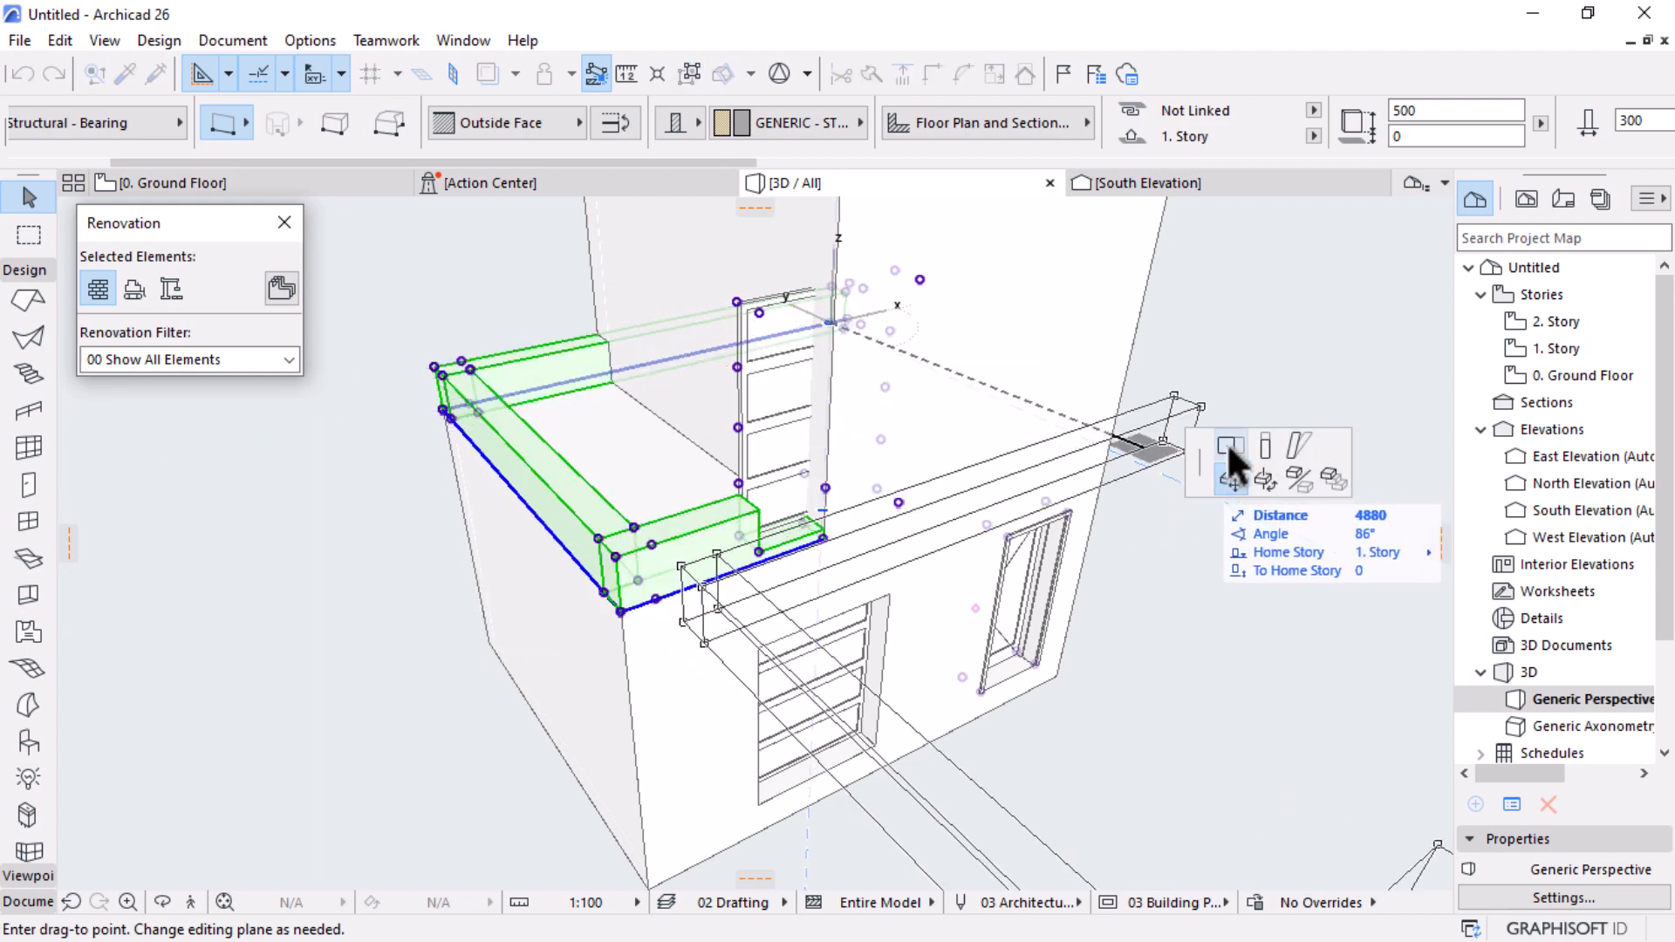
left_click(1228, 443)
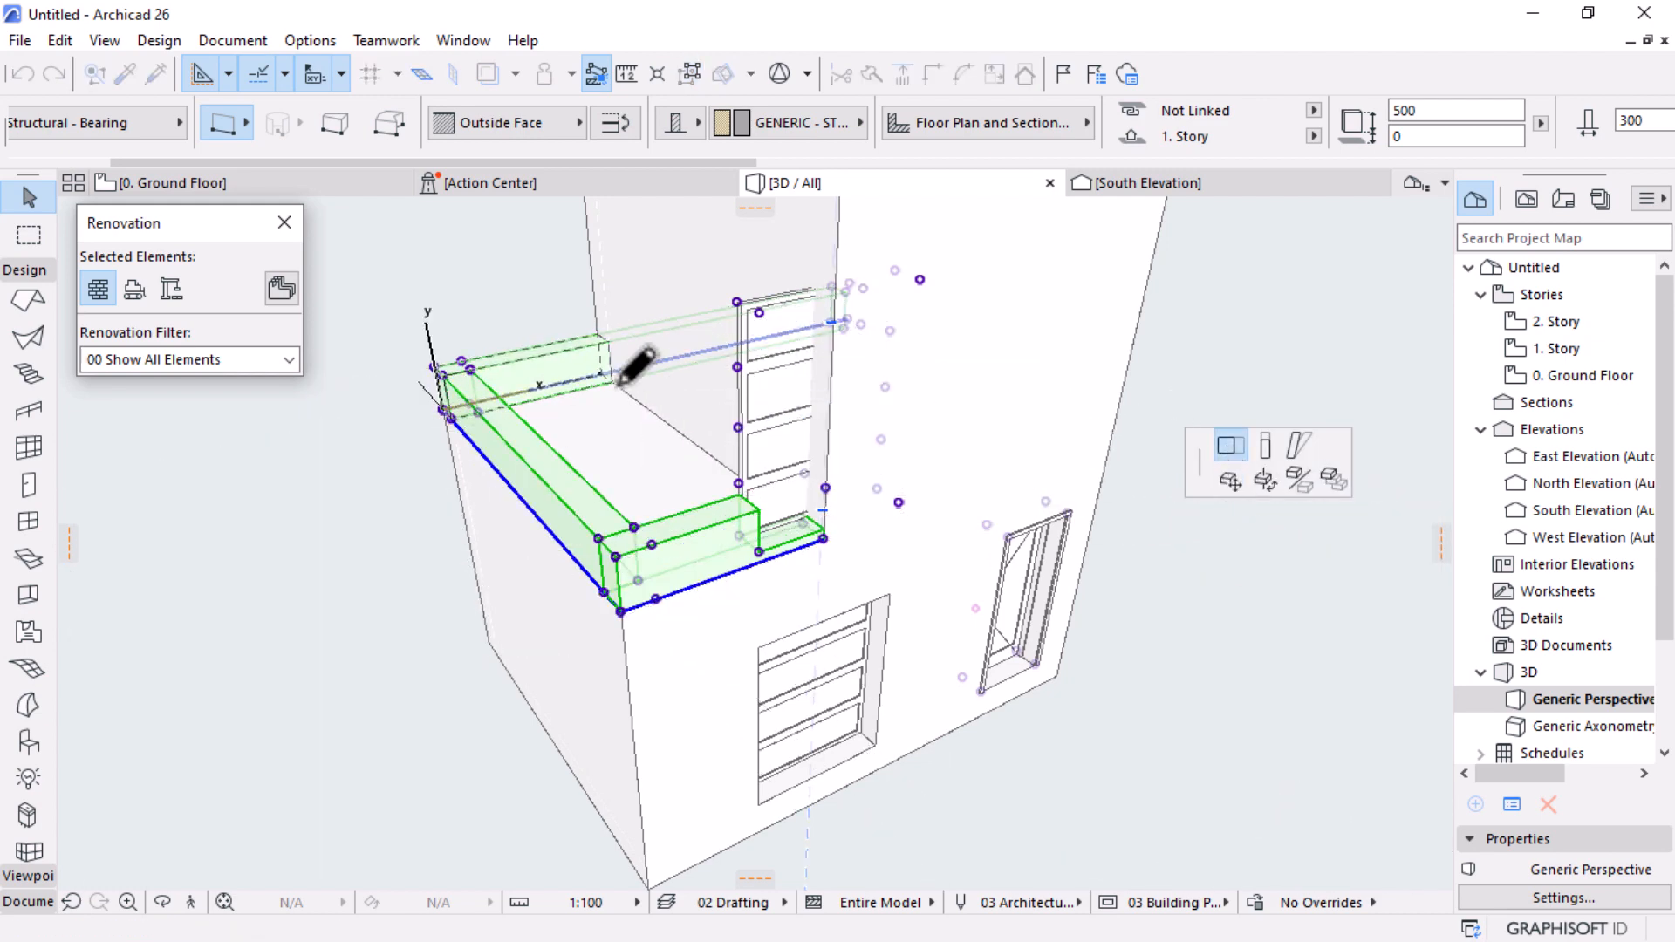
left_click(624, 381)
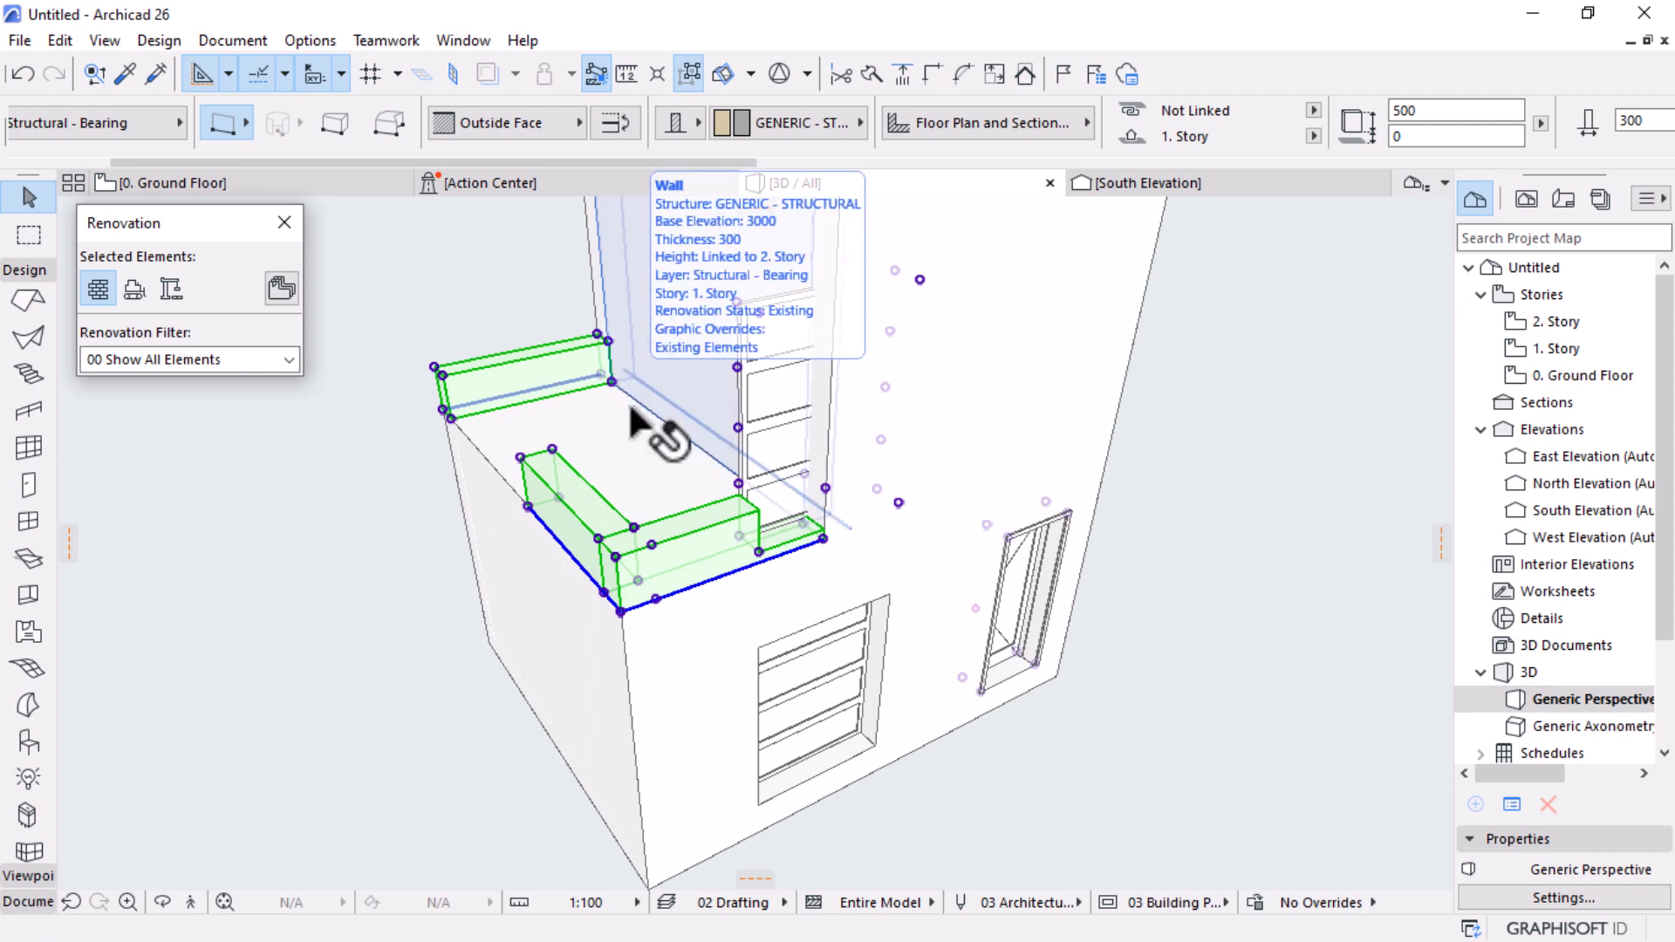
key("Escape")
Step: Delete the multi-sash window from the shortened parapet wall and intersect the two other parapet walls to close their open corner
left_click(766, 377)
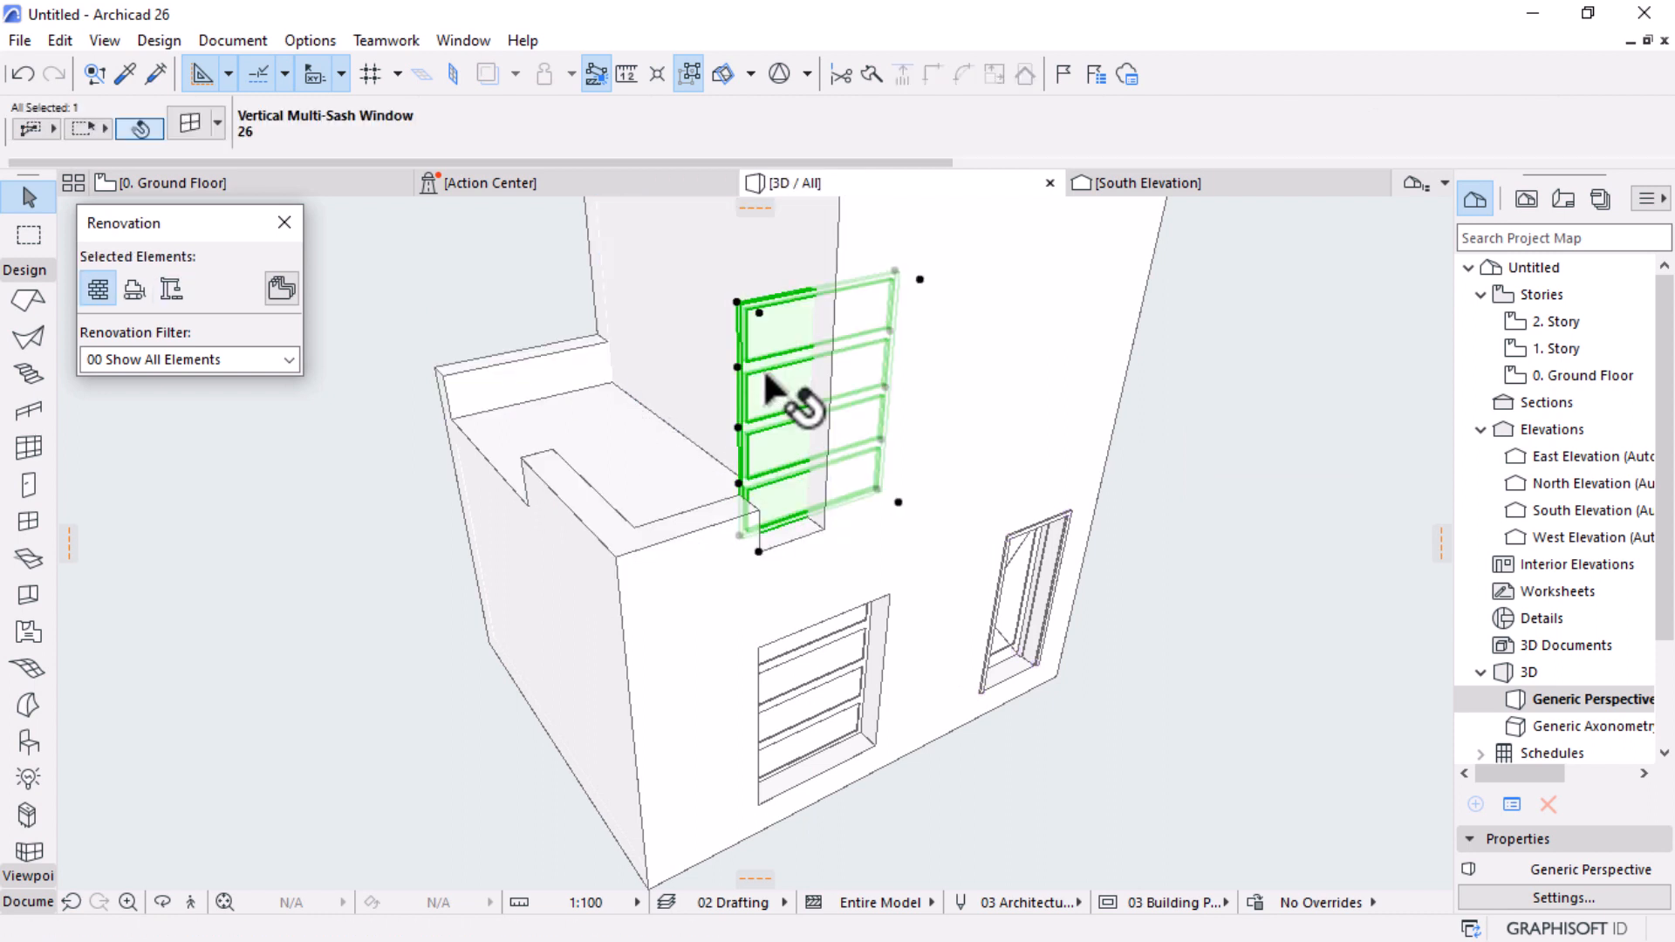
key("Delete")
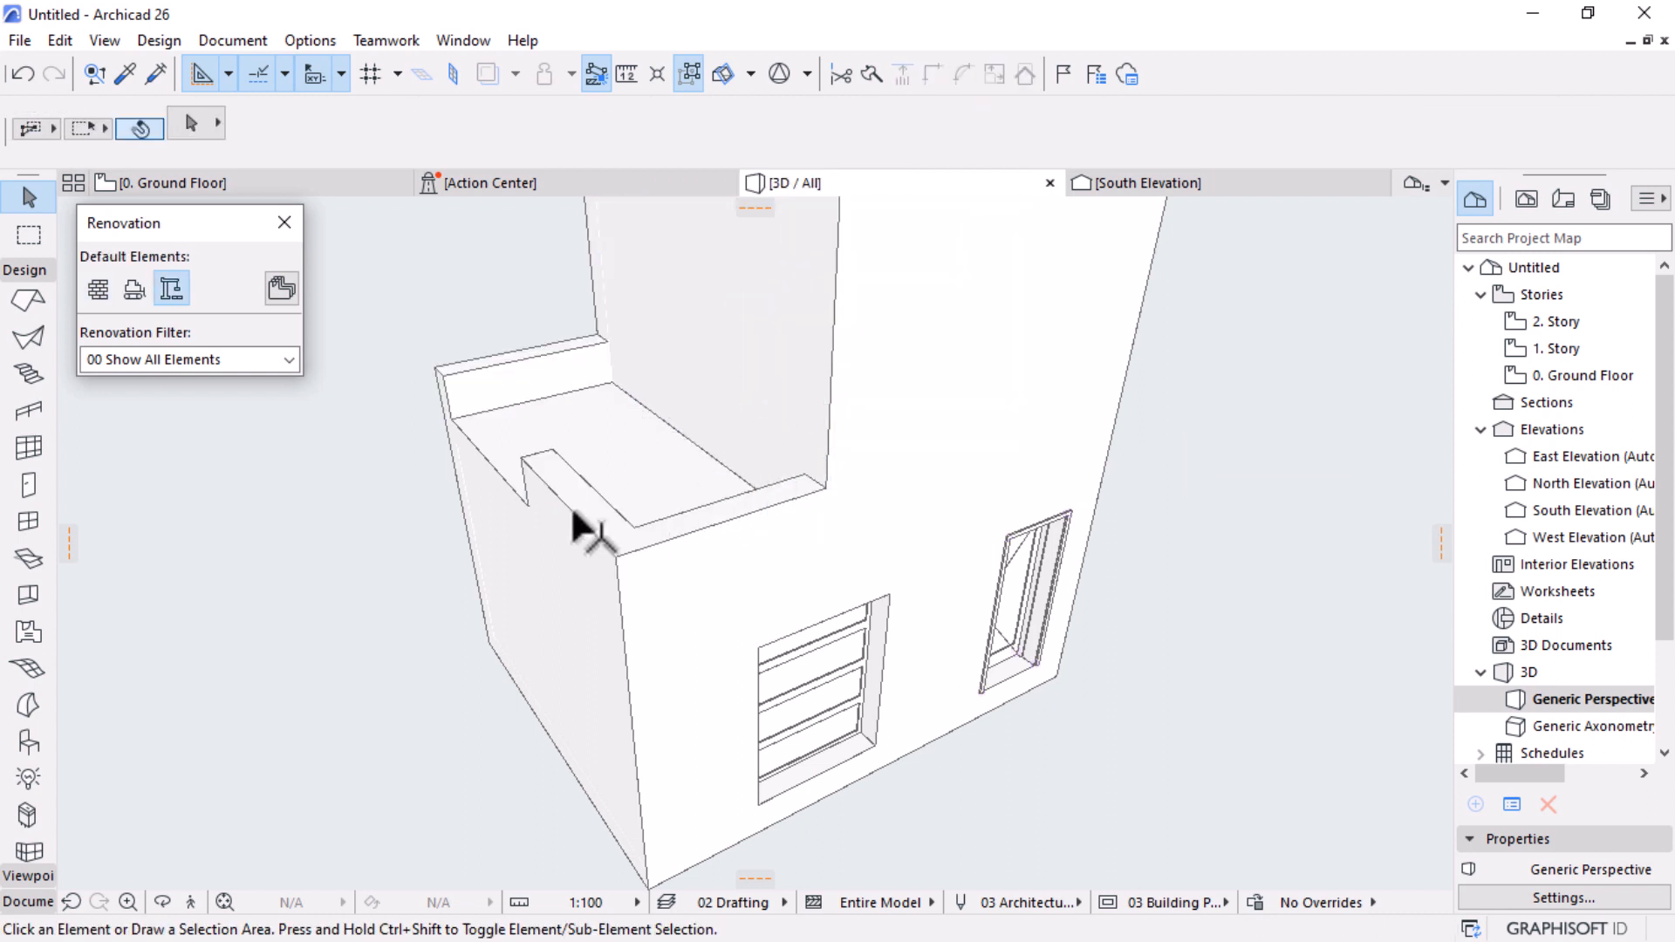
left_click(580, 523)
scroll(443, 403, "up", 3)
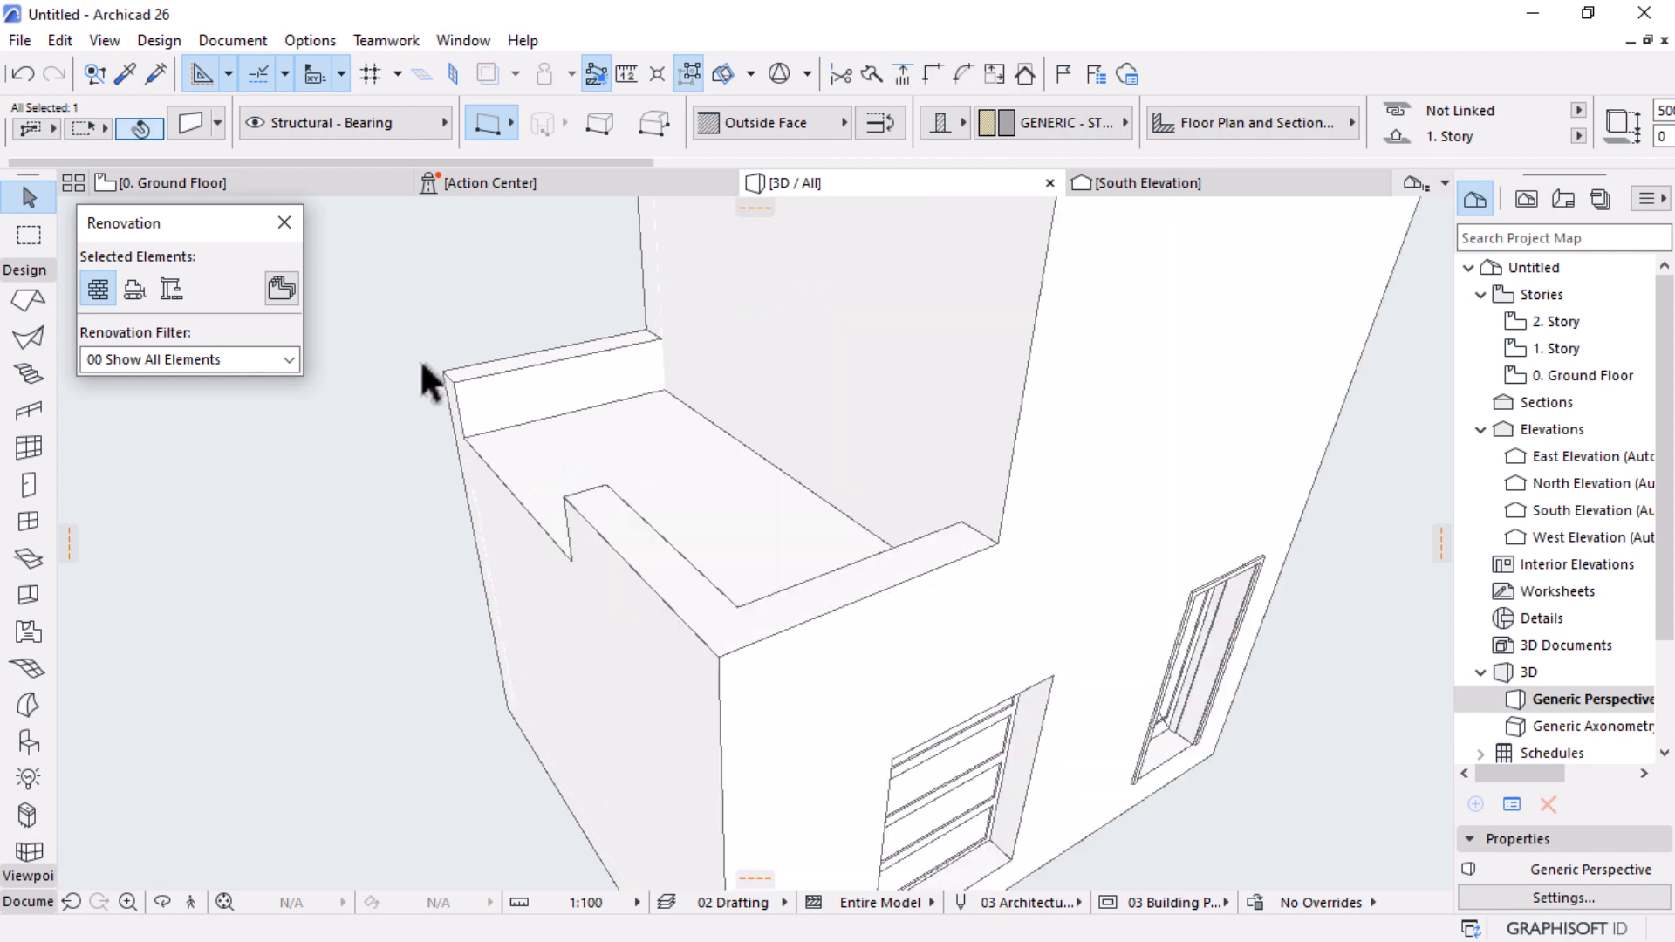
left_click(541, 385, "shift")
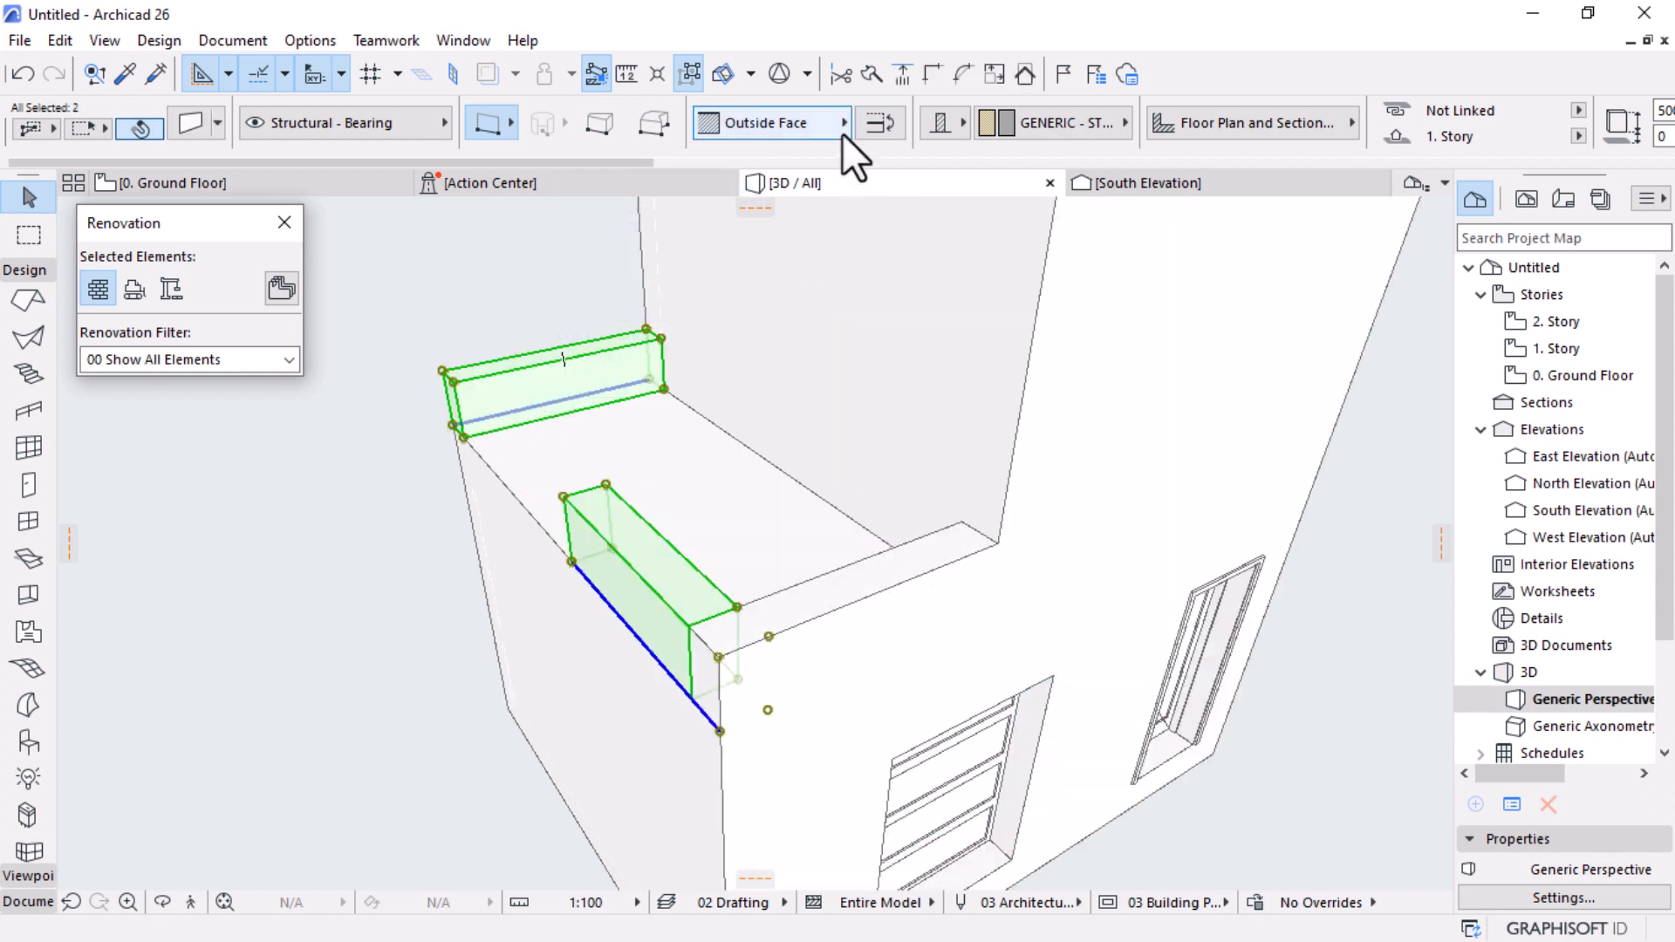
left_click(925, 75)
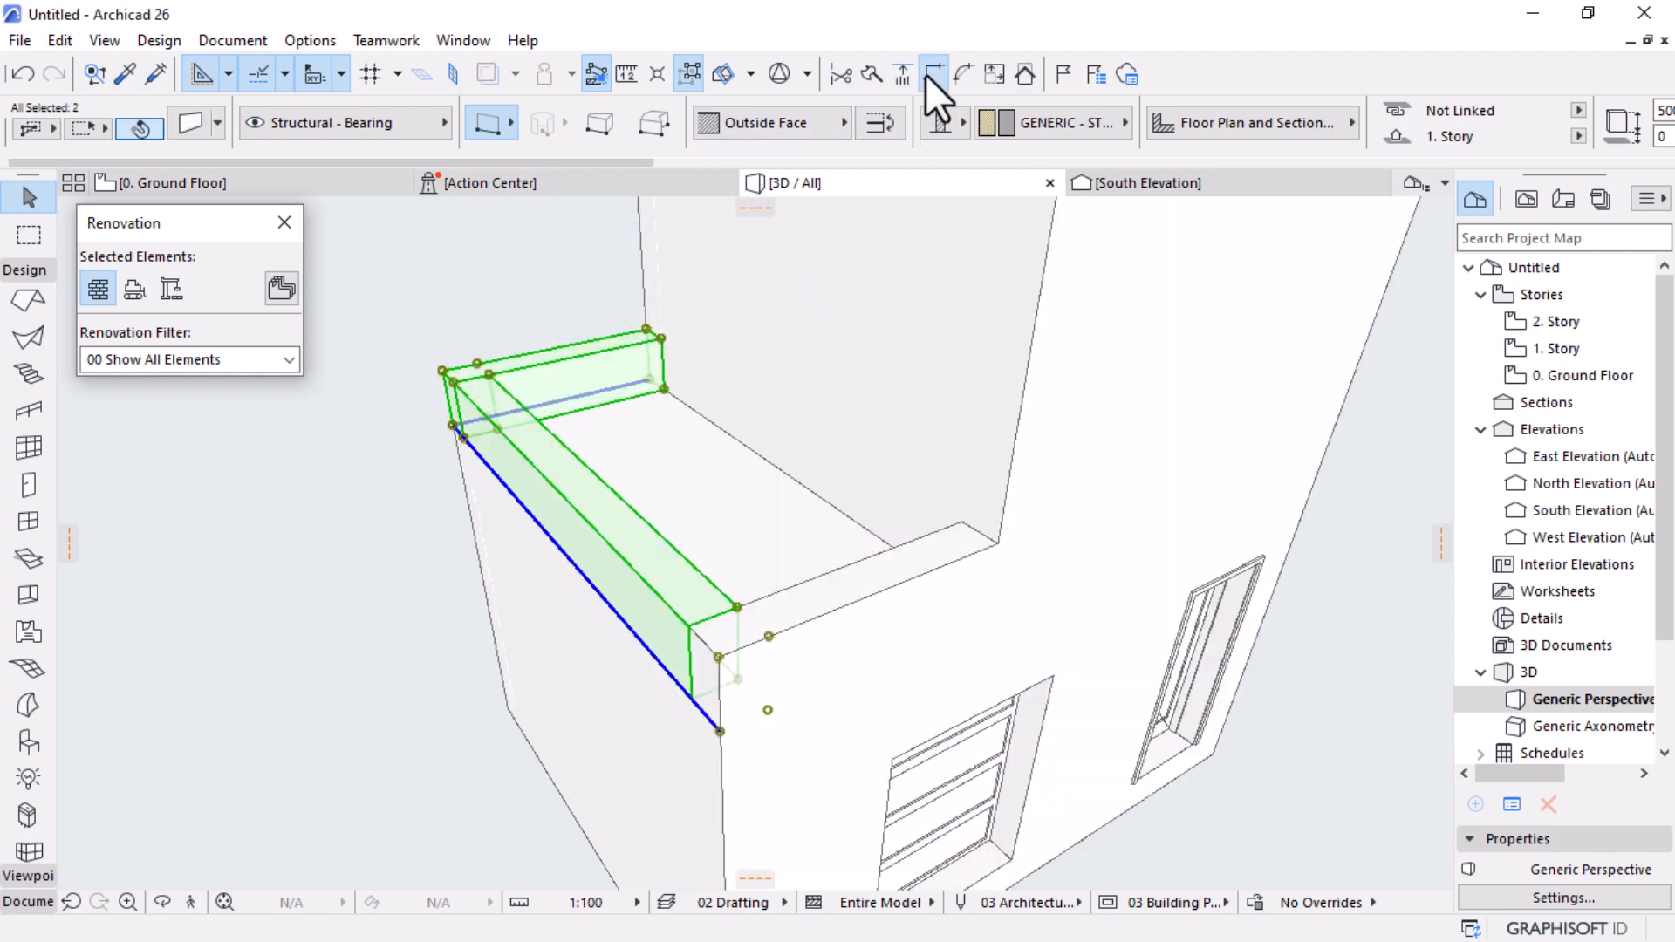
key("Escape")
Step: Examine the finished roof parapet and the slab over the staircase from several angles in the 3D view
scroll(968, 422, "down", 5)
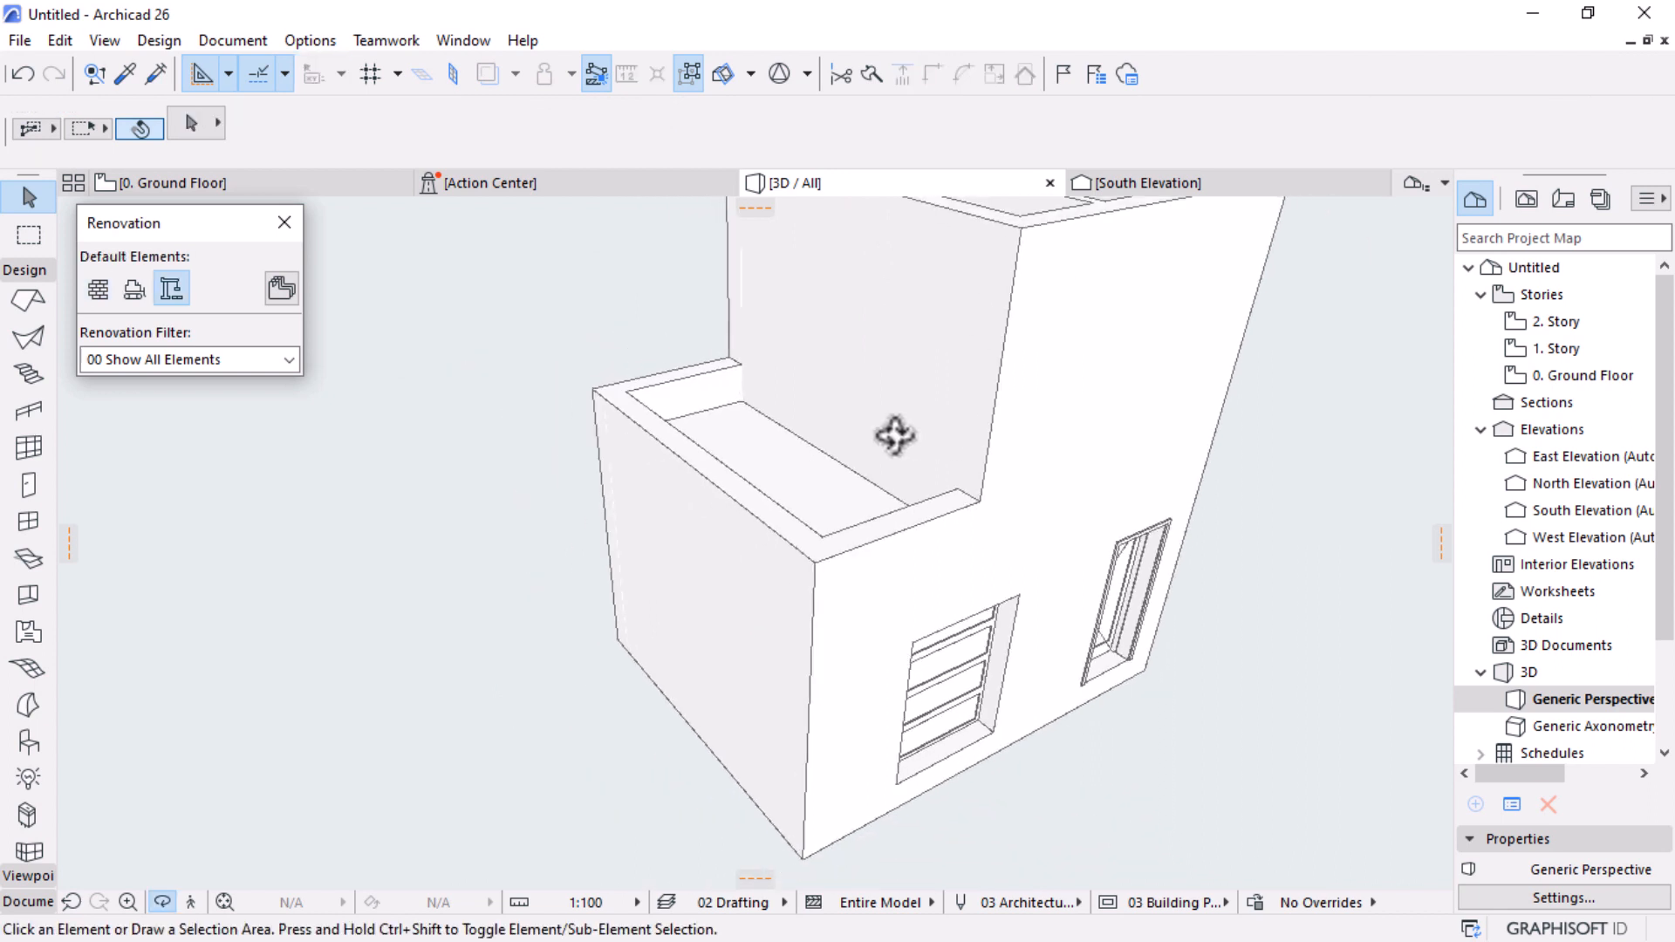
middle_click_drag(893, 434, 840, 513, "shift")
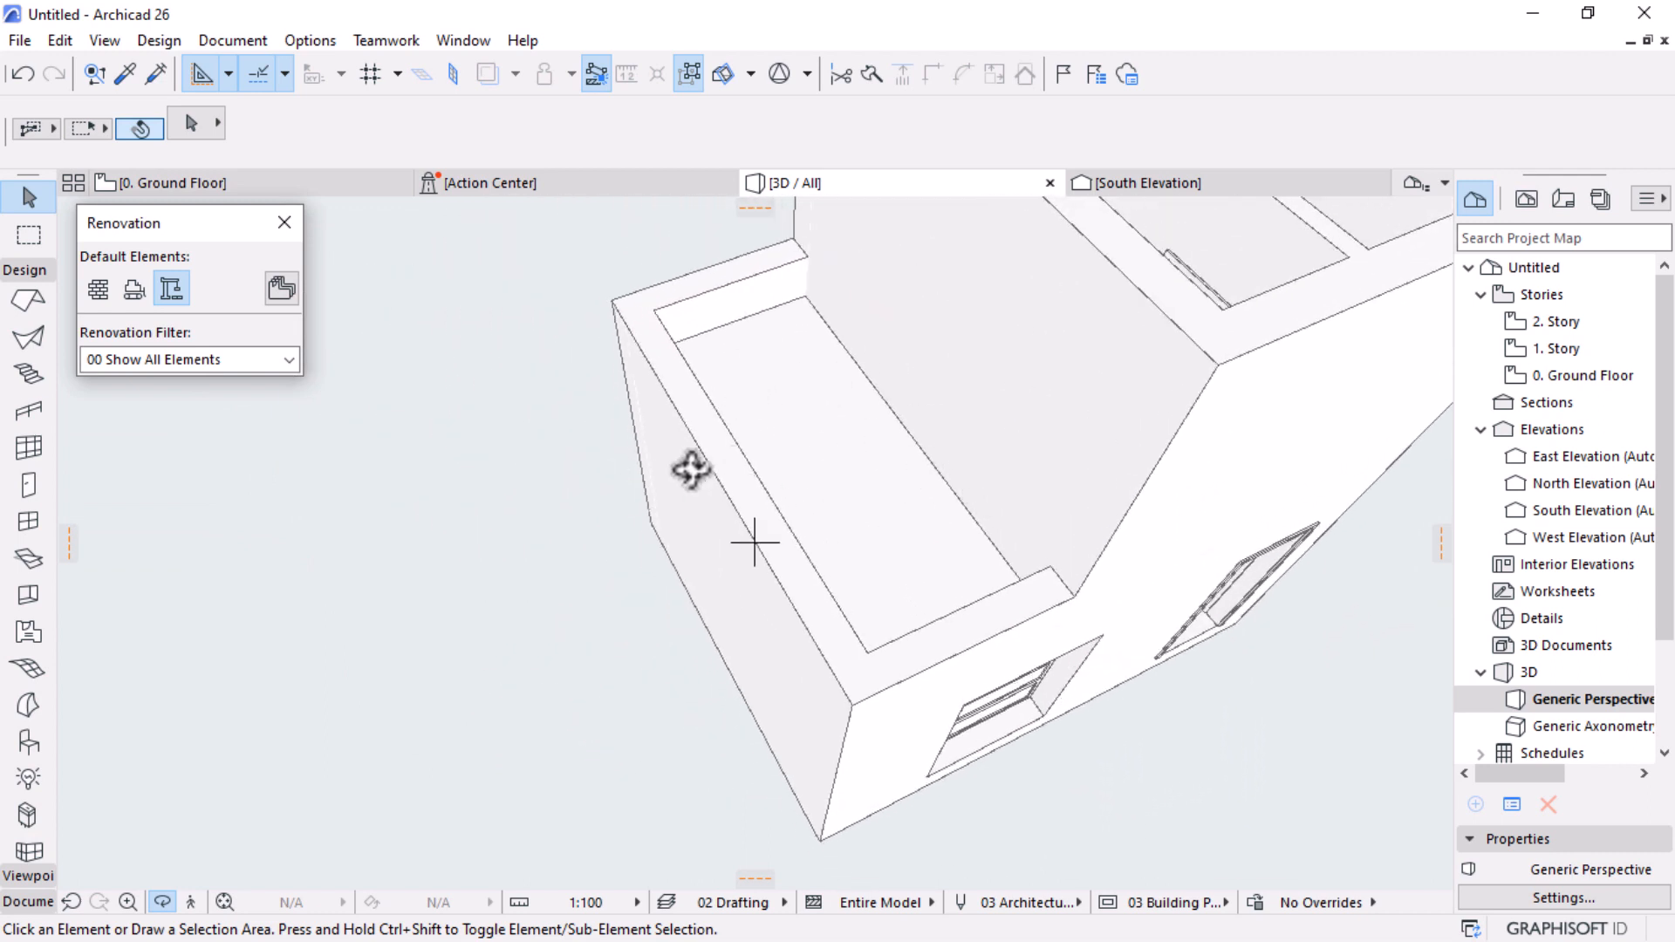
middle_click_drag(691, 470, 716, 556, "shift")
middle_click_drag(929, 563, 777, 397, "shift")
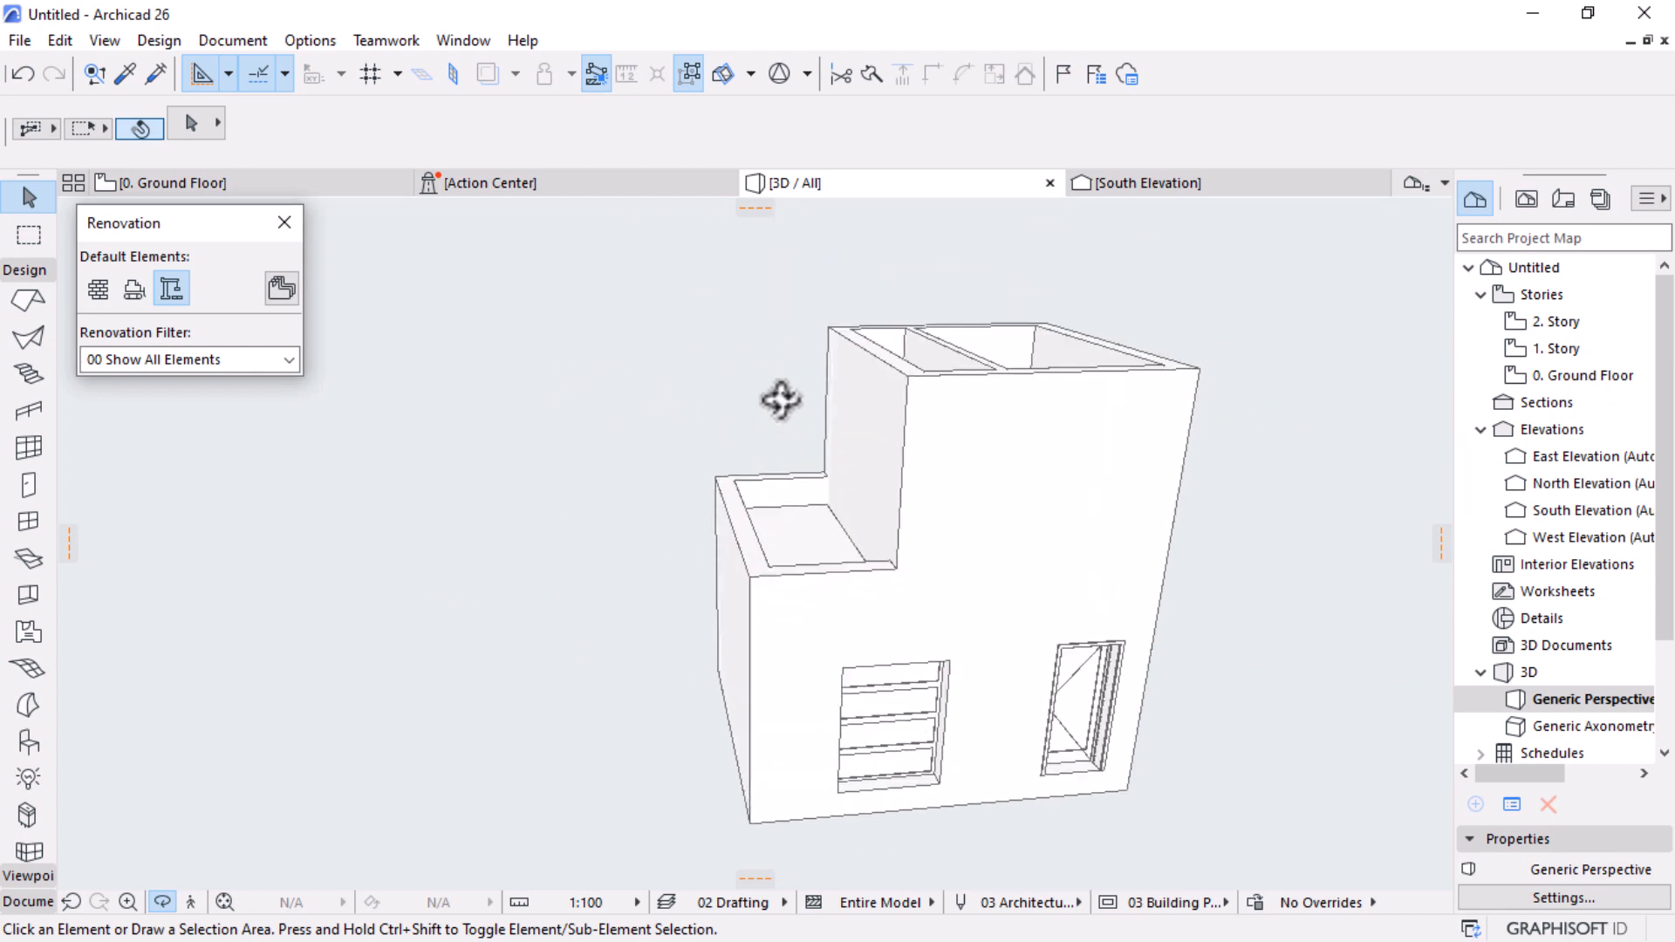
middle_click_drag(798, 520, 945, 595, "shift")
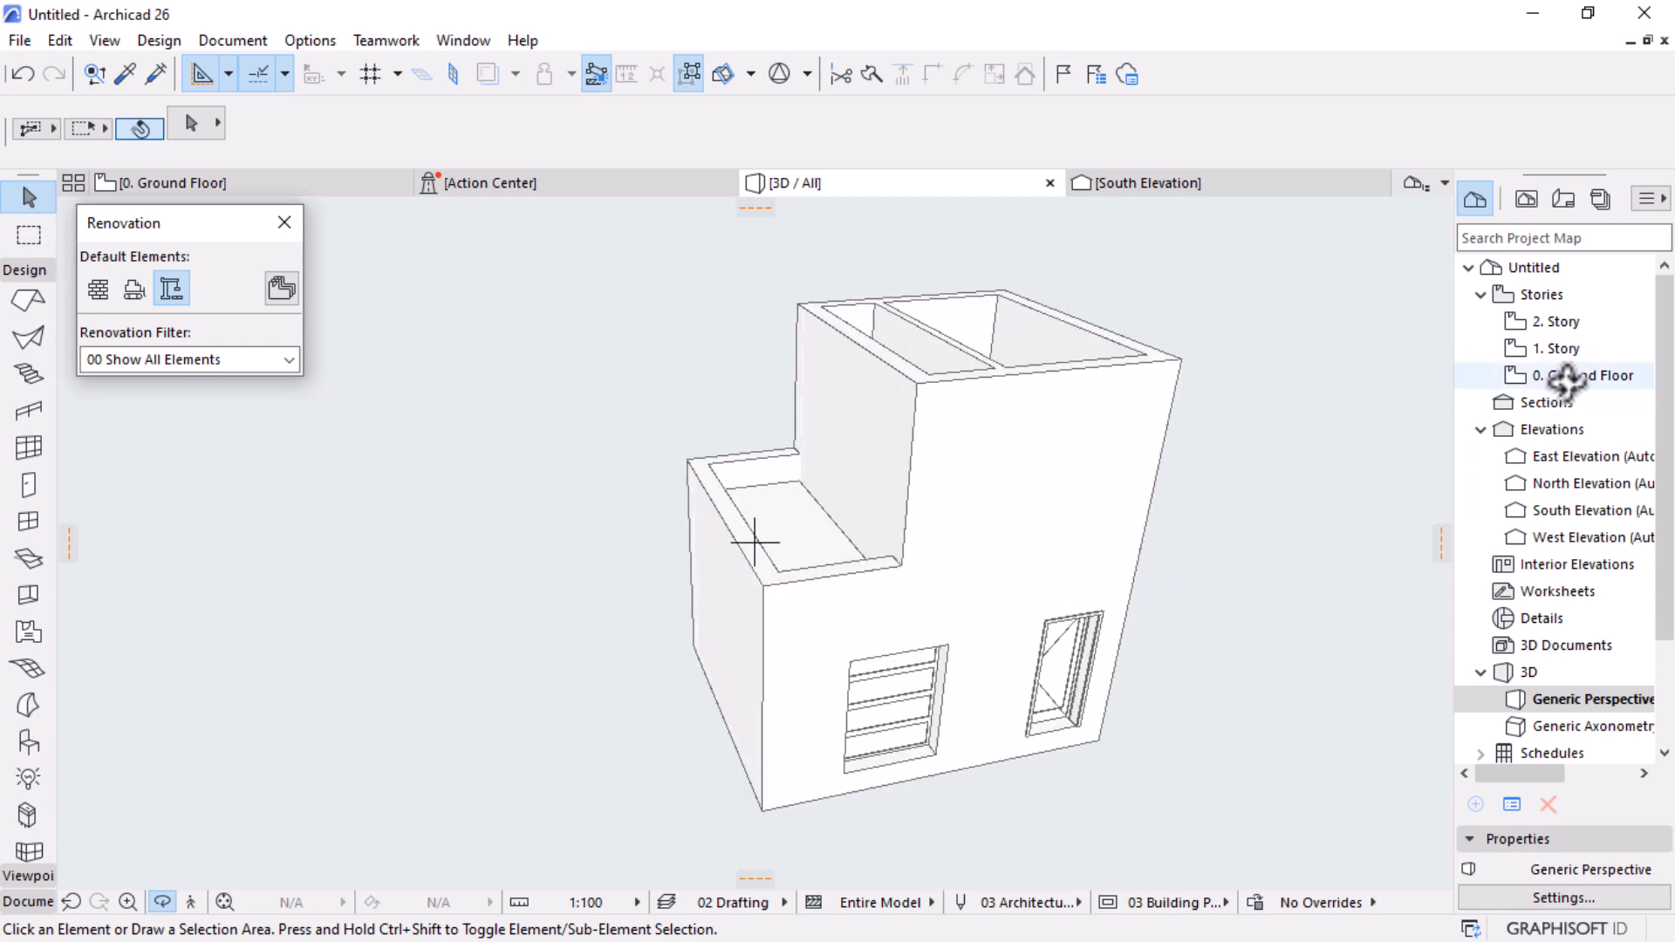
middle_click_drag(1091, 541, 940, 776, "shift")
scroll(940, 776, "up", 5)
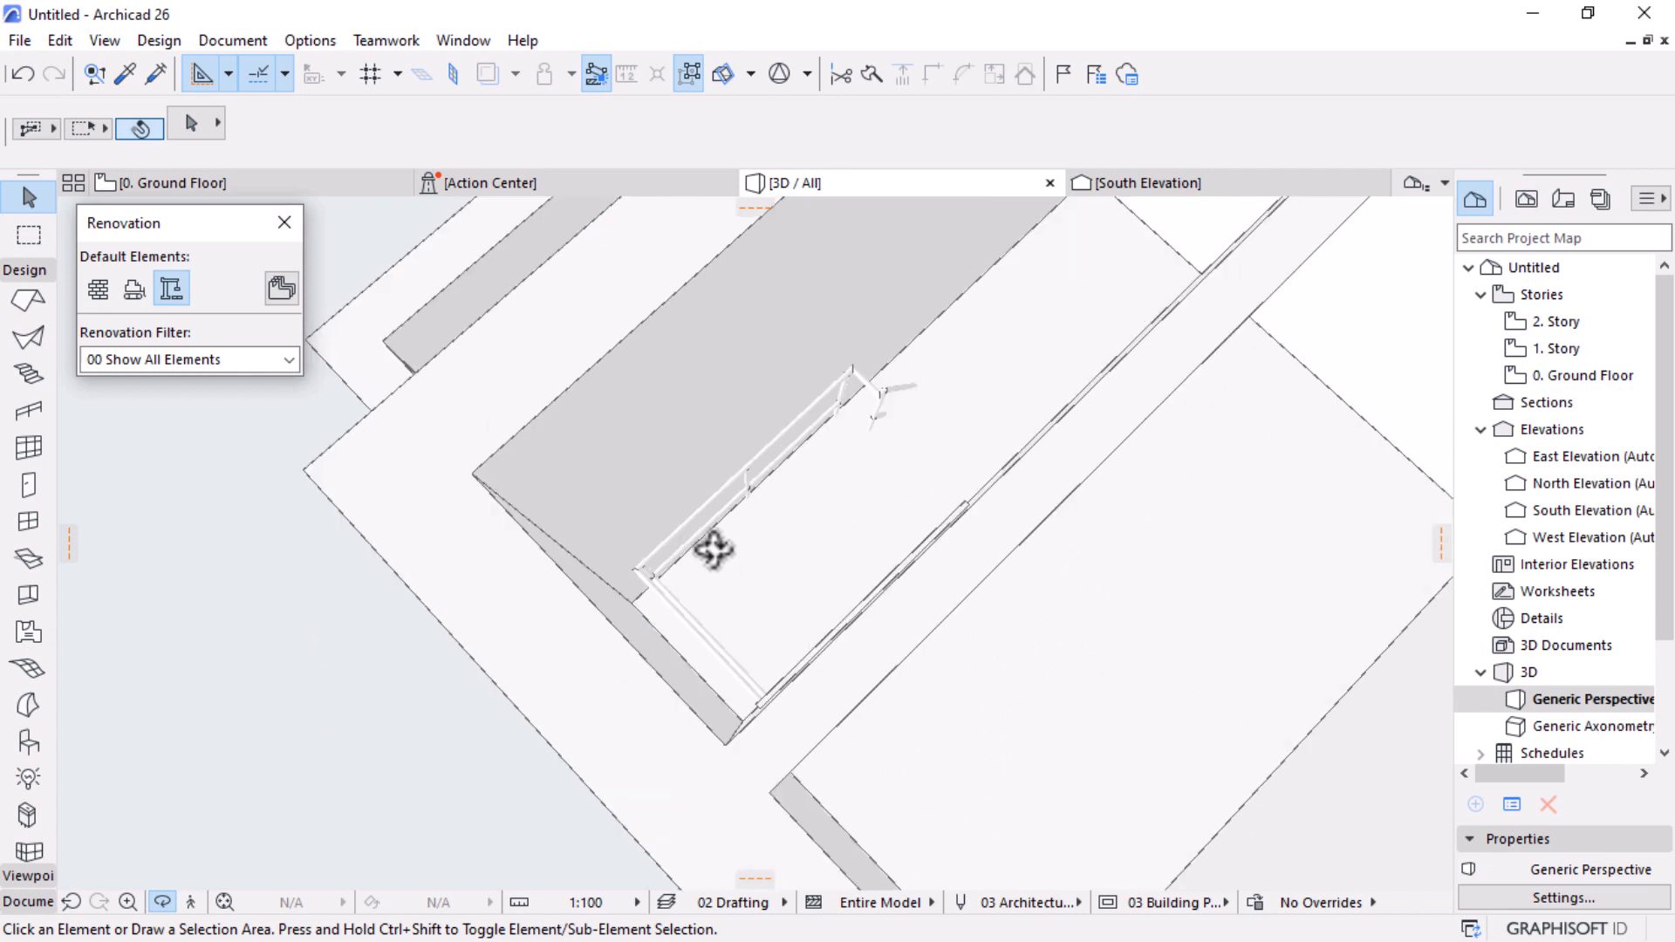
scroll(710, 550, "up", 3)
middle_click_drag(810, 561, 882, 445, "shift")
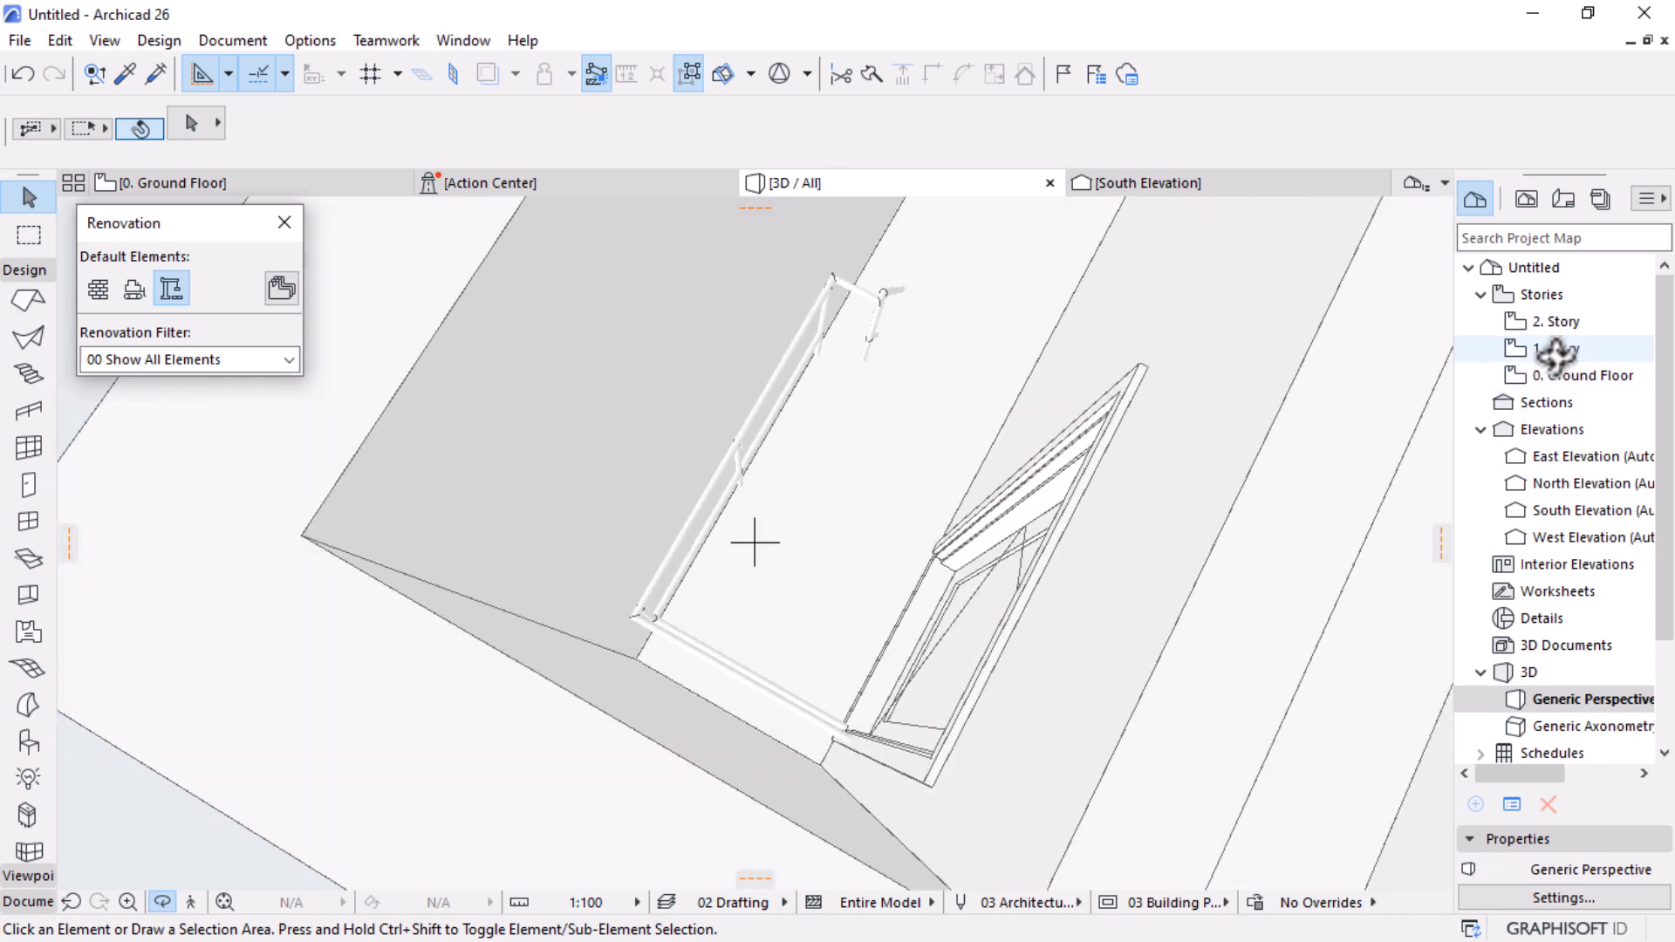
Step: Subtract a rectangular opening from the 1. Story slab, covering the full stairwell between its enclosing walls, and check it in 3D
double_click(1560, 375)
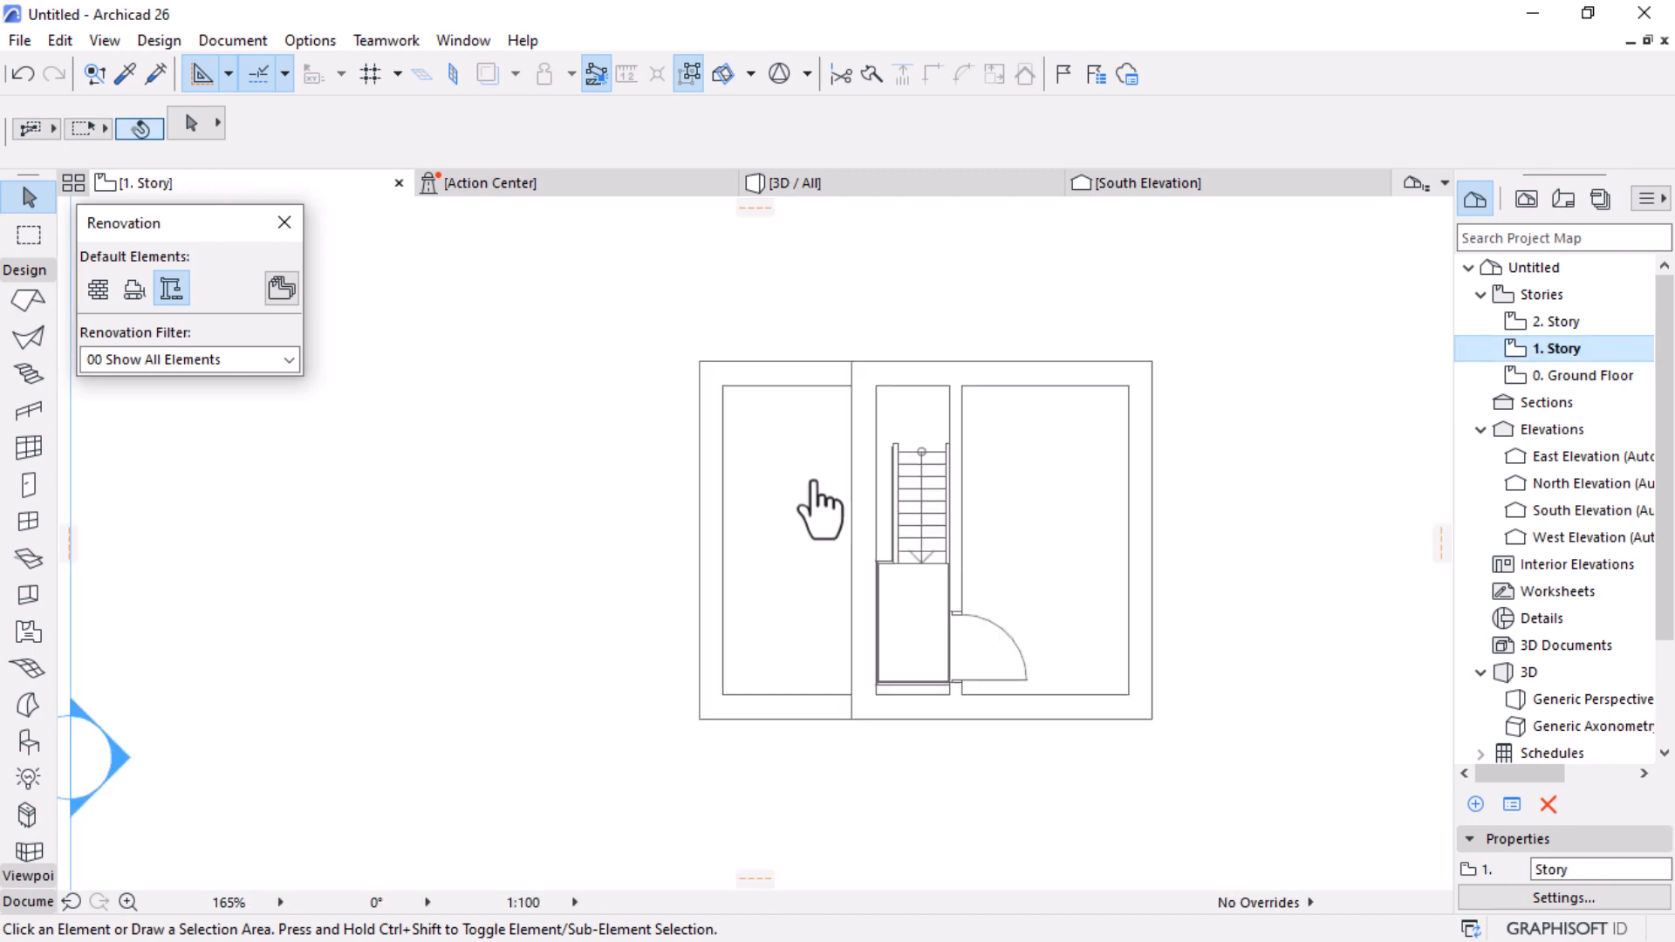
scroll(897, 512, "down", 2)
left_click(993, 461)
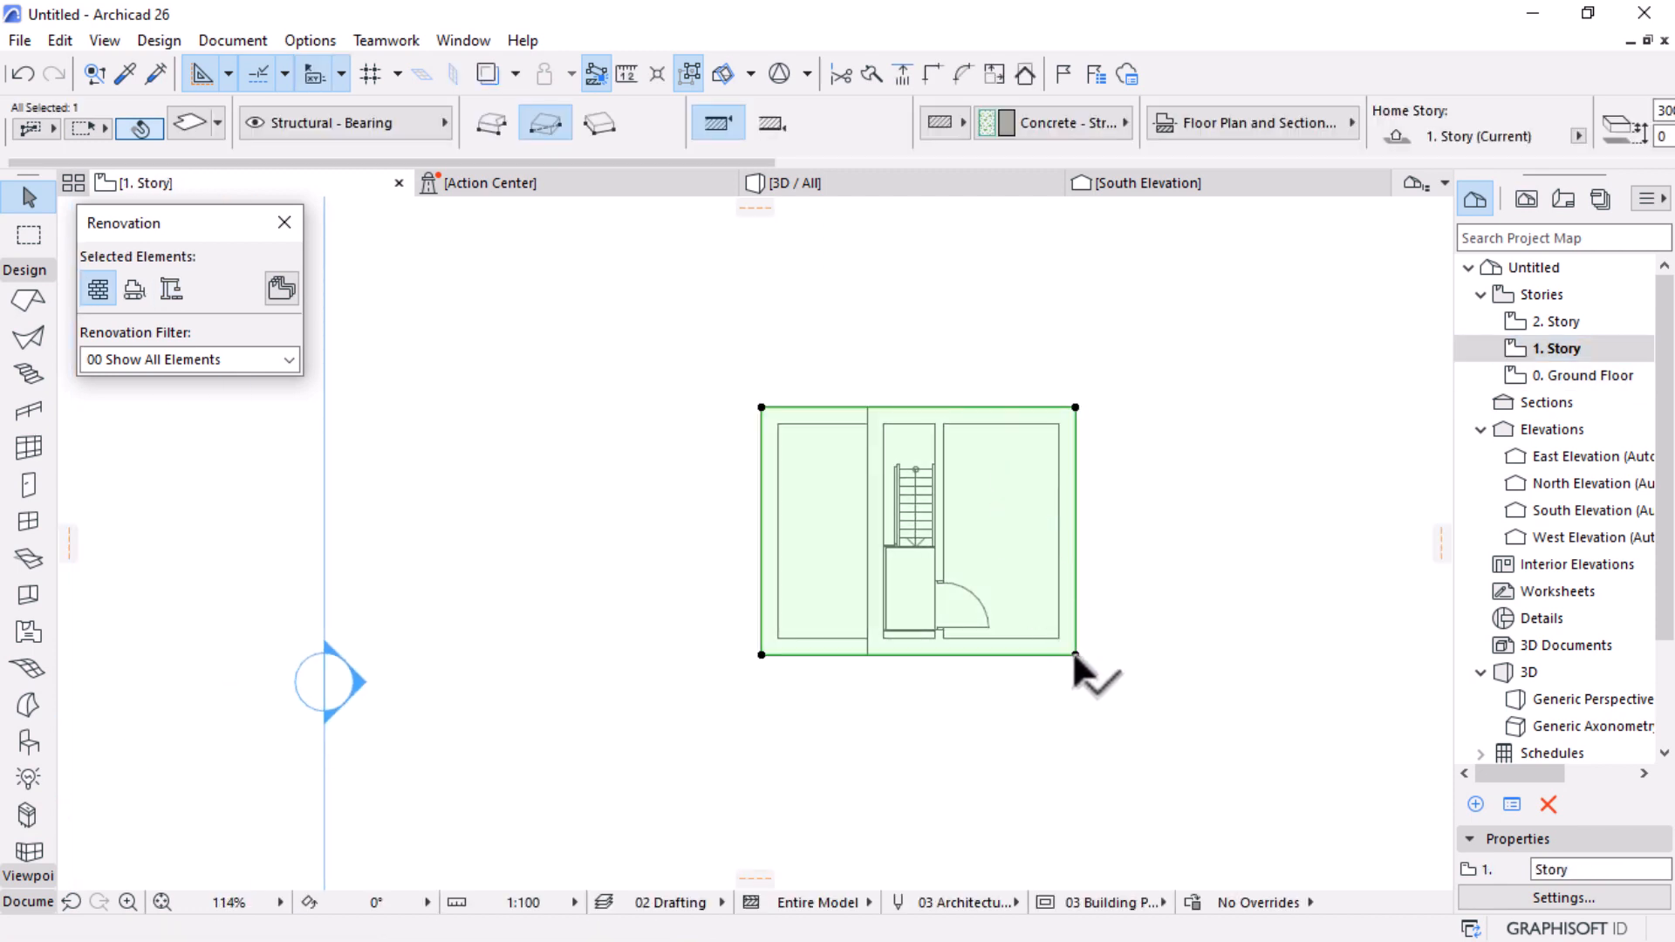
left_click(1075, 654)
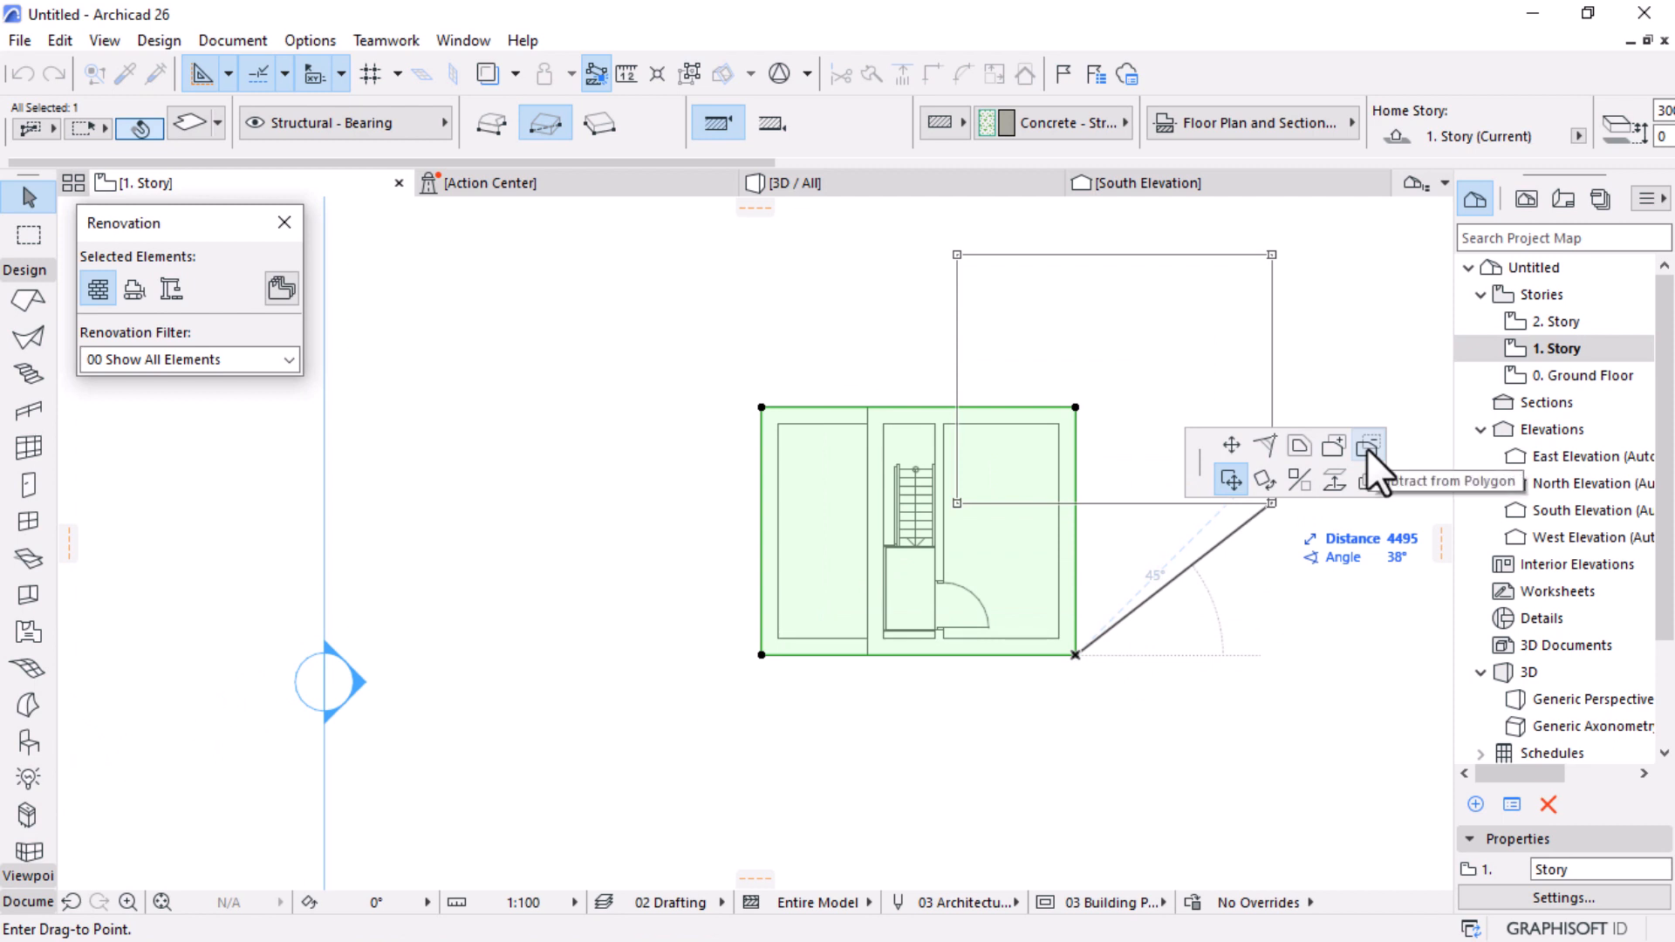
left_click(1369, 448)
scroll(904, 545, "up", 3)
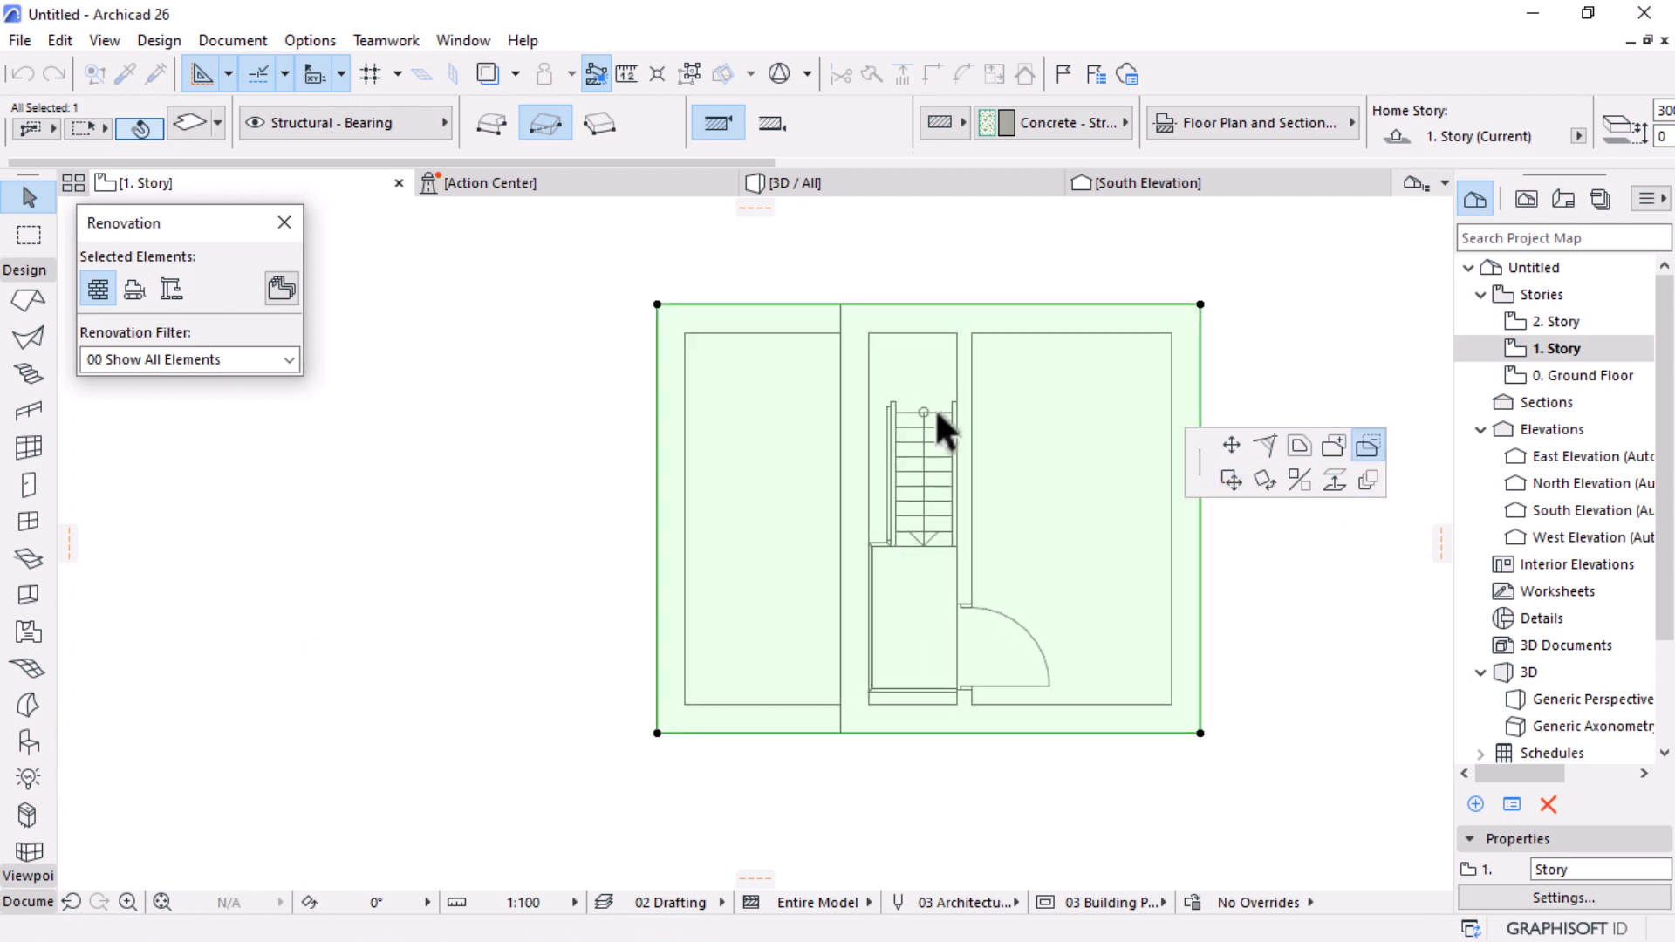
left_click(960, 317)
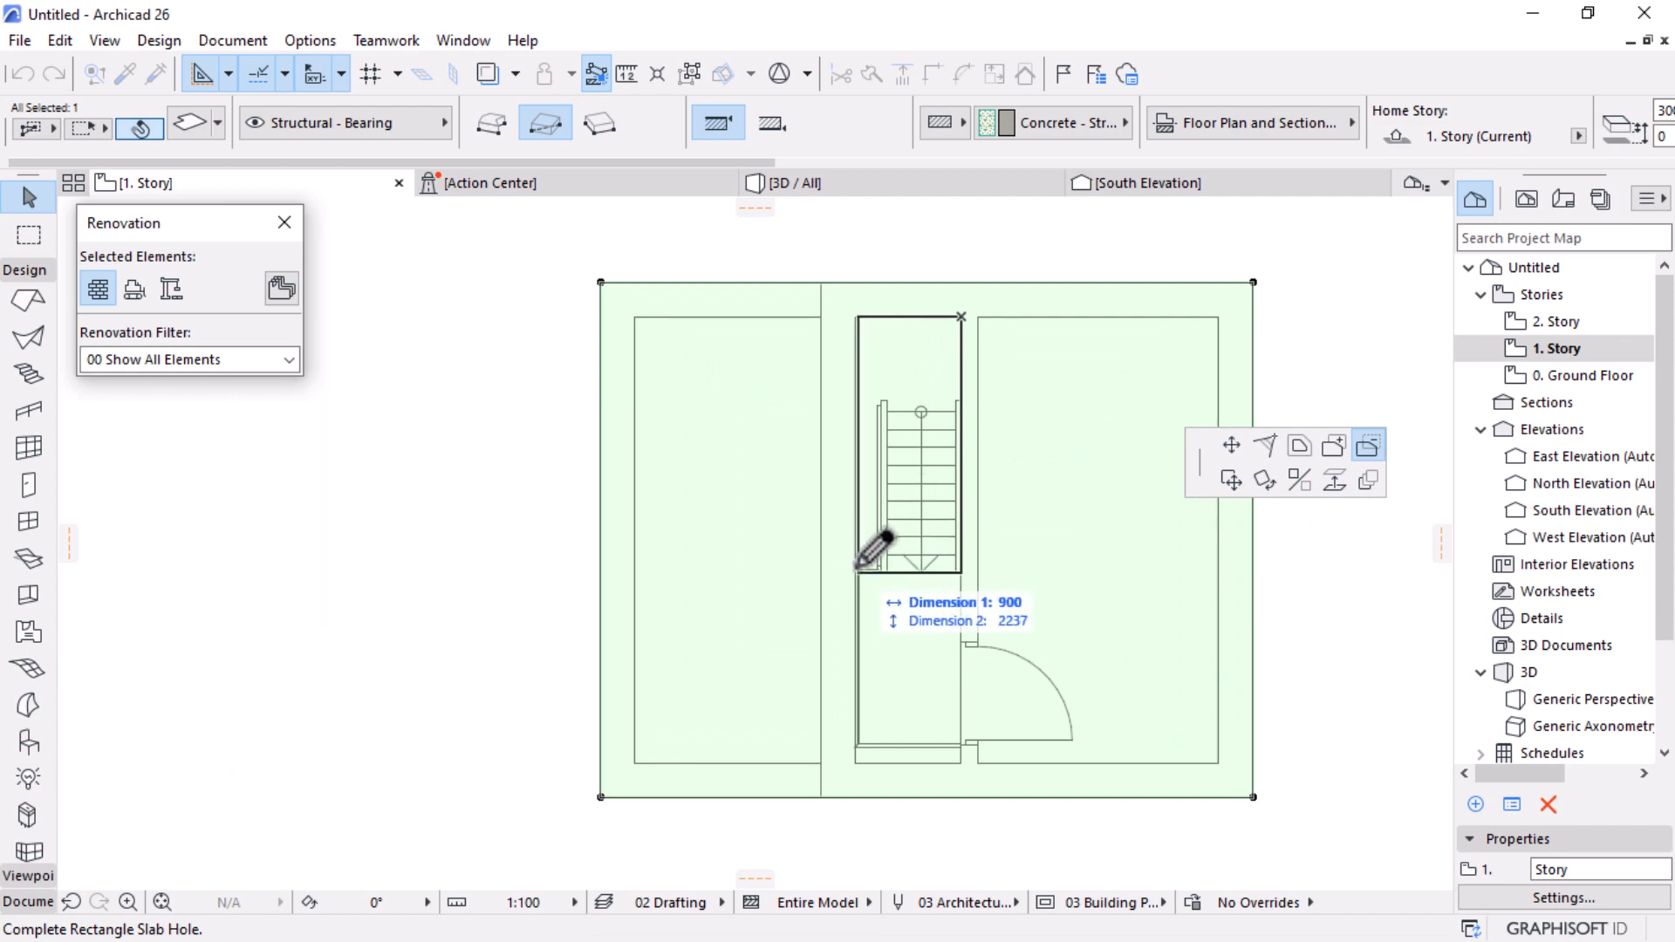
left_click(856, 761)
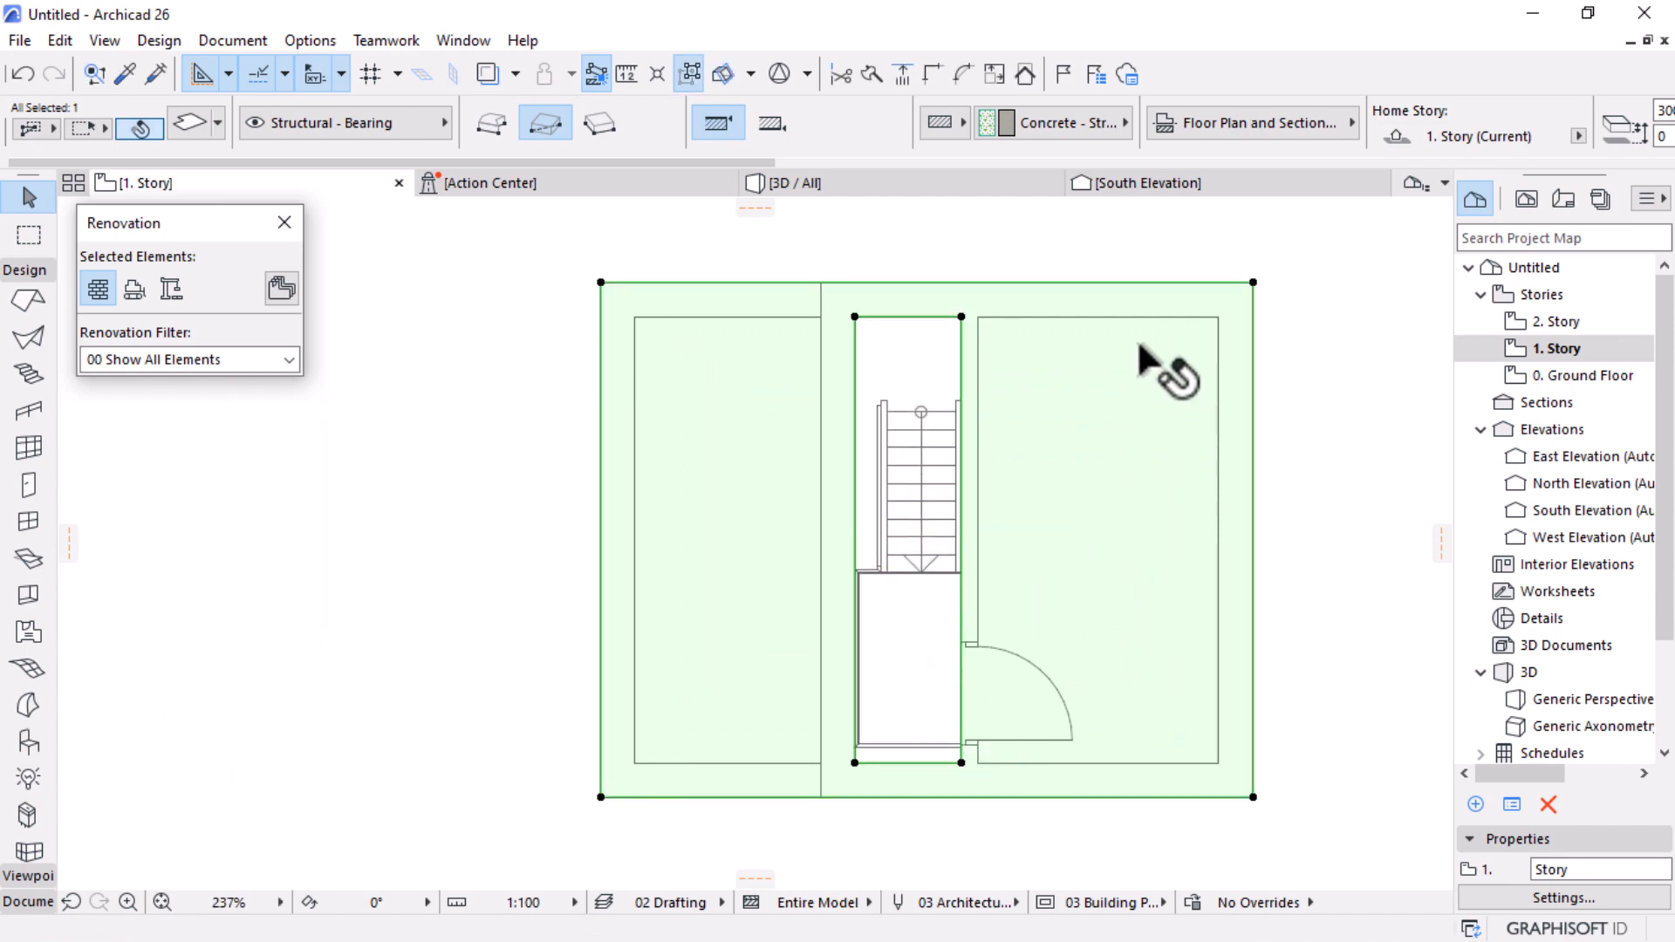
left_click(960, 182)
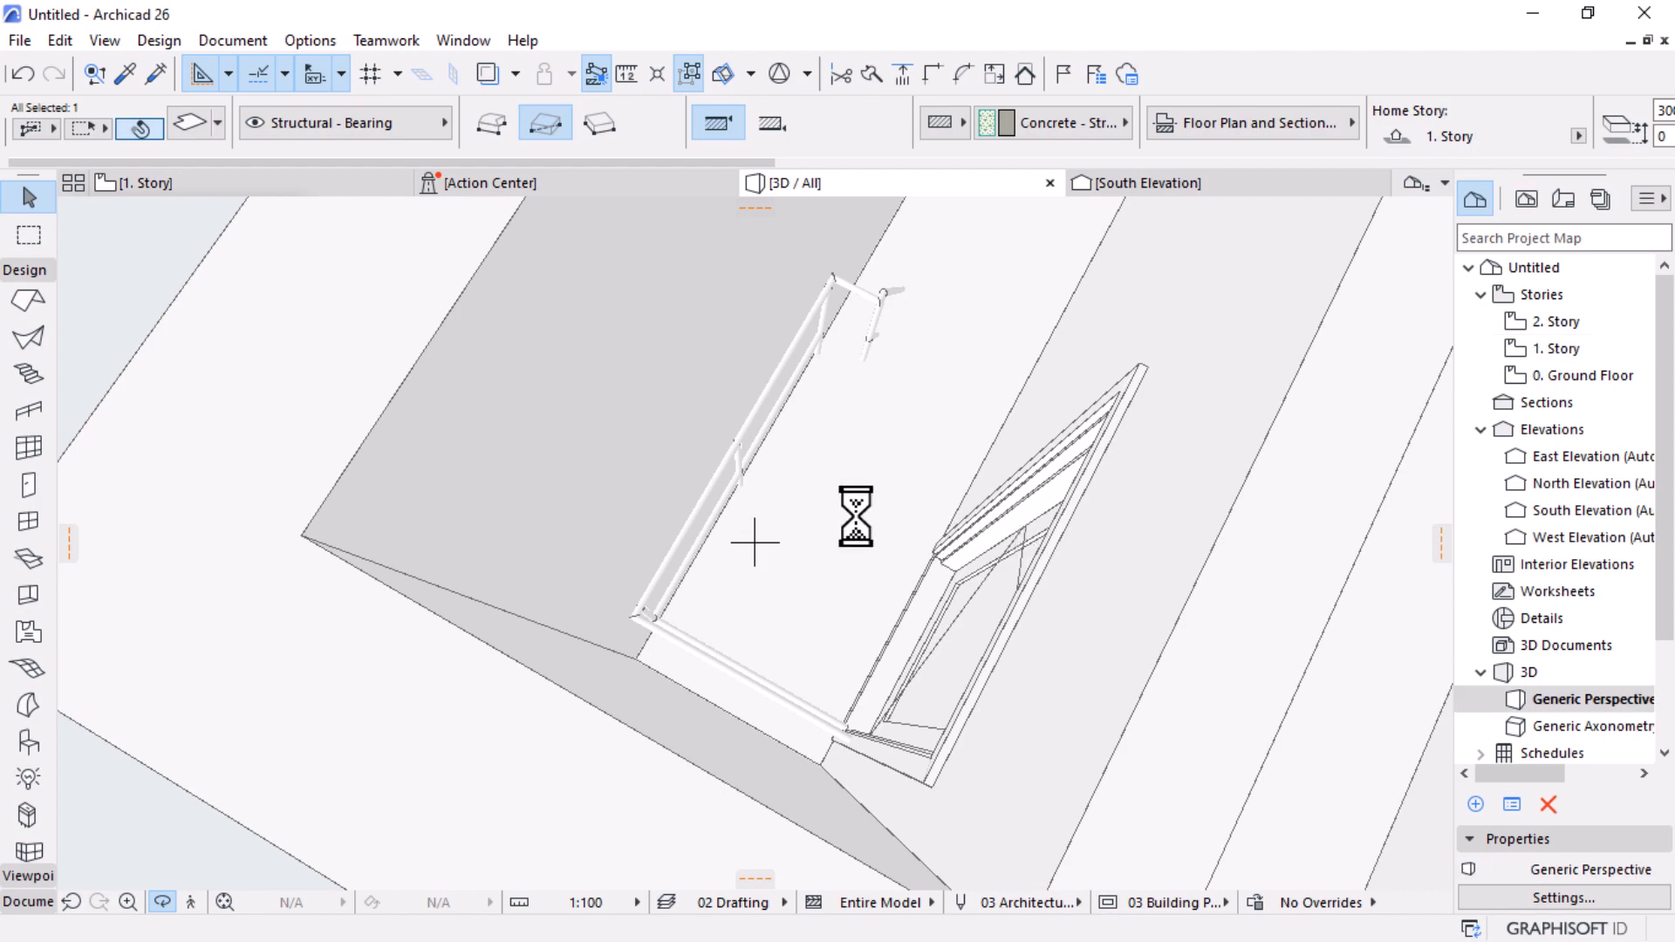
left_click_drag(859, 527, 848, 490)
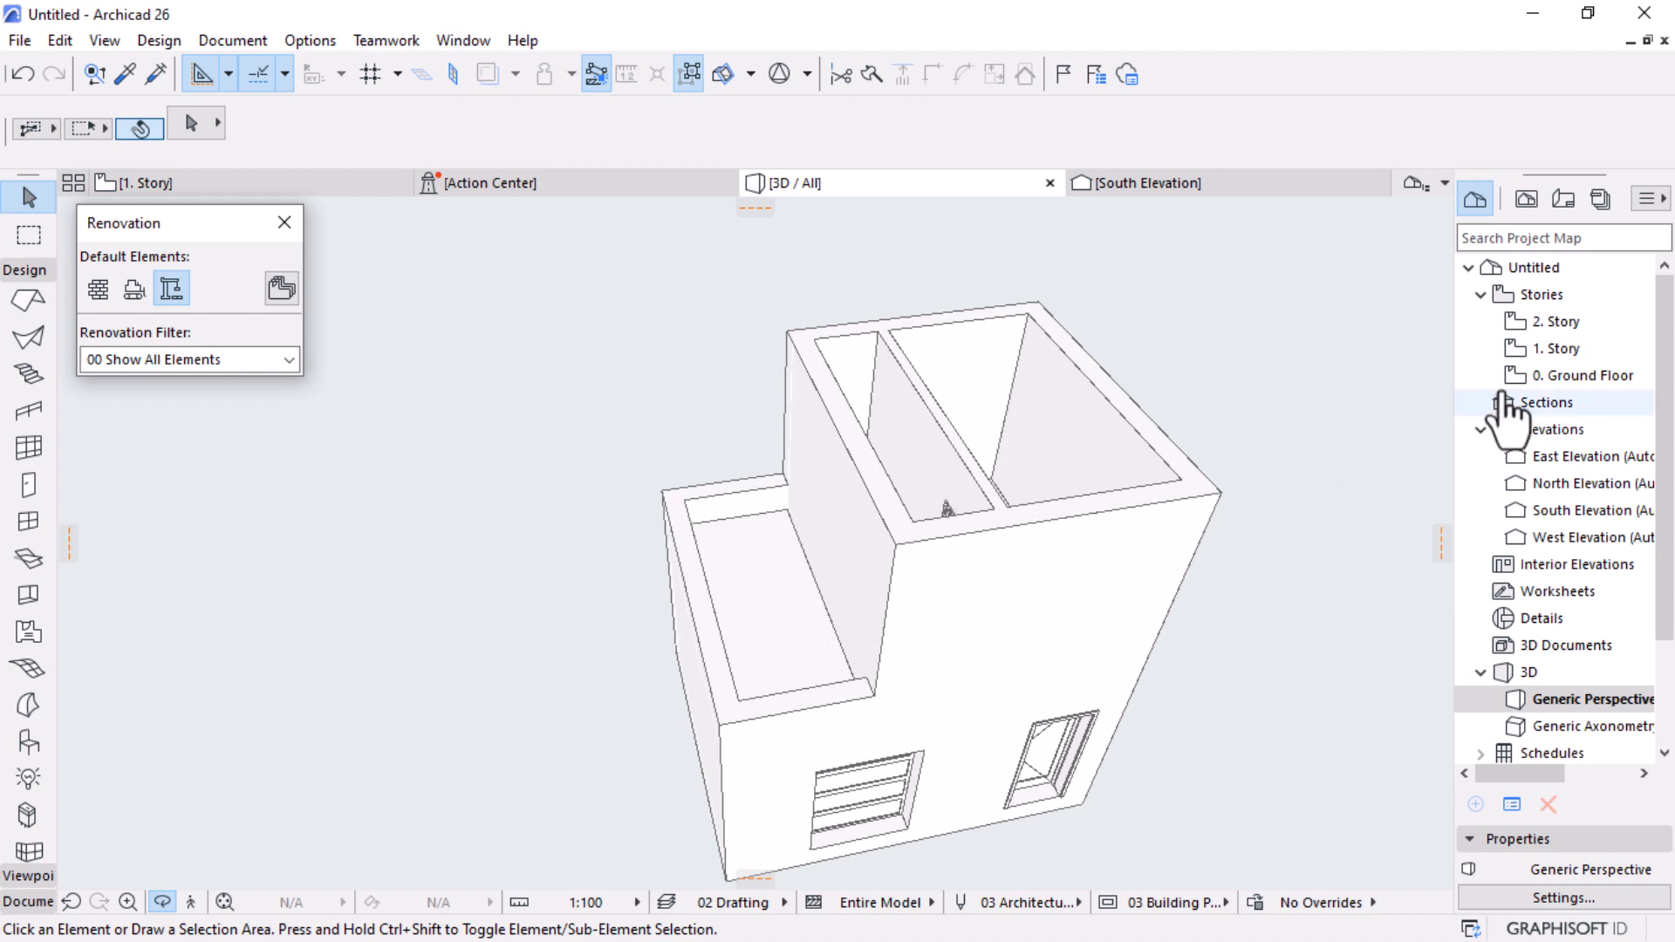
Step: Open the 2. Story floor plan and rename that story as Roof Story
double_click(1554, 348)
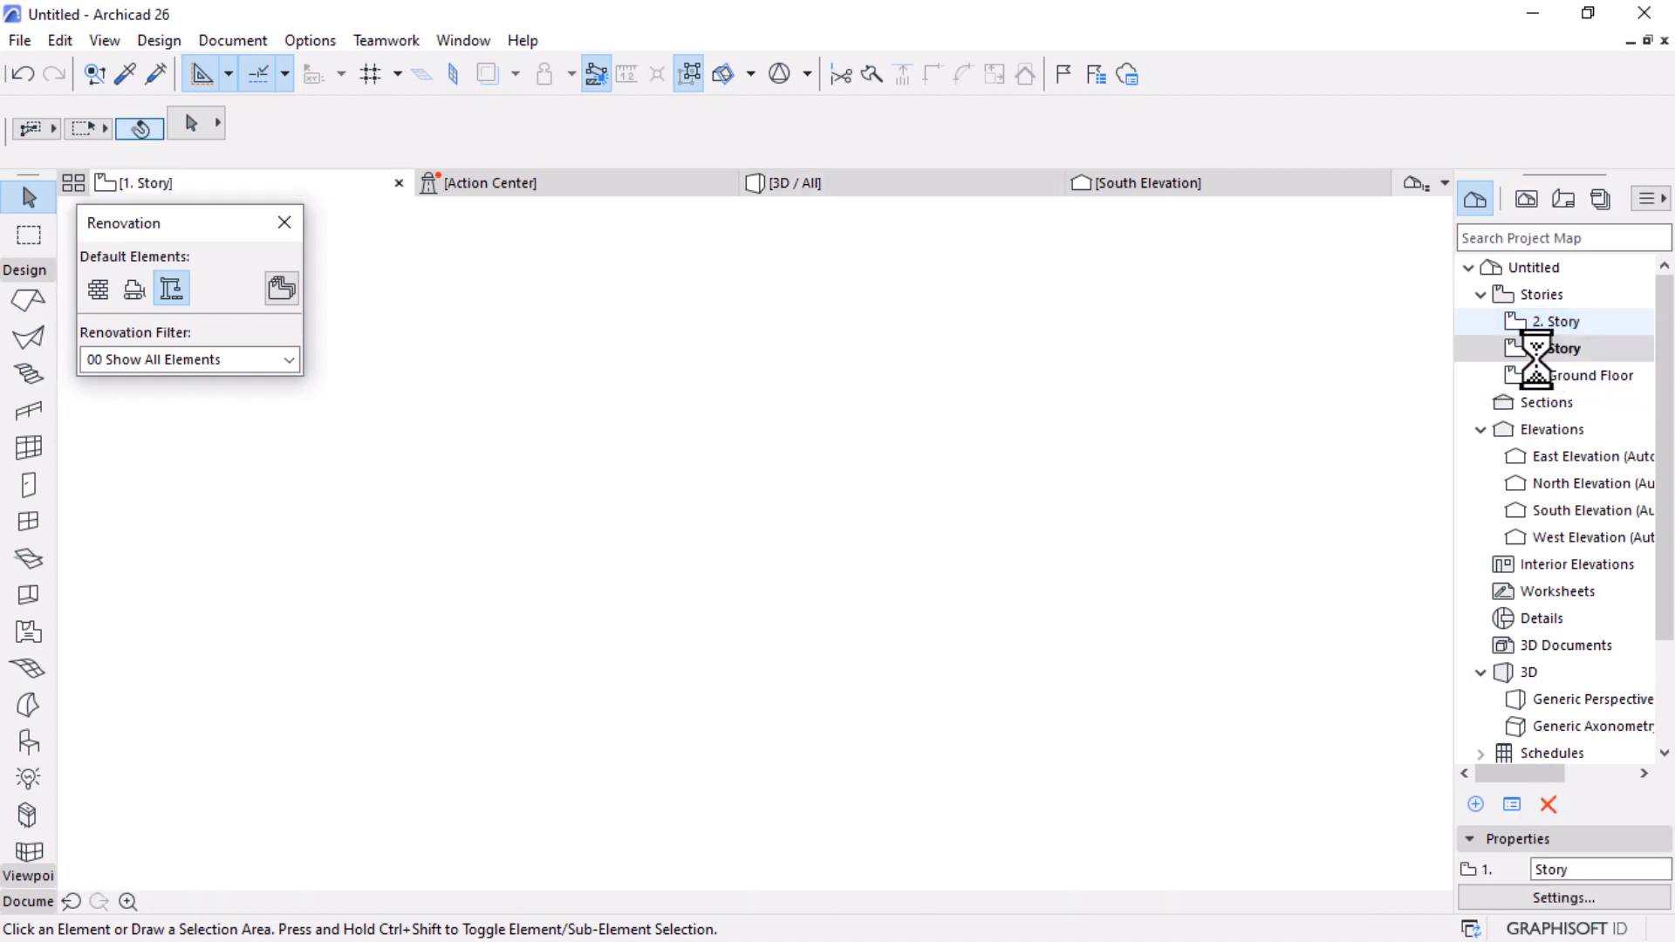
double_click(1549, 322)
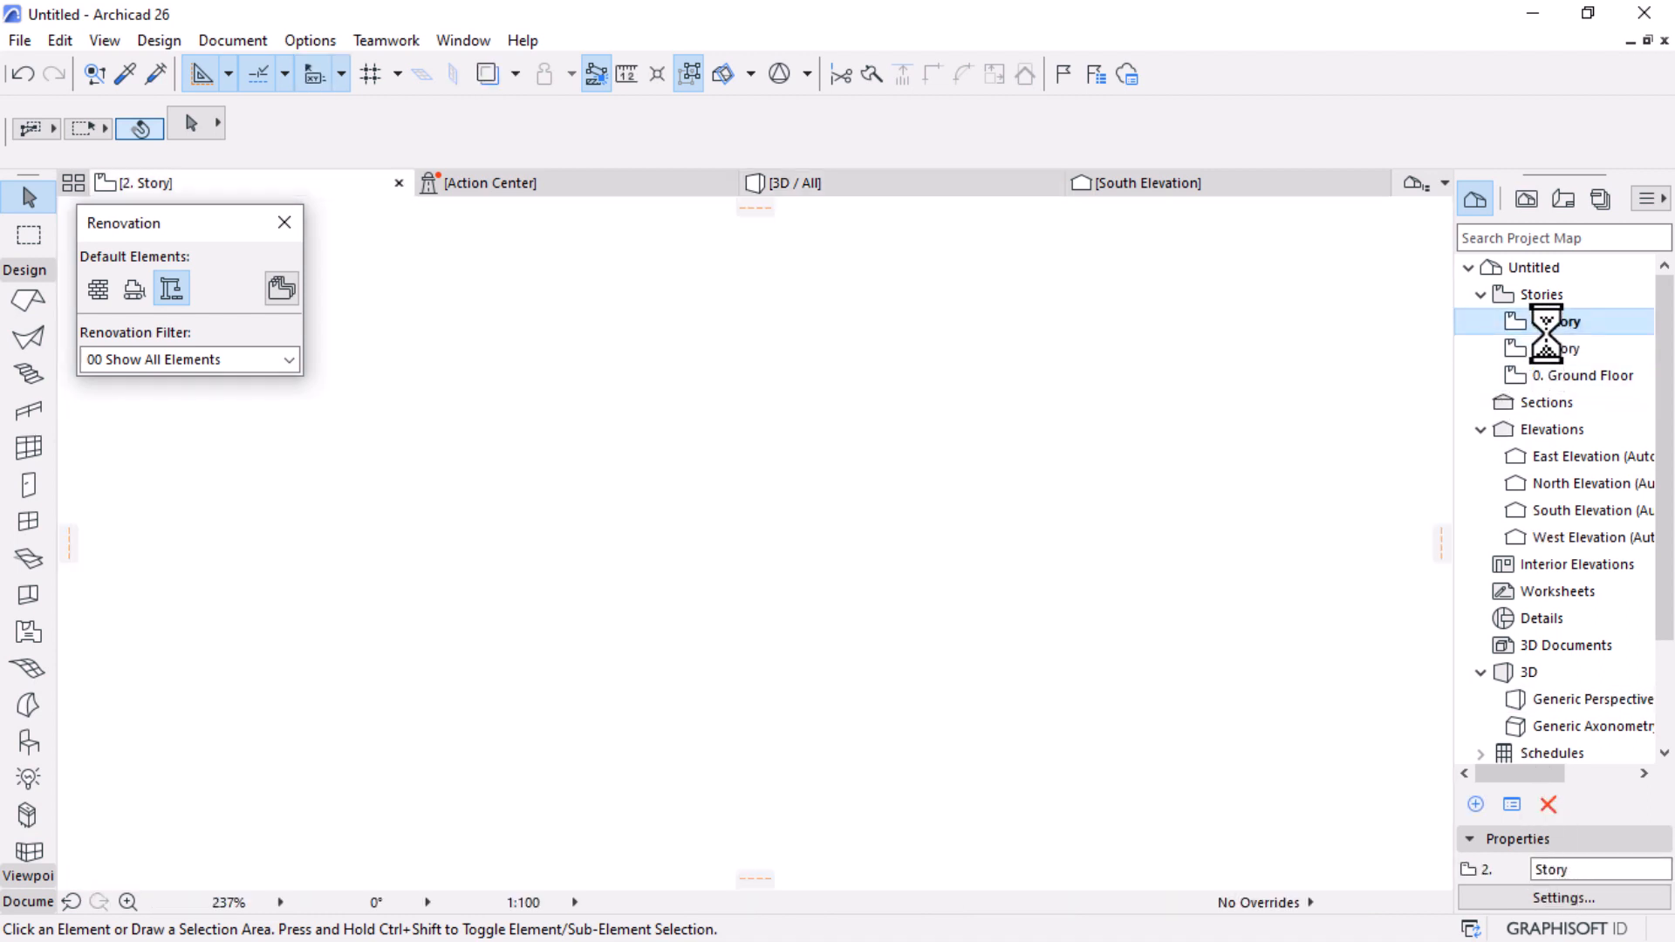
left_click(1541, 870)
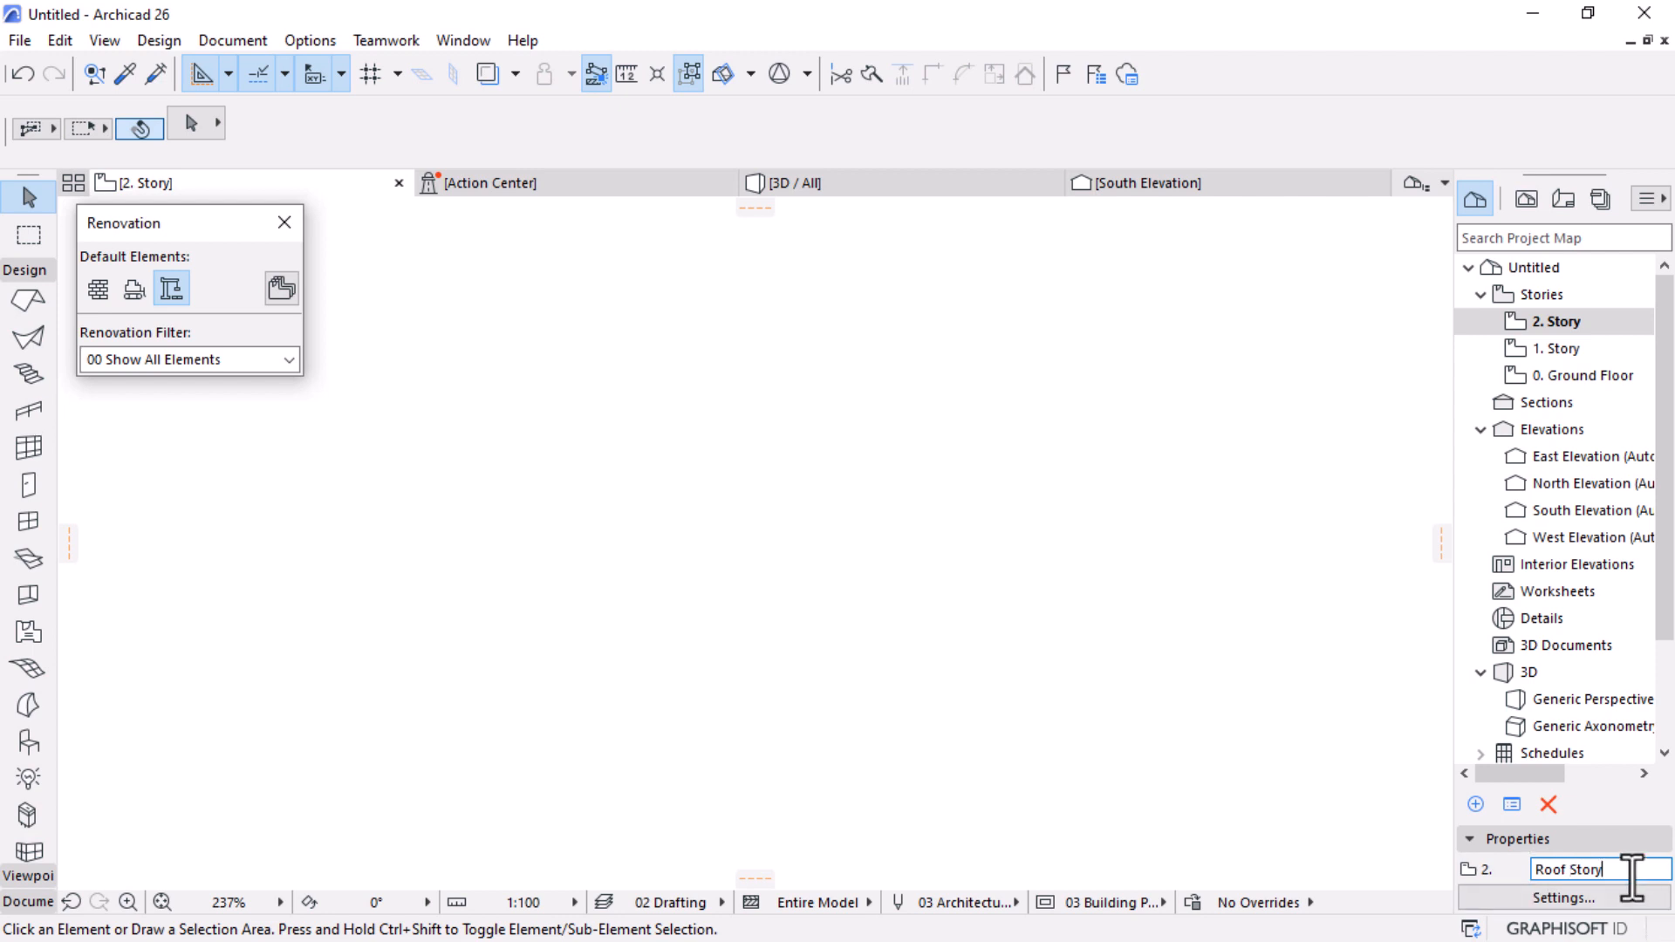
key("Return")
Step: Rename story 1 as First Floor Story
left_click(1549, 349)
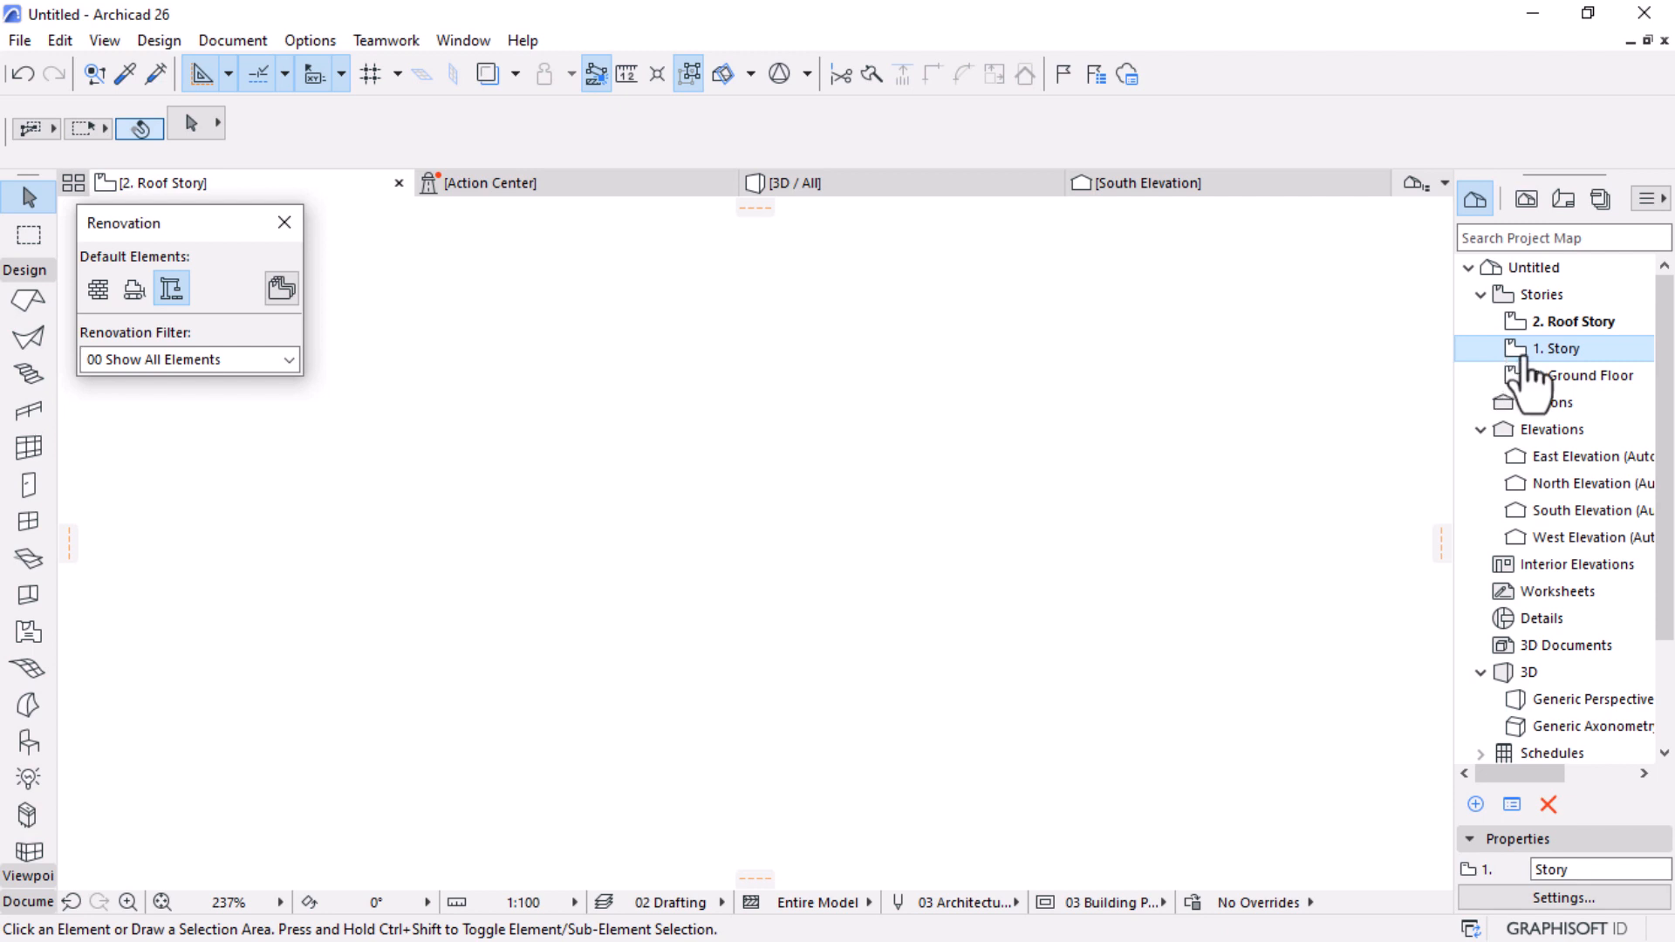
left_click(1538, 873)
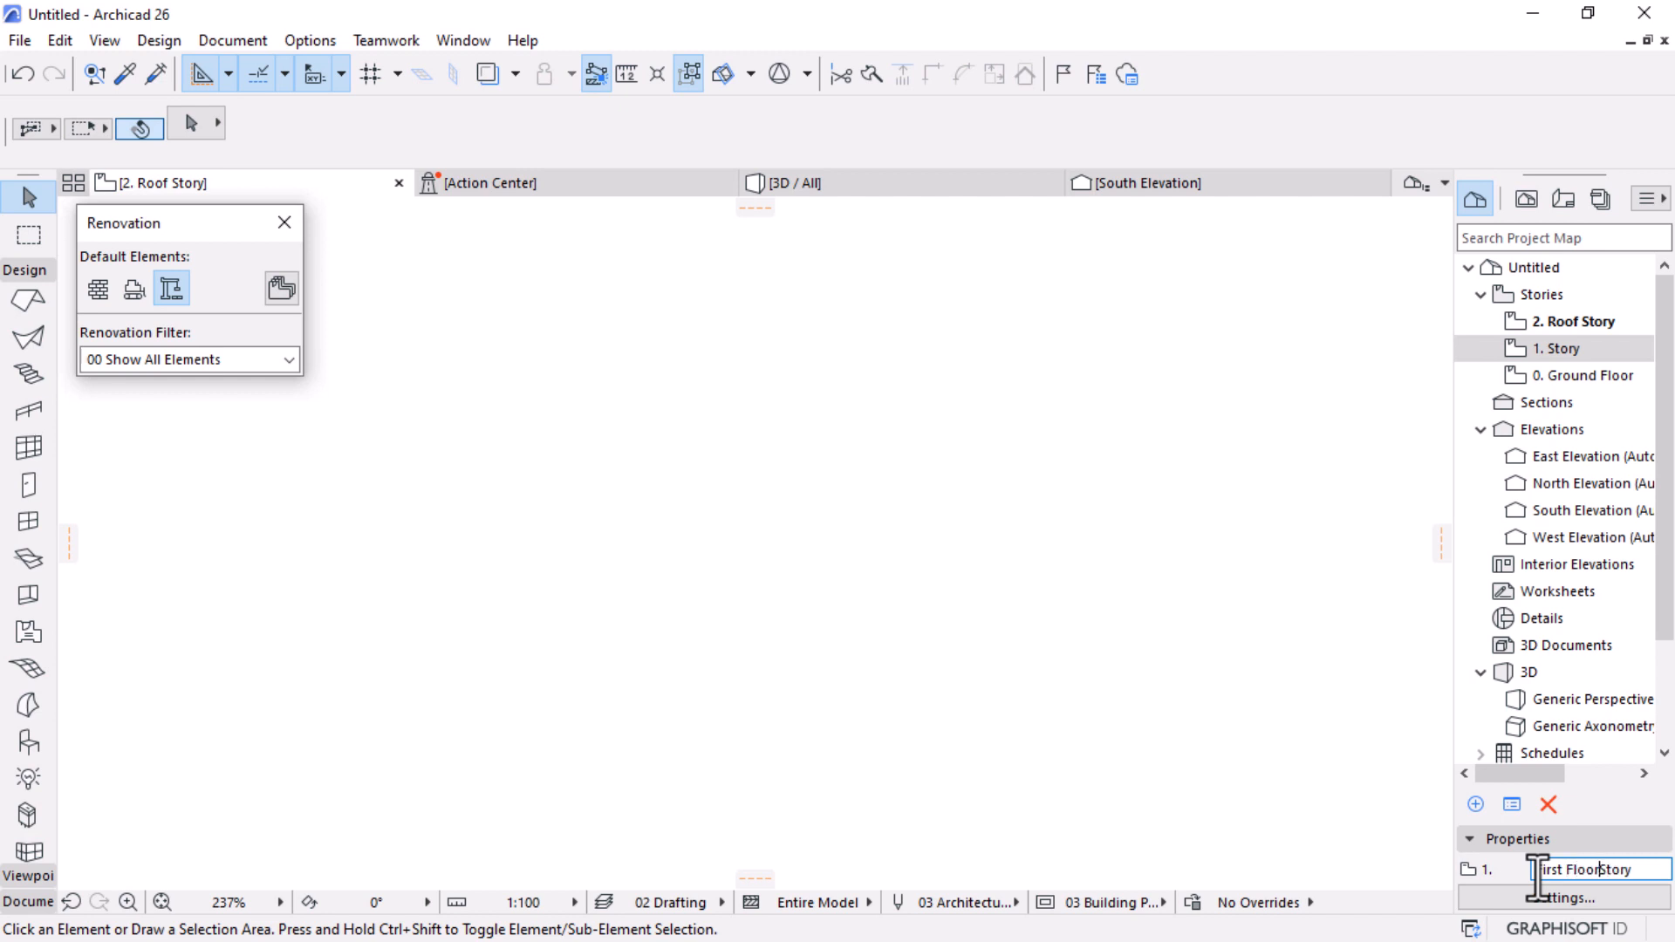
left_click(1238, 735)
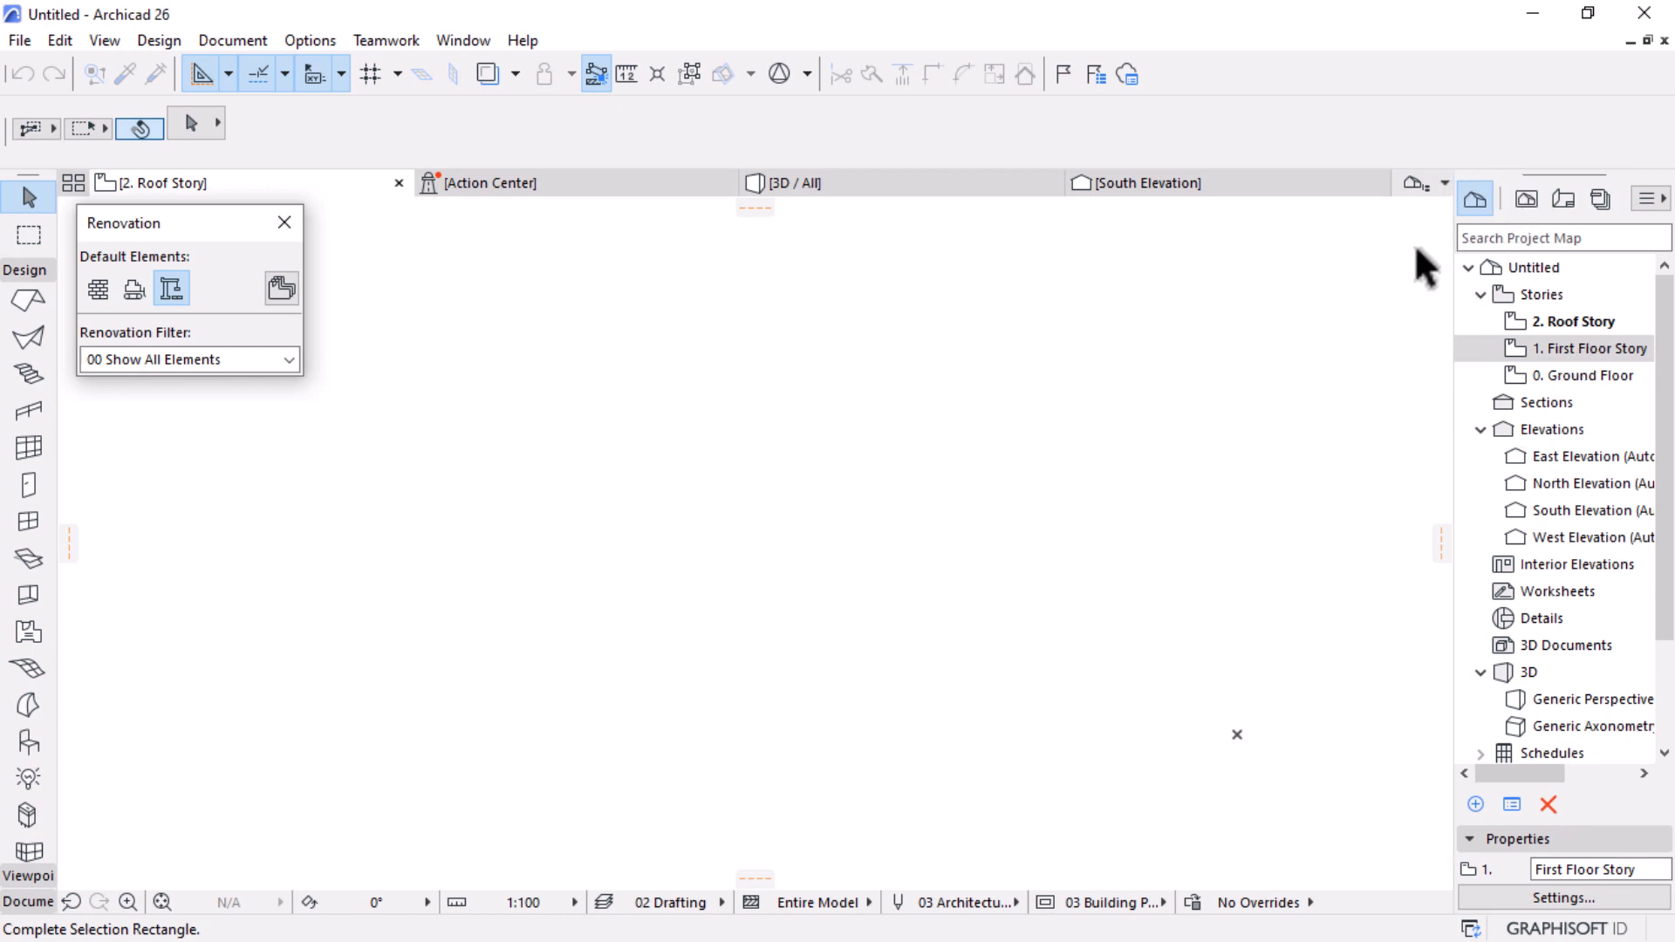
left_click(1061, 607)
Step: Show the First Floor Story as a trace reference beneath the Roof Story floor plan
scroll(1073, 568, "down", 6)
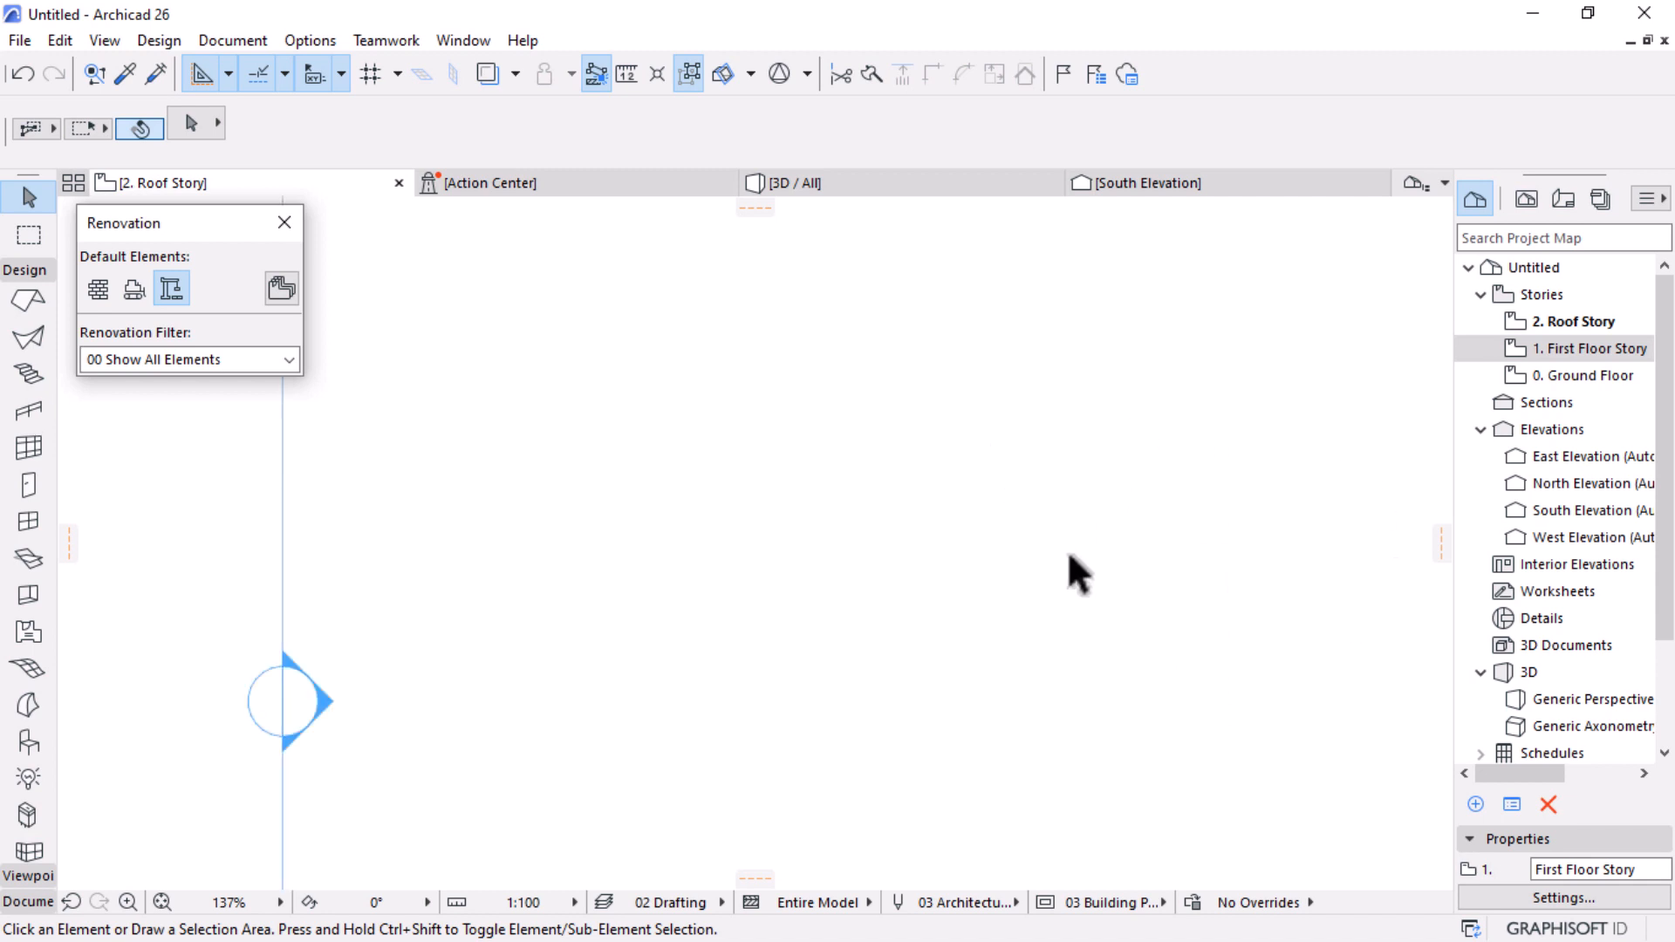
scroll(1150, 558, "down", 2)
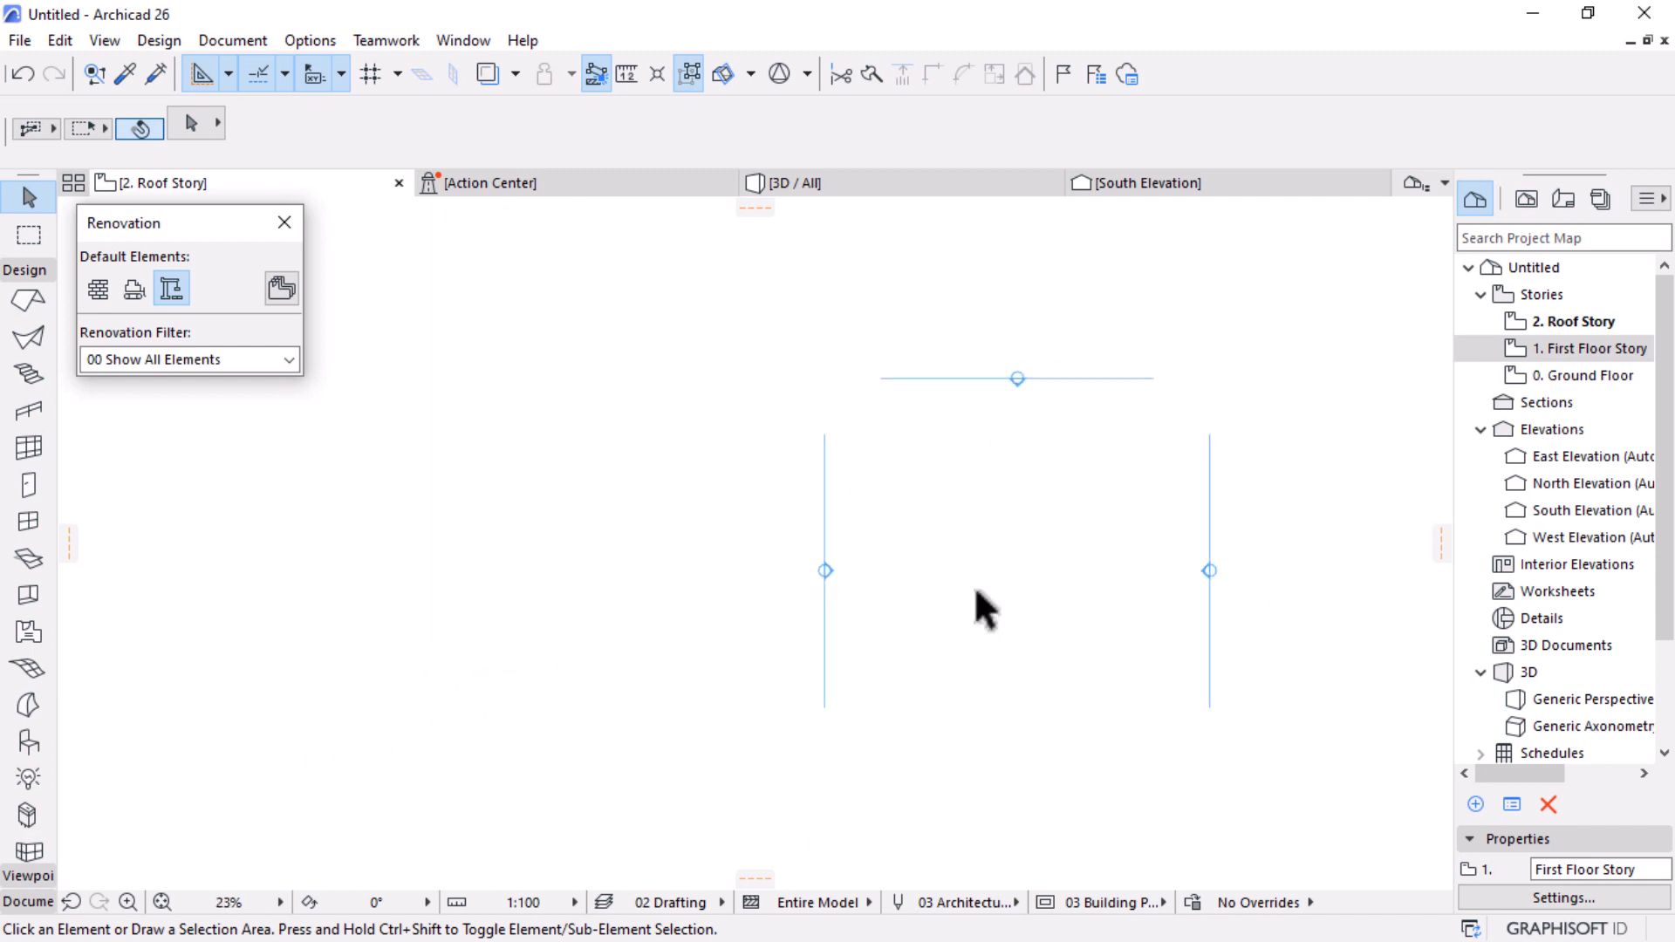
left_click(1566, 324)
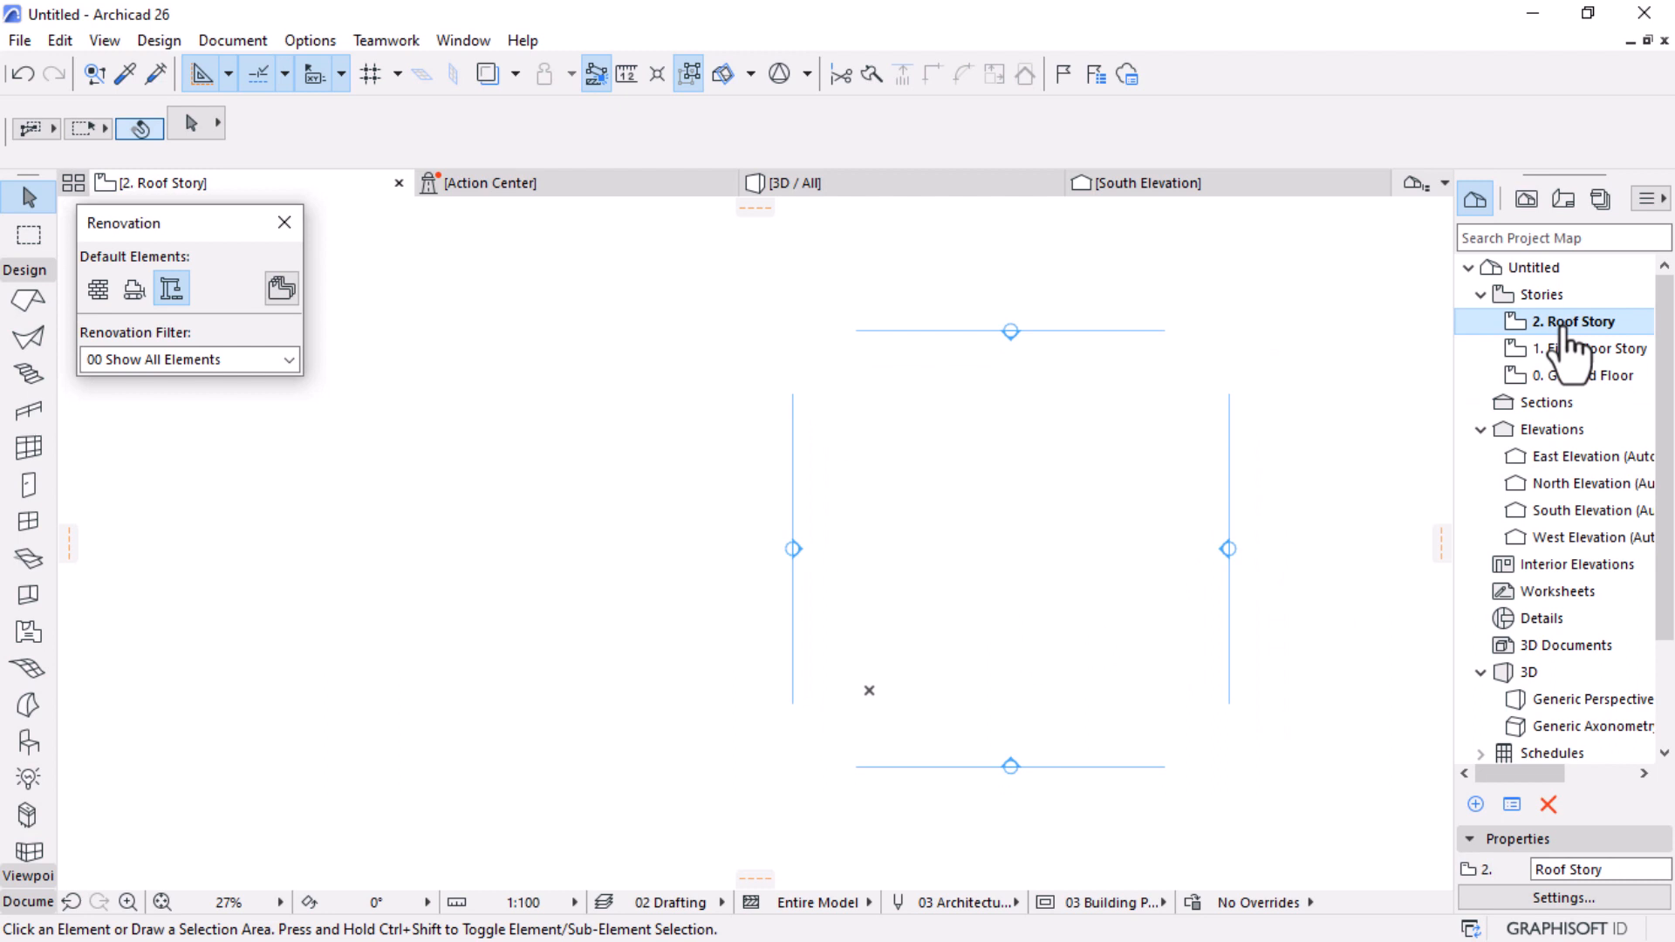
scroll(1290, 563, "up", 2)
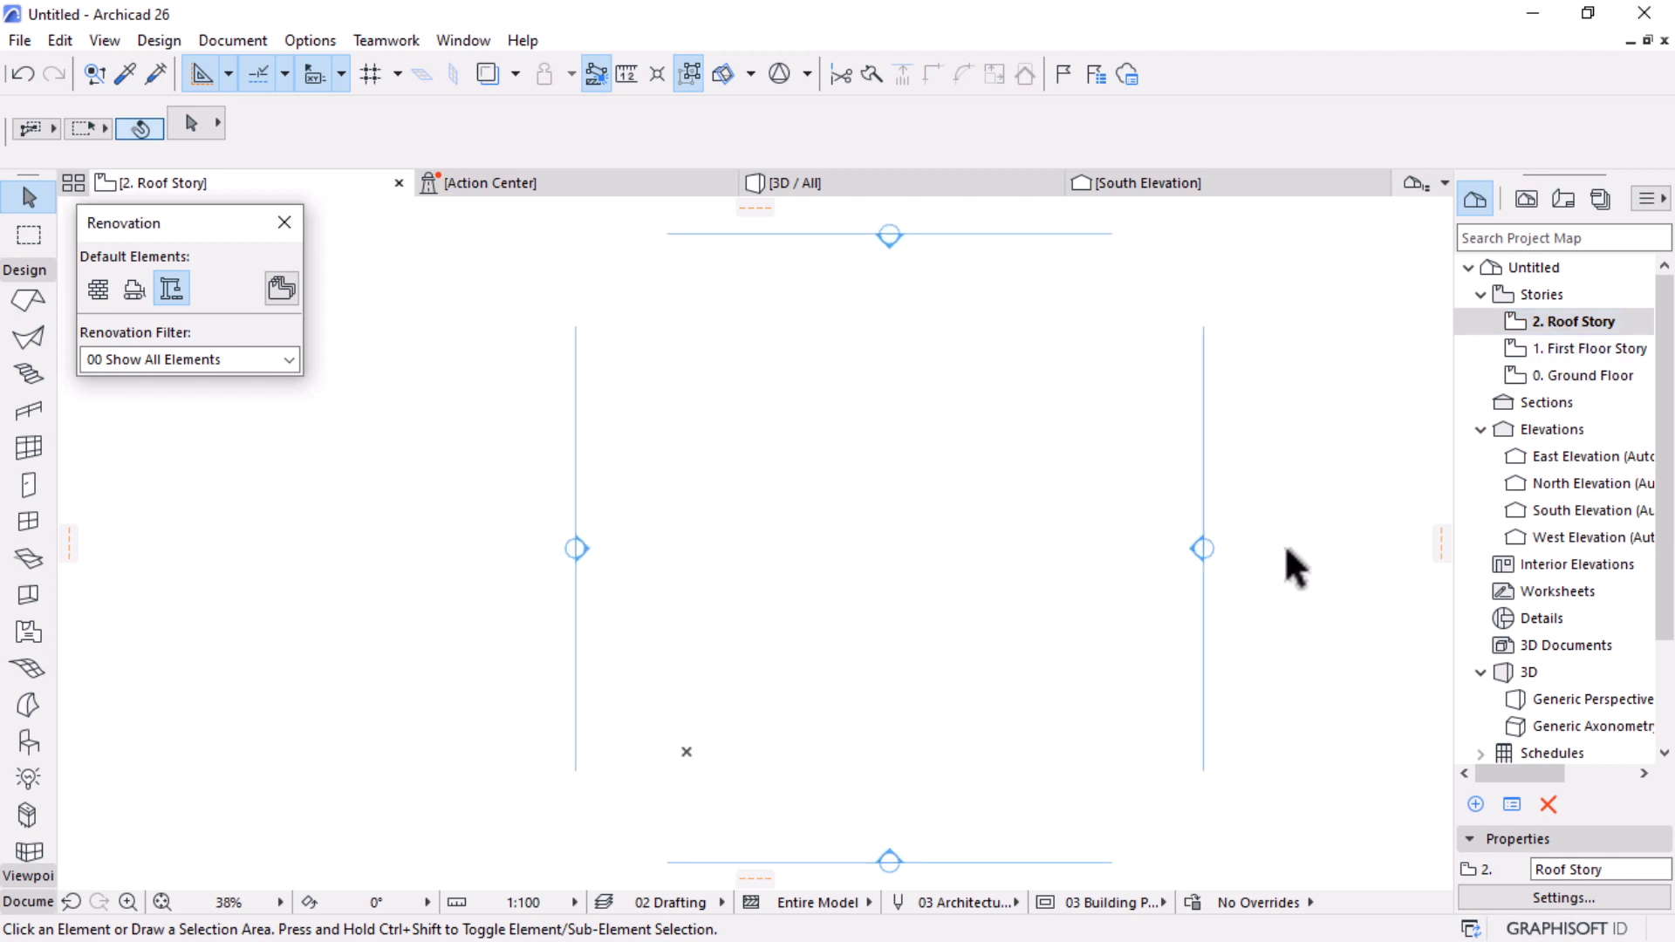
right_click(1552, 351)
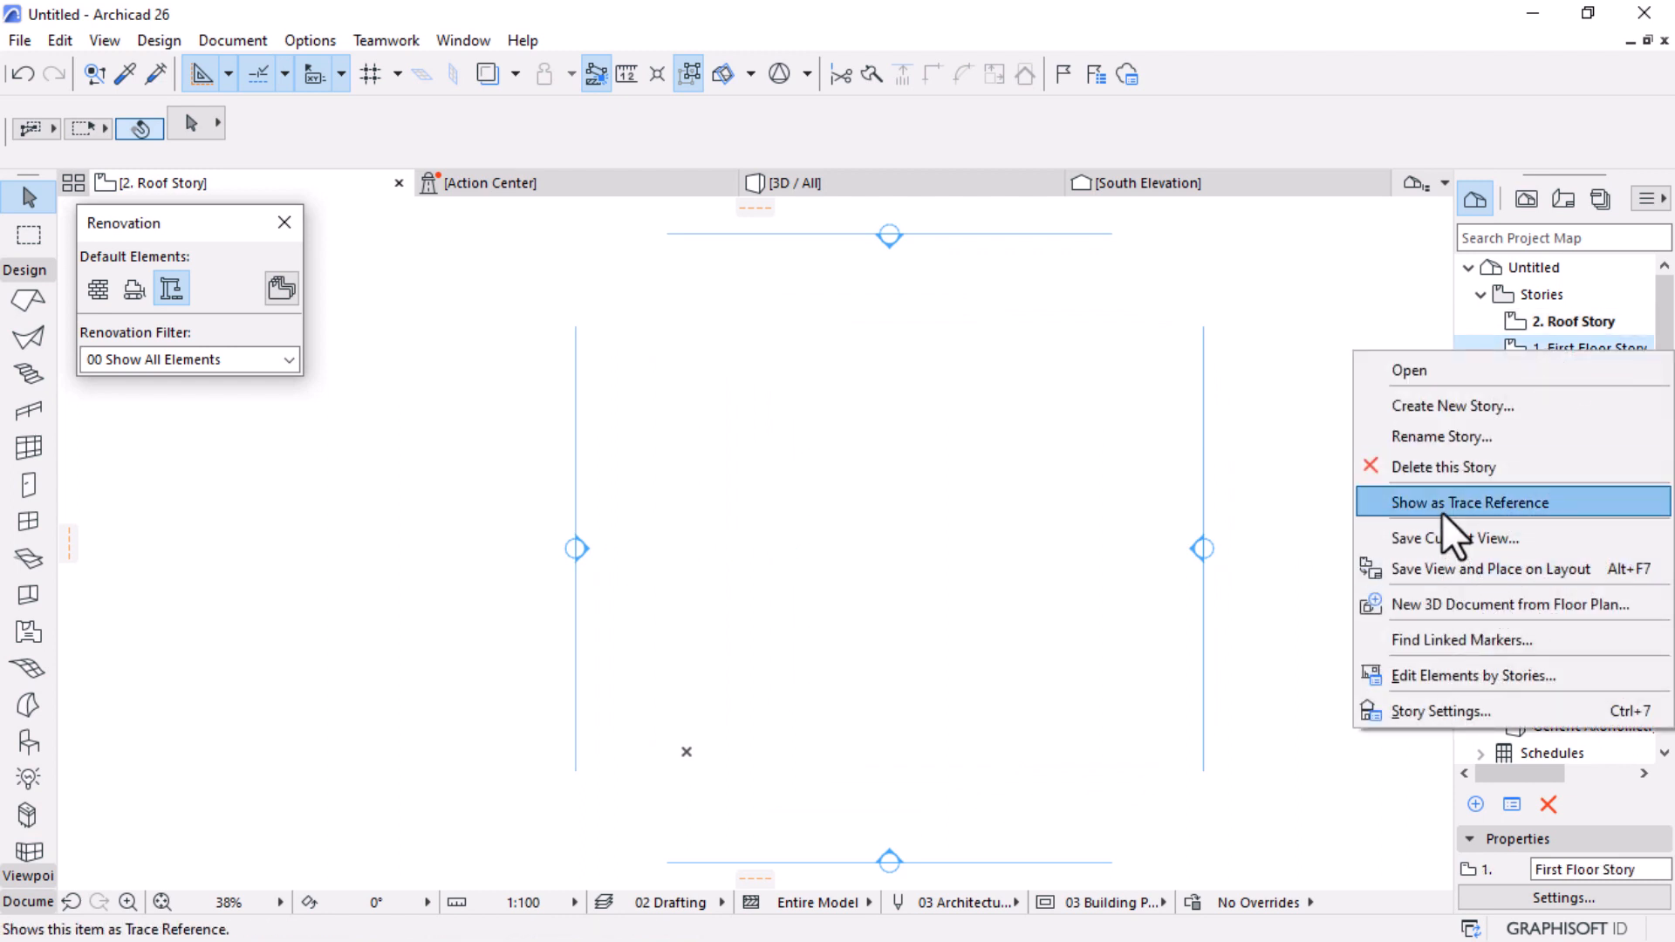
left_click(1441, 512)
scroll(750, 497, "up", 6)
scroll(873, 454, "up", 4)
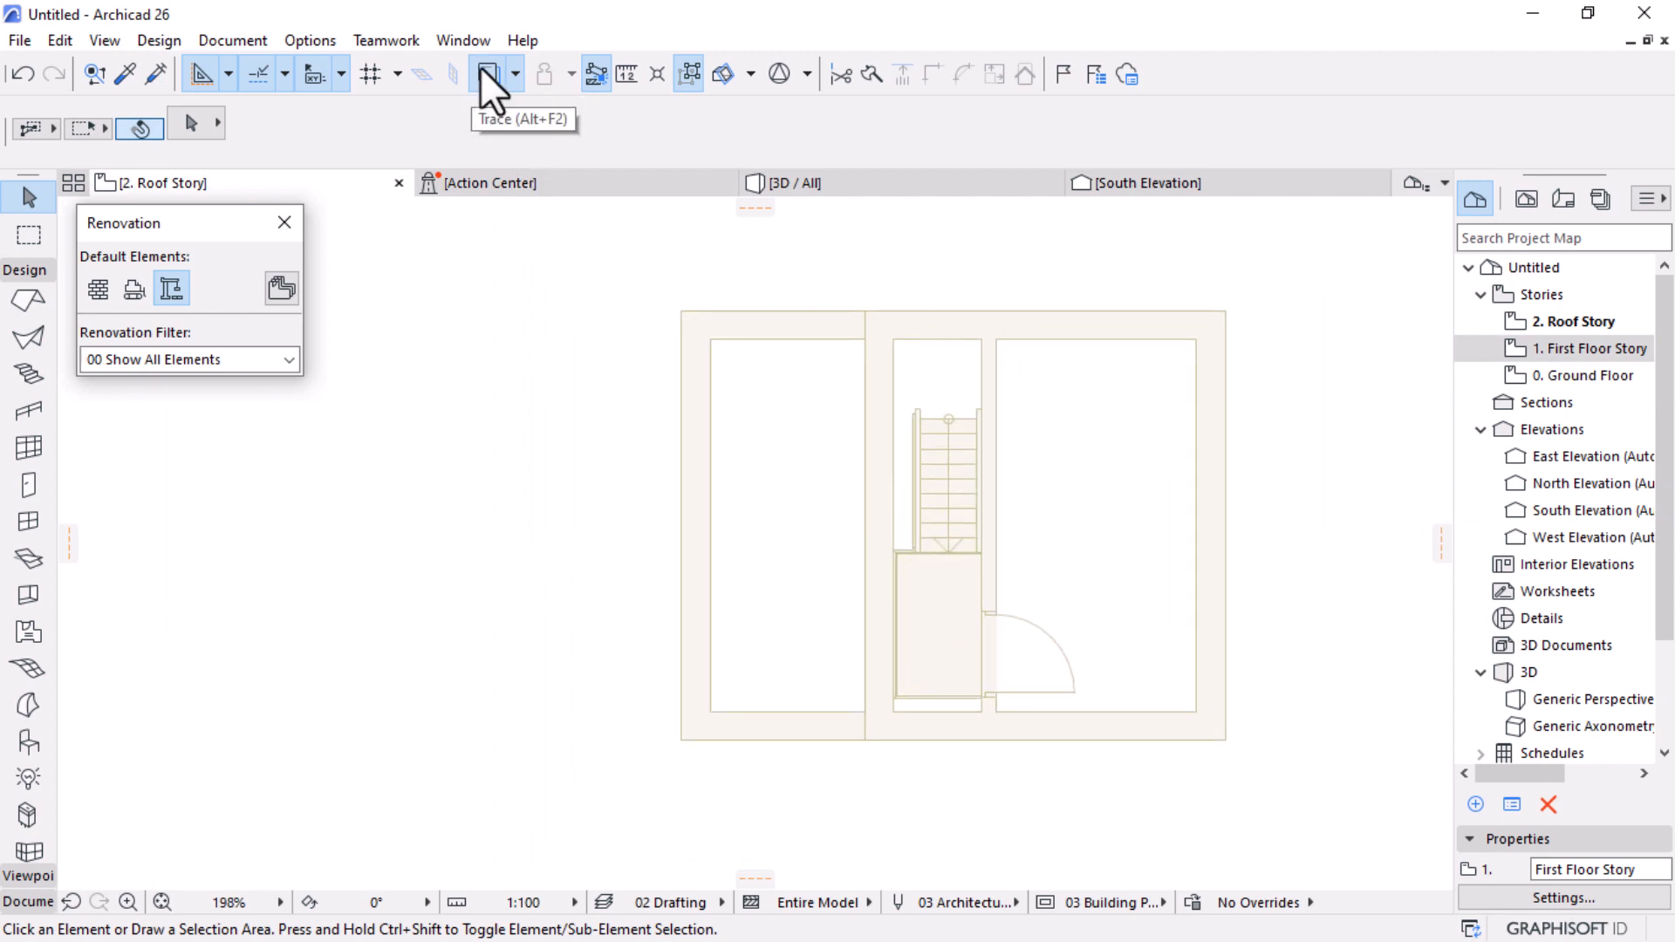
left_click(515, 74)
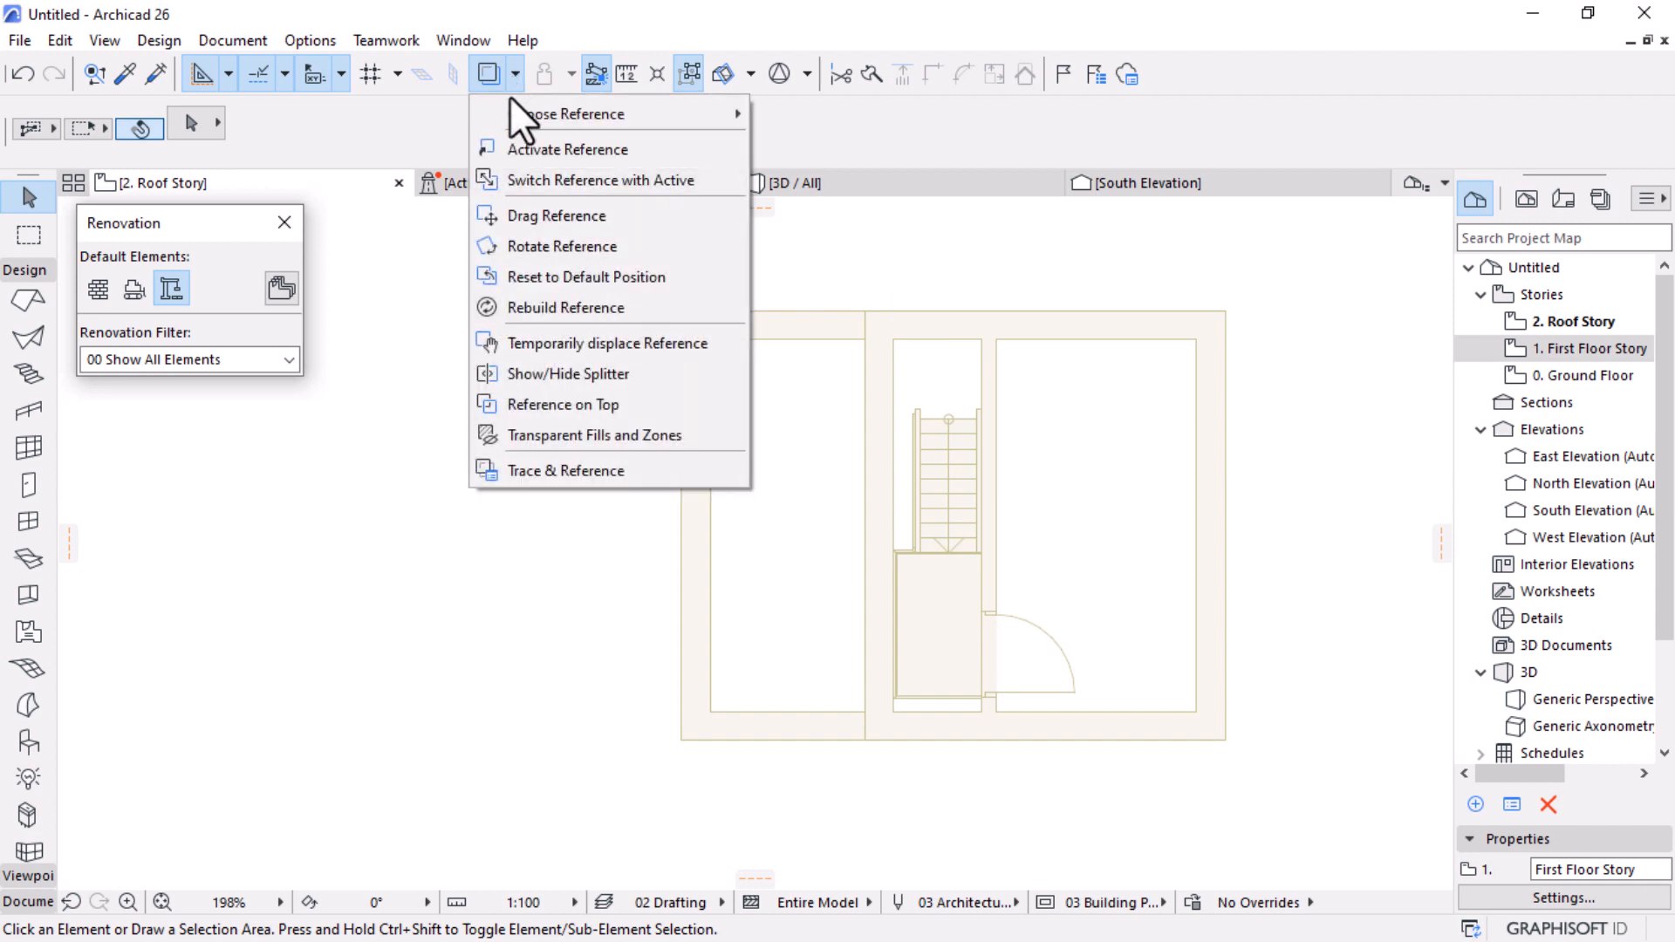
mouse_move(568, 114)
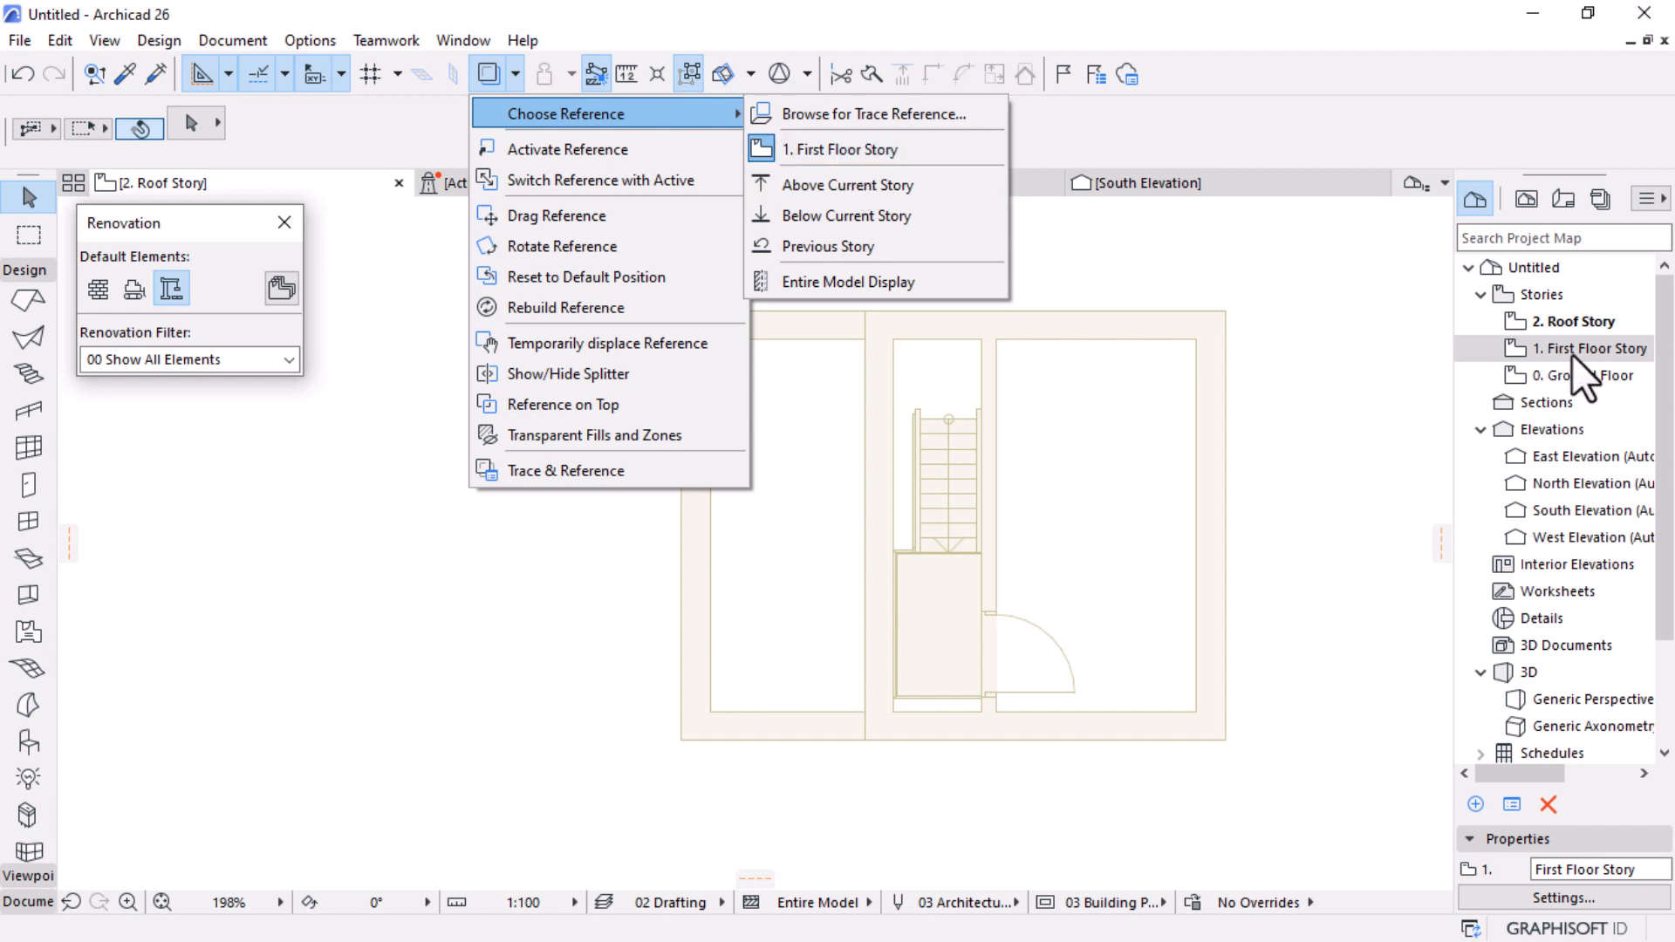
left_click(1339, 416)
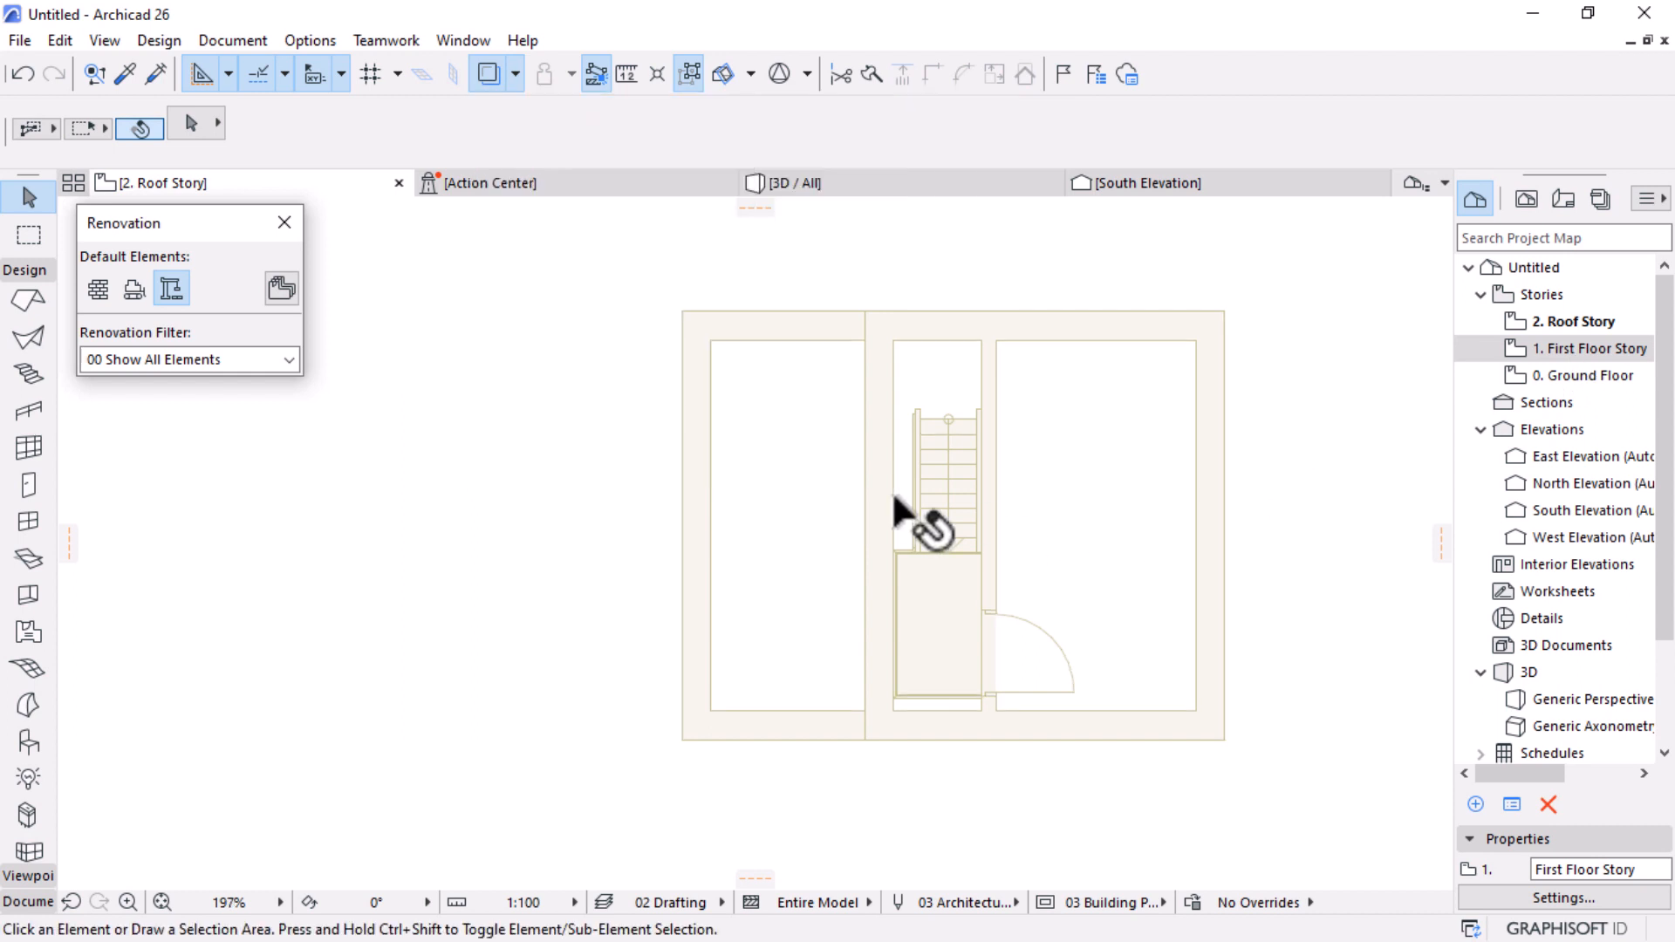
scroll(892, 491, "down", 2)
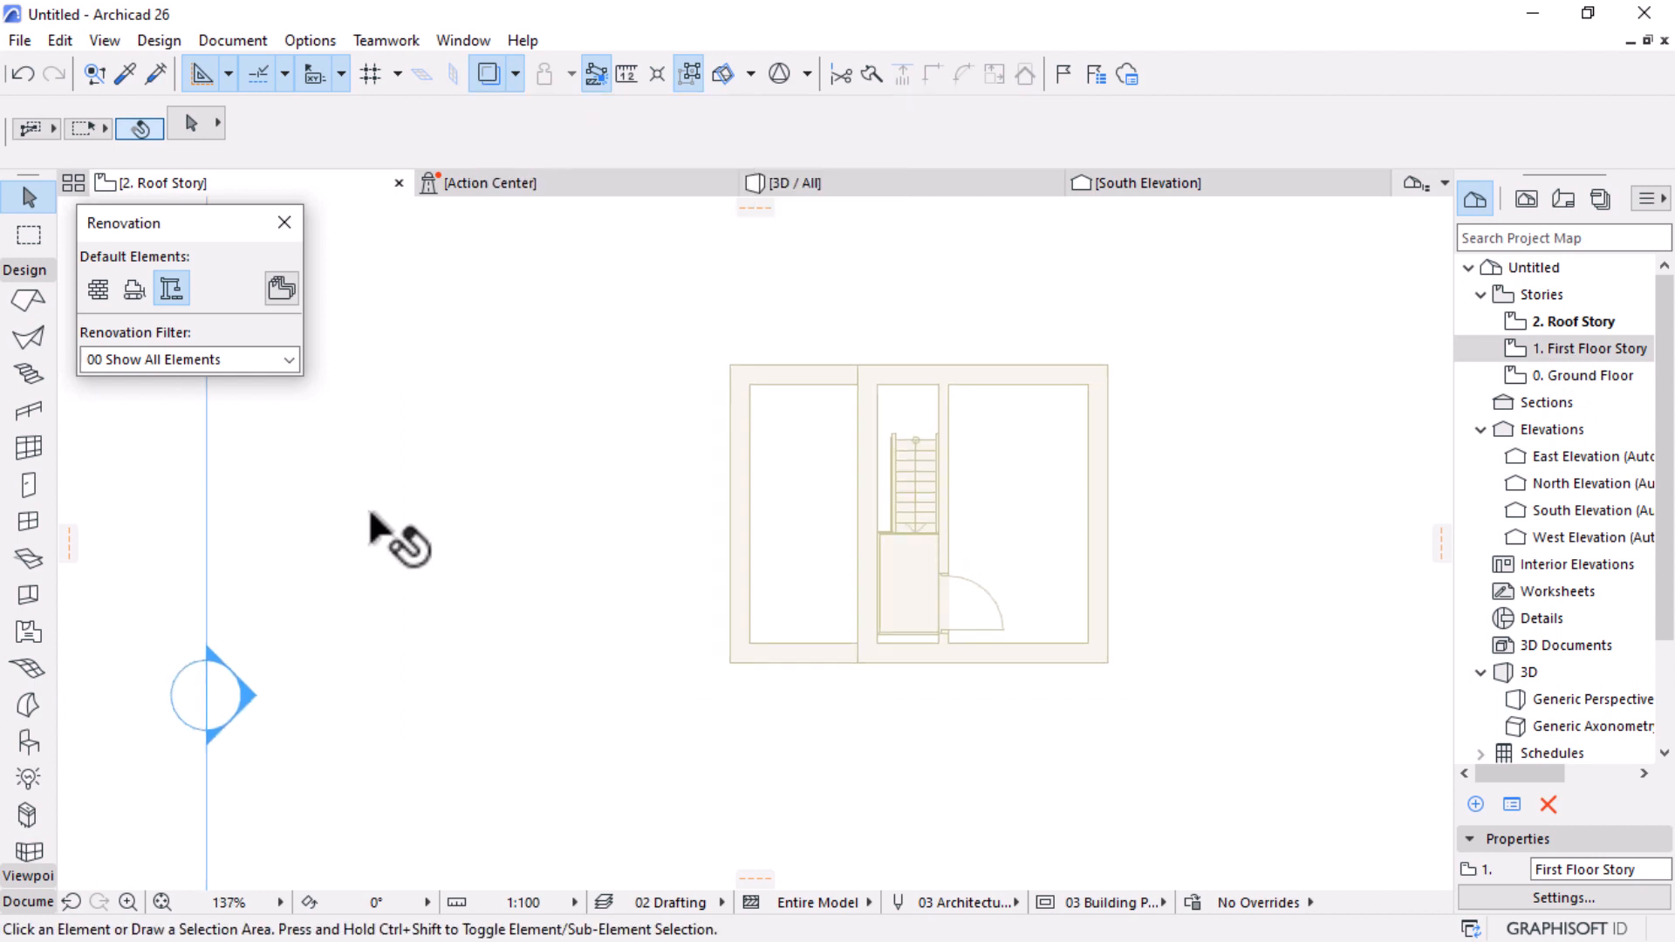
Step: Draw a single-plane roof with its pivot line on the main block's rear outer wall edge, rising inward and reaching halfway across the block
left_click(11, 301)
scroll(934, 509, "up", 2)
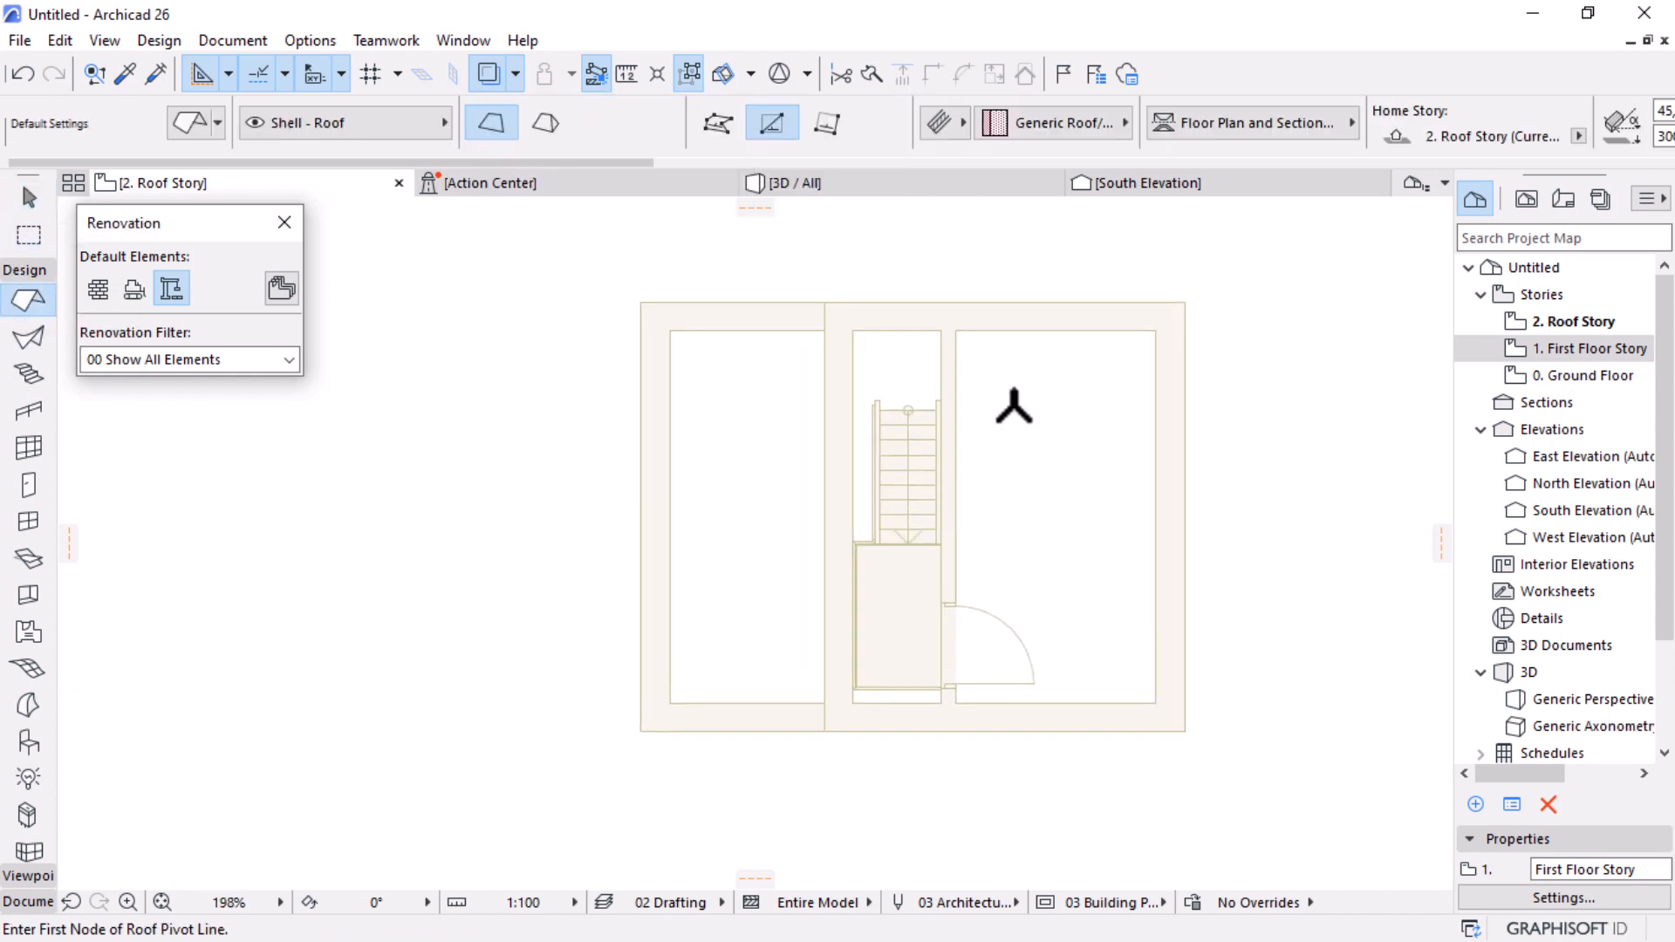
left_click(825, 303)
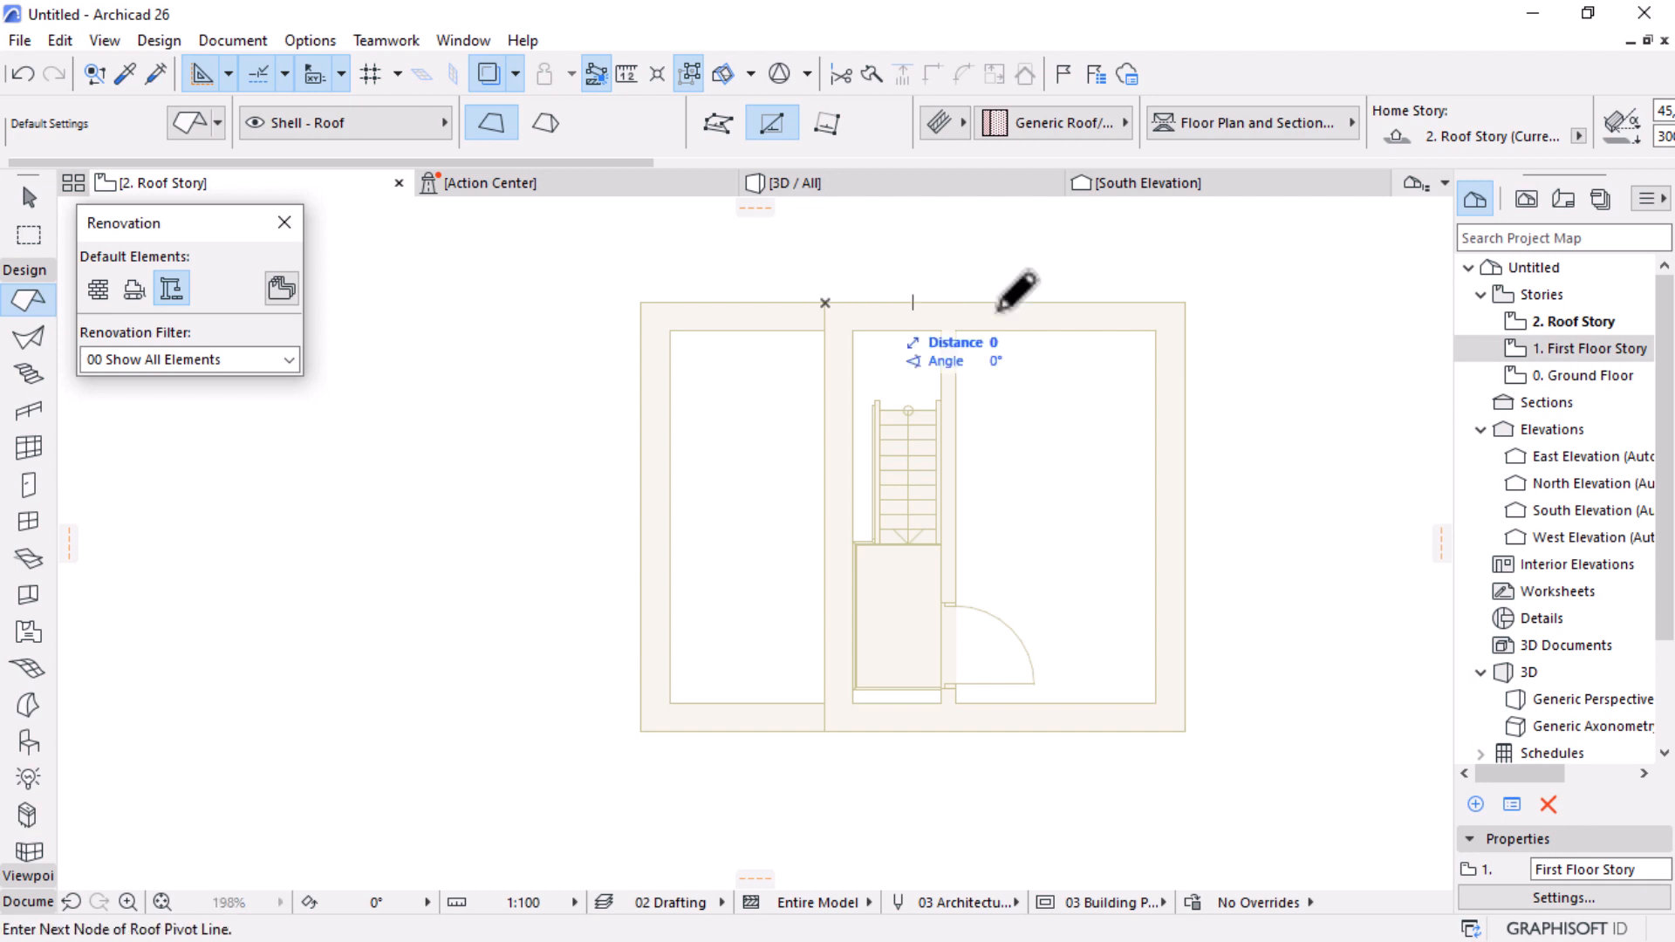
left_click(1185, 303)
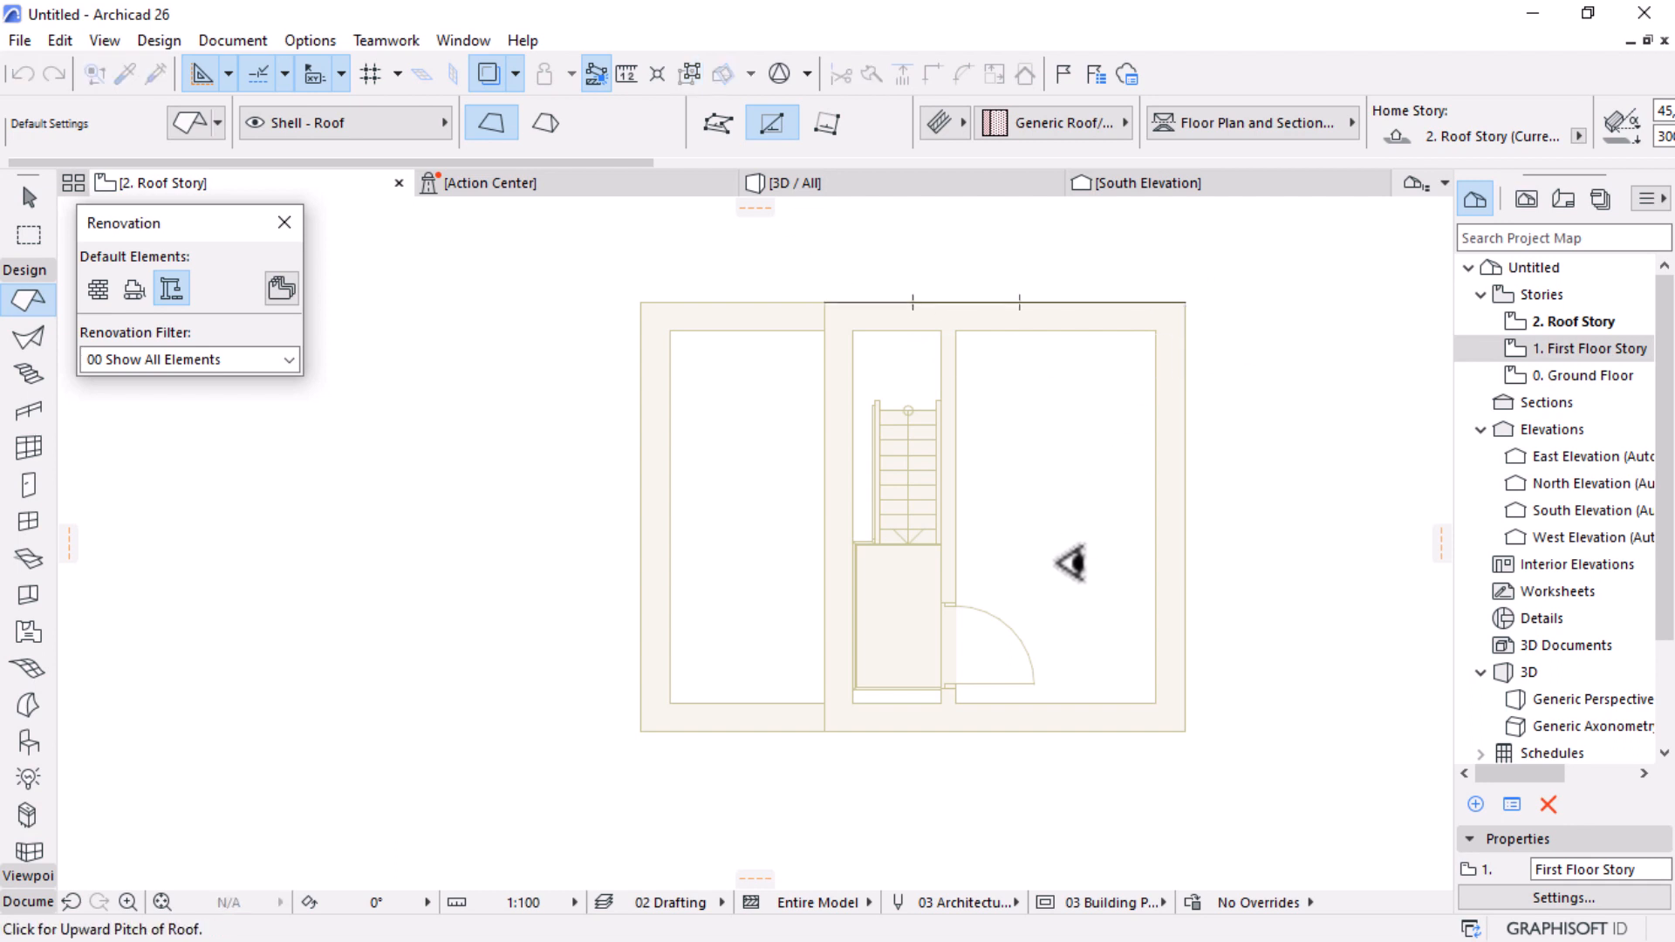
left_click(1077, 520)
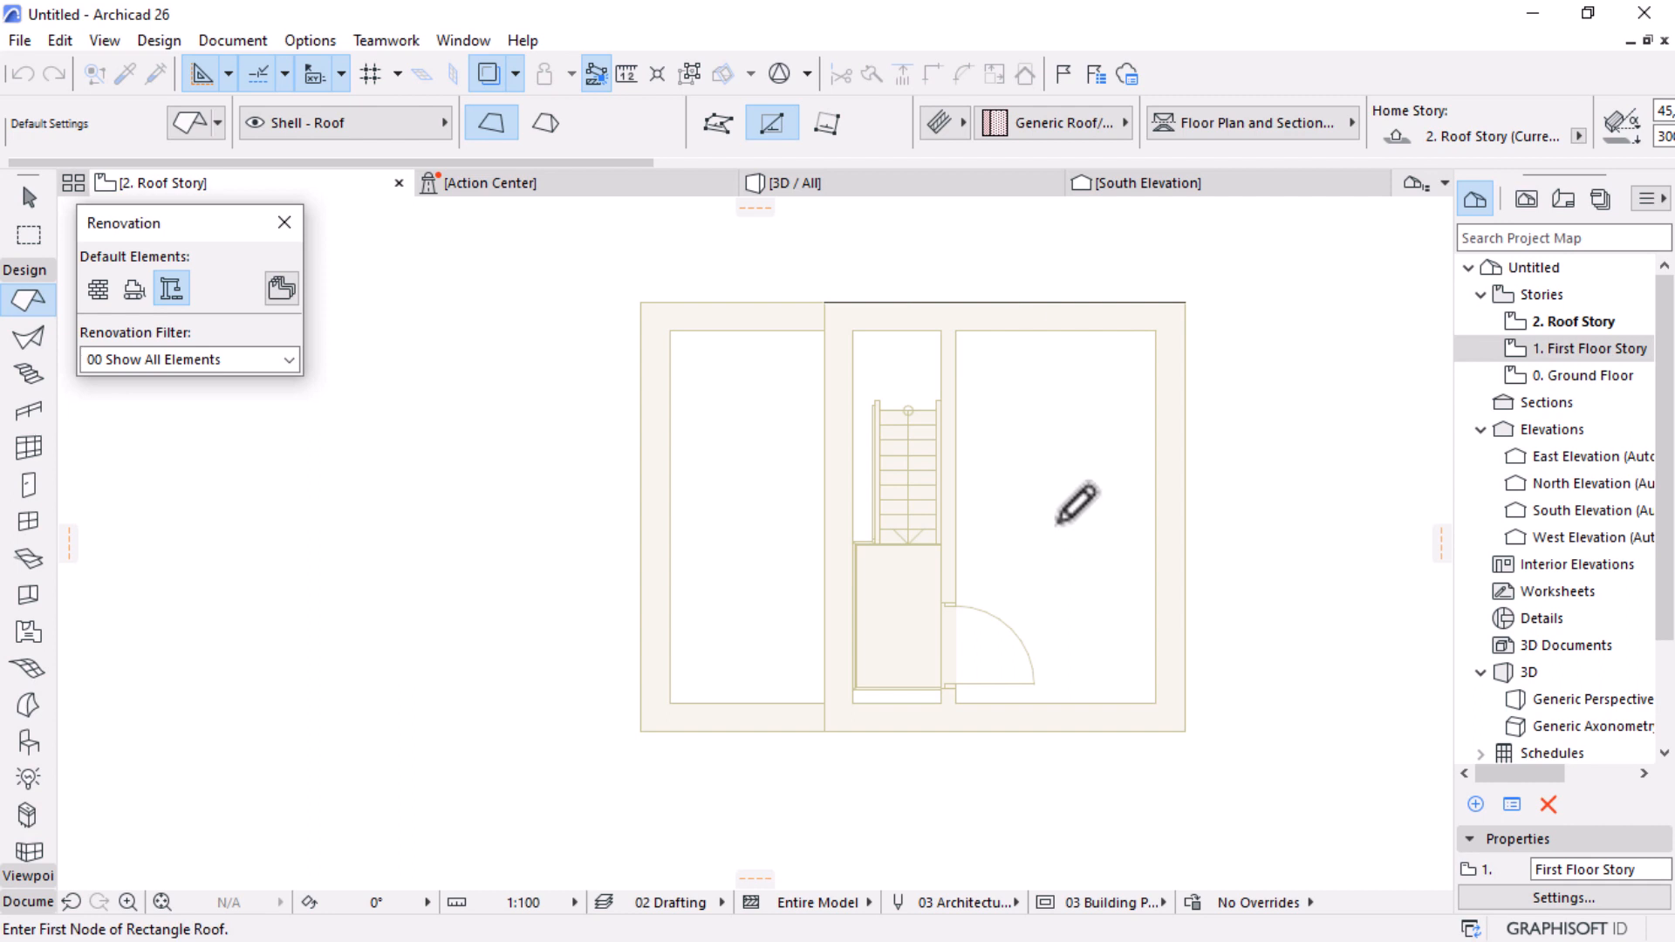
left_click(1185, 303)
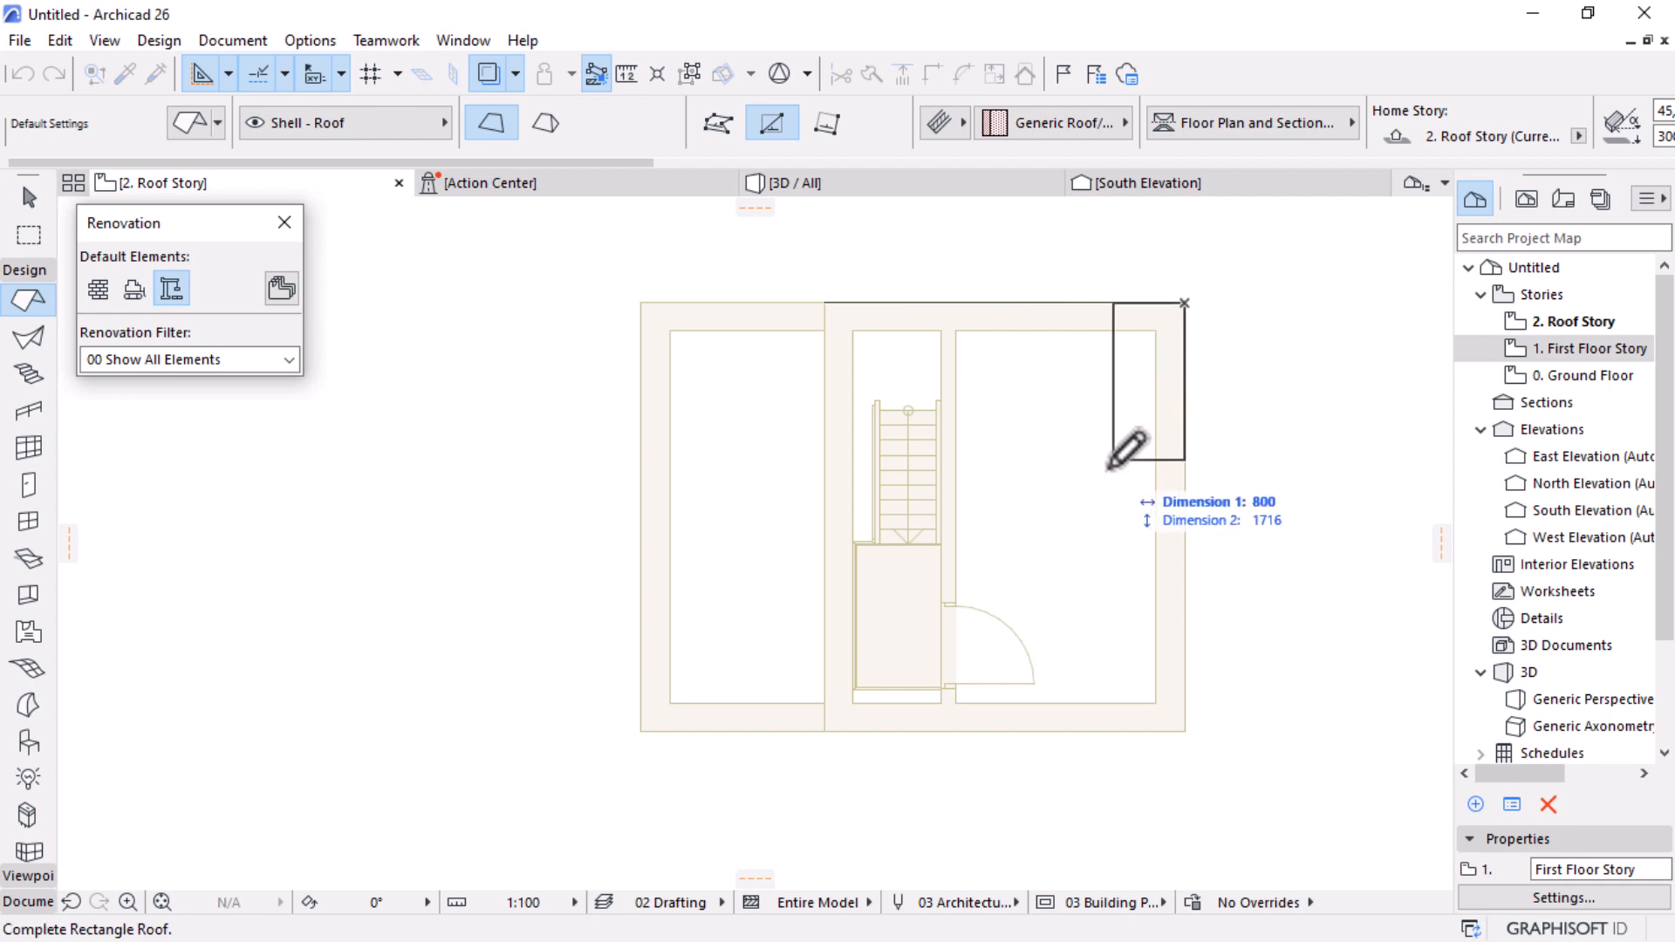
left_click(825, 517)
key("Escape")
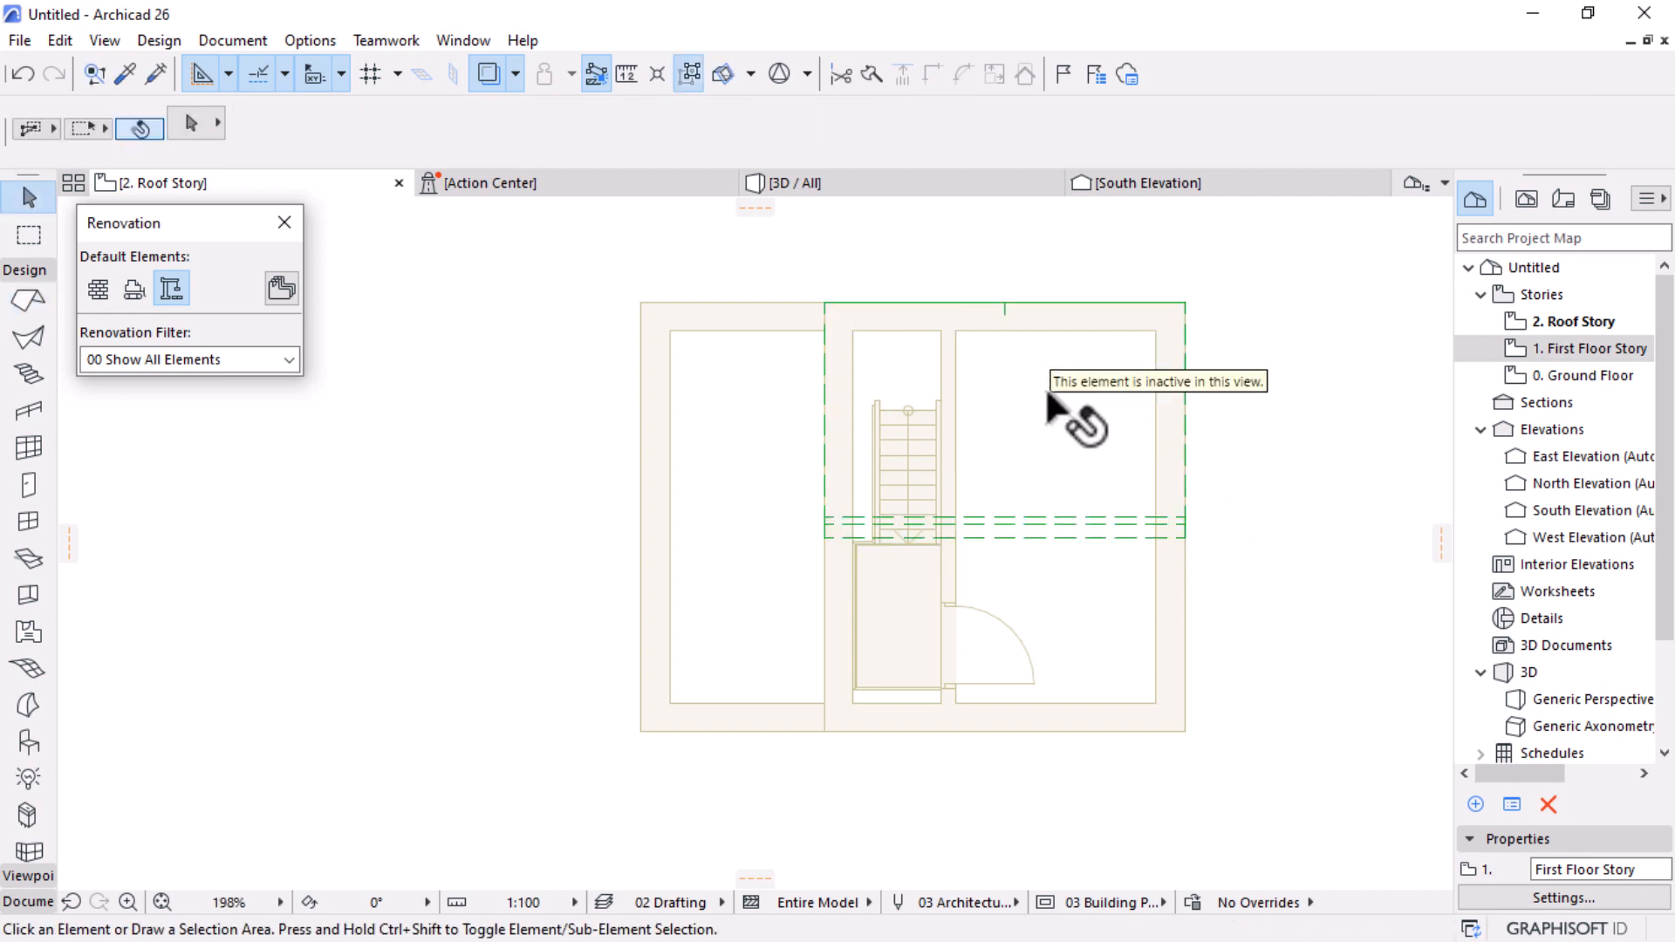
Step: Offset all edges of the roof plane outward by 500 mm
left_click(1186, 306)
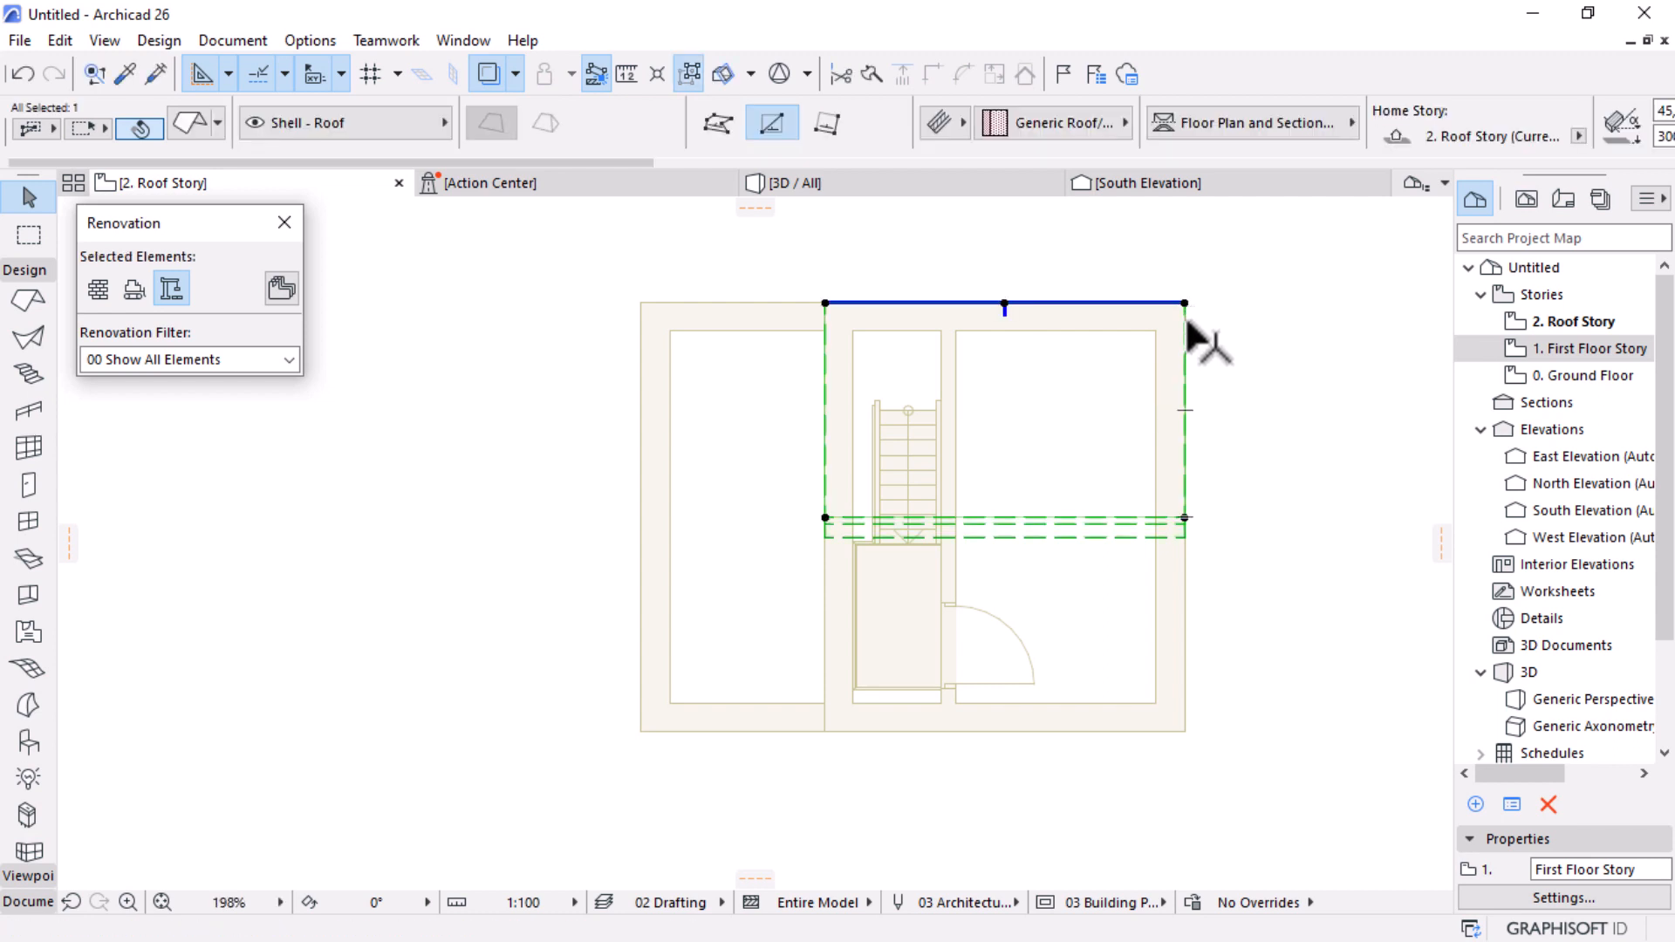
left_click(1186, 327)
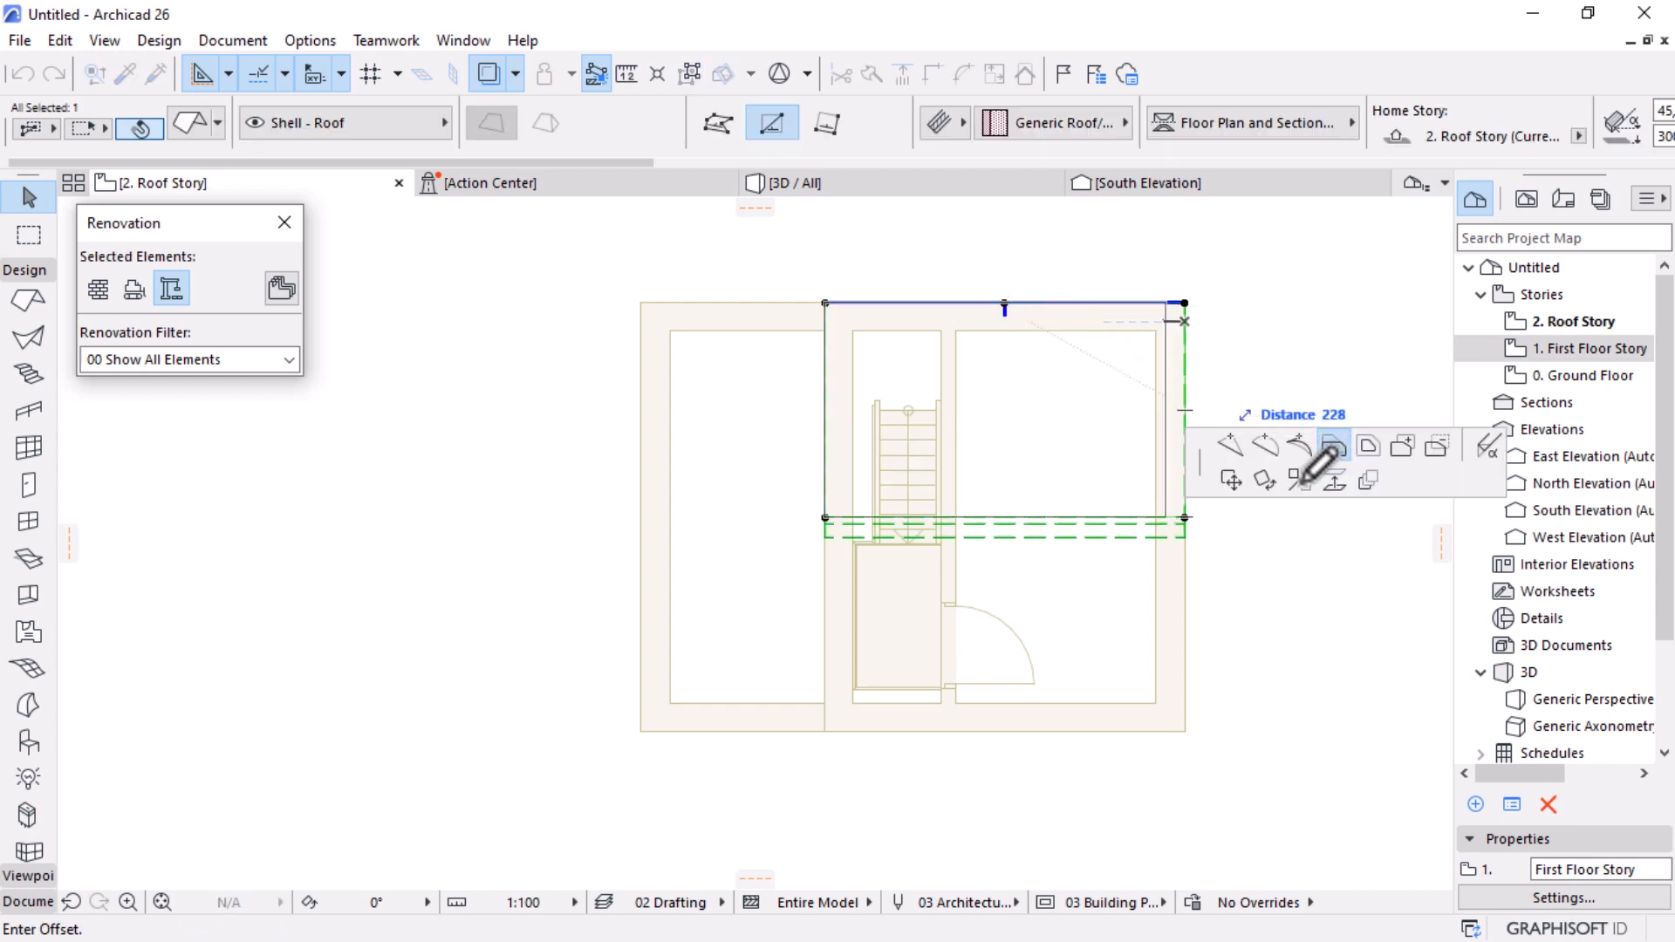
left_click(1368, 445)
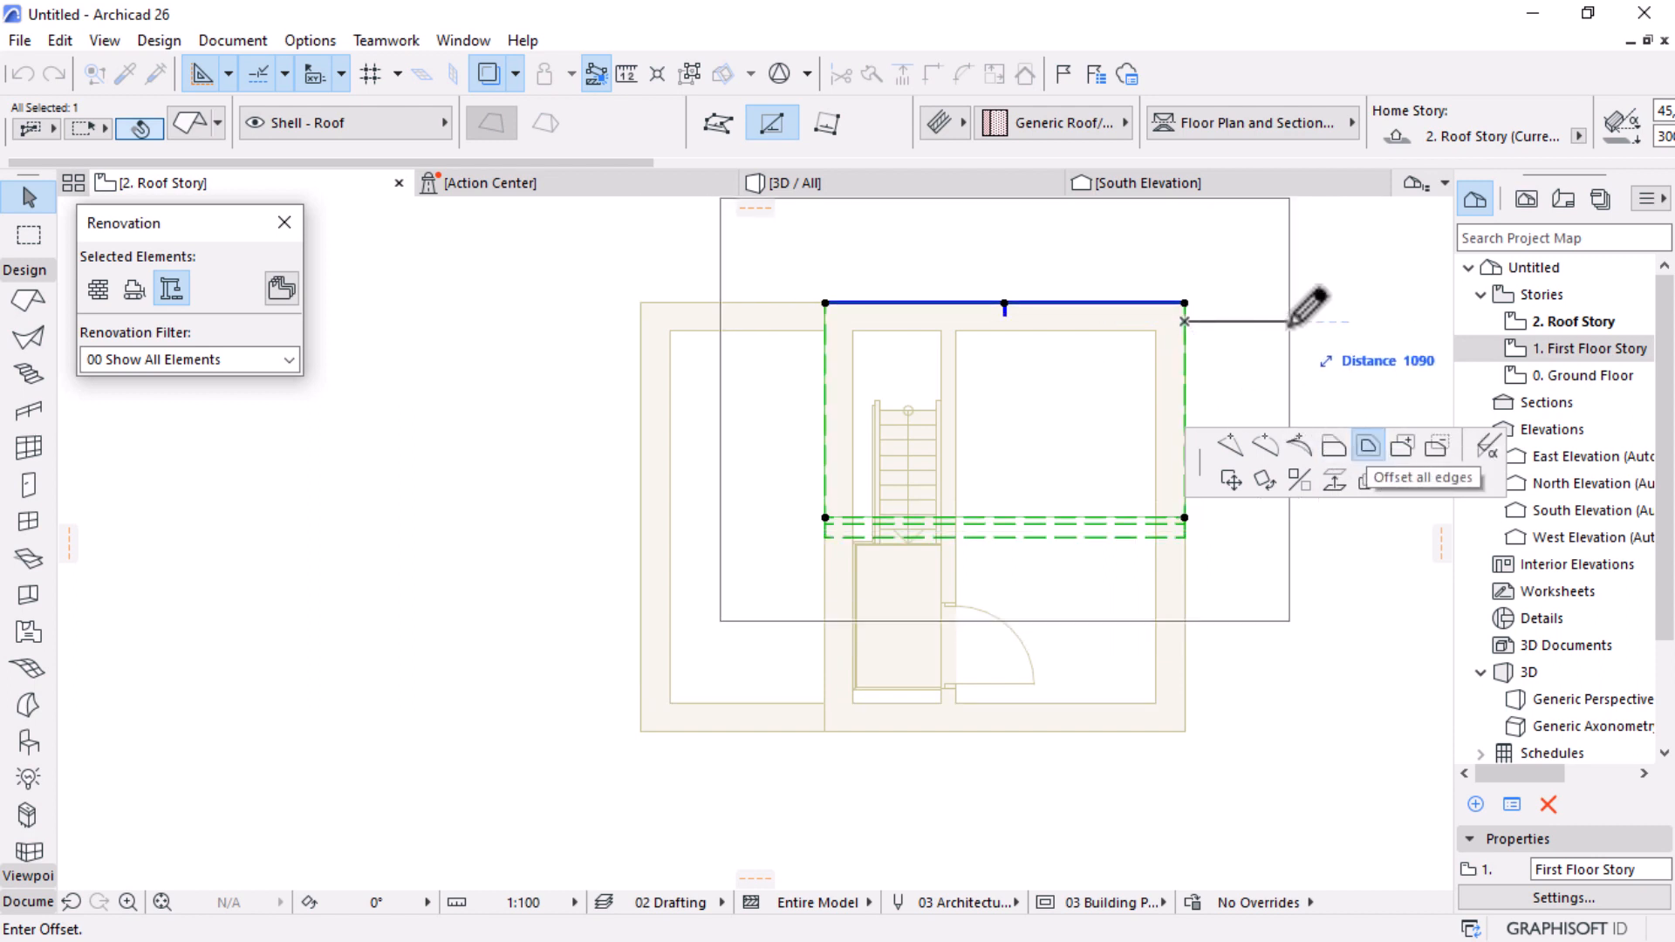
type("500")
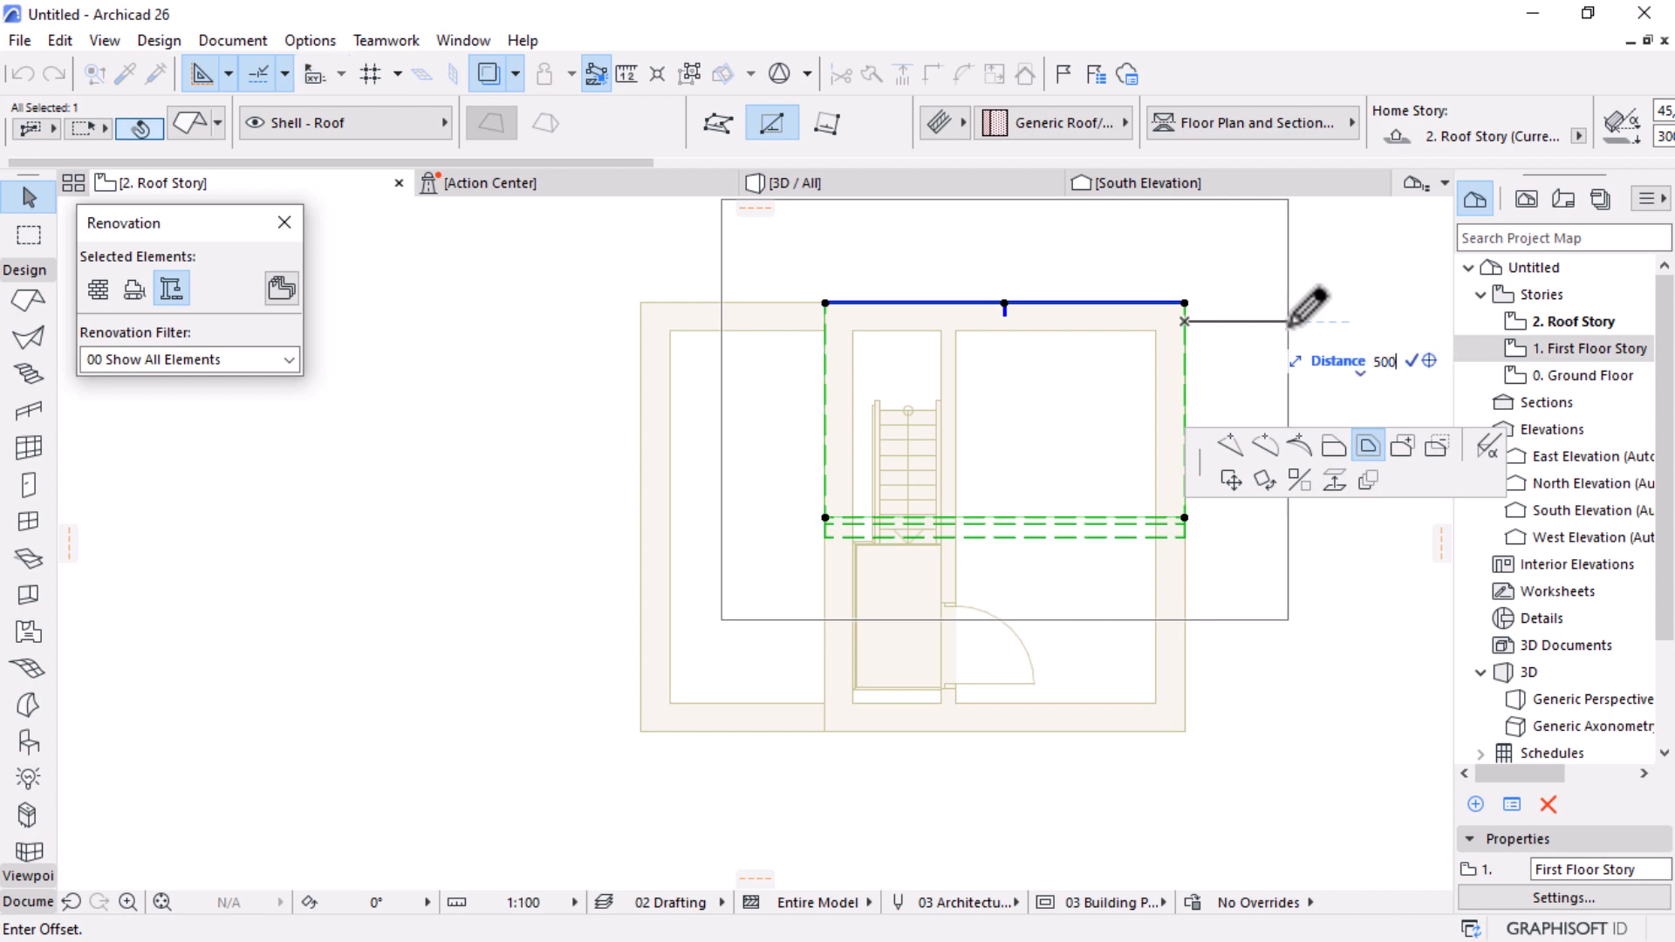
key("Return")
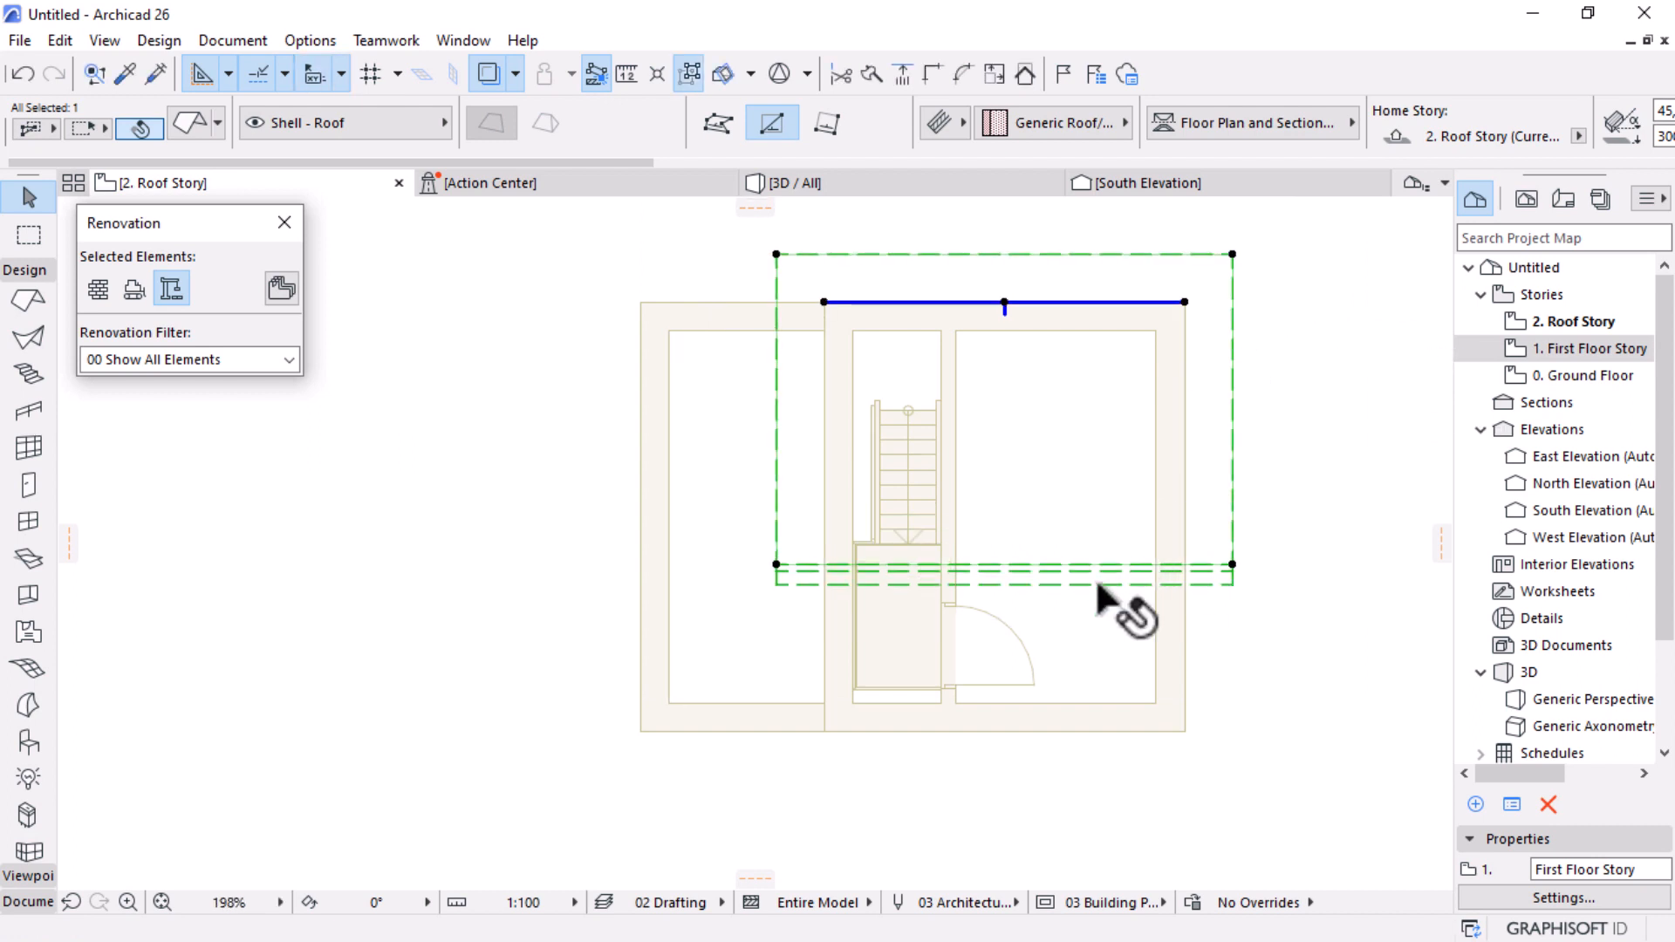
Step: Offset only the roof plane's ridge-side edge 500 mm back toward the pivot line
scroll(1104, 578, "up", 2)
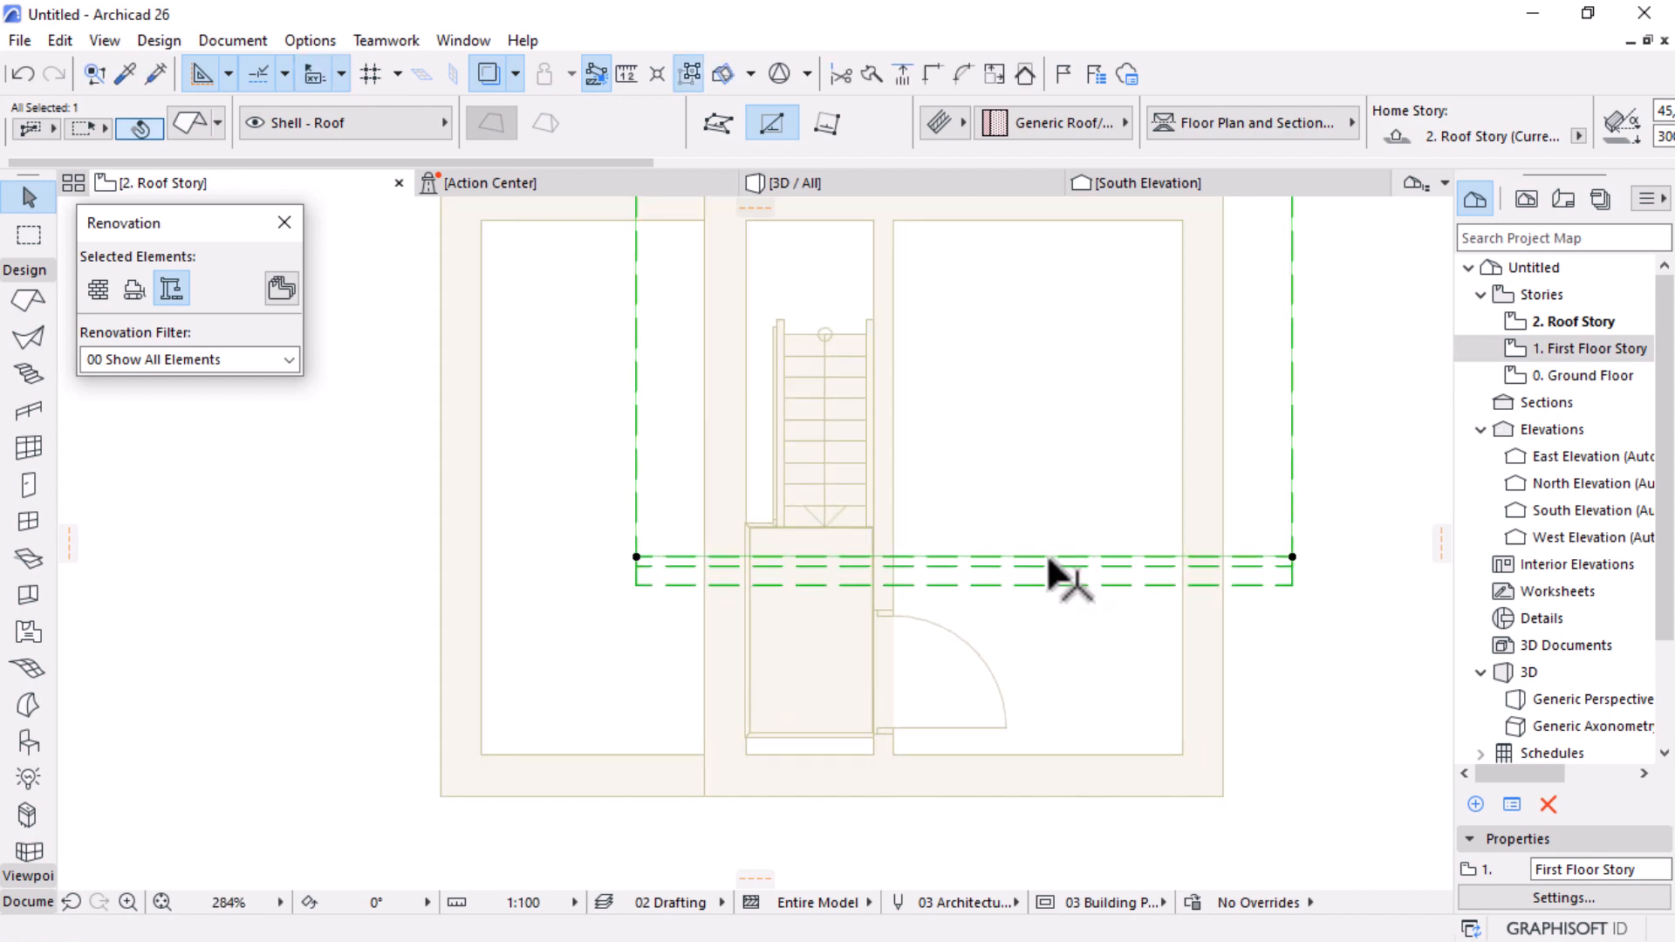
left_click(1091, 578)
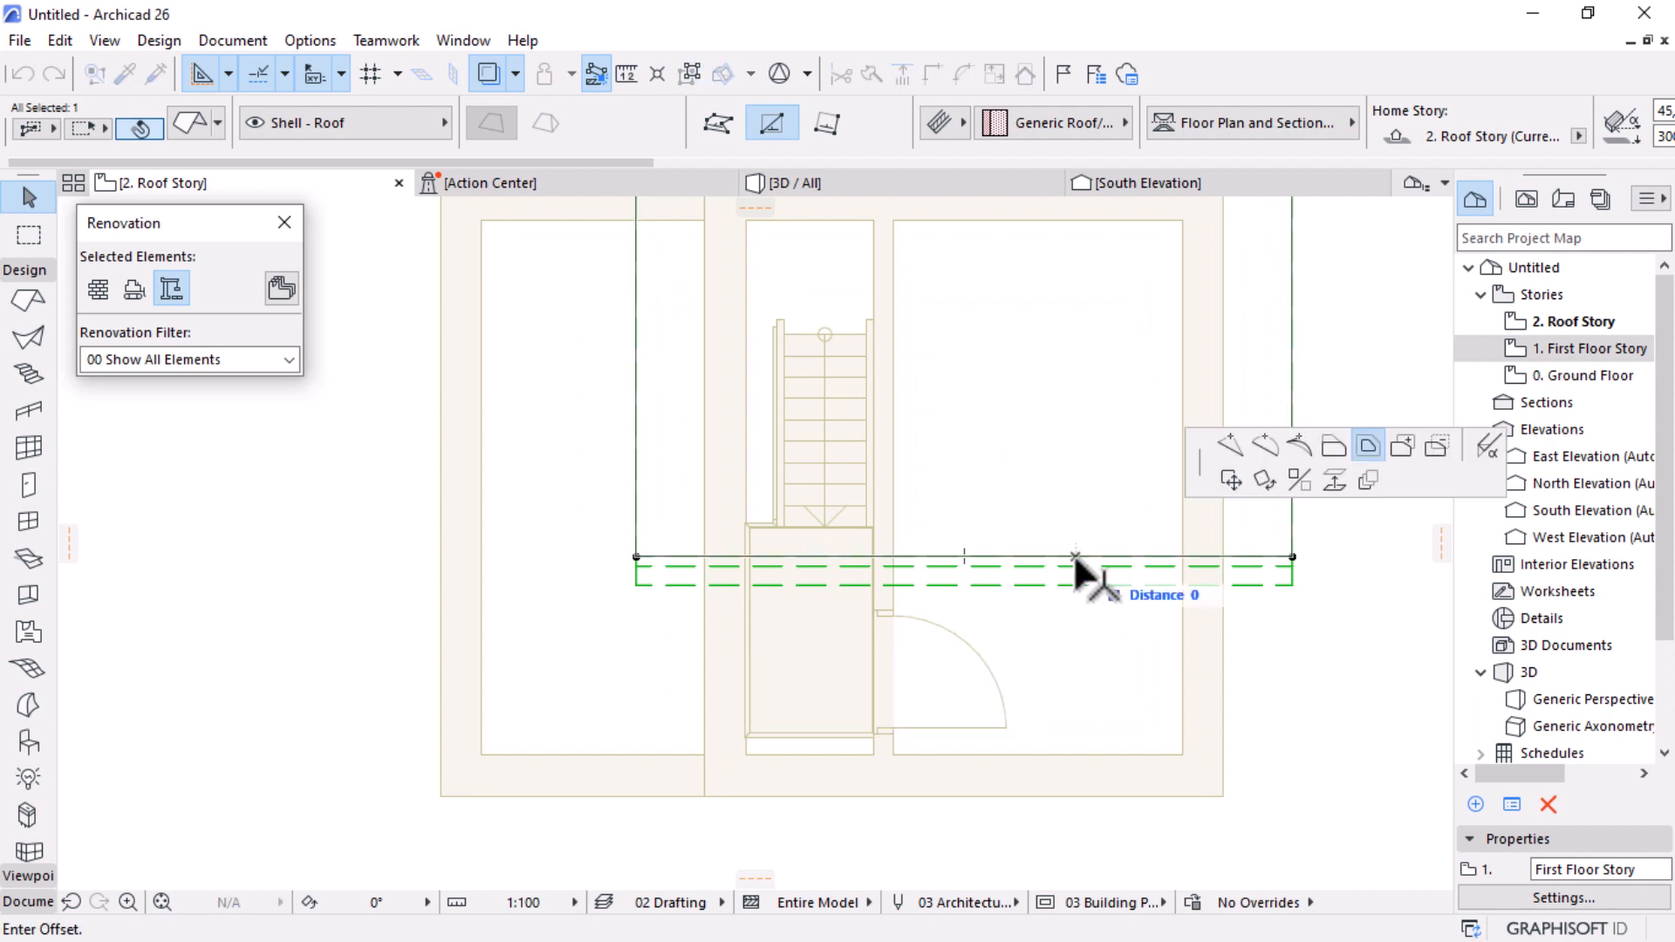
left_click(1323, 443)
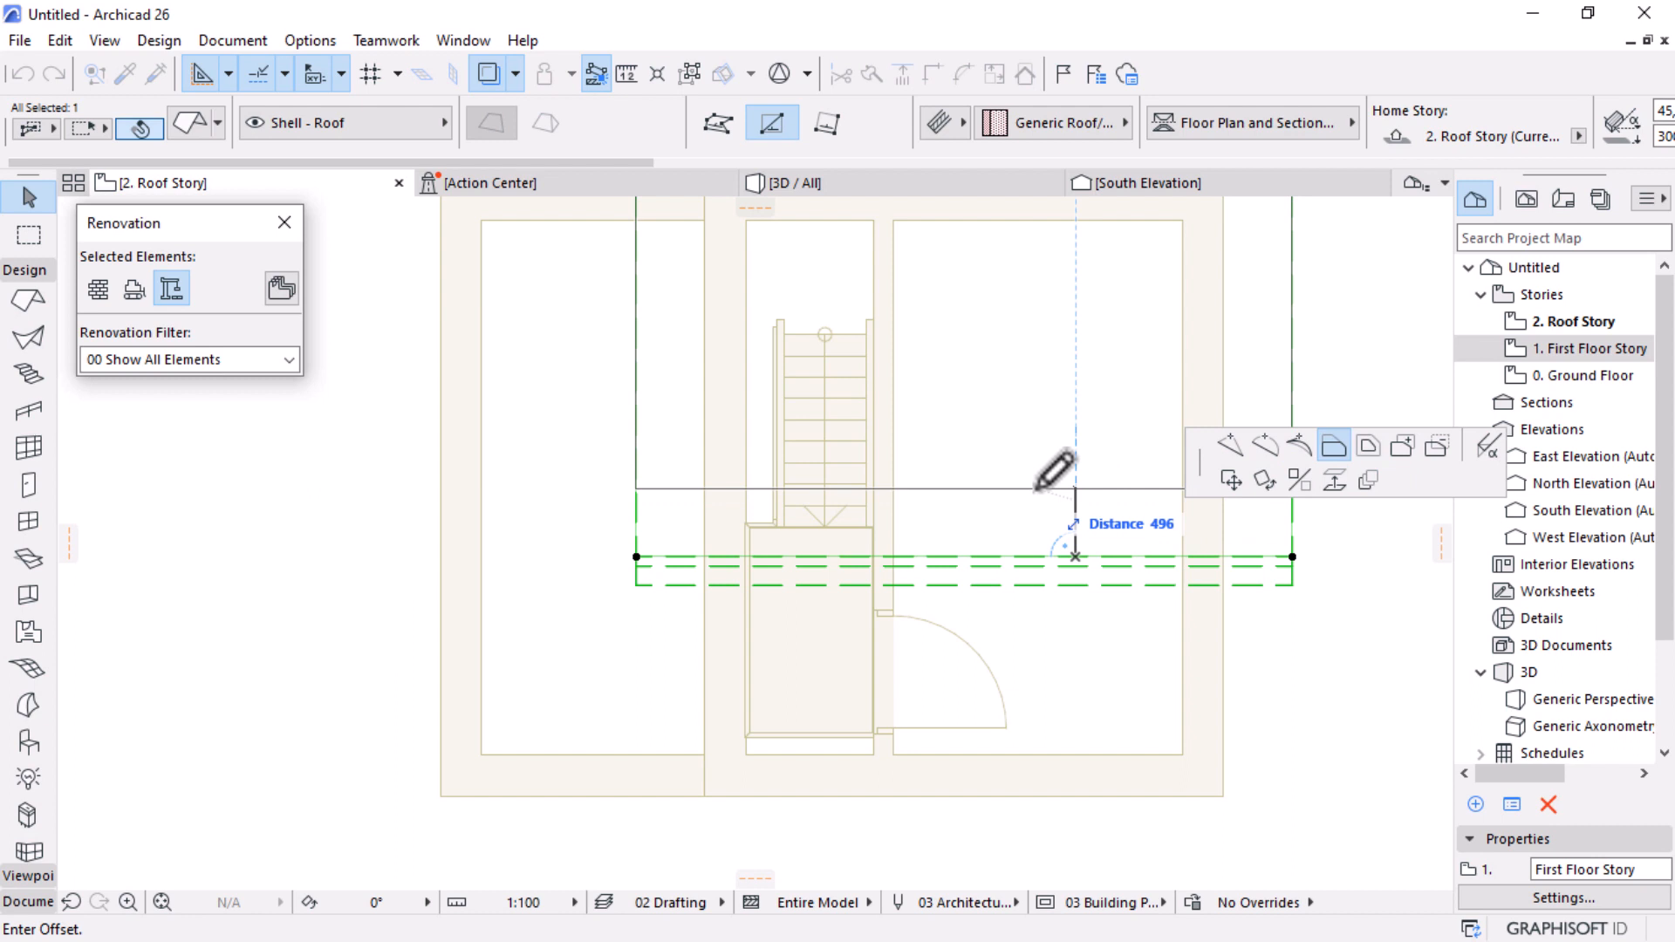
type("500")
key("Return")
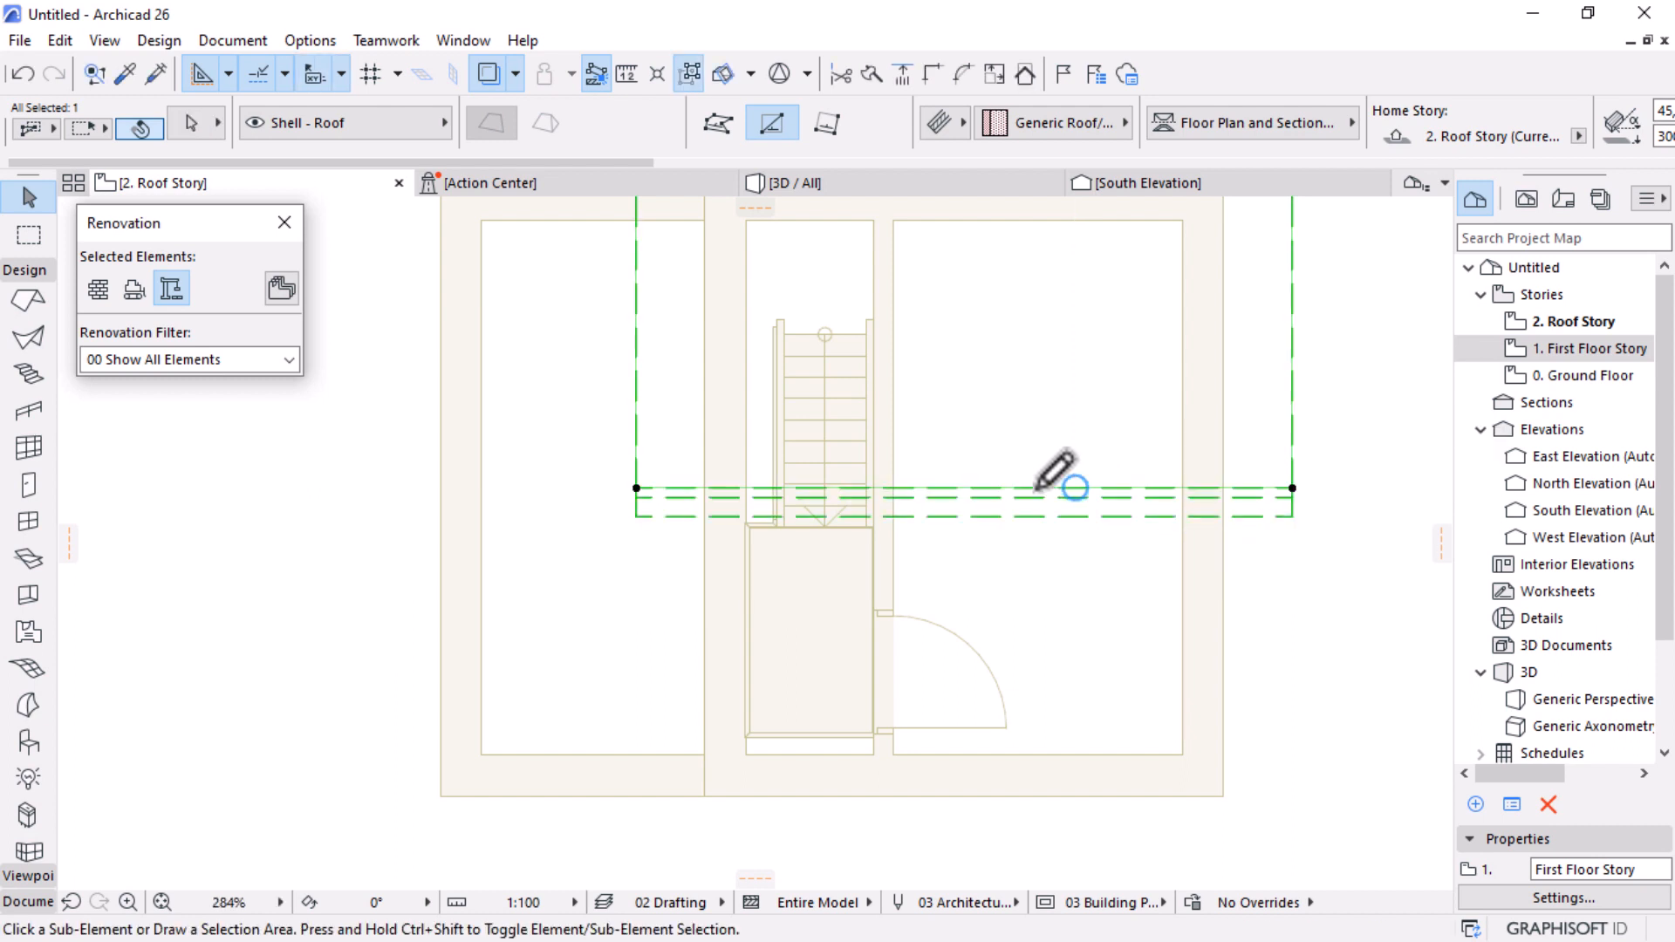
Step: Mirror a copy of the roof plane about its ridge-side edge to form the opposite half of the gable roof
key("ctrl+m")
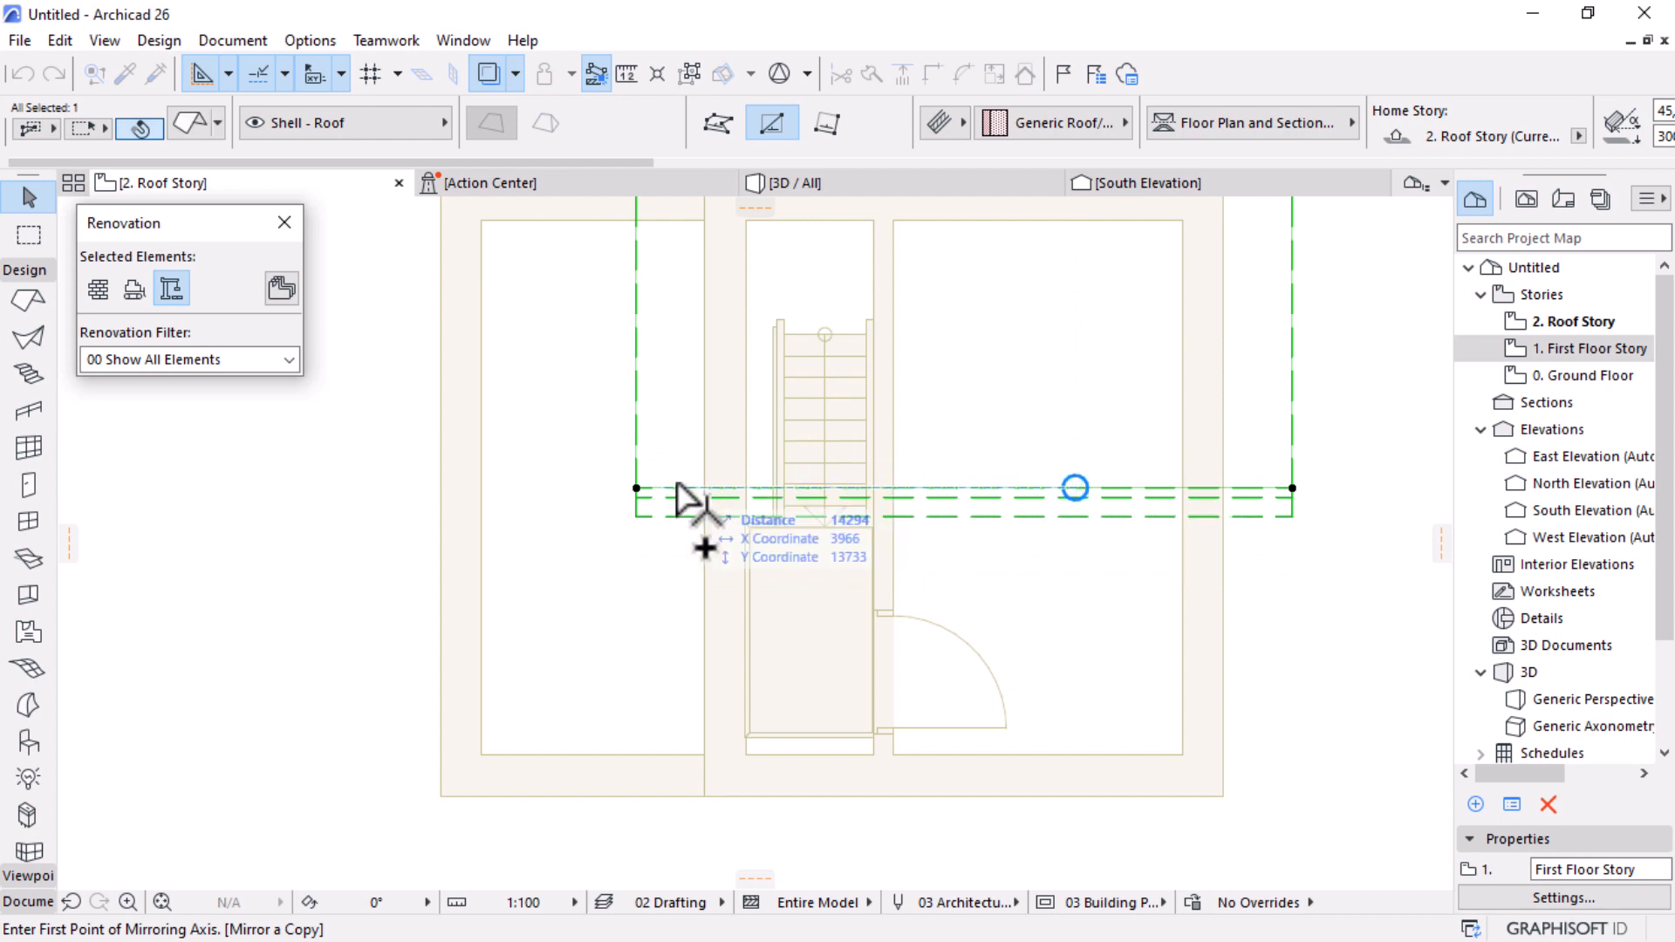
left_click(637, 489)
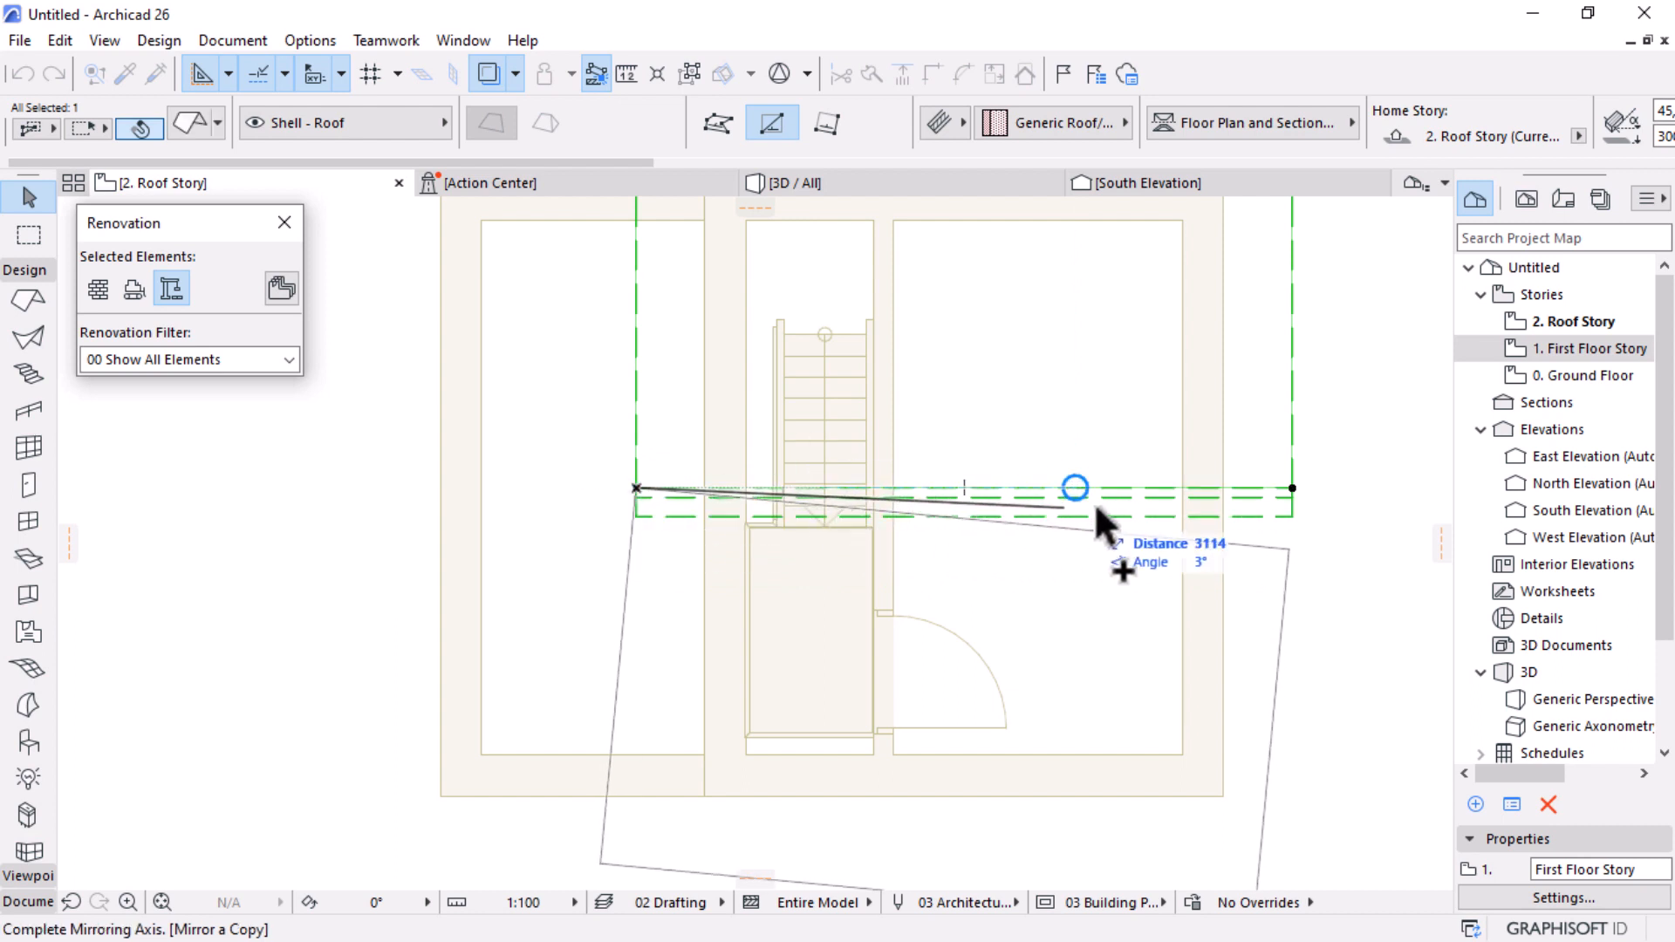
left_click(1276, 487)
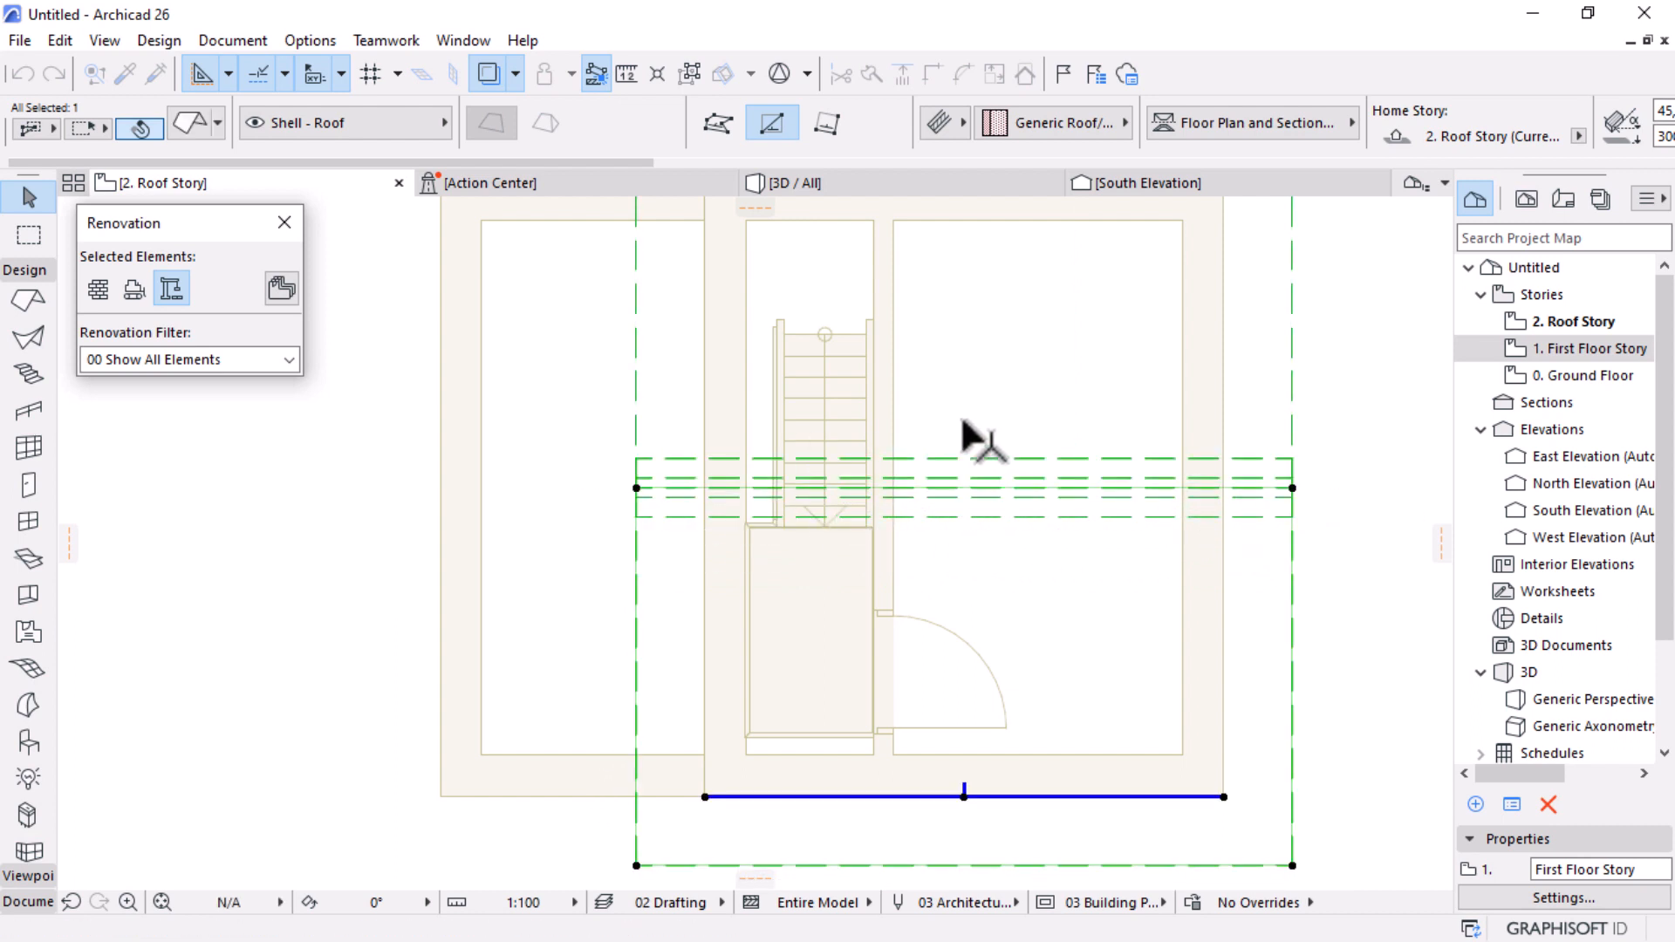
scroll(964, 427, "down", 3)
Step: Switch to the 3D view and set the base elevation of both roof planes to 0 so they sit on the walls
left_click(923, 183)
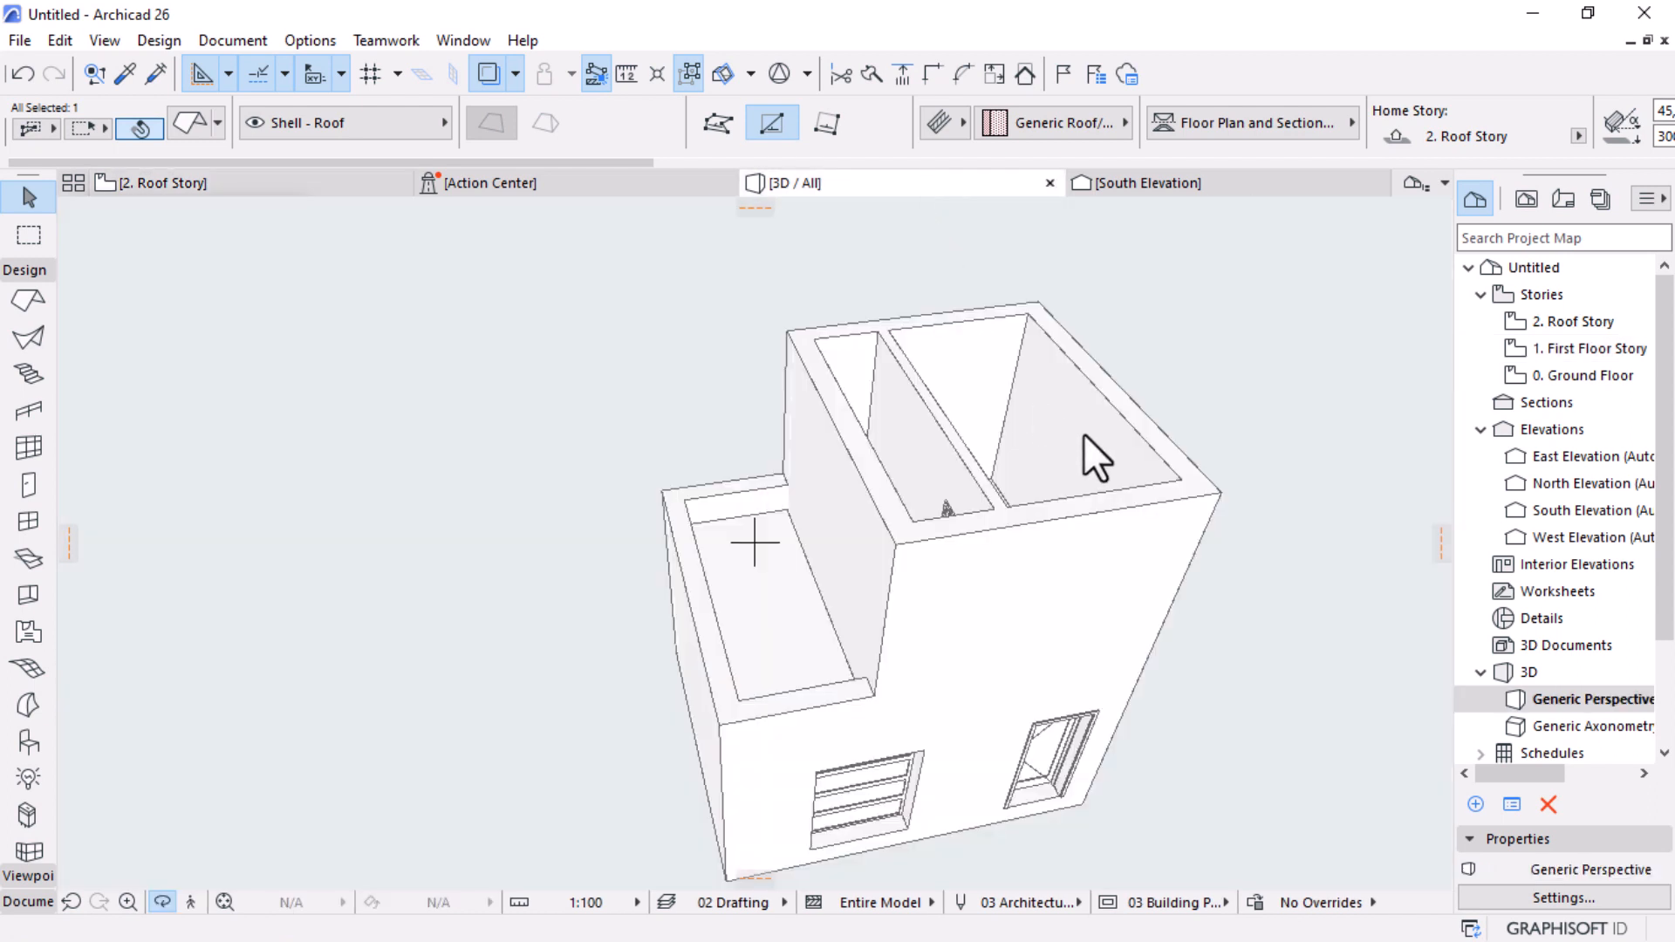
scroll(1036, 561, "down", 5)
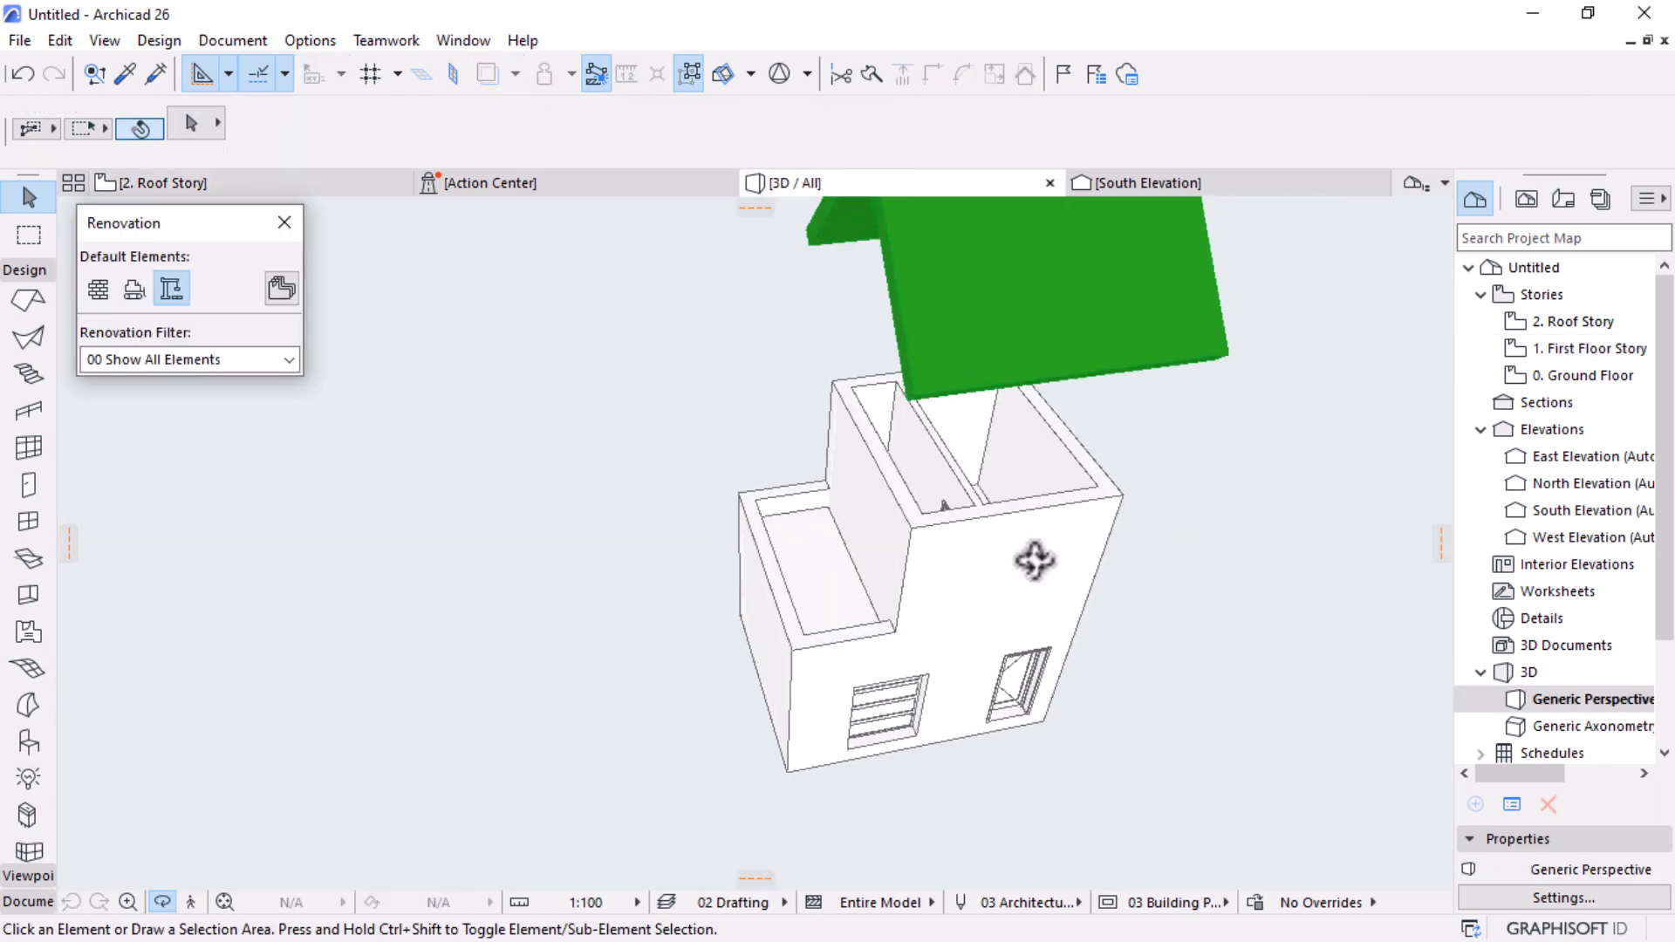
middle_click_drag(1003, 571, 1233, 442, "shift")
scroll(1059, 326, "up", 2)
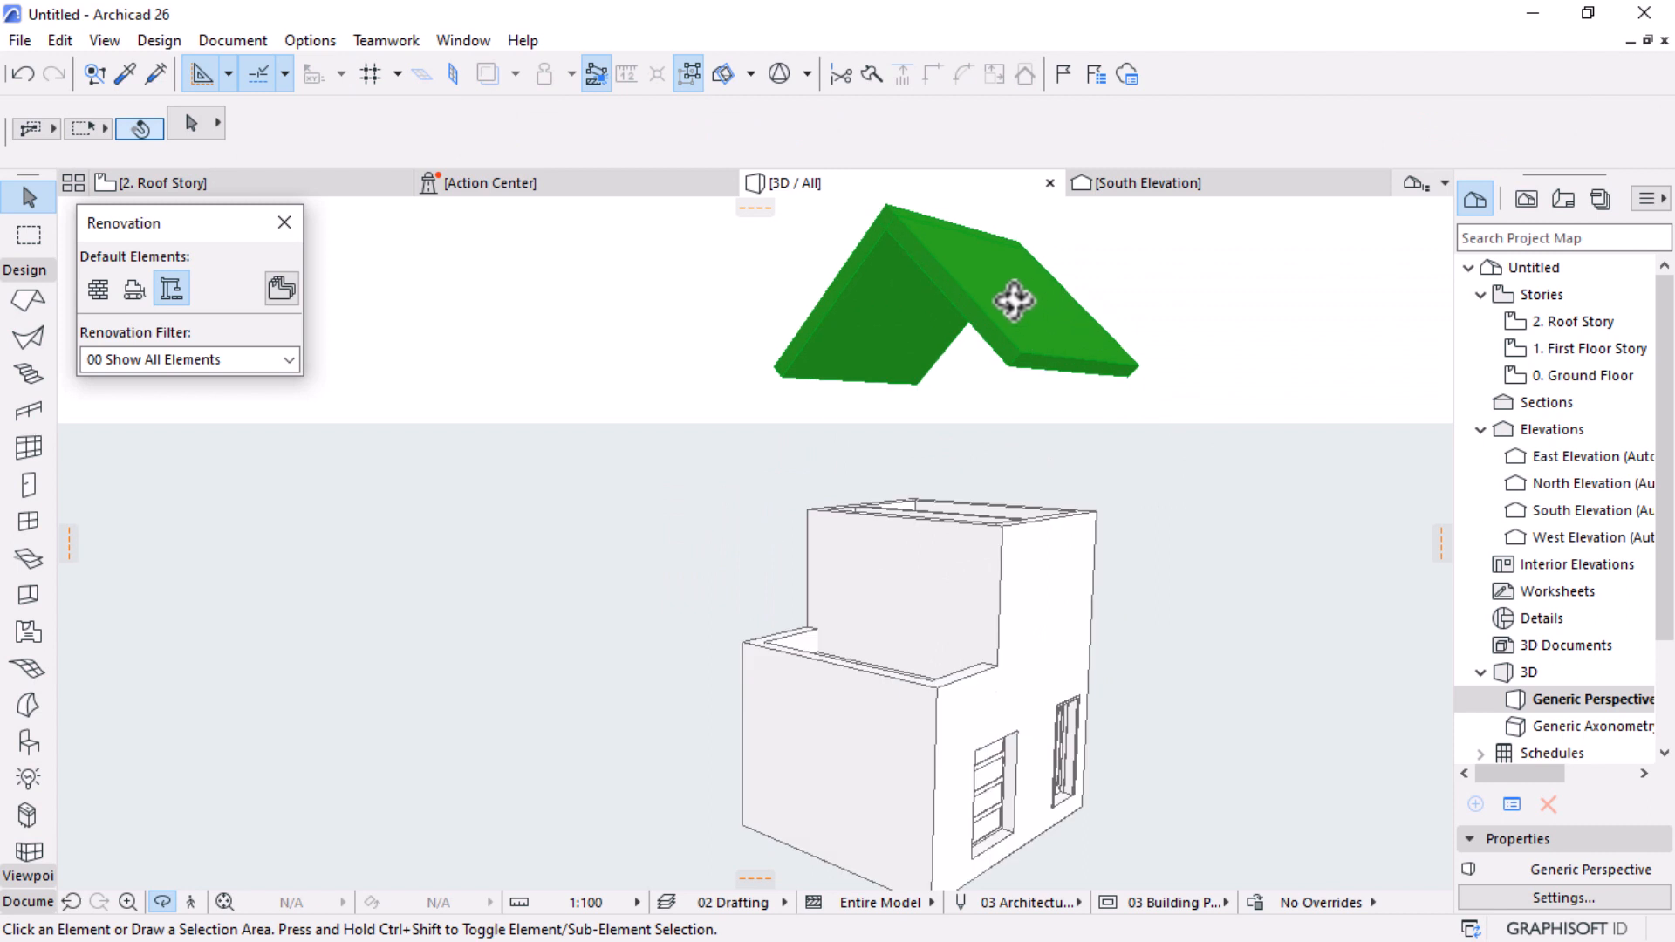
left_click(864, 341)
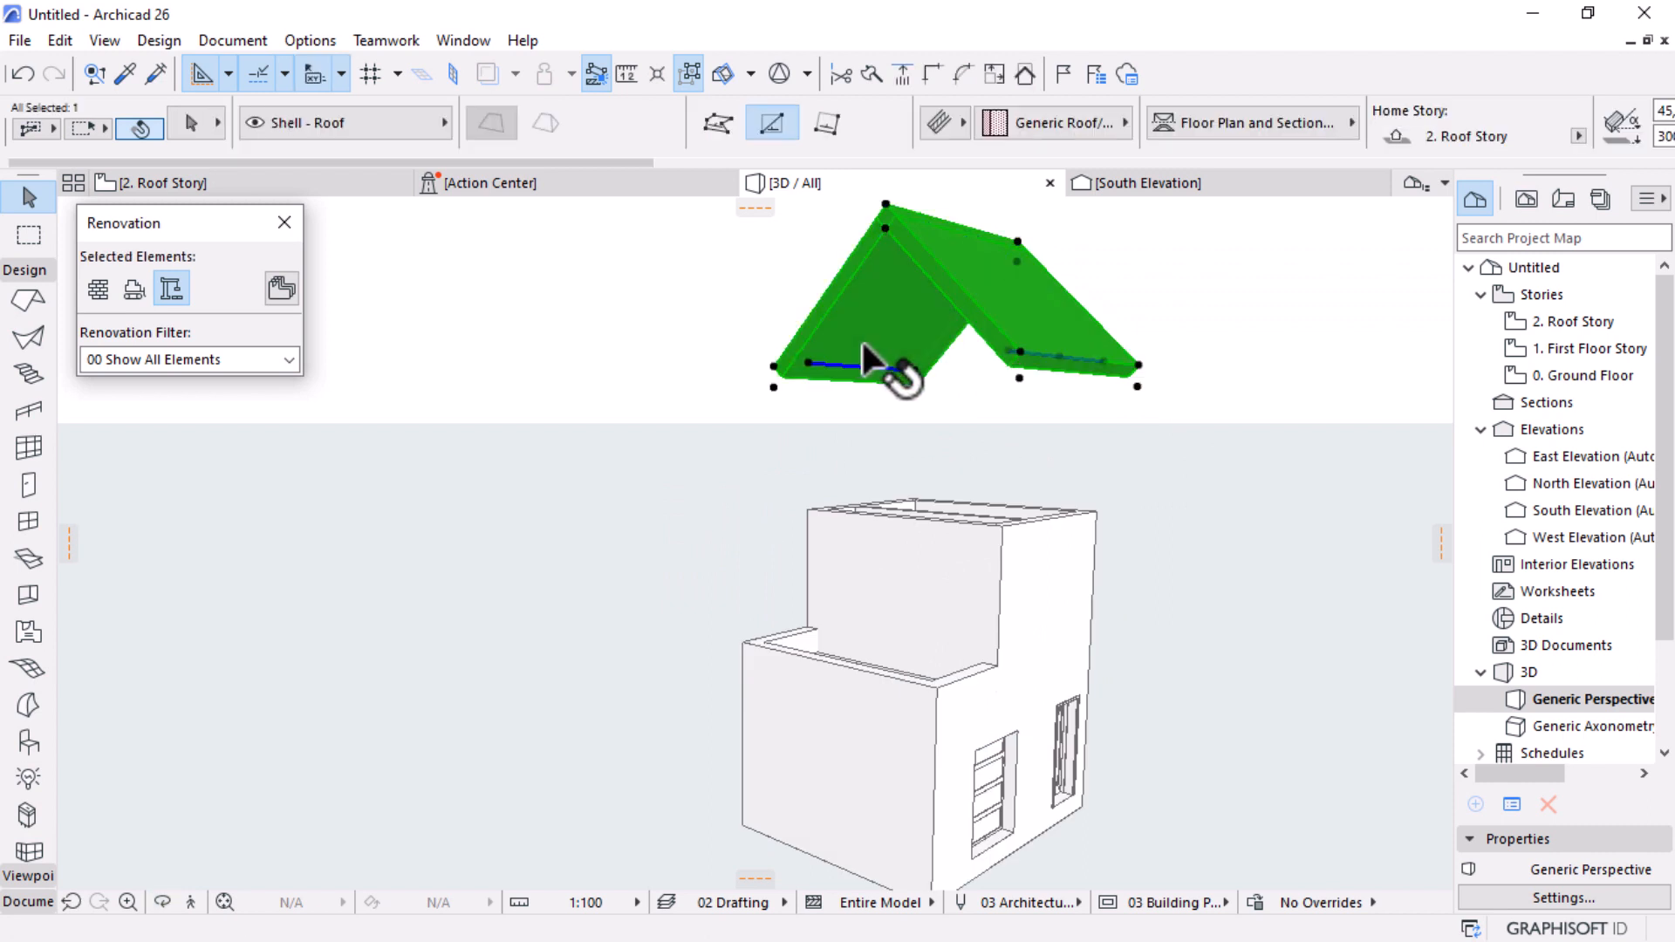
scroll(1165, 119, "down", 5)
left_click(1189, 136)
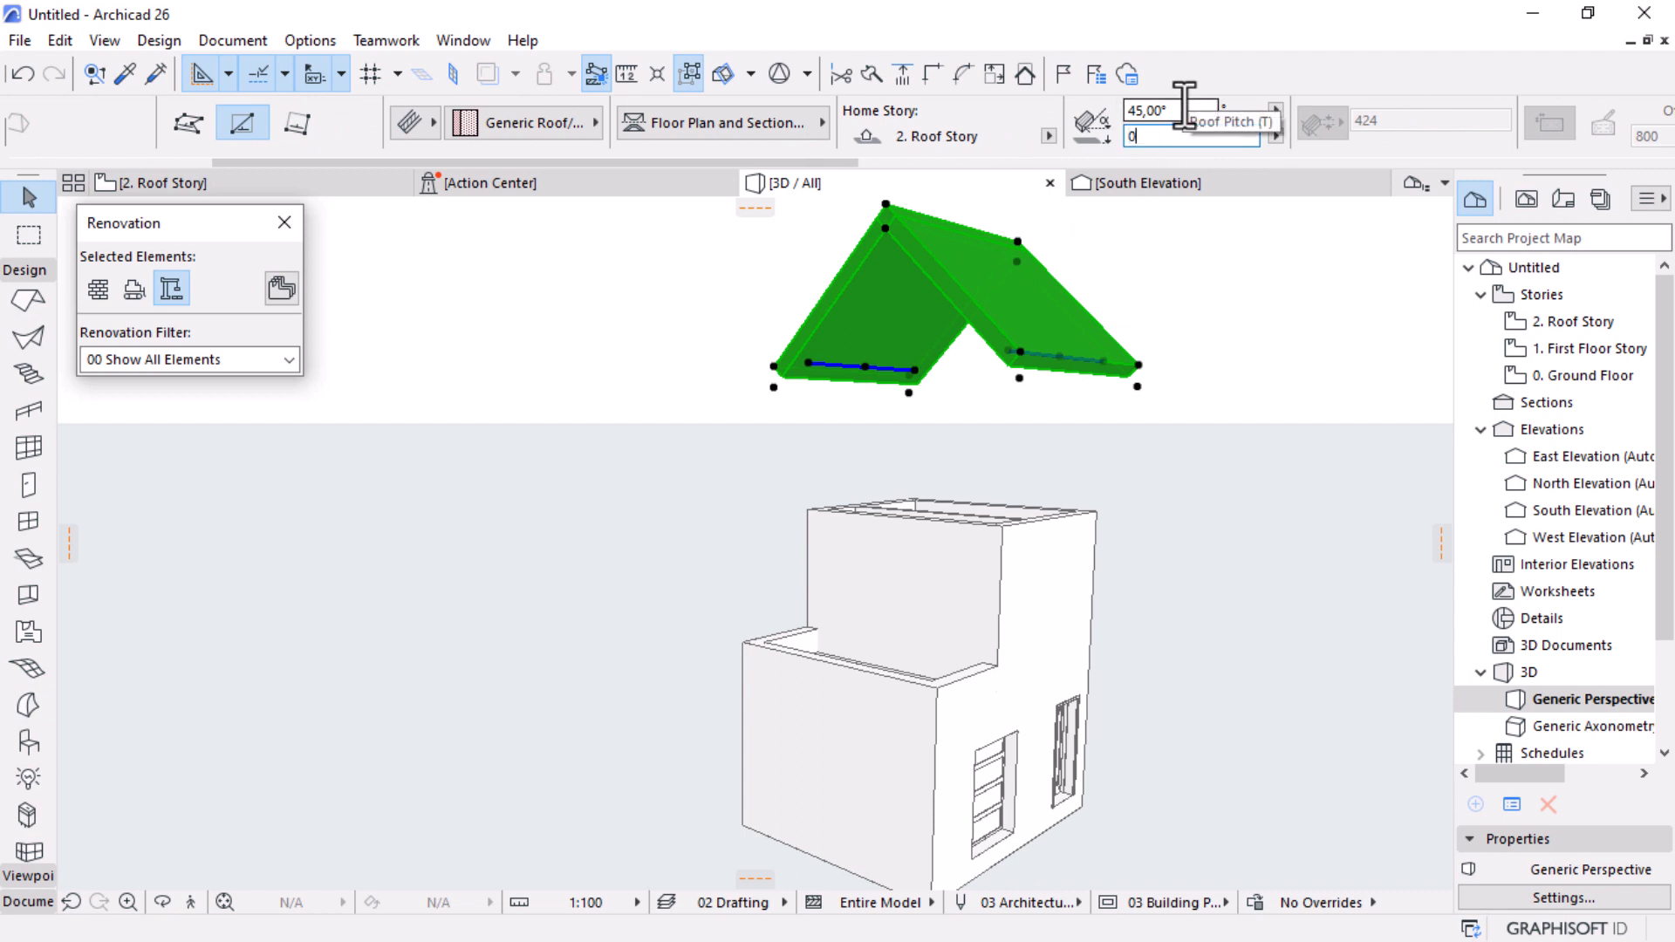
key("Return")
scroll(941, 487, "up", 4)
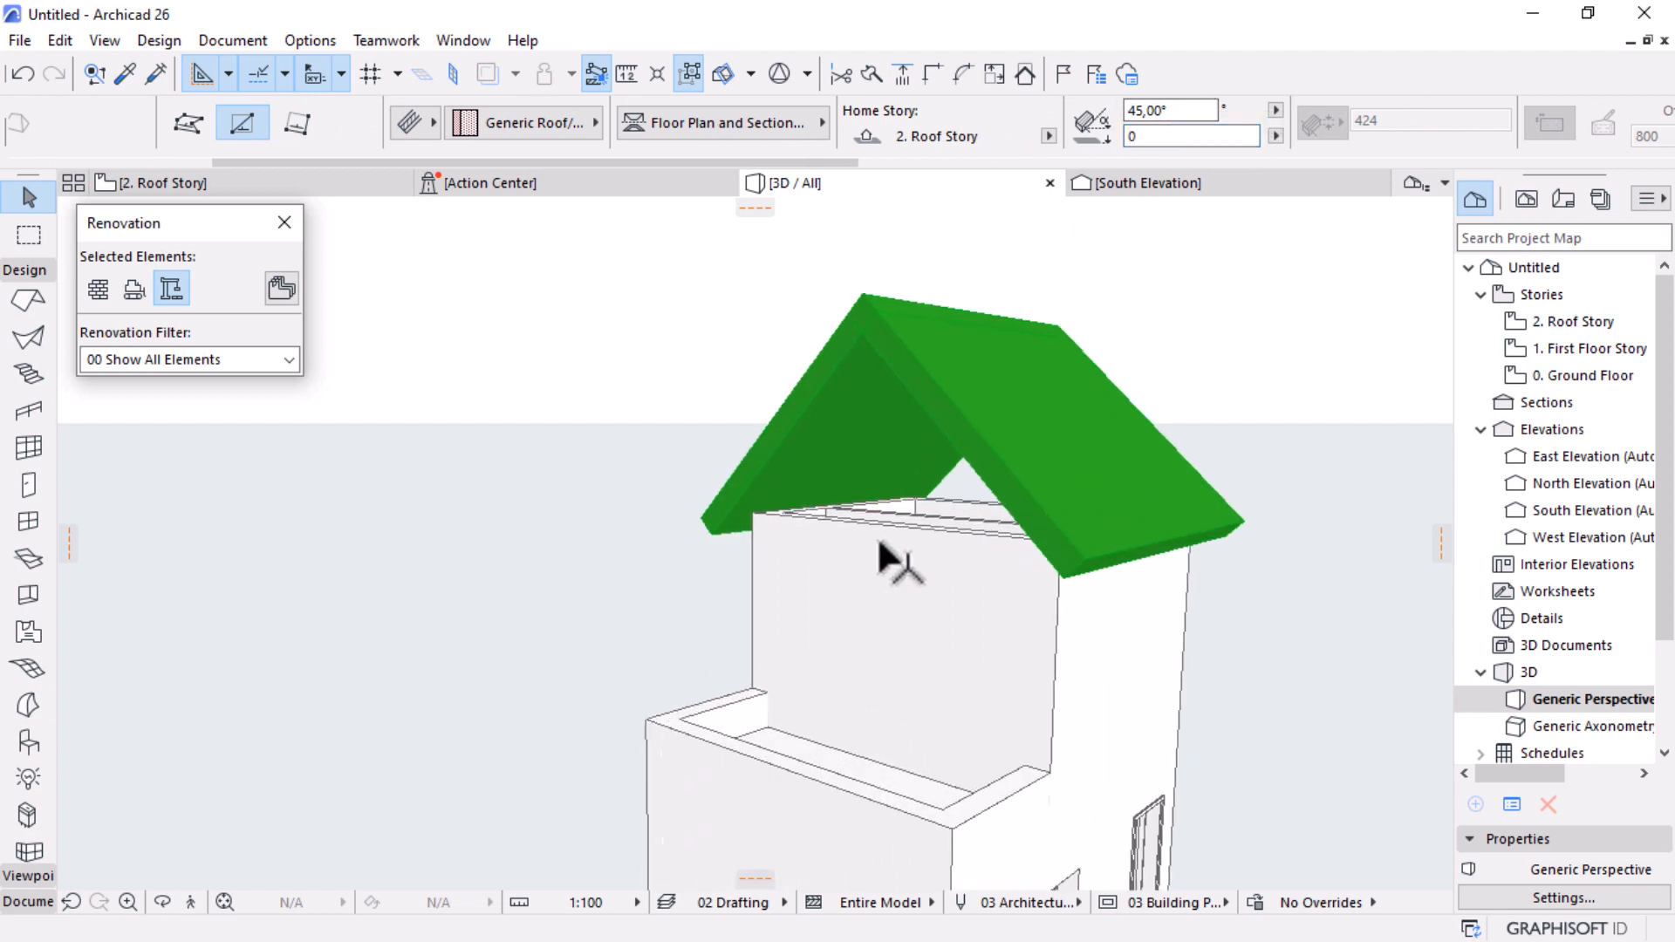
Step: Stretch the four outer walls and the inner partition wall below the roof up to the roof ridge, to a height of about 5674 mm
key("Escape")
left_click_drag(894, 542, 941, 549)
left_click_drag(838, 527, 745, 602)
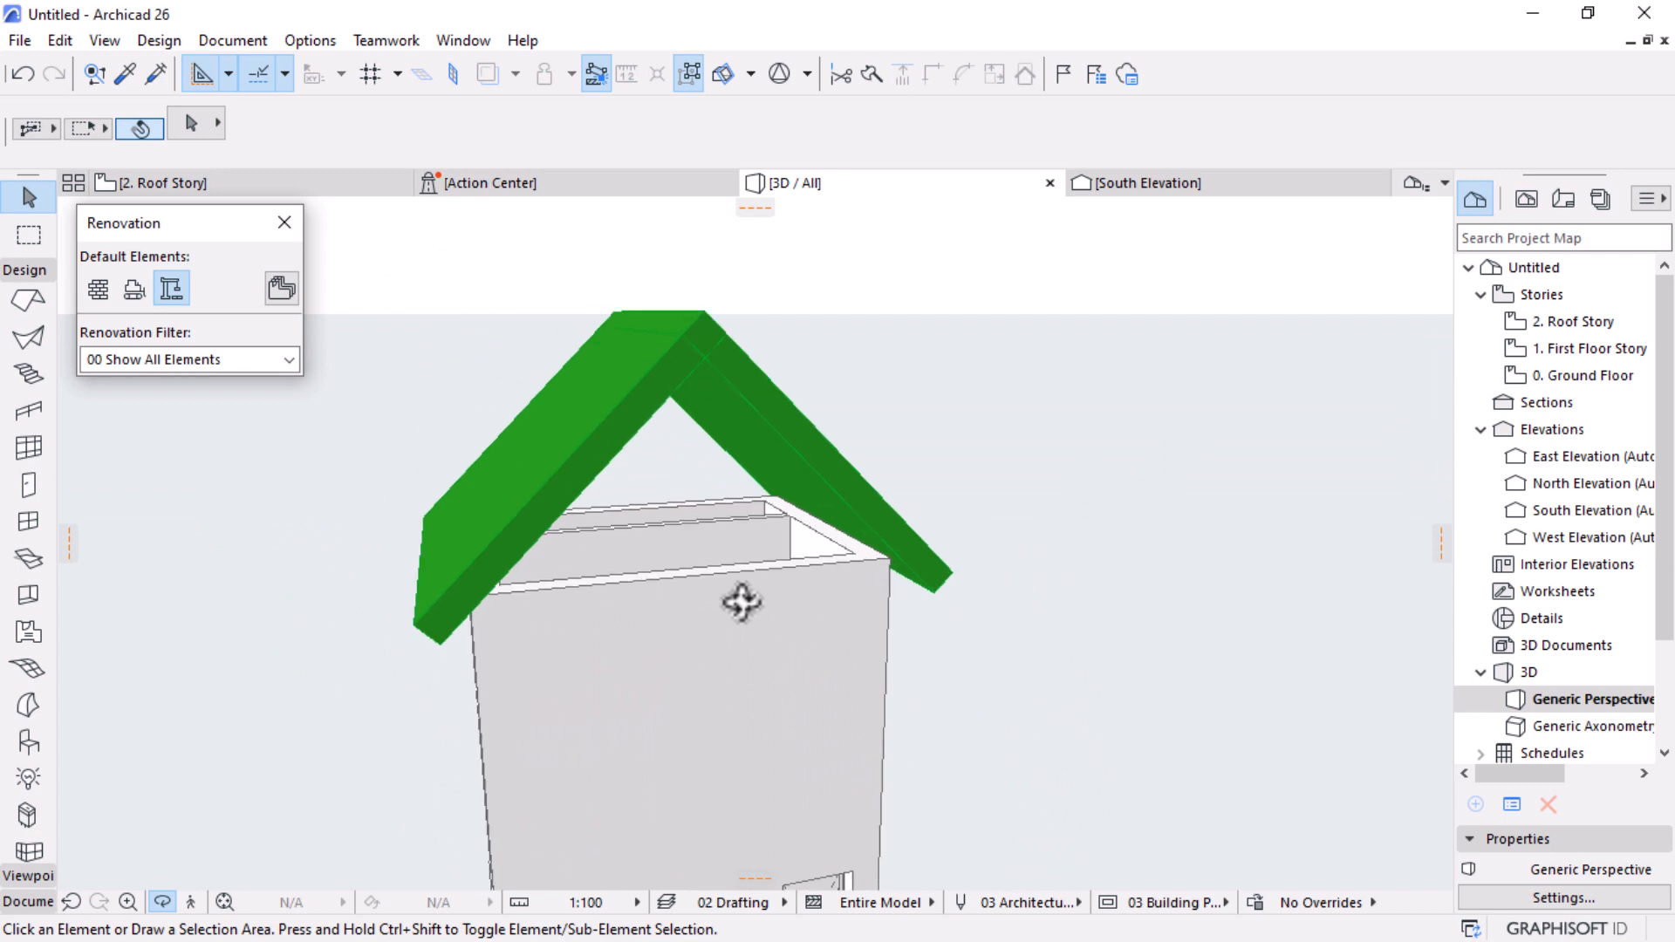
left_click(679, 508)
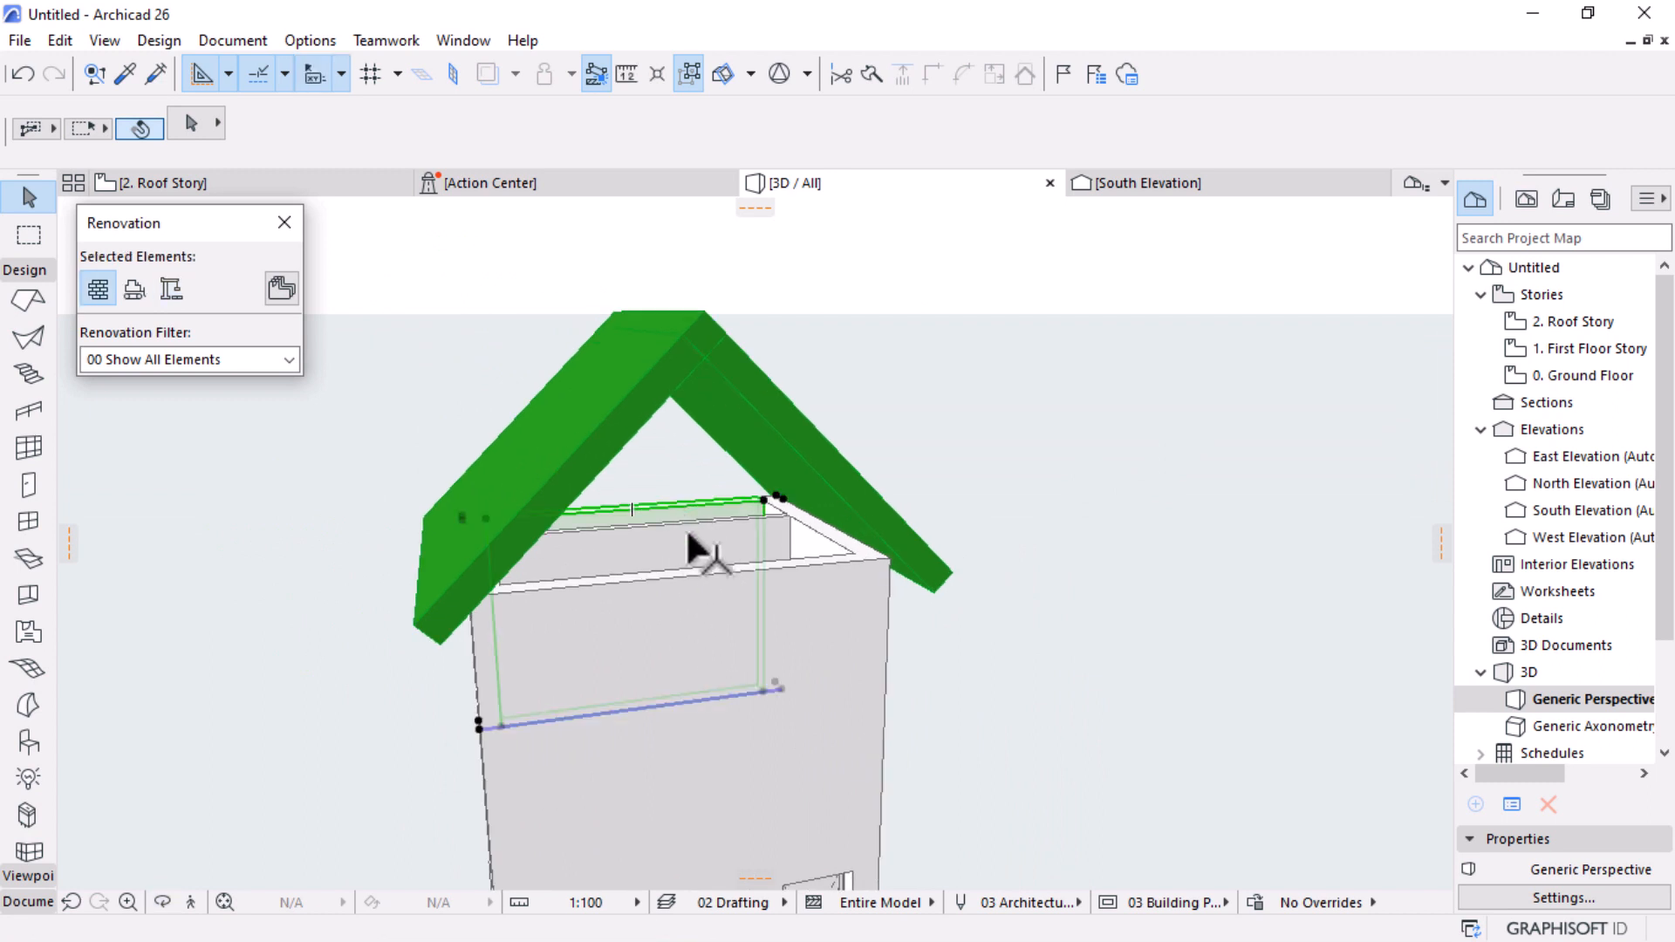
left_click(811, 583, "shift")
left_click(820, 551, "shift")
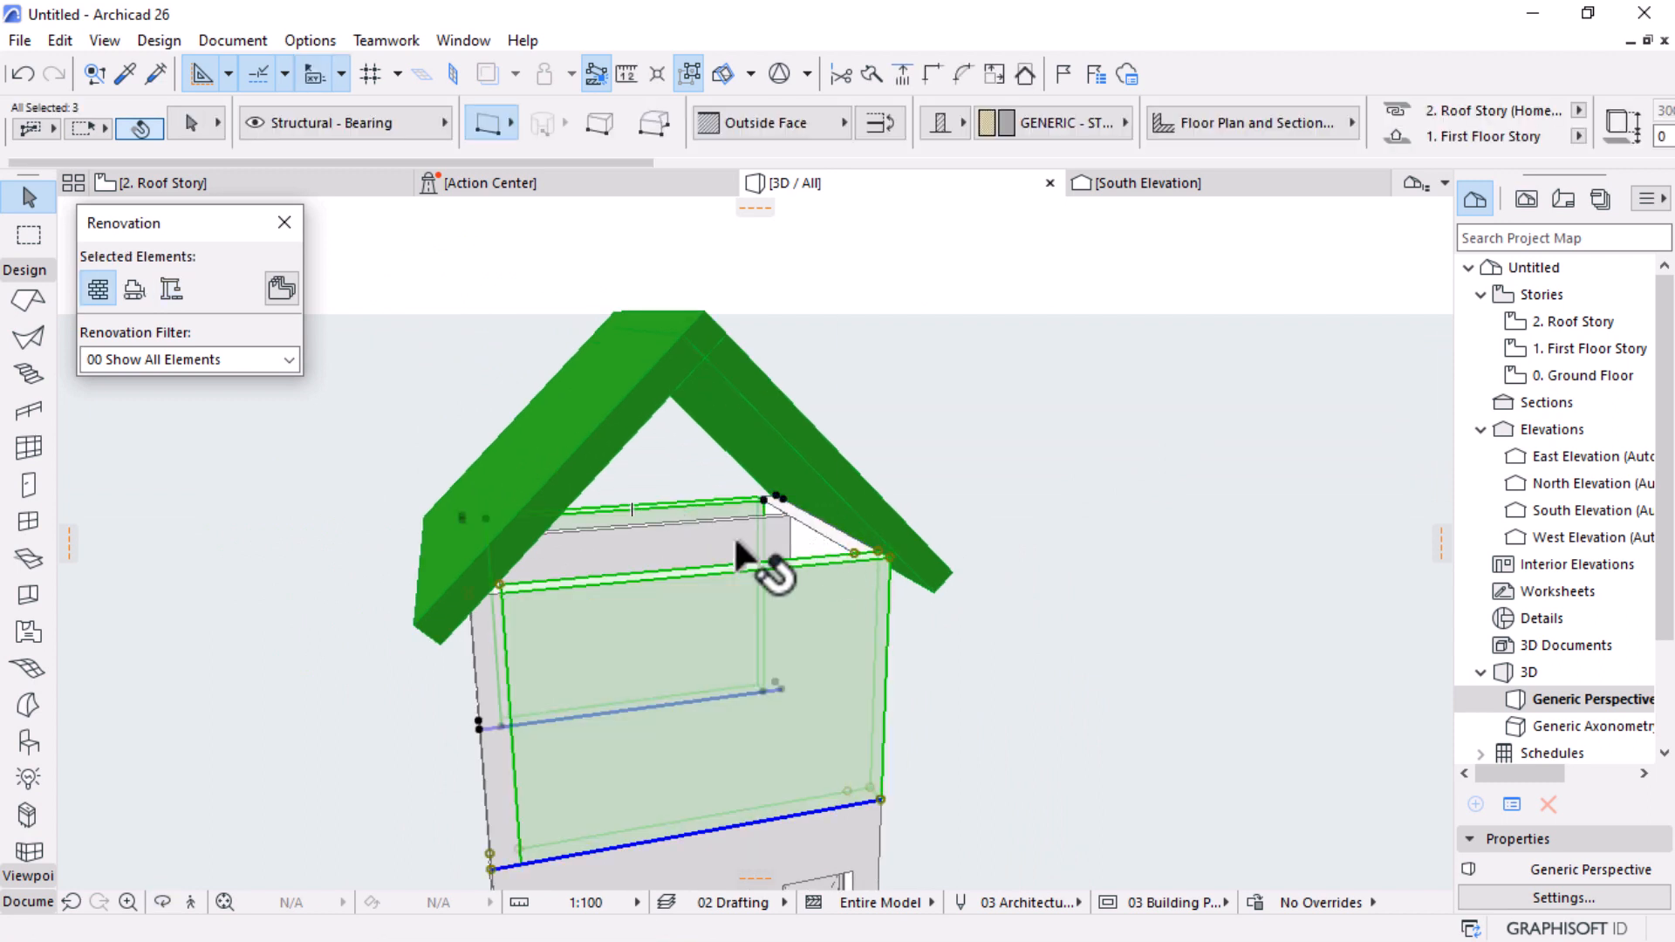
left_click(484, 628, "shift")
left_click(685, 534, "shift")
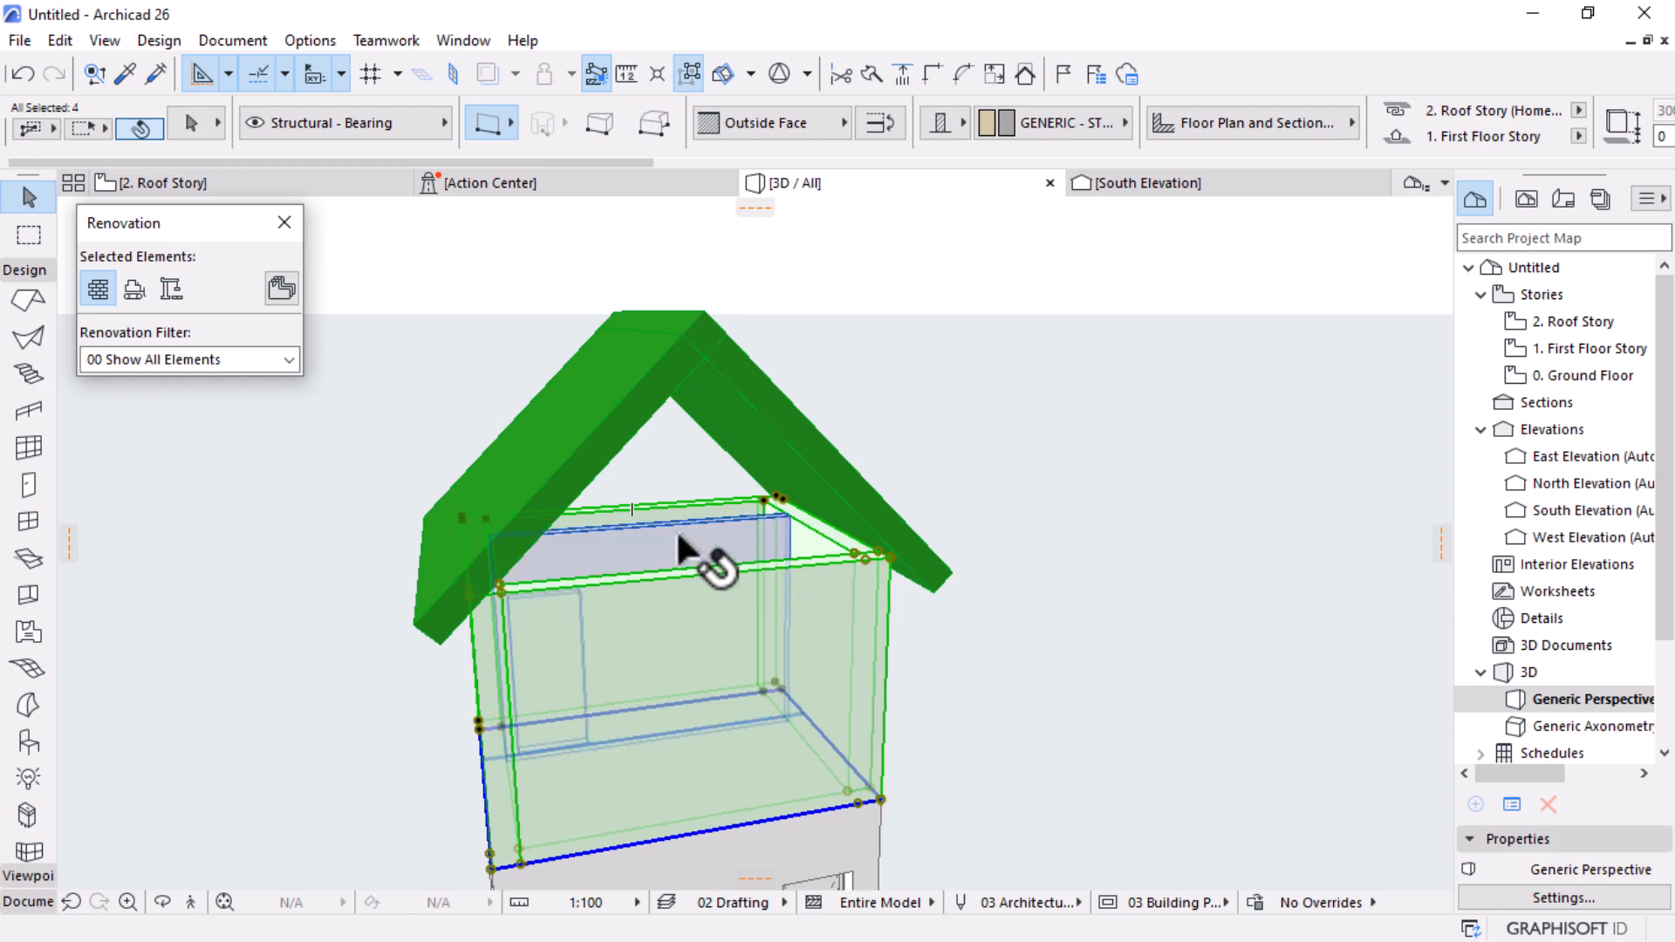
left_click(887, 554)
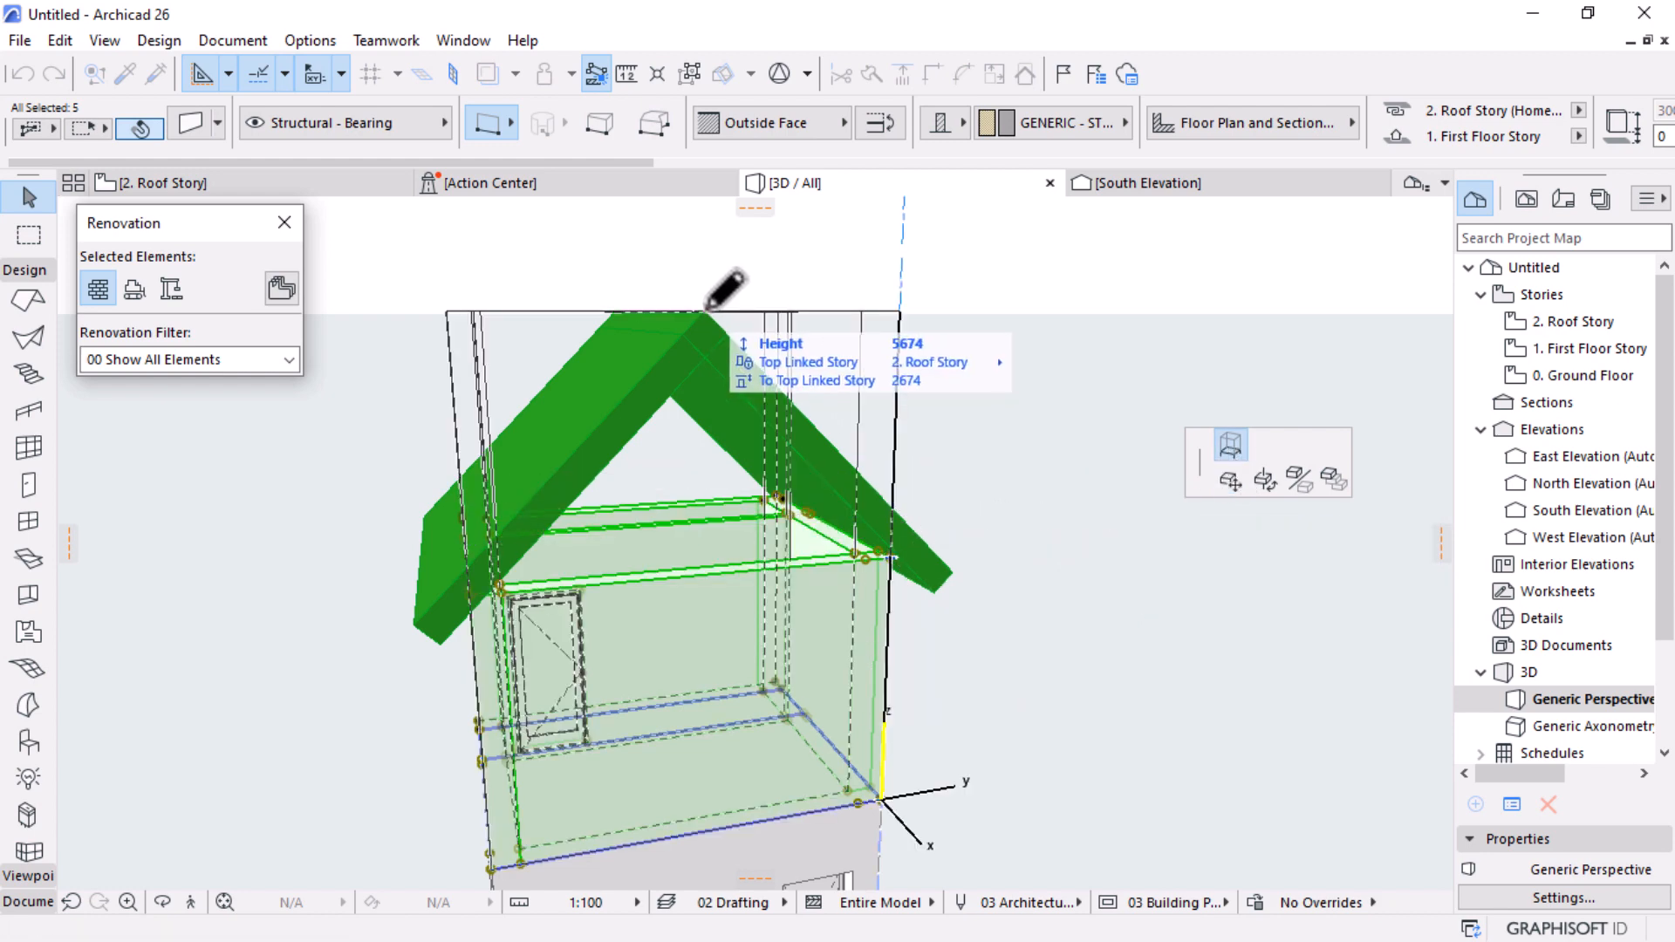
left_click(708, 308)
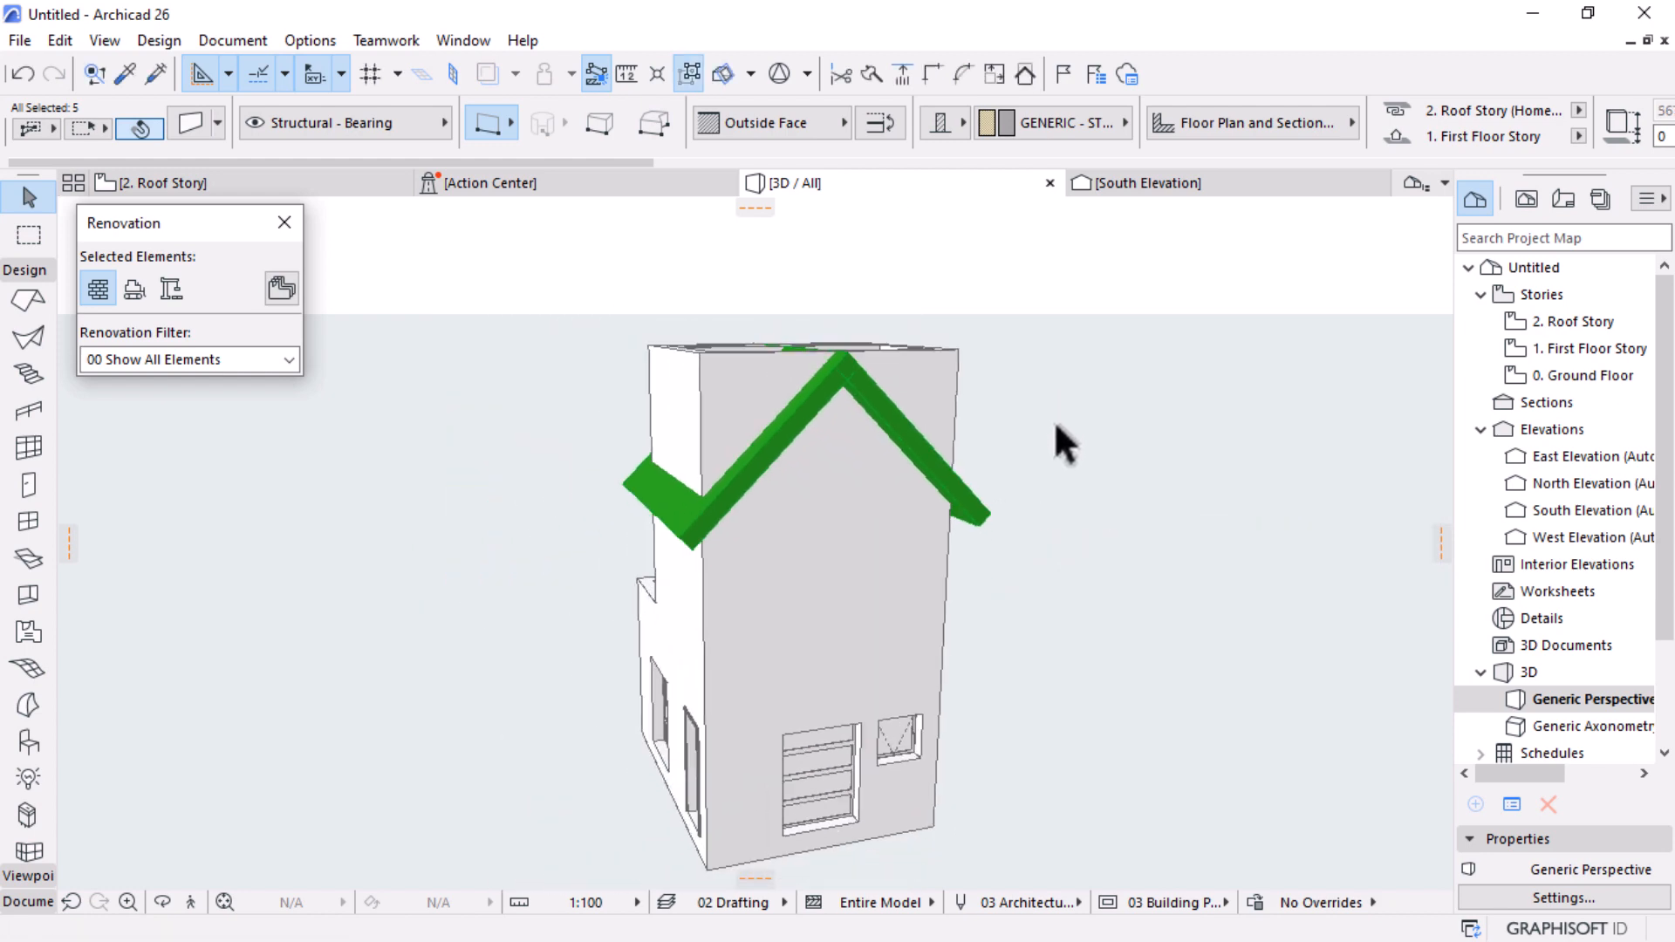
Step: Open Solid Element Operations and assign the five stretched walls as targets and both roof planes as operators
right_click(1096, 335)
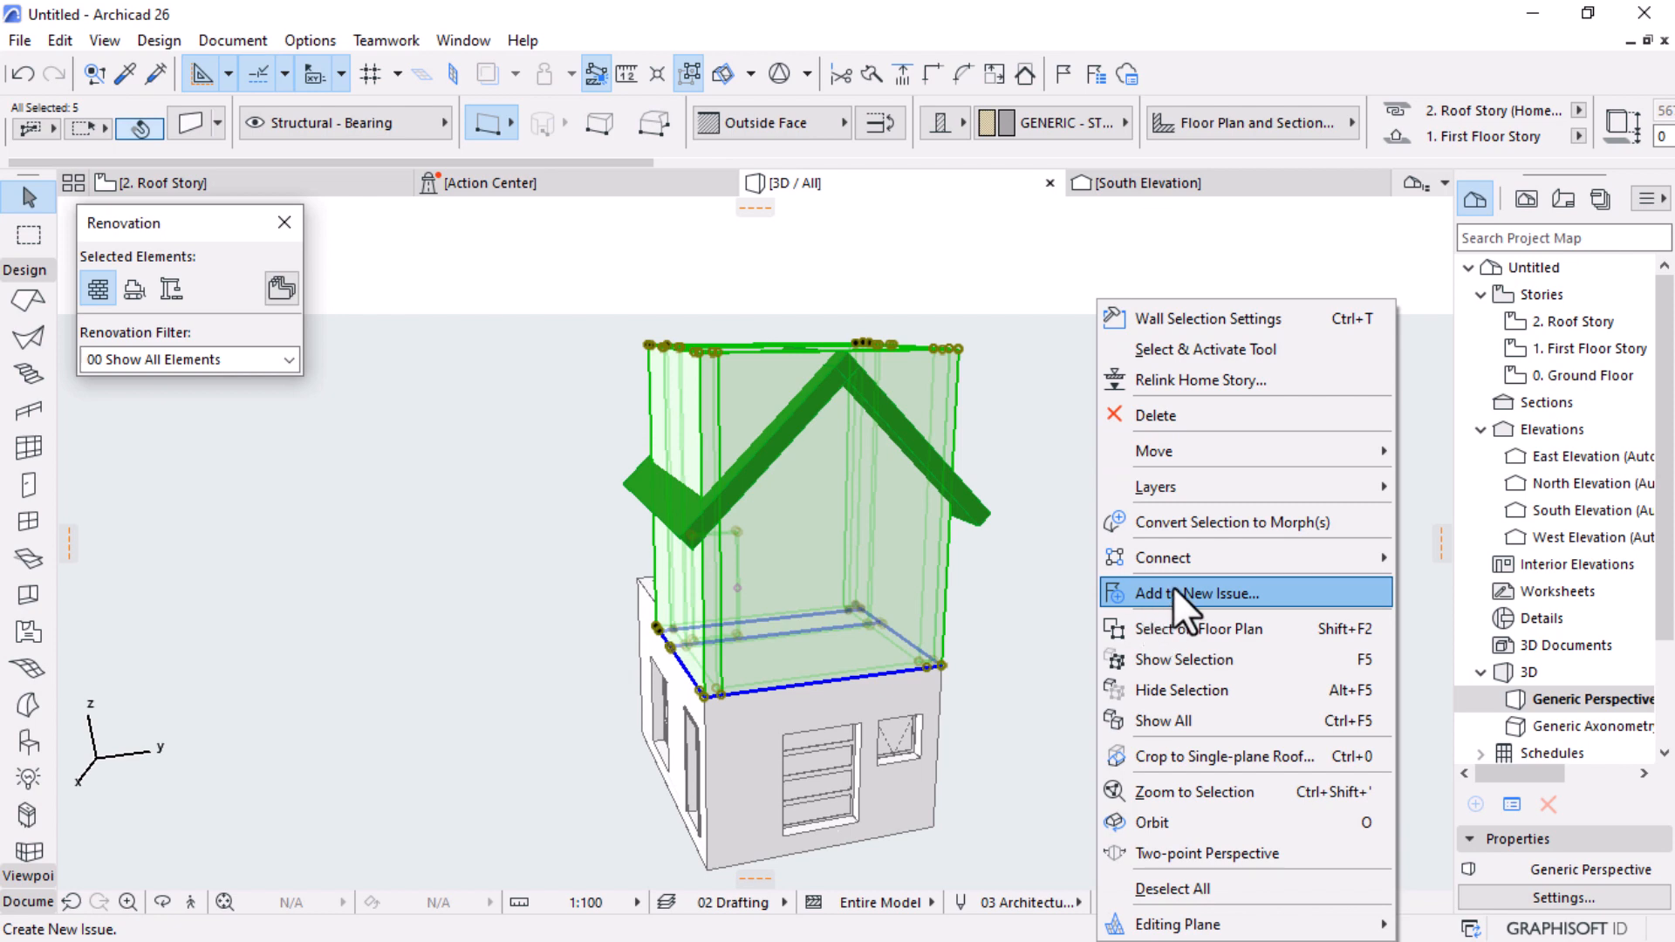
mouse_move(1179, 562)
left_click(949, 625)
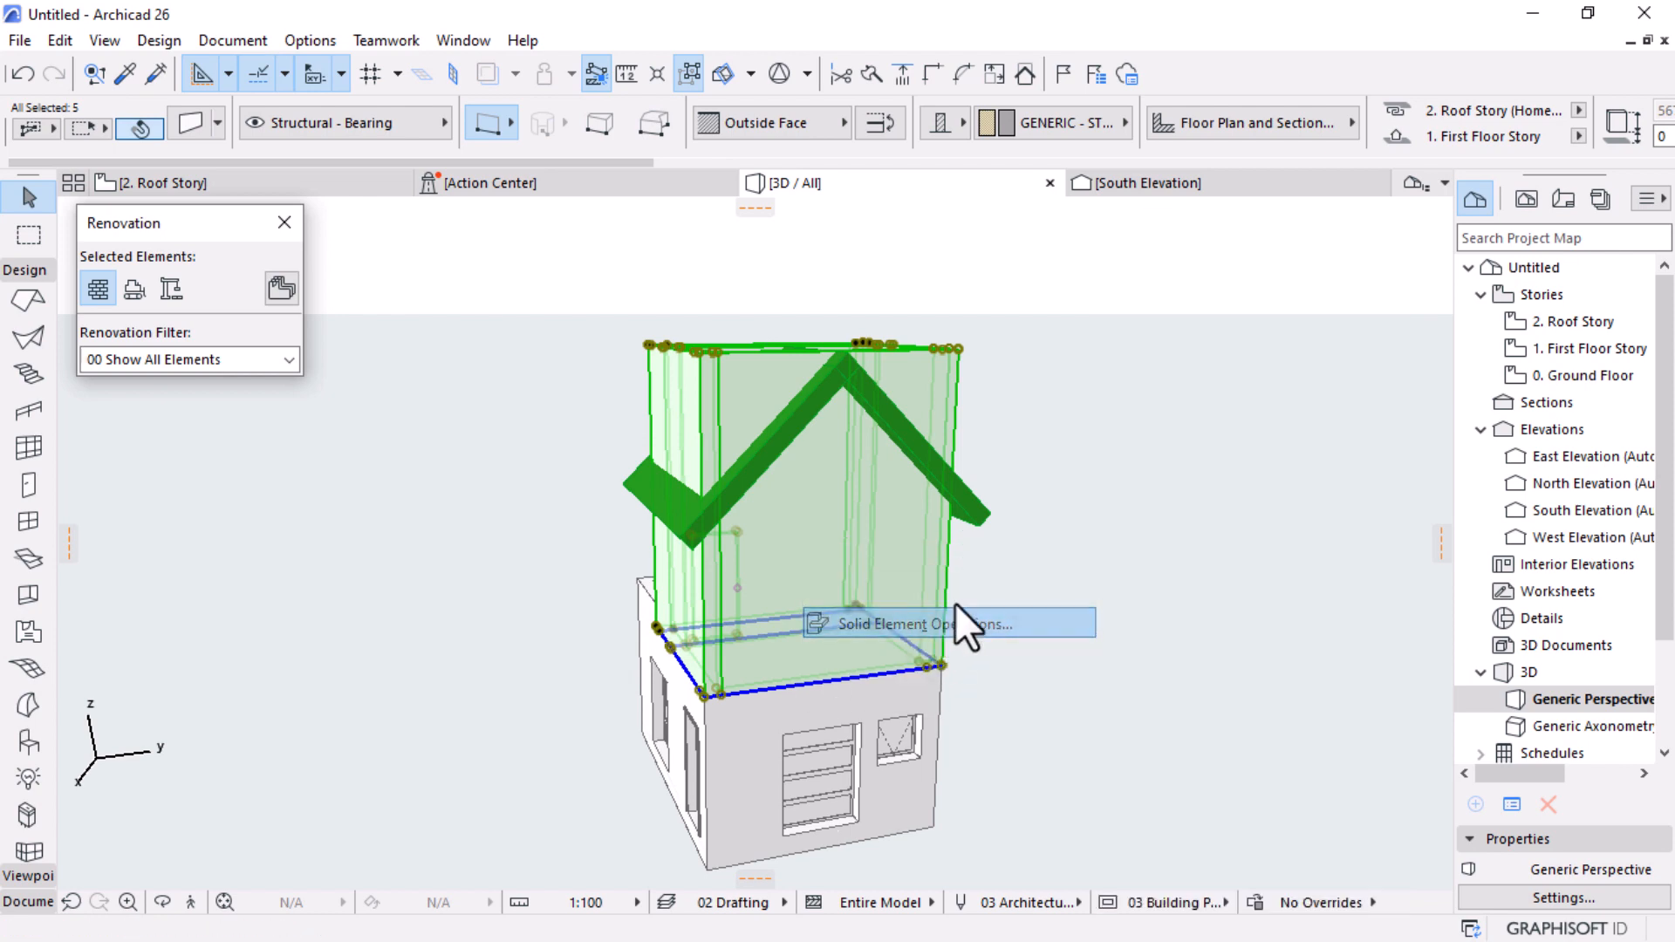
left_click(1178, 291)
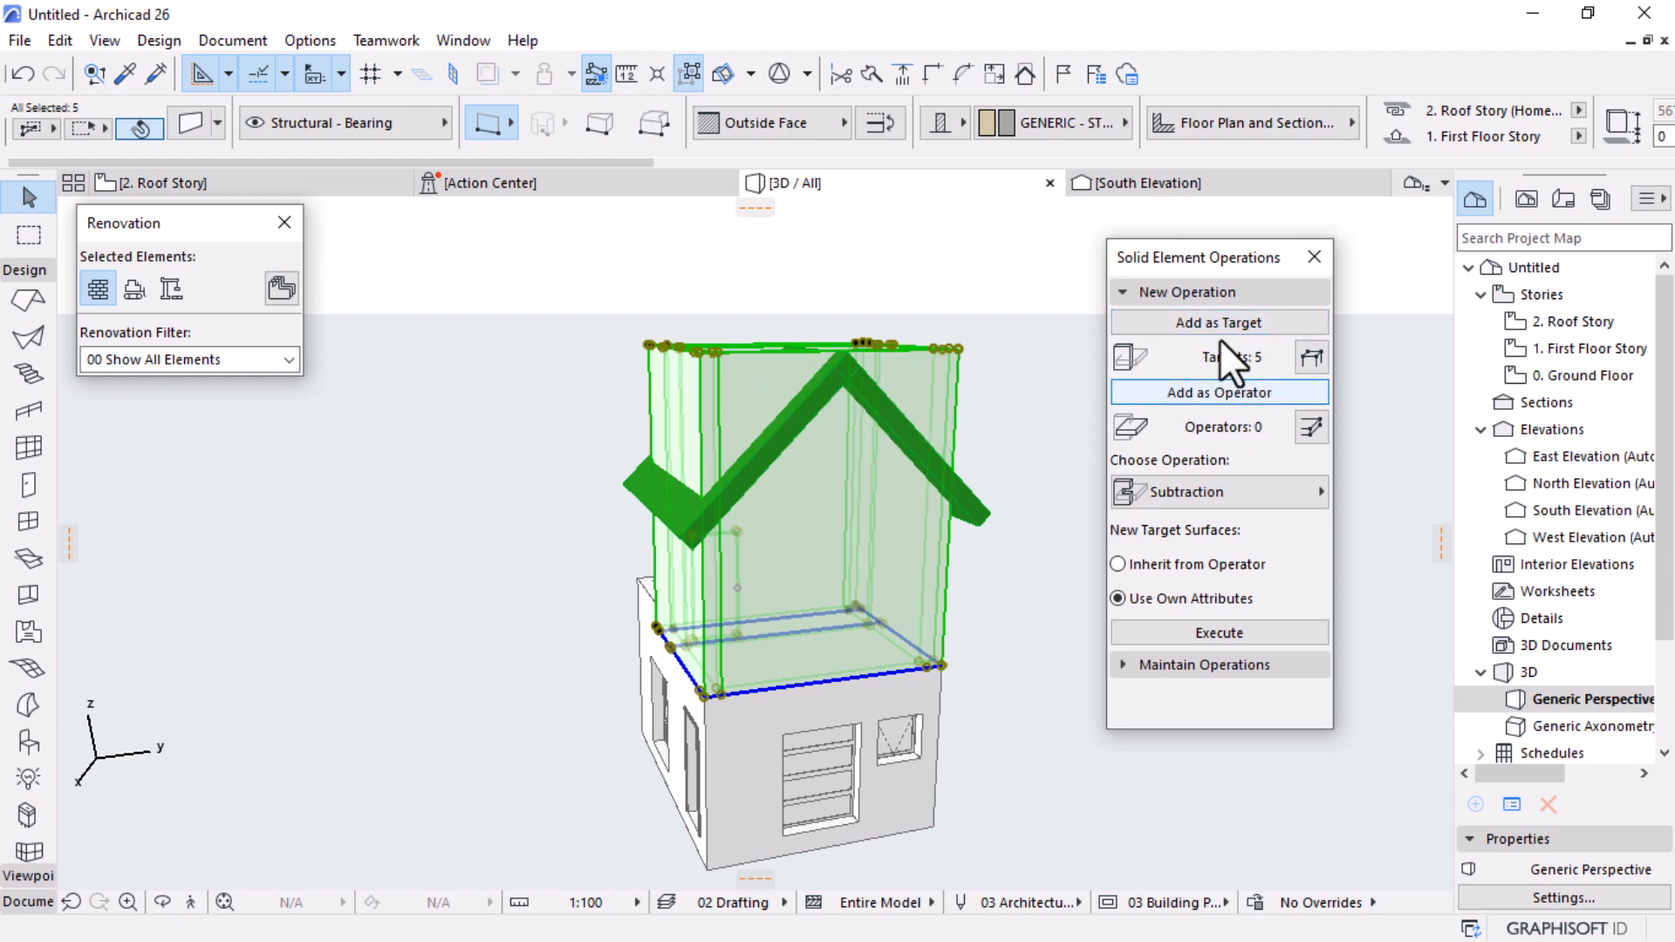
left_click(973, 508)
left_click(698, 534, "shift")
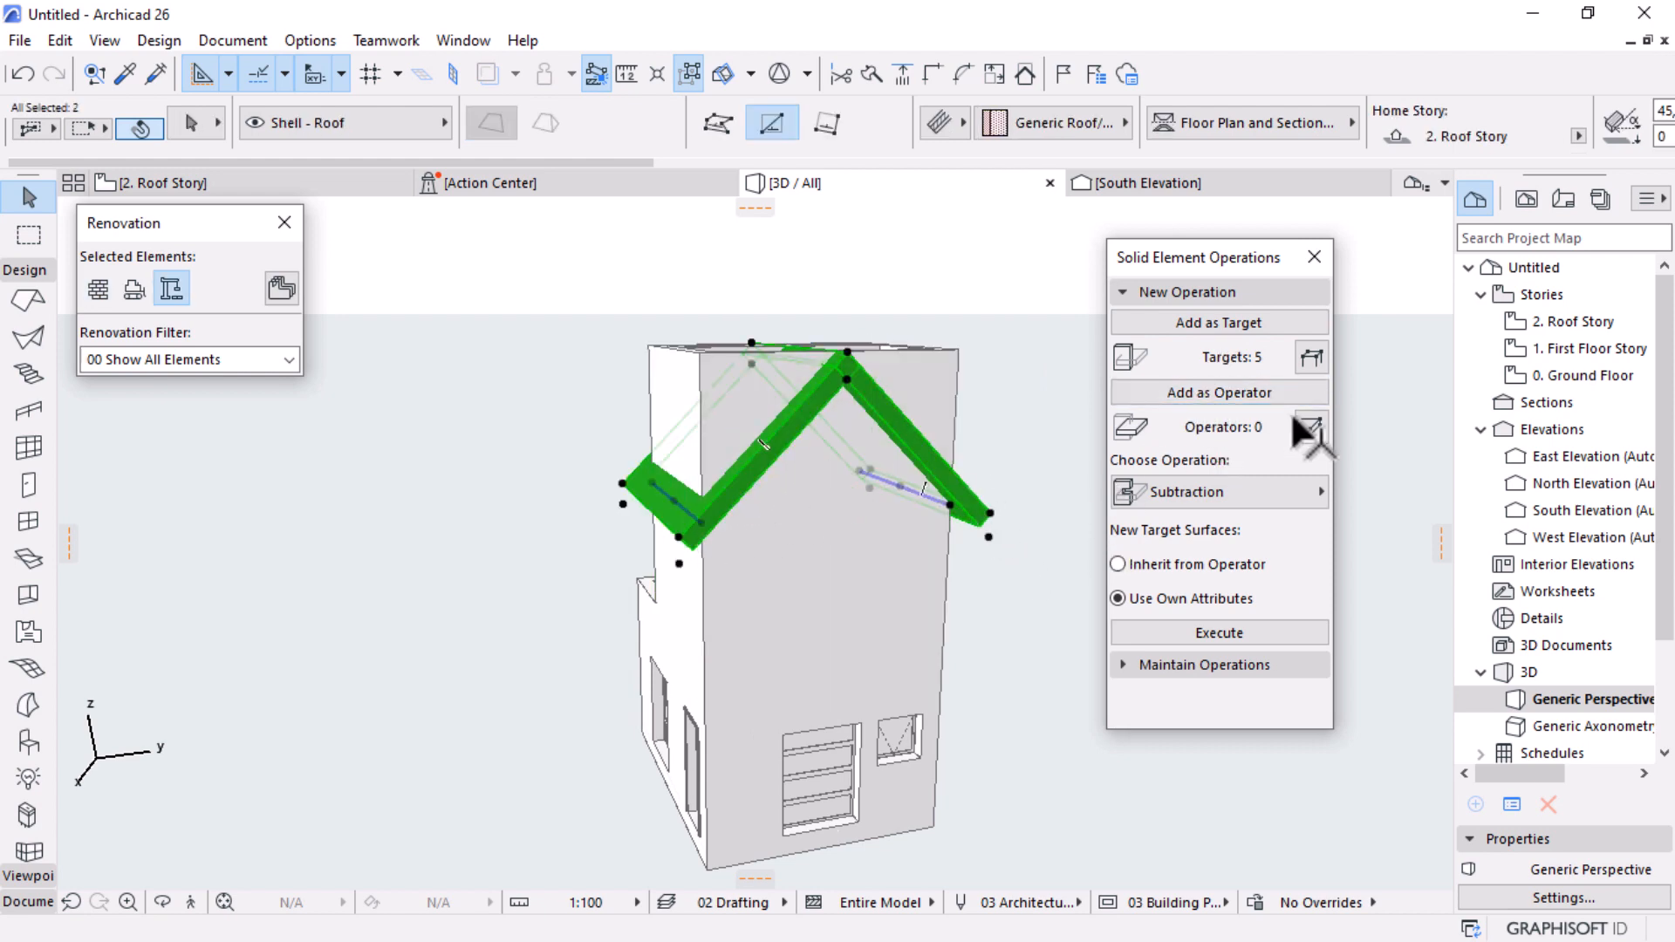
left_click(1192, 390)
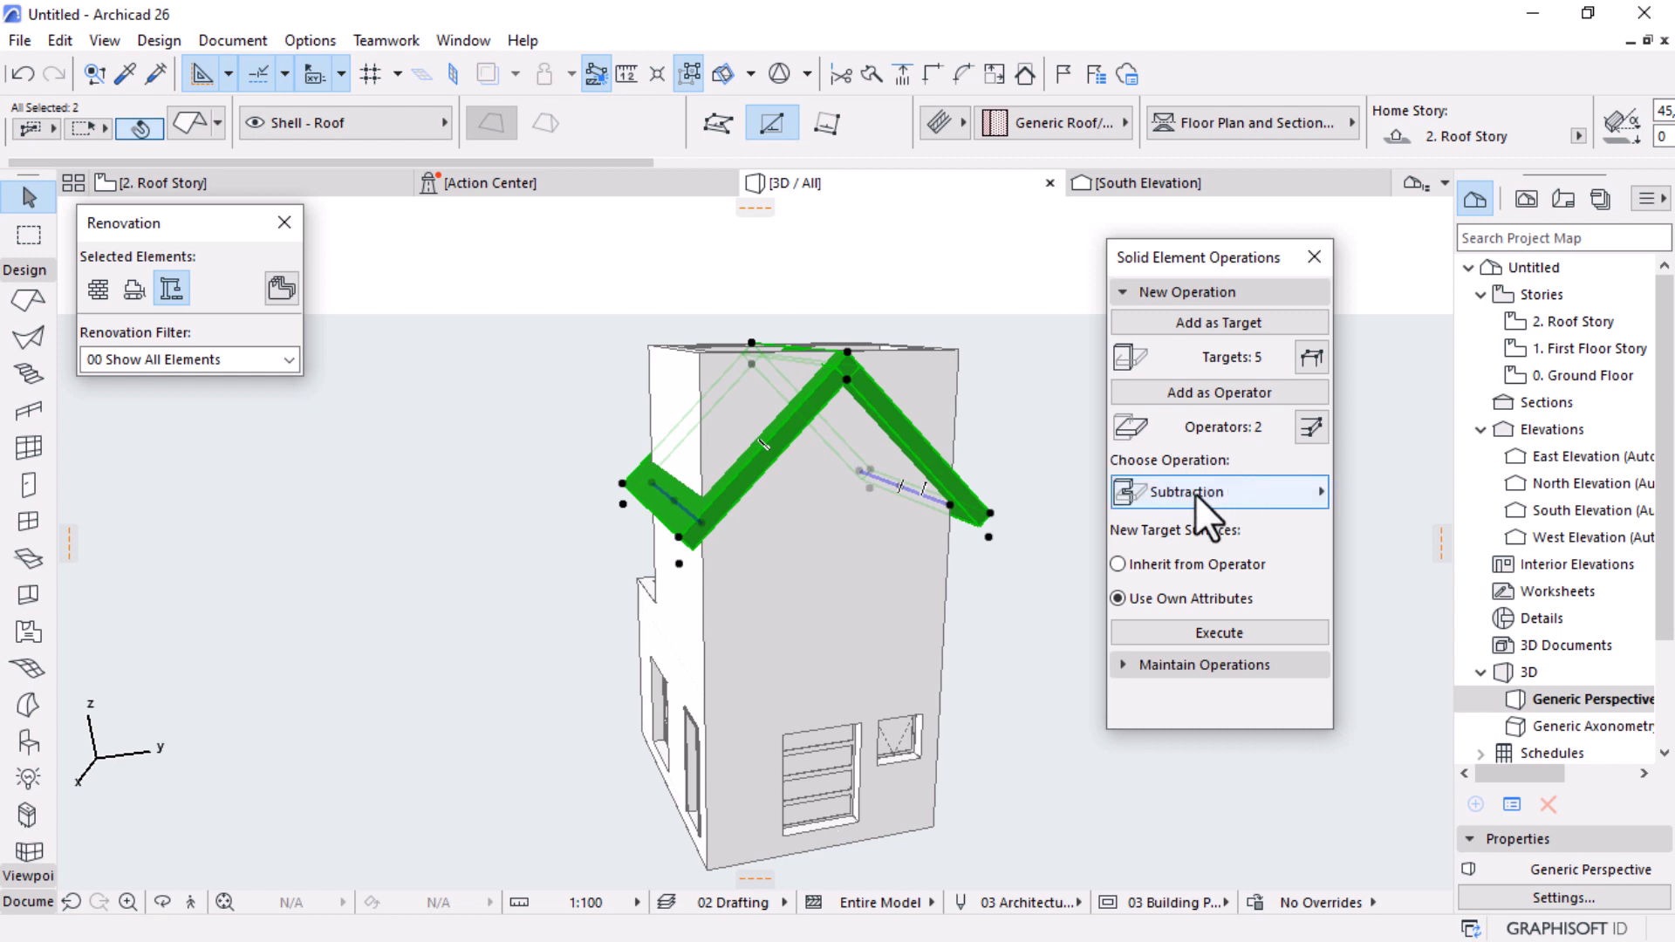
Step: Execute a subtraction with upward extrusion to trim the walls to the underside of the gable roof
left_click(1171, 490)
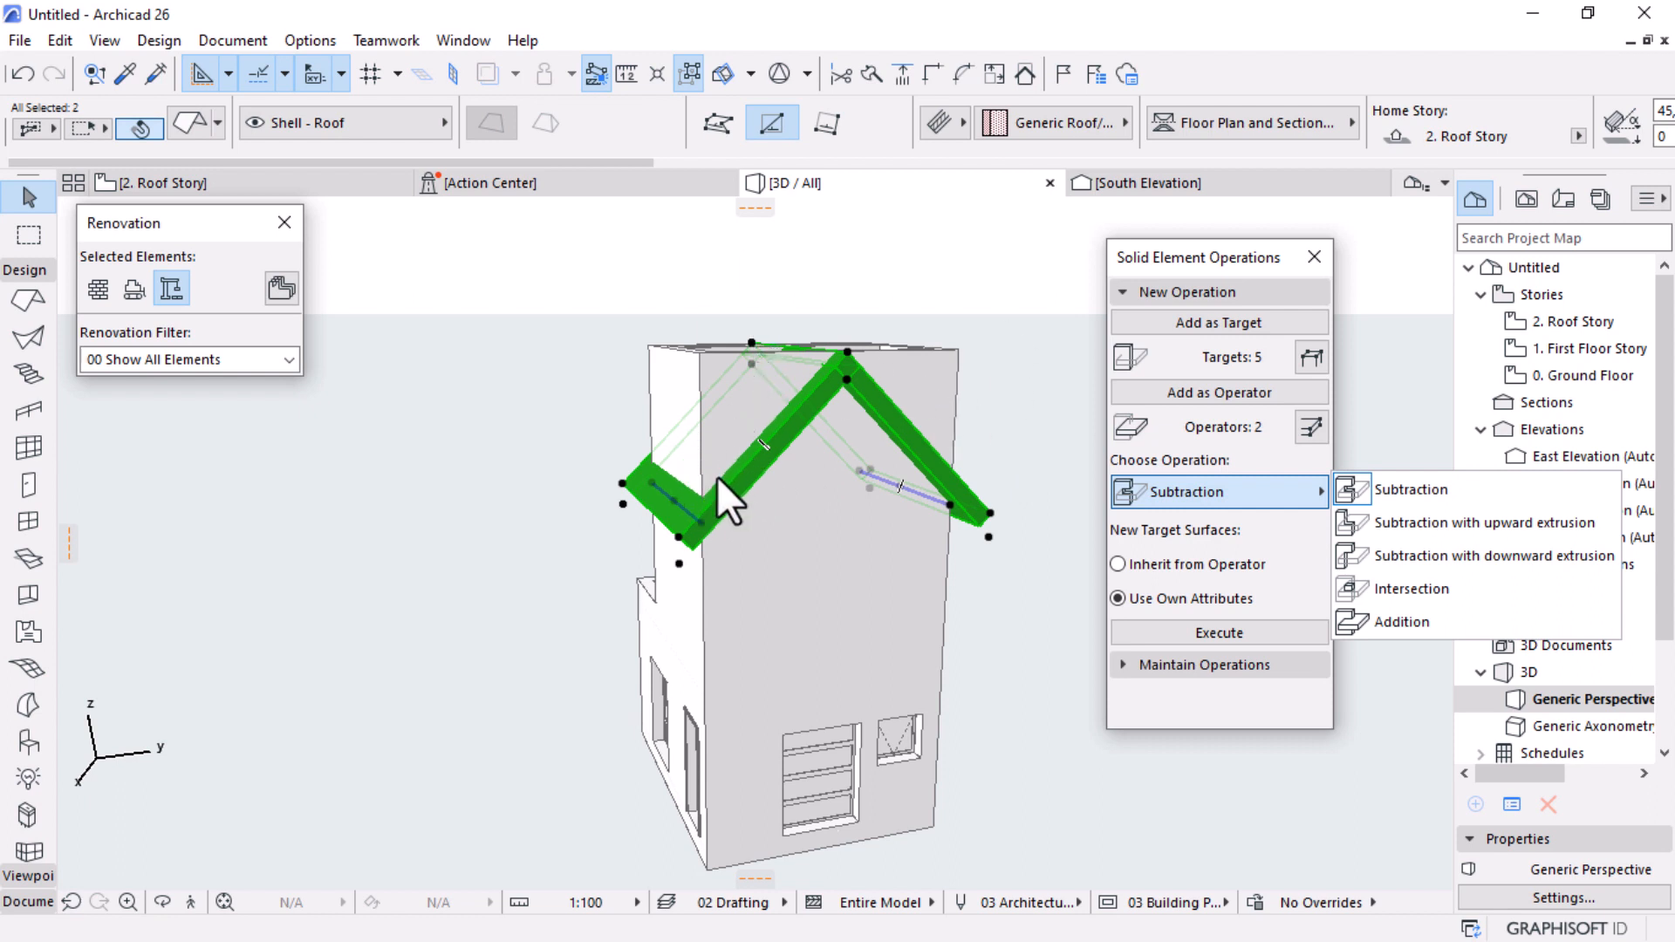
left_click(1431, 523)
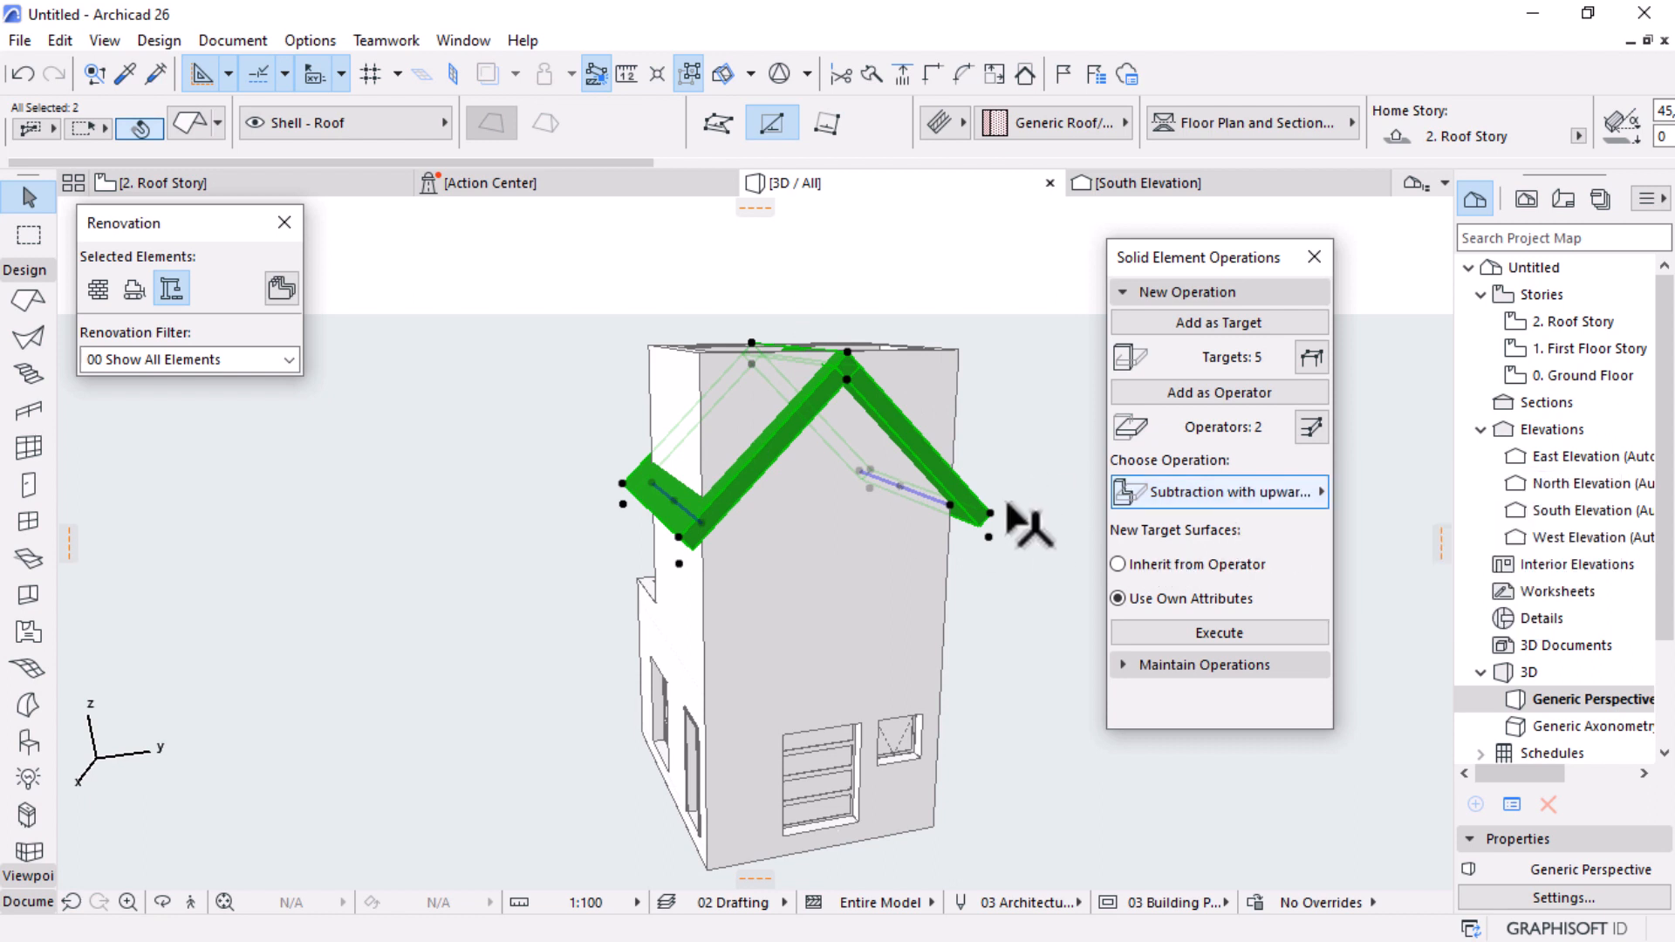
left_click(1234, 632)
left_click(829, 260)
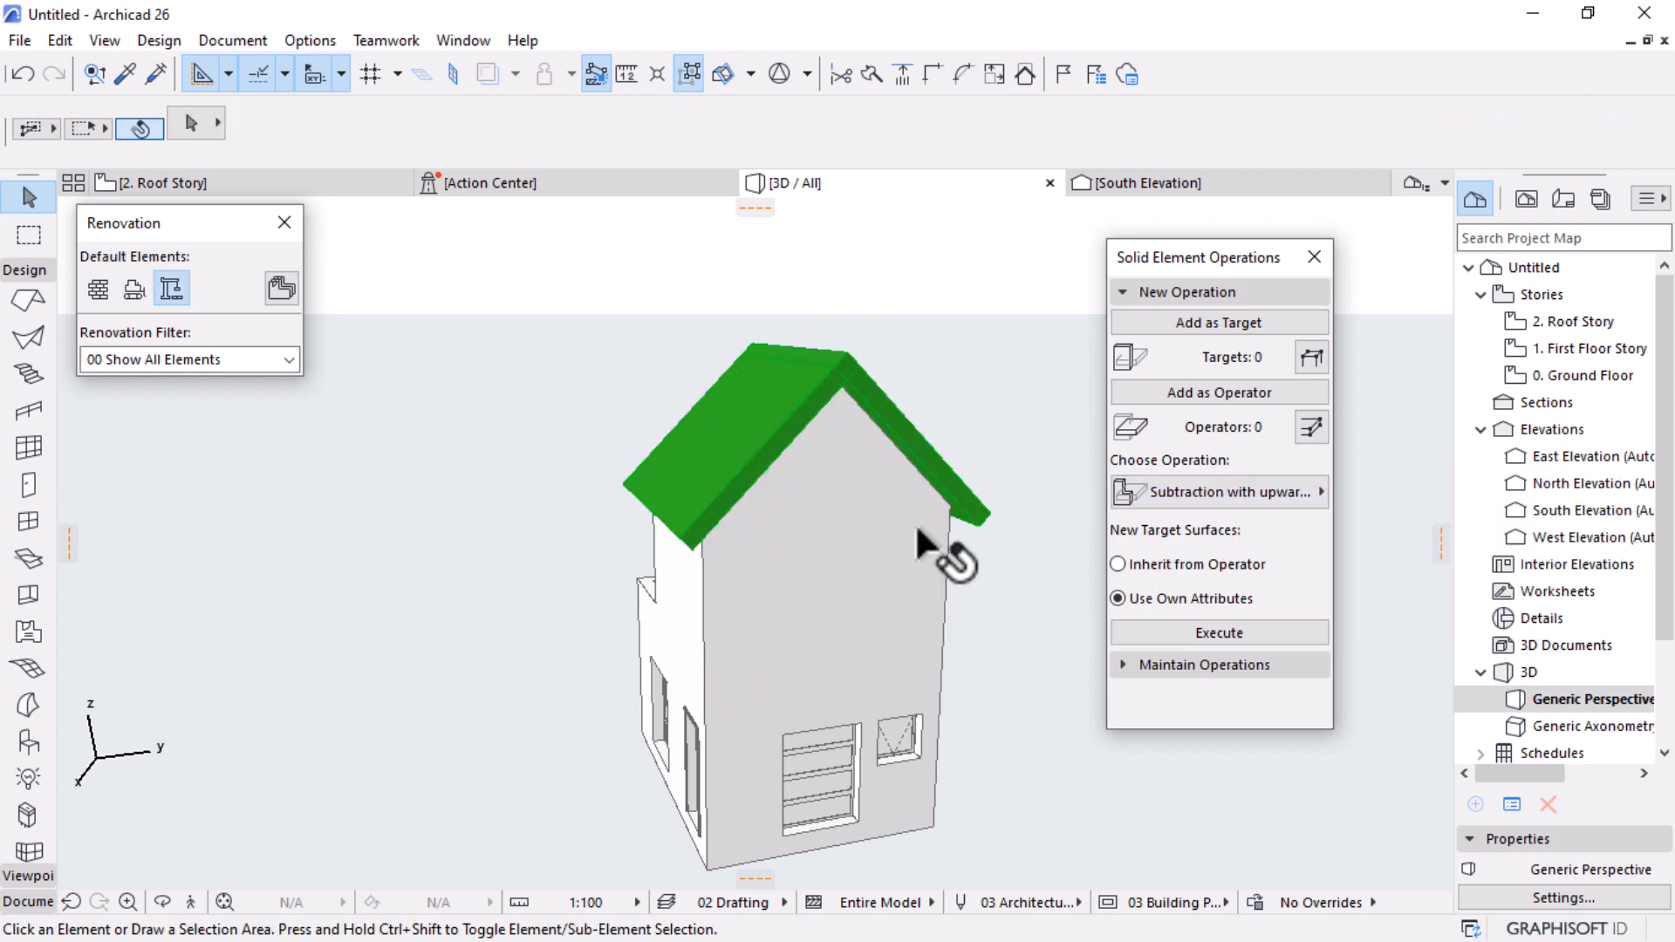
left_click_drag(854, 498, 957, 479)
key("Escape")
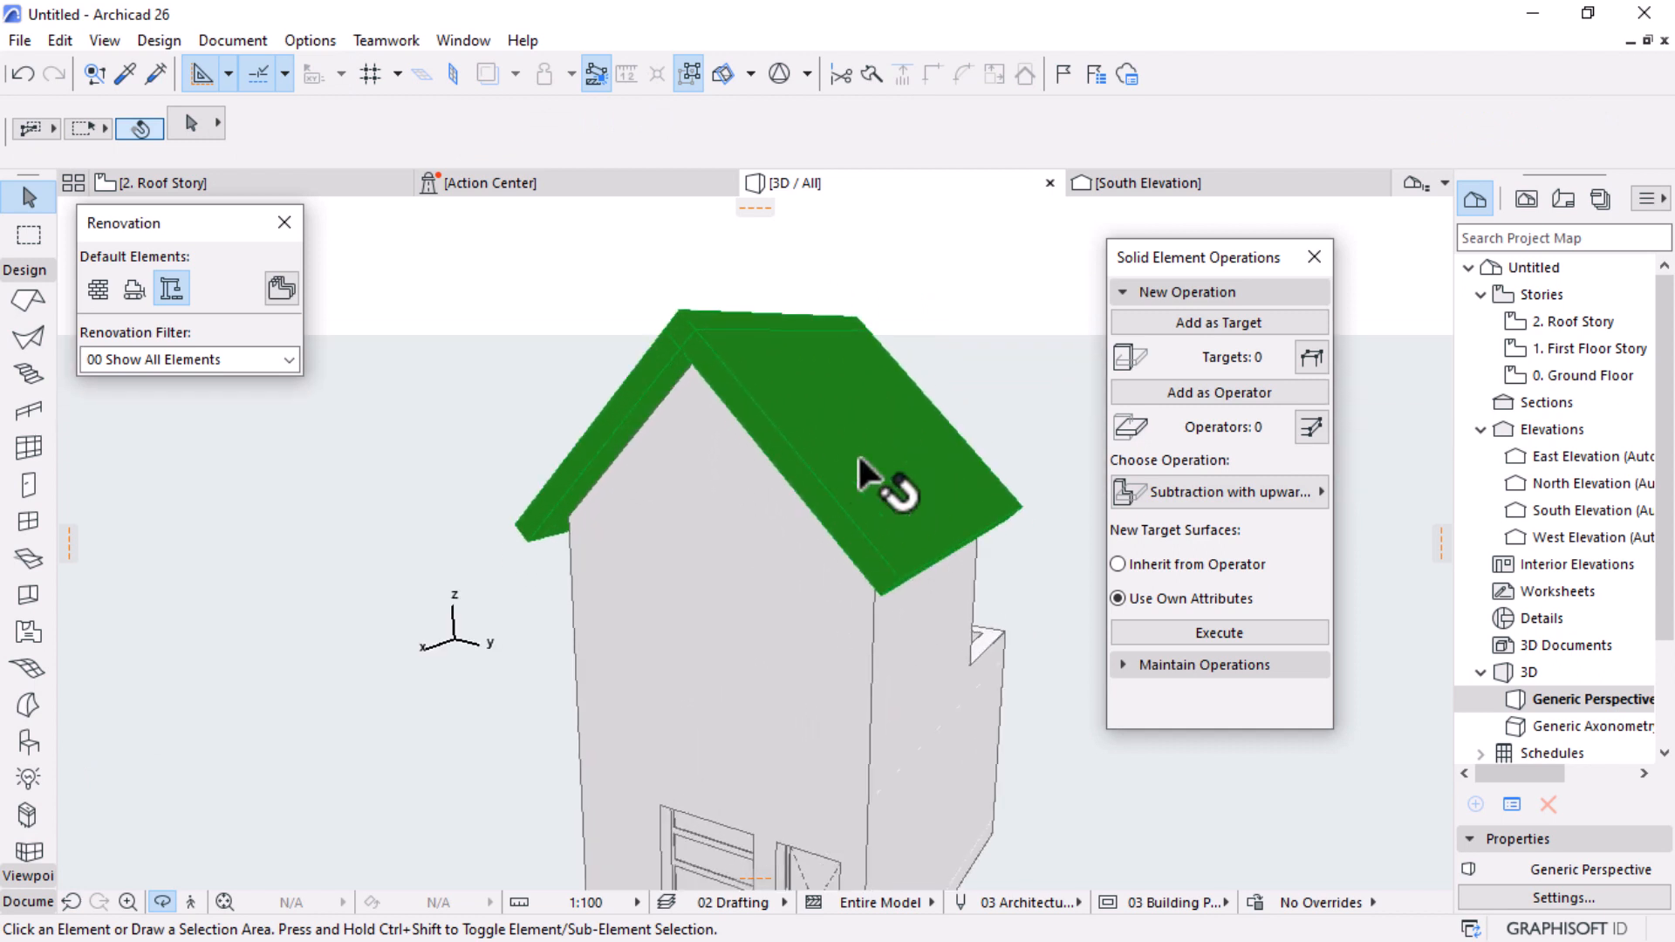
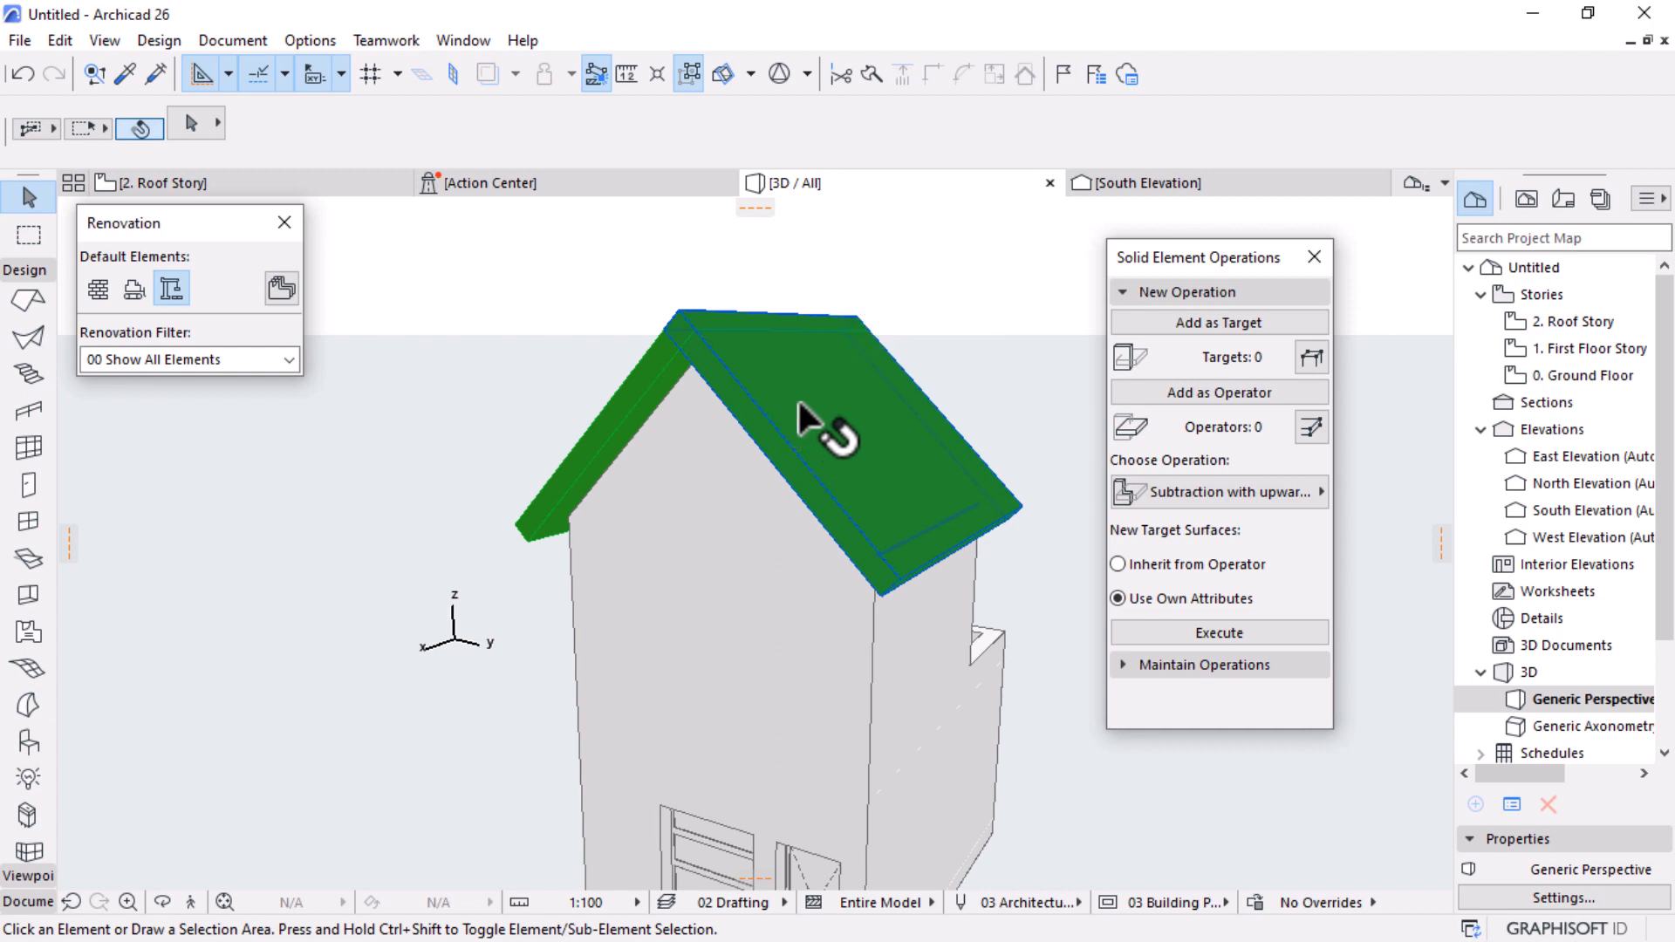
Step: Set the pitch of only one roof plane to 30° to test how the trimmed walls follow it
left_click(807, 424)
middle_click_drag(685, 434, 697, 469, "shift")
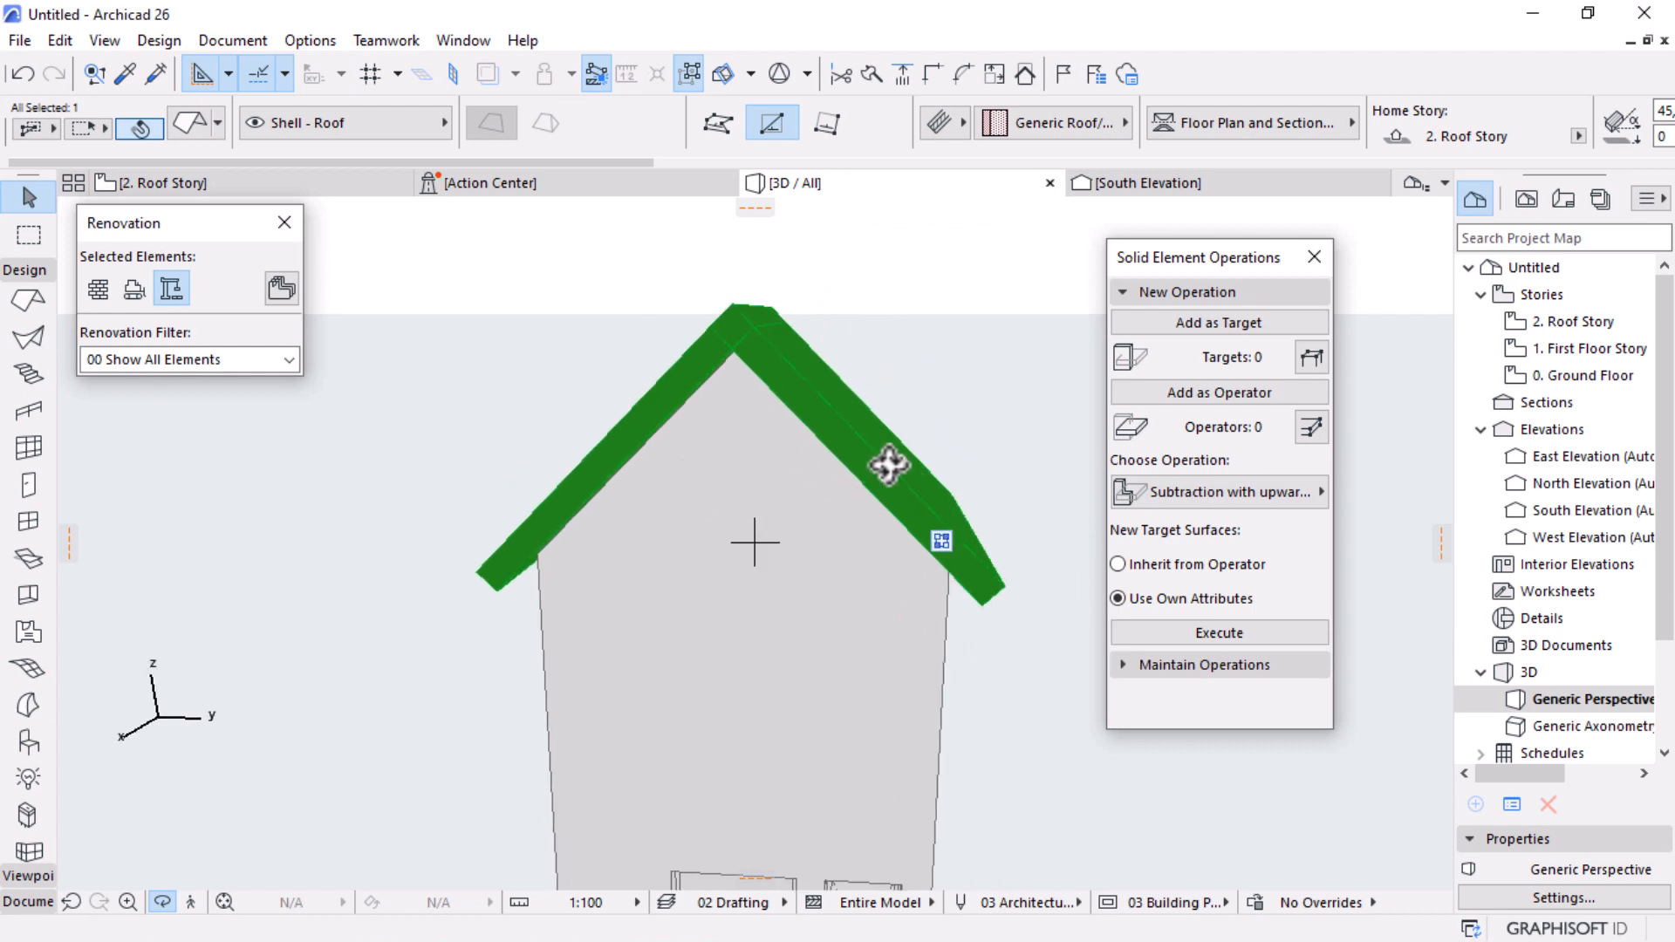
scroll(1003, 121, "down", 3)
scroll(932, 120, "down", 3)
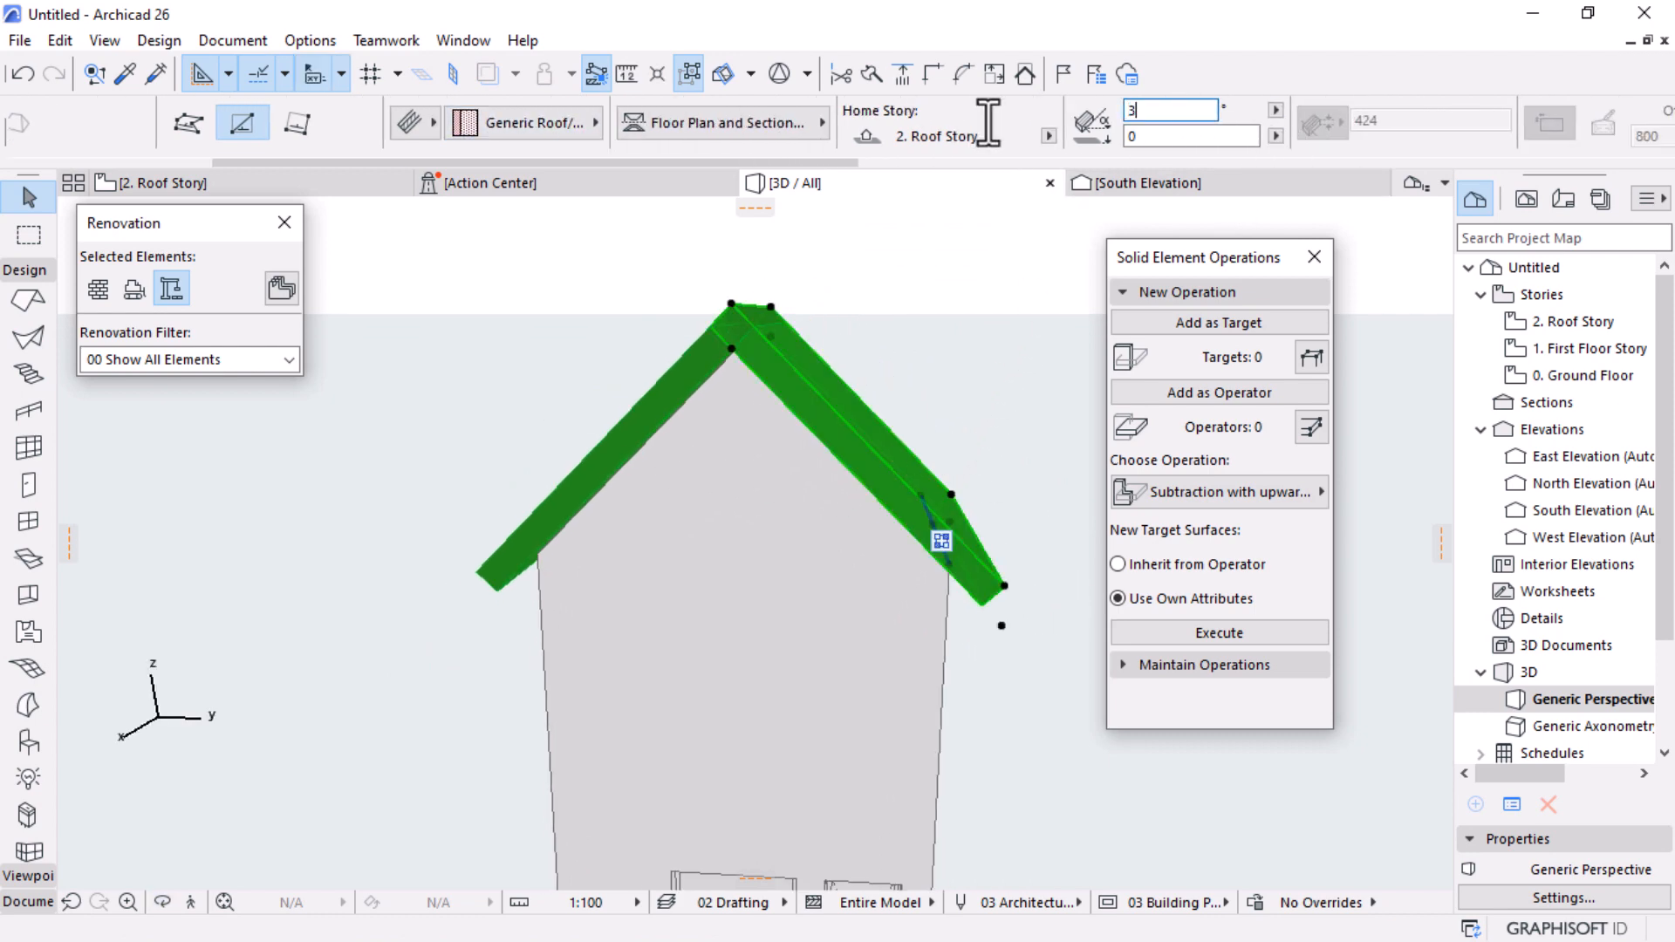
type("0")
key("Return")
scroll(965, 474, "up", 3)
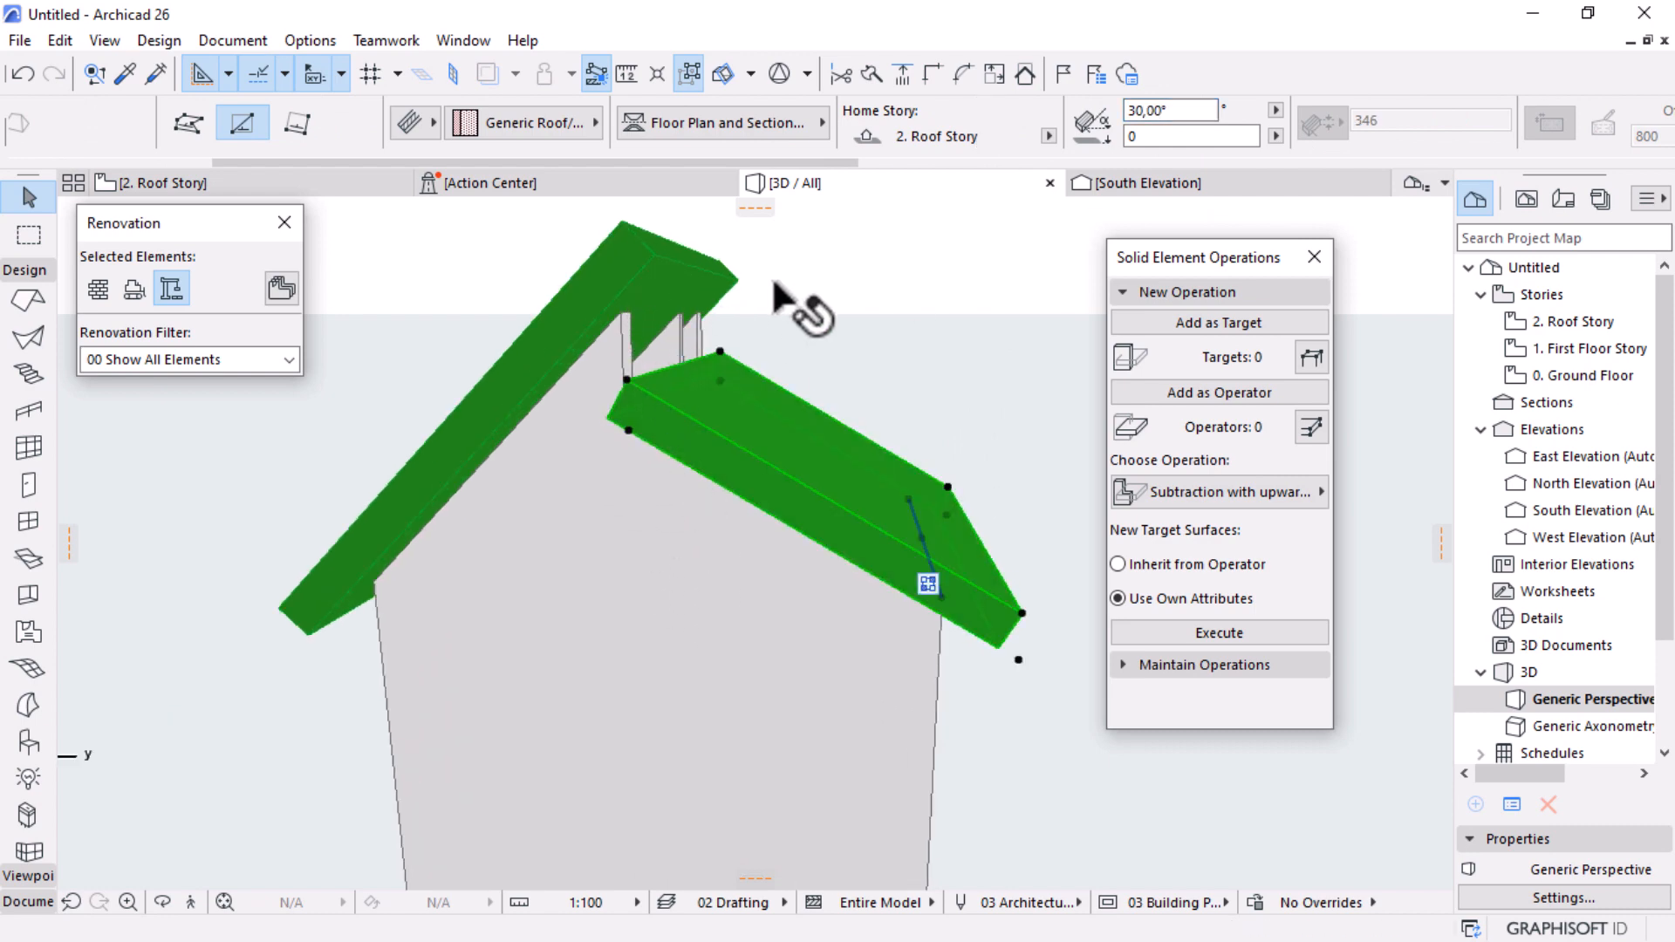
Step: Set the pitch of both roof planes to 20°, adding the other plane to the selection
middle_click_drag(775, 713, 789, 599, "shift")
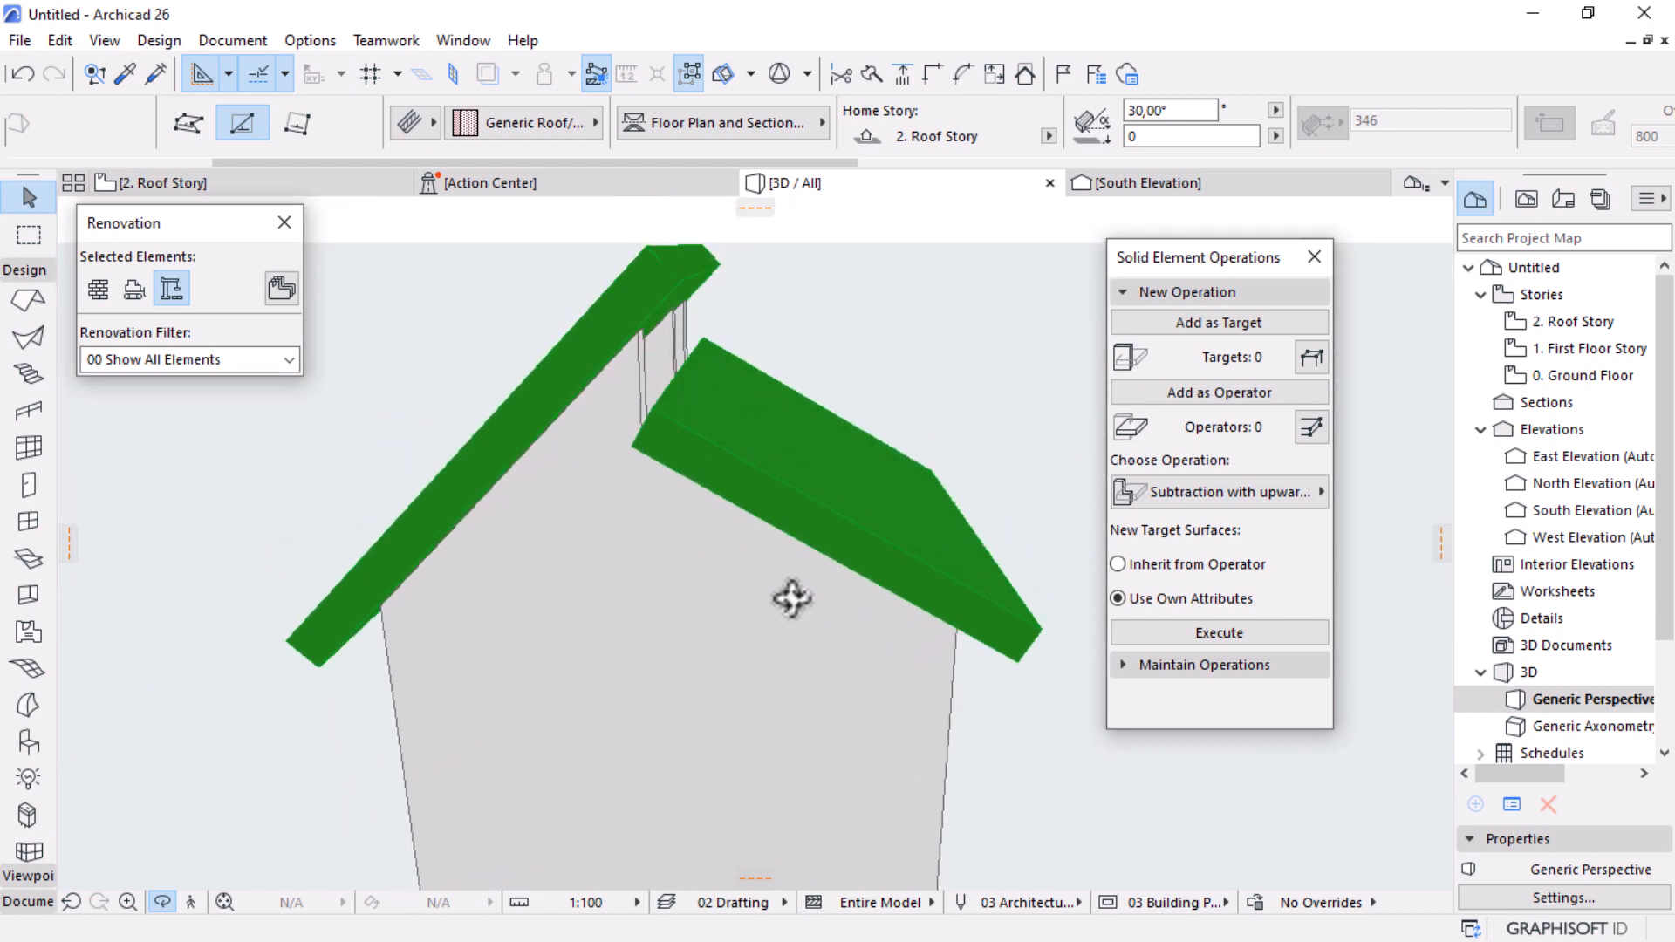
left_click(664, 291, "shift")
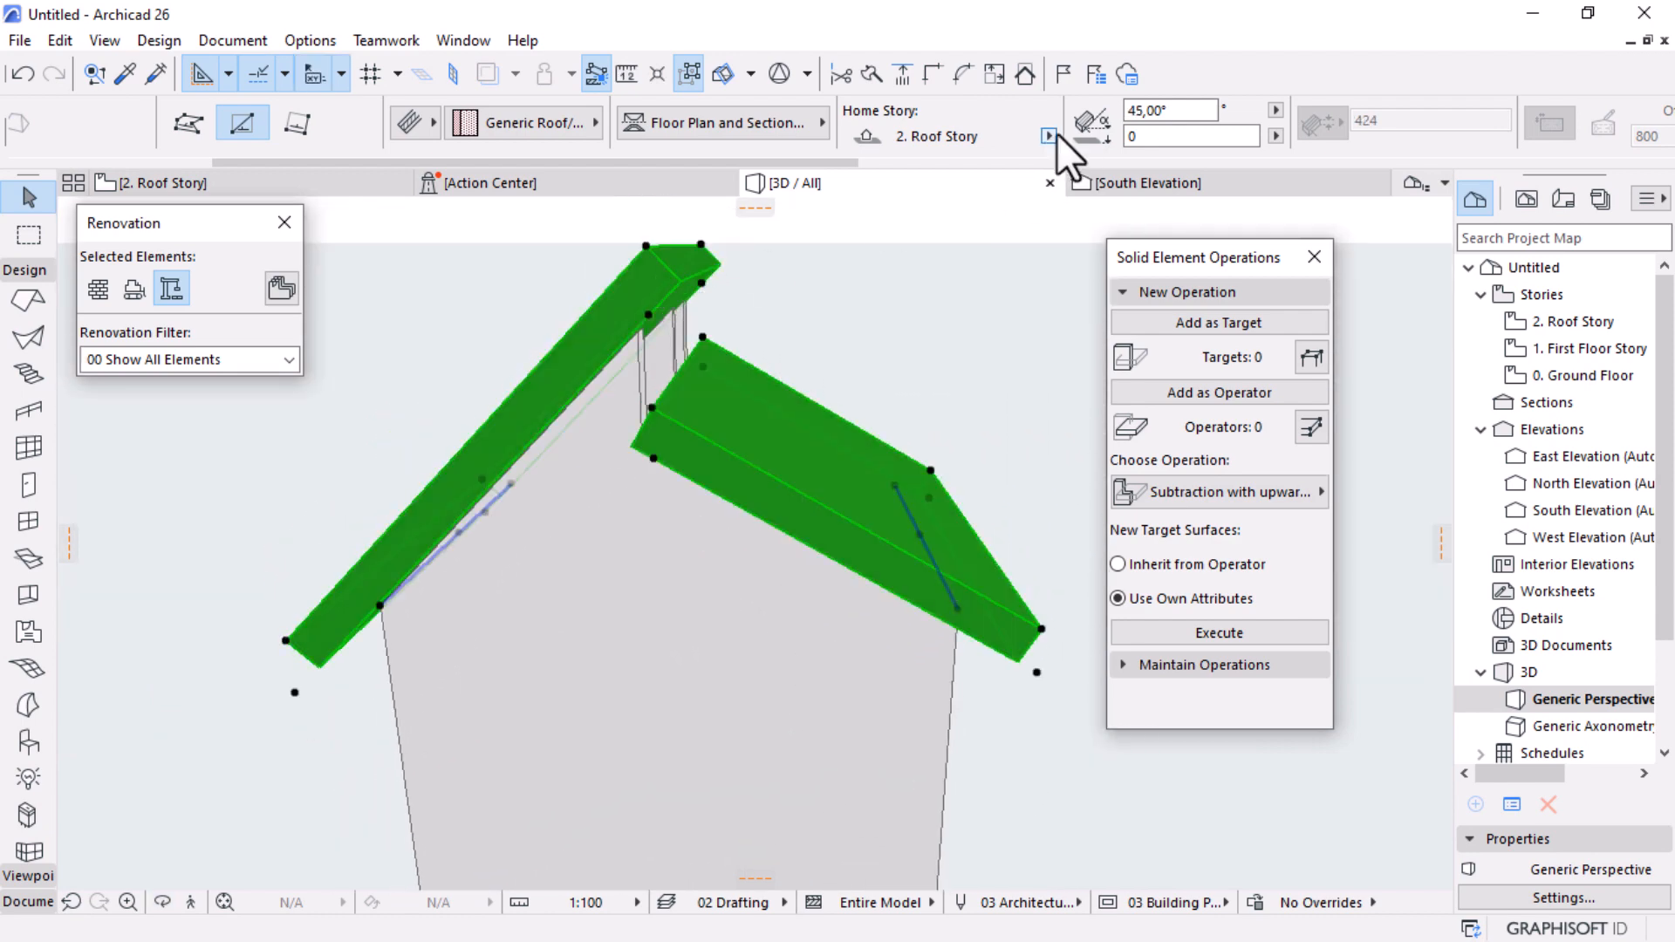
left_click(1170, 110)
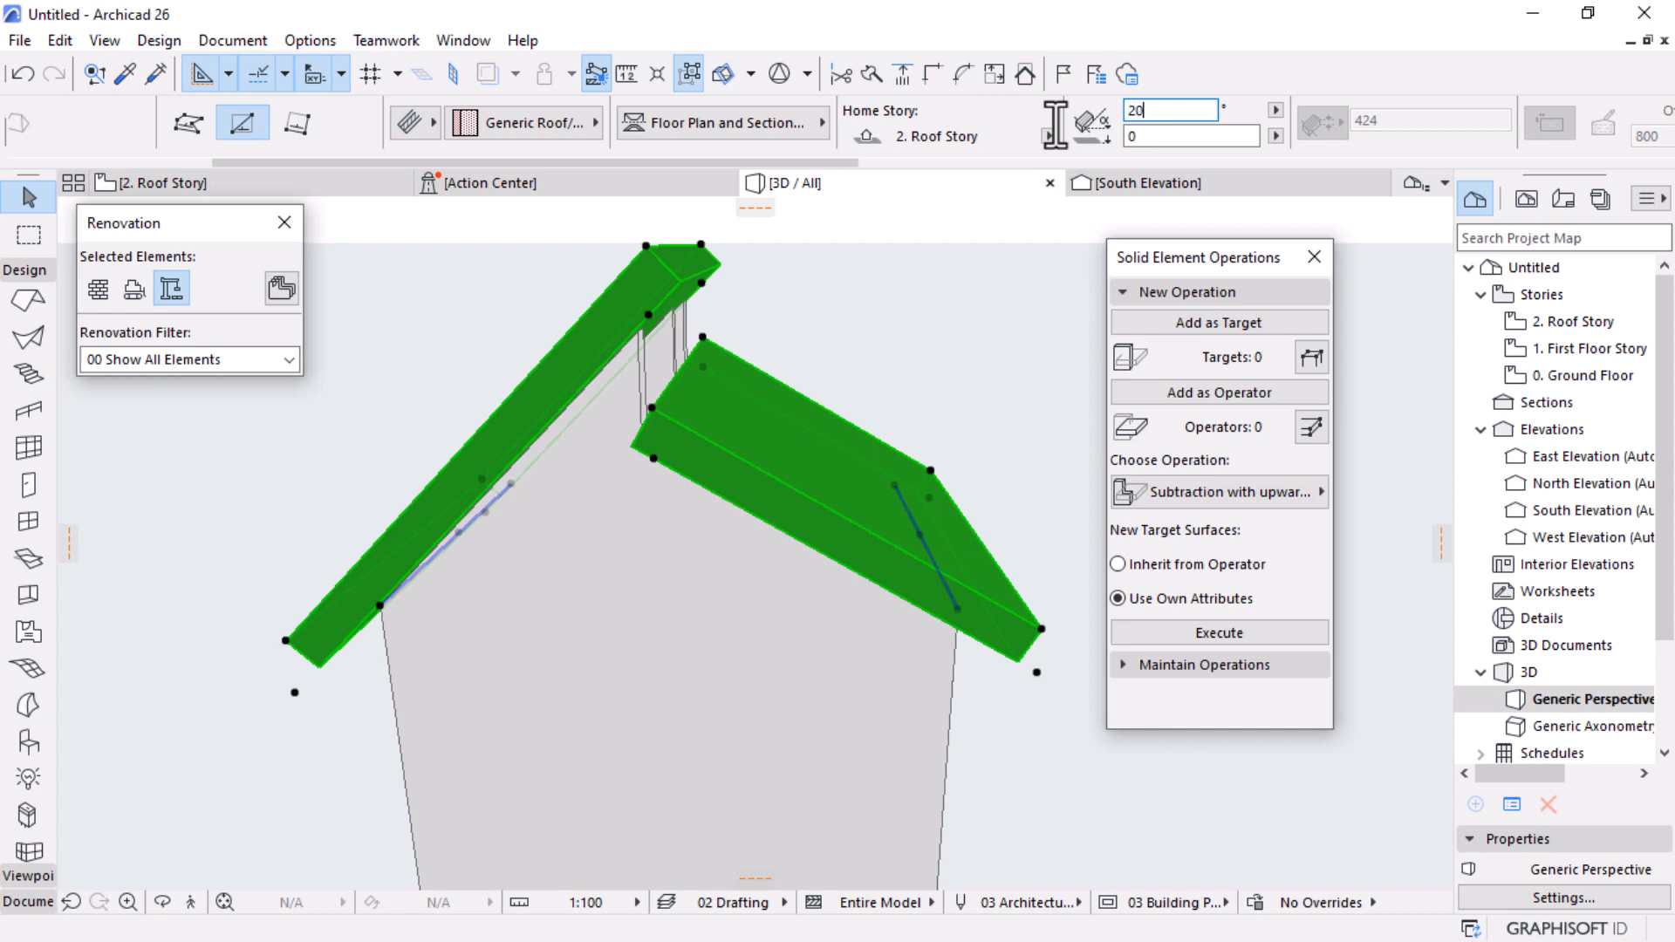
type("20")
key("Return")
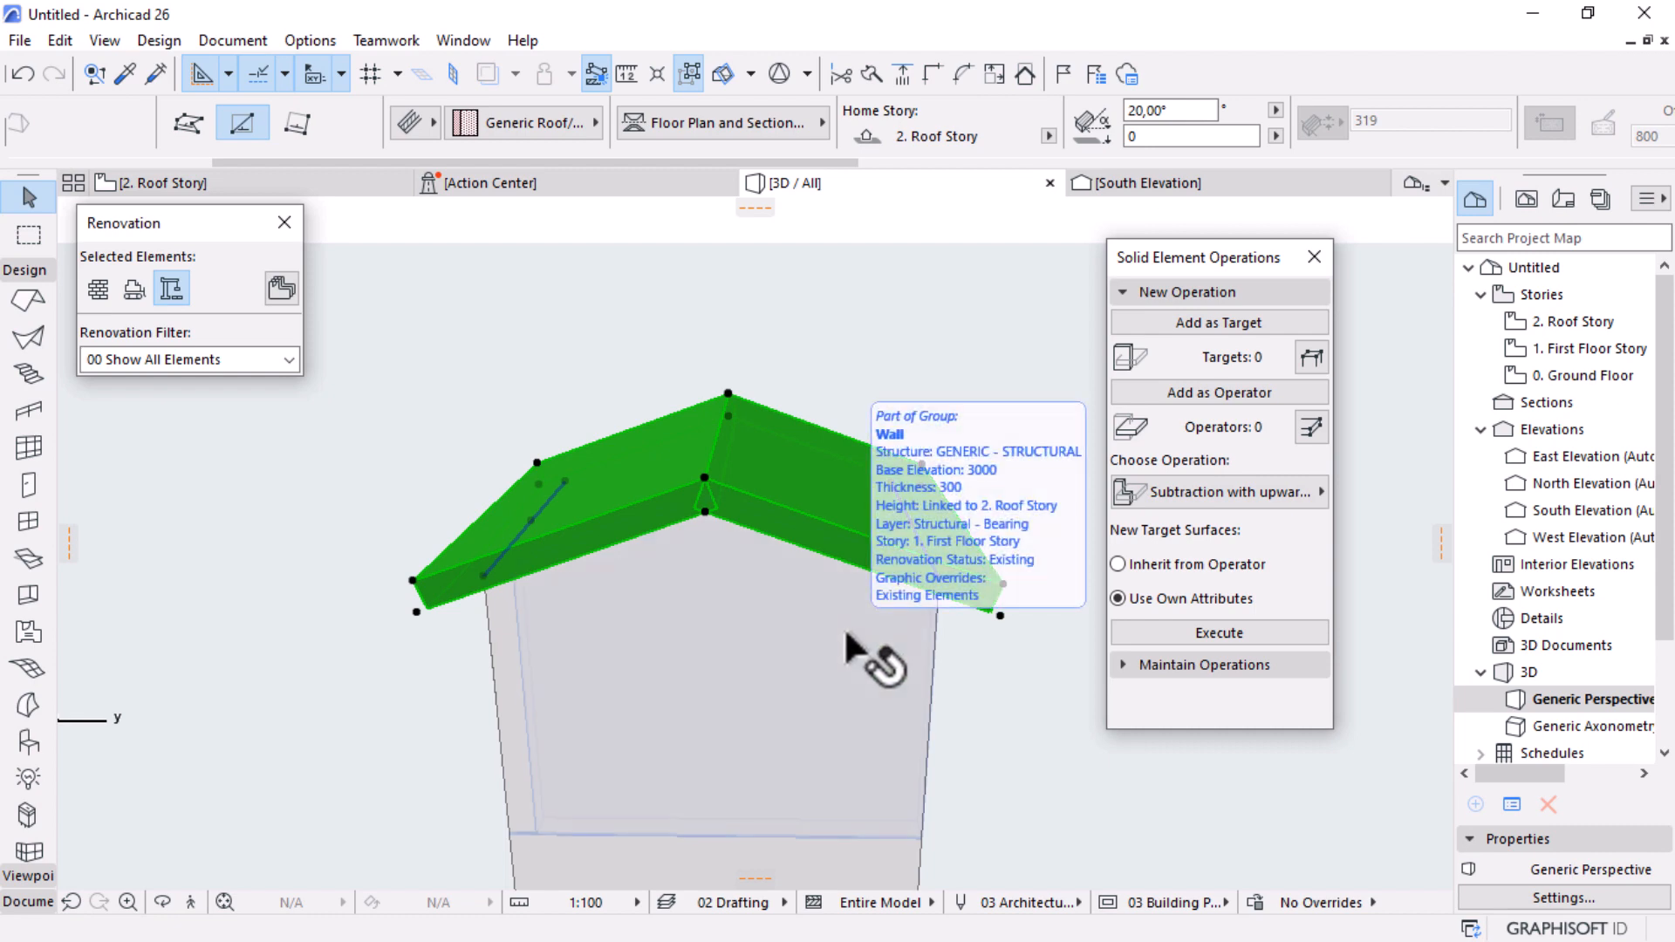
scroll(851, 646, "up", 4)
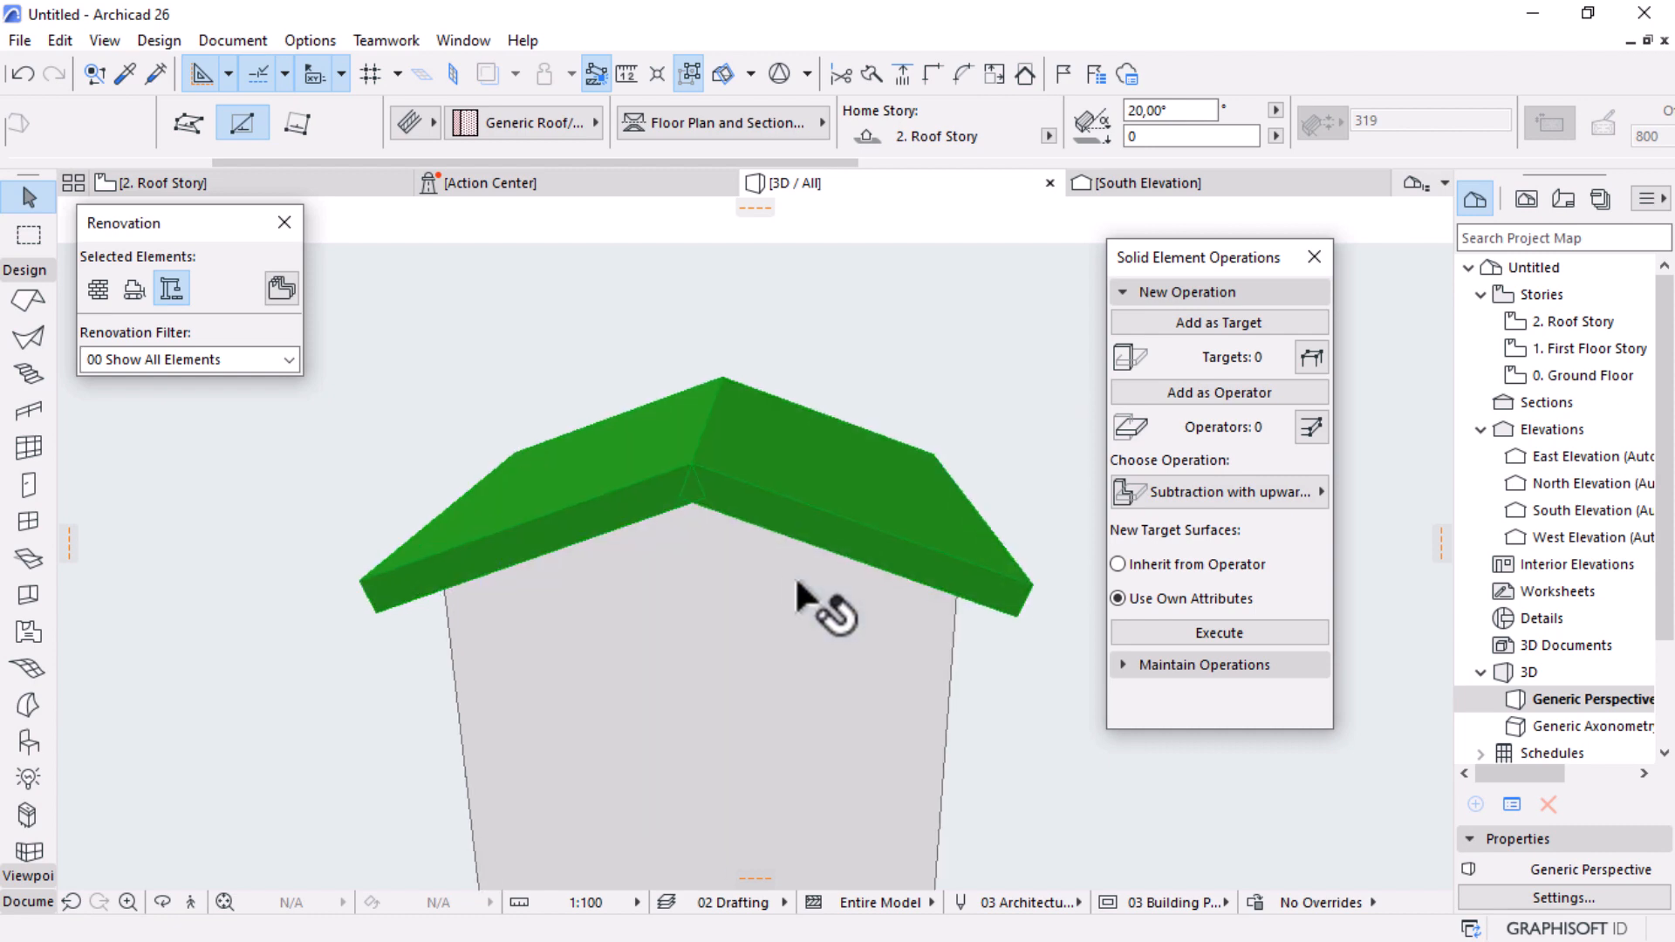
Step: Restore the pitch of both roof planes to 45°
left_click(1169, 110)
type("45")
key("Return")
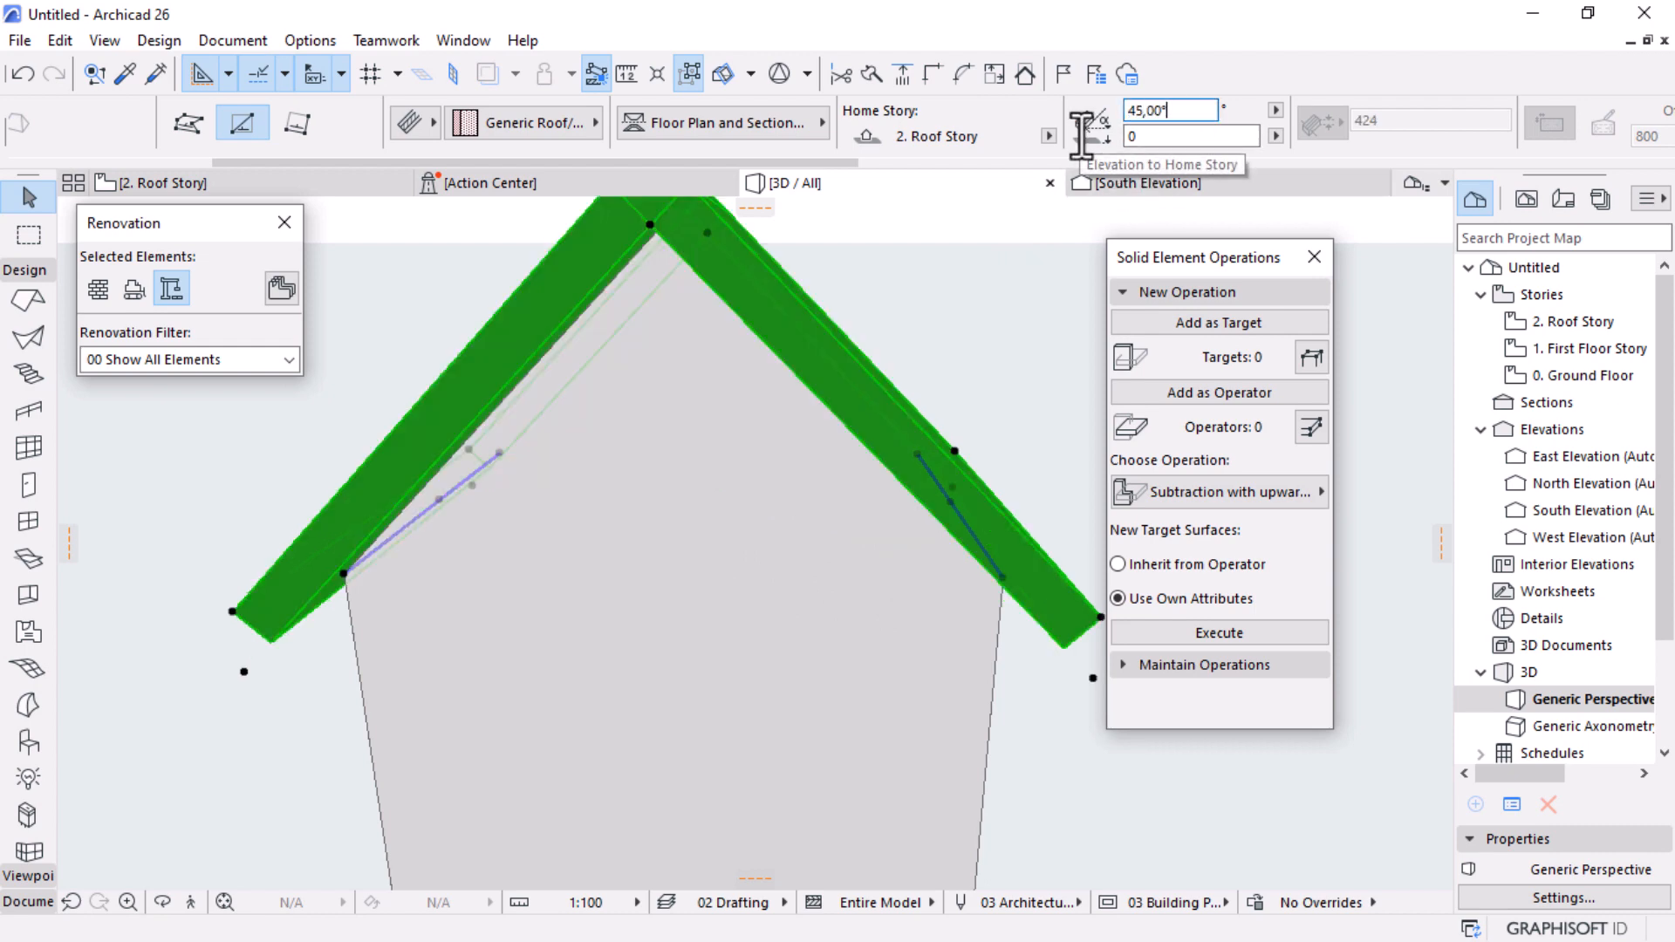
left_click(838, 434)
scroll(695, 254, "up", 5)
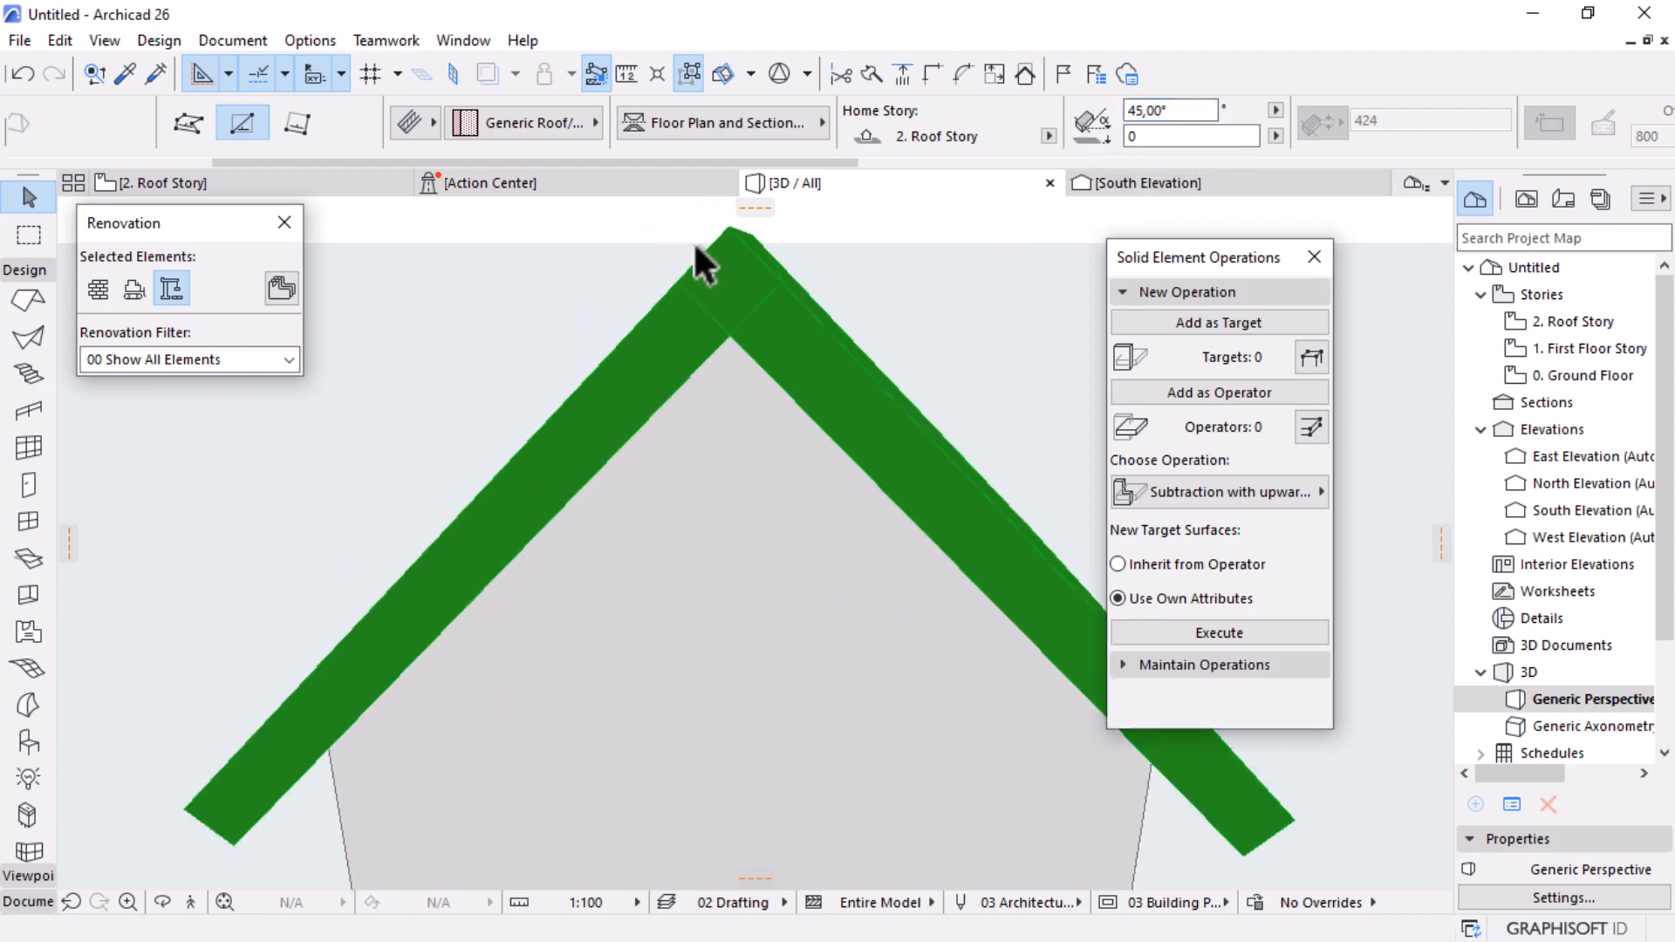
Step: Change the edge angle of both roof planes to vertical so they meet cleanly at the ridge, and close Solid Element Operations
middle_click_drag(740, 253, 794, 318, "shift")
middle_click_drag(803, 580, 757, 397, "shift")
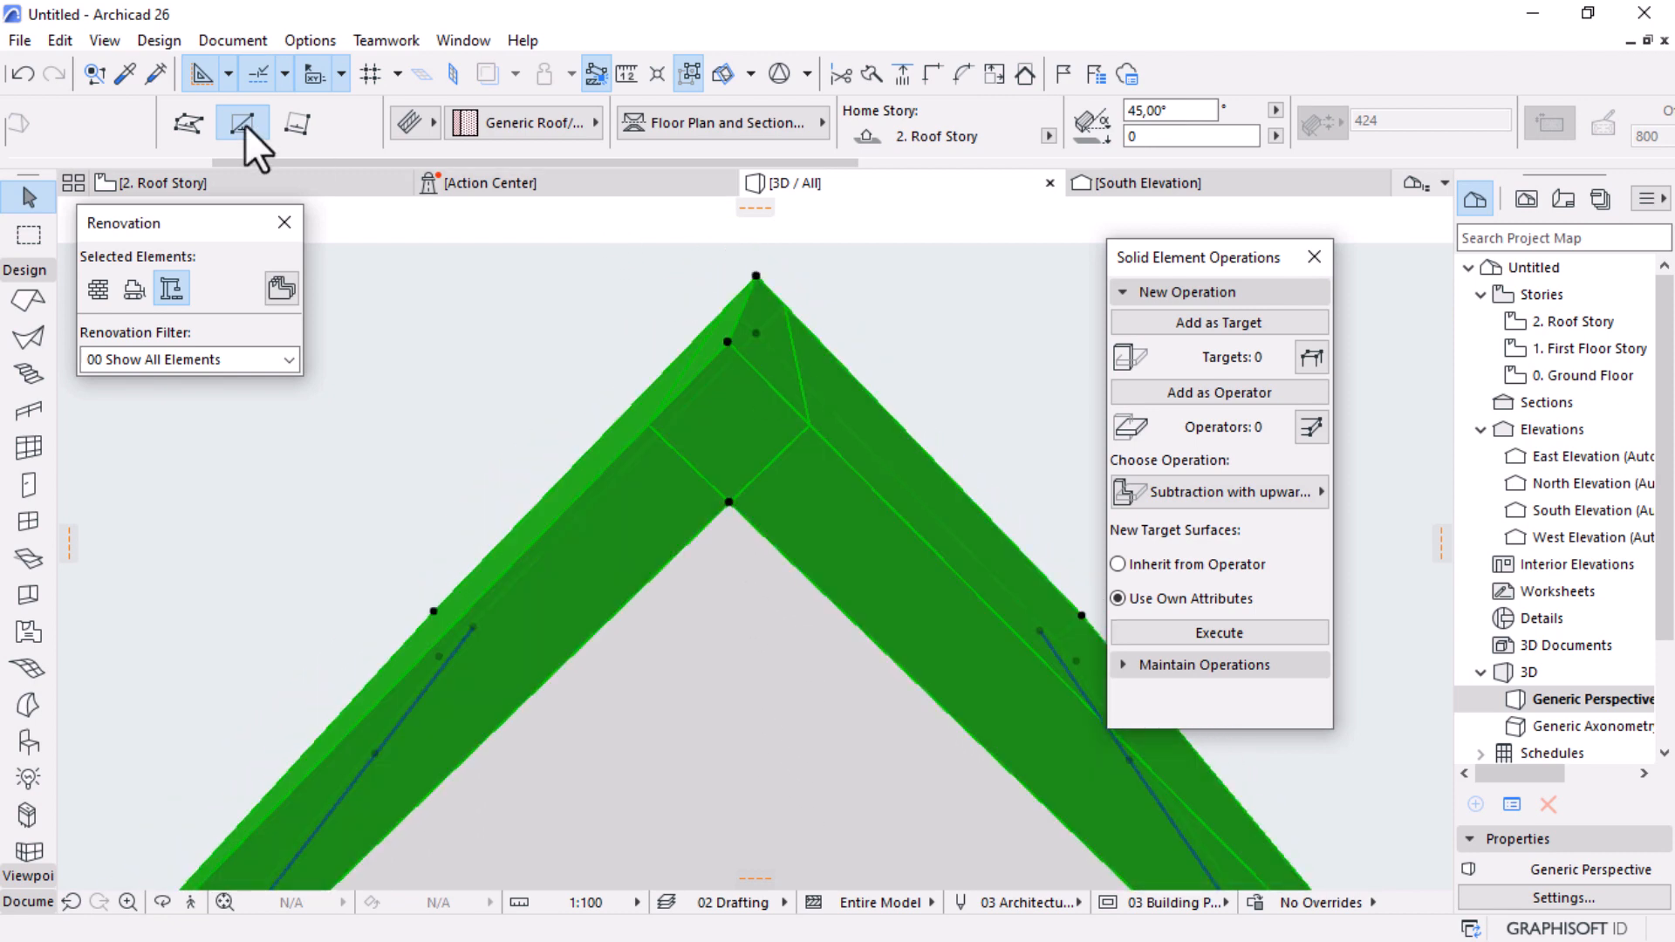
scroll(391, 124, "left", 5)
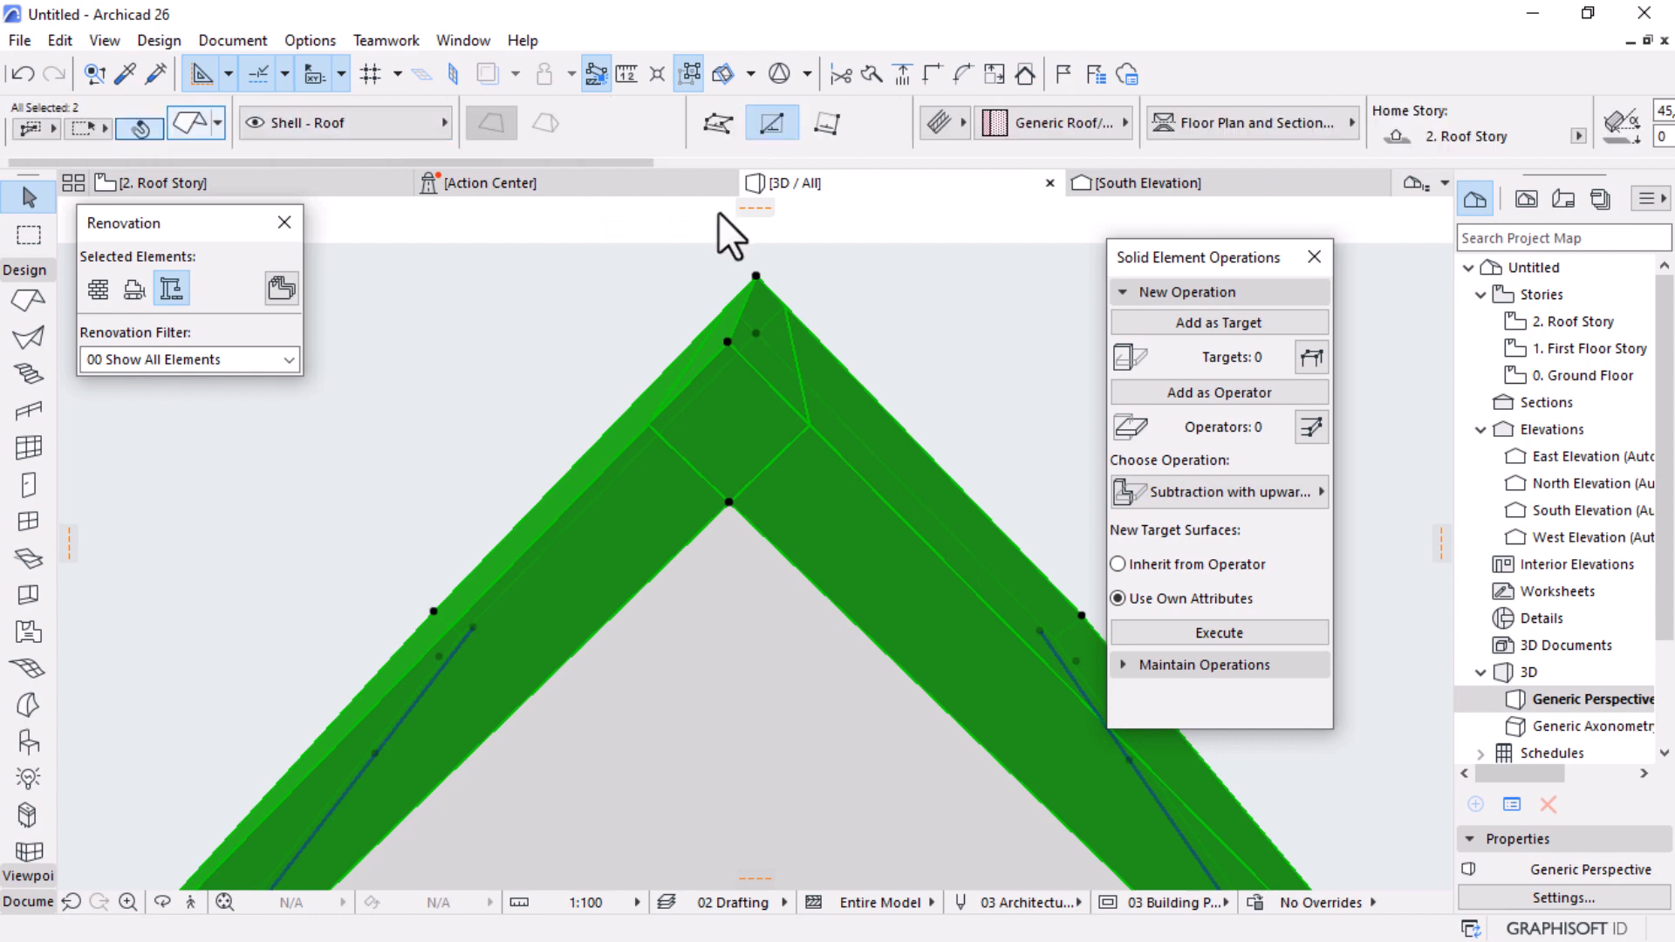
key("ctrl+t")
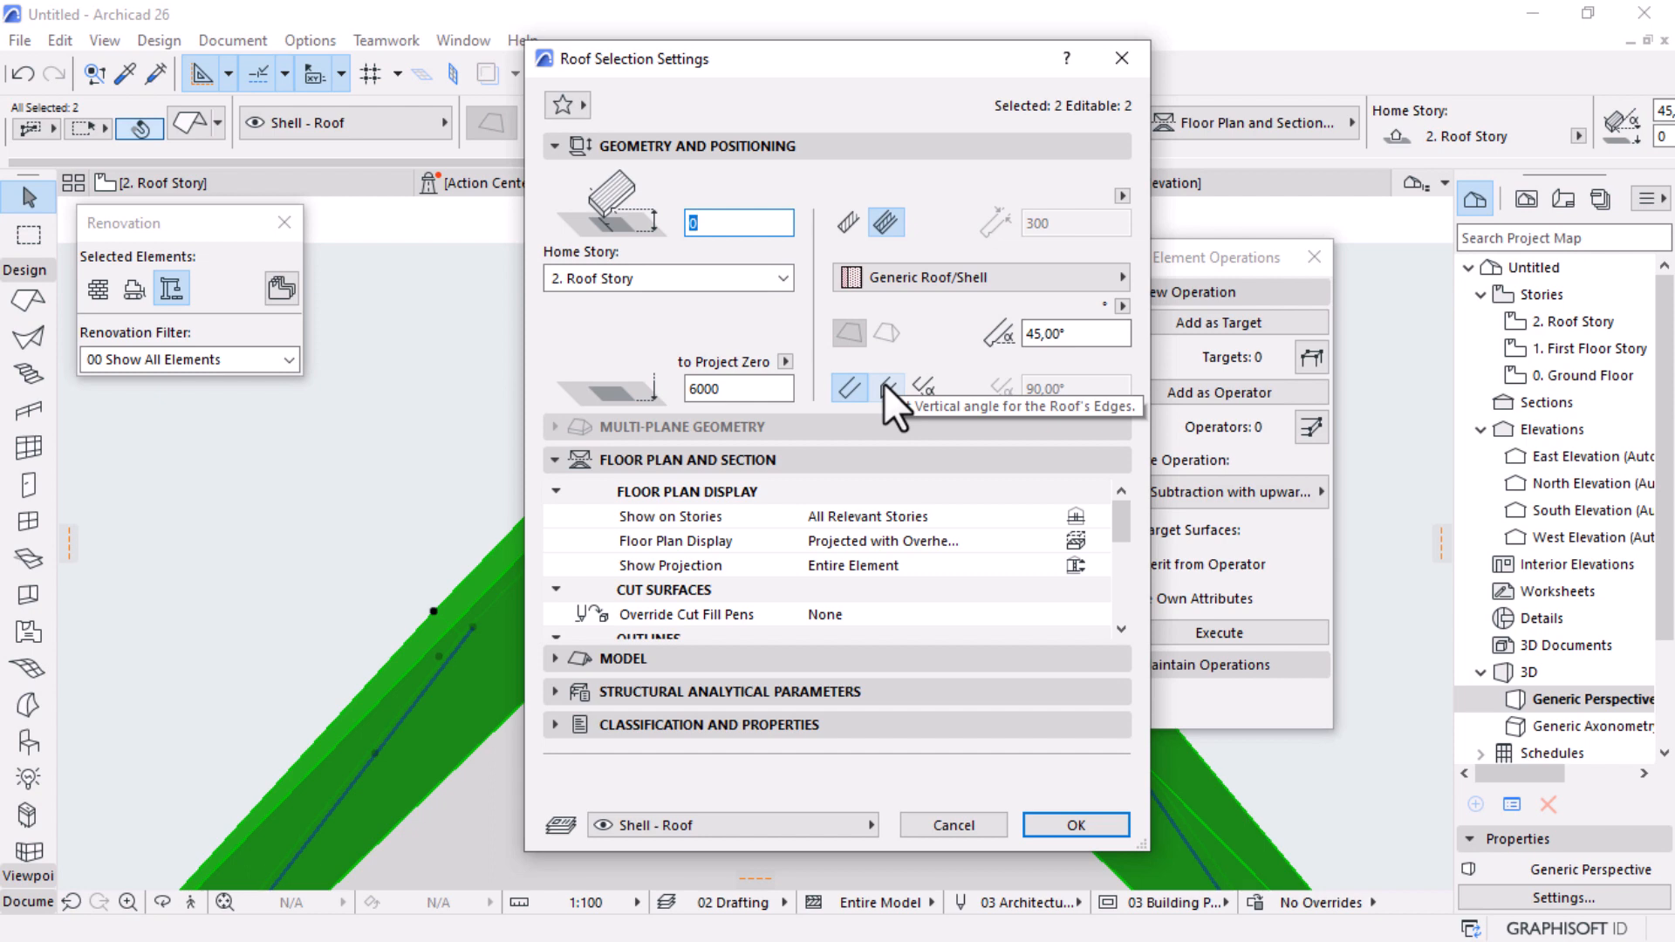
left_click(1042, 825)
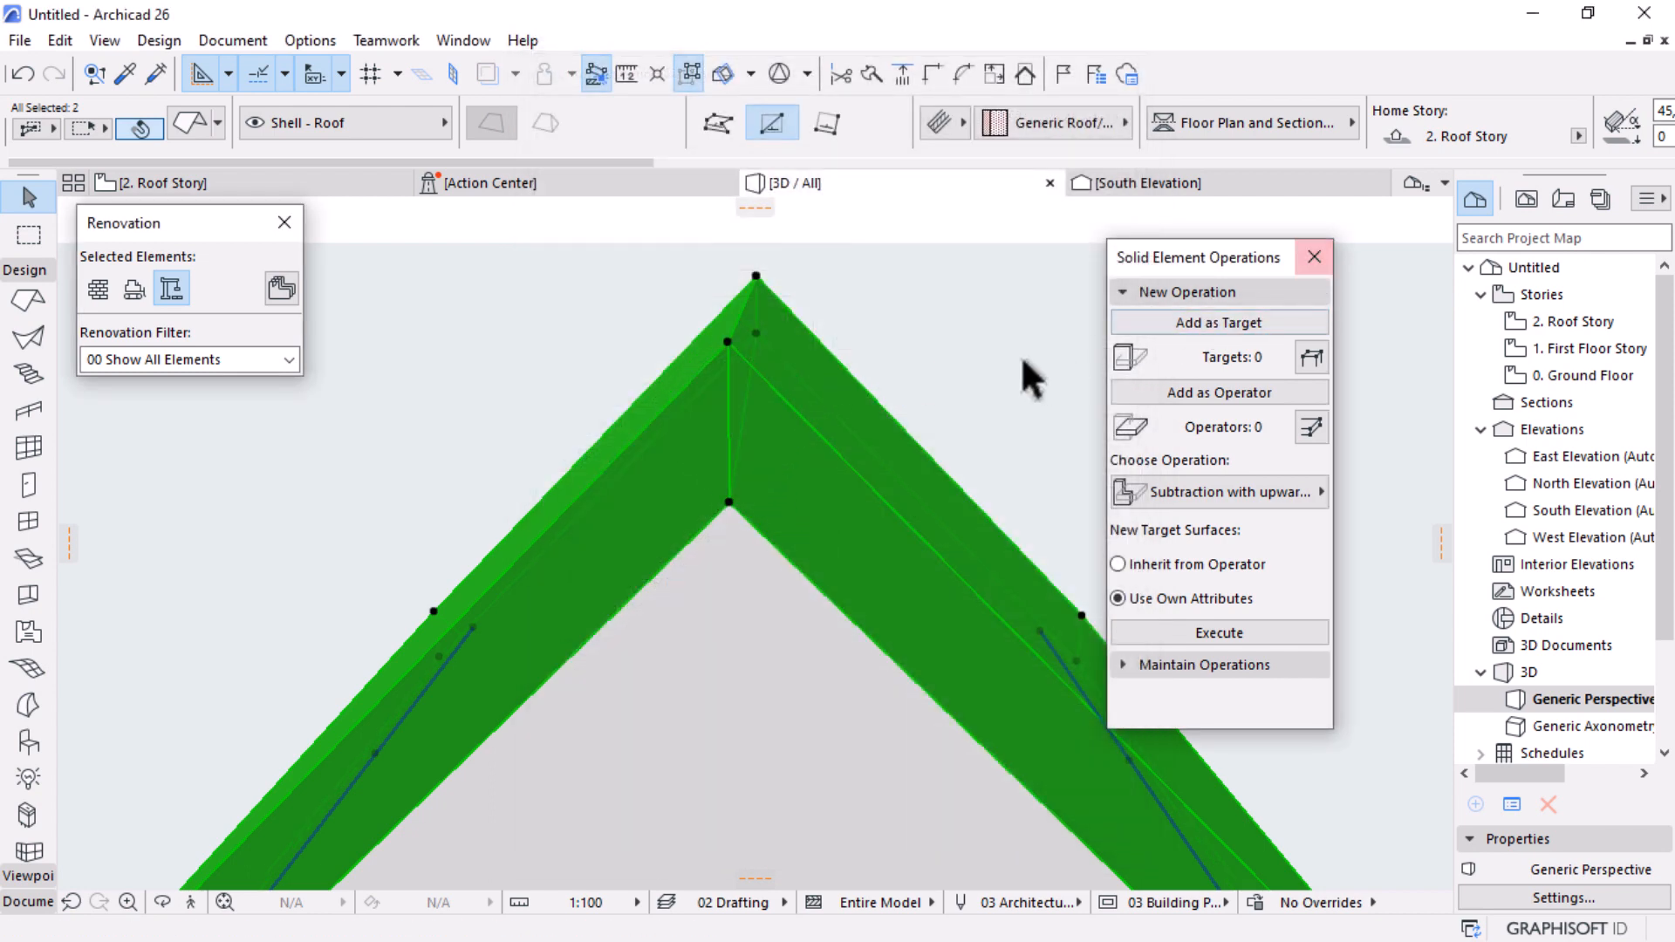
scroll(1023, 358, "down", 5)
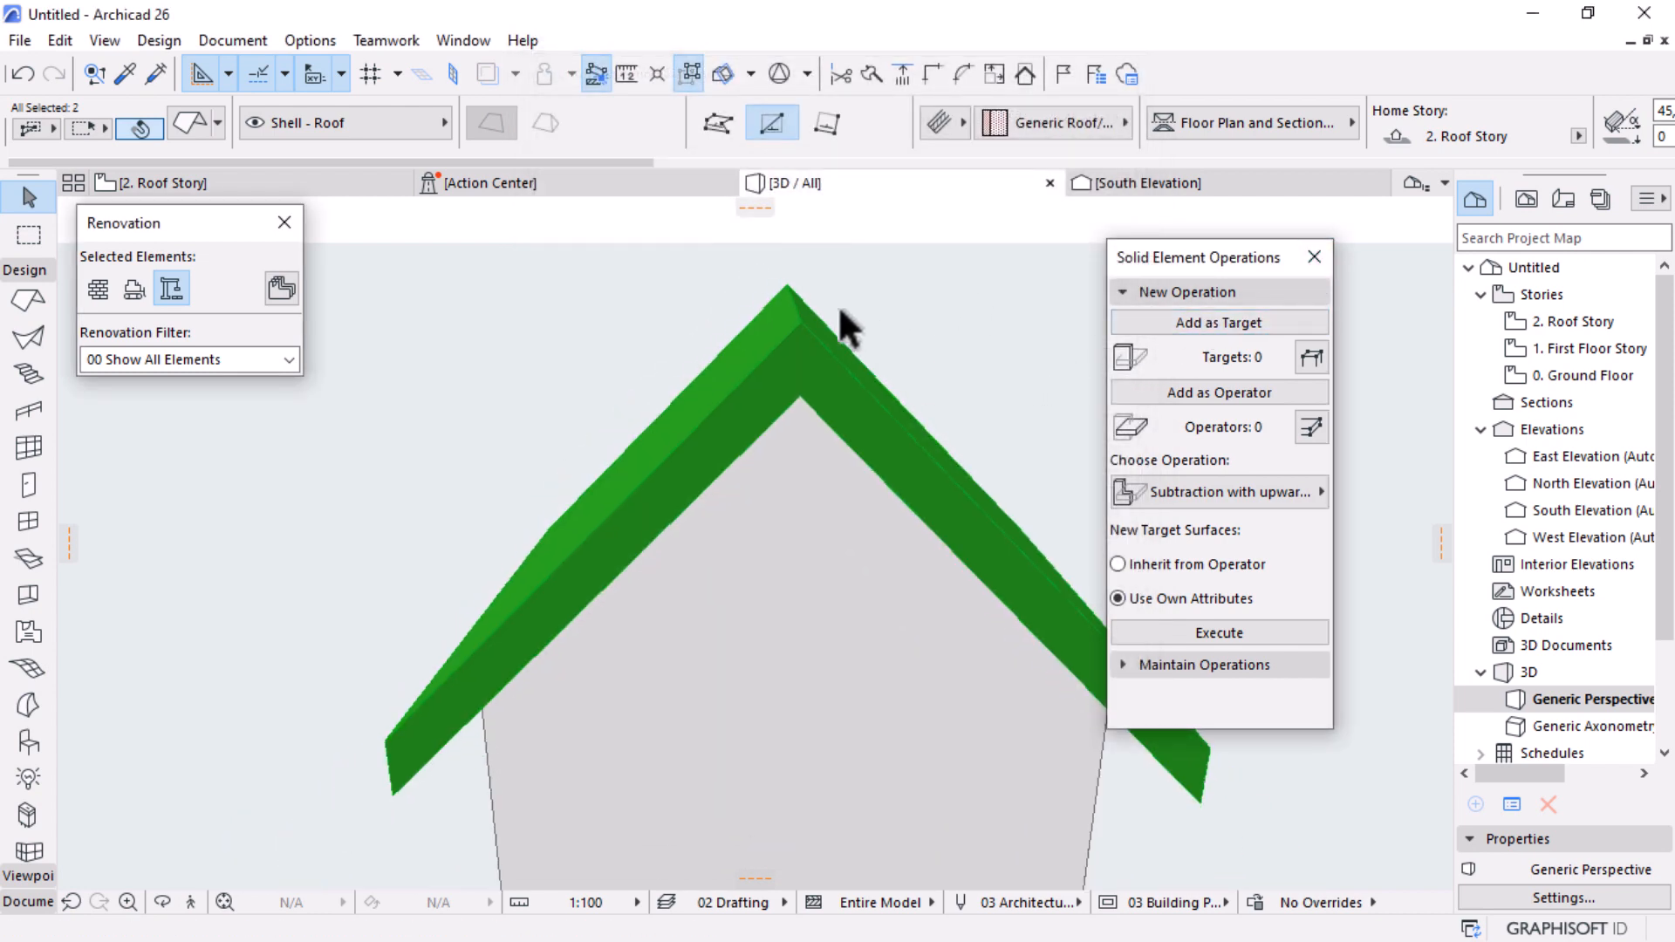
left_click(945, 297)
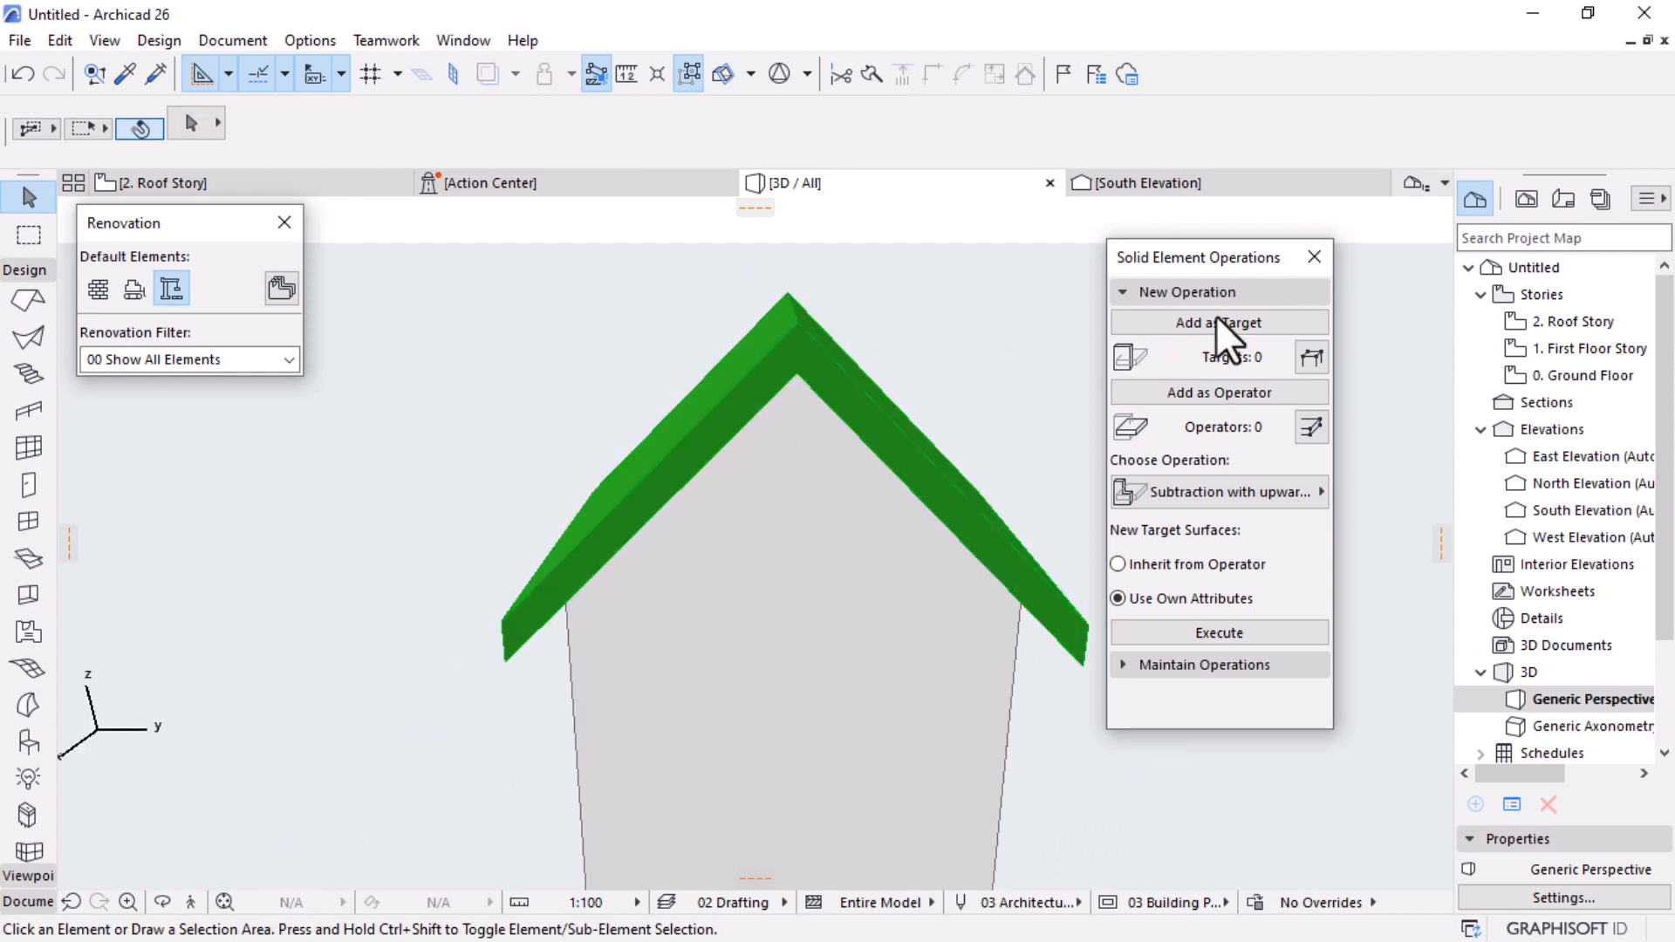
left_click(1314, 256)
middle_click_drag(1174, 458, 755, 542, "shift")
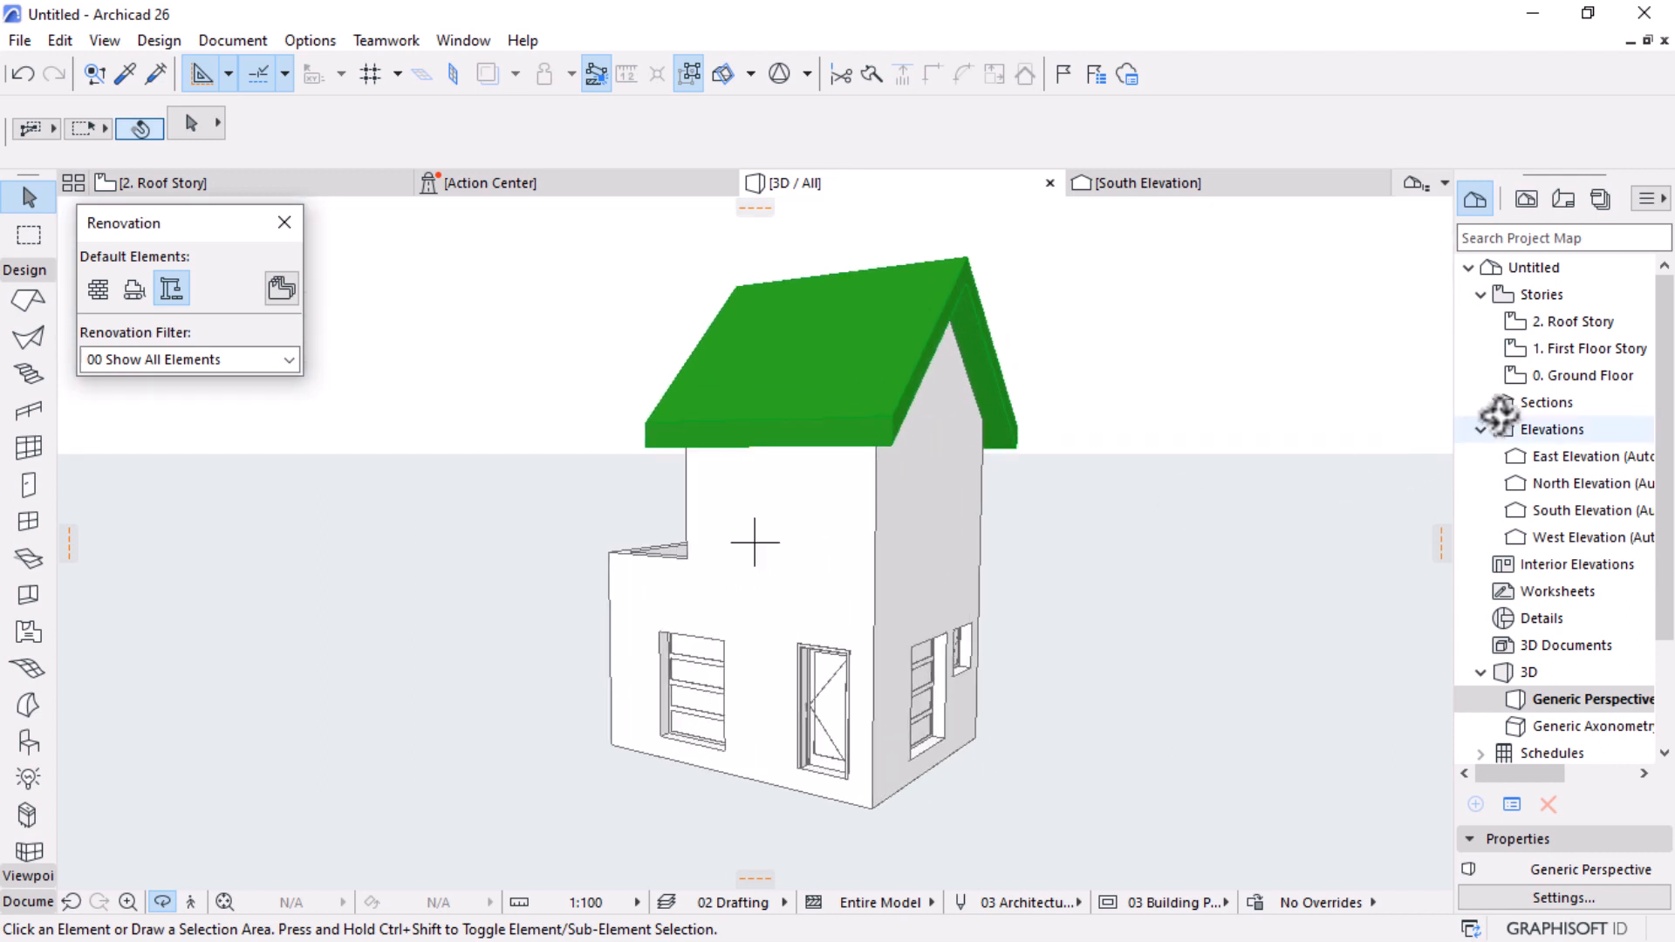
Step: On the First Floor Story, place a 1500 × 2000 vertical multi-sash window in the south wall and another in the east wall's northern part
double_click(1553, 351)
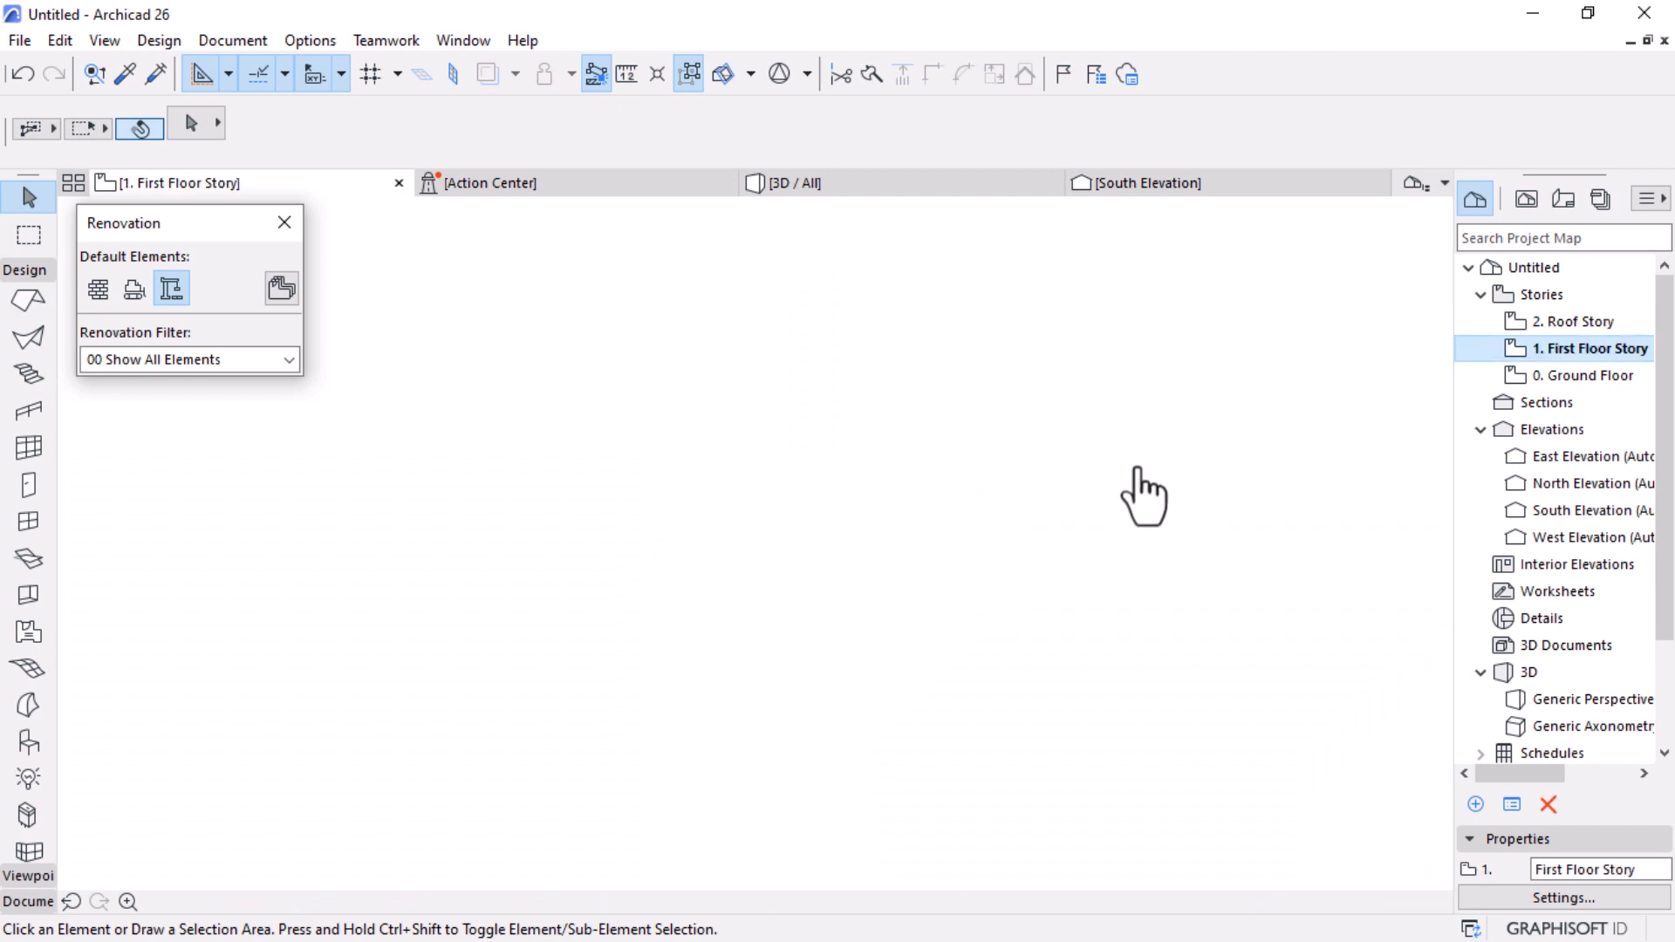
left_click(19, 524)
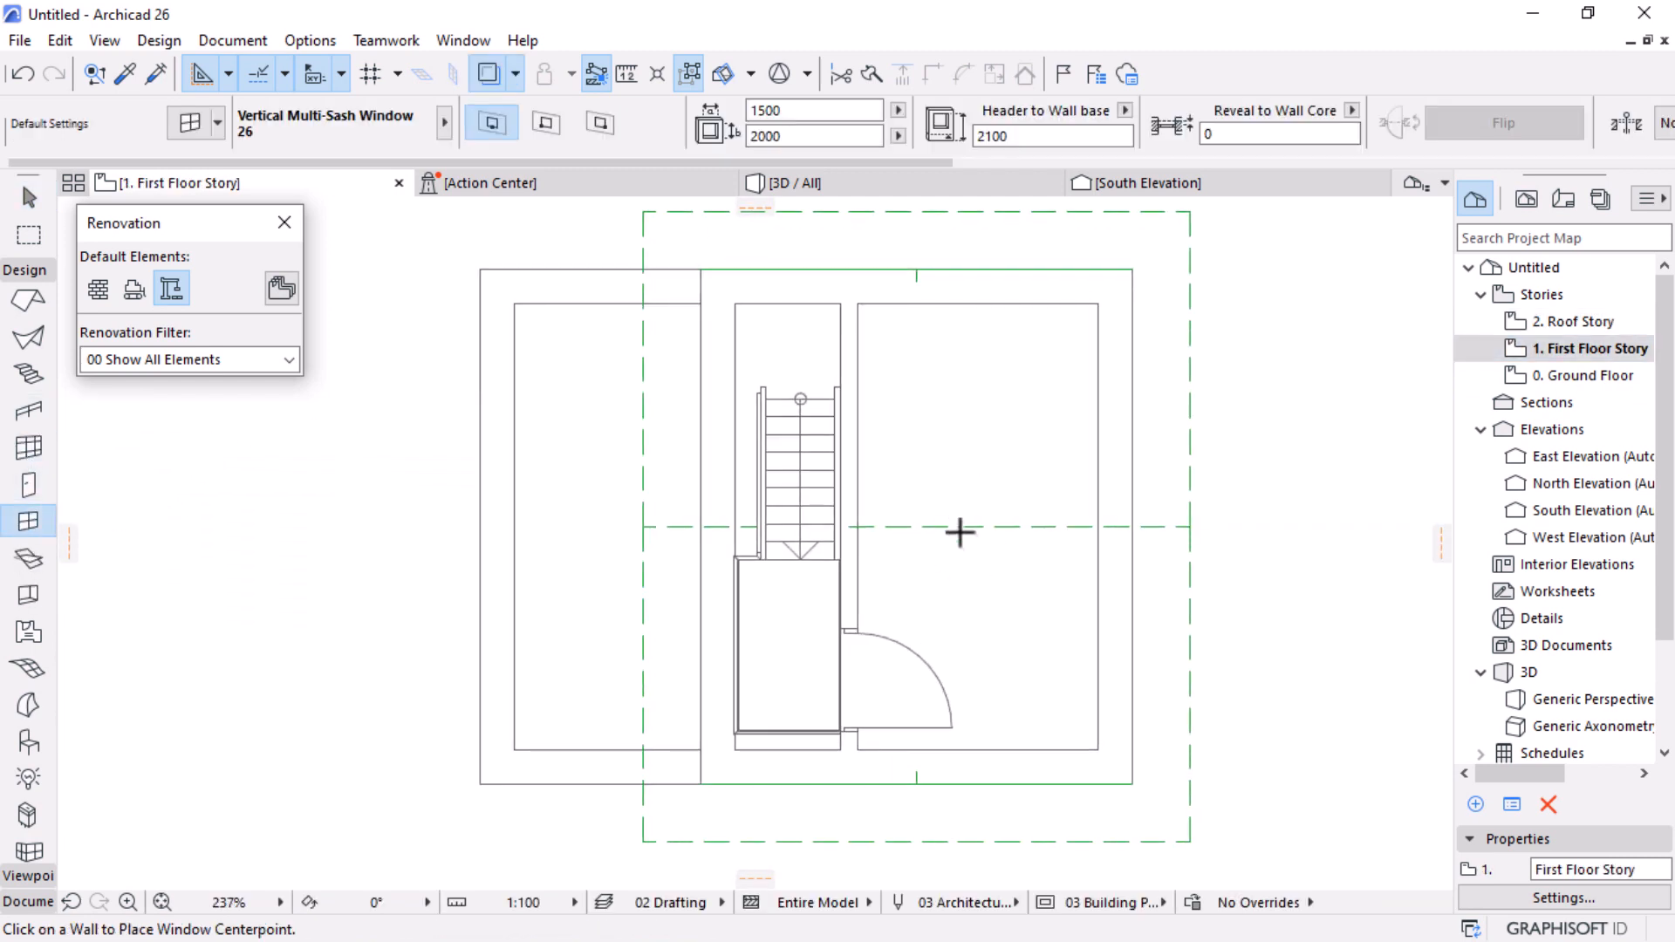
scroll(960, 532, "down", 1)
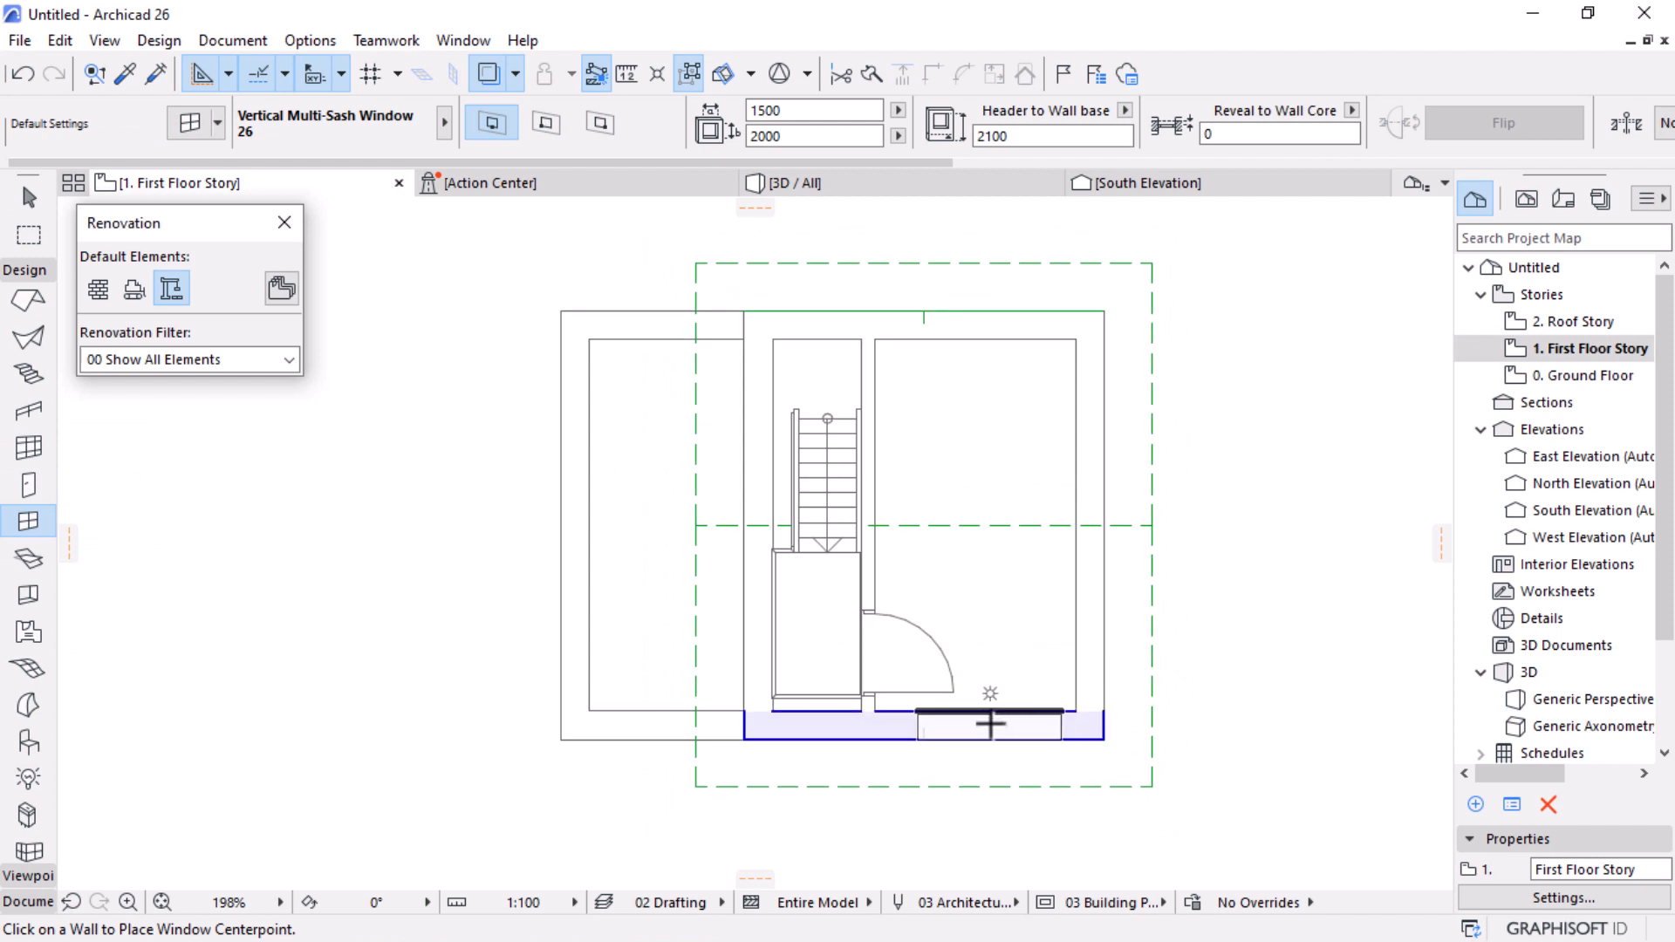
left_click(984, 728)
left_click(1075, 765)
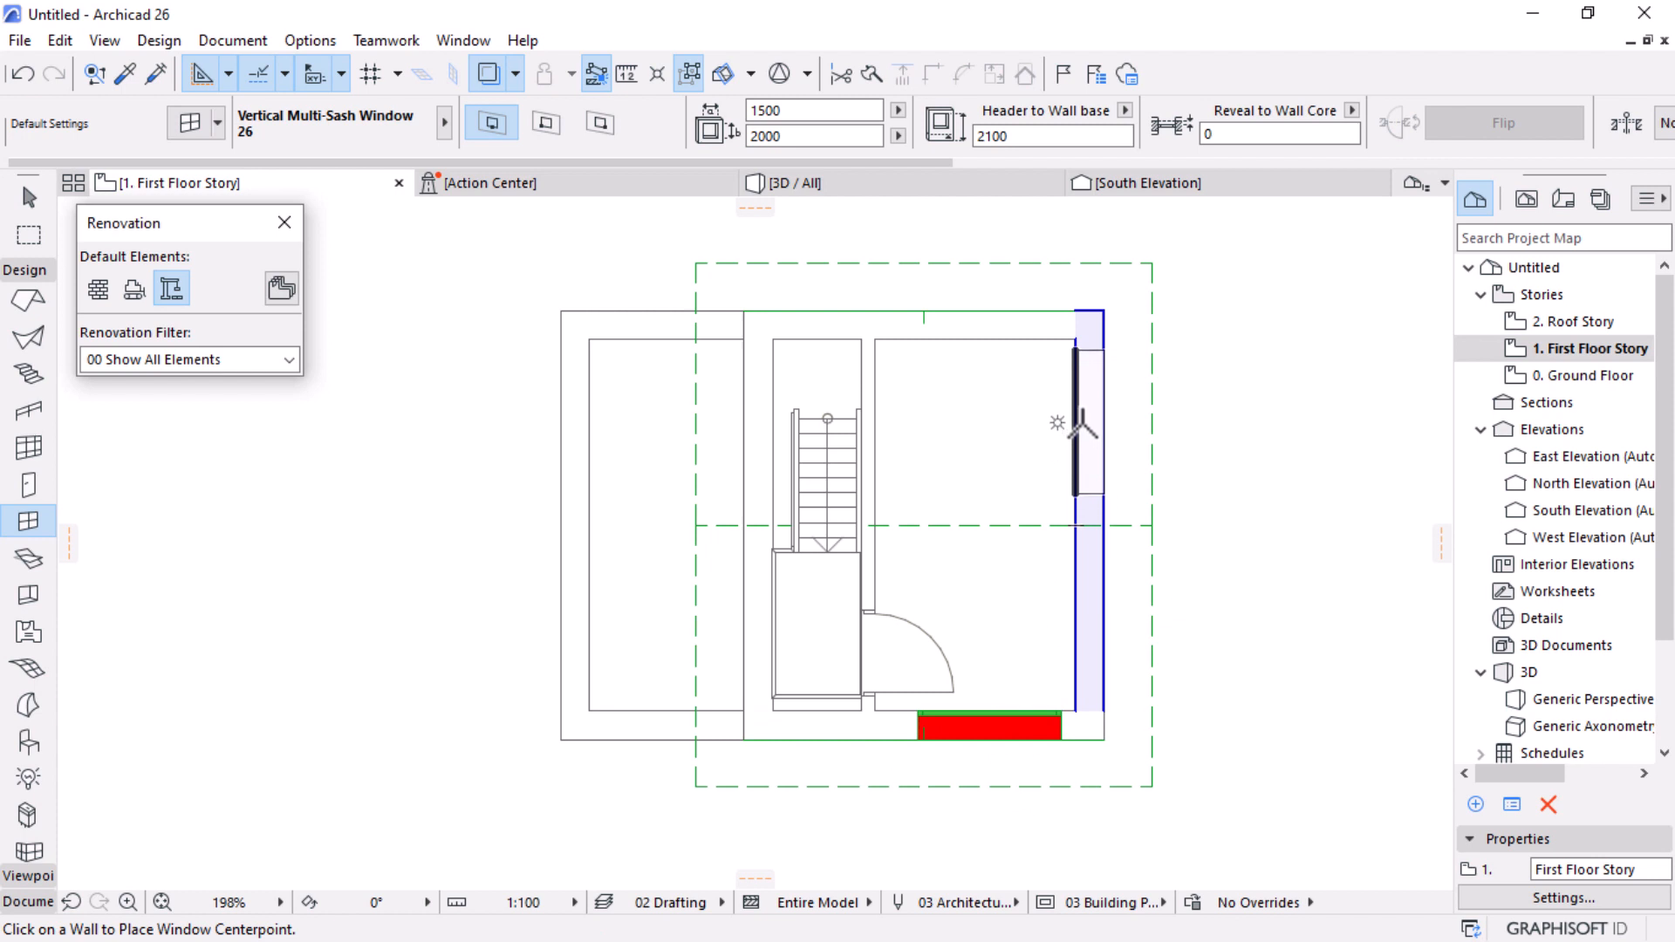
left_click(1082, 426)
left_click(1120, 499)
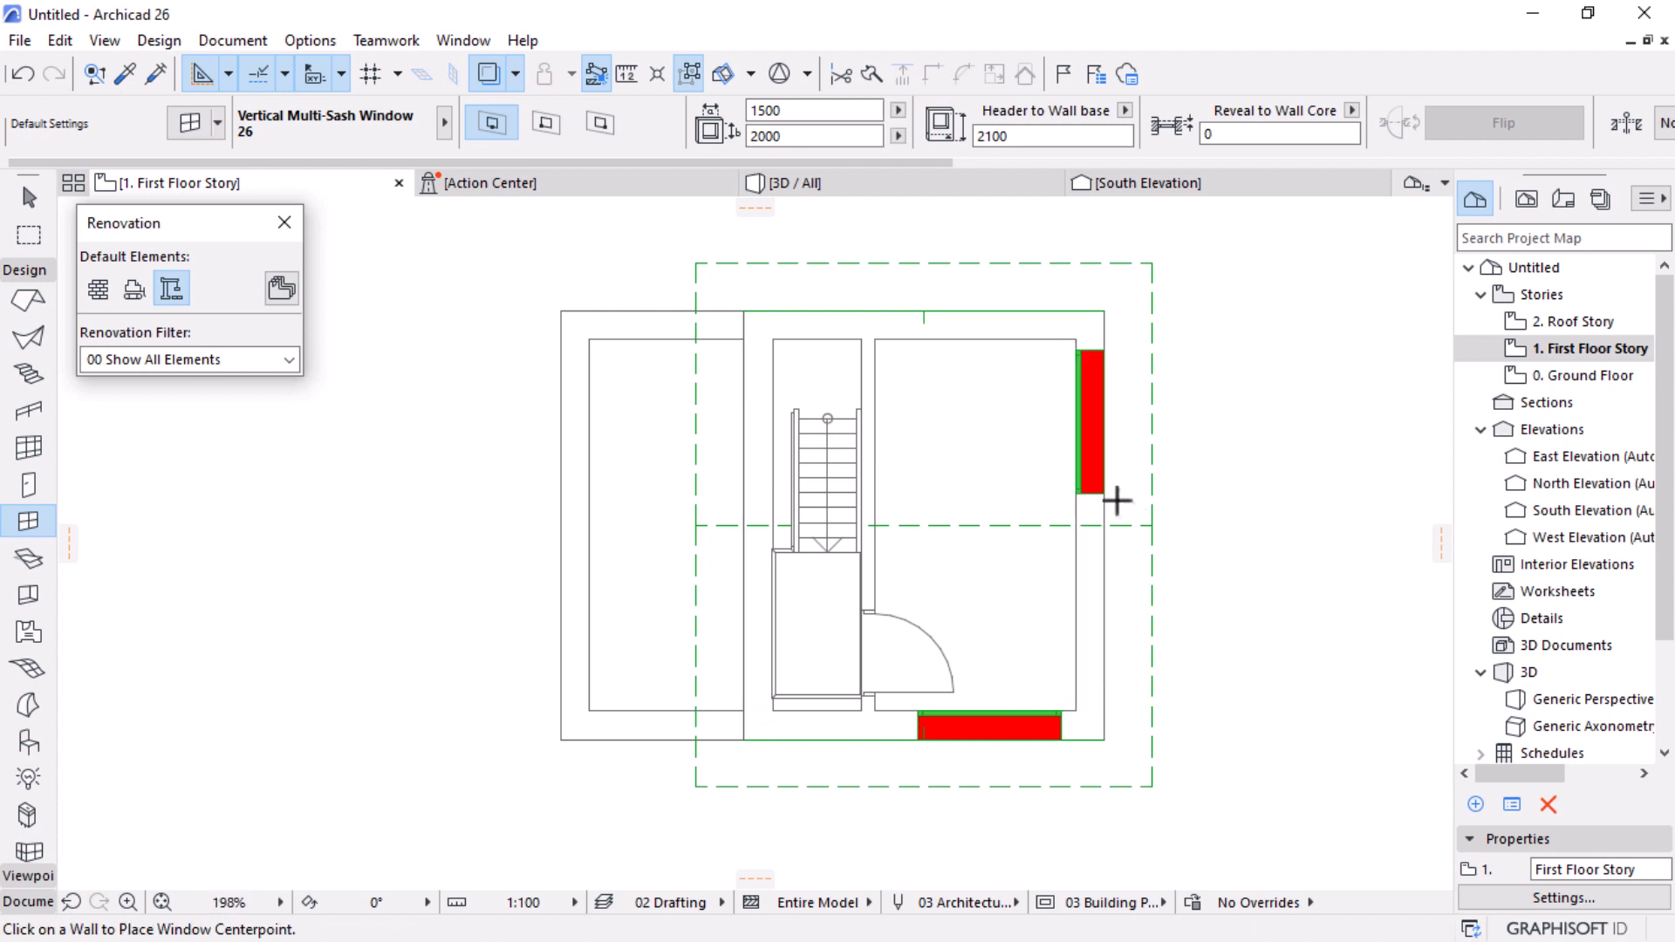
Step: Set the renovation status of both new first-floor windows to Existing and return to the 3D view
key("Escape")
left_click(1105, 492)
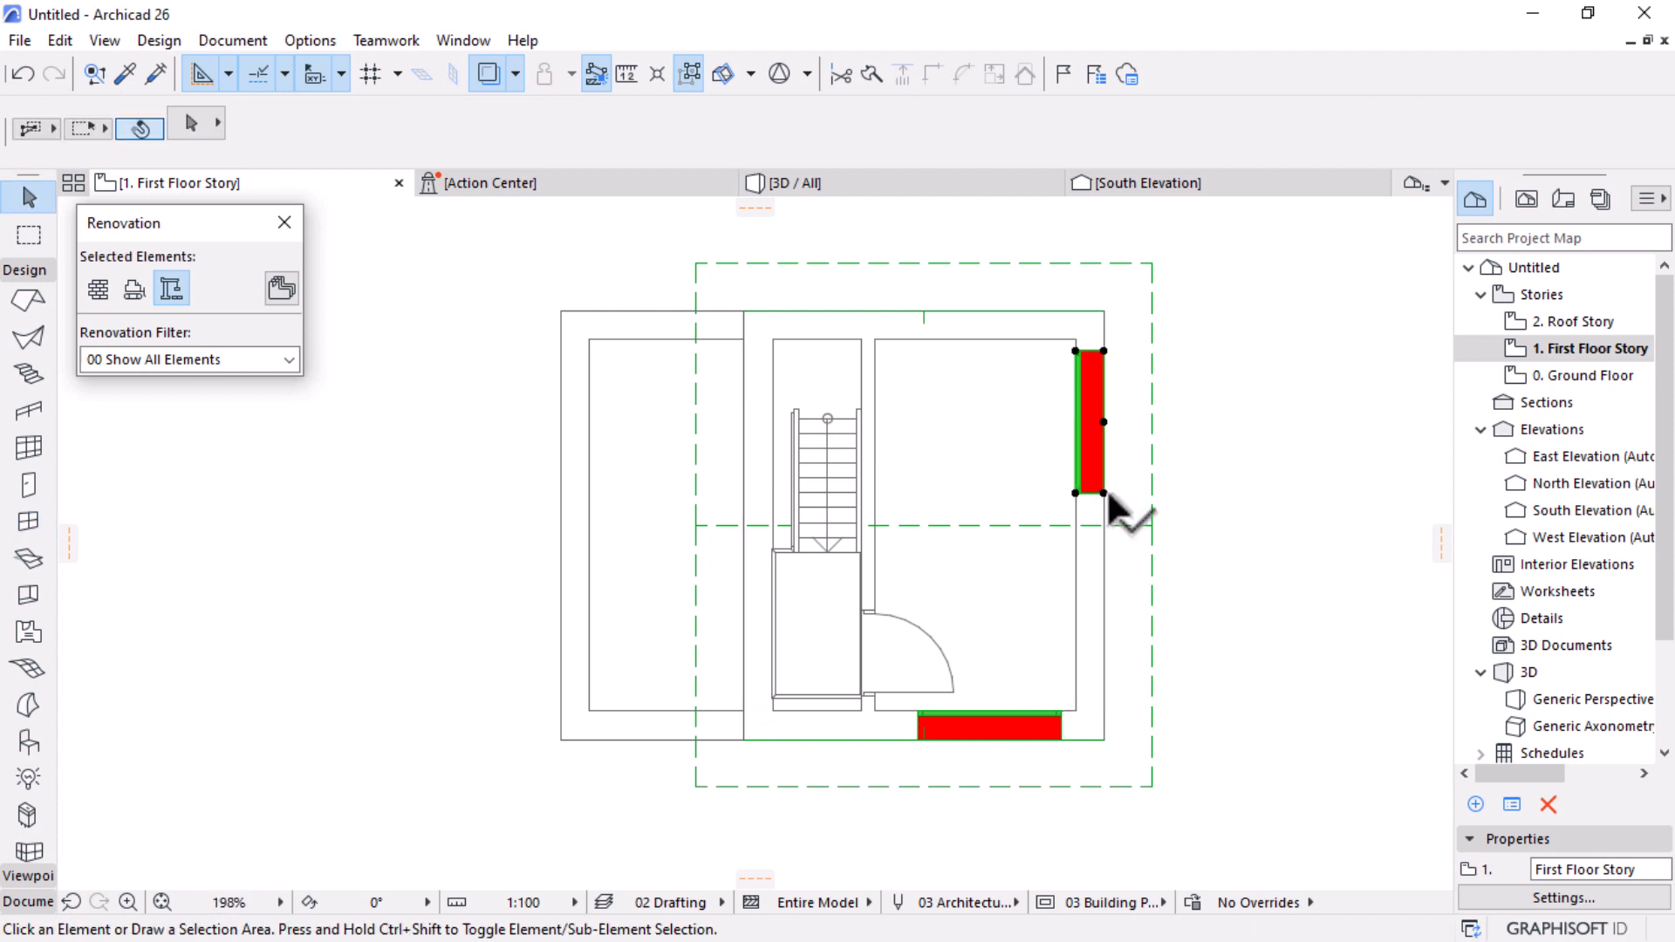
left_click(1058, 724, "shift")
left_click(98, 289)
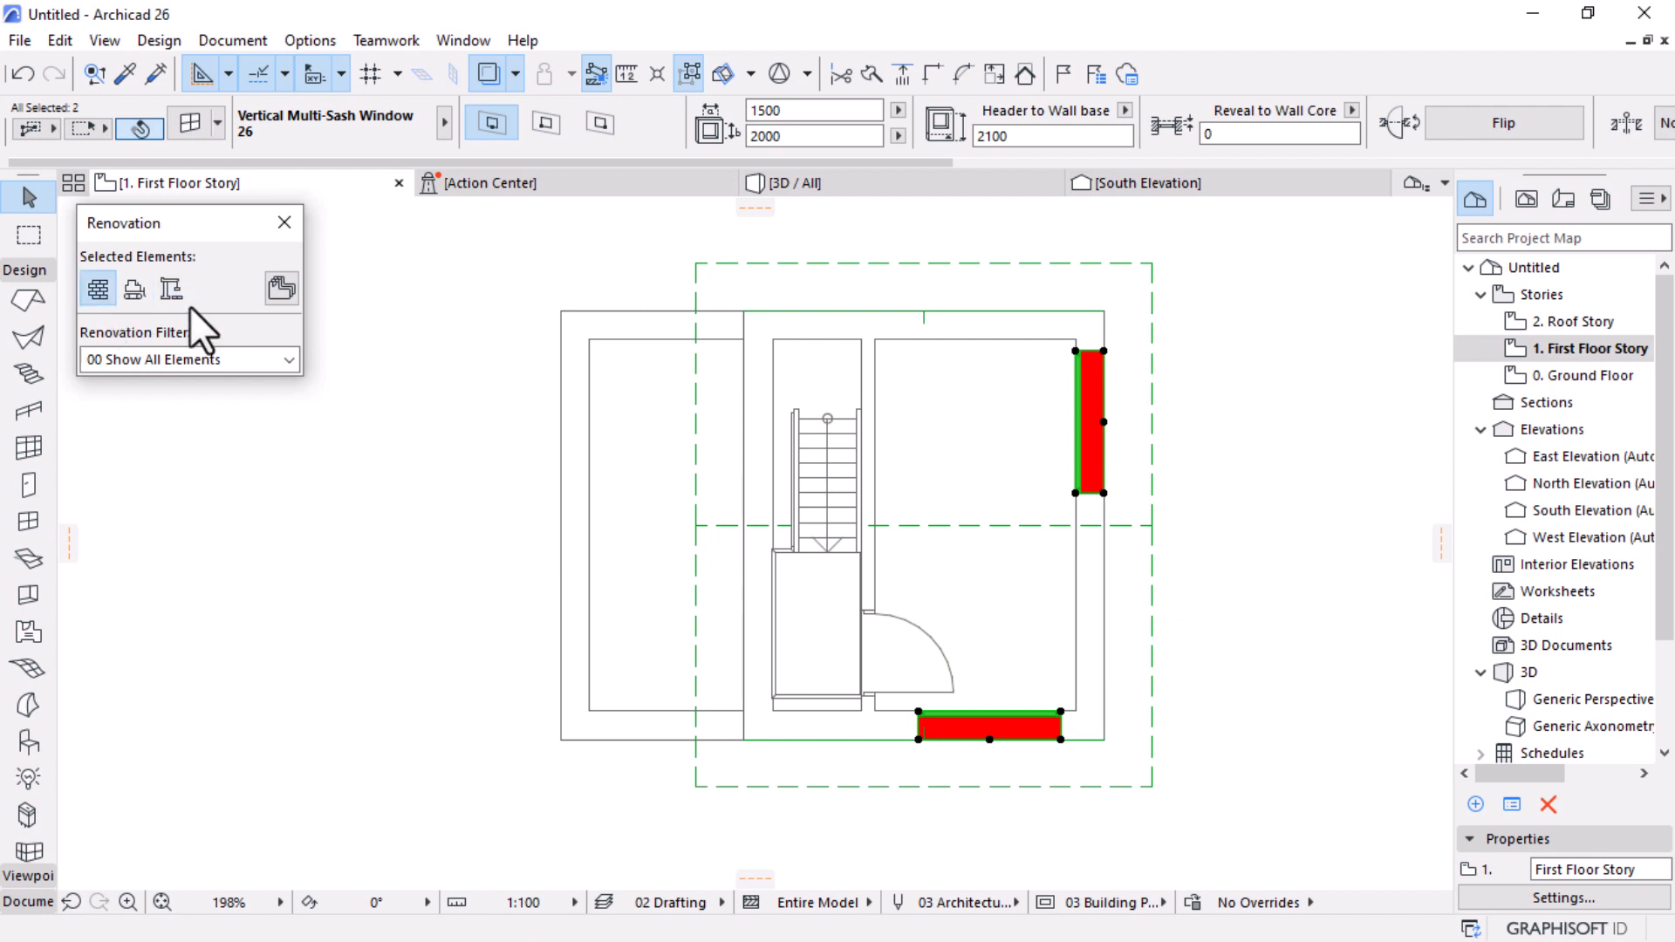
left_click(1306, 363)
left_click(837, 183)
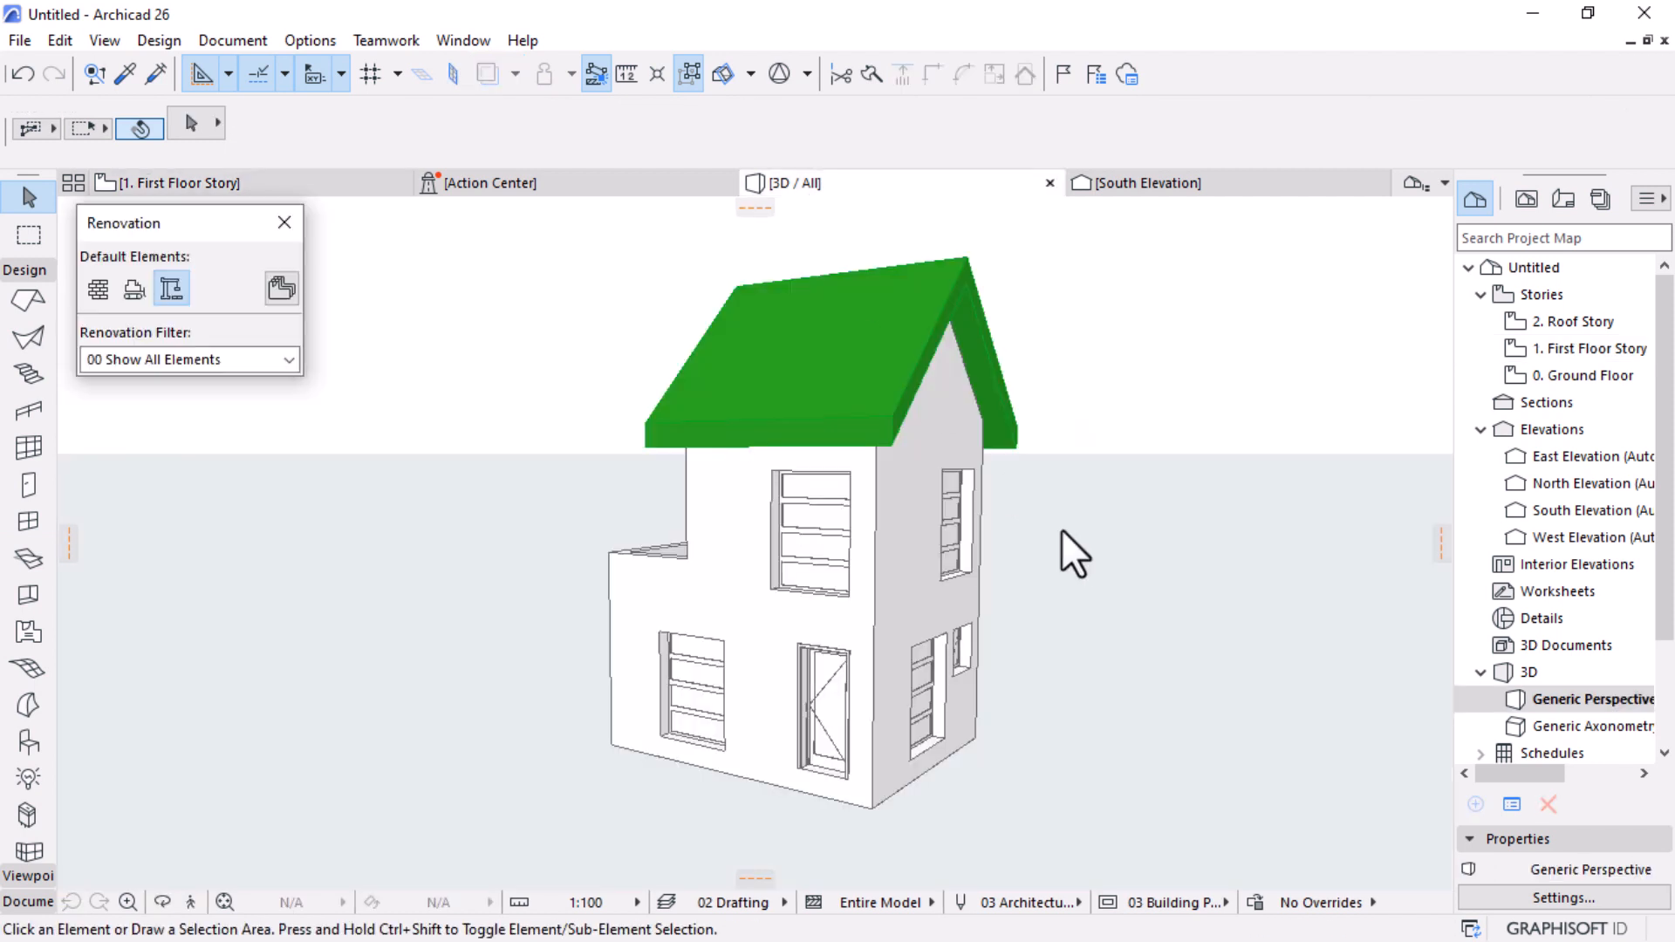
Step: Select the two first-floor multi-sash windows on the south and east walls together in the 3D view
key("o")
left_click_drag(1062, 527, 575, 609)
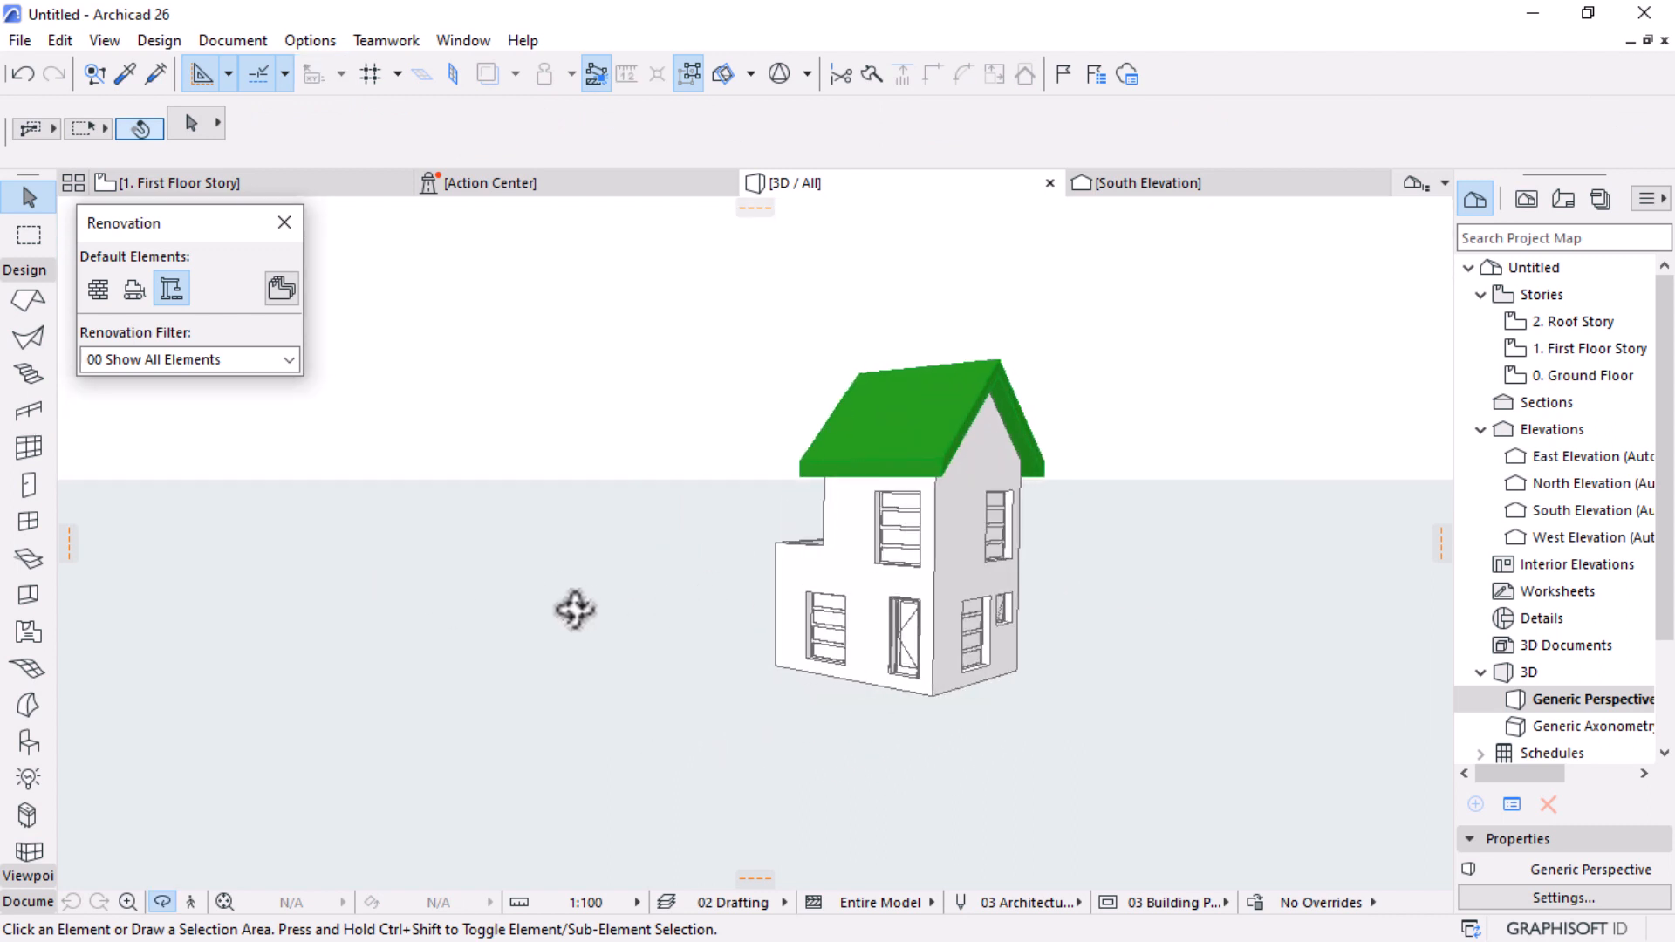
scroll(942, 602, "up", 5)
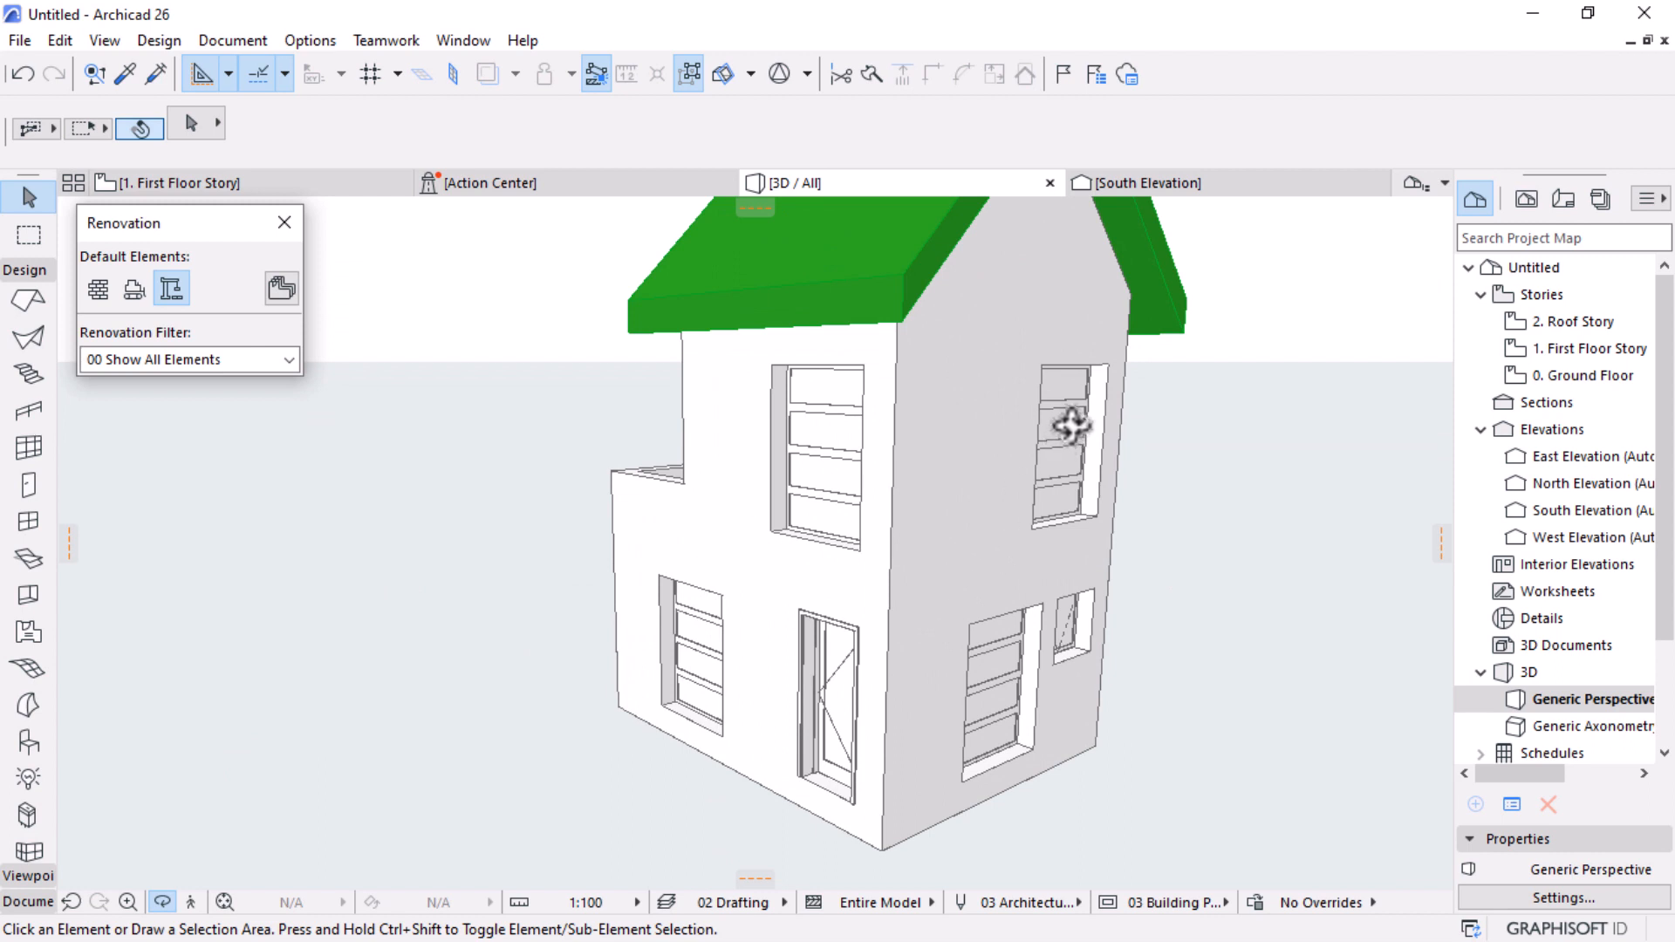
key("o")
left_click(1072, 426)
left_click(871, 475, "shift")
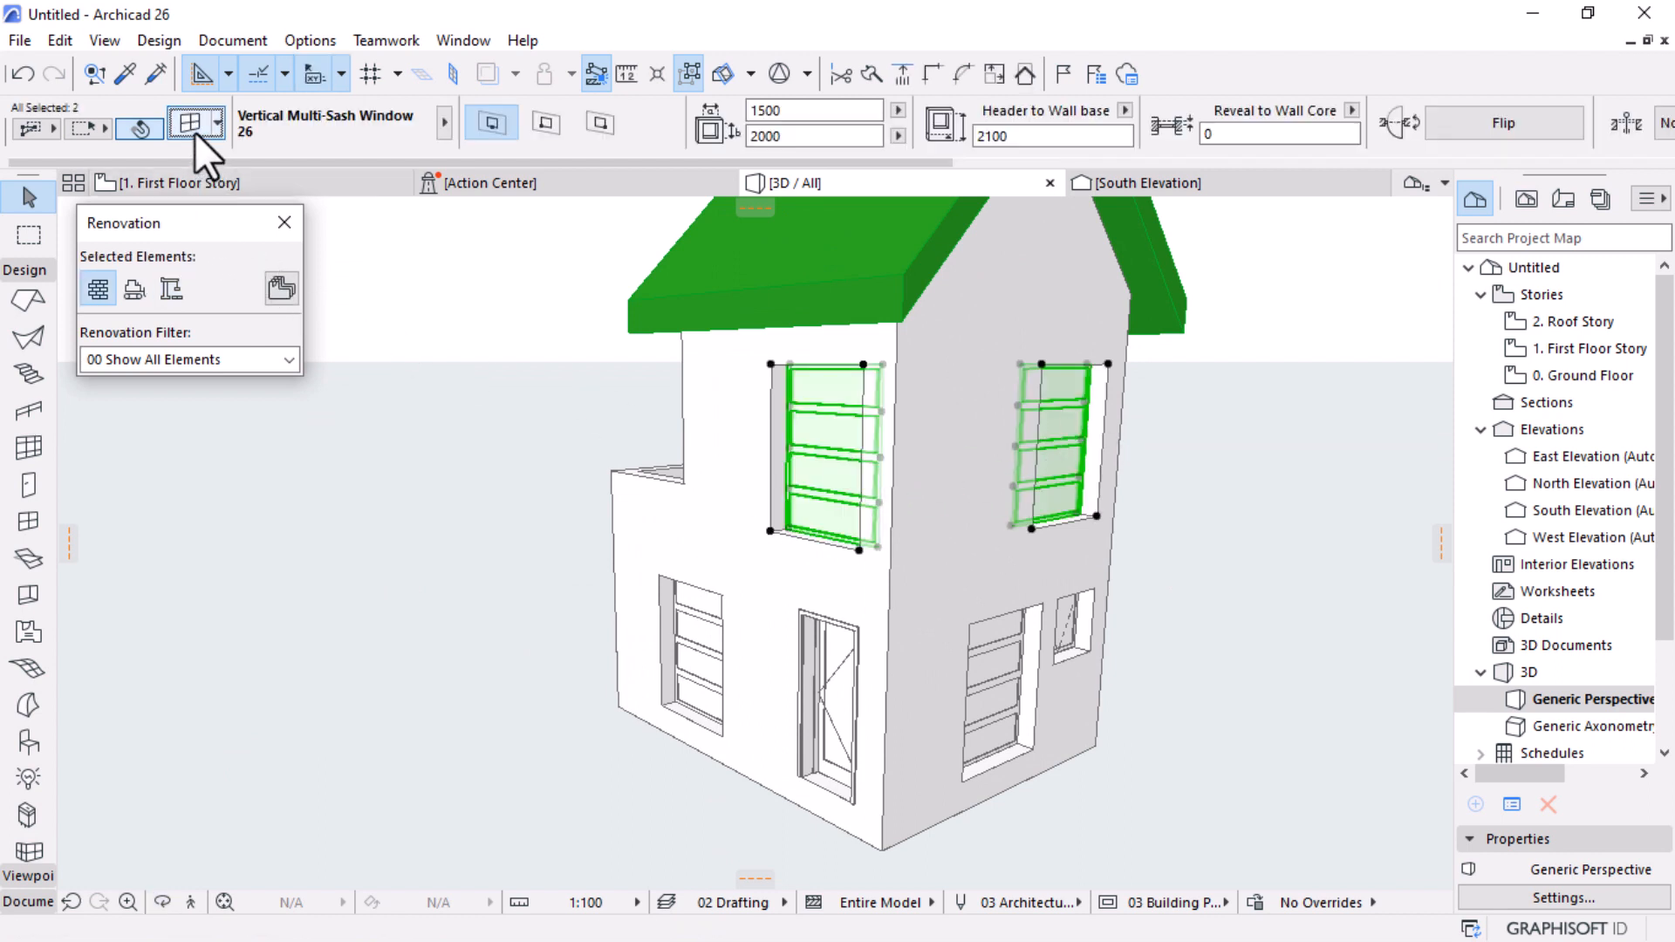
left_click(195, 133)
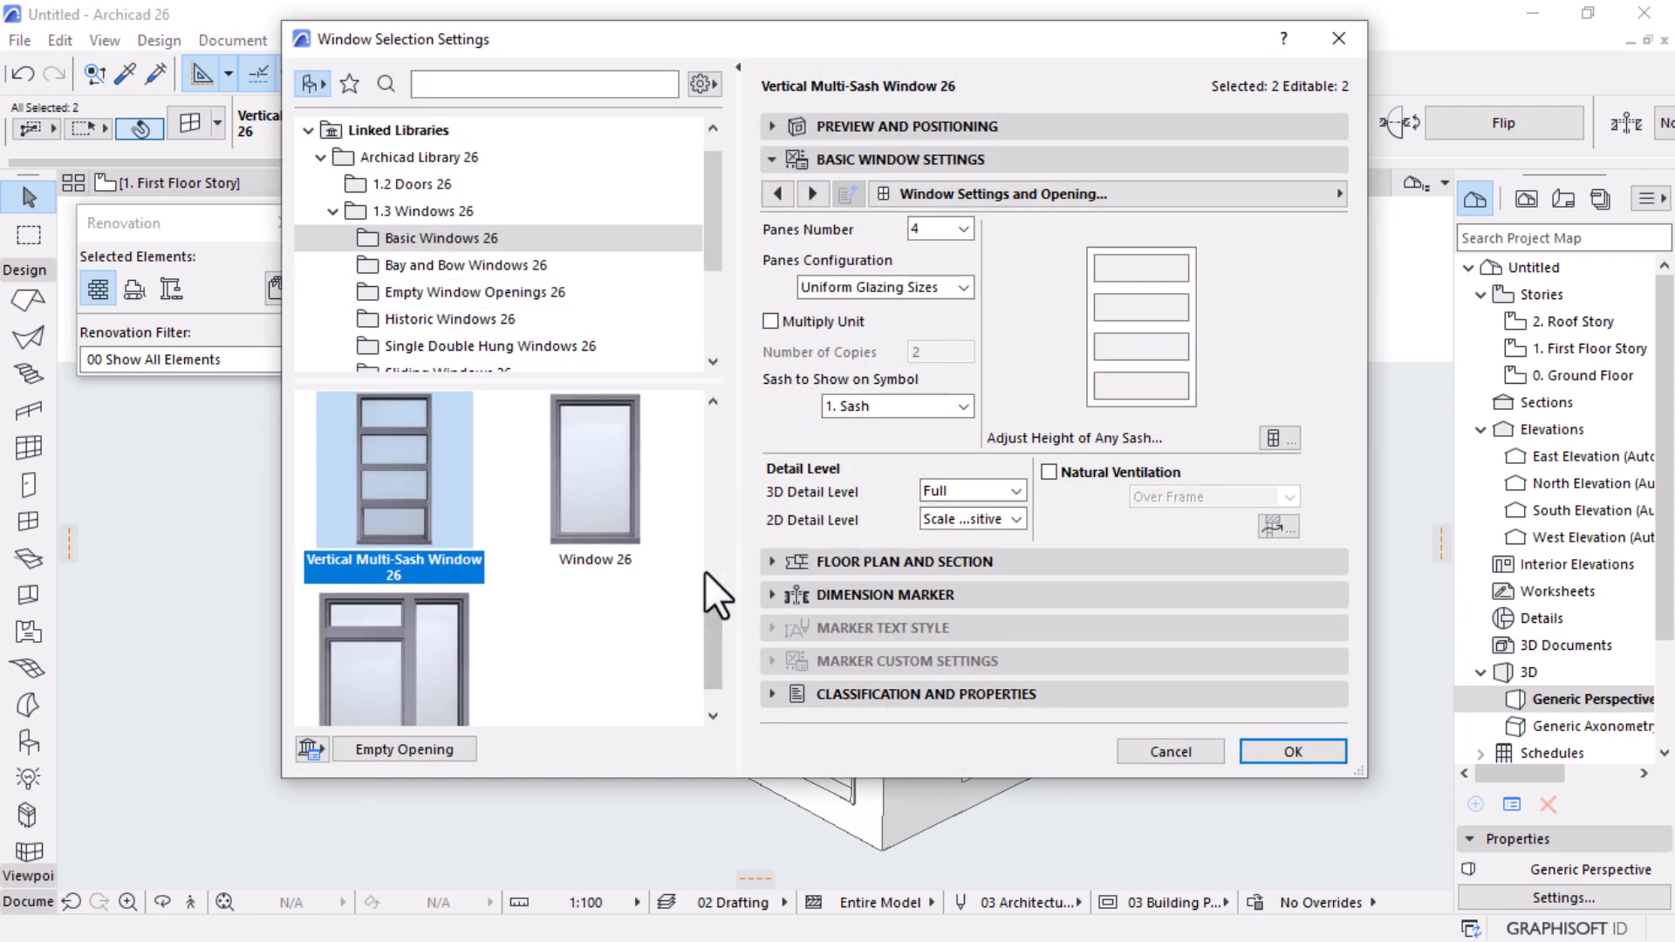
left_click(1138, 752)
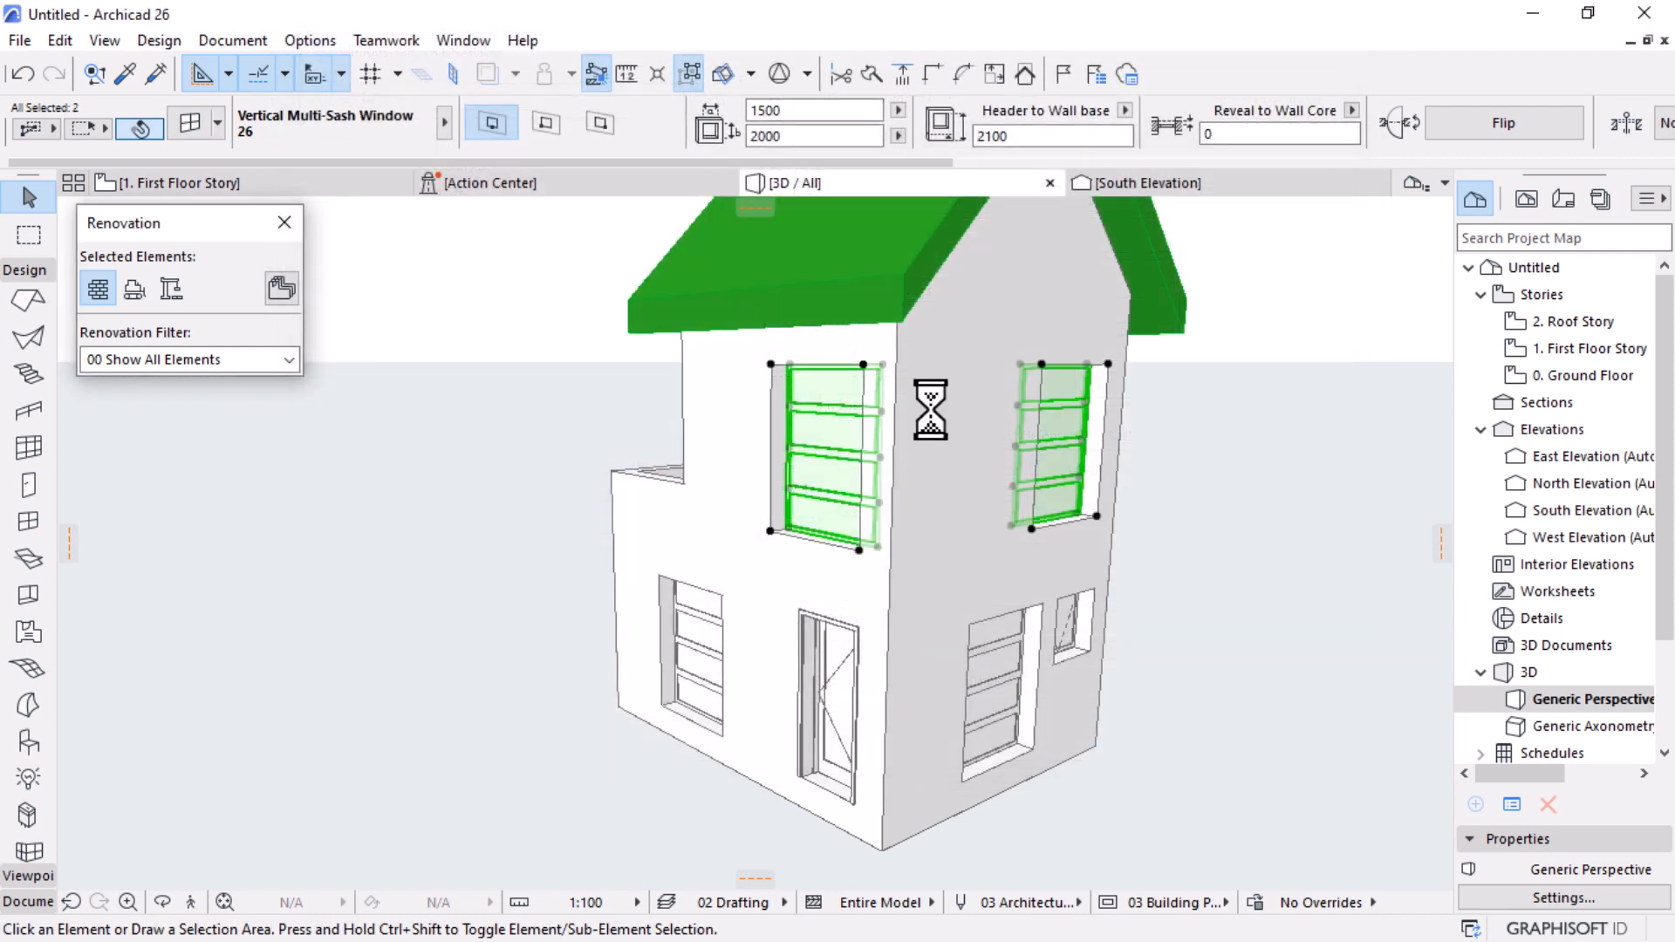
Step: Replace both selected windows' type with Window with Sidelight 26 from the Basic Windows 26 library
scroll(775, 353, "up", 4)
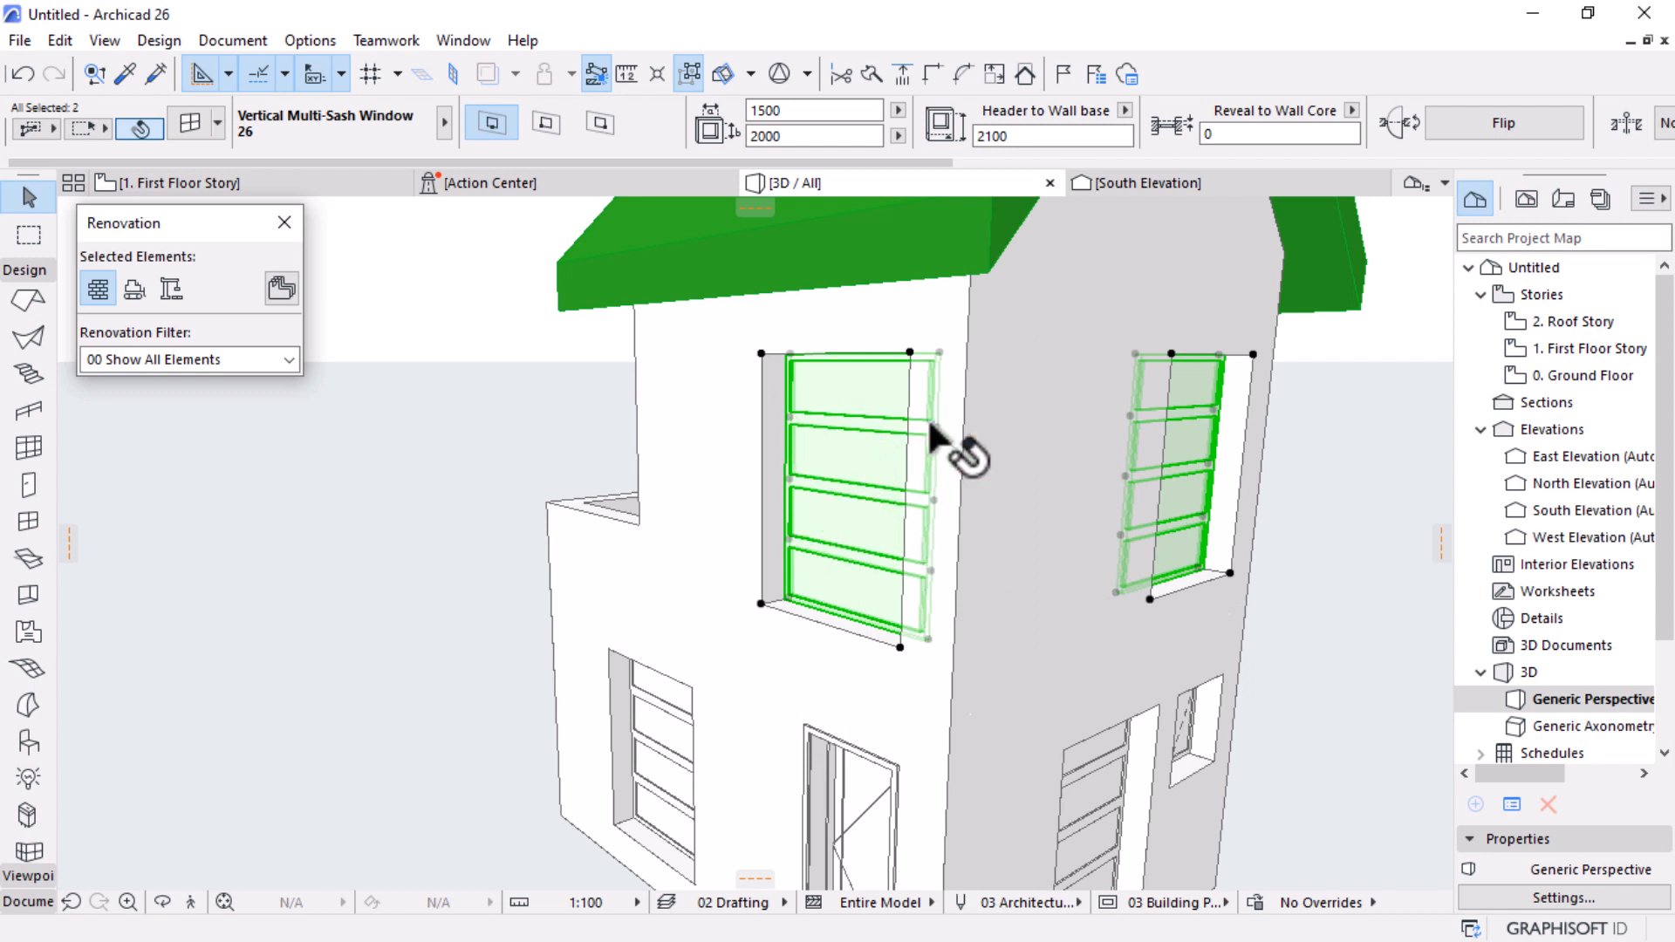
left_click(814, 428, "alt")
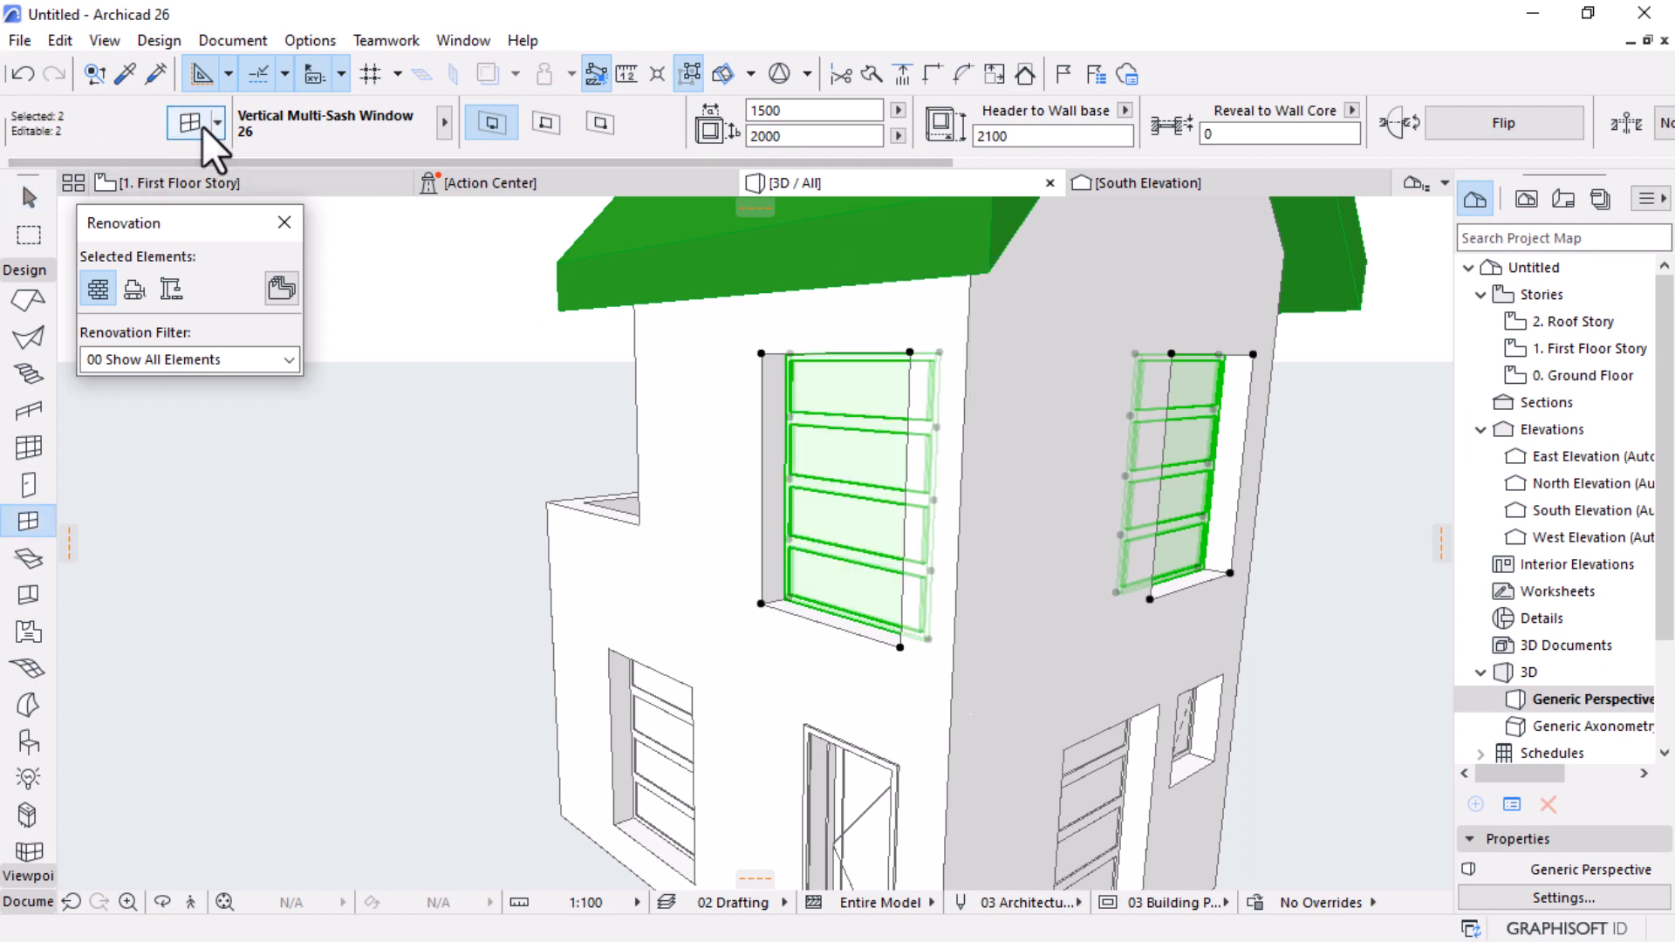
double_click(857, 376)
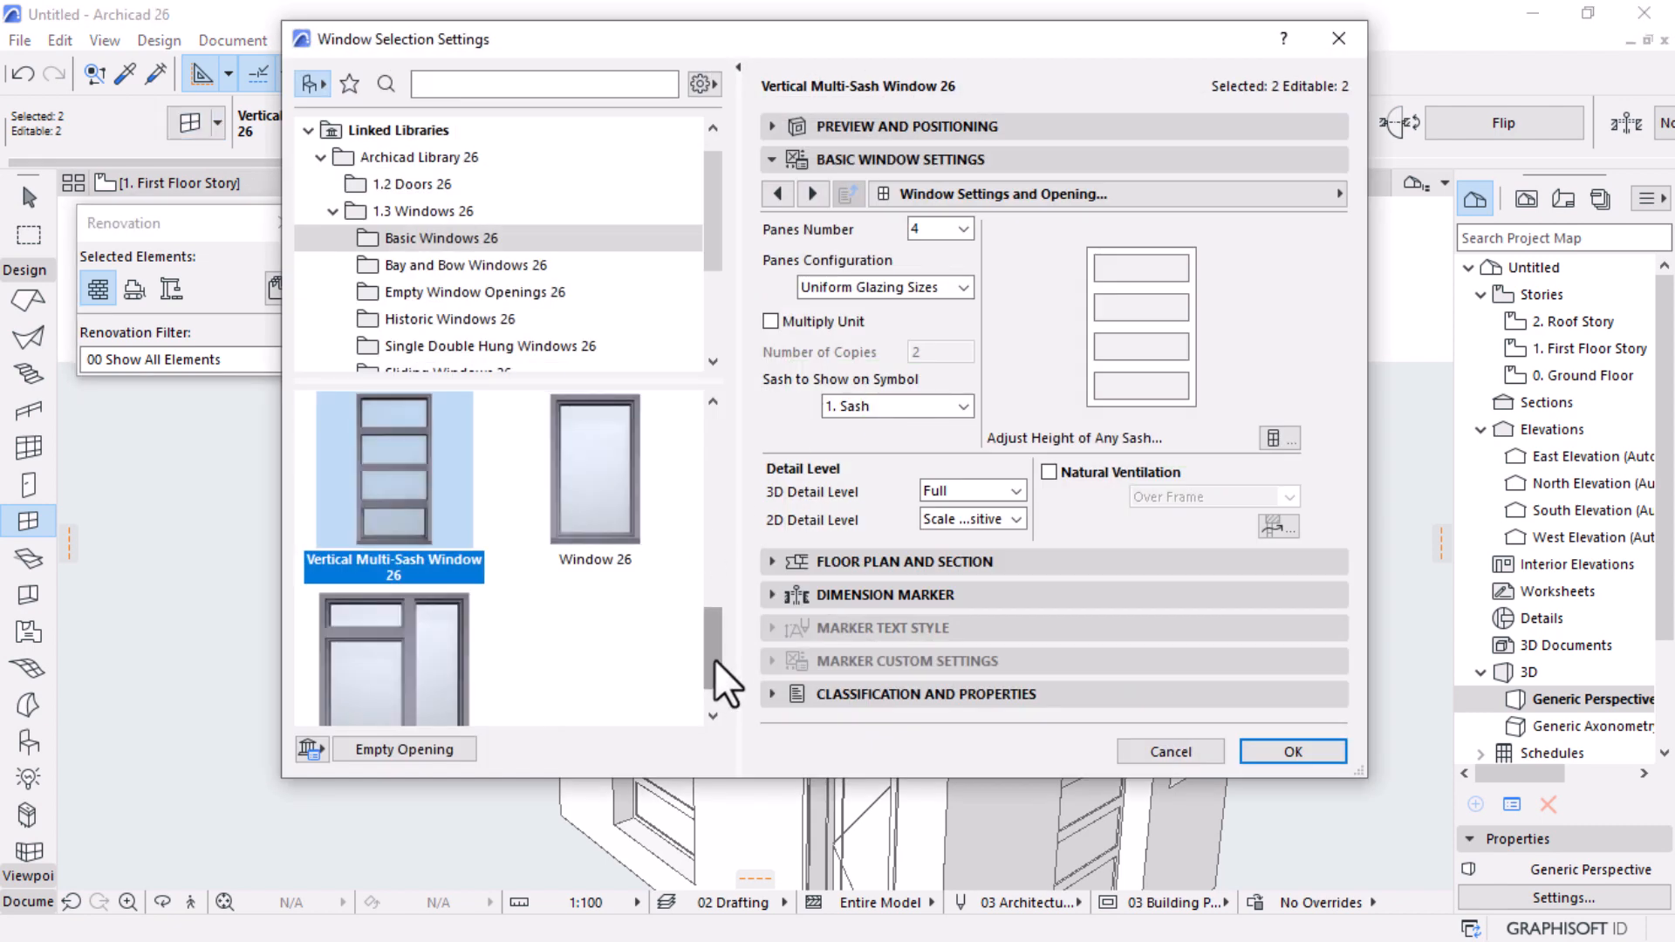
left_click_drag(714, 660, 714, 440)
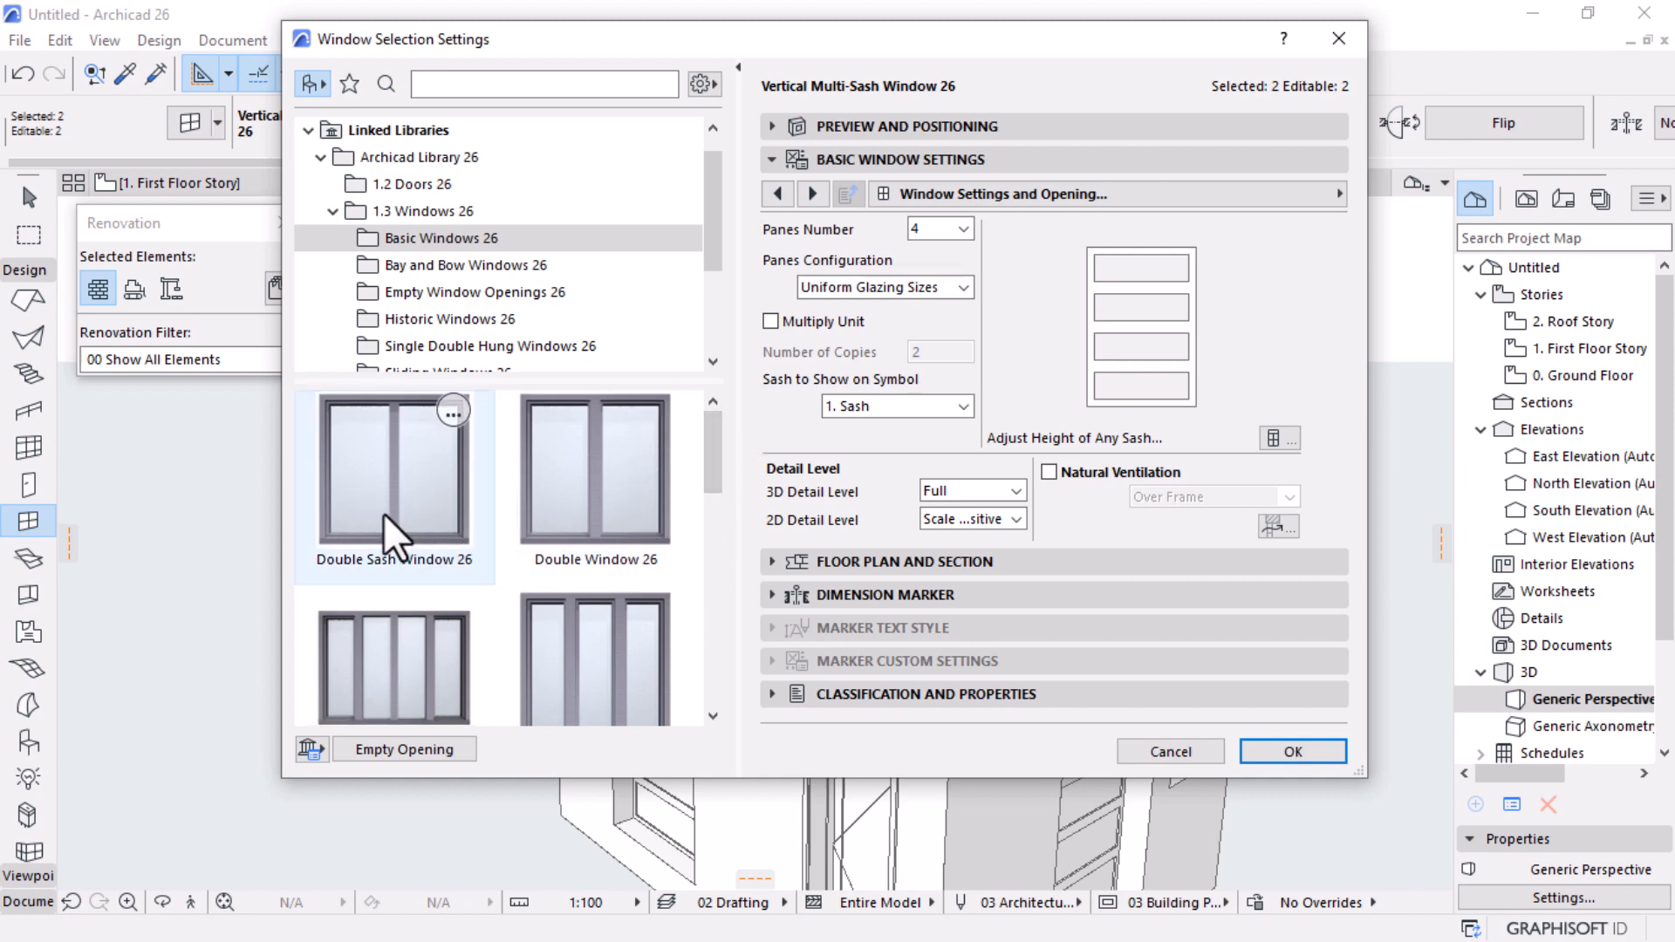
scroll(617, 527, "down", 10)
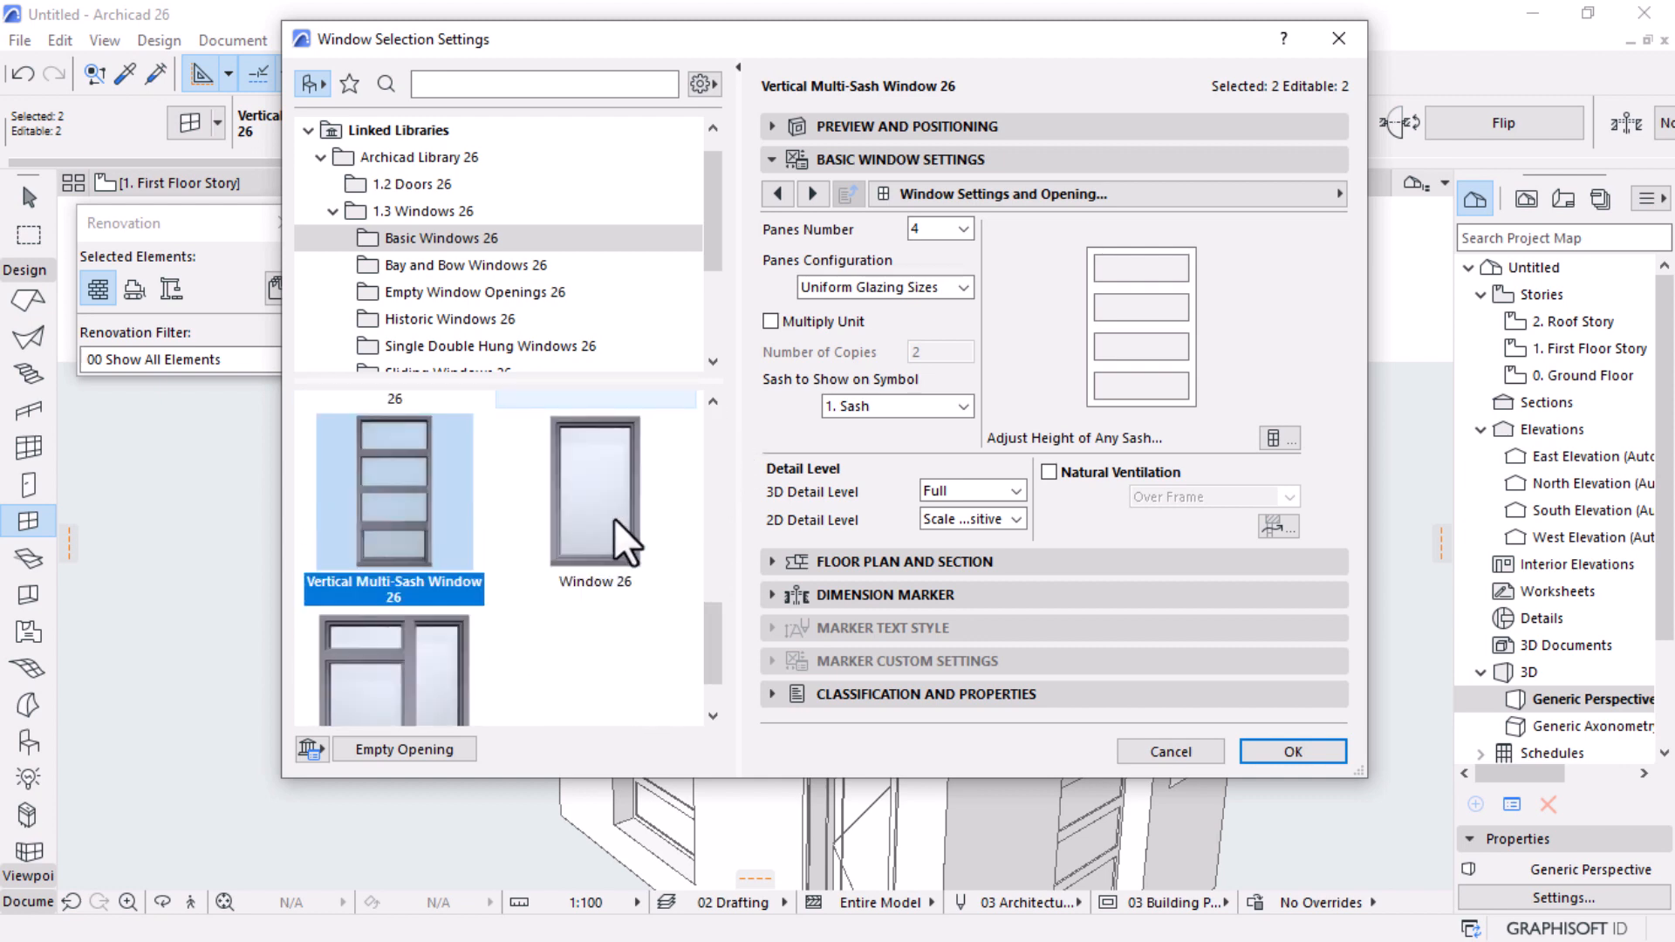
scroll(617, 532, "down", 1)
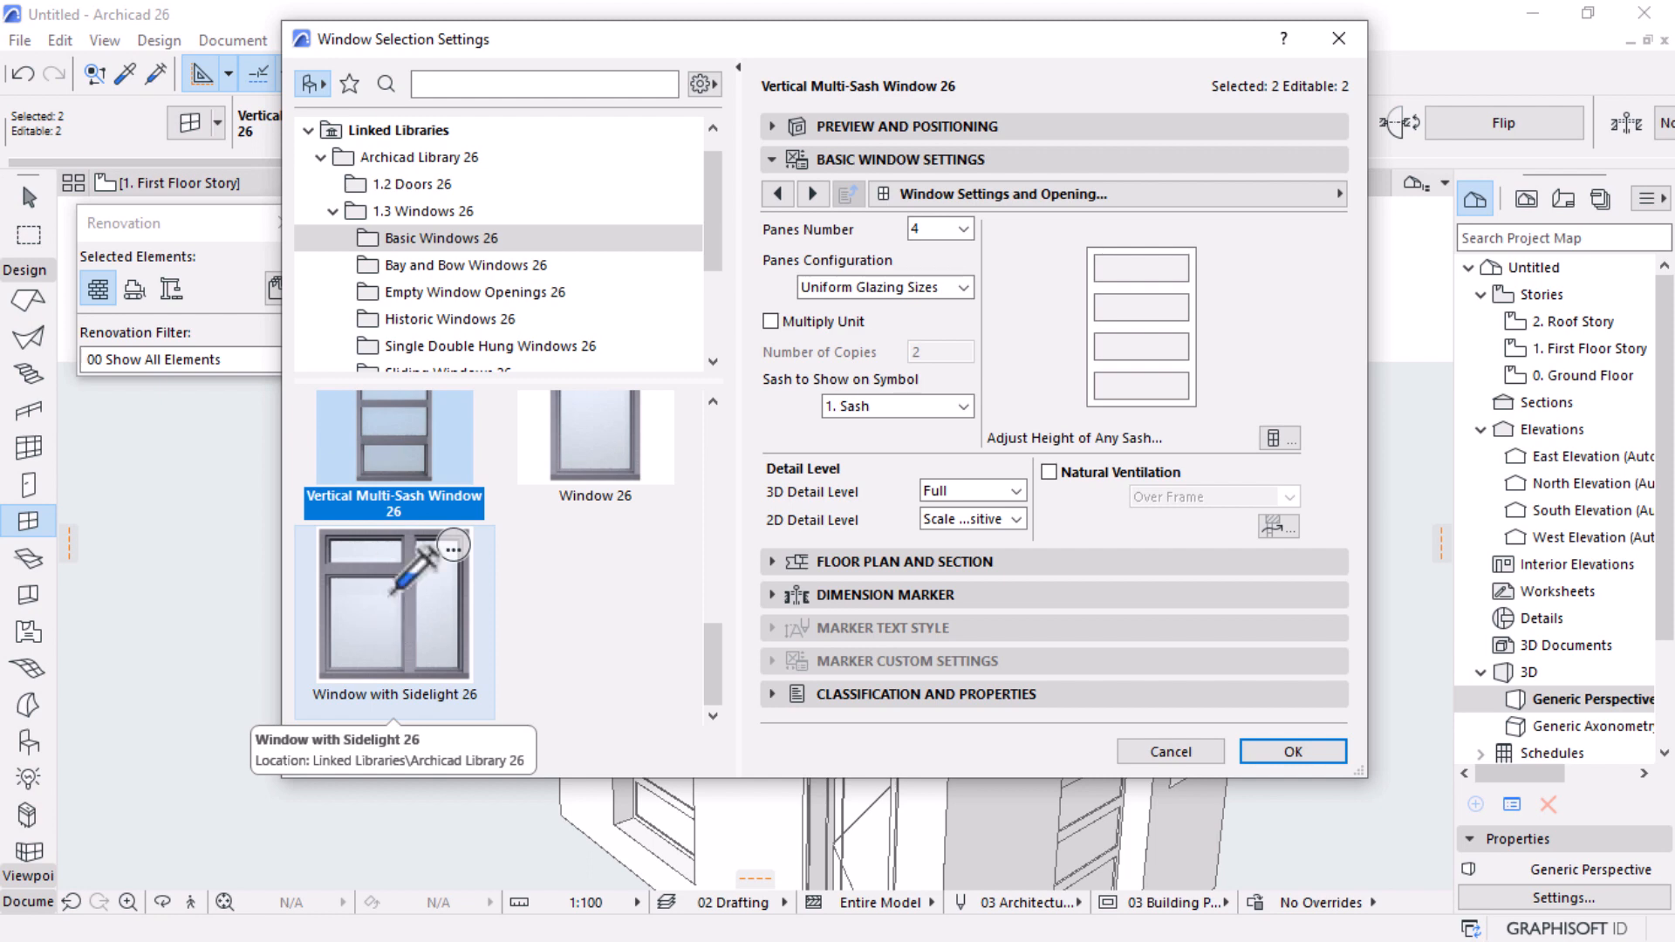
left_click(395, 591)
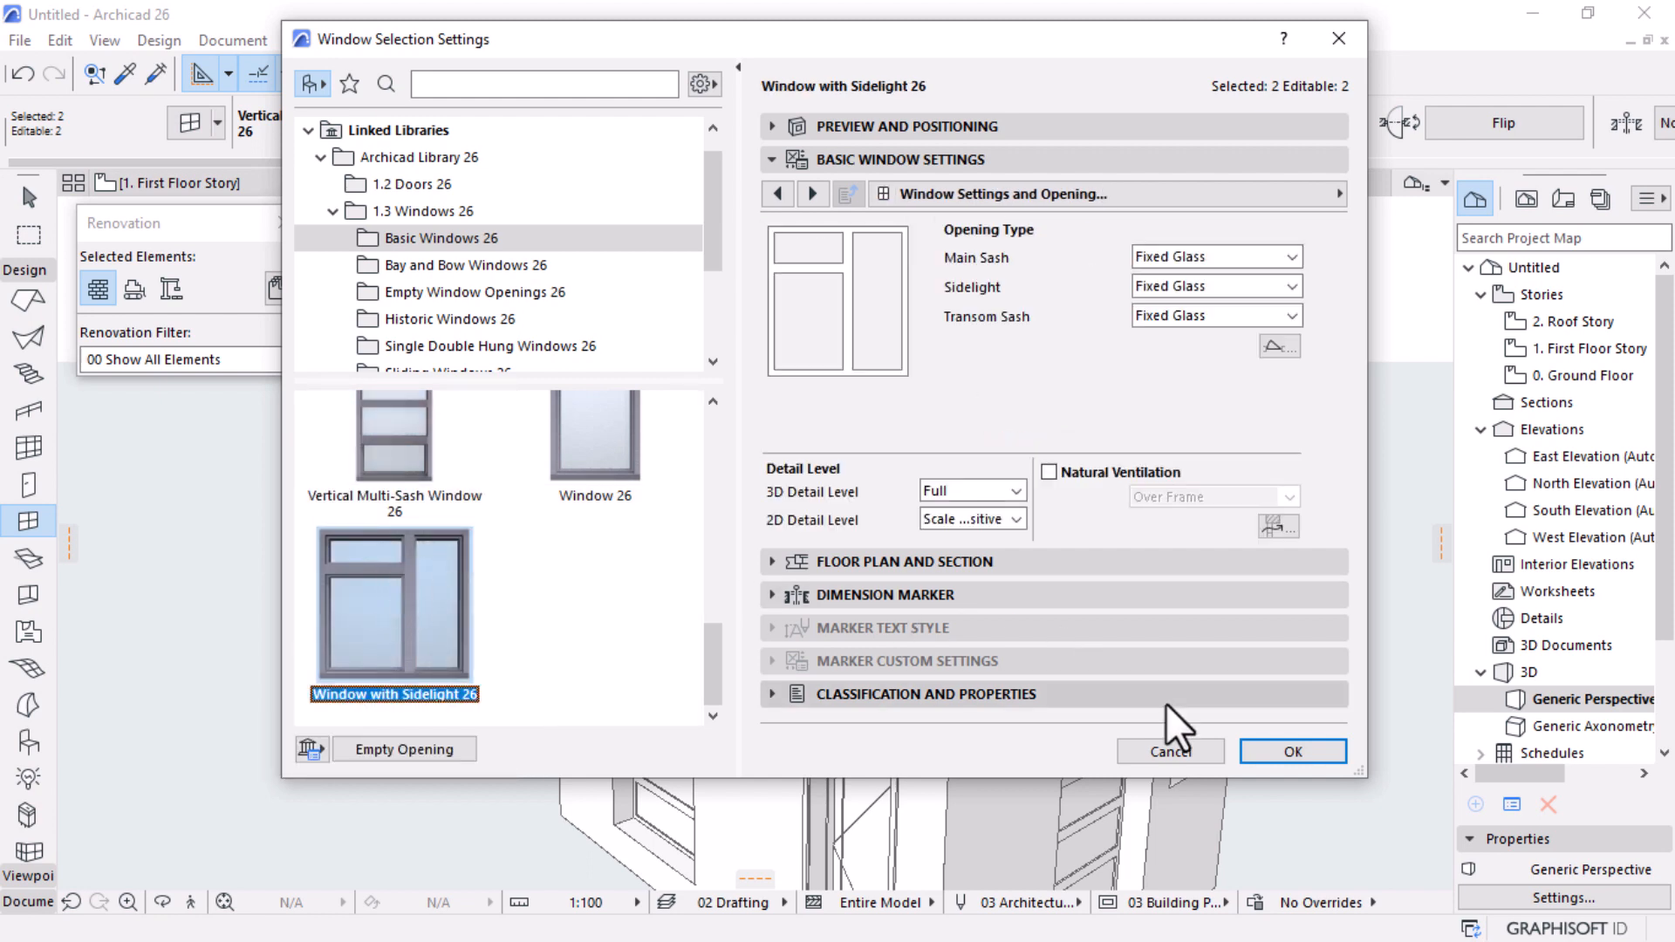
left_click(1293, 751)
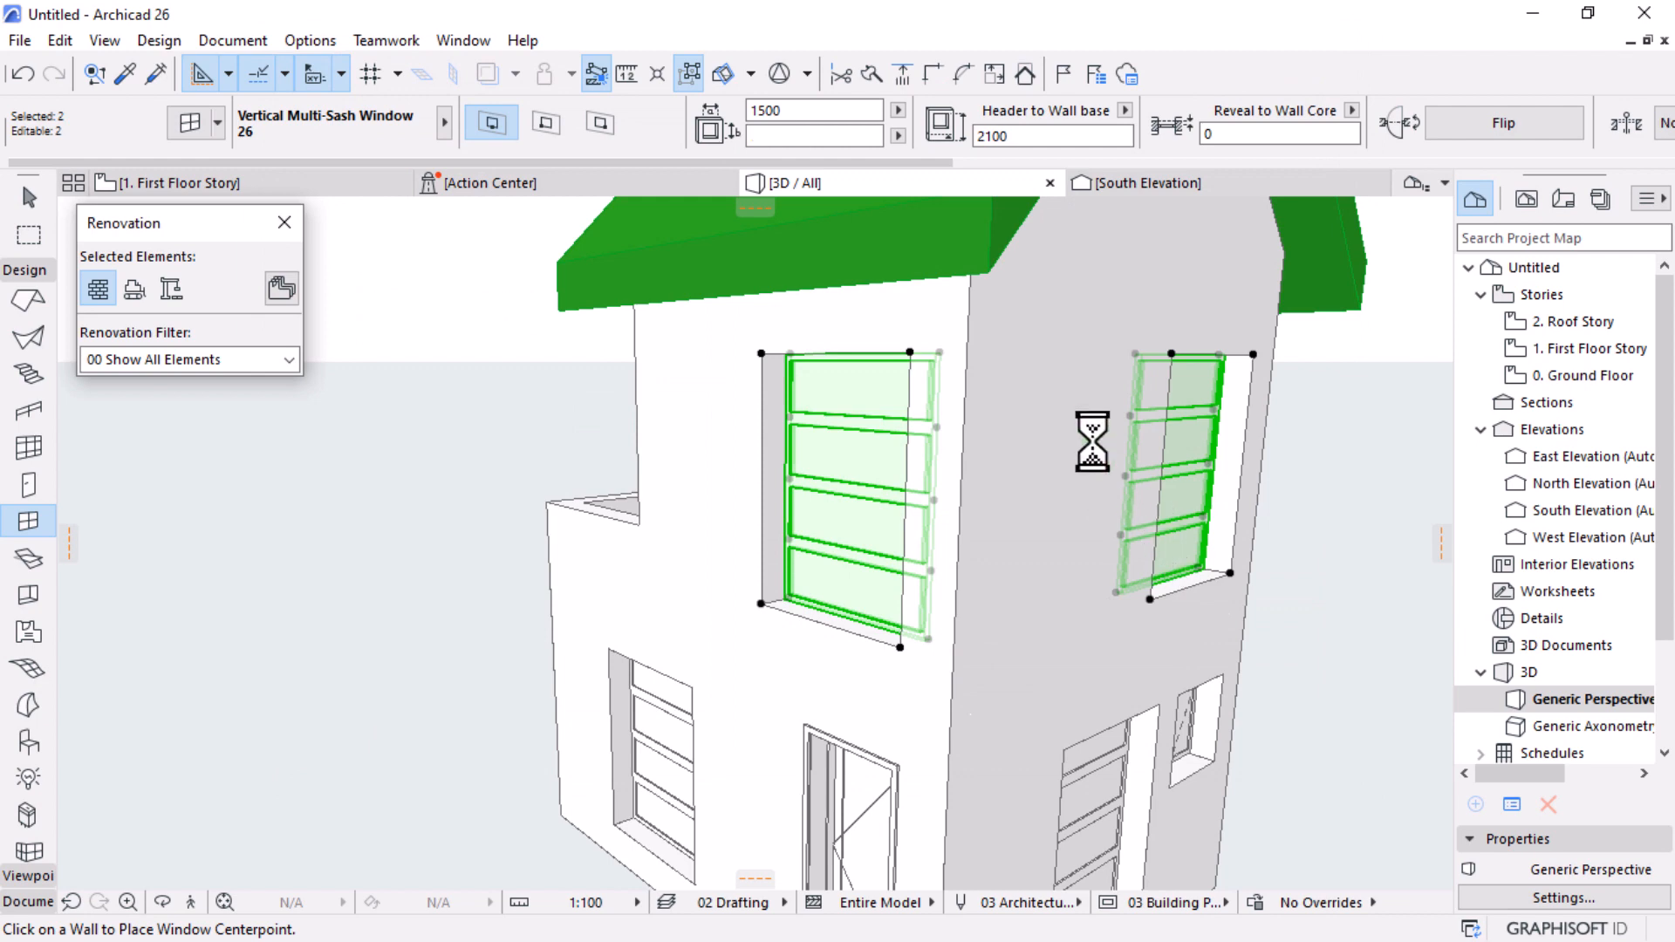
Step: Set the horizontal pane division of both sidelight windows to Asymmetric in their shape settings
middle_click_drag(912, 587, 1193, 561, "shift")
mouse_move(907, 518)
middle_mouse_down("shift")
mouse_move(1068, 557)
mouse_move(1207, 497)
mouse_move(774, 524)
mouse_move(892, 442)
mouse_move(898, 505)
middle_mouse_up("shift")
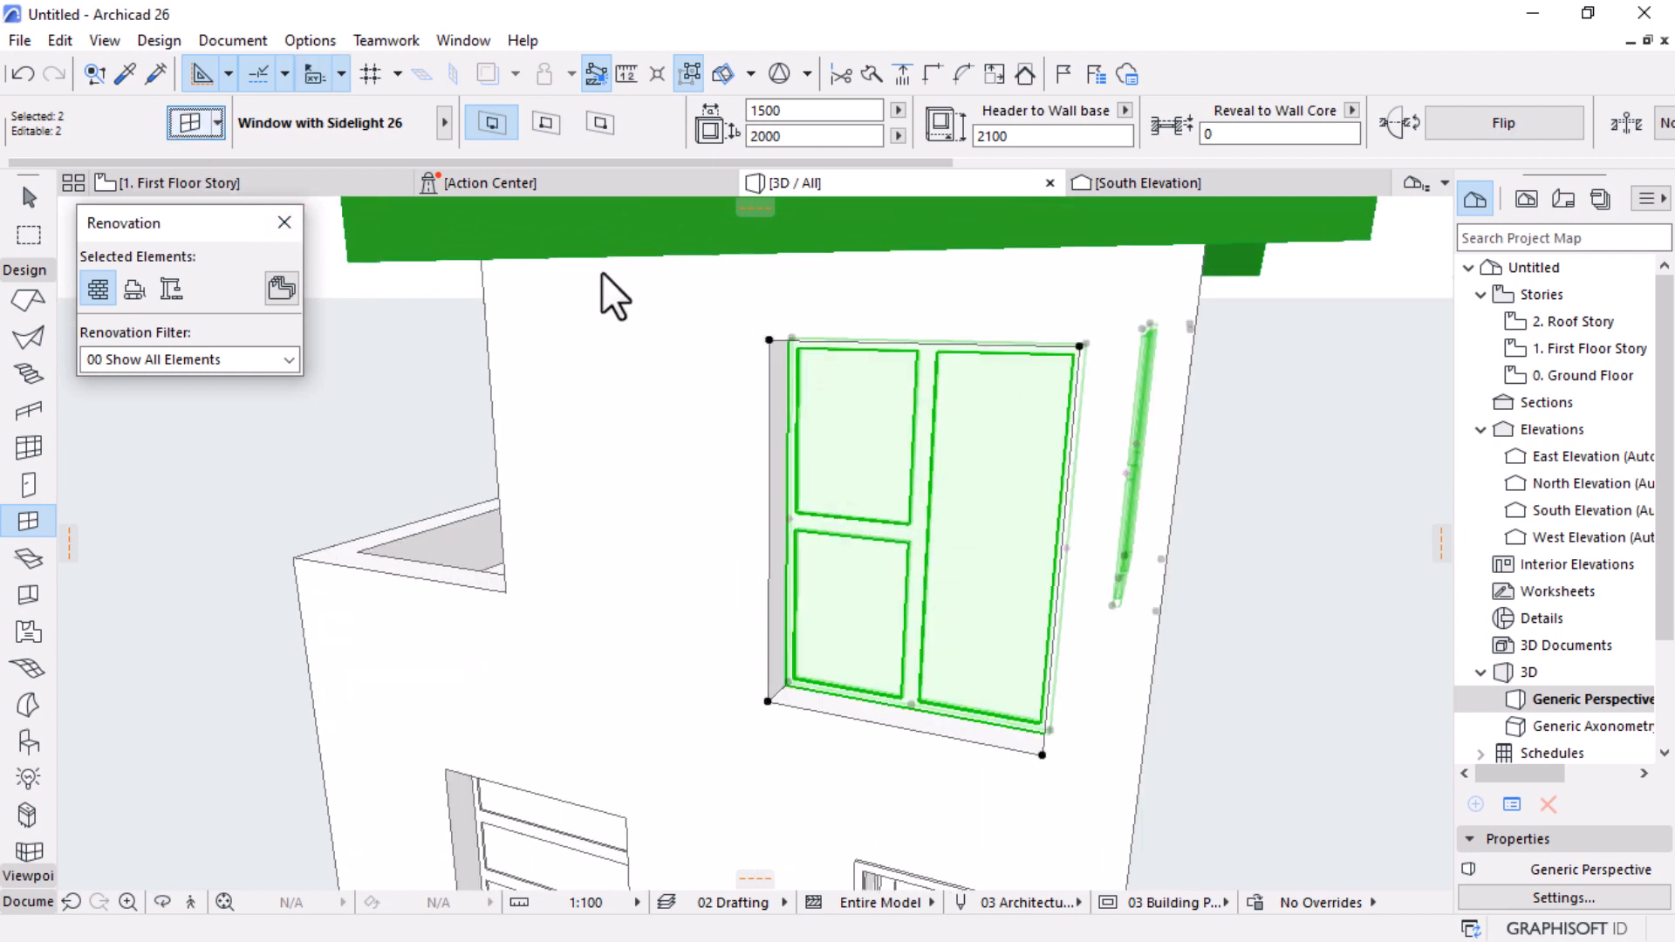
key("ctrl+t")
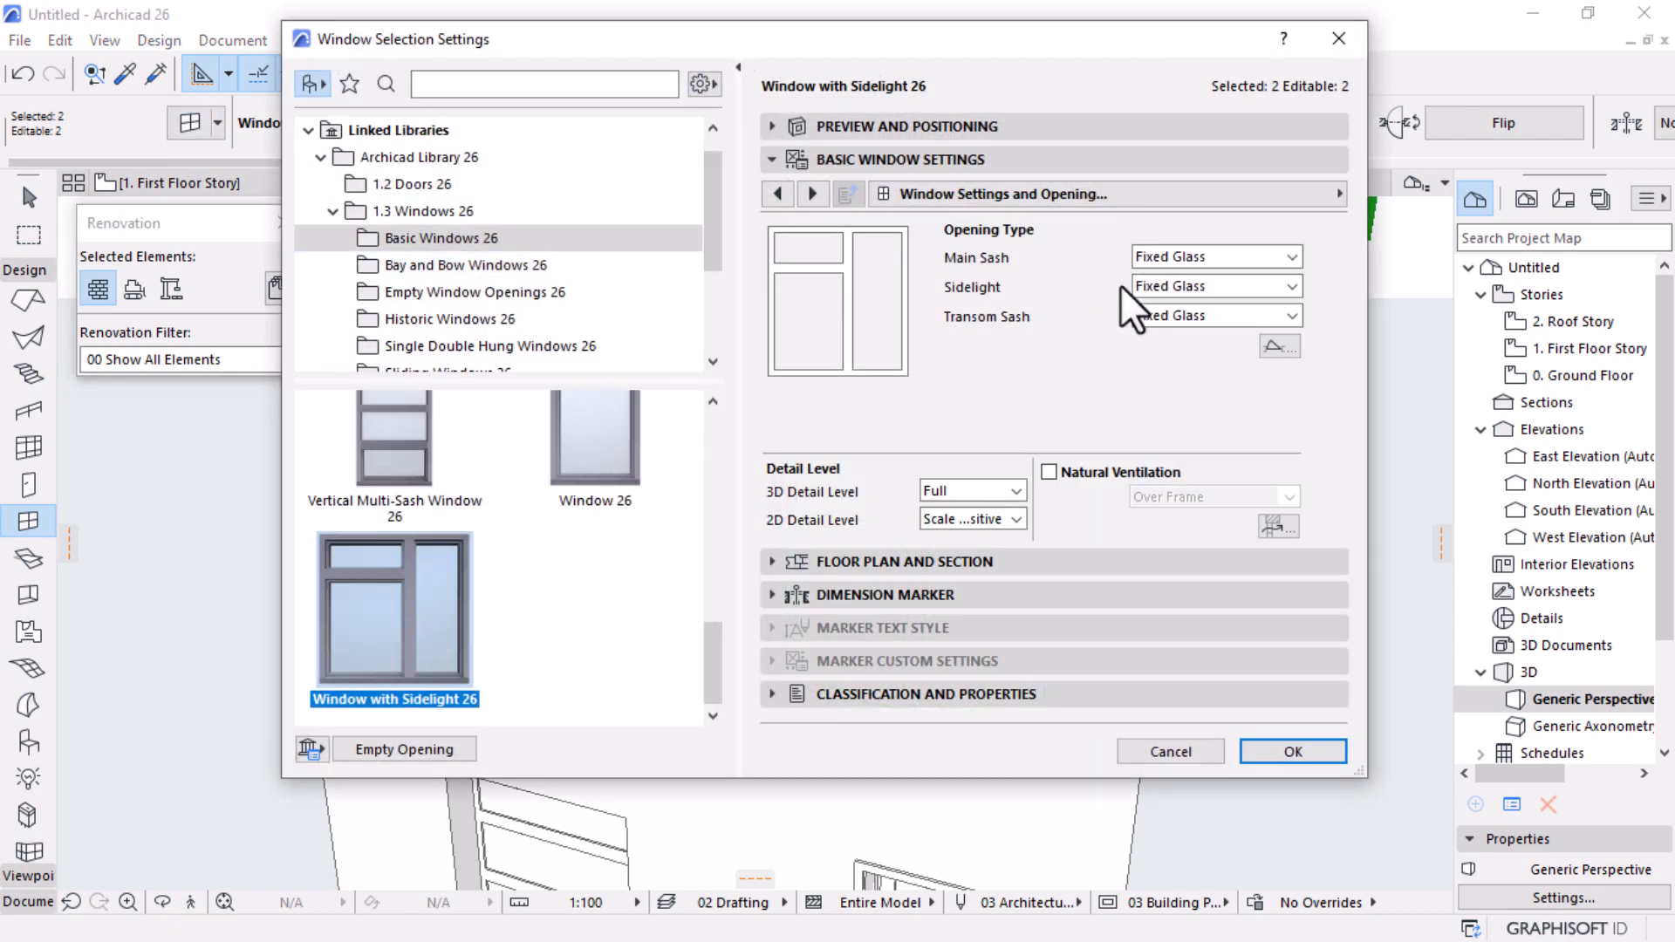
left_click(778, 197)
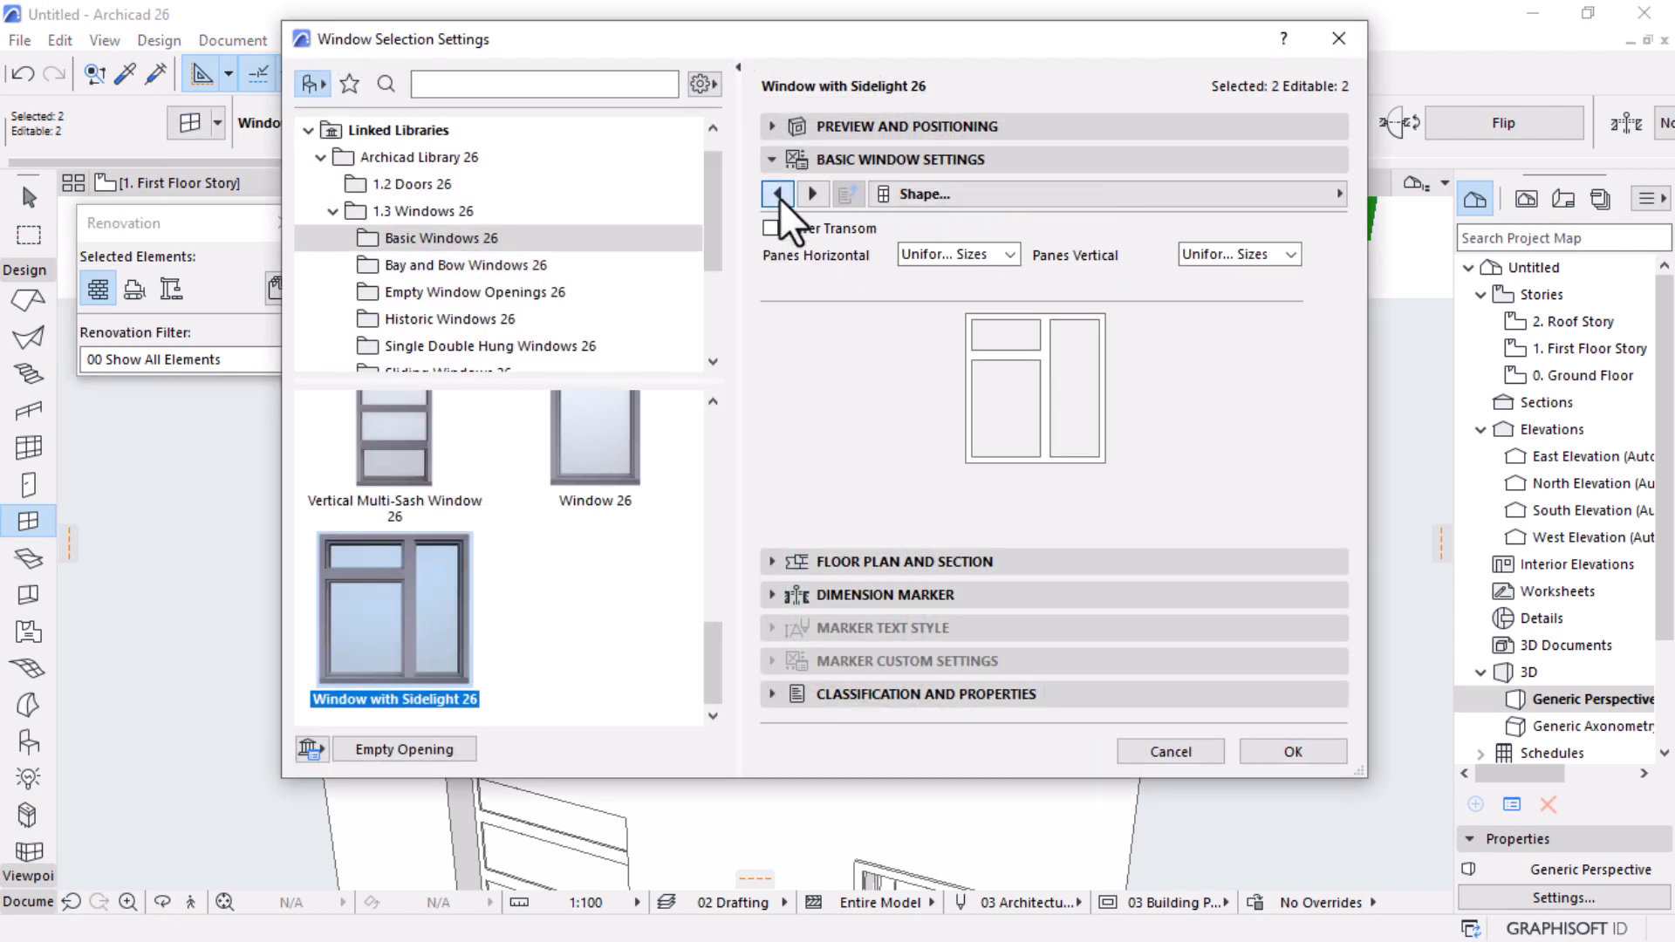
left_click(779, 193)
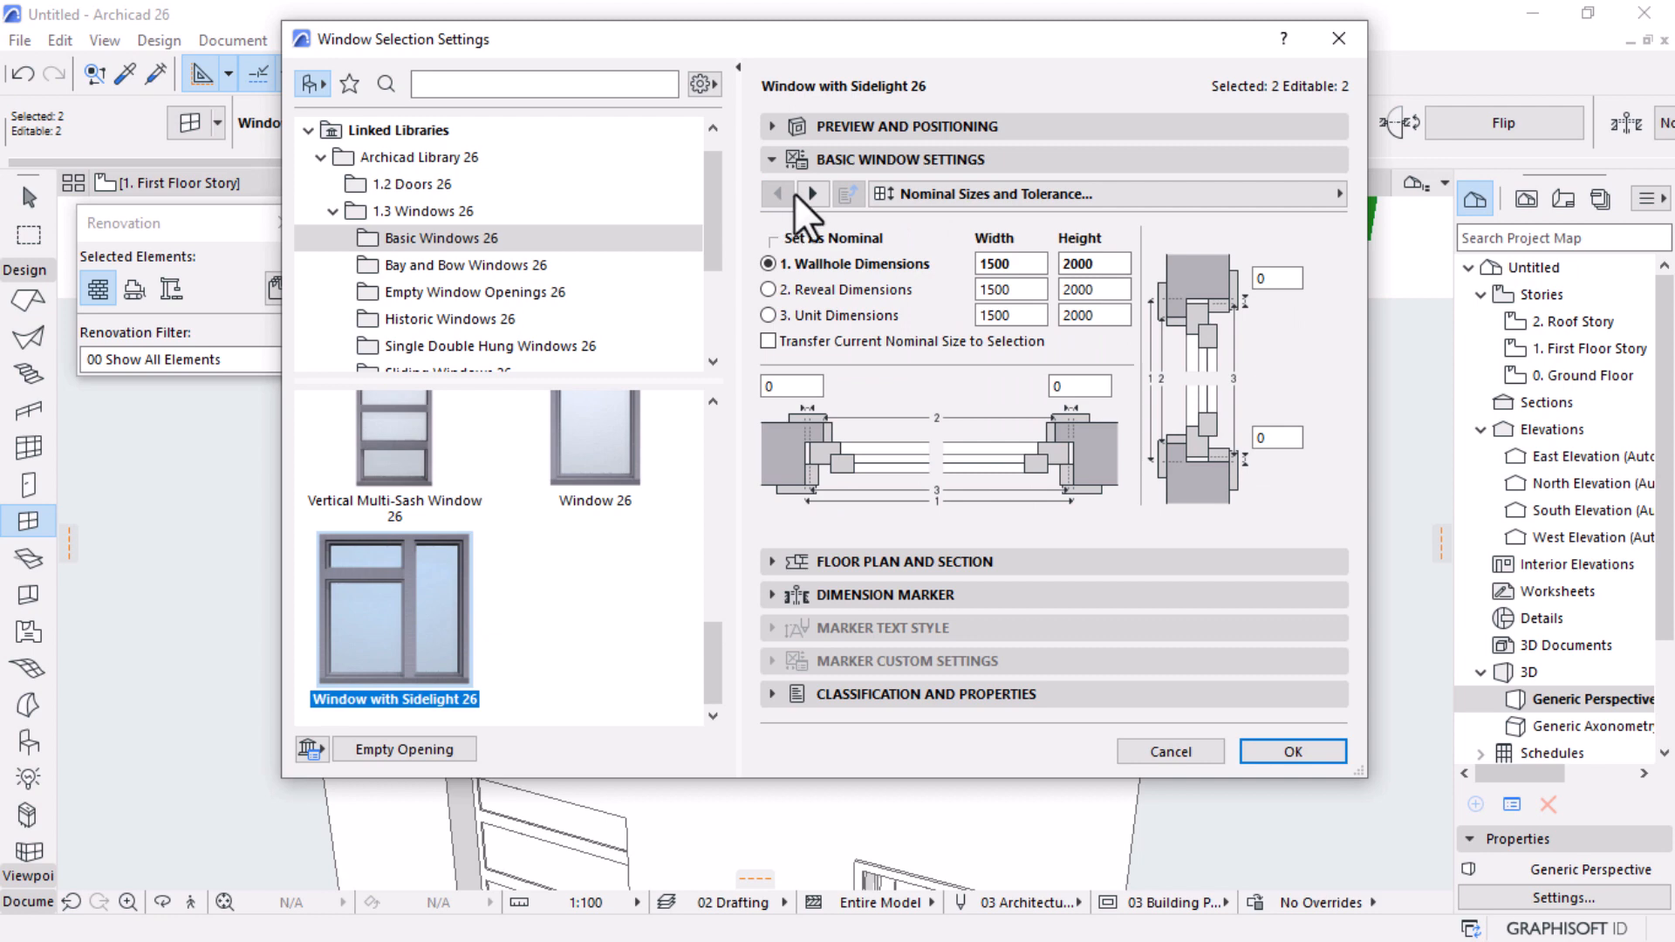
left_click(800, 191)
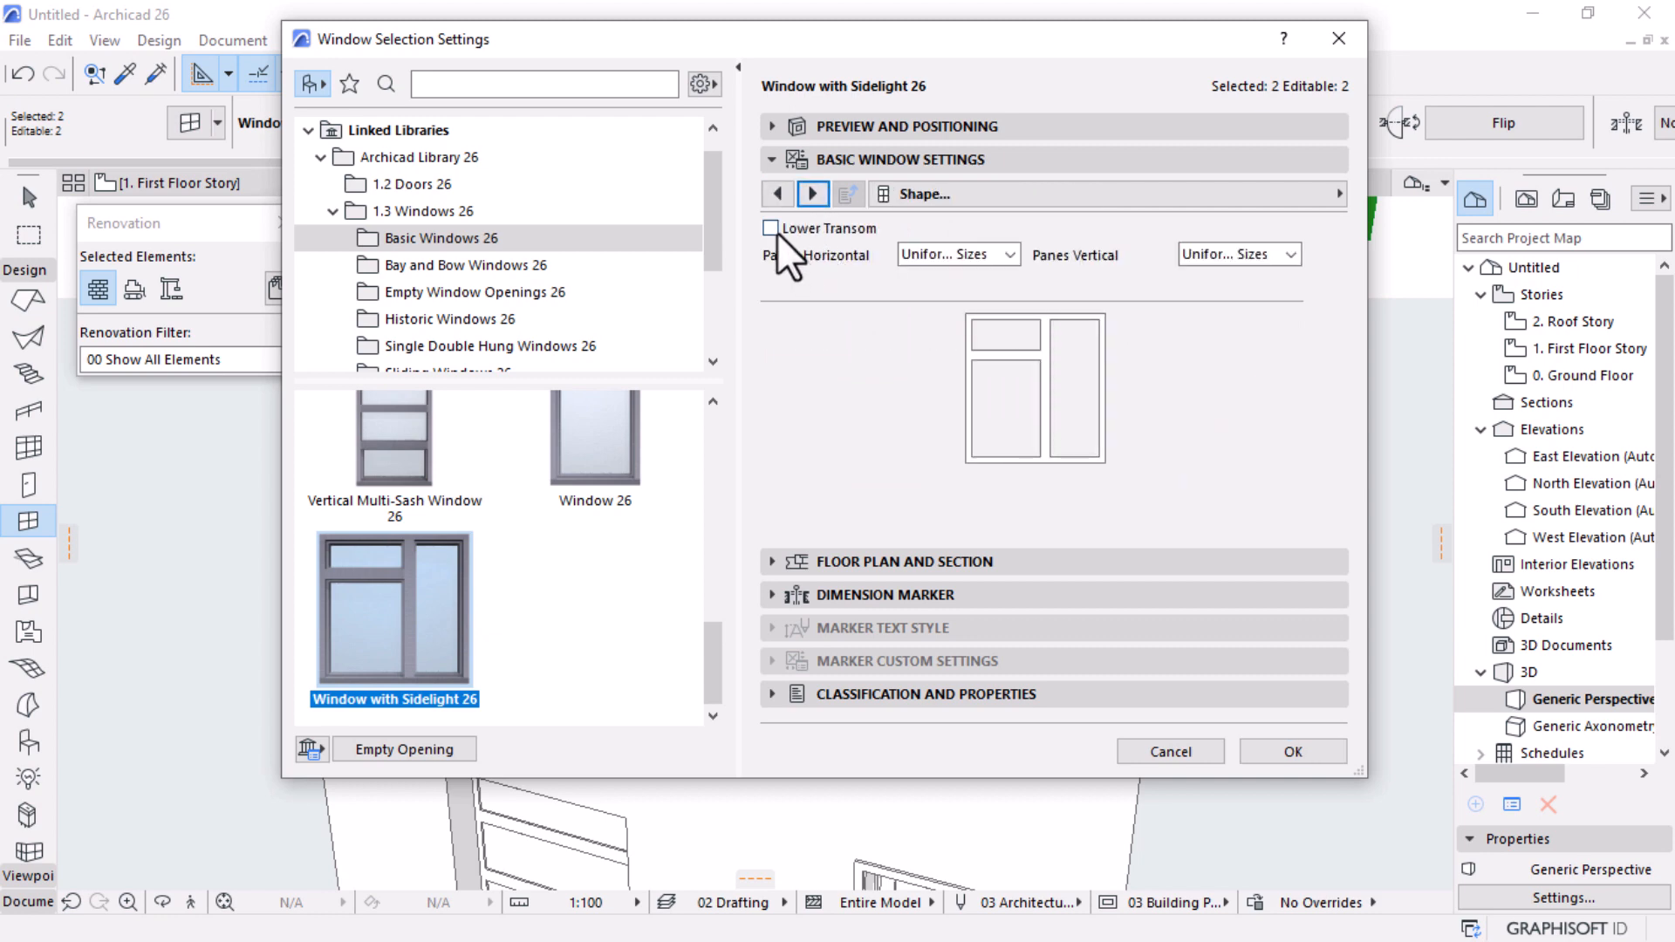
left_click(996, 256)
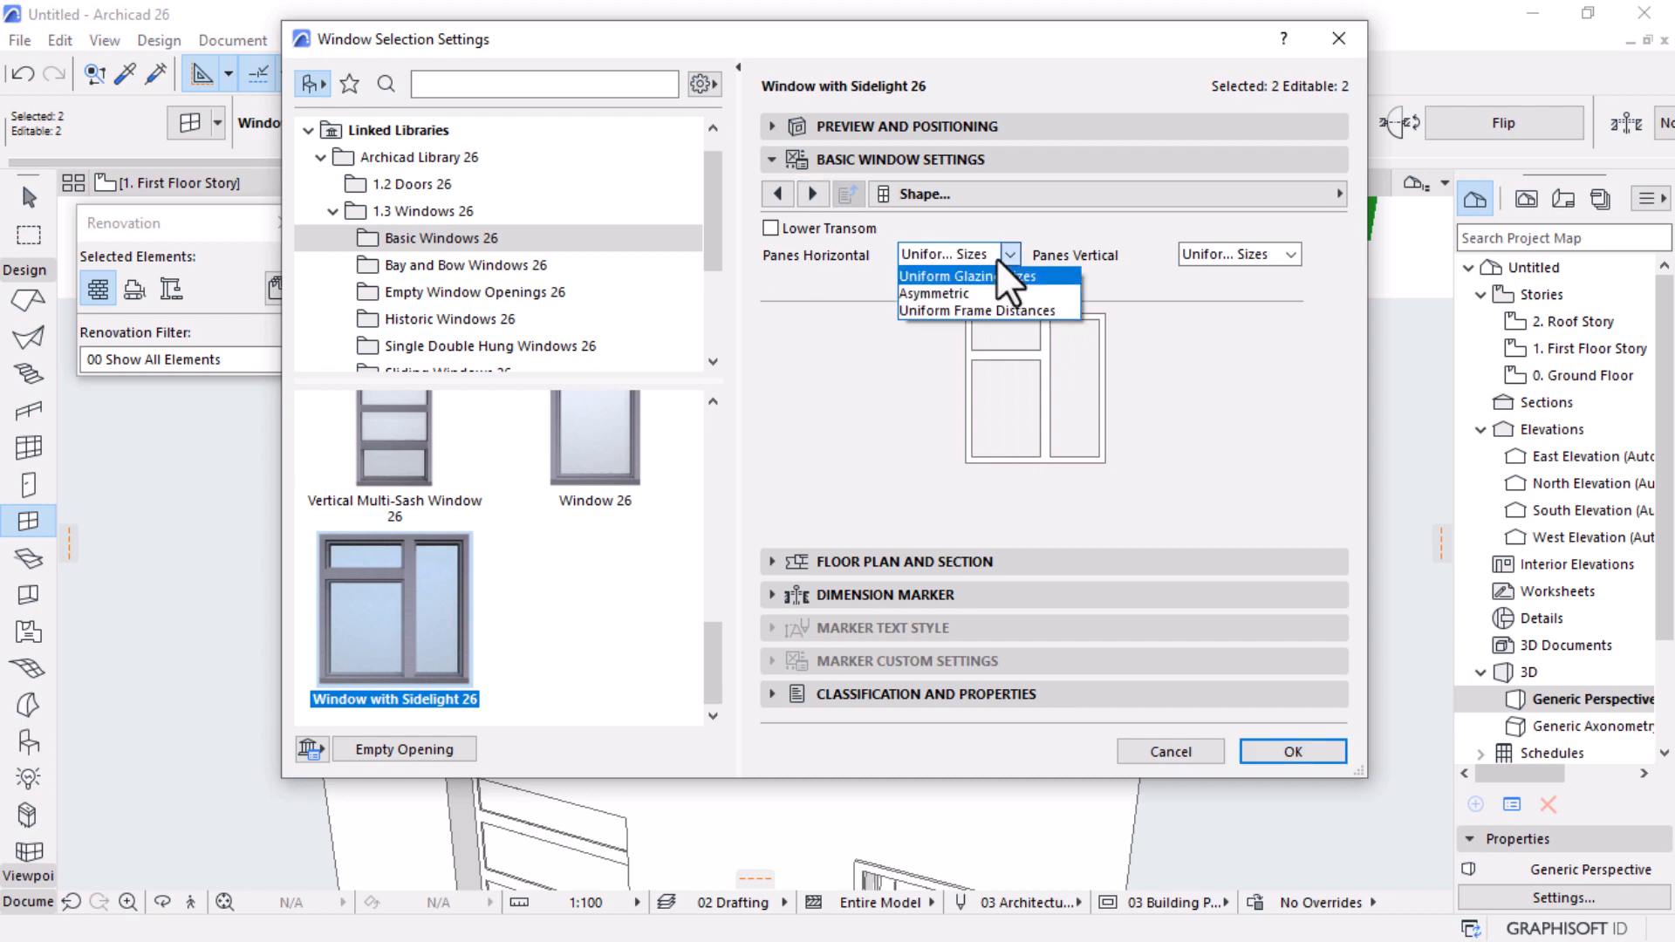
left_click(970, 293)
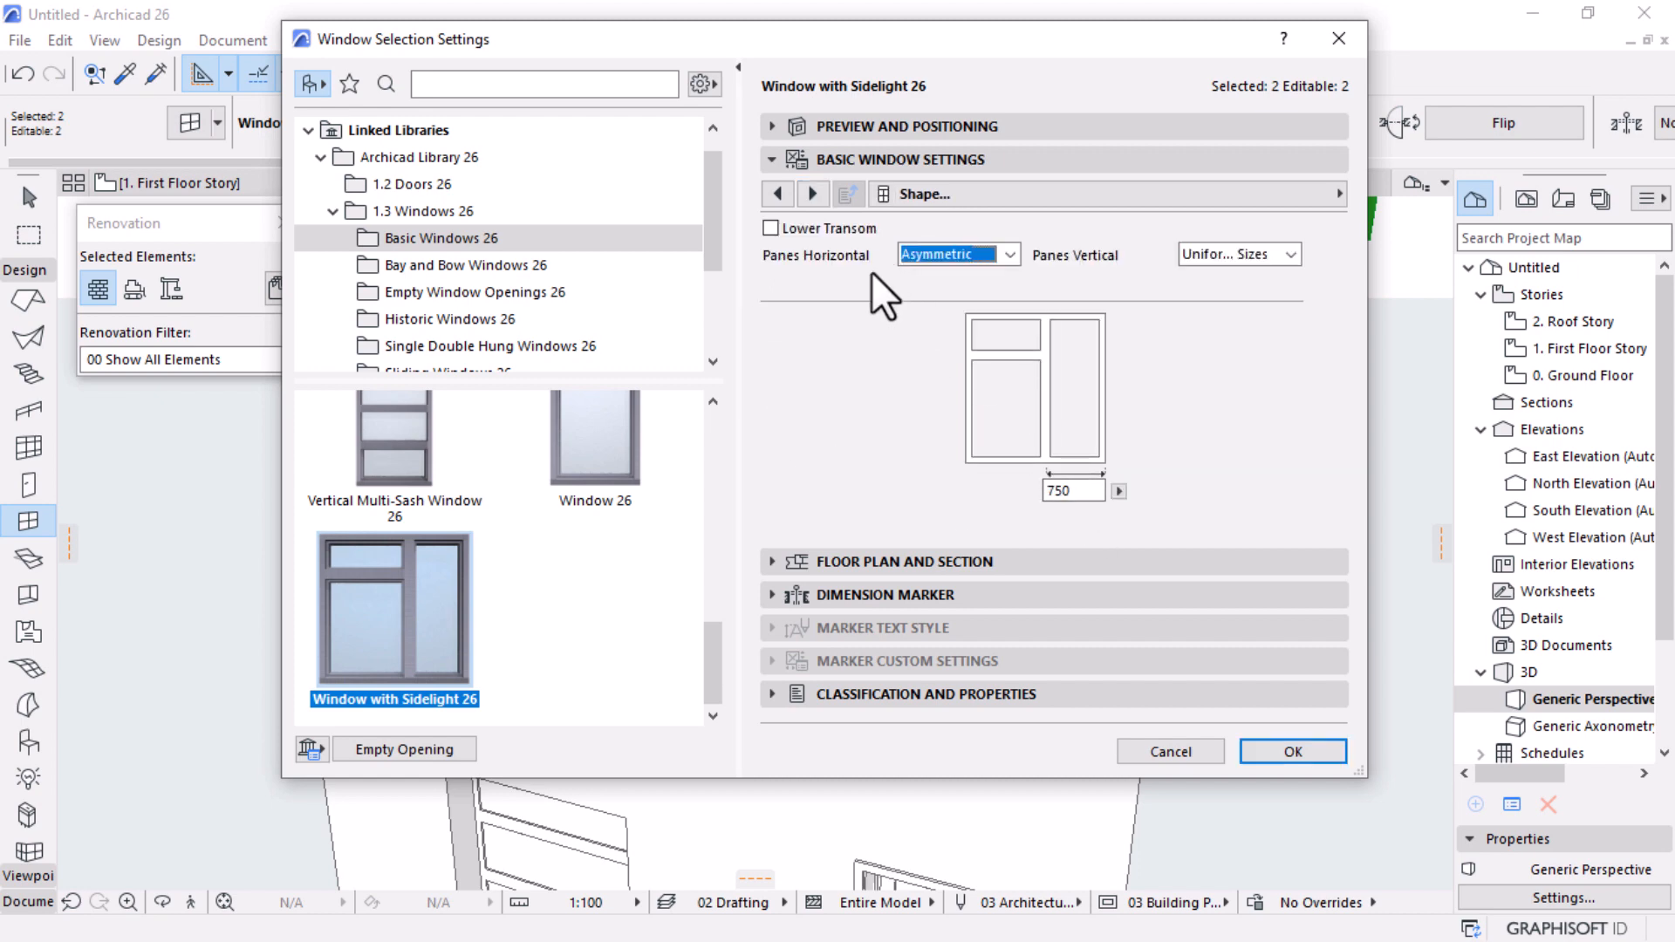
left_click(1073, 492)
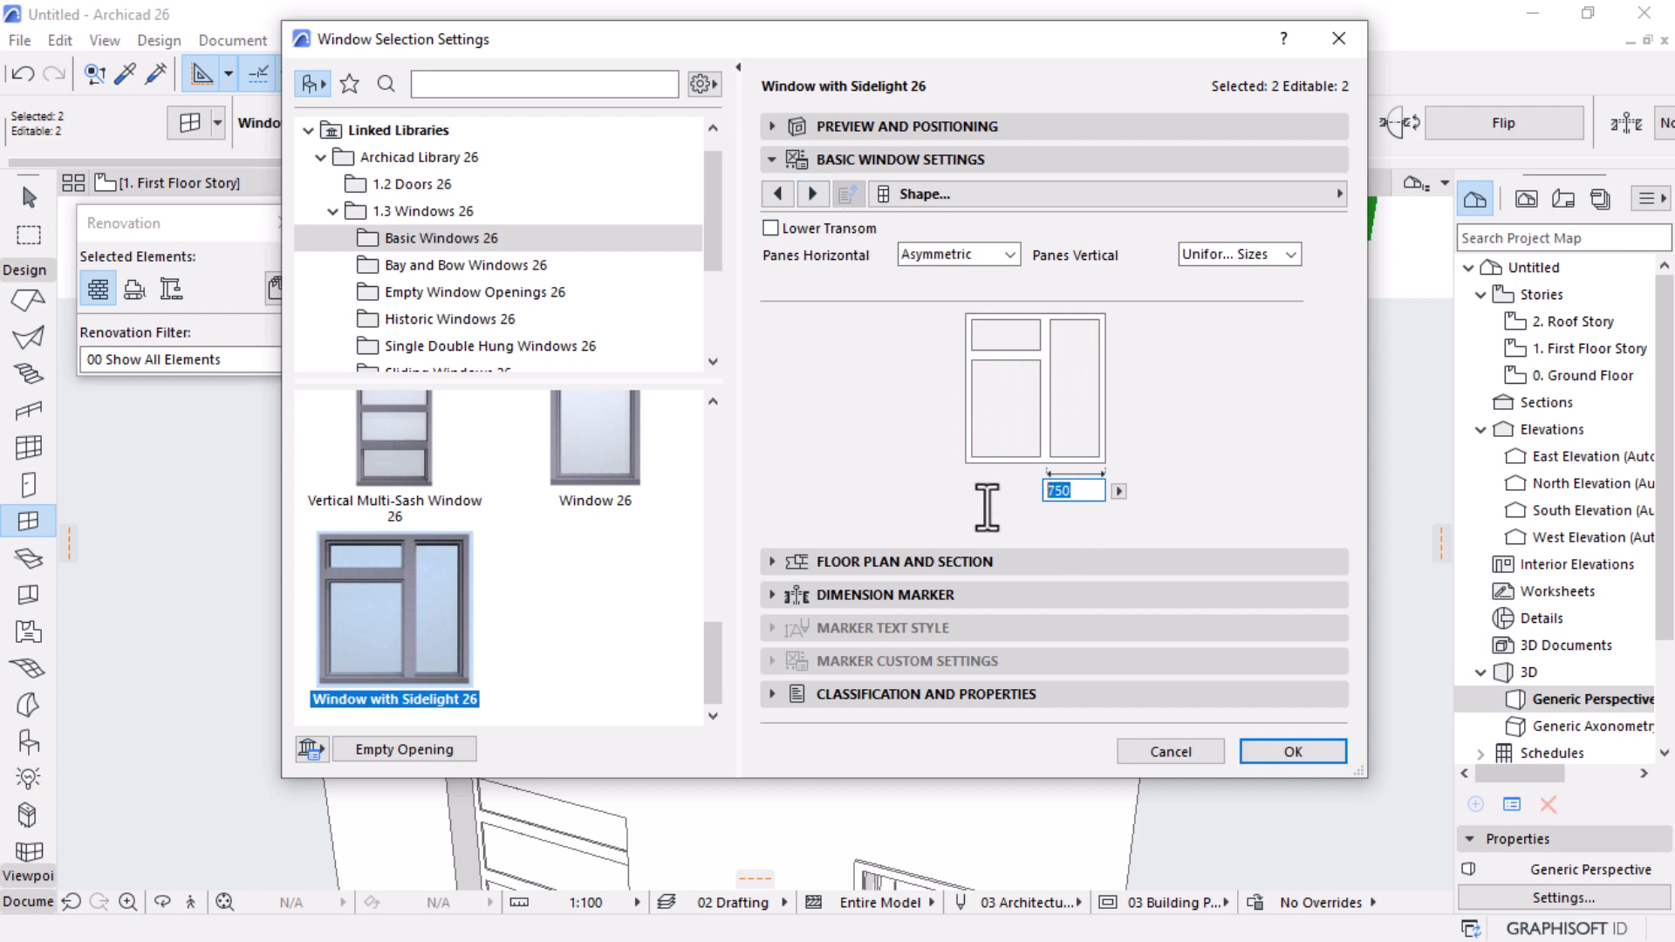
Step: Set the vertical pane division of both windows to Asymmetric and apply the window settings
left_click(1247, 261)
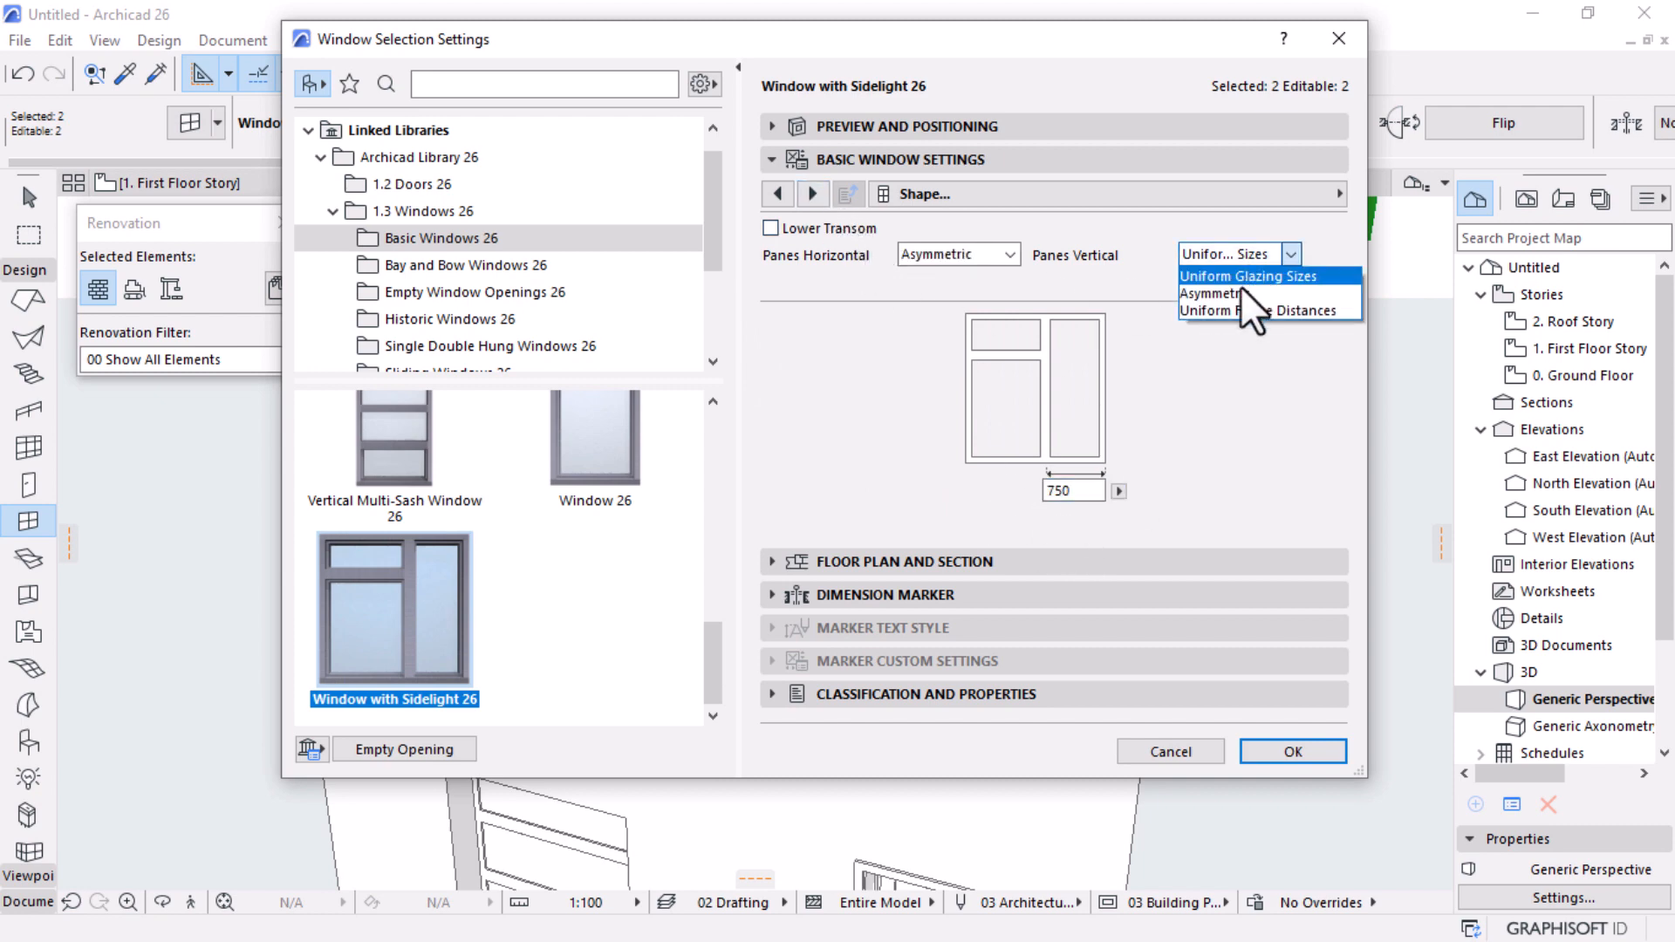
left_click(1233, 294)
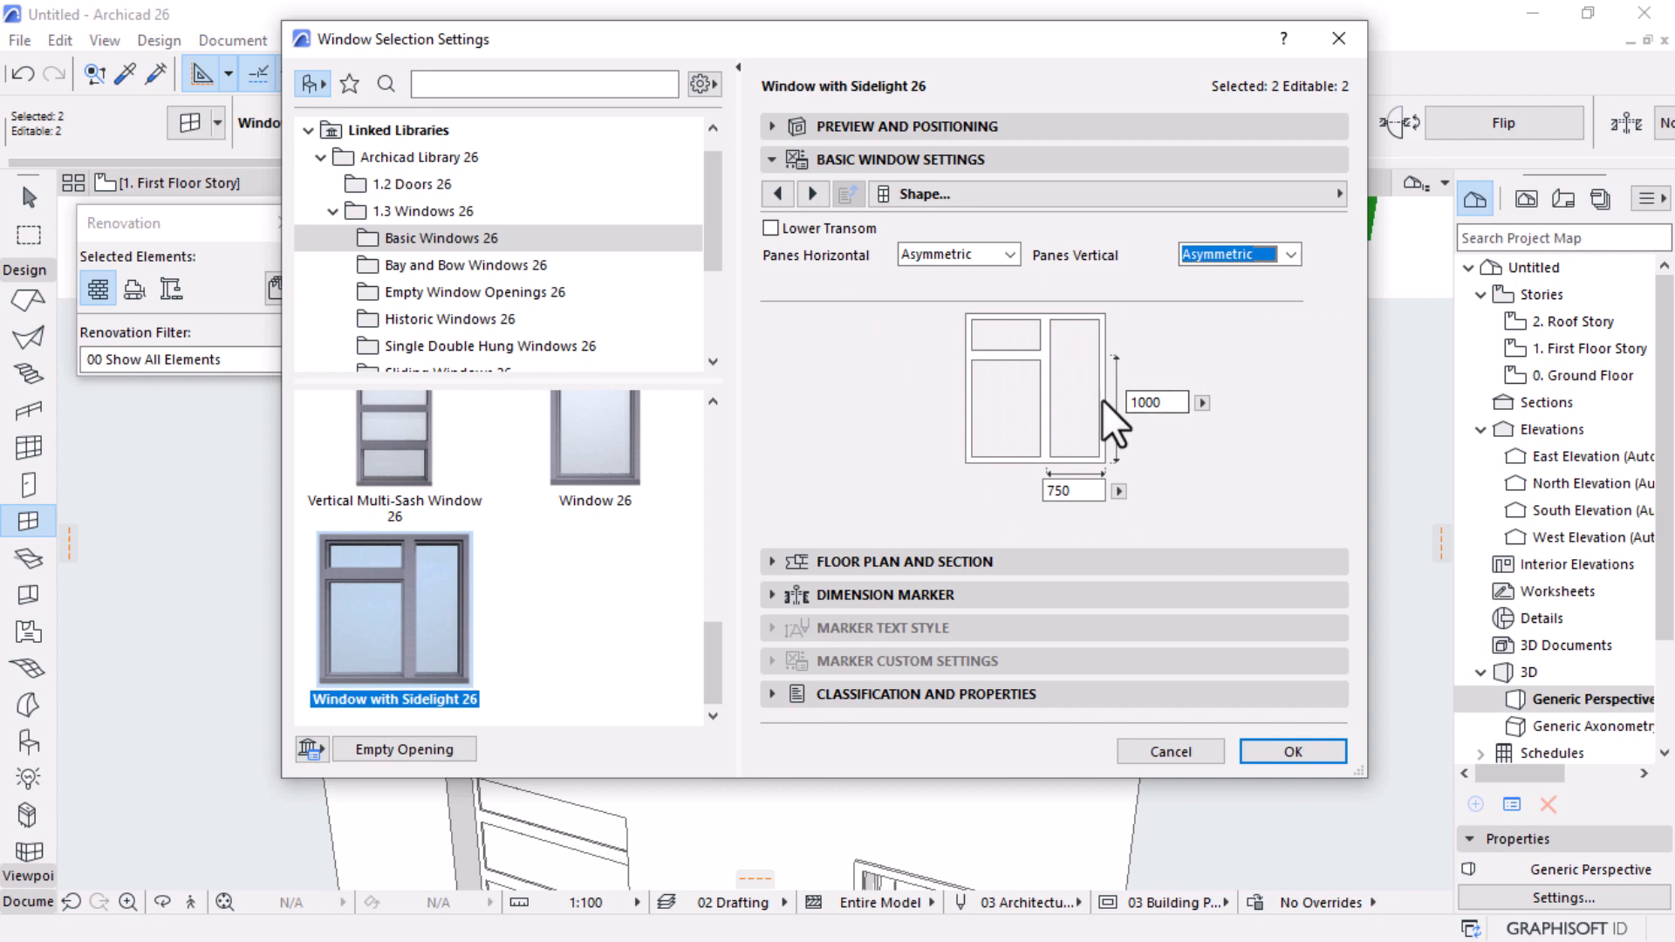
left_click(1143, 403)
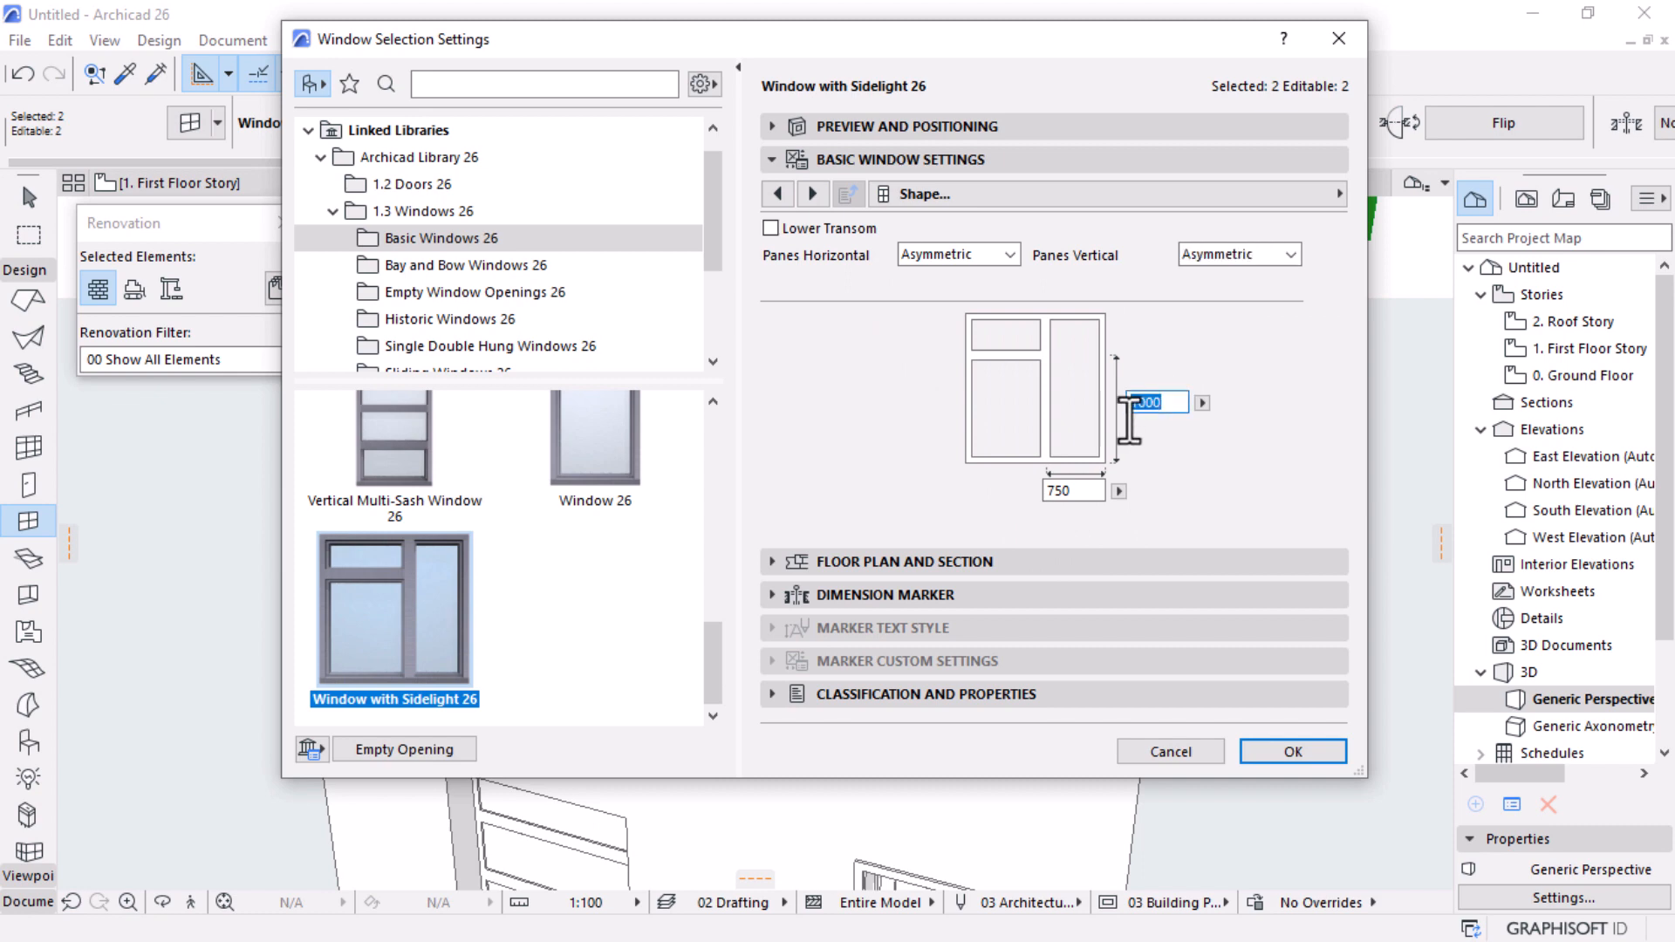
left_click(1265, 746)
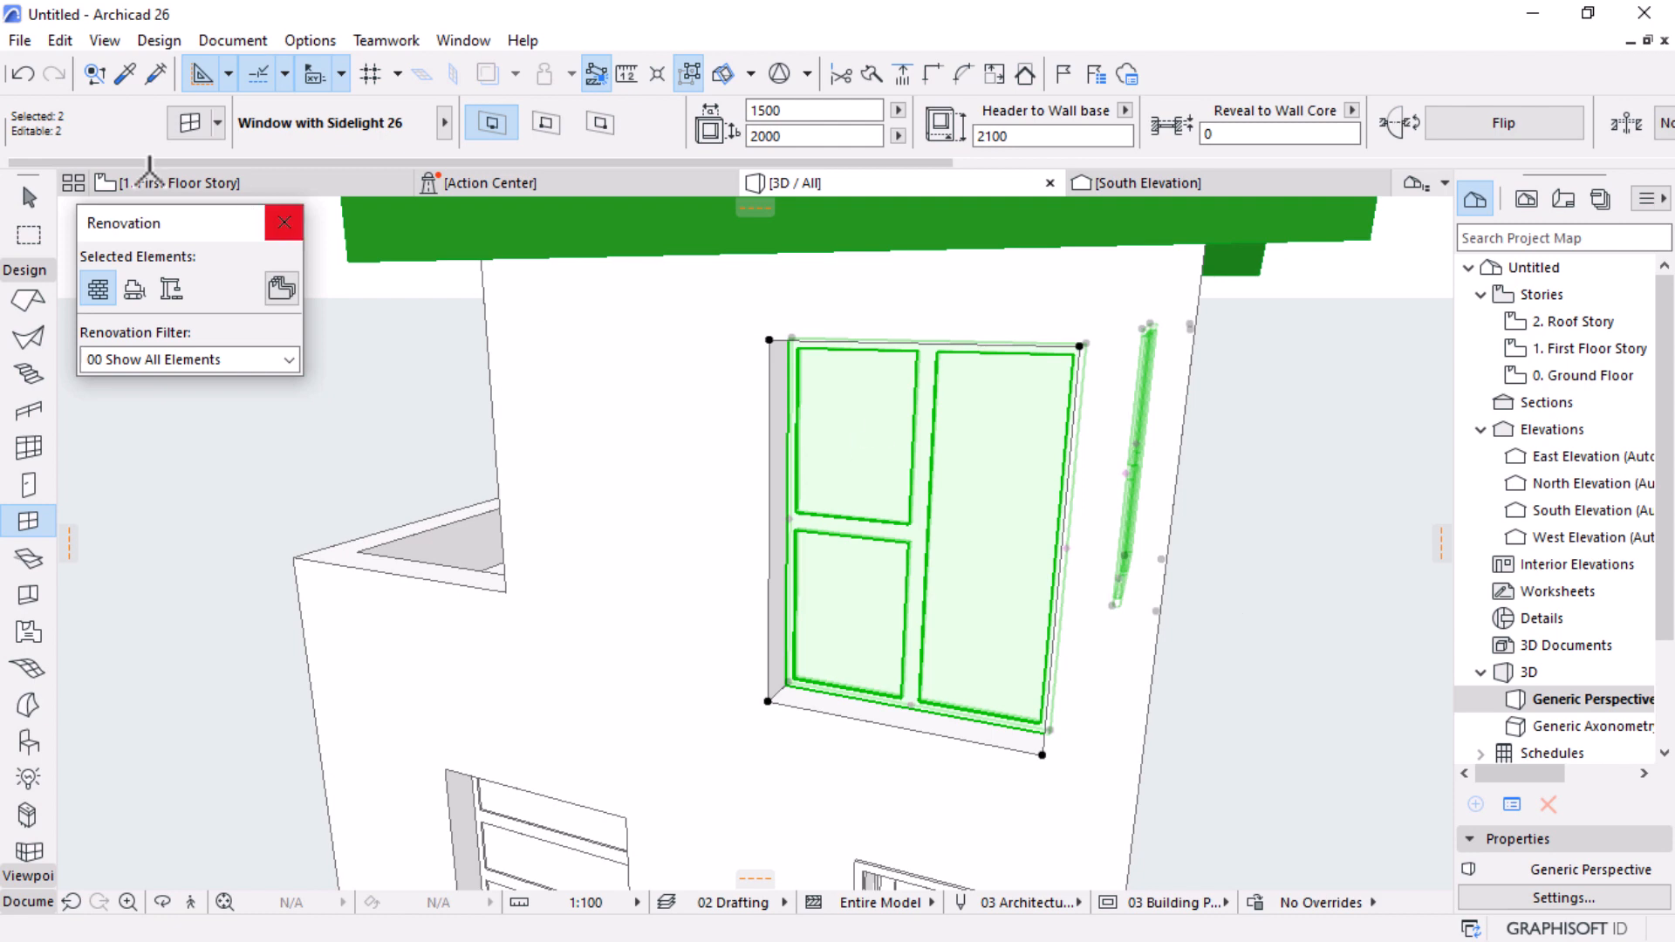
Step: Set the height of the lower pane division in both windows to 1400 and check it in the preview
left_click(191, 122)
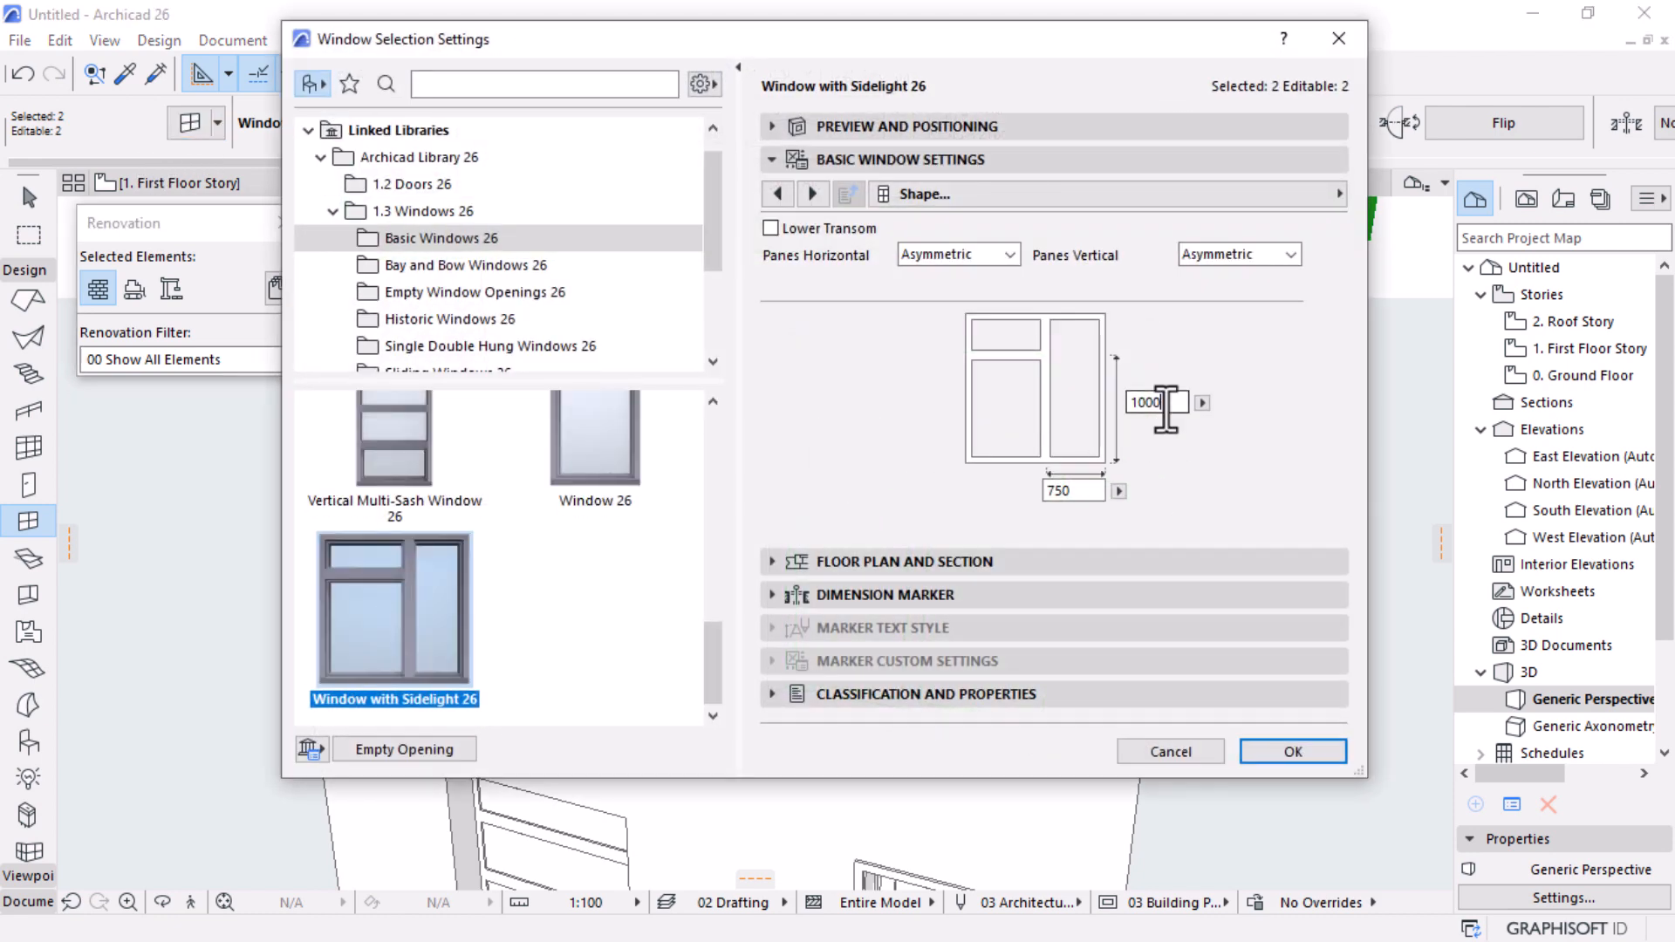
double_click(1166, 403)
left_click(779, 128)
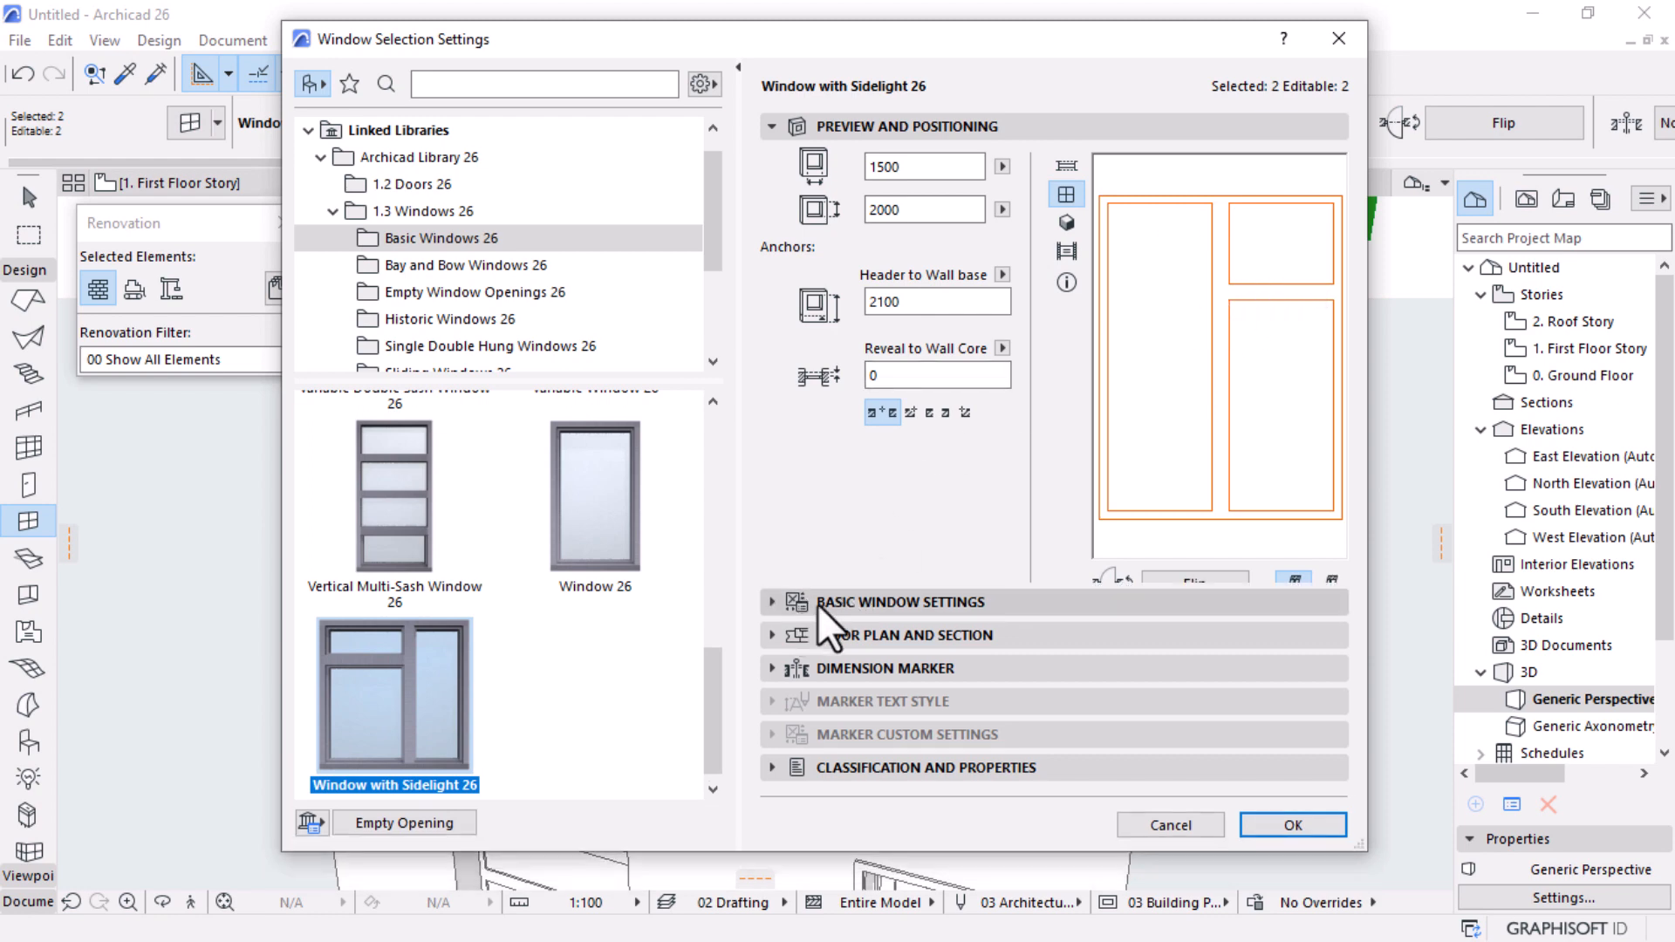
left_click(777, 621)
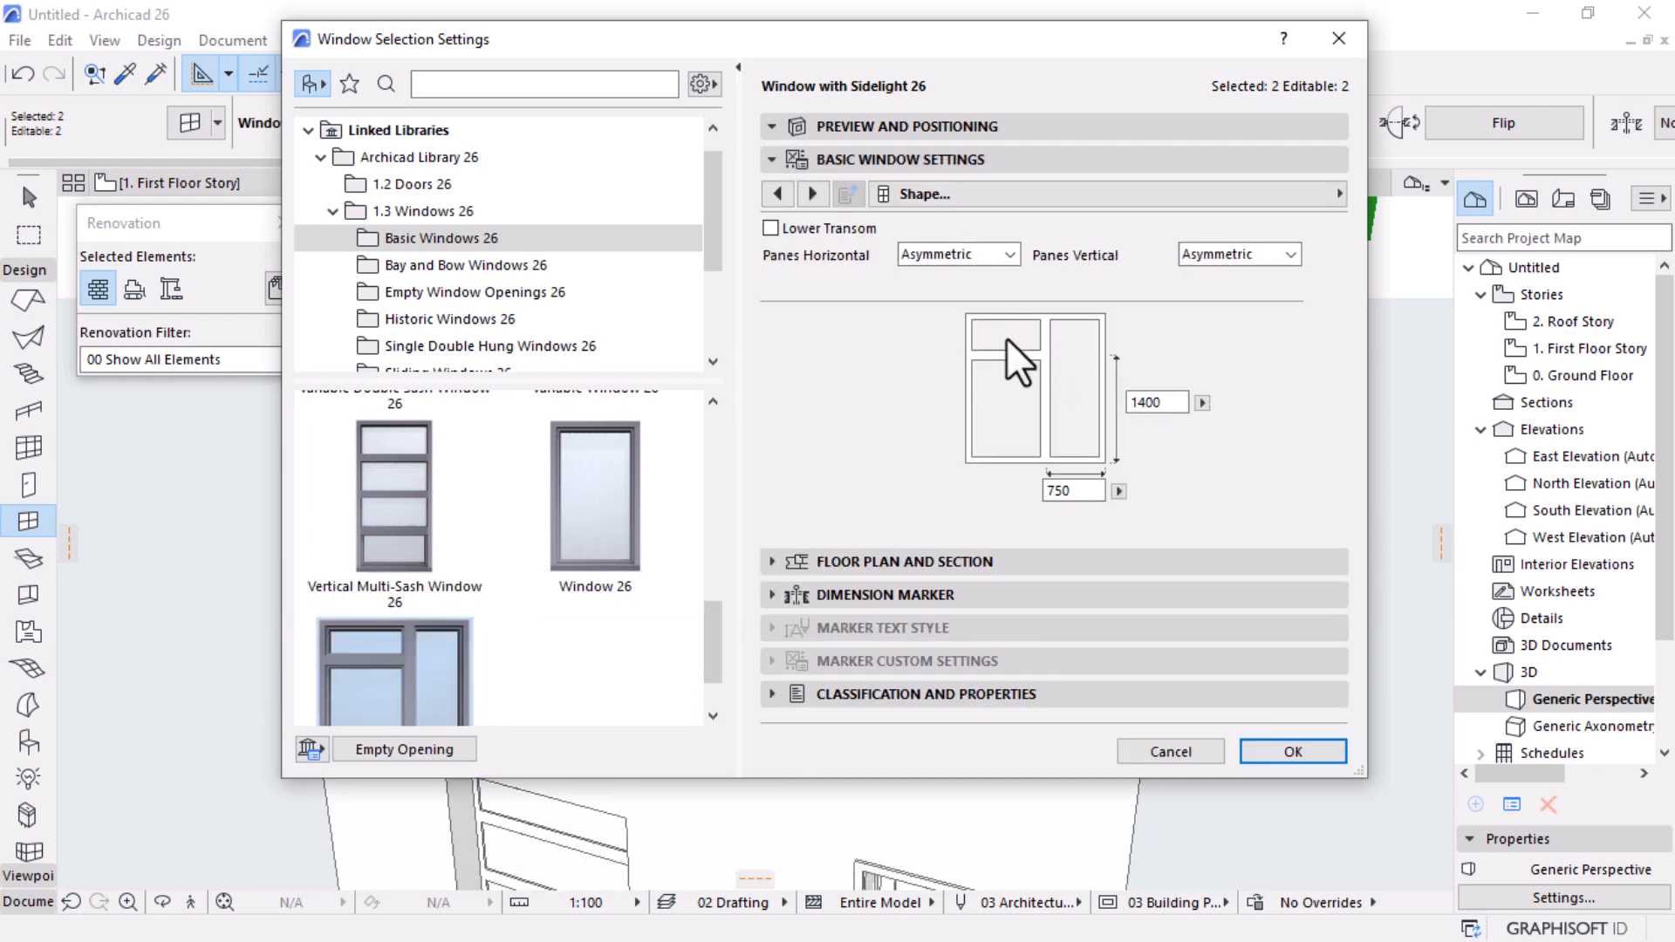
Step: Set the transom sash opening type of both windows to Top Hung and check the preview
left_click(811, 194)
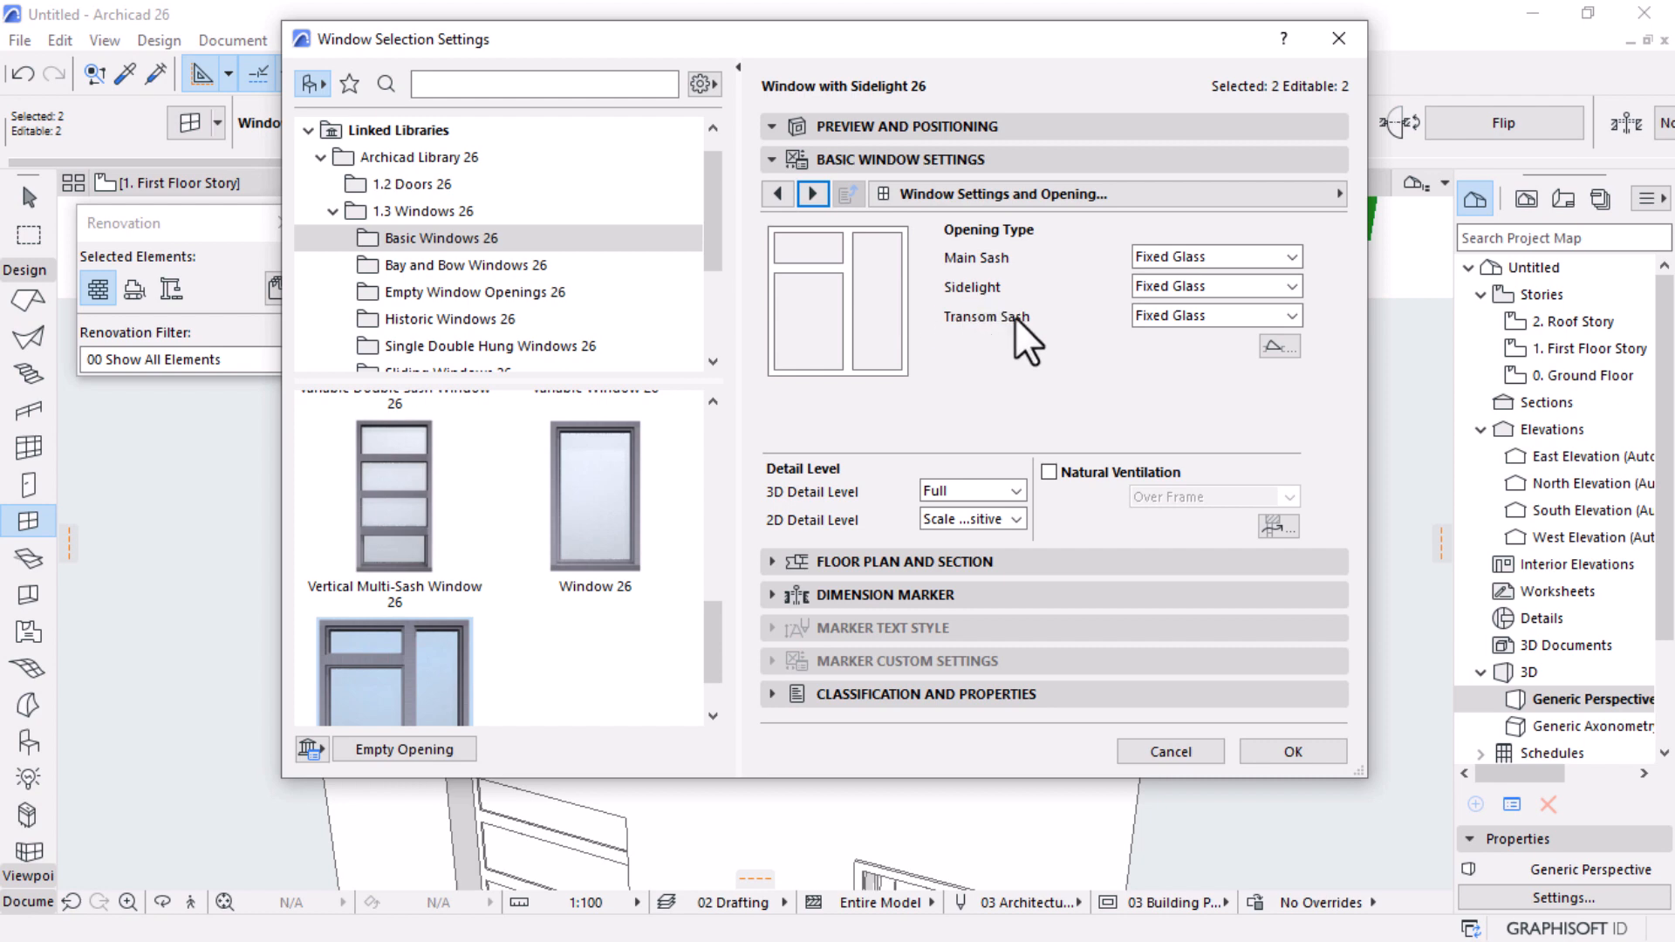
left_click(1214, 322)
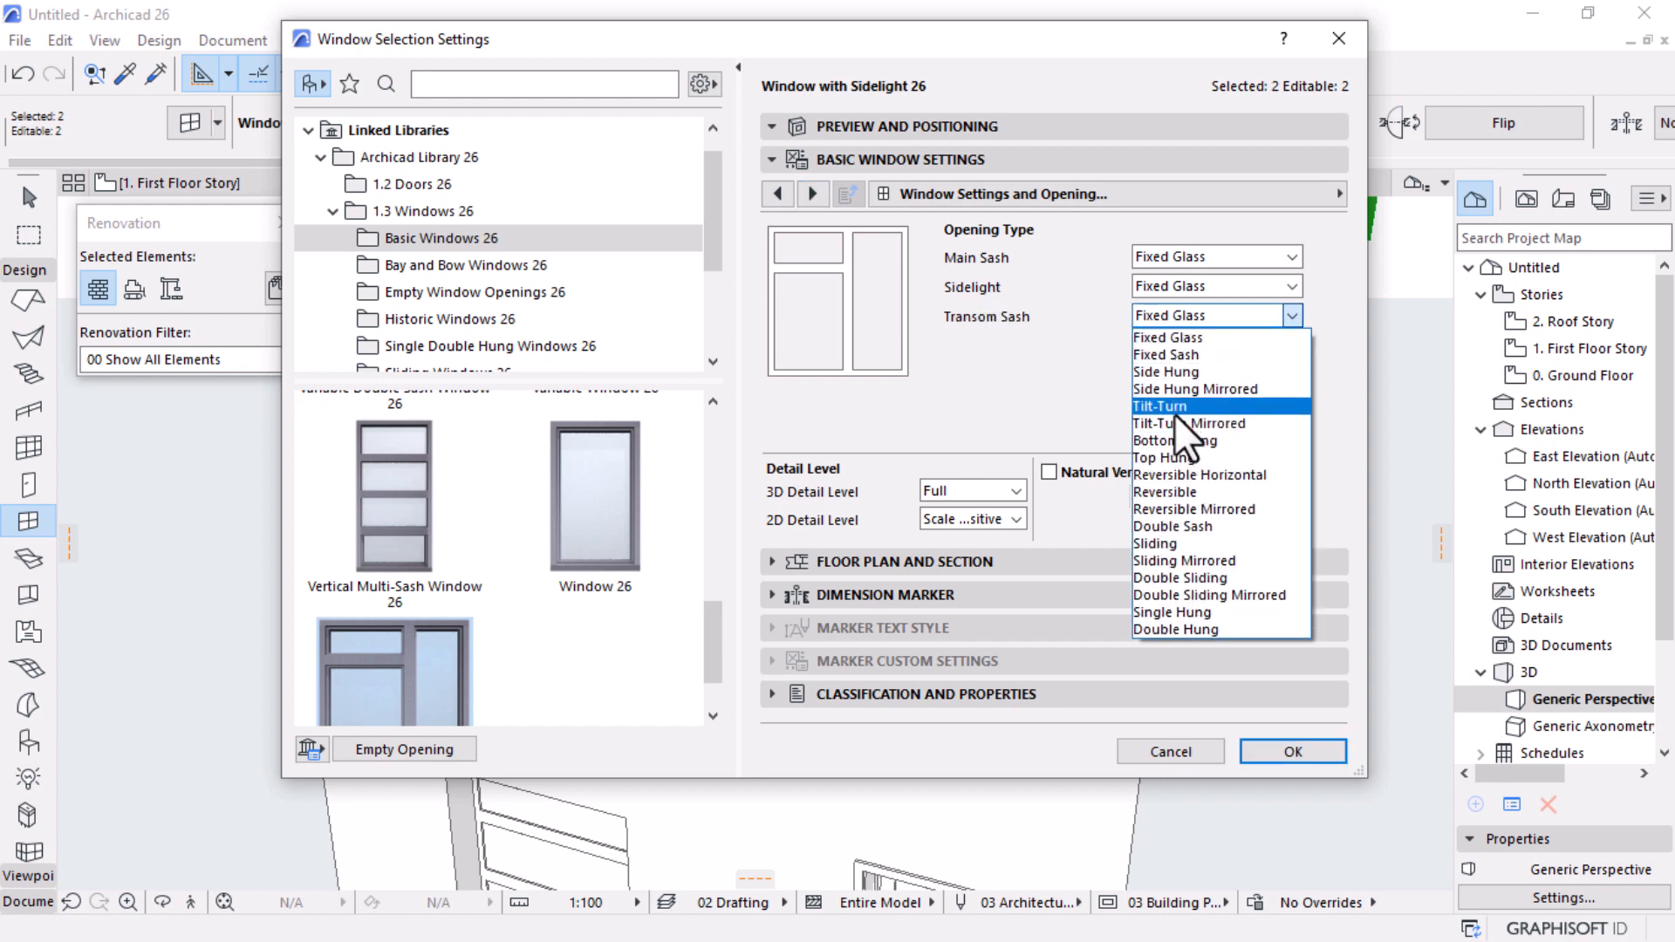
left_click(1169, 458)
left_click(1045, 131)
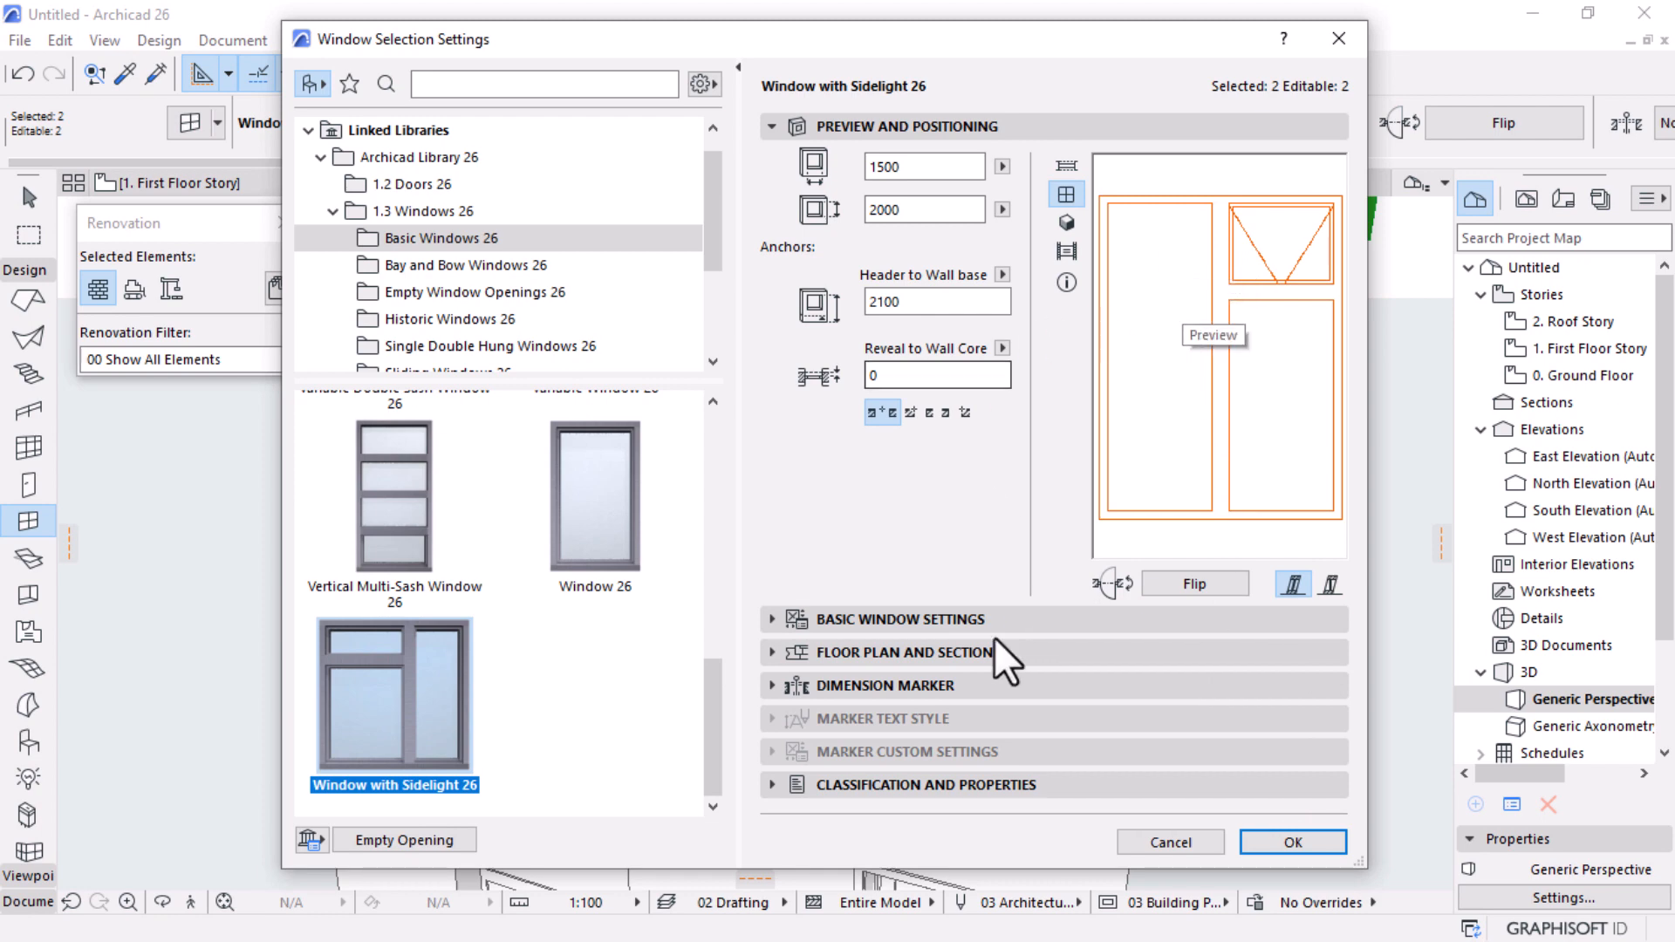
left_click(899, 619)
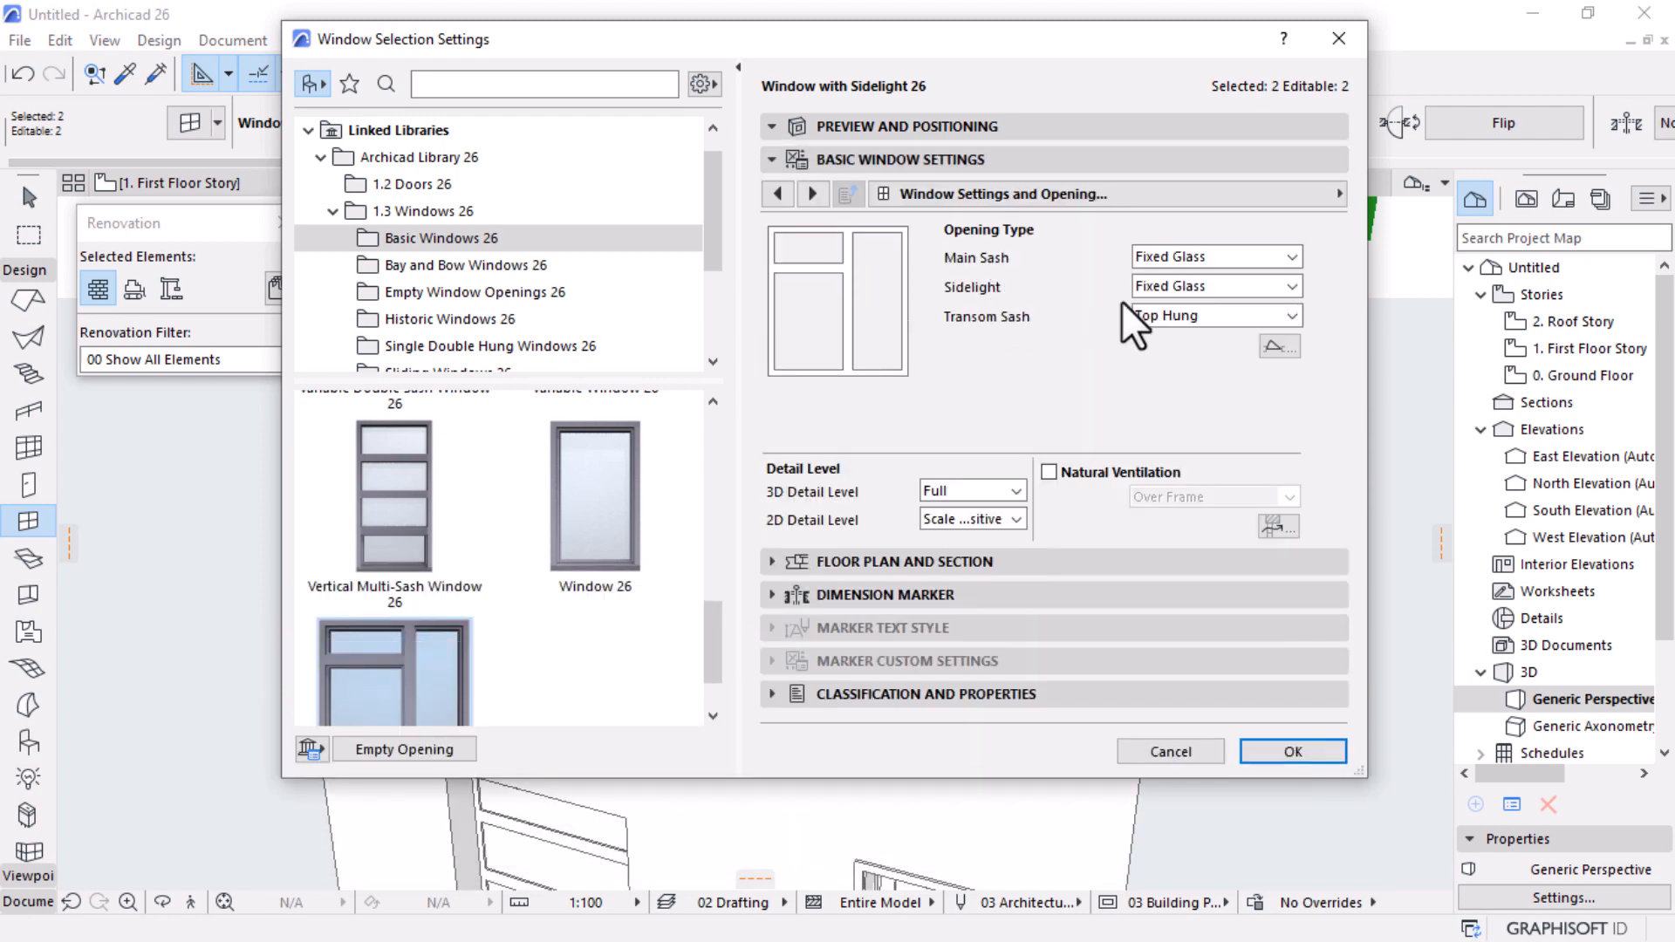
Step: Set the sidelight opening type of both windows to Side Hung and apply the settings
left_click(1280, 290)
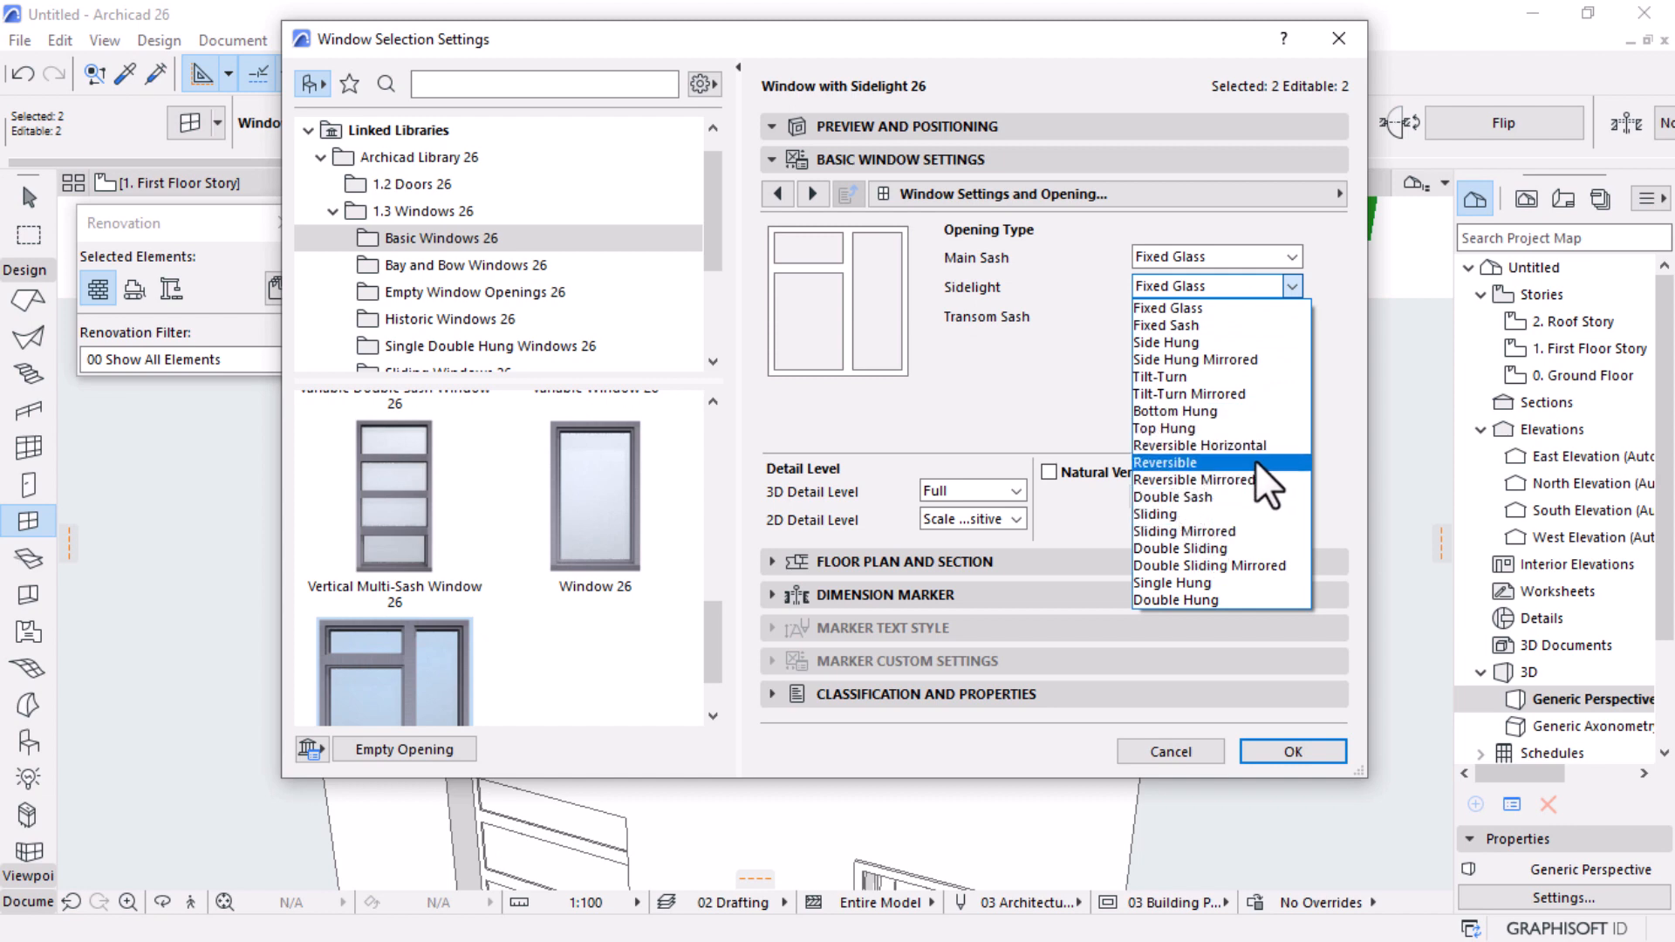
left_click(1195, 345)
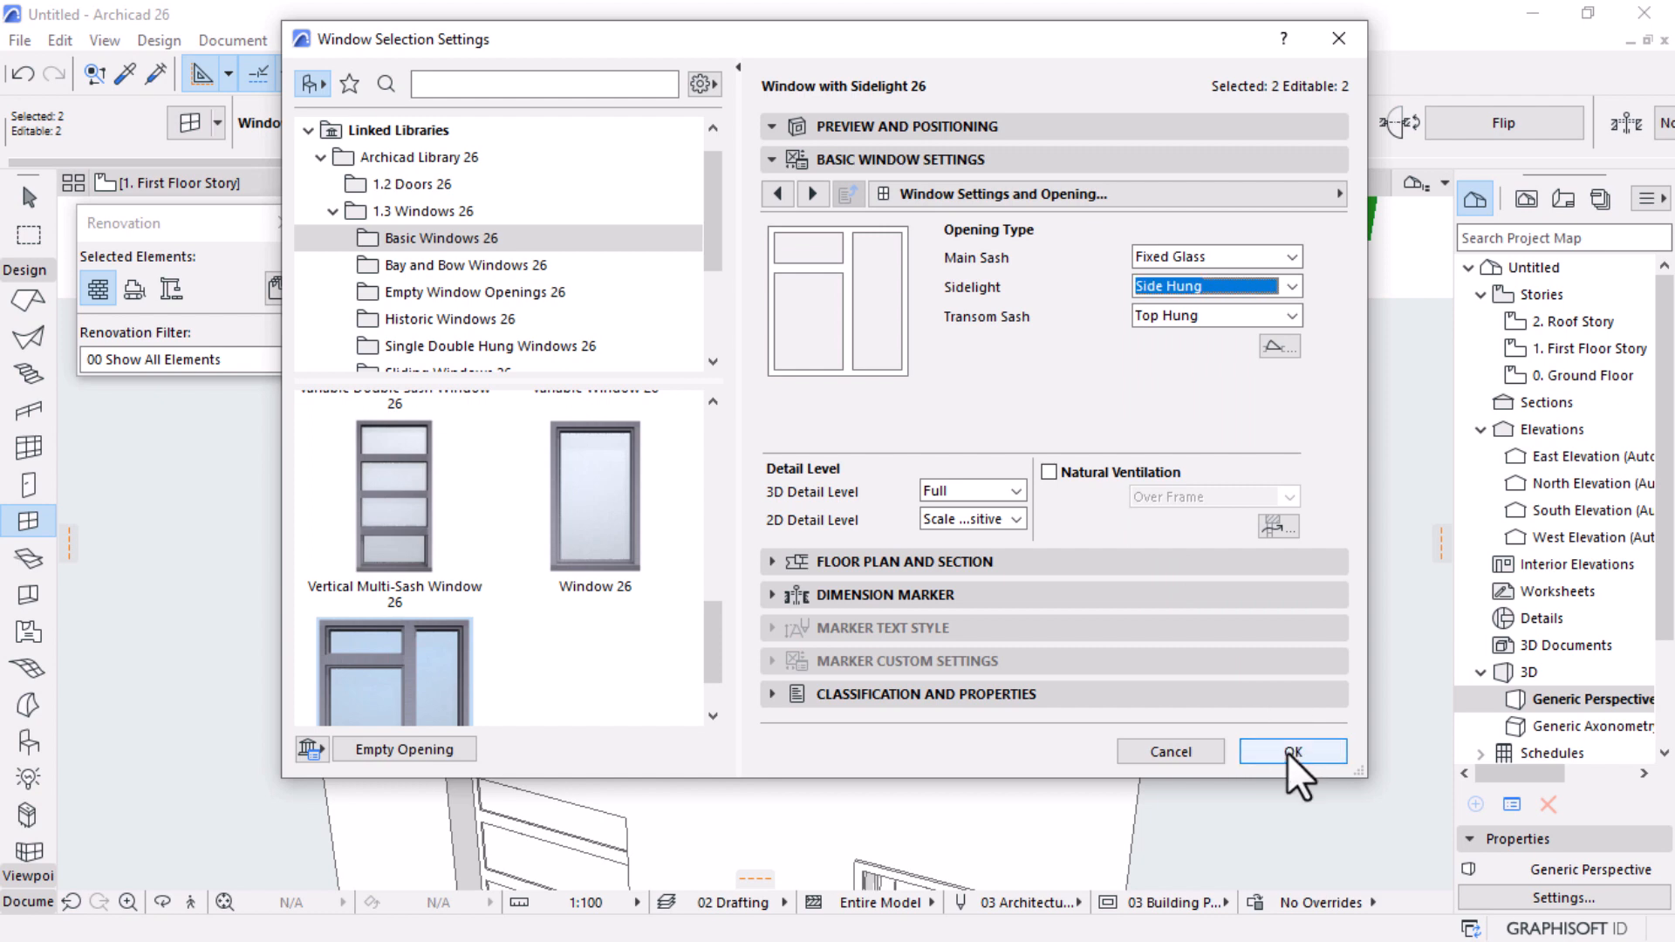
left_click(1293, 751)
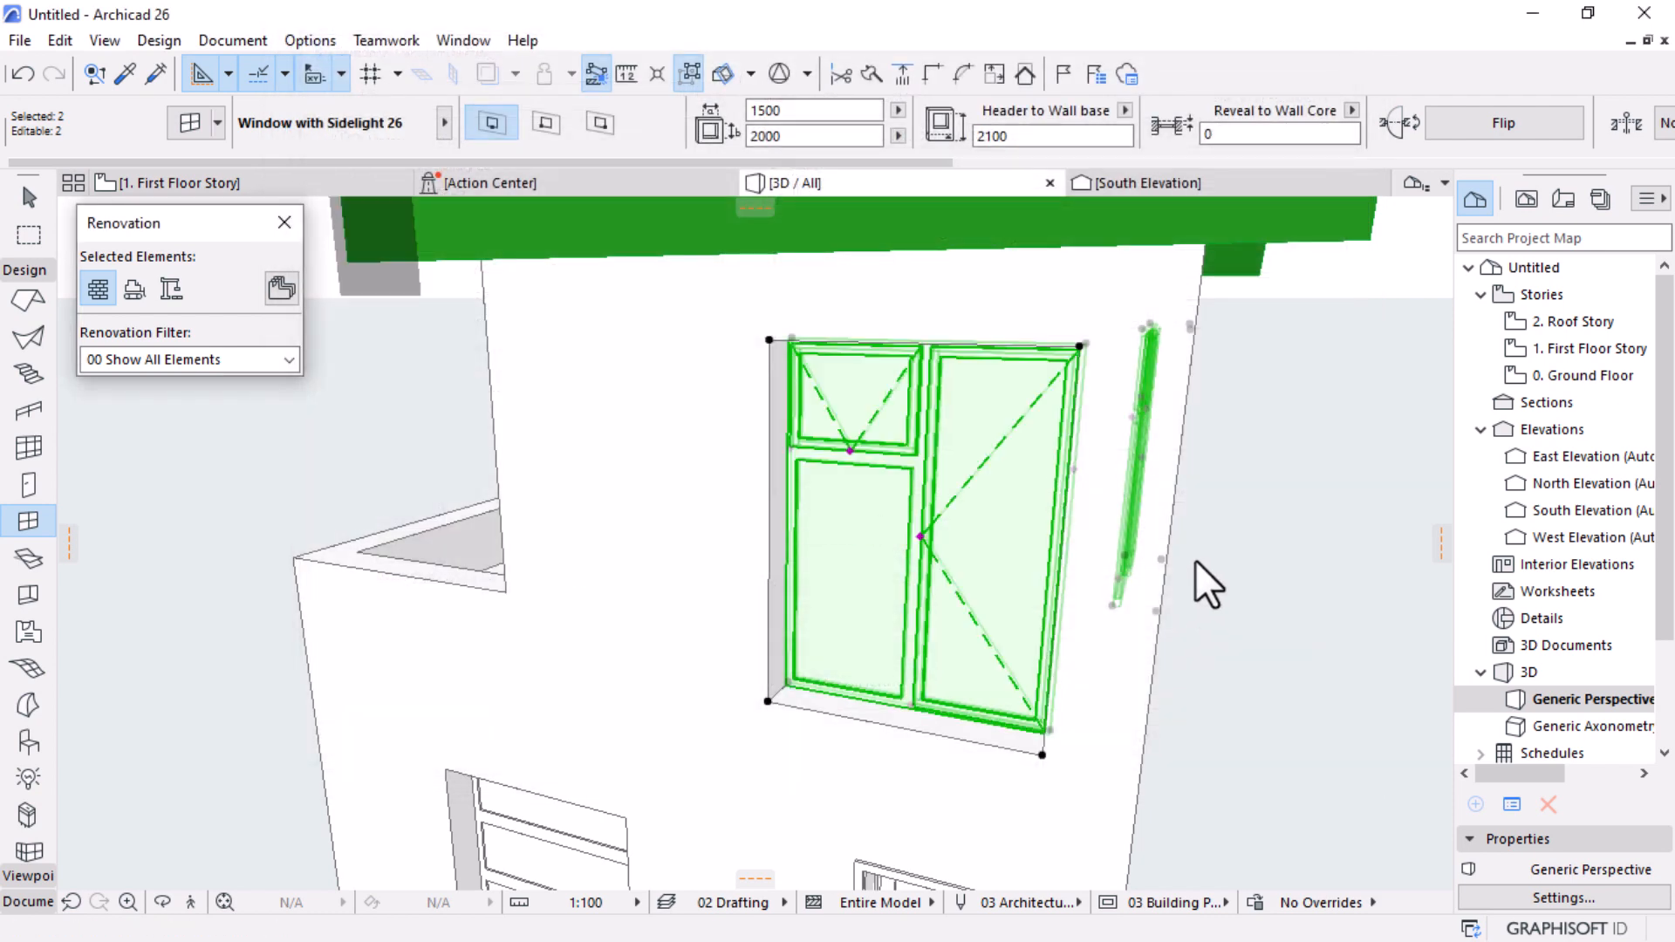
Step: Set the renovation status of both gable roof slopes to Existing
scroll(951, 491, "down", 4)
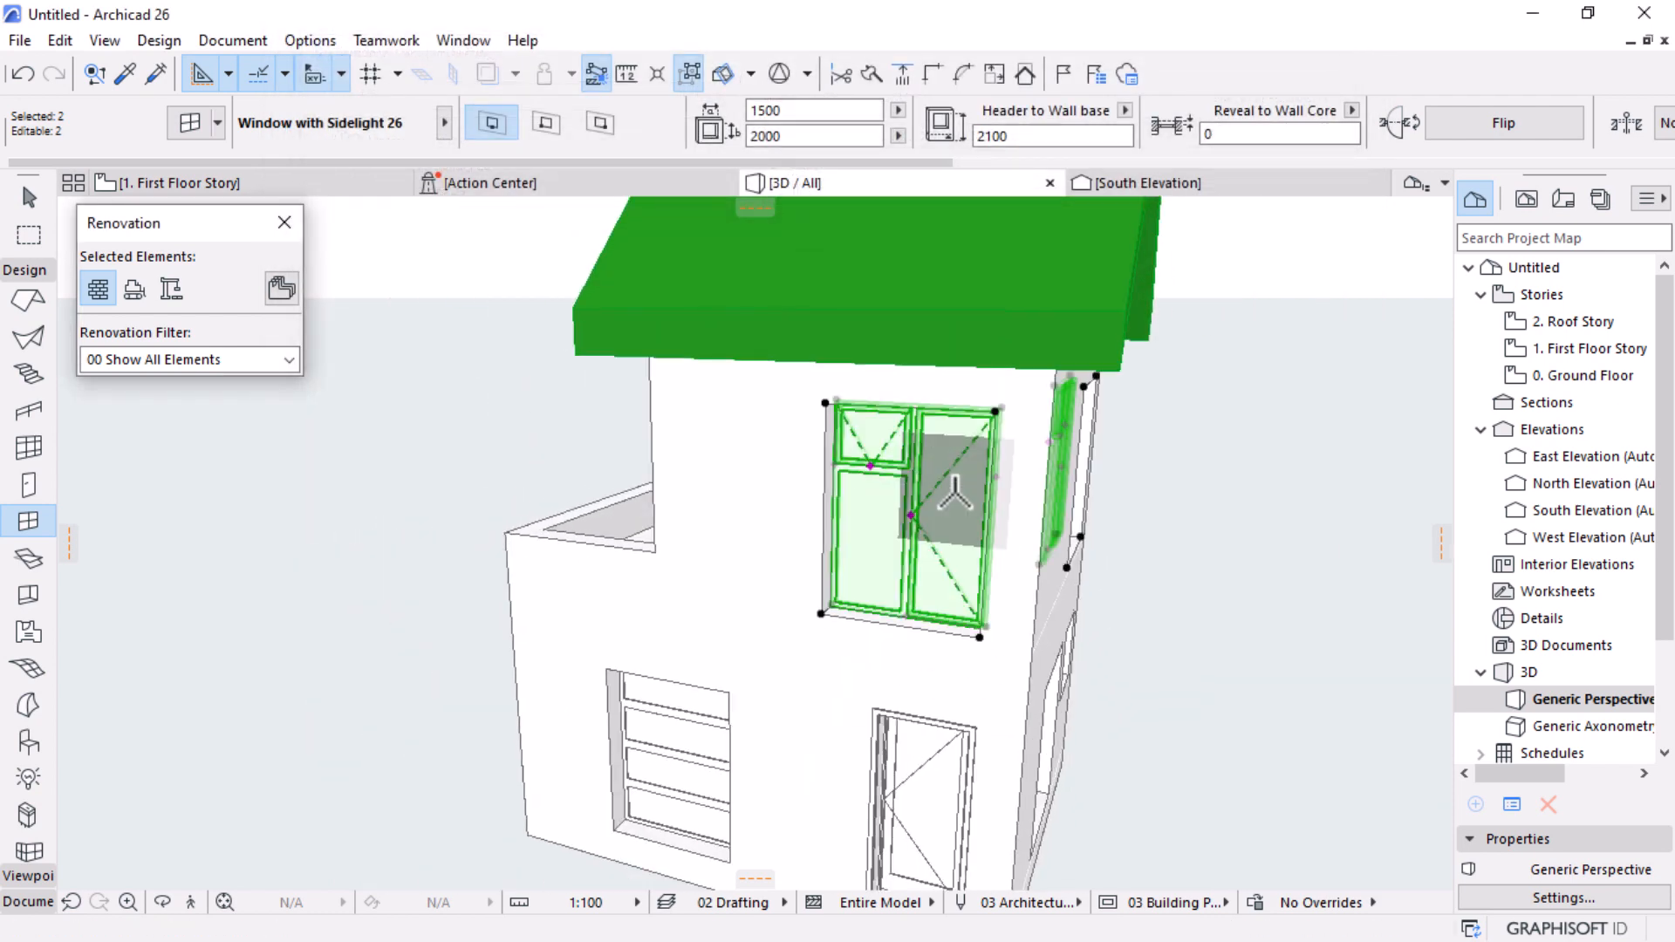
middle_click_drag(951, 479, 1020, 705, "shift")
middle_click_drag(971, 612, 541, 556, "shift")
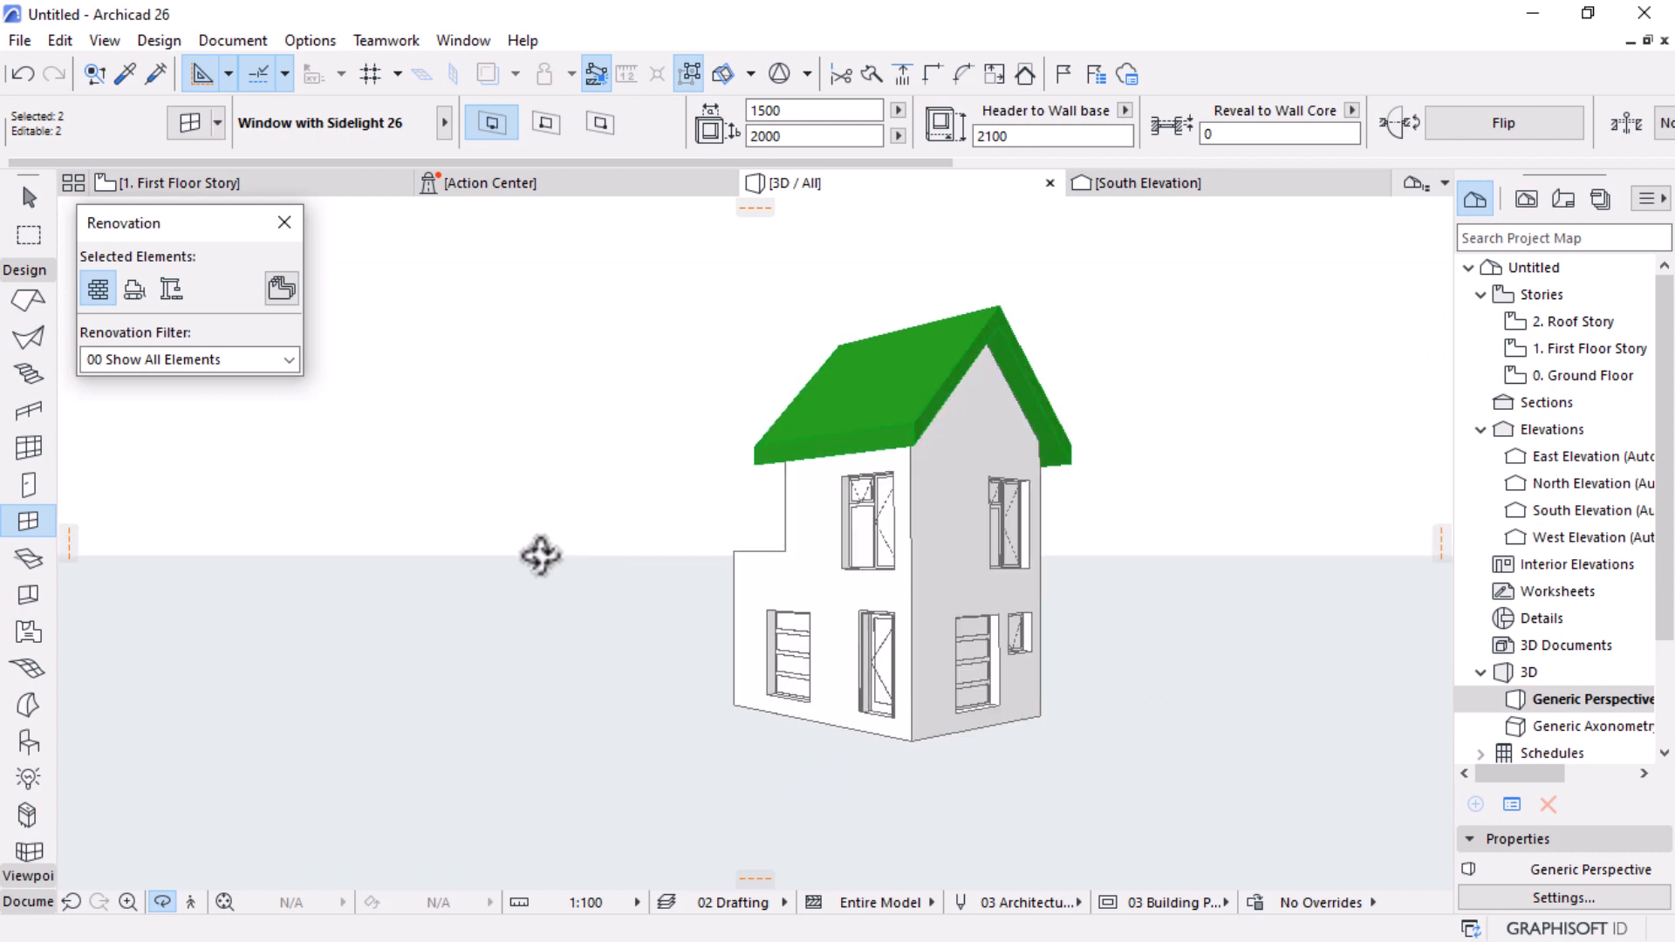
middle_click_drag(860, 561, 1077, 273, "shift")
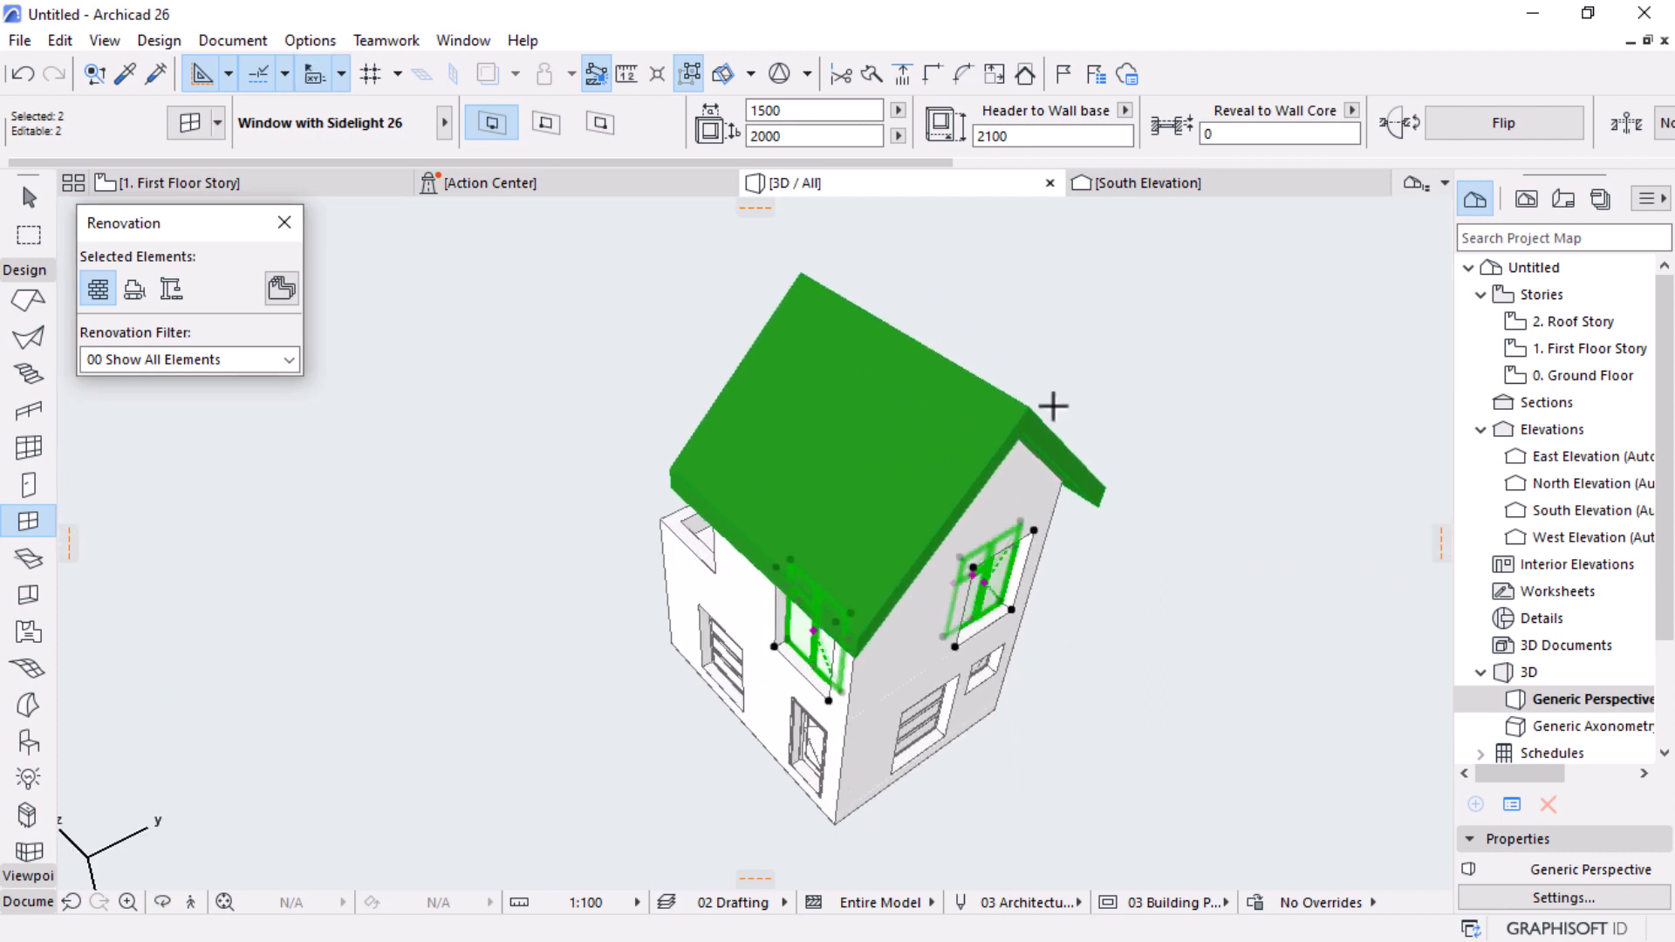
left_click(1053, 406)
left_click(864, 437)
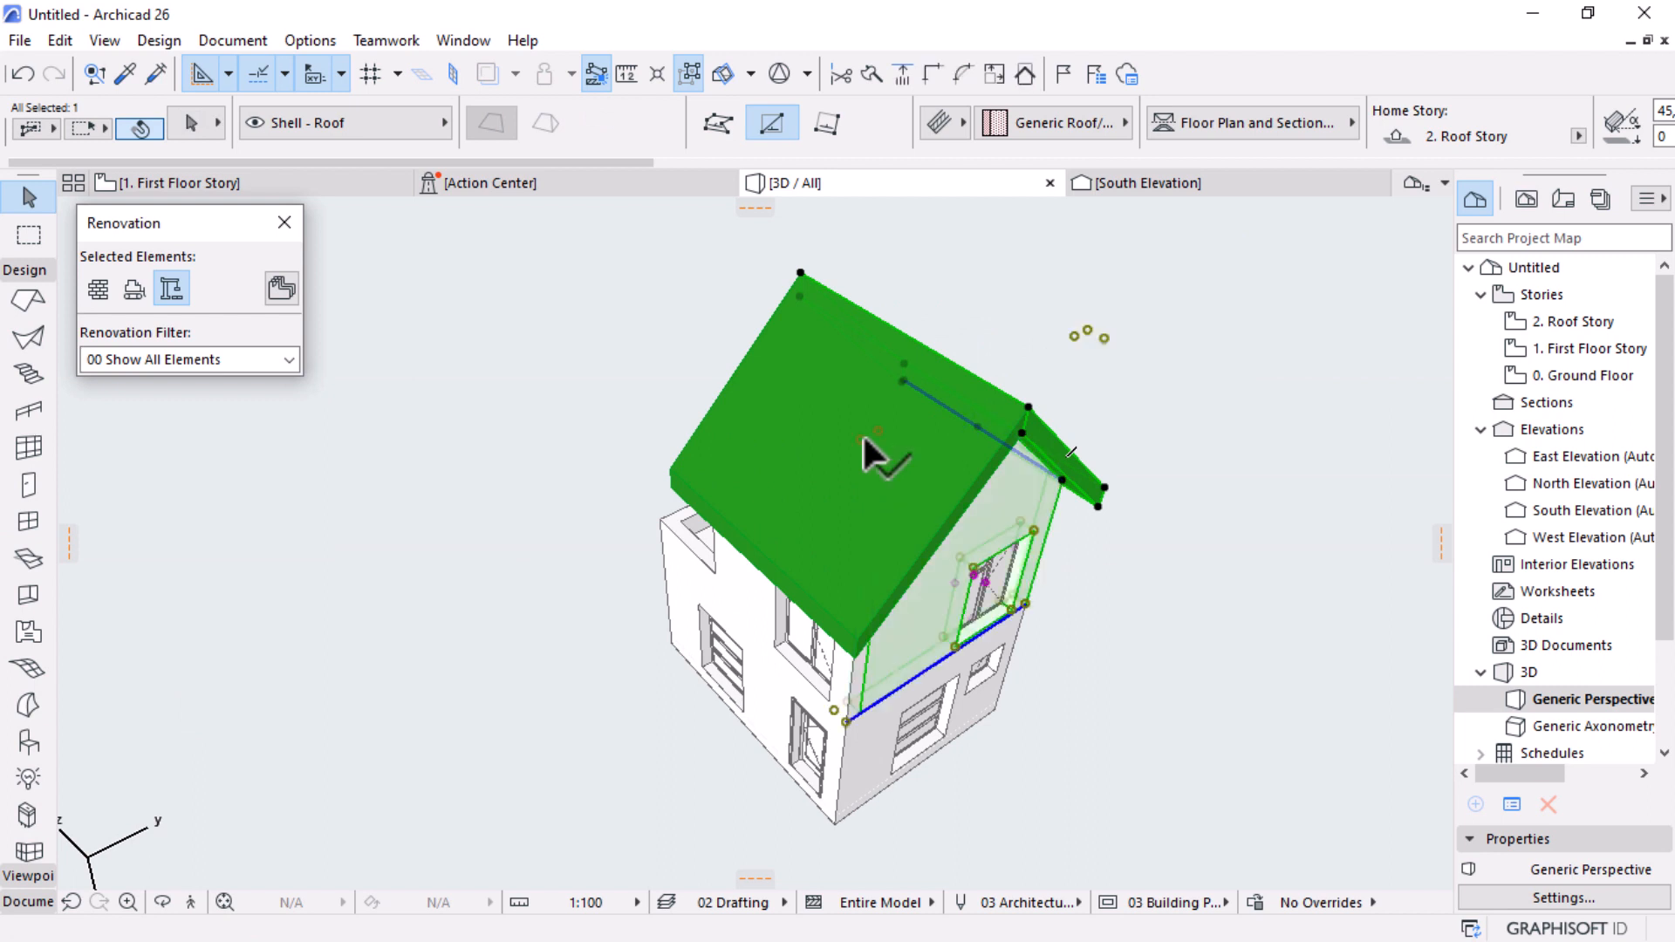
left_click(1049, 407)
left_click(1051, 443)
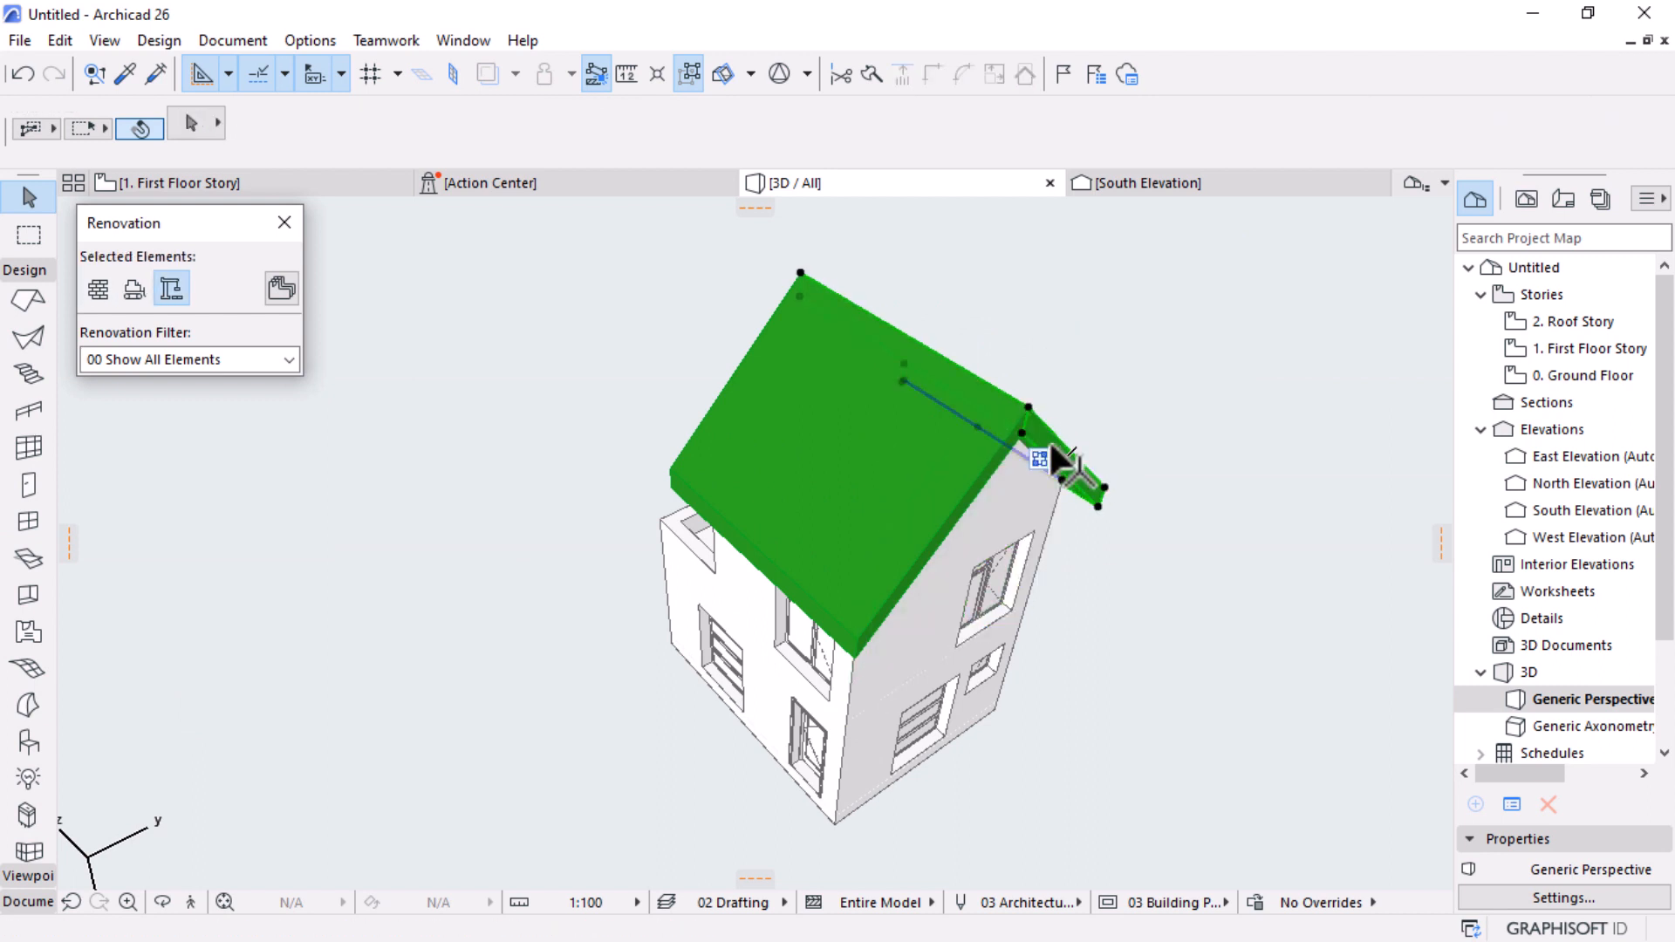
left_click(872, 542, "shift")
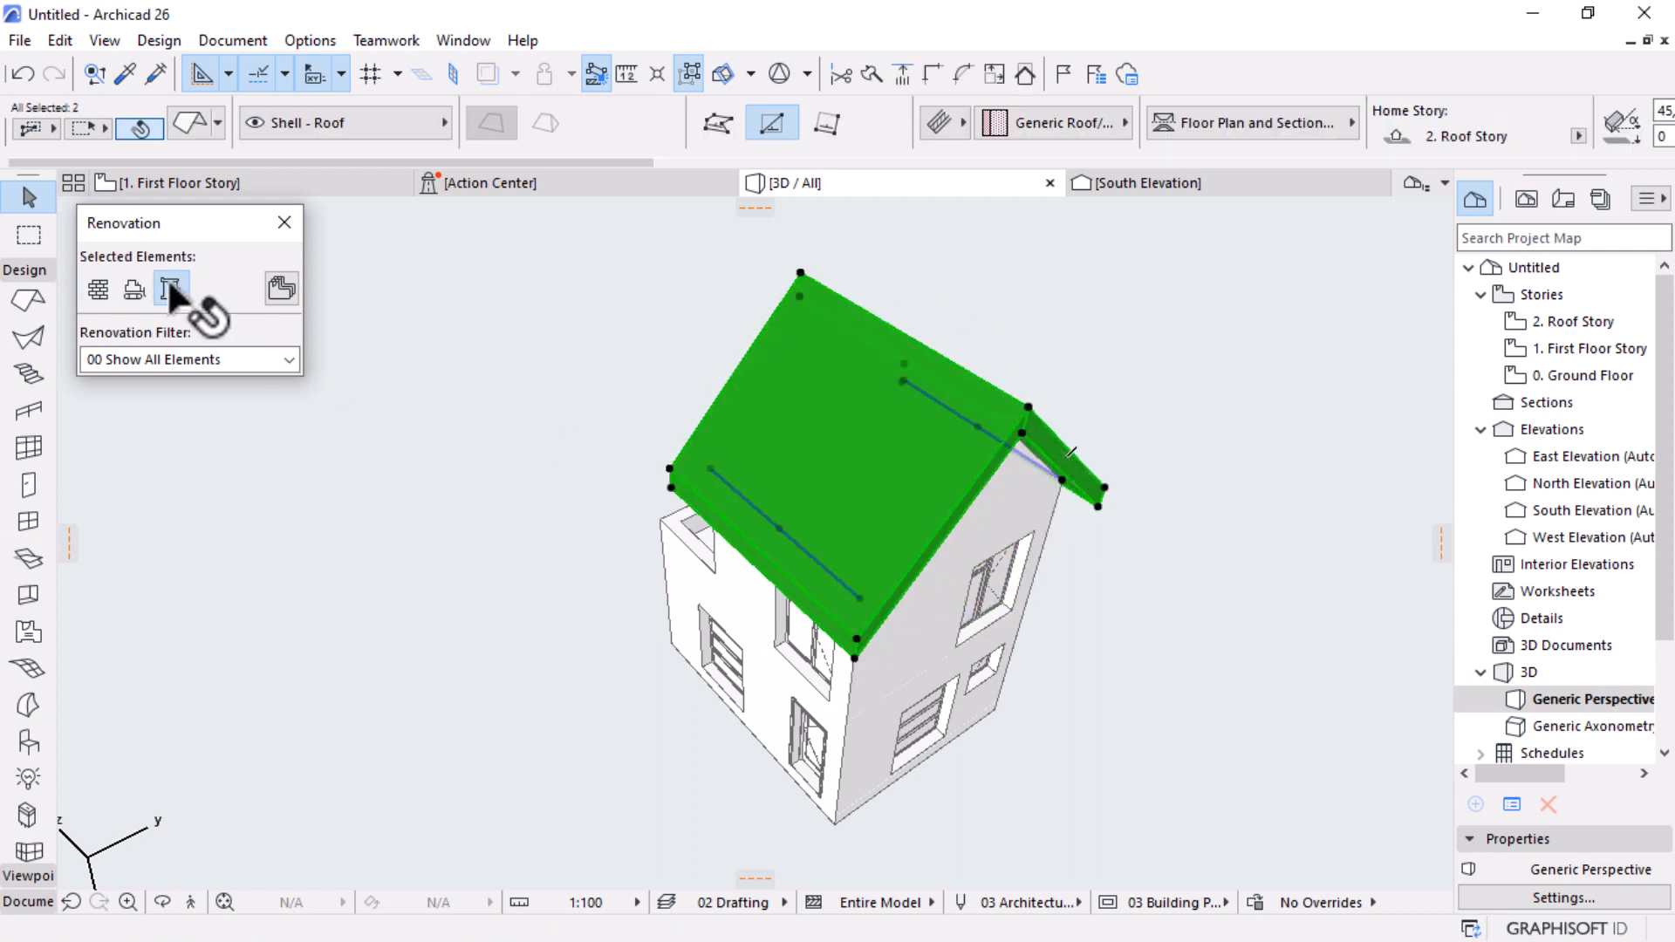
left_click(98, 291)
left_click(1104, 602)
Step: On the first floor plan, place a copy of the front wall, with its window, end to end with the original along the low extension
middle_click_drag(1101, 593, 993, 726, "shift")
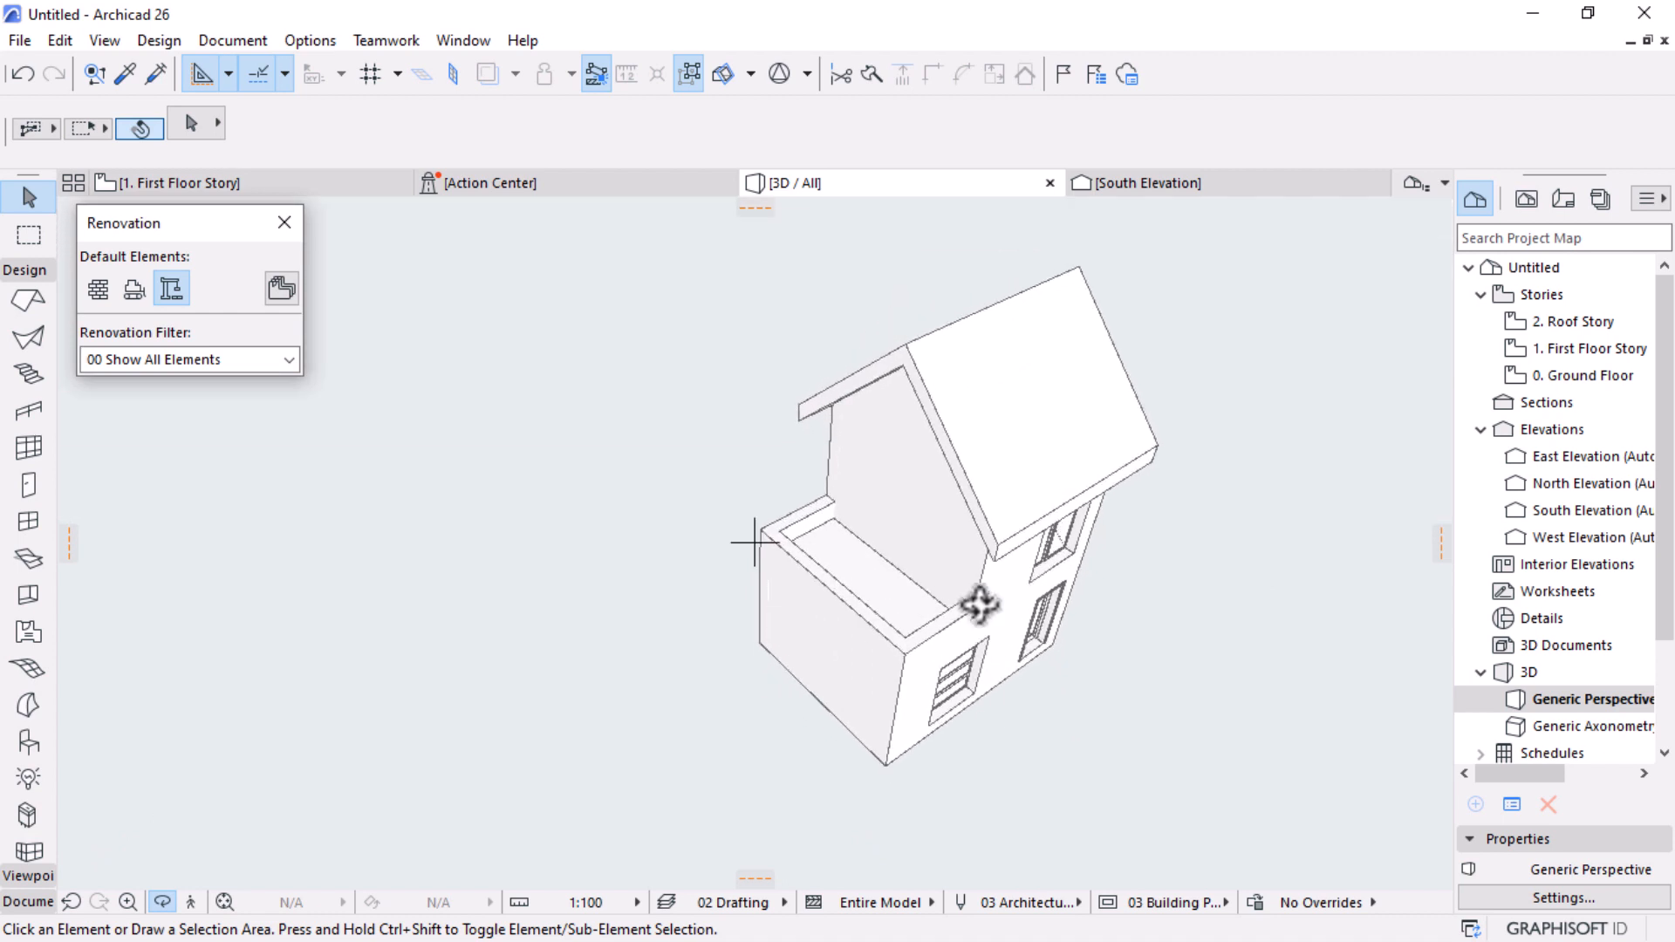
scroll(982, 604, "up", 6)
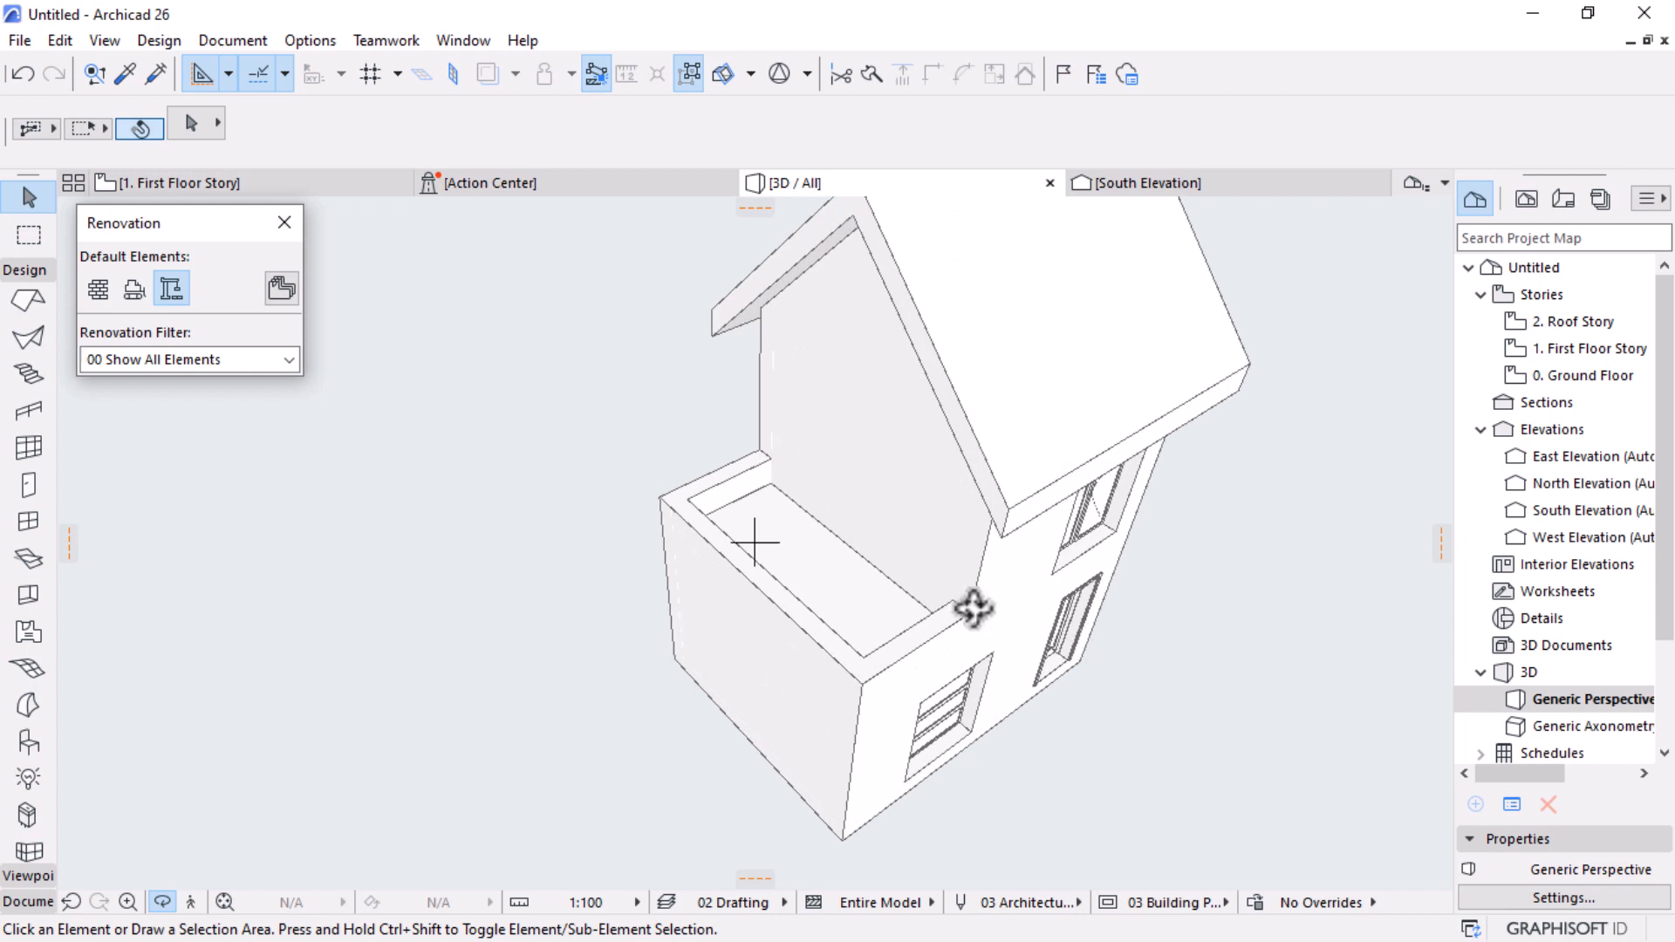
middle_click_drag(974, 607, 975, 560, "shift")
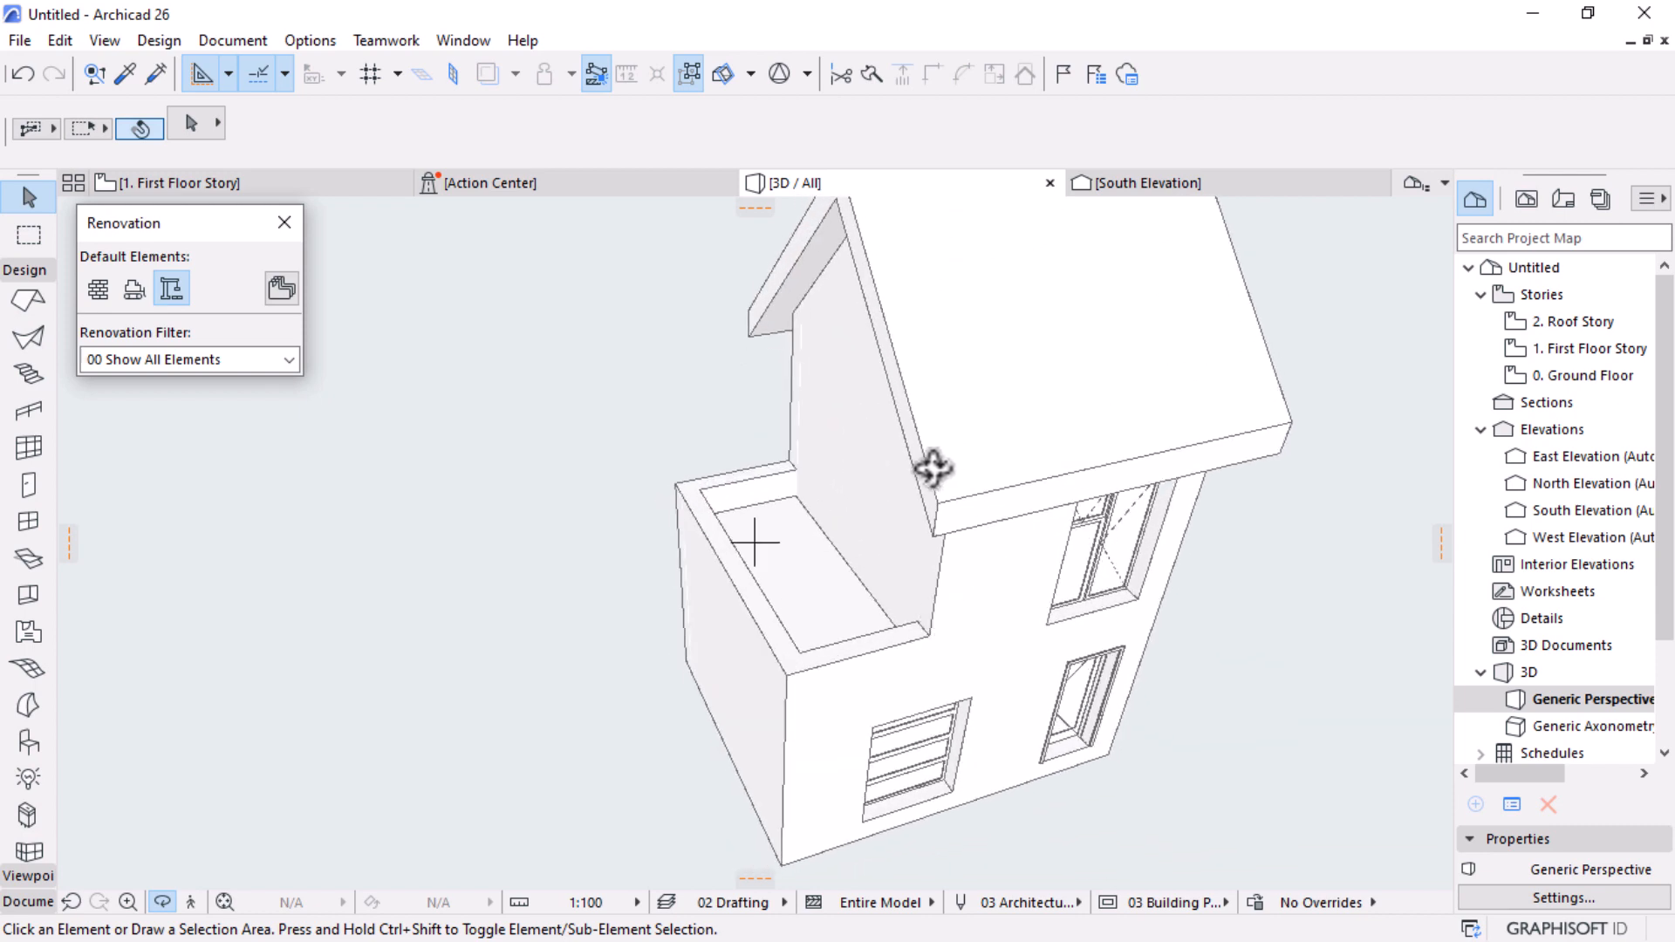
middle_click_drag(1085, 463, 1317, 487, "shift")
double_click(1584, 348)
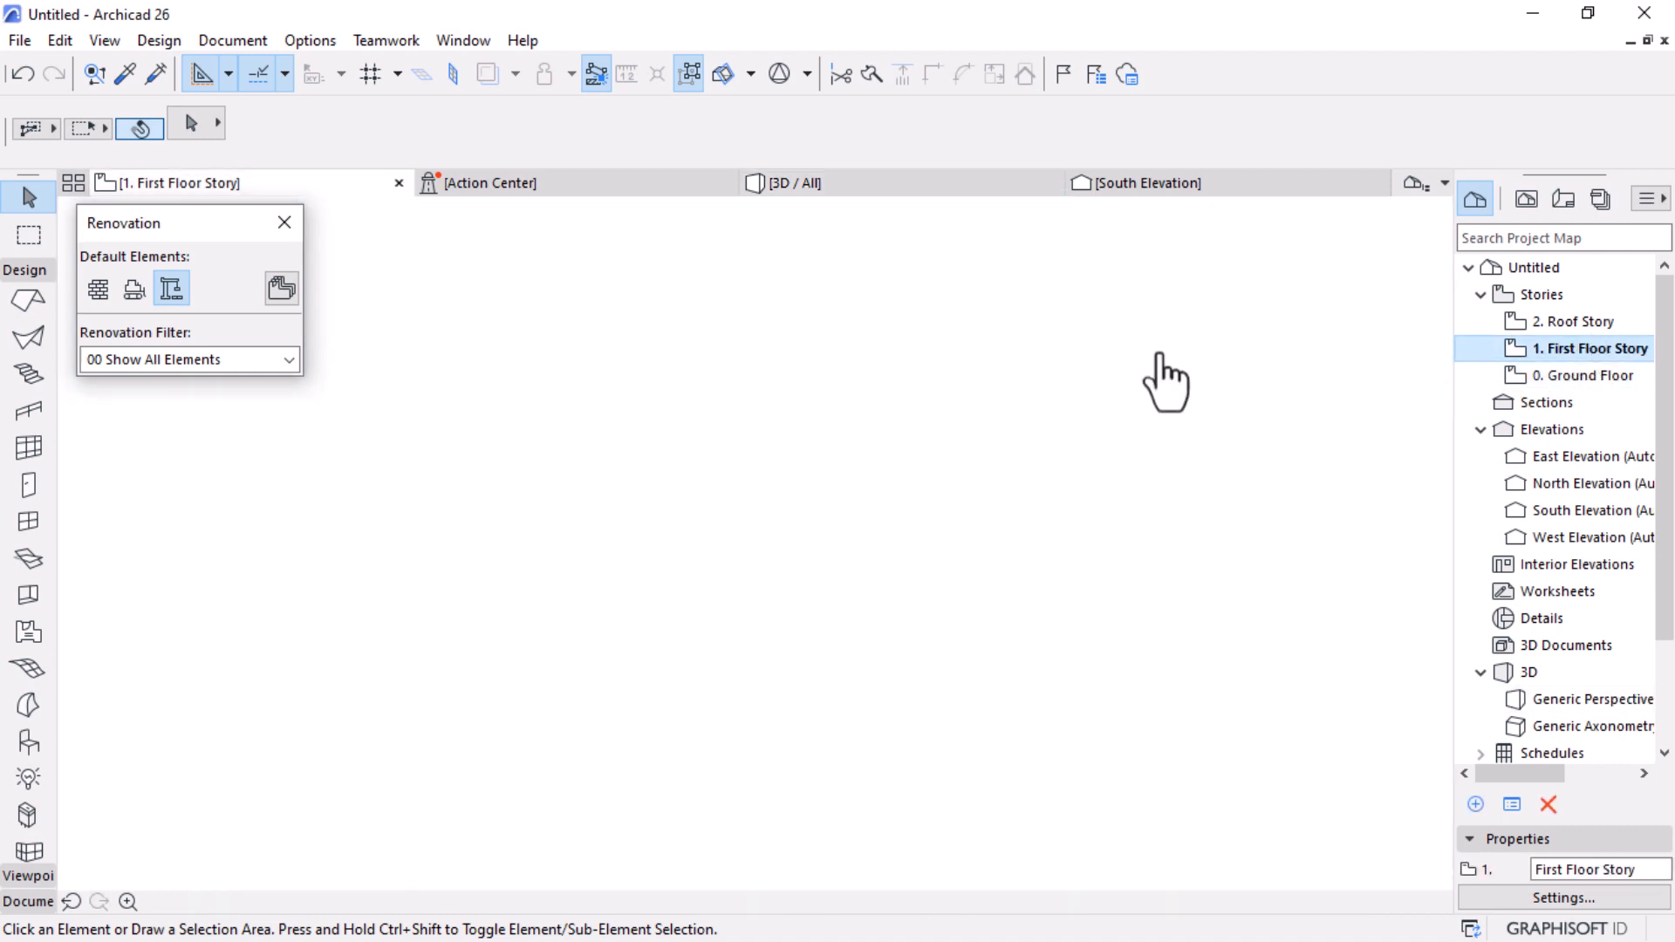
scroll(877, 432, "down", 3)
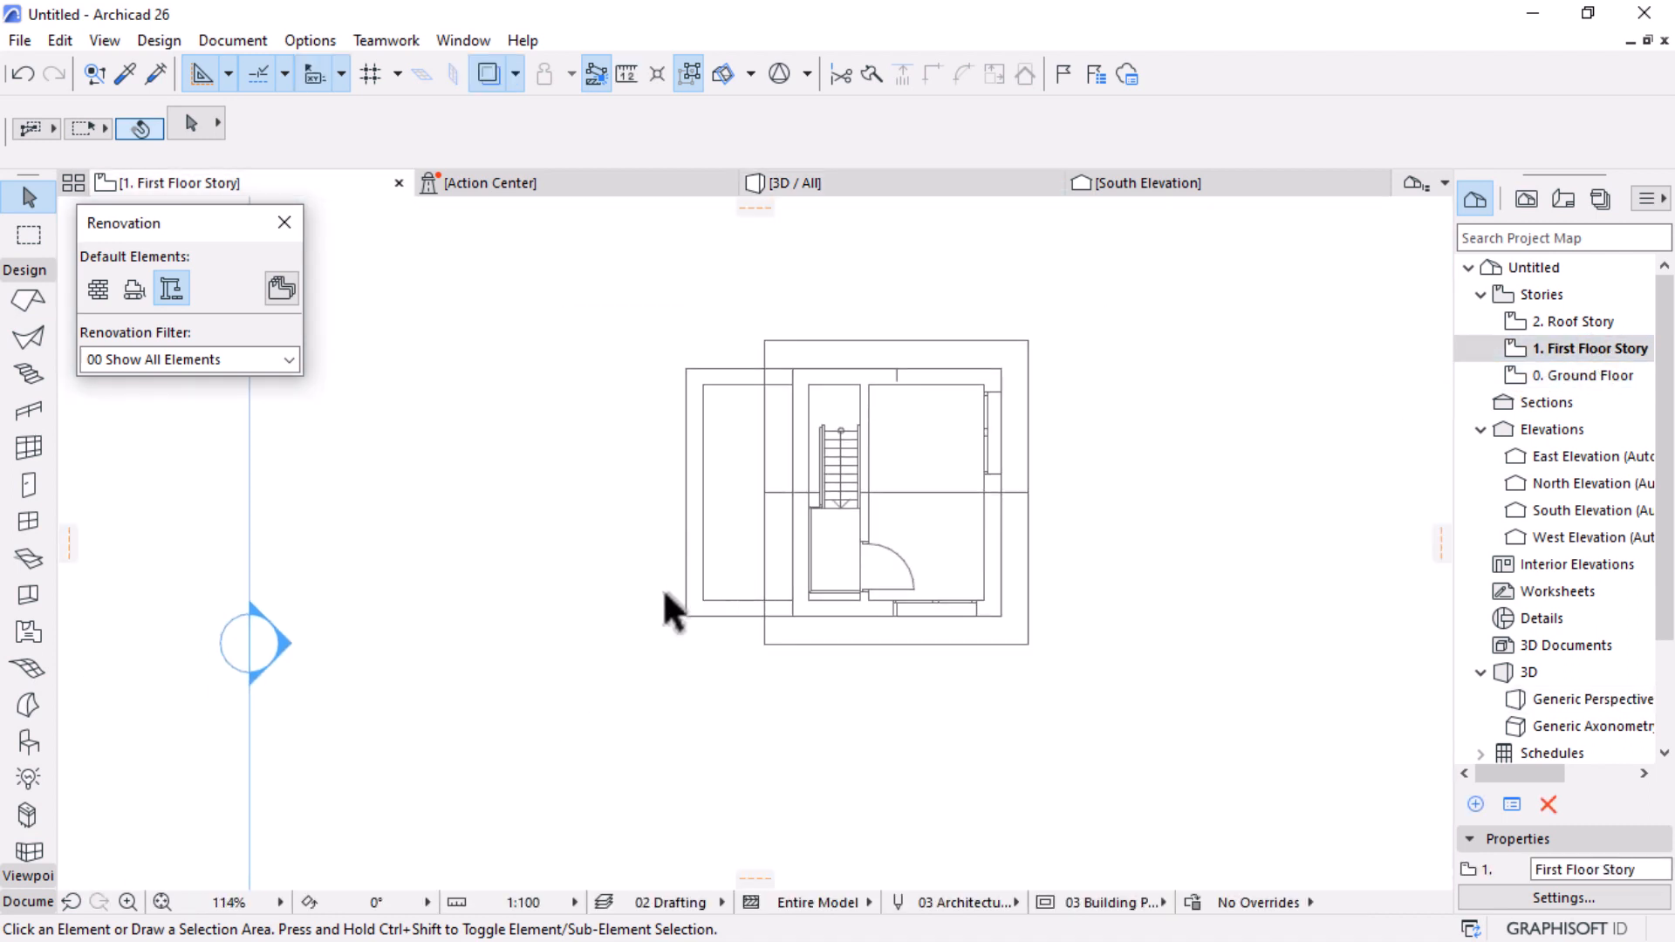
scroll(667, 593, "up", 2)
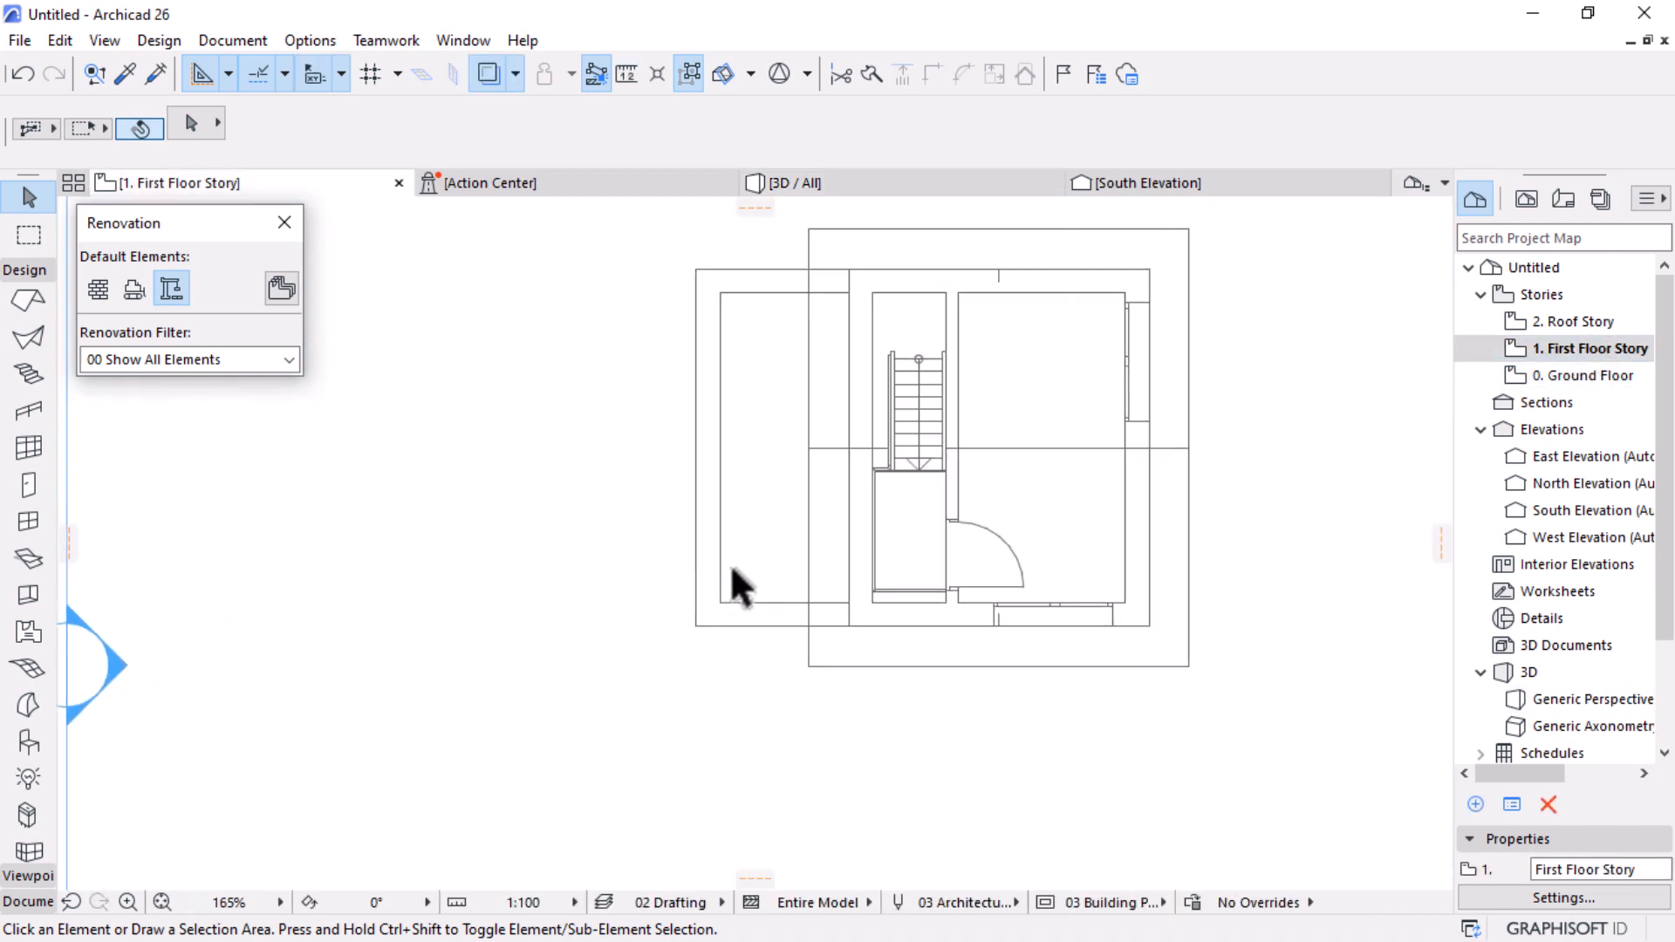
left_click(936, 626)
key("ctrl+d")
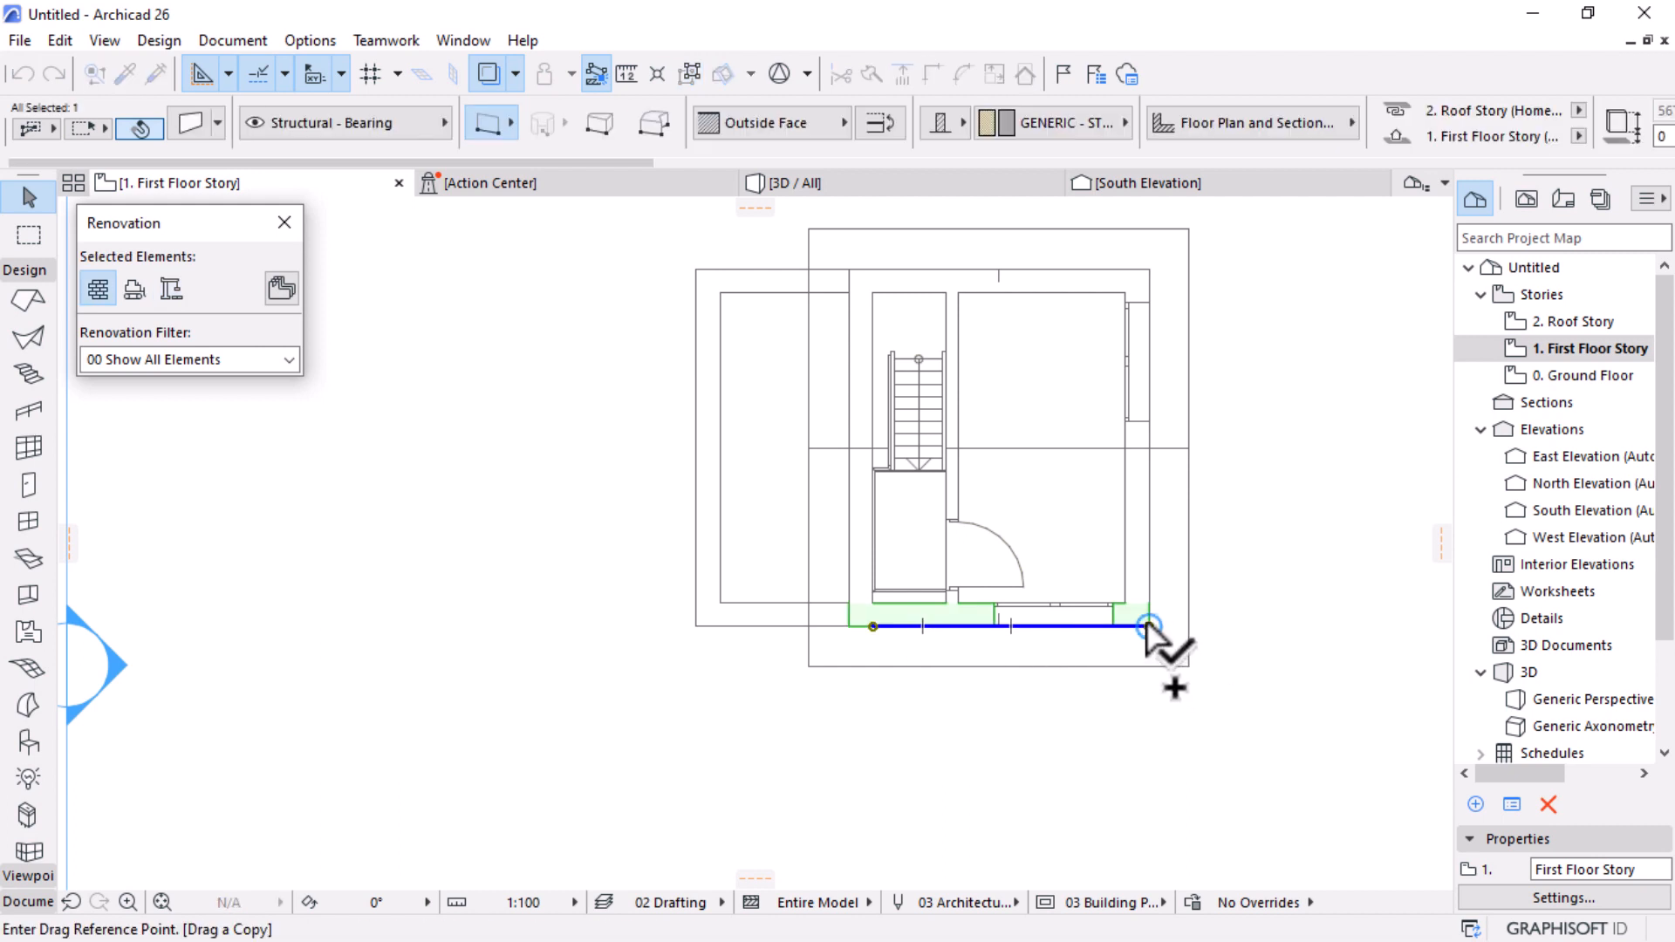
left_click(1148, 626)
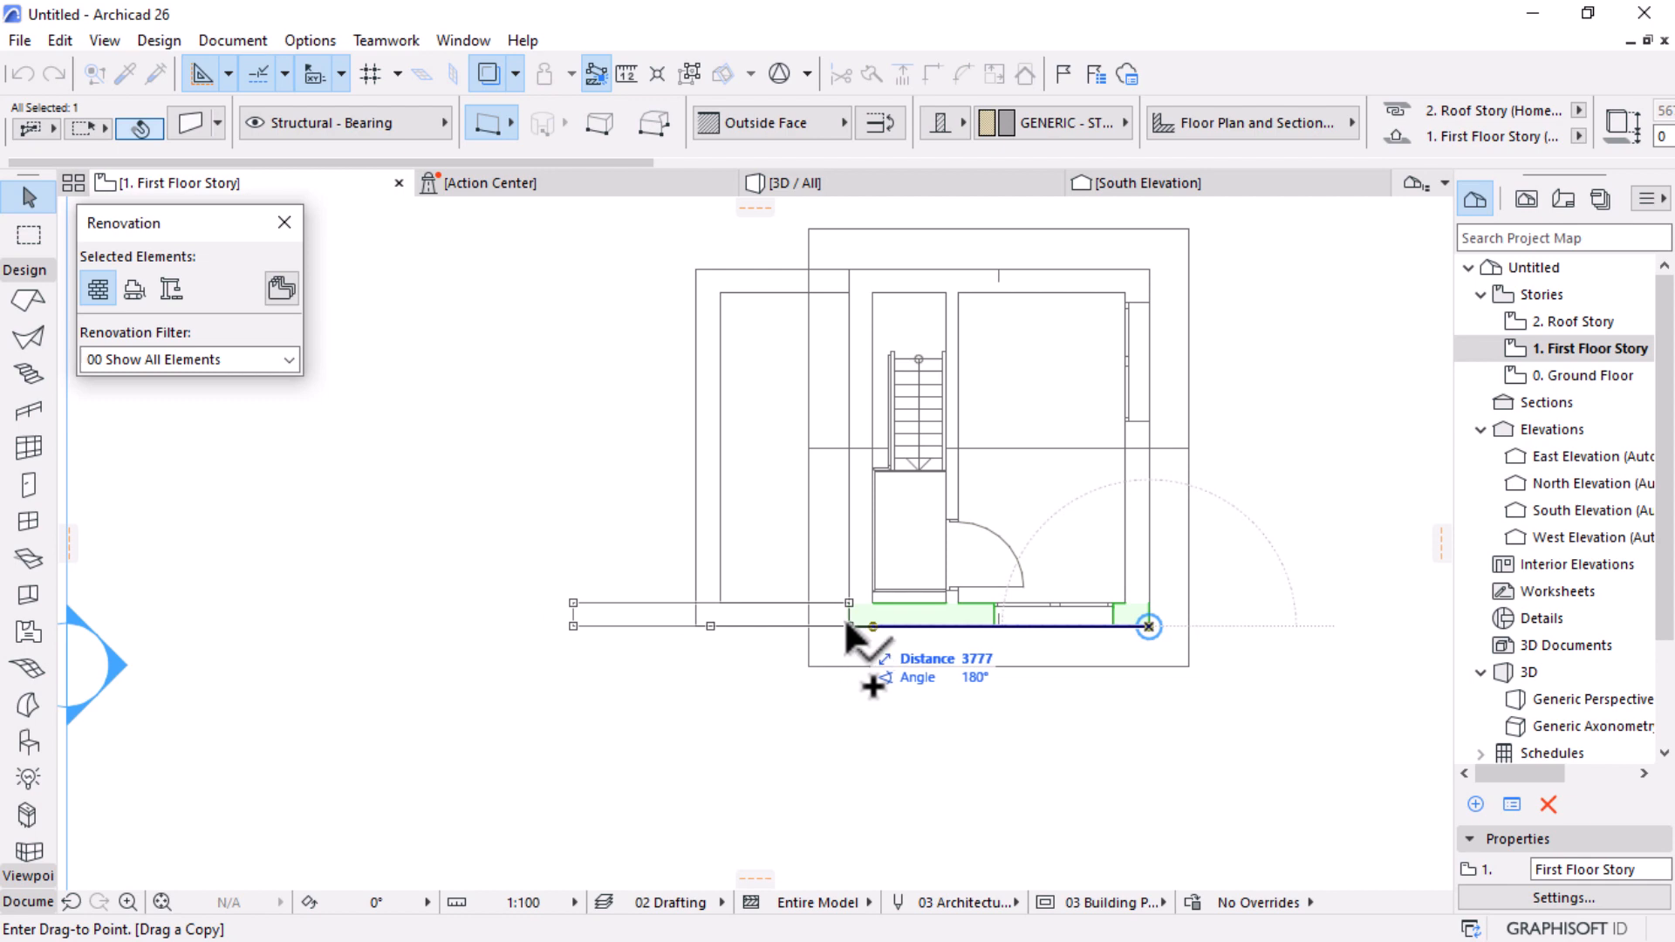
left_click(645, 614)
Step: Try moving the window in the copied front wall about 386 mm along the wall toward the house
left_click(697, 607)
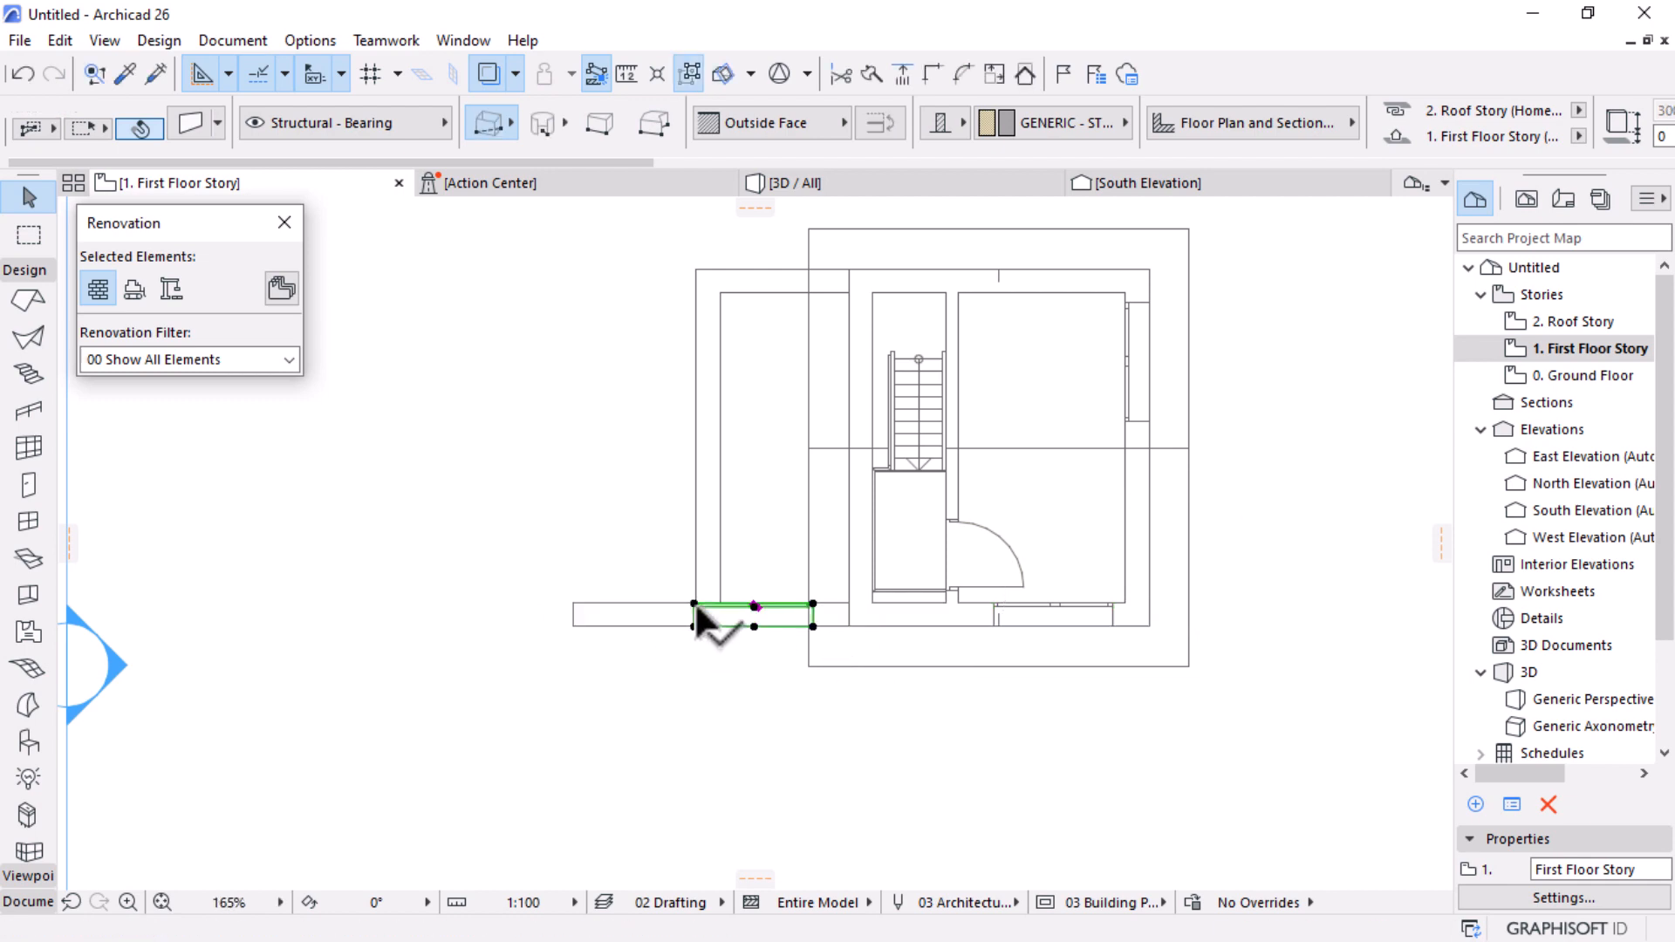
key("Escape")
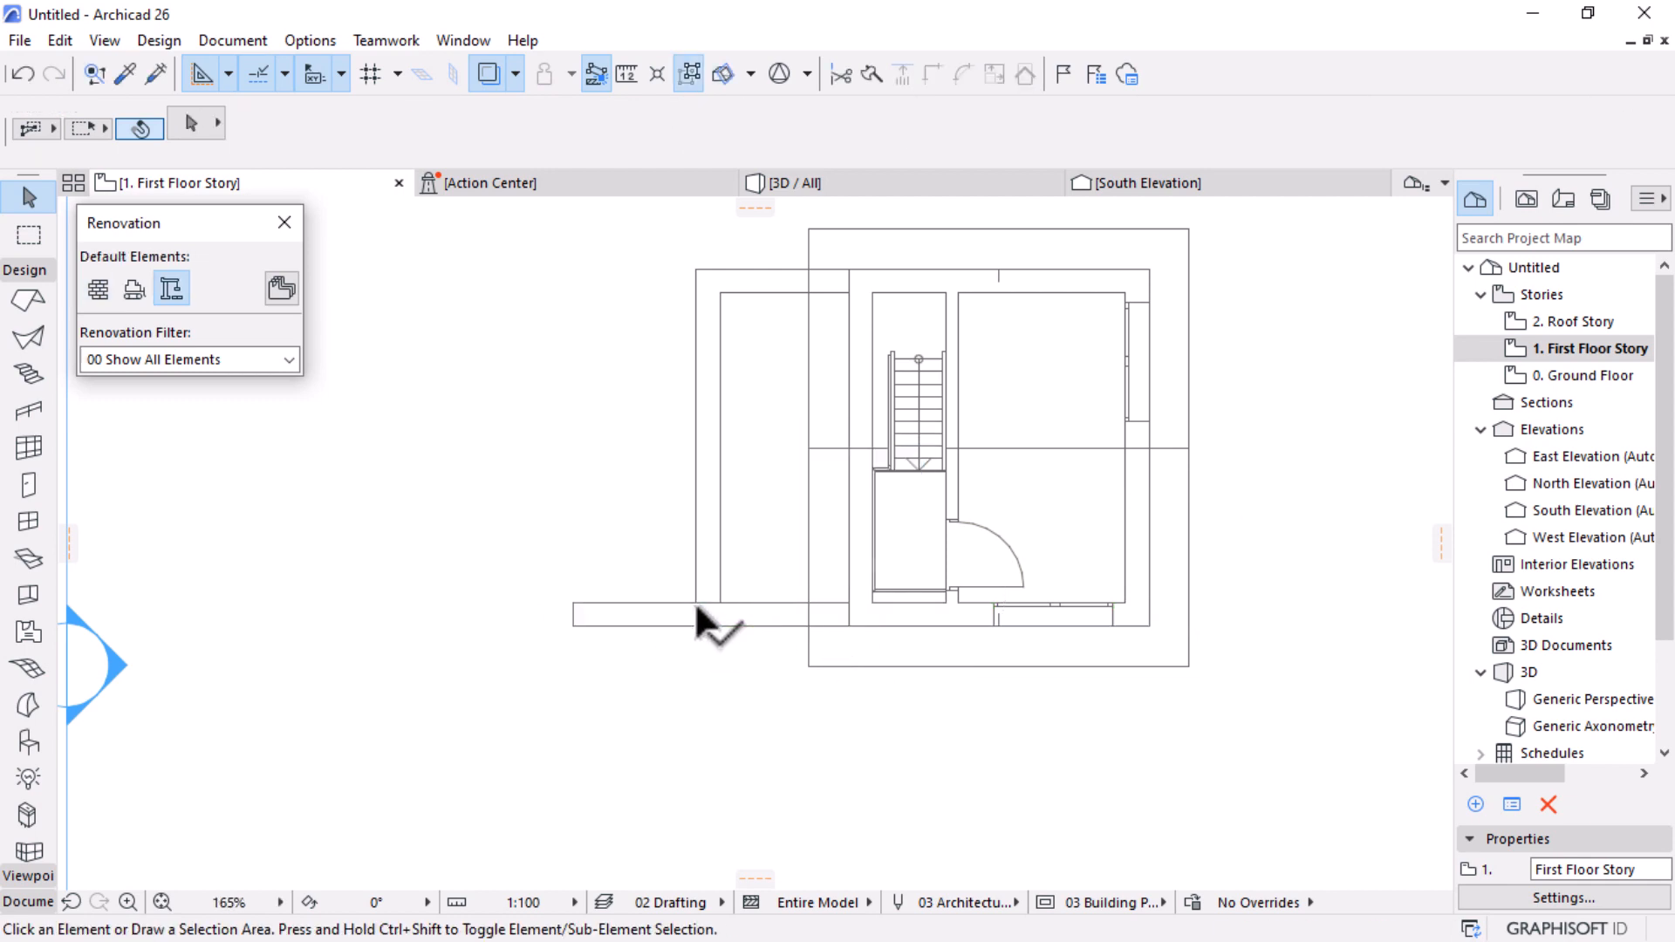
key("ctrl+z")
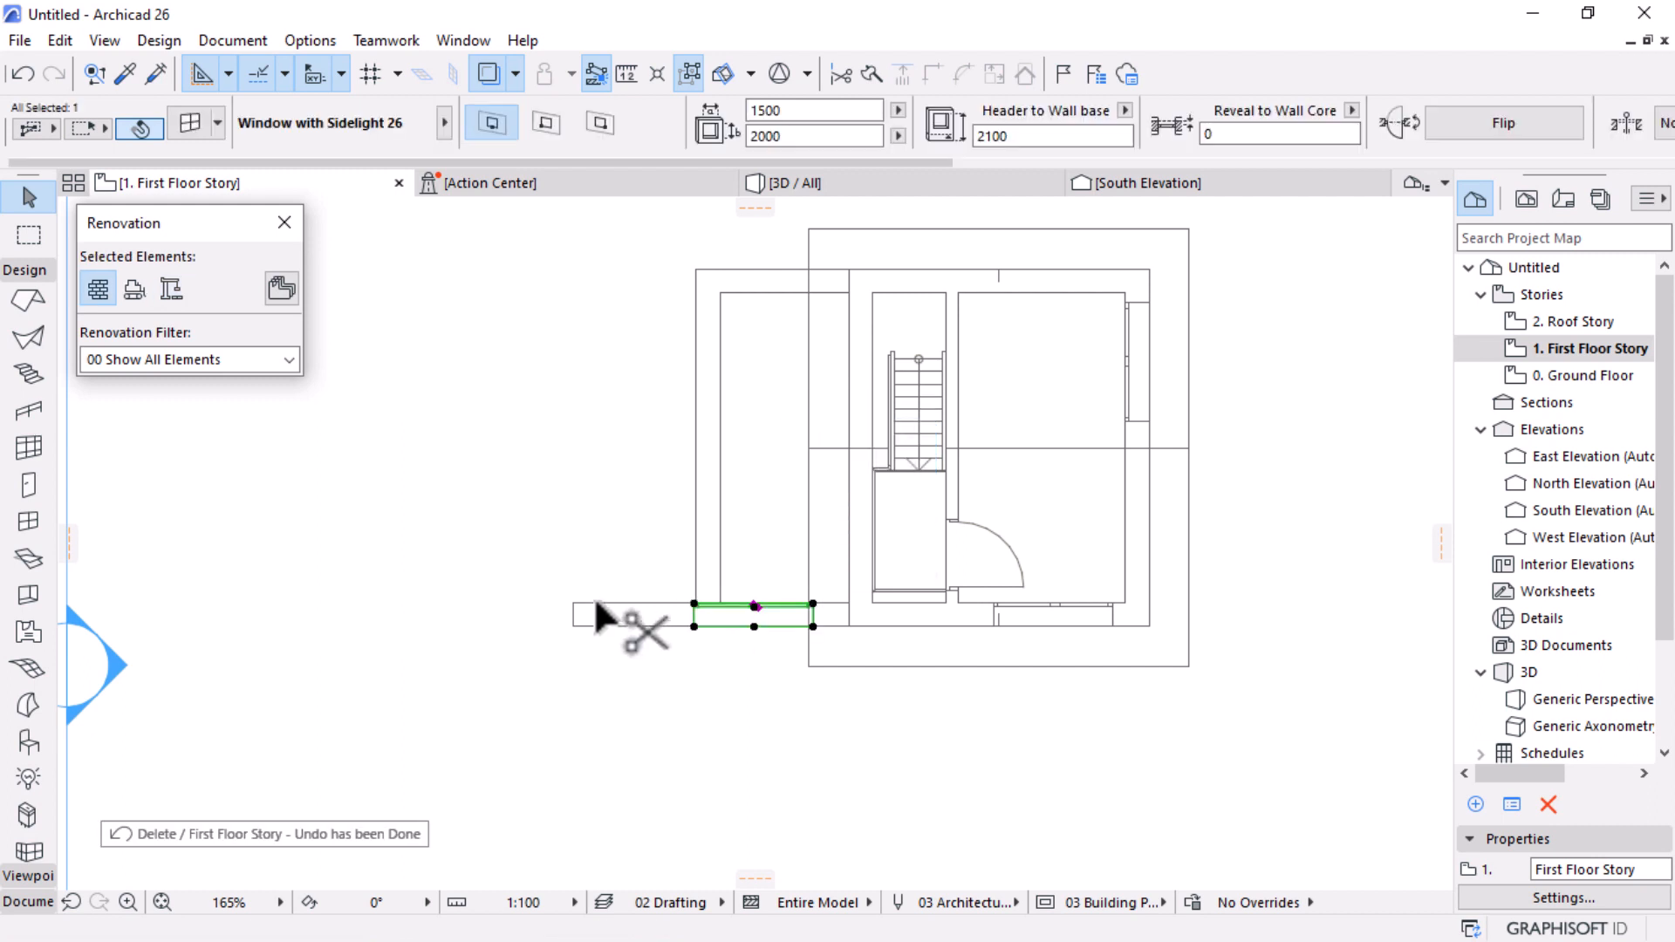
scroll(598, 595, "up", 2)
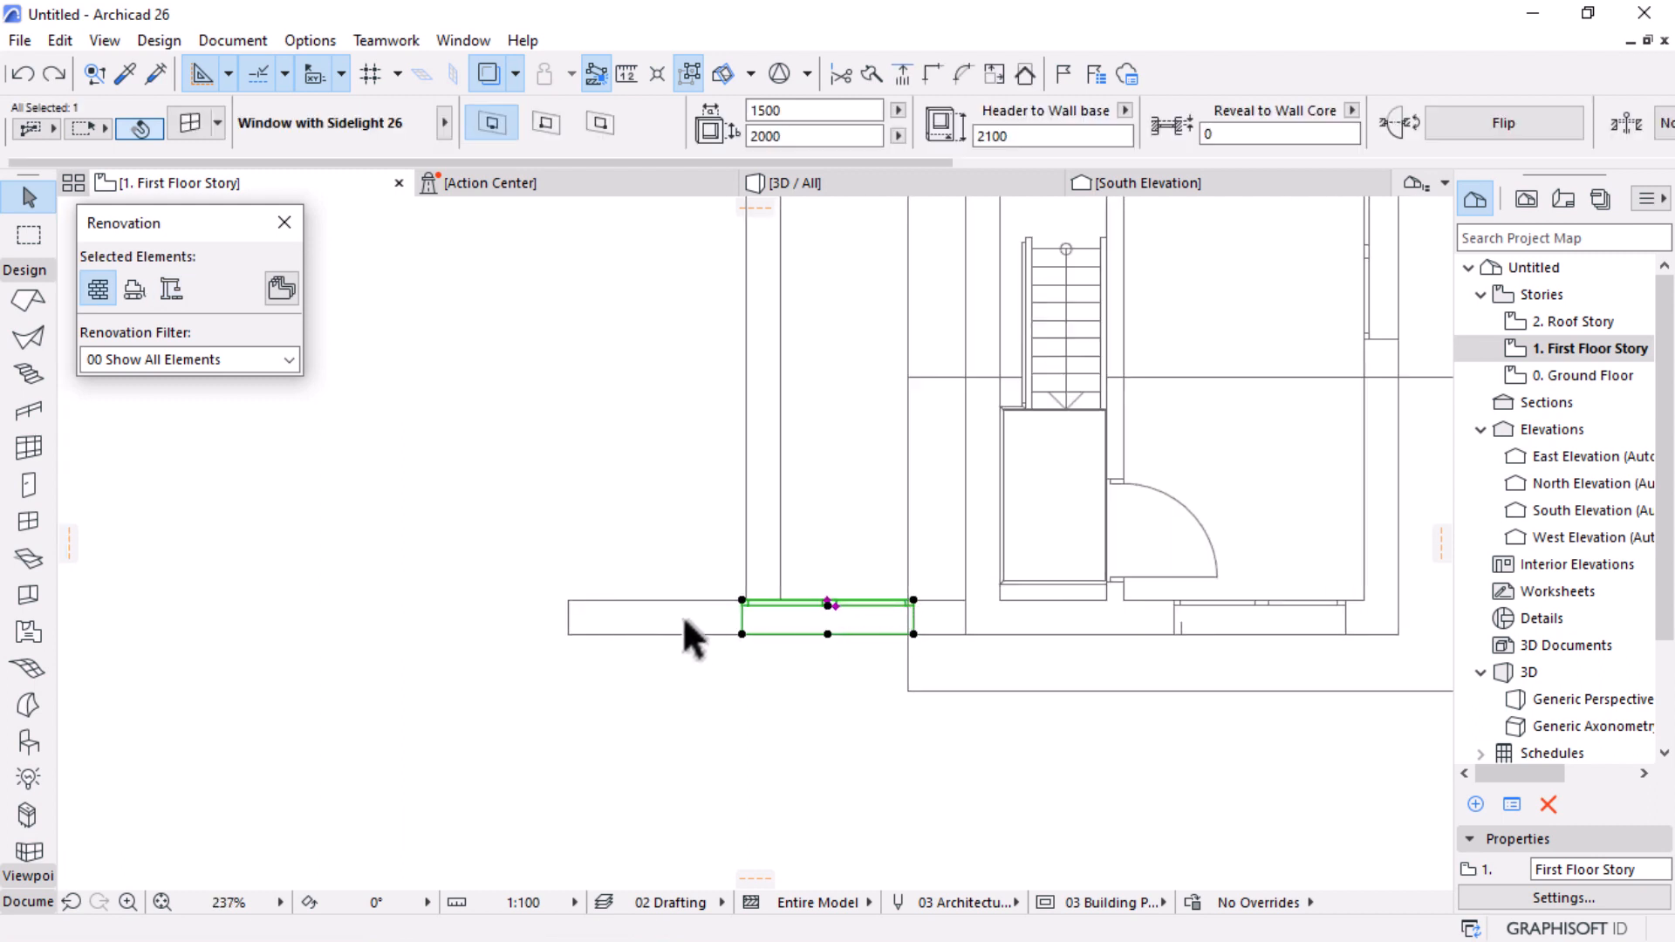
key("ctrl+d")
left_click(803, 684)
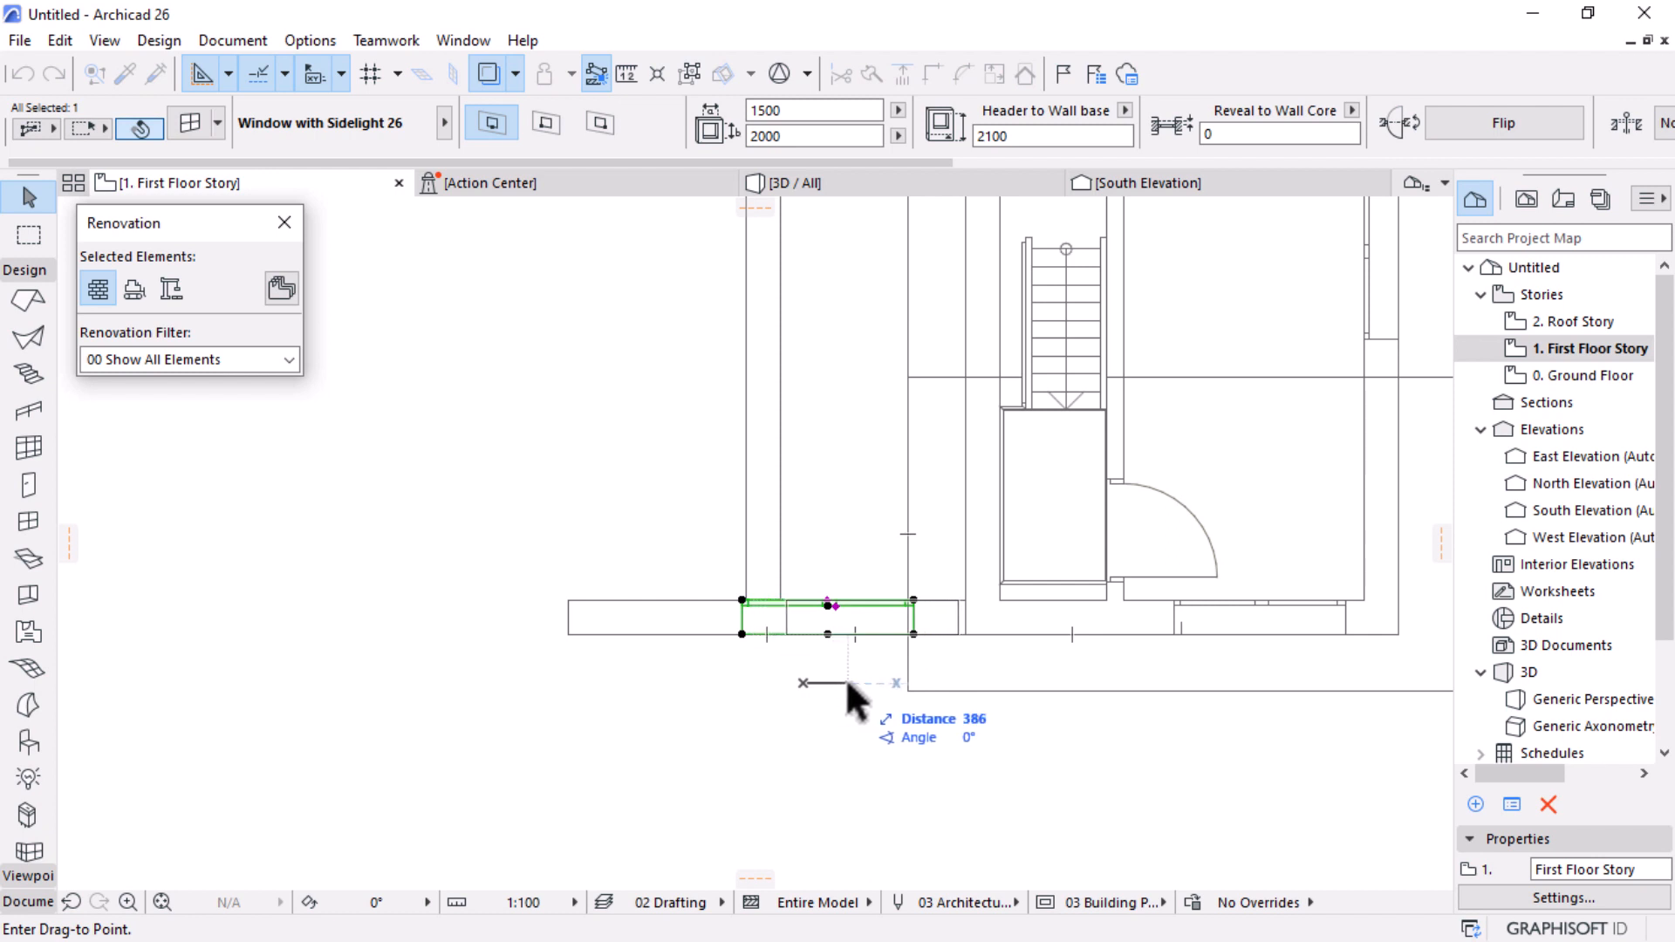
left_click(845, 677)
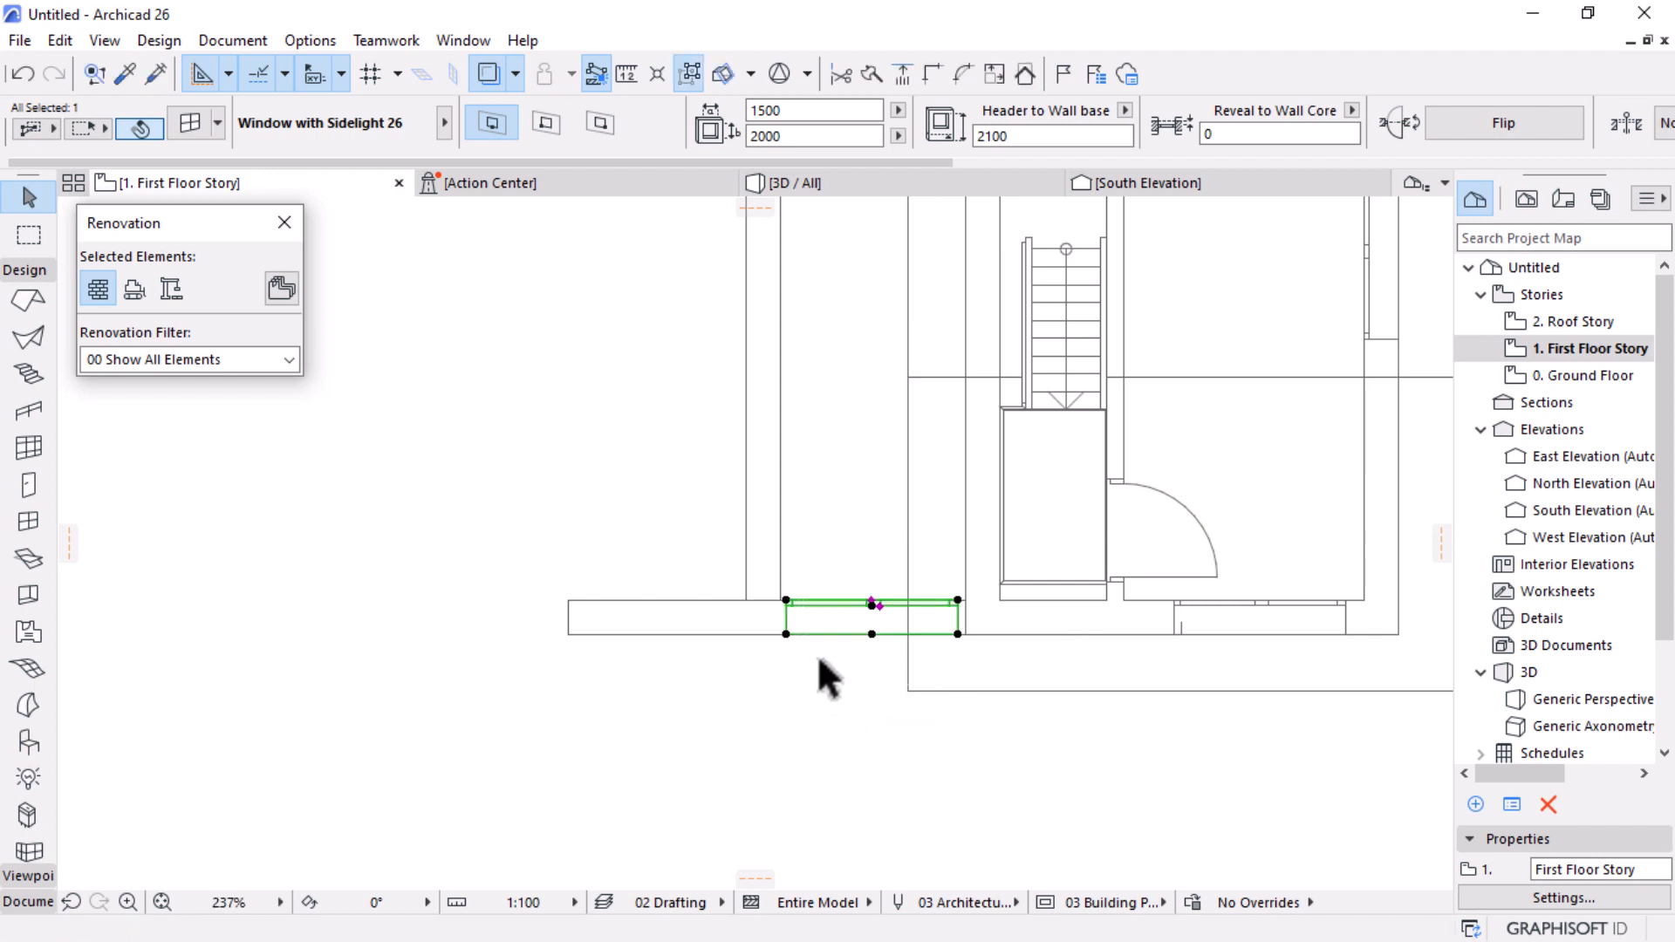
Step: Delete the window from the copied front wall and shorten the wall to the inner face of the extension's outer side wall
key("Delete")
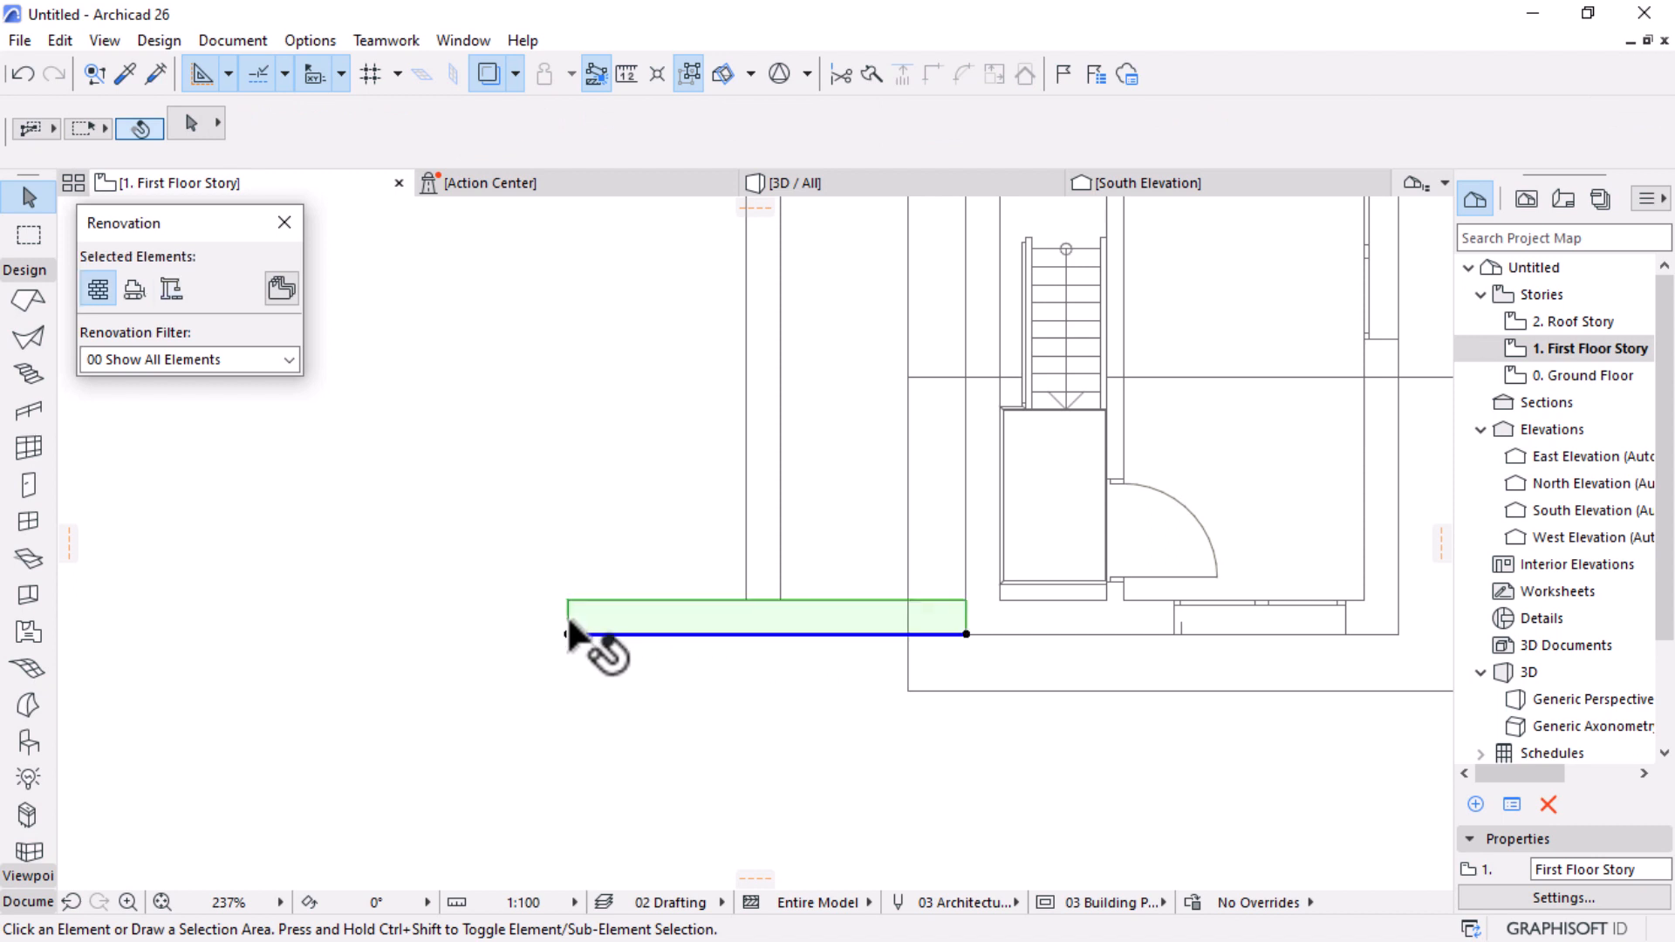
left_click(568, 633)
left_click(567, 633)
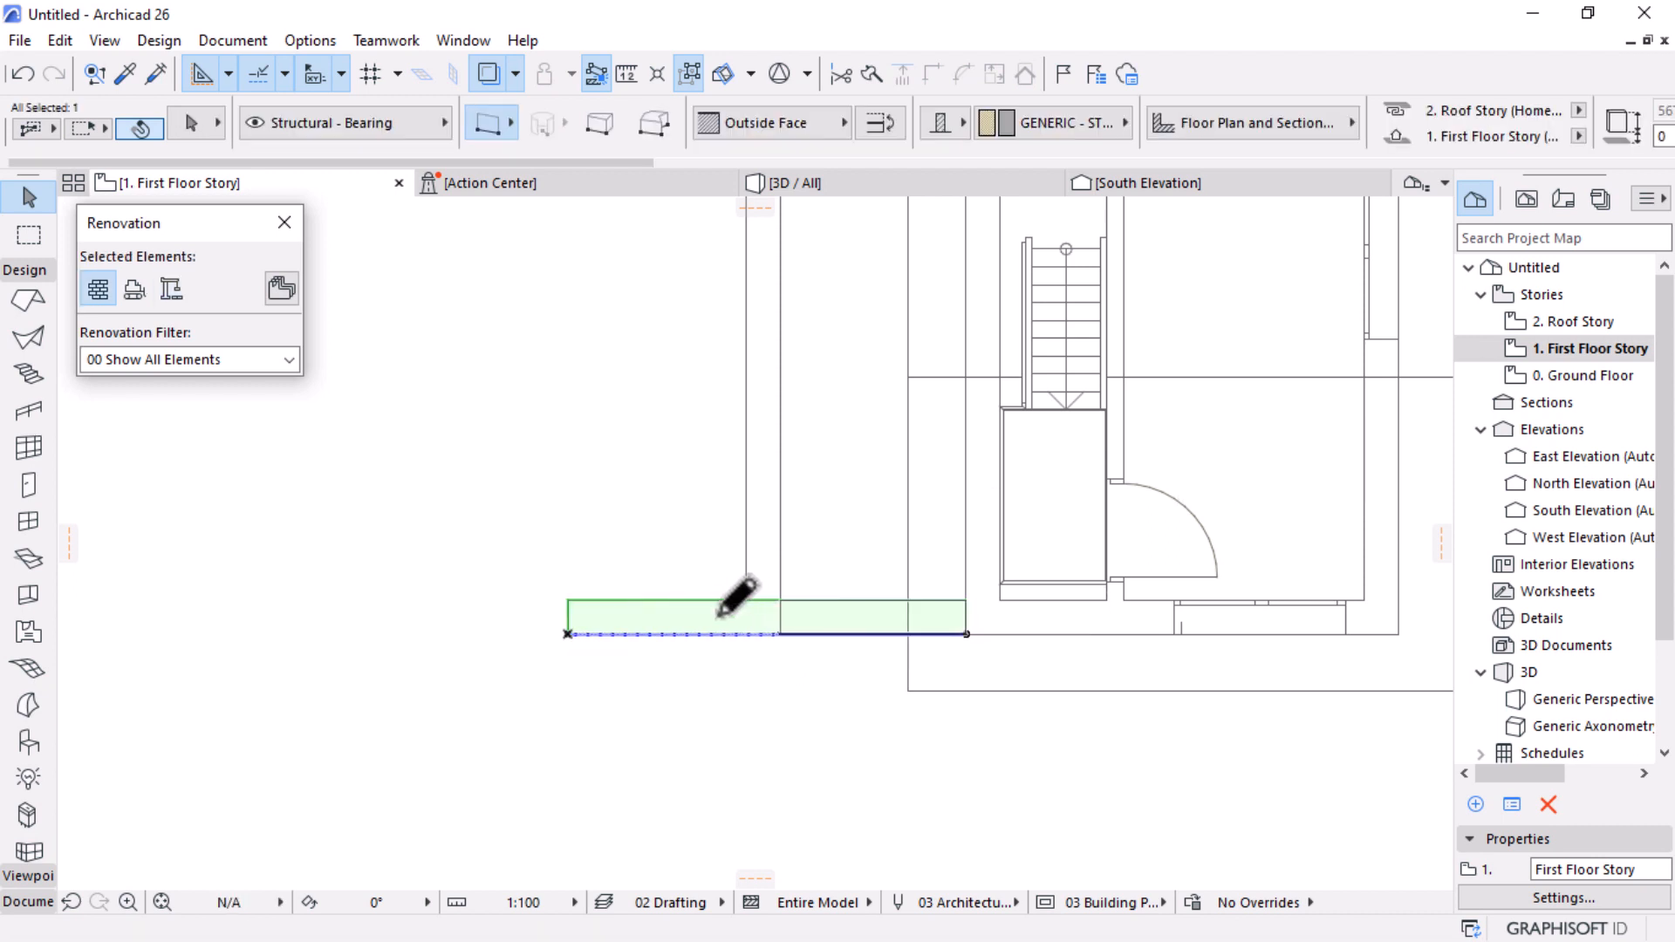
left_click(781, 600)
Step: Copy the rear wall to the extension's outer rear corner and shorten the copy so it ends at the house's side wall
scroll(797, 672, "down", 4)
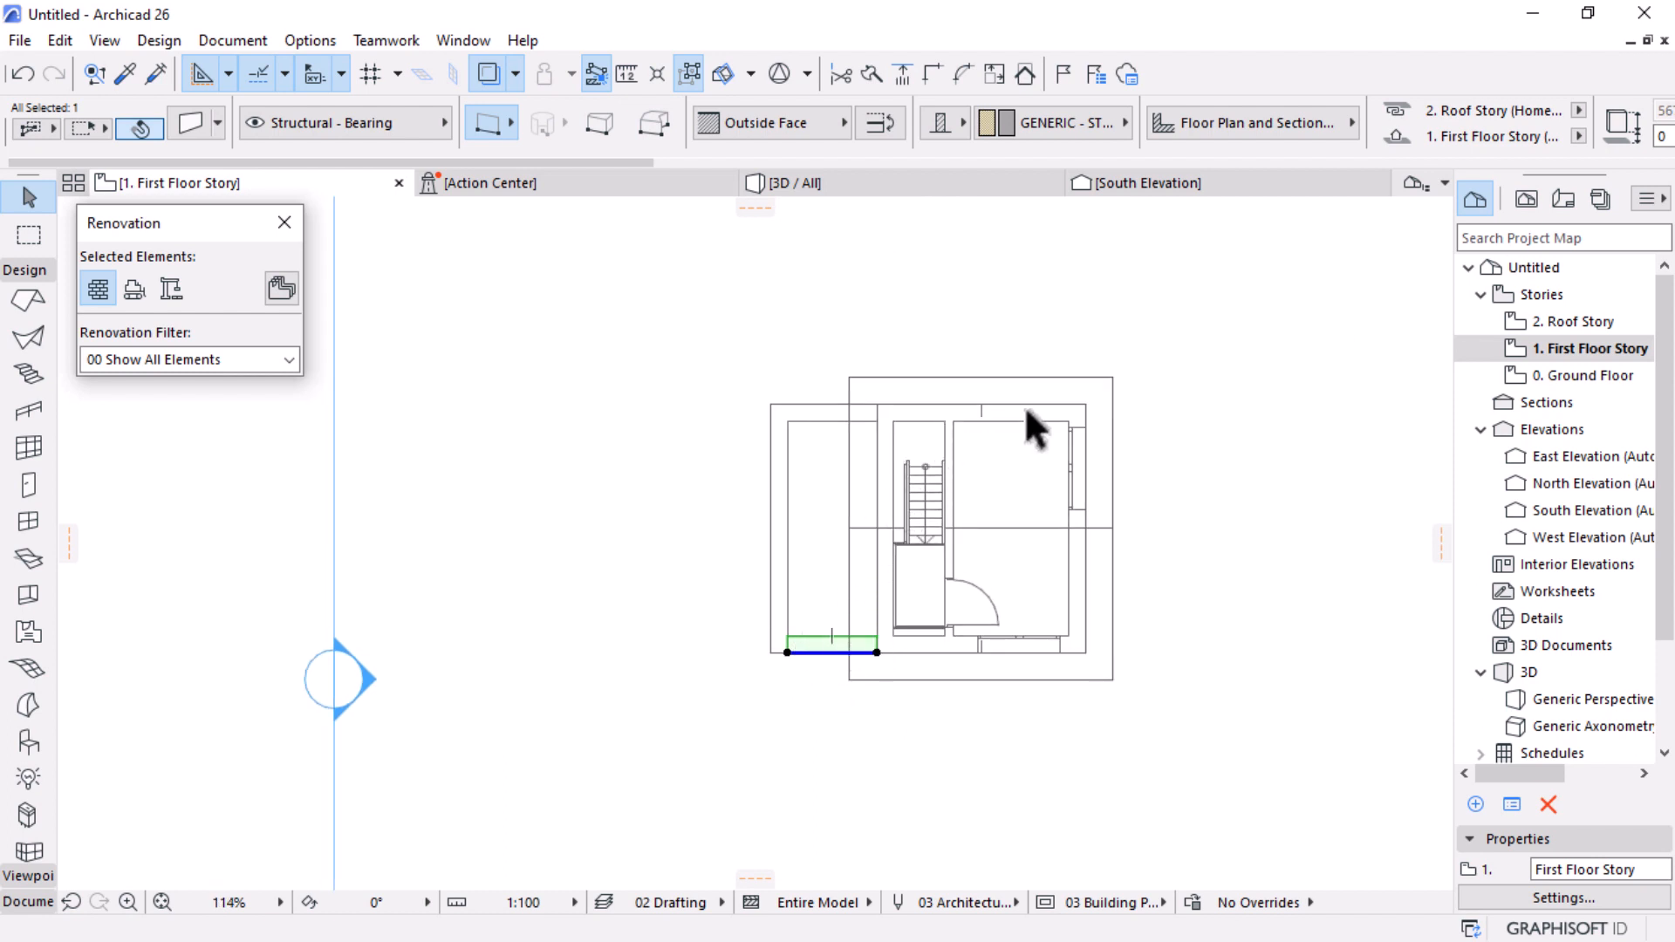
key("ctrl+d")
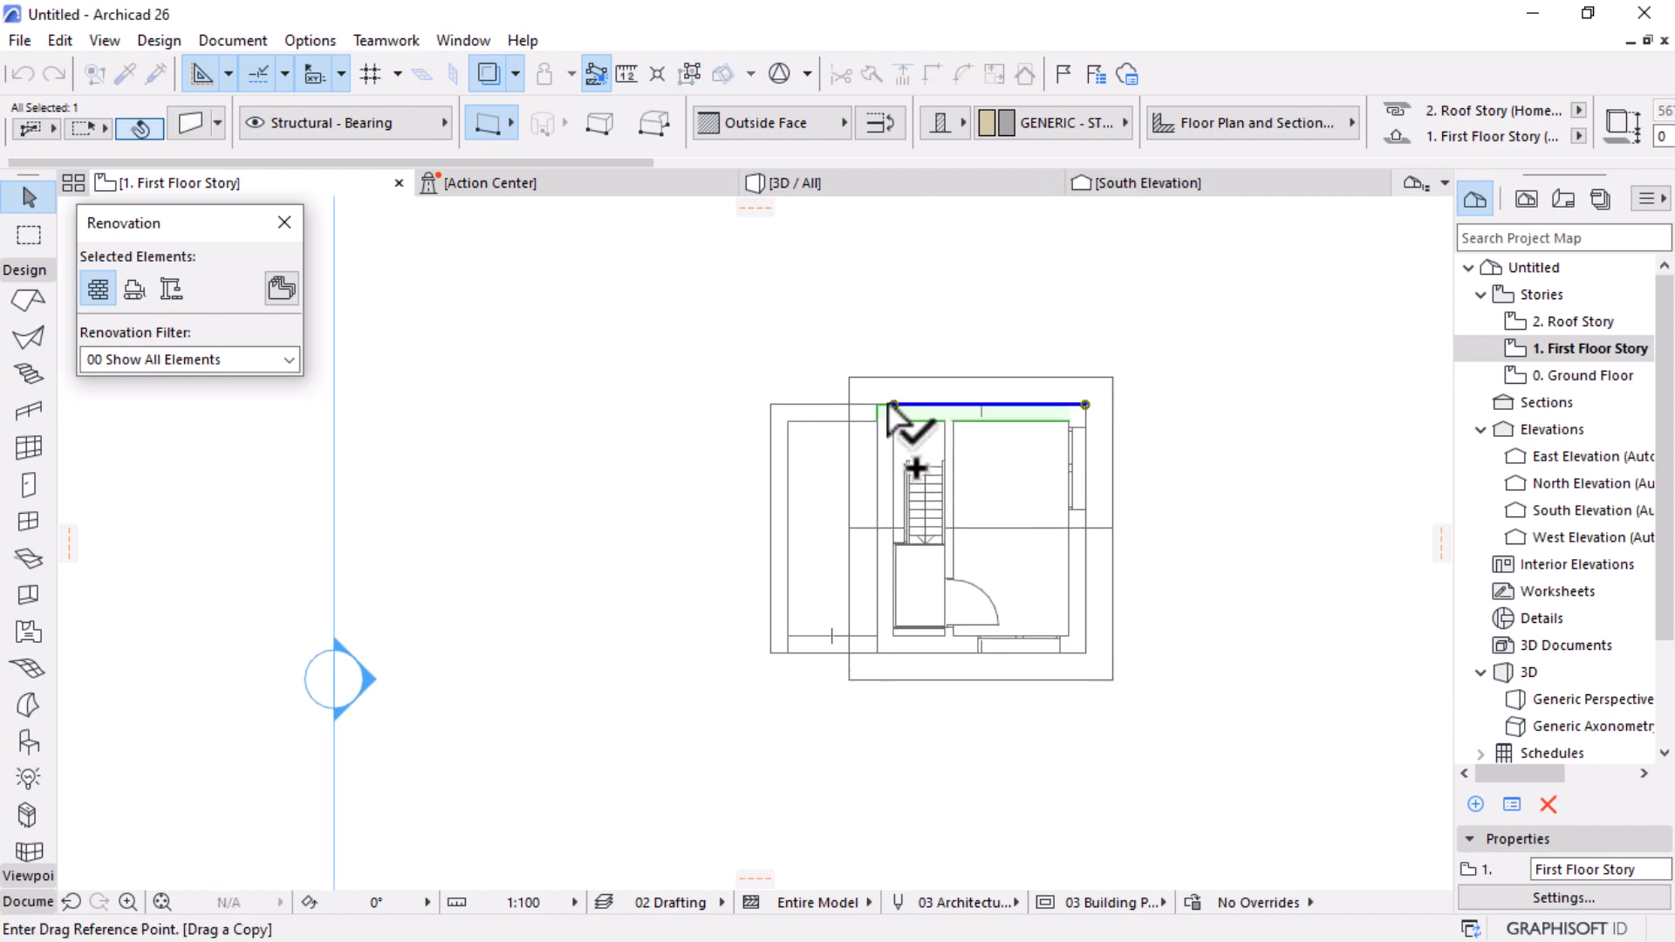
left_click(891, 405)
left_click(771, 404)
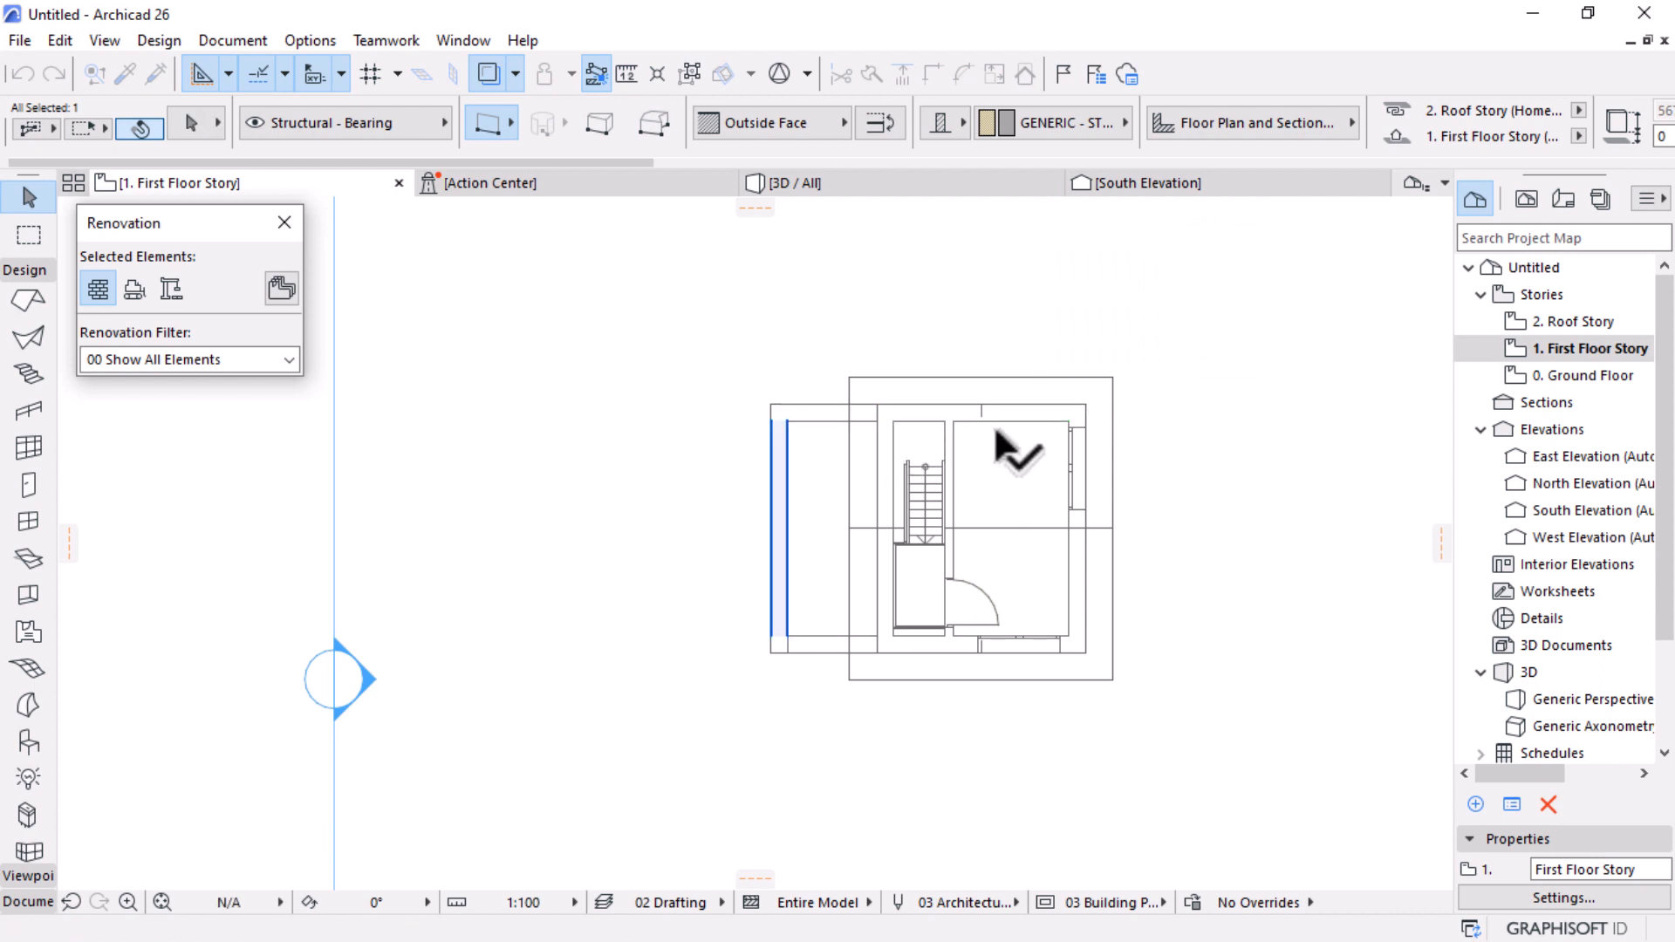
left_click(963, 405)
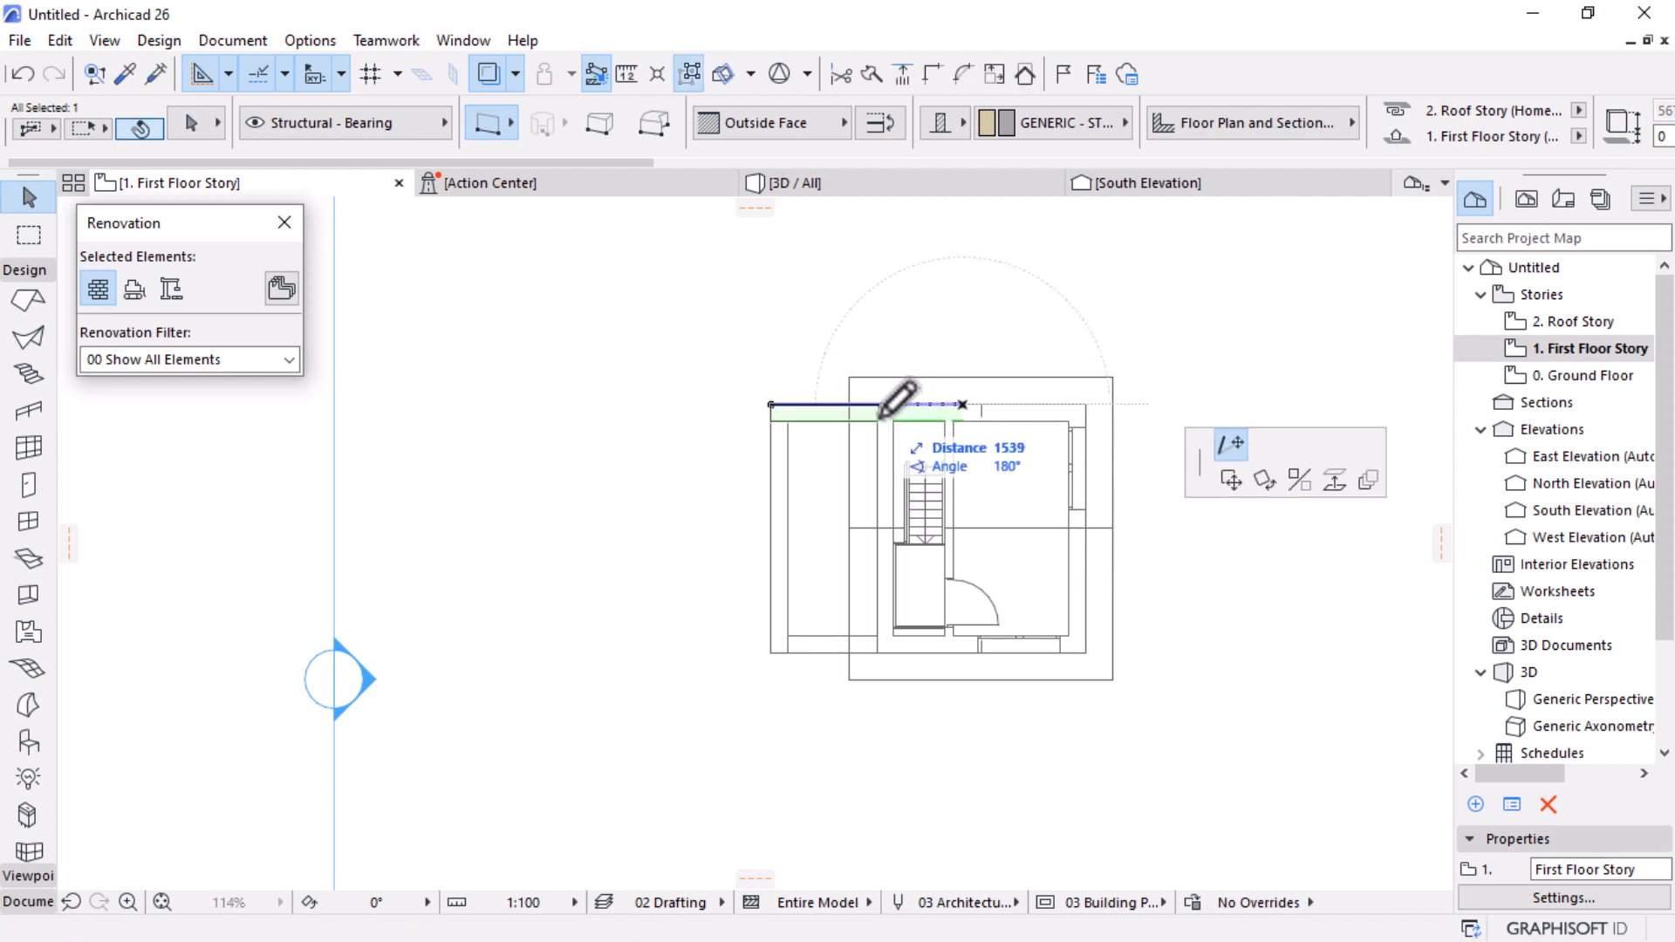
left_click(879, 421)
key("Escape")
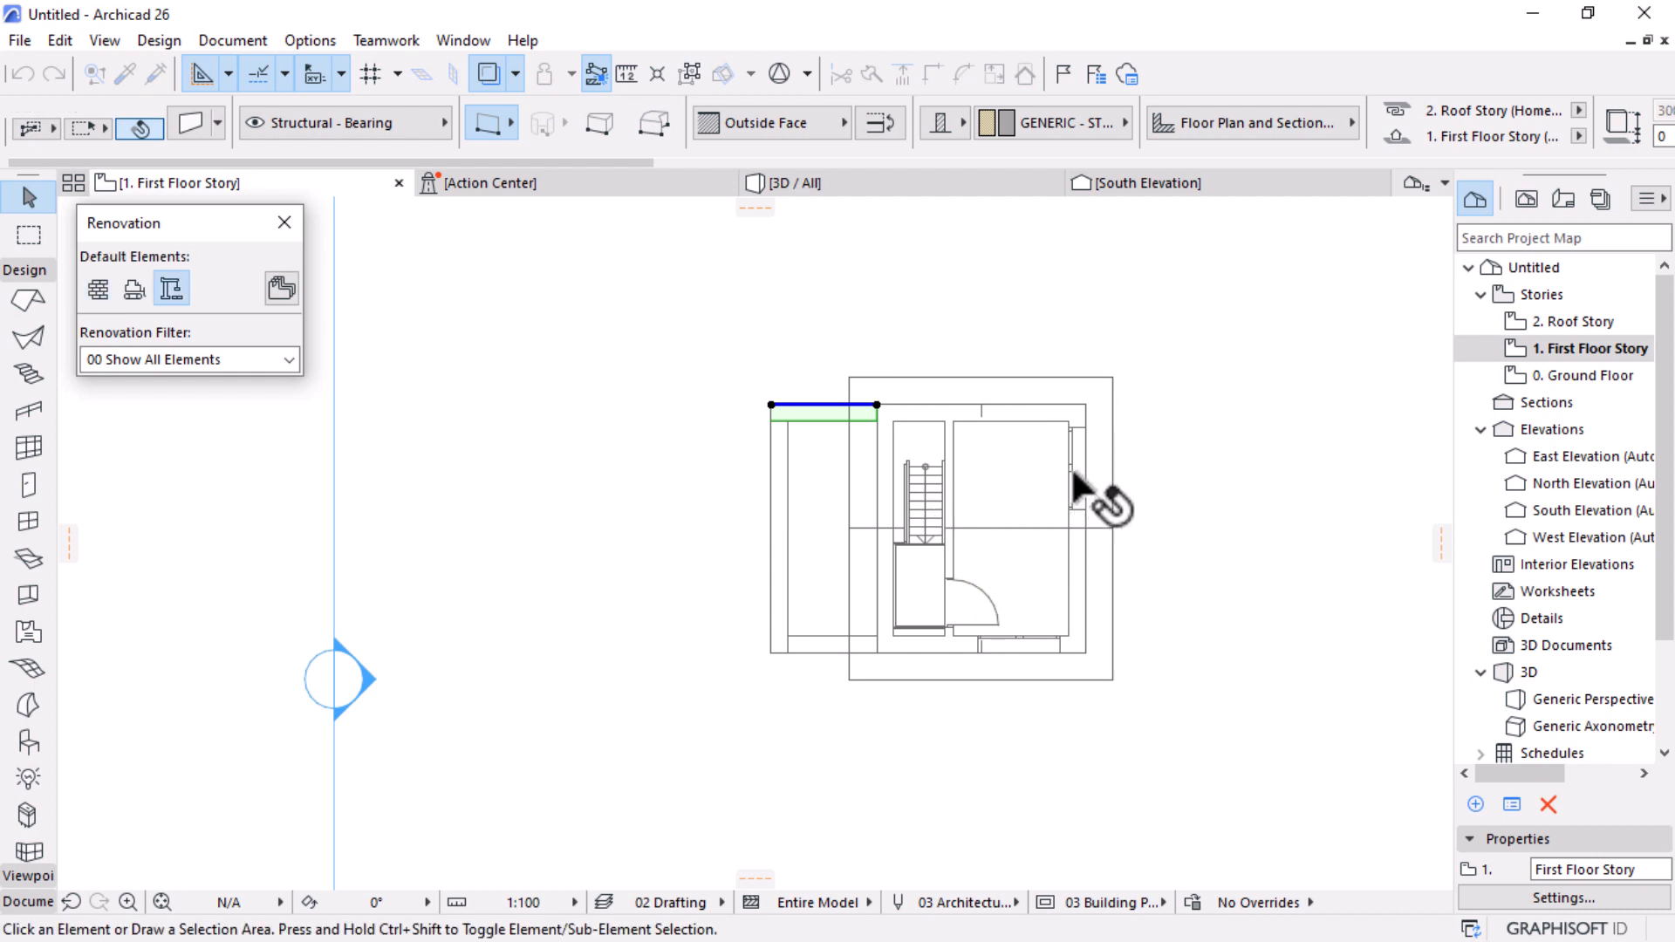
Step: Mirror a copy of the house's windowed side wall about an axis midway across the plan onto the extension's outer edge
left_click(1087, 574)
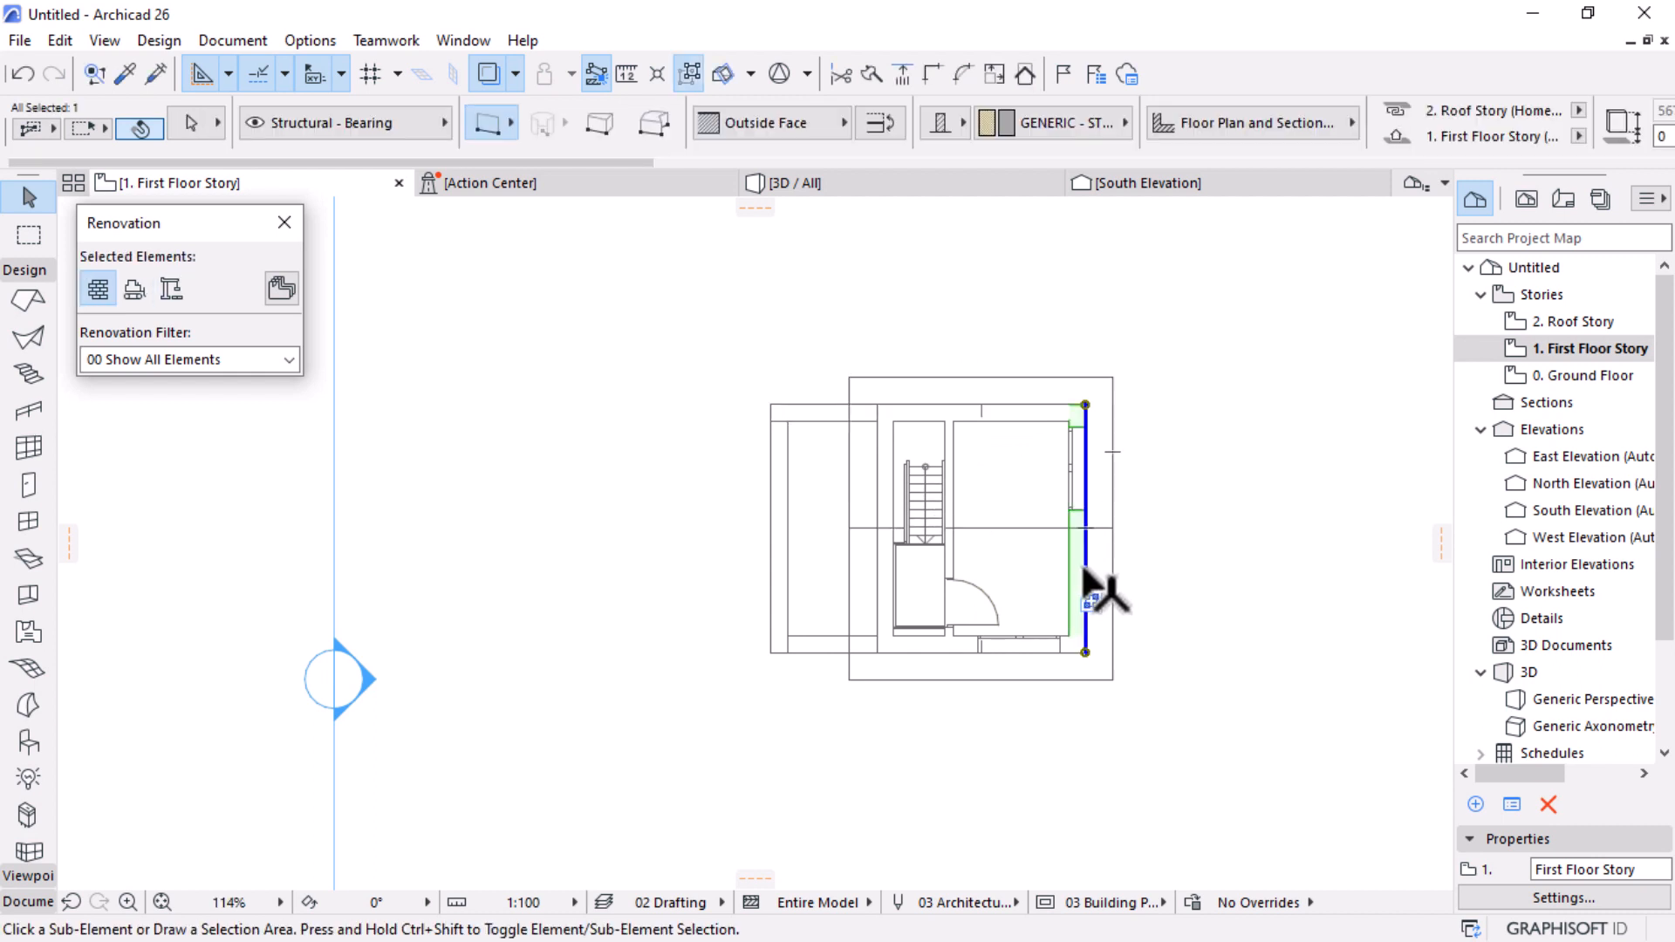
key("ctrl+m")
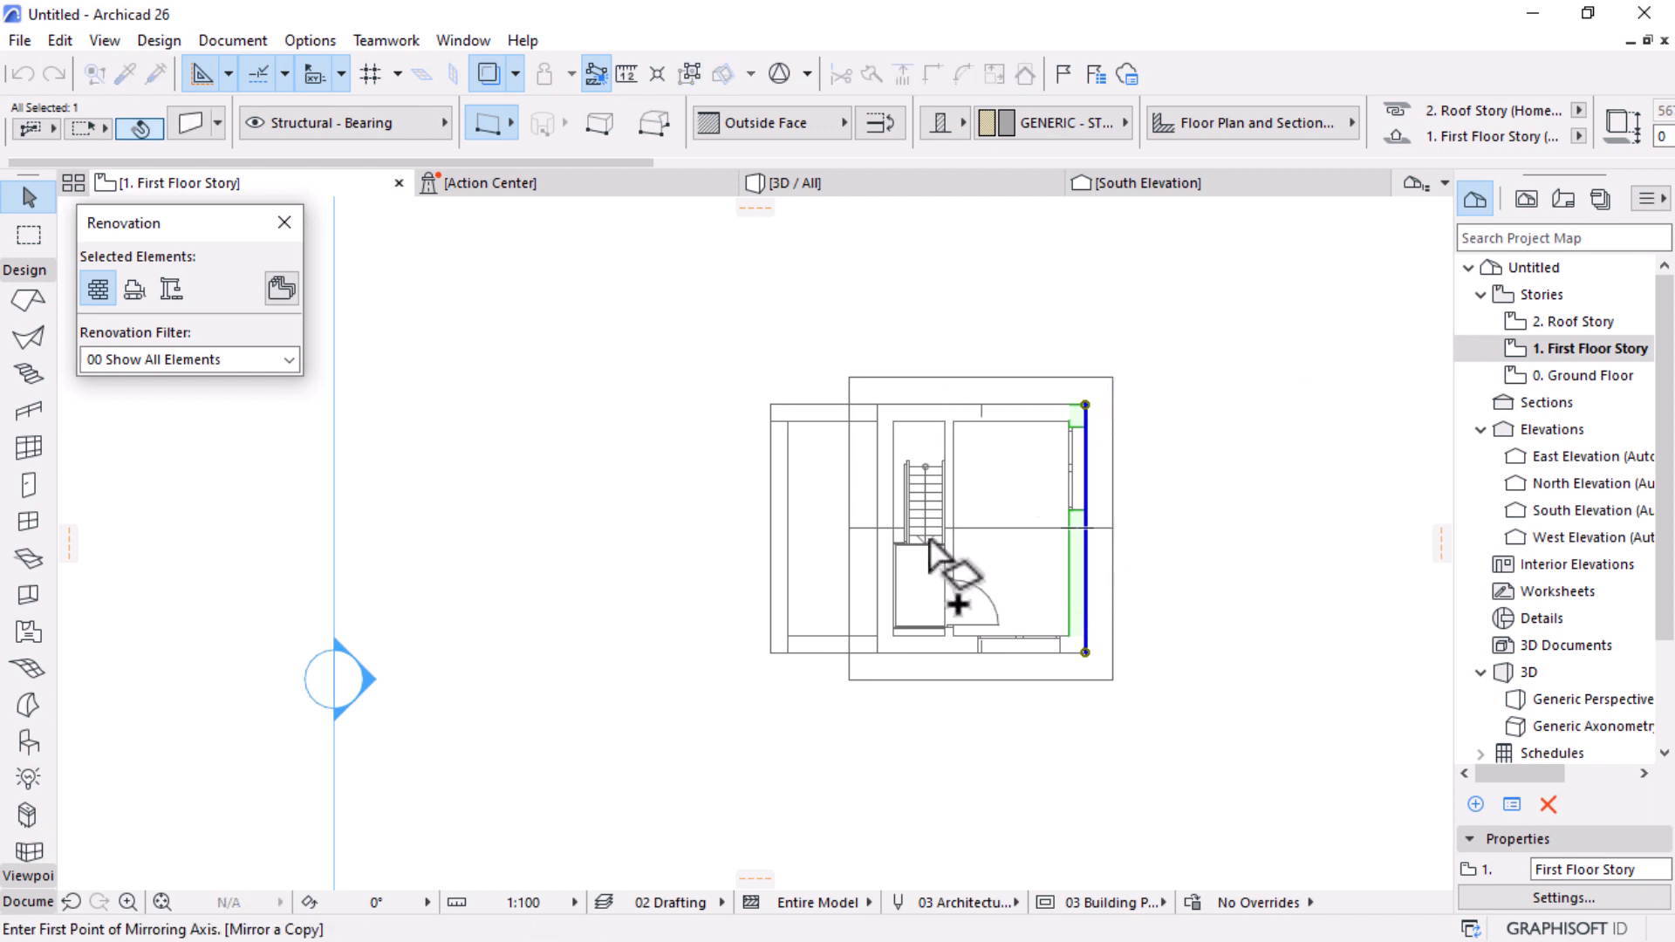
left_click(928, 404)
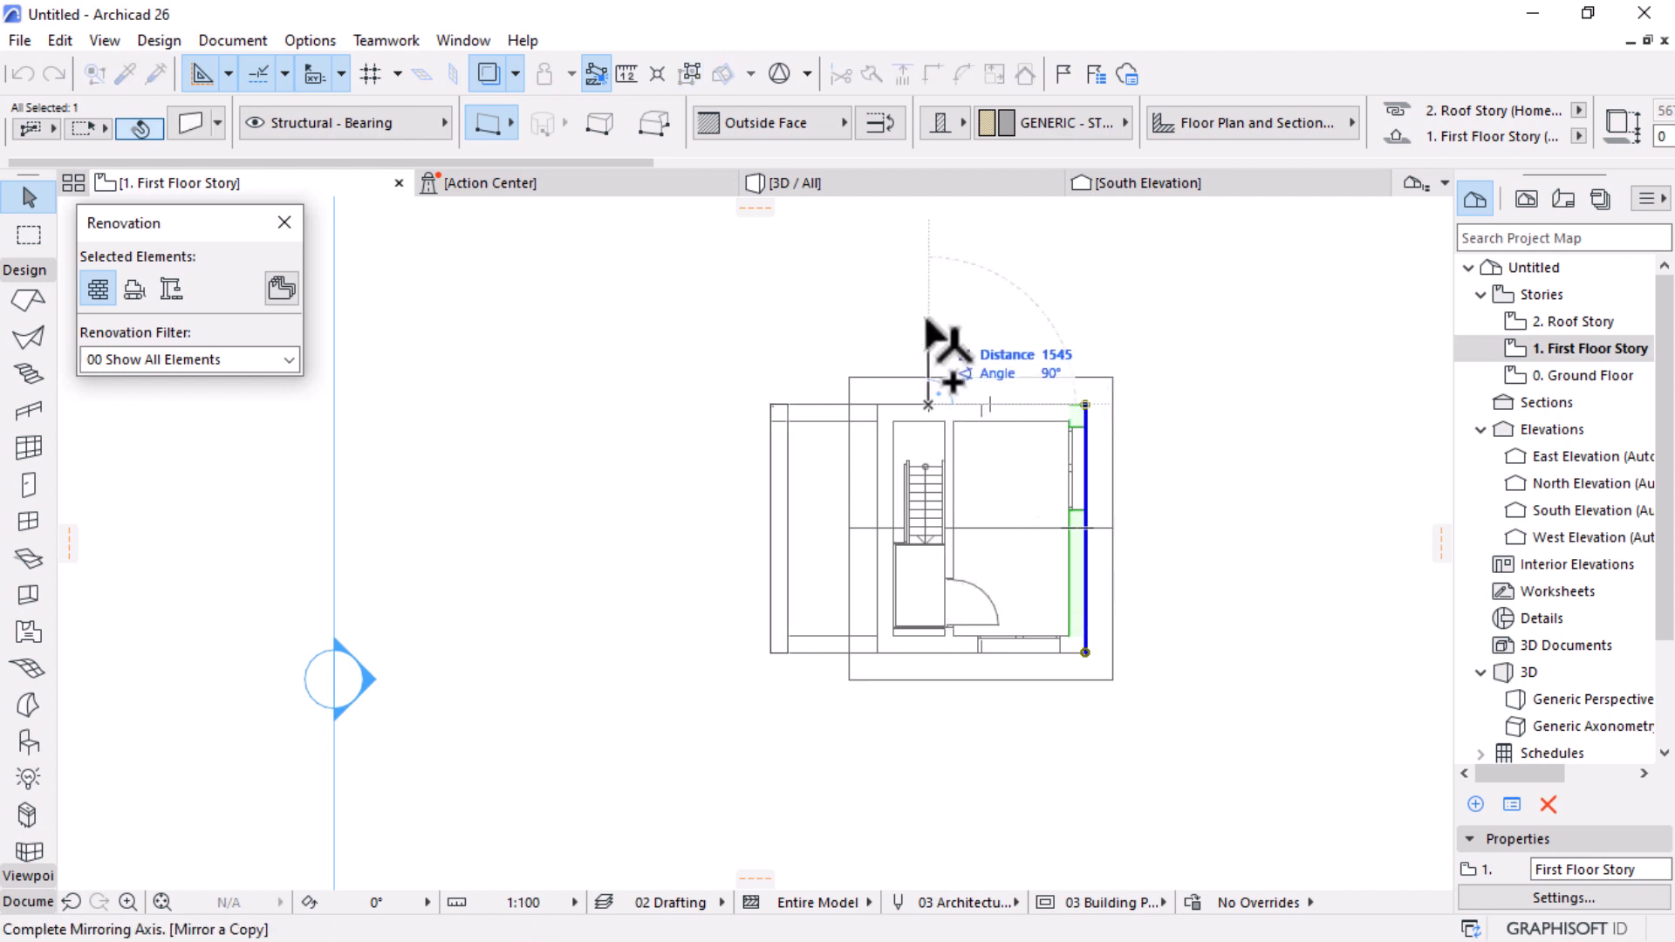
left_click(927, 310)
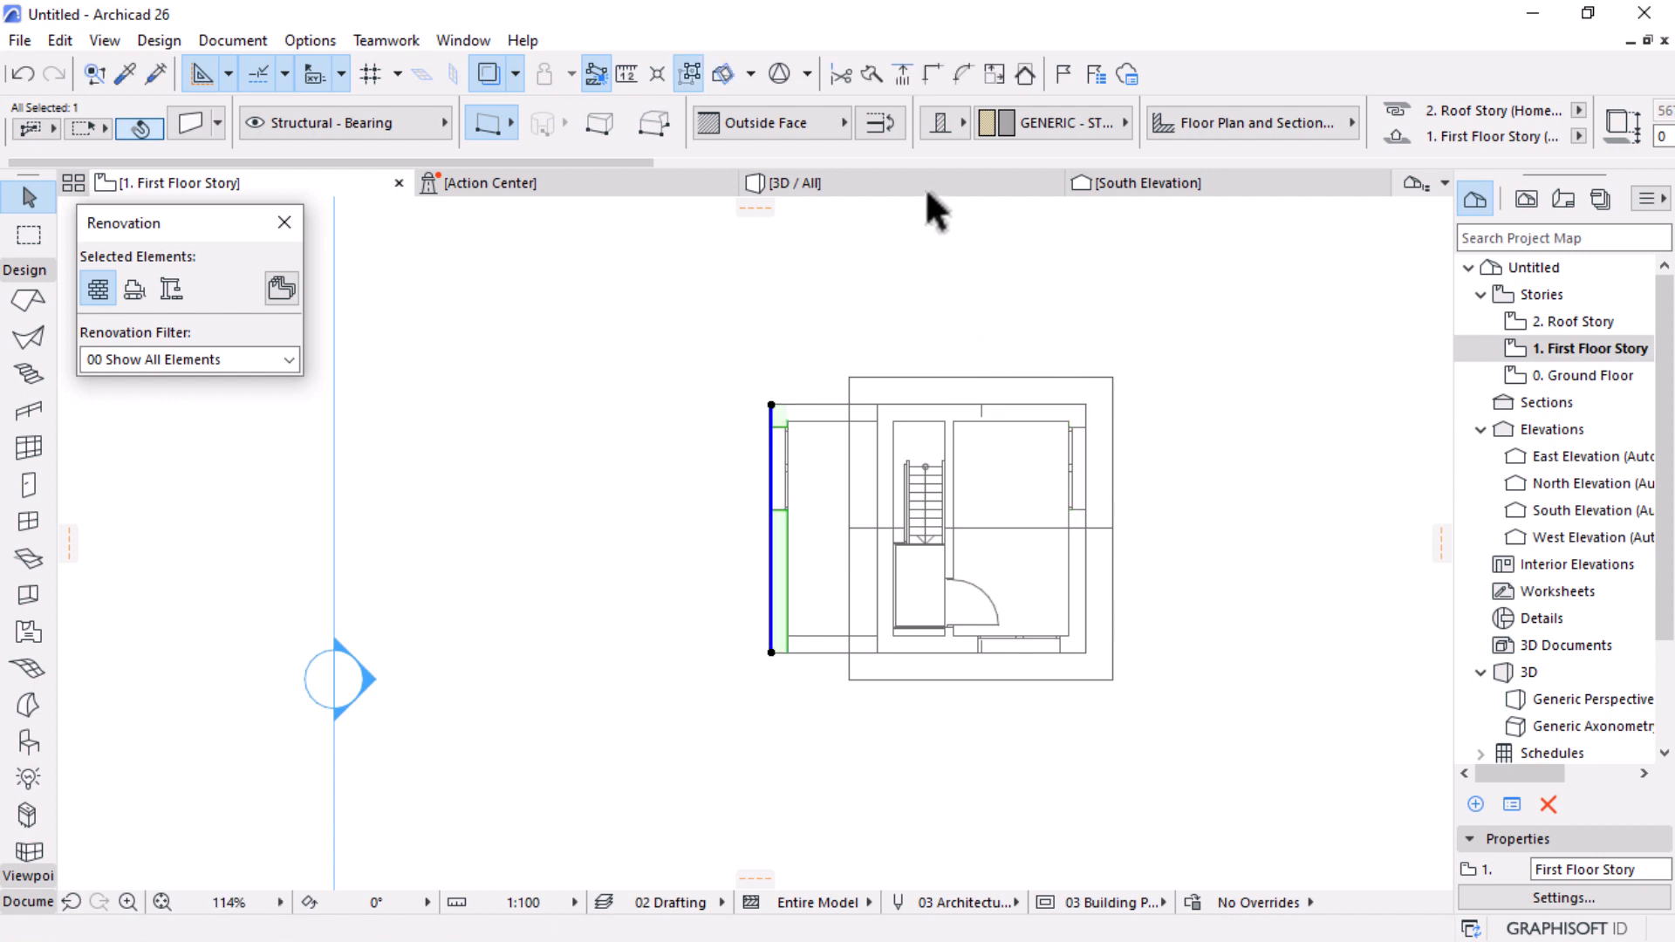
Step: In the 3D view, set the renovation status of the three copied extension walls to New and inspect them
left_click(899, 184)
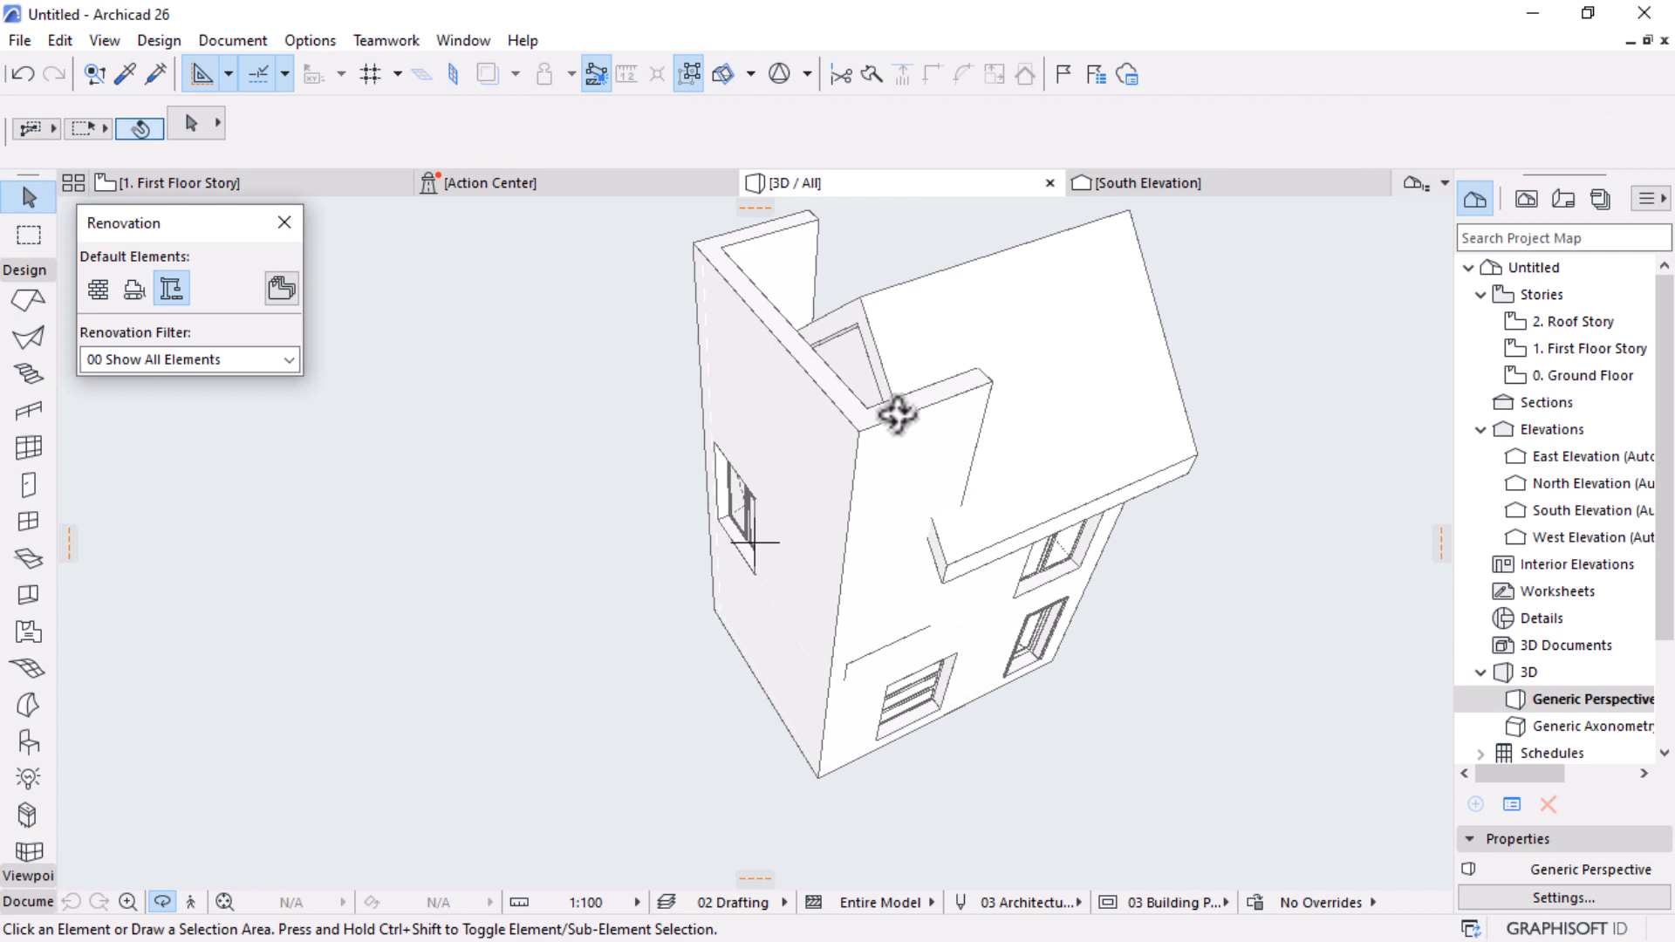
left_click(898, 460)
left_click(766, 318, "shift")
left_click(764, 305, "shift")
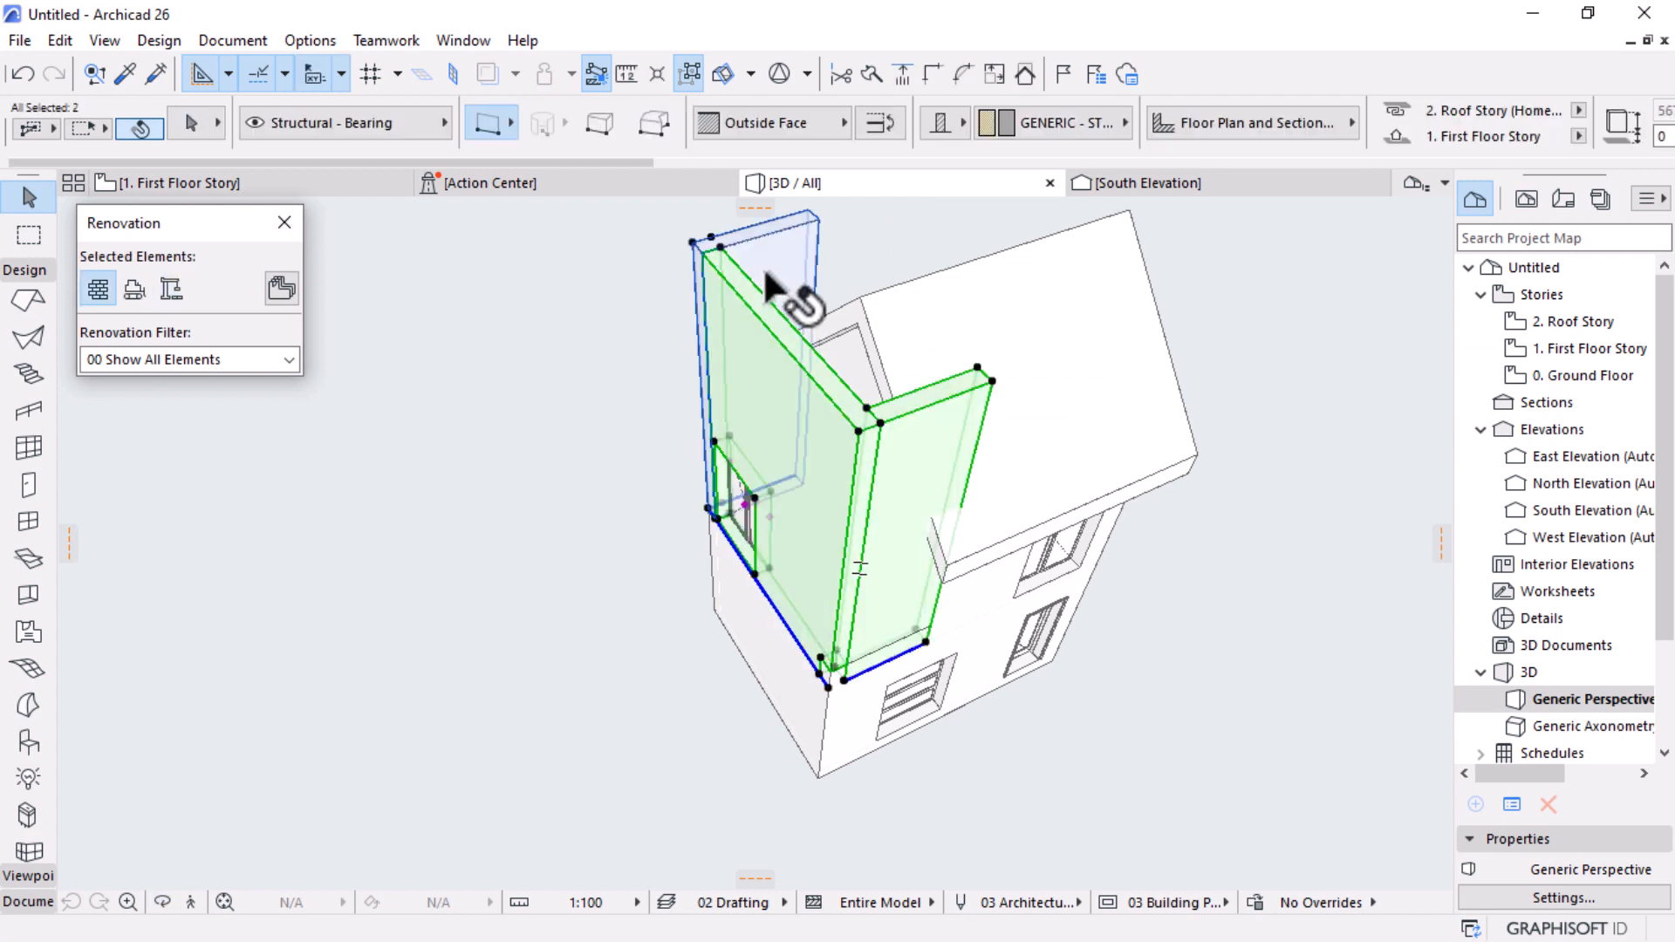
left_click(171, 288)
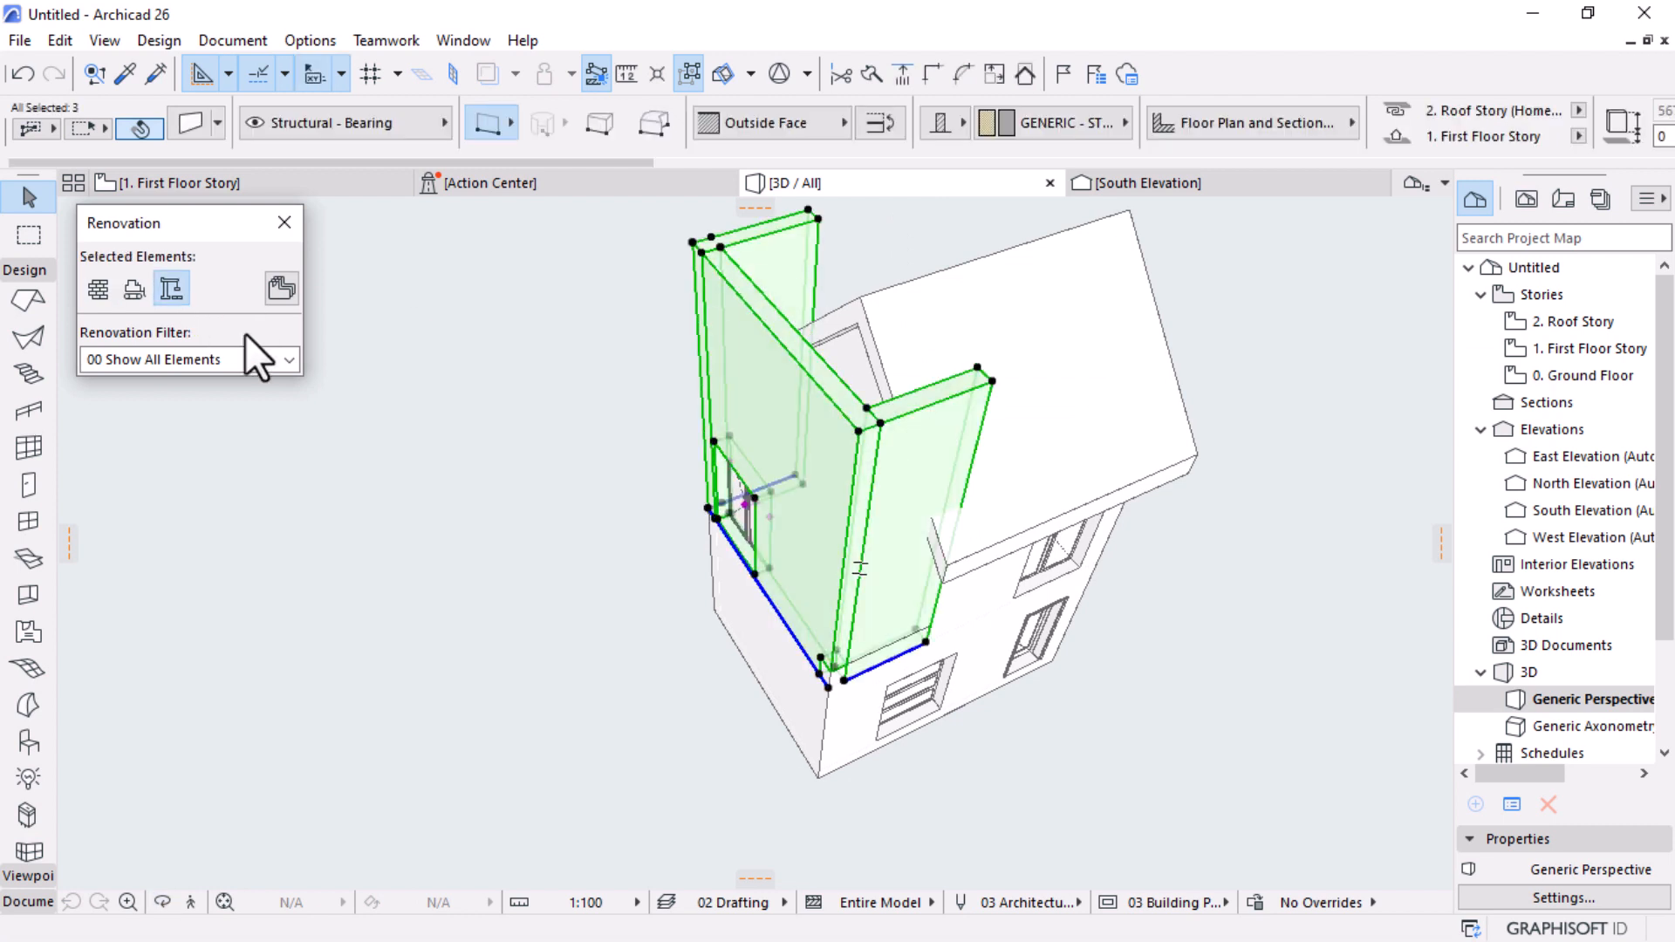
left_click(461, 562)
mouse_move(893, 715)
left_mouse_down()
mouse_move(1010, 725)
mouse_move(1149, 658)
mouse_move(856, 568)
mouse_move(895, 690)
left_mouse_up()
scroll(965, 531, "up", 3)
scroll(923, 693, "up", 2)
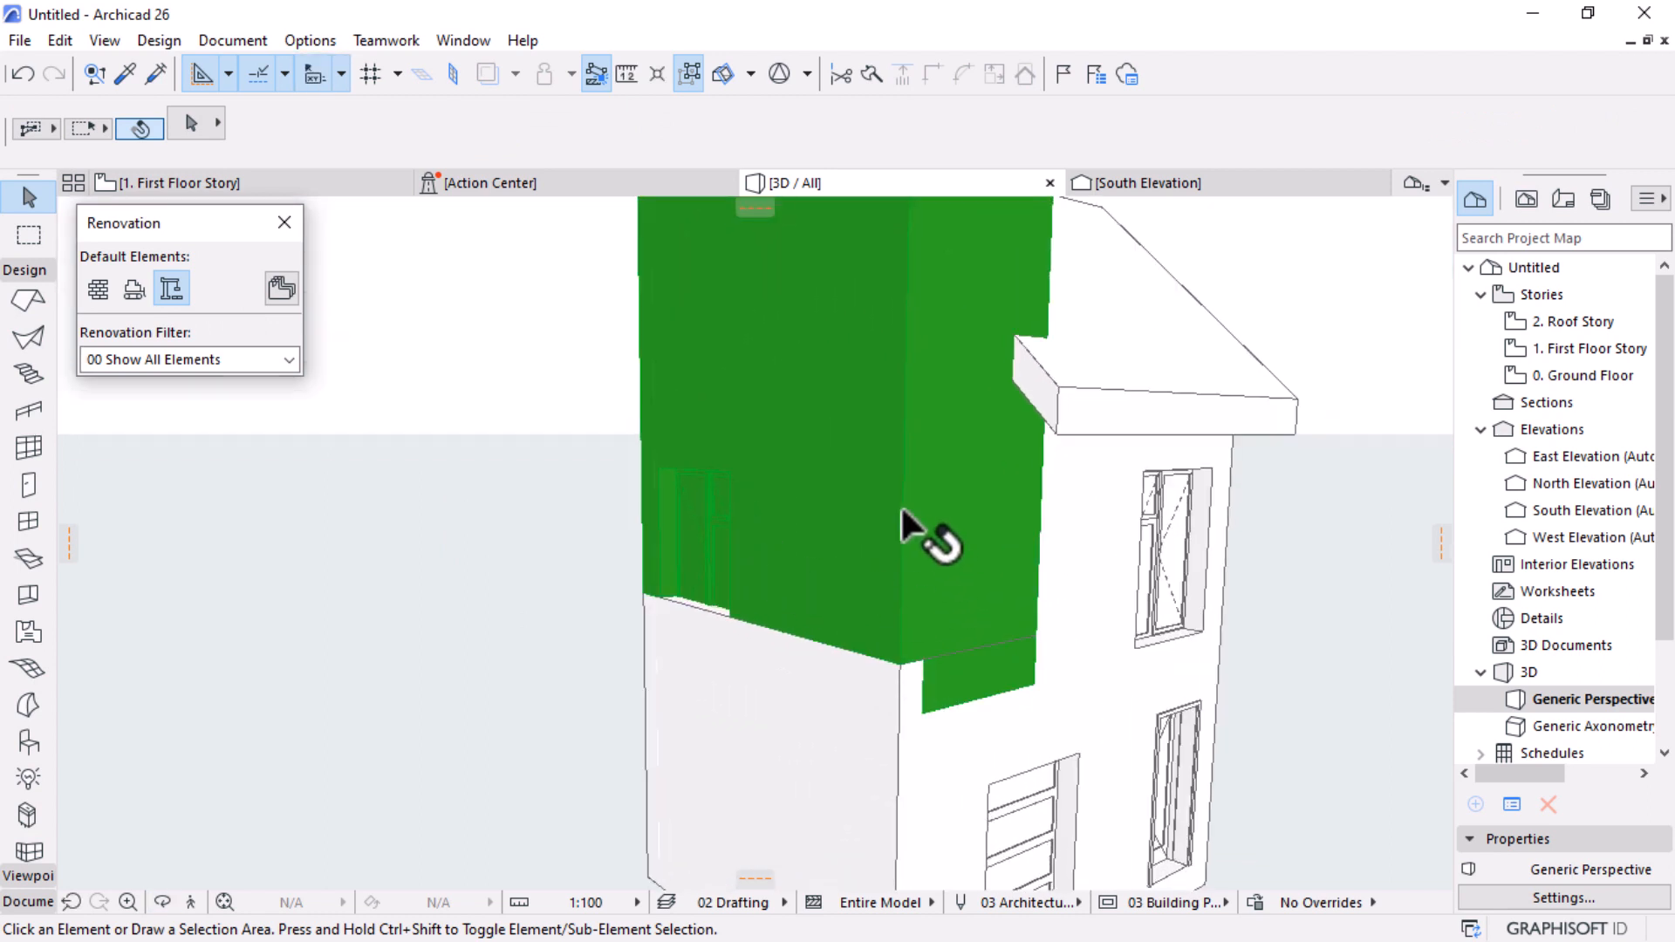
Step: Raise the bottoms of the extension's outer side wall and front wall to the top of the low part, 500 above their home story
left_click(862, 676)
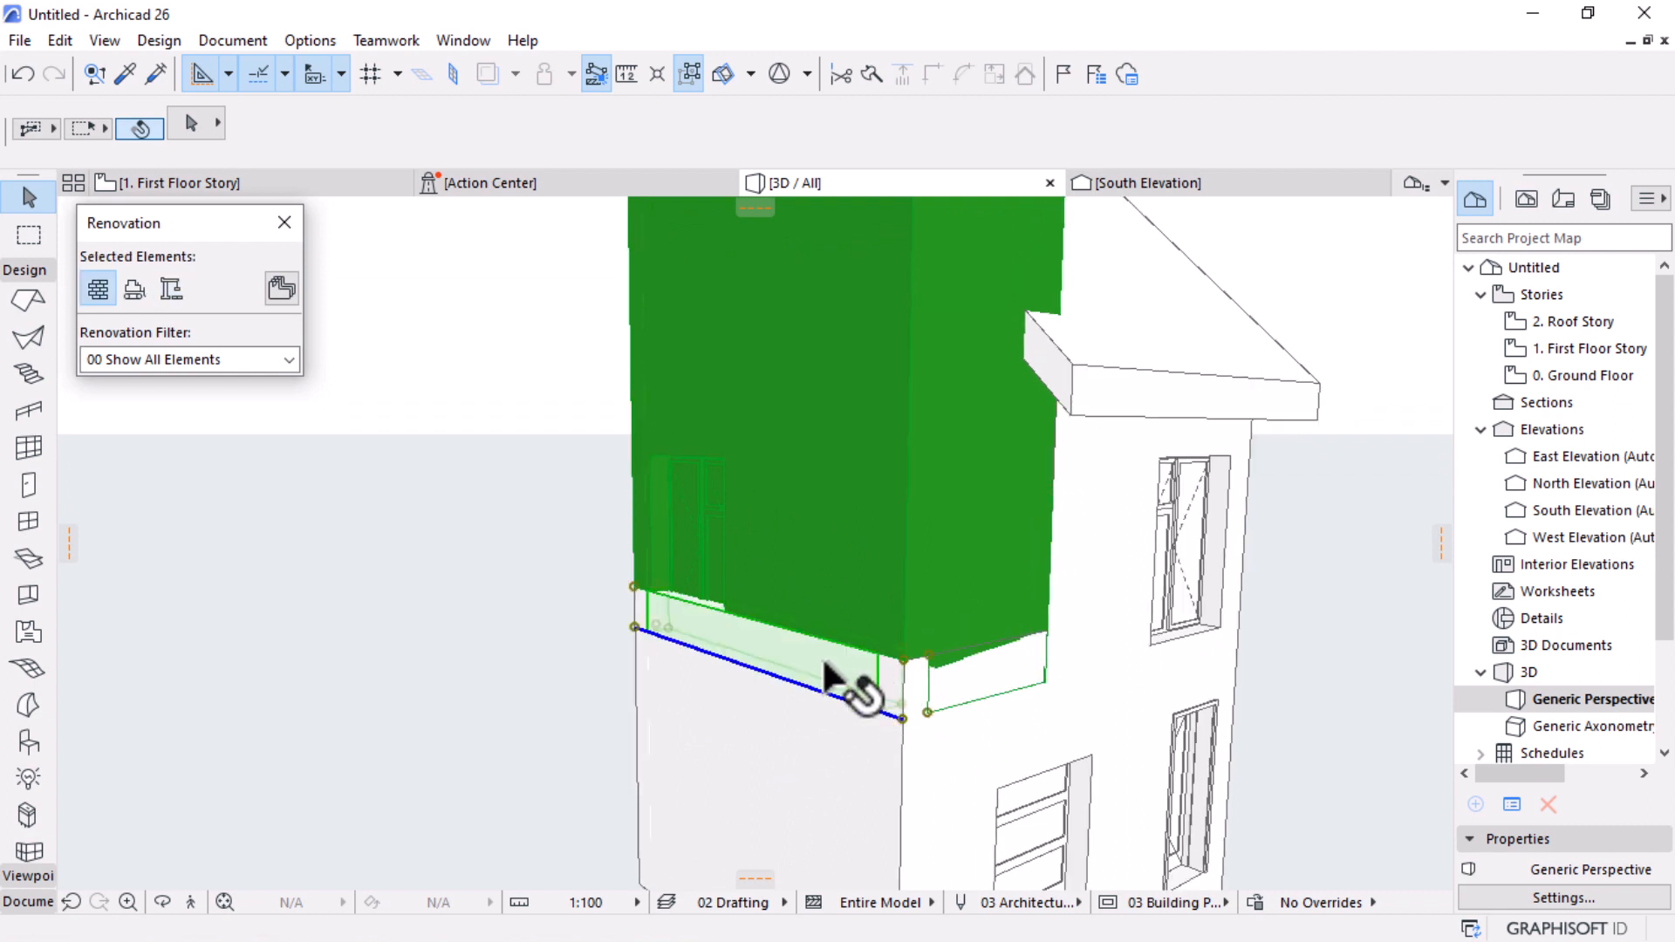
left_click(876, 490)
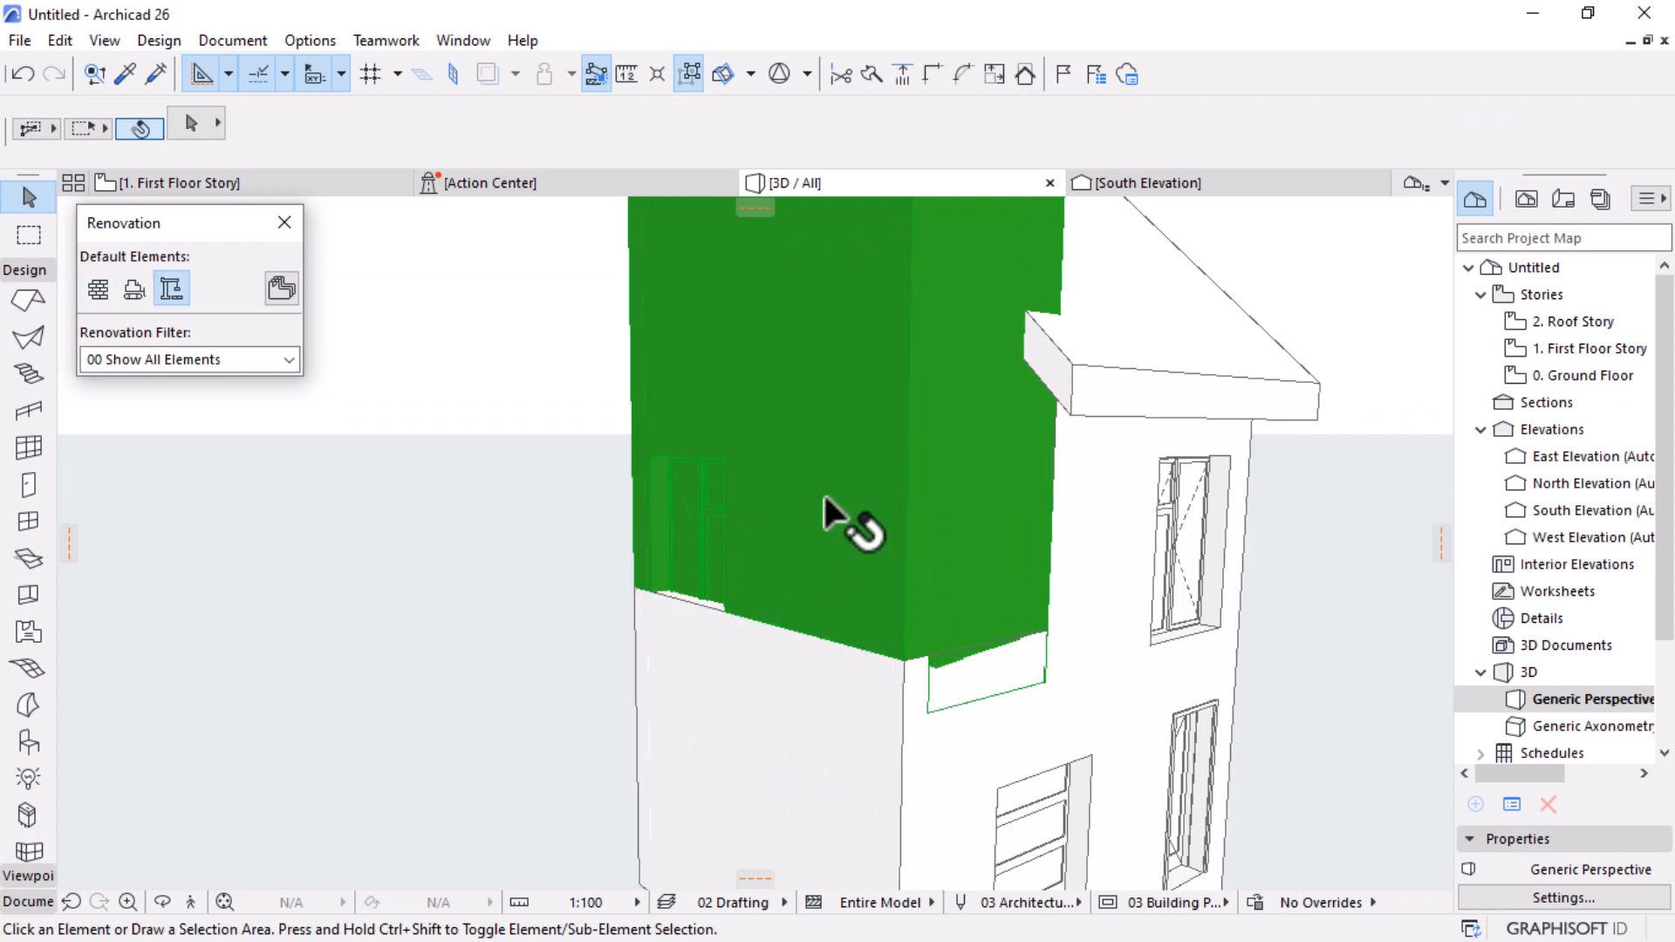
left_click(960, 511, "shift")
left_click(928, 712)
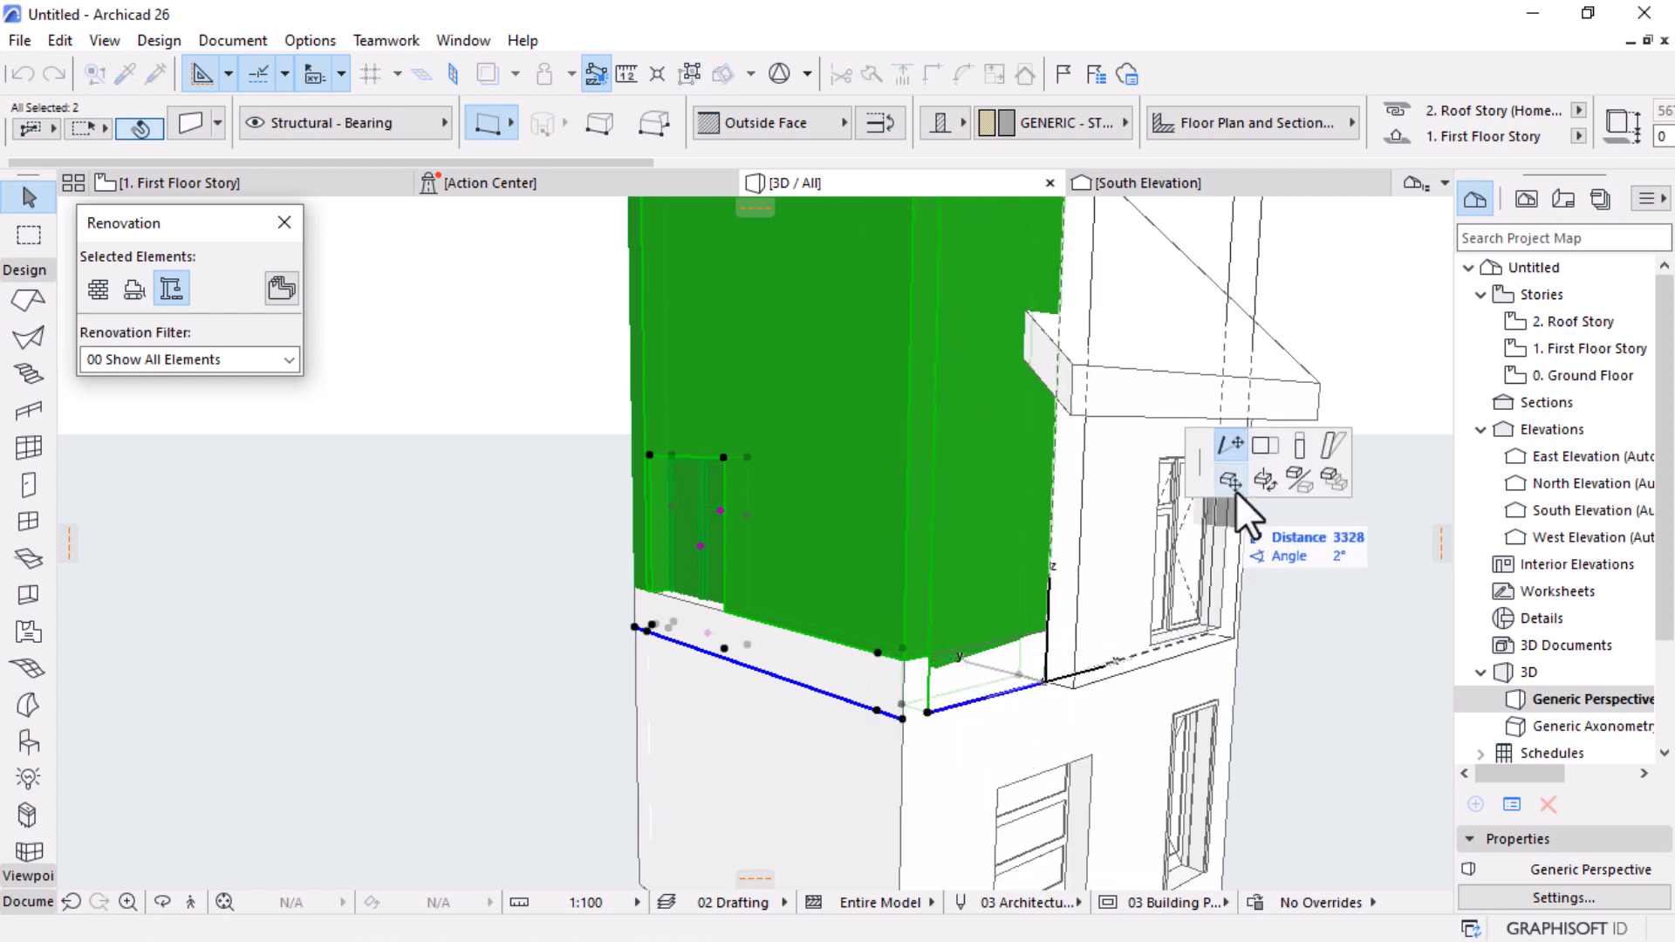
left_click(1292, 450)
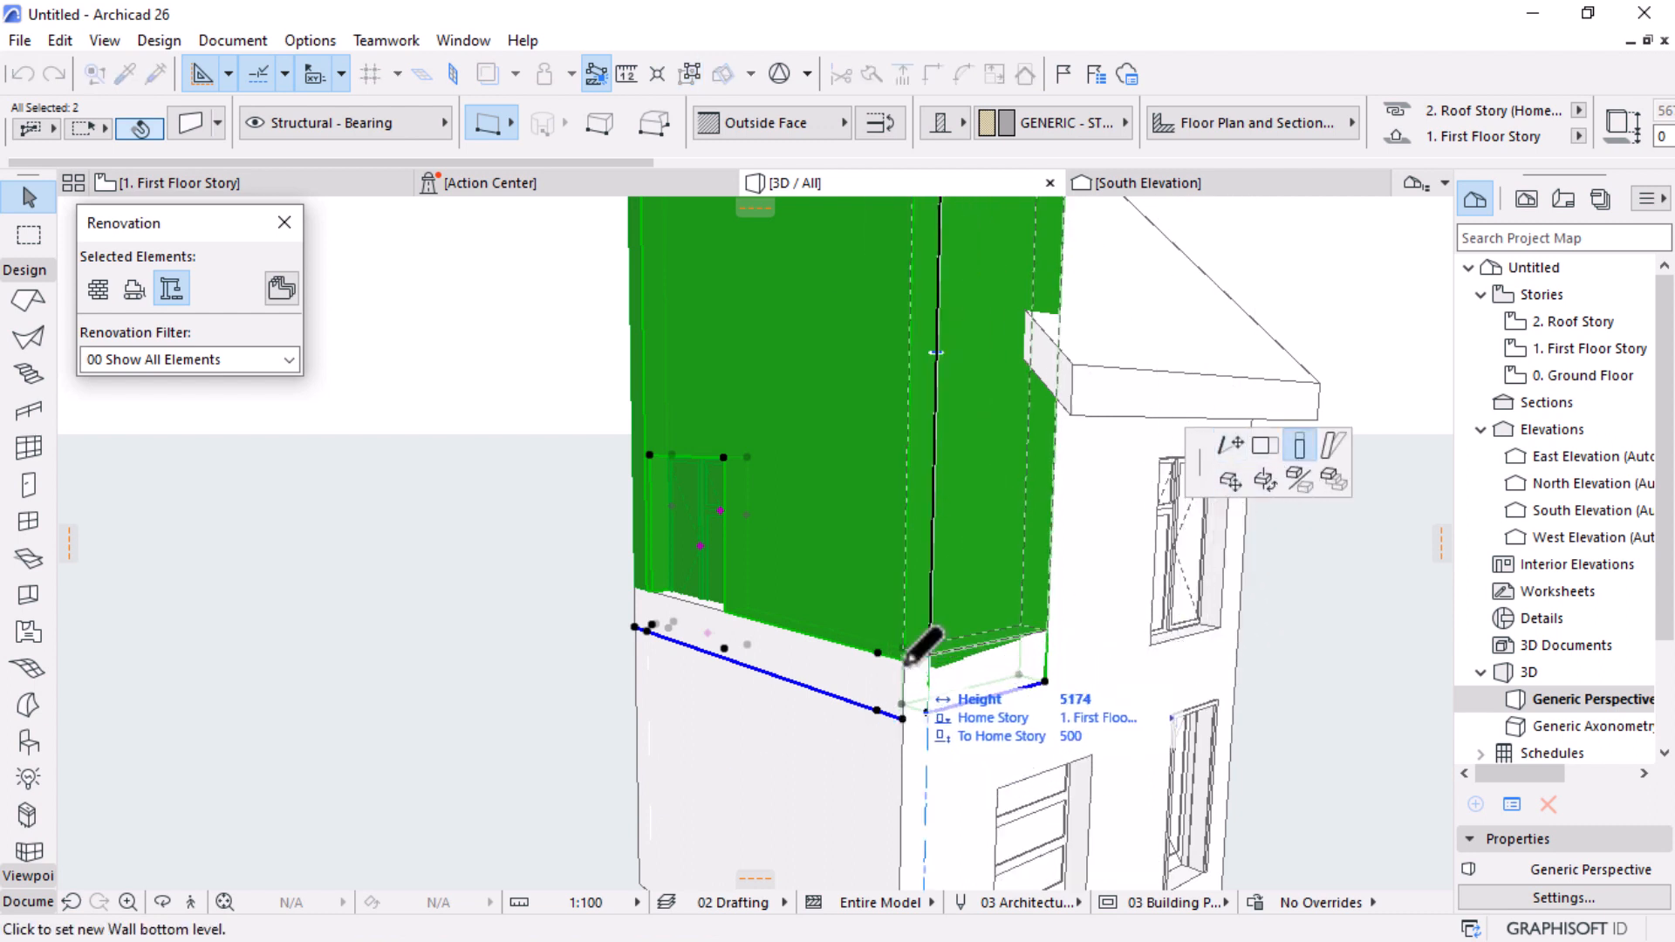
left_click(904, 656)
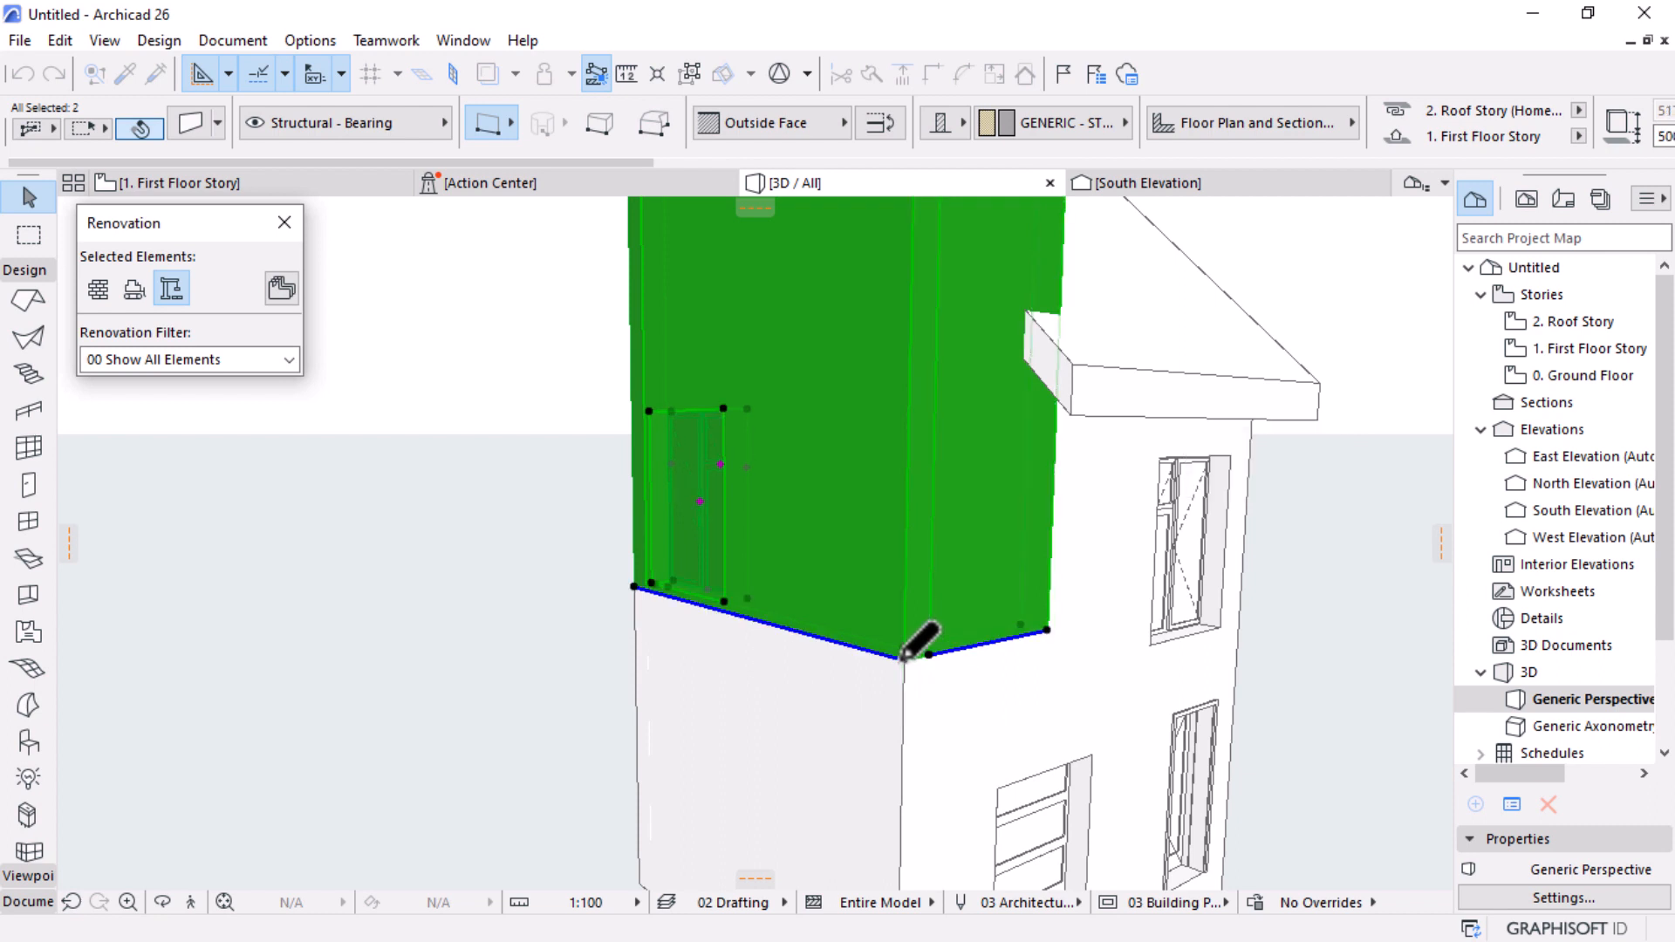
key("Escape")
middle_click_drag(981, 687, 640, 469, "shift")
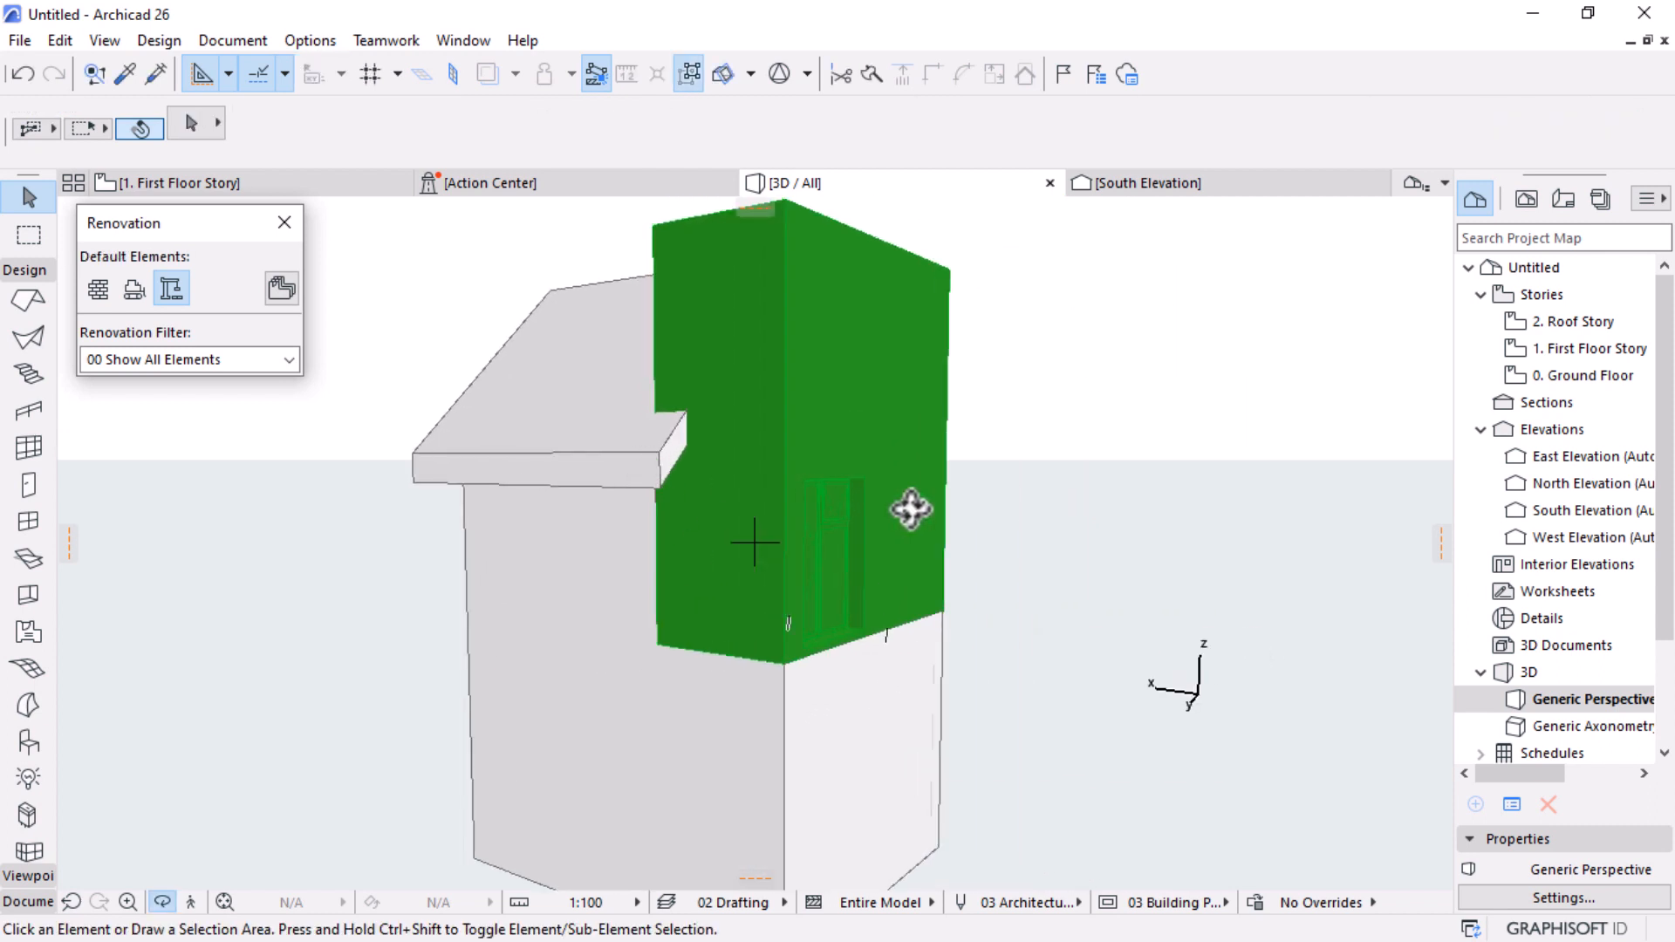
middle_click_drag(911, 509, 1040, 458, "shift")
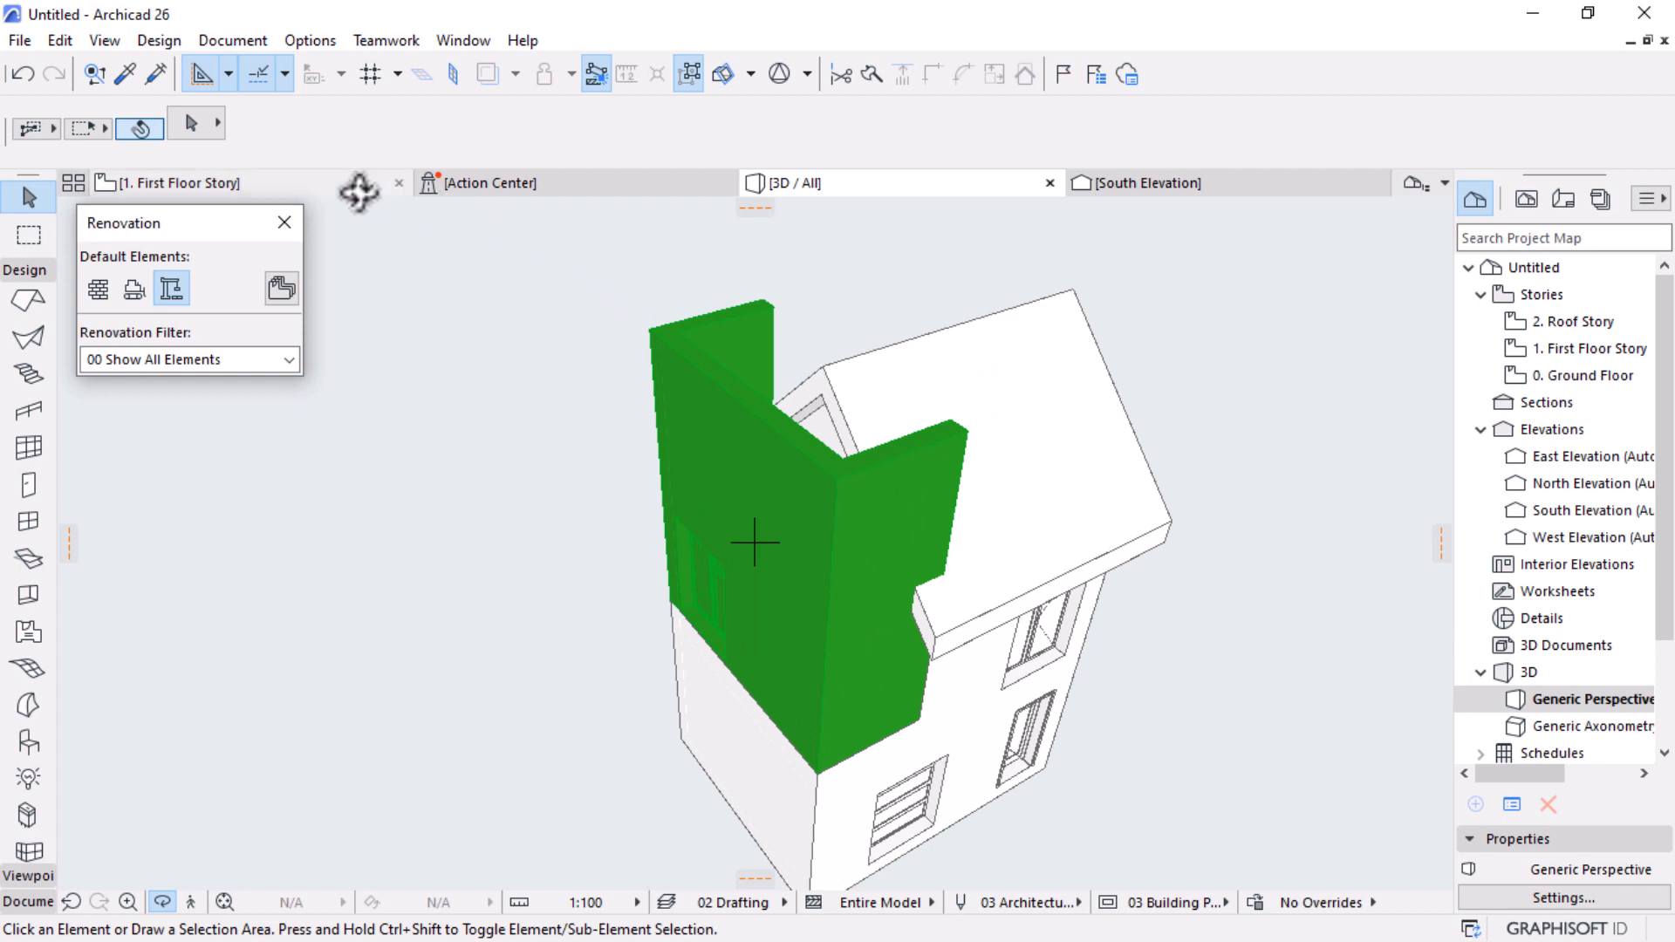
Step: On the Roof Story, copy both house roof planes sideways over the extension so the copies adjoin the existing roof's edge
left_click(360, 185)
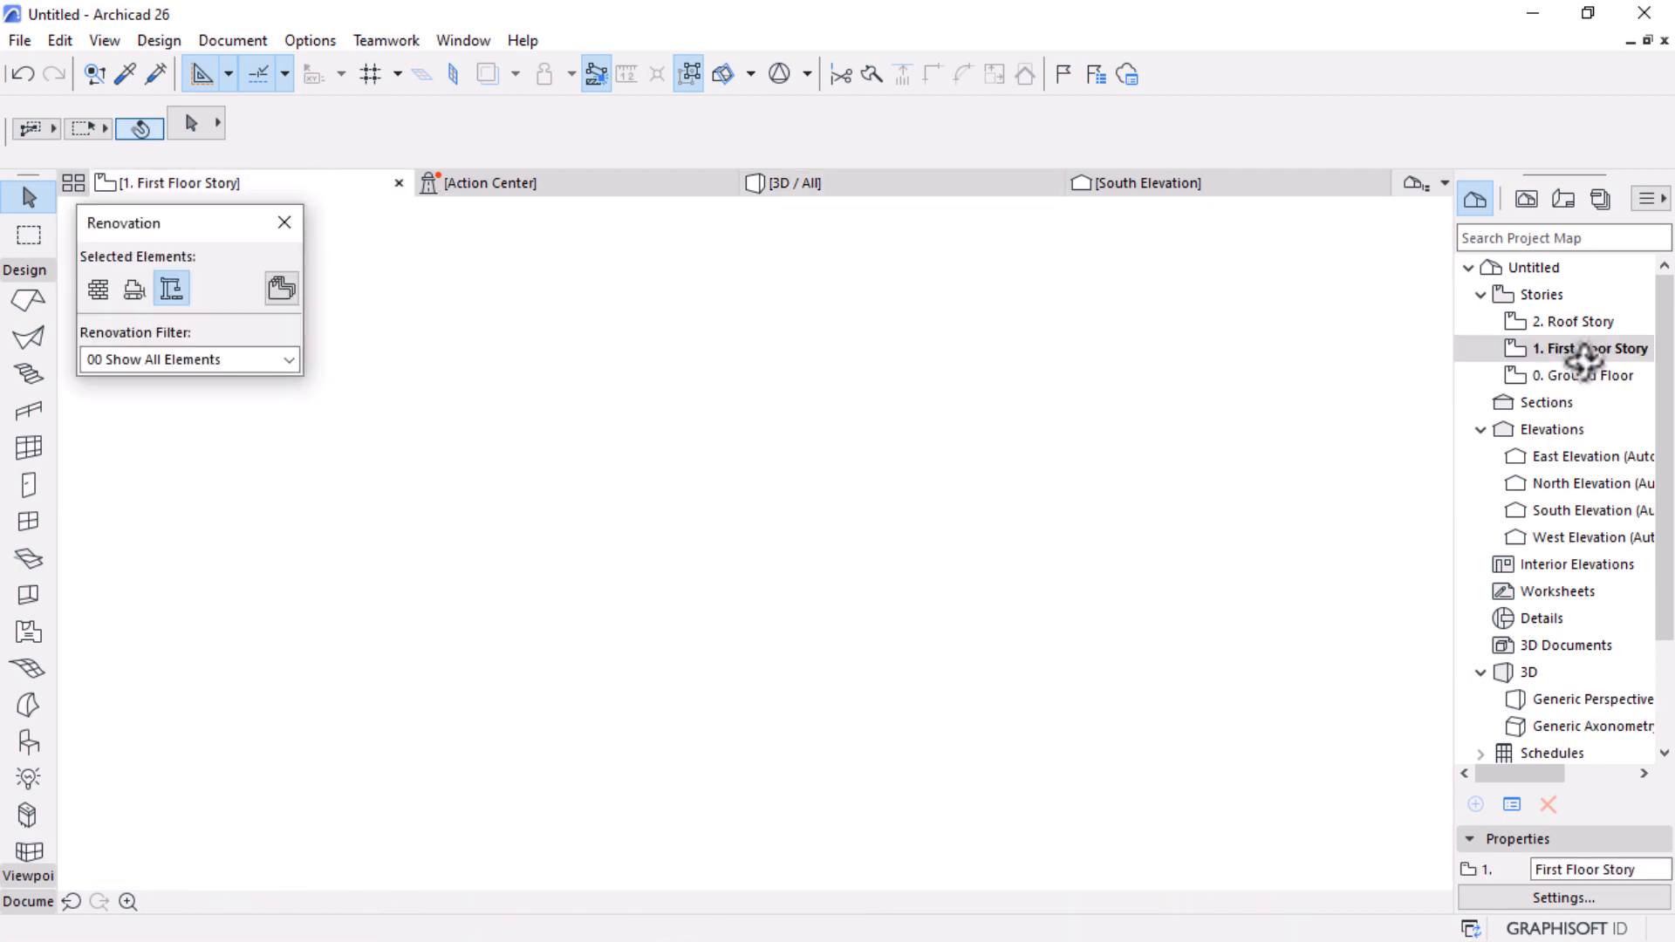
left_click(1559, 323)
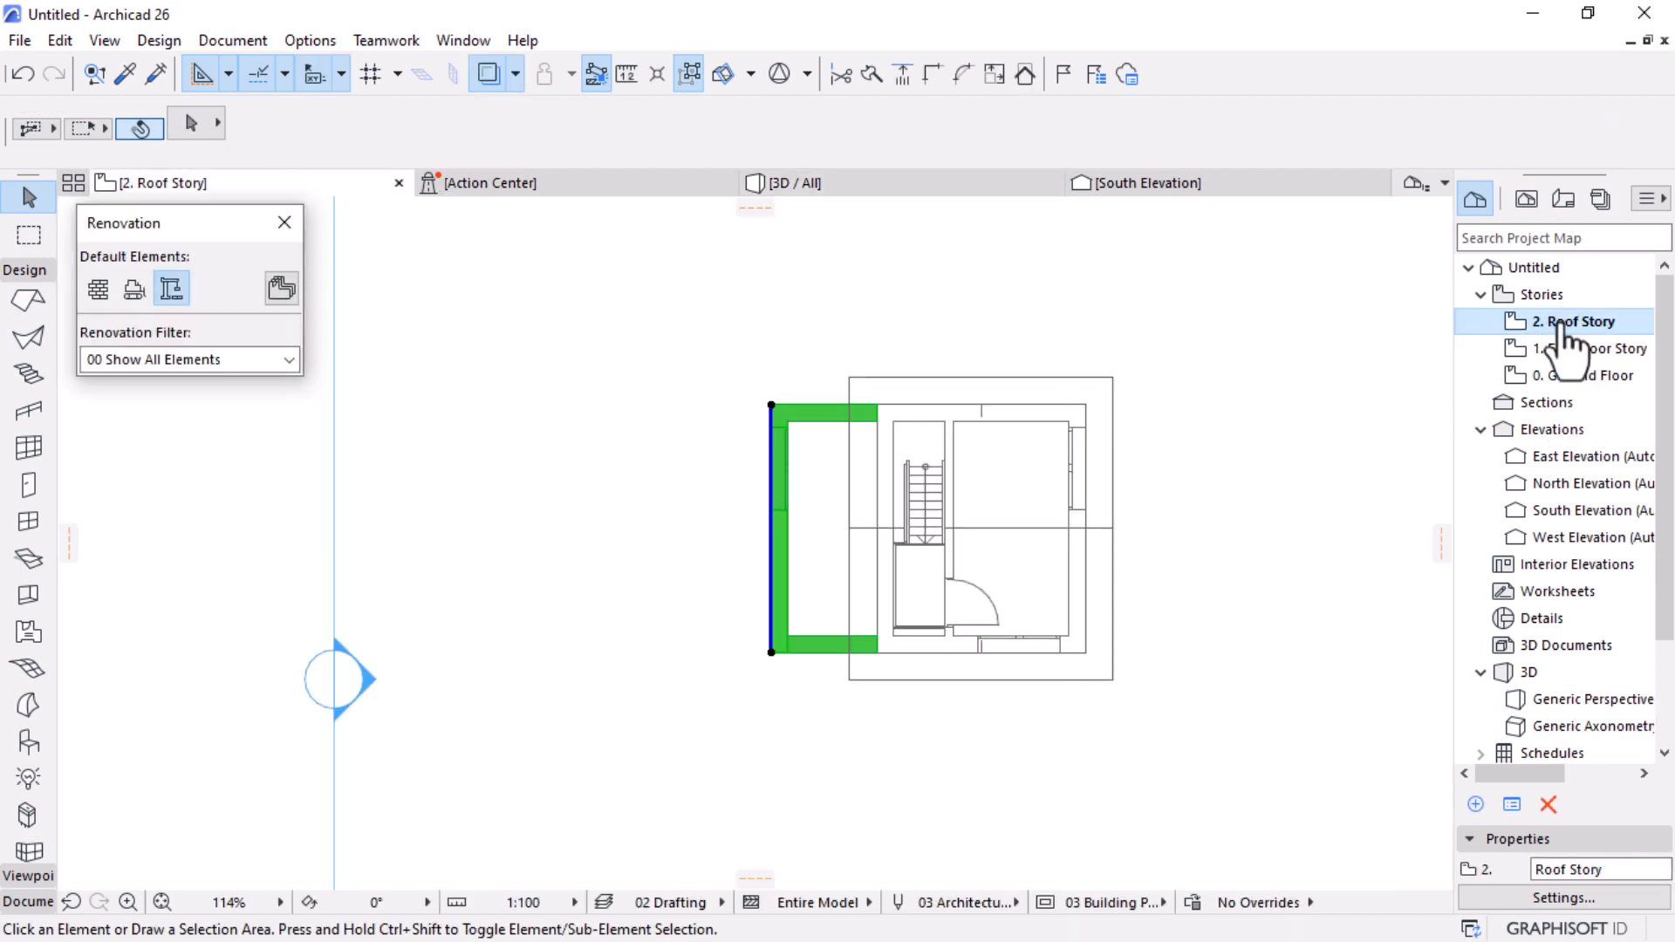
left_click(1106, 406)
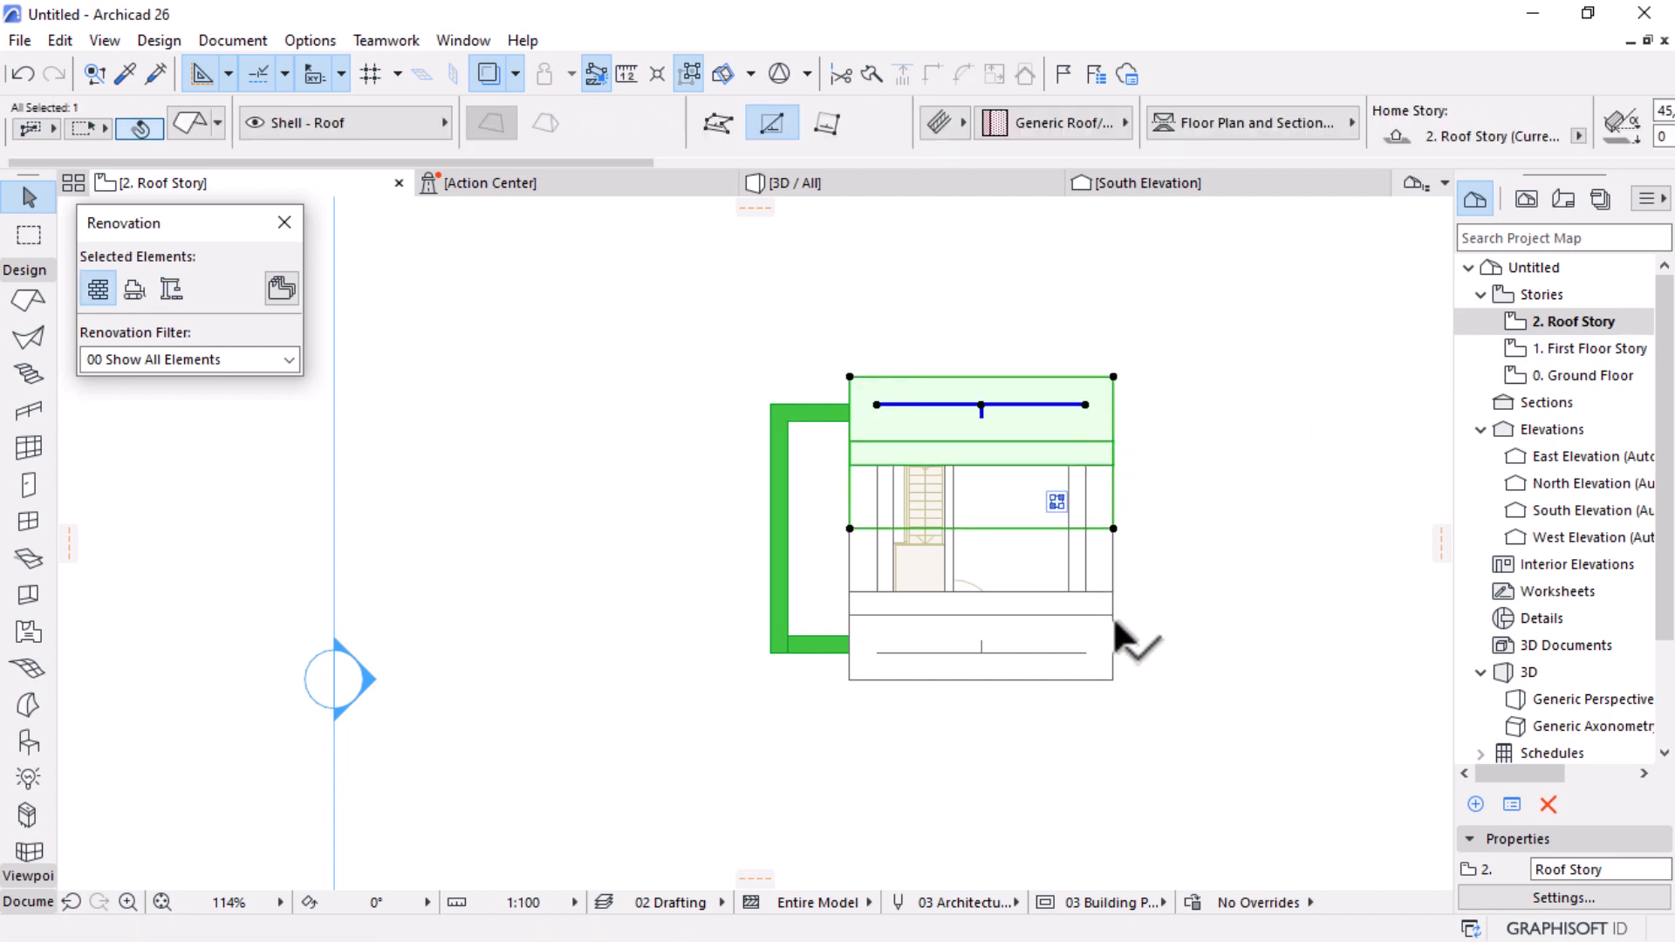
left_click(1114, 646, "shift")
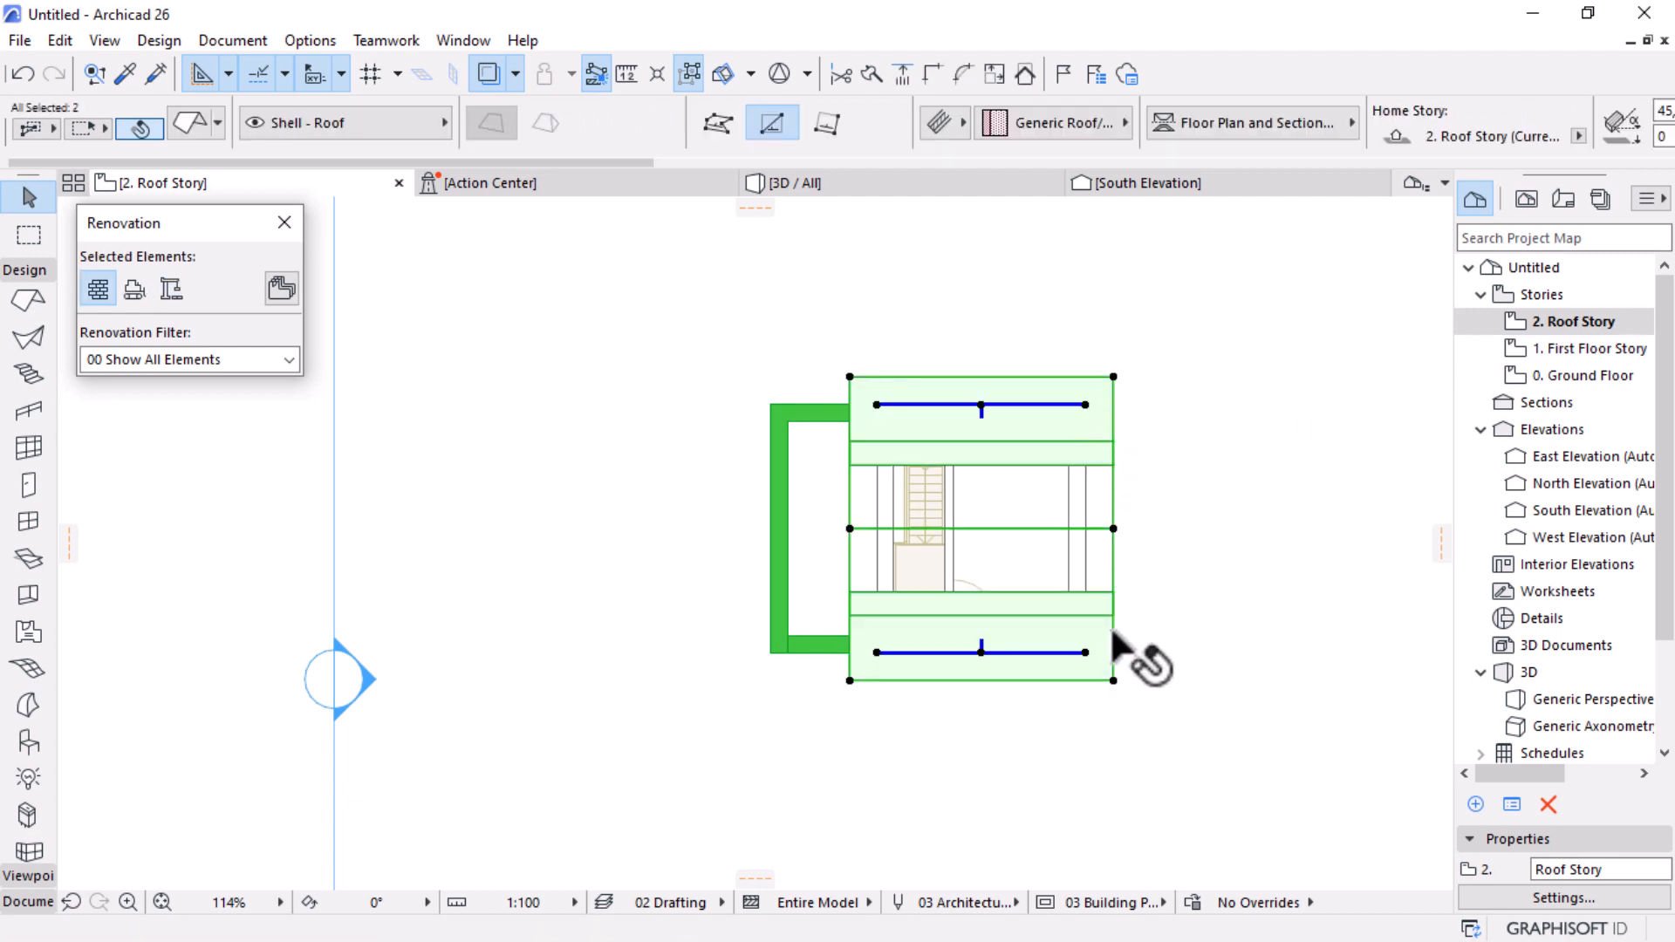
key("ctrl+shift+d")
left_click(1114, 681)
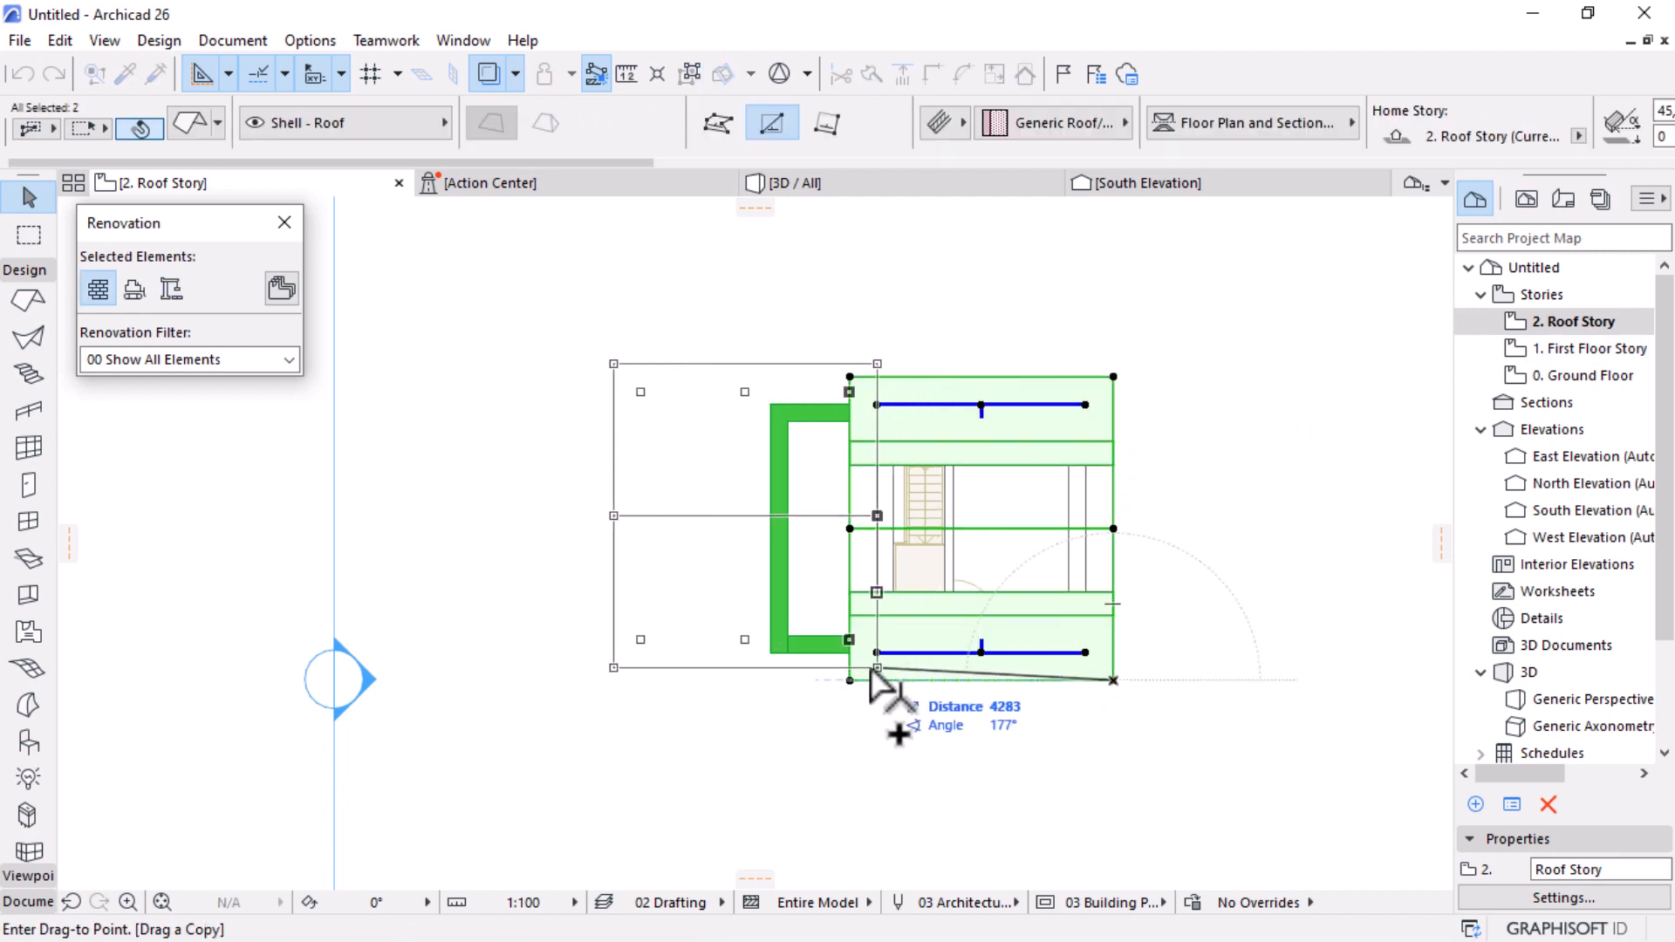
left_click(849, 679)
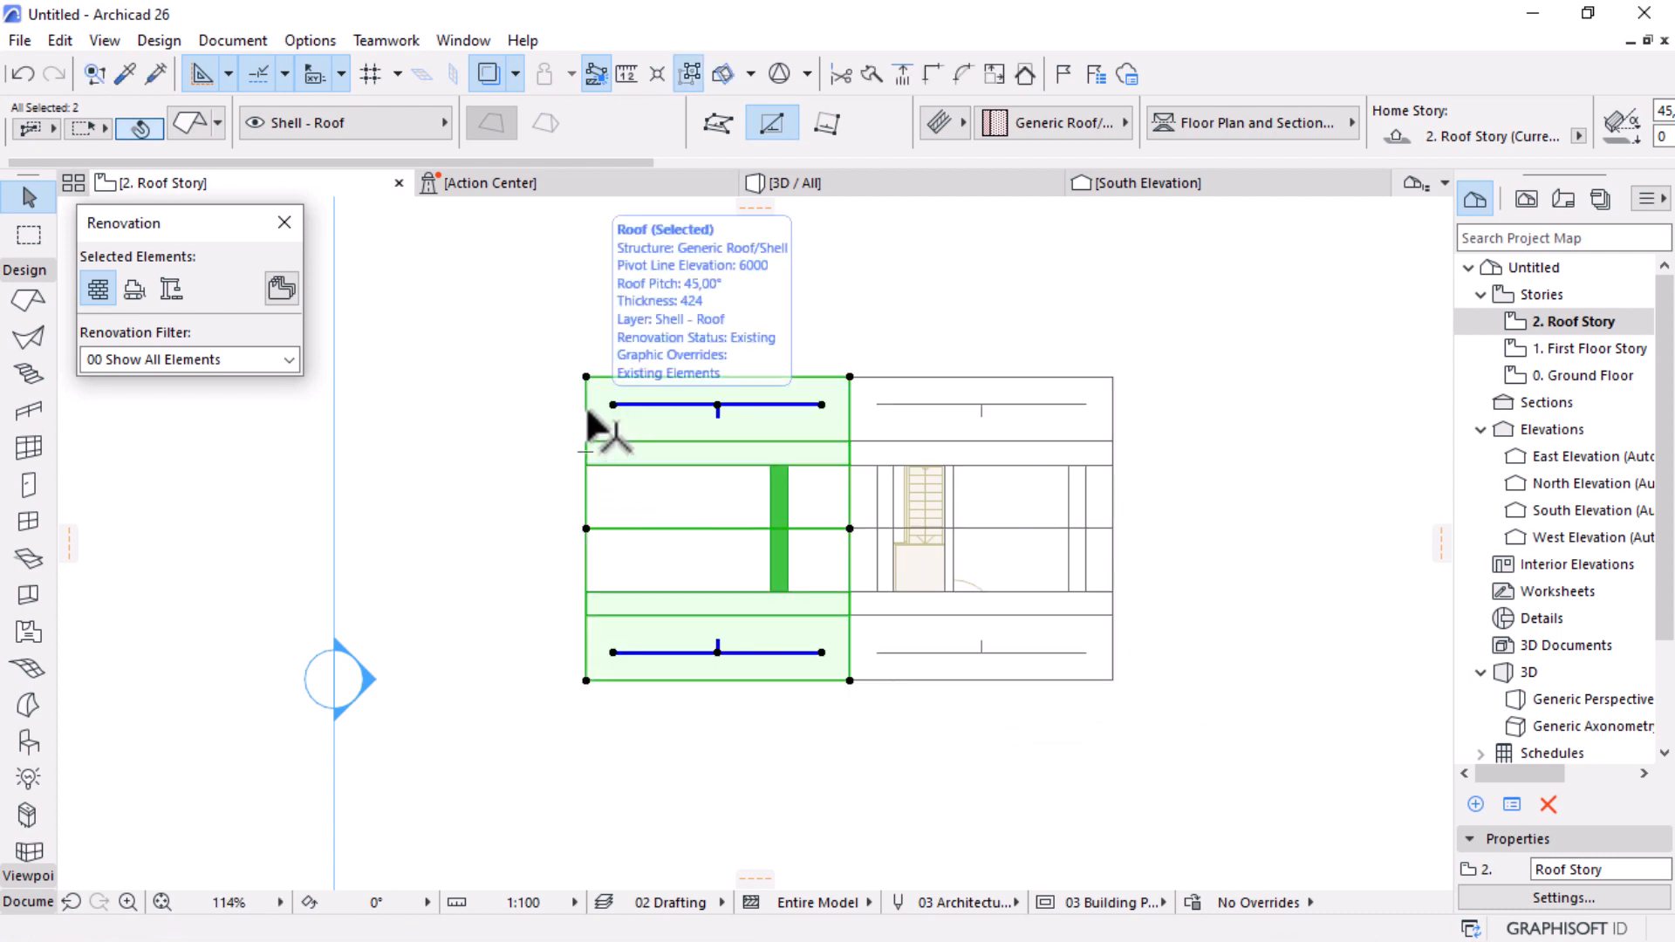
Step: Pull the outer edges of both copied roof planes in to the outer face of the extension's outer side wall
left_click(586, 419)
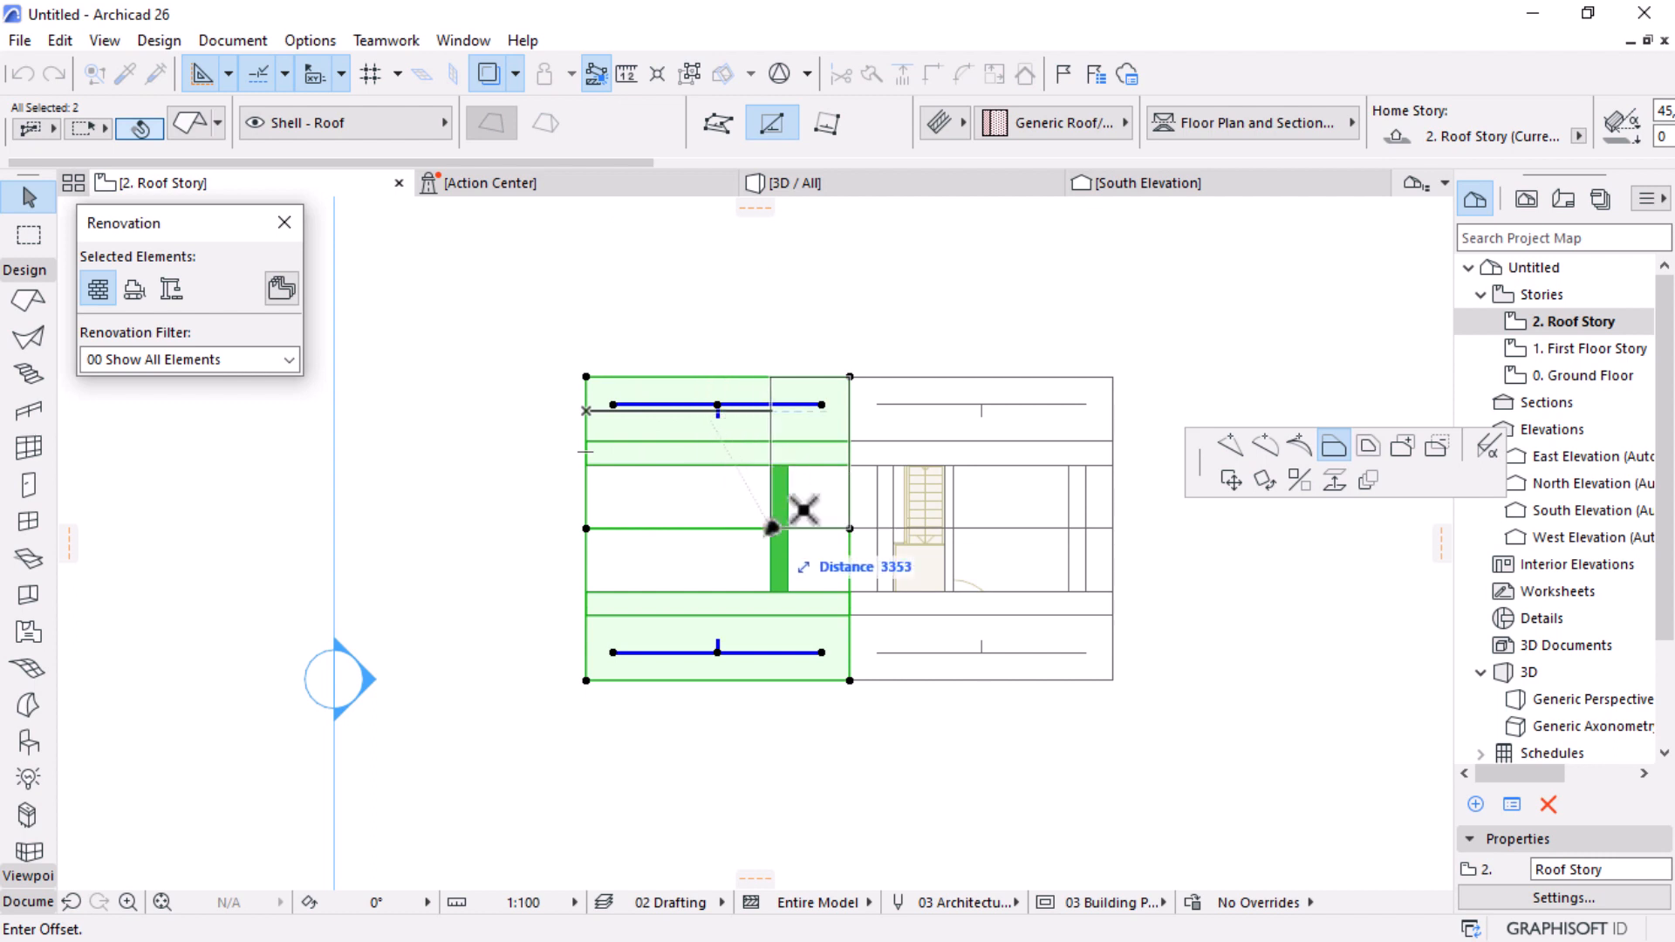
left_click(774, 530)
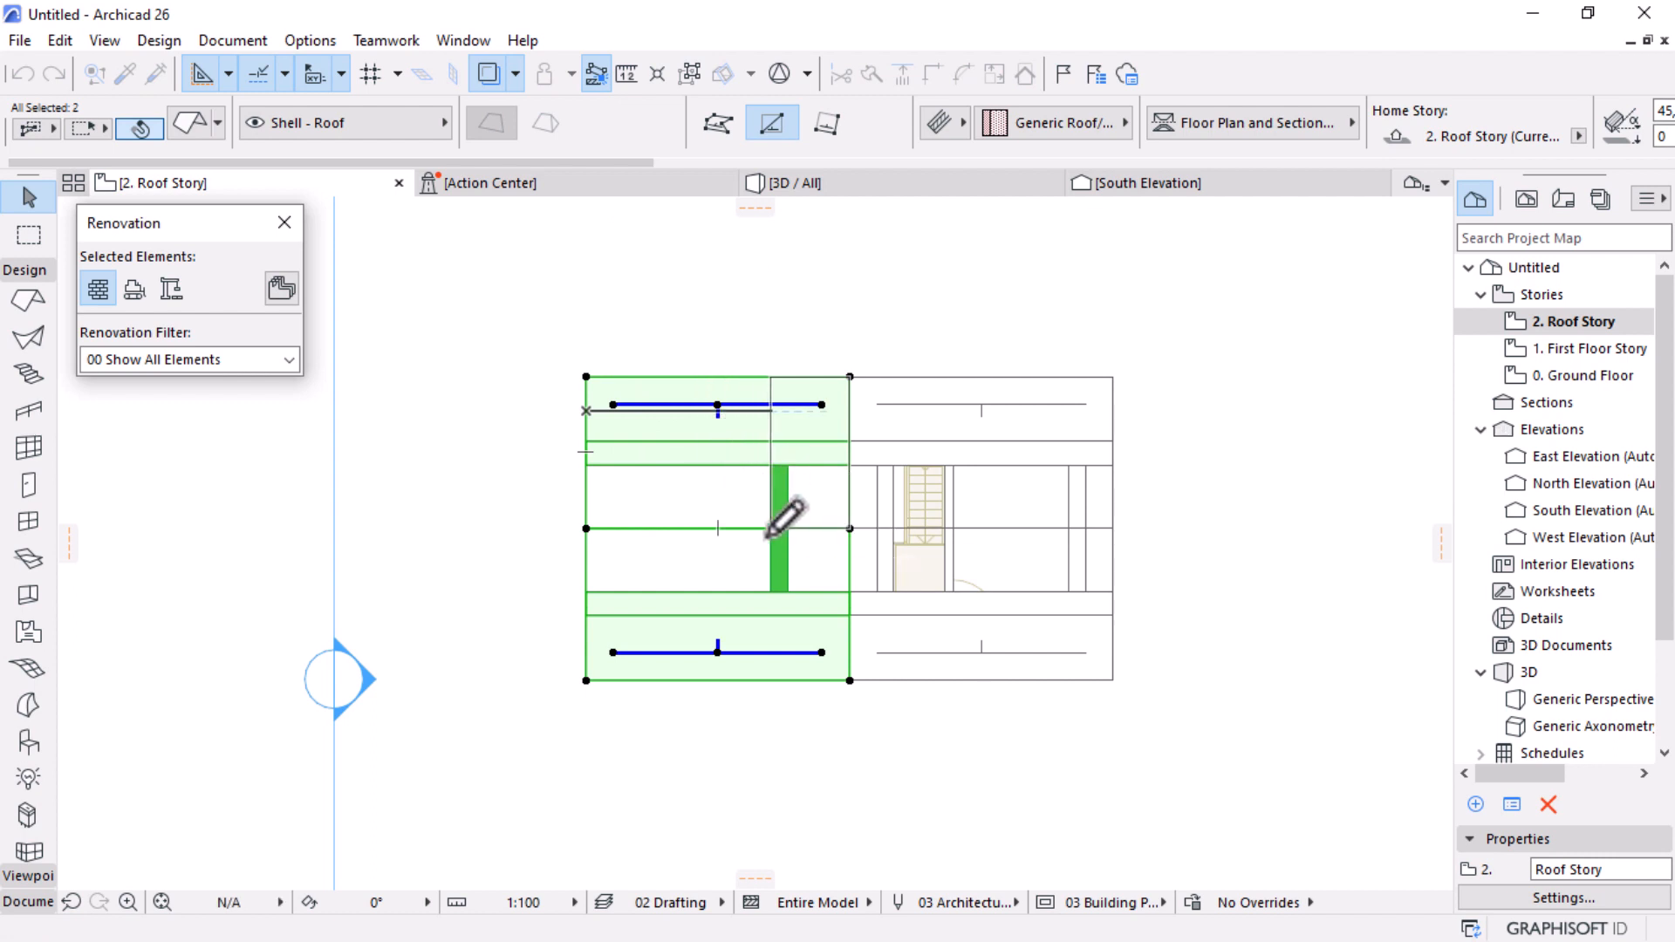
left_click(586, 550)
left_click(771, 484)
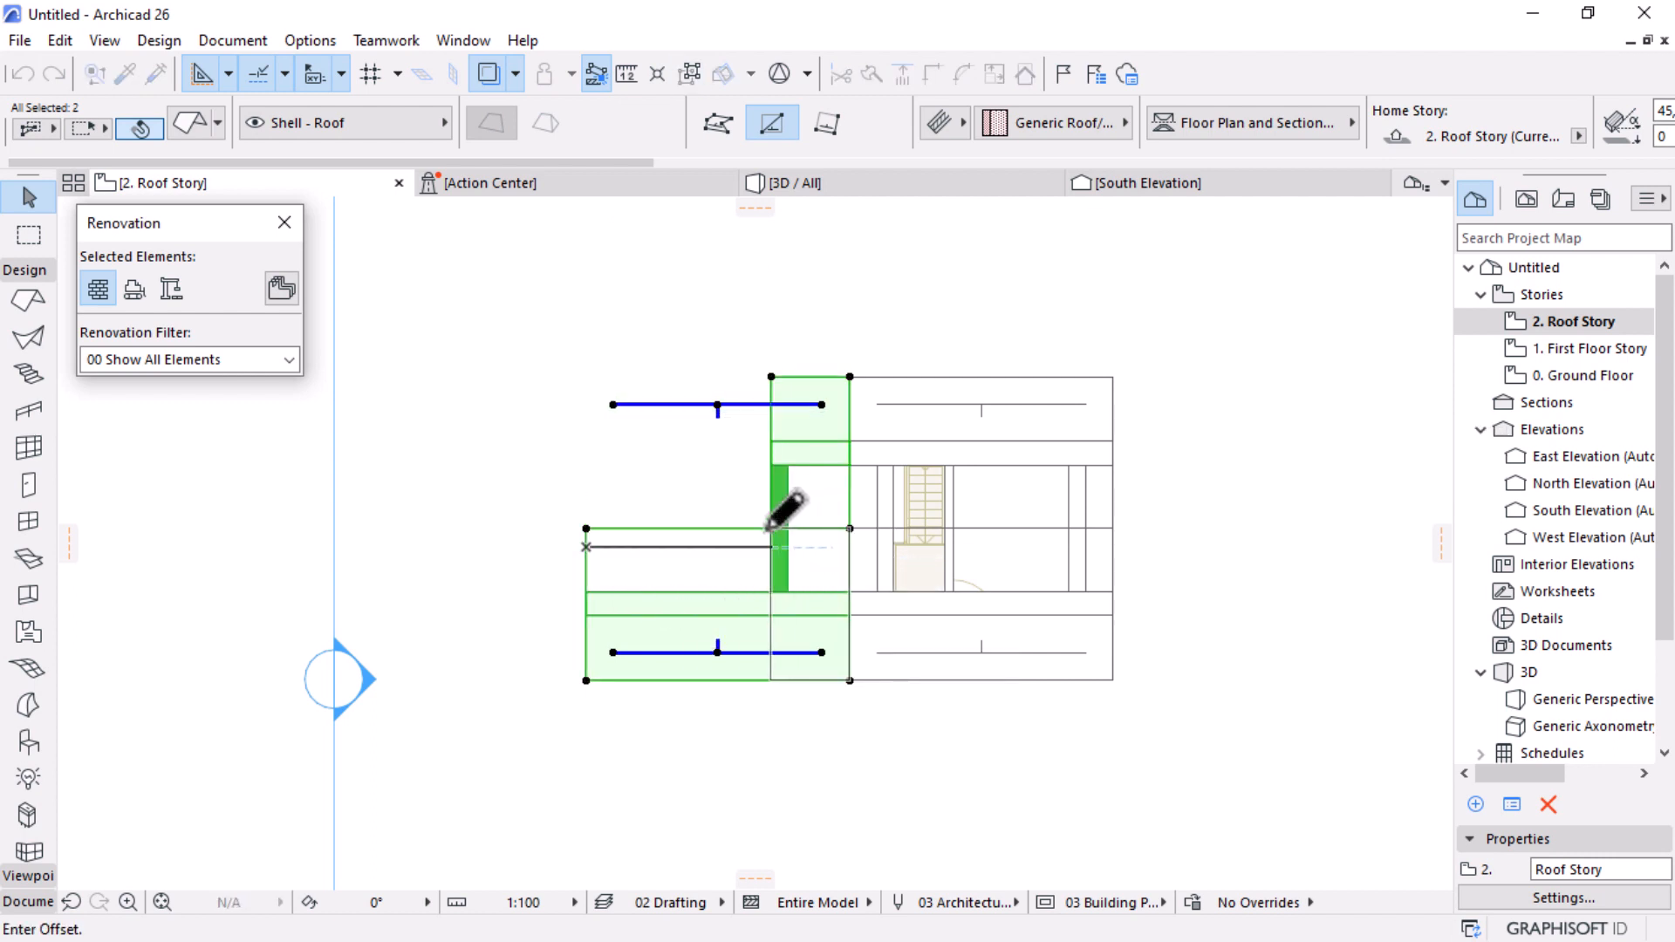
Step: Offset the outer edge of the copied rear roof plane 500 outward beyond the extension's side wall
left_click(773, 427)
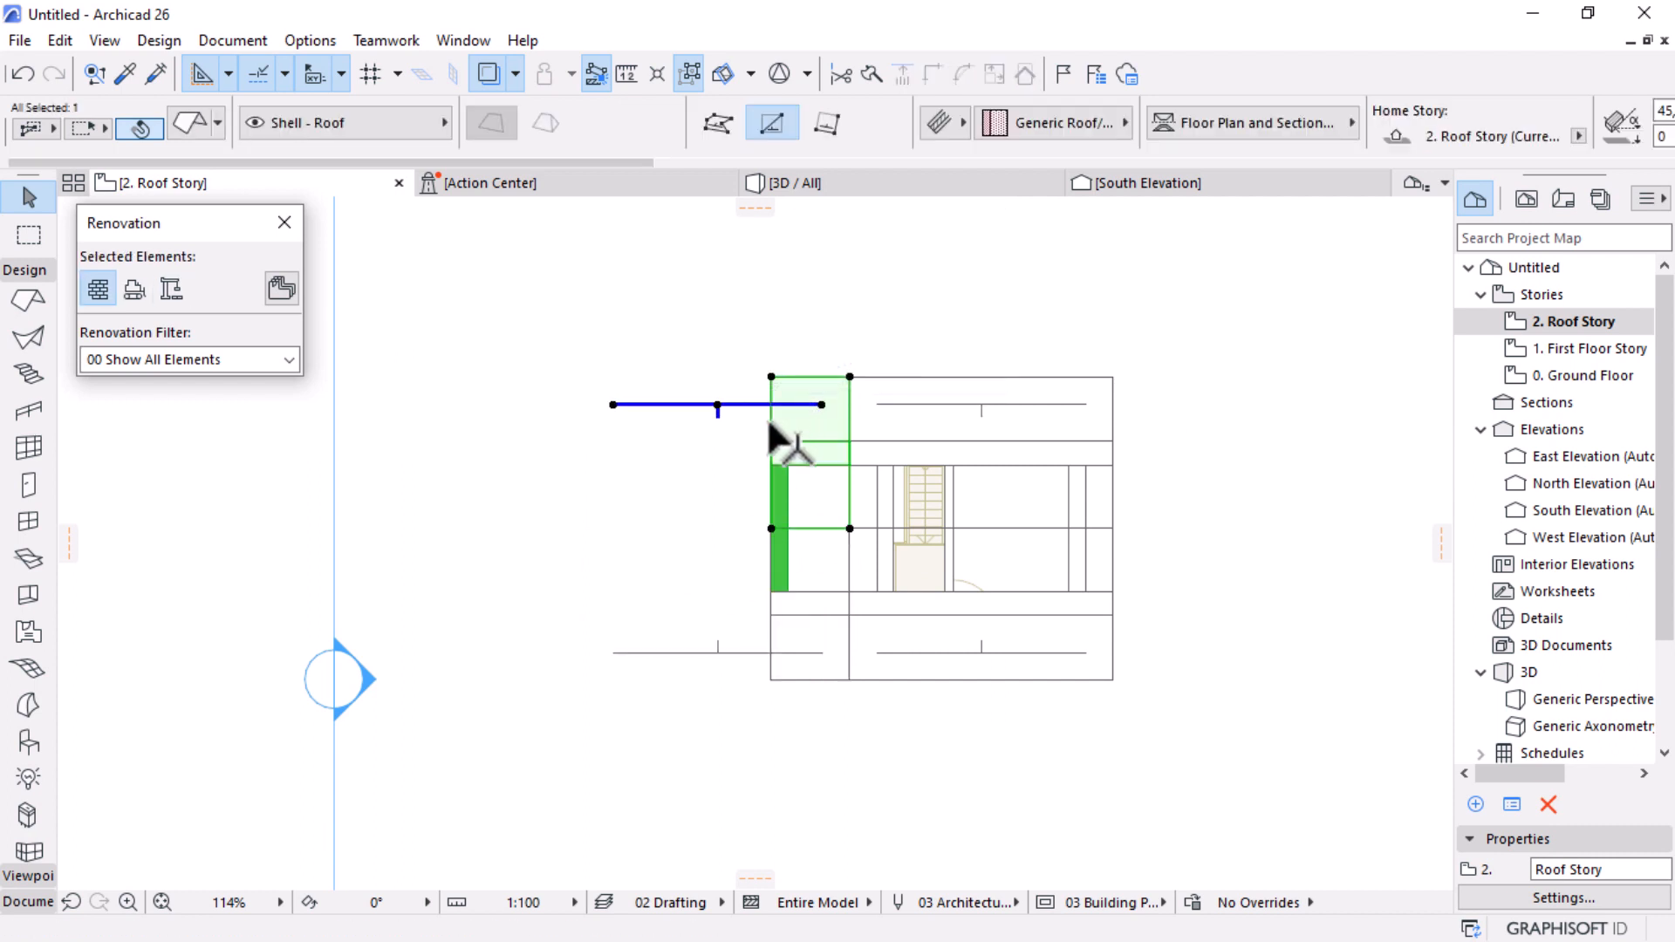
key("Escape")
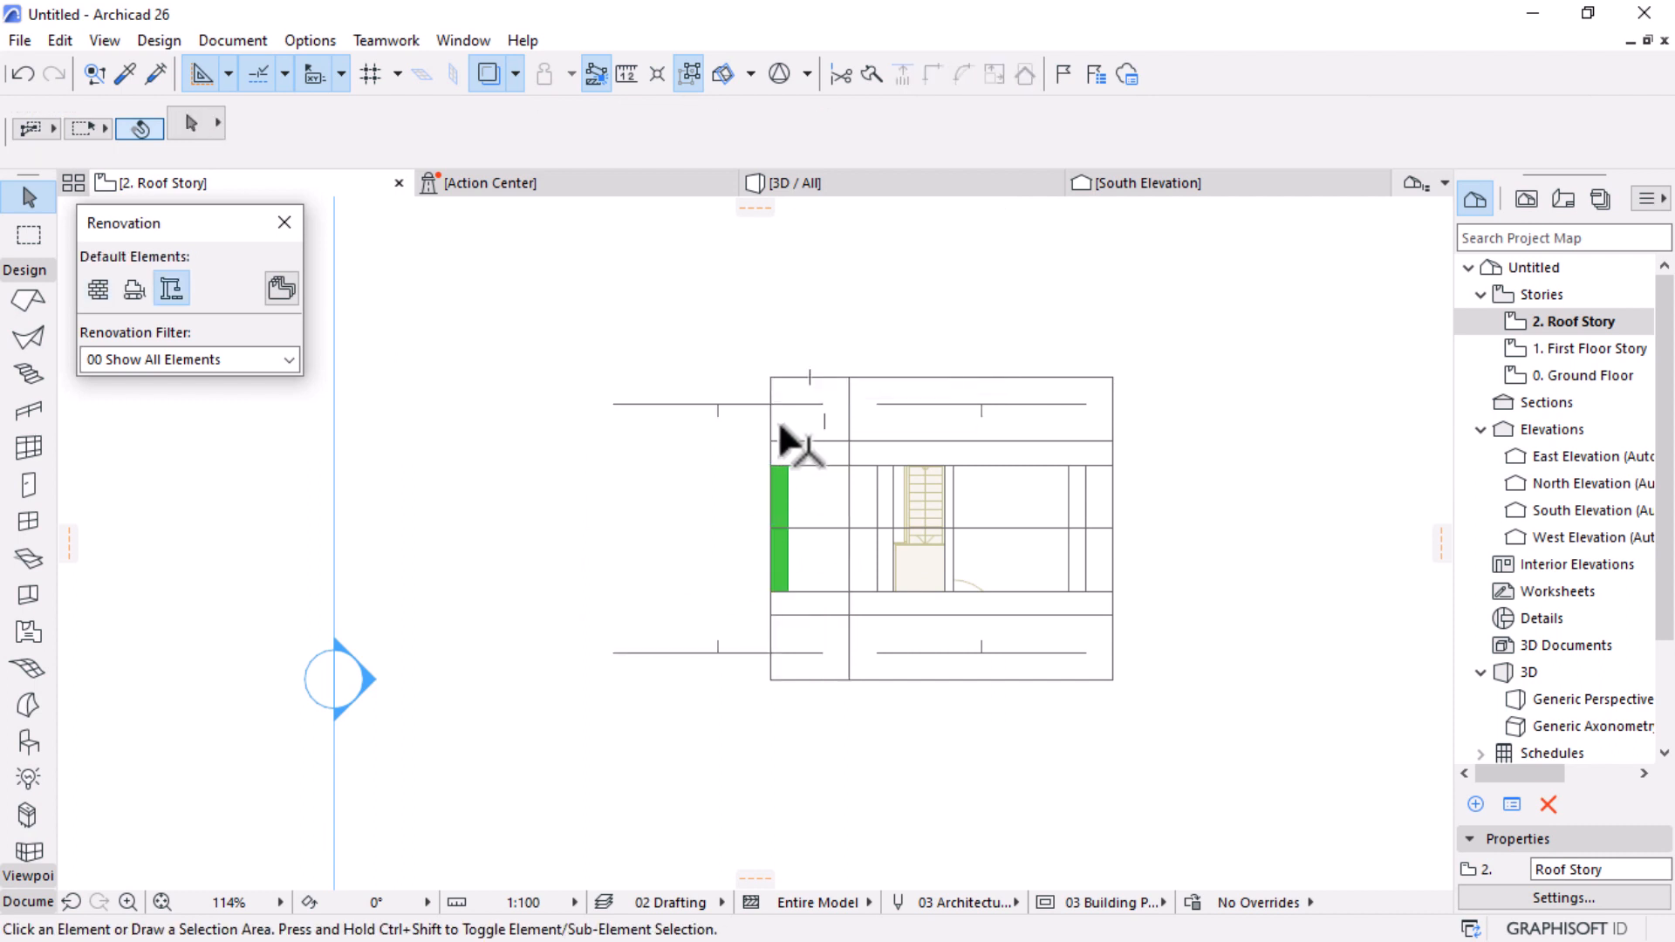
left_click(768, 419)
scroll(766, 417, "up", 5)
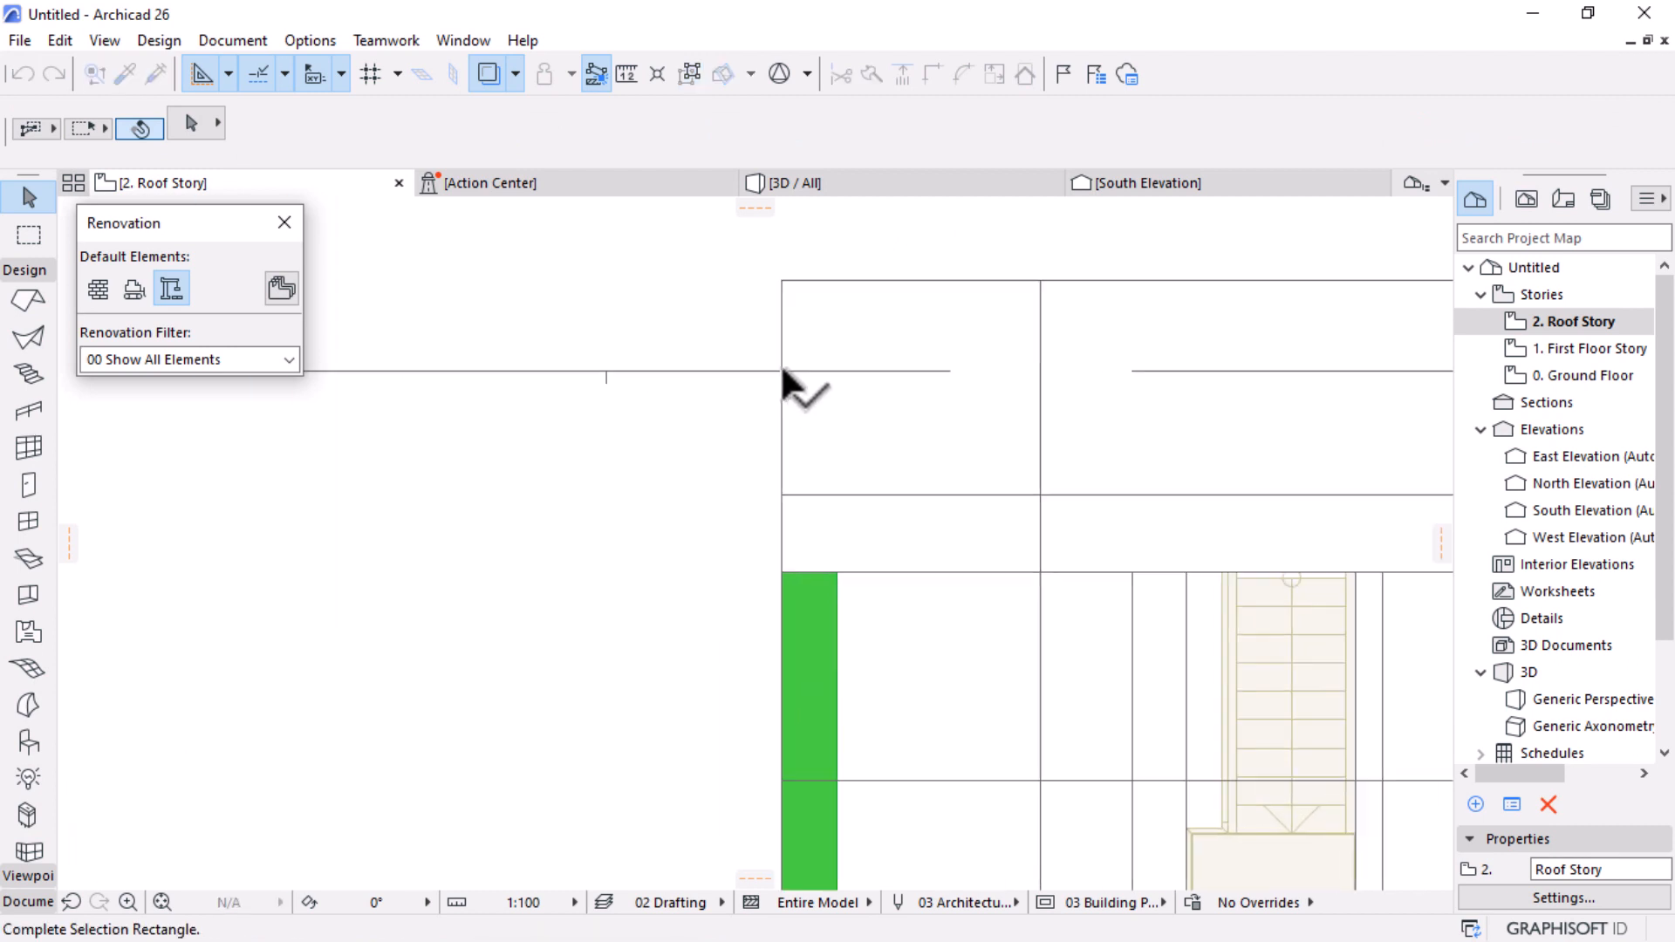
left_click(881, 342)
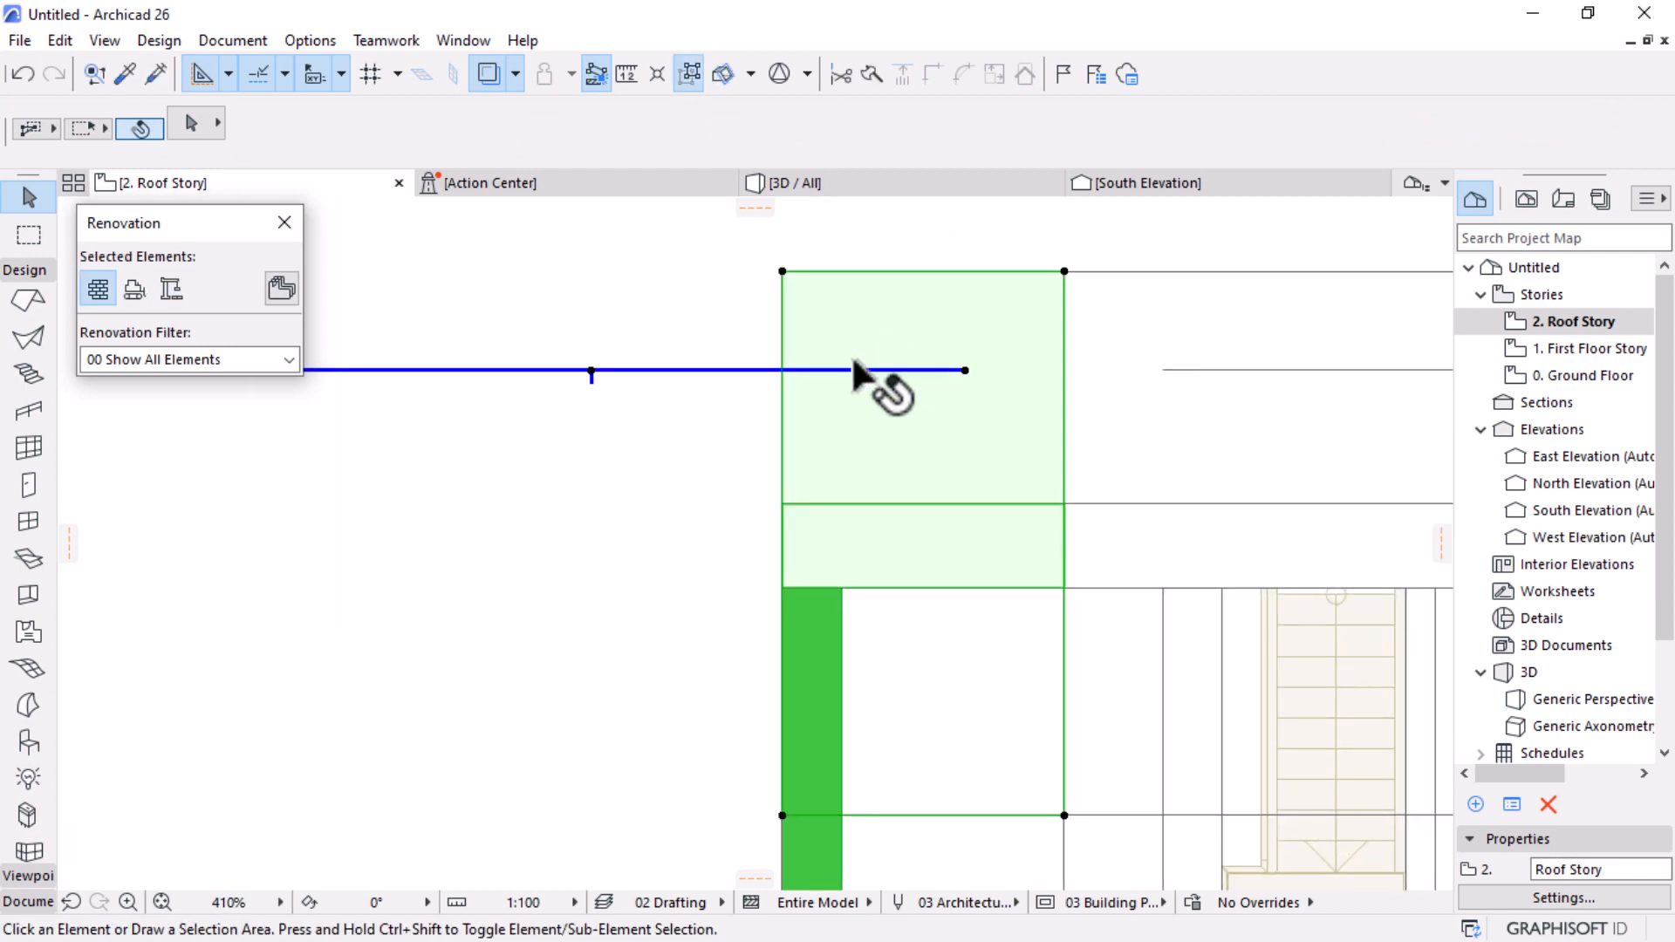
left_click(782, 399)
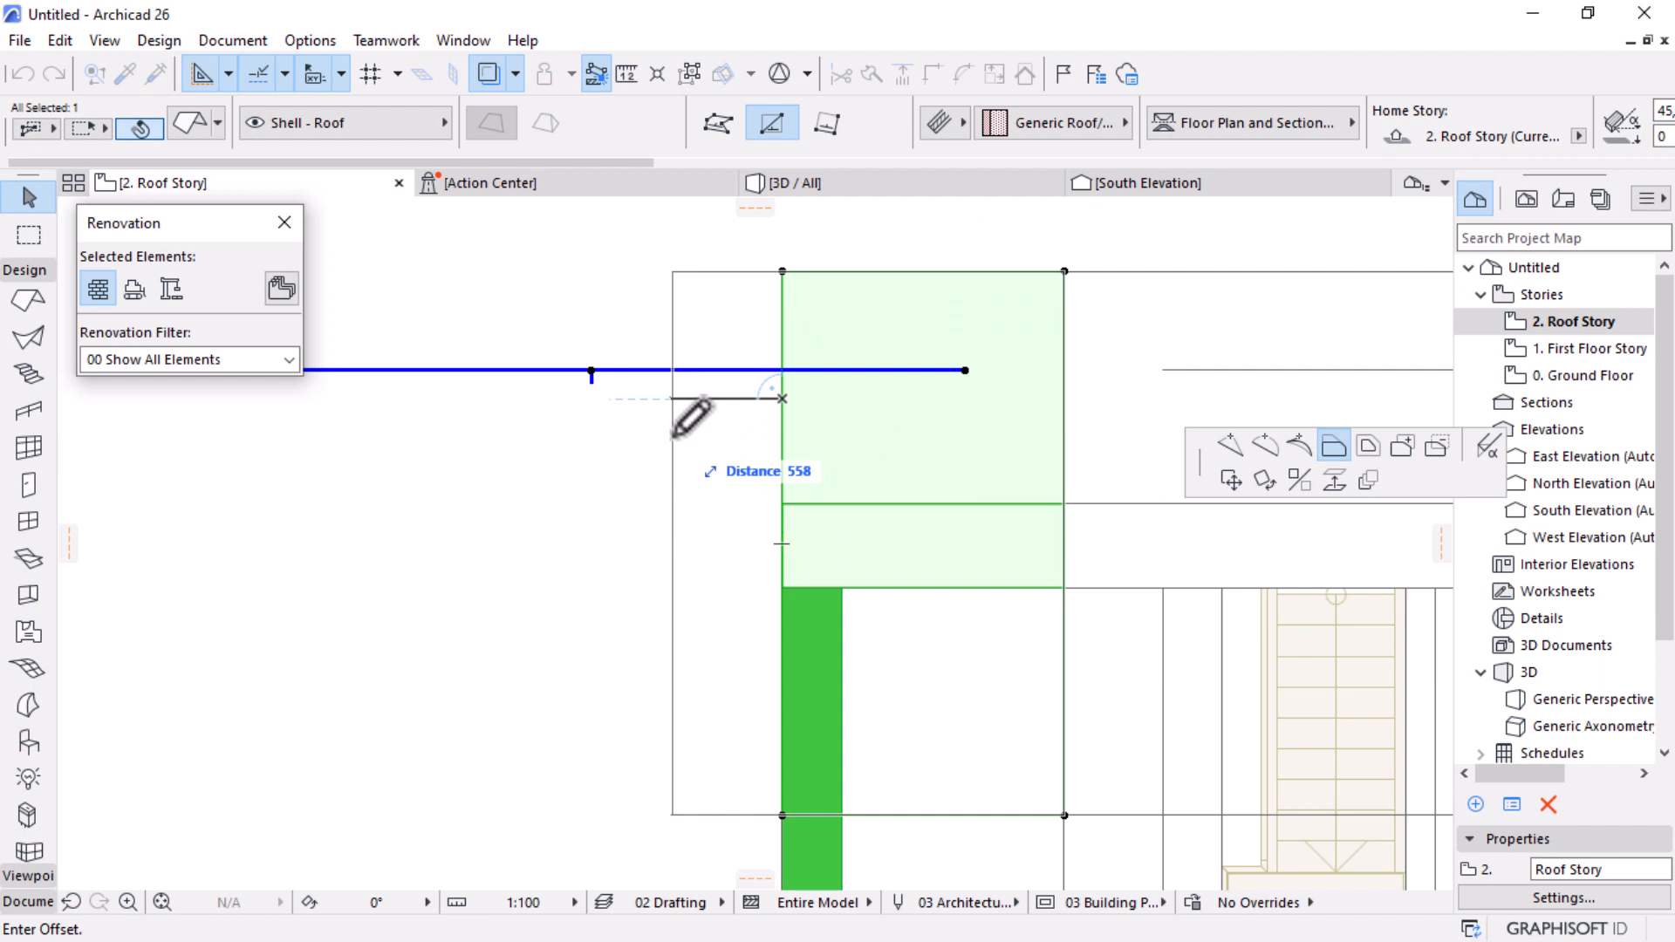
type("500")
key("Return")
scroll(916, 429, "down", 3)
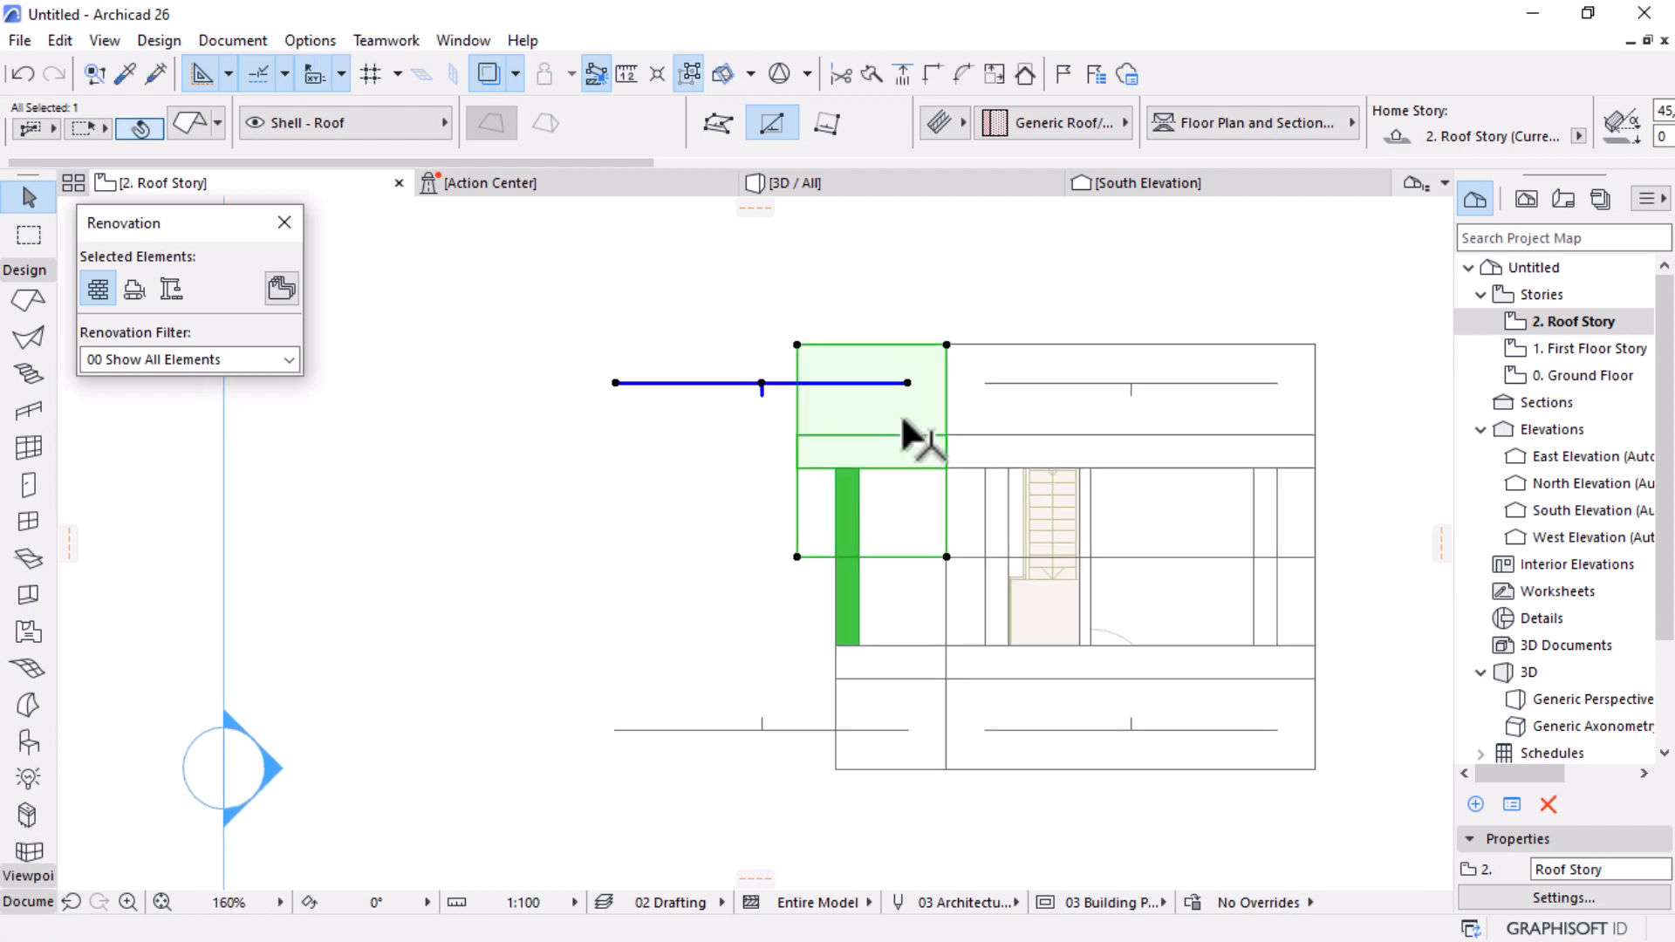
Step: Extend the outer edge of the copied front roof plane to align with the rear plane's overhang
left_click(853, 635)
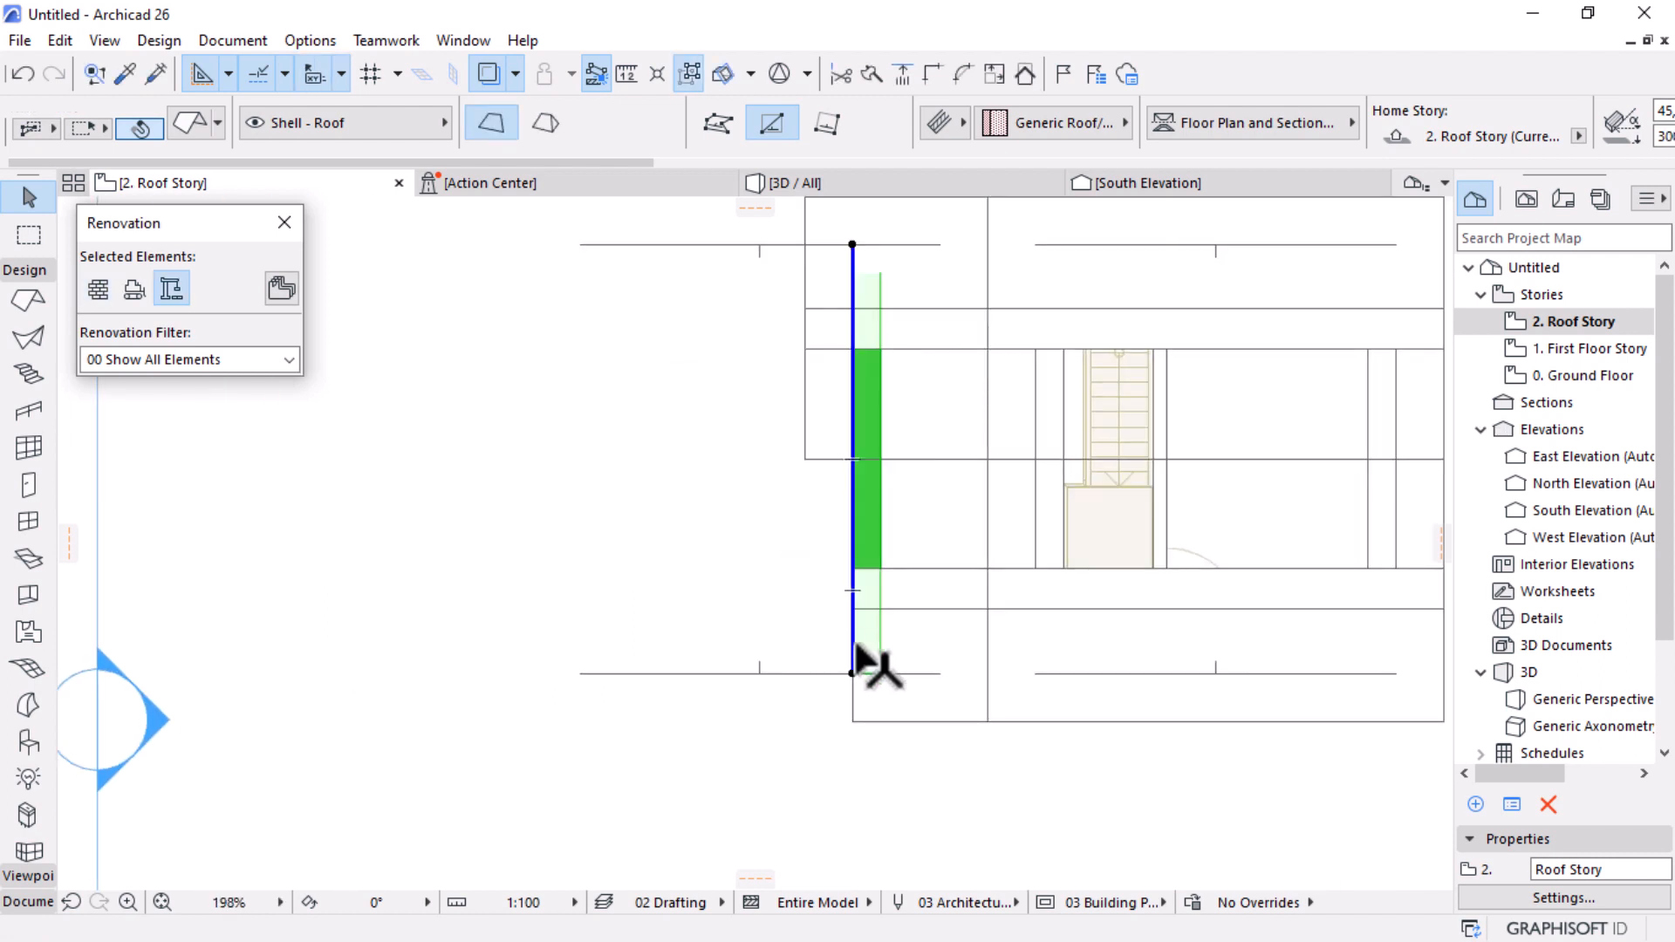
key("Escape")
left_click(929, 641)
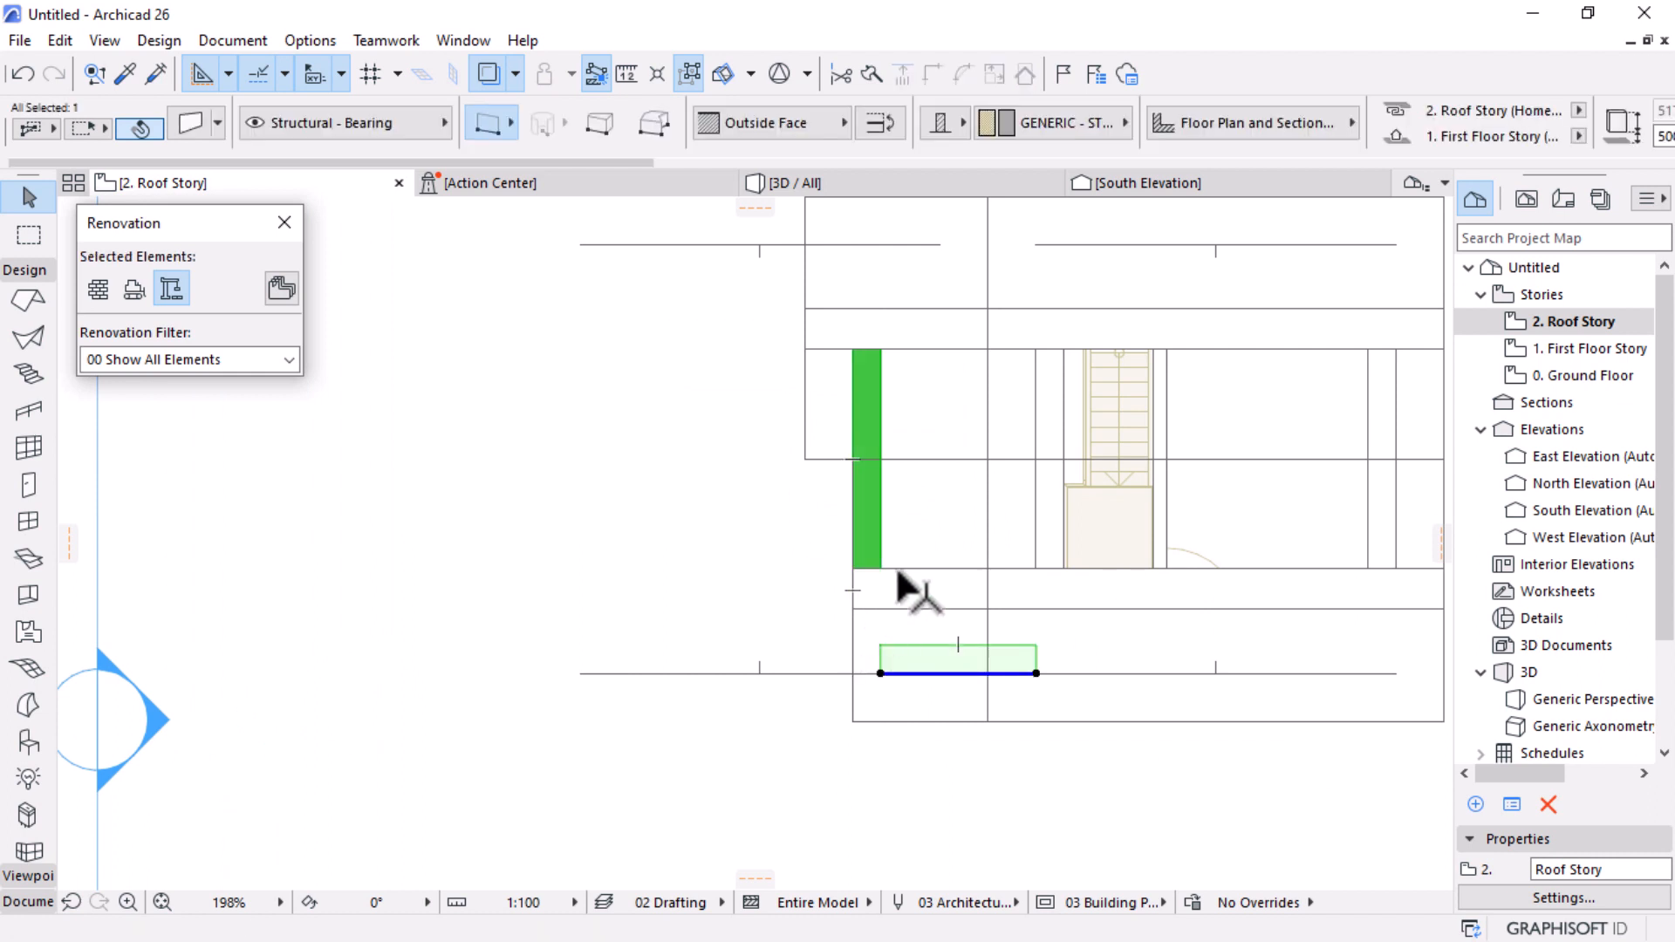
key("Delete")
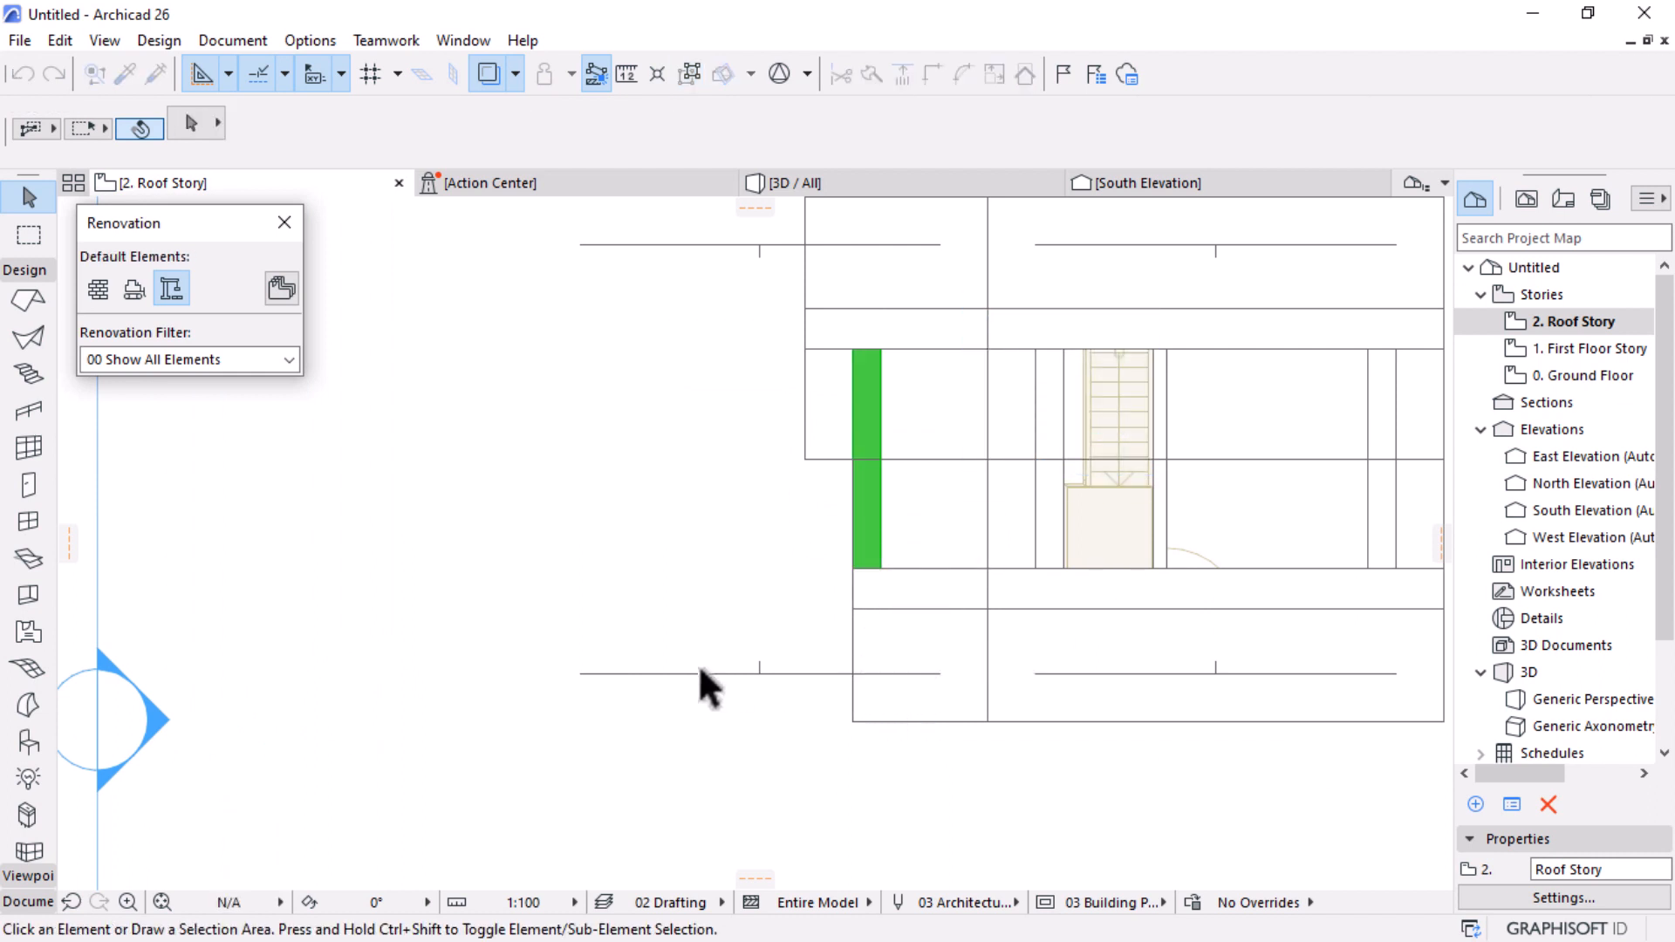
left_click(839, 685)
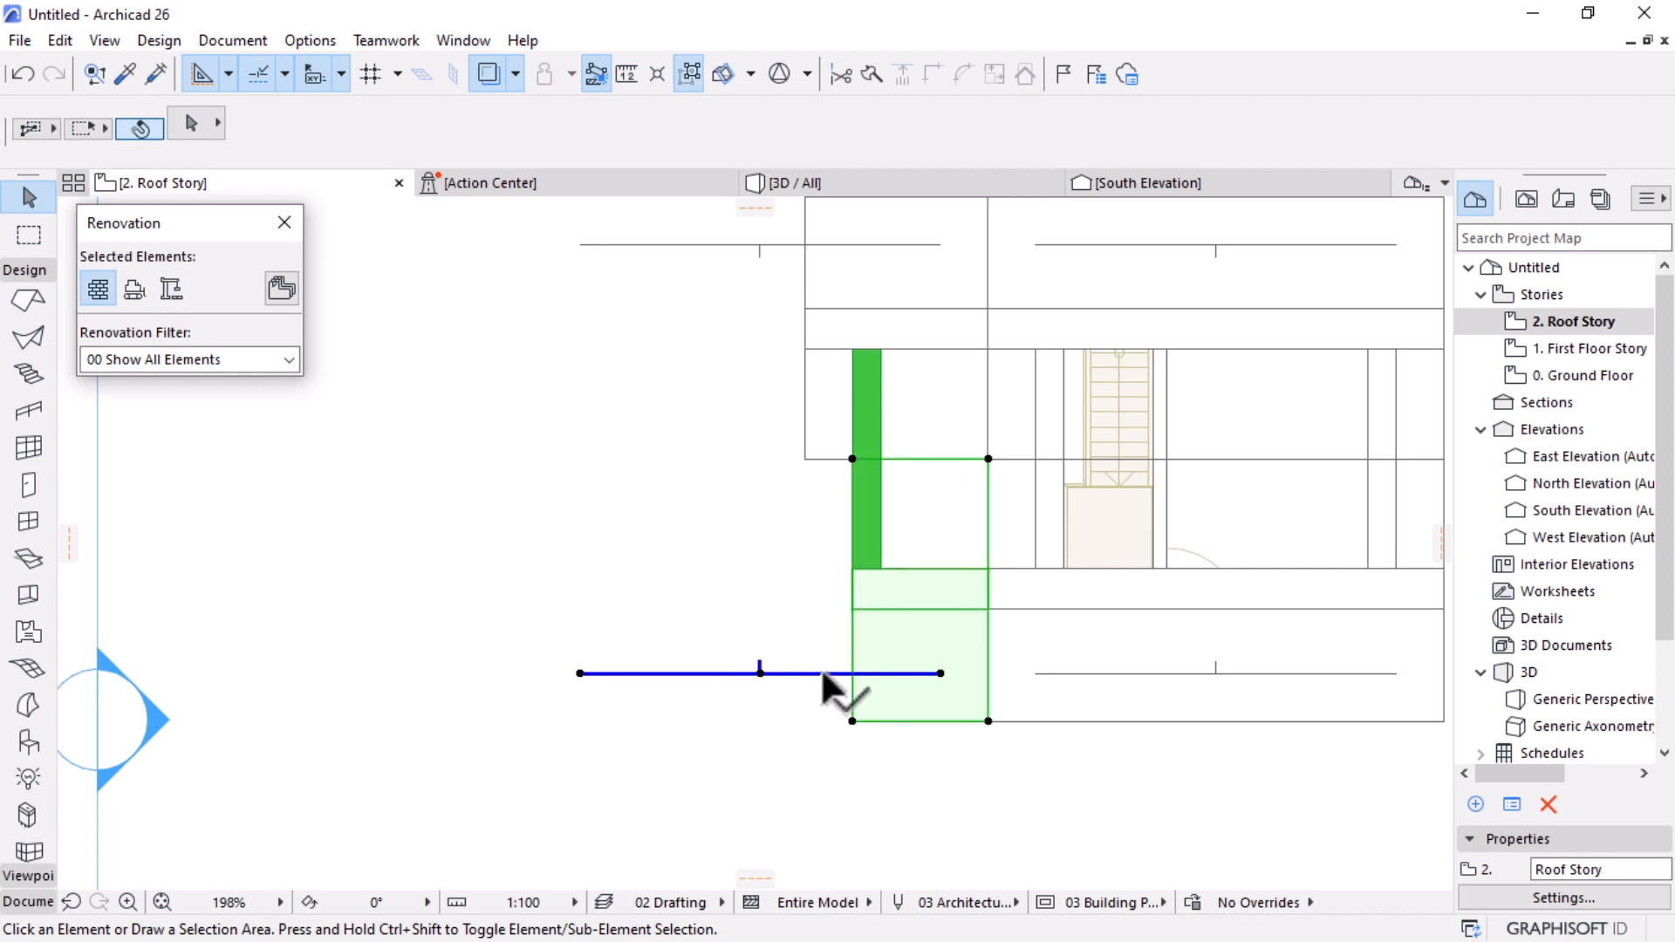
left_click(849, 621)
key("Escape")
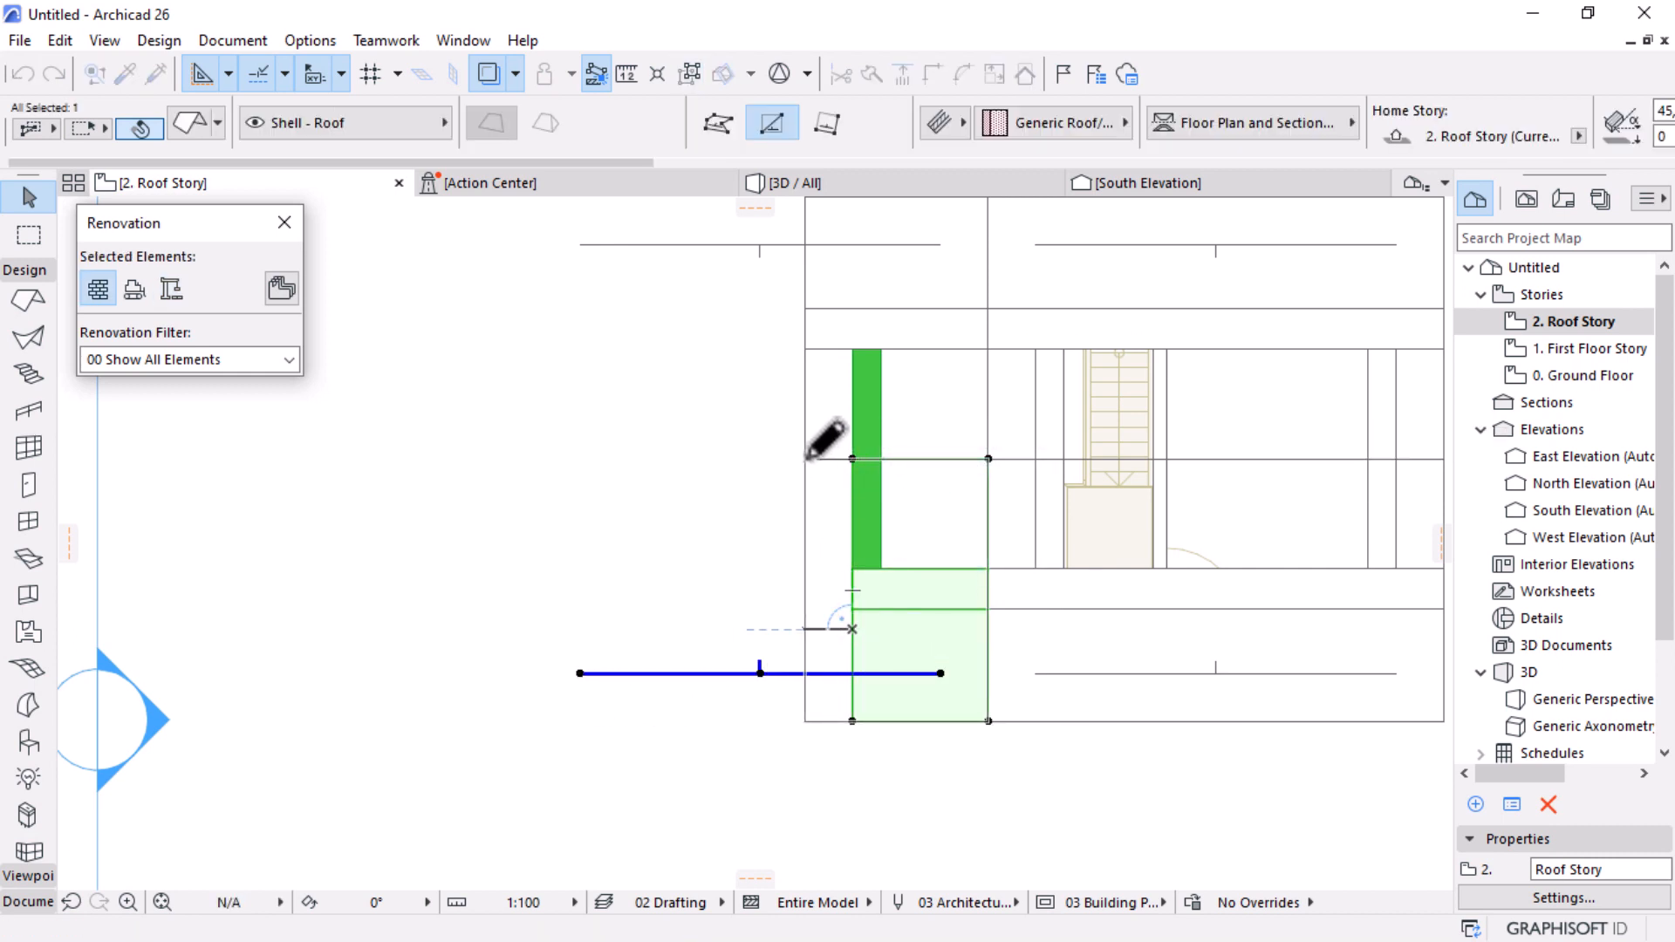
Step: In the 3D view, set the renovation status of the two copied roof planes to New
left_click(807, 183)
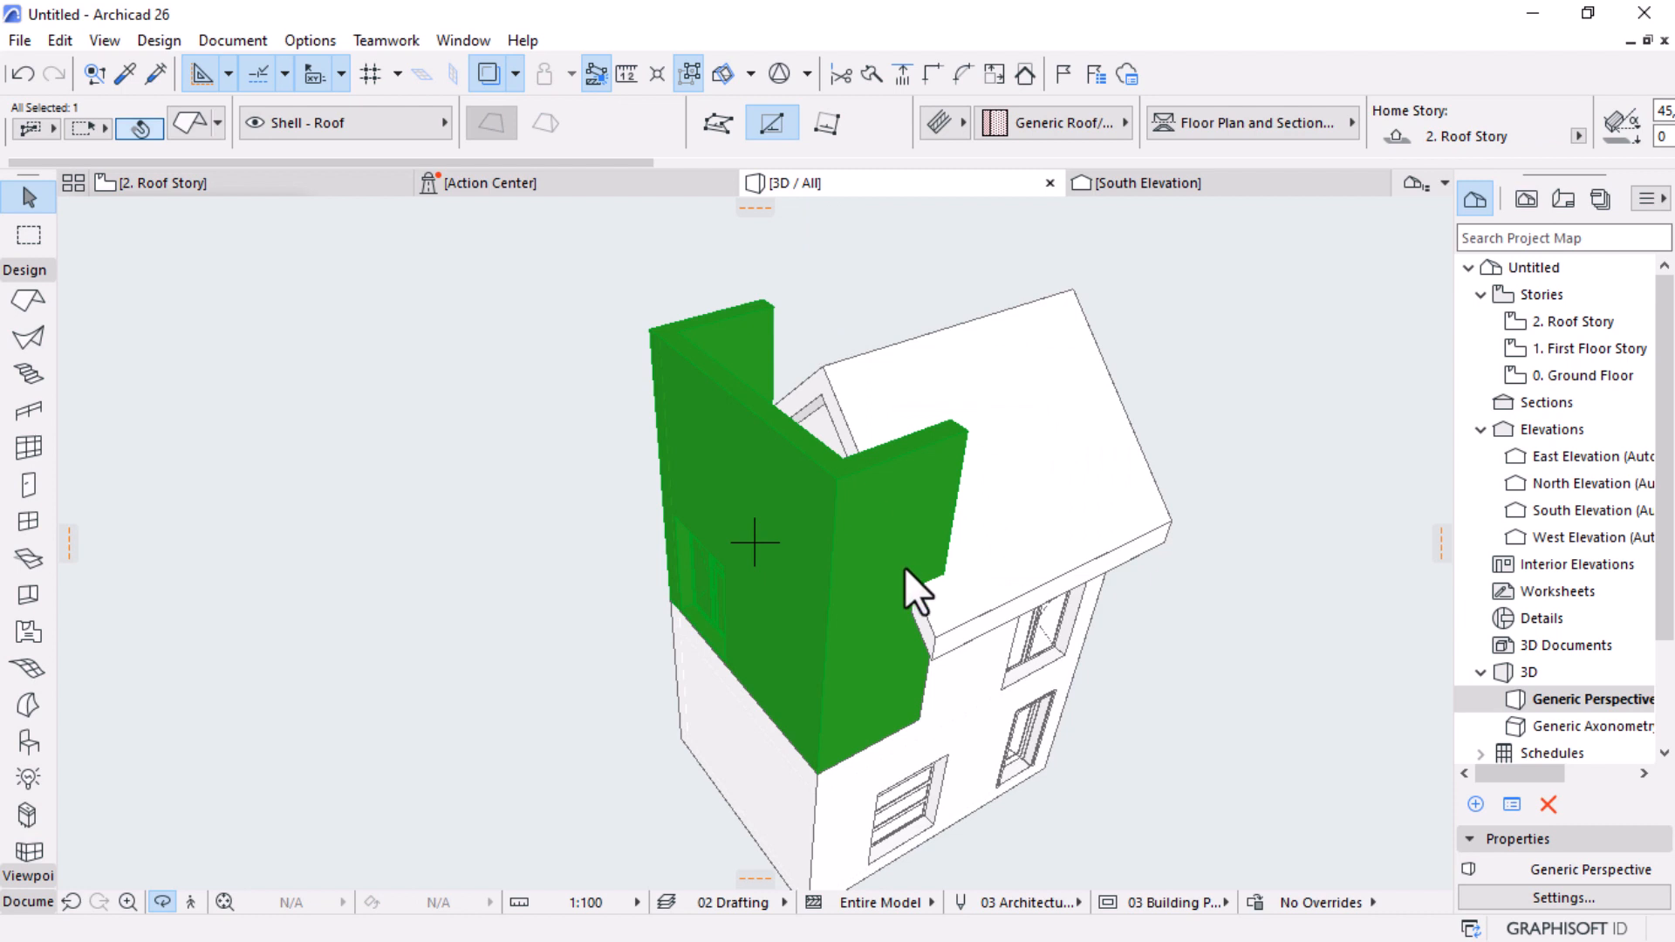
middle_click_drag(904, 567, 1098, 707, "shift")
scroll(855, 620, "up", 2)
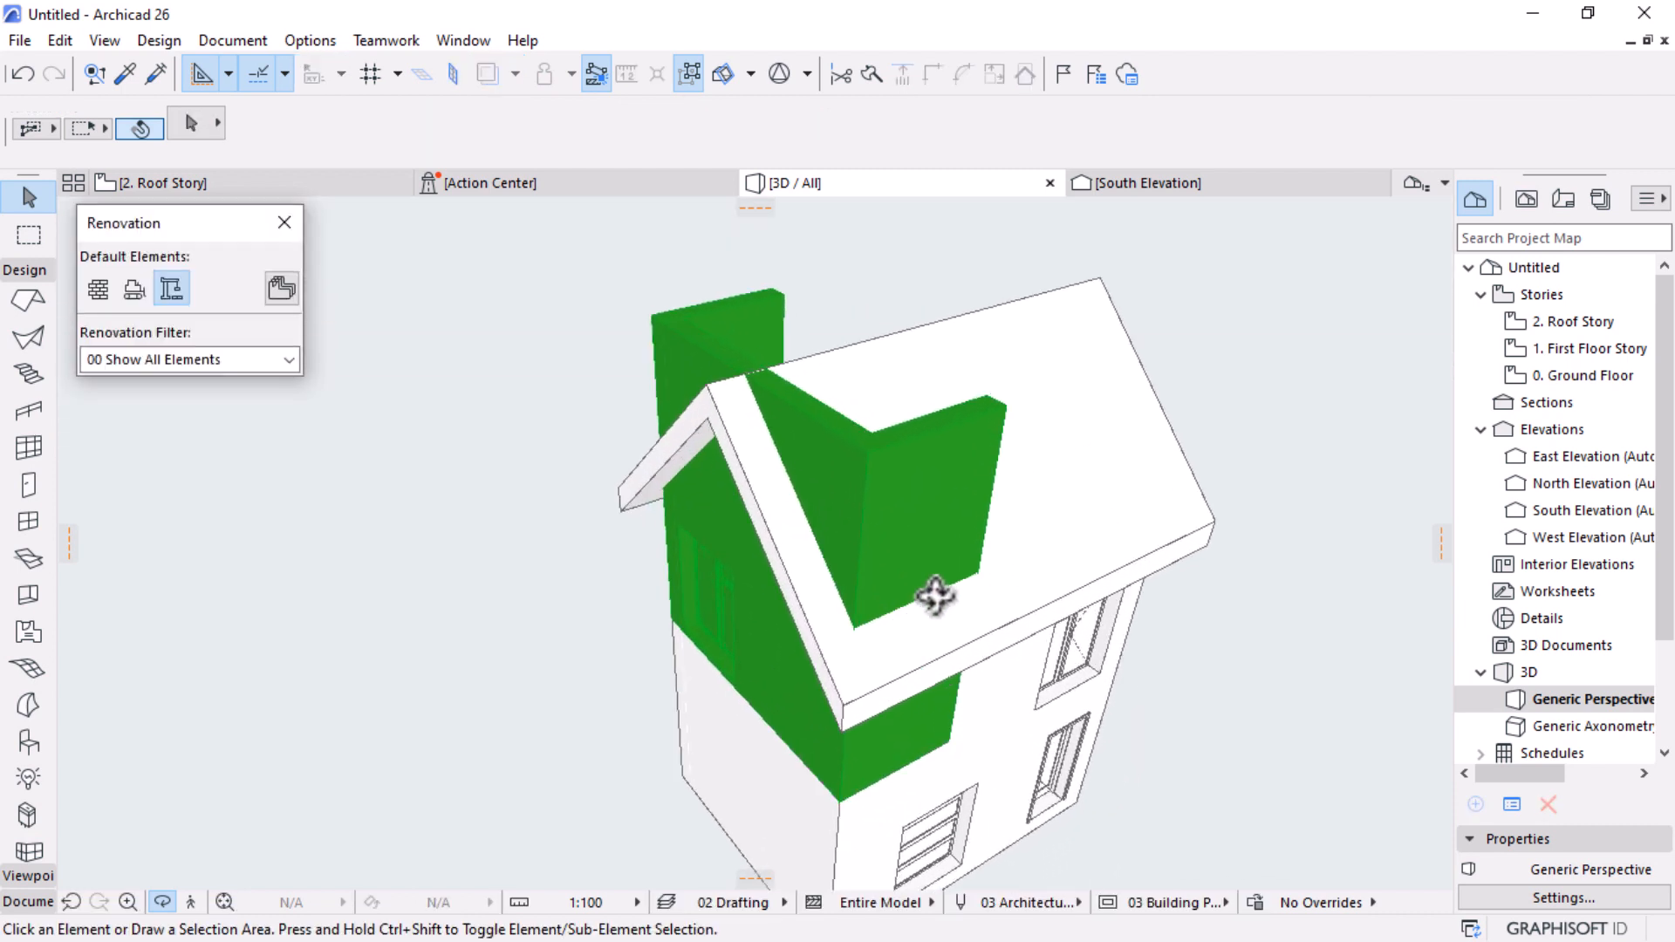
left_click(905, 673)
left_click(707, 471, "shift")
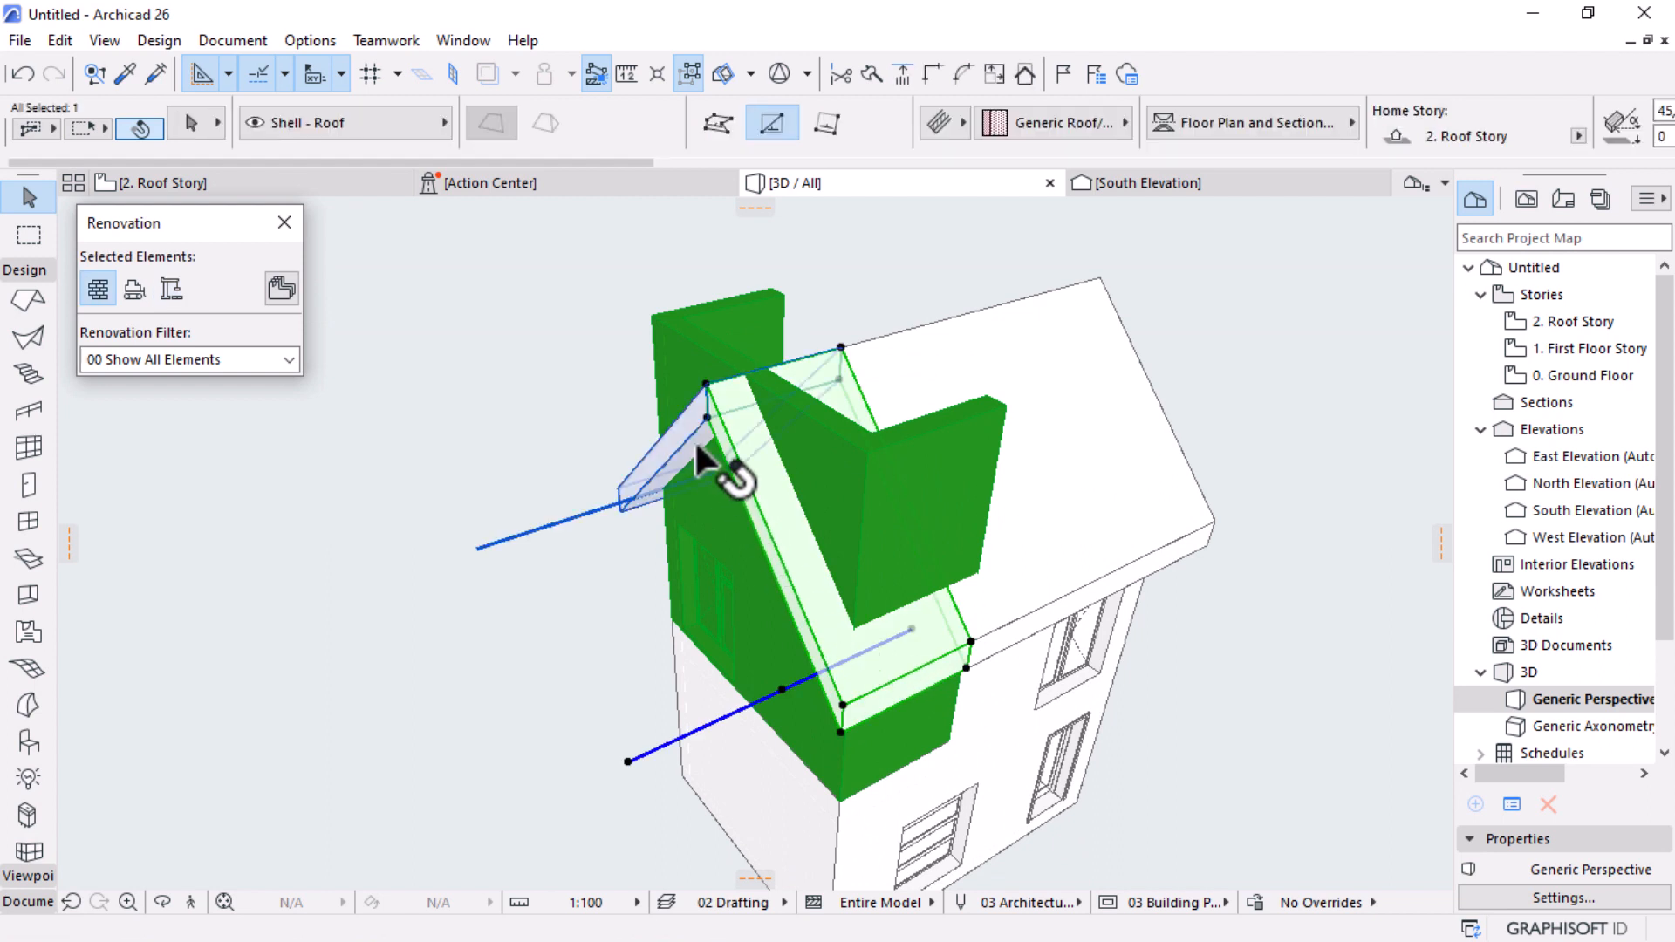
left_click(172, 288)
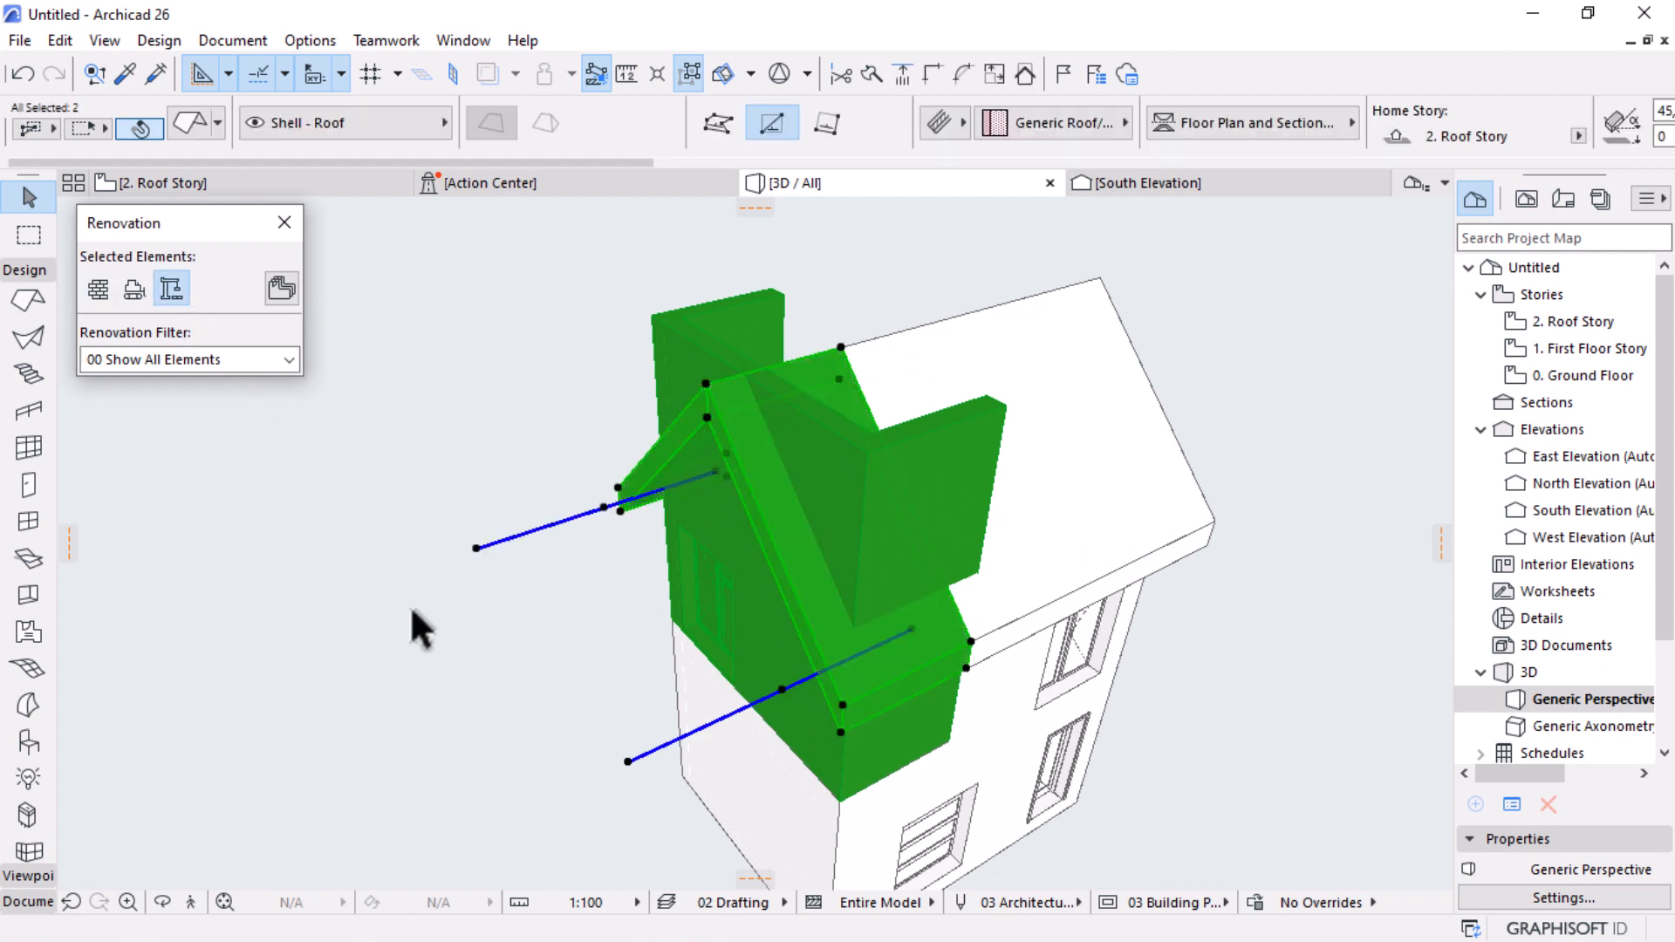
key("Escape")
Step: Add the three extension walls as targets for a Solid Element Operations subtraction
middle_click_drag(917, 397, 783, 403, "shift")
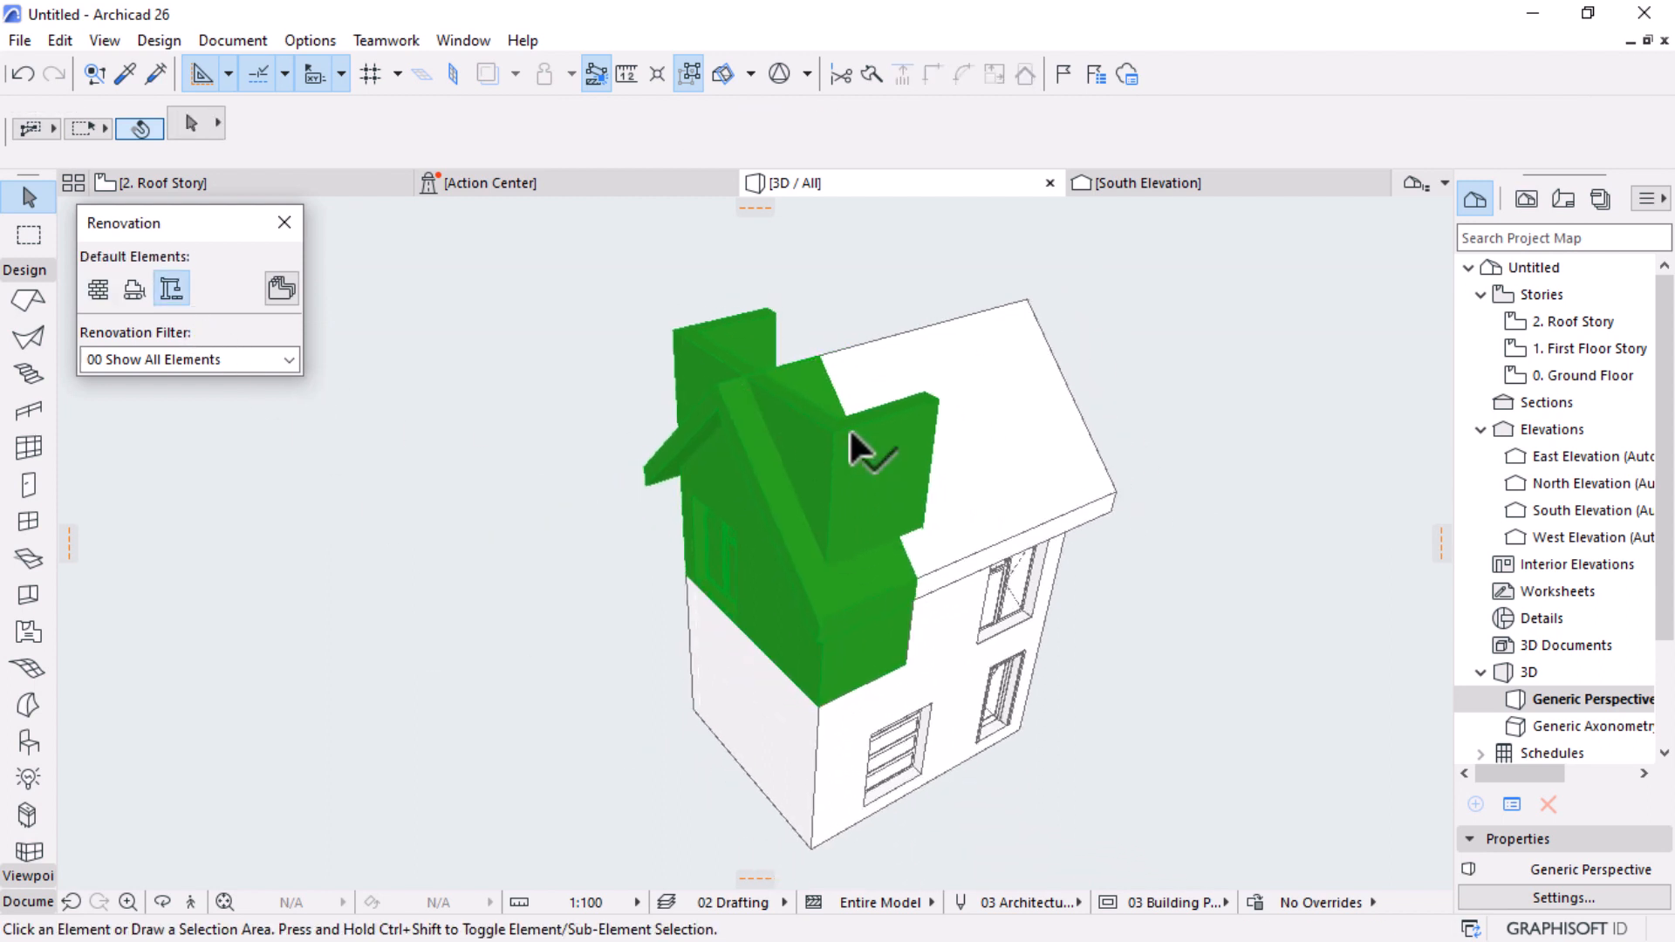
left_click(756, 348)
left_click(903, 428, "shift")
left_click(903, 428, "shift")
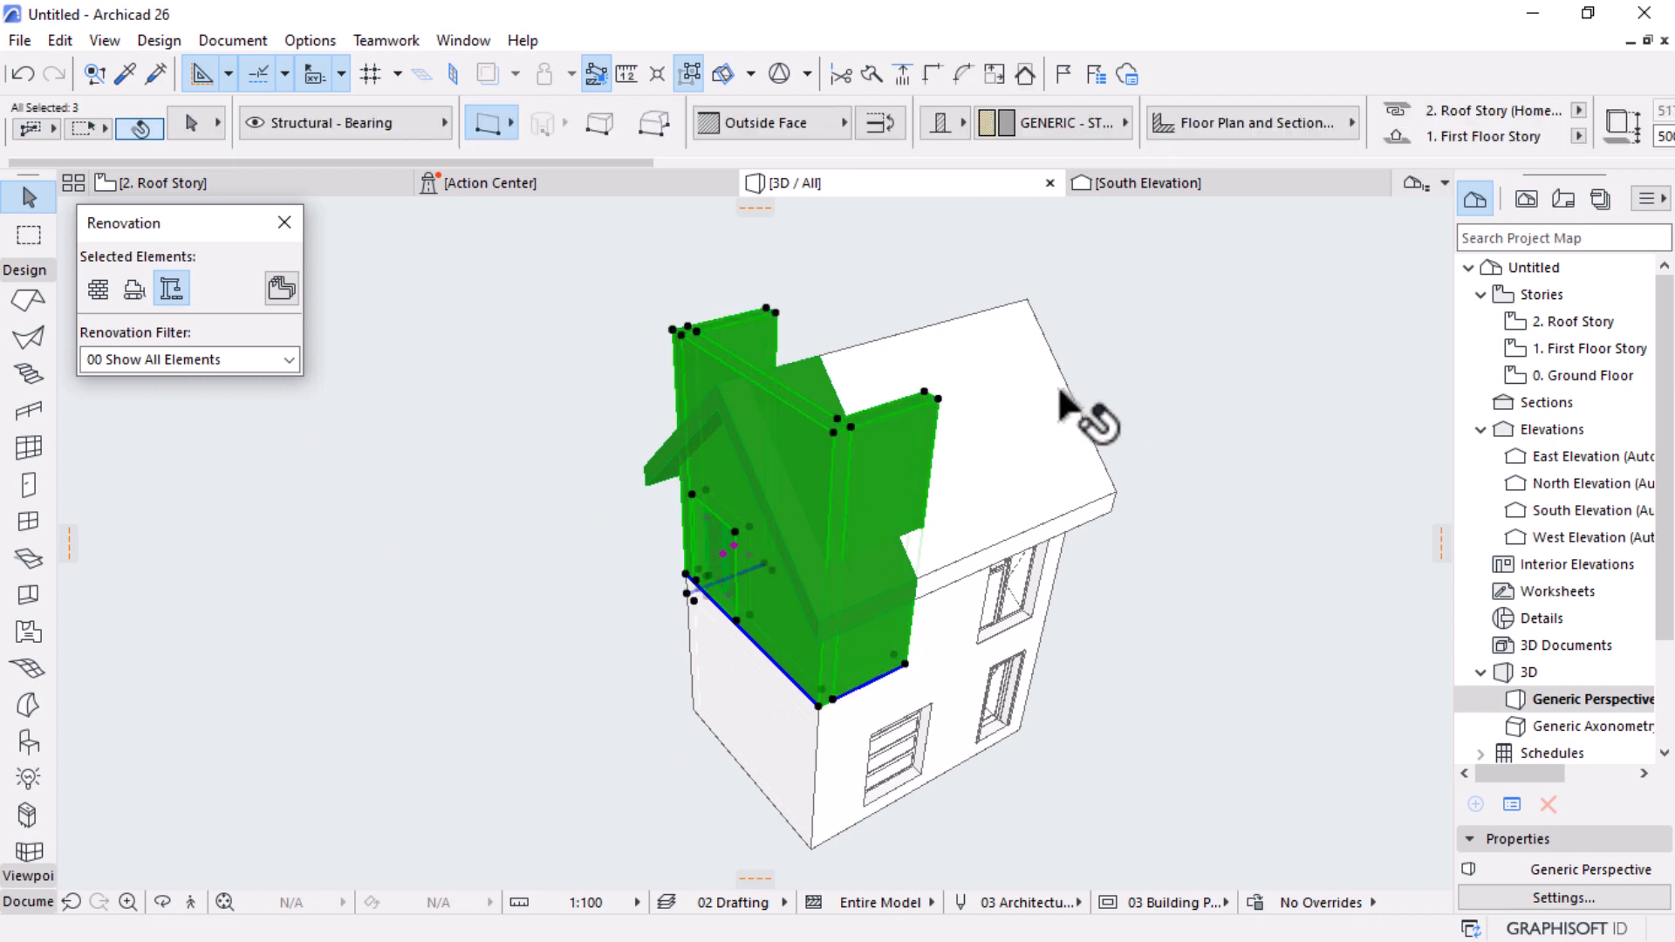
right_click(1159, 294)
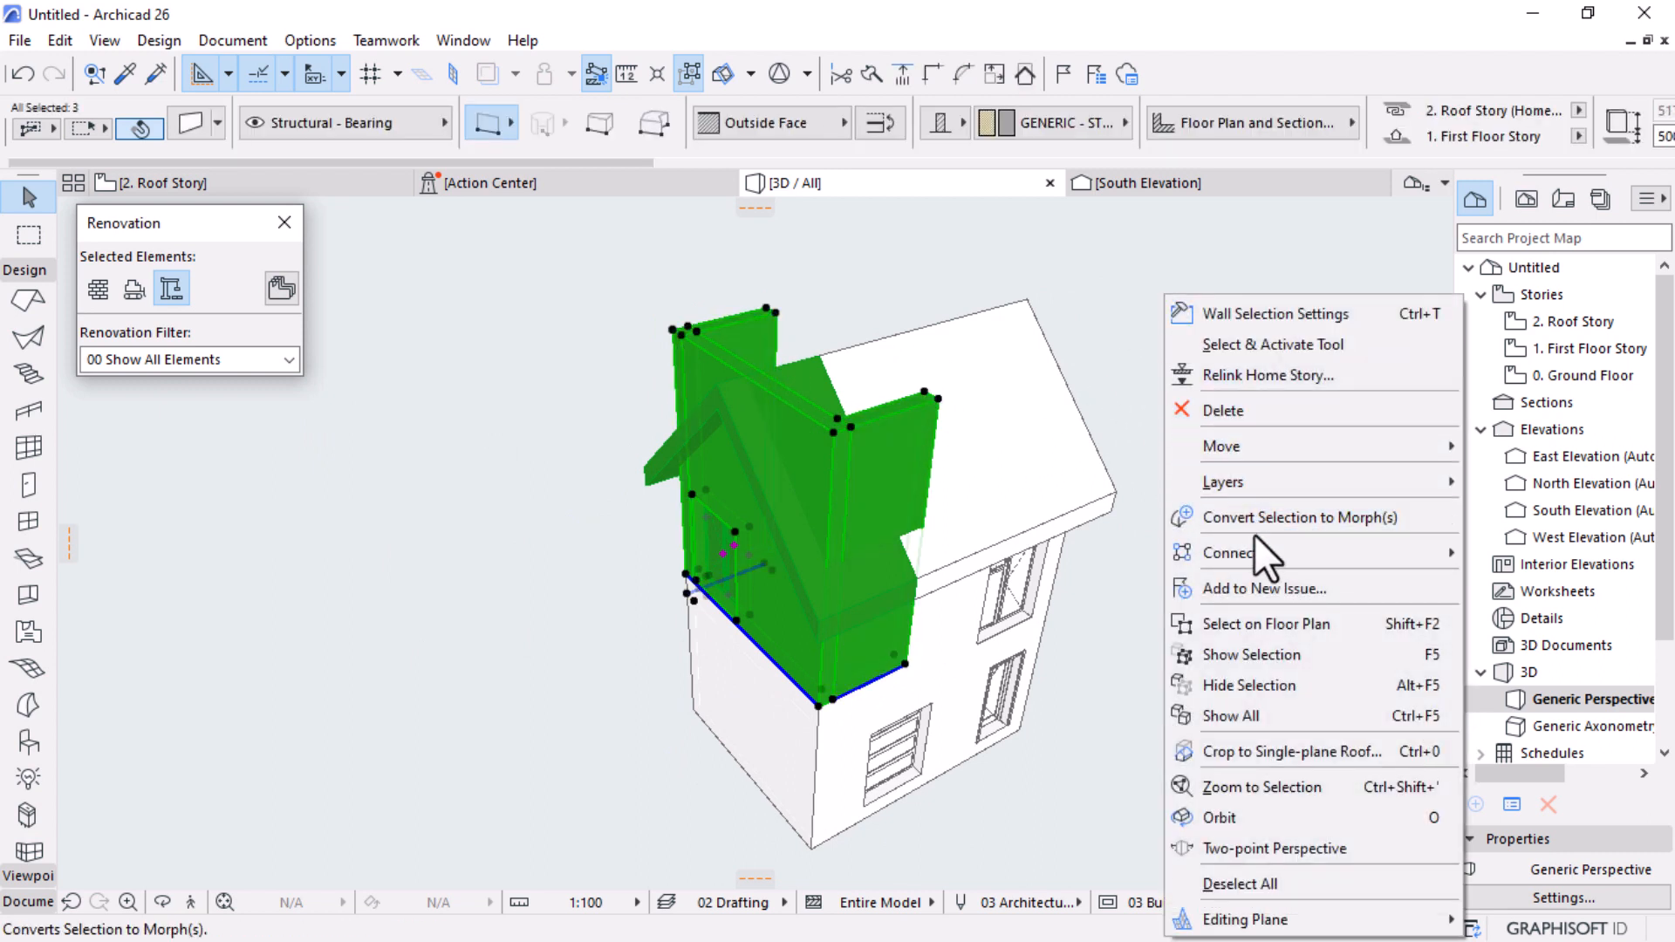
mouse_move(1245, 542)
left_click(1023, 611)
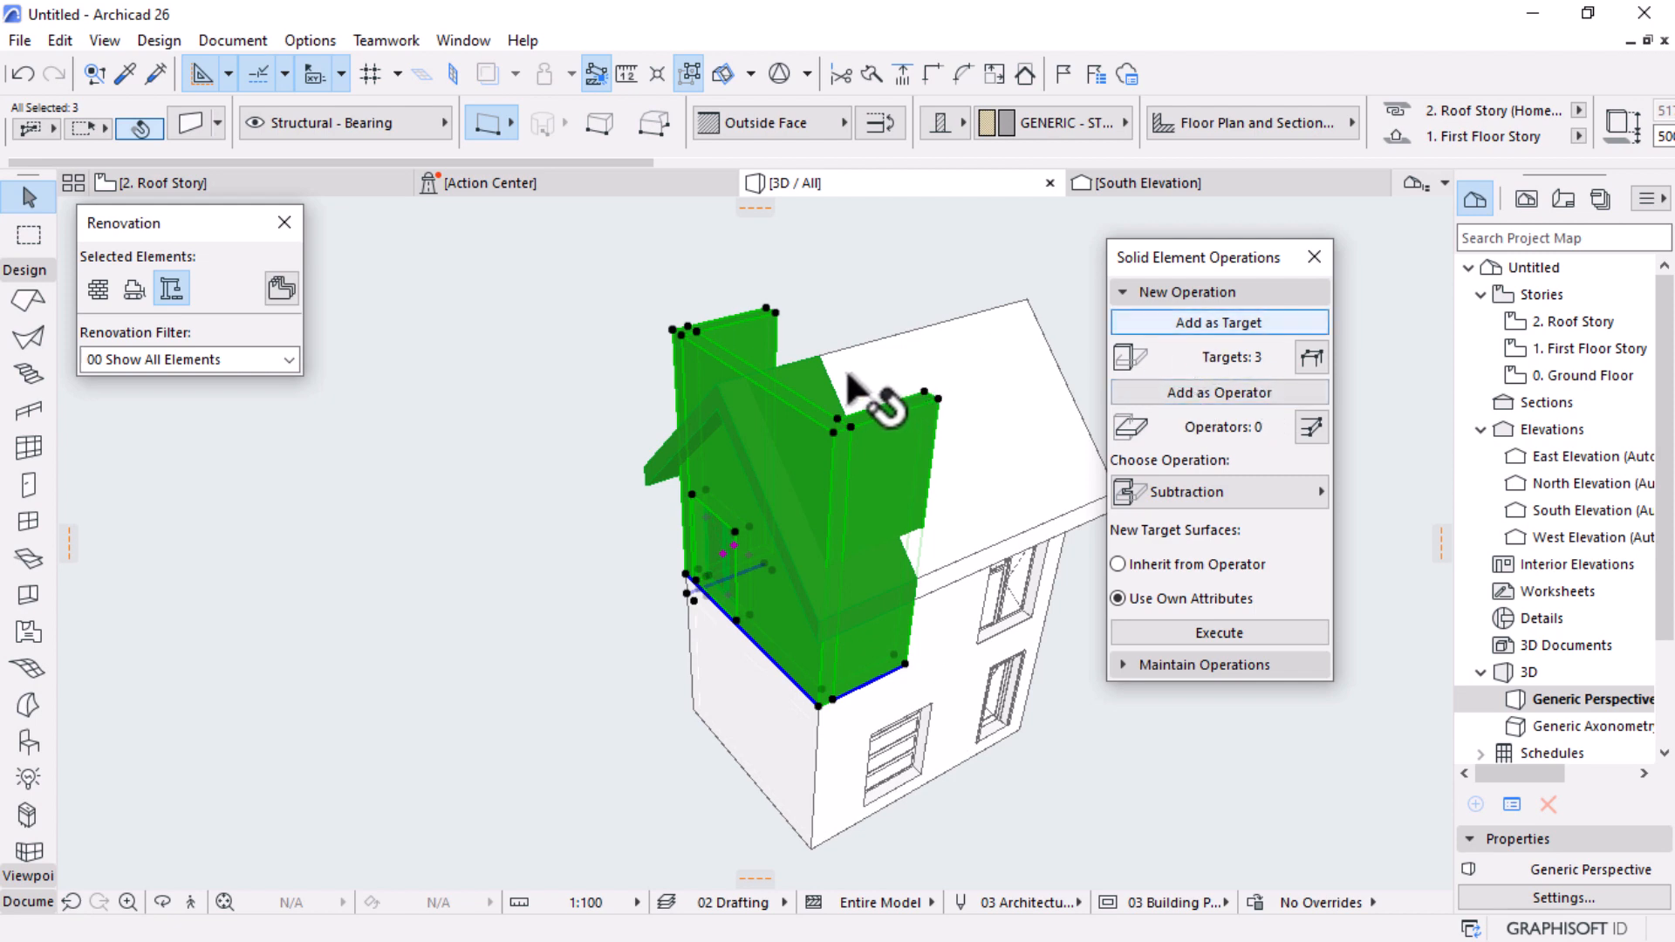
Step: Subtract the two new roof planes from the three extension walls using Subtraction with upward extrusion
left_click(816, 384)
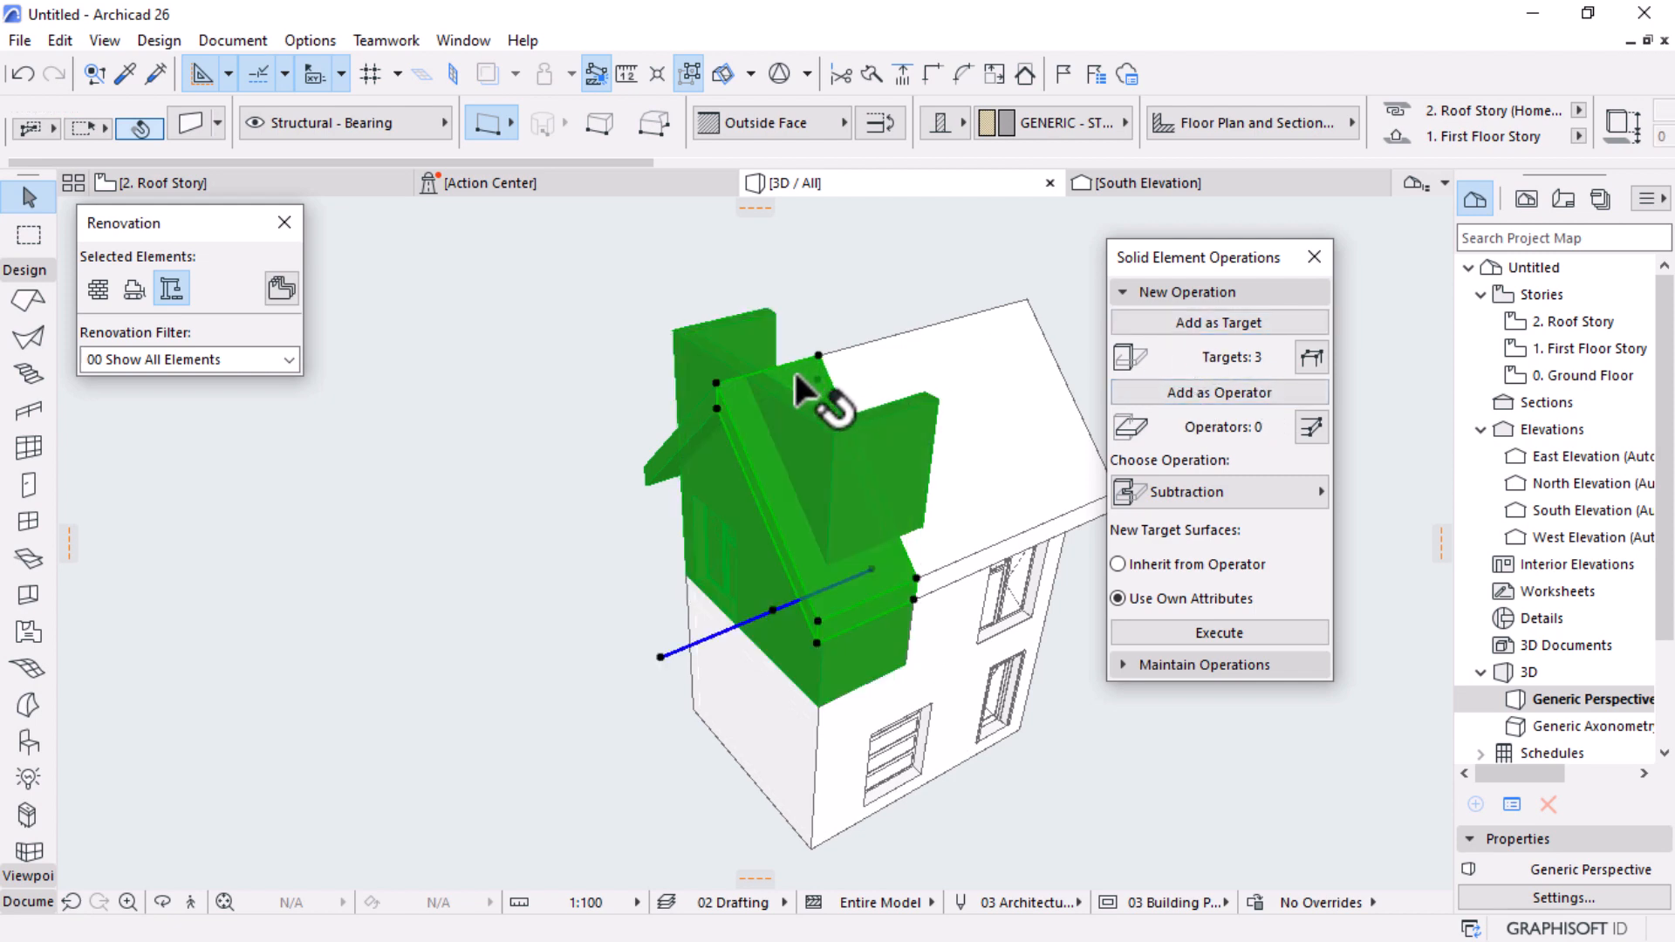
left_click(652, 457, "shift")
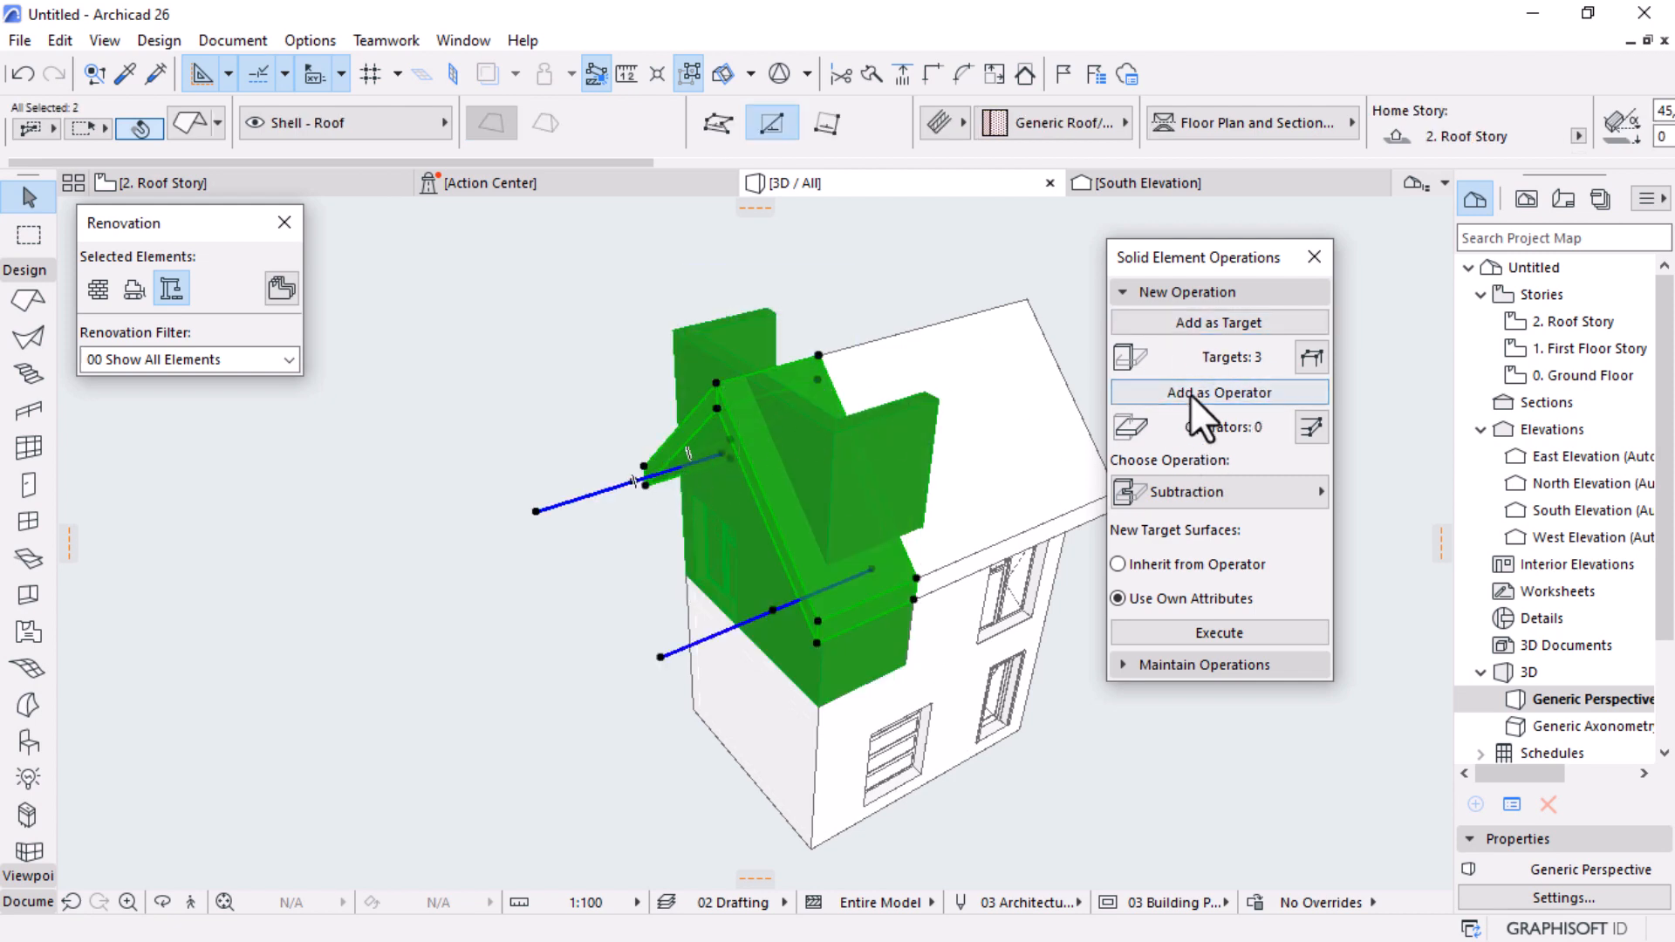
left_click(1201, 491)
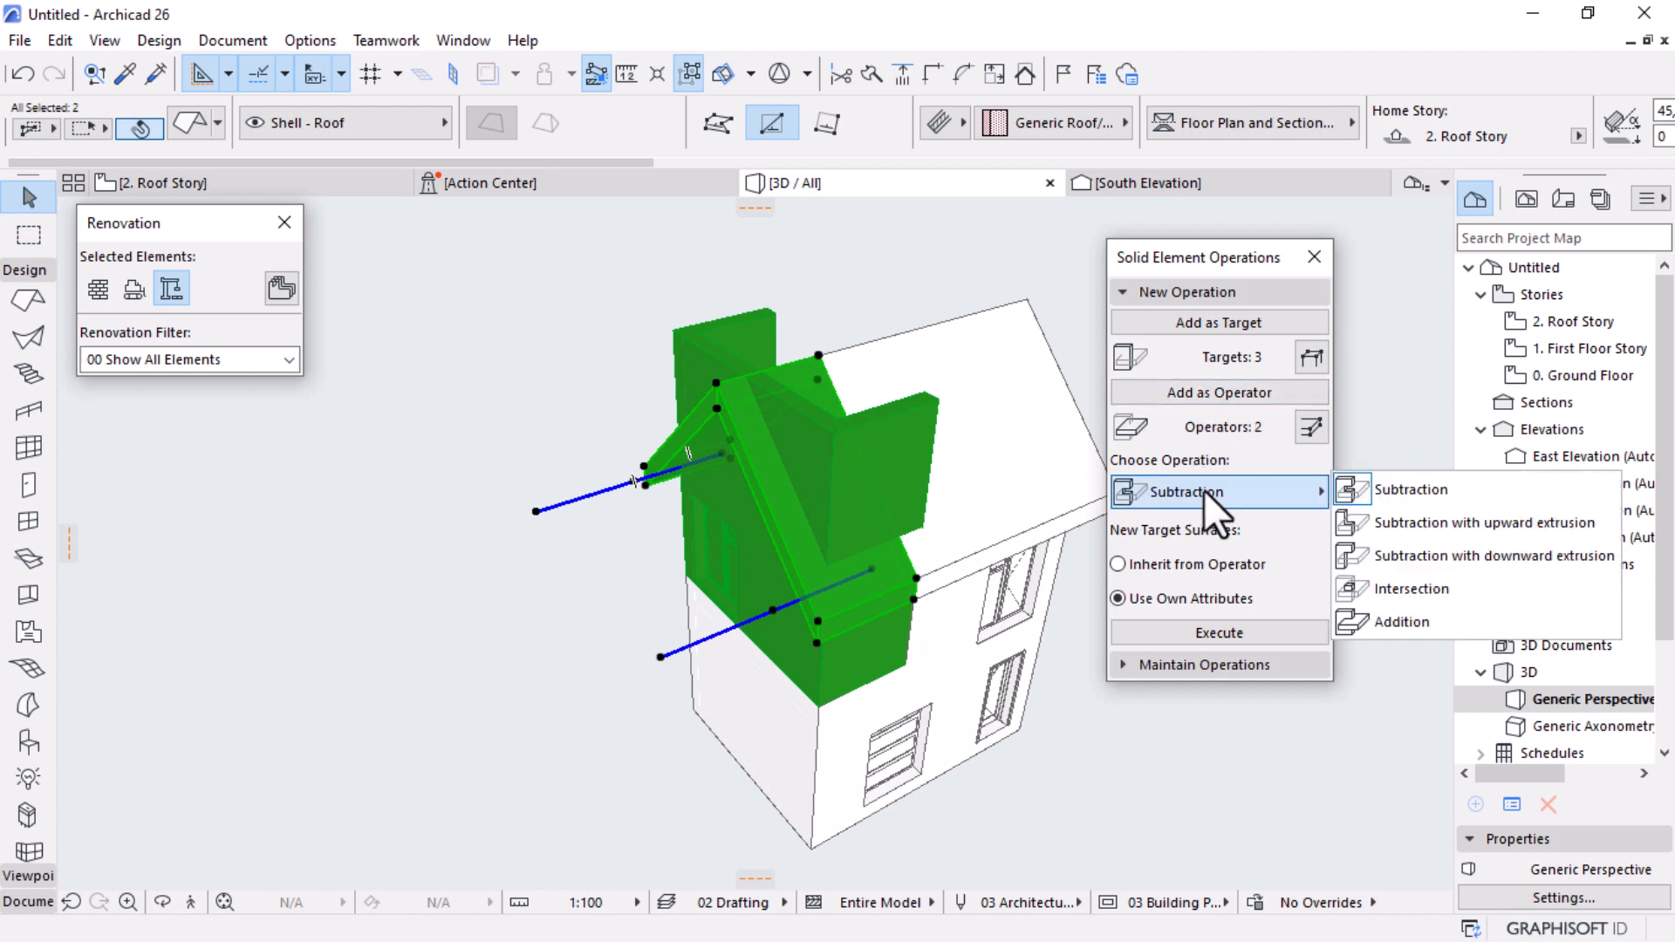
left_click(1469, 527)
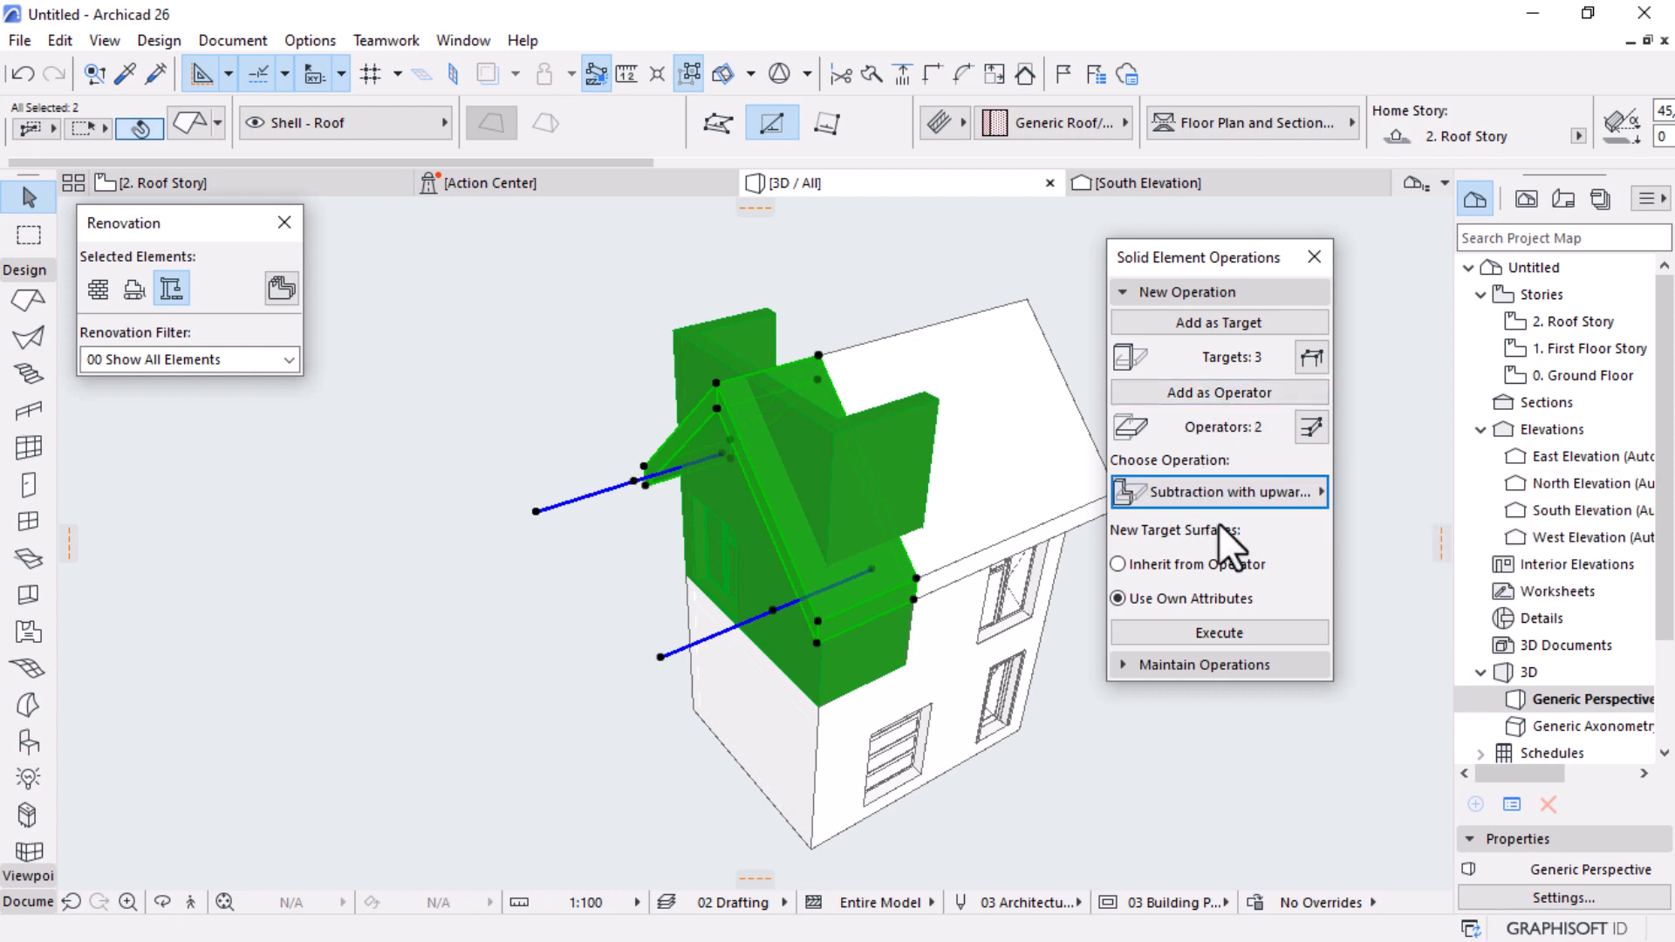
left_click(1227, 637)
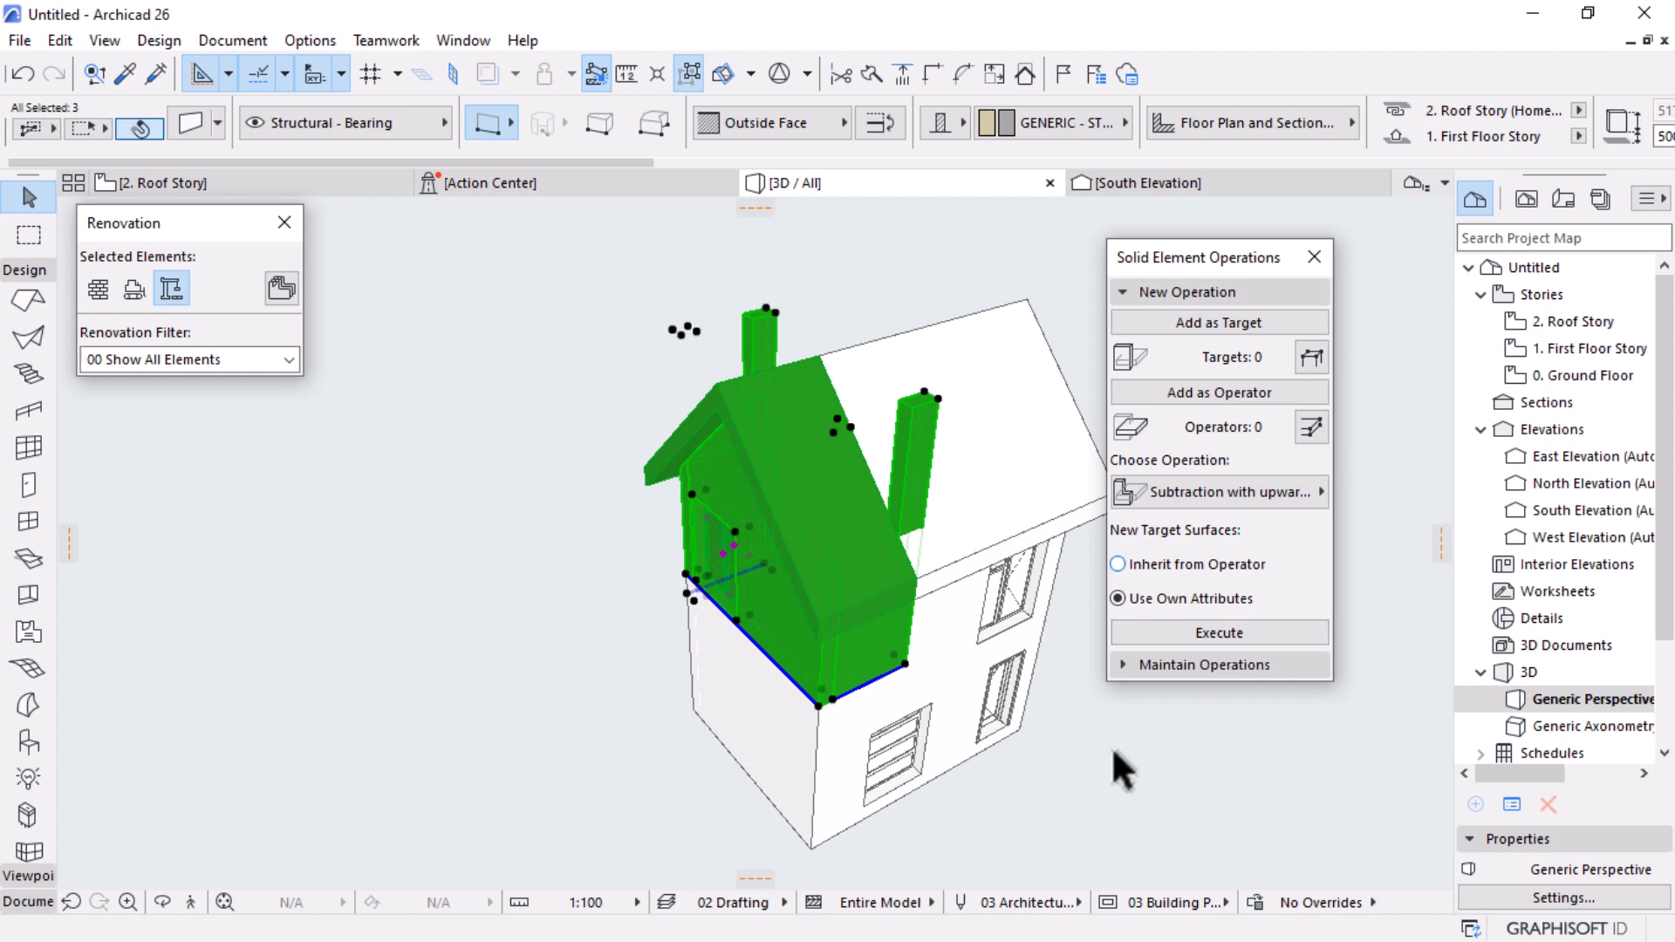
Step: Add the two extension side walls that still rise through the existing roof as targets for another Solid Element Operation
scroll(1087, 472, "up", 2)
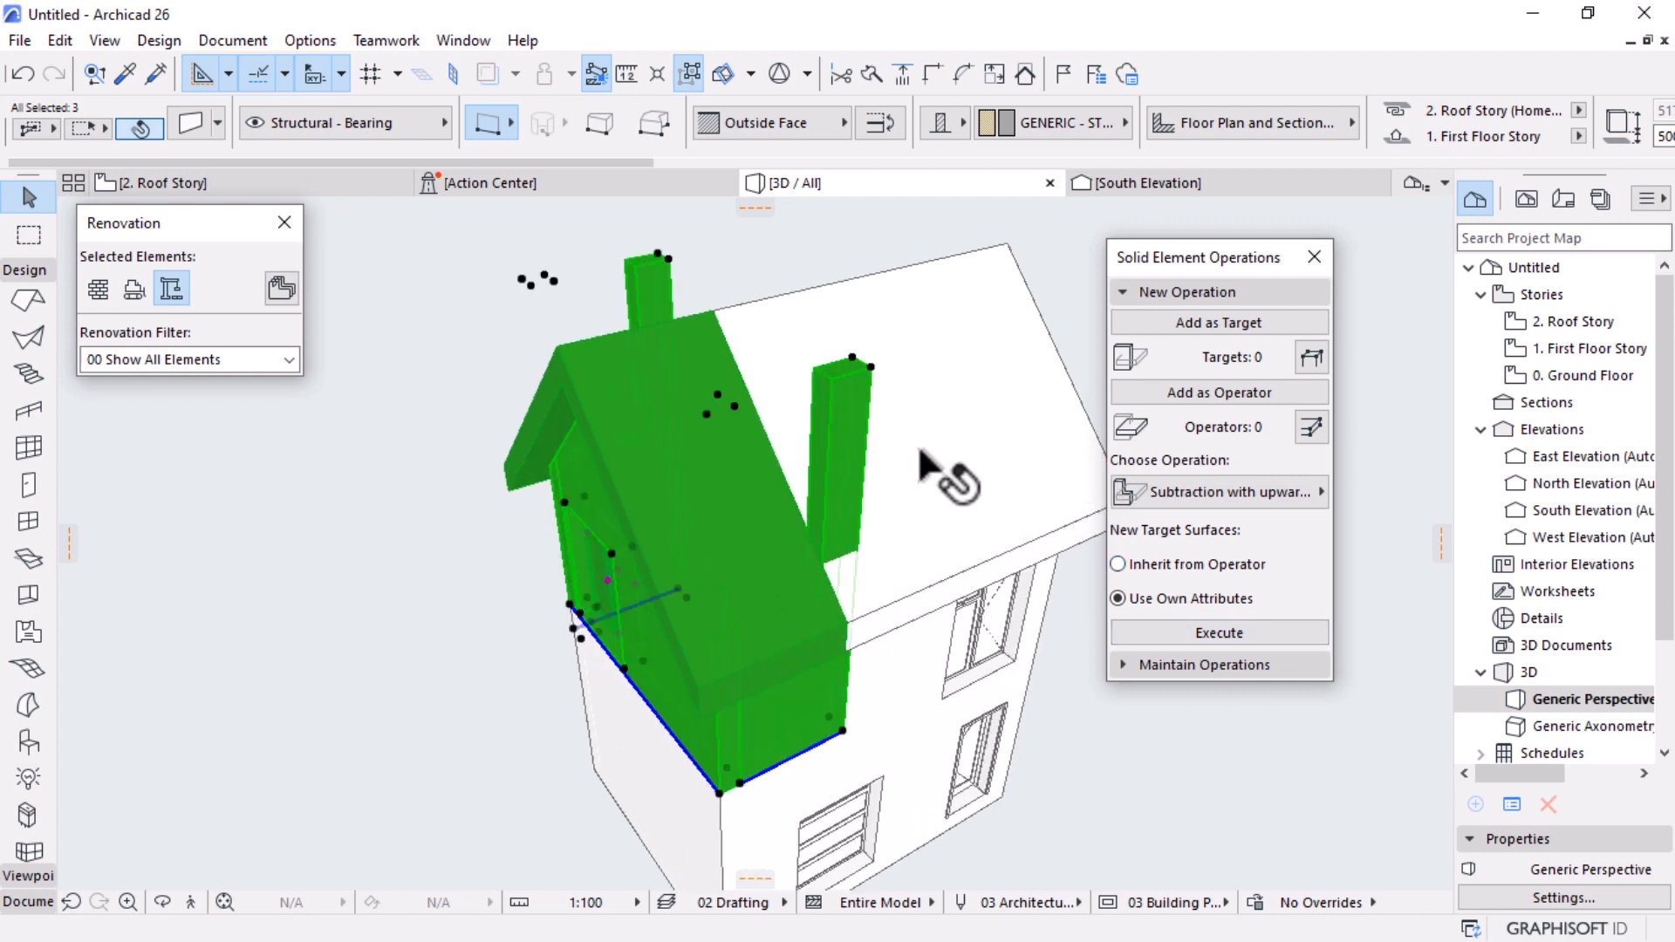
scroll(883, 389, "up", 2)
left_click_drag(883, 391, 940, 456)
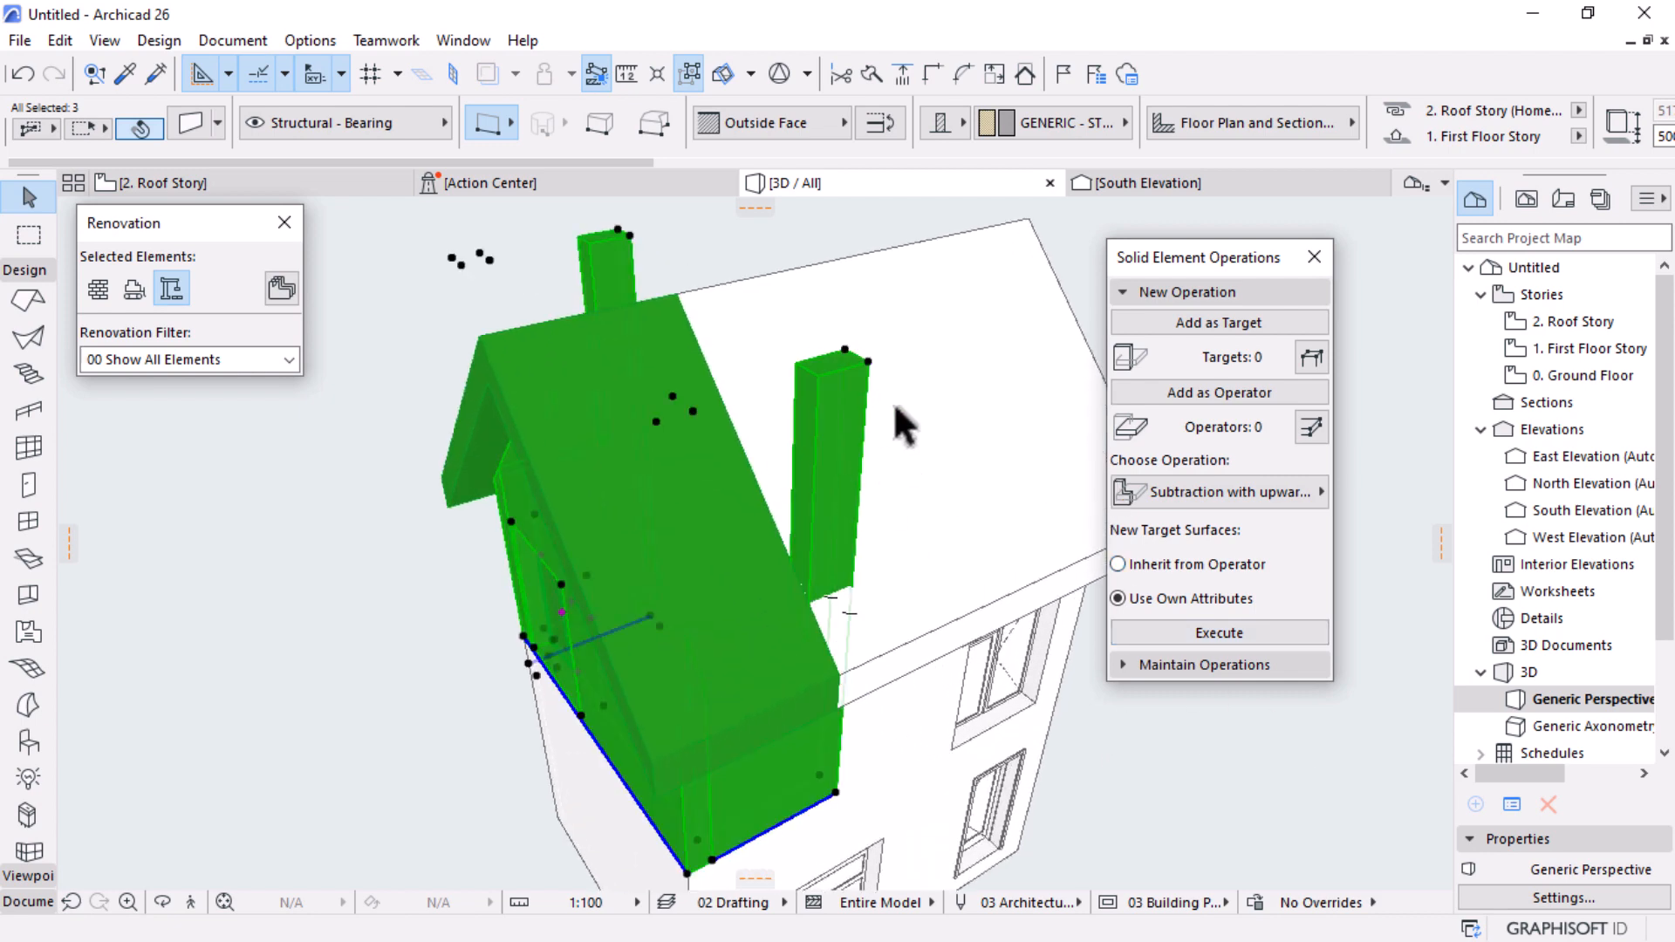
left_click(921, 412)
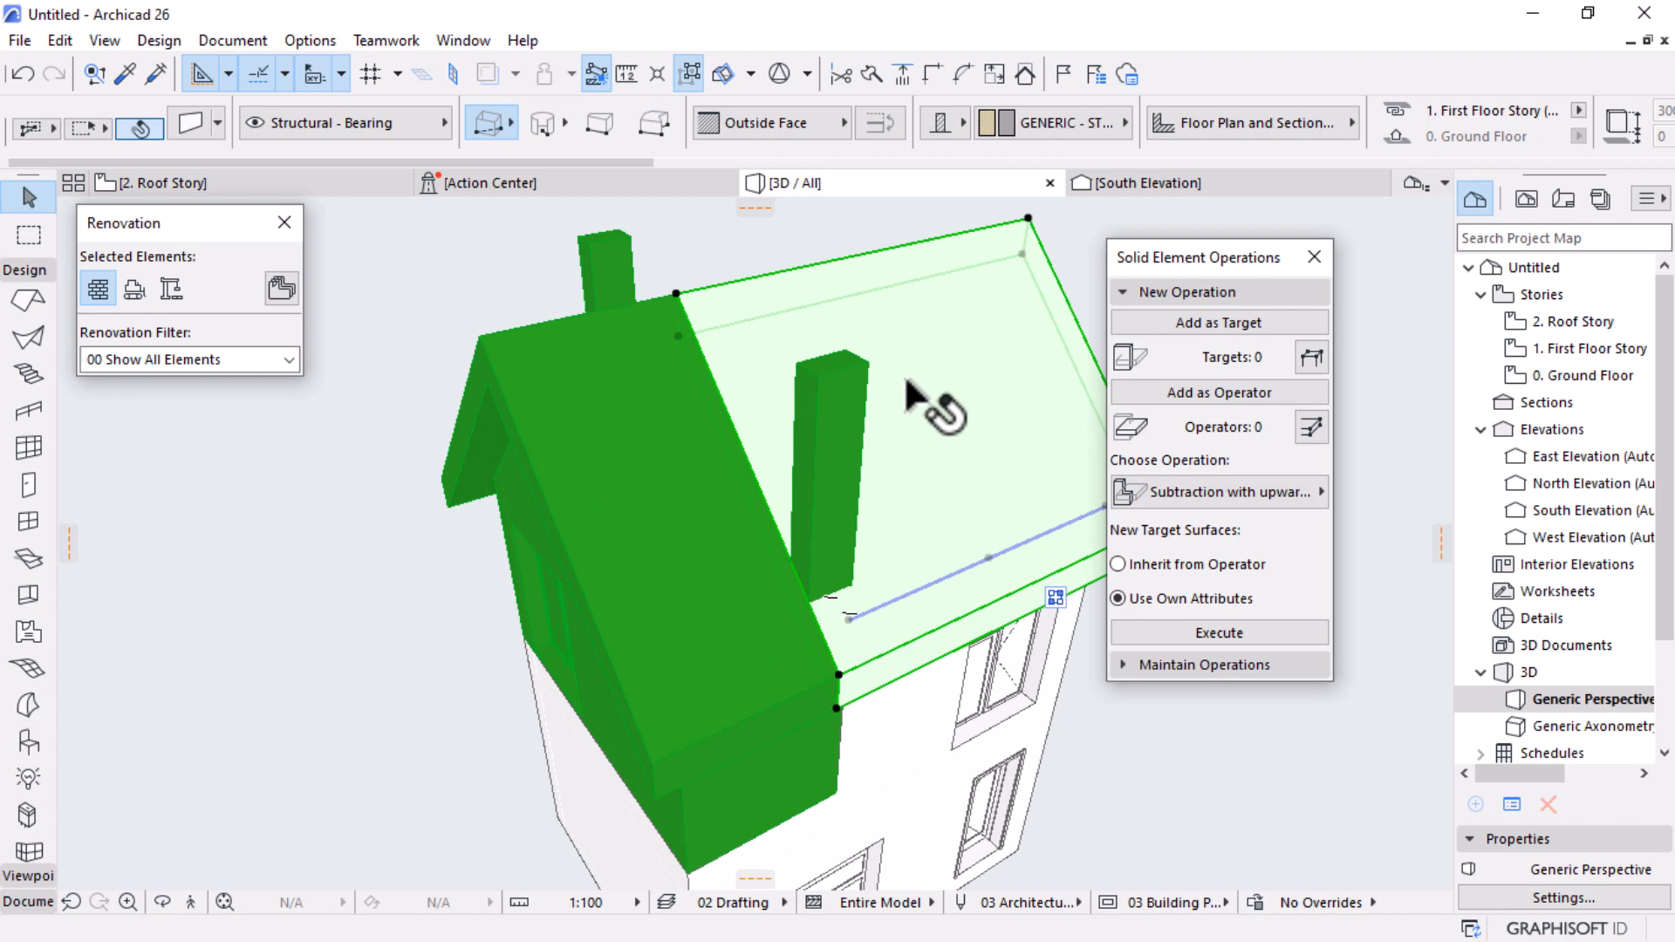
left_click(842, 418)
left_click(608, 272, "shift")
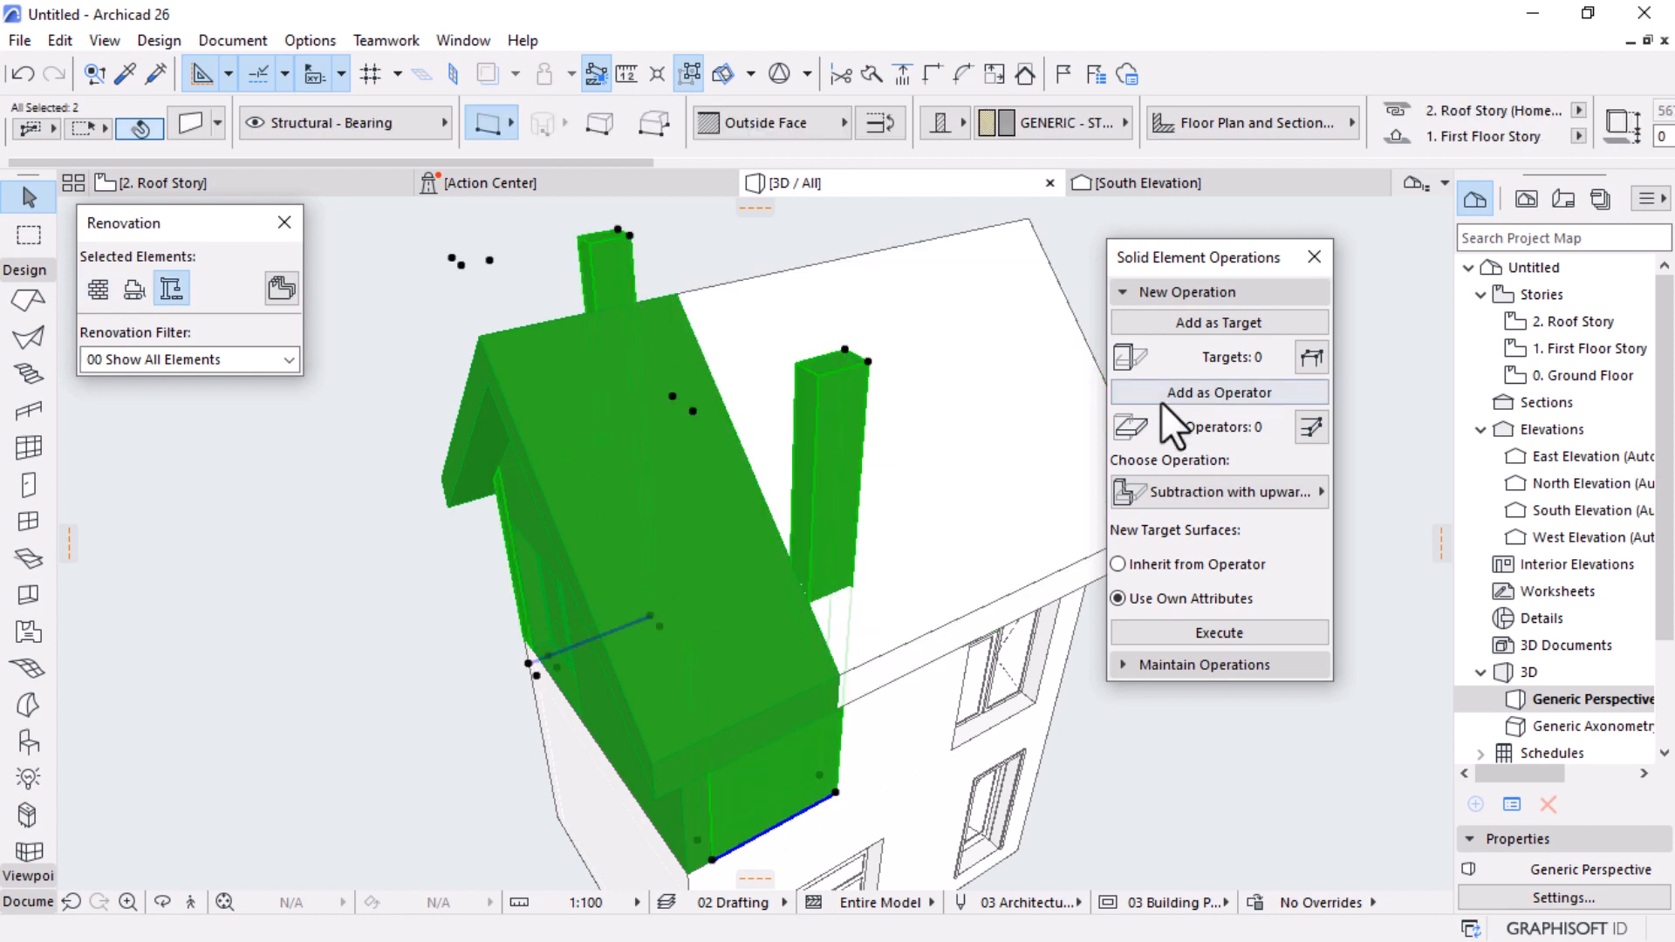
left_click(1186, 327)
Step: Add both existing roof planes as operators, execute the subtraction with upward extrusion, and close Solid Element Operations
left_click(918, 304)
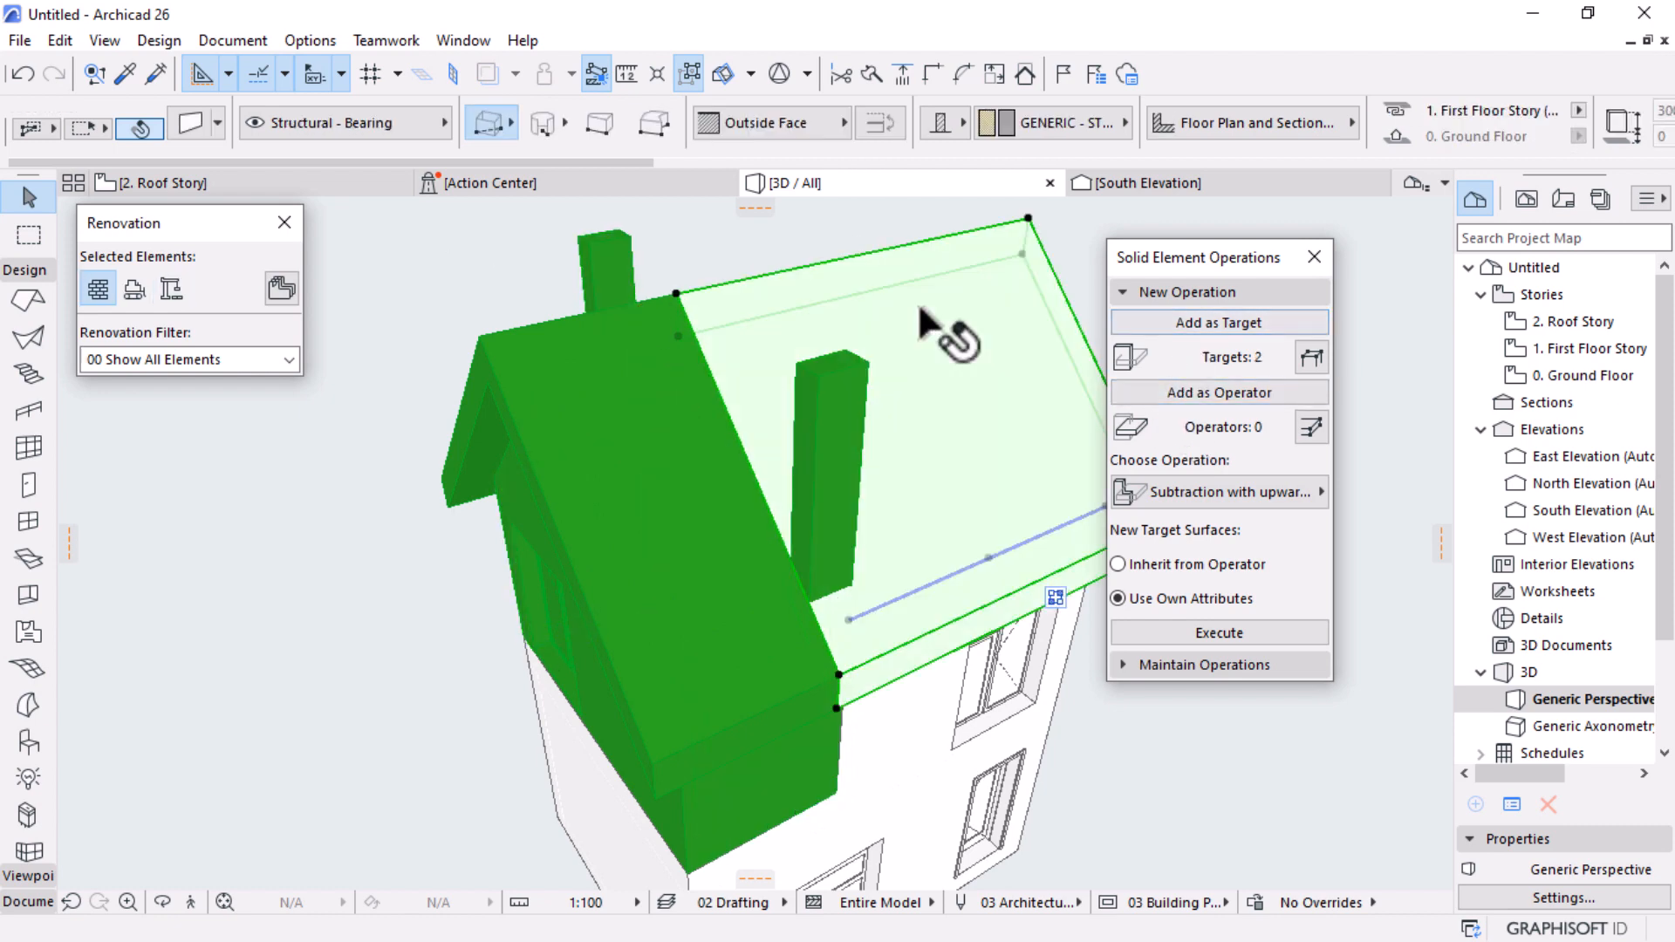
middle_click_drag(833, 332, 740, 321, "shift")
left_click(743, 335, "shift")
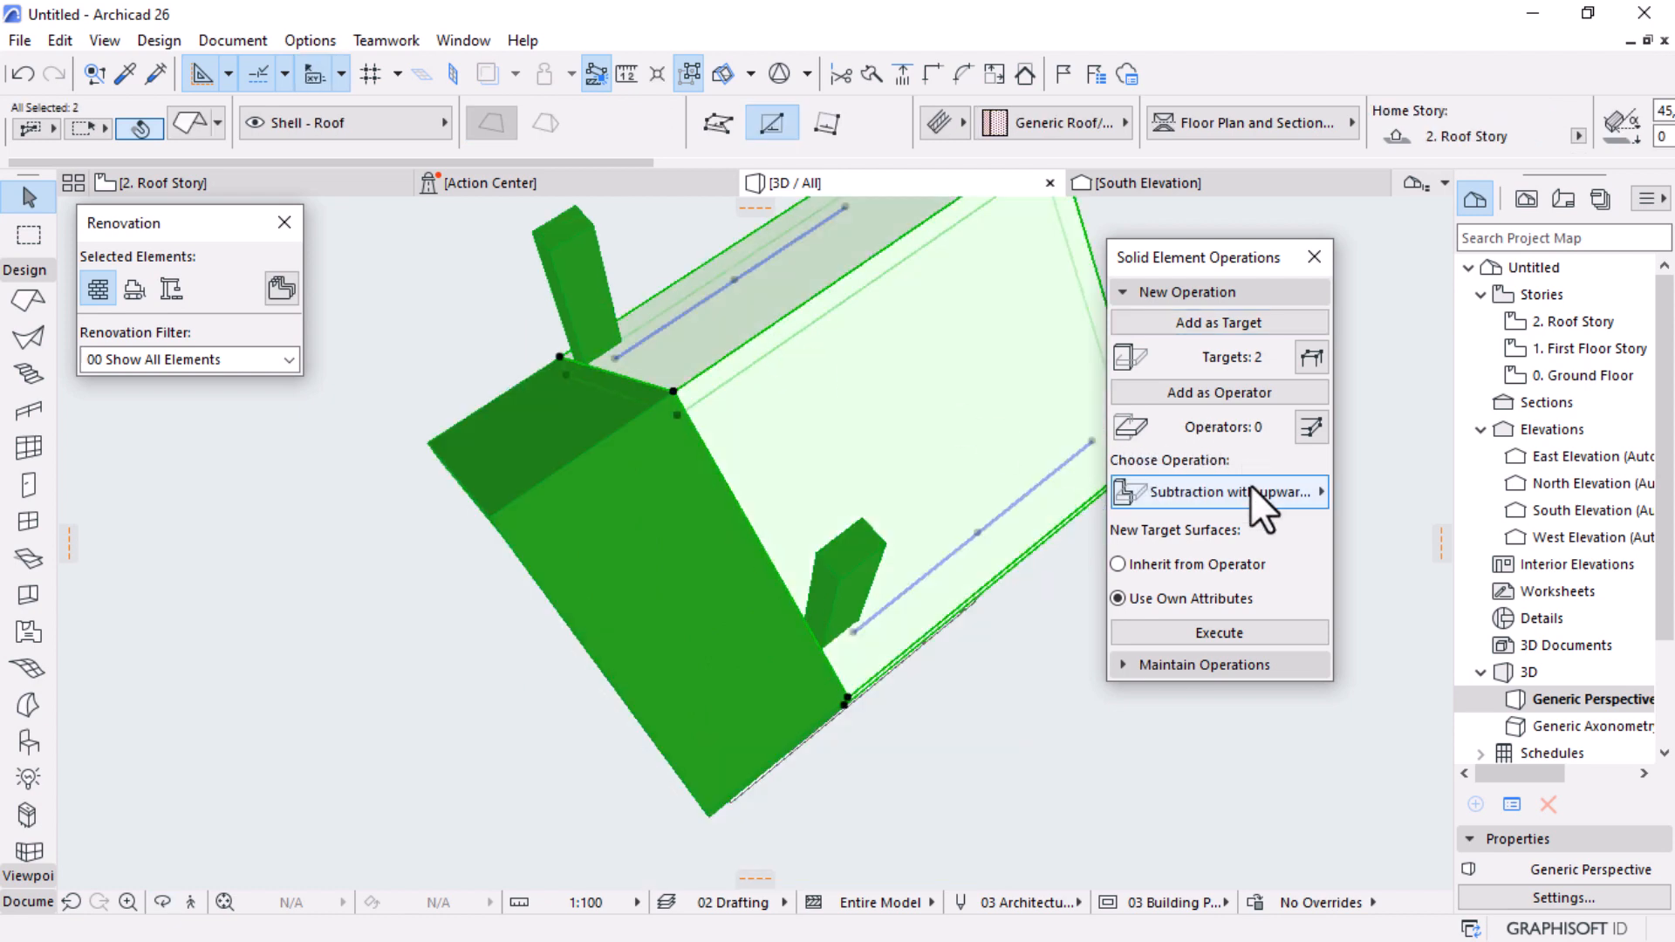
left_click(1227, 390)
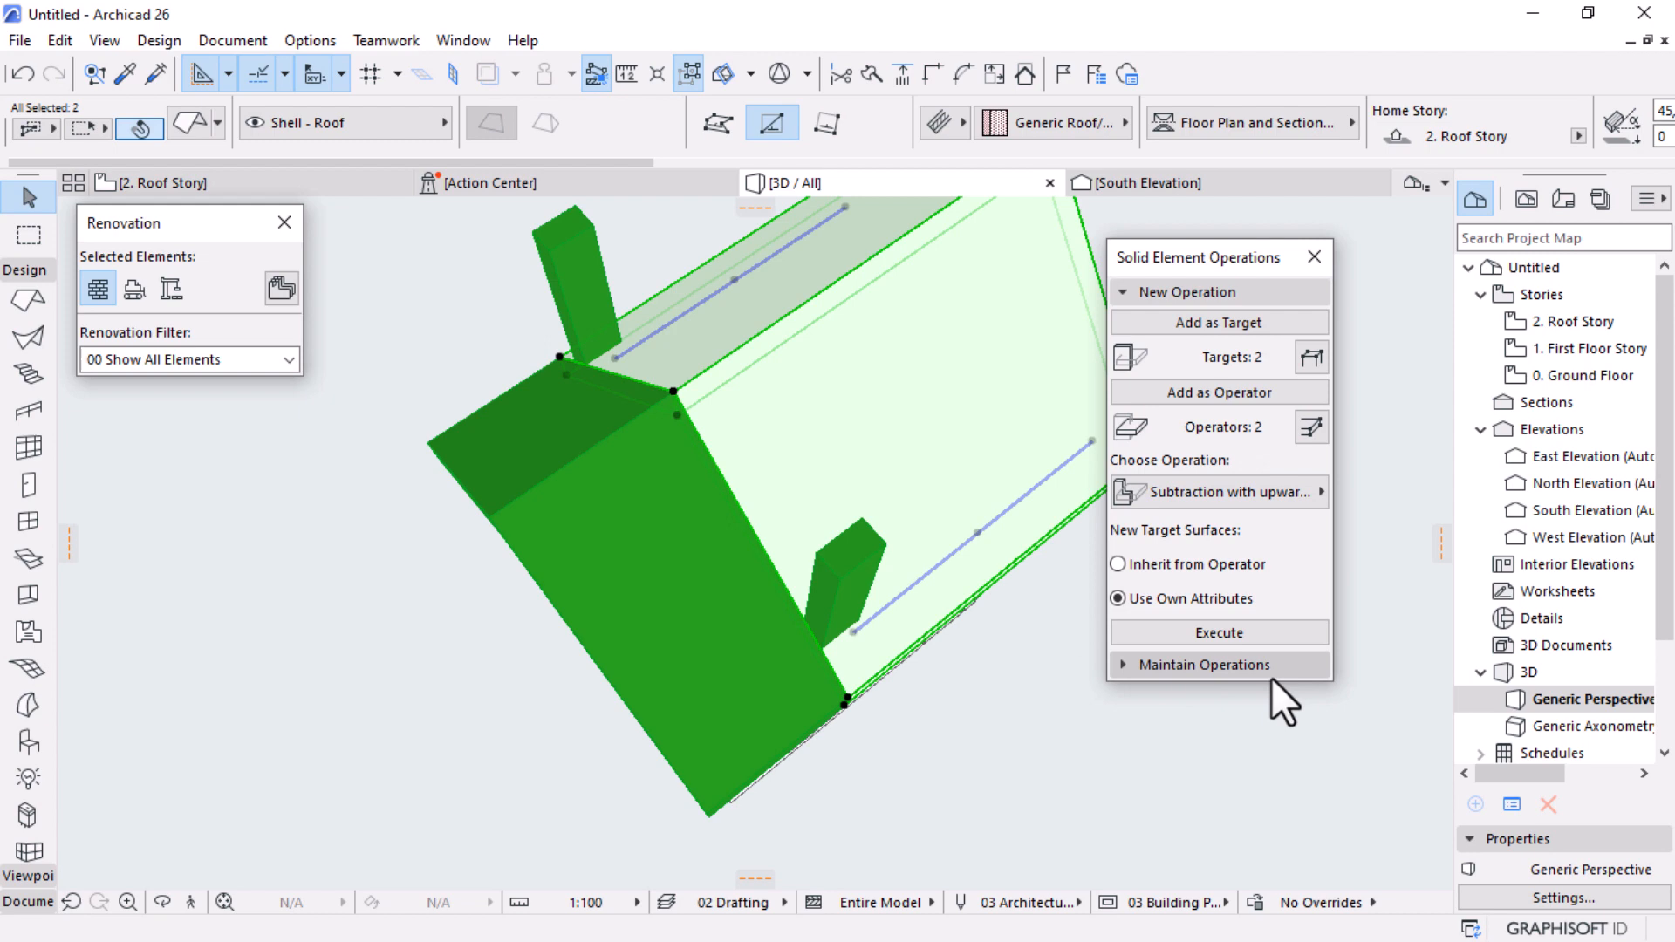
left_click(1243, 635)
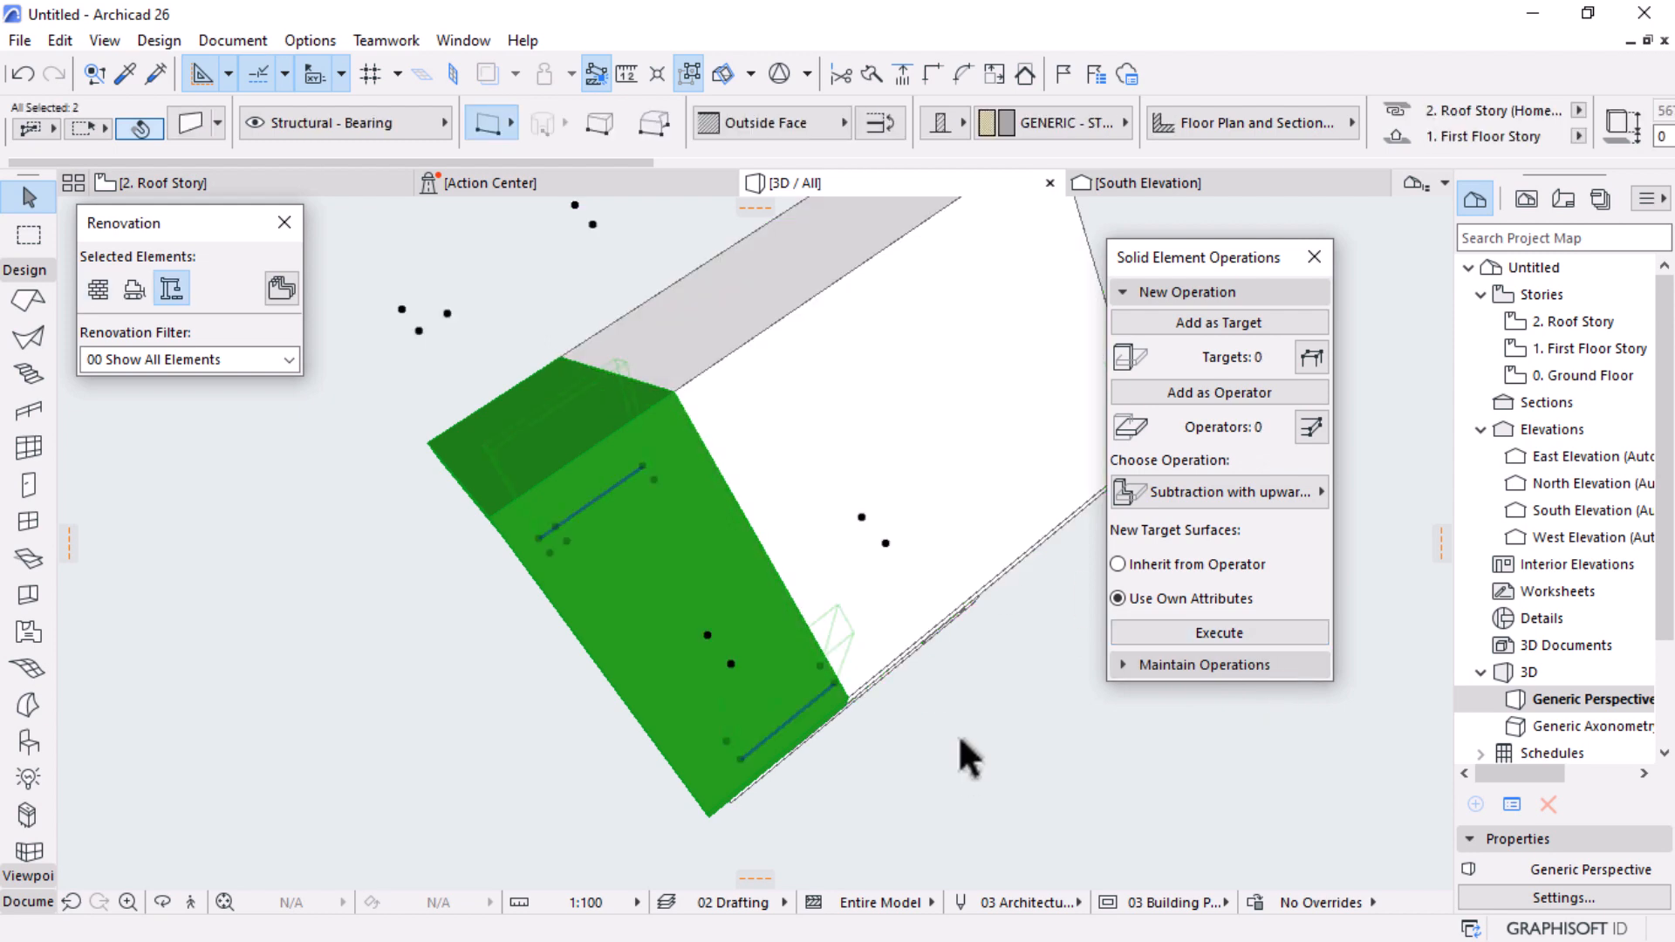
middle_click_drag(566, 382, 438, 654, "shift")
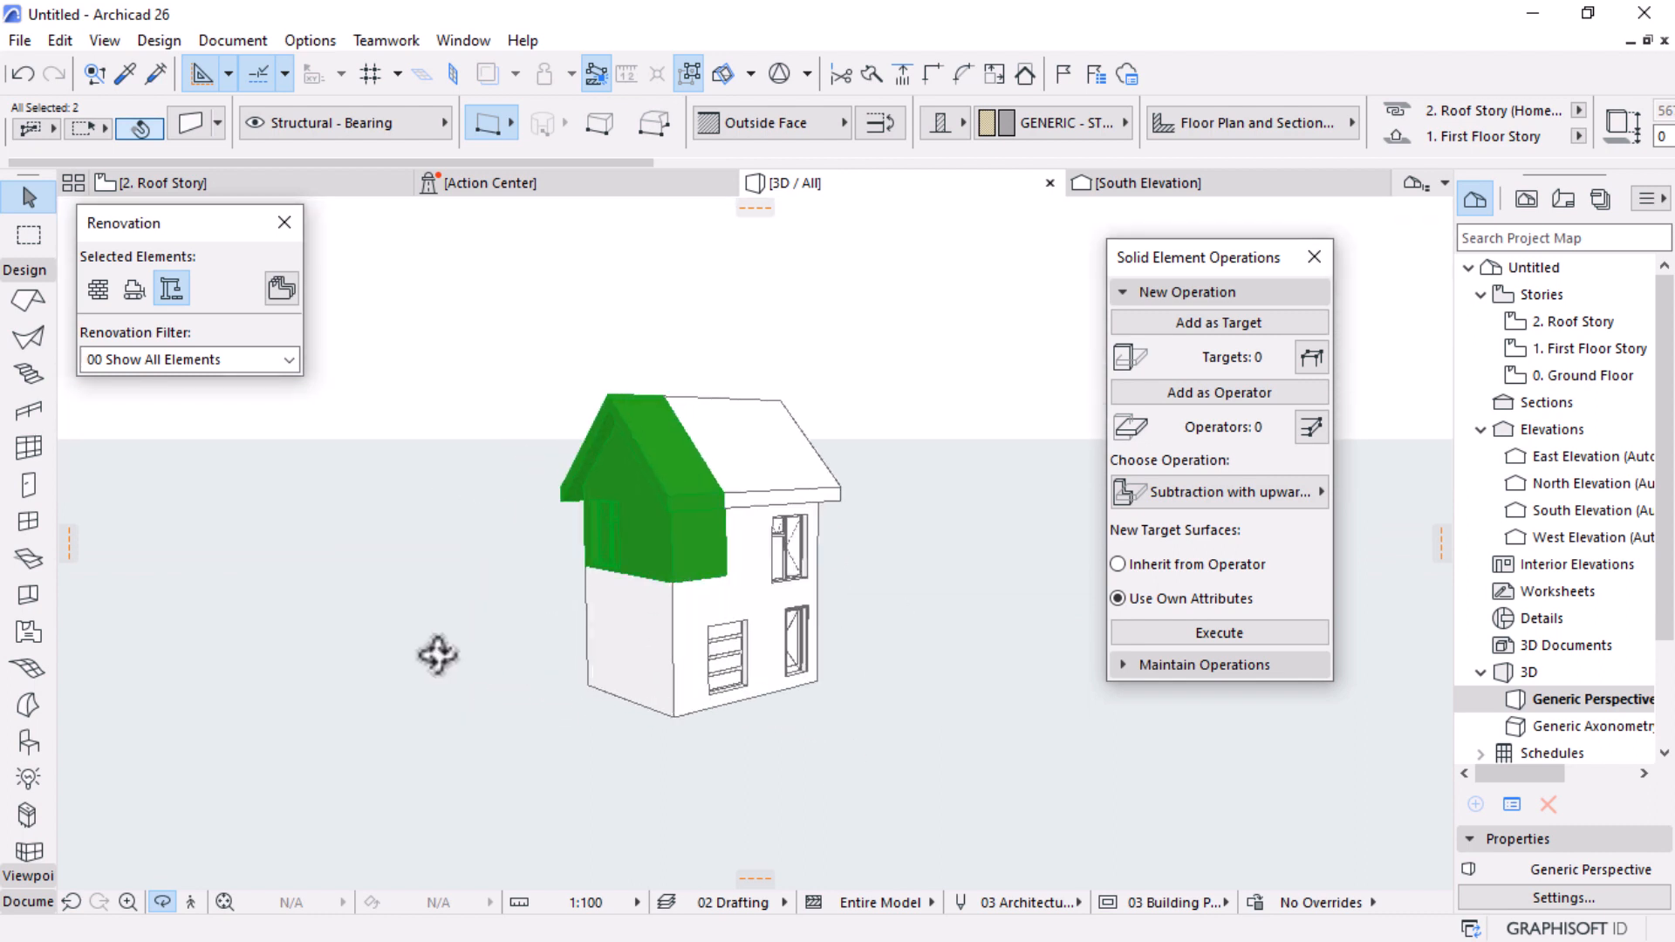
left_click(1314, 257)
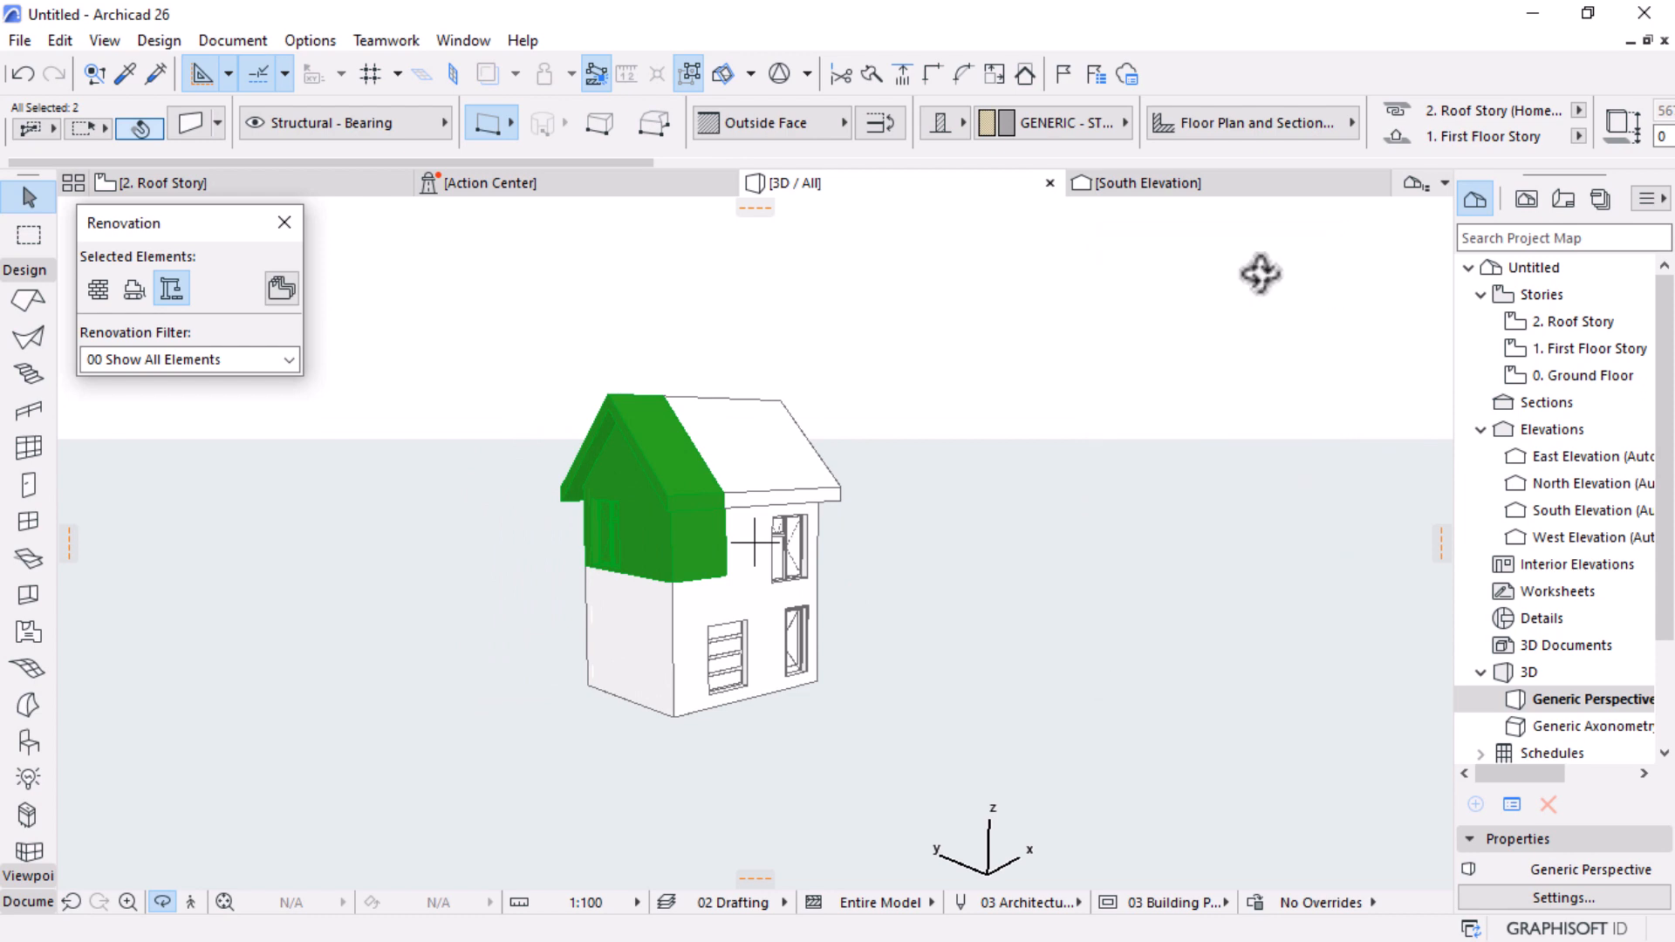
Step: Open the Ground Floor plan and turn off the trace reference
double_click(1571, 375)
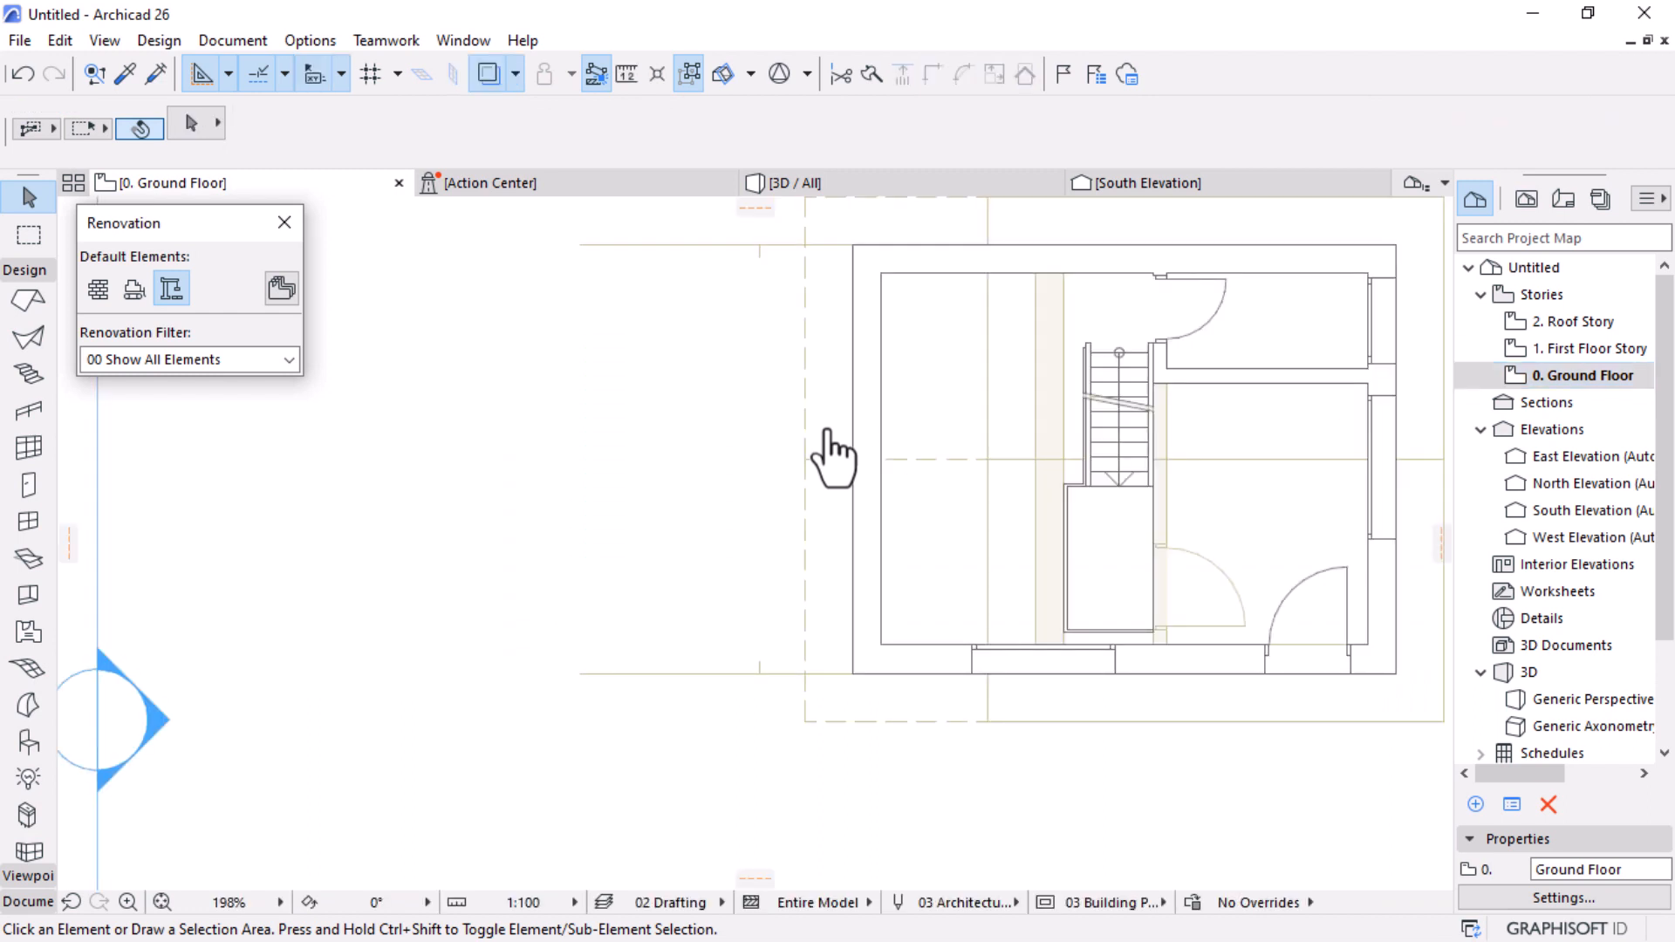
scroll(960, 436, "up", 3)
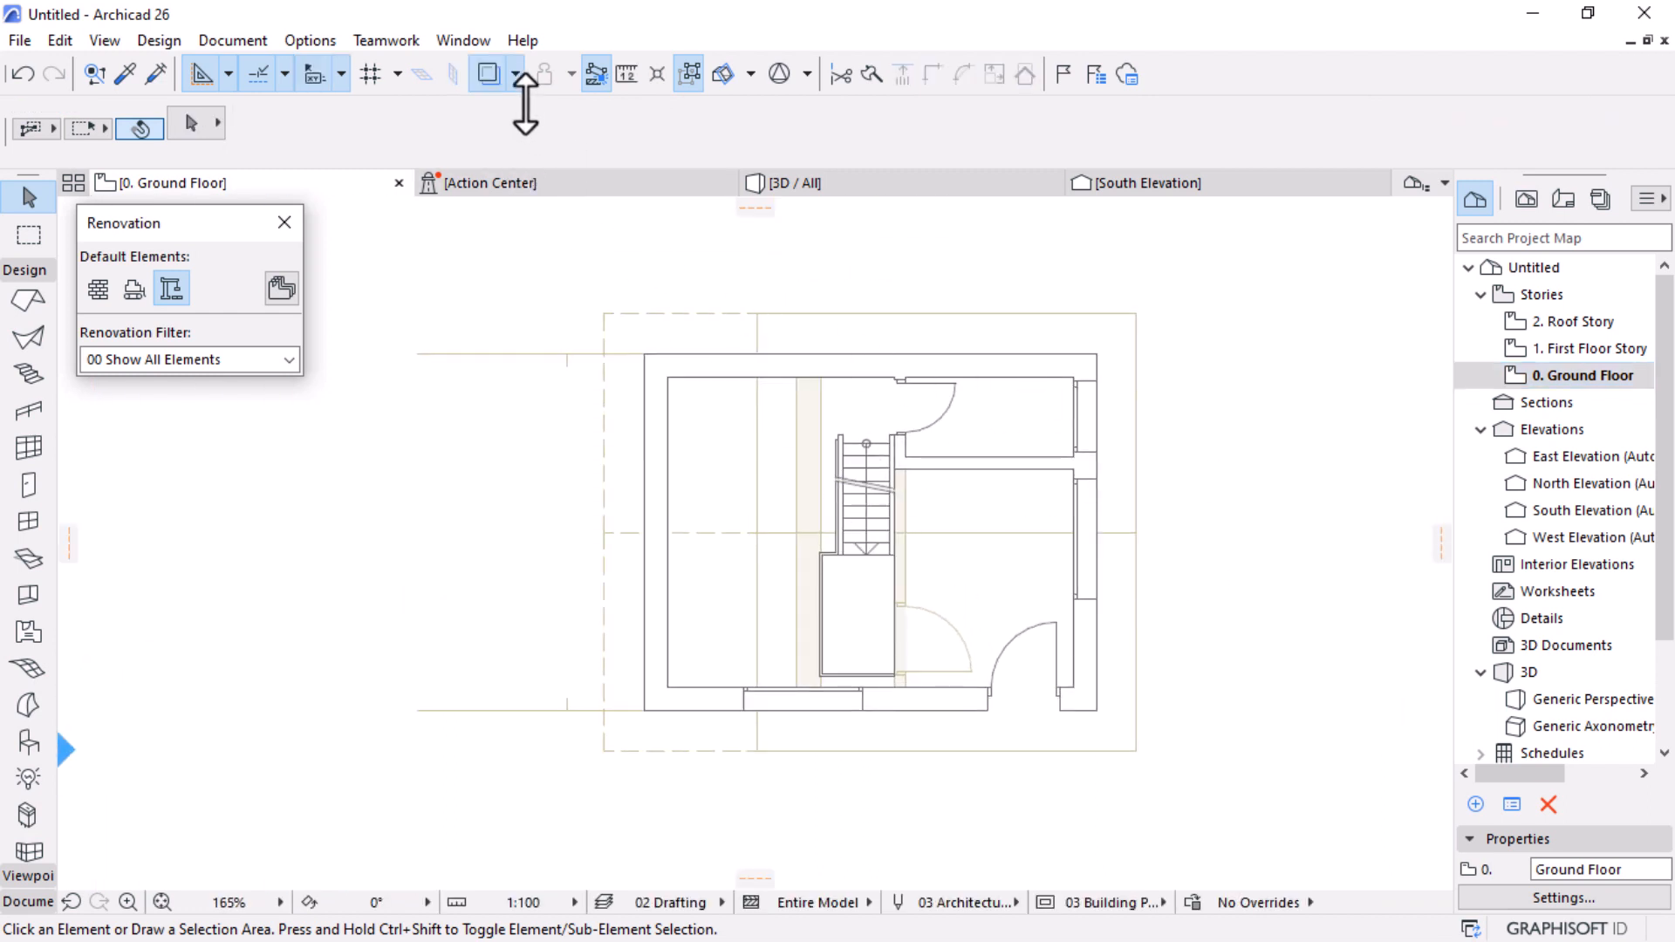
left_click(492, 73)
scroll(825, 515, "up", 2)
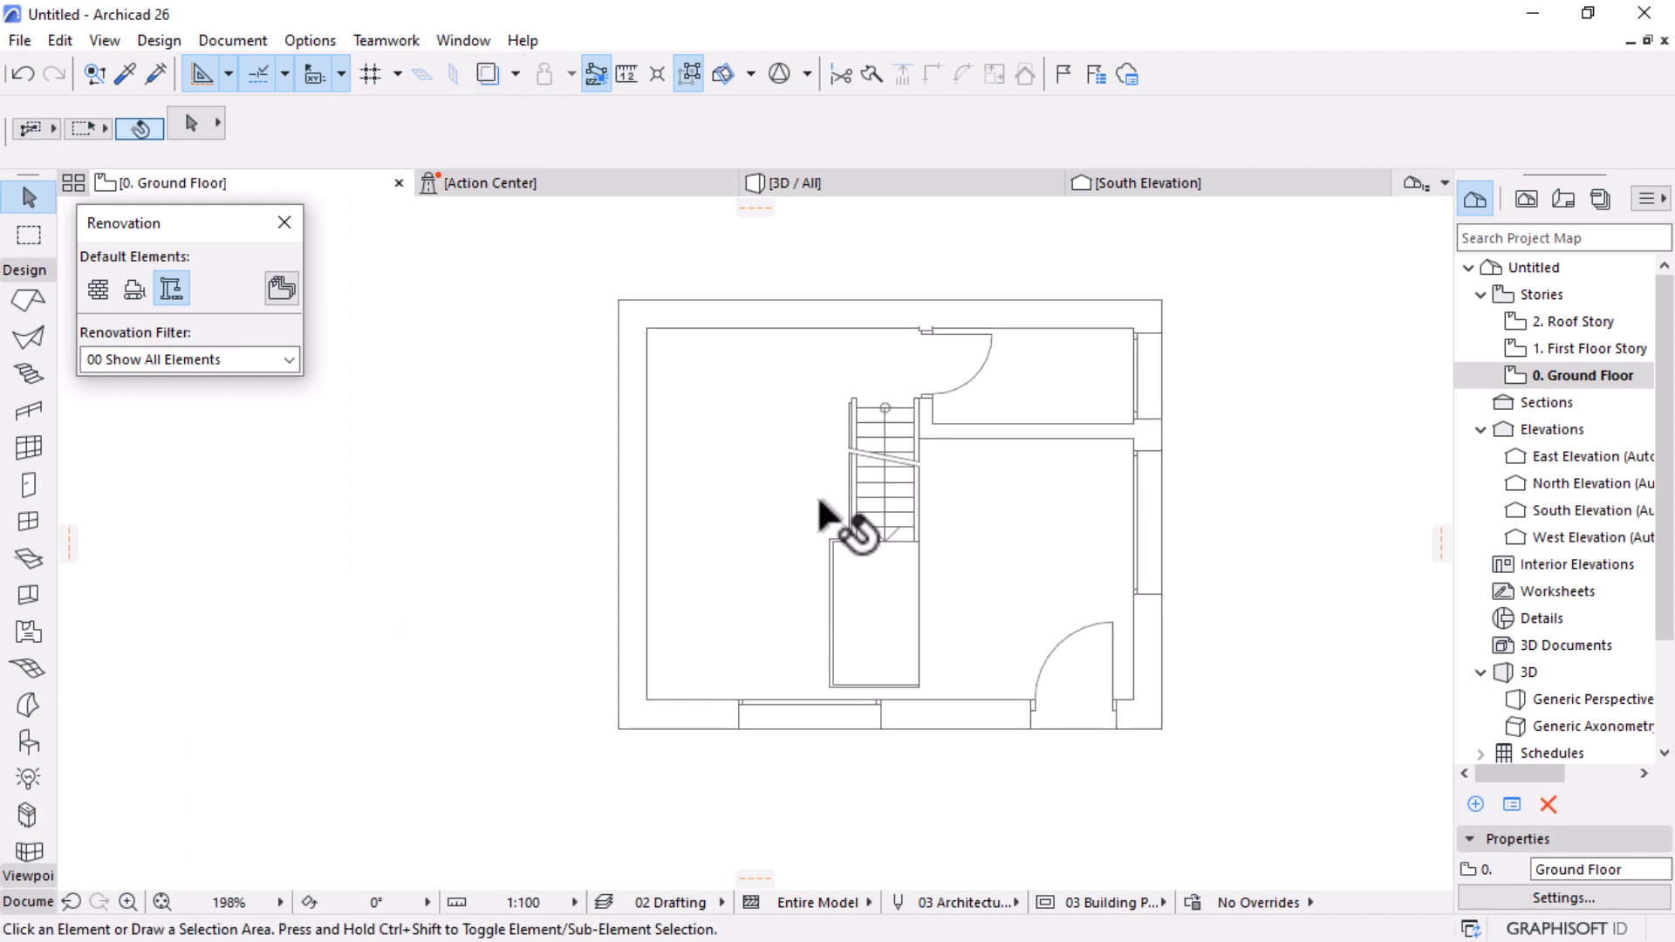
Step: Set the front door's renovation status to New and place a copy of it along the same wall, over the window
scroll(829, 646, "up", 2)
left_click(1127, 580)
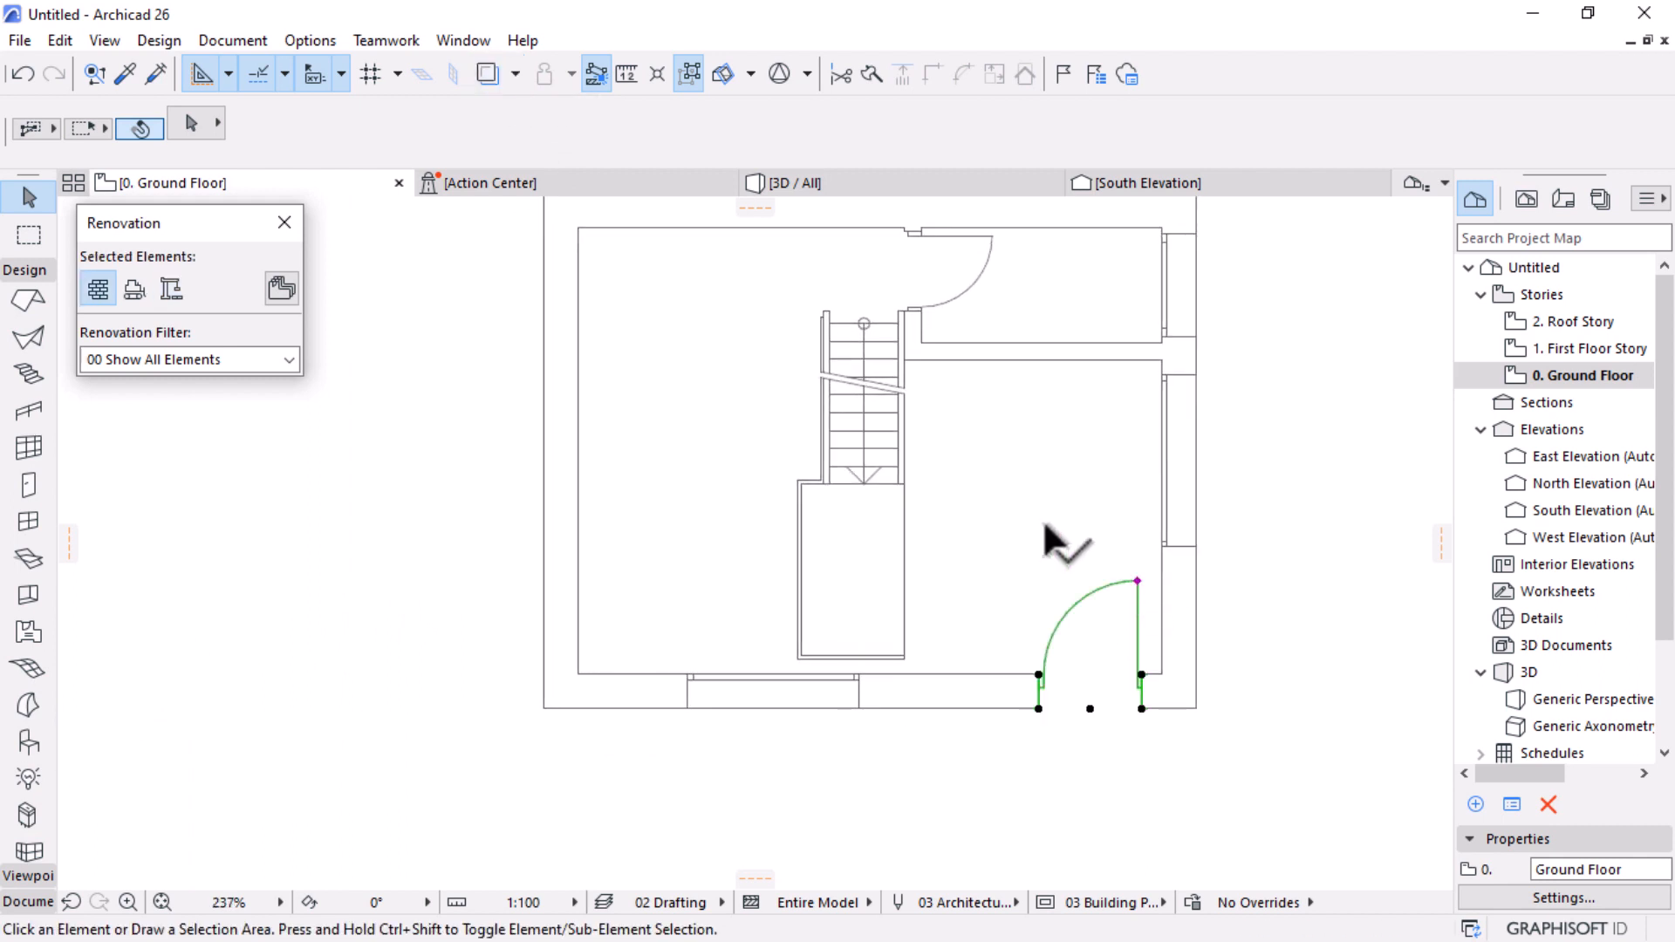
left_click(171, 288)
scroll(943, 703, "up", 2)
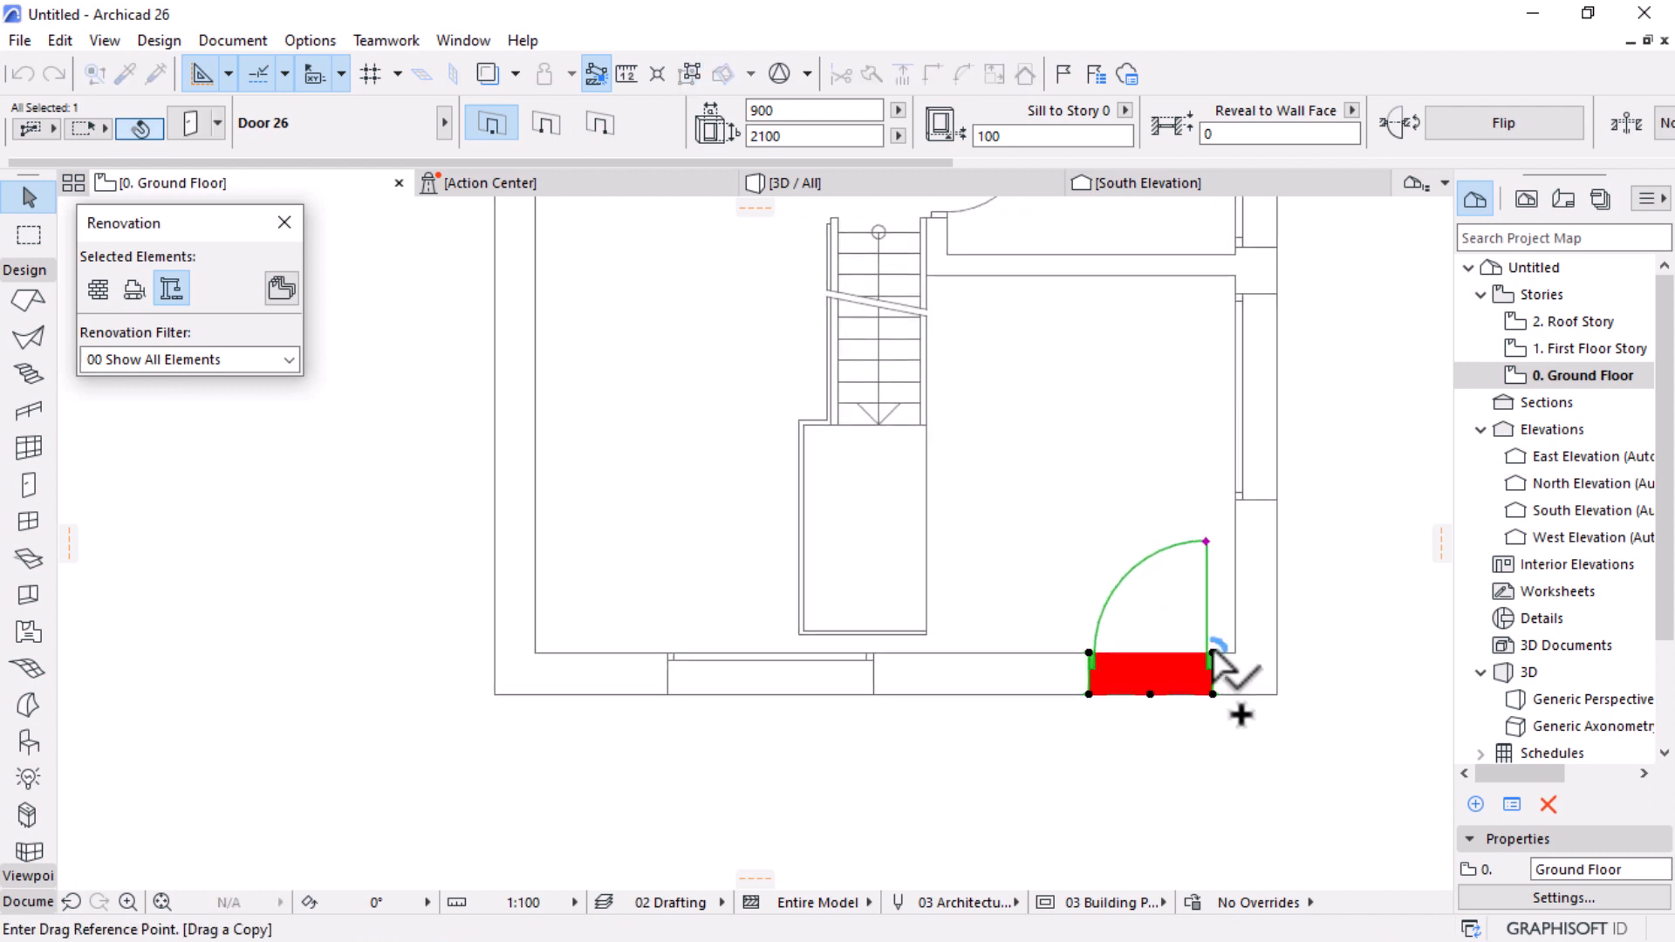
left_click(1213, 651)
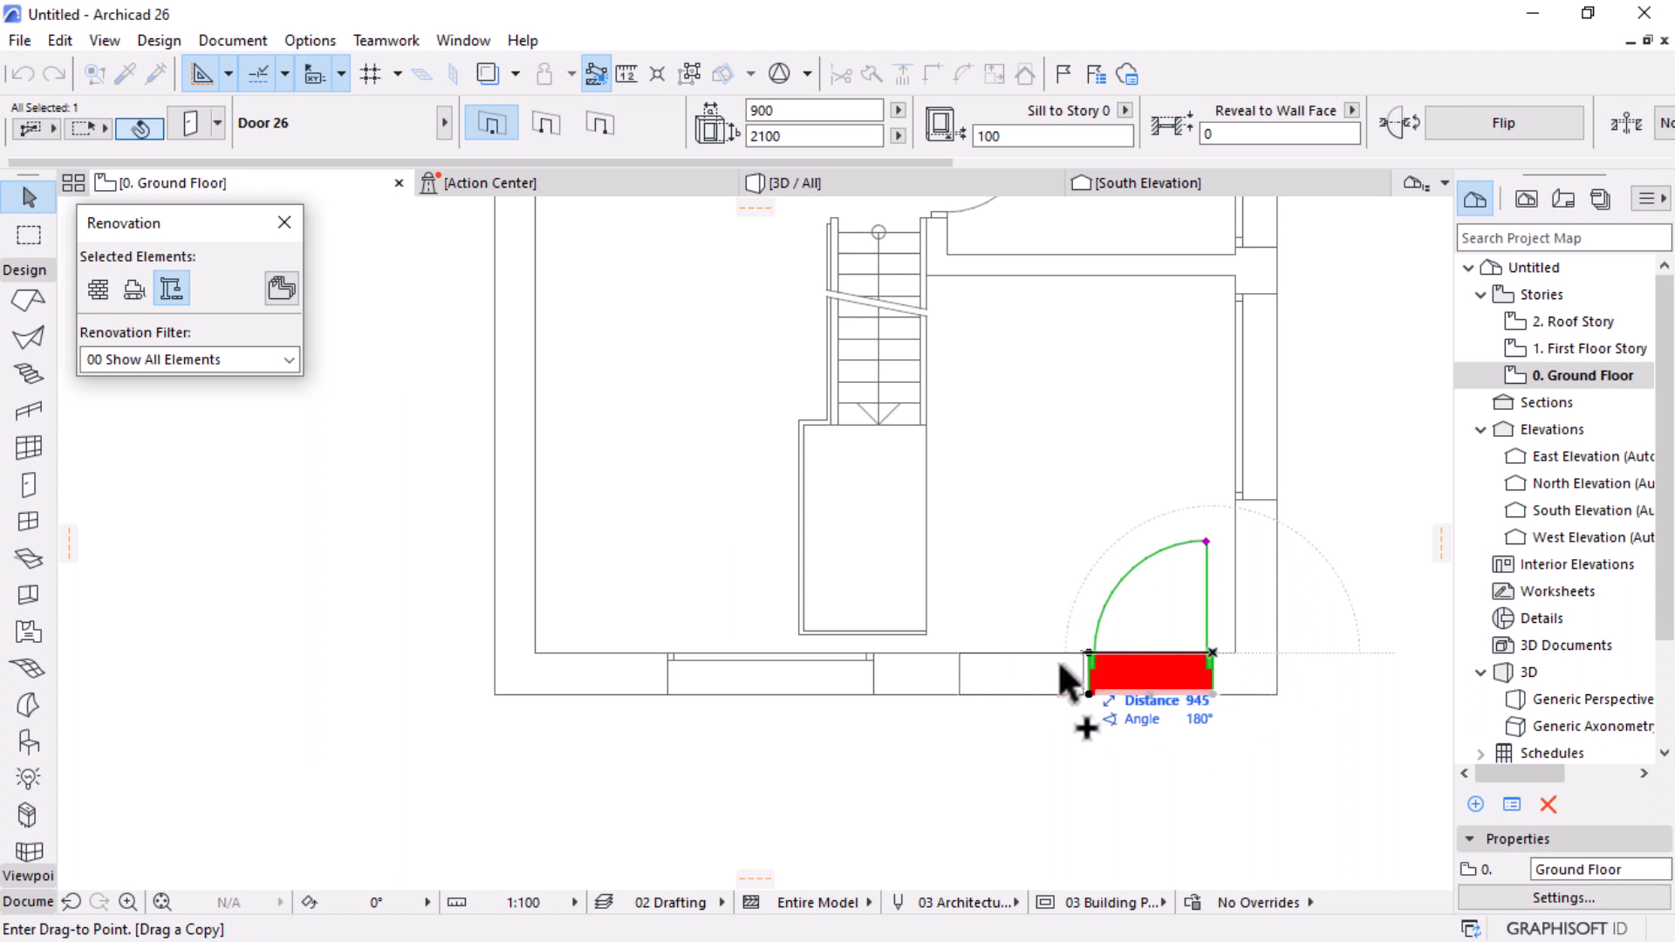
left_click(789, 649)
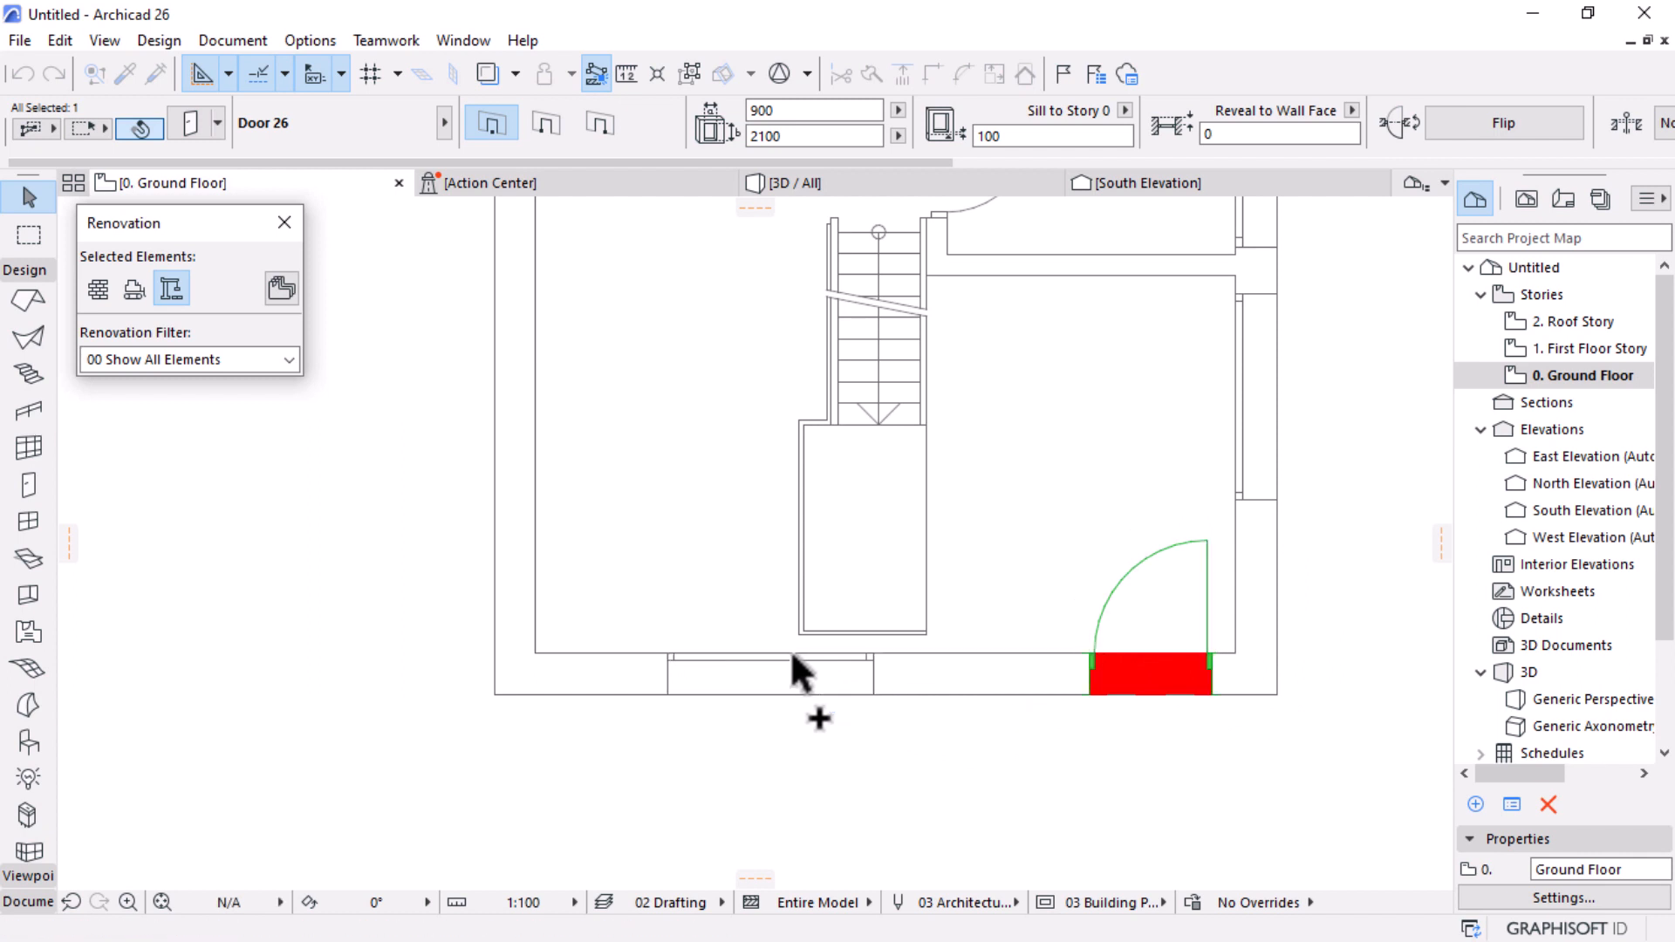
Step: Set the renovation status of the window overlapping the copied door to New
left_click(869, 649)
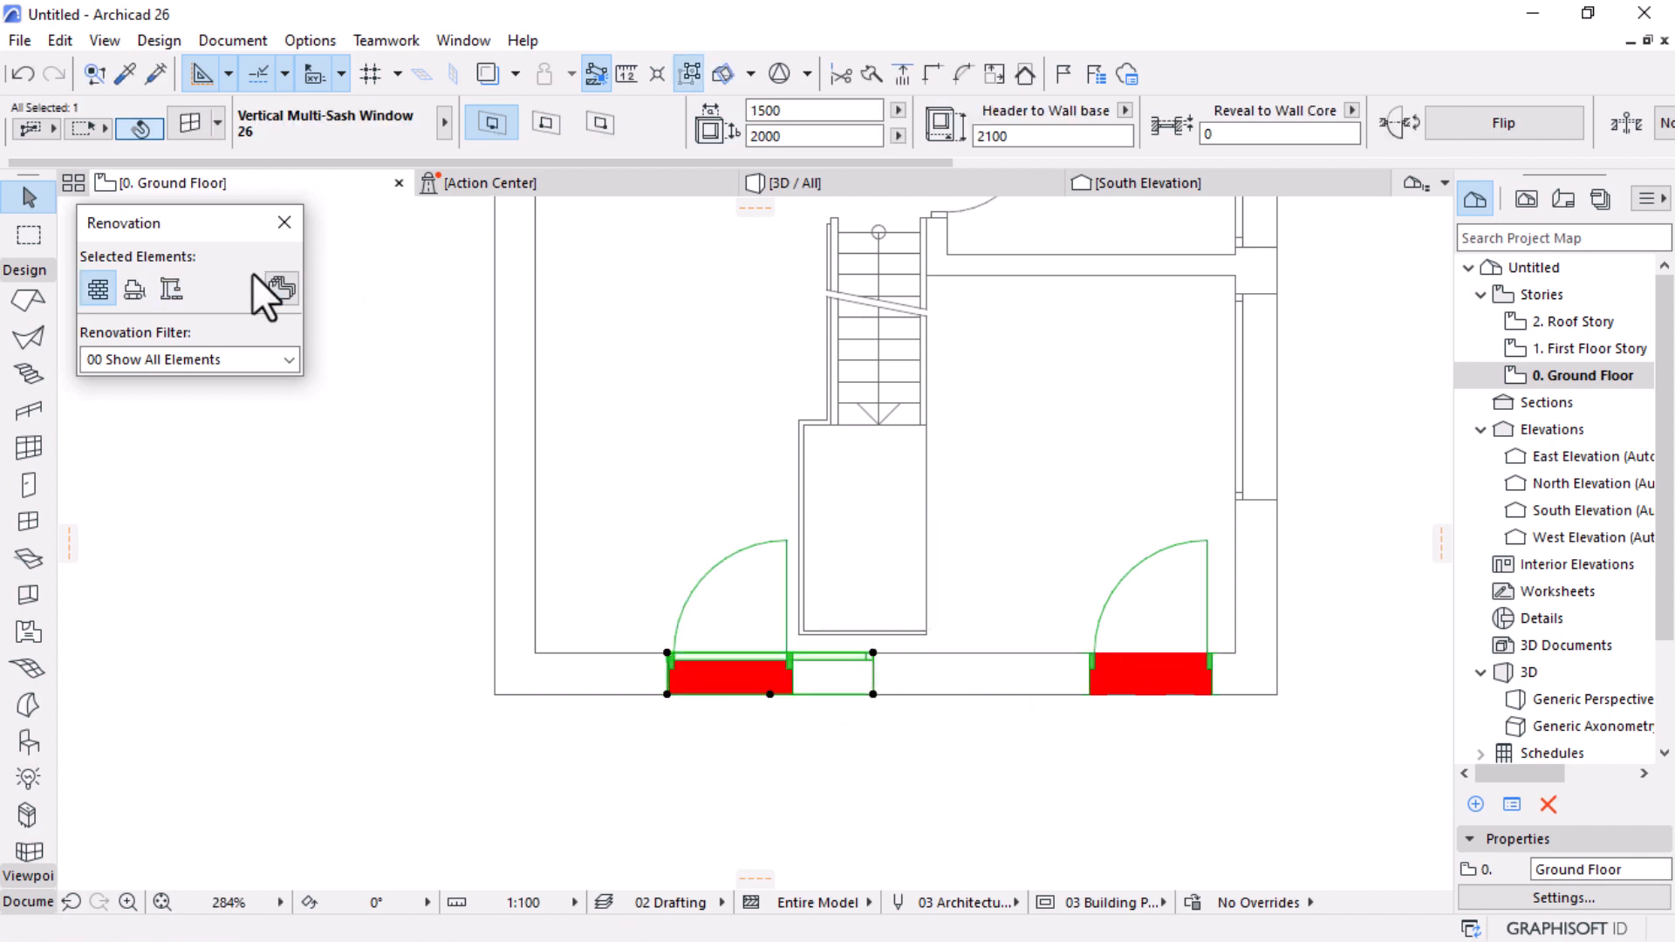
left_click(172, 290)
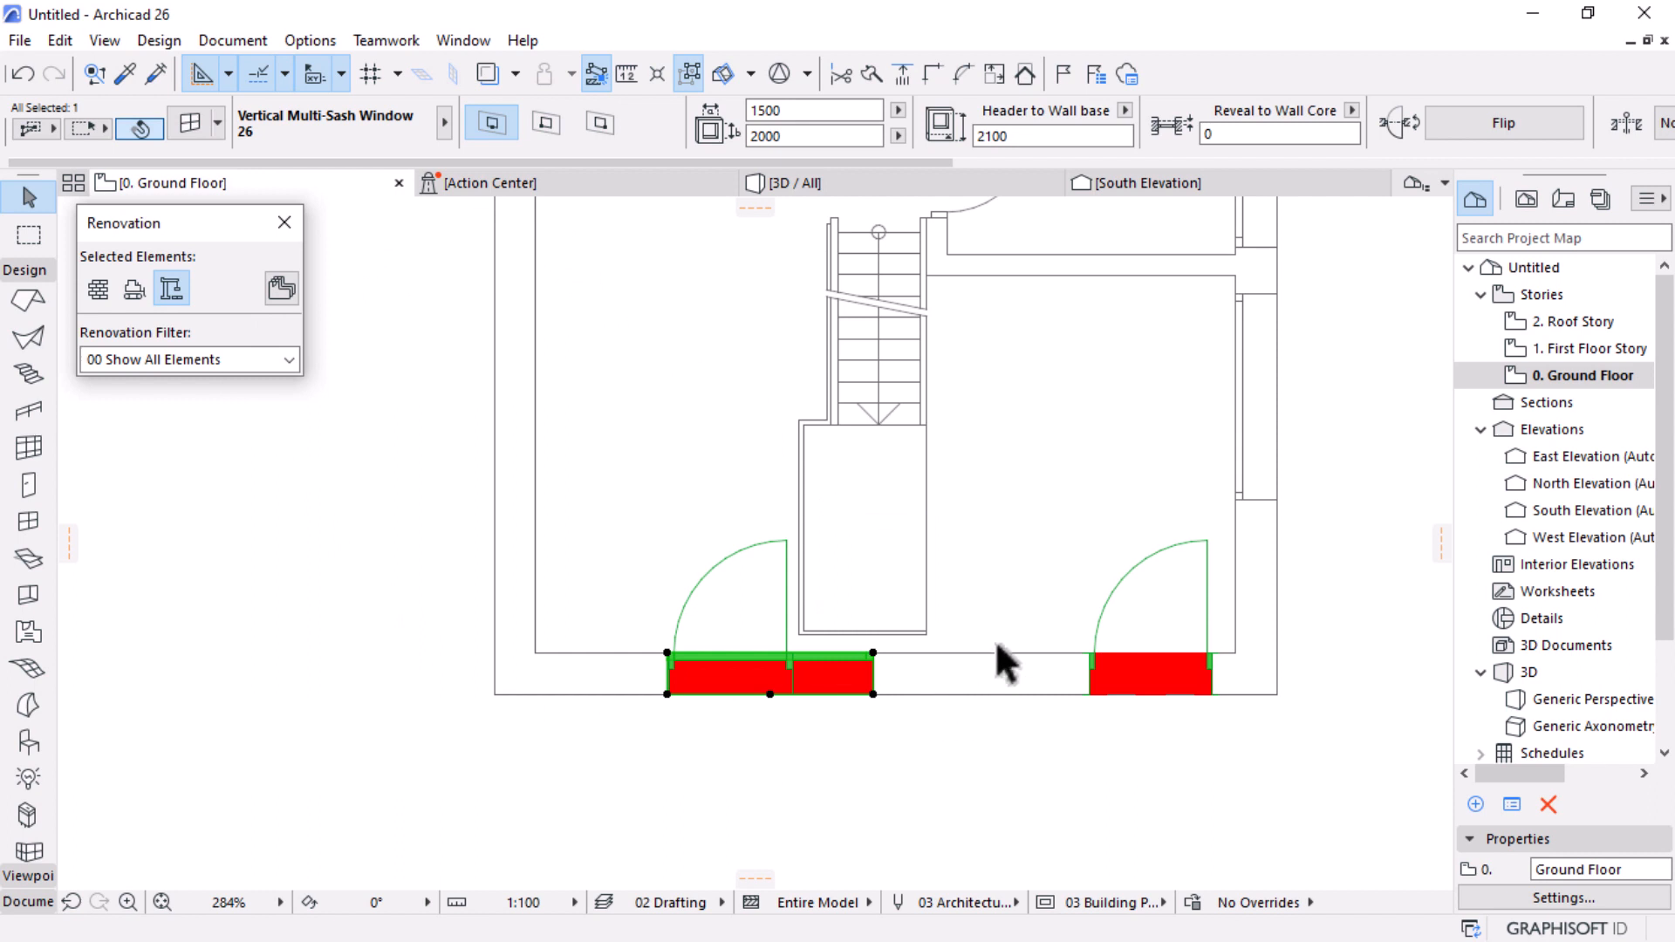
scroll(997, 682, "down", 4)
scroll(874, 537, "up", 2)
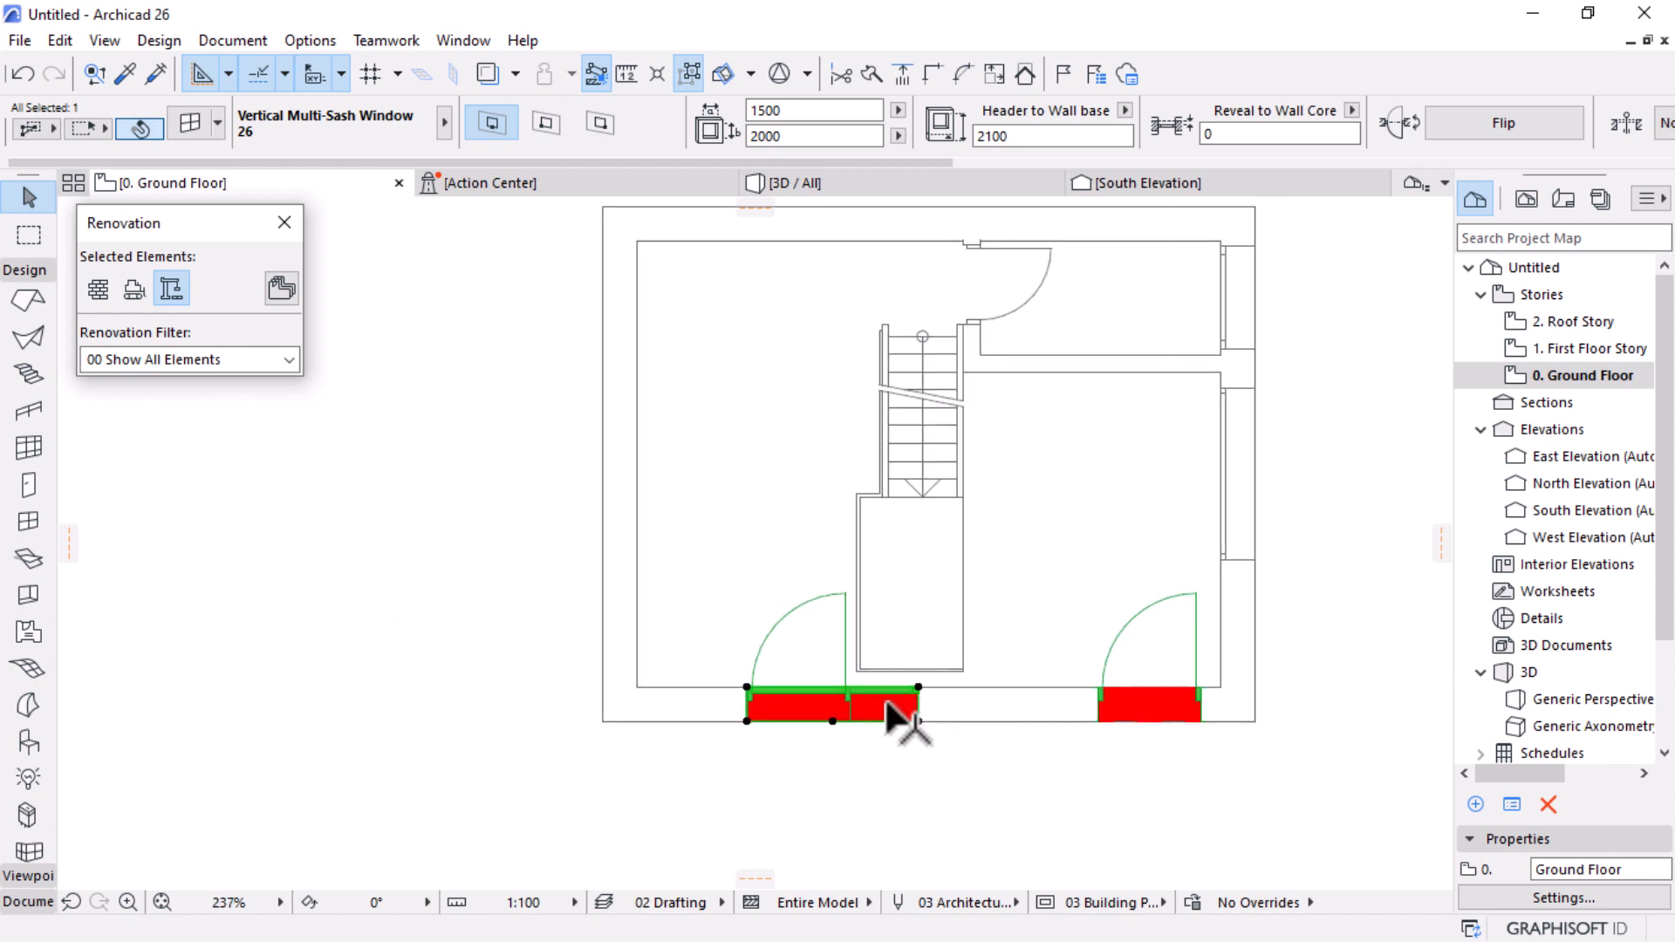
scroll(954, 723, "up", 2)
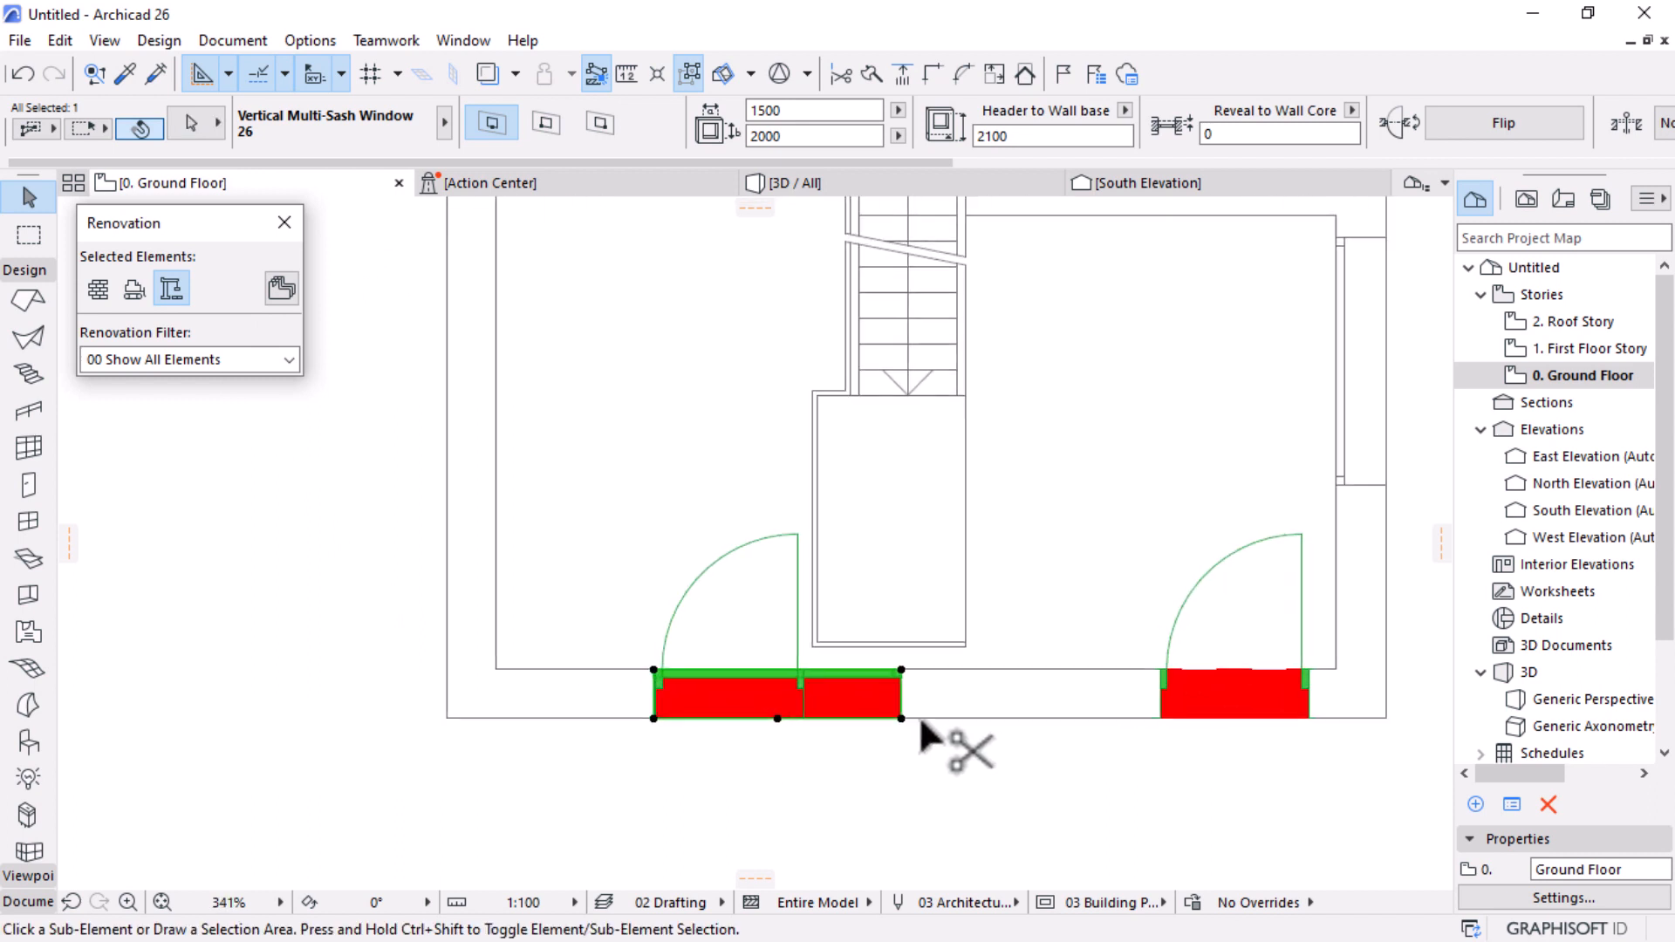
key("ctrl+shift+d")
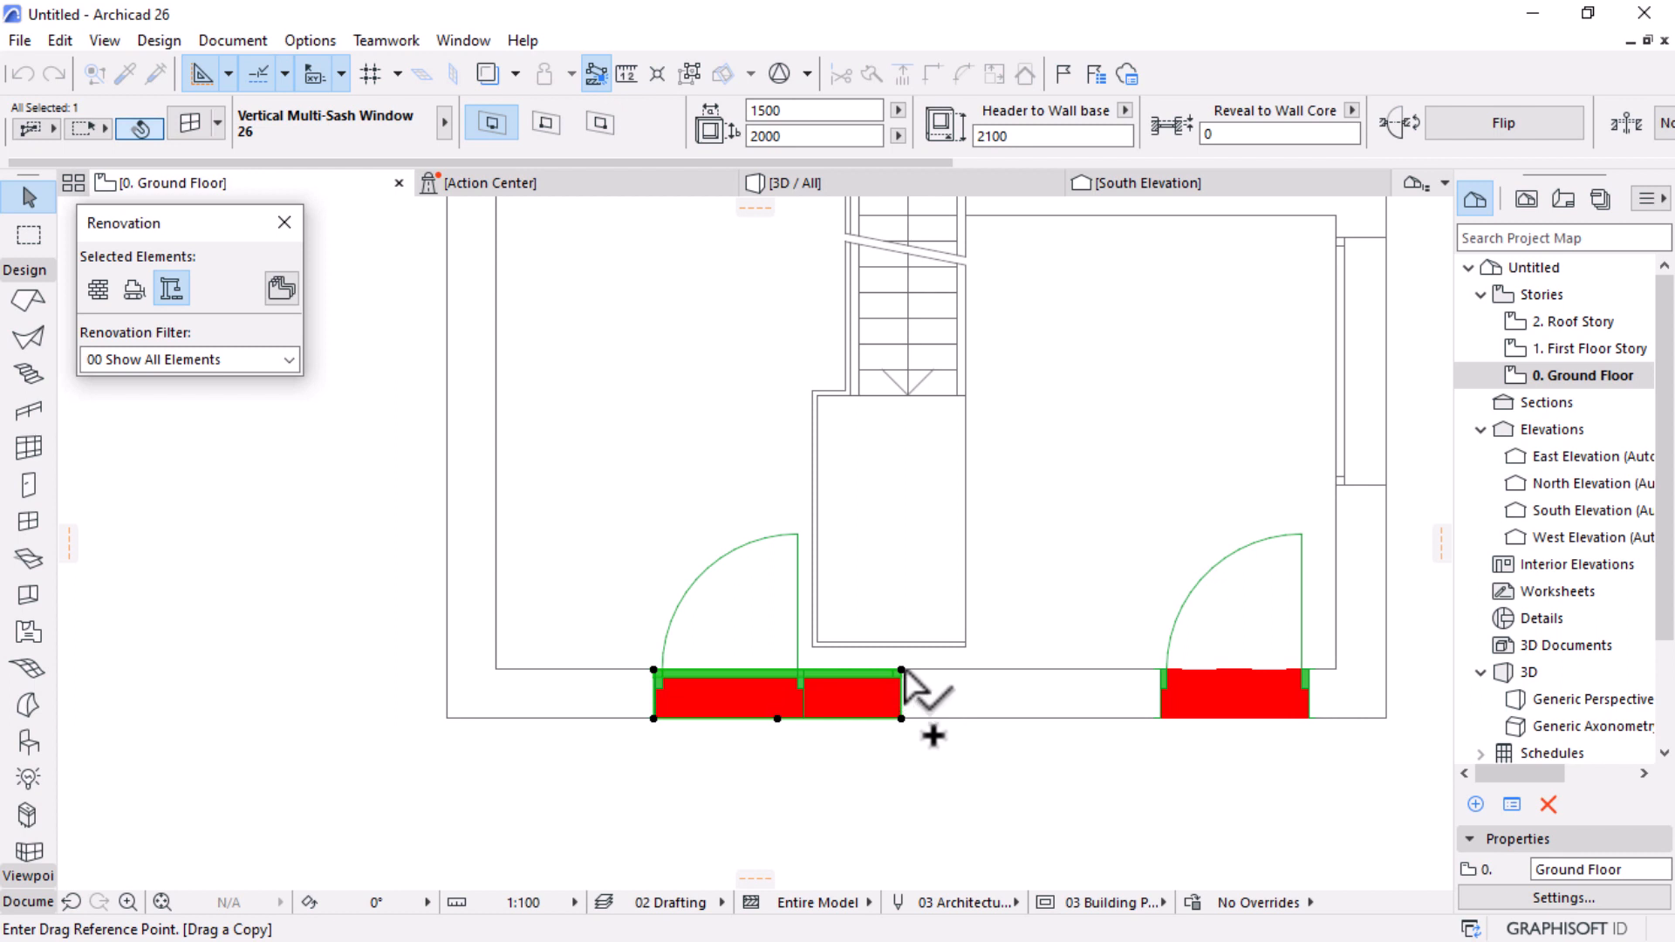
left_click(902, 670)
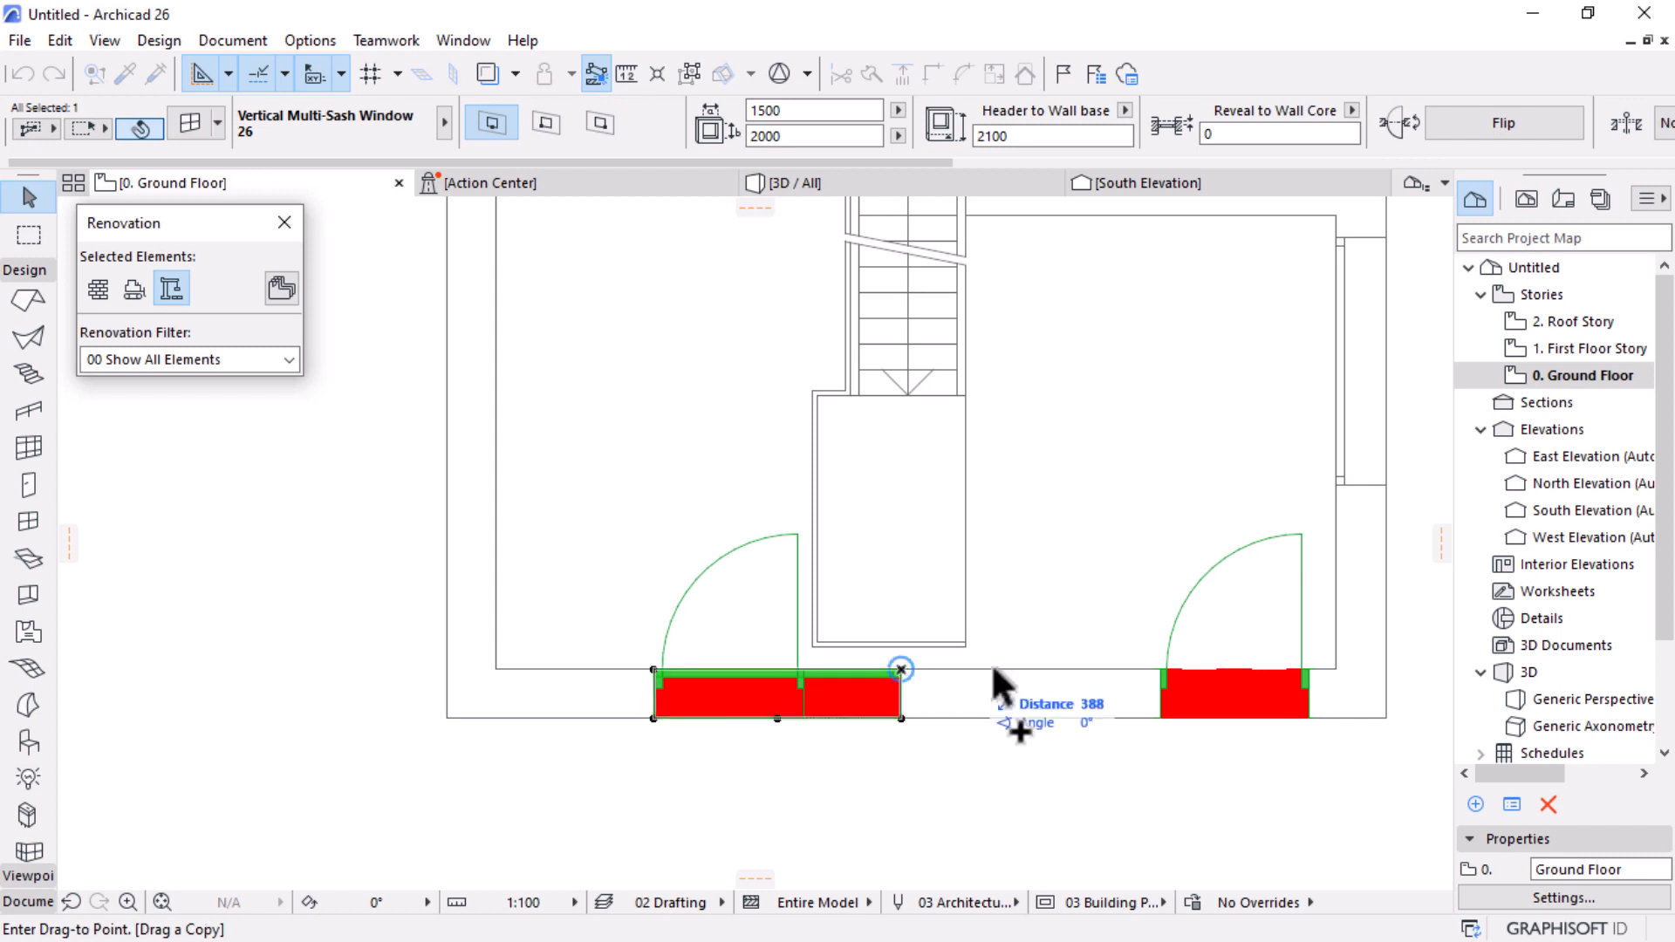
left_click(1156, 671)
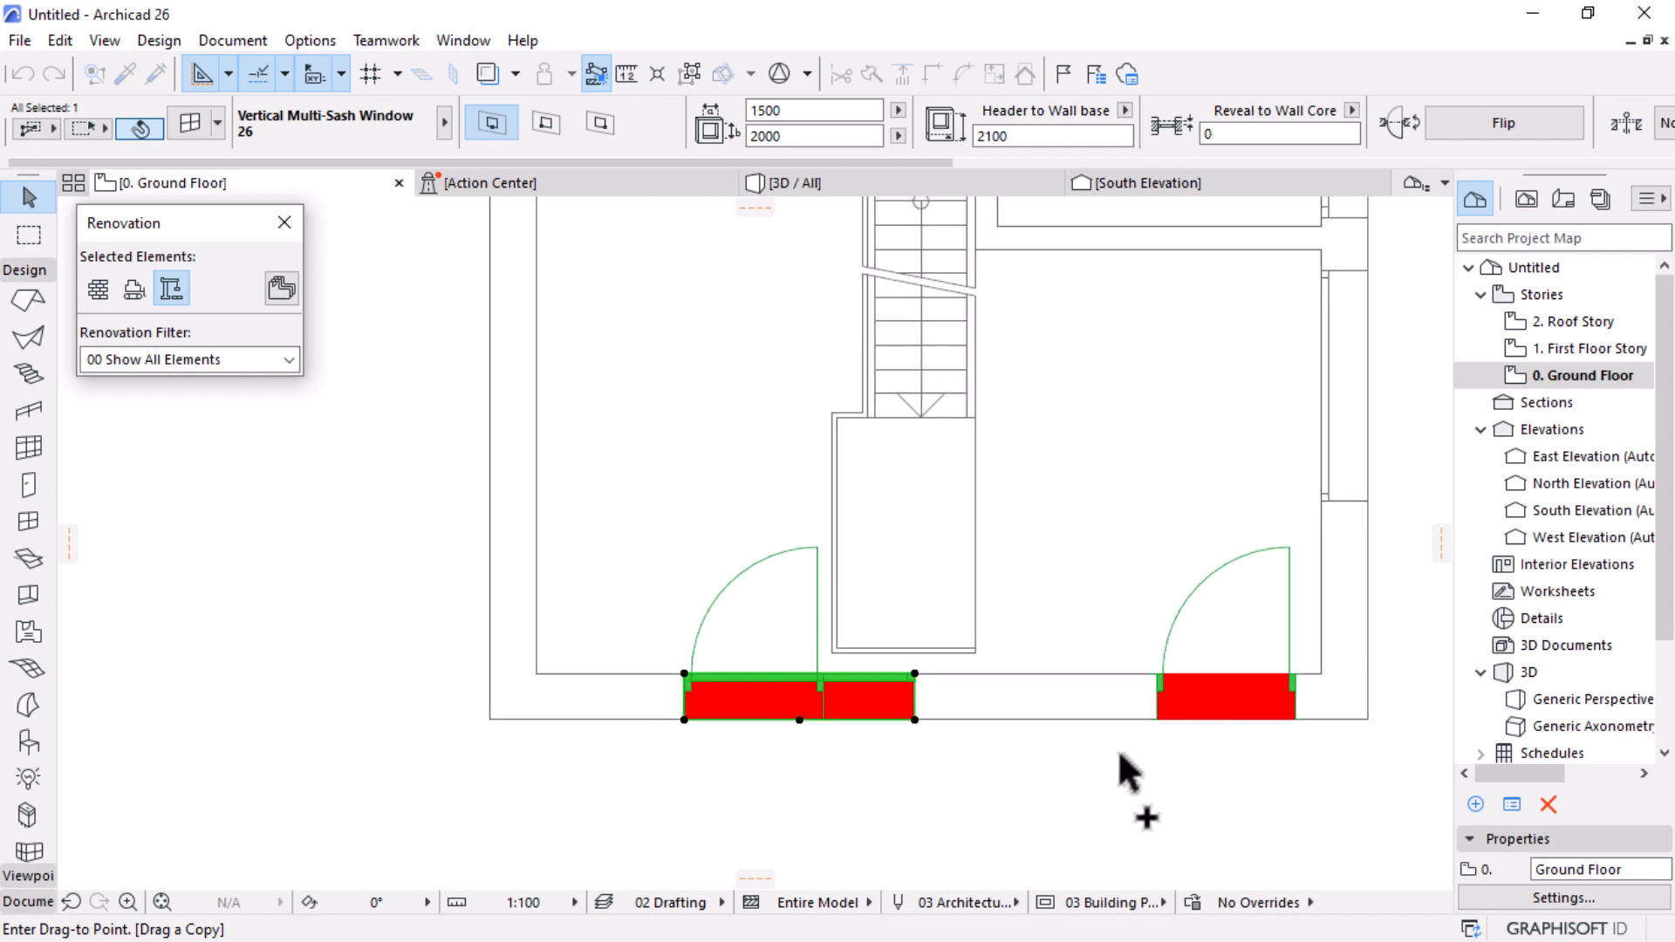
Step: Pick up the front window's settings and place a matching 1500 x 2000 window in the west outer wall
scroll(1122, 772, "down", 3)
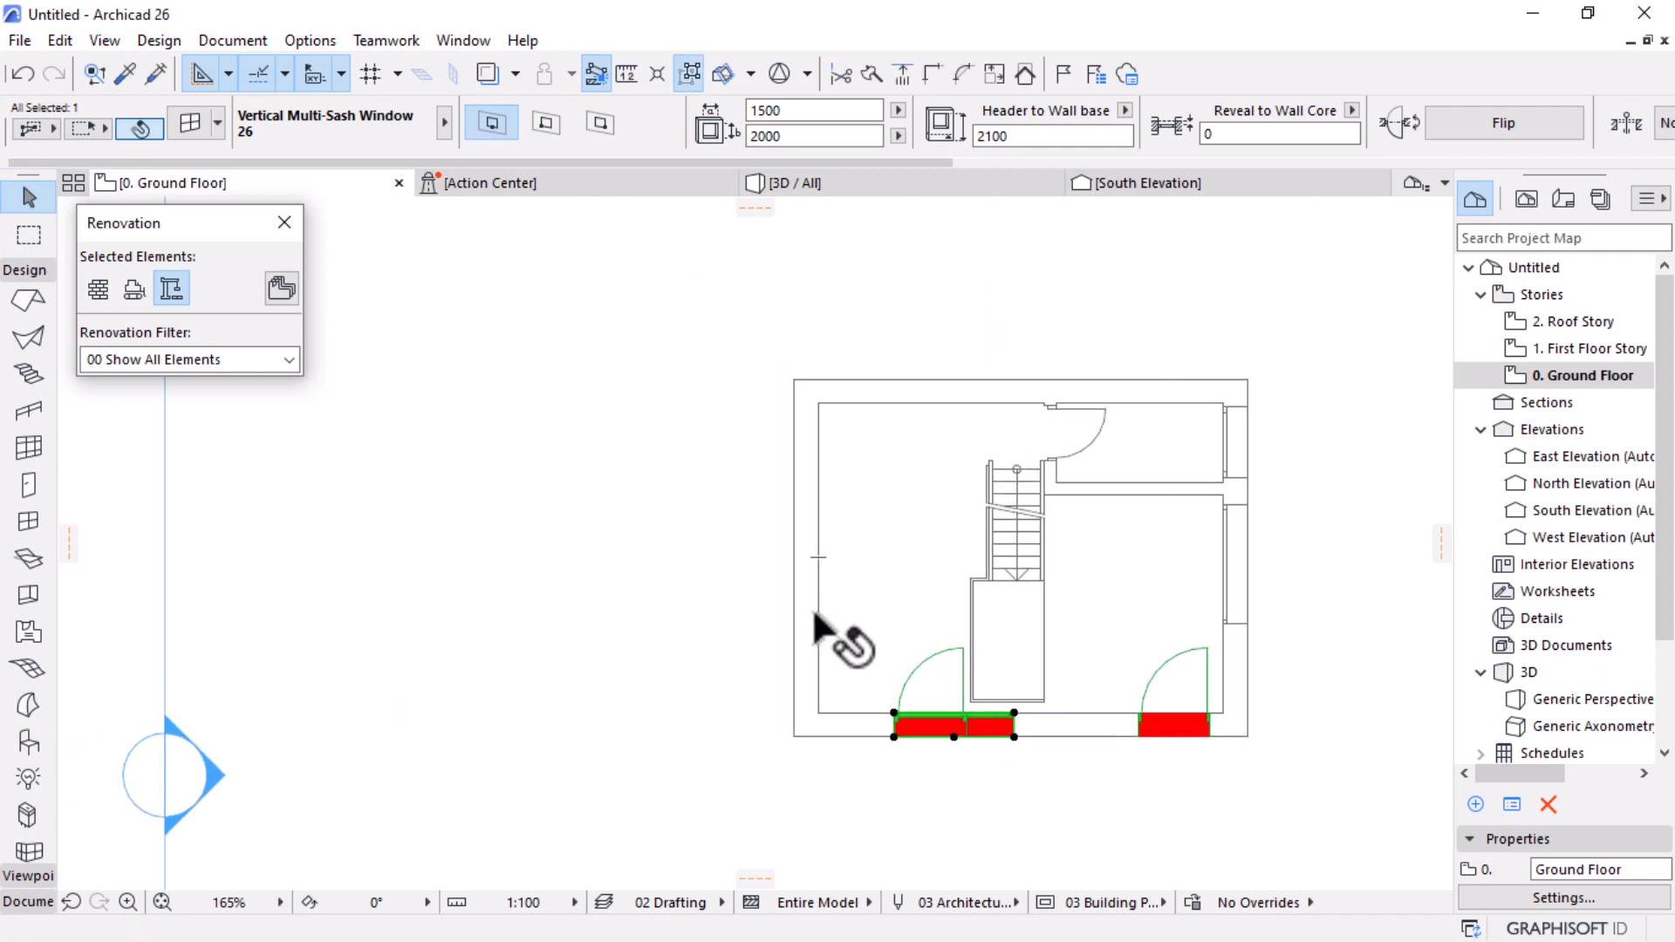
left_click(1012, 716, "alt")
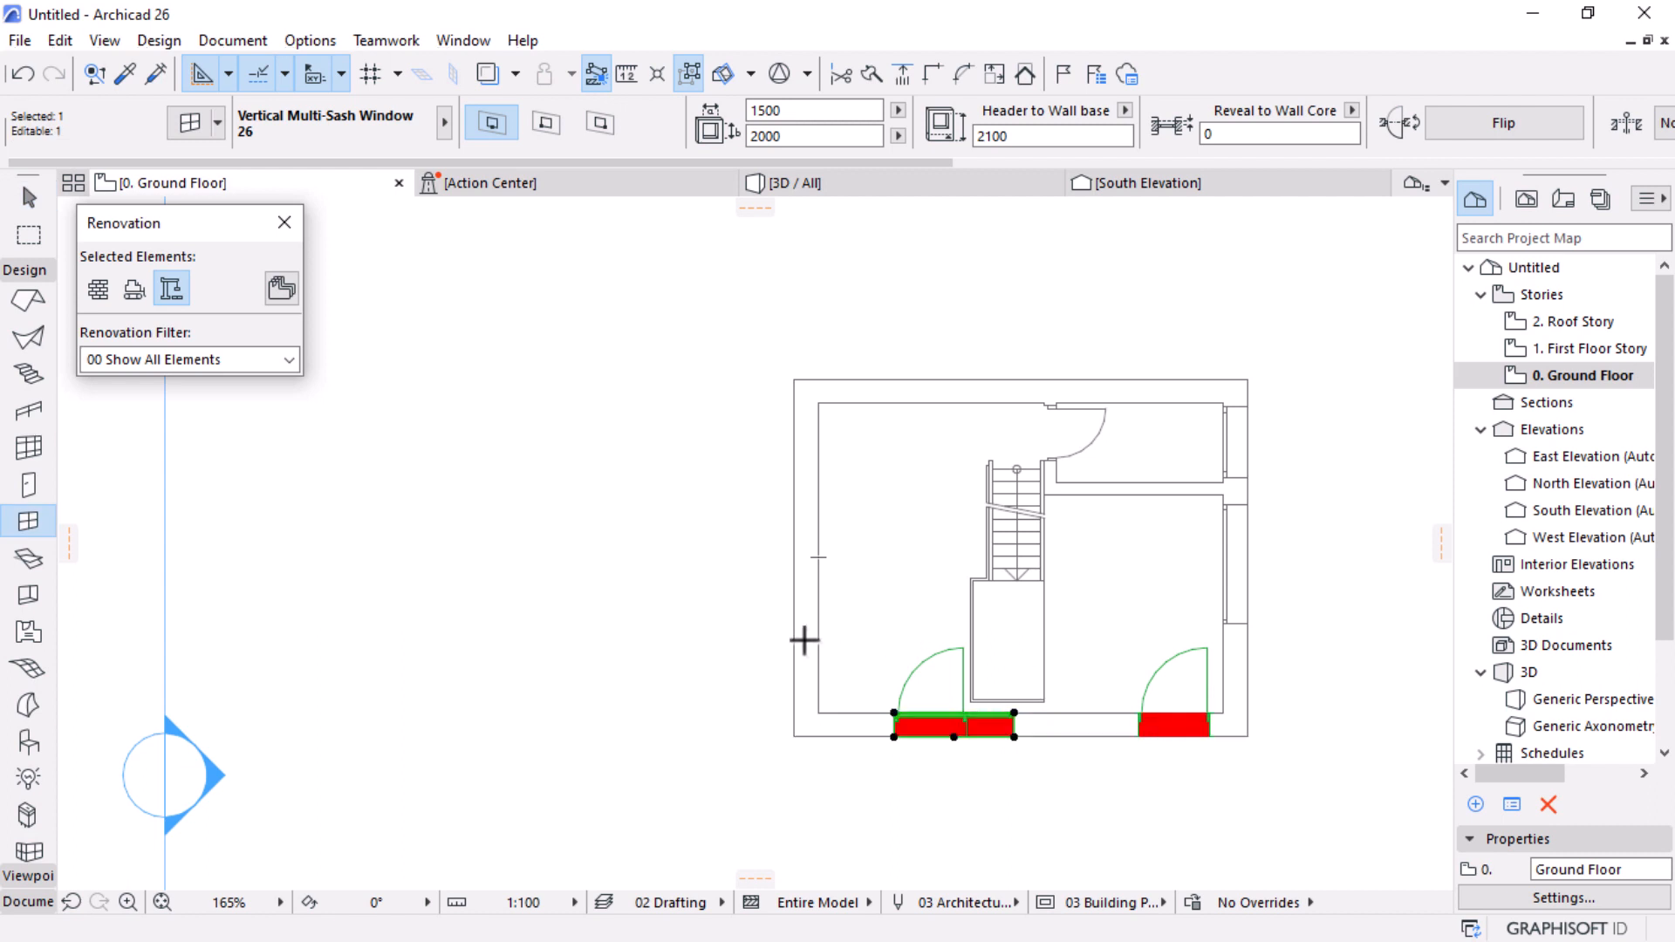
key("Escape")
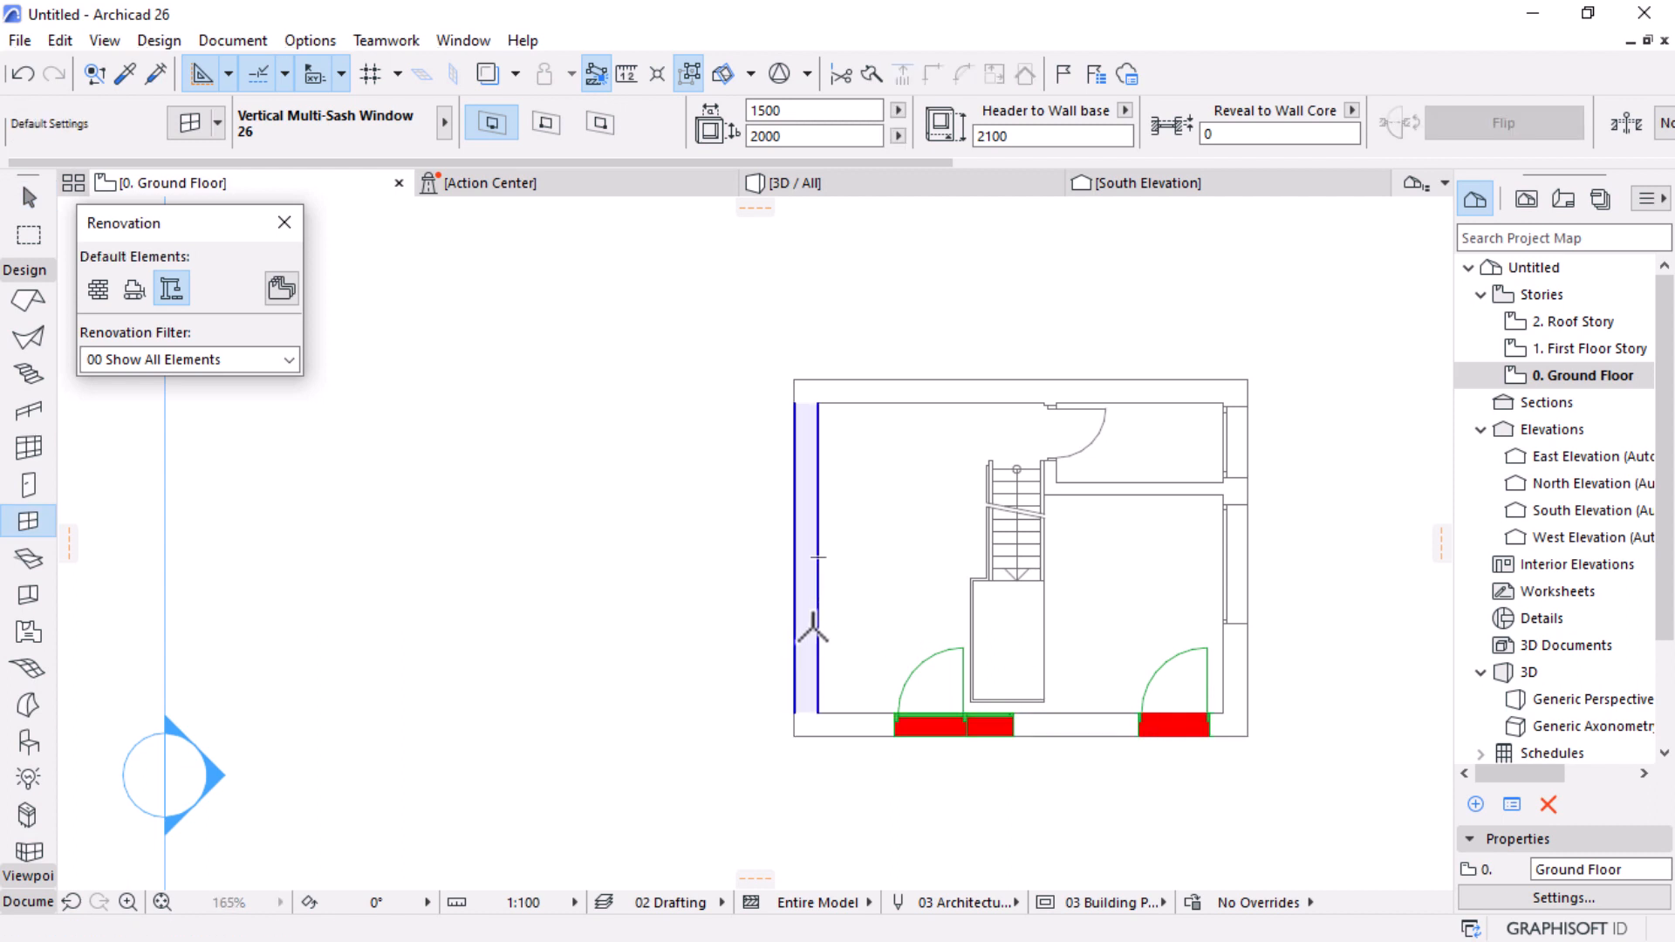
left_click(813, 625)
left_click(726, 635)
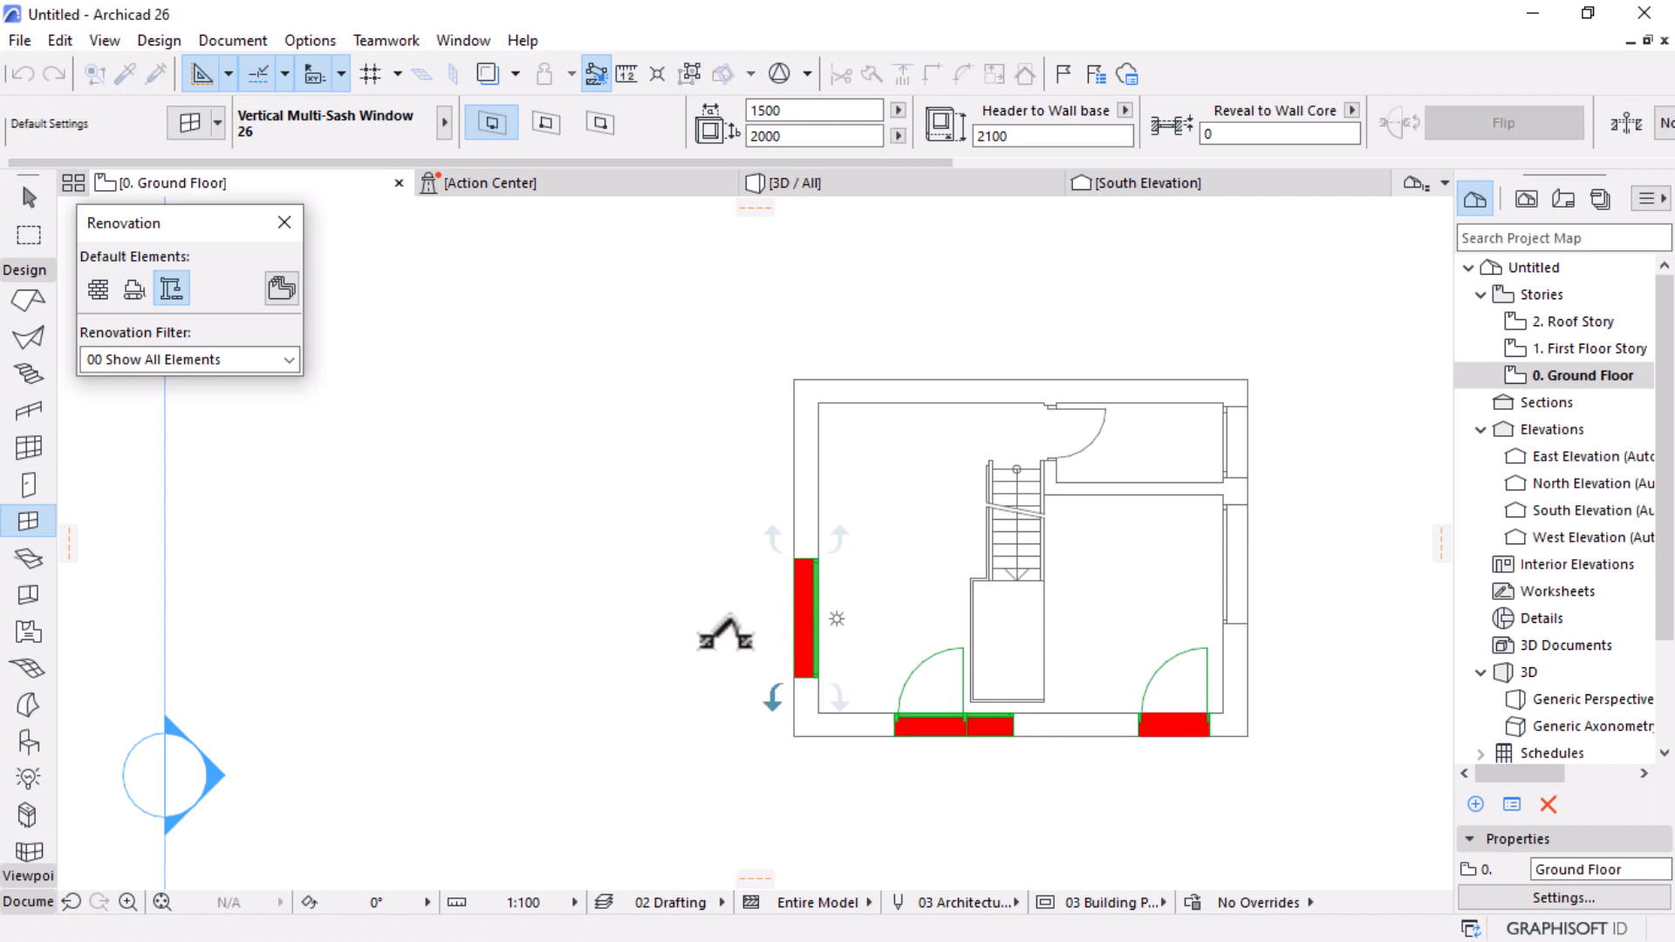
key("Escape")
Step: Switch the west wall window's renovation status to Existing and back to New
left_click(819, 678)
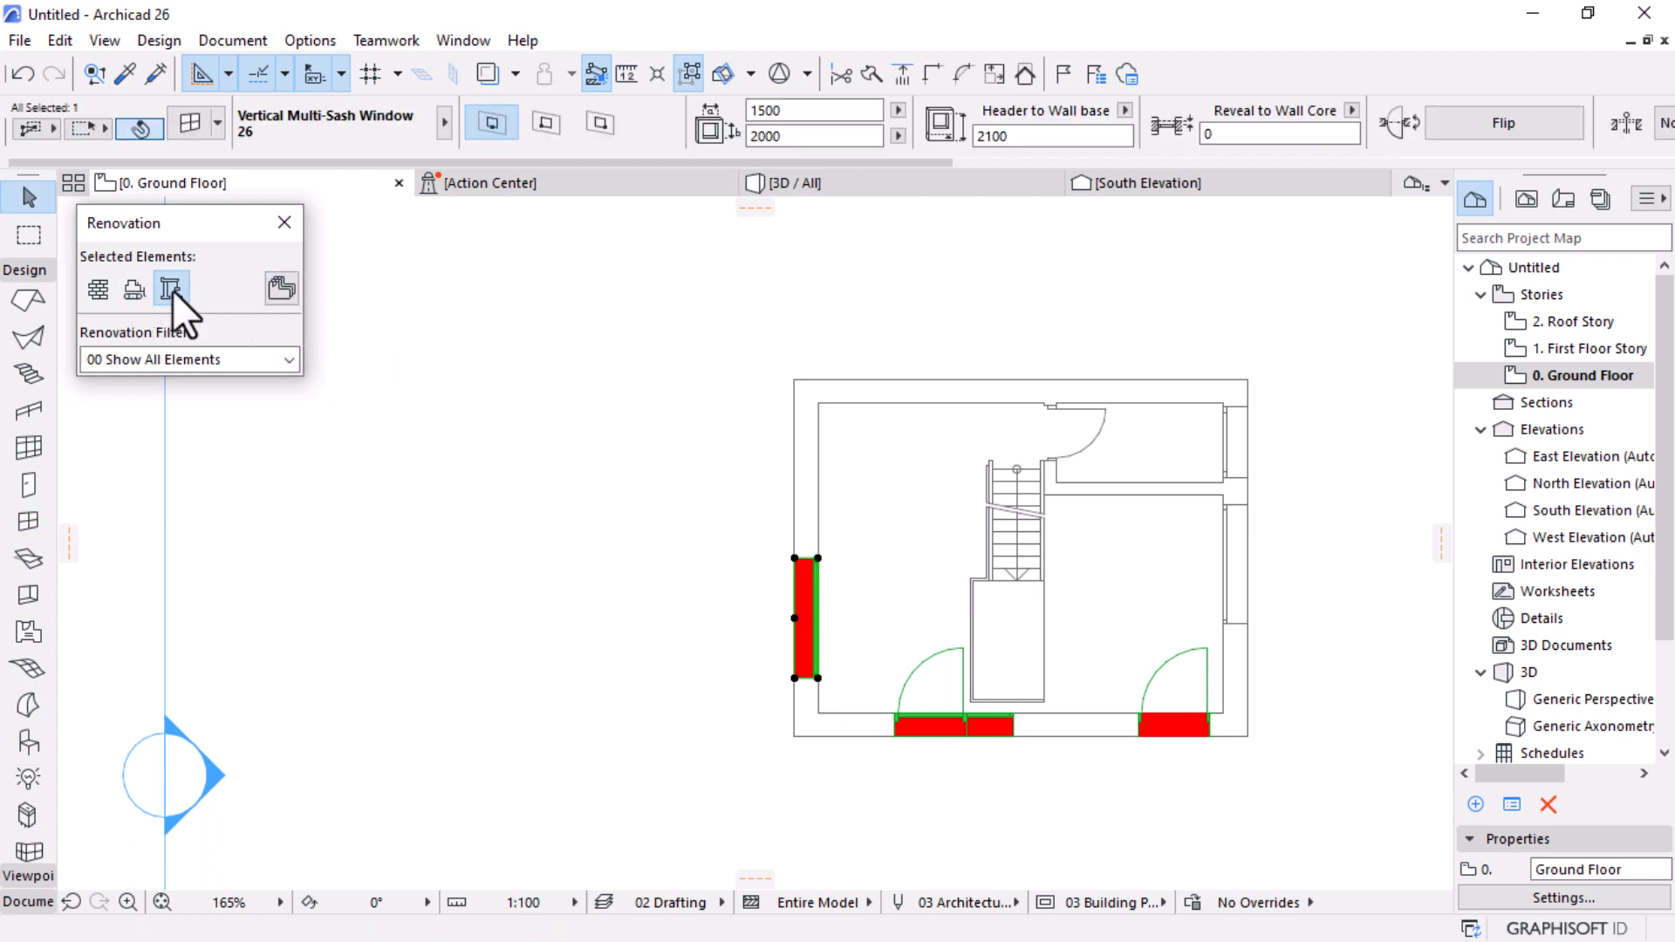
left_click(98, 297)
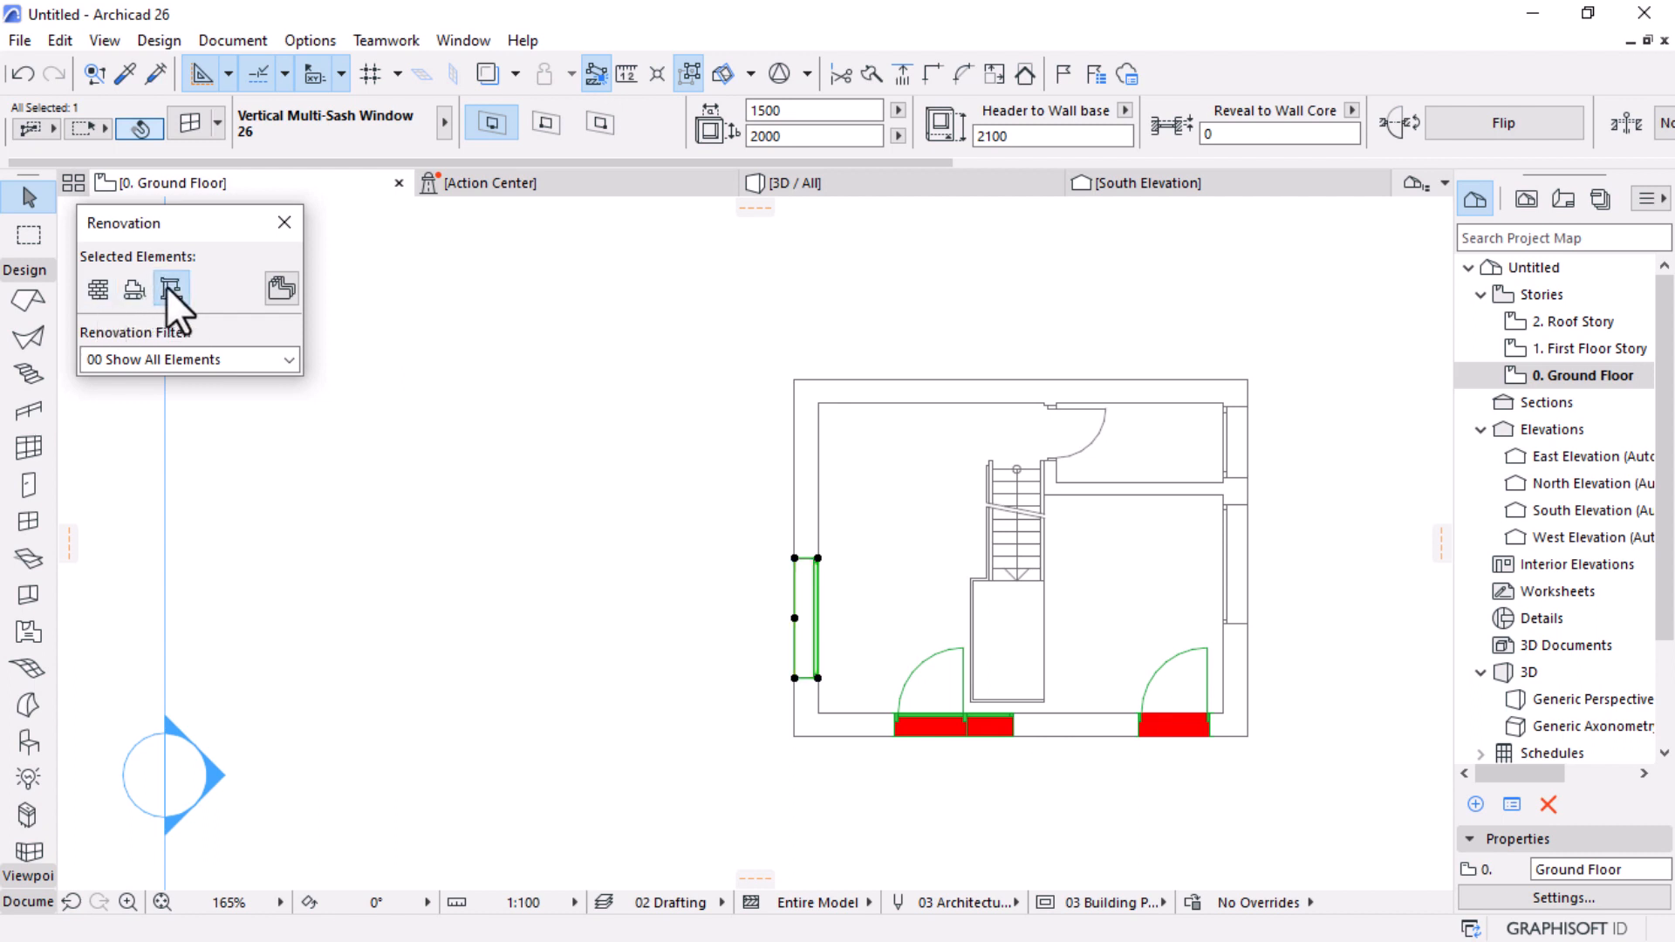
Step: Set the west wall window's renovation status to New and clear the selection
left_click(170, 289)
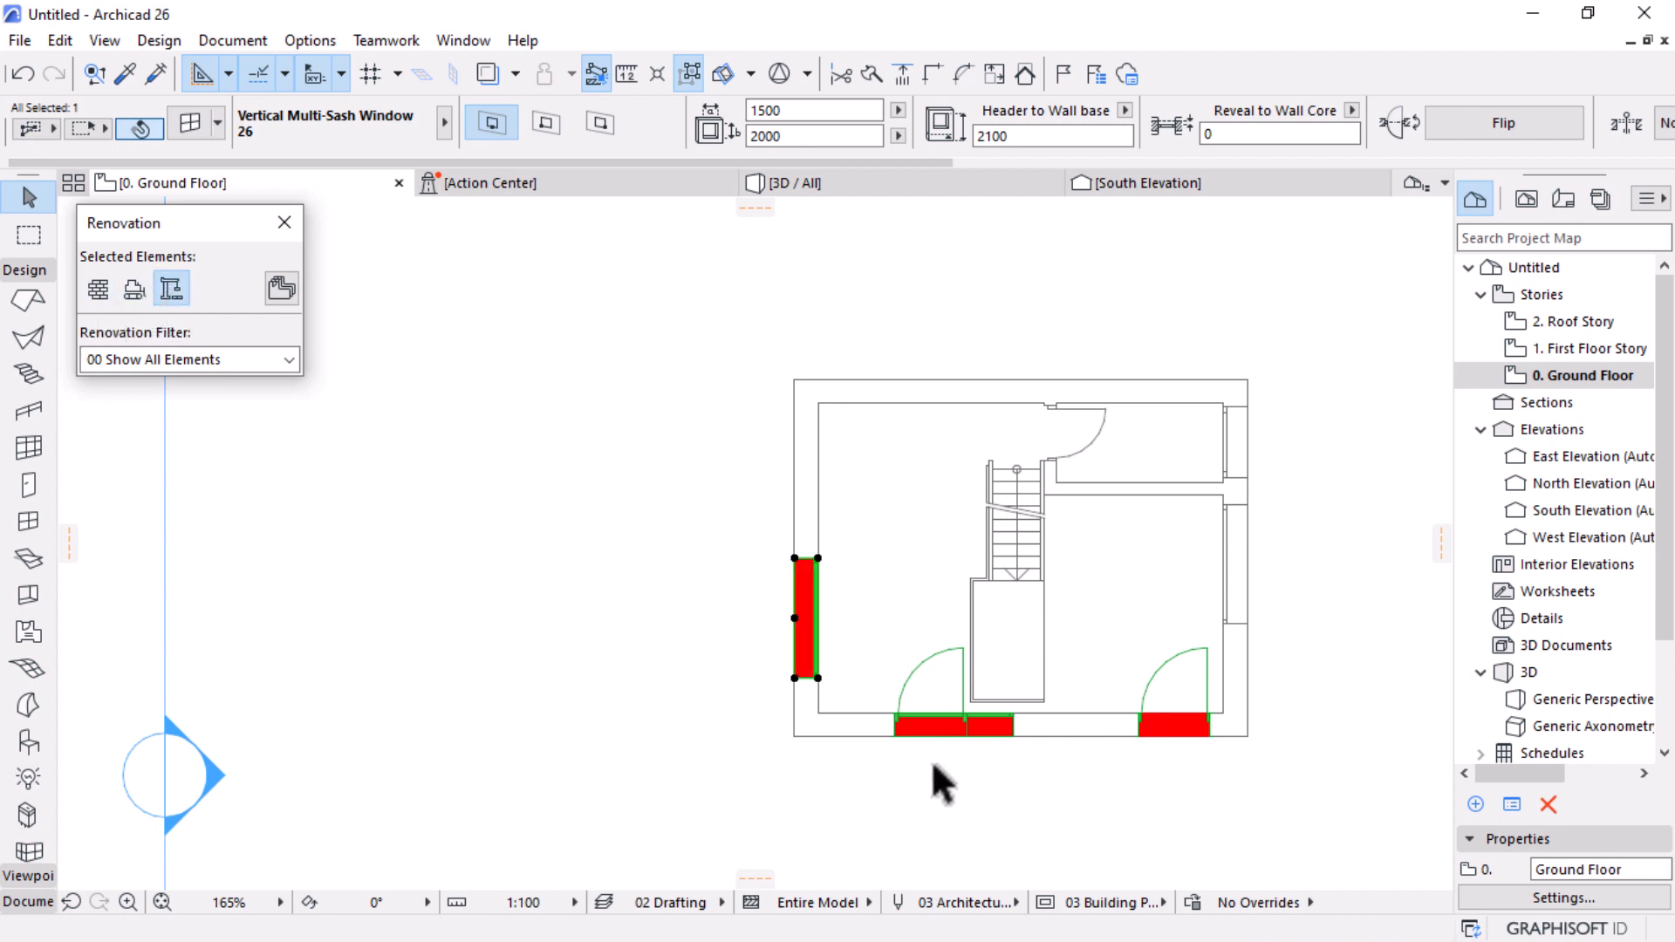
left_click(986, 765)
scroll(1025, 698, "up", 2)
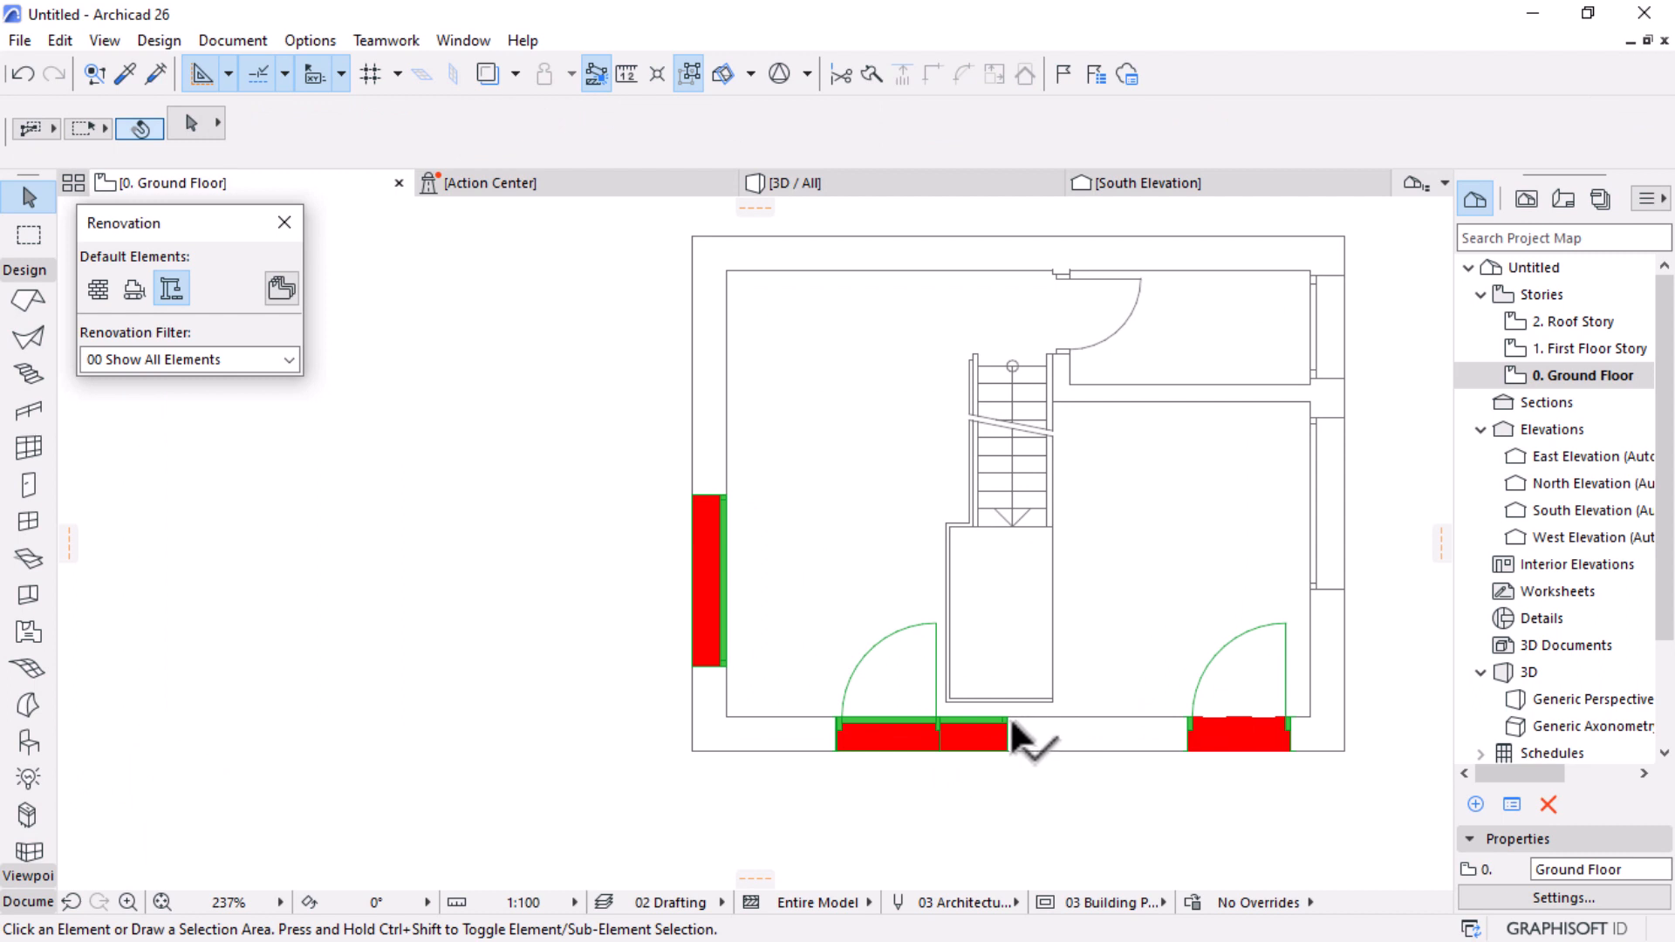
left_click(1010, 717)
key("Escape")
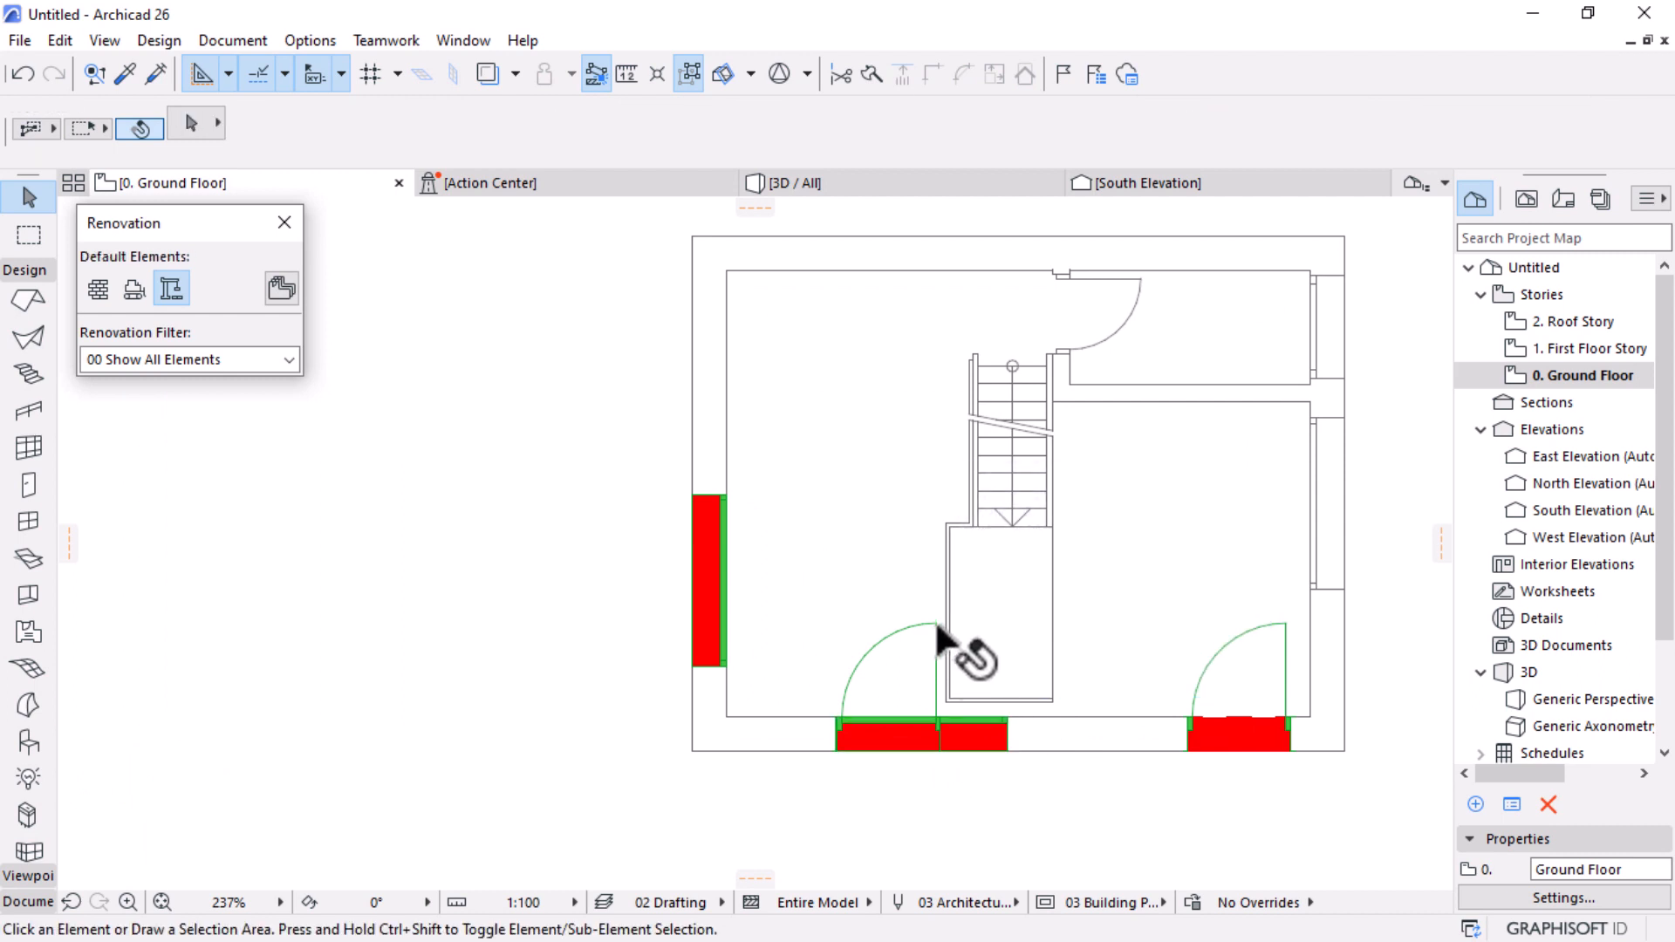
Step: Examine on the ground floor plan how the new west window, copied door and overlapping window cut the existing walls
left_click(934, 622)
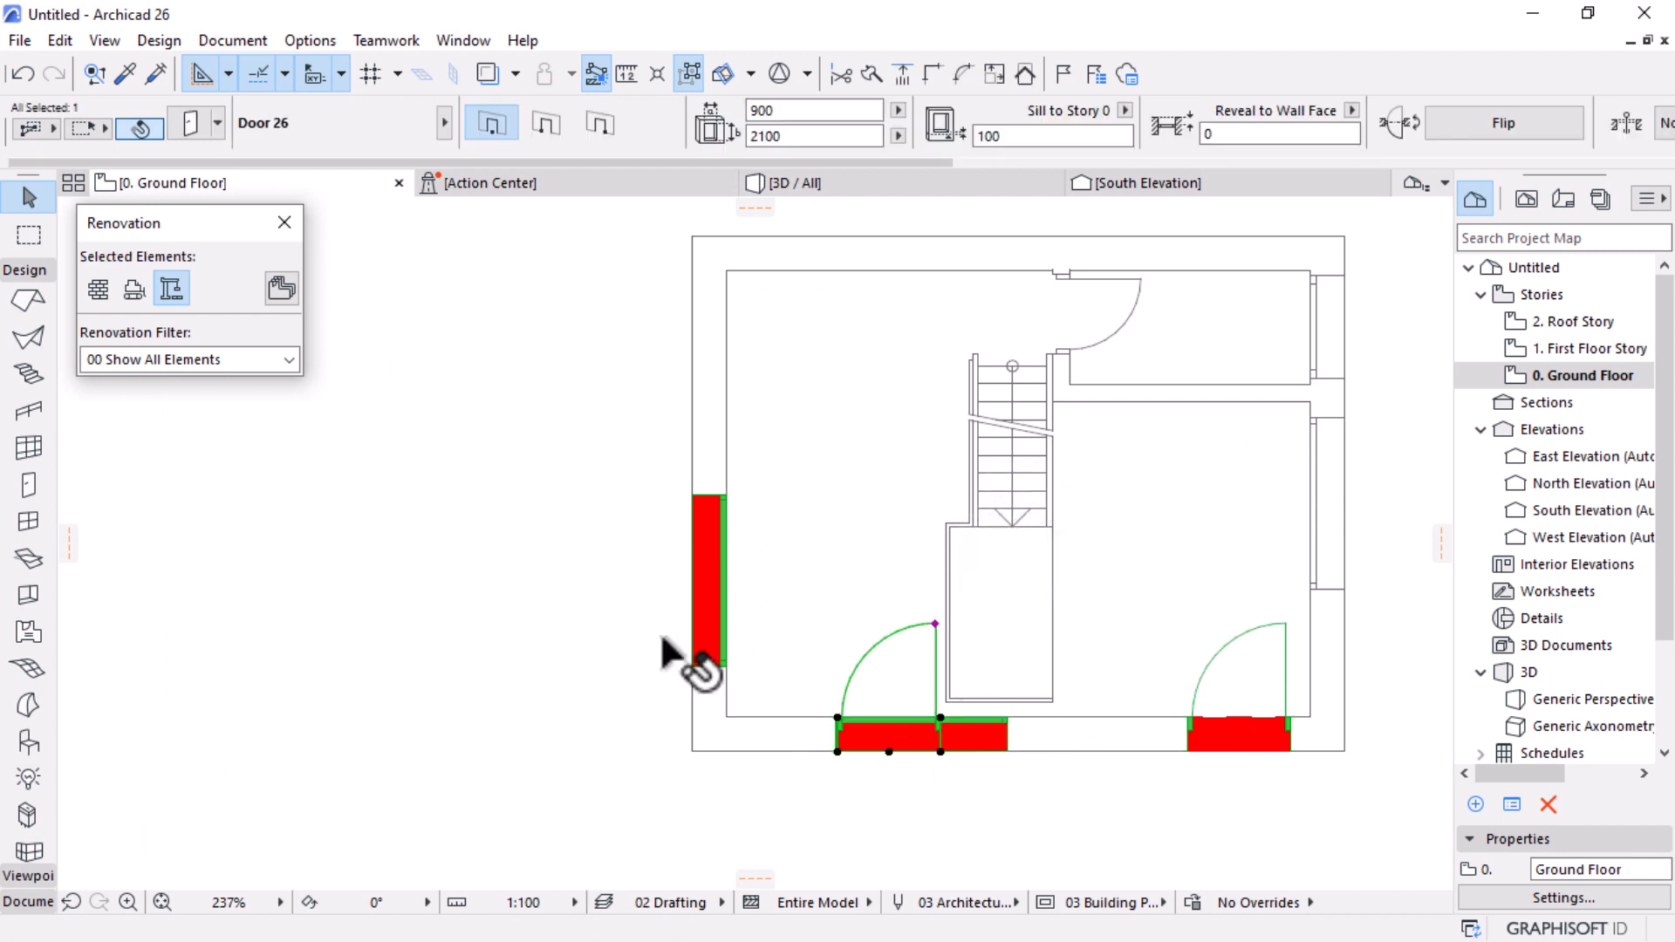
scroll(767, 563, "up", 6)
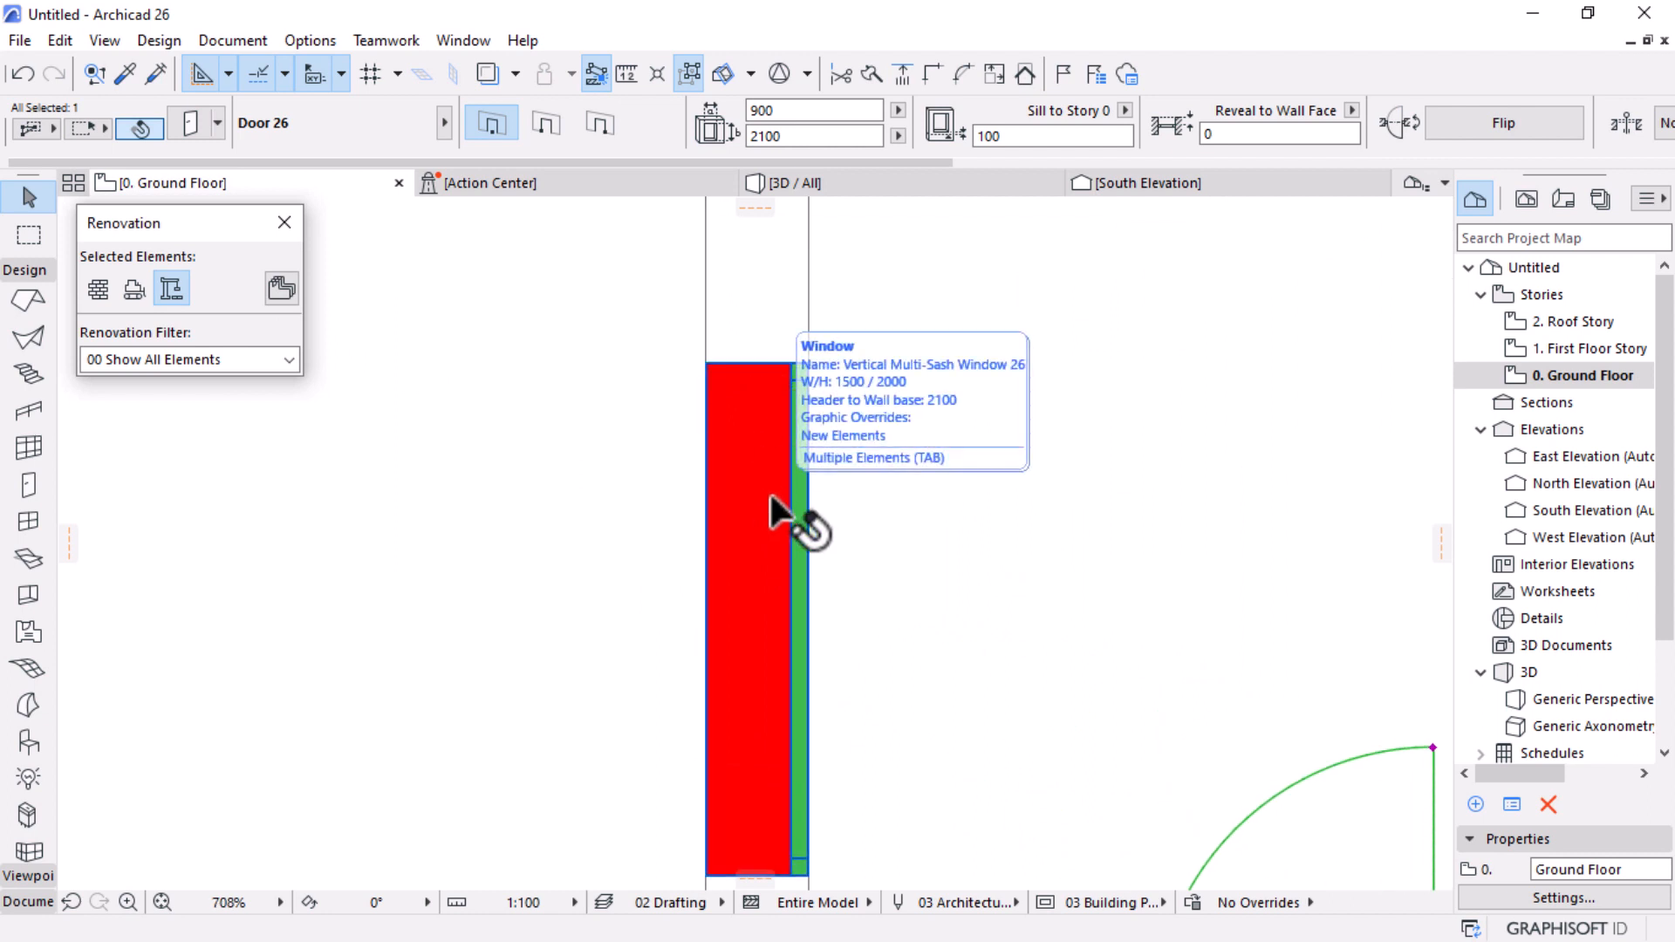
scroll(774, 337, "up", 1)
scroll(774, 337, "up", 3)
scroll(792, 379, "down", 1)
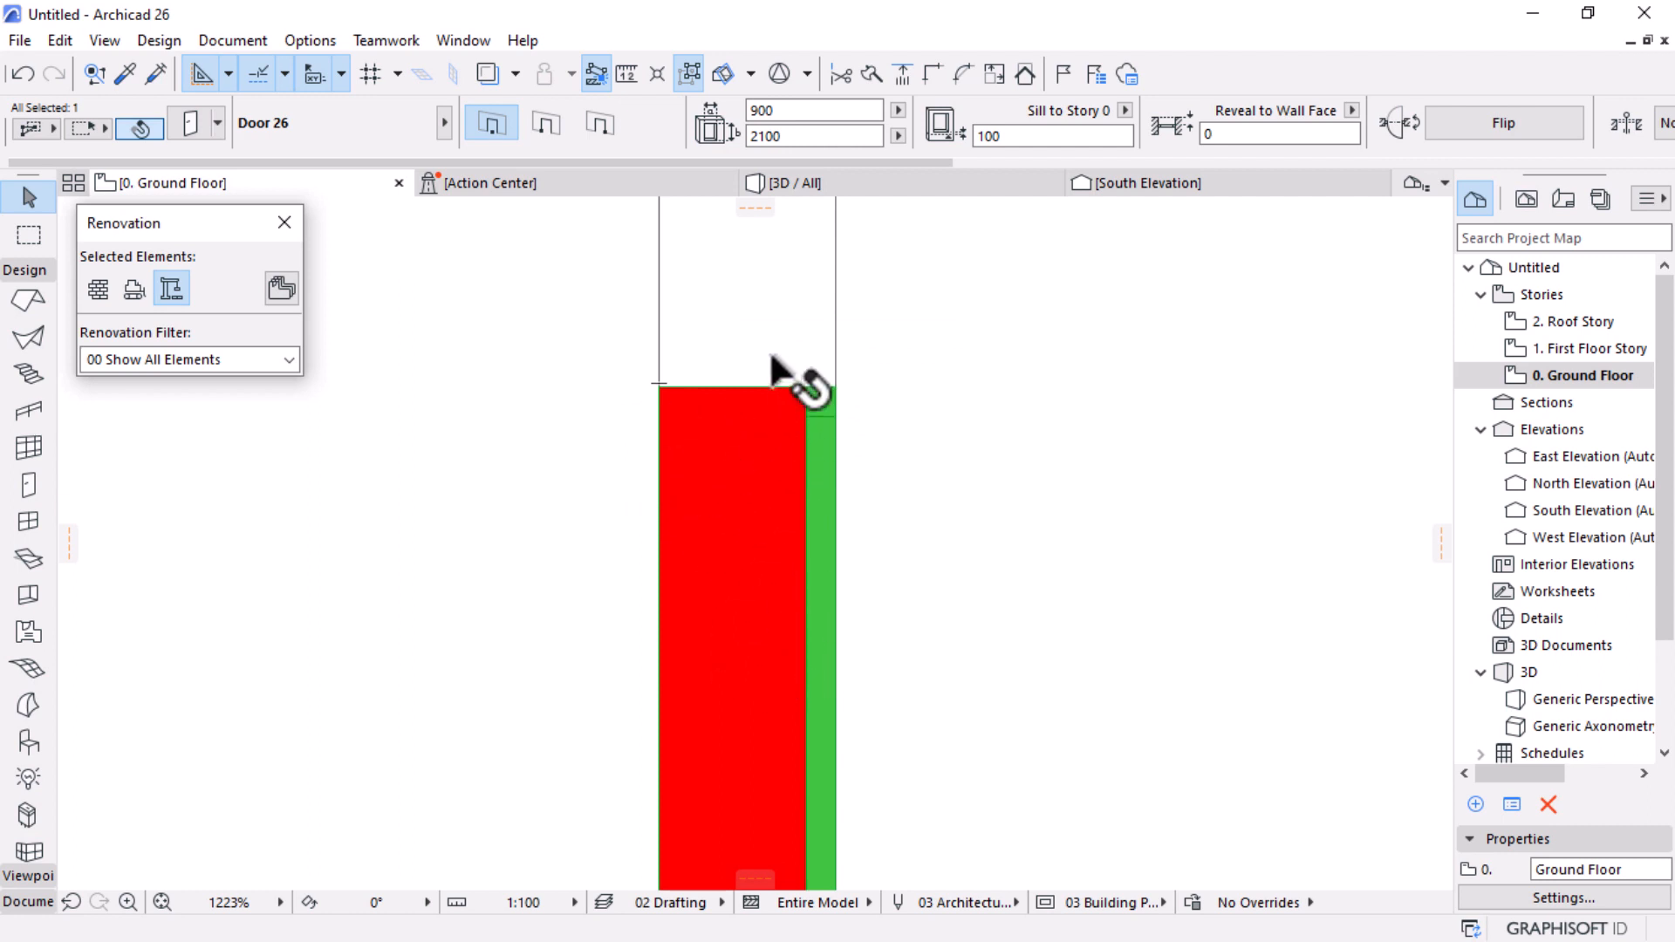
scroll(786, 375, "down", 8)
scroll(942, 665, "up", 4)
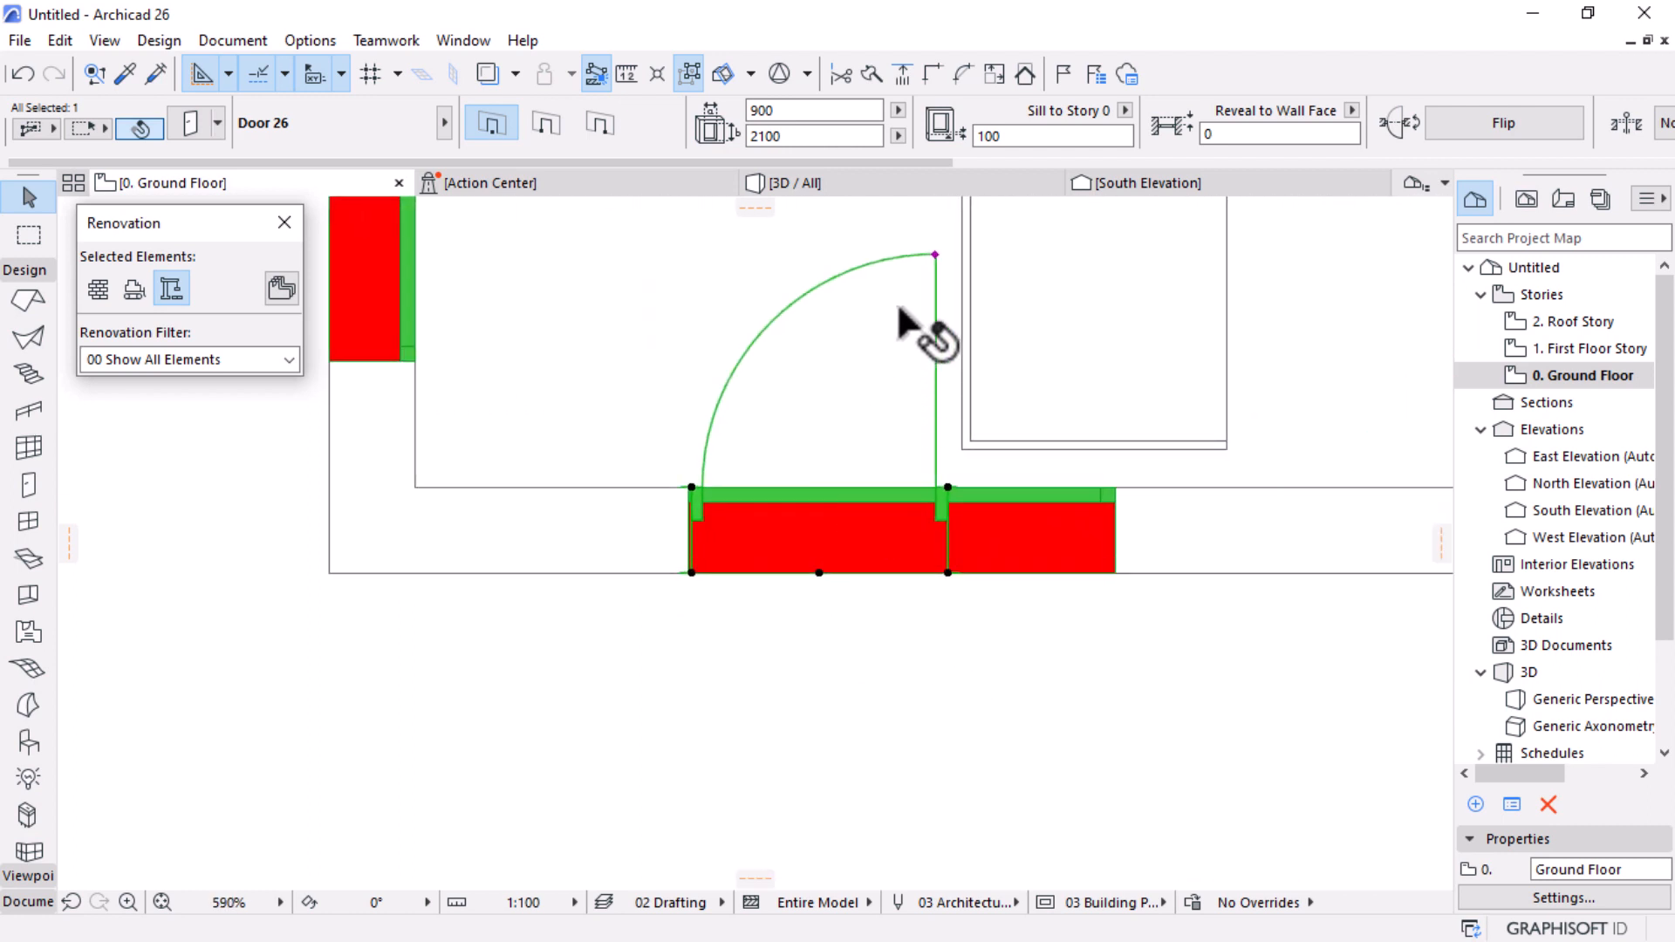
scroll(768, 611, "down", 3)
scroll(1087, 650, "down", 5)
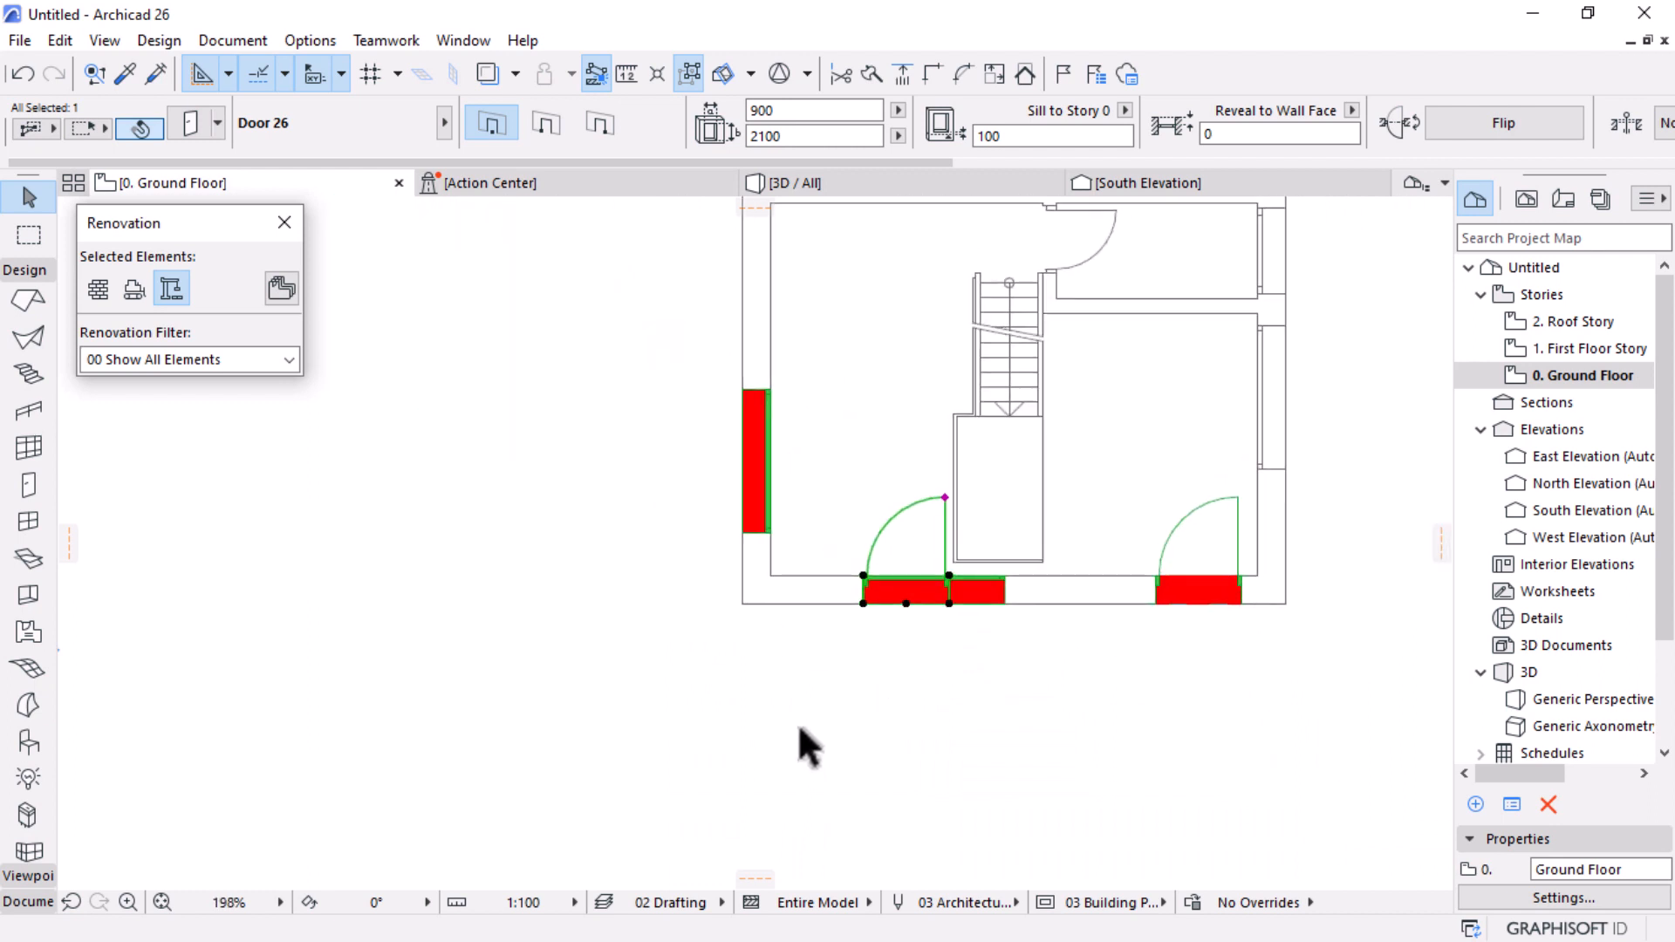
scroll(1134, 507, "up", 5)
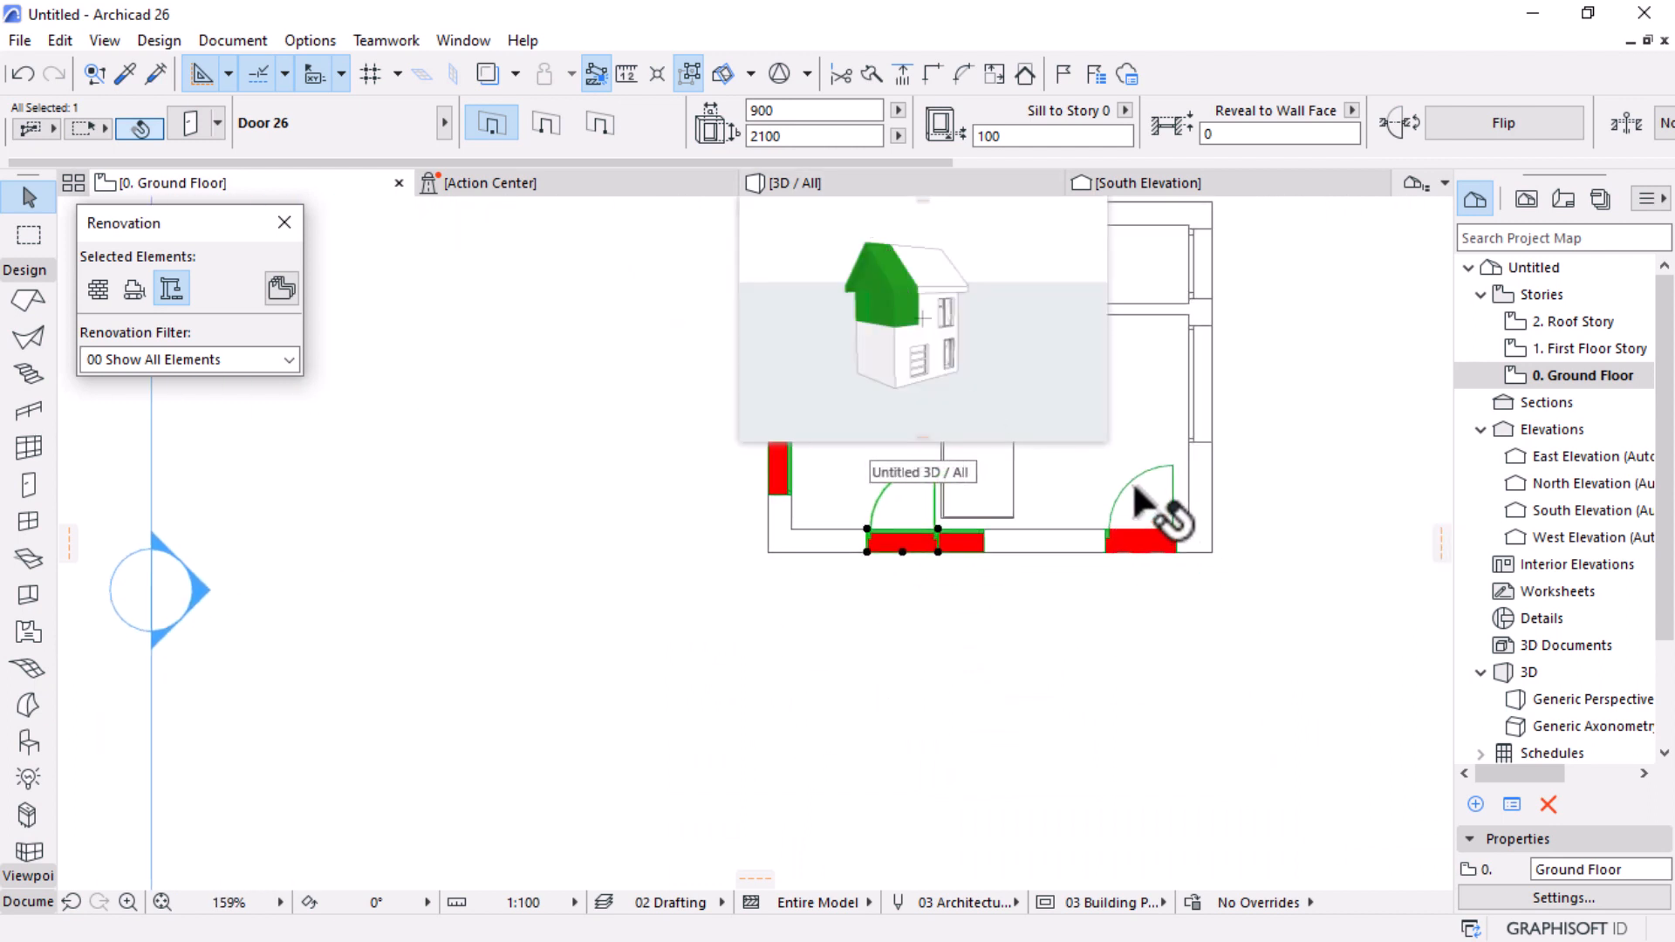
Step: Set the renovation status of the original door near the southeast corner to To Be Demolished
left_click(1203, 453)
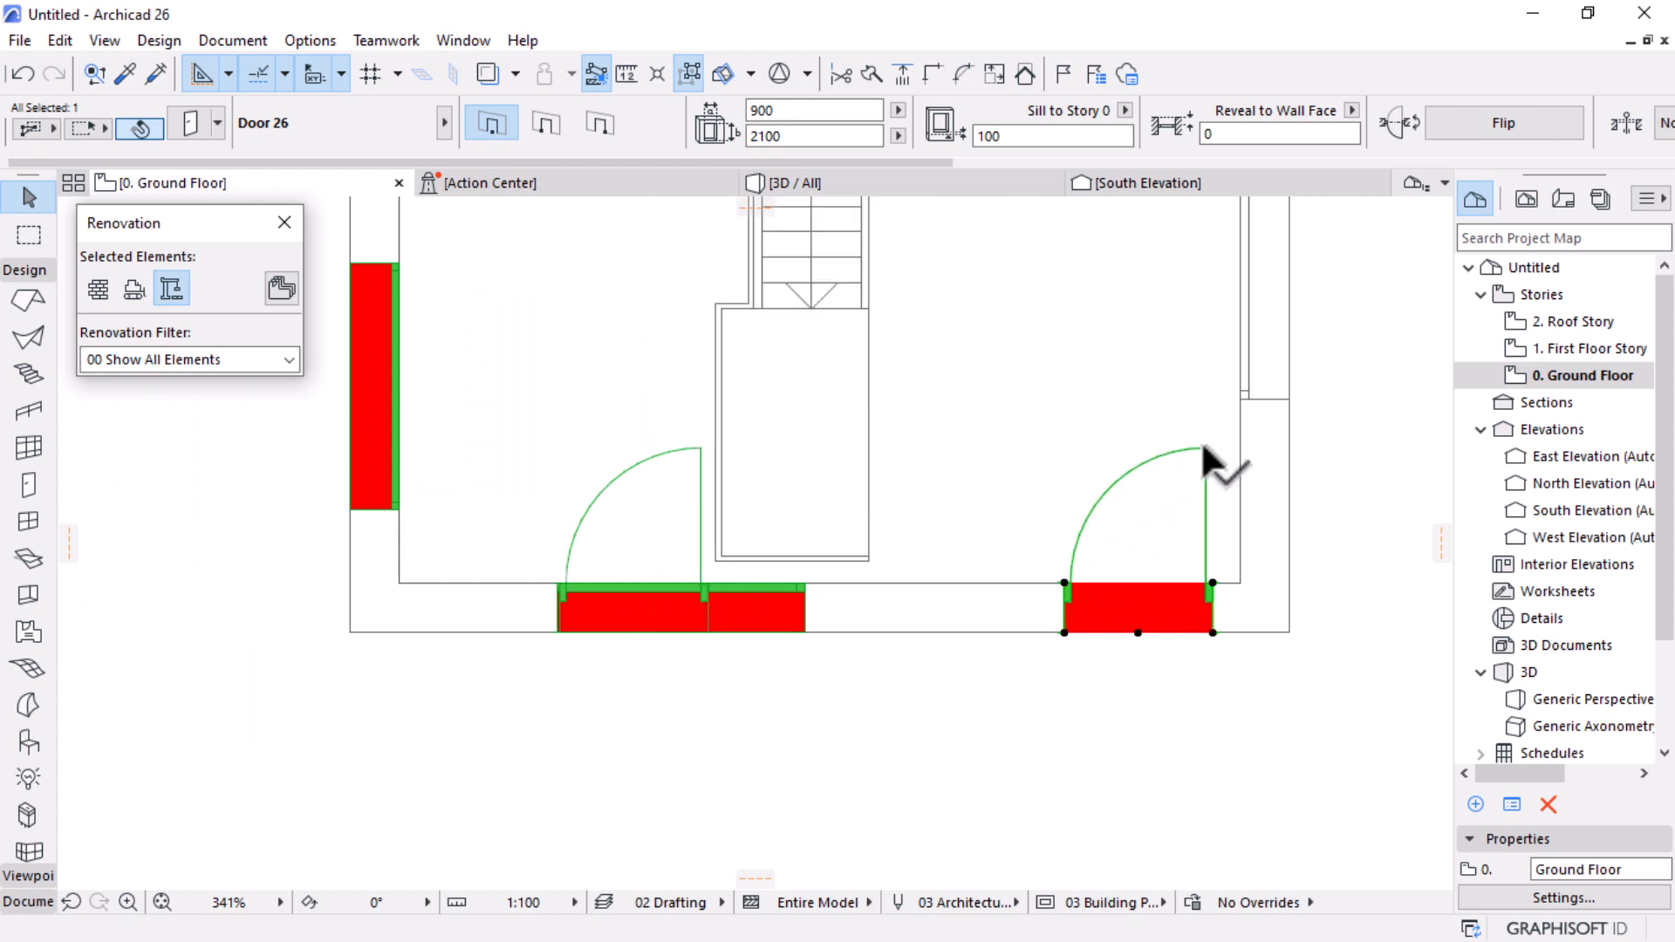
left_click(123, 292)
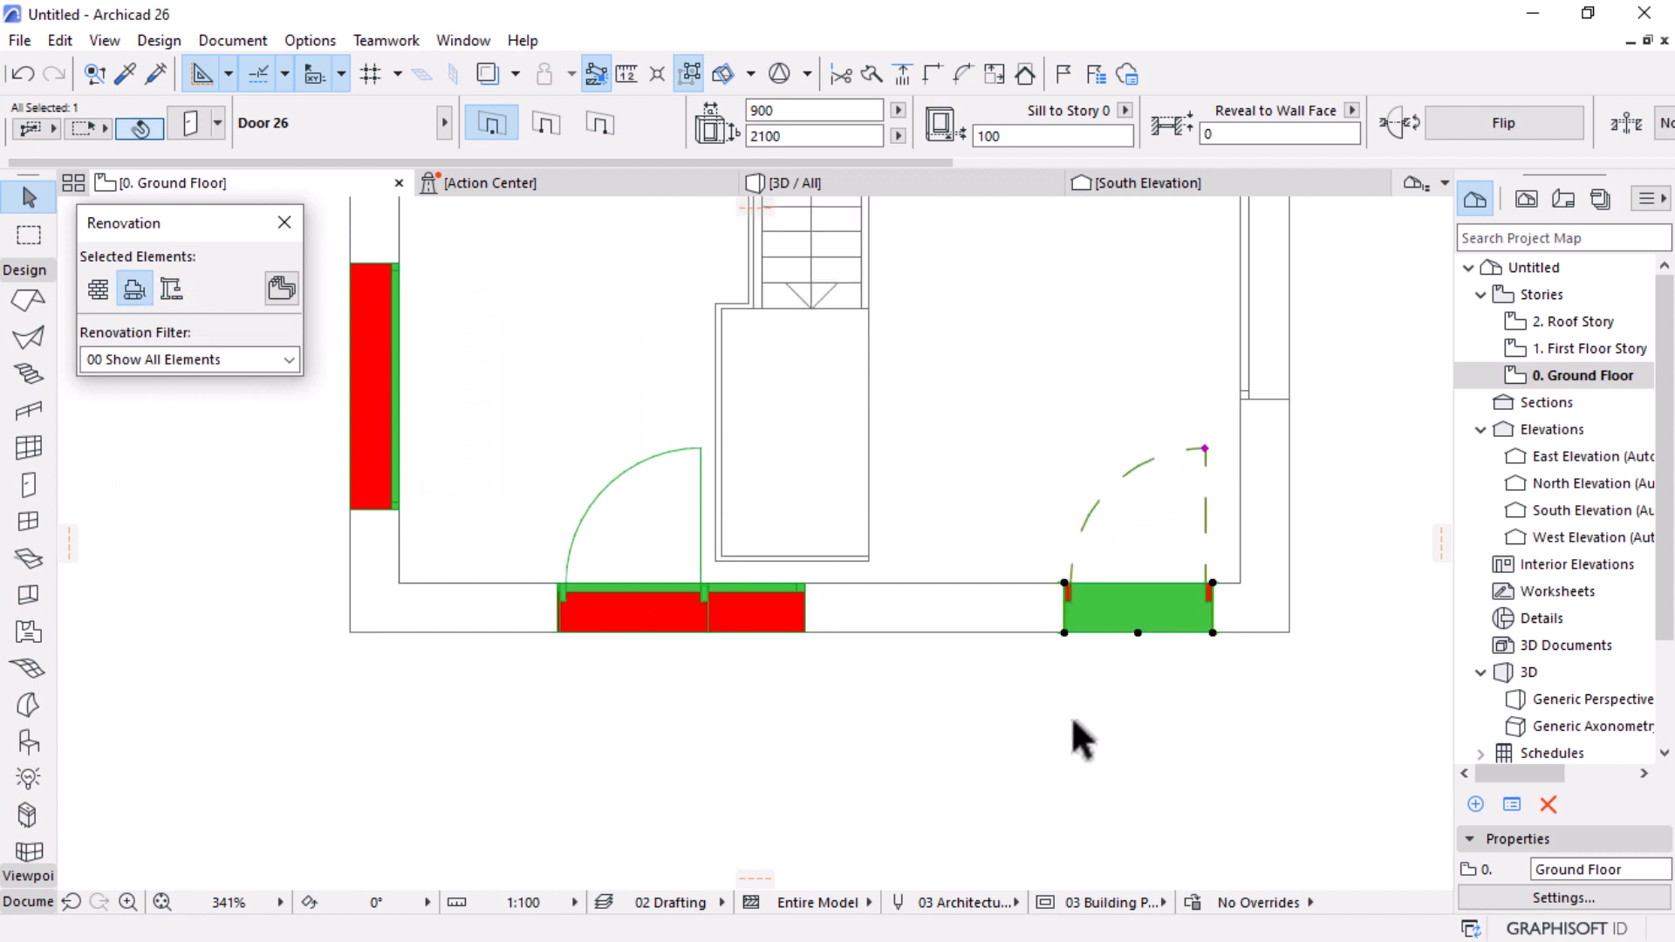
scroll(1160, 489, "up", 3)
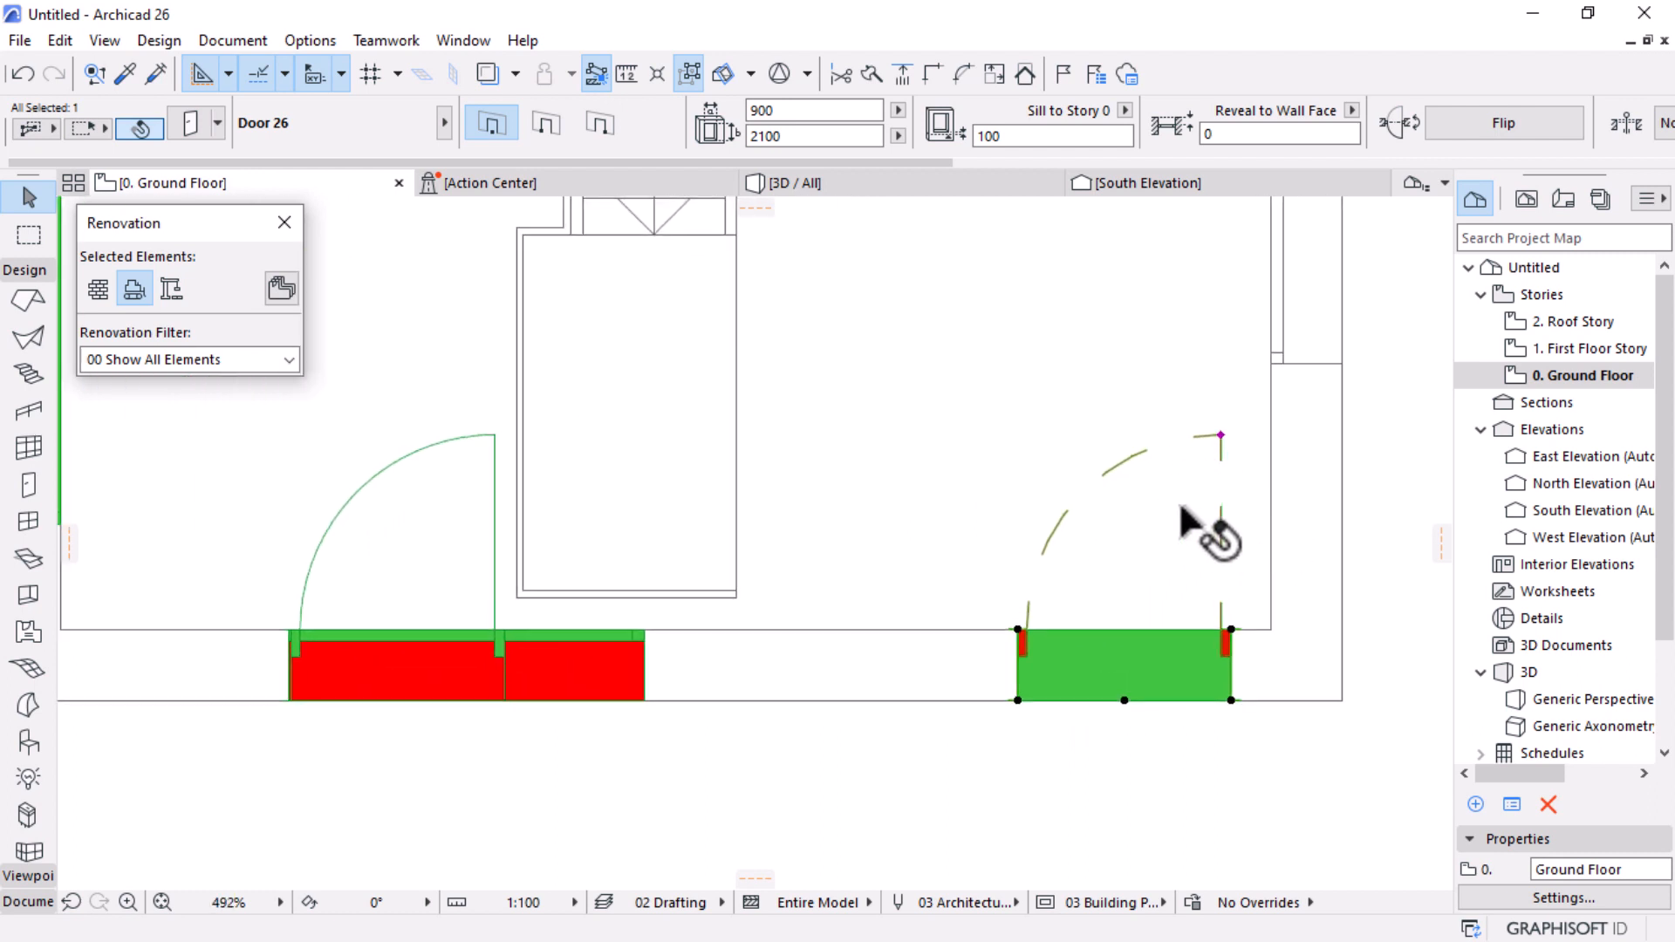
scroll(1208, 672, "up", 3)
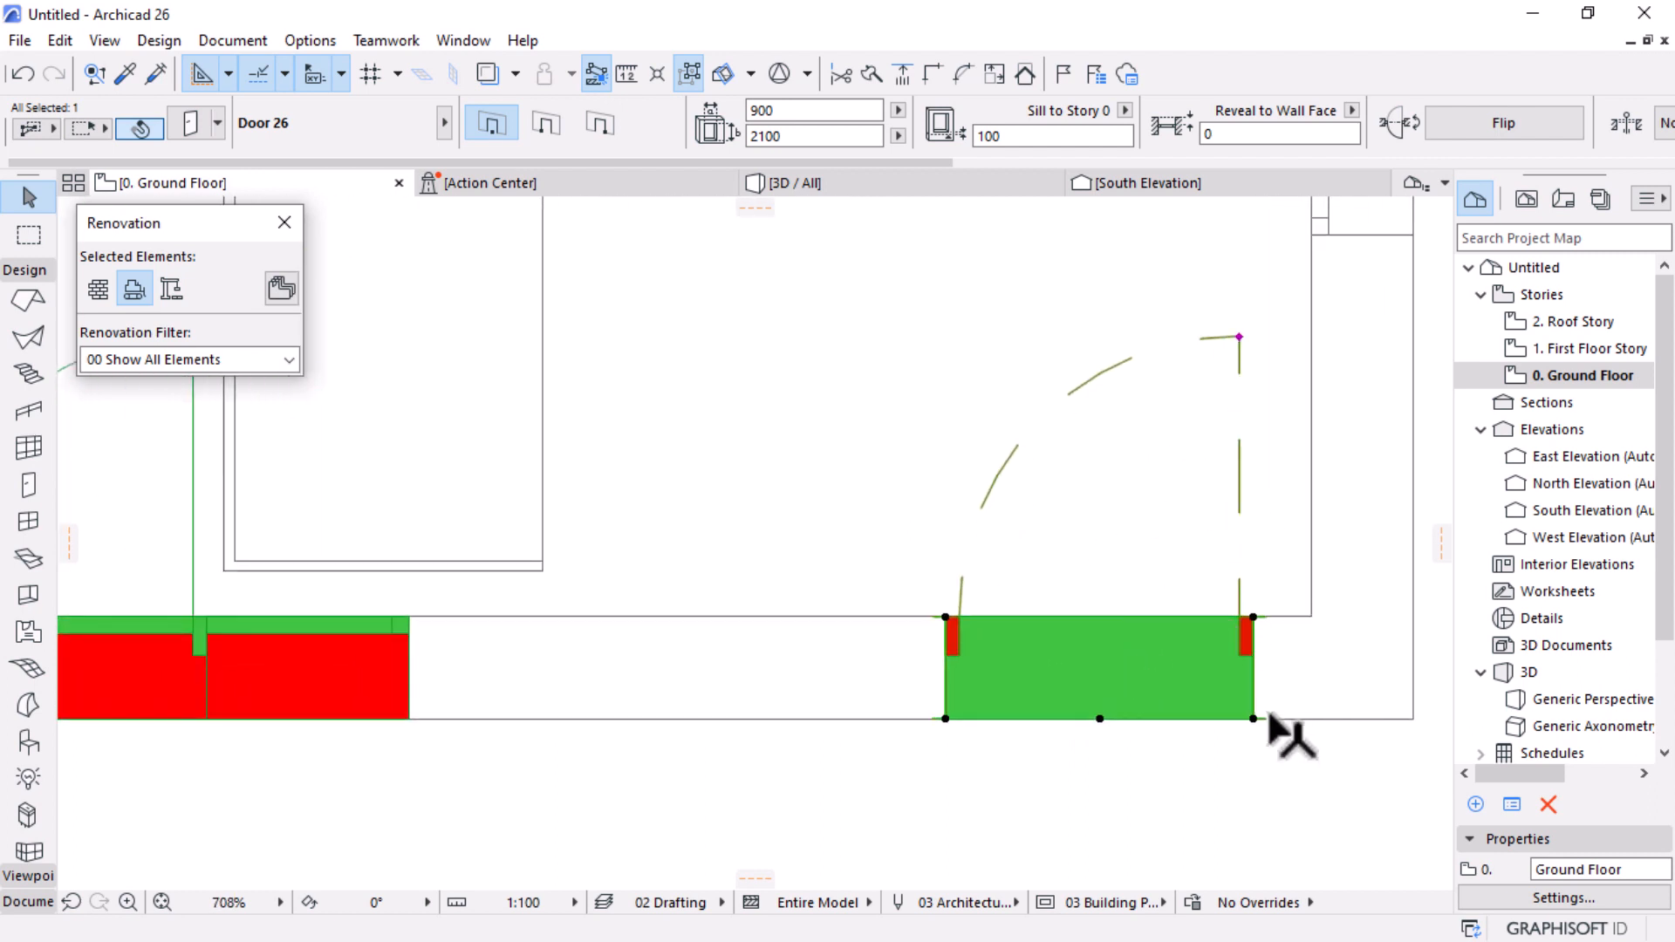
scroll(1327, 712, "up", 3)
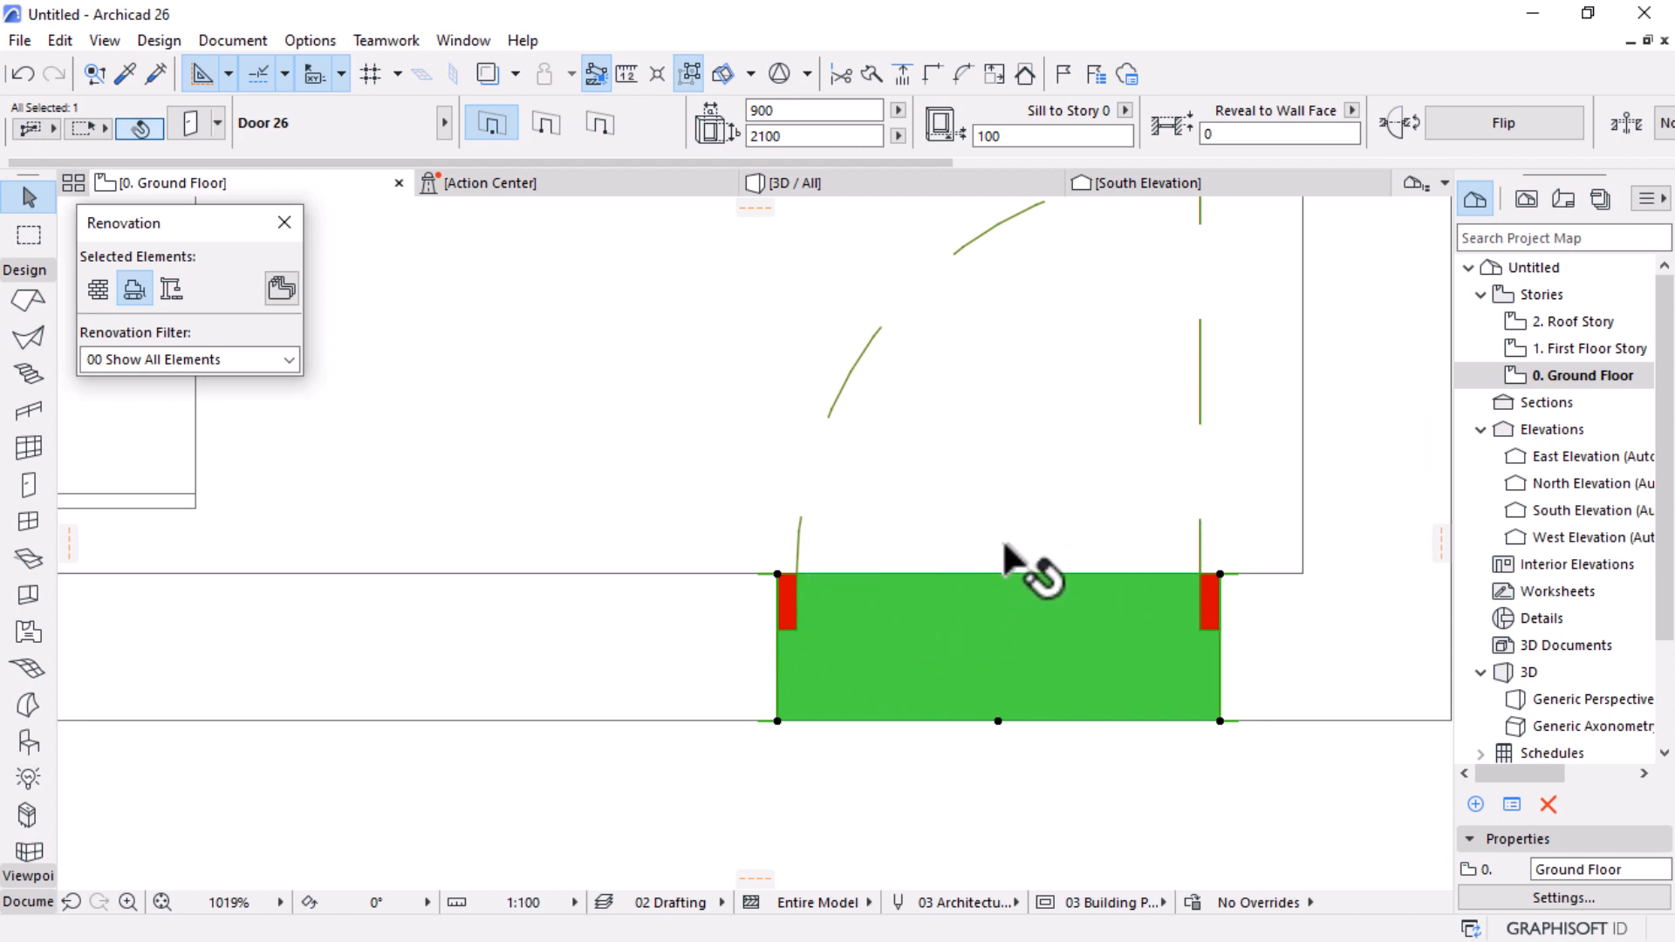
scroll(1006, 545, "down", 4)
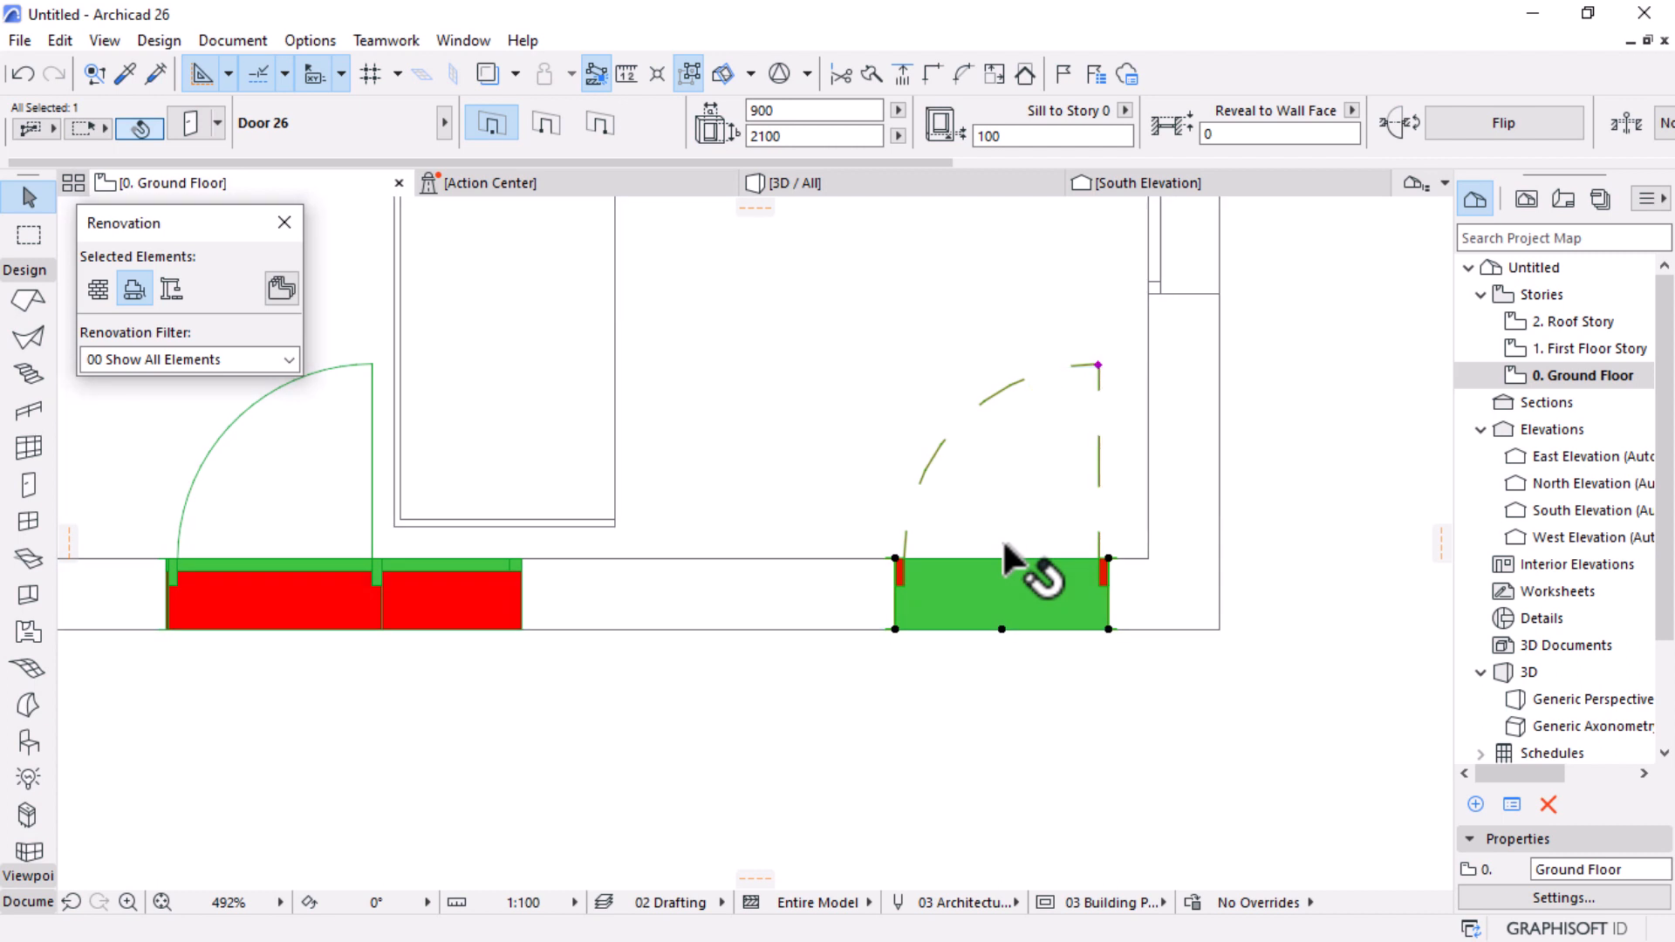
scroll(1260, 611, "down", 6)
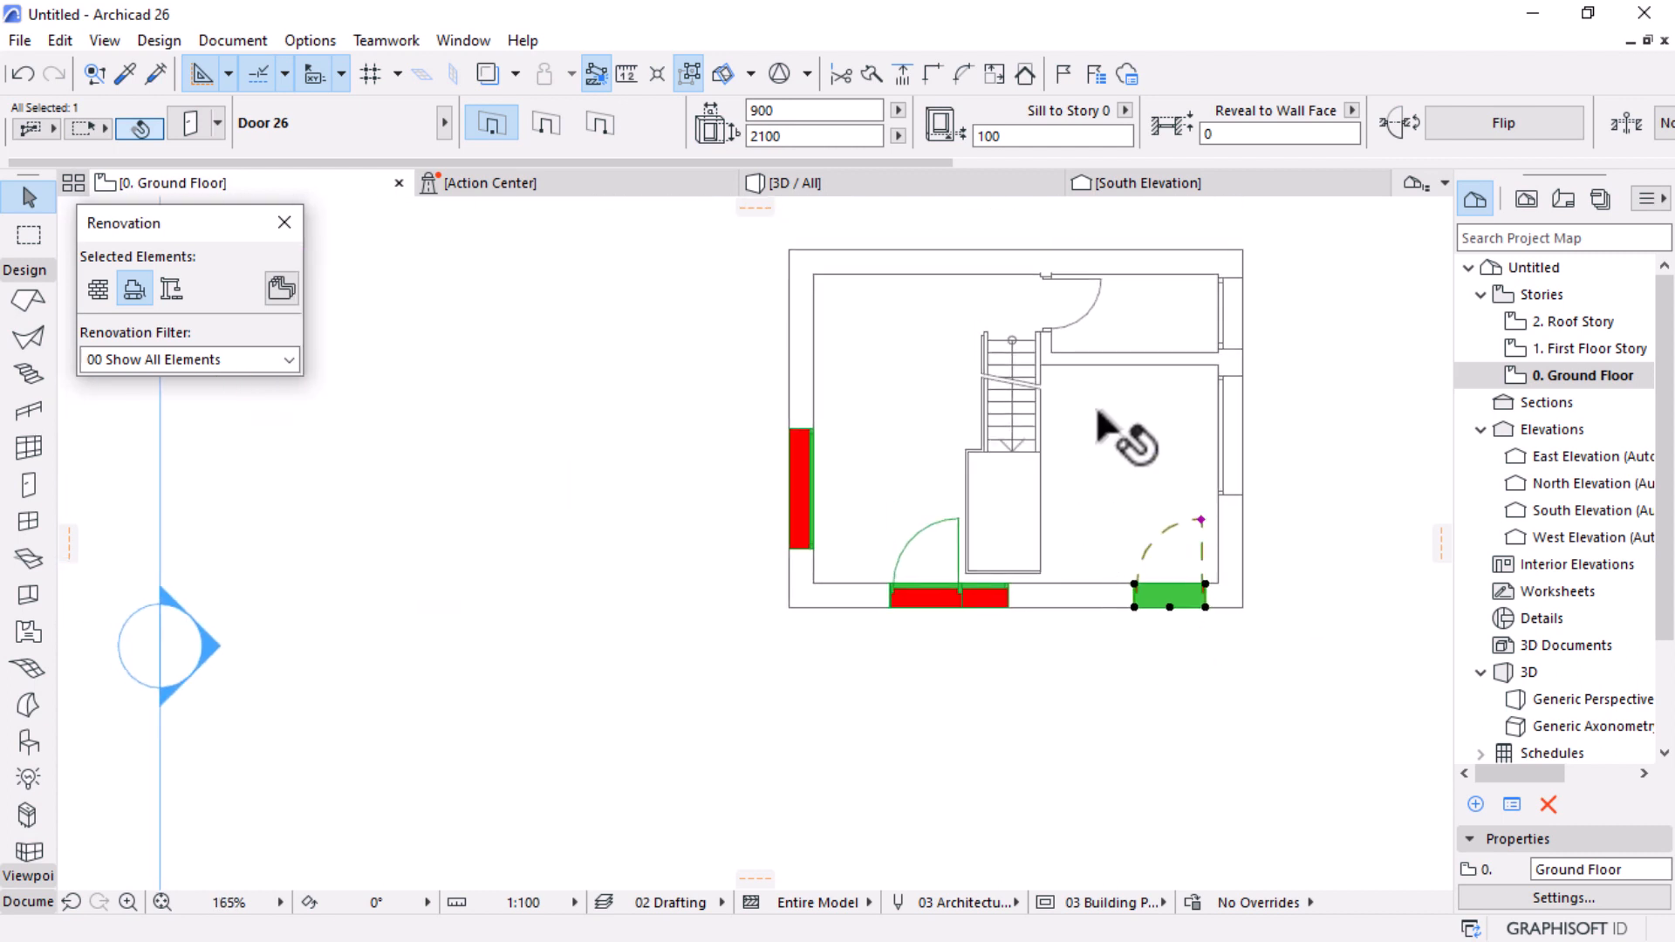
scroll(1101, 422, "up", 1)
Step: Examine the front wall's doors and the overlapping window in the 3D view
left_click(882, 187)
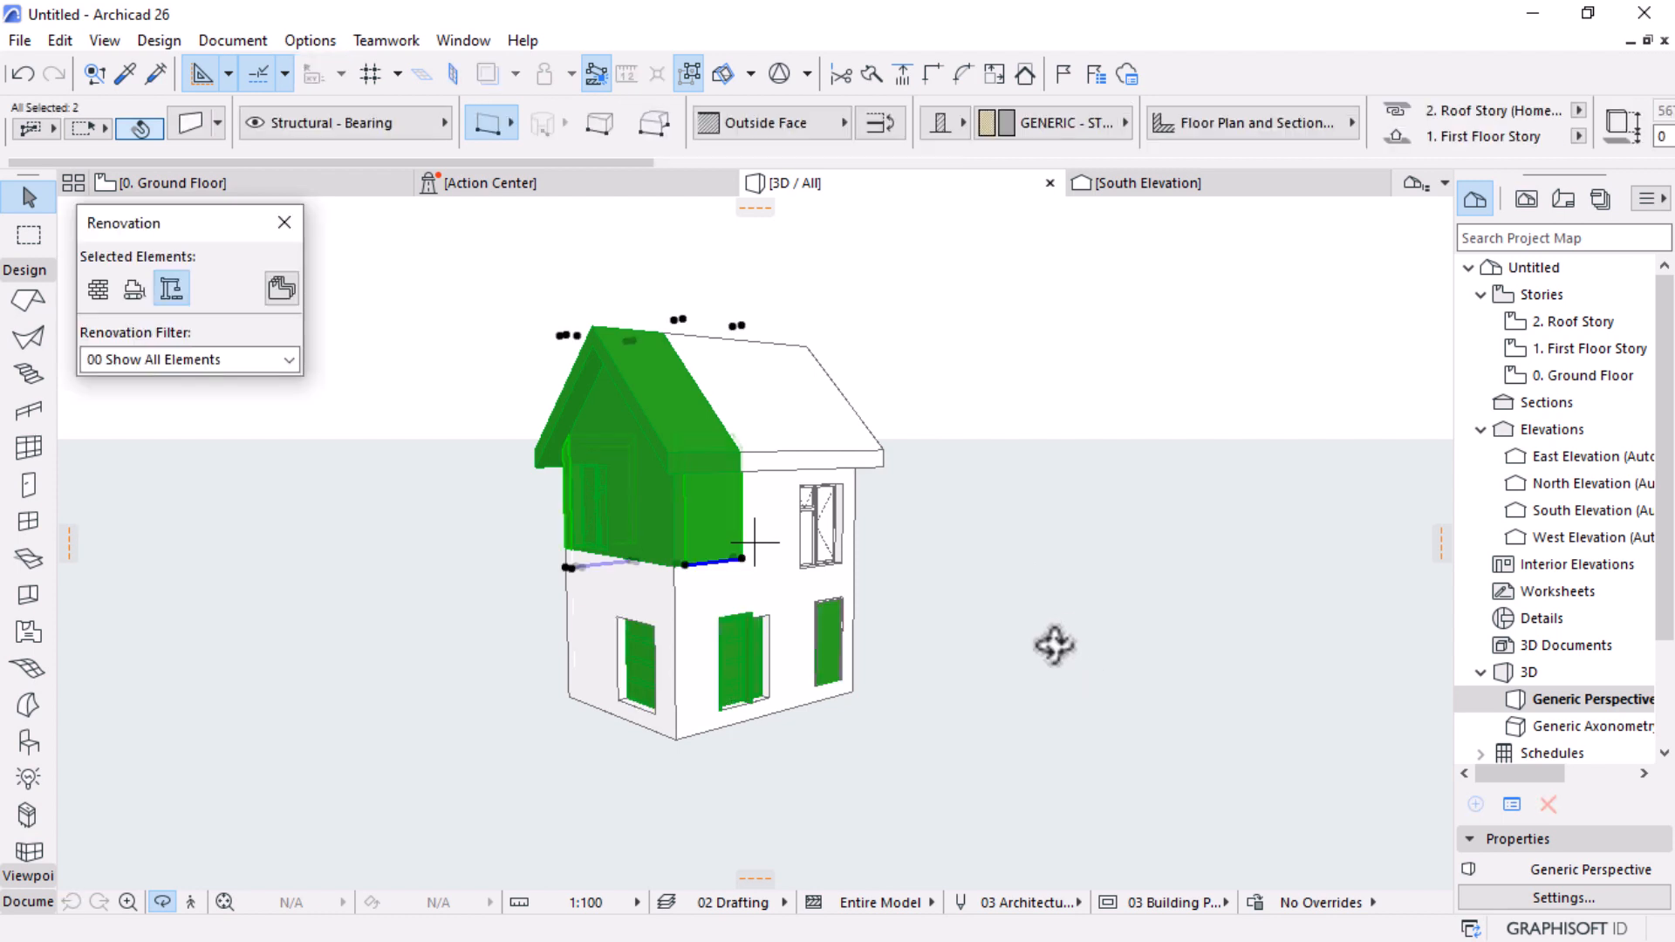
scroll(646, 726, "up", 6)
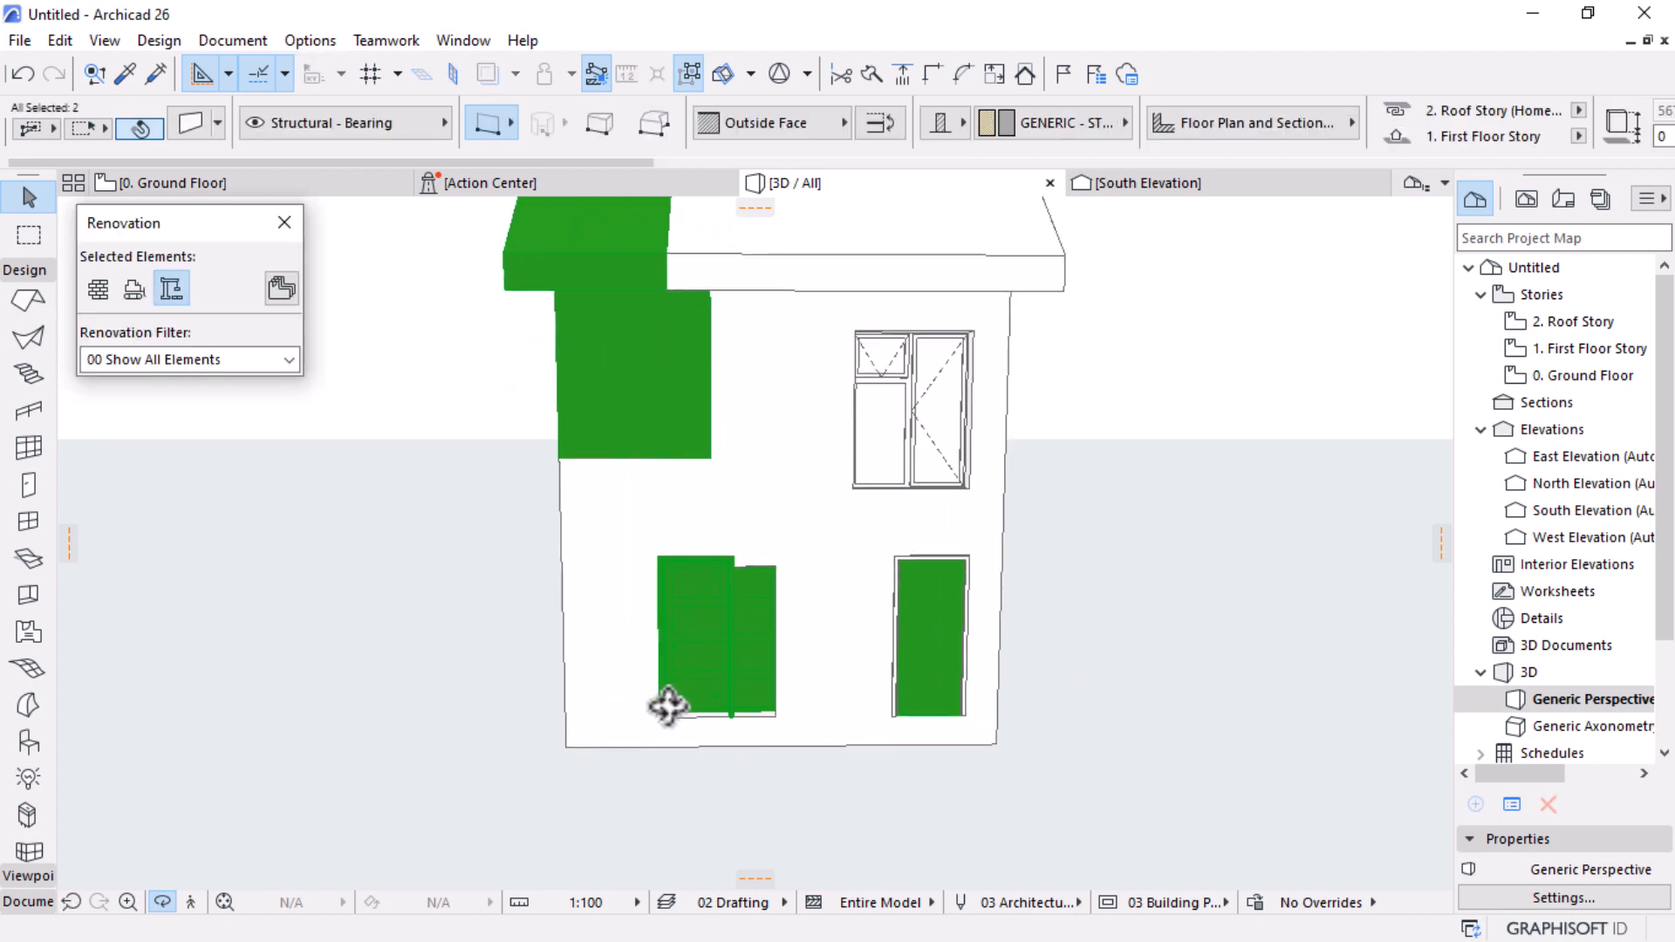
left_click_drag(668, 705, 814, 774)
middle_click_drag(792, 729, 710, 703, "shift")
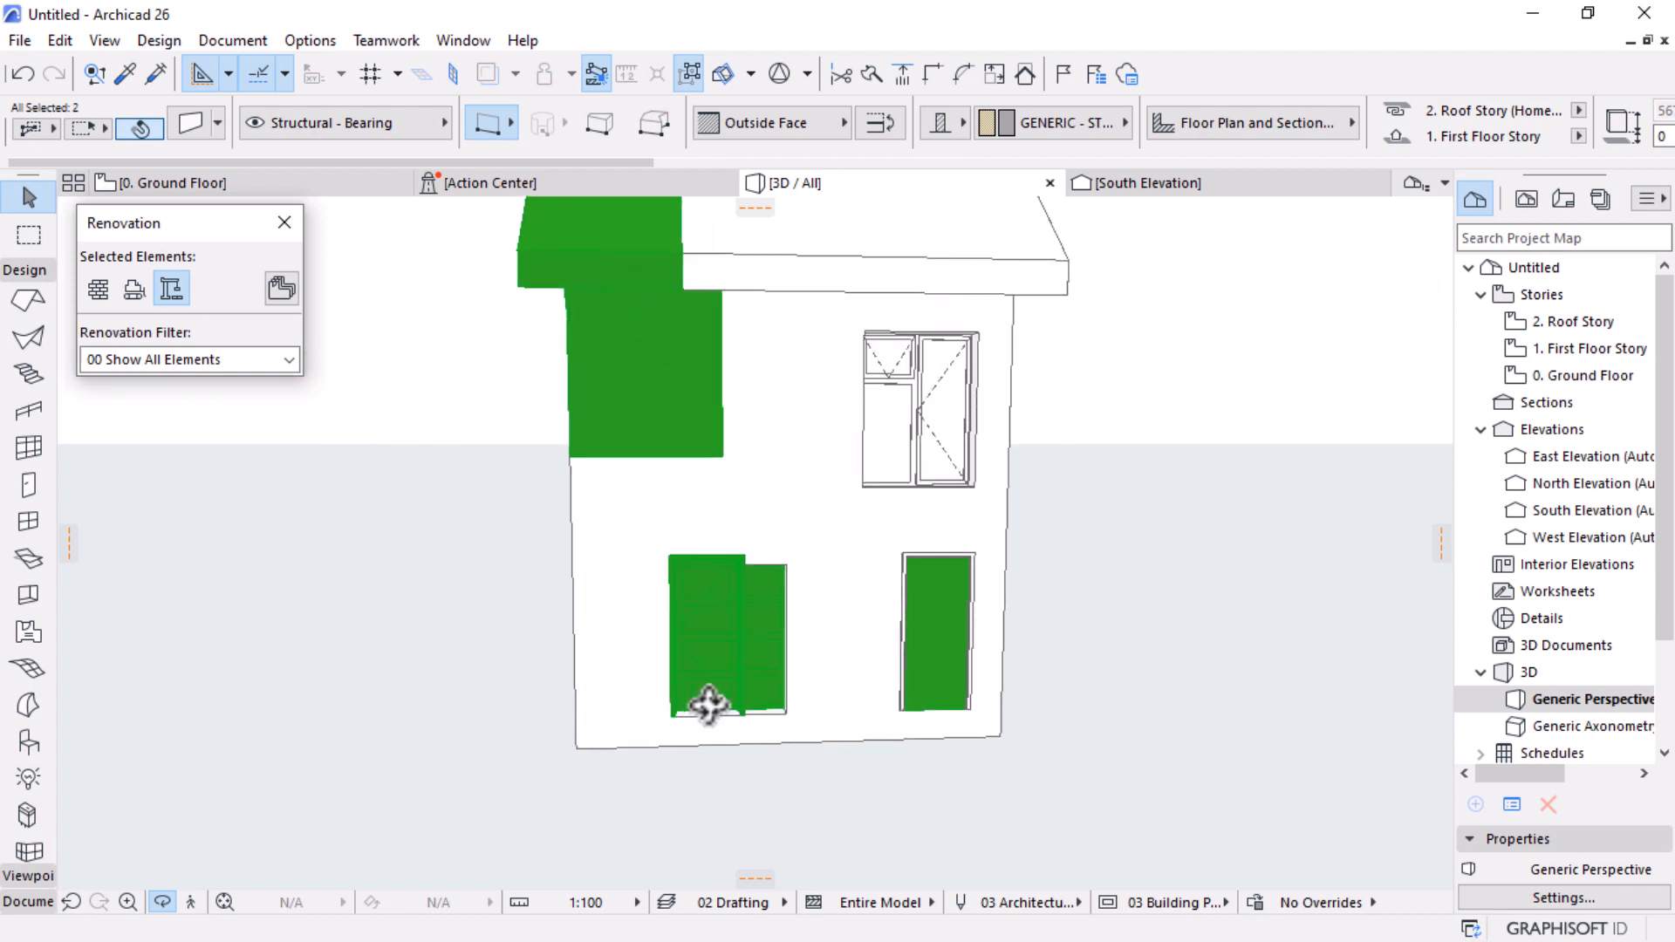
scroll(815, 751, "up", 3)
left_click(1012, 502)
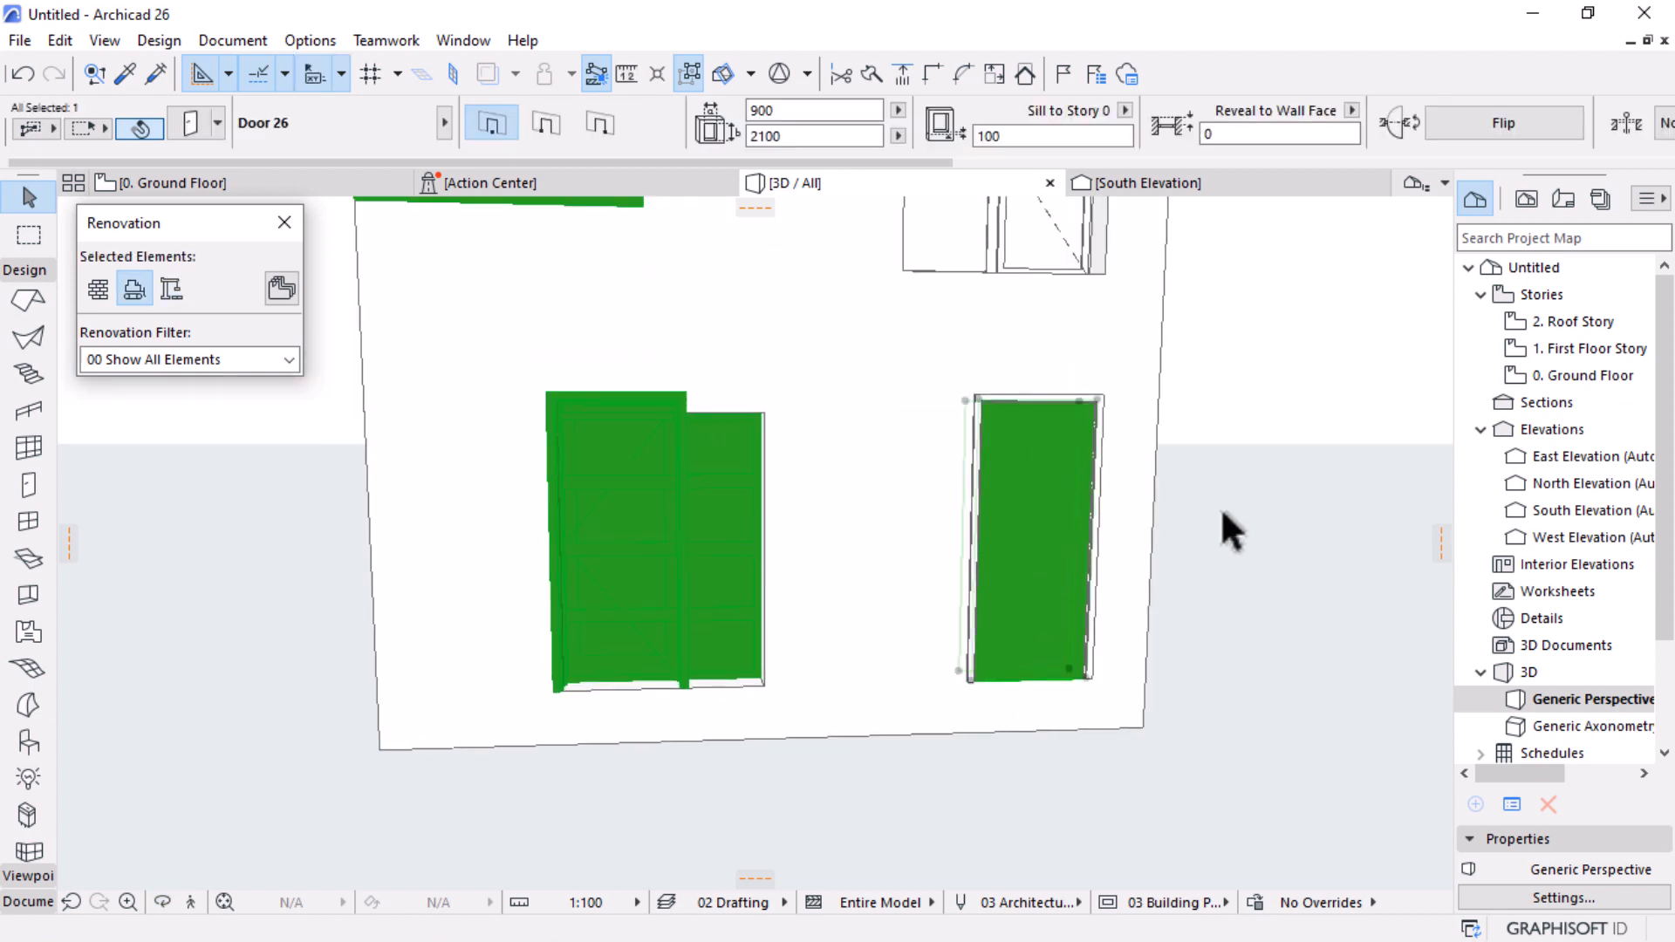
scroll(1222, 506, "down", 1)
scroll(797, 622, "up", 3)
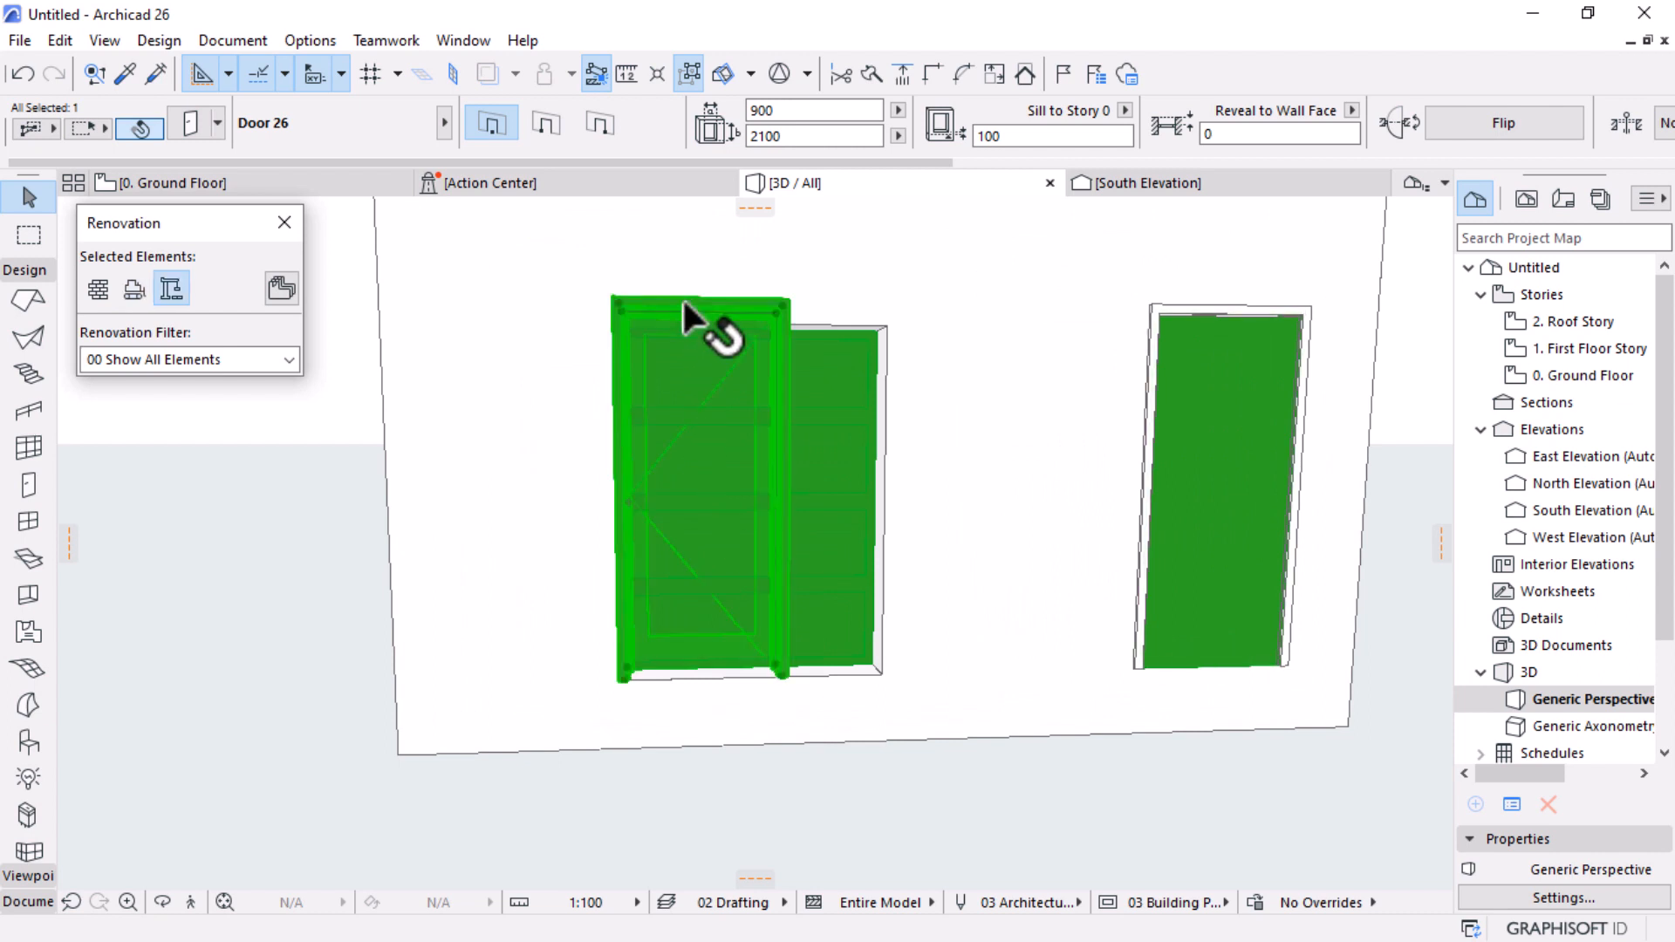
key("Escape")
left_click(839, 396)
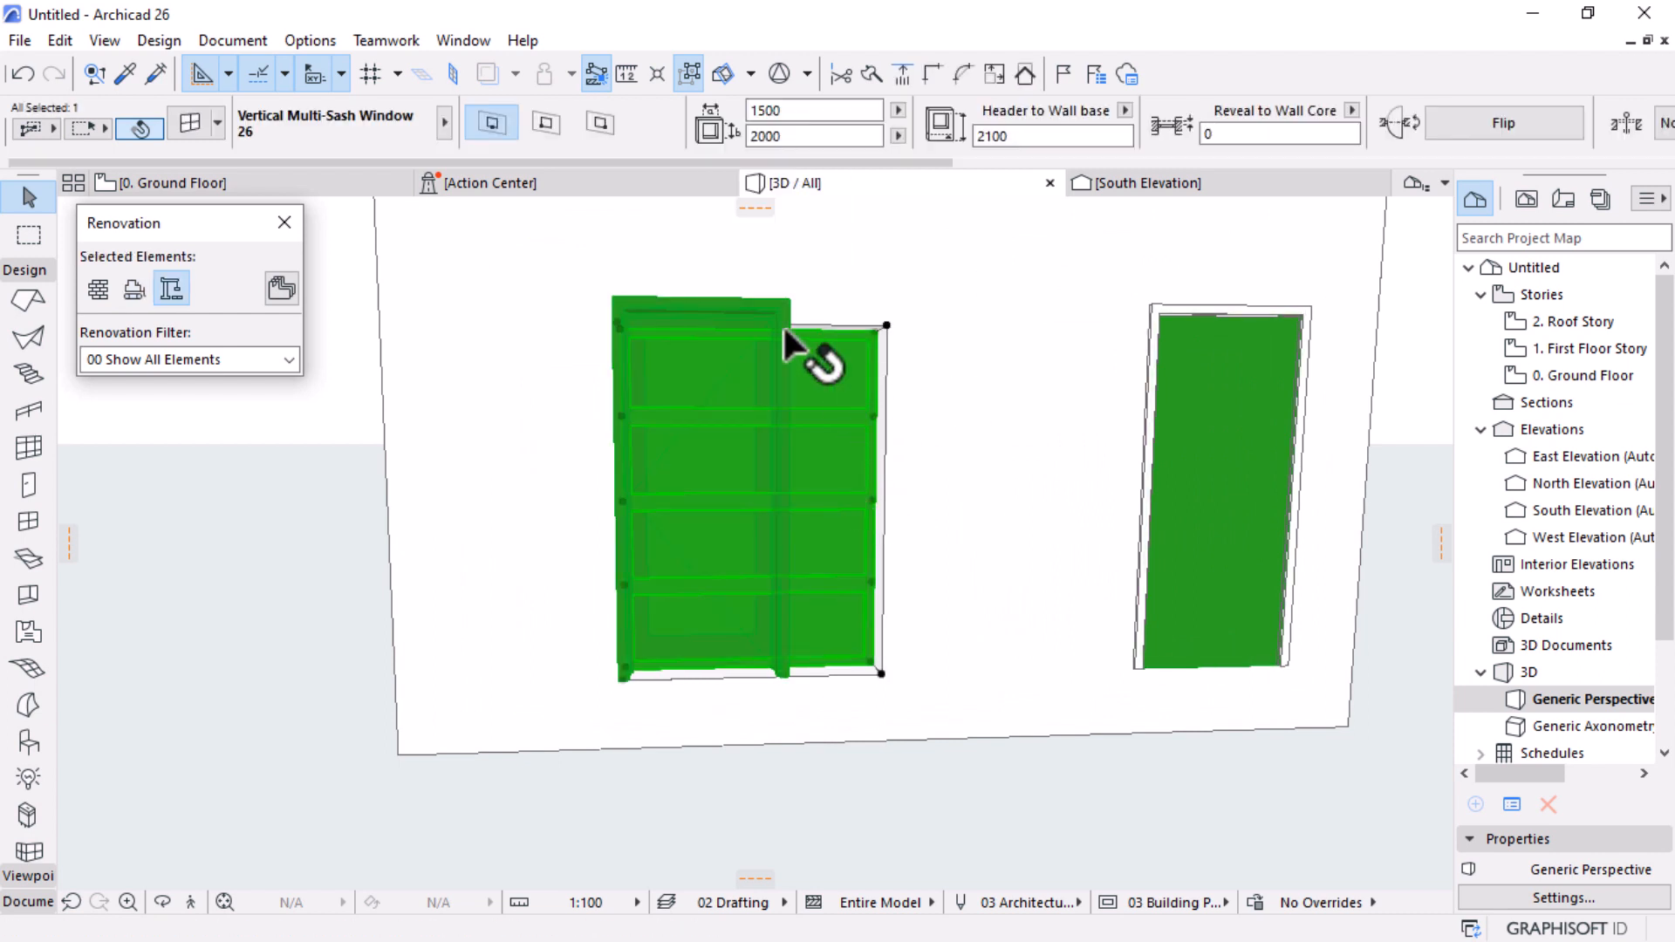
left_click(912, 365)
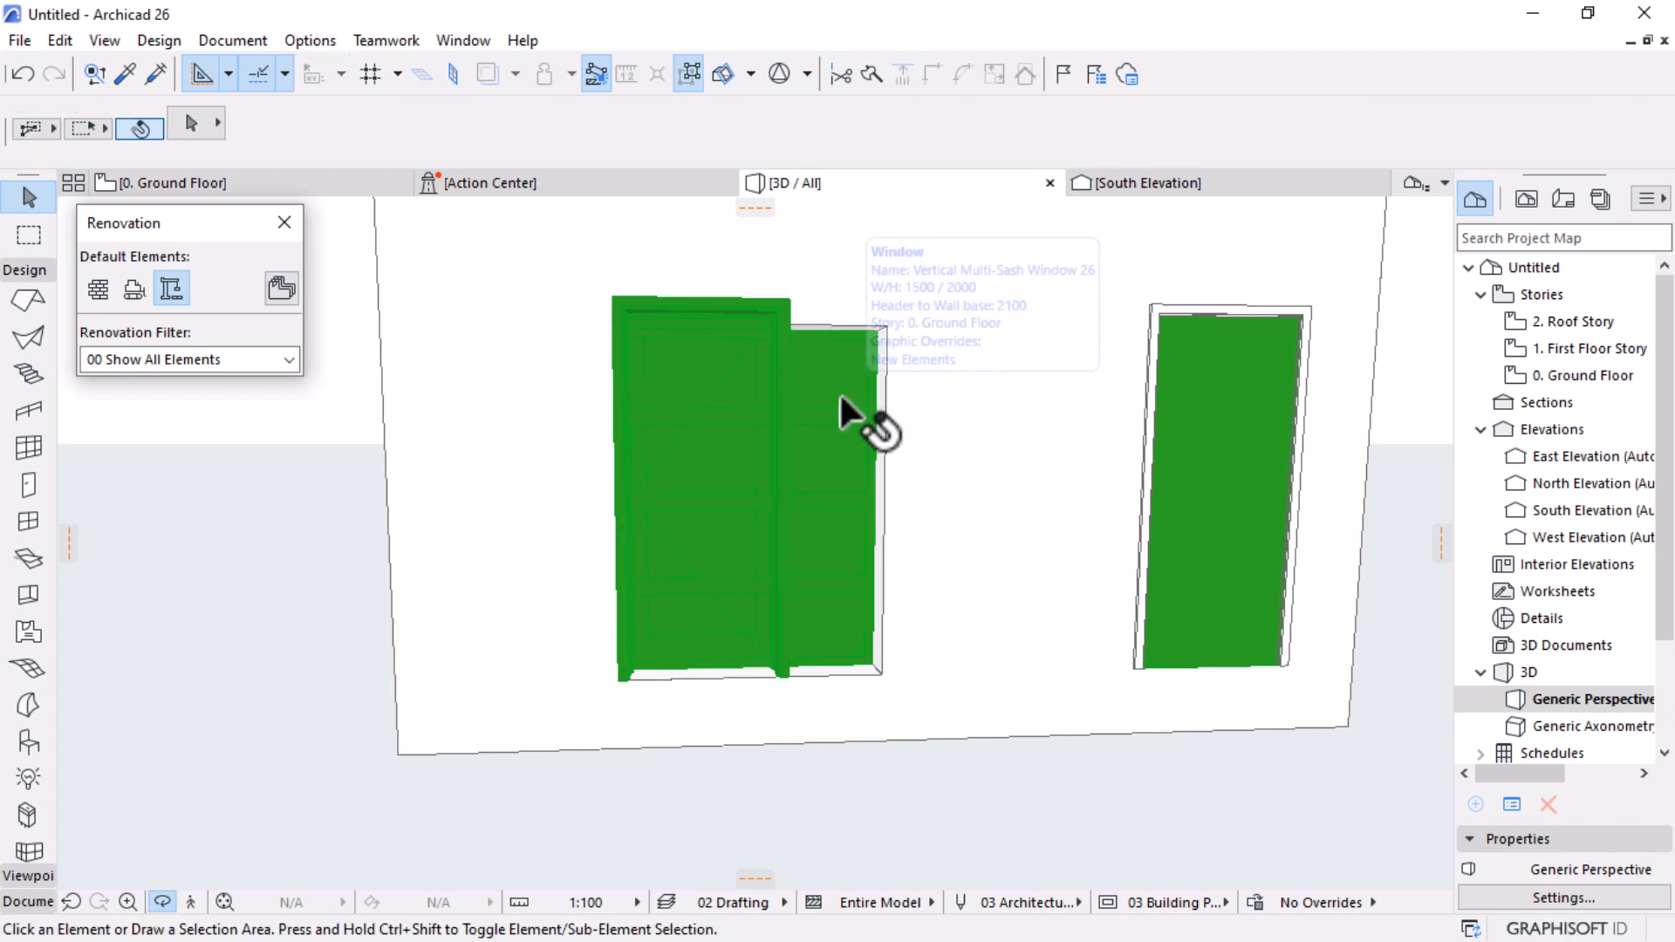
Step: Set the renovation status of the window overlapping the copied front door to To Be Demolished
mouse_move(839, 391)
middle_mouse_down("shift")
mouse_move(1137, 426)
mouse_move(1024, 497)
mouse_move(843, 398)
middle_mouse_up("shift")
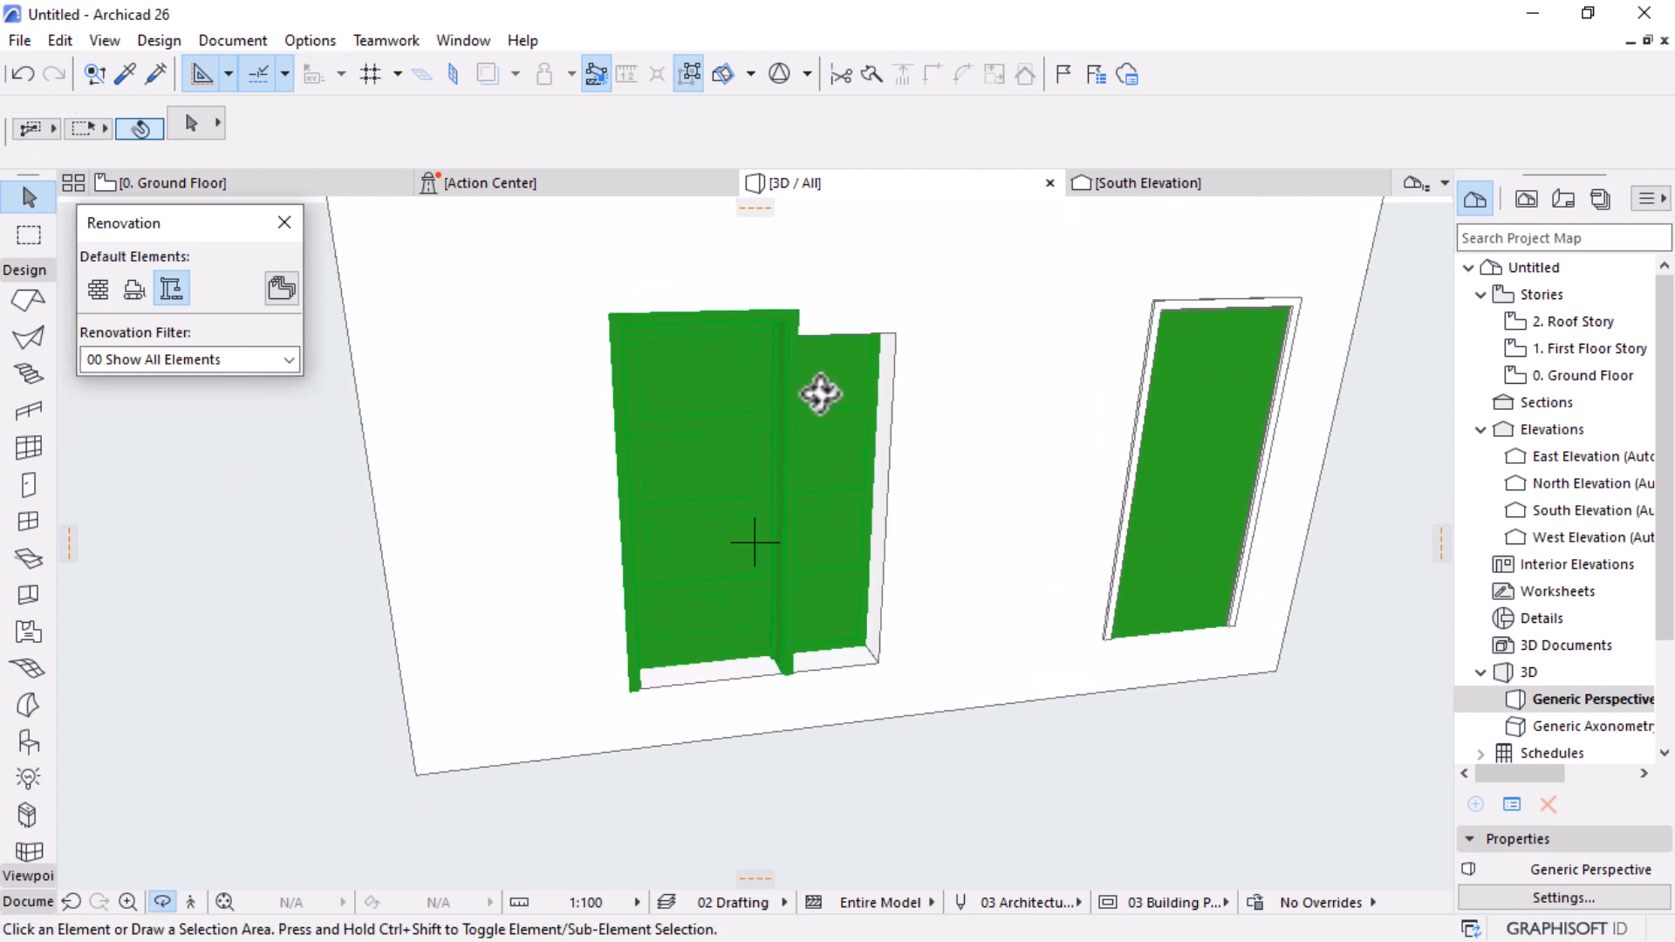
left_click(828, 392)
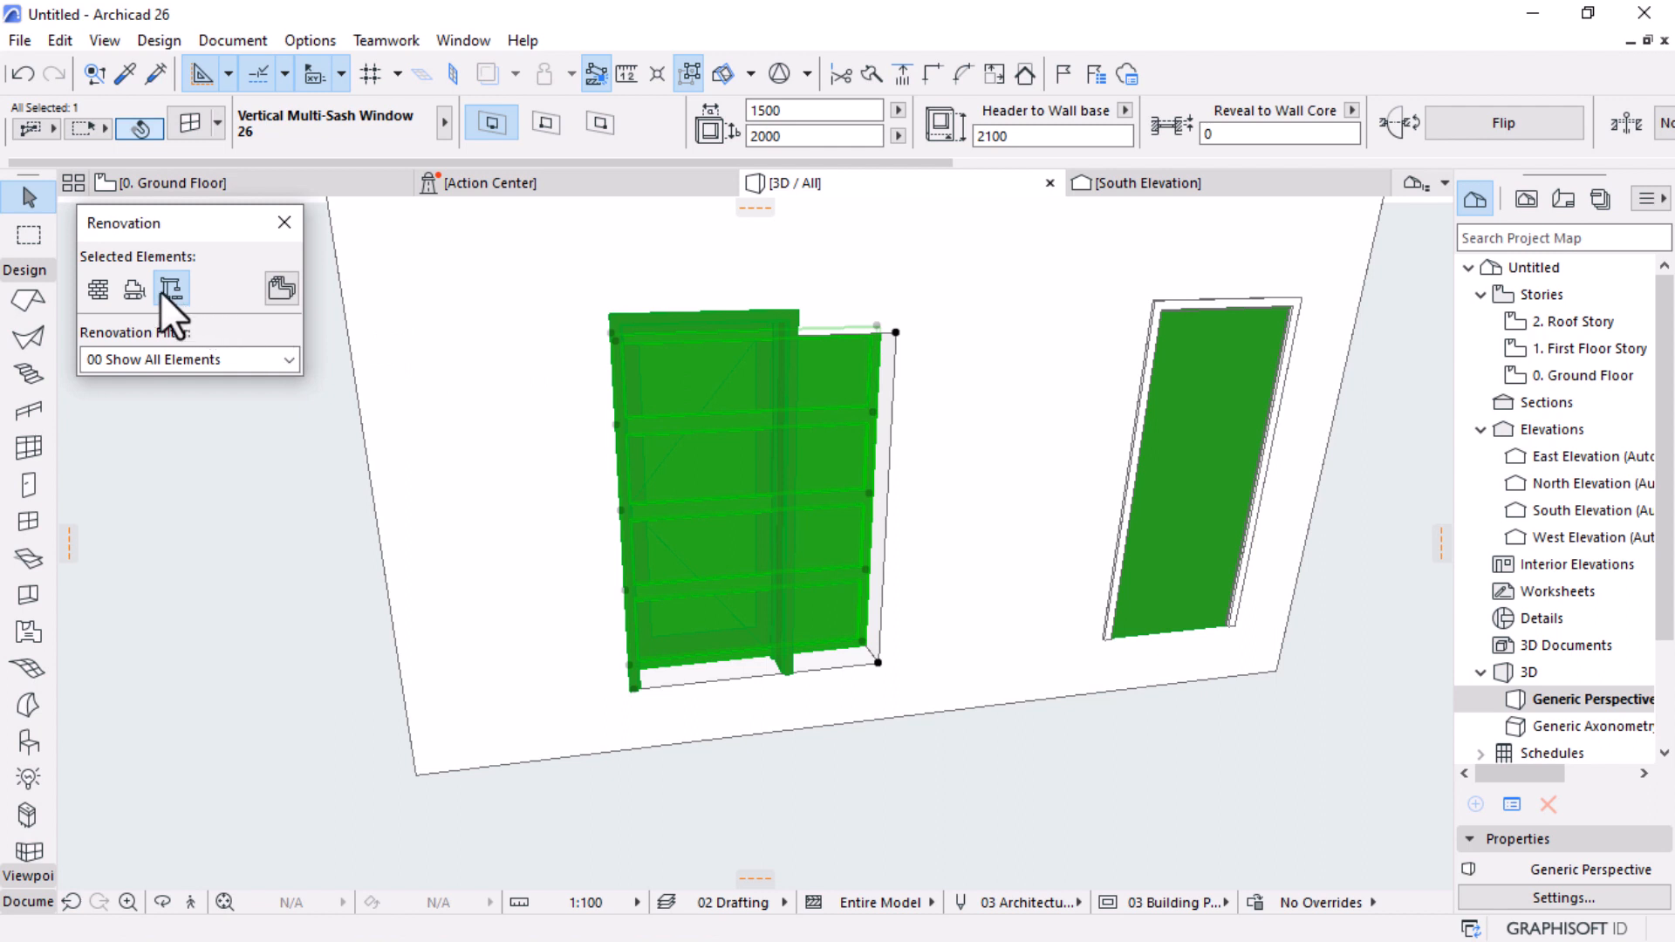
left_click(133, 292)
left_click(930, 633)
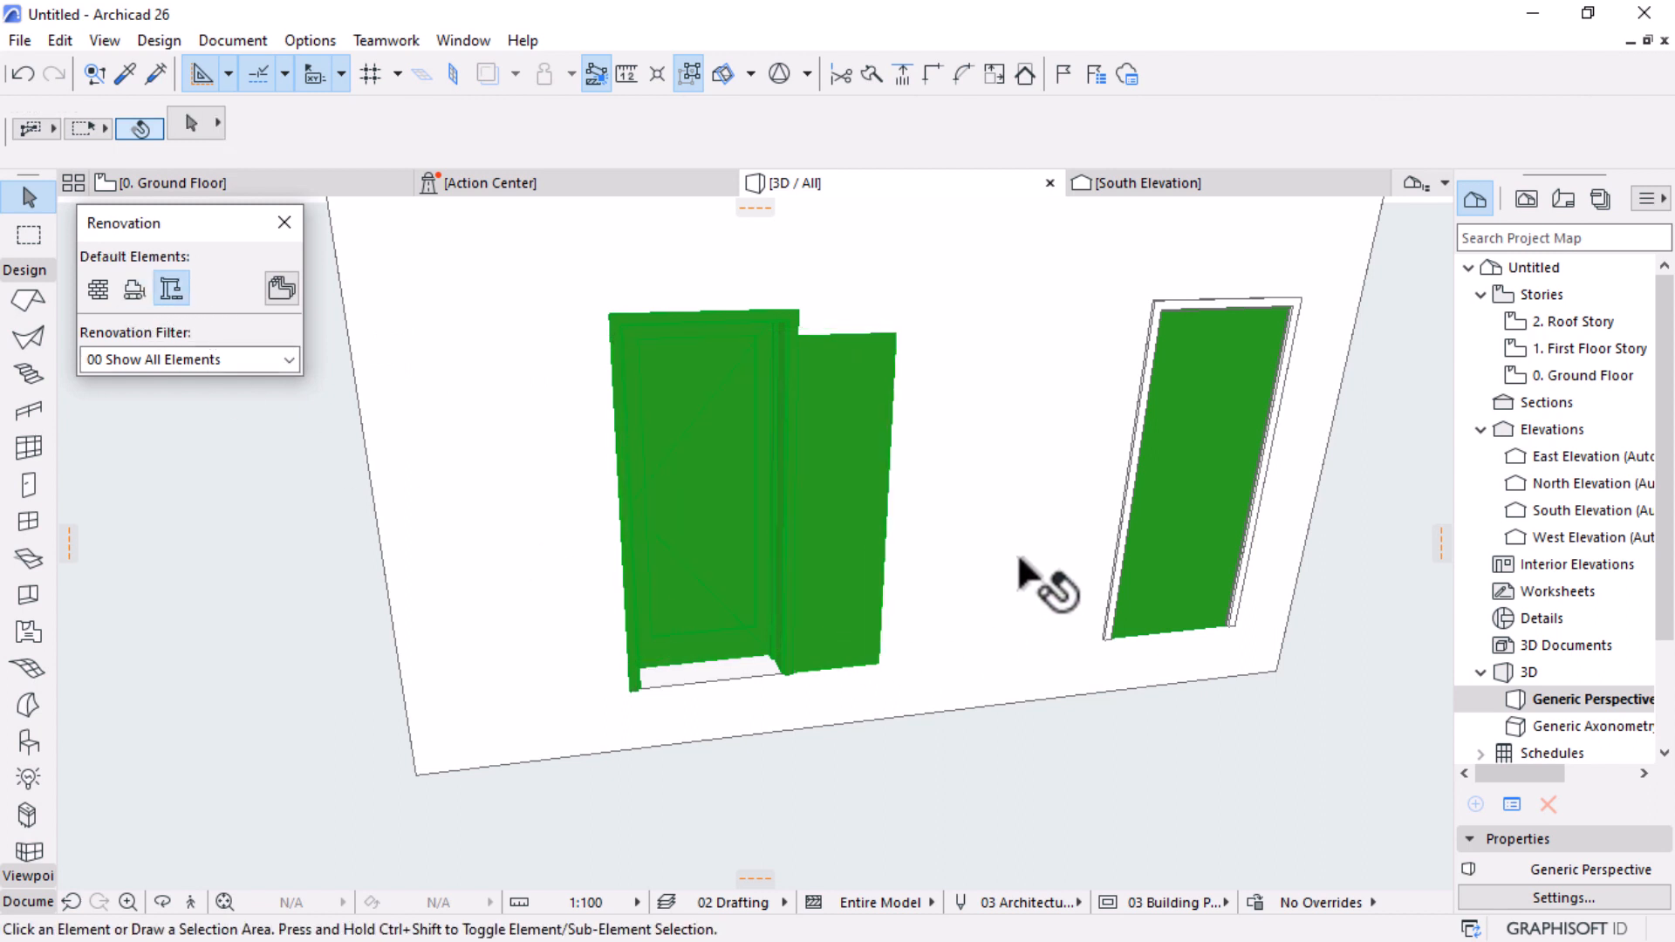
Step: Inspect the west wall window and the rest of the house's outer walls and openings in 3D
middle_click_drag(1019, 559, 781, 563, "shift")
left_click(655, 515)
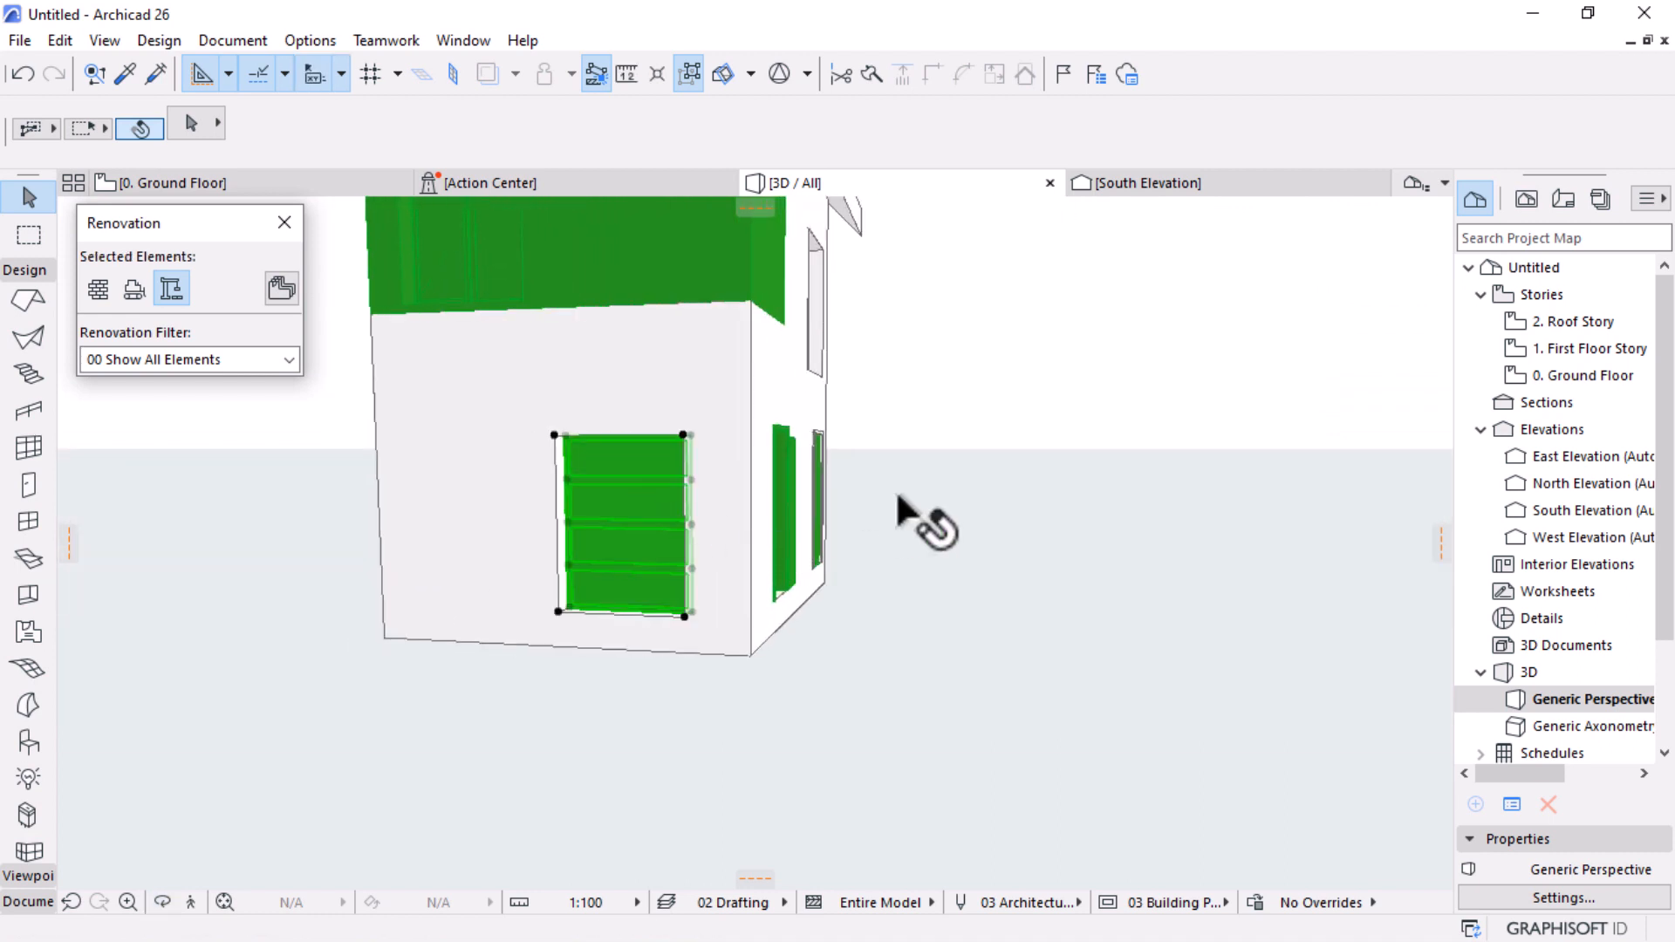
left_click(1047, 593)
key("o")
scroll(856, 594, "down", 6)
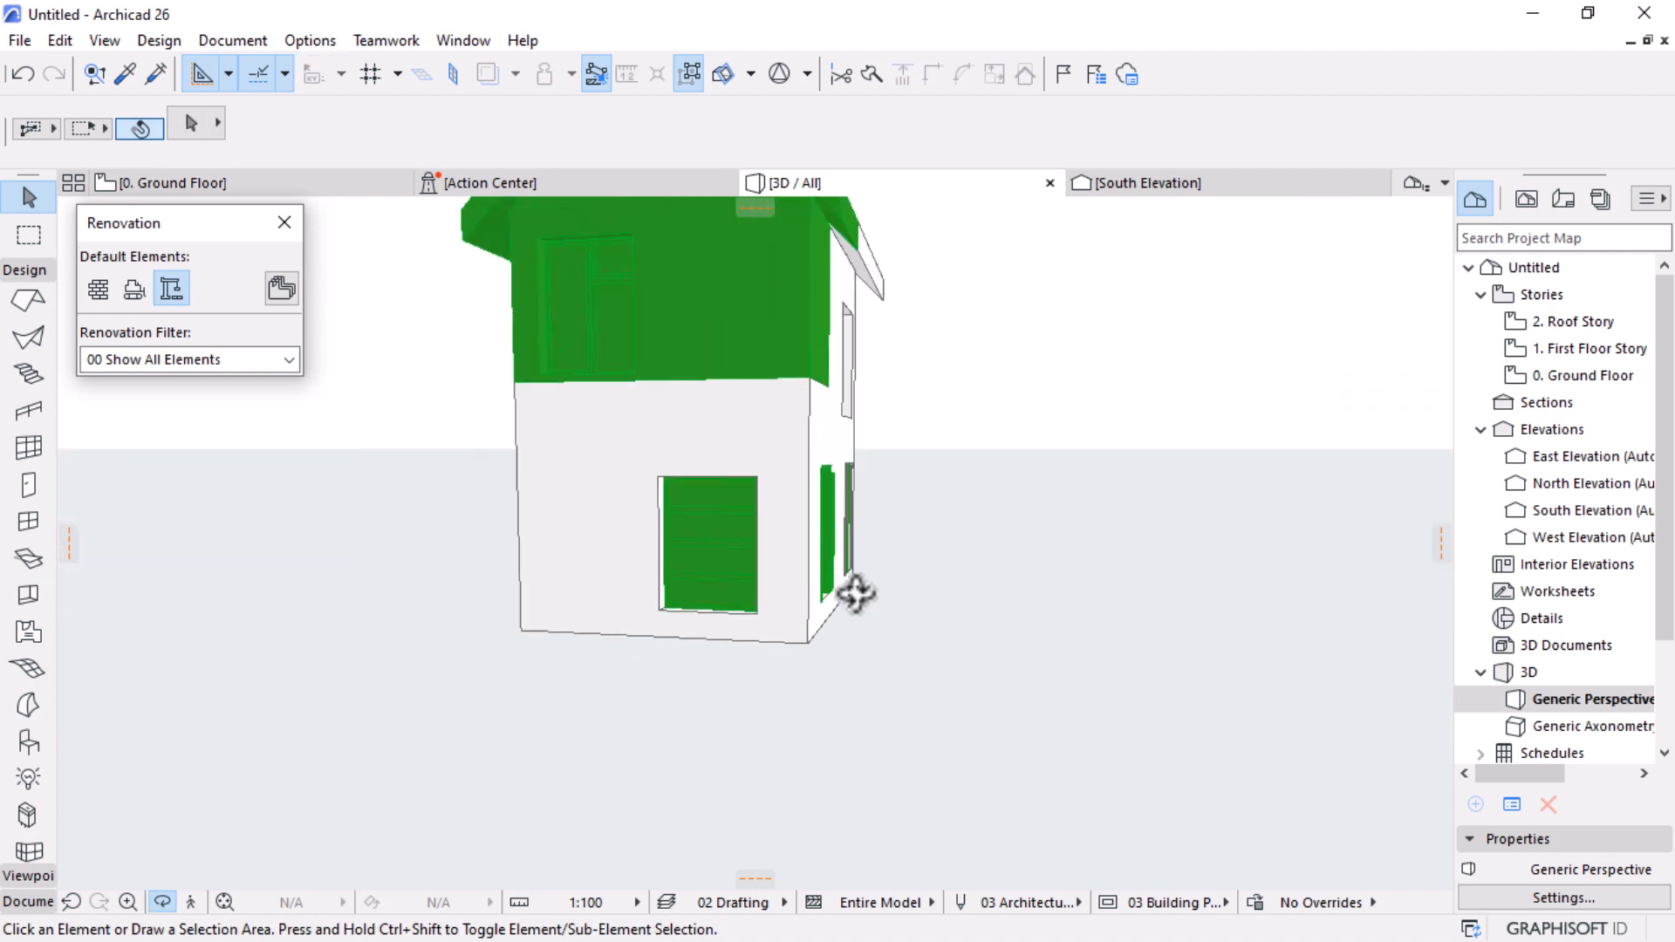
left_click_drag(1038, 586, 693, 623)
left_click_drag(1016, 638, 925, 410)
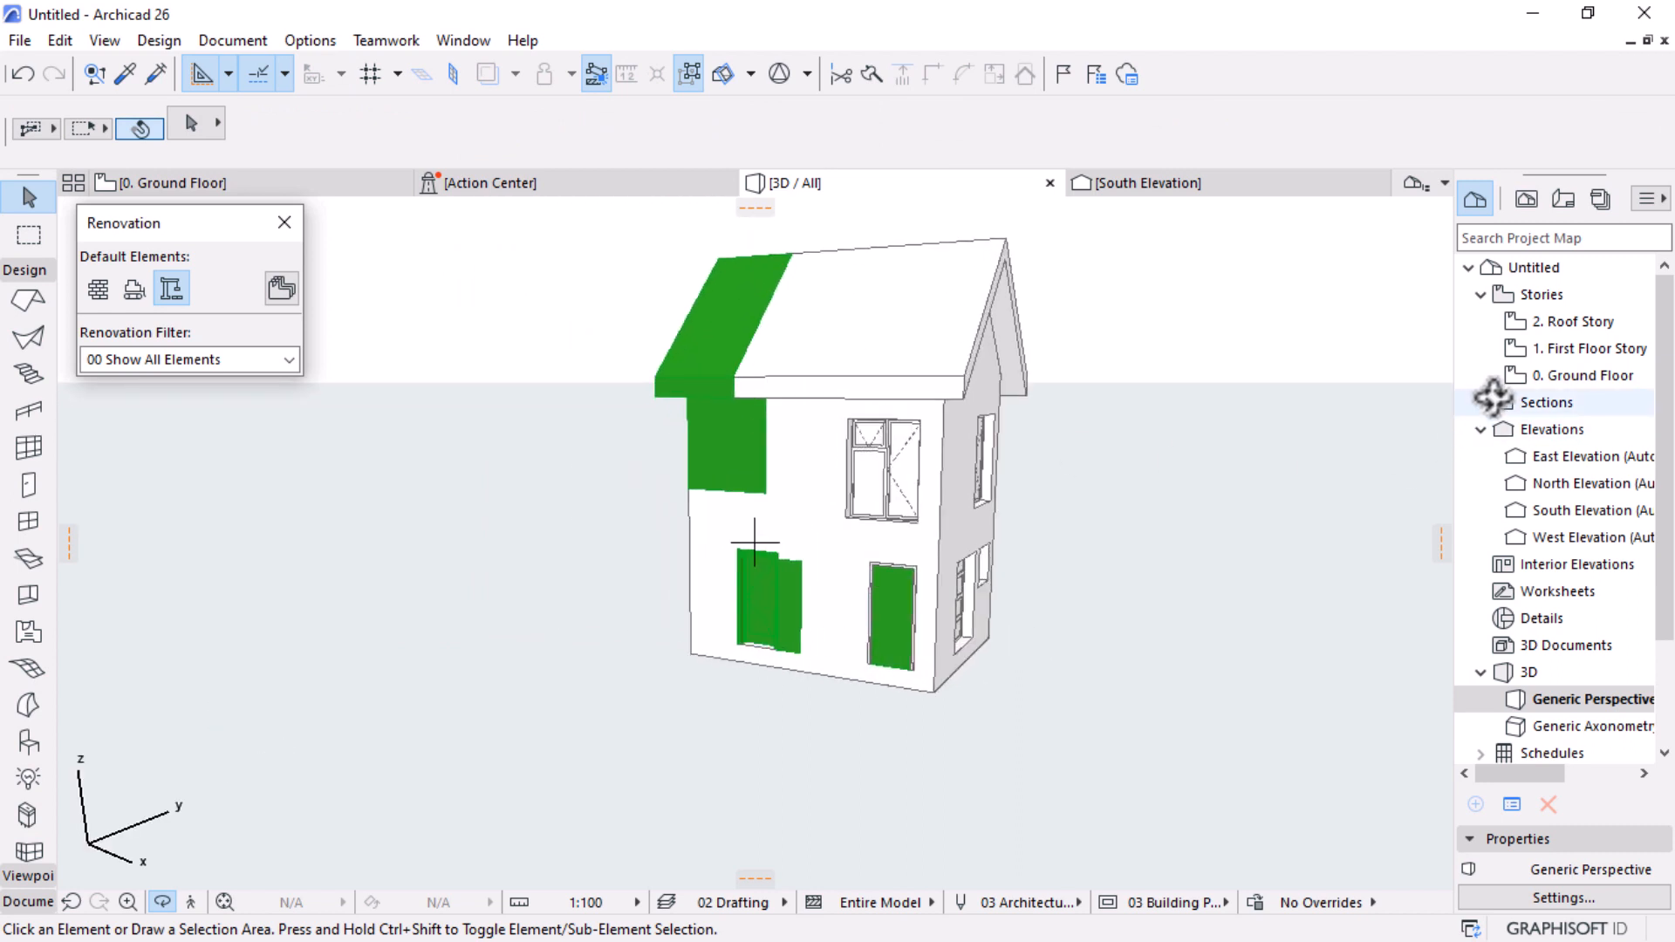
Step: On the ground floor, draw a straight new wall from the partition junction beside the stair to the south wall, using the existing partition's settings
double_click(1590, 377)
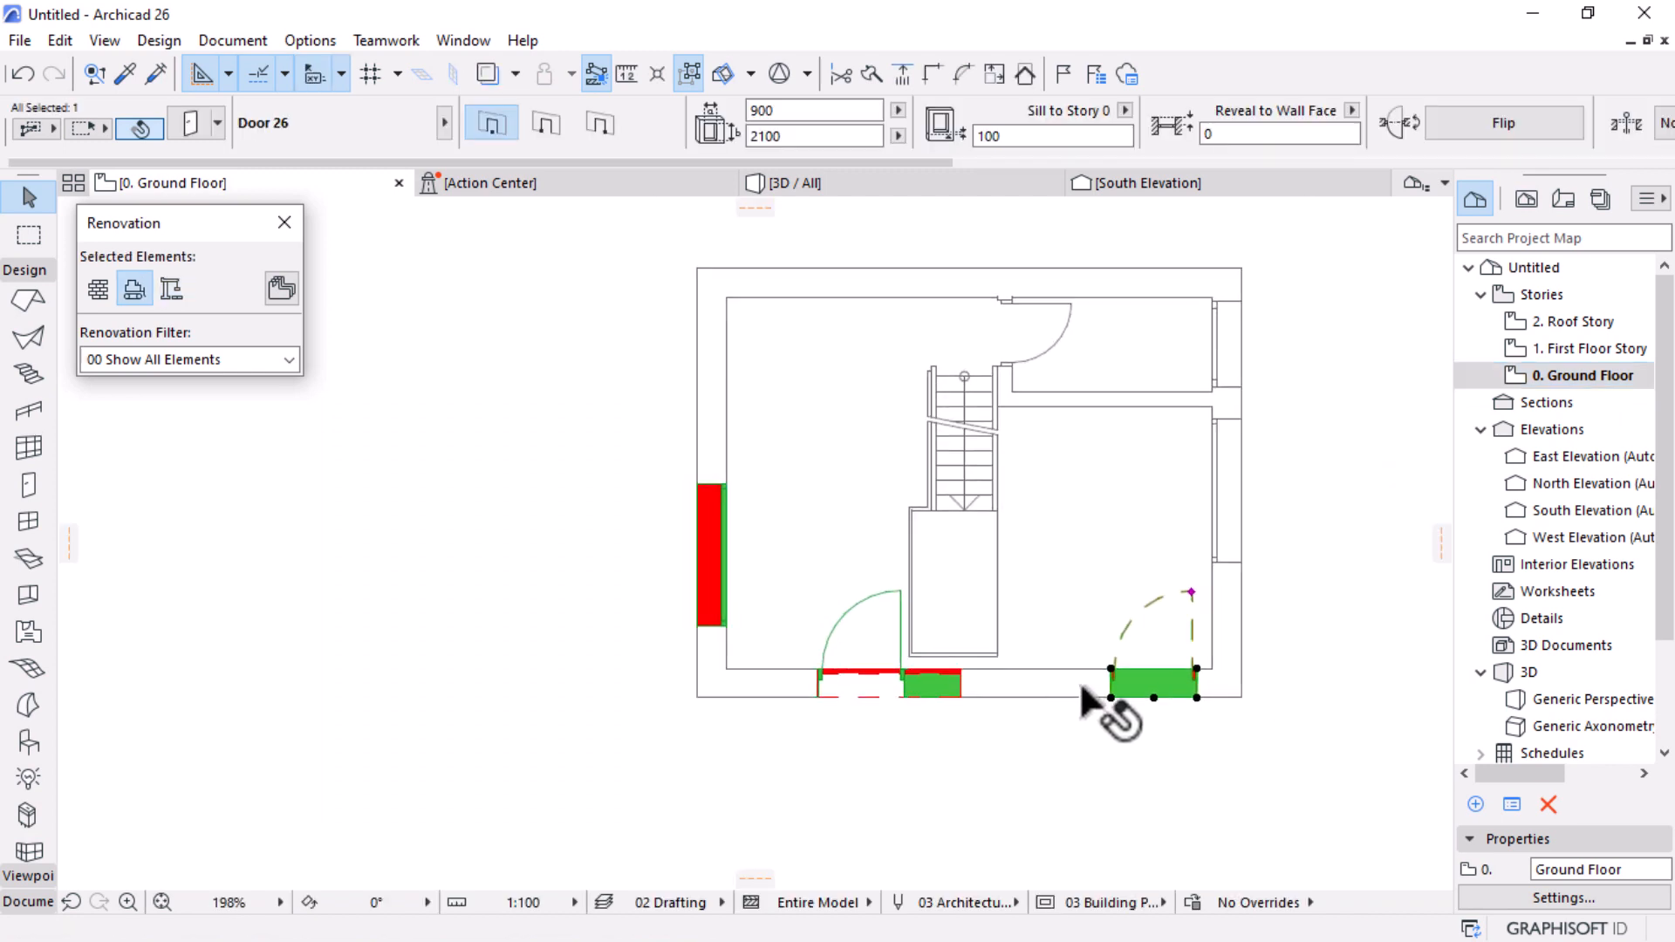
scroll(1189, 599, "up", 3)
scroll(987, 472, "down", 1)
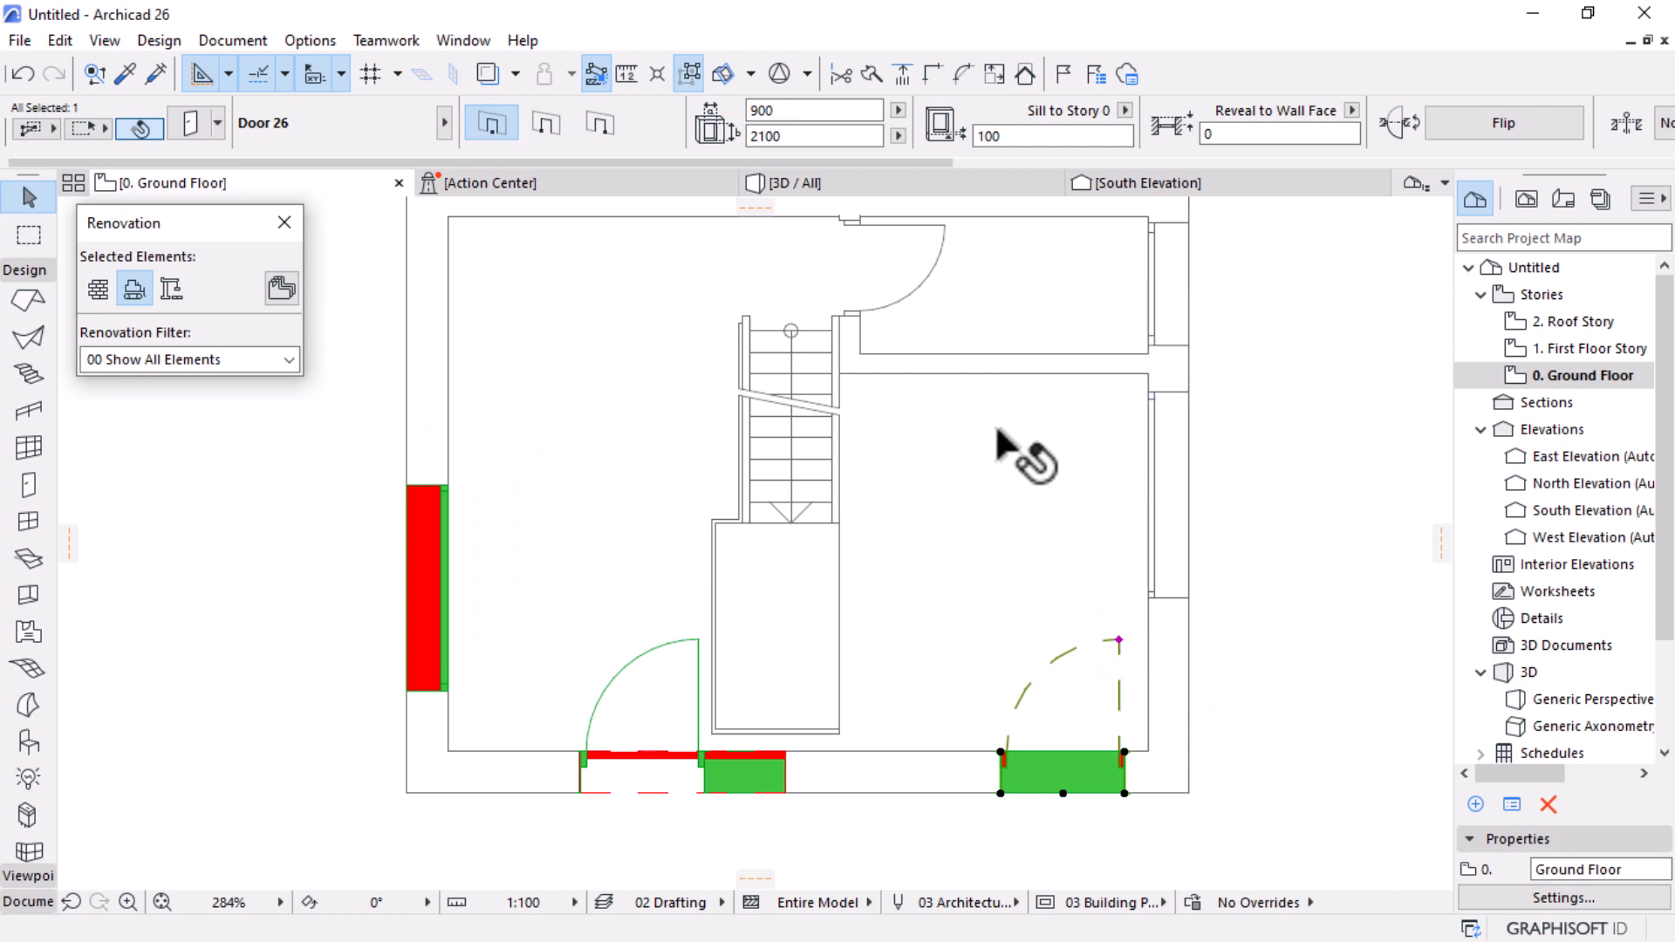
left_click(855, 340)
left_click(856, 342)
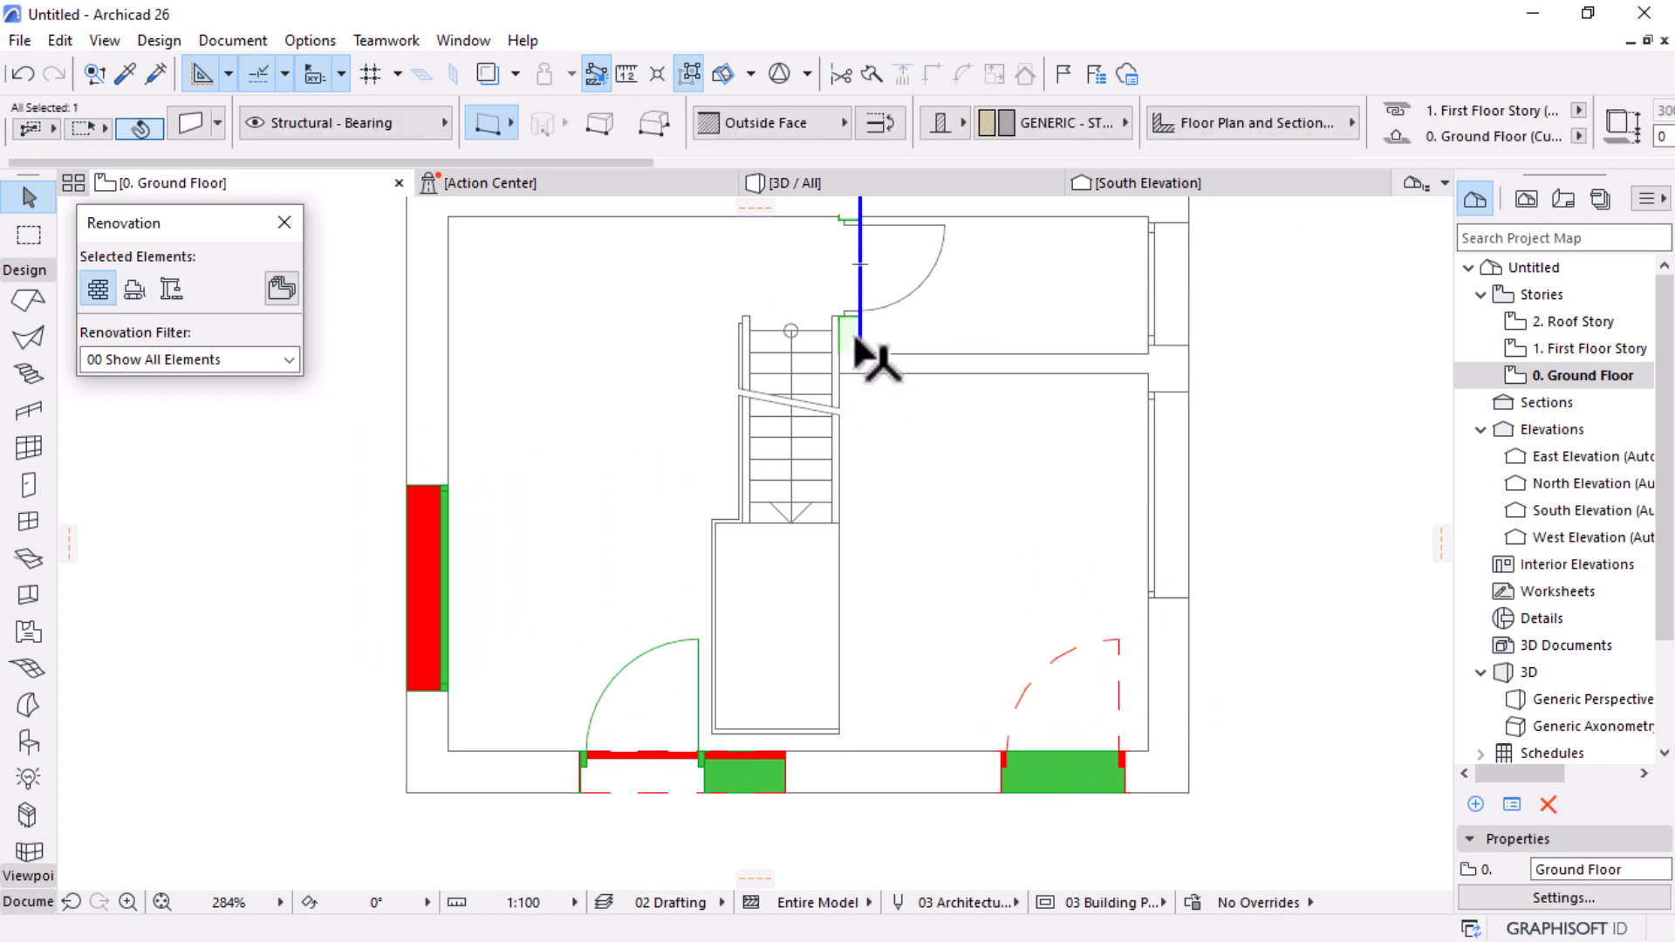
left_click(912, 356, "alt")
key("Escape")
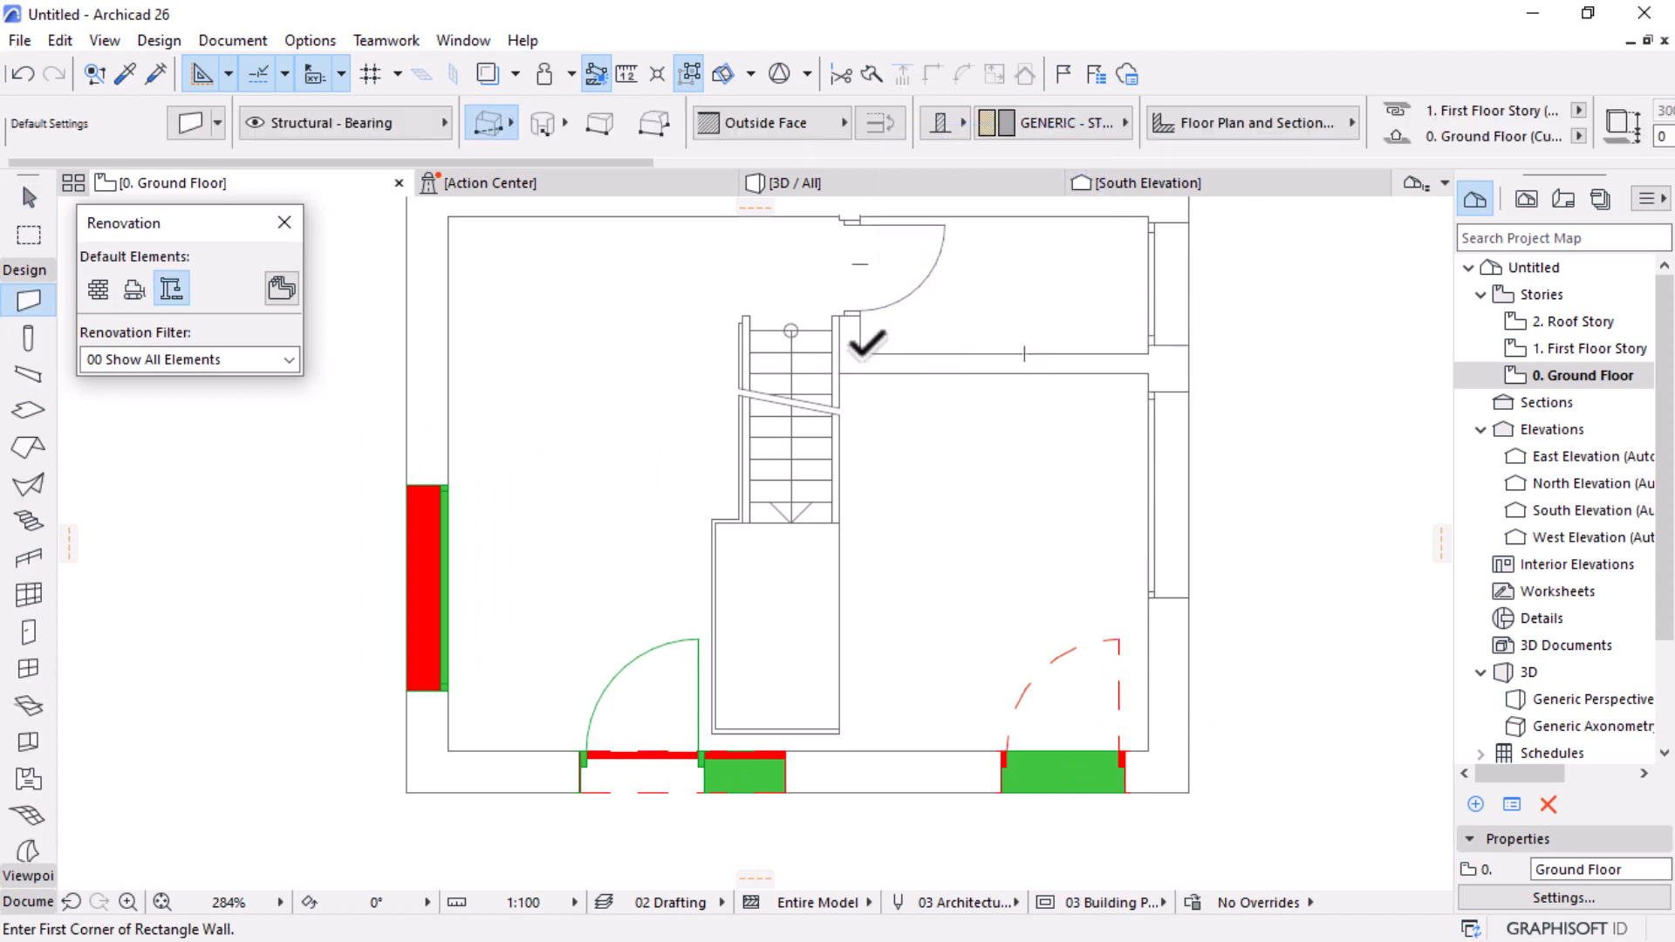
left_click(860, 354)
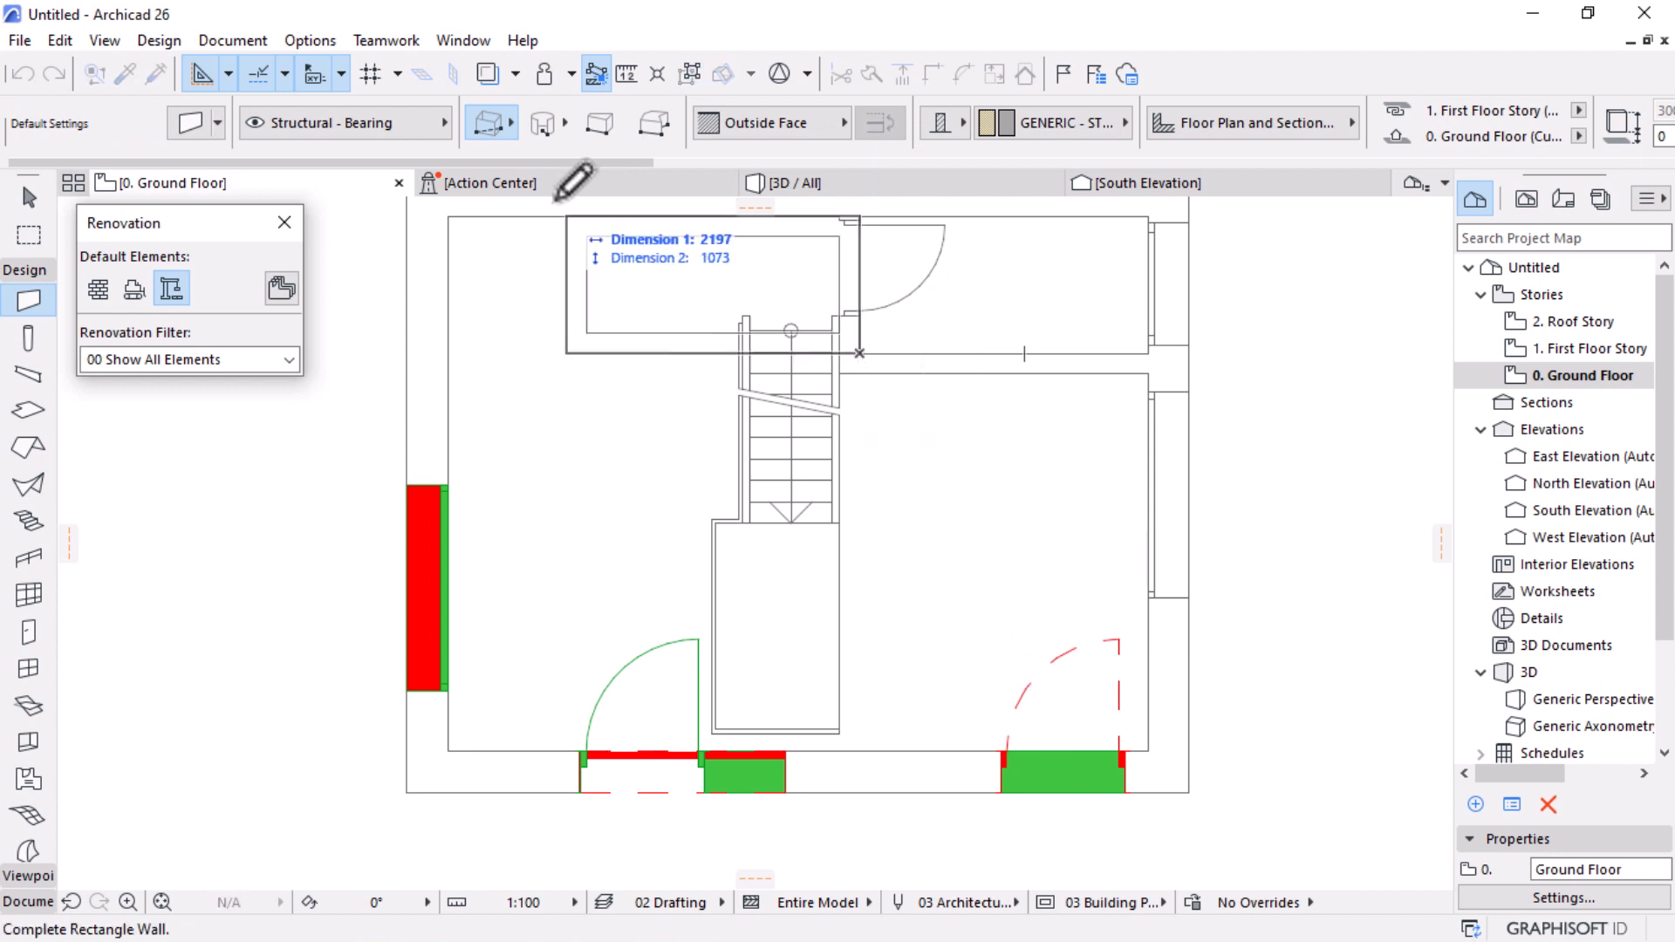
left_click(483, 128)
left_click(504, 105)
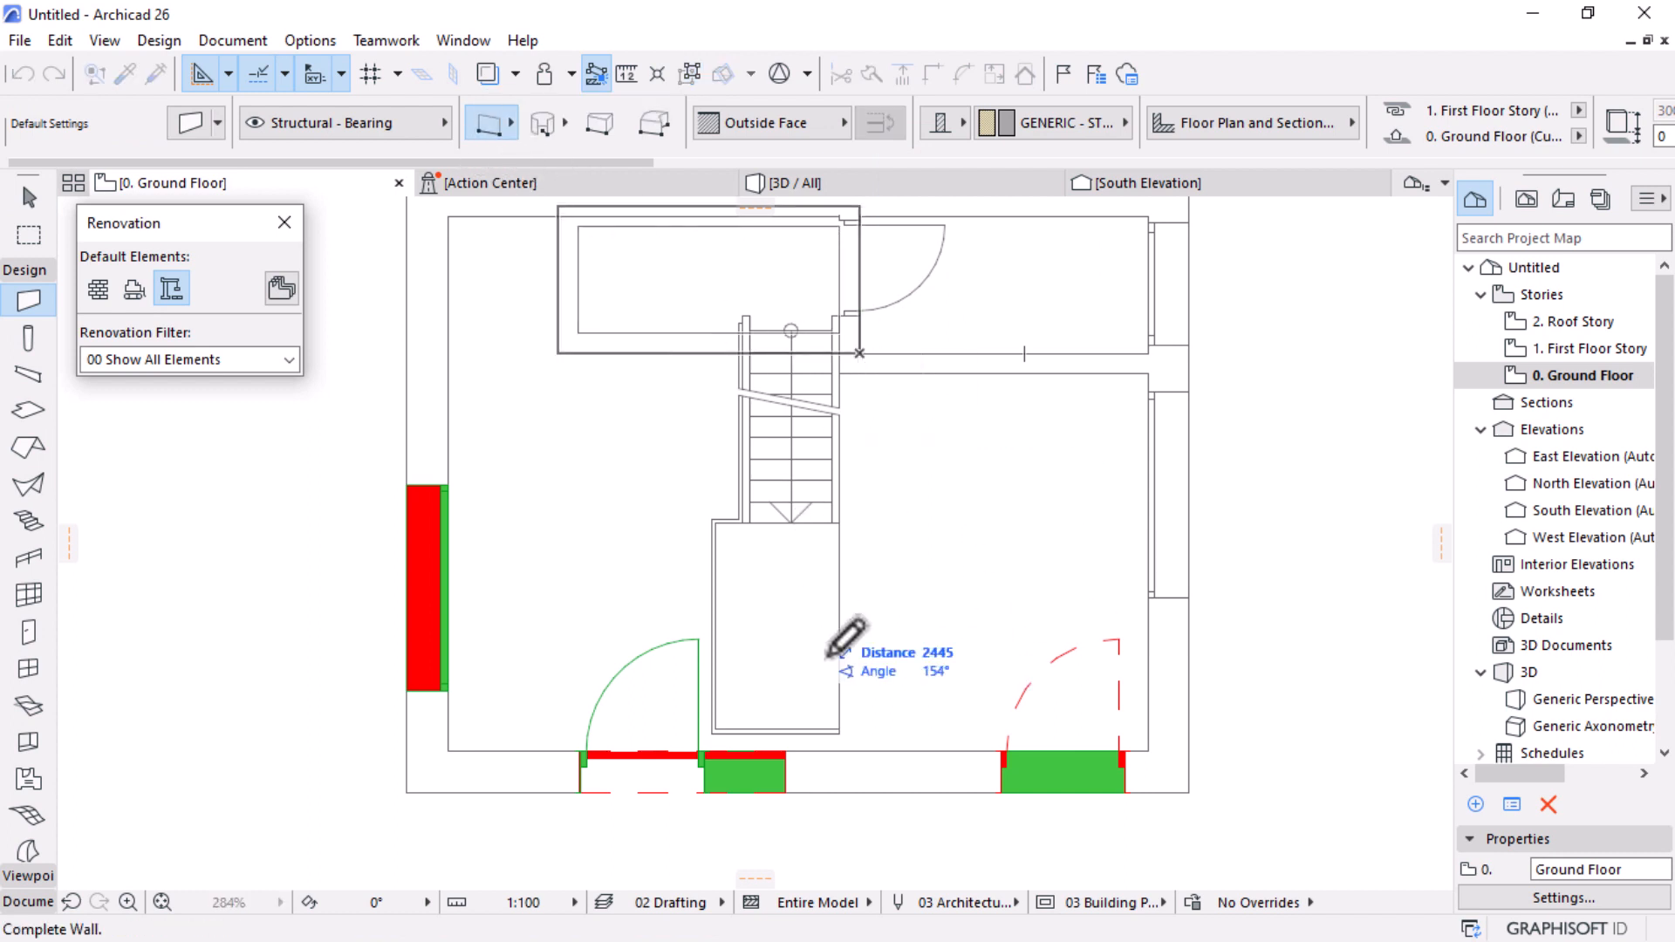
left_click(865, 749)
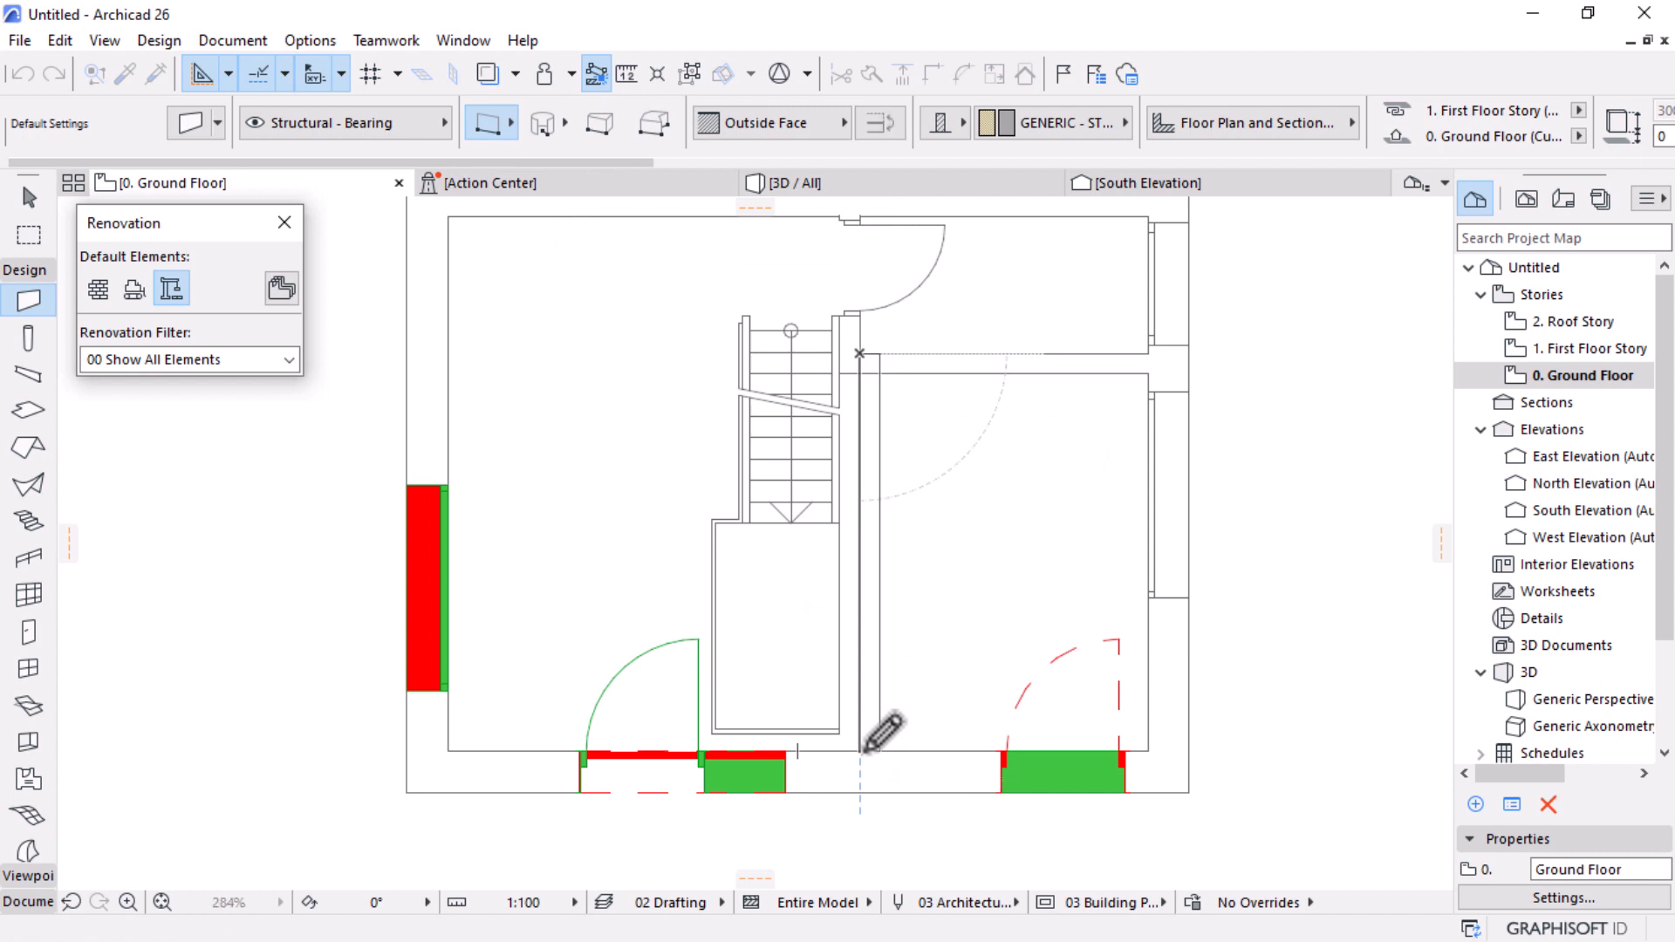
key("Escape")
Step: Move the new wall 150 mm west so that it aligns with the existing partition beside the stair
left_click(872, 428)
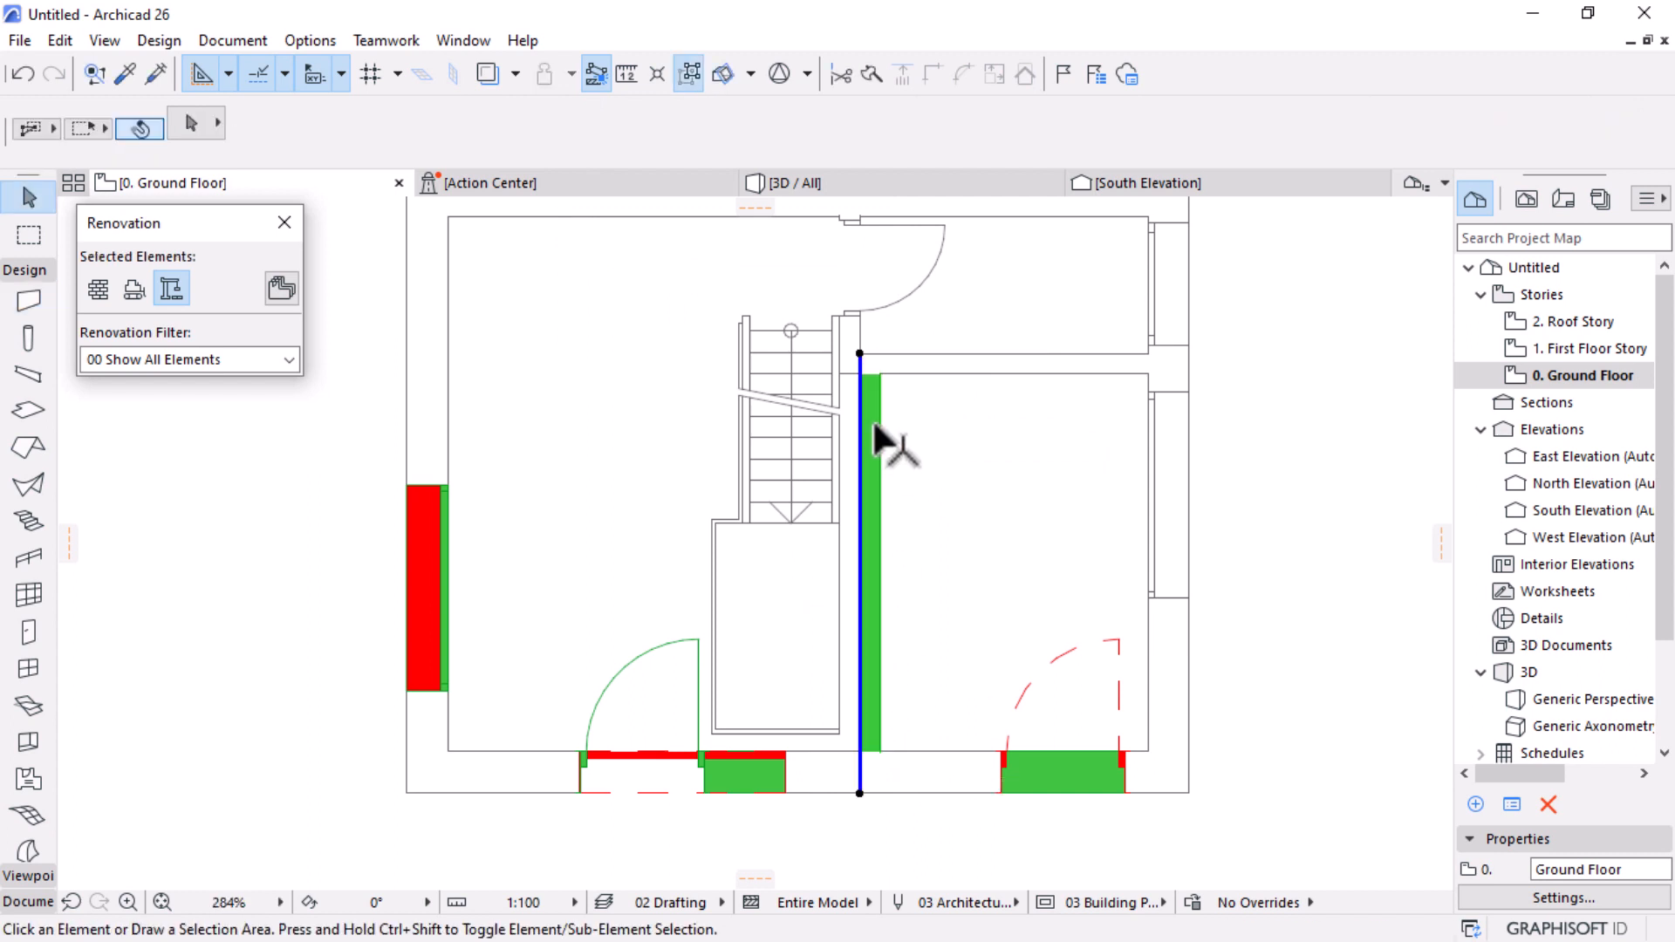
scroll(862, 384, "up", 4)
left_click(859, 368)
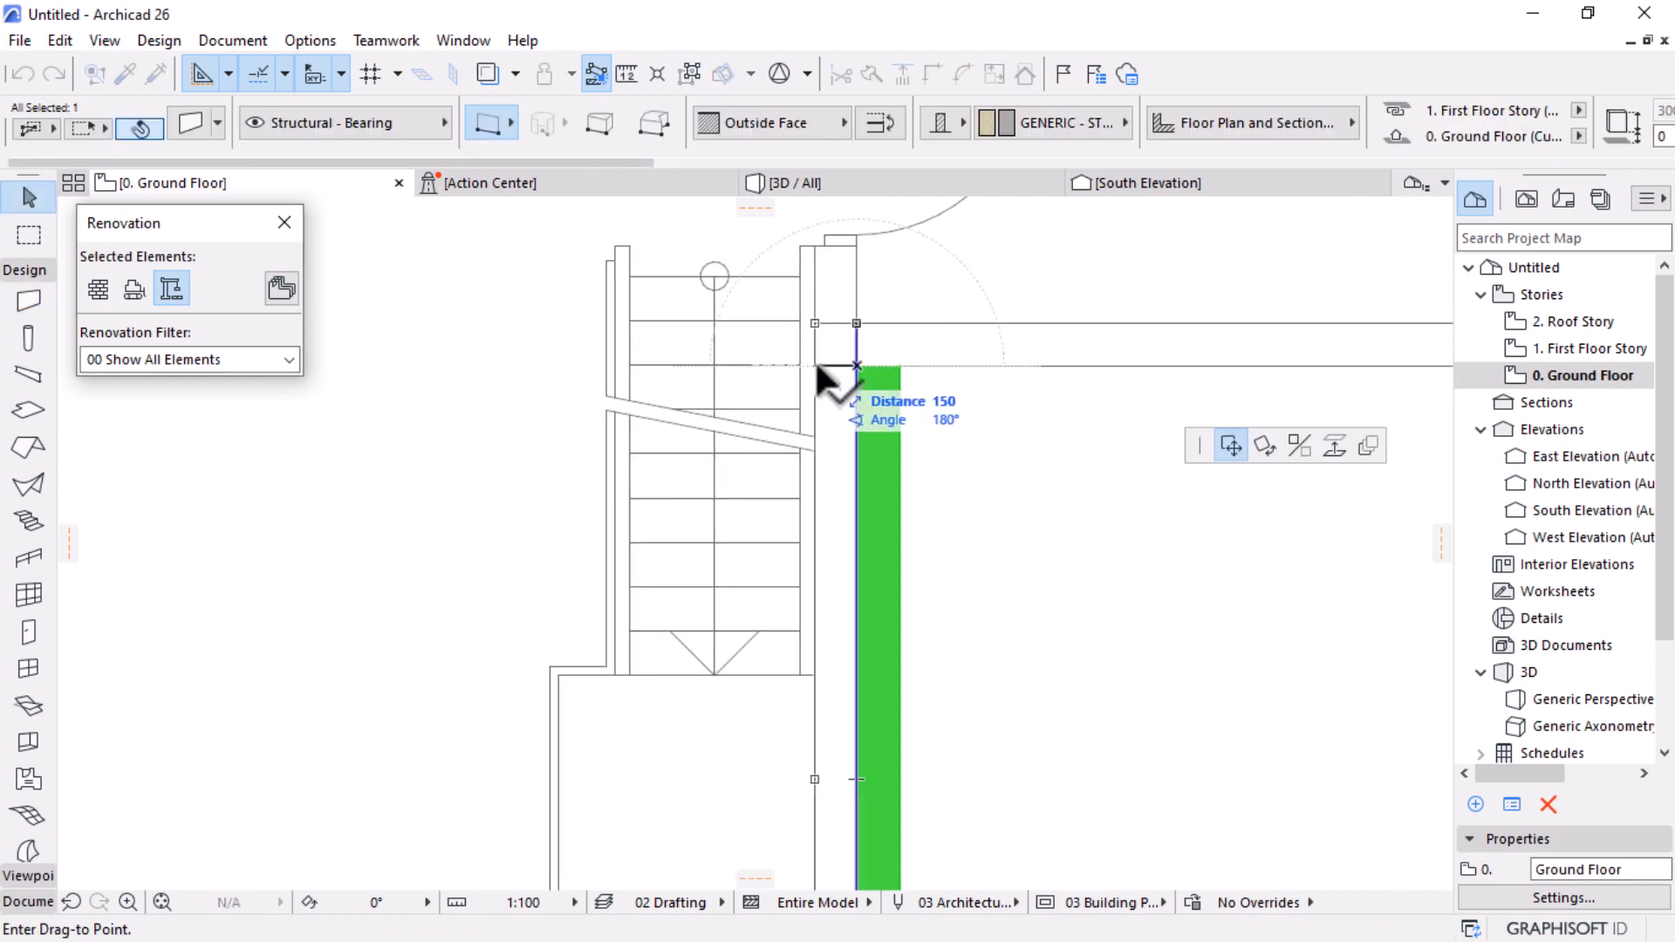
left_click(829, 336)
scroll(894, 471, "down", 5)
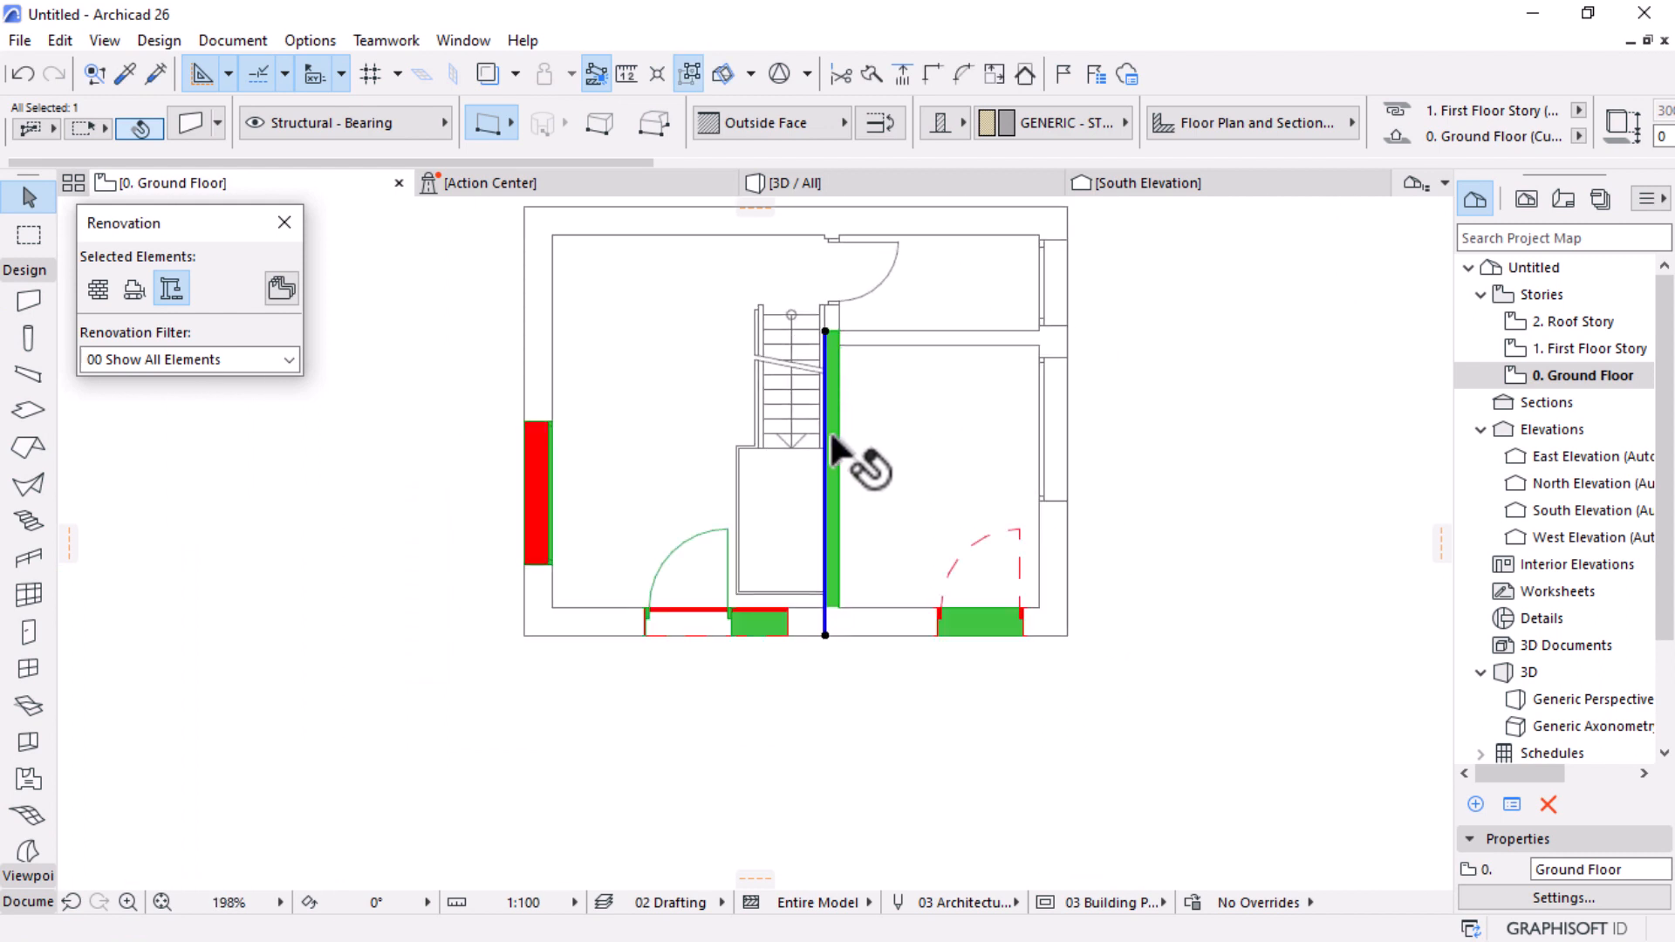
key("Escape")
Step: Place a 900 x 2100 Door 26 near the south end of the new wall, opening west over the stair platform, using the new front door's settings
scroll(969, 397, "up", 2)
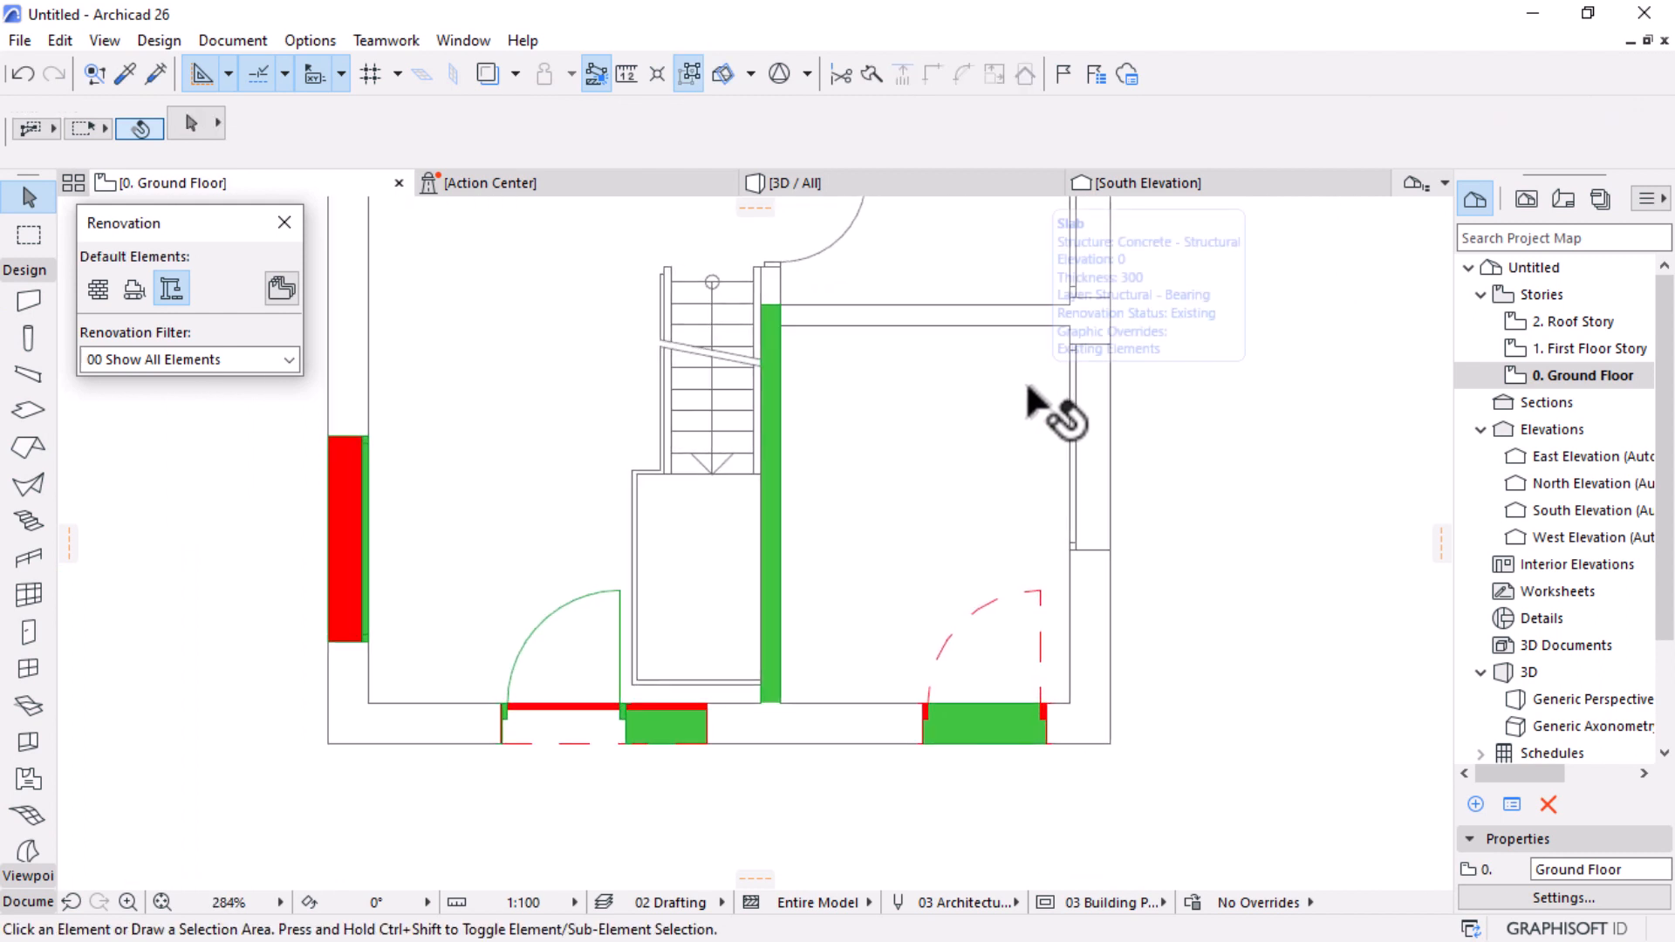
scroll(1028, 390, "down", 2)
scroll(910, 358, "up", 2)
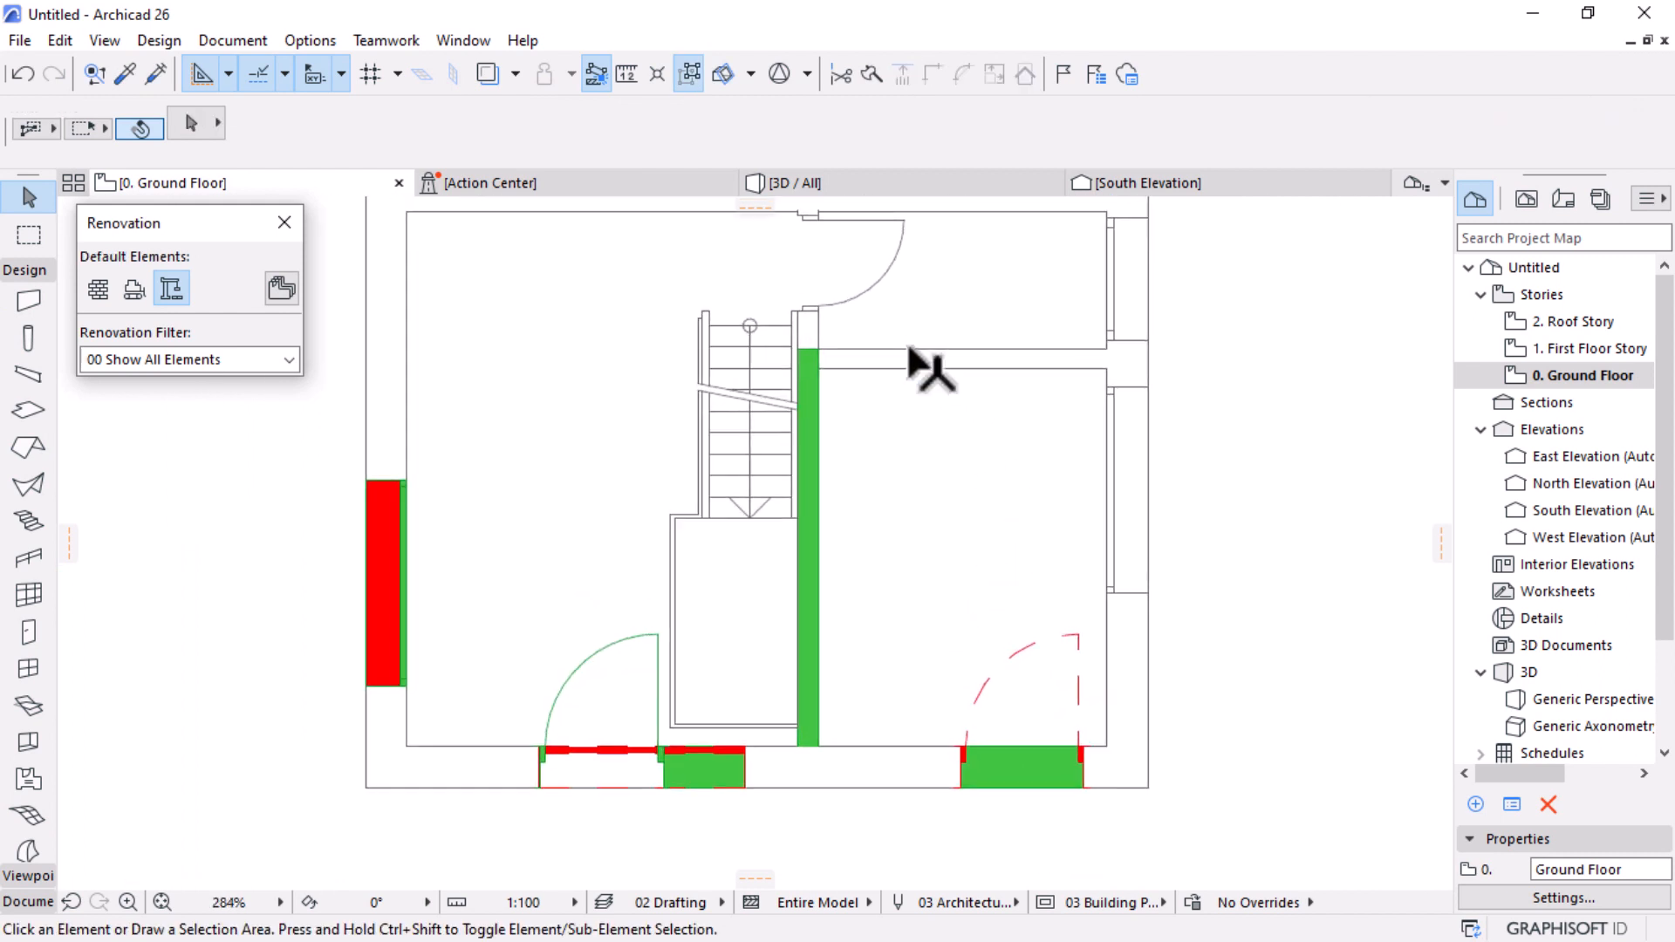
scroll(928, 363, "up", 1)
scroll(978, 410, "down", 2)
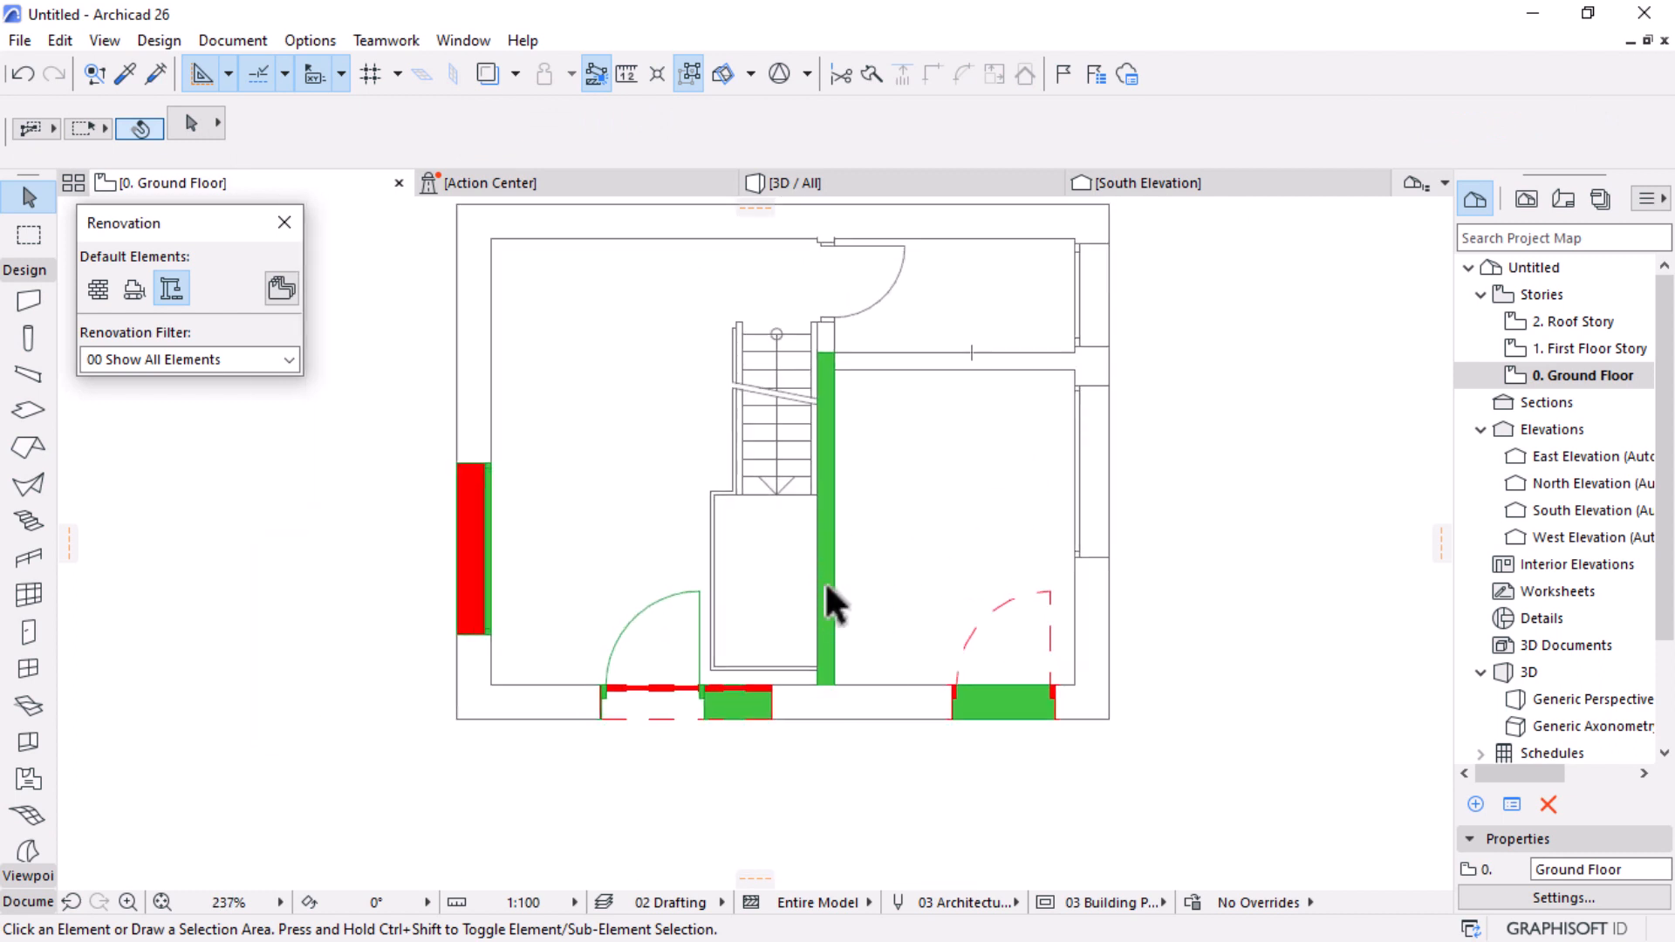
key("alt")
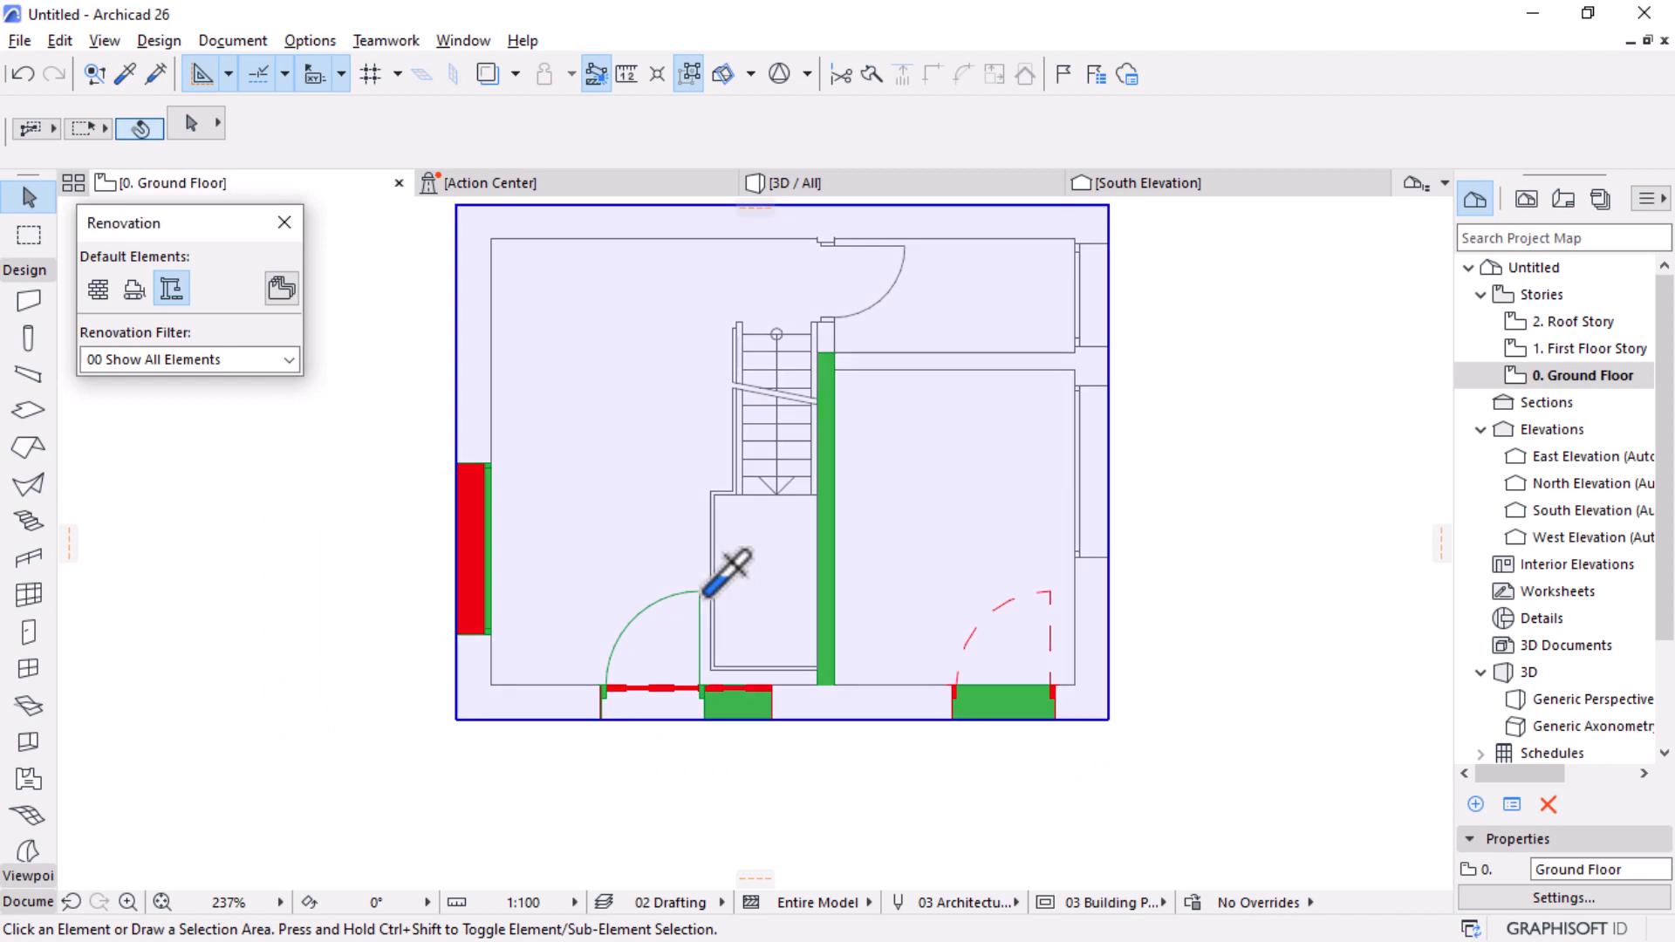
left_click(700, 592, "alt")
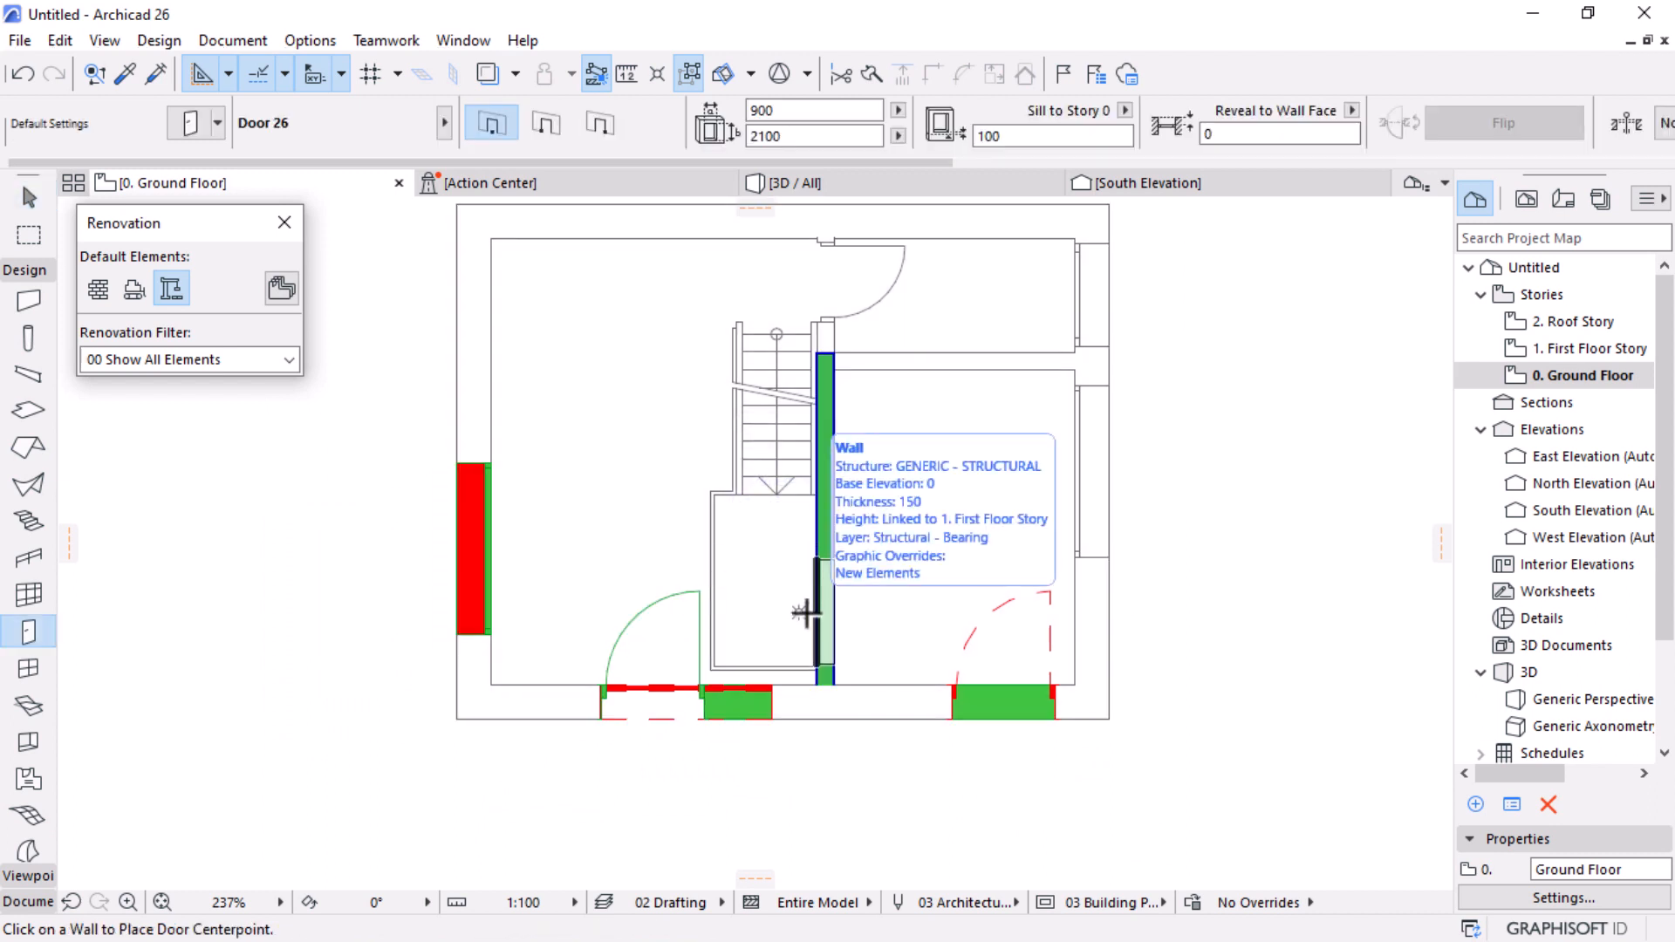
left_click(804, 608)
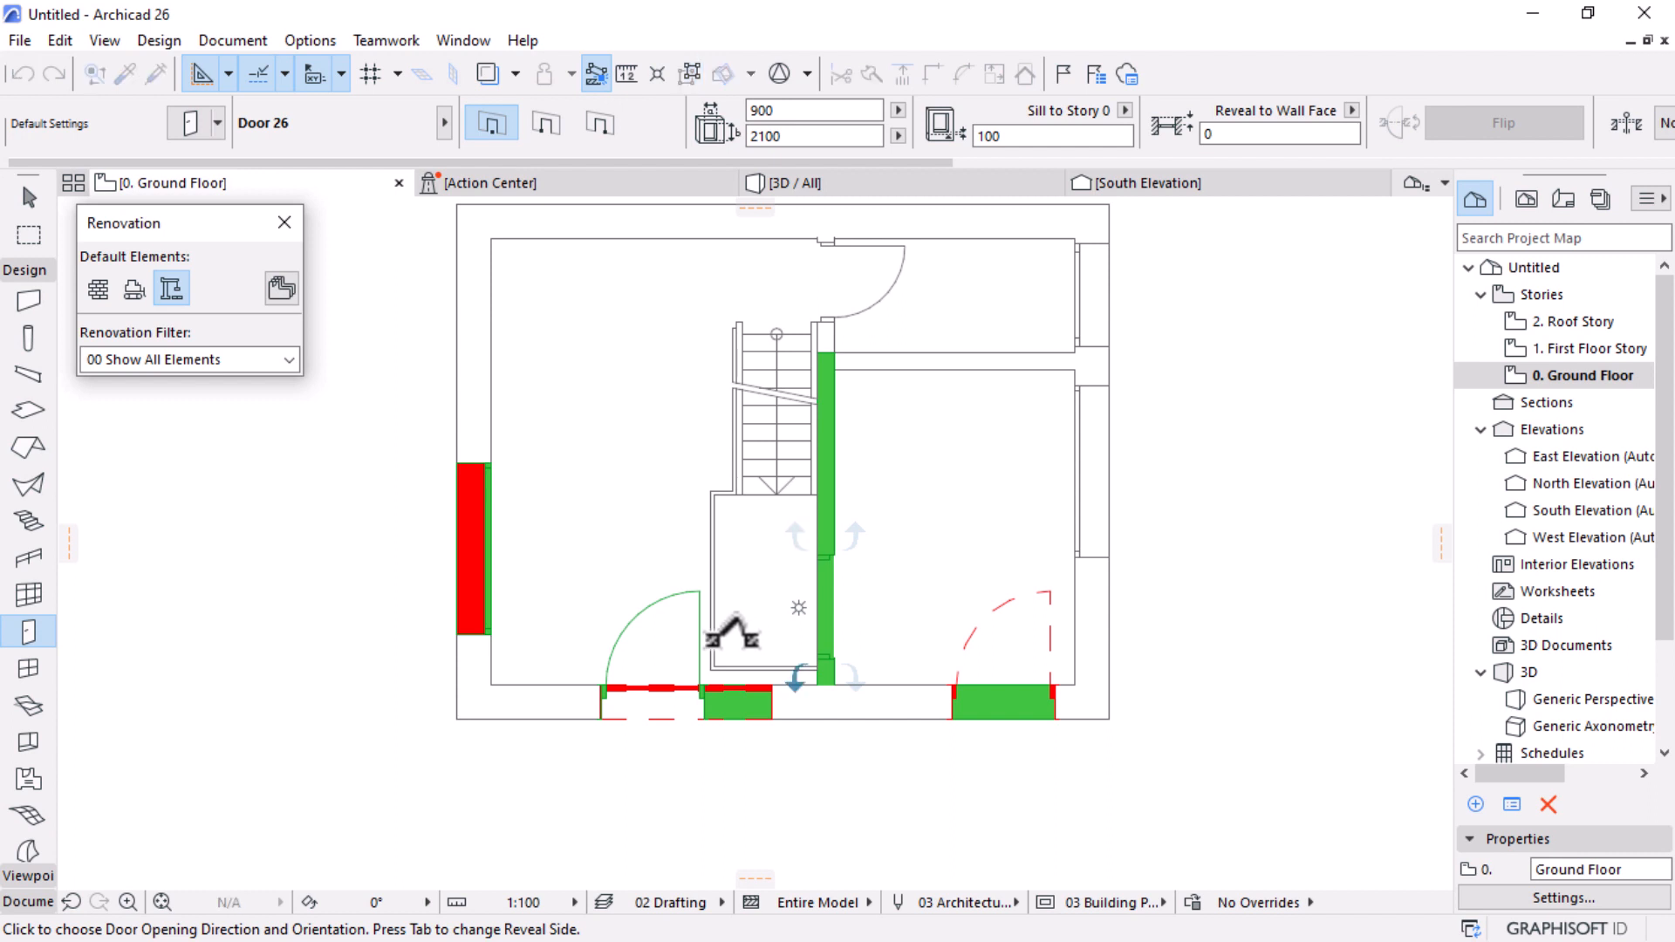
left_click(842, 615)
key("Escape")
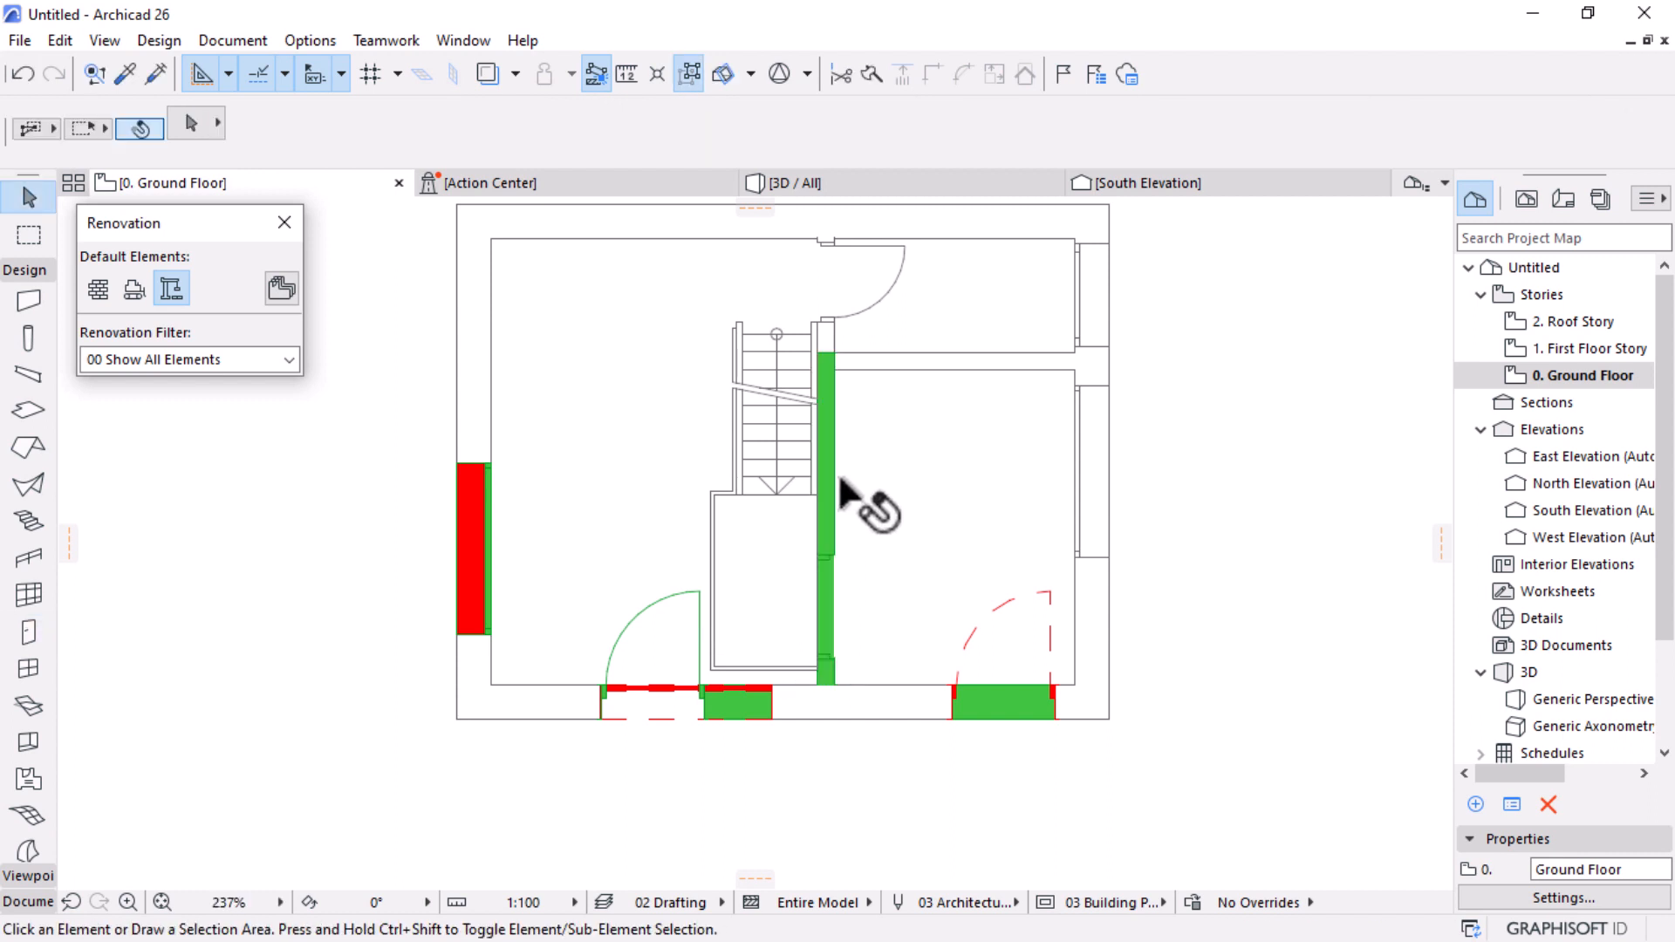
Step: Set the Cut Fill Background Pen of the Platform with Ladder object to Transparent
scroll(795, 688, "up", 3)
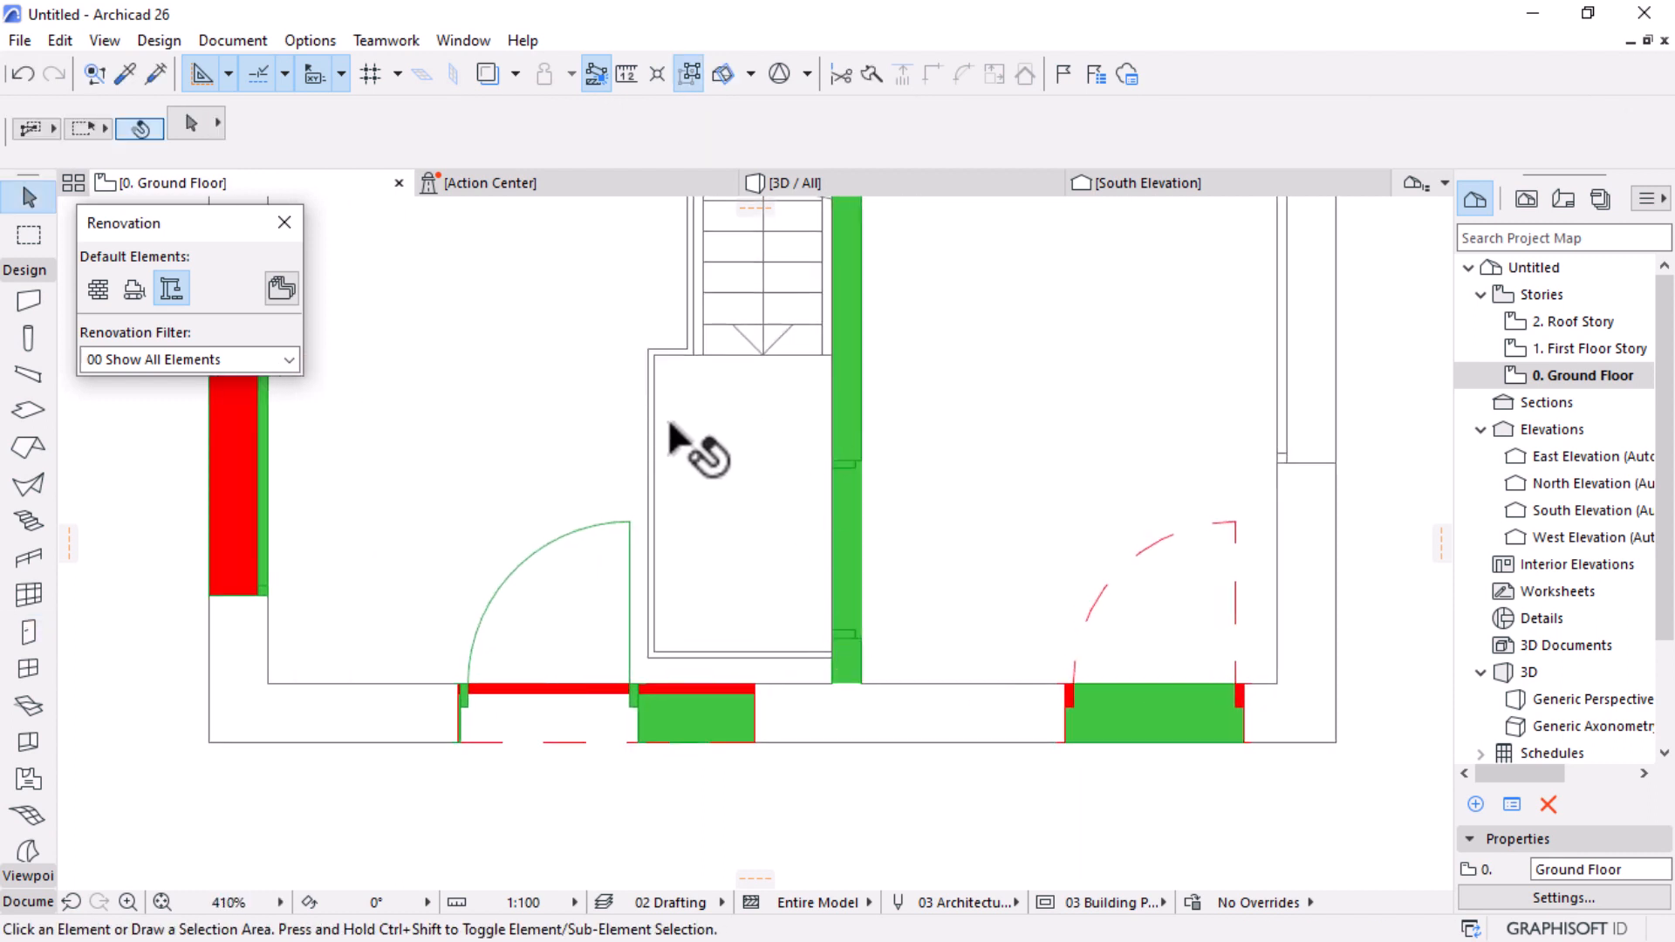
left_click(760, 355)
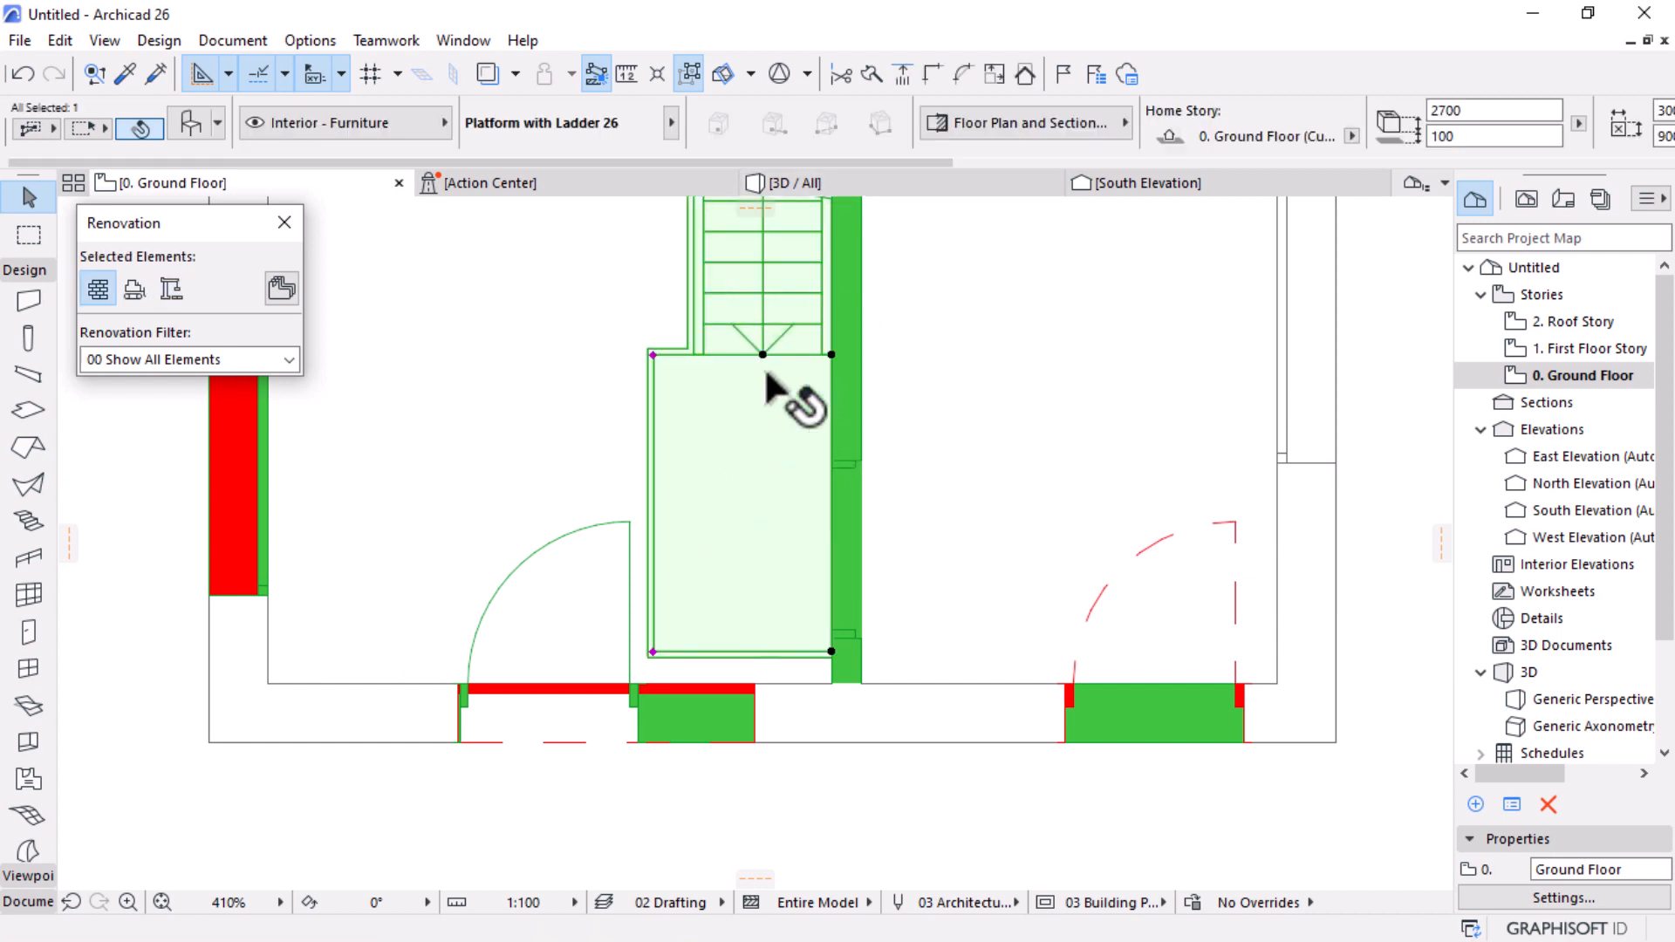
left_click(1078, 125)
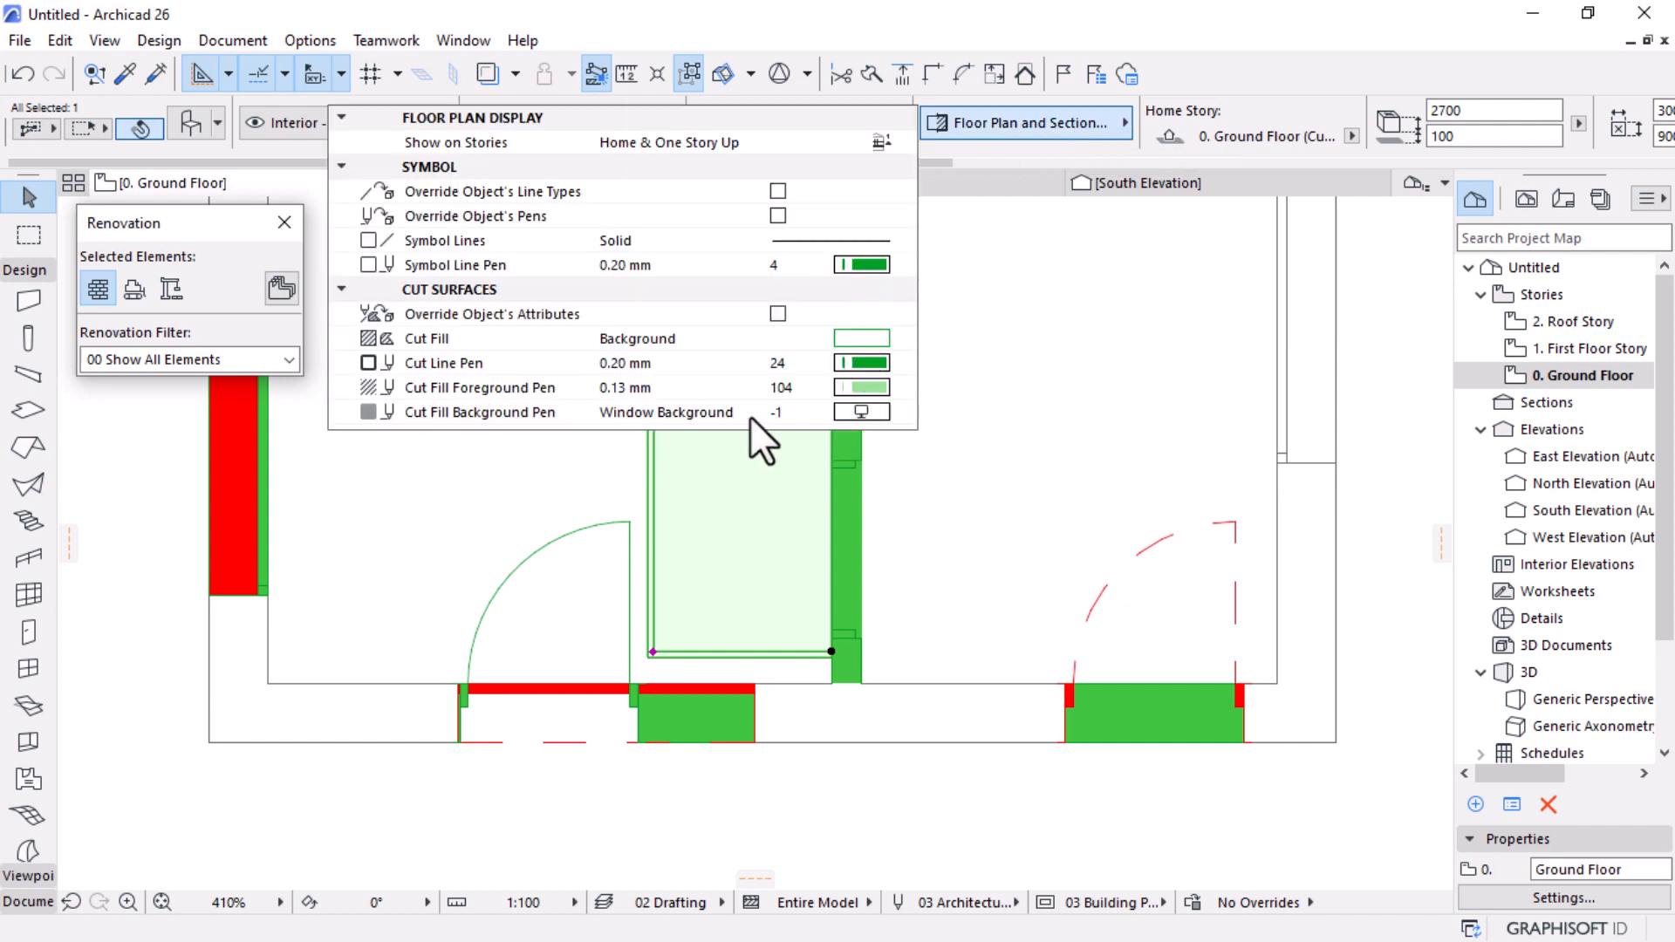
left_click(864, 412)
left_click(1266, 674)
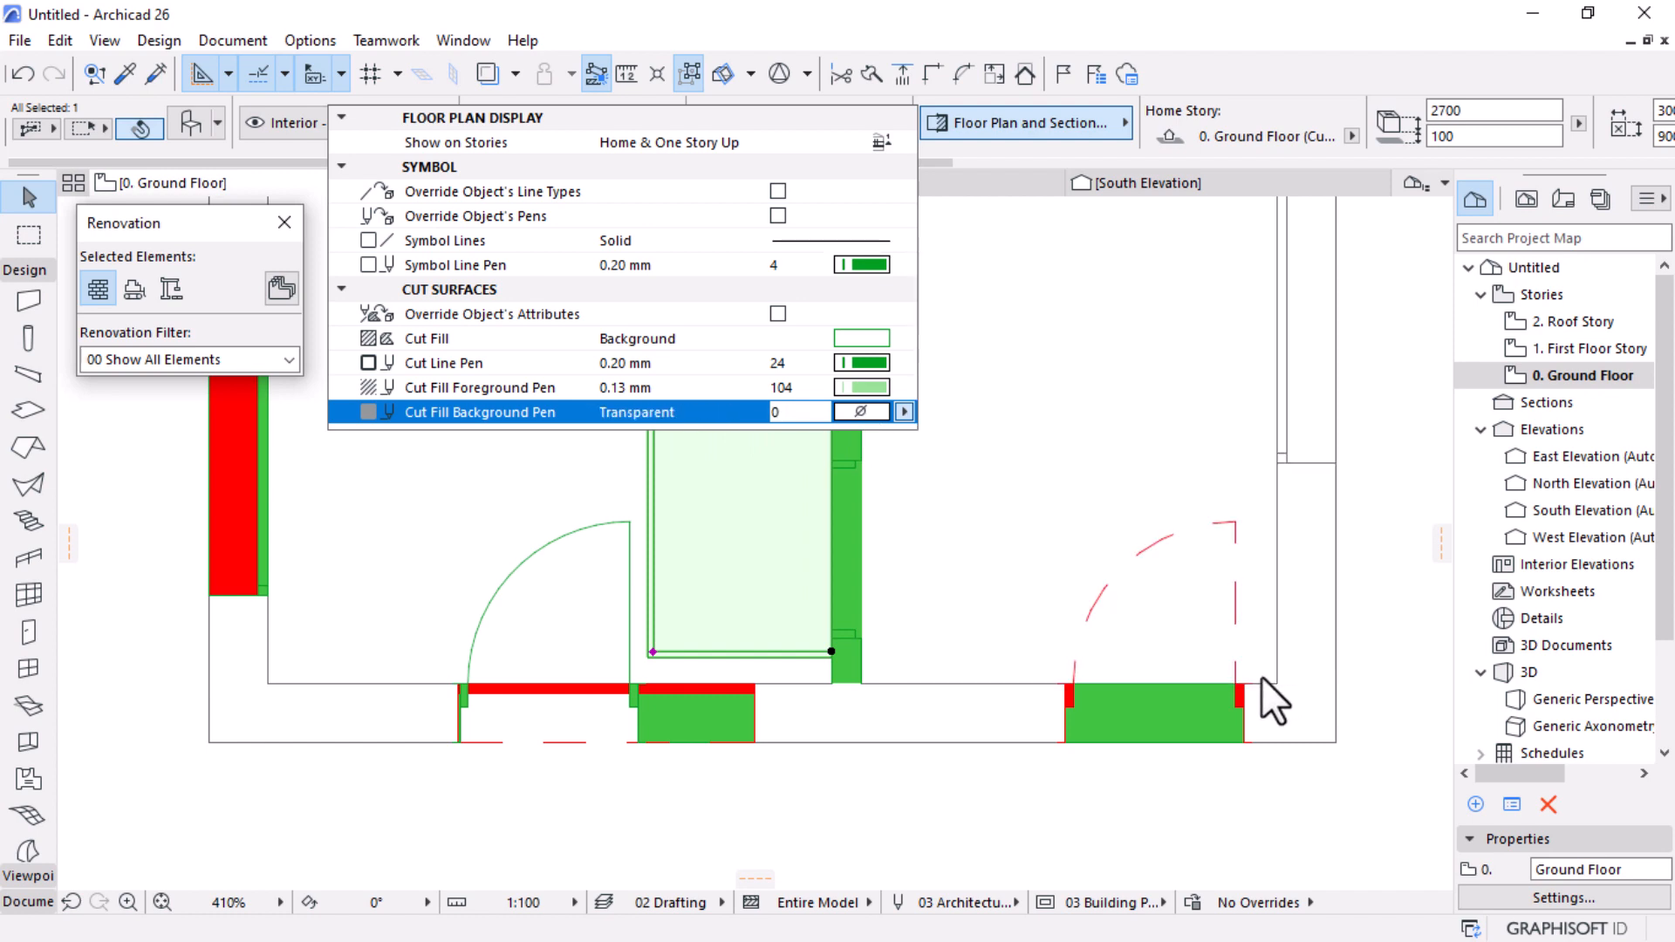
scroll(1043, 754, "down", 1)
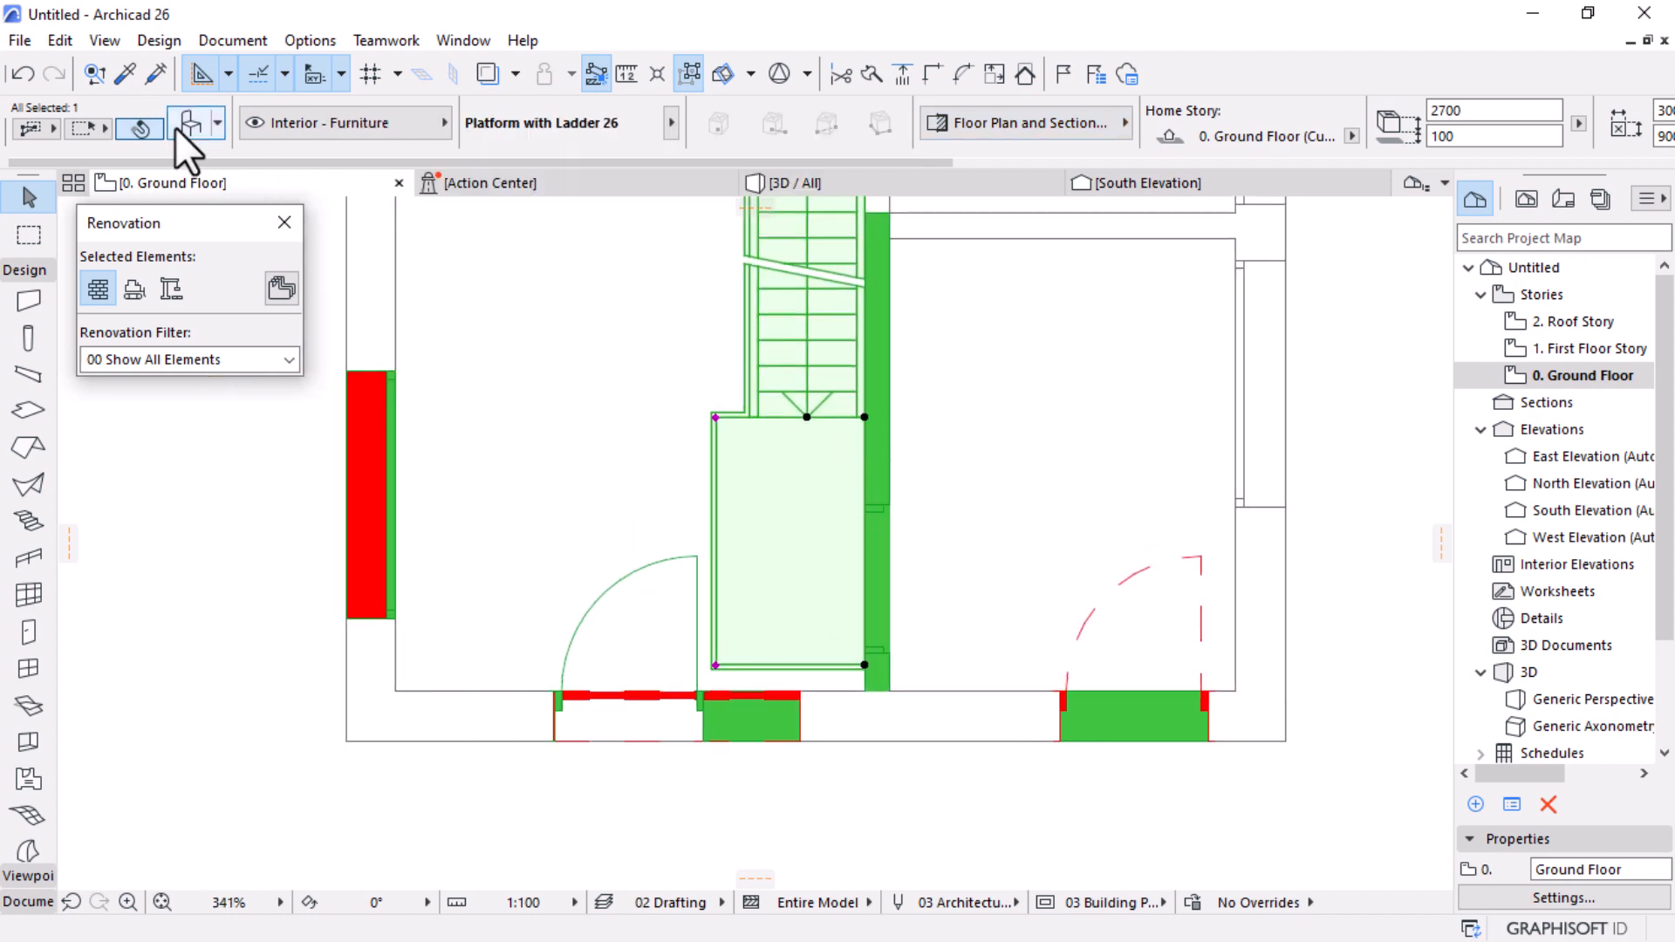
Step: Set the Background Pen in the Platform with Ladder object's 2D Representation to Transparent and keep the Background fill type
double_click(749, 199)
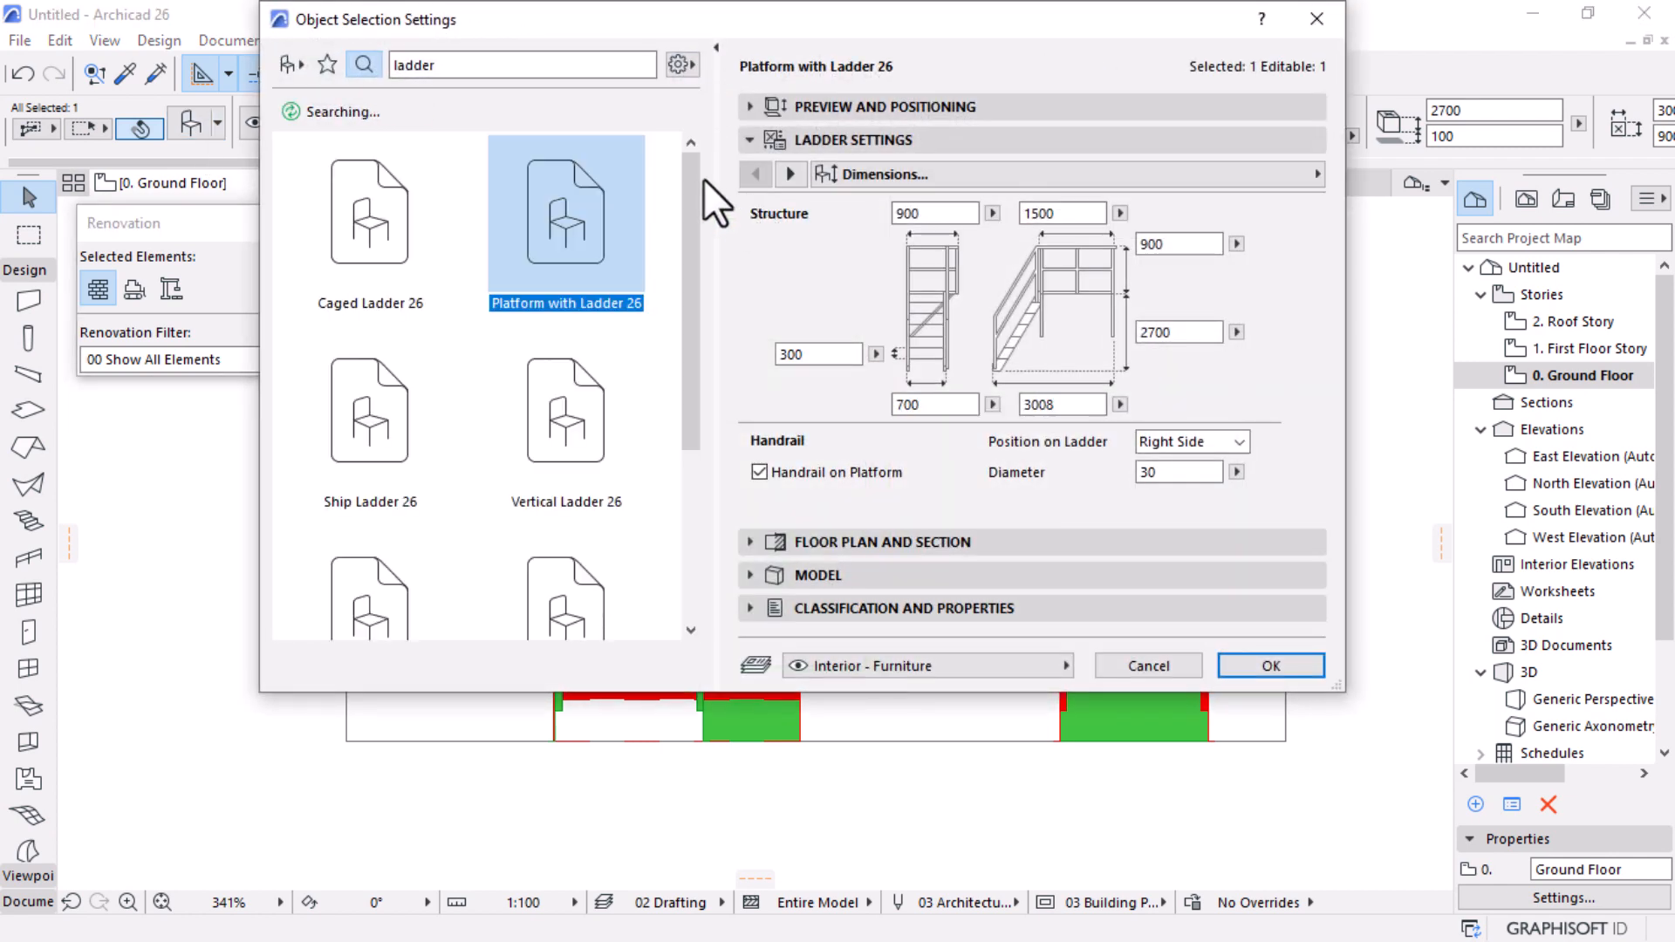
left_click(1310, 173)
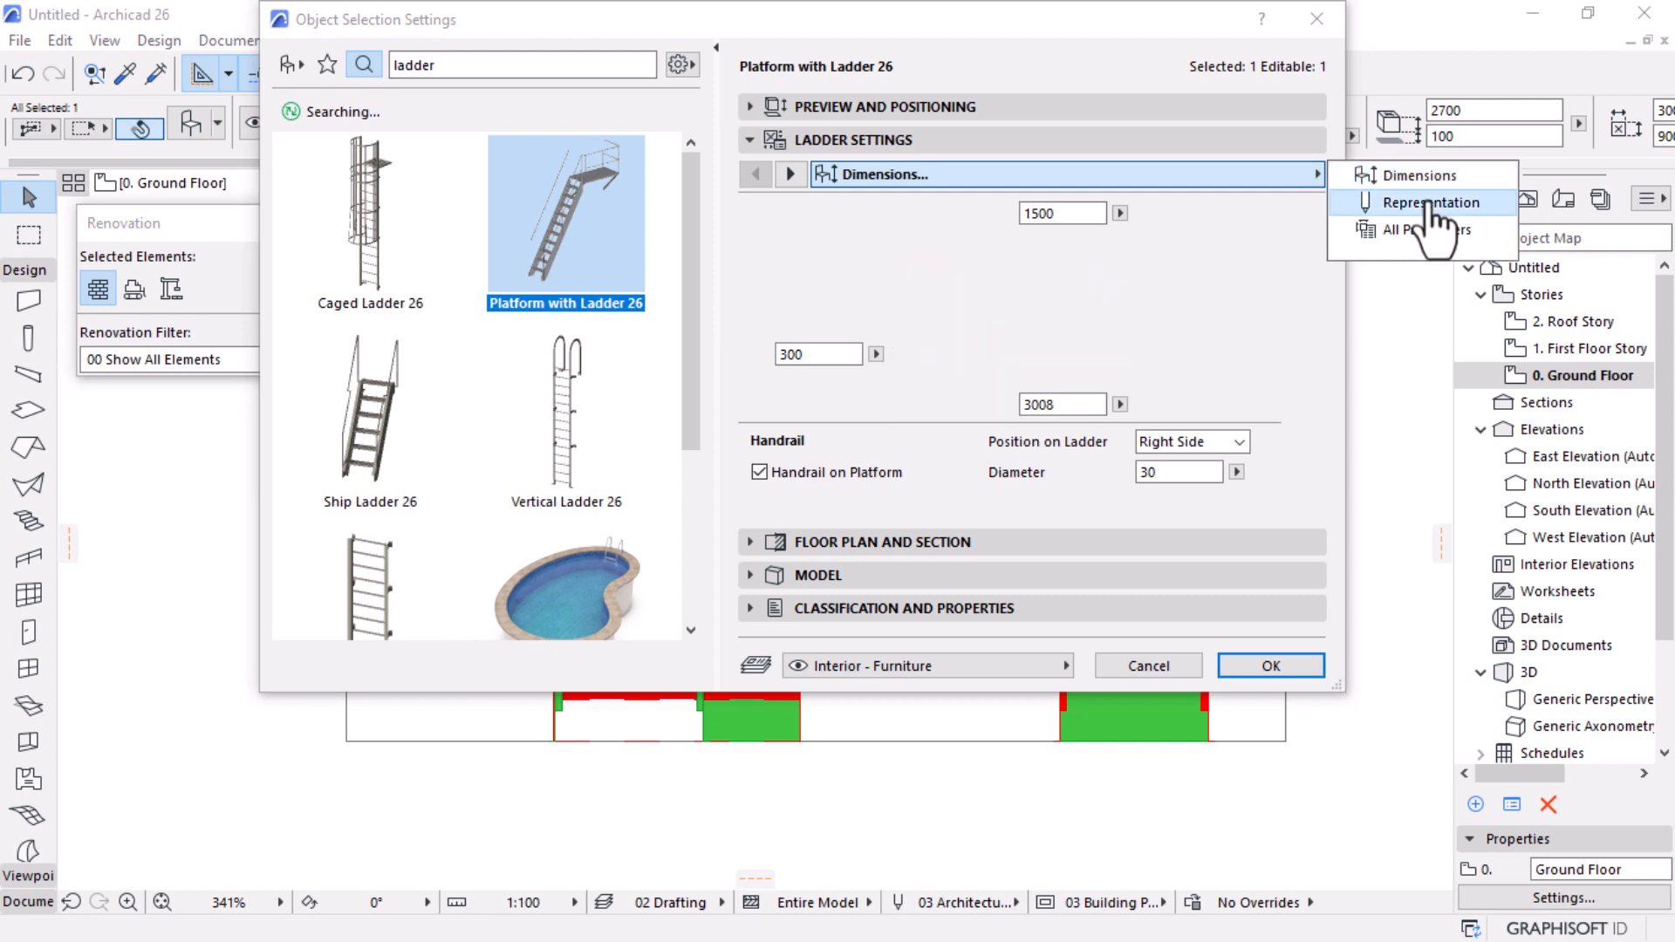
left_click(1429, 202)
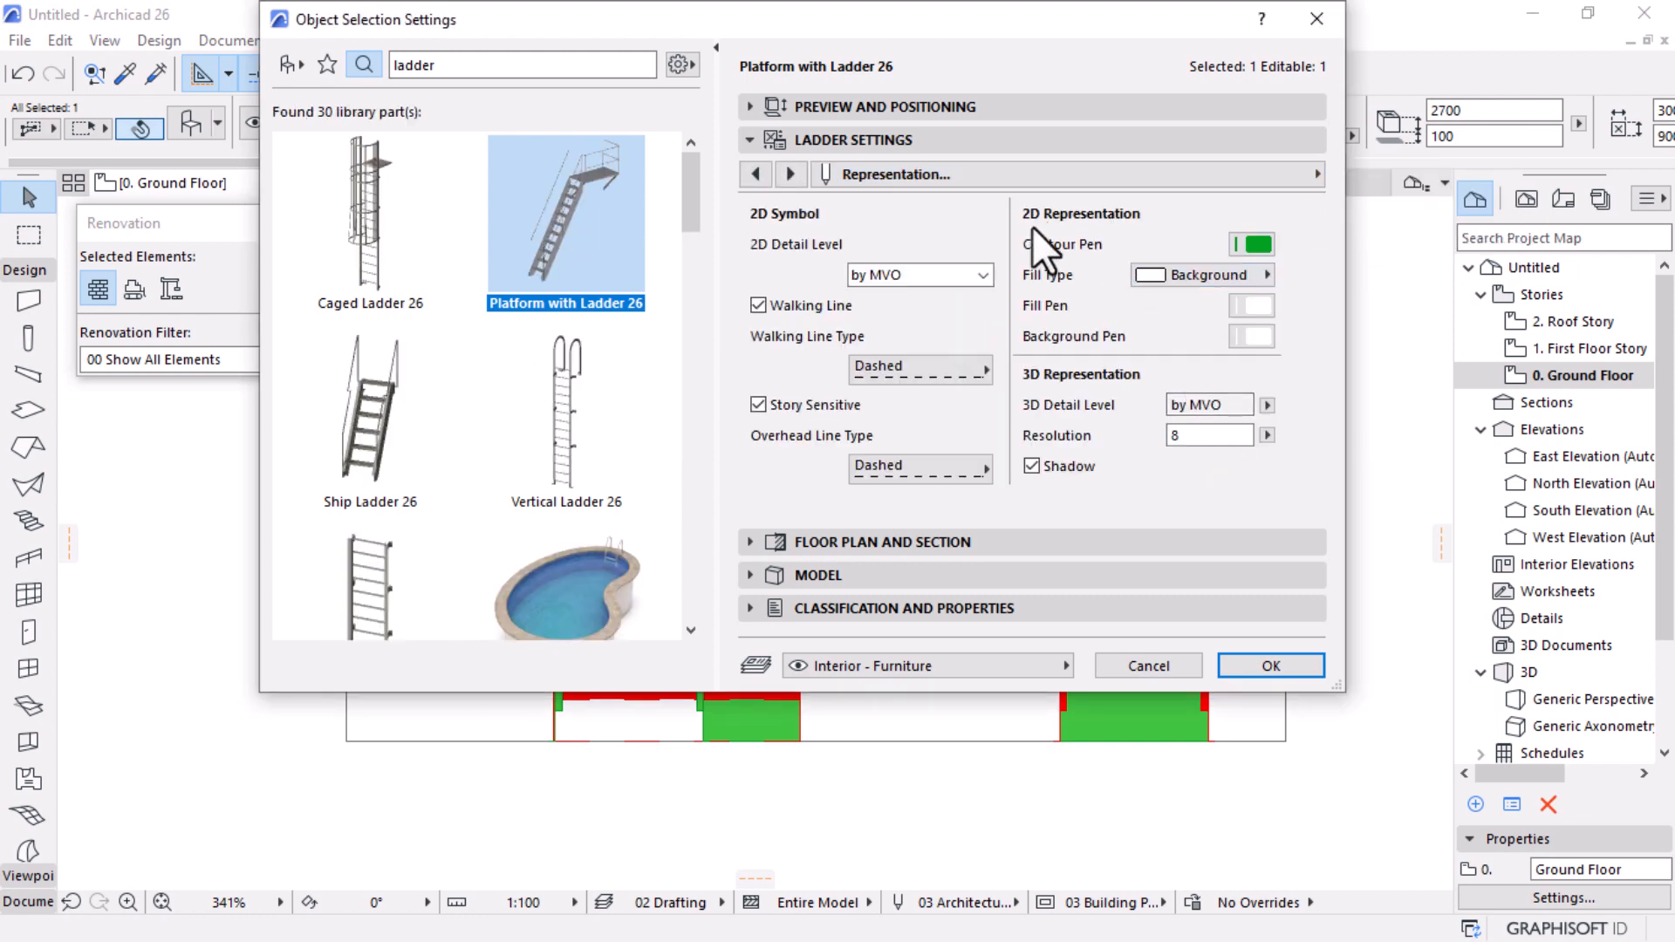
left_click(1253, 336)
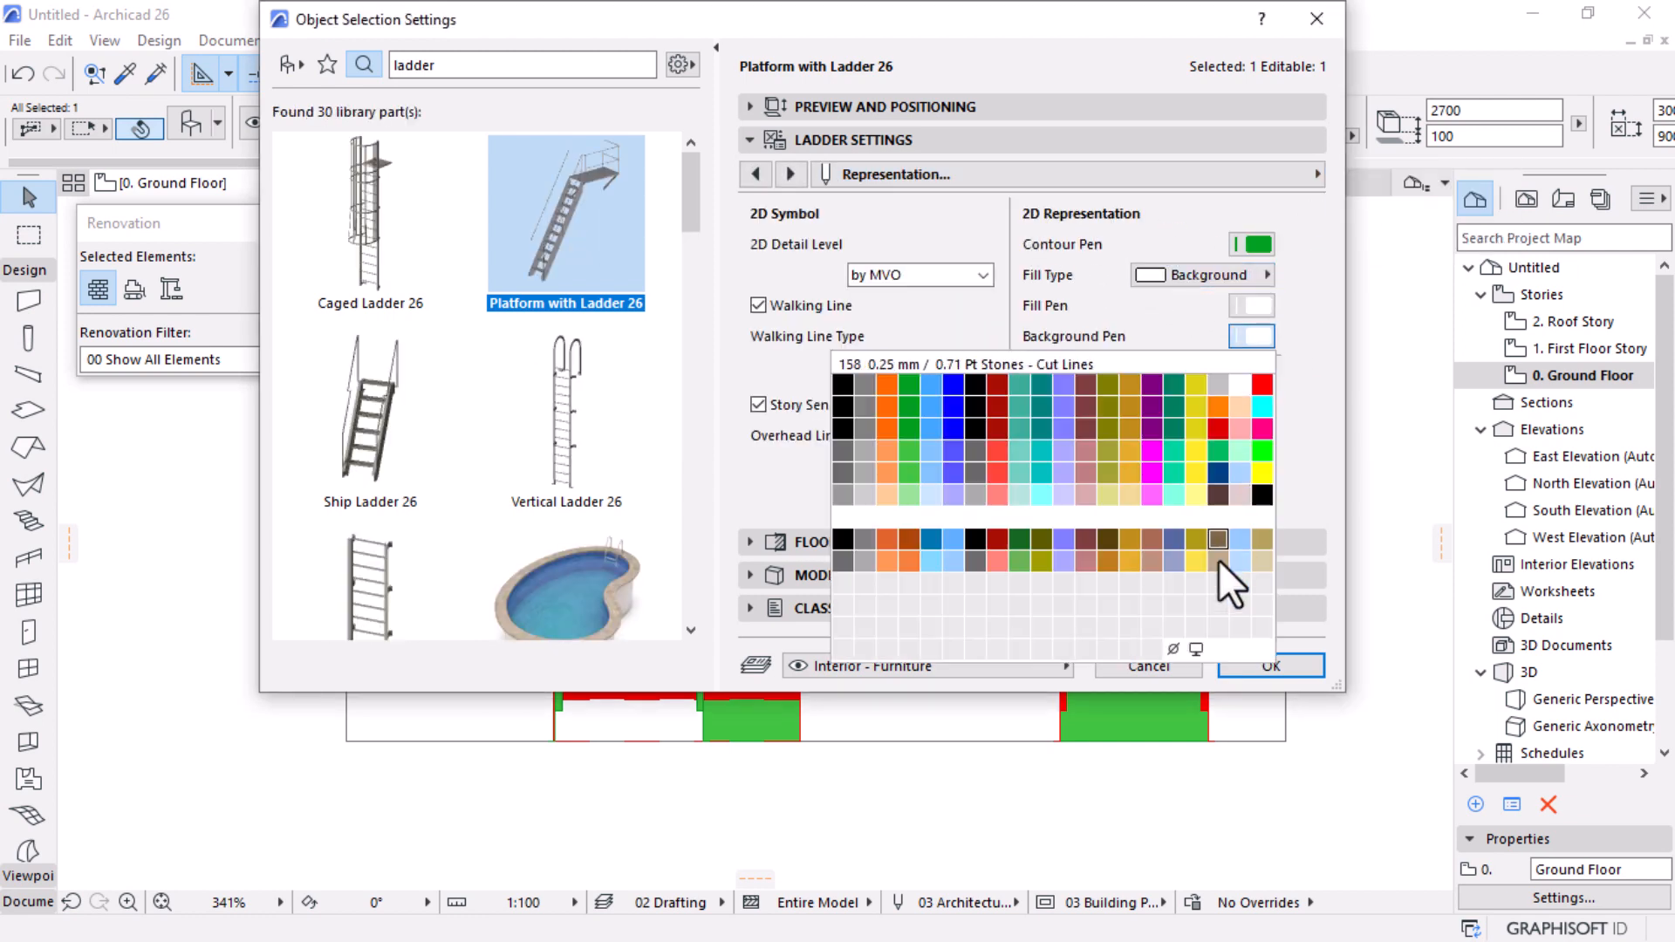
left_click(1174, 649)
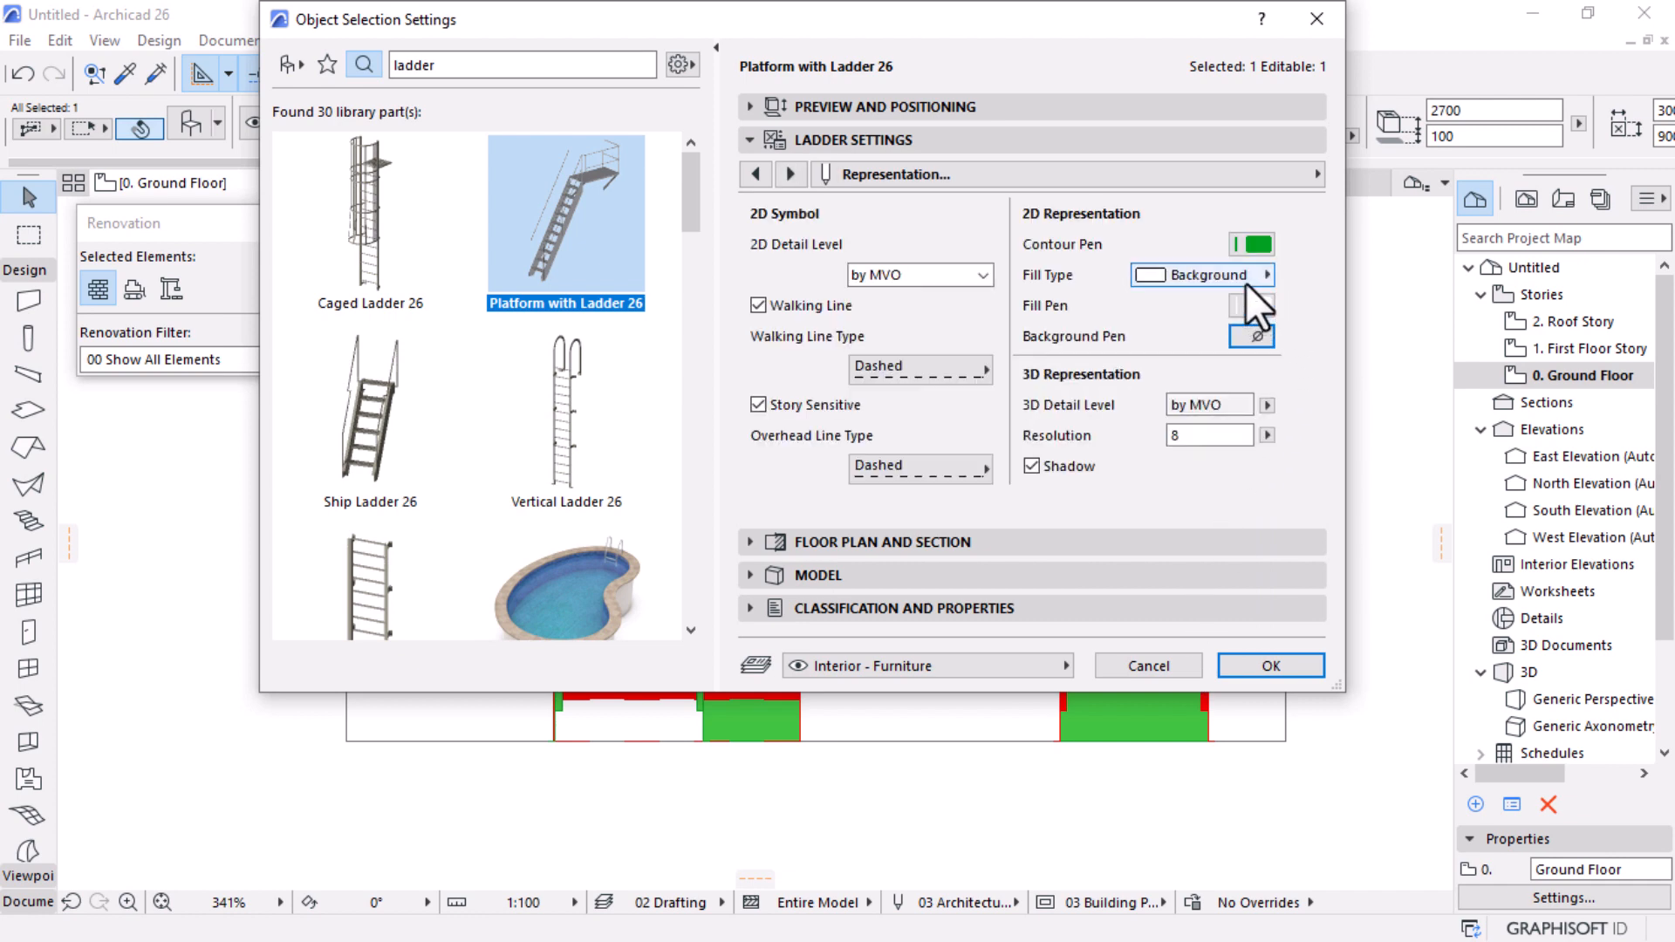
left_click(1244, 278)
left_click(1245, 331)
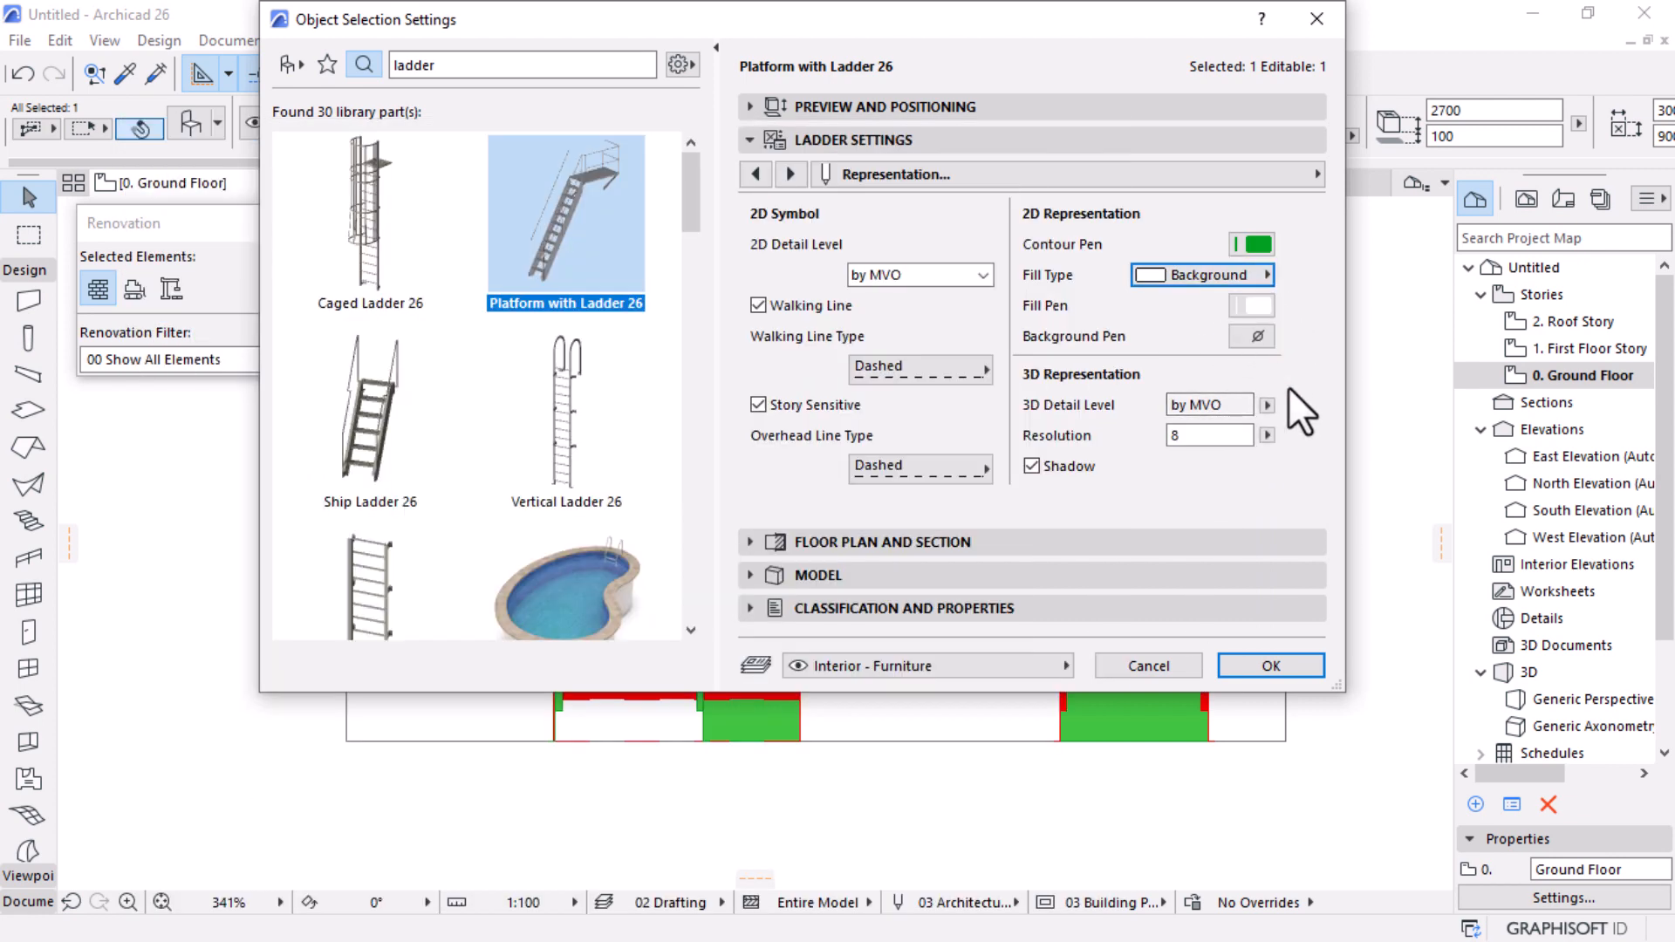
left_click(1274, 663)
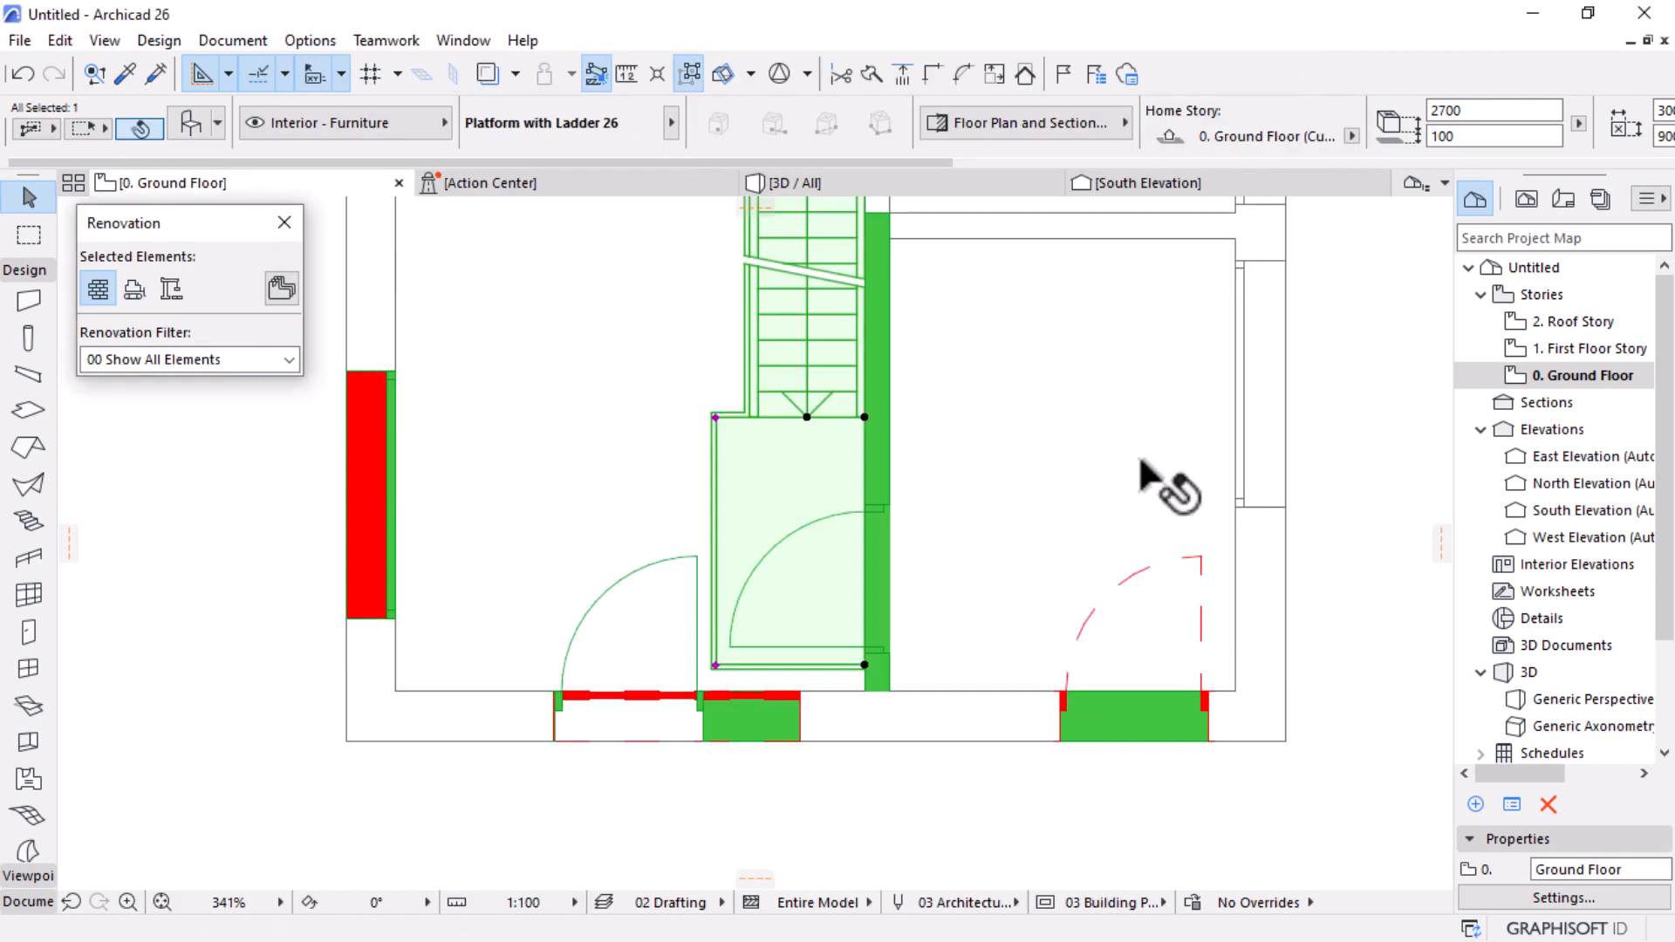
left_click(960, 504)
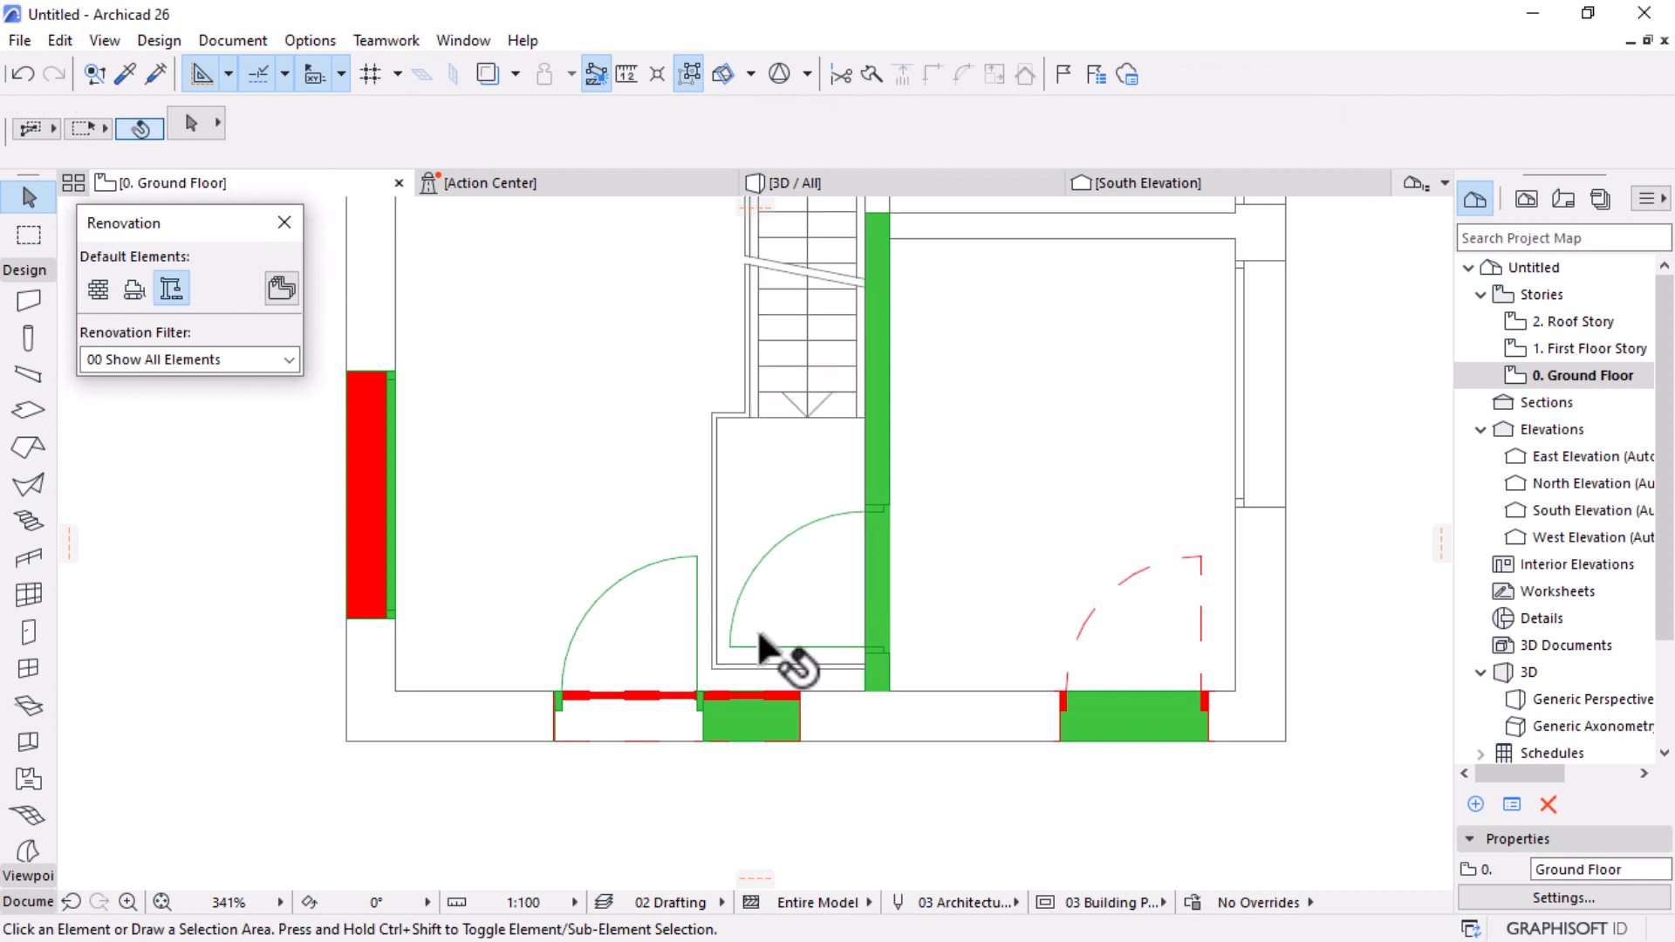
Step: Examine the ground floor plan, including the west window, the new partition with its door, and the northeast room
scroll(896, 751, "down", 3)
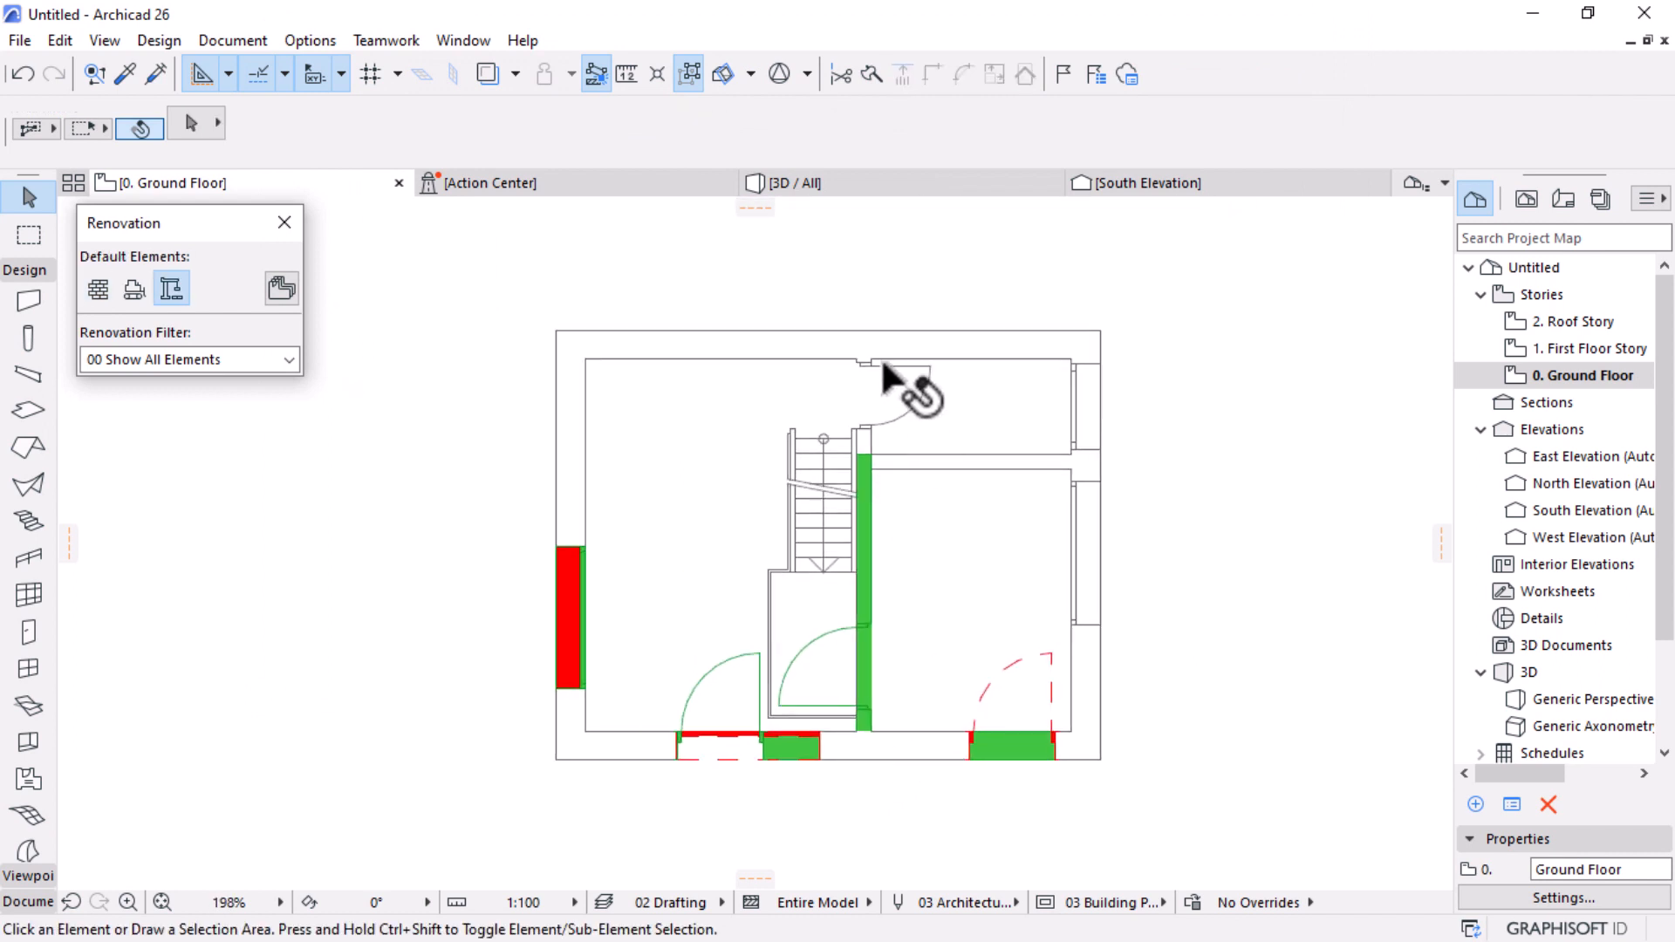
scroll(903, 515, "down", 2)
scroll(860, 355, "up", 1)
scroll(673, 550, "up", 2)
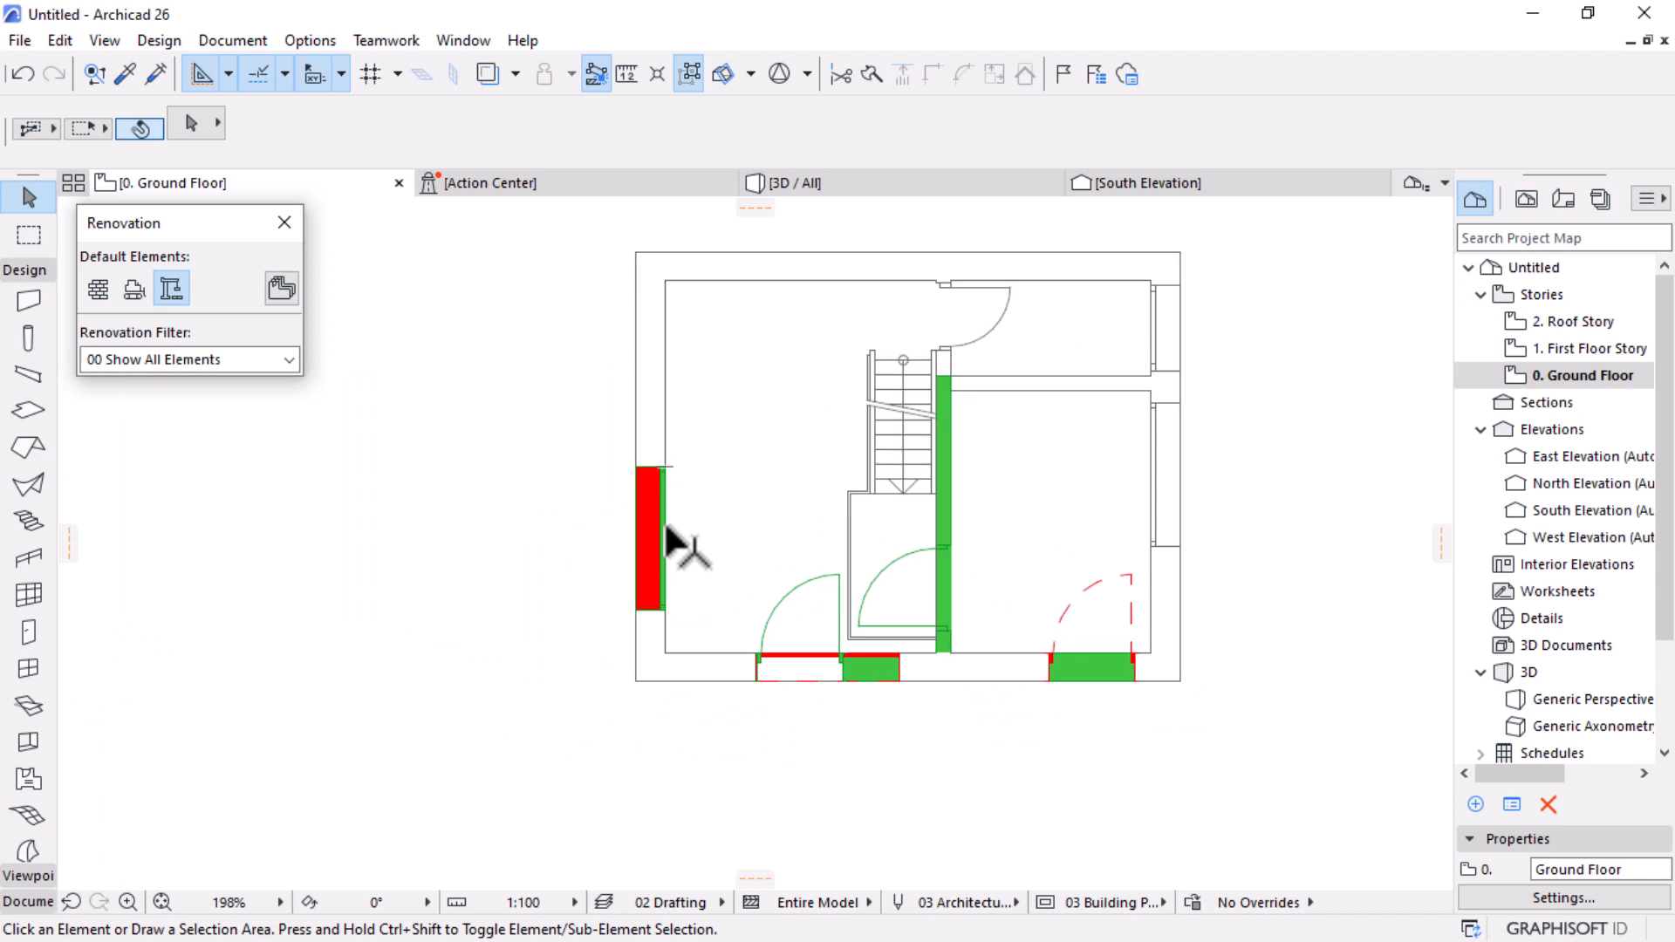
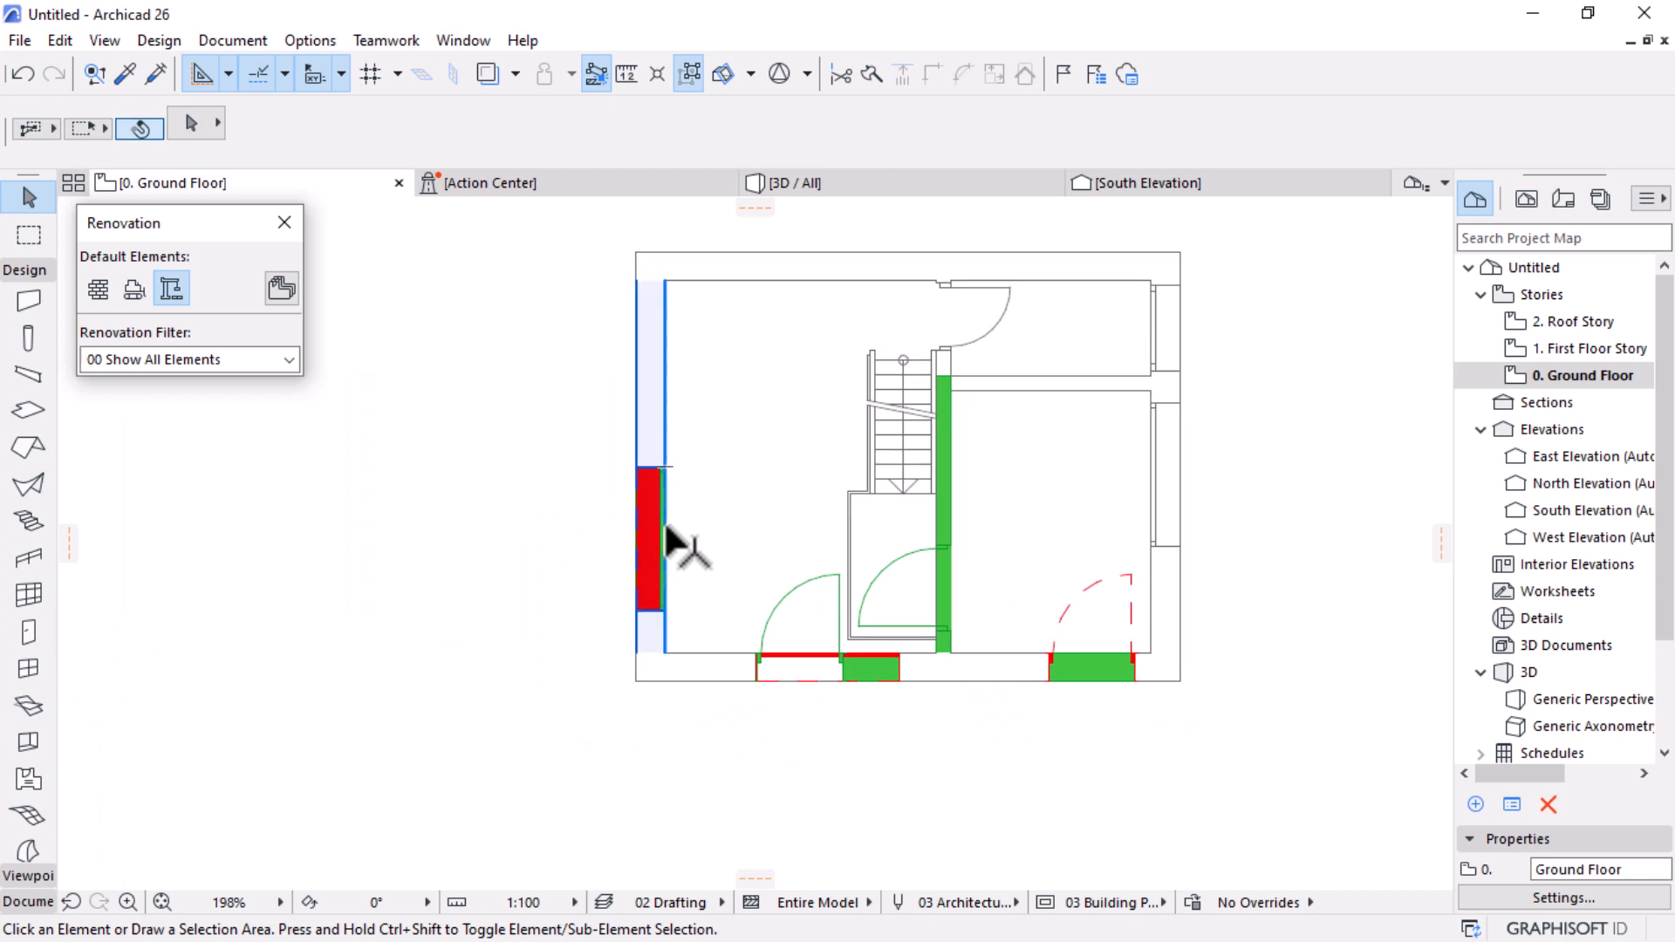
scroll(1135, 340, "up", 2)
scroll(1073, 479, "down", 1)
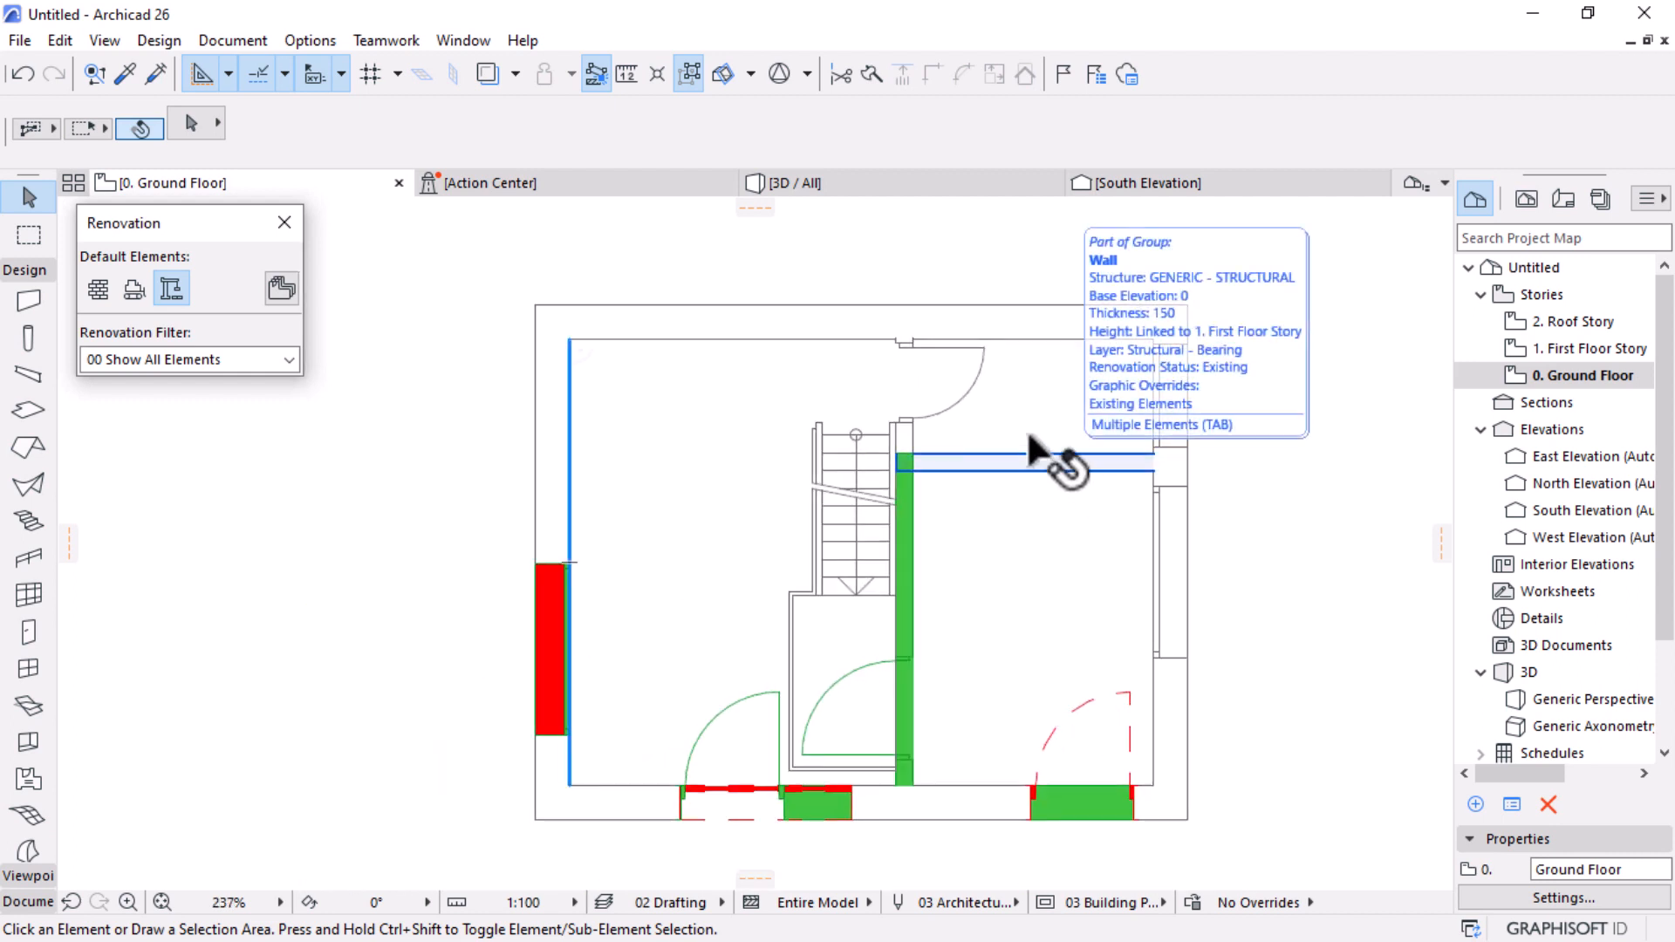
scroll(1043, 441, "up", 2)
scroll(1152, 327, "up", 2)
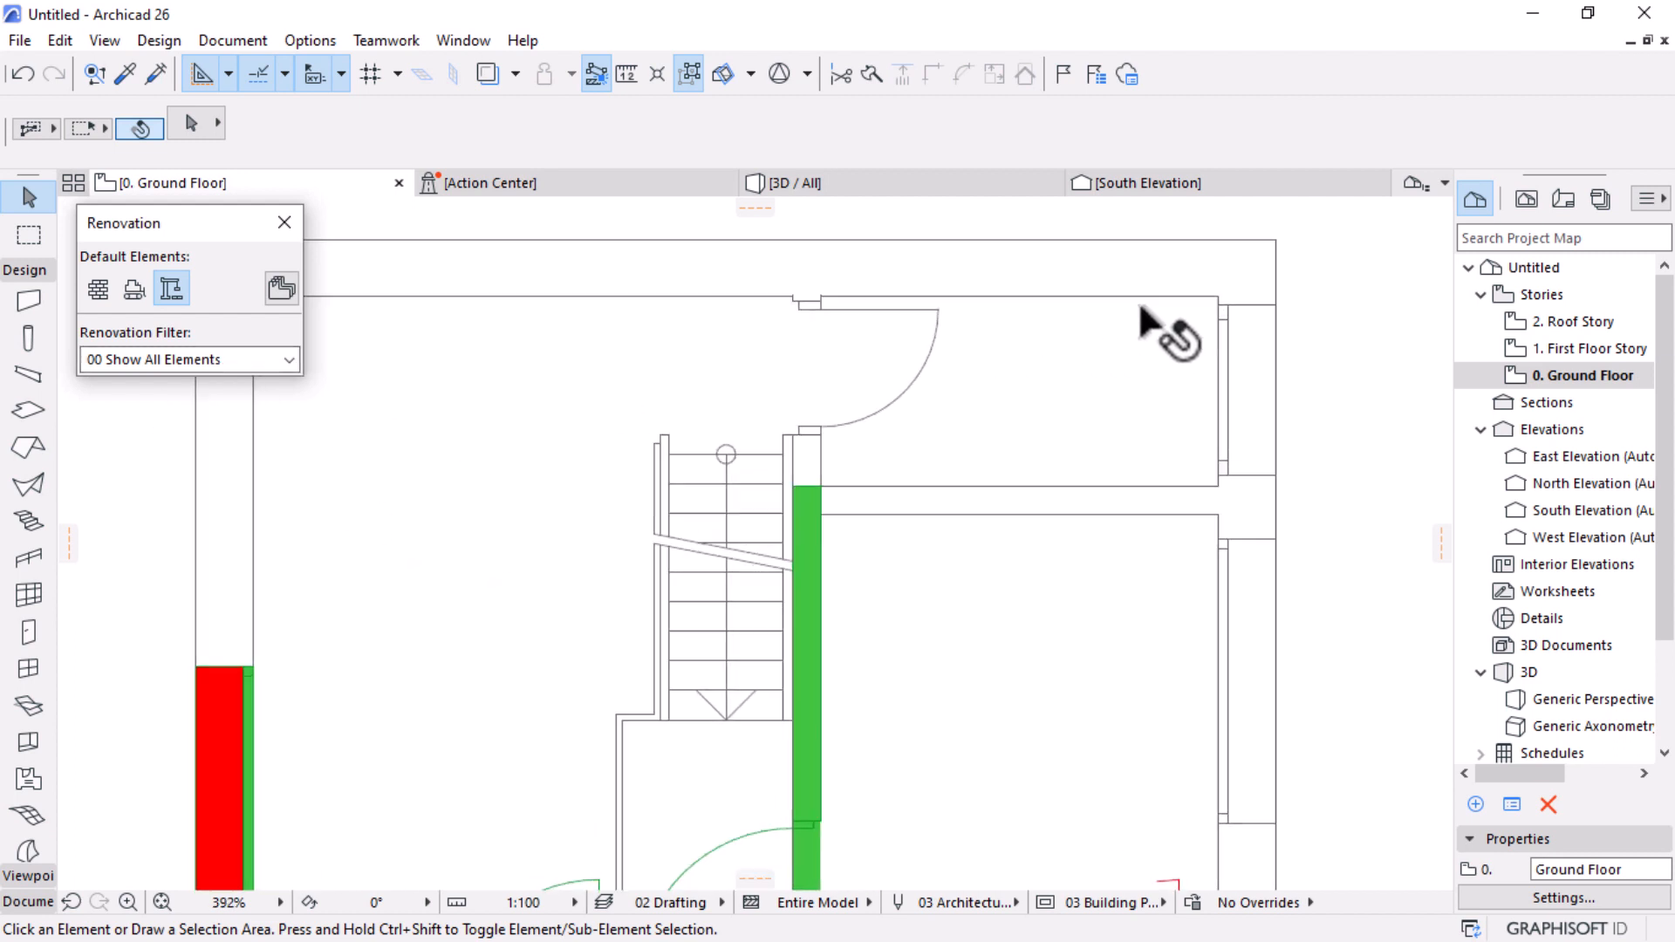
Step: Search the object library for "wc" and choose WC 26 as the default object for the Object tool
scroll(1072, 320, "down", 1)
scroll(1066, 320, "up", 1)
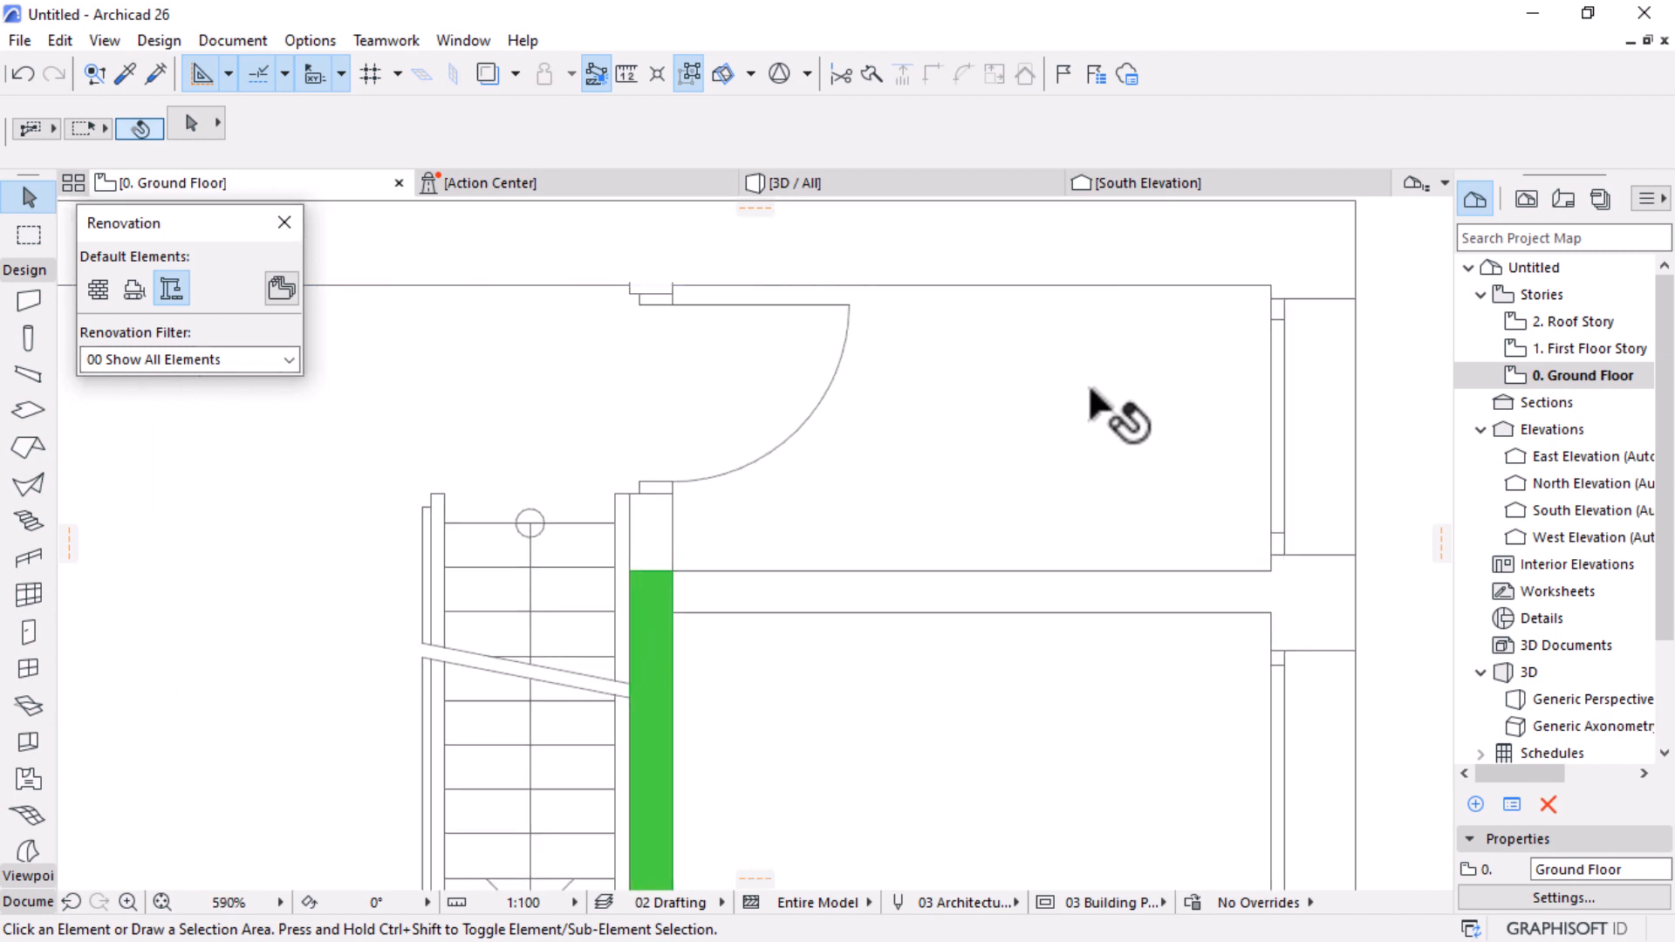
scroll(25, 785, "down", 3)
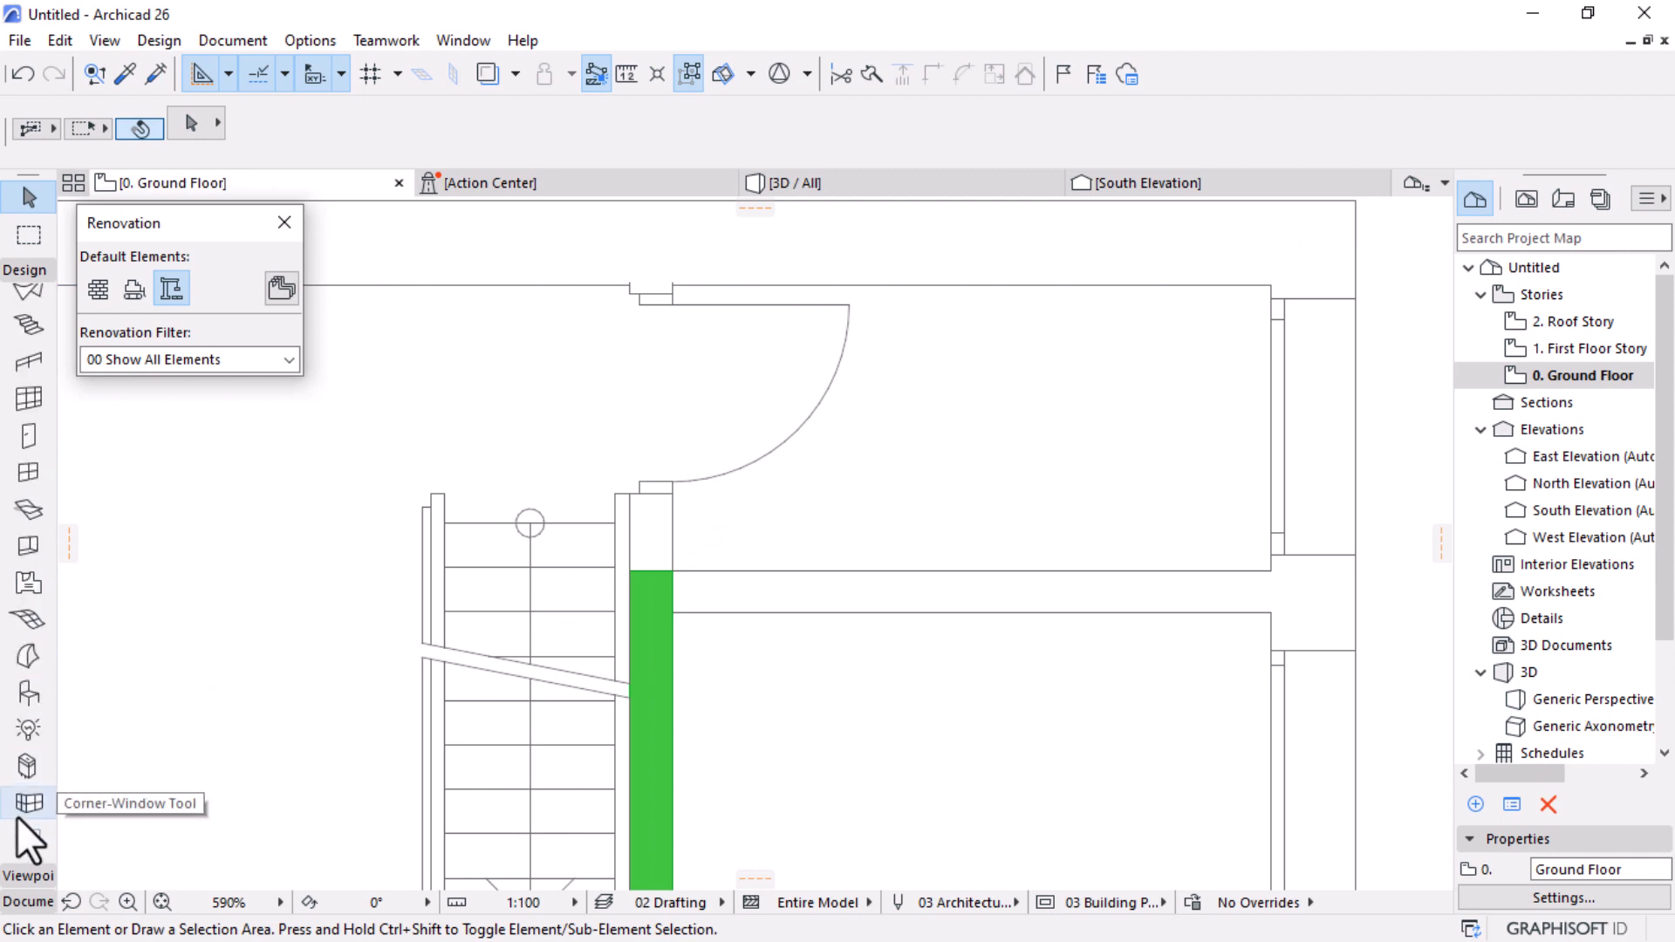
left_click(24, 697)
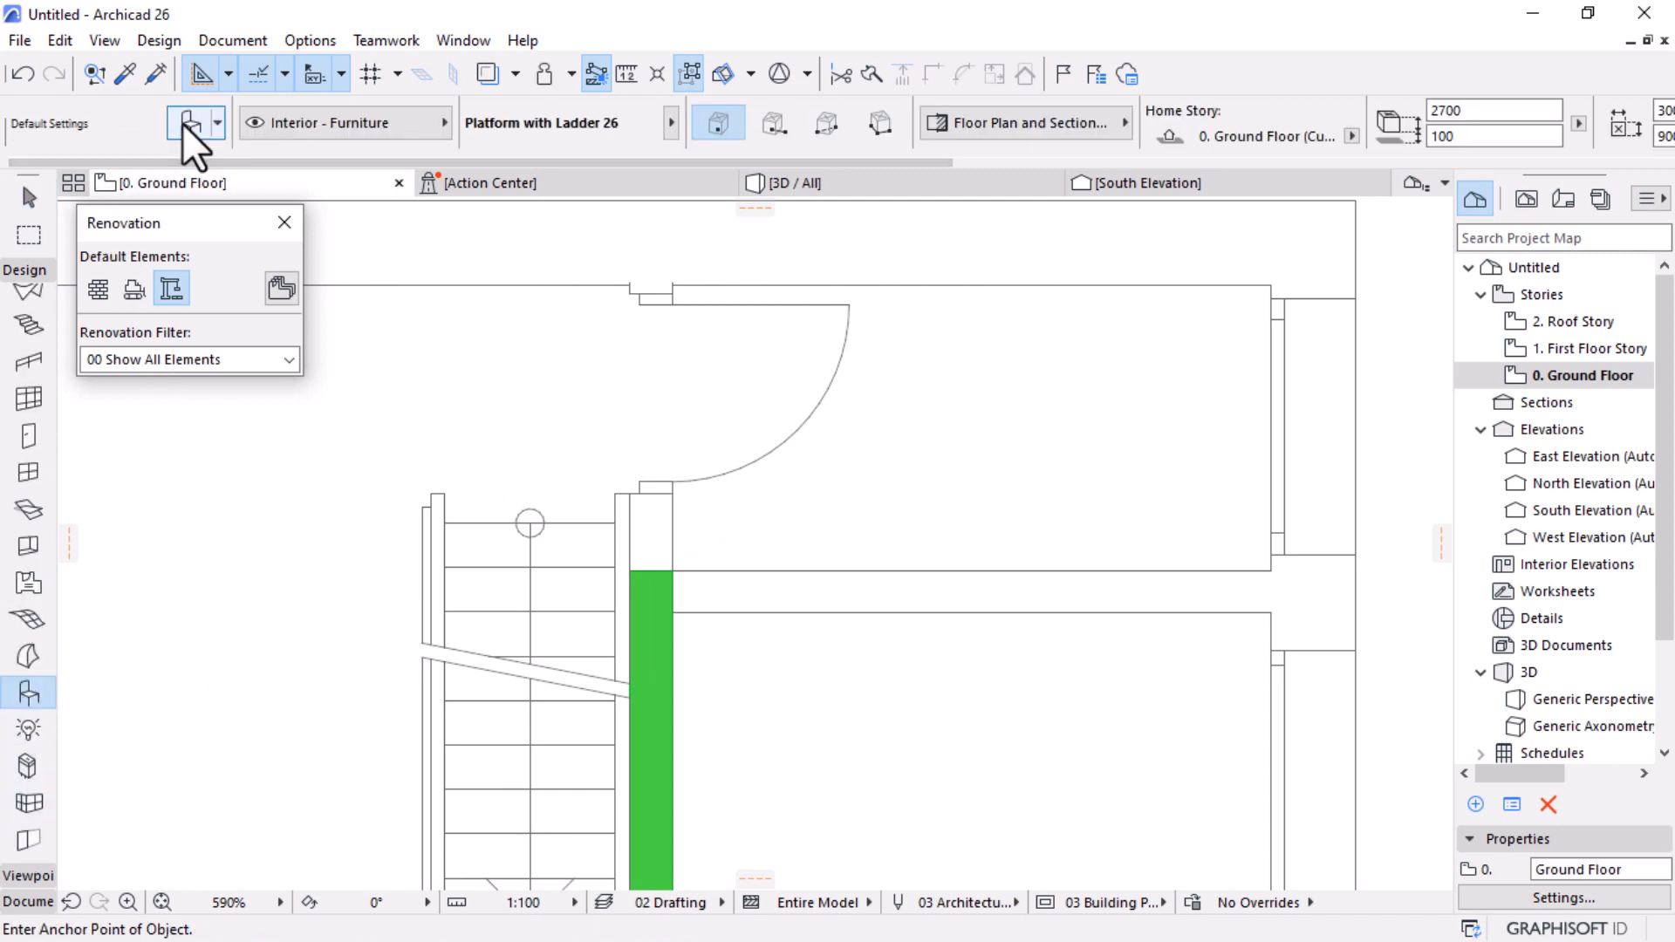
left_click(187, 123)
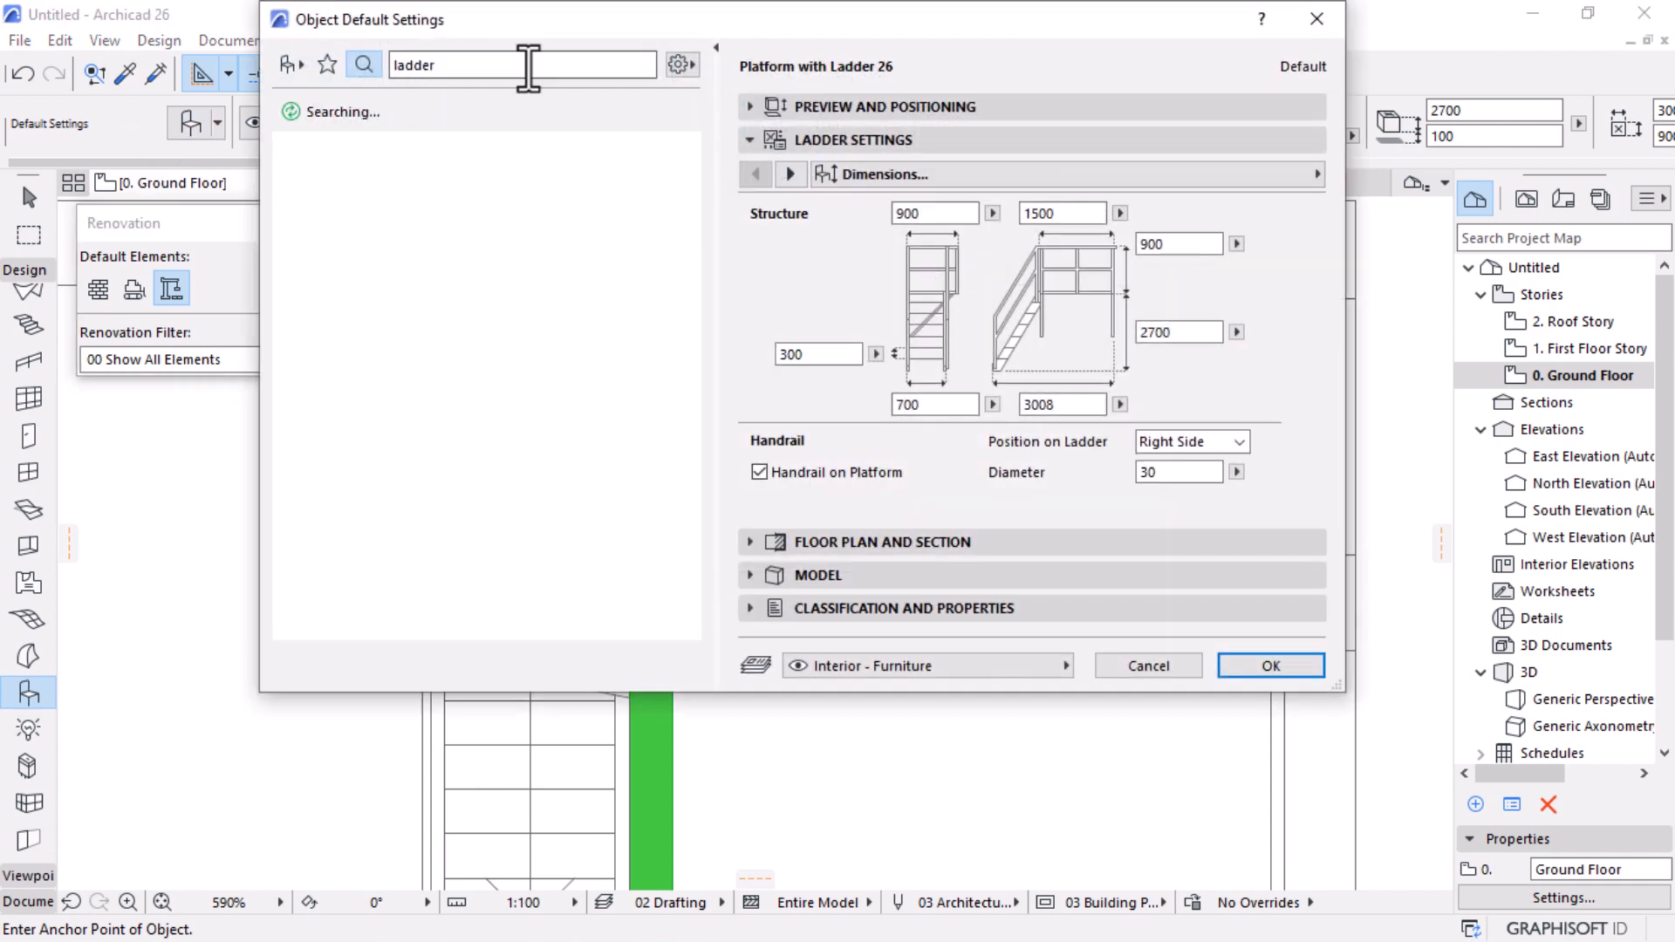
double_click(411, 65)
type("wc")
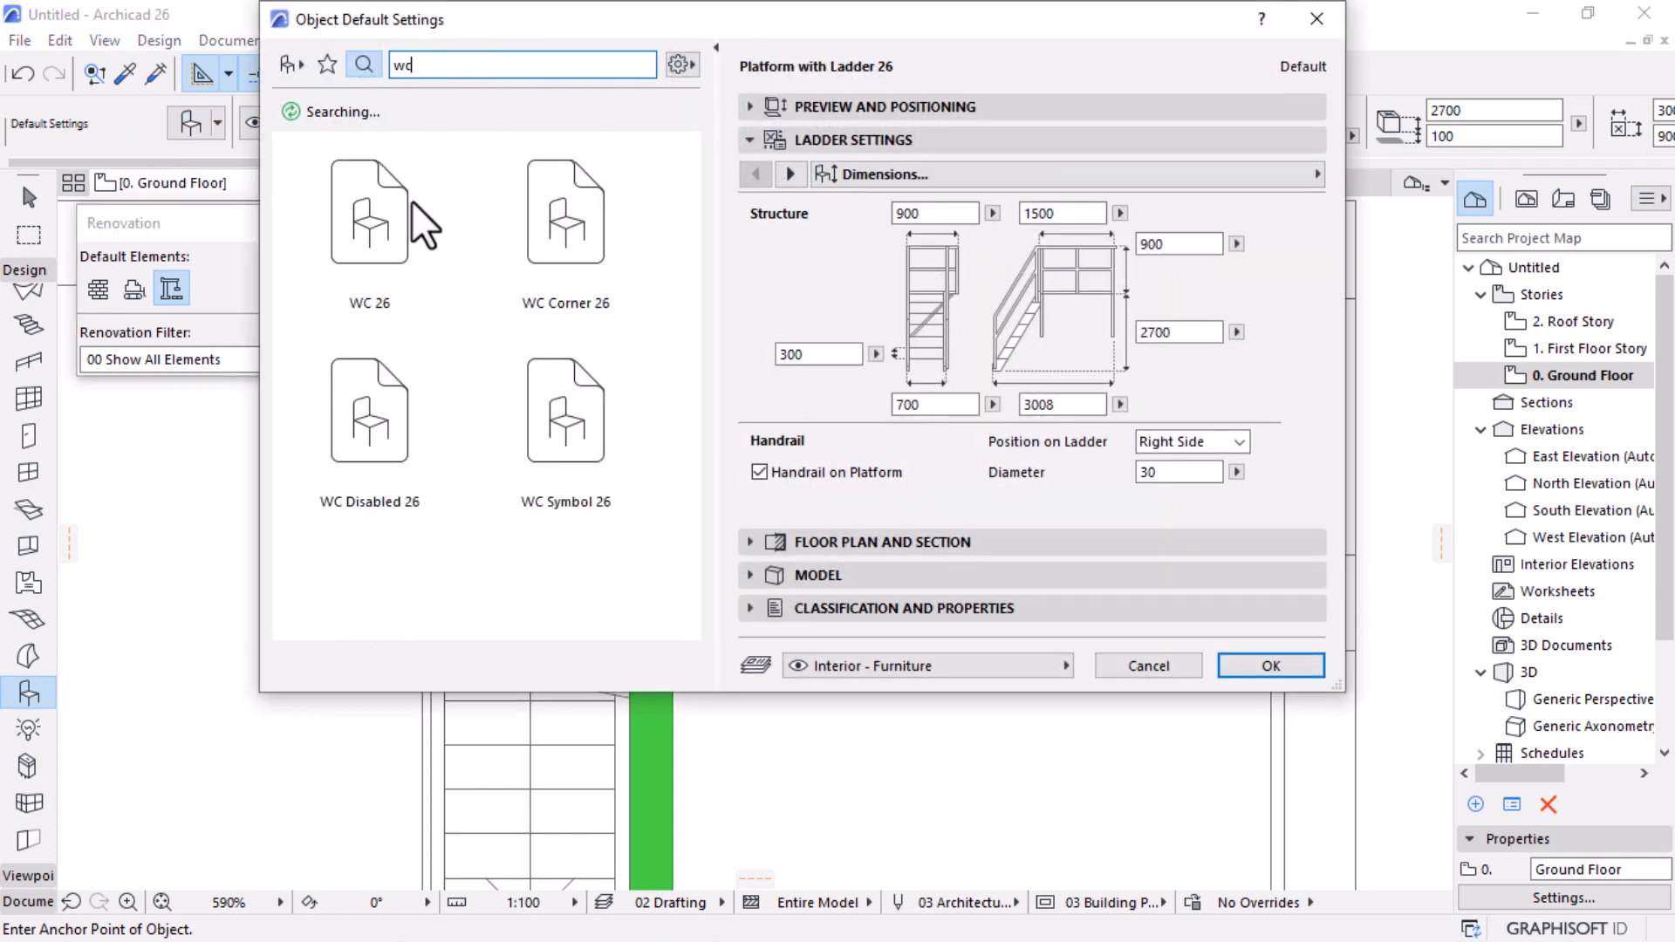
left_click(378, 222)
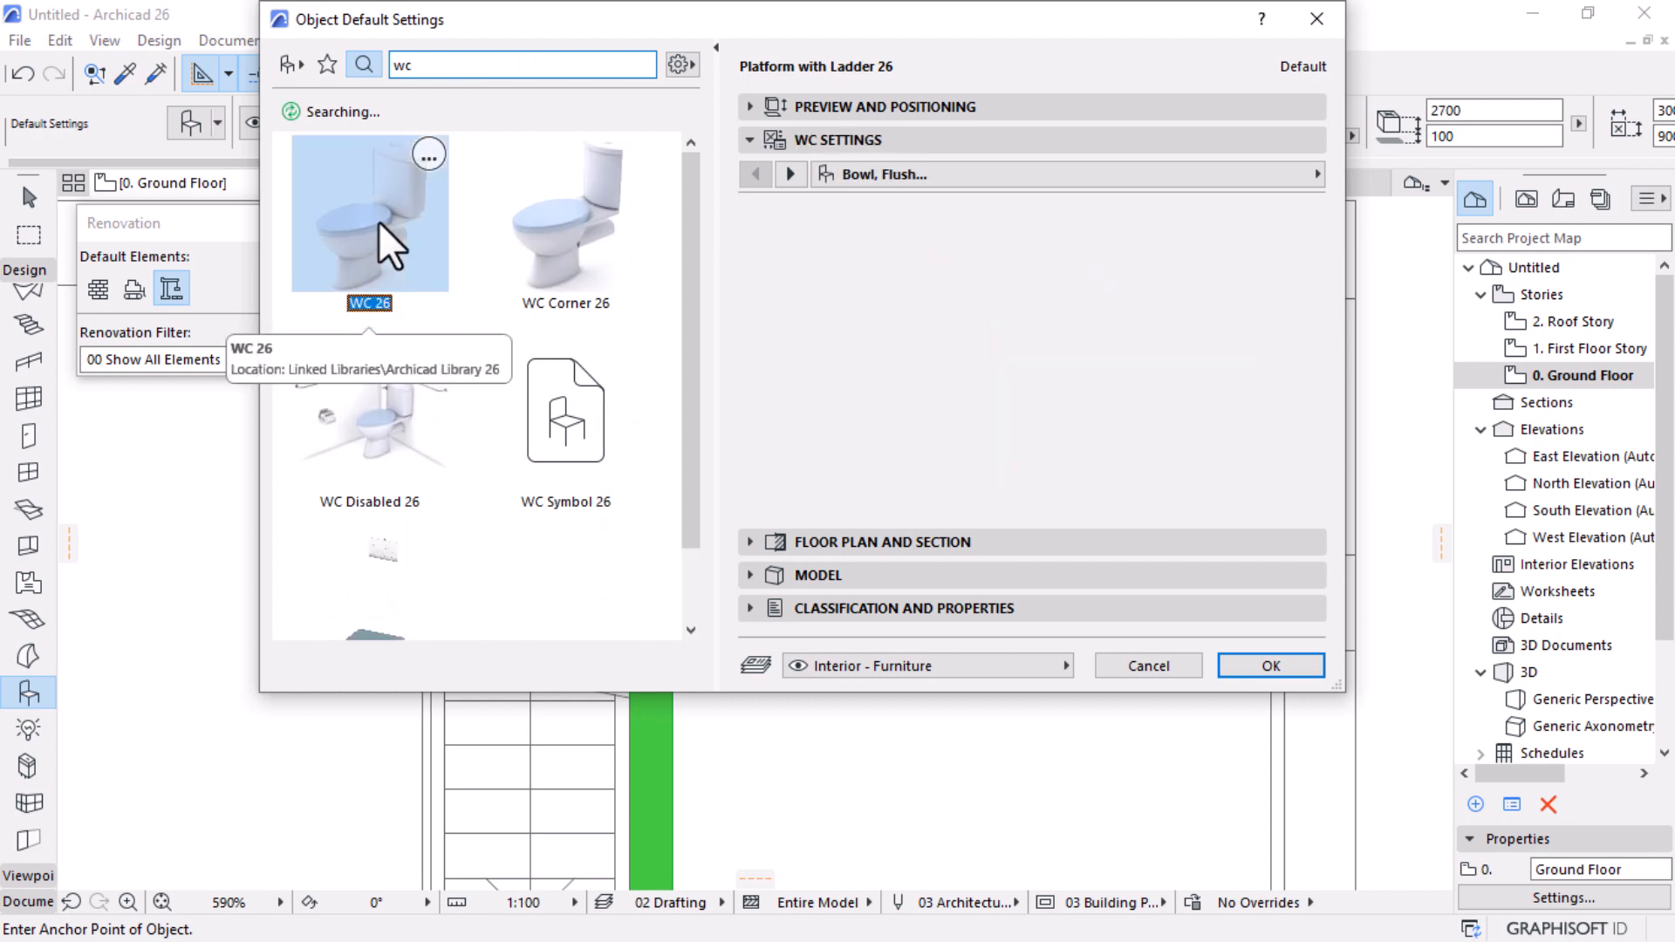
Step: Place a WC 26 object in the small room beside the stairs and set its renovation status to Existing
left_click(1249, 676)
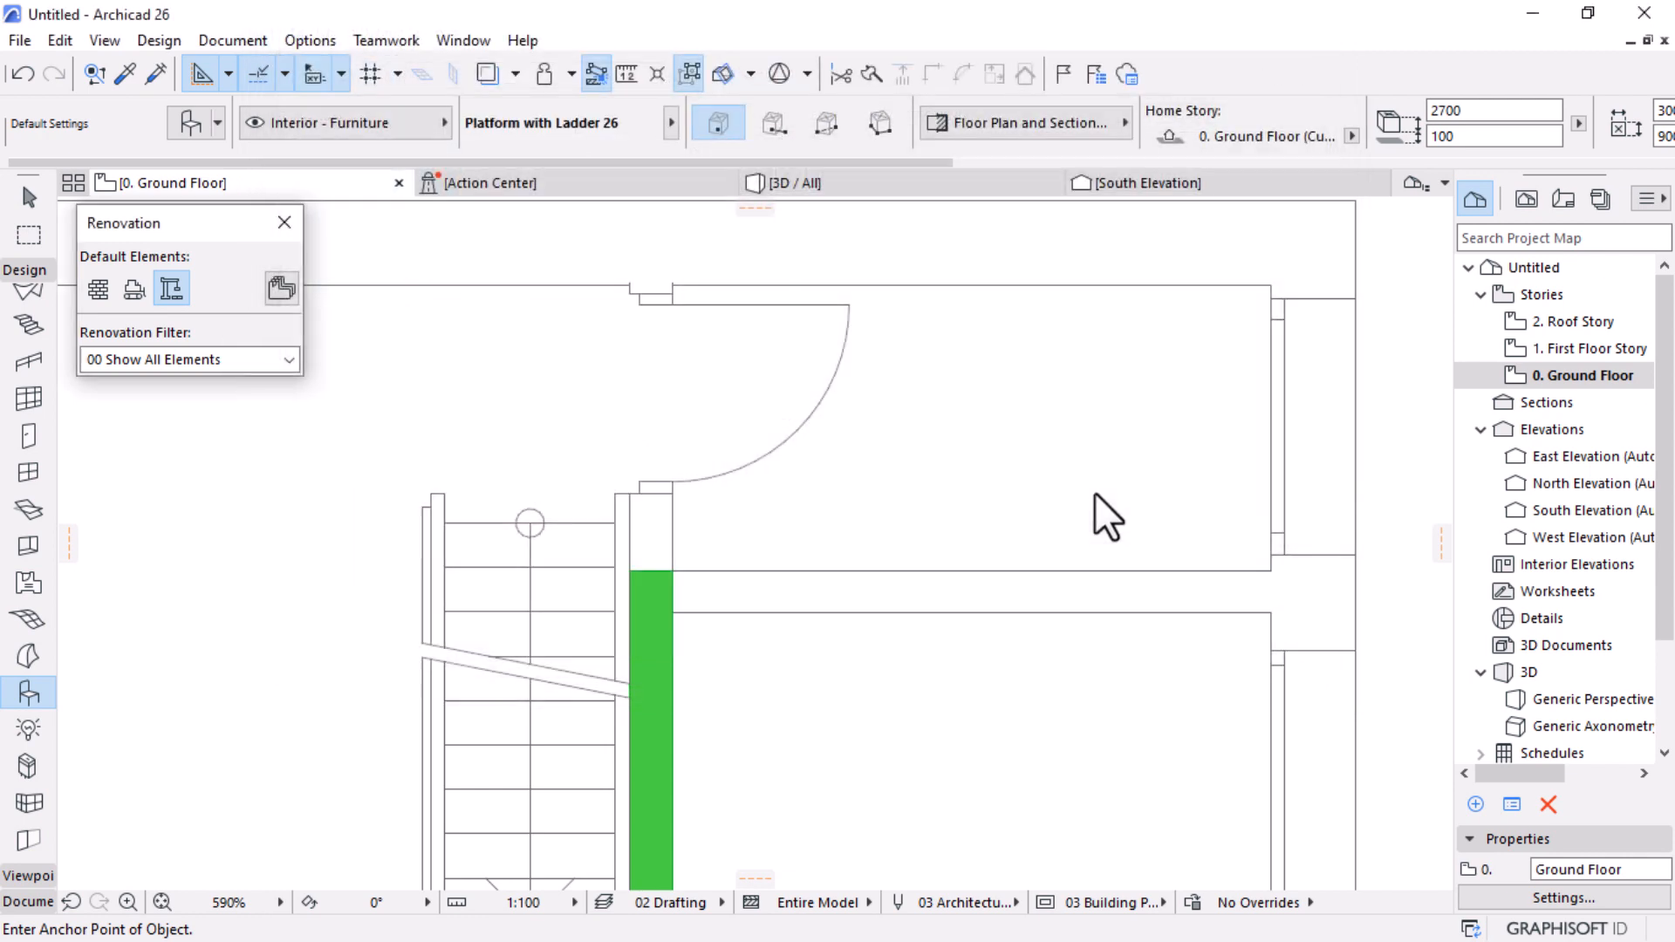
left_click(1080, 427)
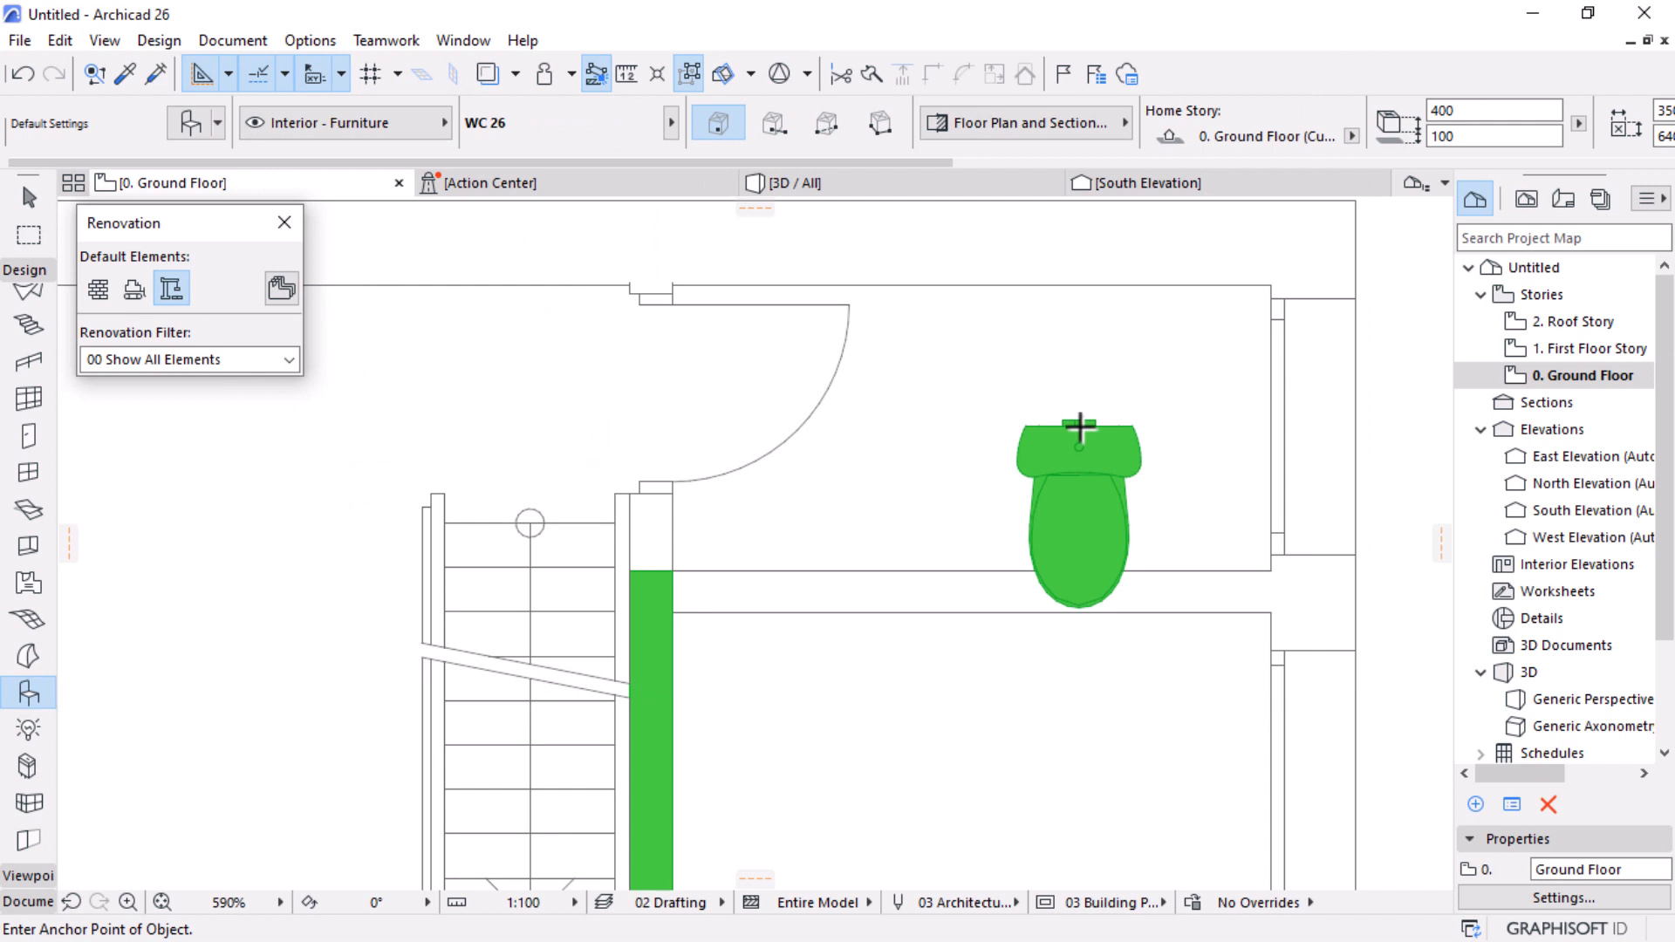
key("Escape")
left_click(1081, 427)
left_click(98, 288)
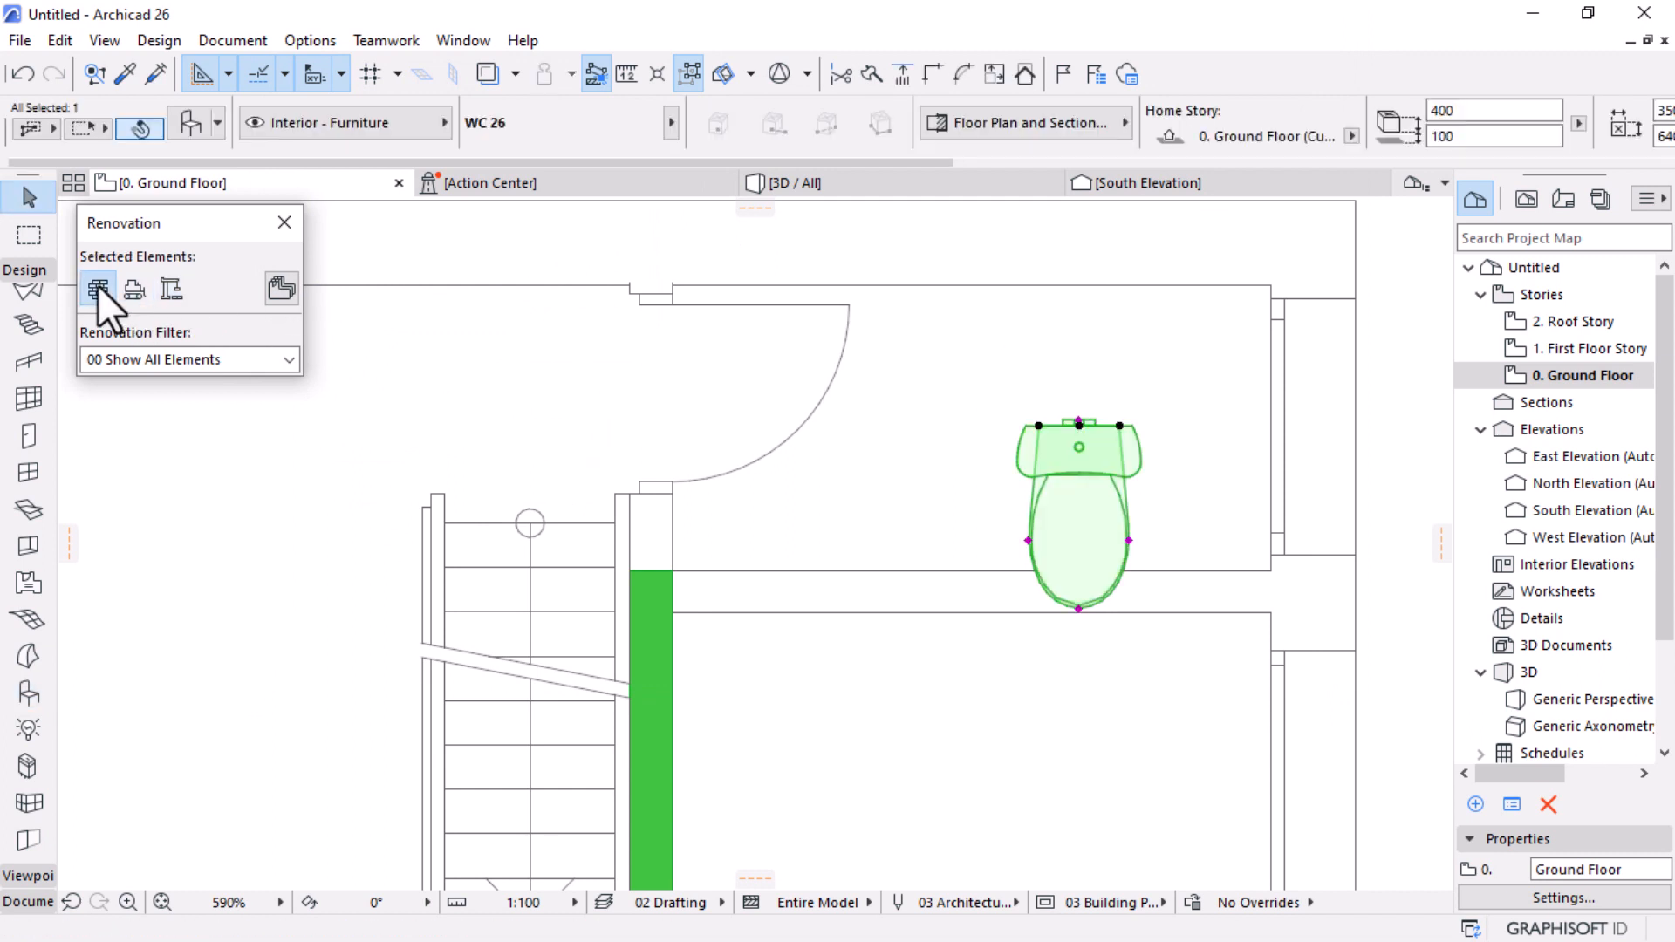
Step: Rotate the WC 90° clockwise about its centre so its cistern faces the exterior wall opposite the door
key("ctrl+e")
left_click(1080, 482)
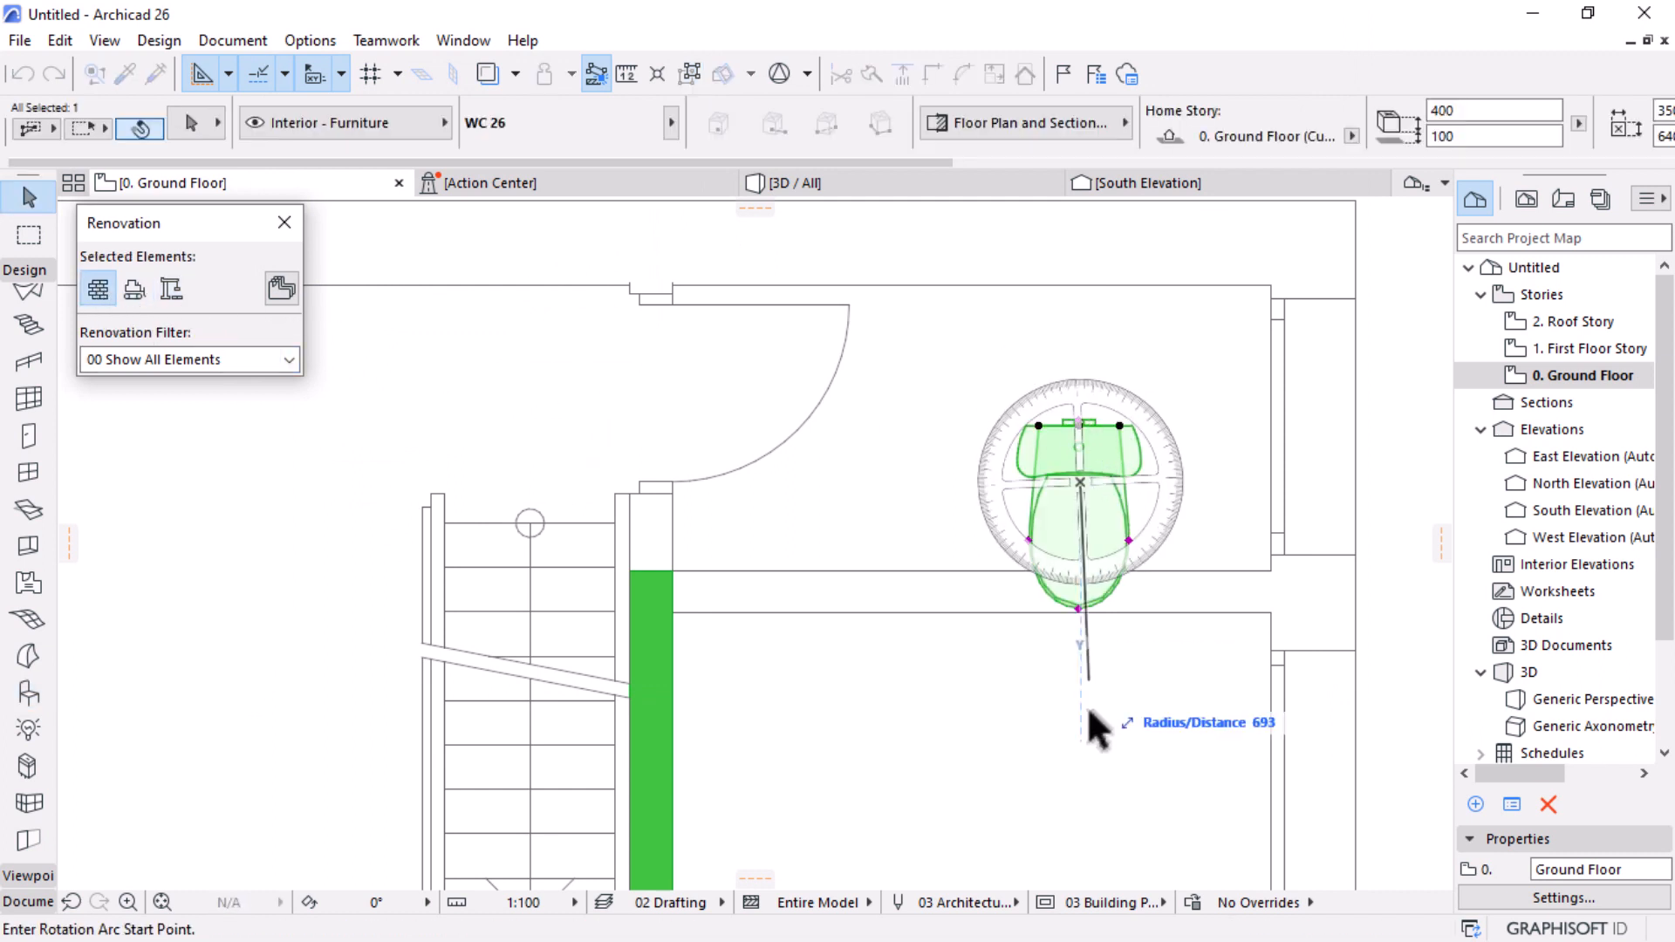
left_click(1080, 712)
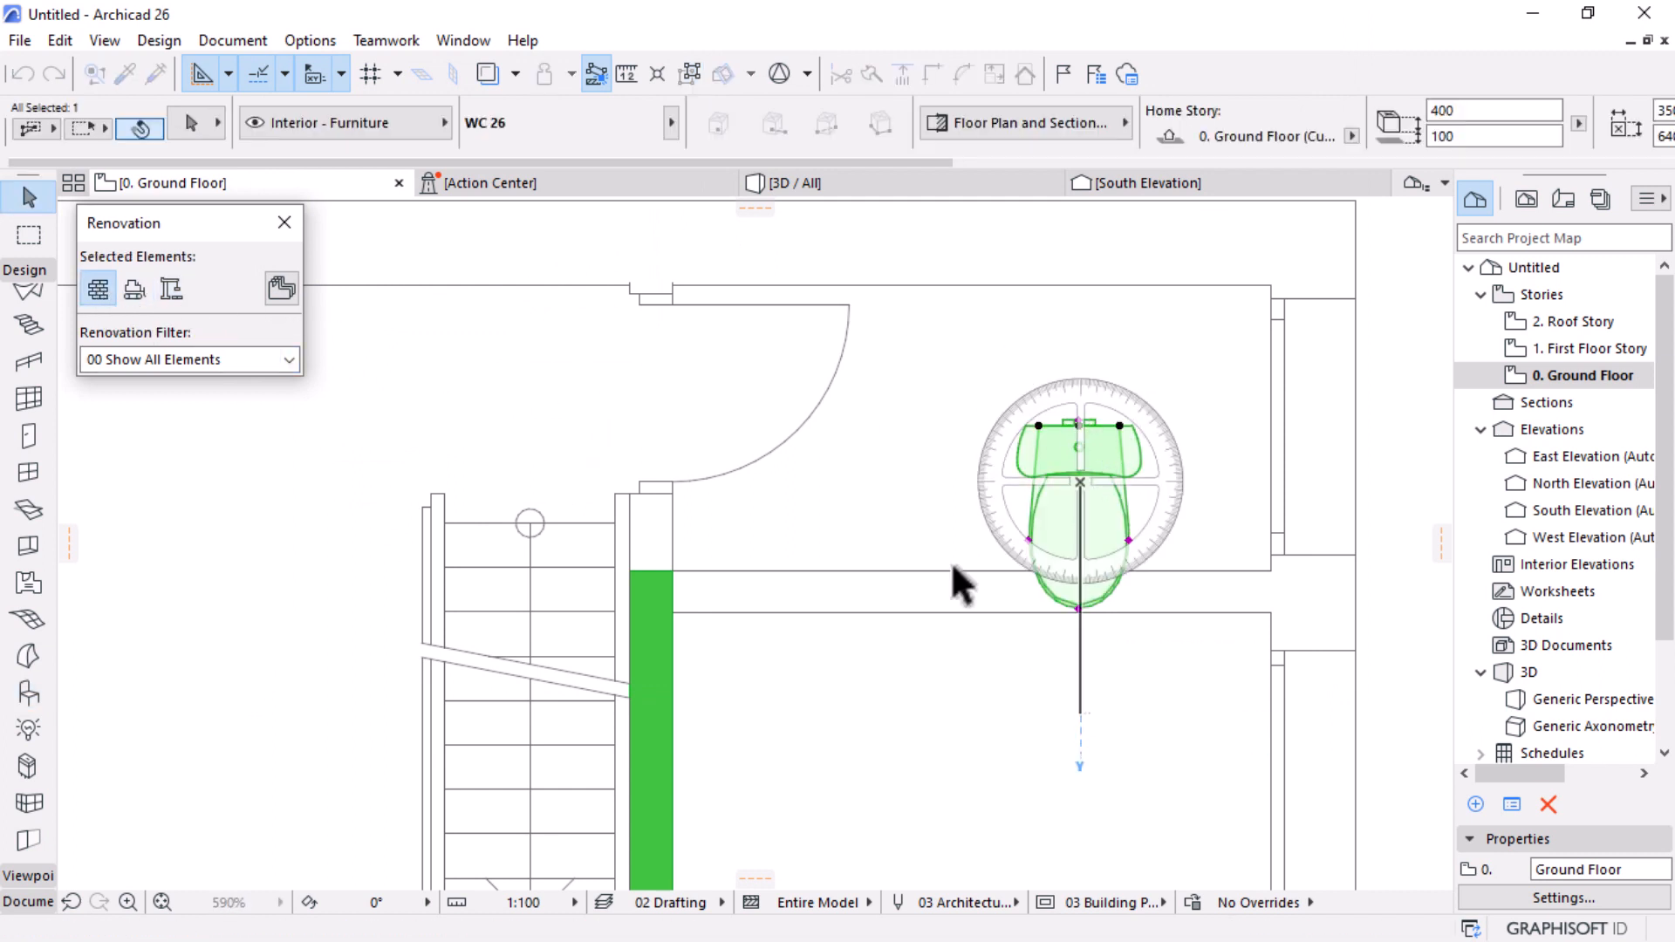
left_click(927, 488)
Step: Move the WC by the middle of its back edge onto the inner face of the exterior wall opposite the door
key("ctrl+d")
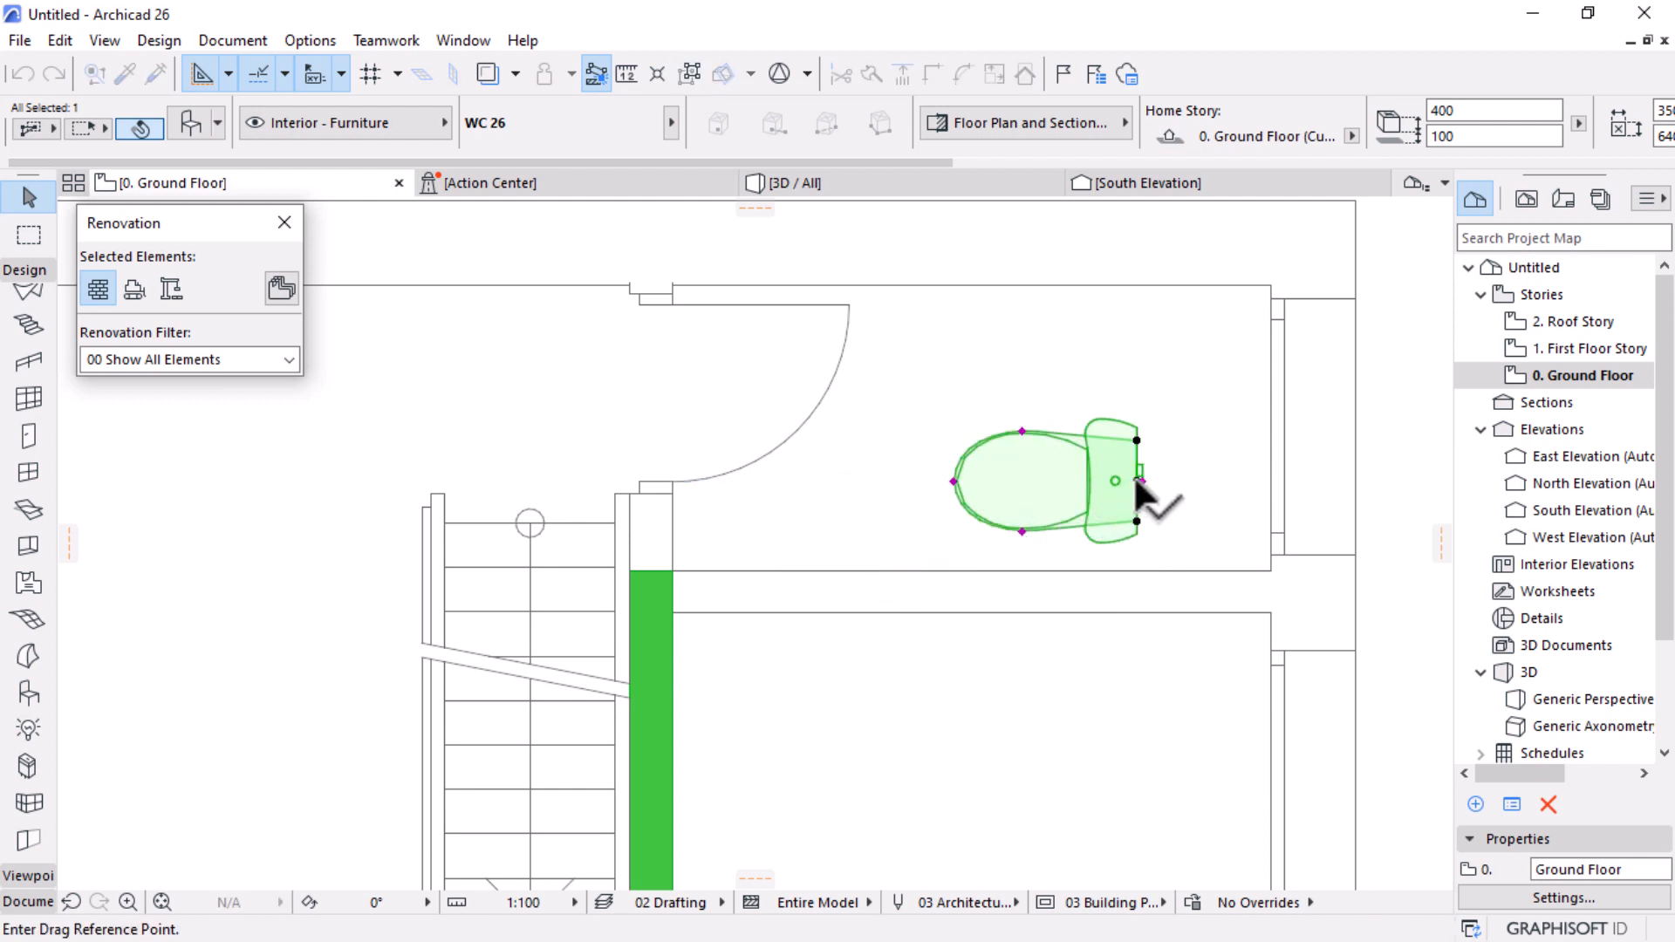
left_click(1138, 481)
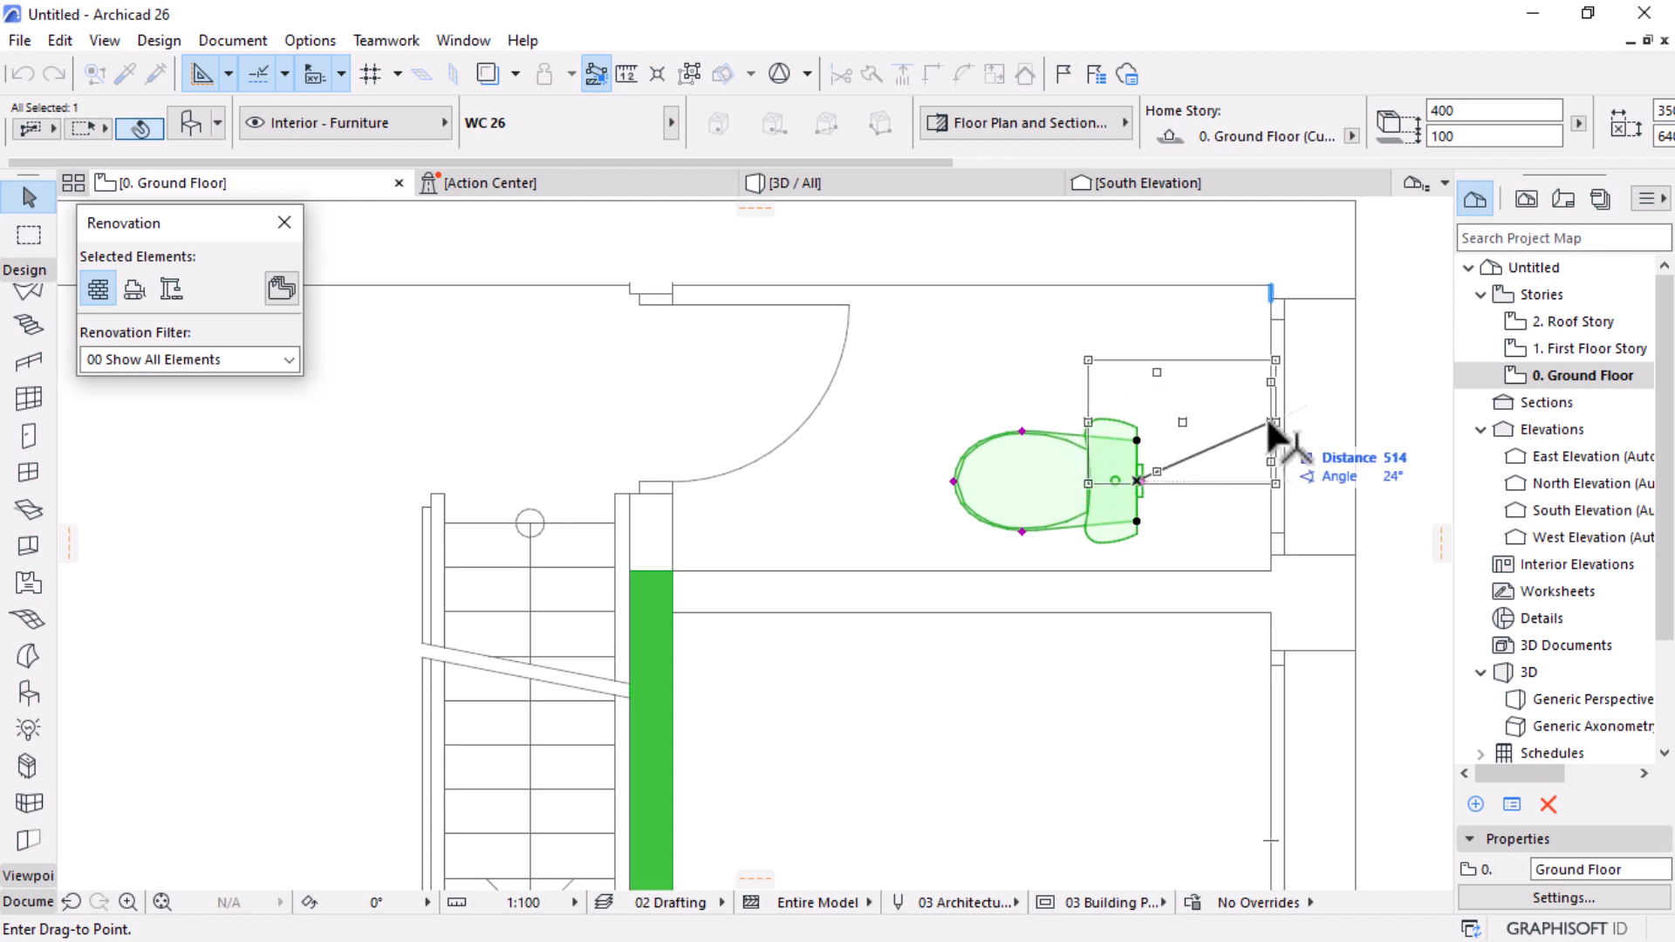
left_click(1271, 422)
scroll(1138, 455, "down", 2)
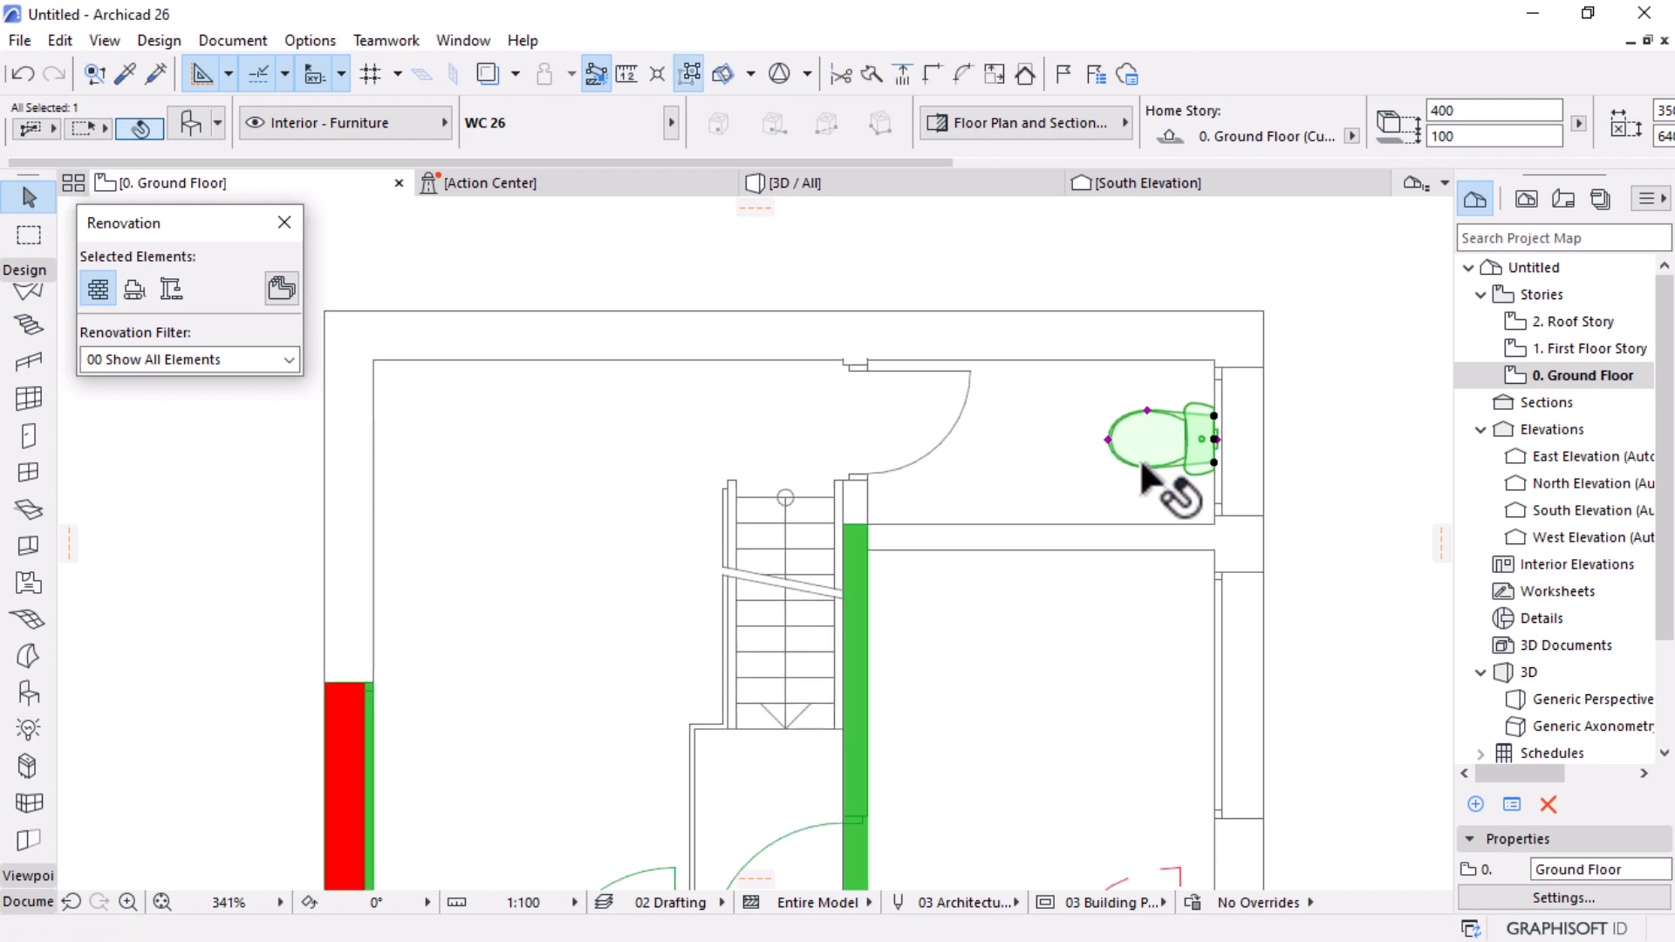
scroll(1103, 497, "up", 2)
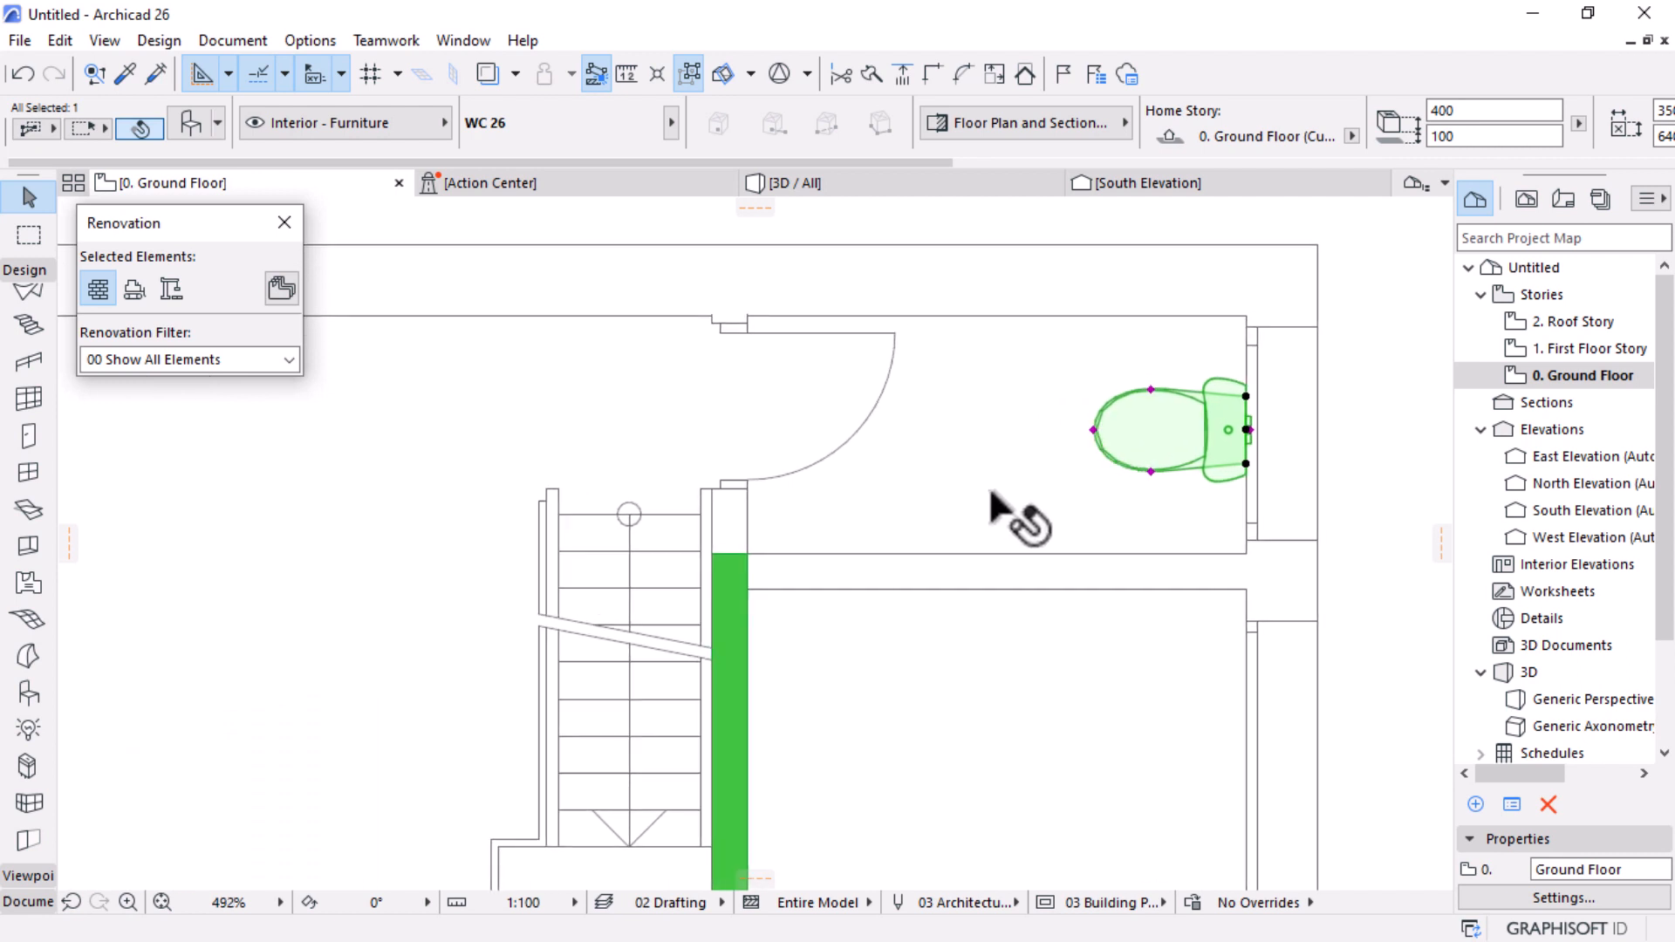
scroll(1004, 428, "up", 1)
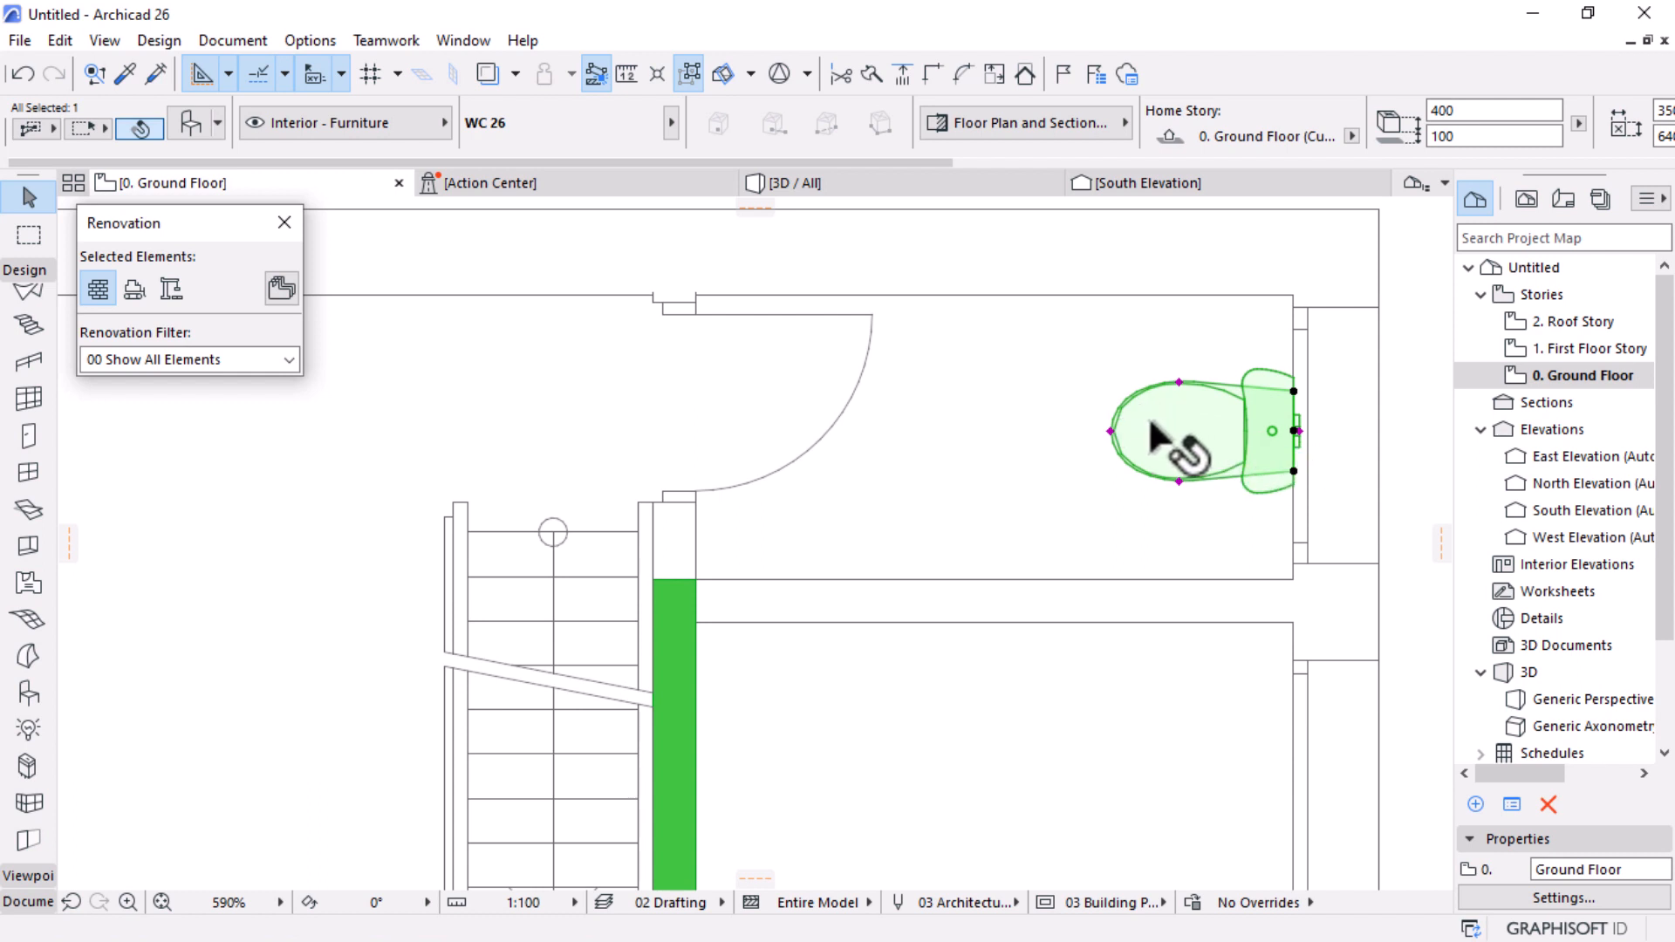
Step: Drag a copy of the WC toward the door, near the partition wall of the small room
mouse_move(1150, 421)
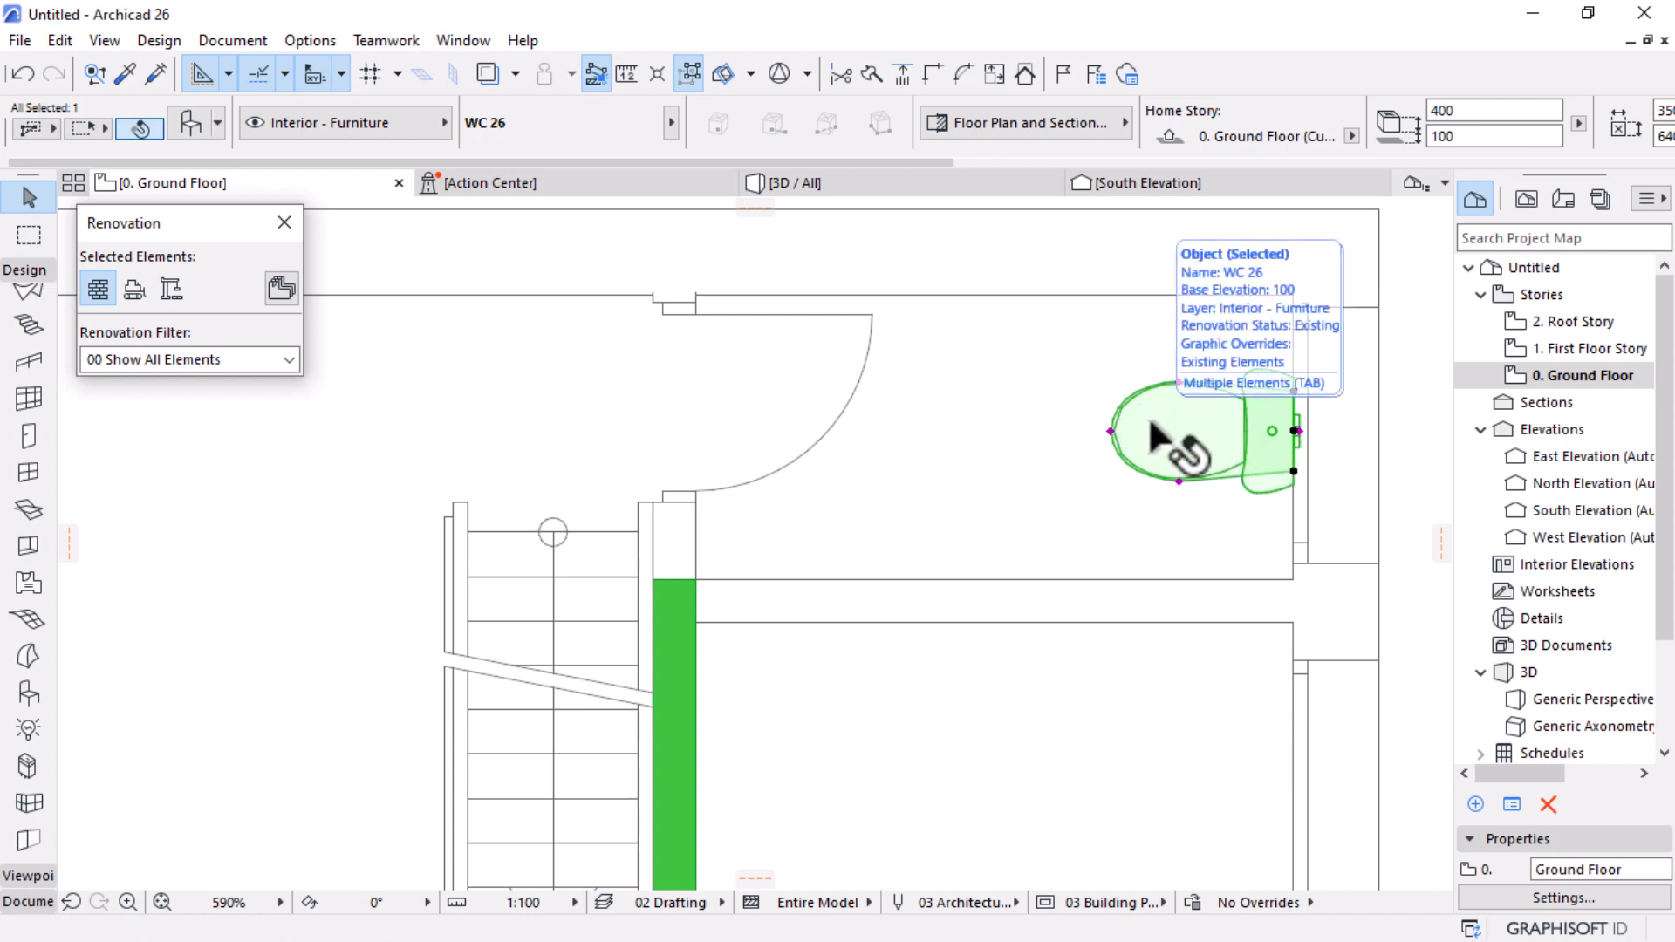
key("ctrl+d")
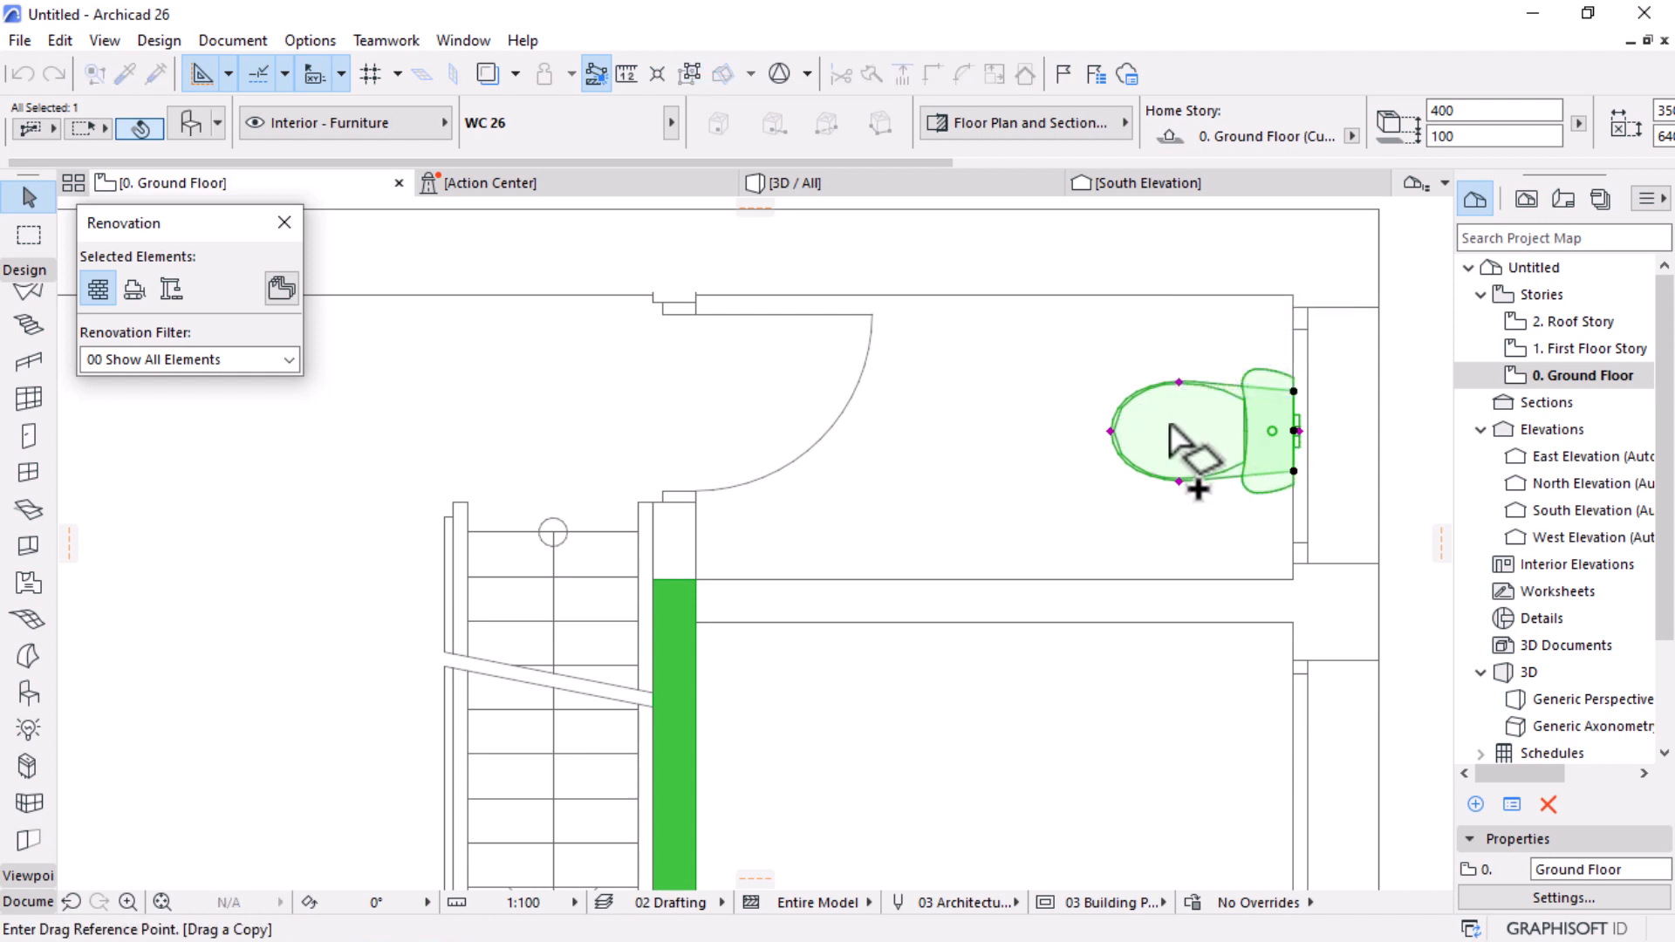
left_click(1171, 425)
left_click(912, 494)
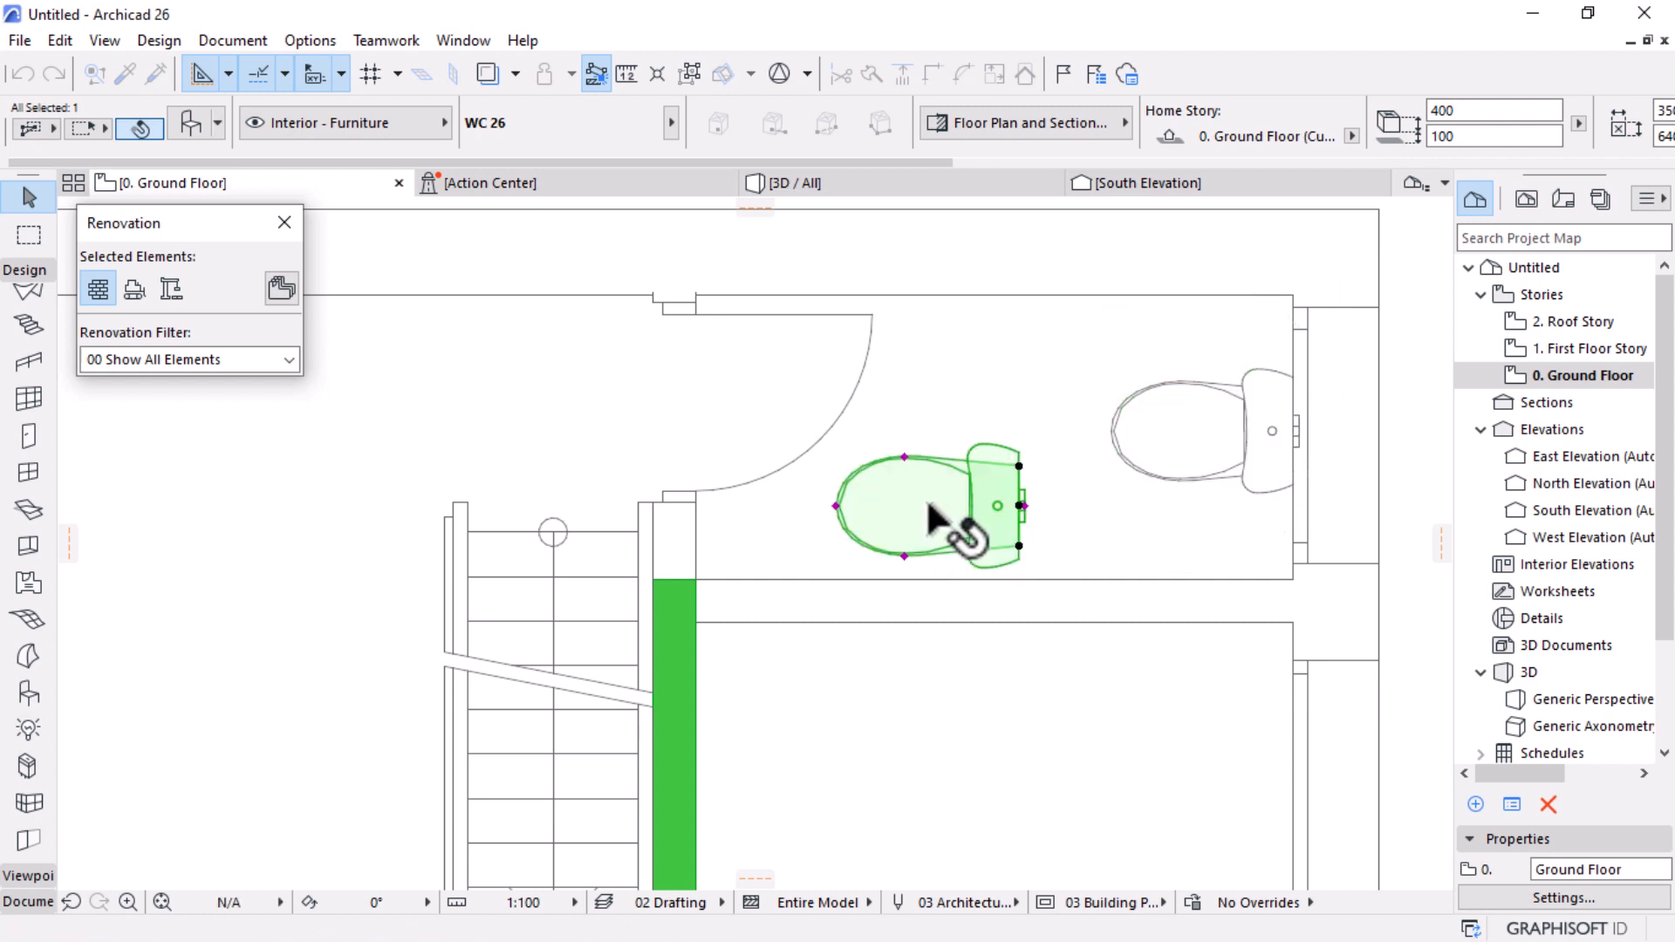
Step: Rotate the copied WC 90° clockwise so its back faces the partition wall
scroll(929, 504, "up", 2)
key("ctrl+e")
left_click(955, 505)
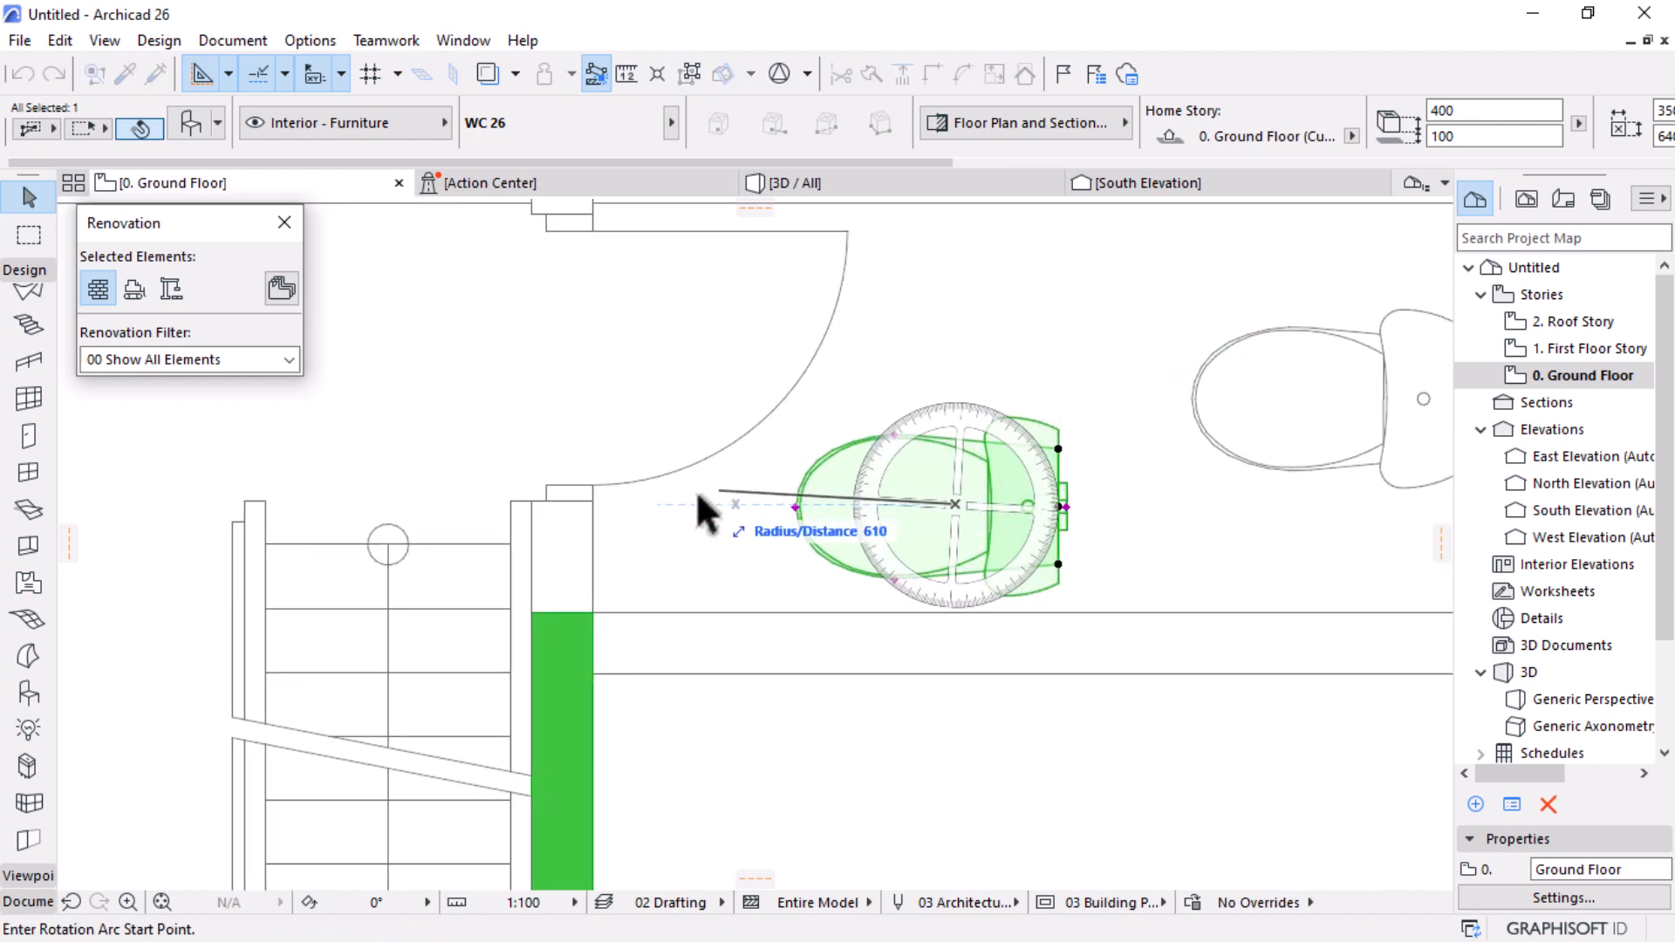
left_click(677, 504)
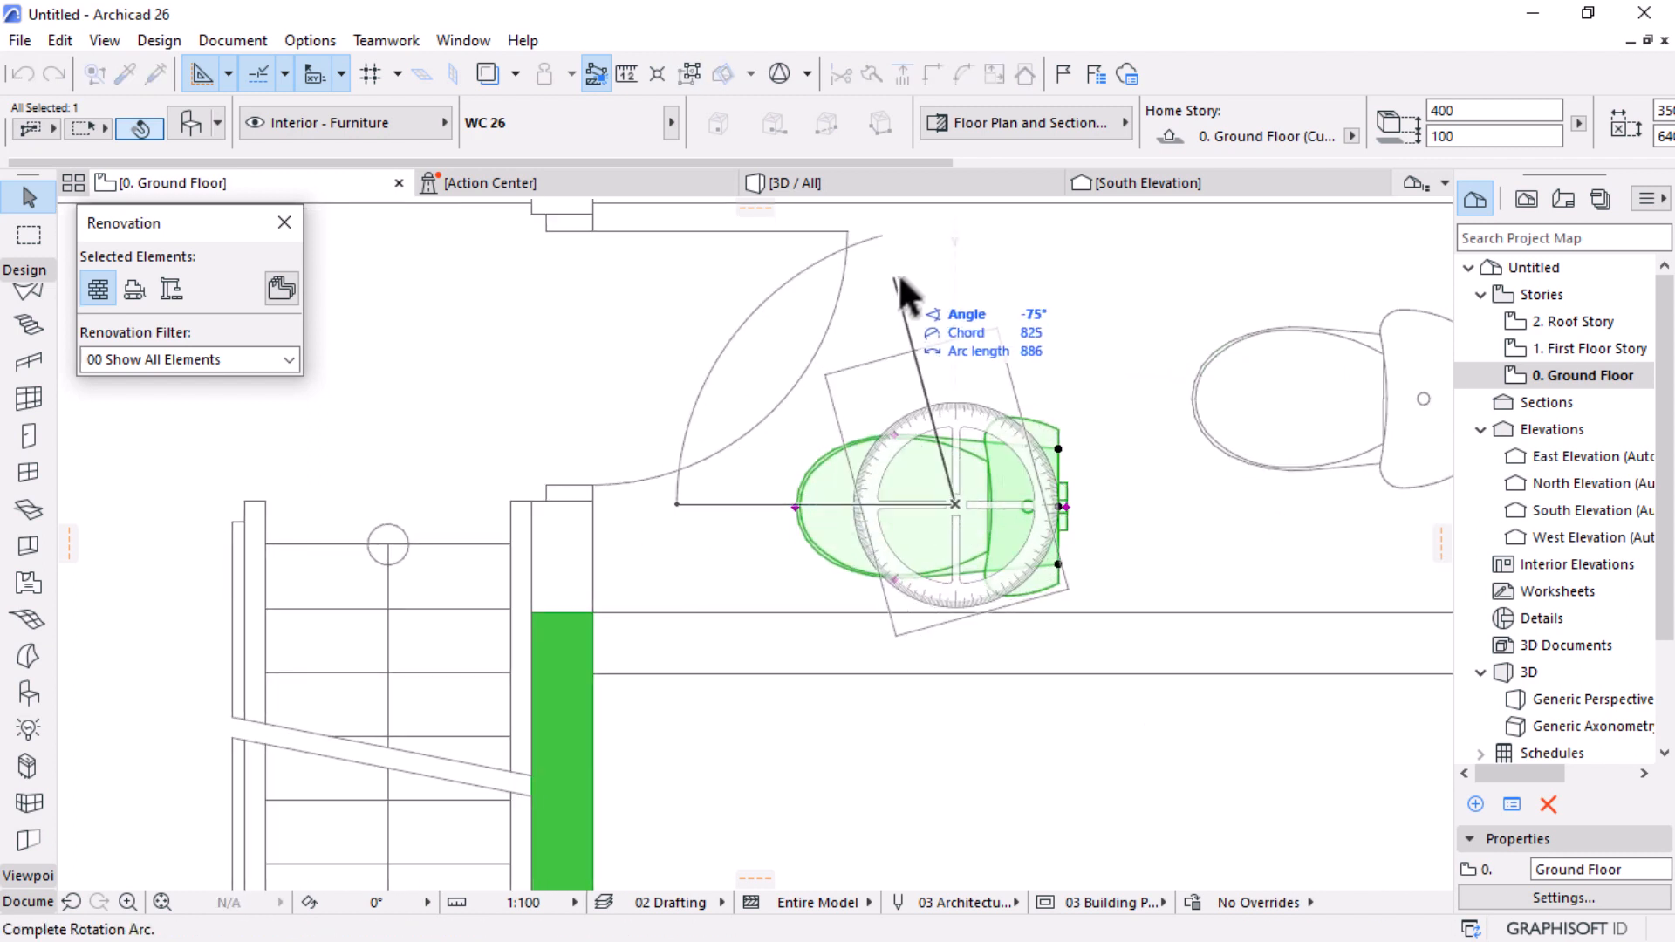
left_click(957, 255)
Step: Move the copied WC by its back-edge midpoint onto the face of the partition wall
scroll(964, 610, "up", 3)
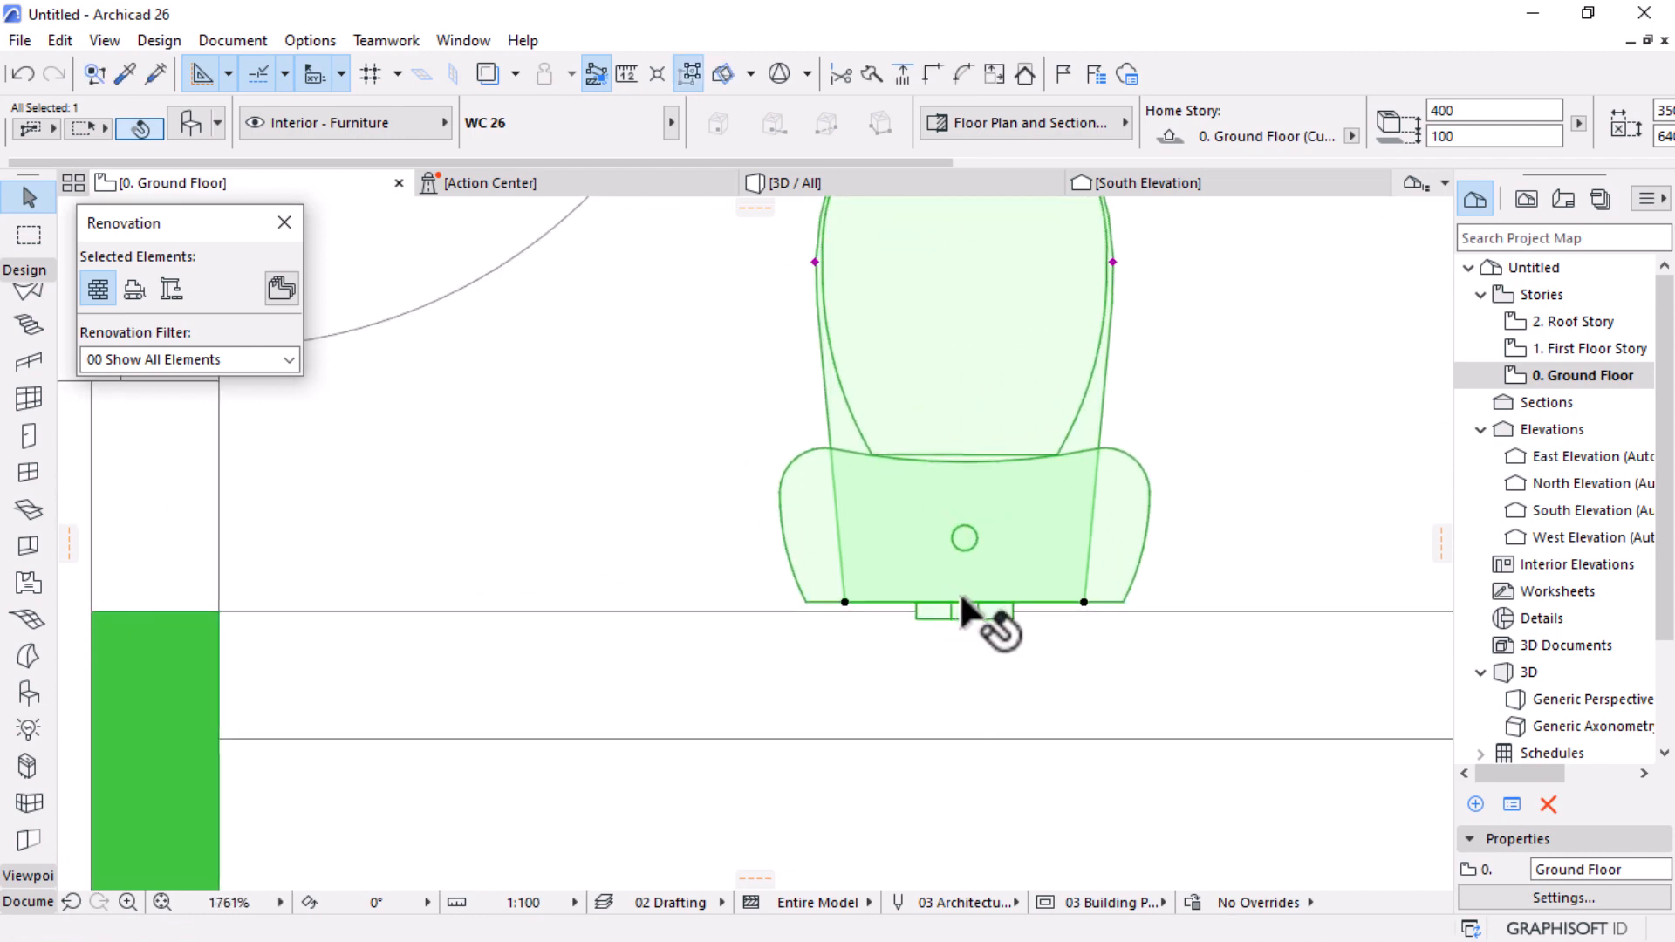
left_click(963, 601)
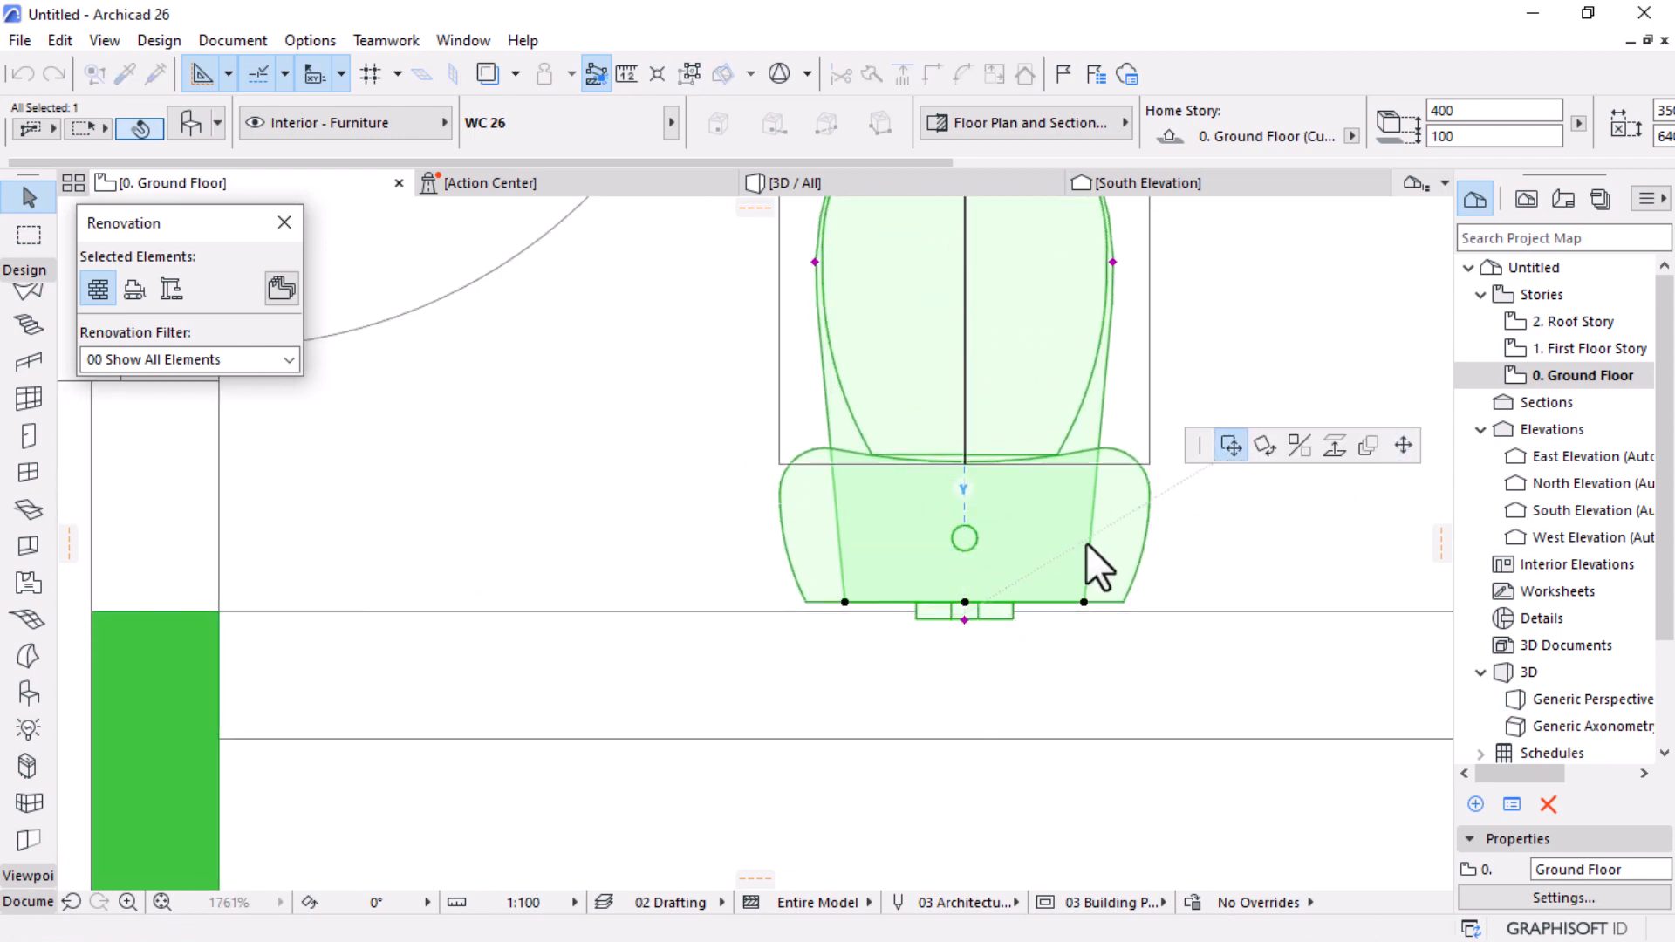
left_click(896, 611)
scroll(936, 650, "down", 4)
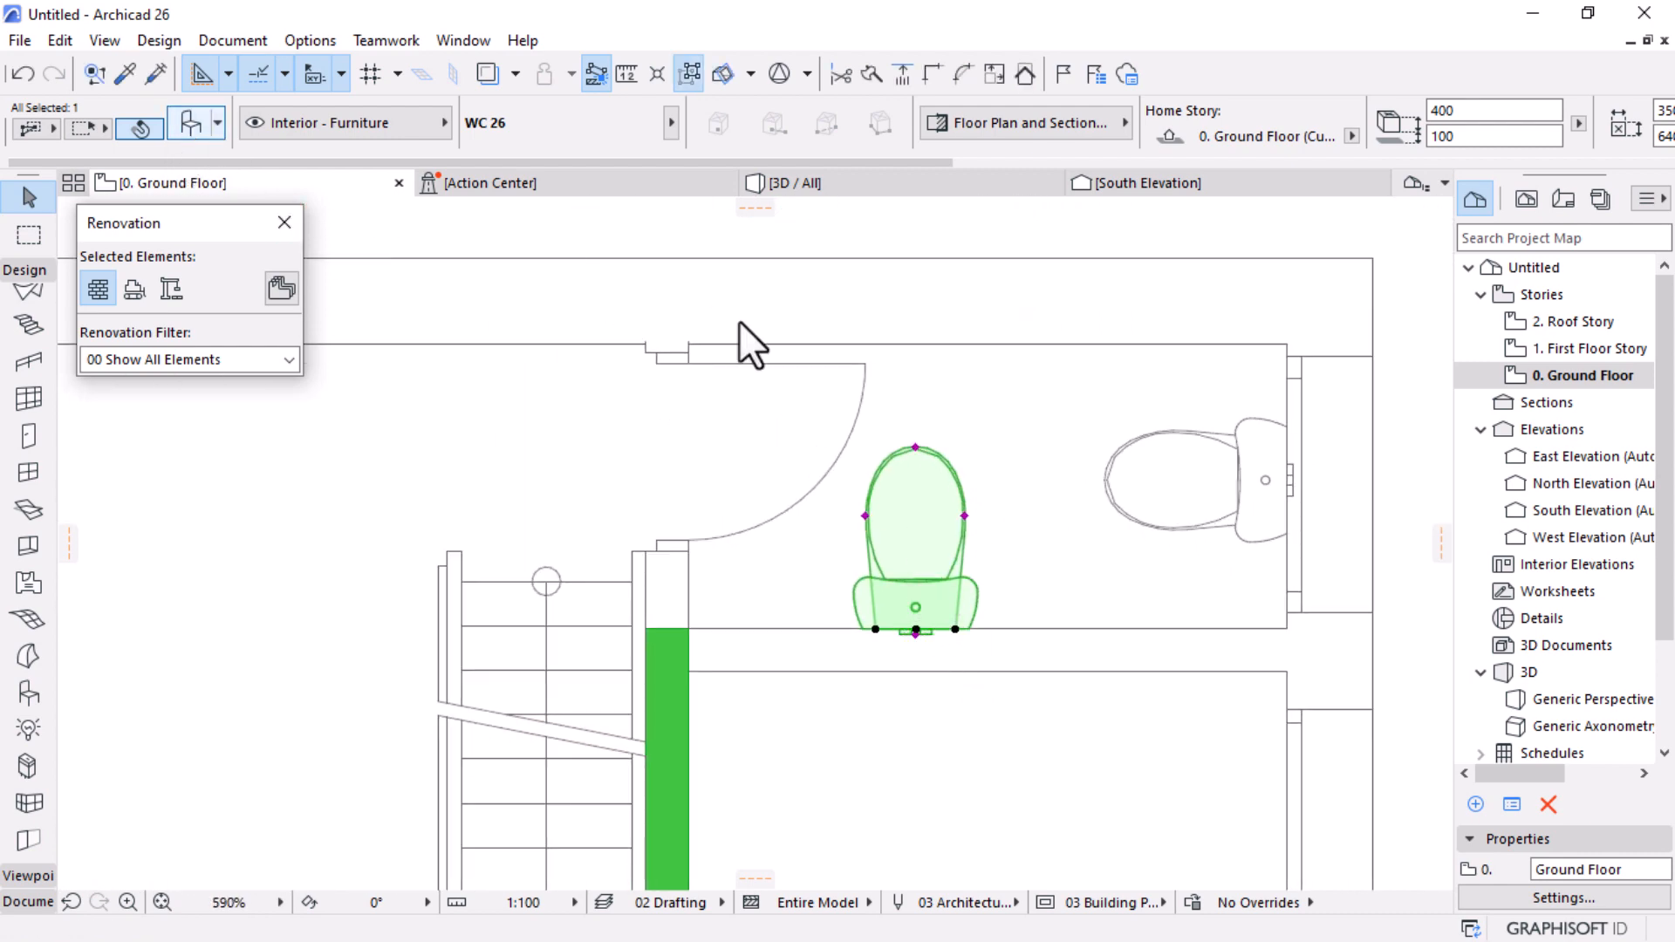
Step: Find "basin" in the object library and replace the copied WC with Basin 26 in the Rounded 1 type
key("ctrl+t")
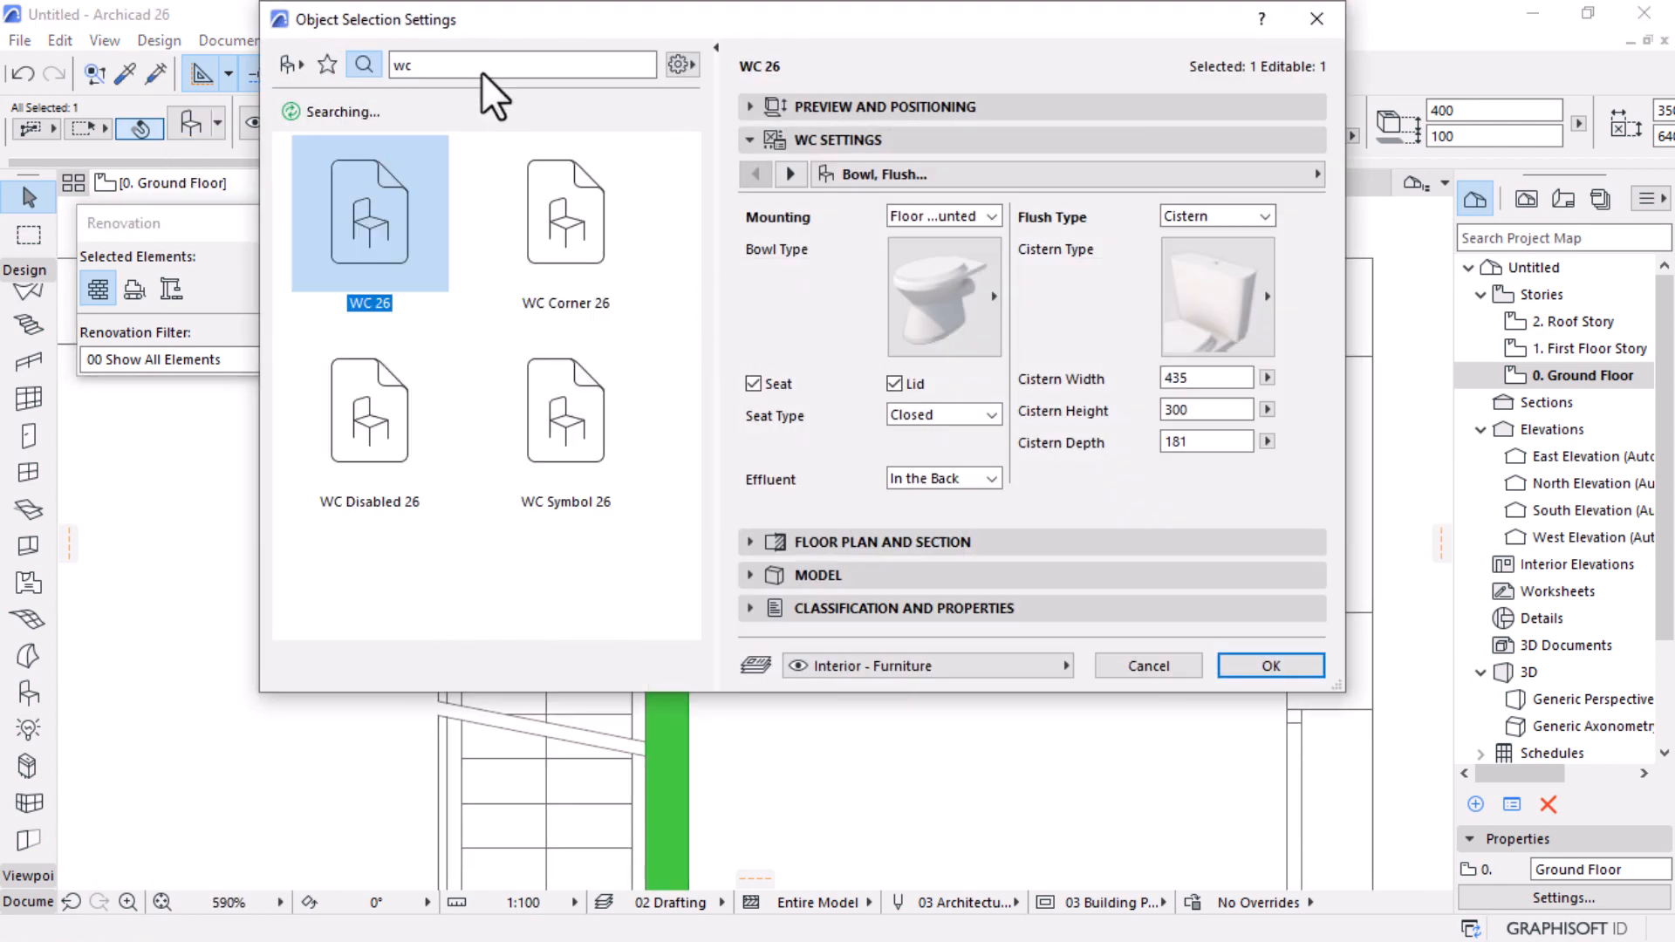
key("BackSpace")
key("BackSpace")
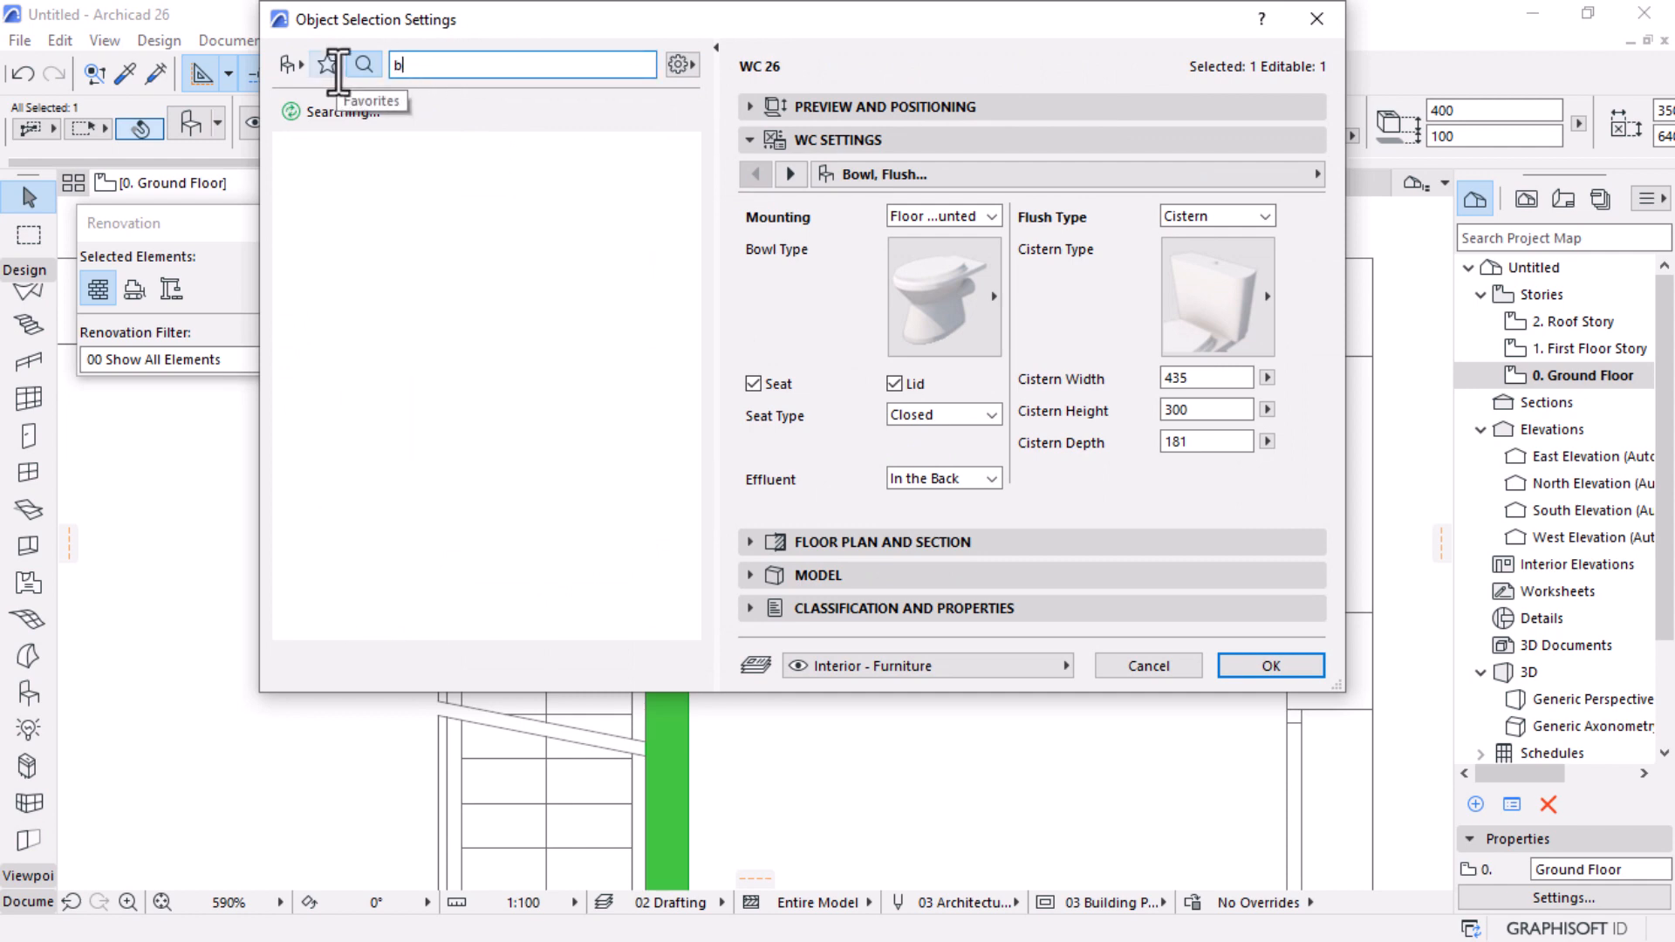
type("basin")
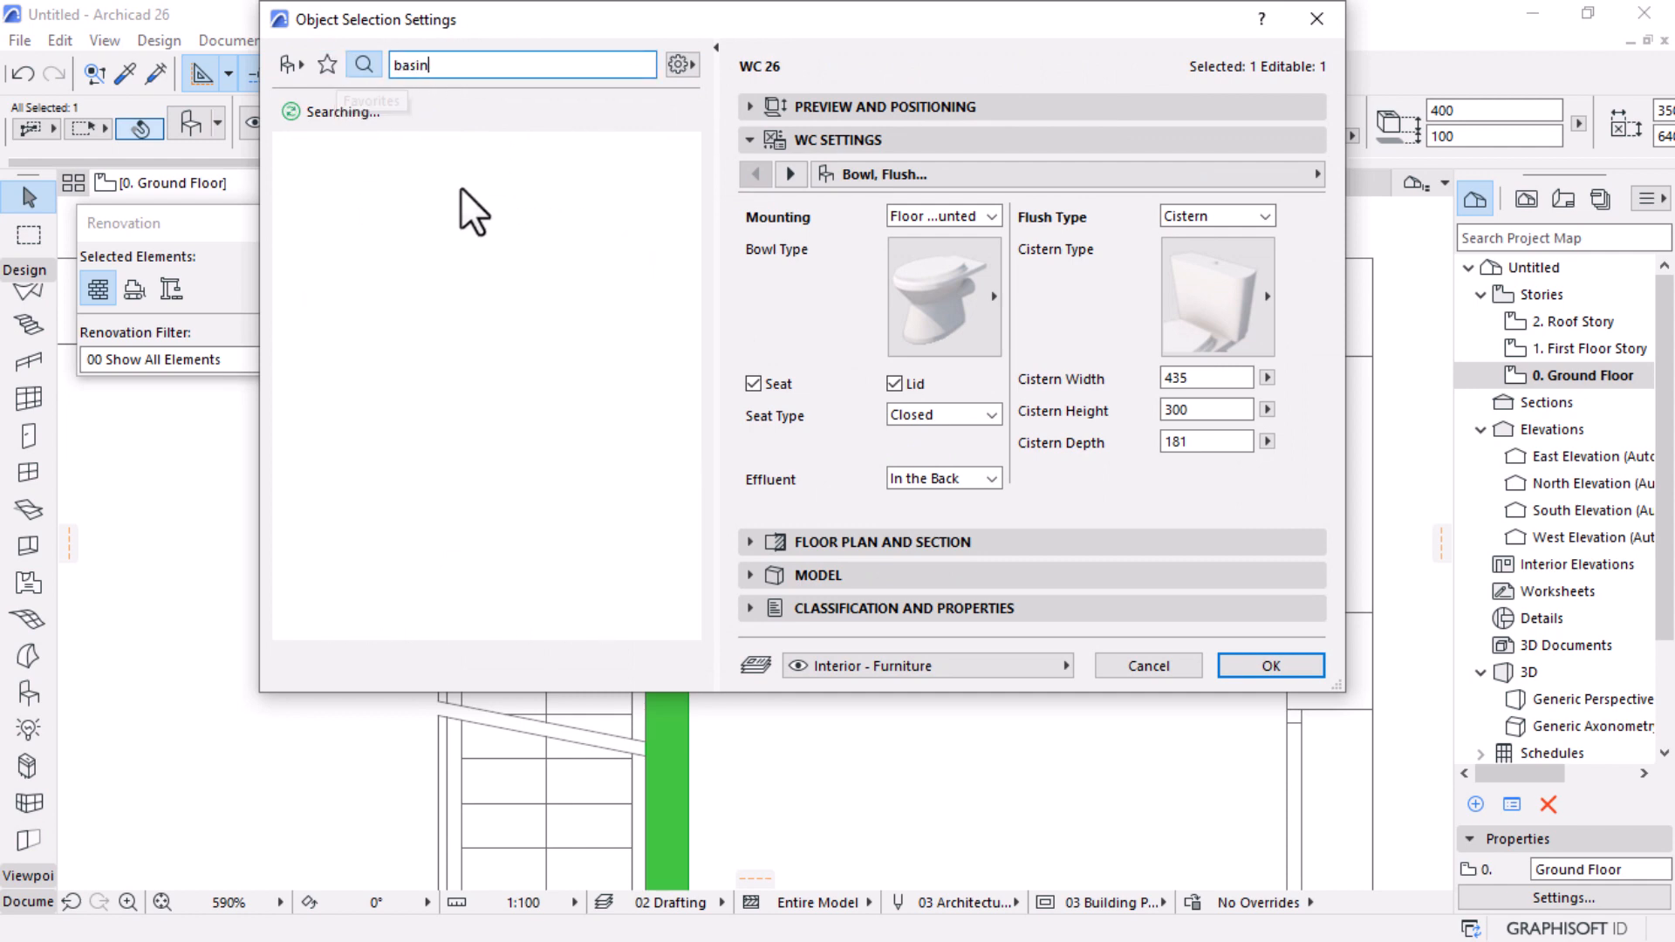
left_click(389, 222)
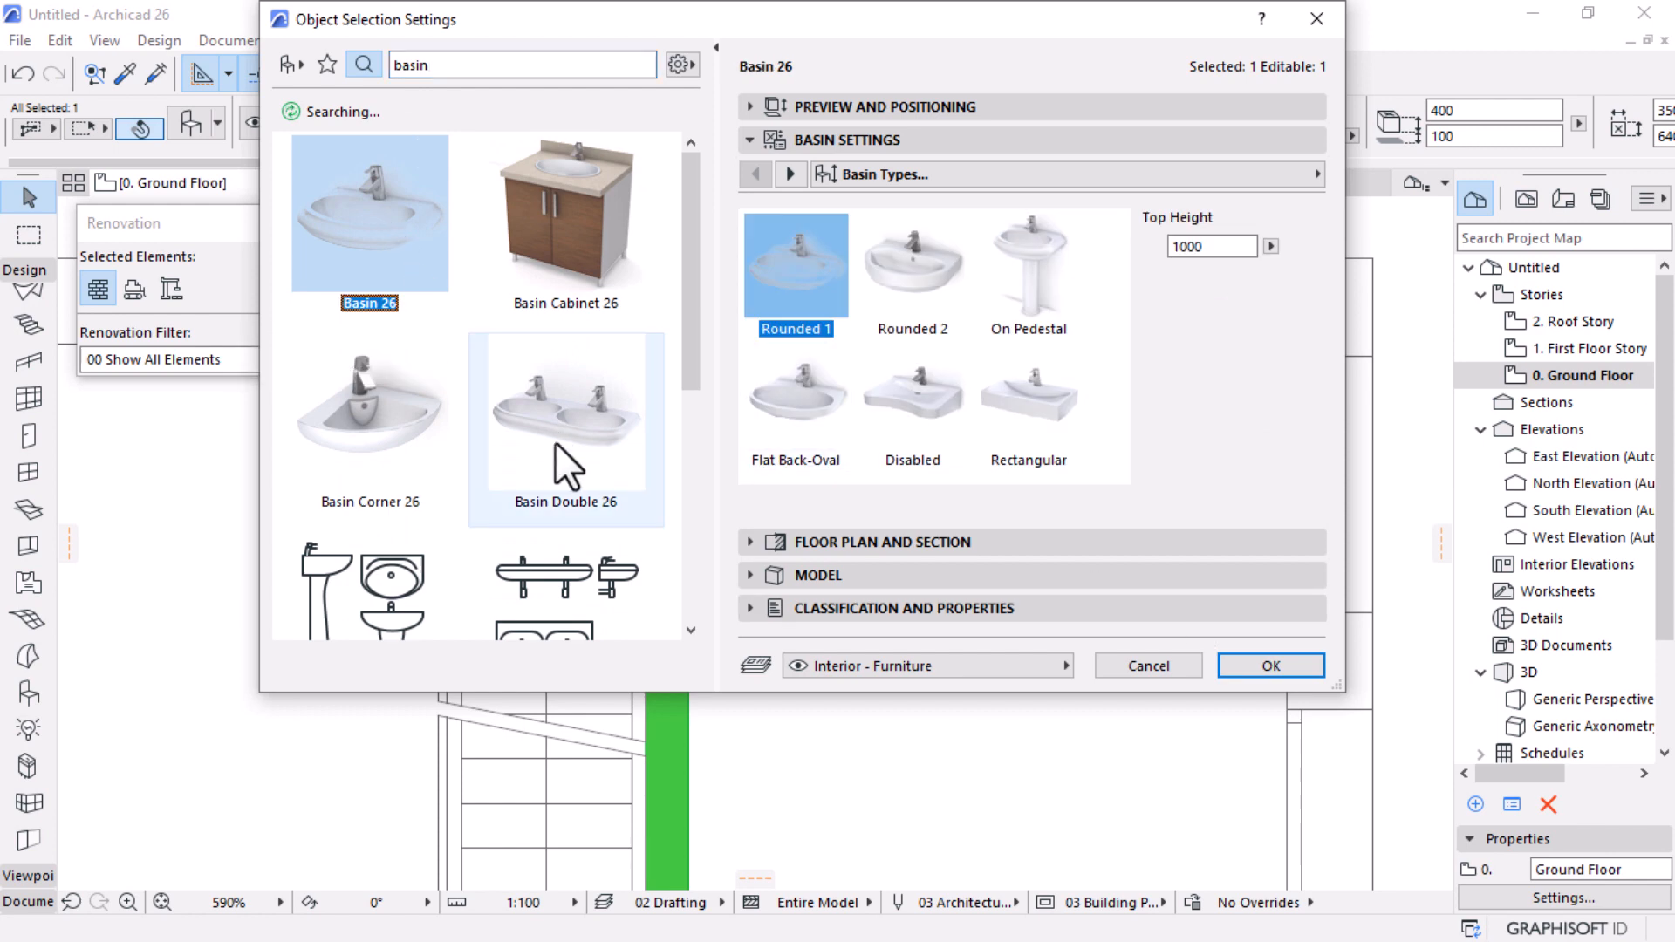
left_click(1256, 665)
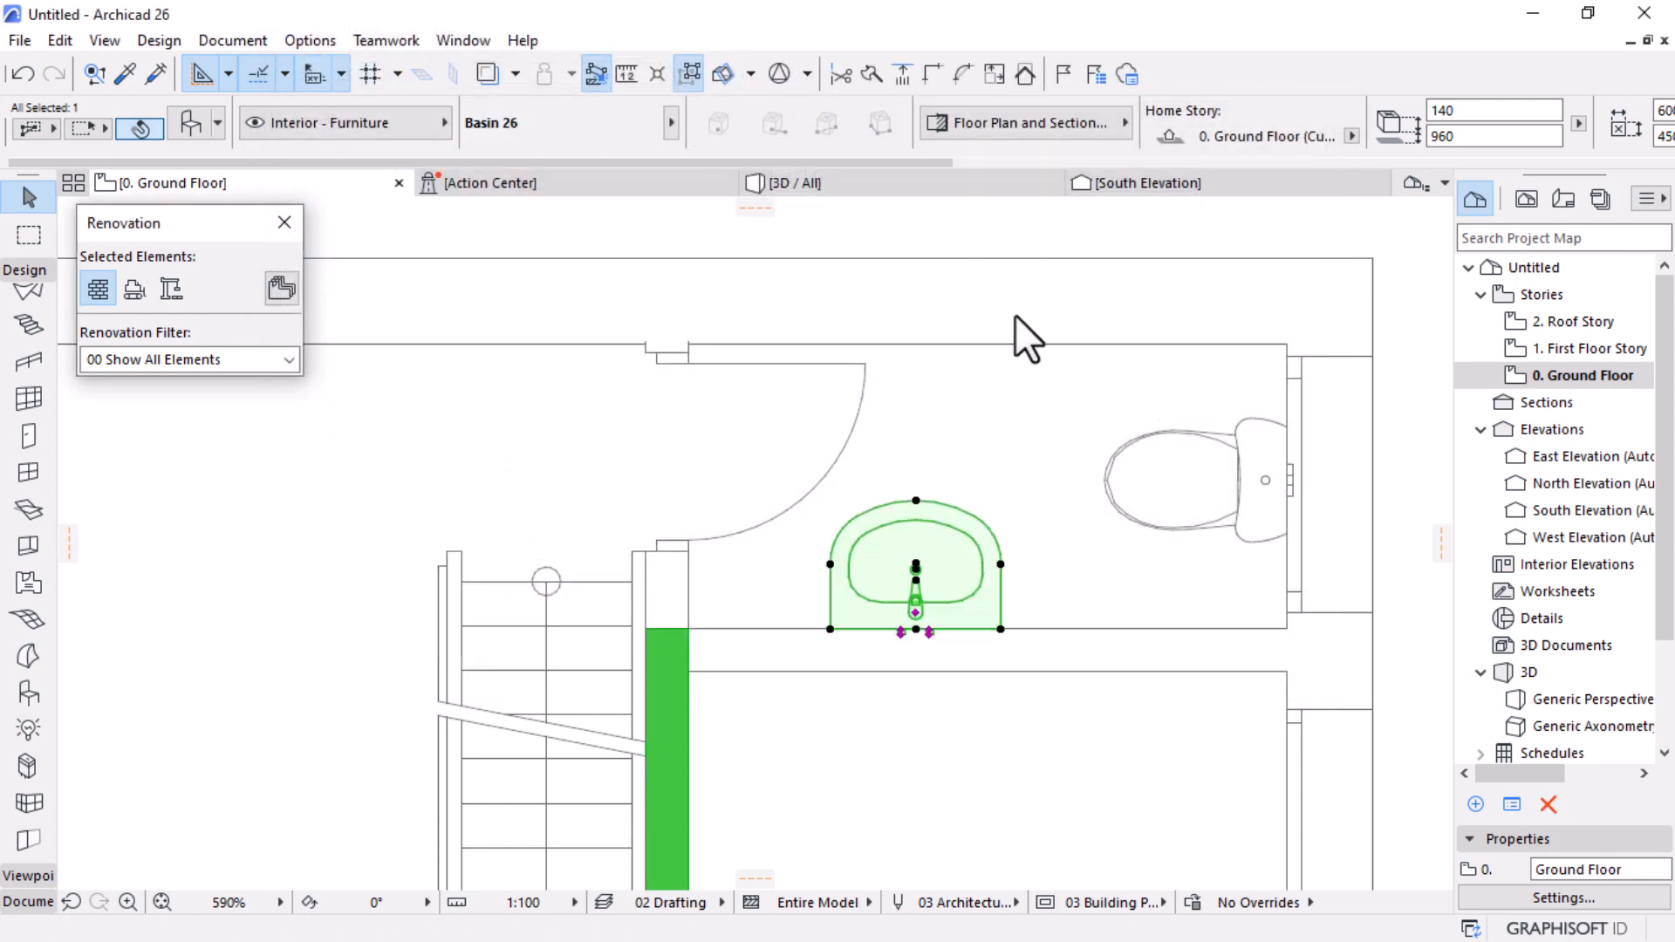
left_click(958, 384)
Step: Open the Object tool's default settings and search the library for "table"
scroll(958, 384, "down", 8)
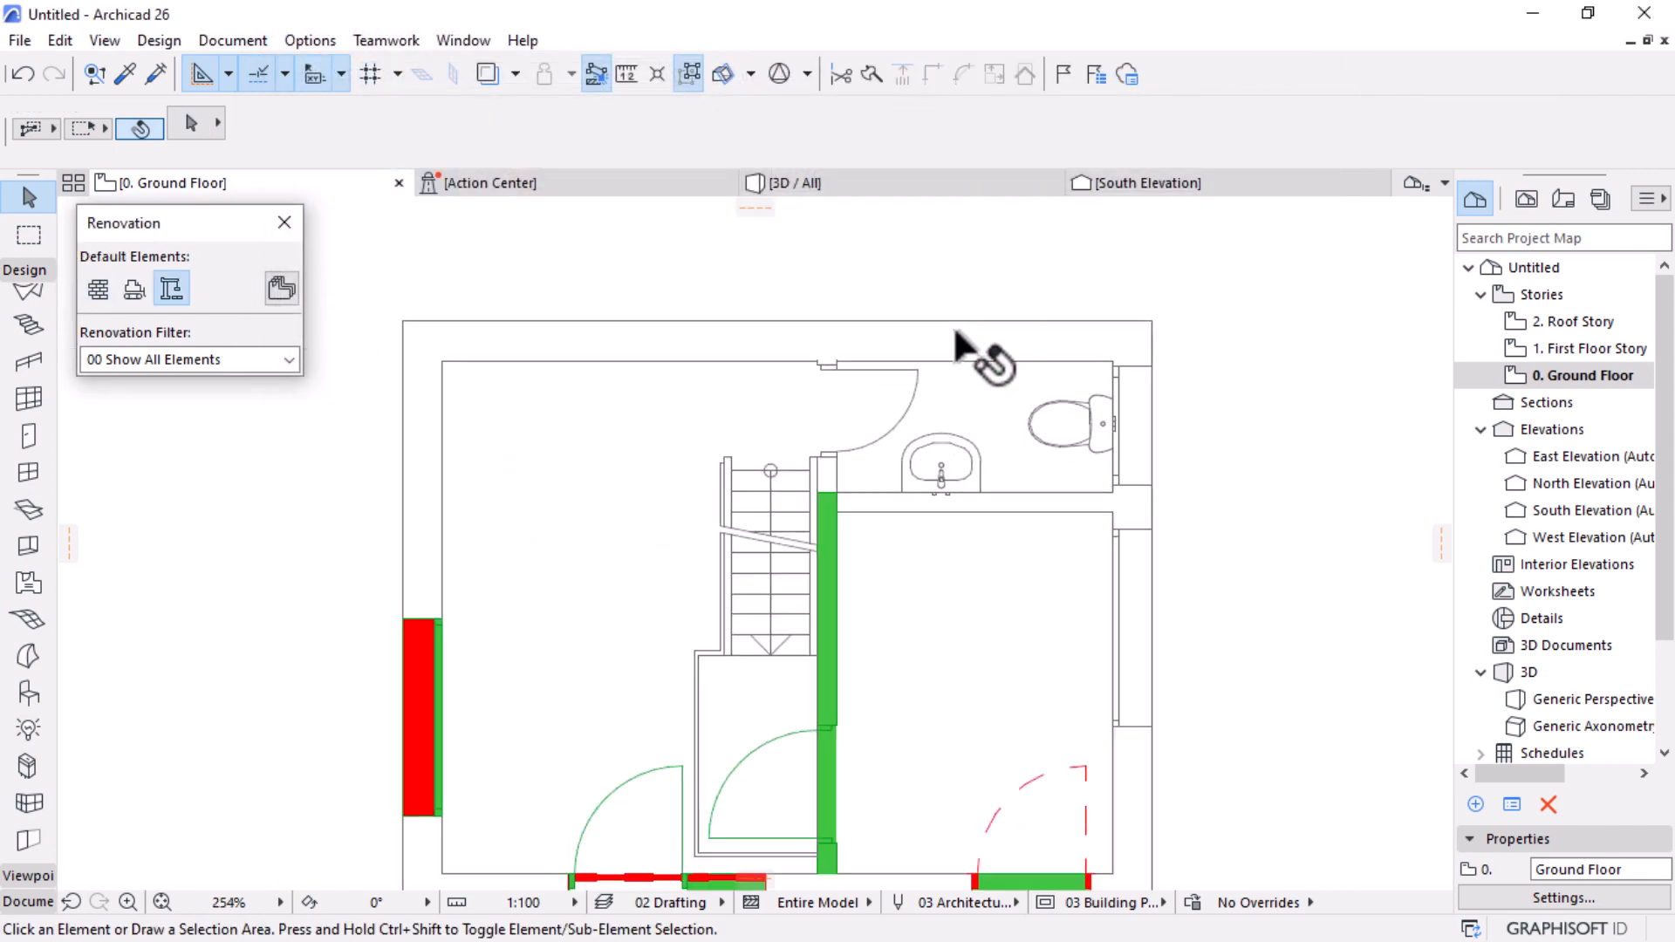
scroll(921, 532, "up", 3)
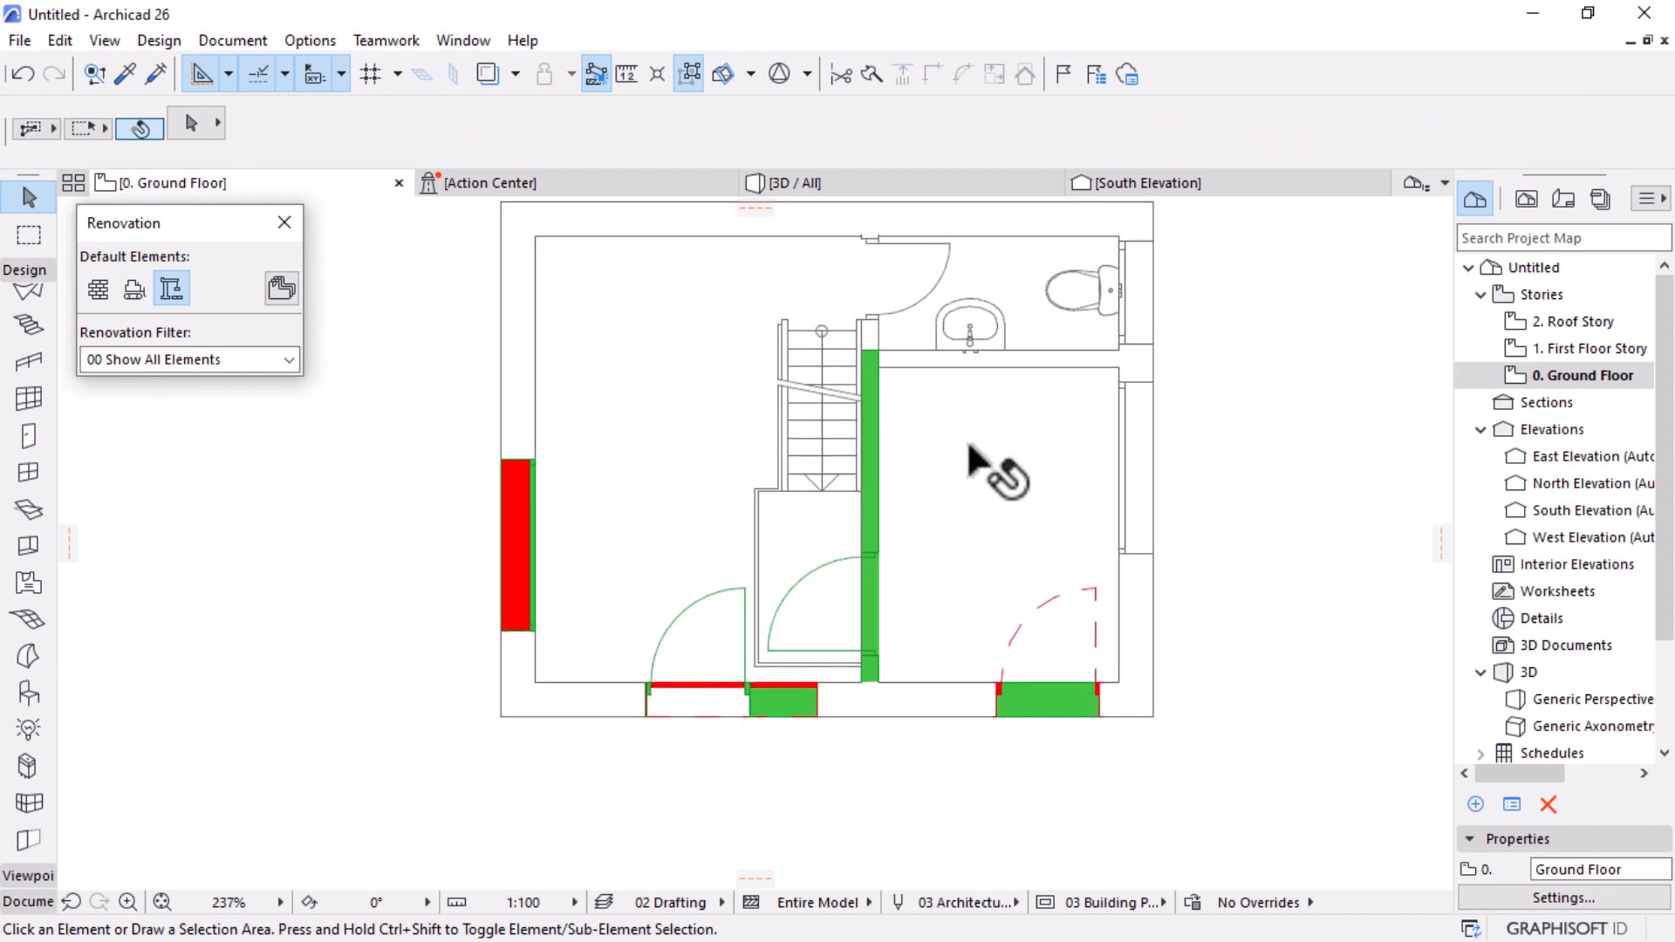
scroll(965, 411, "up", 2)
scroll(1181, 354, "up", 1)
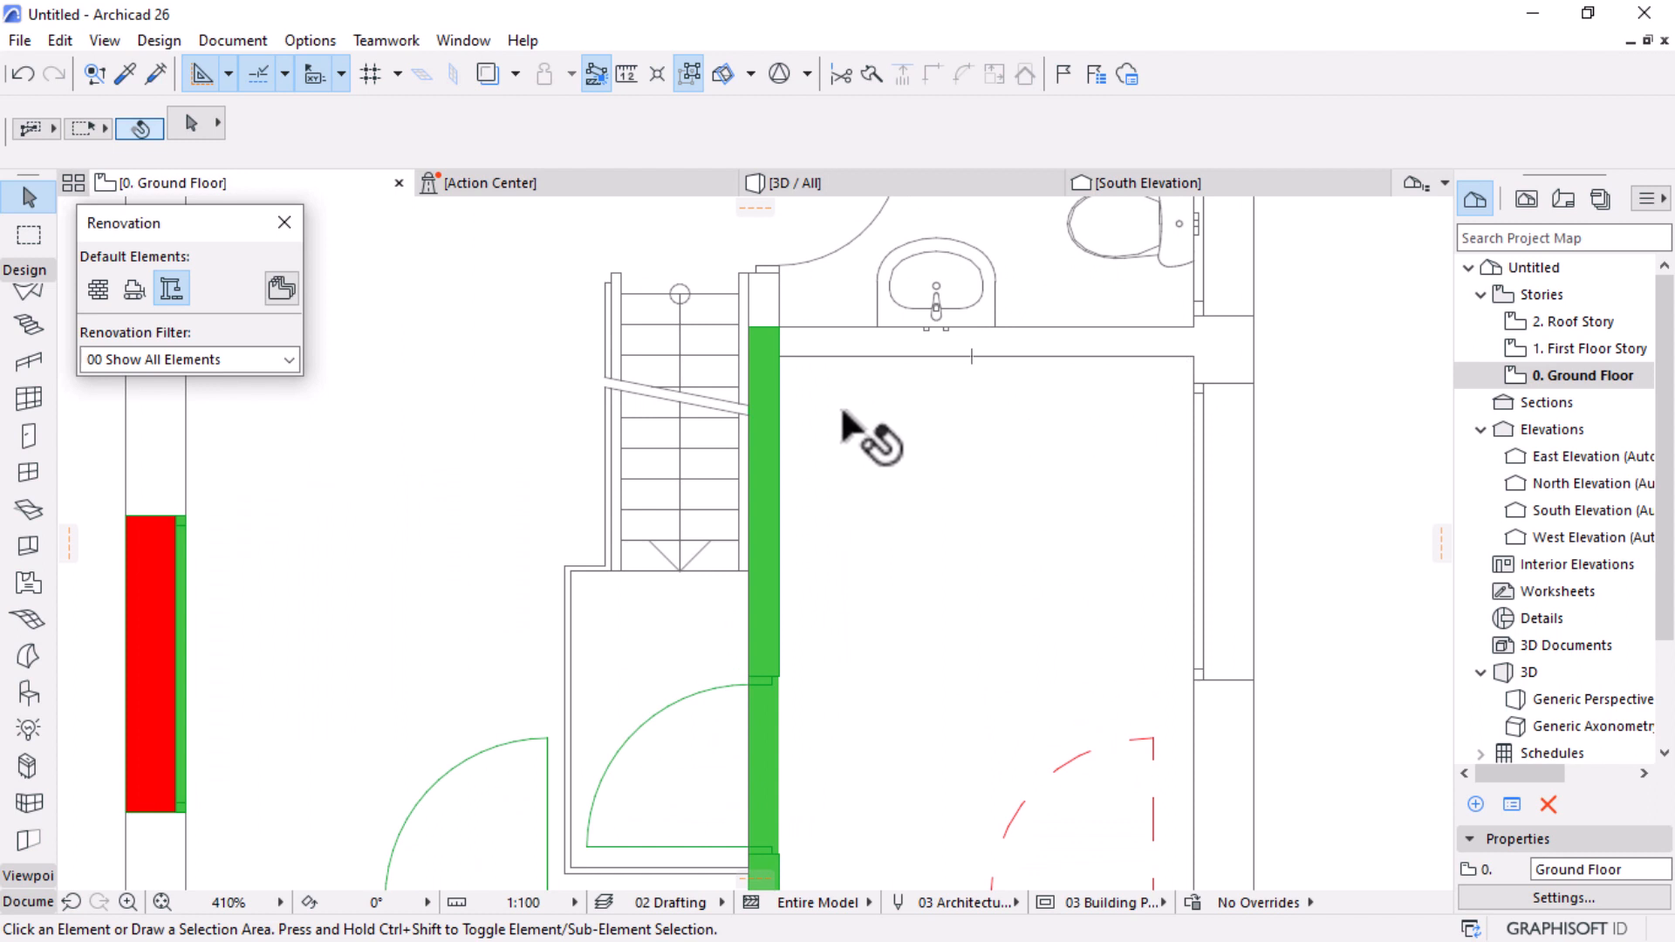
left_click(33, 693)
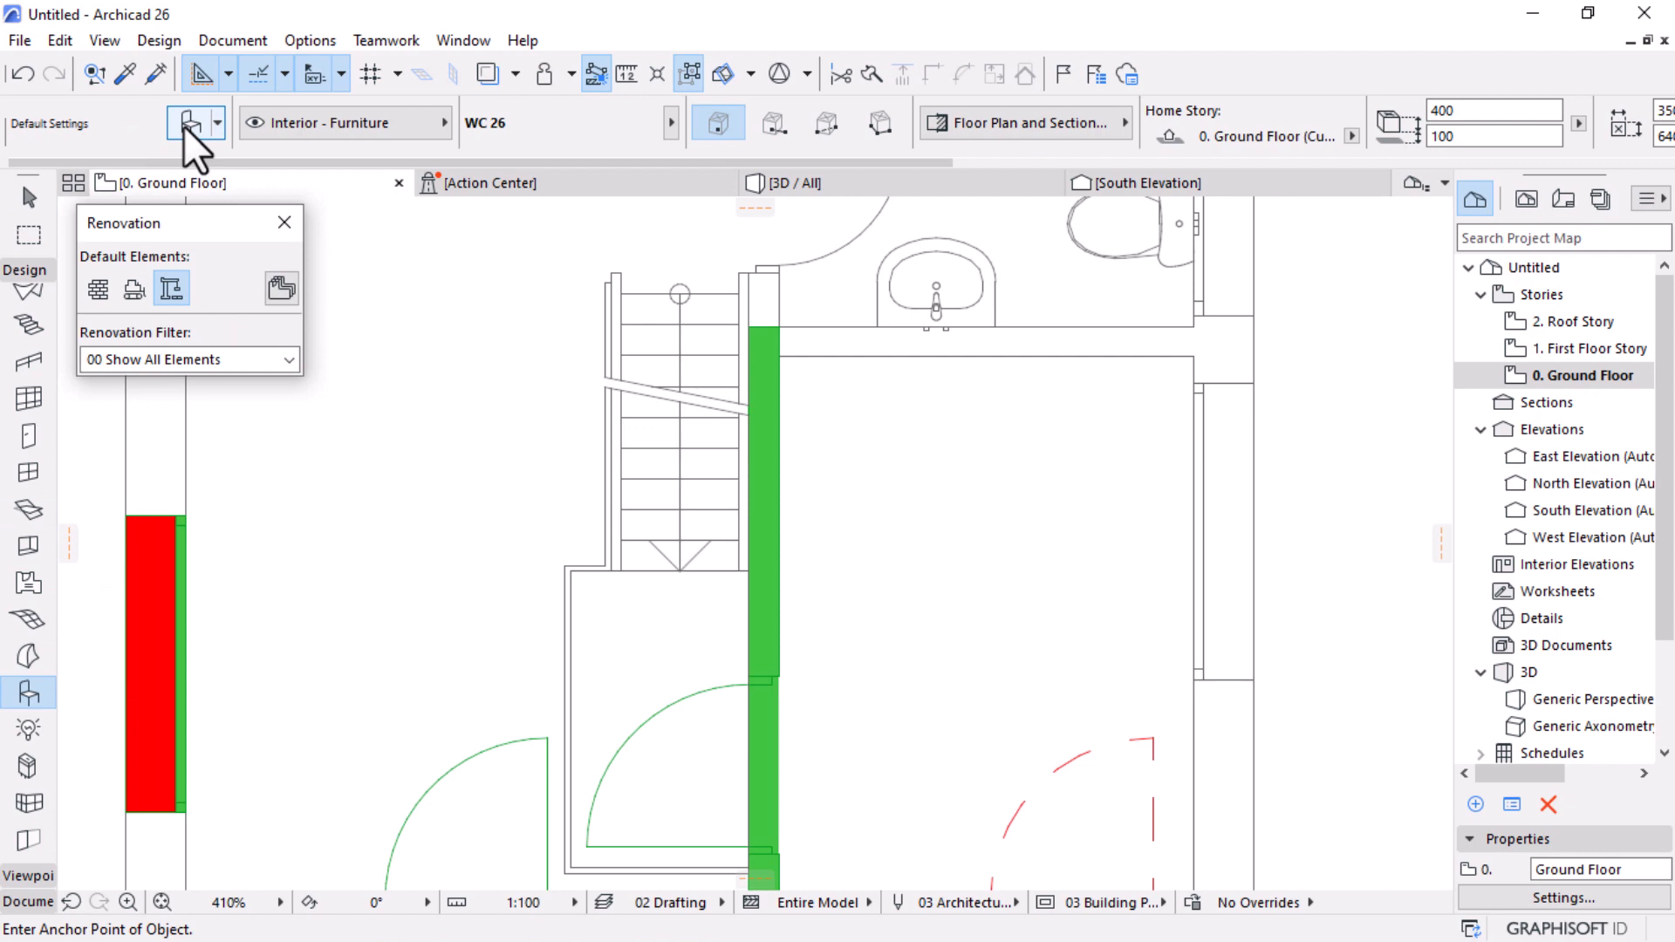
left_click(185, 124)
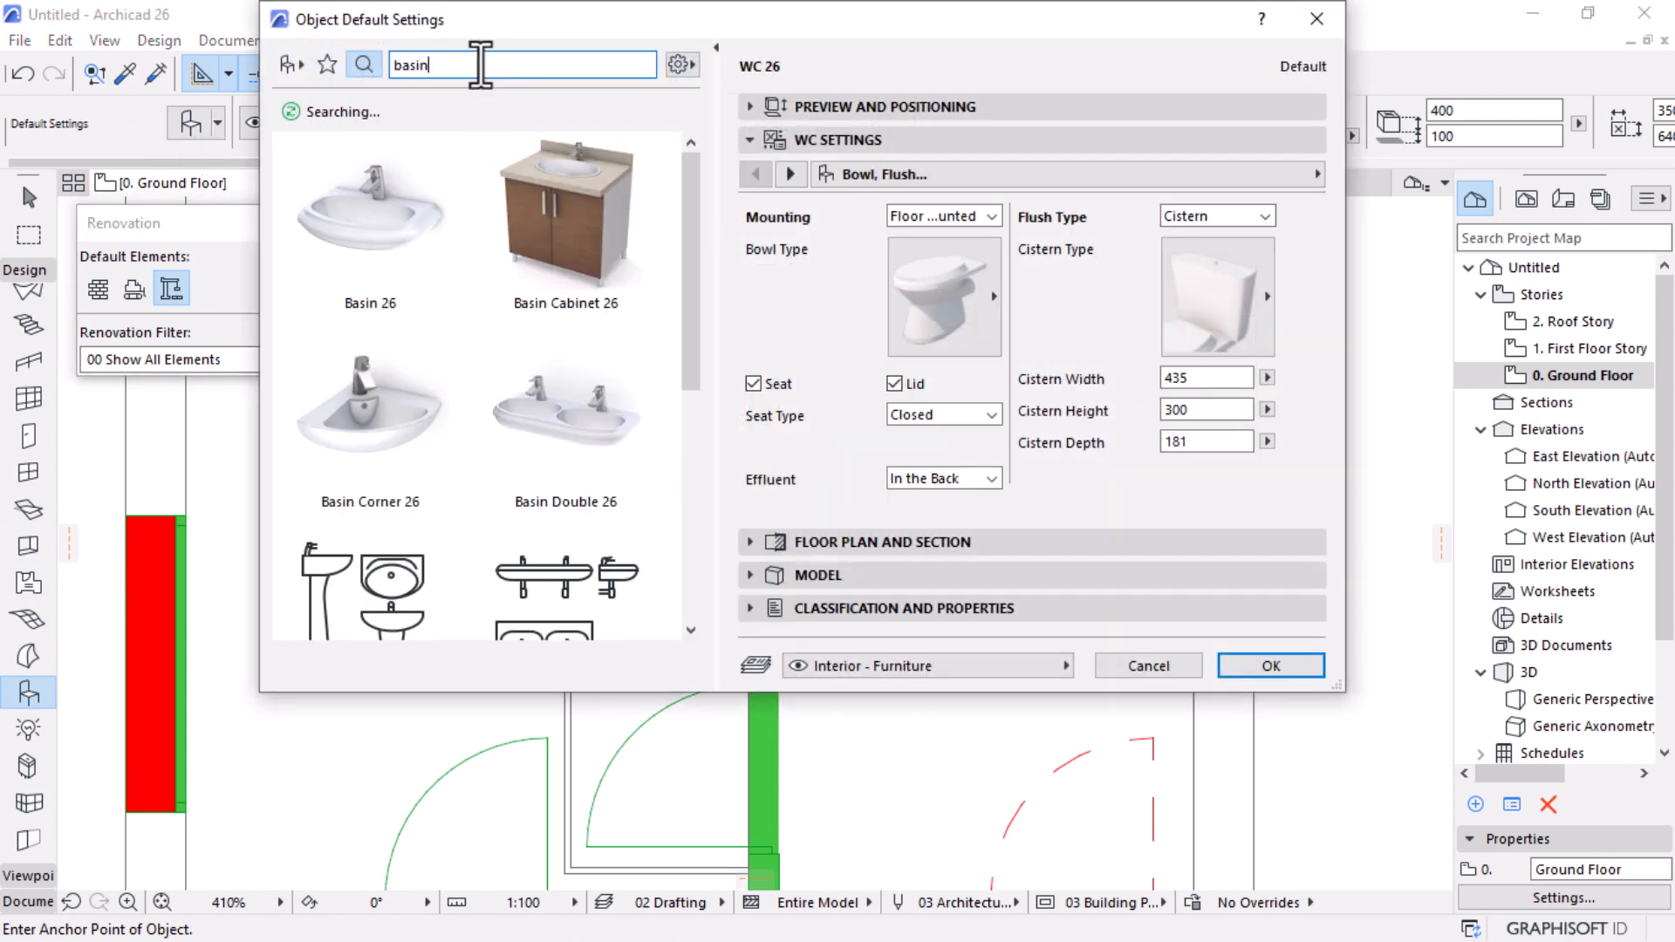
left_click_drag(481, 66, 362, 83)
type("d")
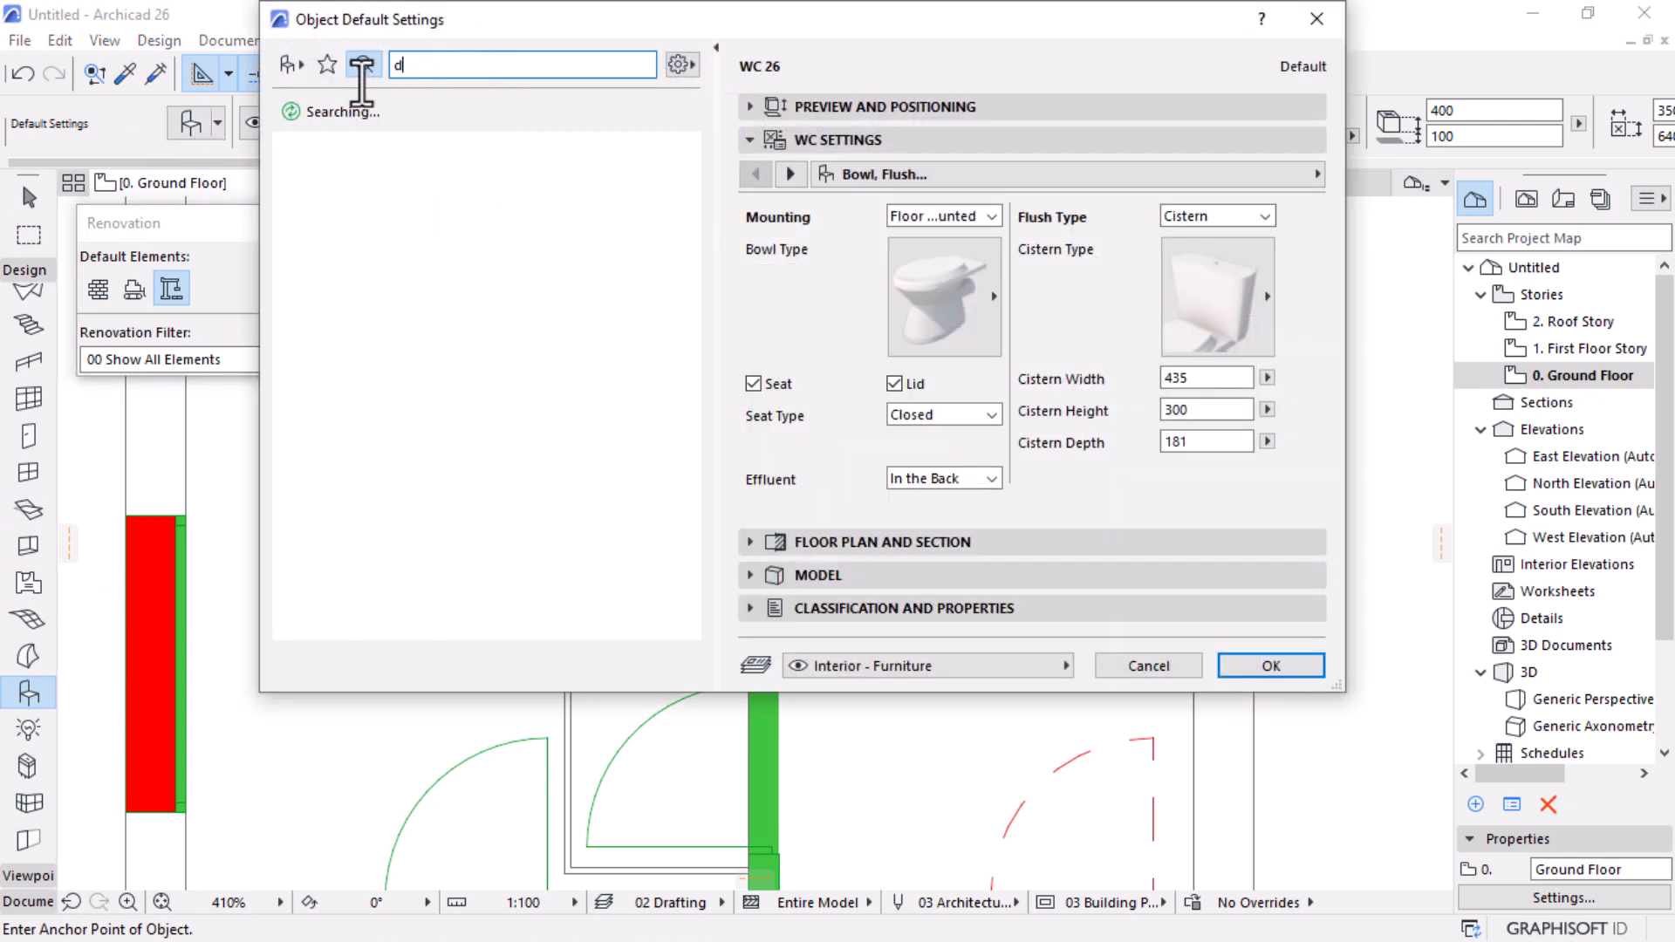
type("table")
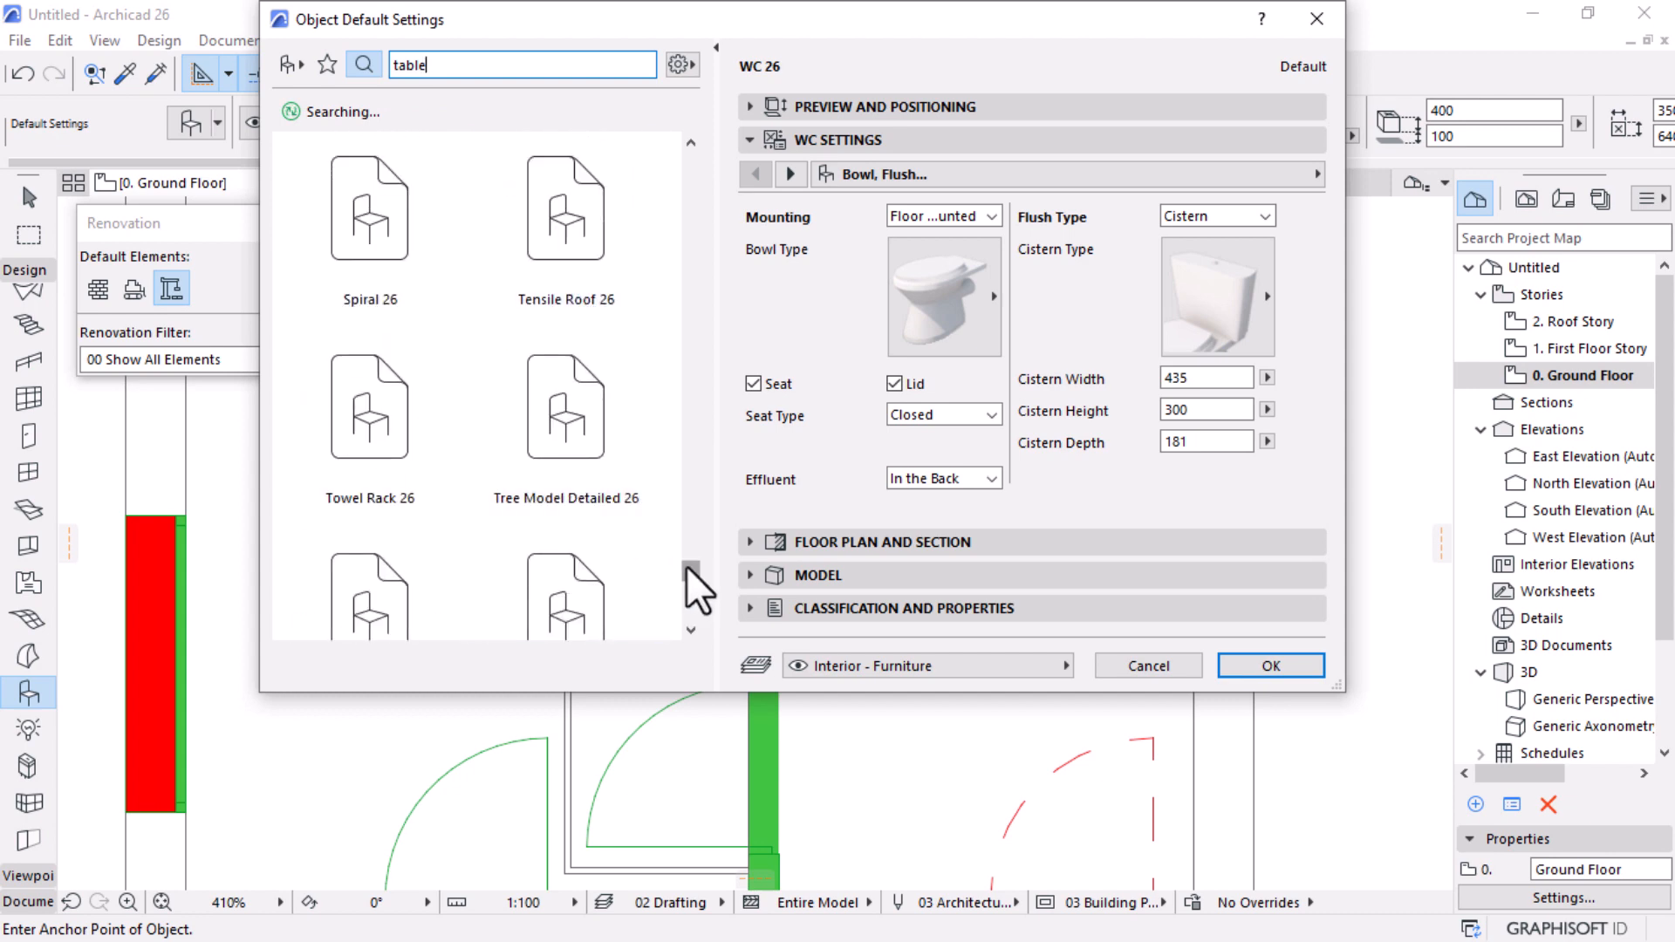
Step: Set Office Desk Rect 26 with the Style 2 table preset as the default object
left_click_drag(686, 567, 689, 278)
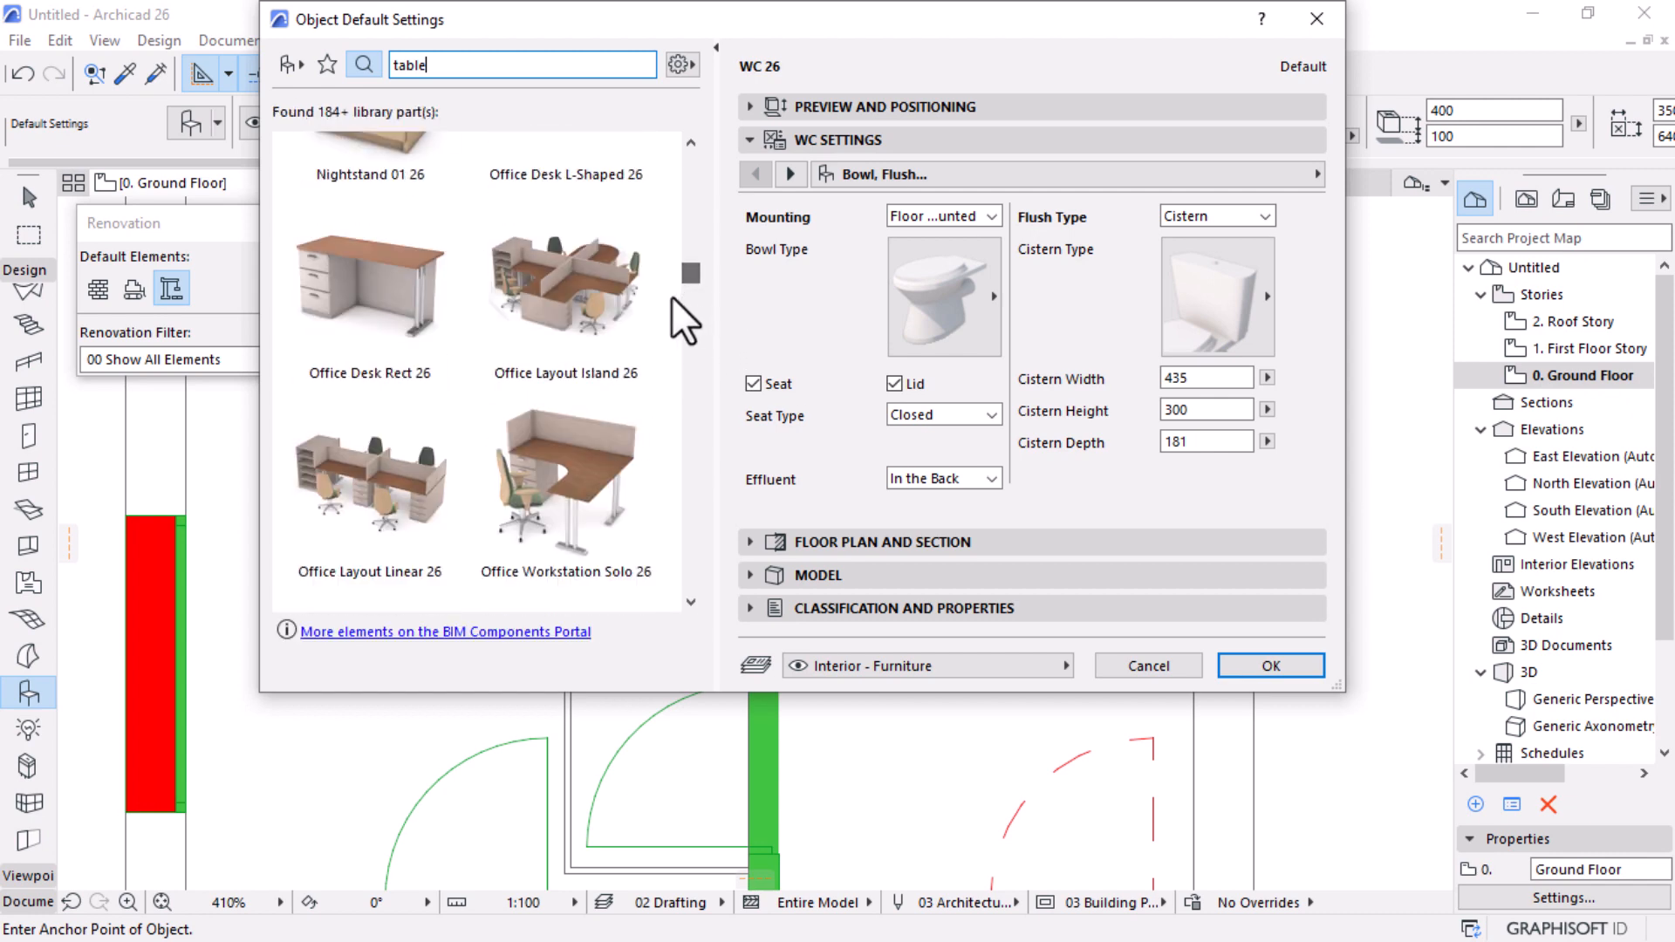
scroll(406, 341, "up", 2)
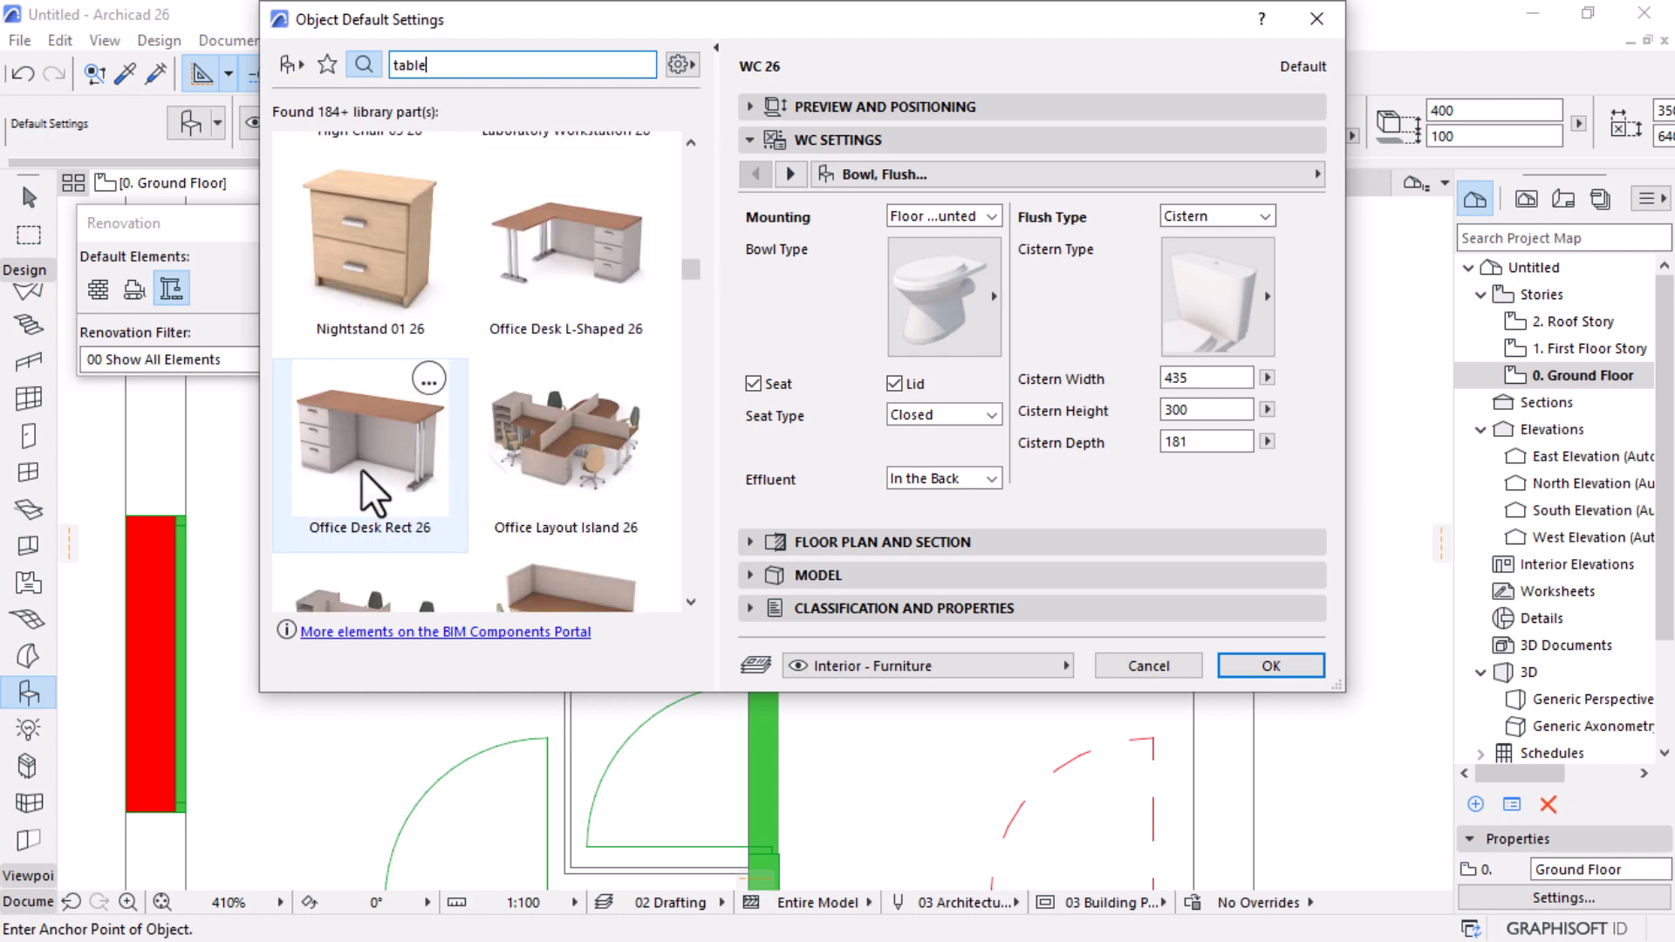
left_click(369, 447)
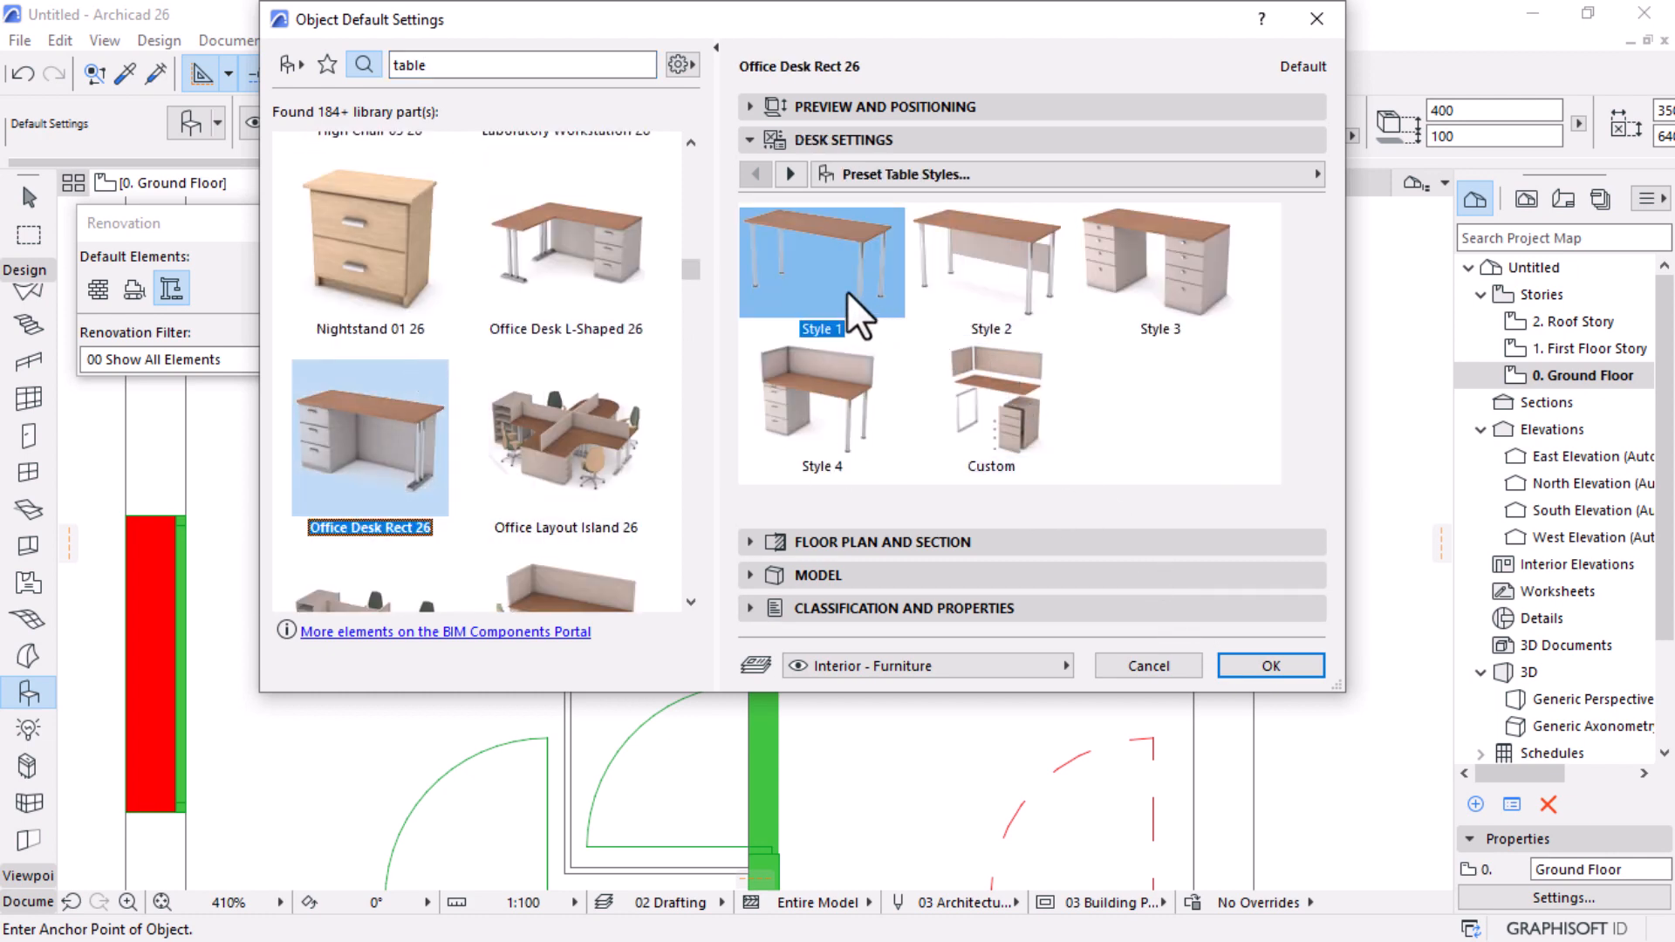
left_click(953, 286)
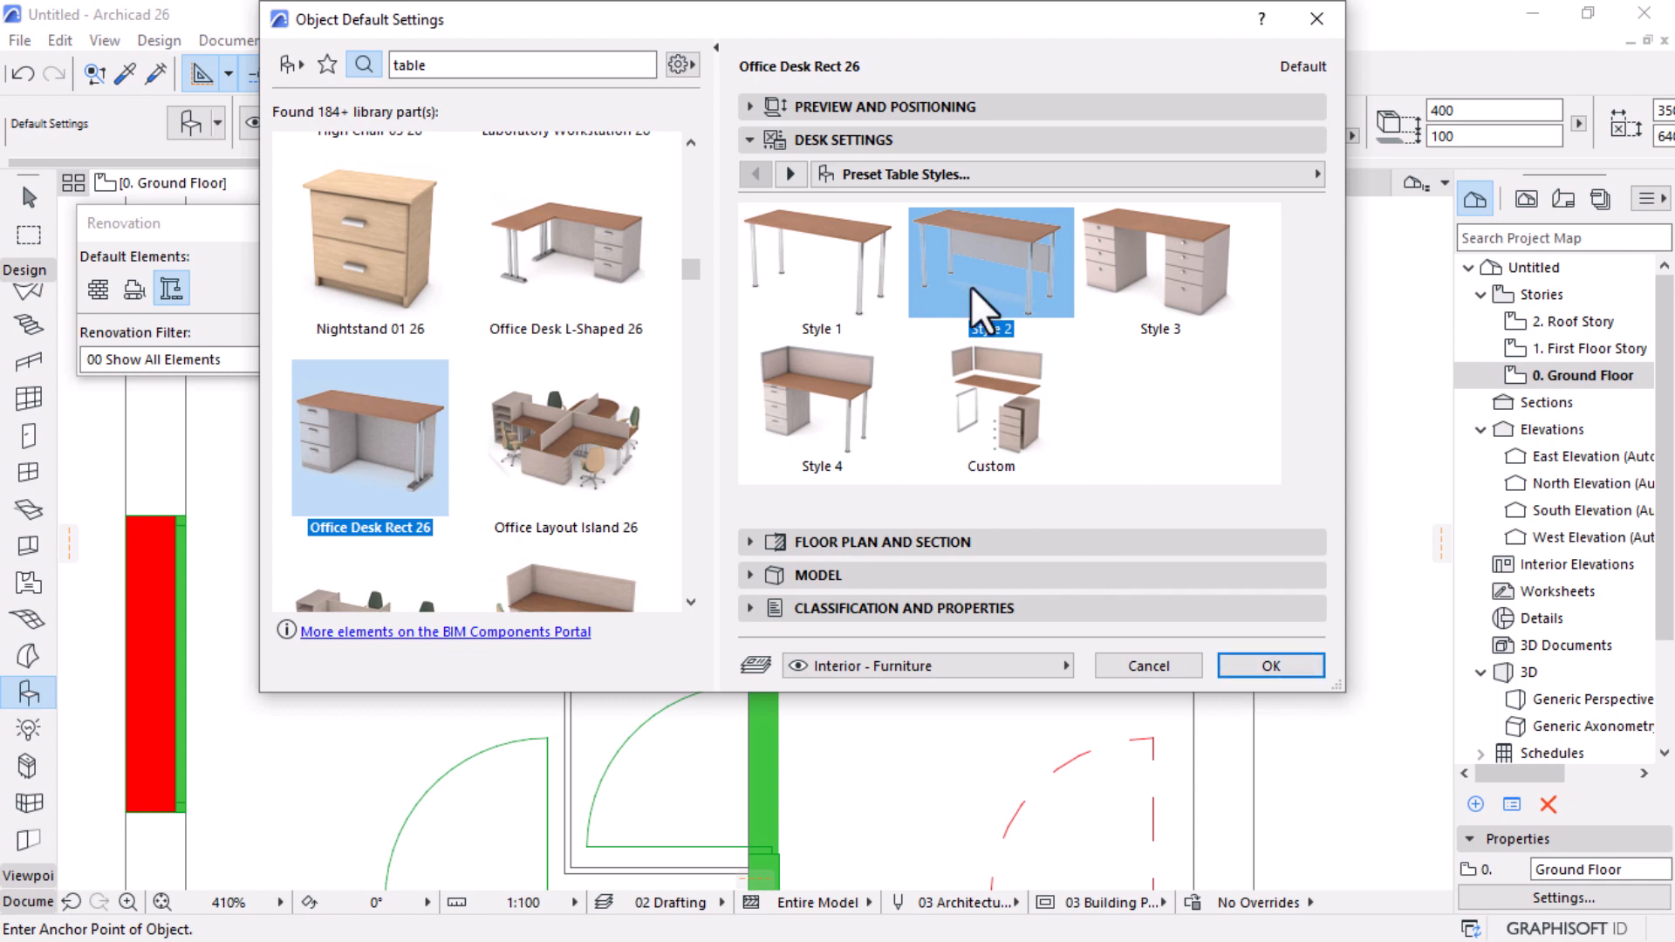
left_click(1270, 666)
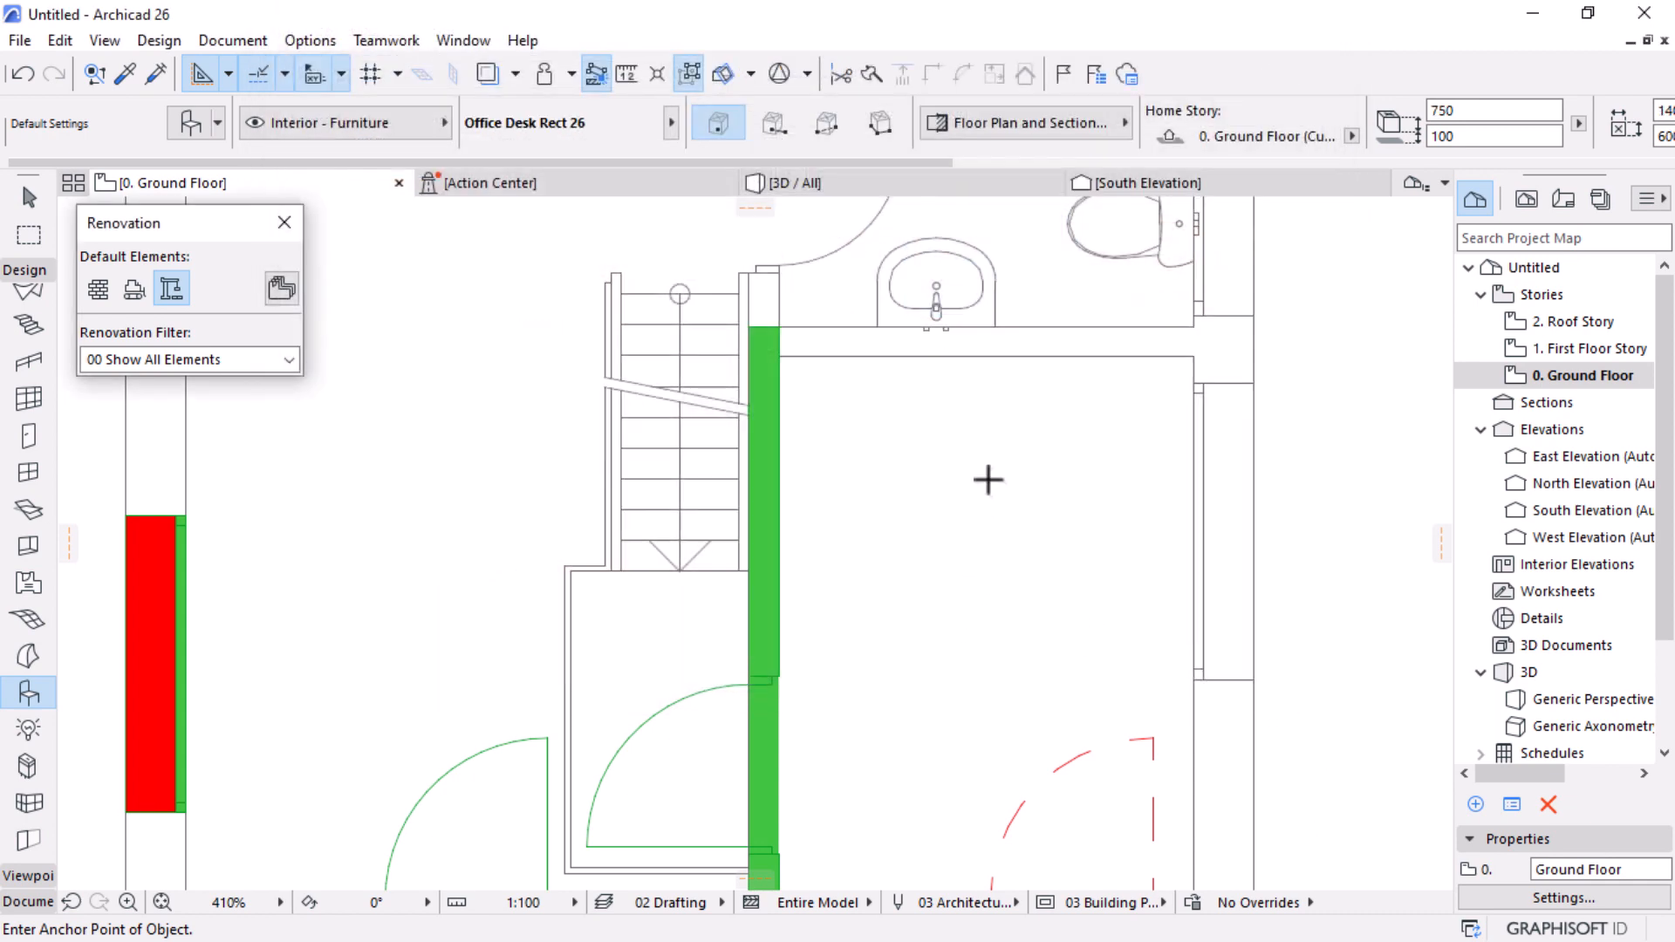
Step: Place the office desk in the room below the bathroom and leave the Object tool
left_click(989, 479)
scroll(1100, 351, "up", 4)
key("Escape")
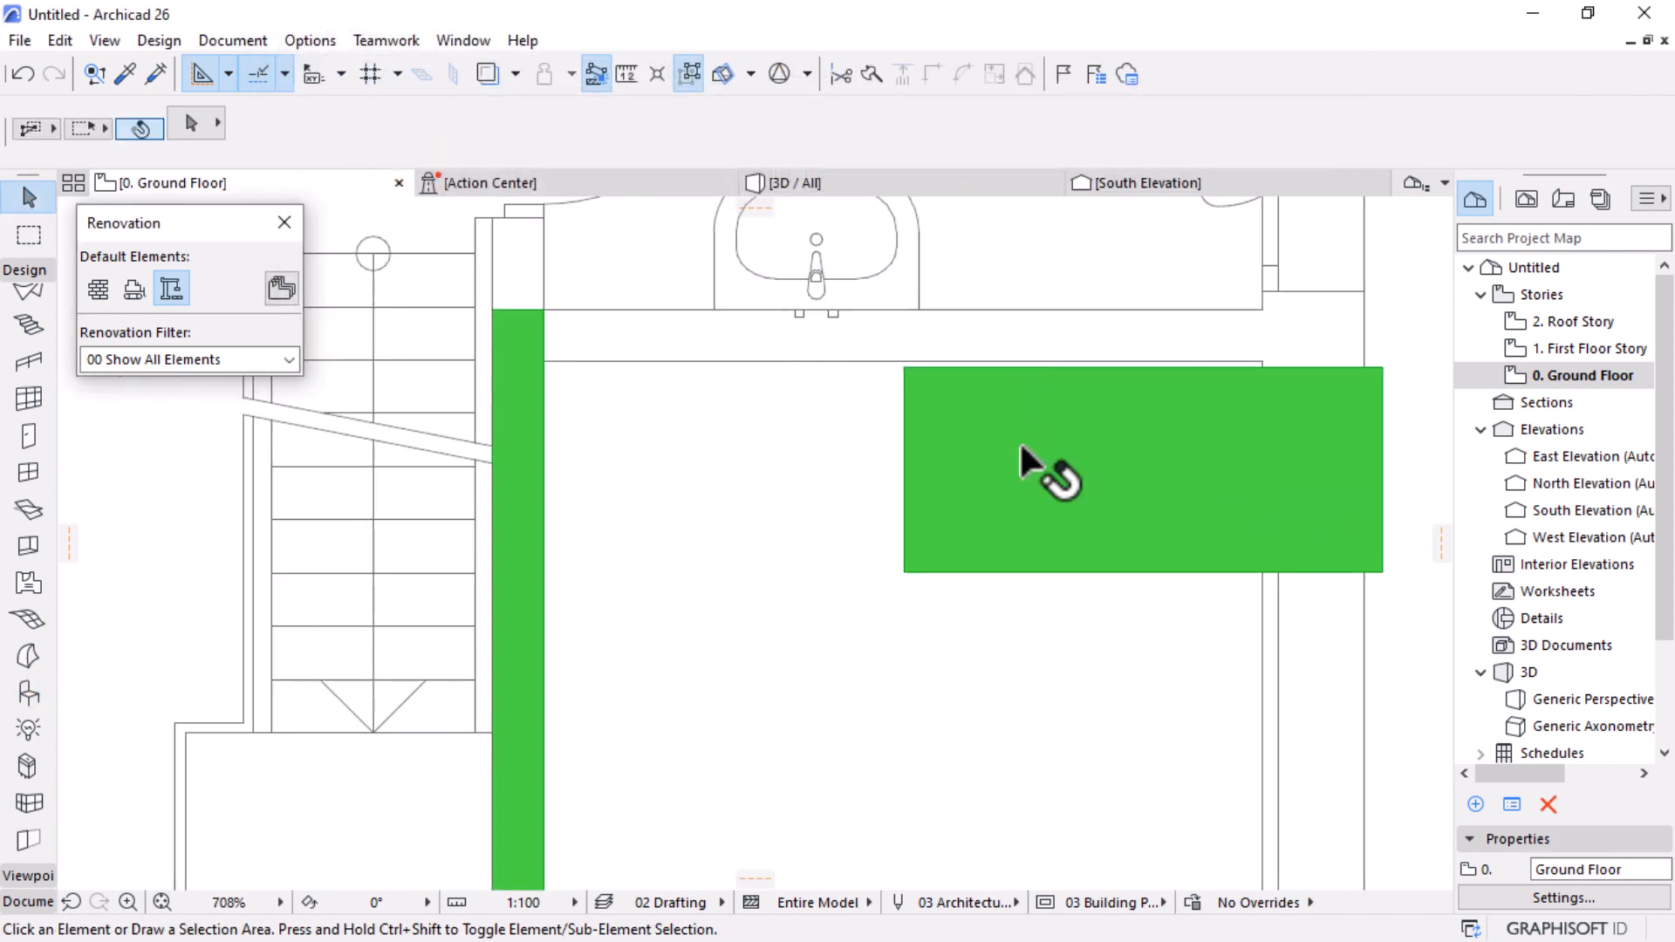
Step: Move the desk by its upper-right corner onto the inner corner where the bathroom partition meets the right exterior wall
left_click(961, 458)
scroll(748, 393, "down", 3)
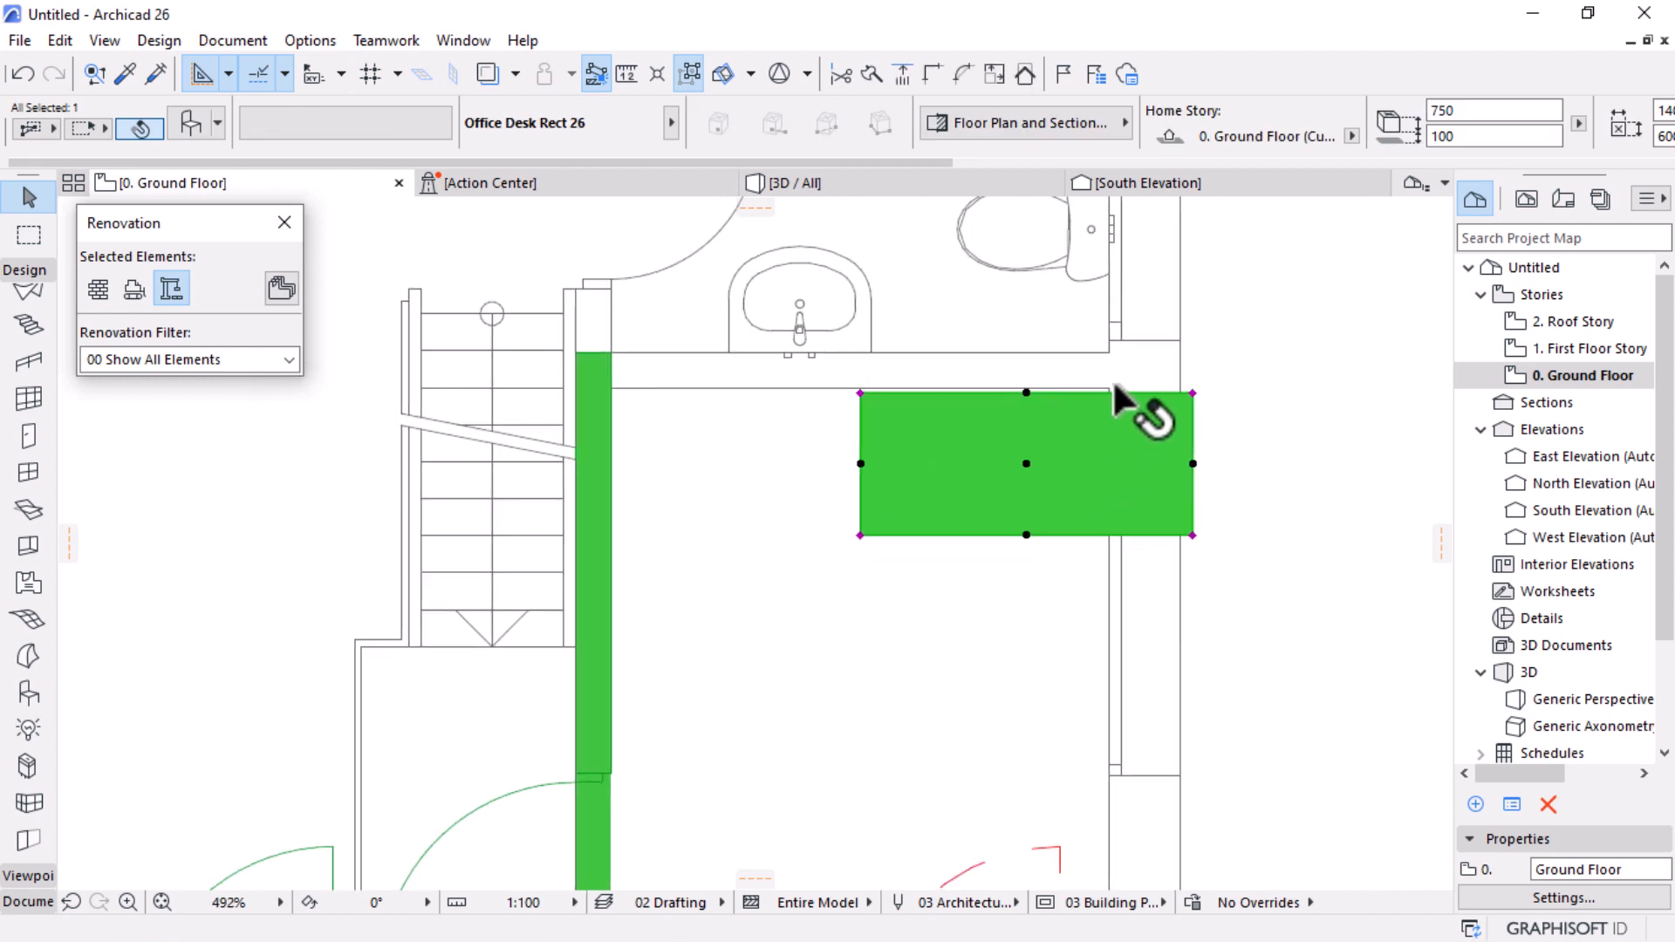
scroll(1112, 379, "up", 3)
key("ctrl+d")
left_click(1226, 397)
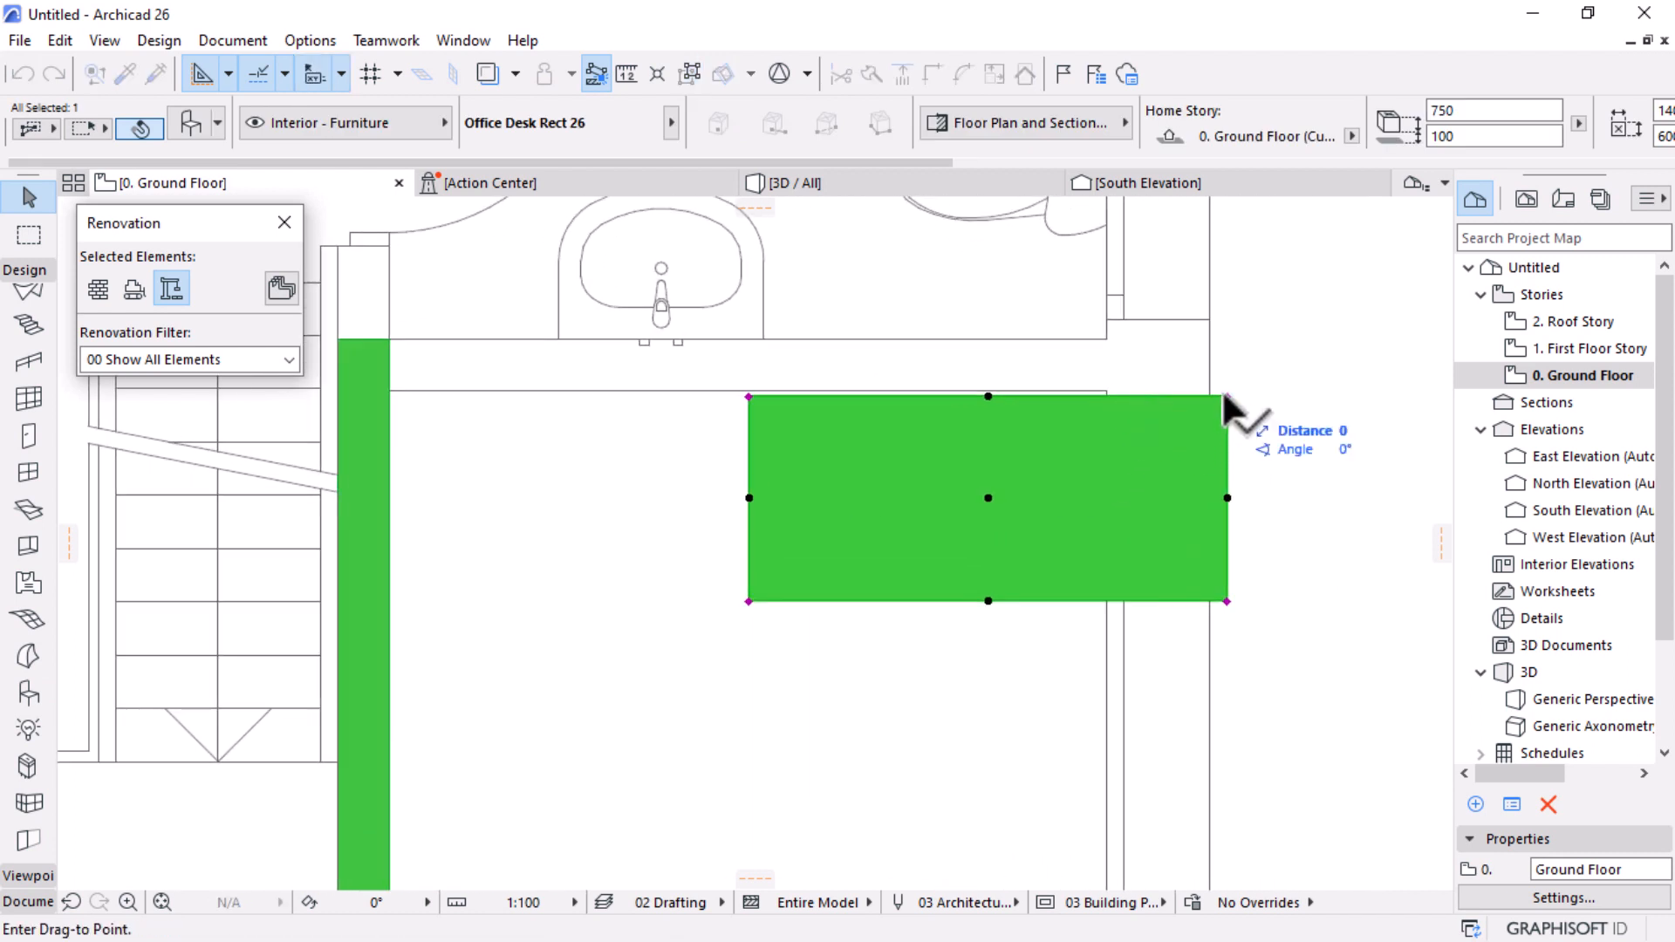
left_click(1106, 389)
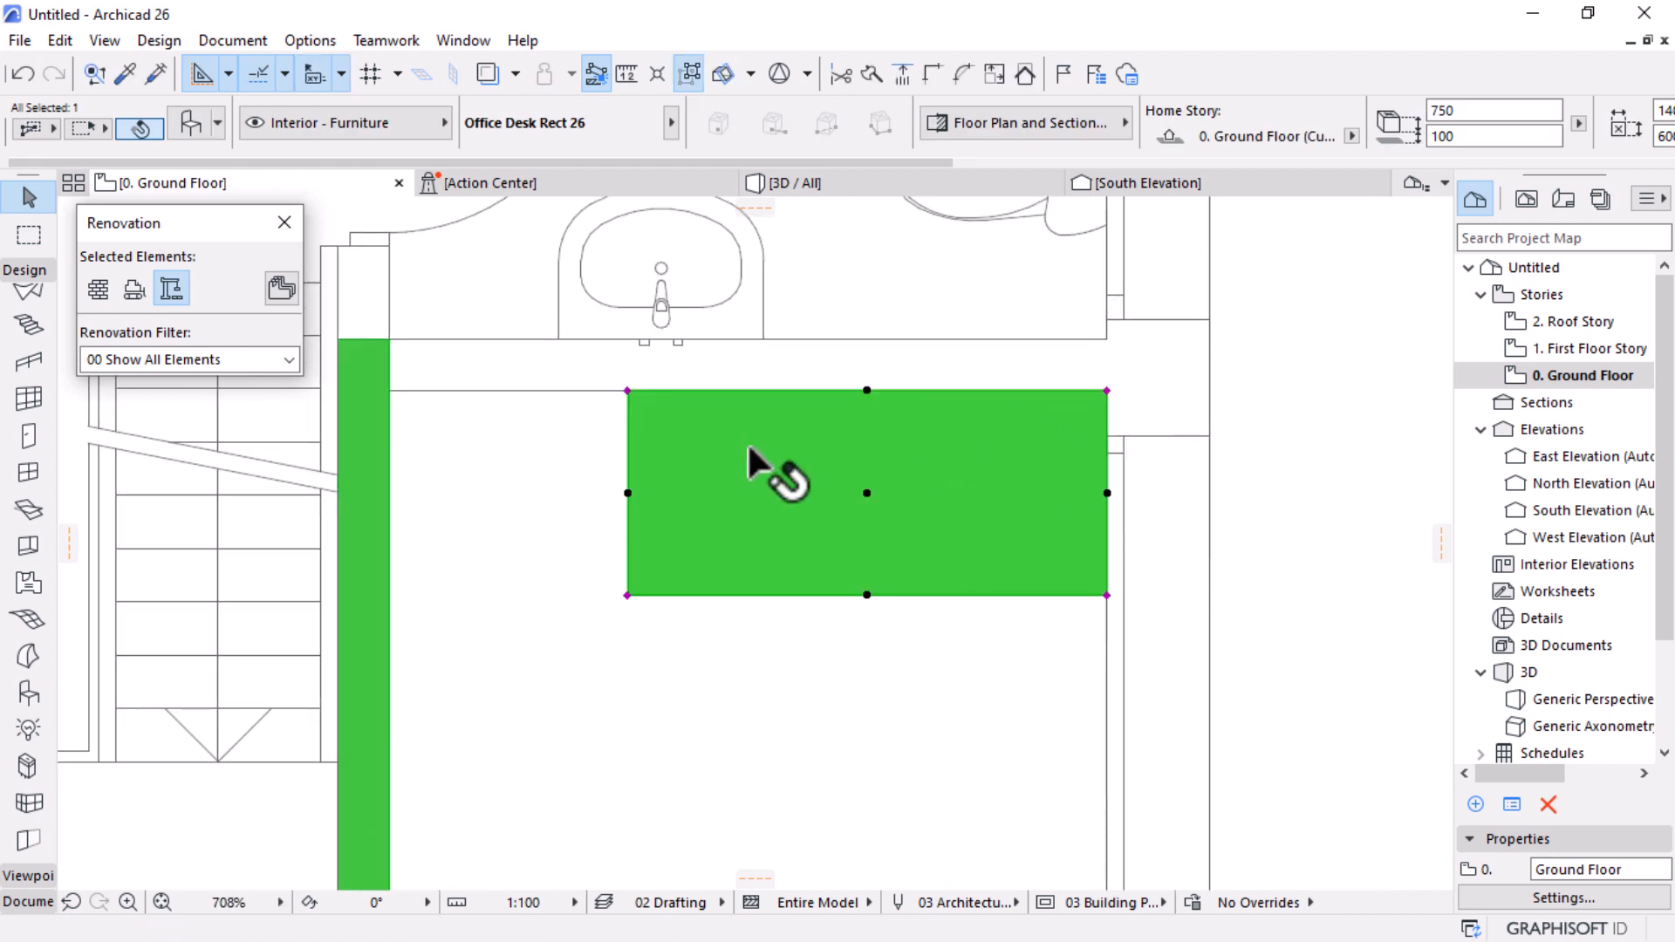
Step: Stretch the desk by its upper-left corner to the face of the new green wall so it spans the room
left_click(628, 390)
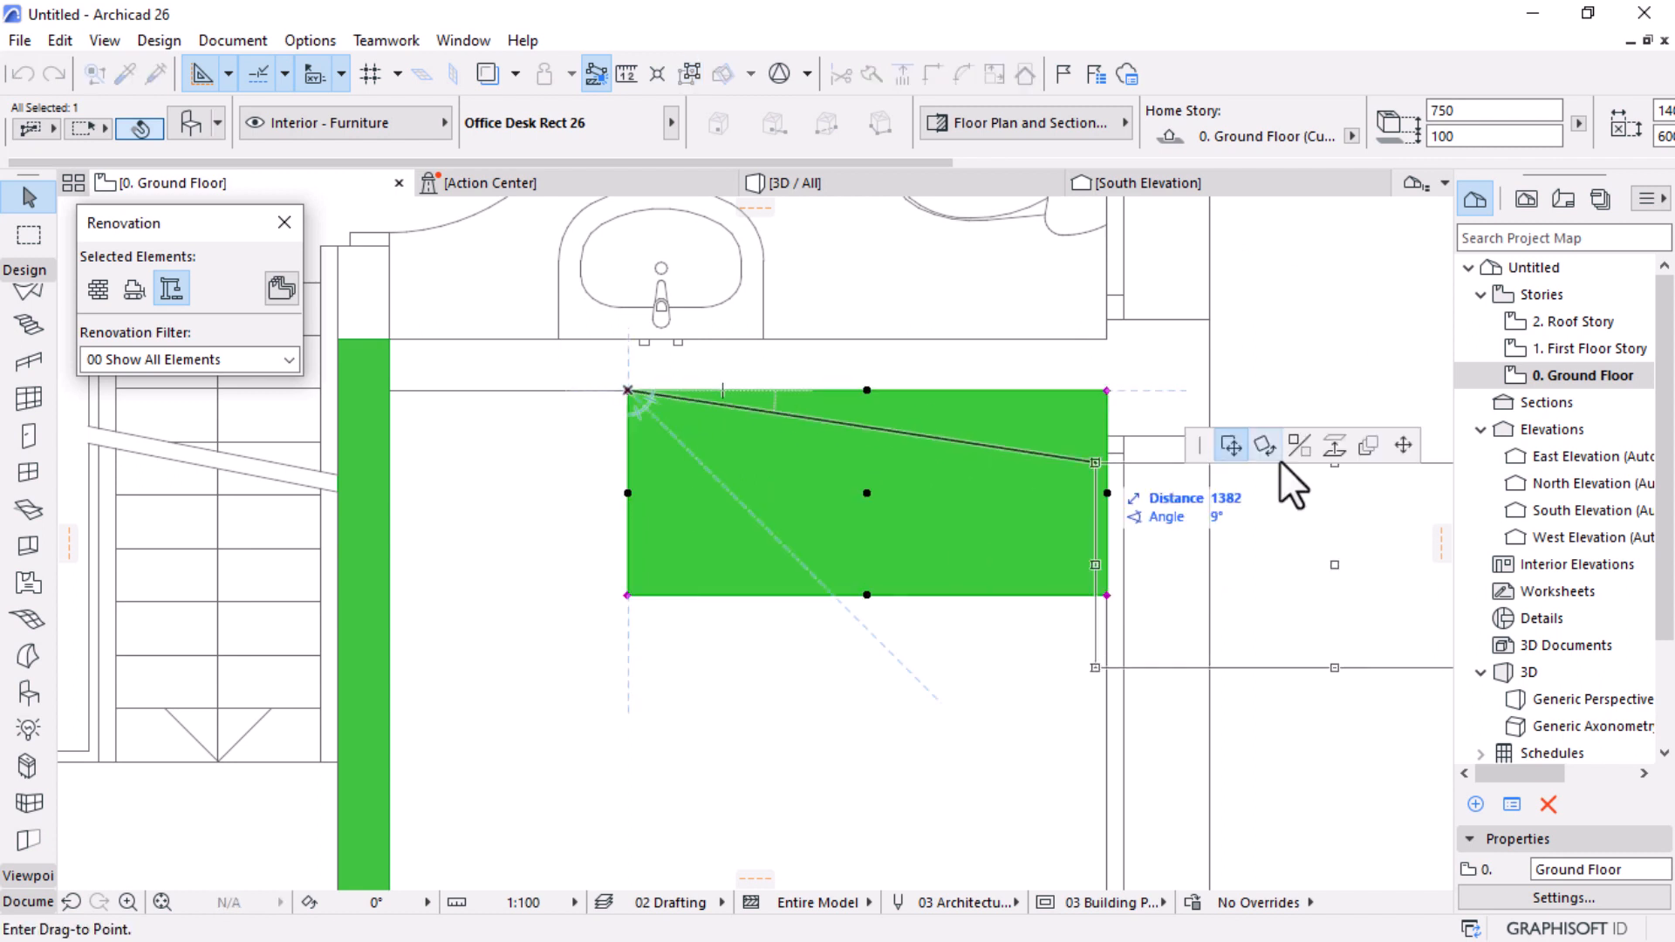
left_click(1403, 445)
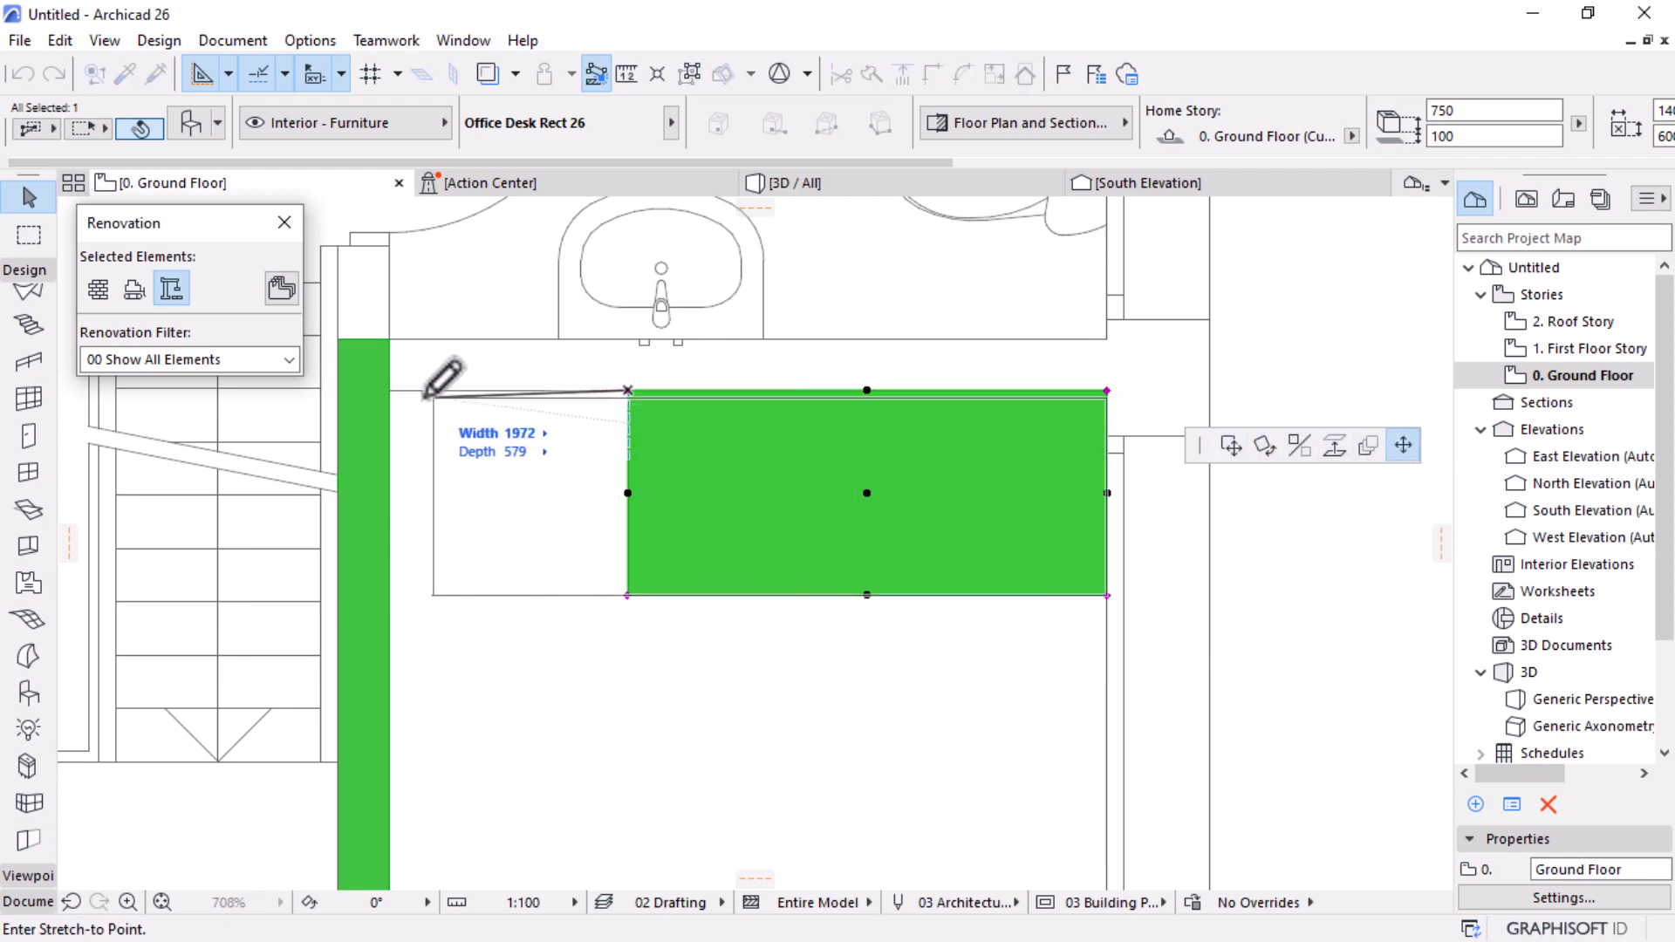
left_click(388, 391)
scroll(927, 386, "down", 5)
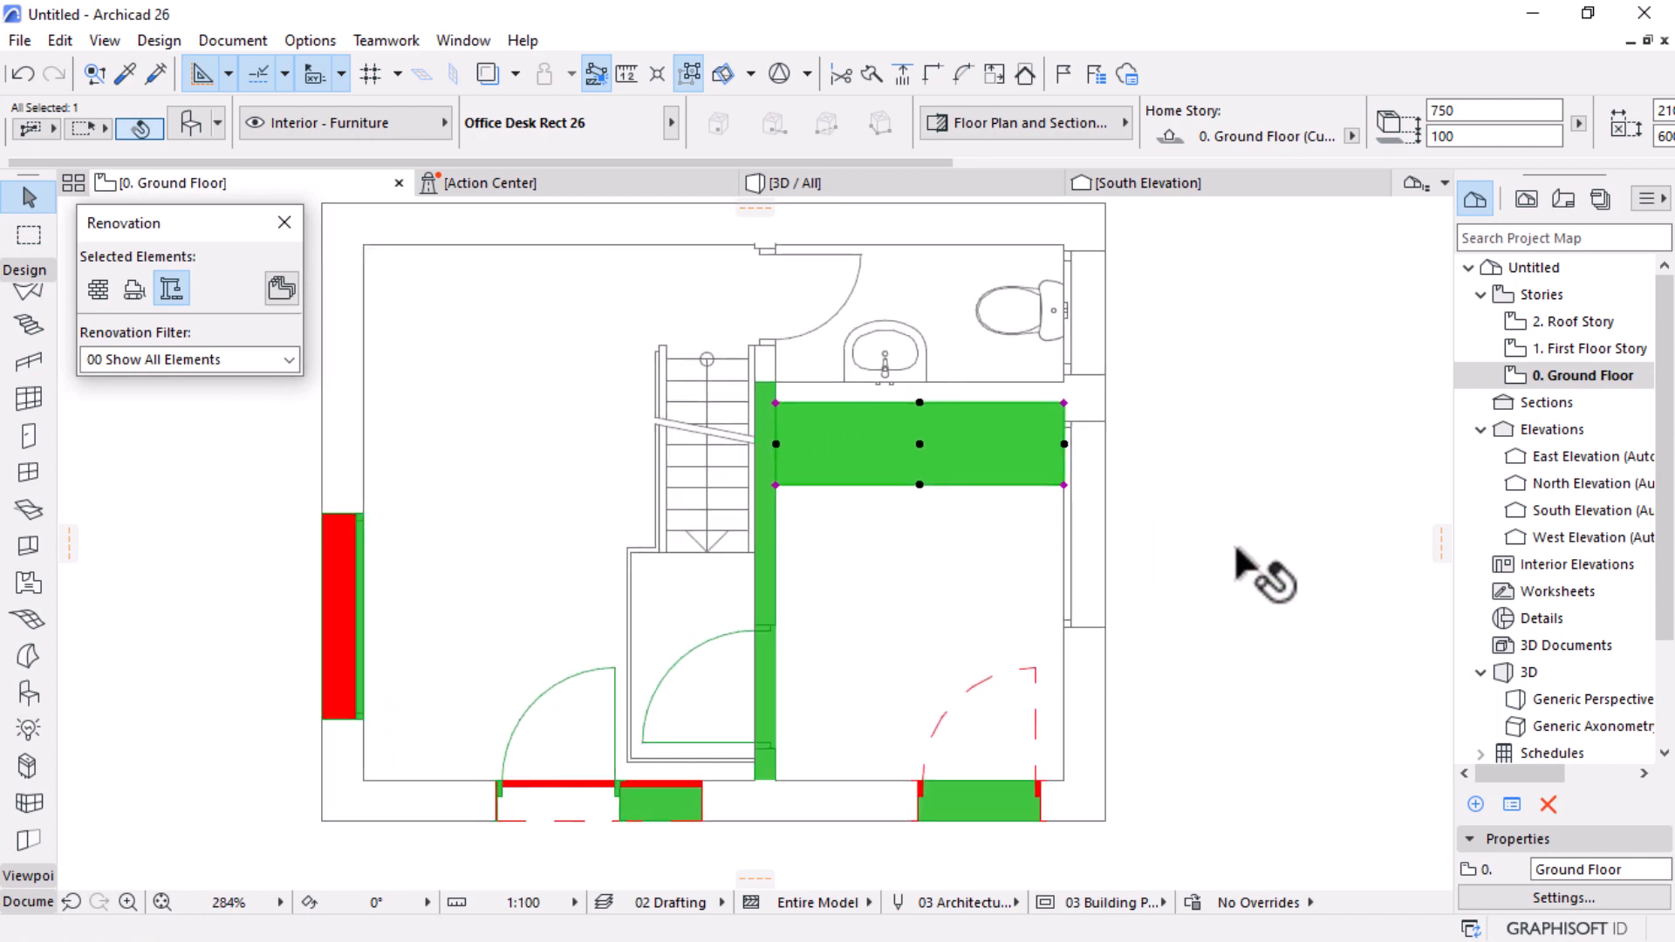
Step: Drag a copy of the desk from its back-edge midpoint about 670 mm straight down the plan
scroll(947, 471, "up", 3)
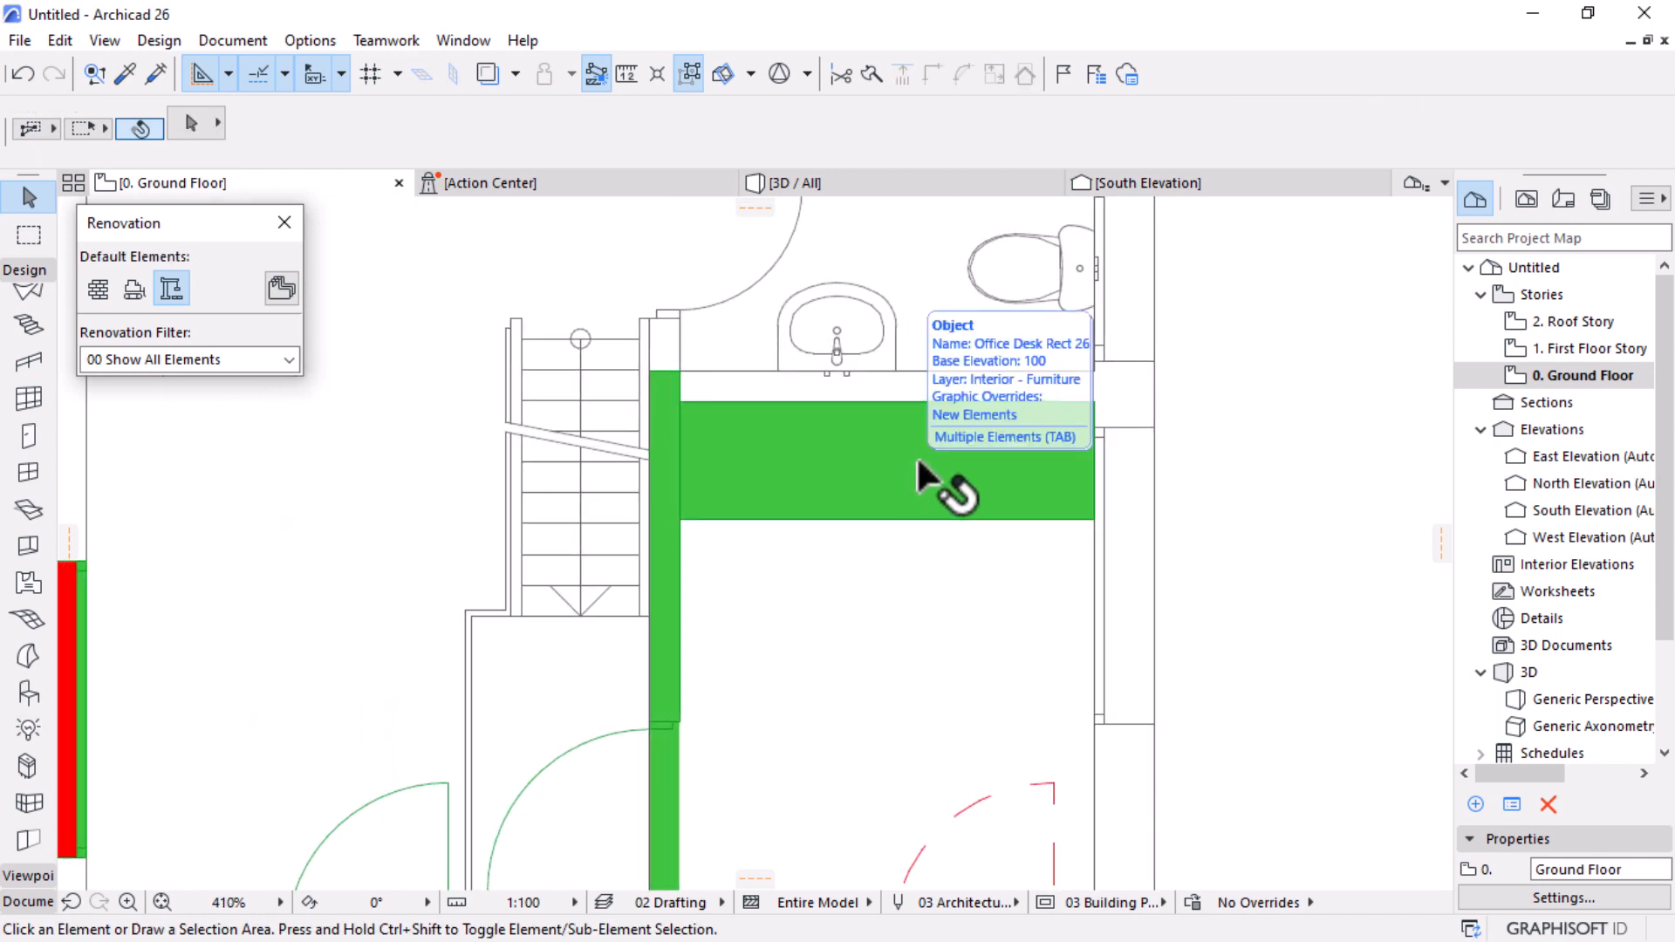
key("ctrl+d")
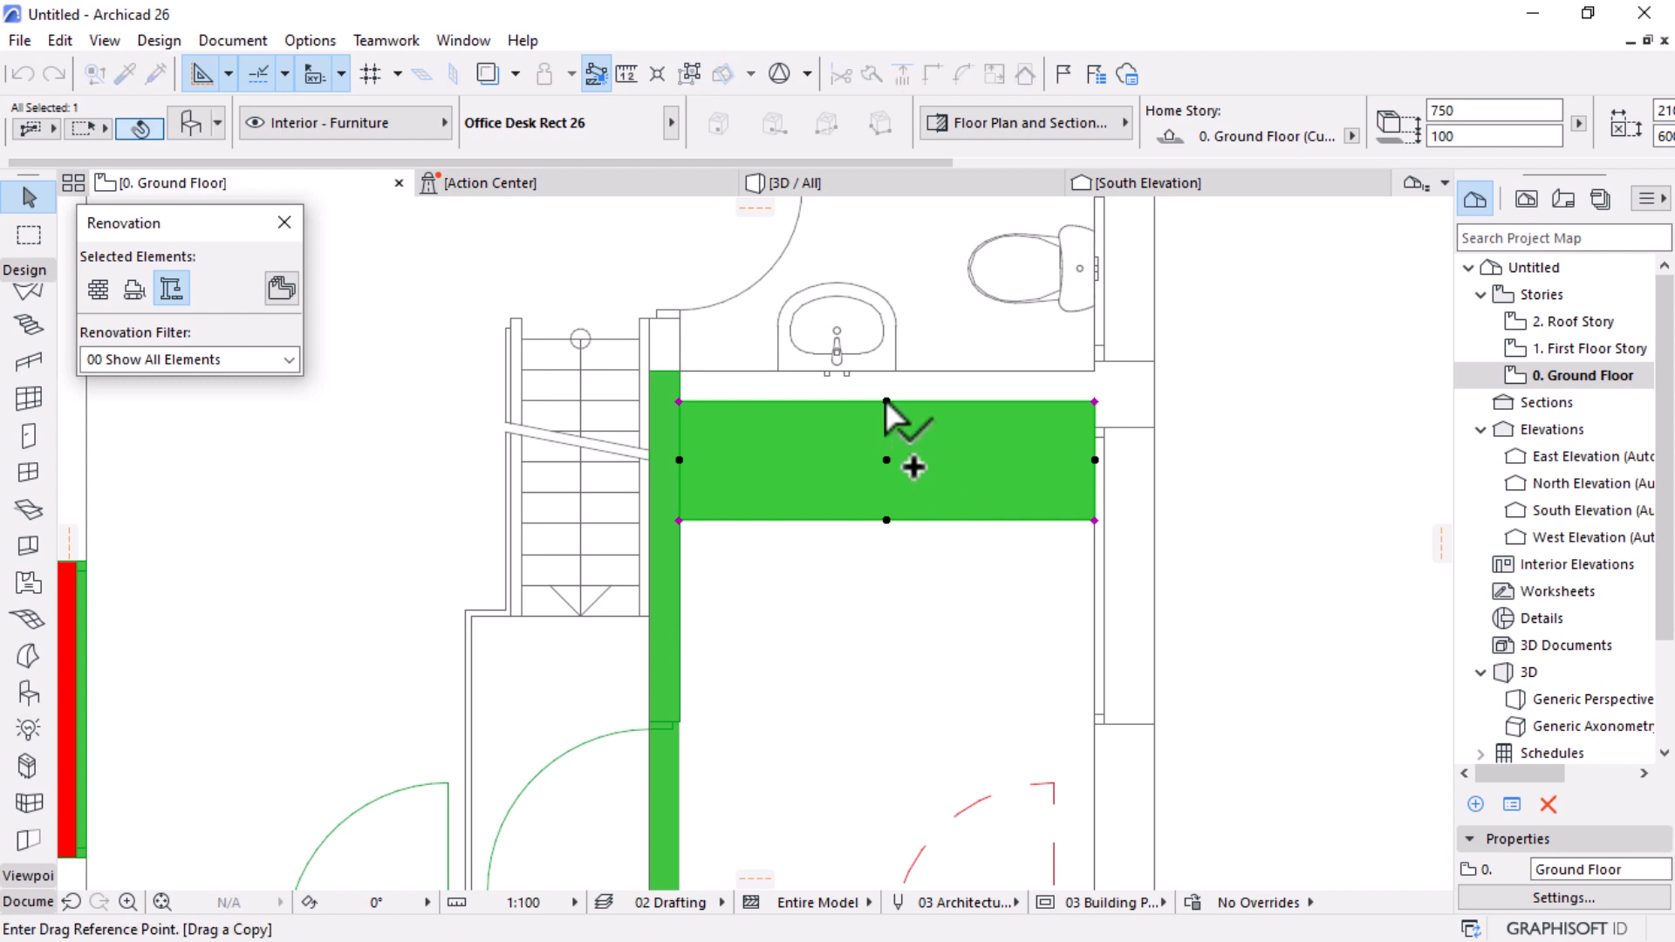
left_click(887, 402)
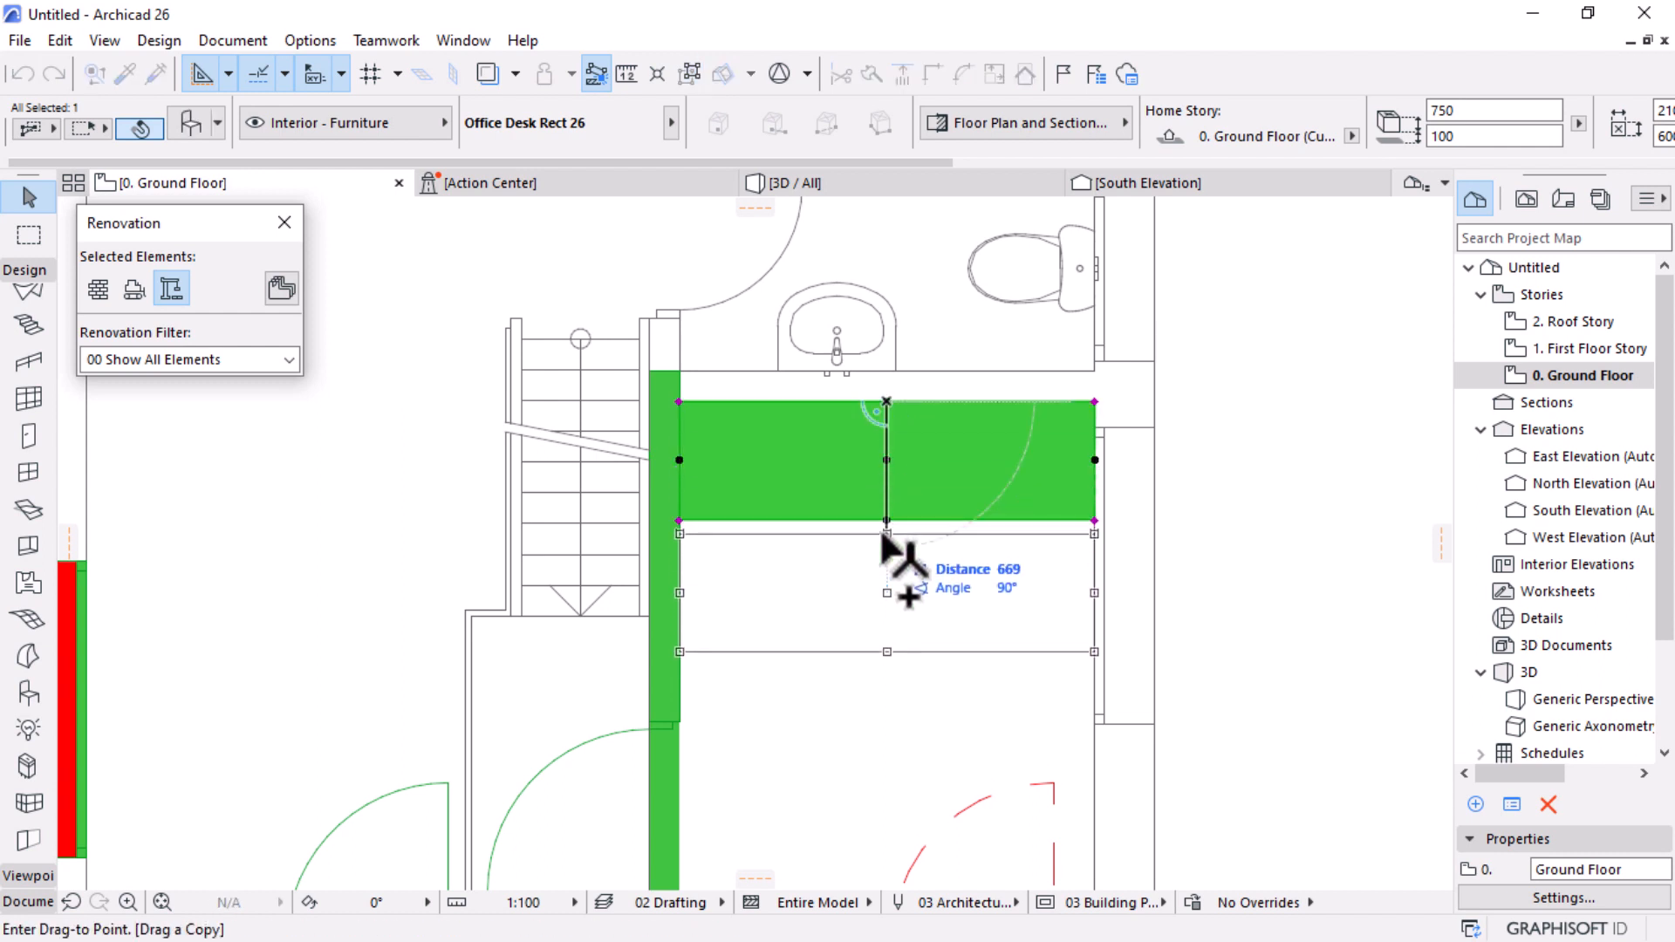
left_click(886, 534)
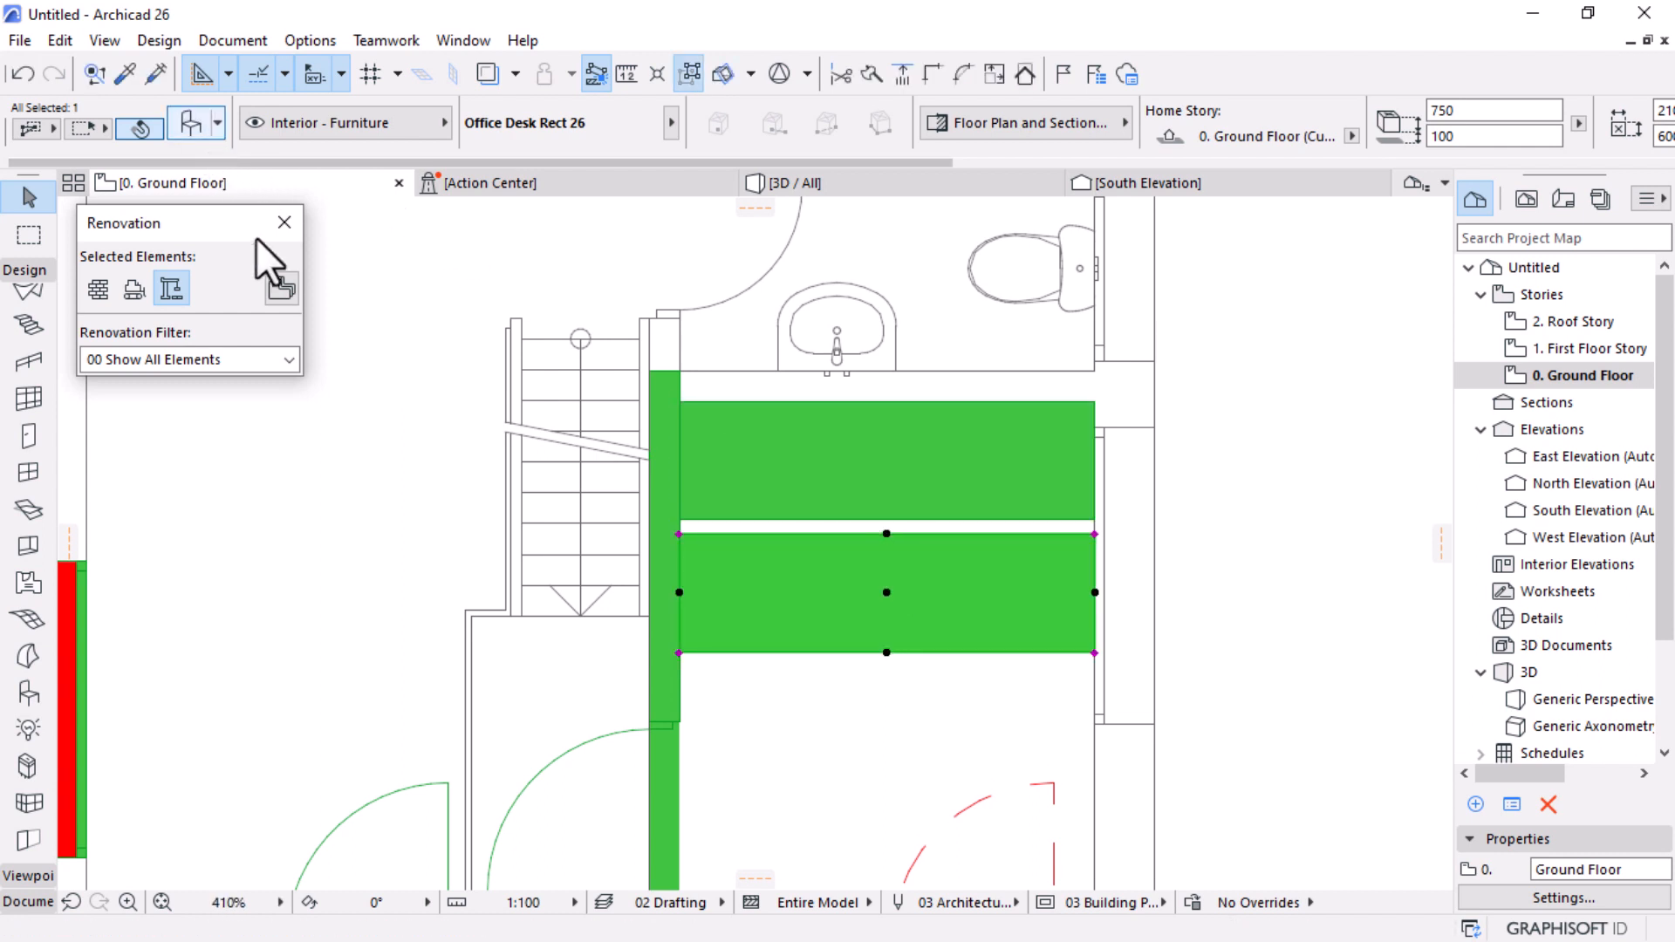
Step: Open the copied desk's settings, search the library for "chair" and choose Chair 10 26 as its replacement
left_click(188, 122)
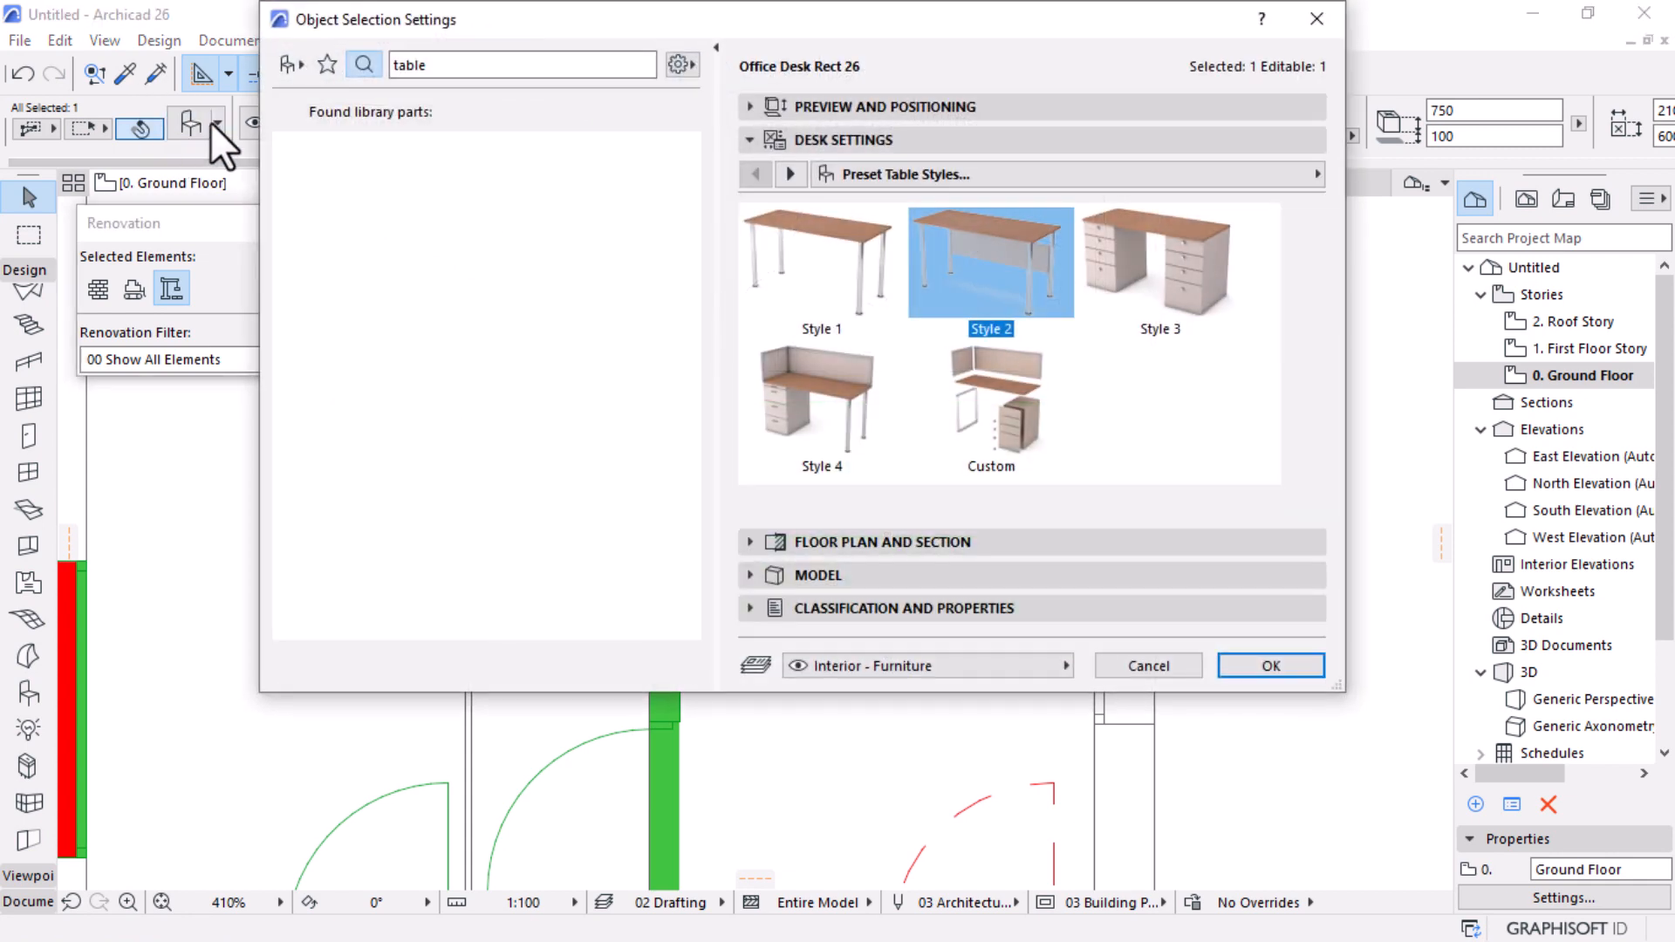
left_click(372, 70)
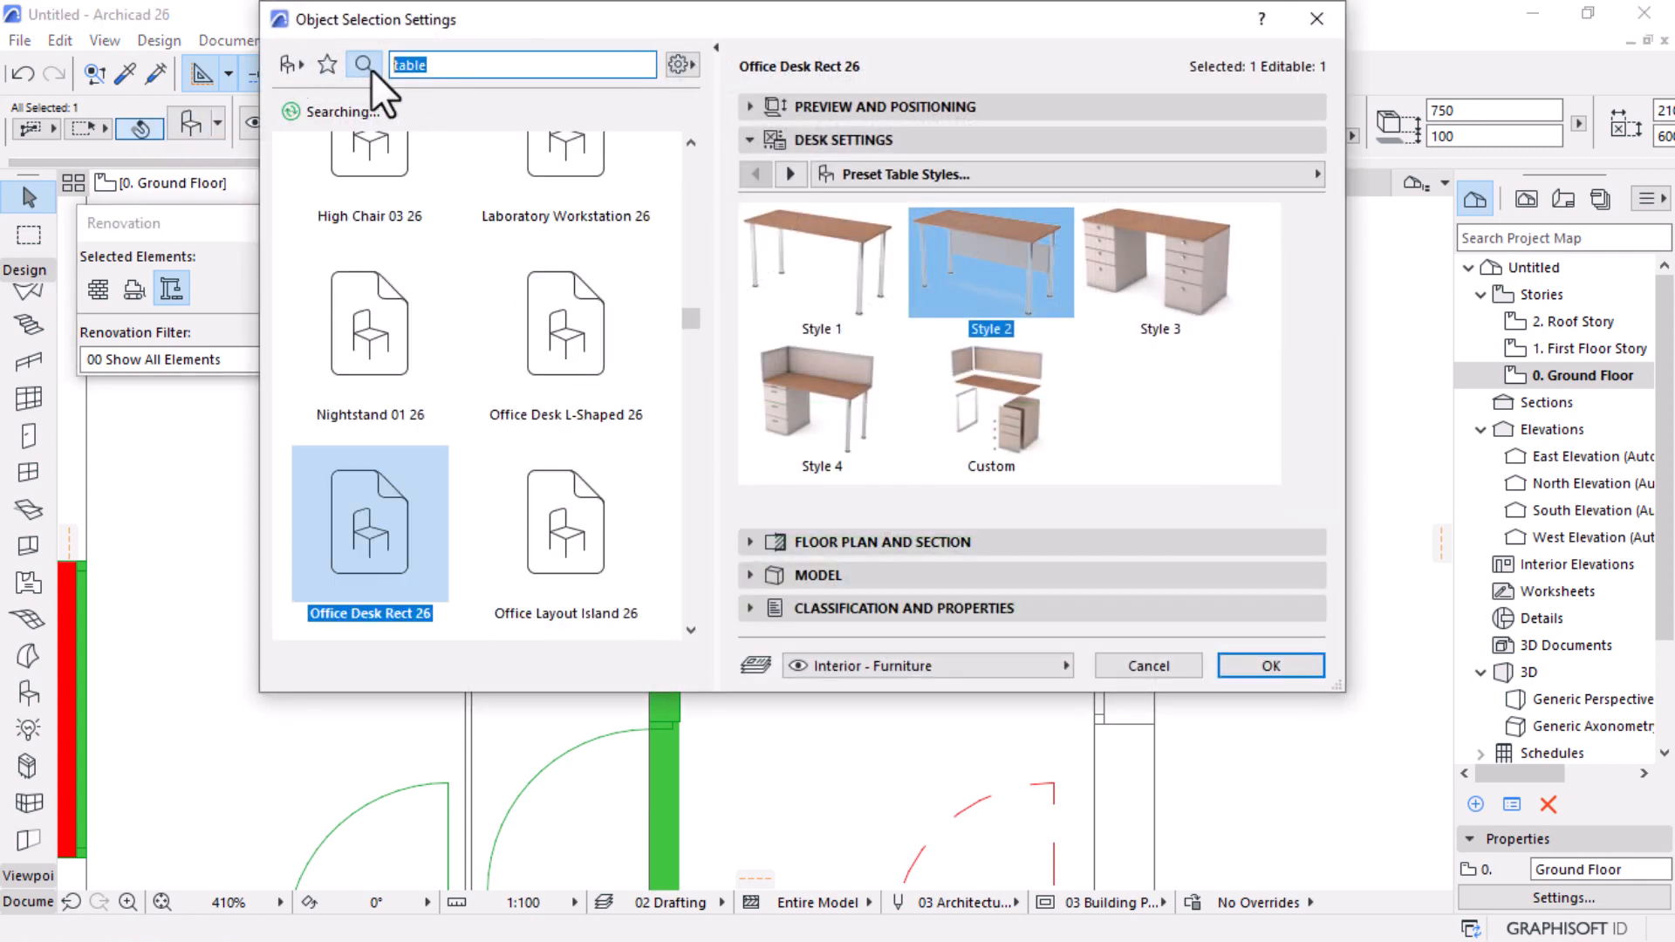
type("d")
type("hair")
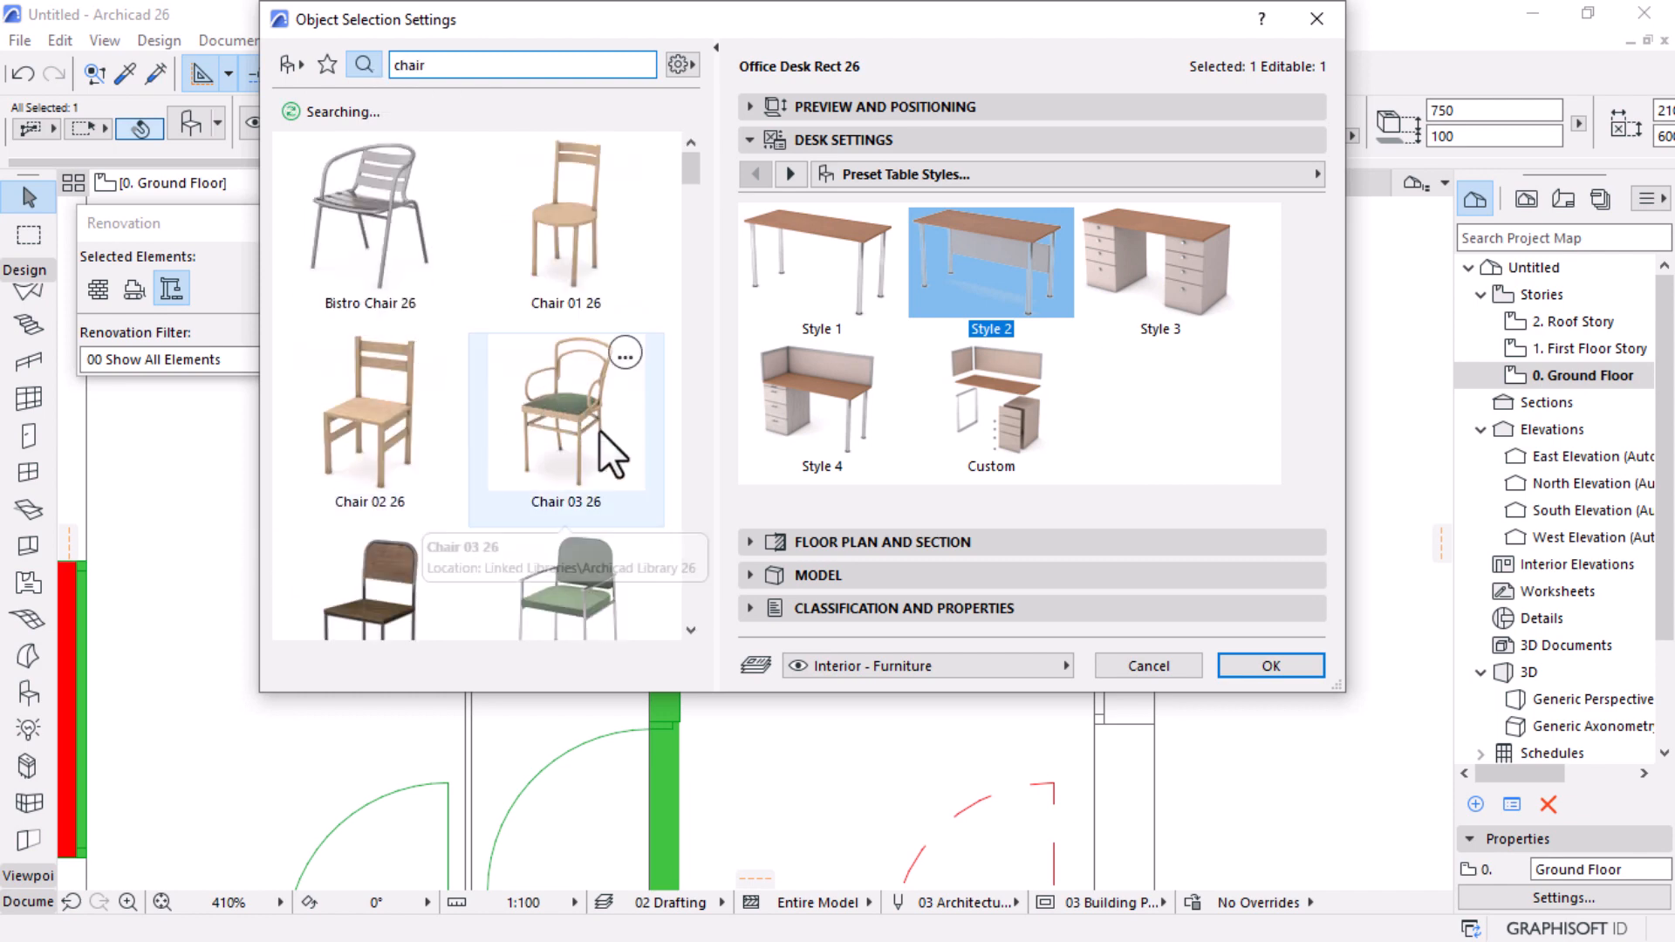
scroll(585, 442, "down", 1)
scroll(616, 541, "down", 8)
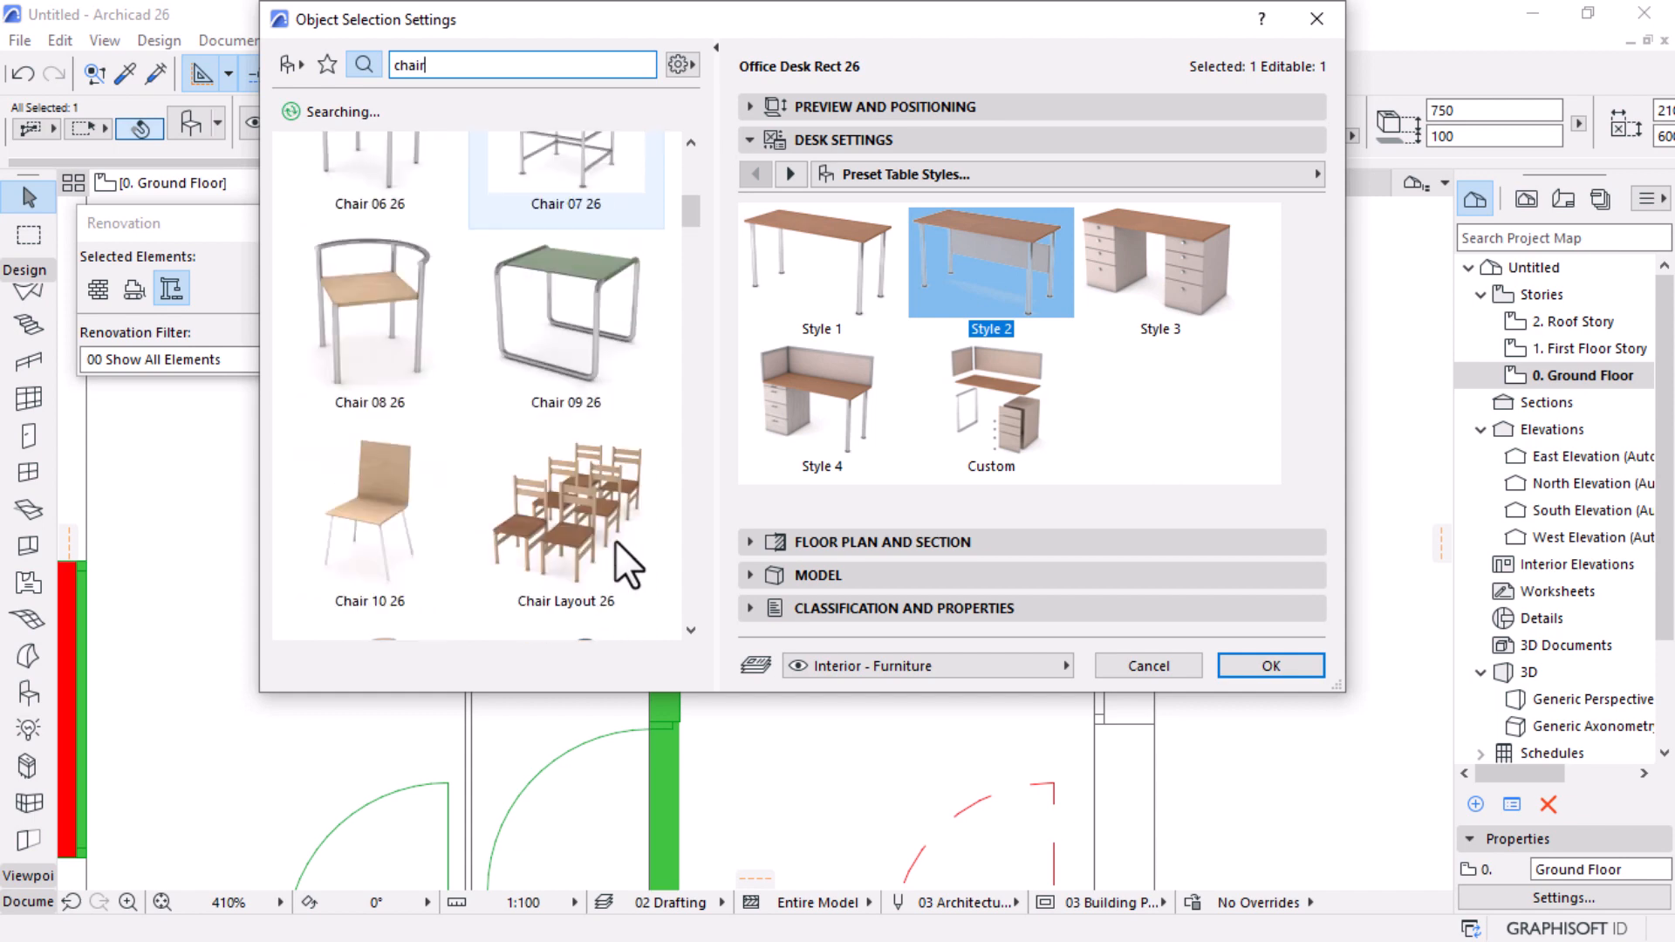
left_click(414, 530)
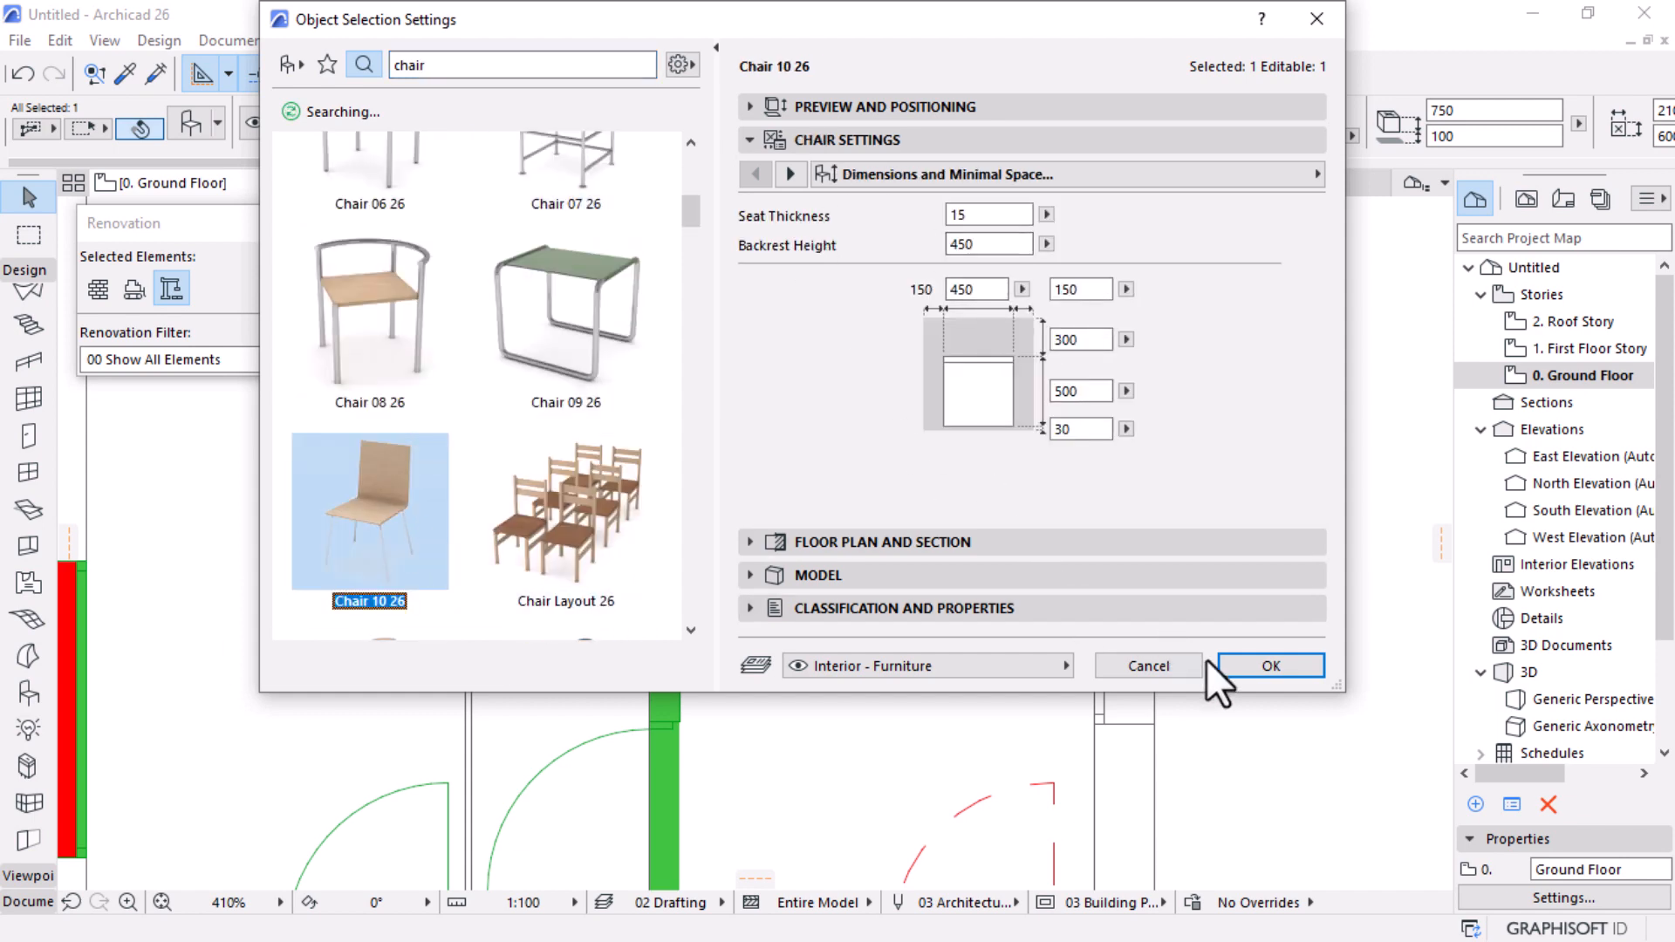
Step: Set the chair's 2D detail level to Symbolic with the Trapezoid symbol and apply the settings
left_click(1156, 180)
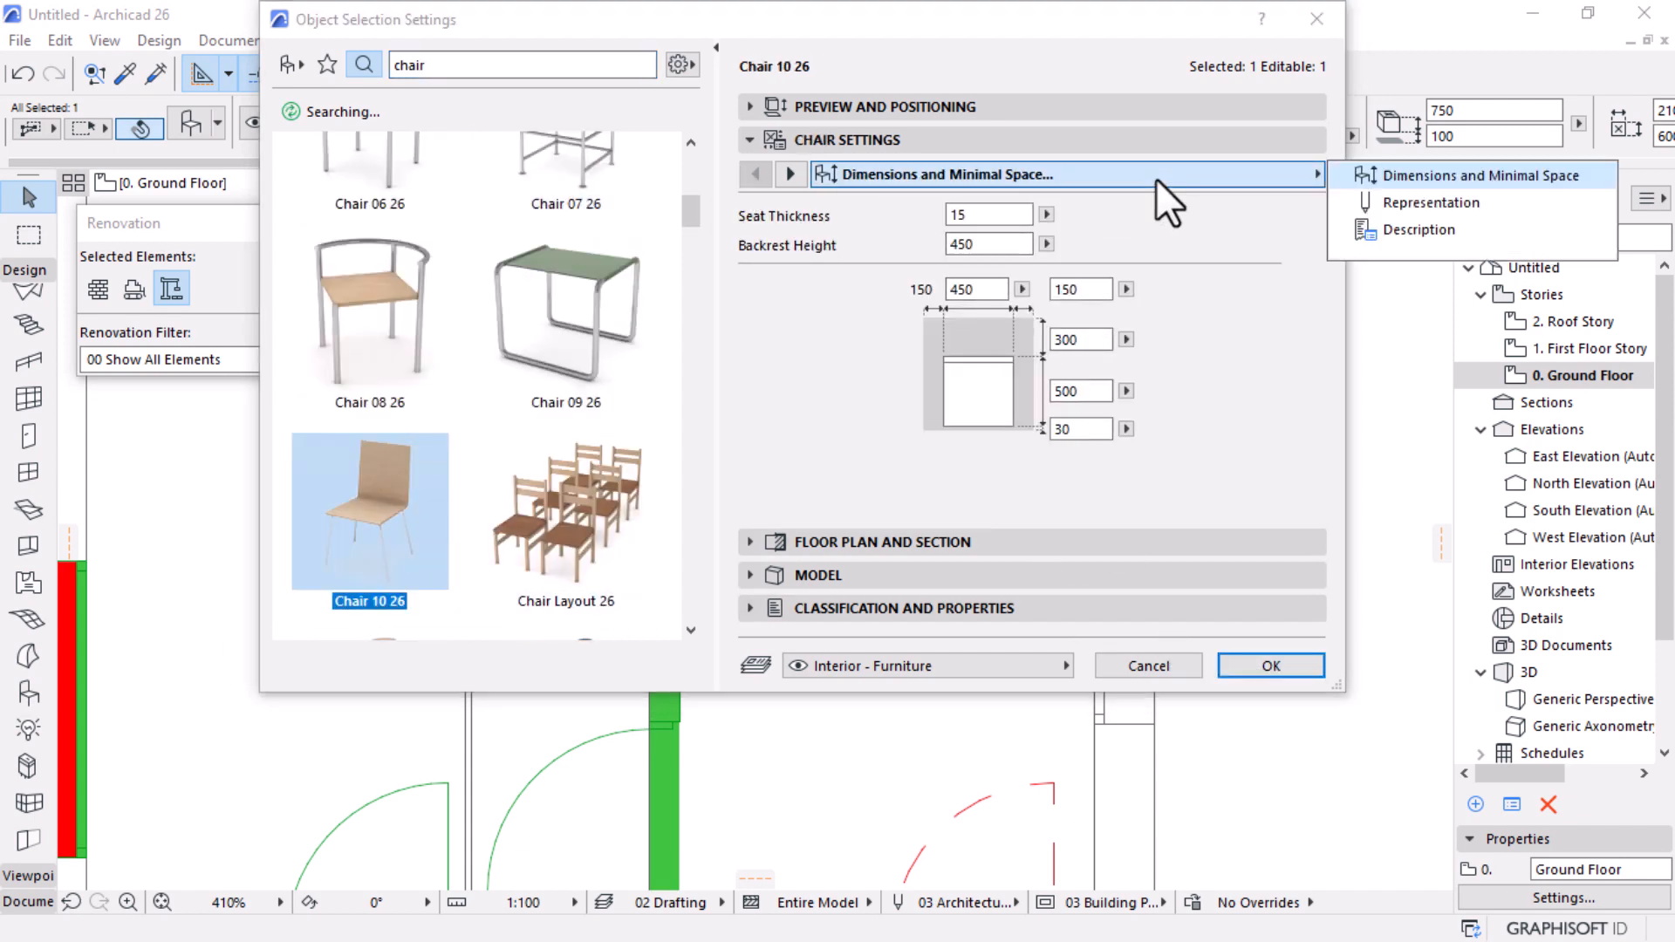
left_click(1414, 203)
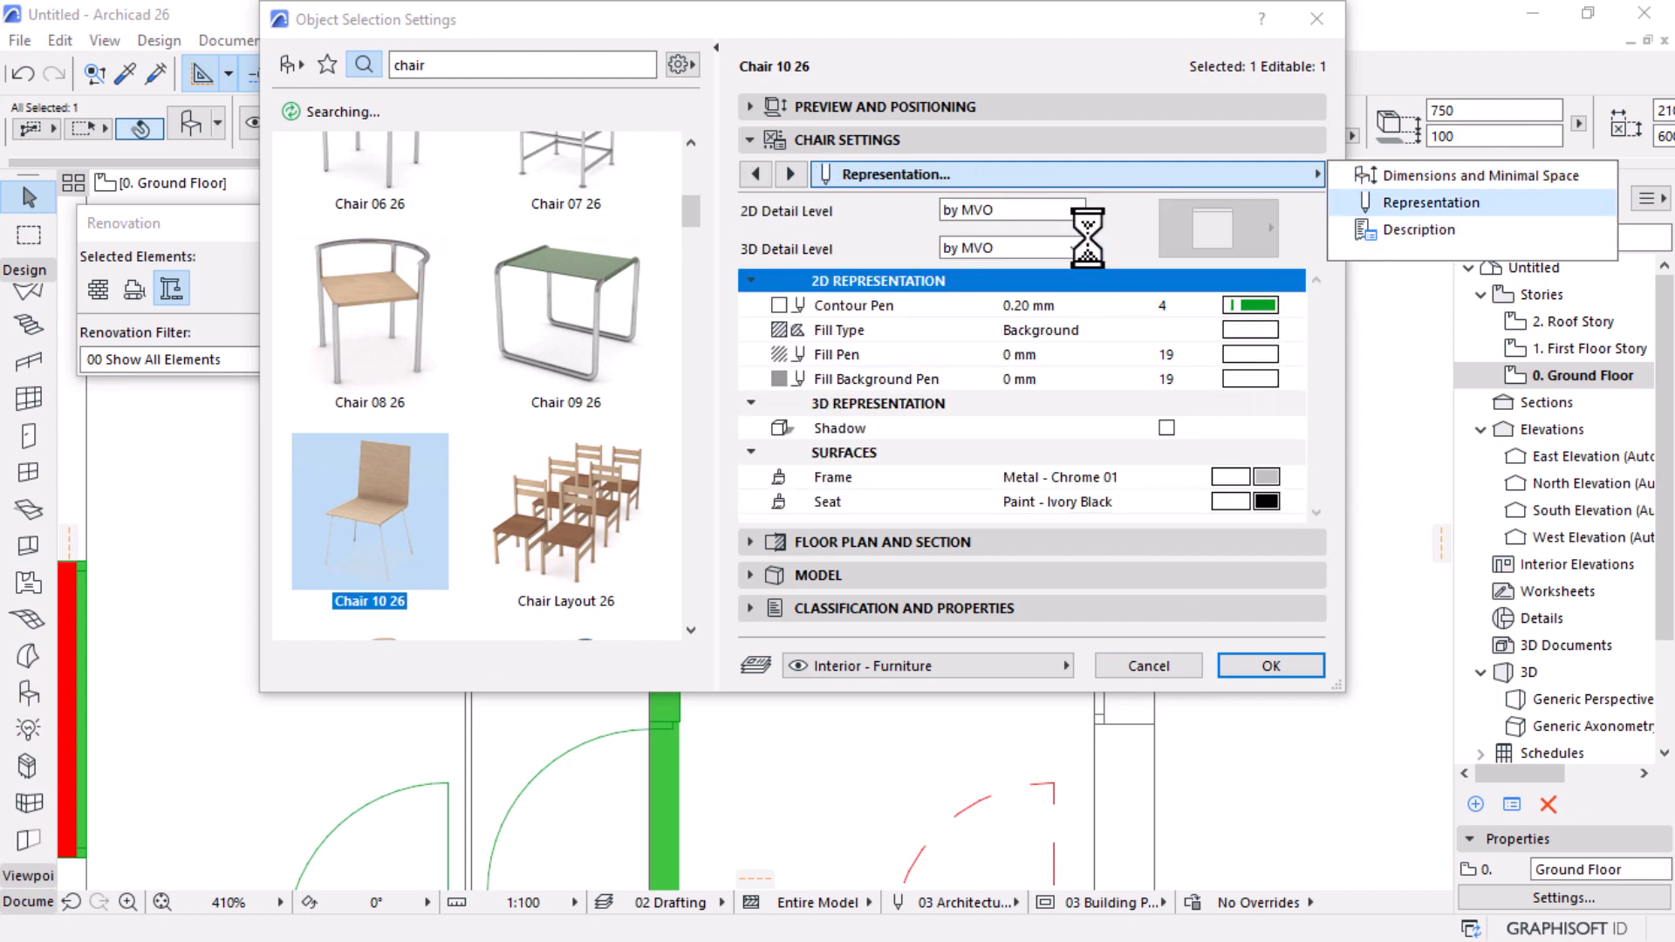
left_click(1075, 210)
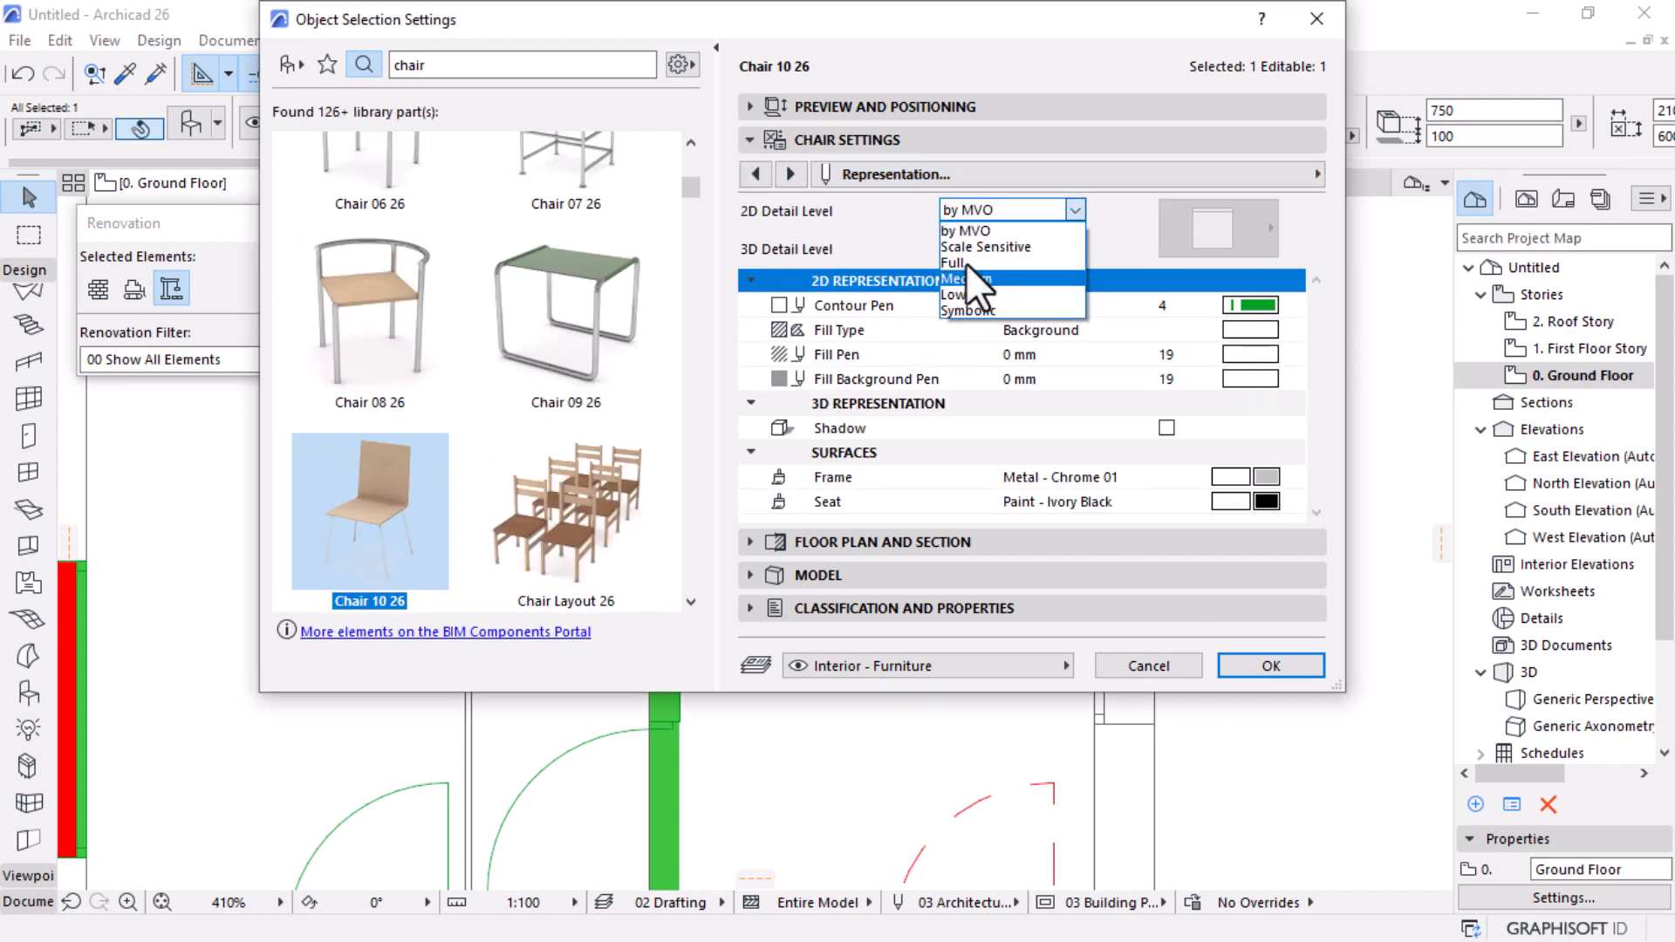
left_click(970, 310)
left_click(1206, 238)
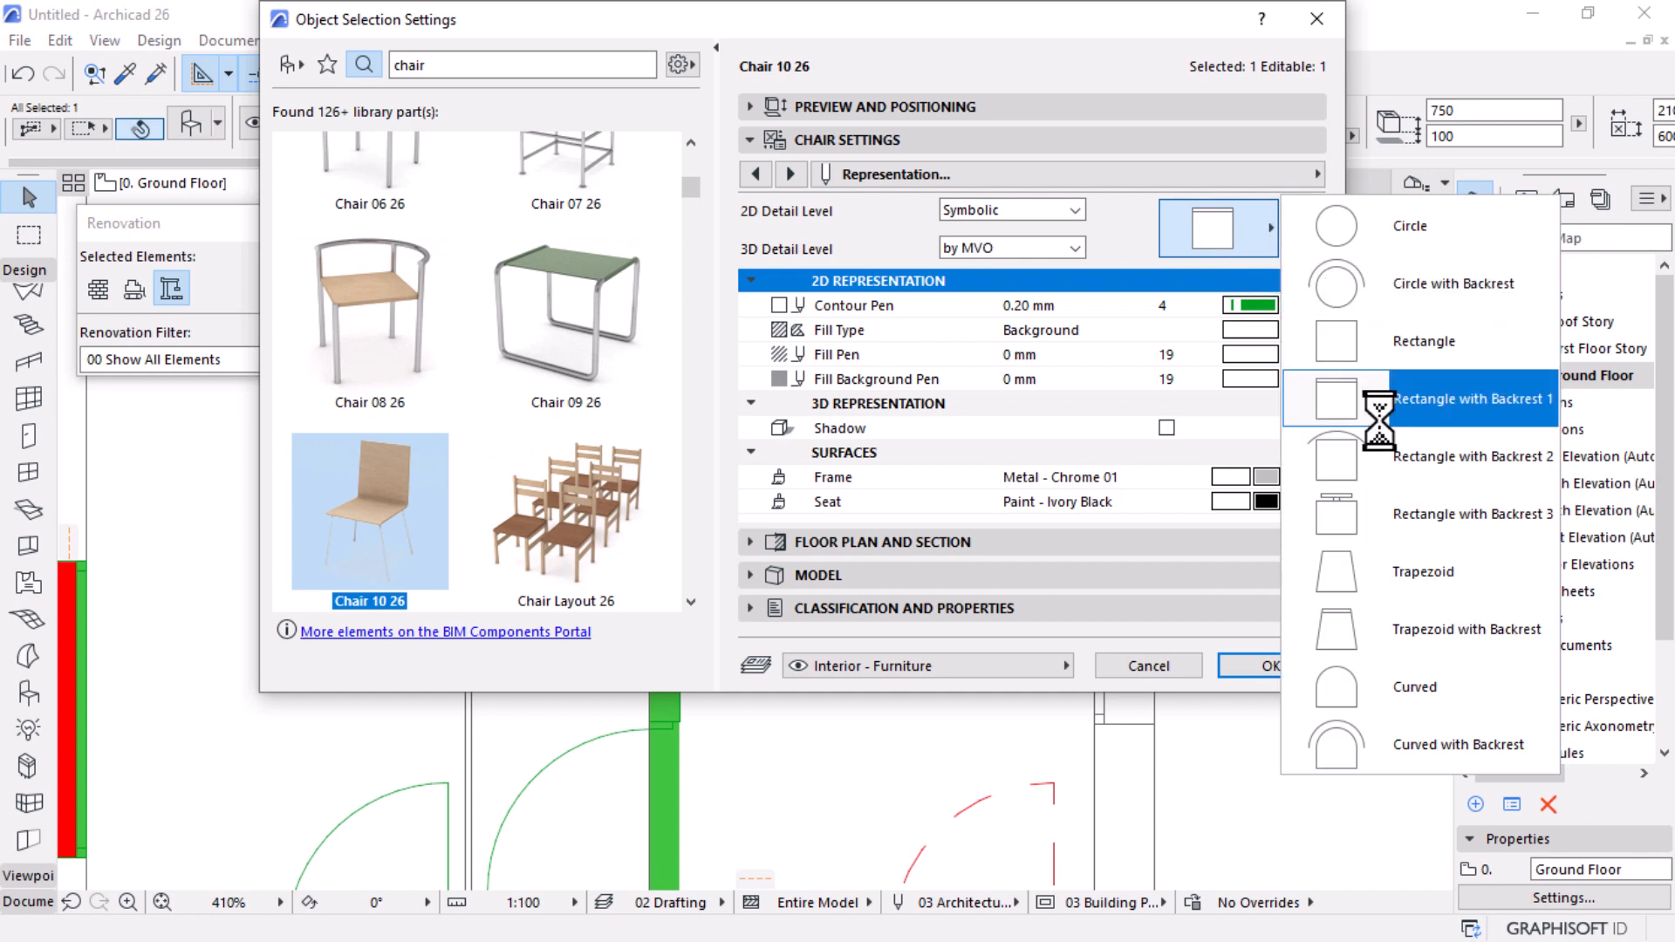
left_click(1385, 571)
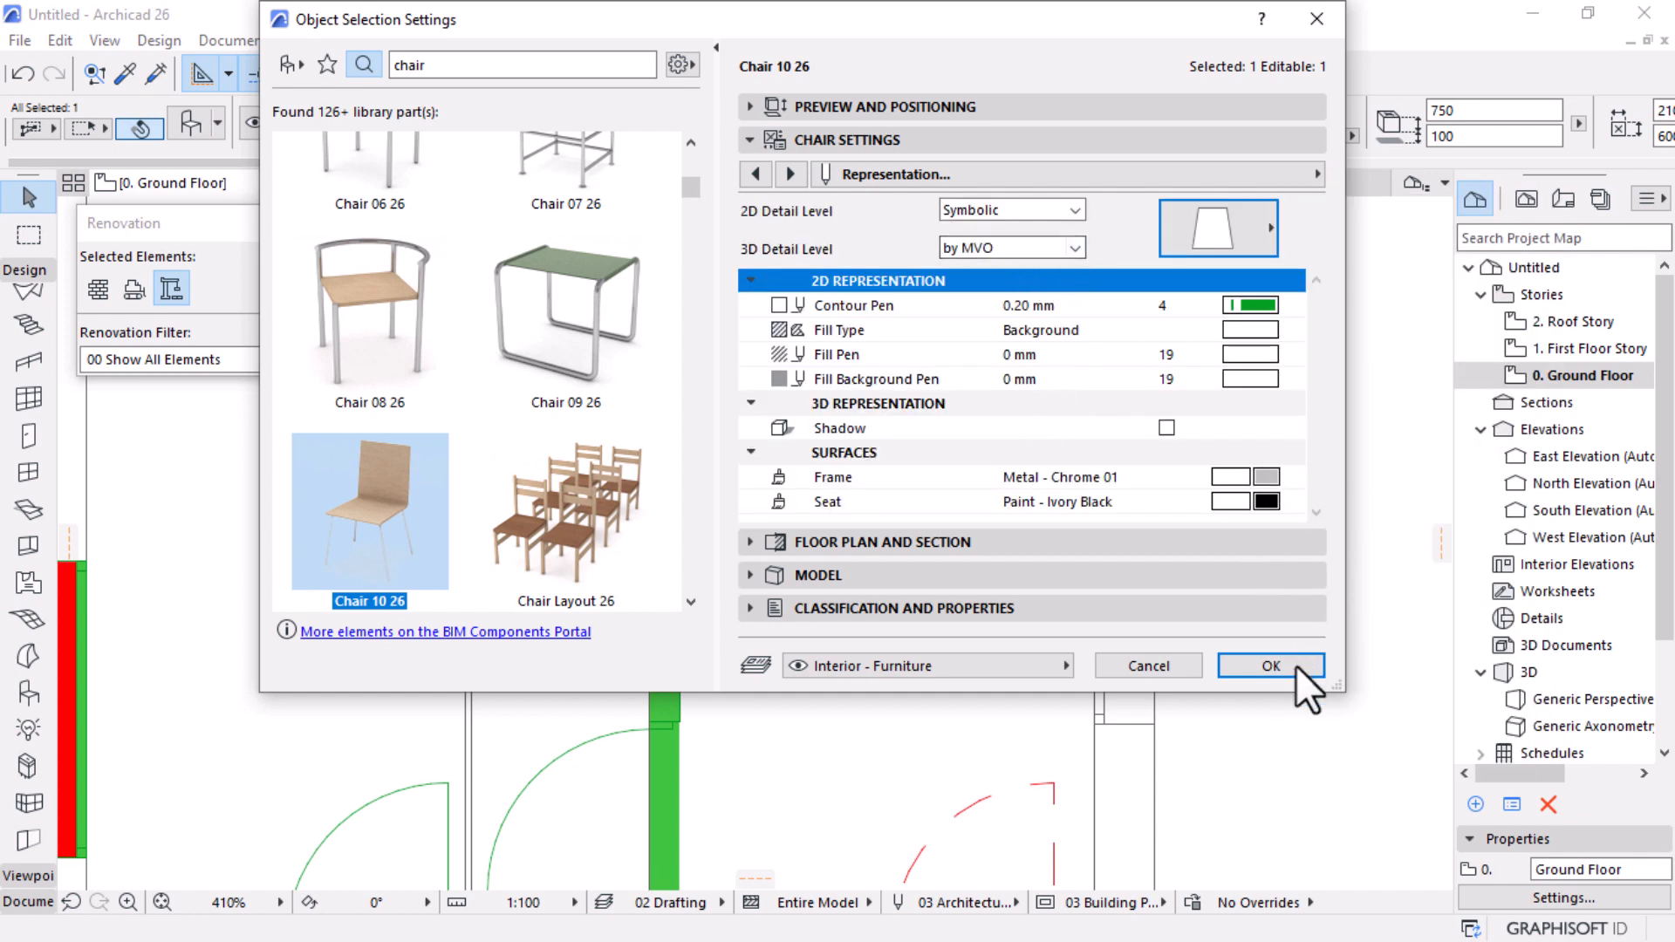
left_click(1248, 671)
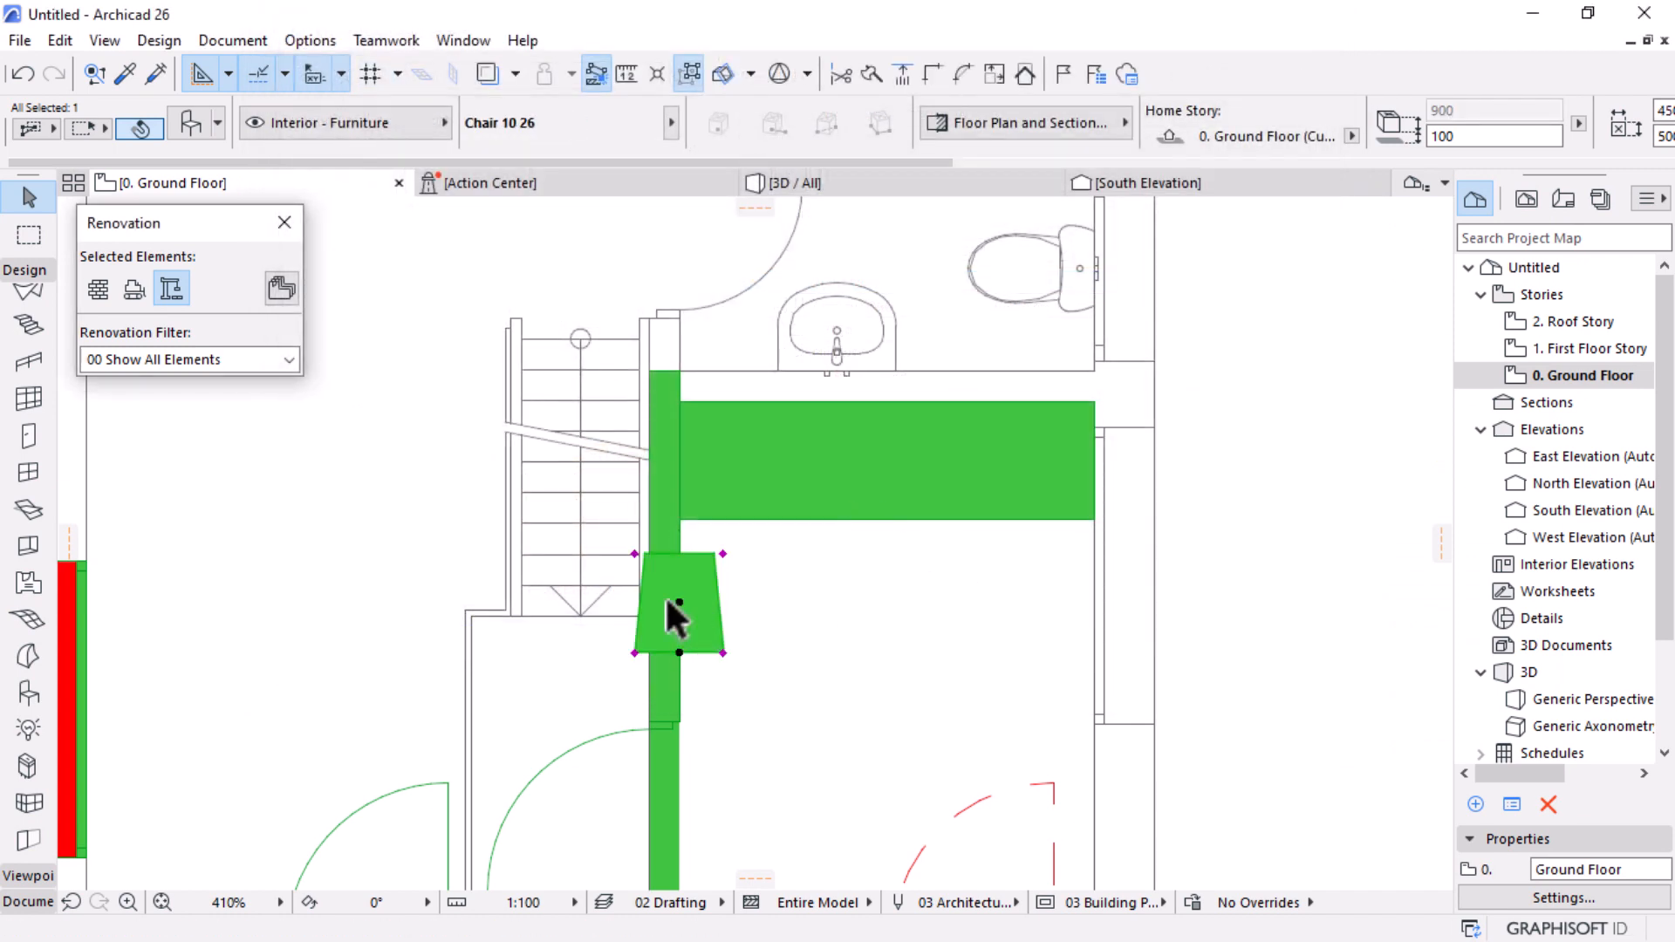
Step: Move the chair by its centre off the wall to below the desk and mirror it about a horizontal axis through its centre
left_click(679, 602)
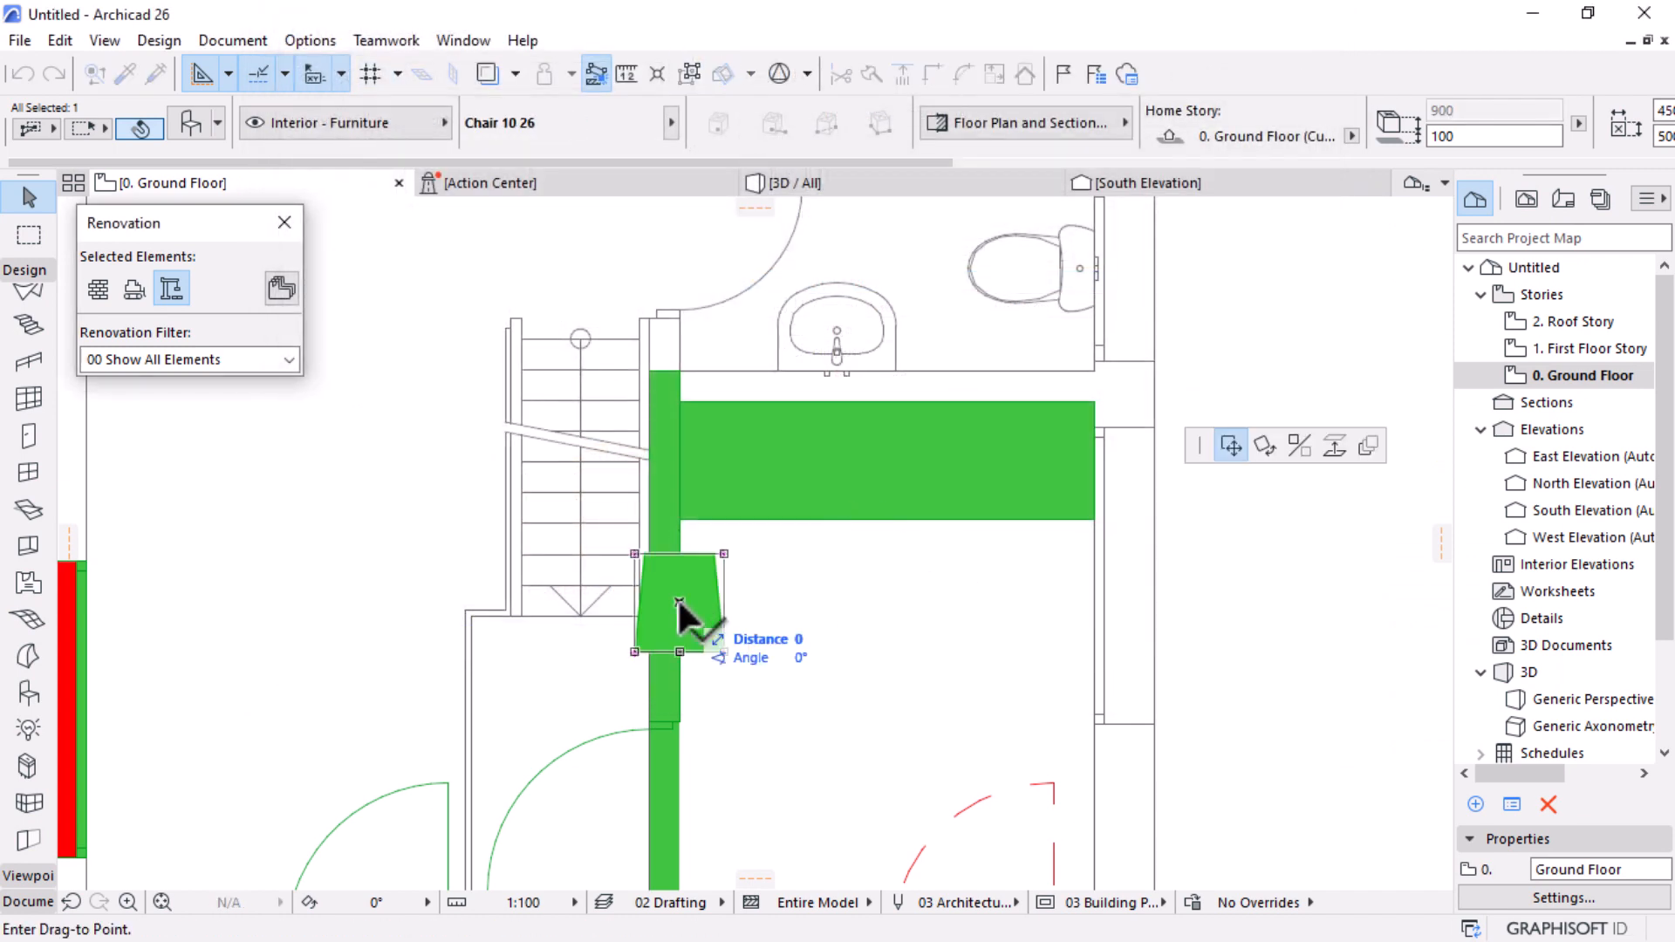
left_click(749, 582)
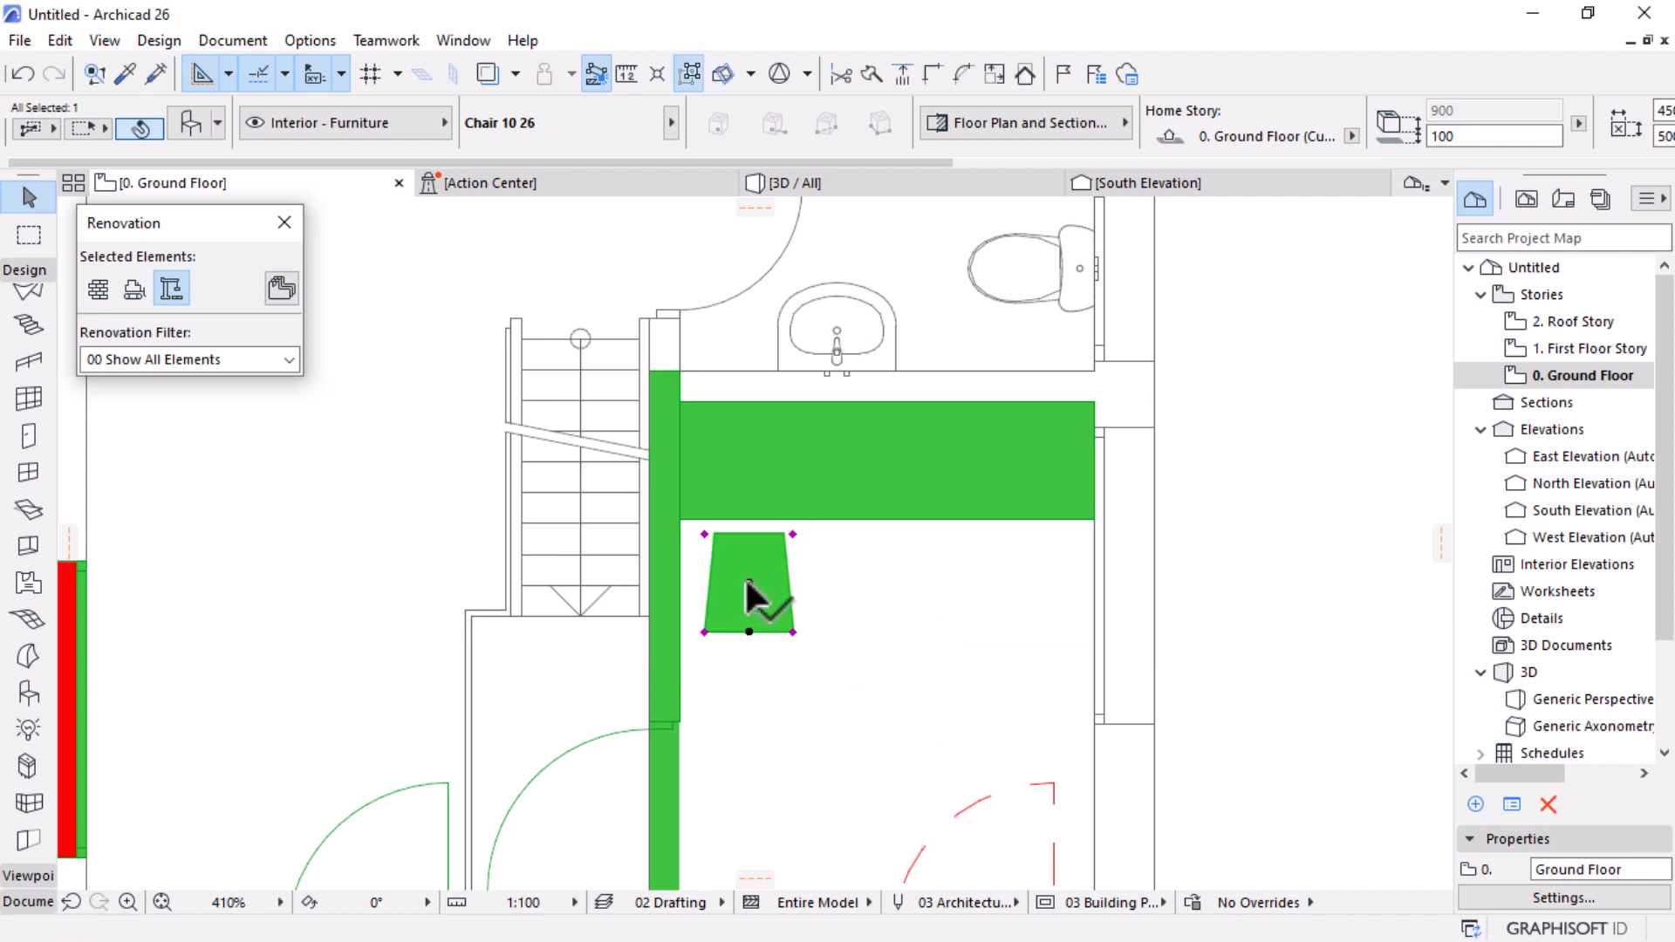
left_click(748, 582)
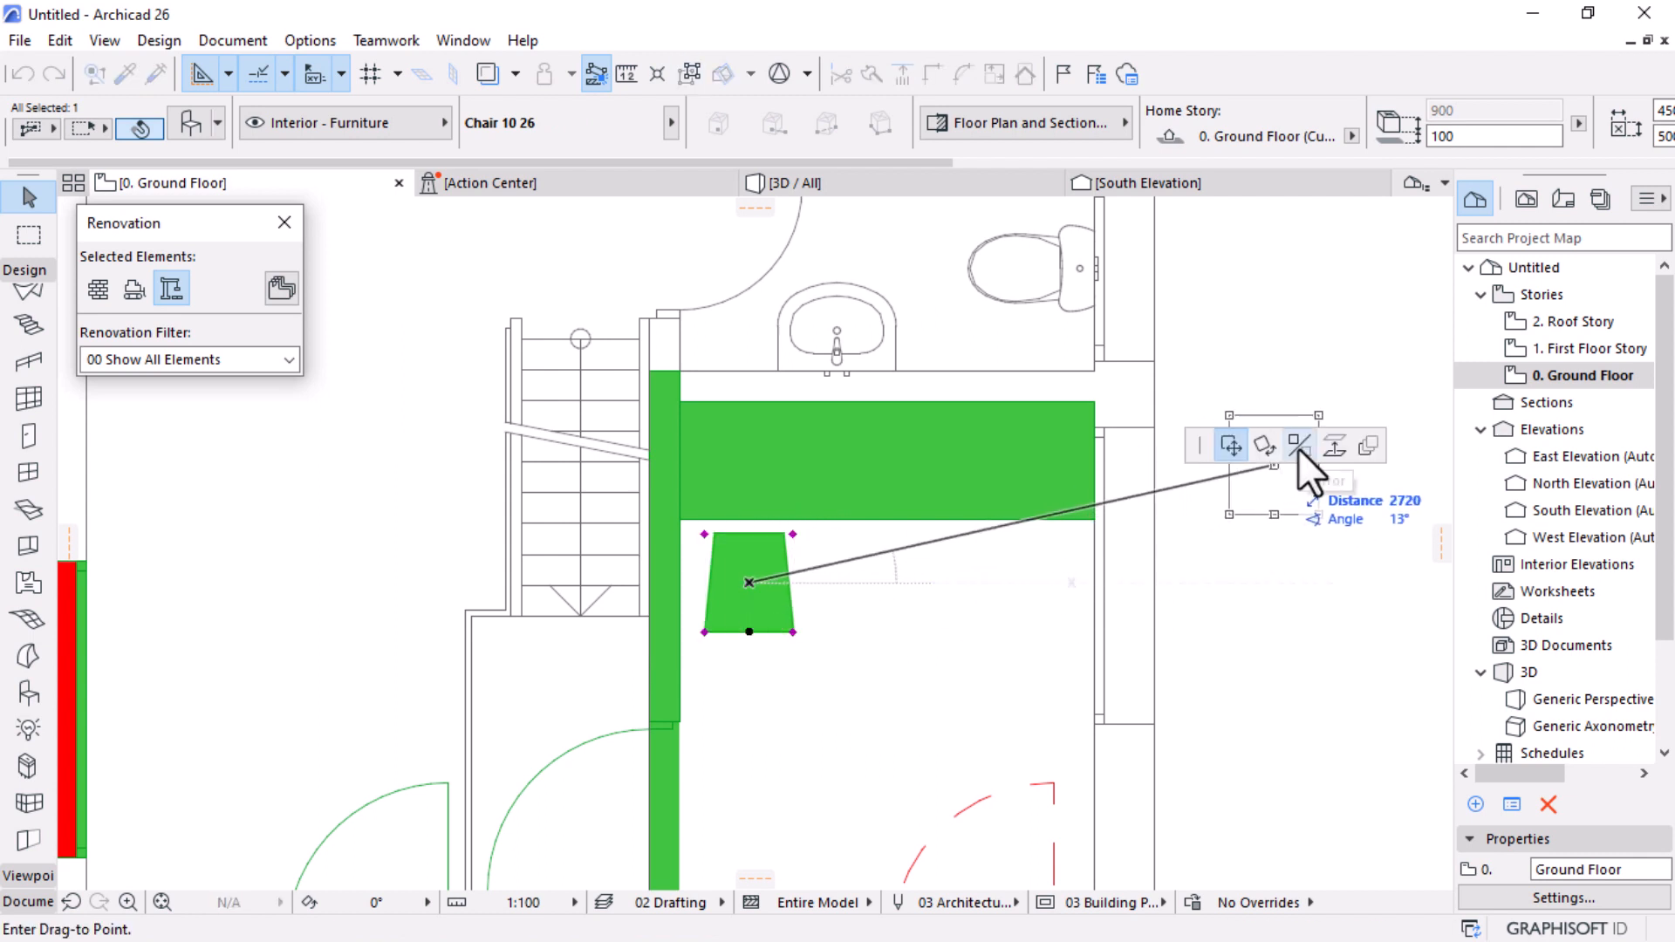
left_click(1299, 447)
left_click(749, 582)
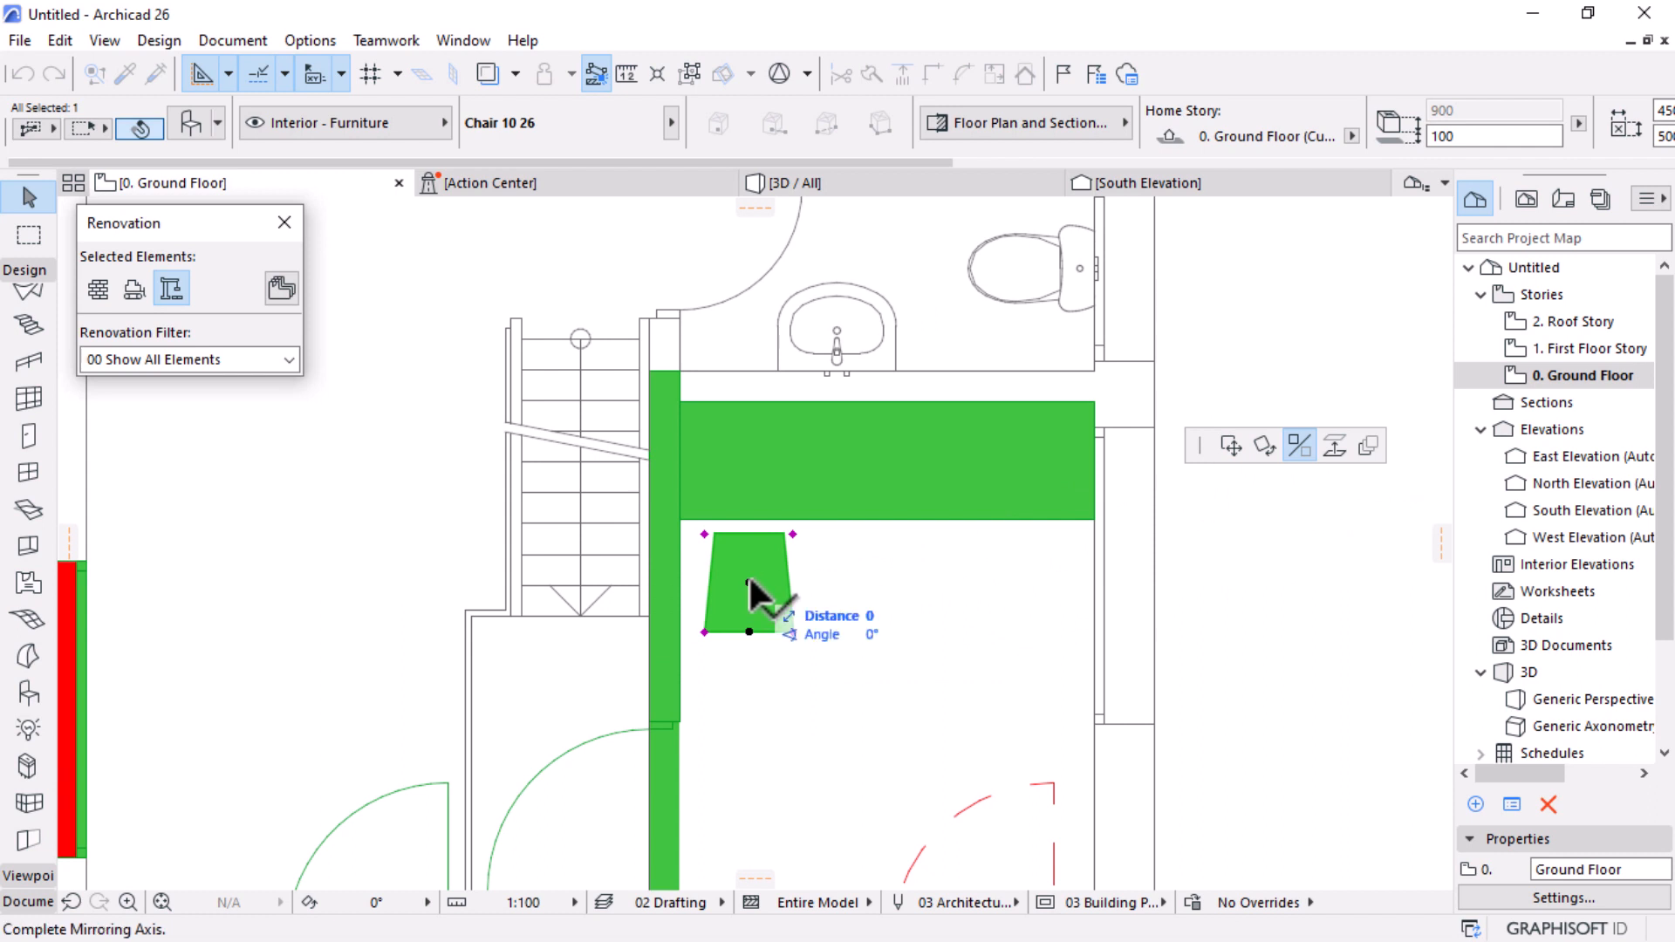
left_click(881, 583)
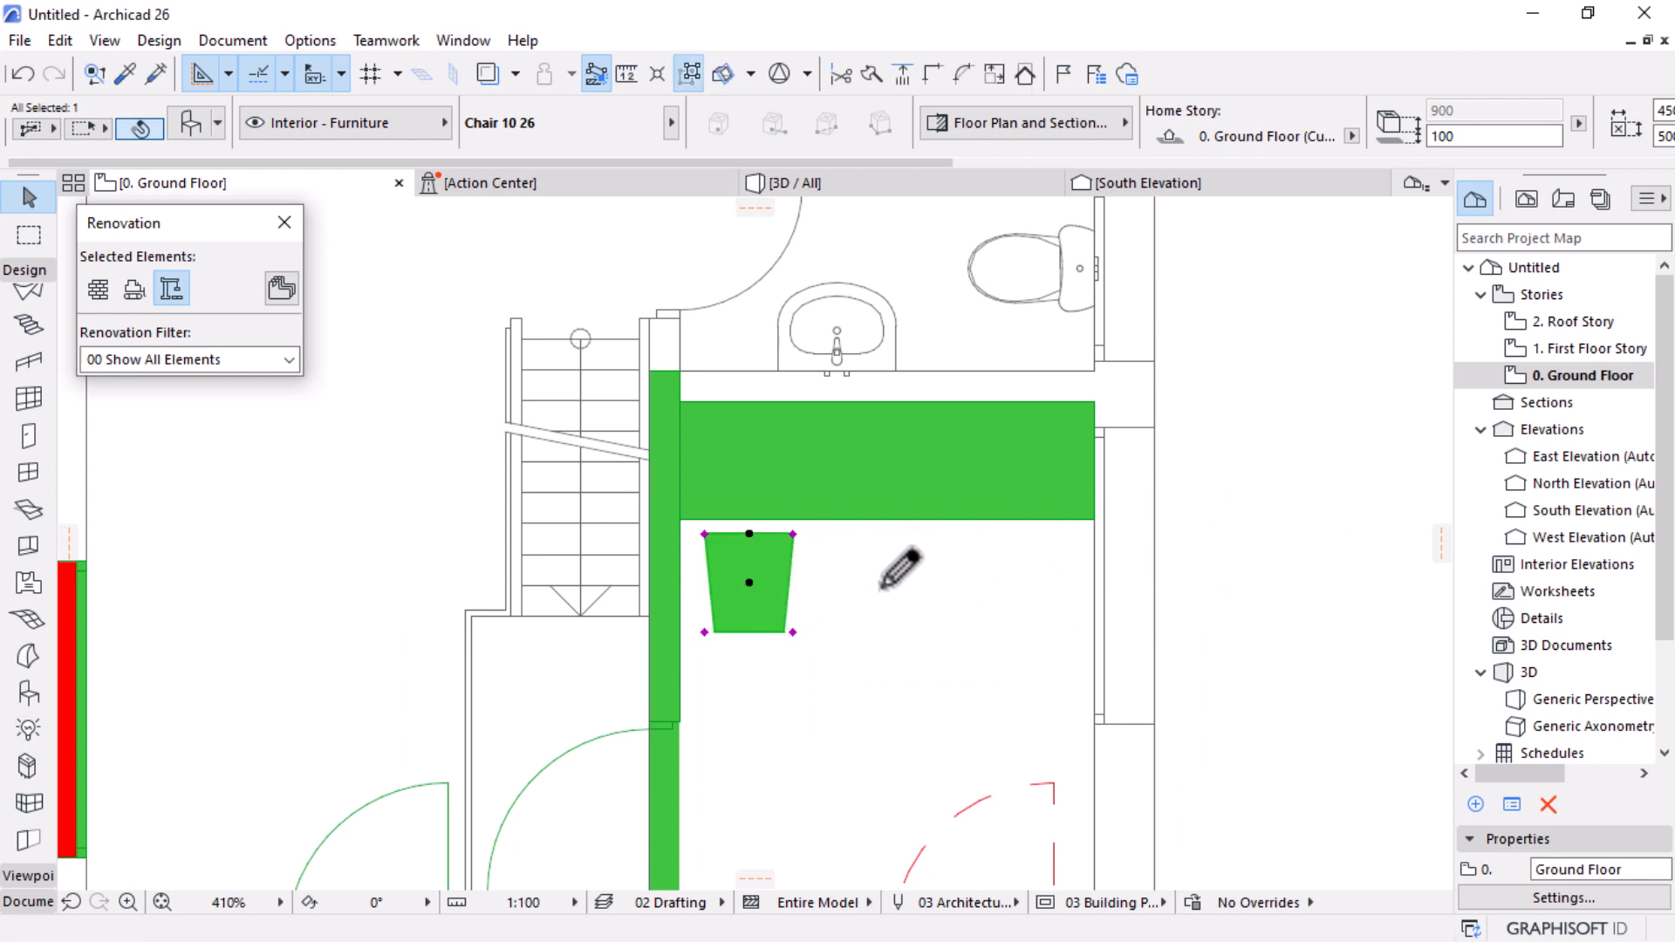
Step: Move the chair slightly to the right along the desk's front edge and deselect it
key("ctrl+d")
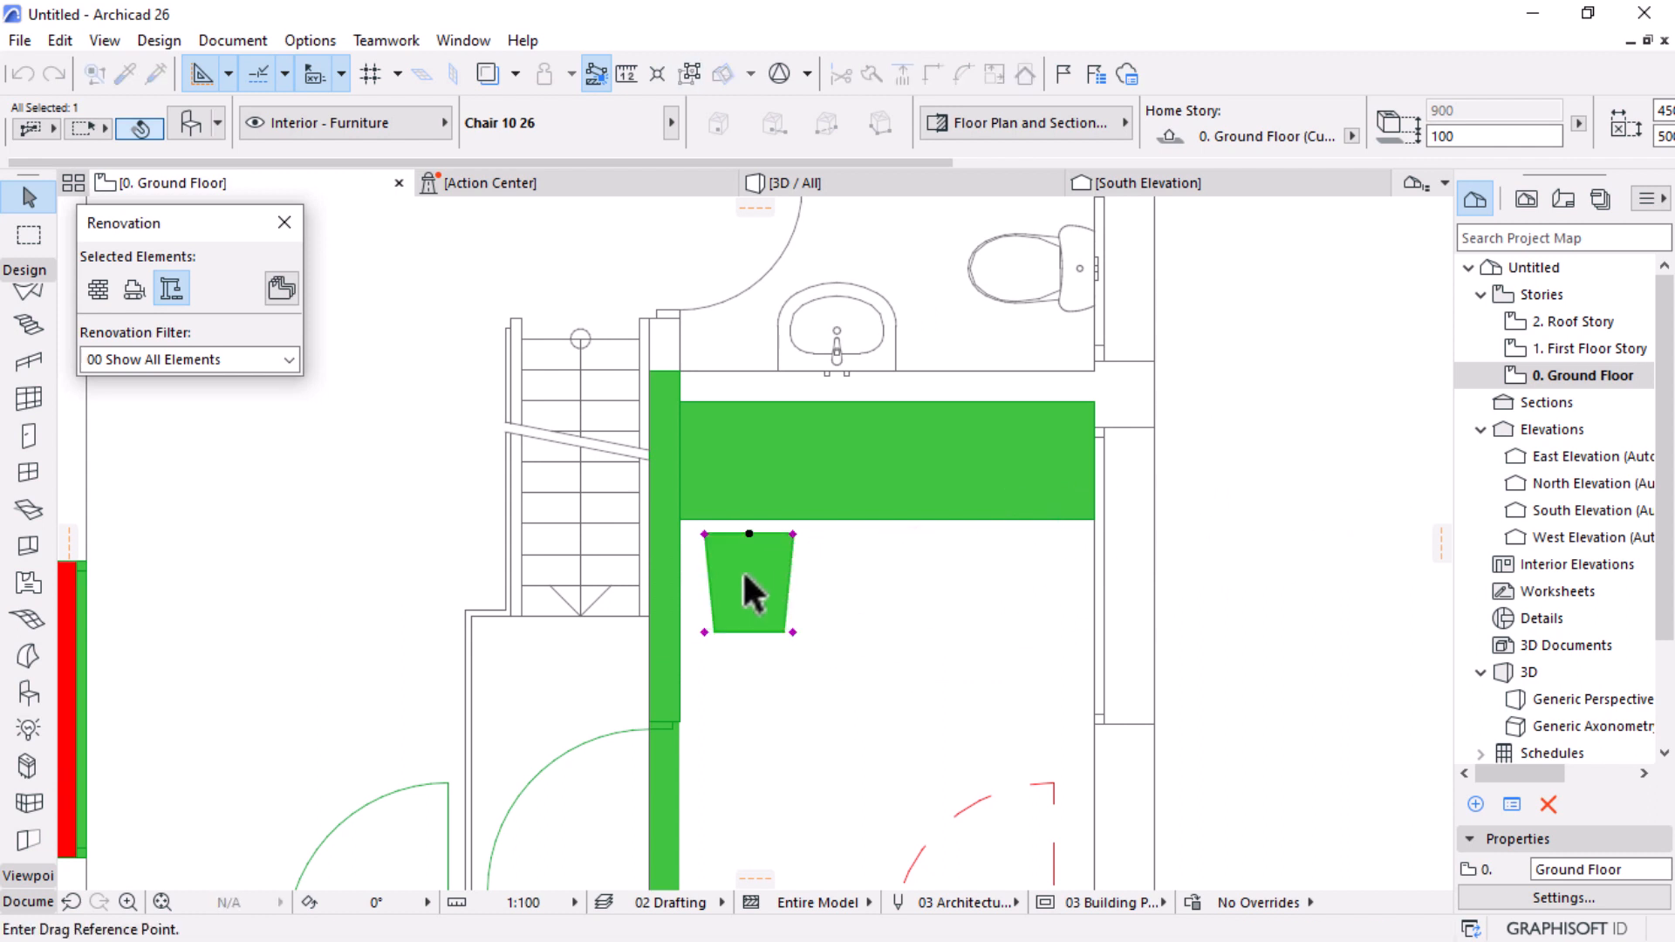
left_click(749, 582)
left_click(779, 583)
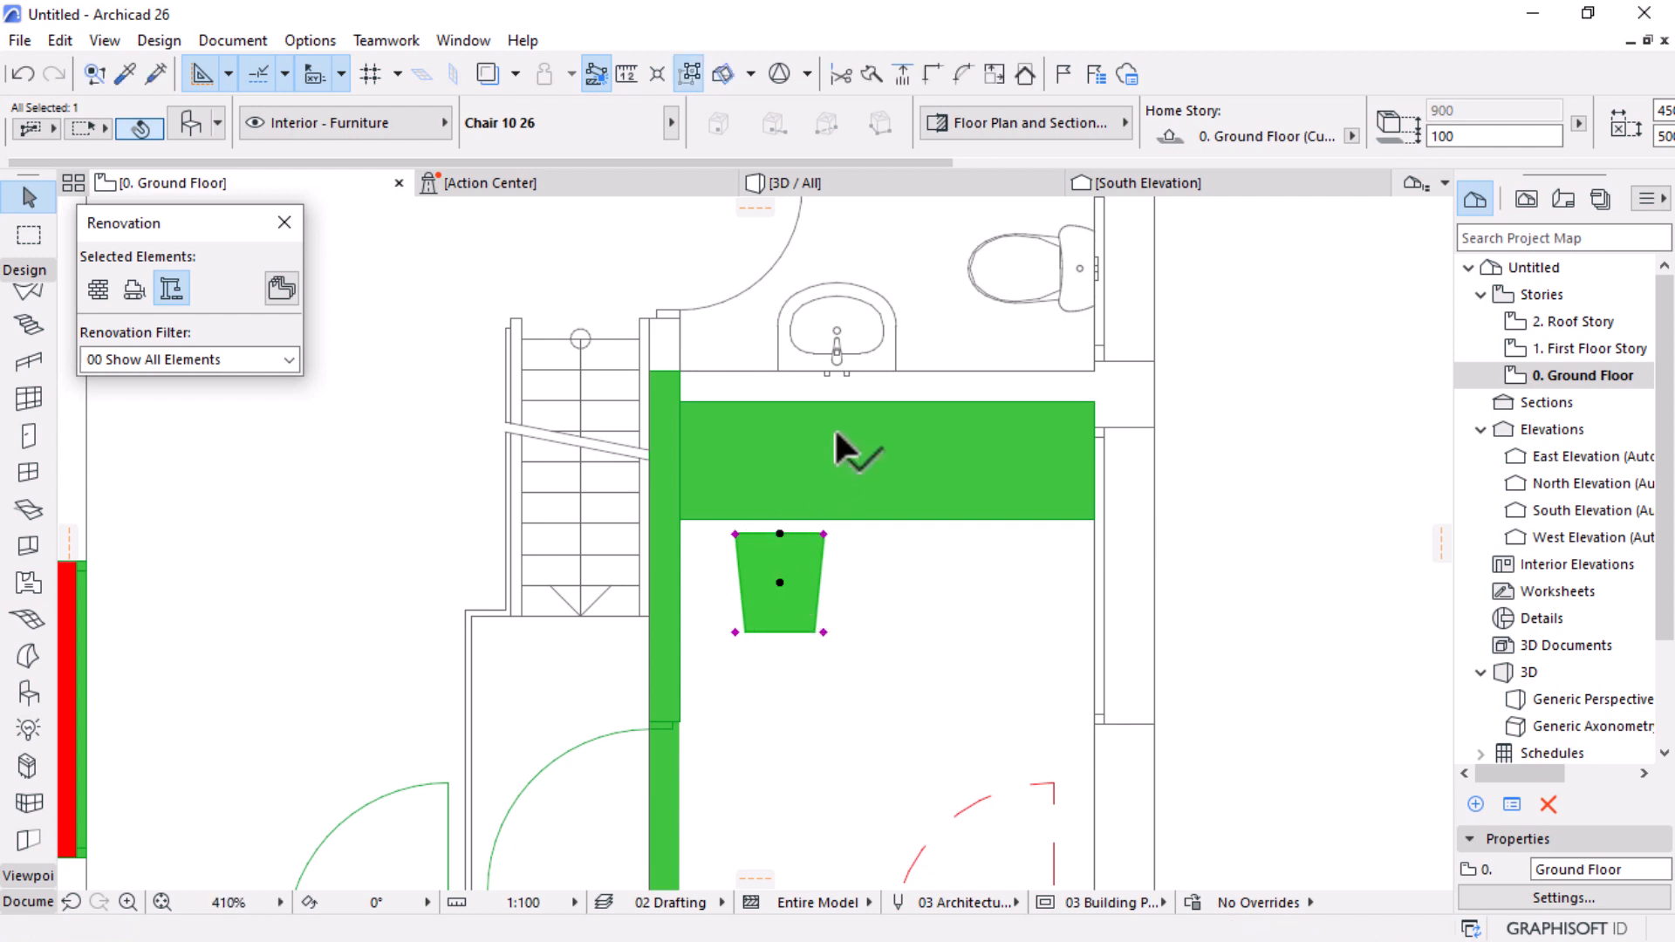
scroll(899, 446, "down", 4)
left_click(1135, 630)
scroll(1039, 662, "down", 2)
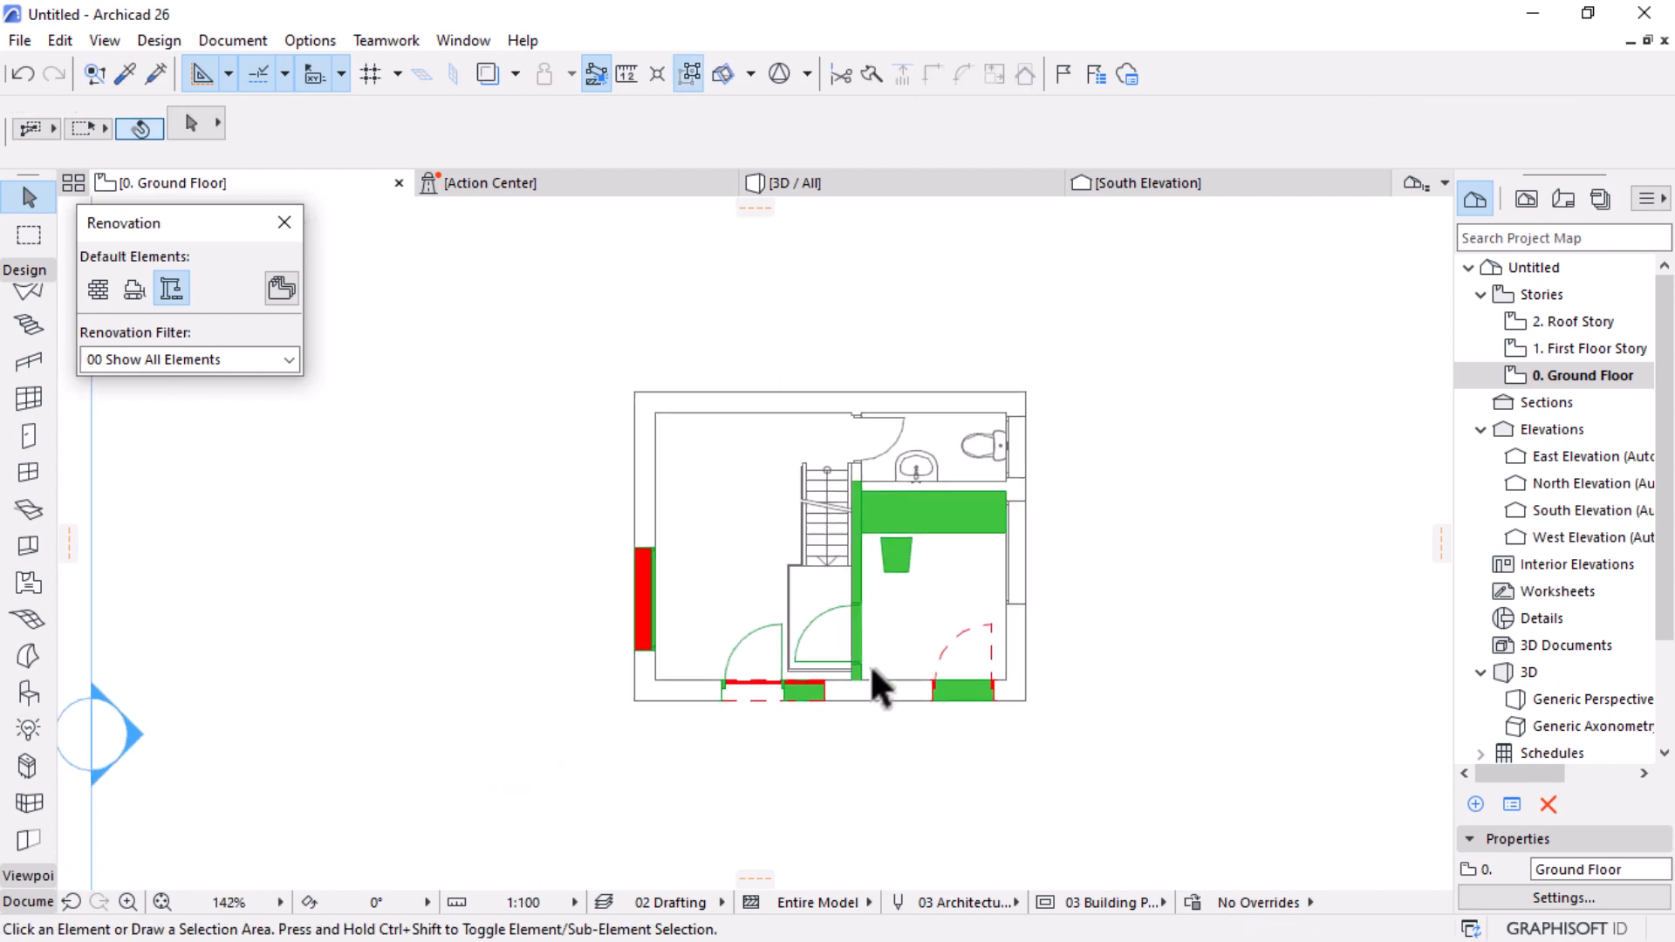
scroll(1018, 553, "up", 3)
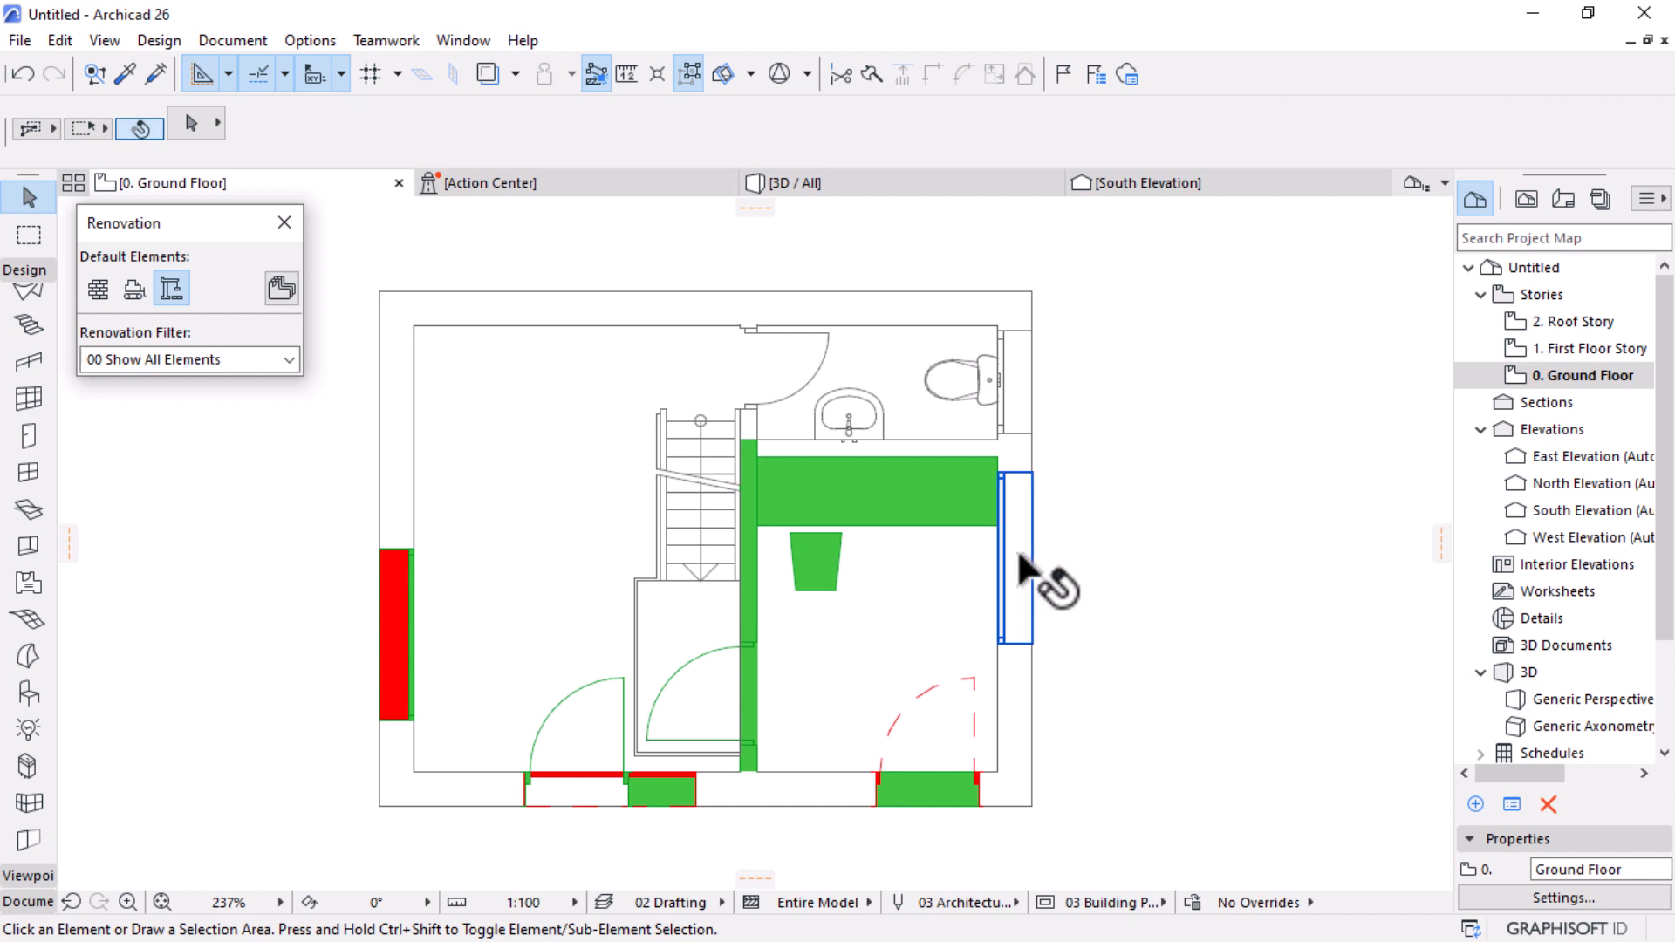
scroll(973, 482, "down", 3)
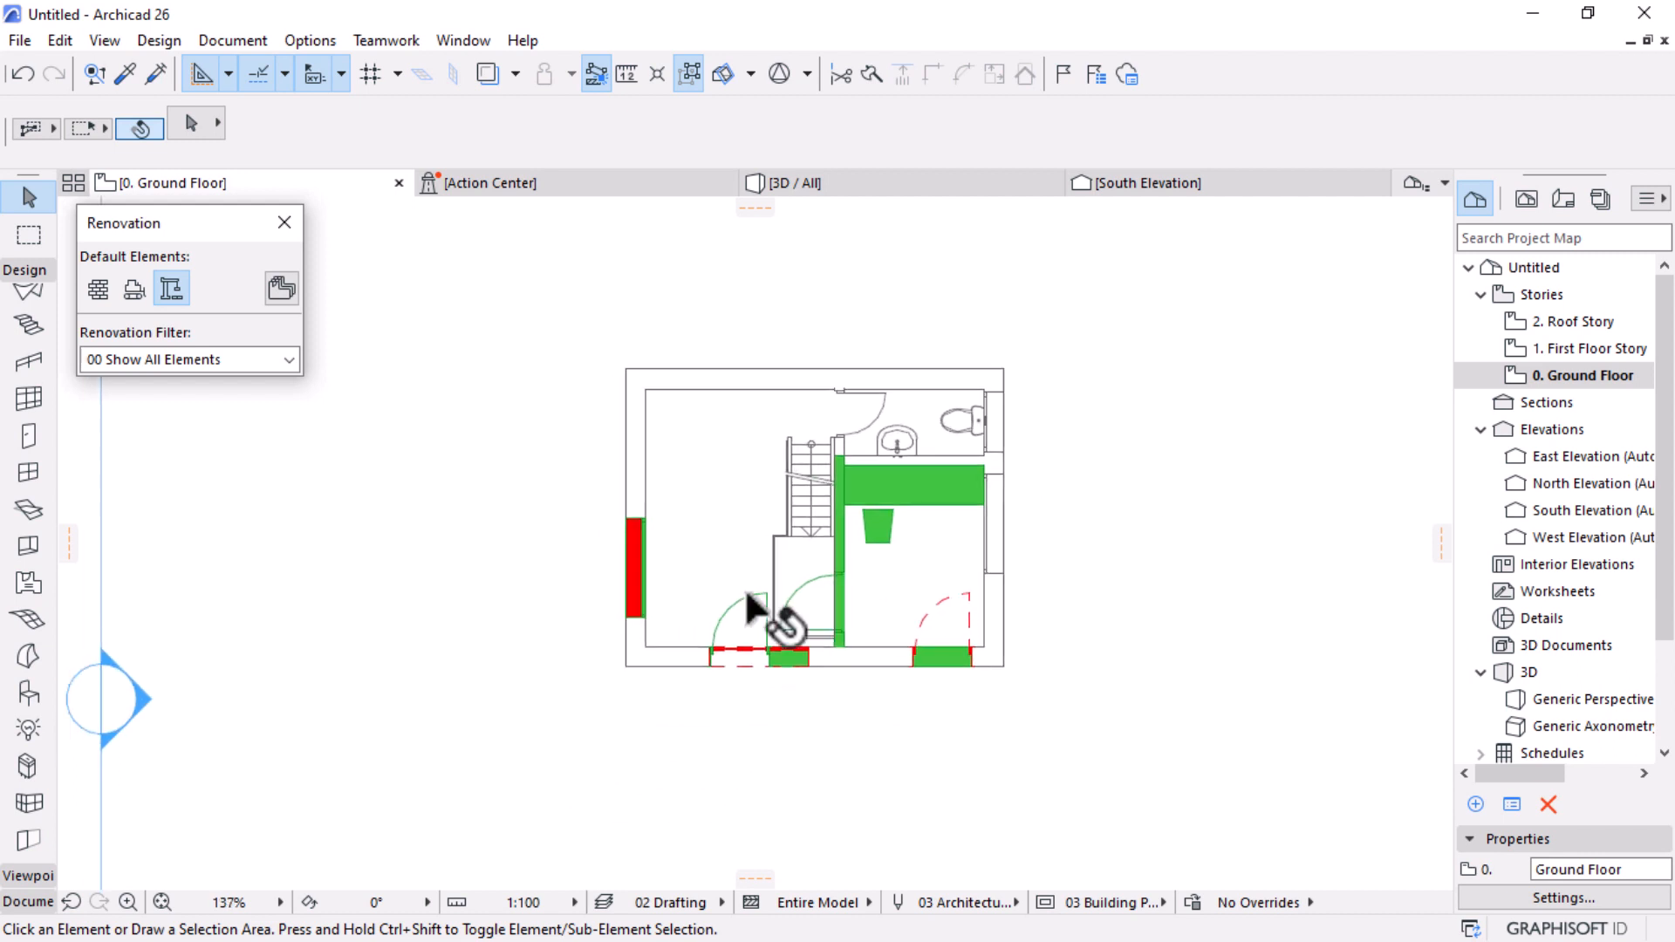
scroll(733, 587, "up", 2)
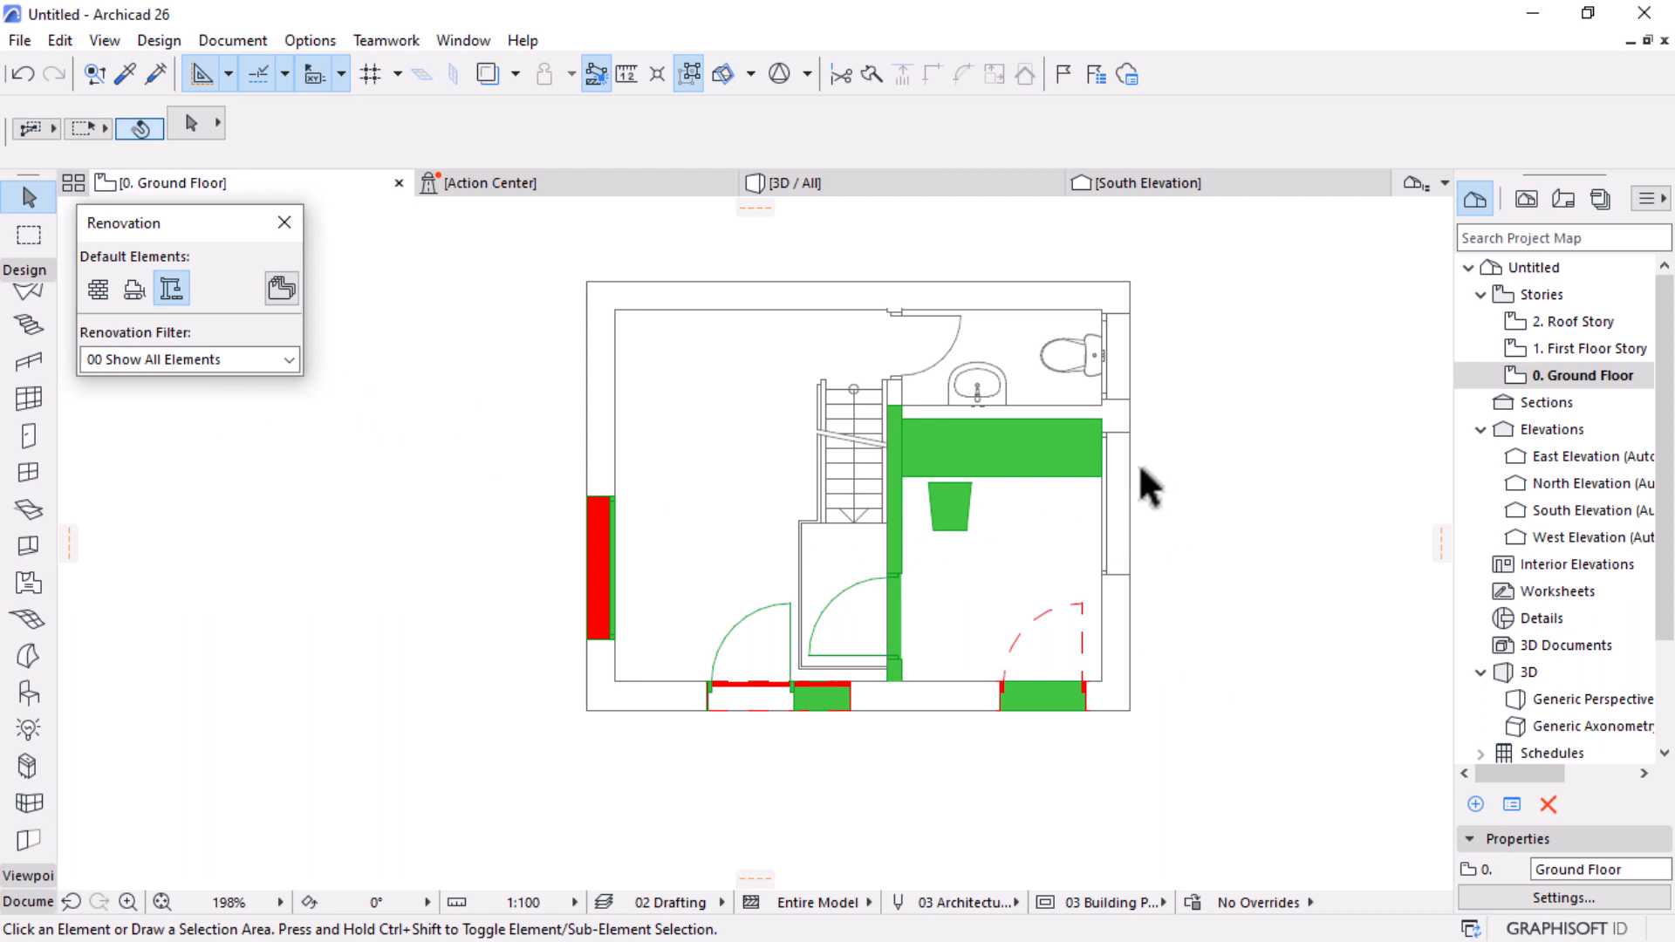
left_click(289, 364)
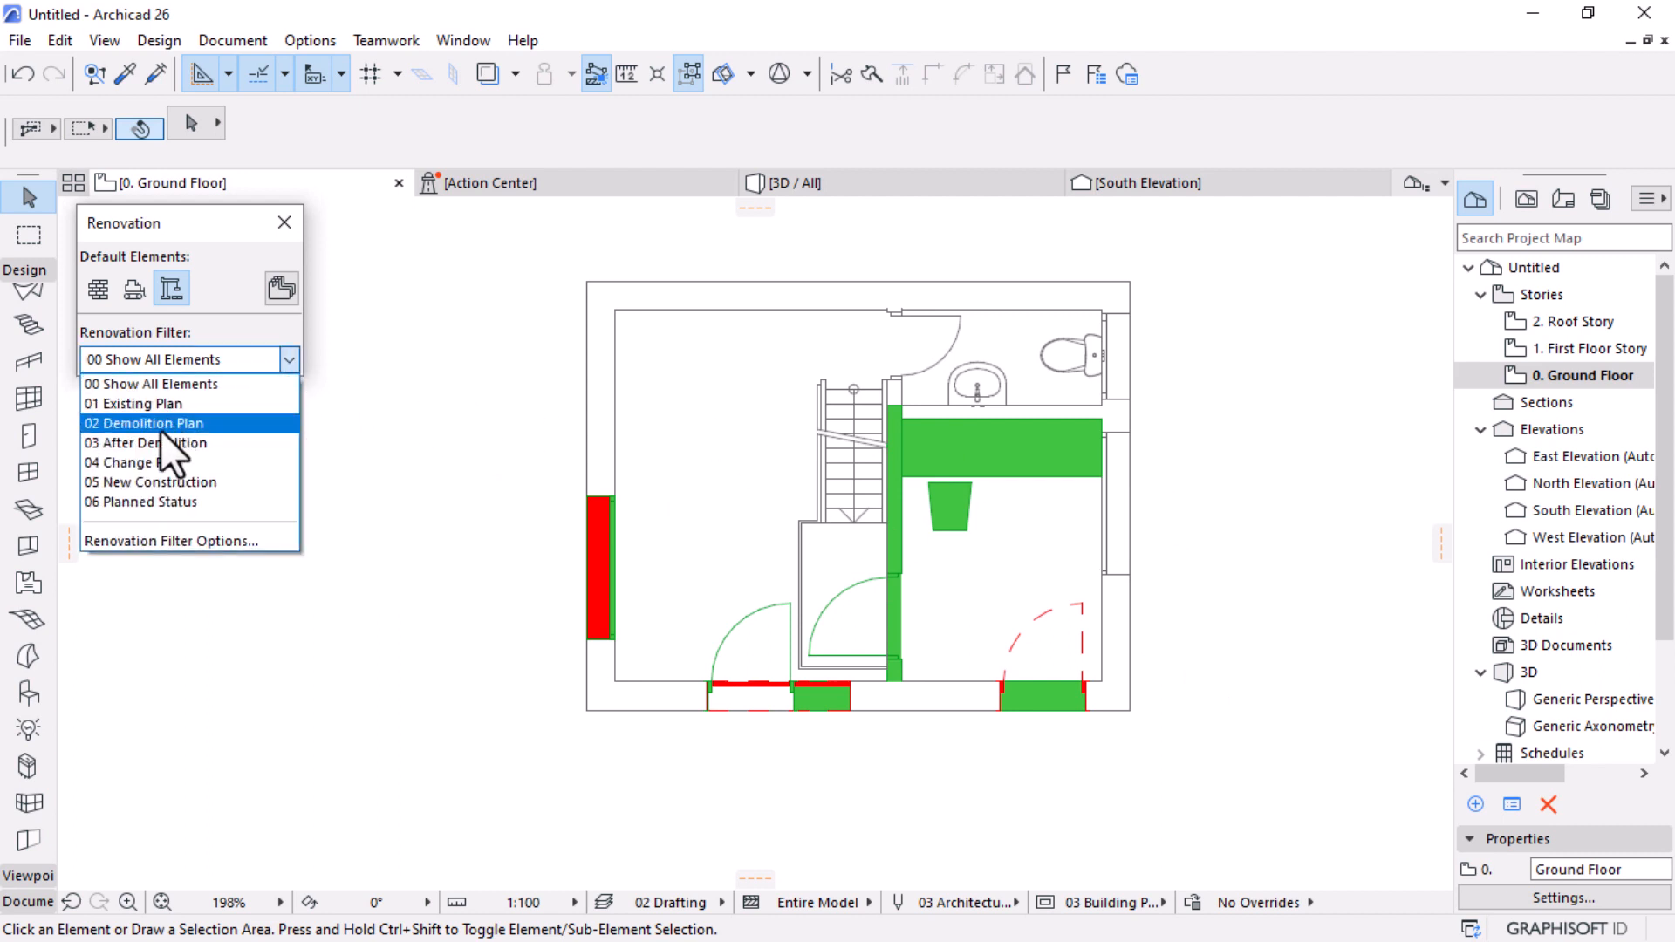
left_click(165, 389)
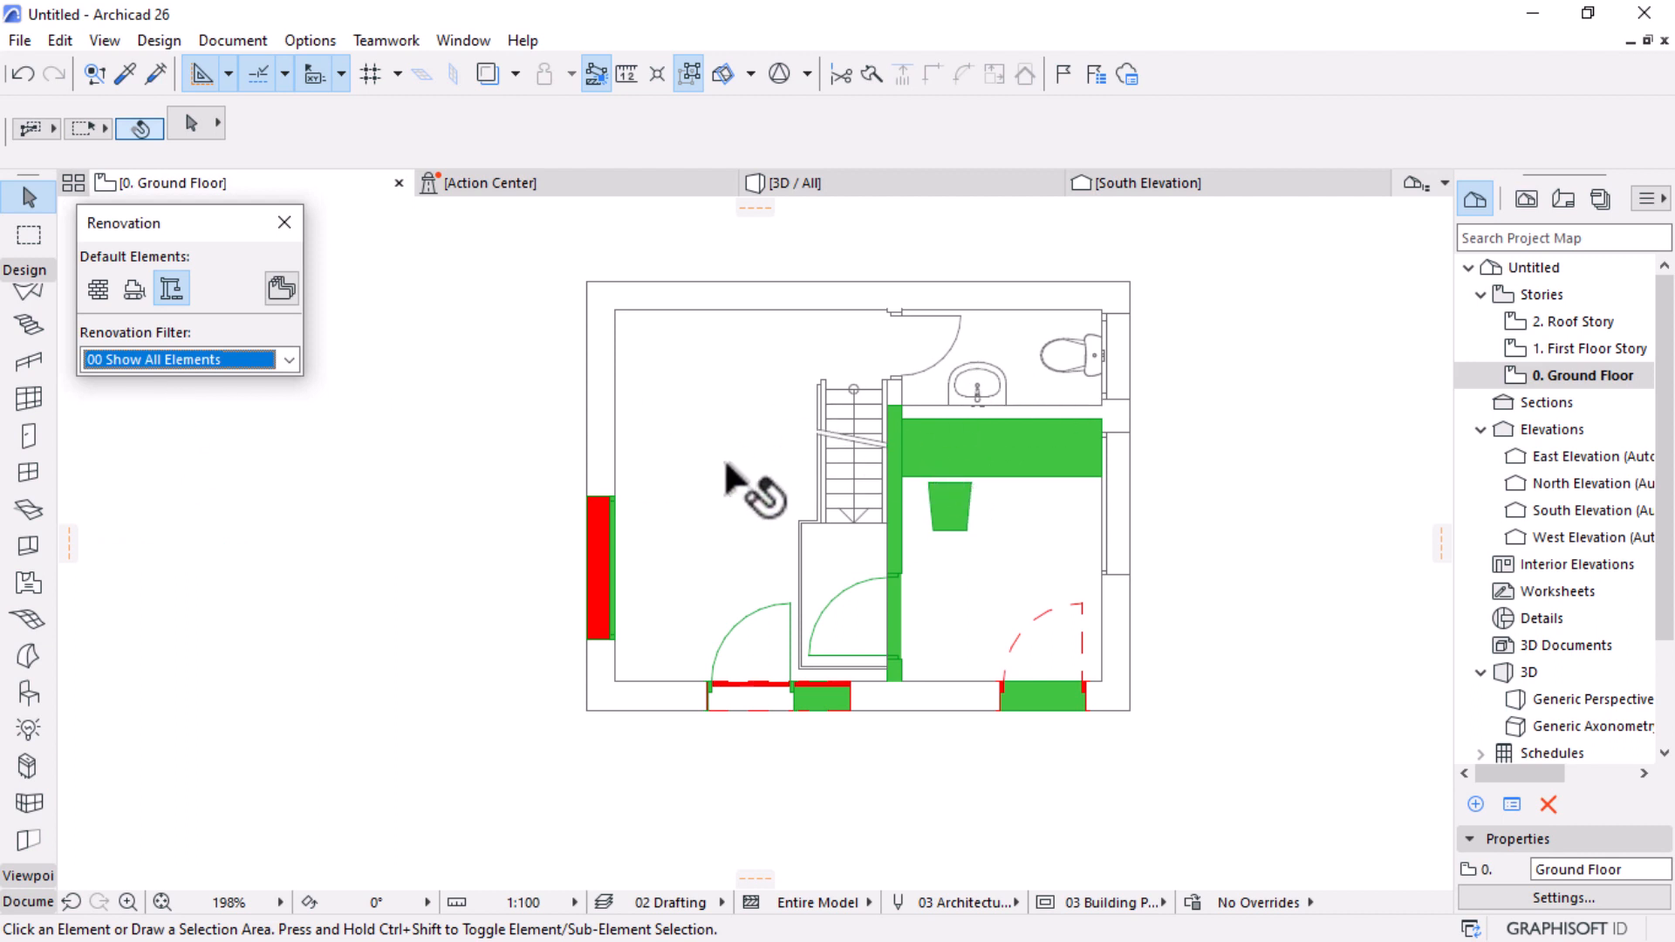
Step: Examine the ground floor plan under the 01 Existing Plan, 02 Demolition Plan, 03 After Demolition and 04 Change Plan renovation filters in turn
left_click(288, 360)
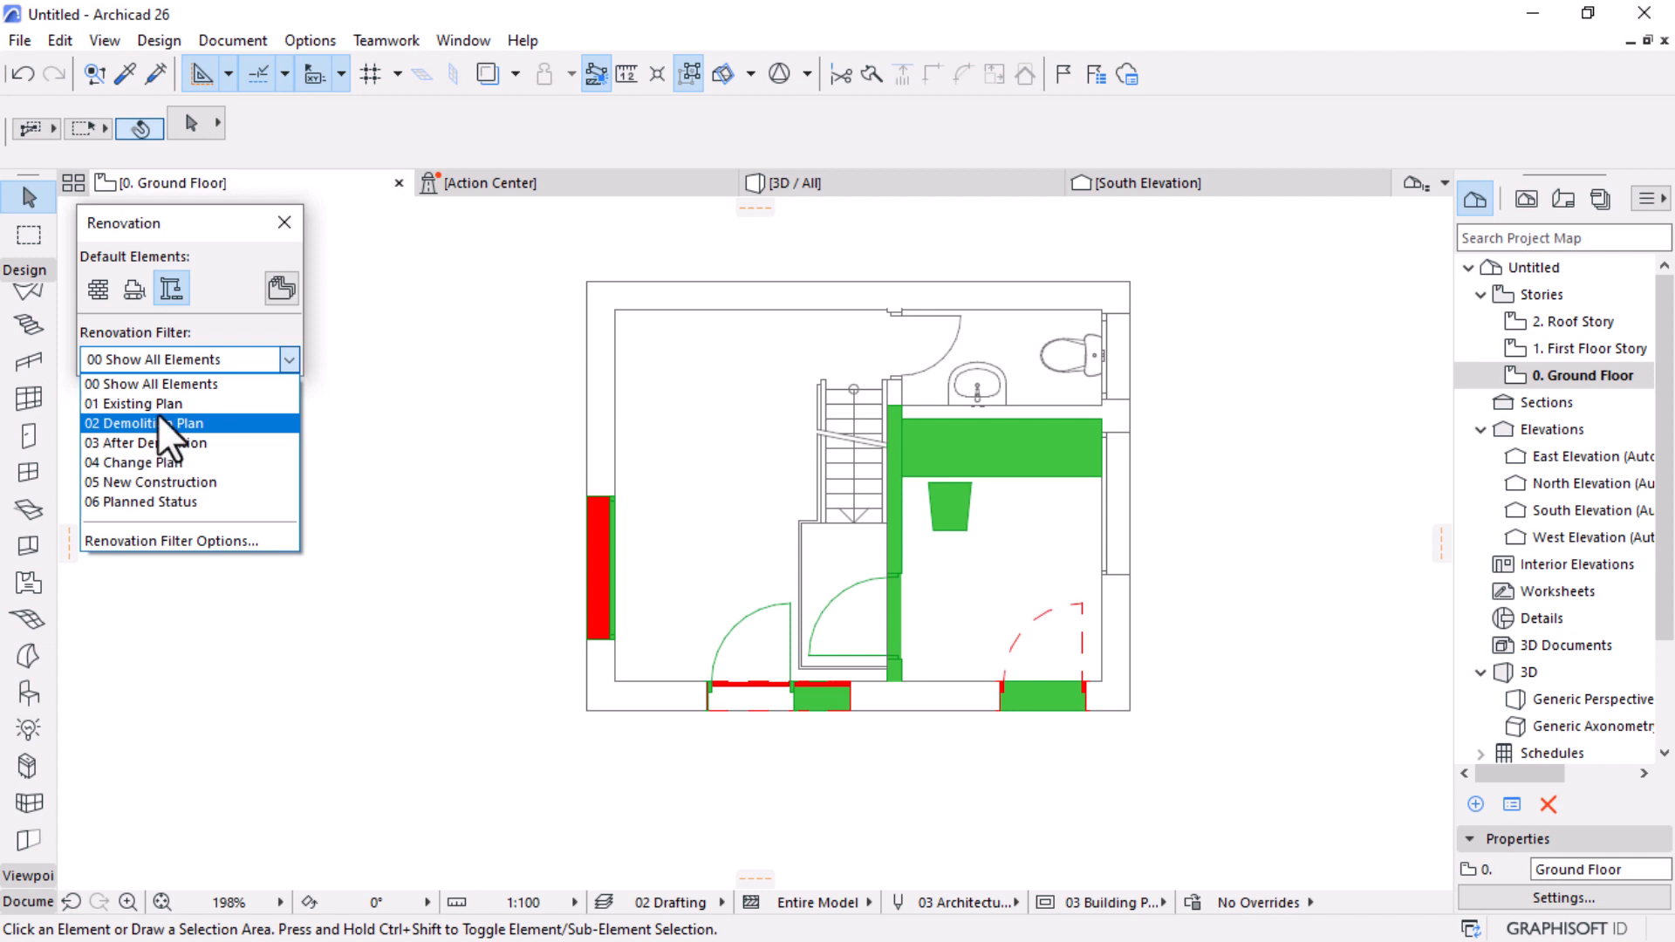
left_click(158, 405)
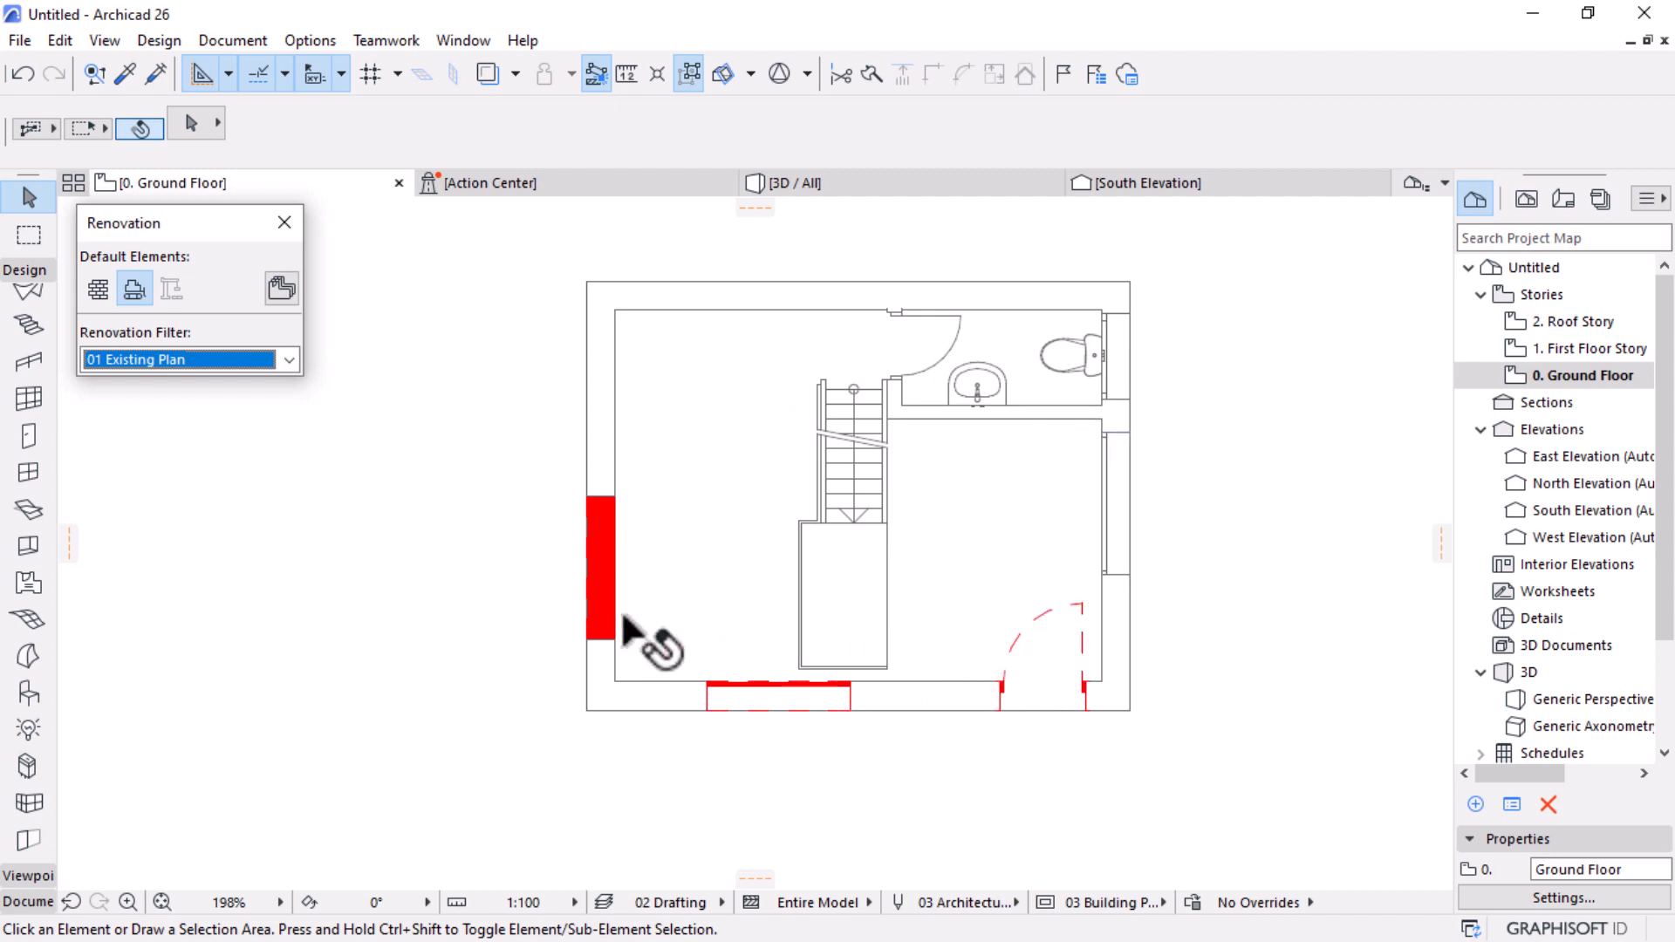
left_click(291, 365)
left_click(162, 426)
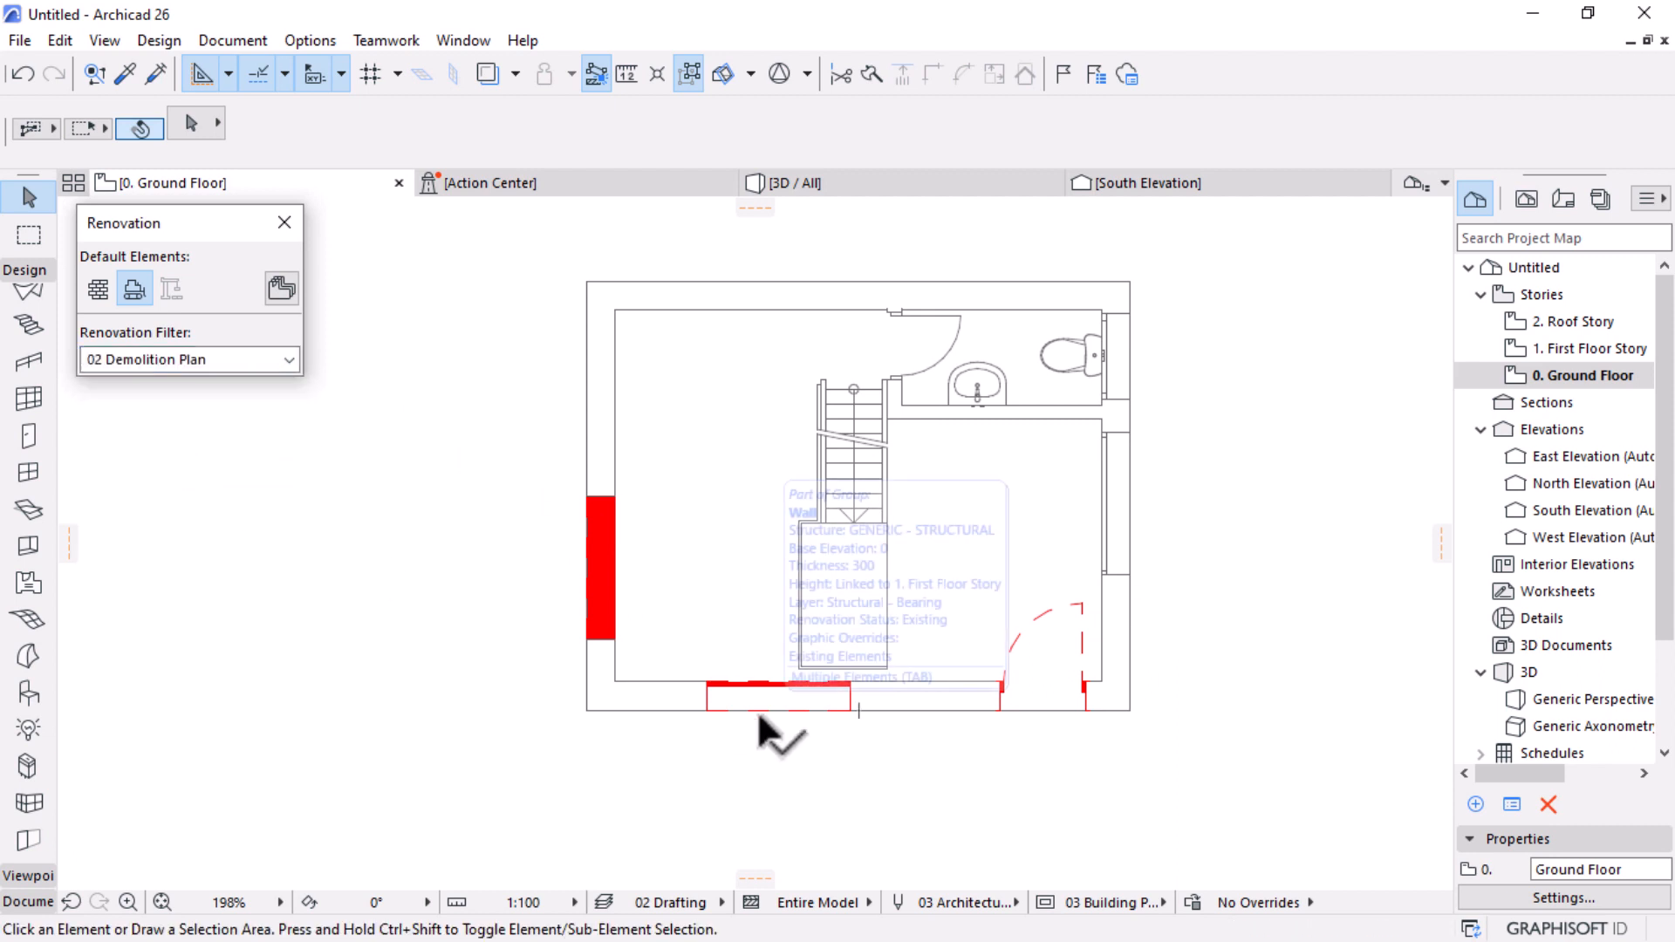
left_click(249, 368)
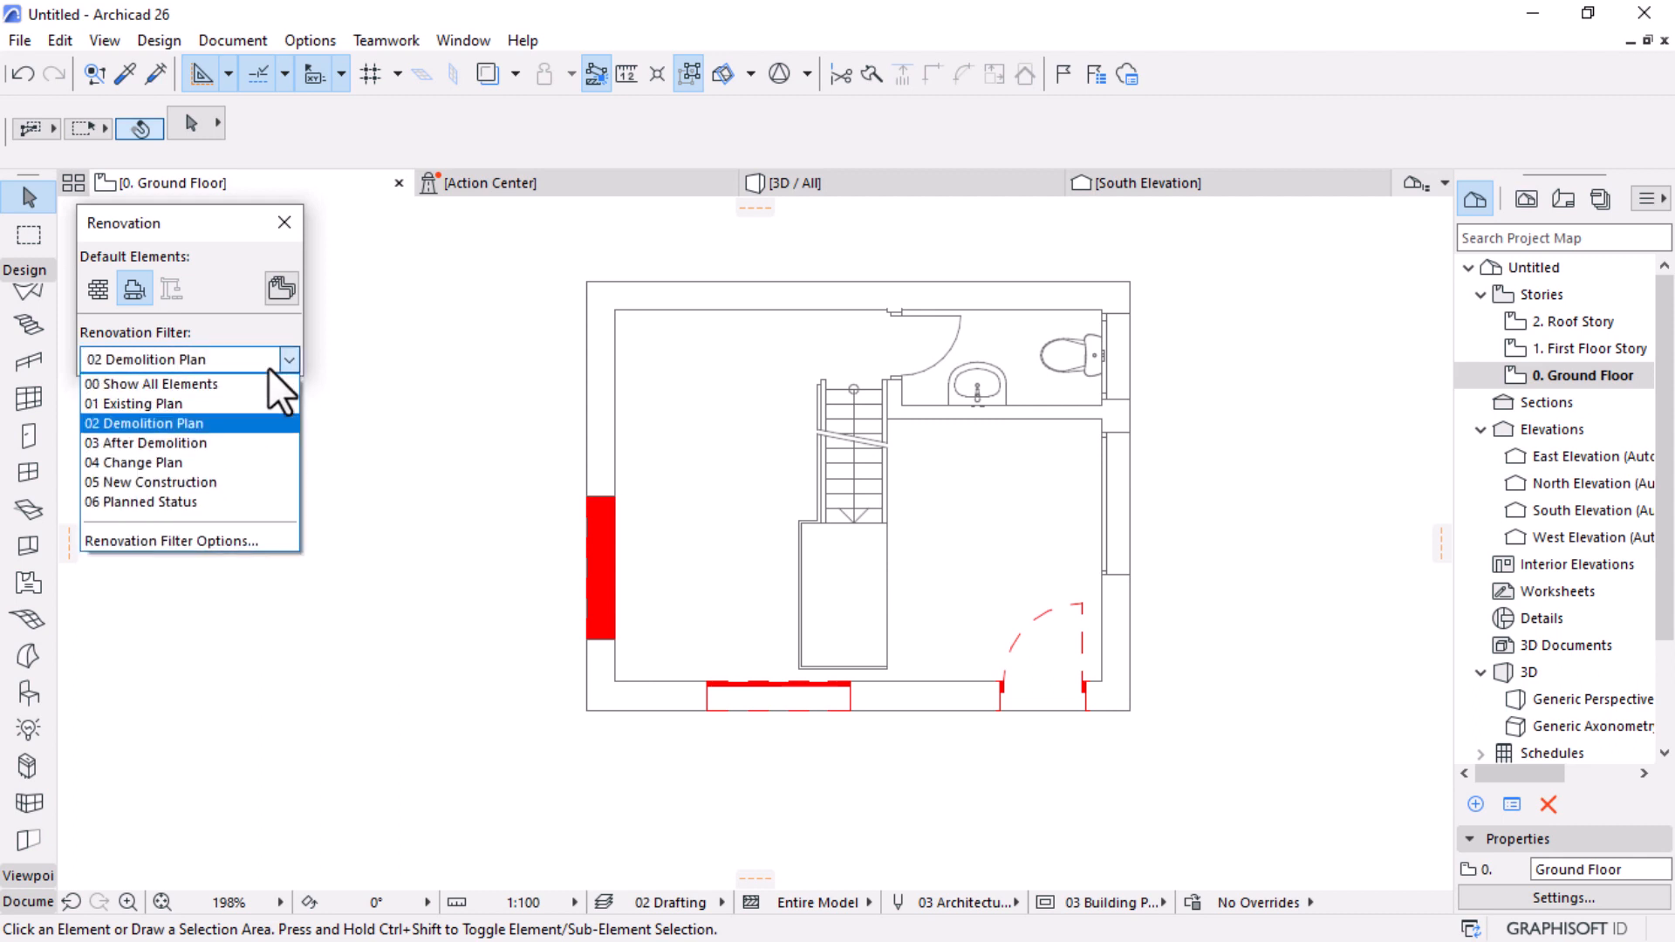
left_click(180, 444)
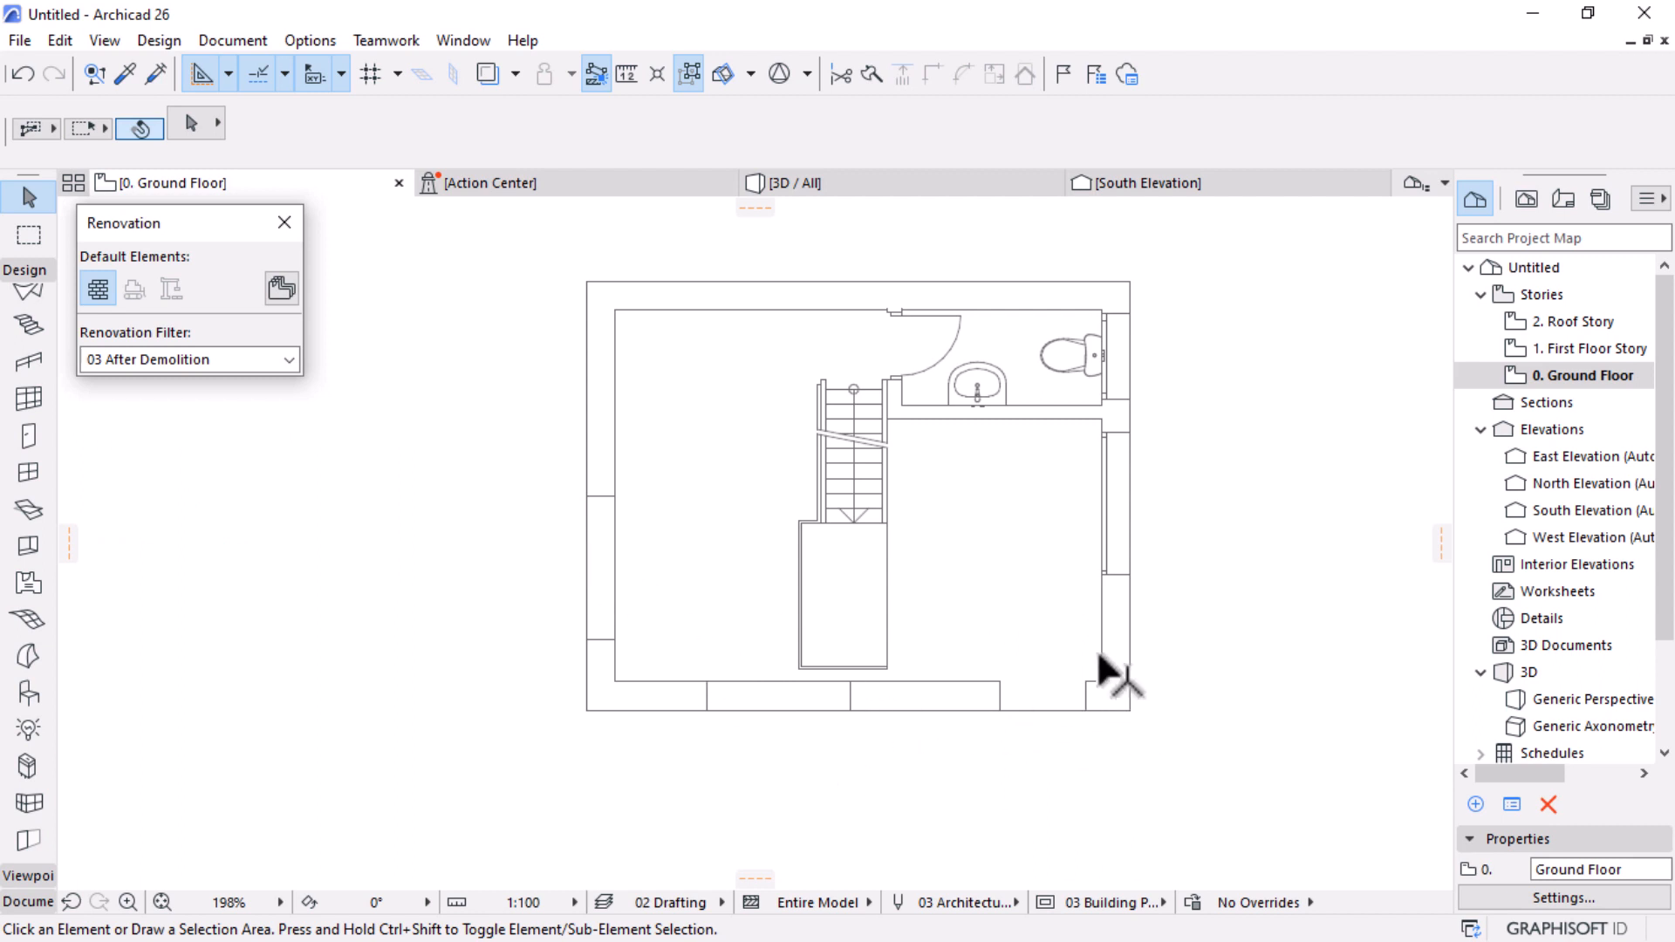
left_click(249, 364)
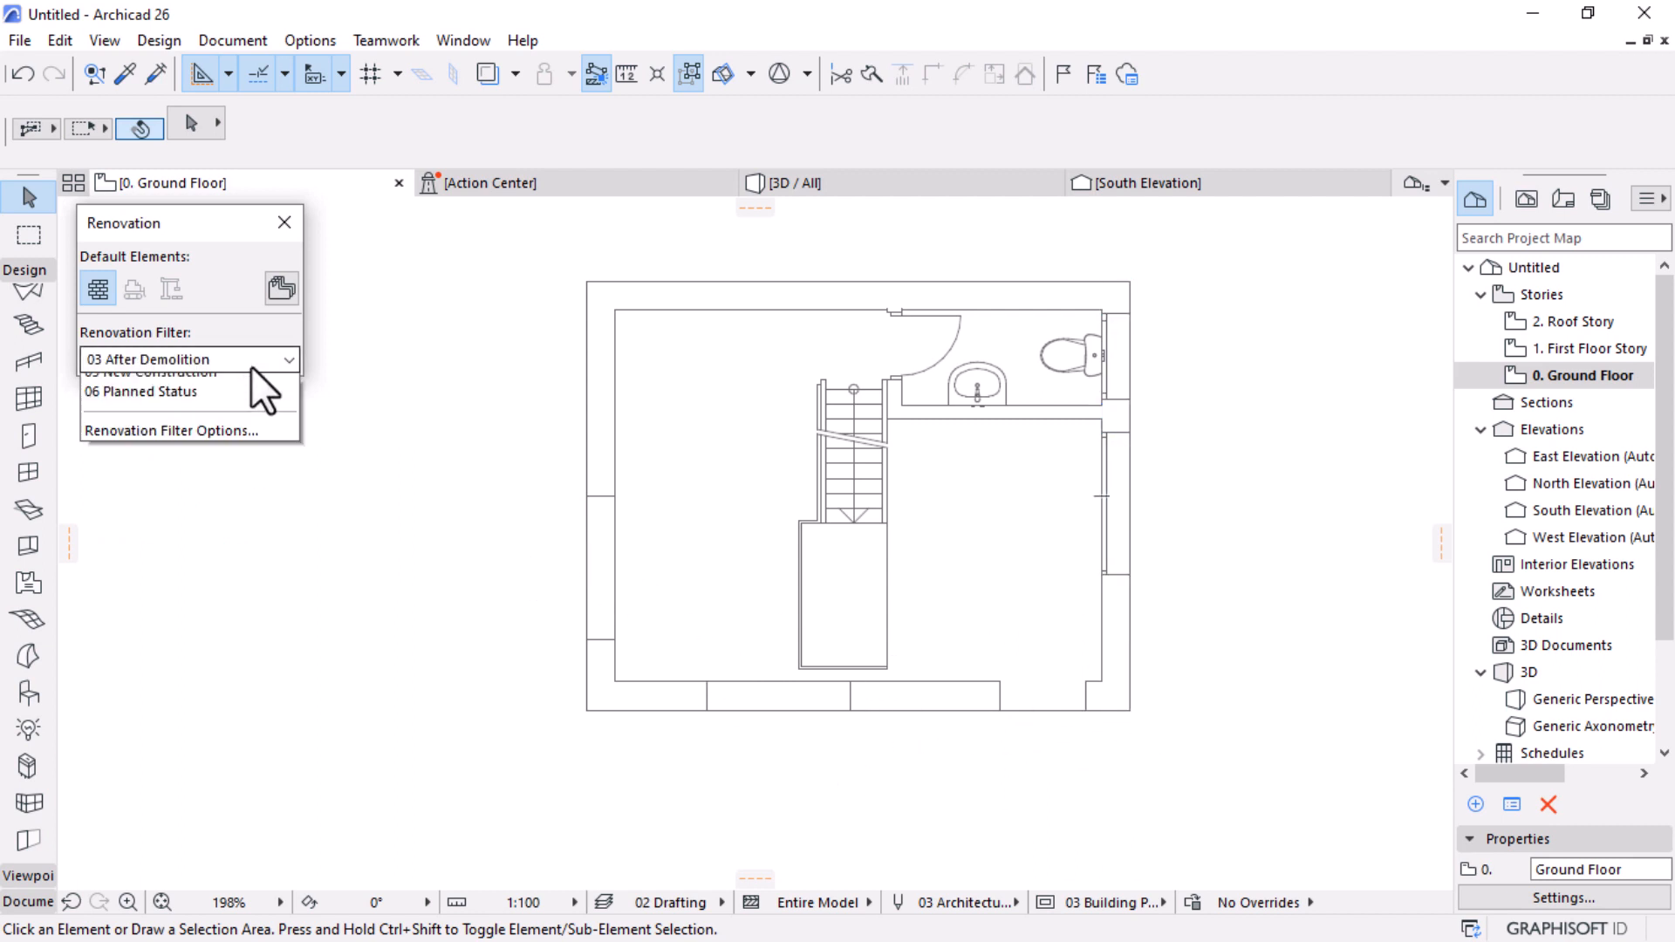
left_click(173, 461)
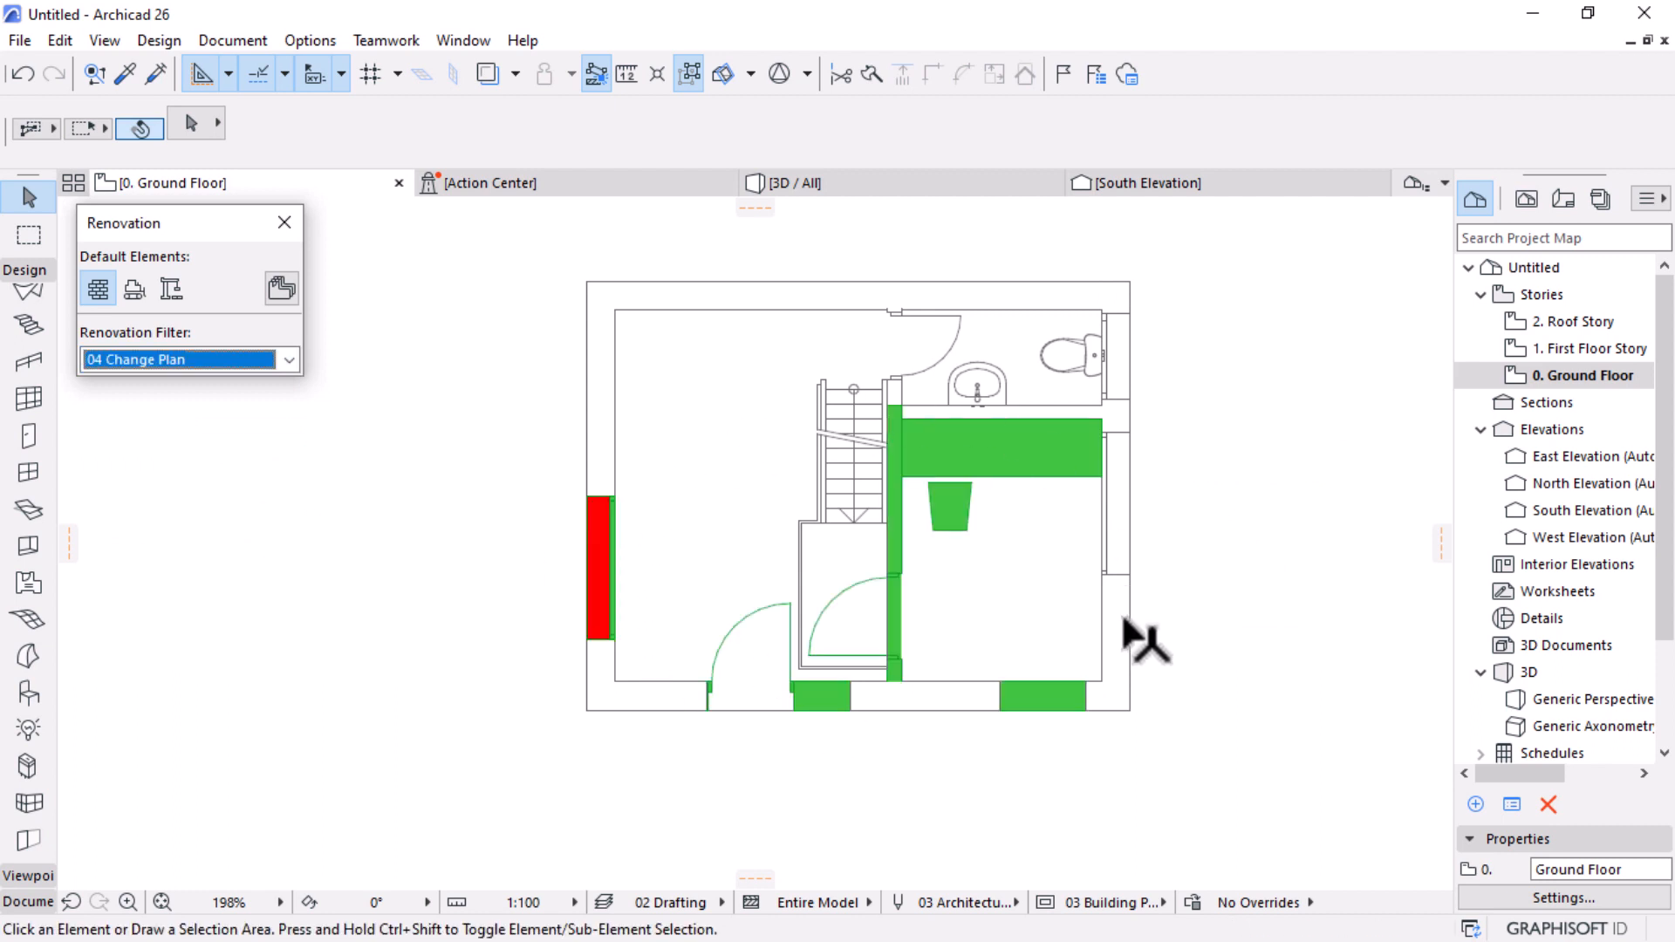
mouse_move(1126, 624)
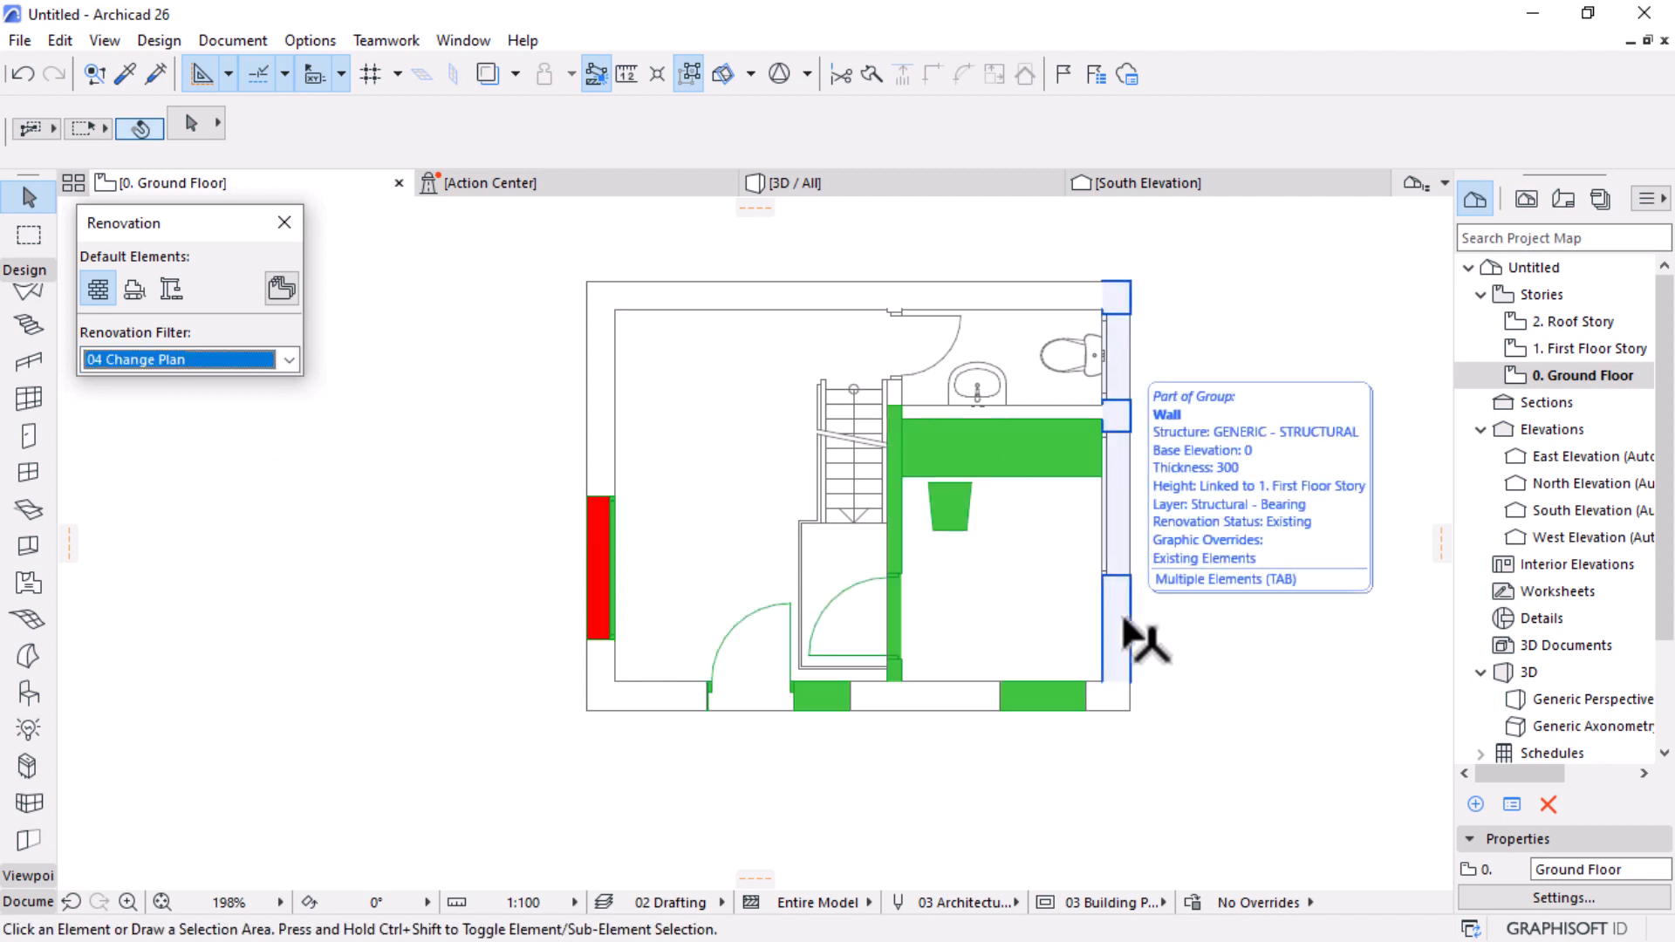
Step: Set the renovation filter to 05 New Construction for the ground floor plan
left_click(289, 356)
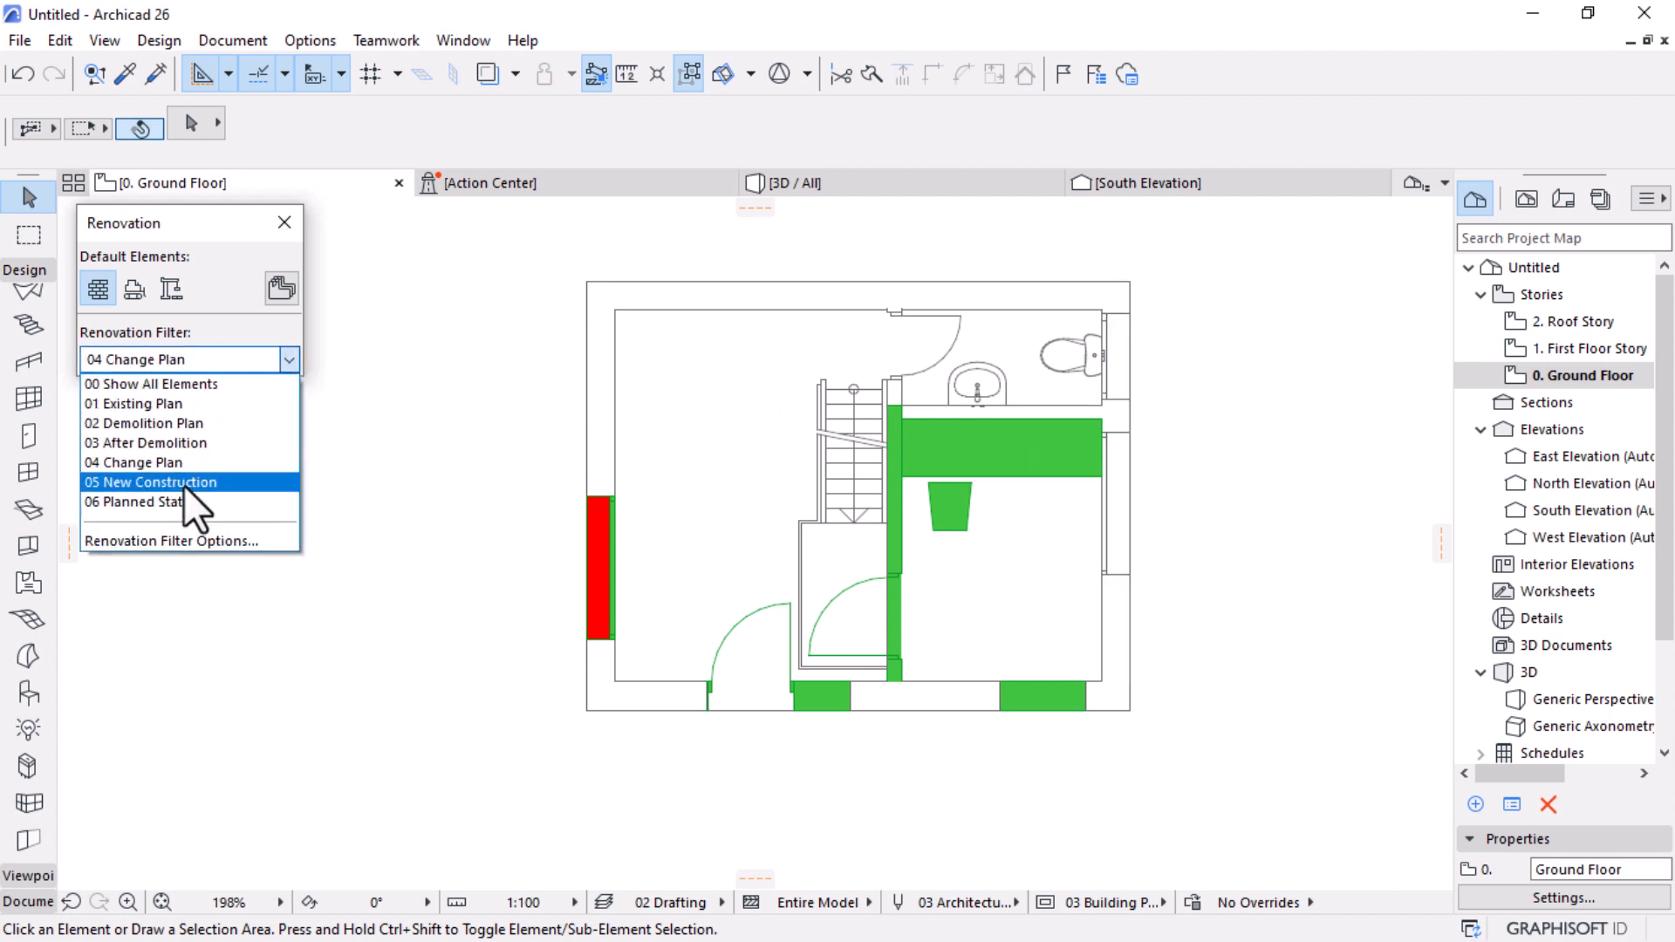
left_click(117, 485)
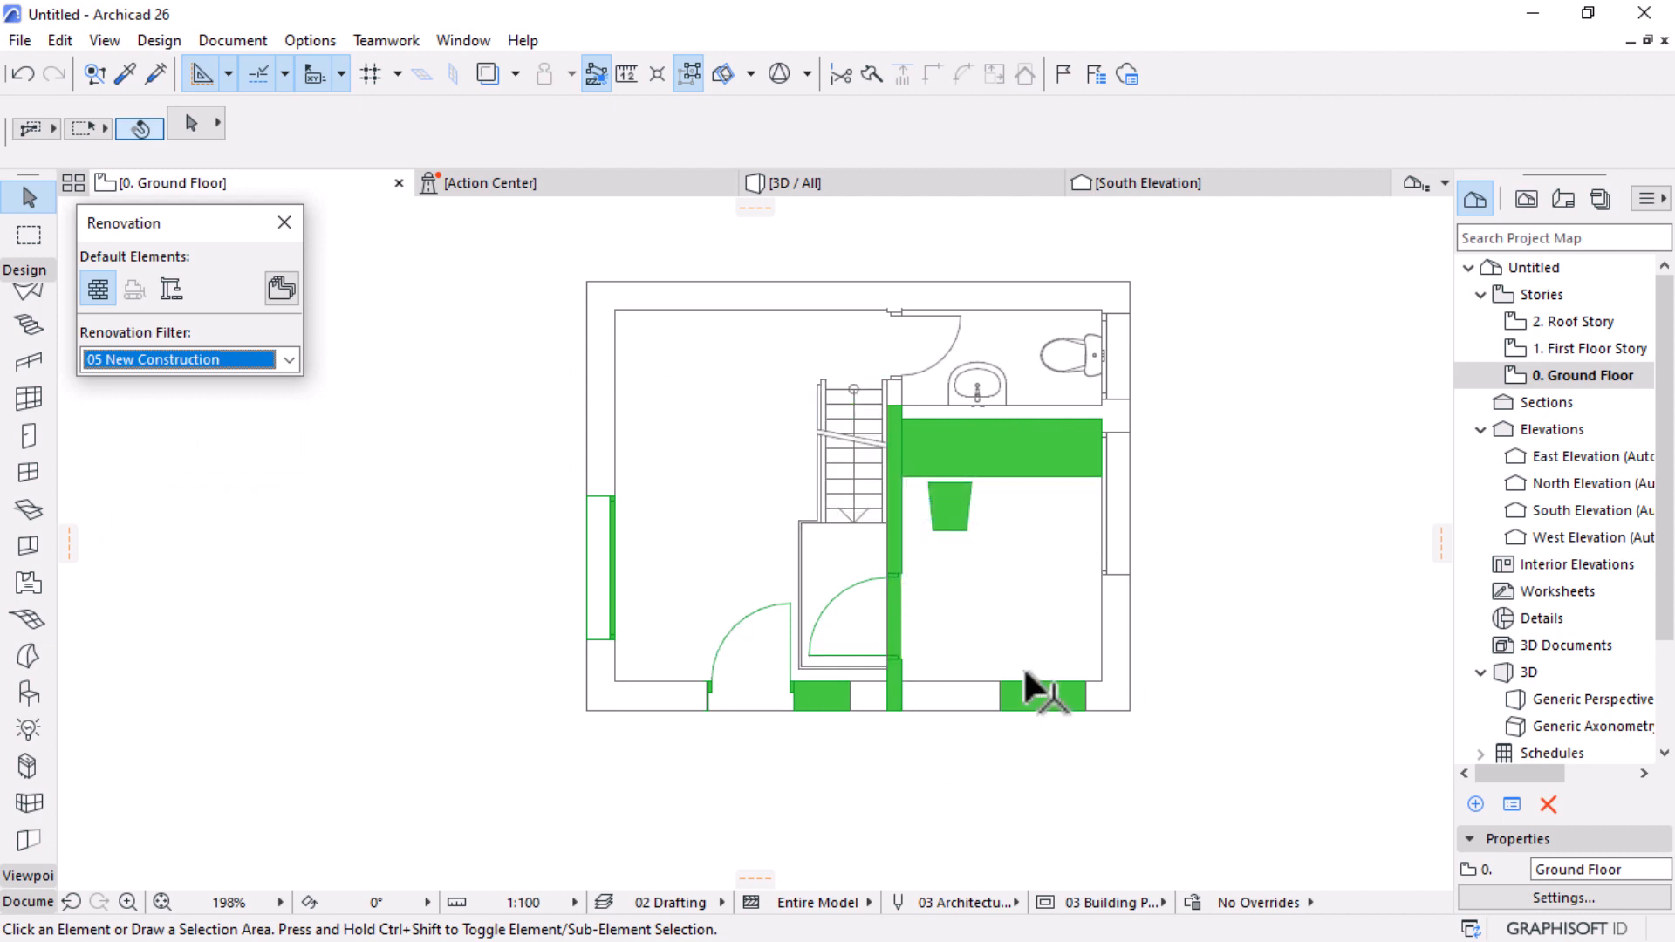
left_click(289, 359)
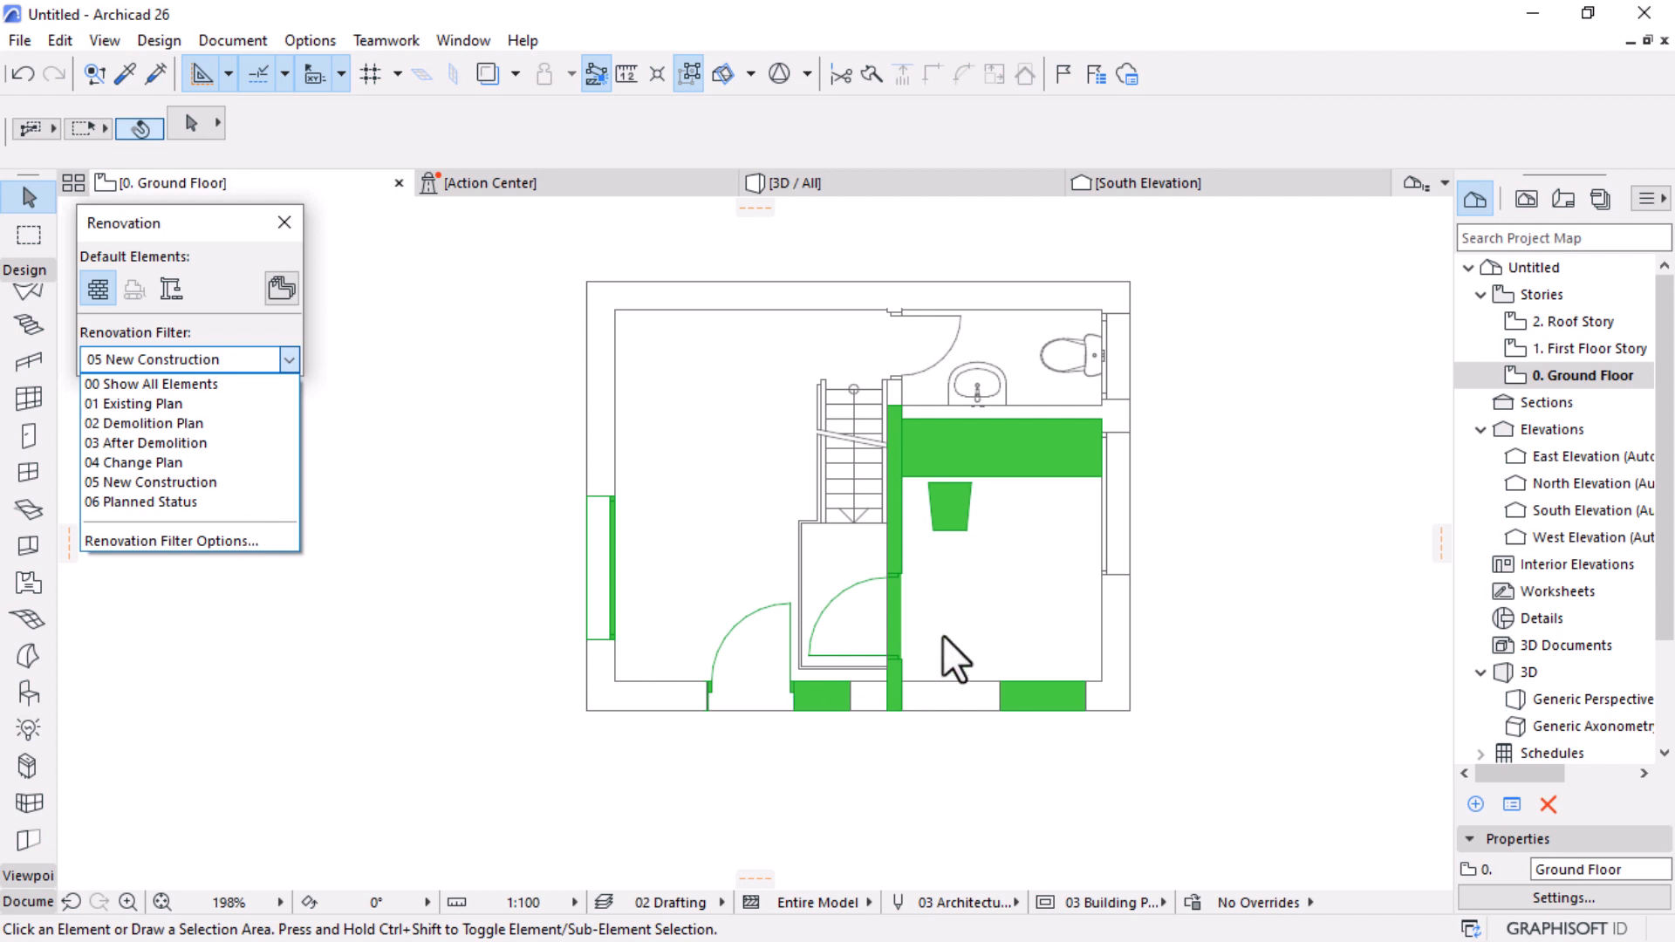
left_click(1207, 647)
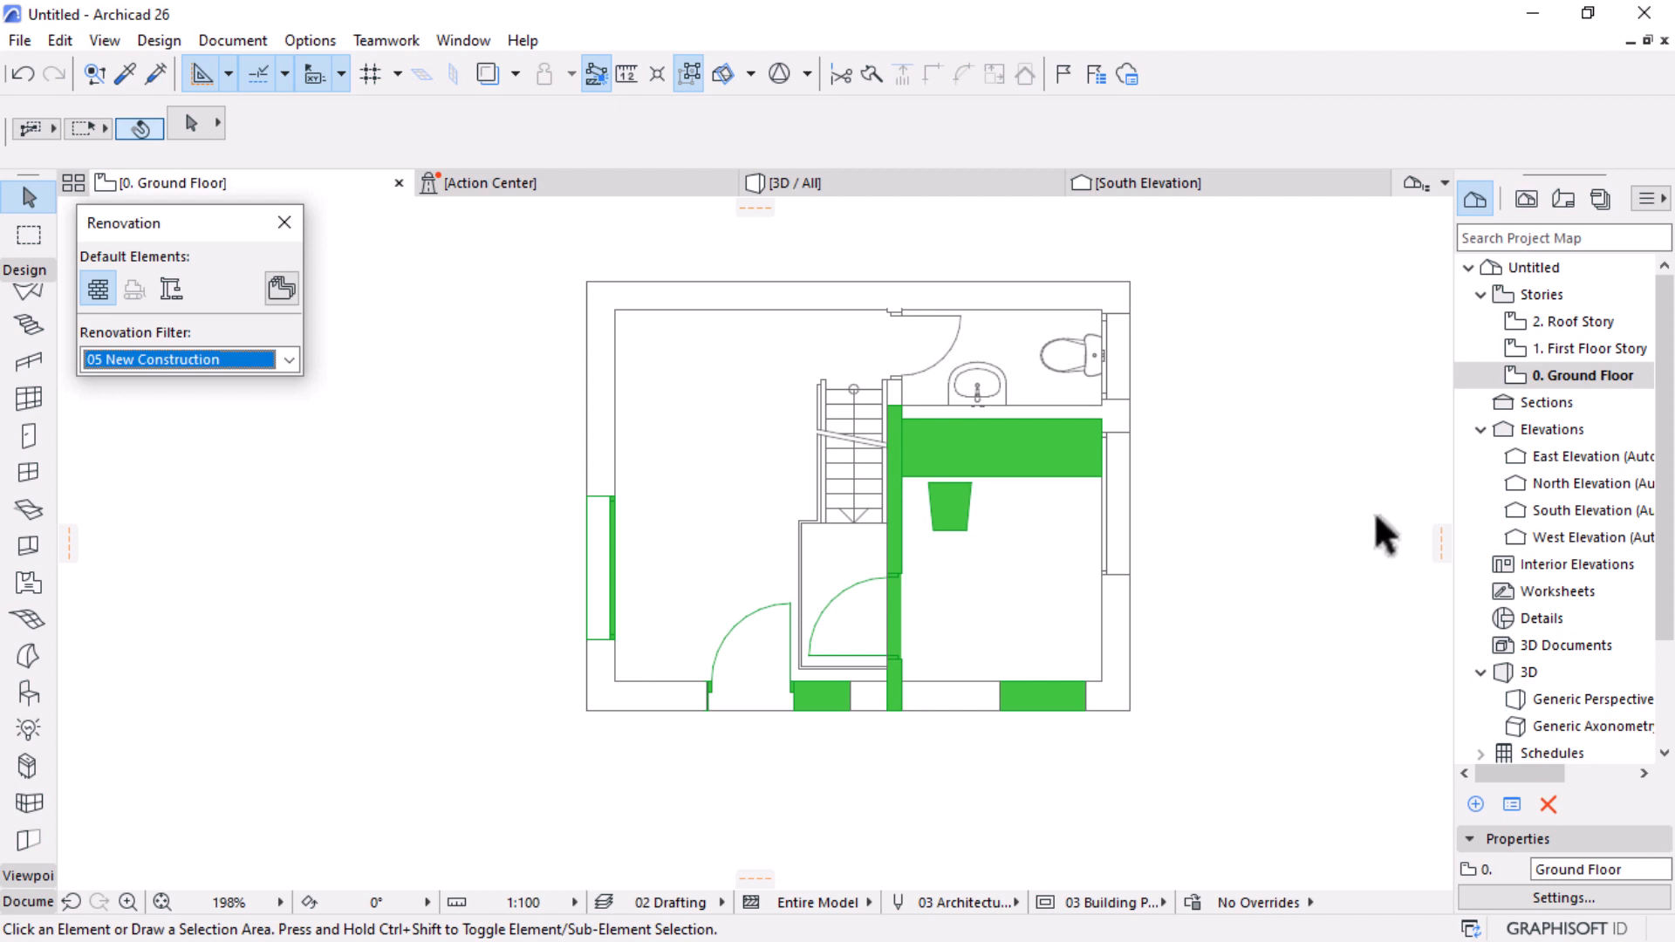
Step: Open the IES-01 Wall Schedule from the project's element schedules and look through its rows and 2D plan previews
left_click_drag(1449, 451, 1389, 451)
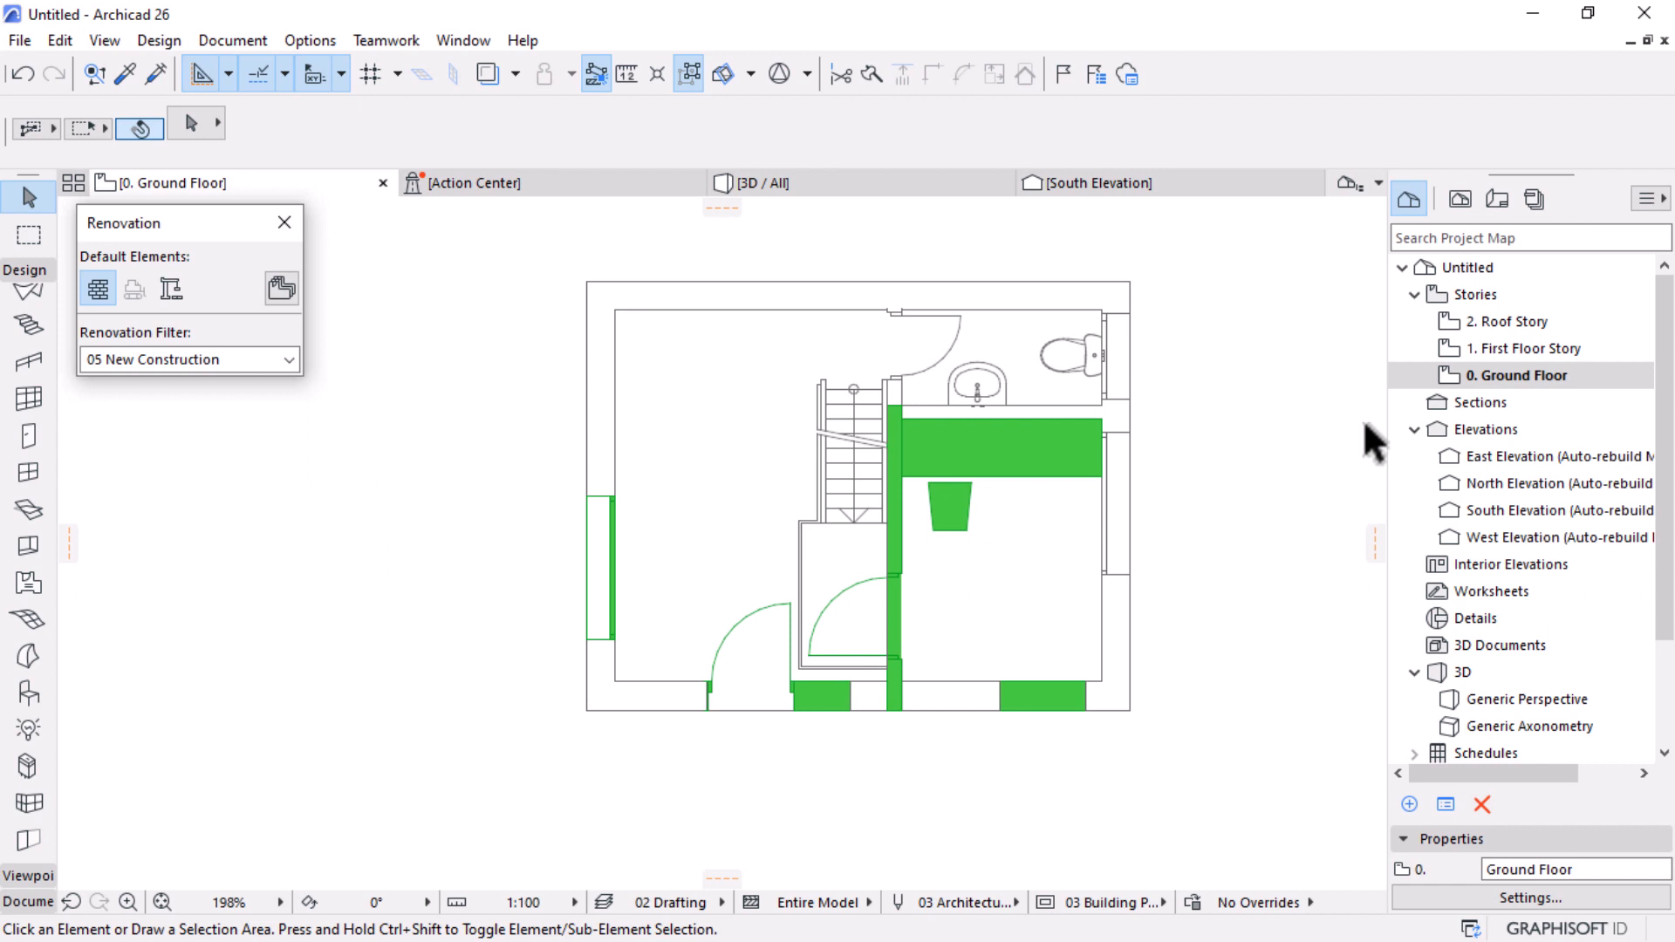
scroll(1397, 445, "down", 2)
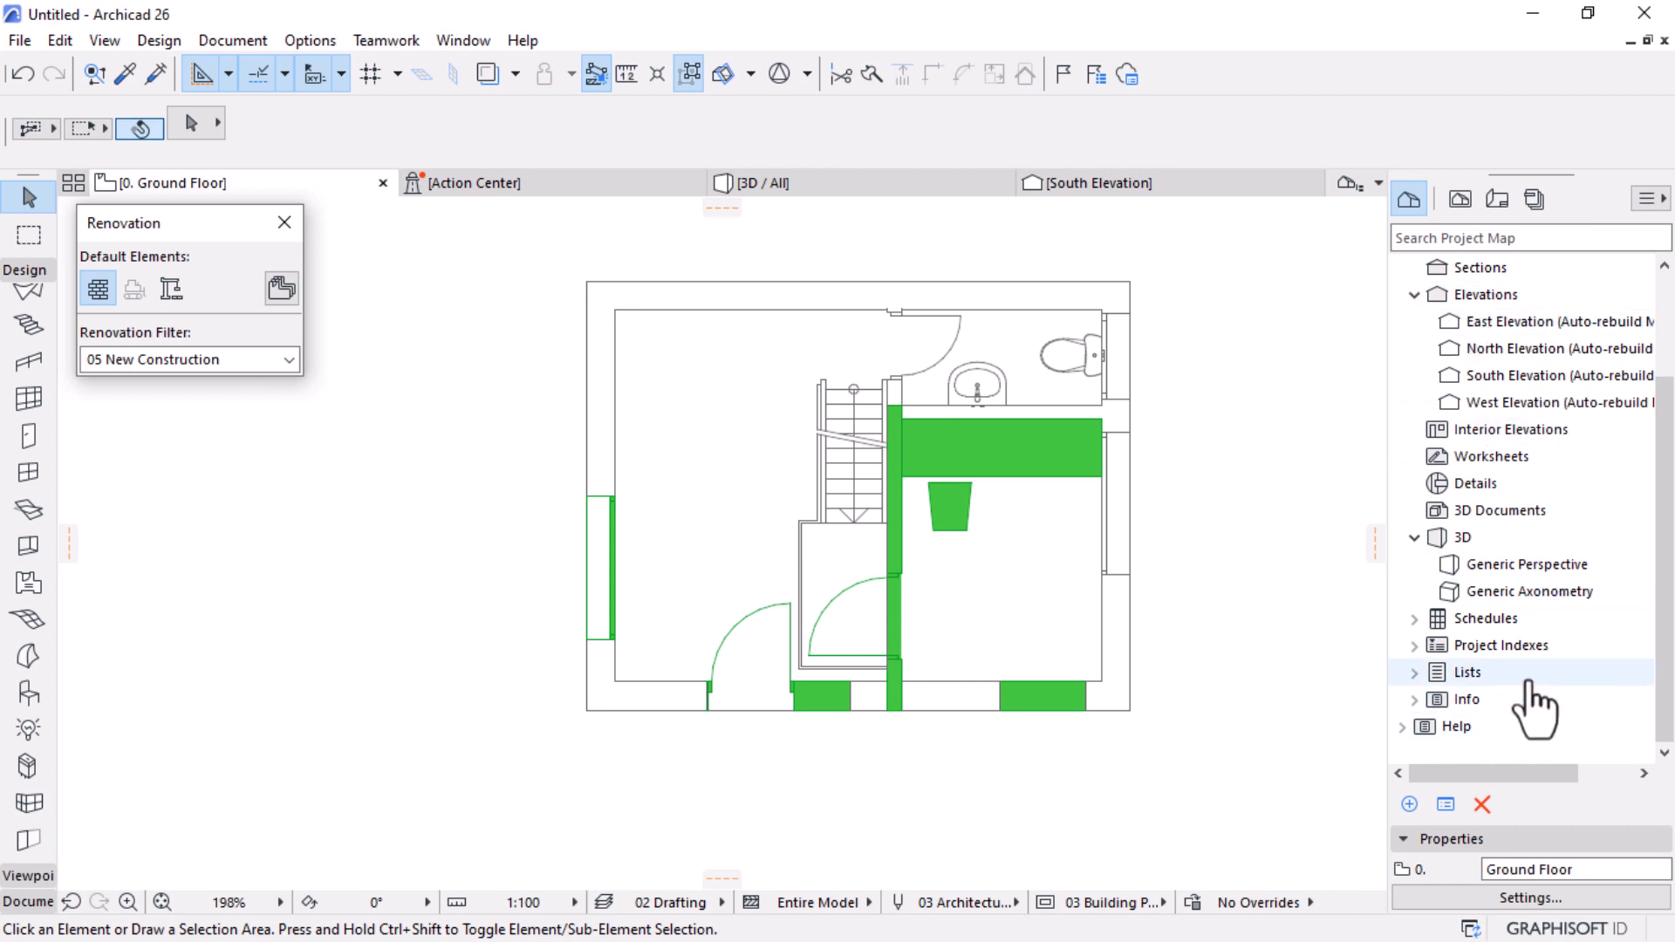
double_click(1488, 618)
scroll(1492, 623, "down", 1)
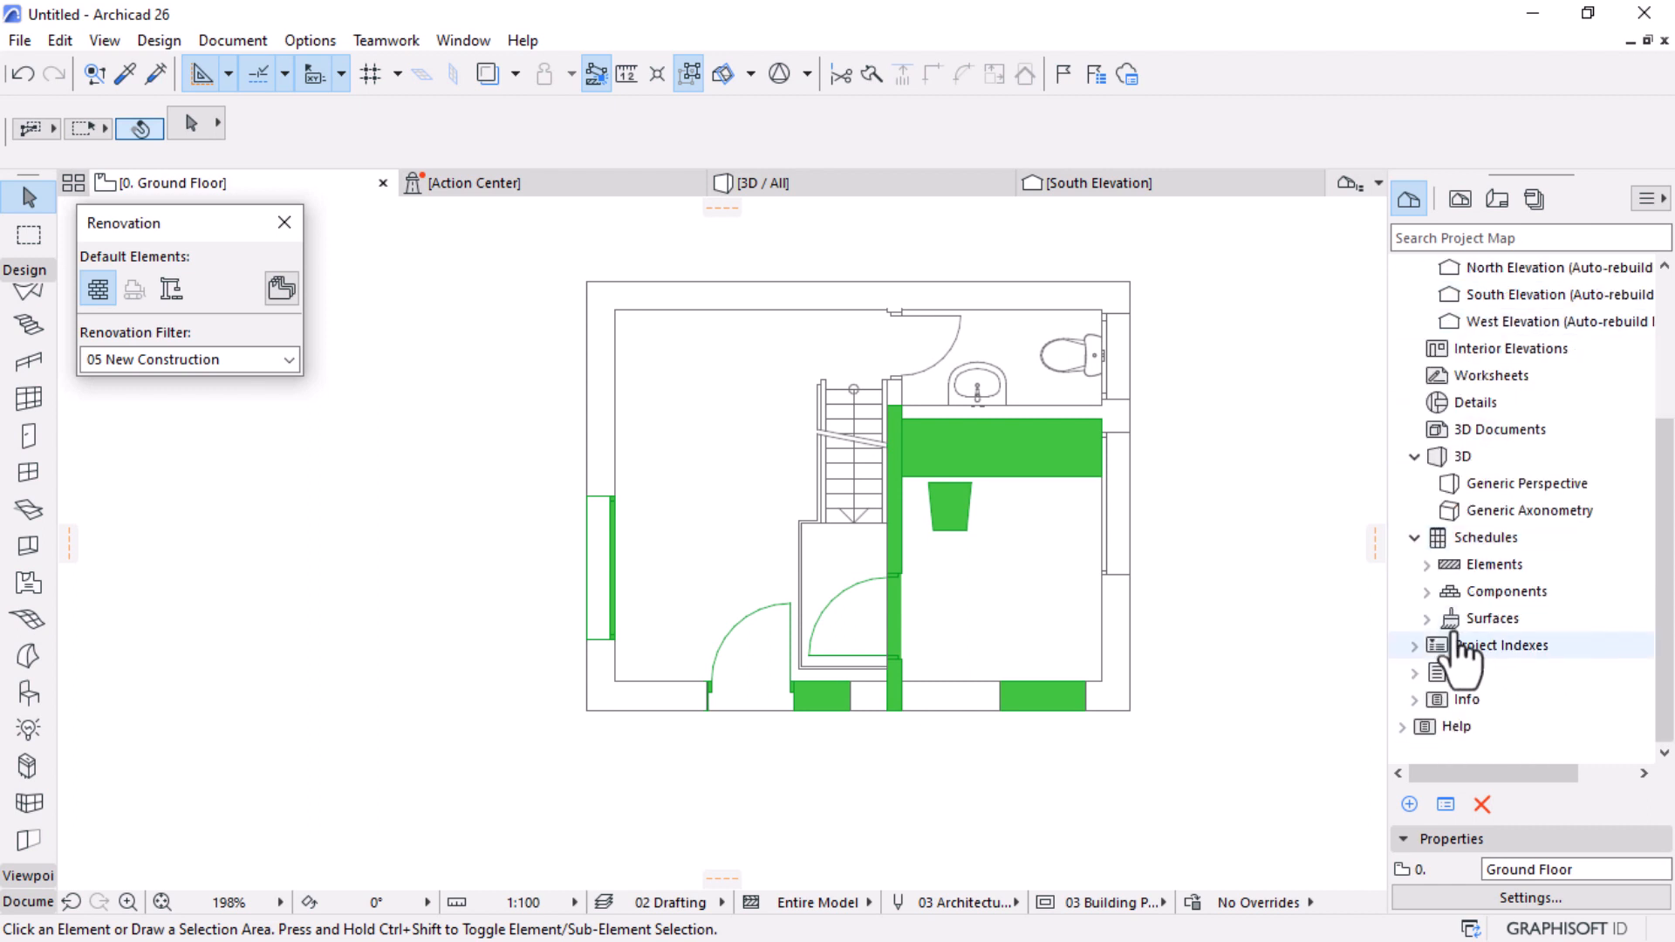
left_click(1429, 565)
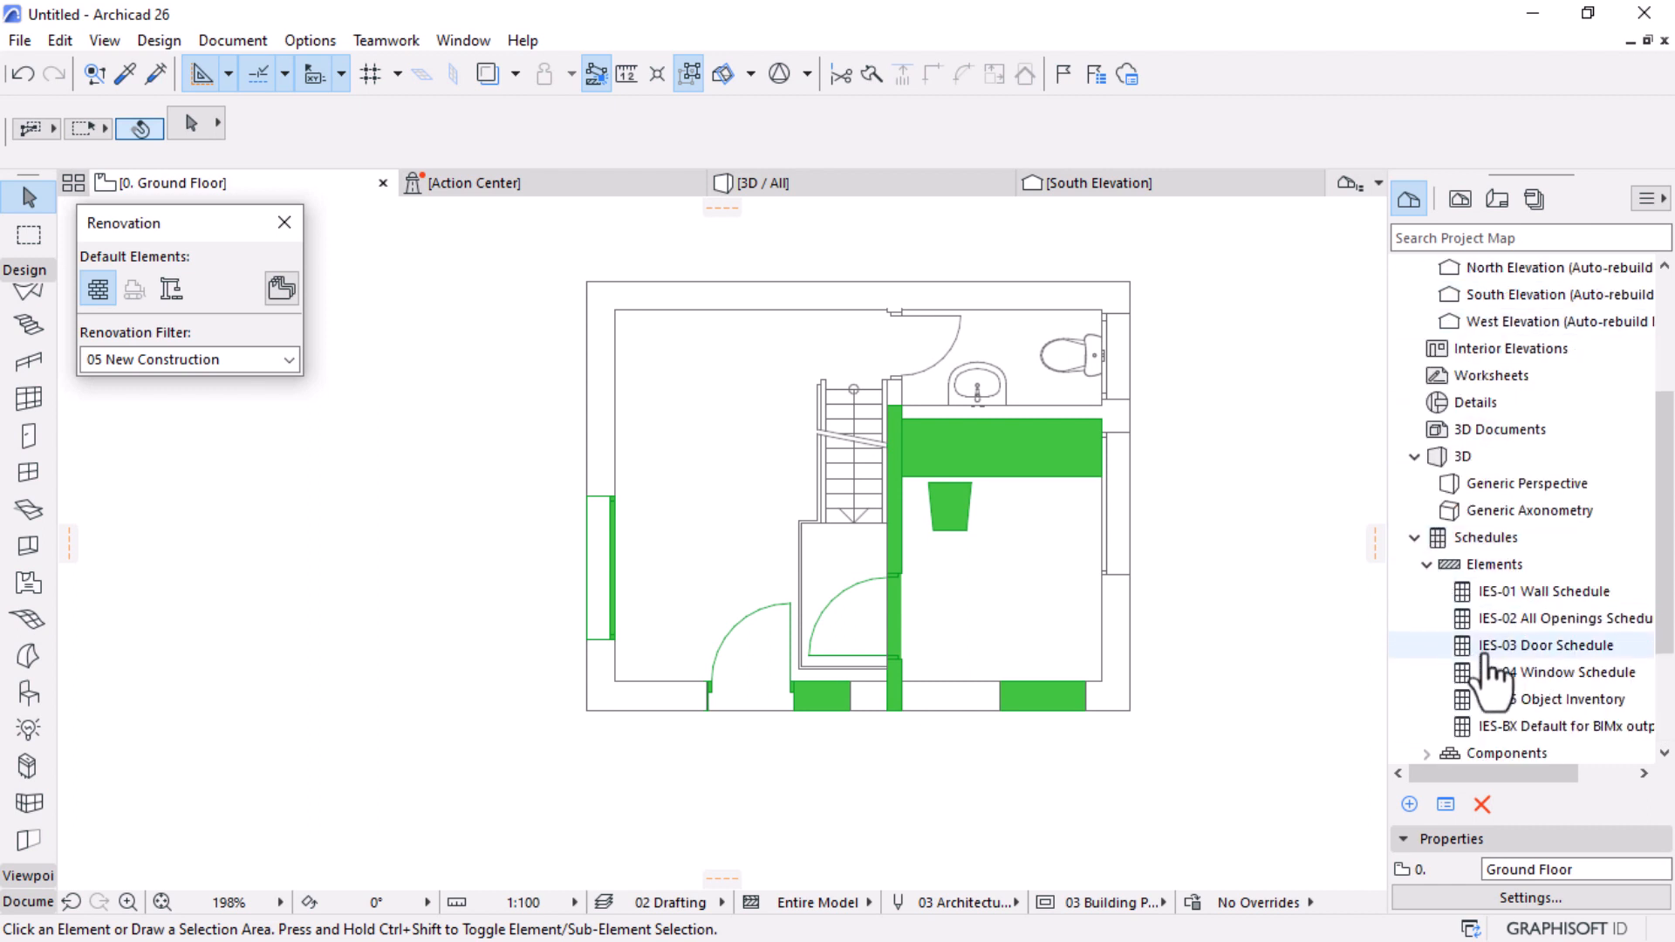
left_click(1553, 593)
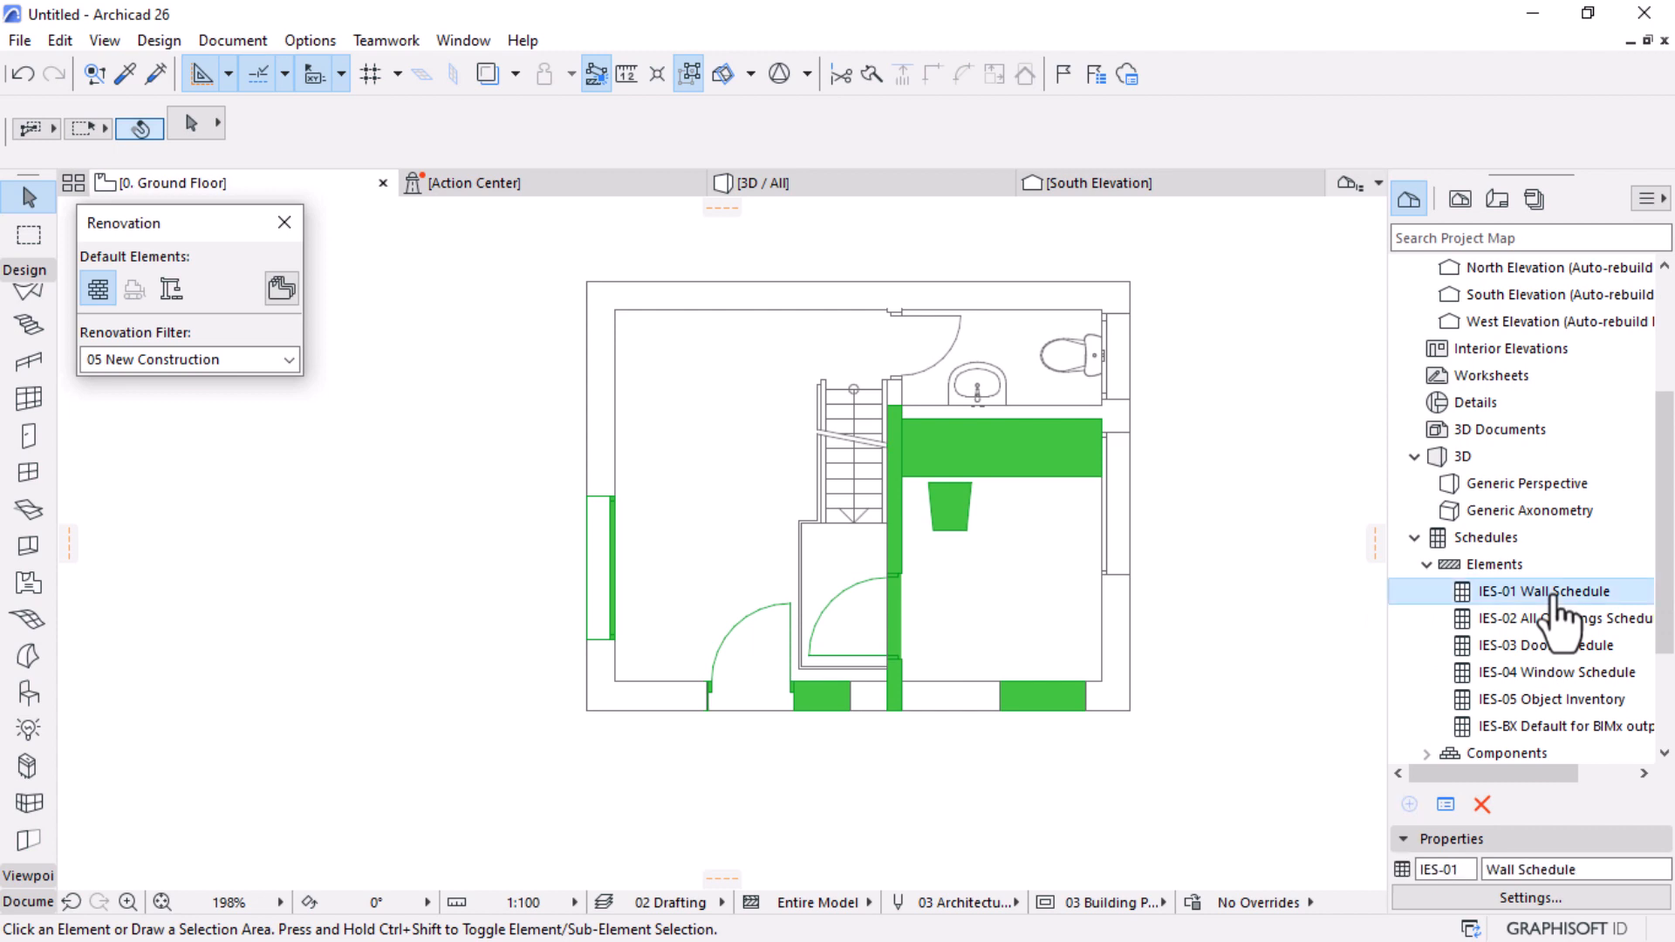
double_click(1553, 593)
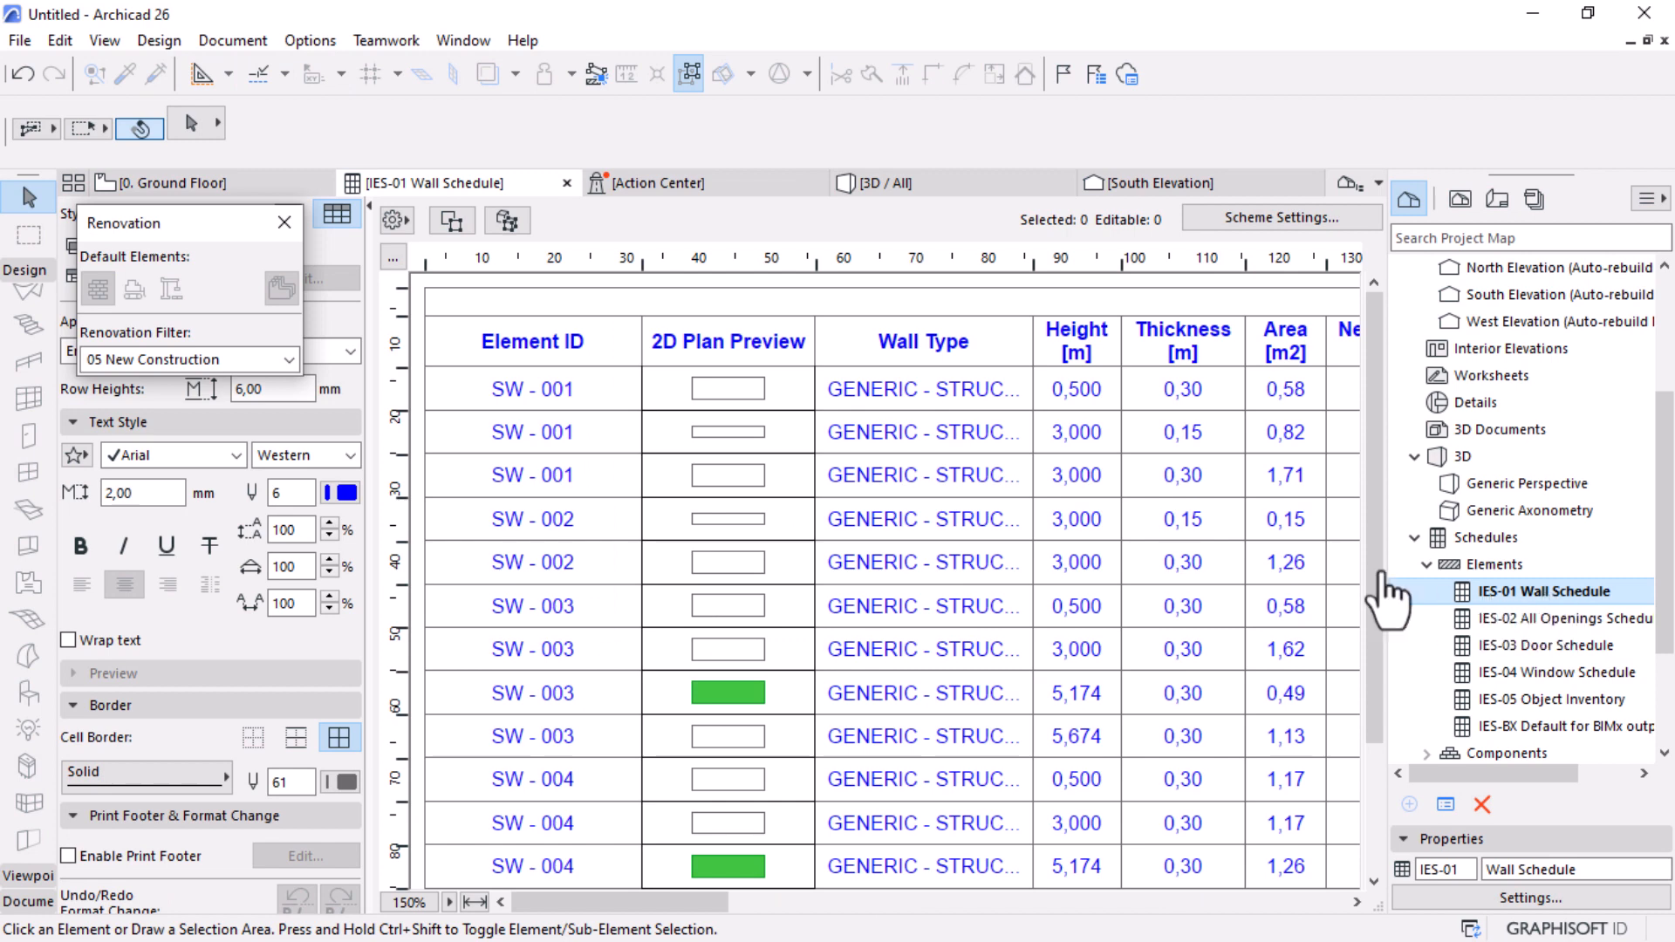
scroll(981, 480, "down", 1)
scroll(750, 393, "up", 1)
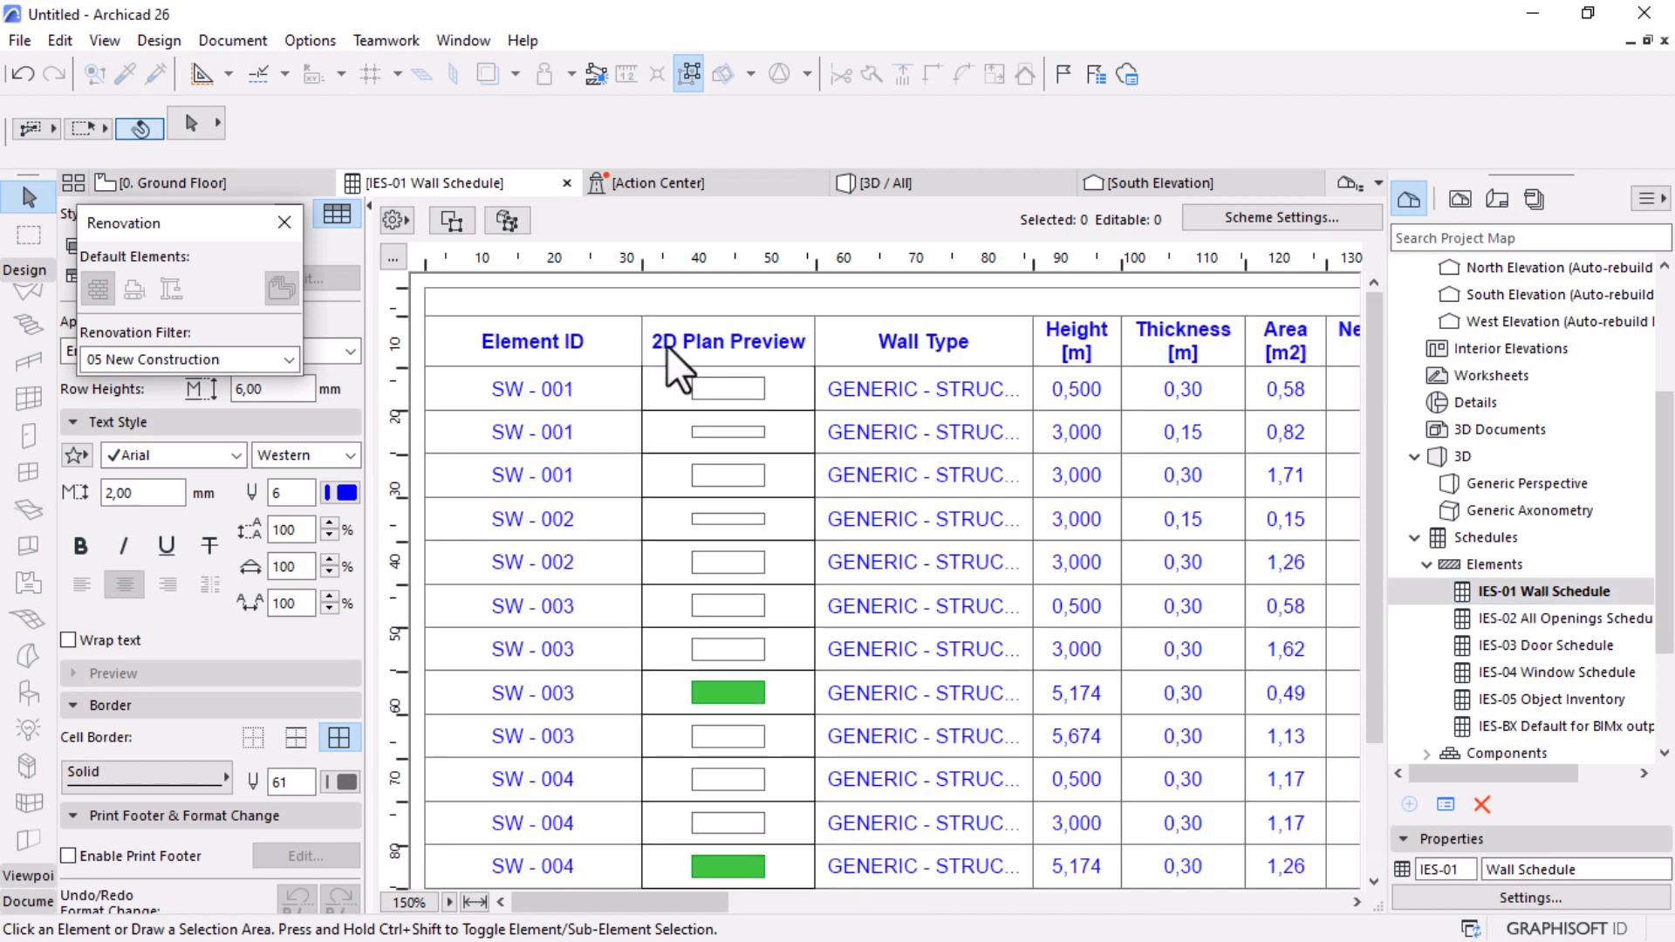
scroll(767, 528, "down", 2)
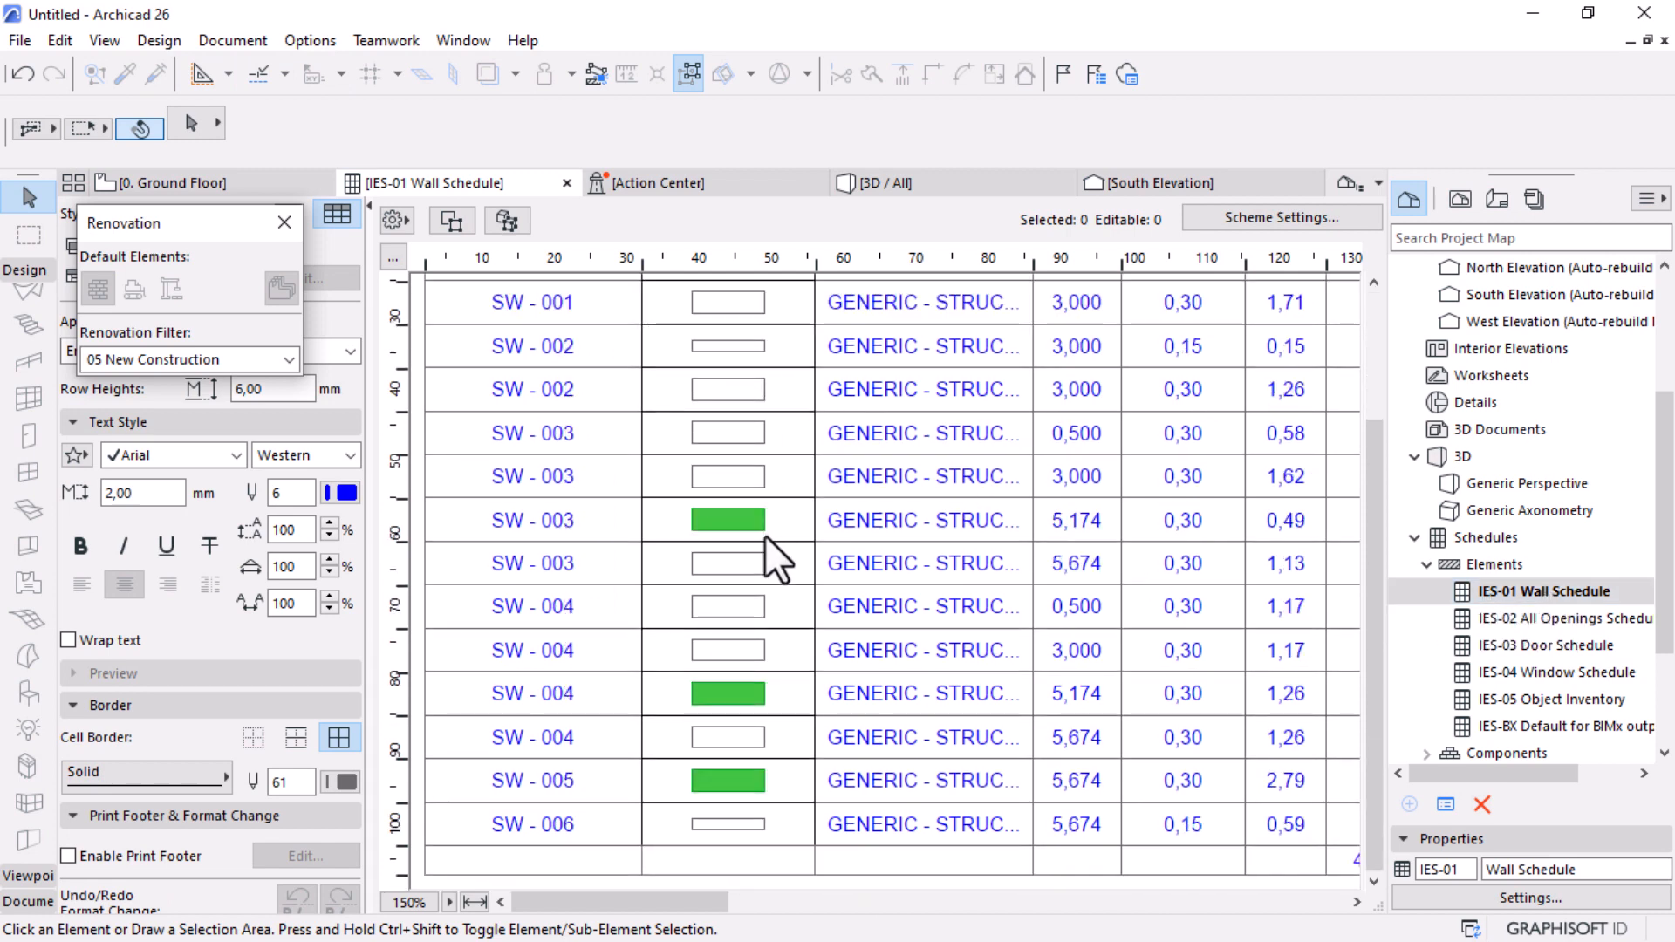
scroll(747, 620, "up", 2)
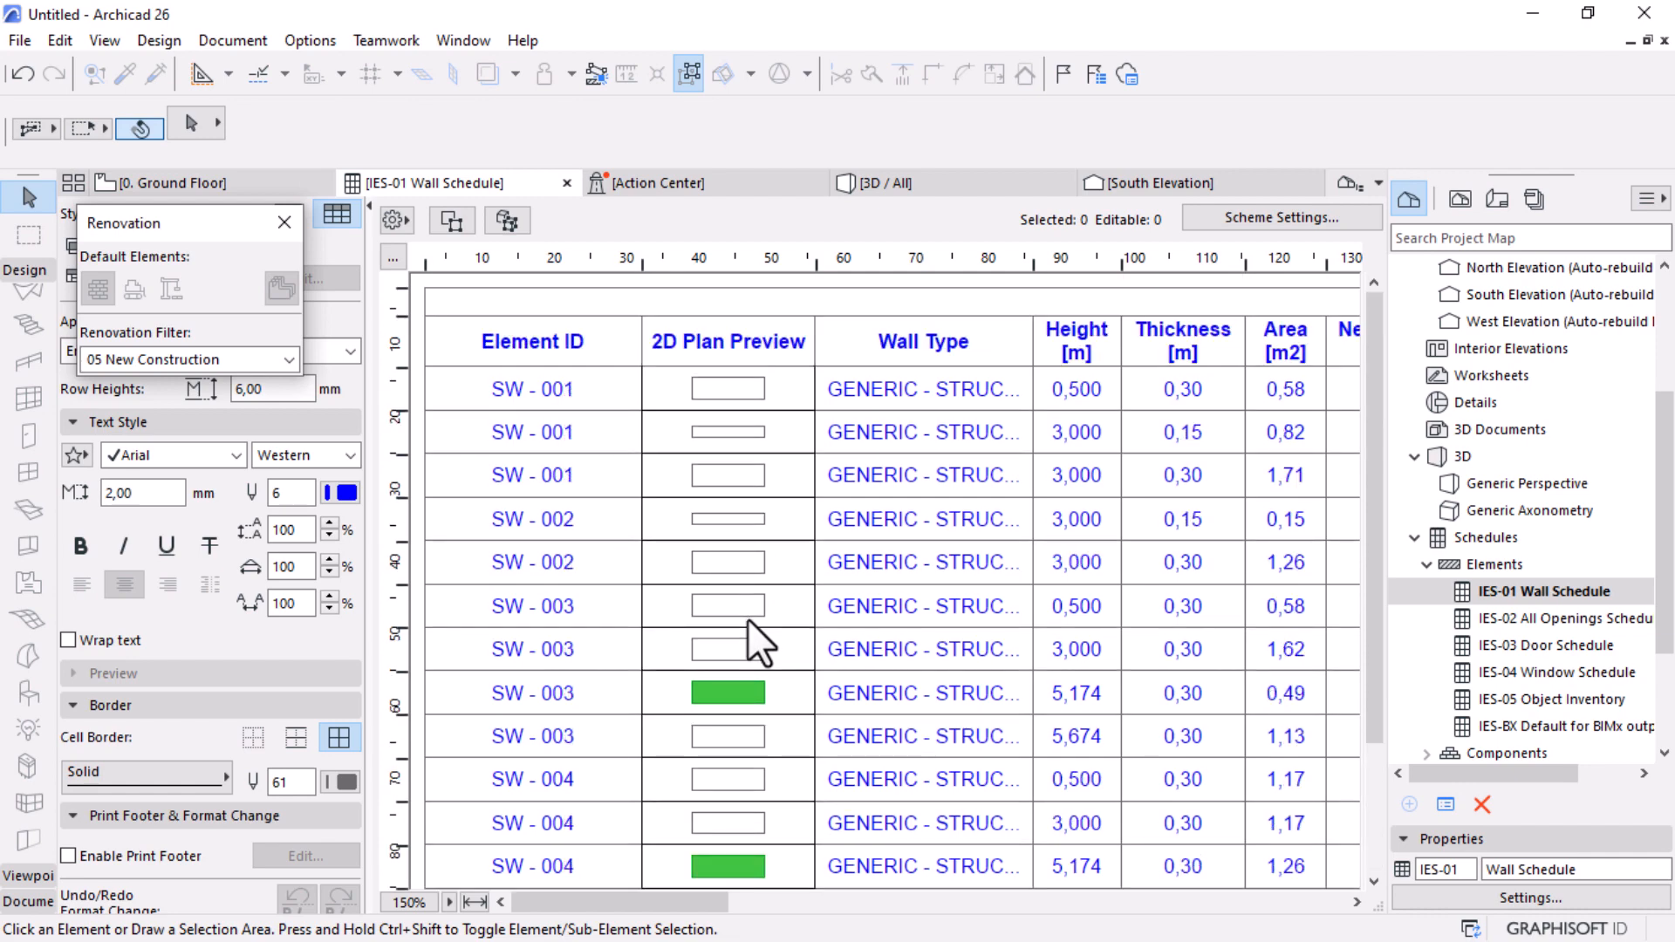
Step: Create a new schedule scheme named Wall Legend by duplicating IES-01 Wall Schedule, keeping the ID IES-01
left_click(1269, 218)
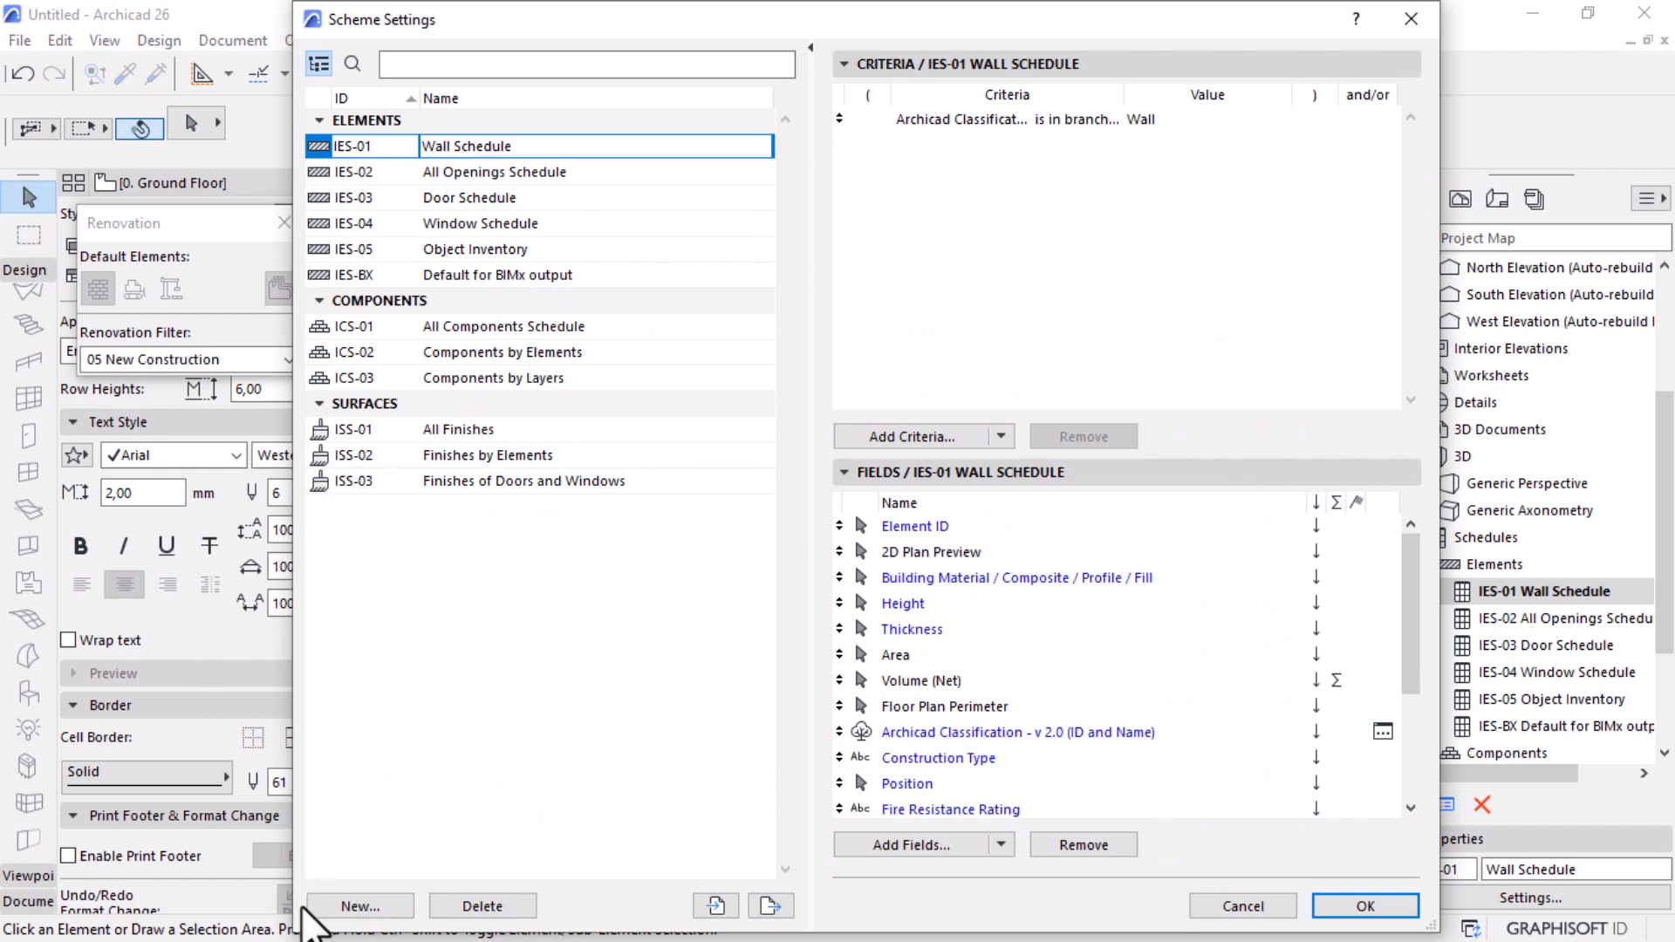
left_click(354, 909)
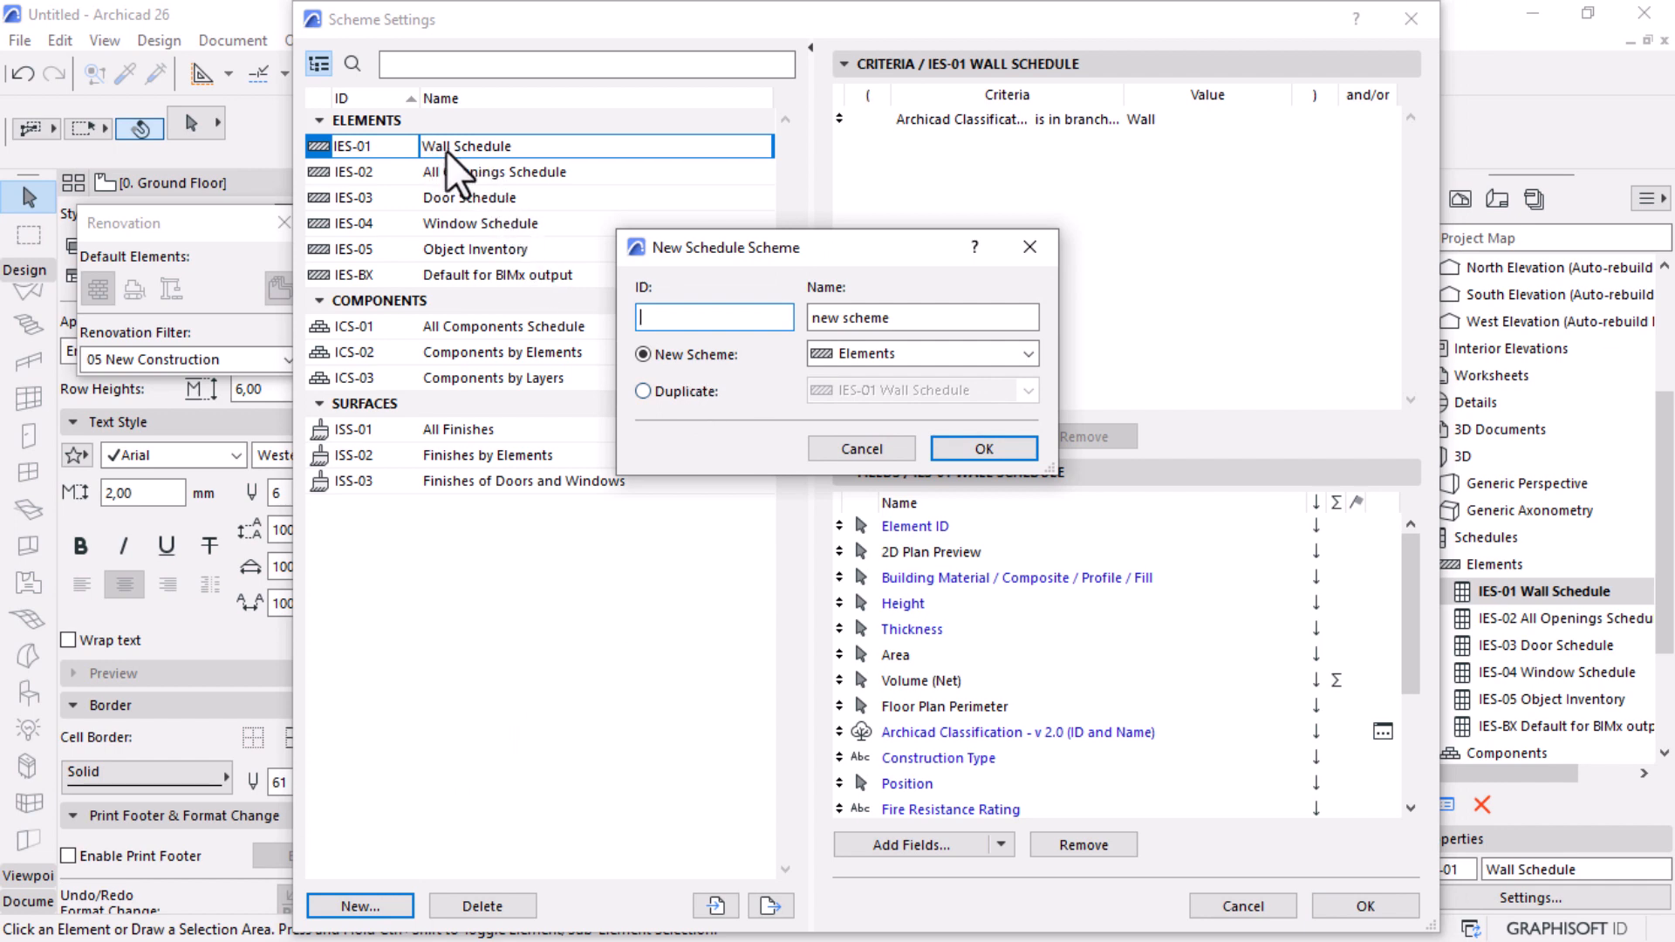
left_click(643, 392)
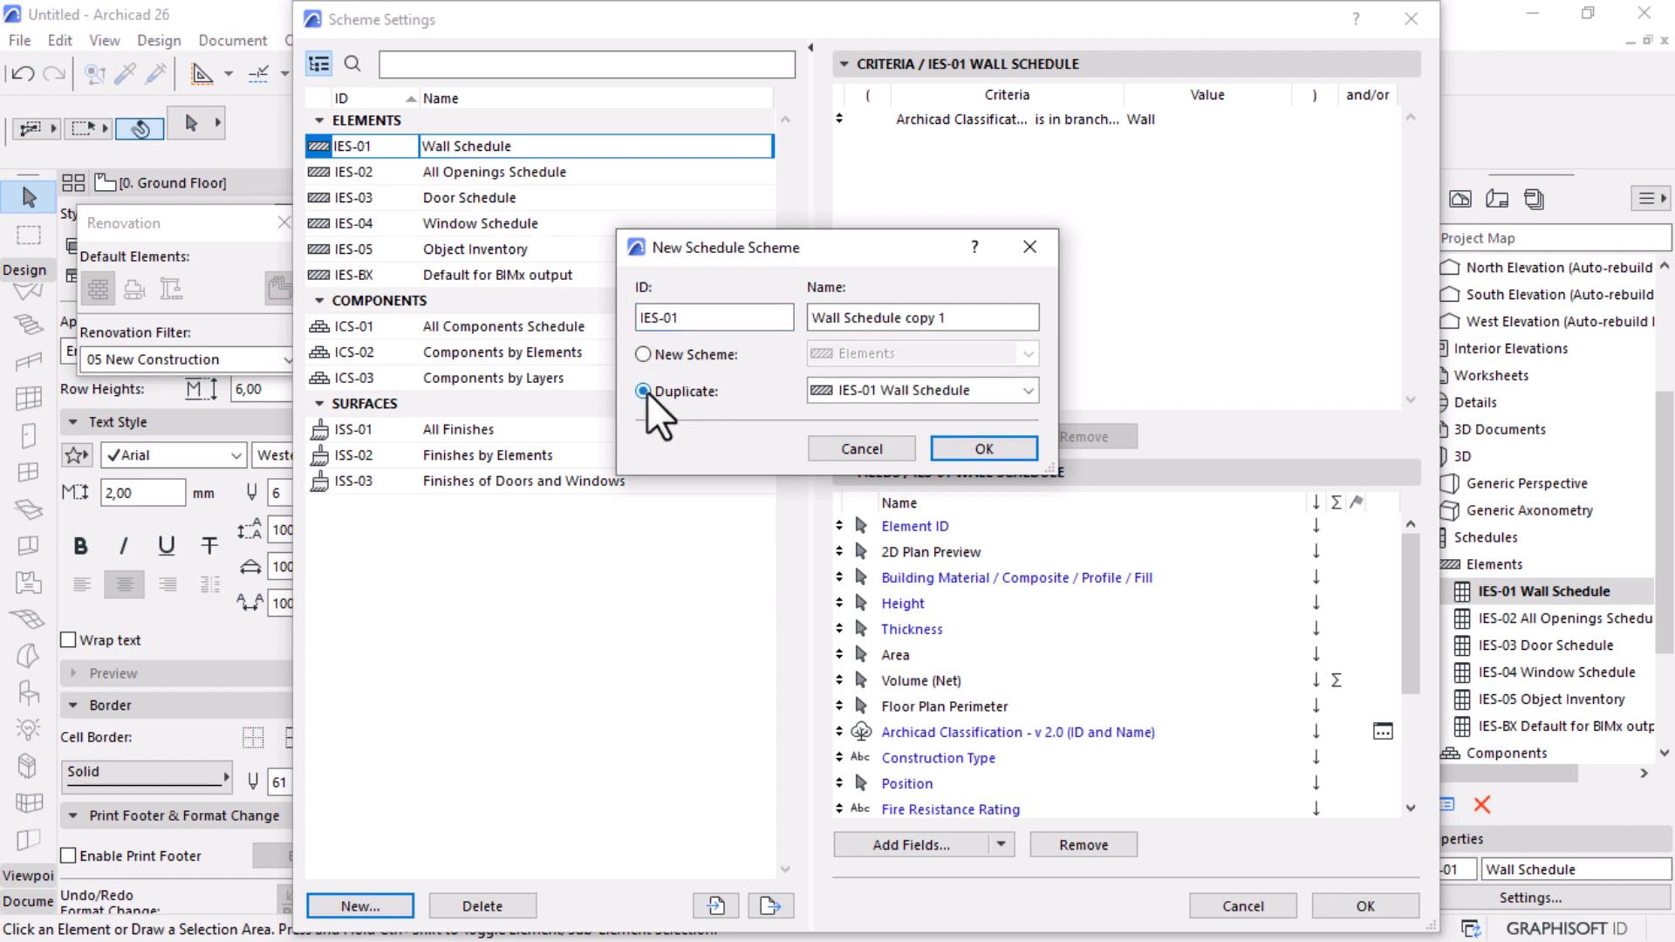
left_click(967, 319)
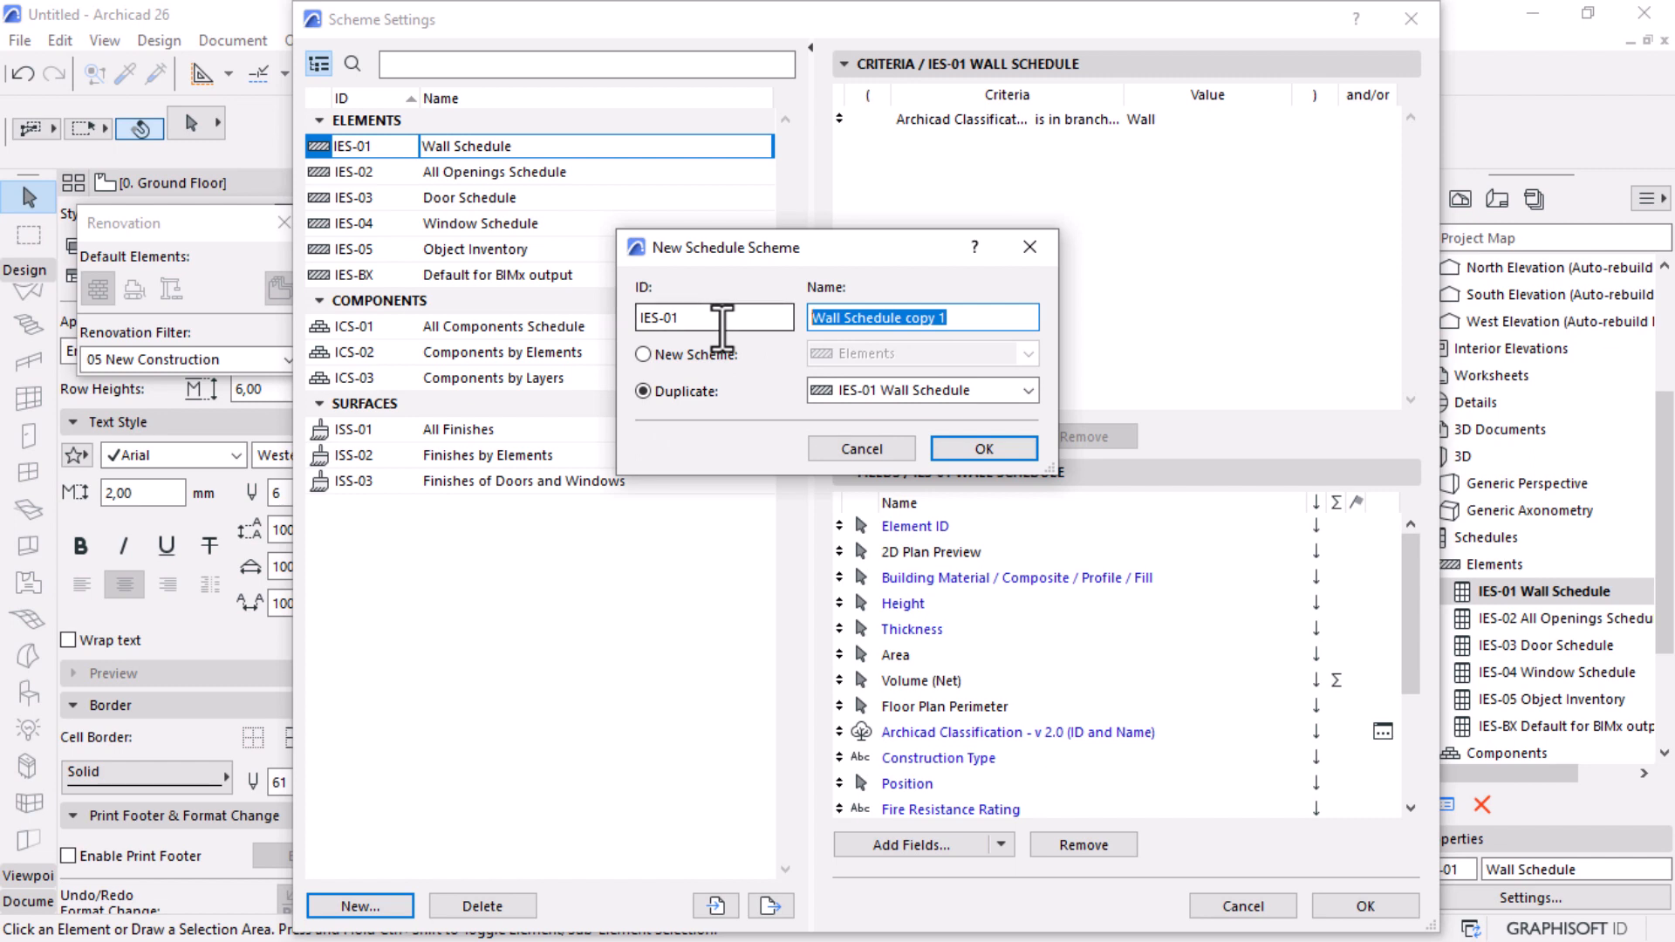
type("W")
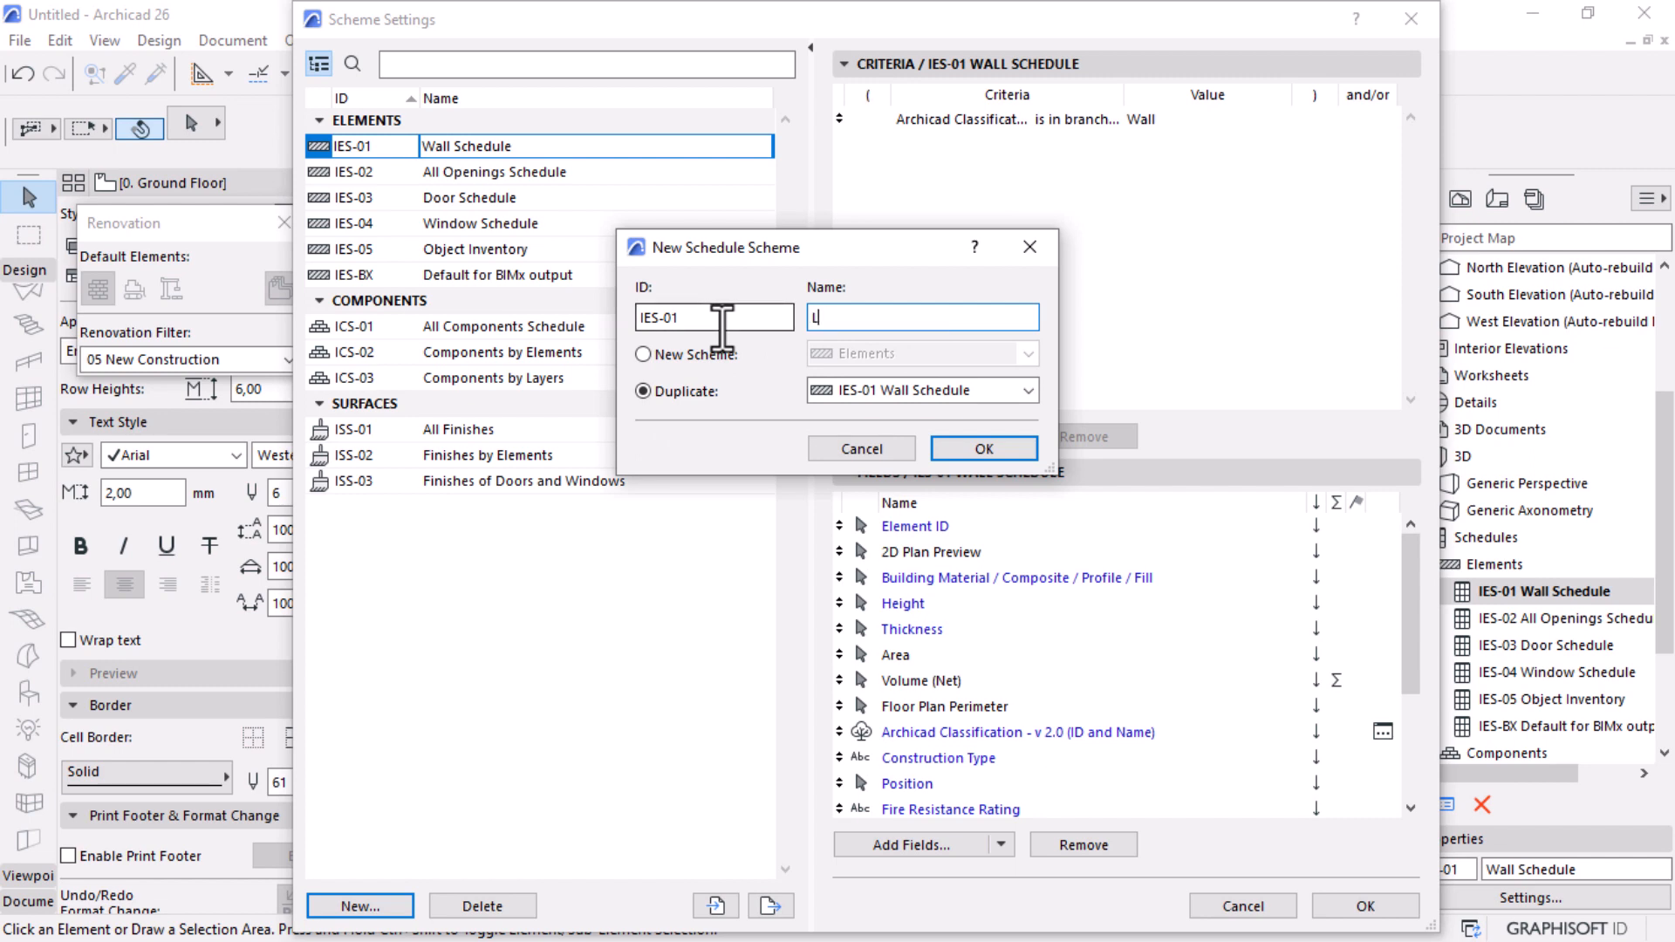
type("all Legend")
left_click(978, 448)
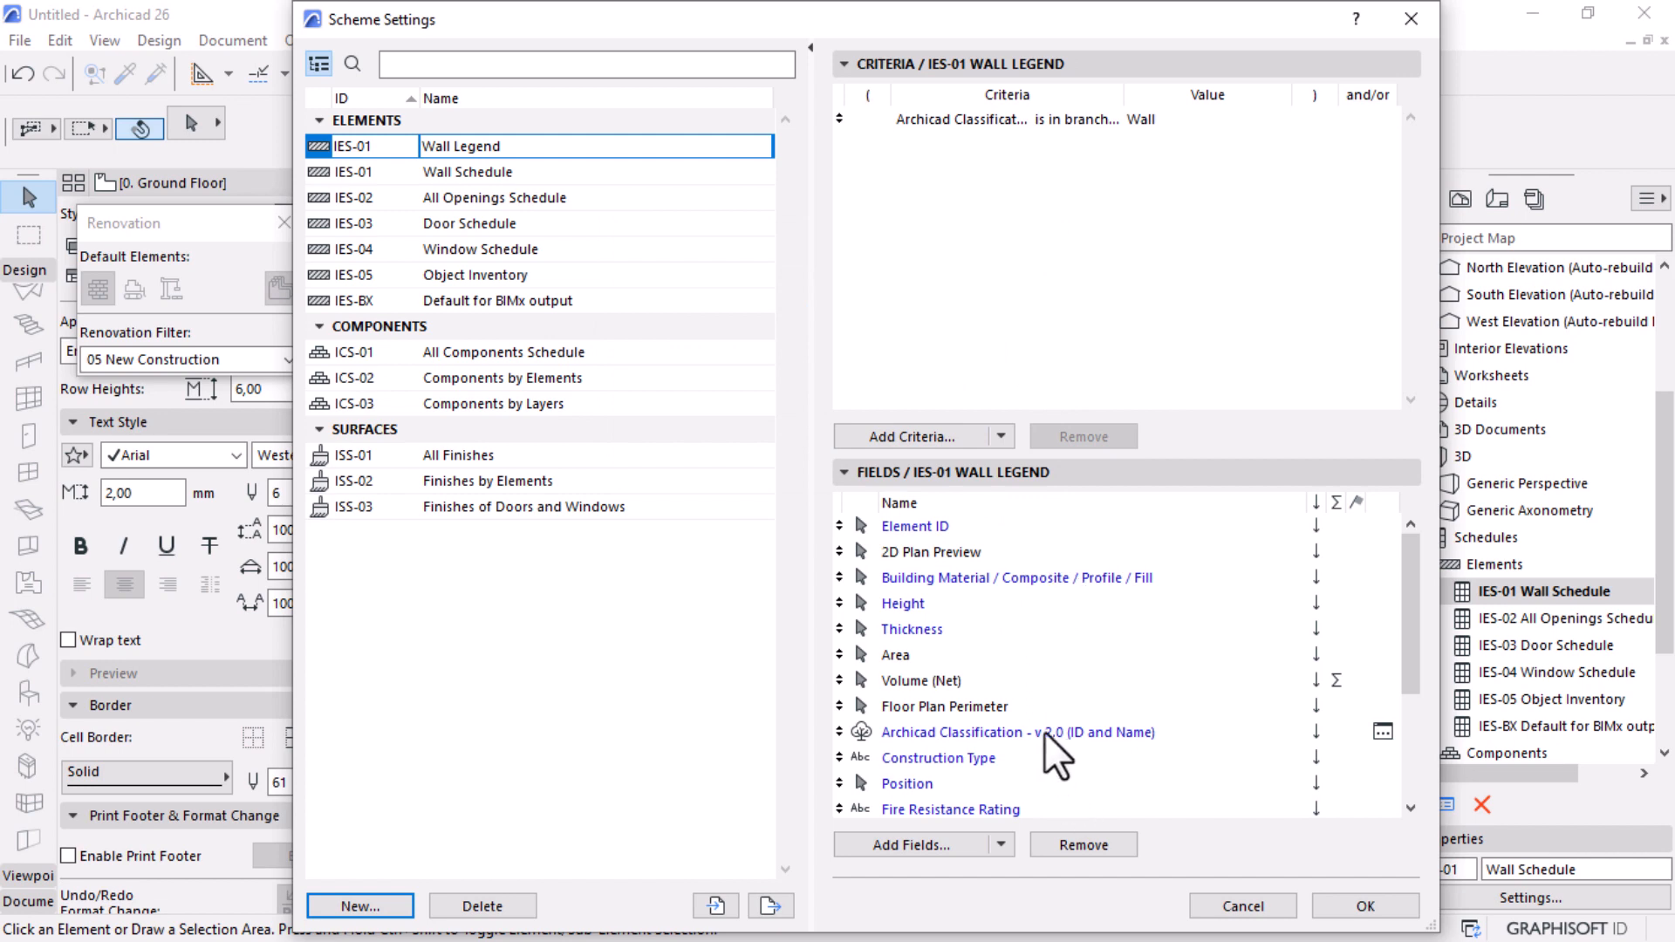
Step: Remove Height and all fields from Thickness through Total Cost of Volume from the Wall Legend scheme
left_click(930, 630)
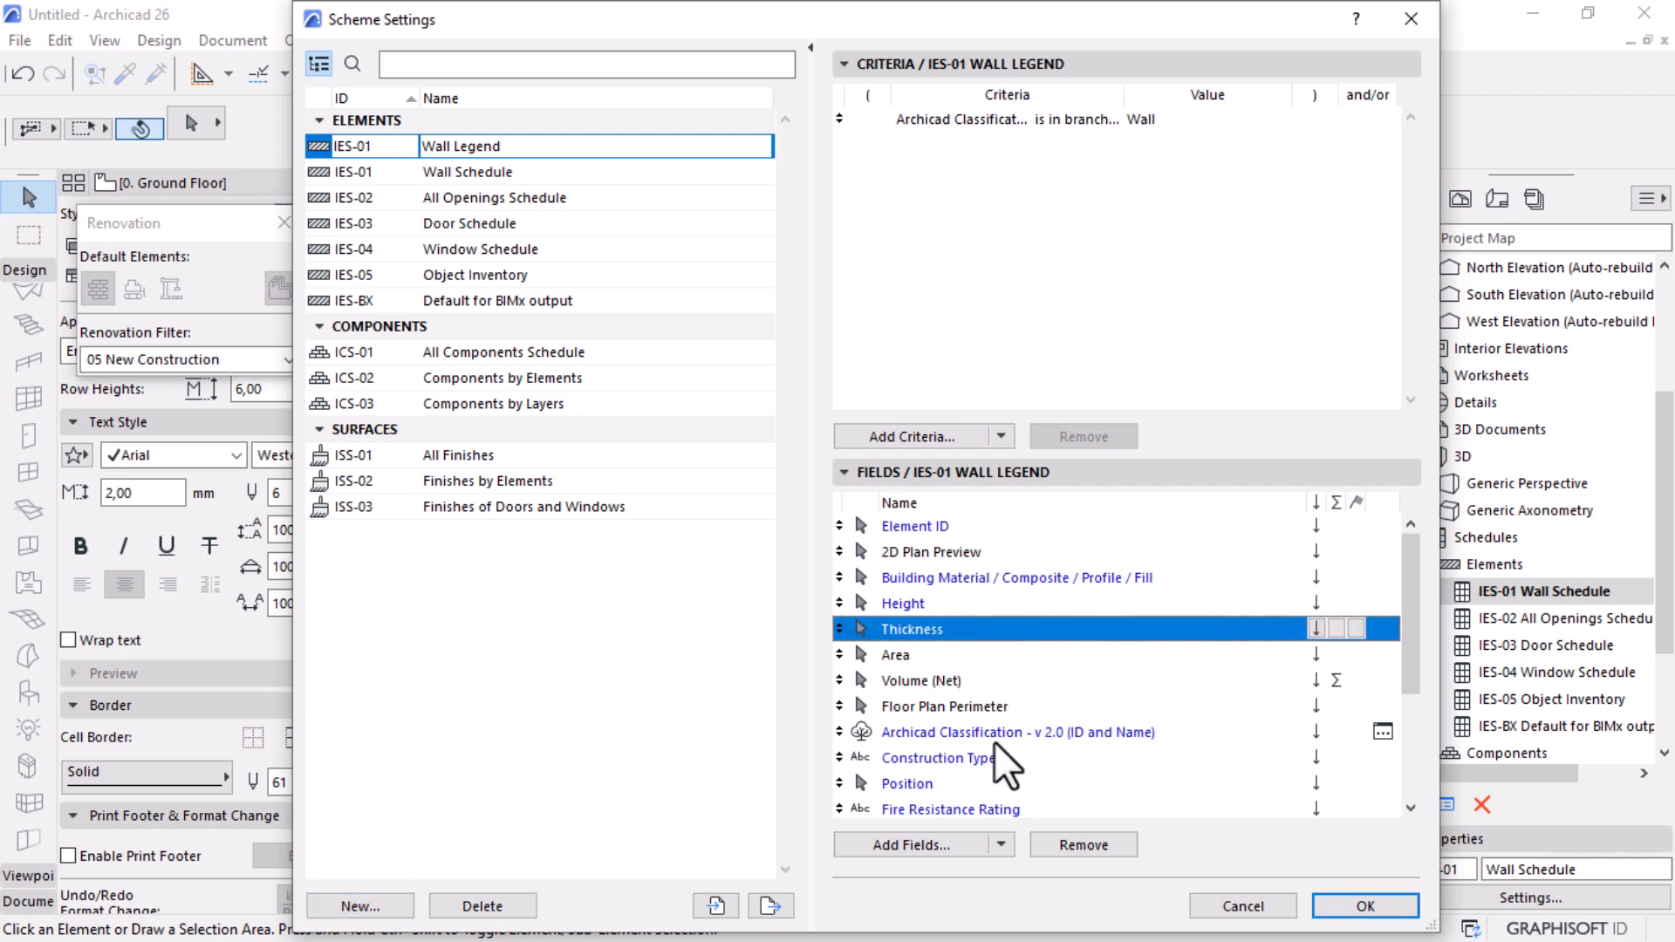
left_click(1069, 843)
left_click(1070, 843)
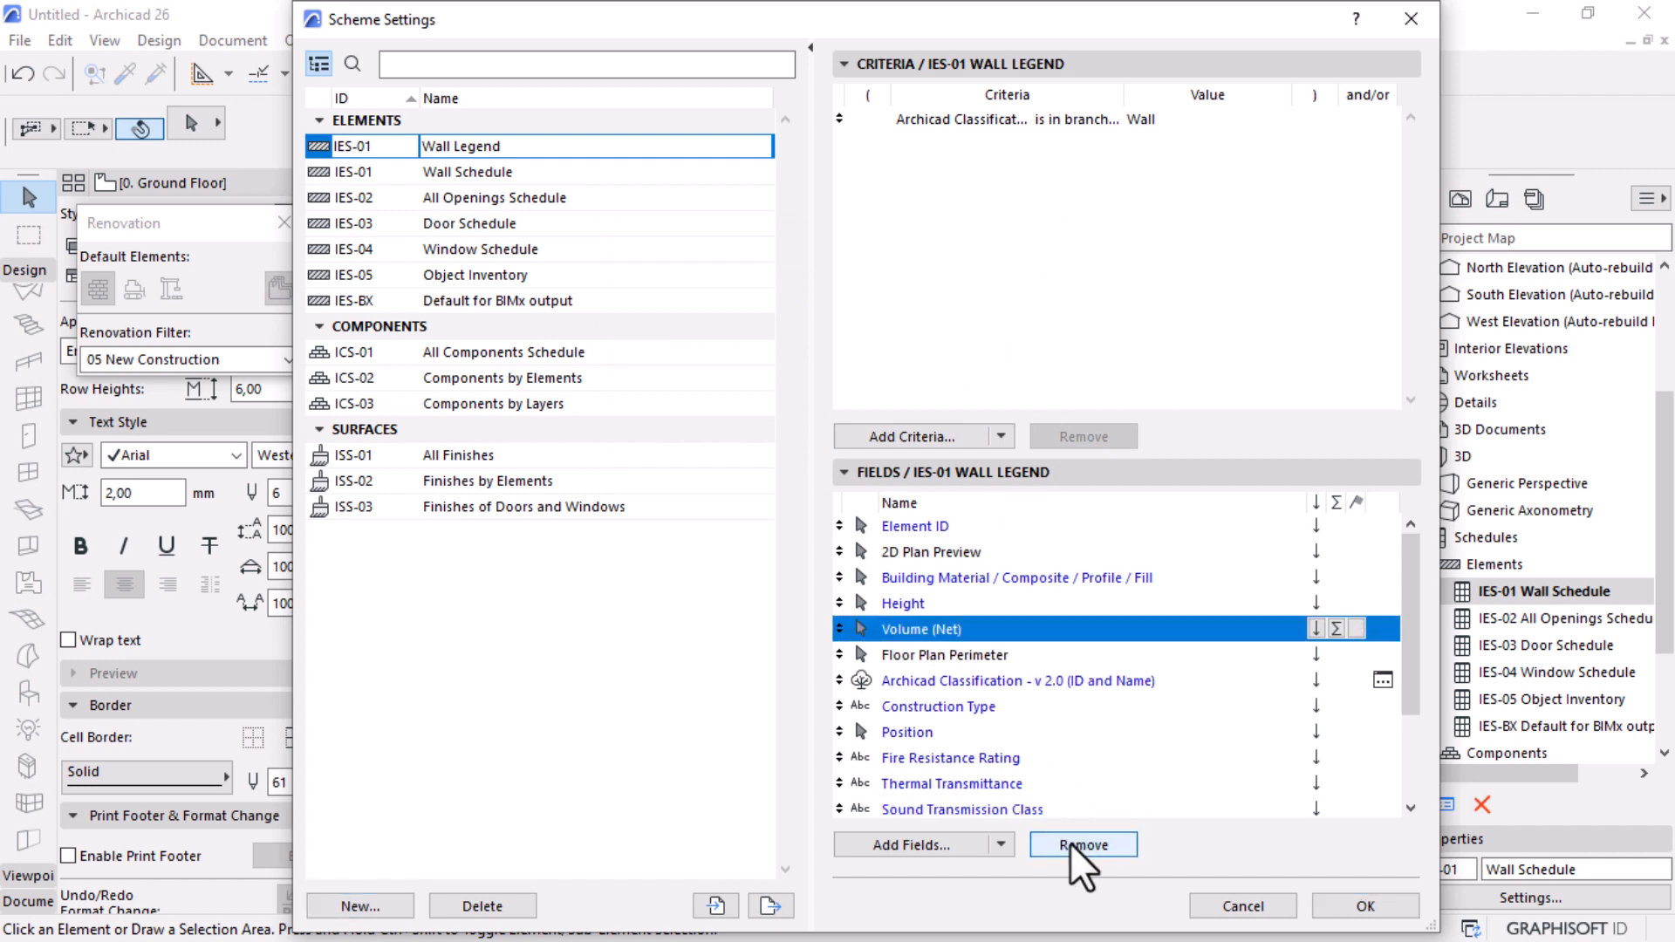
left_click(1070, 843)
left_click(1071, 845)
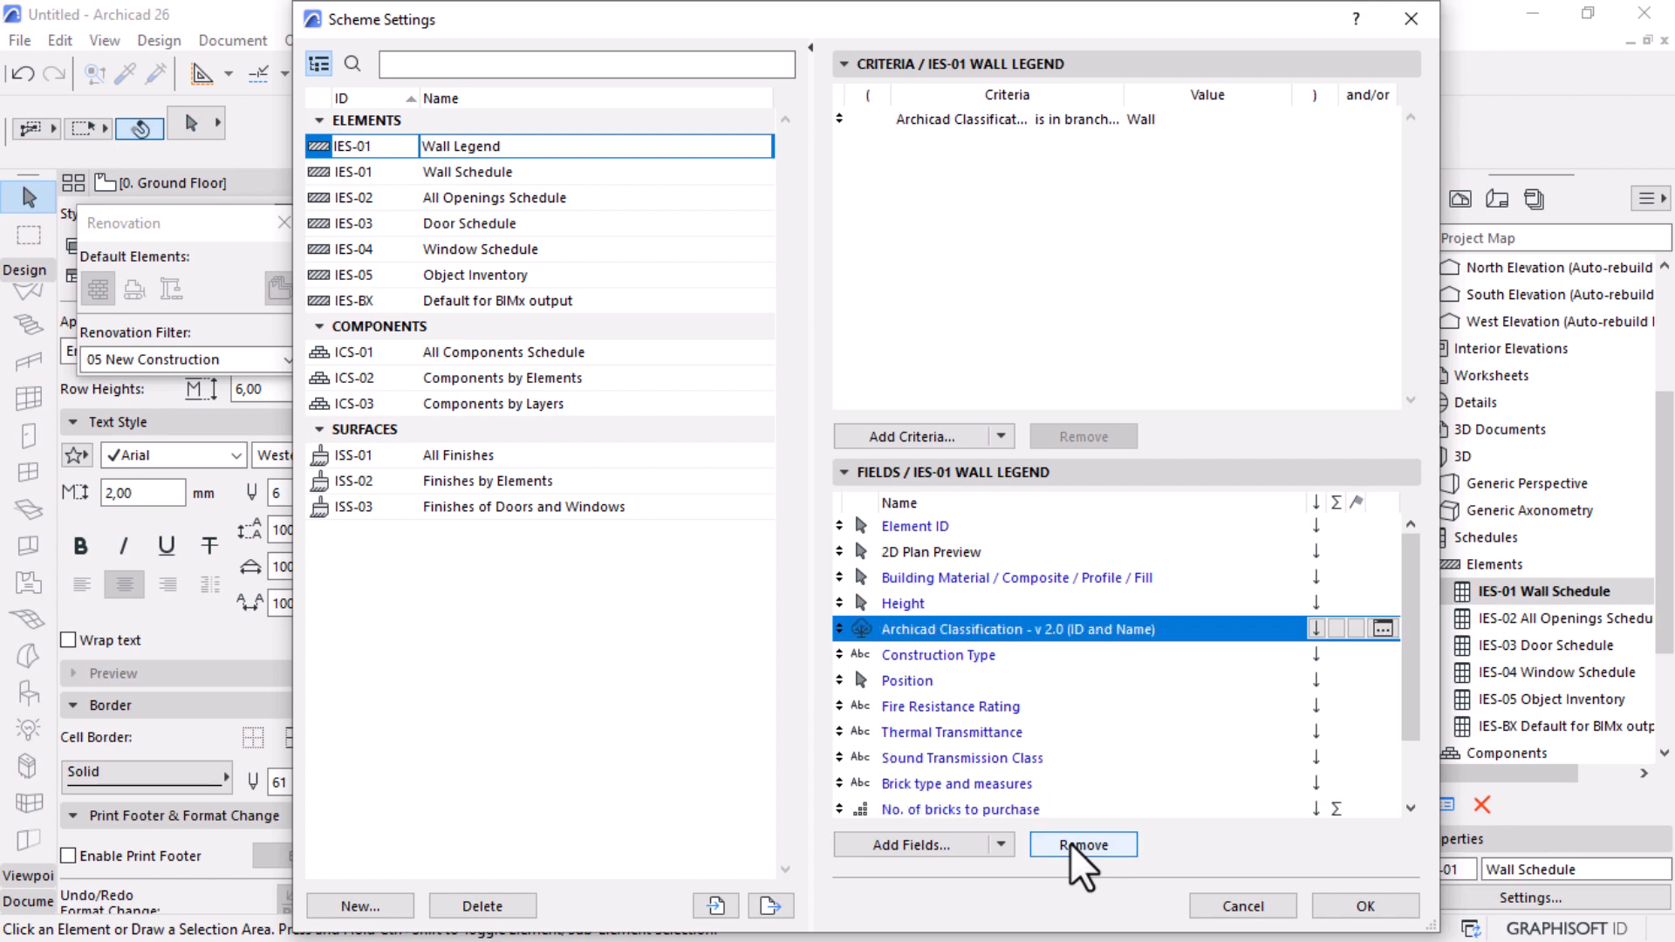
left_click(1071, 845)
left_click(1070, 843)
left_click(1070, 843)
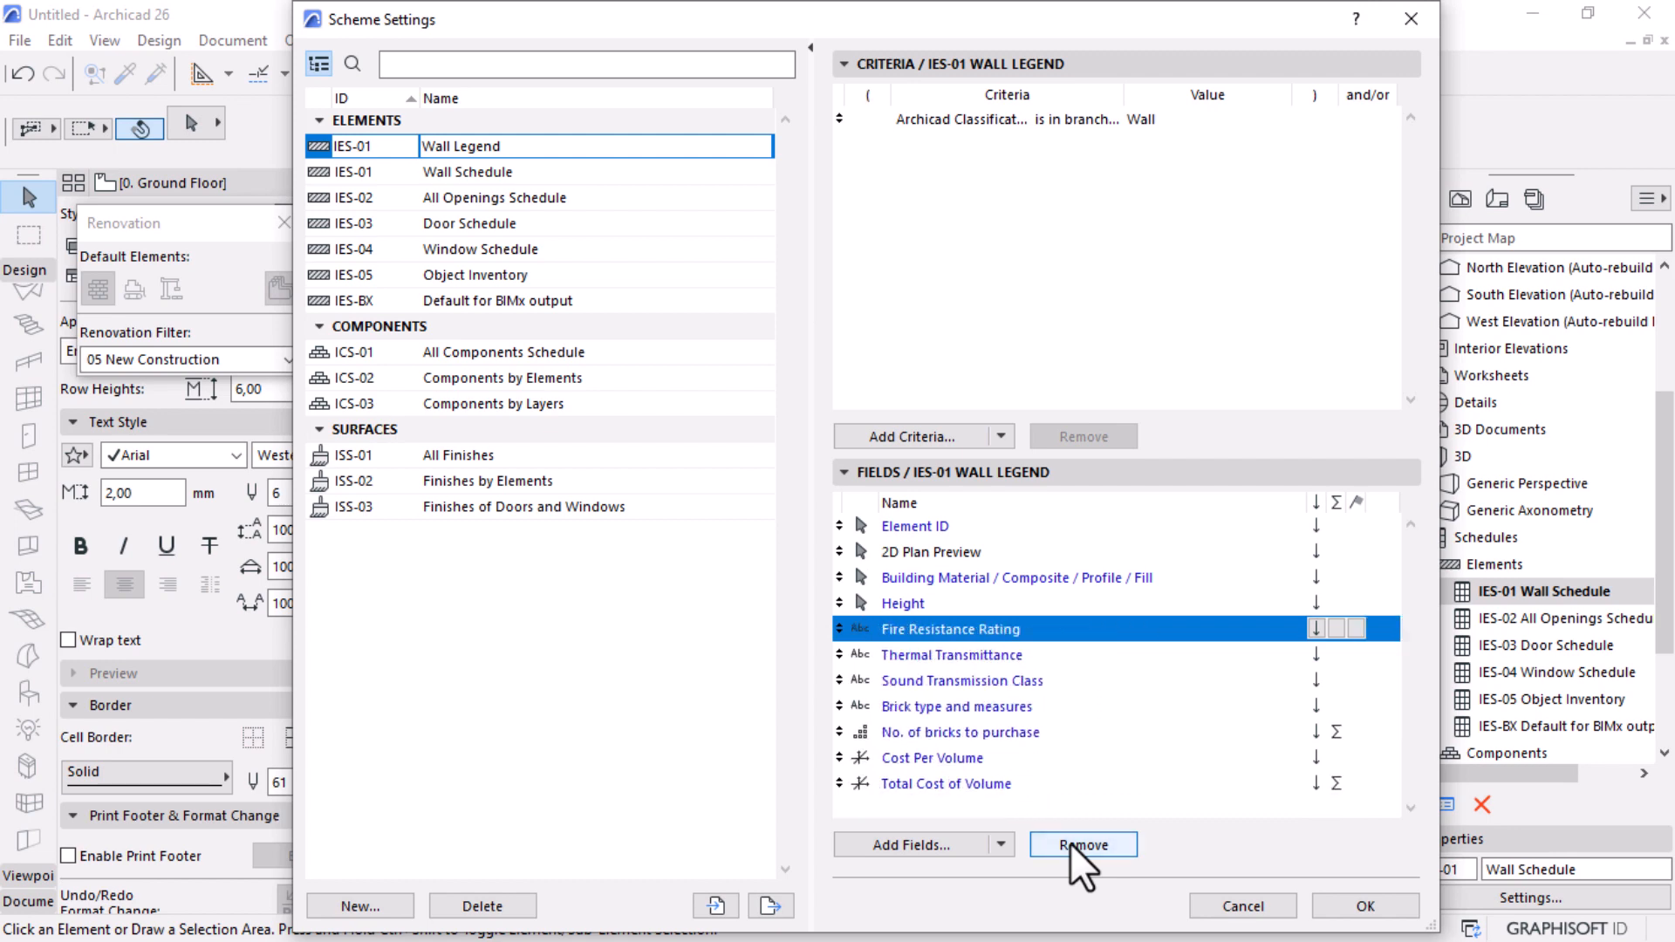
left_click(1070, 843)
left_click(1070, 843)
left_click(1070, 843)
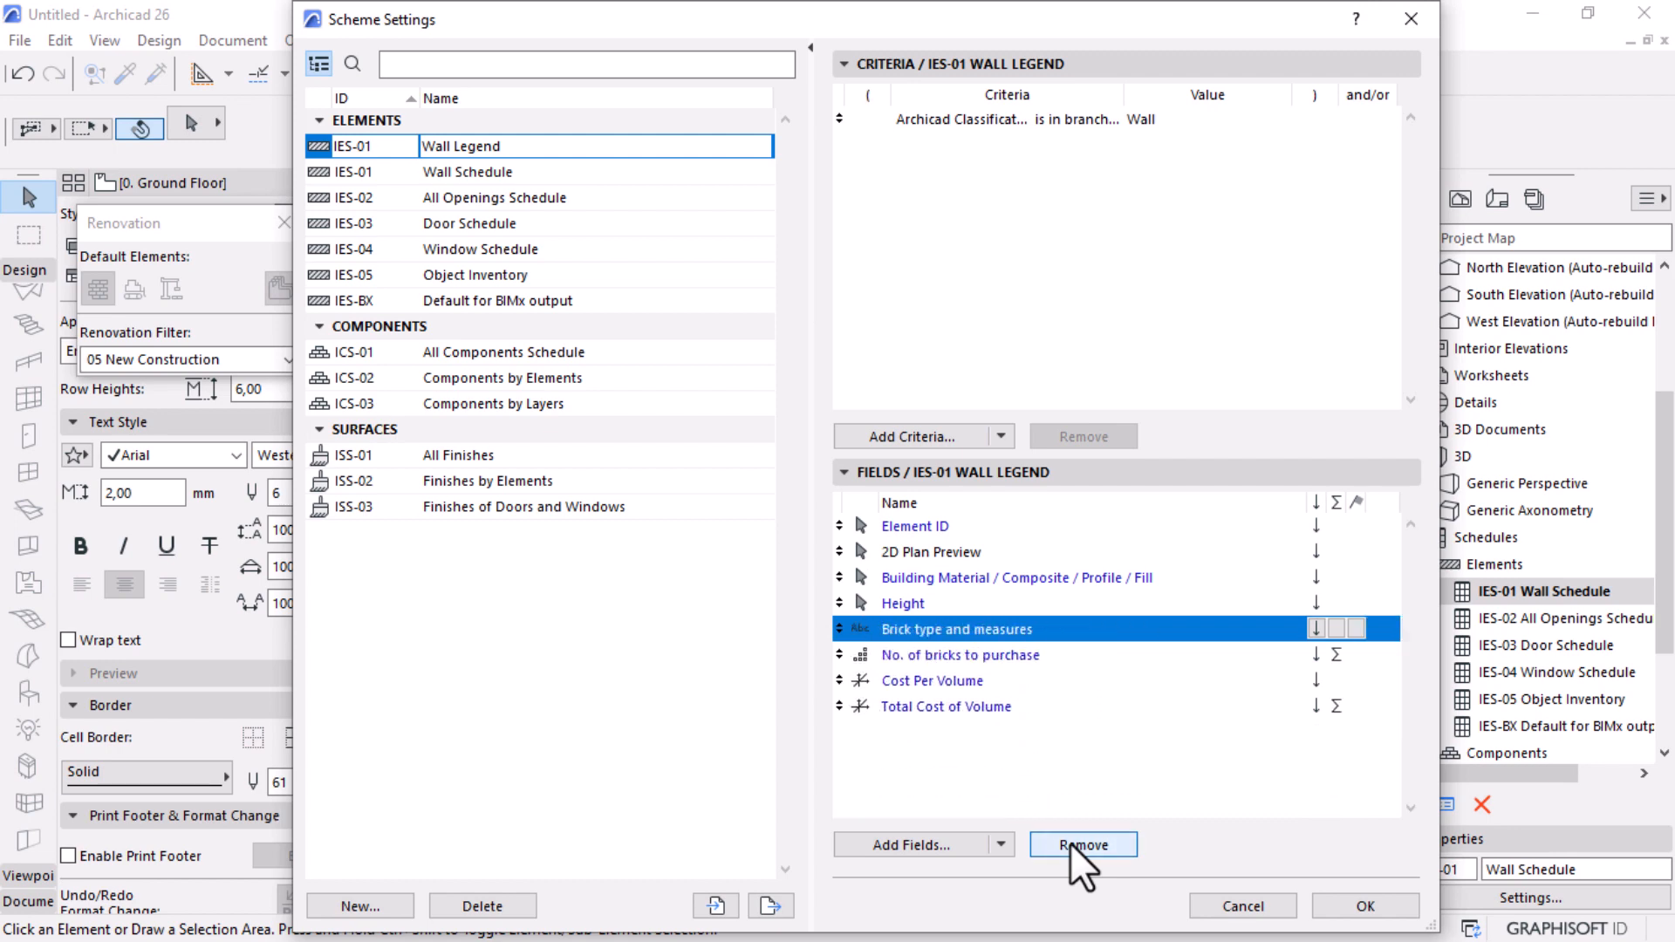
left_click(1070, 843)
left_click(1070, 843)
left_click(1070, 843)
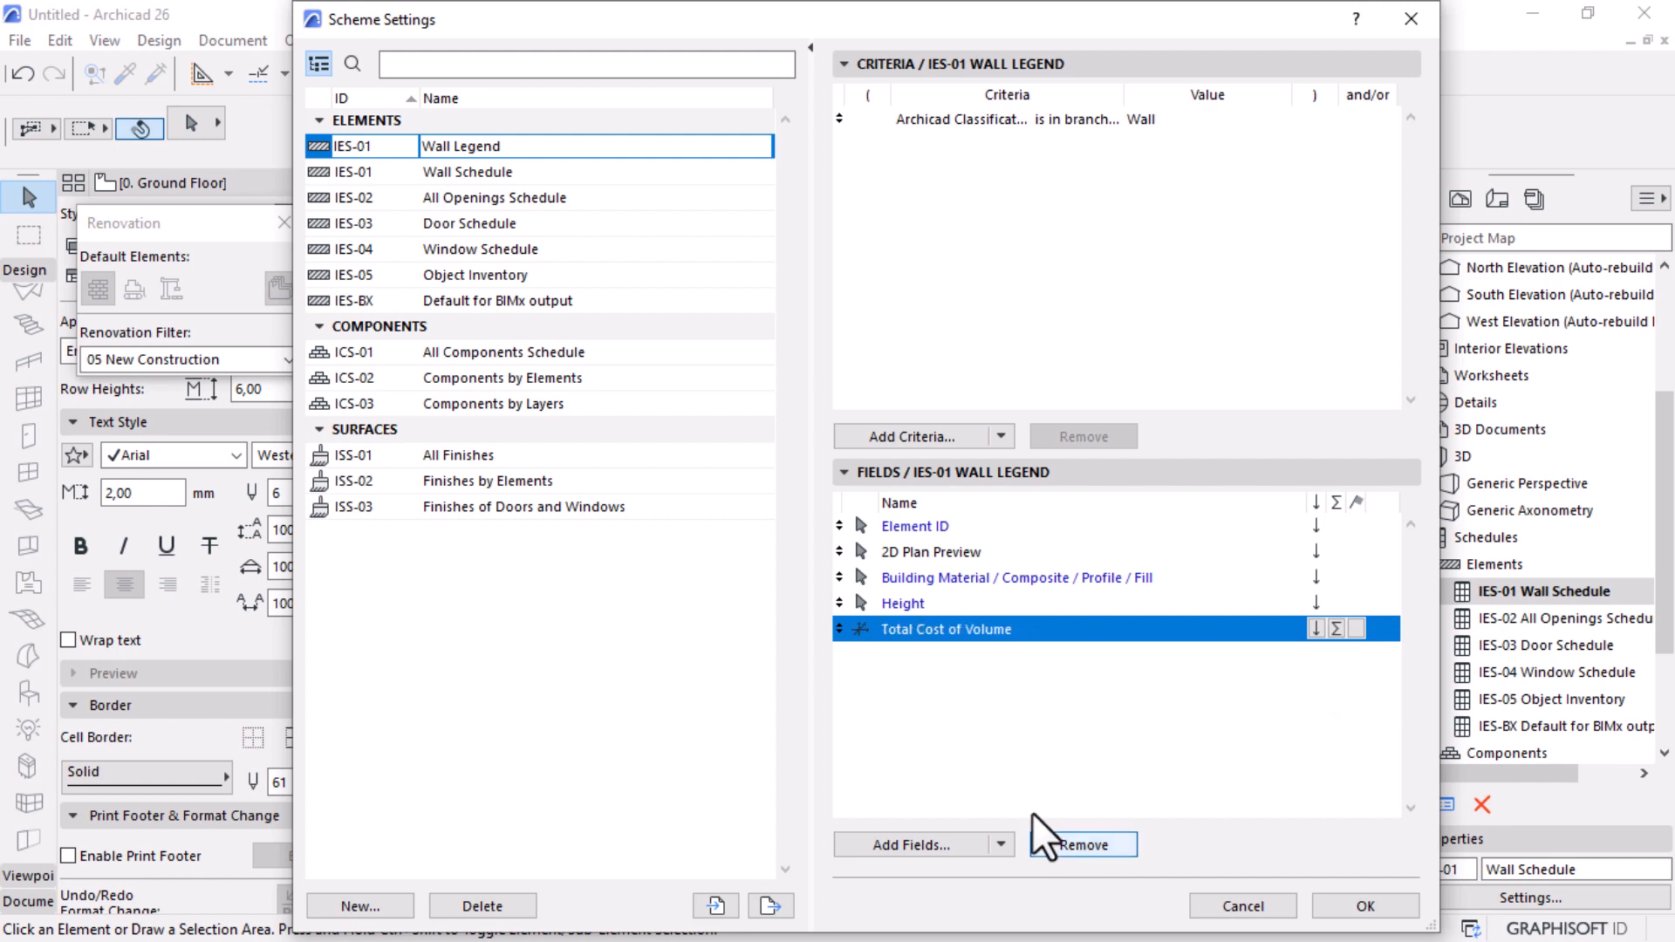
left_click(1075, 845)
left_click(1066, 844)
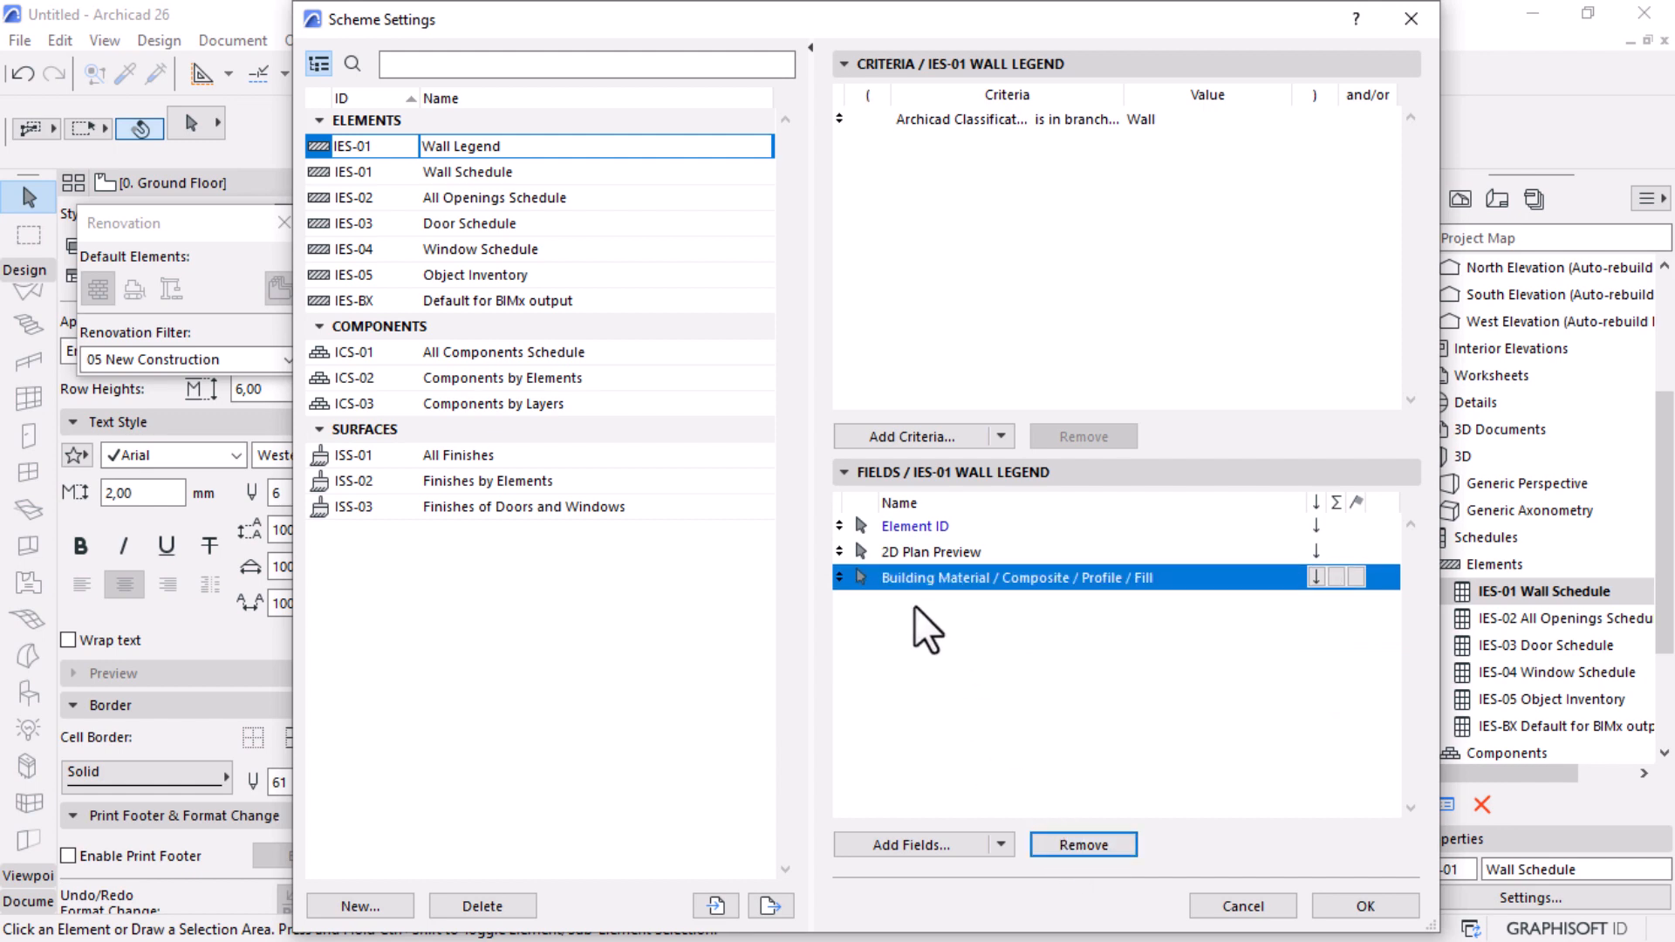
Step: Remove the Element ID field from the Wall Legend scheme and apply the scheme settings
left_click(929, 526)
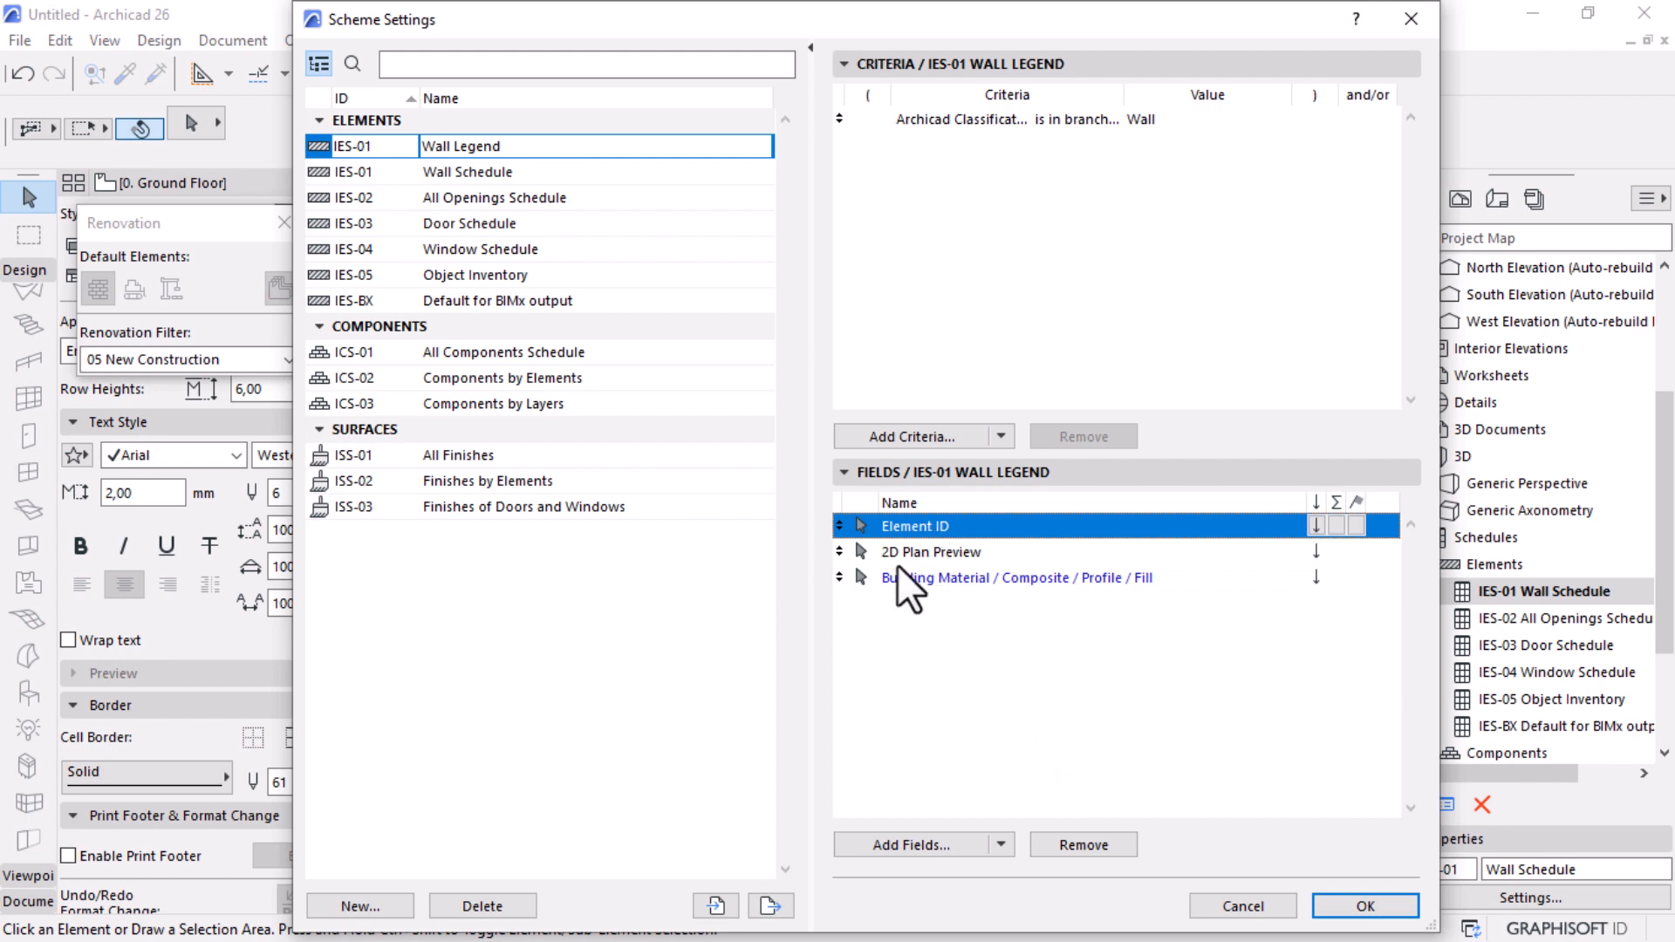
left_click(1097, 846)
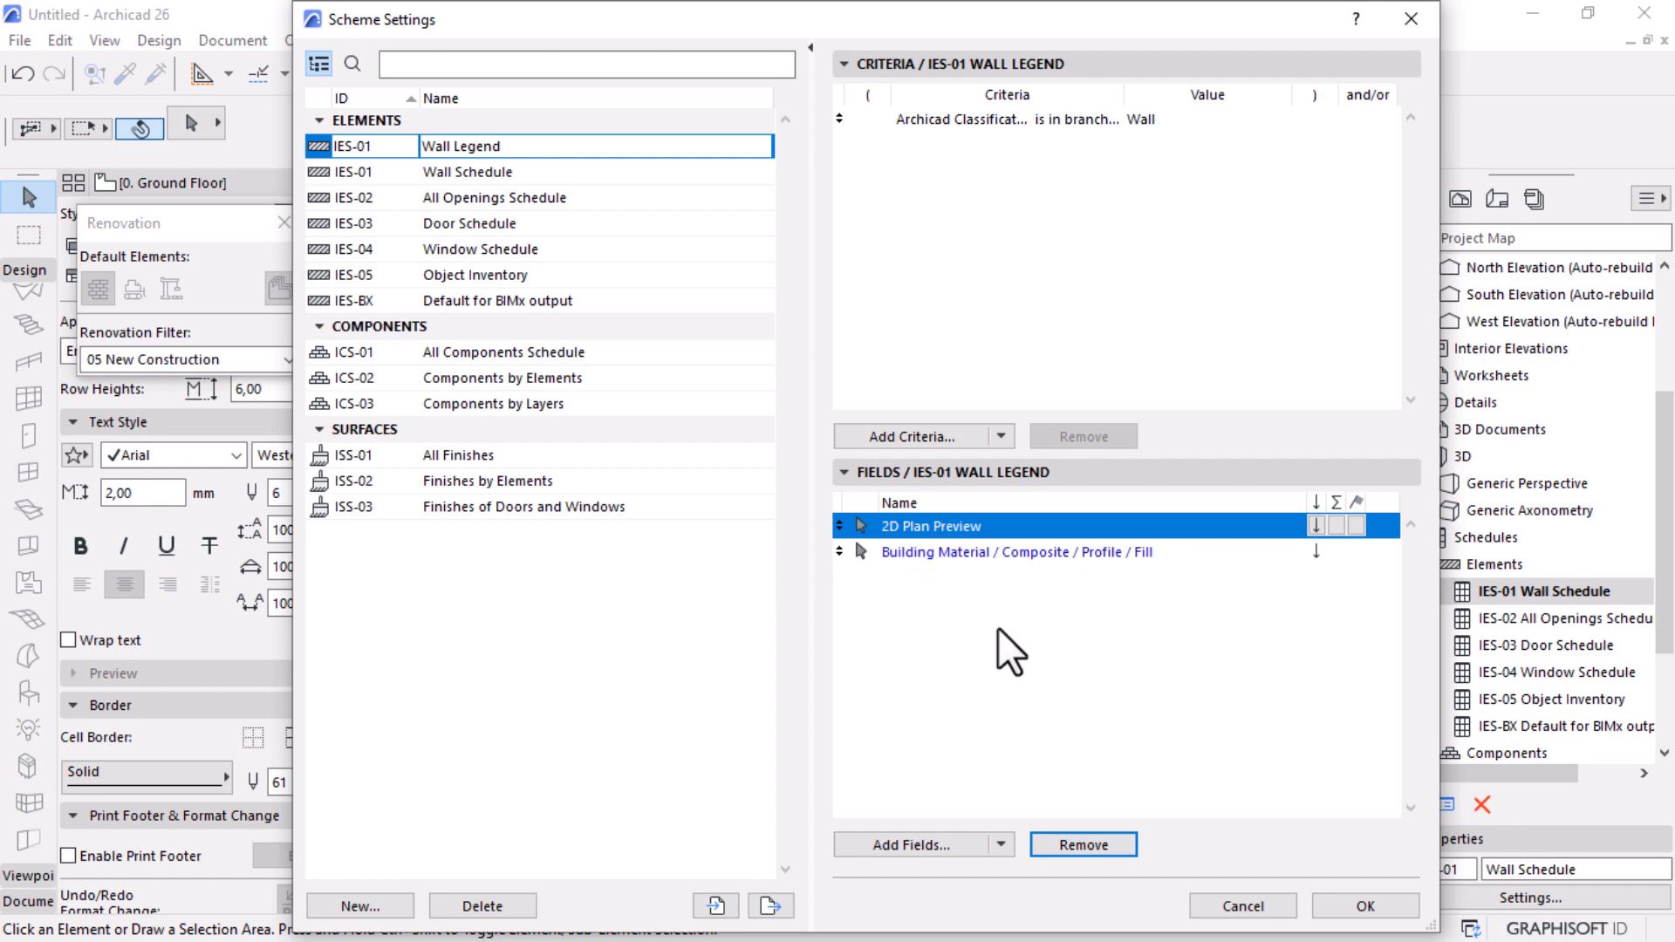
left_click(1364, 906)
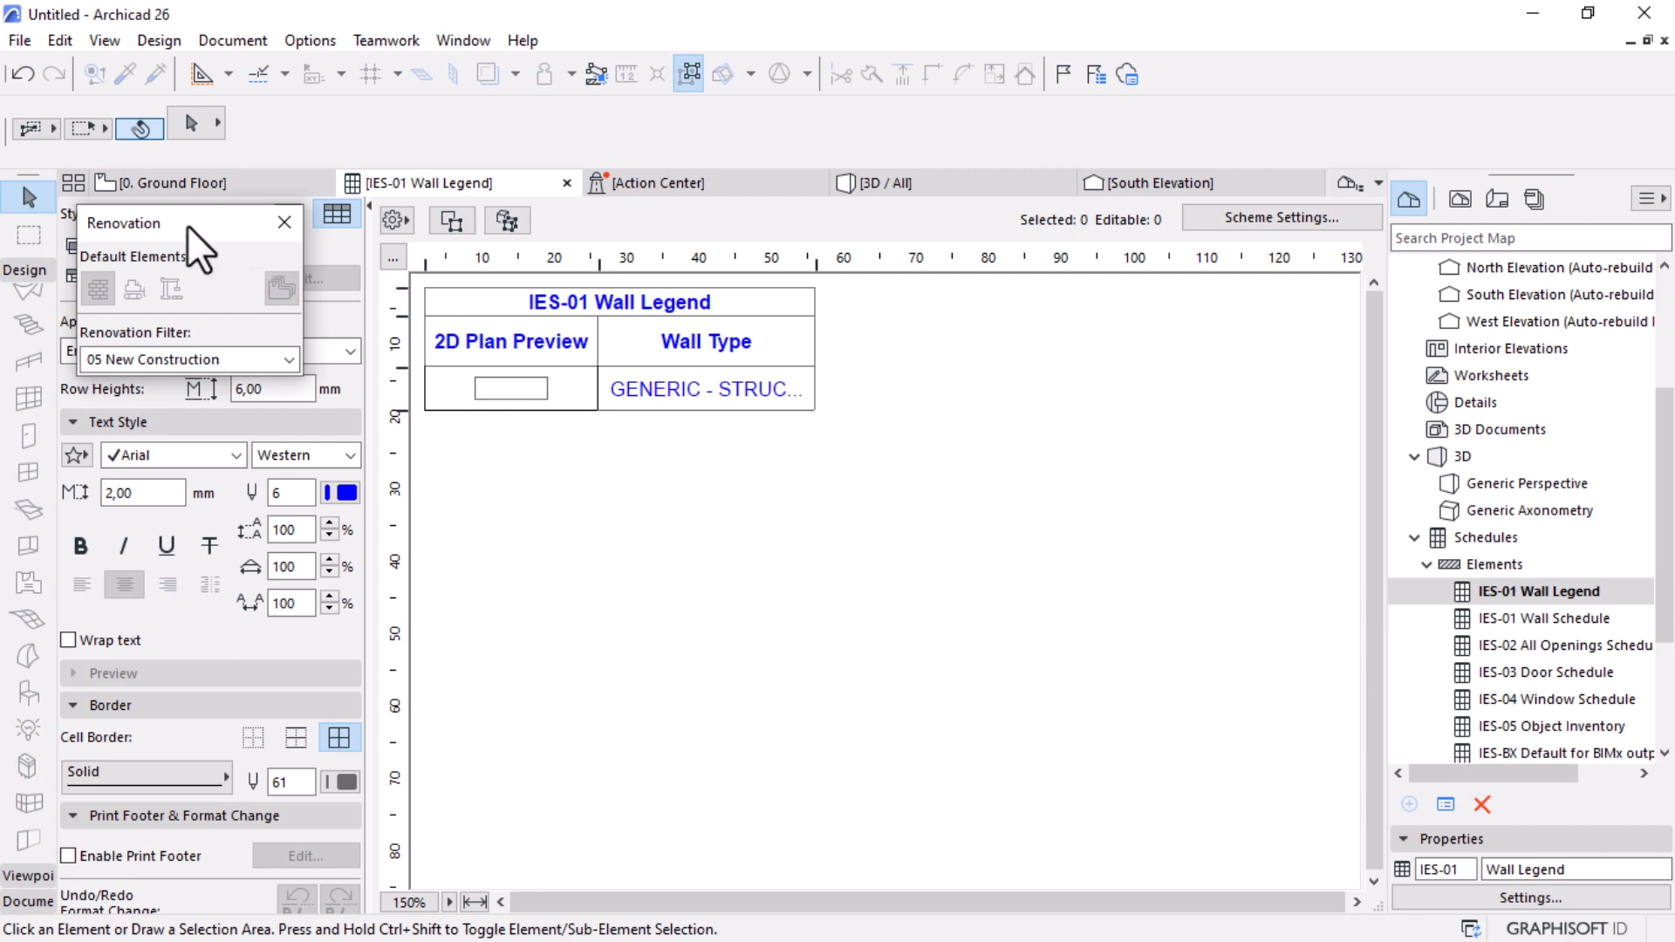
Step: Move the Renovation palette clear of the schedule options, turn off Merge Items, and look through the Wall Legend's individual wall rows and previews
left_click_drag(186, 225, 1386, 19)
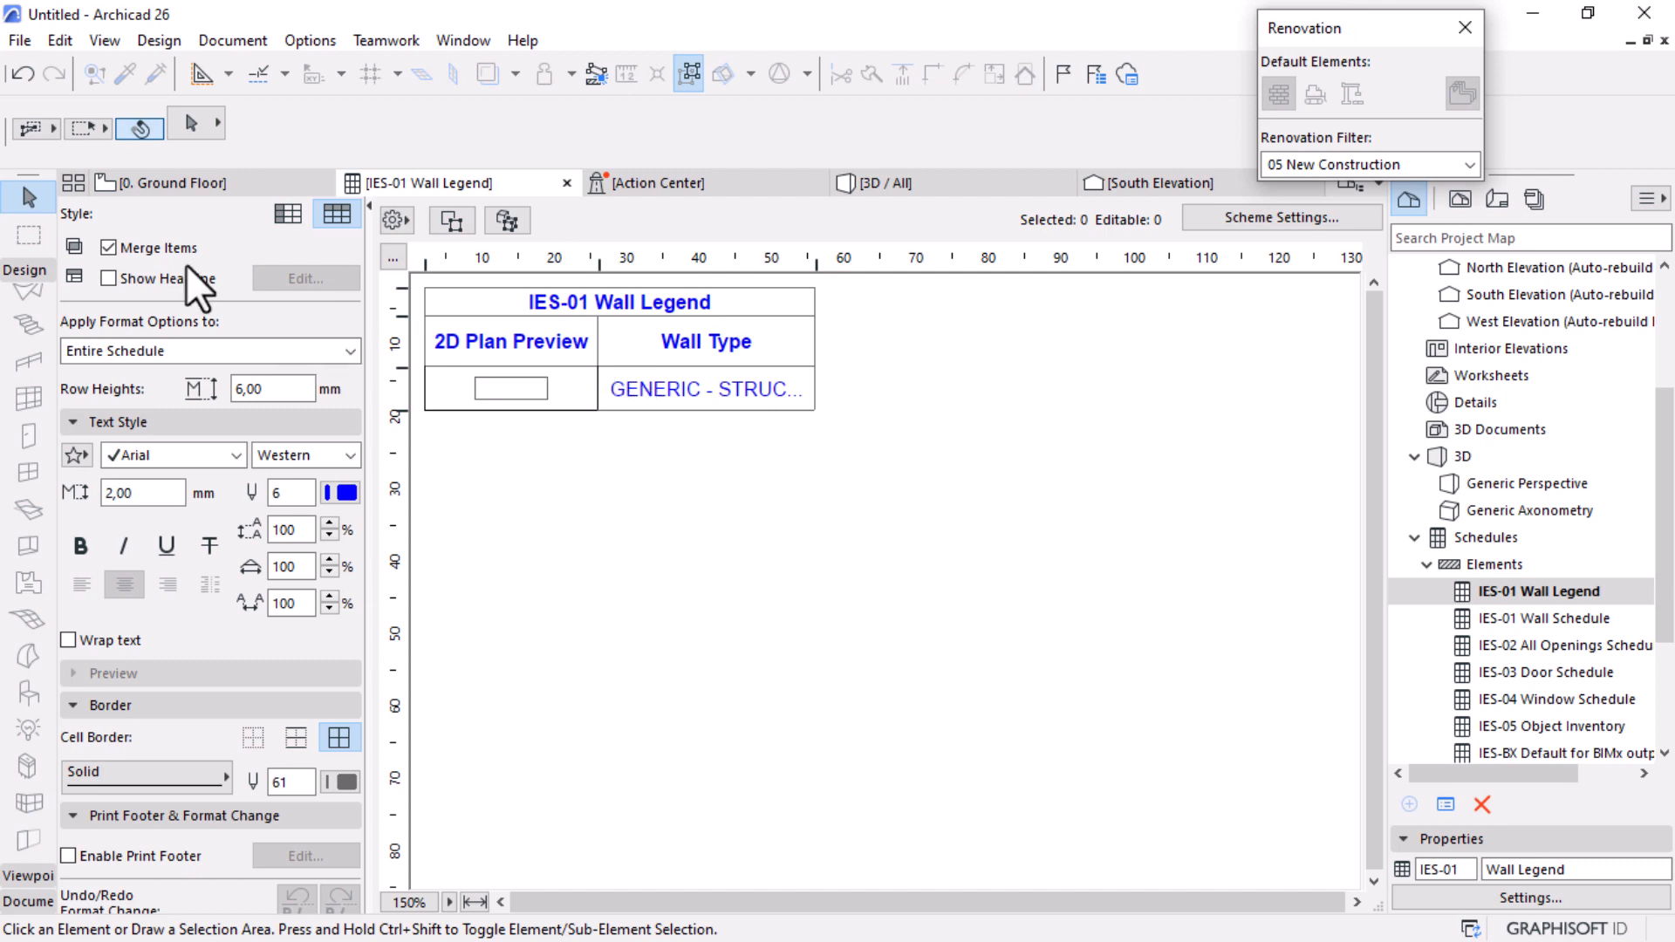
left_click(102, 242)
scroll(677, 585, "down", 3)
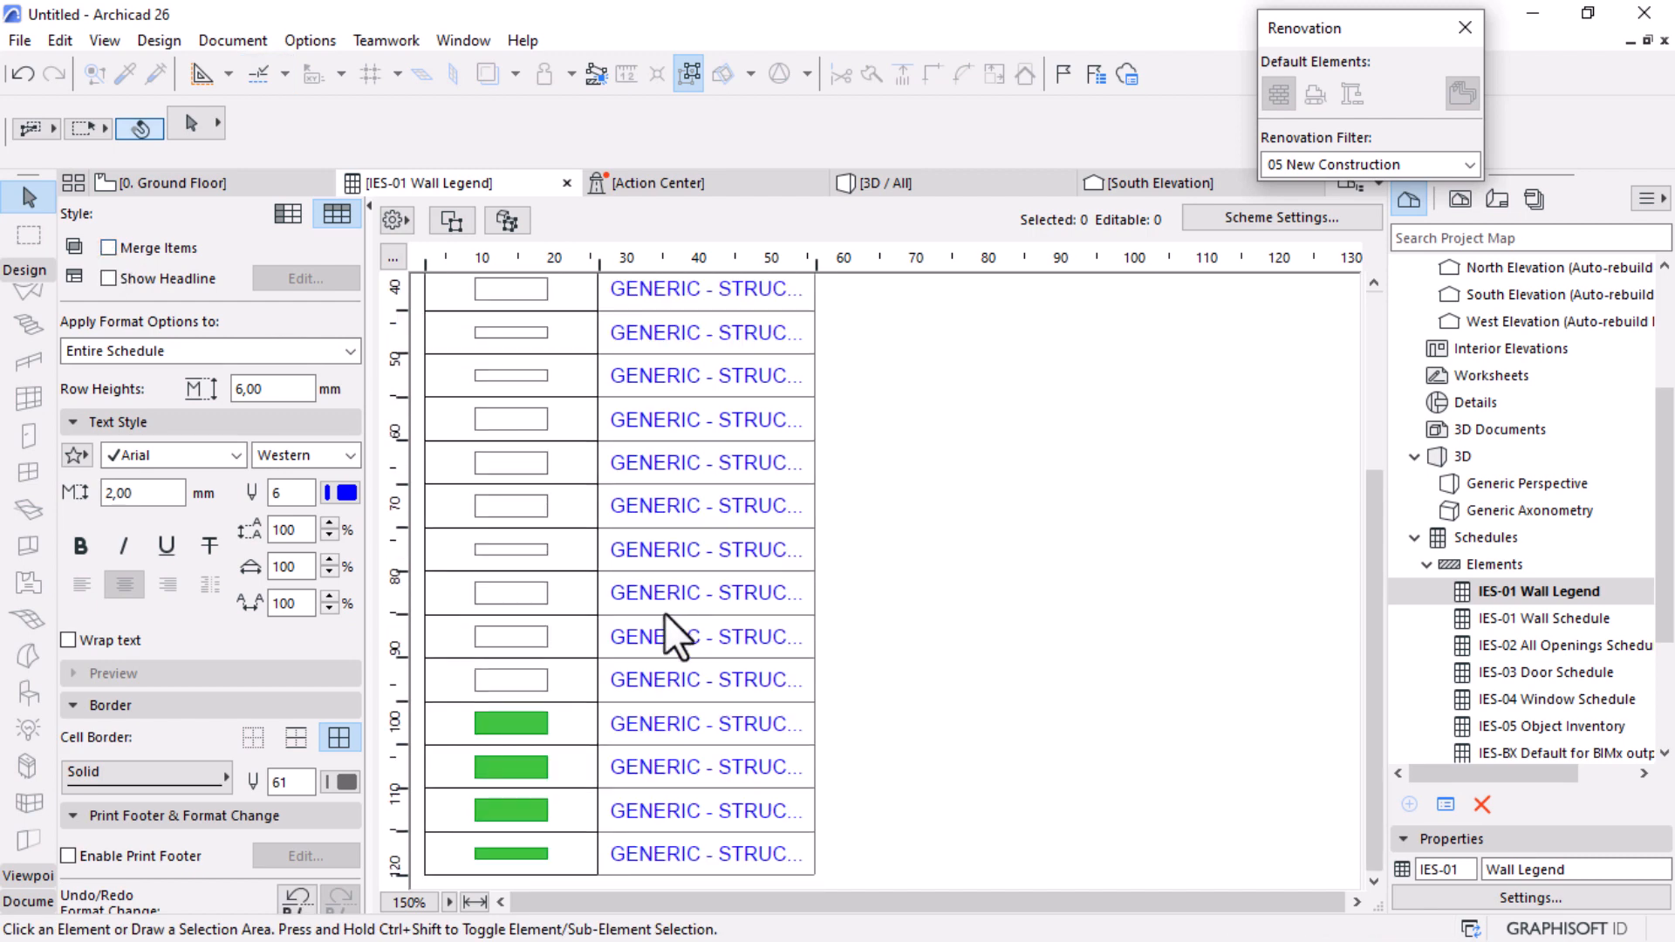
scroll(666, 491, "up", 4)
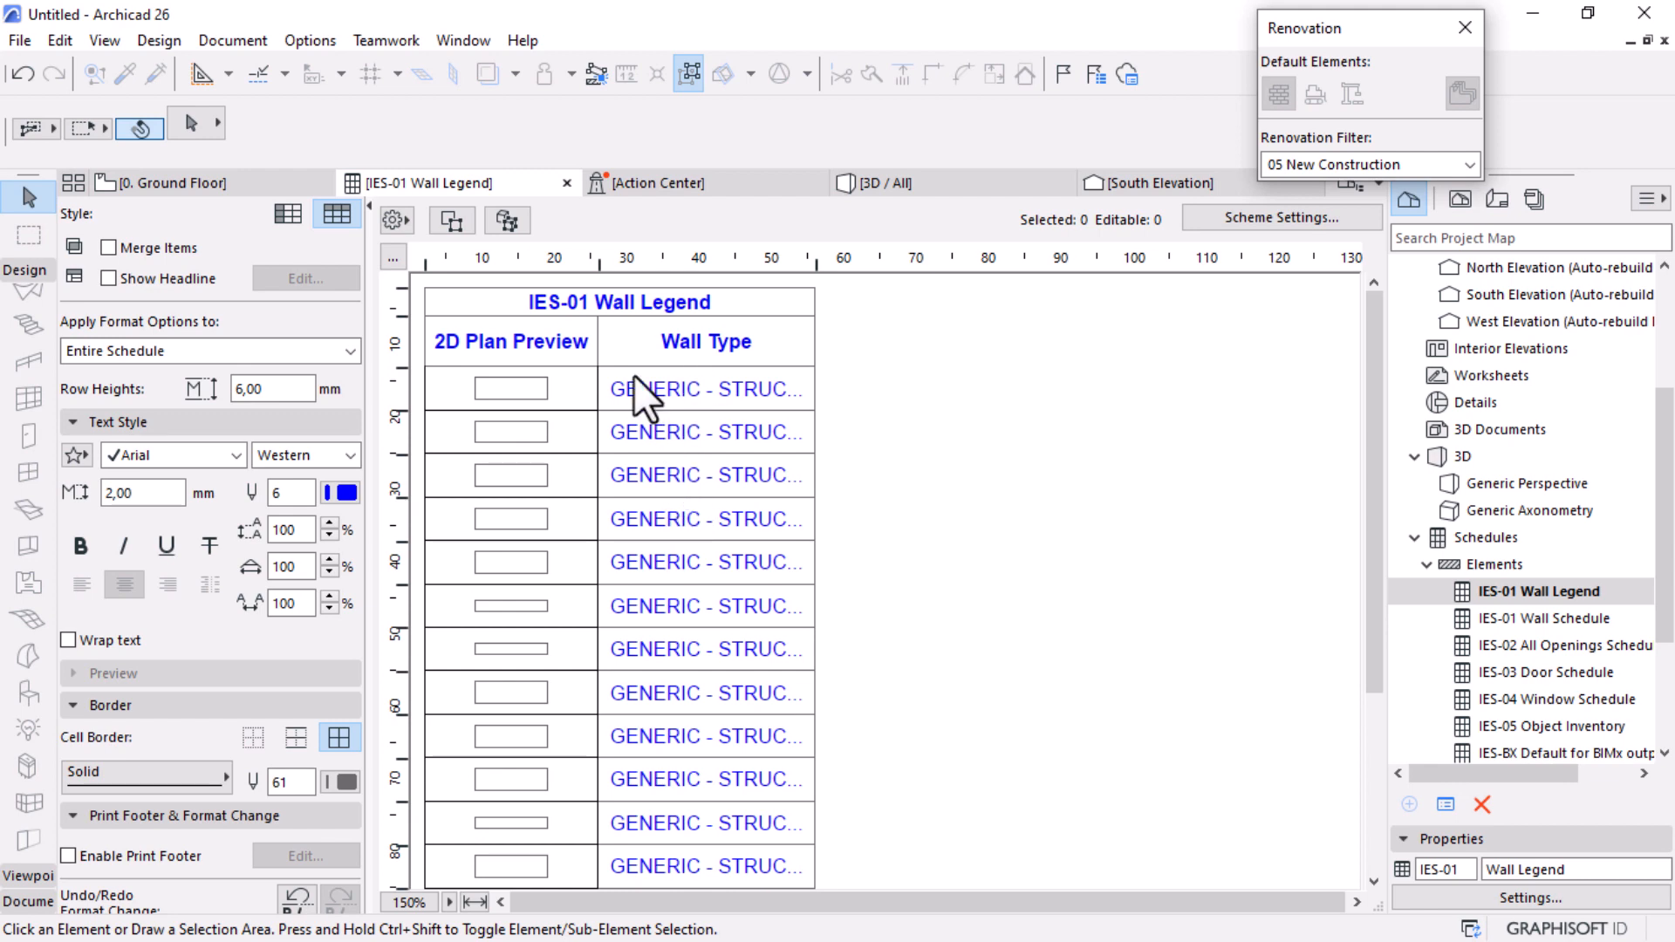
scroll(662, 503, "down", 4)
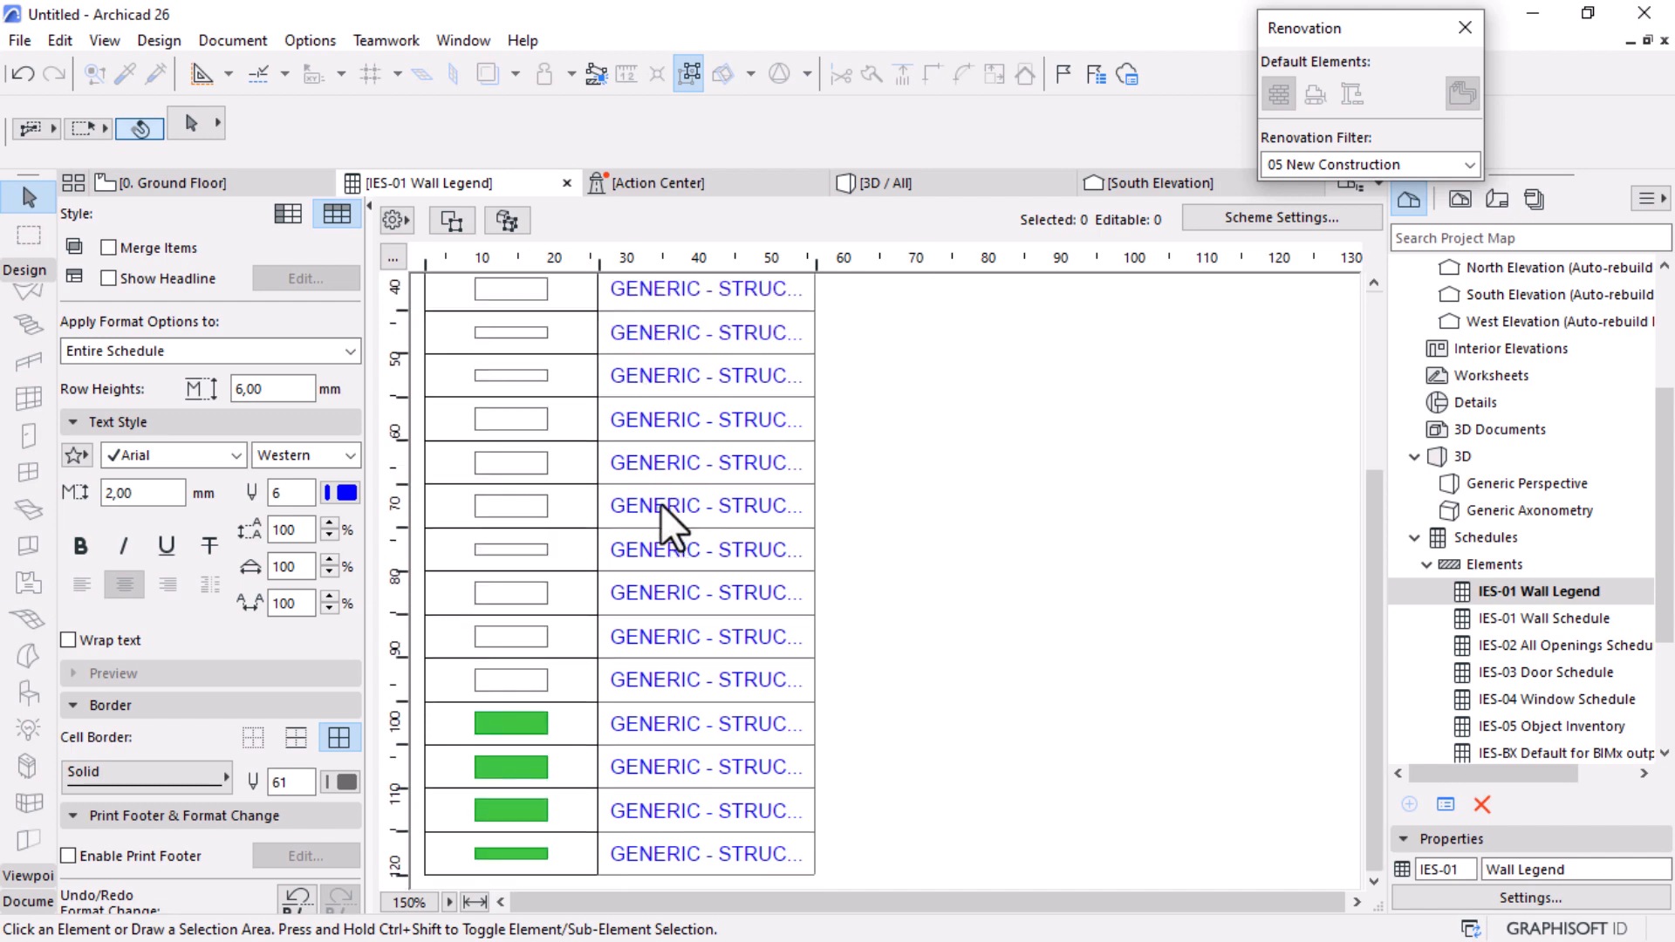
left_click(499, 731)
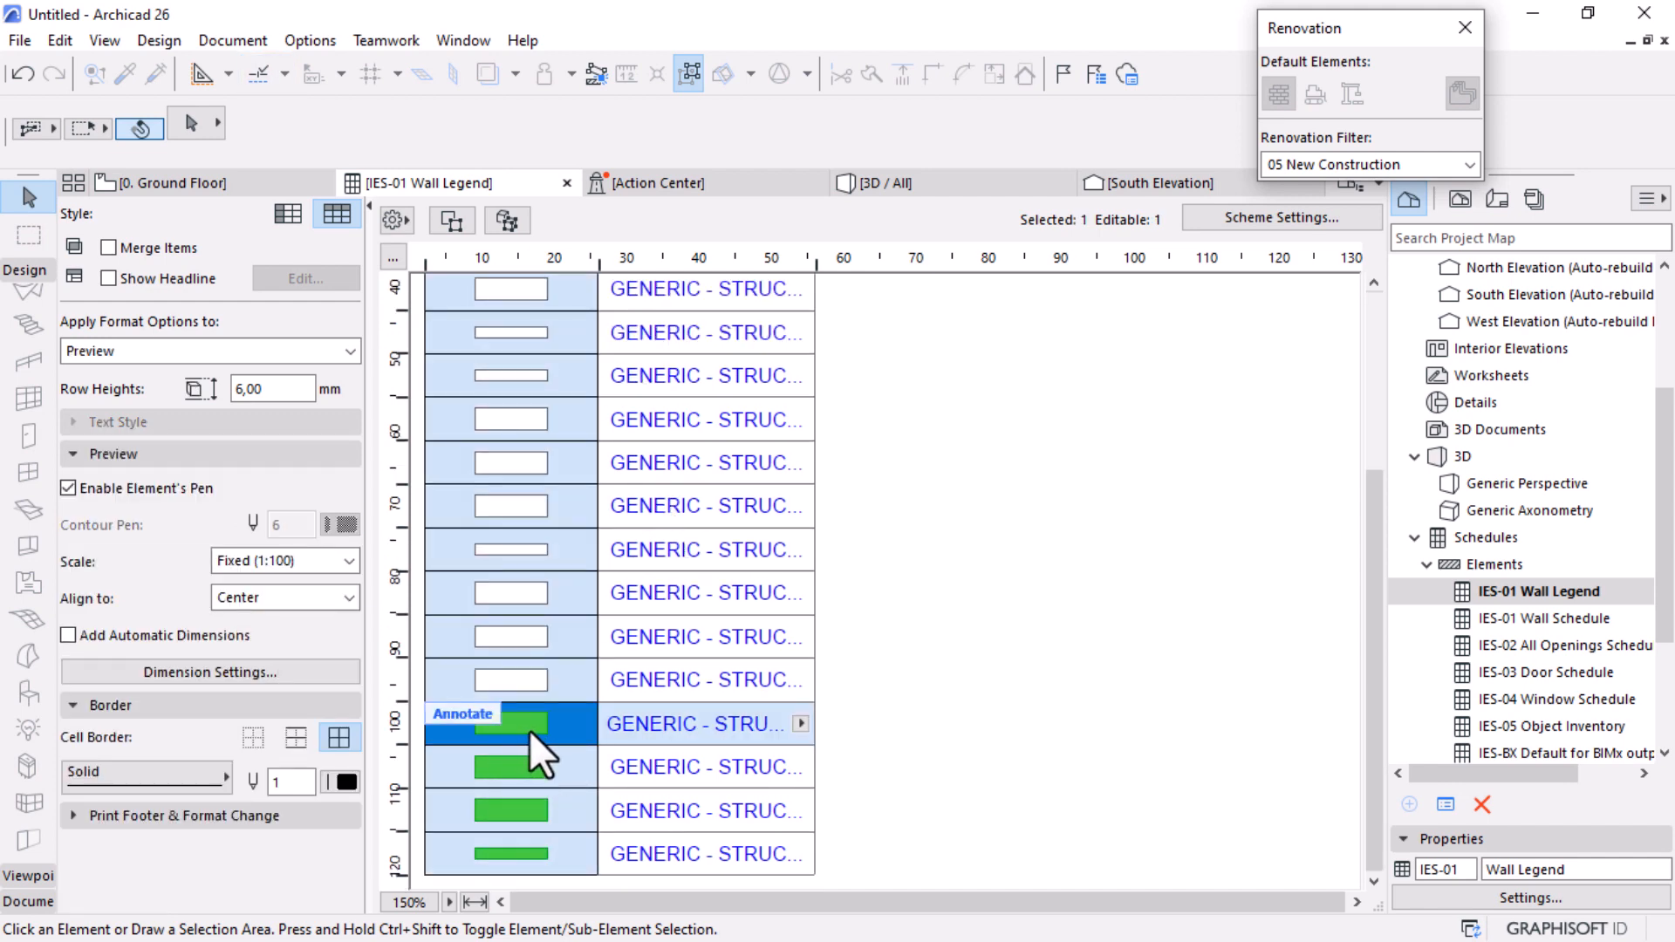
left_click(522, 672)
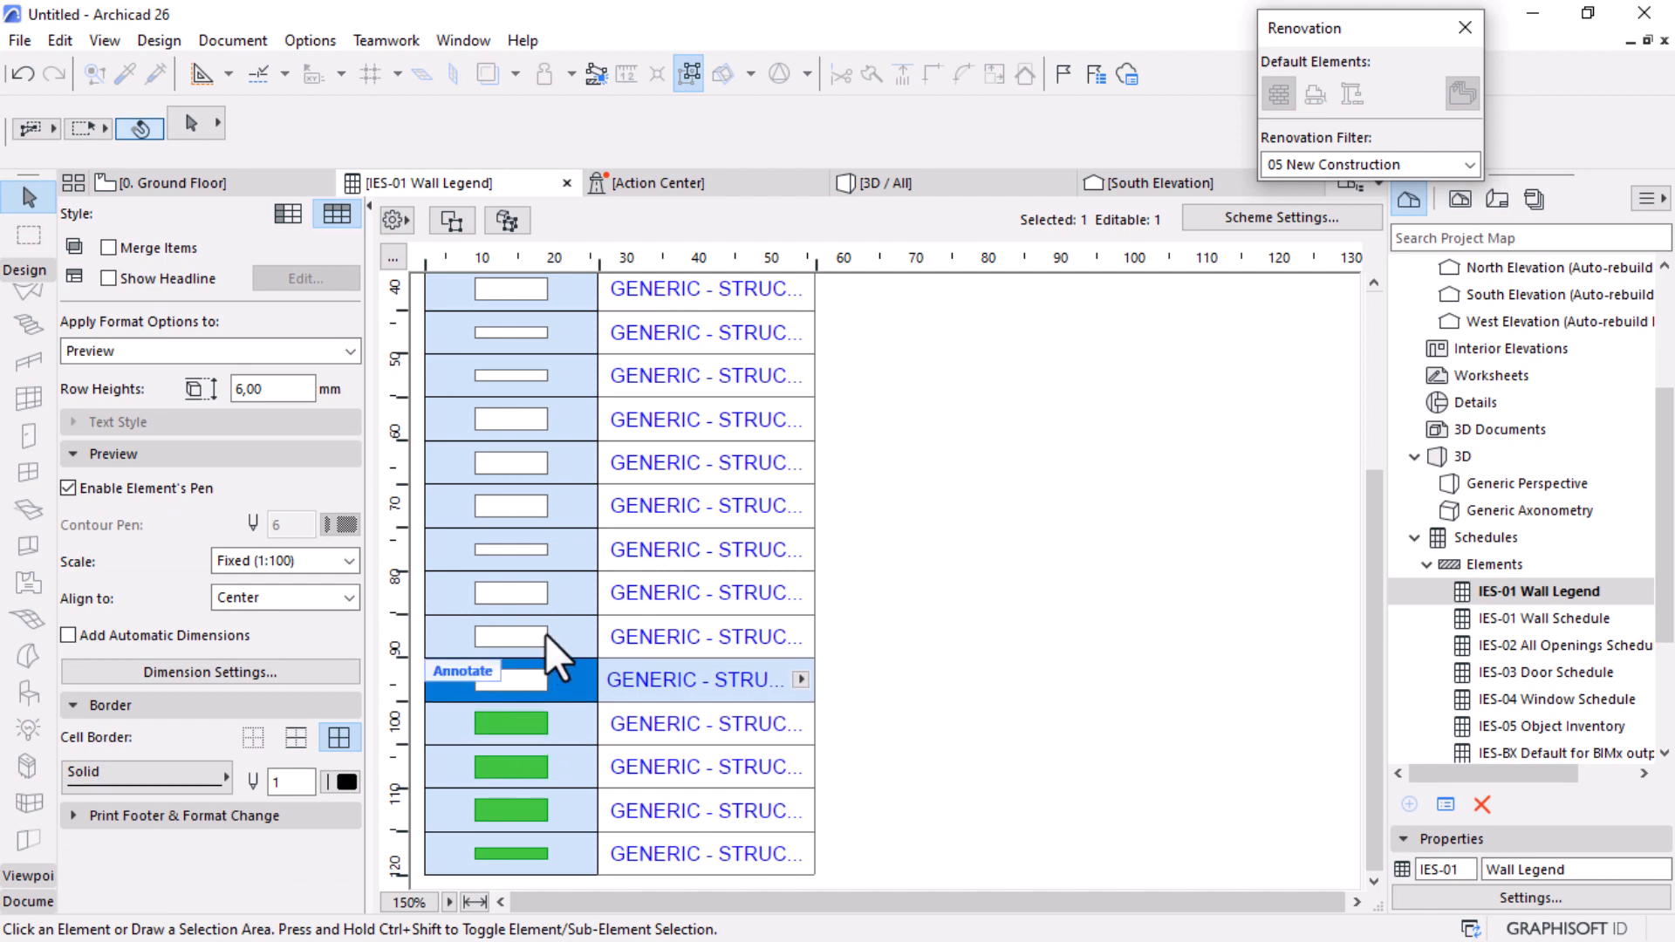
scroll(904, 555, "up", 4)
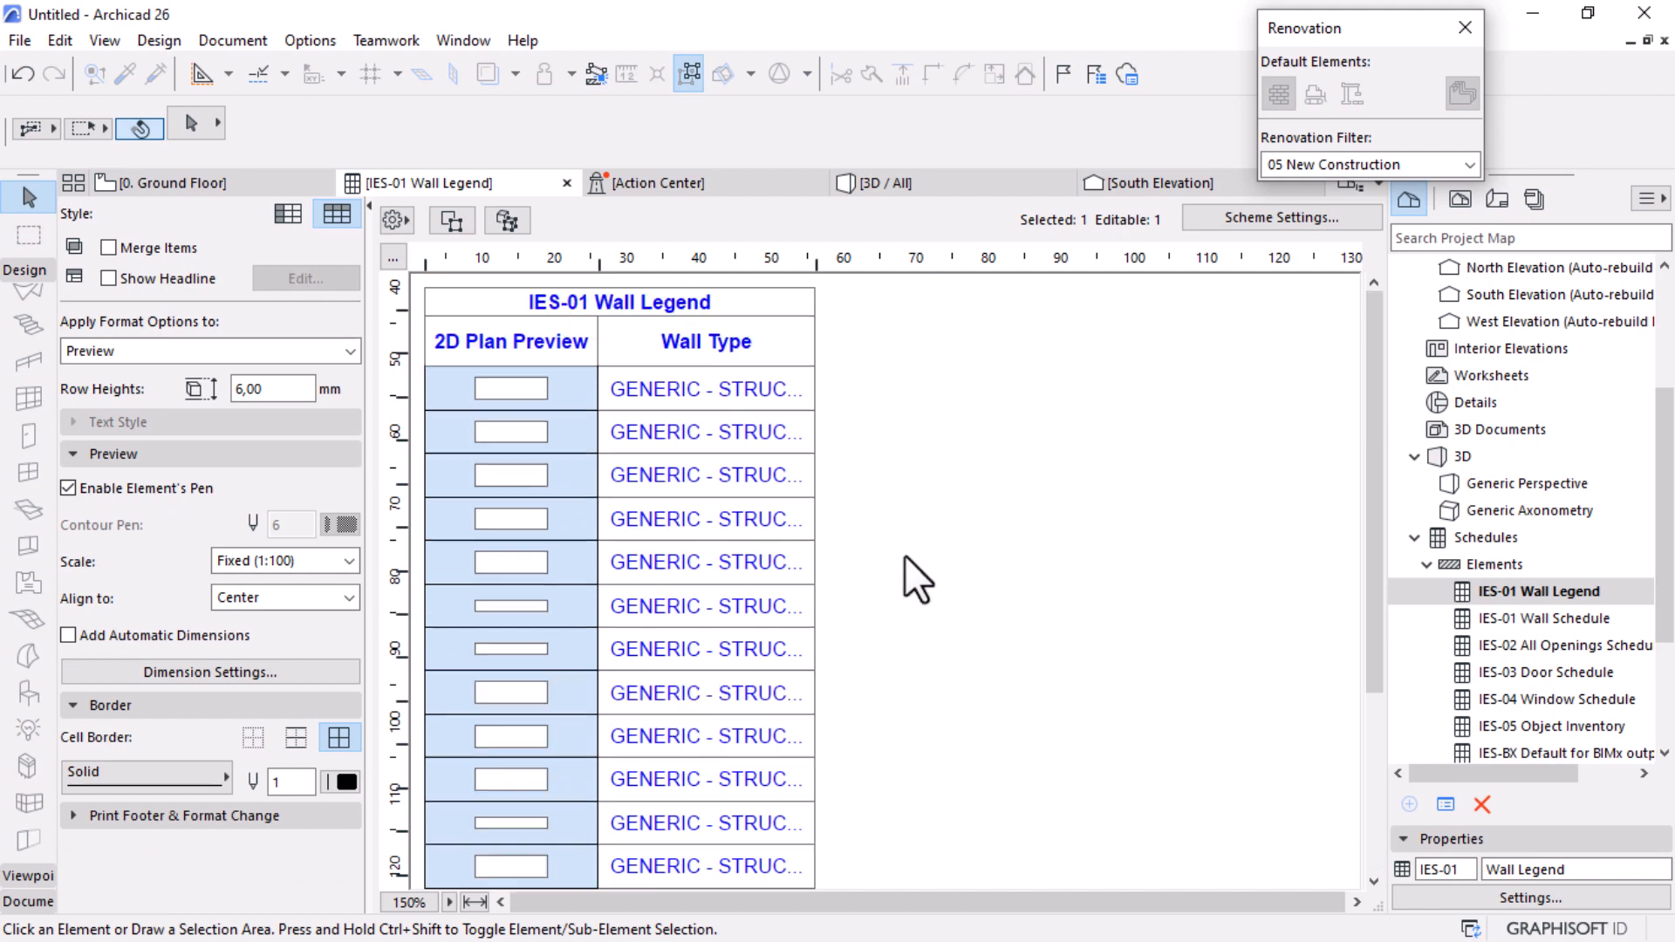
scroll(733, 446, "down", 4)
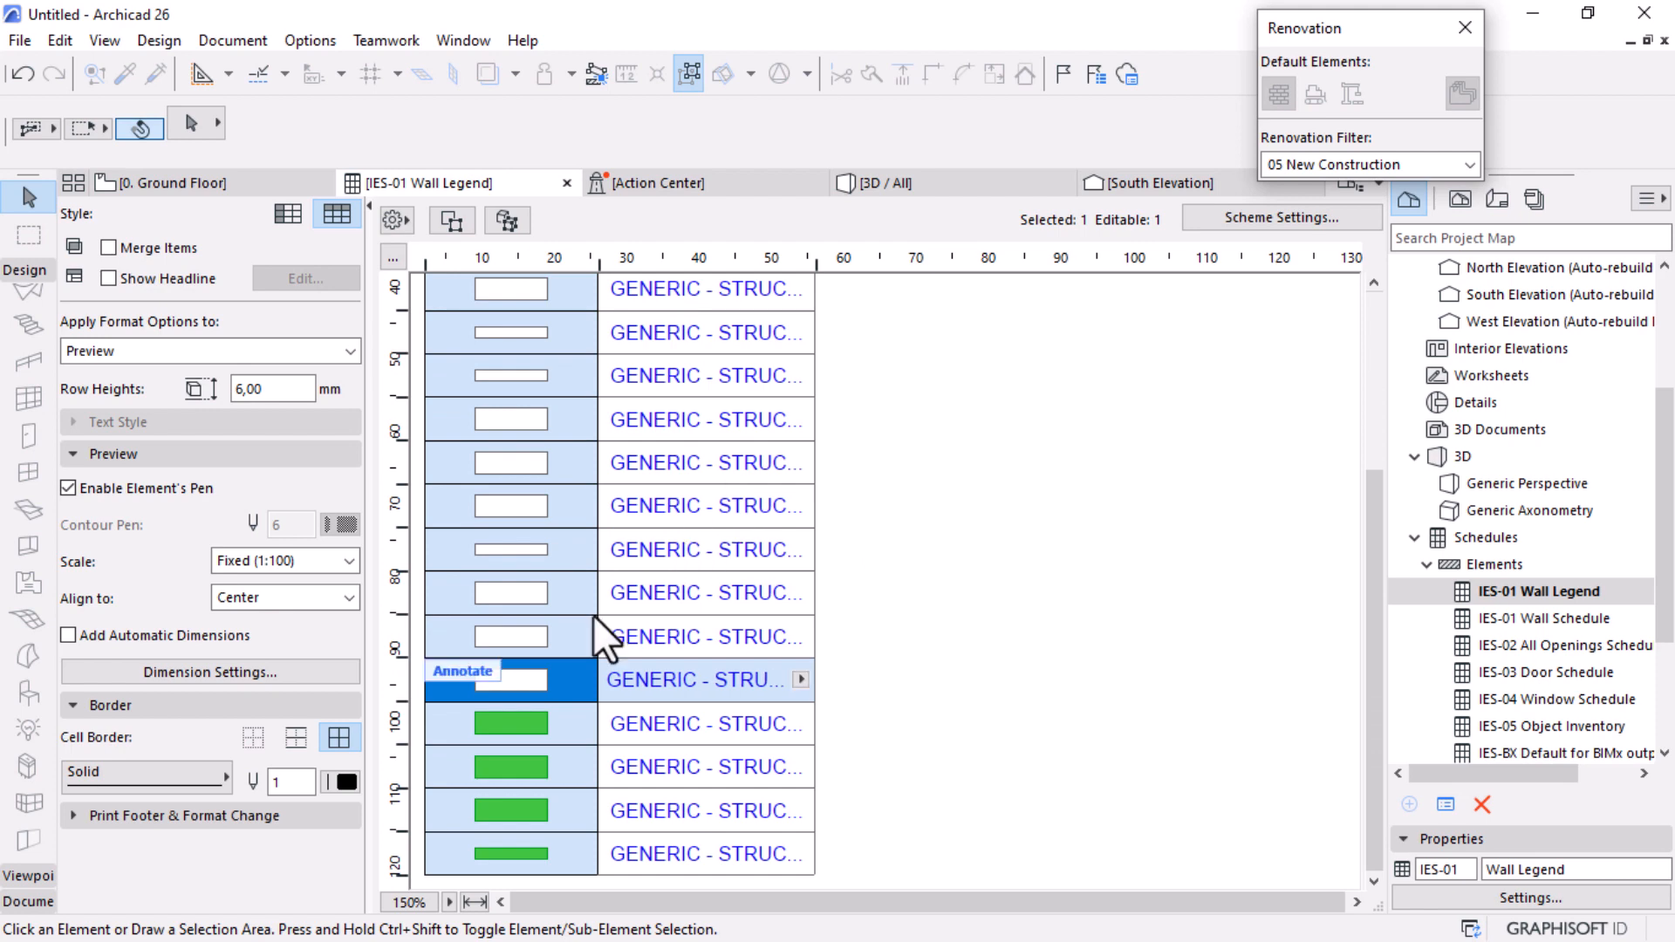
Step: Set the building material of the new 150 mm partition wall on the ground floor plan to Brick - Structural
left_click(180, 186)
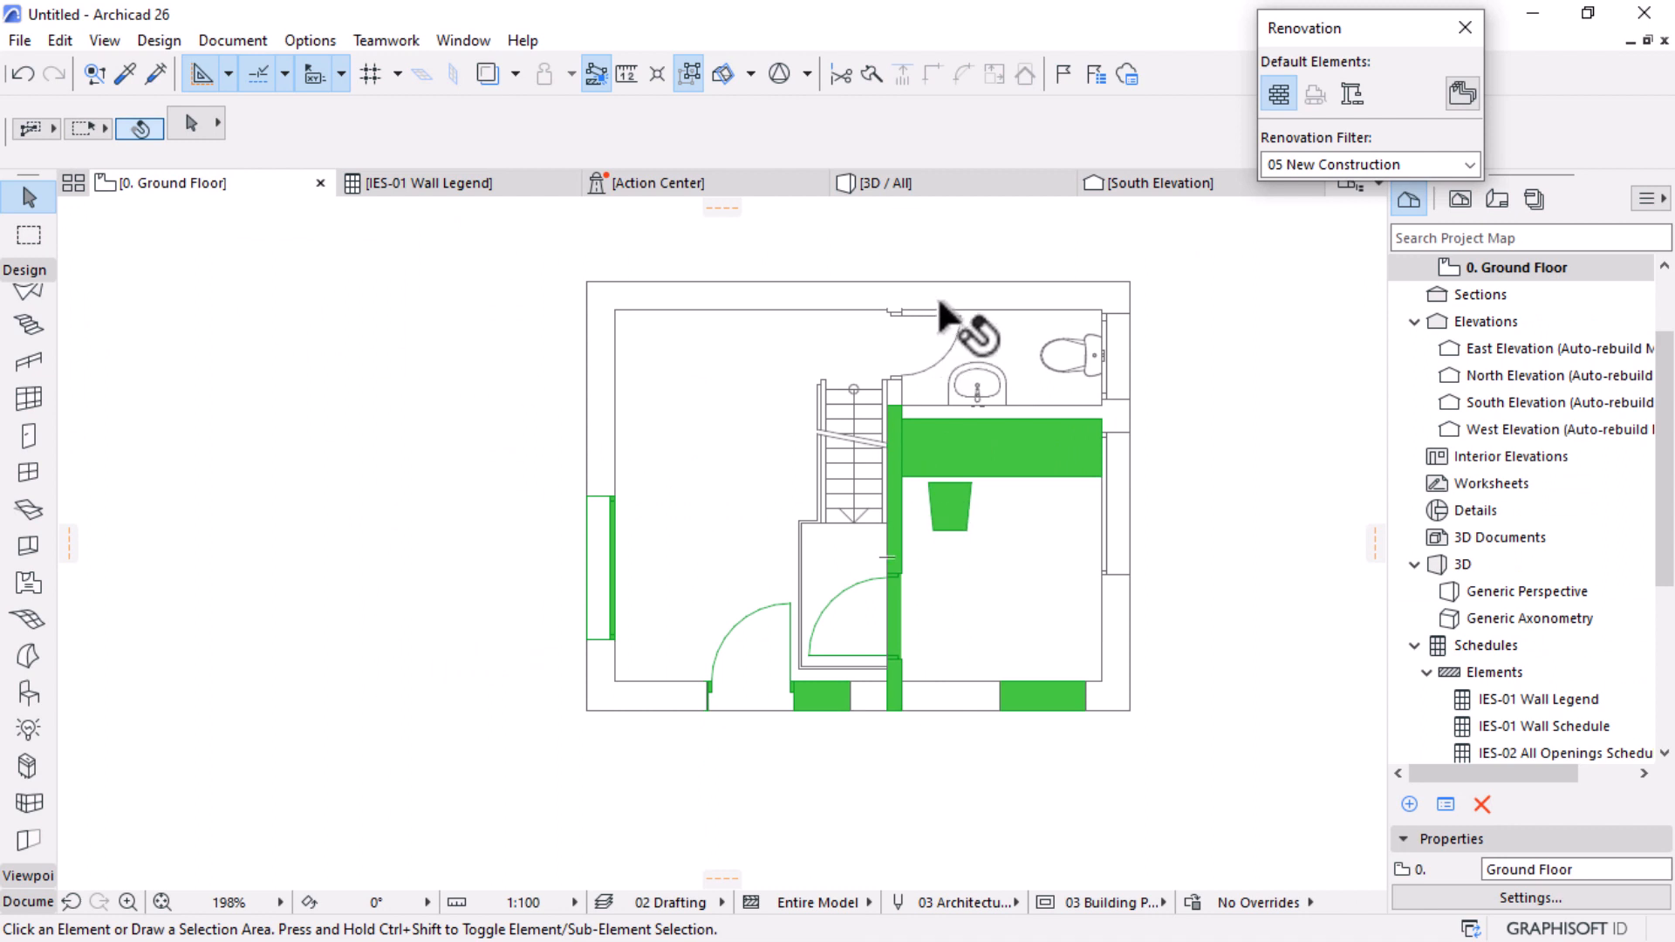
mouse_move(1025, 305)
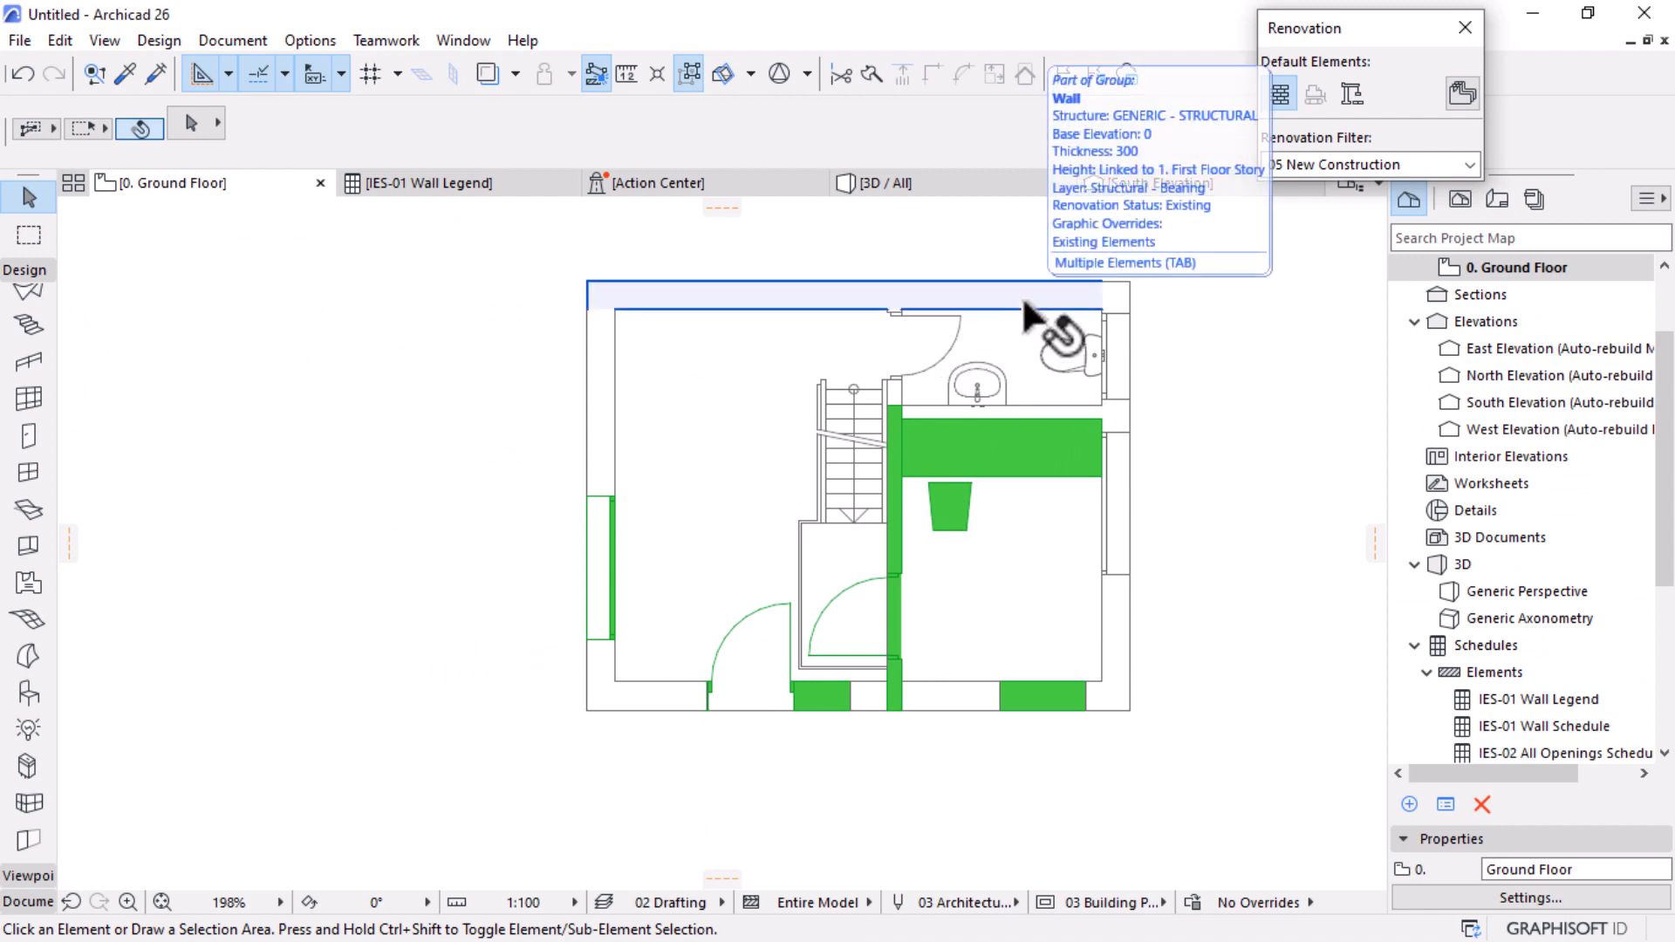
scroll(1065, 523, "up", 2)
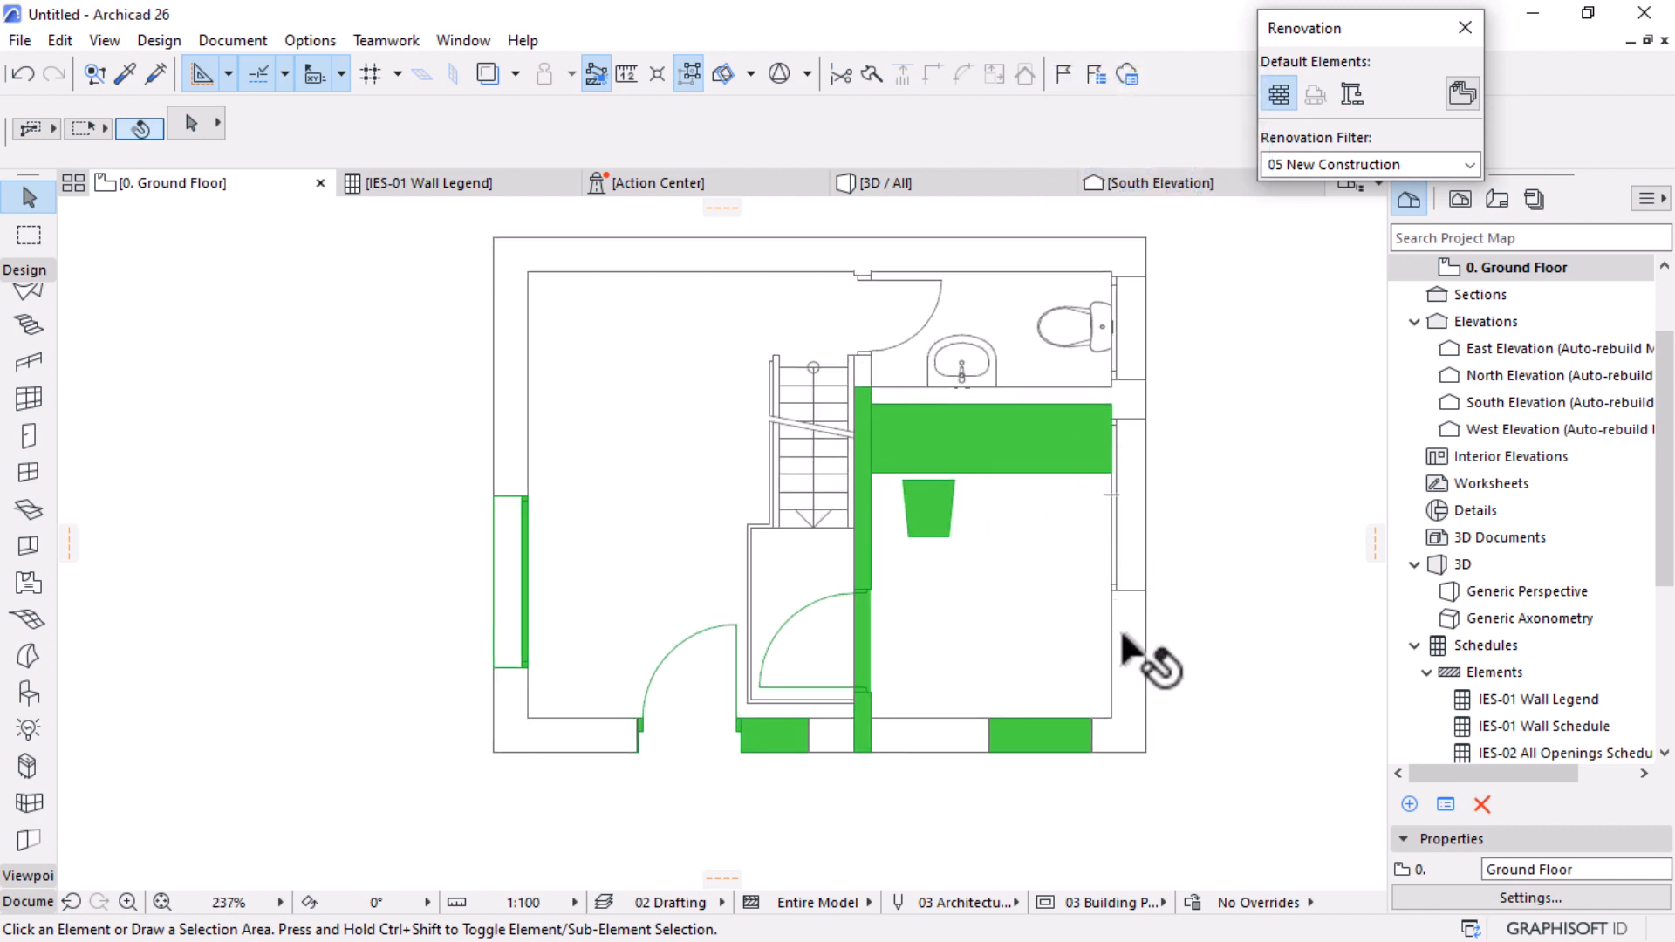
left_click(866, 560)
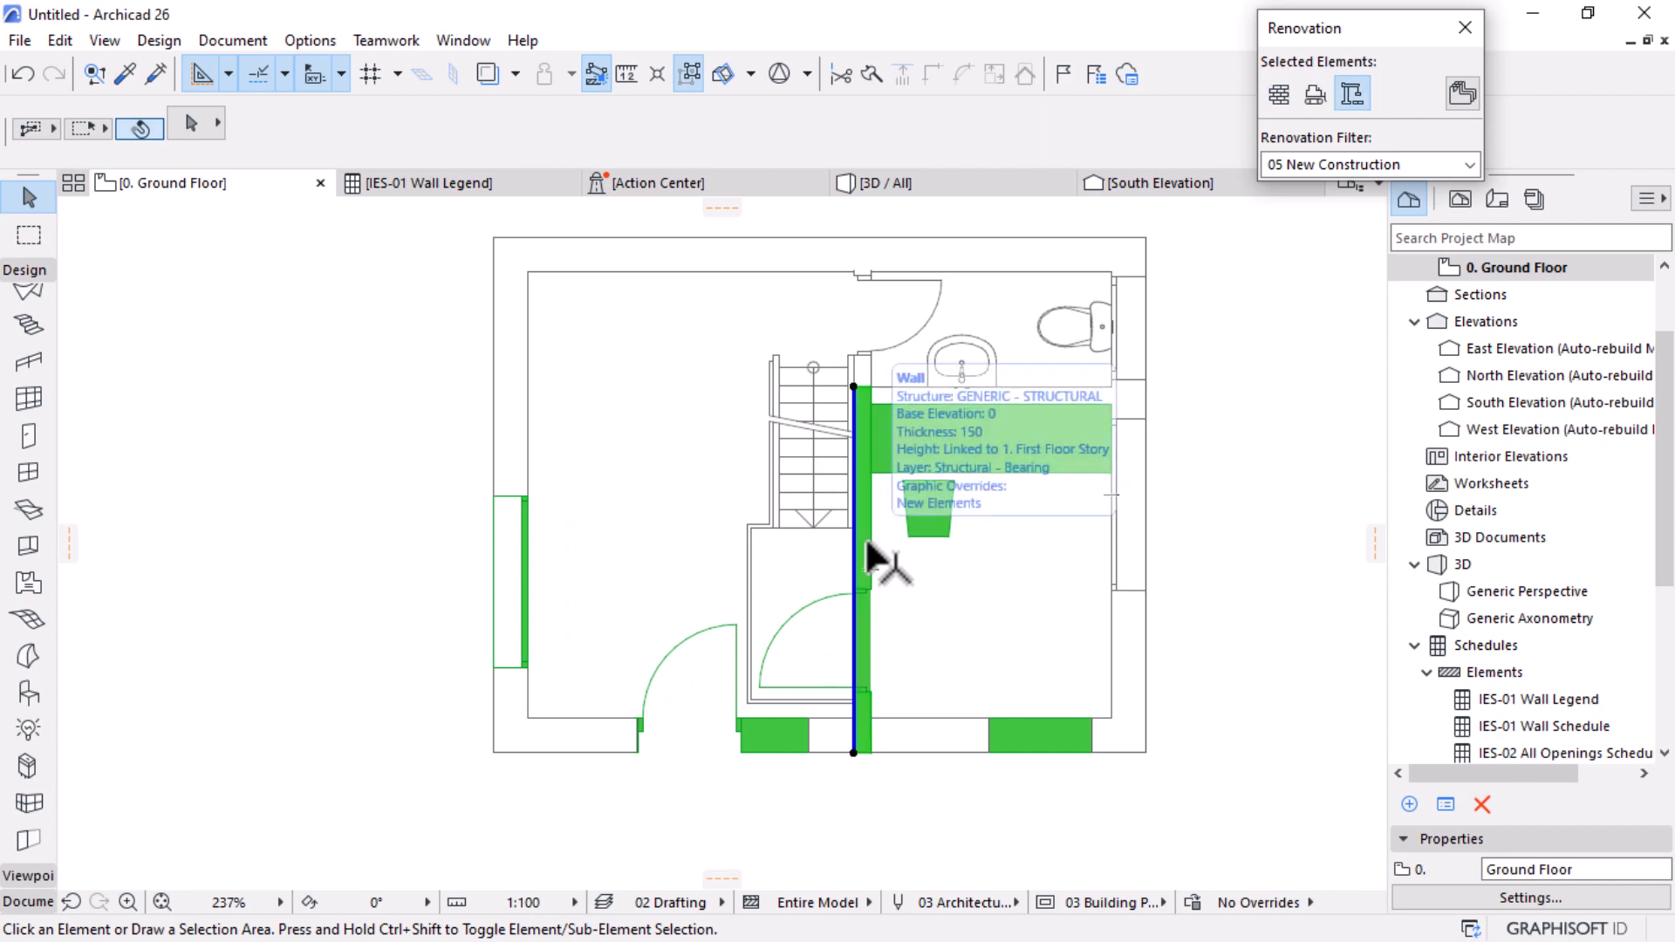
left_click(1051, 123)
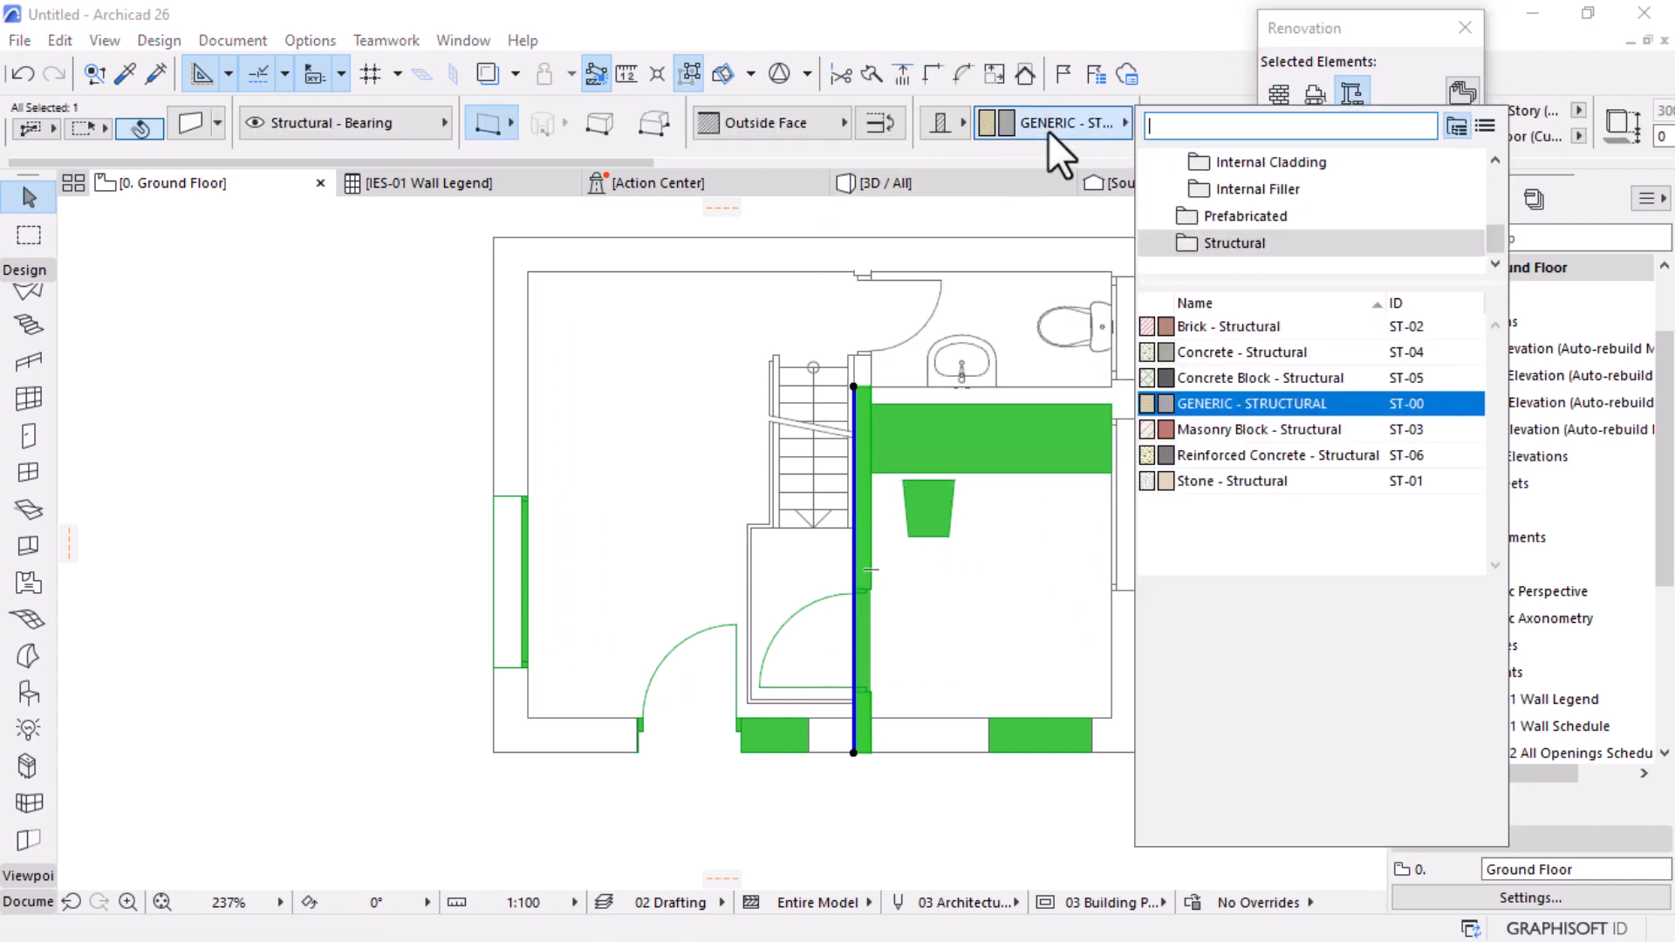
left_click(1213, 326)
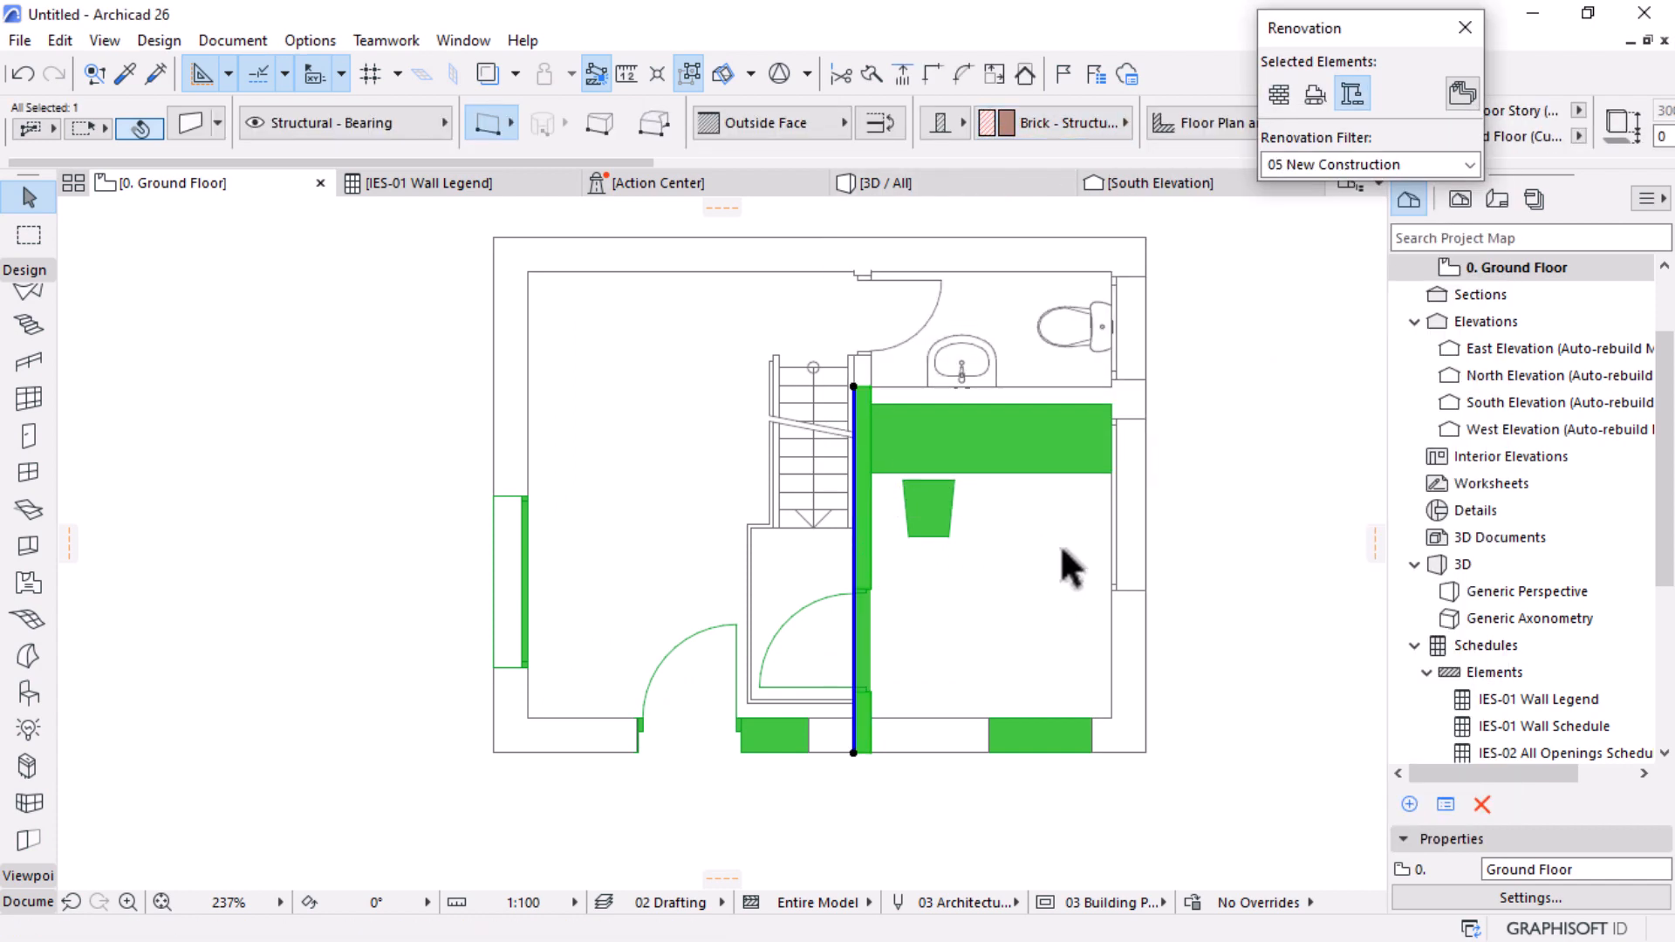
Step: Set the three new exterior walls on the first floor plan to the Brick - Structural building material
scroll(1440, 275, "up", 2)
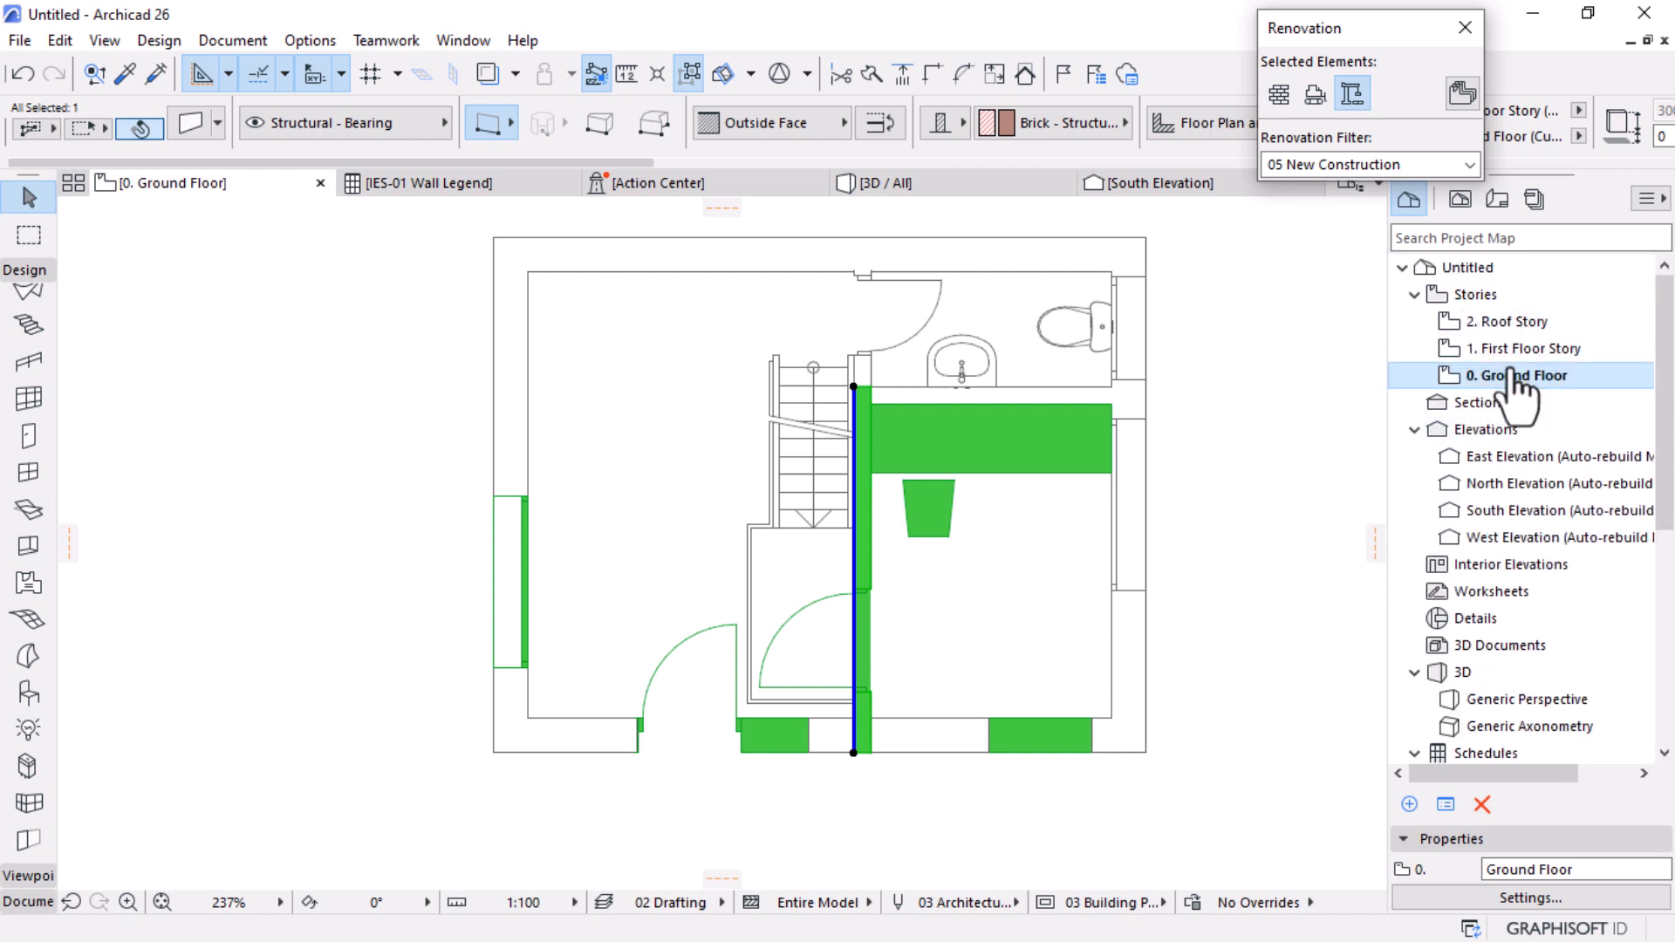
left_click(1518, 349)
double_click(1518, 349)
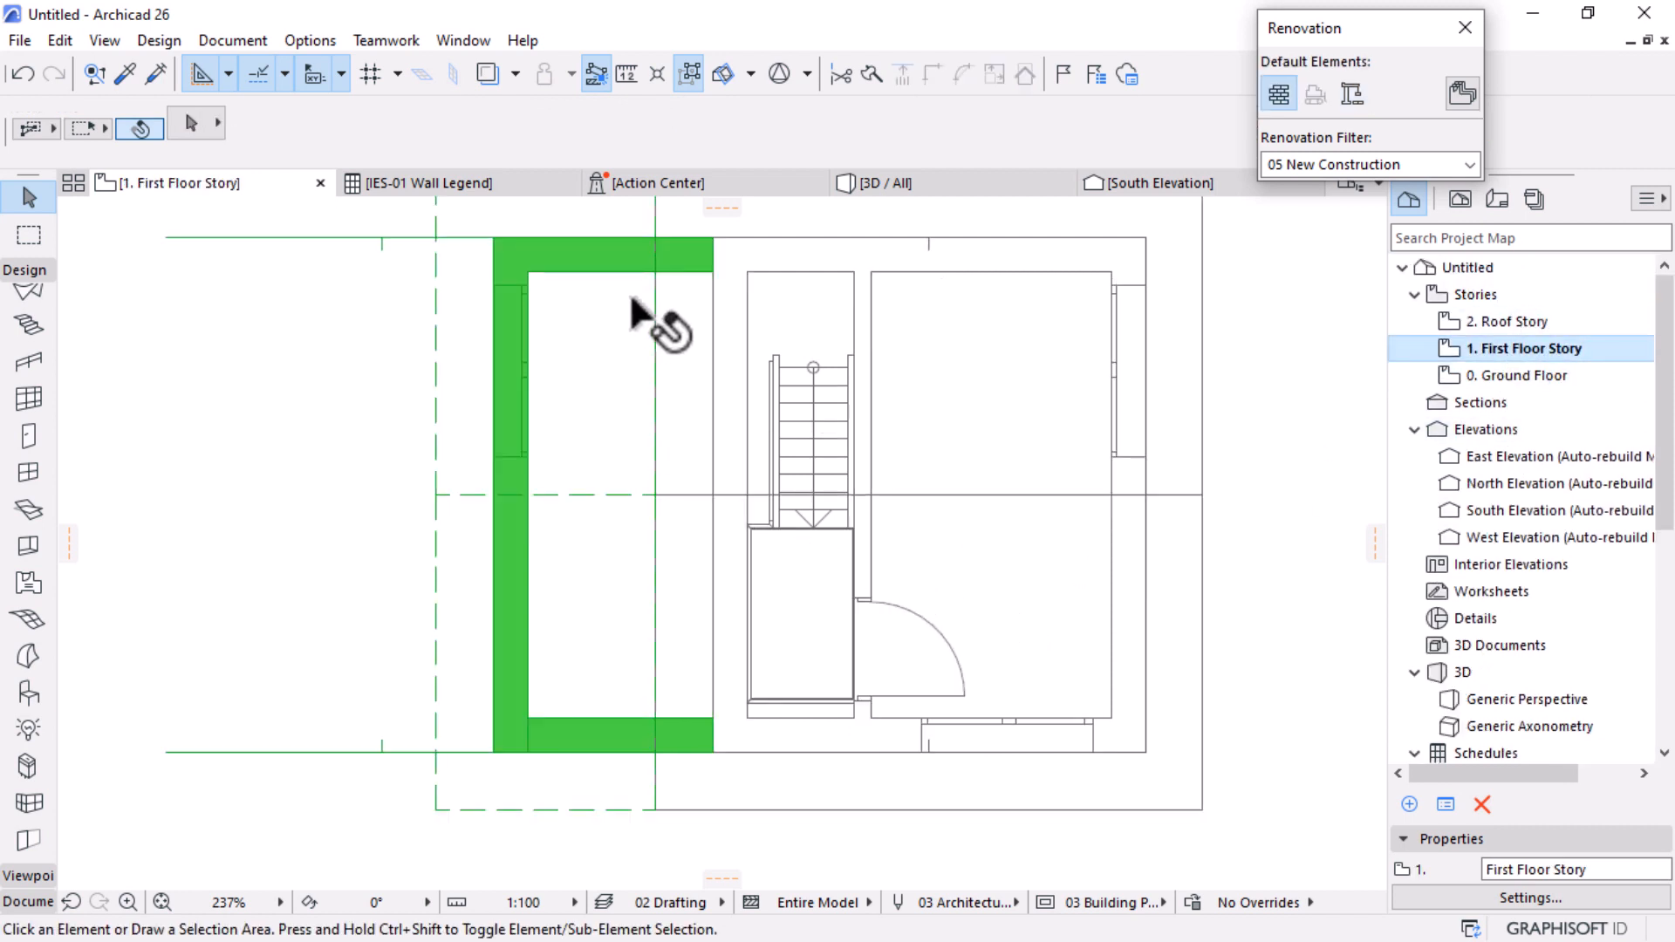
left_click(636, 260)
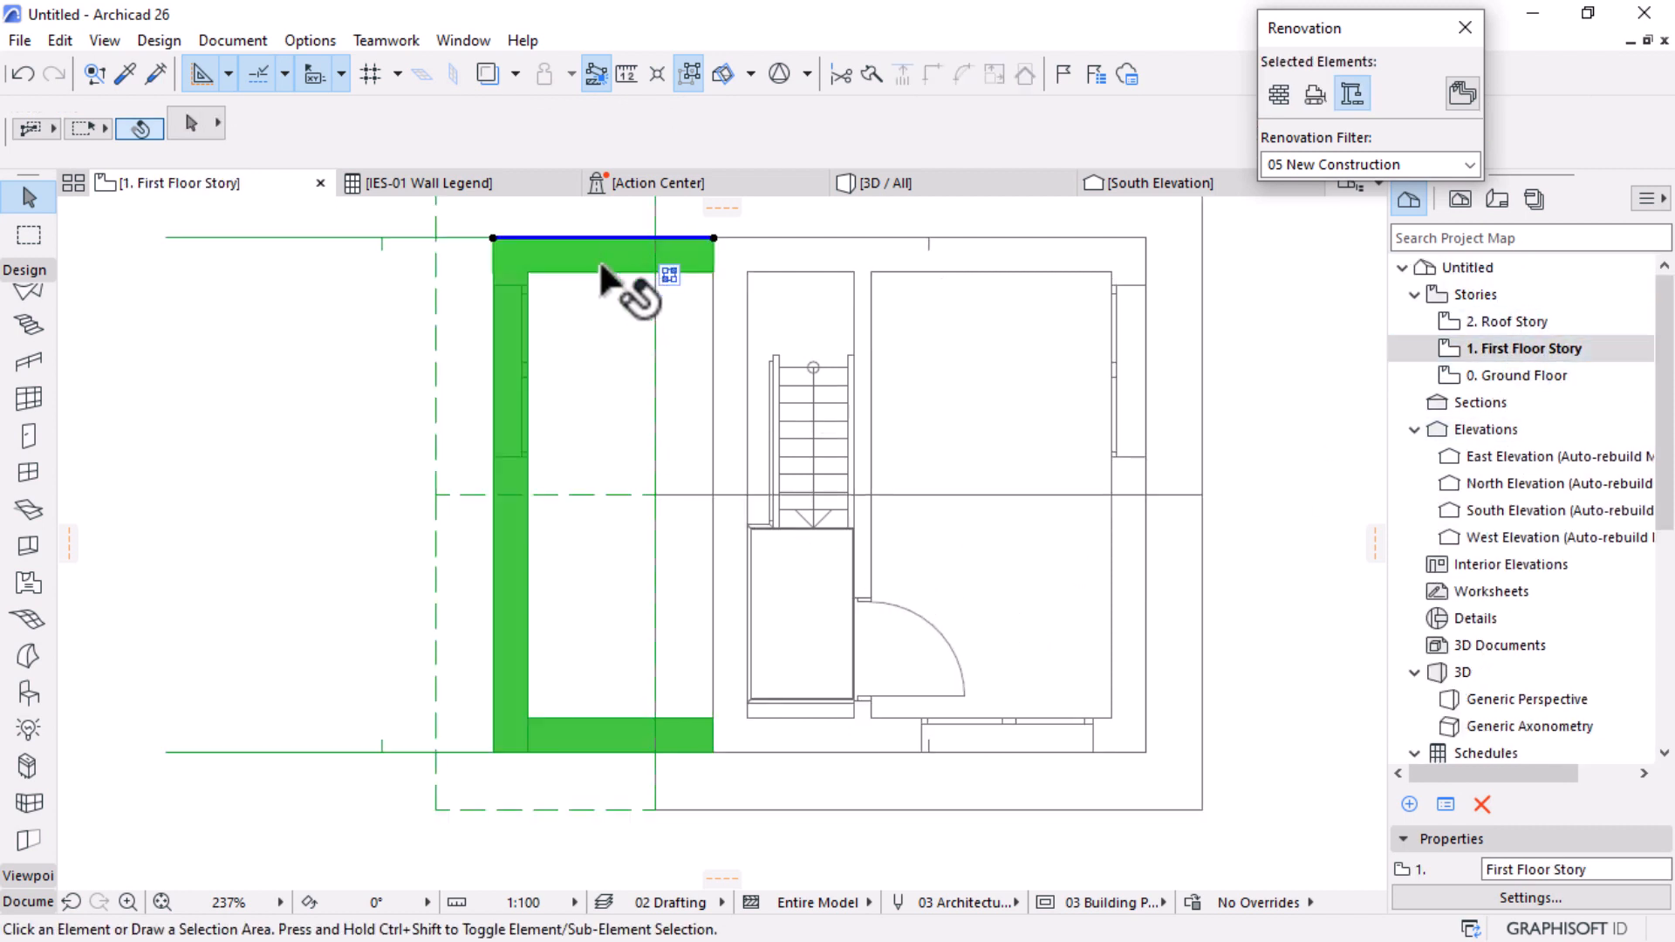
left_click(515, 630, "shift")
left_click(611, 742, "shift")
left_click(1081, 124)
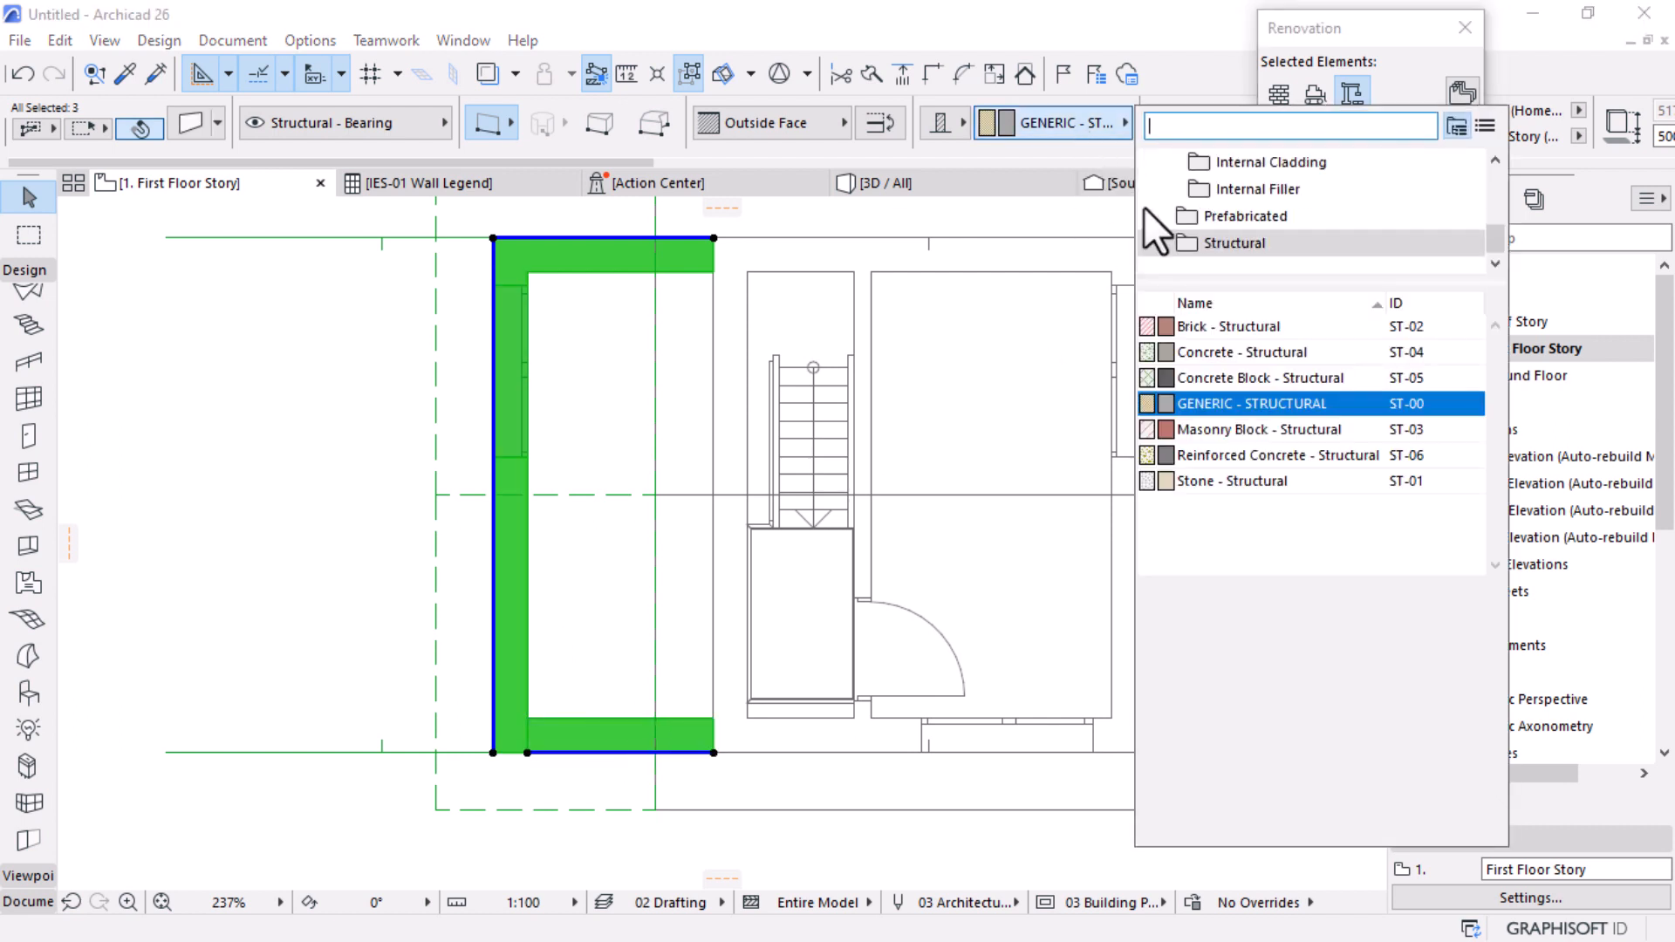
left_click(1226, 327)
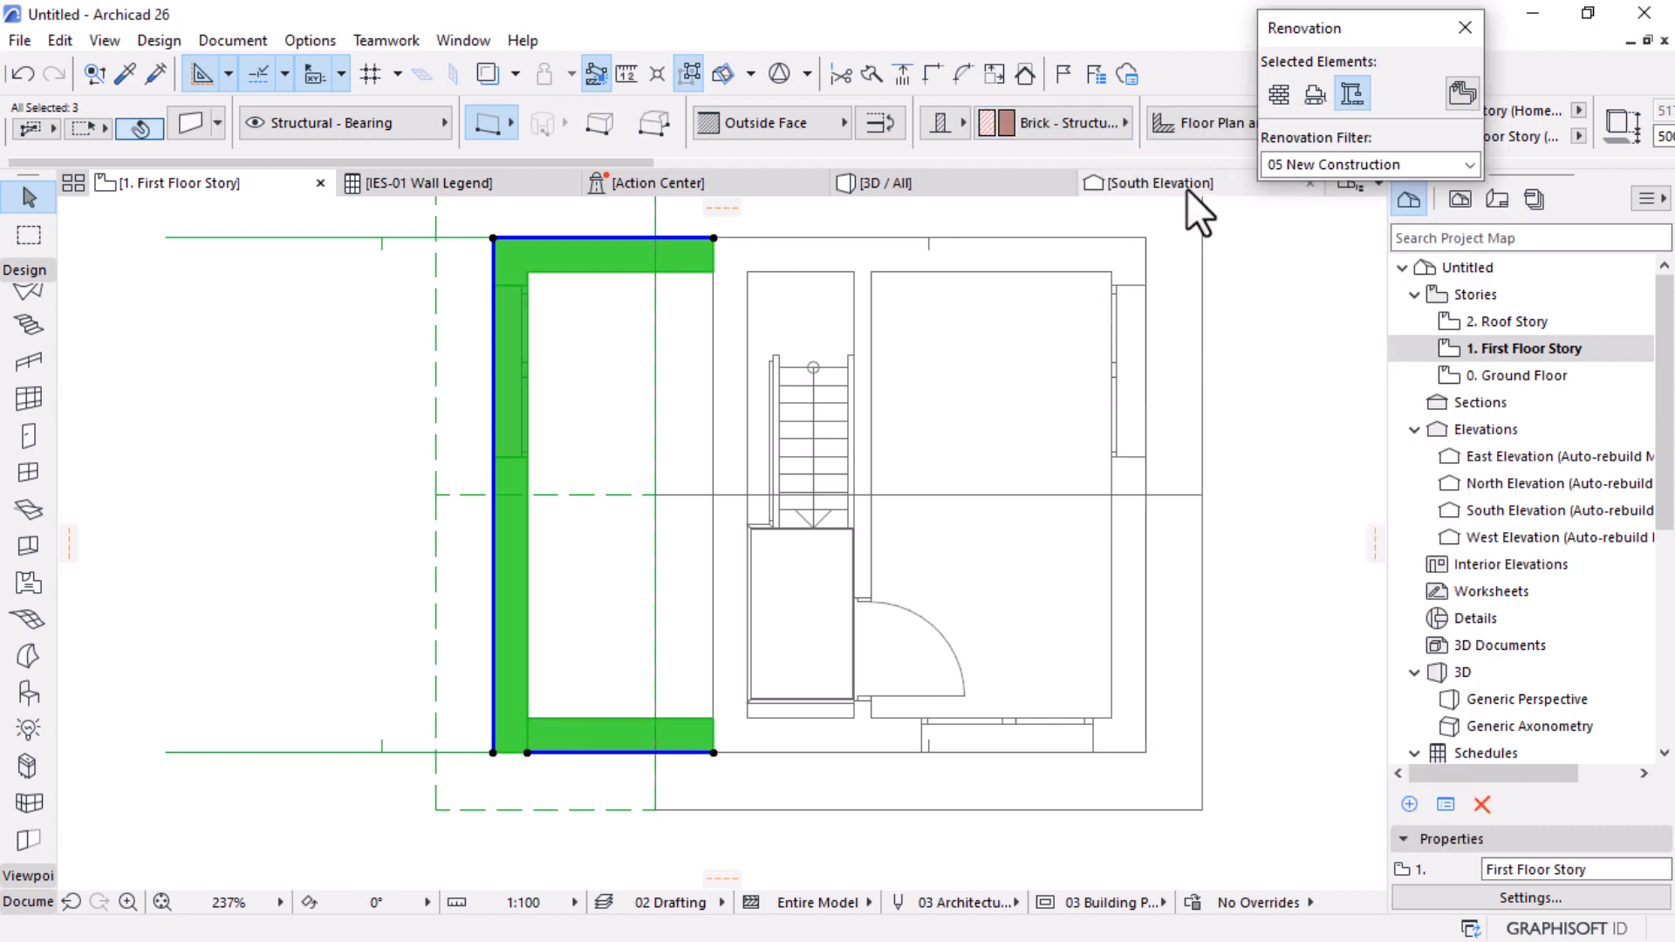
Step: Return to the Wall Legend schedule and turn on Merge Items
left_click(506, 178)
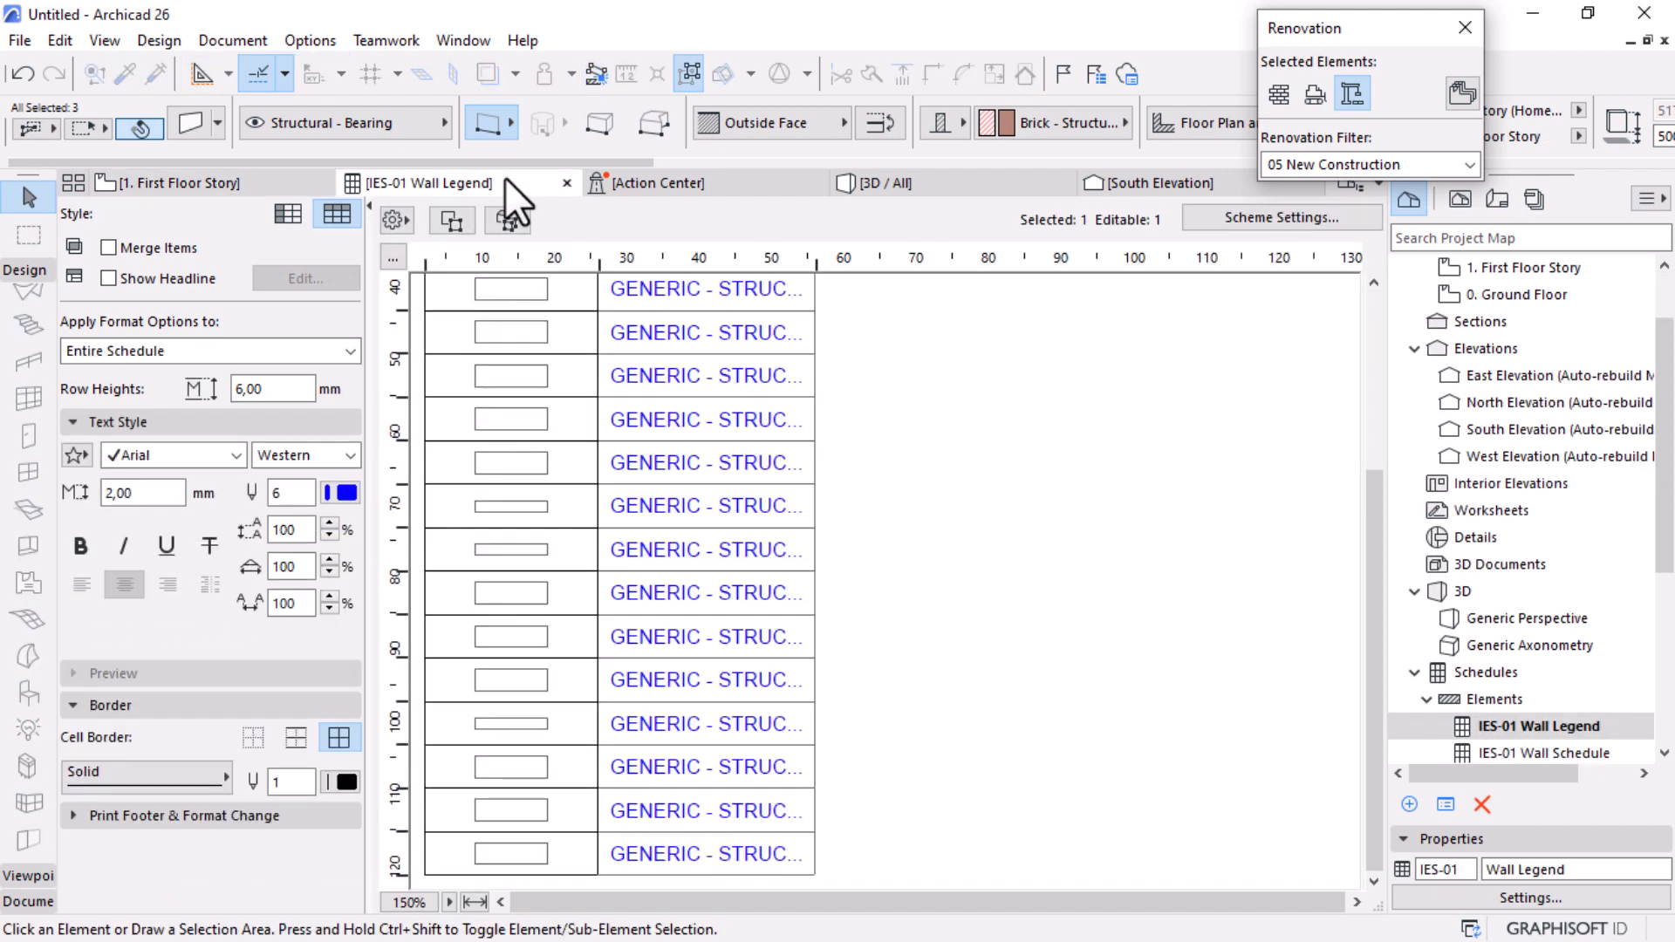
left_click(111, 247)
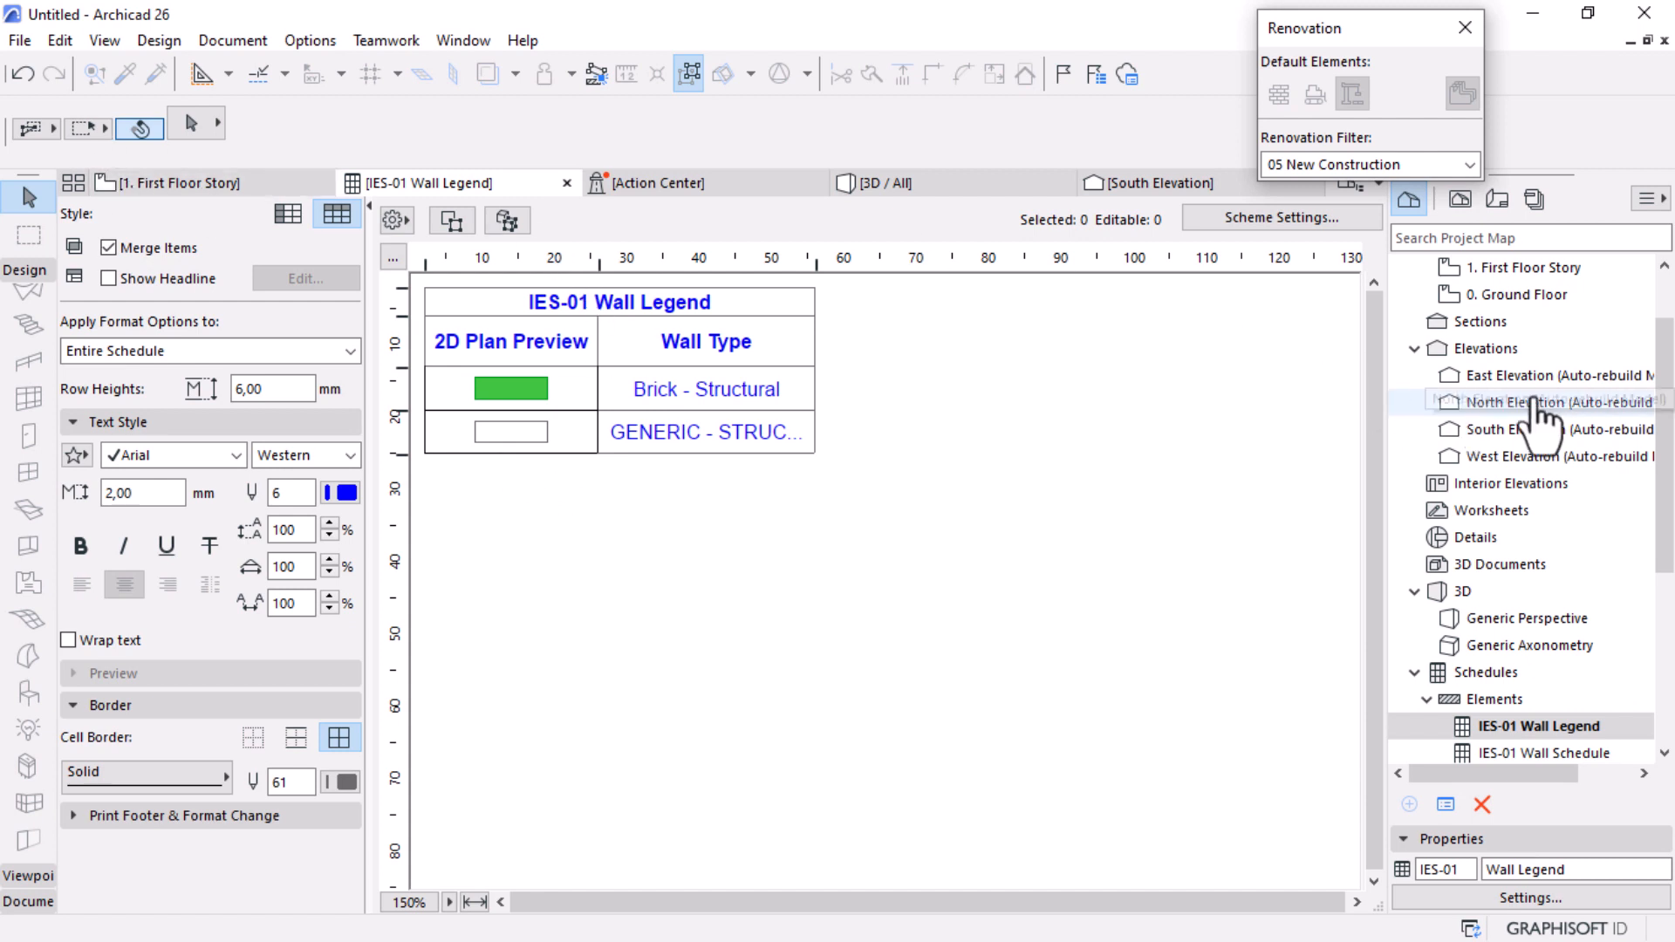
Step: Open the ground floor plan with the new partition wall in view
double_click(1531, 295)
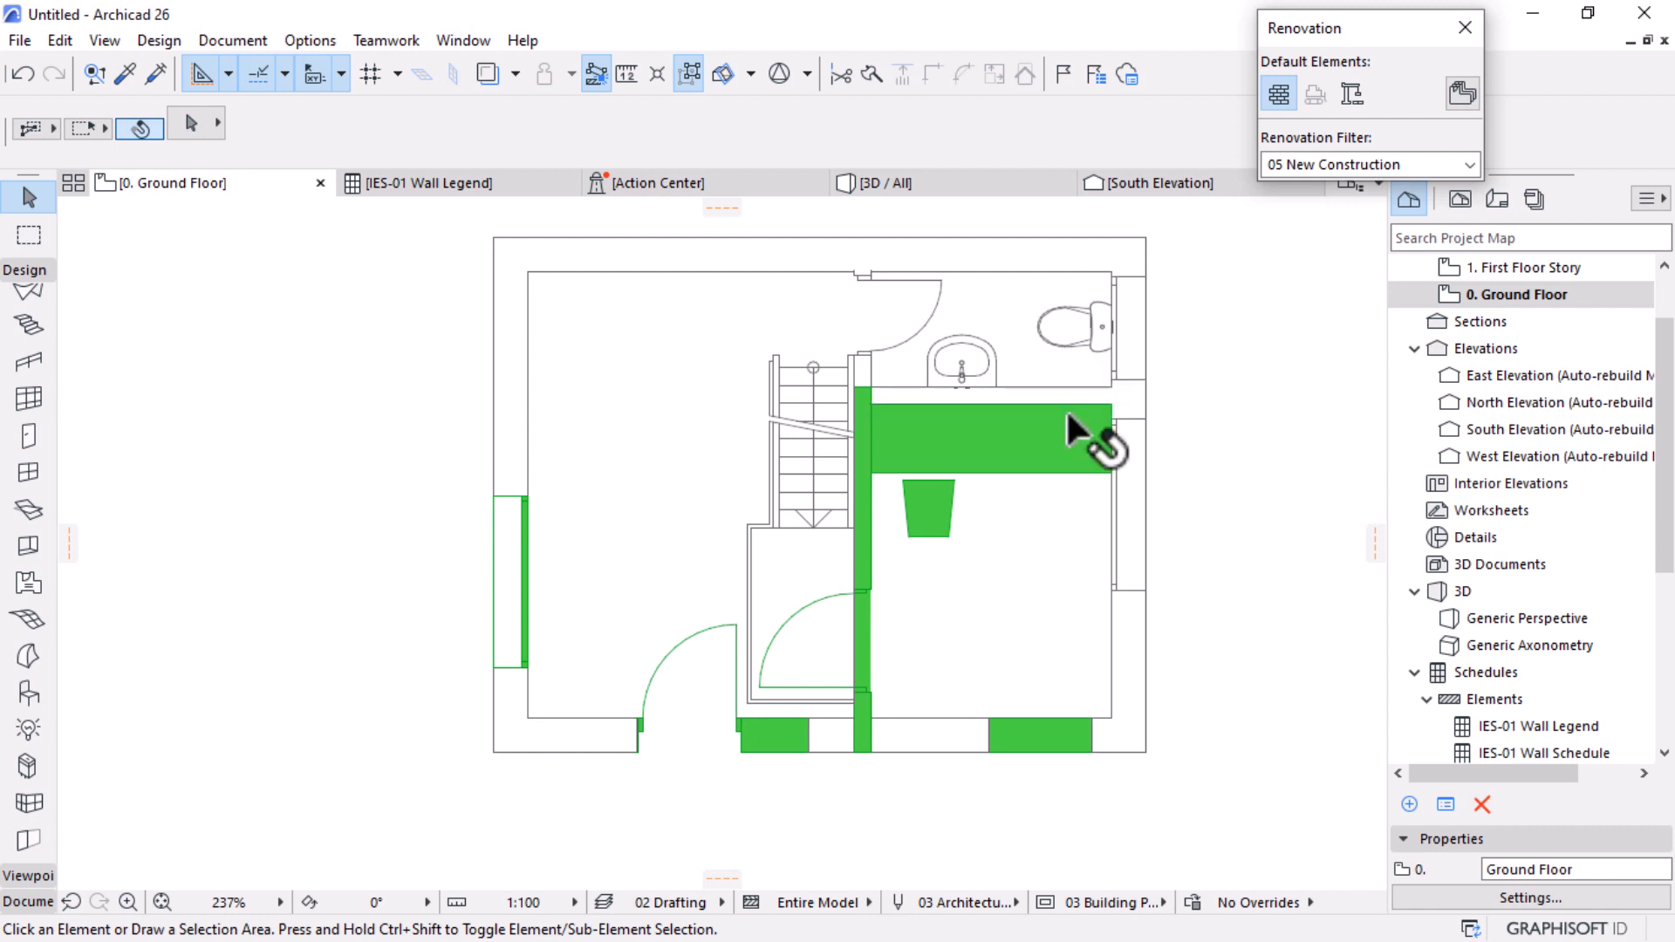
scroll(1087, 437, "down", 2)
scroll(927, 523, "up", 2)
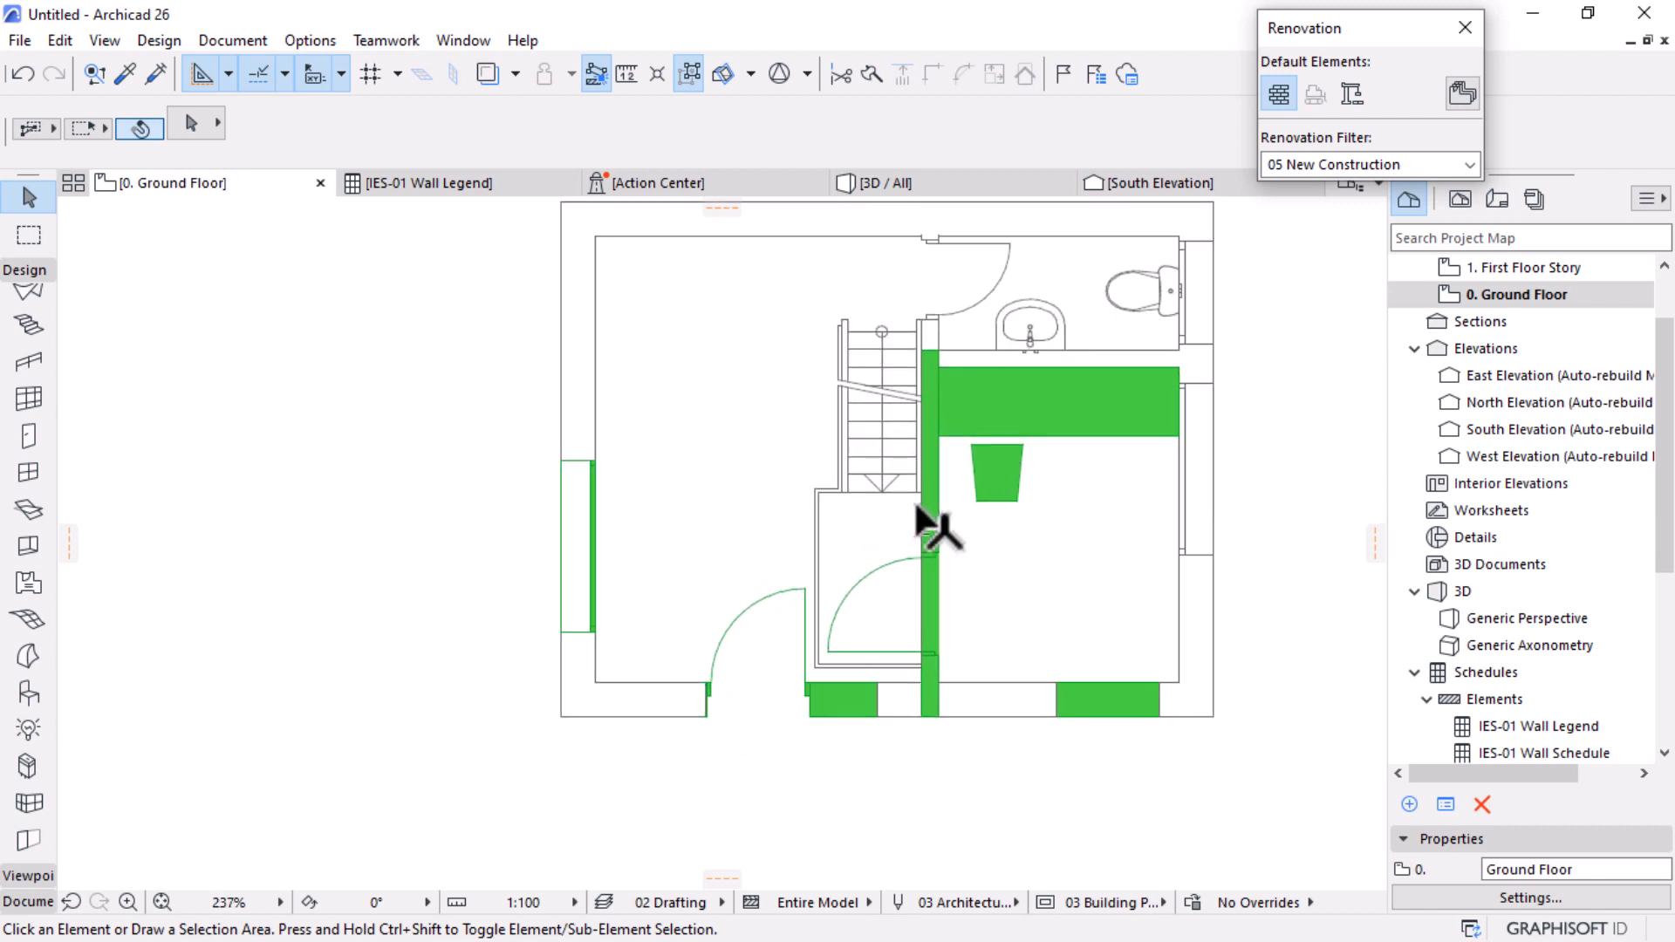
left_click(927, 523)
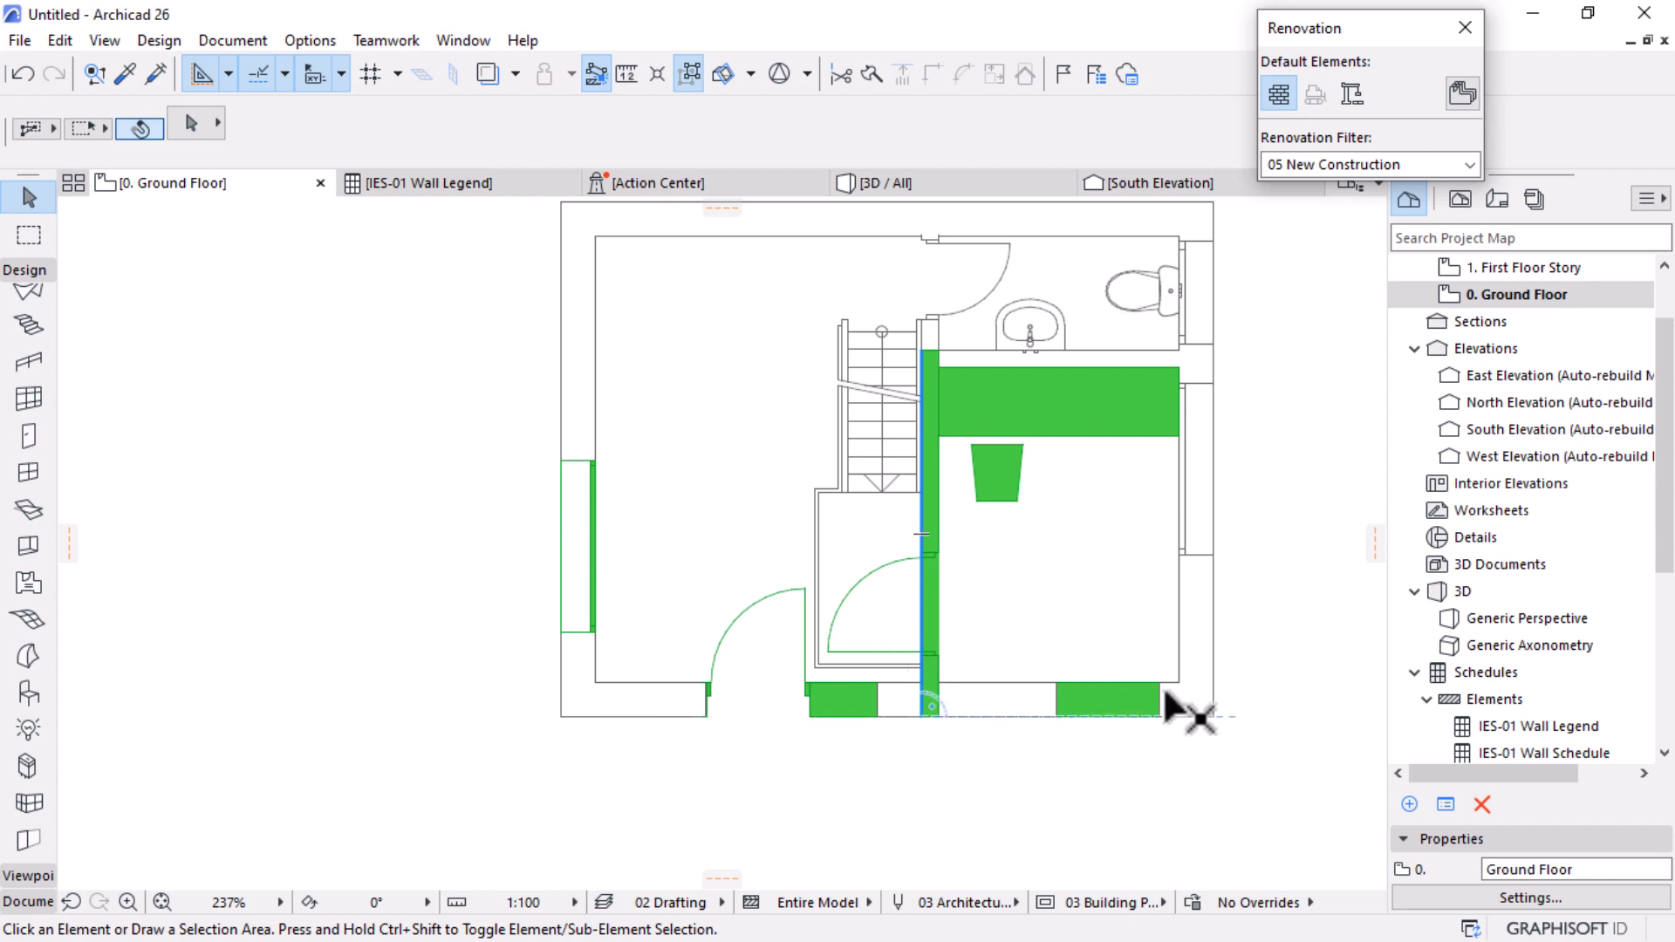
scroll(1167, 692, "up", 2)
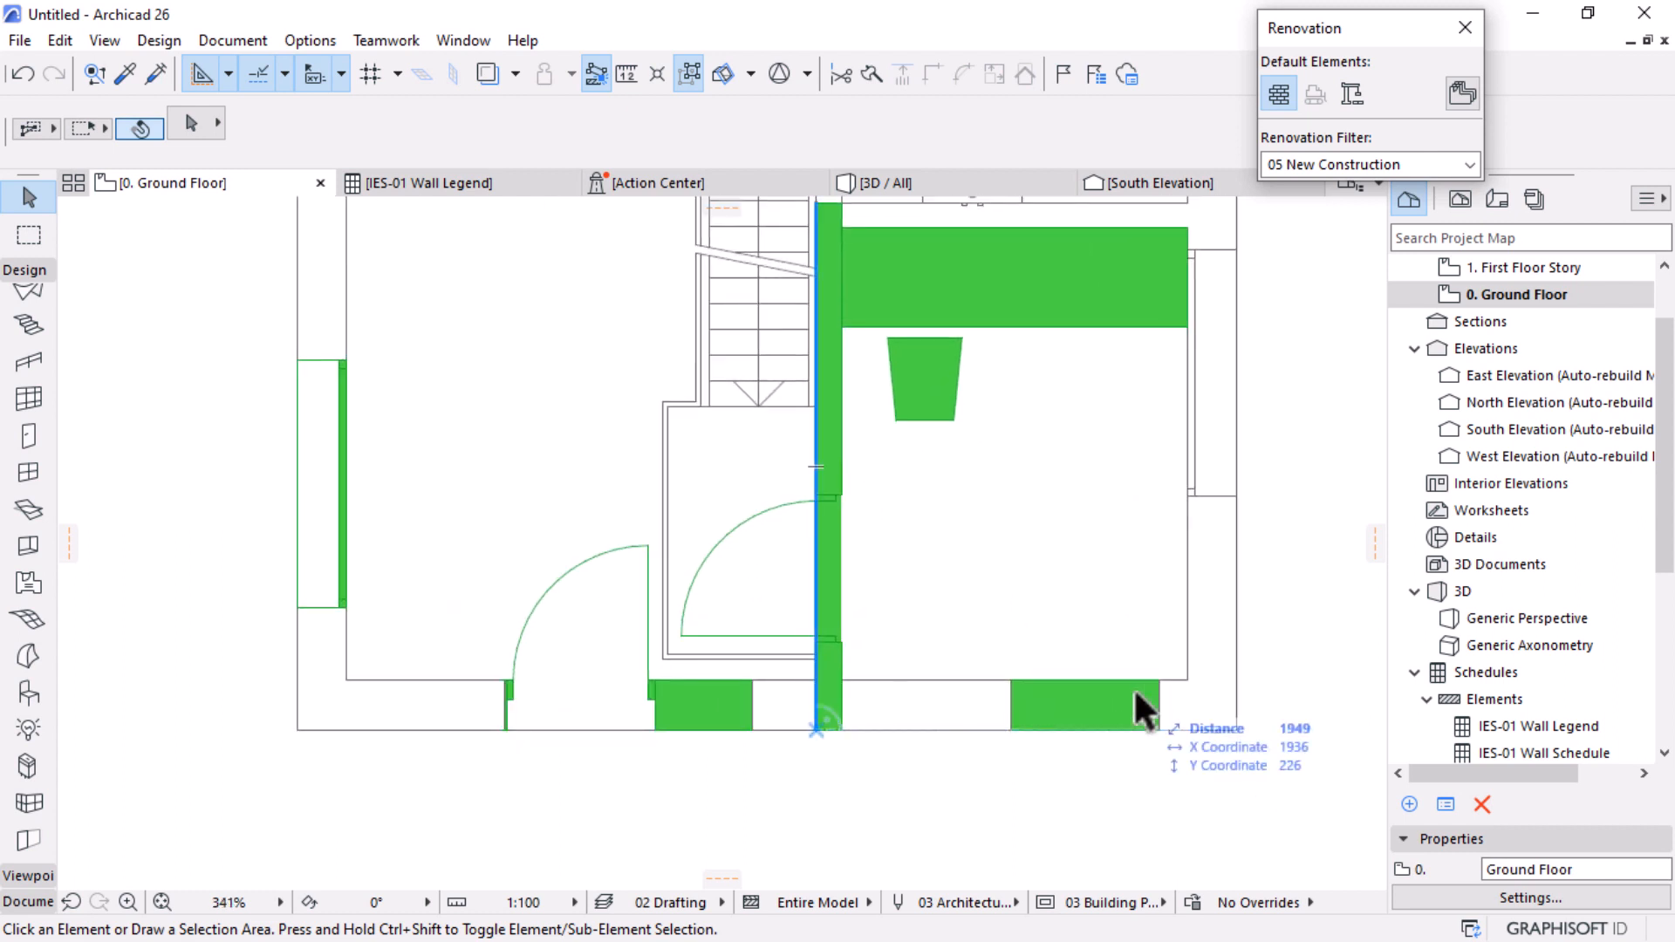
scroll(1124, 689, "down", 3)
scroll(925, 508, "up", 1)
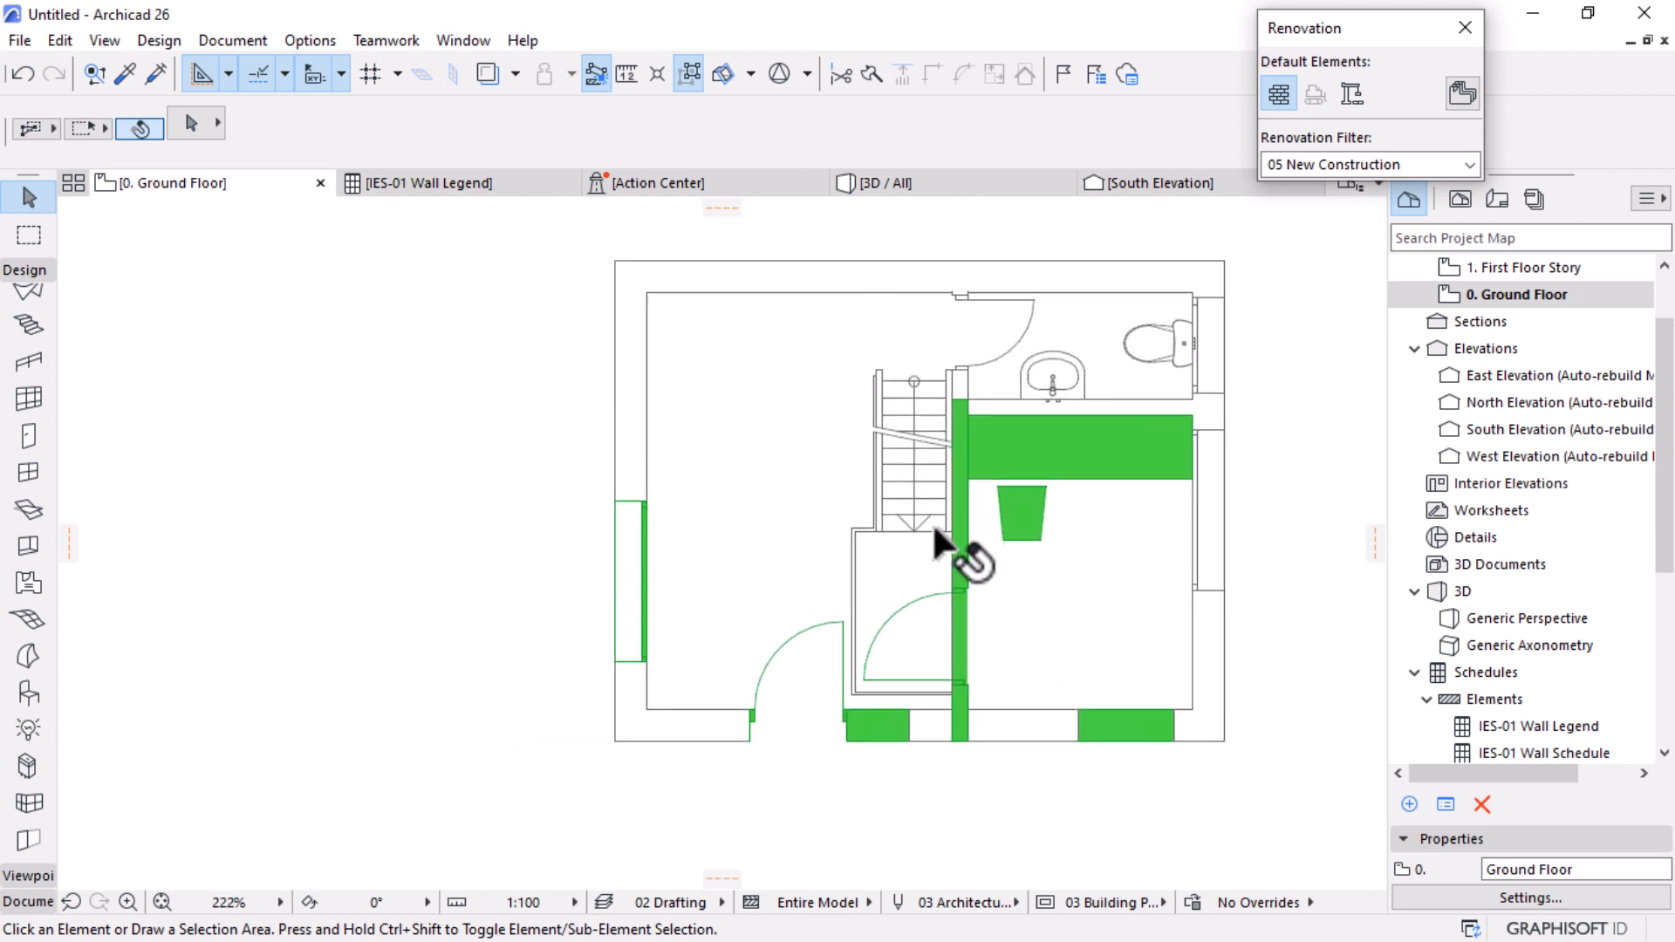
scroll(934, 528, "up", 1)
left_click(964, 556)
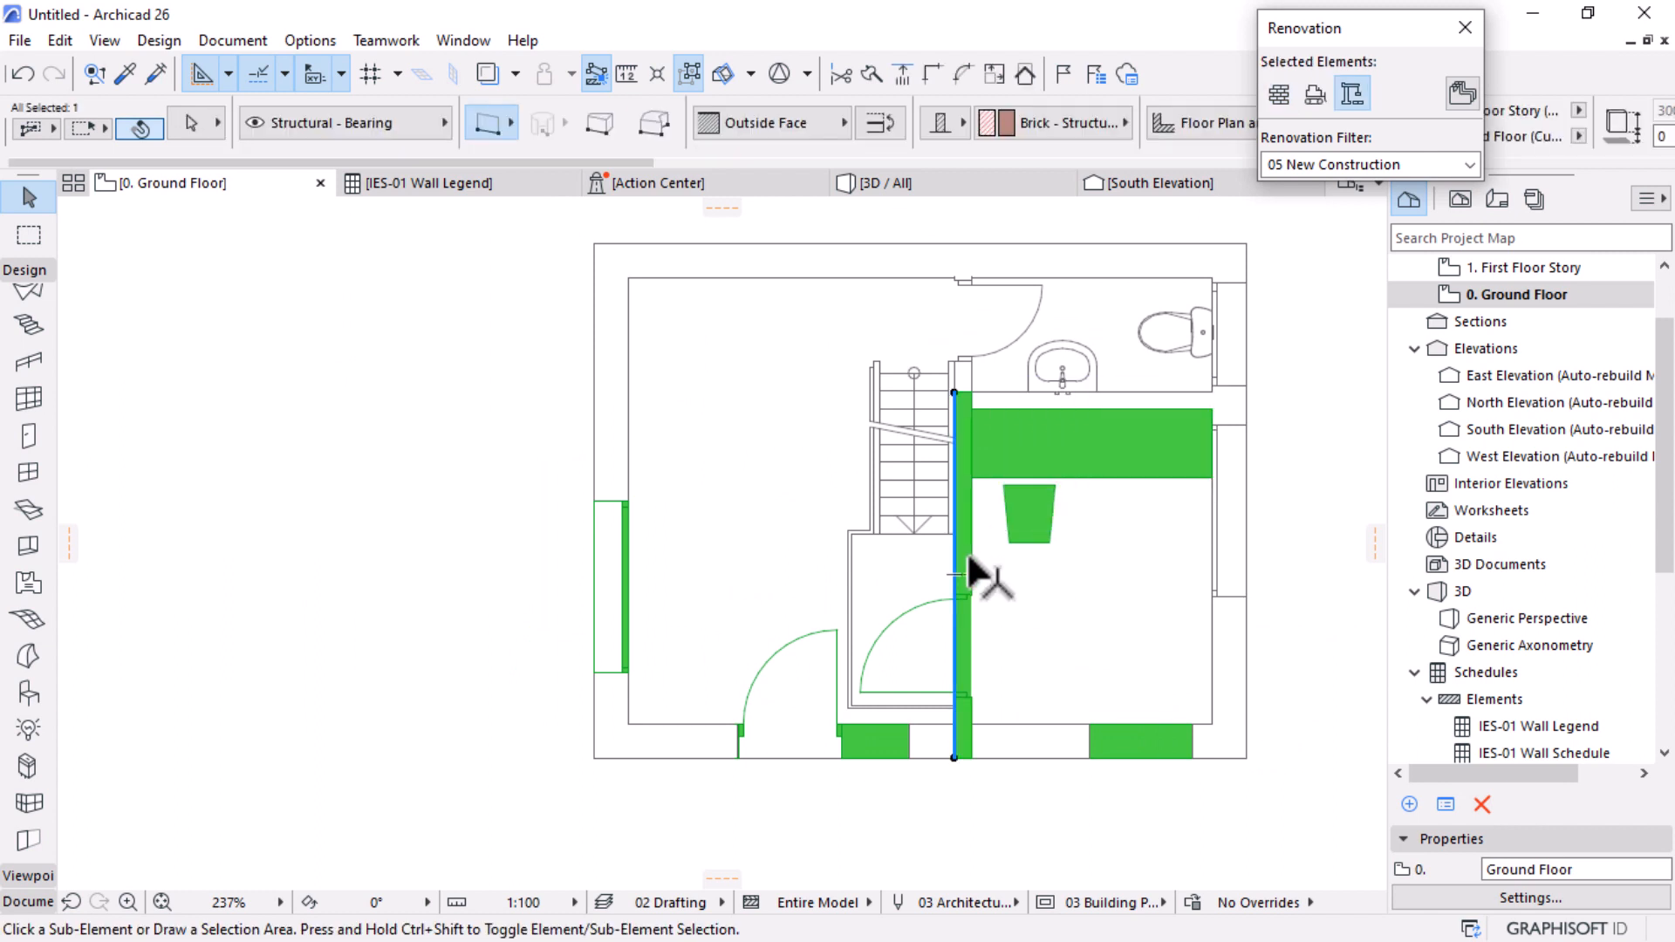
key("ctrl+shift+d")
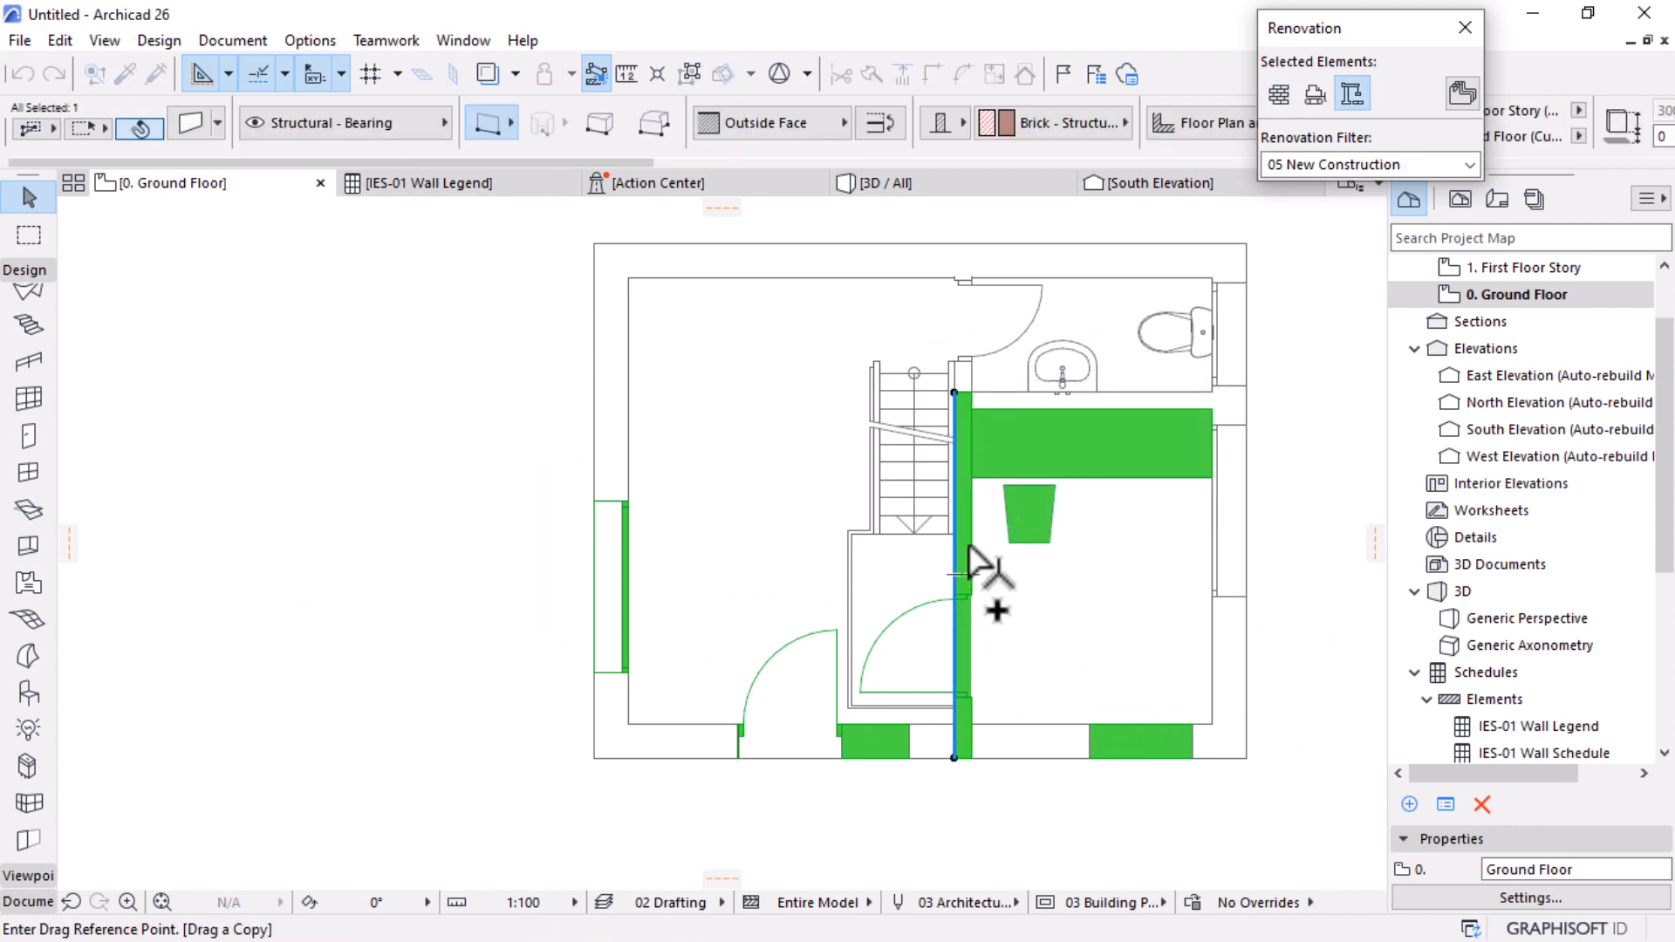
scroll(961, 271, "up", 3)
key("Escape")
key("Escape")
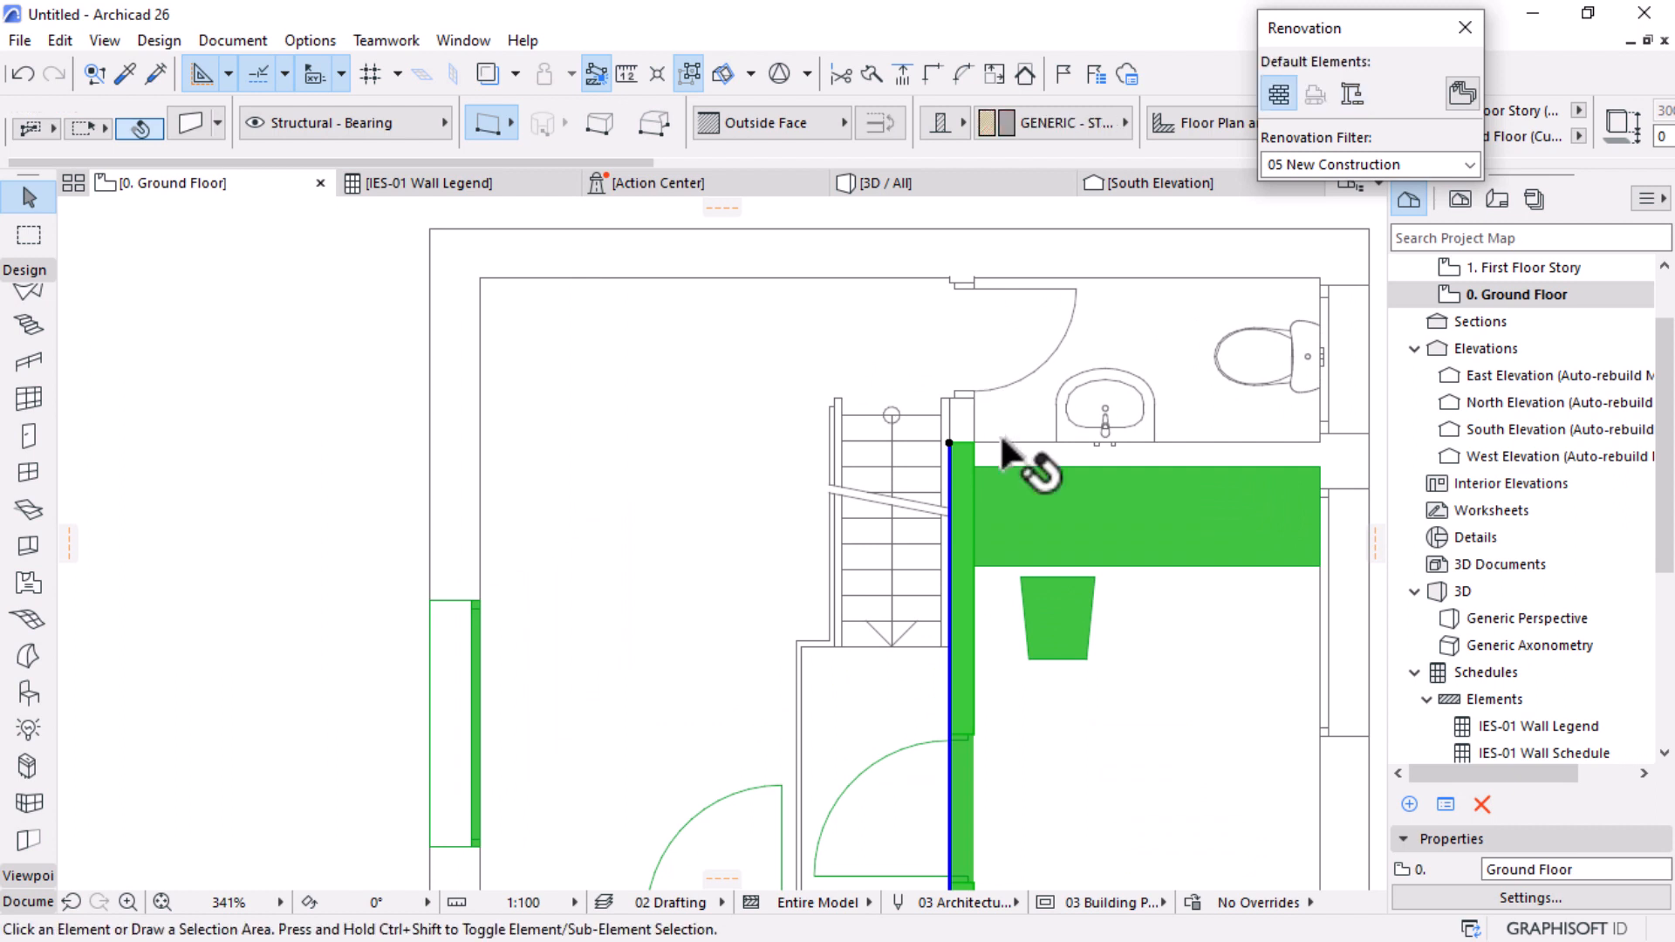
Step: Using the existing 150 mm bathroom wall's settings, draw a wall about 939 mm long across the stair, then one up to the upper exterior wall
key("alt+c")
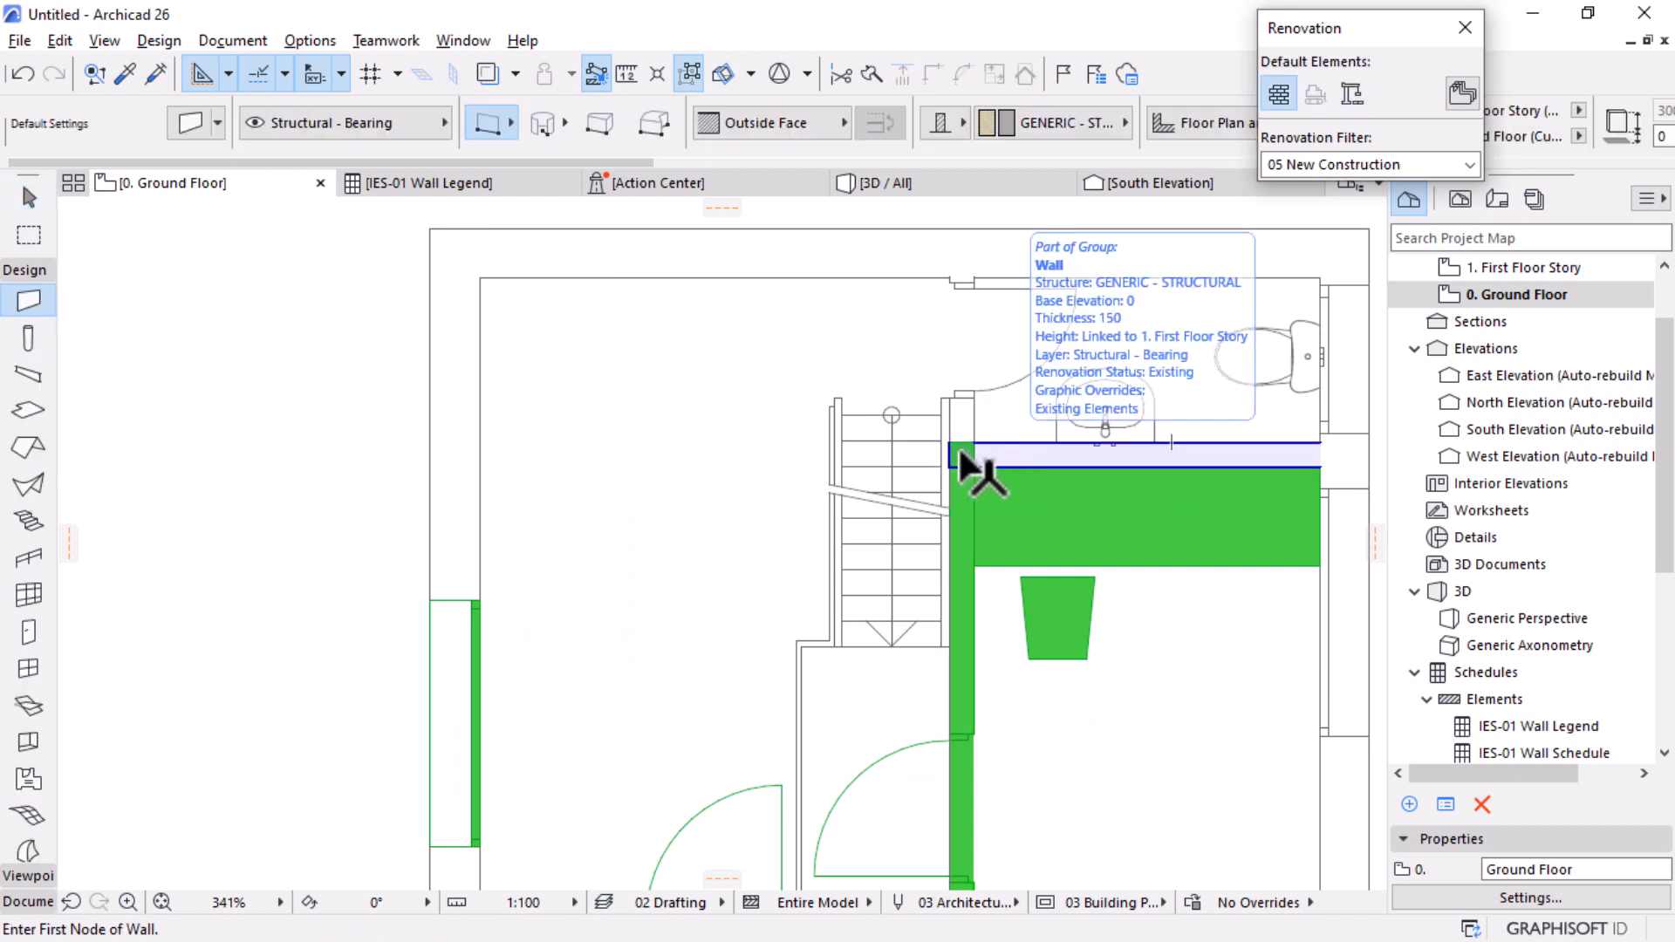
left_click(950, 442)
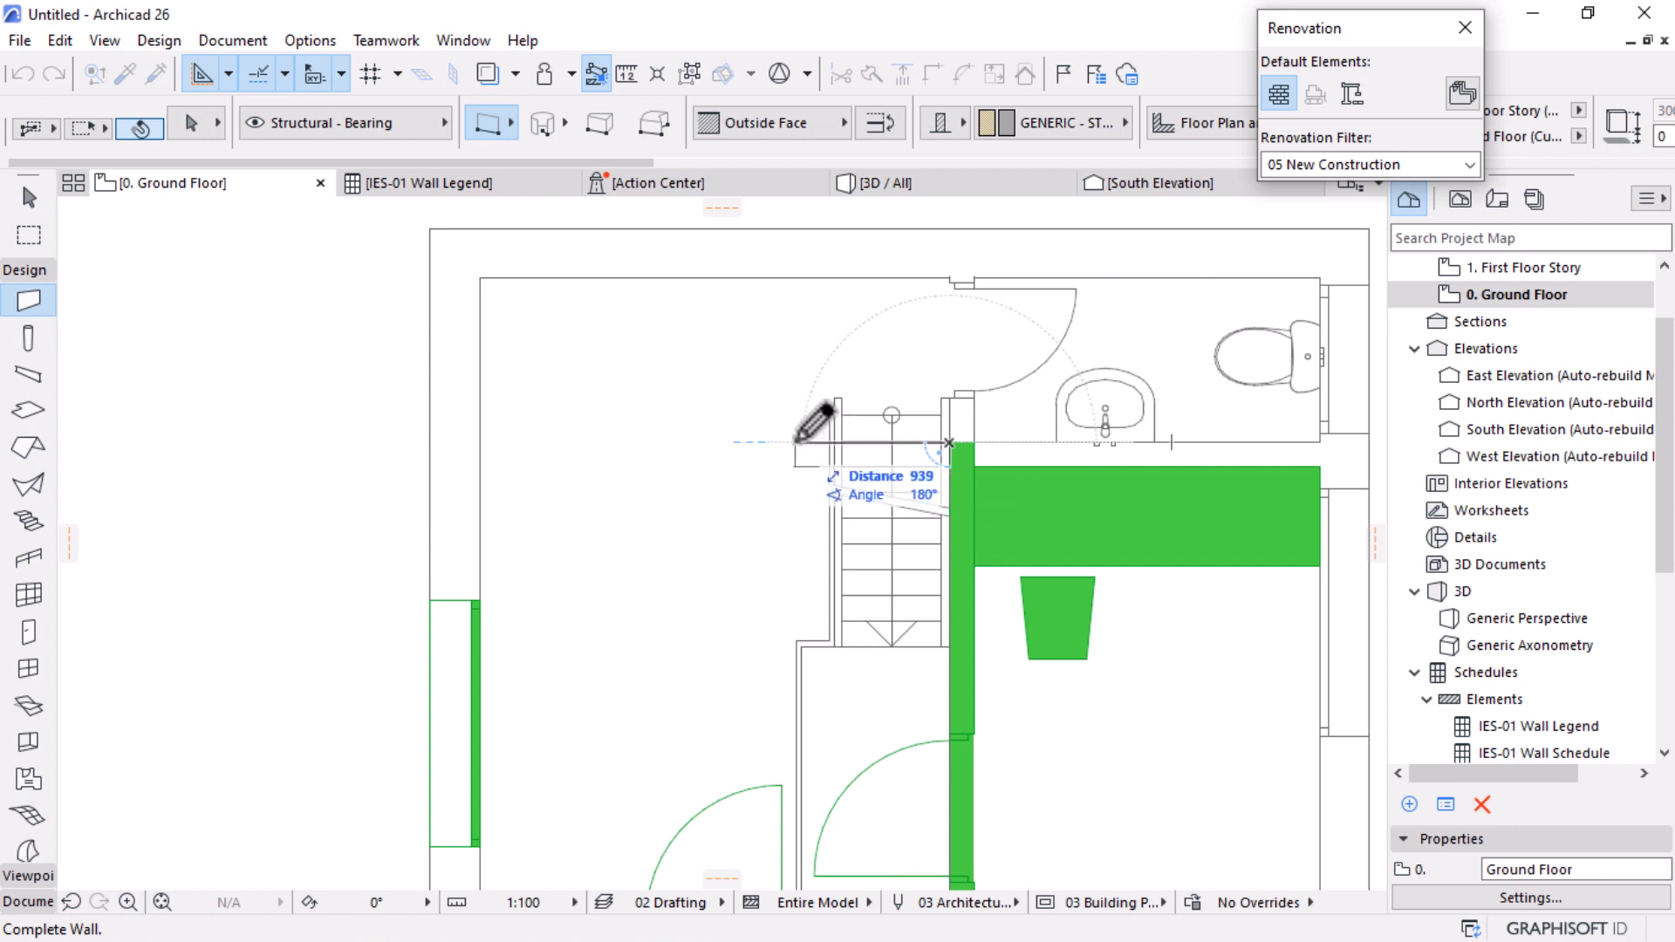
key("Escape")
left_click(794, 445)
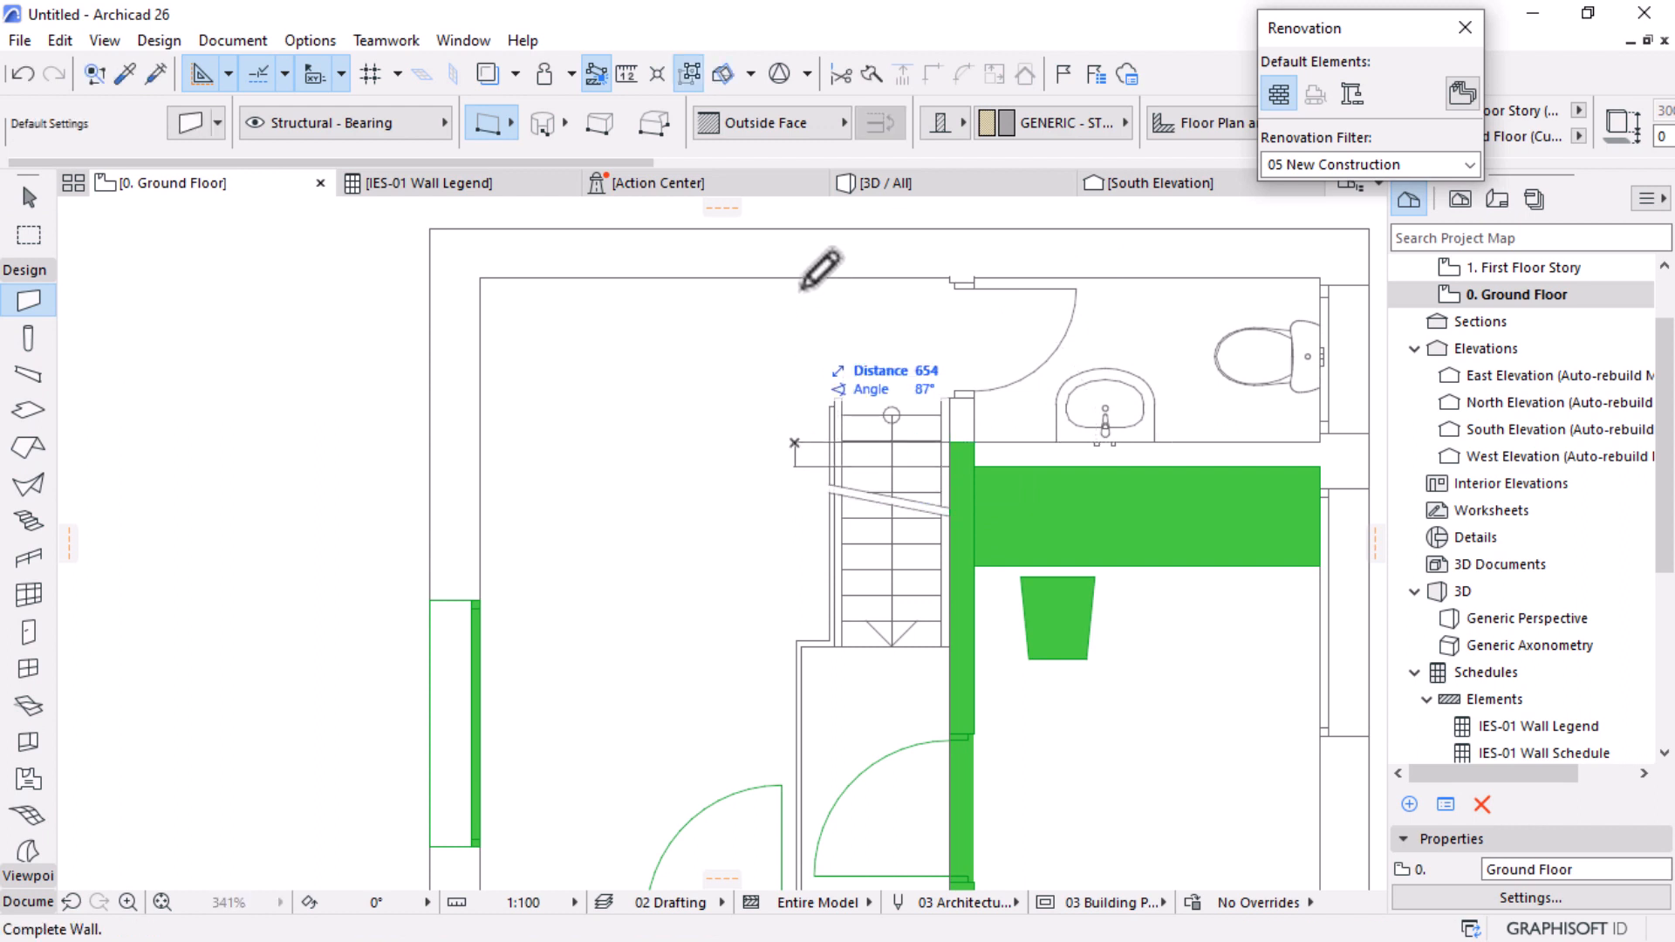
left_click(794, 277)
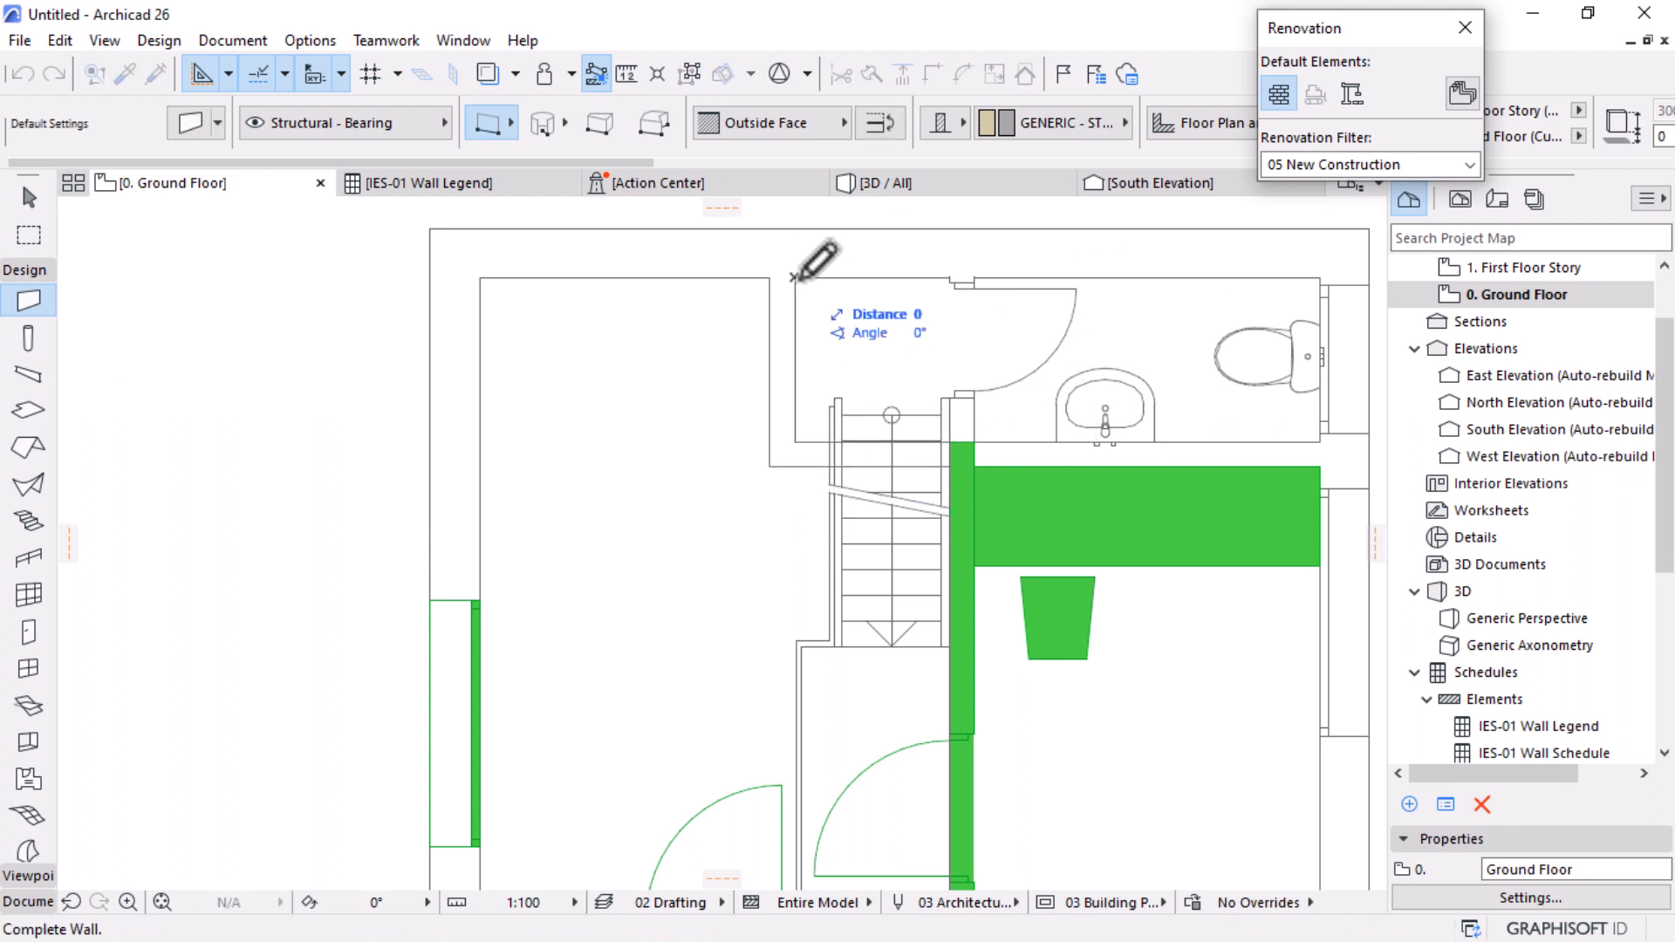
key("Escape")
key("Escape")
Step: Place a copy of the bathroom door in the short vertical wall beside the stair, opening towards the bathroom
left_click(1082, 281, "alt")
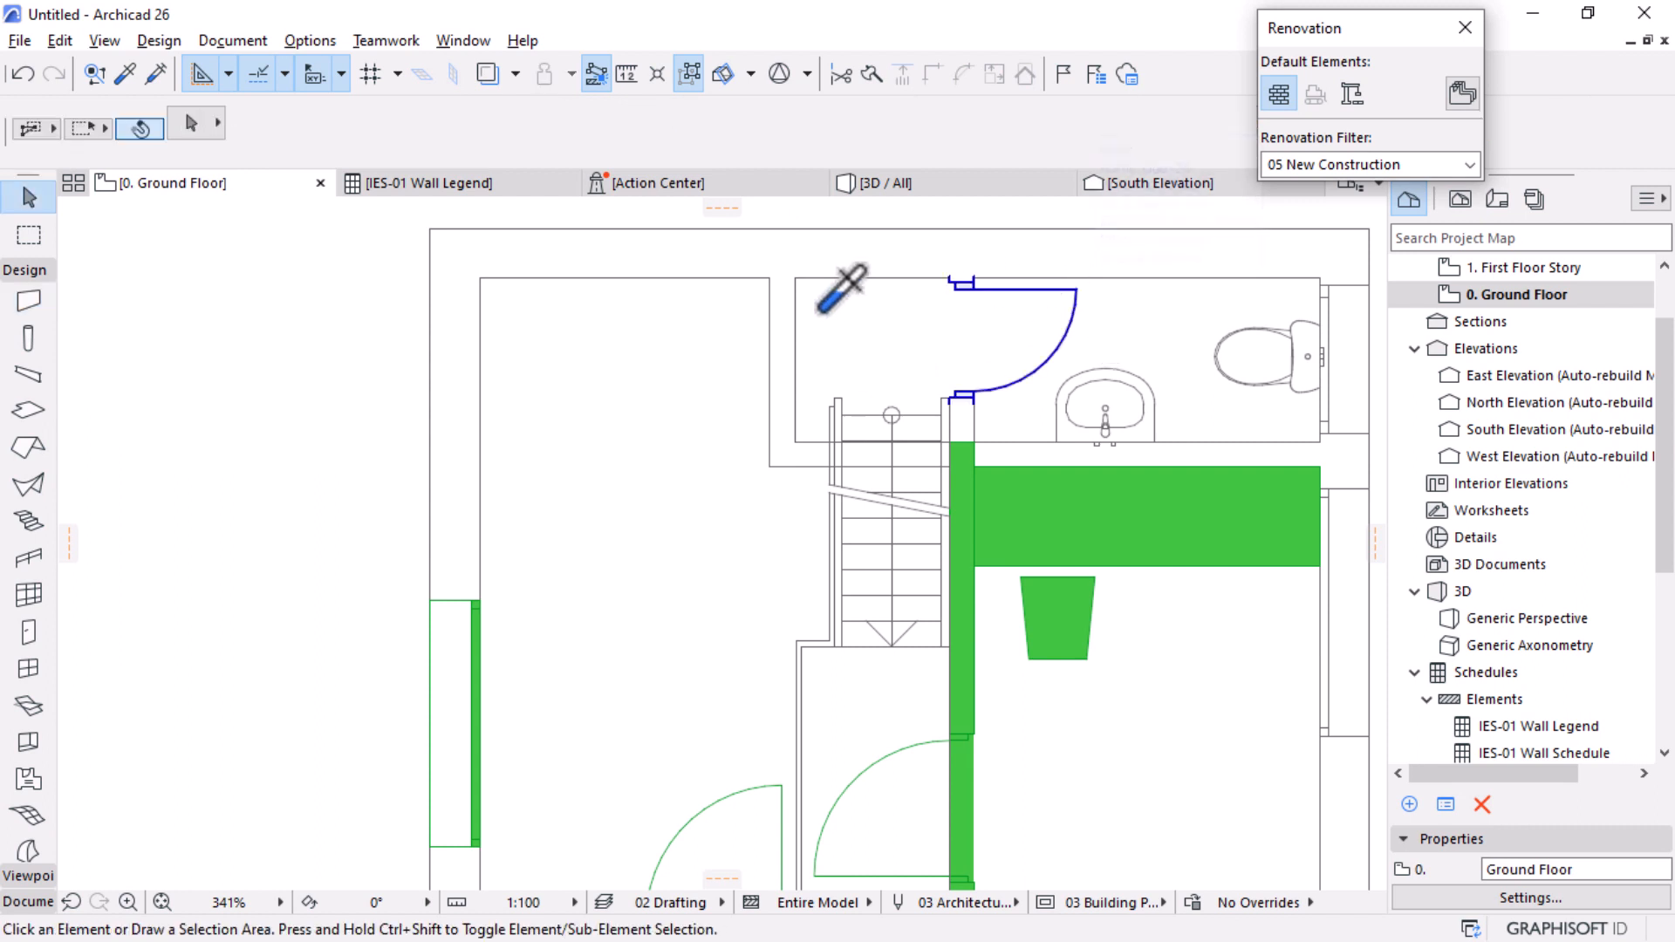
left_click(801, 347)
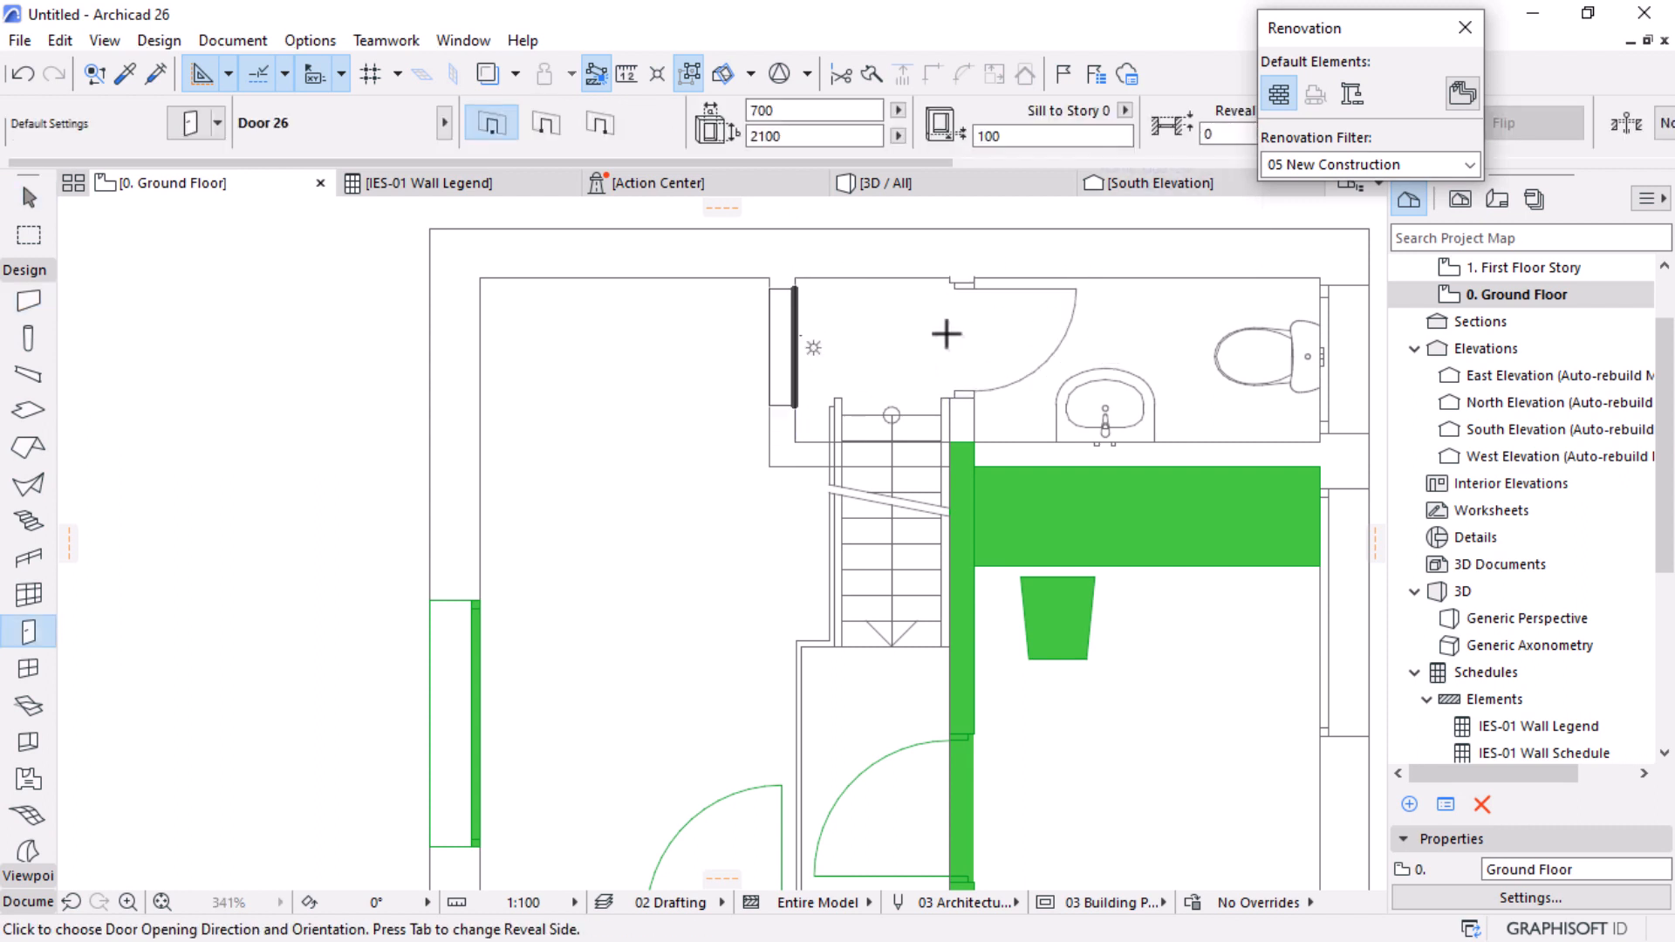
left_click(947, 325)
scroll(948, 323, "down", 3)
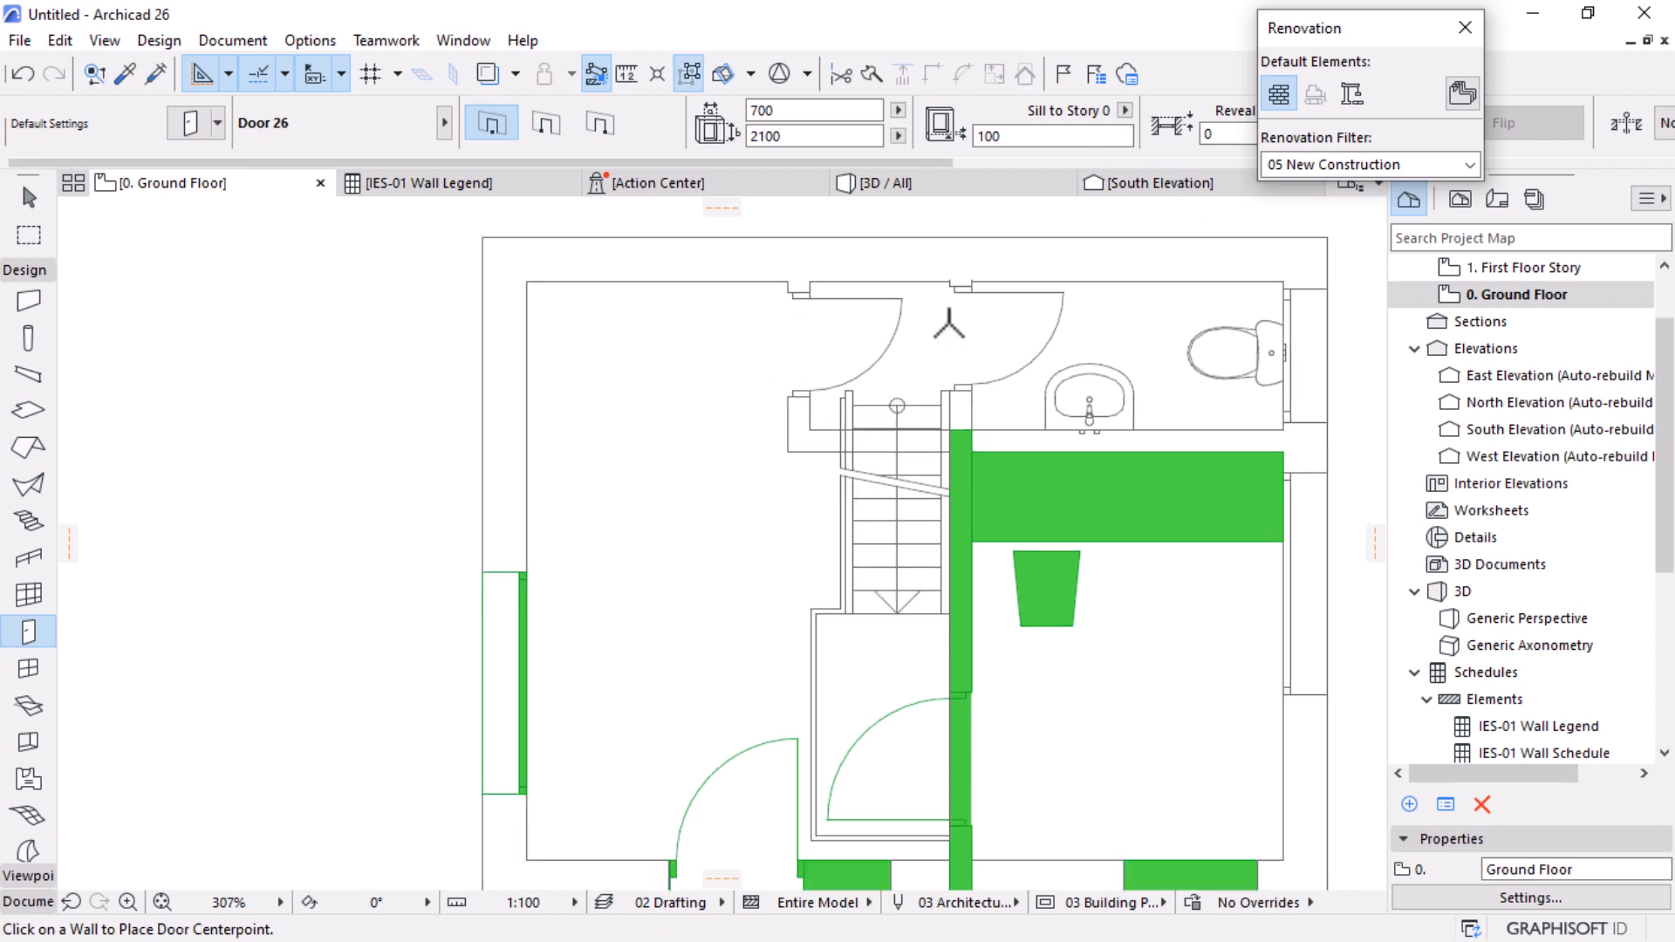
key("Escape")
Step: Set the renovation status of the two walls just drawn around the stair to To Be Demolished
left_click(843, 403)
left_click(843, 395, "shift")
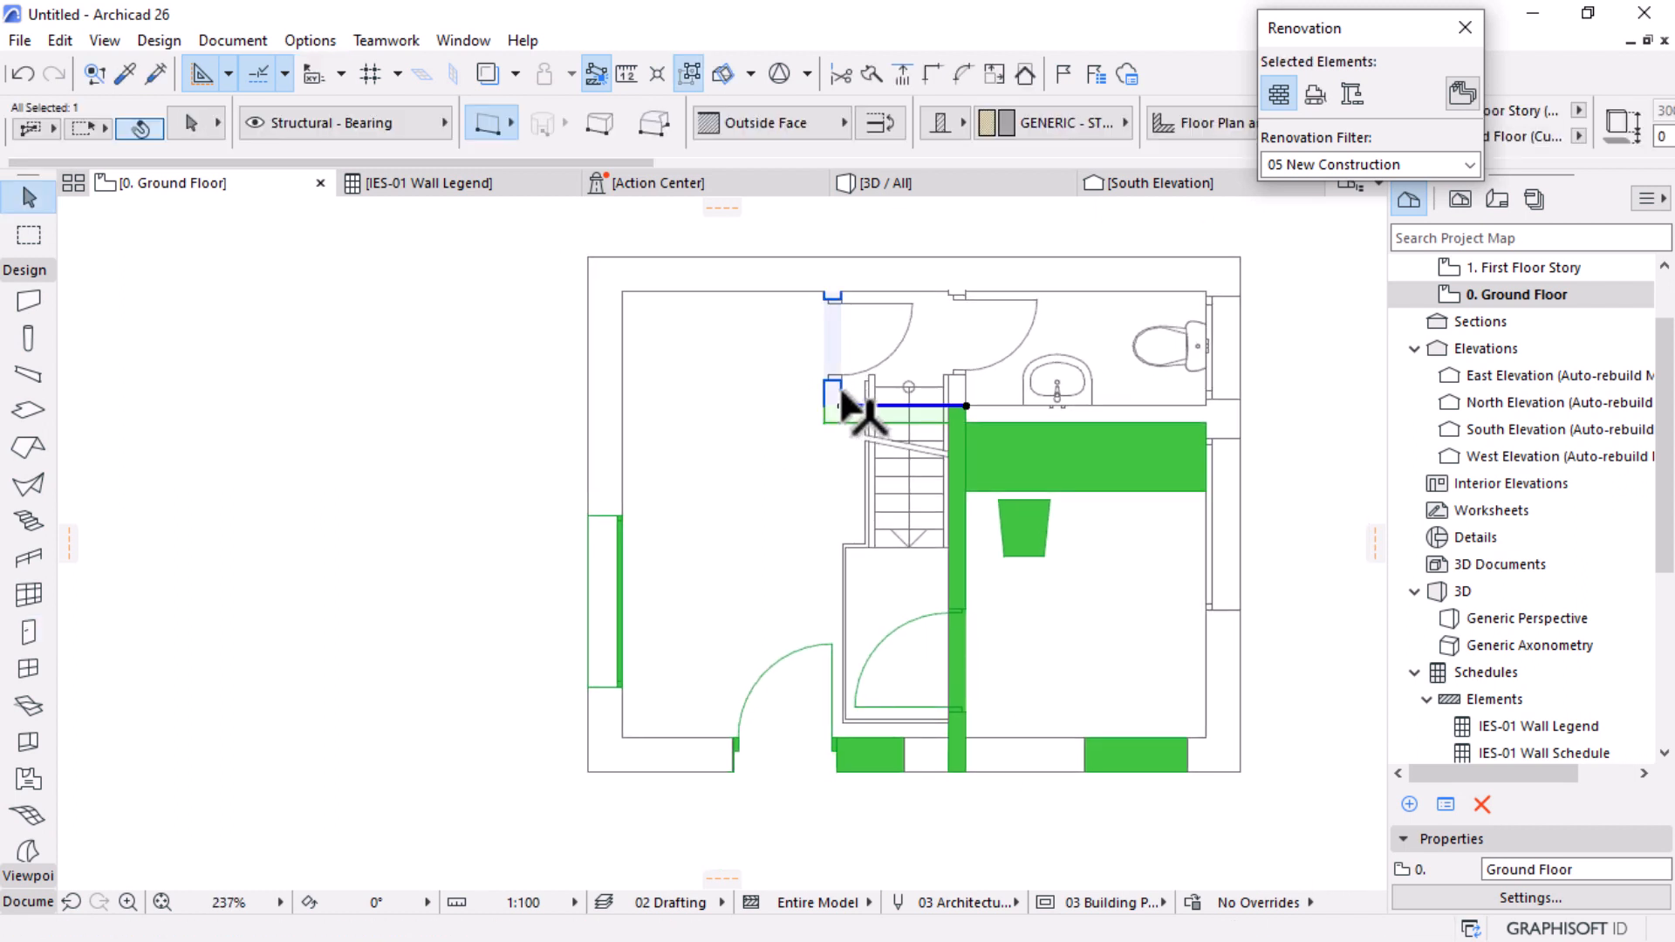
left_click(1315, 93)
Step: Move the Renovation palette clear of the plan and apply the 00 Show All Elements filter to the ground floor
left_click_drag(597, 312, 284, 264)
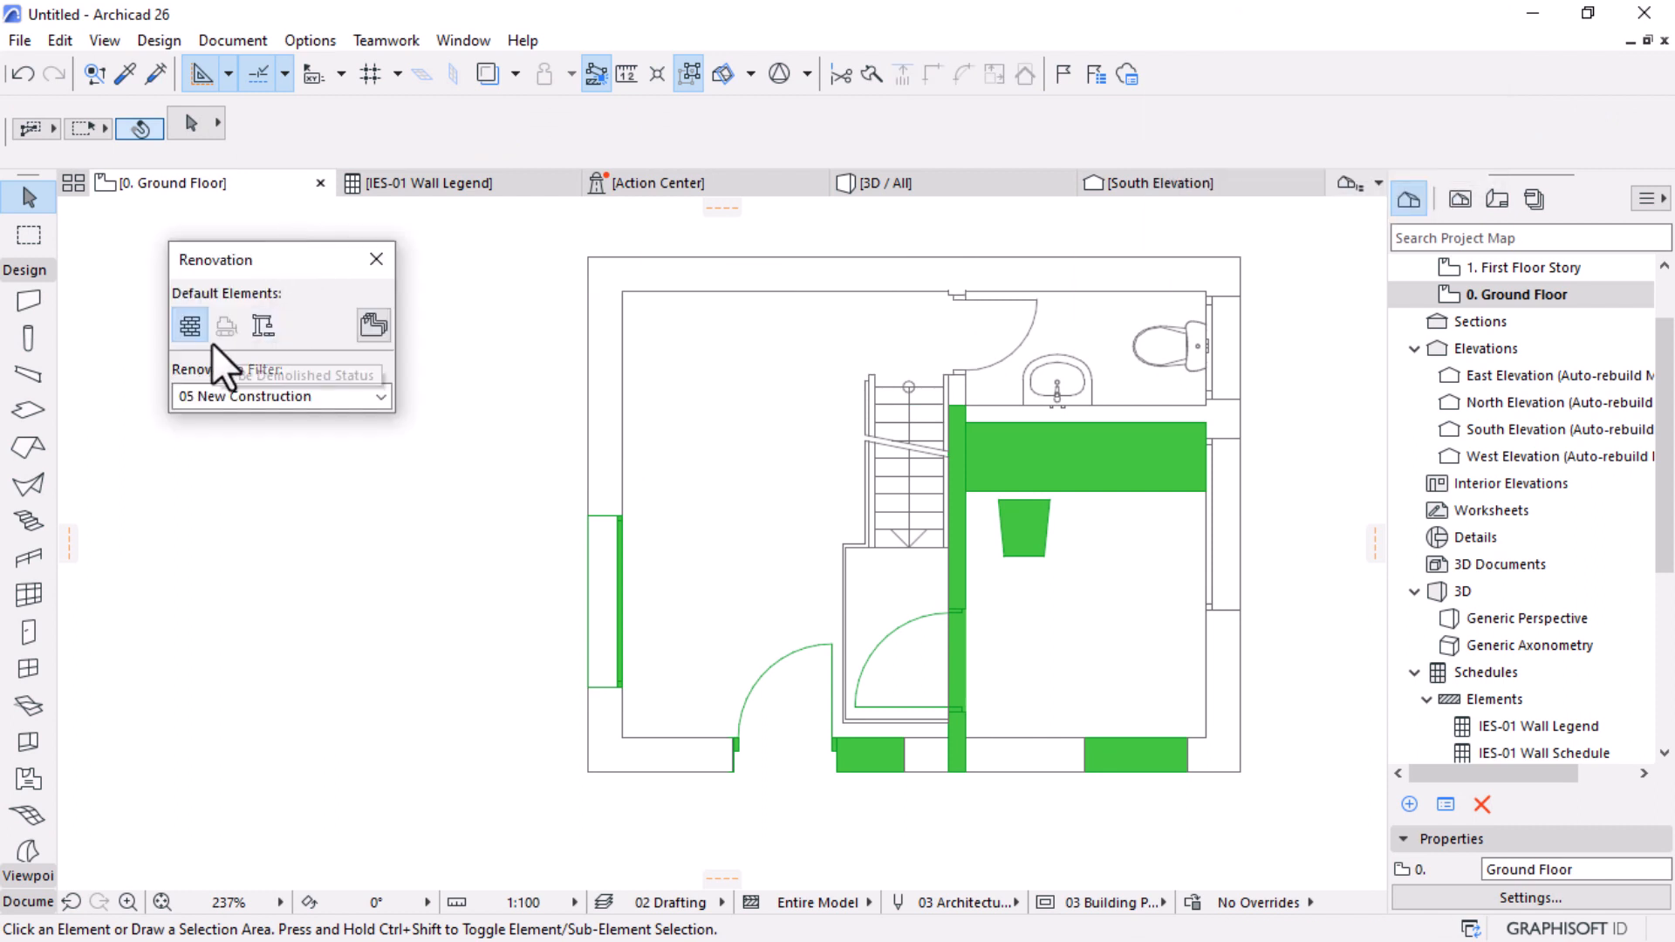
scroll(873, 397, "down", 2)
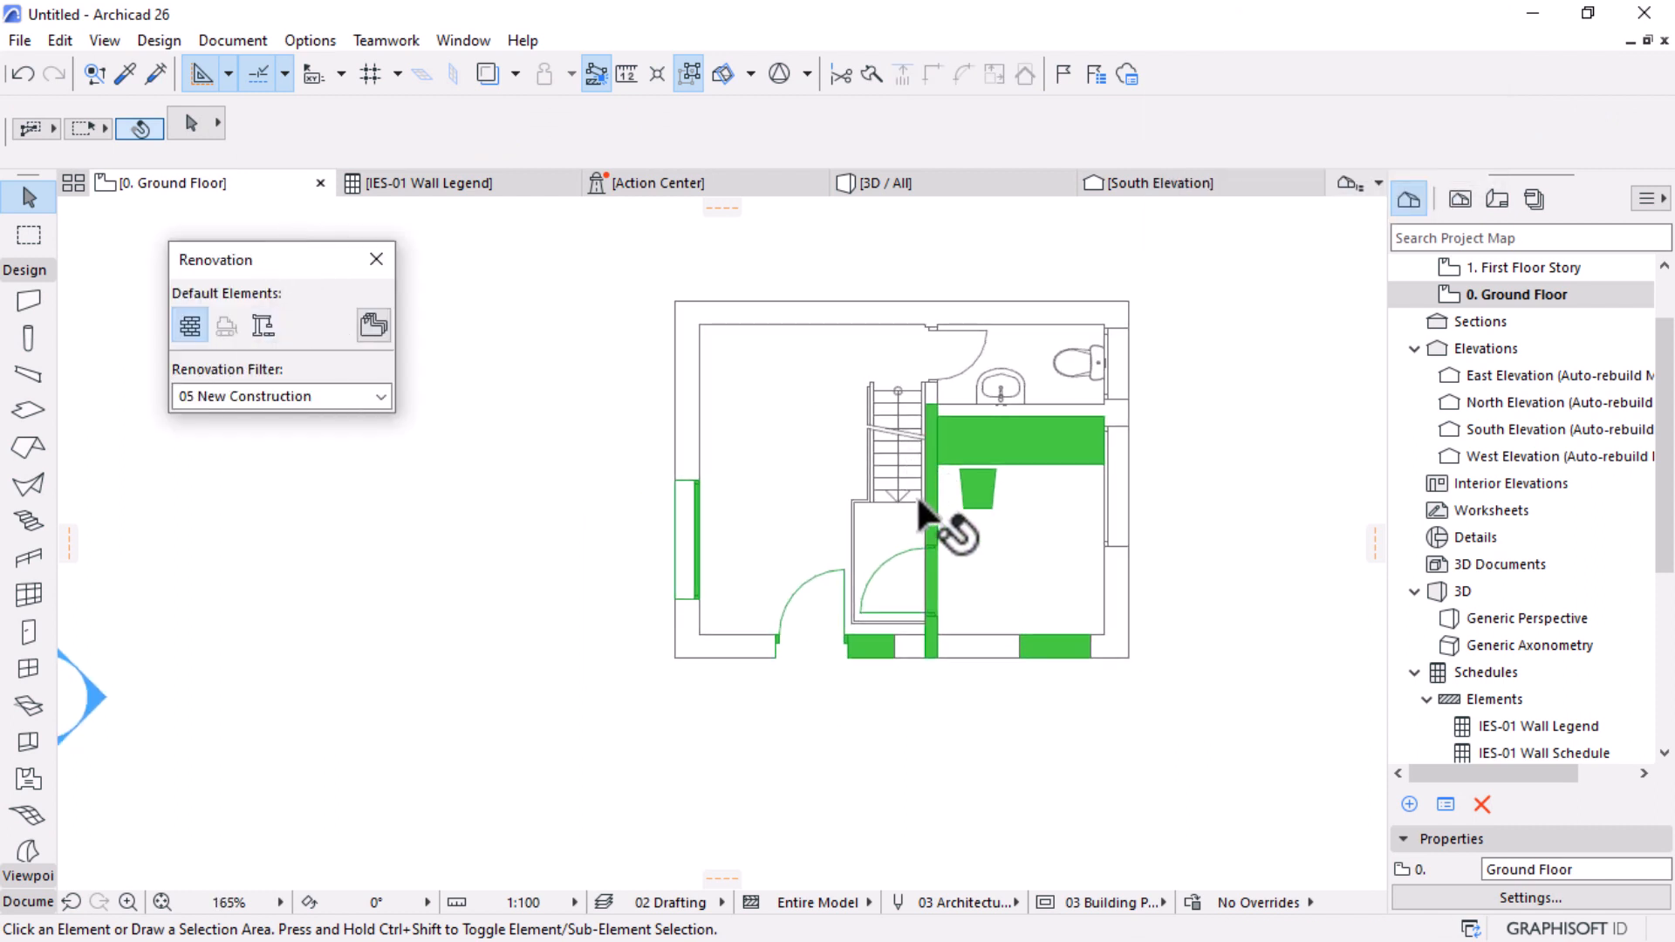
left_click(317, 396)
left_click(244, 420)
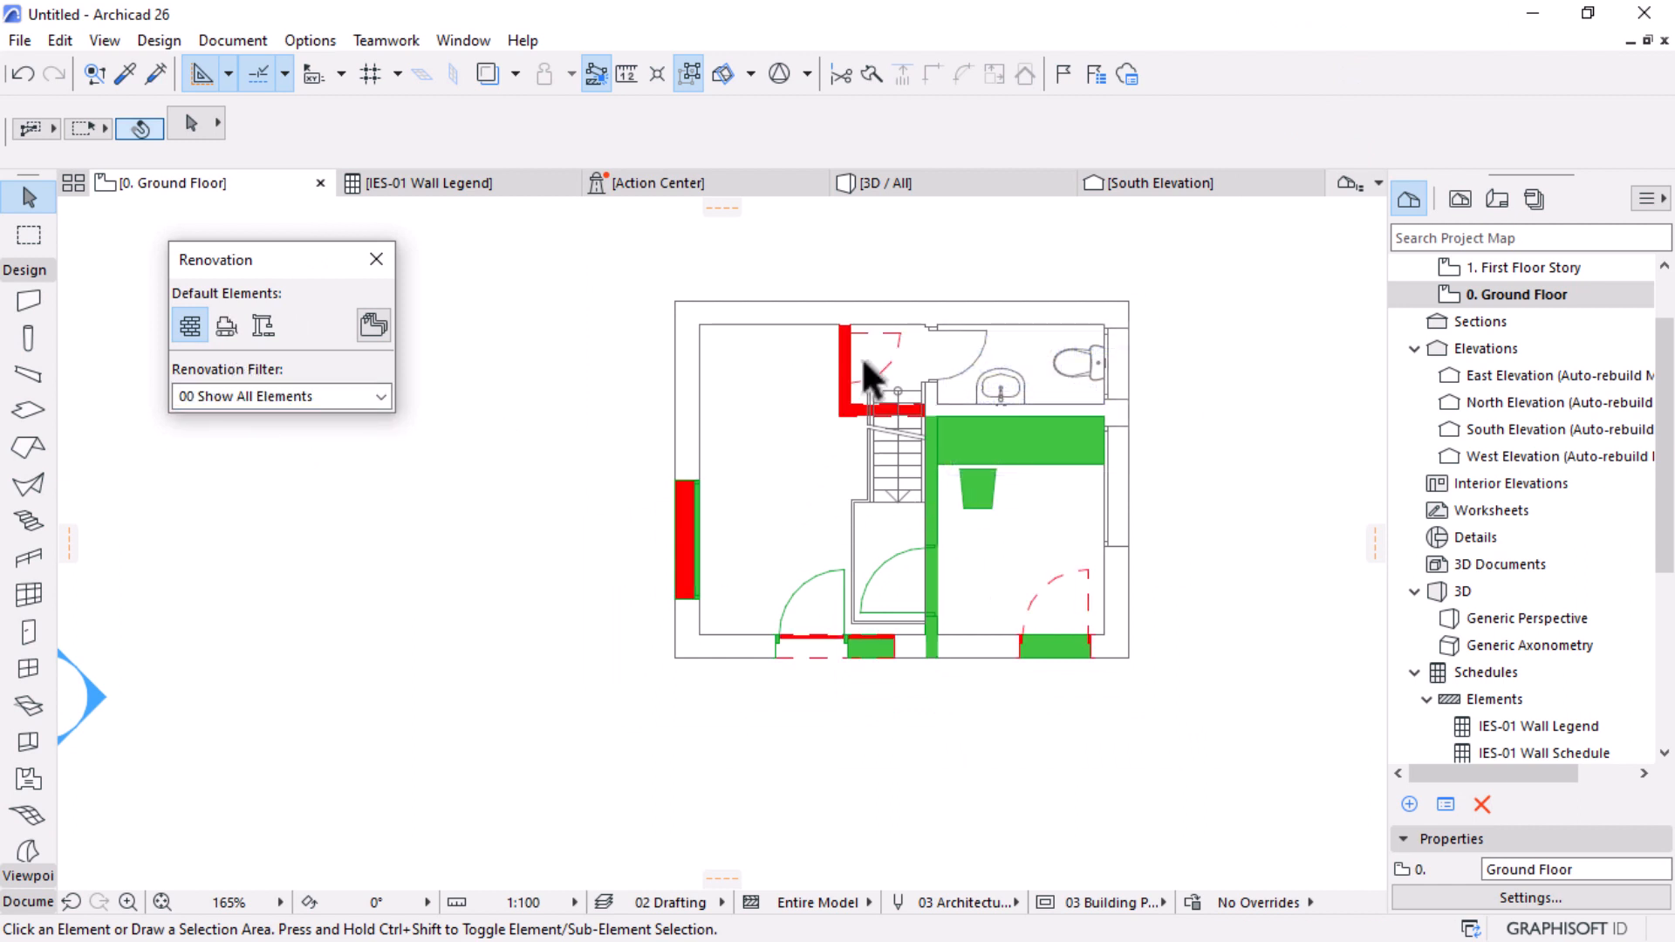
scroll(862, 355, "up", 4)
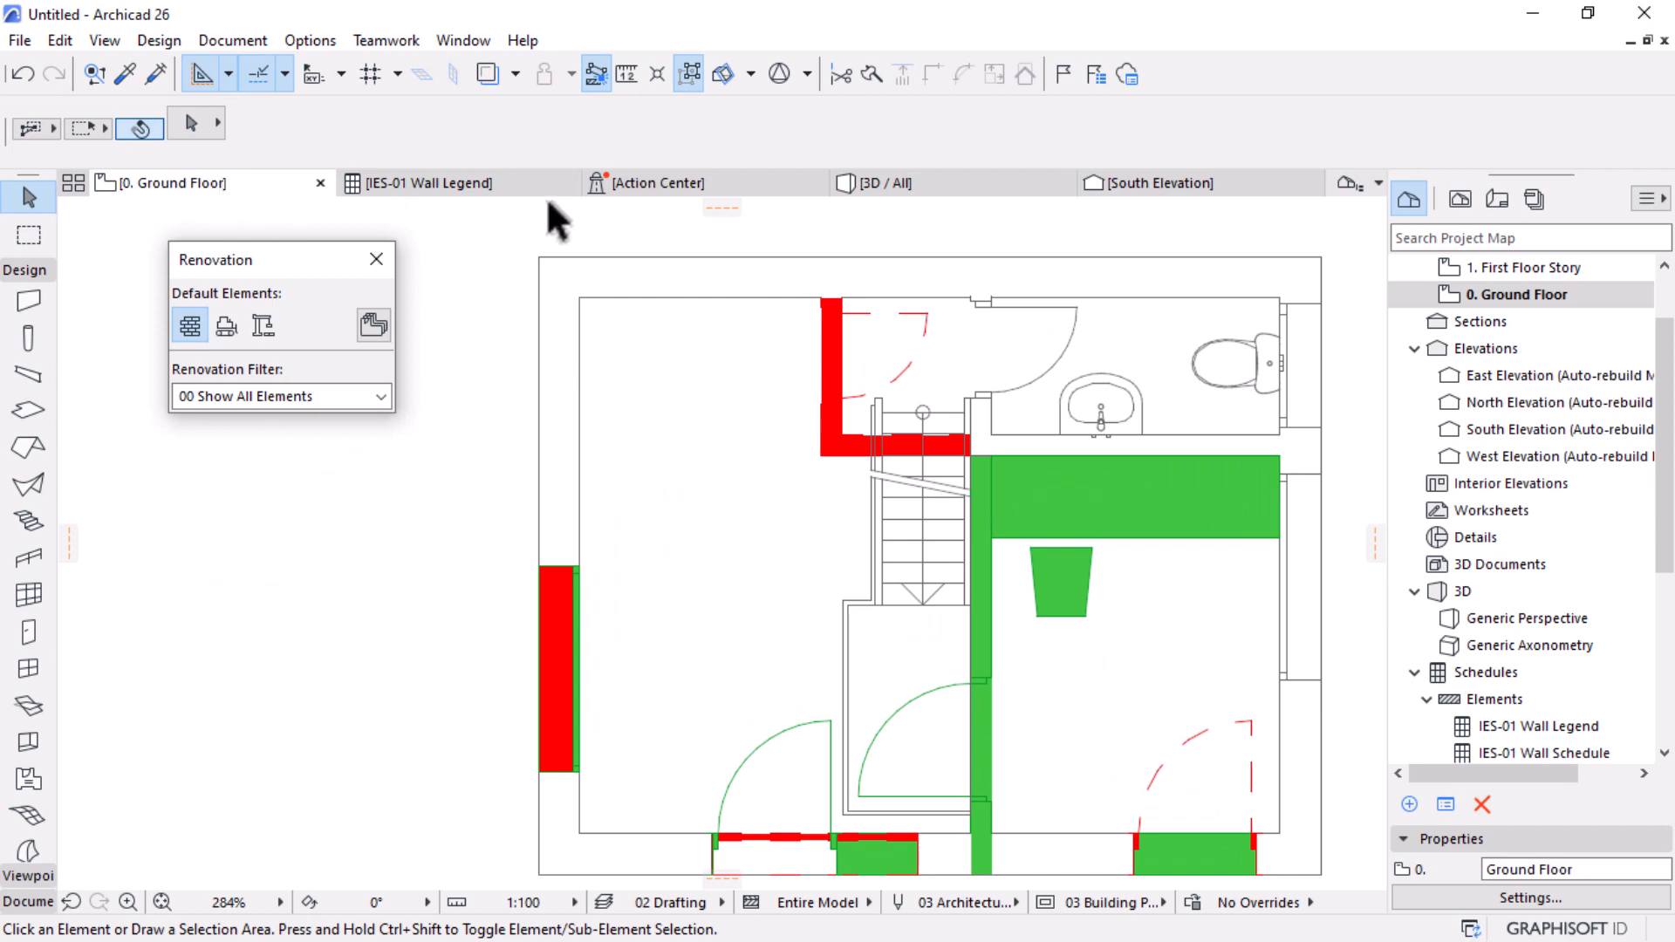
Step: In the Wall Legend's scheme settings, remove the Building Material / Composite / Profile / Fill field
left_click(468, 185)
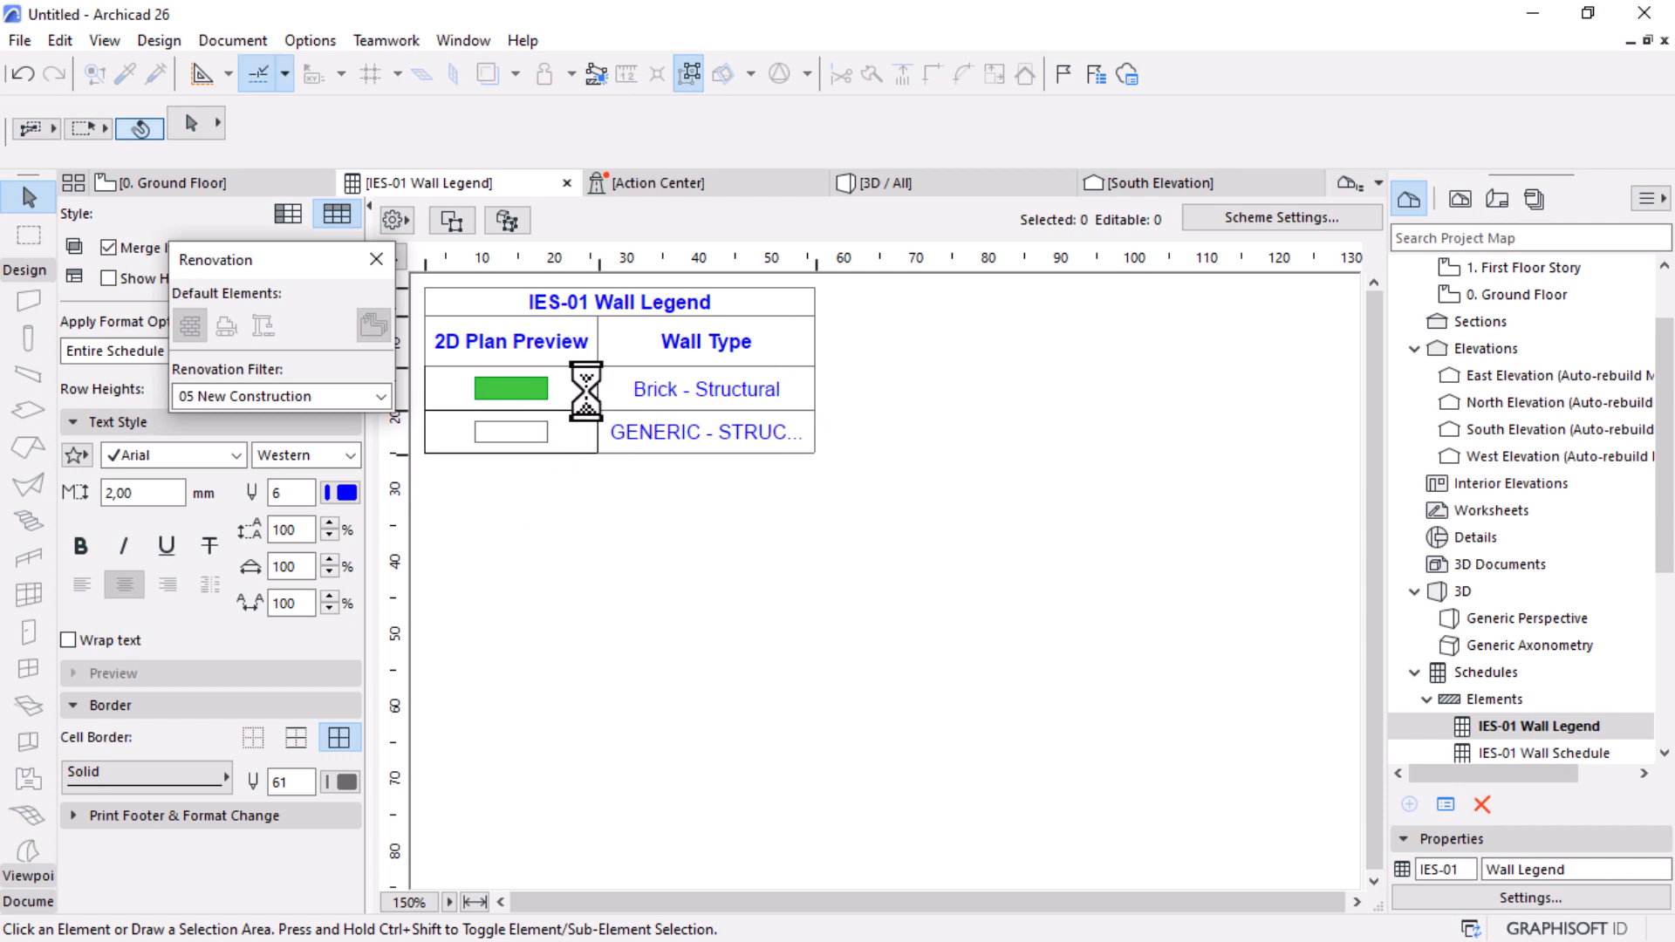
left_click(1290, 217)
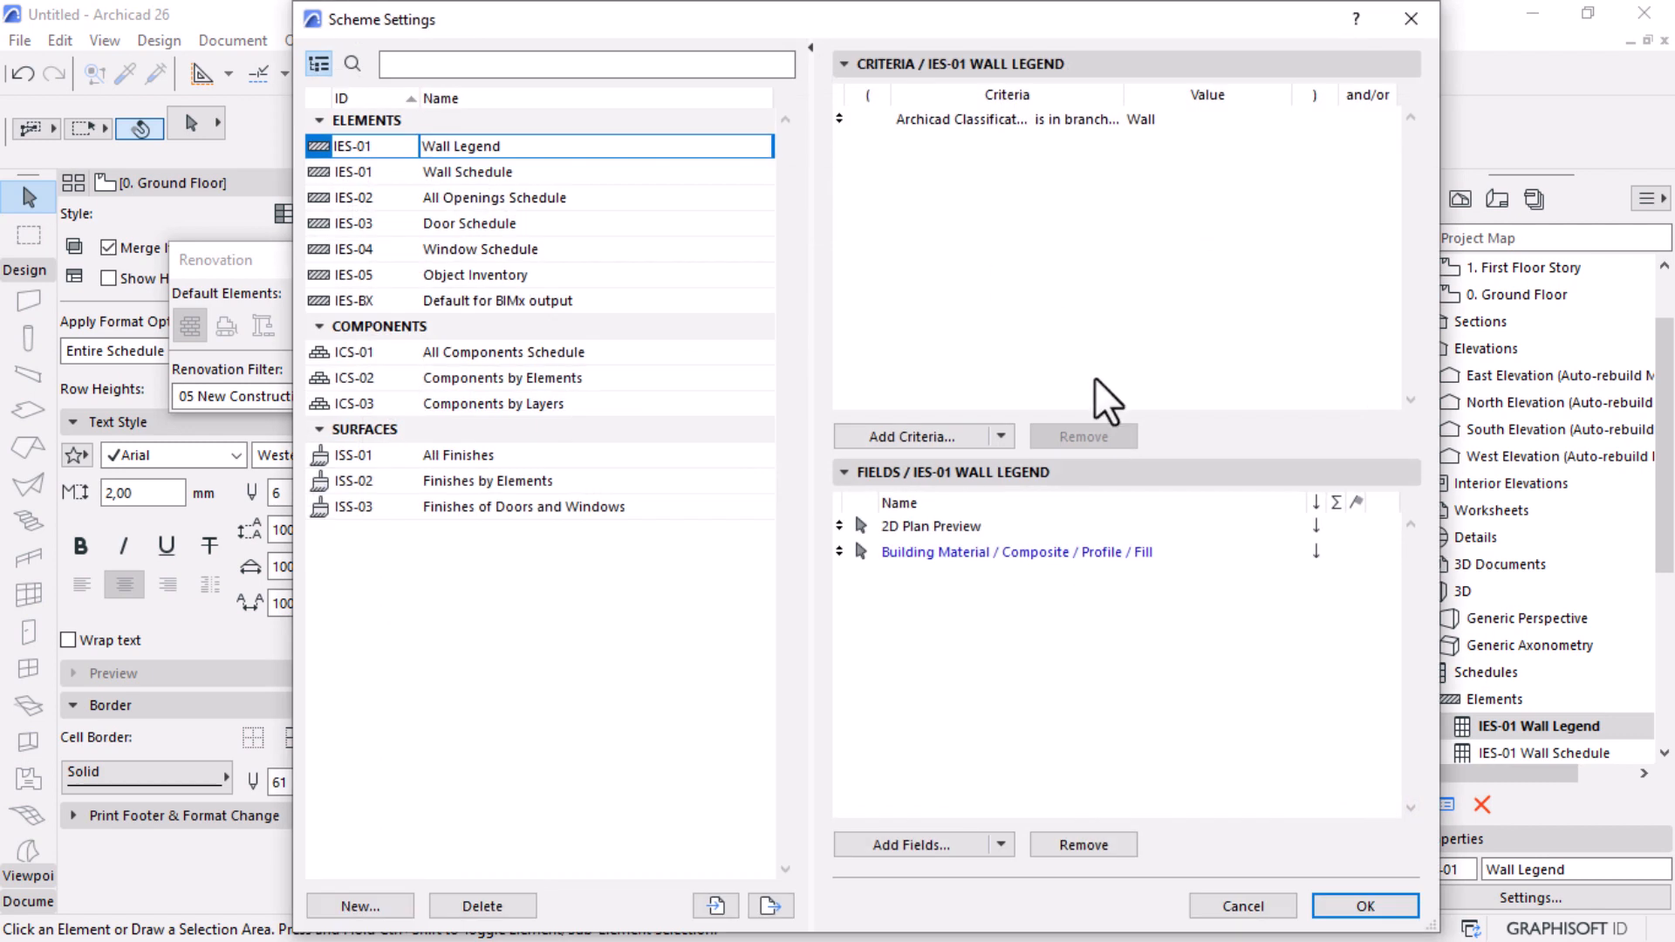
left_click(924, 555)
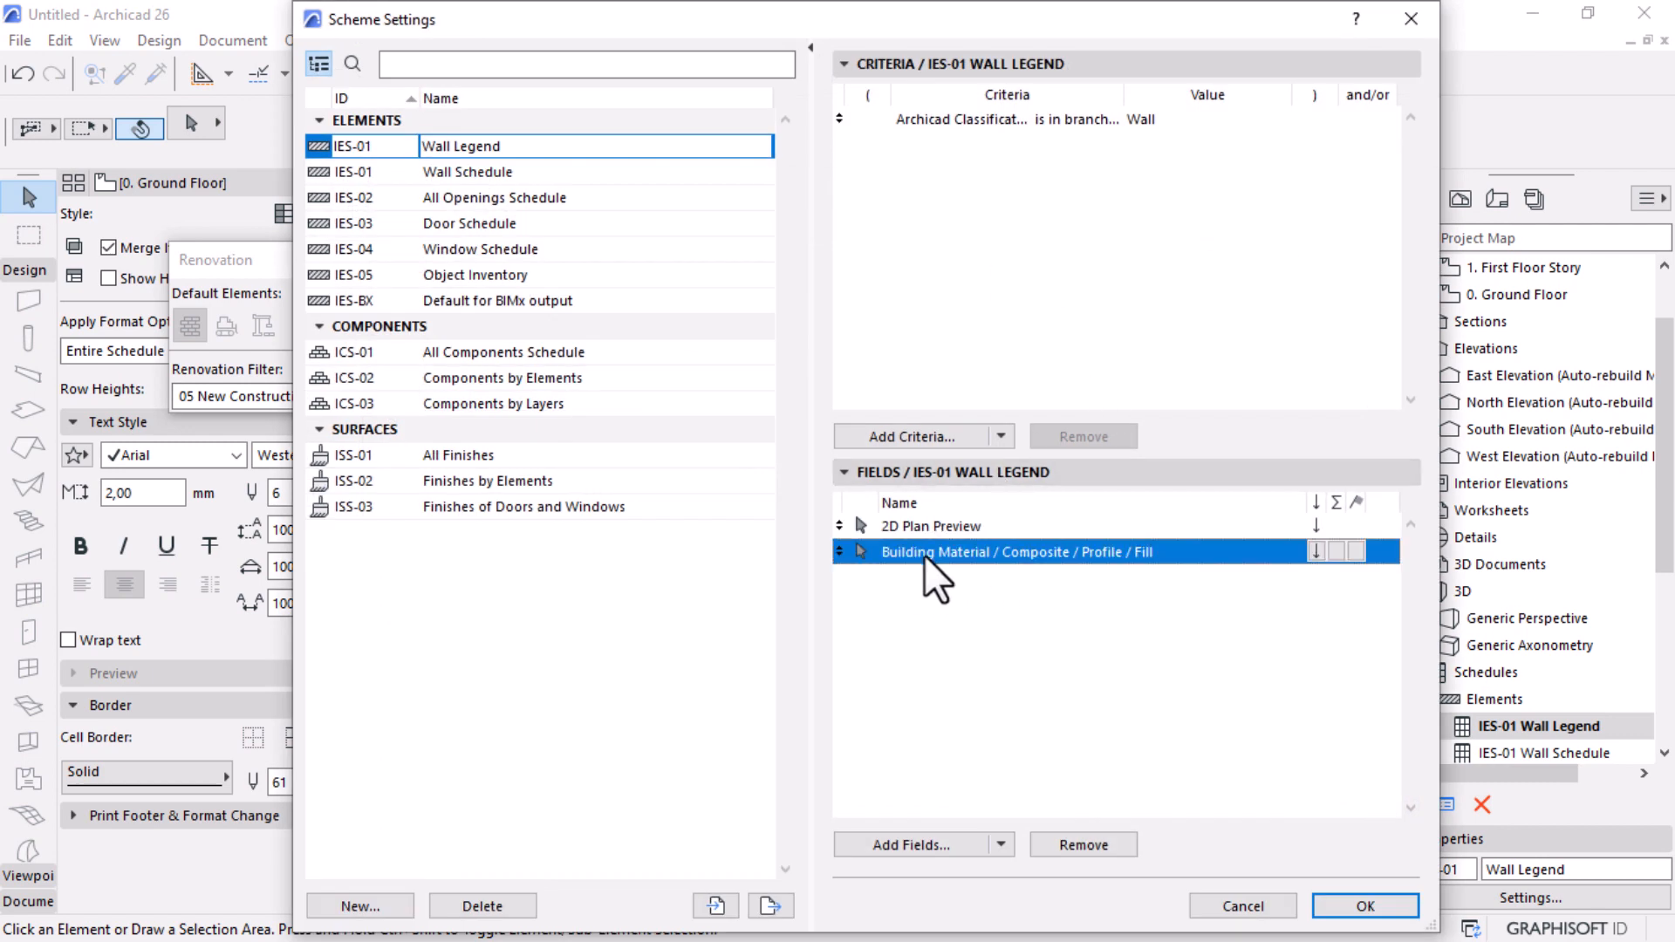
left_click(1105, 850)
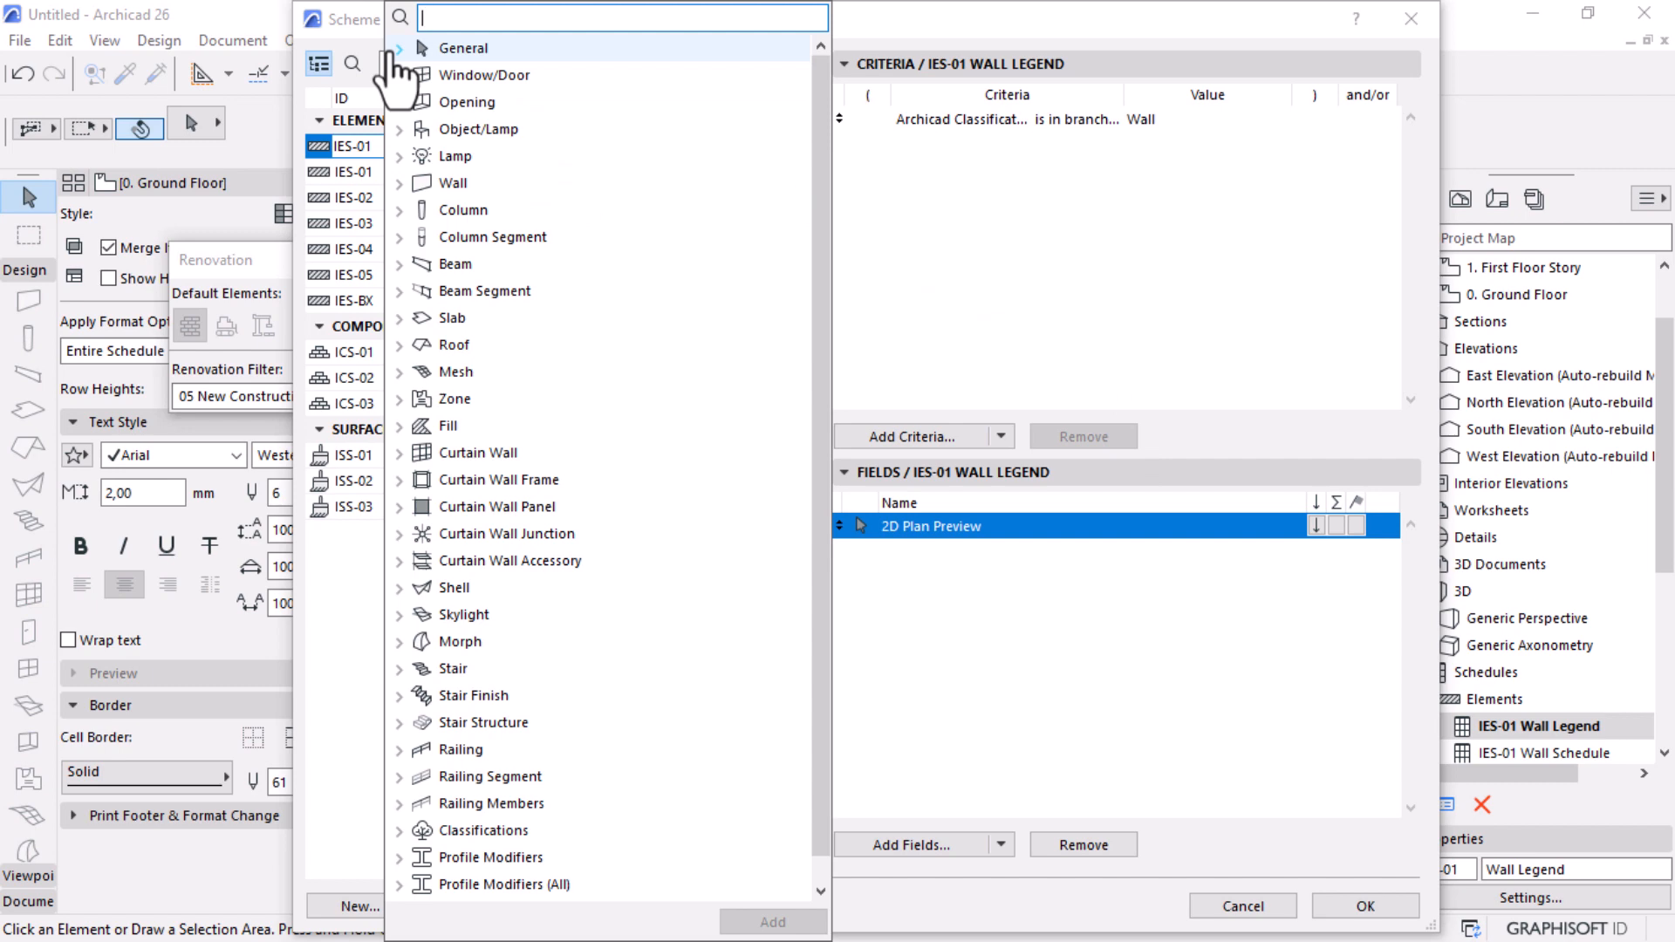
scroll(674, 486, "down", 1)
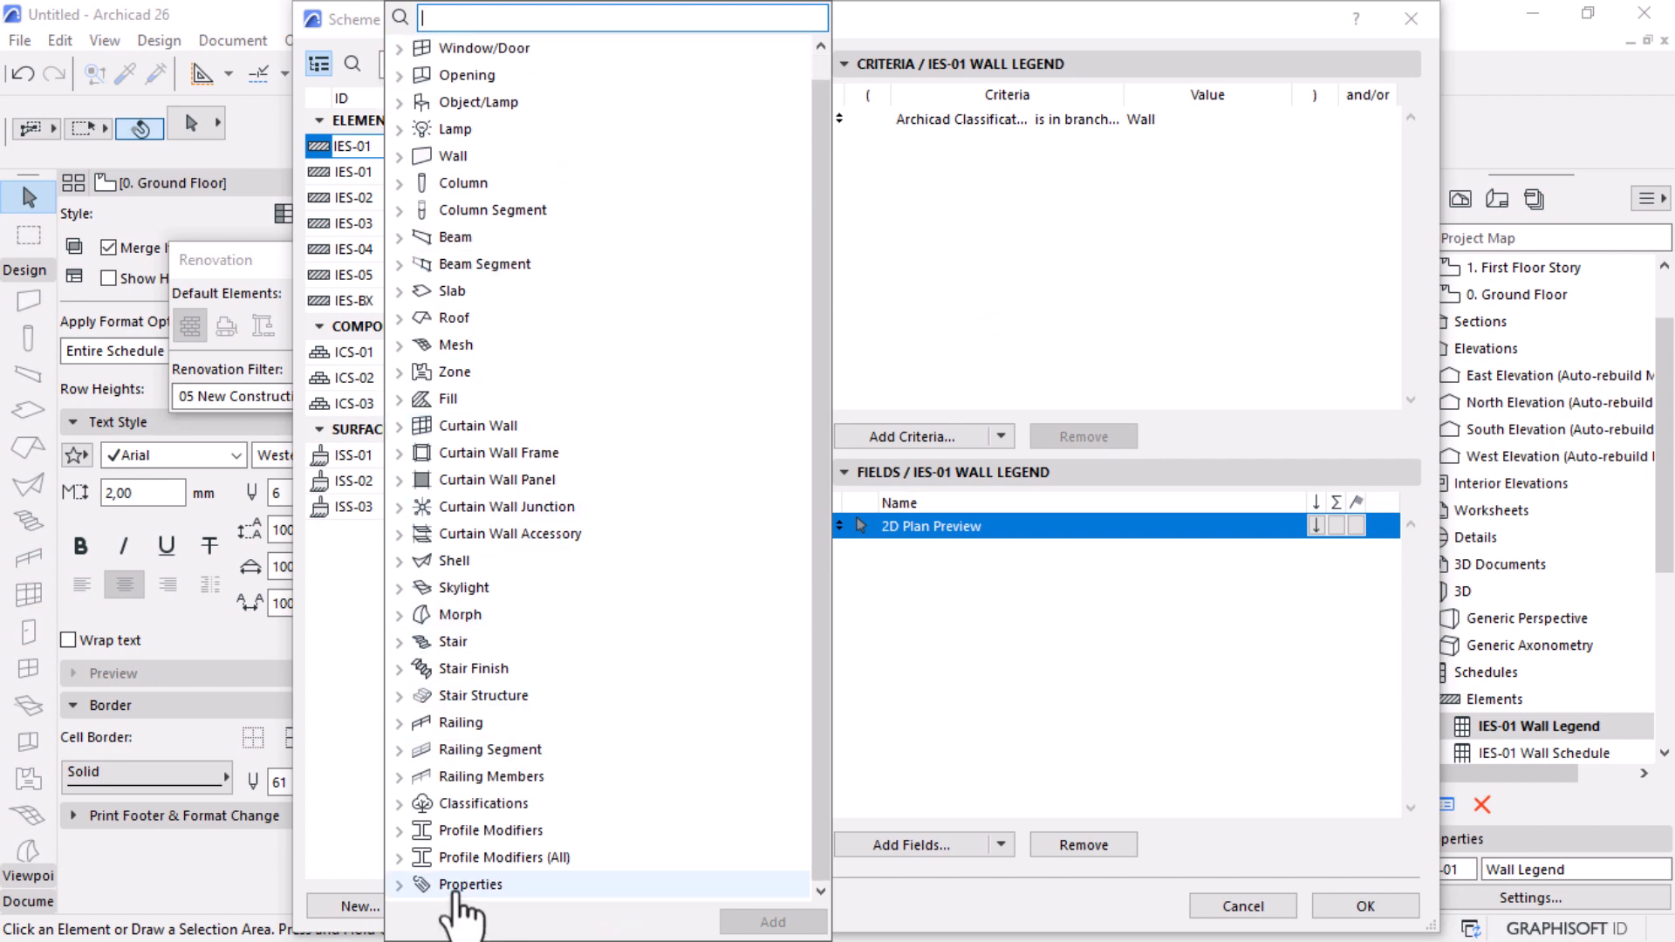
scroll(764, 908, "up", 1)
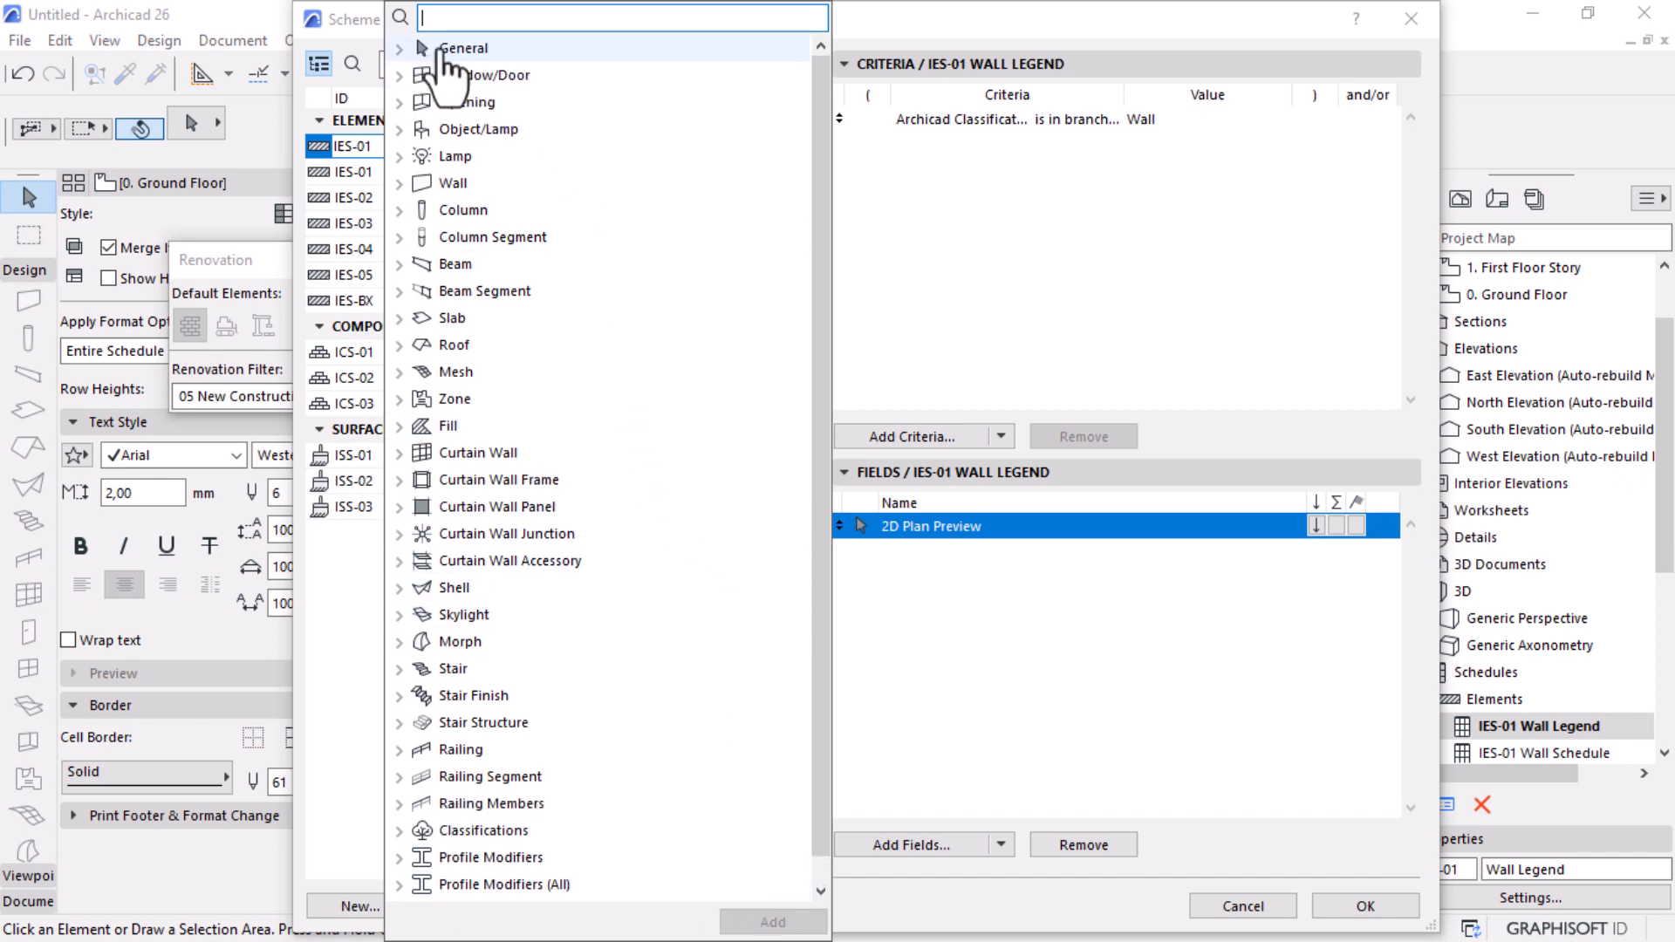
type("custo")
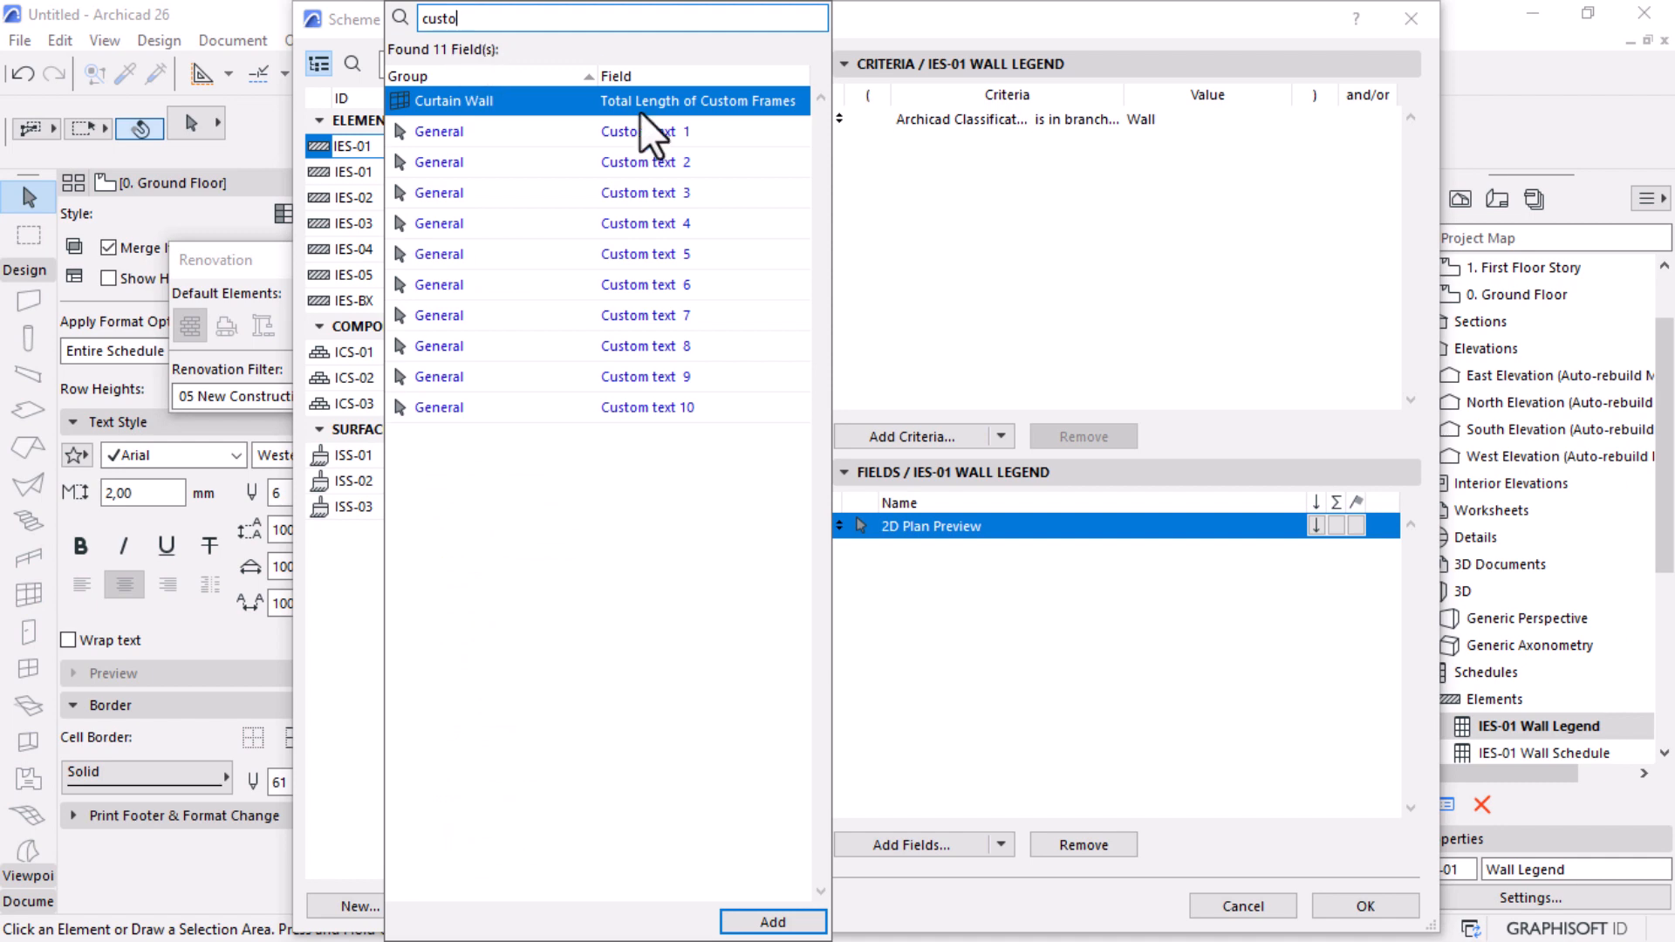
key("Escape")
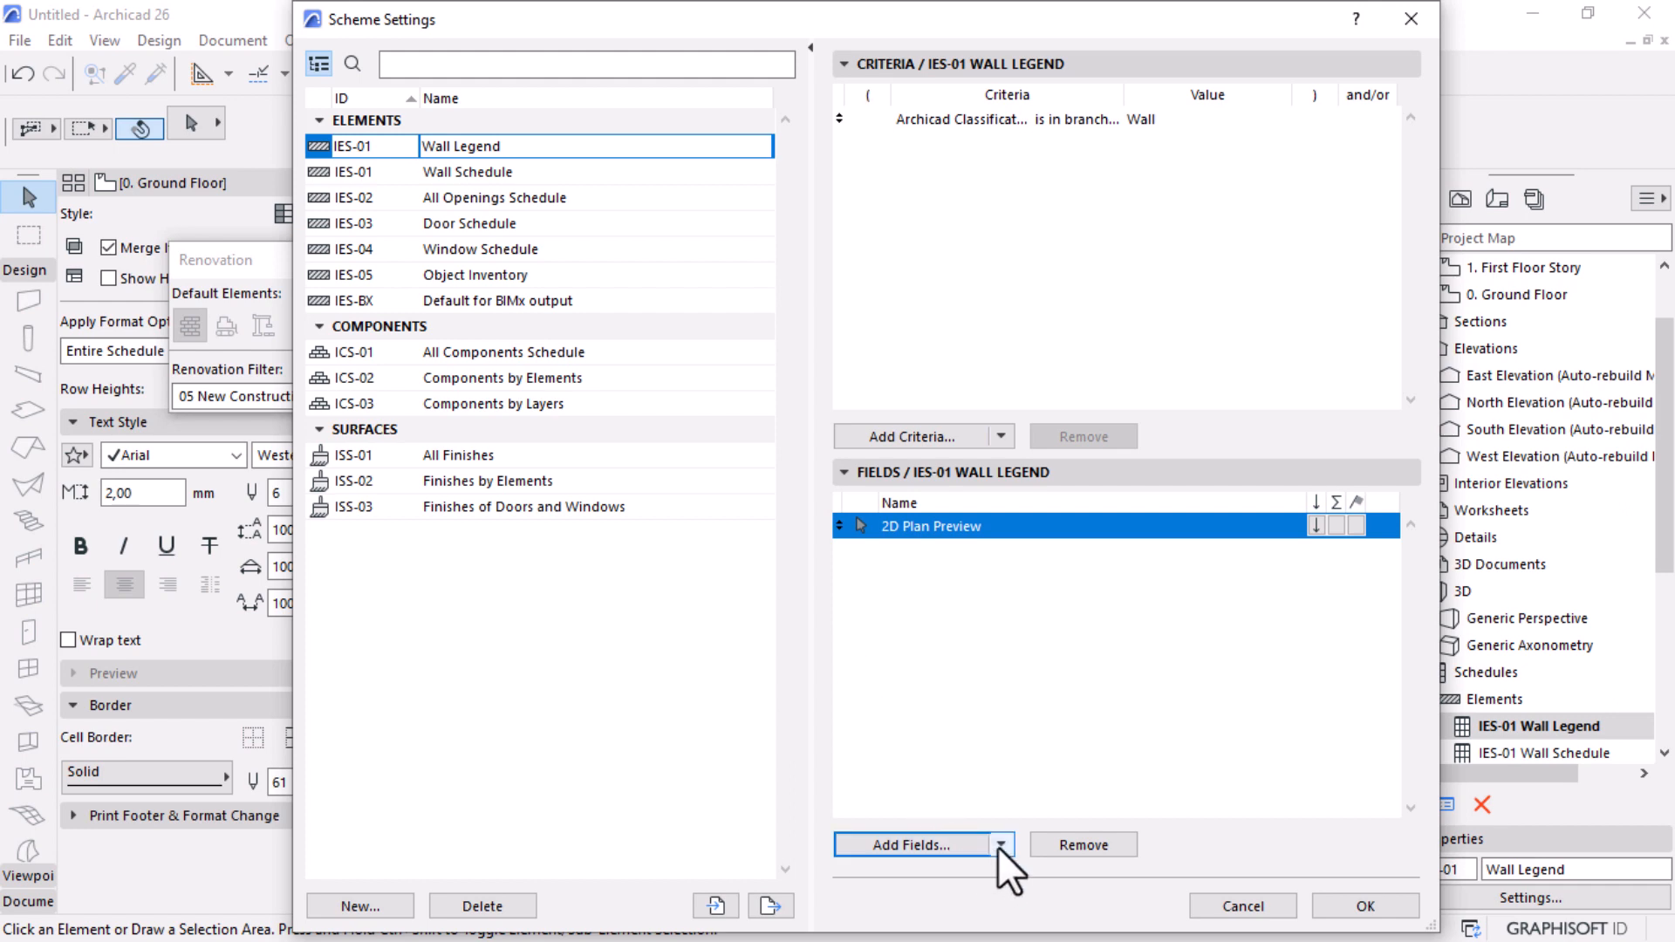
Step: Add the Renovation Status field to the Wall Legend scheme and apply the scheme settings
left_click(928, 844)
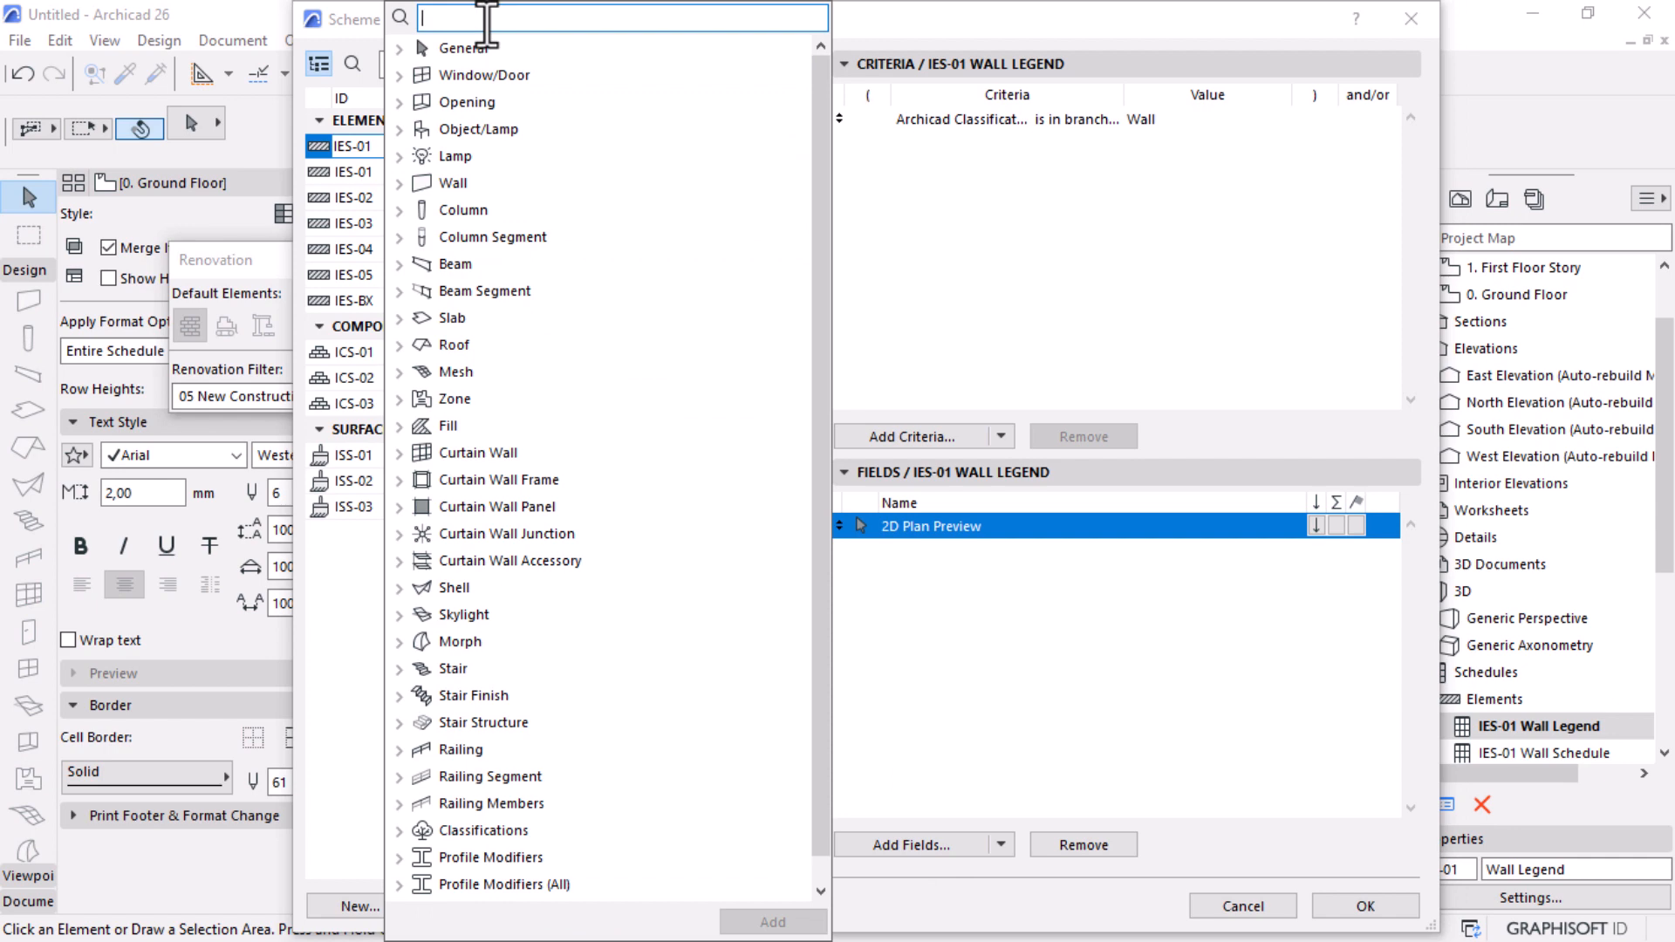
type("reno")
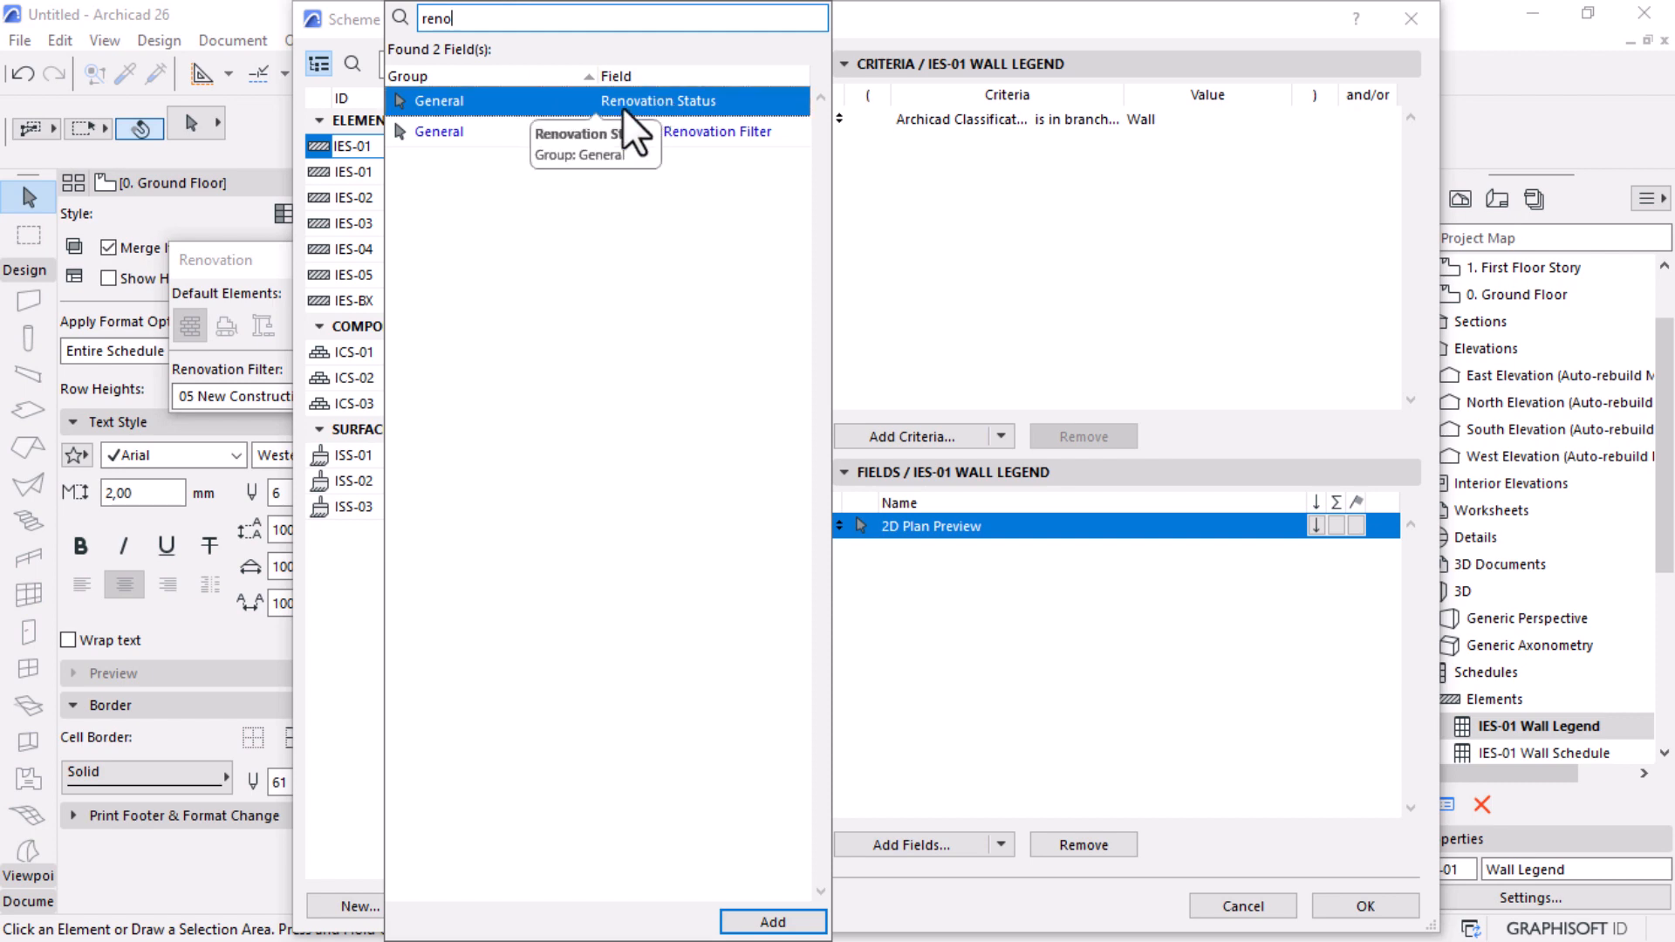
left_click(772, 923)
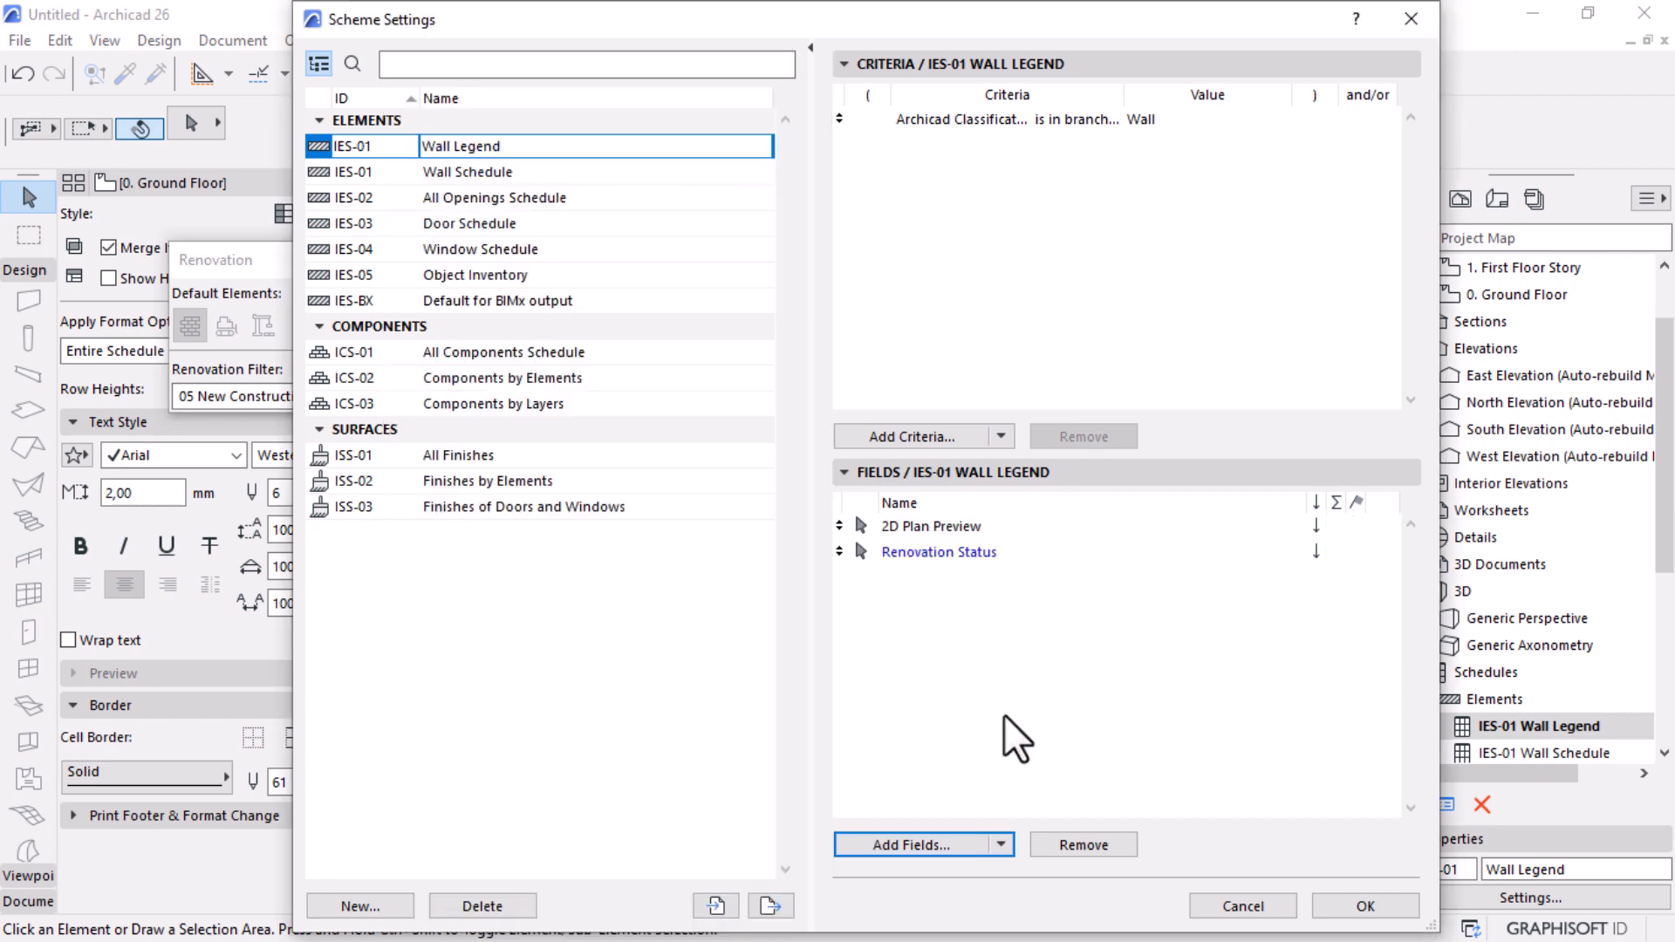
left_click(1344, 908)
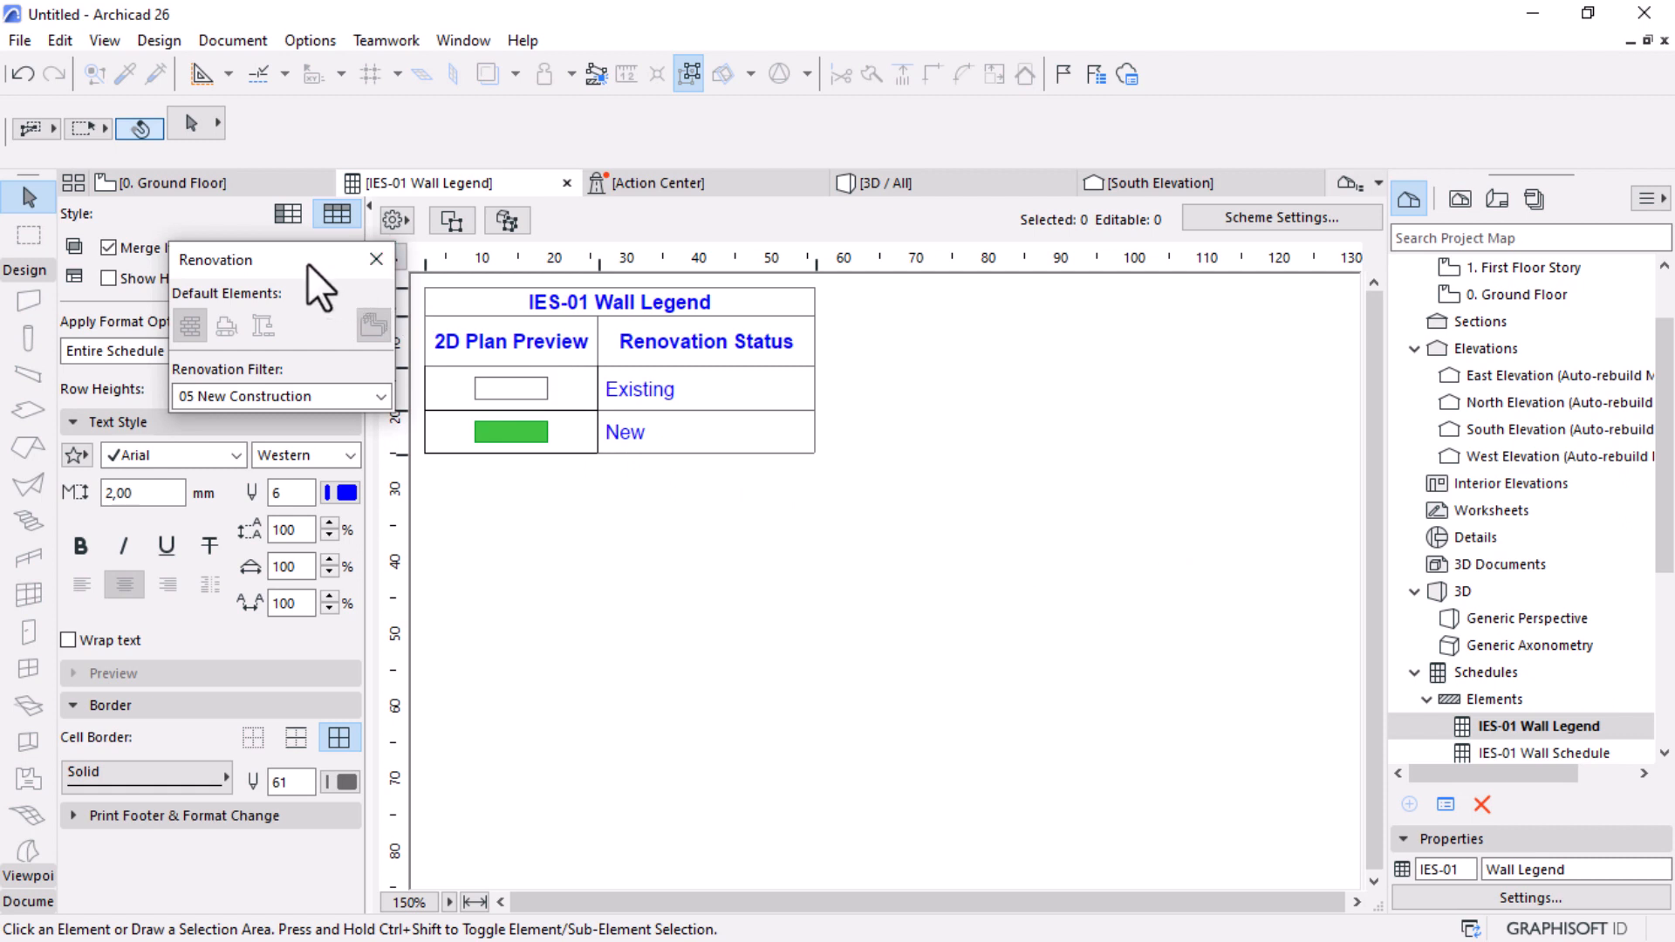
Step: Apply the 00 Show All Elements renovation filter to the Wall Legend schedule
left_click_drag(307, 264, 268, 411)
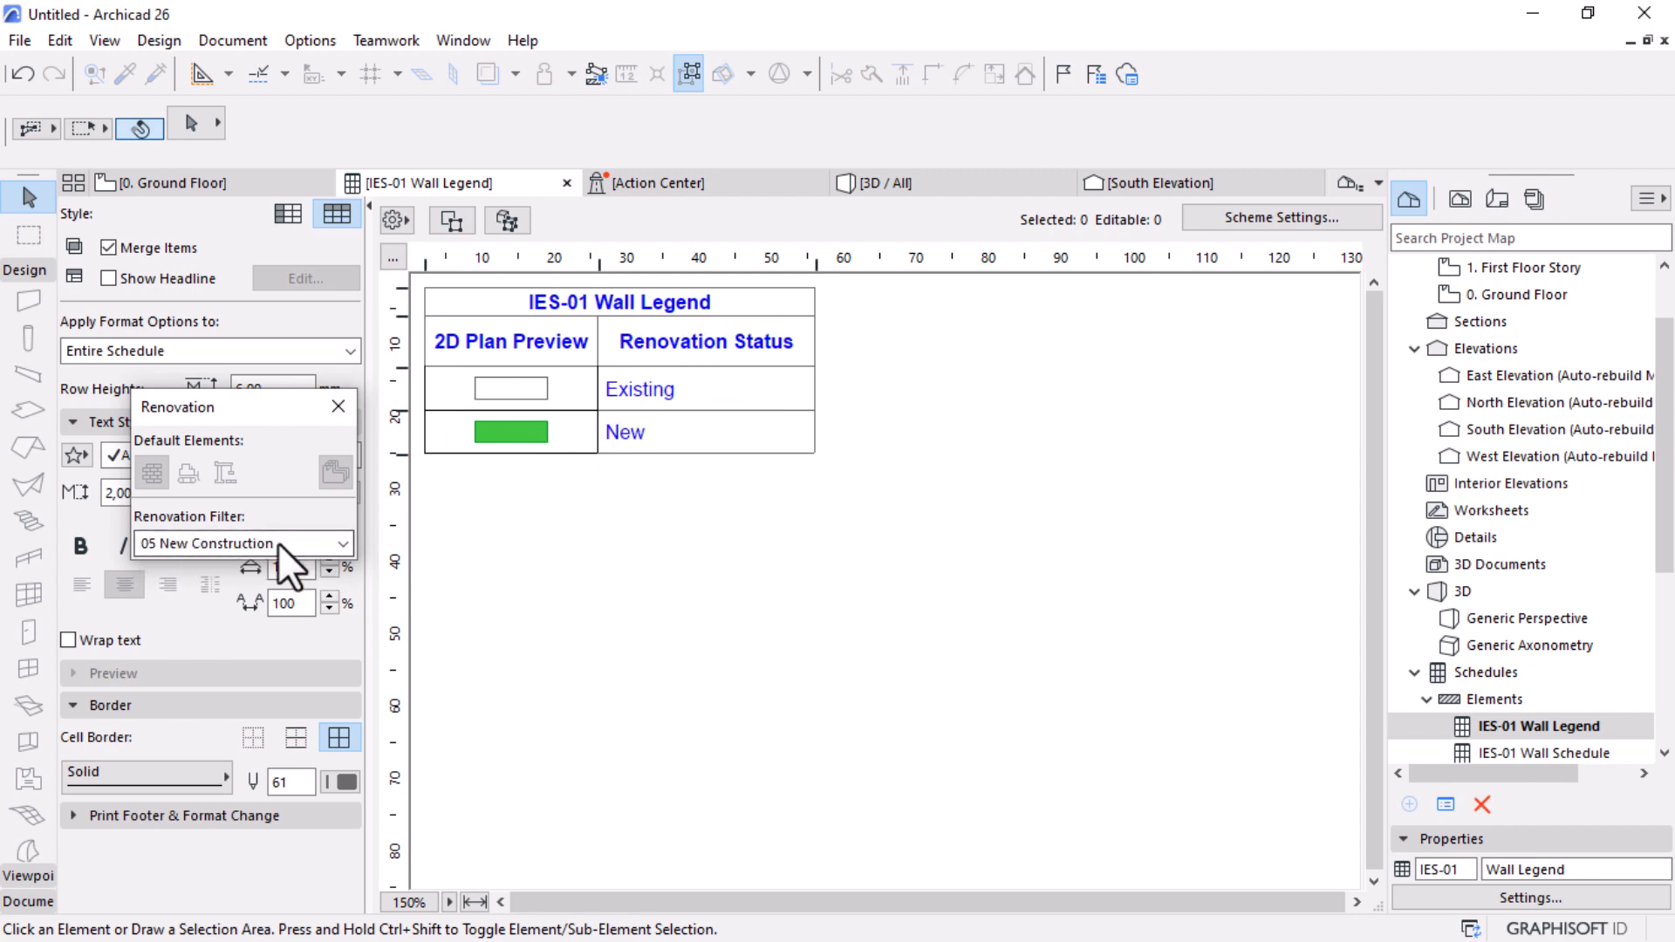
left_click(321, 544)
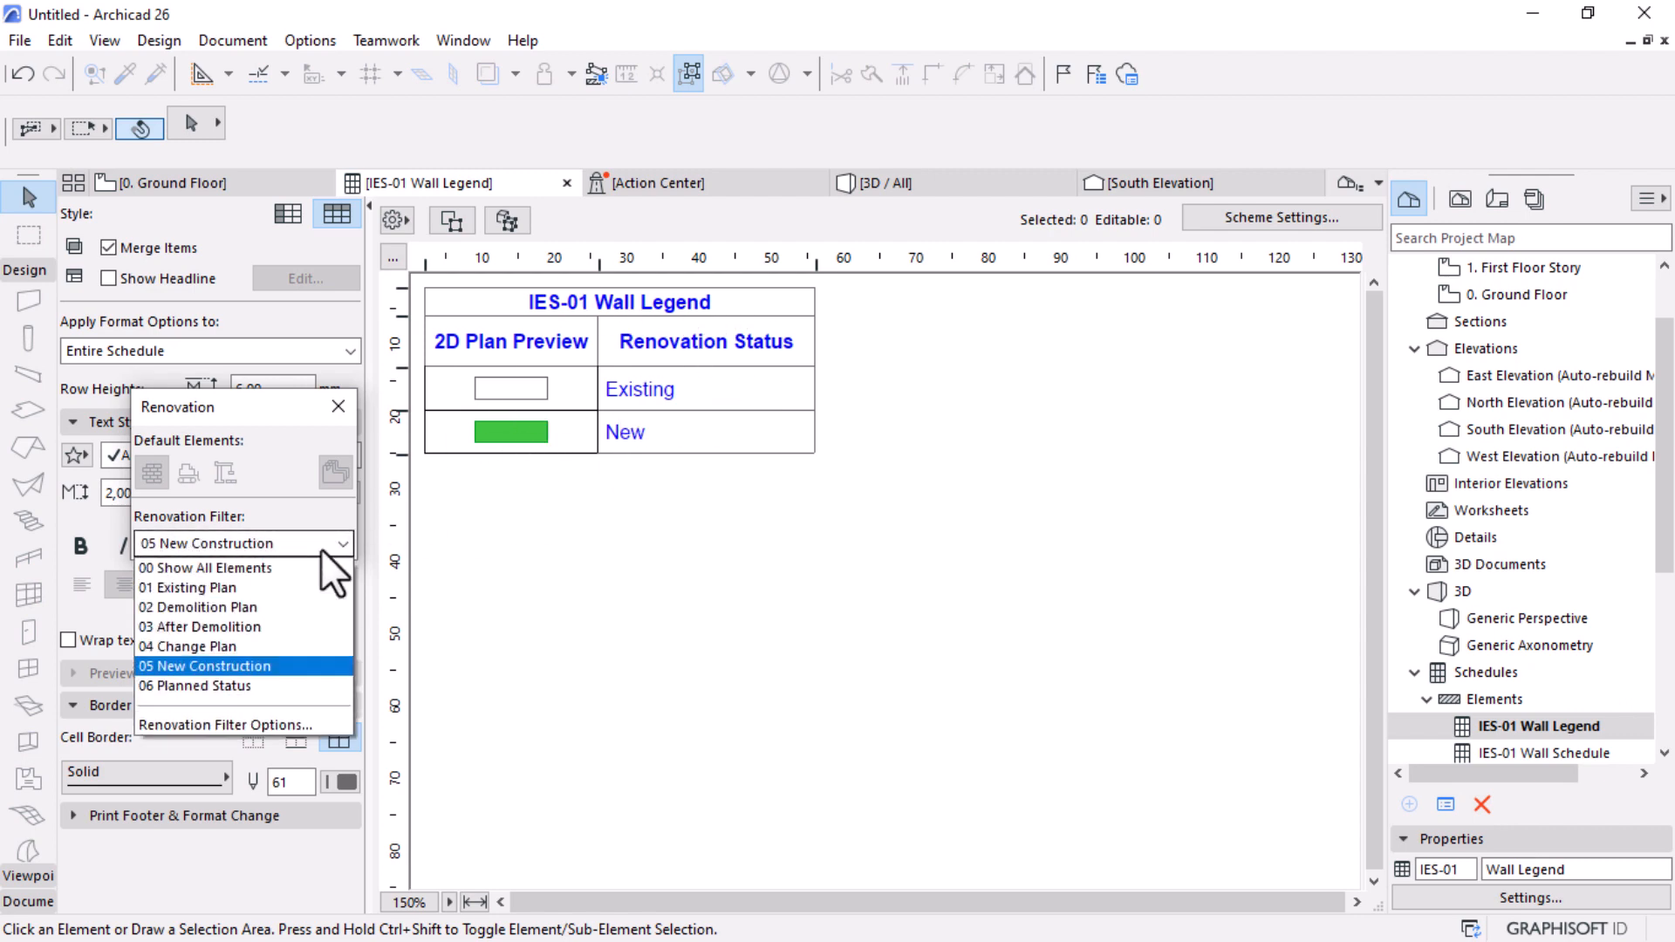
left_click(197, 572)
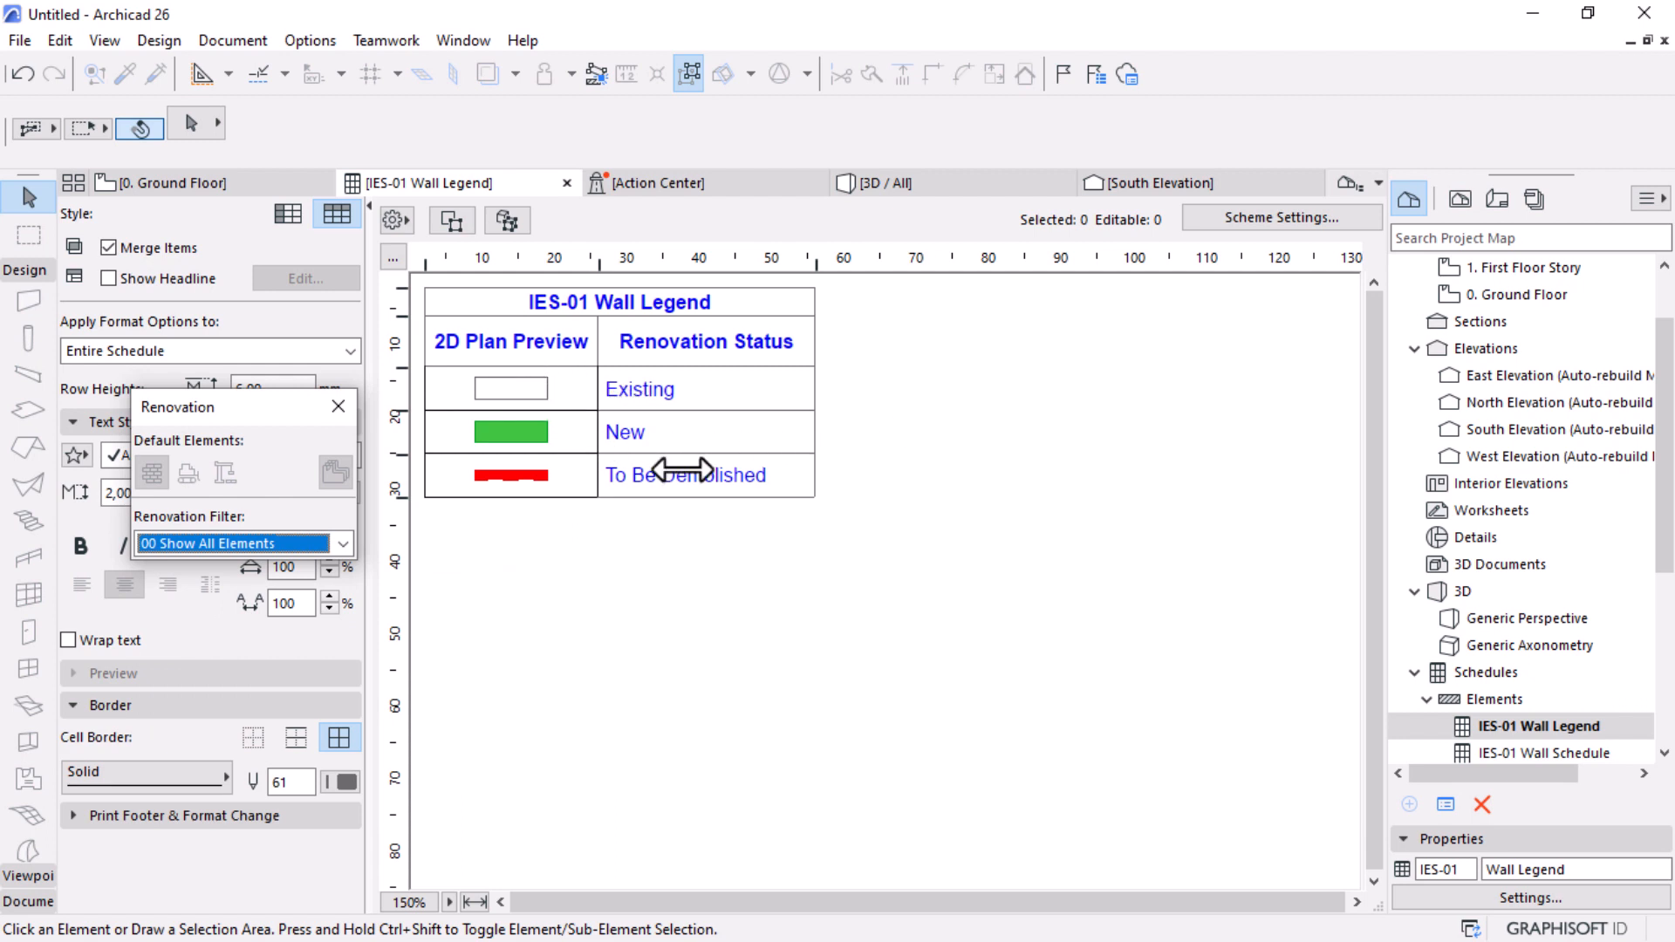
Step: Remove the IES-01 prefix from the schedule's title so that it reads Wall Legend
double_click(673, 303)
left_click_drag(500, 300, 319, 312)
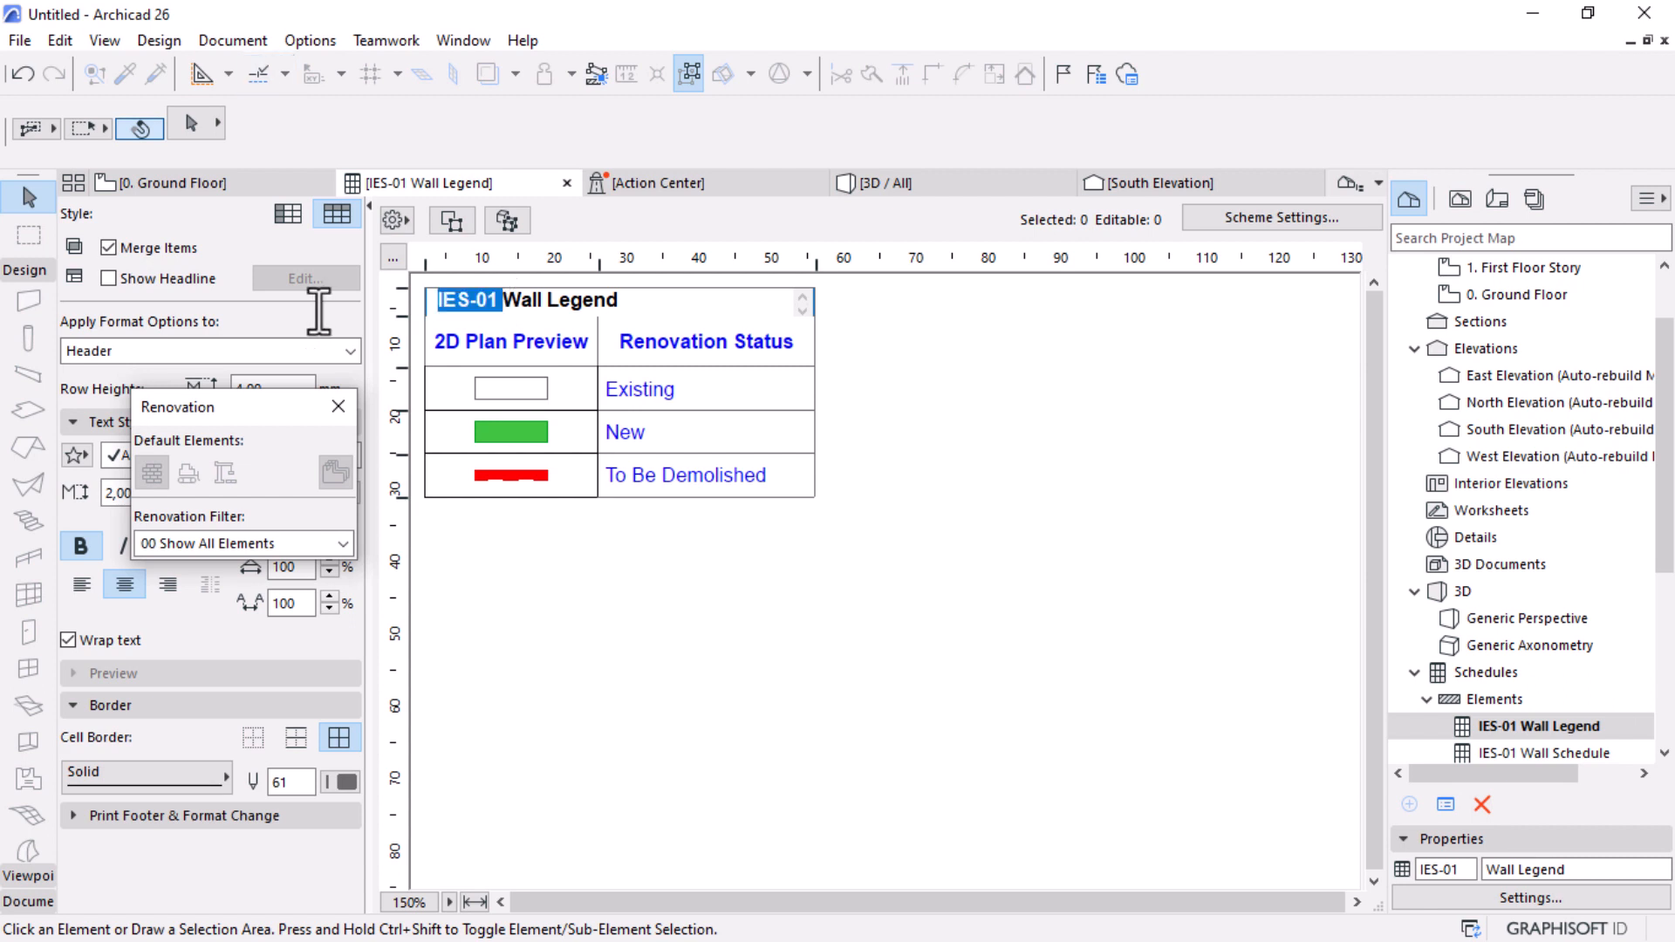
key("BackSpace")
left_click(454, 567)
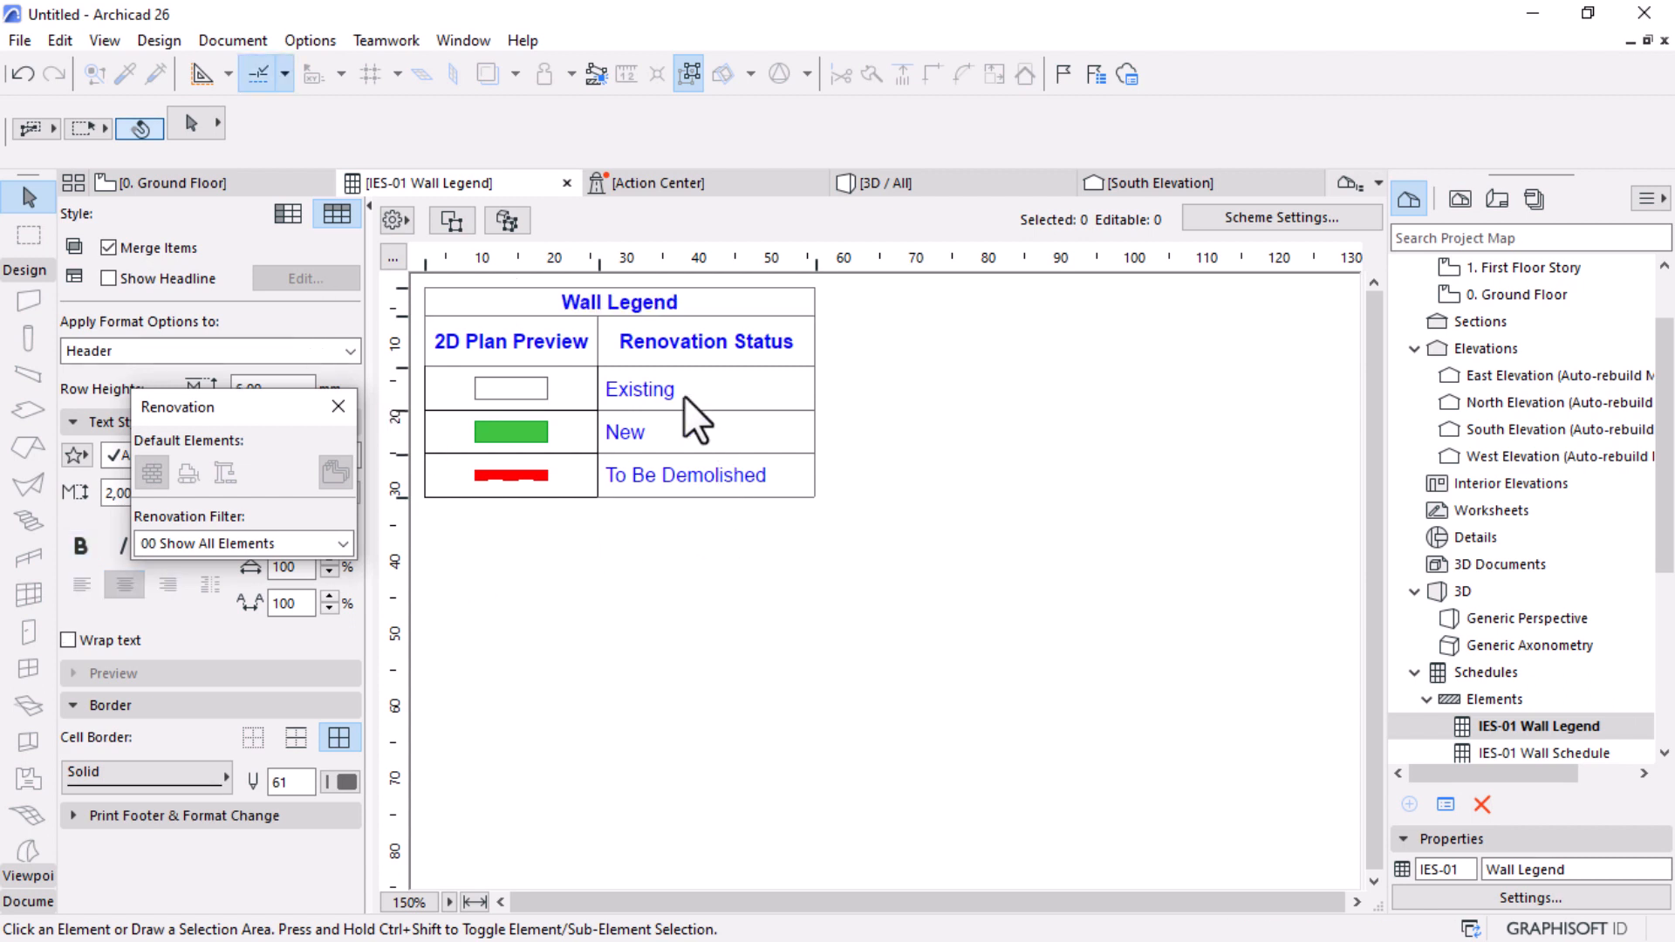
Step: Rename the 2D Plan Preview column header to Walls and return to the ground floor plan
double_click(585, 358)
left_click_drag(533, 356, 400, 294)
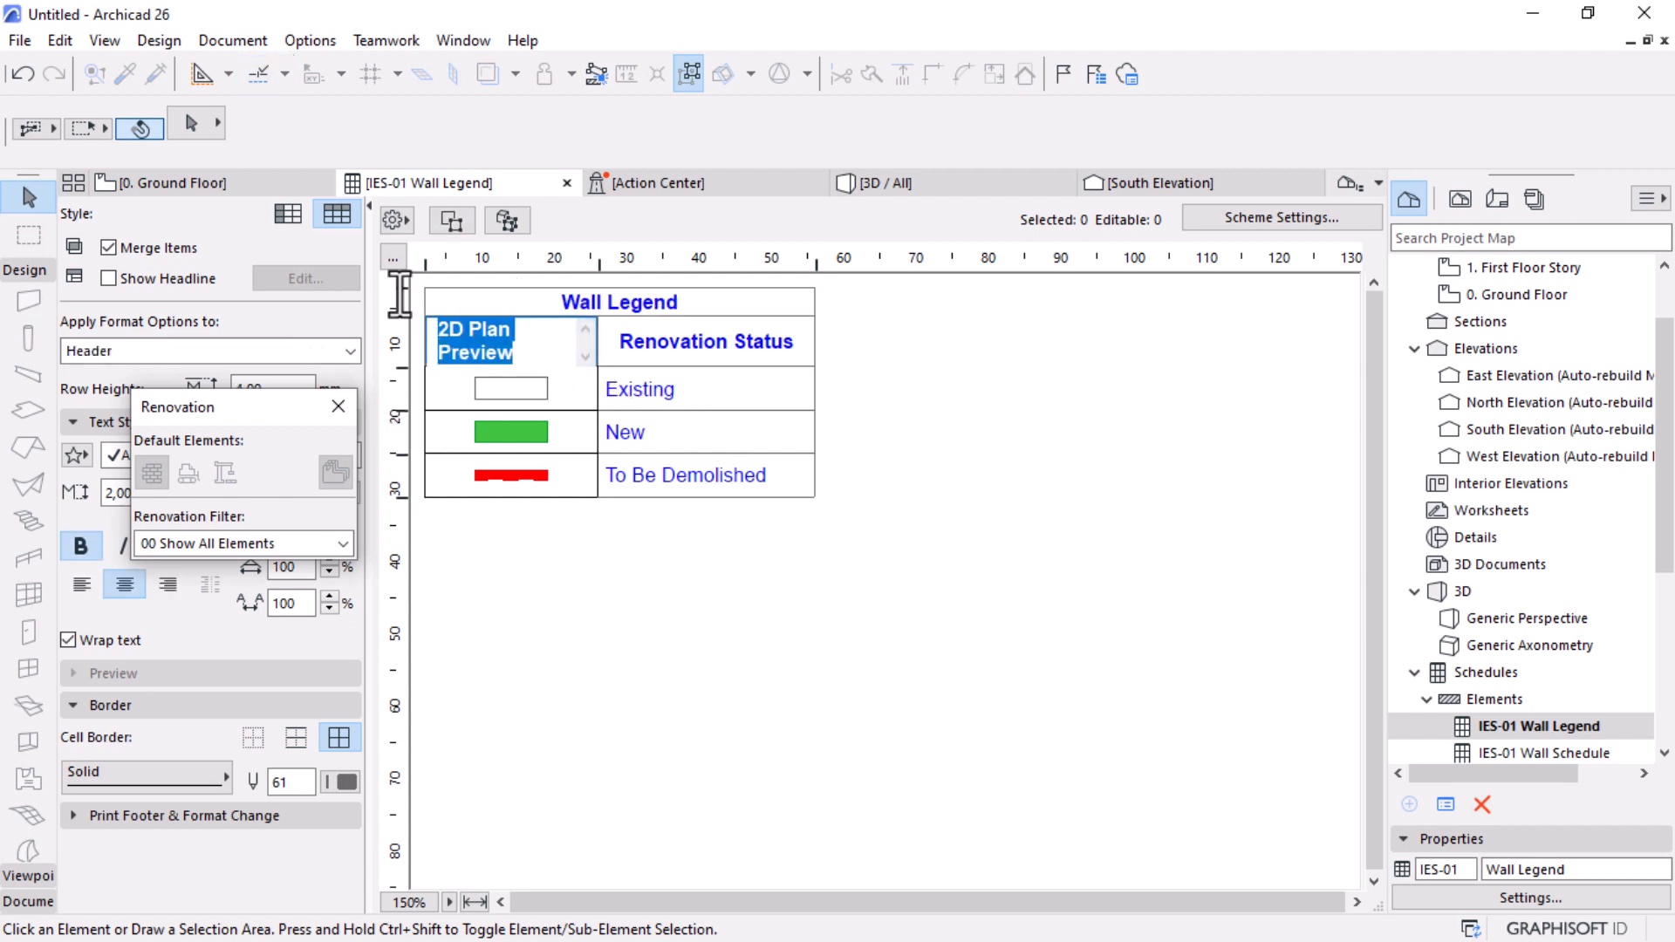
type("C")
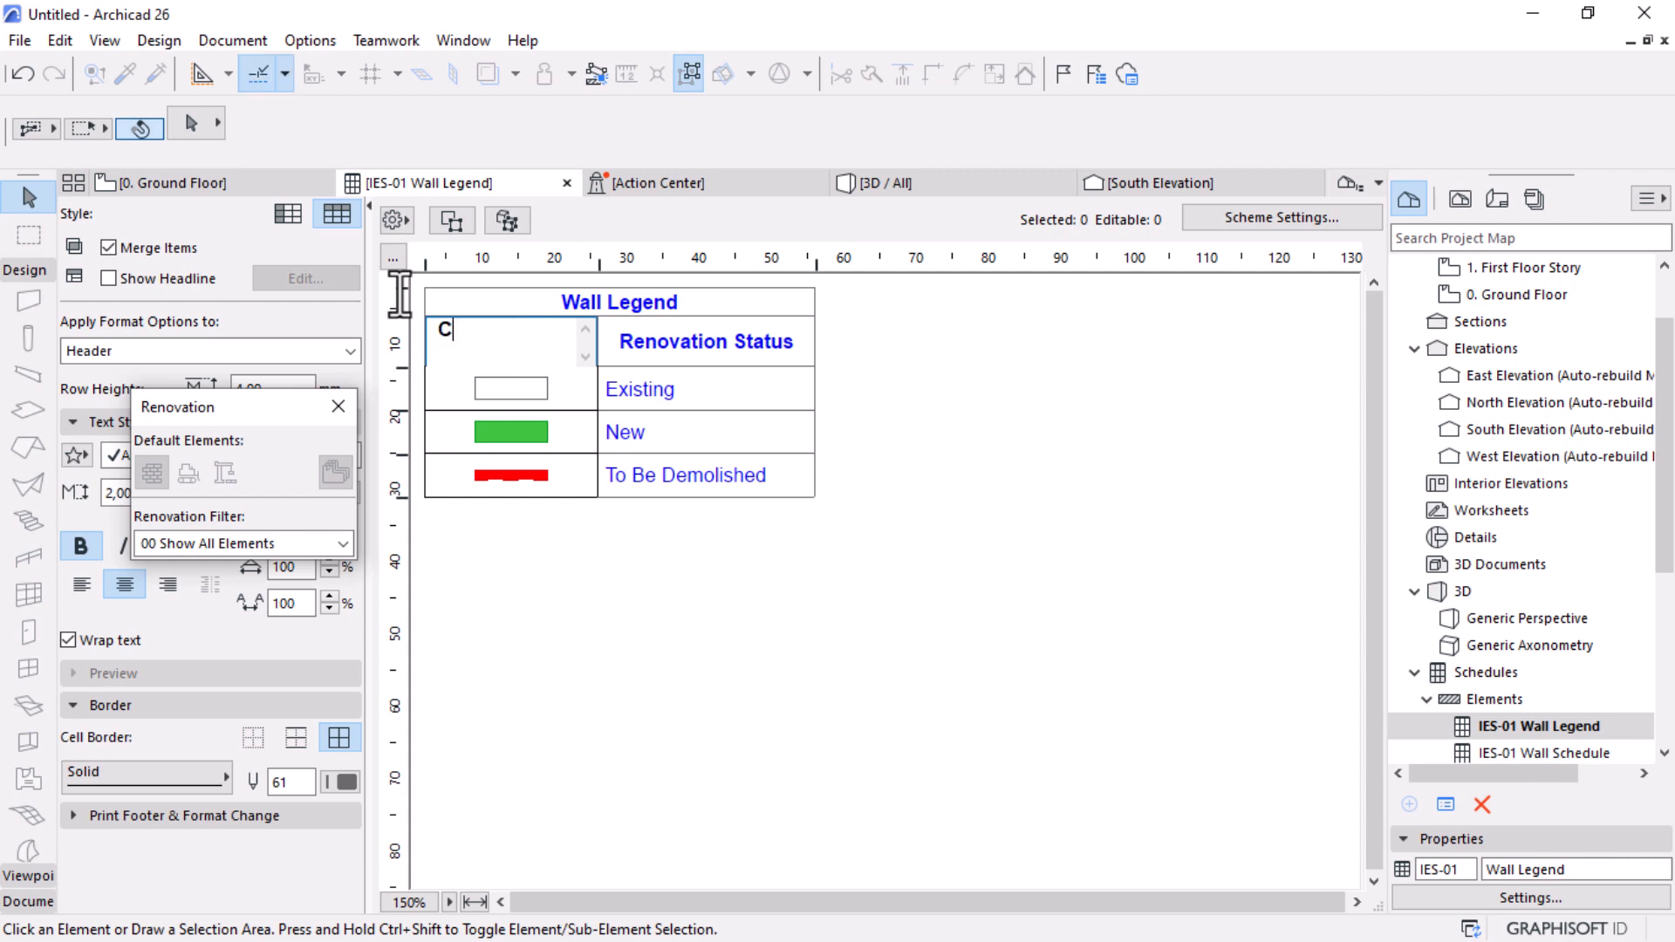
type("olo")
key("BackSpace")
key("BackSpace")
key("BackSpace")
key("BackSpace")
type("Walls")
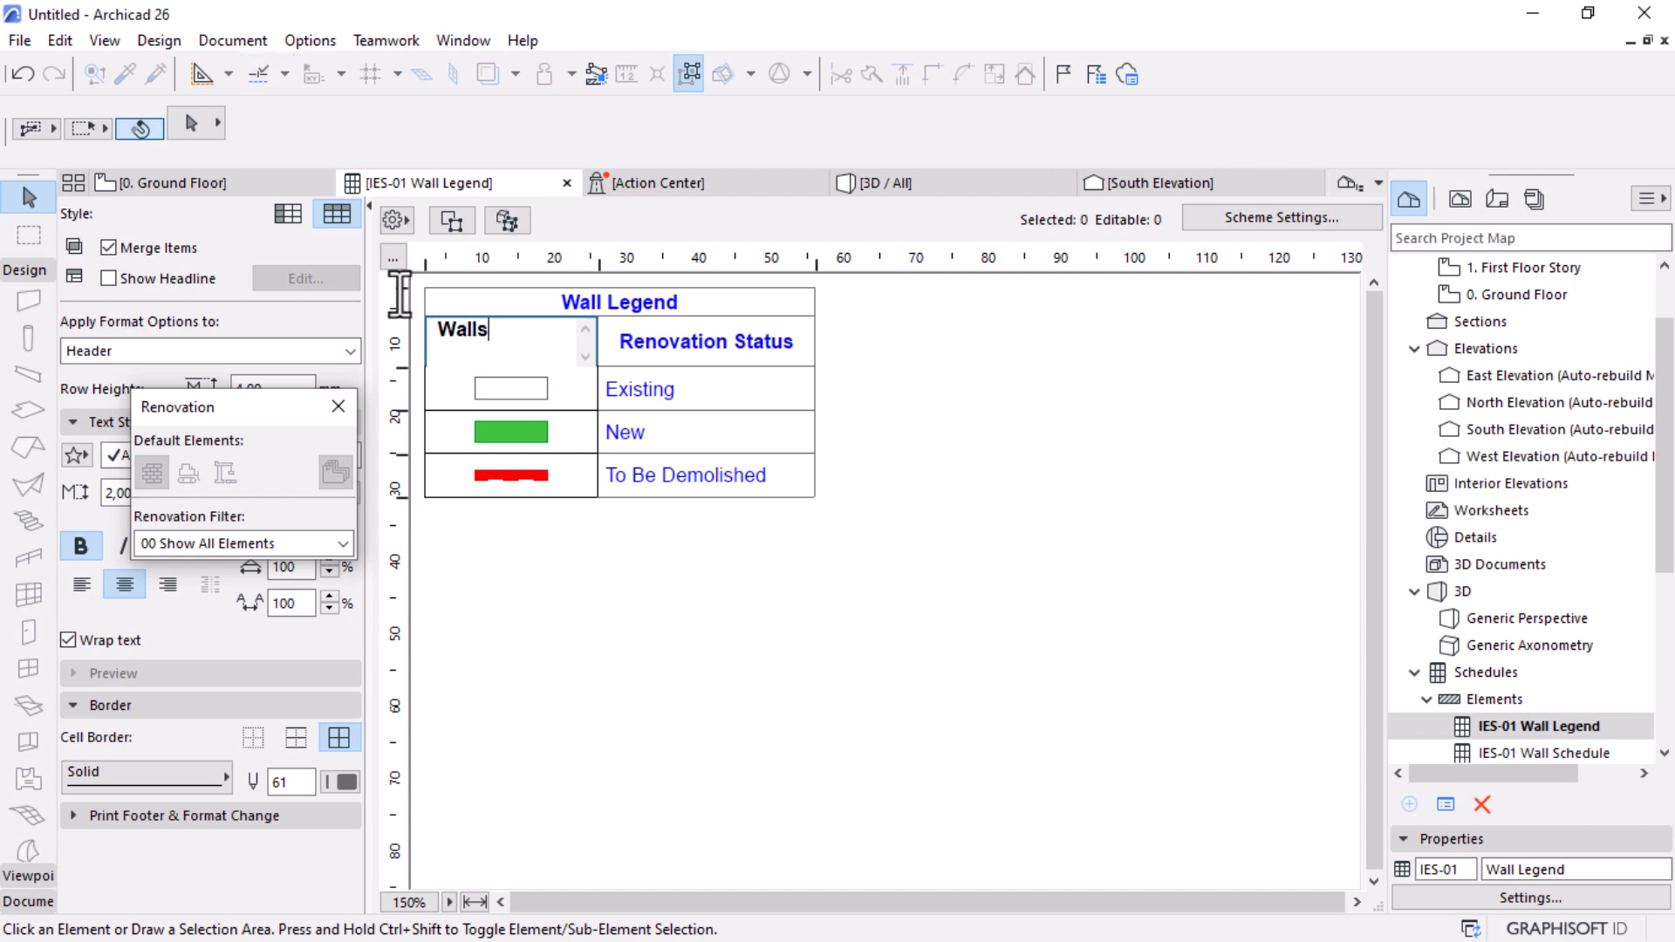
left_click(783, 608)
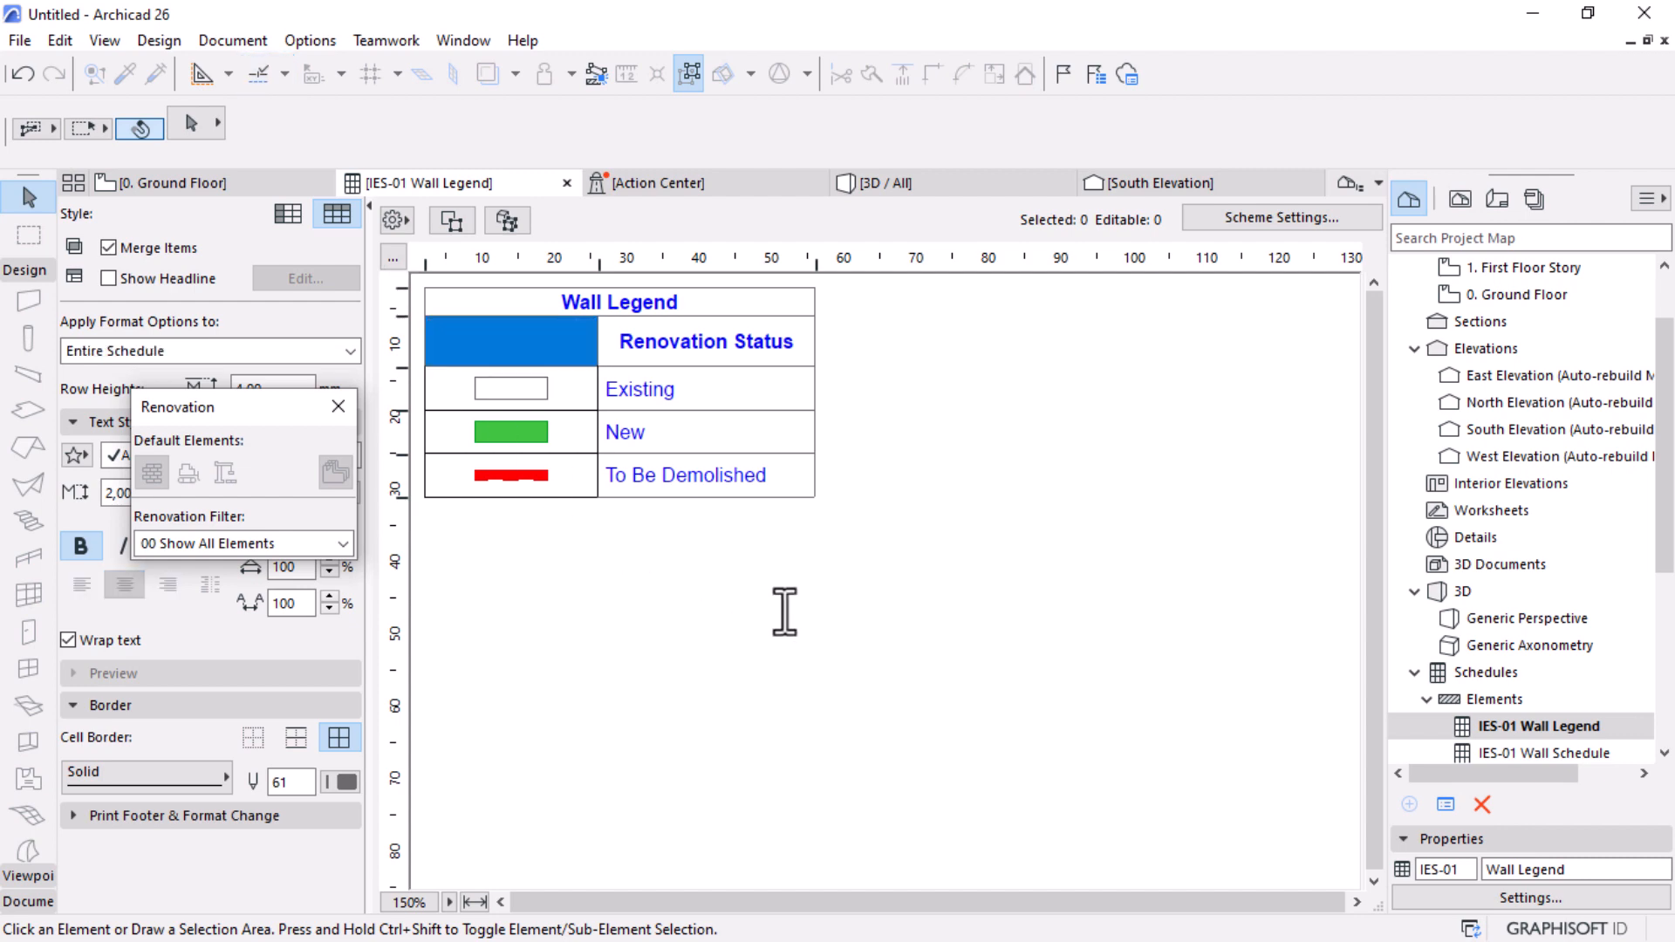
left_click(656, 334)
left_click(801, 566)
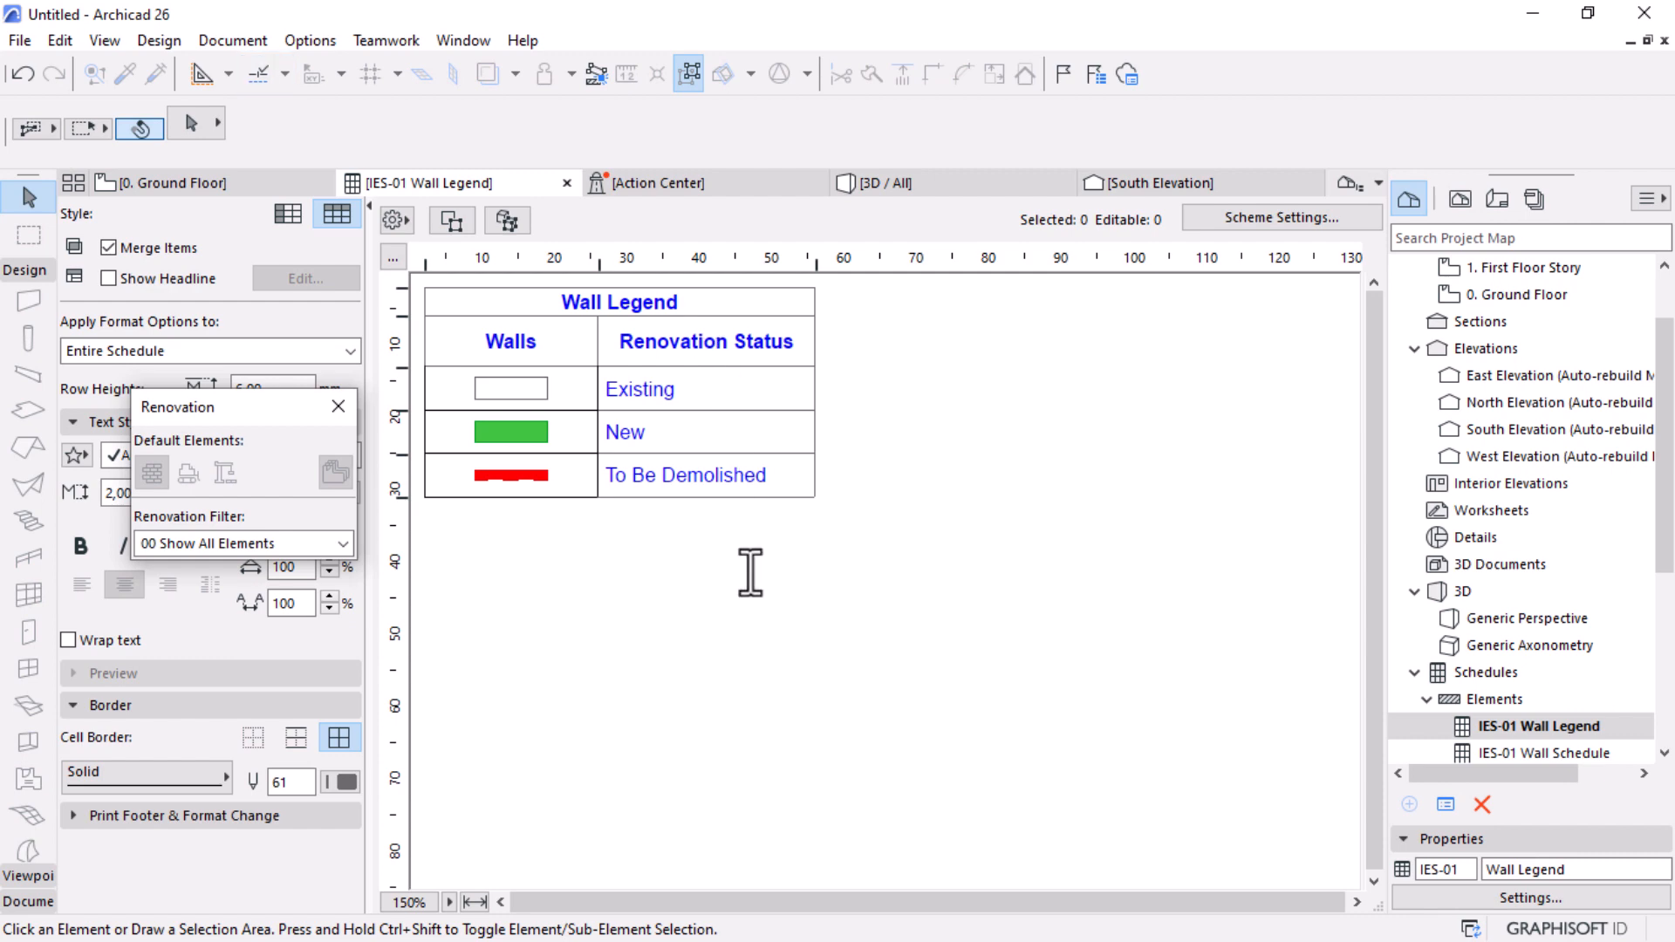
left_click(195, 180)
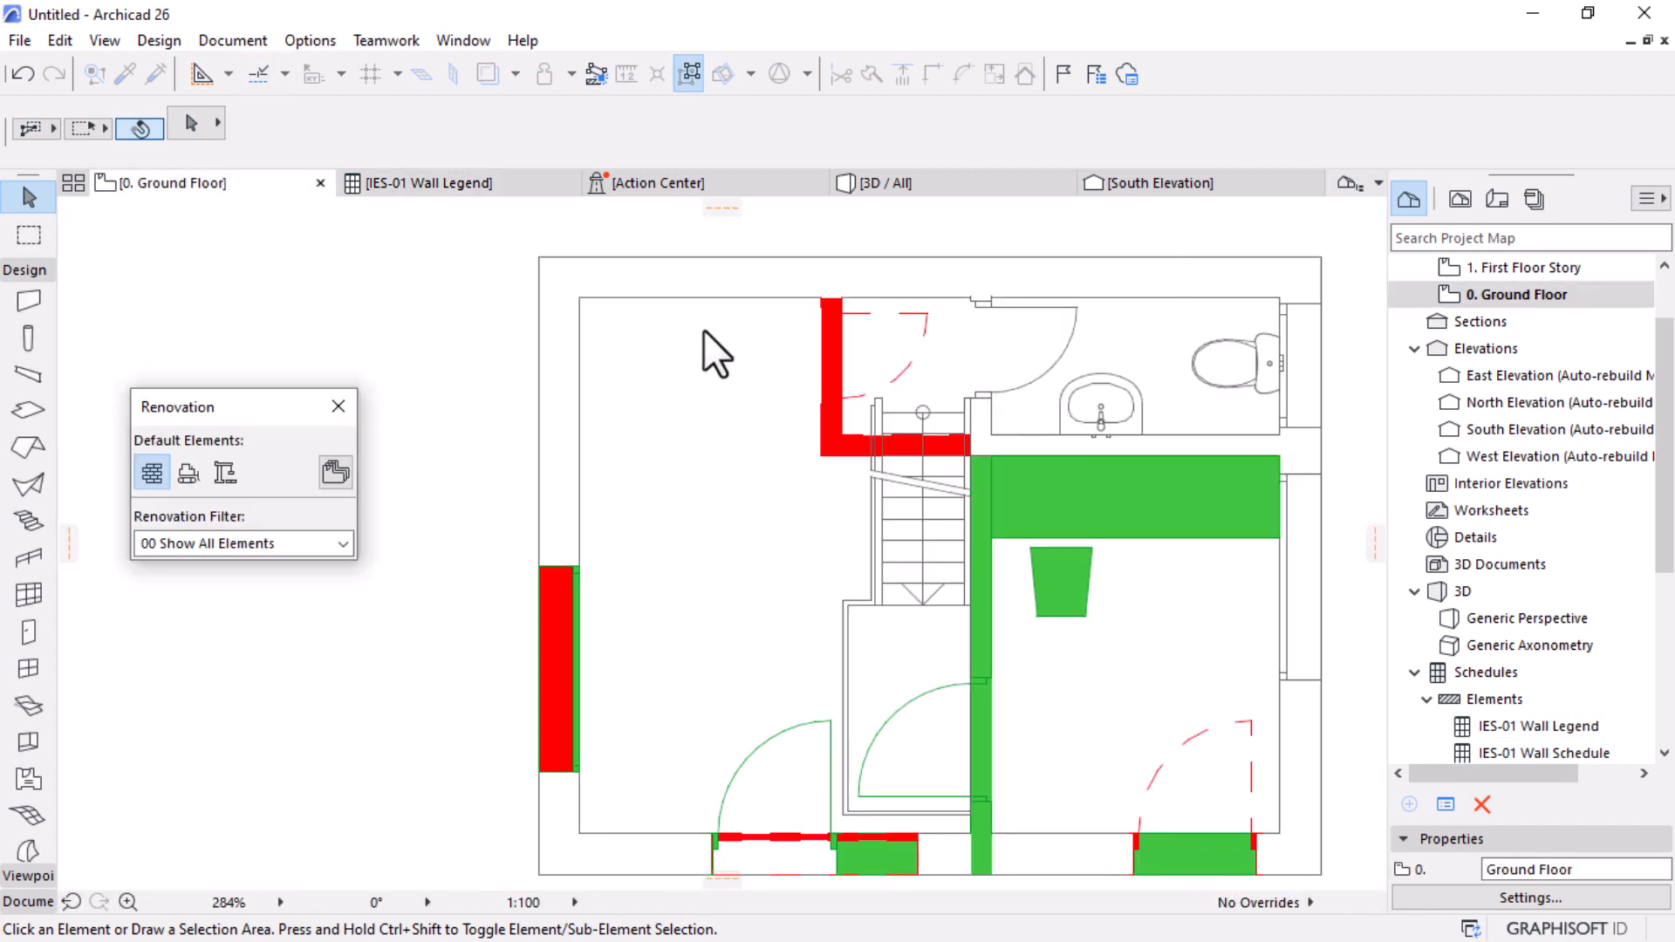
Step: Move the South Elevation marker on the ground floor plan to just below the house
scroll(703, 332, "down", 3)
left_click(1490, 204)
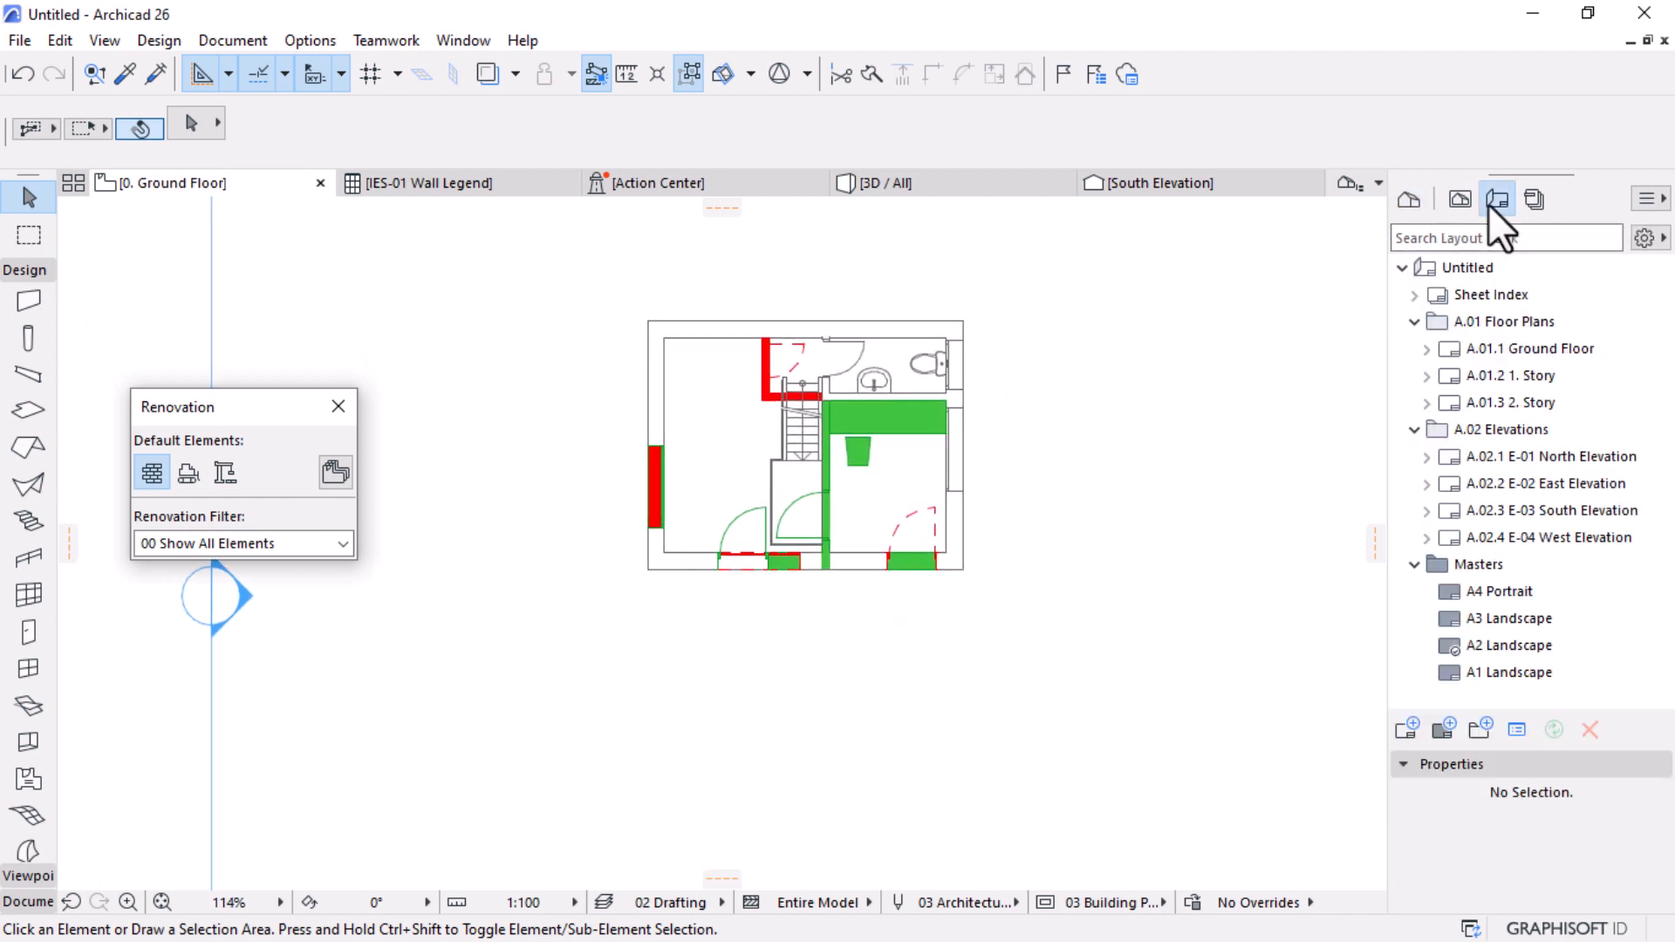
scroll(941, 404, "down", 6)
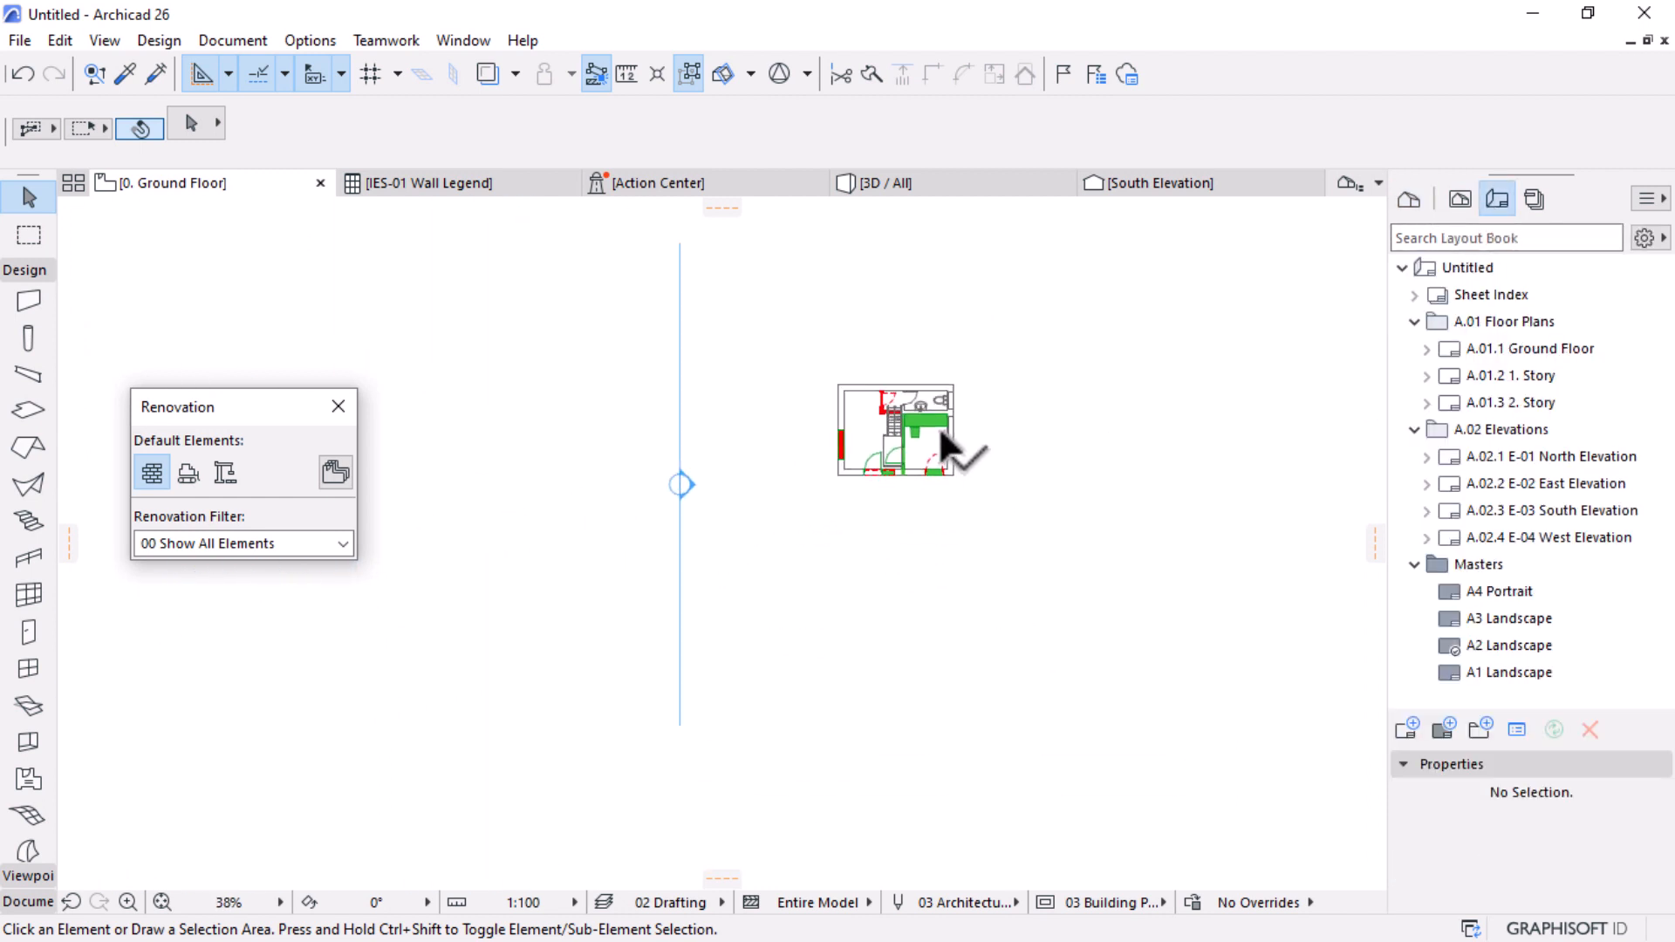
scroll(789, 409, "down", 4)
scroll(844, 448, "up", 3)
left_click(923, 649)
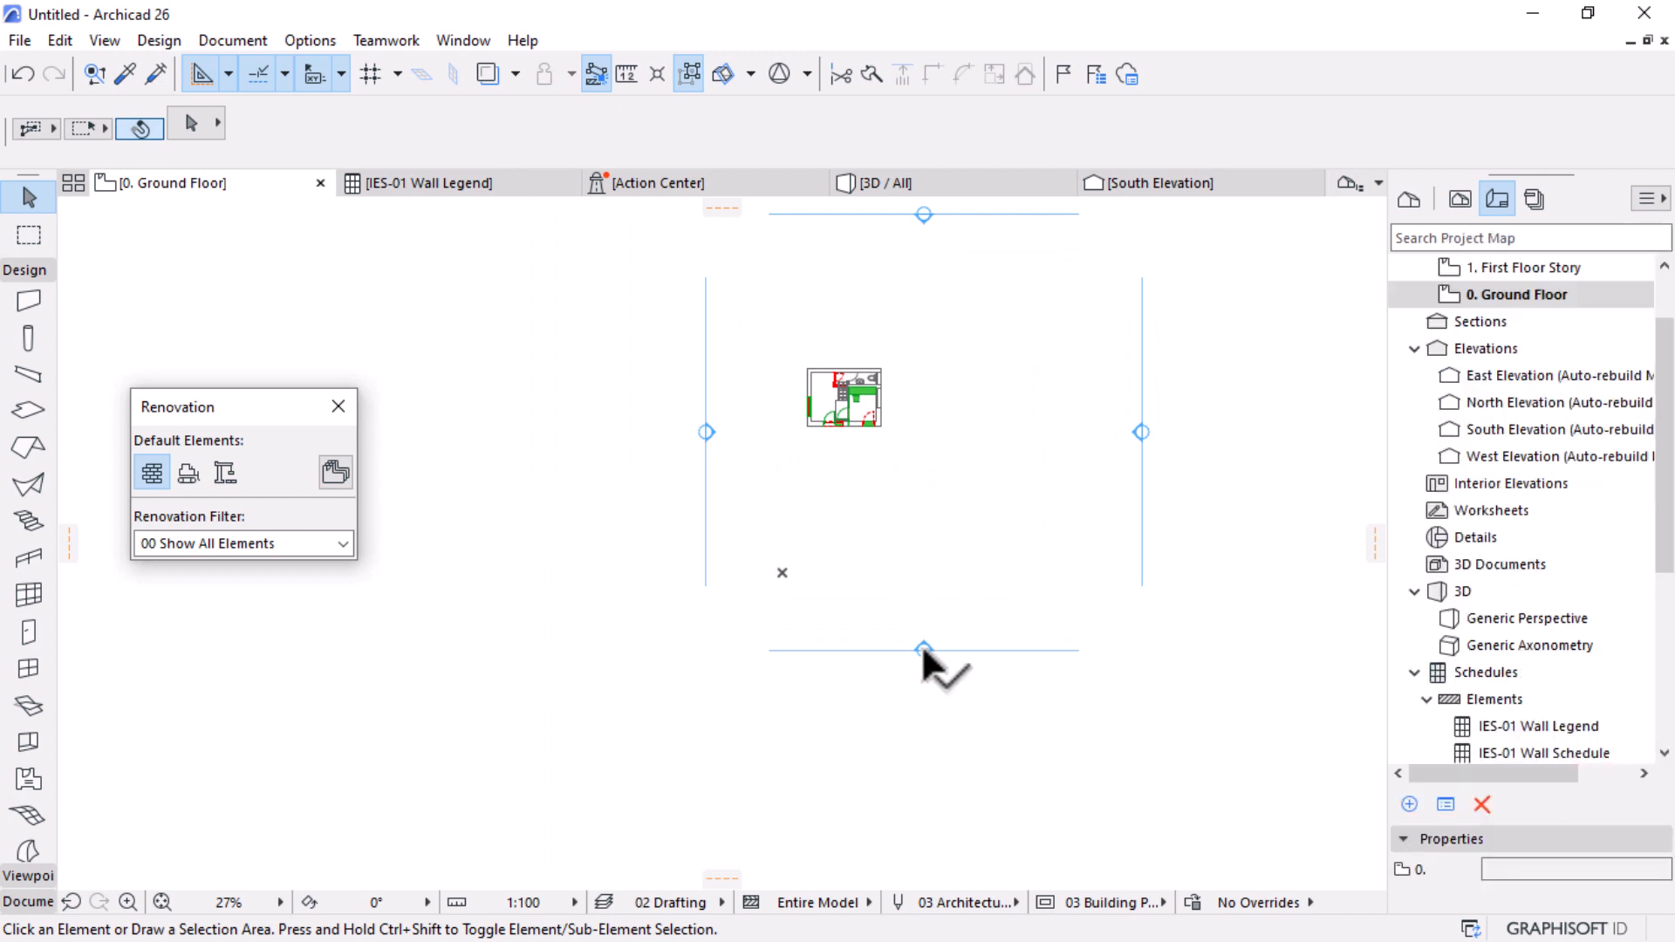
mouse_move(924, 649)
left_mouse_down()
mouse_move(844, 392)
mouse_move(843, 424)
left_mouse_up()
scroll(845, 398, "up", 3)
left_click(830, 504)
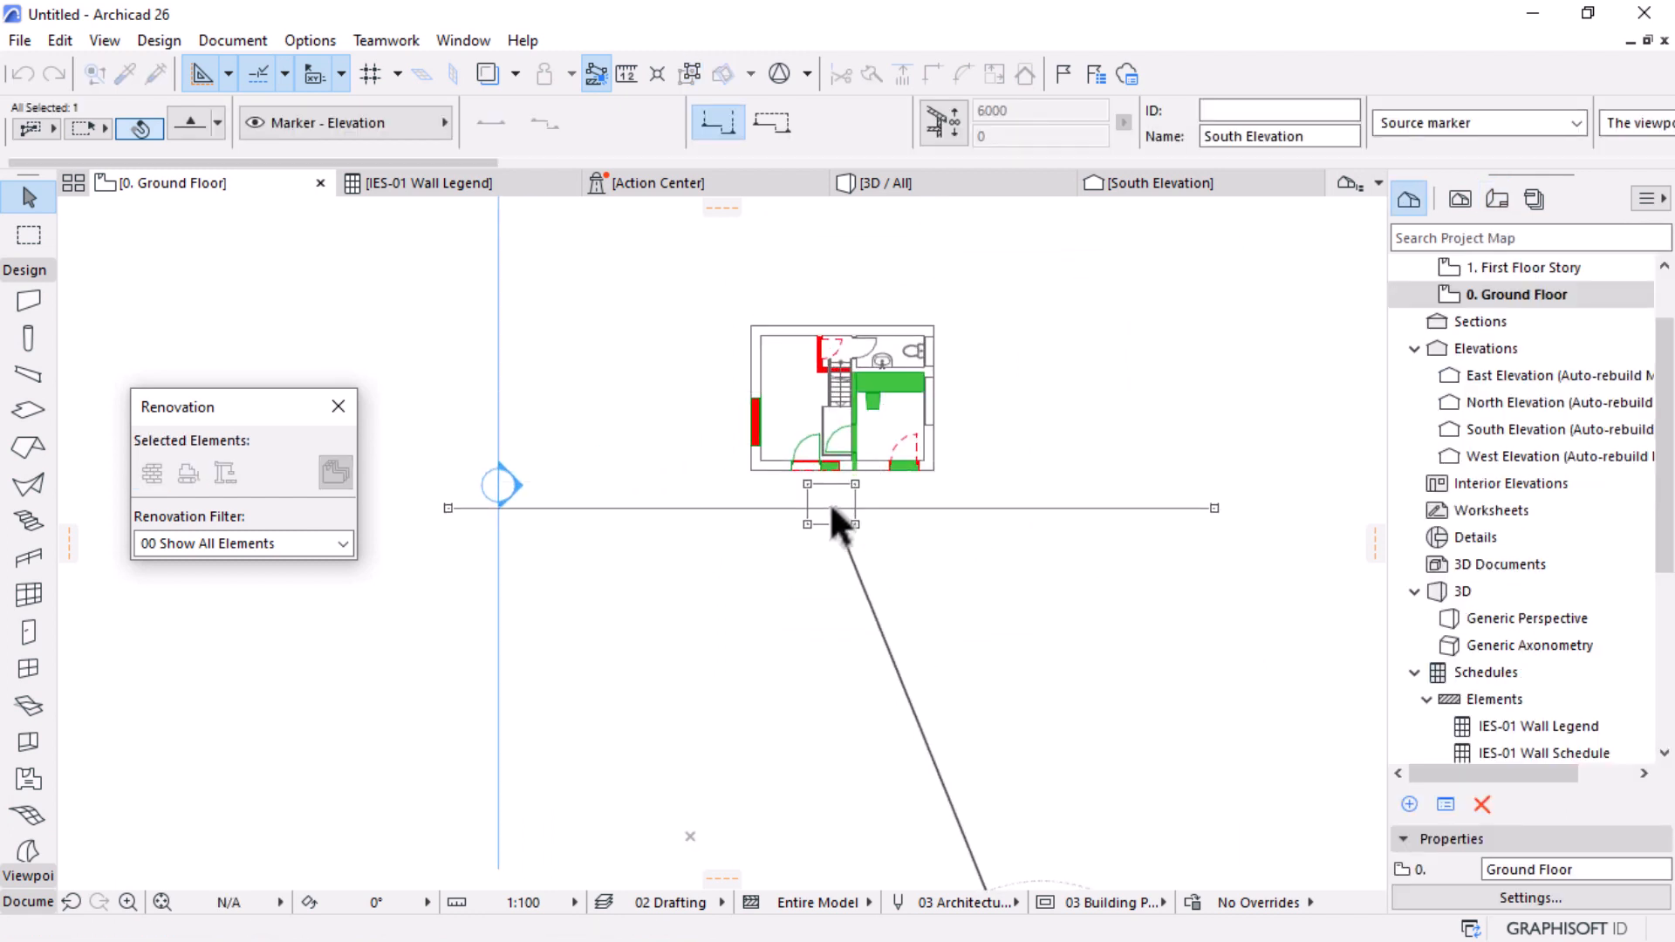
Step: Move the West Elevation marker in close to the west side of the house
scroll(833, 541, "down", 3)
left_click(672, 515)
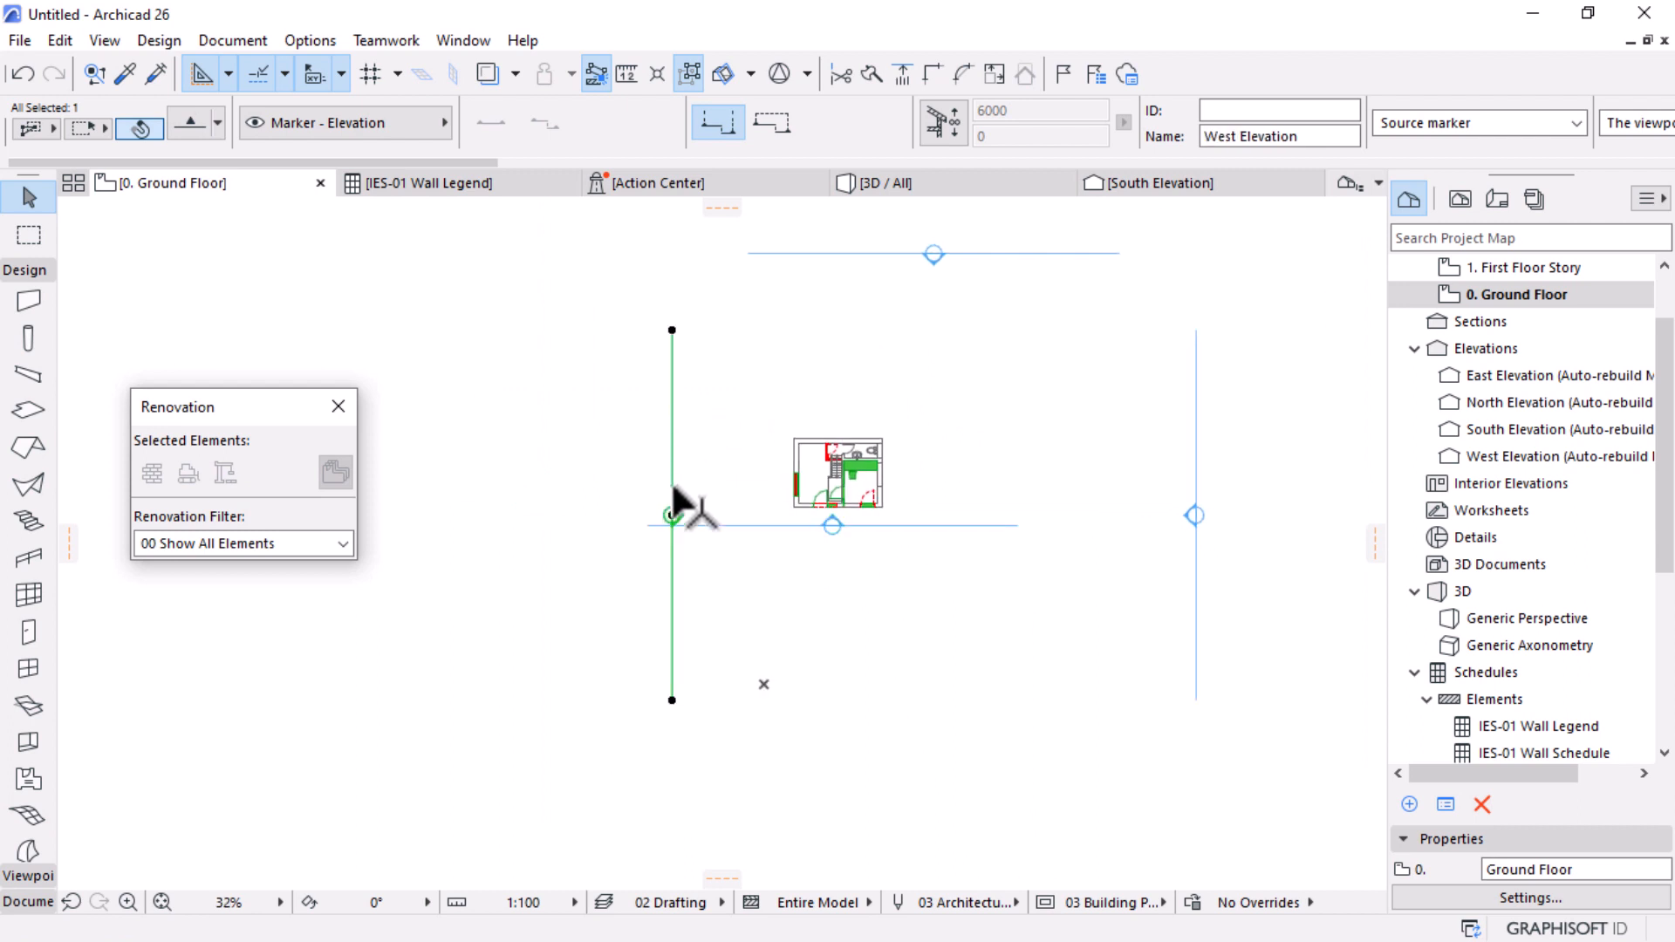
key("ctrl+d")
left_click(672, 515)
scroll(756, 469, "up", 3)
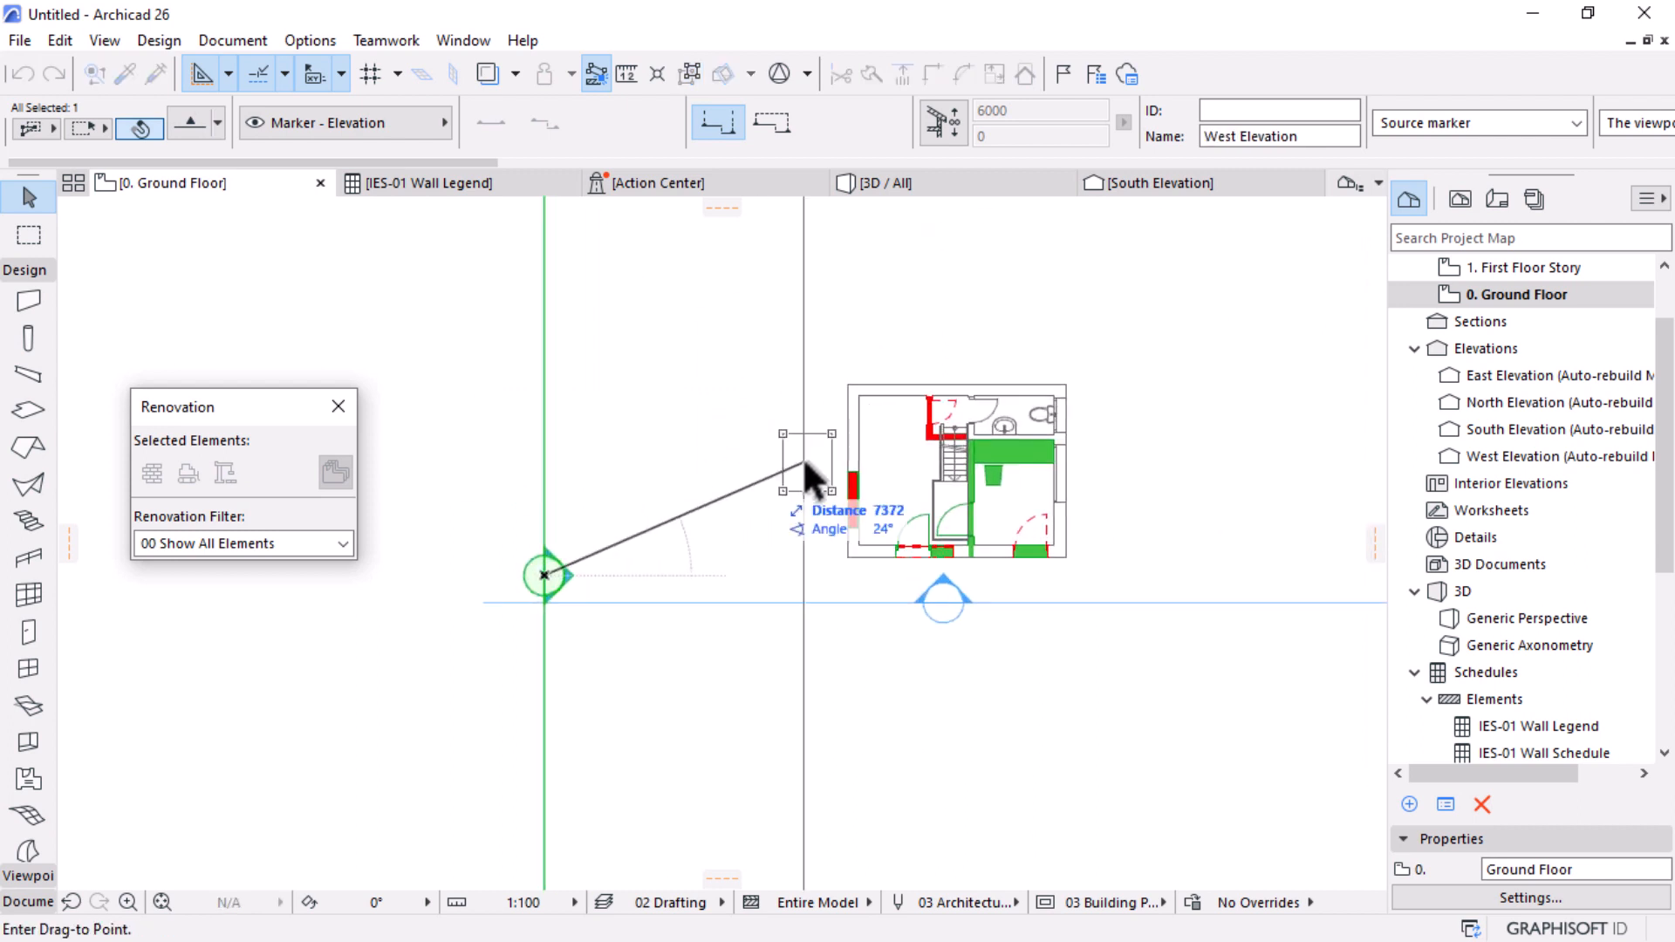
left_click(803, 463)
Step: Move the East Elevation marker in beside the east side of the house
scroll(864, 524, "down", 3)
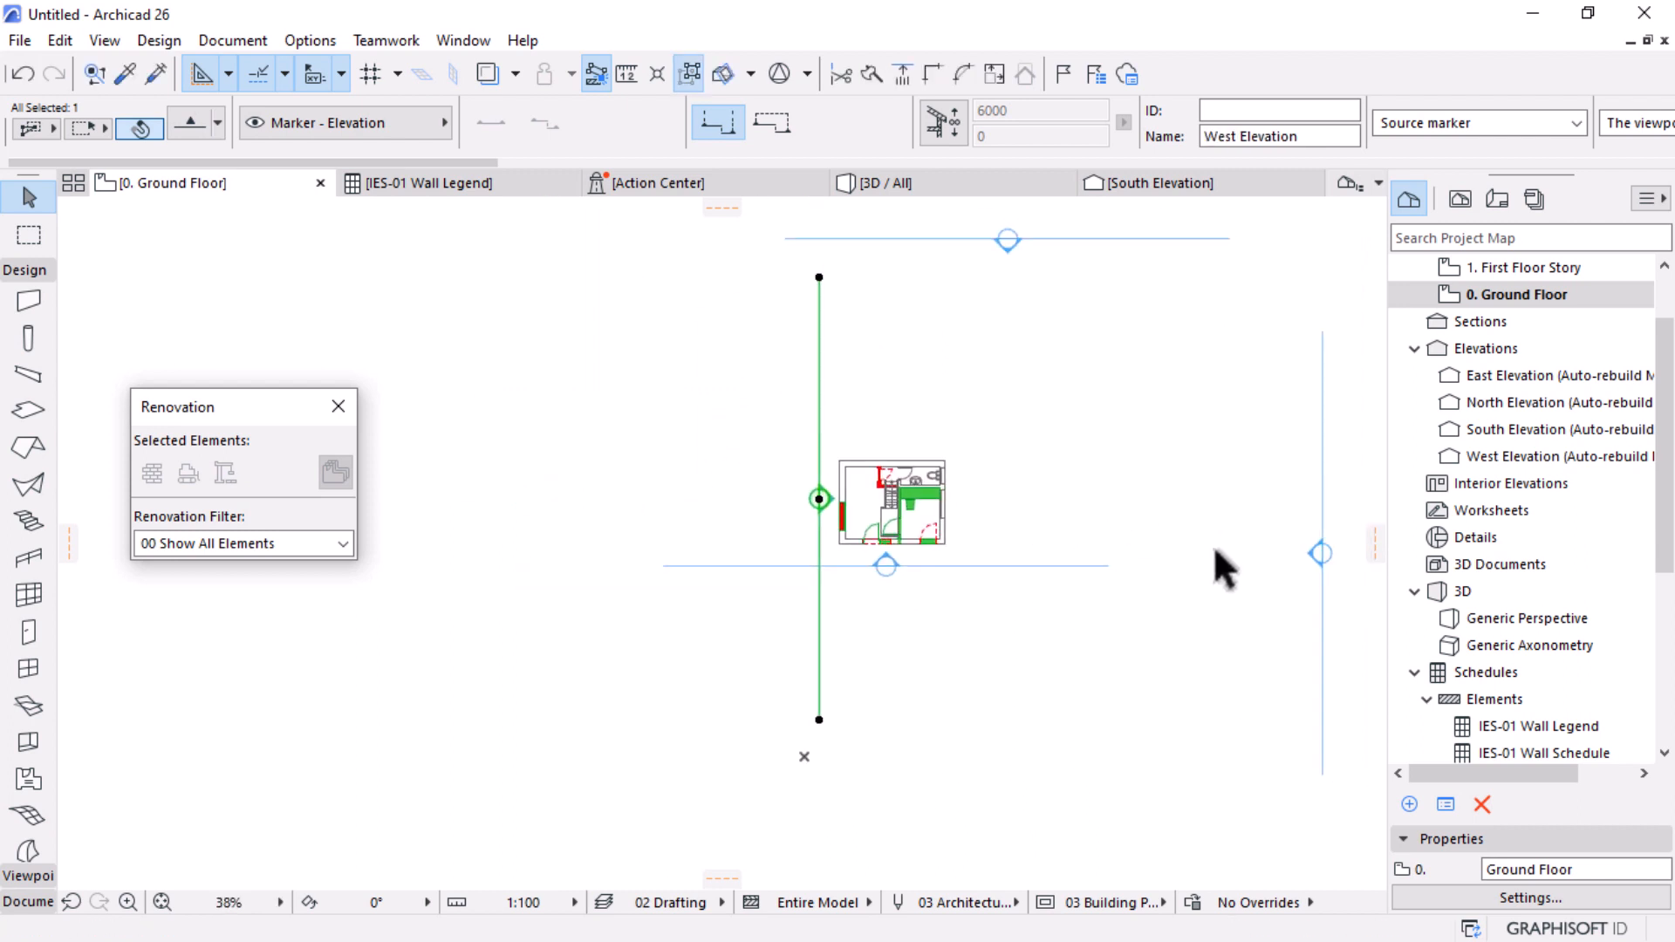
left_click(1314, 555)
key("ctrl+d")
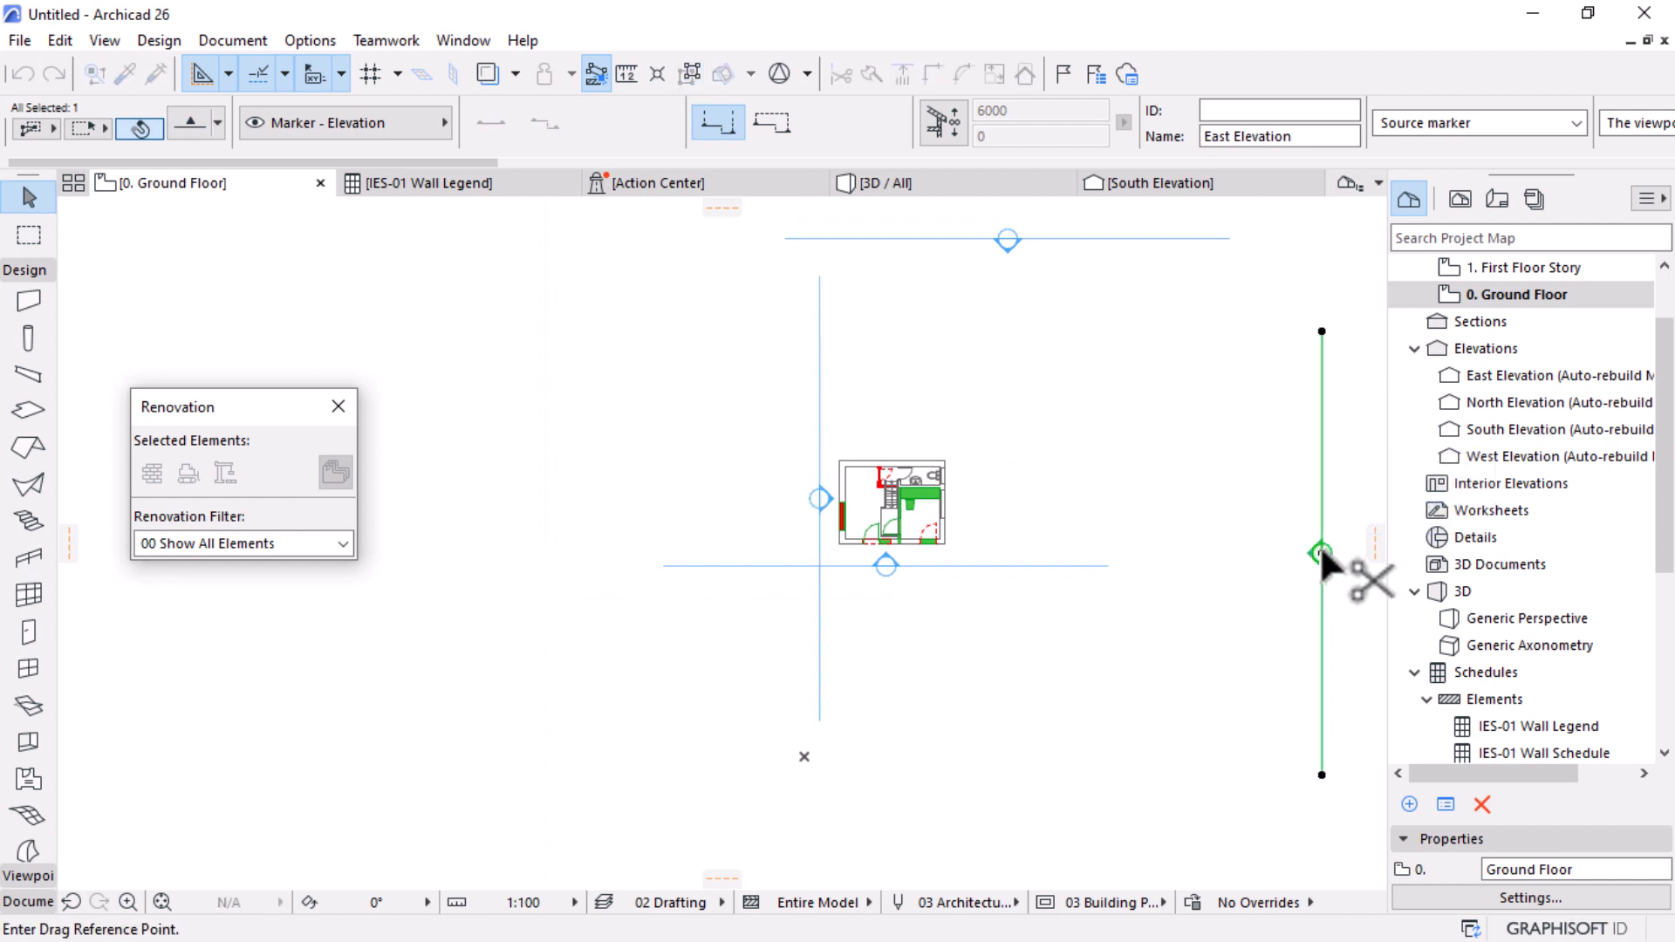
left_click(1321, 549)
left_click(970, 496)
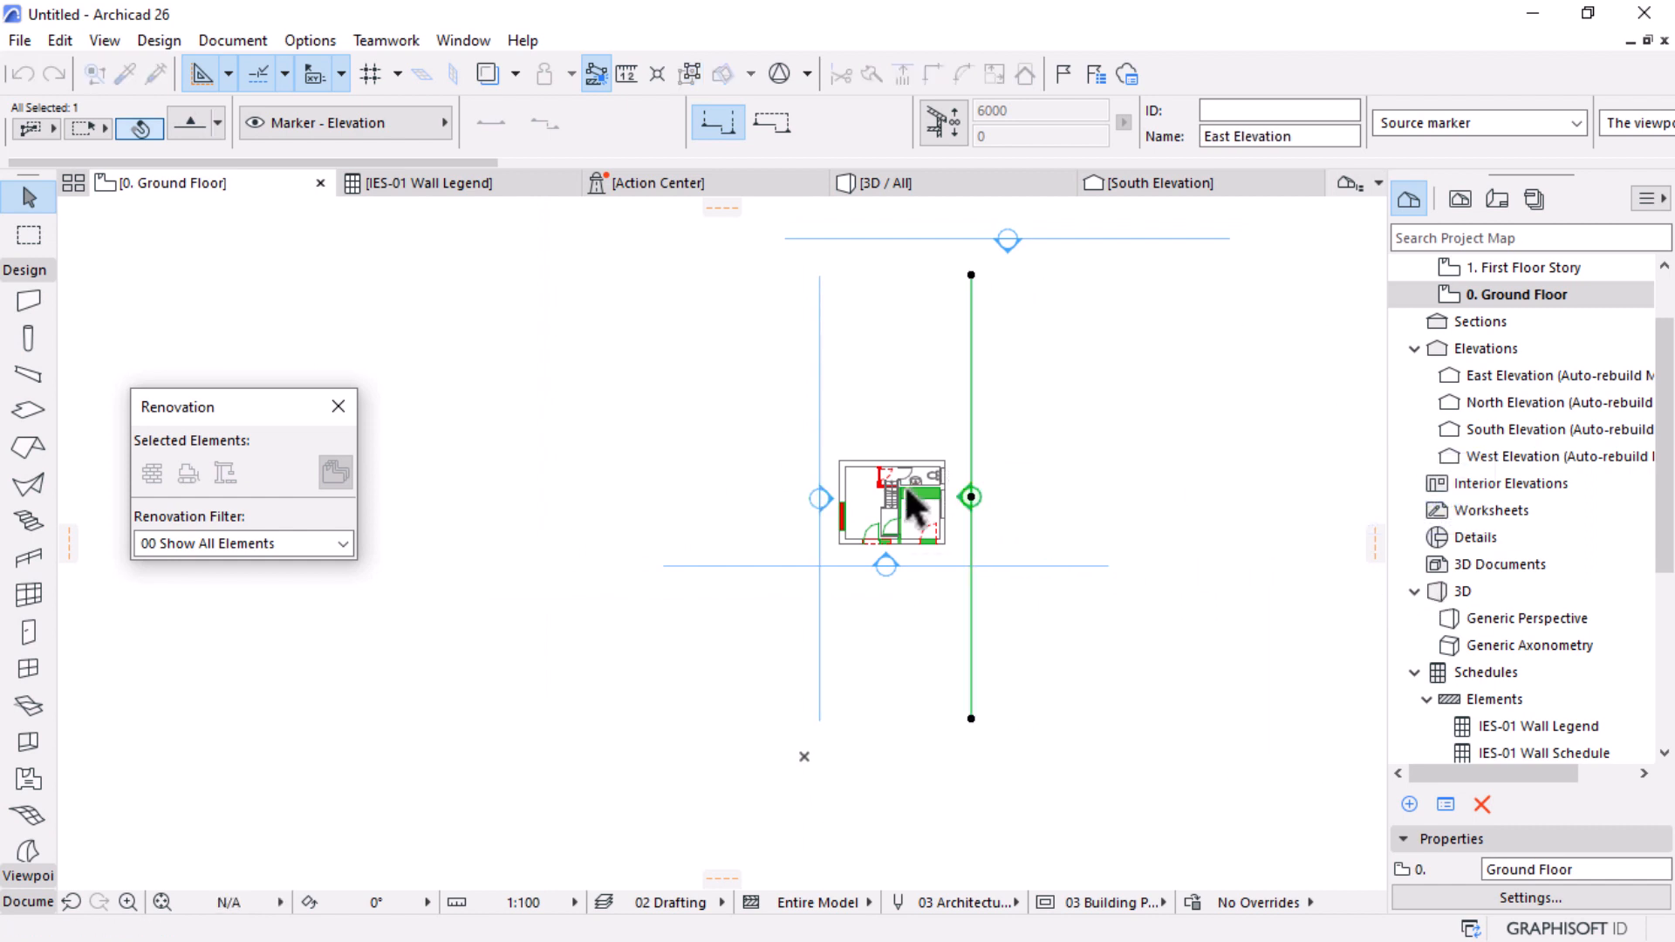
Step: Shift the East Elevation marker slightly closer to the house and level it with the West Elevation marker
scroll(907, 506, "up", 3)
scroll(907, 502, "up", 3)
key("ctrl+d")
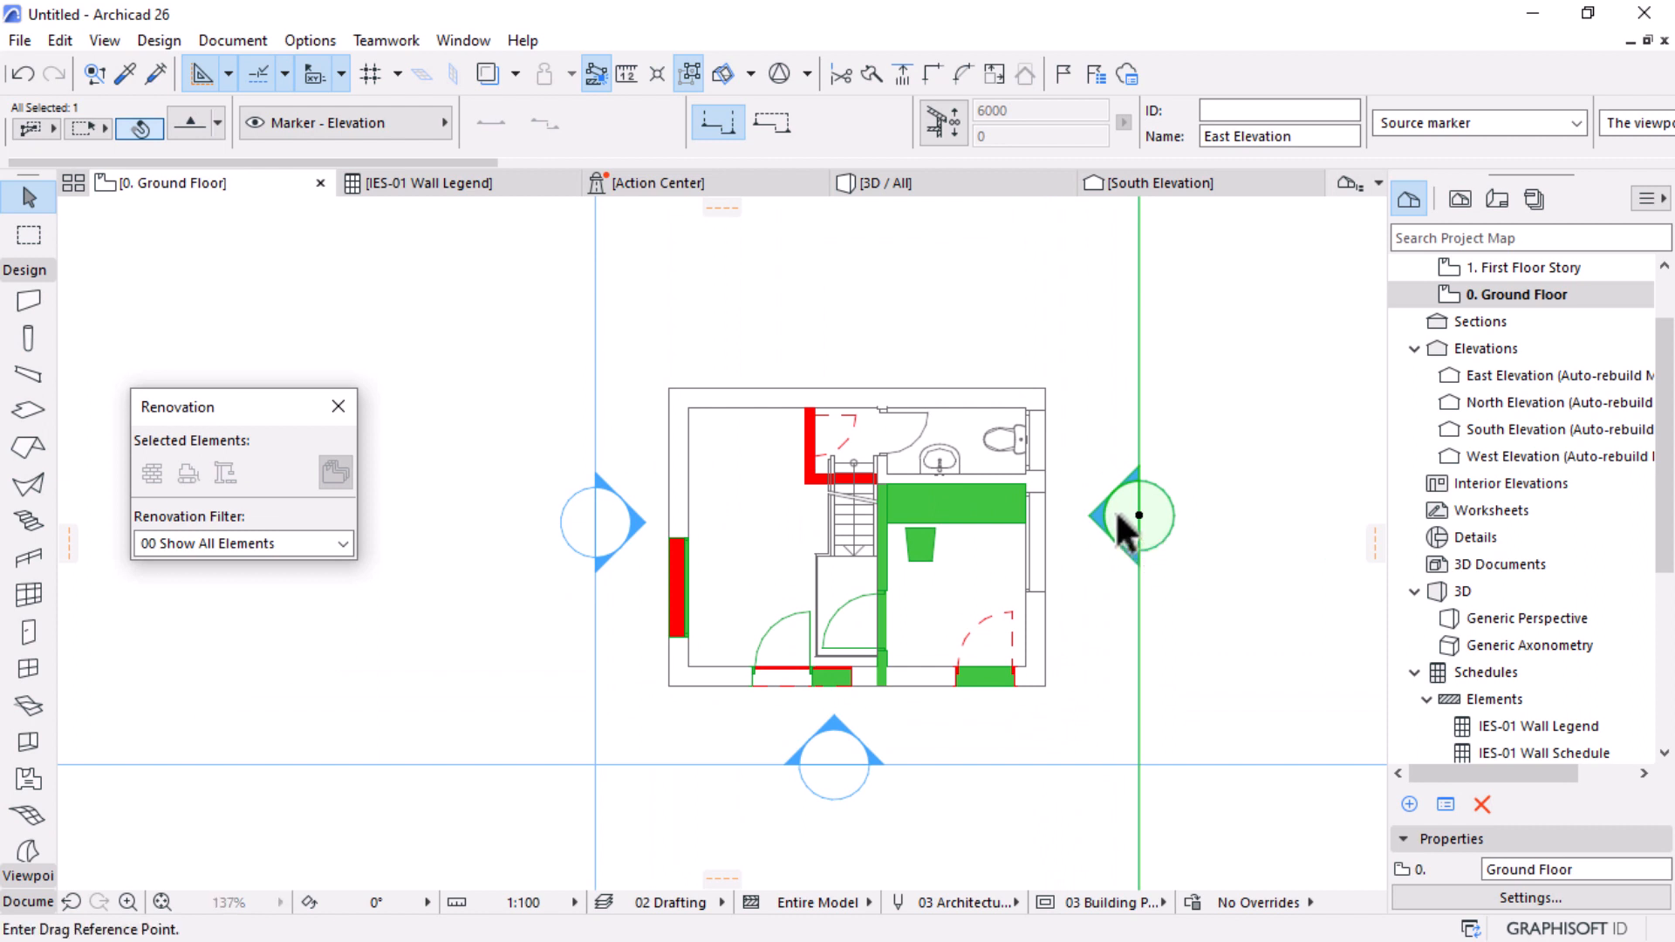
left_click(1138, 515)
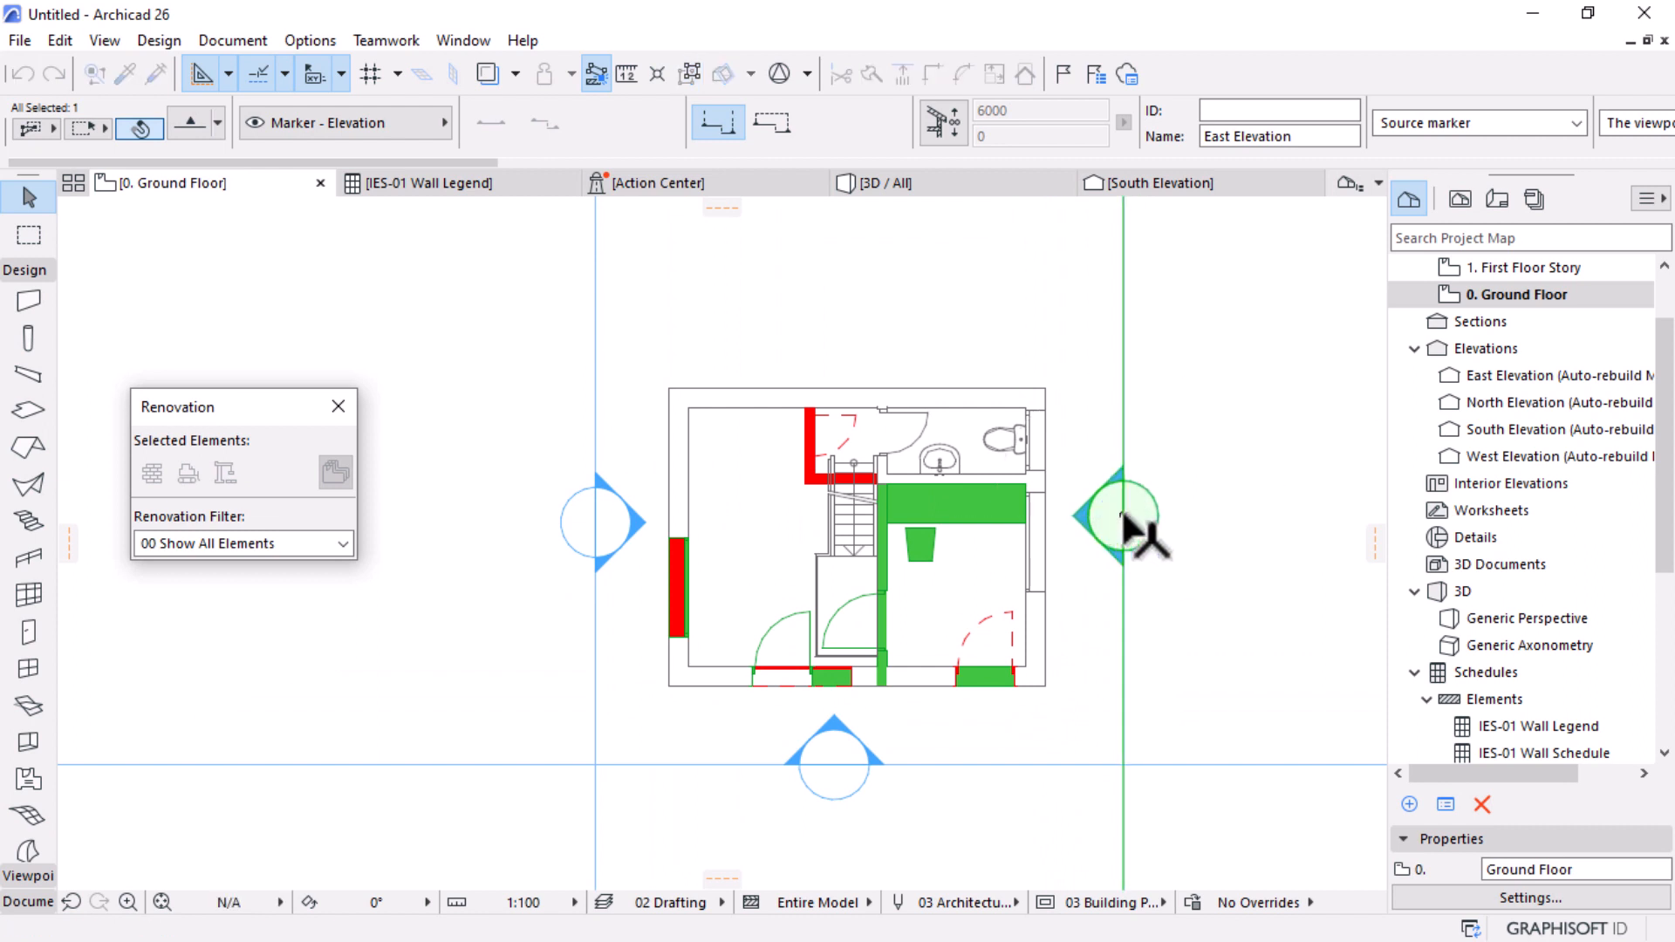
left_click(1123, 515)
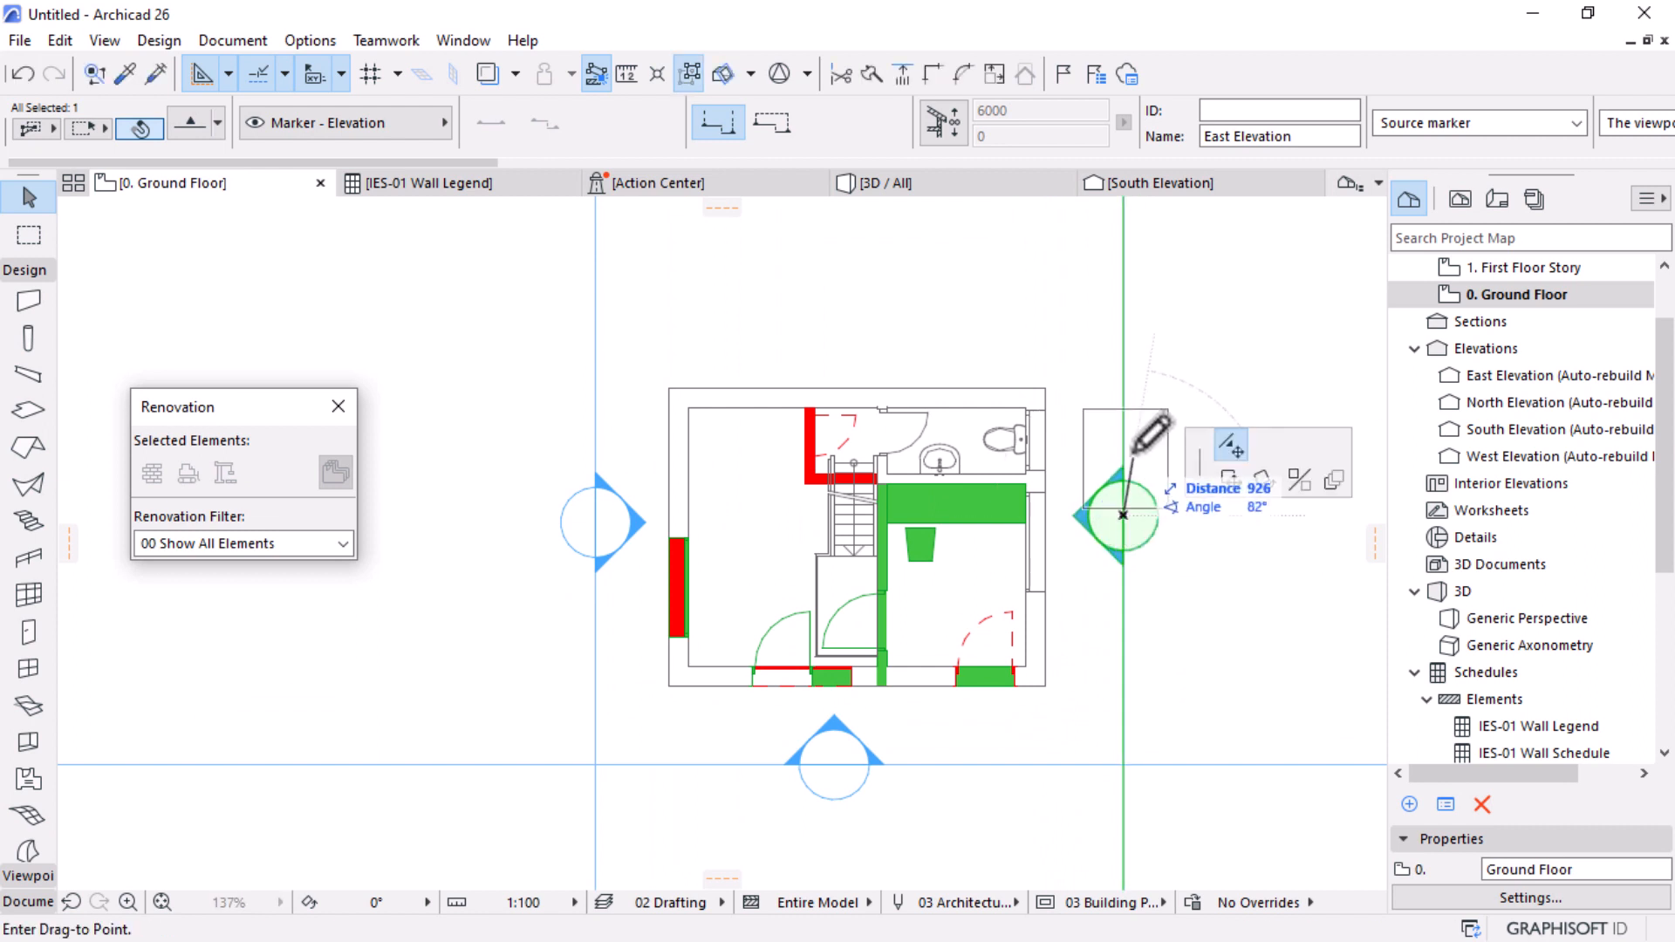
left_click(1231, 479)
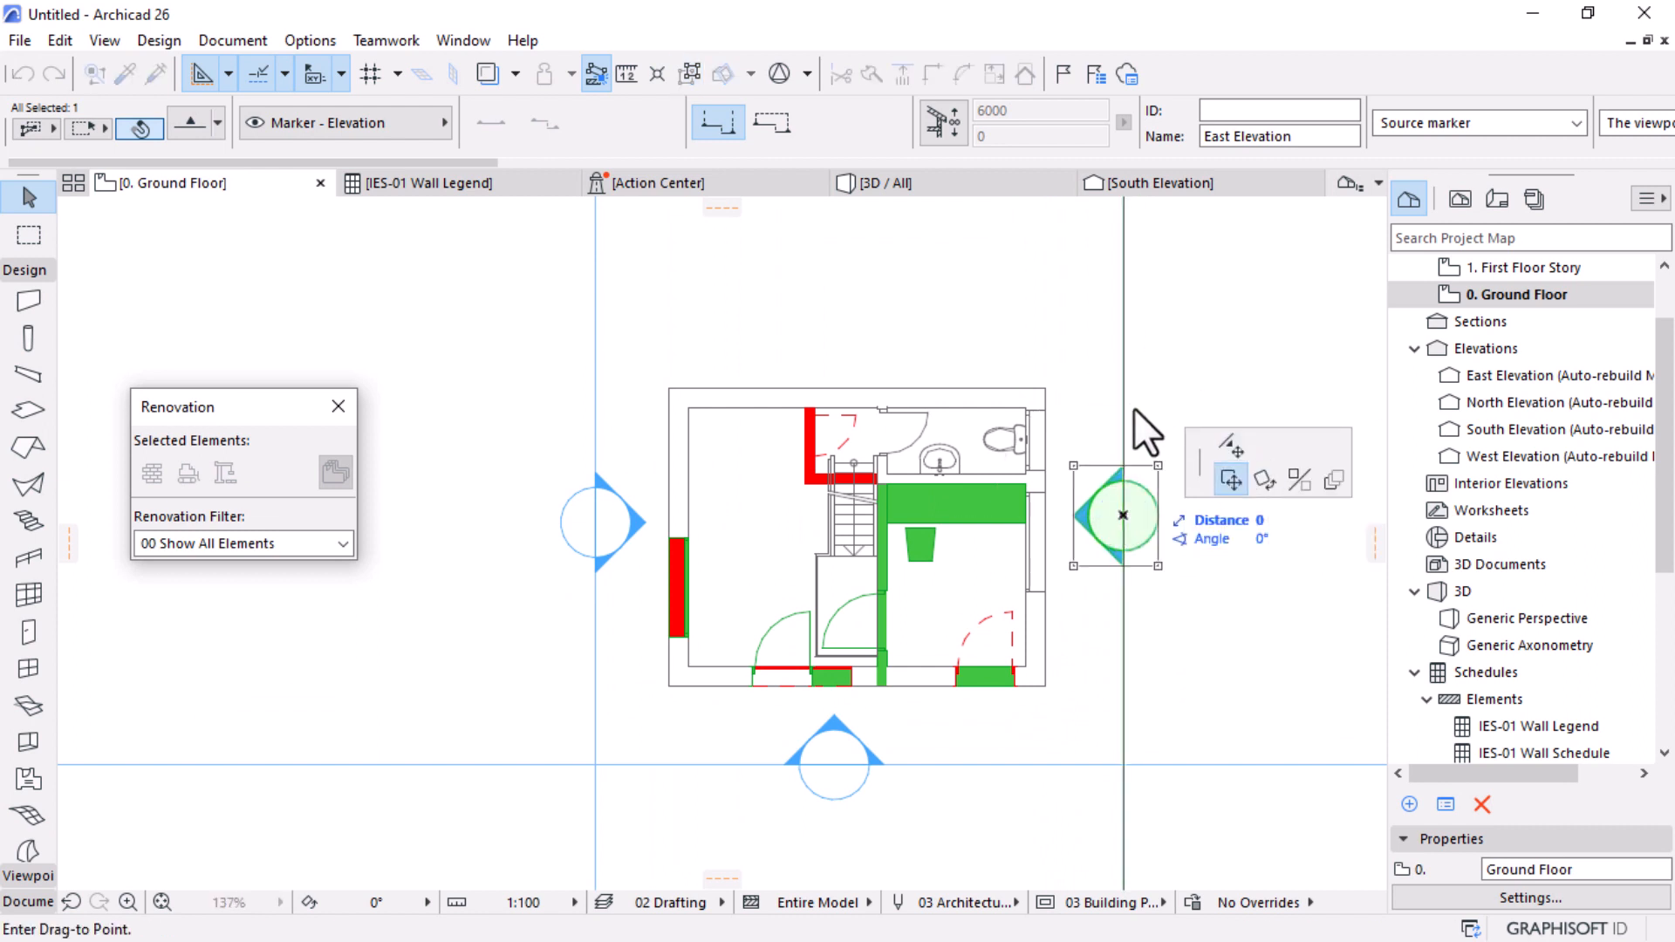
left_click(599, 517)
Step: Move the North Elevation marker to just above the house, aligned vertically with the South Elevation marker
scroll(850, 653, "down", 2)
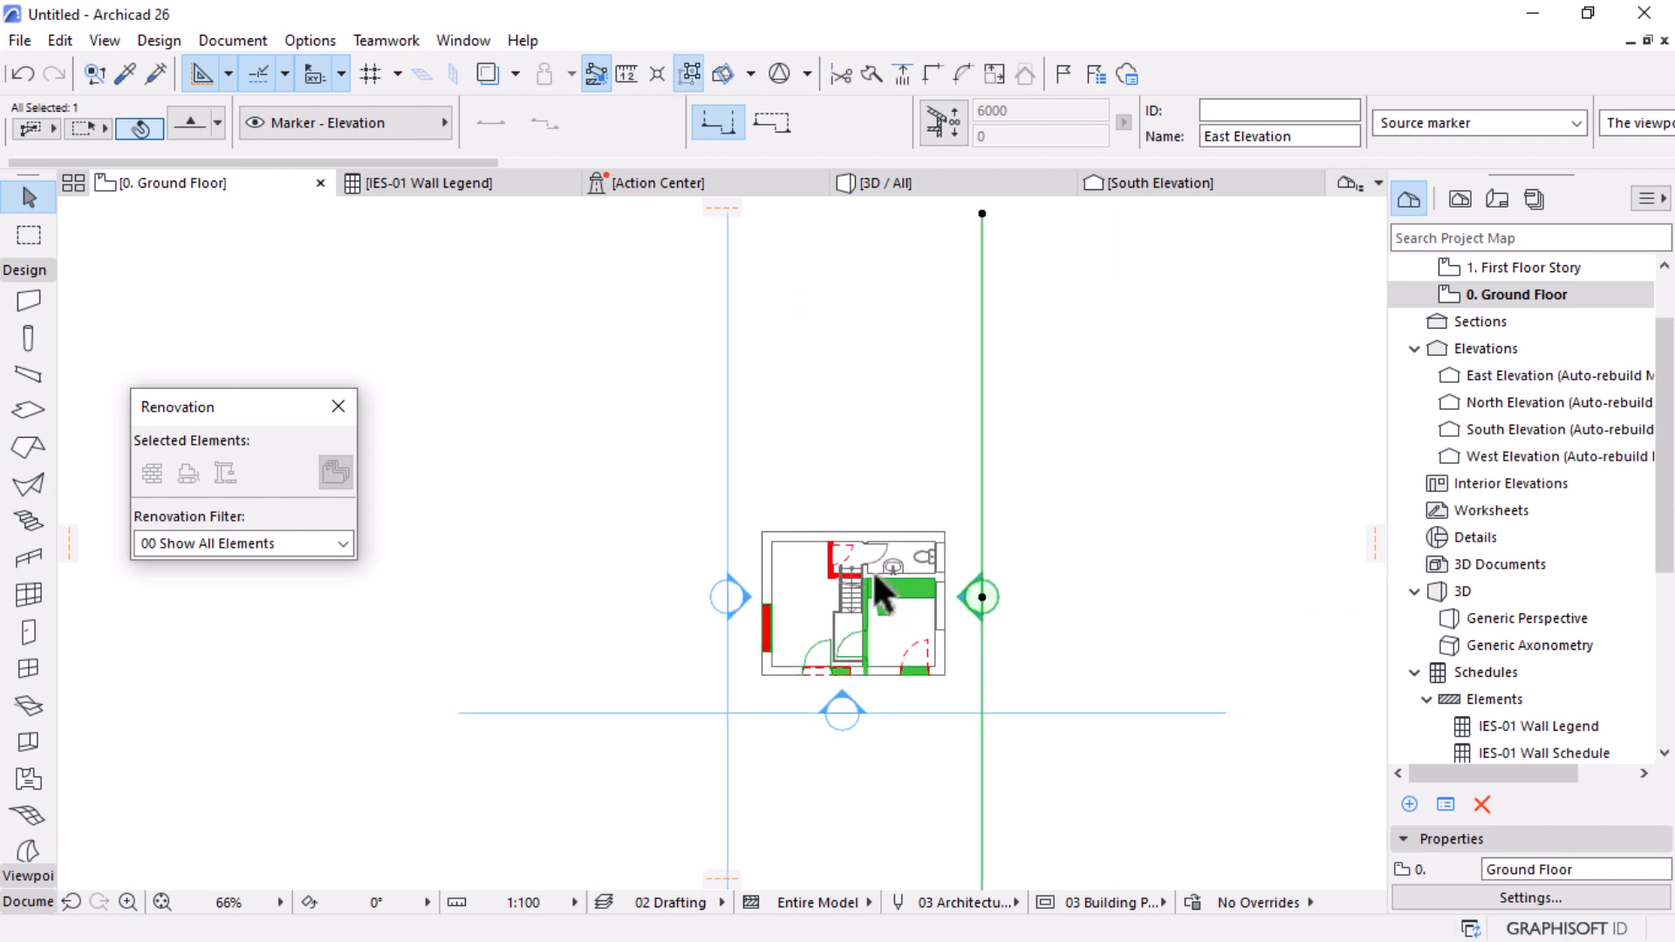
scroll(868, 724, "down", 2)
left_click(995, 323)
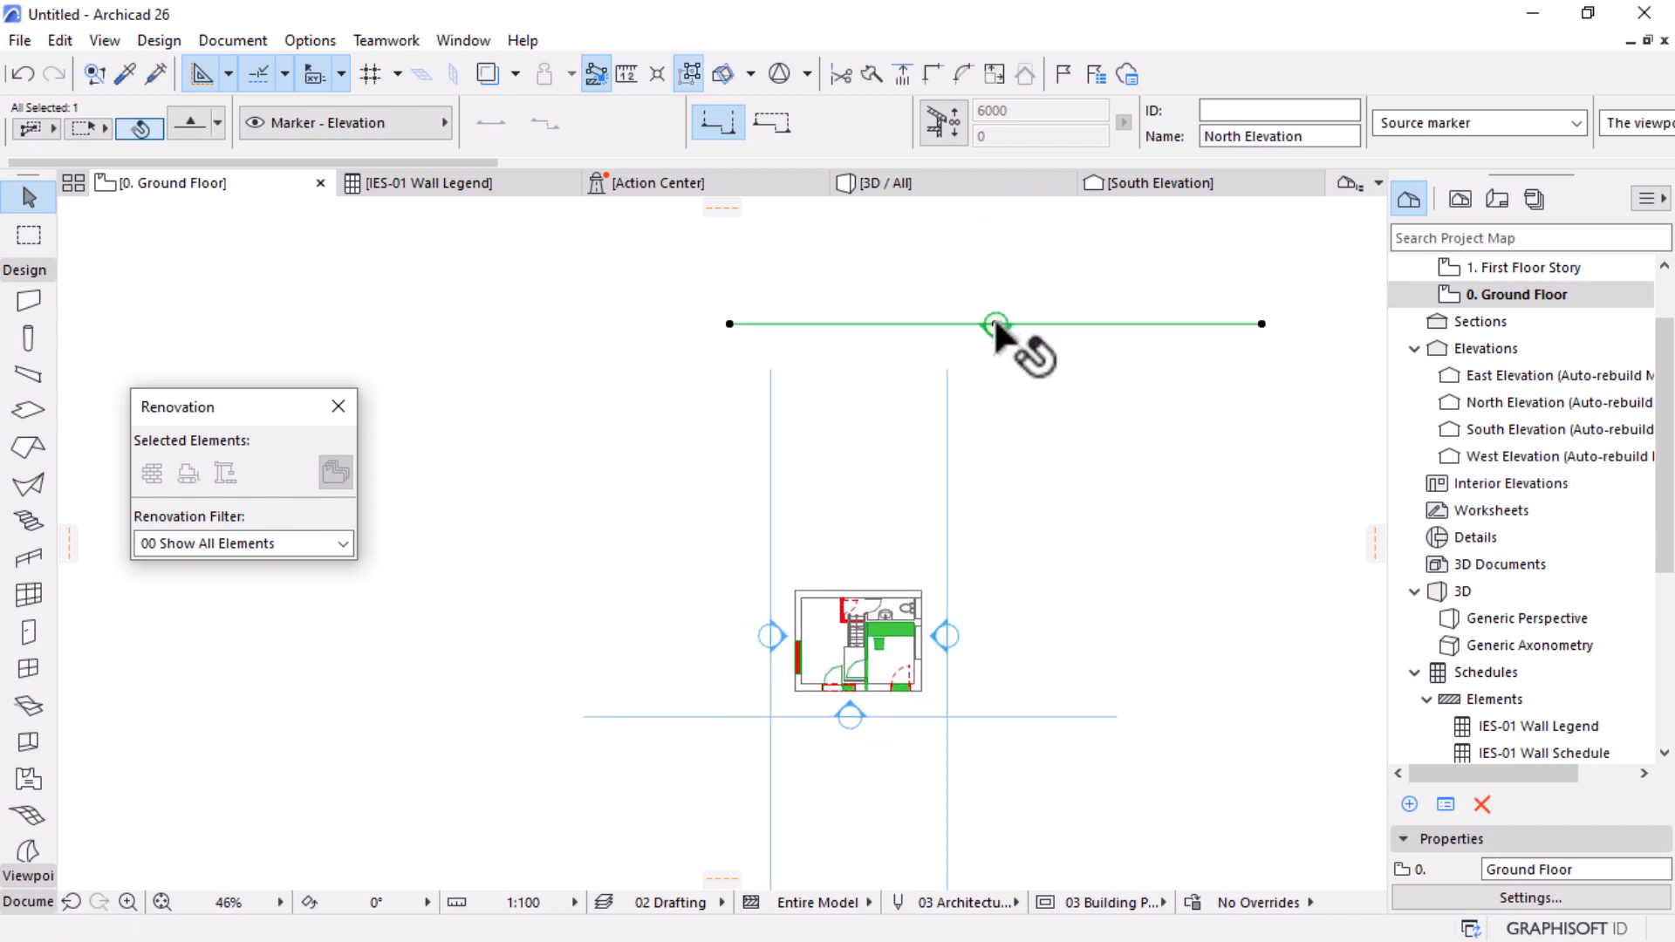
left_click(996, 323)
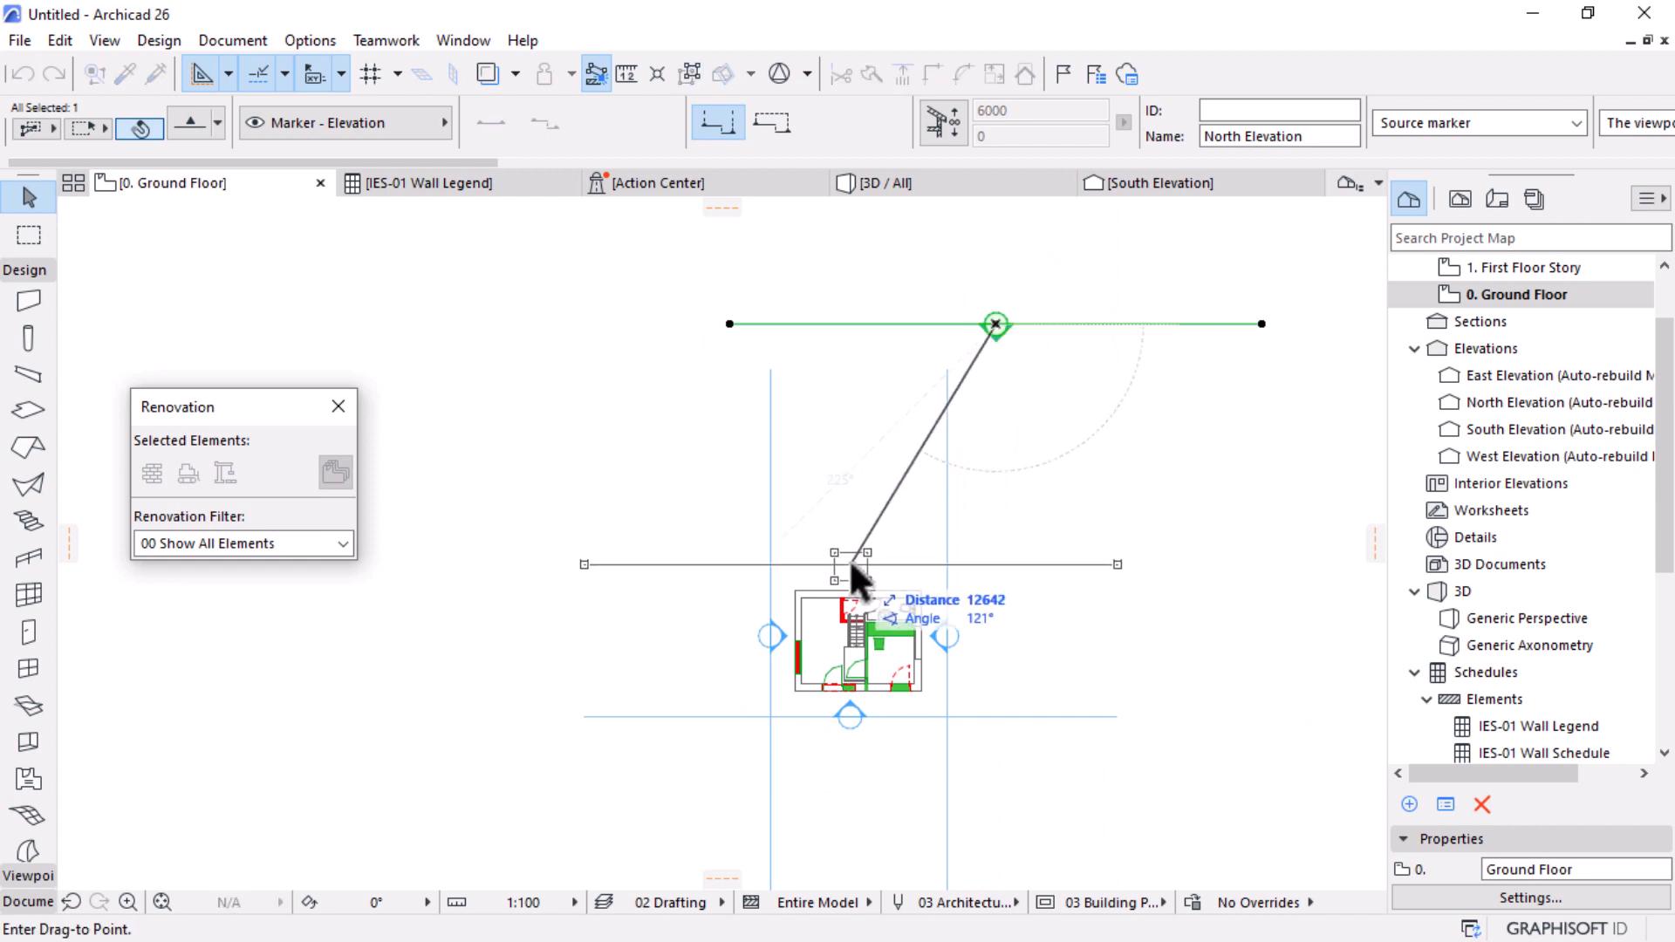
left_click(850, 720)
scroll(839, 739, "up", 2)
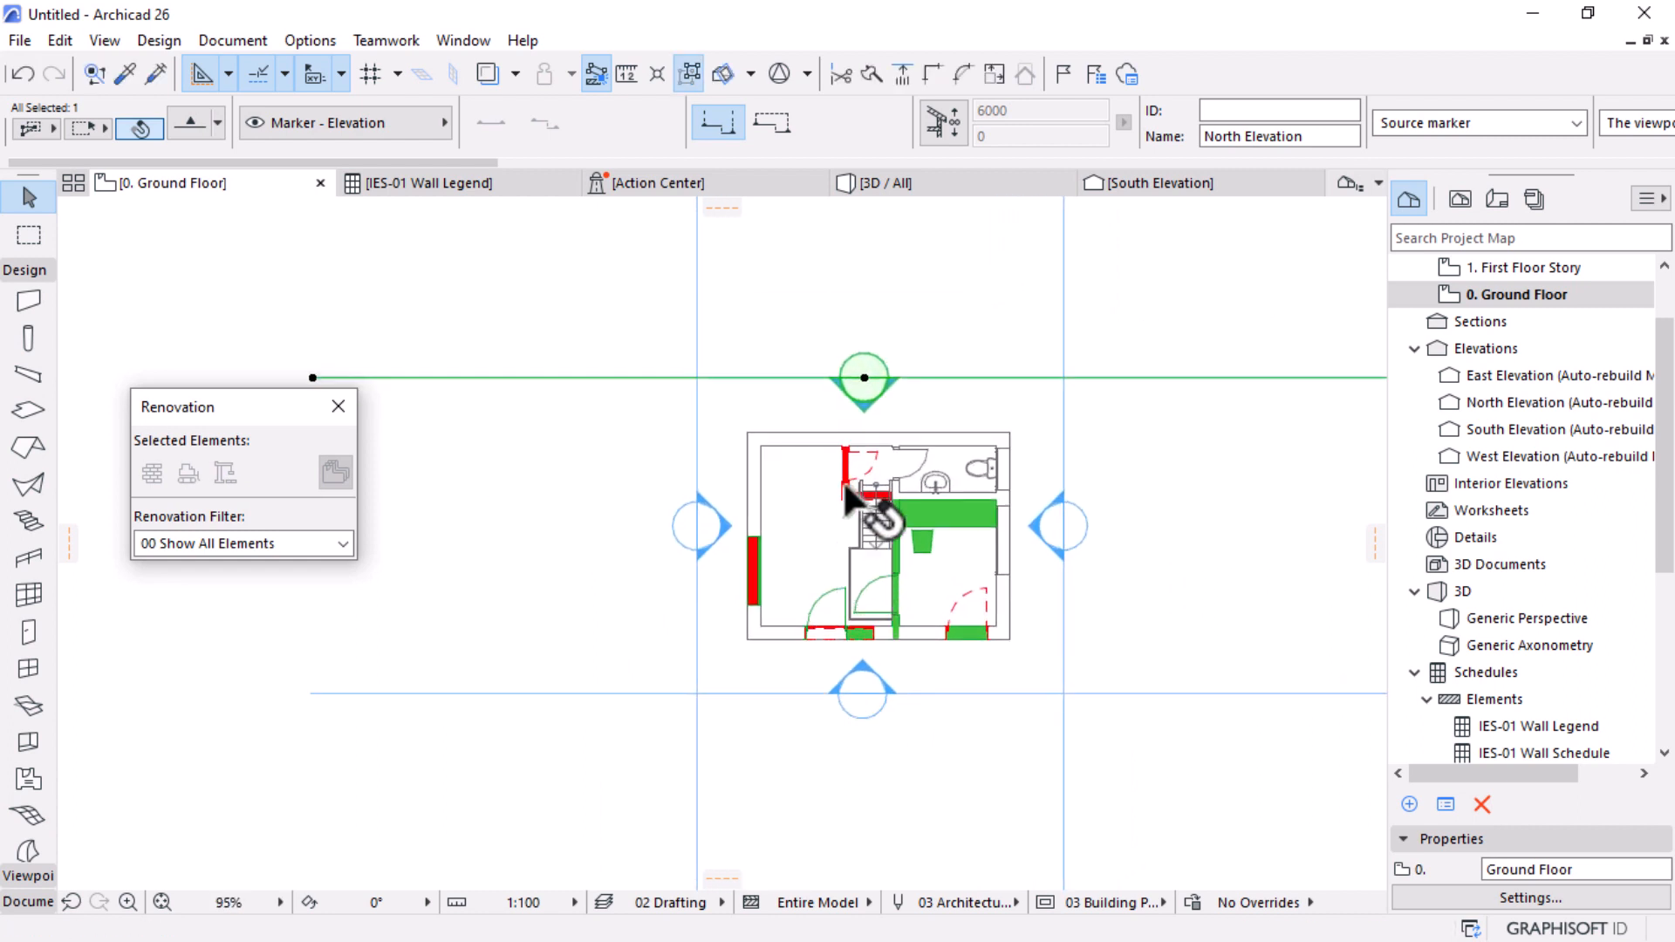
left_click(863, 374)
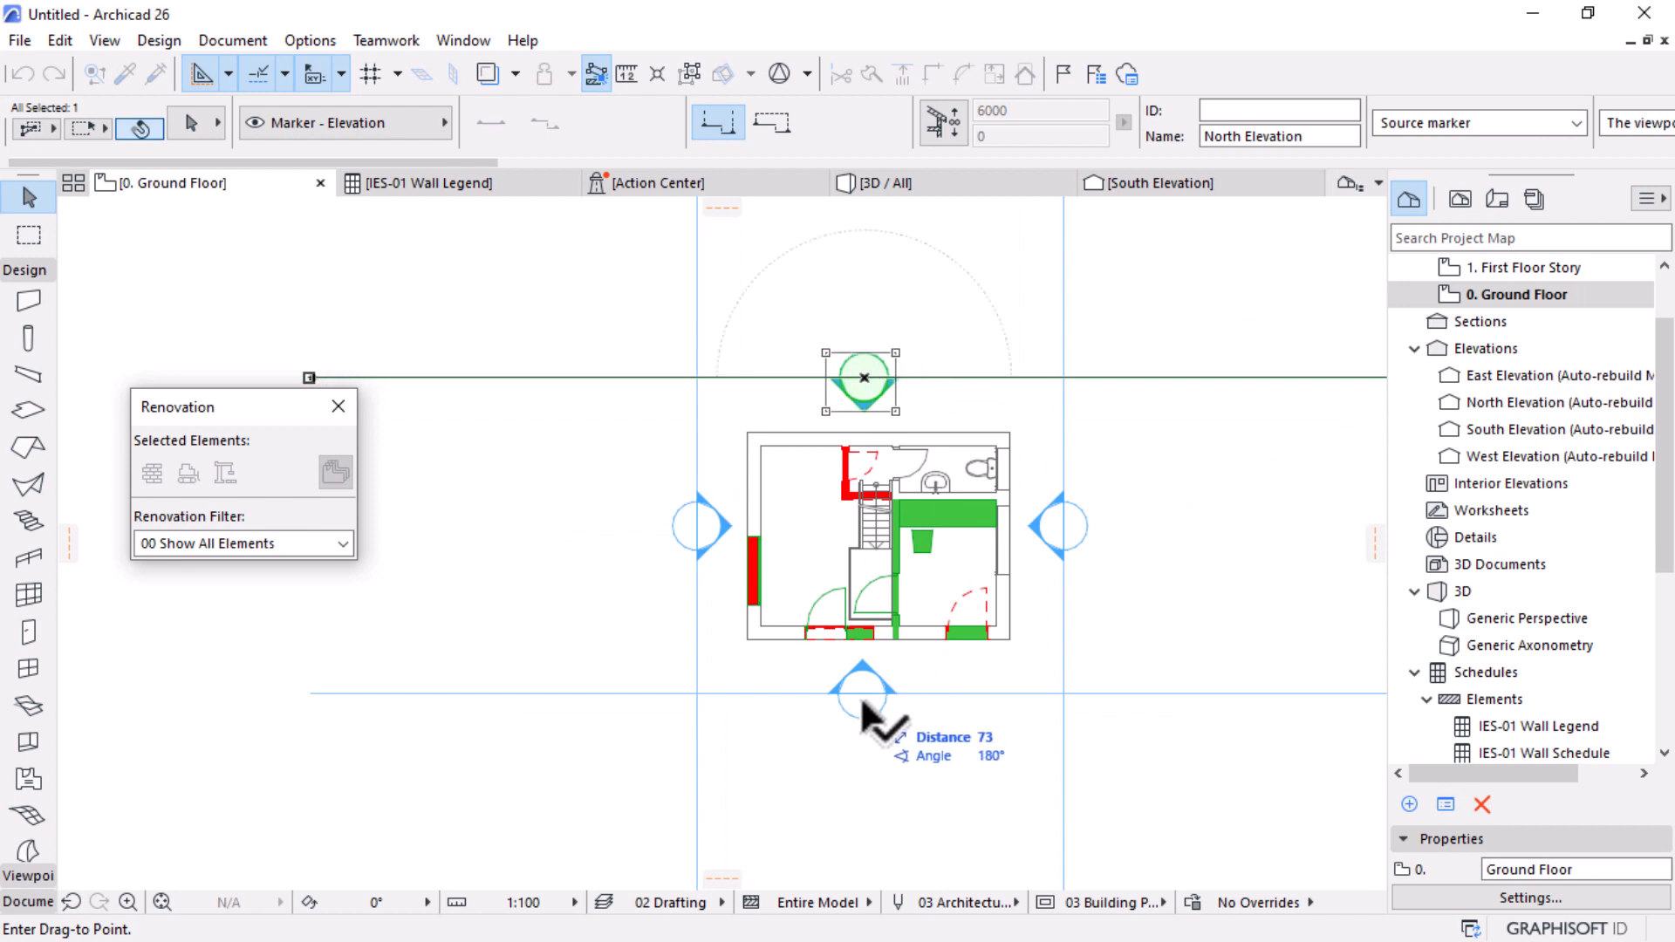
key("Escape")
key("Escape")
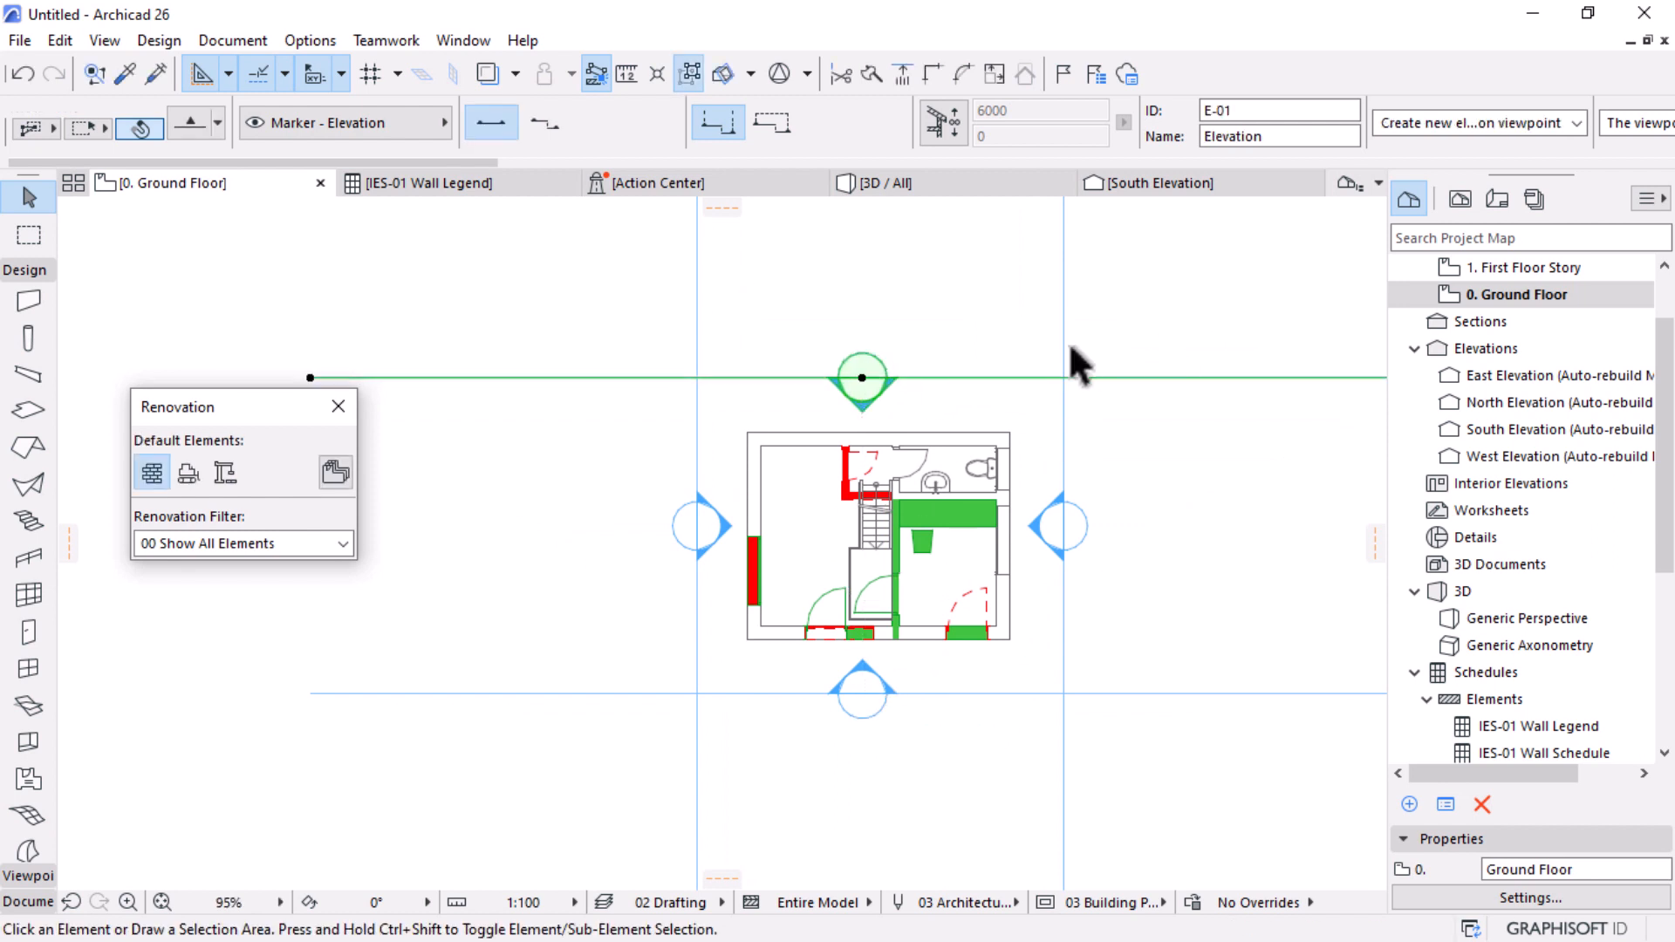
scroll(742, 524, "down", 2)
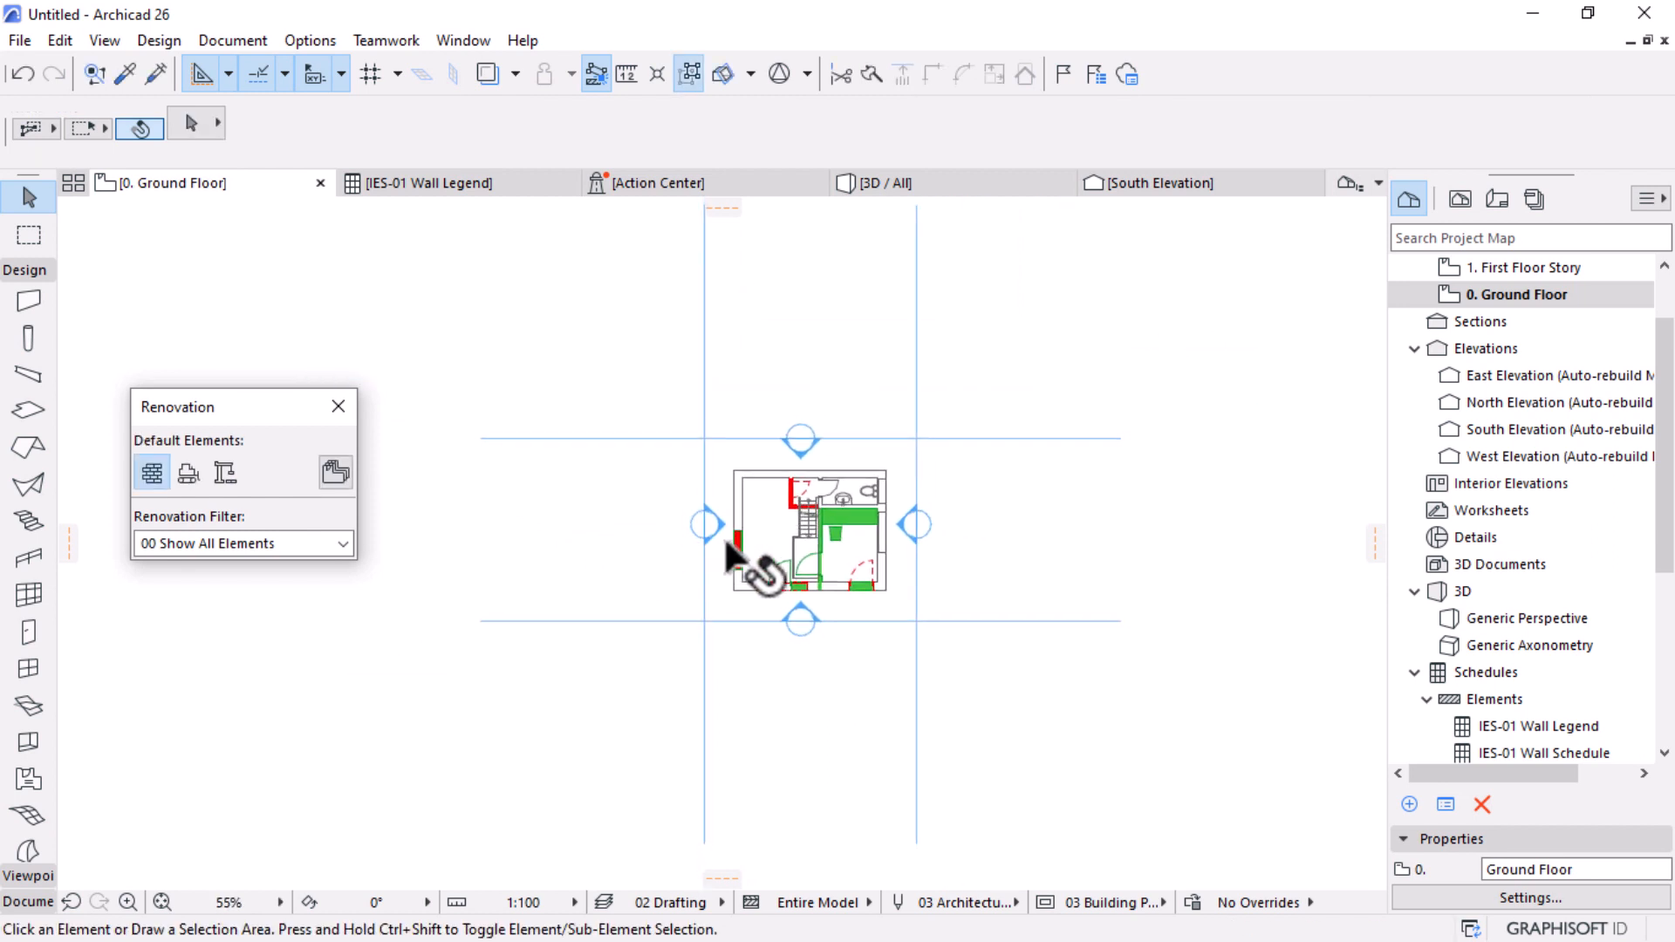
Step: Create a new layout named Layout in the layout book, using the A2 Landscape master
left_click(1492, 199)
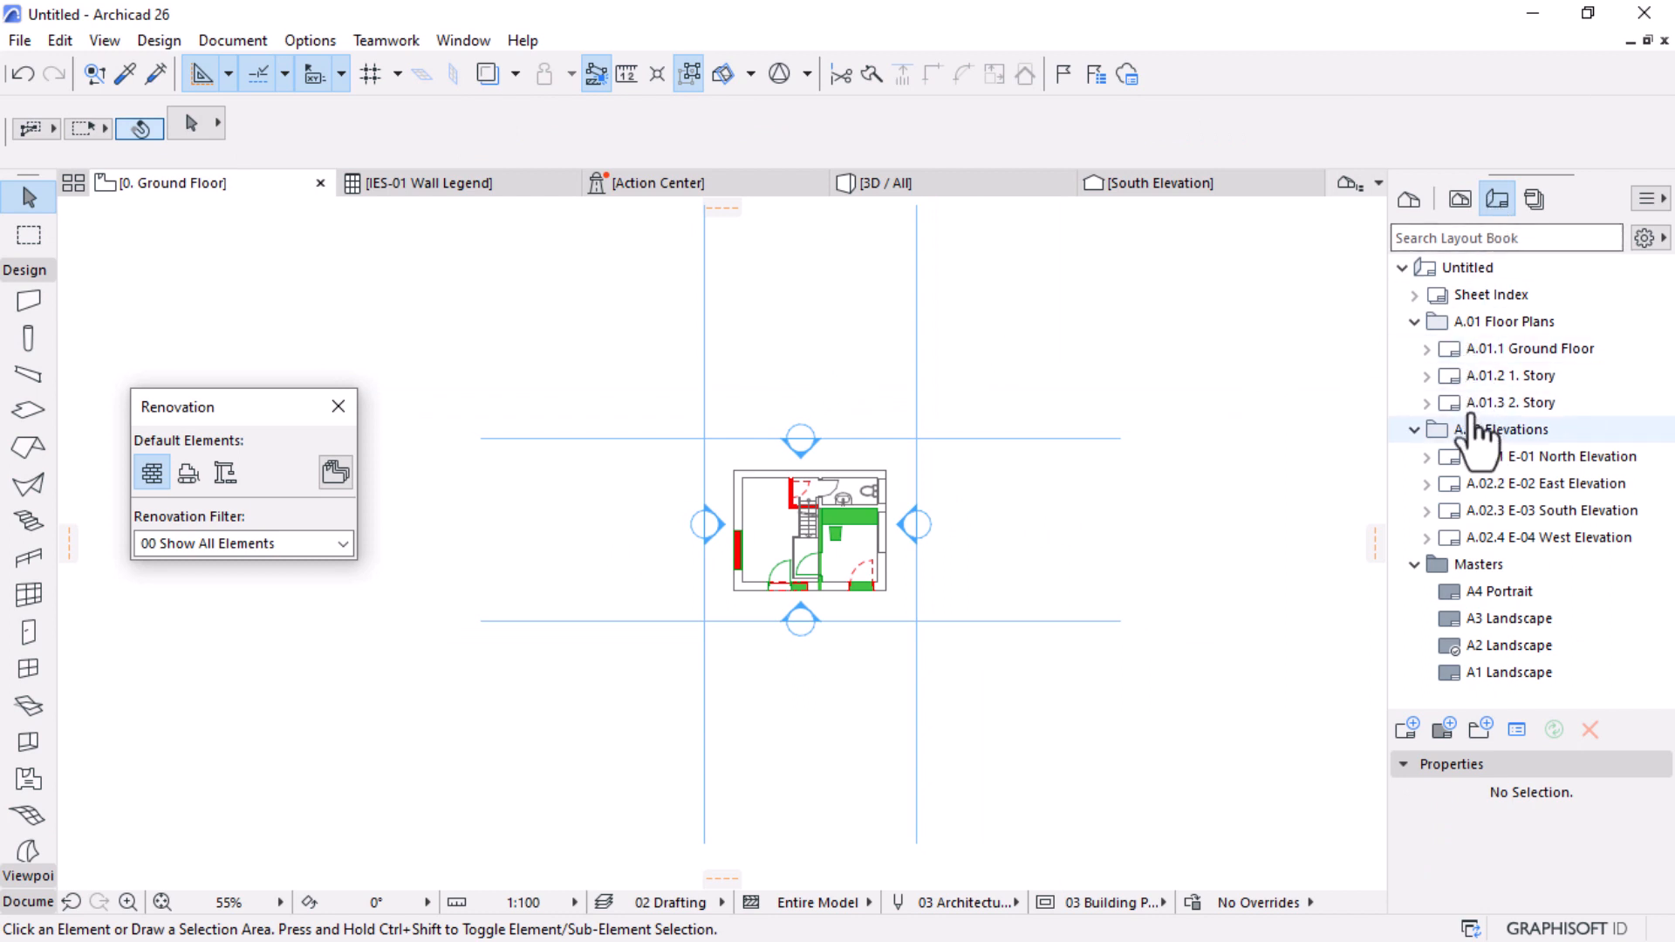
left_click(1414, 322)
left_click(1414, 348)
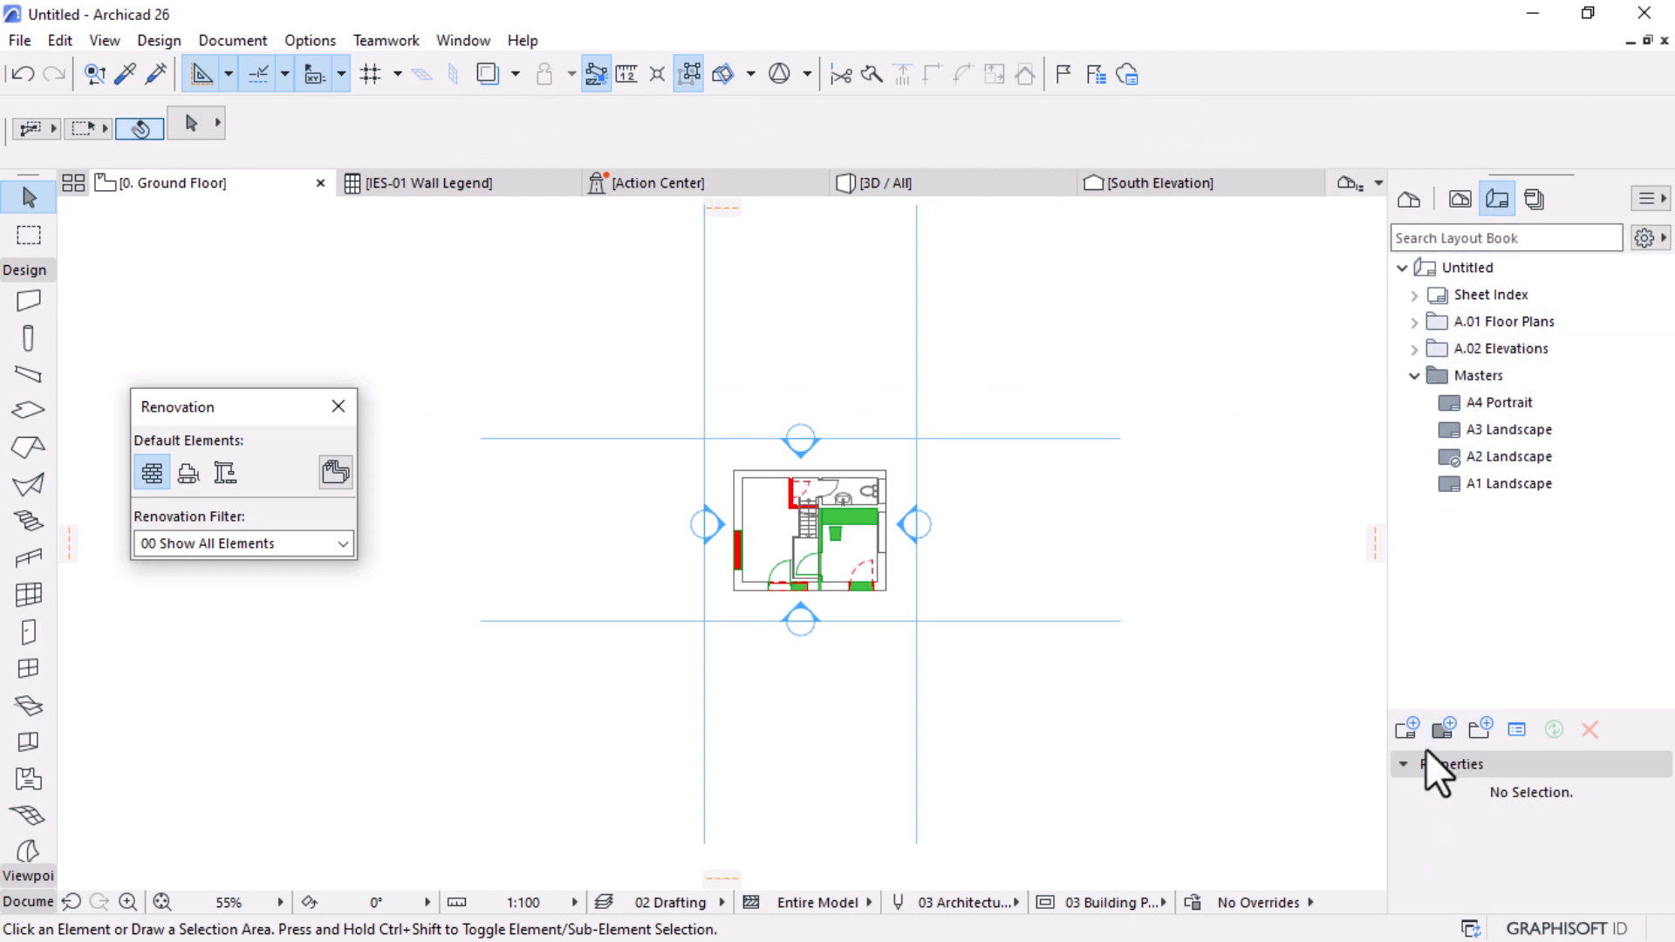
left_click(1407, 731)
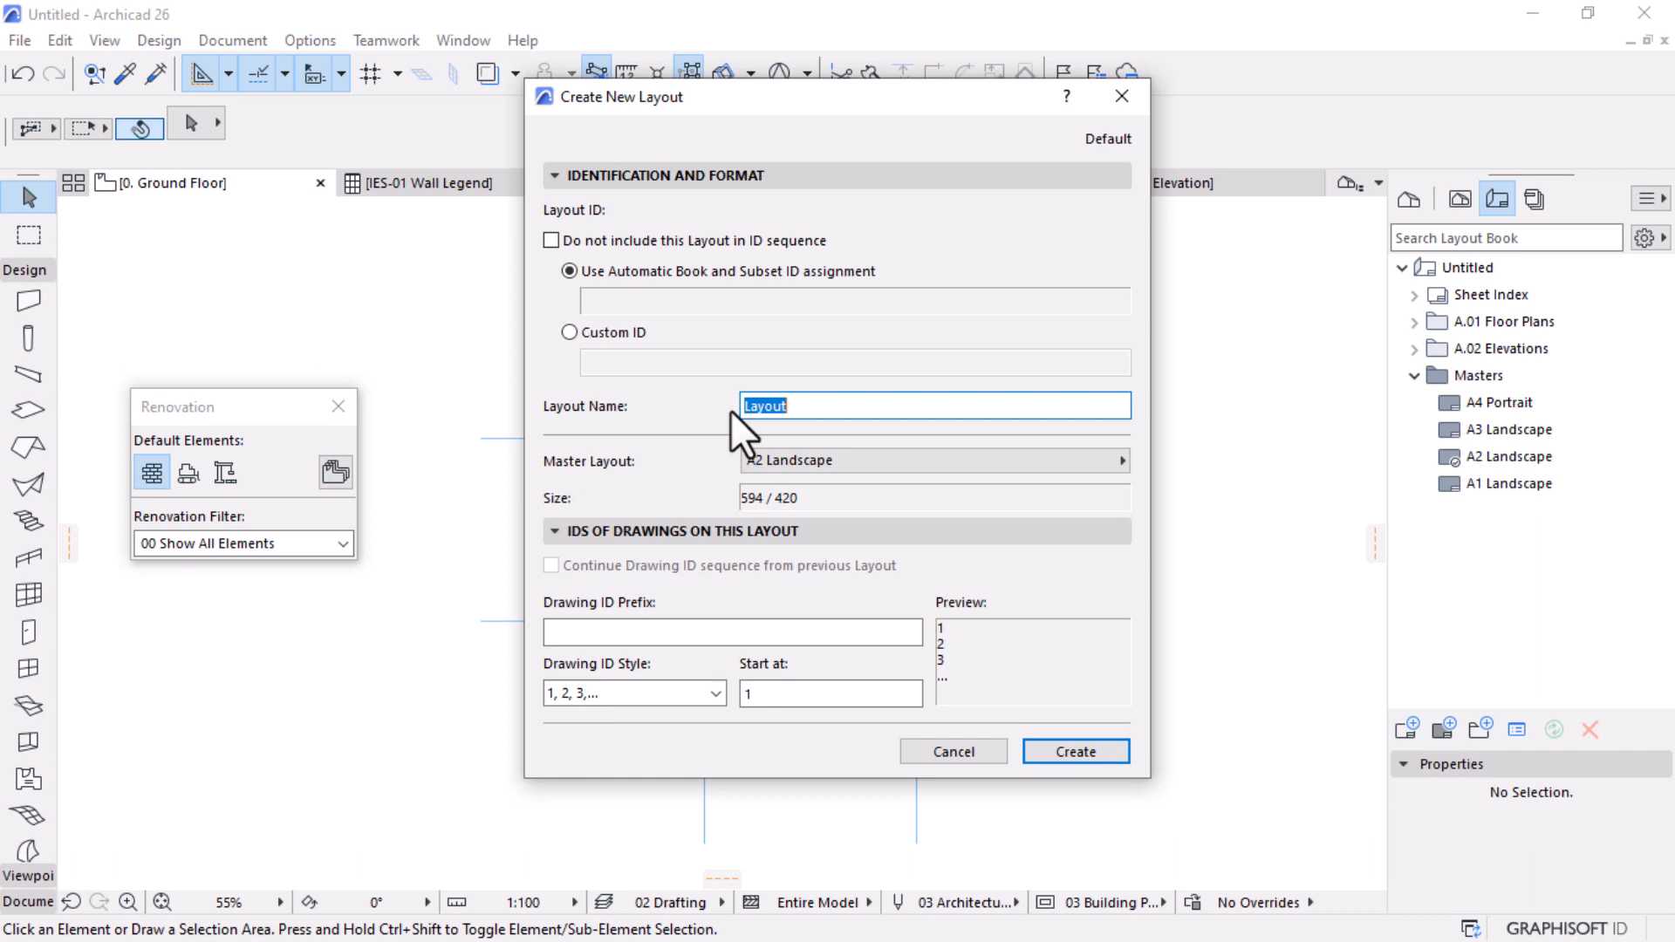
type("Existing Pnal")
key("BackSpace")
key("BackSpace")
key("BackSpace")
key("BackSpace")
key("BackSpace")
key("BackSpace")
key("BackSpace")
key("BackSpace")
key("BackSpace")
key("BackSpace")
key("BackSpace")
type("out")
left_click(1117, 749)
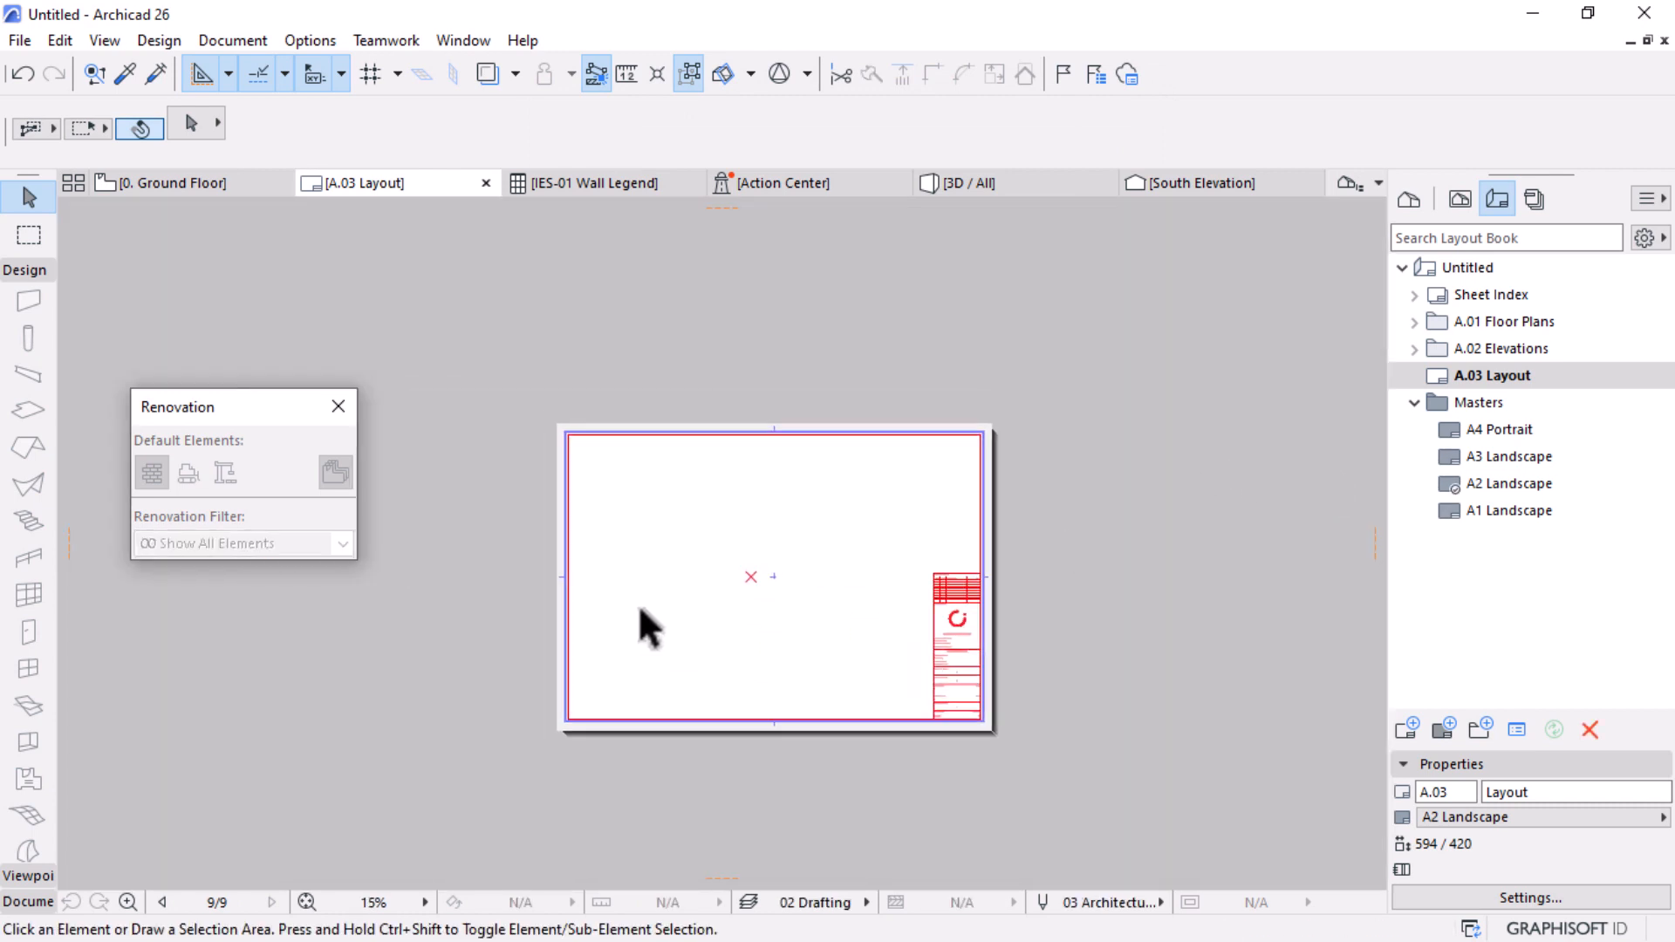
Step: Place the 0. Ground Floor and 1. First Floor Story floor plan views side by side on the new layout
left_click(1461, 199)
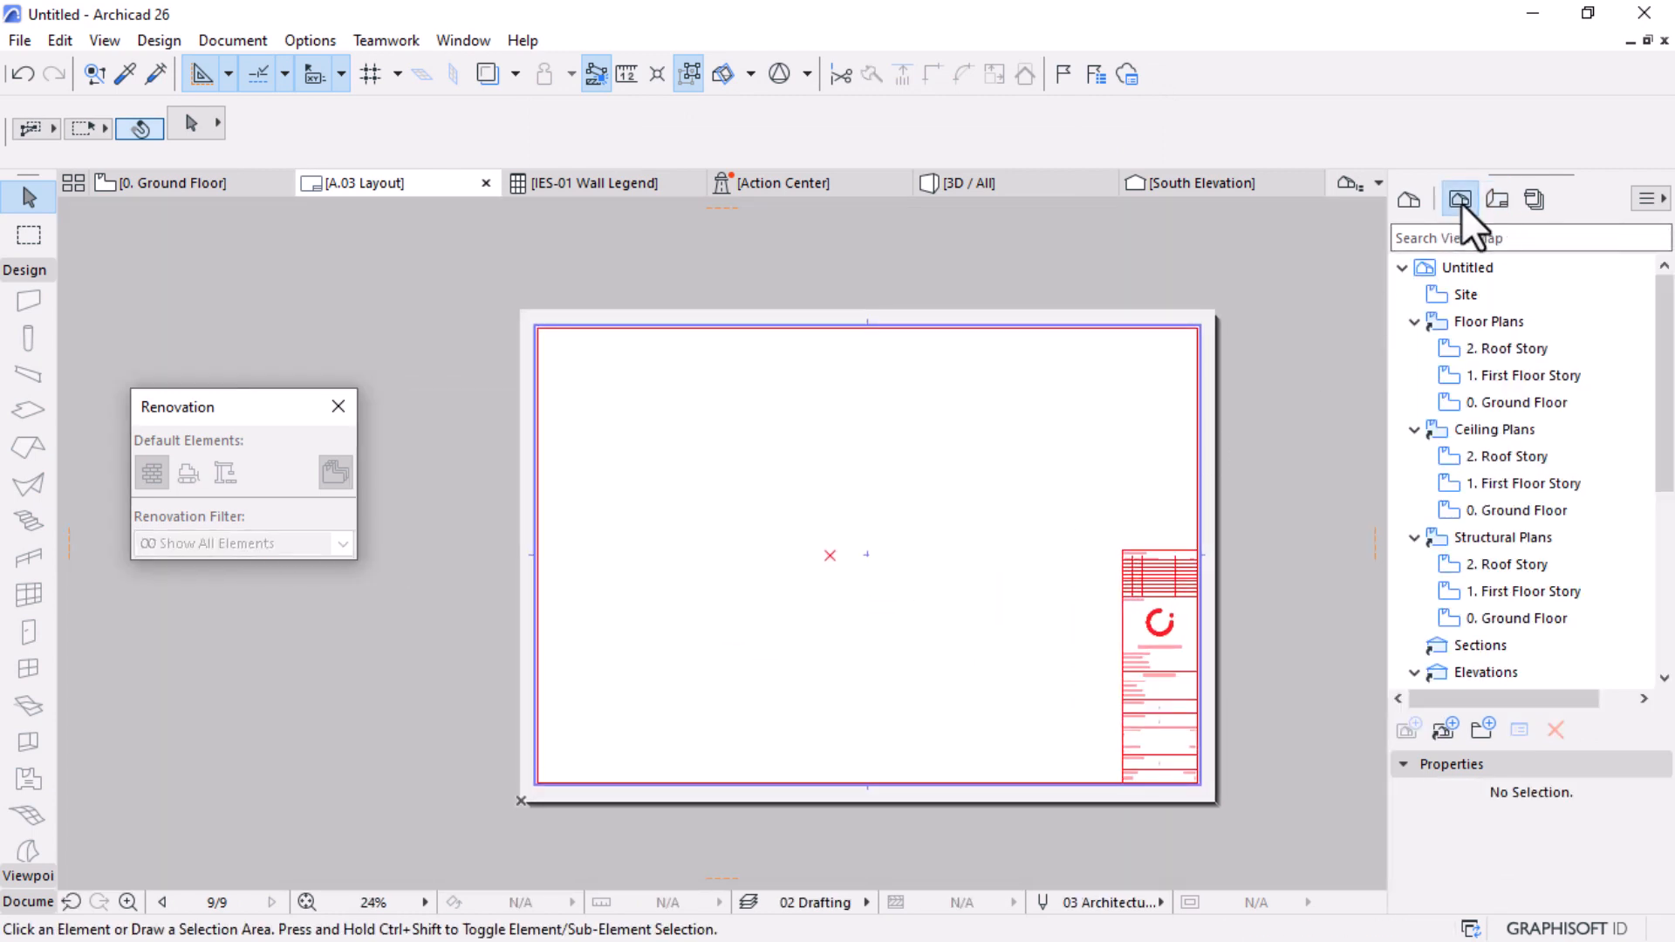
left_click(1512, 402)
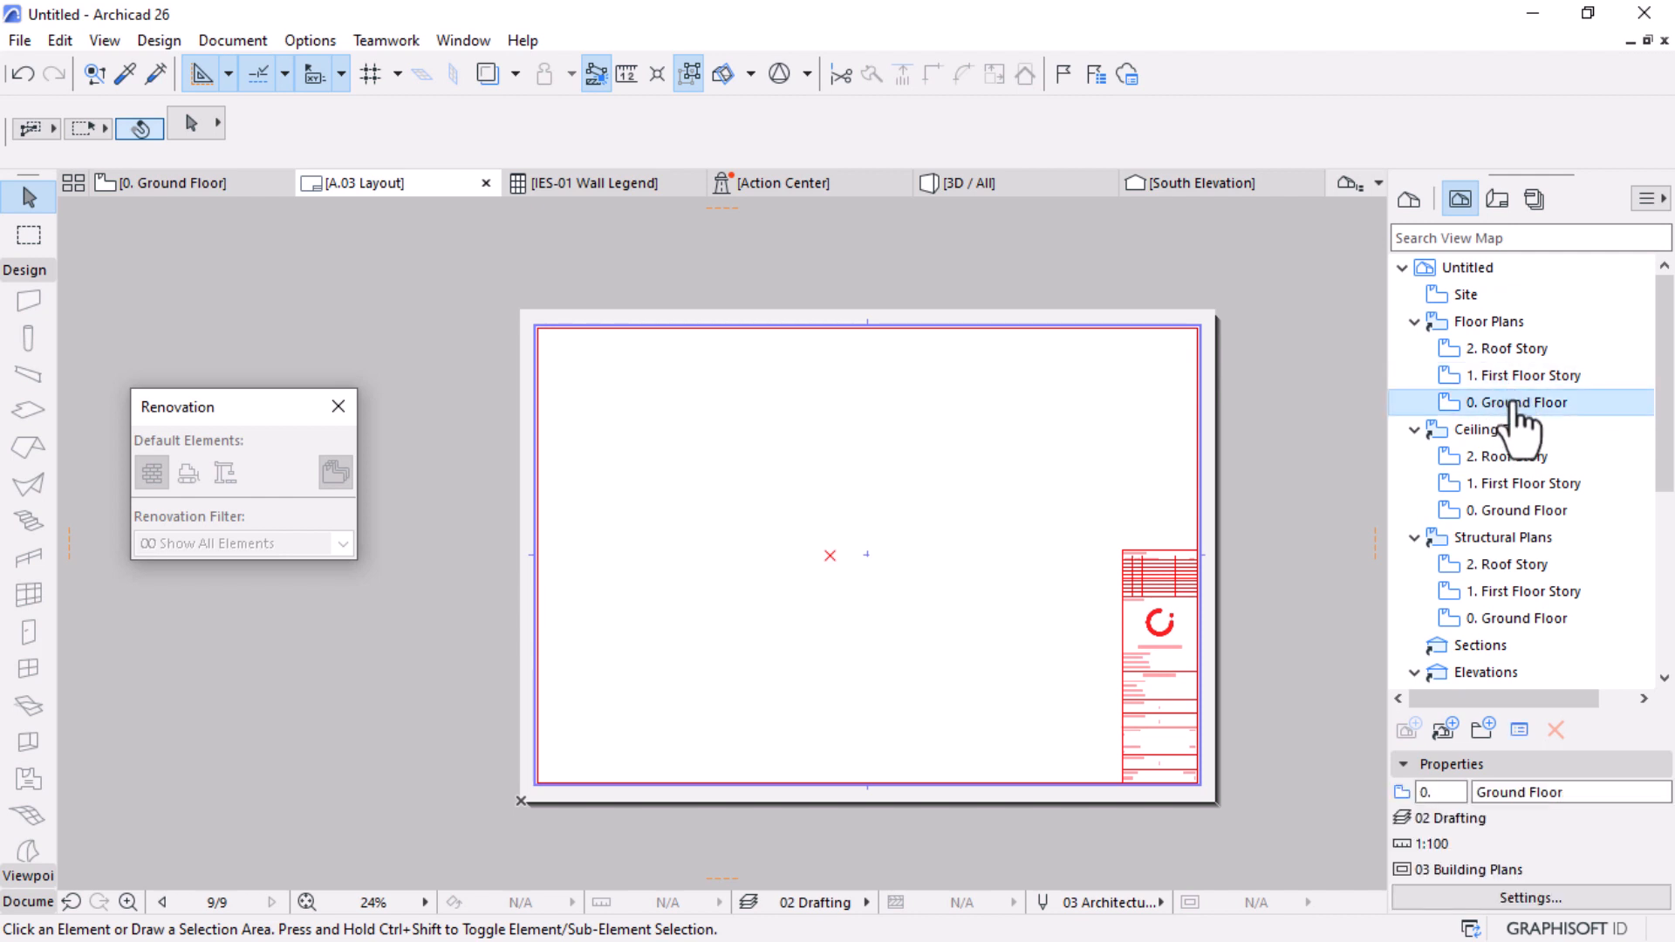
left_click_drag(1515, 404, 779, 506)
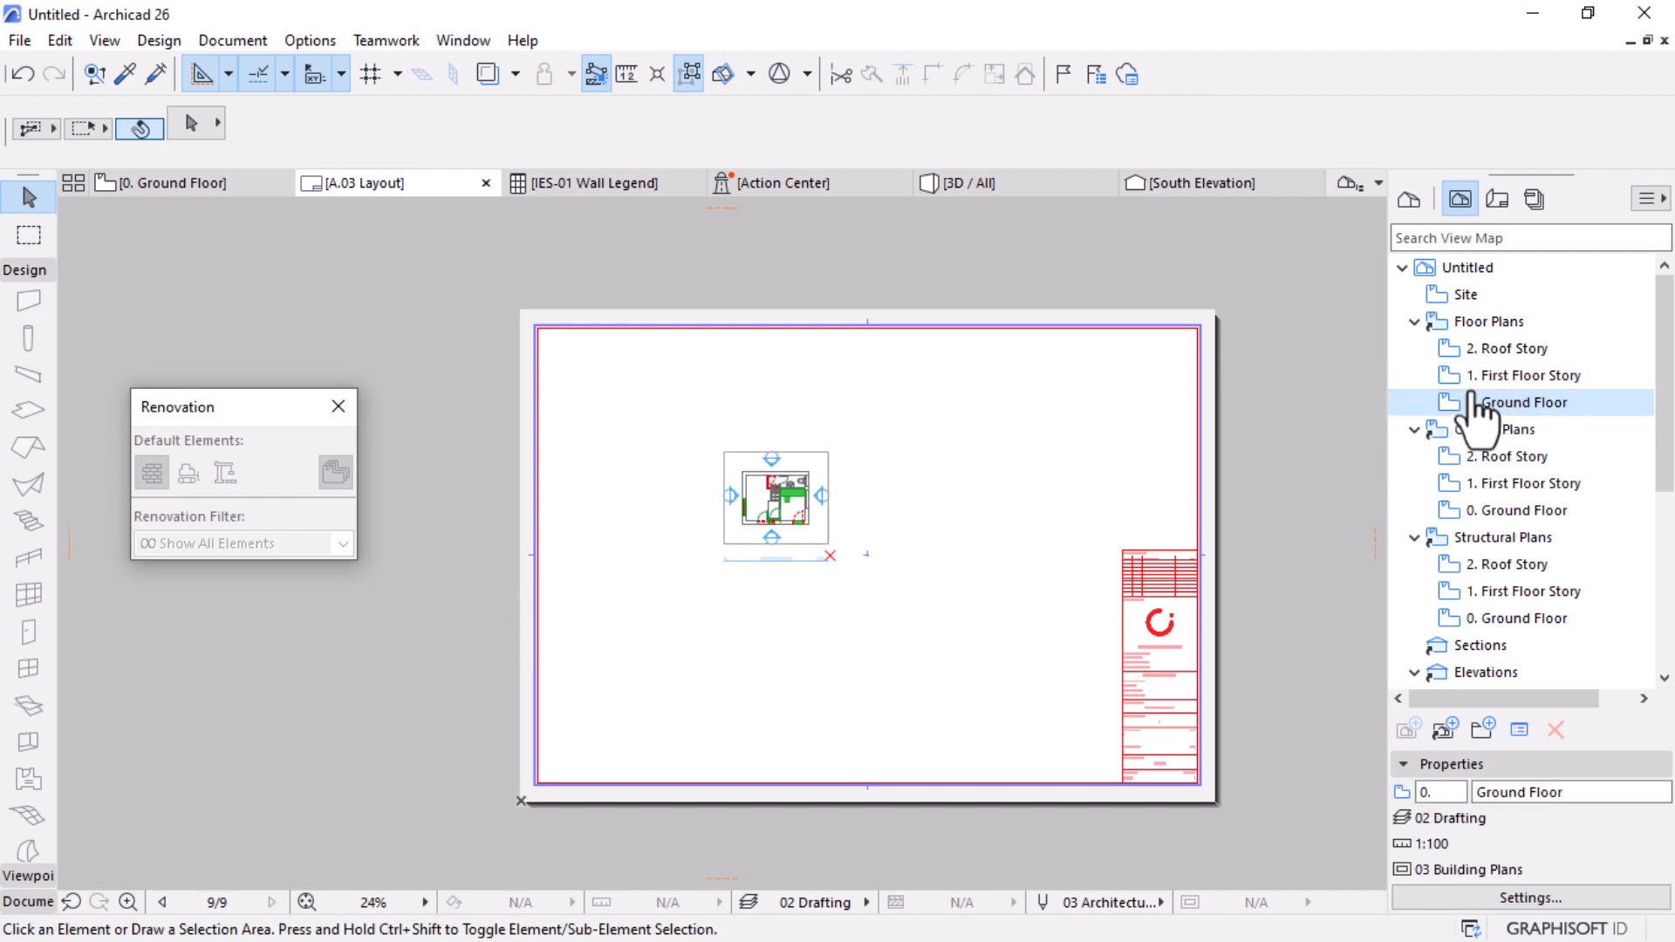
left_click_drag(1514, 377, 910, 504)
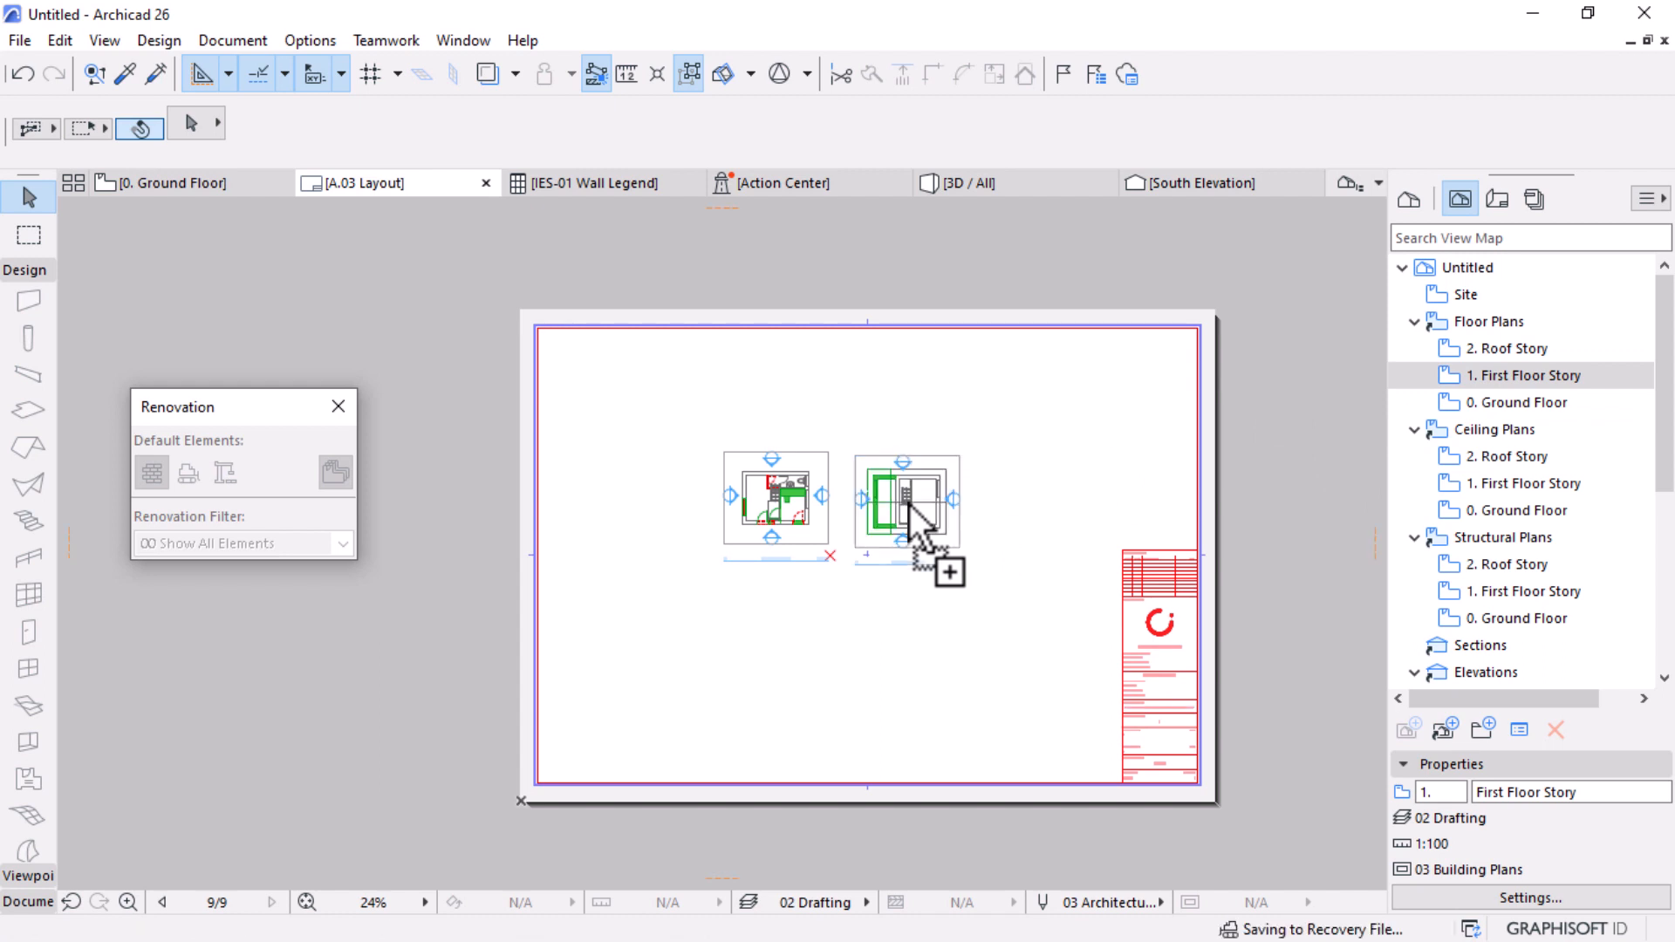
Step: Move both floor plan drawings together into the upper-left corner of the sheet
scroll(872, 586, "up", 2)
mouse_move(1054, 371)
left_mouse_down()
mouse_move(995, 467)
mouse_move(665, 586)
left_mouse_up()
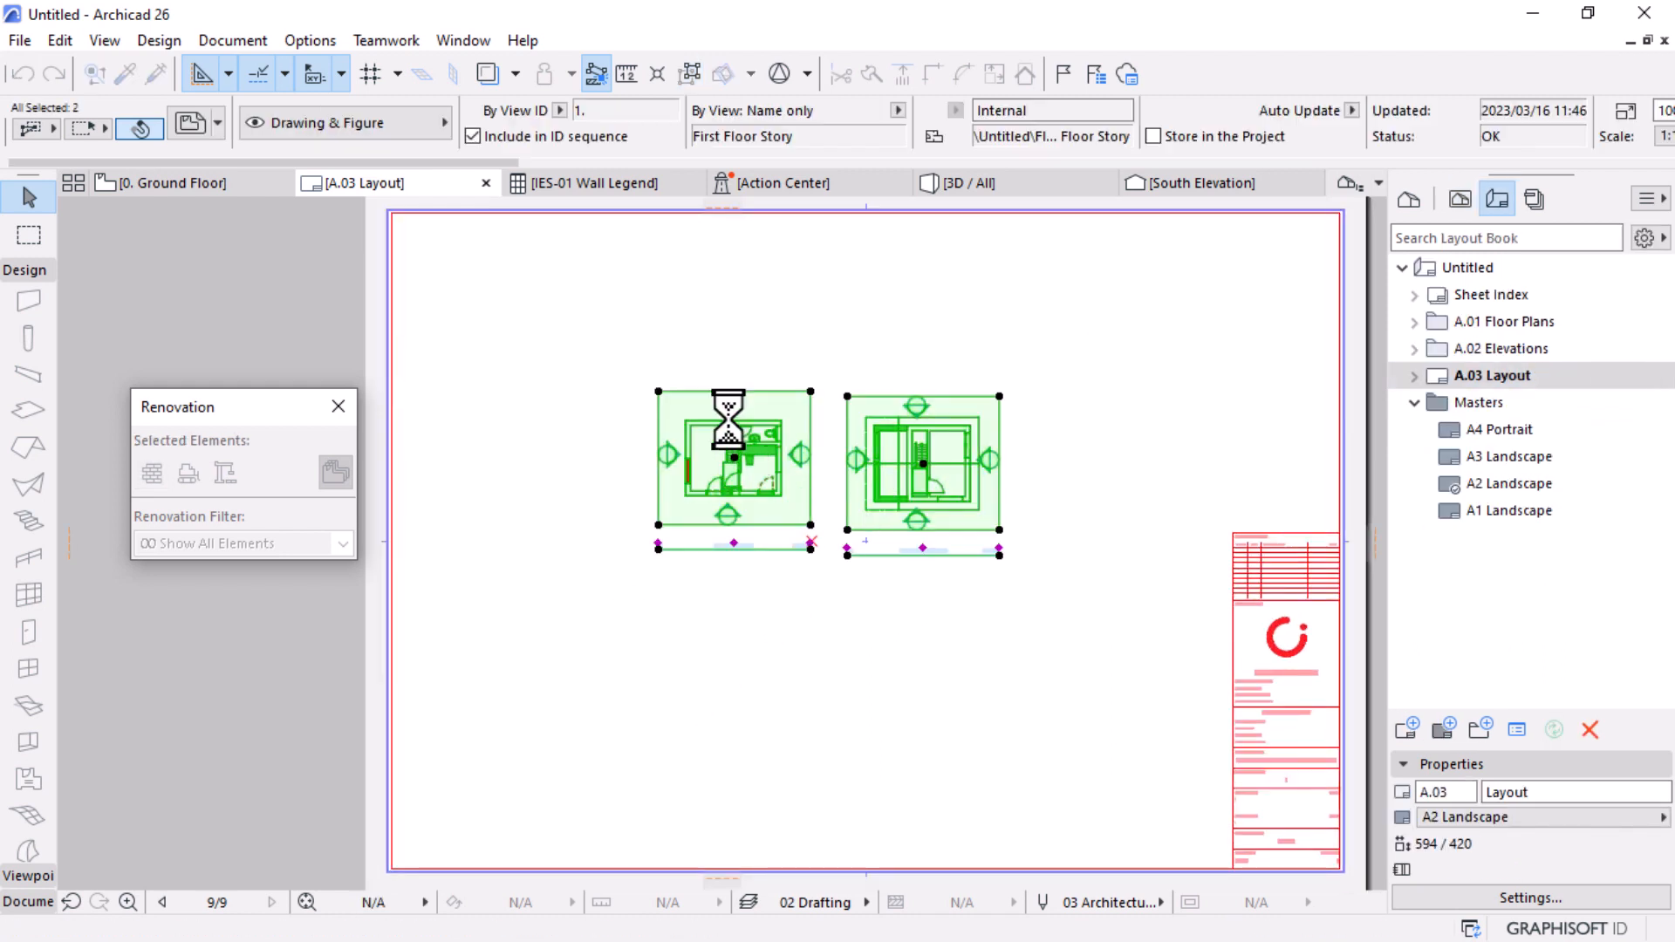
key("ctrl+d")
left_click(784, 480)
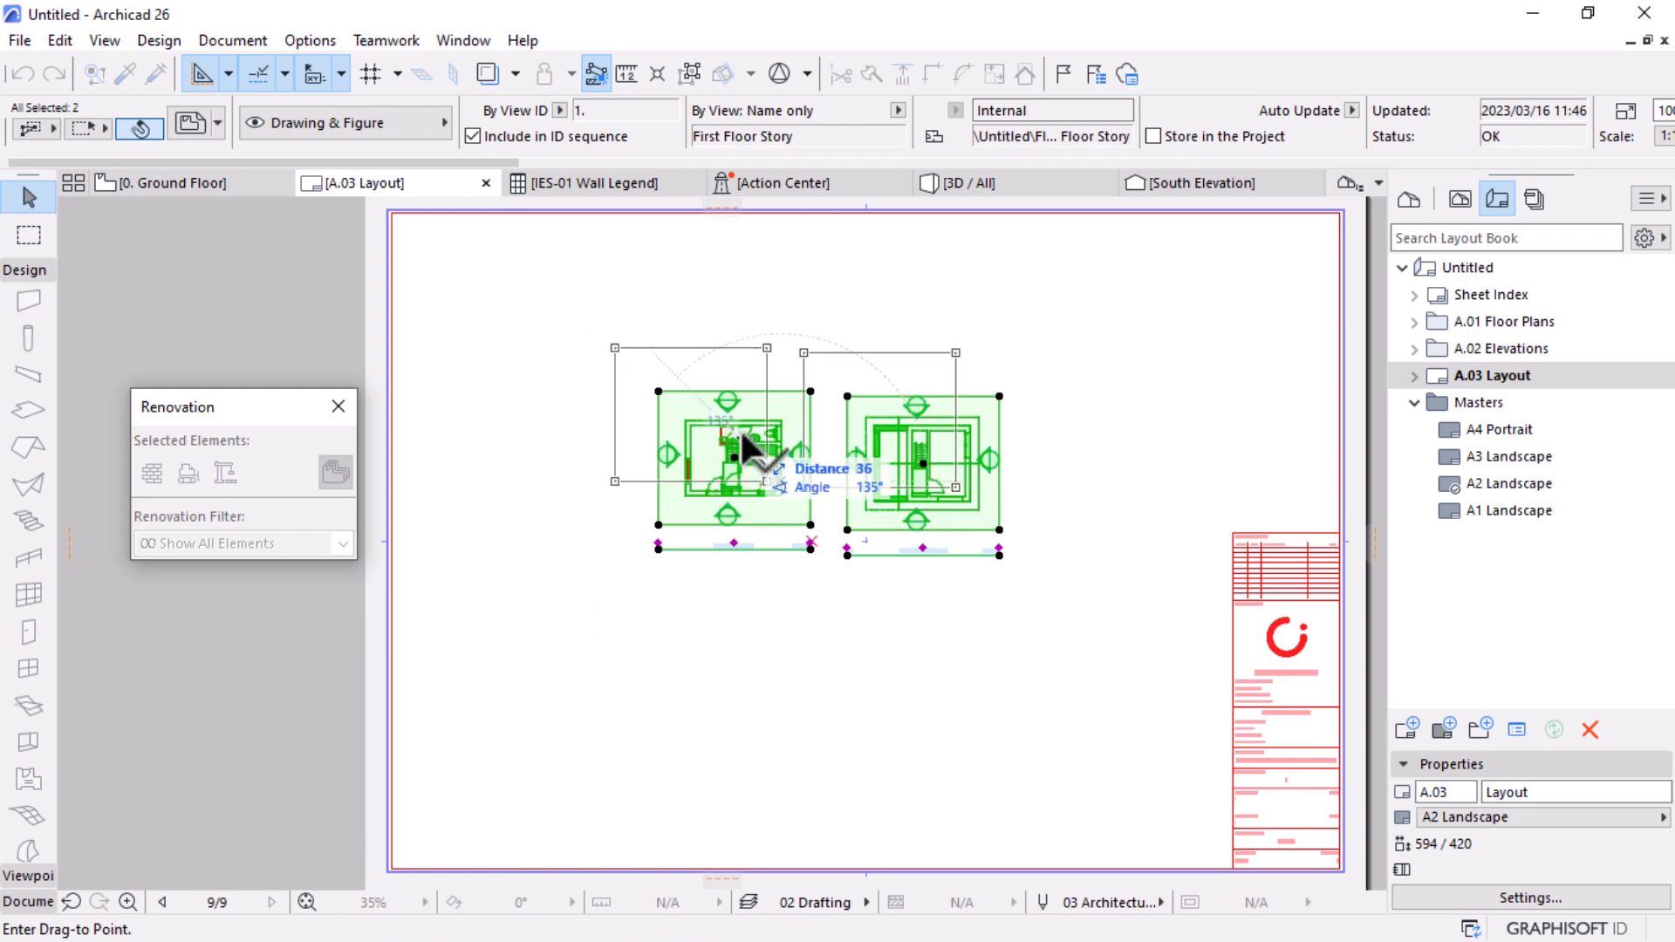
left_click(580, 342)
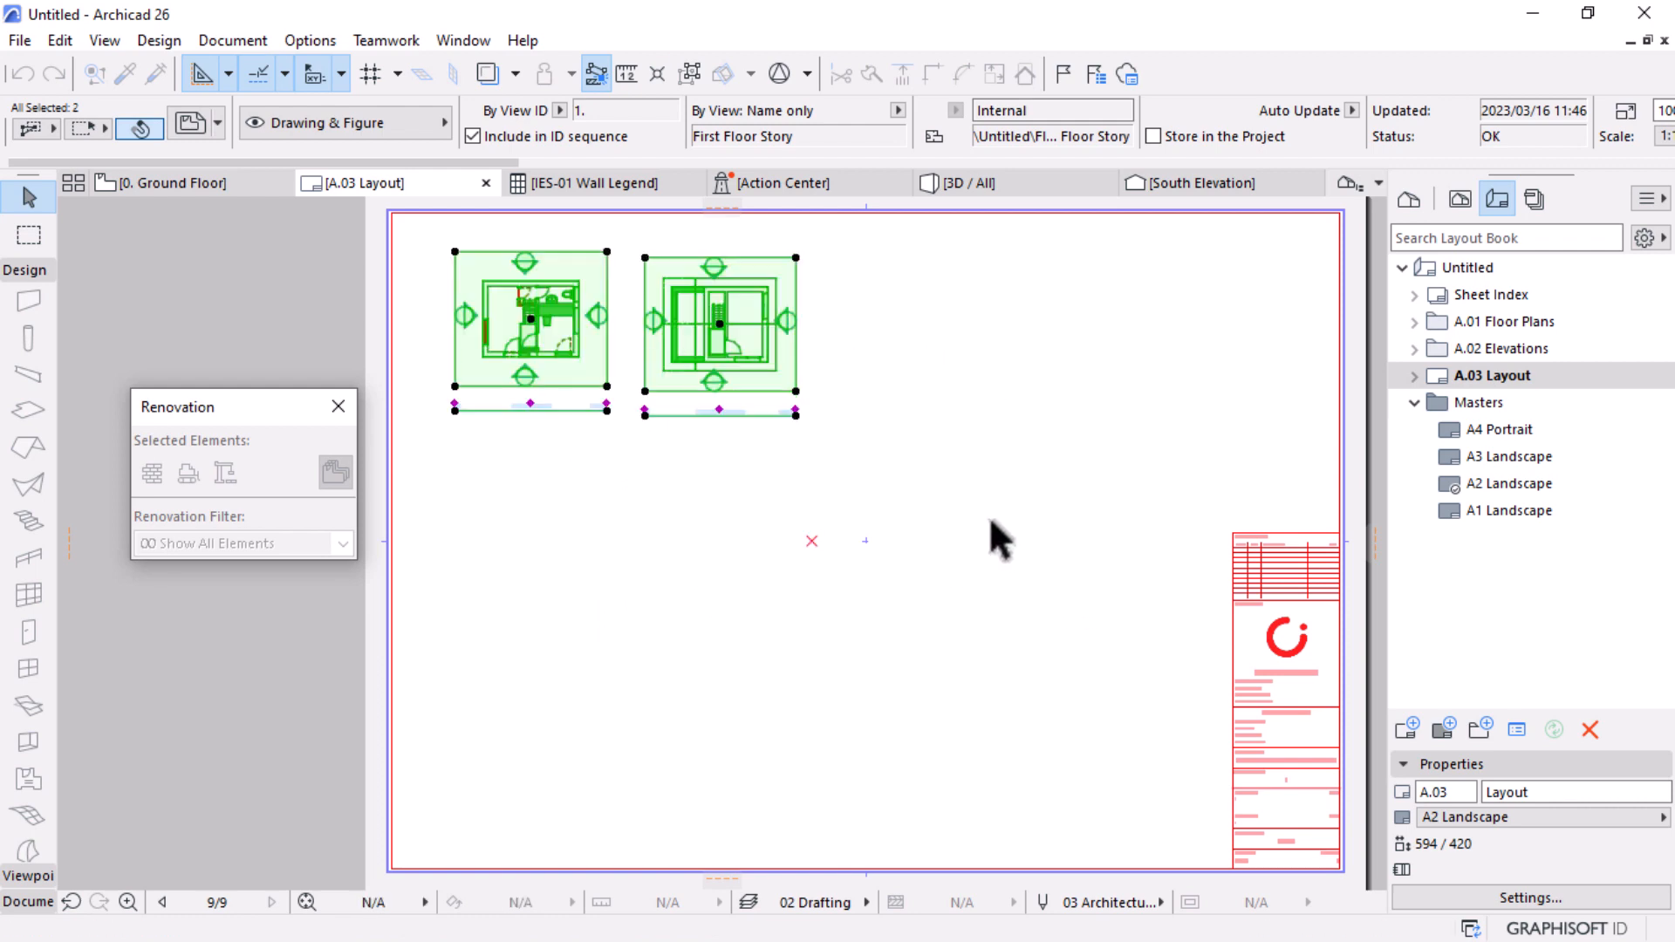
key("Escape")
Step: Place the IES-01 Wall Legend schedule on the layout beside the First Floor Story drawing and select it
left_click(1460, 199)
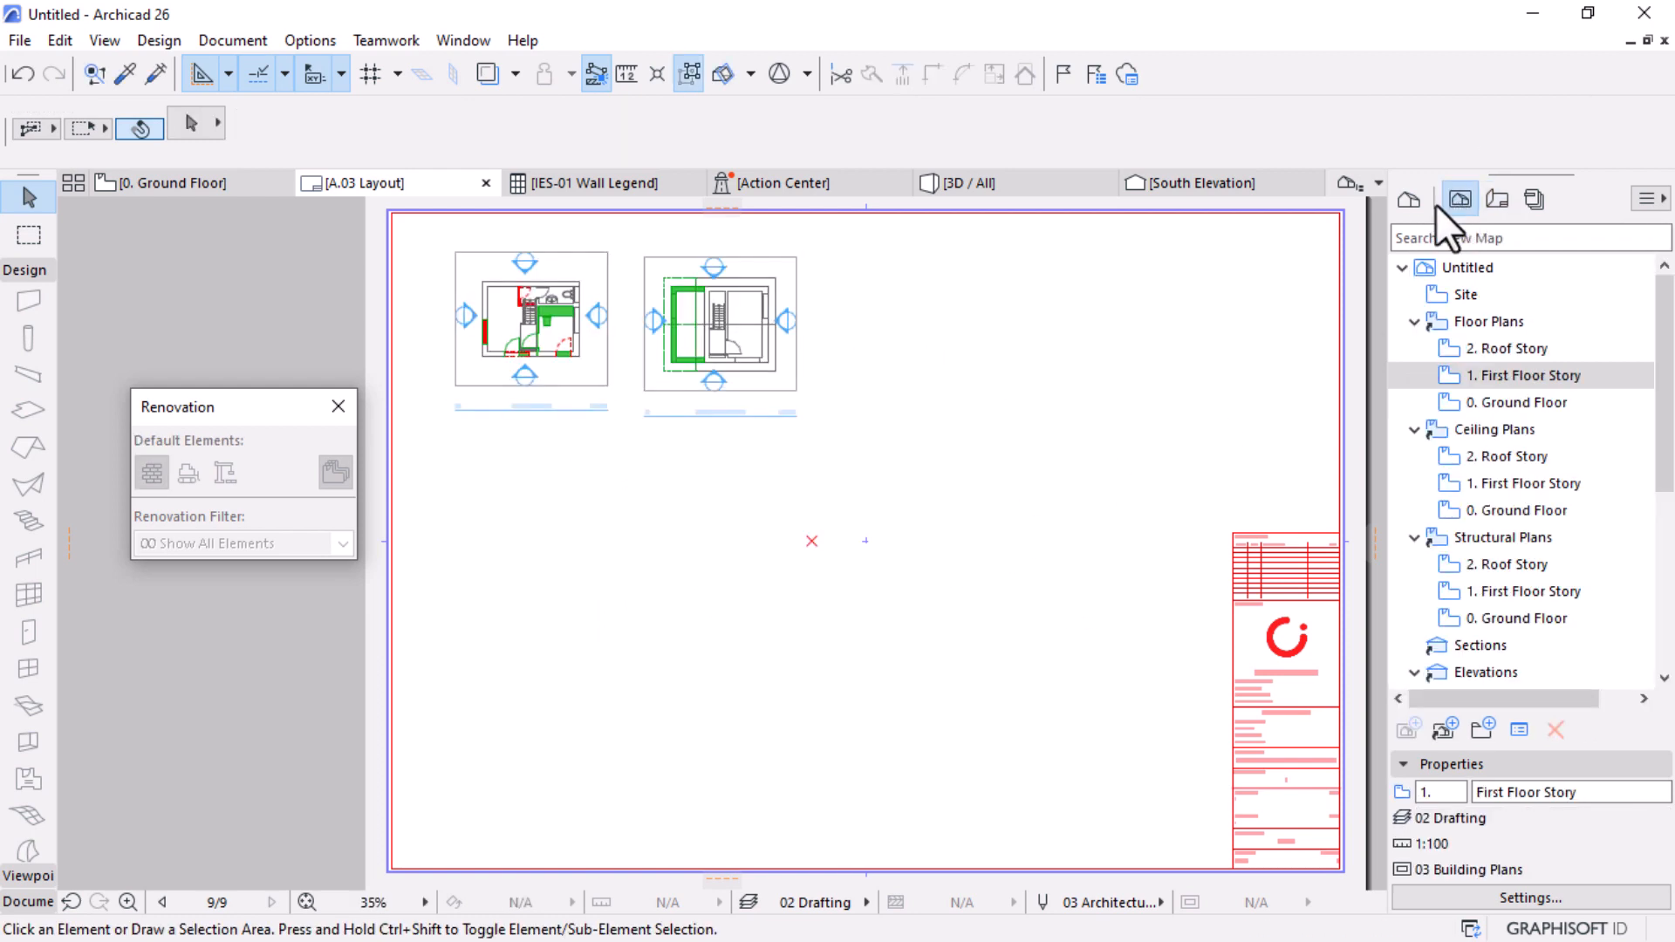
left_click(1412, 200)
scroll(1536, 462, "down", 5)
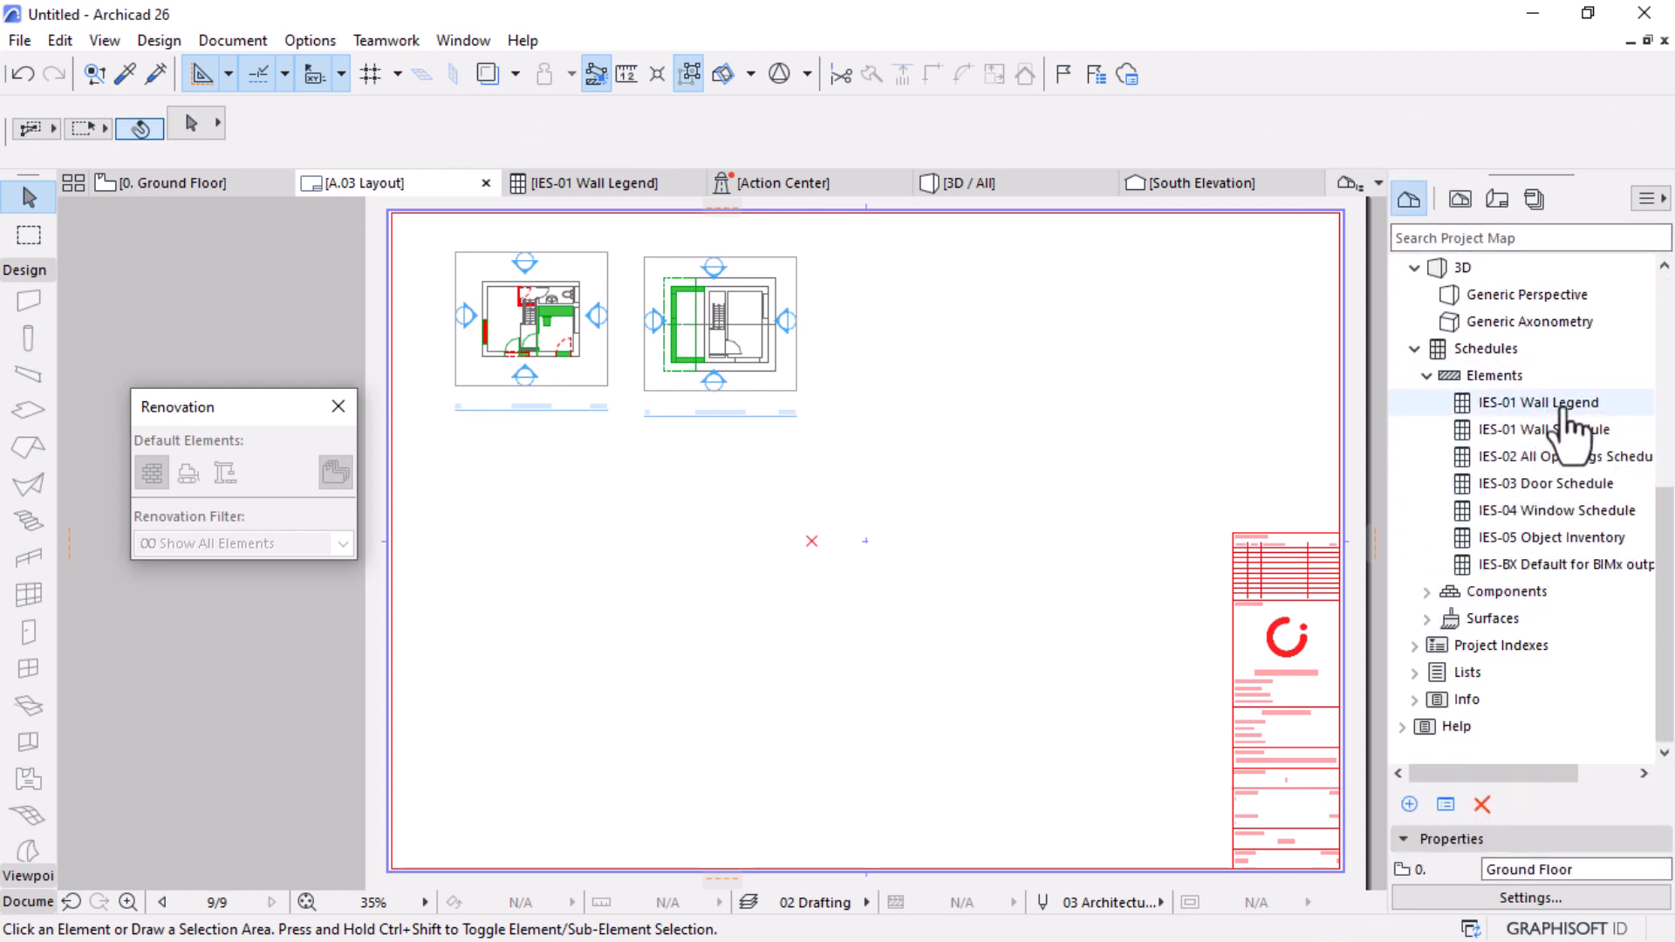
left_click_drag(1564, 412, 882, 317)
scroll(783, 245, "up", 3)
scroll(882, 294, "up", 4)
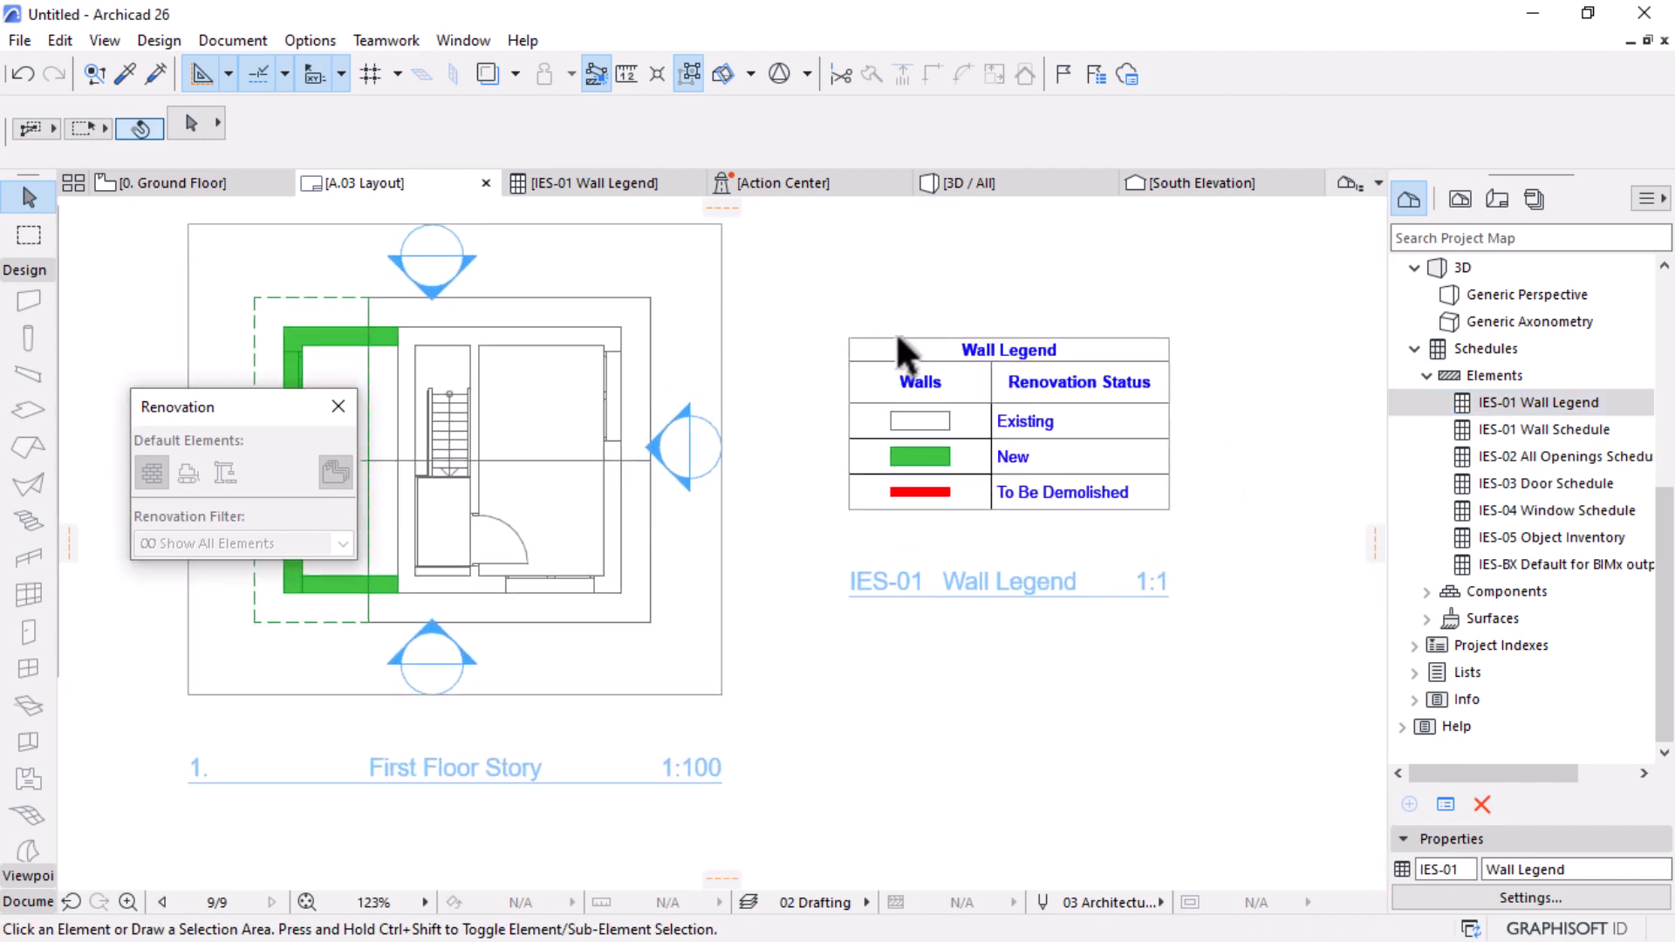
left_click(1082, 427)
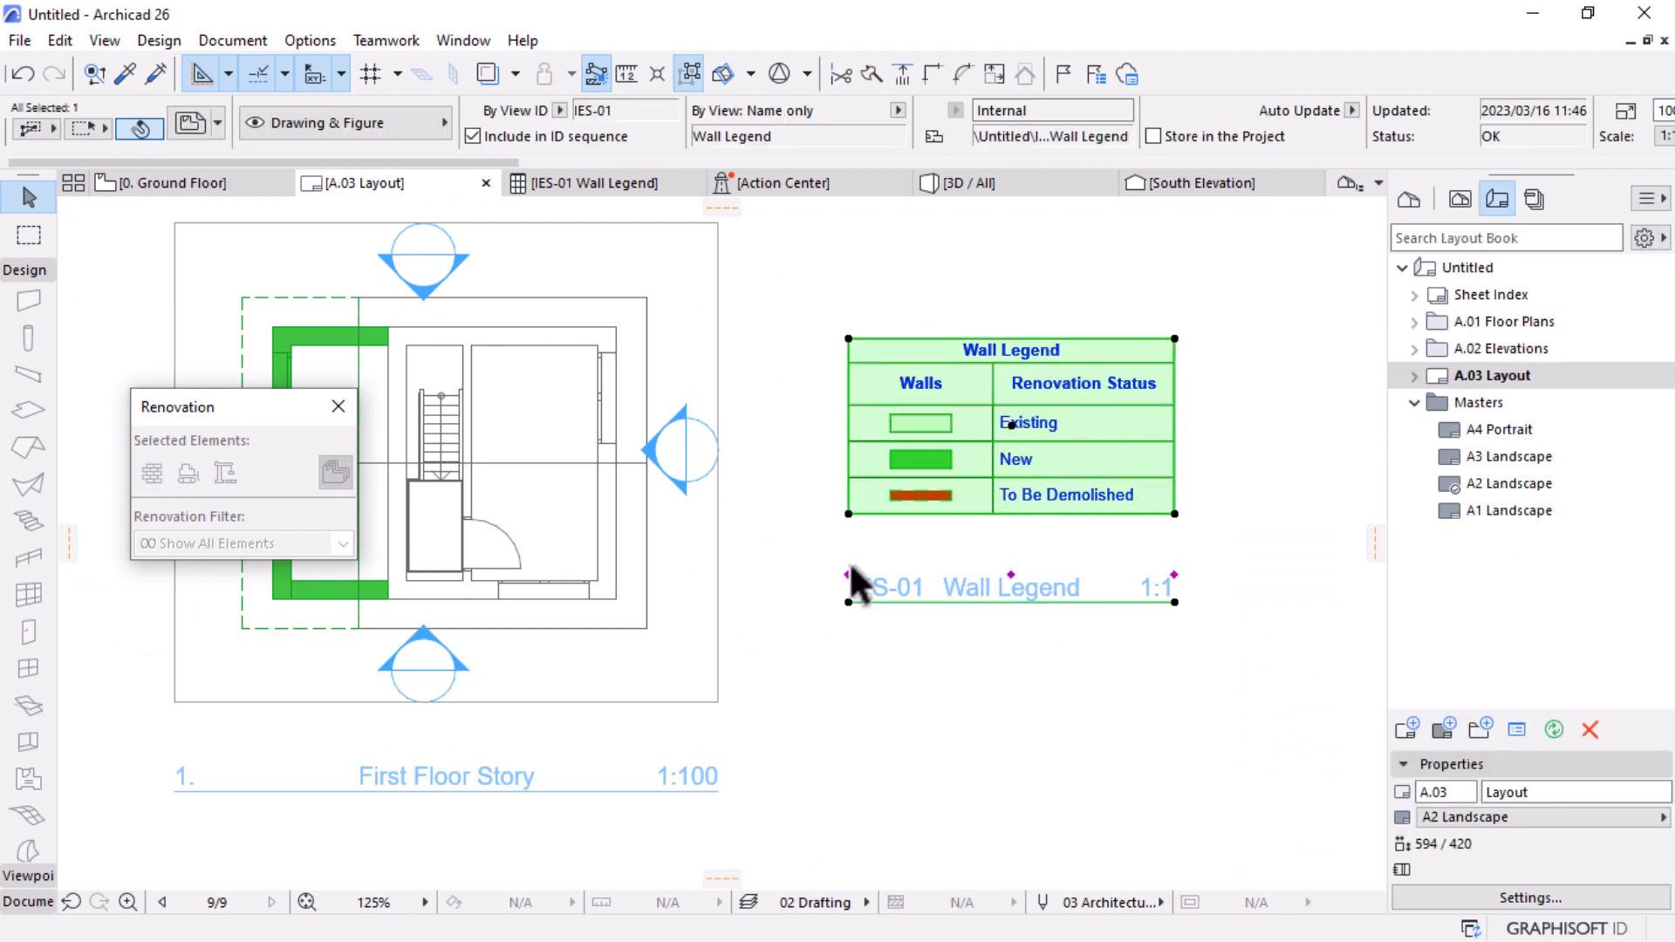
Step: Set the drawing title of the selected Wall Legend schedule to No Title and deselect the schedule
scroll(1183, 110, "down", 5)
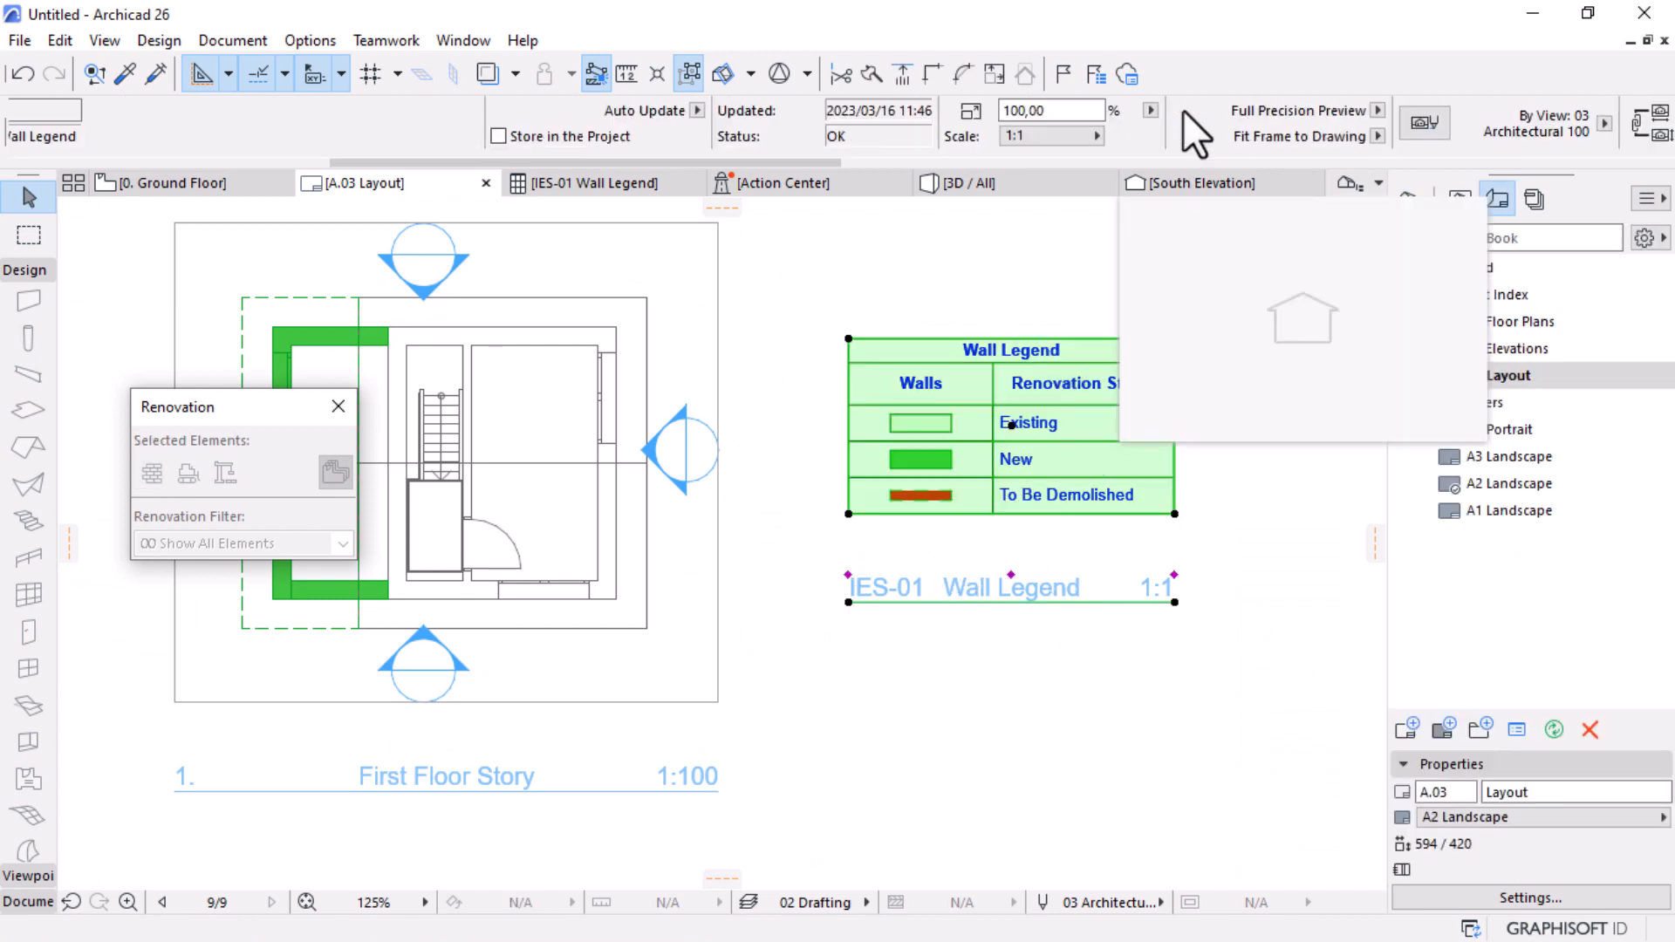
scroll(1184, 110, "down", 1)
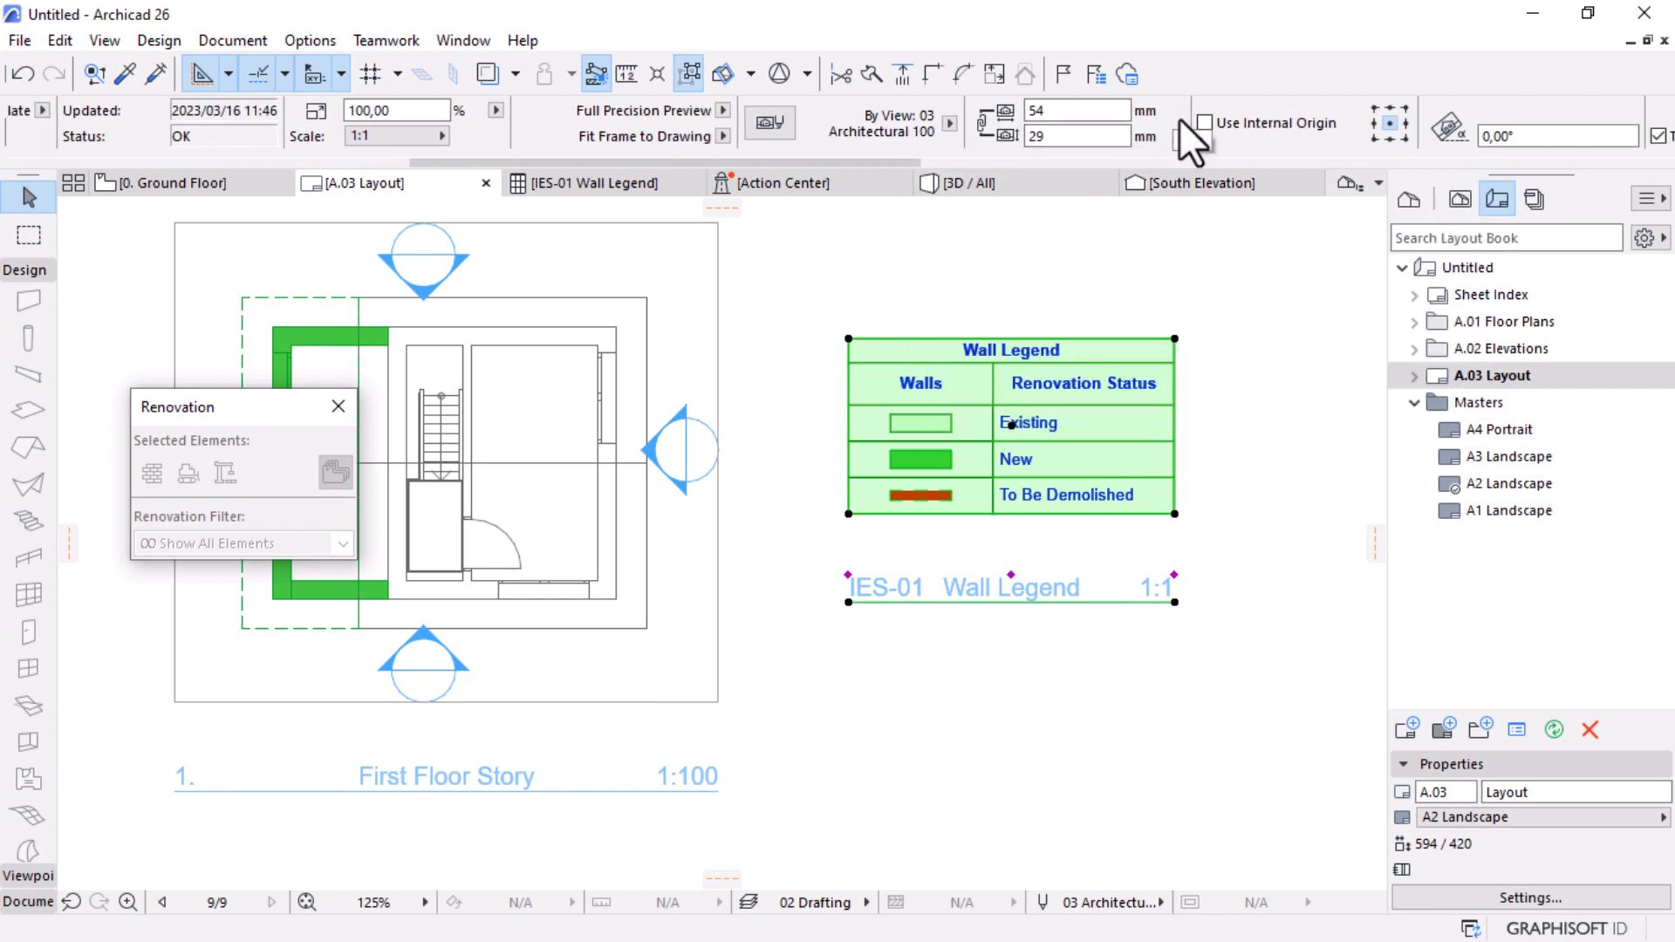
scroll(1179, 121, "down", 10)
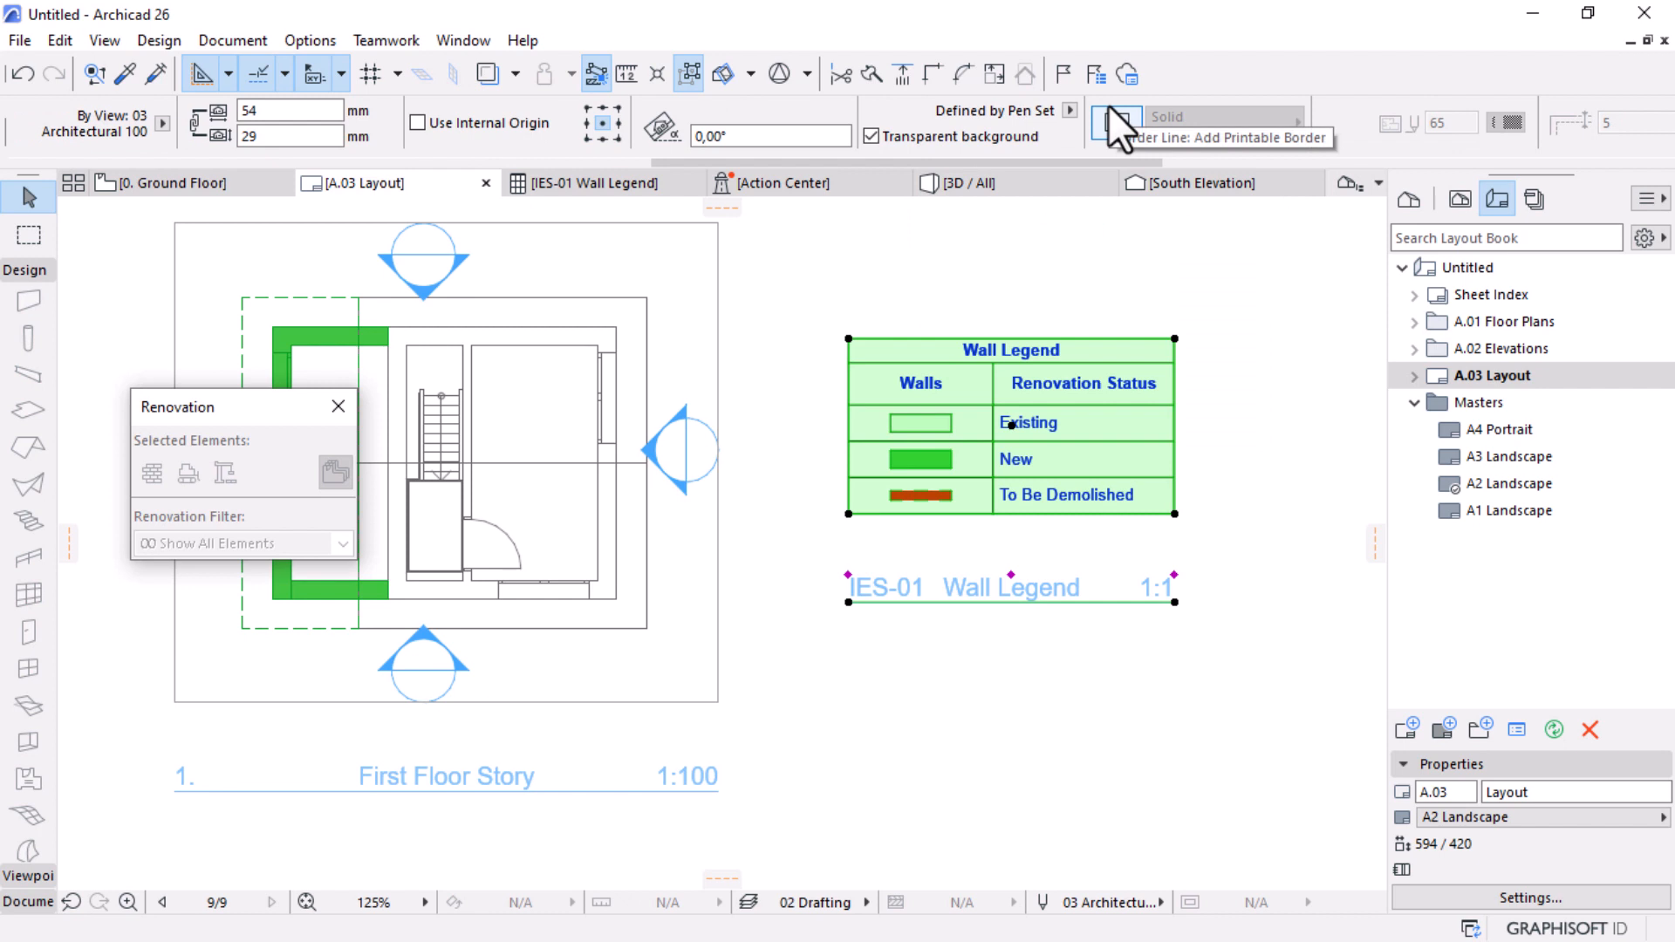
scroll(1134, 112, "down", 10)
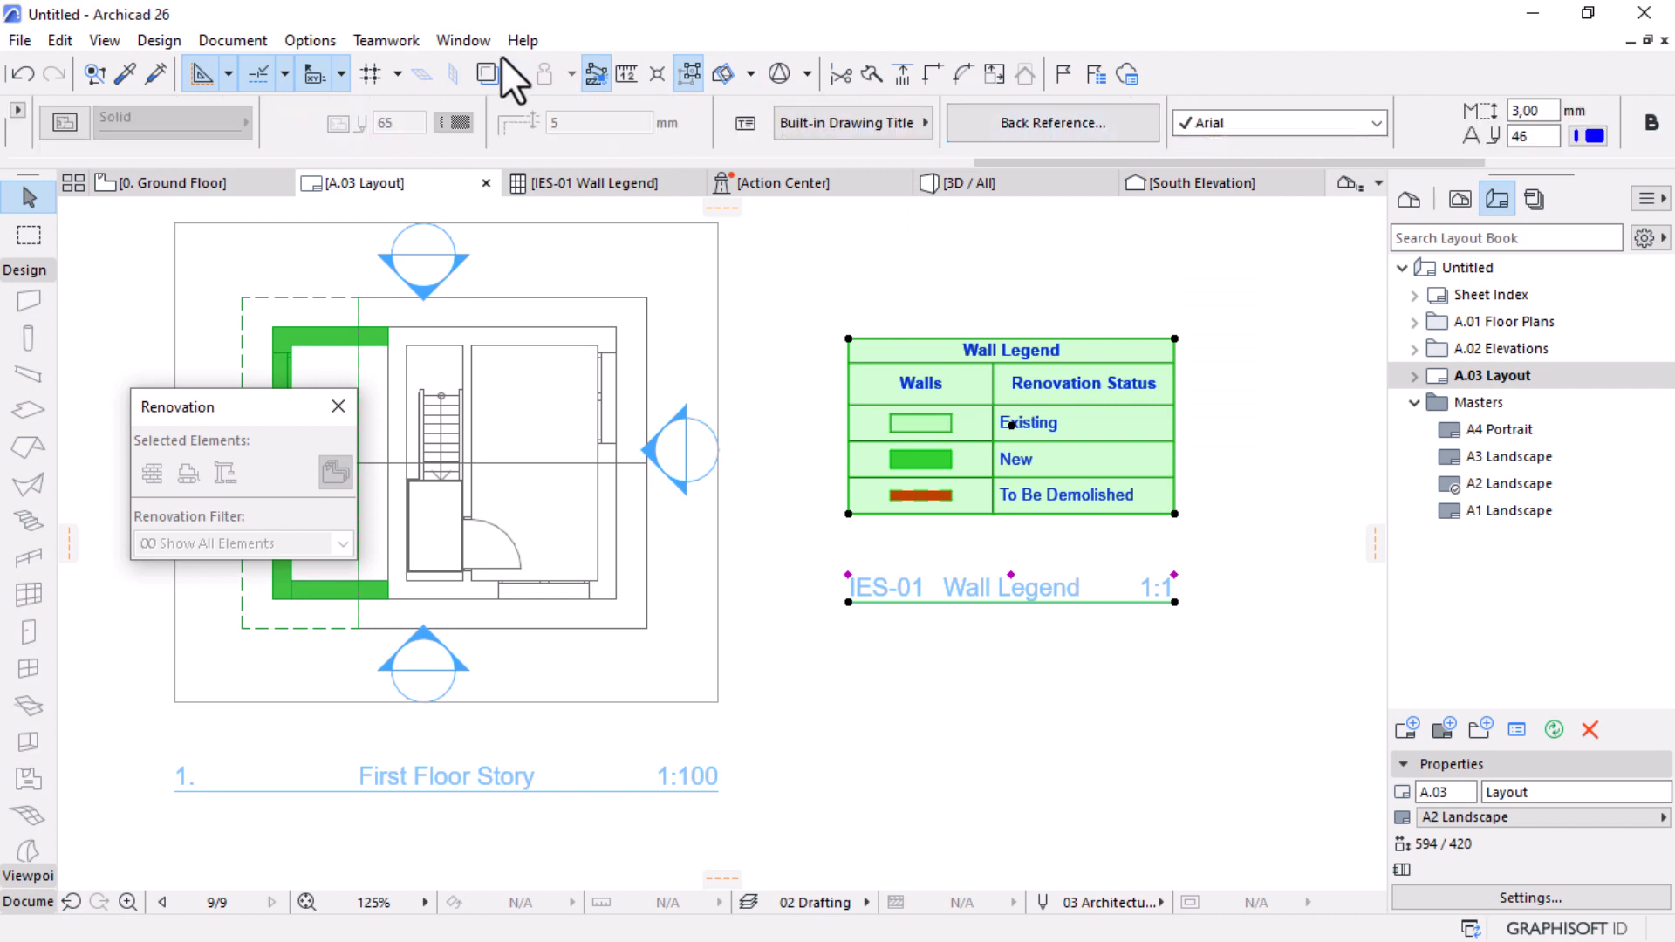
left_click(888, 123)
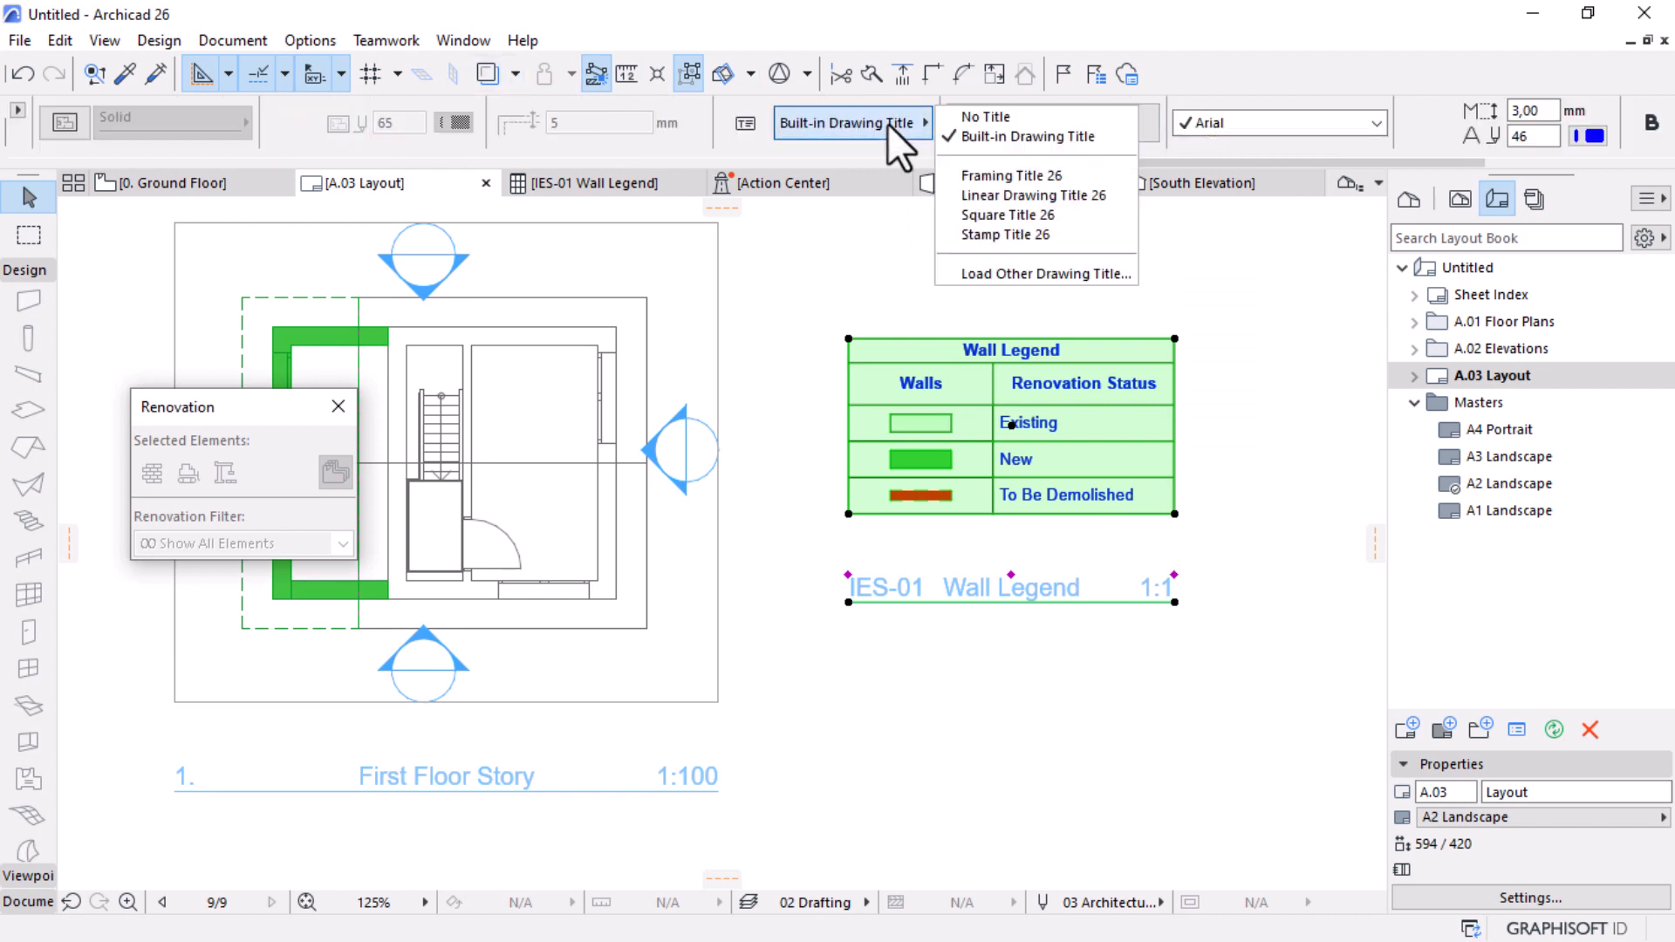
left_click(1003, 122)
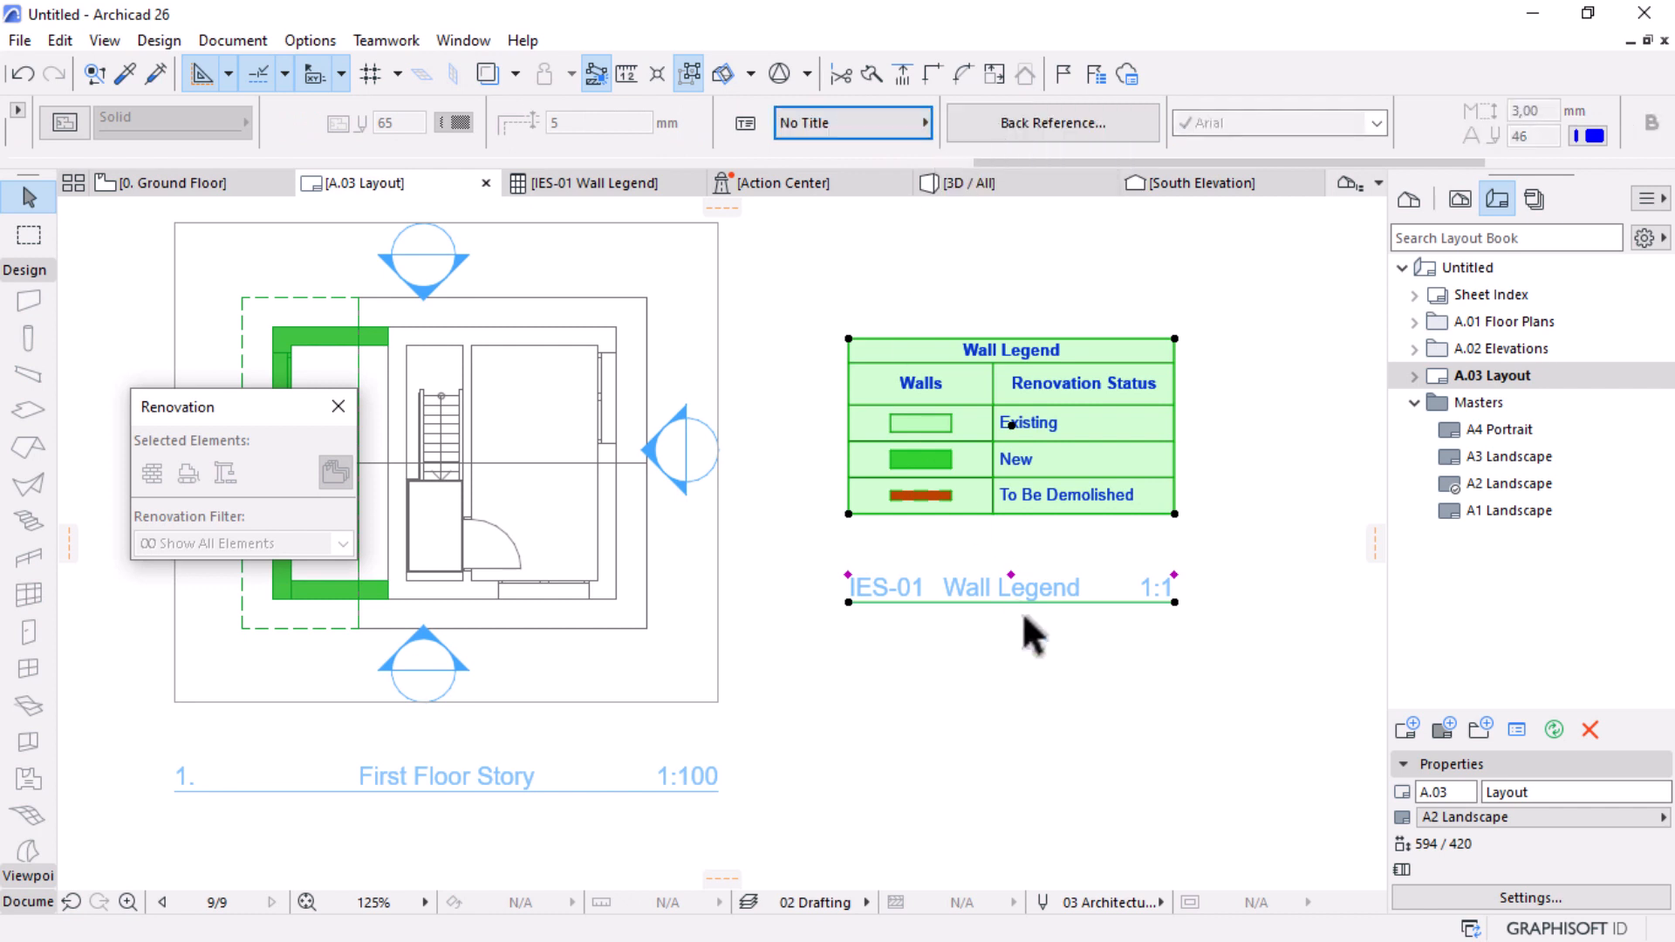
left_click(1023, 674)
Step: Inspect the arrangement of the two floor plans and the Wall Legend on the sheet and select the Ground Floor drawing
scroll(1160, 384, "down", 8)
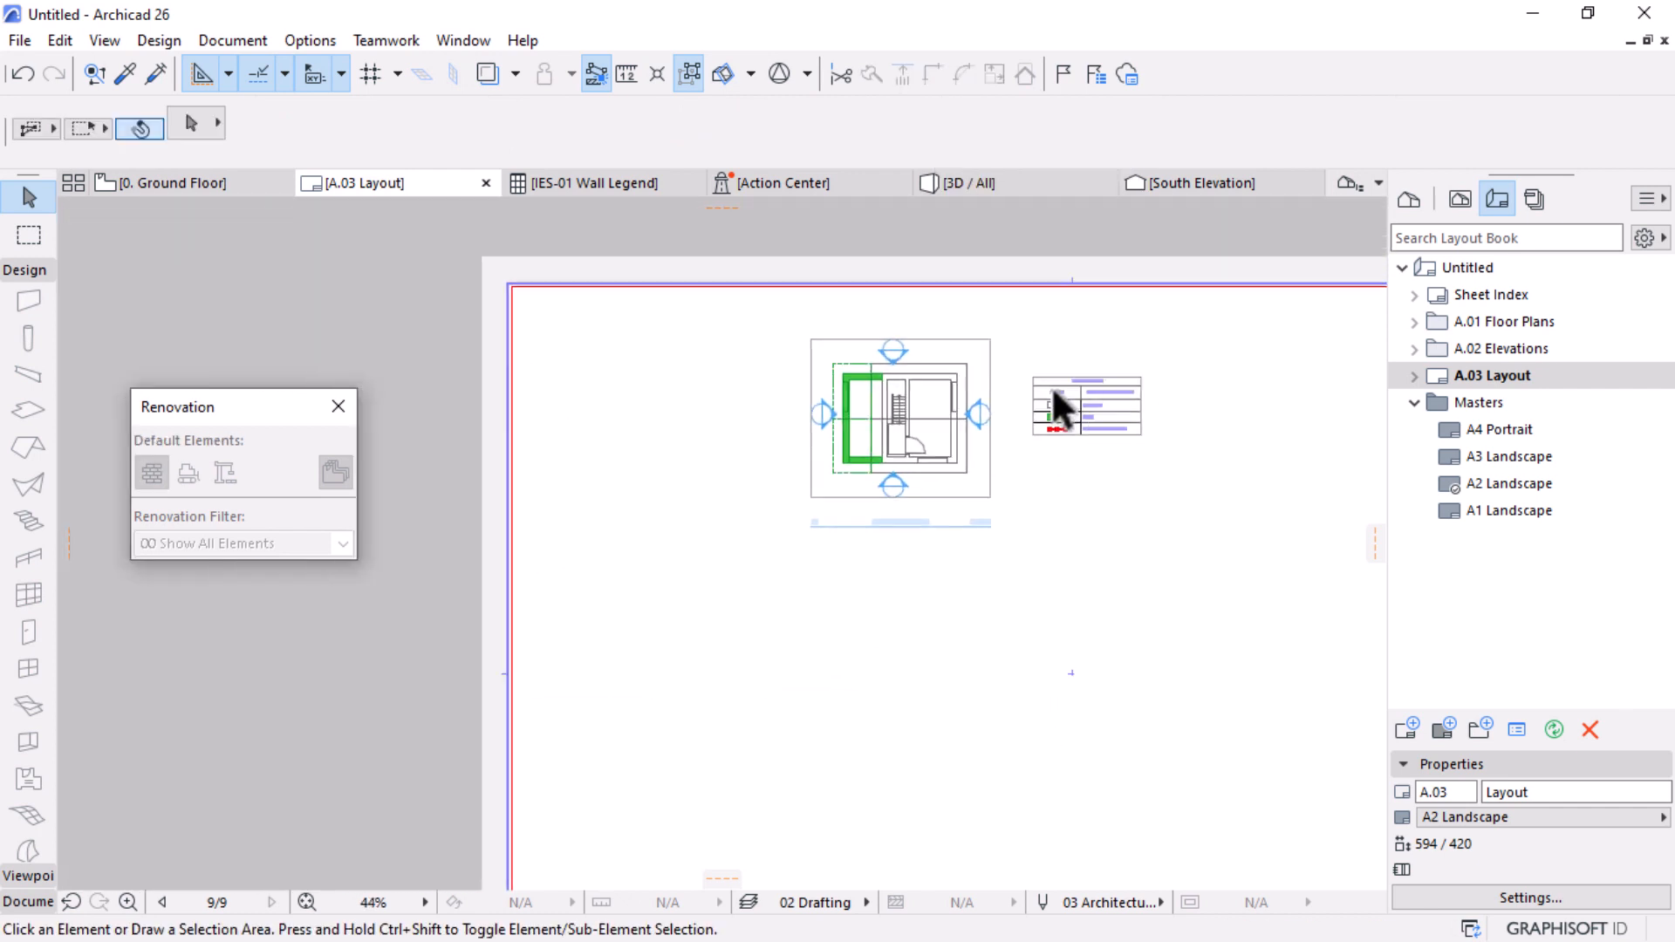
scroll(921, 431, "up", 5)
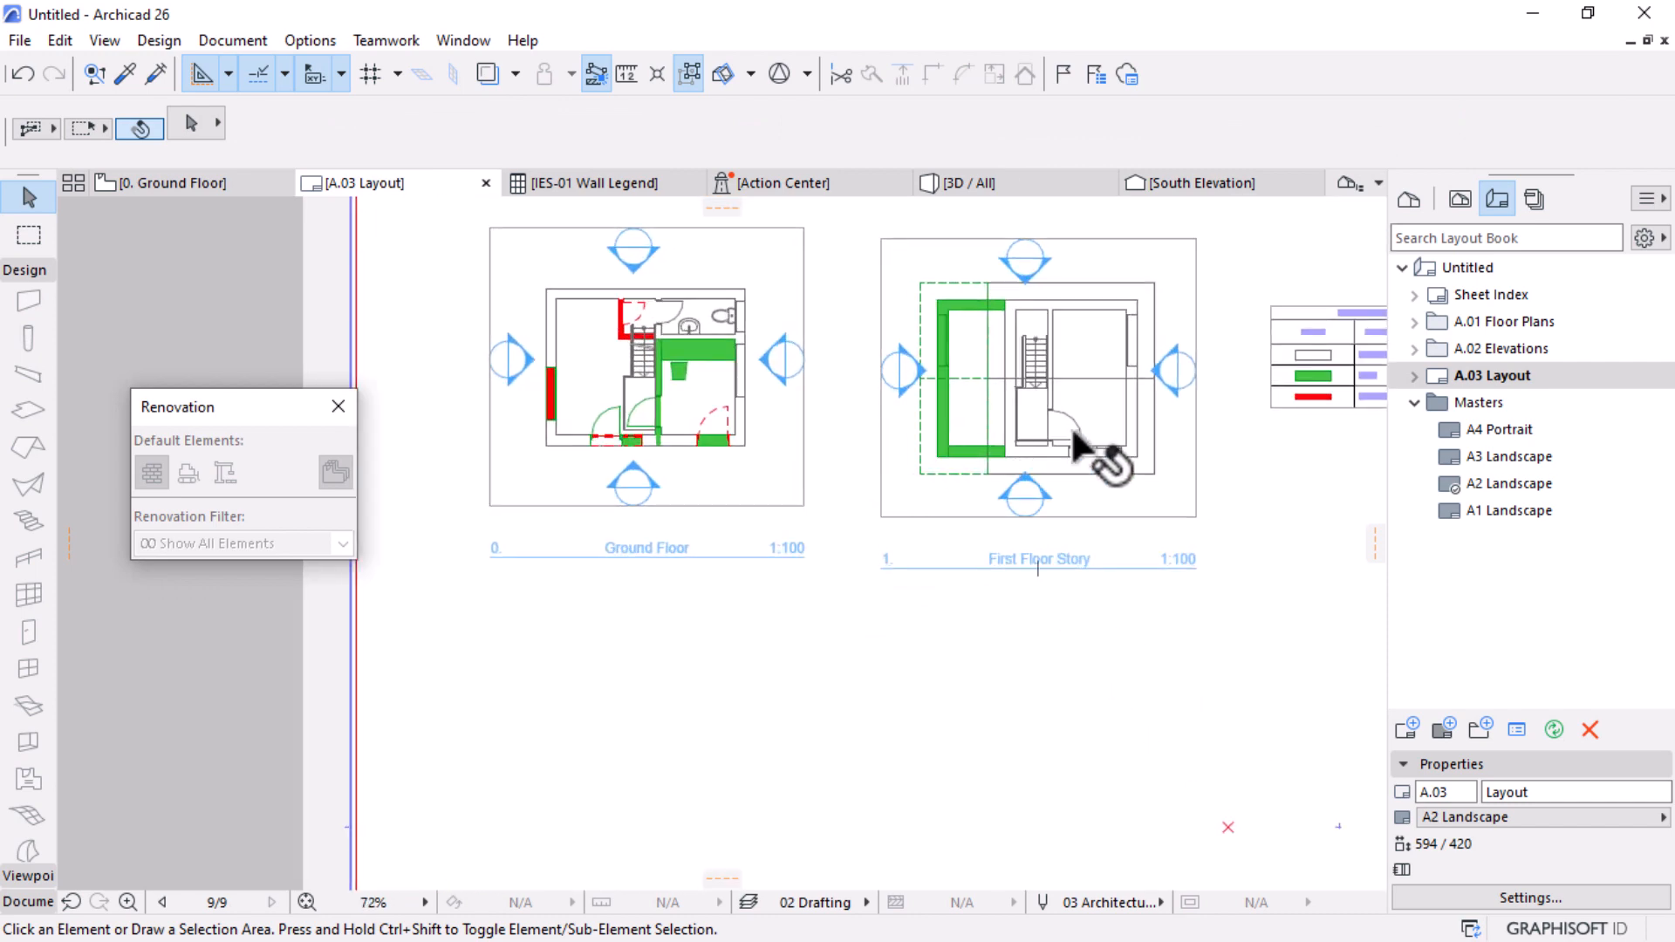
scroll(707, 371, "down", 2)
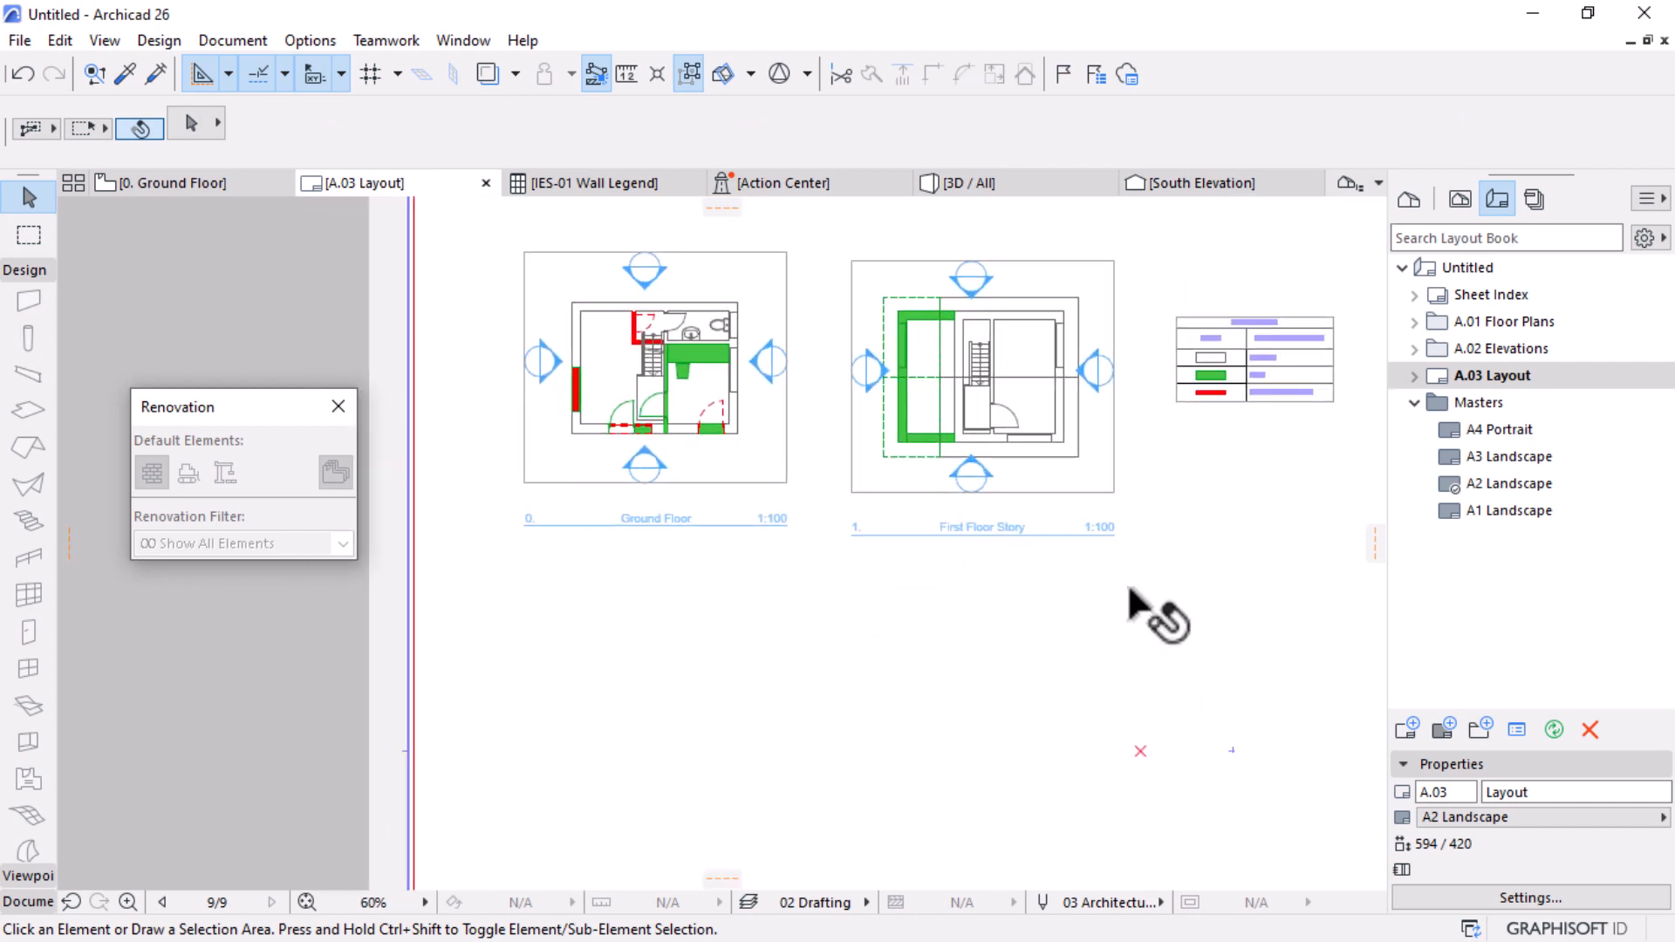
scroll(1234, 441, "up", 9)
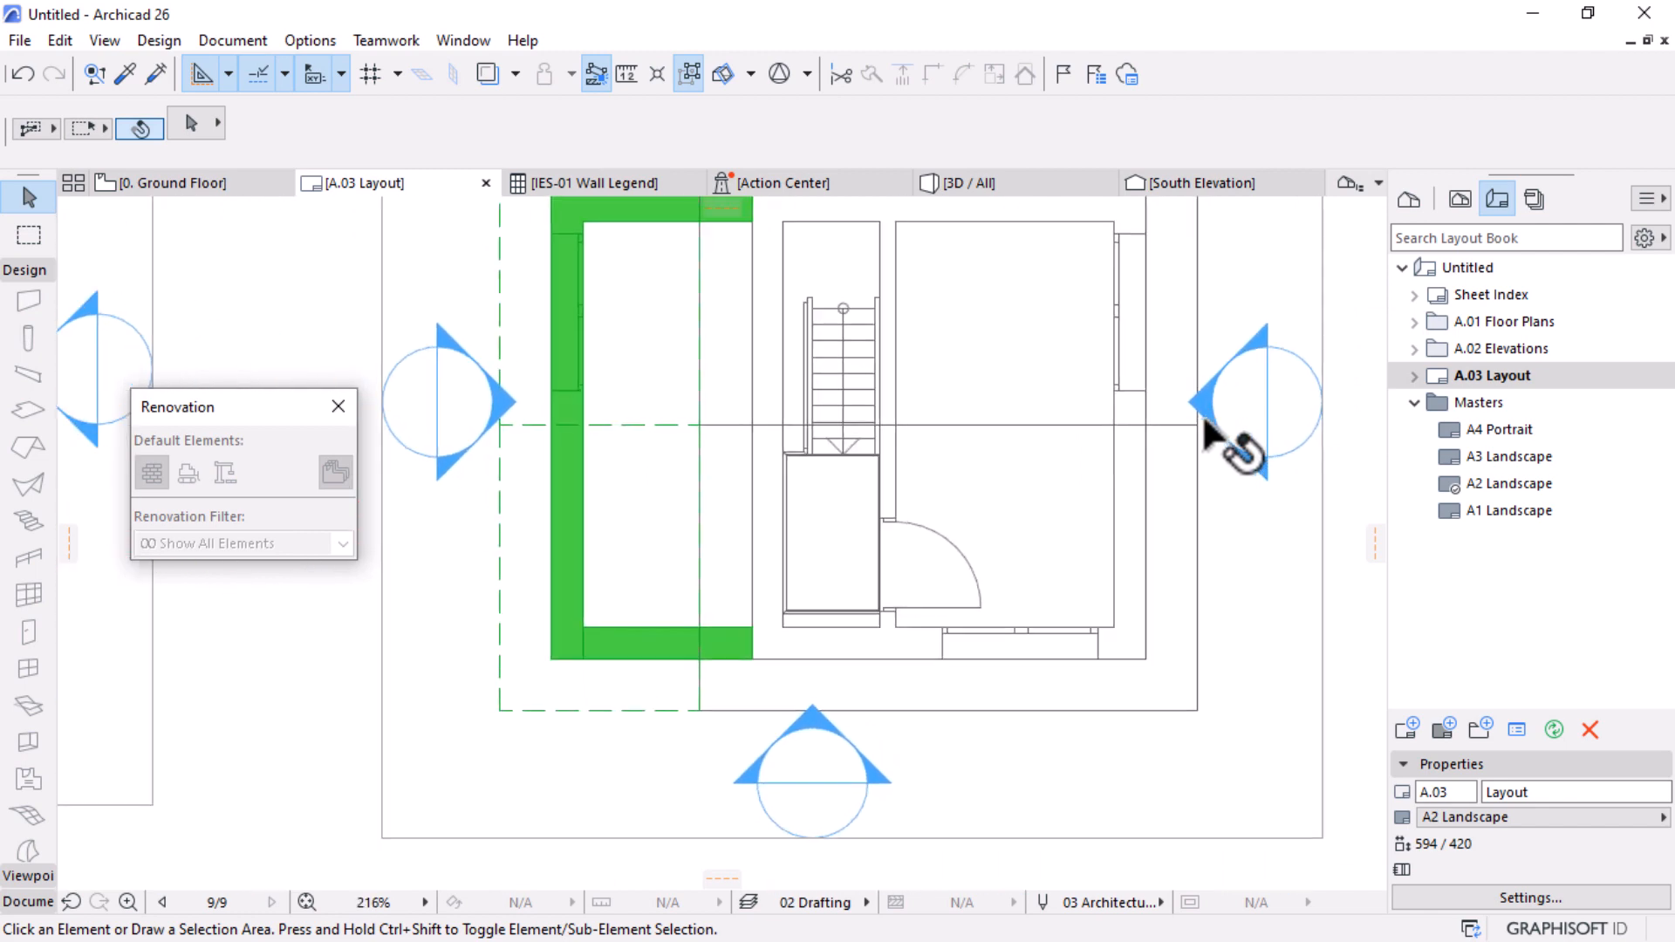
scroll(1234, 441, "down", 11)
scroll(940, 437, "up", 5)
scroll(750, 262, "down", 7)
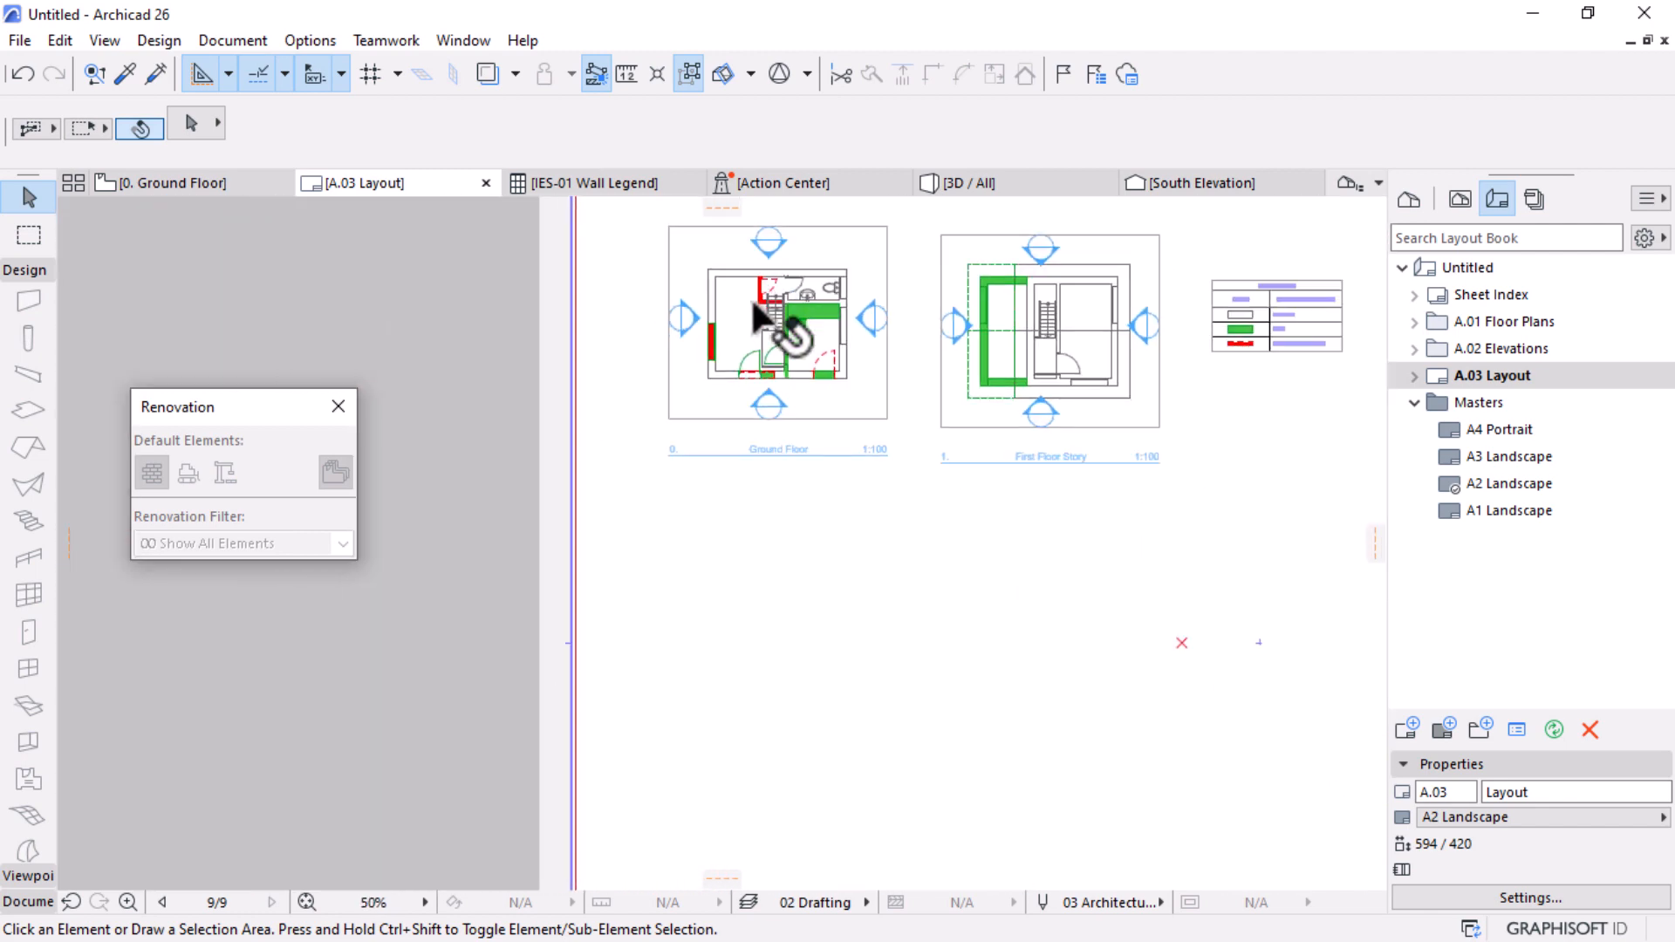
left_click(792, 318)
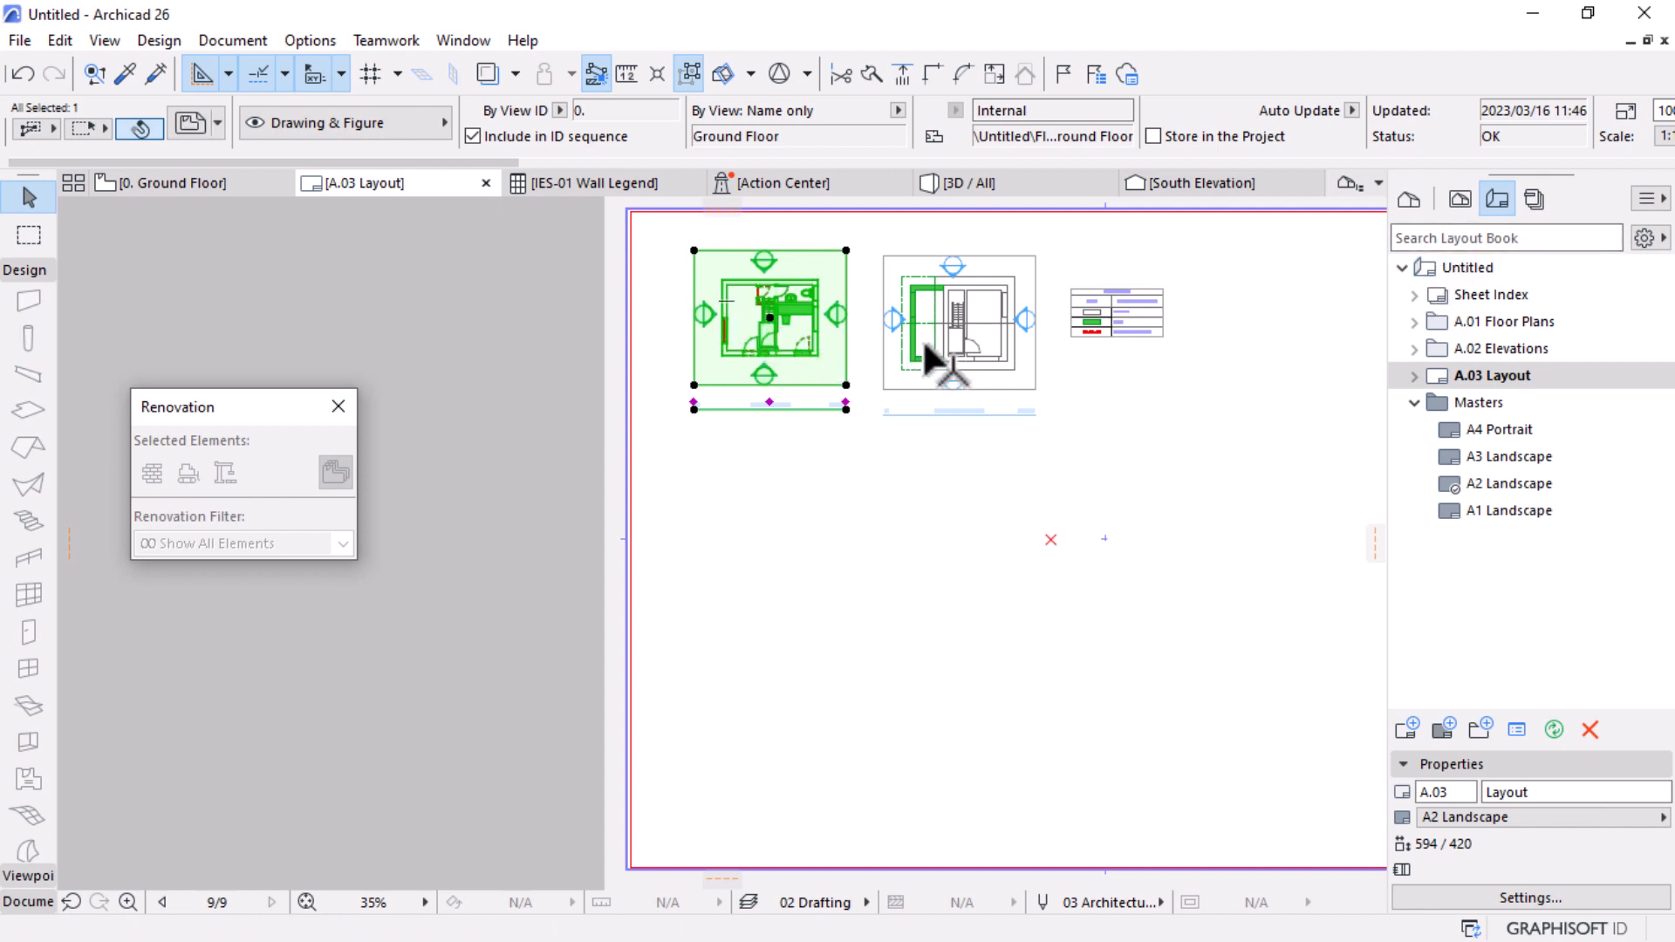
Step: Rename the Ceiling Plans folder in the View Map as Existing
left_click(1461, 209)
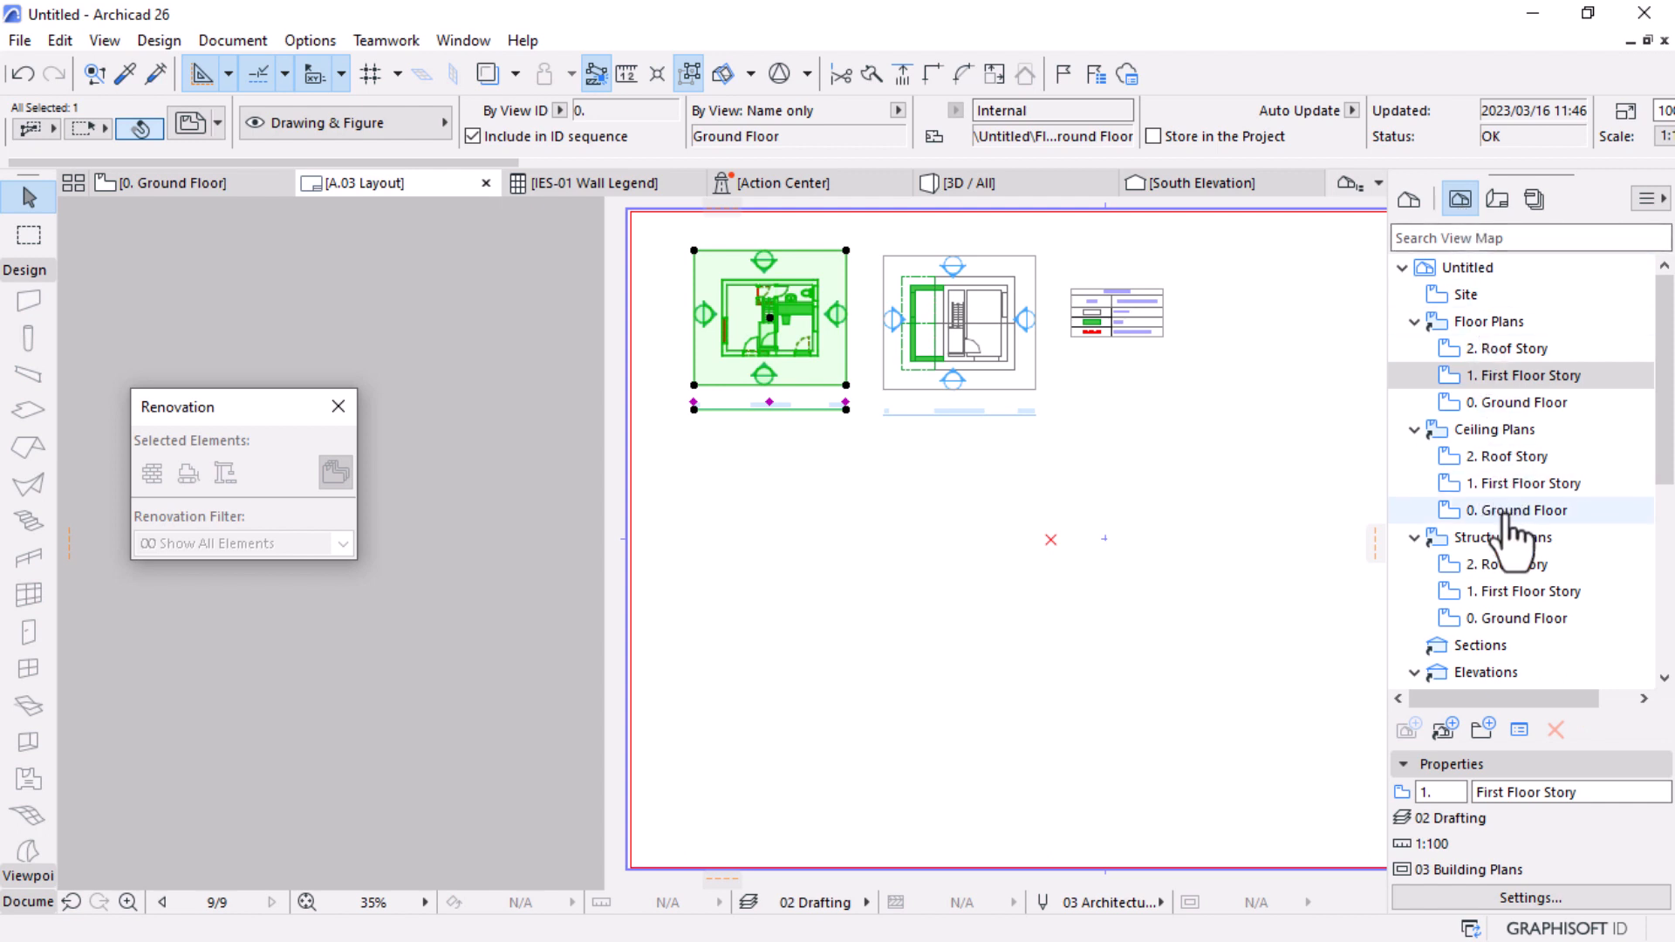
left_click(1490, 430)
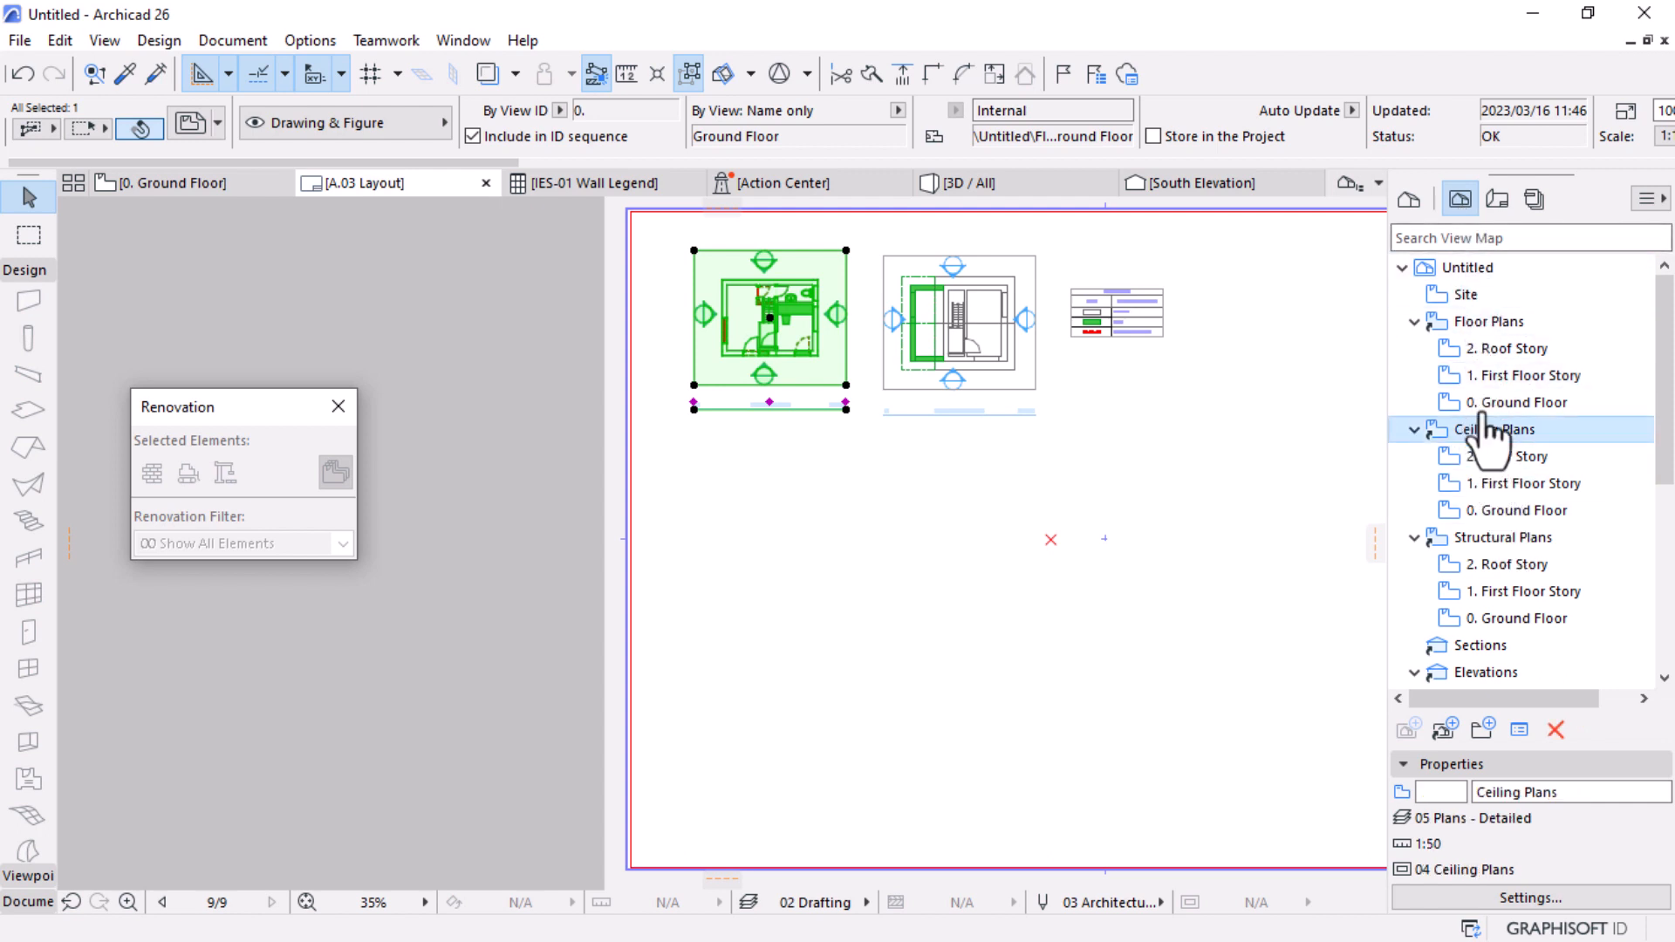
left_click(1588, 791)
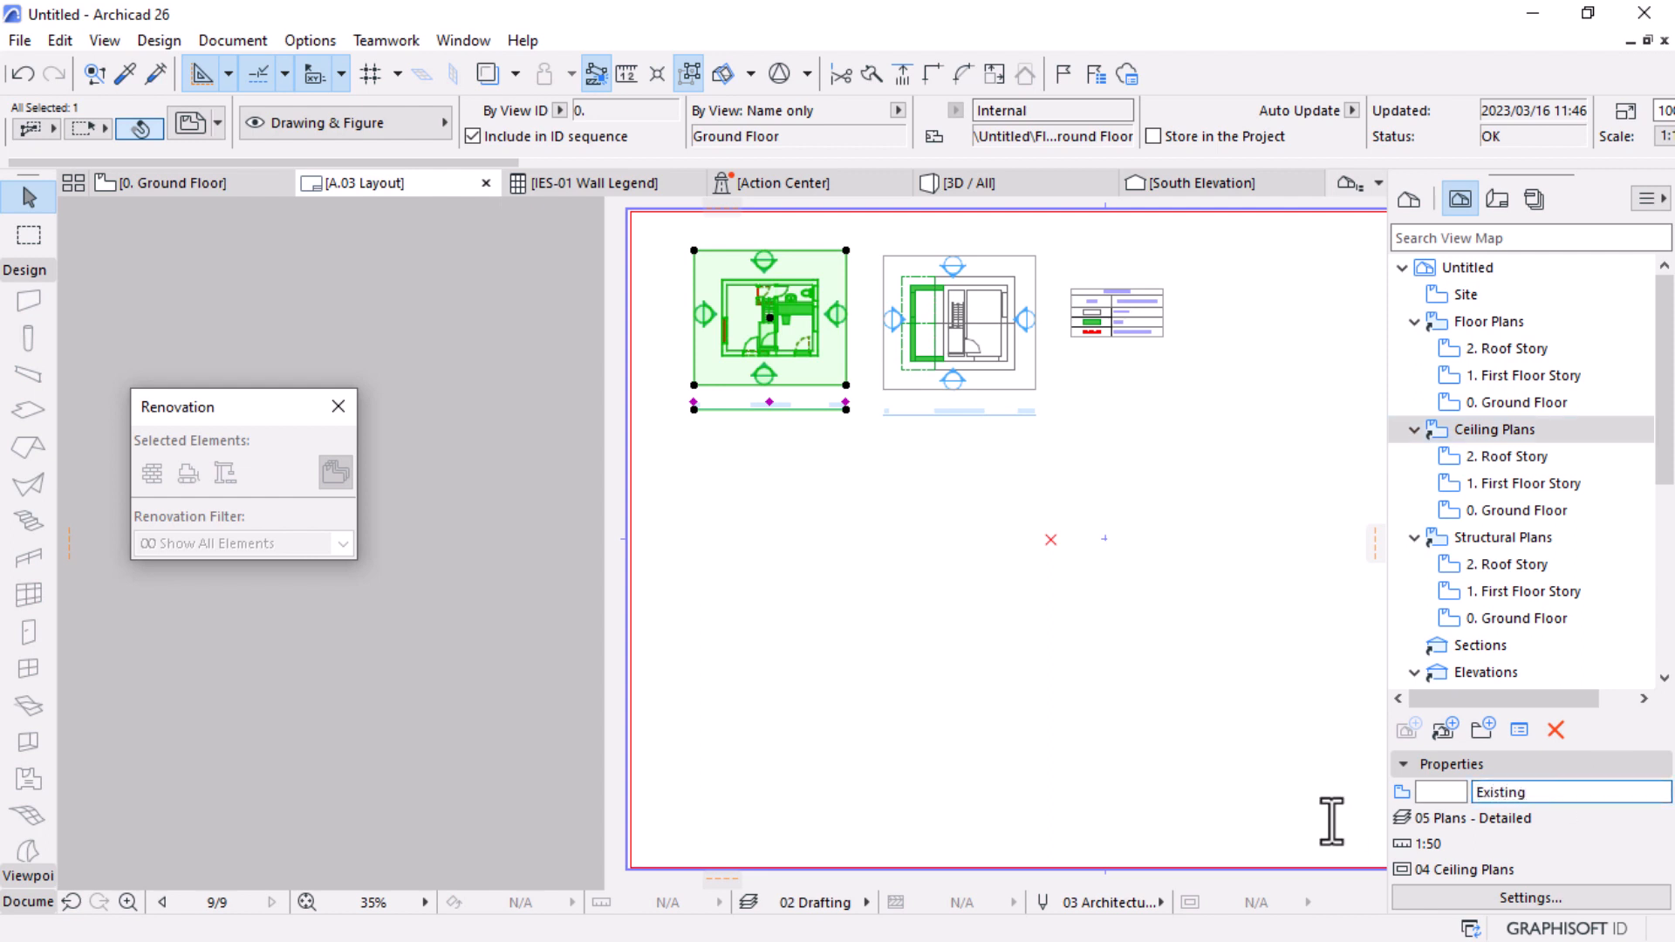
Step: Rename the Structural Plans folder in the View Map as Proposed
left_click(1435, 537)
scroll(1518, 576, "down", 2)
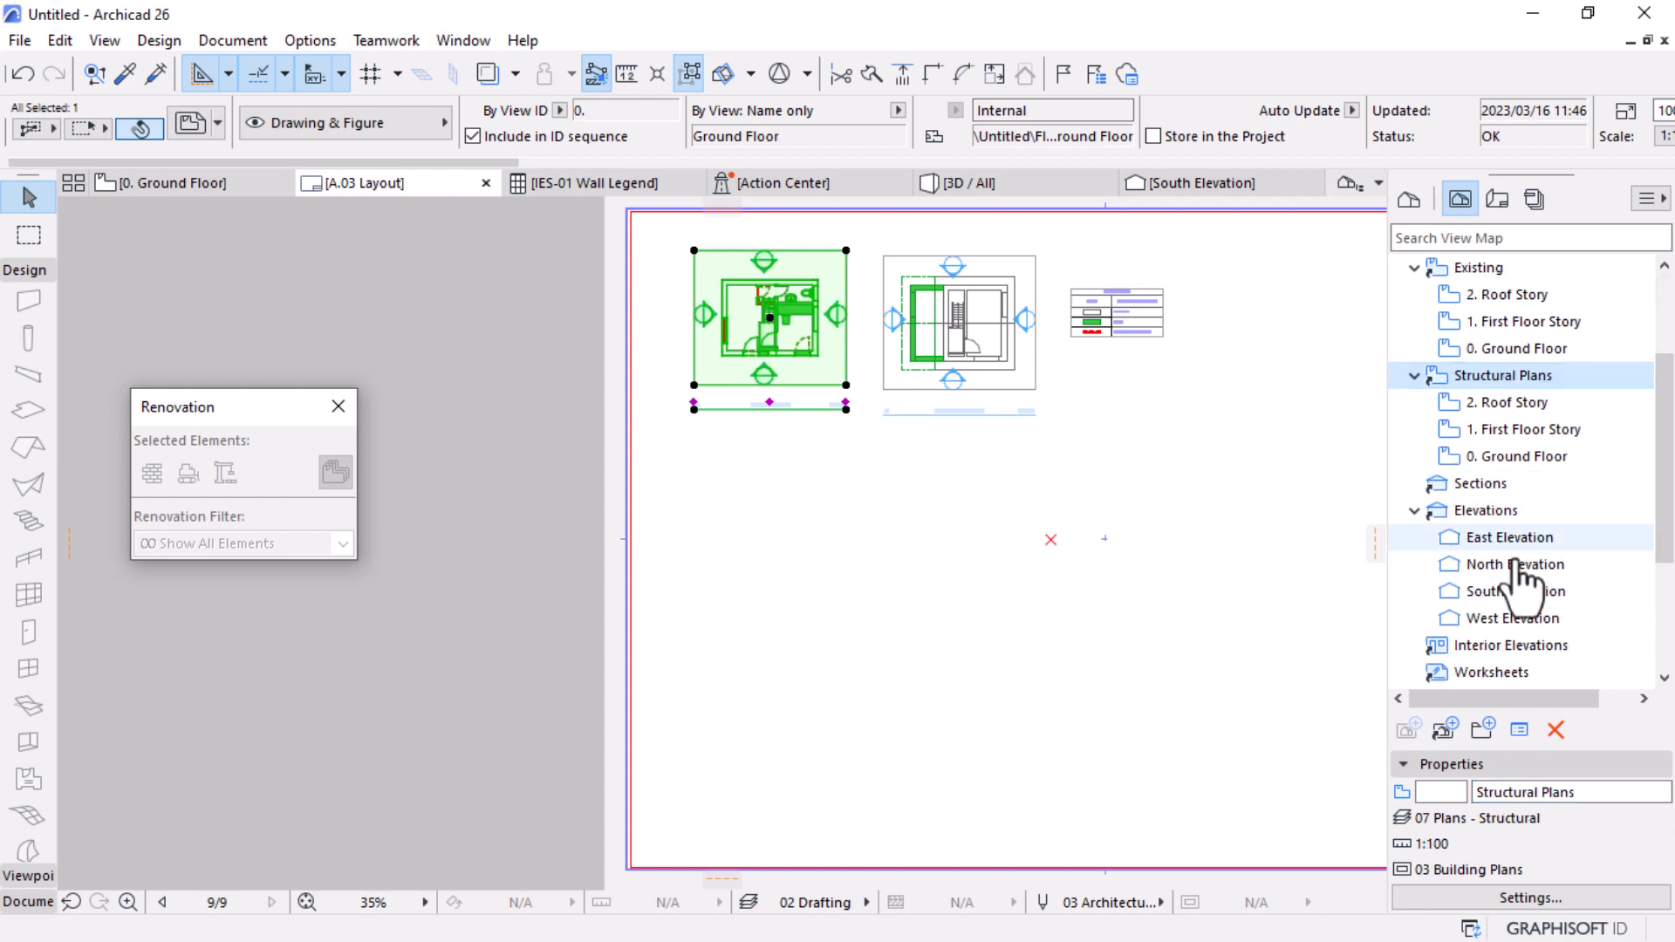
left_click(1588, 792)
type("Proposed")
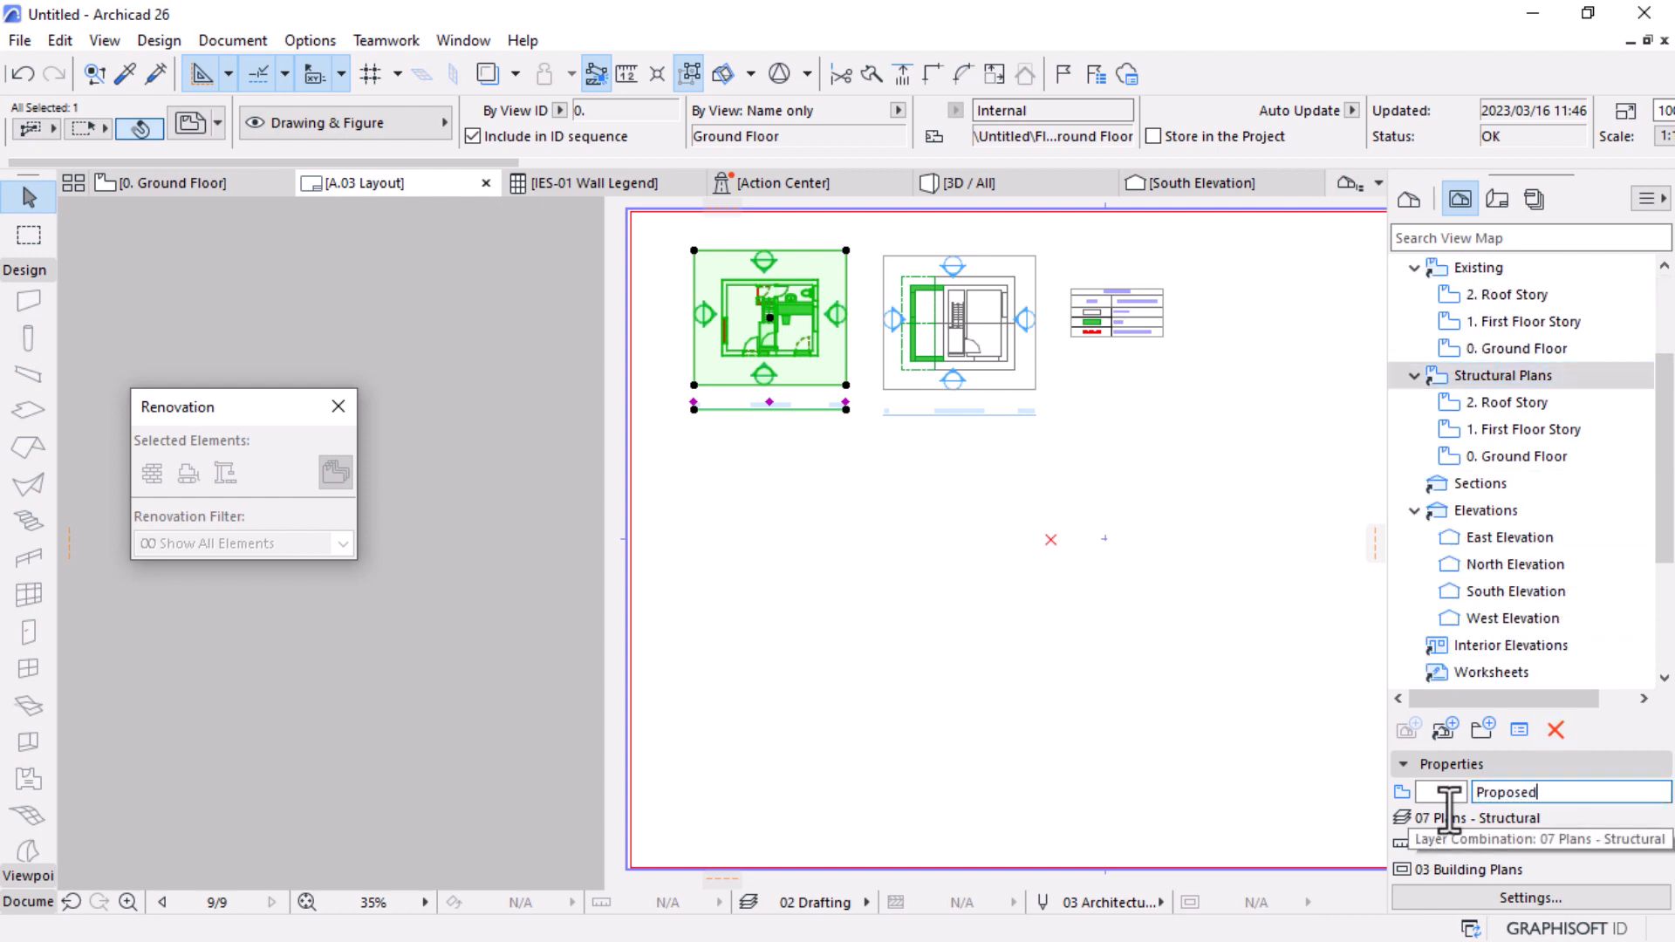
Step: Rename the Floor Plans folder in the View Map as Show All and return to the layout
scroll(1528, 389, "up", 1)
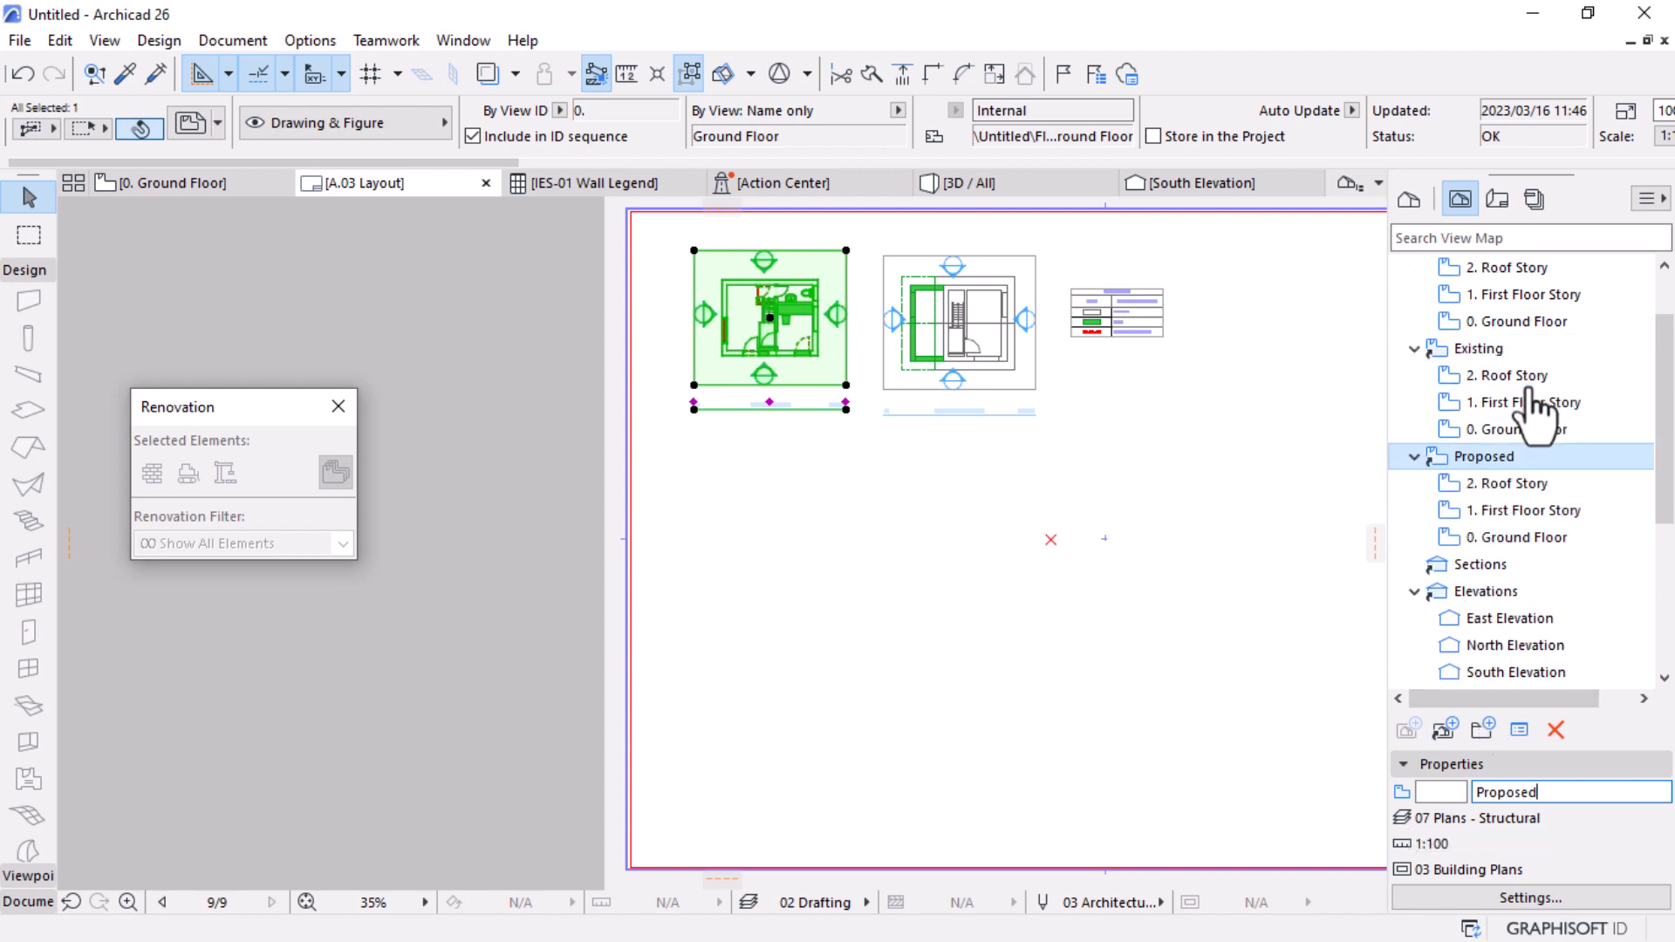
scroll(1474, 471, "up", 1)
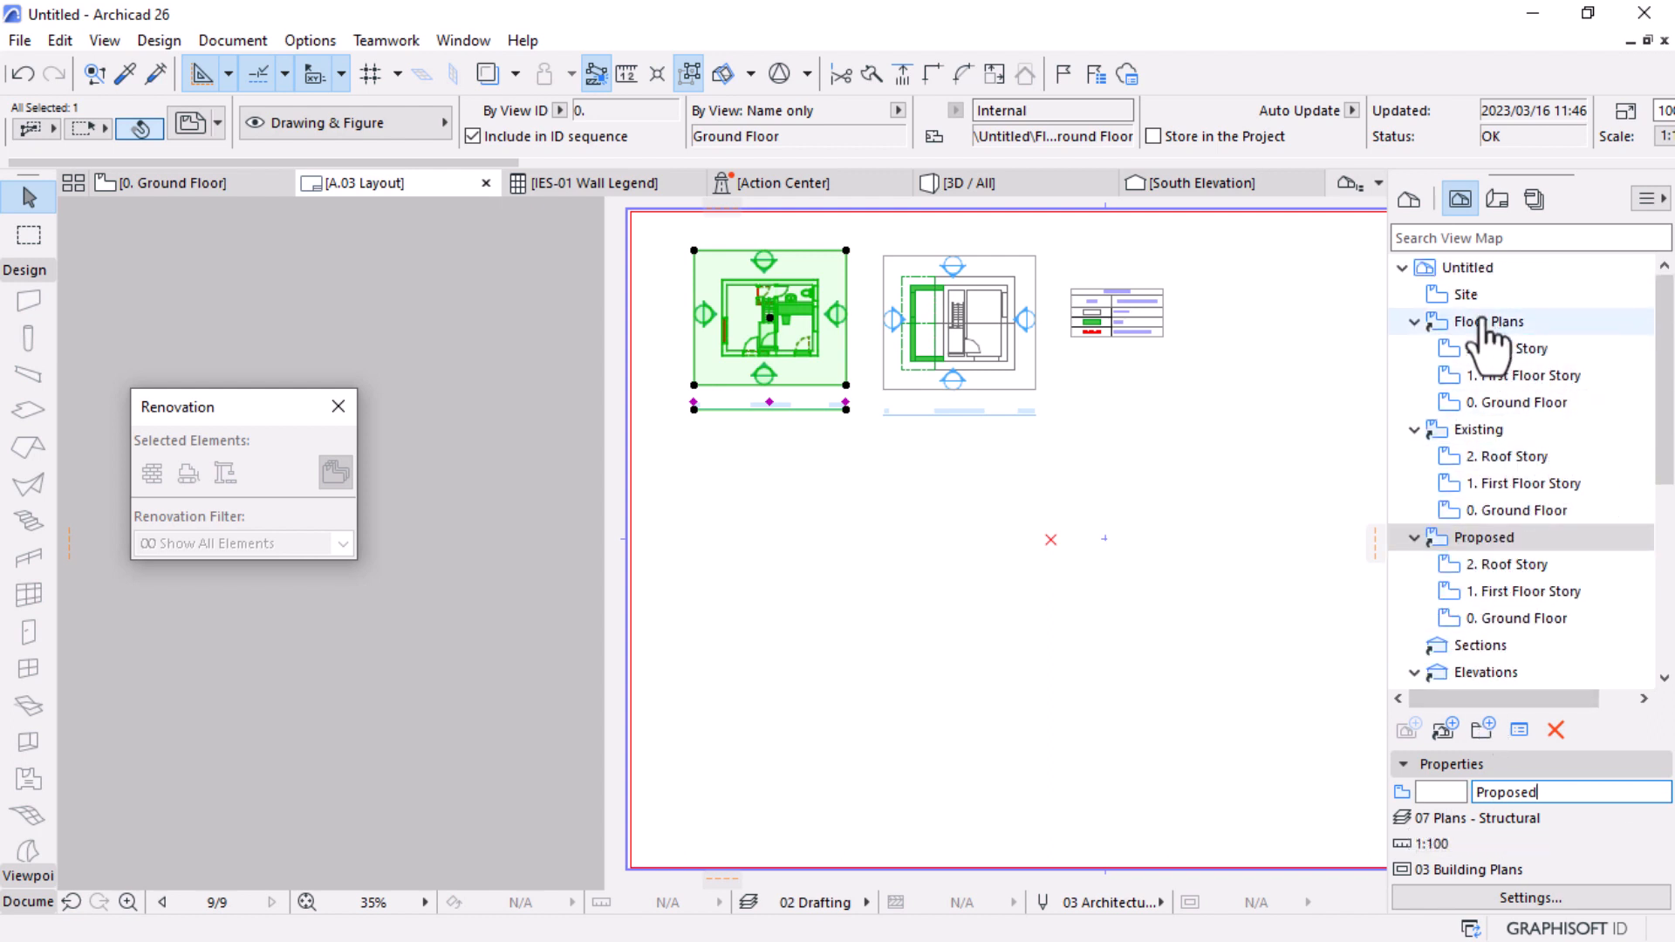
left_click(1483, 431)
left_click(1491, 323)
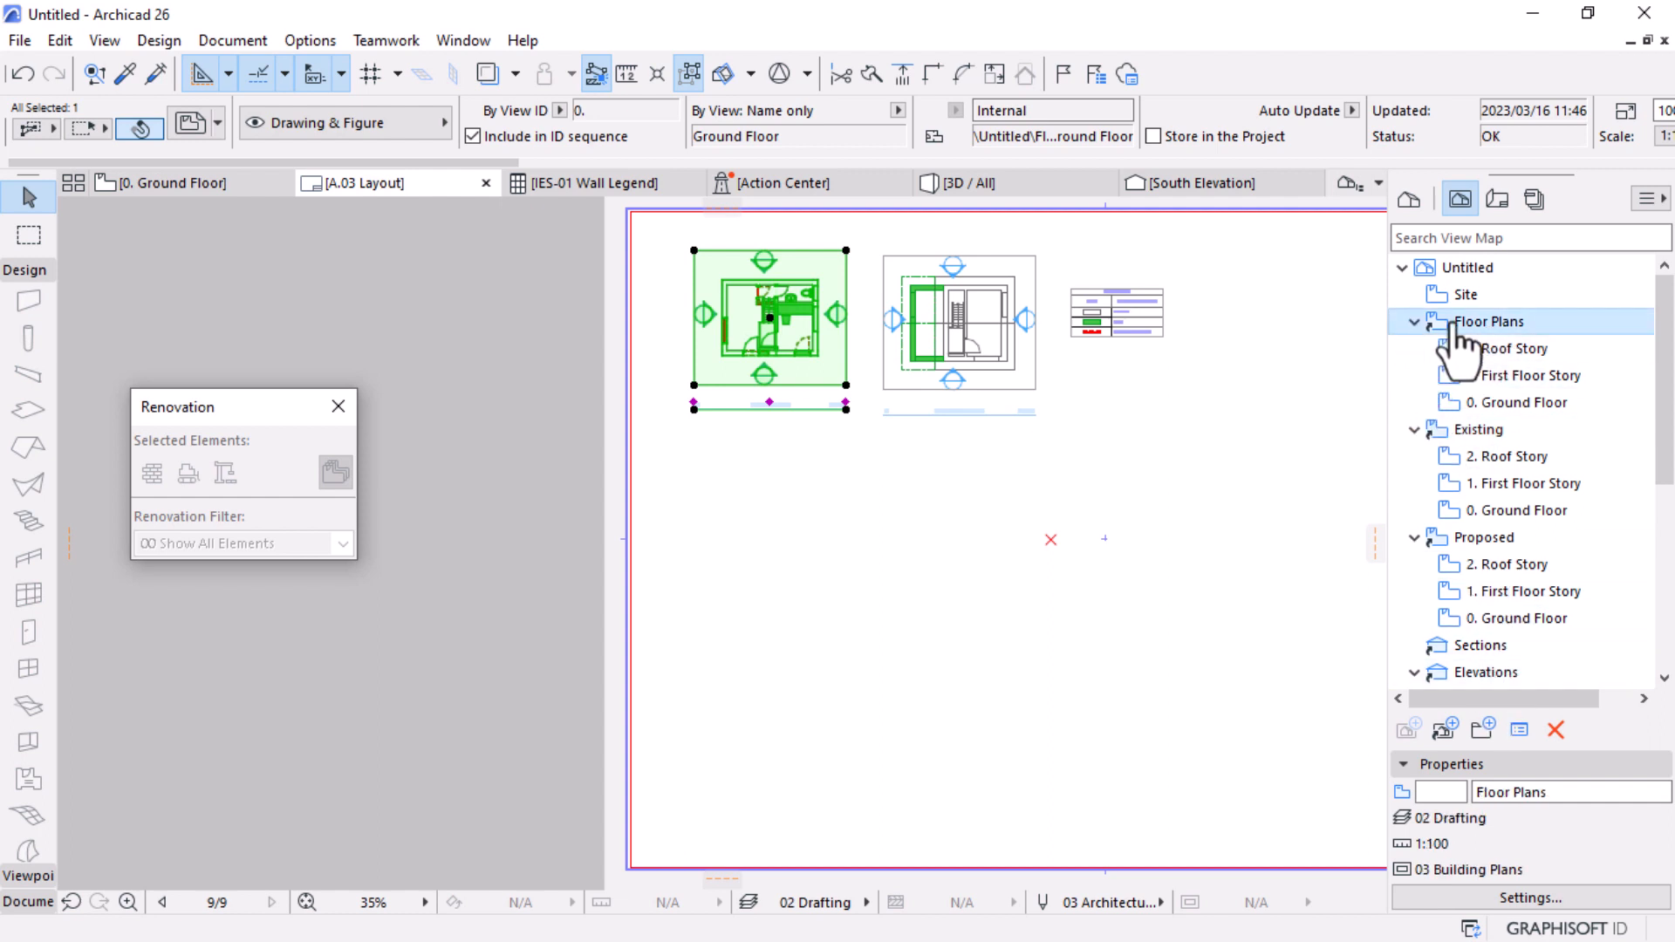
left_click(1470, 431)
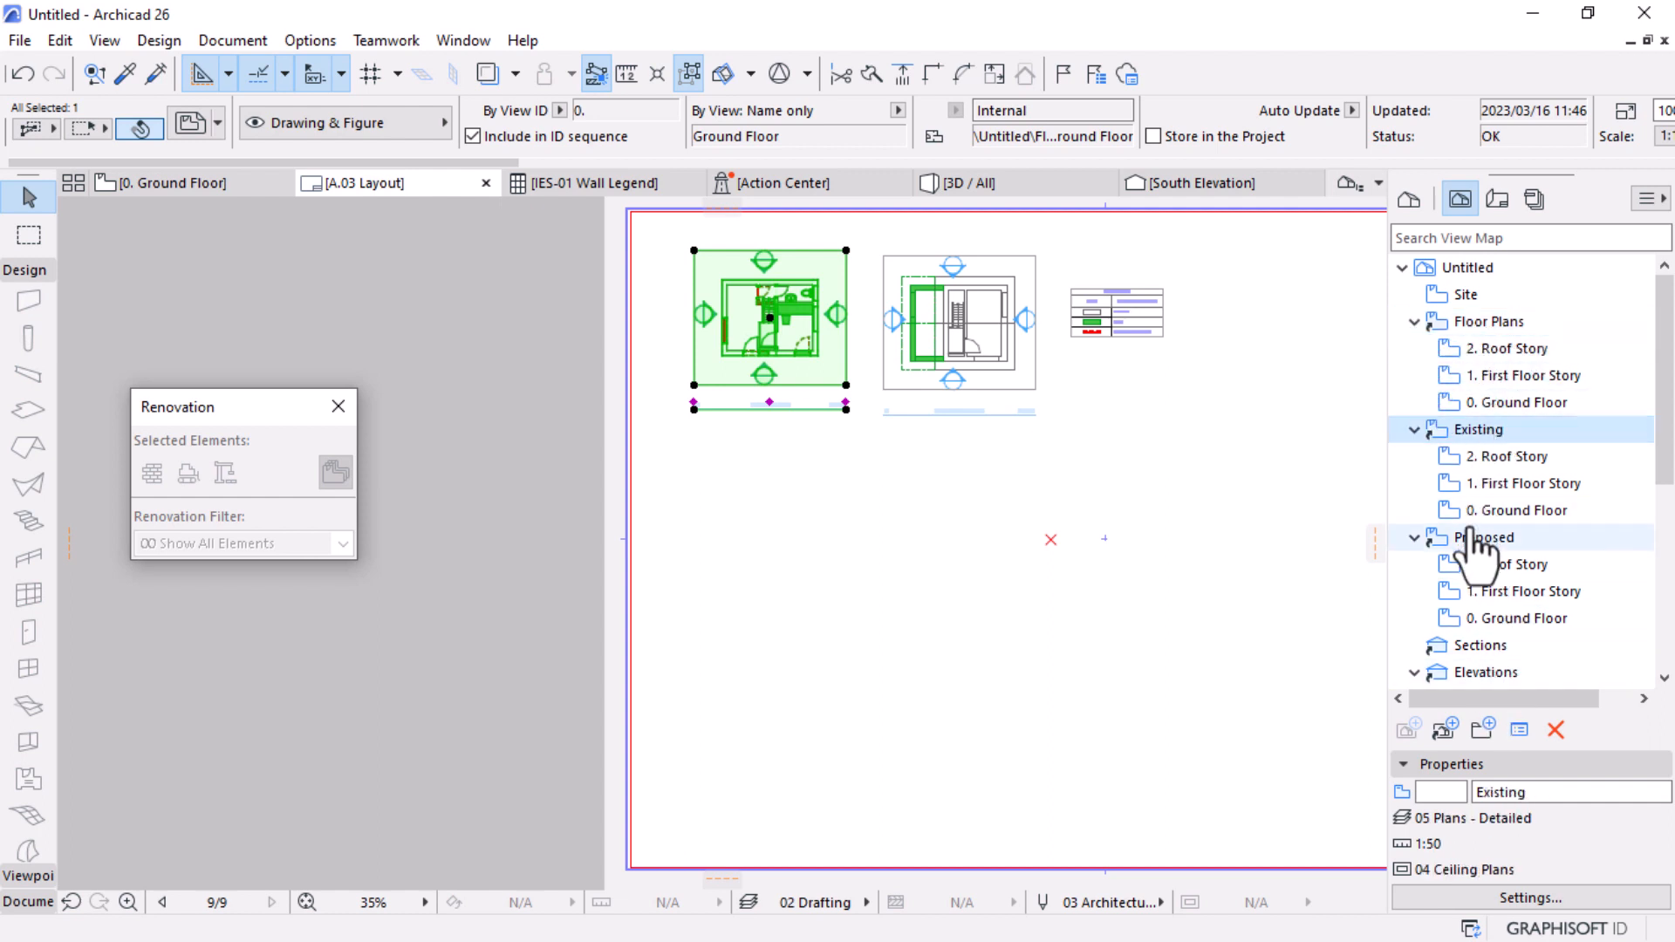
left_click(1474, 539)
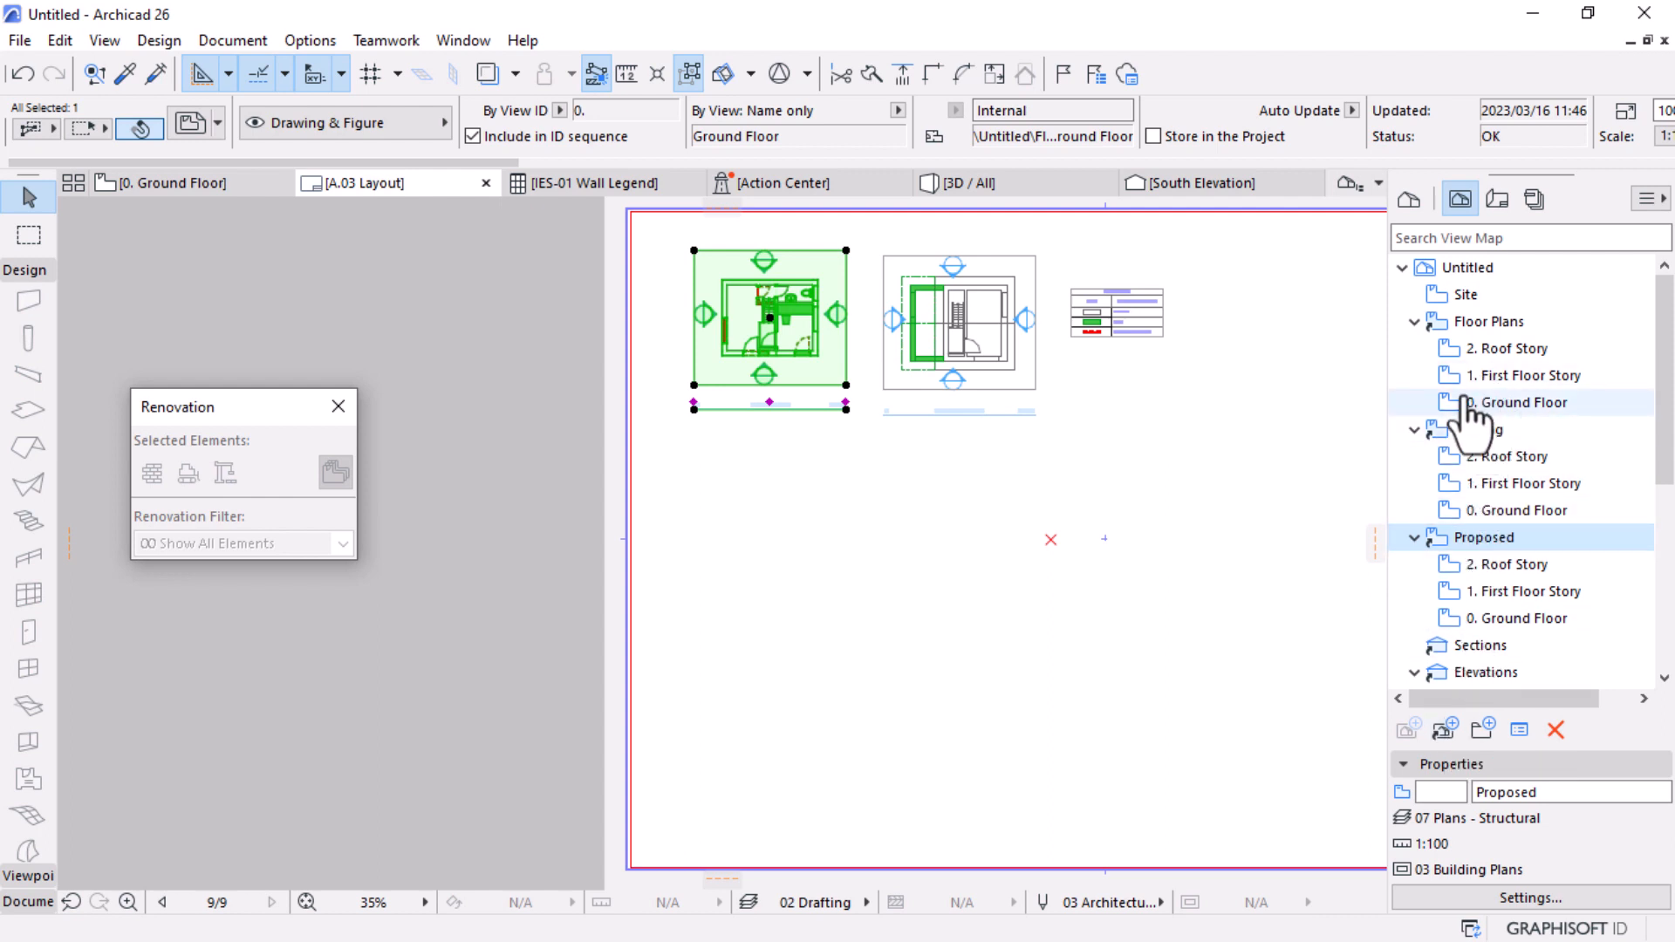
left_click(1489, 325)
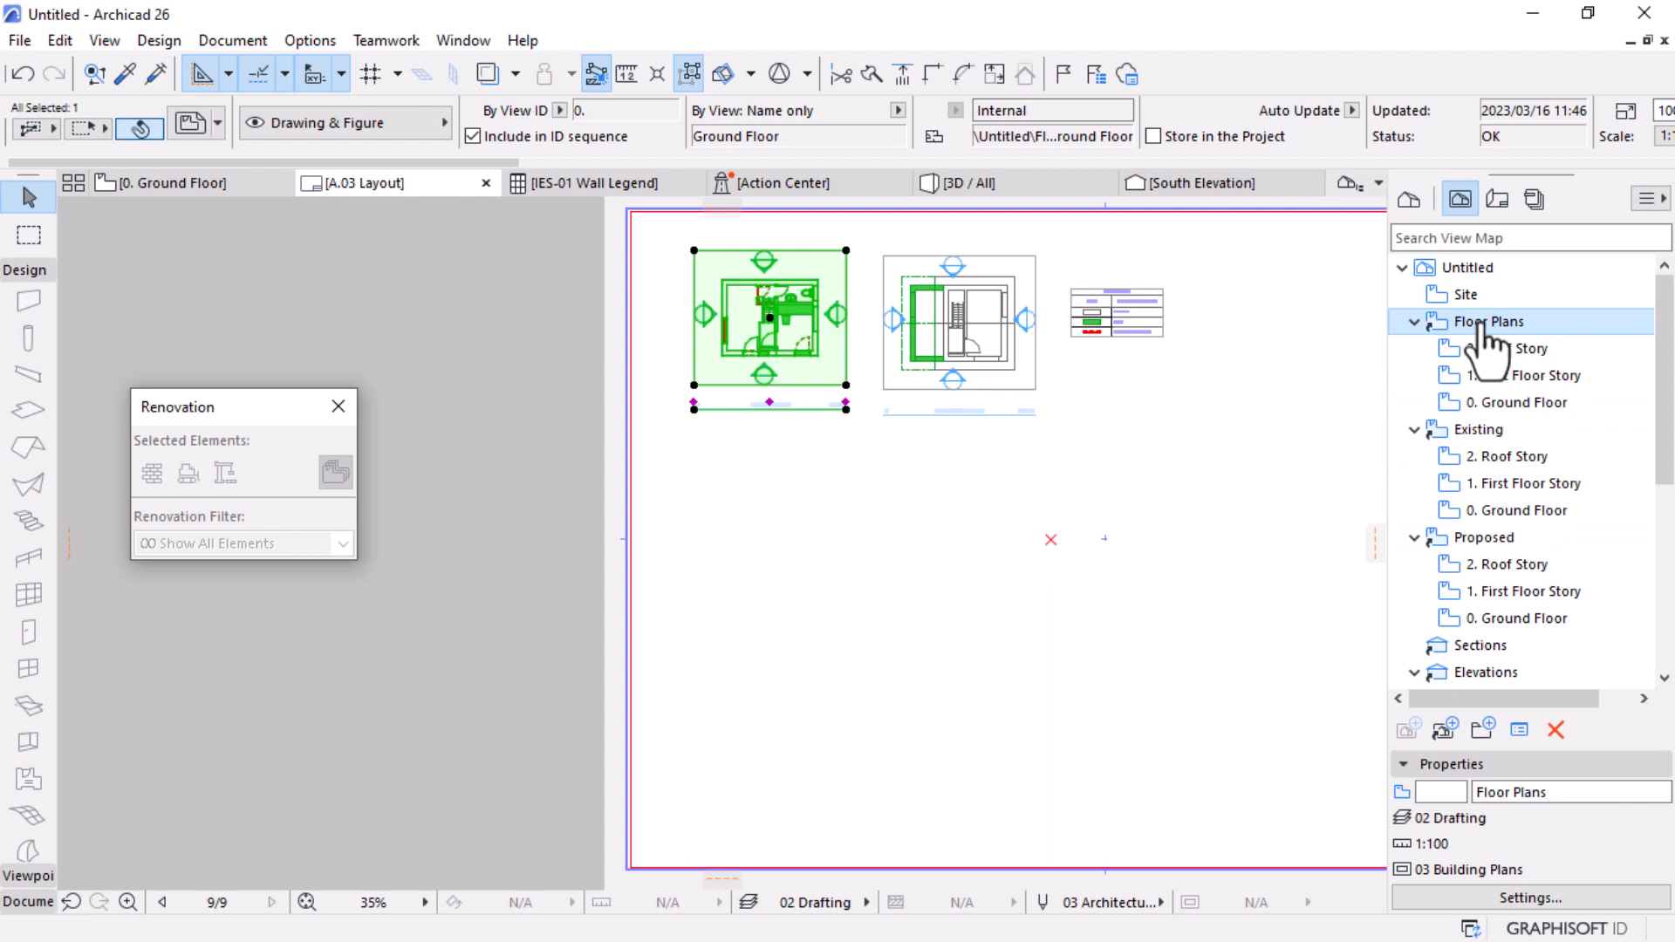
left_click(1555, 792)
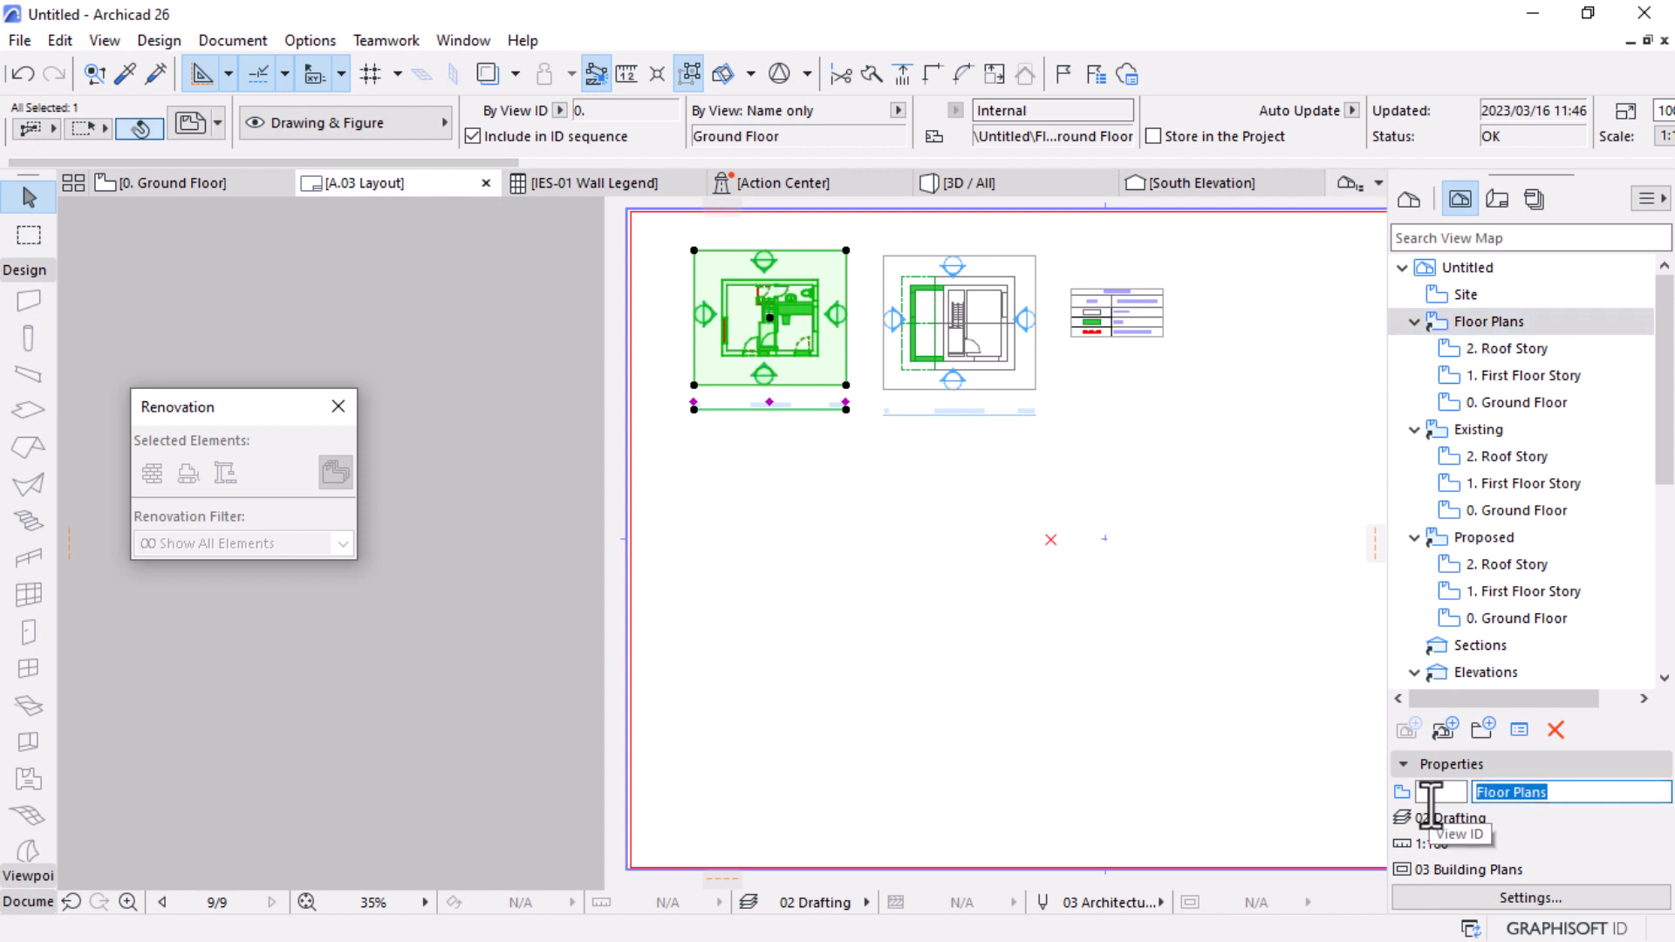
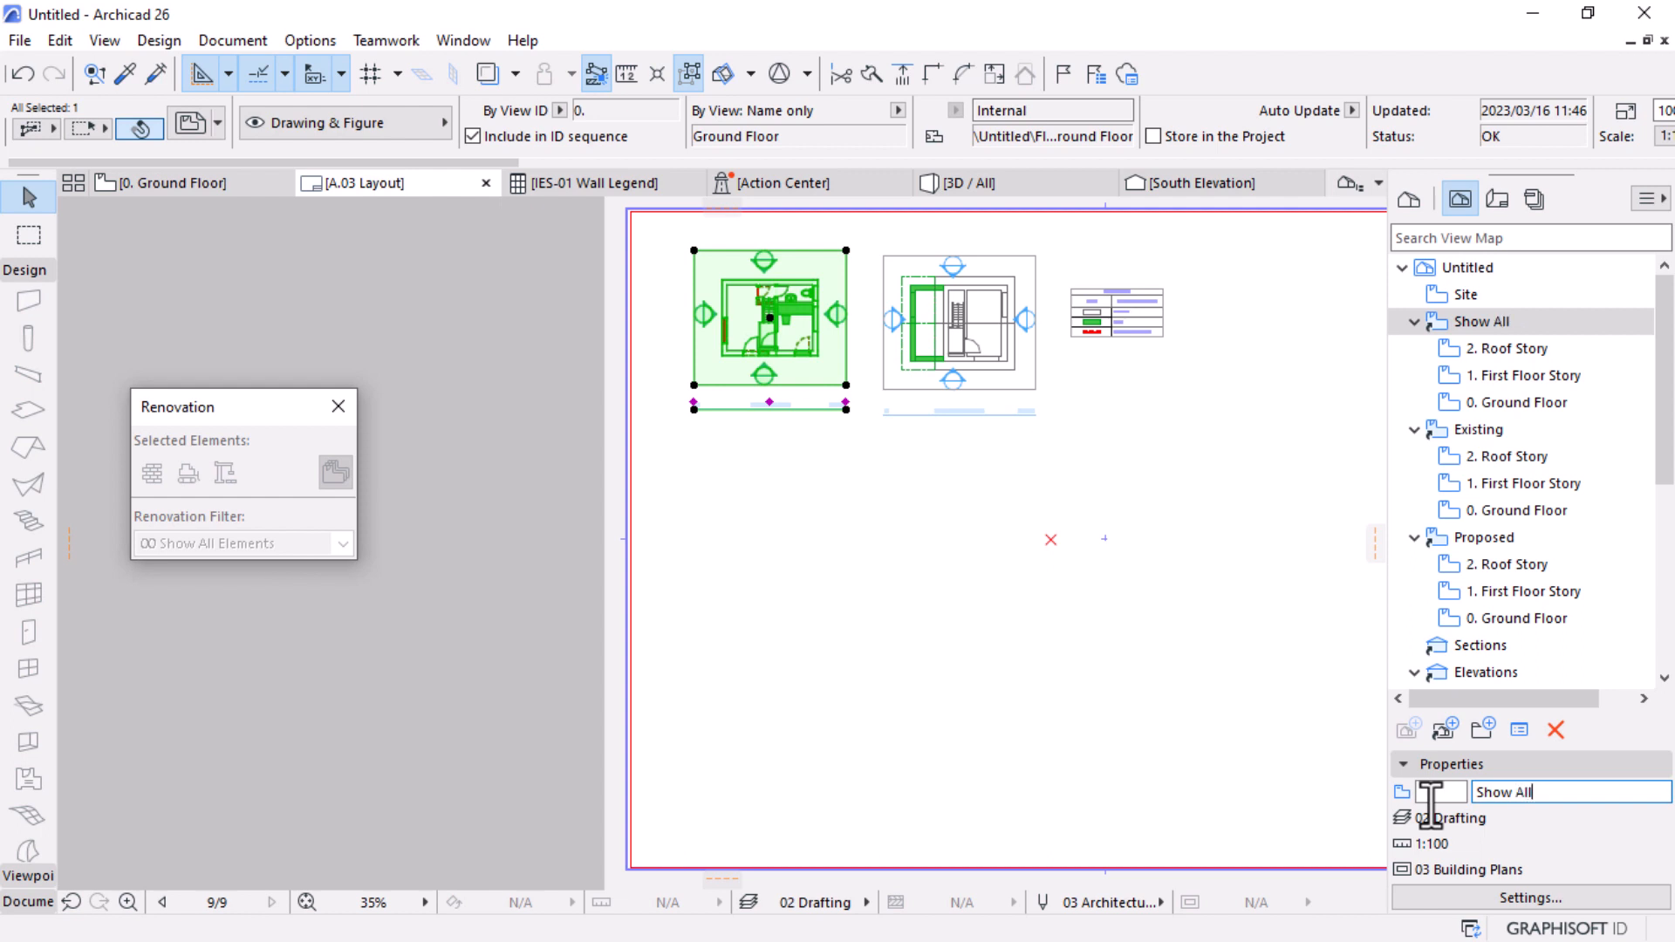
left_click(1223, 610)
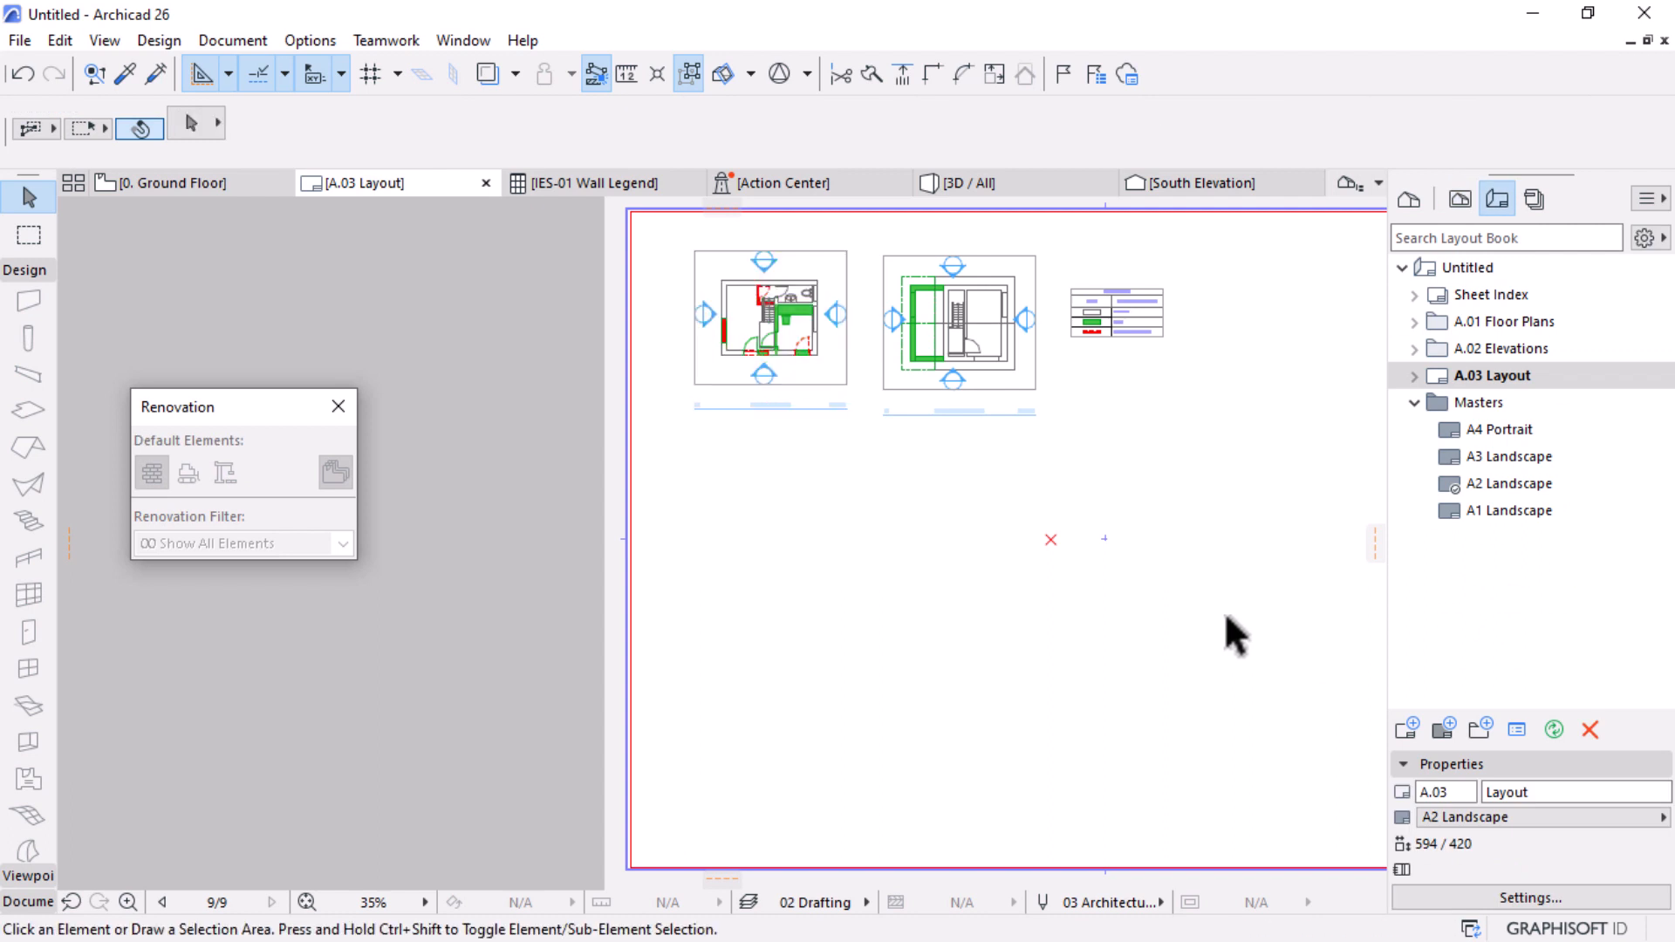
Step: Confirm the view settings of the Show All folder with the renovation filter 00 Show All Elements
left_click(1460, 199)
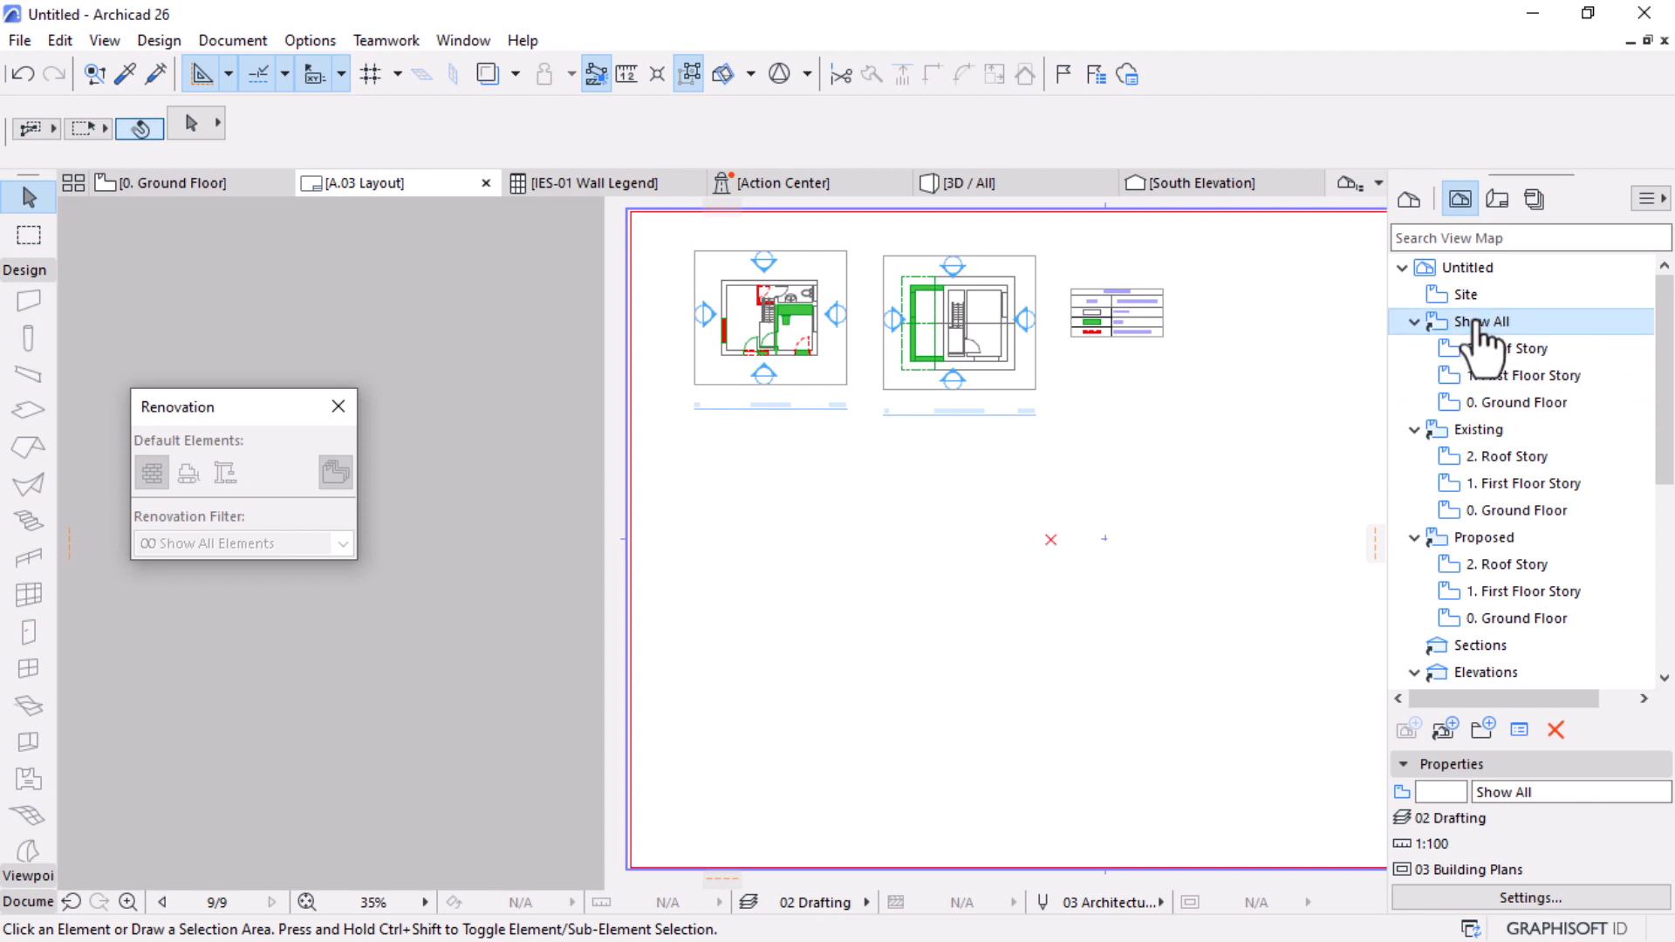
left_click(1514, 899)
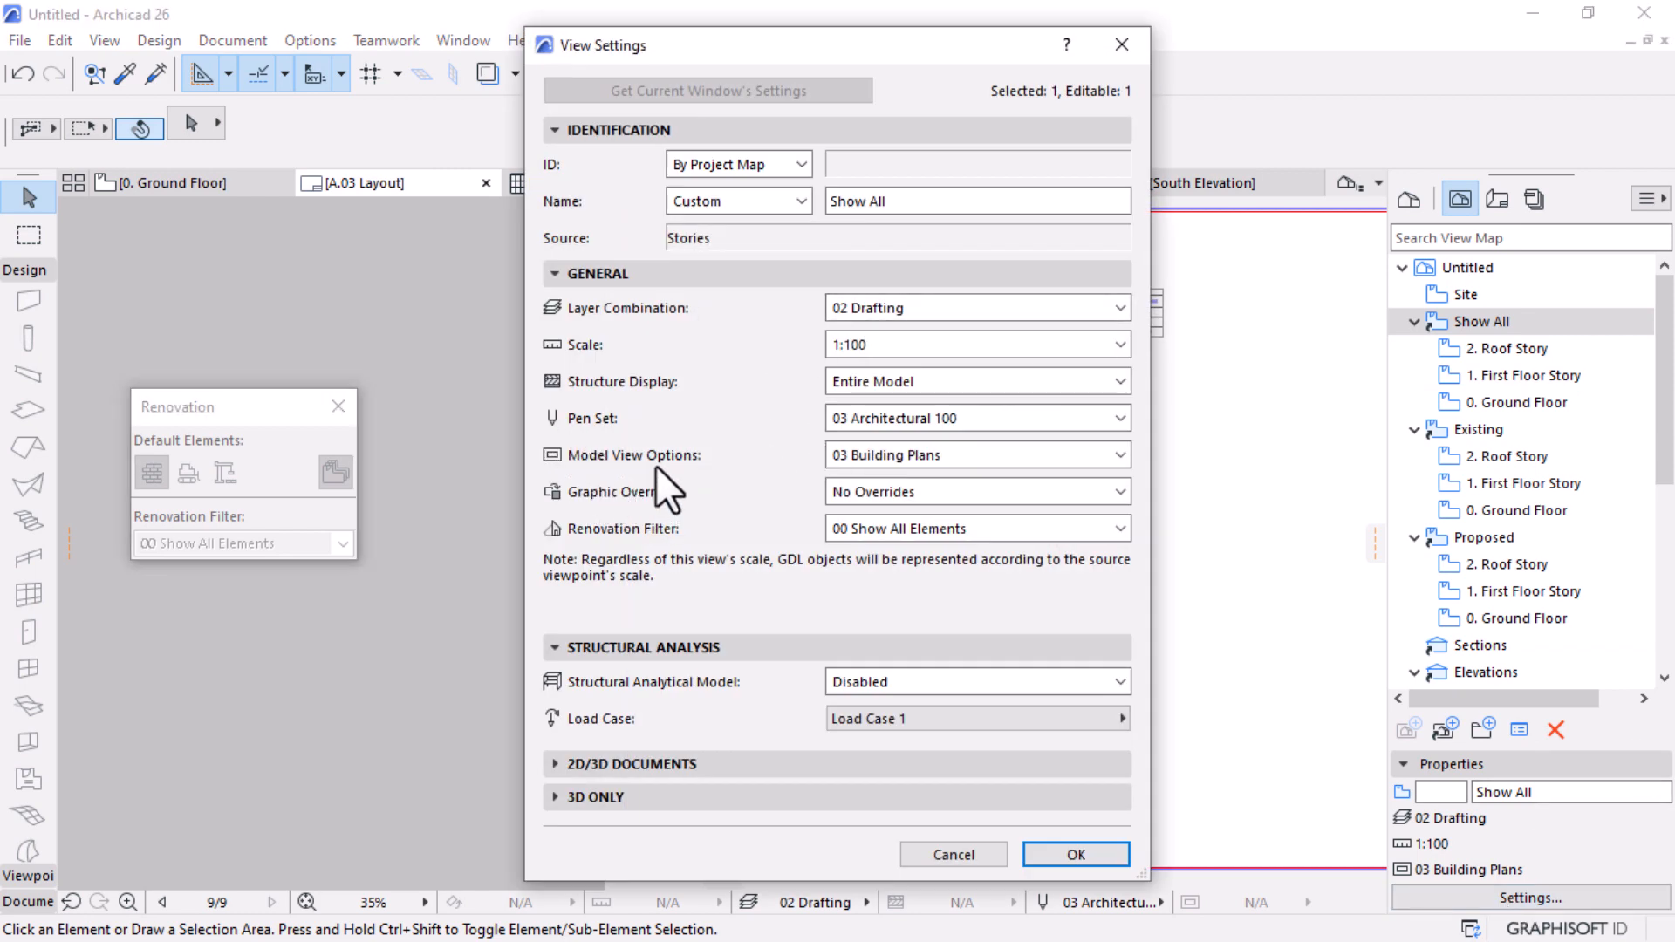
left_click(956, 528)
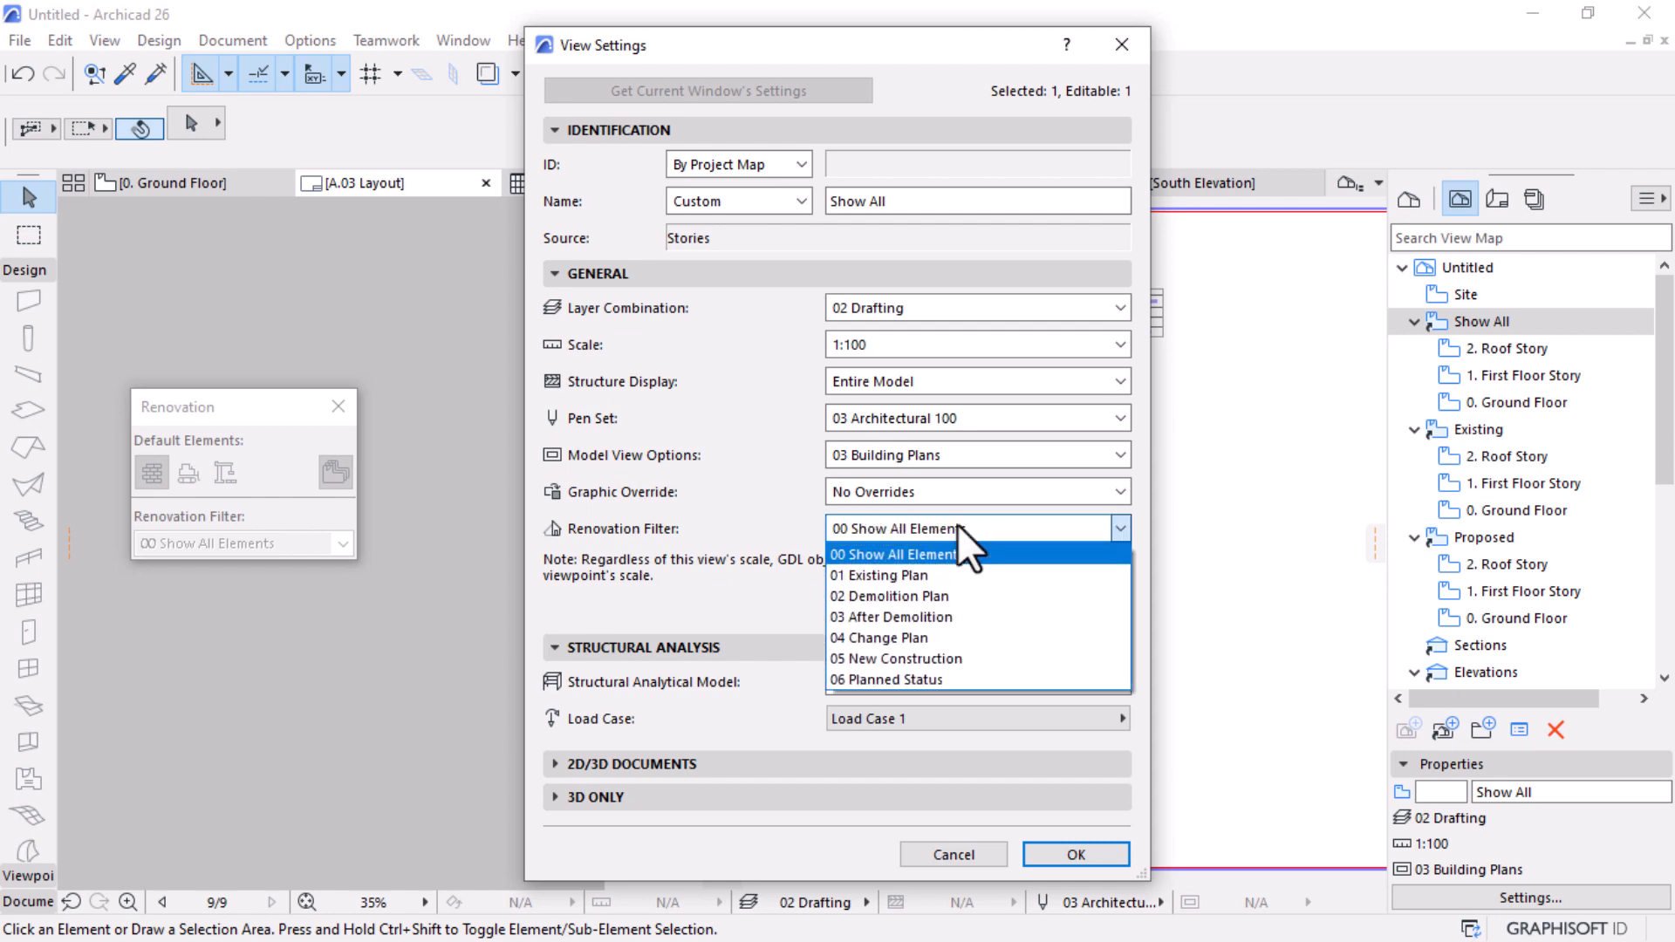
left_click(913, 558)
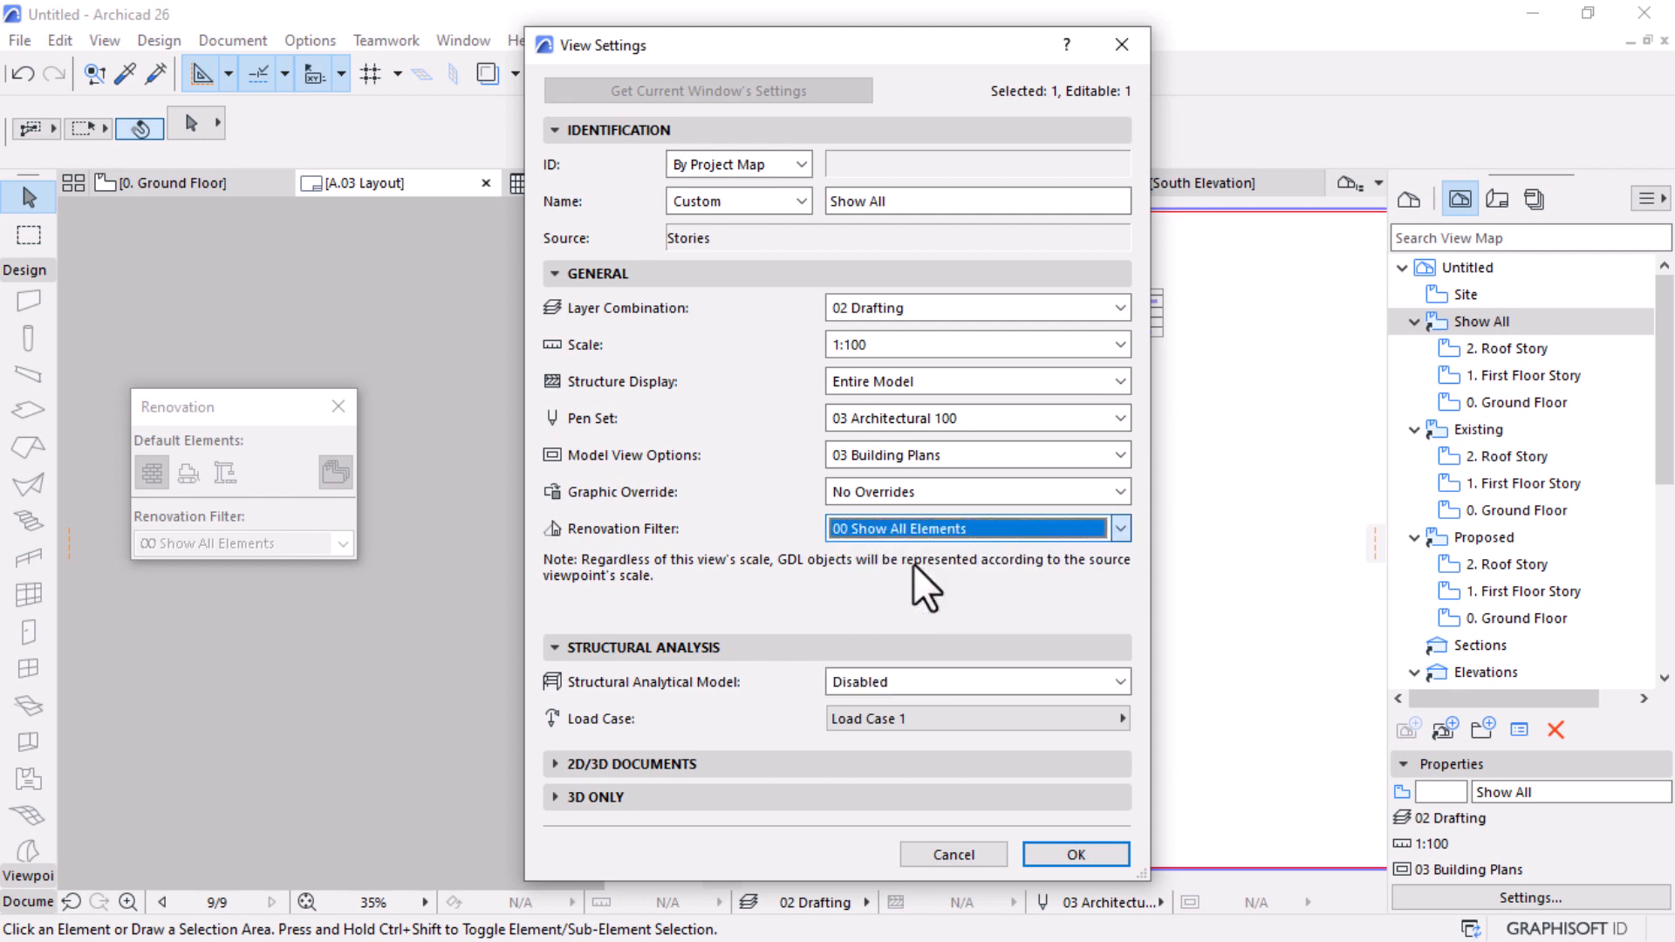
left_click(1050, 853)
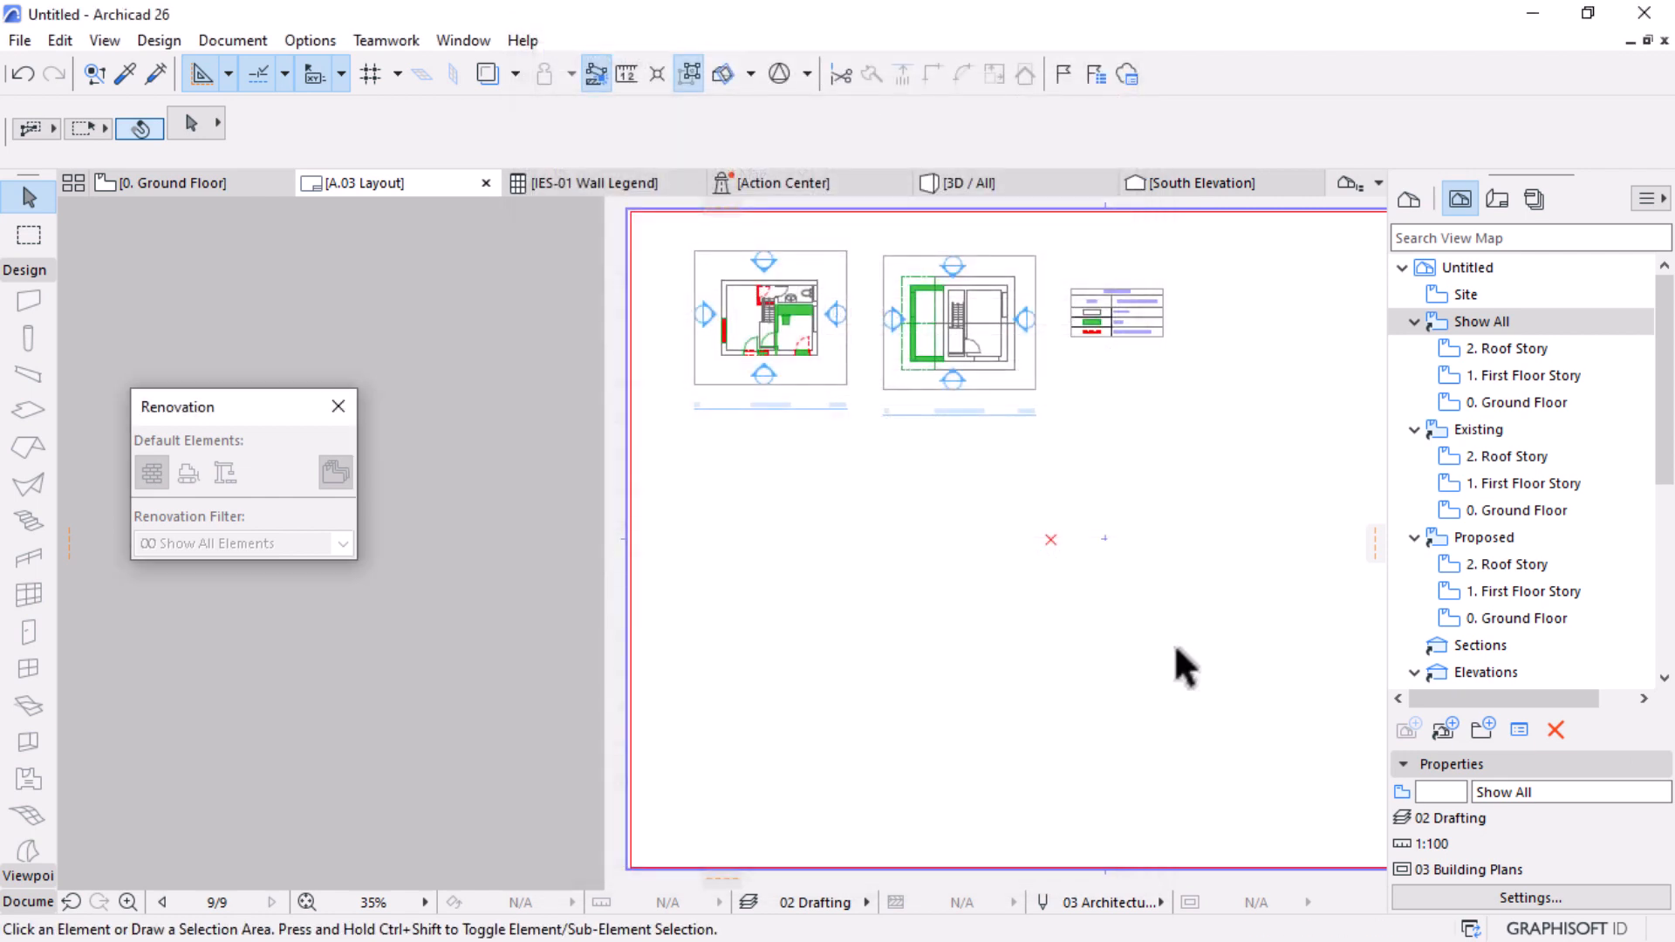
Step: Set the Existing view folder's renovation filter to 01 Existing Plan and its graphic override to No Overrides
left_click(1484, 431)
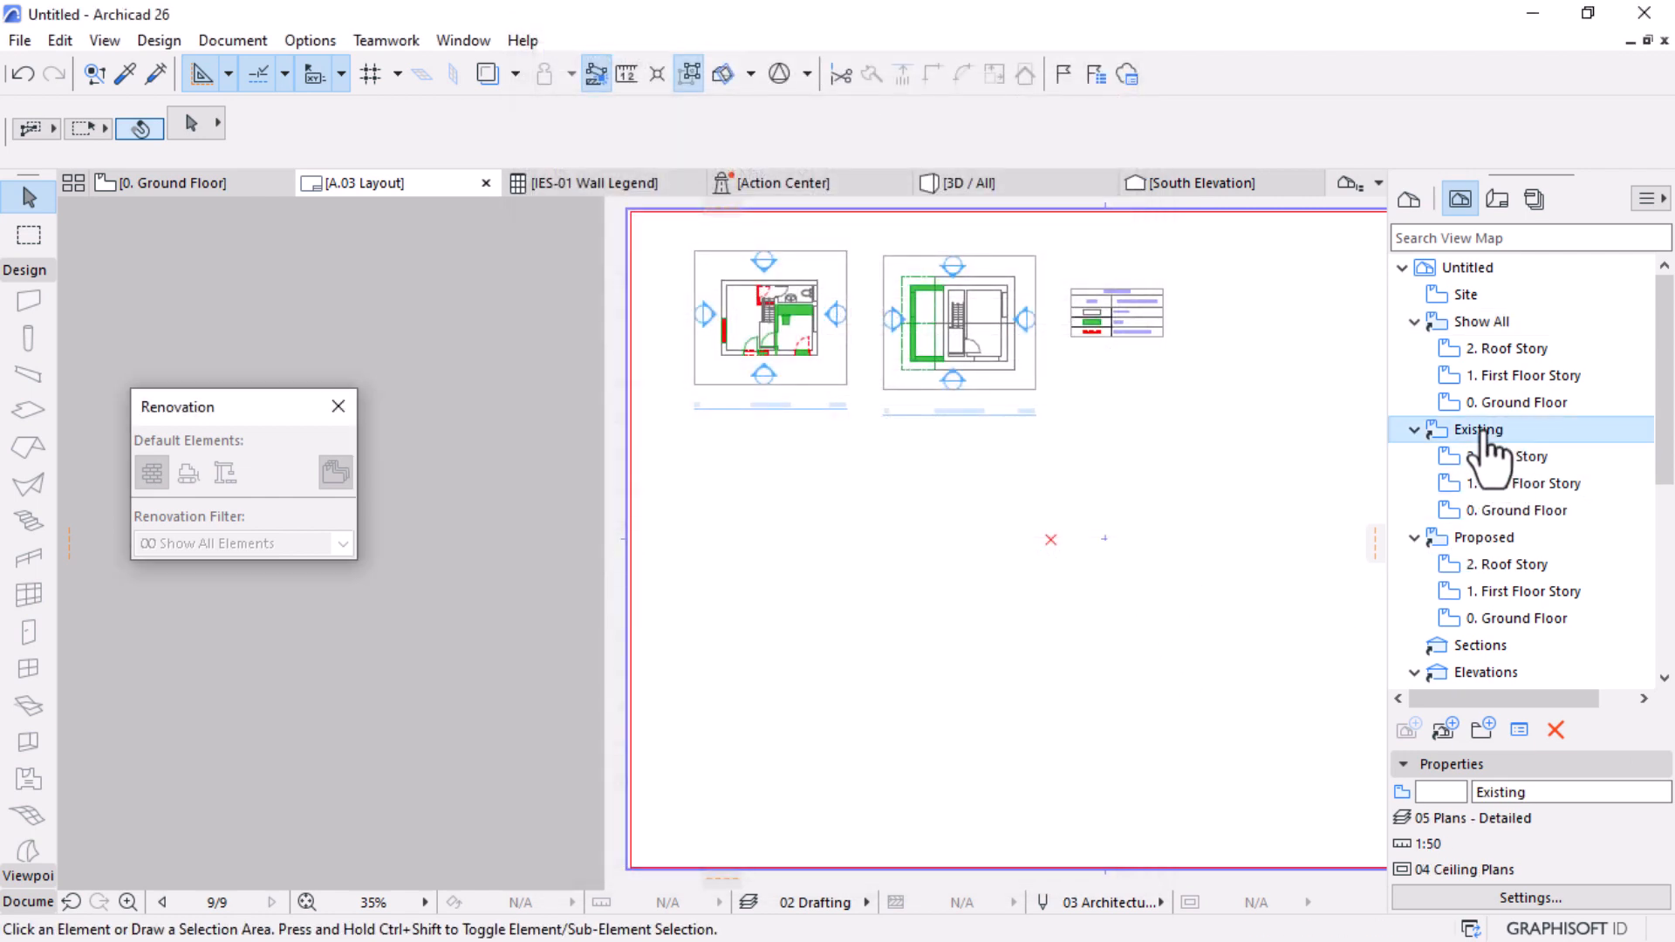
left_click(1534, 897)
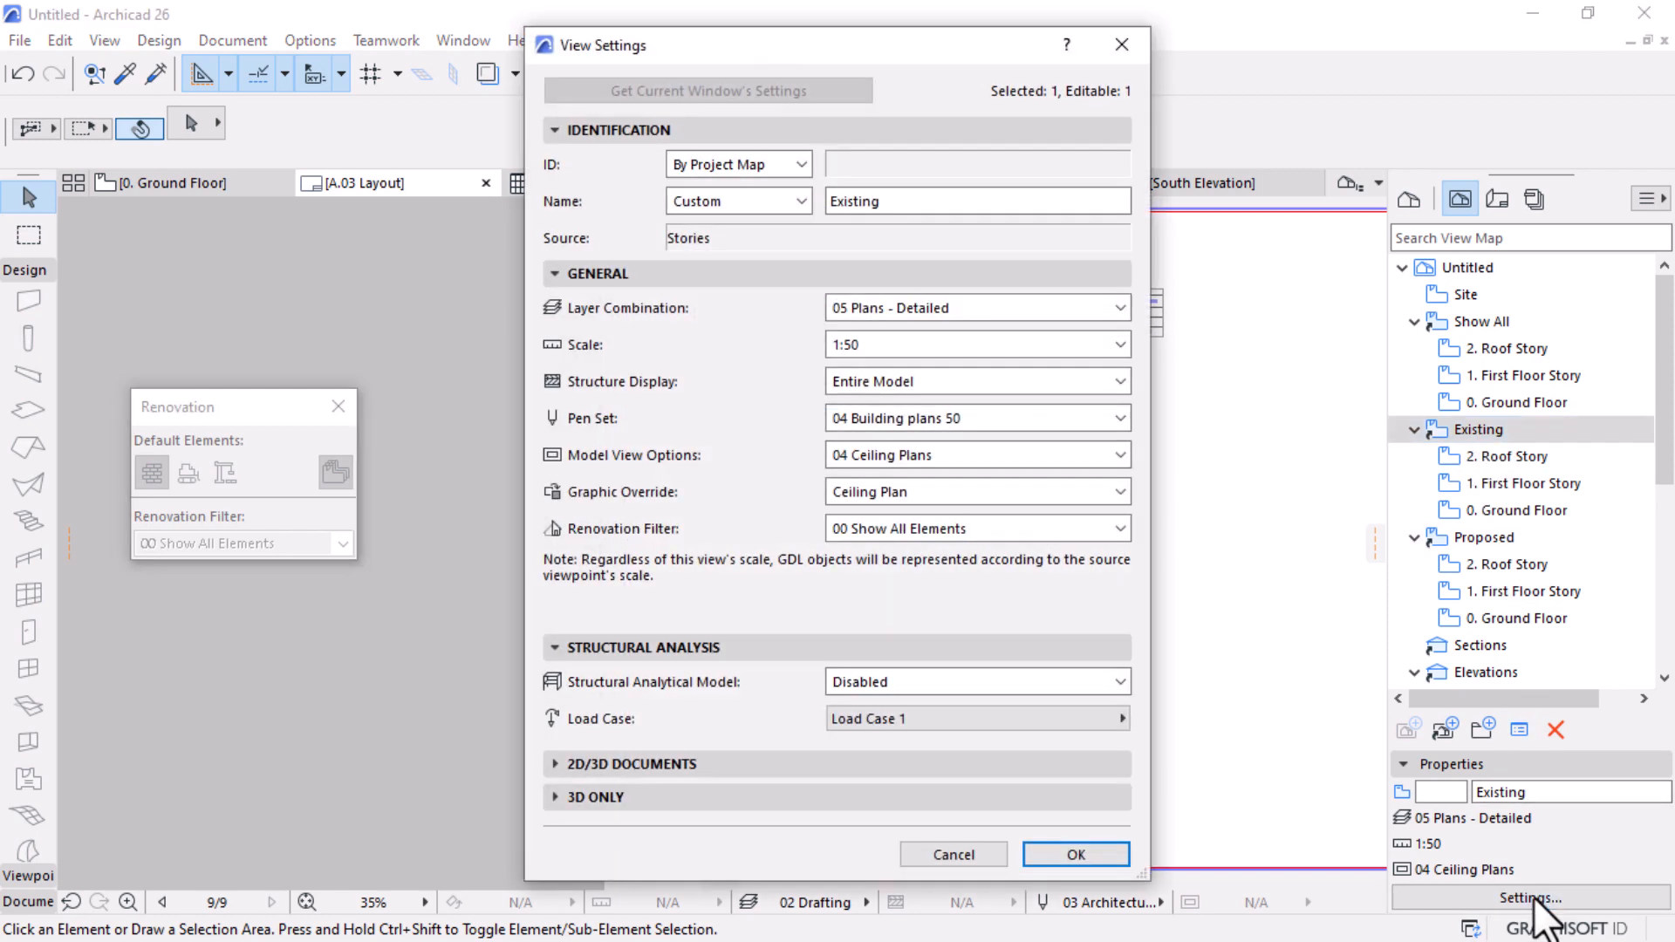
left_click(909, 537)
left_click(897, 575)
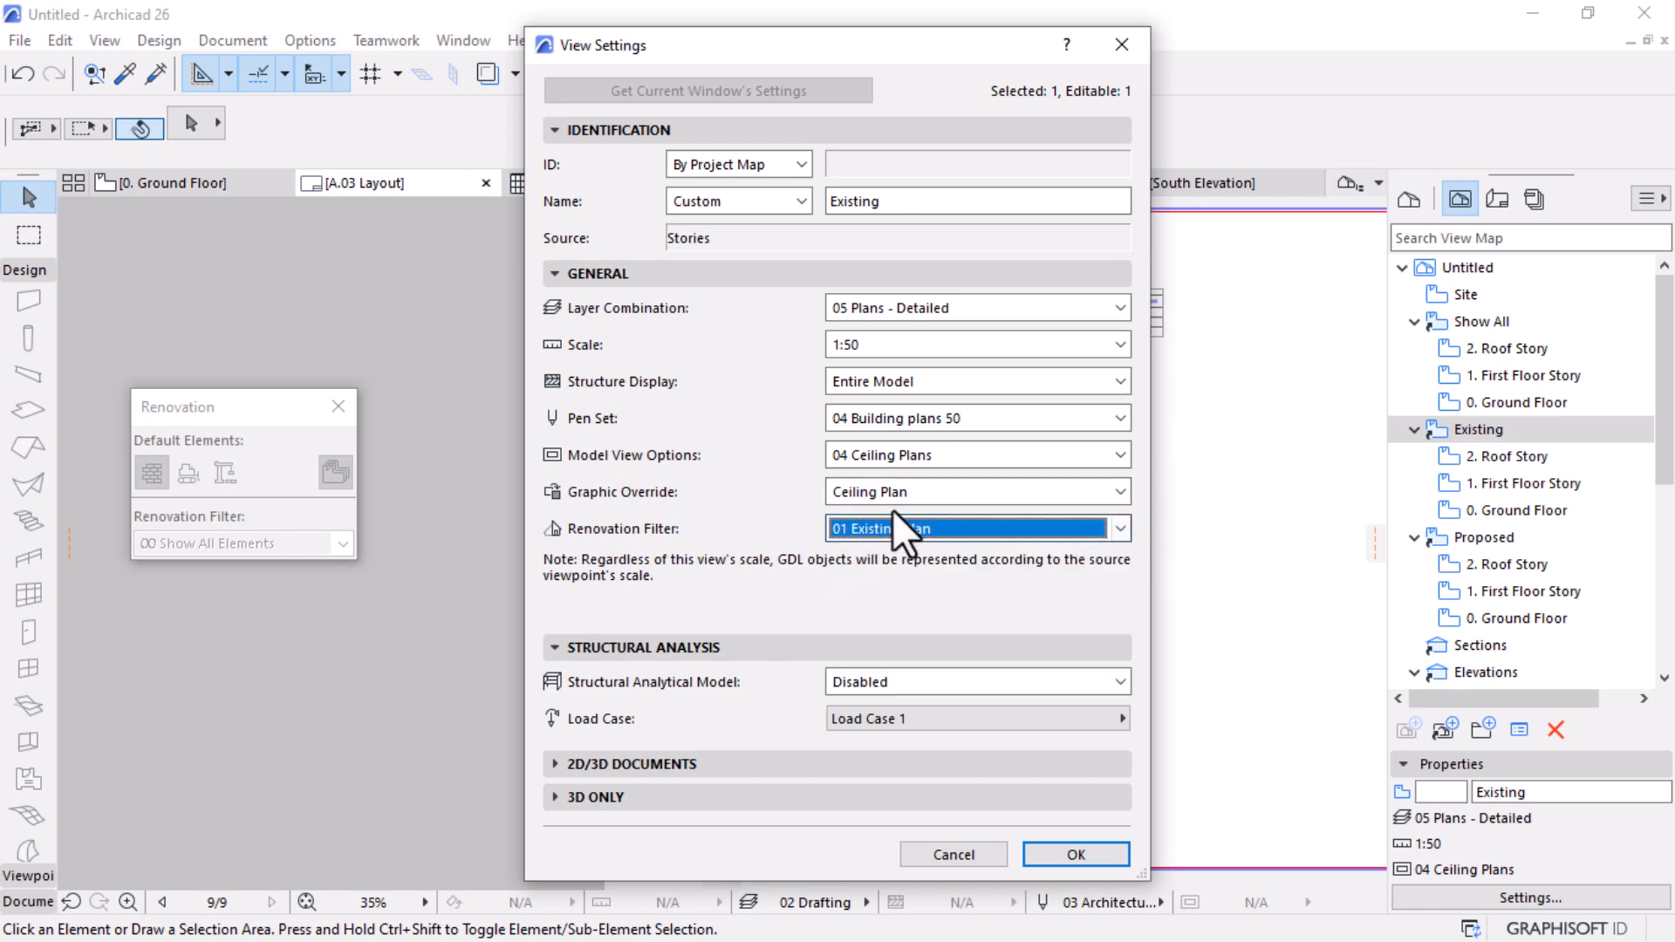
left_click(904, 491)
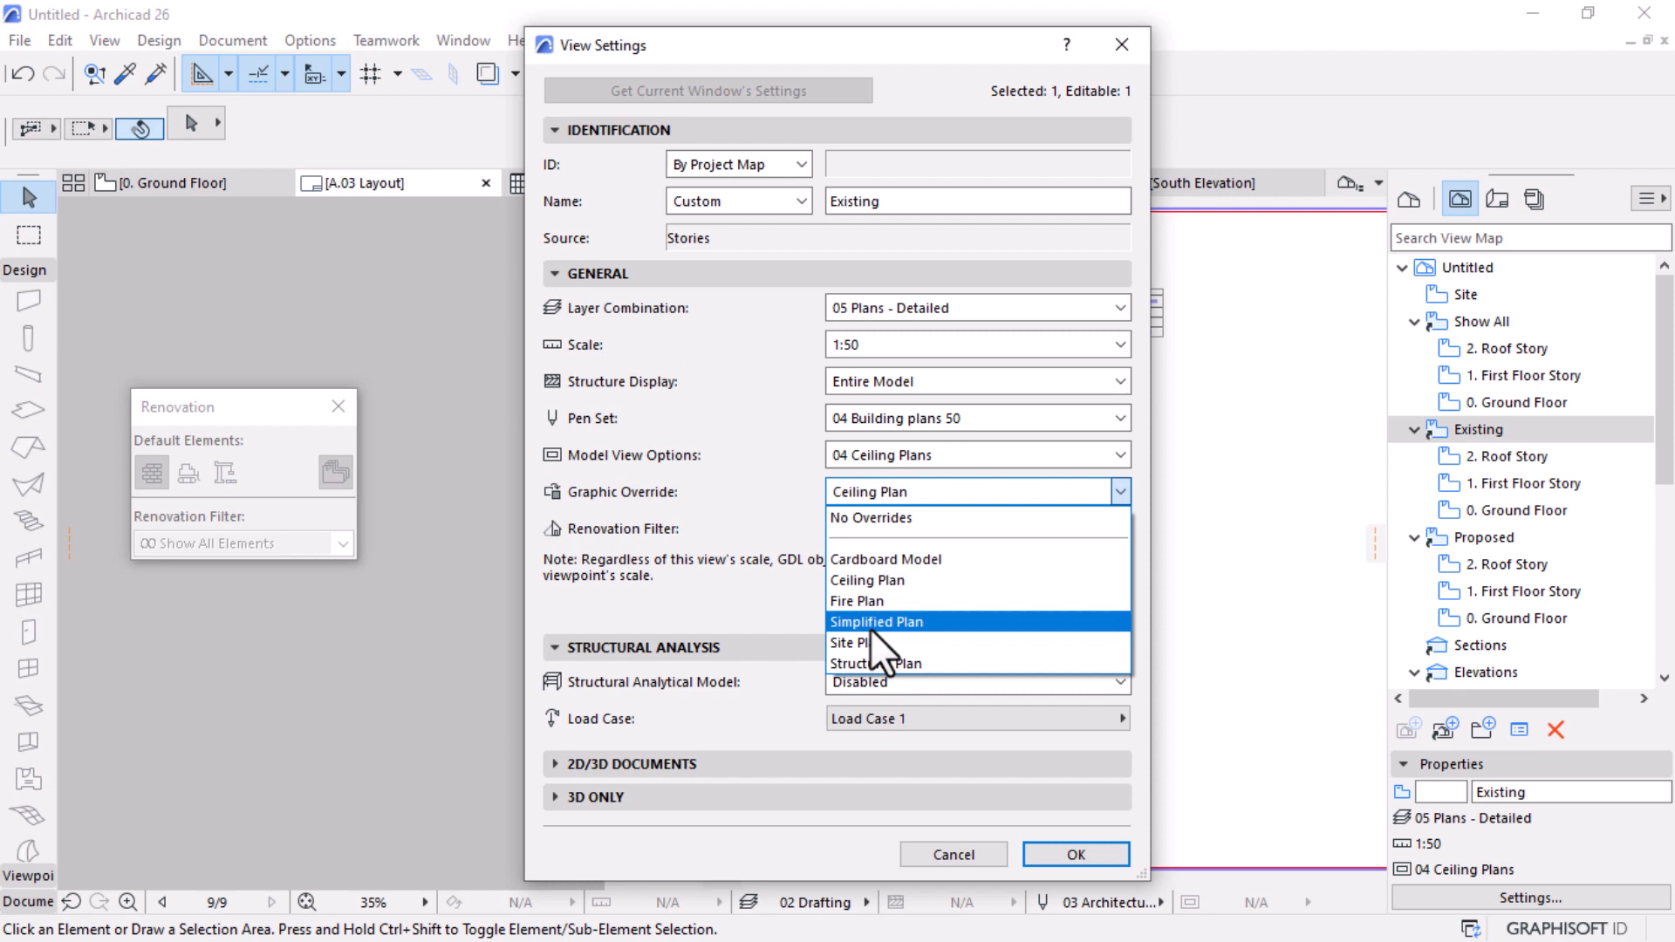
left_click(867, 520)
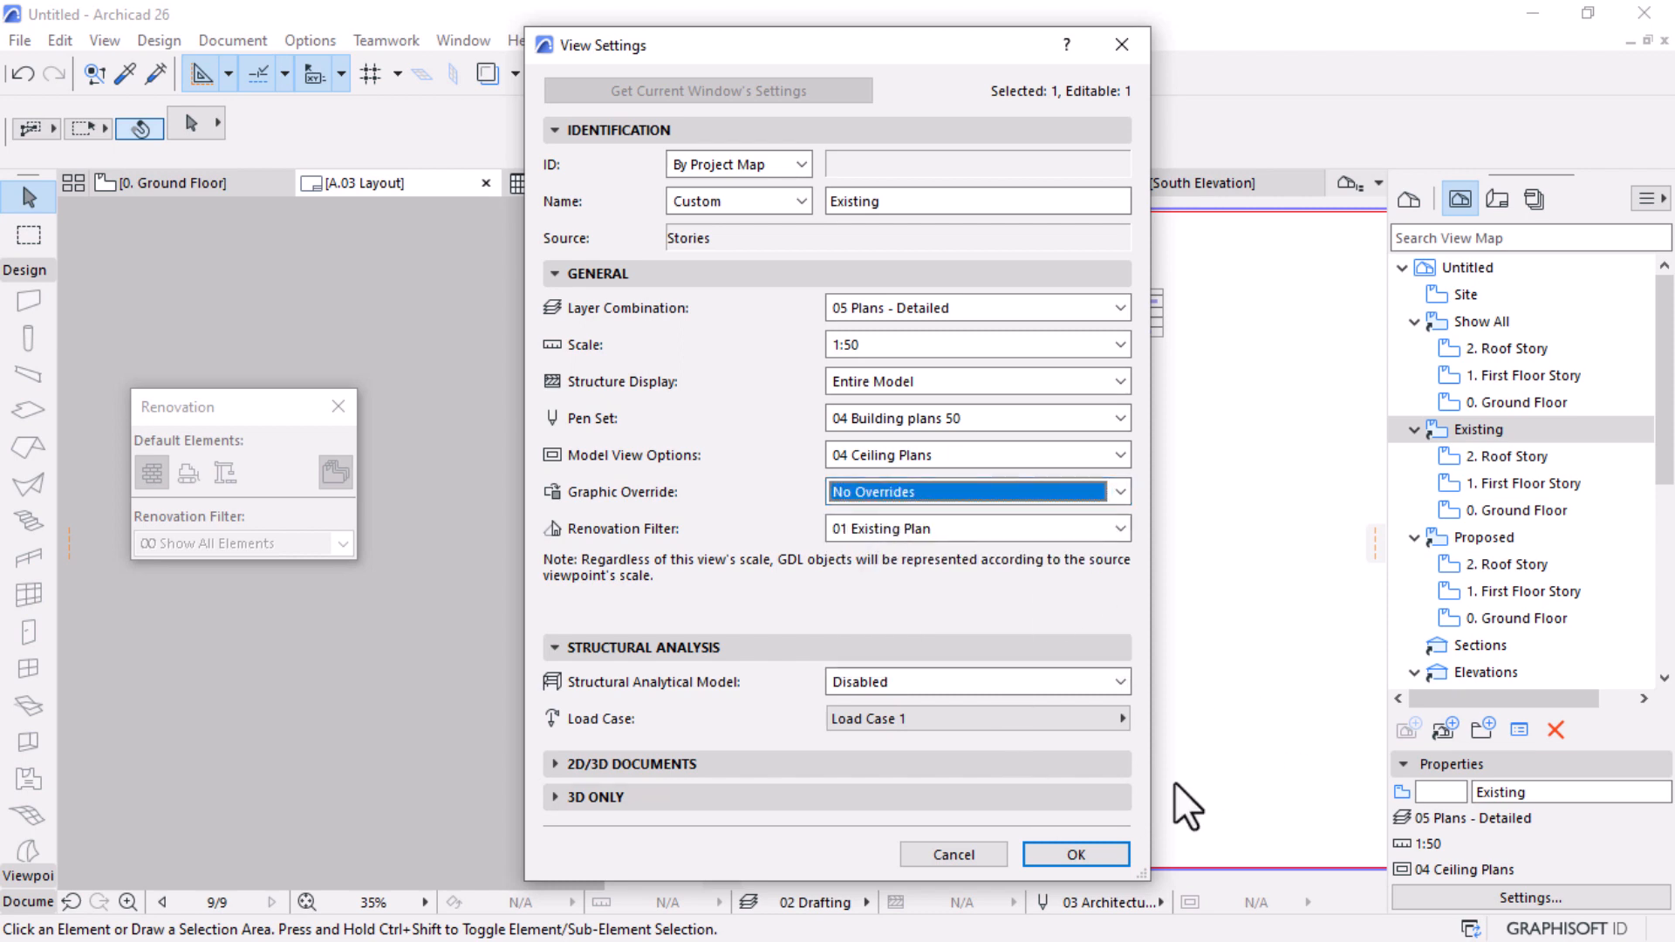
left_click(1075, 853)
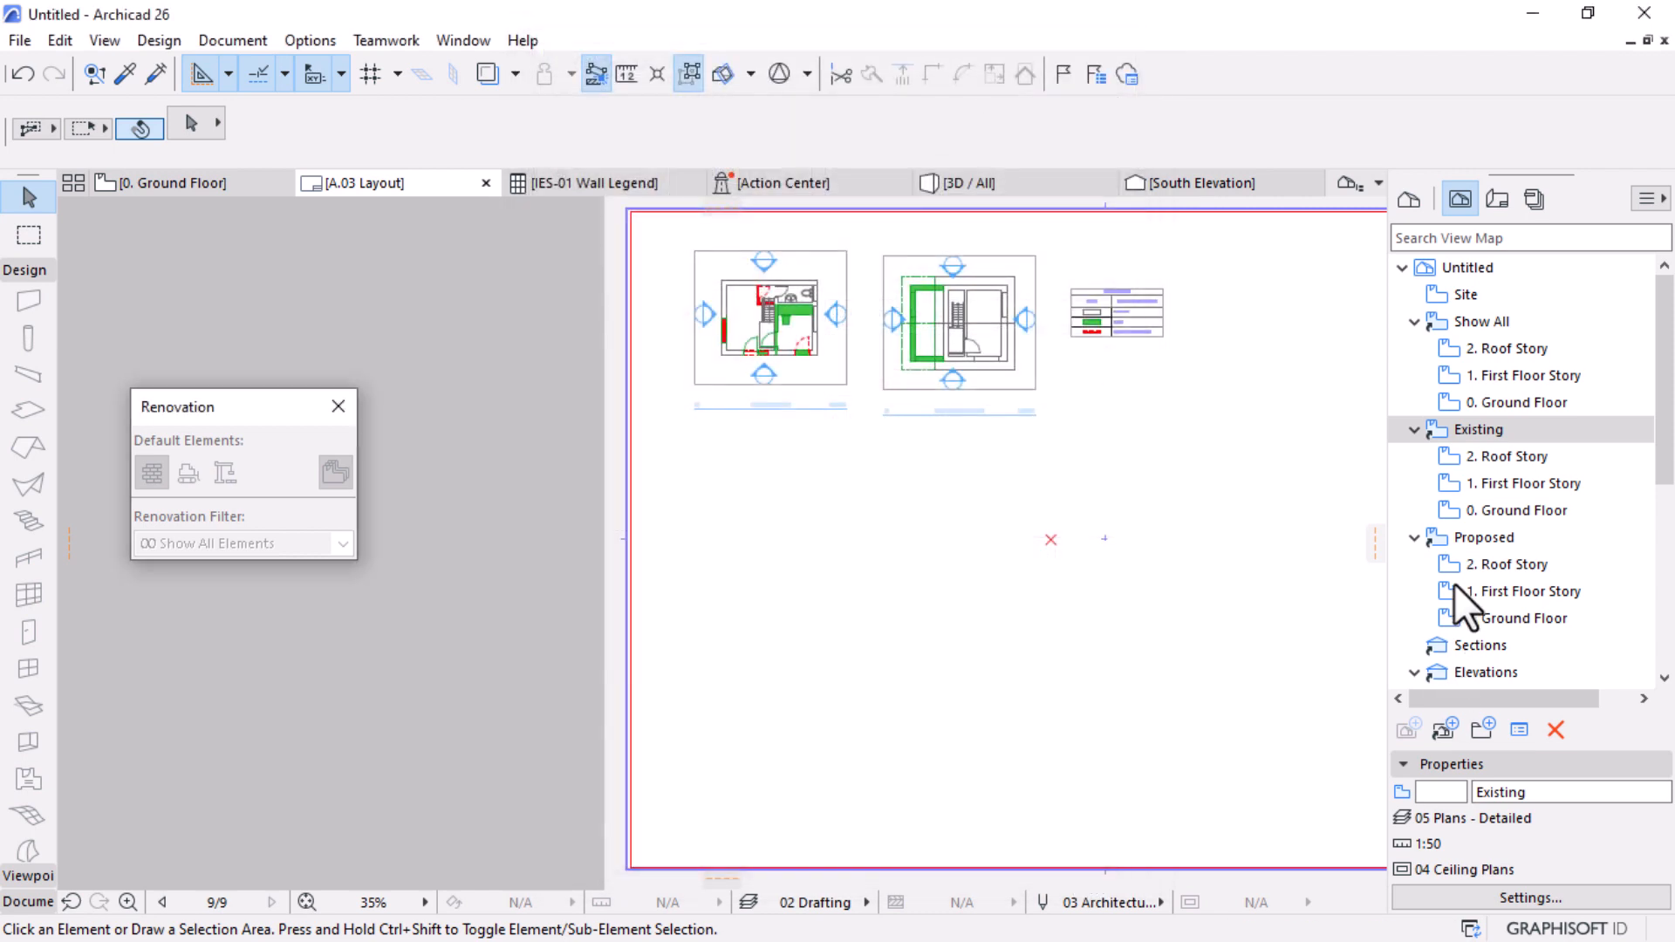
Step: Set the Proposed view folder's renovation filter to 05 New Construction and its graphic override to No Overrides
left_click(1487, 541)
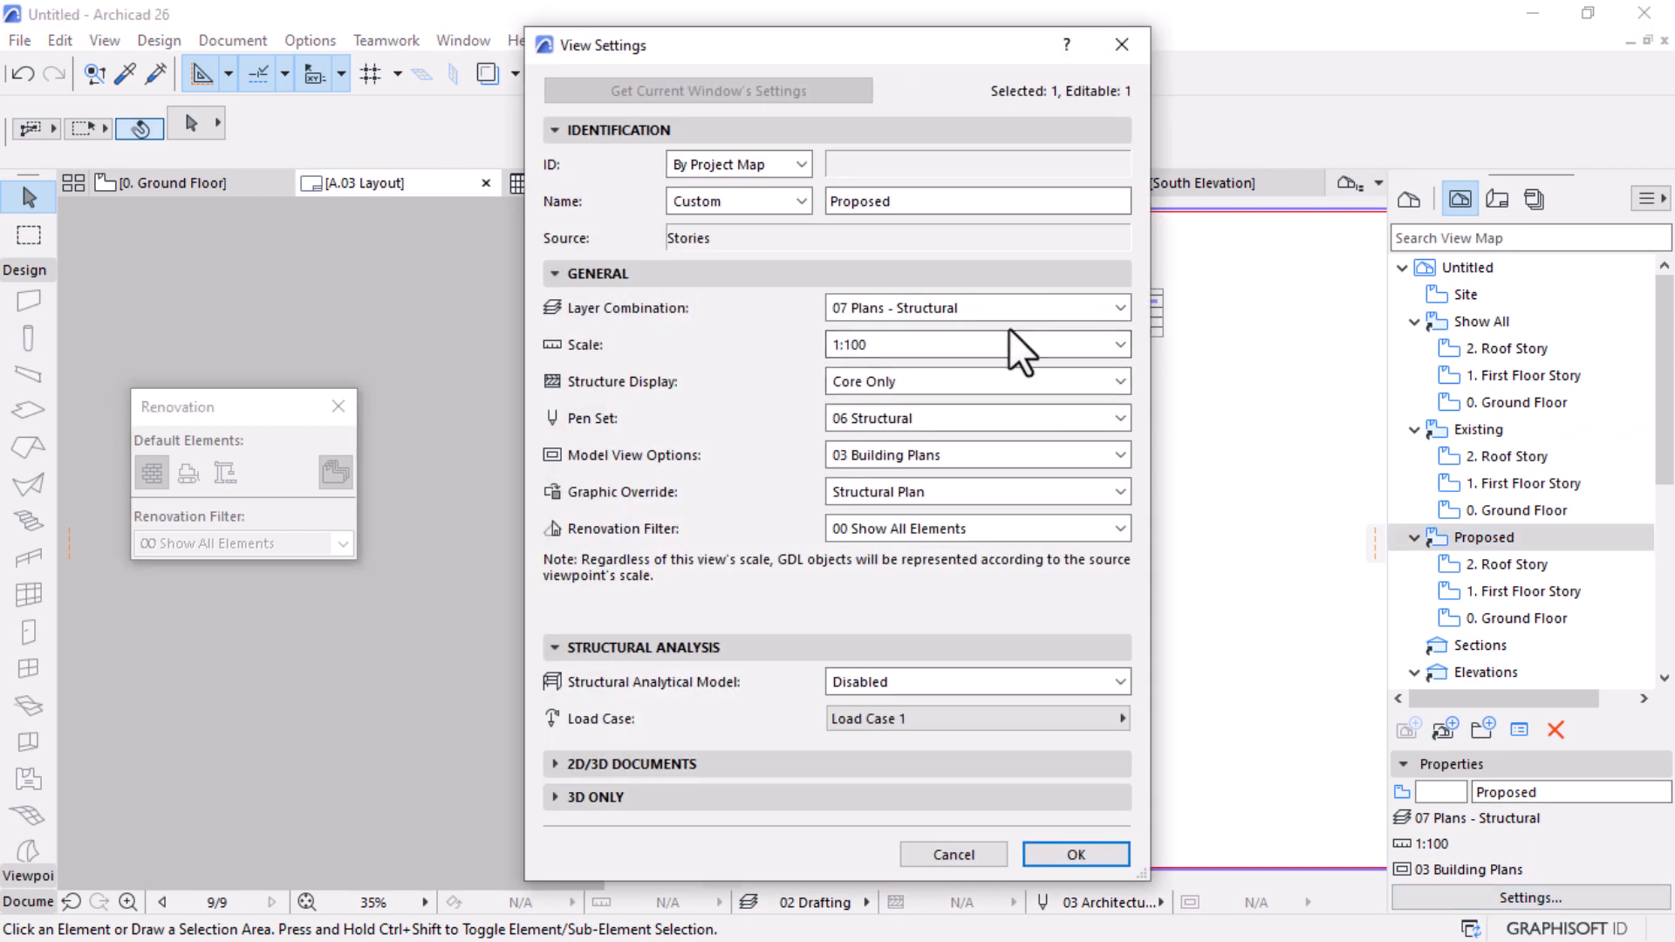
left_click(981, 528)
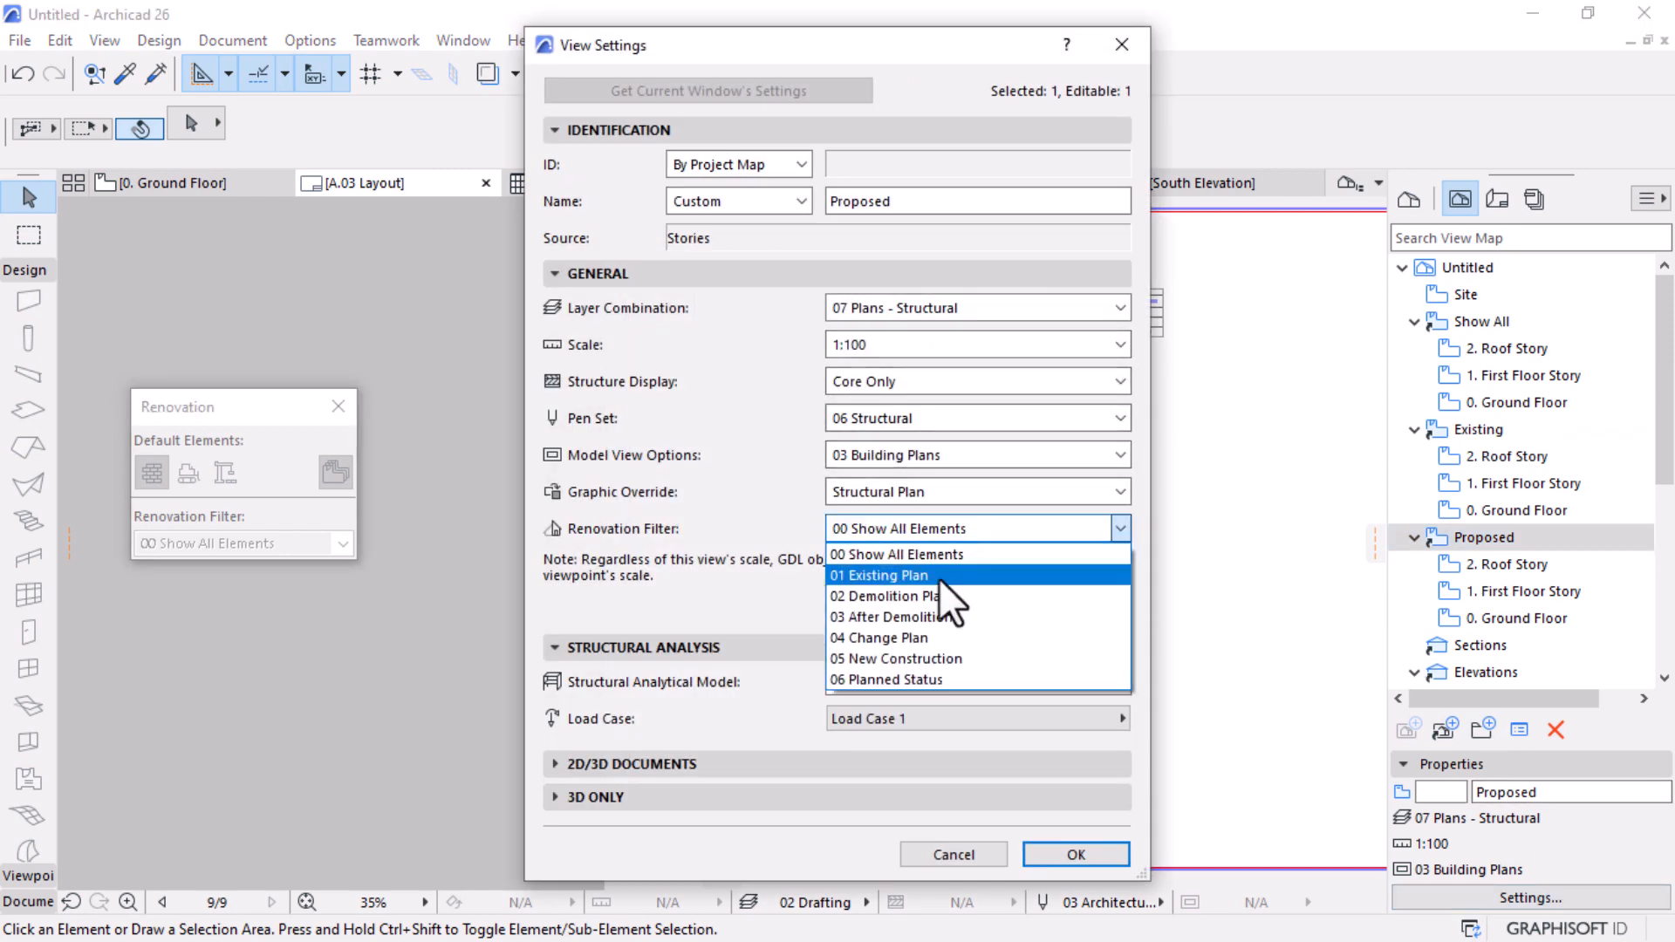
left_click(883, 658)
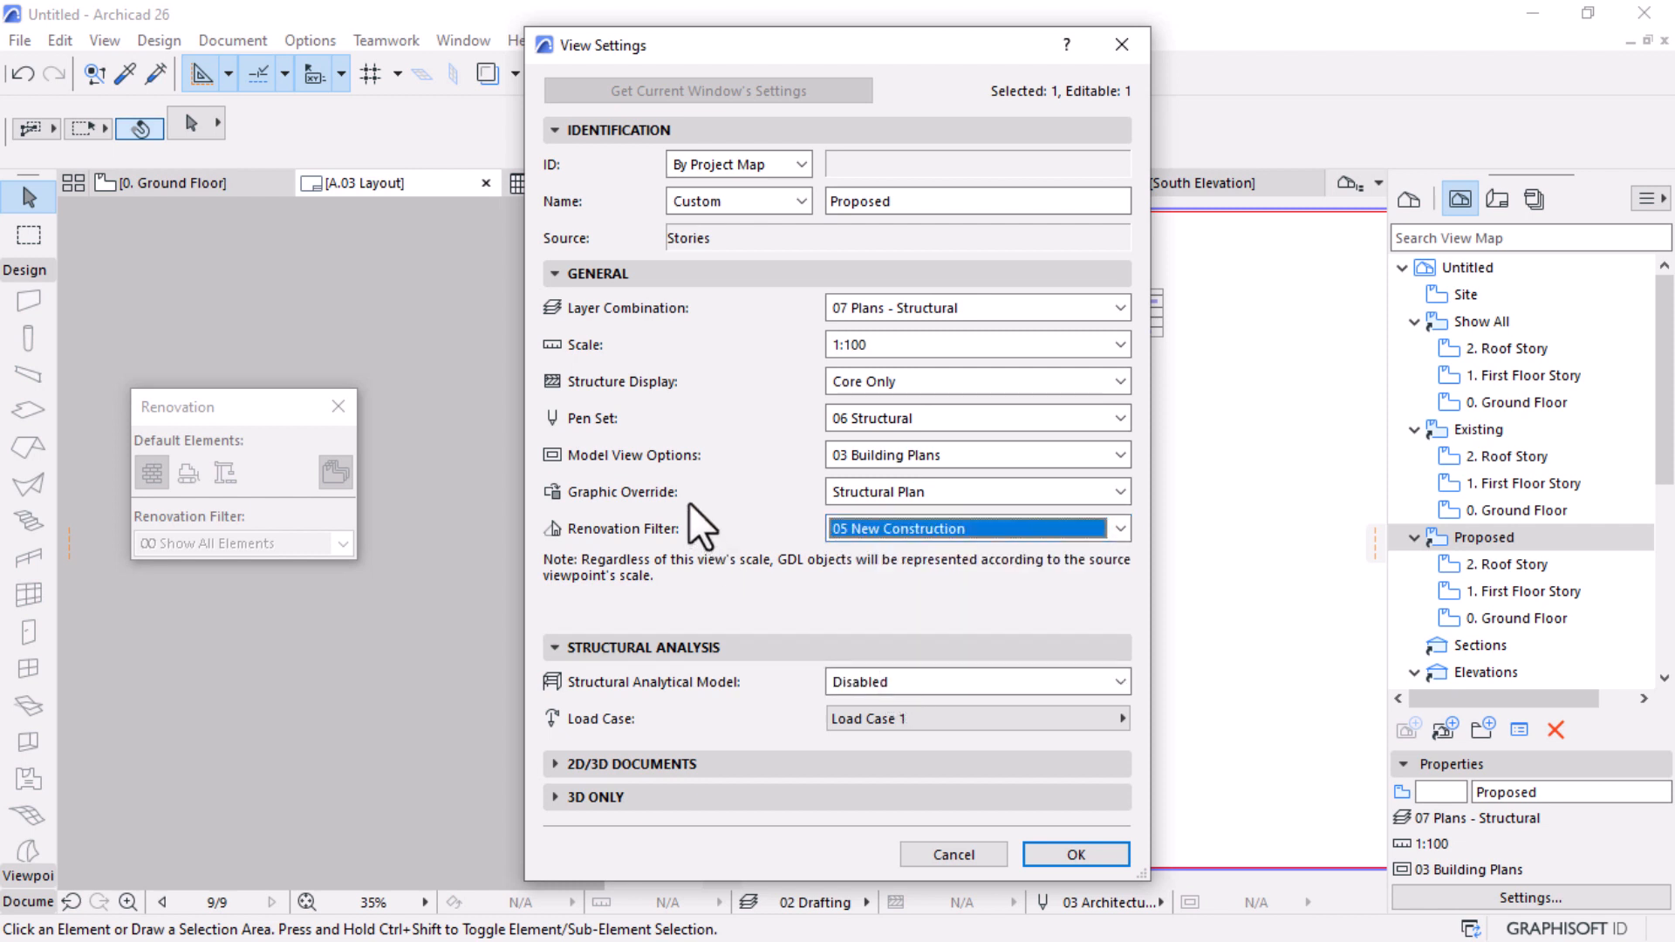
left_click(913, 492)
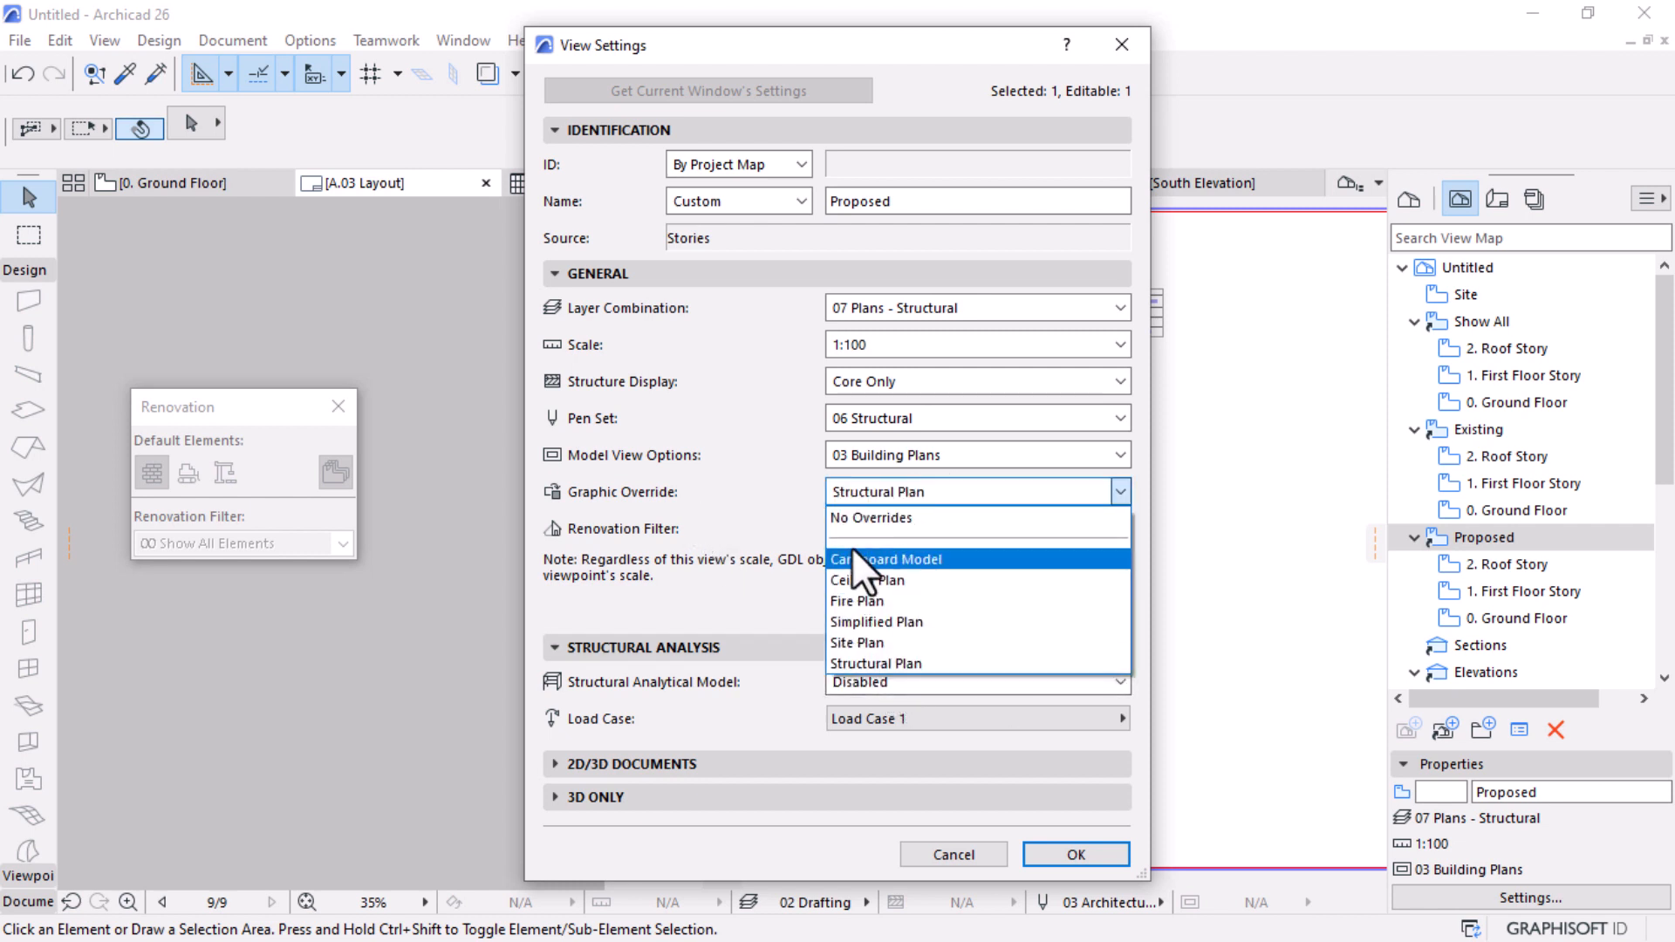
left_click(860, 517)
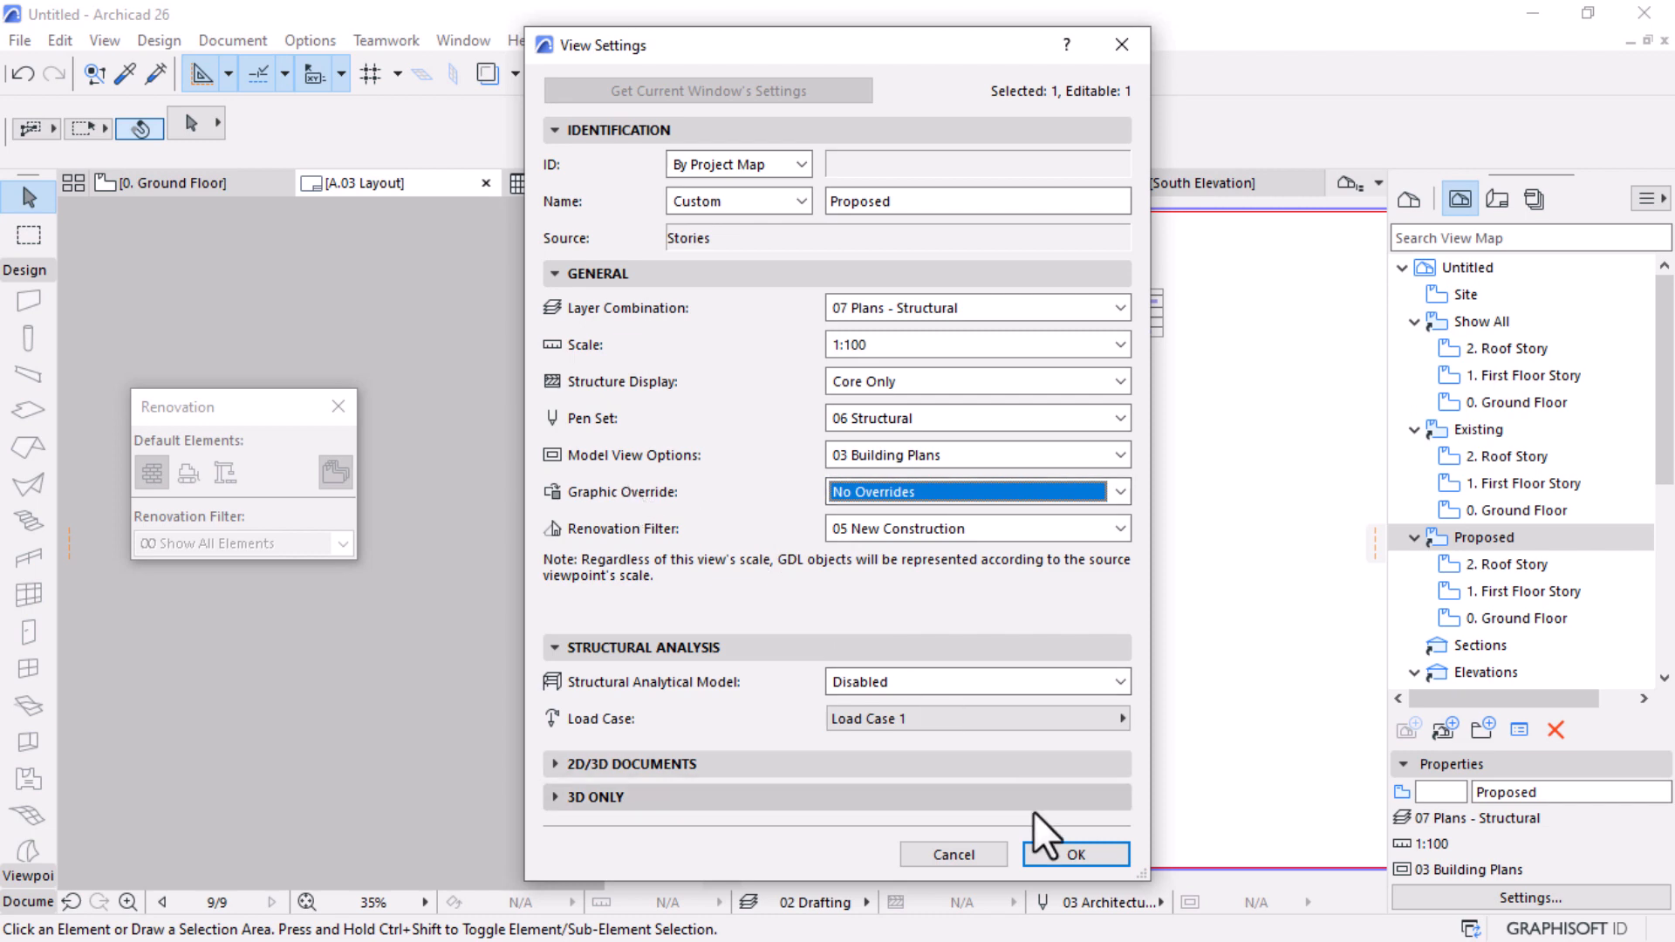
left_click(1063, 856)
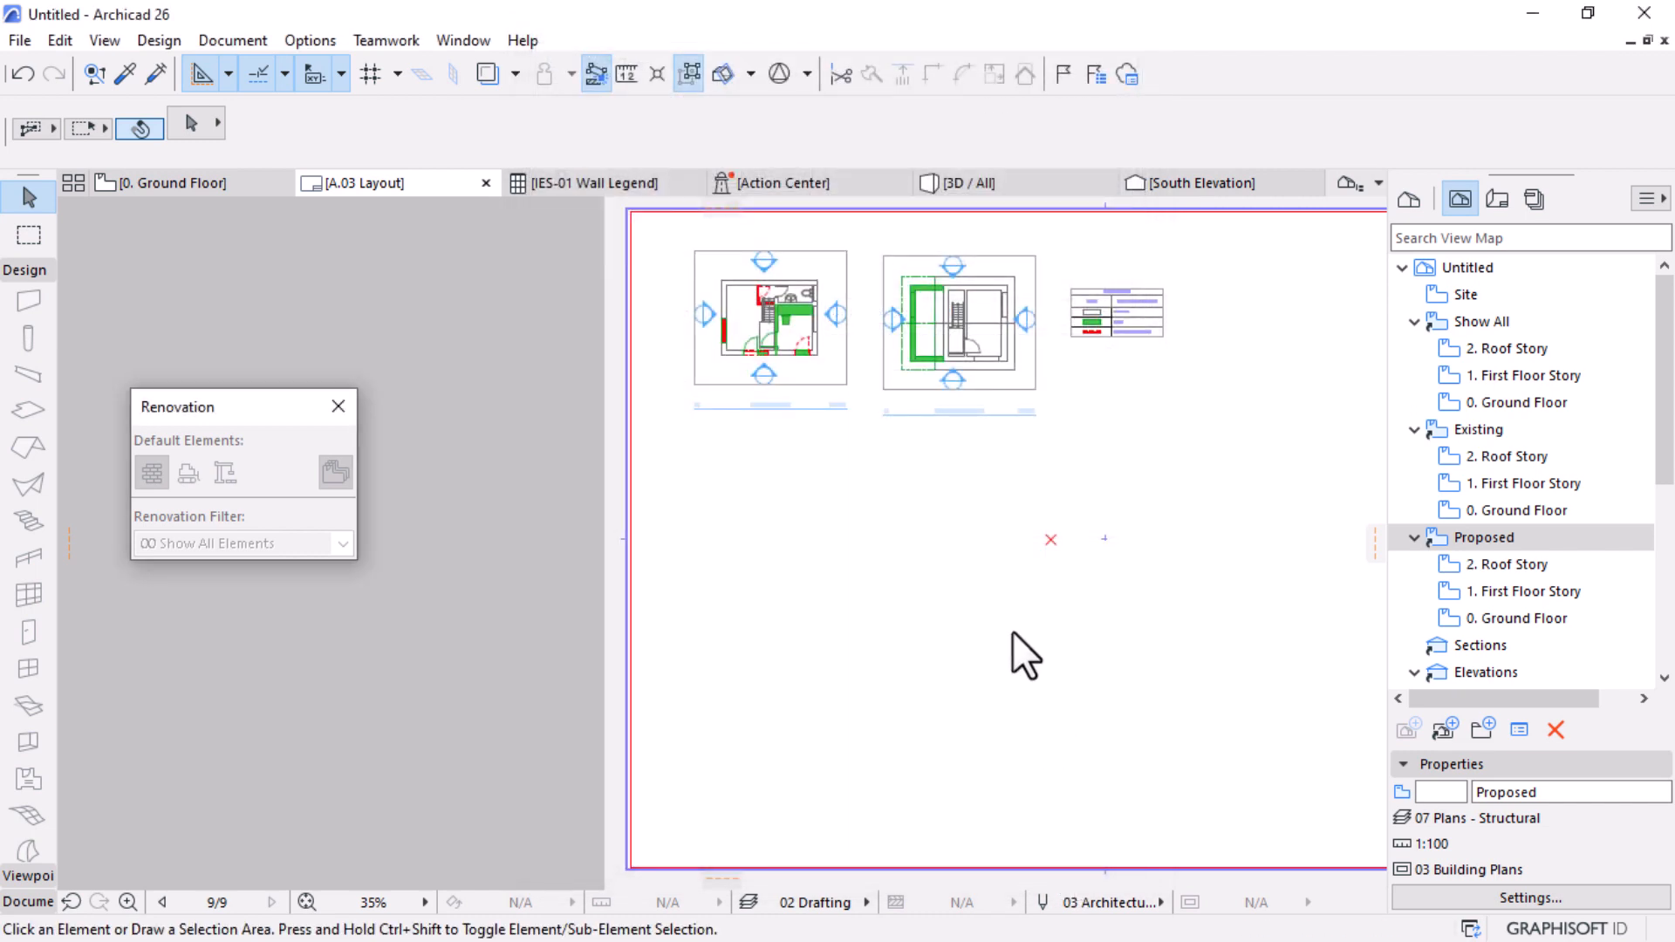
Step: Place the Proposed folder's views on the A.03 layout and move the Roof Story drawing beside the Ground Floor drawing in the lower row
mouse_move(1444, 539)
left_mouse_down()
mouse_move(843, 561)
mouse_move(810, 580)
left_mouse_up()
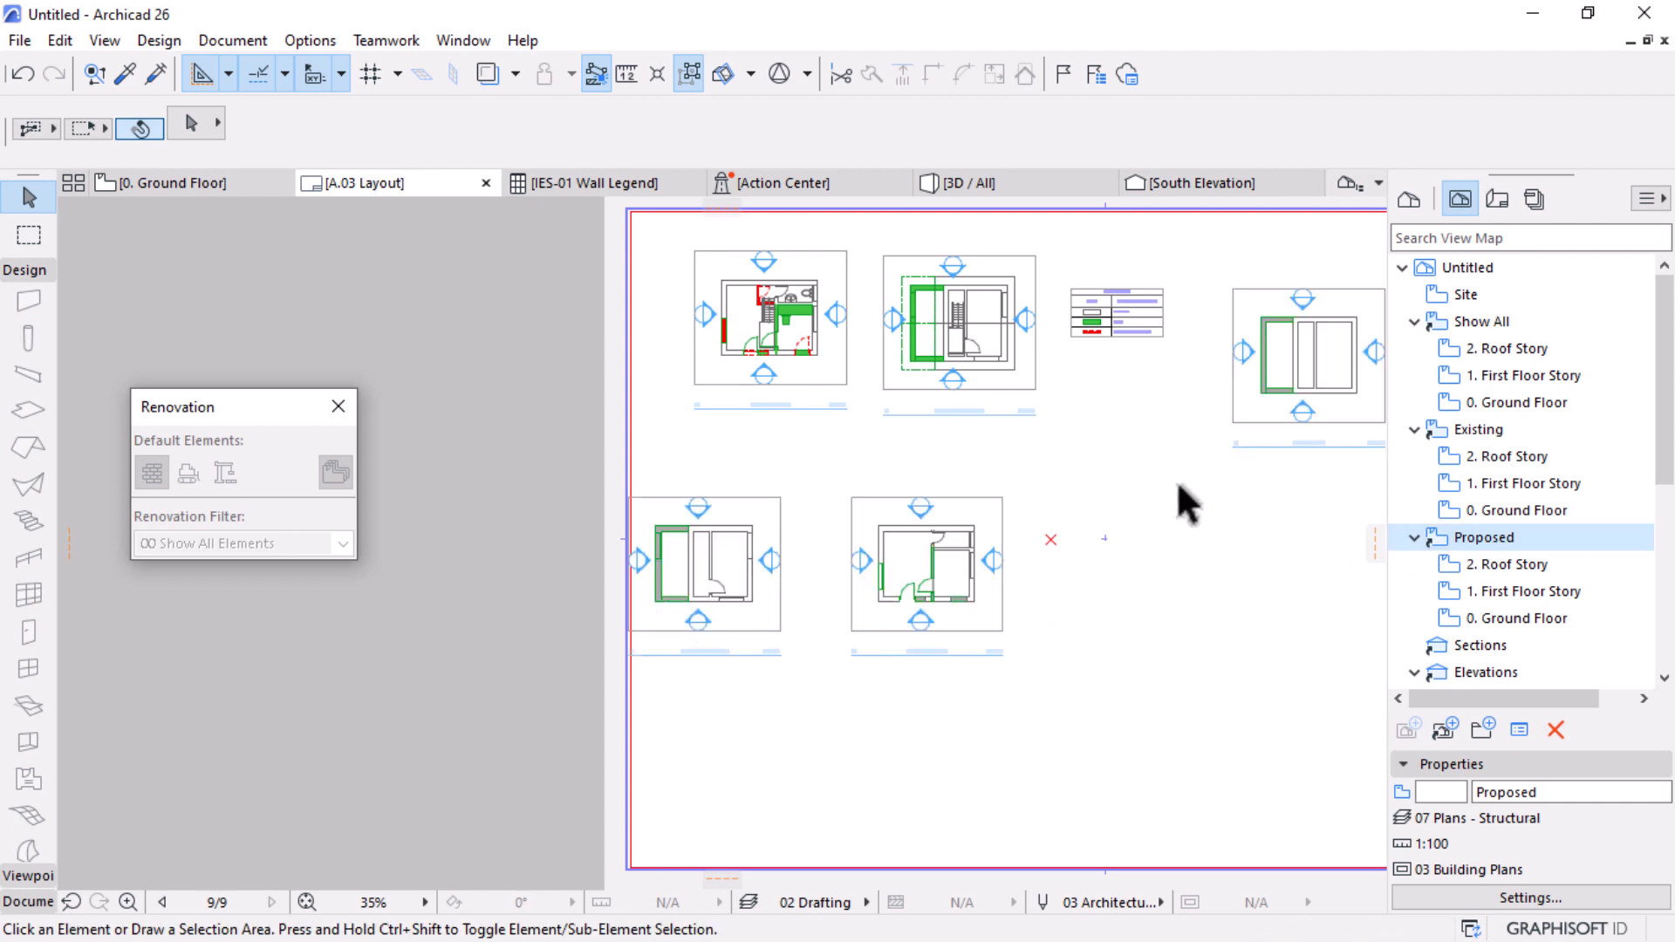
left_click(1292, 397)
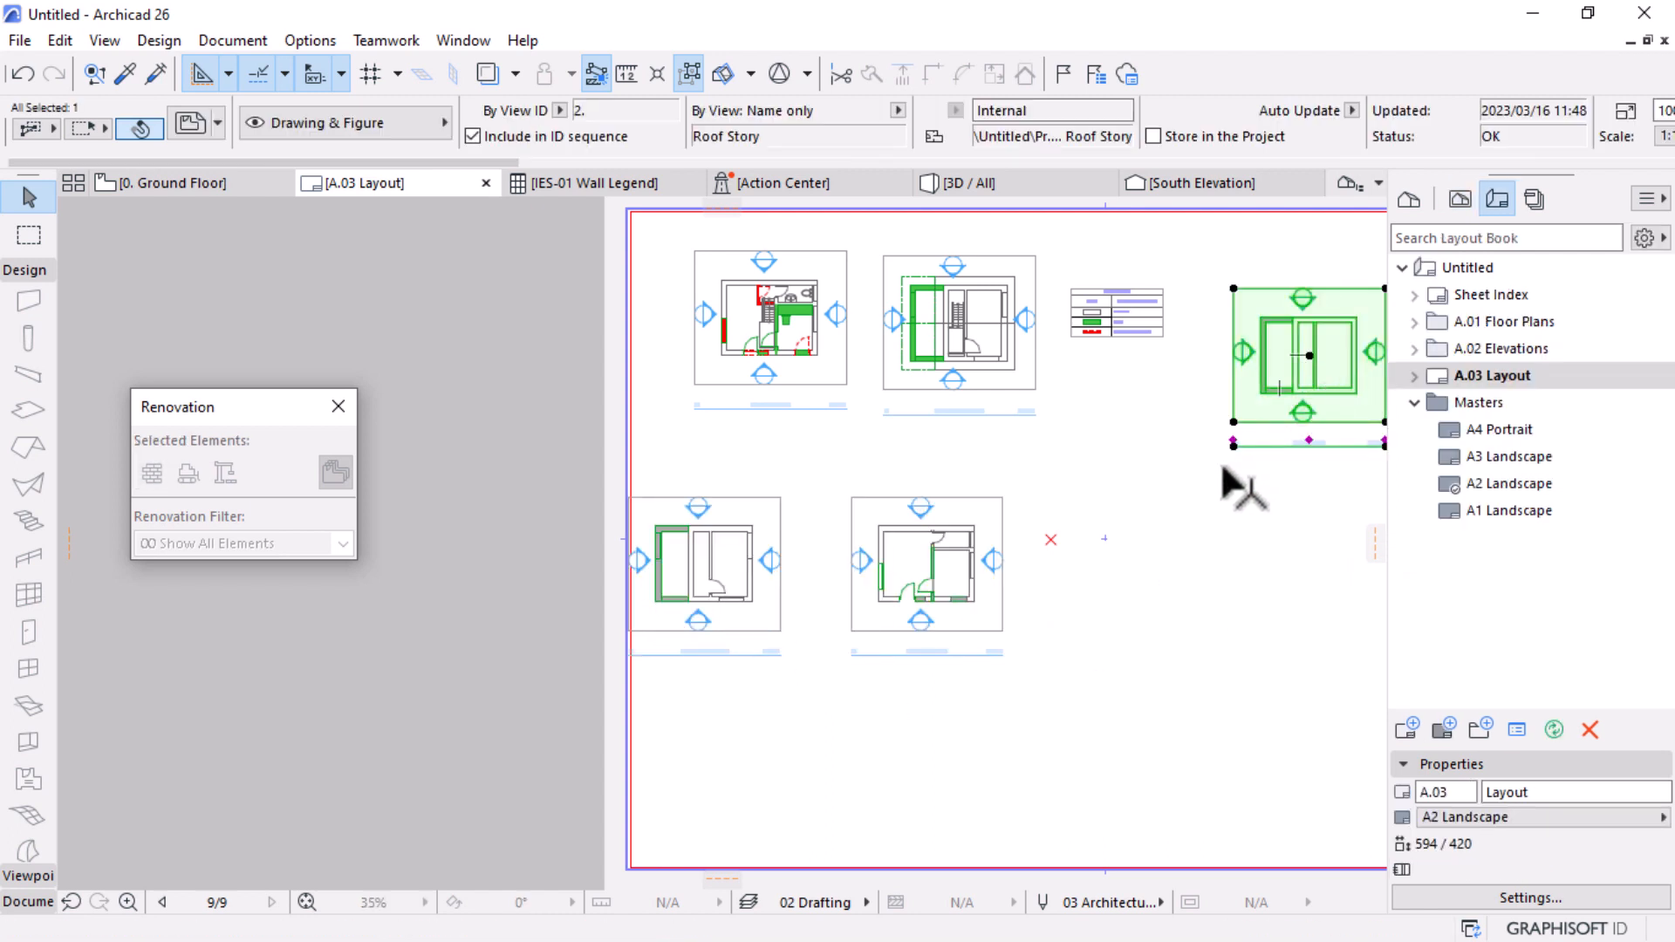
mouse_move(1298, 358)
left_mouse_down()
mouse_move(1204, 479)
mouse_move(1114, 545)
mouse_move(1115, 575)
left_mouse_up()
scroll(1165, 633, "up", 2)
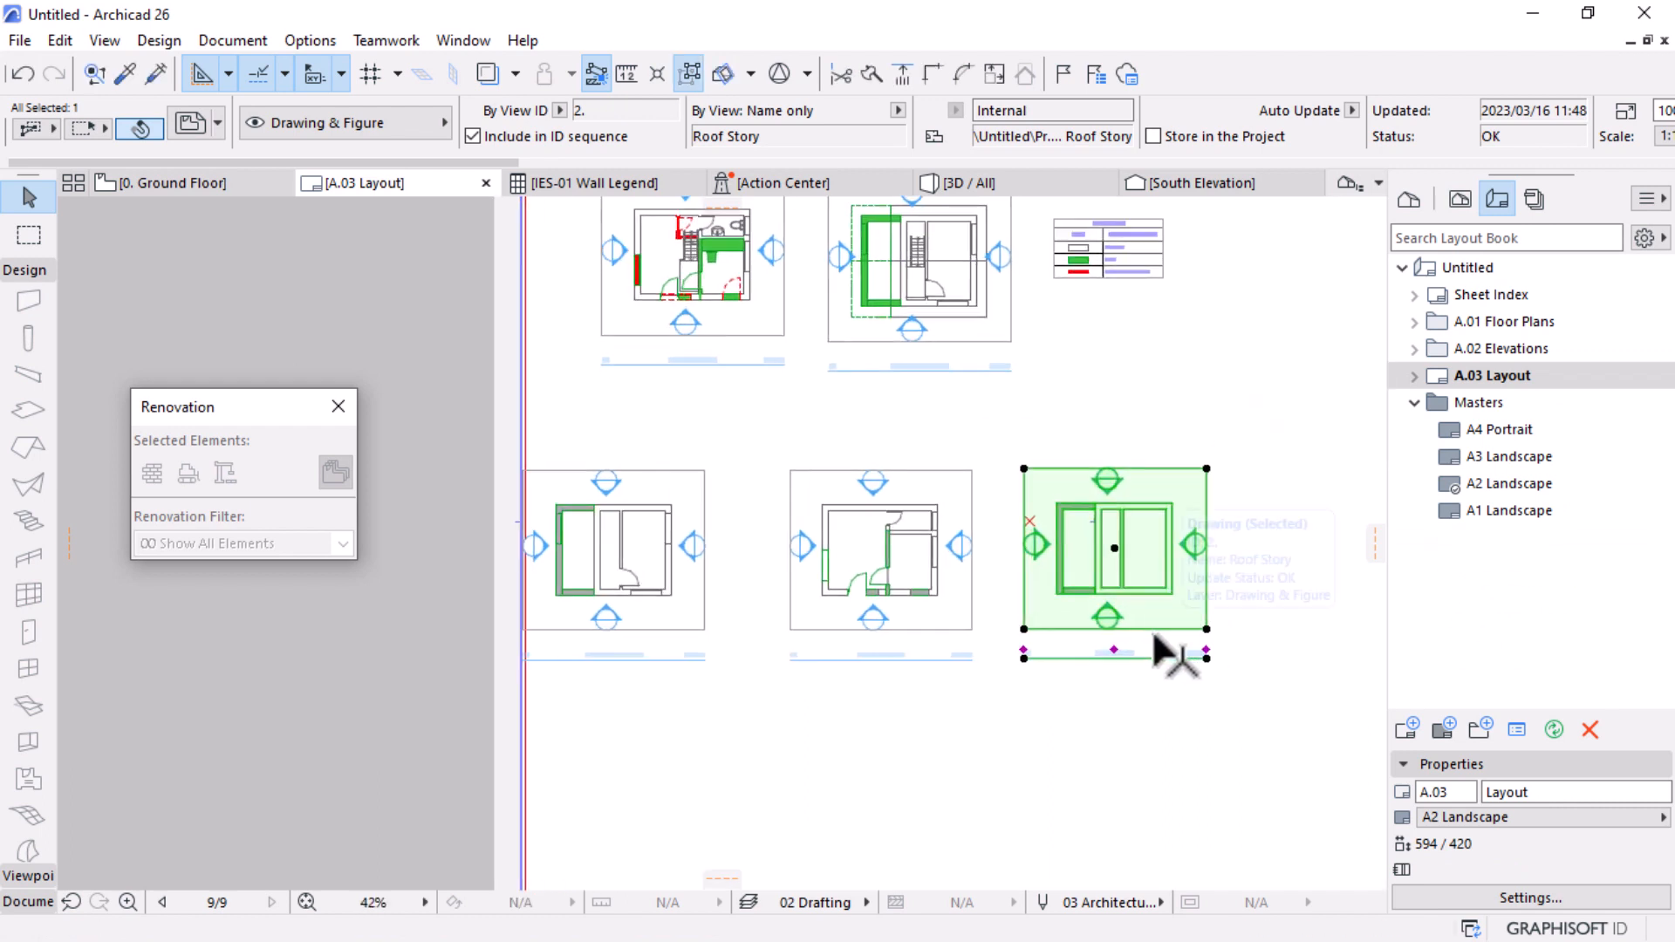
scroll(1060, 656, "up", 1)
scroll(1100, 577, "up", 2)
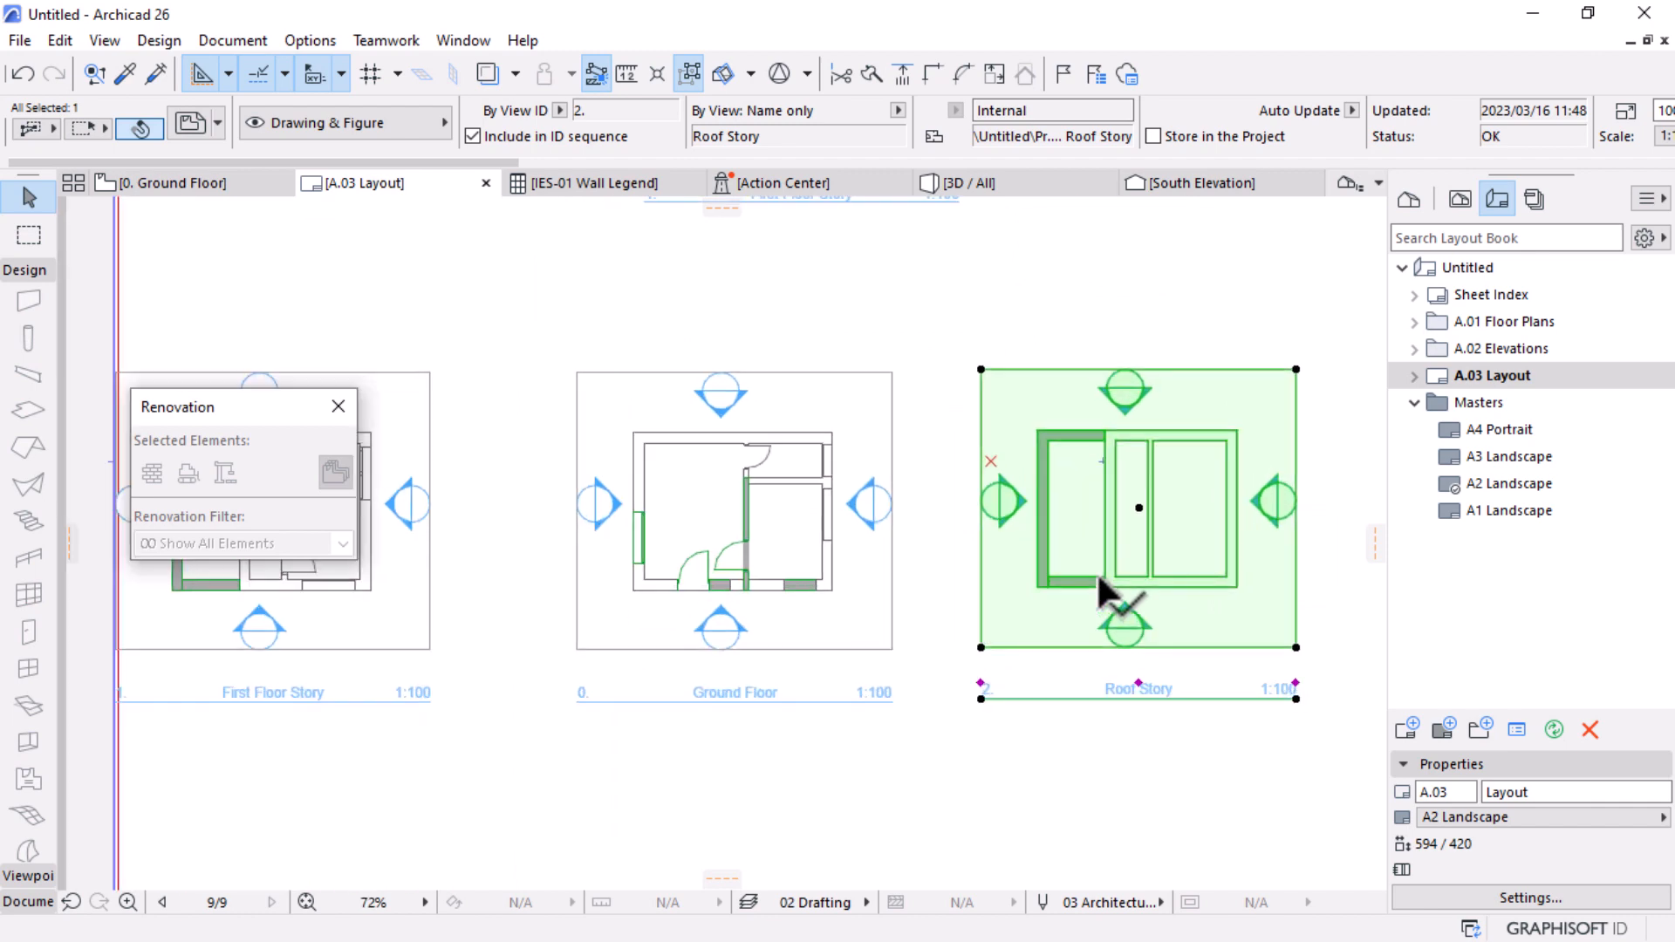
scroll(1164, 593, "down", 3)
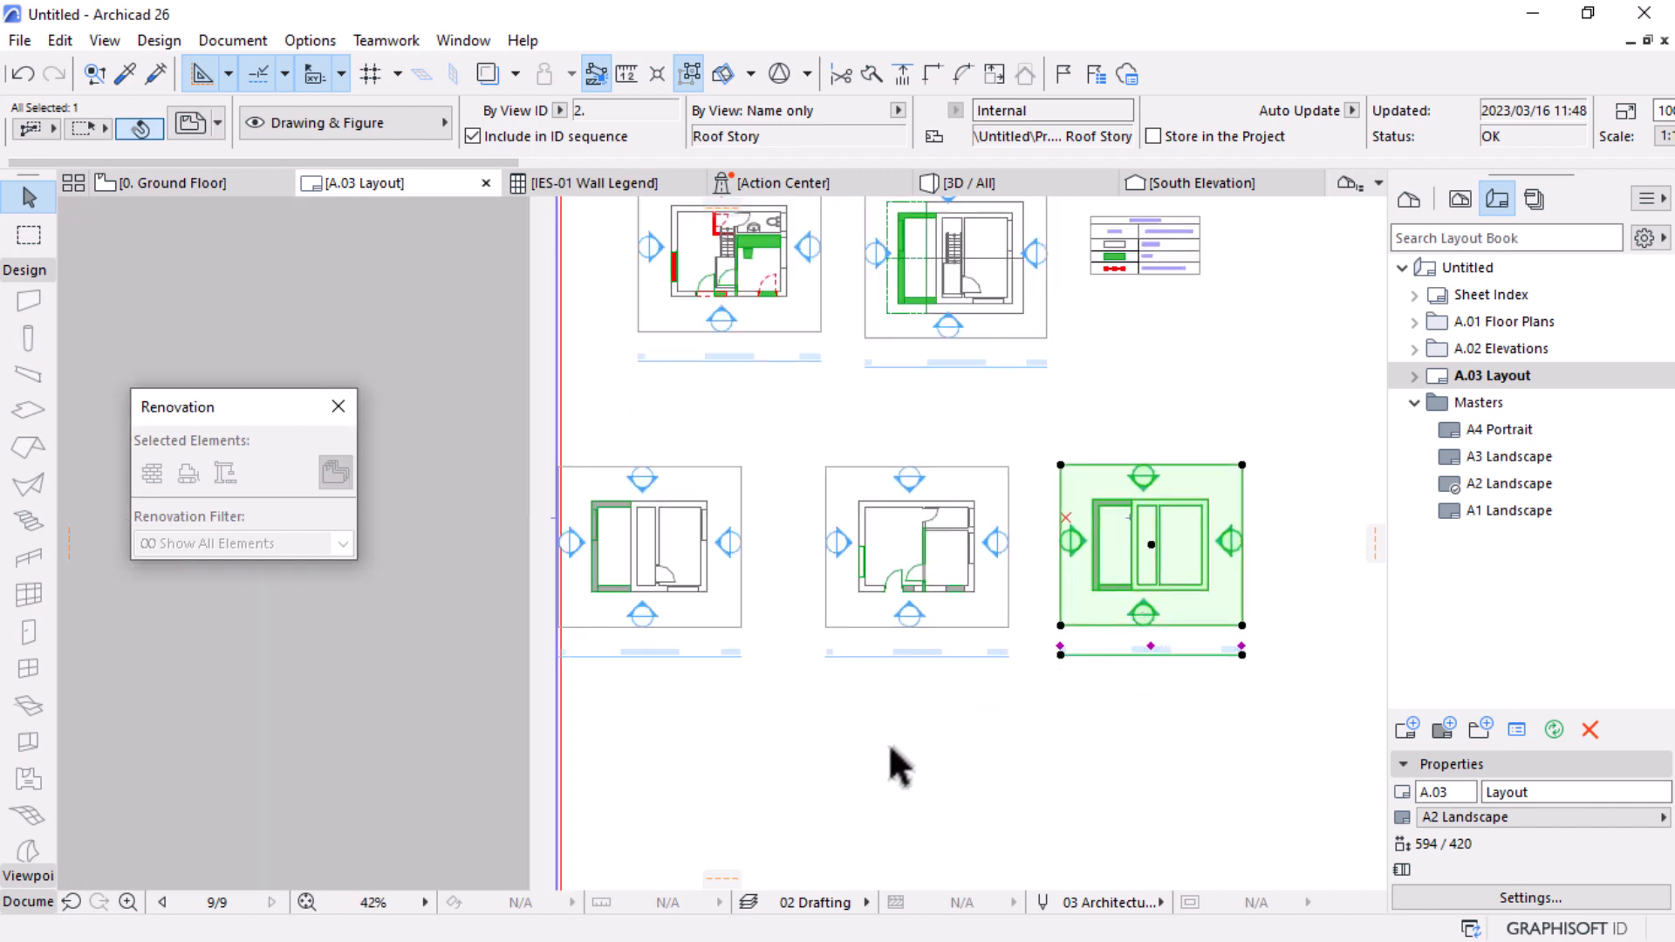
Step: Move the Proposed Ground Floor drawing closer to the First Floor Story drawing, and bring the Roof Story drawing closer to them
left_click(916, 550)
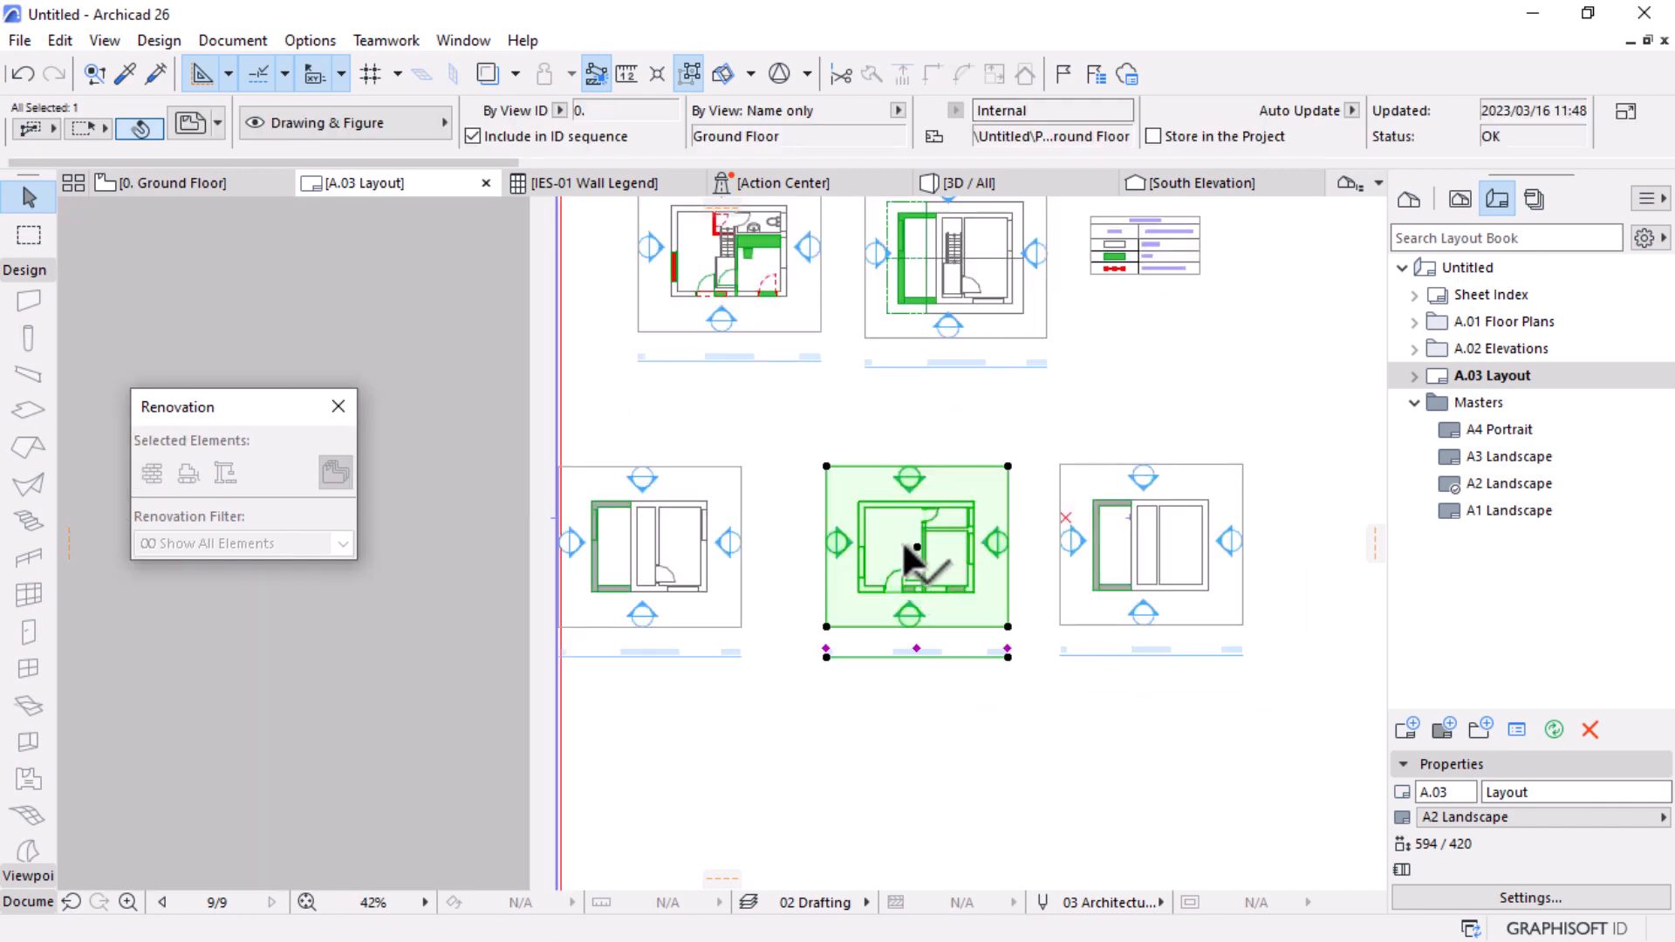
mouse_move(886, 547)
left_mouse_down()
mouse_move(827, 546)
mouse_move(856, 548)
left_mouse_up()
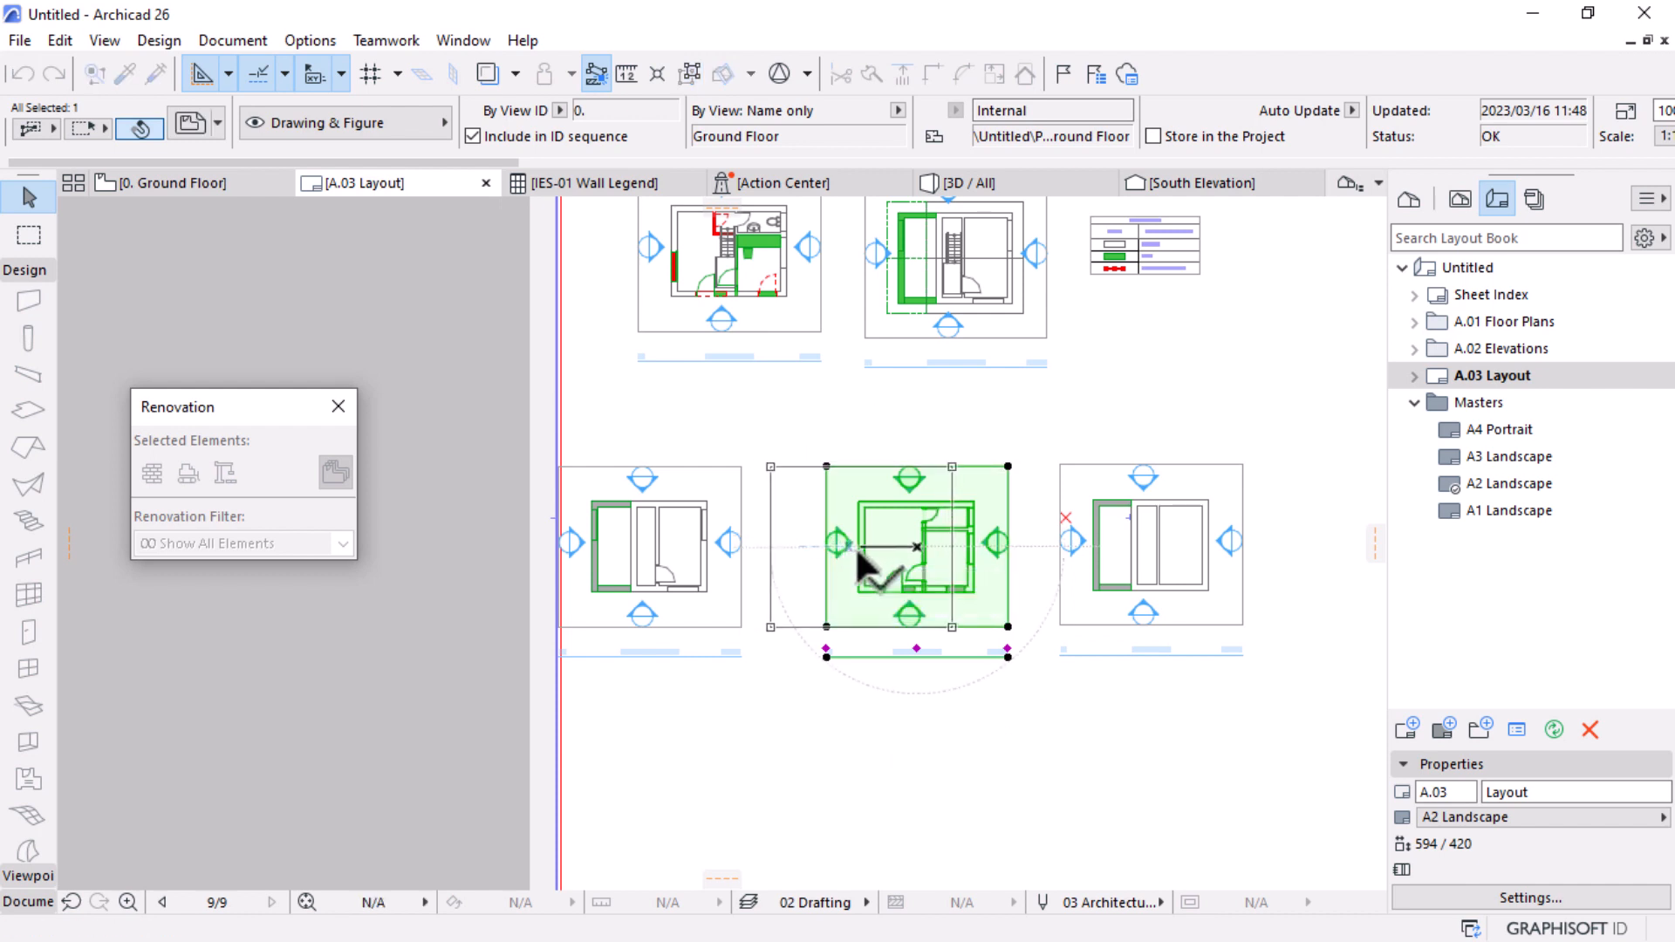
left_click(1145, 555)
key("ctrl+d")
left_click(1151, 545)
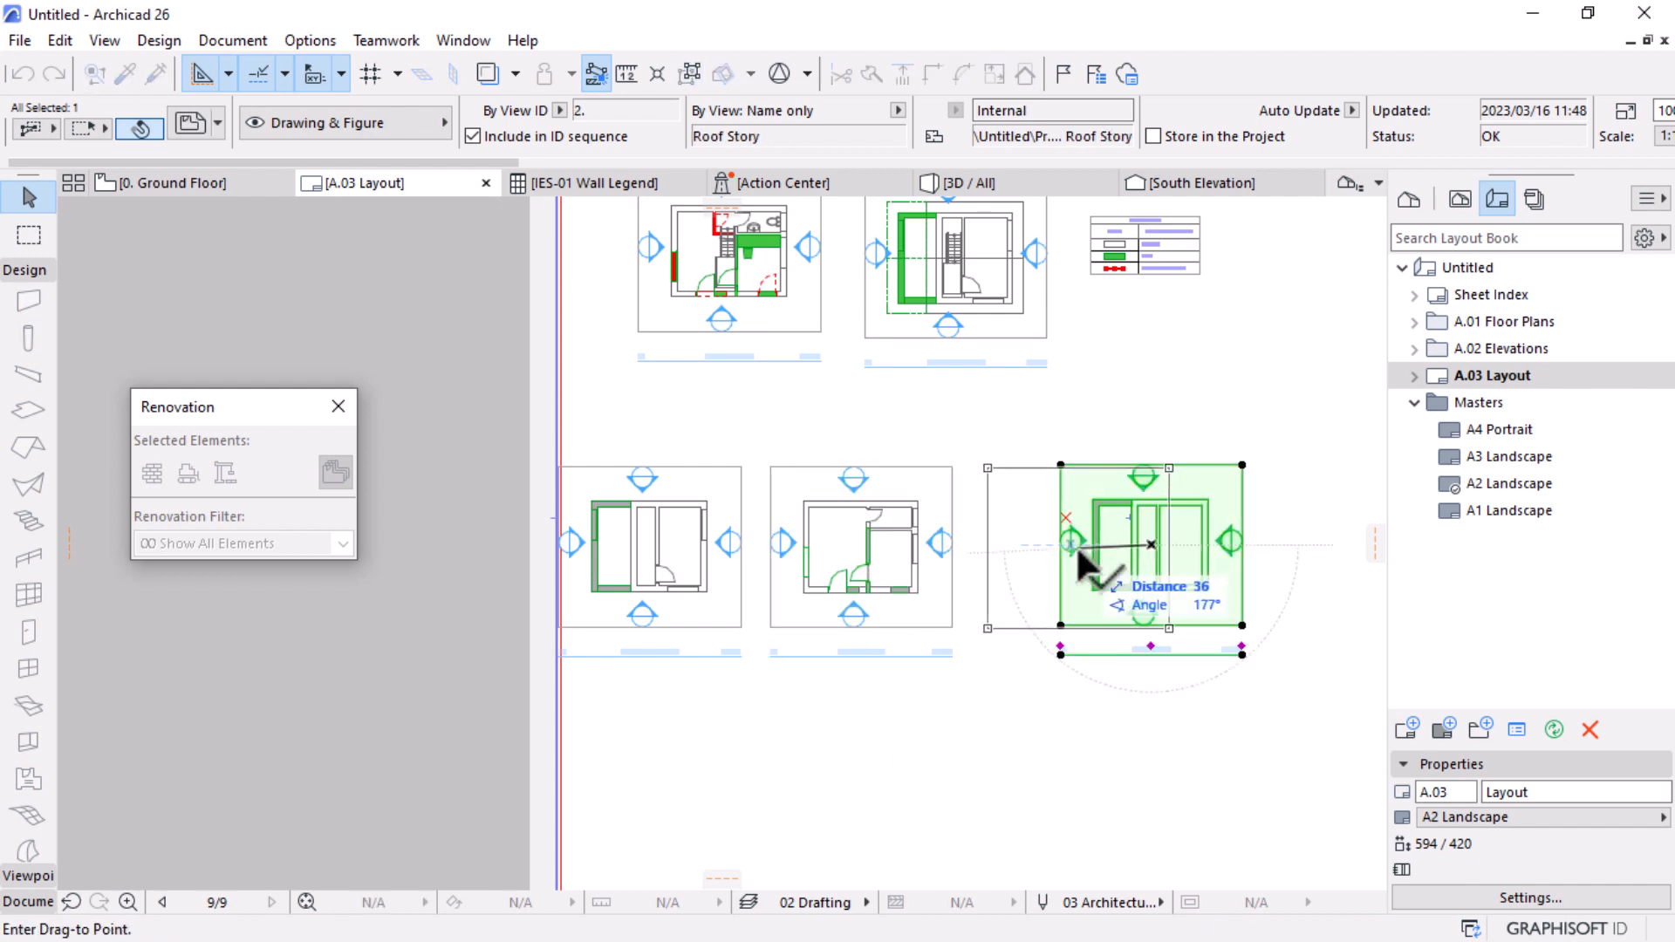
left_click(1071, 552)
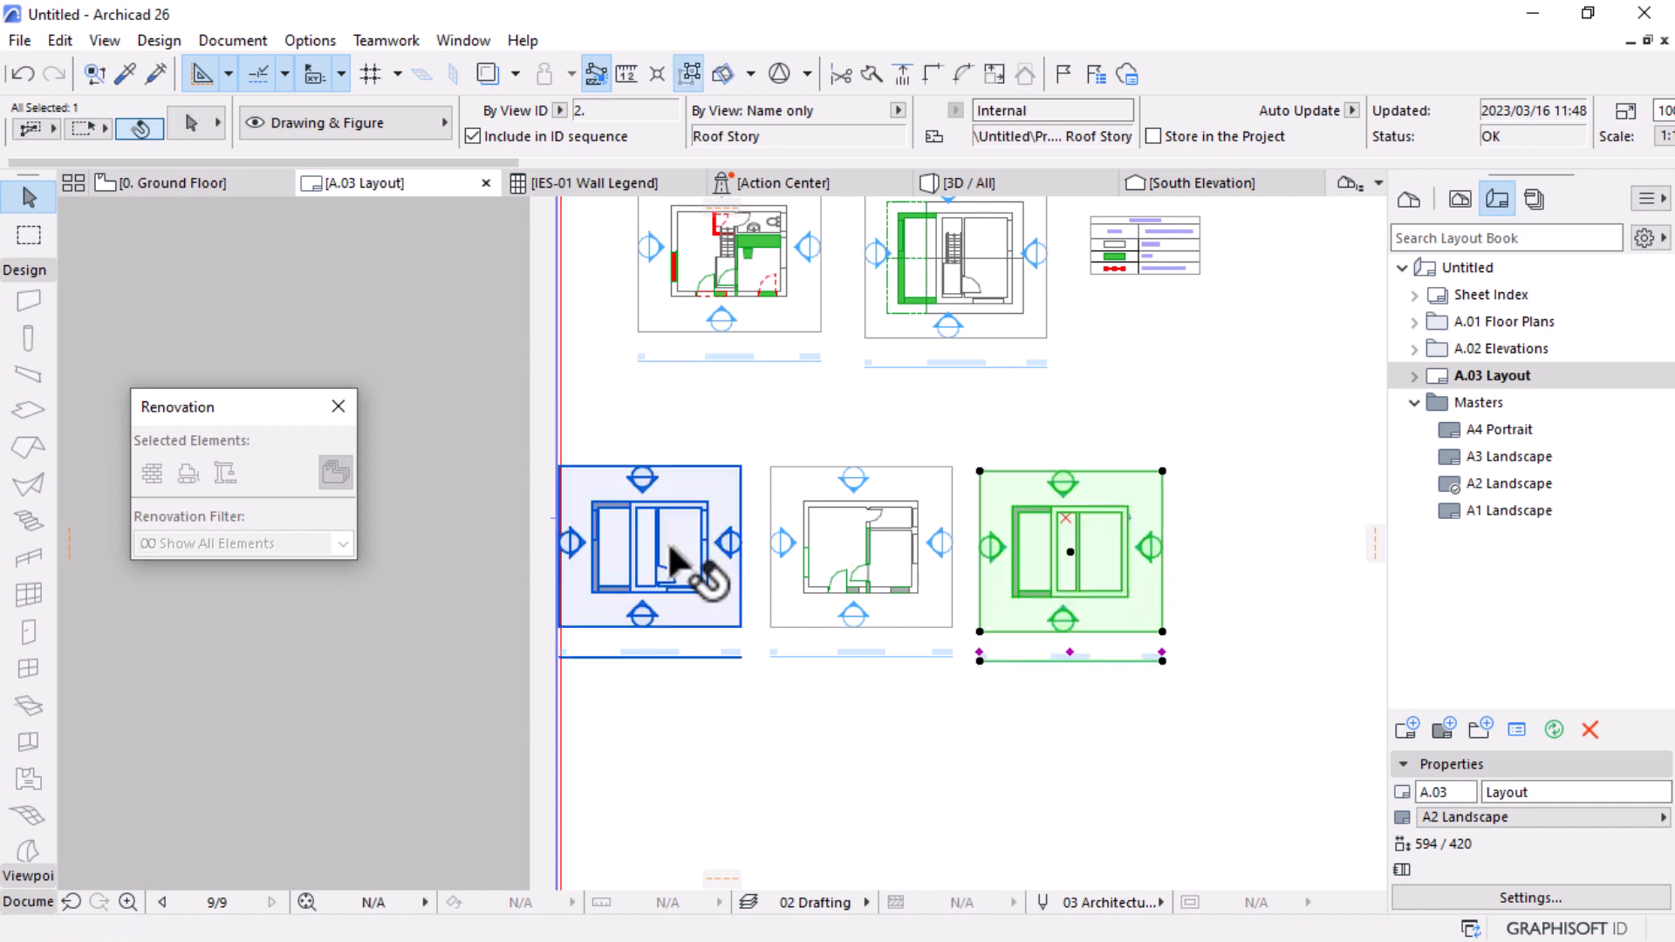
Step: Shift the Proposed First Floor Story and Roof Story drawings away from the sheet border, and reposition the Ground Floor drawing between them
left_click(670, 543, "shift")
key("ctrl+d")
left_click(745, 701)
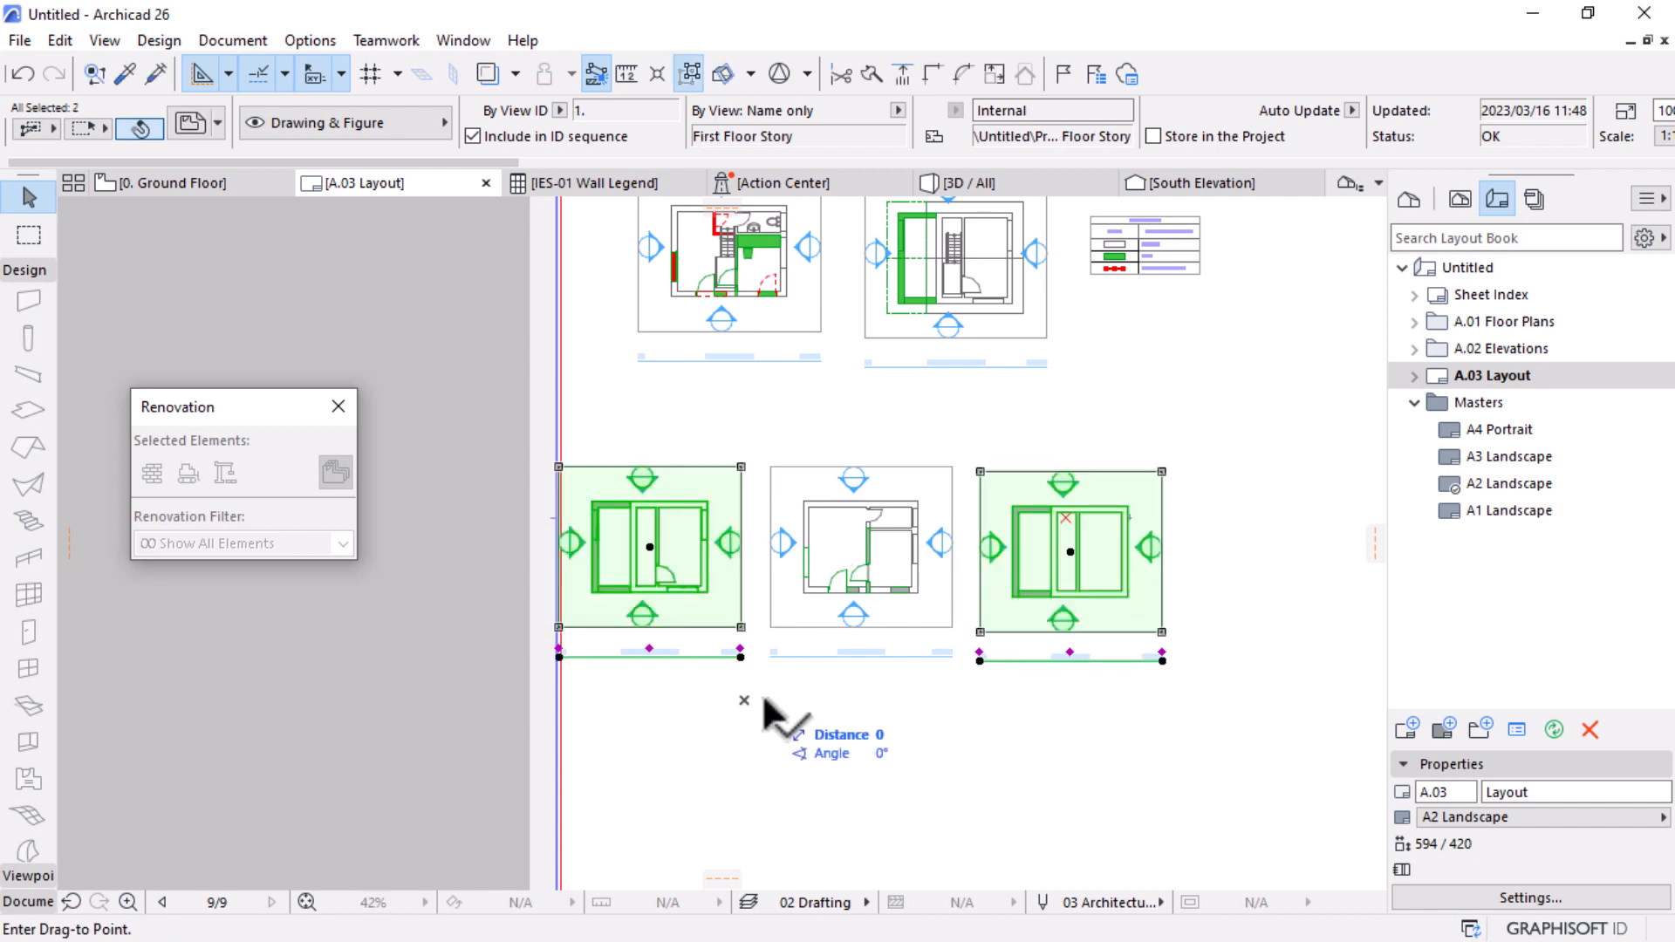
left_click(783, 701)
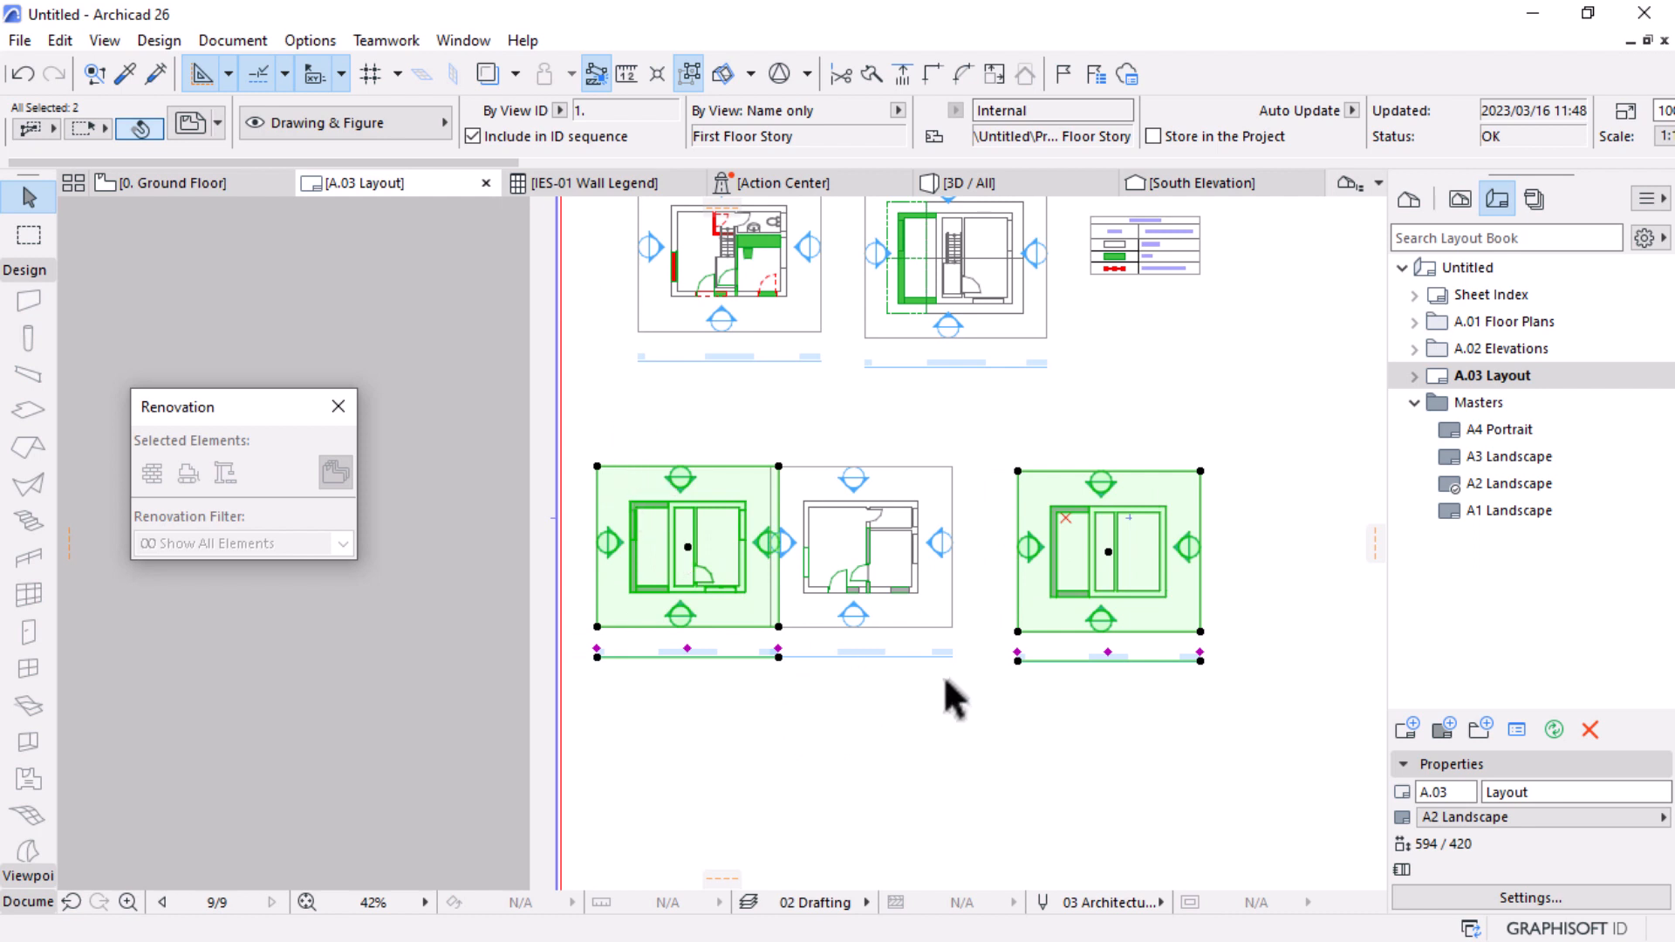
left_click(877, 562)
key("ctrl+d")
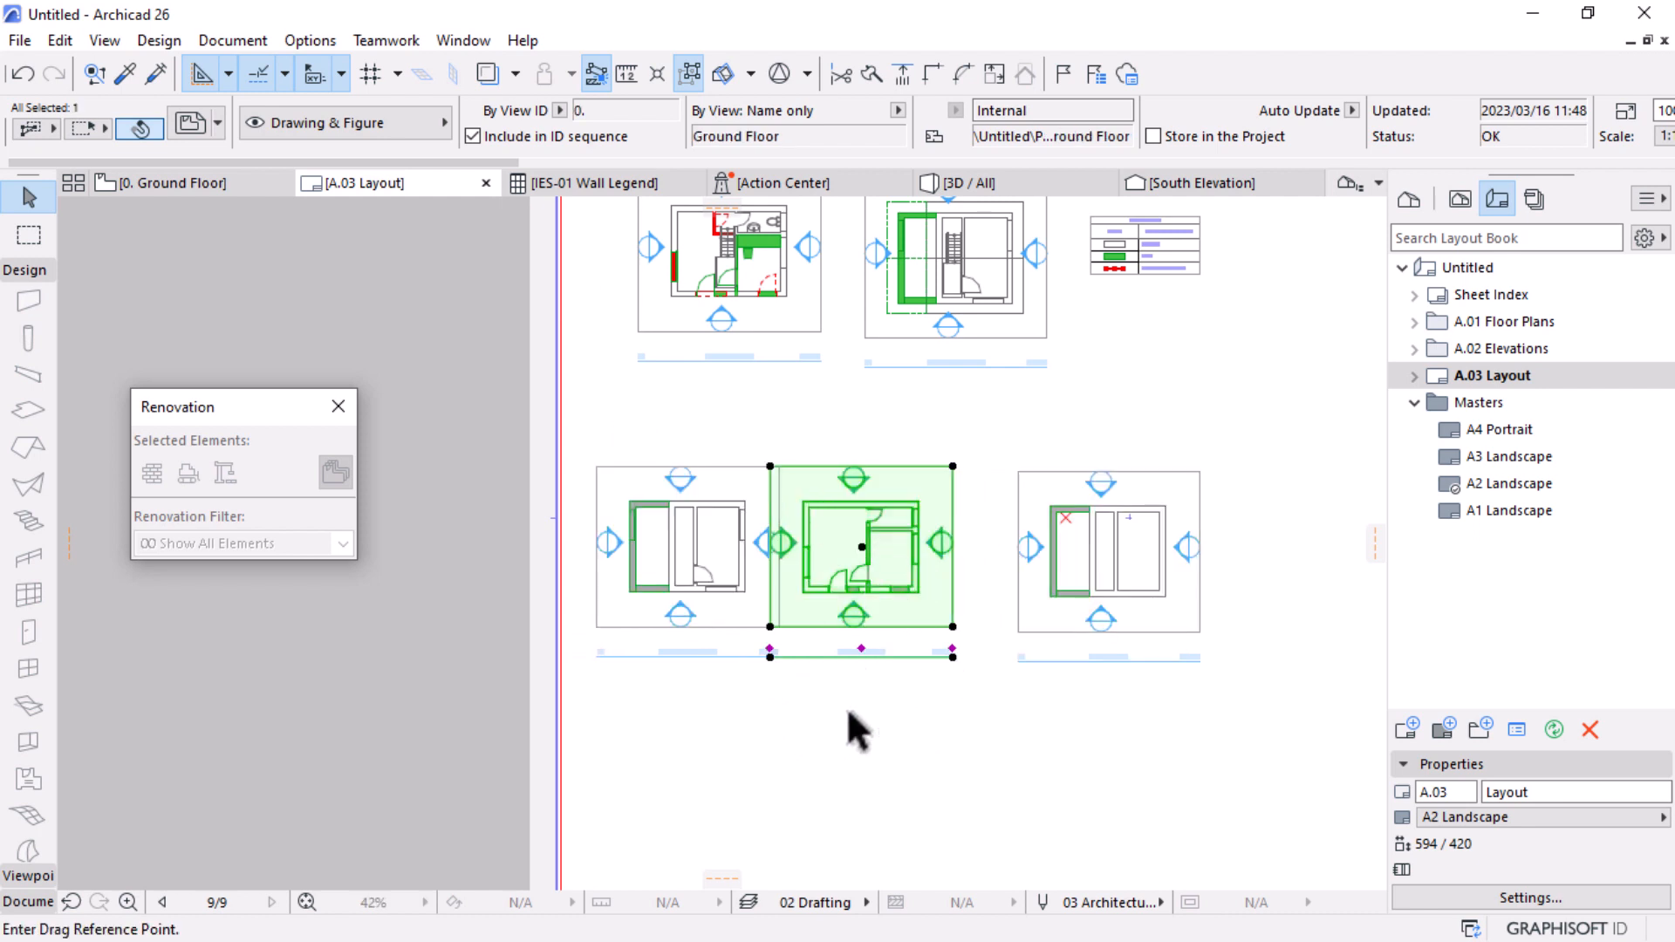
left_click(848, 713)
left_click(877, 713)
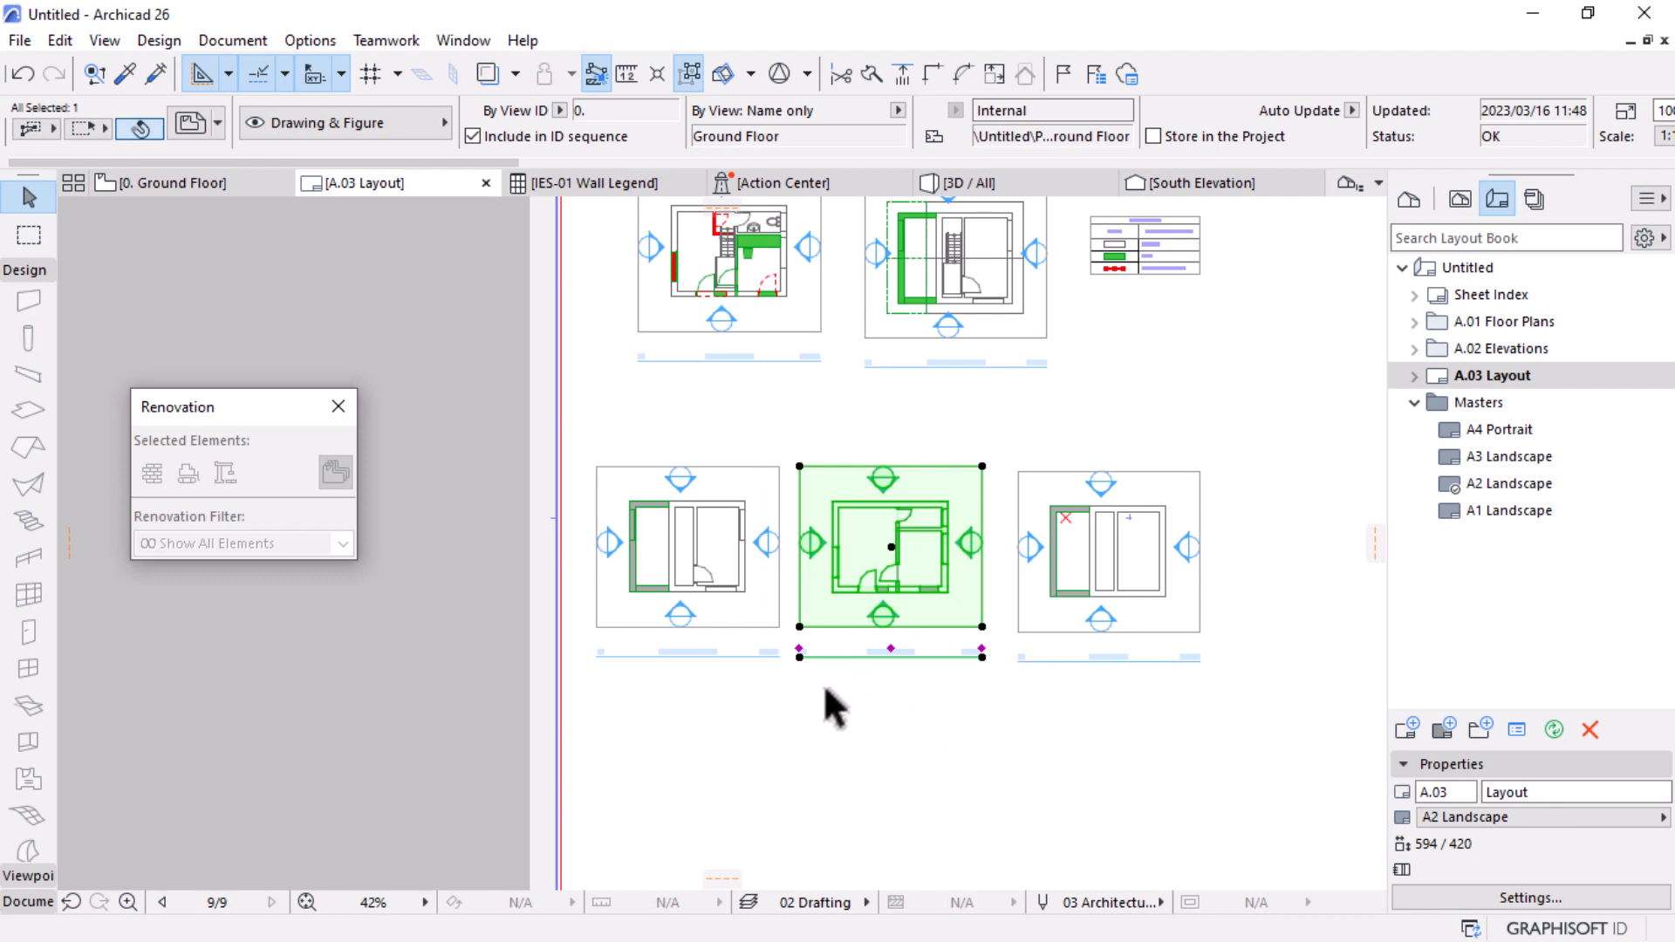
Step: Deselect the Ground Floor drawing and place the Existing view folder's views on the A.03 layout
scroll(745, 628, "down", 5)
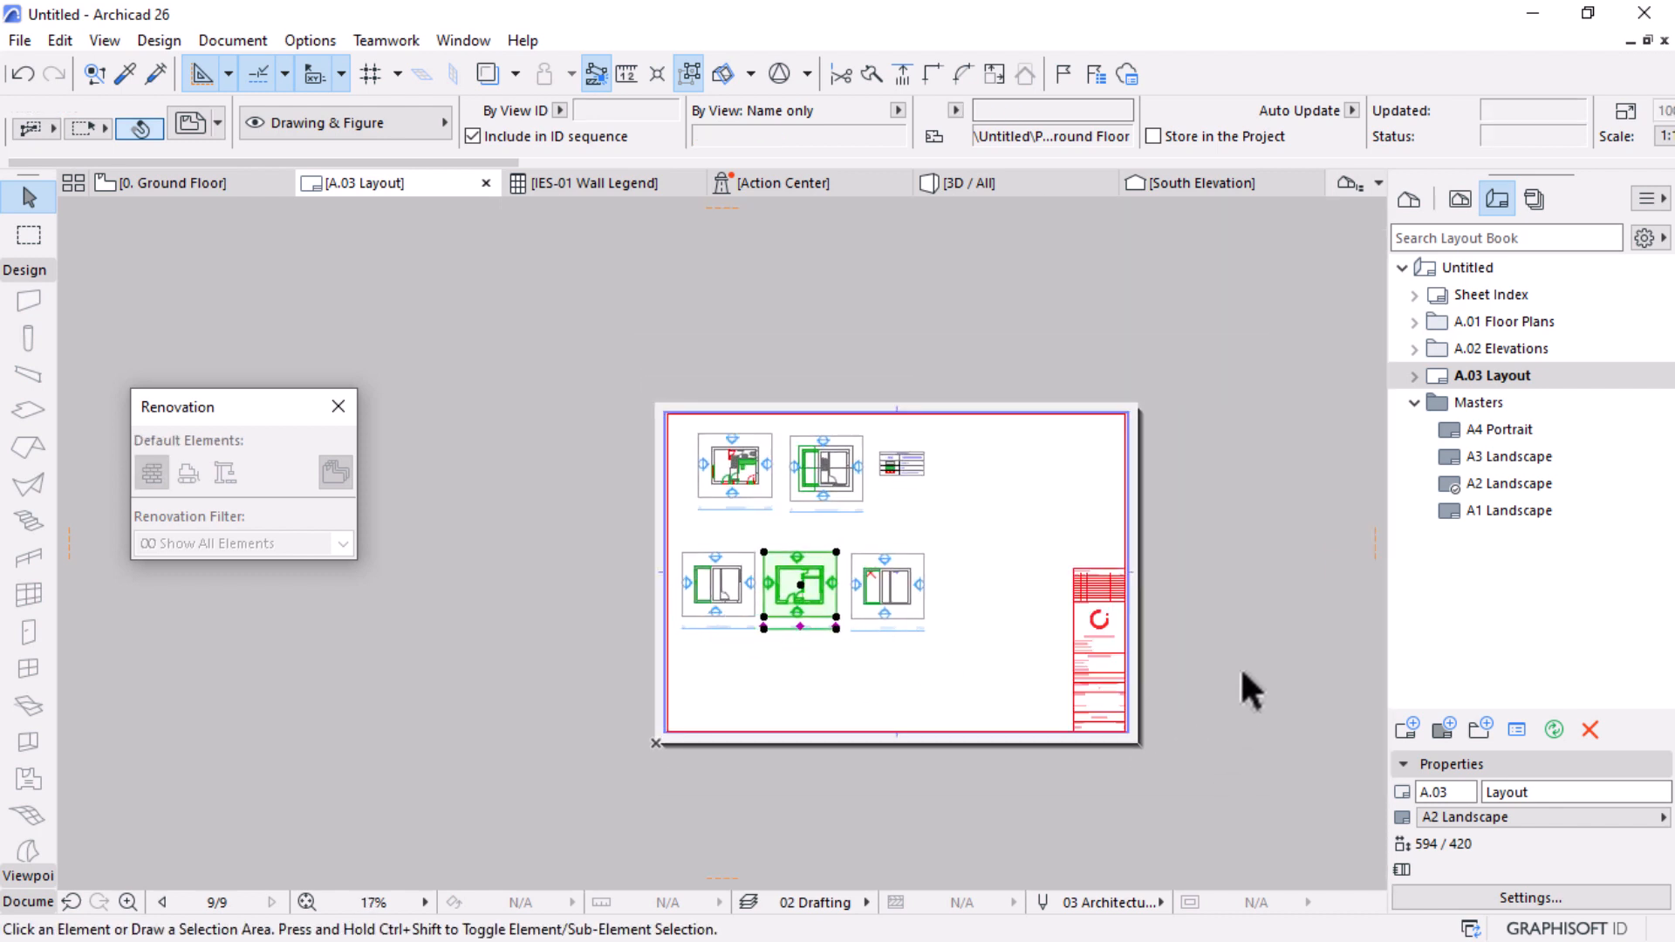
left_click(1242, 673)
scroll(986, 578, "up", 3)
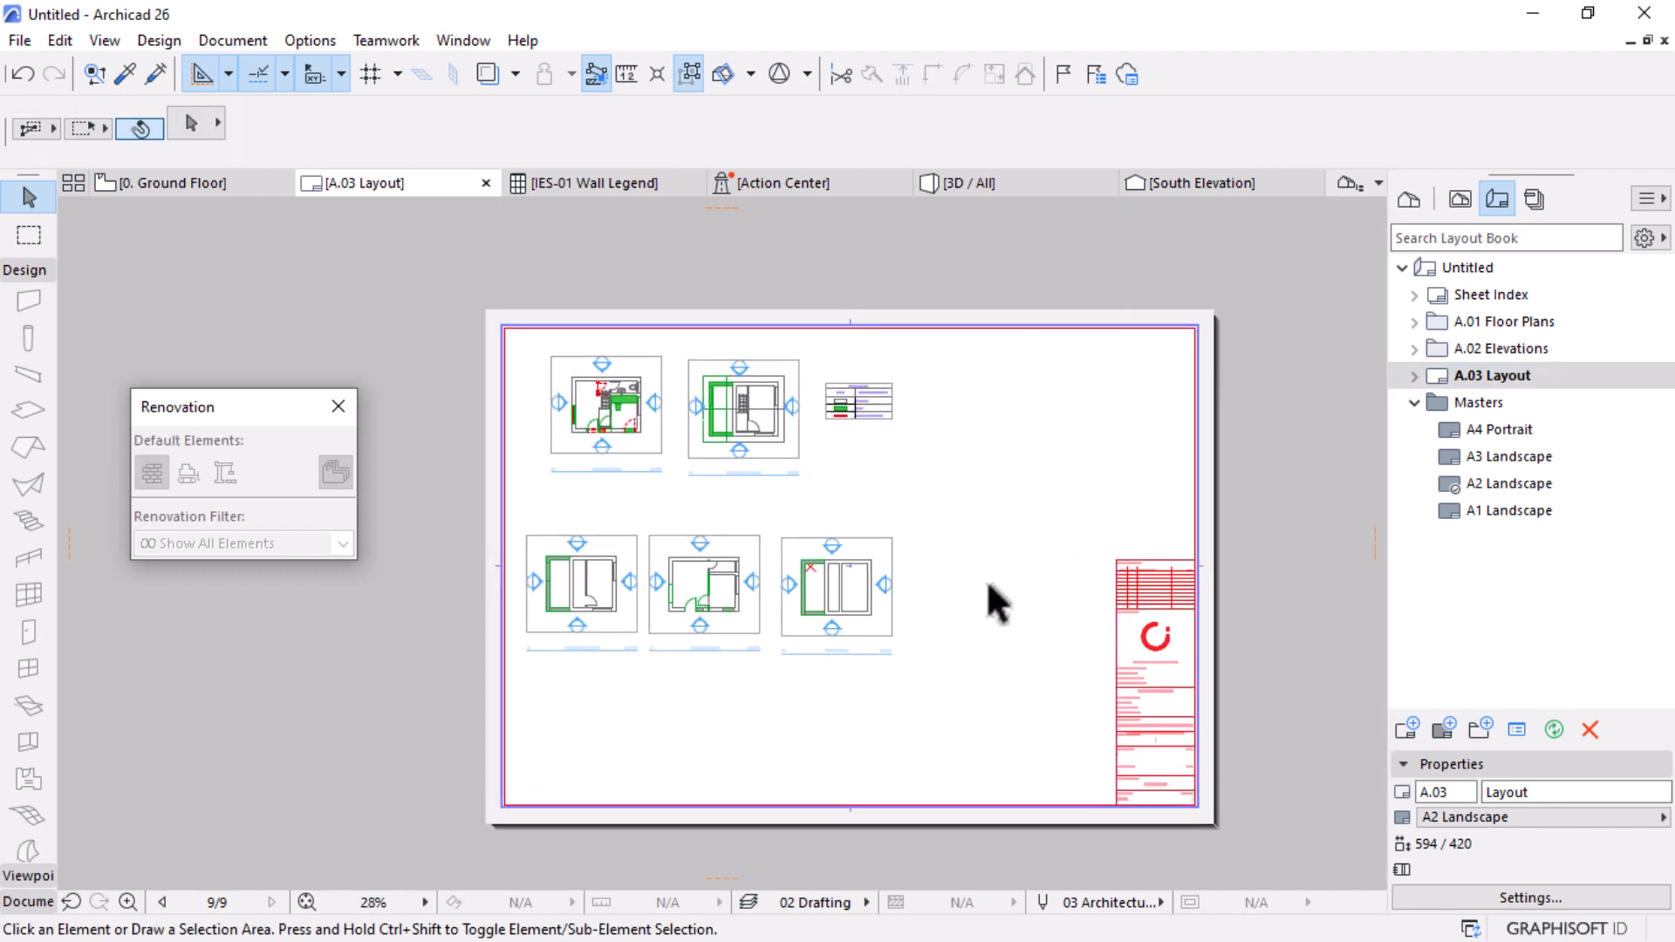
left_click(1466, 195)
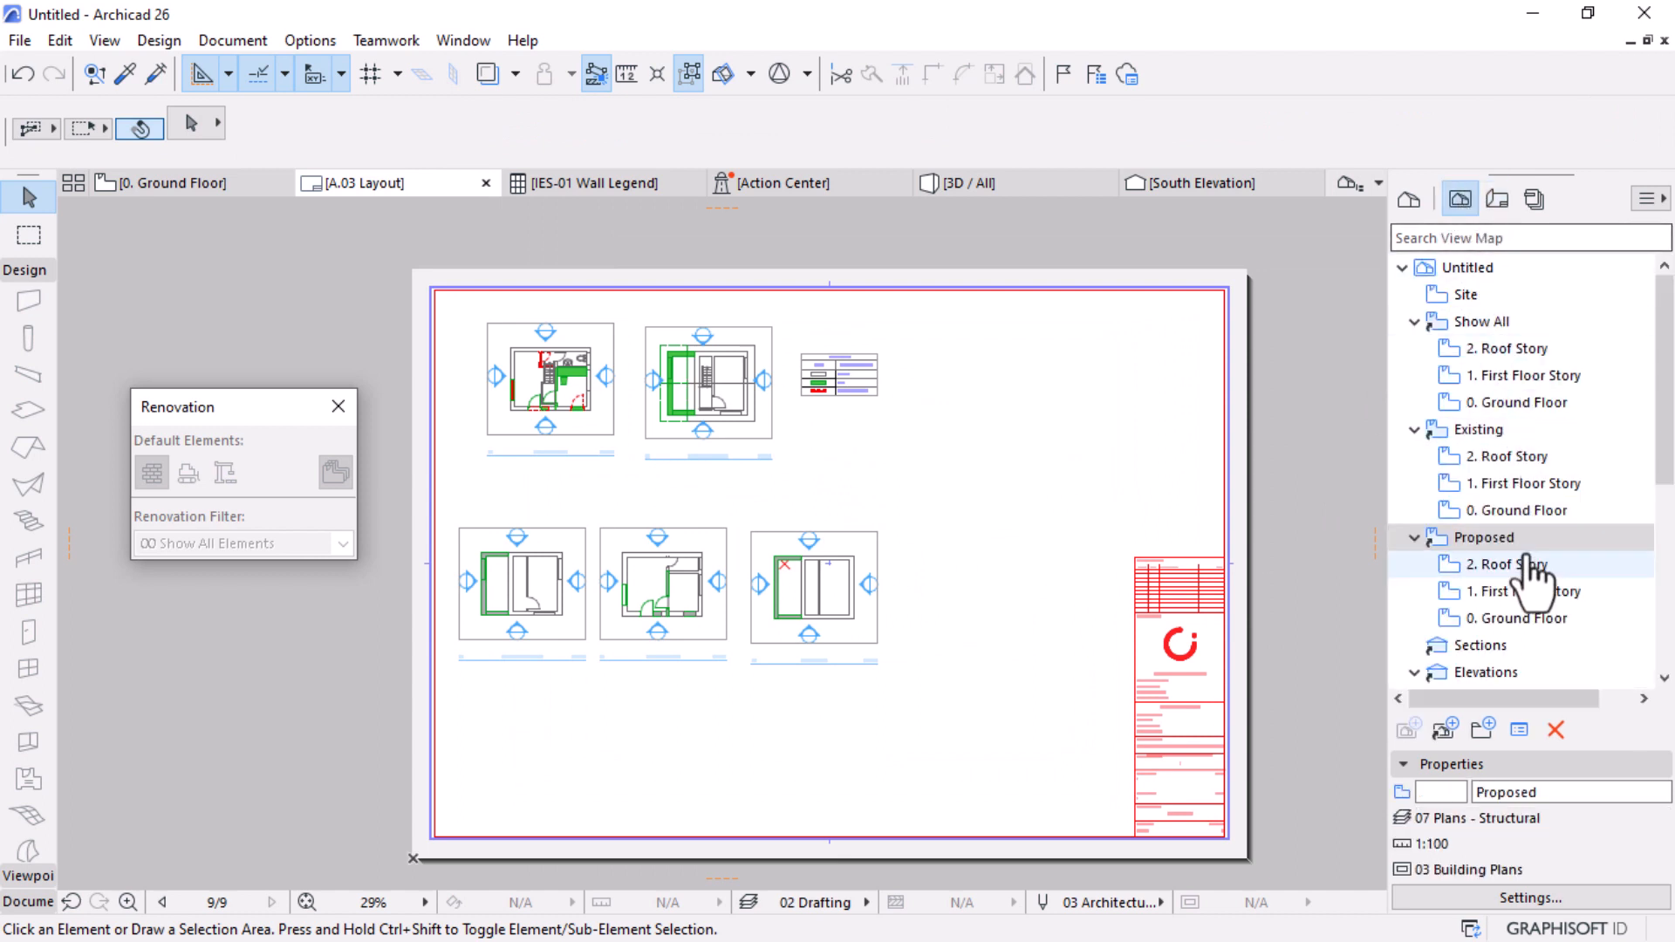
scroll(1498, 587, "down", 2)
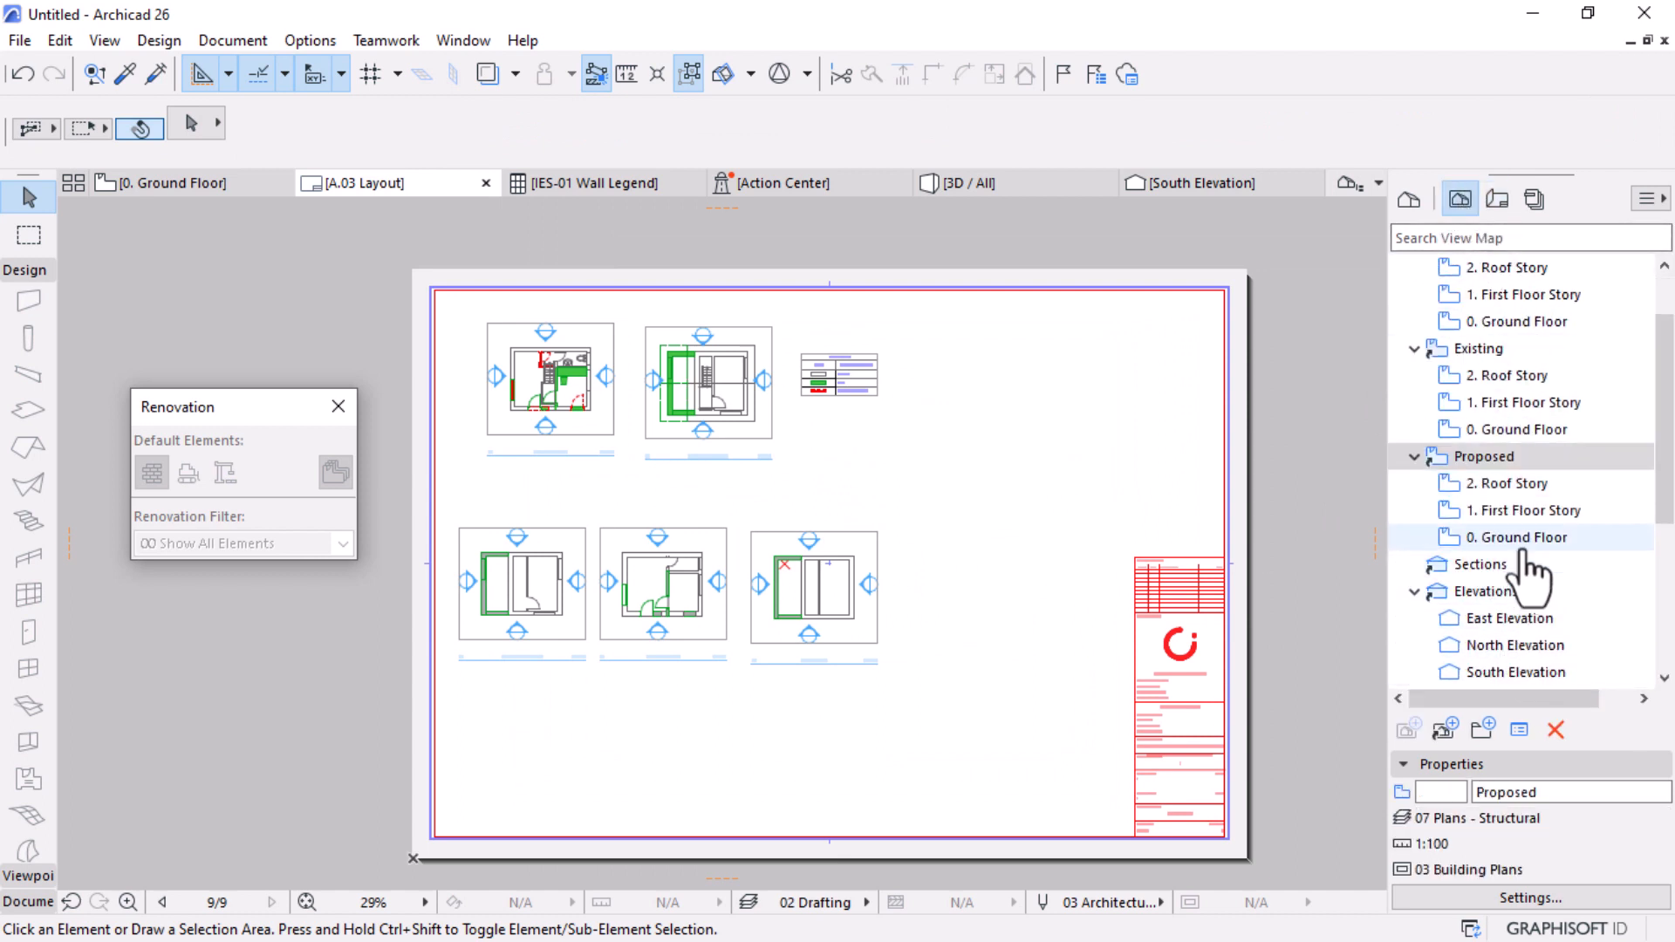
left_click_drag(1482, 349, 1220, 401)
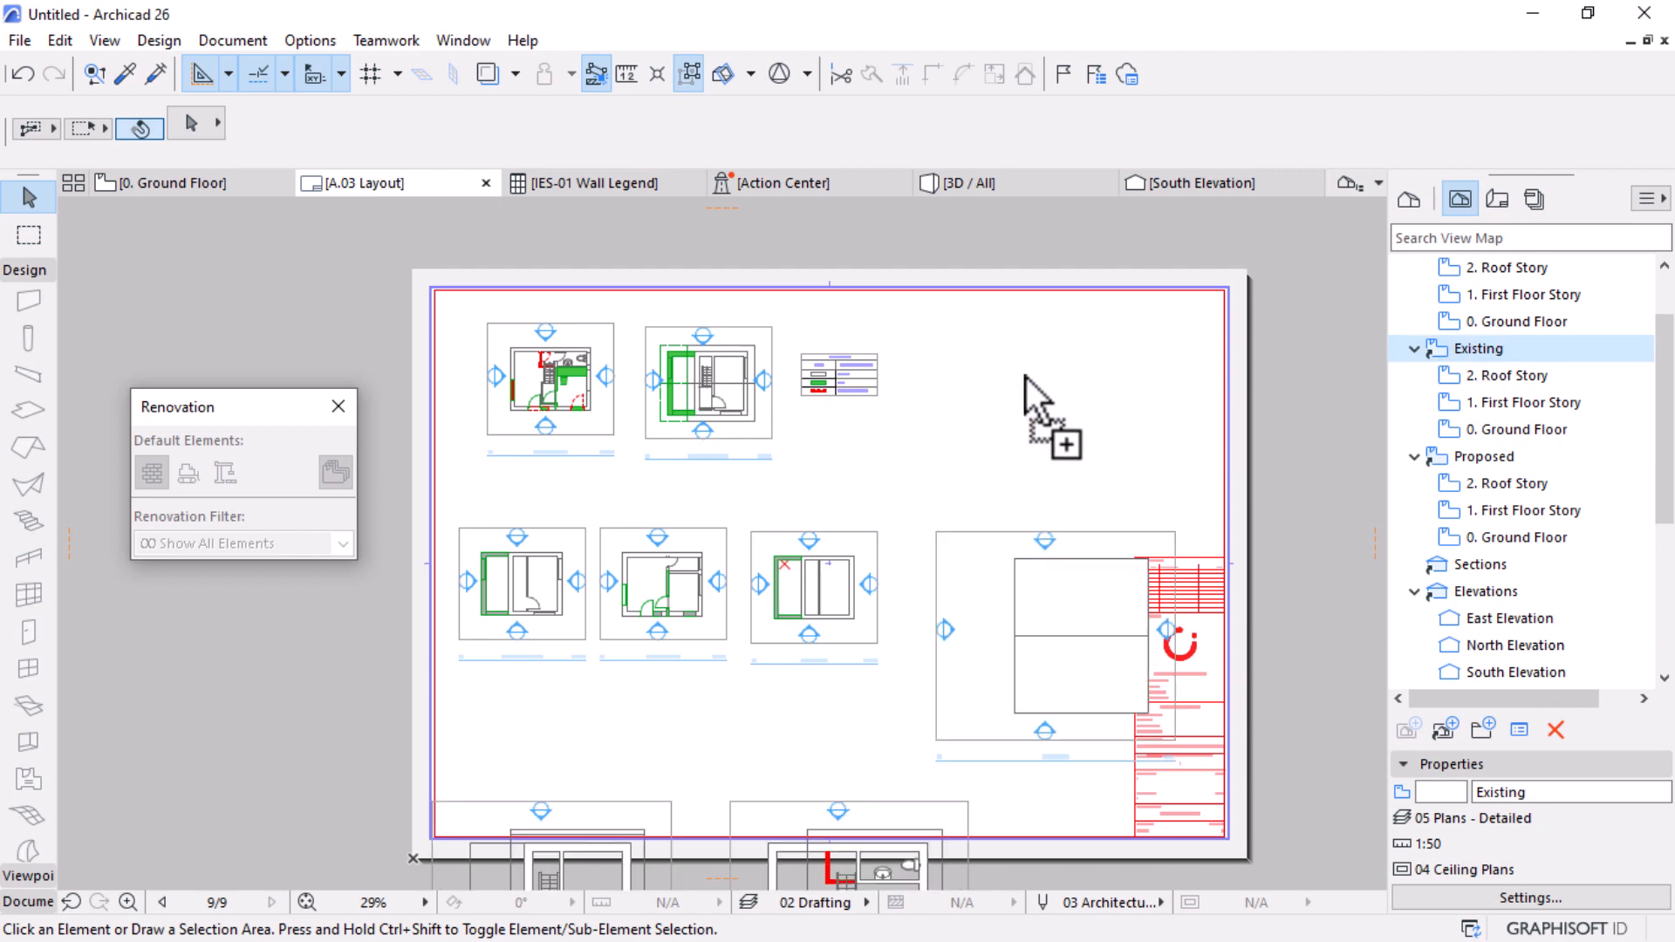
scroll(1018, 365, "down", 3)
scroll(919, 647, "up", 2)
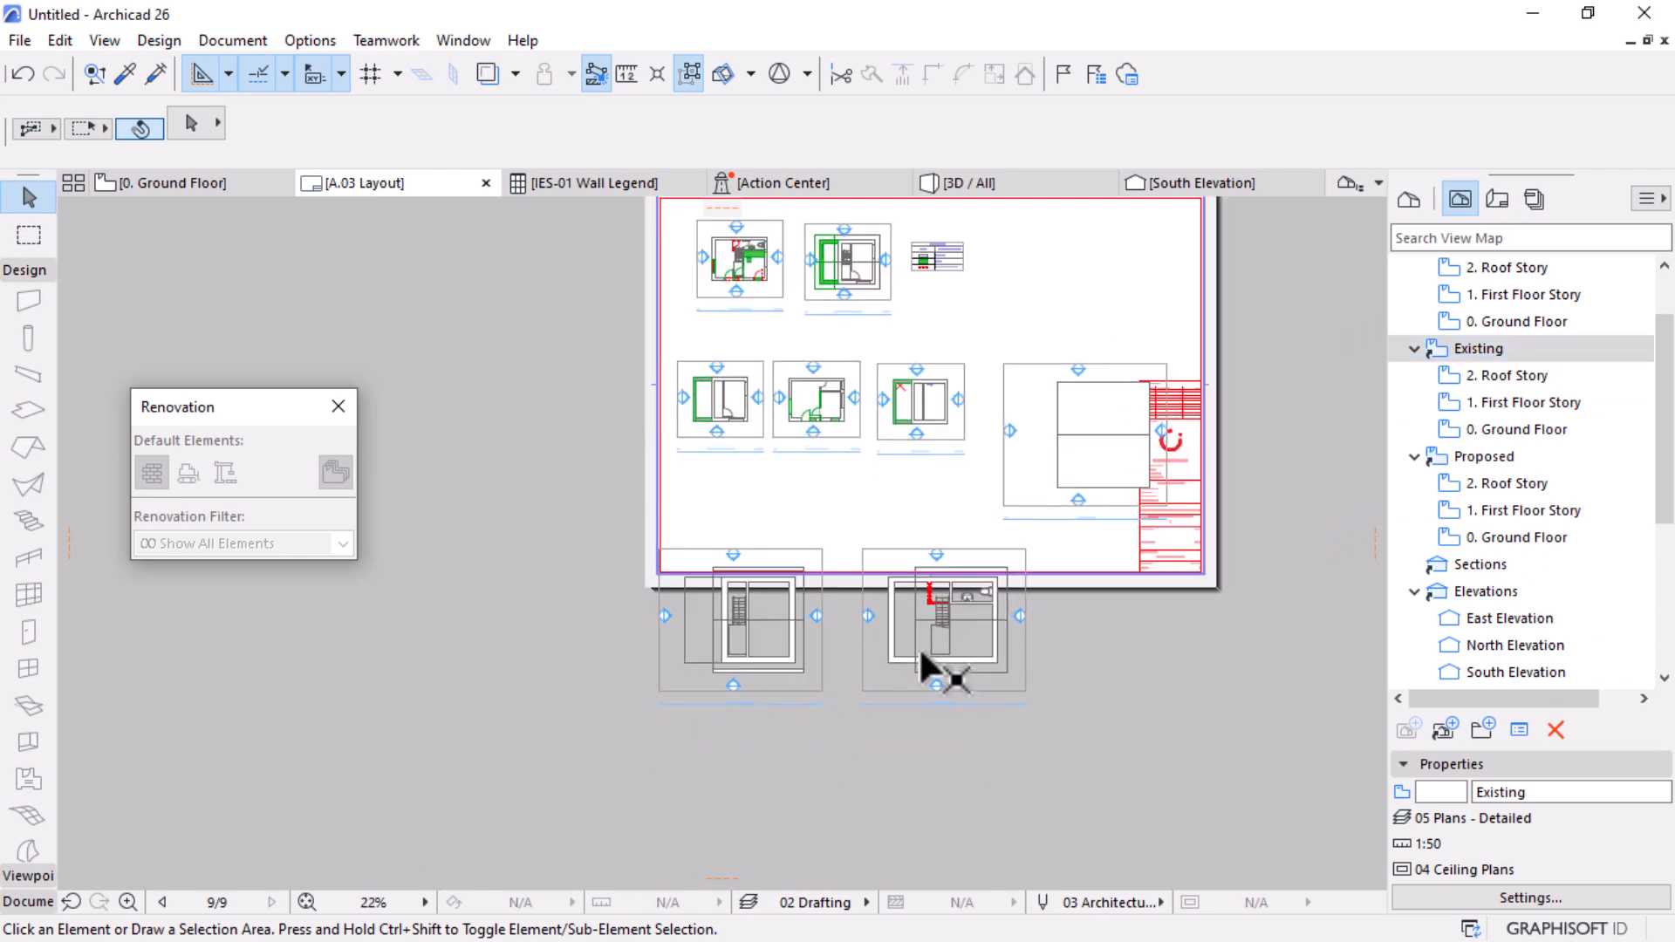
scroll(919, 646, "up", 1)
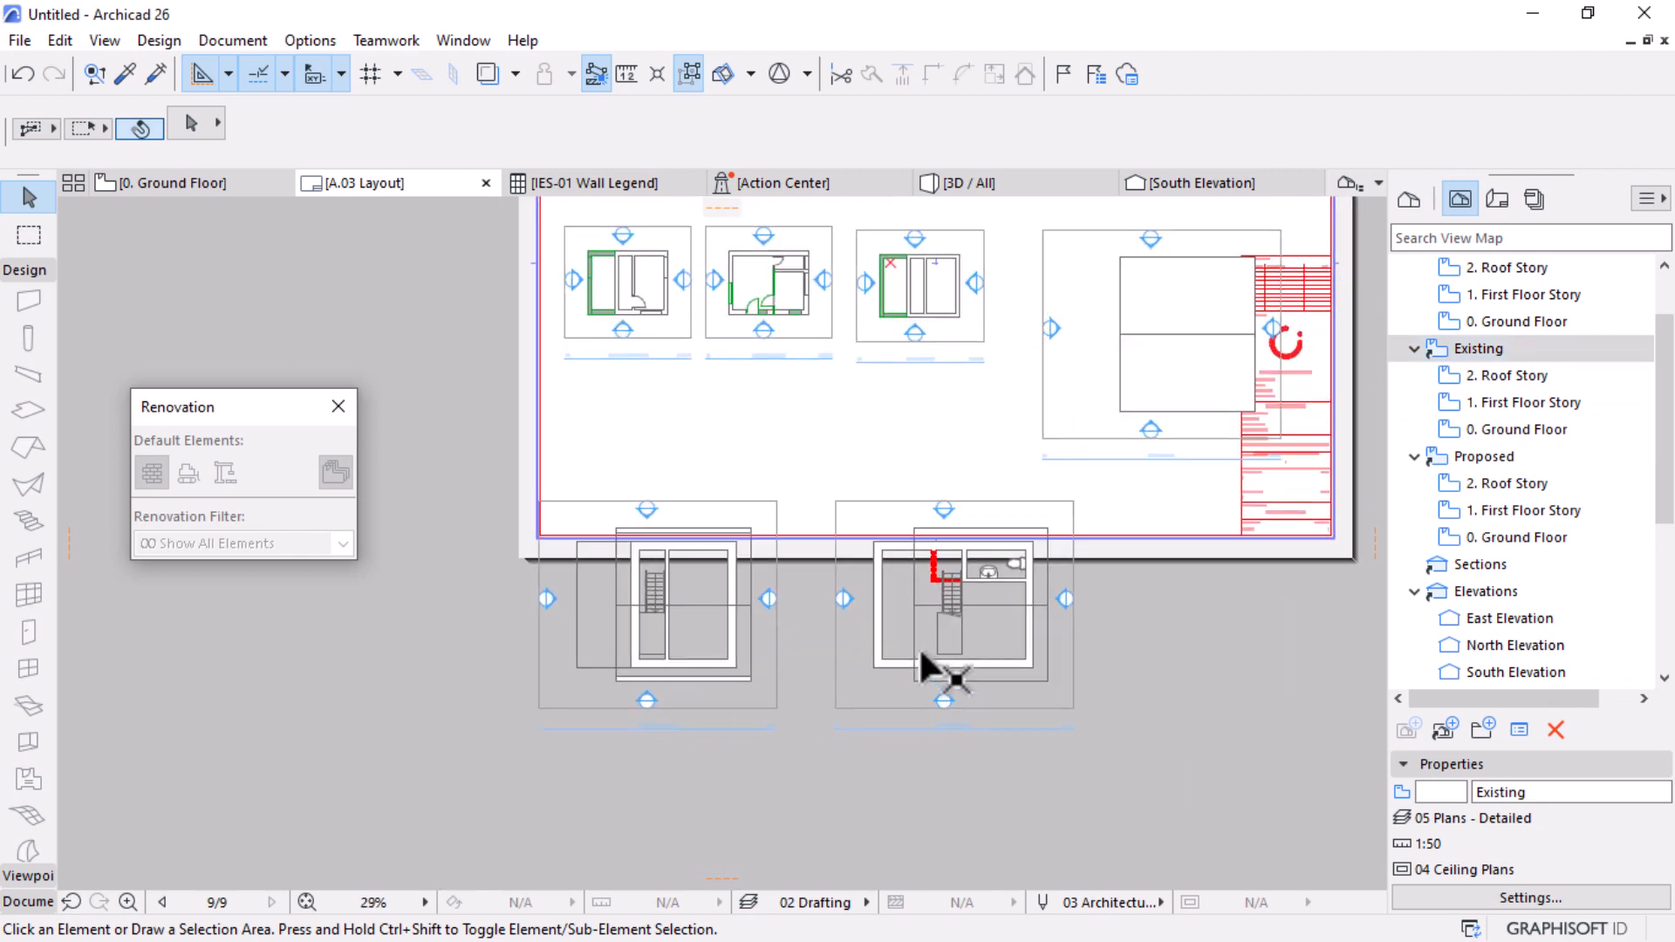
Step: Move the Existing First Floor Story drawing onto the A.03 sheet, above the Existing Roof Story drawing
left_click(732, 646)
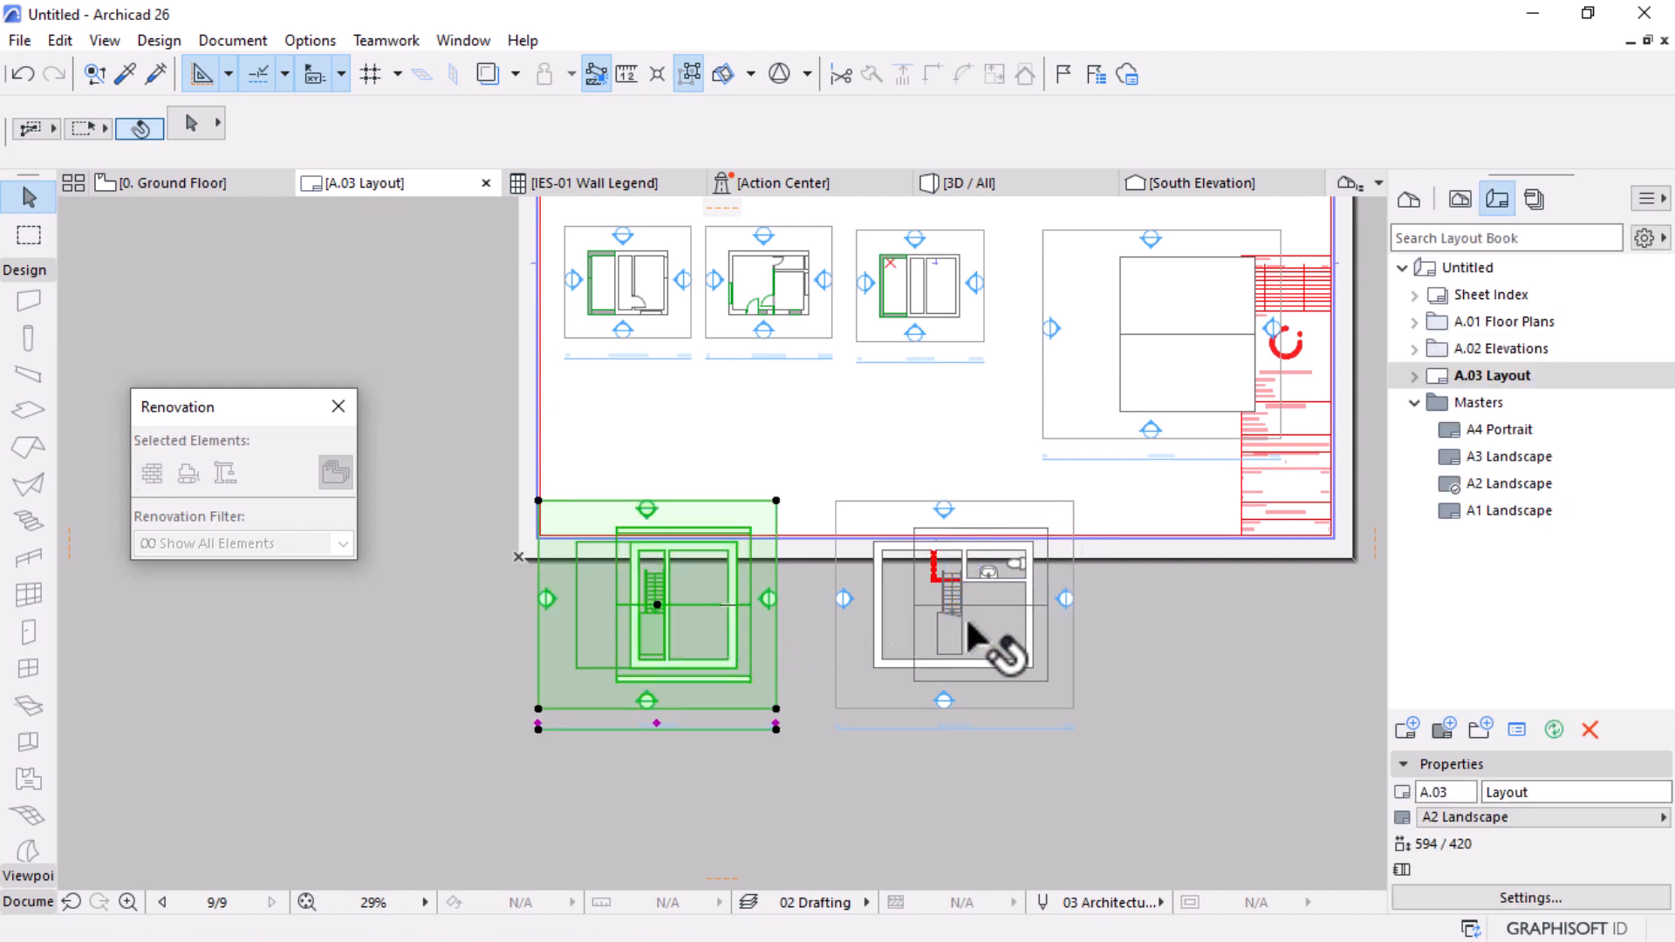
left_click(1161, 346, "shift")
scroll(882, 636, "down", 1)
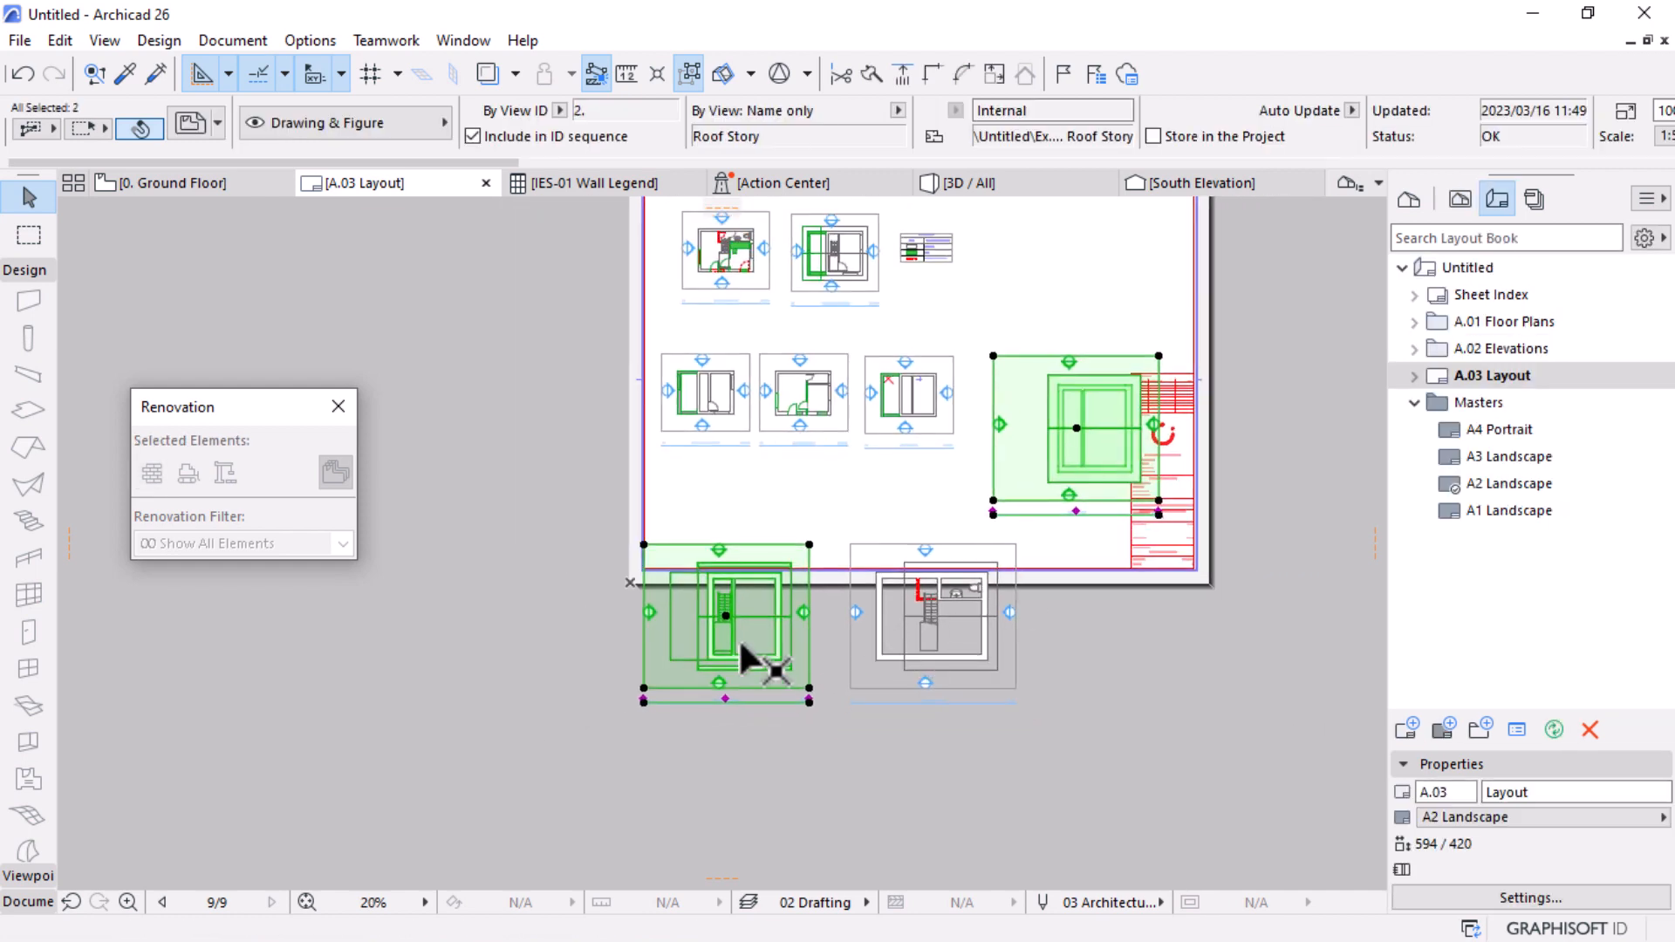
left_click(723, 614)
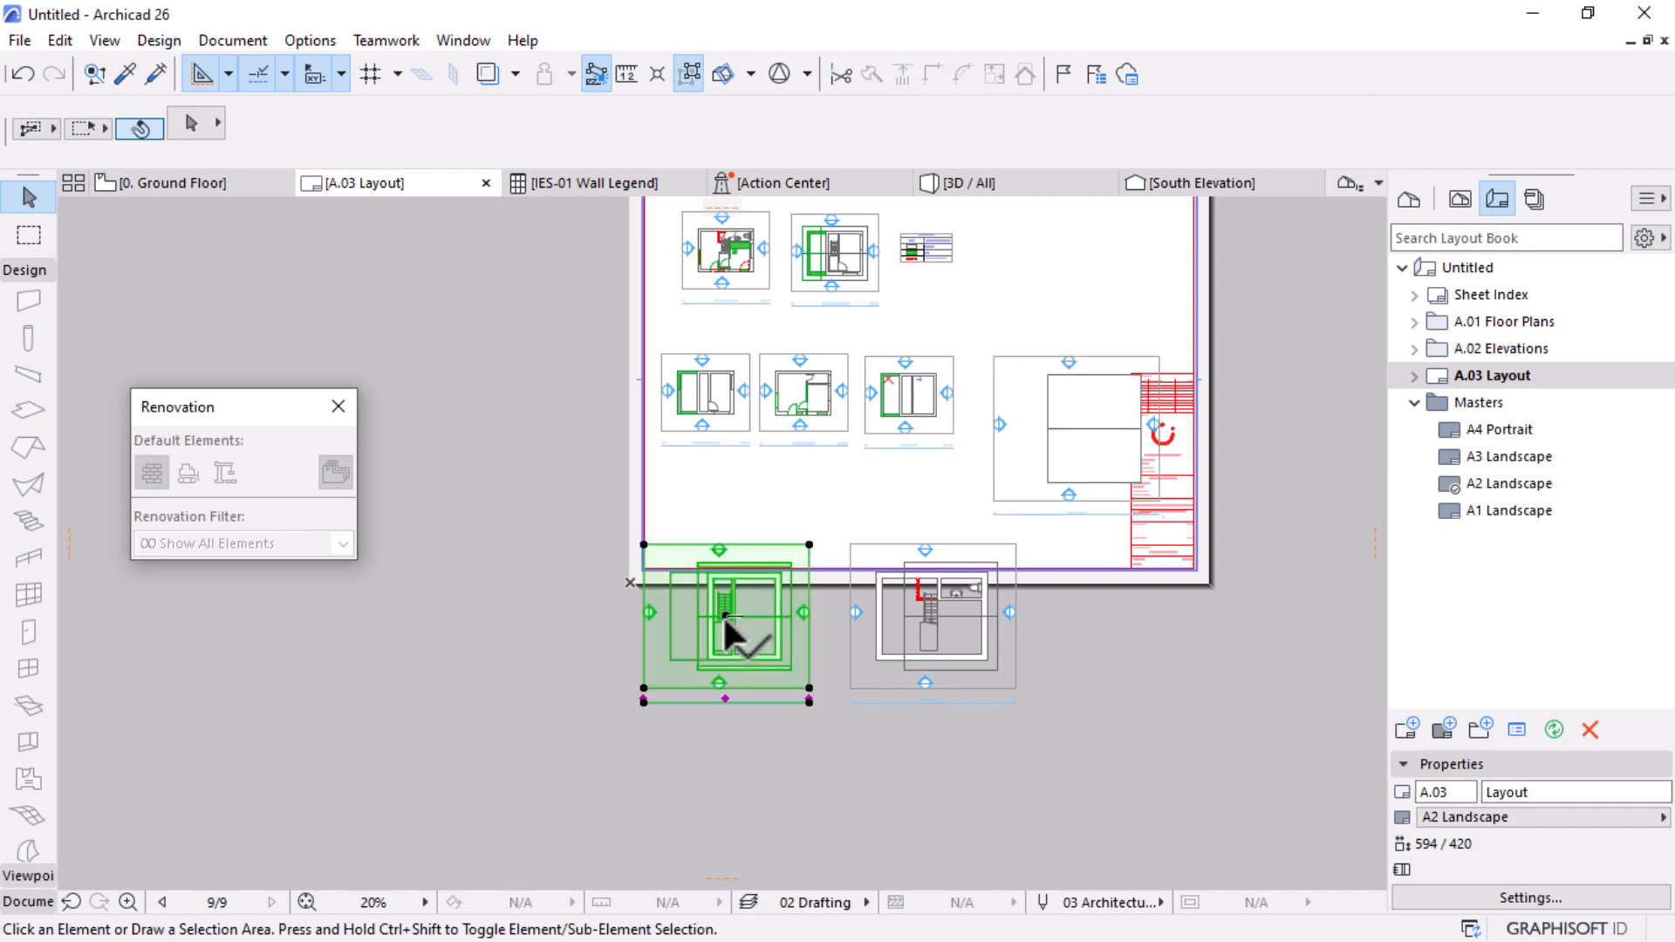
mouse_move(719, 609)
left_mouse_down()
mouse_move(907, 721)
mouse_move(980, 515)
mouse_move(972, 479)
mouse_move(1005, 494)
mouse_move(1079, 455)
left_mouse_up()
scroll(960, 576, "down", 1)
scroll(981, 515, "up", 1)
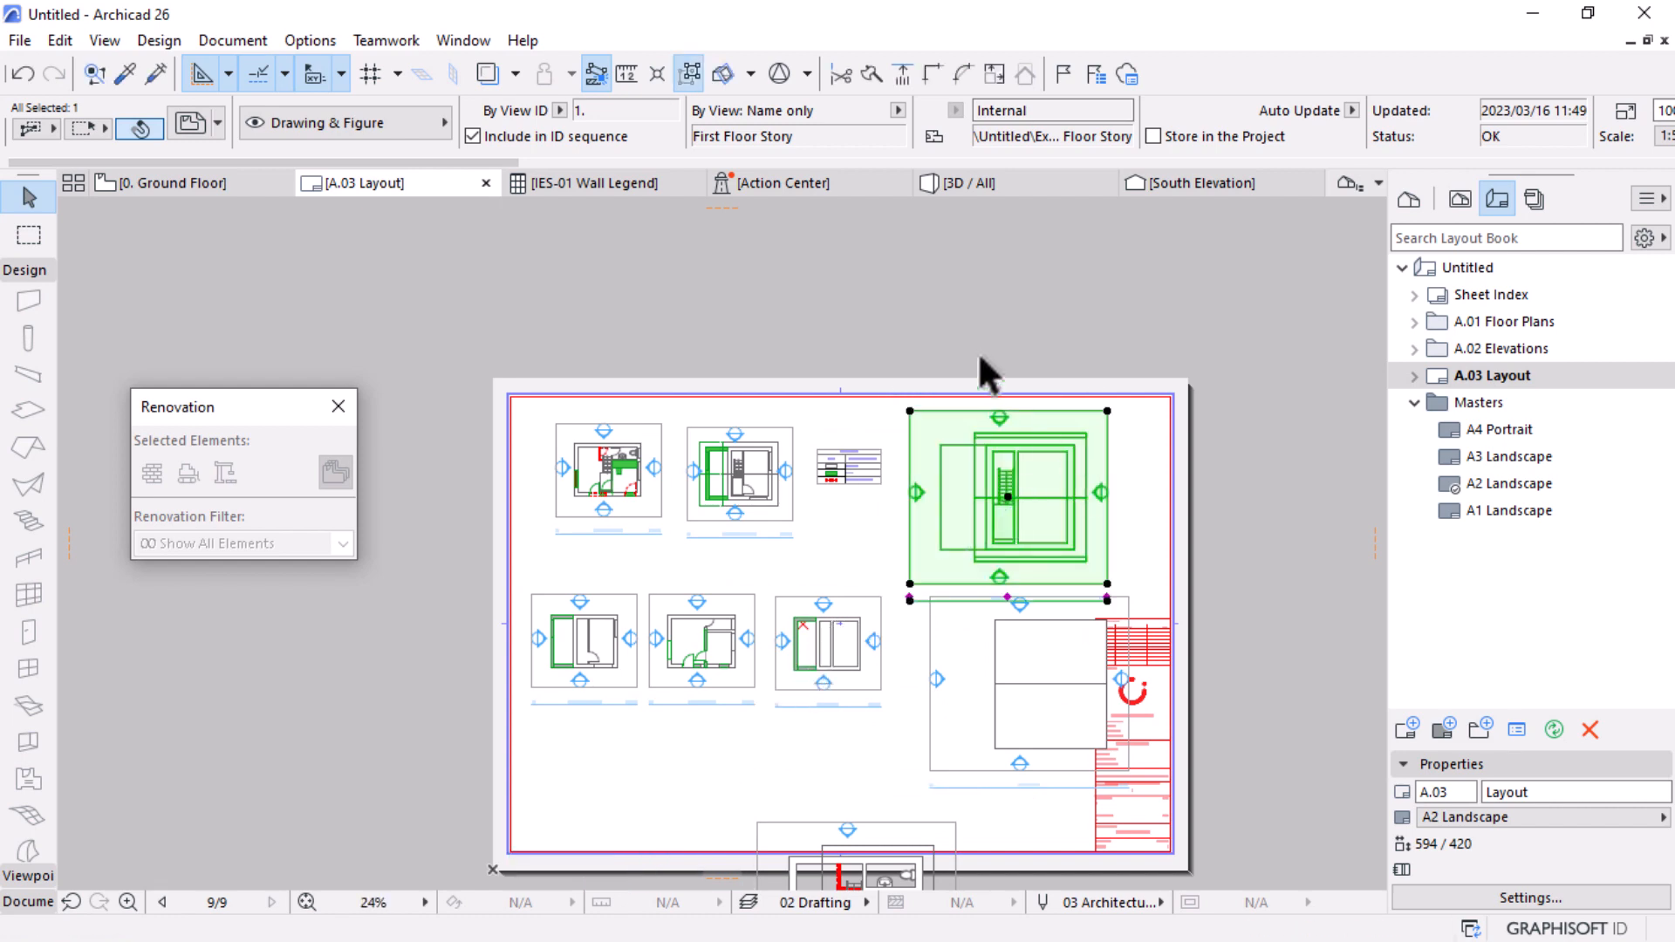
scroll(979, 530, "down", 1)
scroll(917, 755, "up", 2)
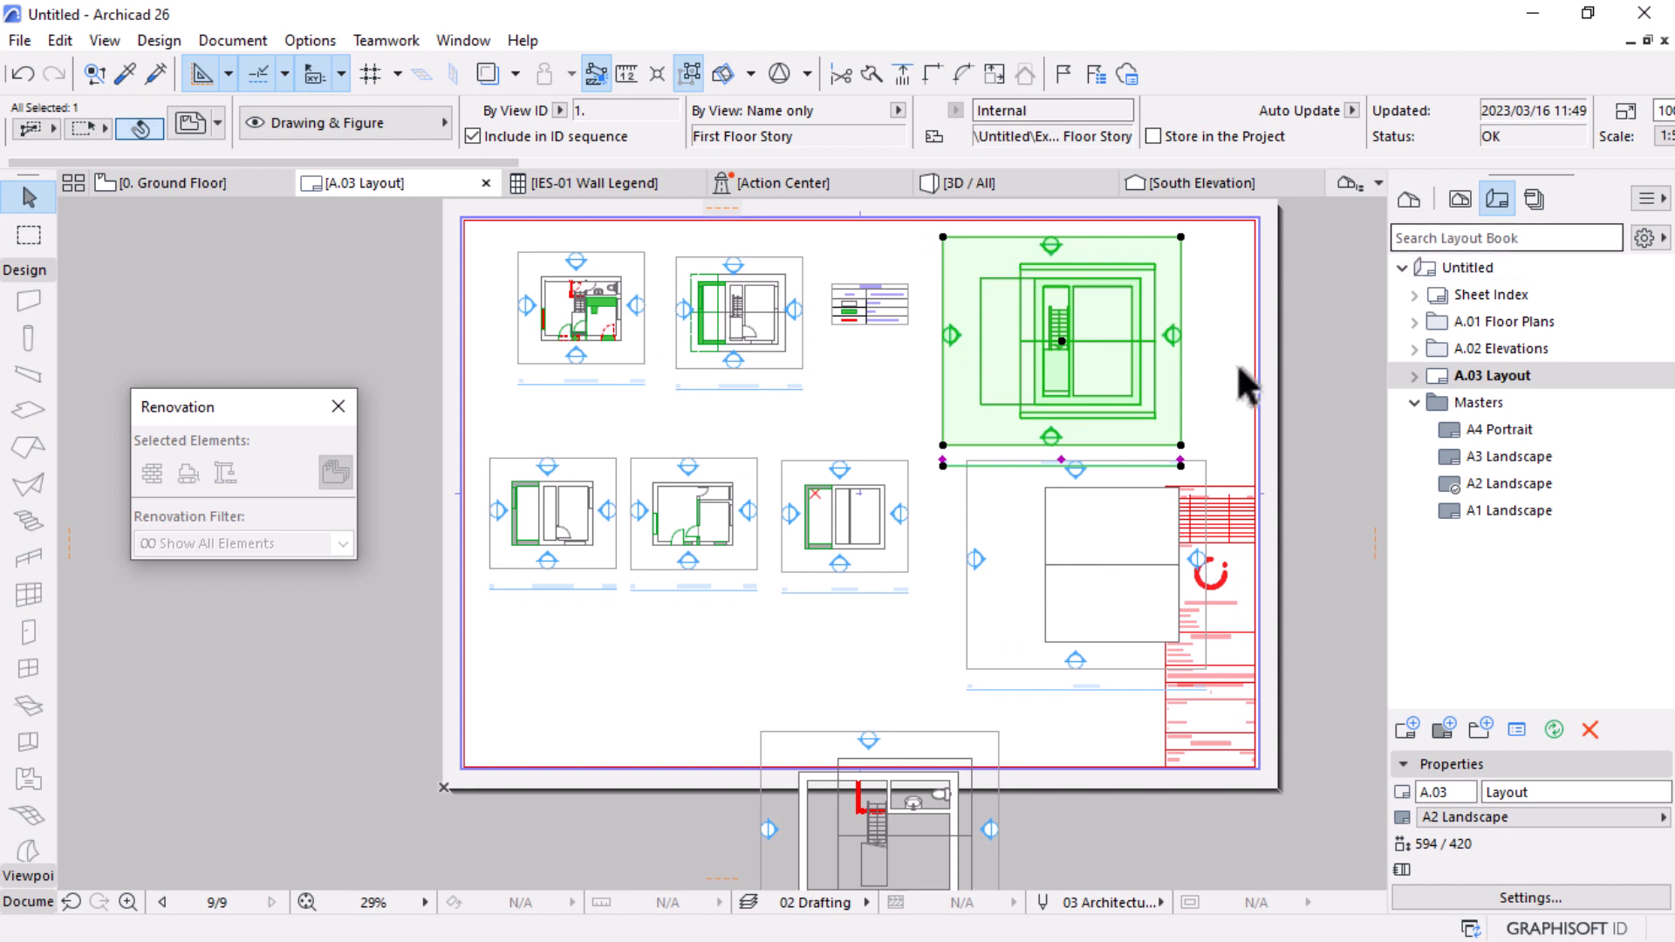
Step: Delete the three oversized Existing drawings (First Floor Story, Roof Story and Ground Floor) from the A.03 layout
left_click(1101, 545, "shift")
left_click(909, 799, "shift")
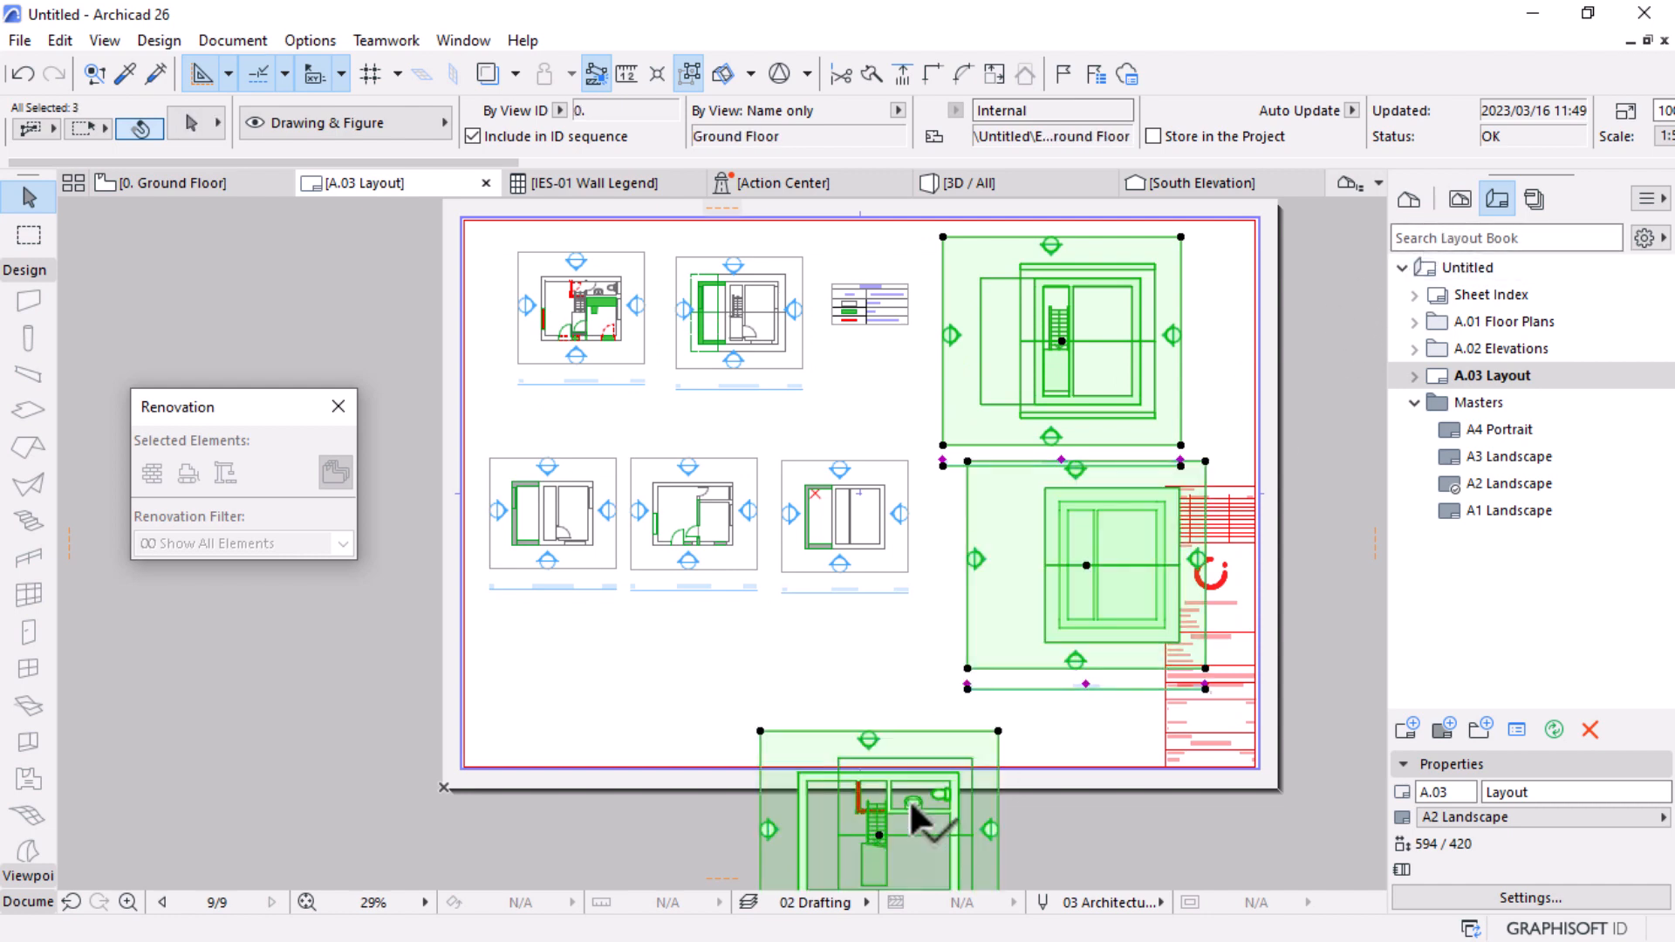
key("Delete")
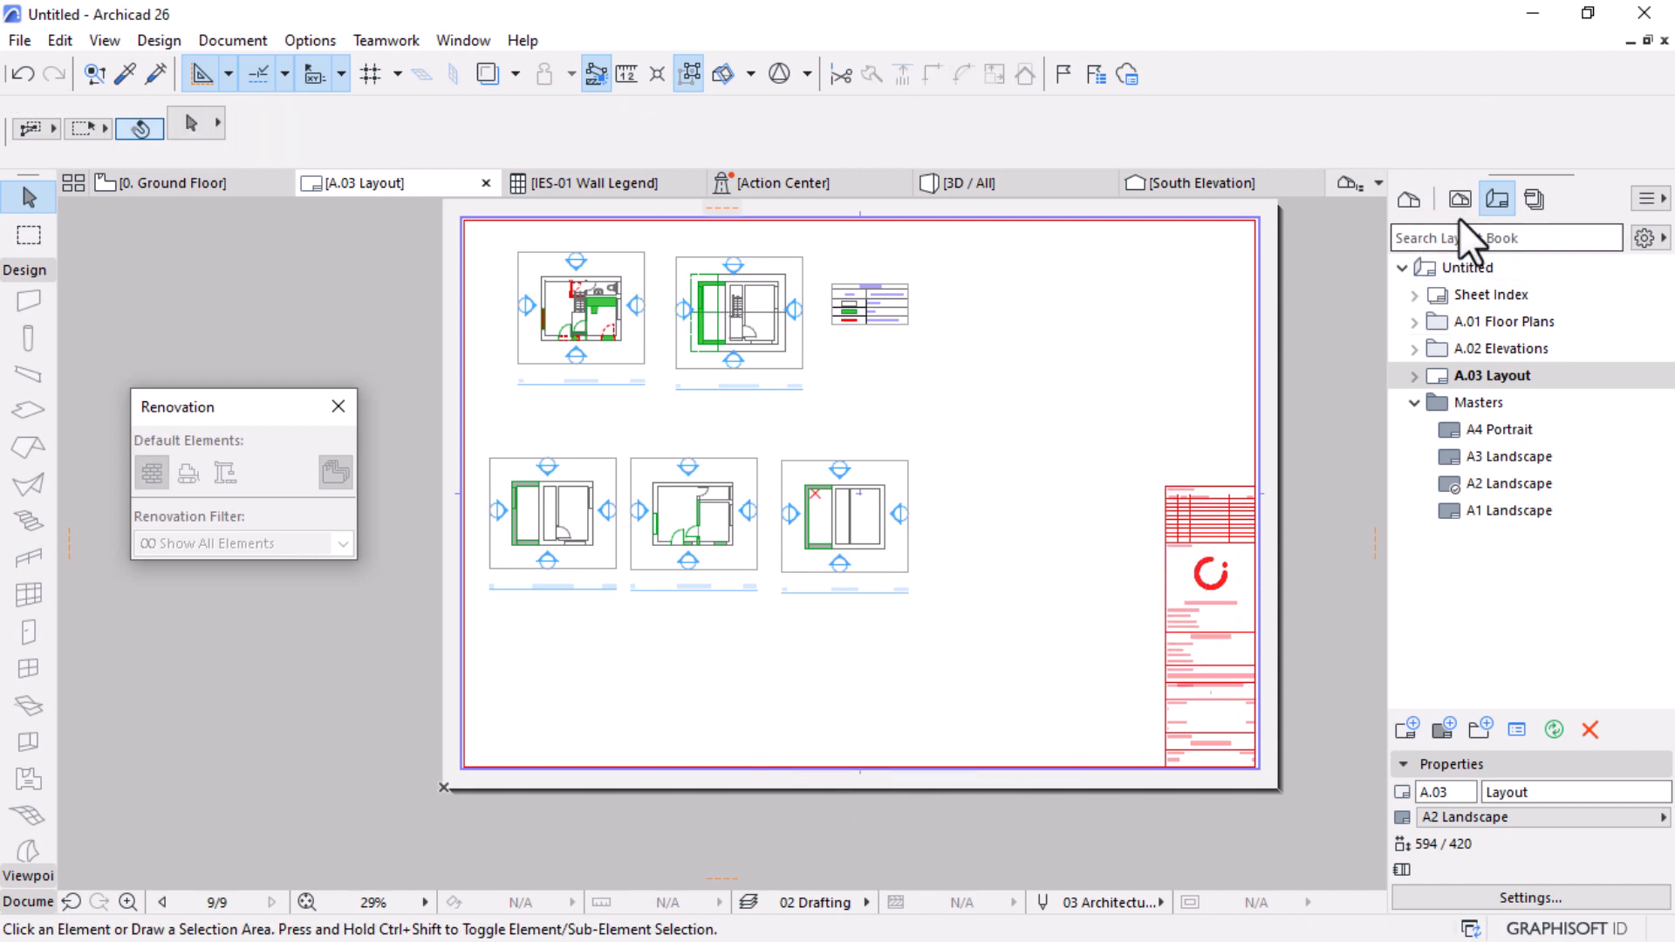
Step: Set the Existing view folder's scale to 1:100 and place its views on the A.03 layout
left_click(1459, 217)
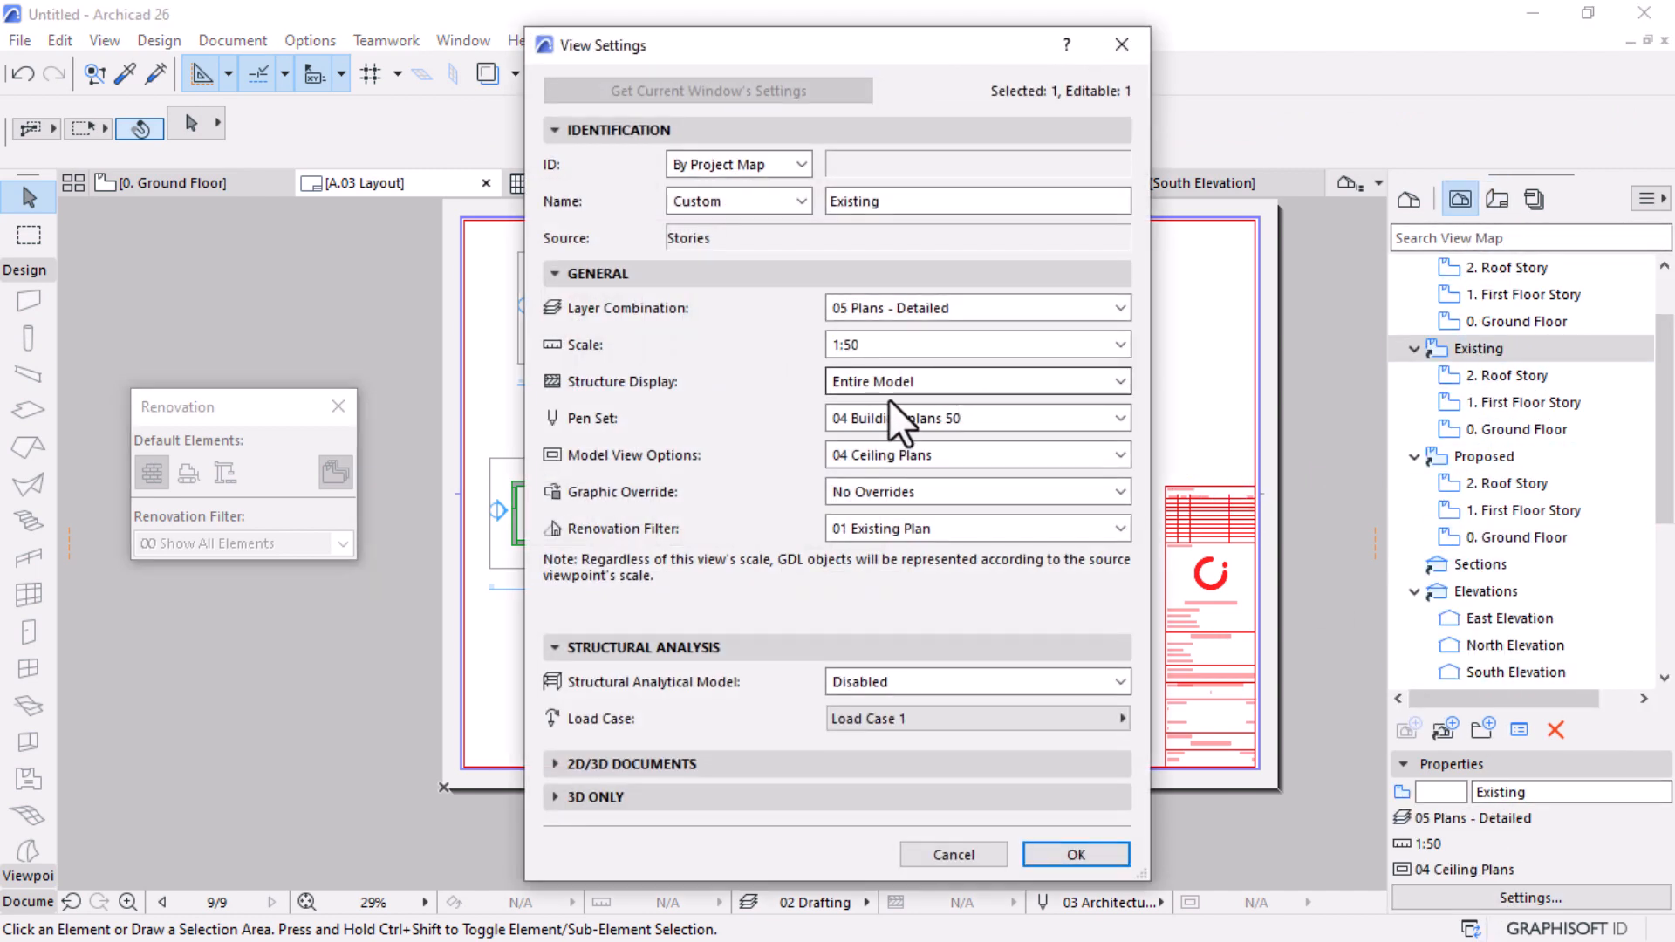
left_click(892, 344)
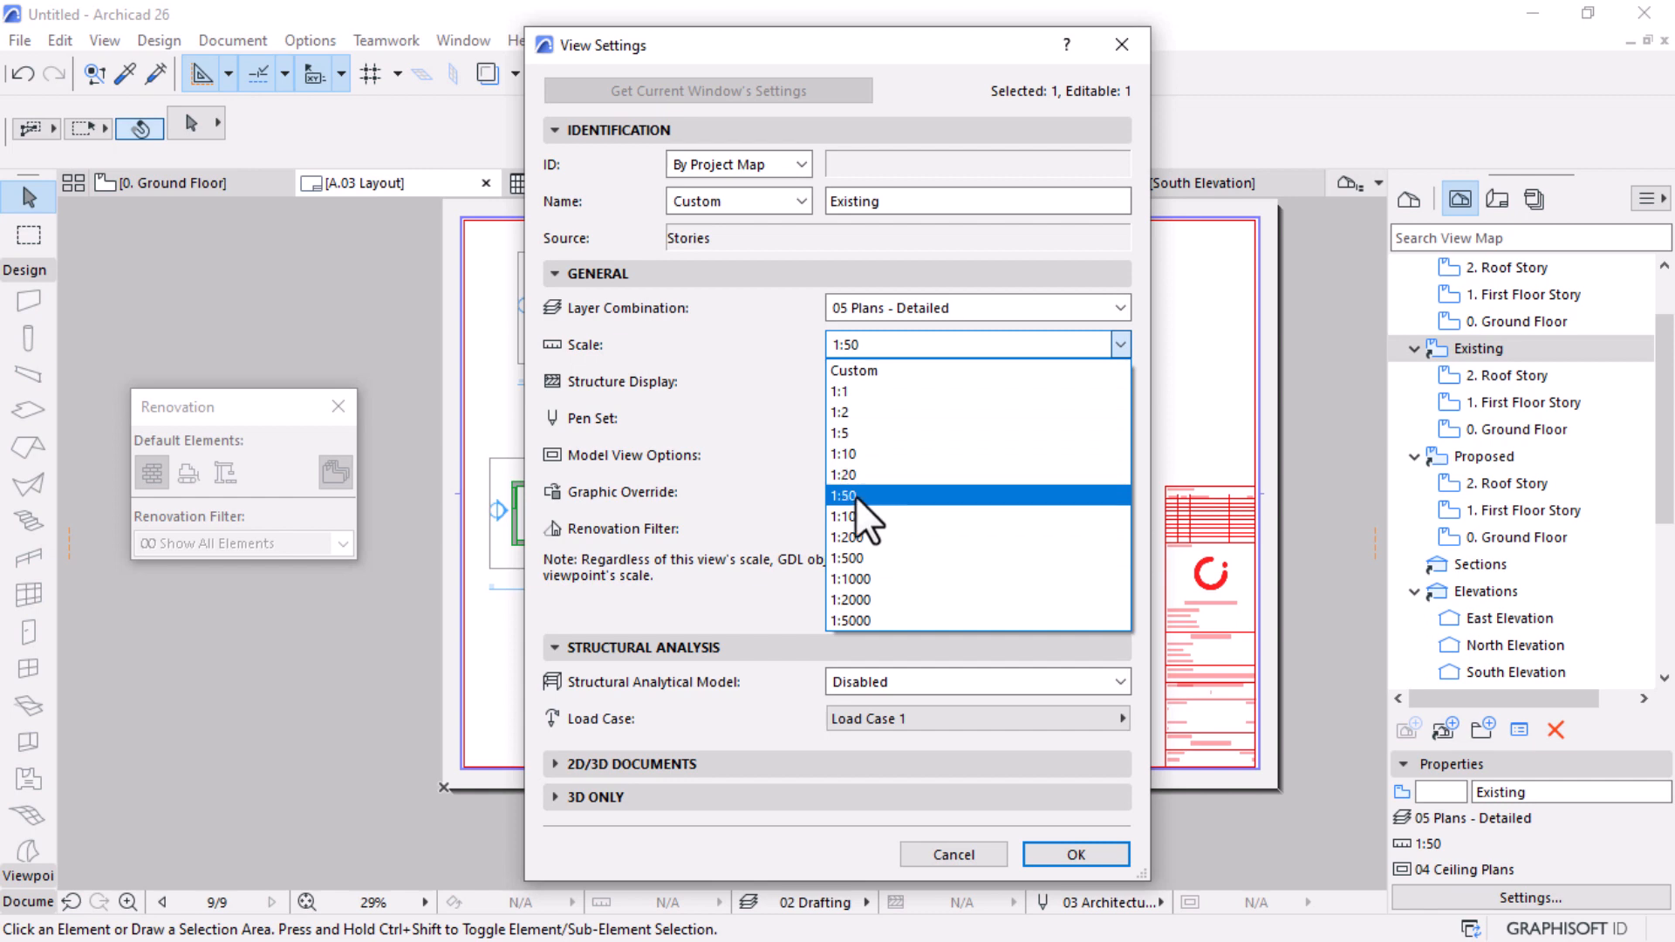
left_click(855, 496)
left_click(1040, 857)
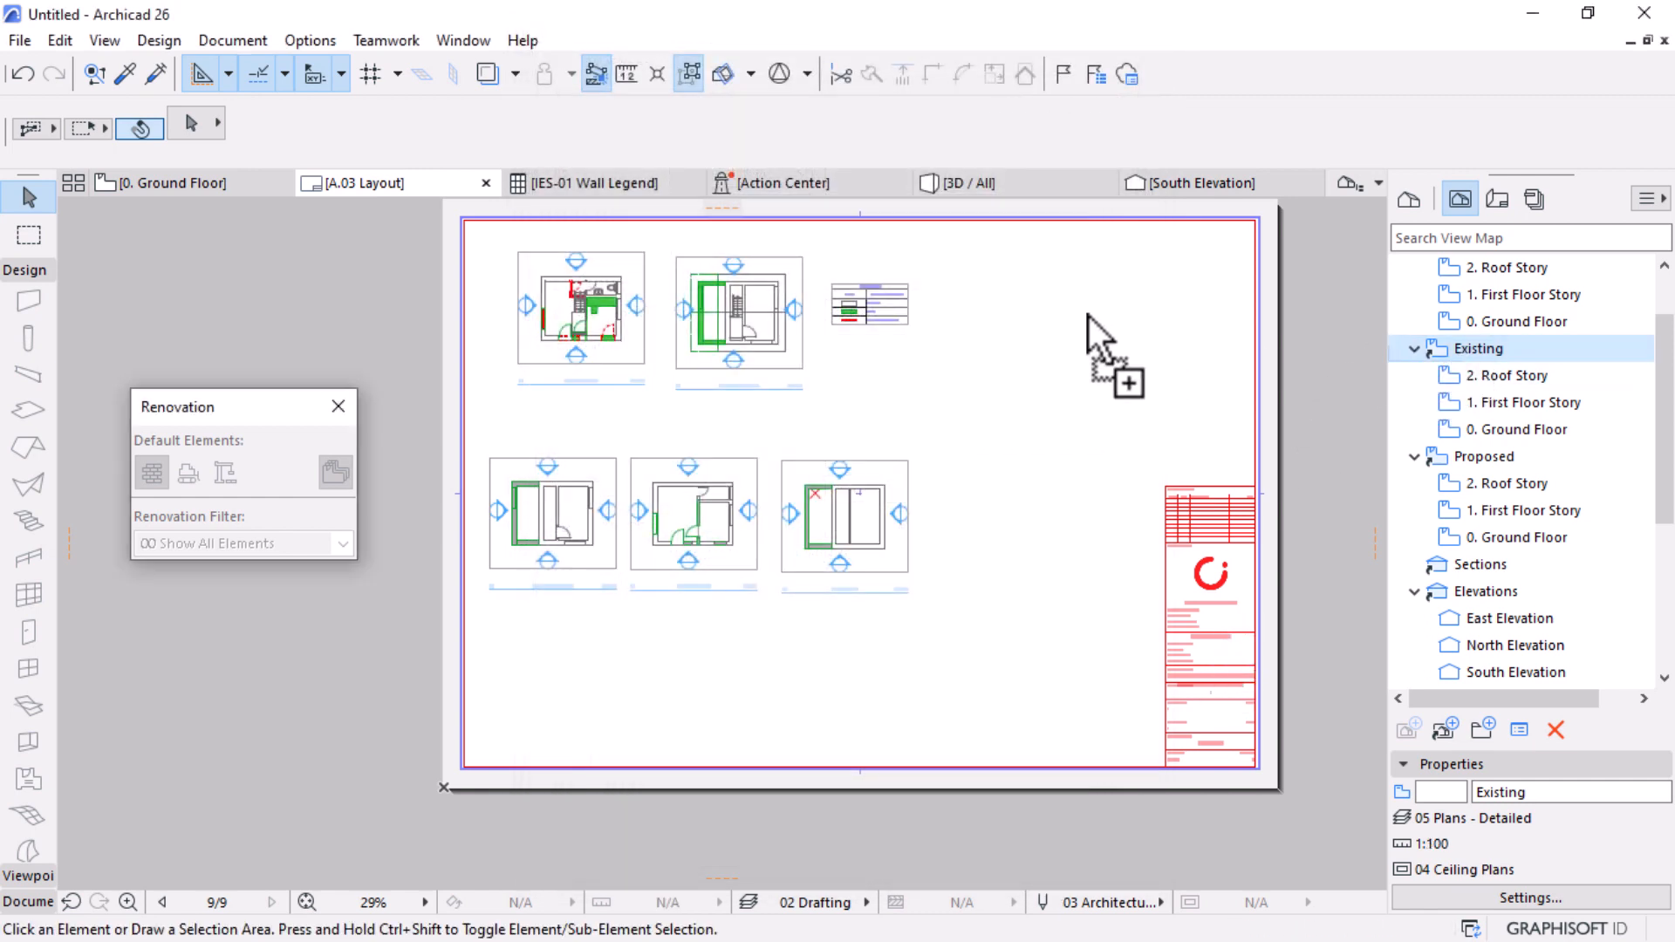
left_click_drag(1089, 315, 1054, 326)
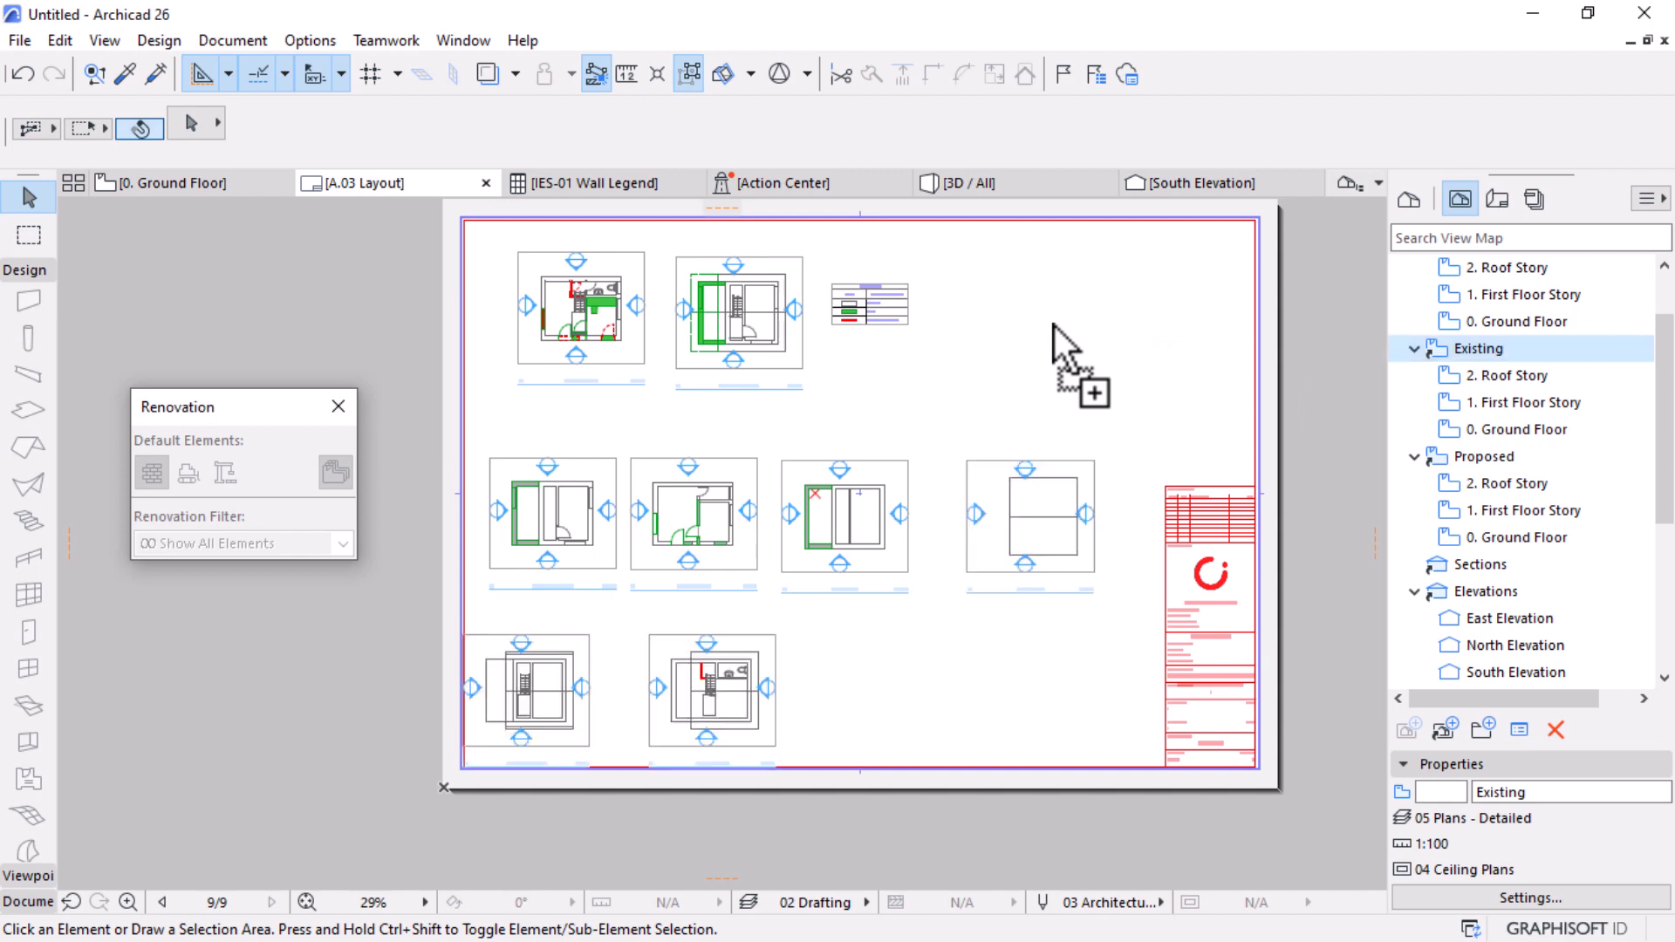
Step: Move the Existing Roof Story drawing down into the bottom row, beside the Existing Ground Floor drawing
left_click(547, 718)
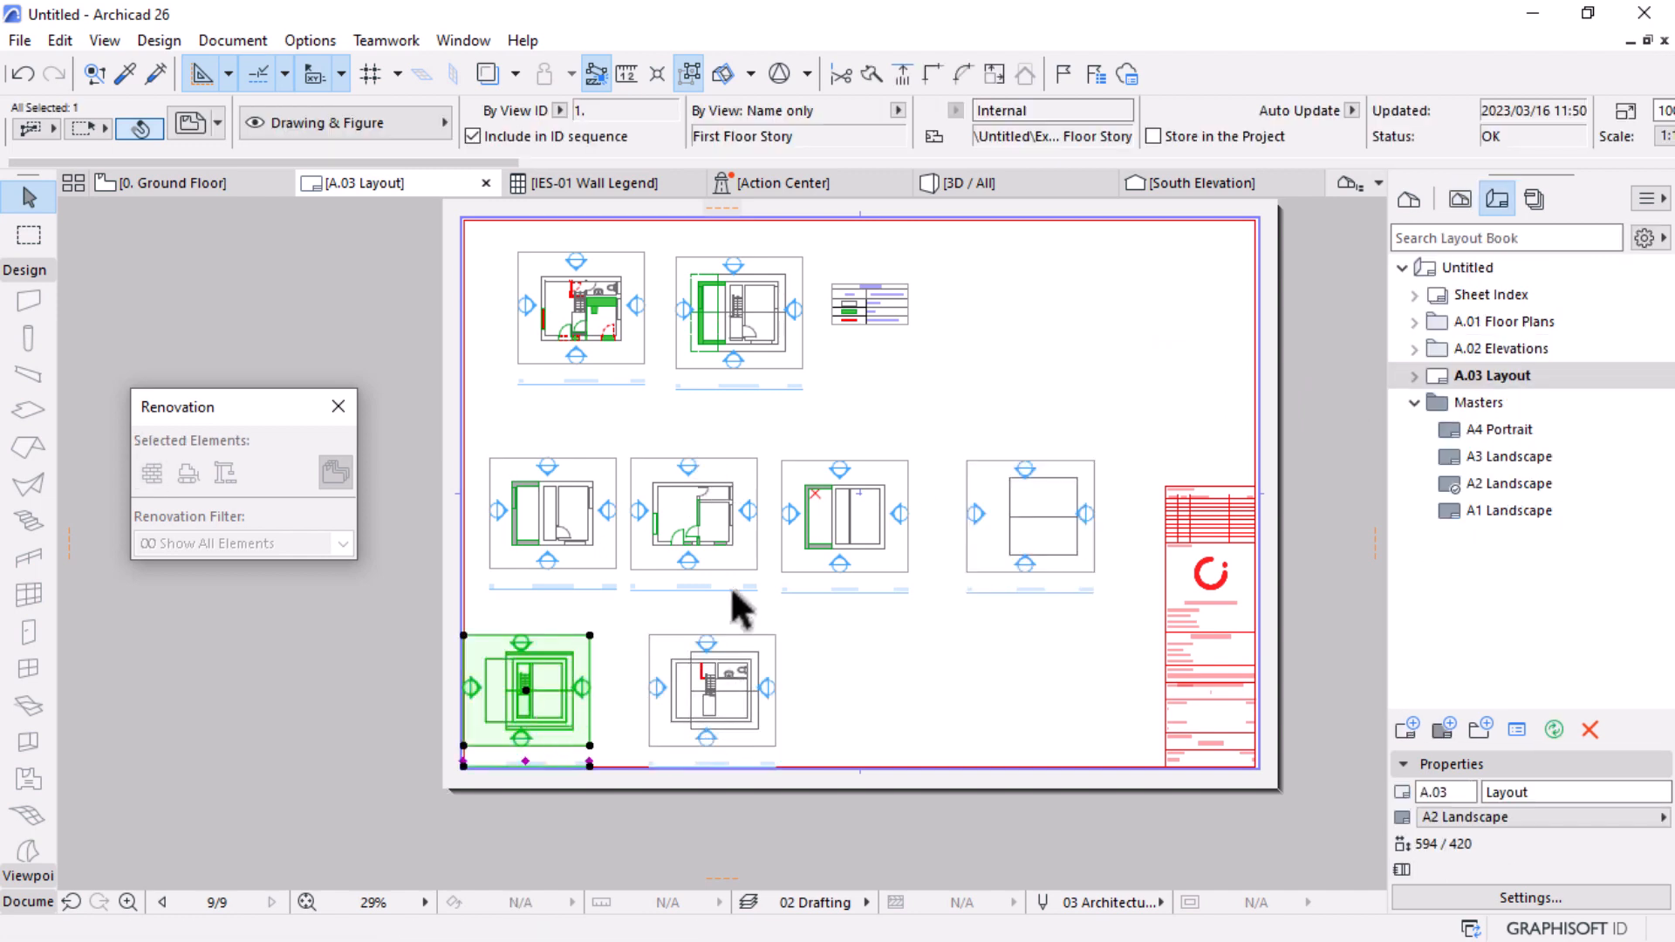
scroll(602, 724, "up", 1)
left_click(1174, 410)
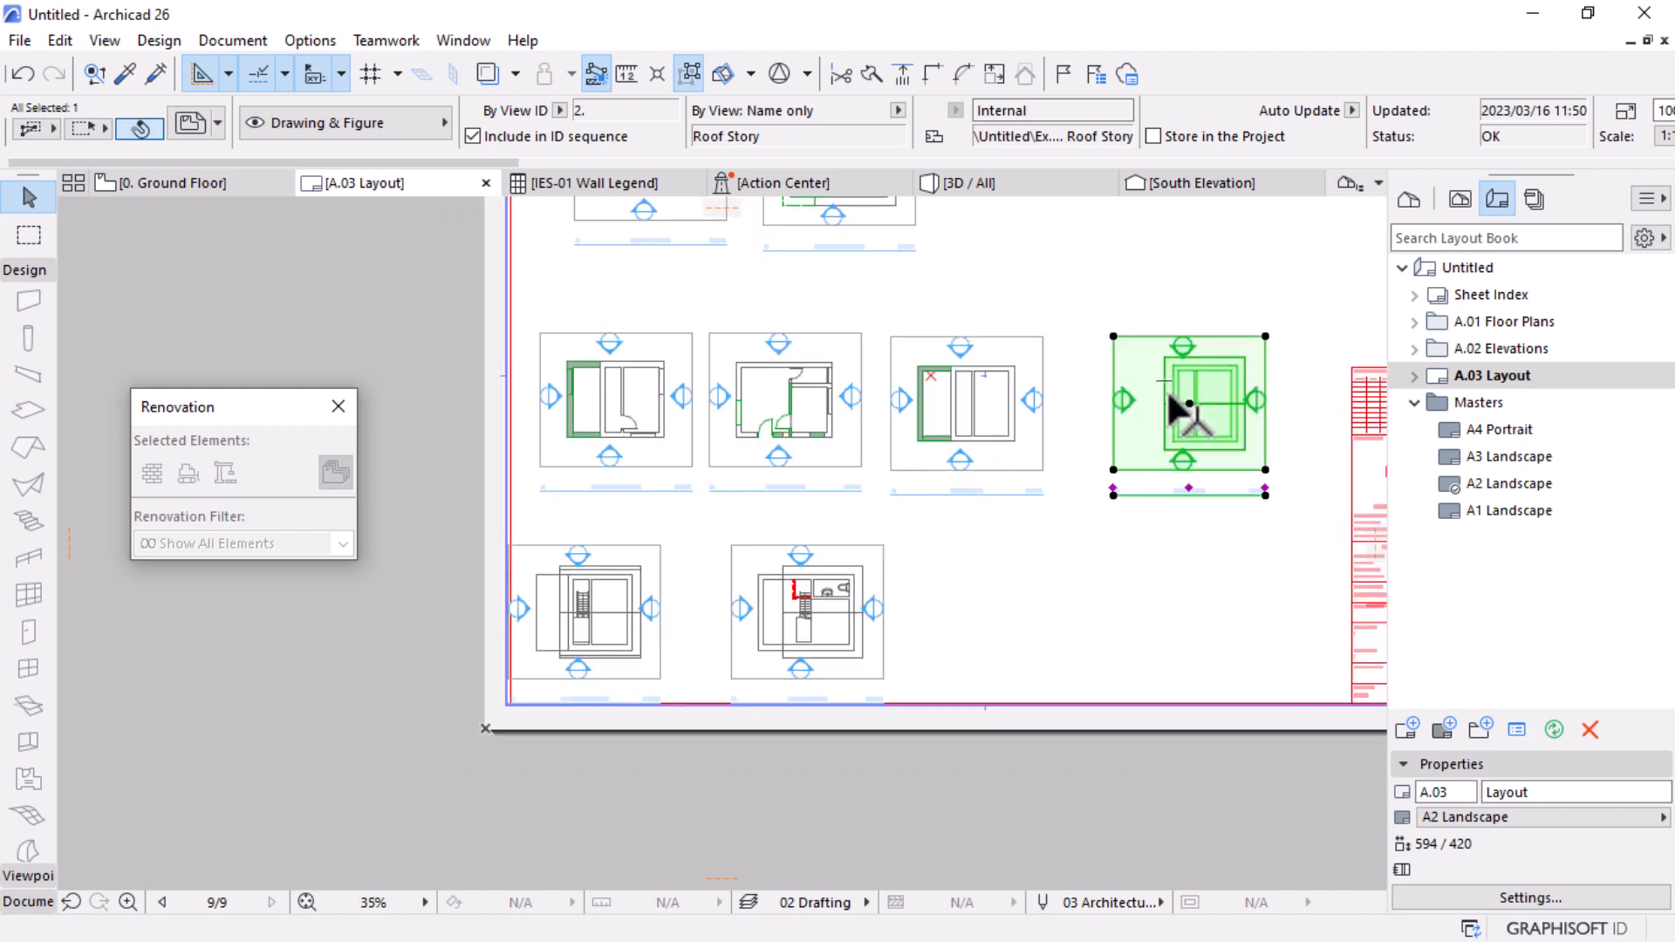
mouse_move(1180, 406)
left_mouse_down()
mouse_move(1123, 535)
mouse_move(1029, 620)
left_mouse_up()
Step: Move the row of three Proposed drawings straight up by about 21 mm
left_click(1152, 344)
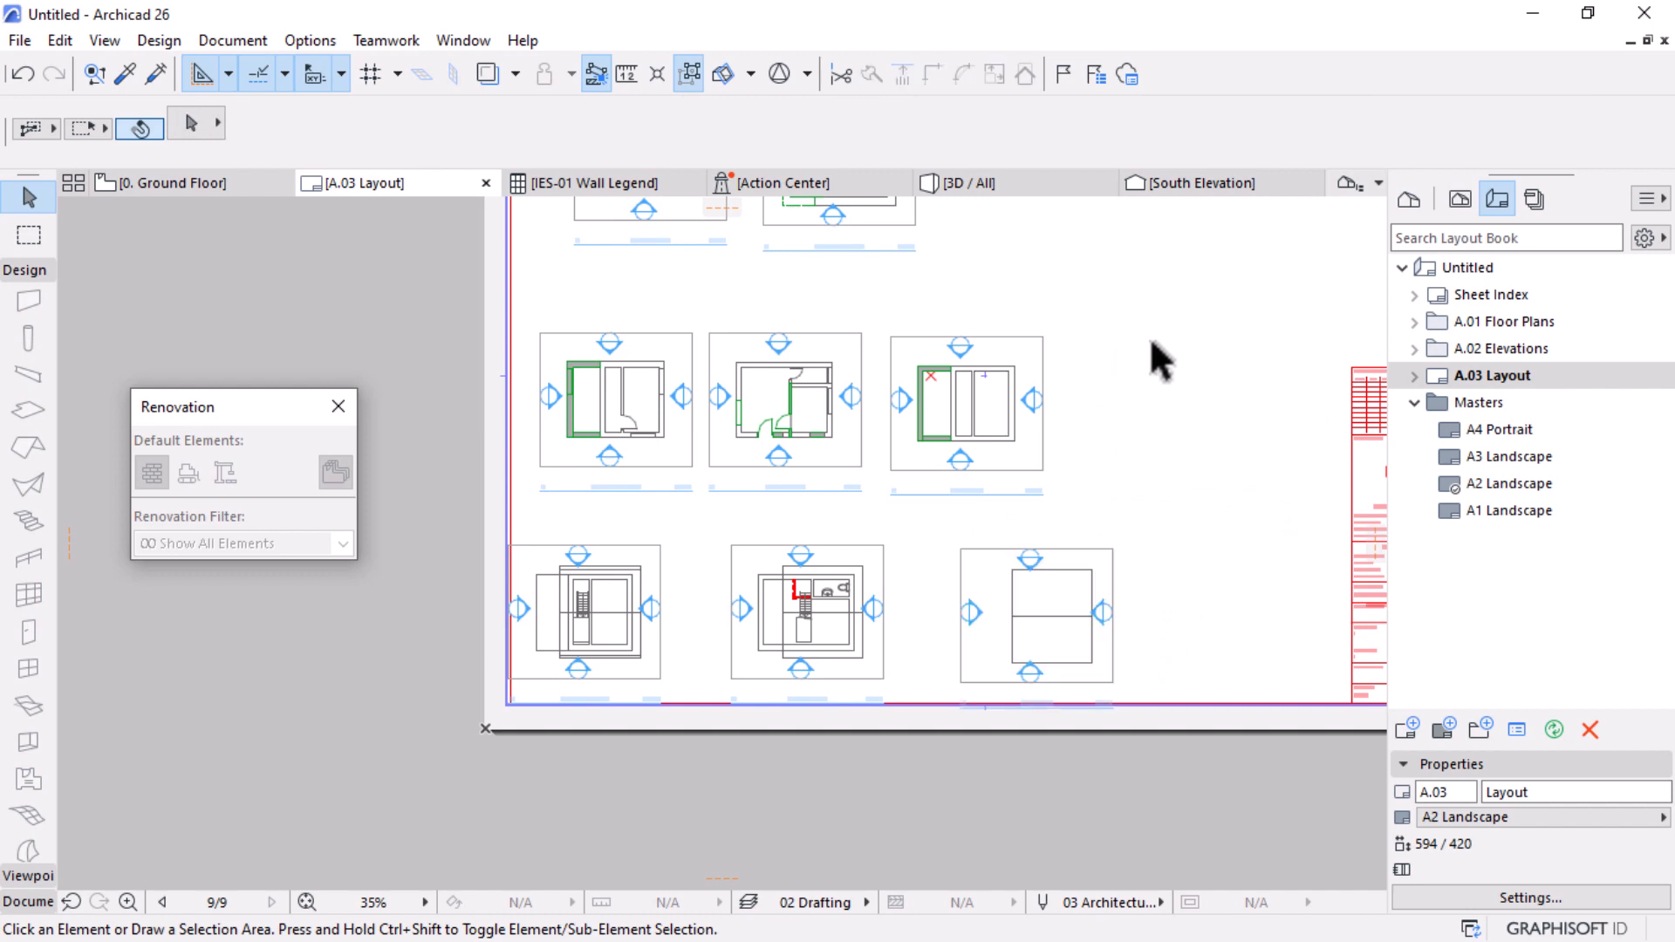
left_click(539, 511)
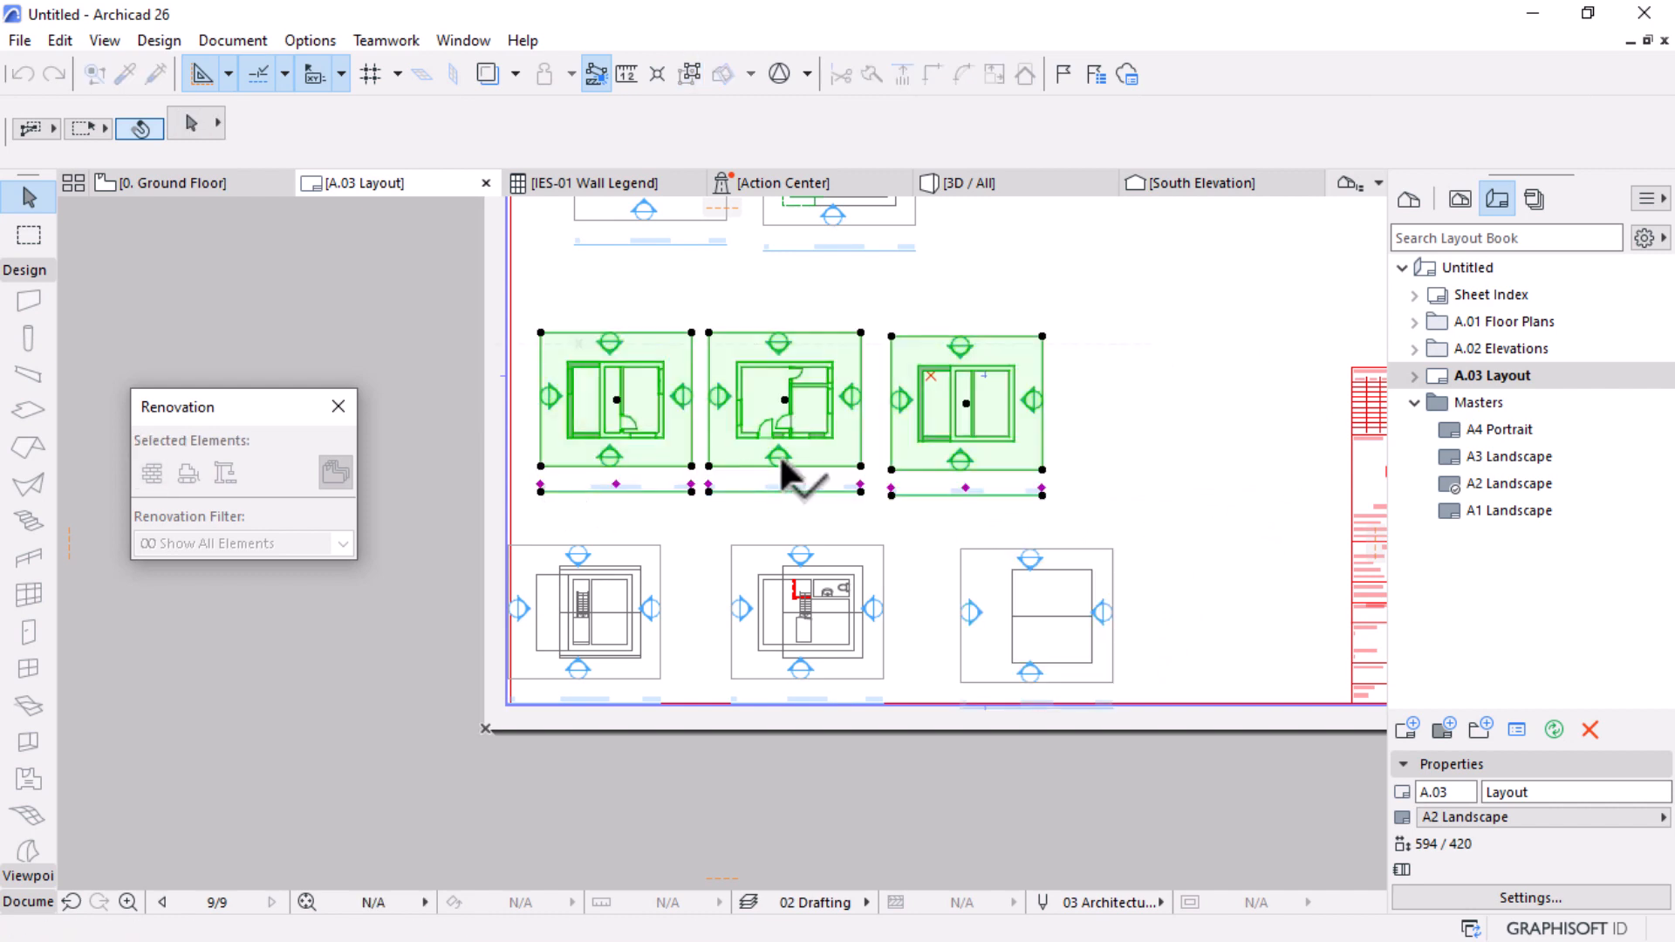
key("ctrl+d")
left_click(1124, 428)
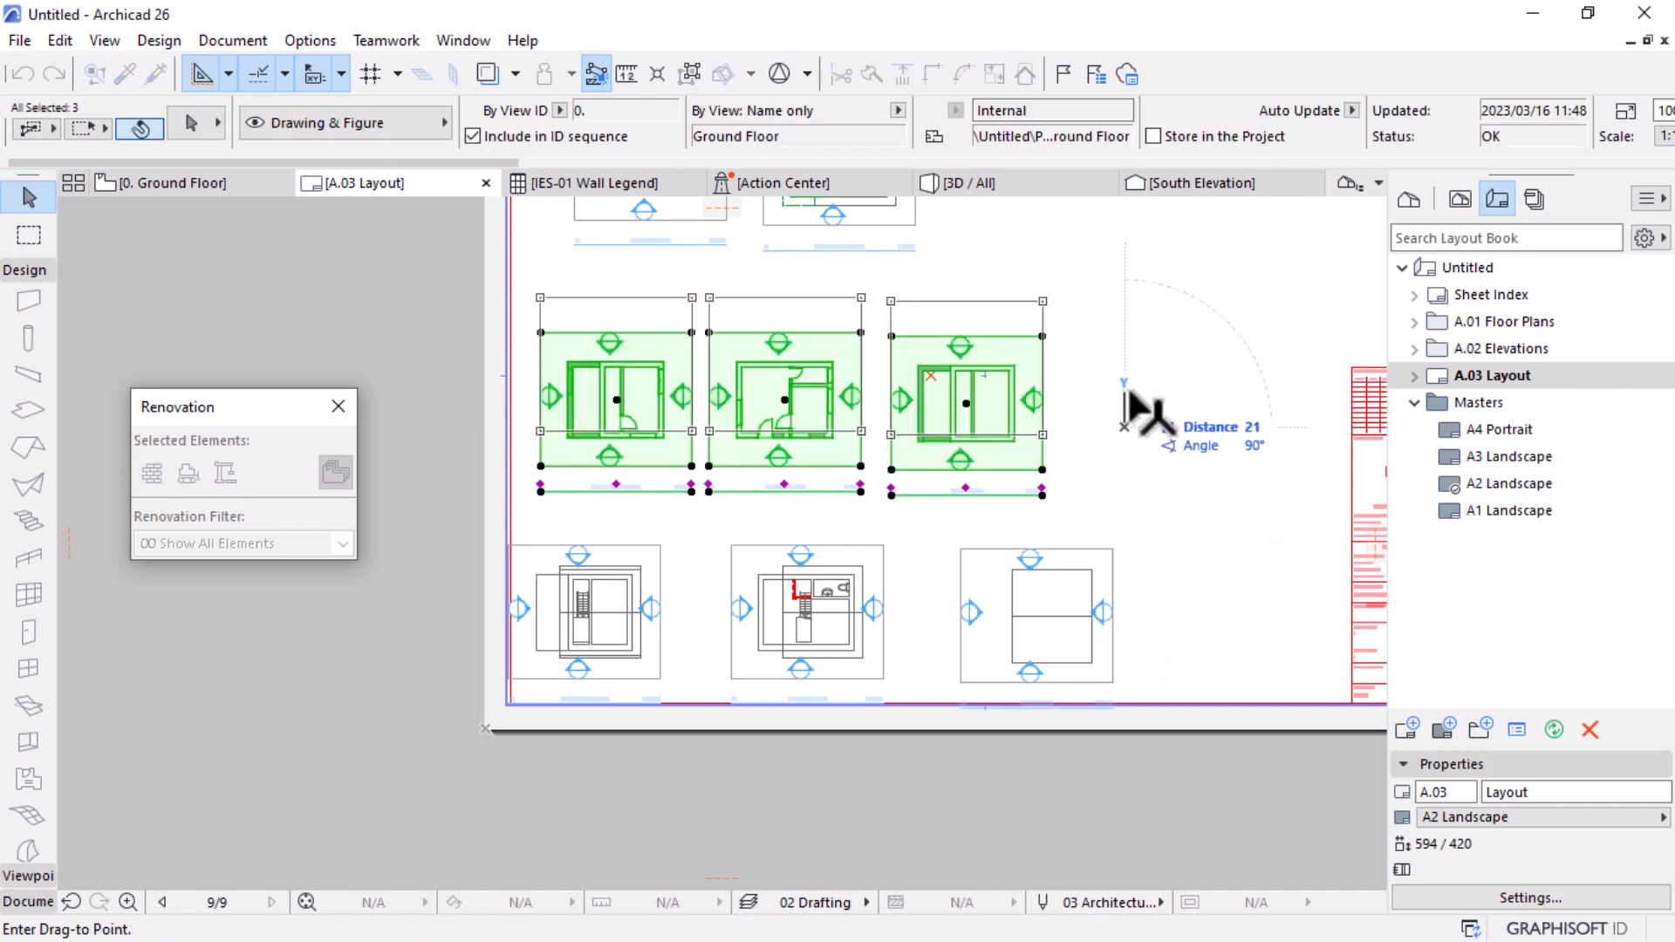
left_click(1143, 415)
Step: Move the row of three Existing drawings straight up by about 20 mm, away from the lower sheet border, and deselect them
left_click(1202, 506)
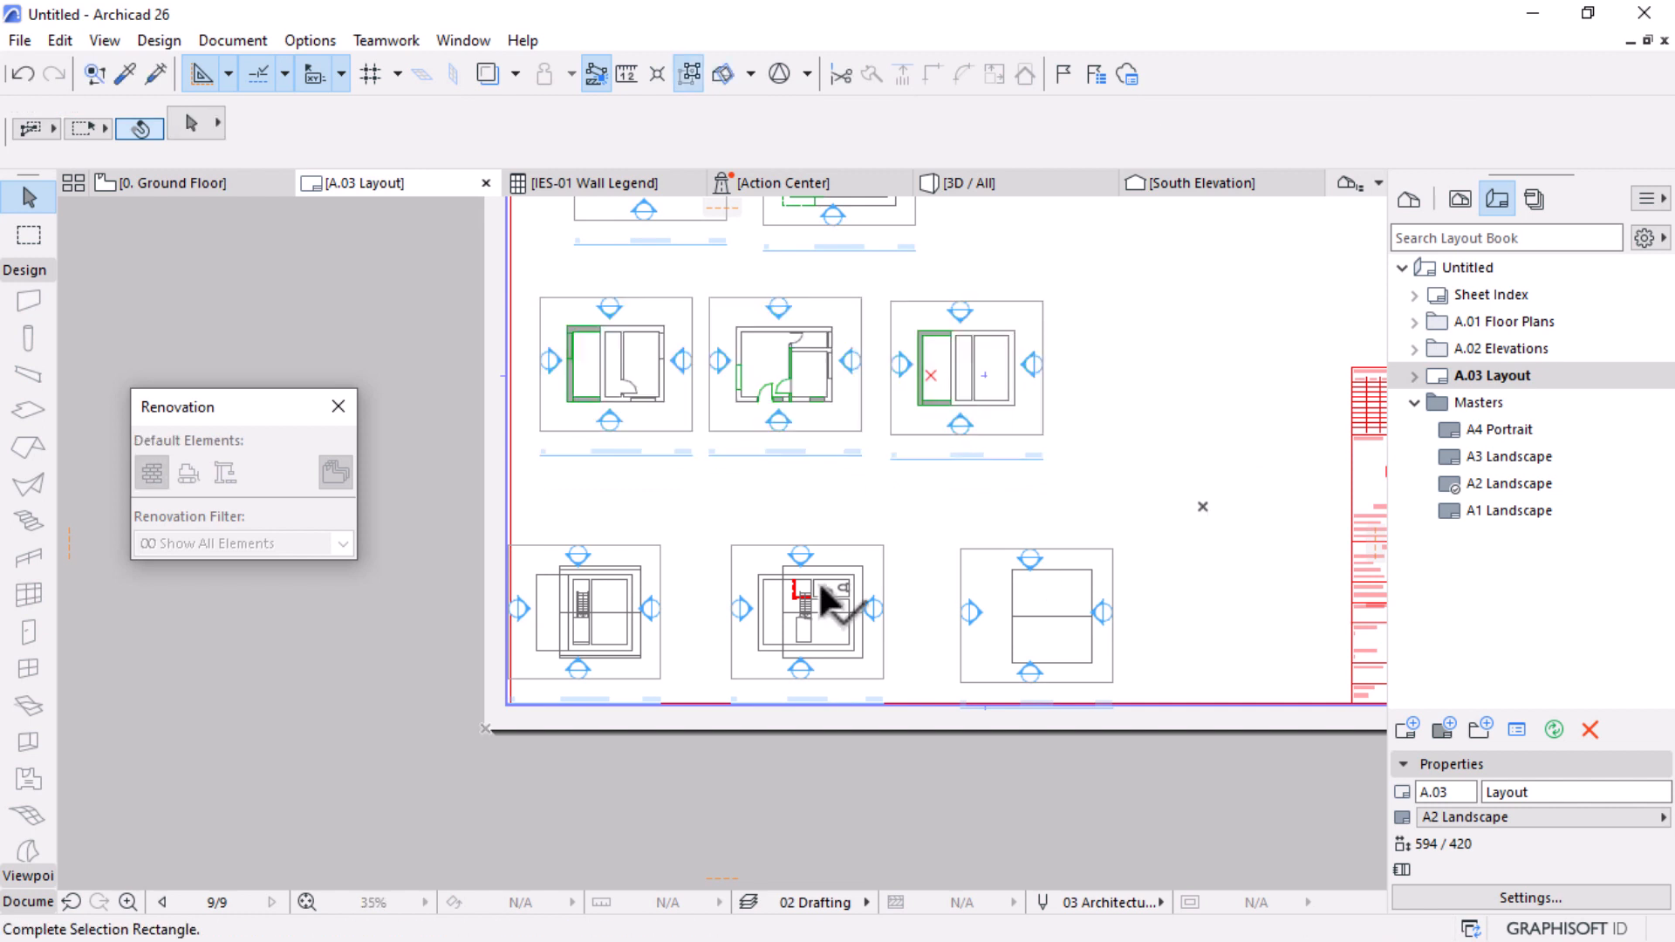
left_click(515, 661)
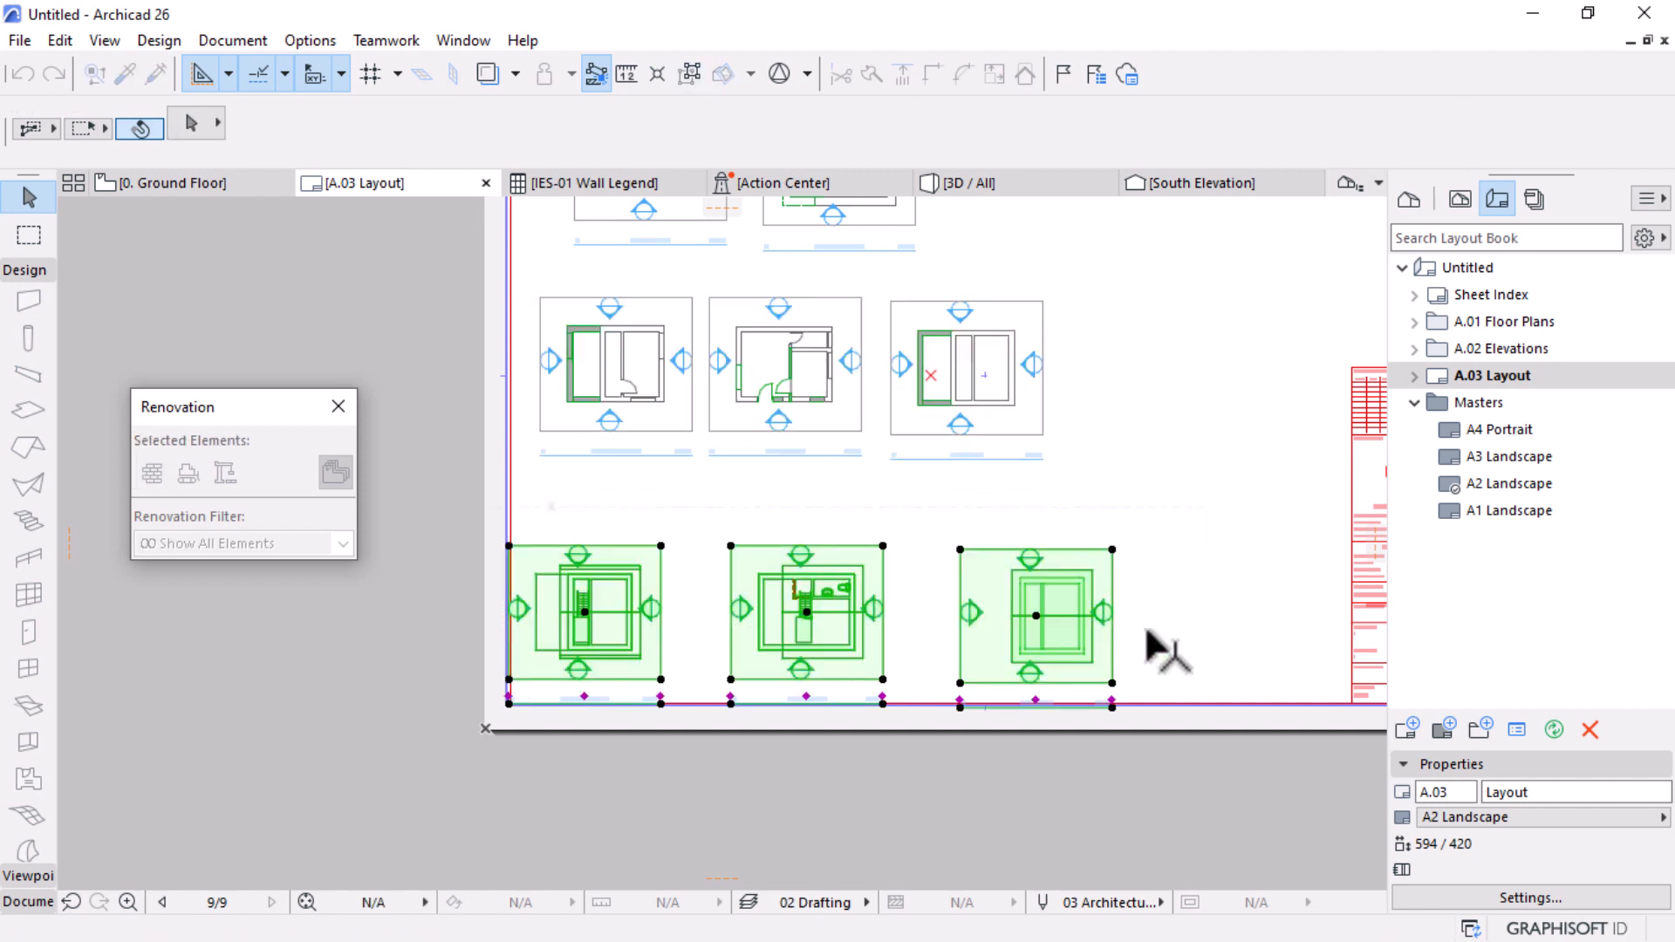
left_click(1185, 605)
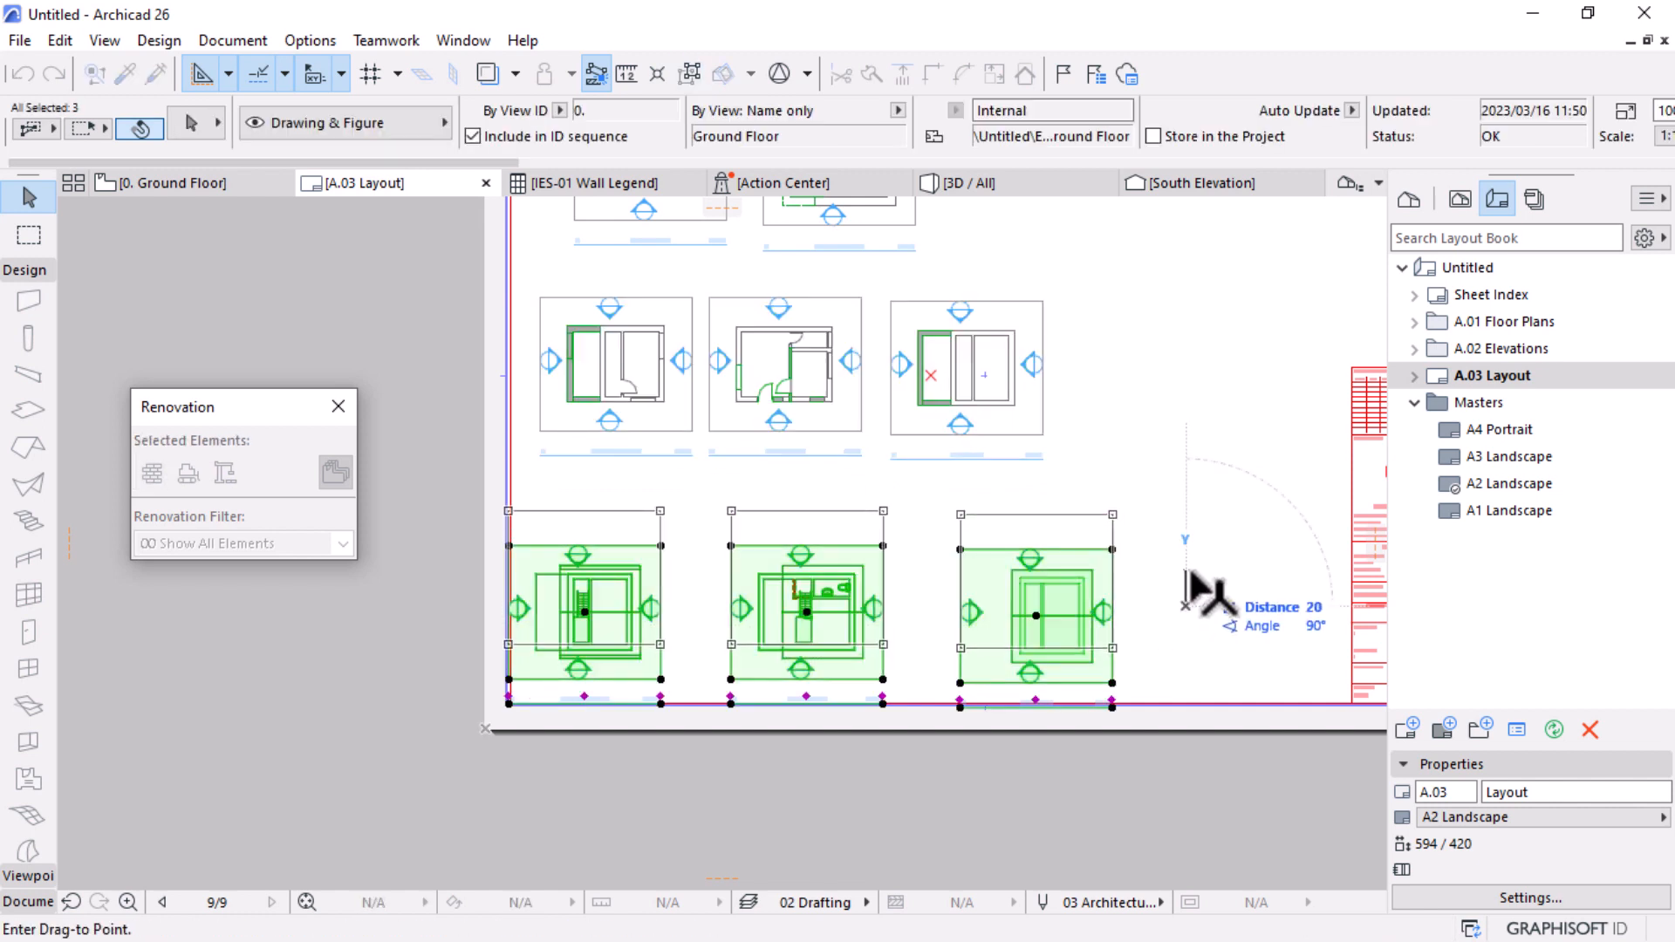
left_click(1188, 568)
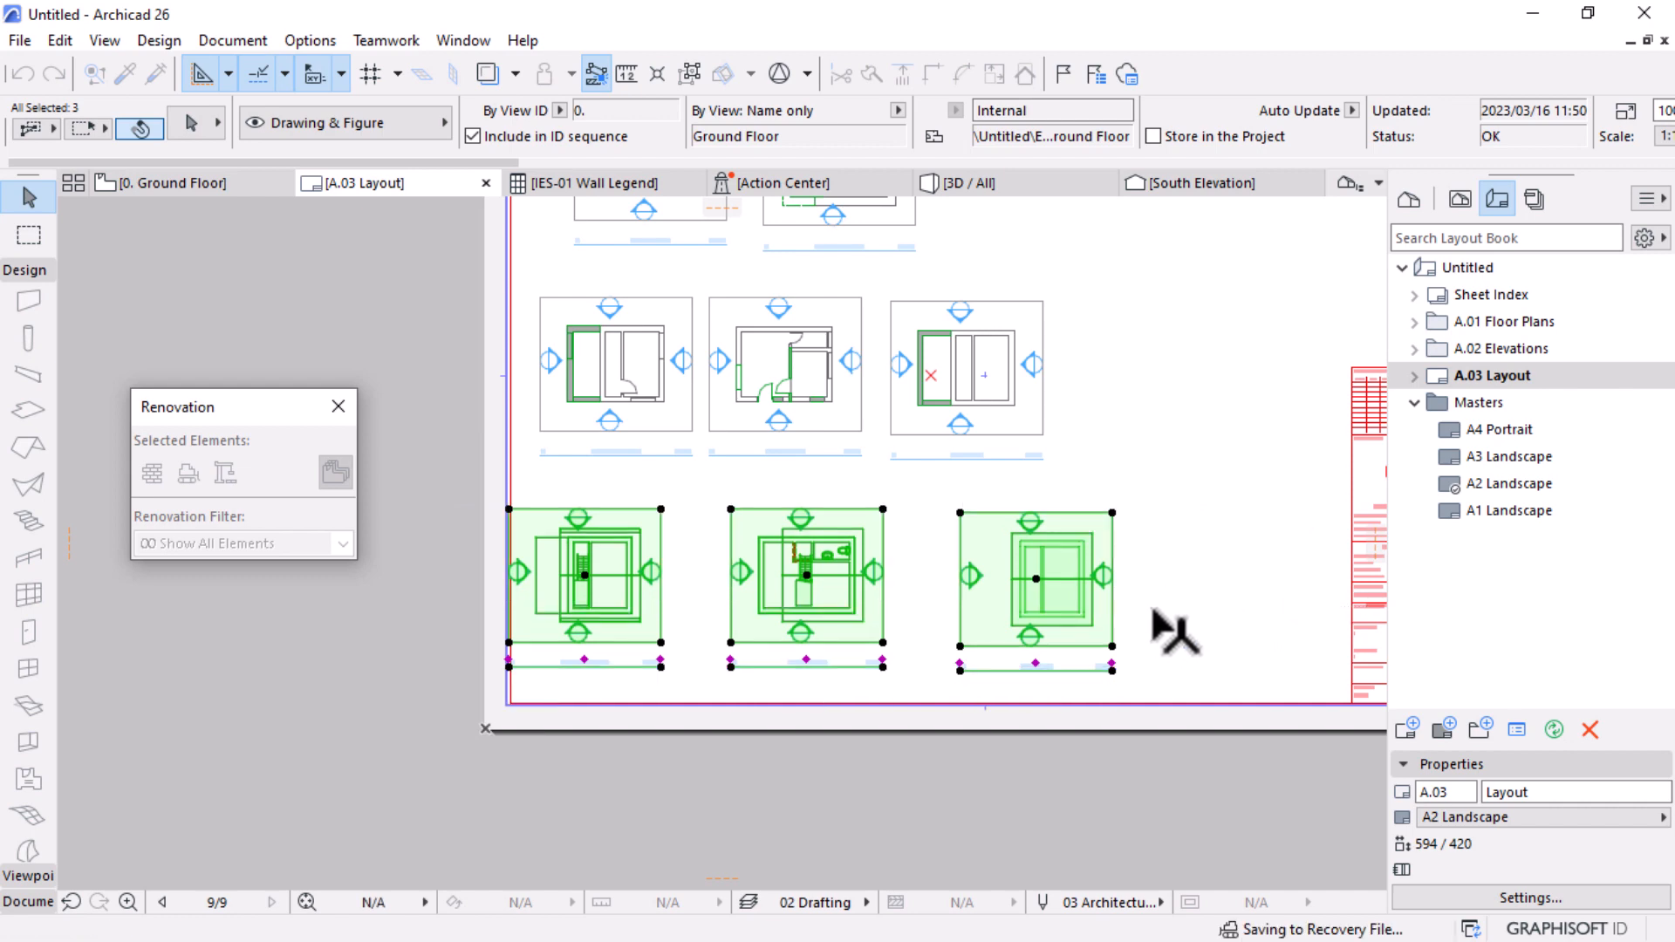
left_click(705, 630)
Step: Shift the Existing First Floor Story drawing horizontally to align with the Proposed First Floor Story drawing above it
scroll(705, 630, "up", 2)
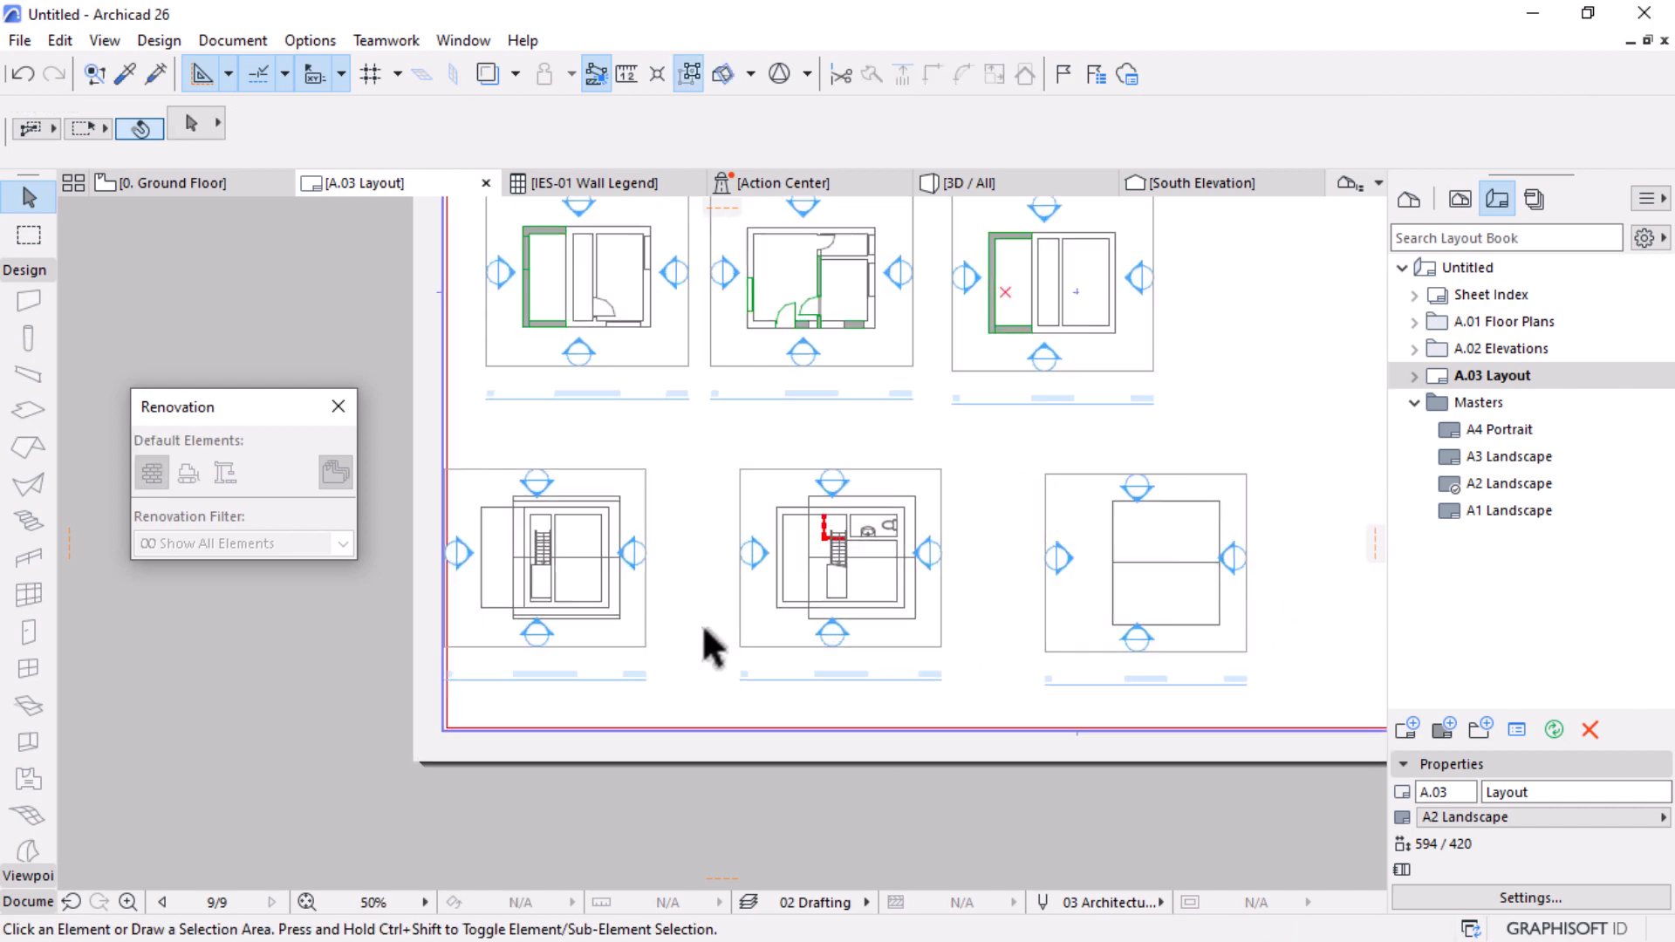
left_click(506, 546)
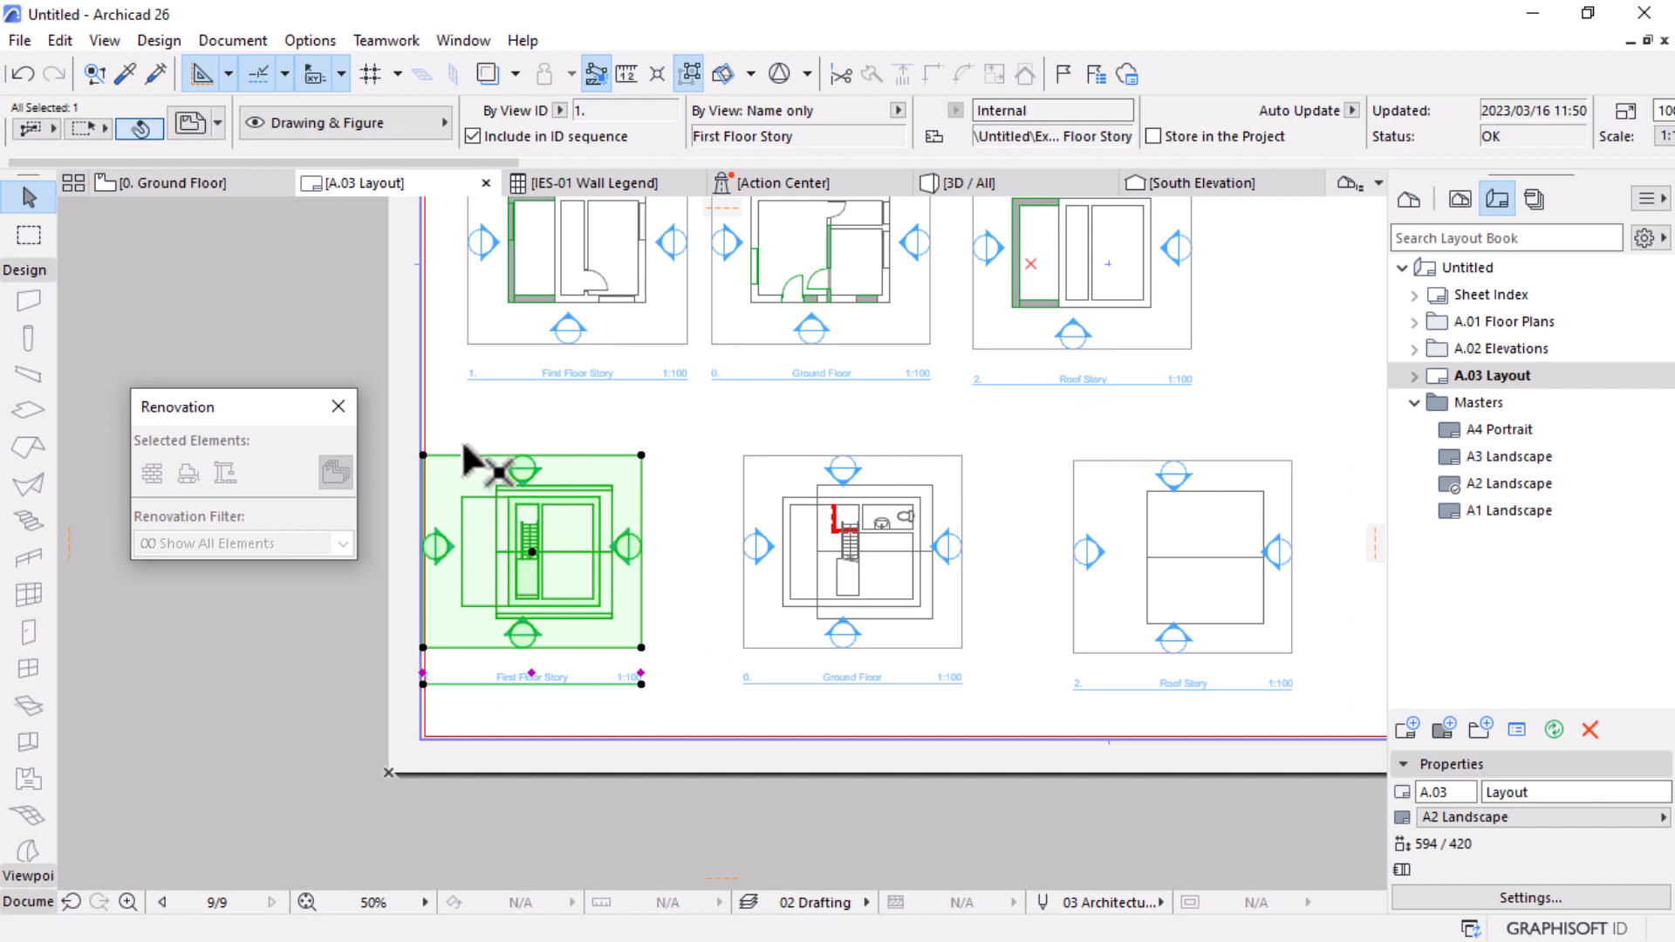
left_click(424, 454)
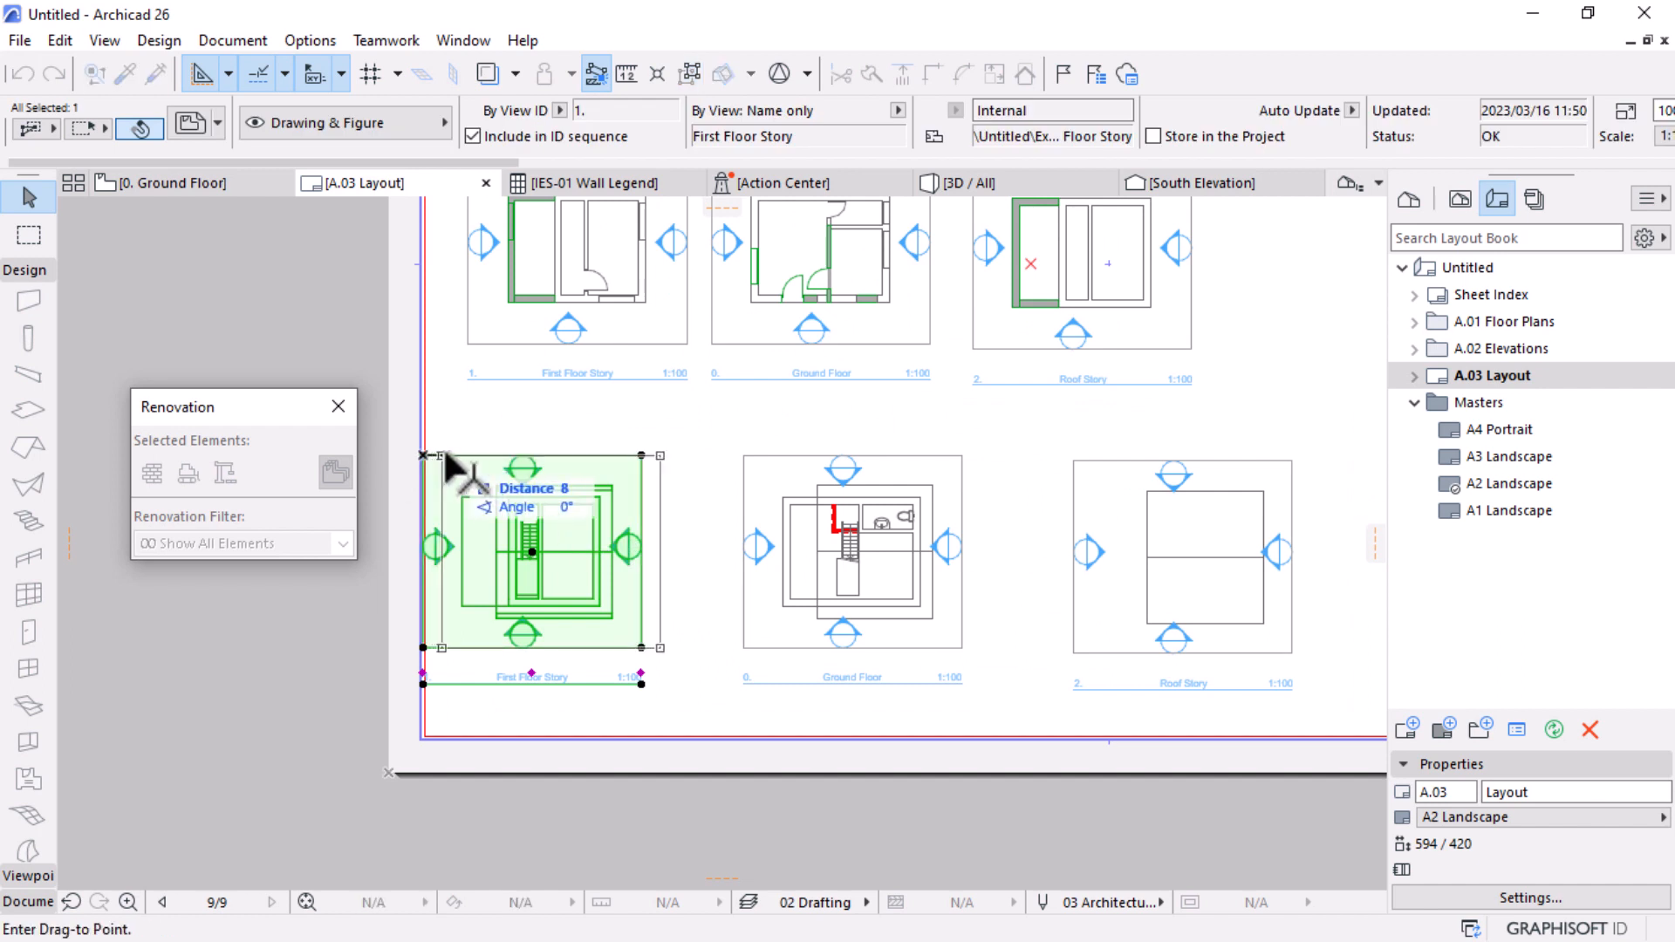
left_click(468, 454)
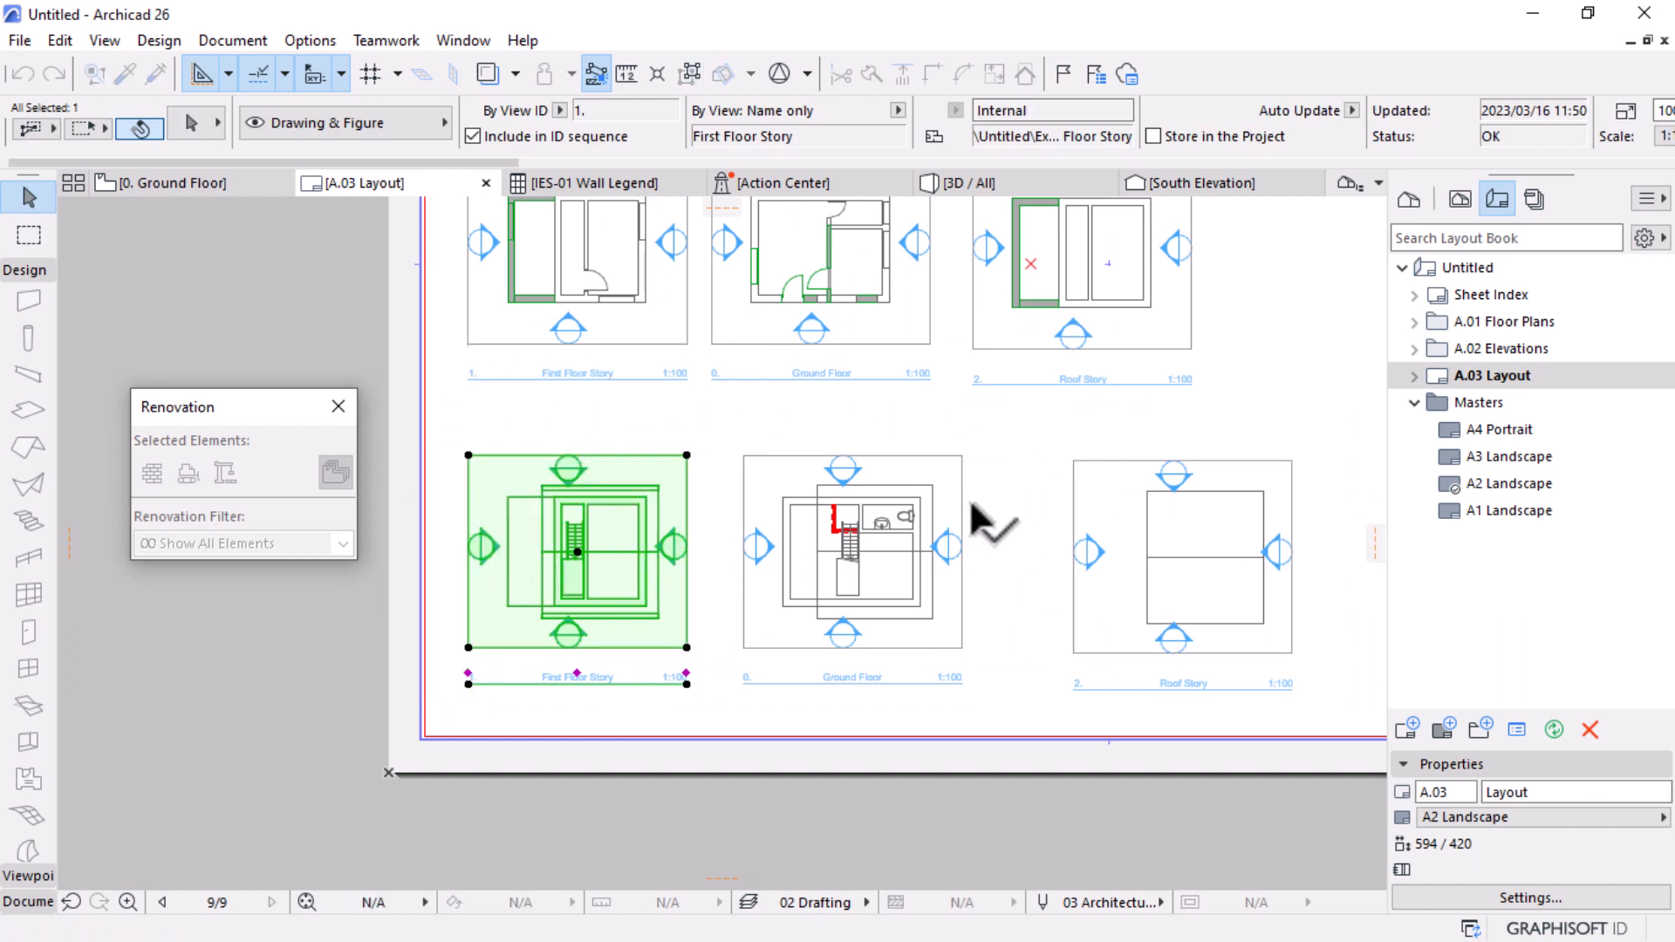
key("Escape")
Step: Move the Existing Ground Floor drawing closer to the First Floor Story drawing, and align the Existing Roof Story drawing under the Proposed one
left_click(744, 460)
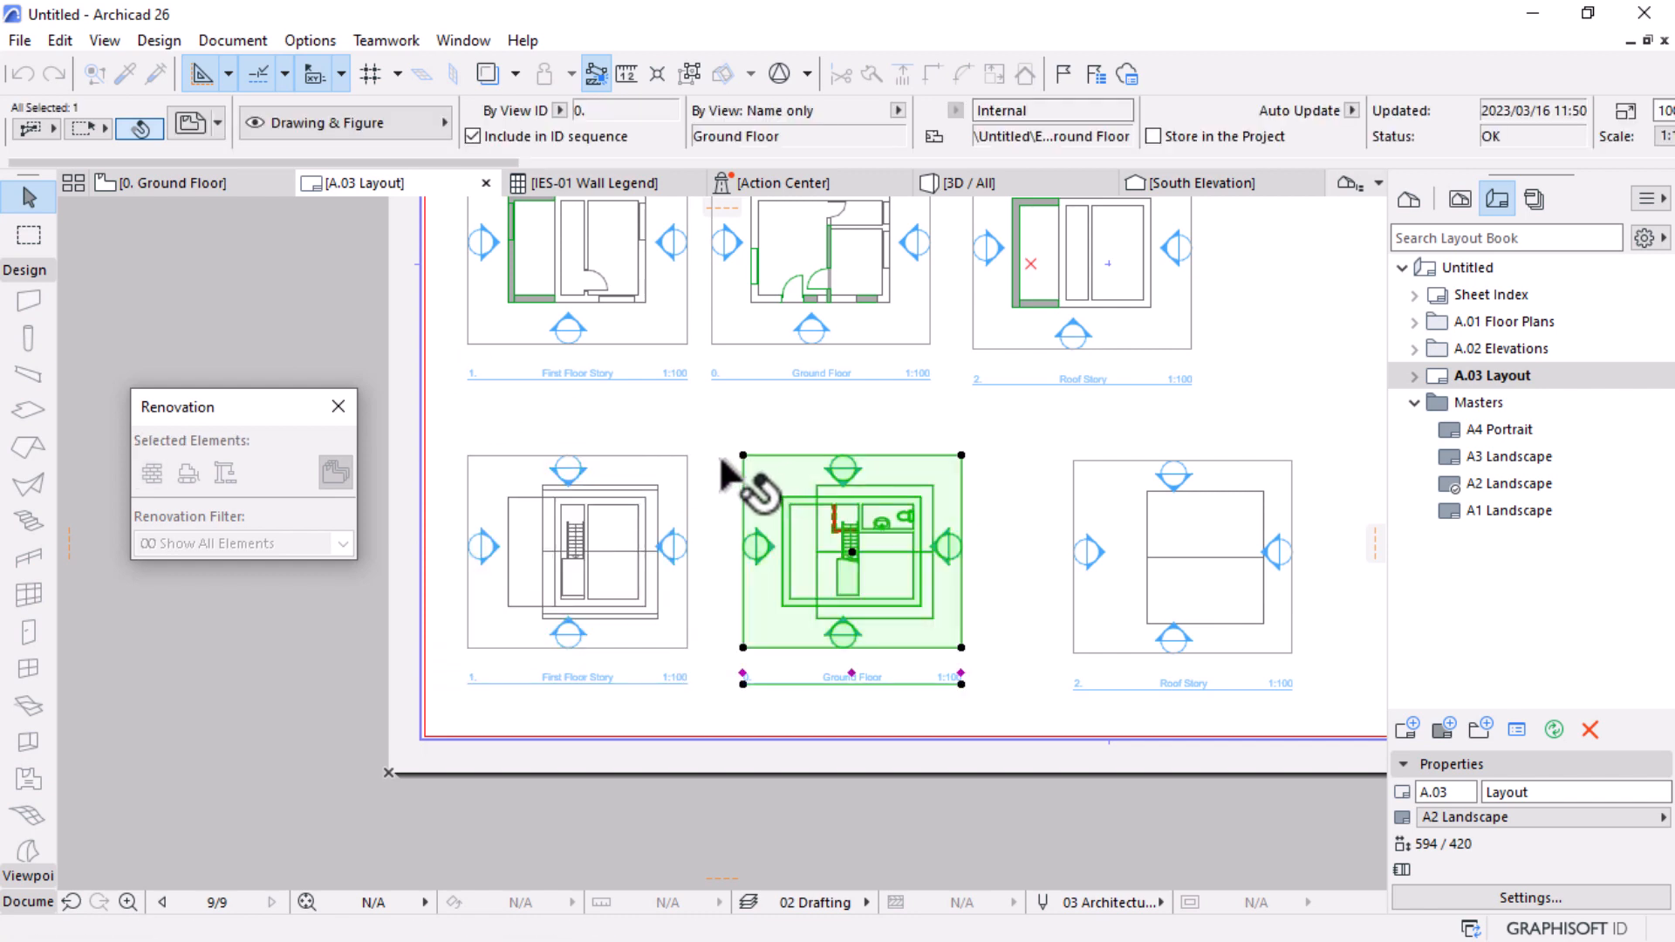
left_click_drag(743, 456, 725, 456)
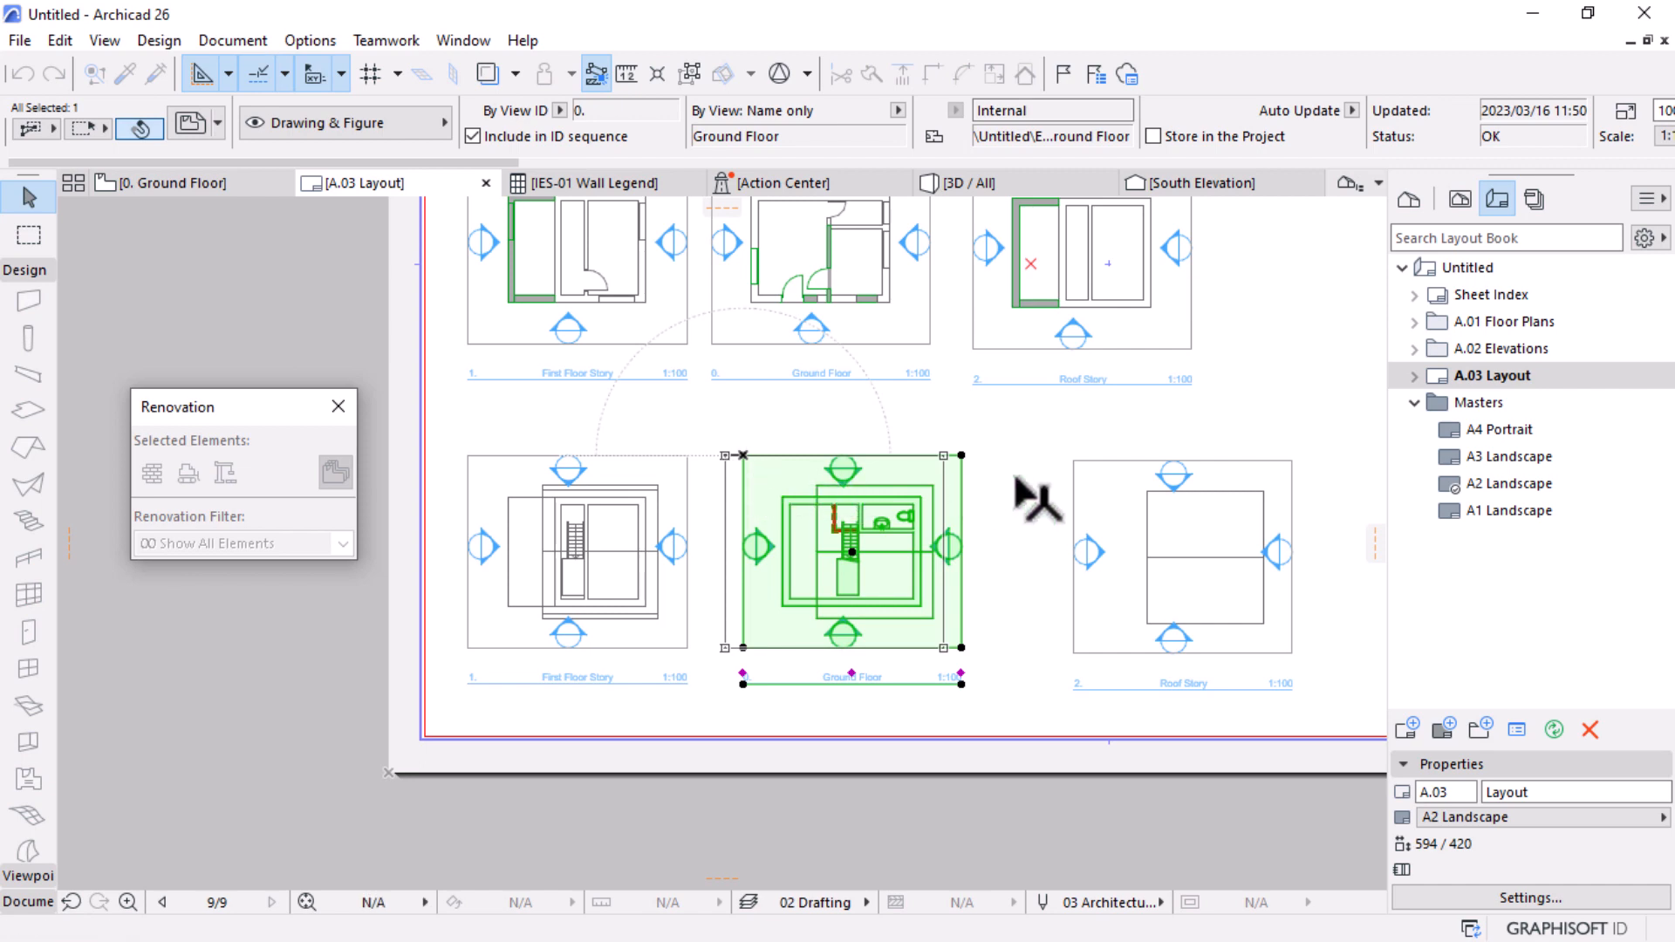
left_click(1075, 462)
mouse_move(1075, 463)
left_mouse_down()
mouse_move(1040, 374)
mouse_move(999, 466)
mouse_move(973, 348)
mouse_move(999, 563)
mouse_move(921, 783)
left_mouse_up()
left_click(919, 776)
Step: Open the source view of the Proposed Roof Story drawing
scroll(1019, 322, "down", 2)
scroll(1040, 423, "up", 5)
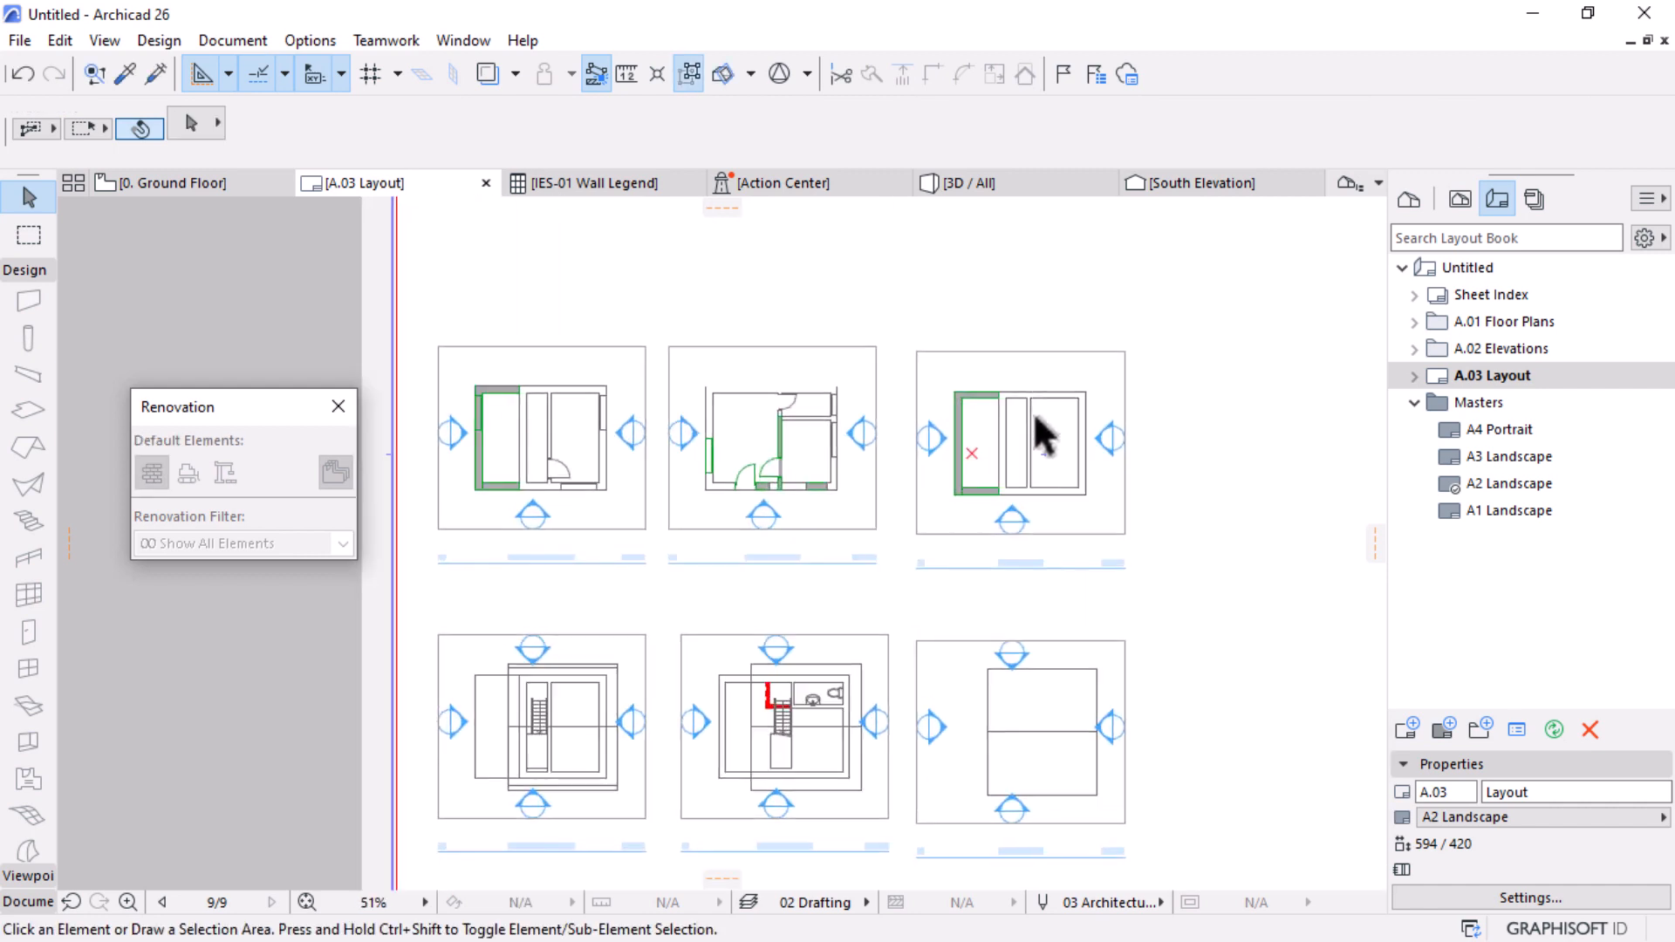
left_click(989, 453)
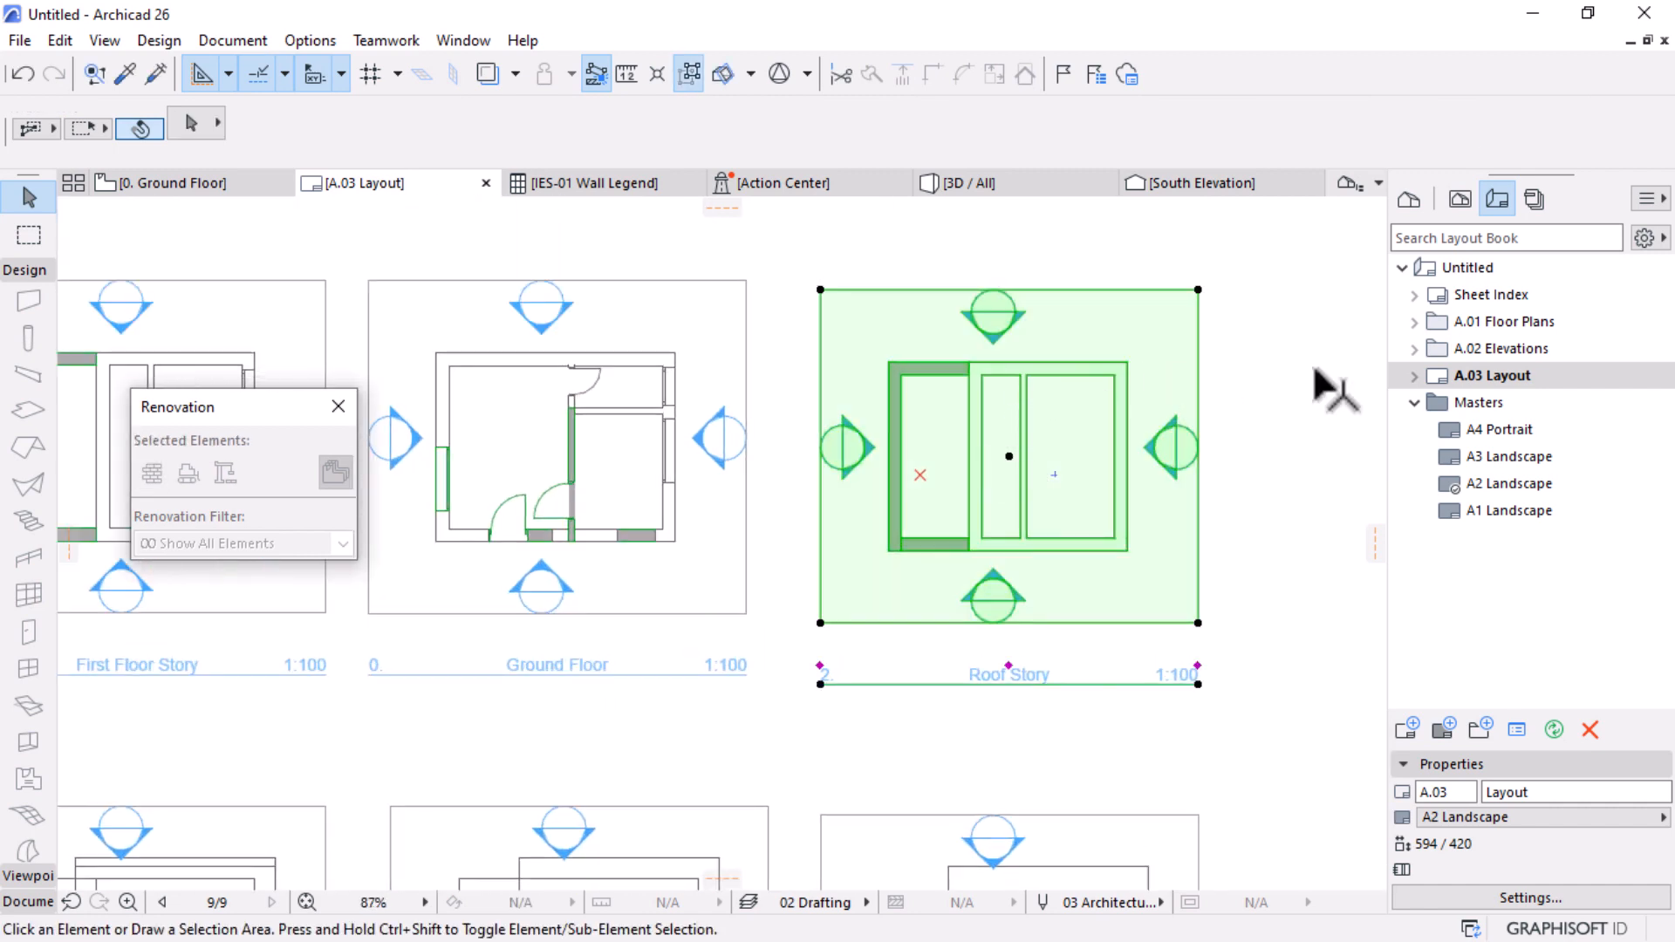
right_click(1122, 349)
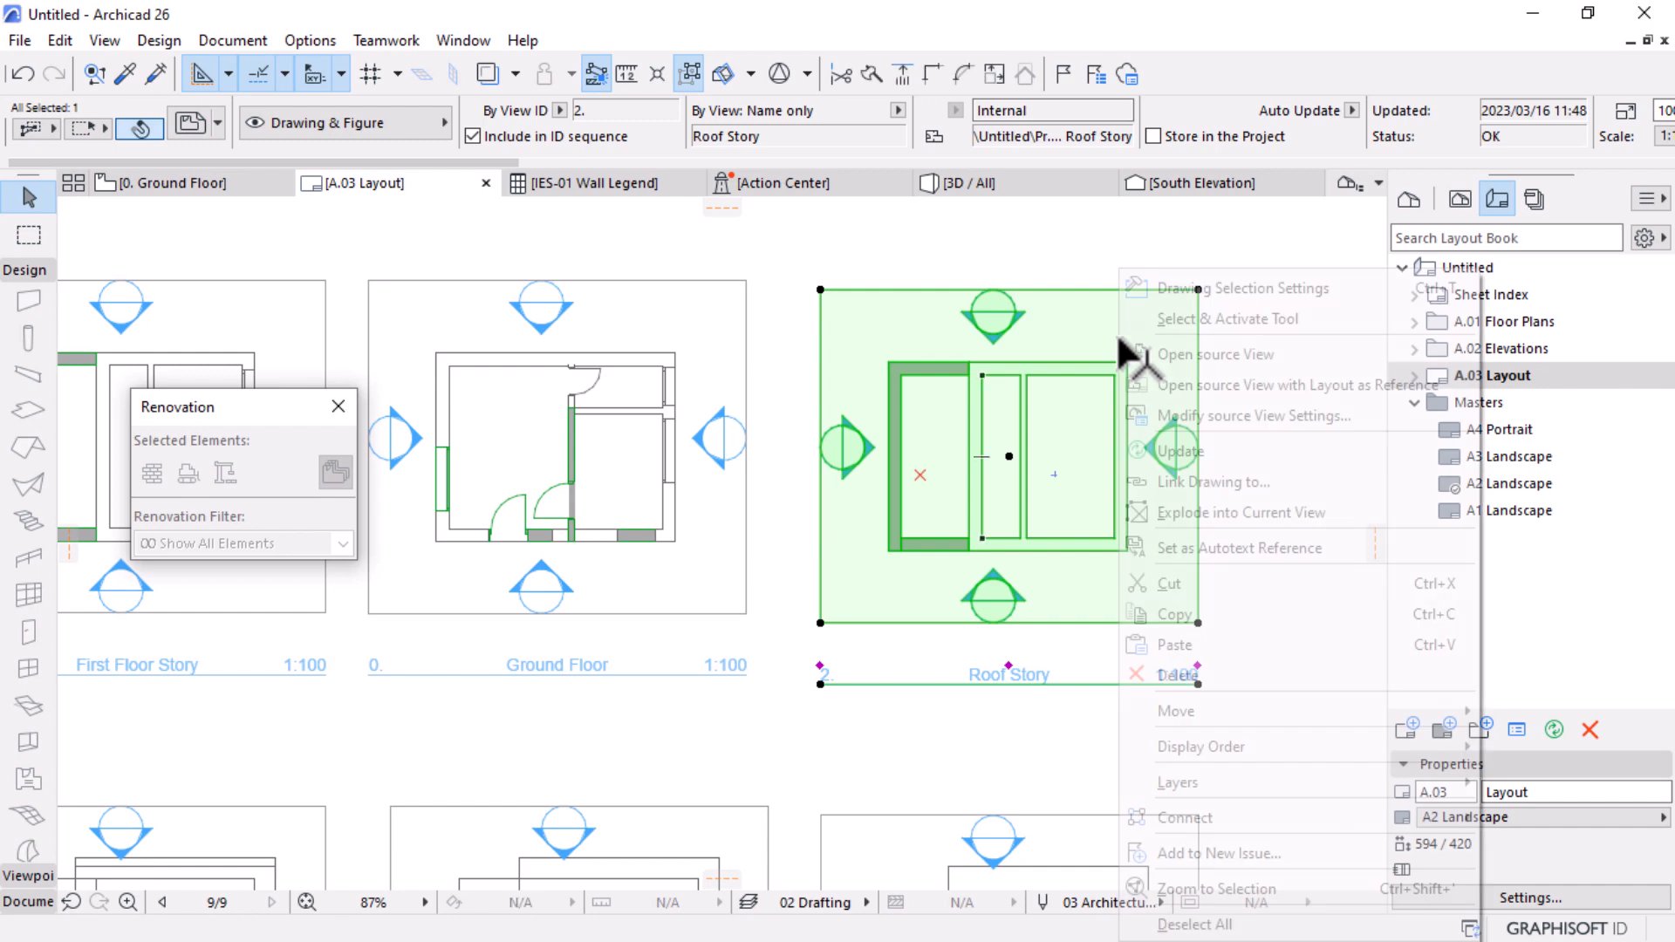
left_click(1174, 350)
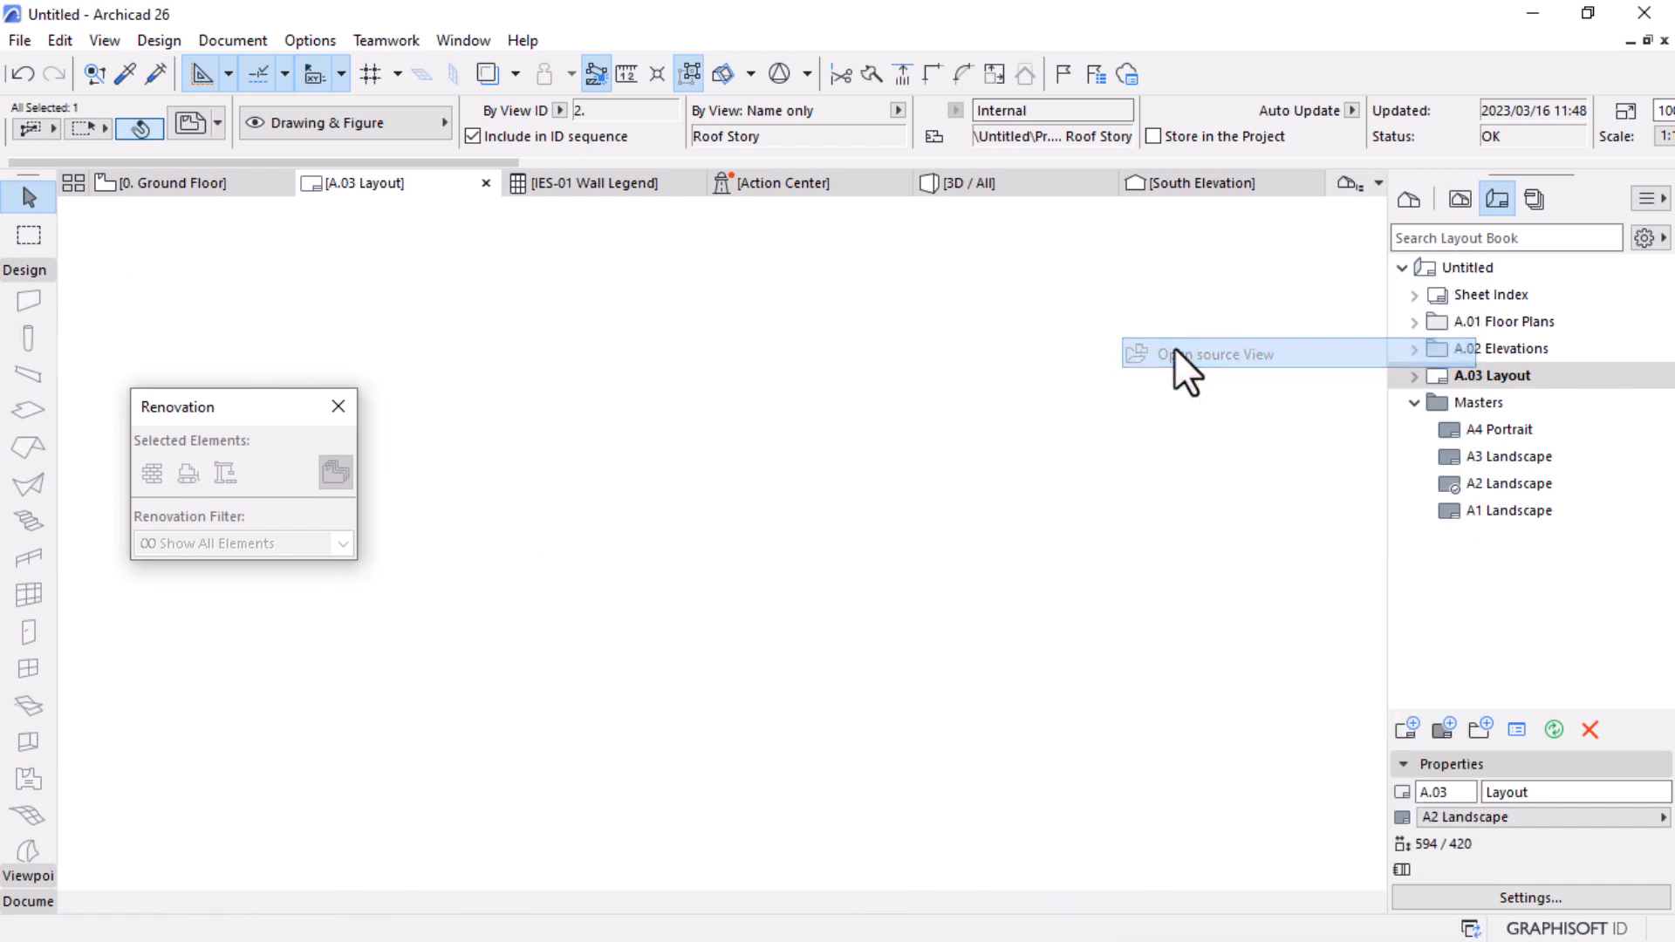
Step: Set the Proposed view folder's layer combination to 04 Plans - Approval
left_click(1461, 199)
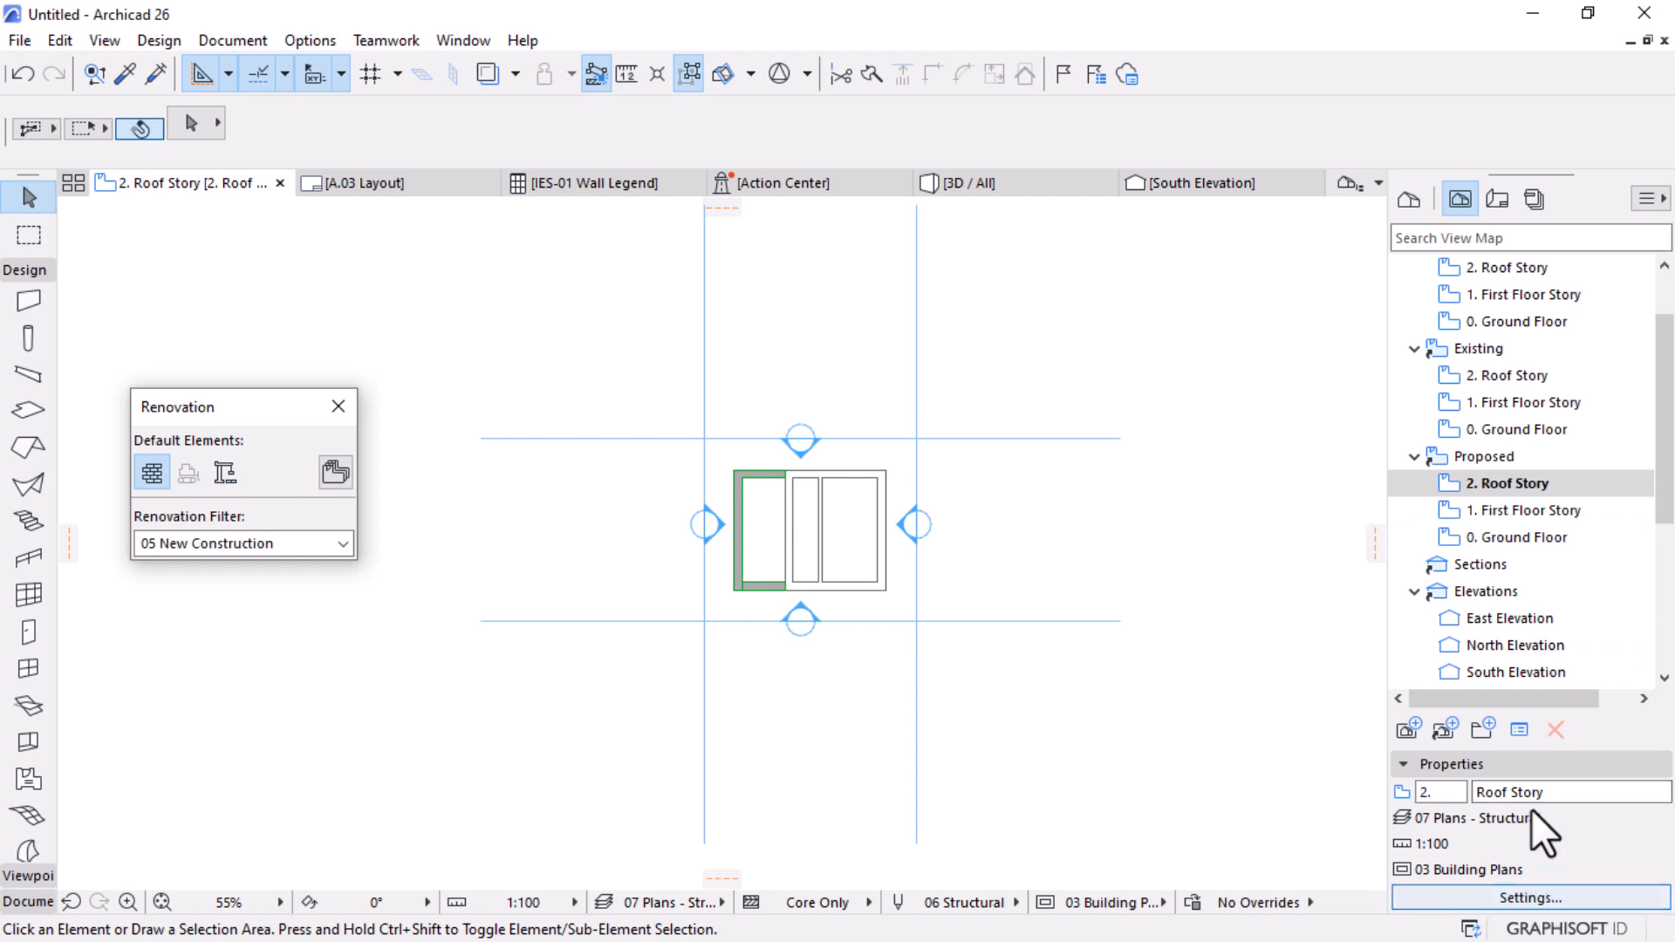
left_click(1474, 457)
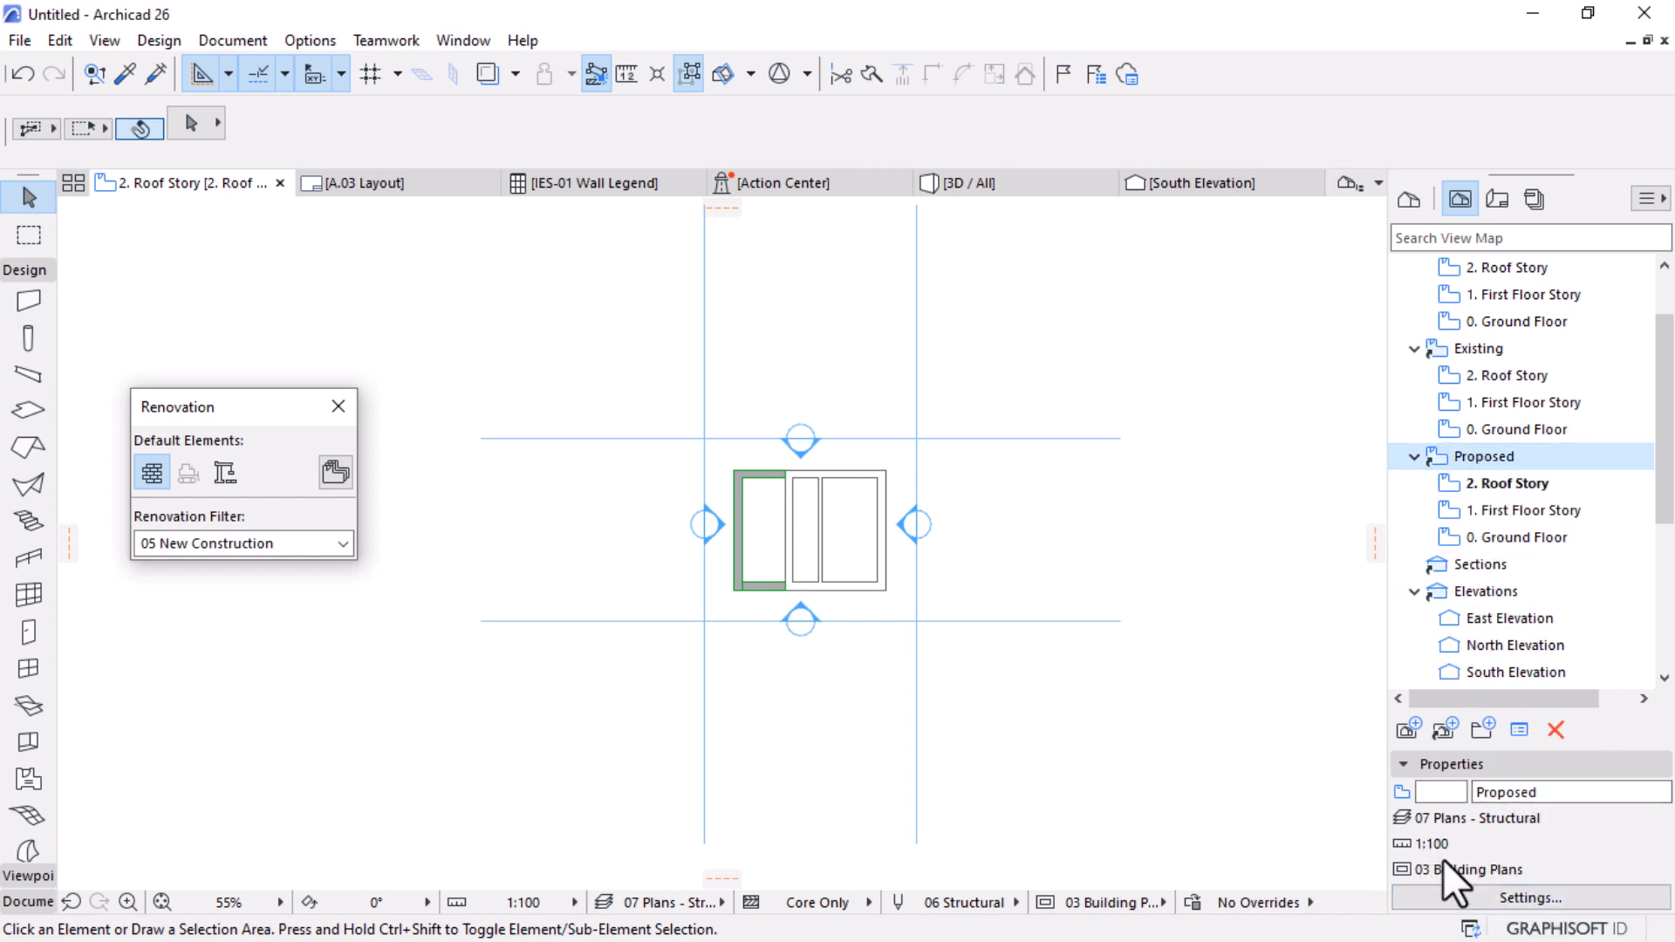
left_click(1522, 897)
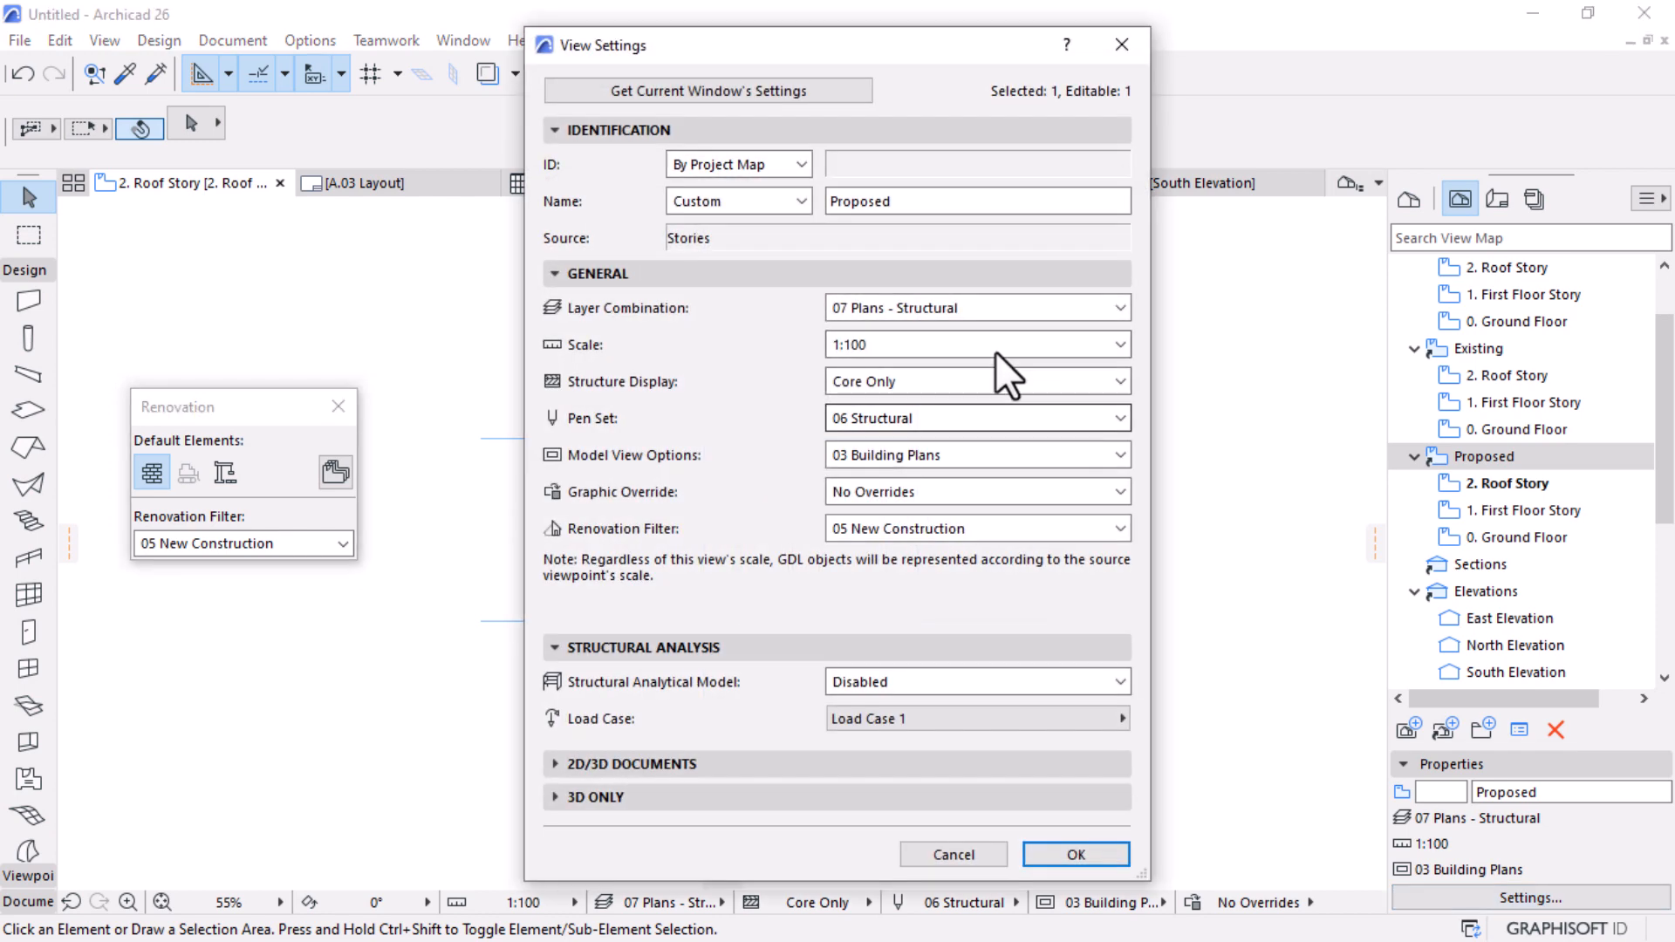
left_click(1019, 306)
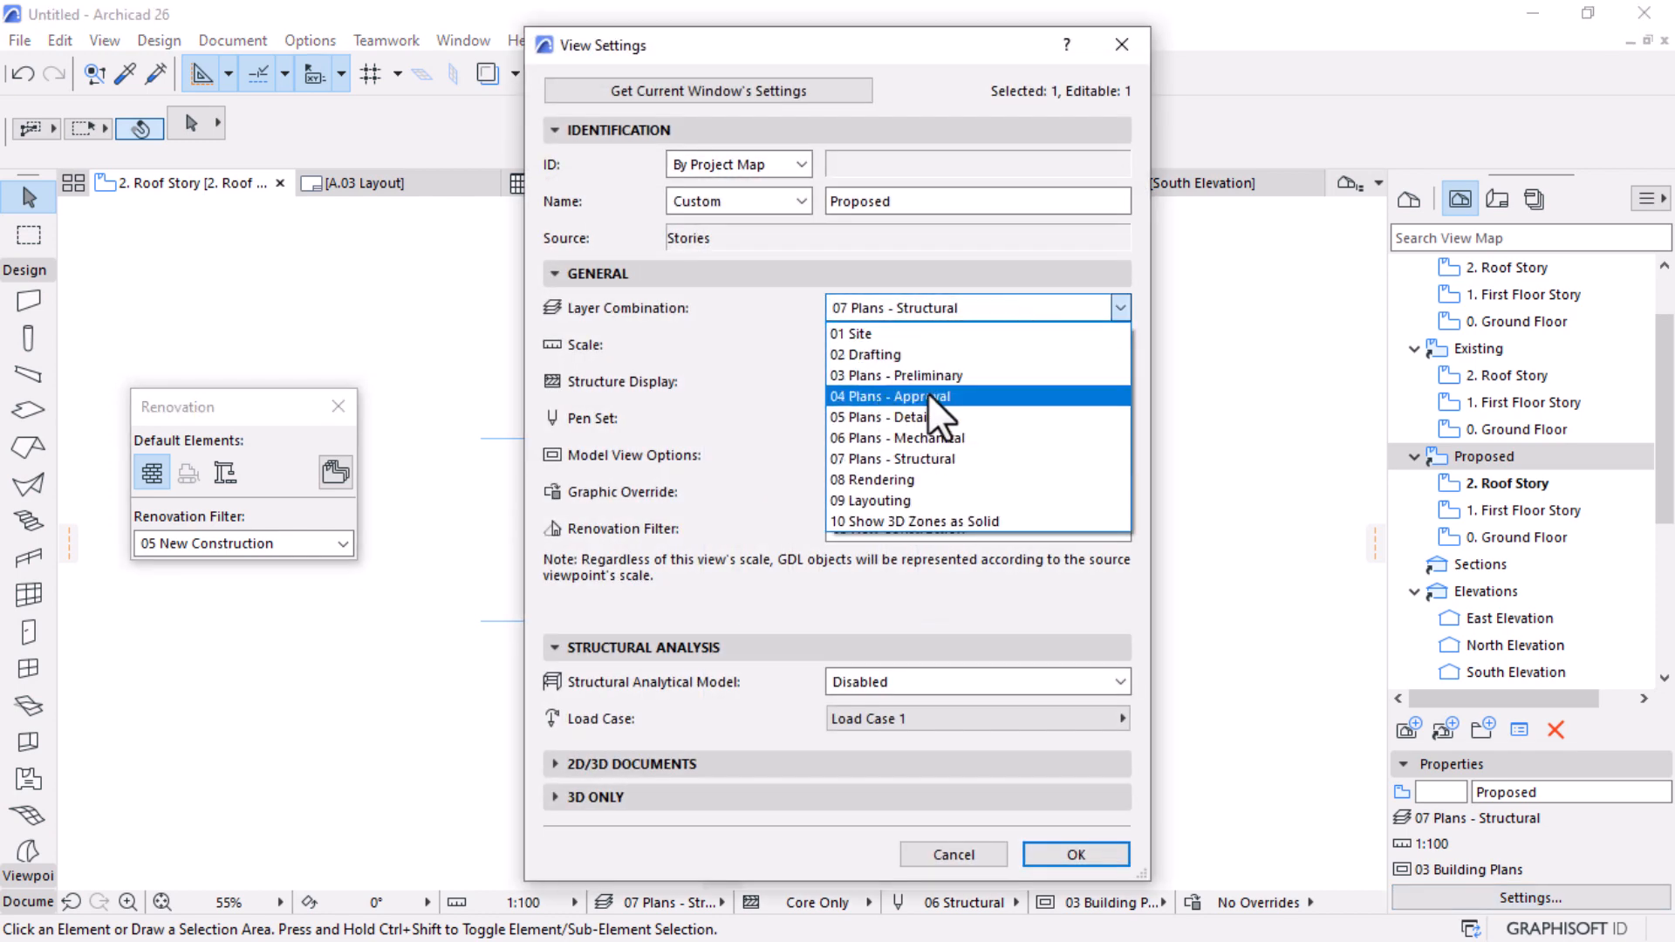
left_click(935, 397)
left_click(1076, 854)
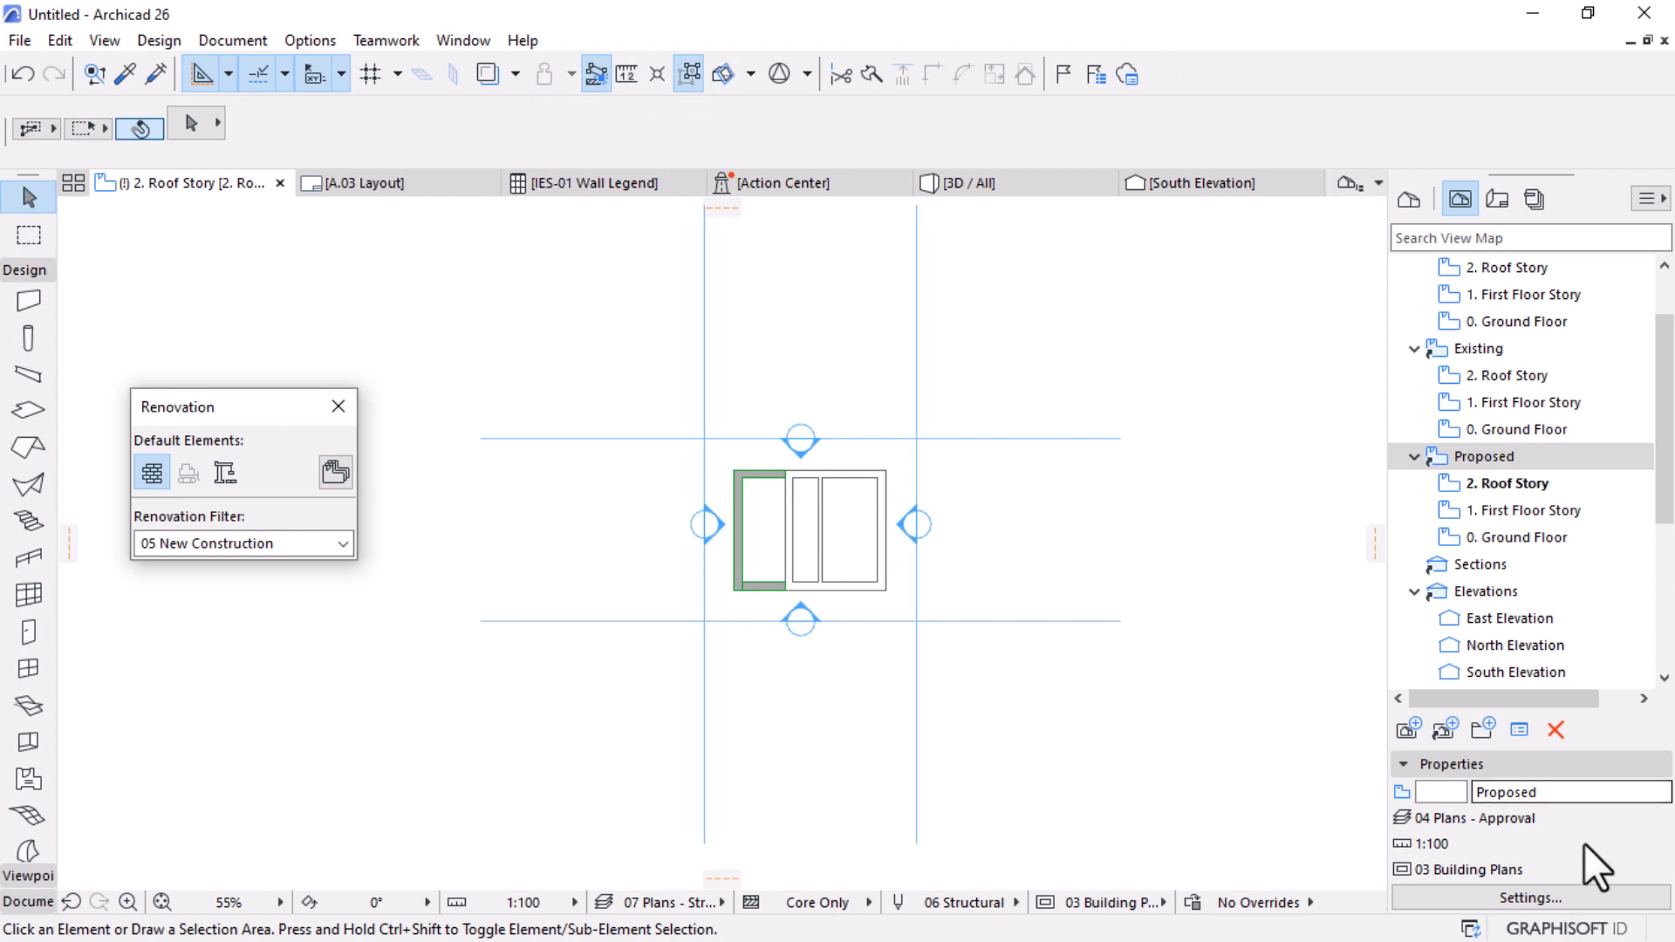
Step: Set the layer combination of the Proposed Ground Floor view to 03 Plans - Preliminary
left_click(1516, 513)
left_click(1519, 537)
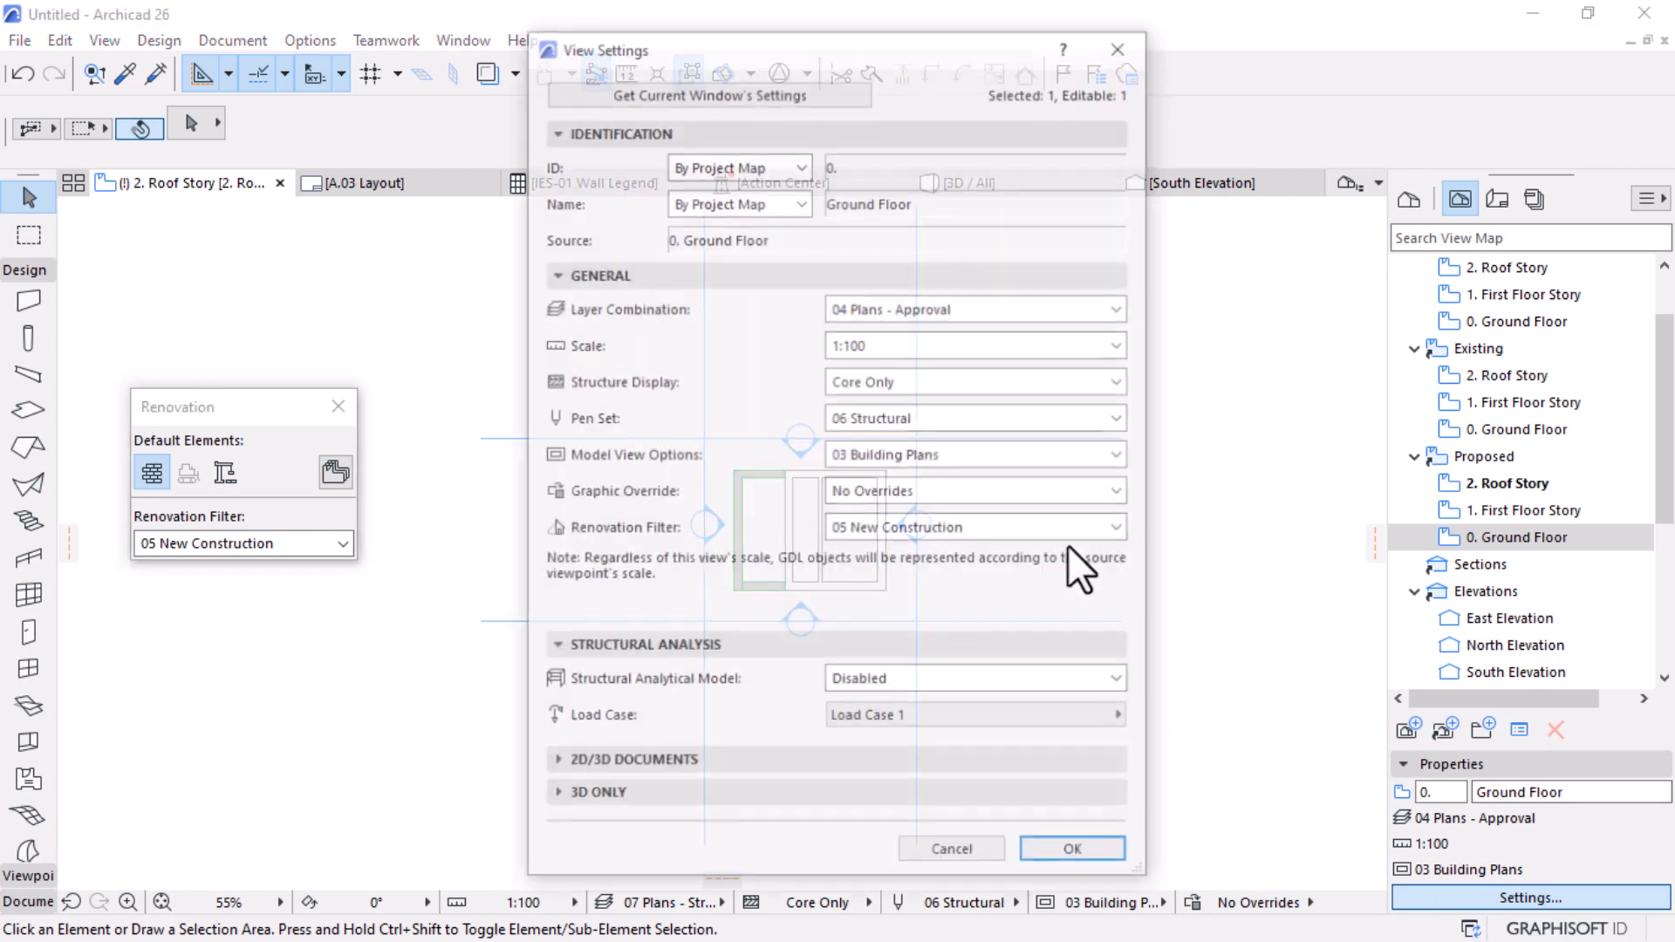
left_click(1053, 304)
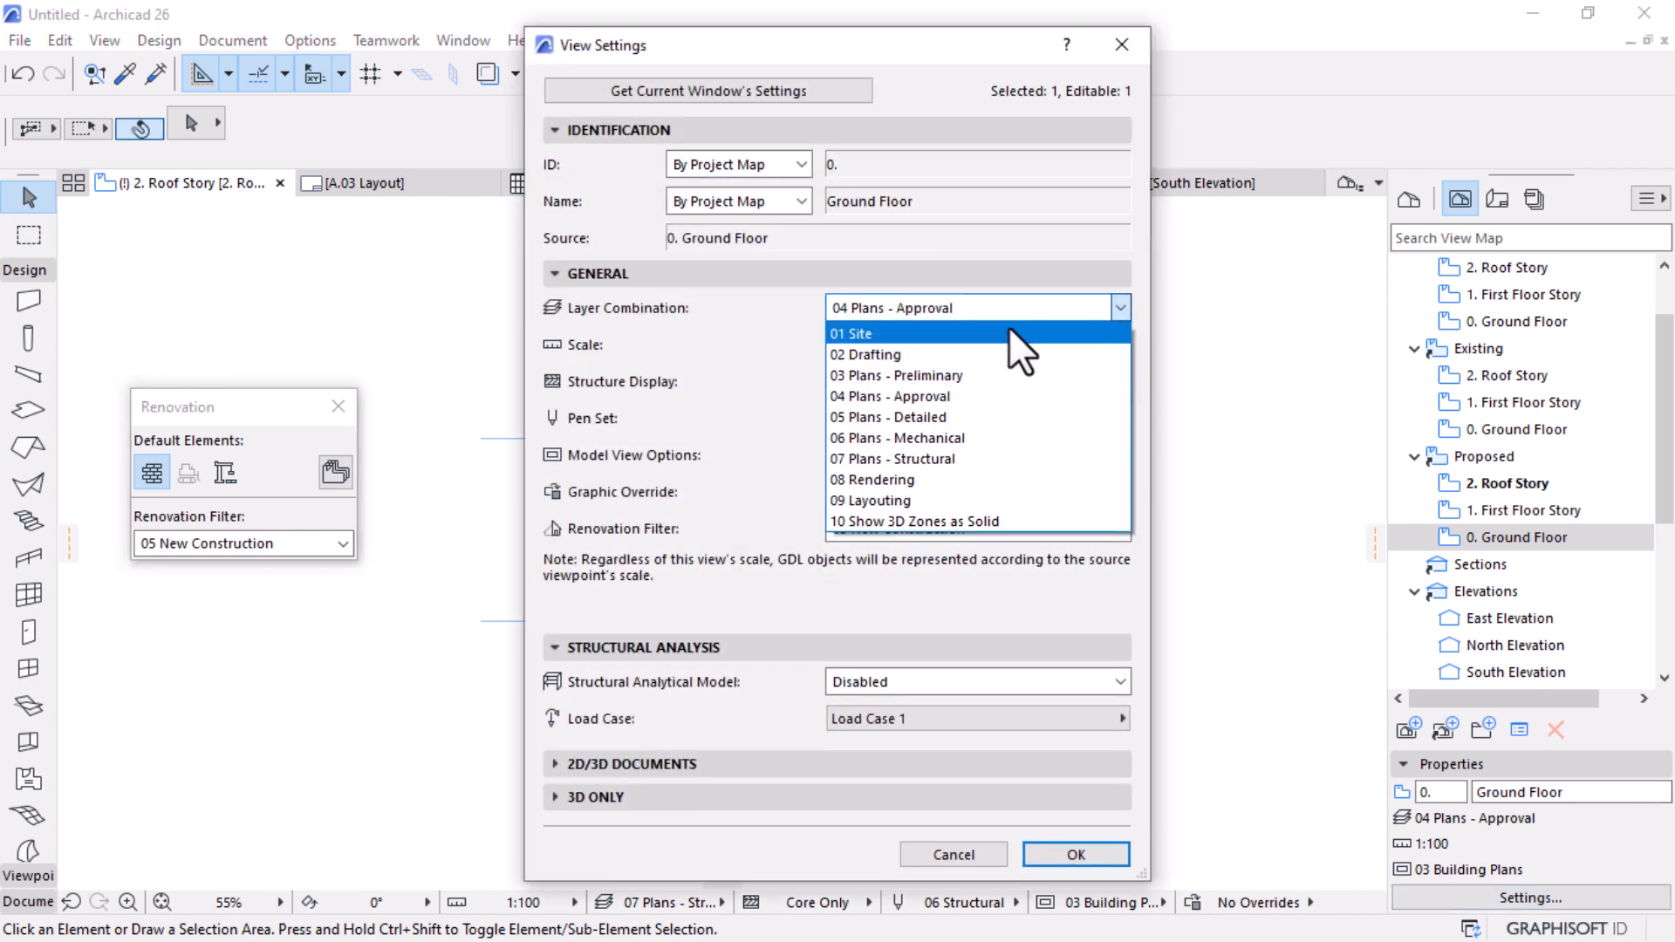
left_click(895, 375)
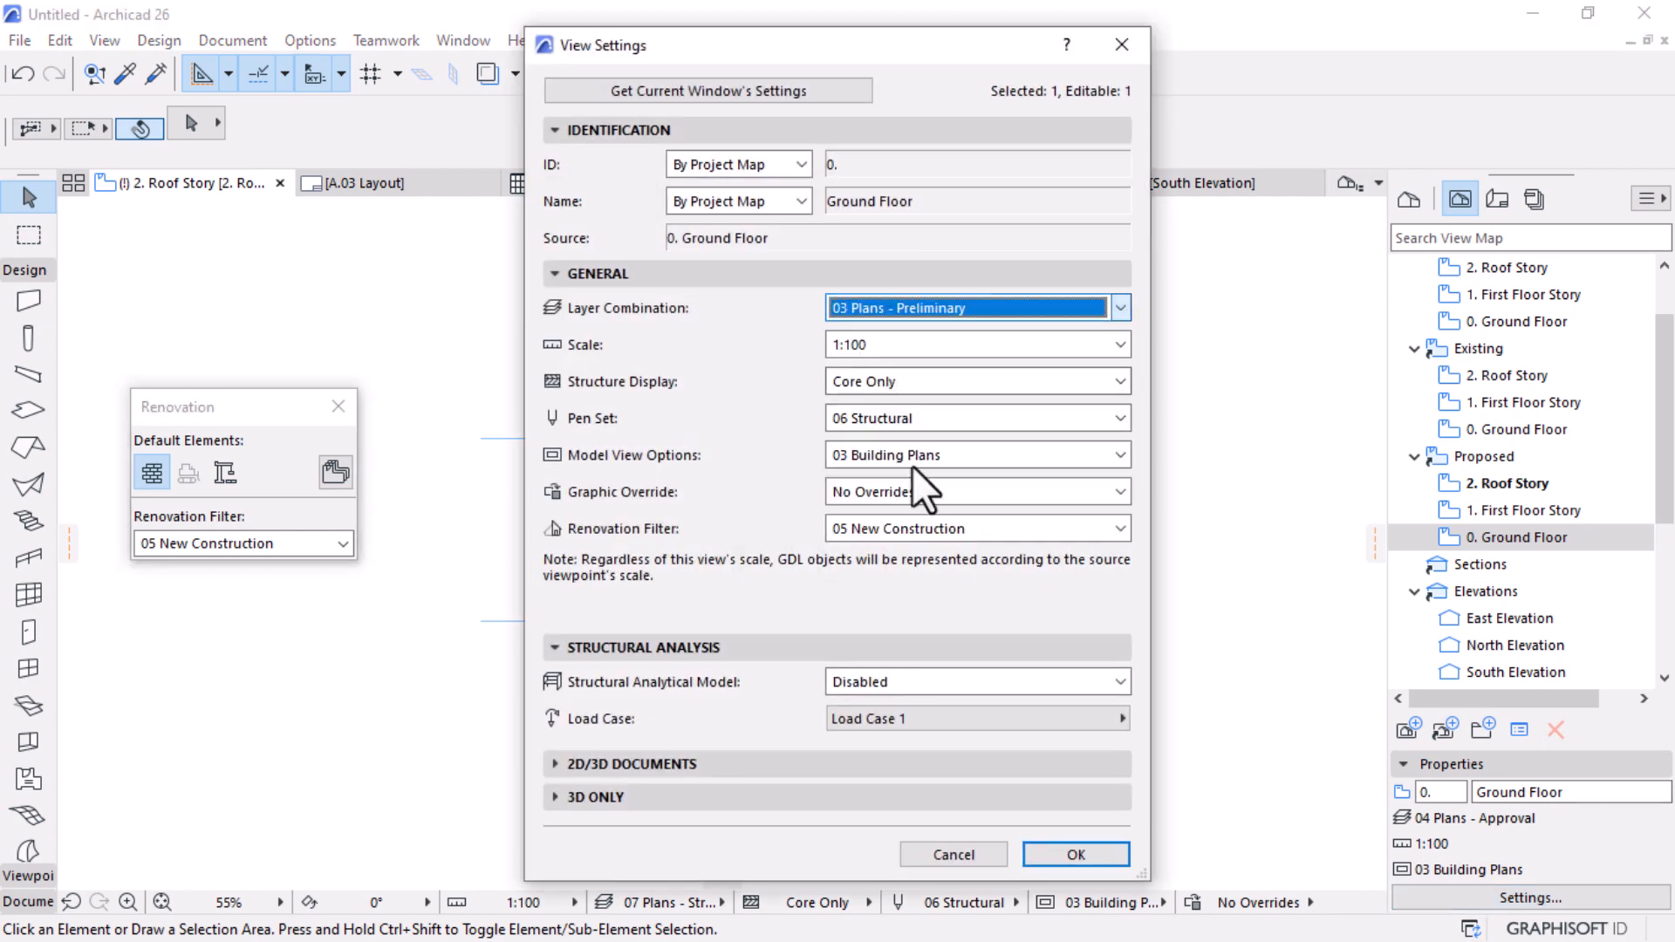
left_click(1075, 854)
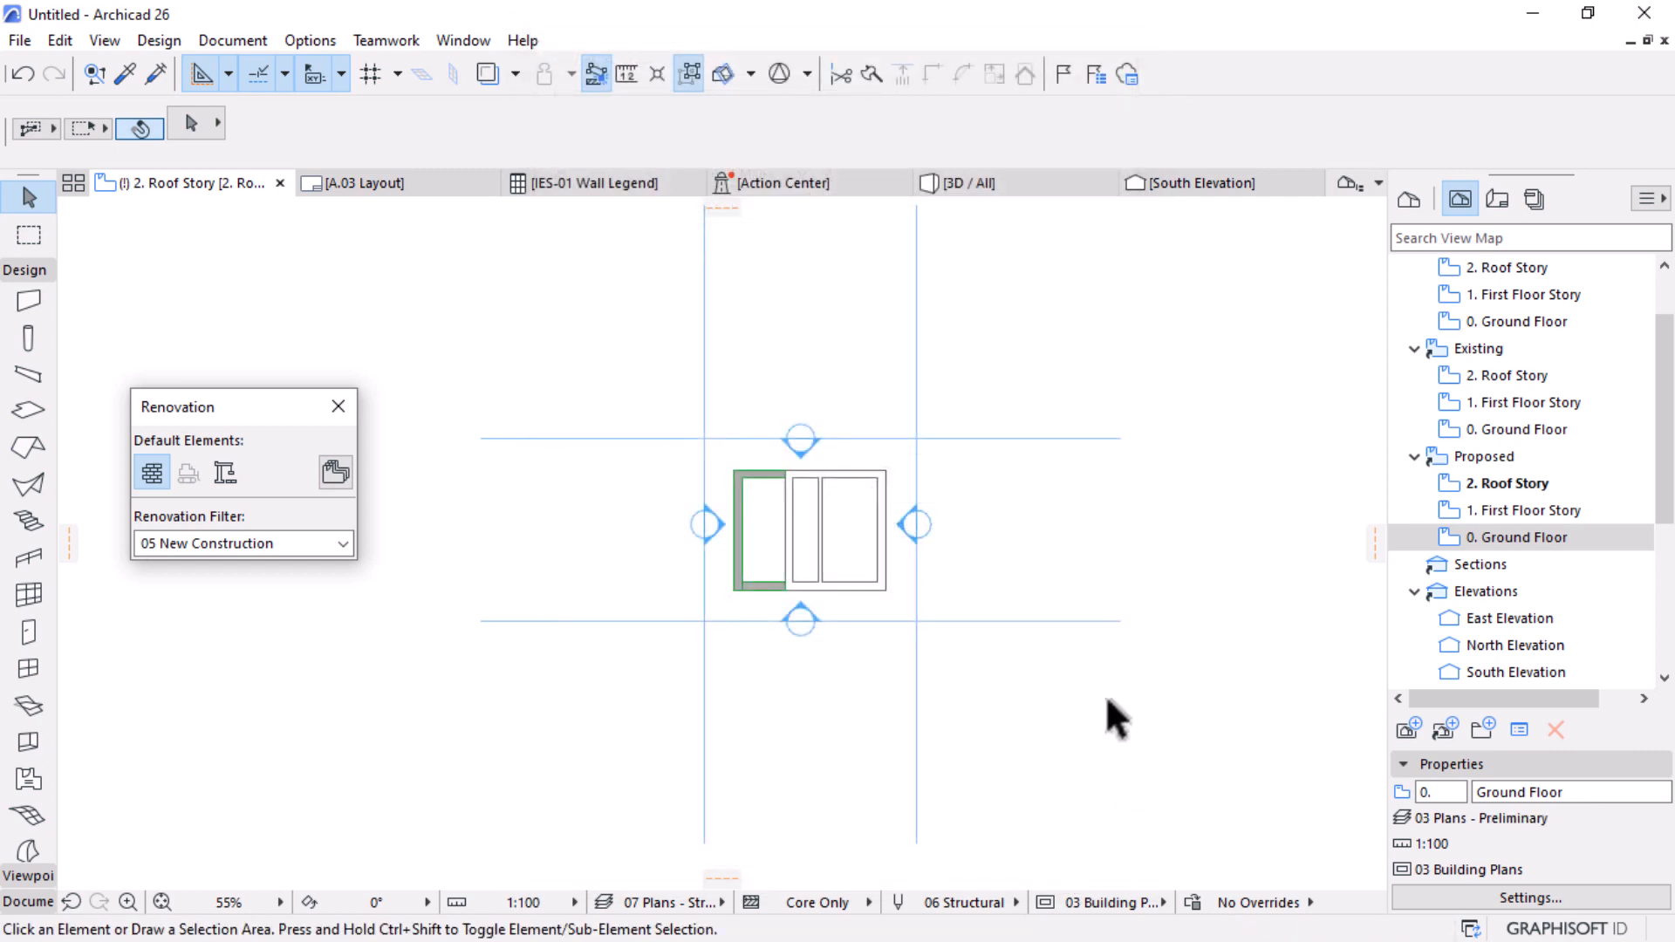
Step: Check the Show All folder's layer combination and set the Proposed view folder's layer combination to 02 Drafting
scroll(1488, 358, "up", 1)
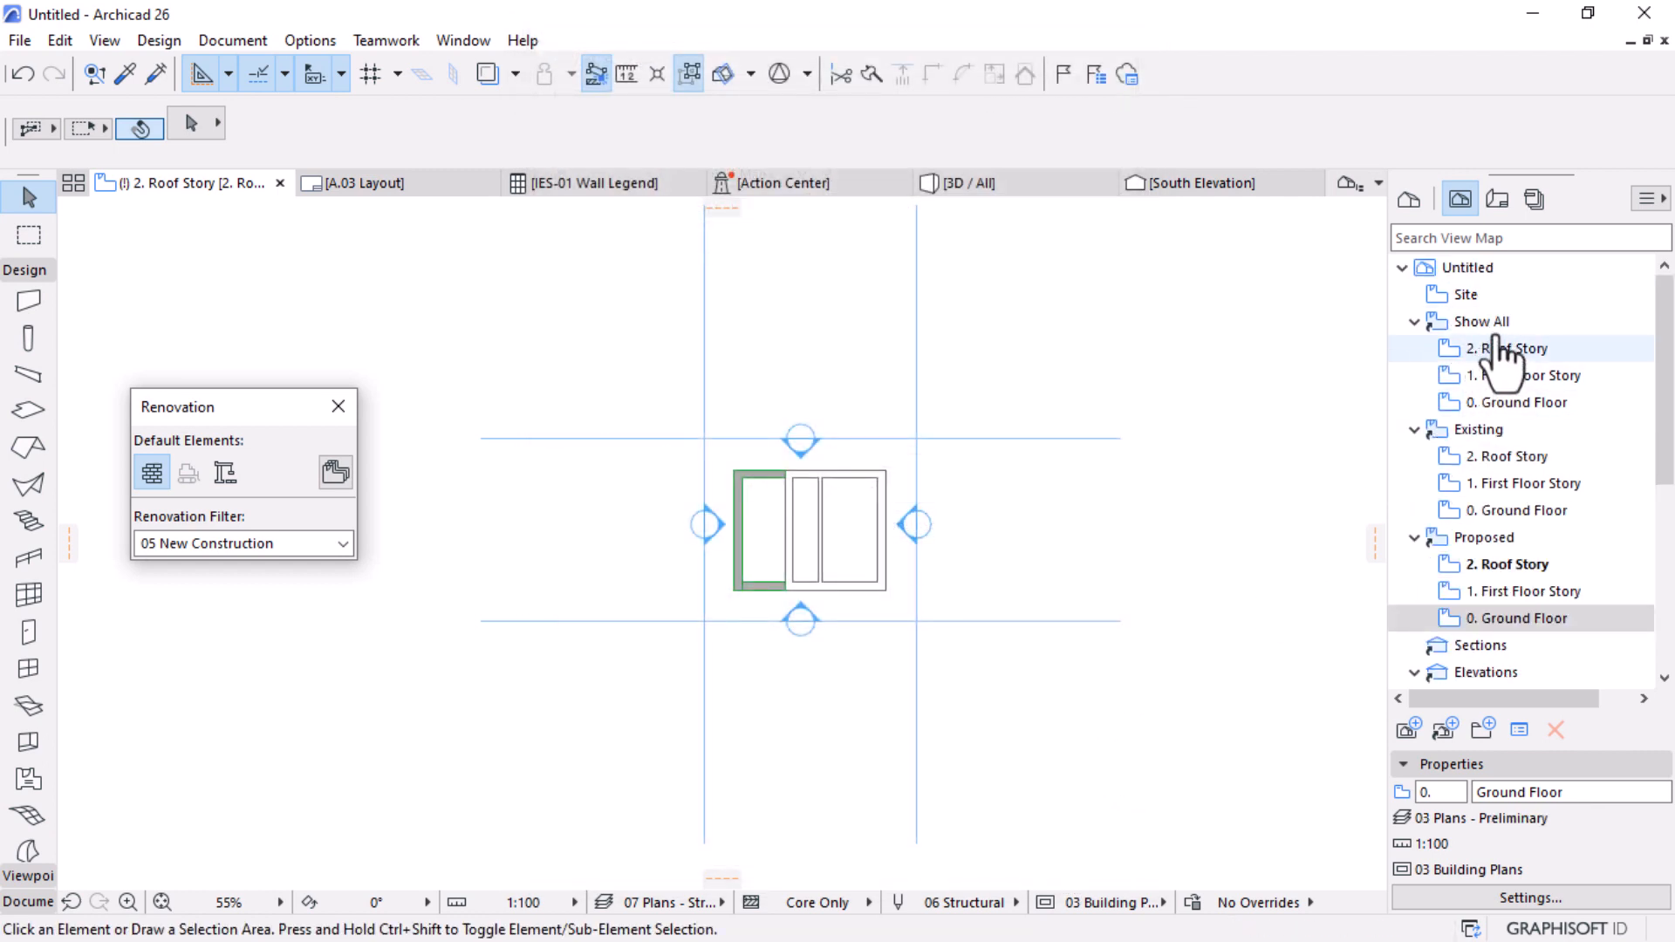
double_click(1483, 323)
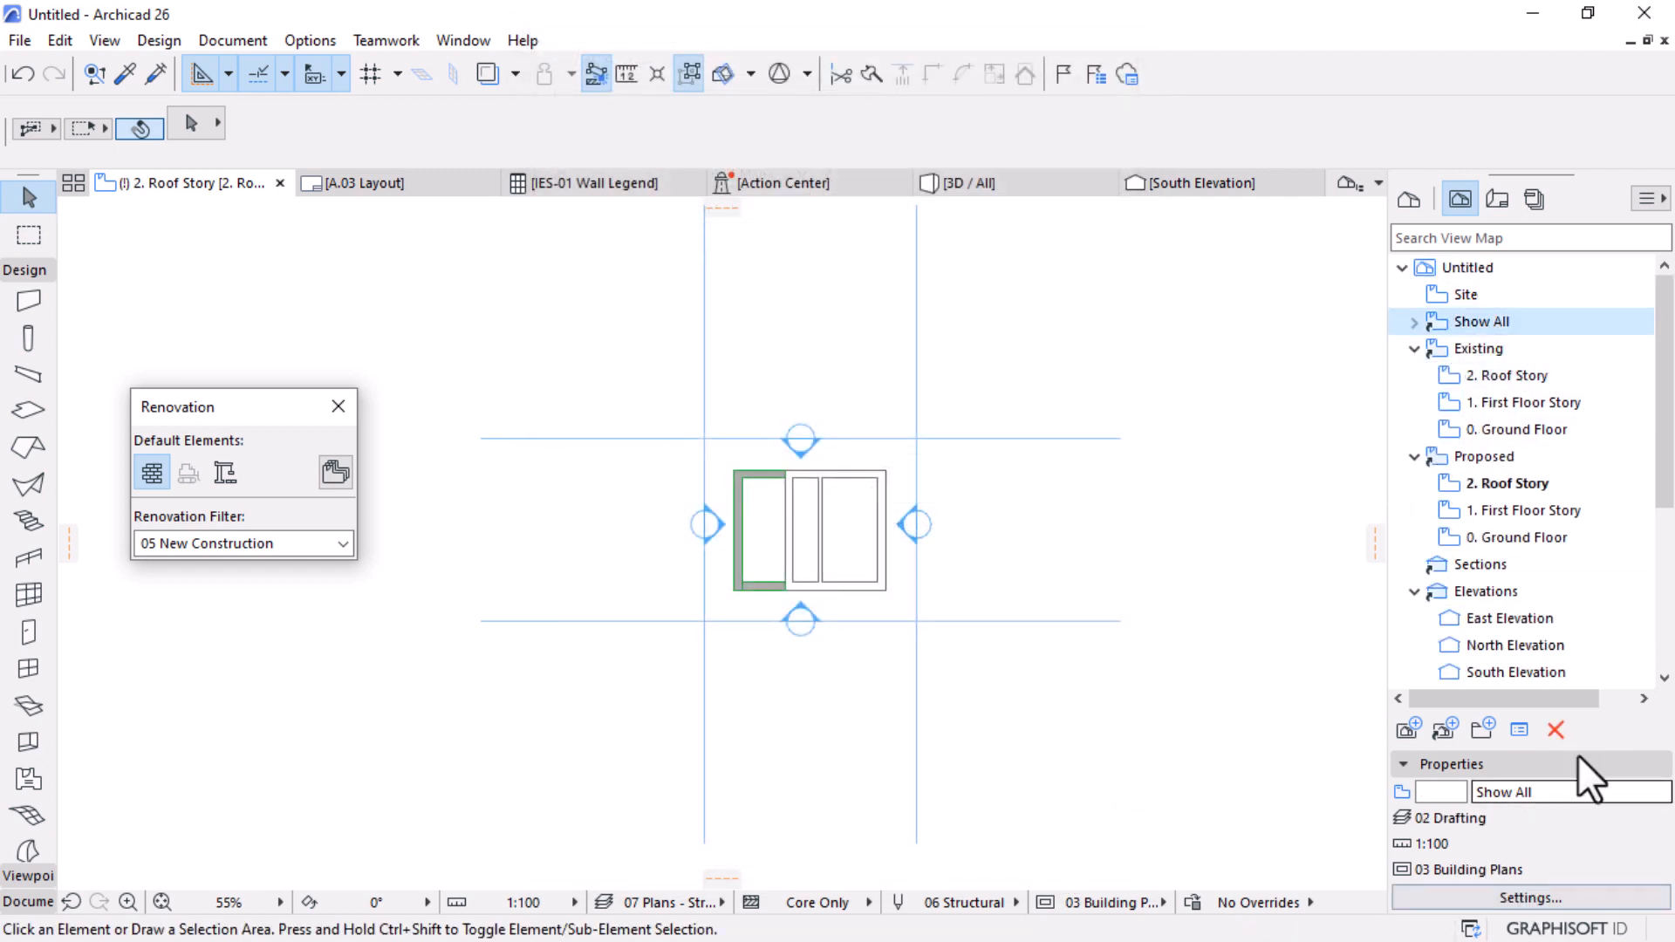
double_click(1491, 458)
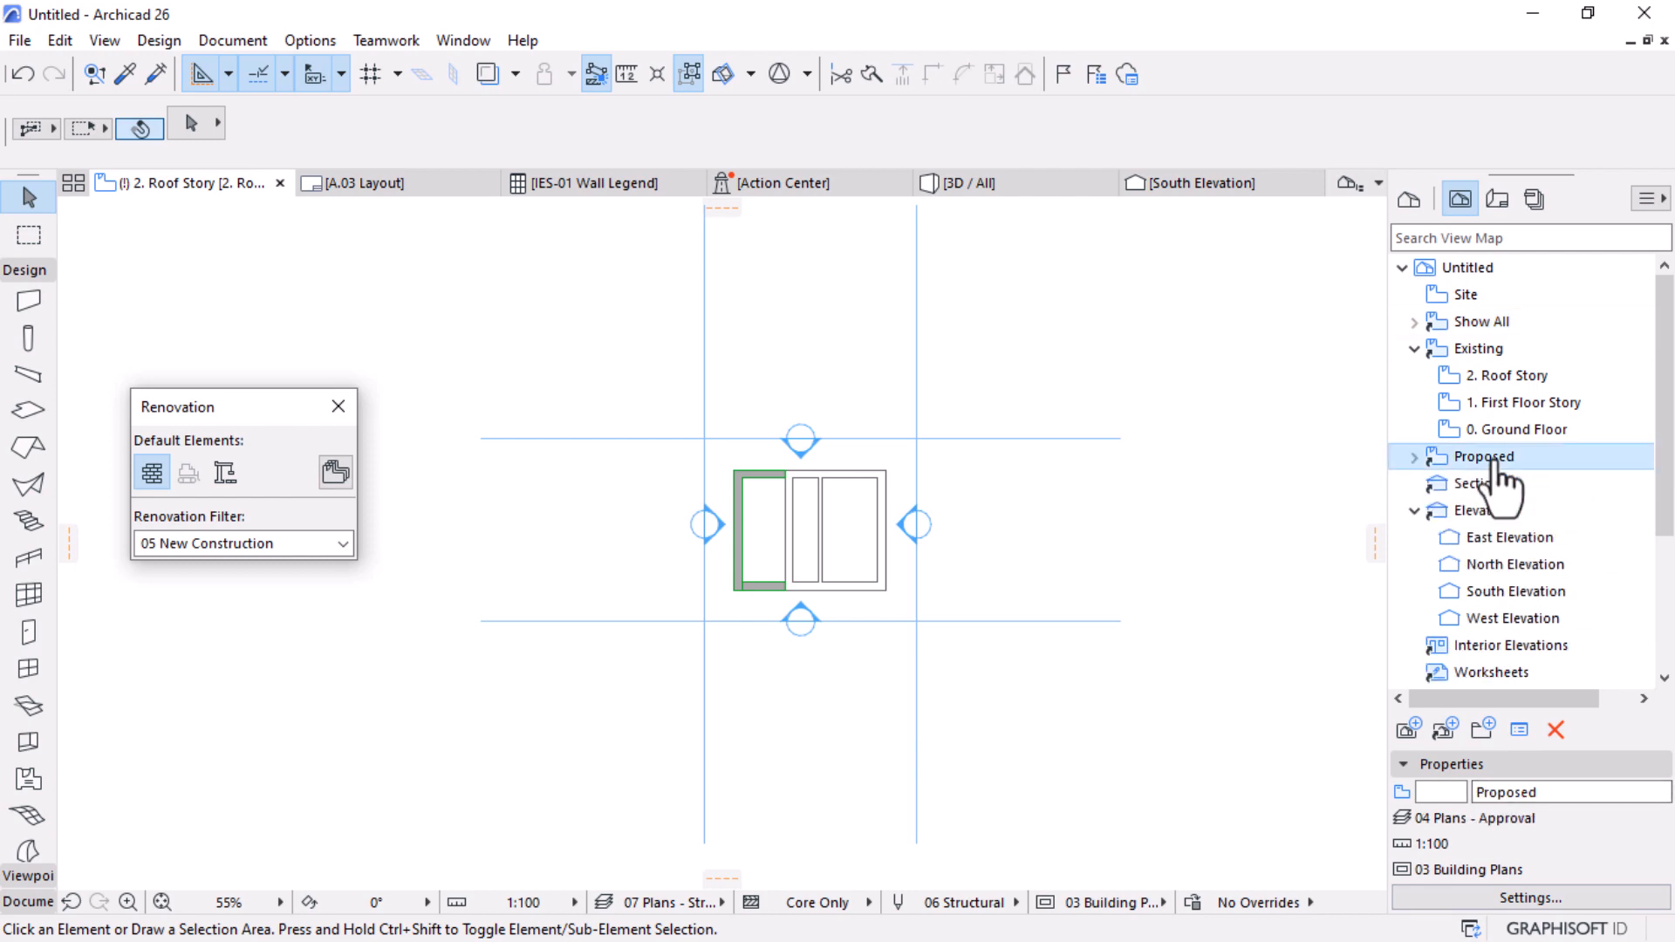
double_click(1496, 460)
left_click(1500, 896)
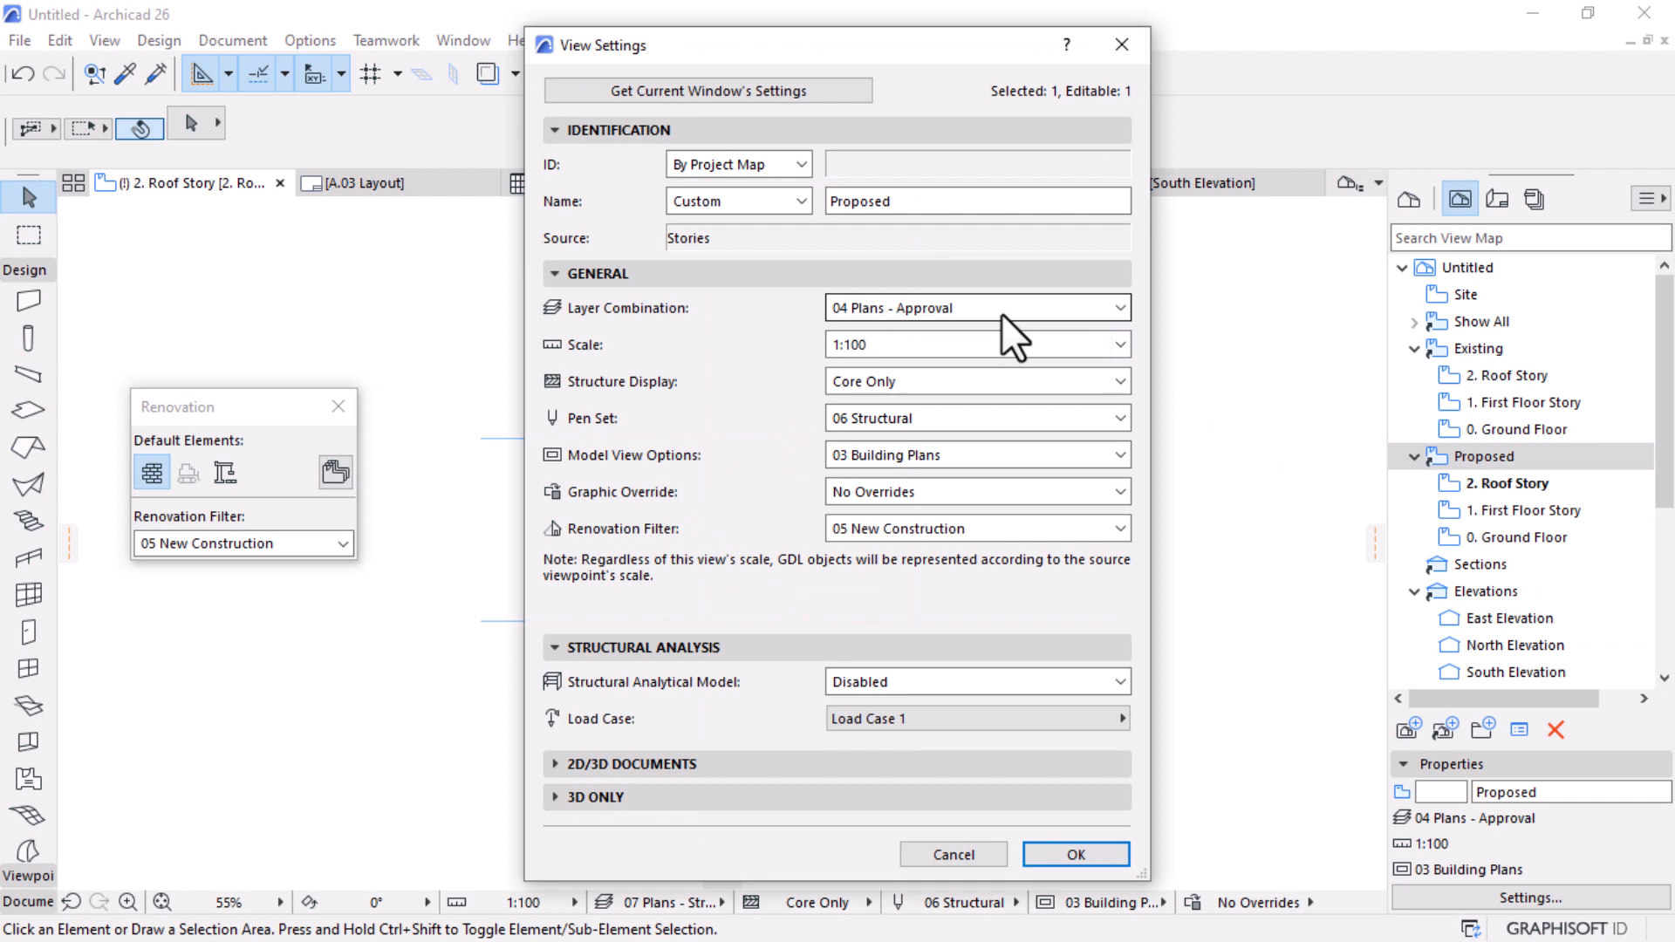
left_click(1001, 310)
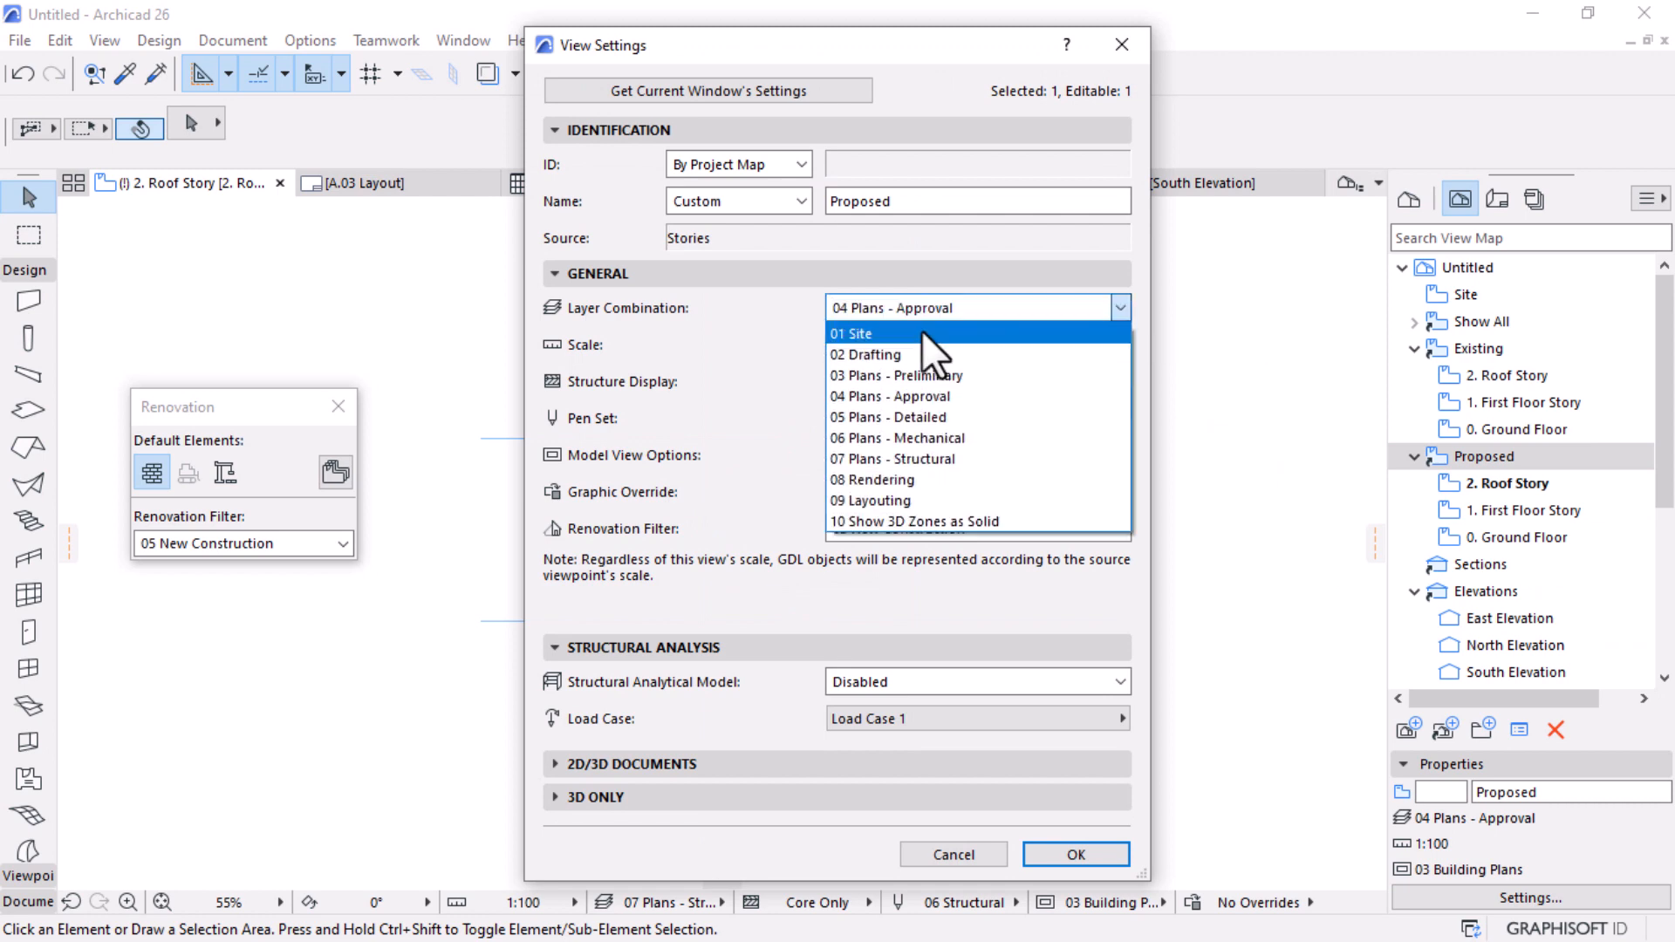
left_click(904, 356)
left_click(1076, 855)
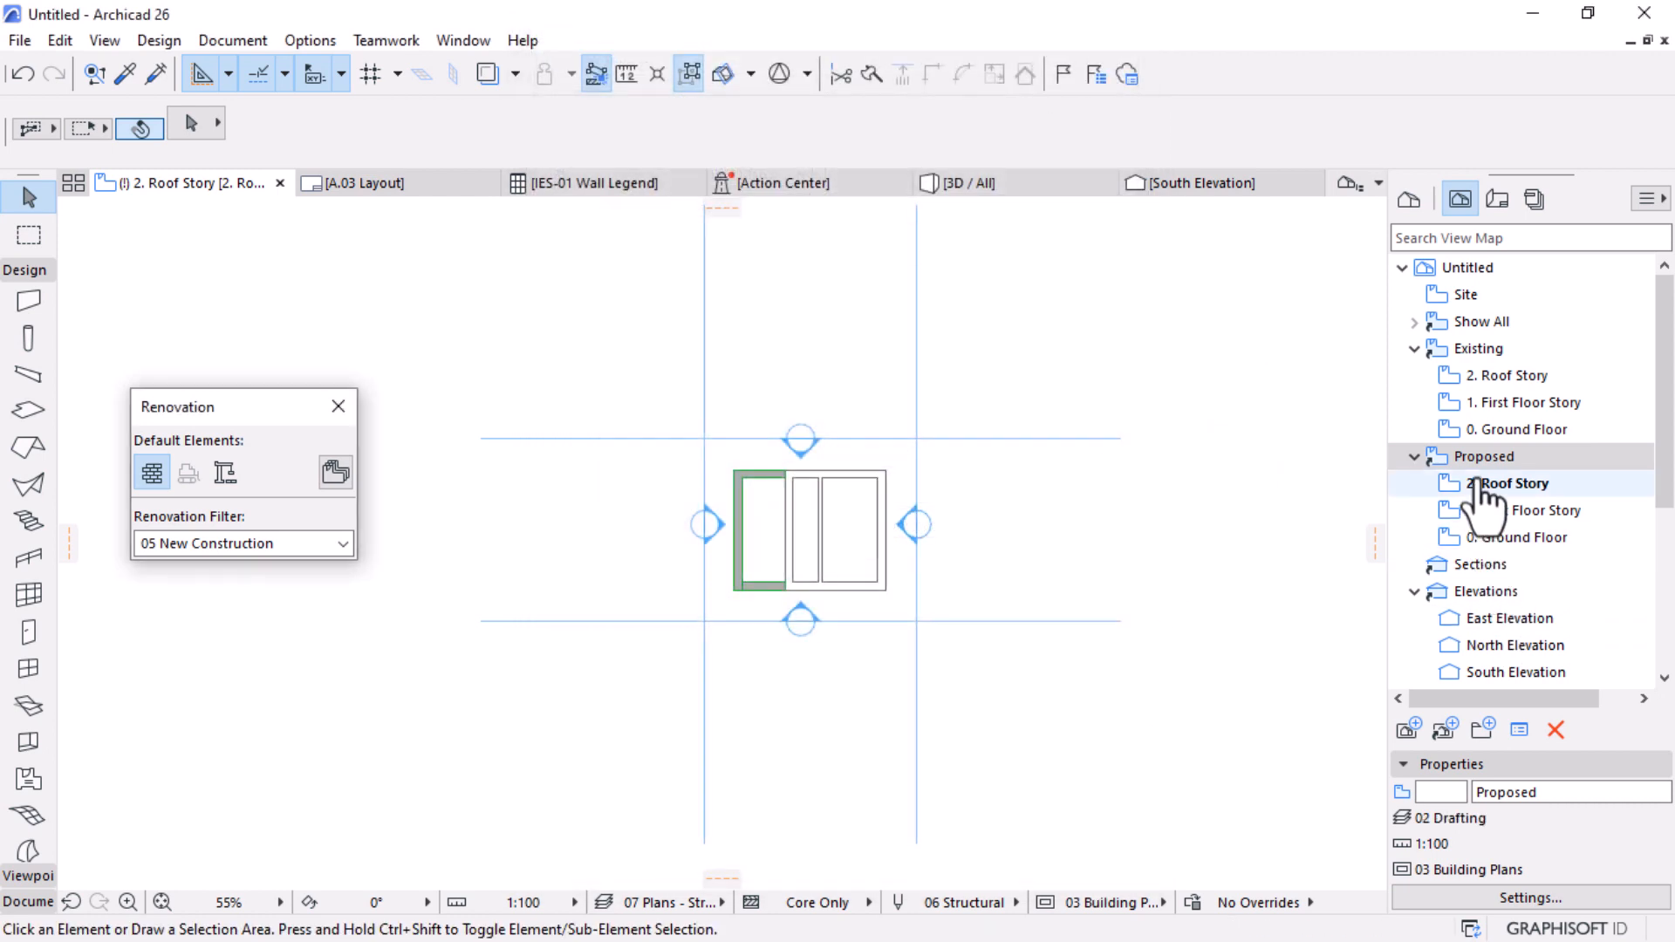
Step: Open the Proposed Roof Story view and inspect how the roof is displayed
double_click(1518, 485)
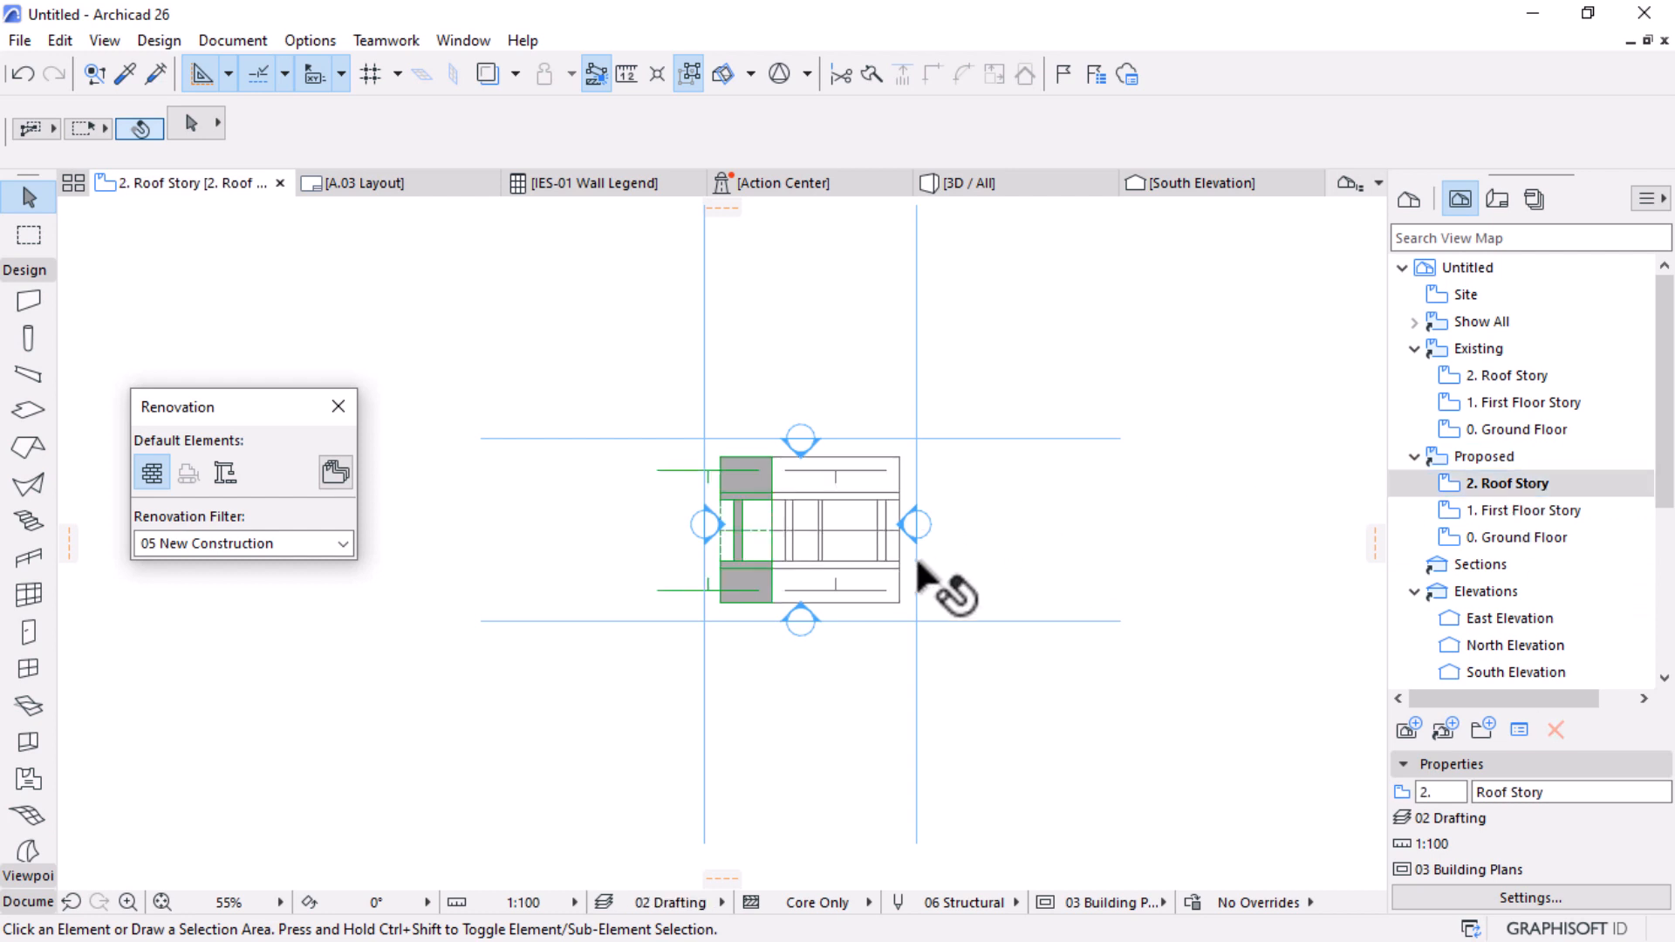
scroll(920, 571, "up", 3)
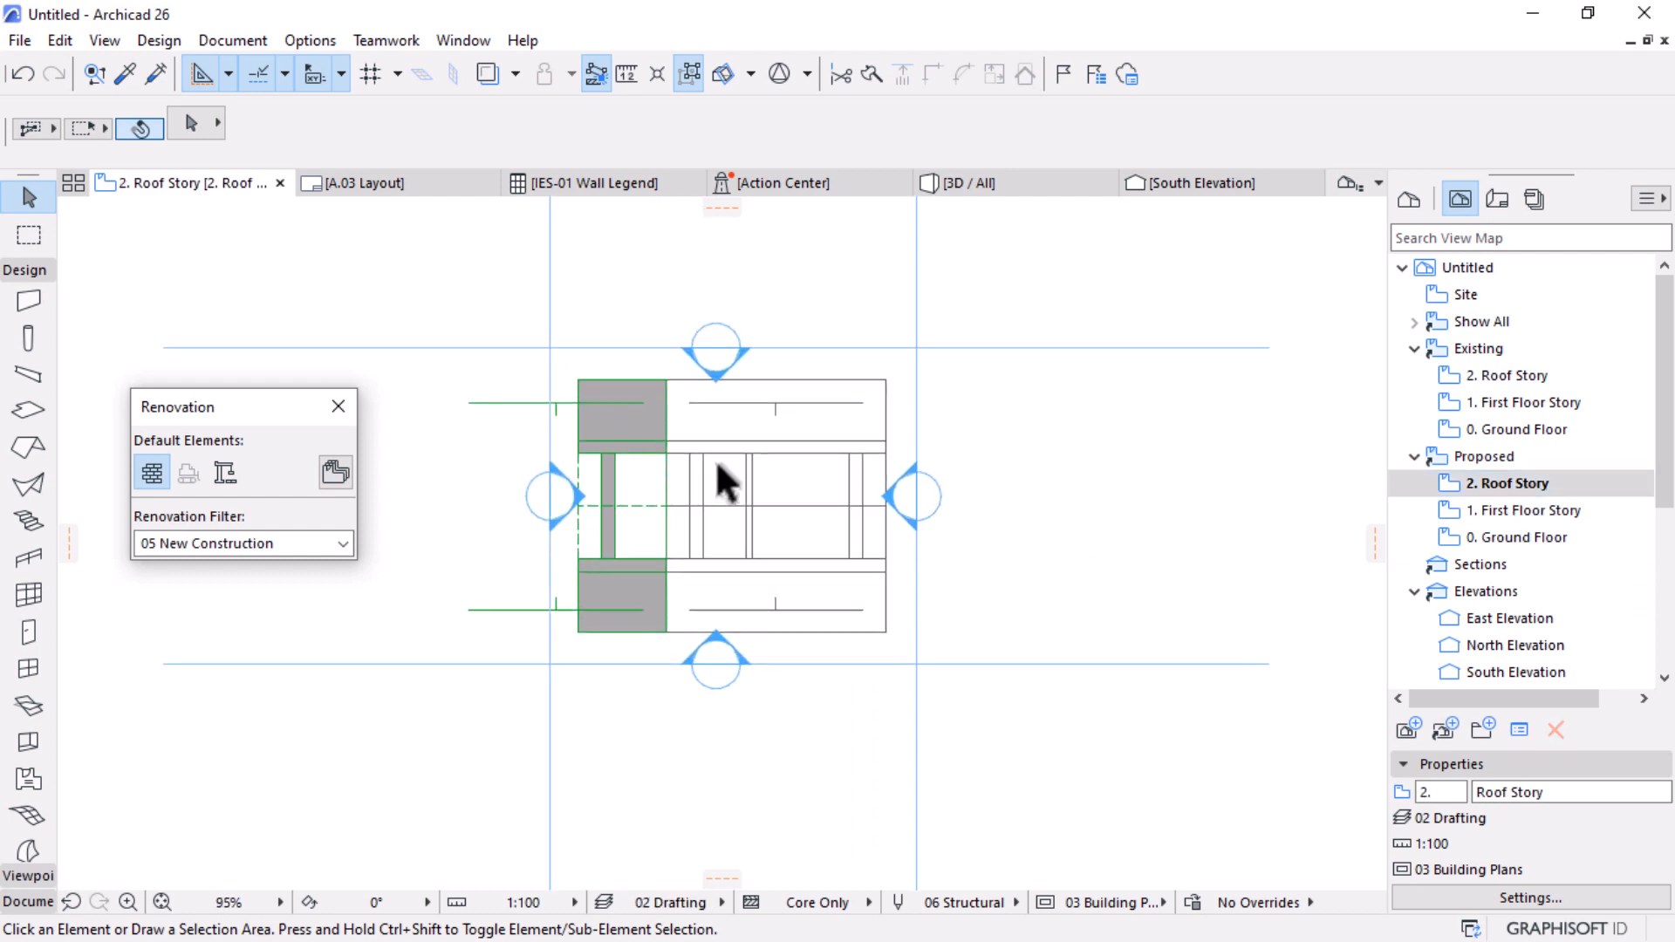
scroll(773, 479, "down", 3)
scroll(679, 463, "up", 3)
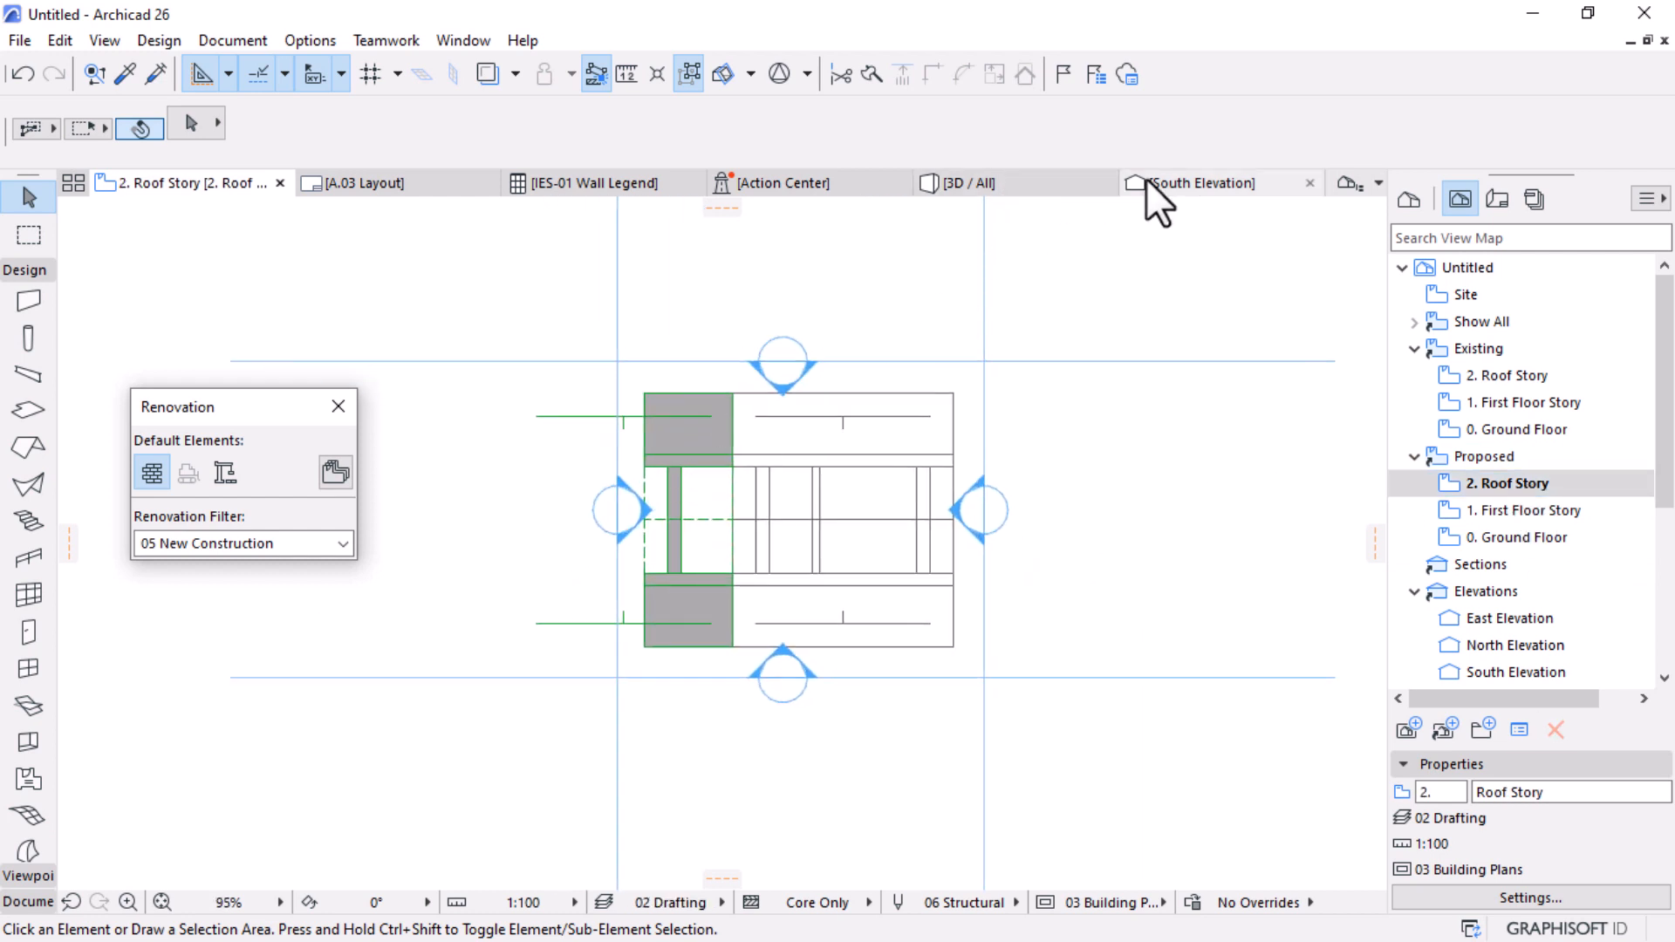
Step: Return to the A.03 layout, deselect the Roof Story drawing and compare the Proposed drawings with the Existing ones
left_click(410, 182)
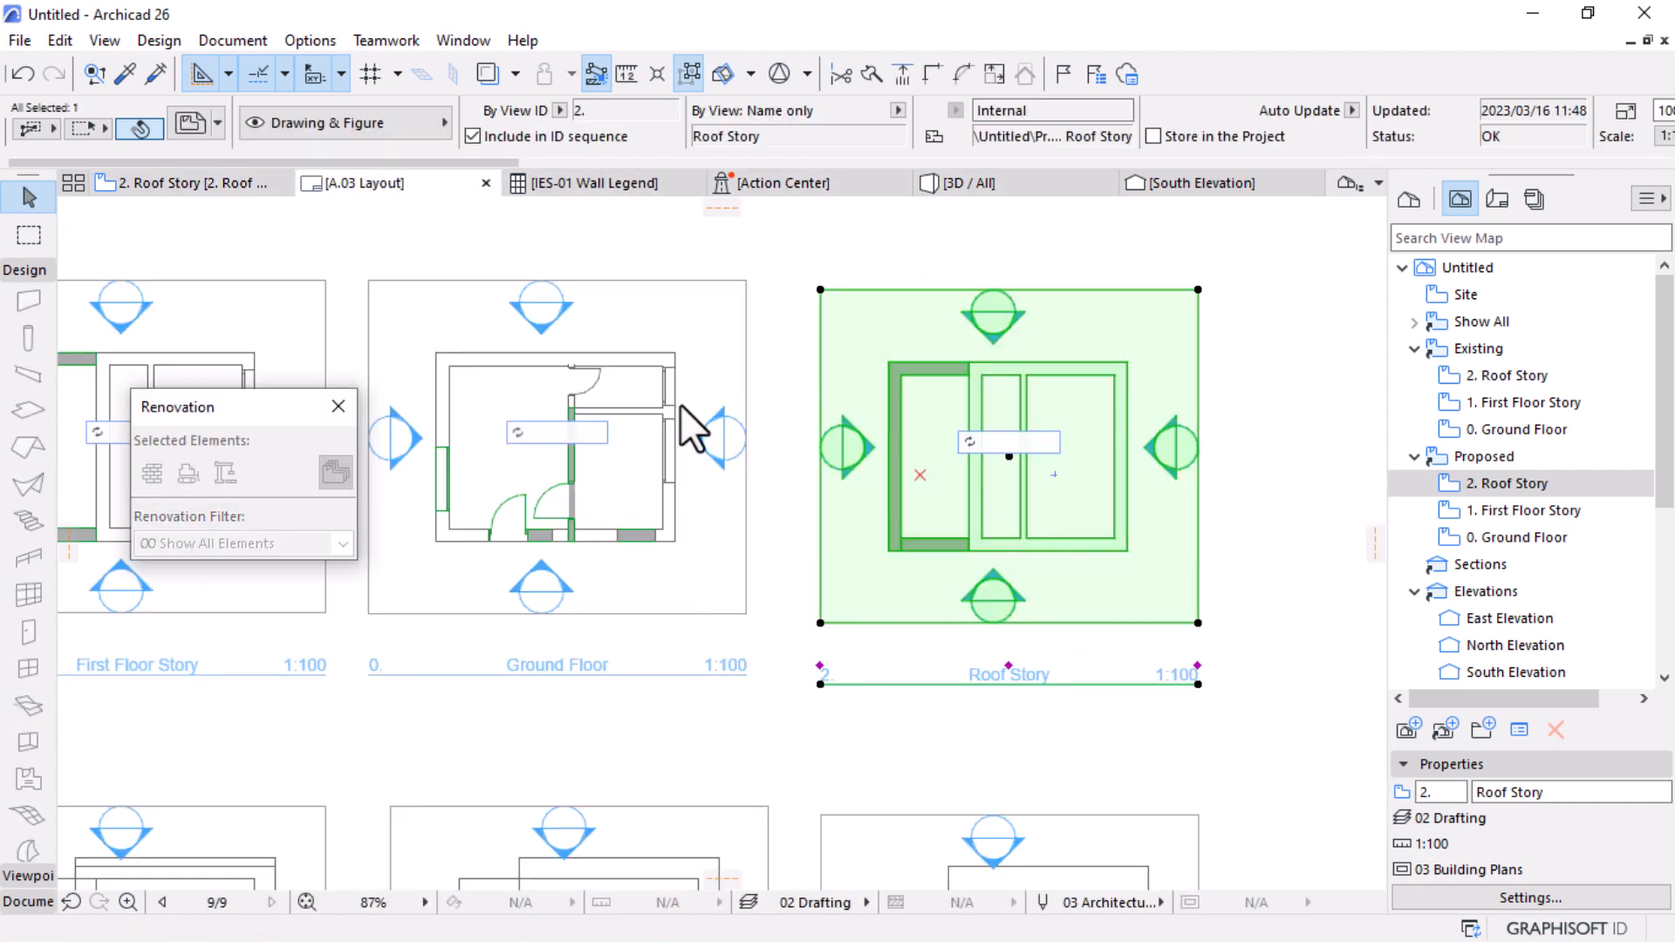
left_click(1318, 536)
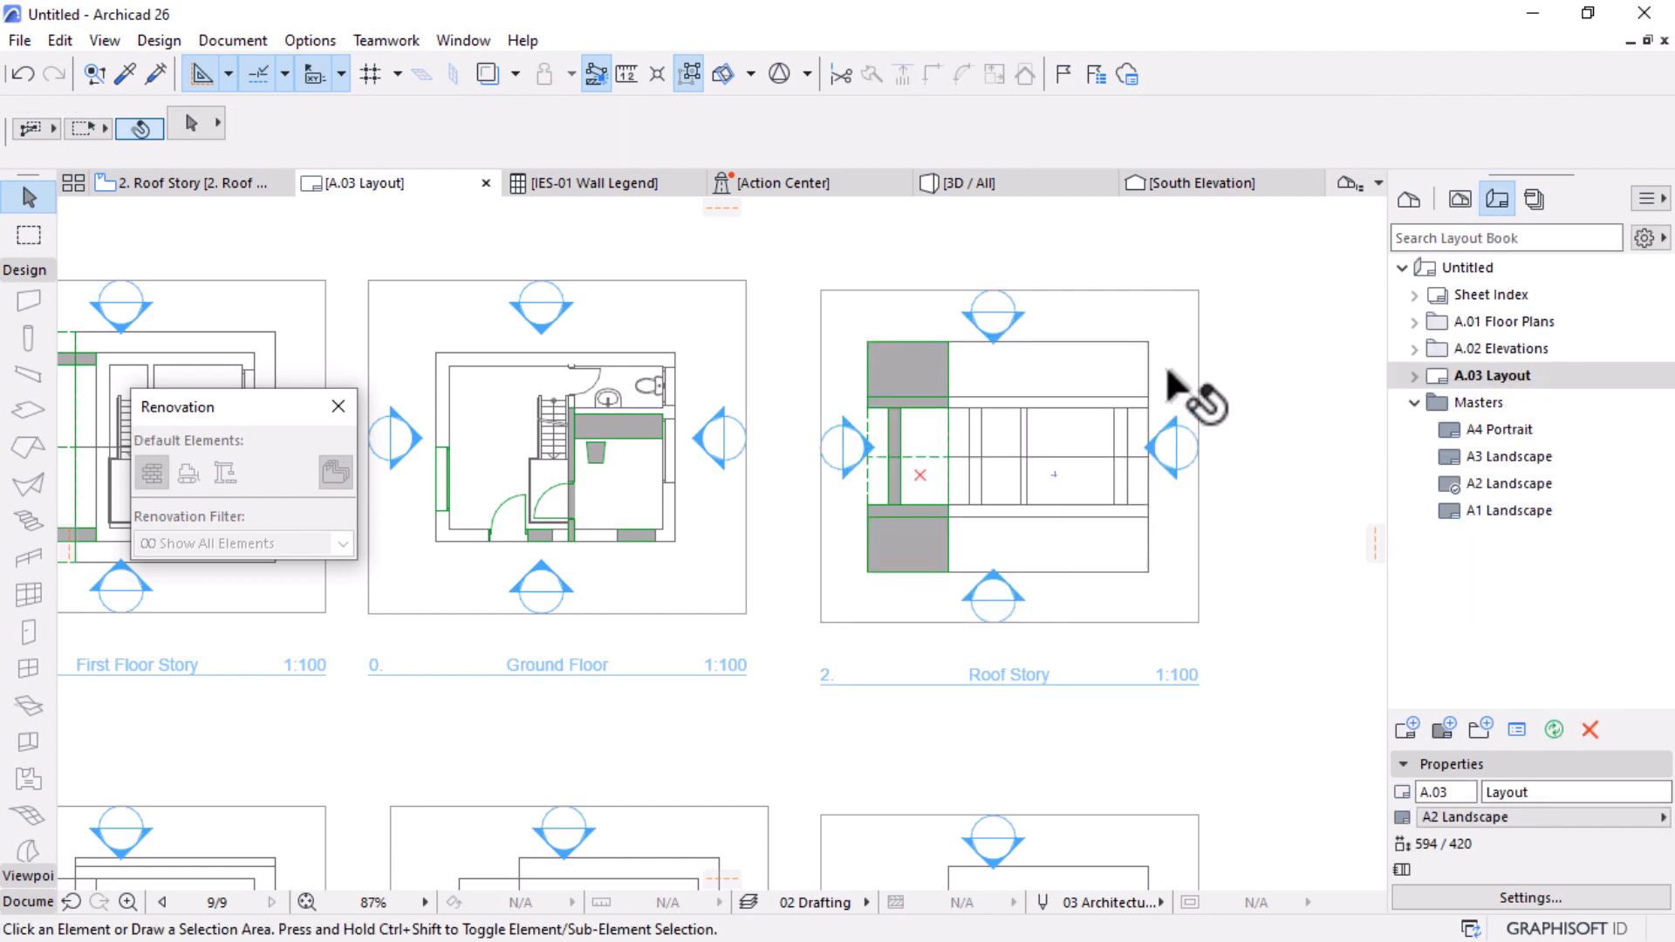
scroll(1169, 371, "down", 4)
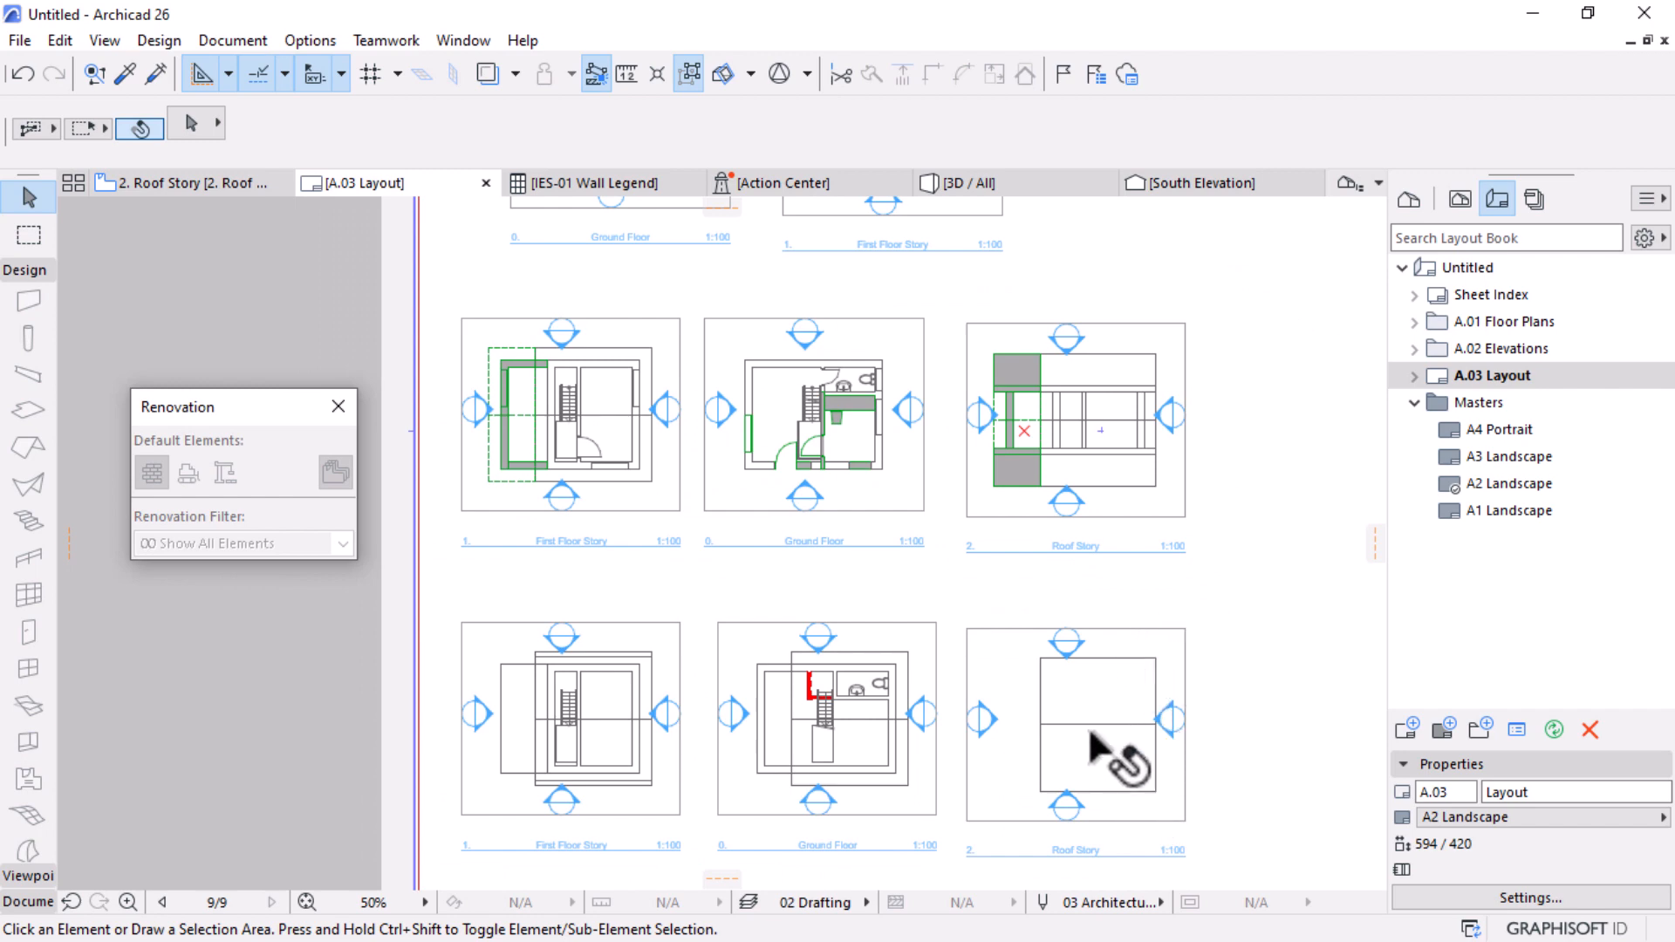
scroll(1154, 745, "up", 1)
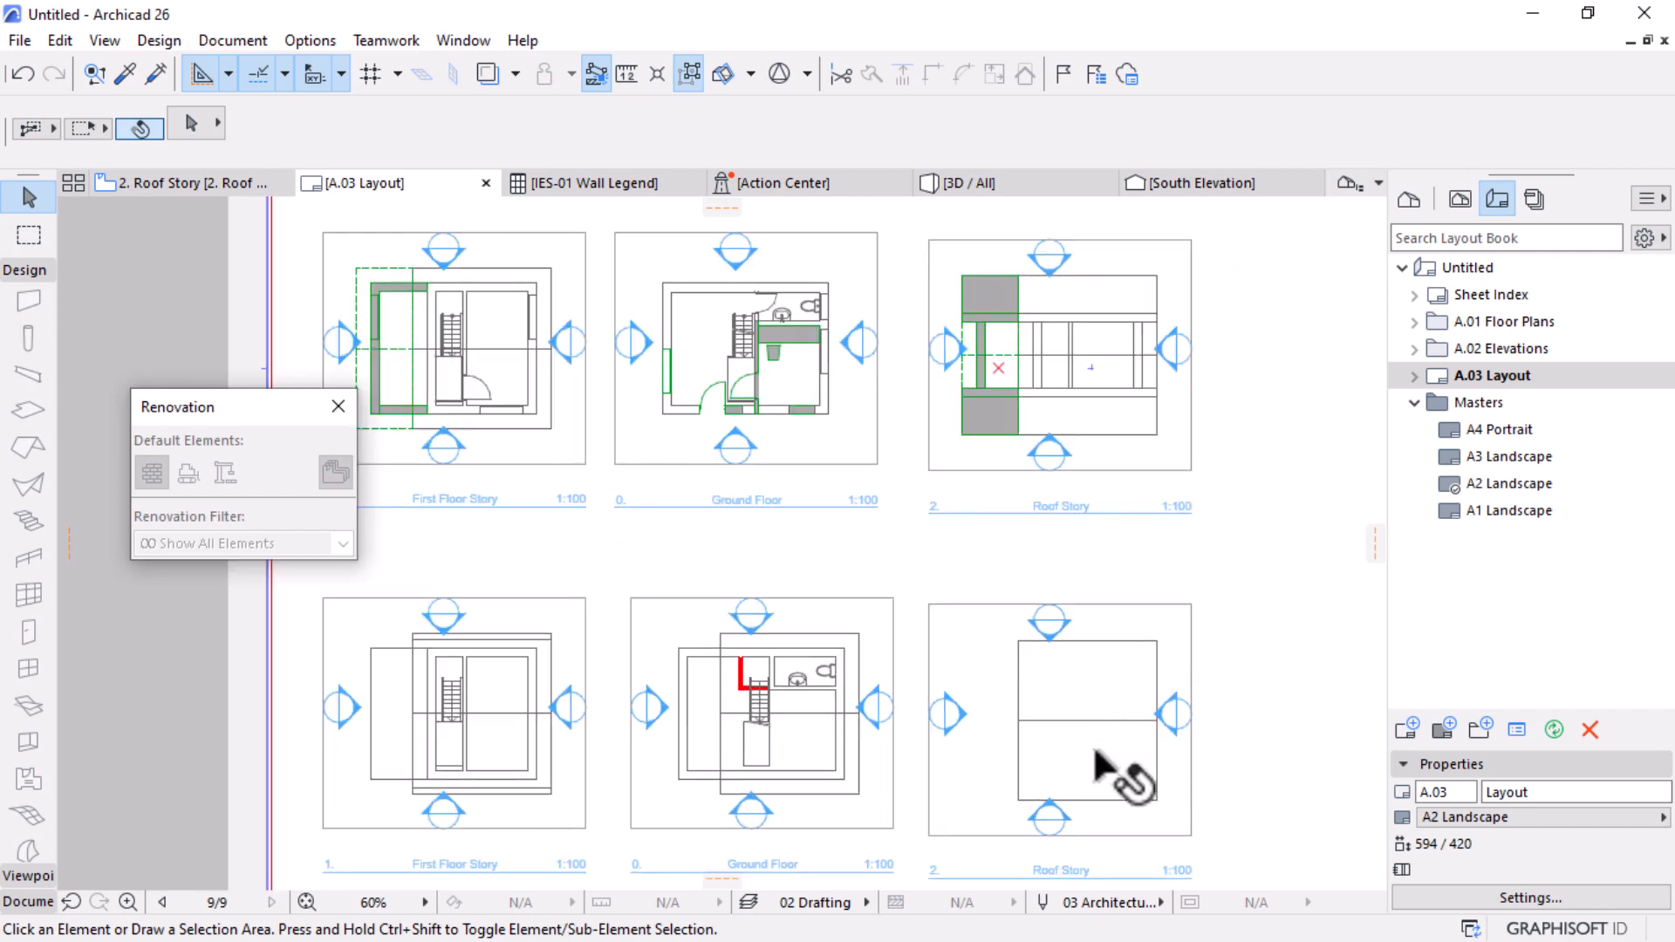
scroll(1096, 754, "down", 1)
scroll(999, 746, "down", 2)
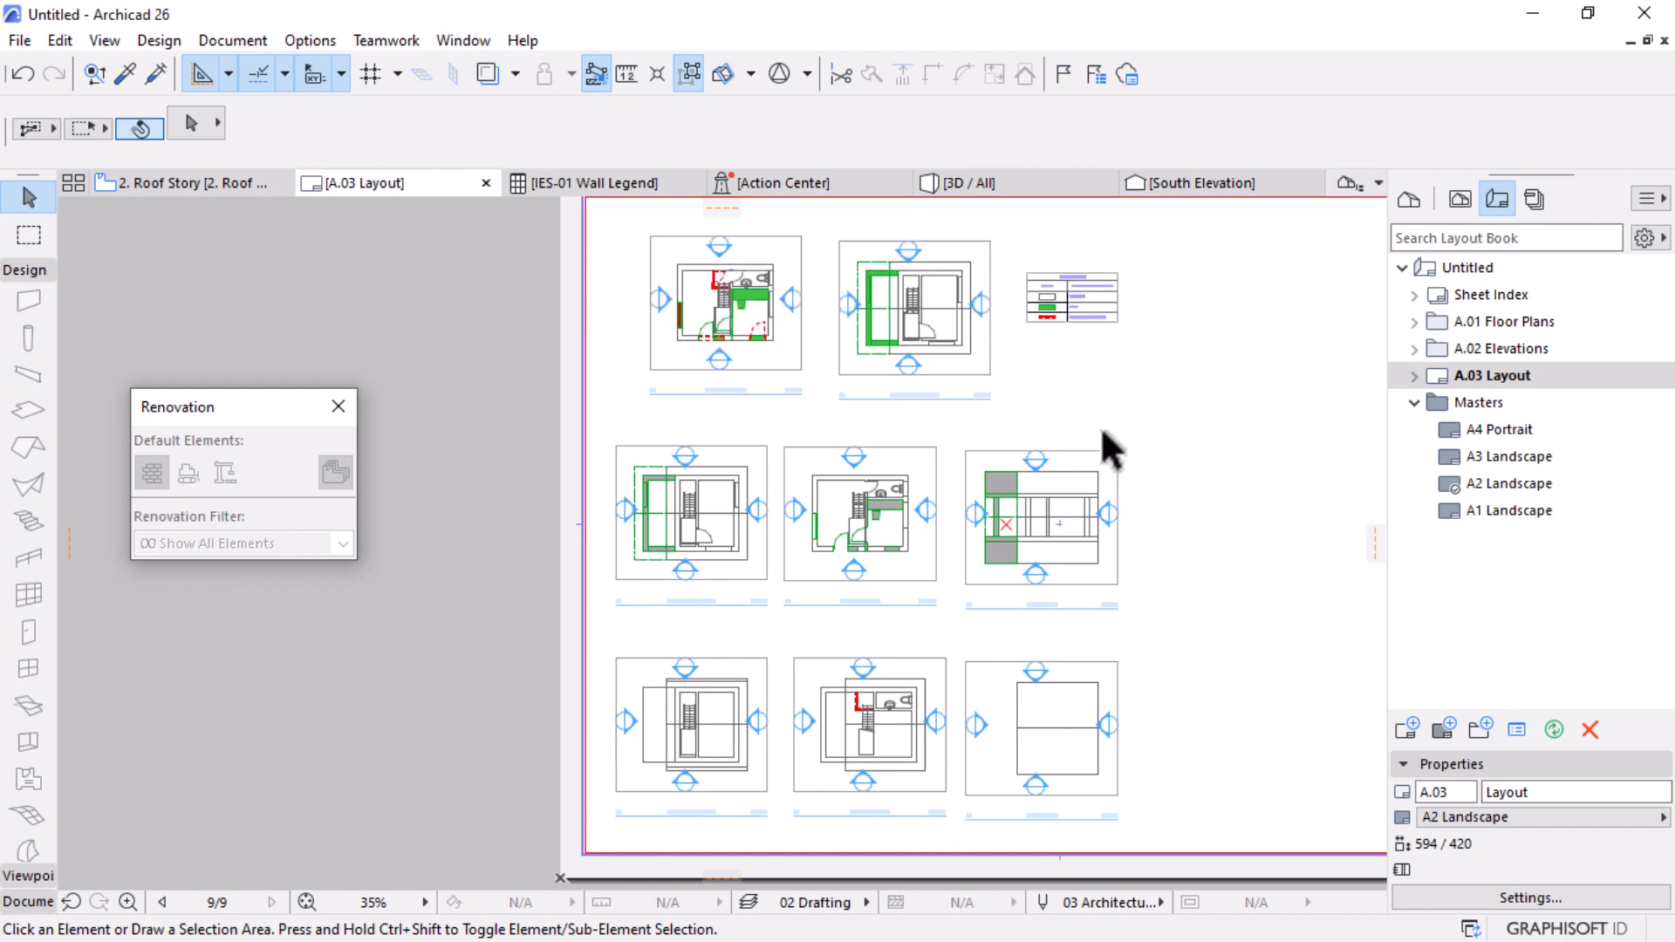
scroll(1067, 505, "up", 8)
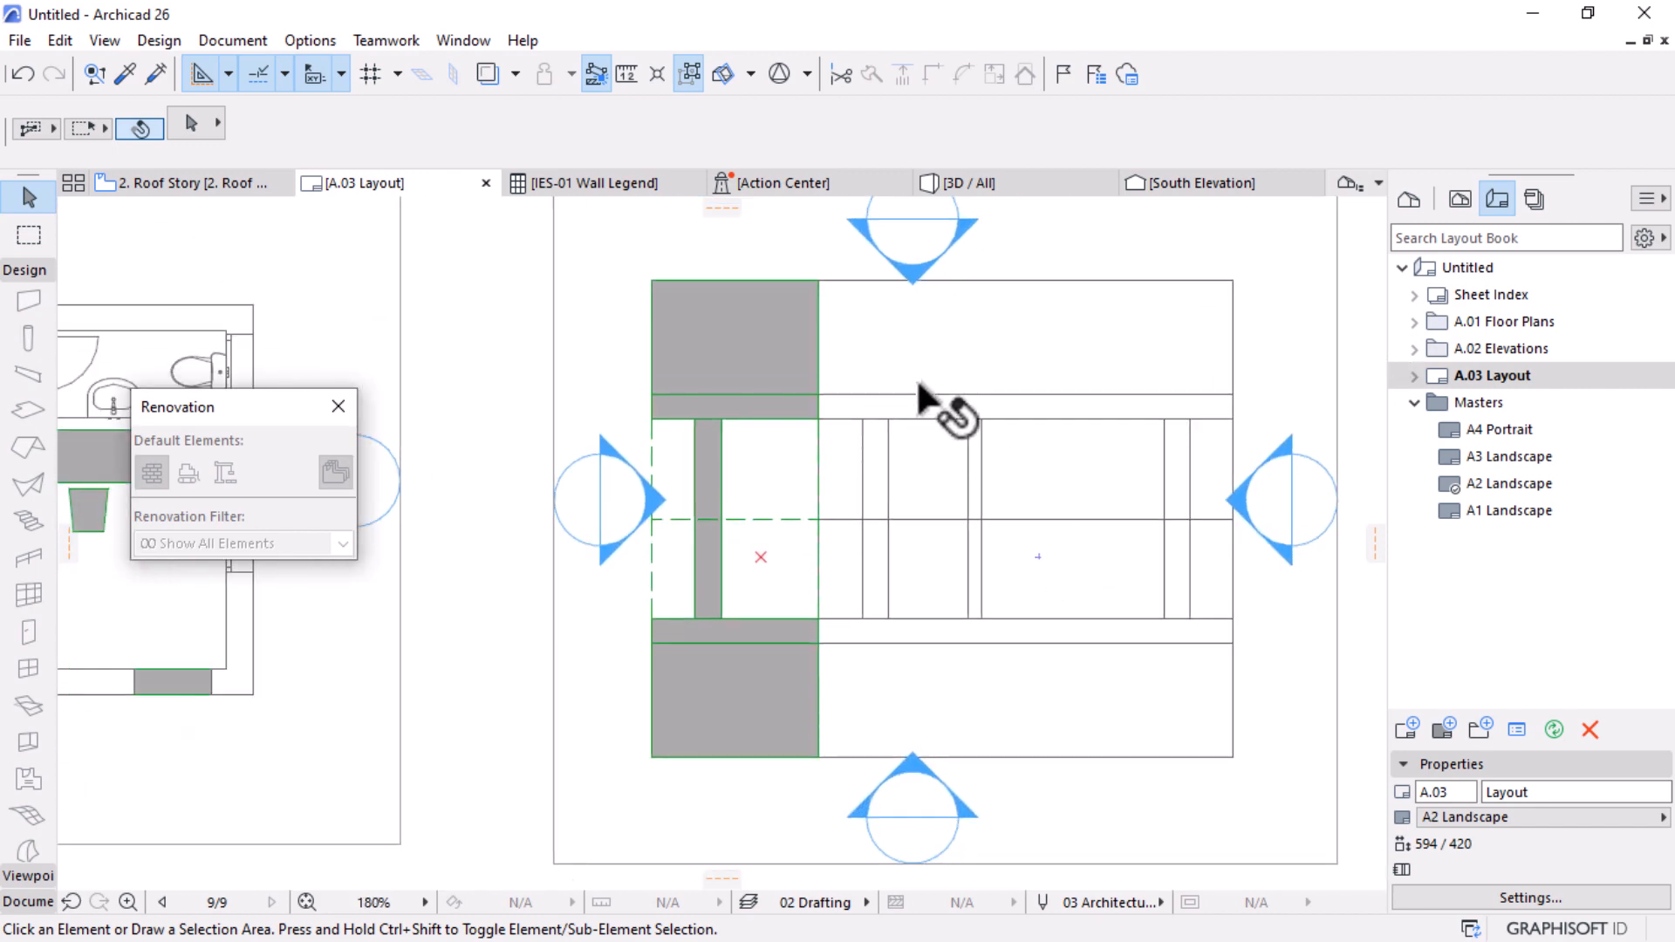
scroll(960, 410, "down", 7)
scroll(943, 624, "up", 2)
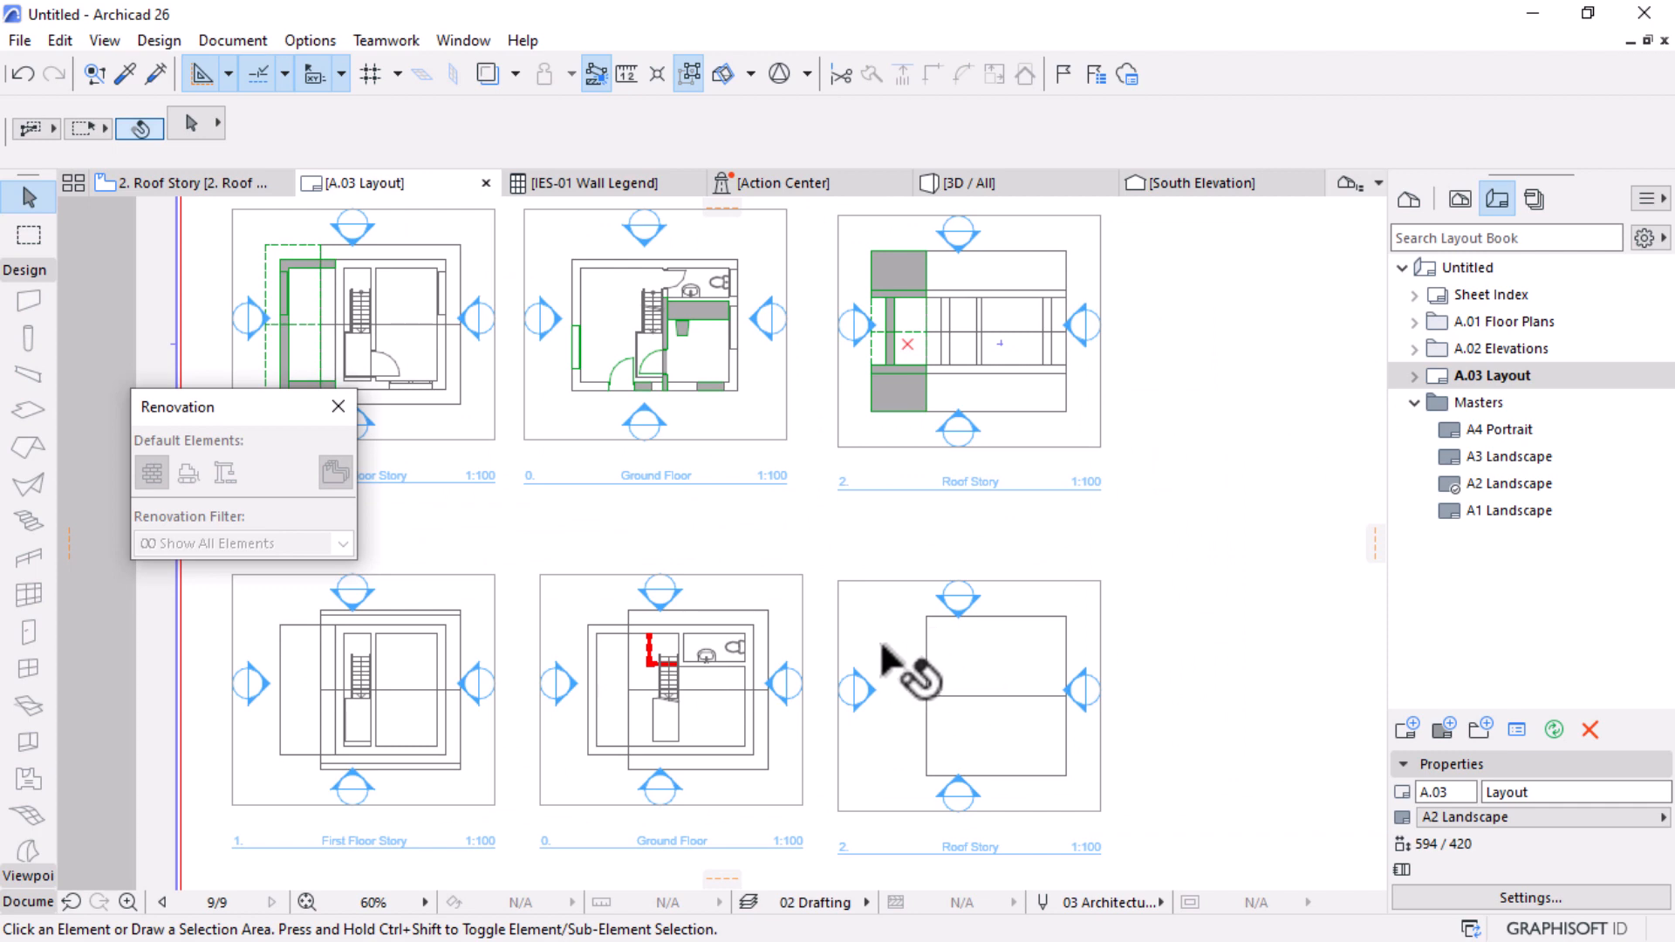
scroll(950, 839, "up", 1)
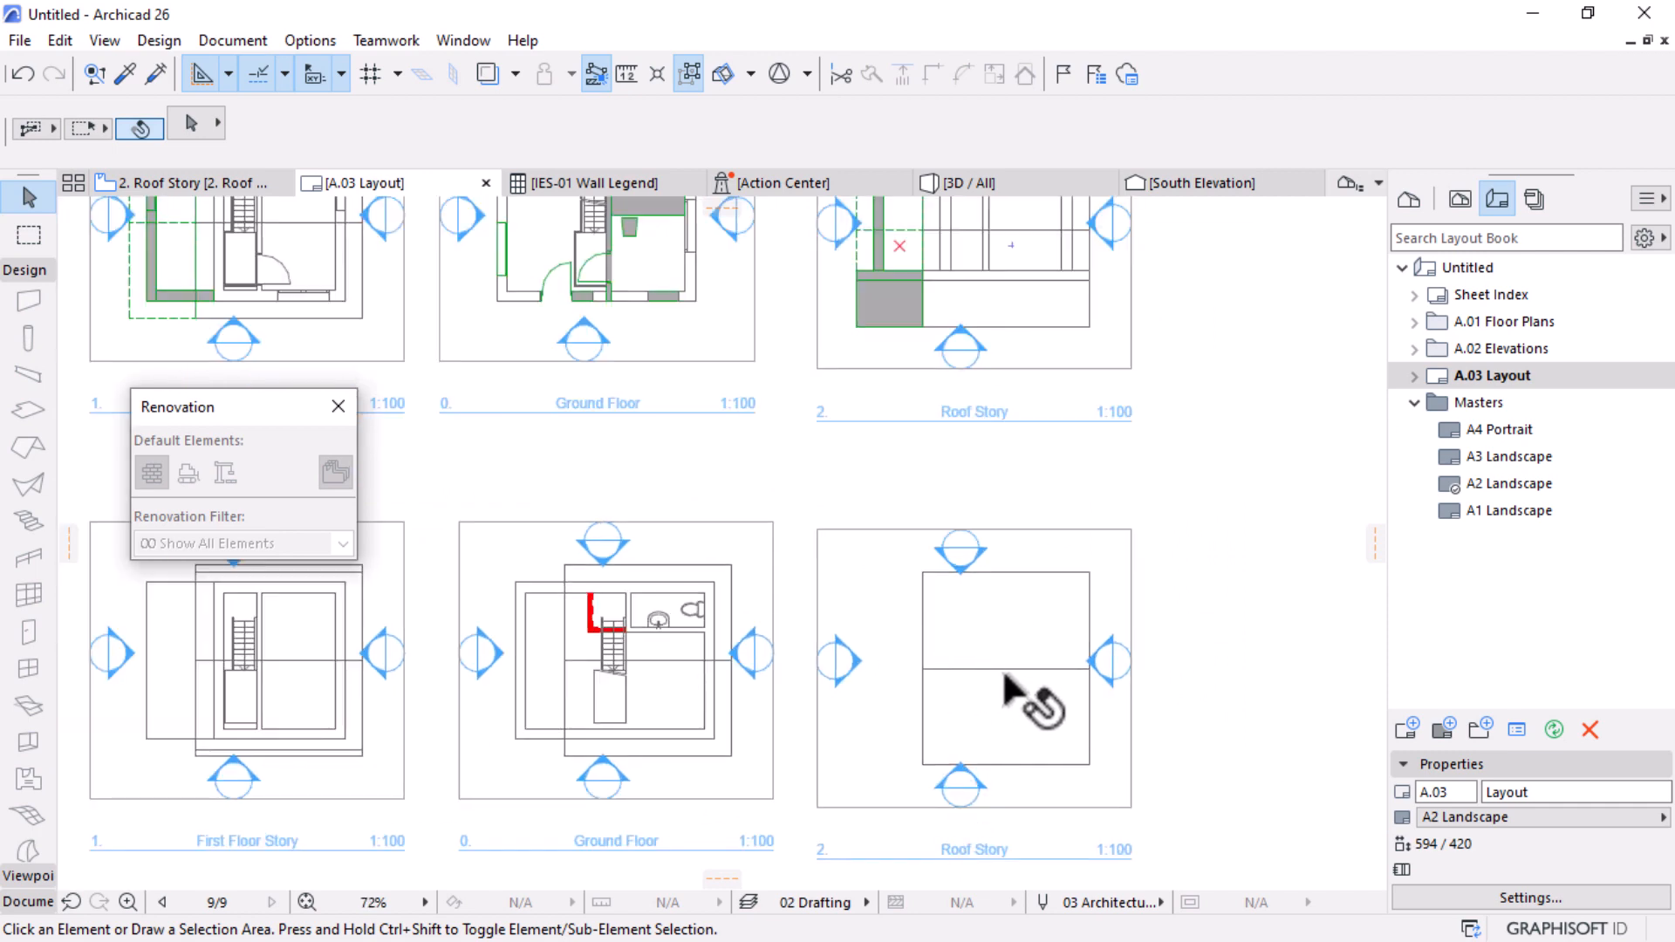
scroll(975, 647, "down", 3)
scroll(933, 454, "up", 5)
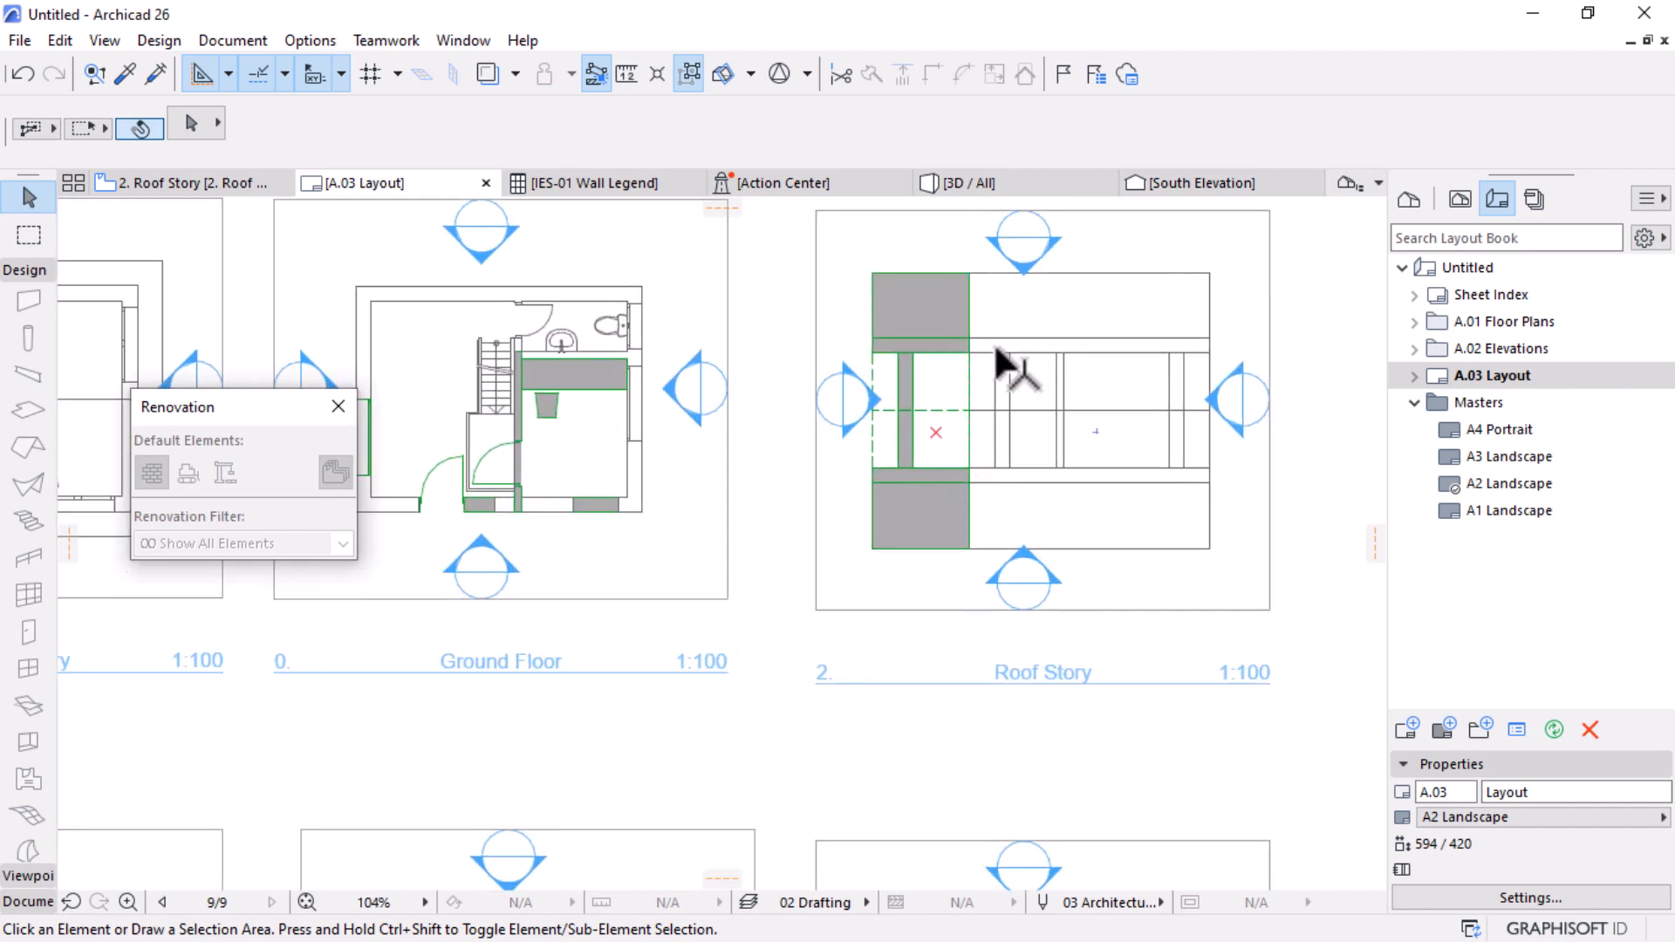
Step: Open the source view of the Proposed Roof Story drawing from the layout
left_click(1074, 328)
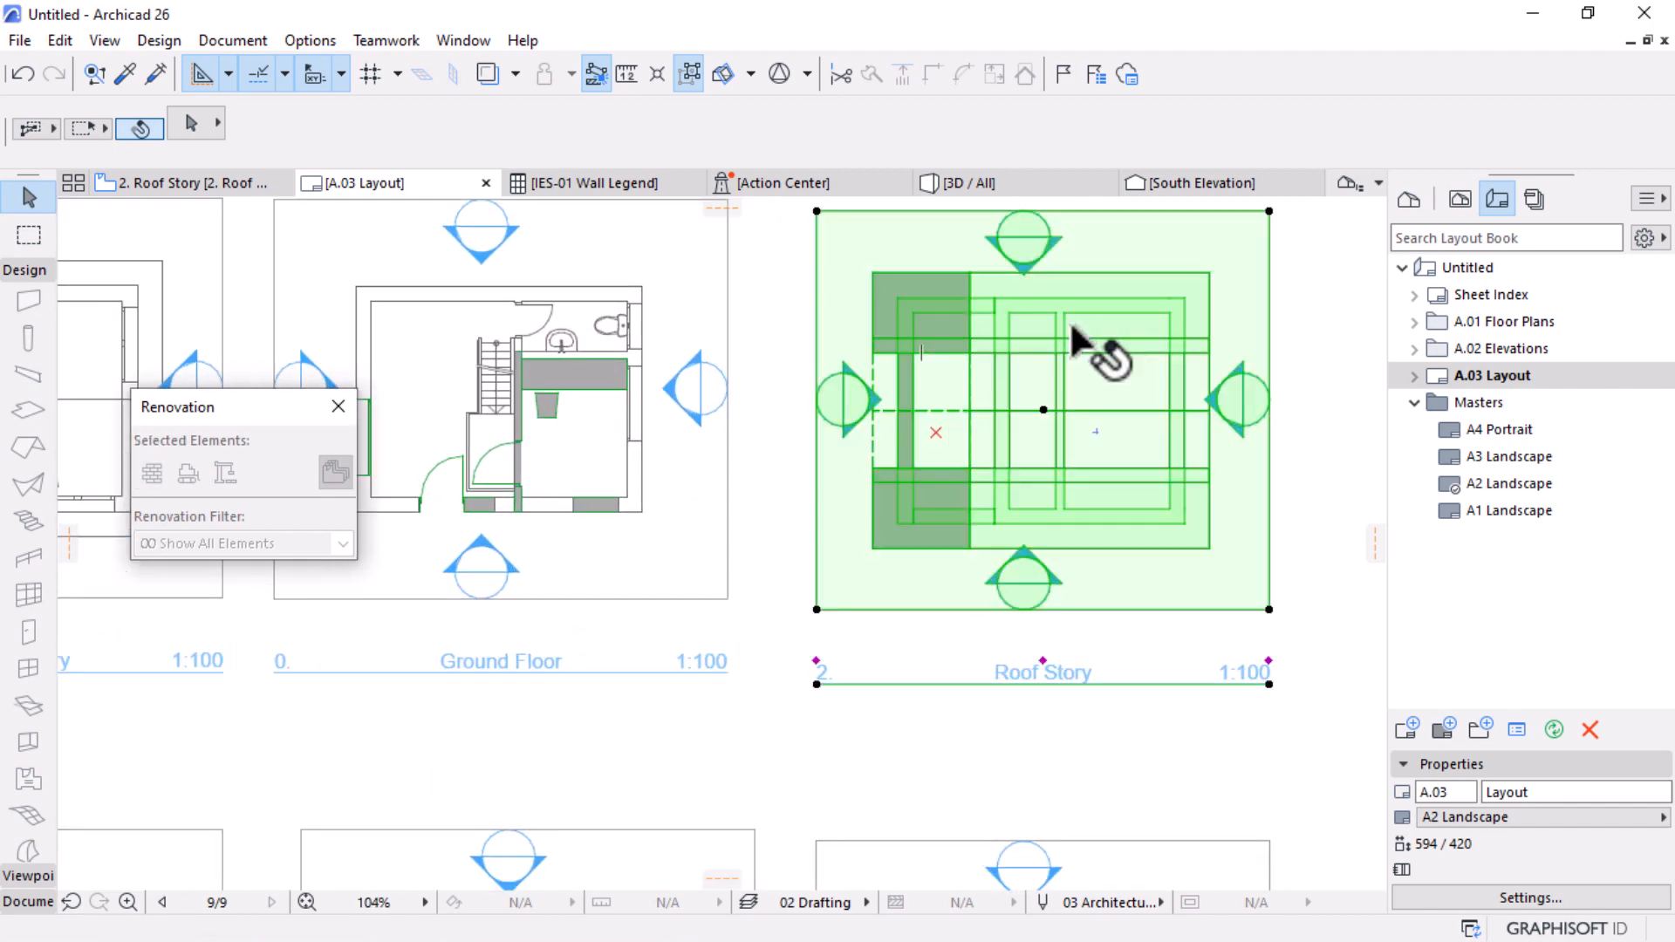
right_click(1115, 262)
left_click(1191, 331)
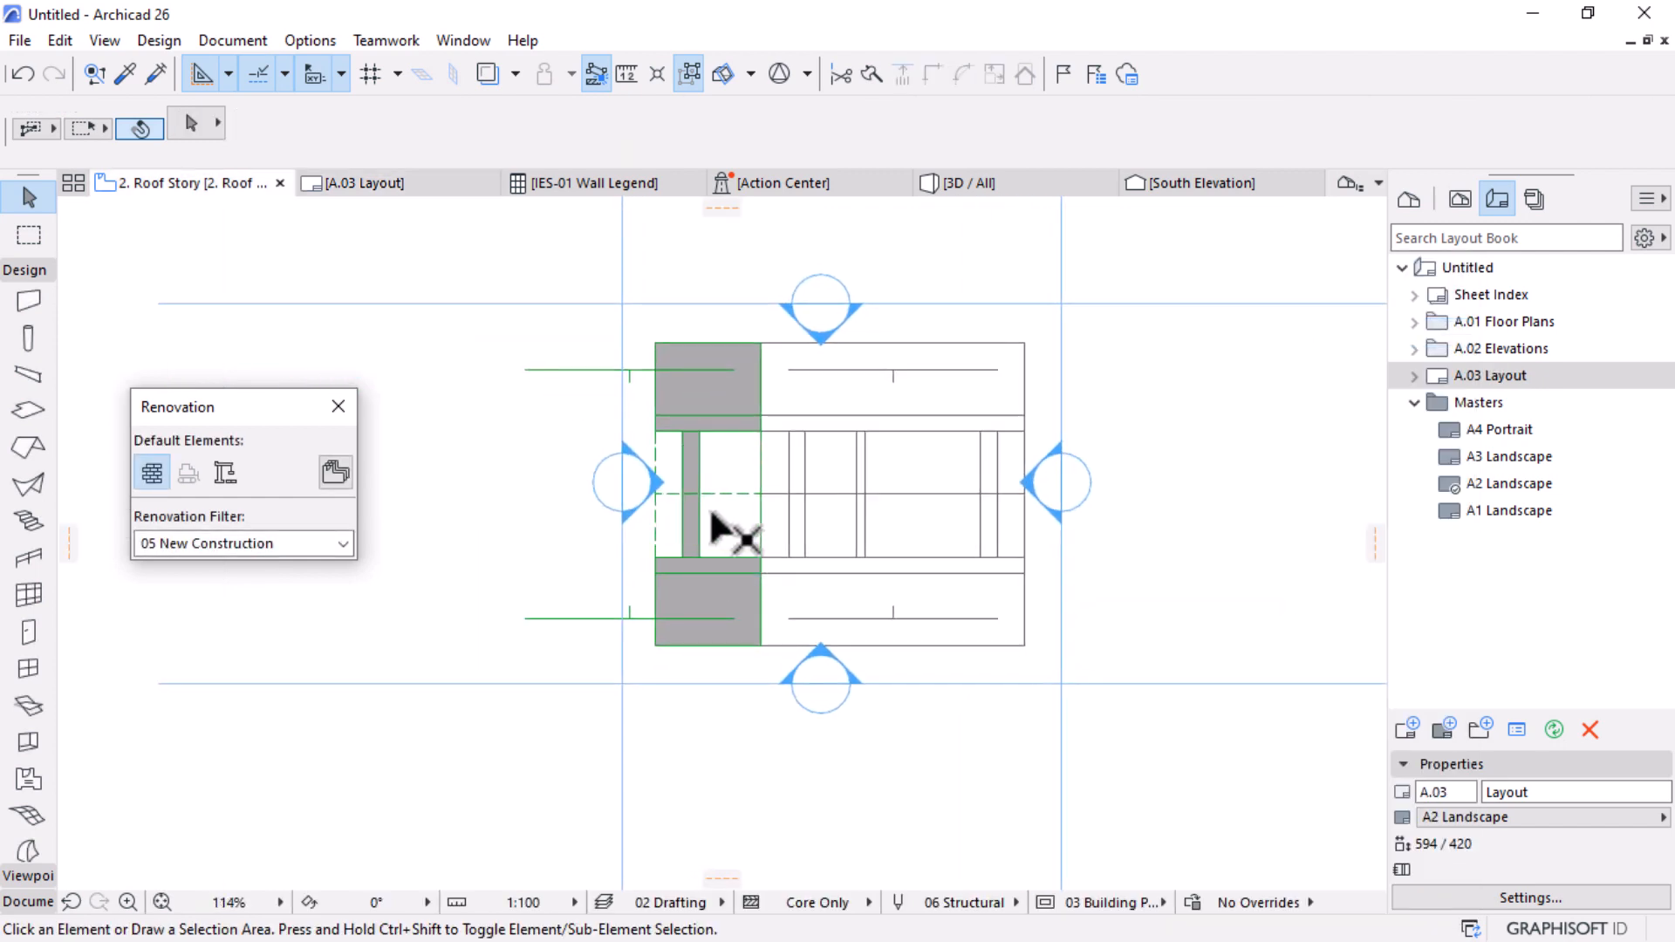
Step: Review the Floor Plan Cut Plane Settings for the Roof Story and close them without making changes
scroll(641, 425, "up", 2)
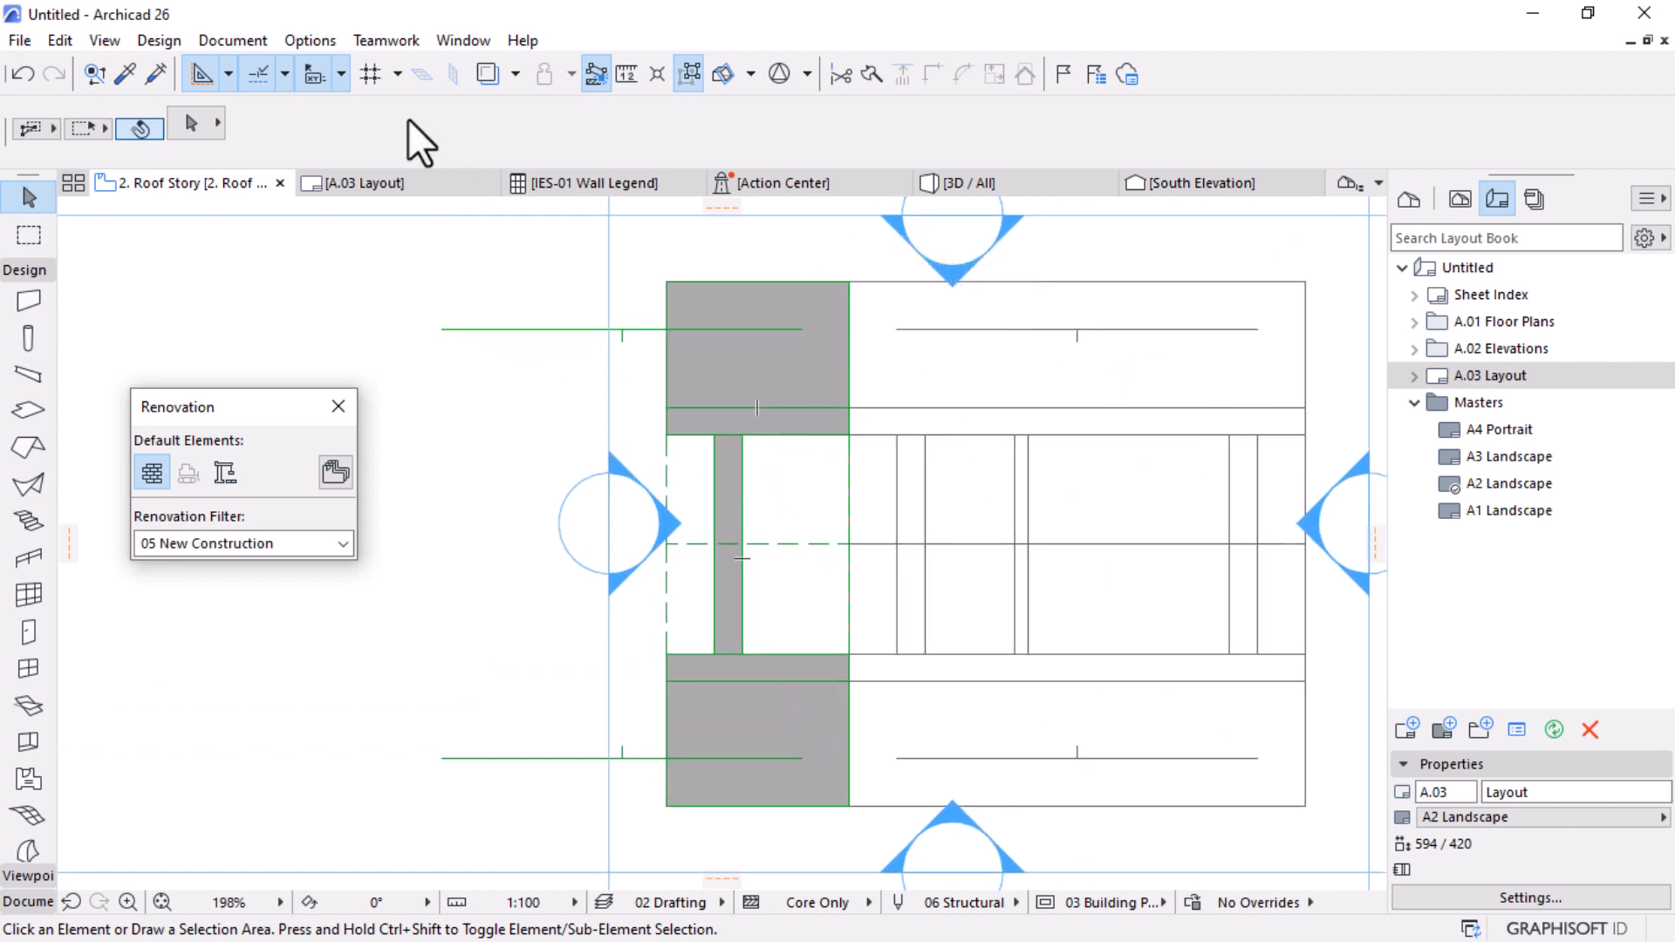
left_click(211, 44)
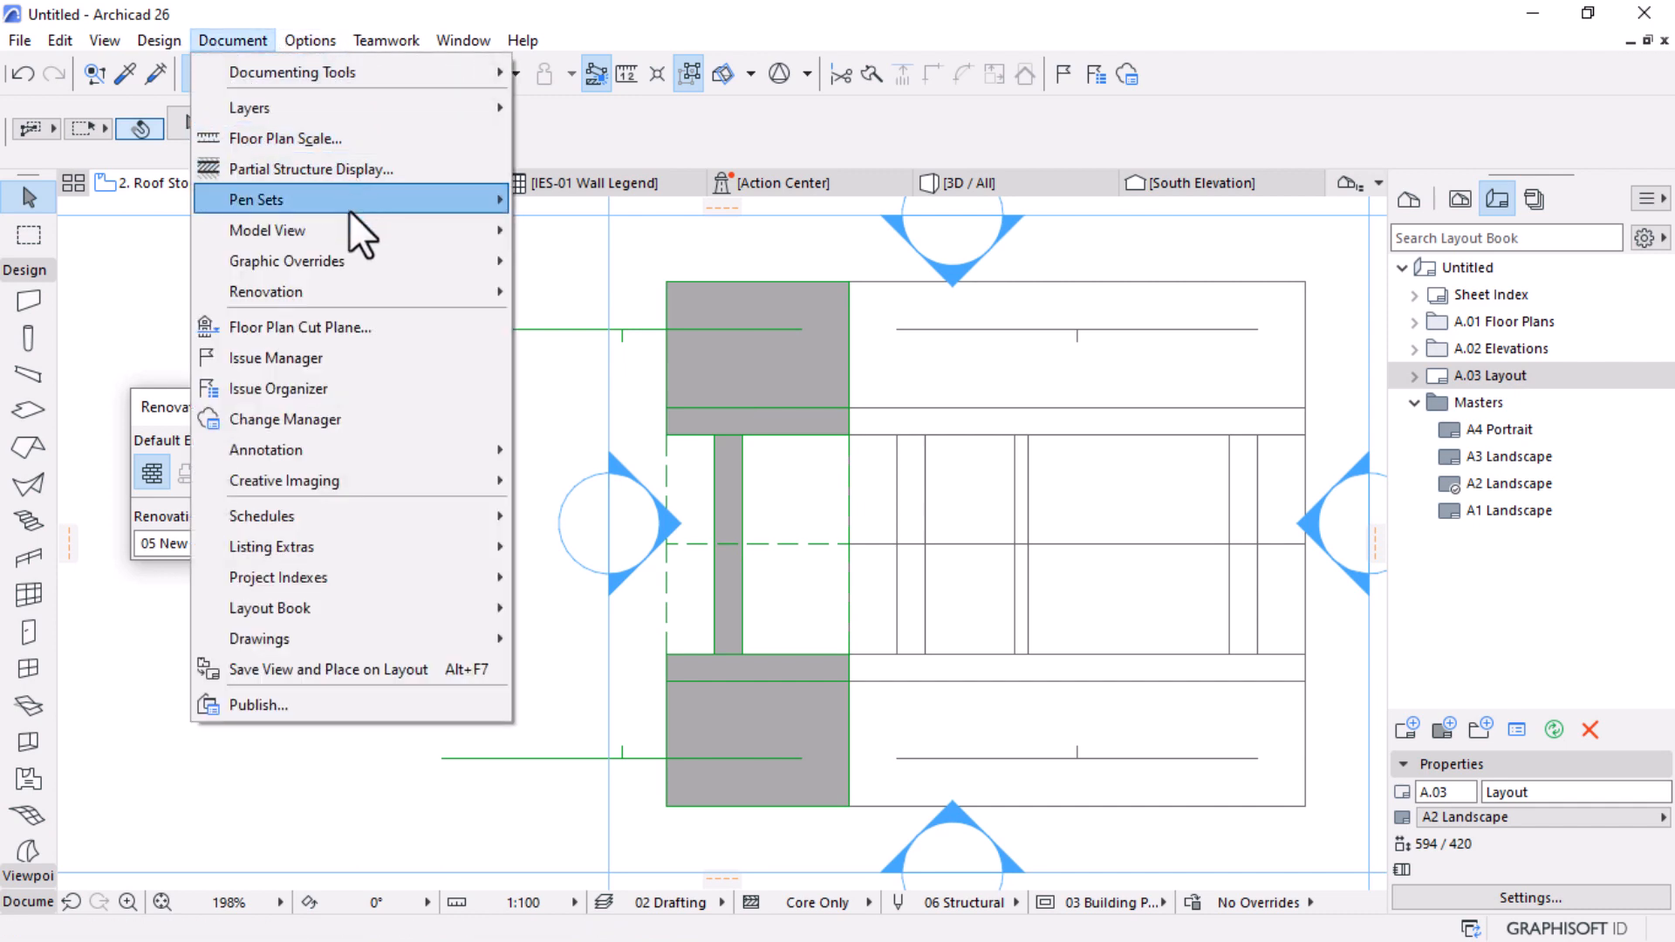
left_click(269, 335)
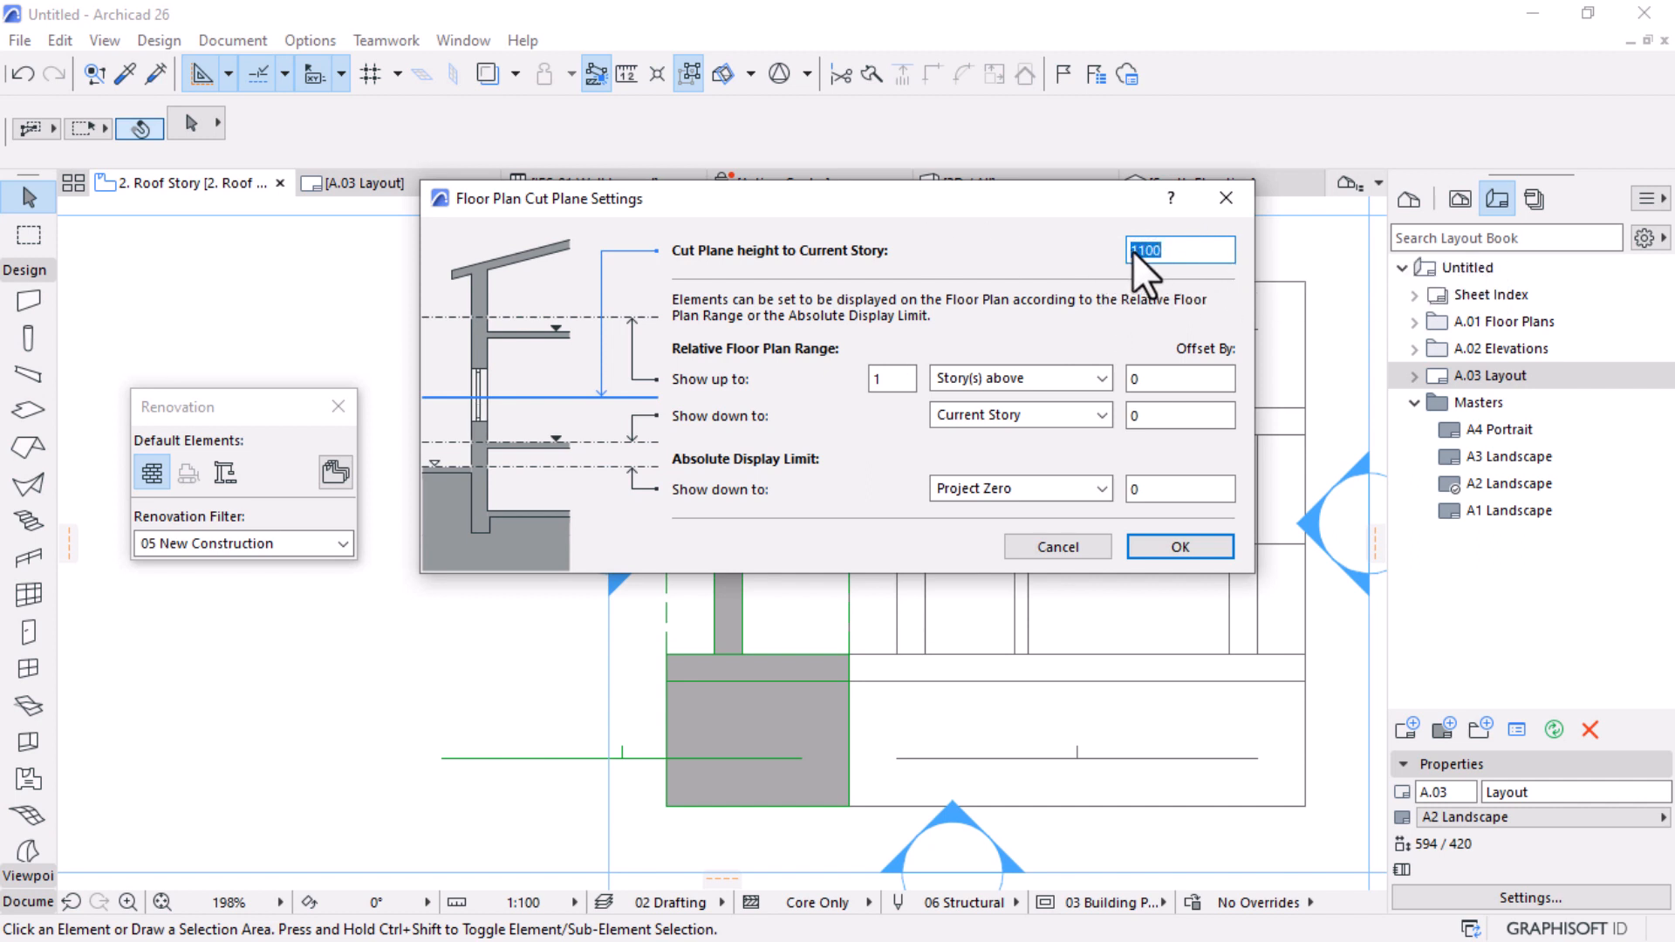
left_click(1069, 546)
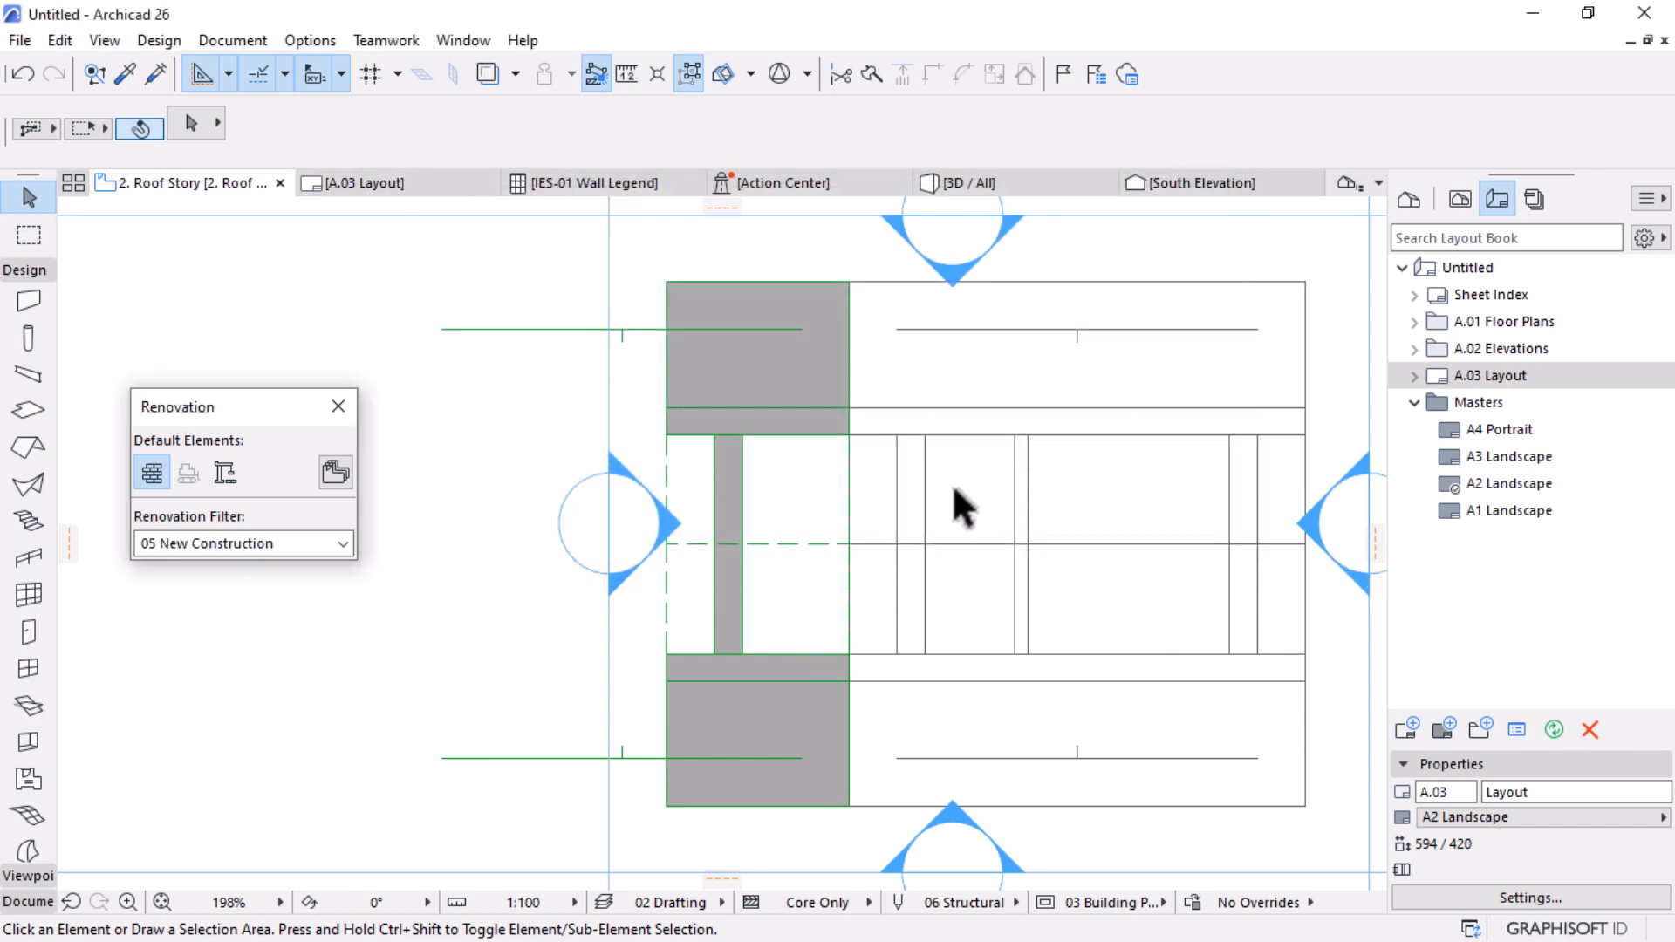
scroll(934, 475, "down", 5)
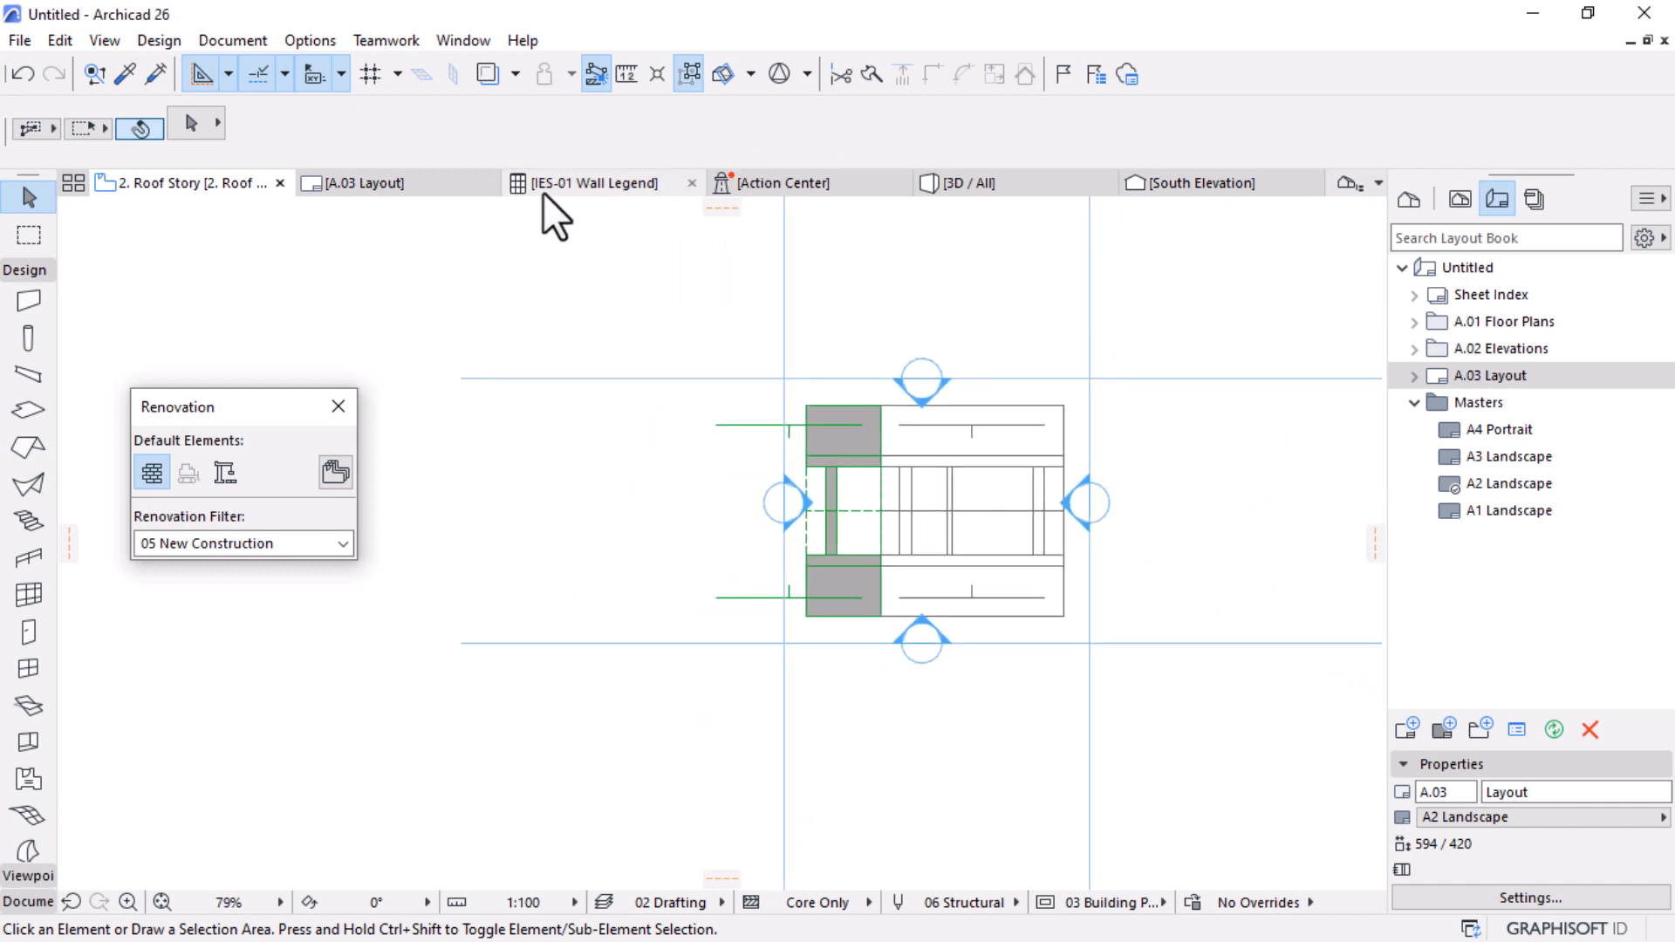
Step: Go back to the A.03 layout, clear the drawing selection and examine the Existing floor plan drawings
left_click(403, 182)
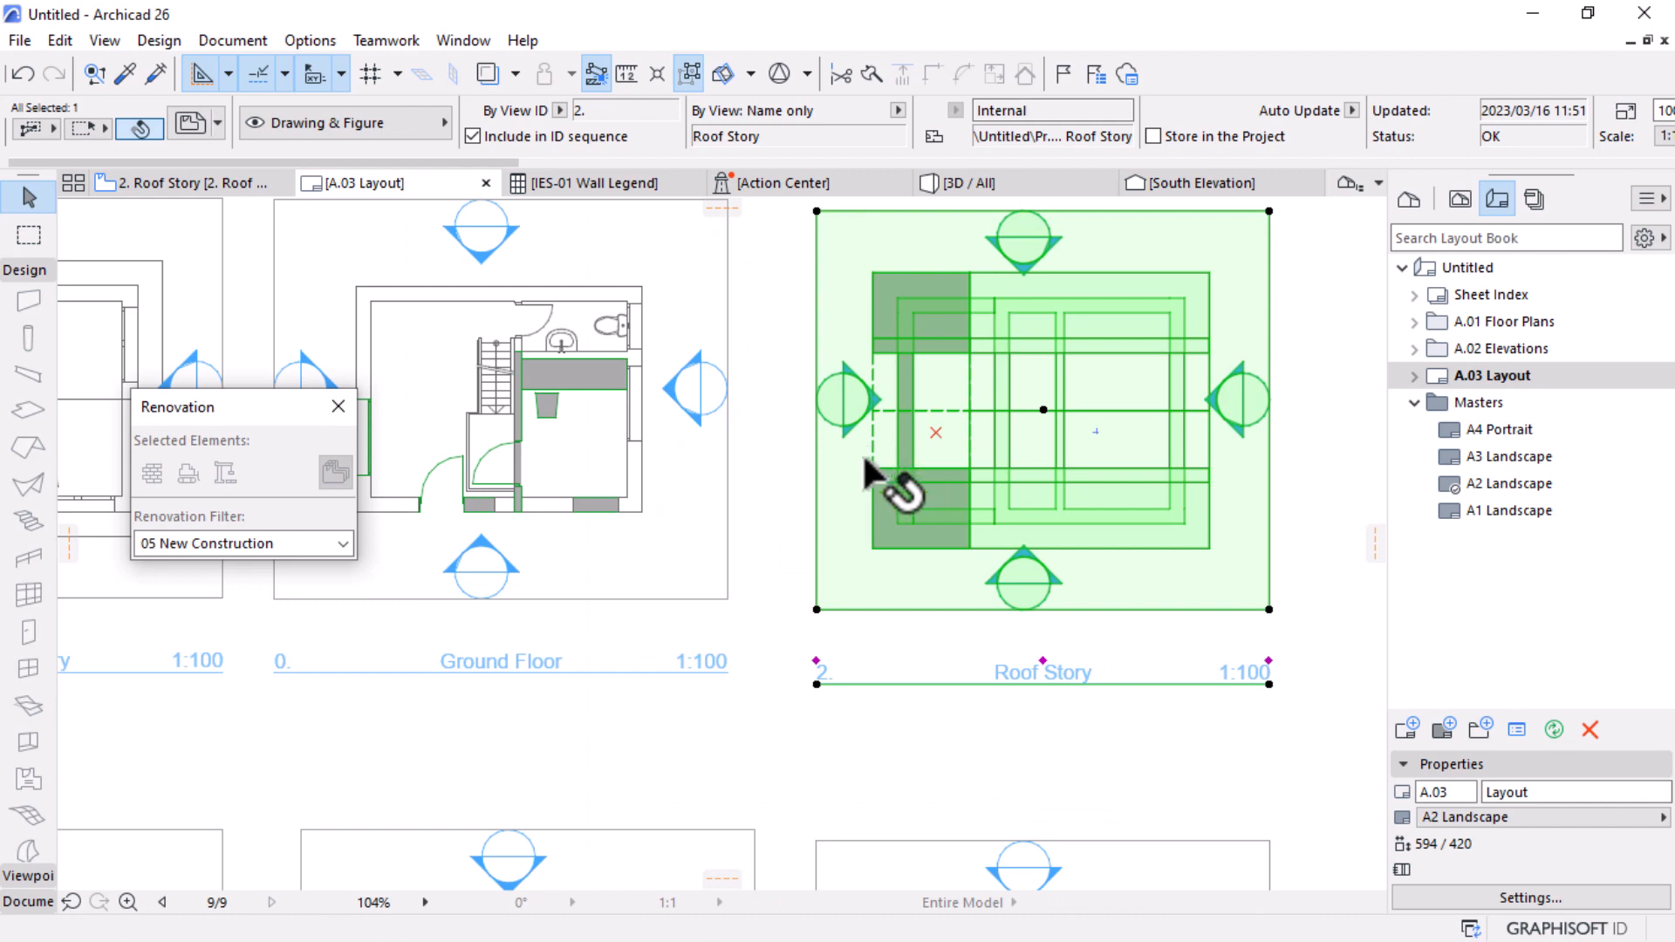
scroll(864, 461, "down", 6)
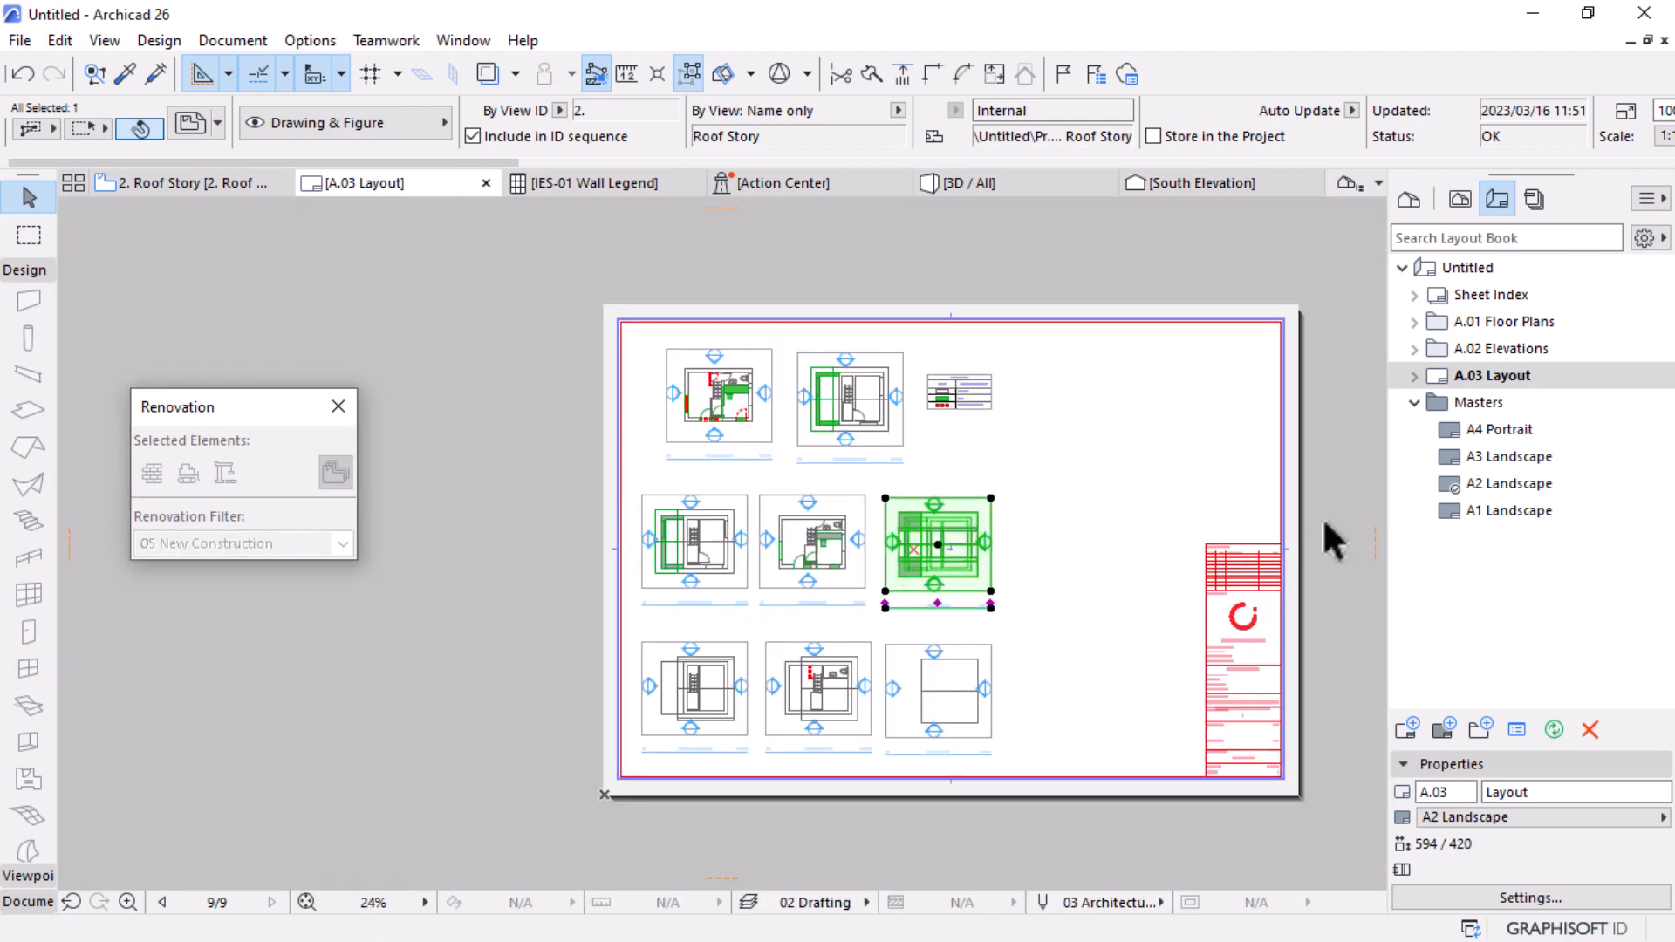
left_click(1324, 525)
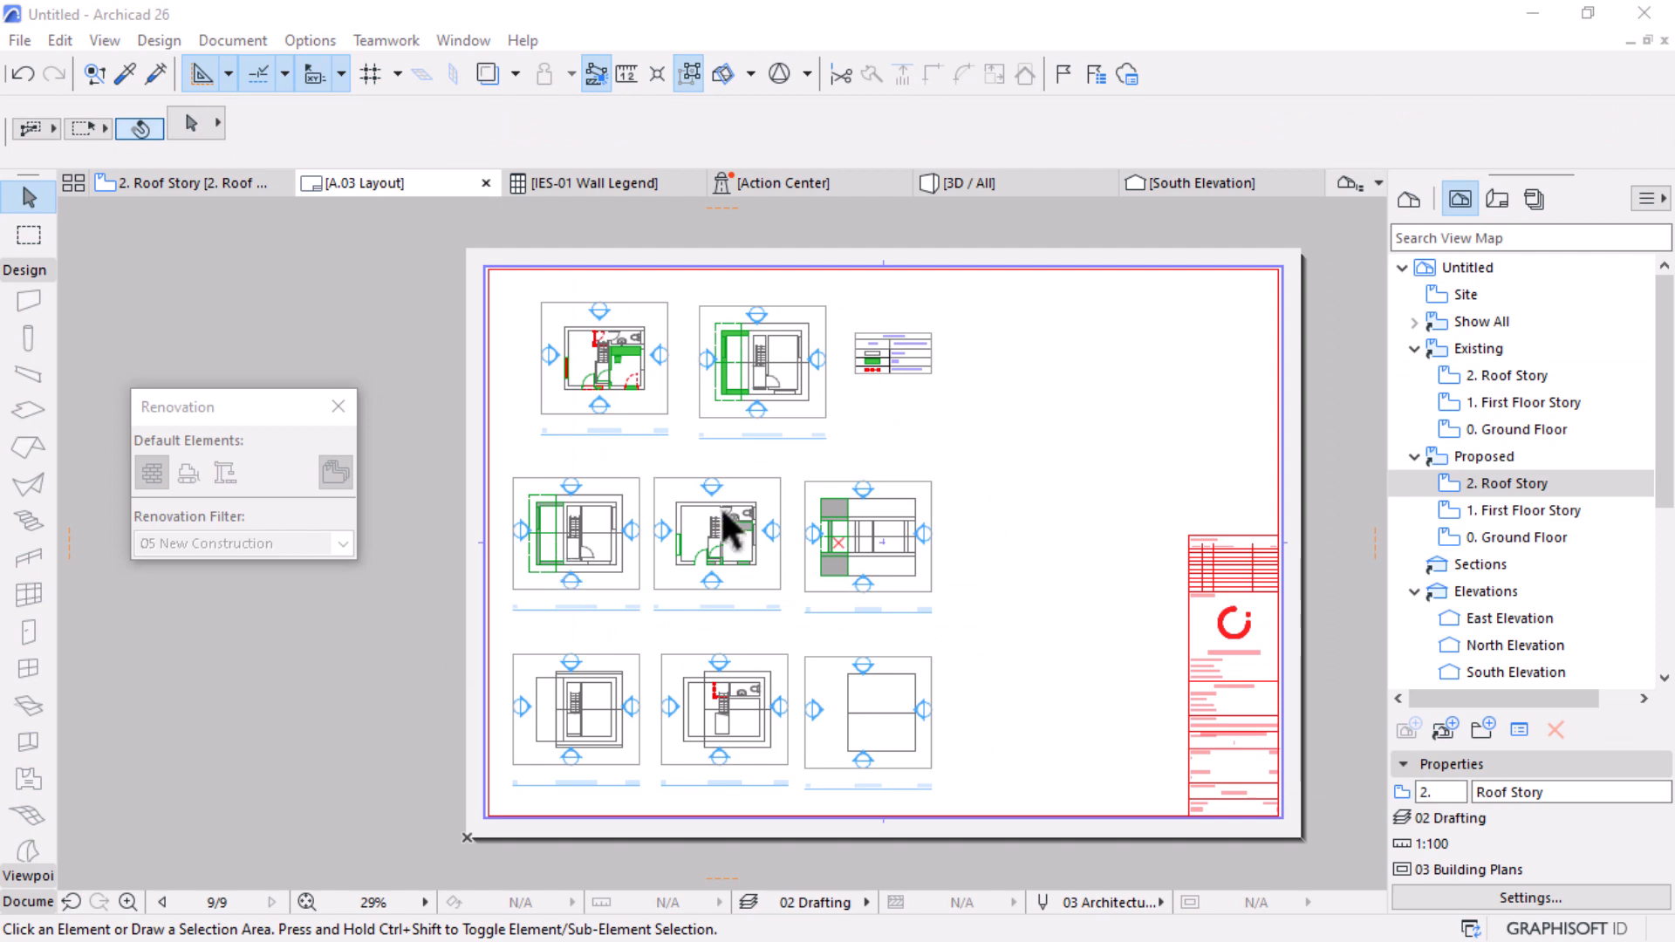
scroll(724, 511, "up", 3)
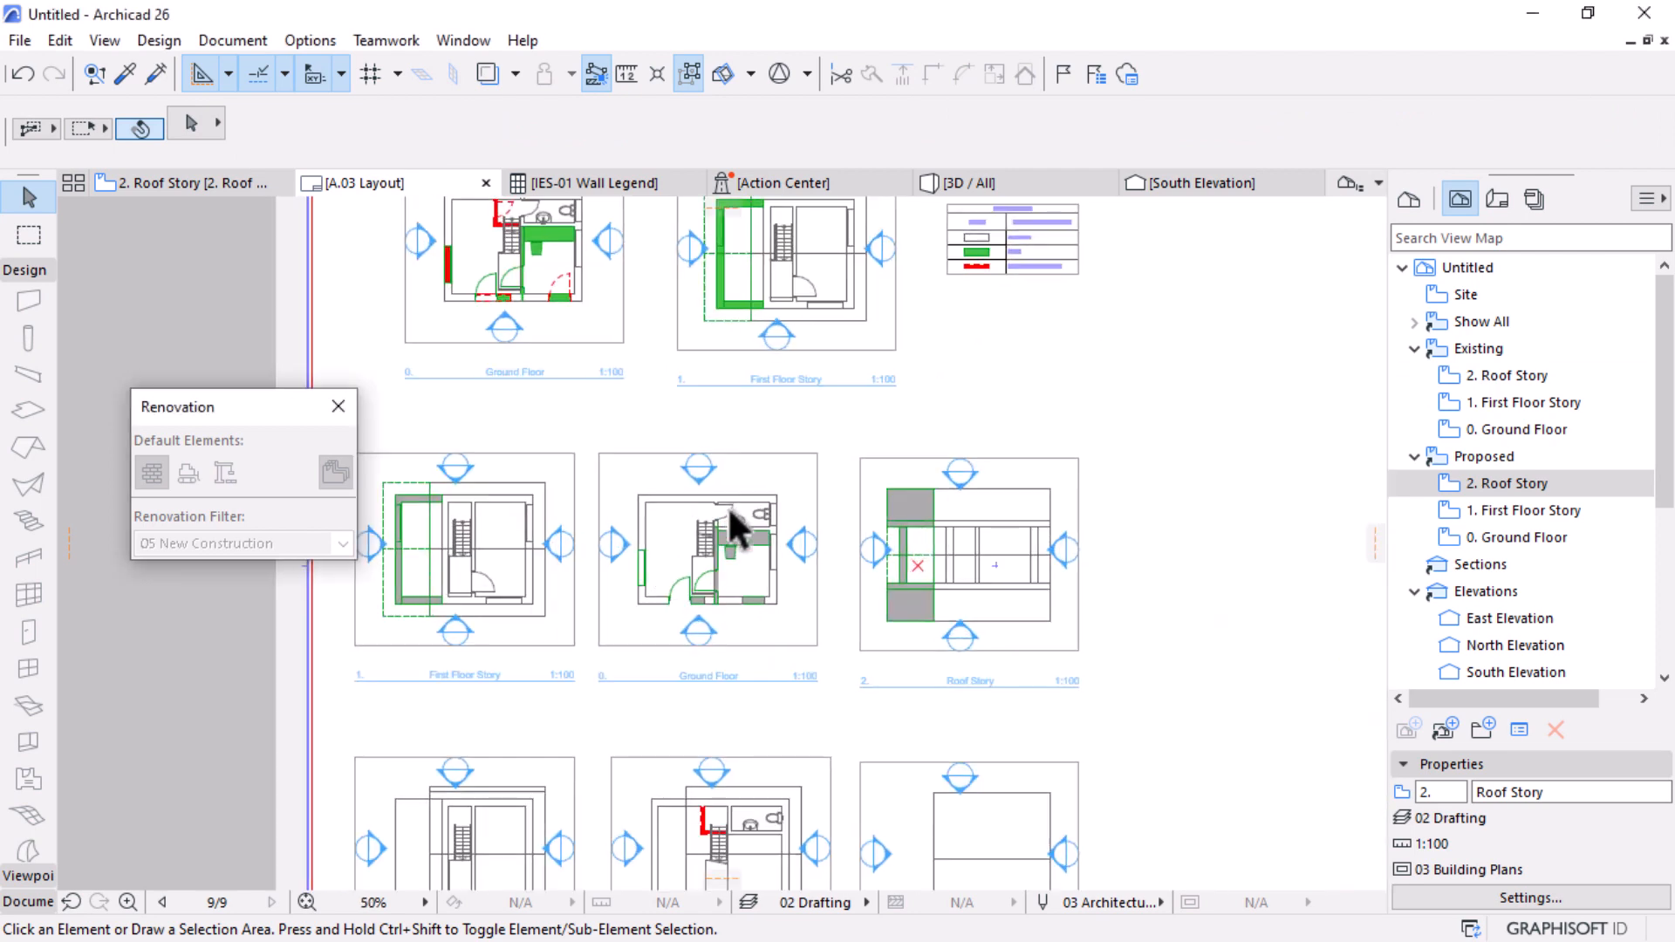
scroll(954, 495, "down", 3)
scroll(911, 726, "up", 3)
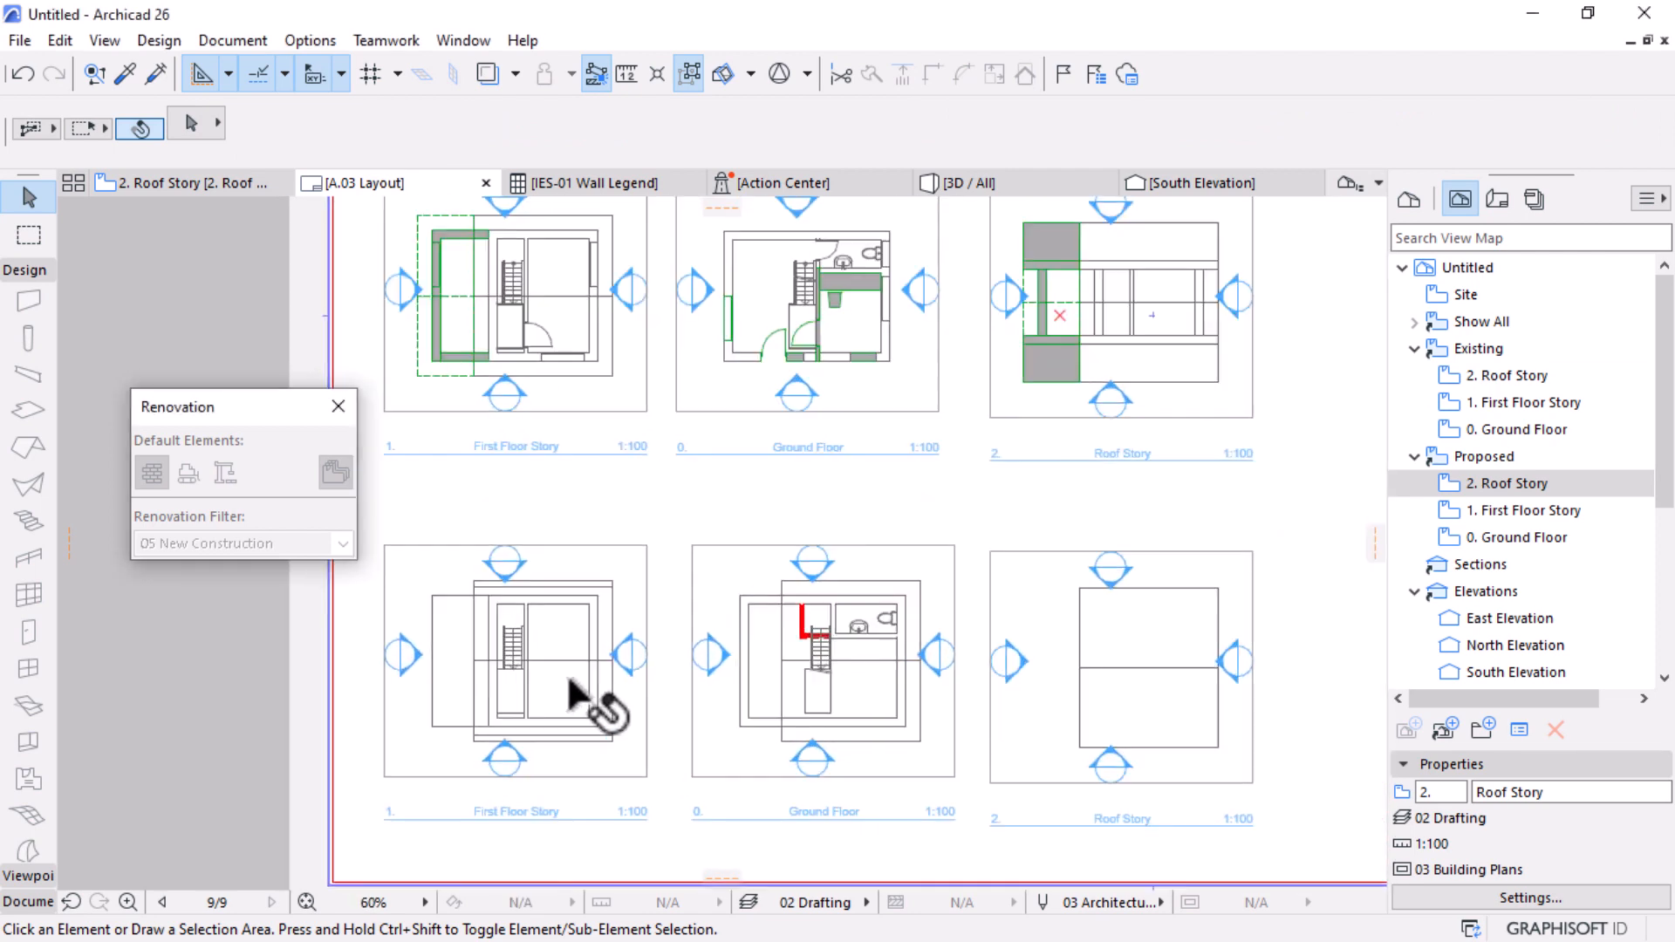
scroll(571, 676, "up", 3)
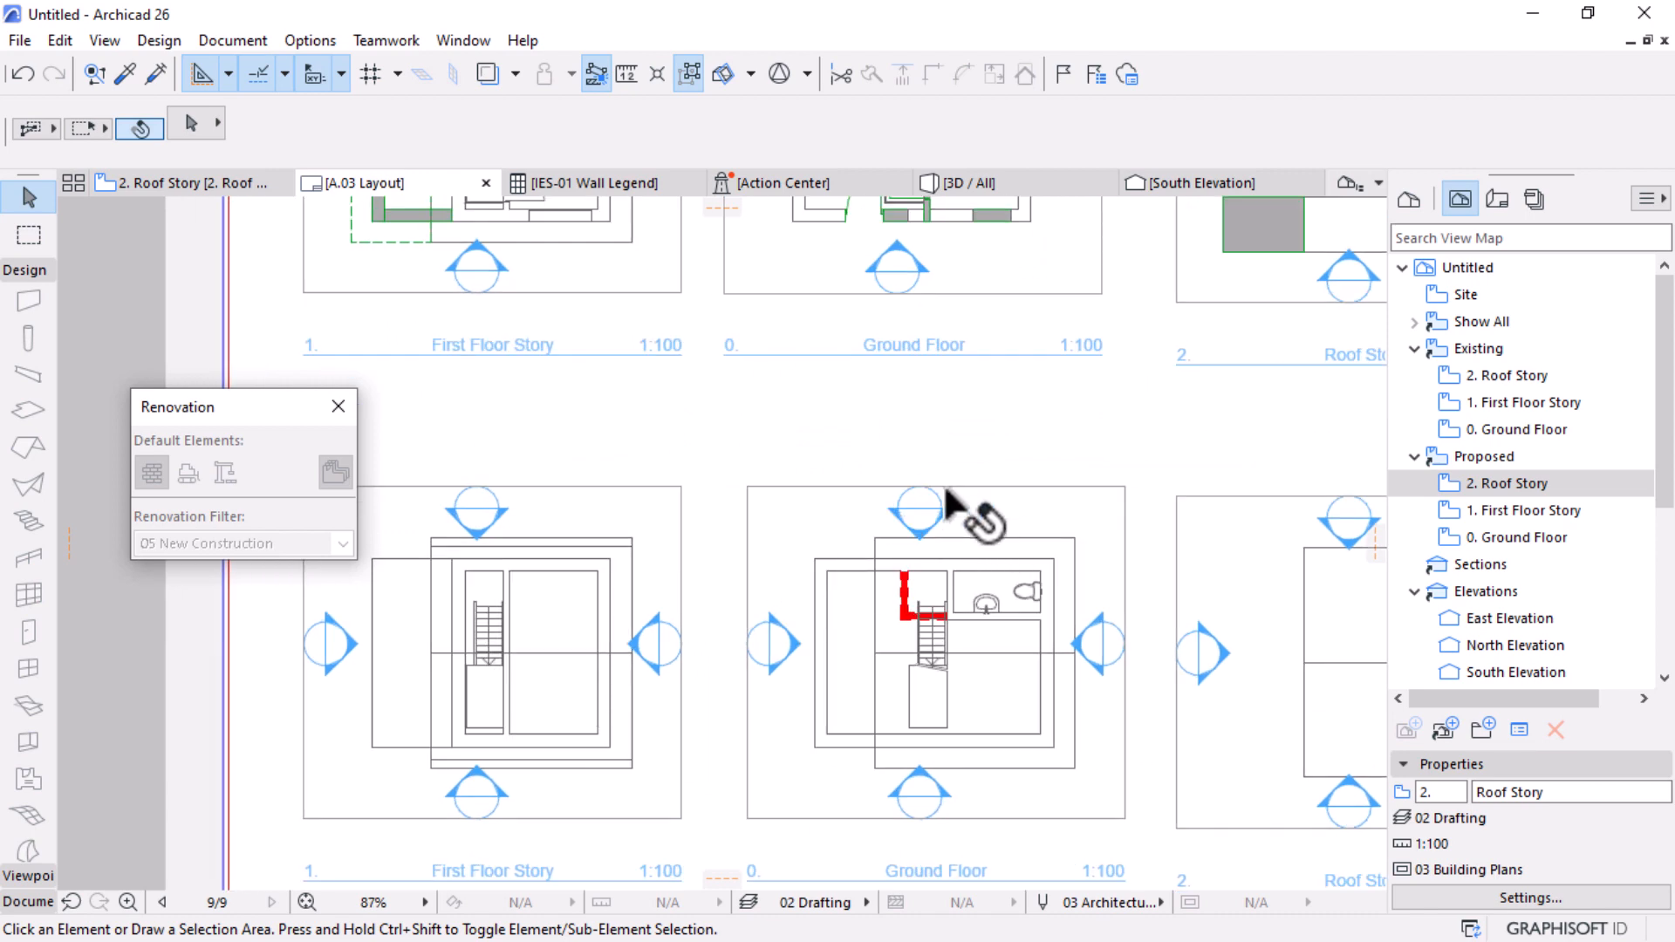
Step: Set the marker size of all elevation markers in the Proposed Roof Story view to 8,5 mm
scroll(920, 567, "down", 6)
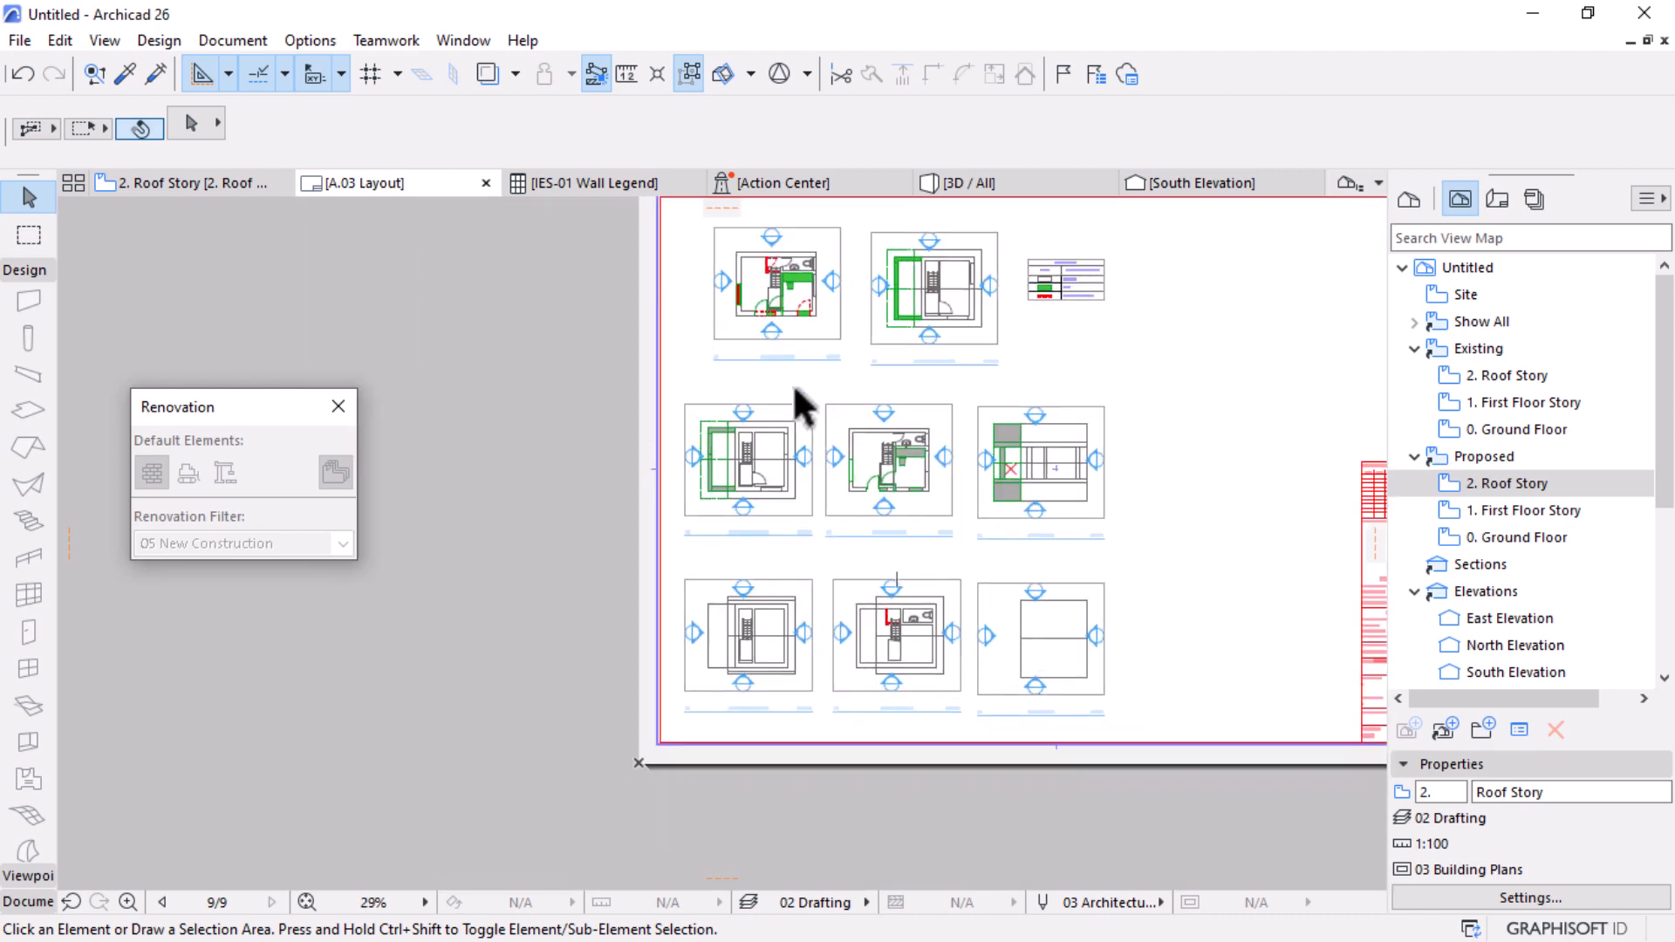
left_click(248, 185)
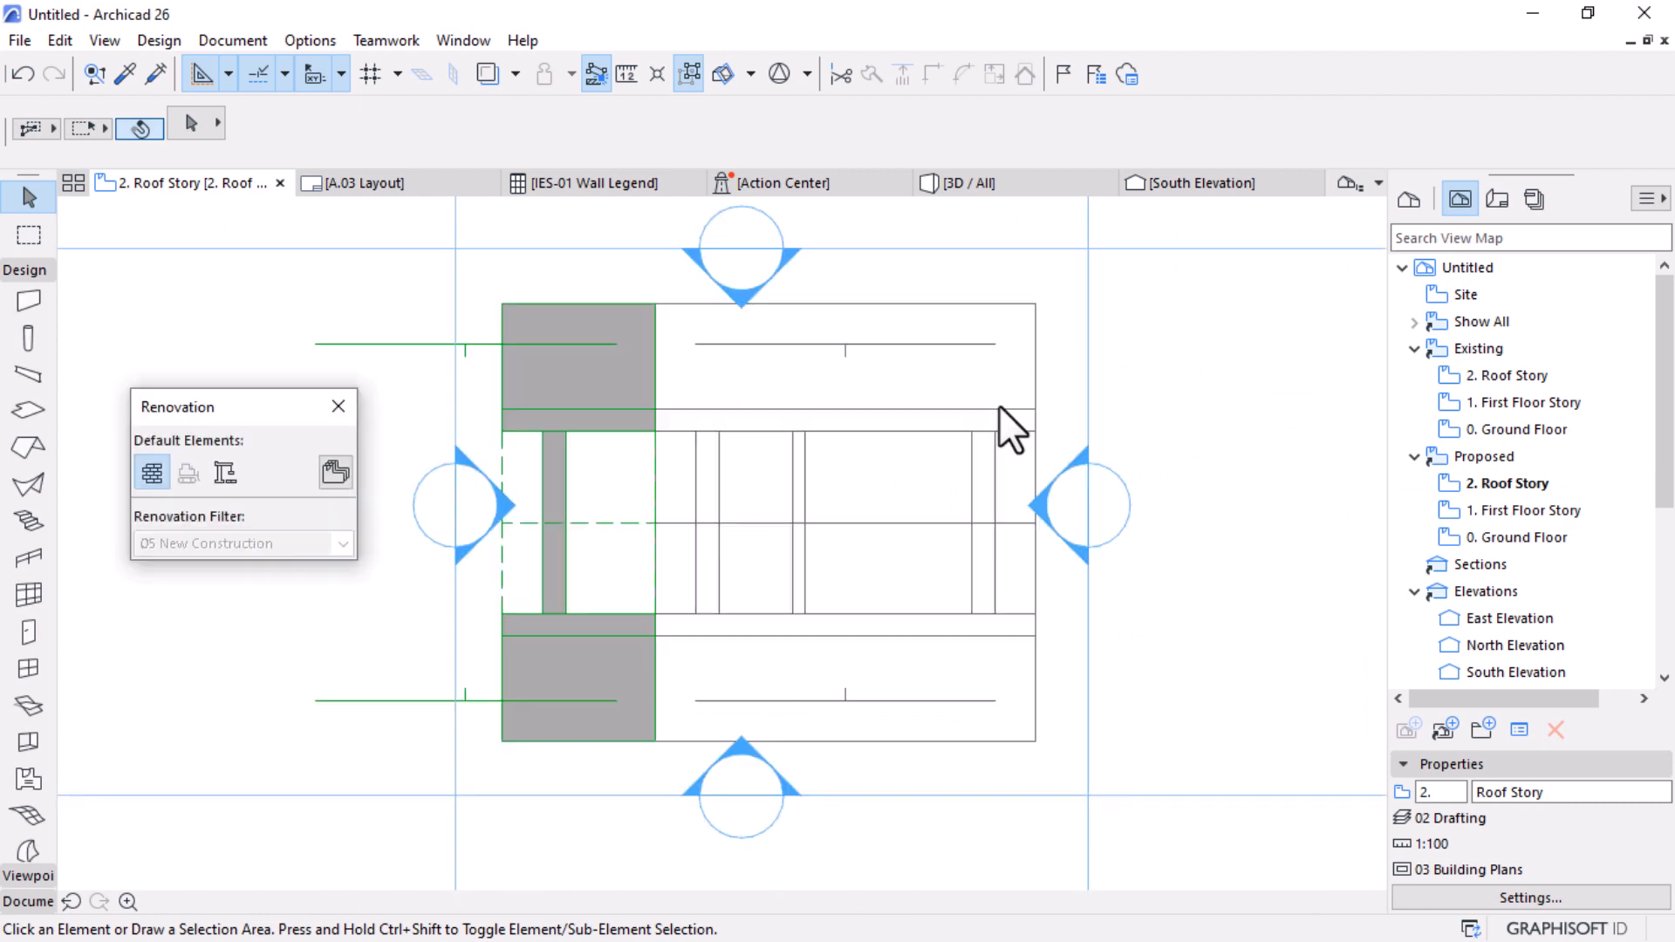
left_click(1087, 497, "alt")
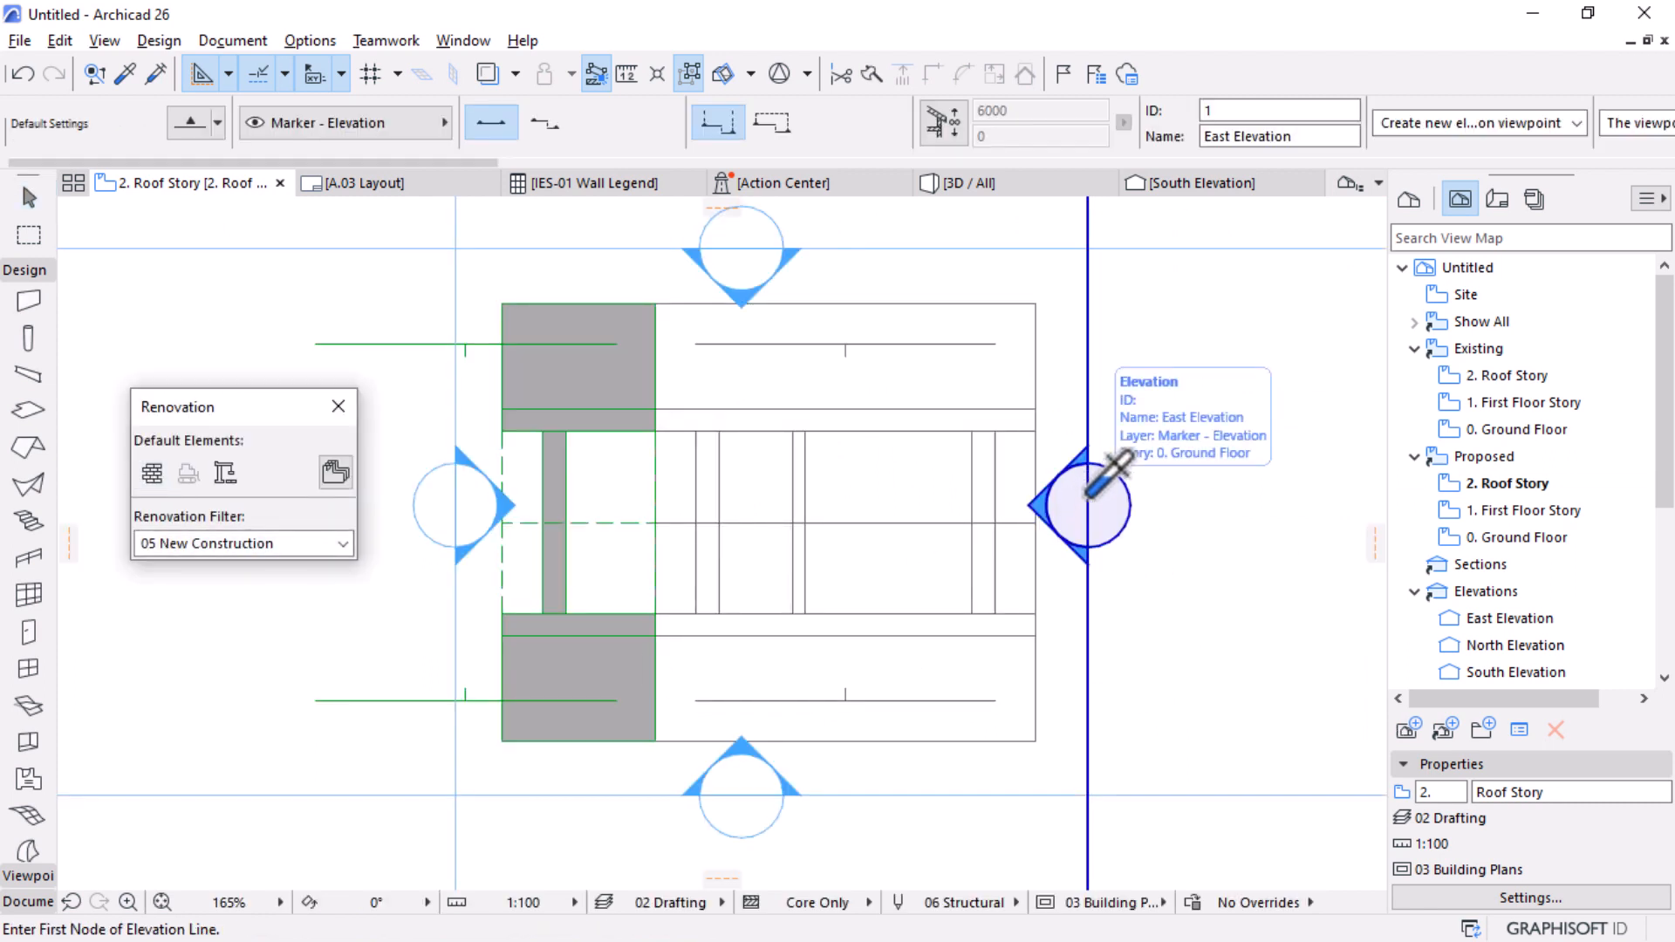
key("ctrl+a")
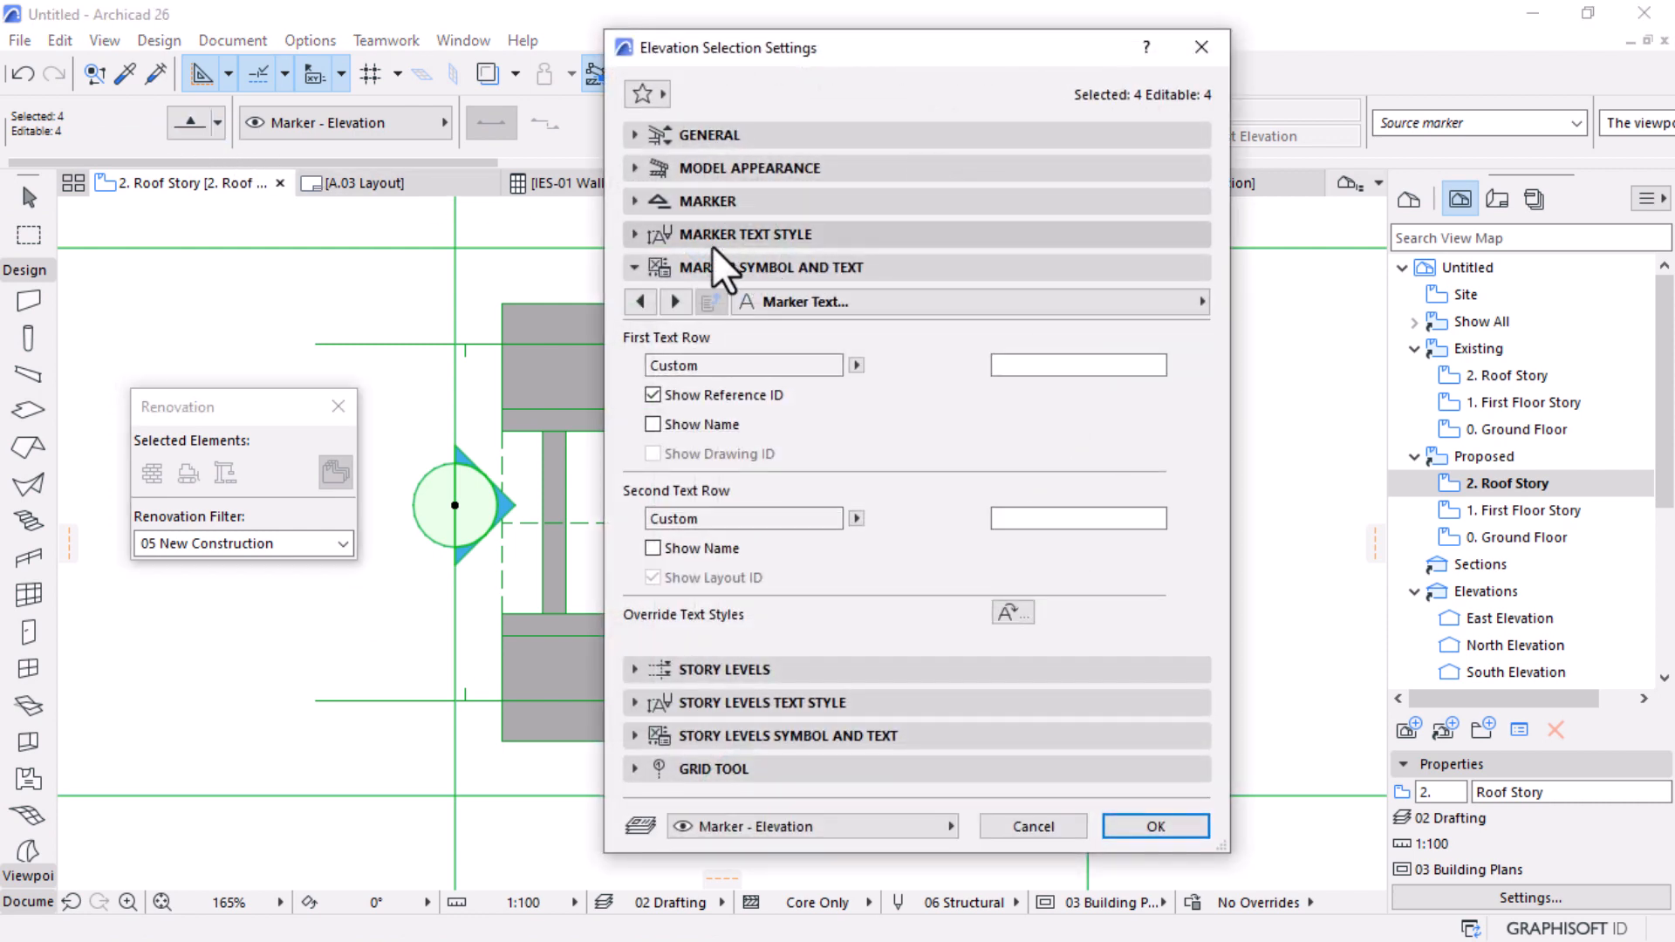
left_click(687, 194)
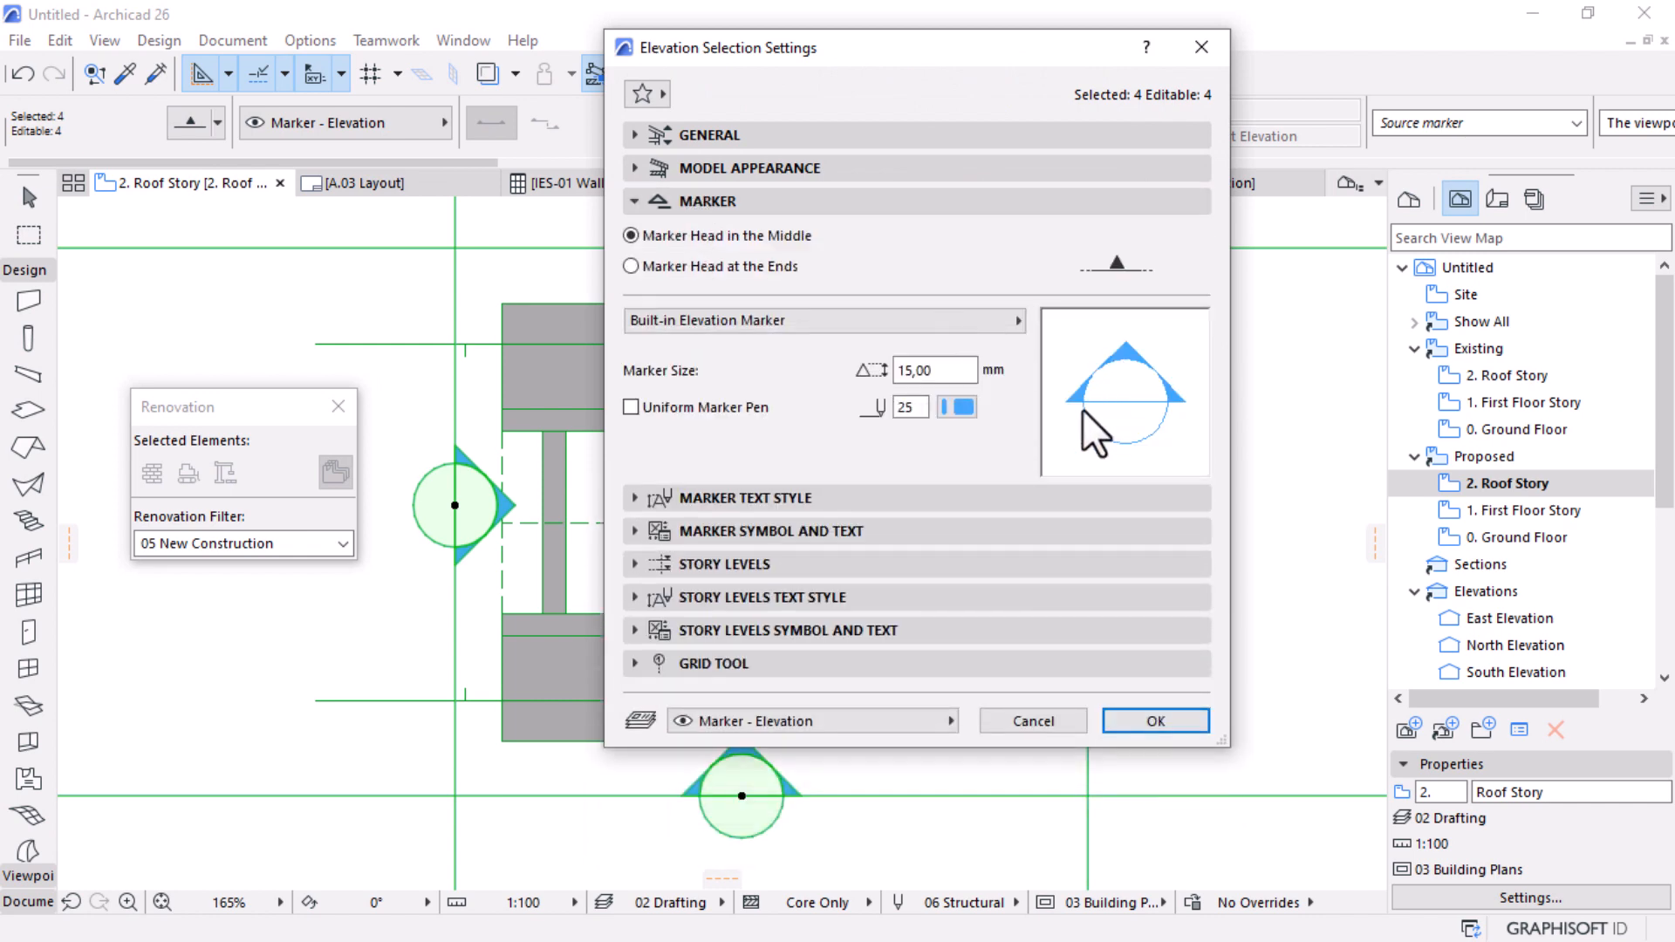
left_click_drag(937, 374, 777, 386)
type("8,5")
key("Return")
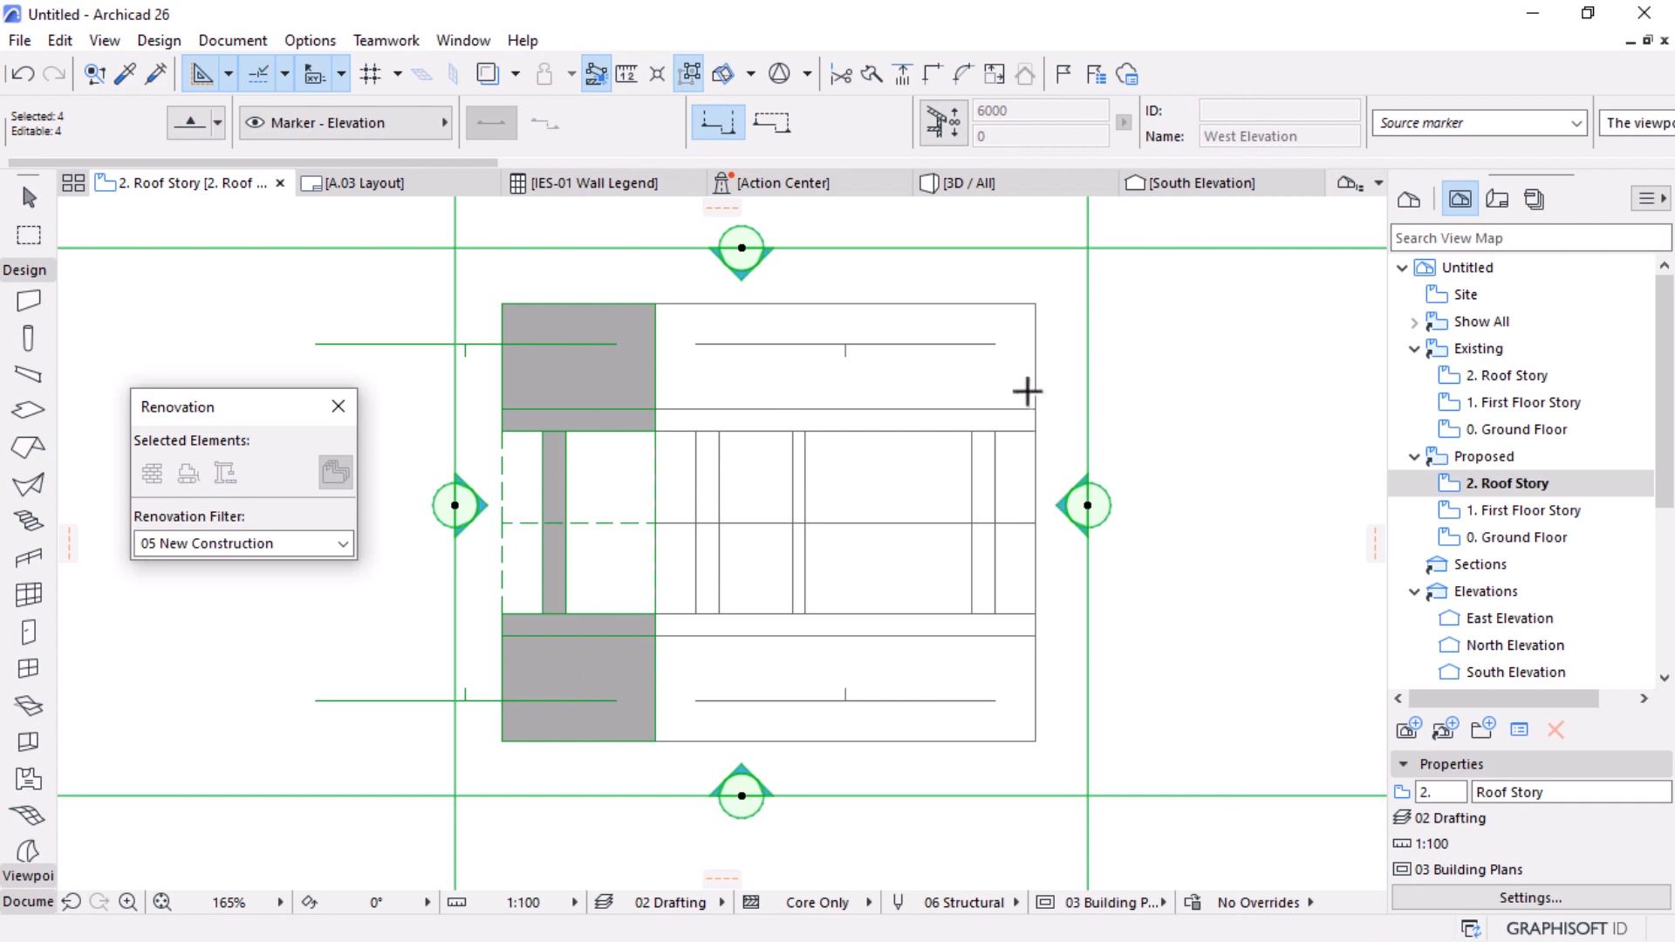
Step: Return to the A.03 layout and check the resized elevation markers on the placed drawings
left_click(354, 183)
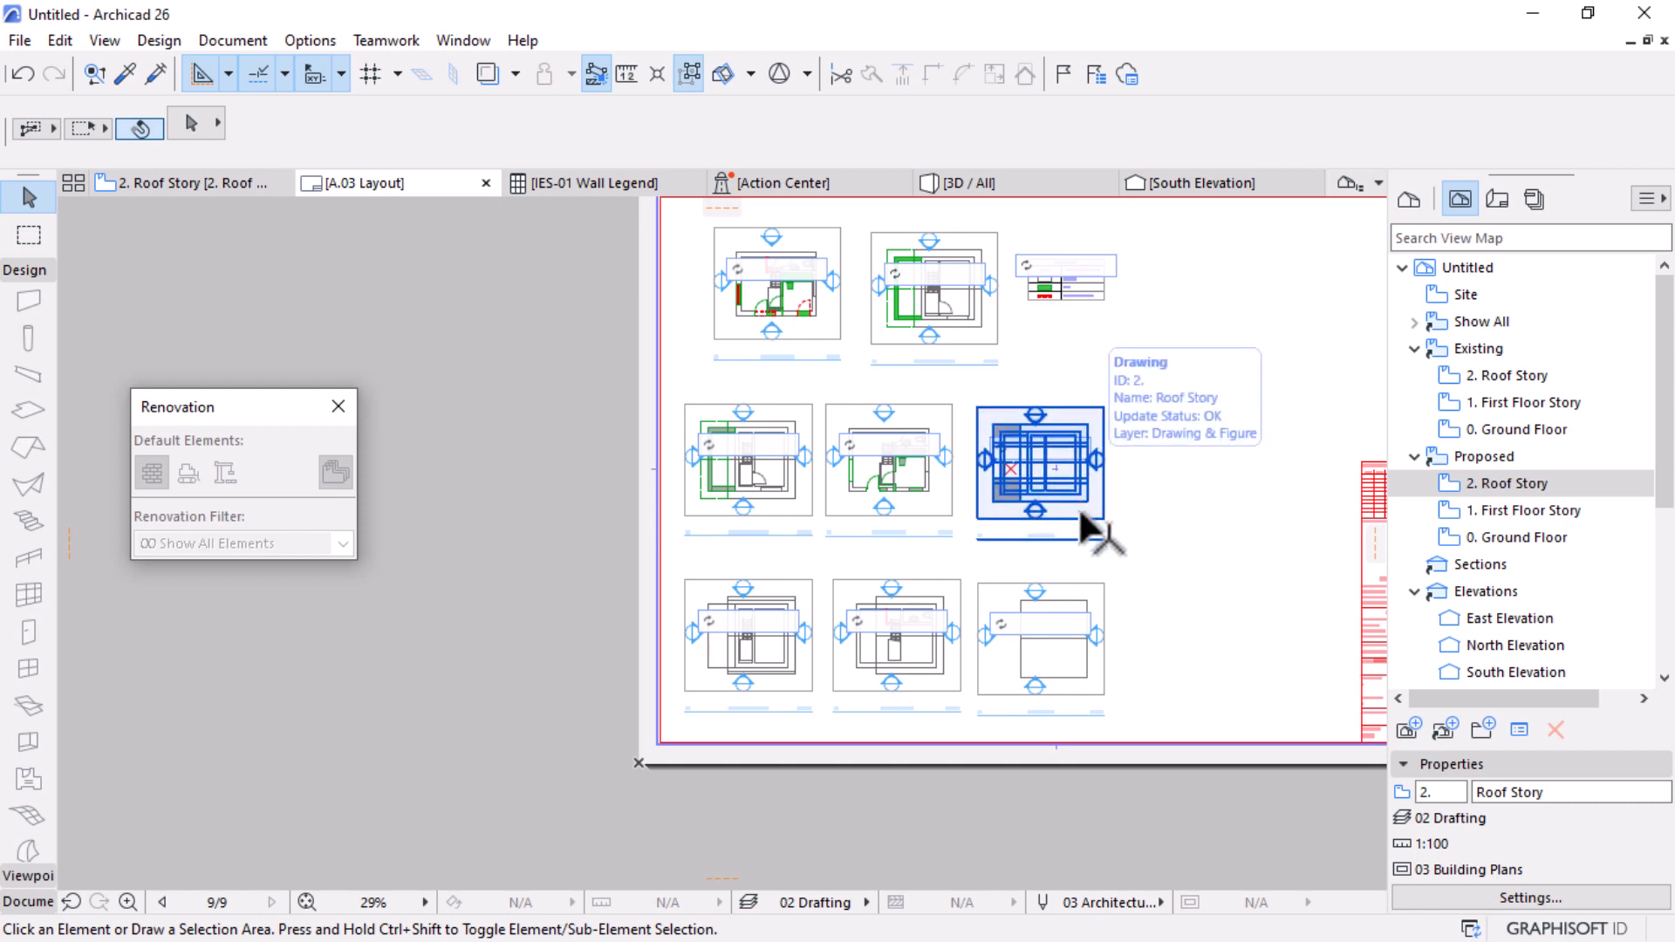
scroll(1047, 486, "up", 3)
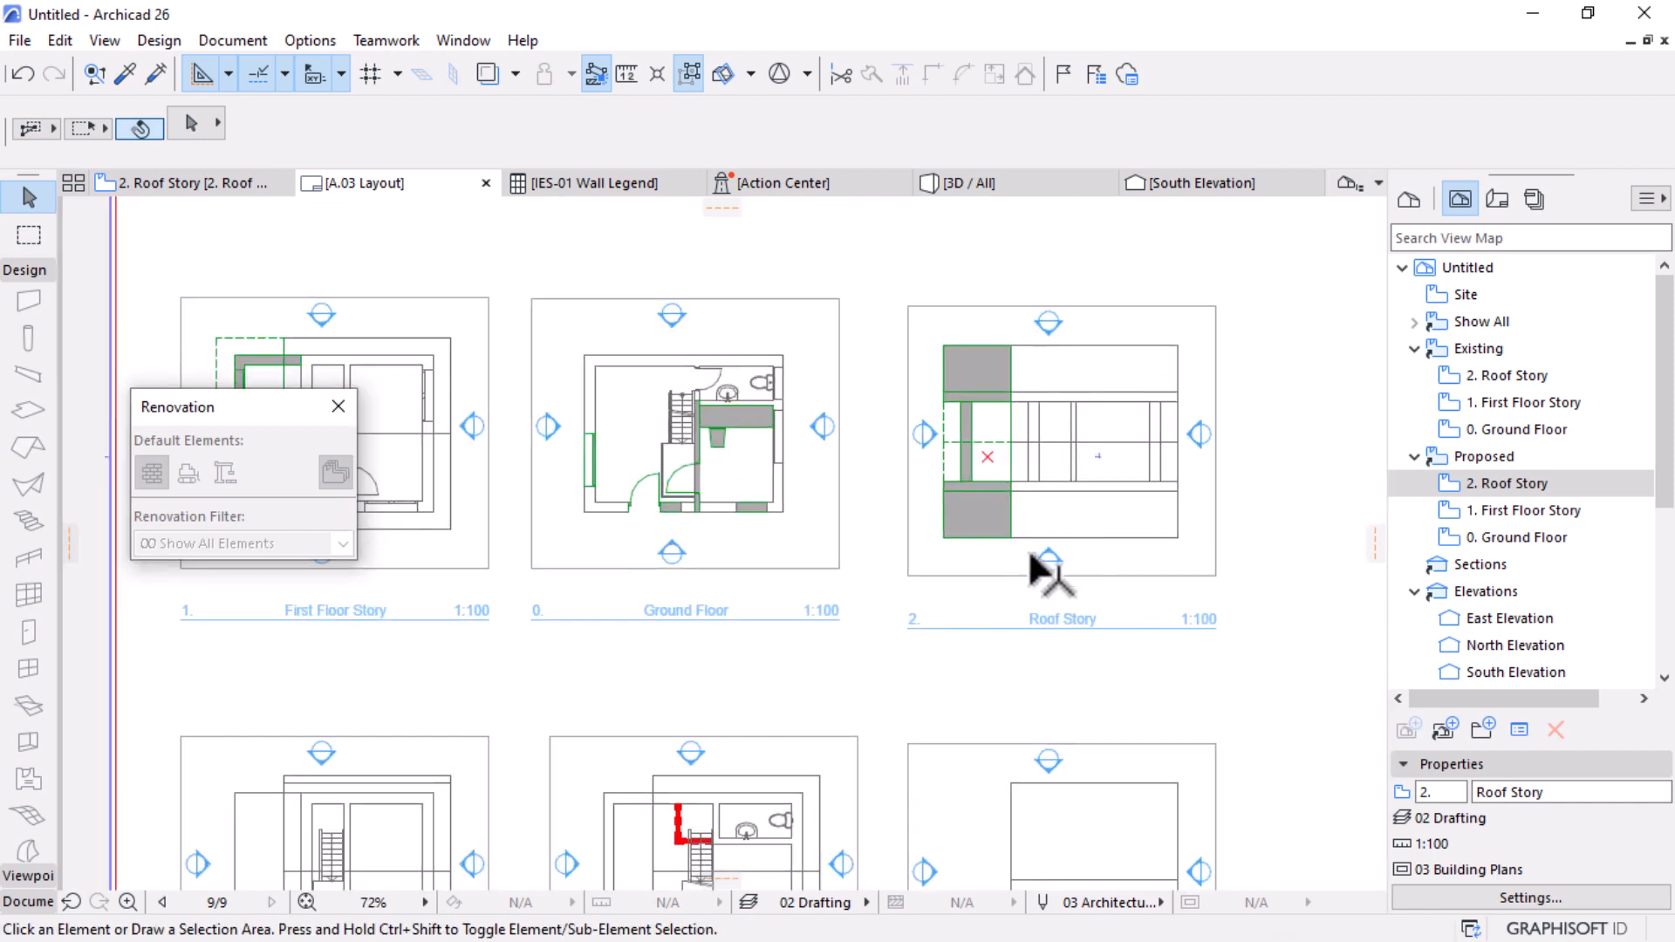
scroll(1047, 457, "down", 2)
scroll(815, 384, "up", 2)
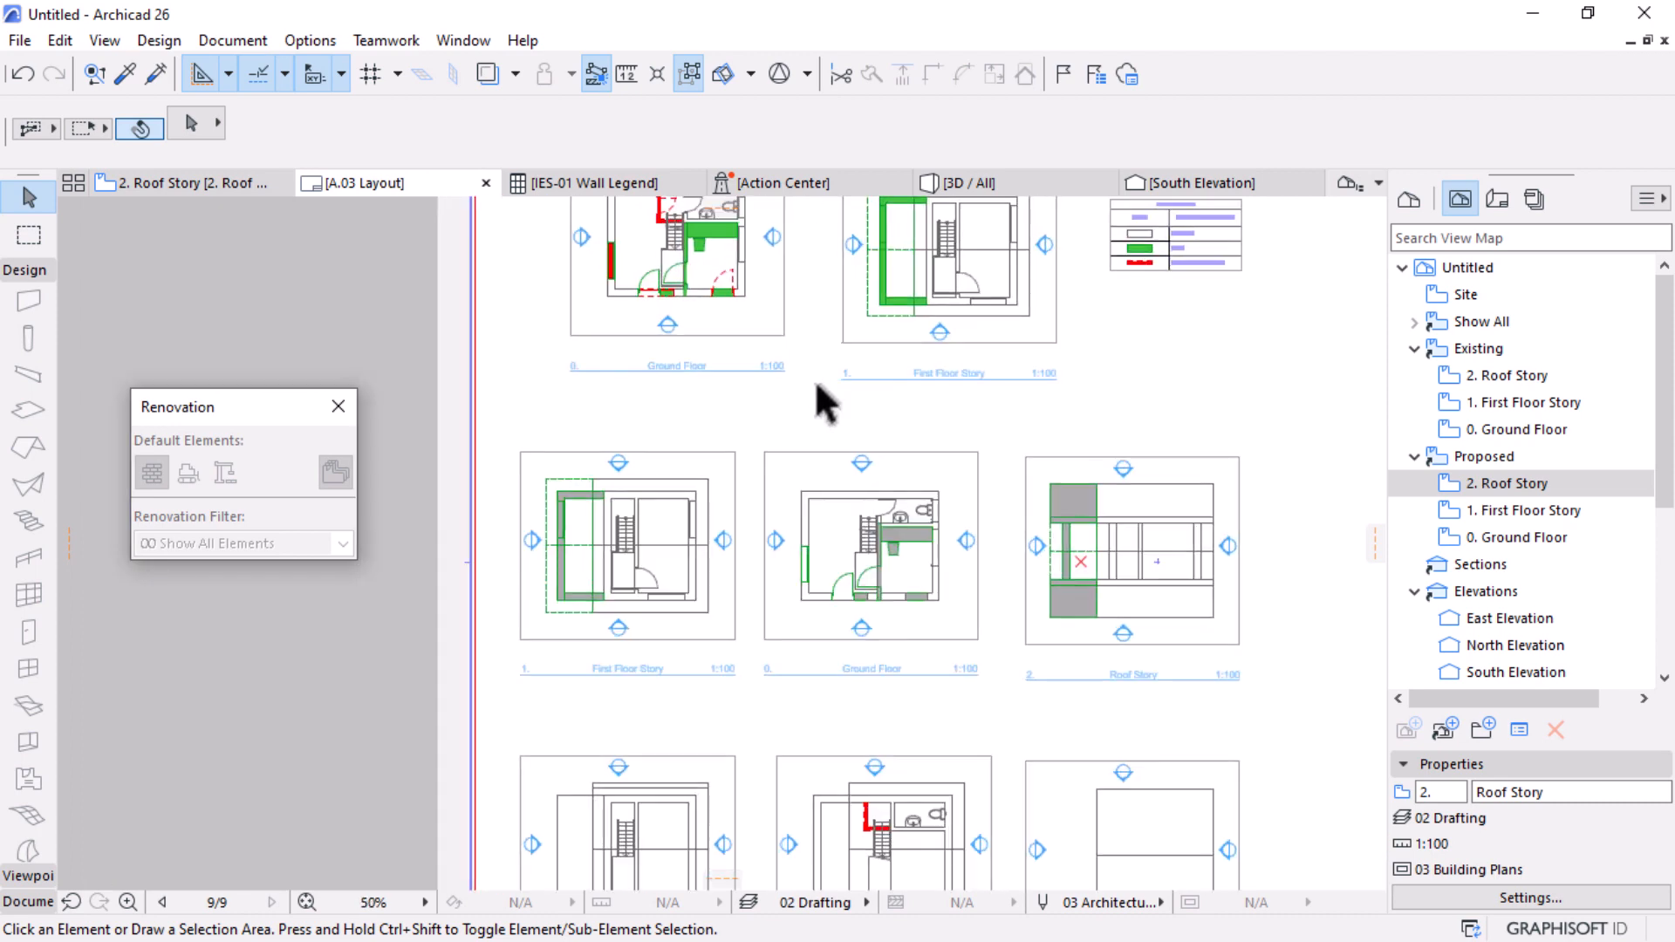
Step: Open the East Elevation view and accept its view settings with the 00 Show All Elements renovation filter
left_click(174, 182)
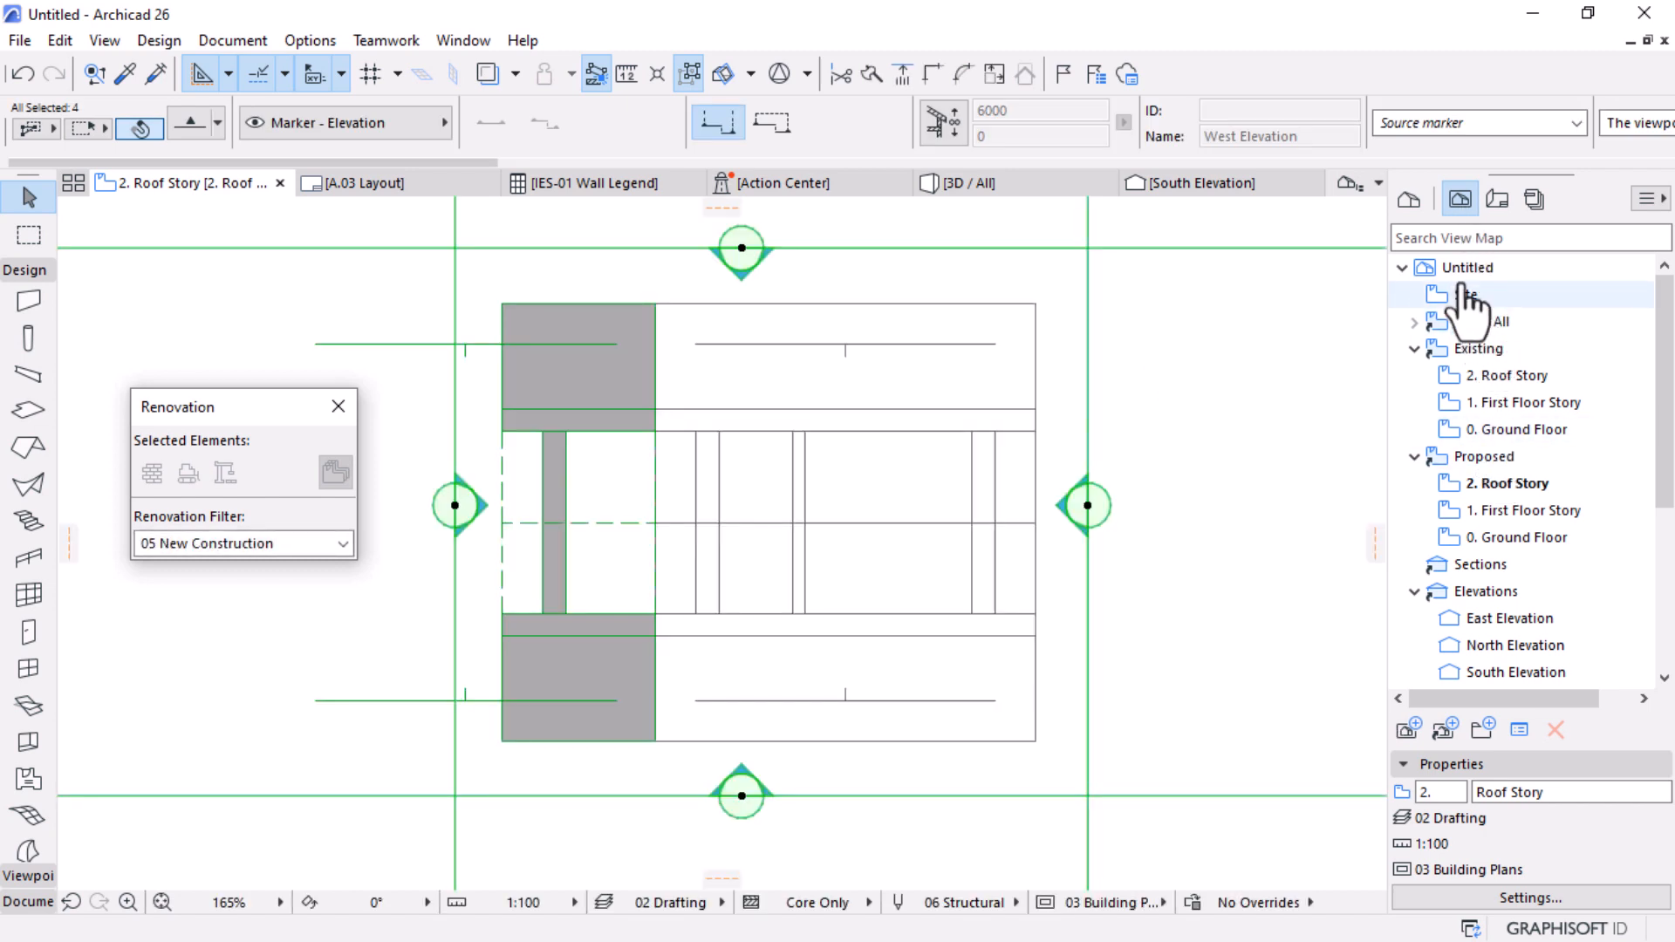
left_click(1475, 484)
scroll(1510, 621, "down", 1)
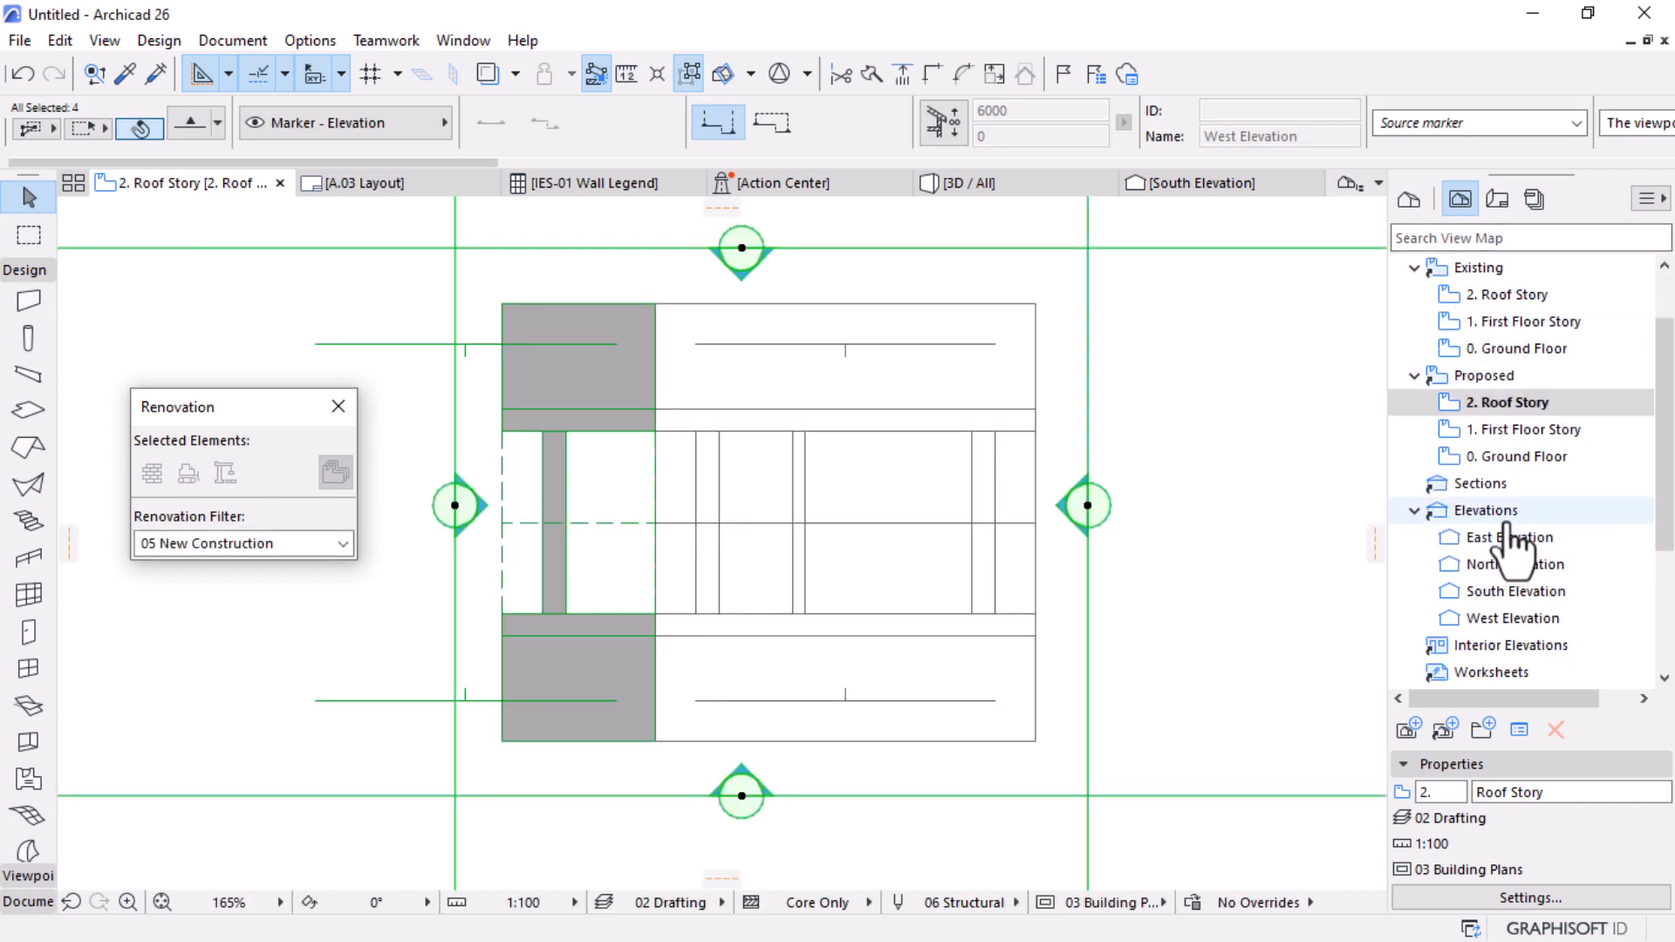
left_click(1519, 538)
double_click(1519, 538)
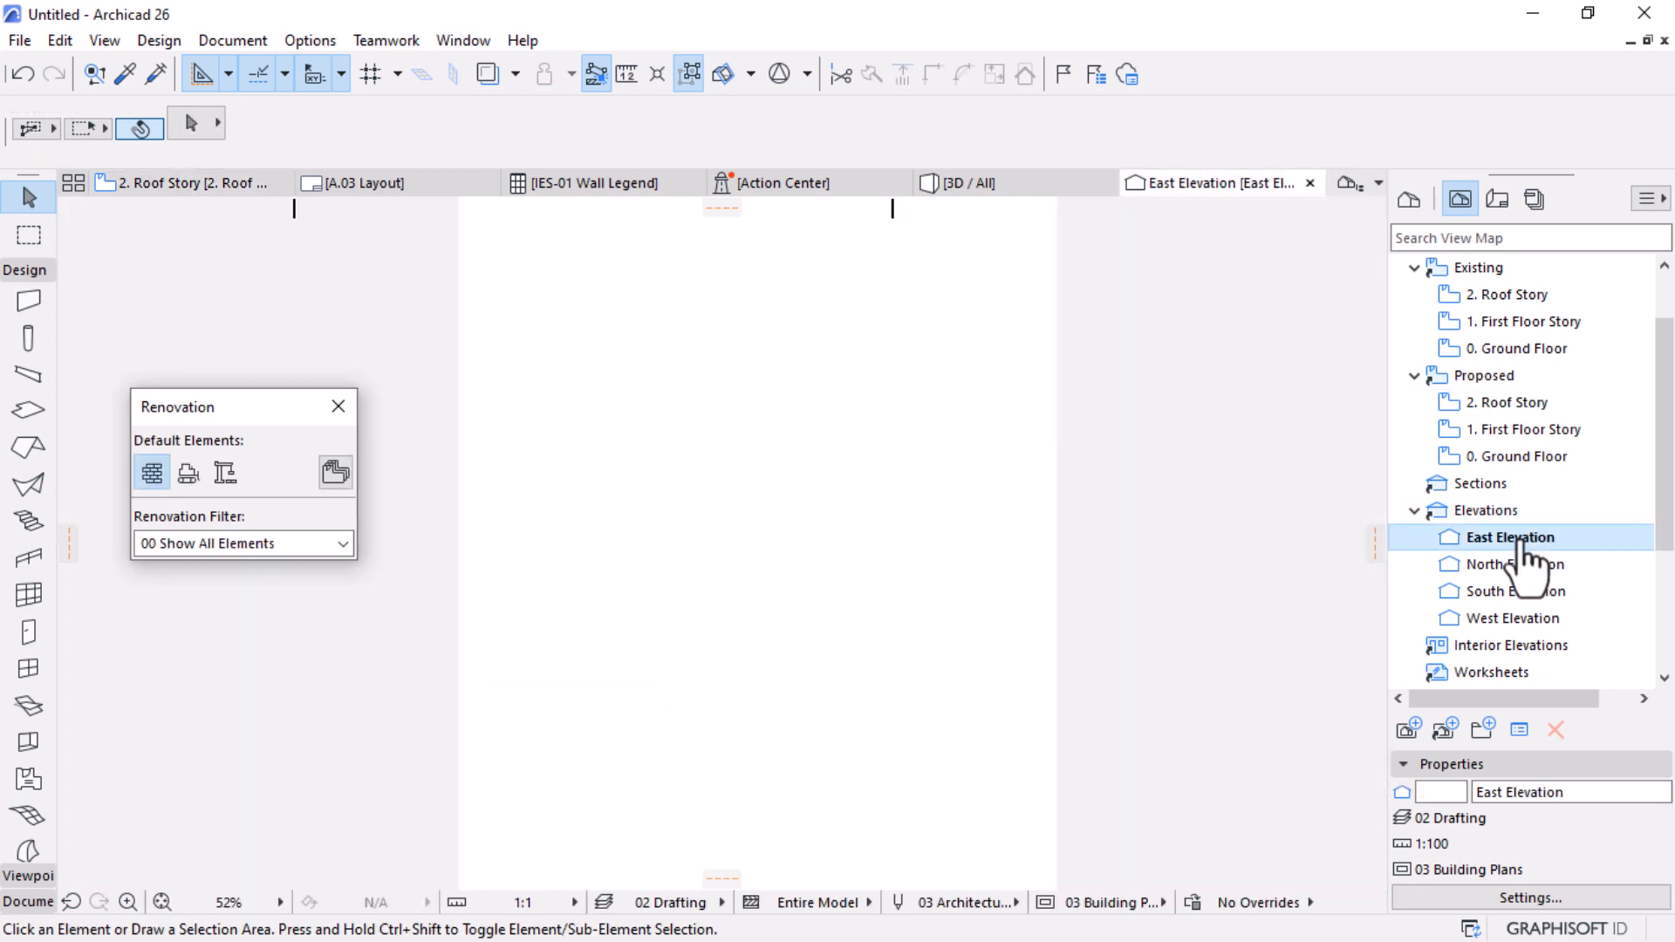
scroll(682, 520, "up", 5)
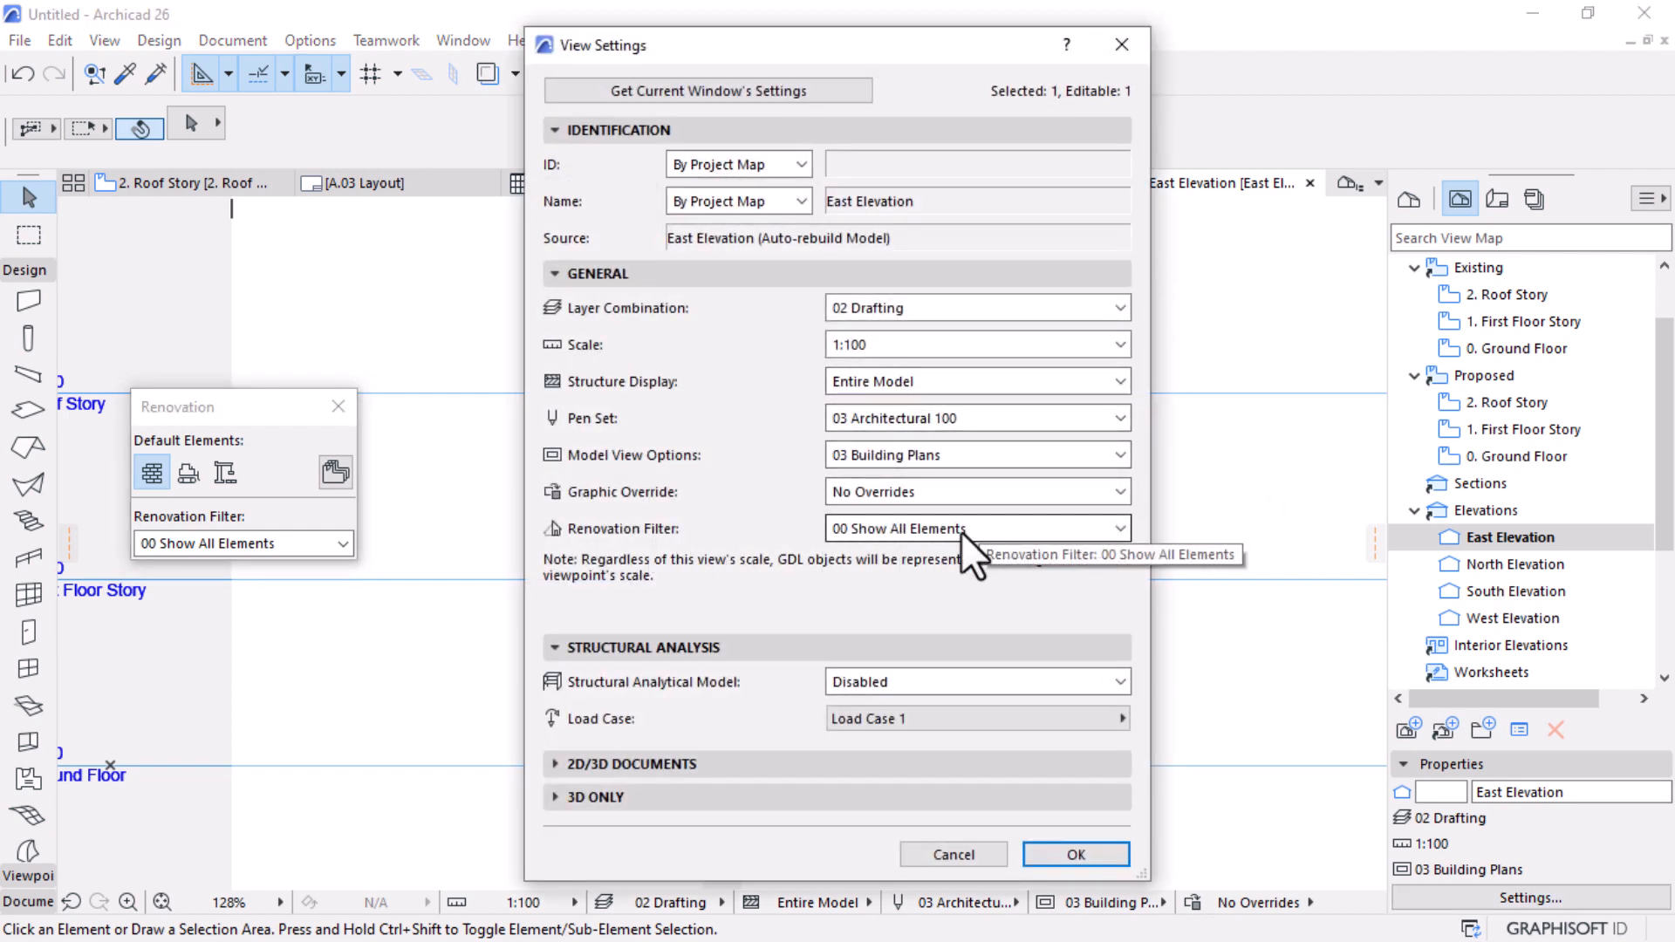
left_click(1068, 855)
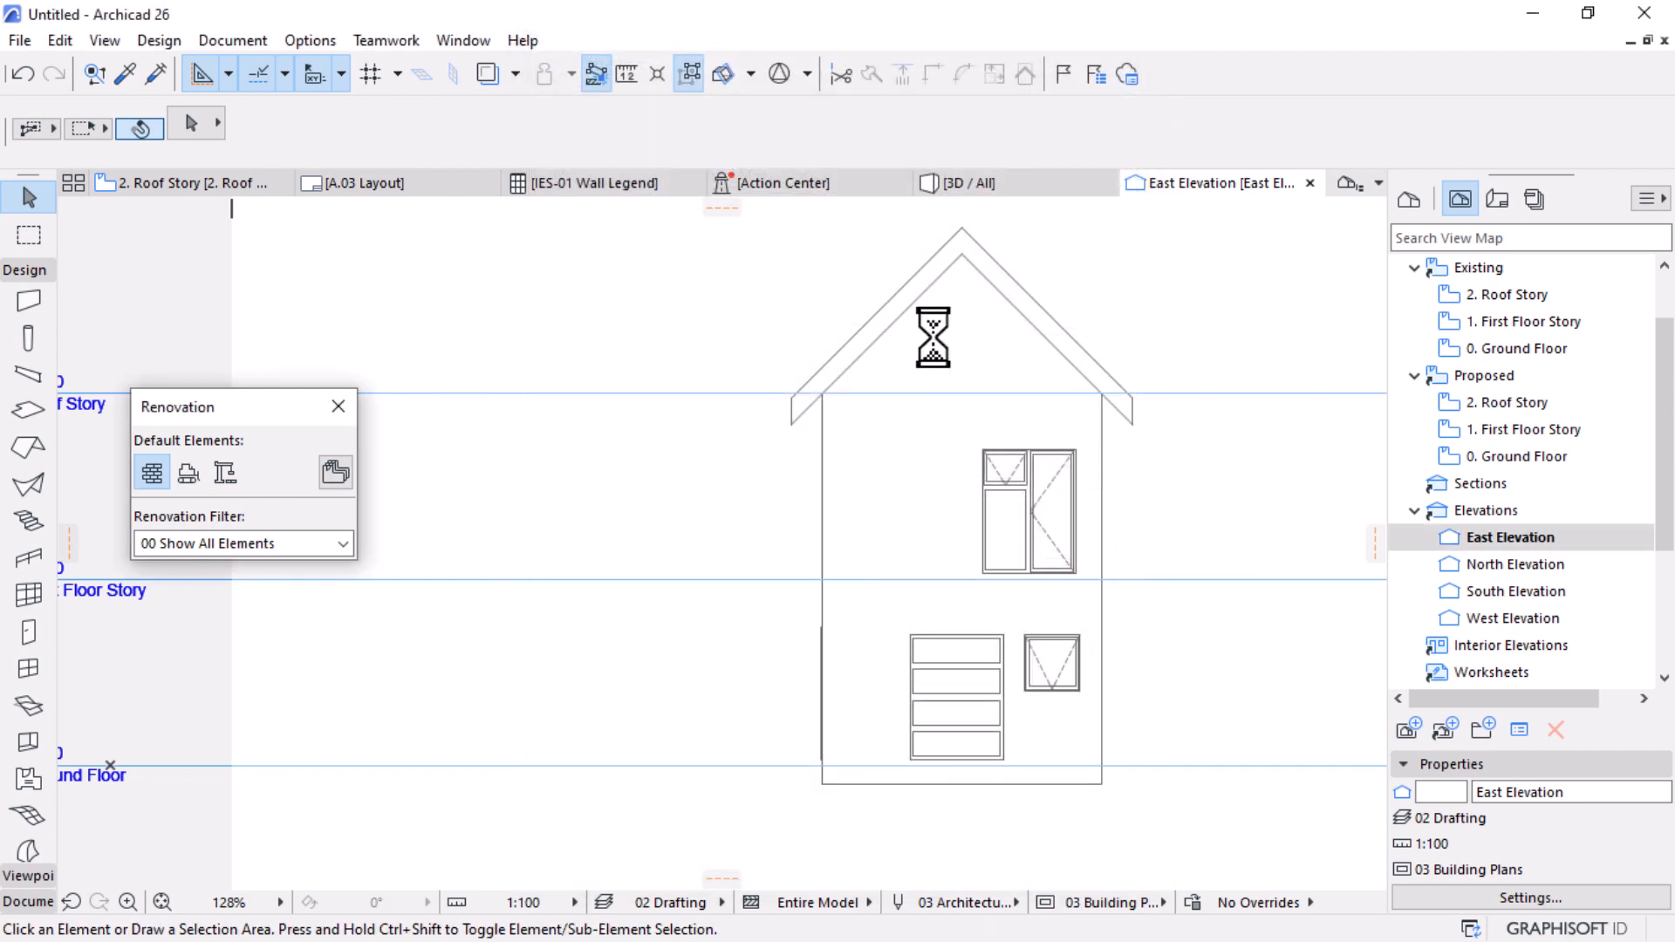
Step: Open the North Elevation view and examine the new roof and wall parts
double_click(1488, 567)
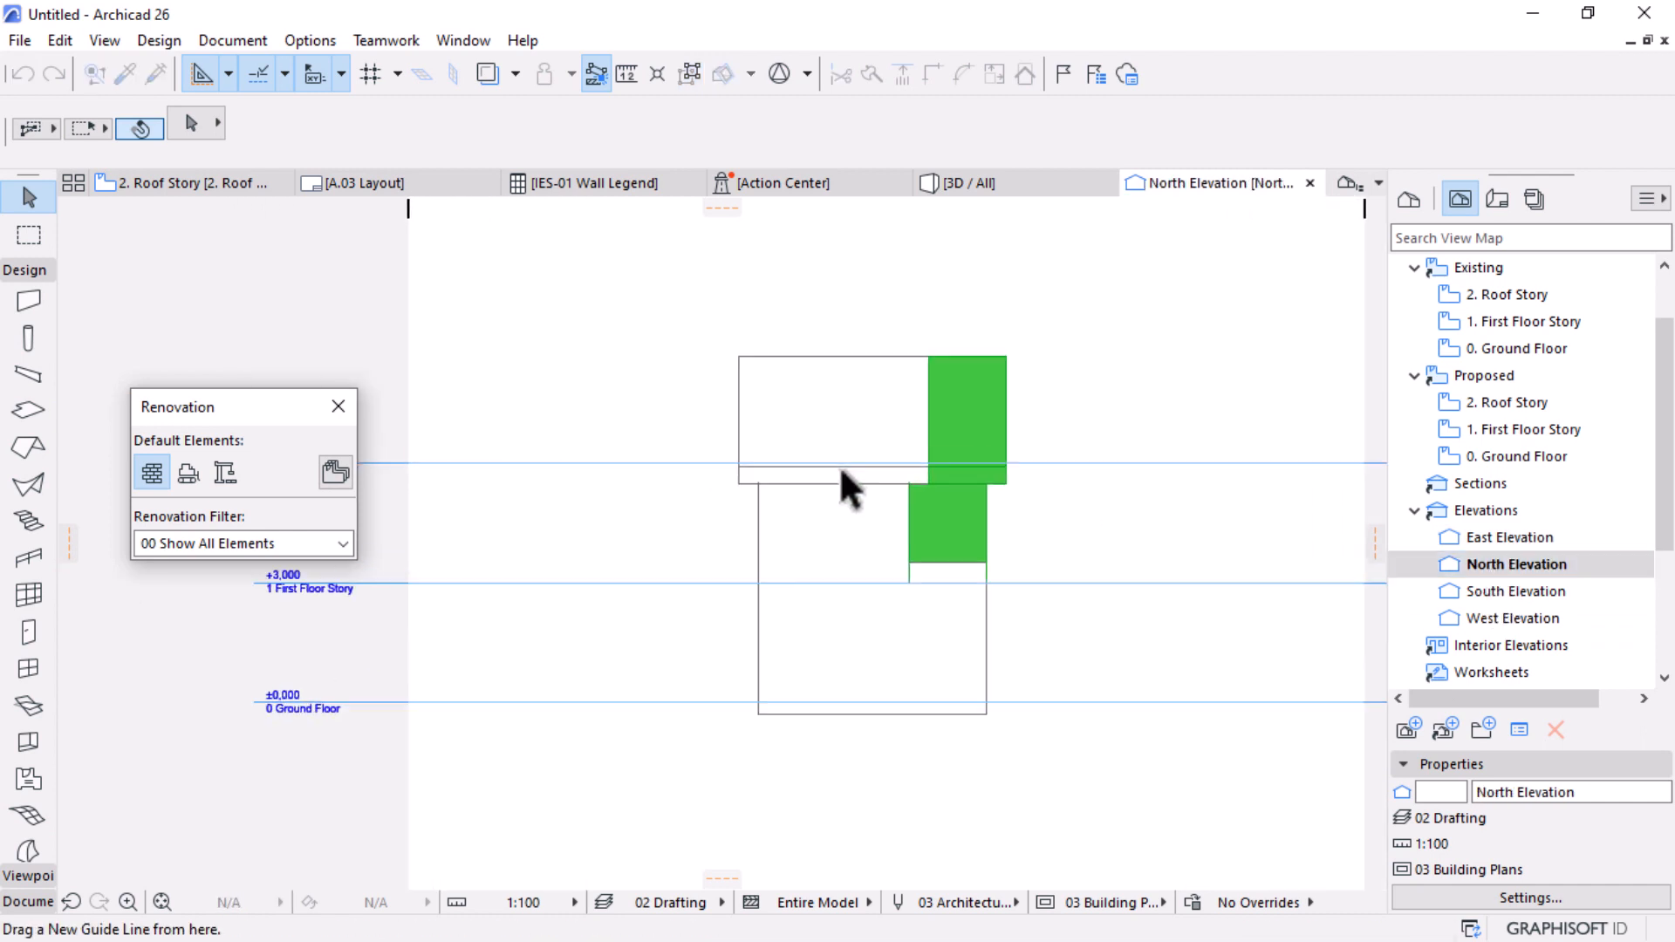
scroll(839, 464, "up", 1)
scroll(956, 402, "up", 3)
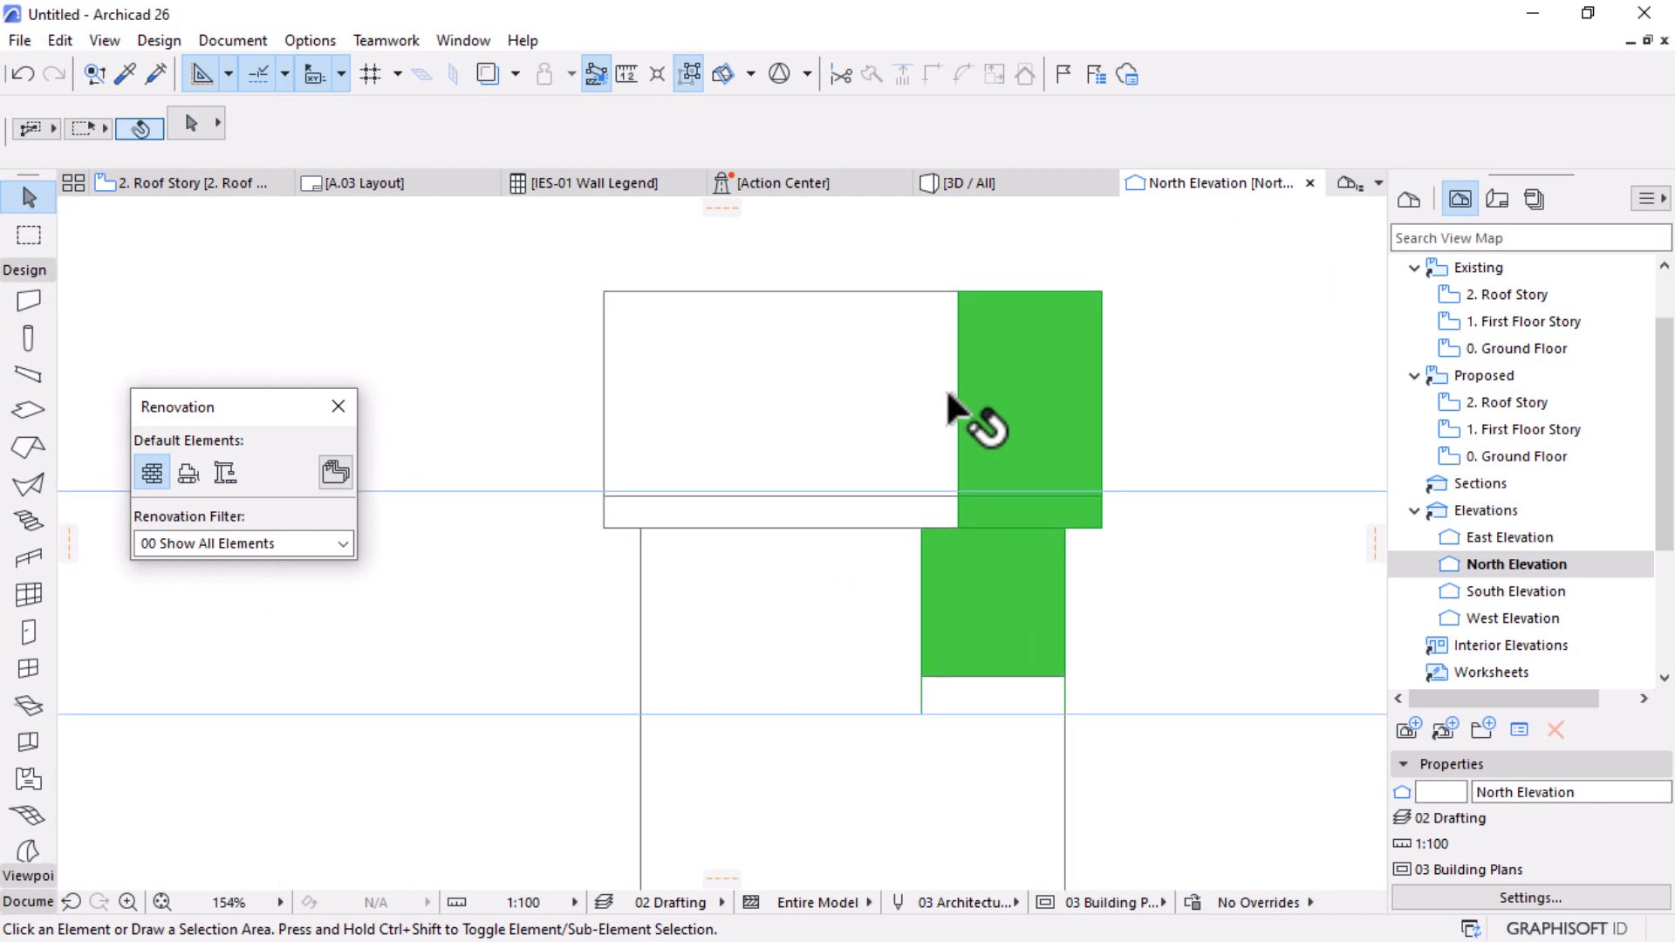
scroll(946, 387, "down", 2)
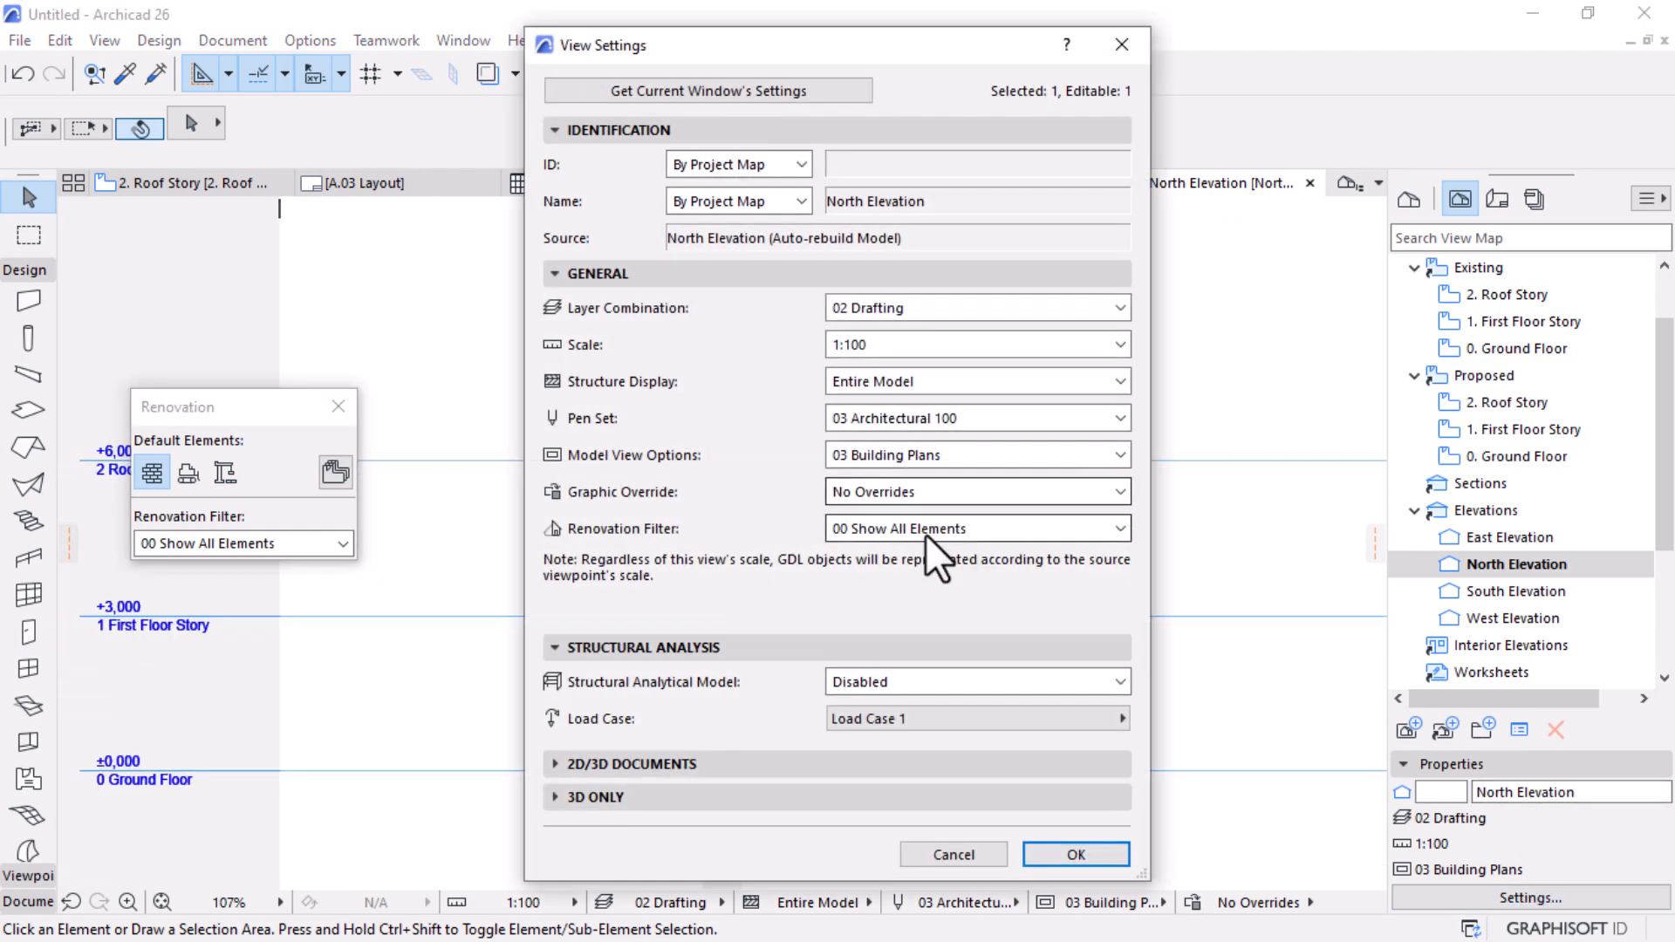
Step: Try the 01 Existing Plan and 03 After Demolition renovation filters on the North Elevation view
left_click(925, 532)
left_click(919, 577)
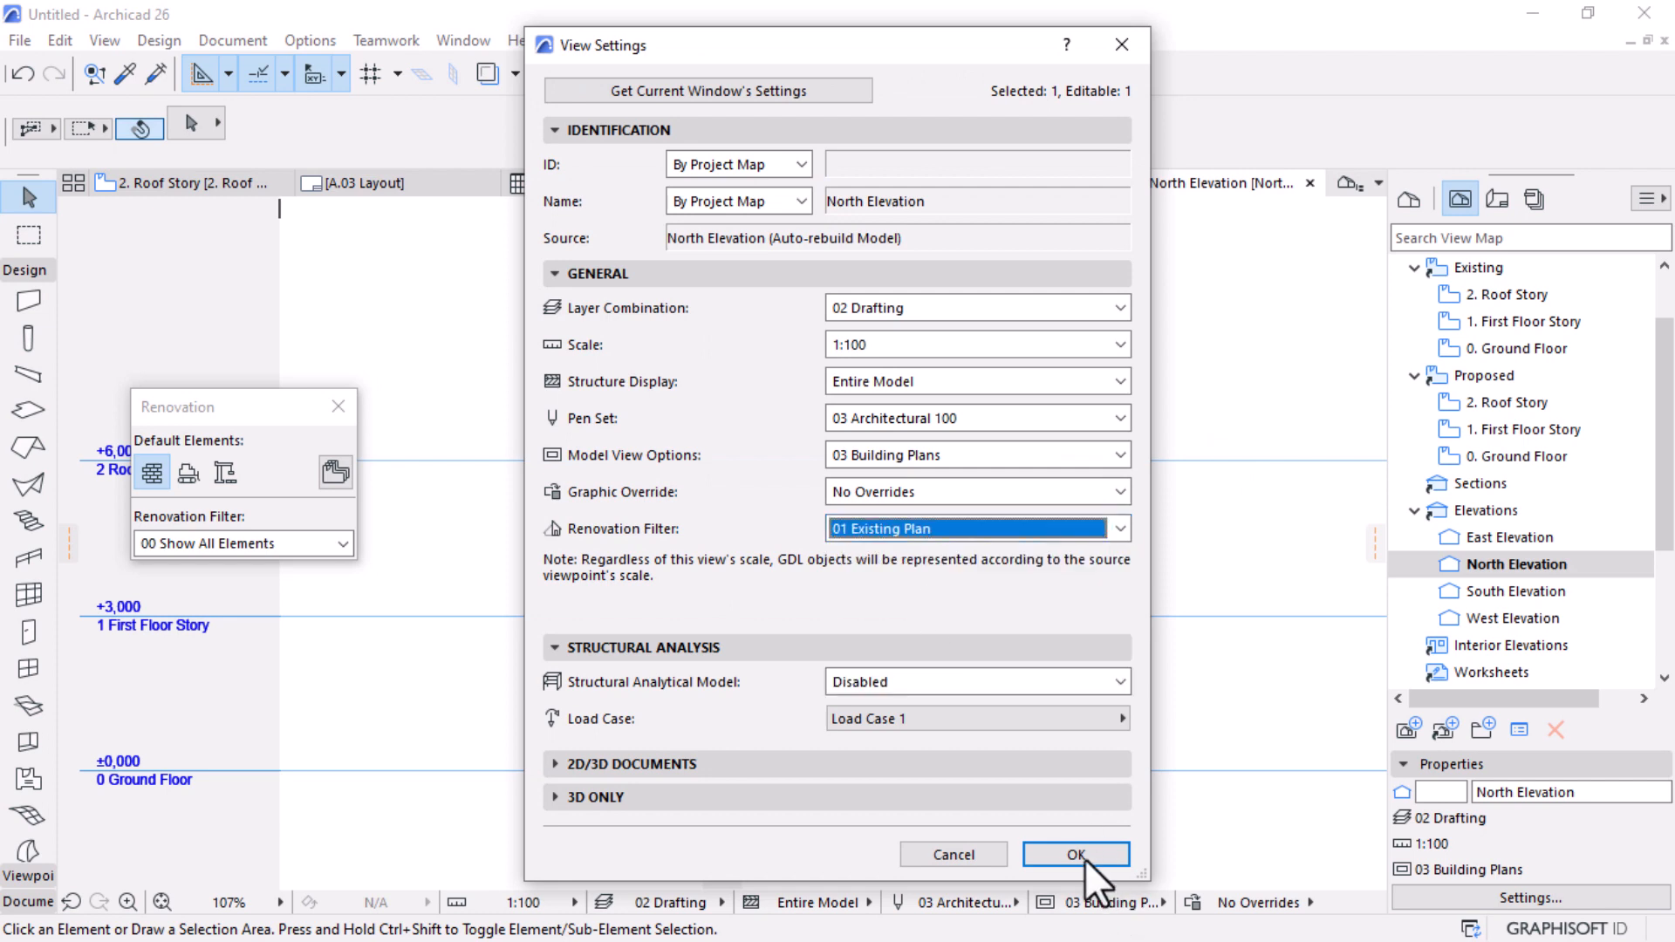
left_click(1082, 856)
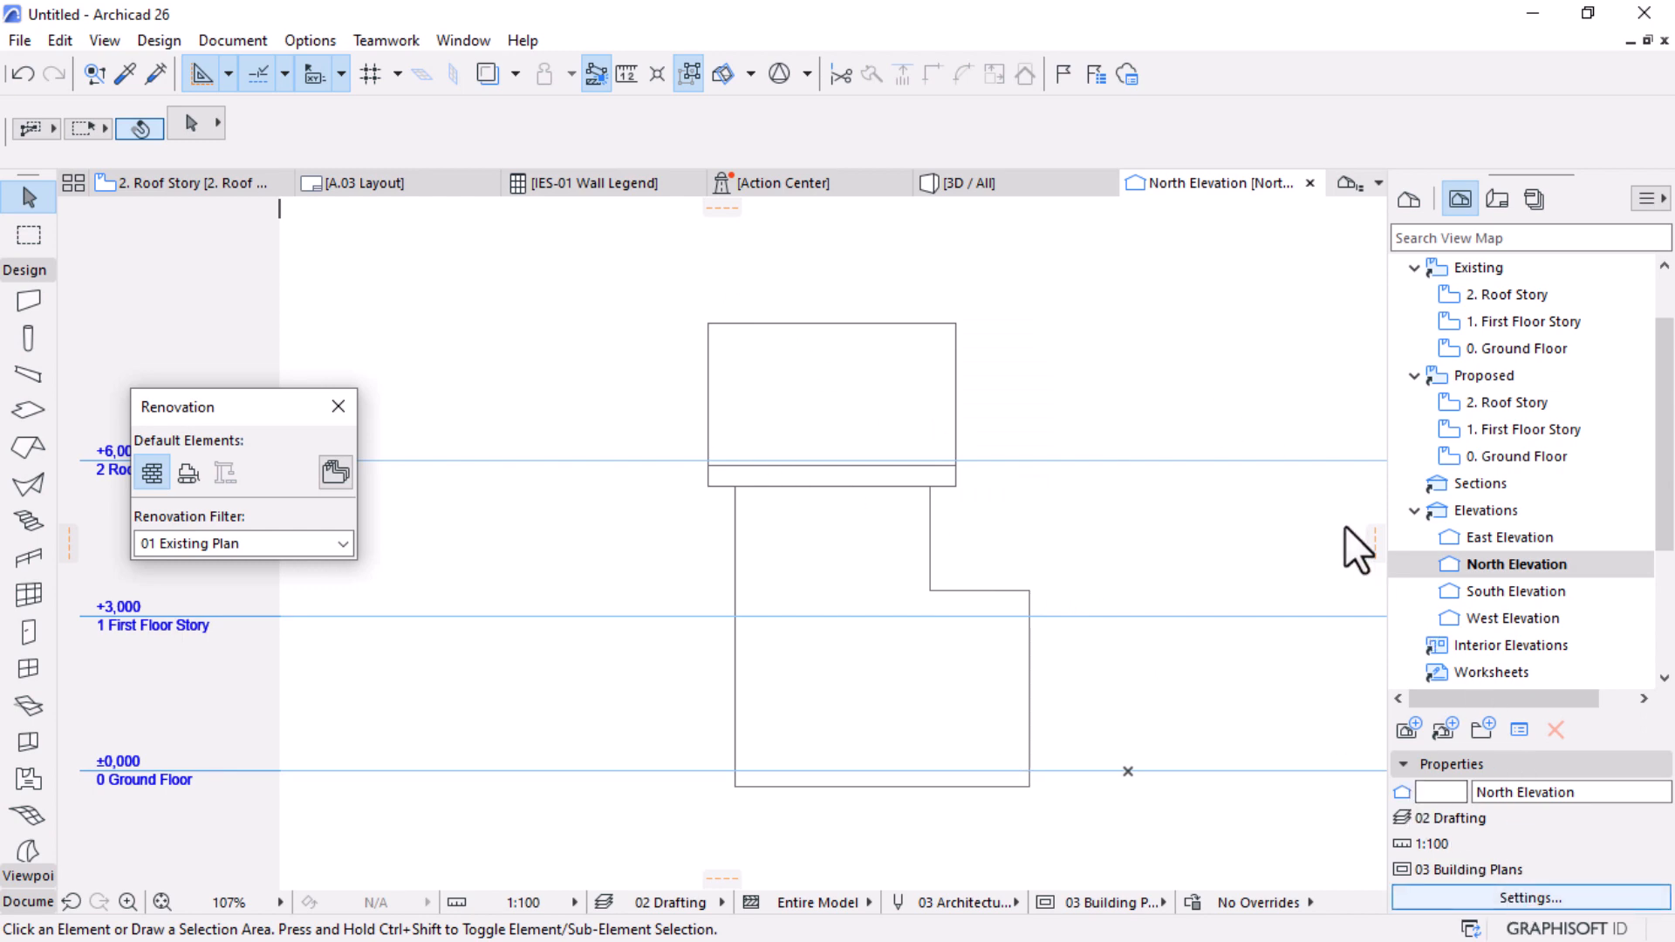
left_click(944, 528)
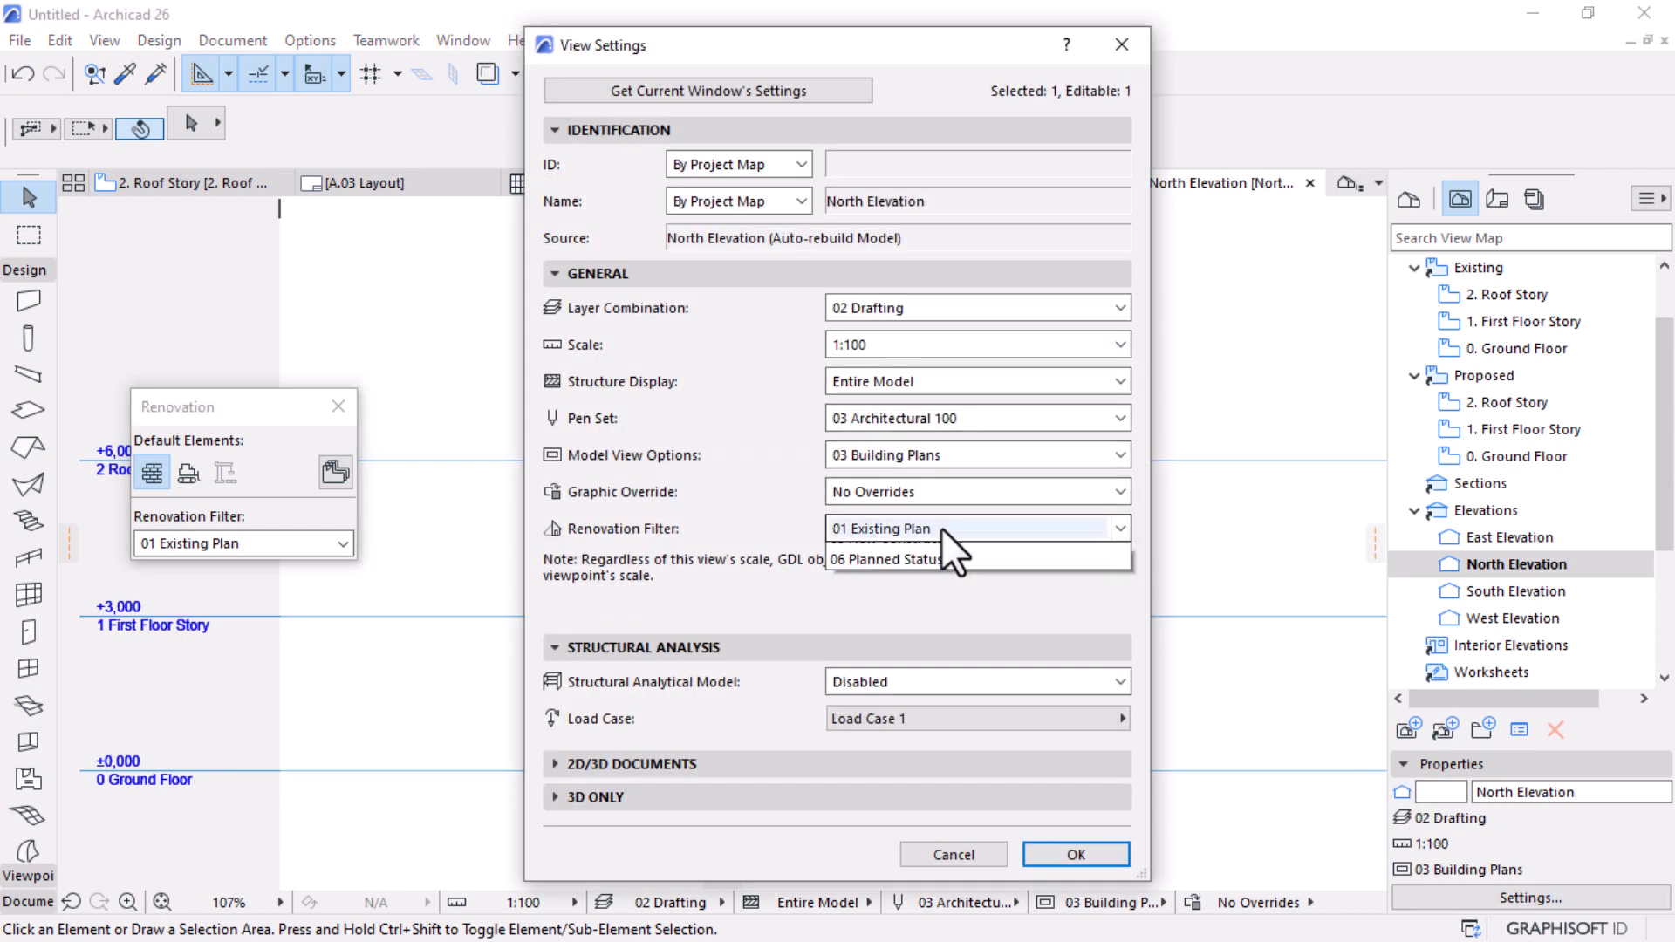
left_click(934, 623)
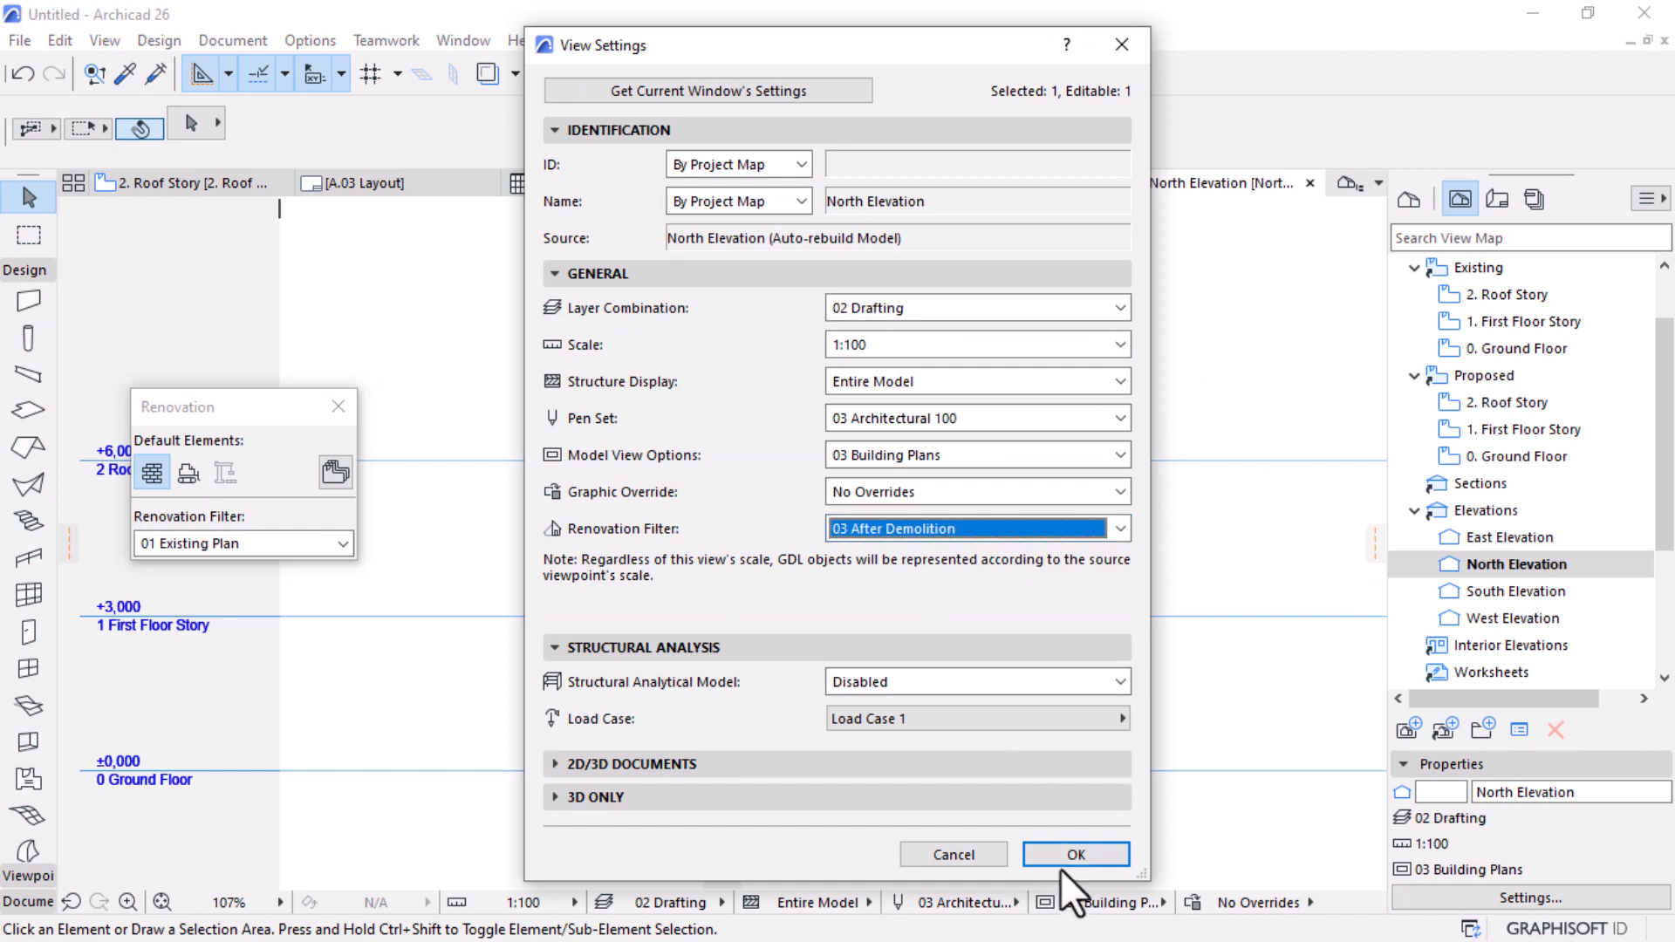
left_click(1060, 864)
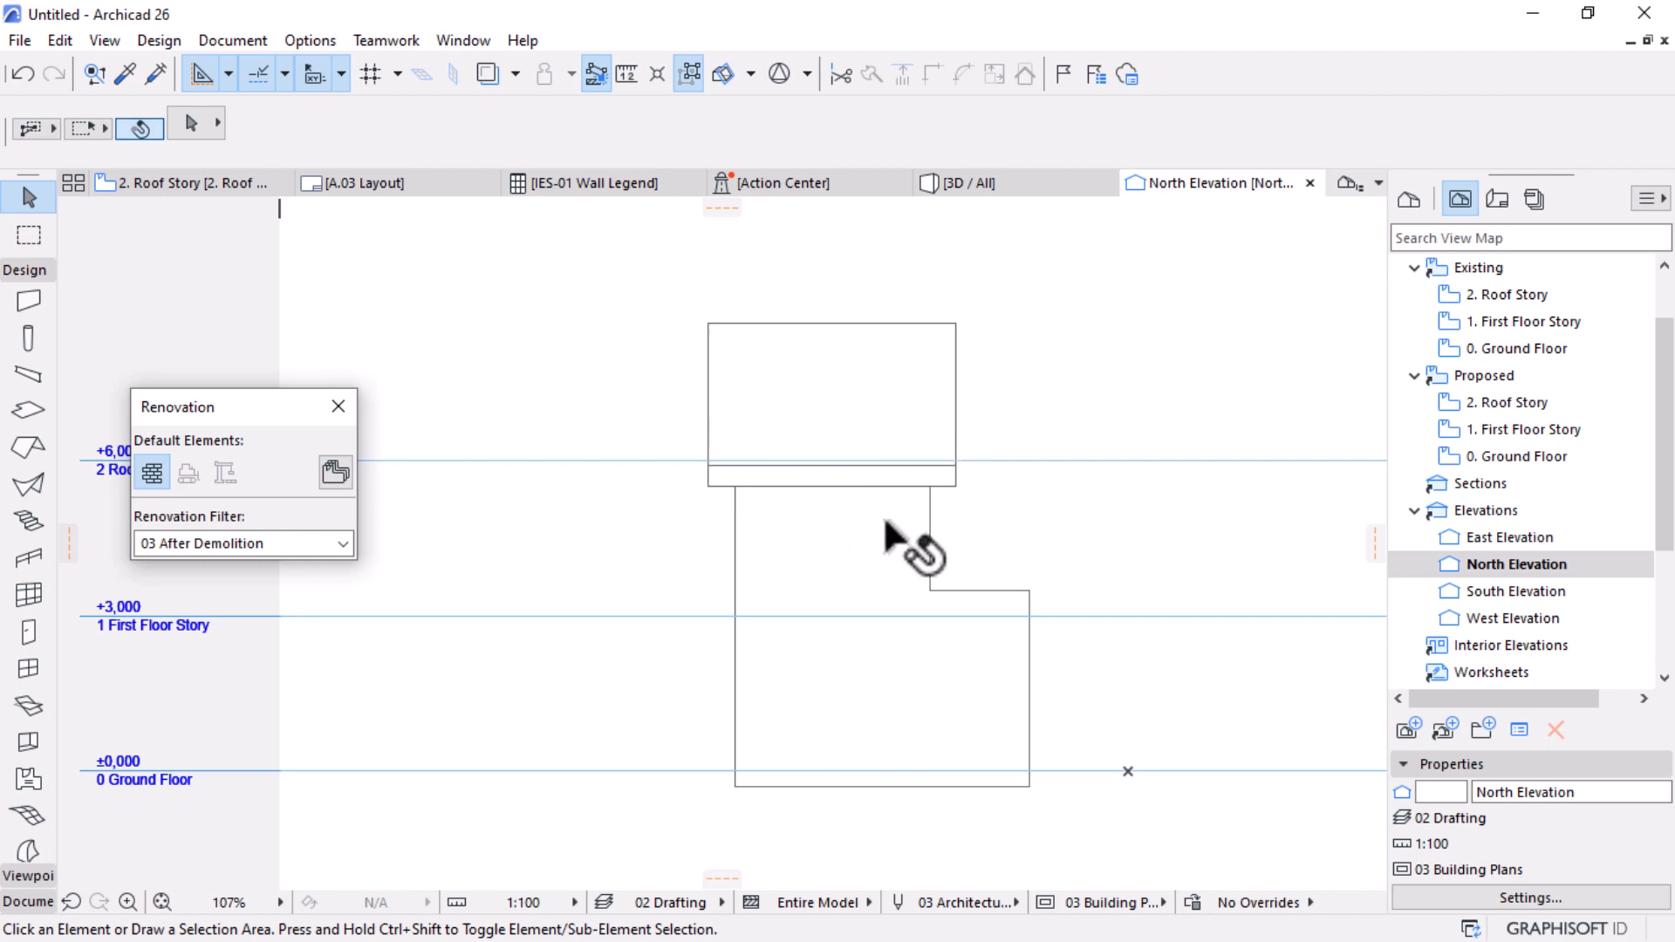
Step: Set the North Elevation view's renovation filter to 04 Change Plan and inspect the drawing
left_click(1522, 899)
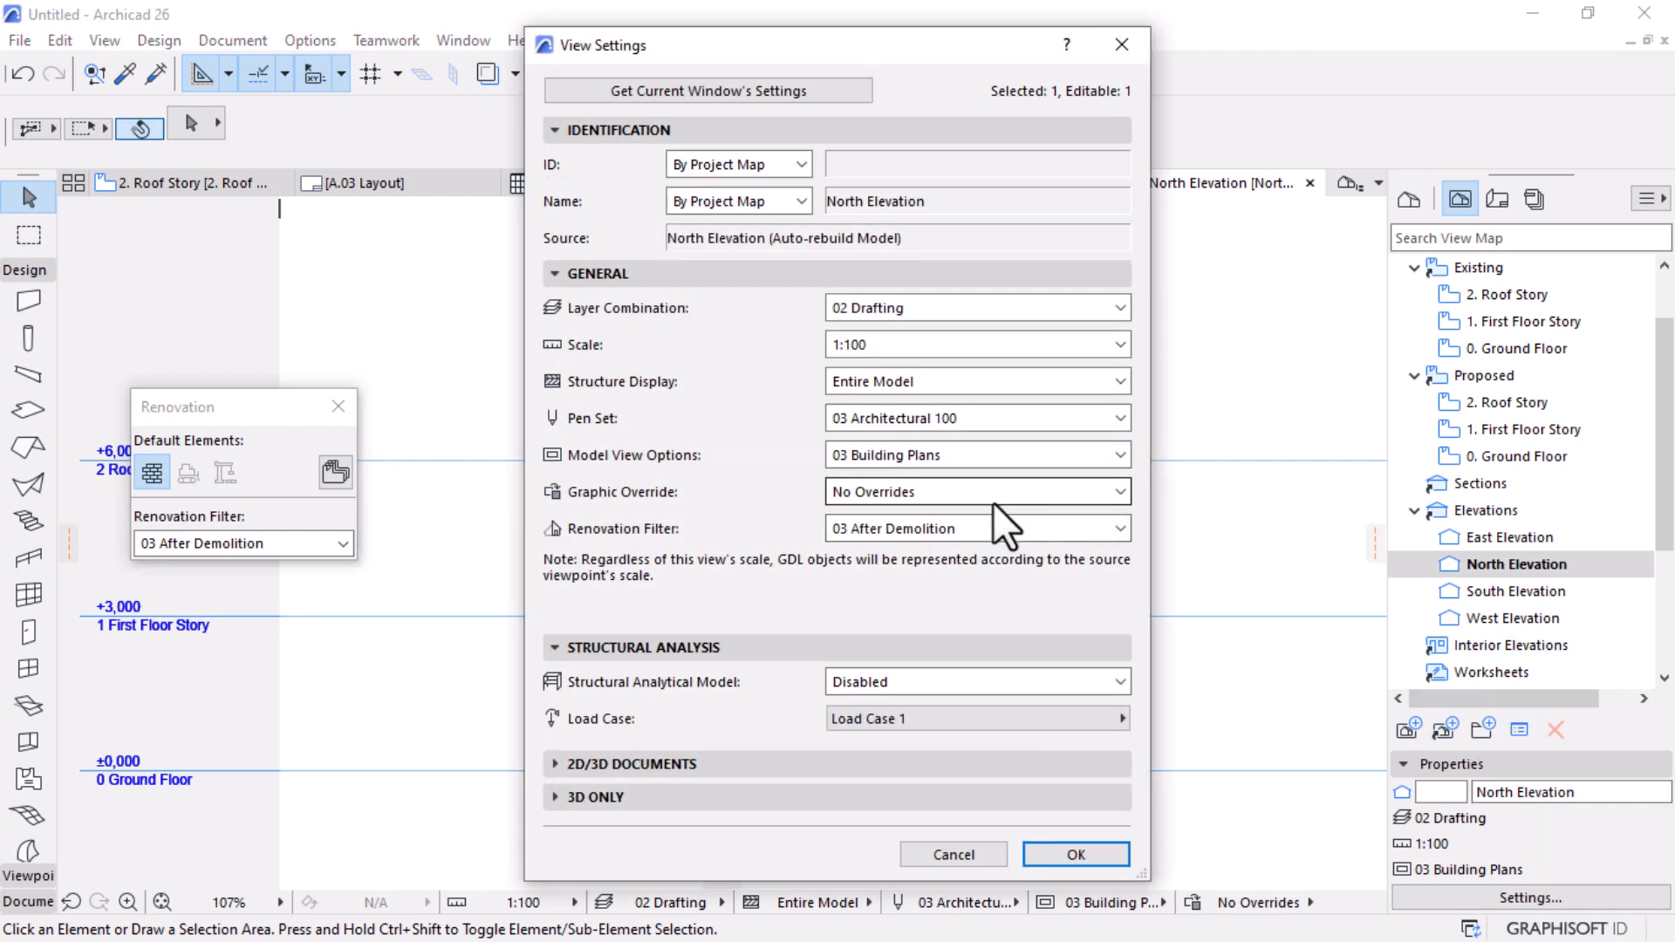
left_click(995, 528)
left_click(899, 638)
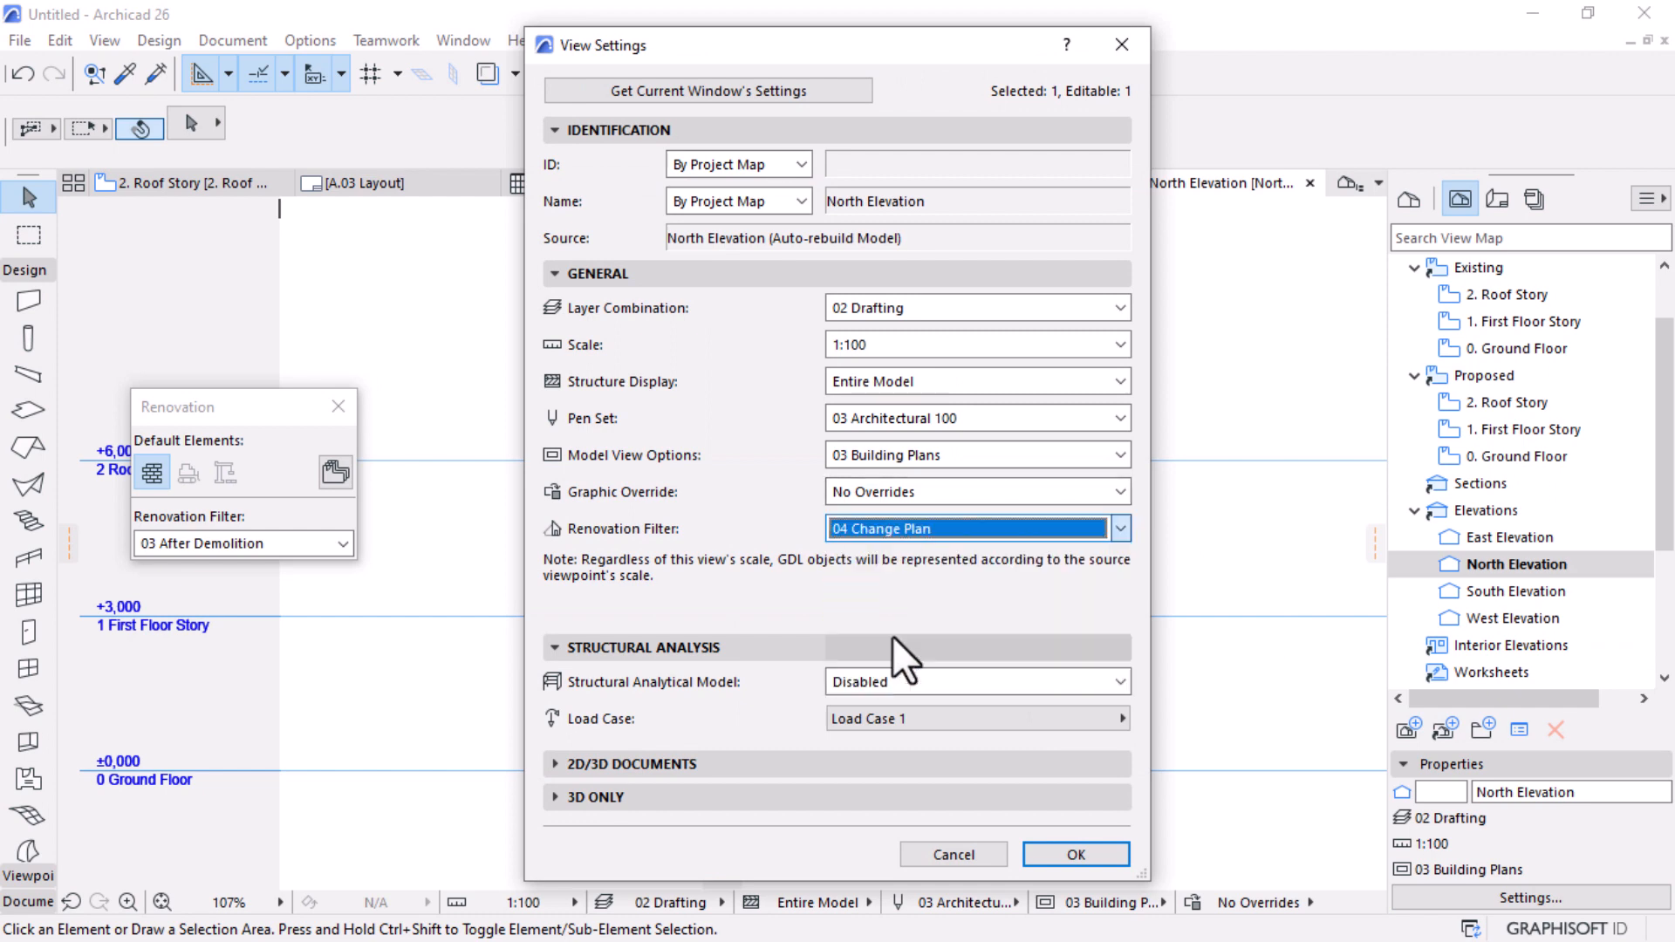
left_click(1077, 857)
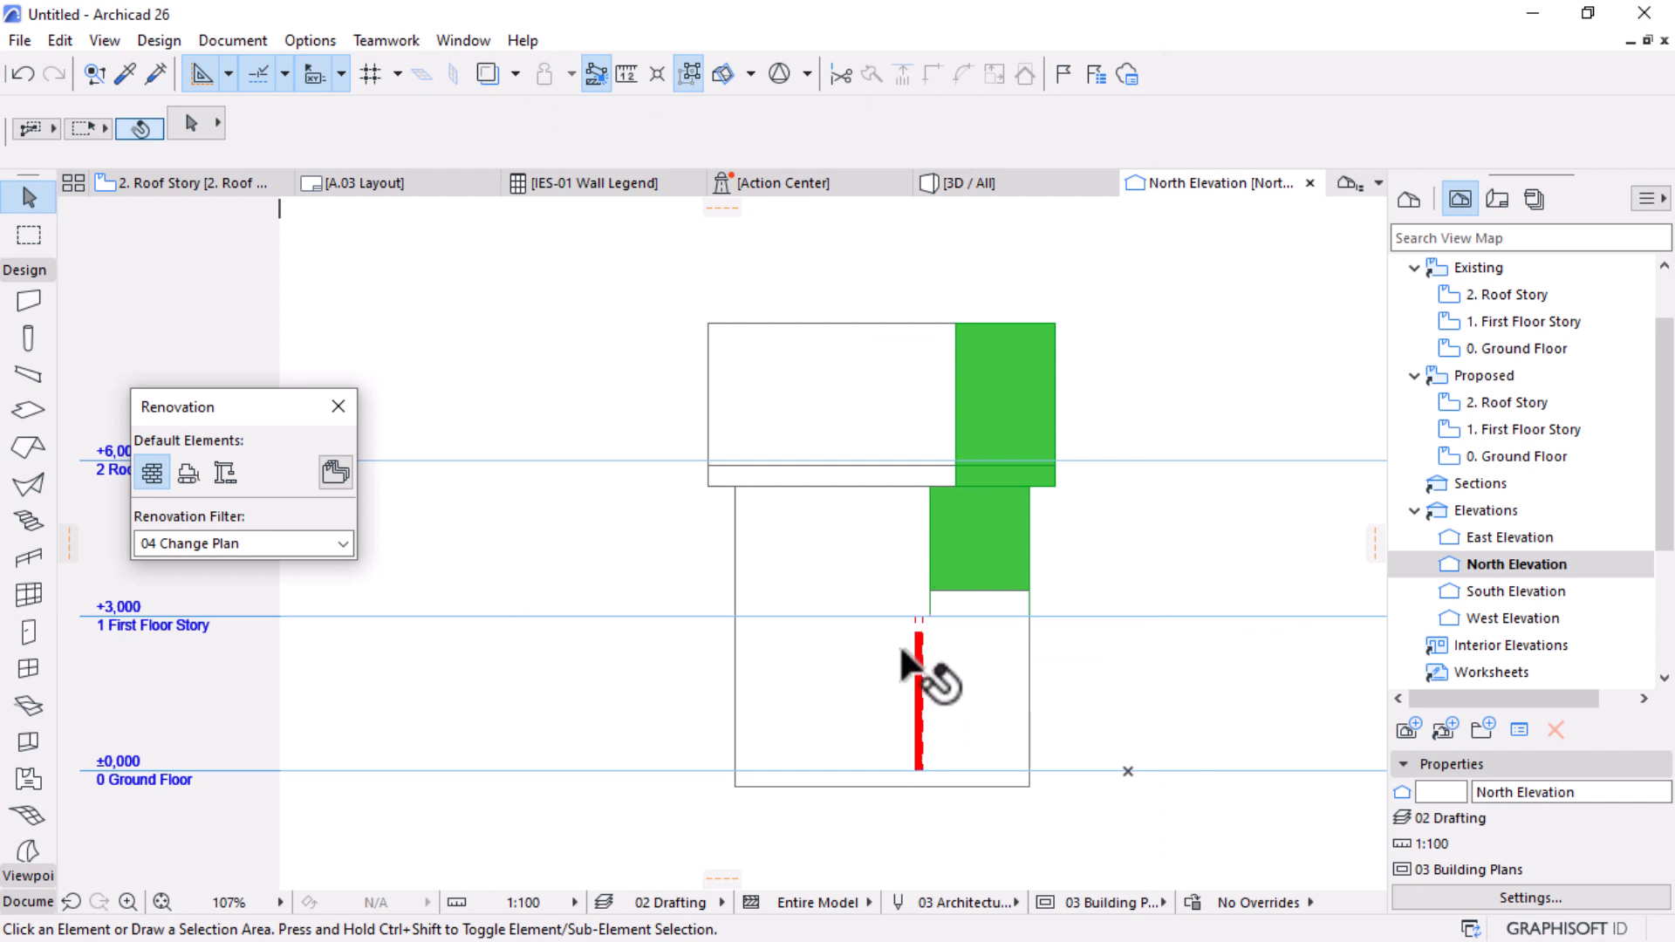
scroll(935, 415, "up", 4)
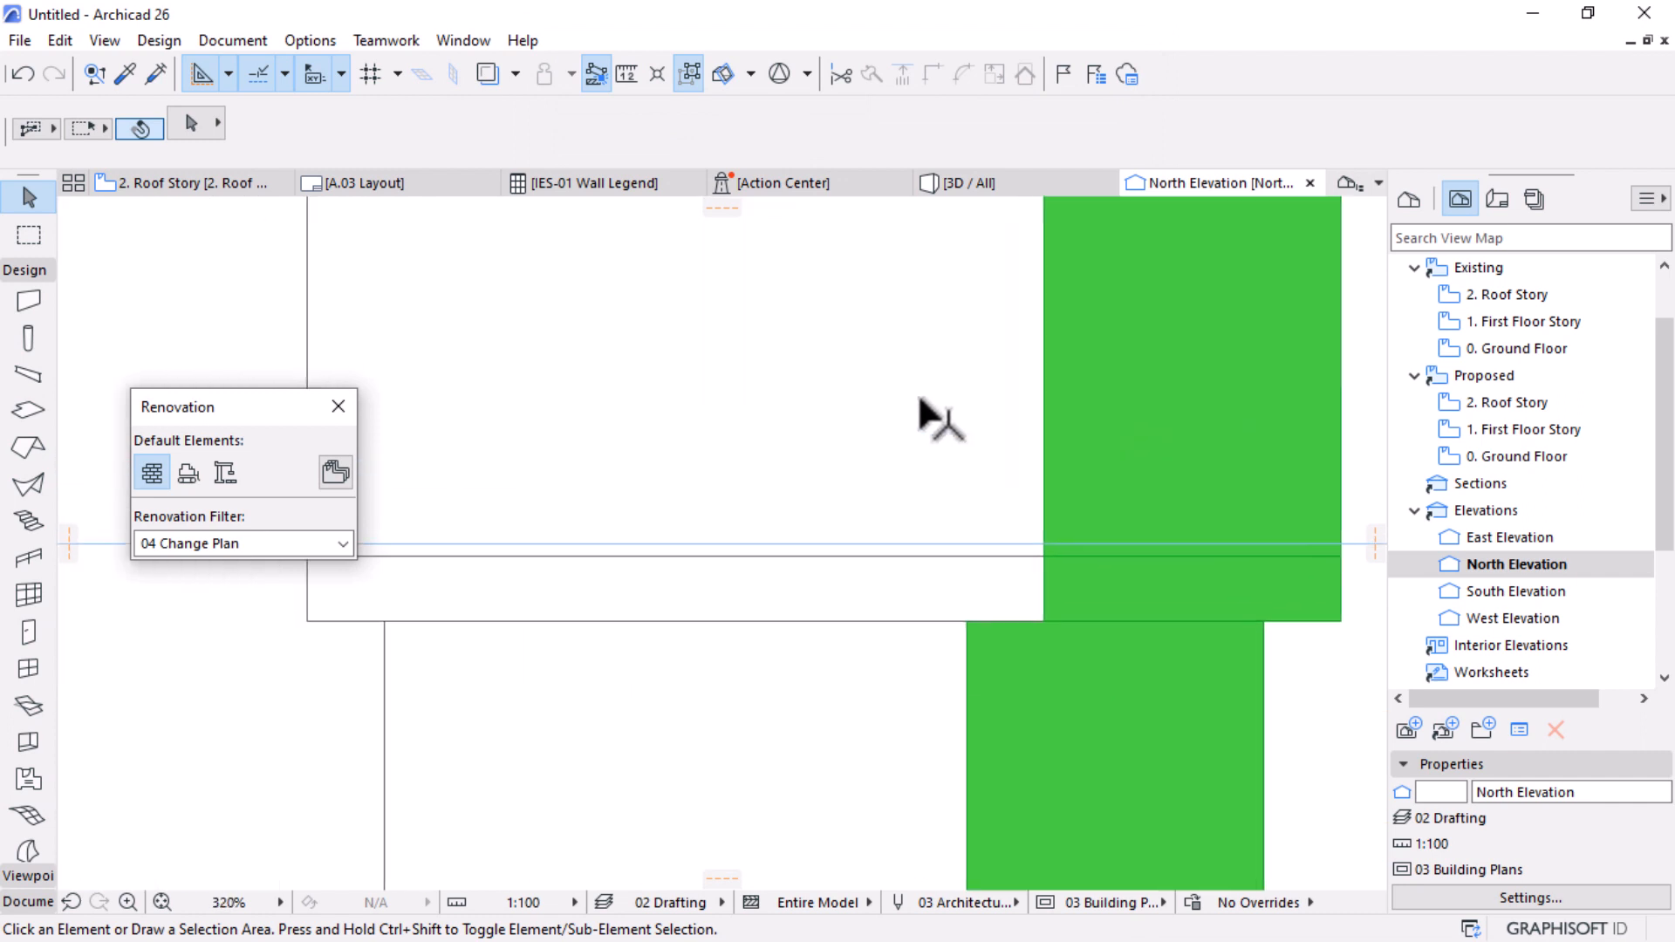
scroll(934, 437, "down", 5)
Step: Open the South Elevation view and look over the new and existing elements
double_click(1463, 589)
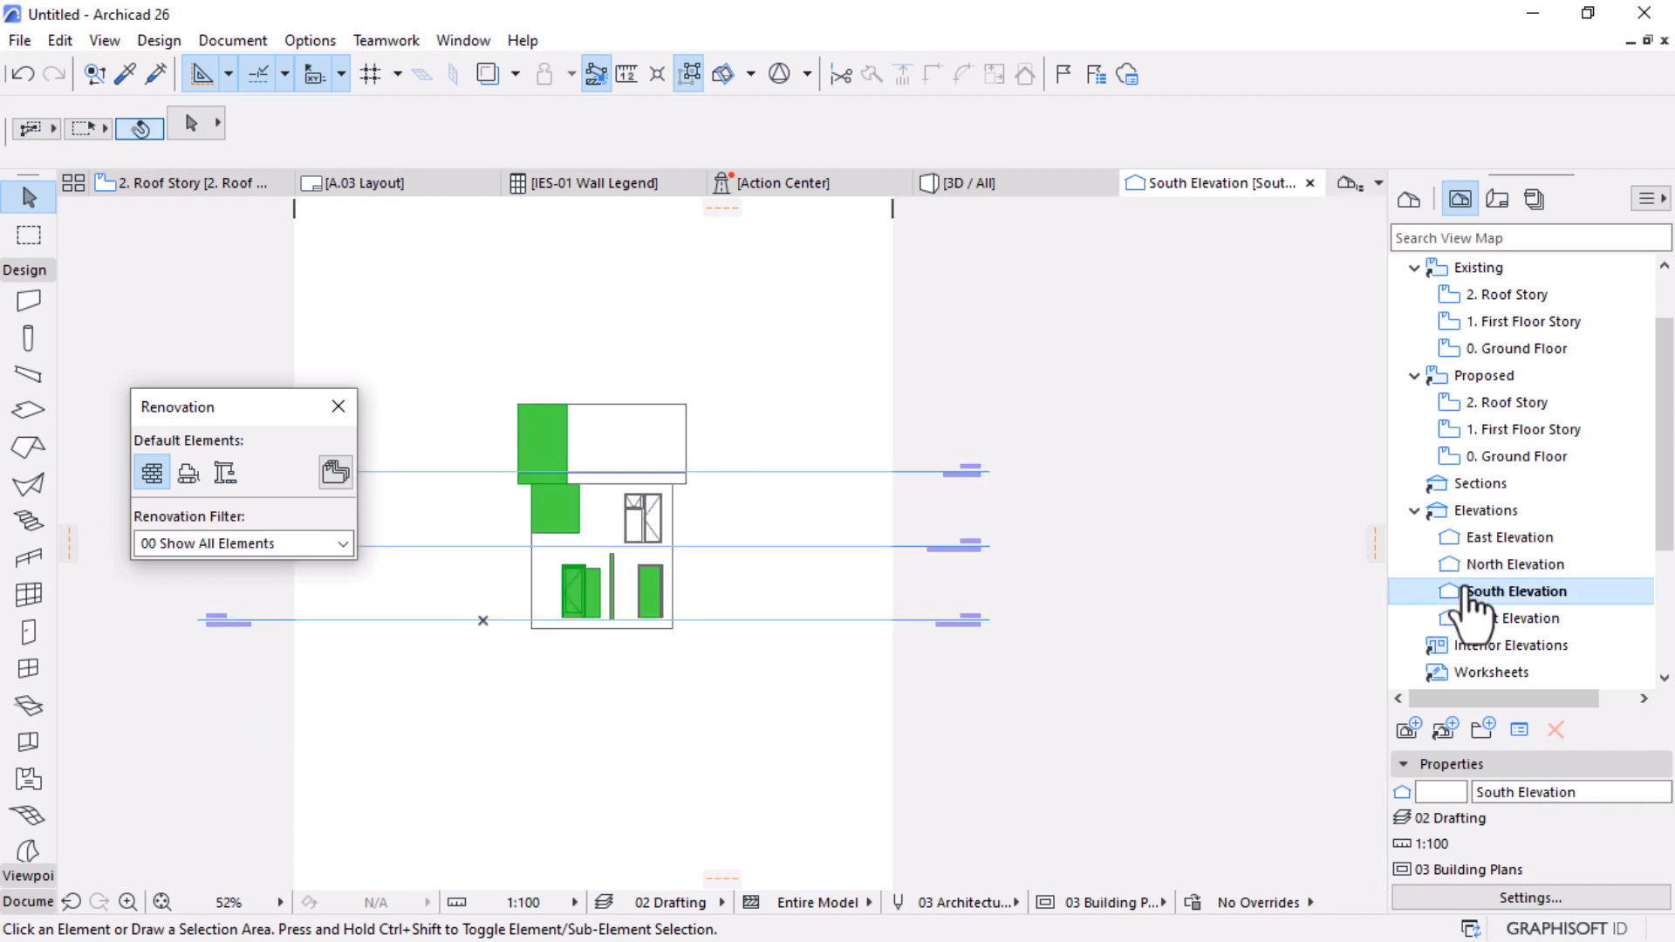
scroll(1300, 550, "down", 3)
scroll(779, 524, "up", 4)
scroll(795, 484, "up", 2)
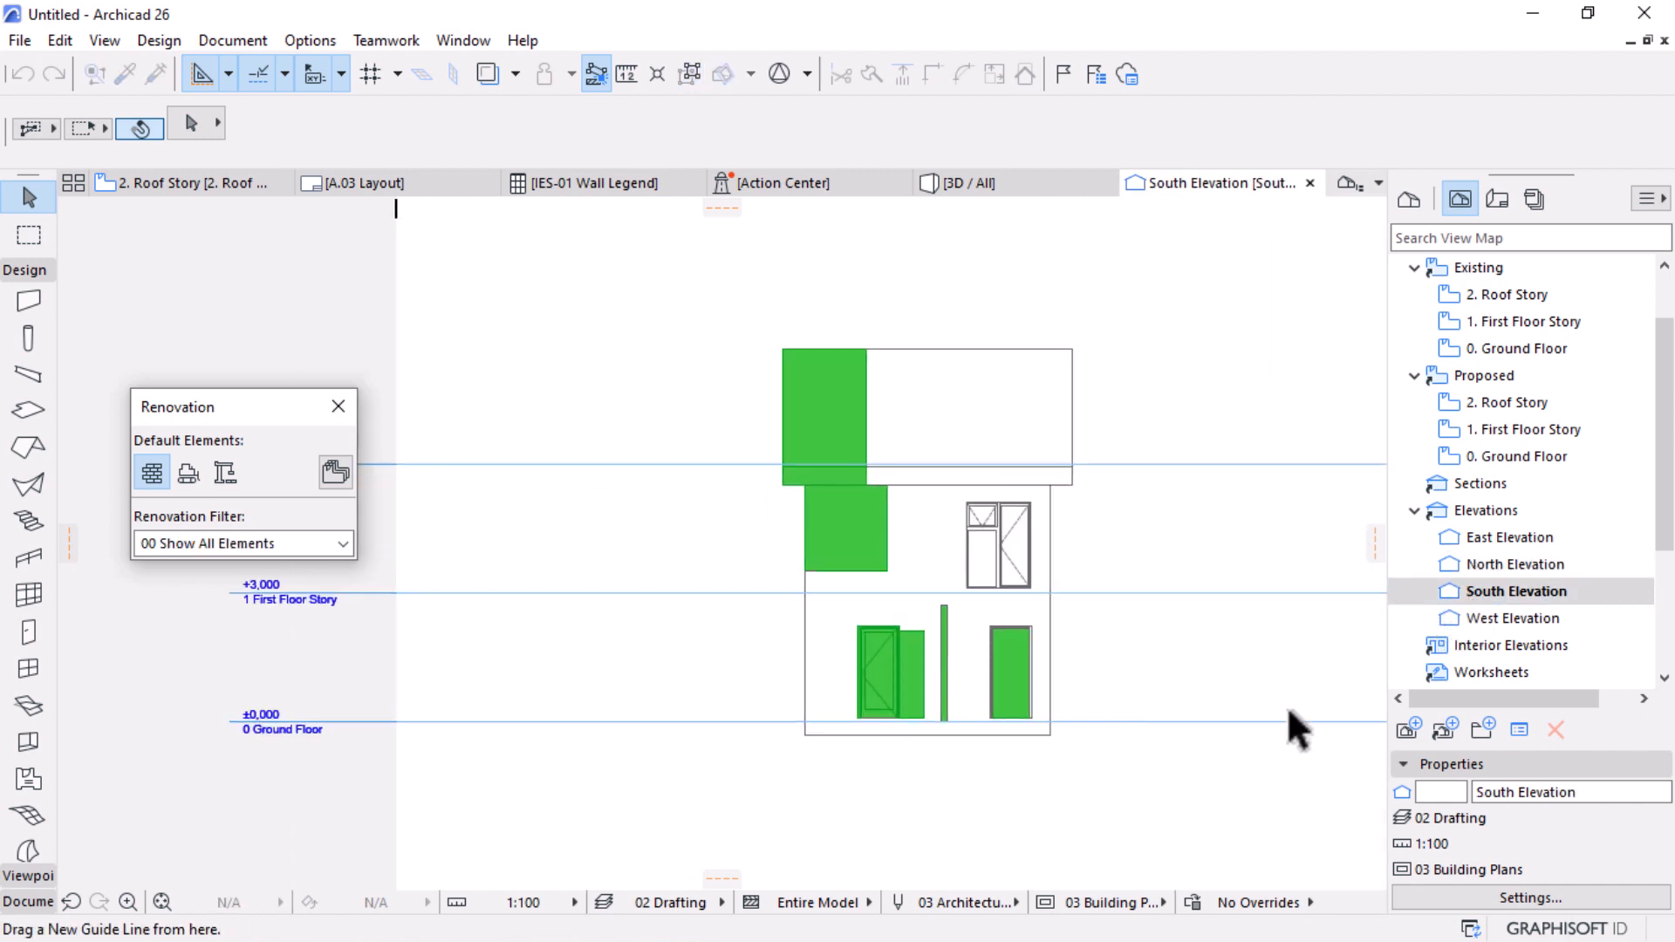
Step: Try the 01 Existing Plan renovation filter on the South Elevation view and inspect the facade
left_click(1553, 898)
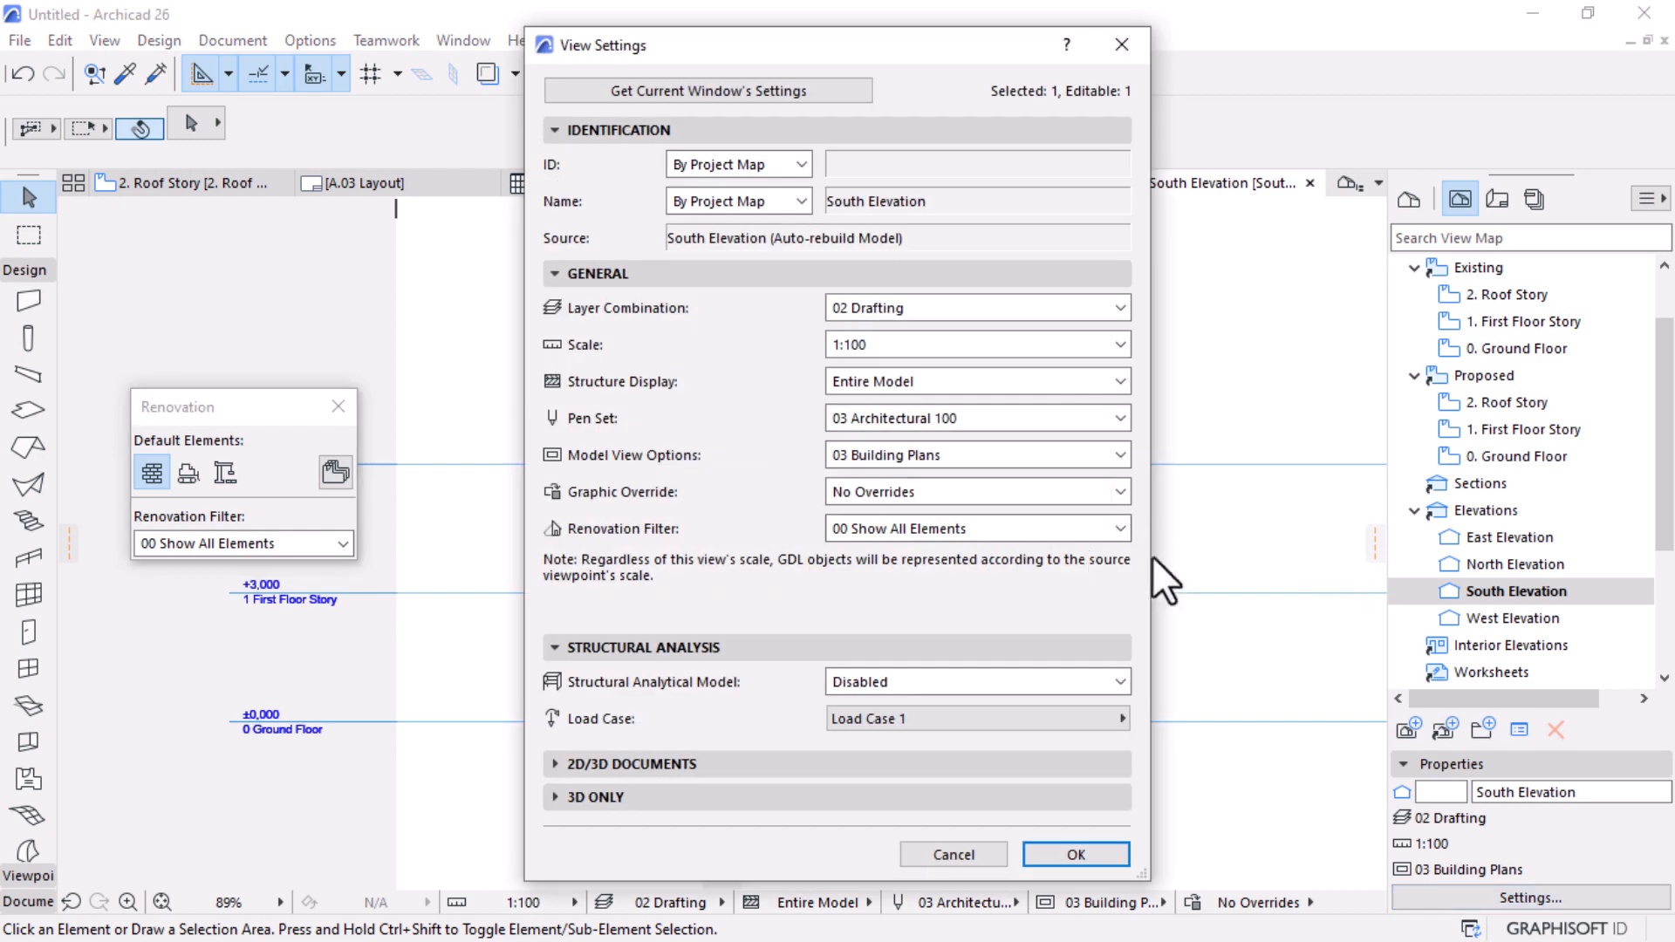
left_click(1006, 528)
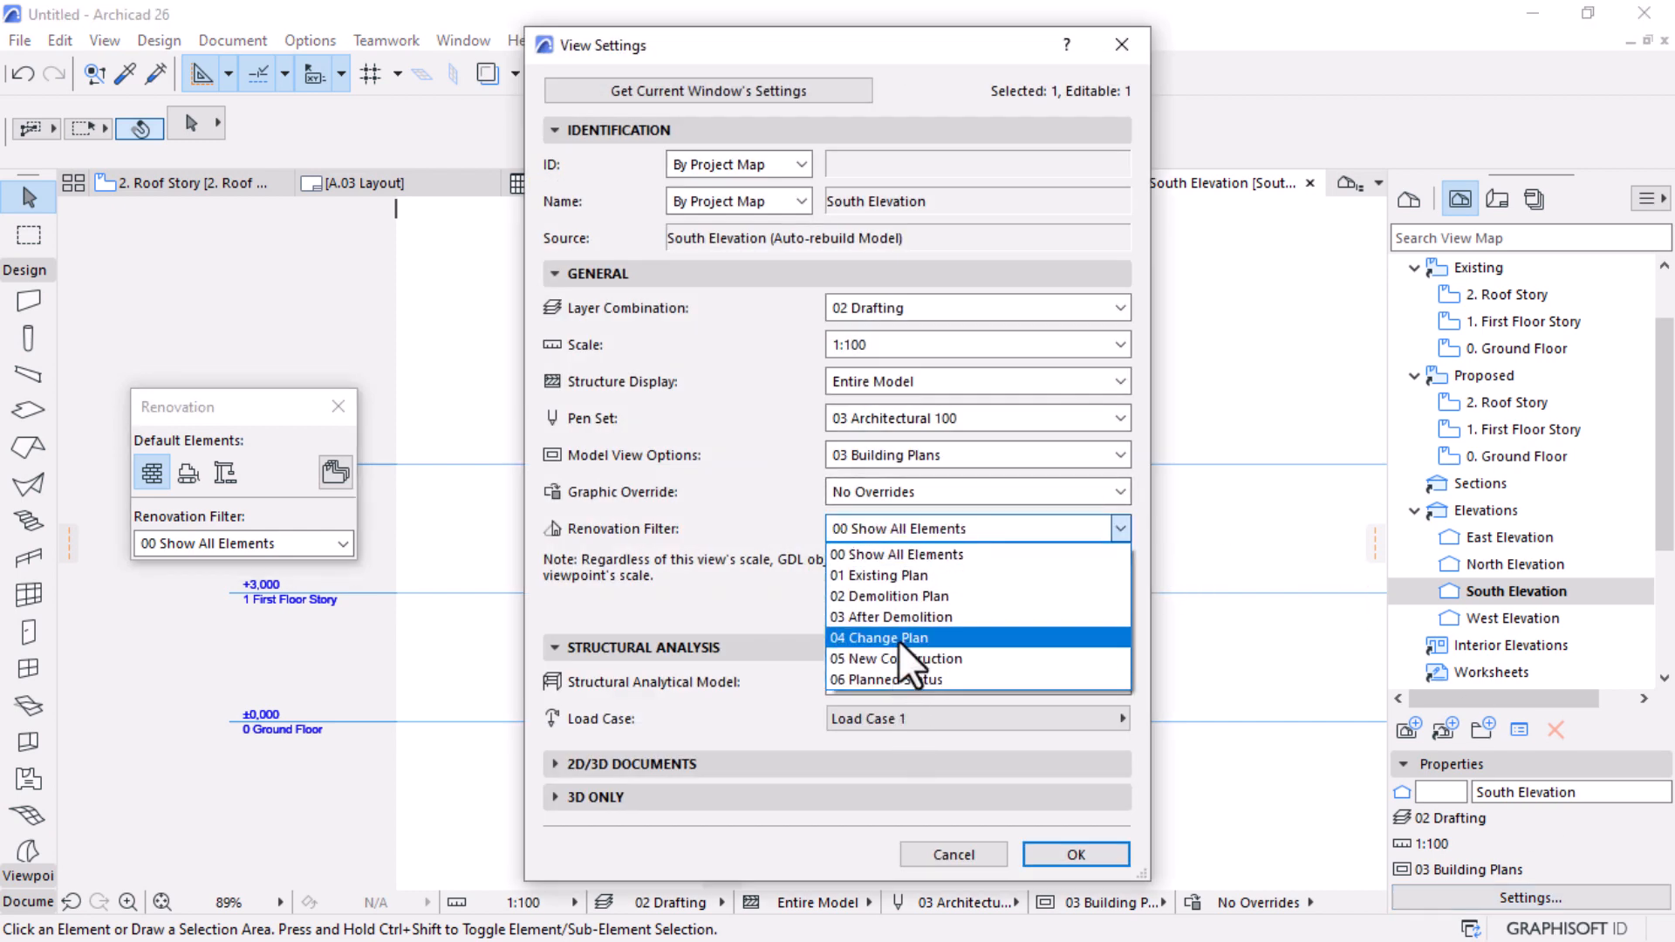
left_click(895, 593)
left_click(1069, 854)
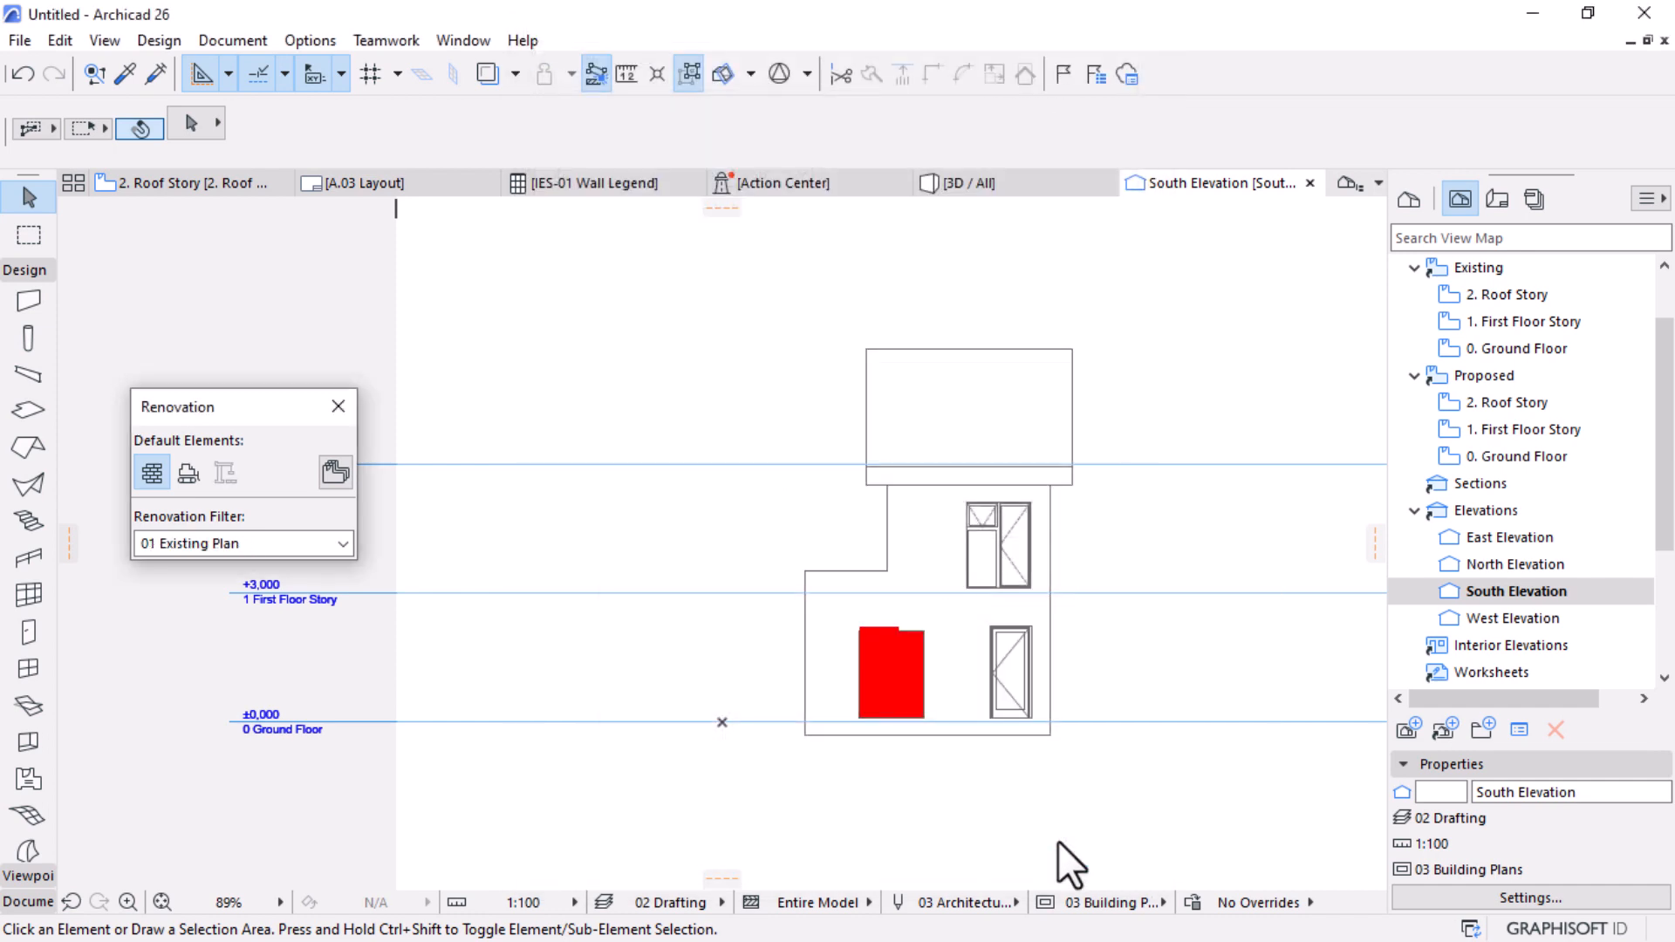
scroll(977, 699, "up", 3)
scroll(862, 697, "down", 2)
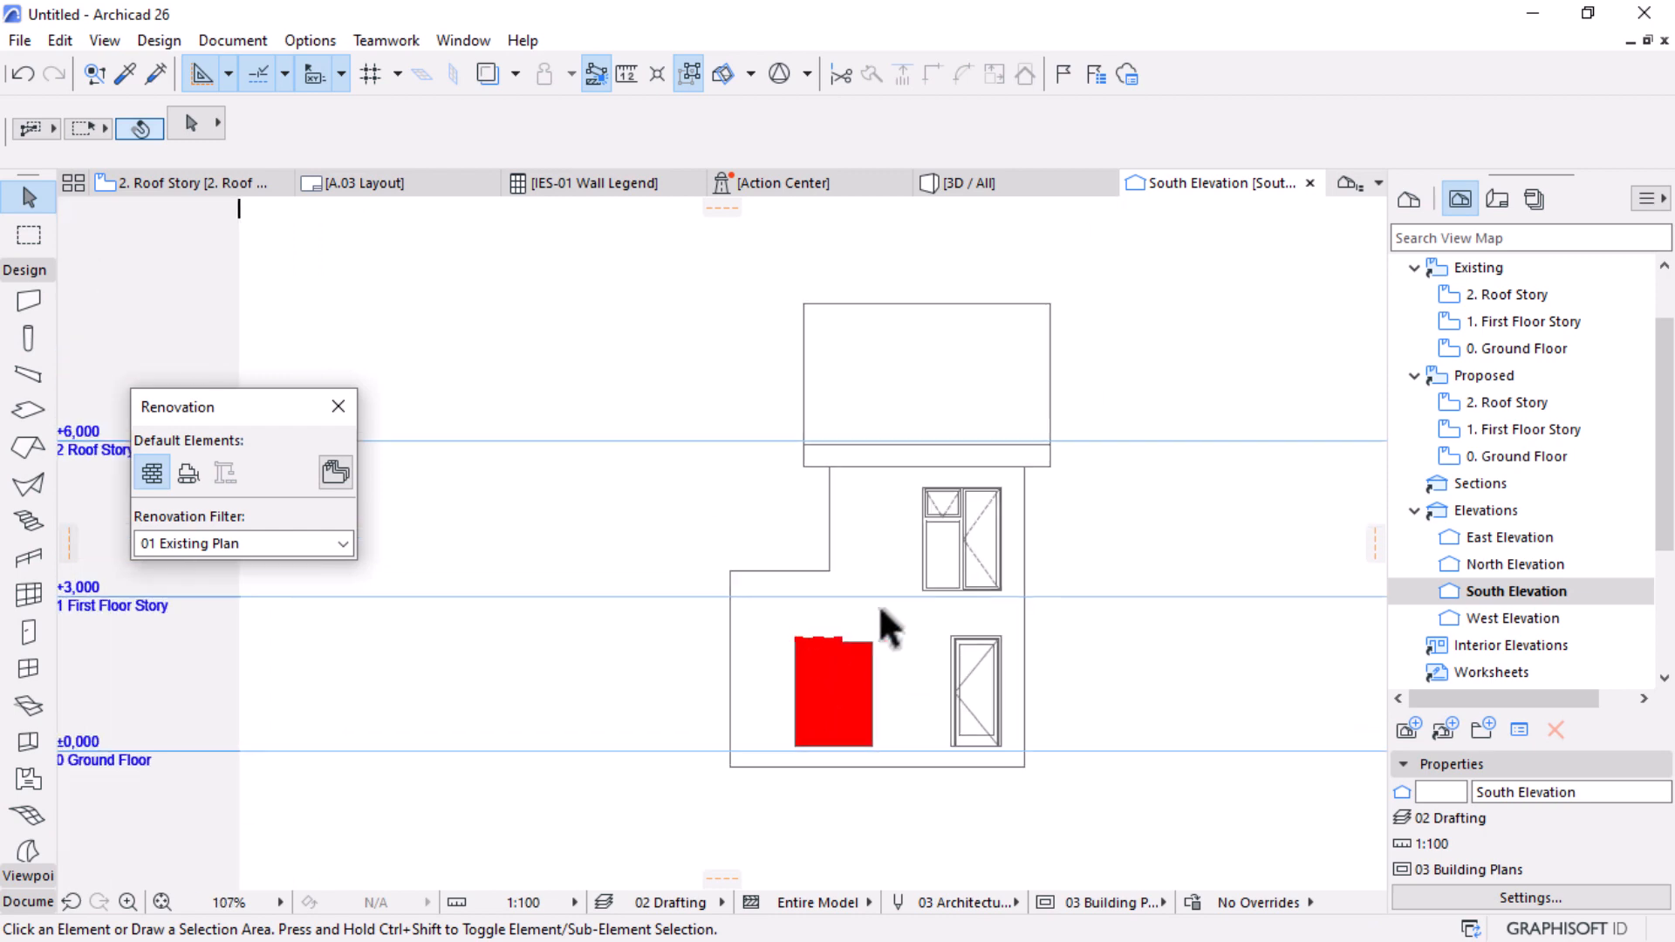
Step: Set the South Elevation view's renovation filter to 04 Change Plan and examine the facade openings and slab
left_click(1538, 899)
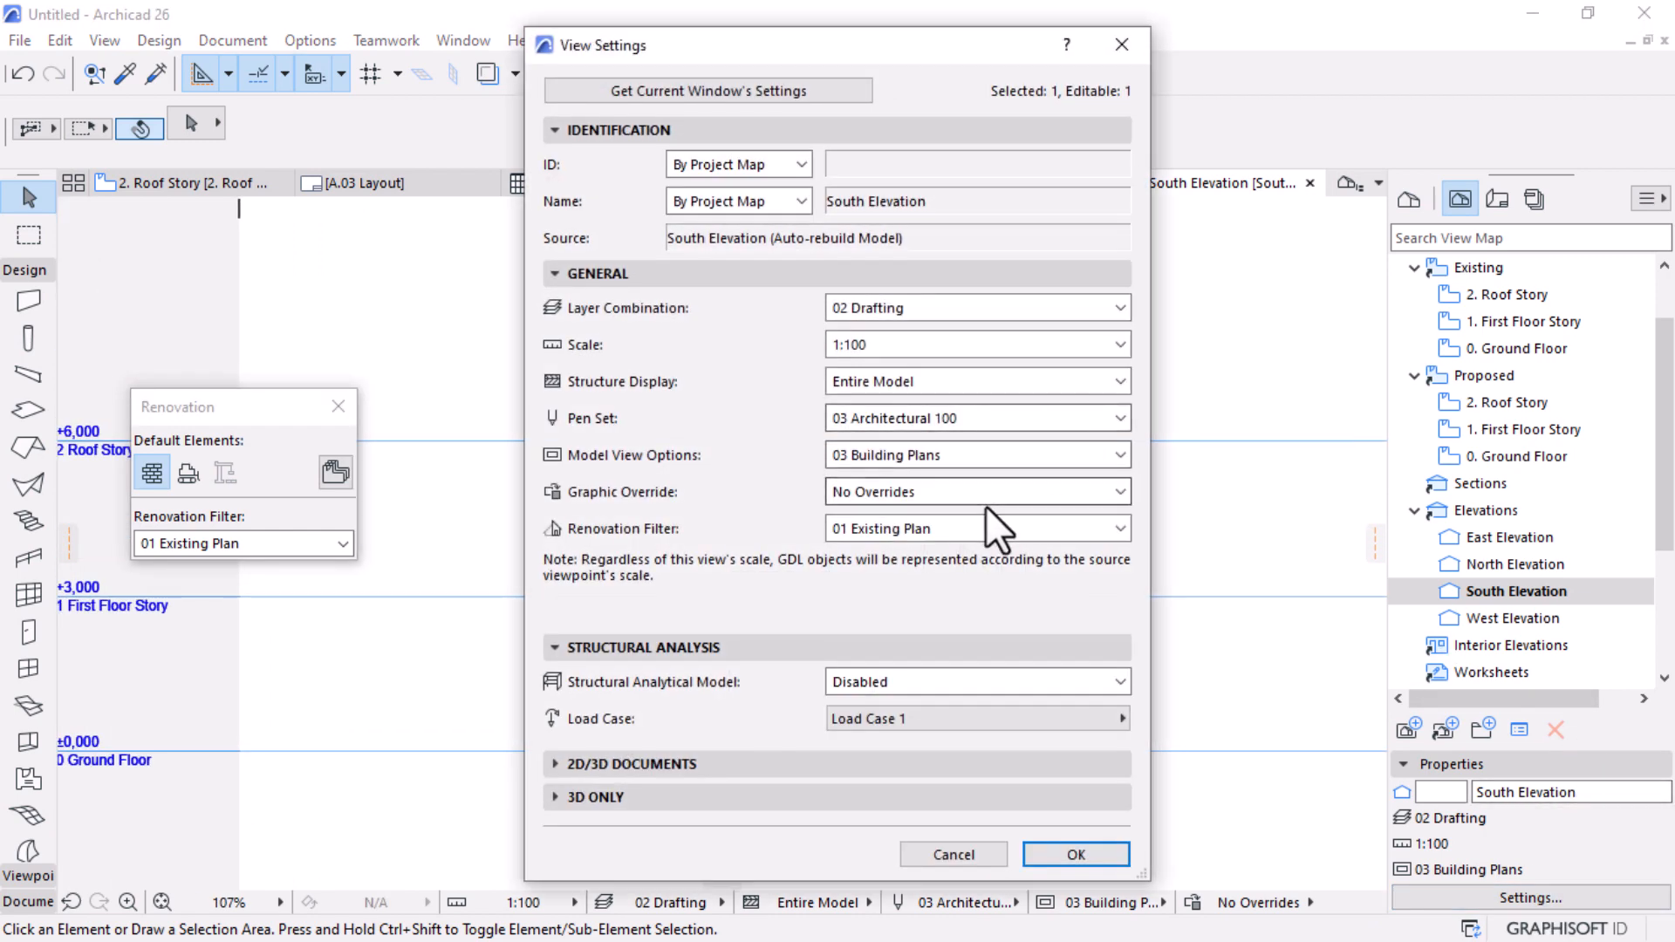
left_click(938, 527)
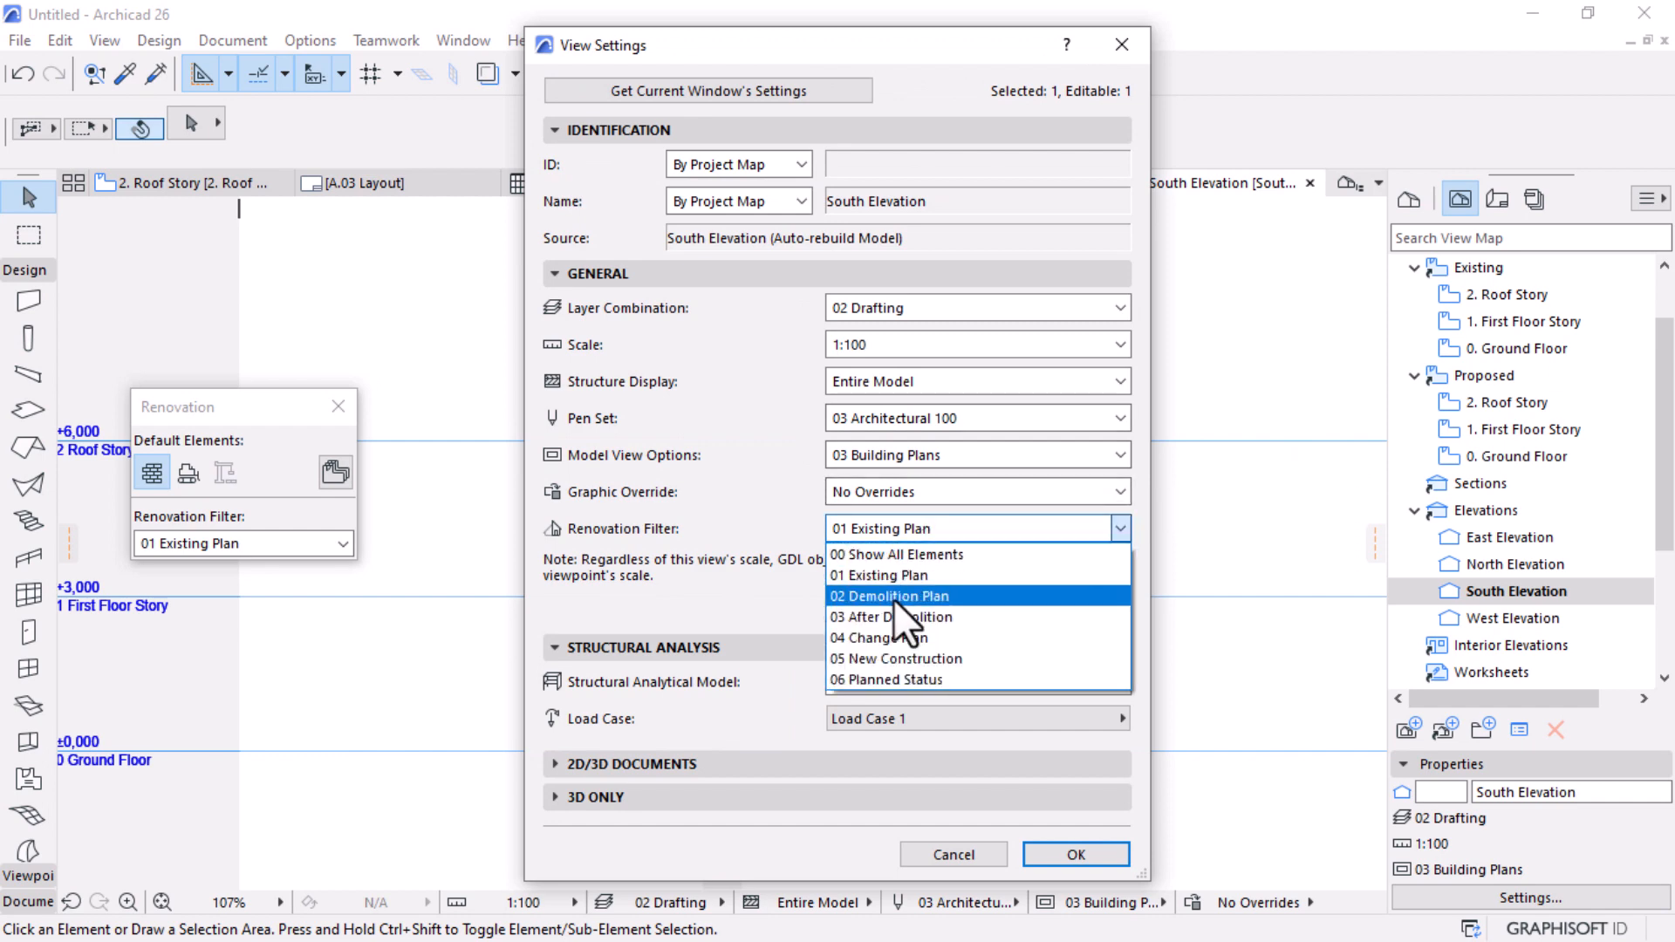
left_click(903, 651)
left_click(1079, 854)
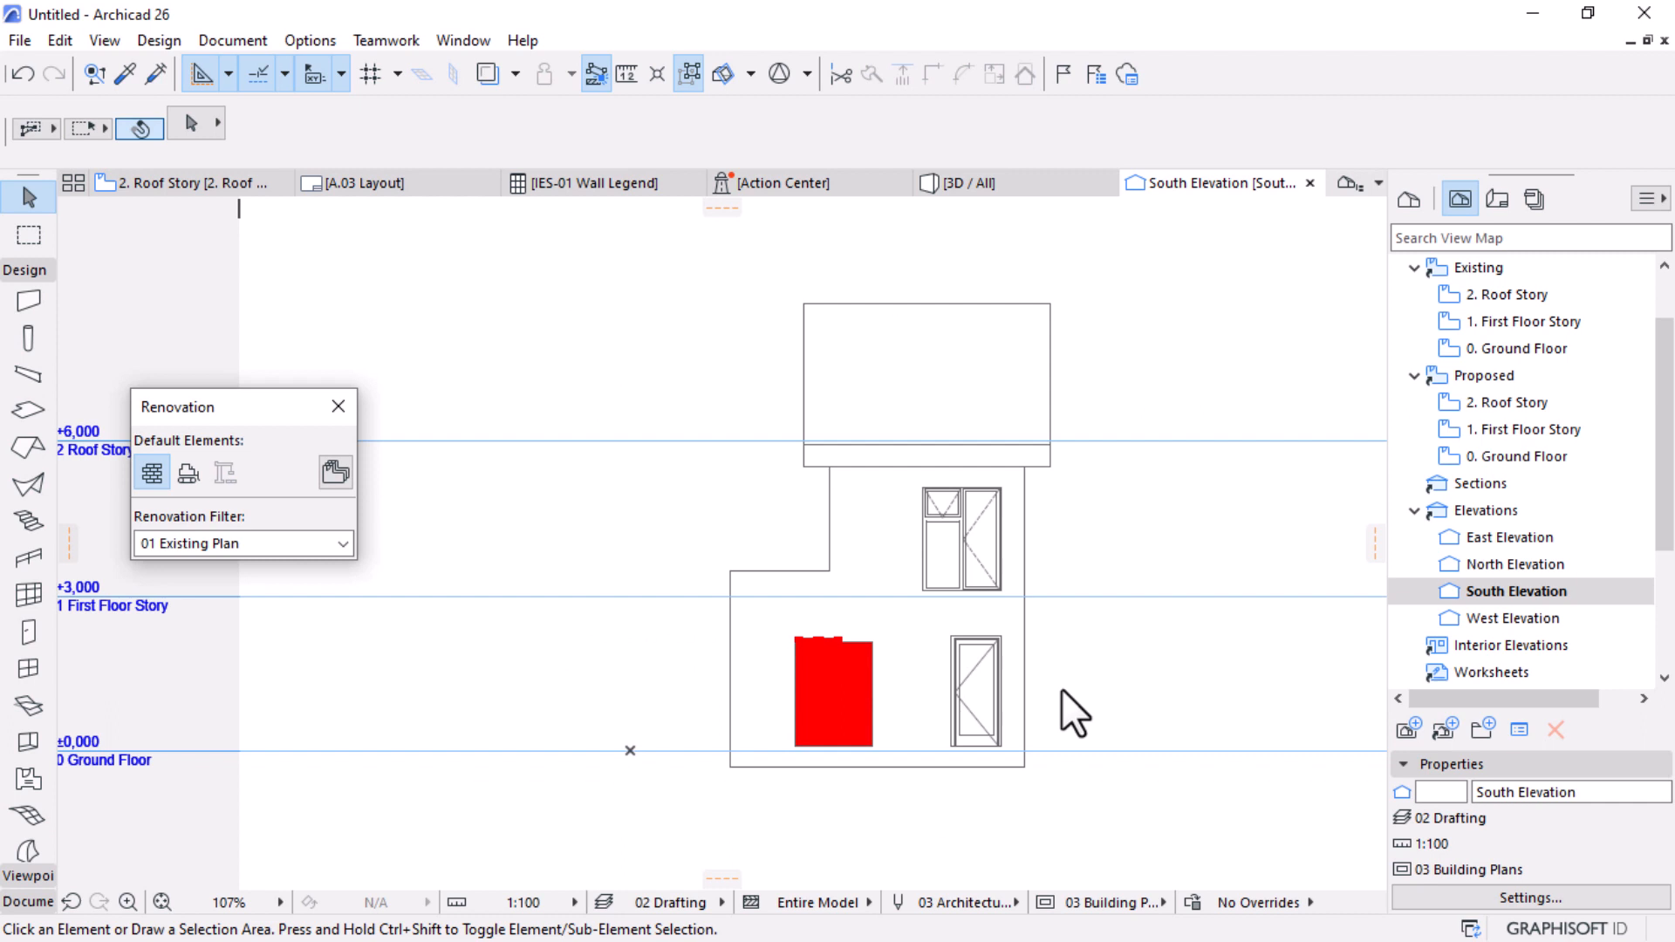
scroll(1066, 683, "down", 1)
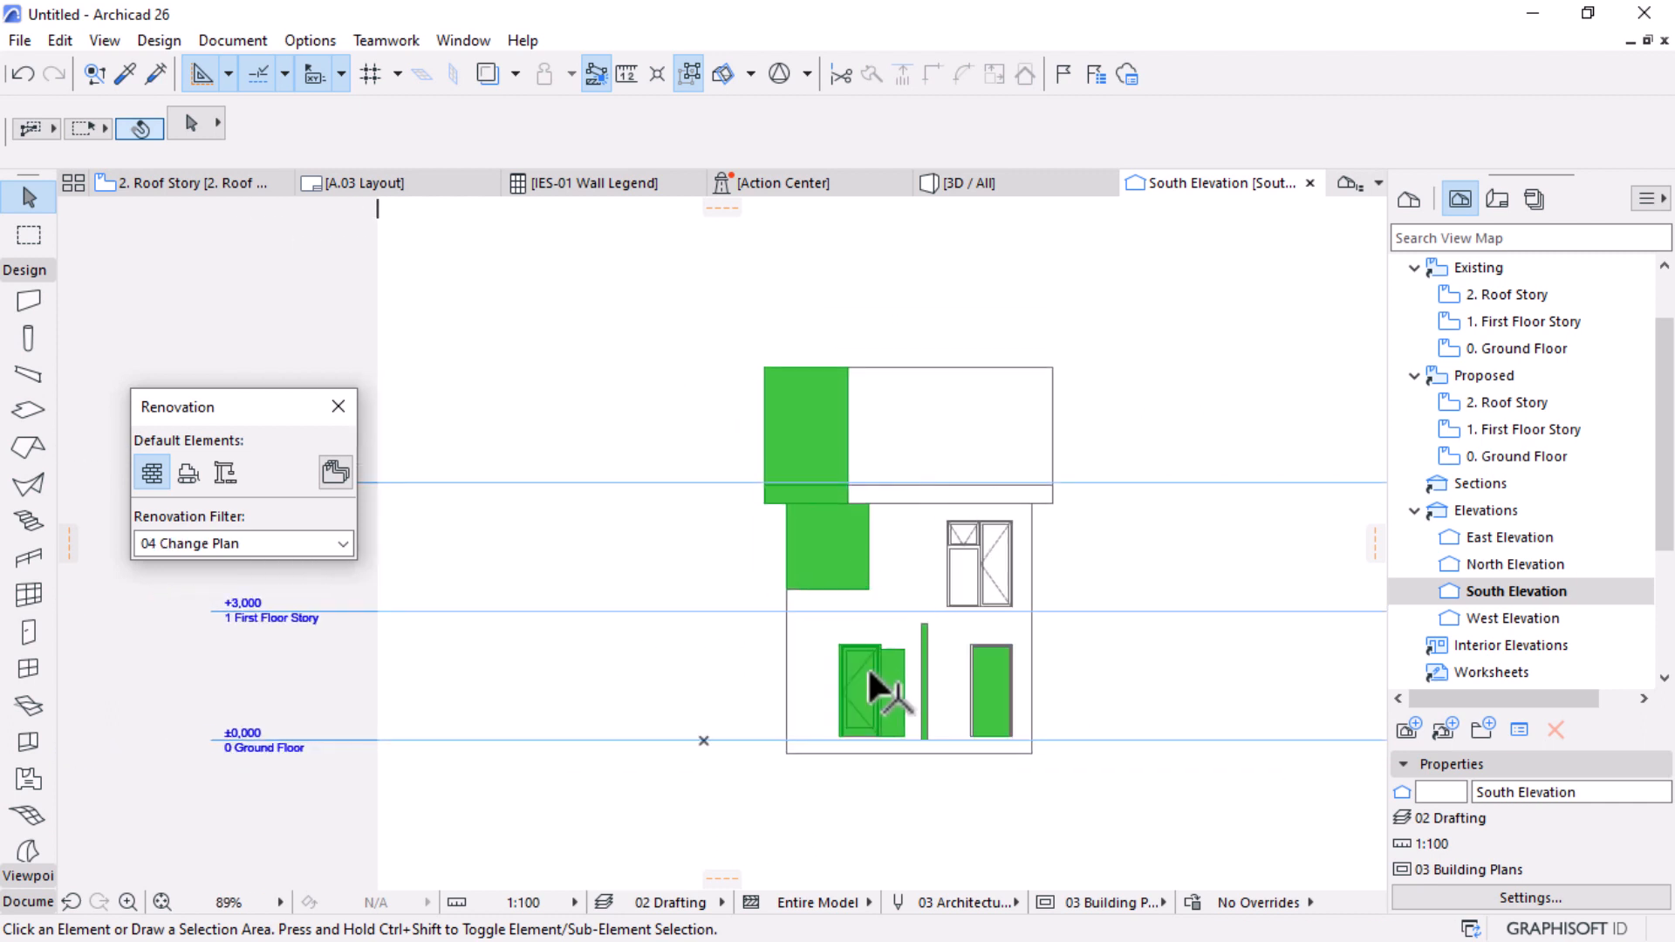
scroll(904, 661, "up", 3)
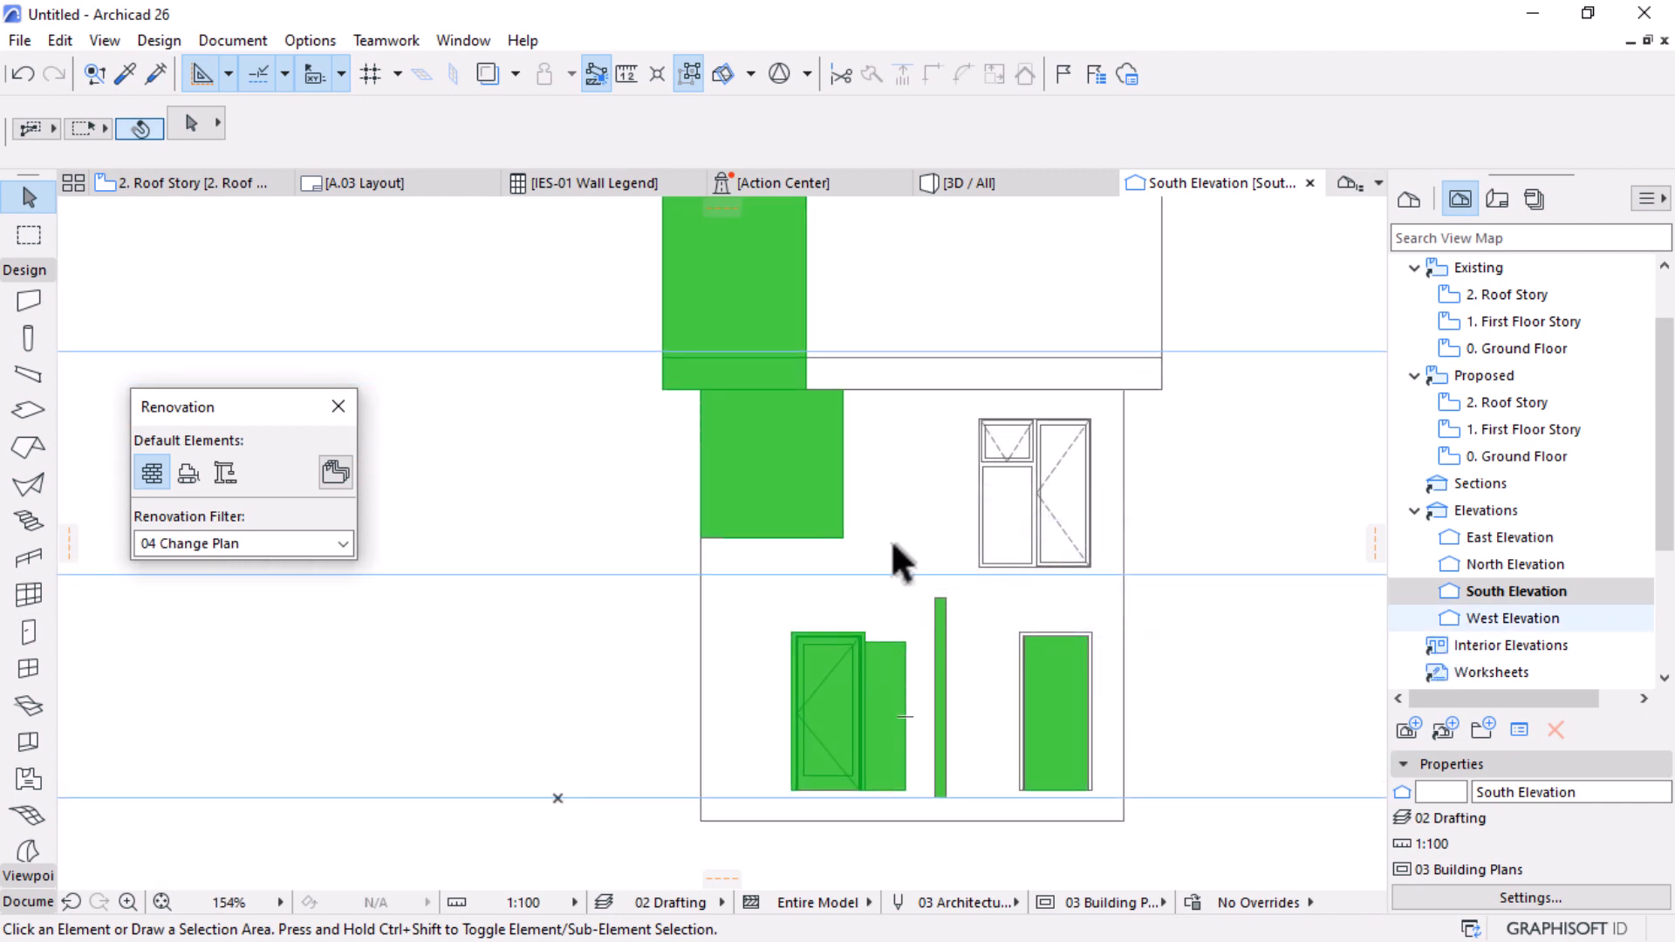
scroll(829, 584, "down", 3)
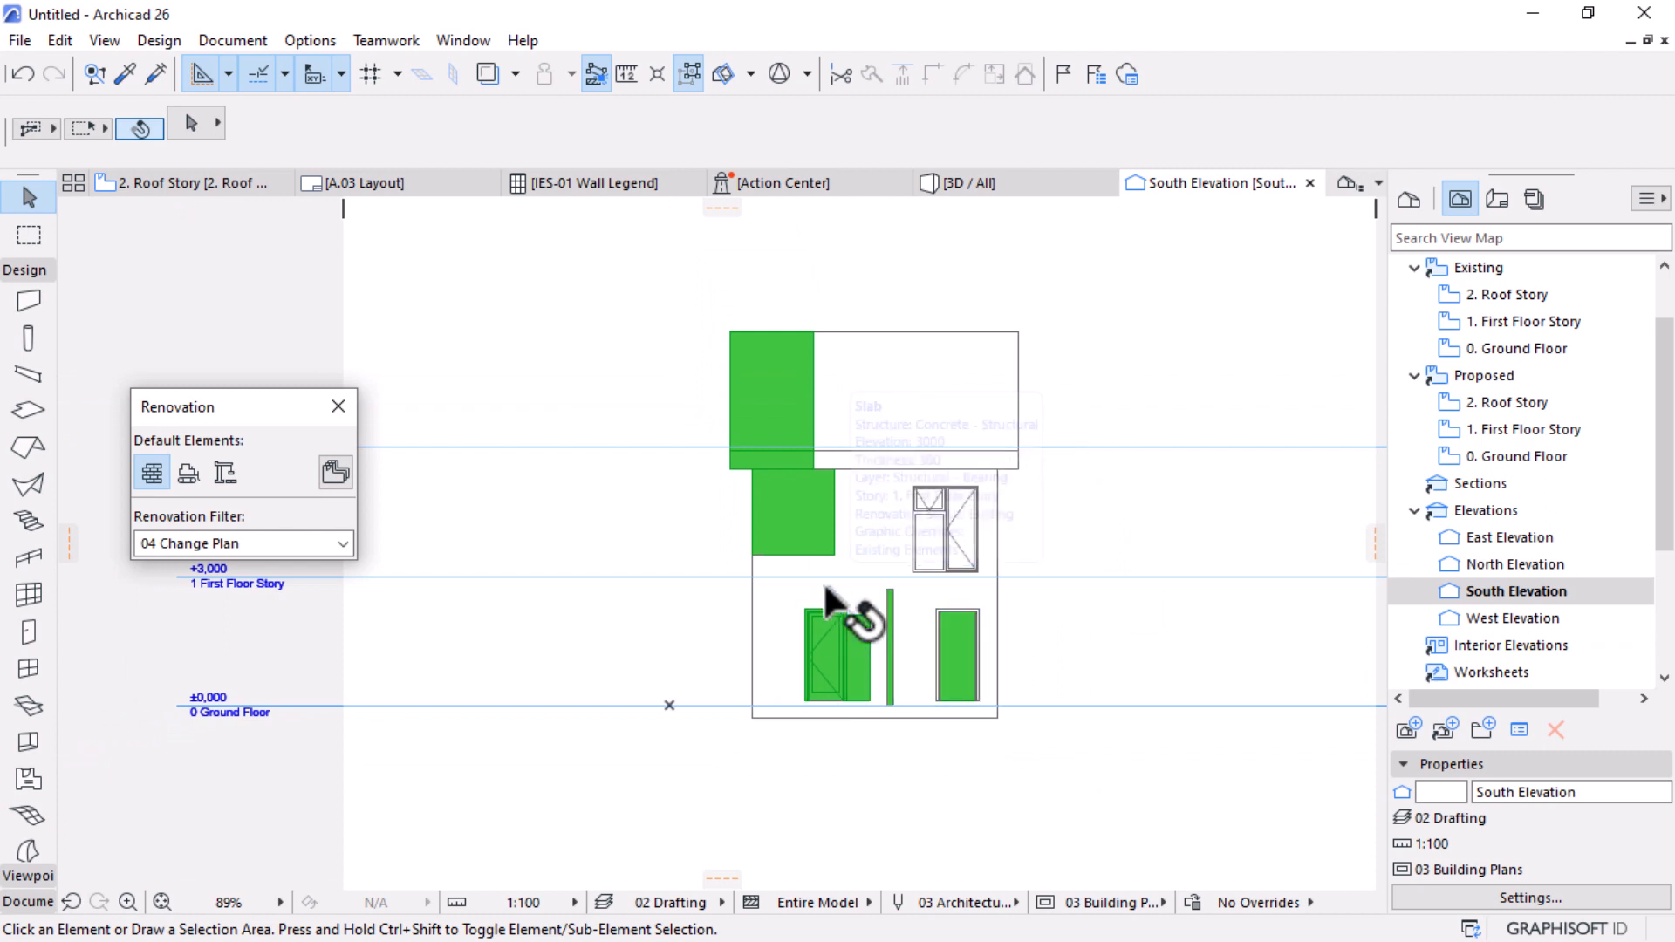
mouse_move(826, 586)
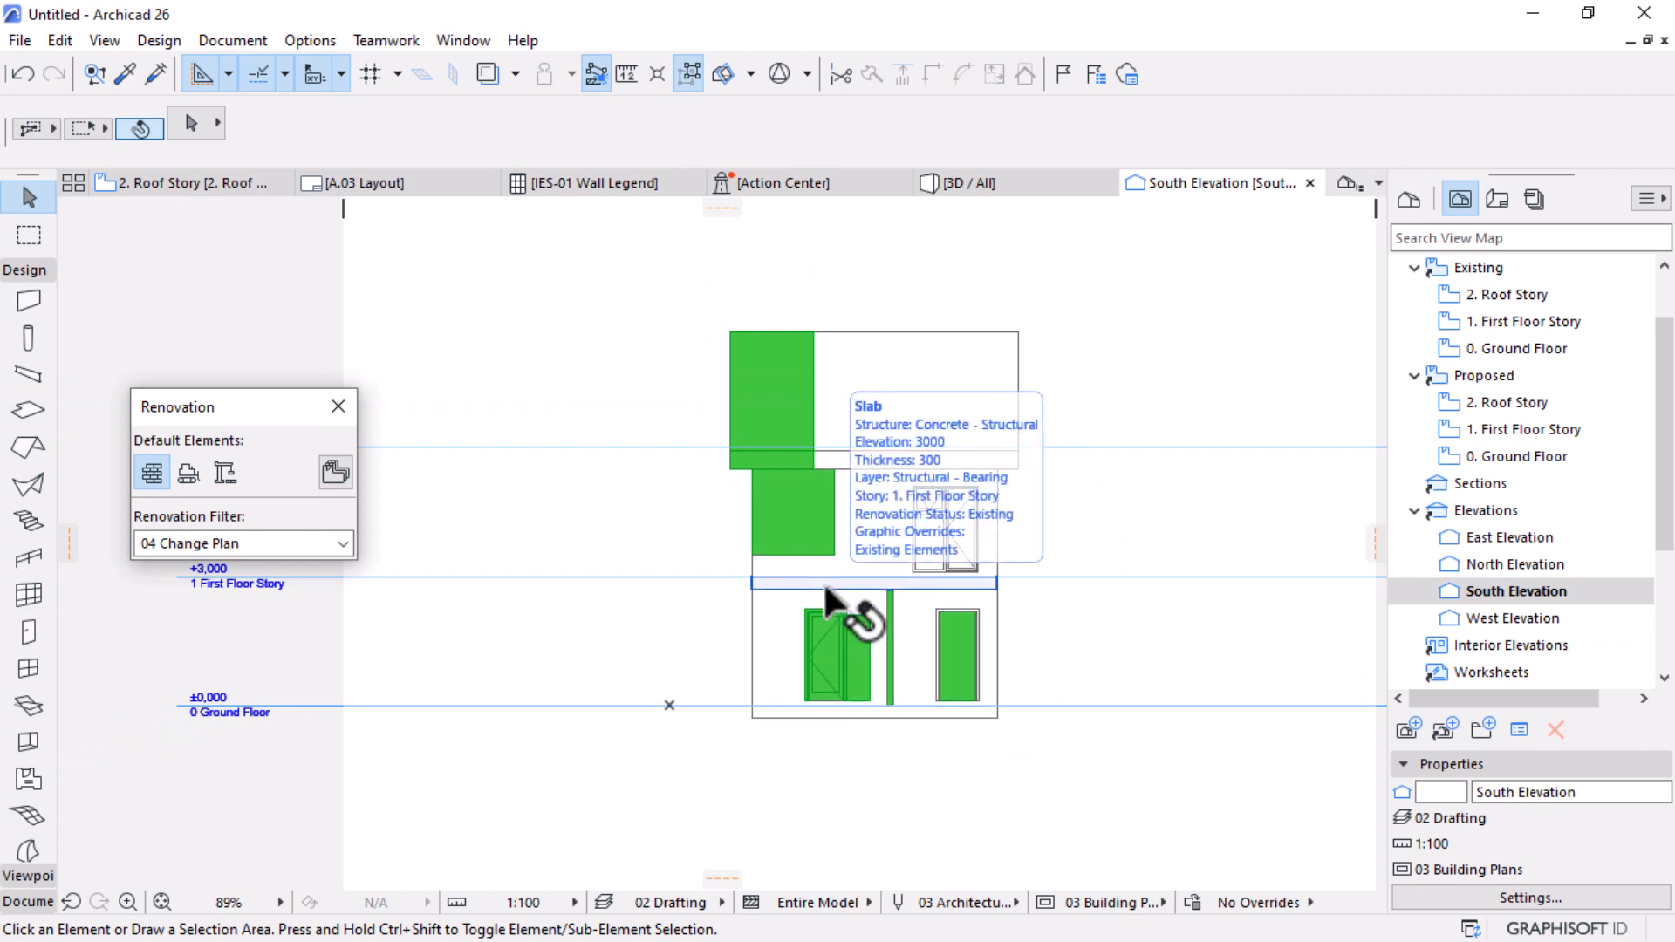